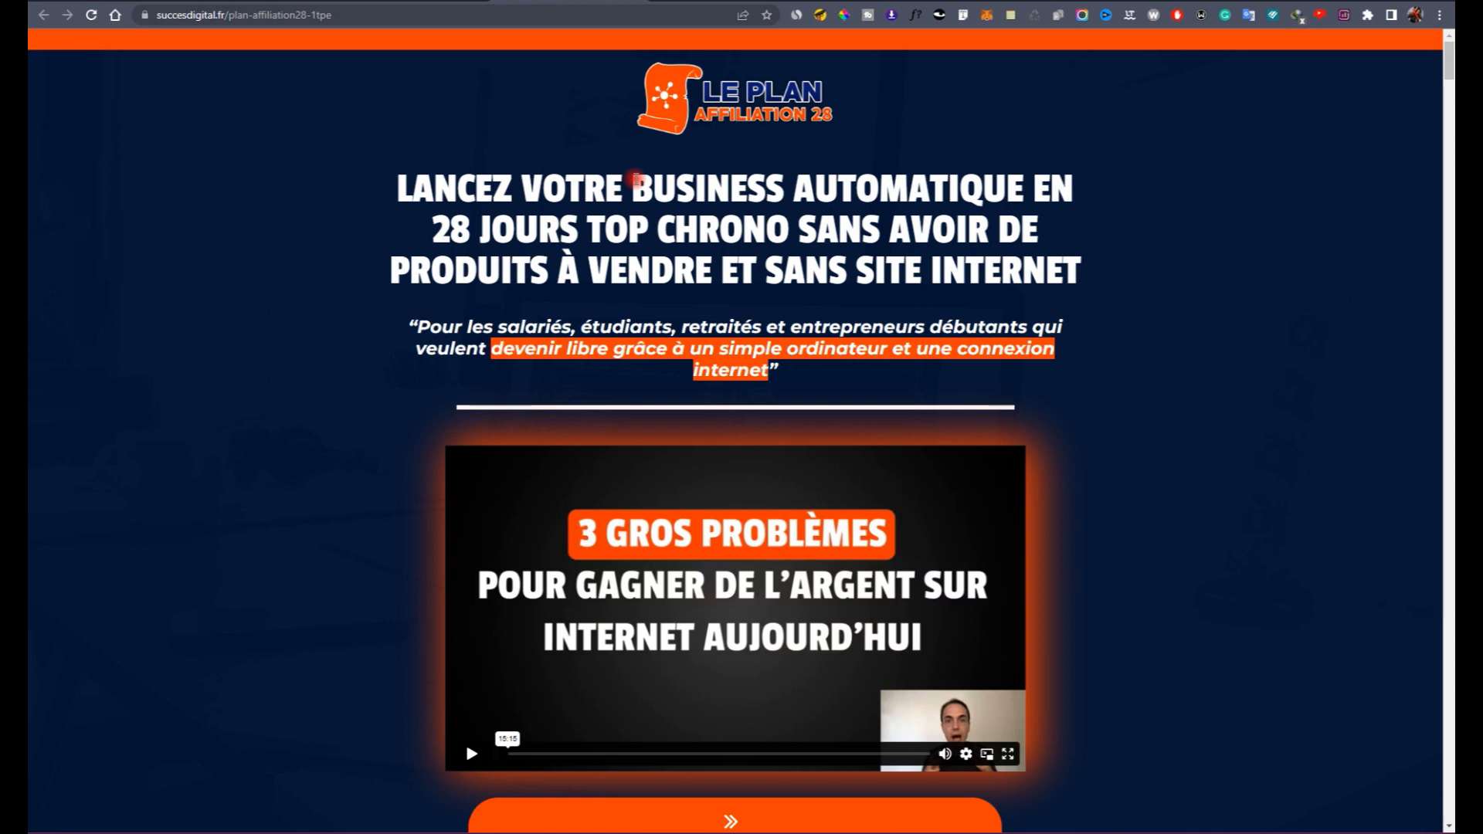
Step: Examine the Plan Affiliation 28 sales page, including its modules, bonuses, author presentation and commission proofs
scroll(635, 179, "down", 15)
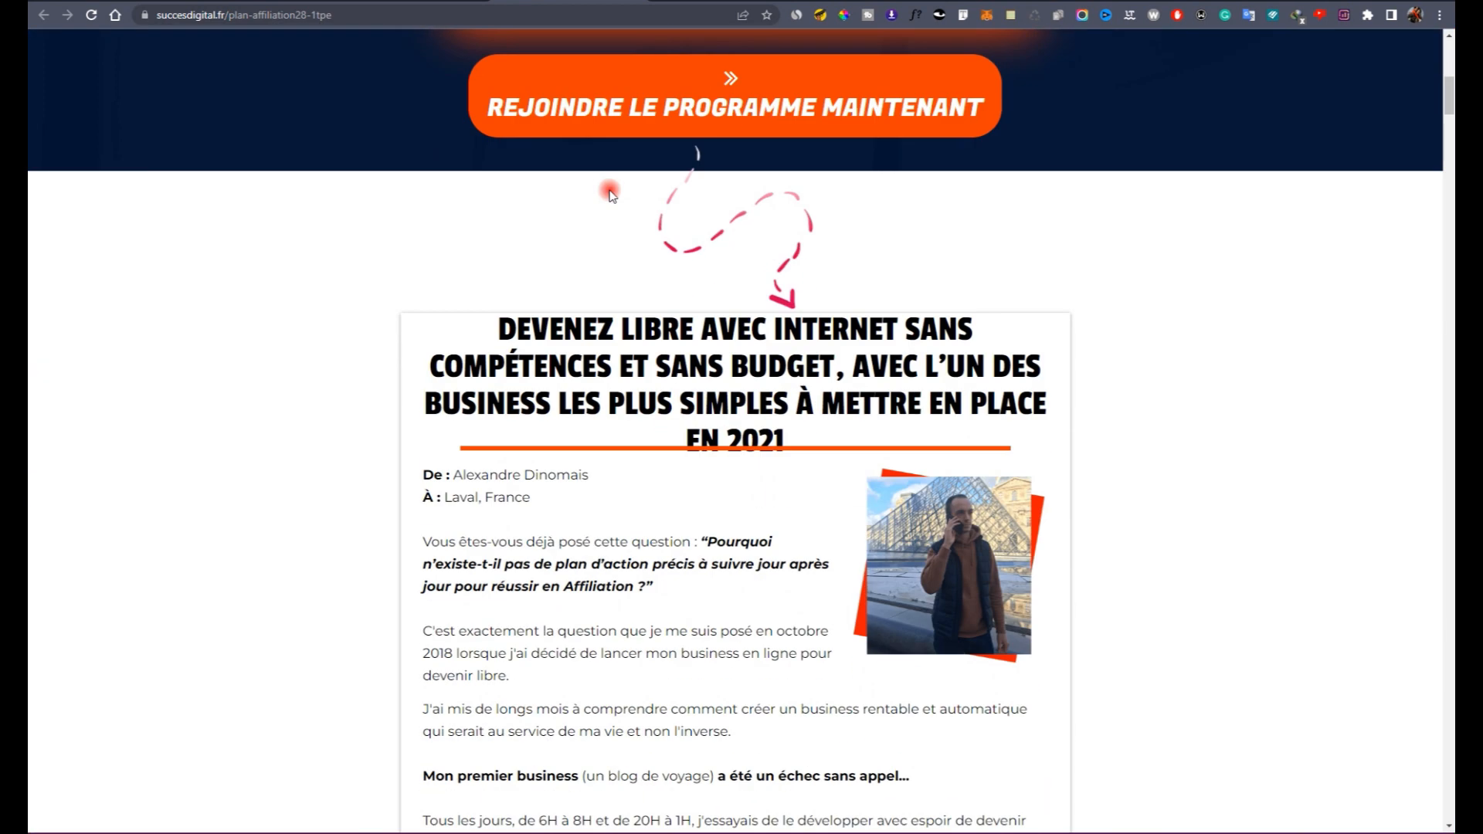
scroll(665, 241, "down", 20)
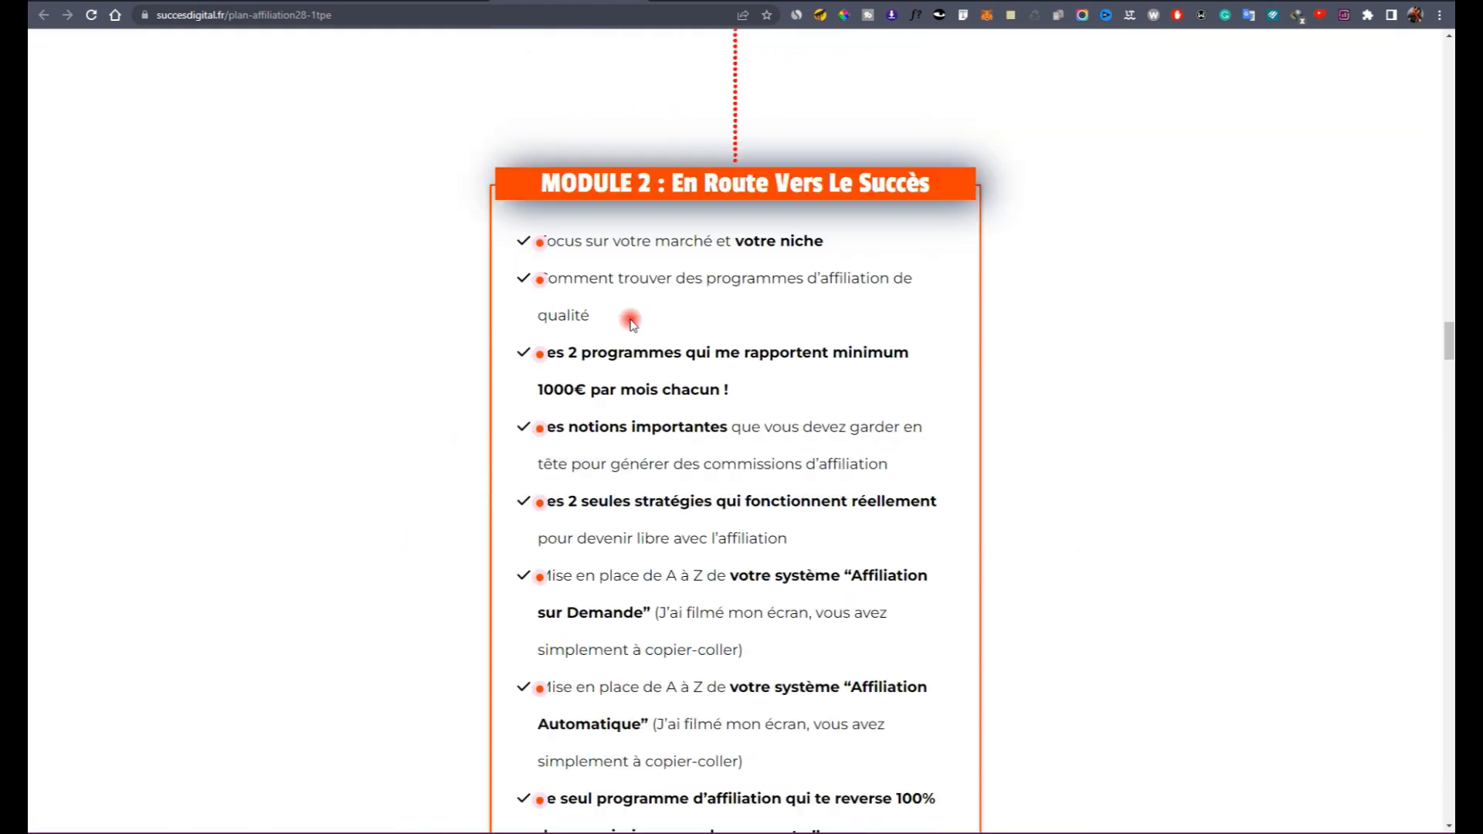
scroll(641, 355, "down", 20)
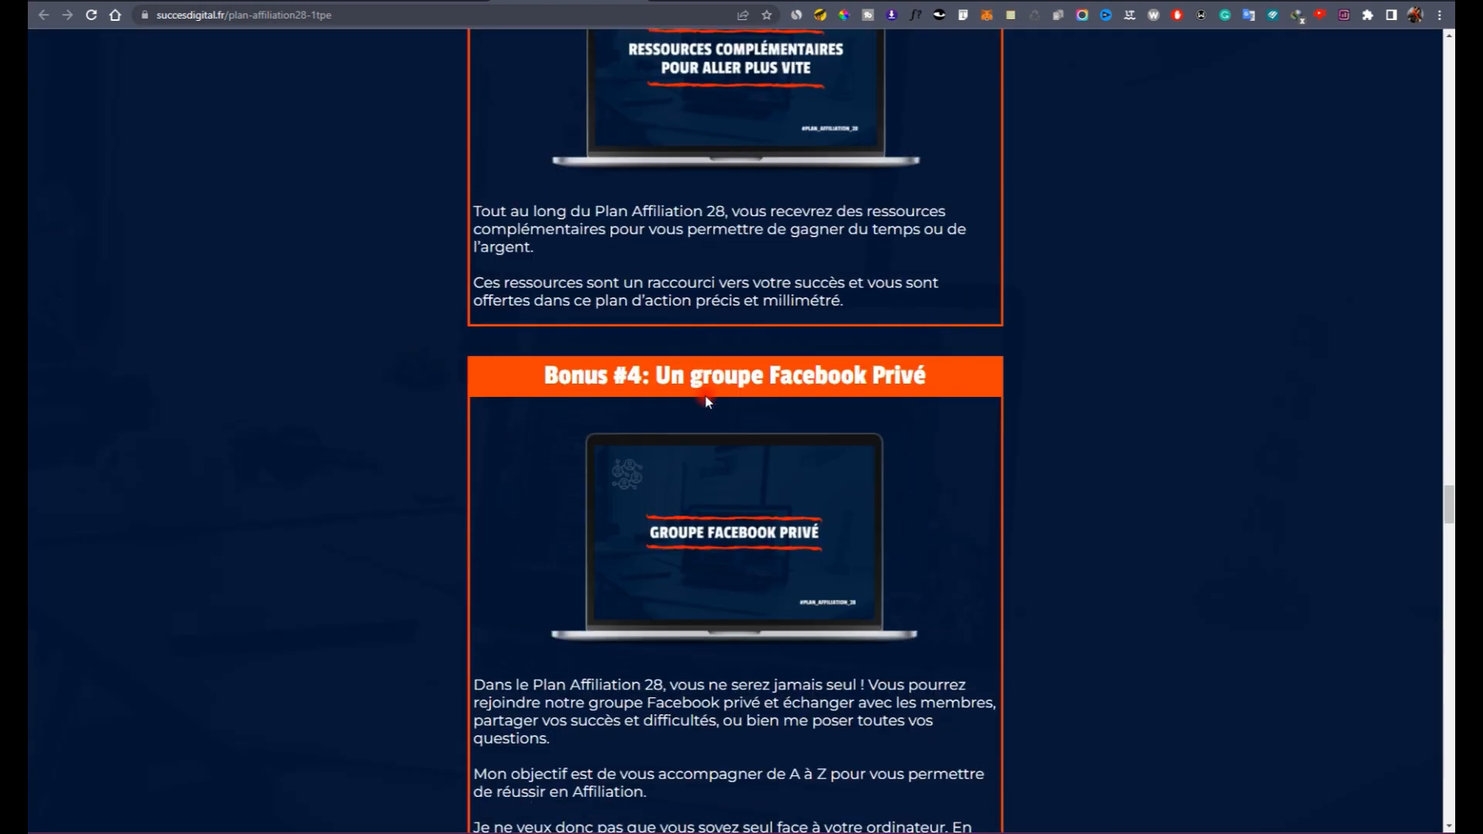
scroll(705, 399, "down", 20)
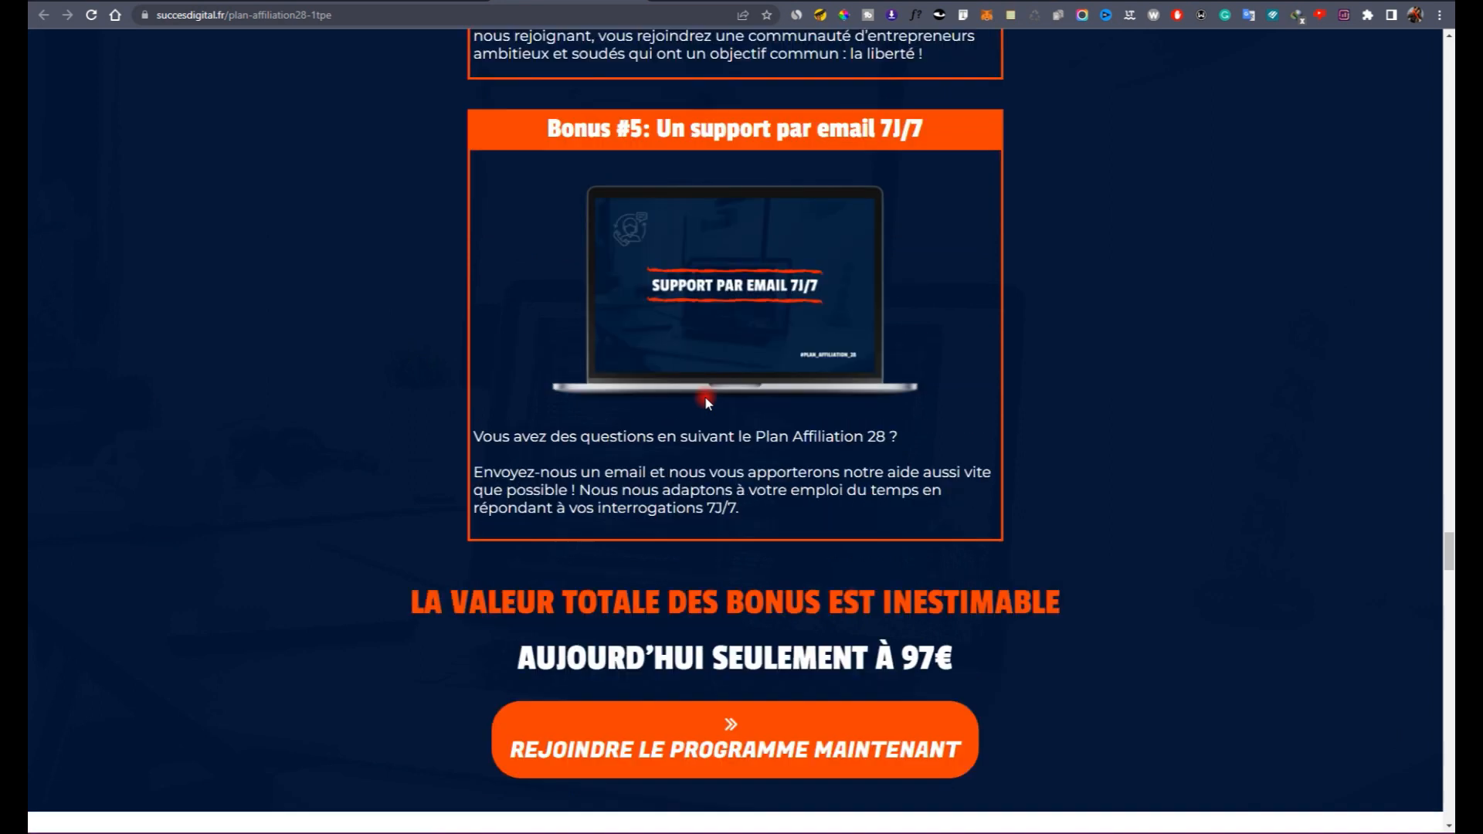
scroll(703, 410, "up", 15)
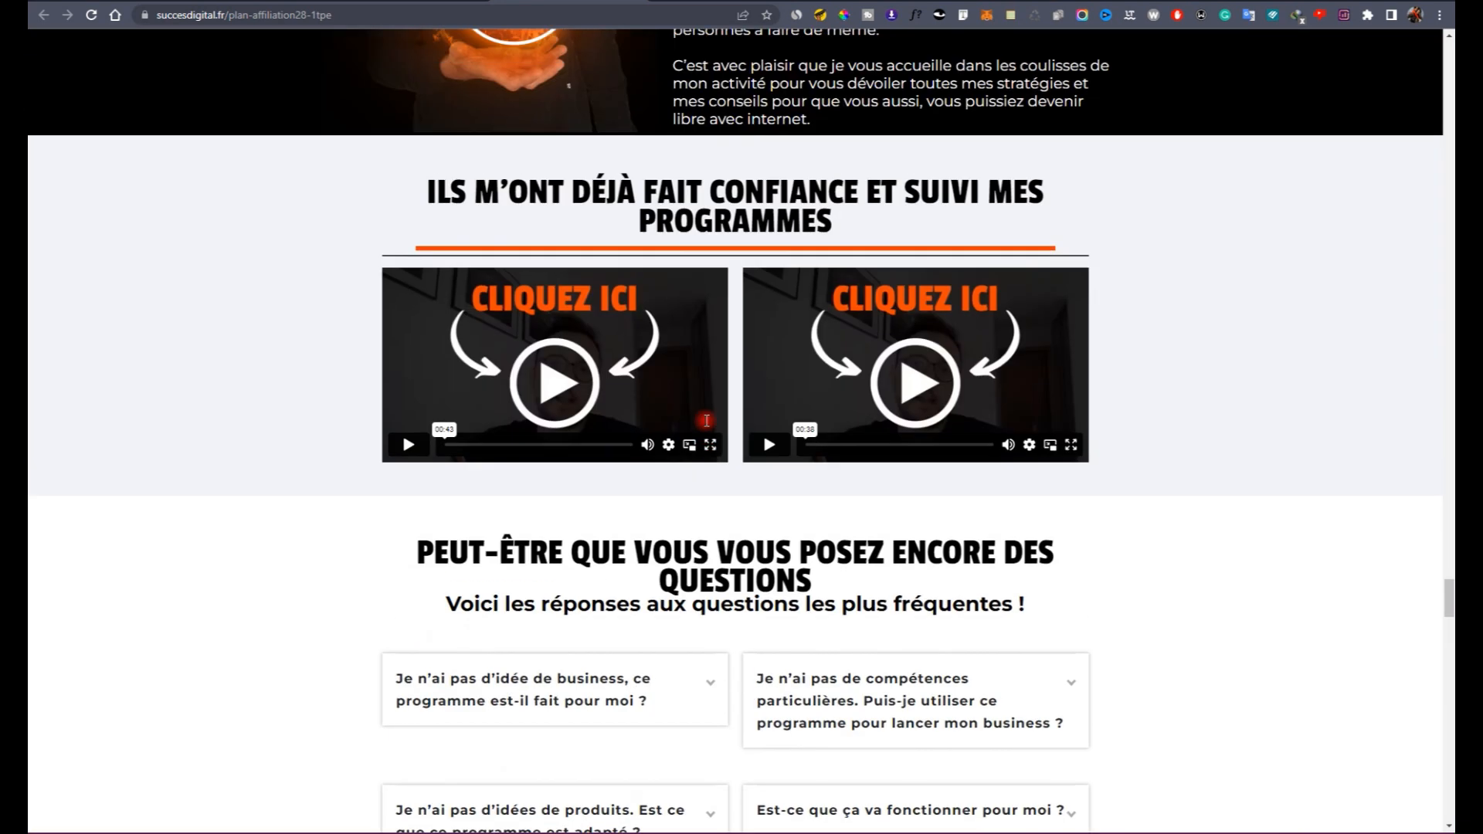
scroll(699, 409, "up", 6)
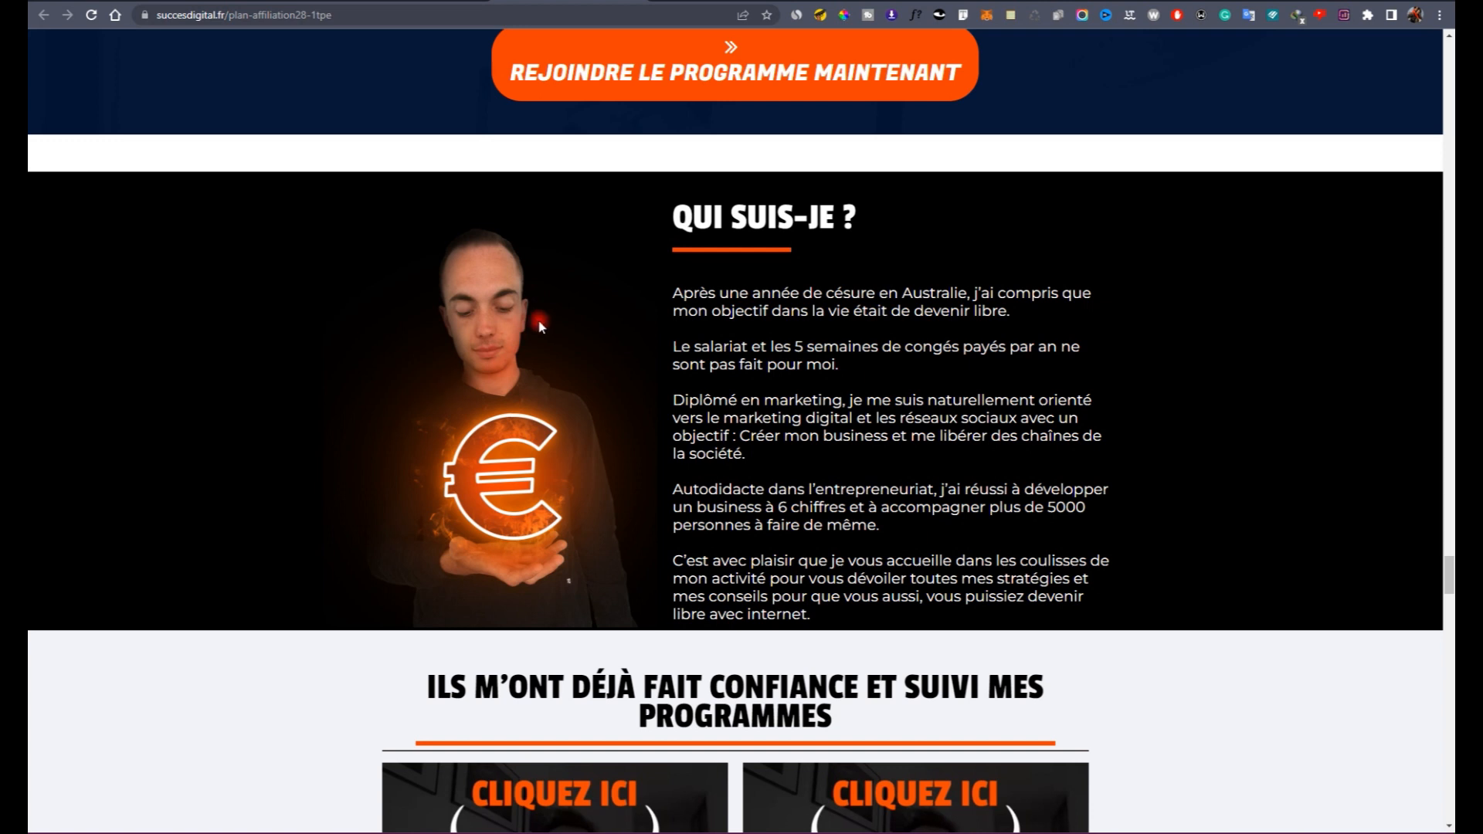
scroll(539, 326, "up", 20)
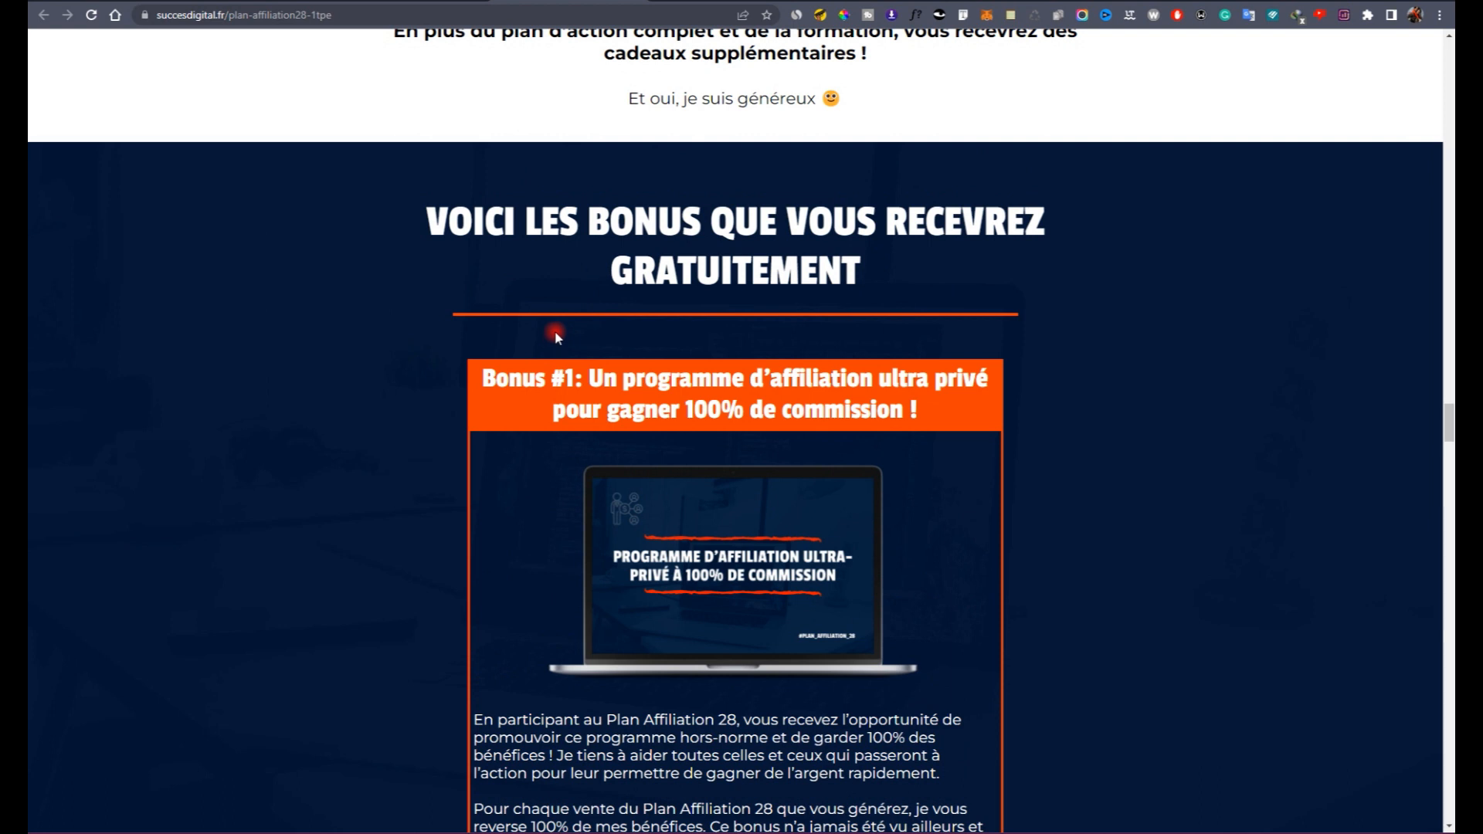
scroll(556, 340, "up", 15)
scroll(553, 335, "up", 15)
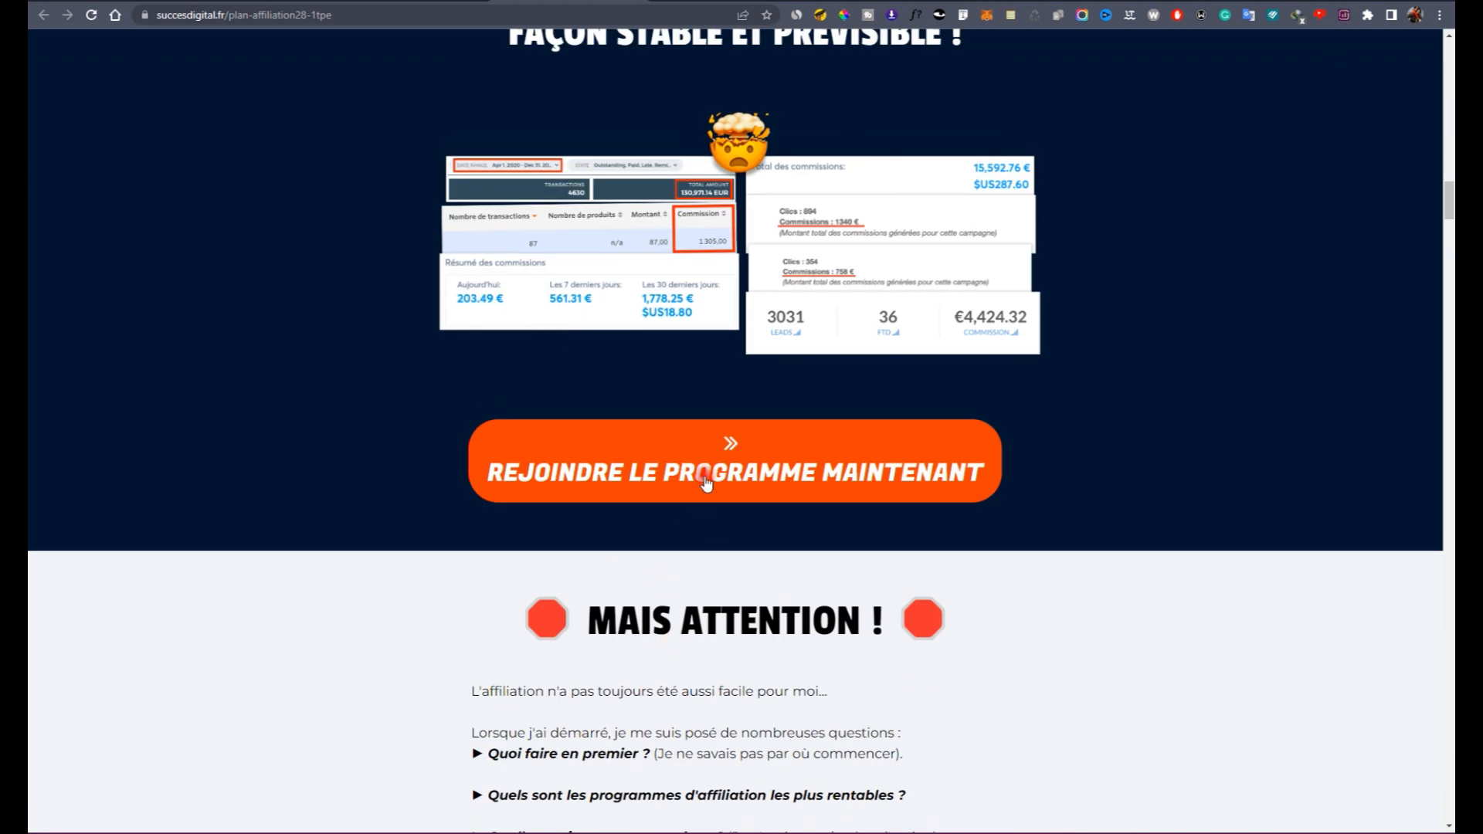
left_click(634, 448)
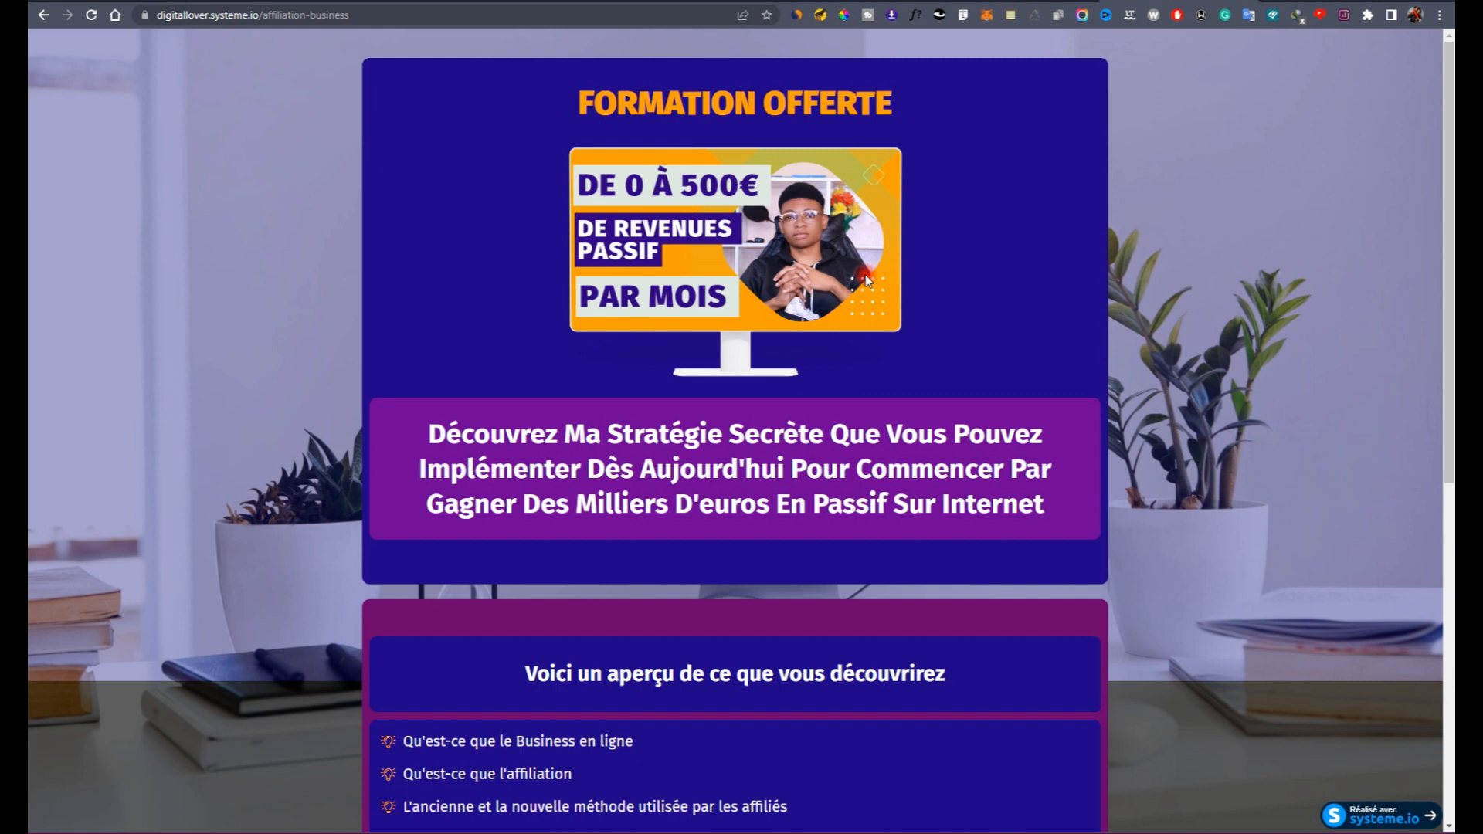
Step: Read through the outline of topics on the free affiliate training landing page
scroll(692, 324, "down", 3)
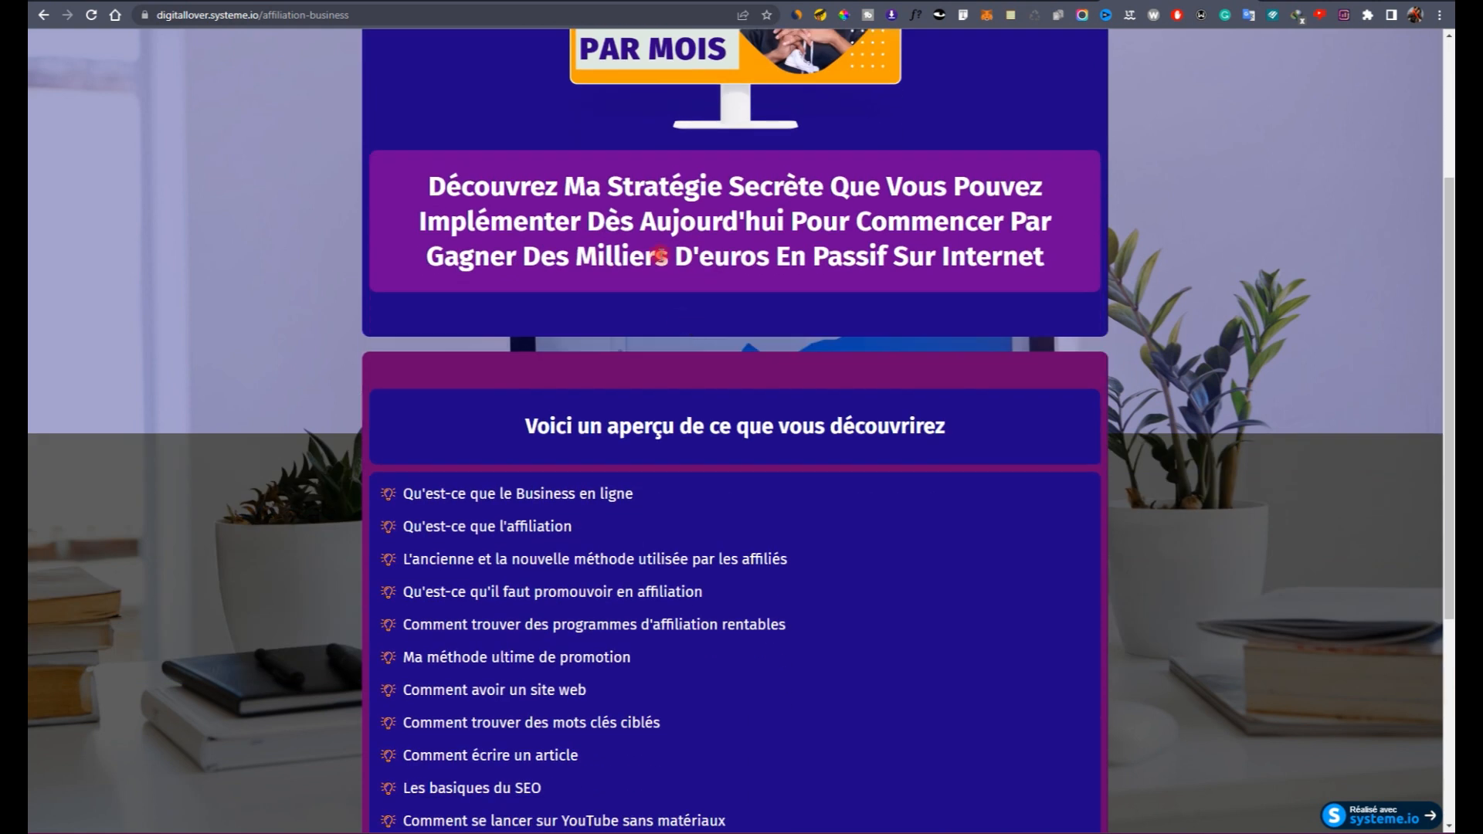
double_click(640, 429)
triple_click(640, 428)
scroll(641, 417, "down", 5)
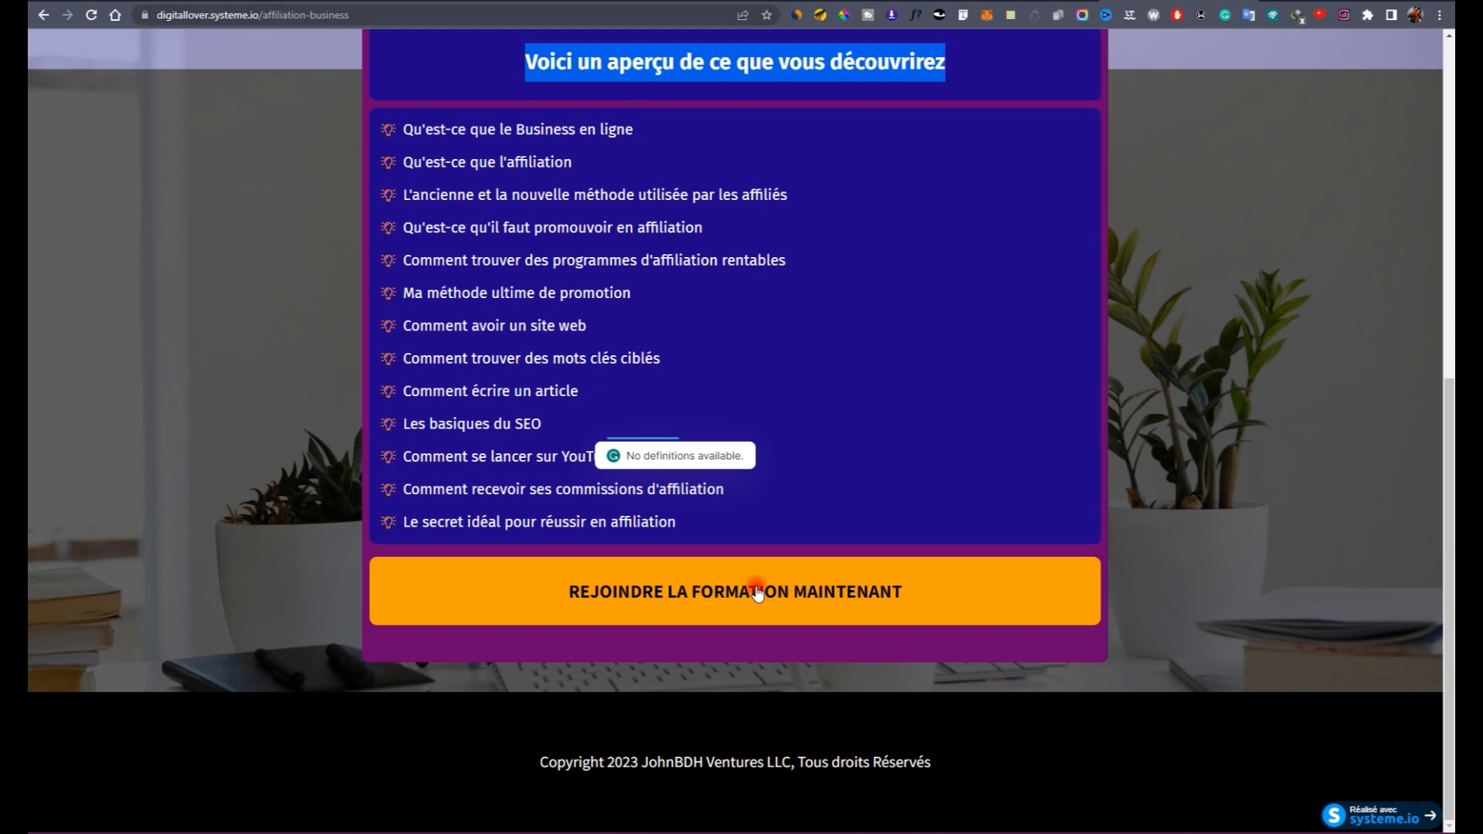
Step: Open the free training's sign-up form, look at its first name and email fields, and close it unfilled
left_click(757, 594)
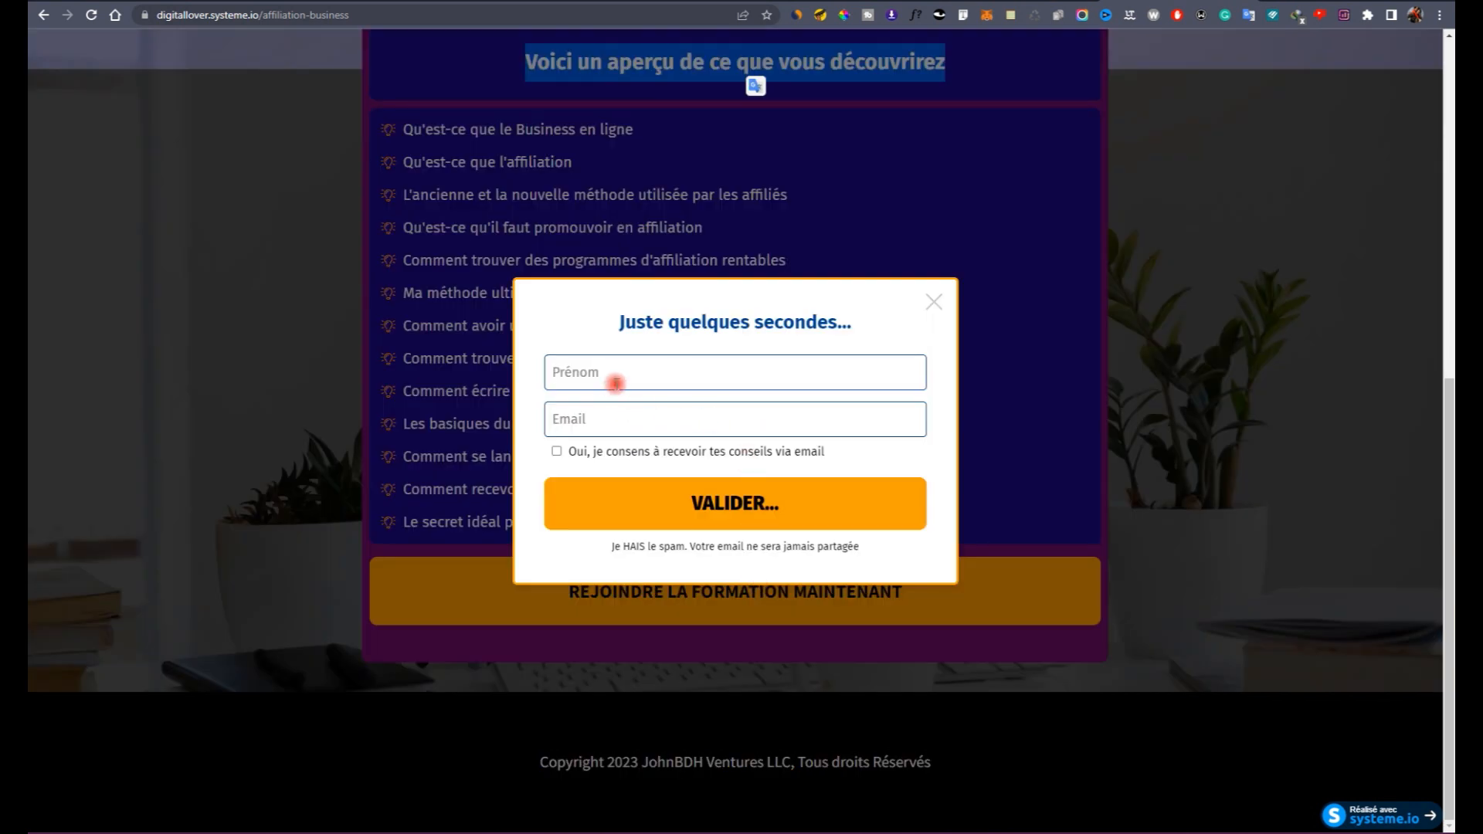
left_click(614, 382)
left_click(557, 424)
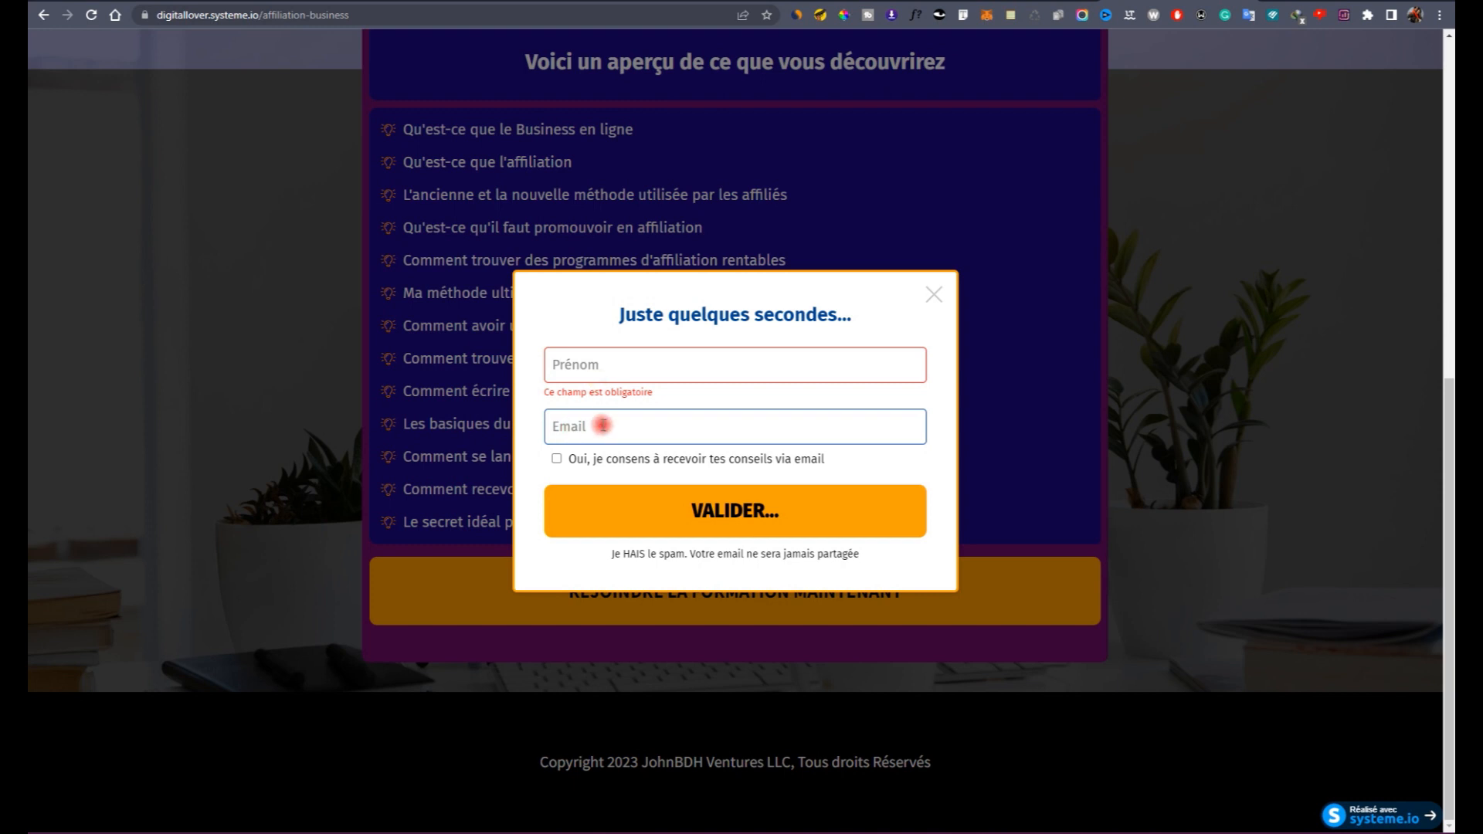
left_click(662, 359)
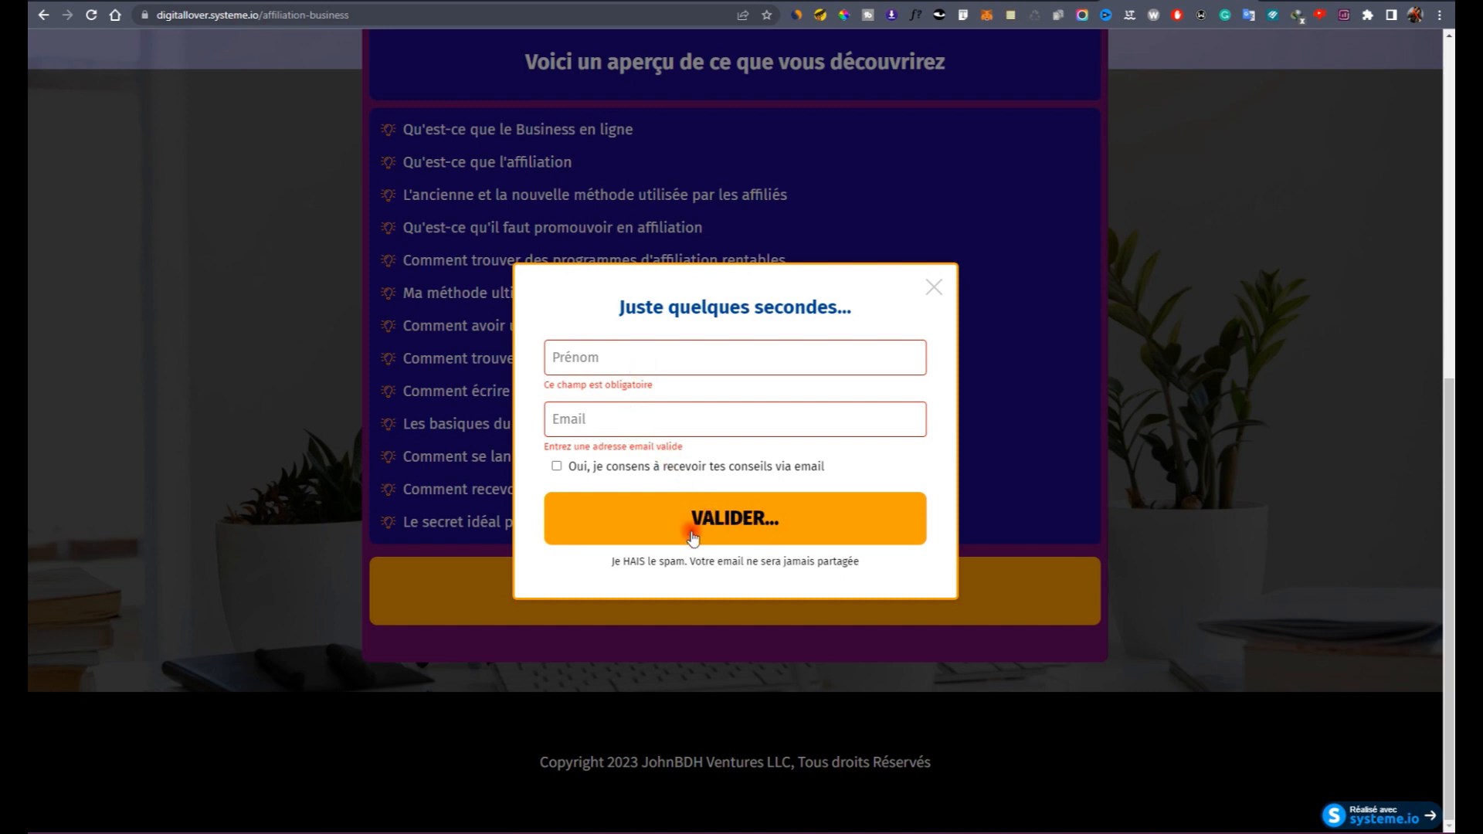
left_click(934, 287)
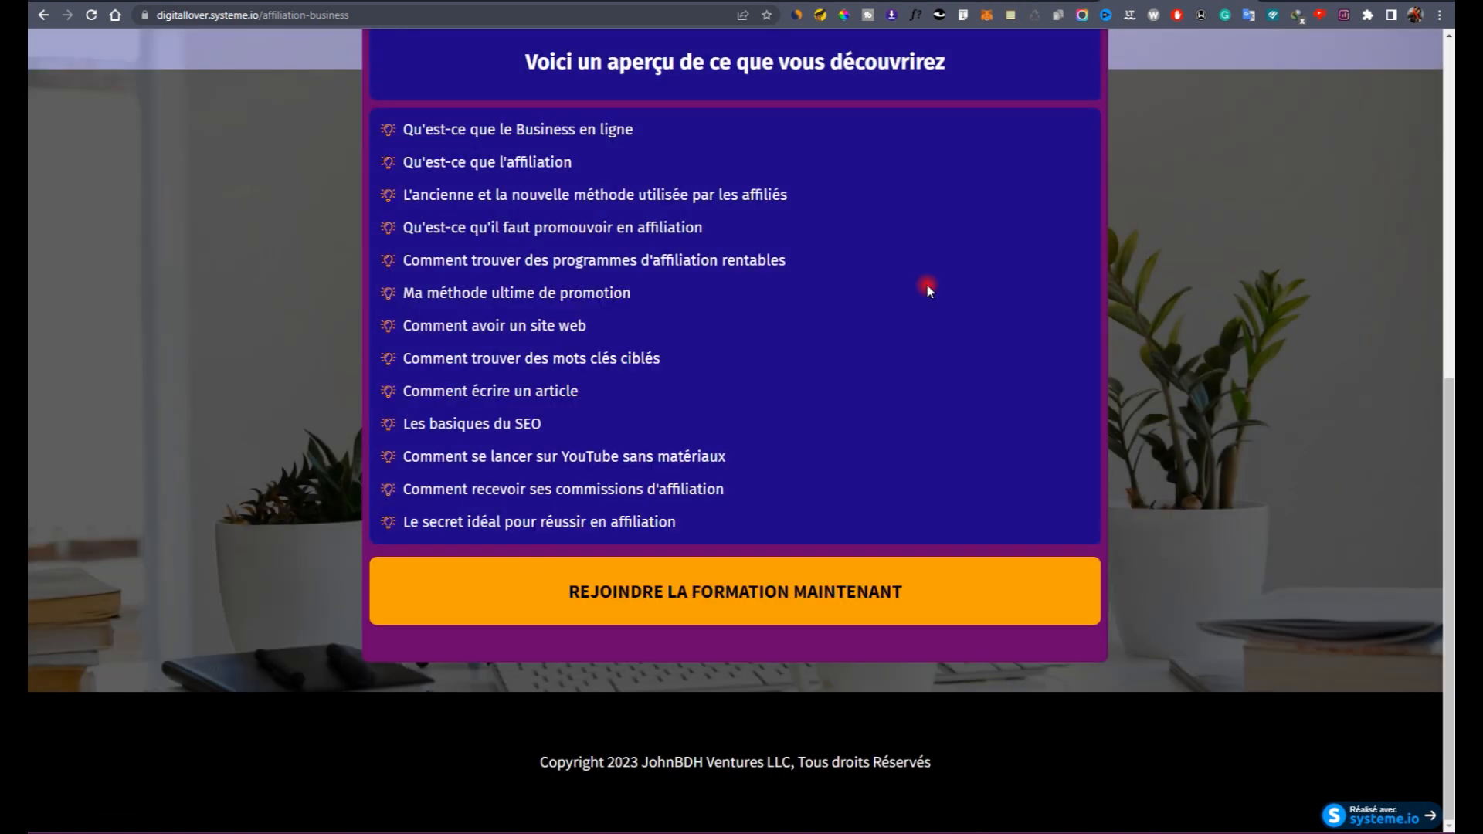
scroll(911, 301, "up", 6)
scroll(896, 317, "up", 2)
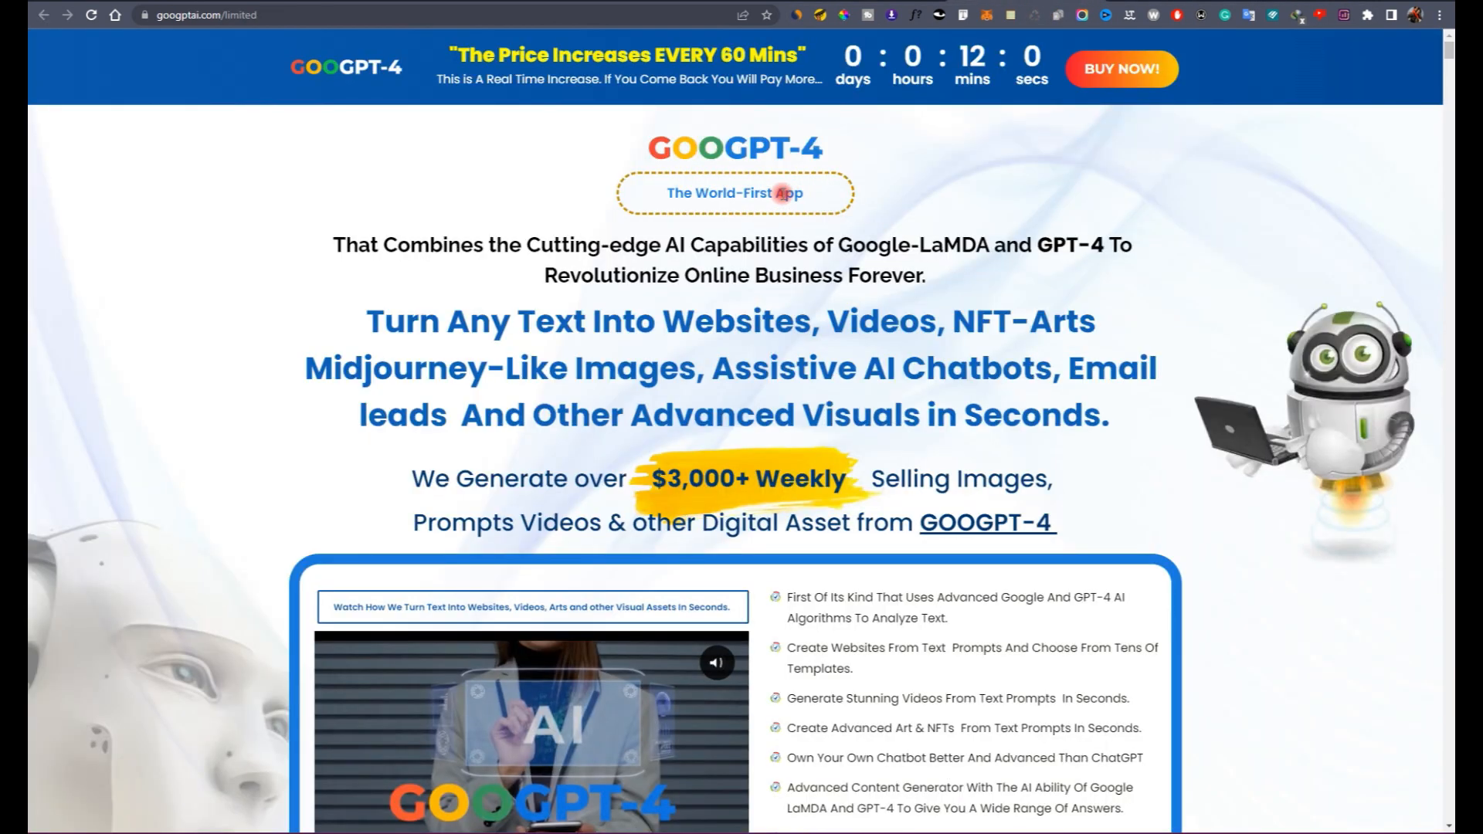
Step: Examine the GOOGPT-4 sales page and the opening sections of the AI Auto Affiliate sales page
scroll(755, 201, "down", 10)
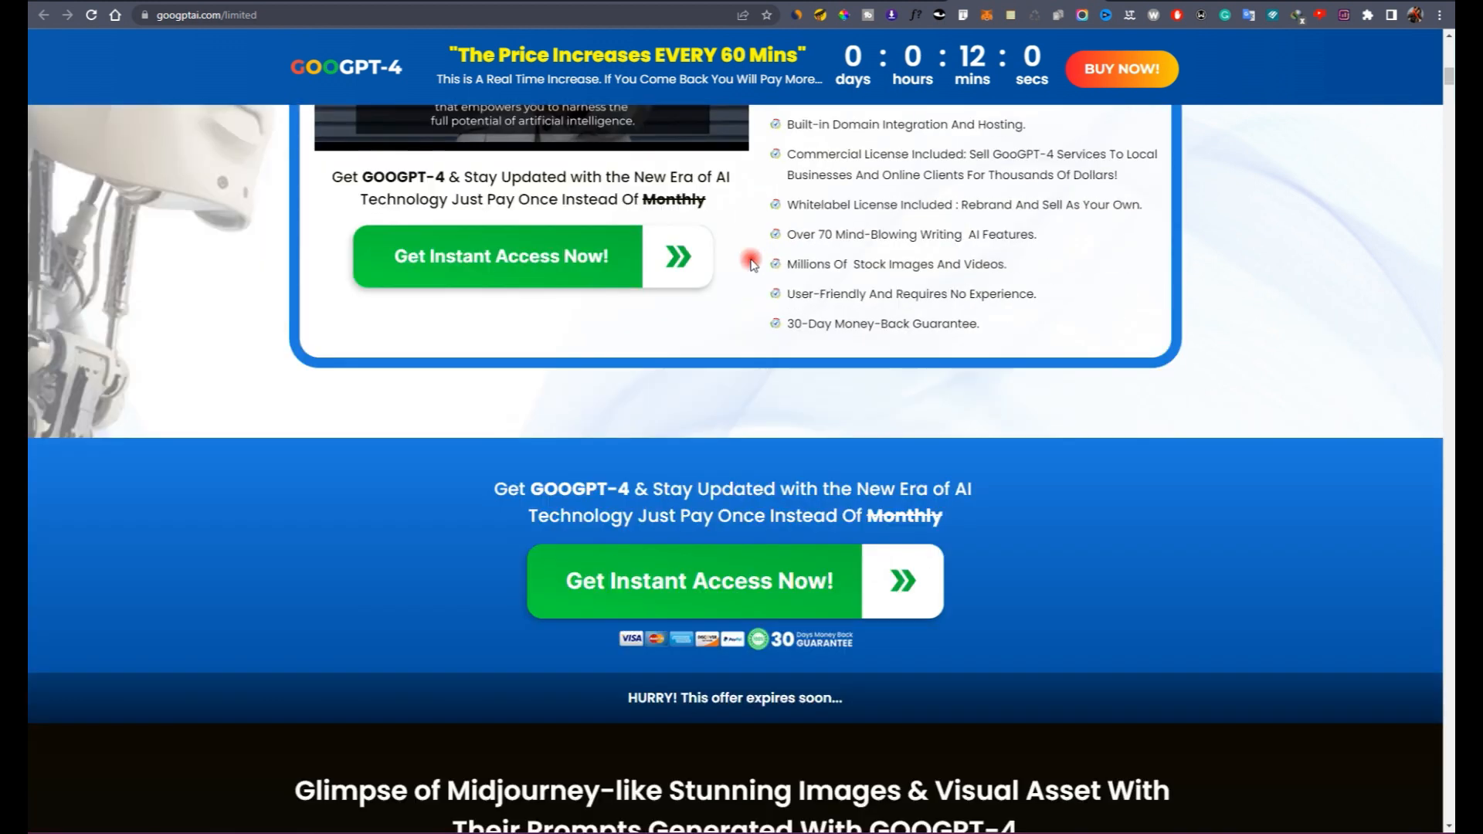
scroll(751, 262, "down", 5)
scroll(769, 504, "down", 12)
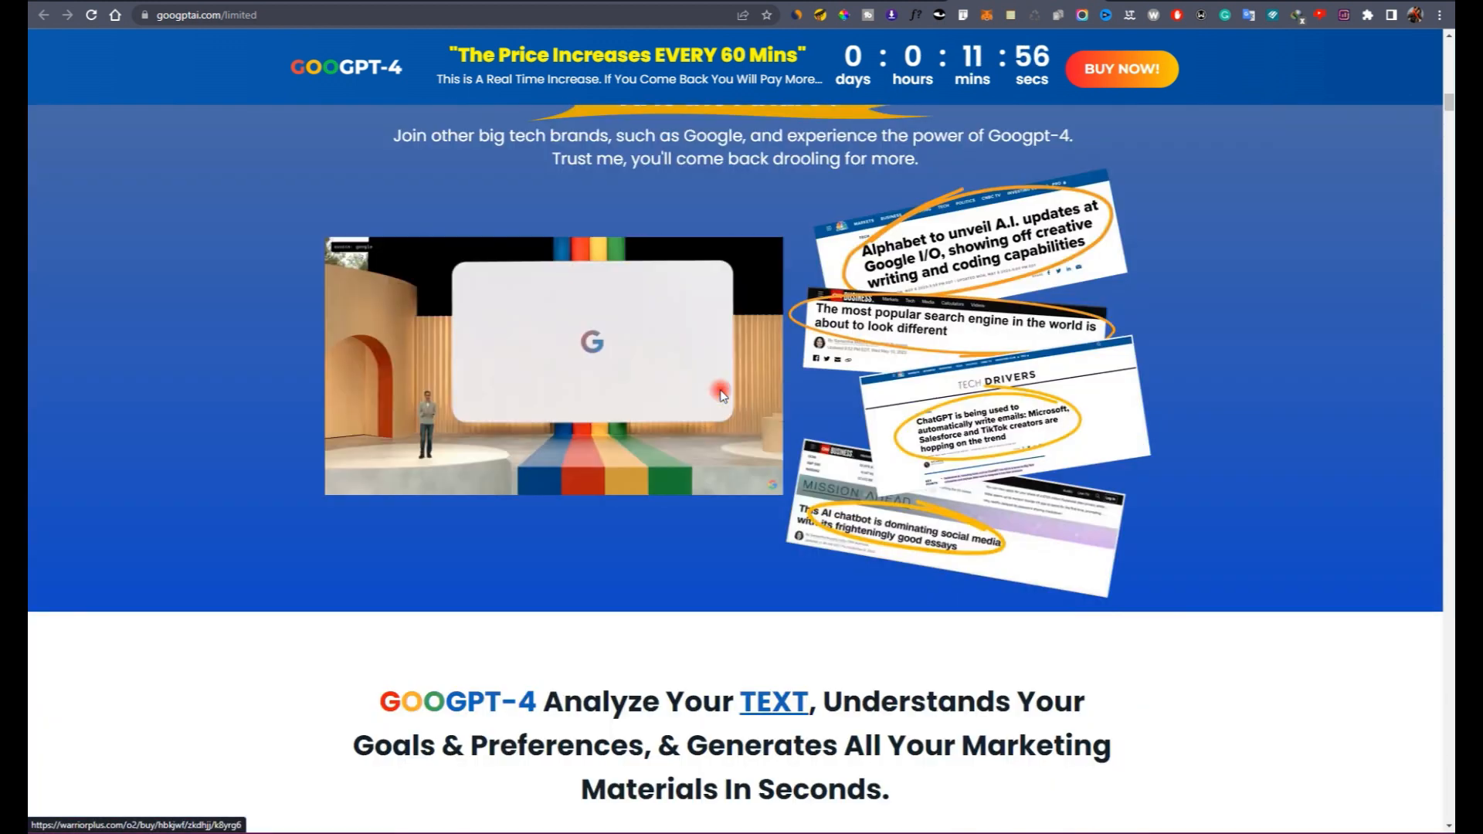
scroll(819, 455, "down", 12)
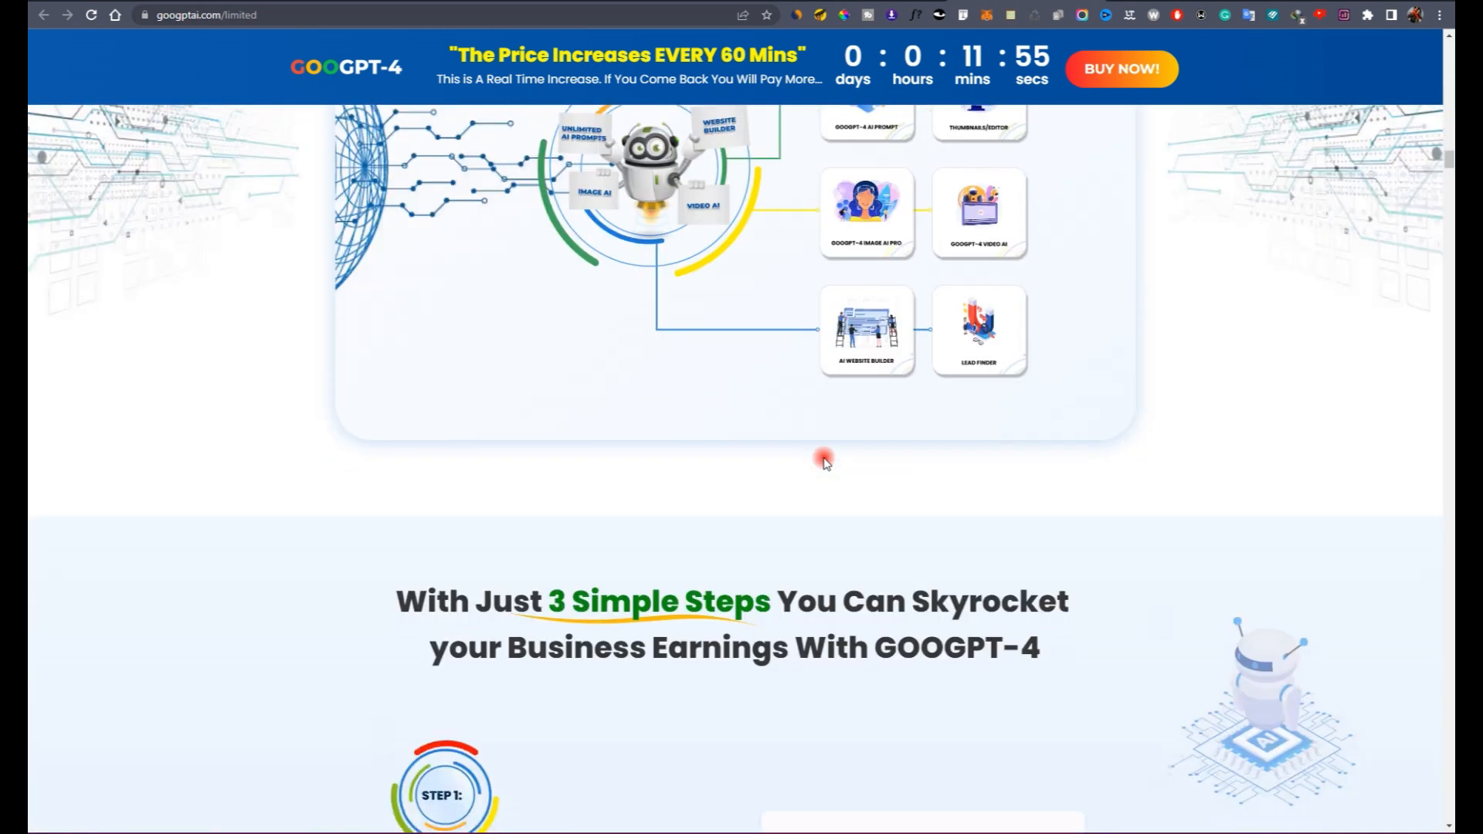
scroll(824, 461, "down", 15)
scroll(808, 448, "down", 2)
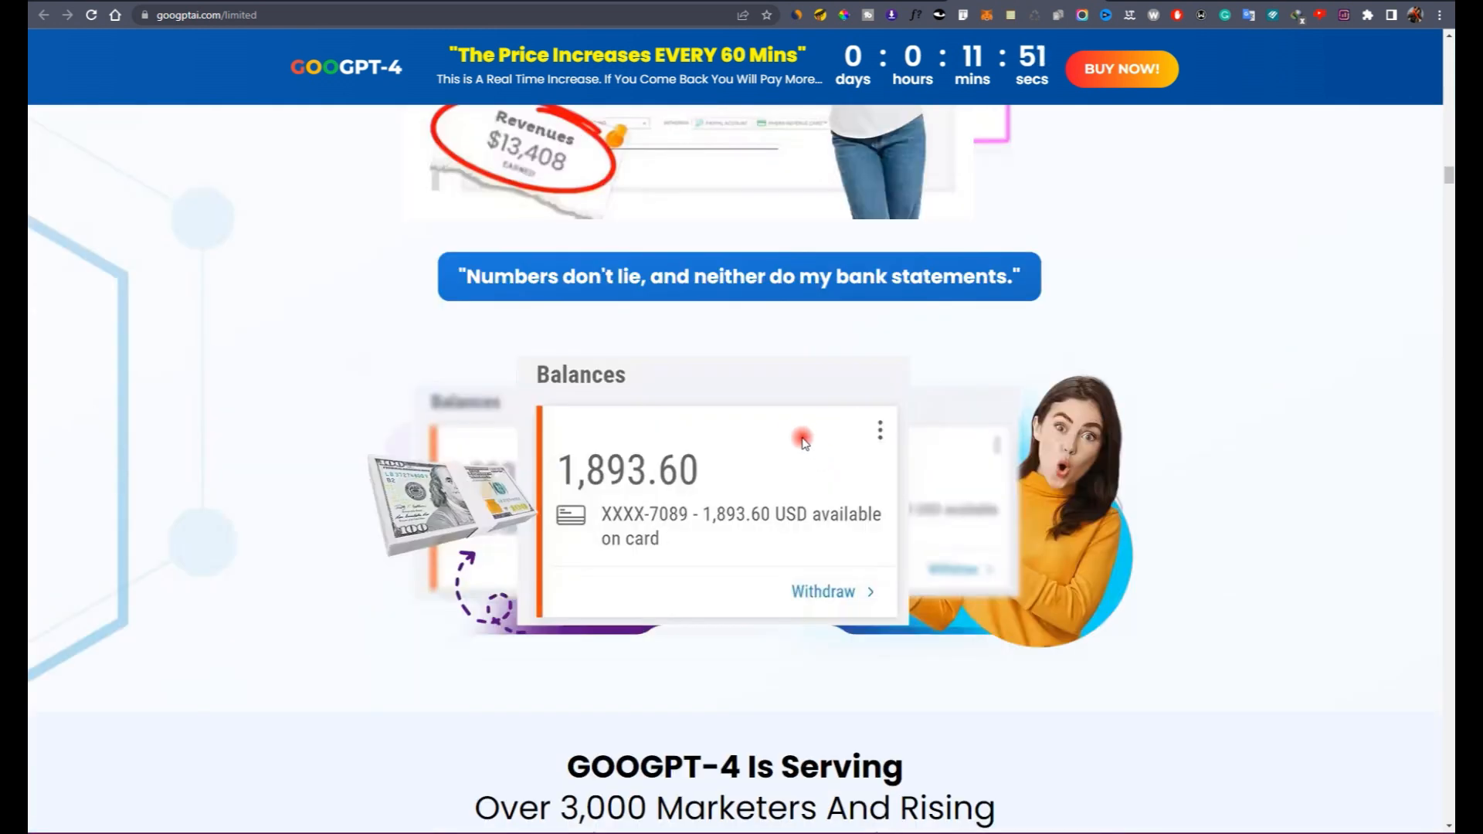
scroll(780, 442, "down", 10)
scroll(780, 442, "down", 20)
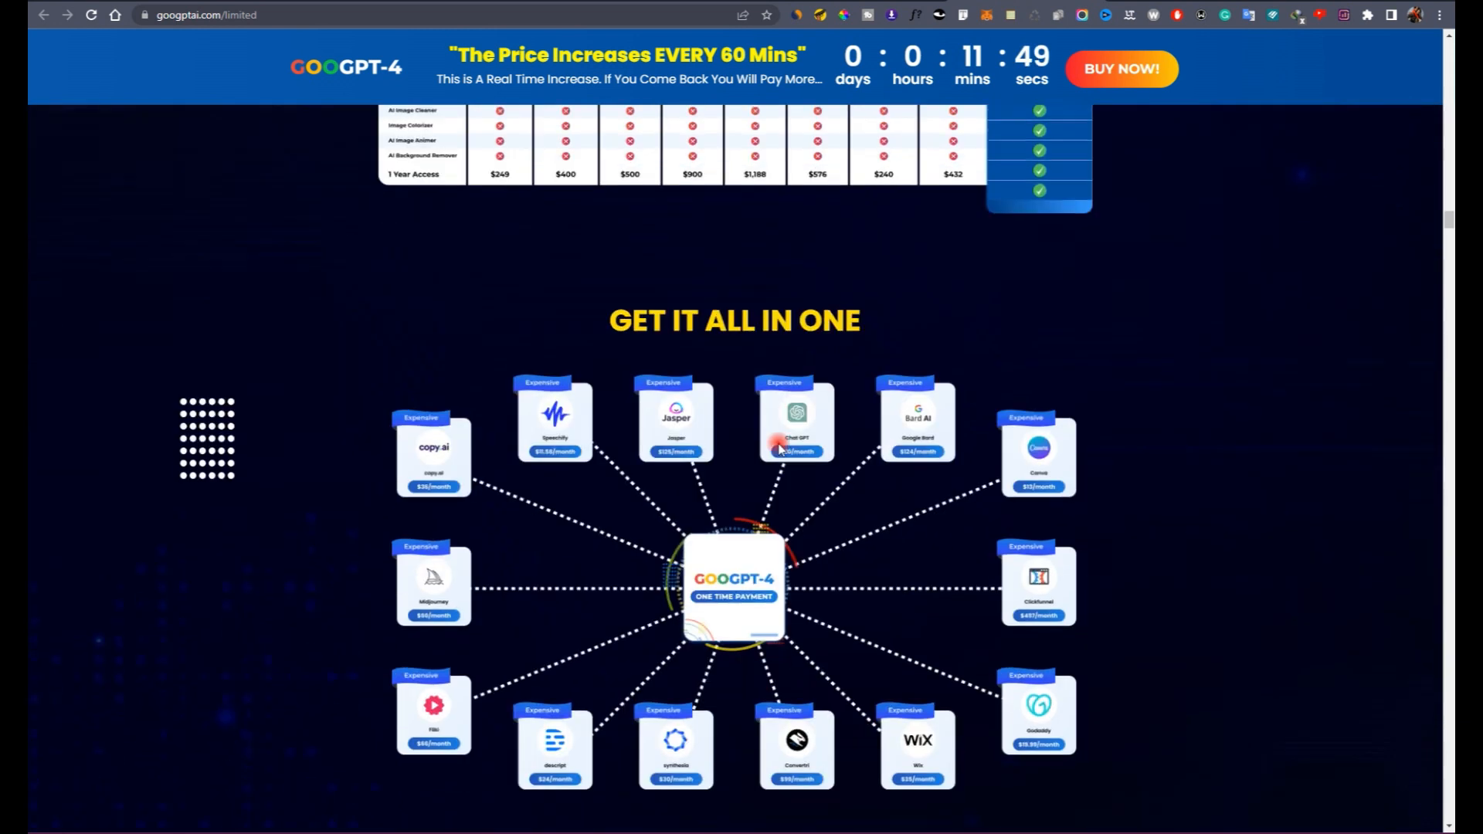
scroll(779, 459, "down", 20)
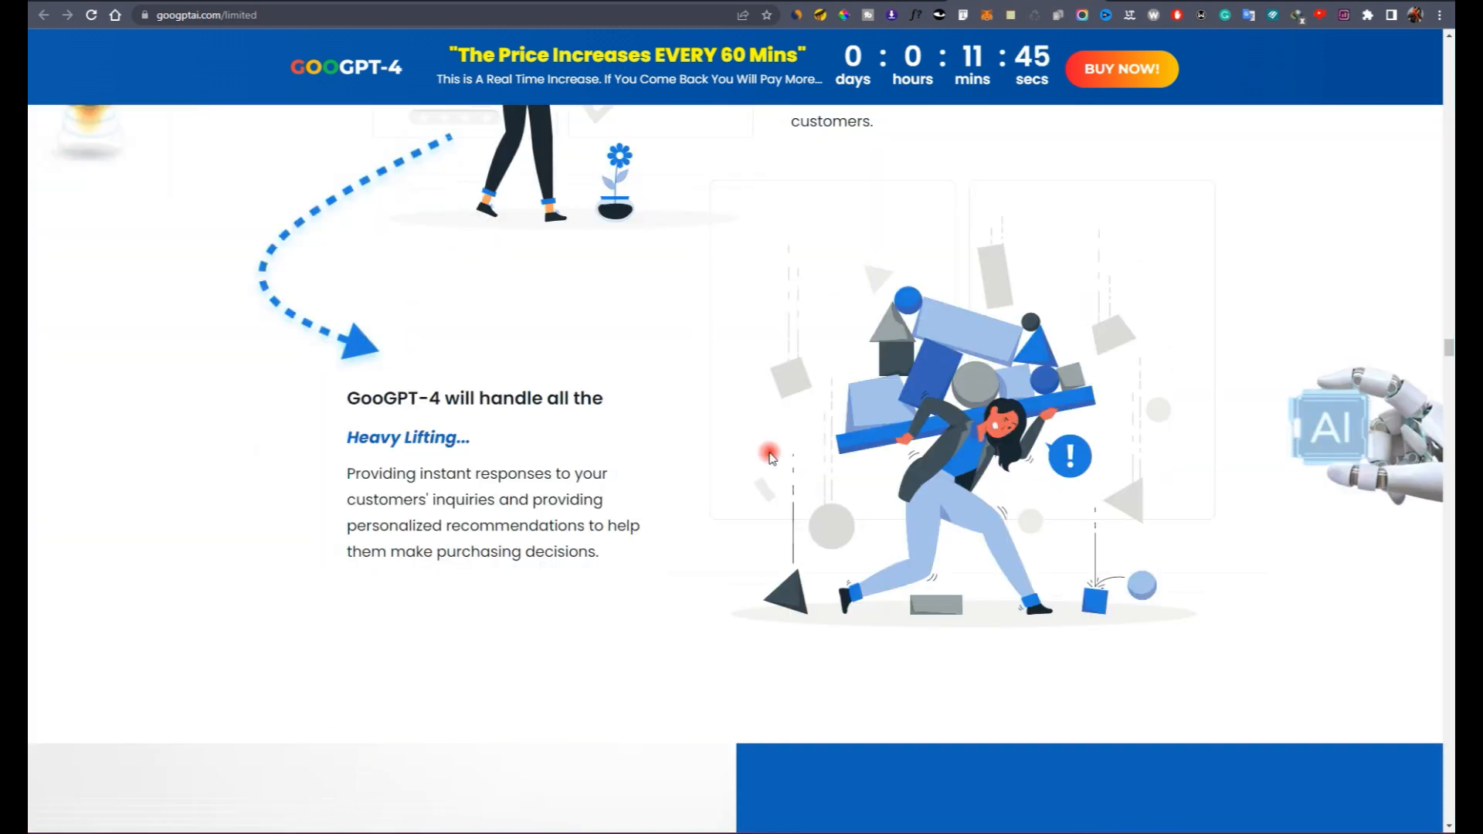
scroll(784, 525, "down", 10)
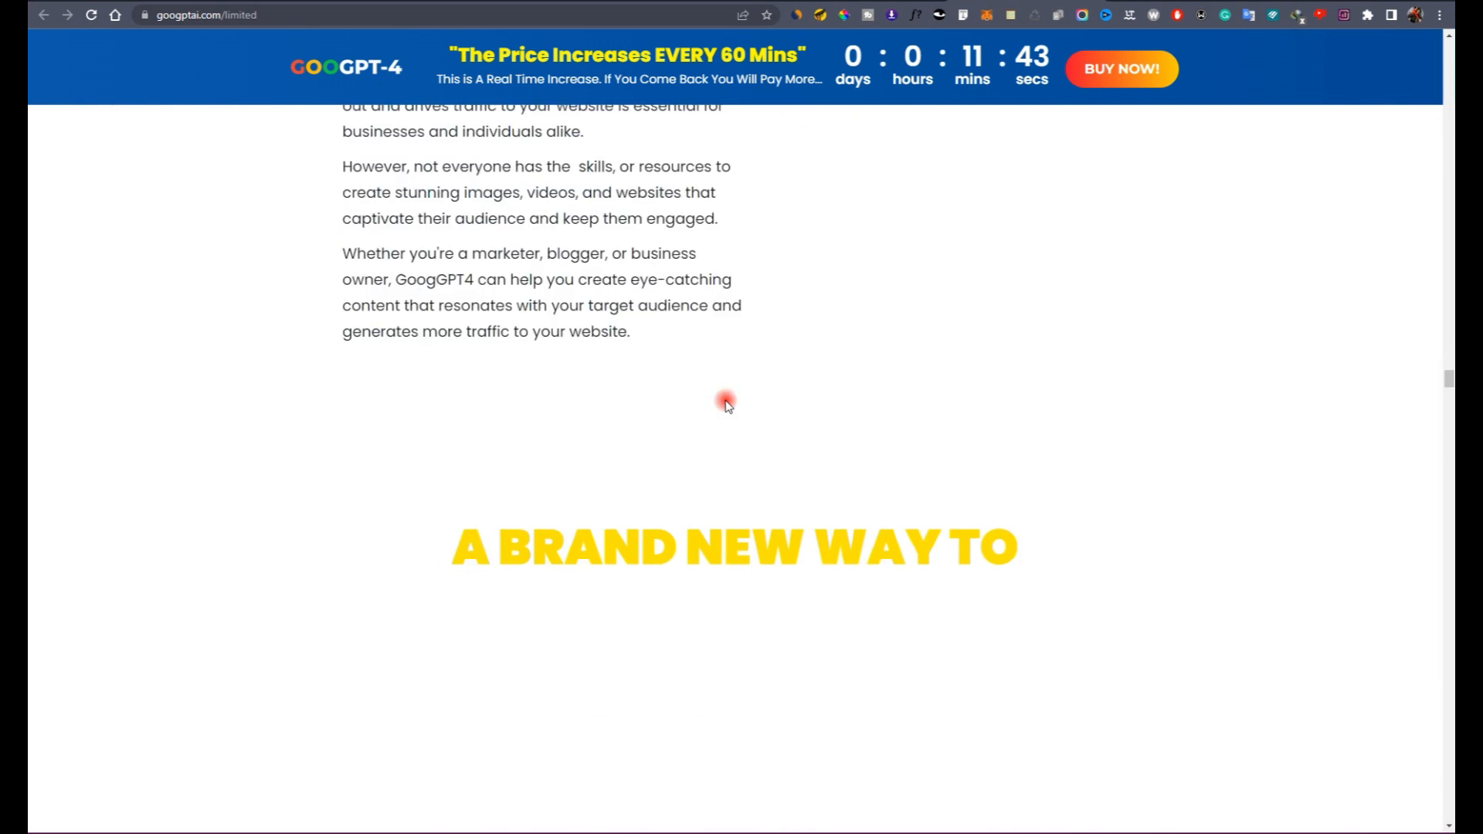
scroll(725, 402, "down", 10)
scroll(725, 409, "down", 8)
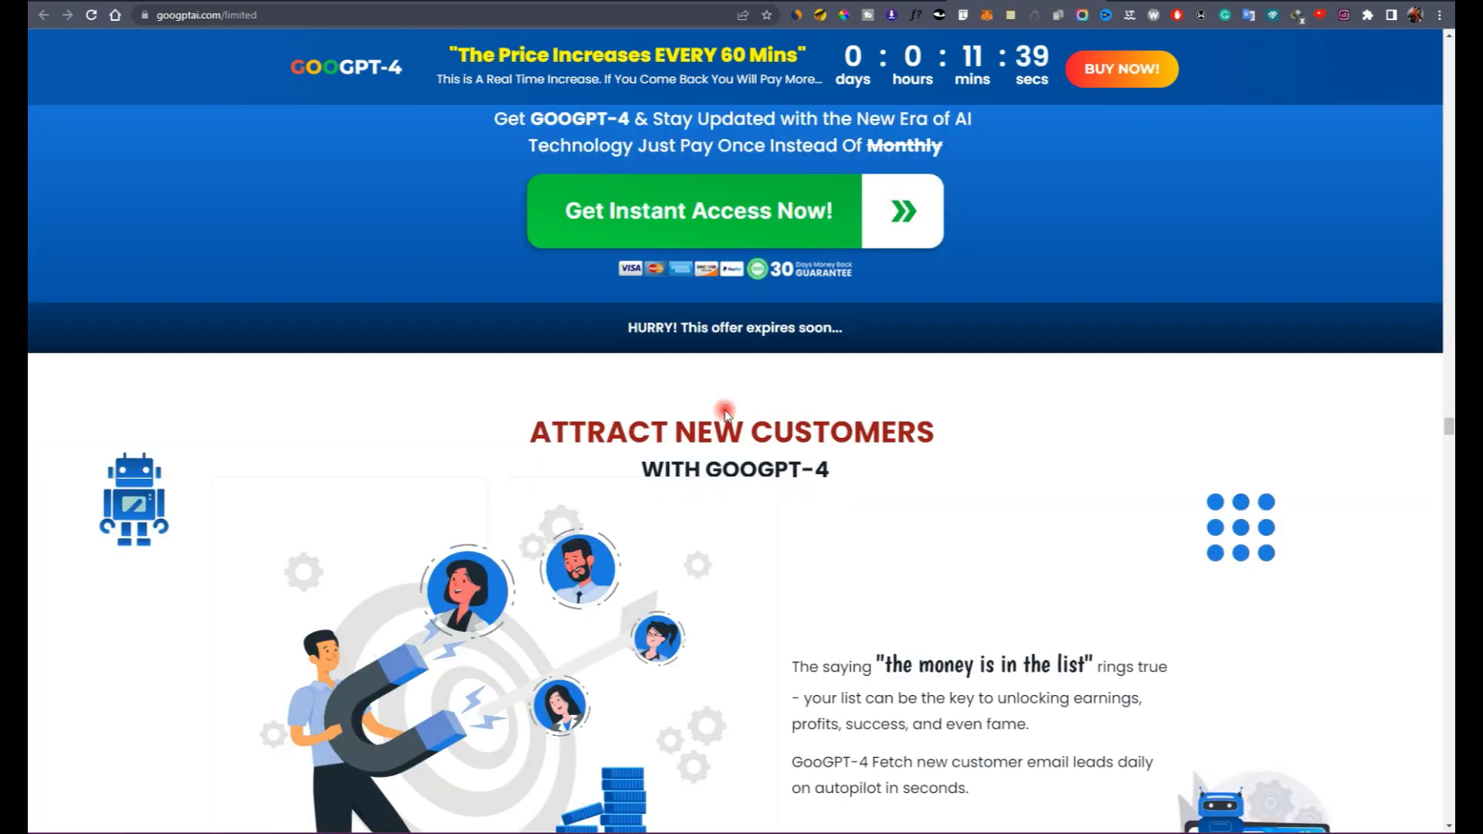
scroll(726, 417, "down", 10)
scroll(725, 432, "down", 5)
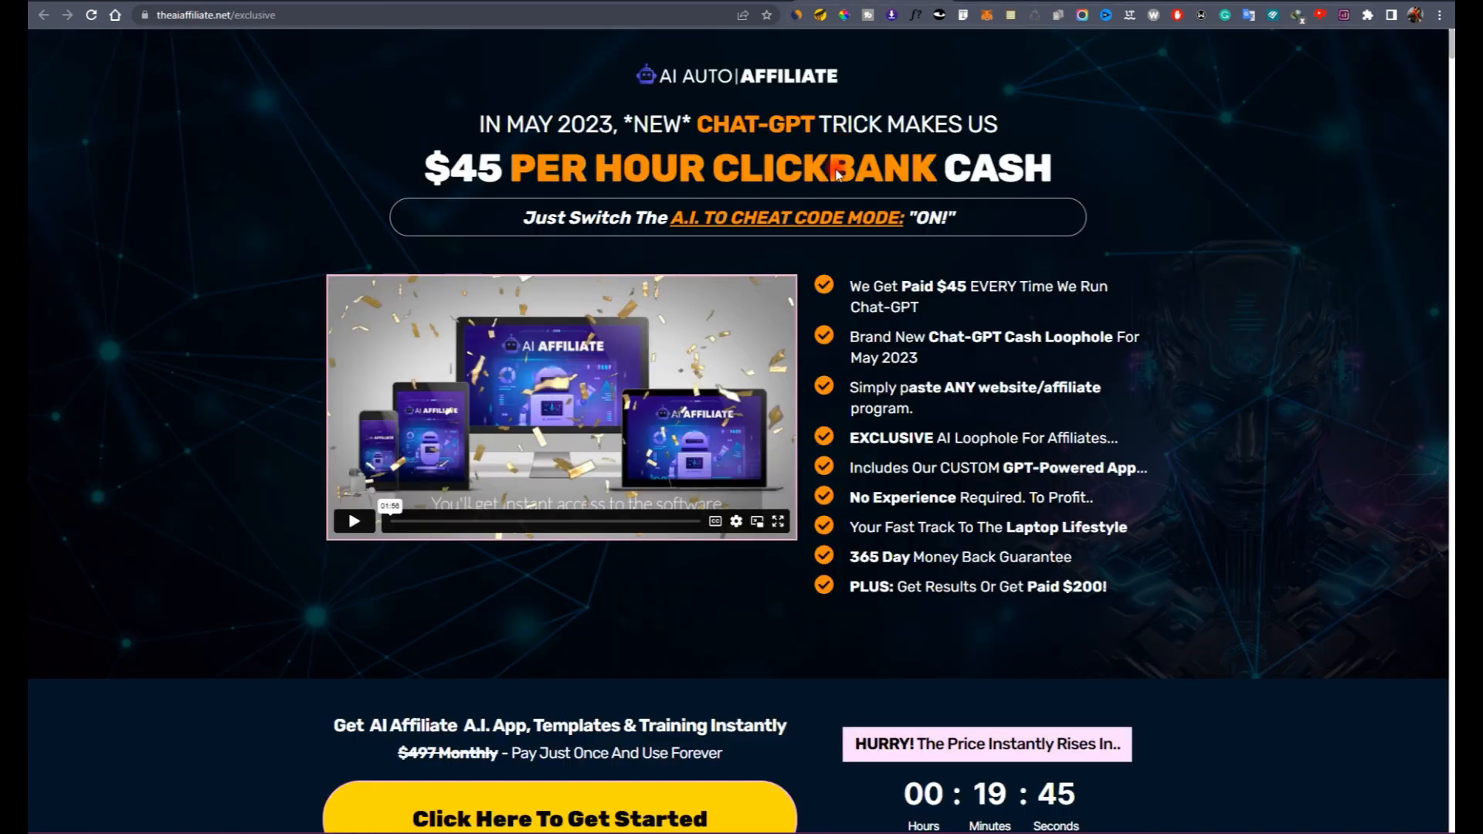
scroll(830, 185, "down", 6)
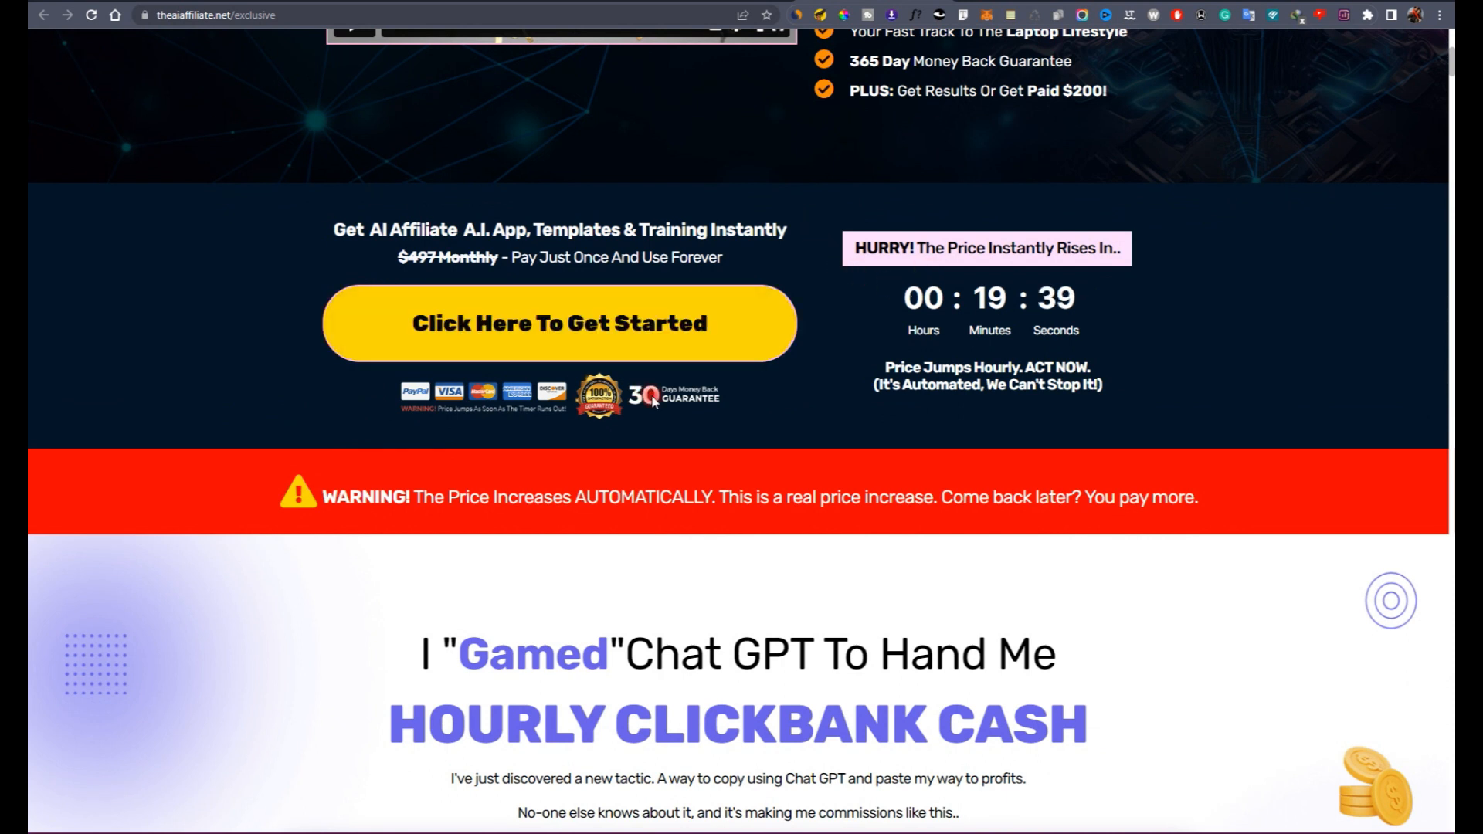
scroll(720, 324, "down", 15)
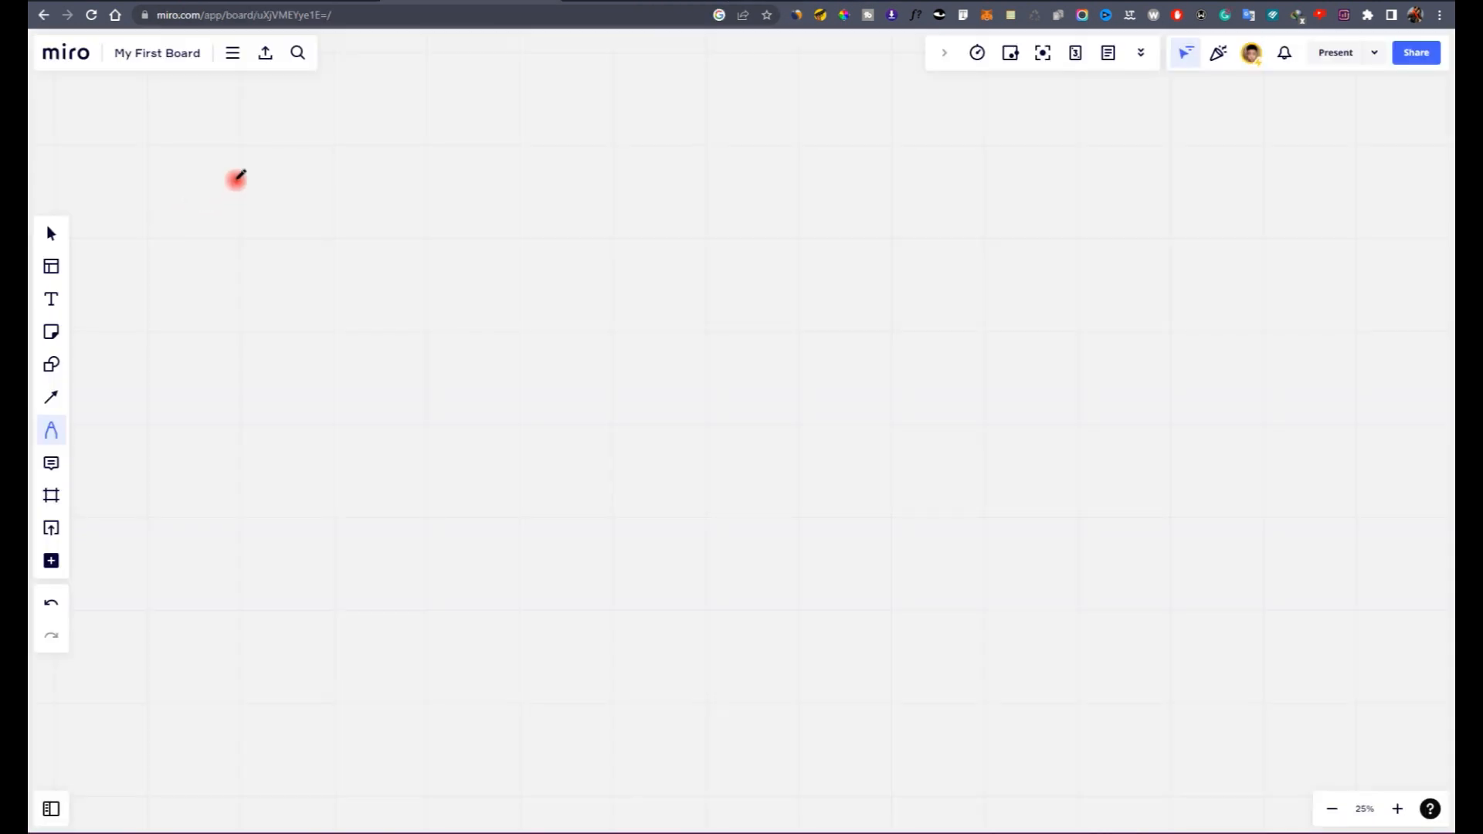
Step: Sketch a box marked Y with an arrow down to a box marked F.B, and extend a connecting line beside it
mouse_move(258, 139)
left_mouse_down()
mouse_move(460, 159)
mouse_move(275, 123)
mouse_move(267, 135)
mouse_move(351, 152)
mouse_move(337, 166)
mouse_move(345, 243)
mouse_move(372, 258)
mouse_move(322, 259)
mouse_move(454, 348)
mouse_move(282, 284)
mouse_move(325, 263)
mouse_move(298, 331)
left_mouse_up()
mouse_move(306, 288)
left_mouse_down()
mouse_move(352, 284)
mouse_move(334, 306)
mouse_move(359, 319)
mouse_move(400, 300)
mouse_move(378, 330)
left_mouse_up()
left_click(350, 306)
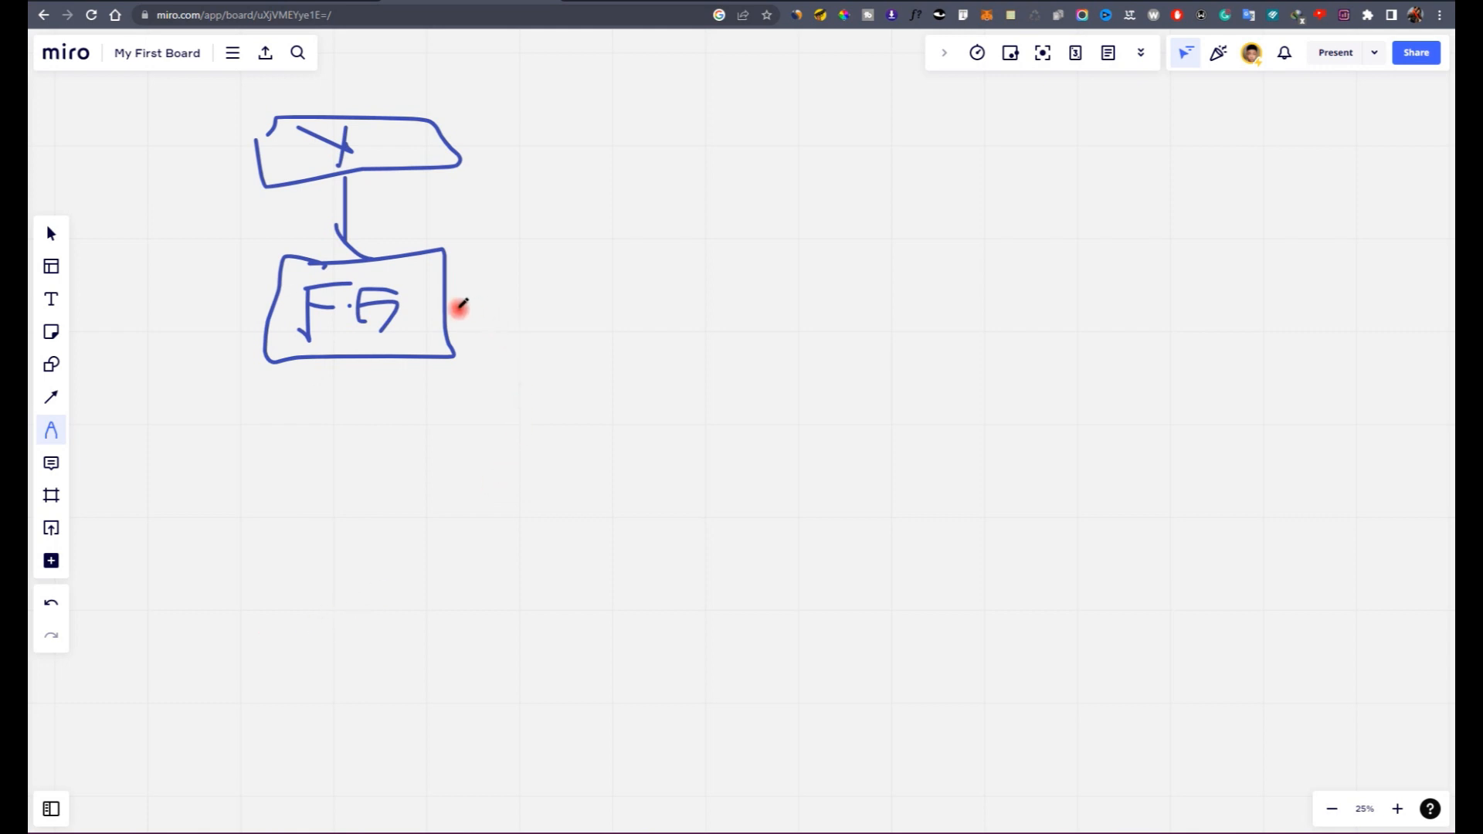
left_click_drag(448, 305, 599, 303)
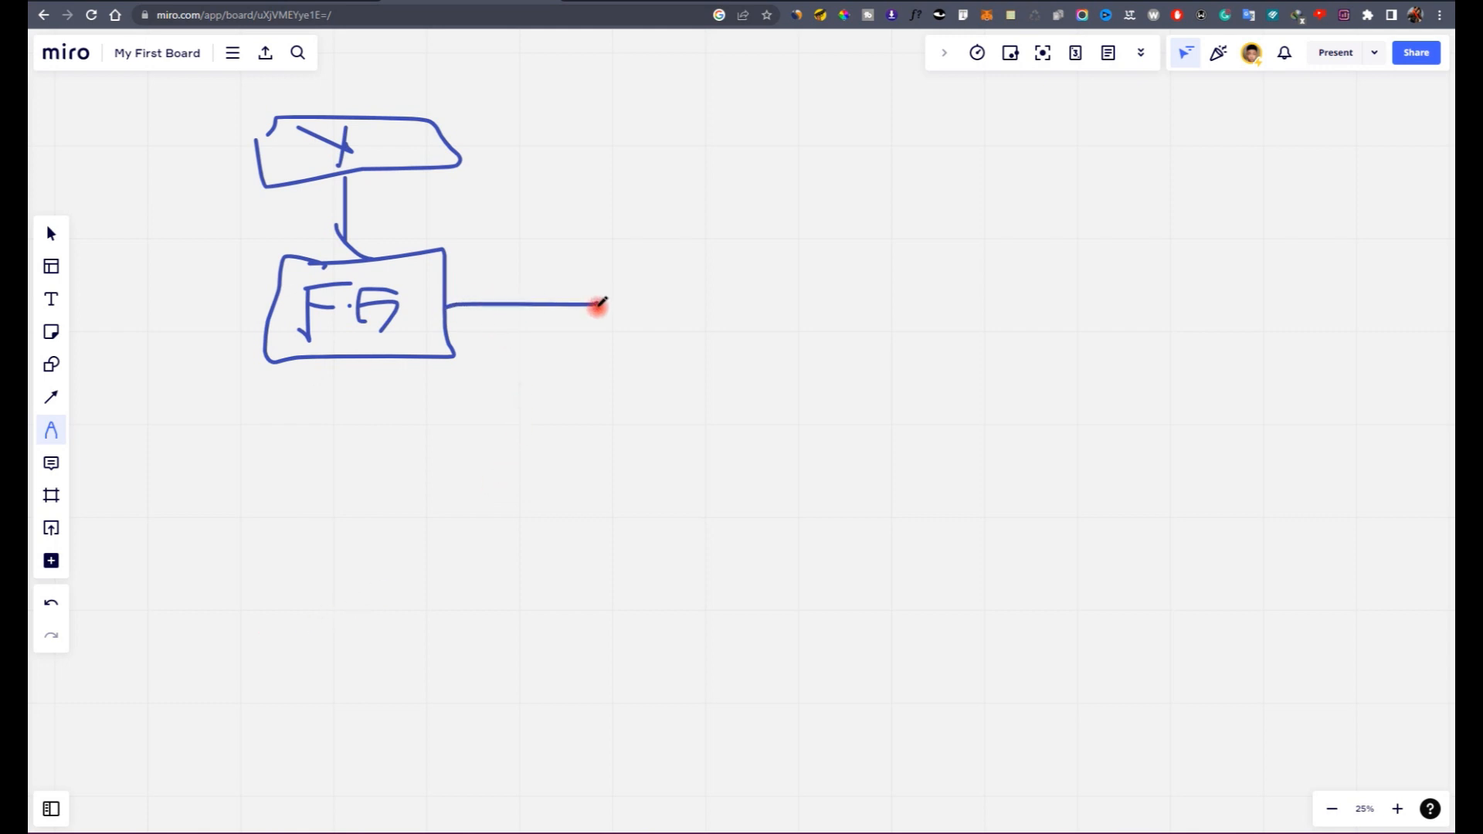
Step: Sketch a large box at the end of the line from the F.B box and letter it CE
left_click_drag(632, 251, 669, 373)
mouse_move(850, 372)
left_mouse_down()
mouse_move(1155, 288)
mouse_move(626, 258)
mouse_move(652, 292)
mouse_move(835, 310)
mouse_move(961, 350)
left_mouse_up()
left_click_drag(879, 314, 948, 309)
left_click_drag(834, 287, 944, 263)
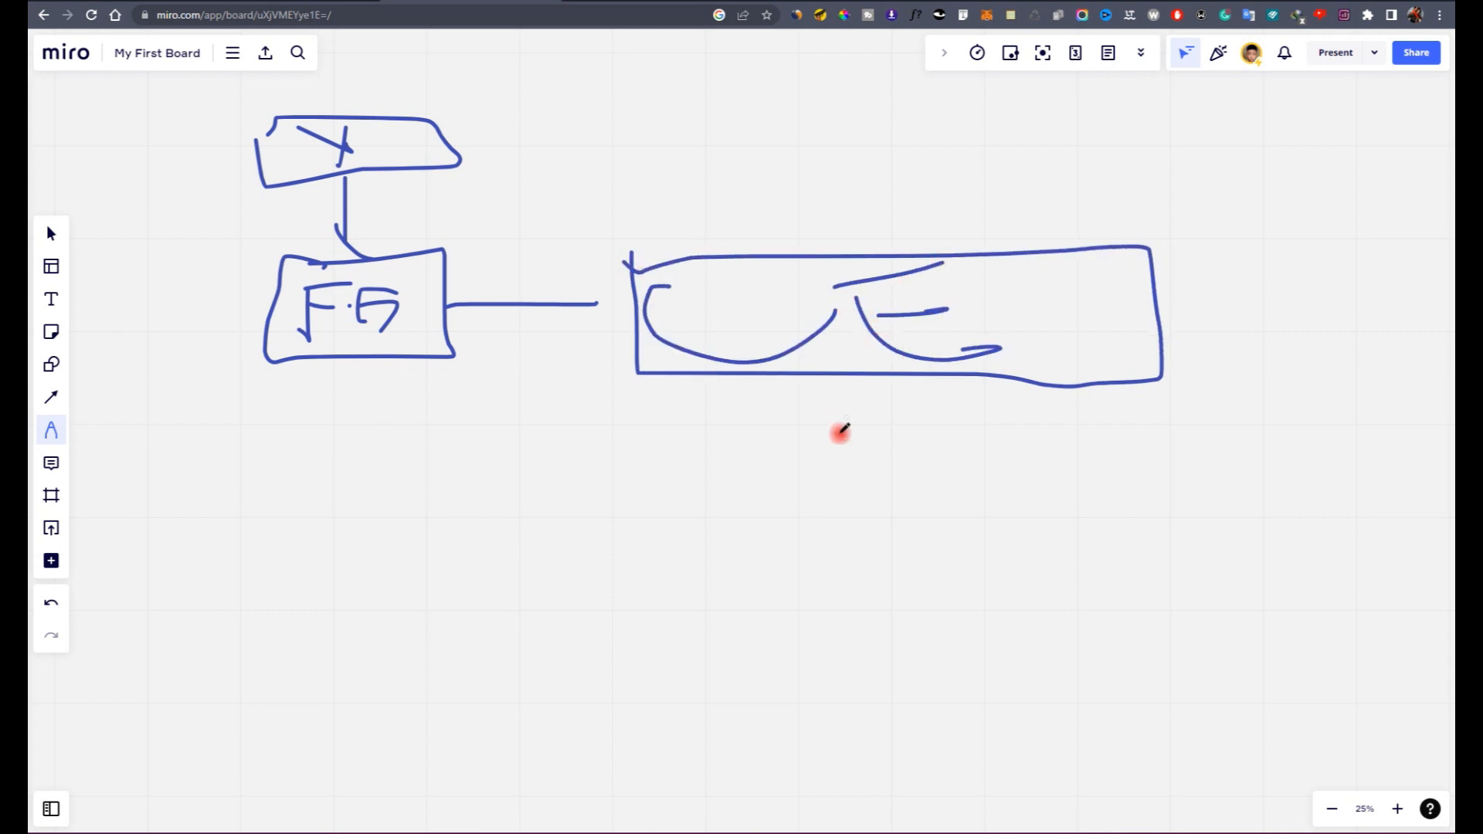
Step: Draw five branching strokes downward from the lower edge of the CE box
left_click_drag(689, 377, 687, 517)
left_click_drag(731, 409, 747, 529)
left_click_drag(823, 376, 871, 562)
left_click_drag(964, 392, 1007, 550)
left_click_drag(1095, 384, 1124, 557)
Step: Sketch a wide box beneath the five strokes and letter it PP
mouse_move(586, 541)
left_mouse_down()
mouse_move(1182, 533)
mouse_move(1267, 619)
mouse_move(579, 645)
mouse_move(632, 532)
left_mouse_up()
mouse_move(730, 551)
left_mouse_down()
mouse_move(734, 634)
mouse_move(794, 563)
mouse_move(711, 587)
left_mouse_up()
left_click_drag(917, 558, 906, 628)
mouse_move(909, 552)
left_mouse_down()
mouse_move(993, 569)
mouse_move(896, 592)
left_mouse_up()
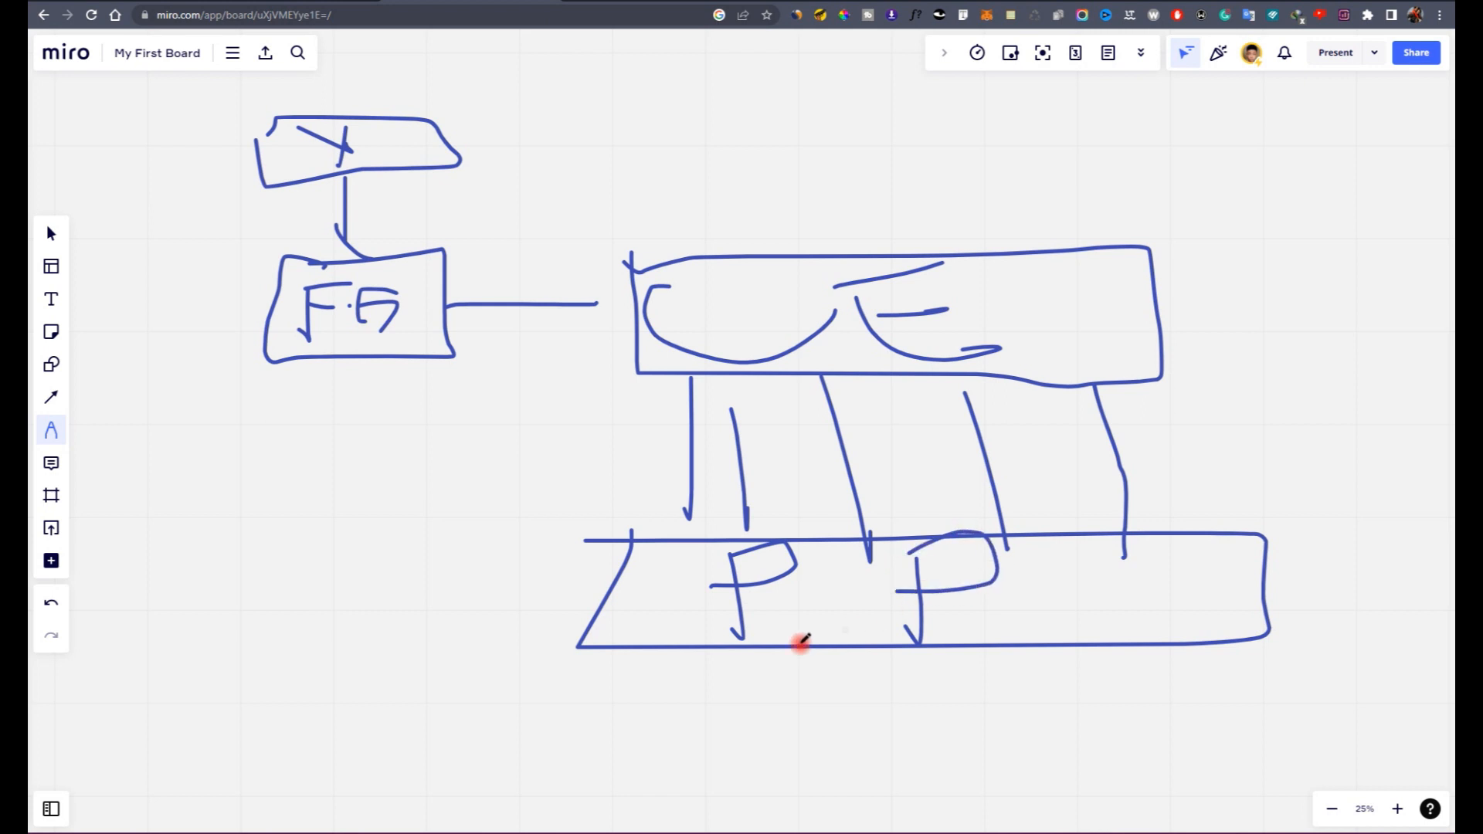
Step: Draw two connecting lines from the PP box to a new box below the F.B box and mark it A
left_click_drag(614, 588, 421, 585)
left_click_drag(591, 612, 448, 608)
mouse_move(257, 536)
left_mouse_down()
mouse_move(266, 649)
mouse_move(447, 497)
mouse_move(255, 513)
mouse_move(248, 533)
left_mouse_up()
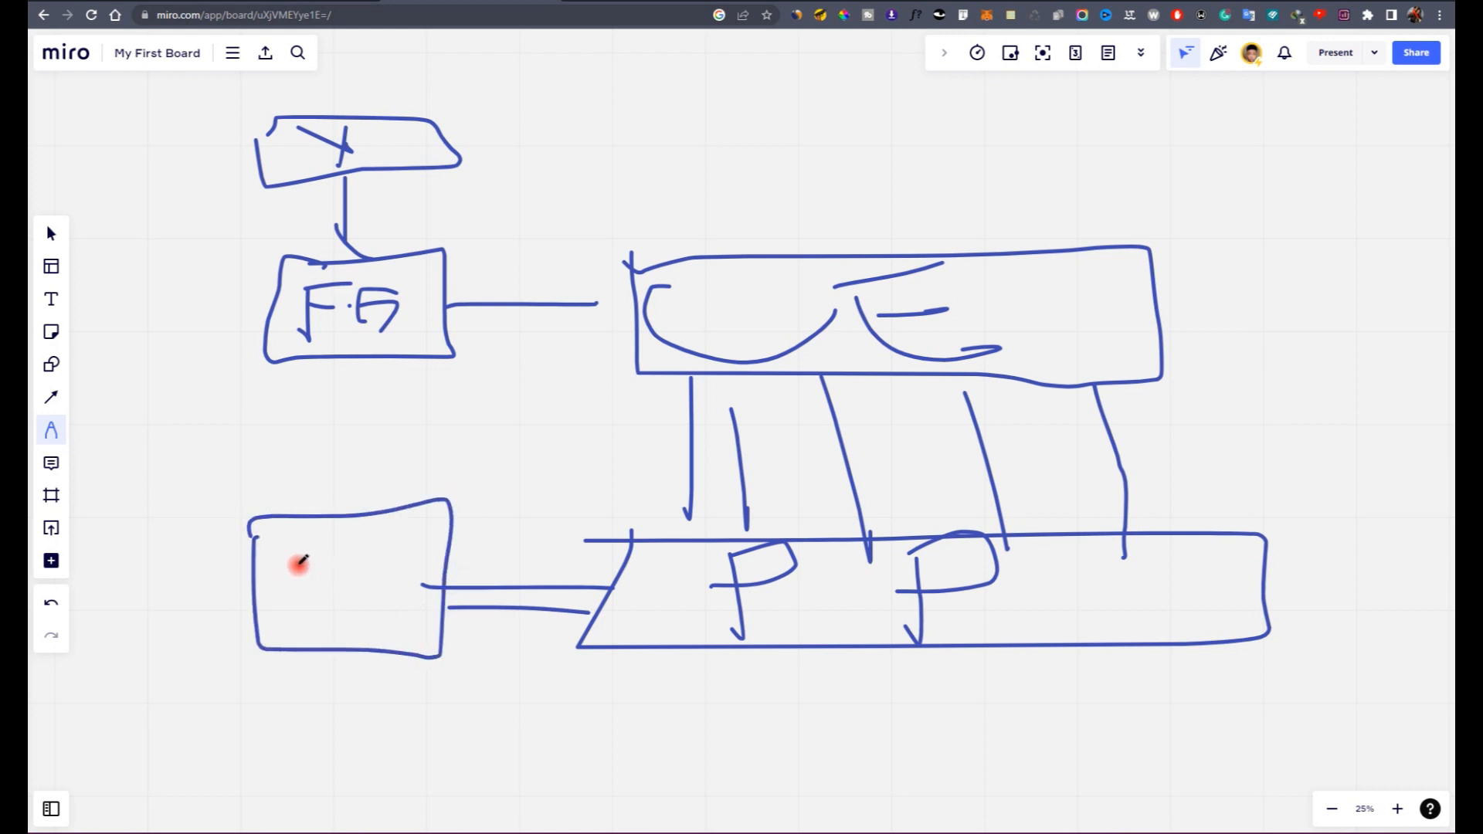
left_click_drag(325, 546, 386, 624)
left_click_drag(297, 594, 418, 564)
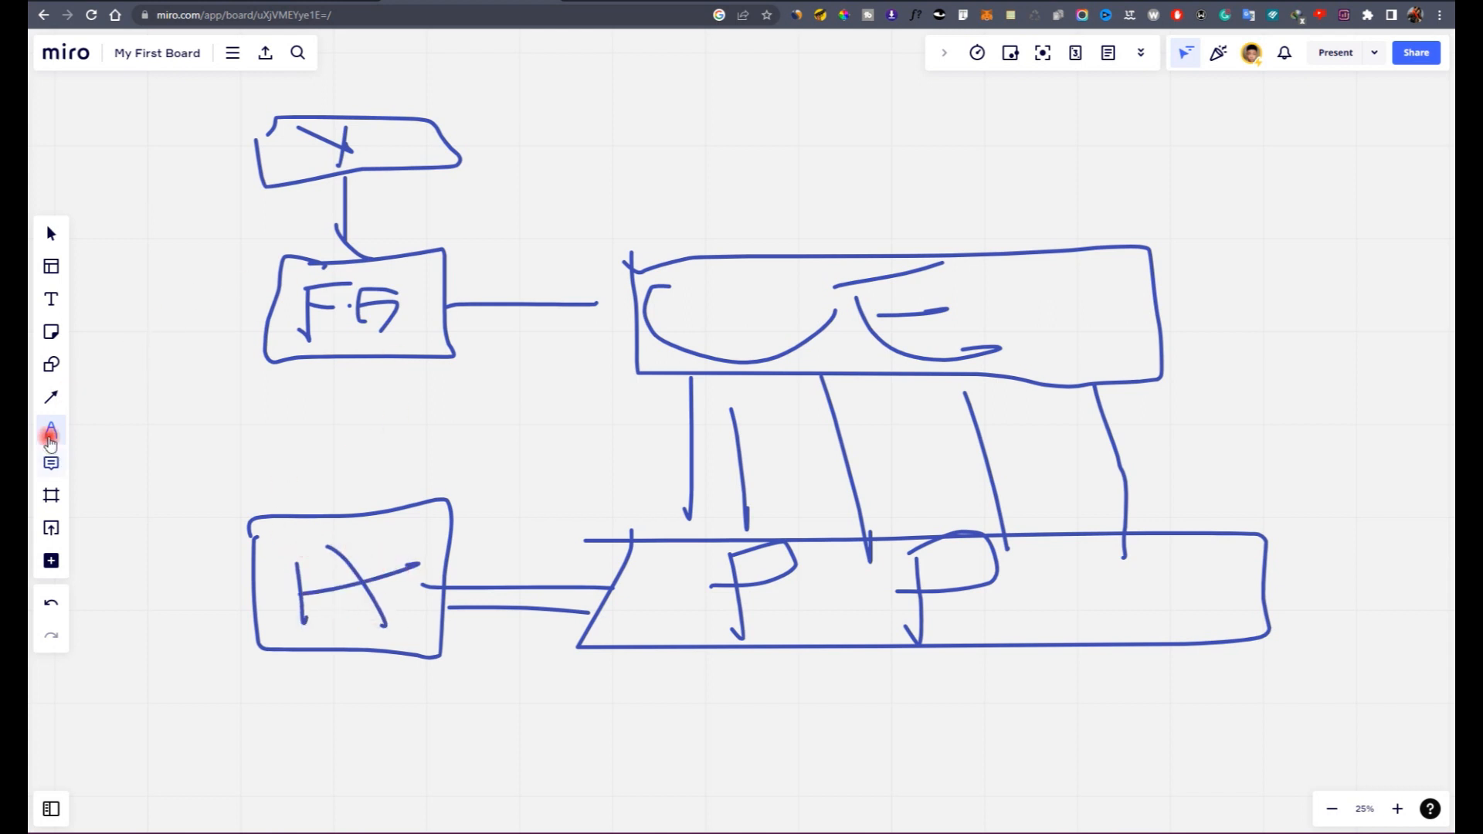
Step: Erase the whole hand-drawn diagram from the board and switch back to the pen
left_click(51, 430)
key("e")
mouse_move(587, 270)
left_mouse_down()
mouse_move(497, 210)
mouse_move(178, 221)
mouse_move(175, 258)
mouse_move(315, 209)
mouse_move(334, 139)
mouse_move(1138, 457)
mouse_move(582, 480)
mouse_move(845, 361)
mouse_move(953, 612)
mouse_move(394, 573)
mouse_move(744, 629)
mouse_move(858, 622)
mouse_move(294, 586)
left_mouse_up()
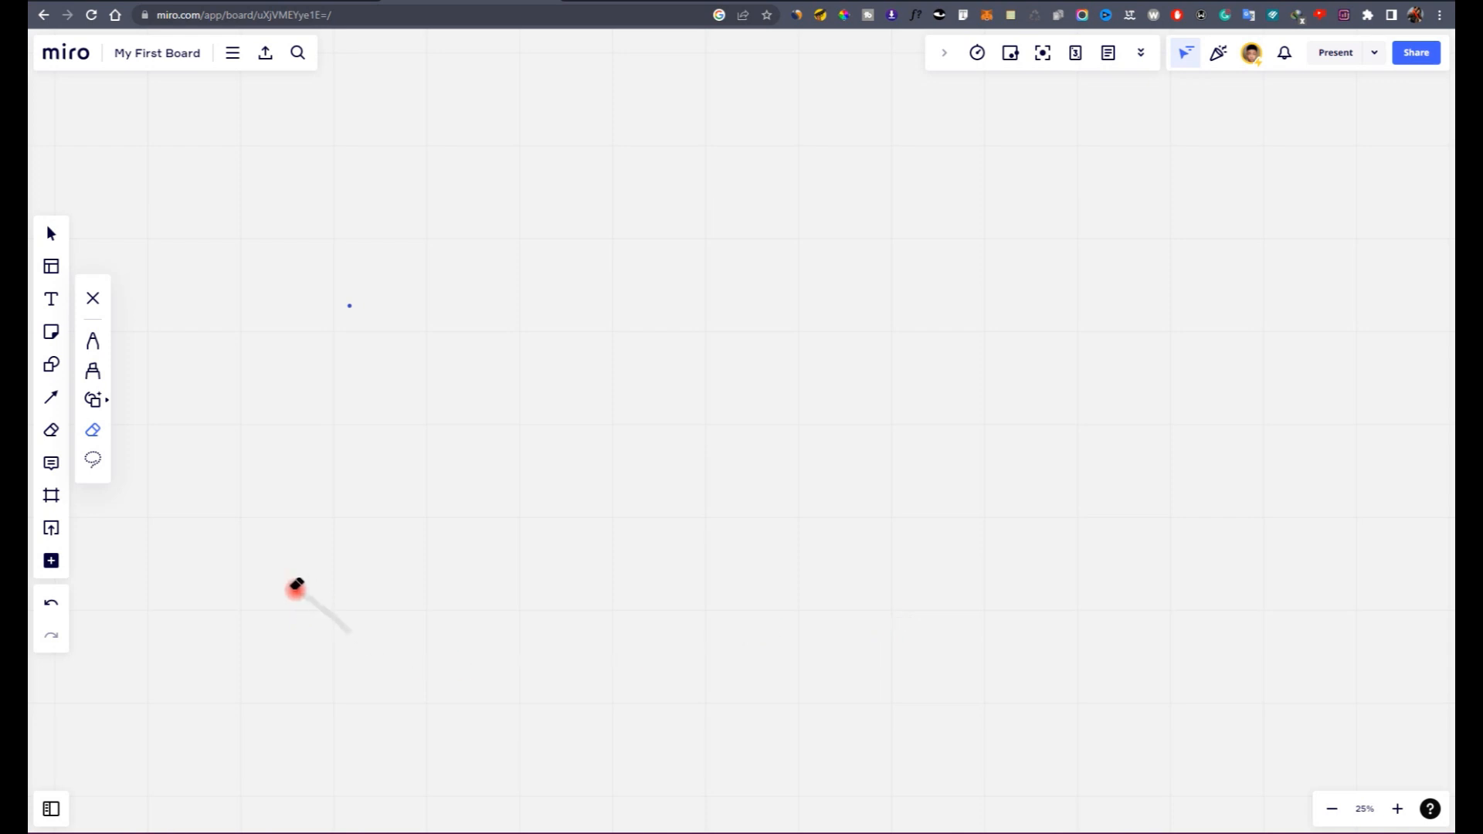
left_click(105, 349)
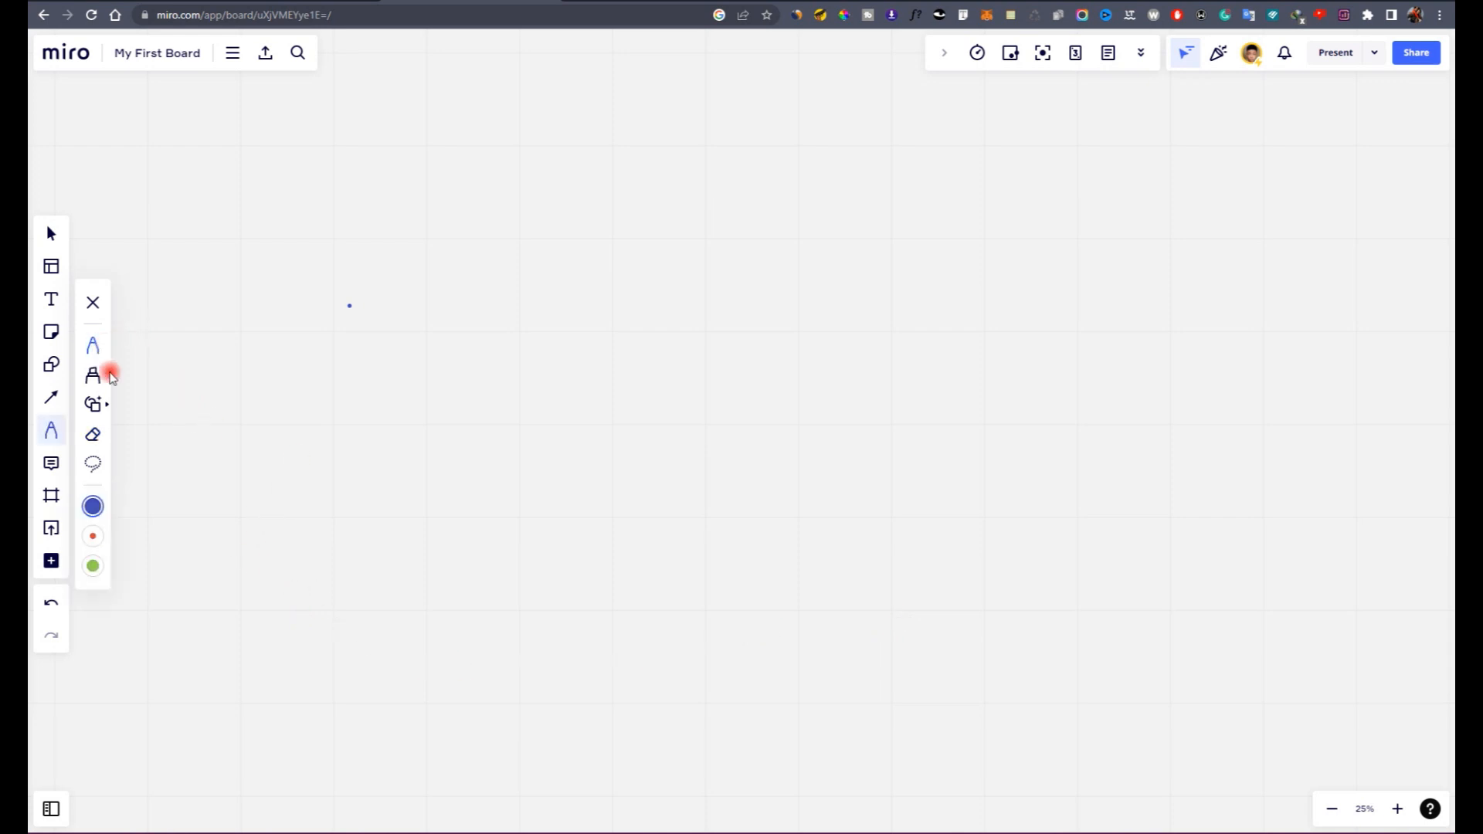
Step: Draw a column of three boxes joined by vertical lines, with a horizontal line running out of the lowest box
mouse_move(372, 110)
left_mouse_down()
mouse_move(374, 208)
mouse_move(589, 211)
mouse_move(642, 99)
mouse_move(410, 93)
mouse_move(395, 109)
left_mouse_up()
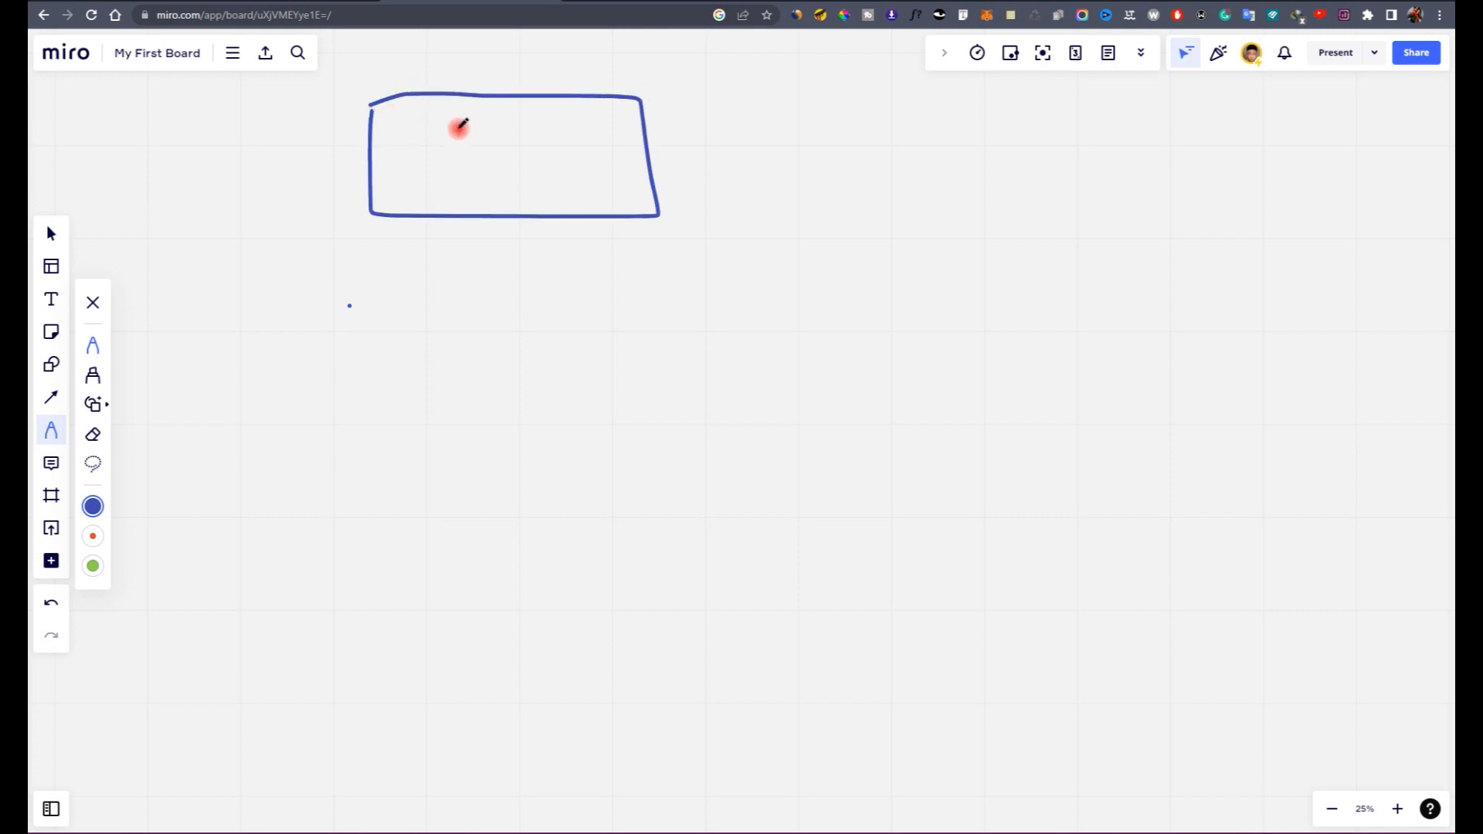
left_click_drag(465, 226, 461, 354)
left_click_drag(503, 249, 507, 311)
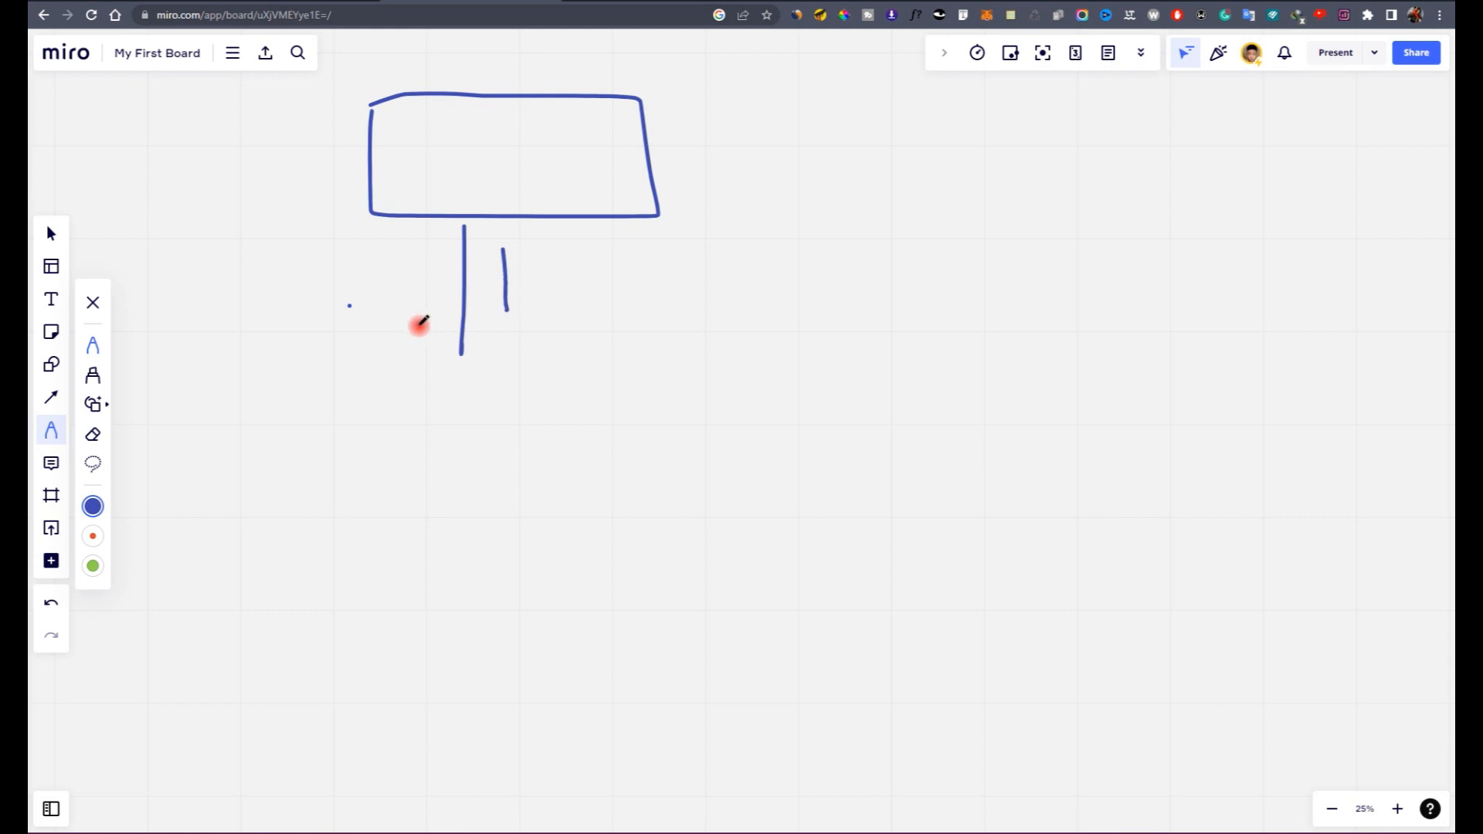
mouse_move(351, 345)
left_mouse_down()
mouse_move(699, 346)
mouse_move(289, 490)
mouse_move(338, 335)
mouse_move(349, 345)
left_mouse_up()
left_click_drag(448, 495, 444, 601)
mouse_move(302, 580)
left_mouse_down()
mouse_move(579, 596)
mouse_move(350, 702)
mouse_move(313, 561)
left_mouse_up()
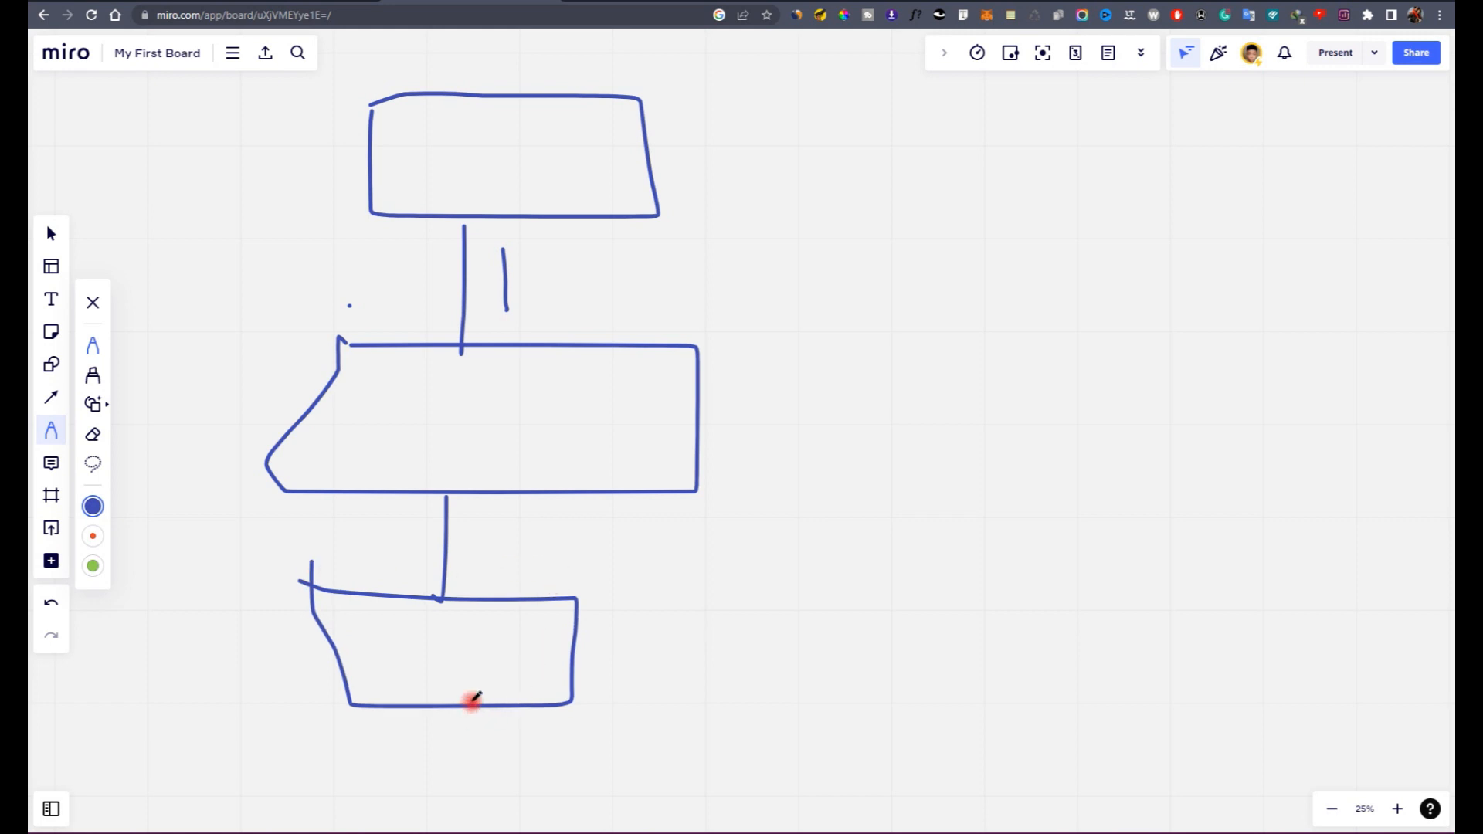
left_click_drag(575, 654, 649, 648)
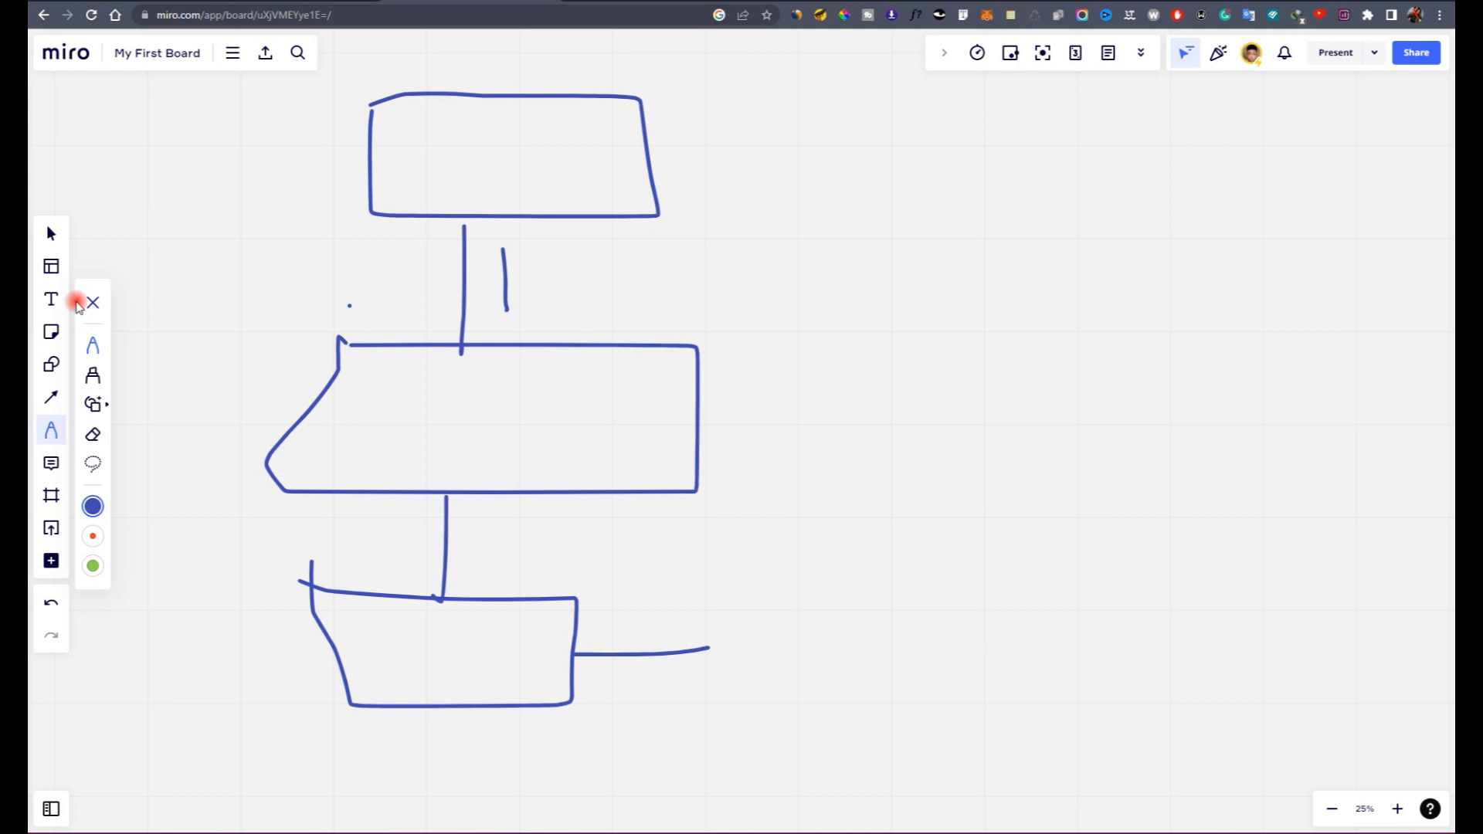
Step: Scribble across the upper boxes, erase everything on the board and switch back to the pen
left_click_drag(525, 186, 296, 304)
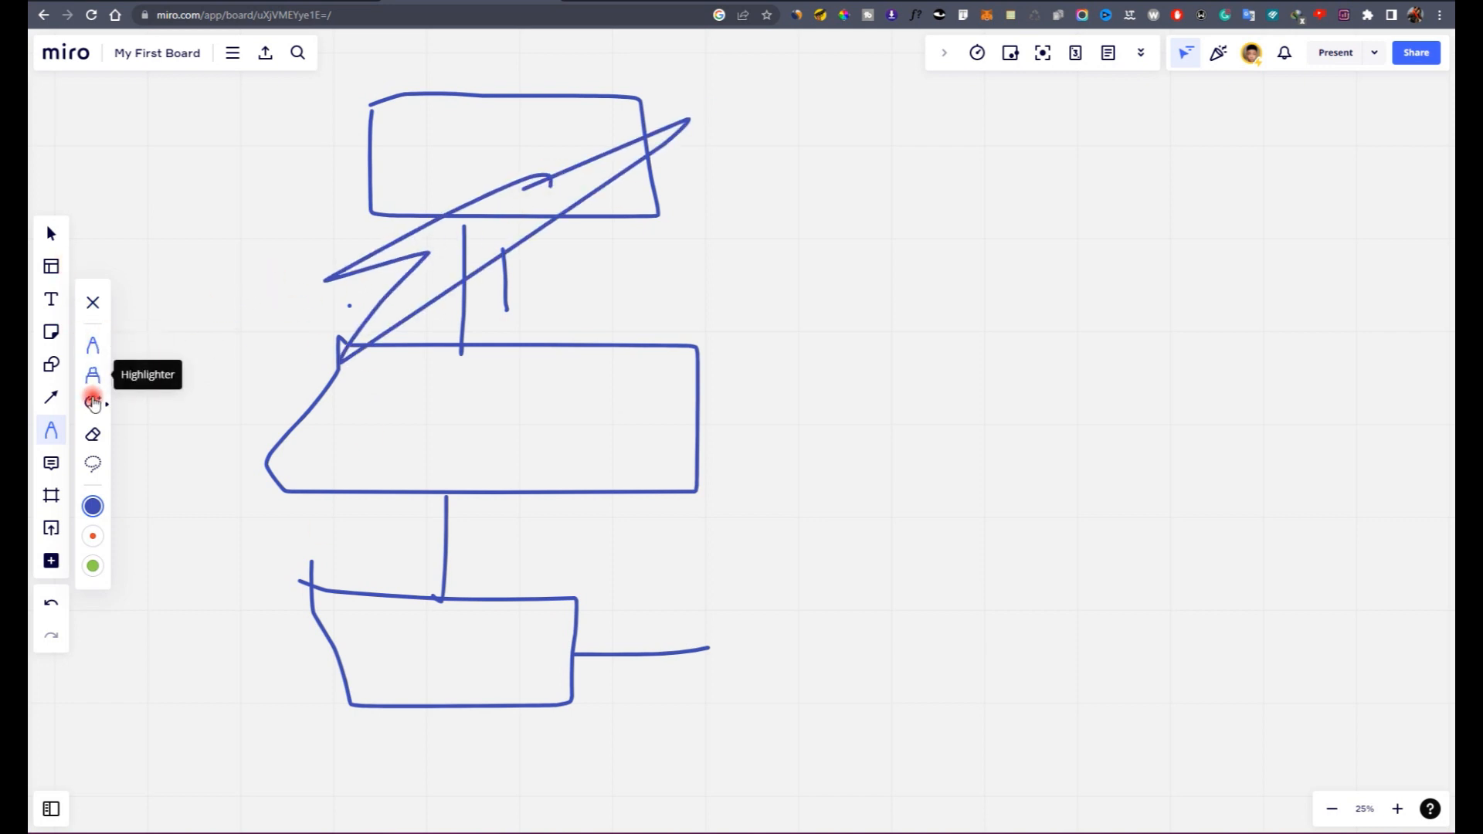
left_click(108, 437)
mouse_move(510, 575)
left_mouse_down()
mouse_move(556, 265)
mouse_move(322, 414)
mouse_move(324, 265)
mouse_move(387, 486)
mouse_move(615, 639)
mouse_move(530, 623)
mouse_move(331, 314)
left_mouse_up()
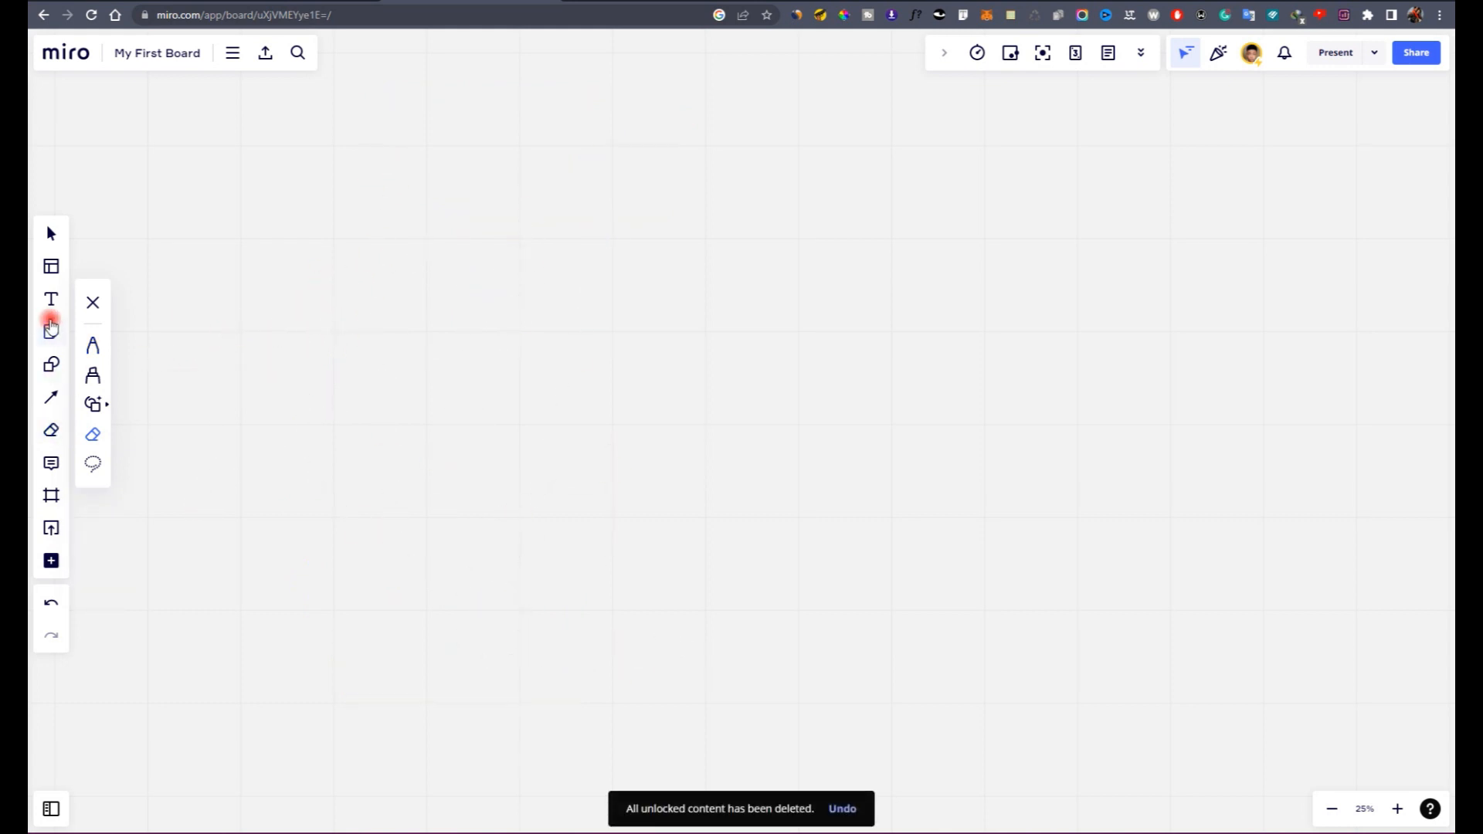
left_click(93, 346)
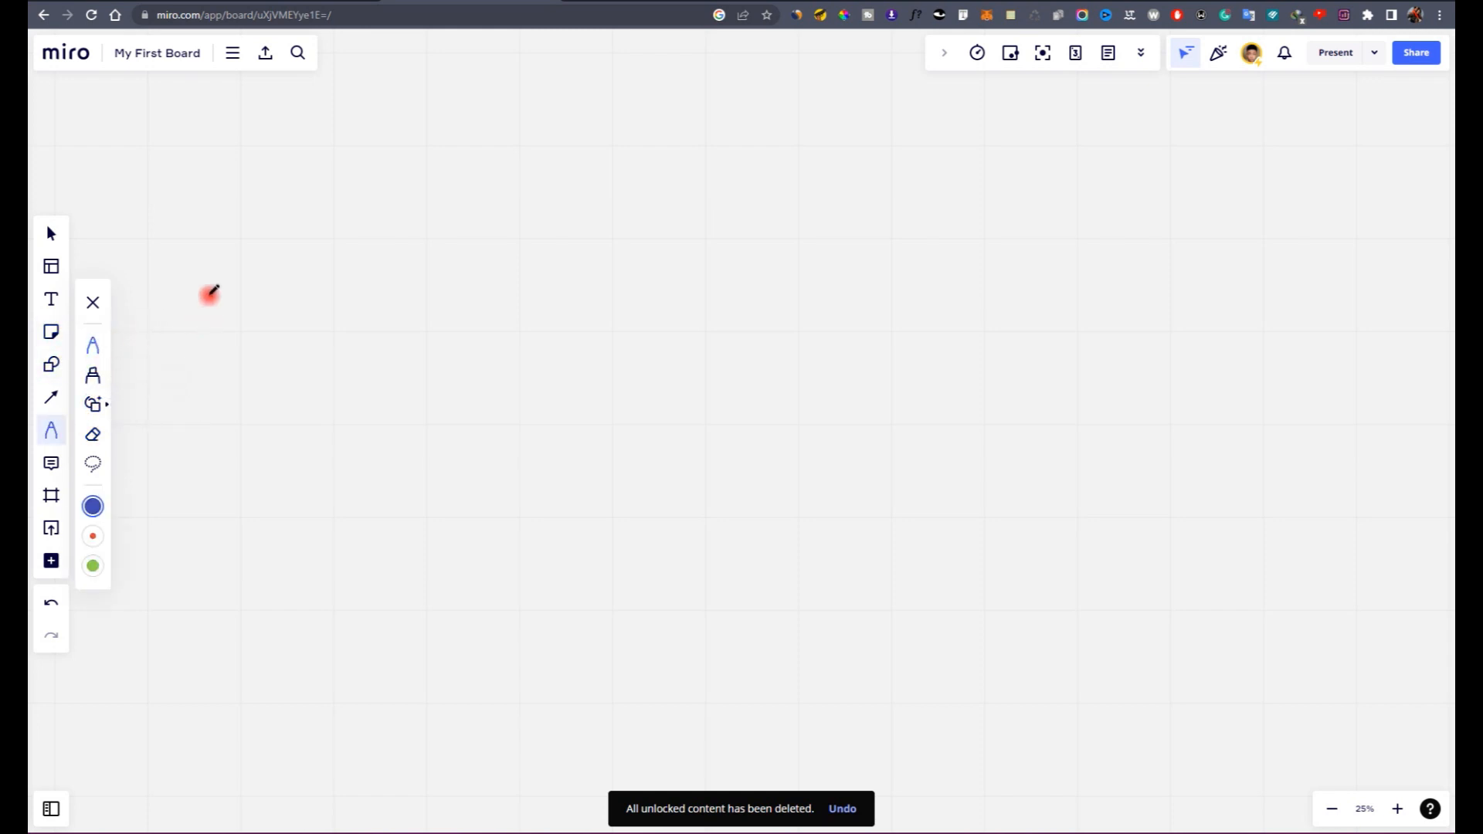
Step: Draw a box with a vertical line down to a second box, and put a circle inside the second box
left_click_drag(337, 148, 336, 118)
mouse_move(338, 192)
left_mouse_down()
mouse_move(500, 149)
mouse_move(291, 101)
left_mouse_up()
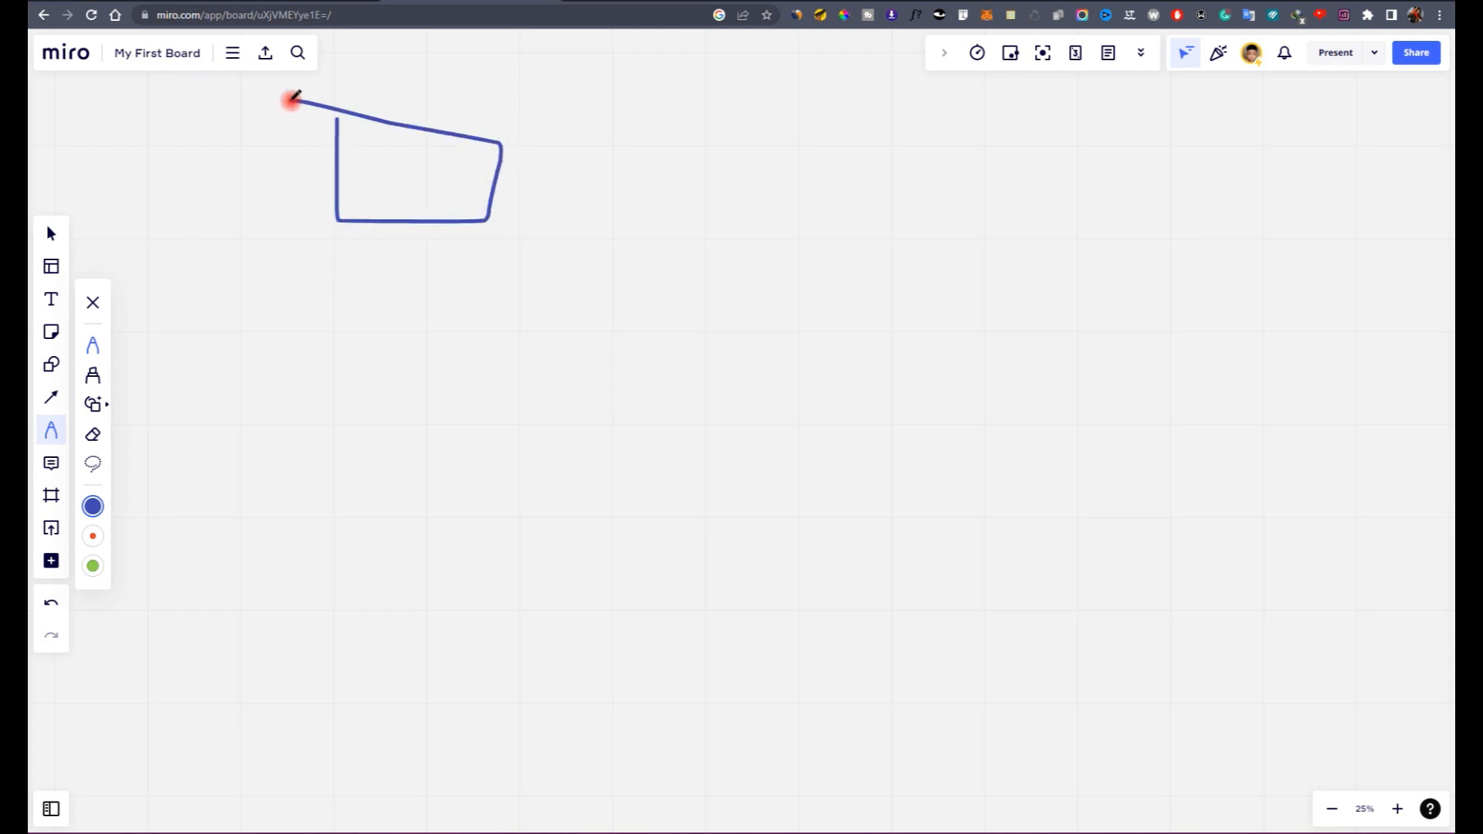
mouse_move(386, 215)
left_mouse_down()
mouse_move(387, 309)
mouse_move(489, 327)
mouse_move(285, 327)
mouse_move(357, 373)
mouse_move(312, 384)
left_mouse_up()
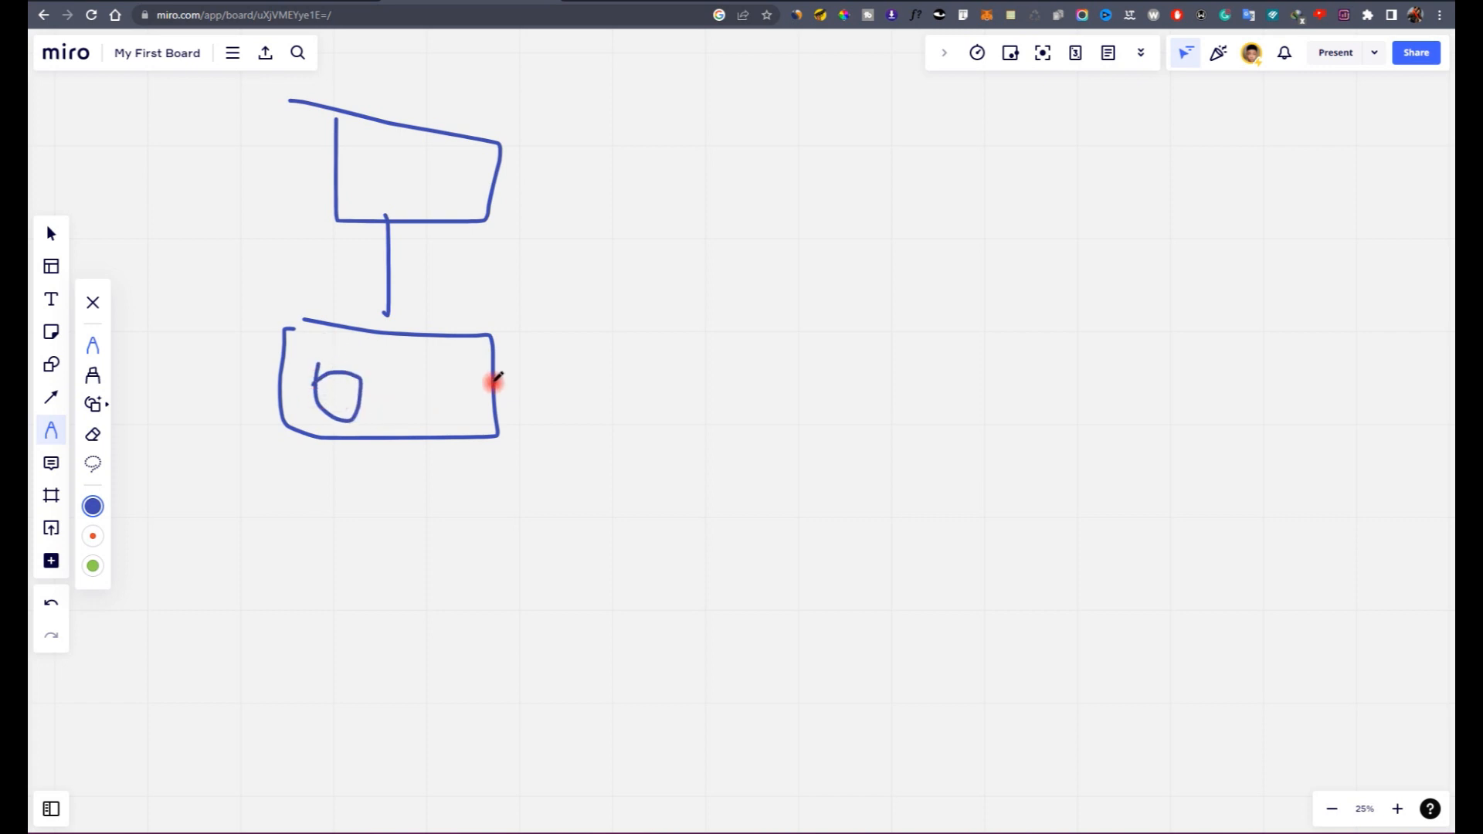
Step: Extend a row beside the circle-marked box with a short line, a plain box, and a connected pointed shape lettered C
left_click_drag(525, 379, 546, 374)
mouse_move(664, 335)
left_mouse_down()
mouse_move(850, 390)
mouse_move(627, 340)
left_mouse_up()
mouse_move(860, 364)
left_mouse_down()
mouse_move(983, 359)
mouse_move(970, 335)
mouse_move(989, 390)
mouse_move(1056, 388)
left_mouse_up()
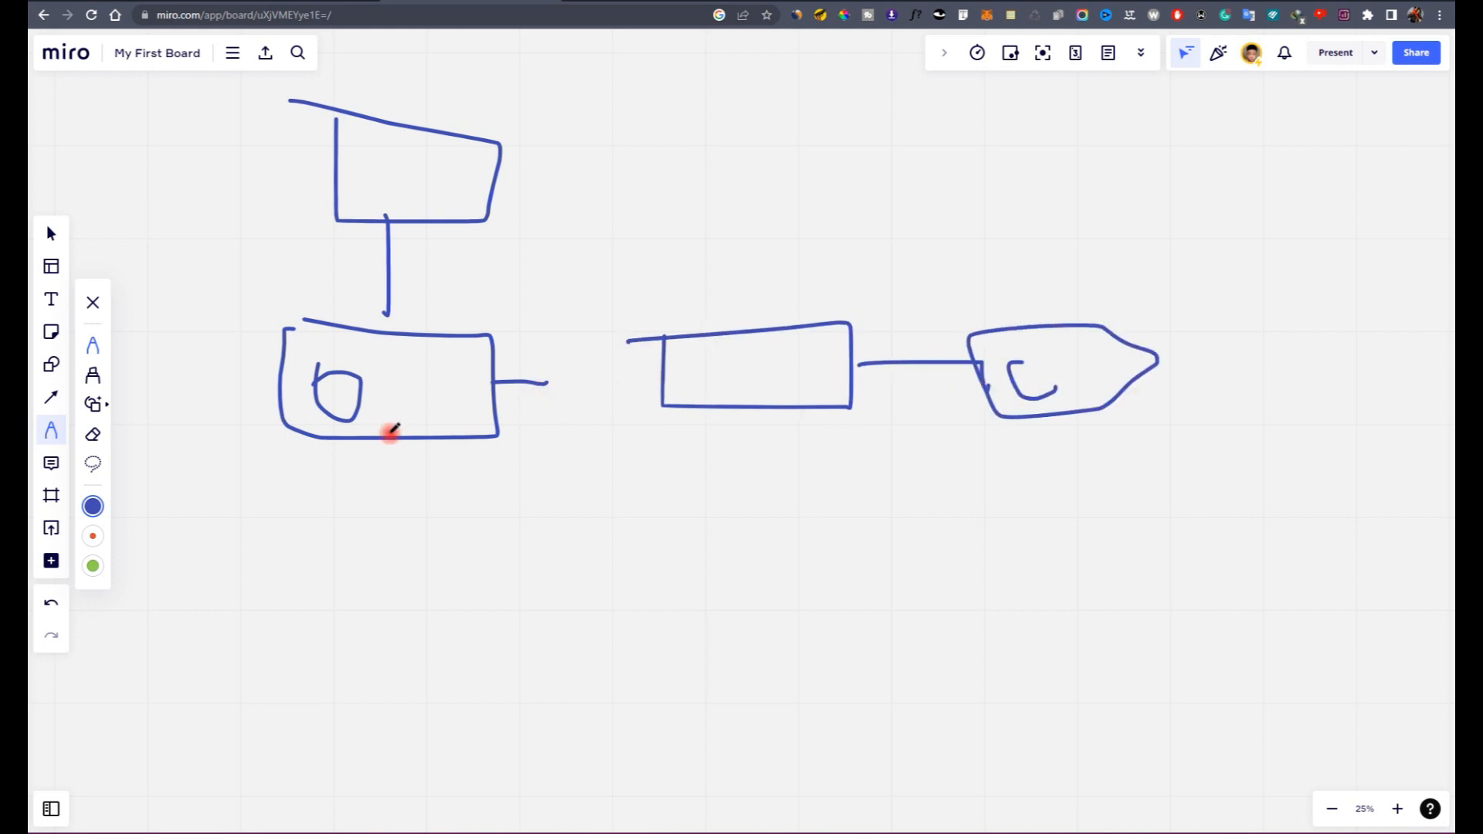
Step: Add two line-connected boxes below the circle-marked box, and lengthen its horizontal connector toward the plain box beside it
mouse_move(386, 440)
left_mouse_down()
mouse_move(371, 540)
mouse_move(348, 540)
mouse_move(494, 541)
mouse_move(305, 648)
mouse_move(318, 538)
left_mouse_up()
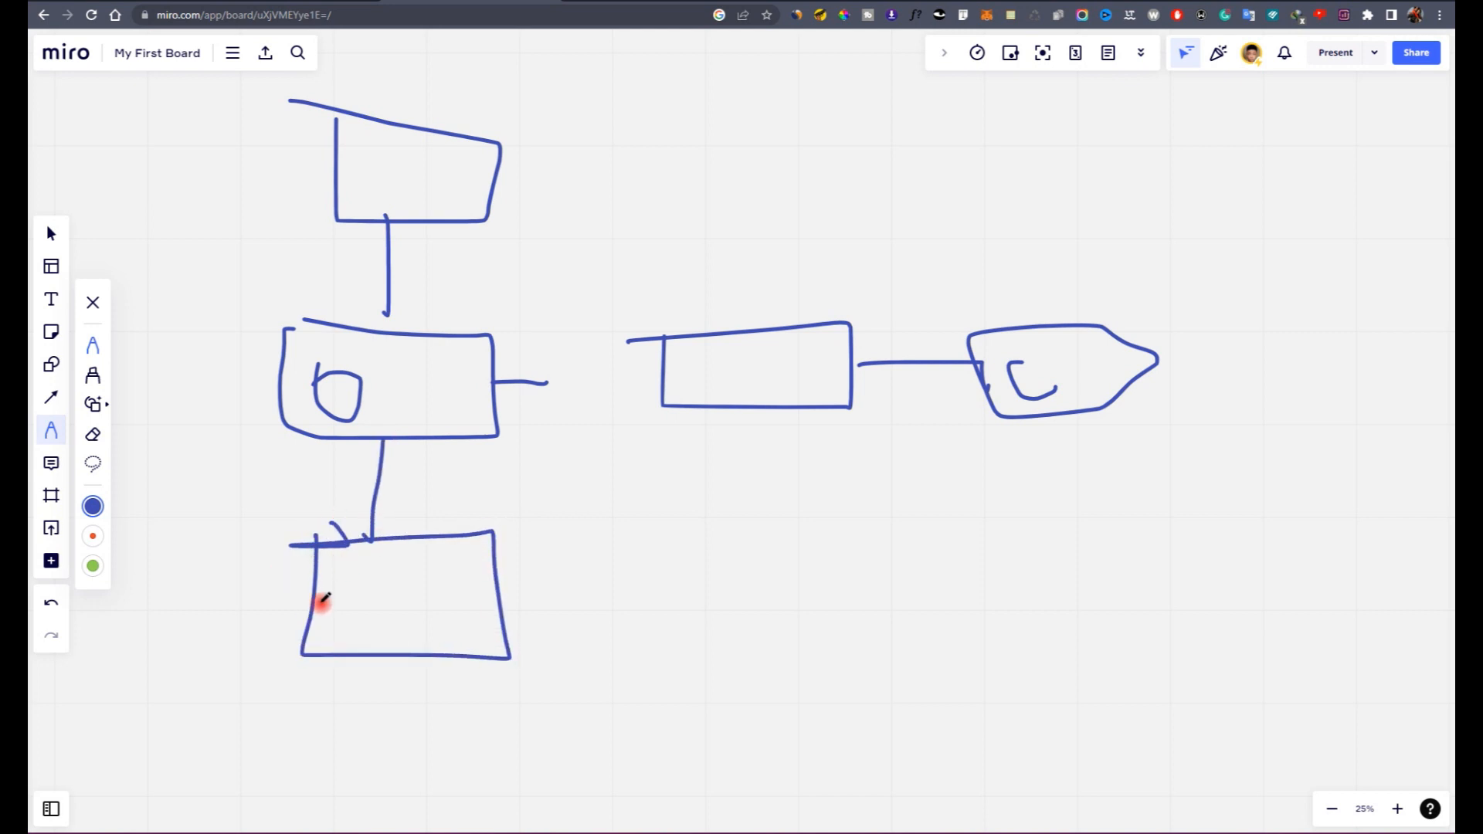
mouse_move(376, 658)
left_mouse_down()
mouse_move(376, 685)
mouse_move(288, 801)
mouse_move(503, 734)
mouse_move(295, 740)
left_mouse_up()
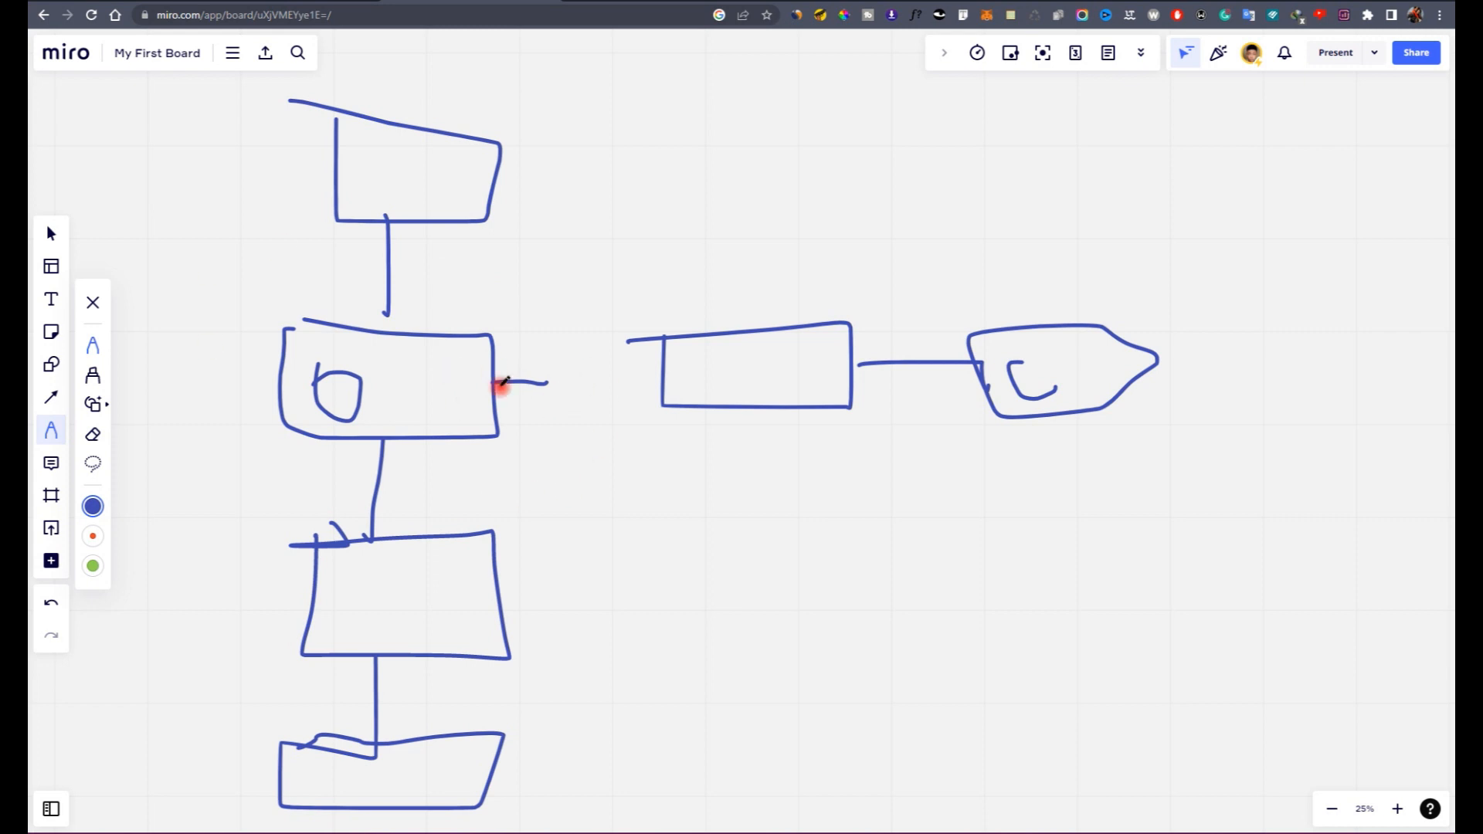
left_click_drag(497, 384, 639, 387)
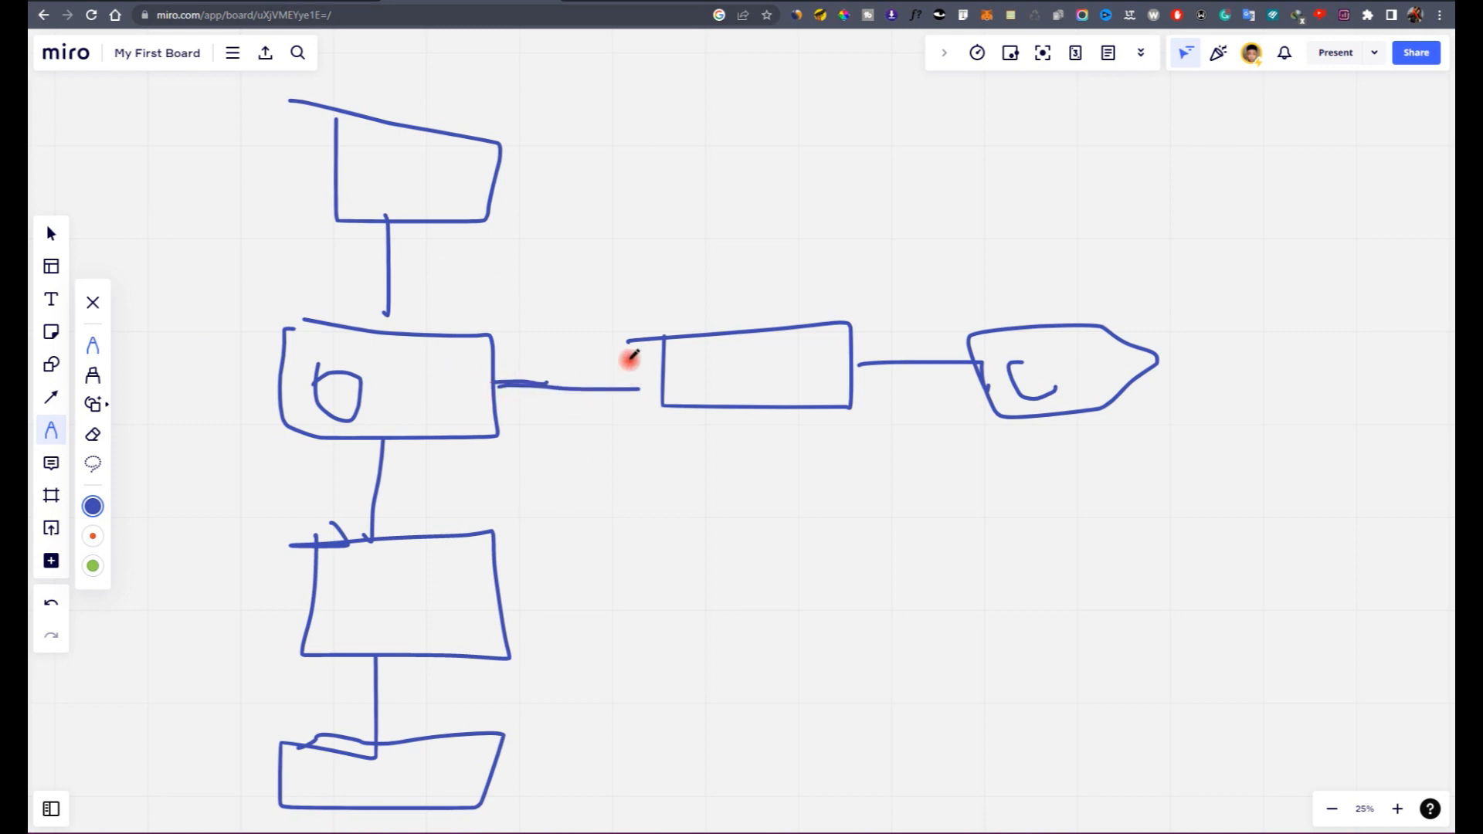
Step: Draw long diagonal strokes from beneath the C shape down toward the lowest box in the column
mouse_move(1066, 430)
left_mouse_down()
mouse_move(619, 749)
mouse_move(522, 793)
left_mouse_up()
mouse_move(1113, 411)
left_mouse_down()
mouse_move(1109, 430)
mouse_move(569, 811)
mouse_move(589, 797)
left_mouse_up()
left_click_drag(996, 421, 749, 576)
left_click_drag(610, 658, 419, 791)
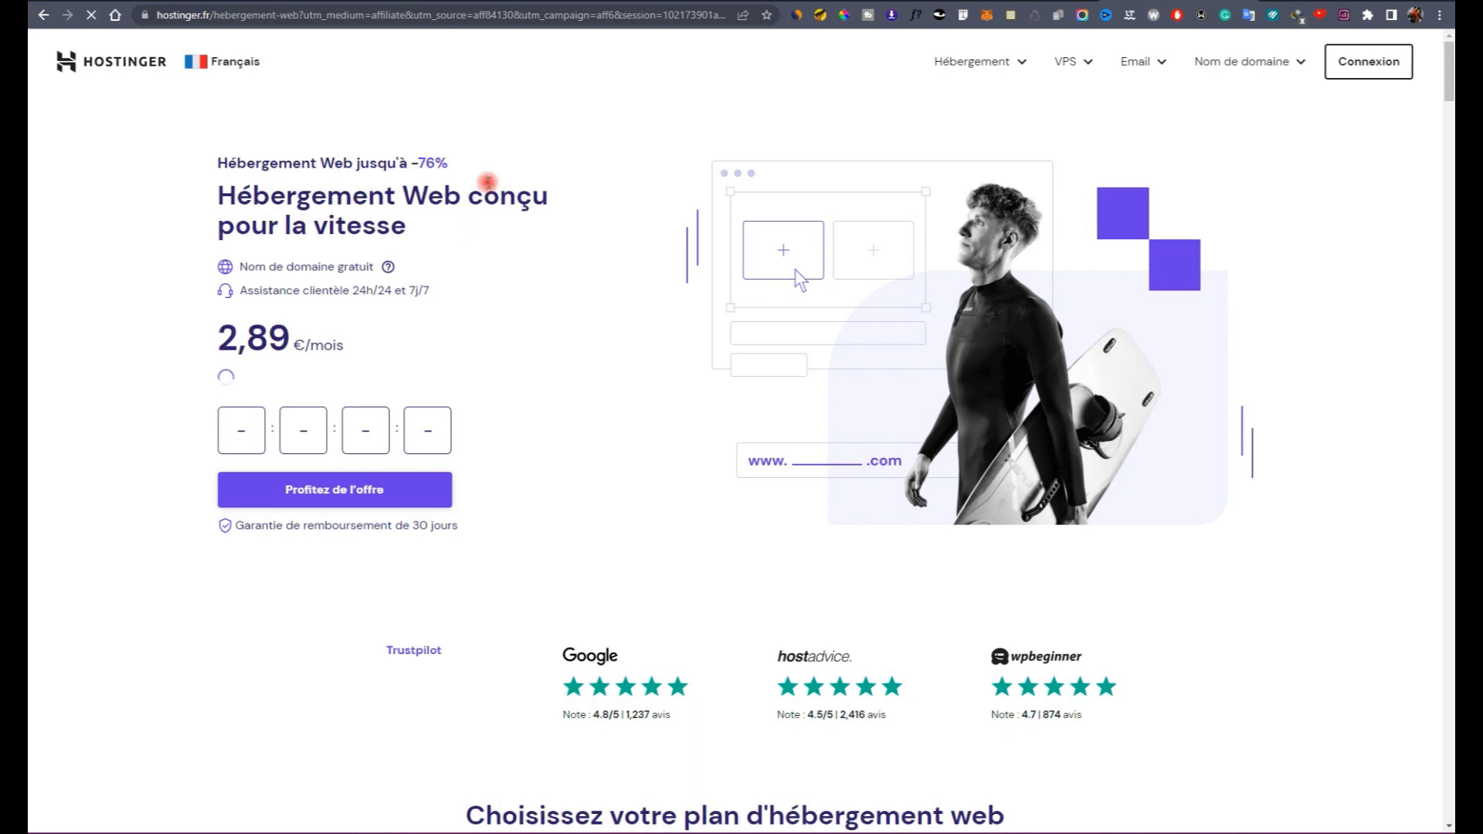
Step: Switch to the Hostinger web hosting page and examine its offer and plan cards, highlighting the headline and the Hébergement Premium price
left_click_drag(417, 174, 438, 164)
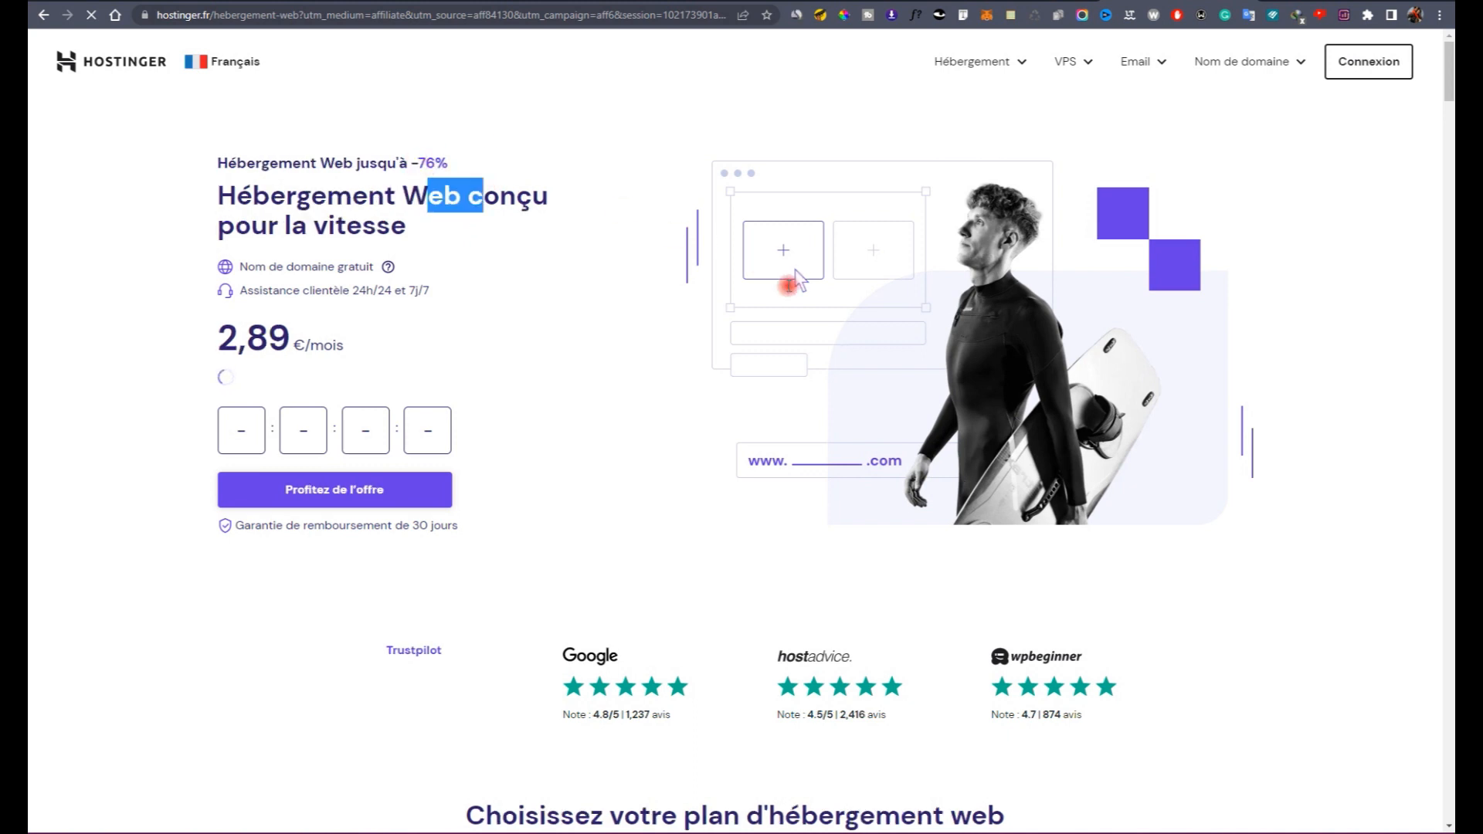
scroll(645, 290, "down", 8)
scroll(641, 291, "up", 8)
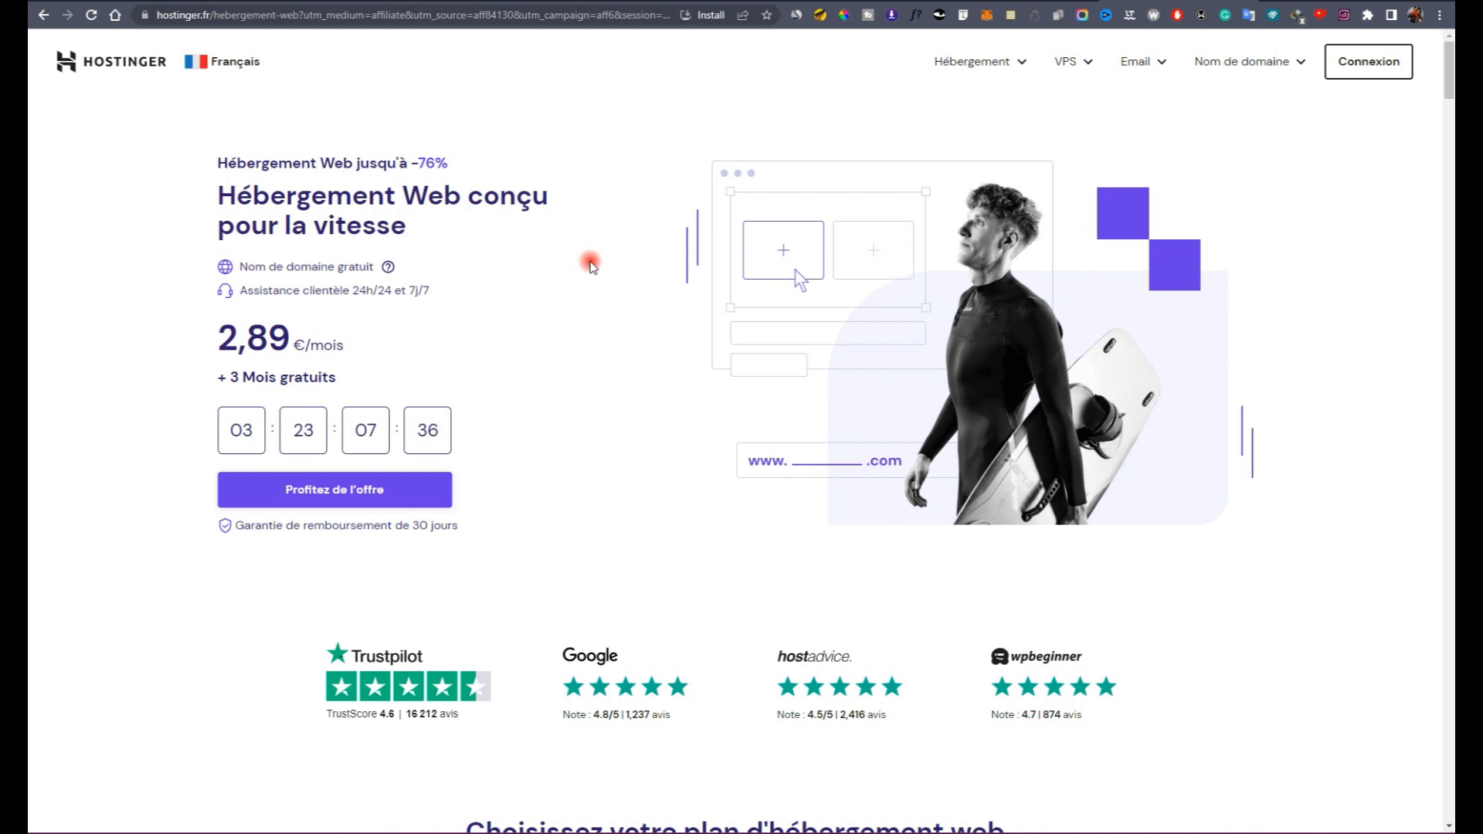
scroll(589, 263, "down", 8)
scroll(743, 395, "down", 3)
scroll(628, 371, "up", 7)
scroll(757, 351, "down", 7)
scroll(721, 302, "up", 3)
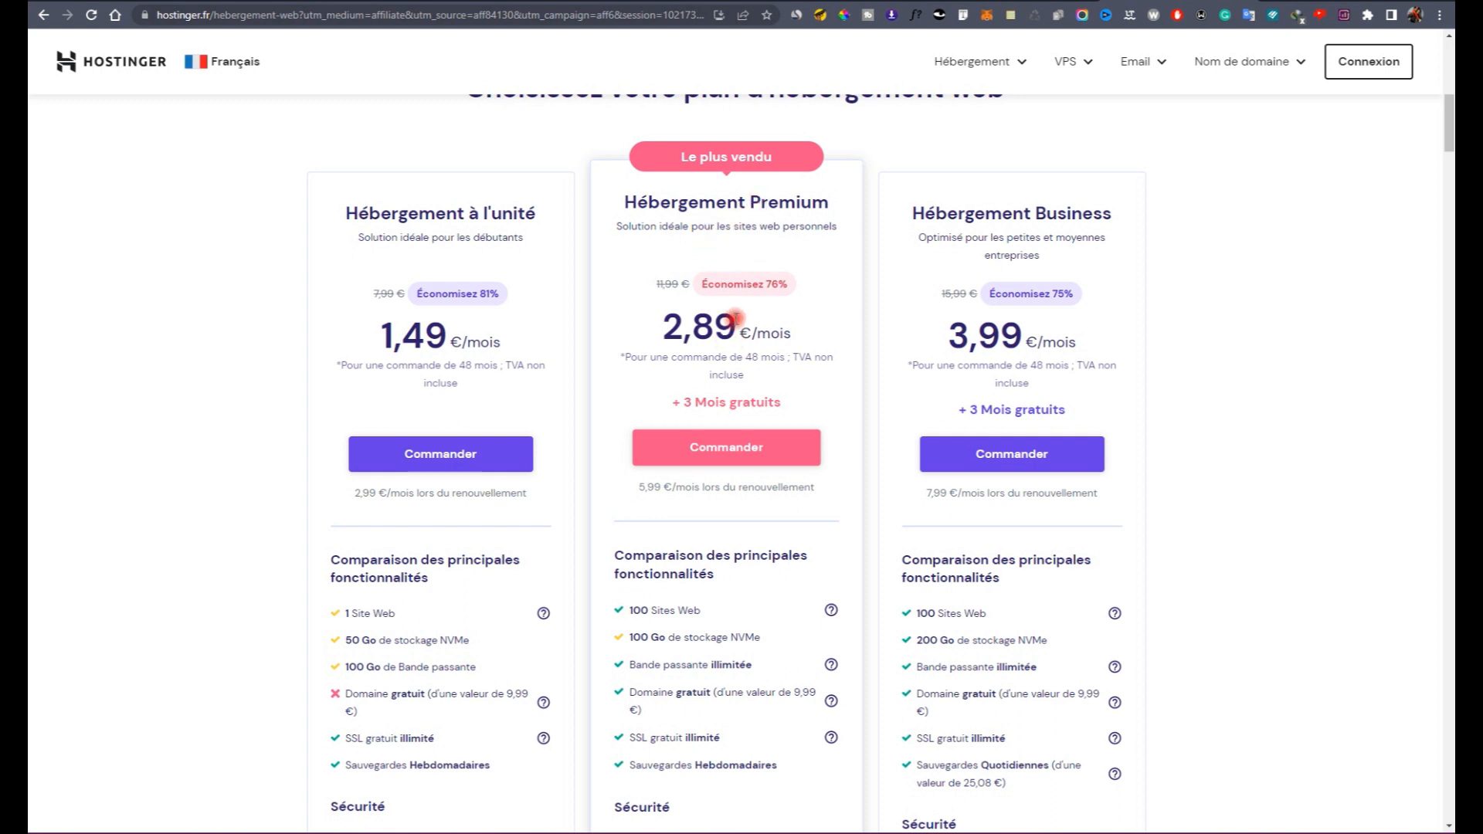
left_click_drag(736, 317, 669, 323)
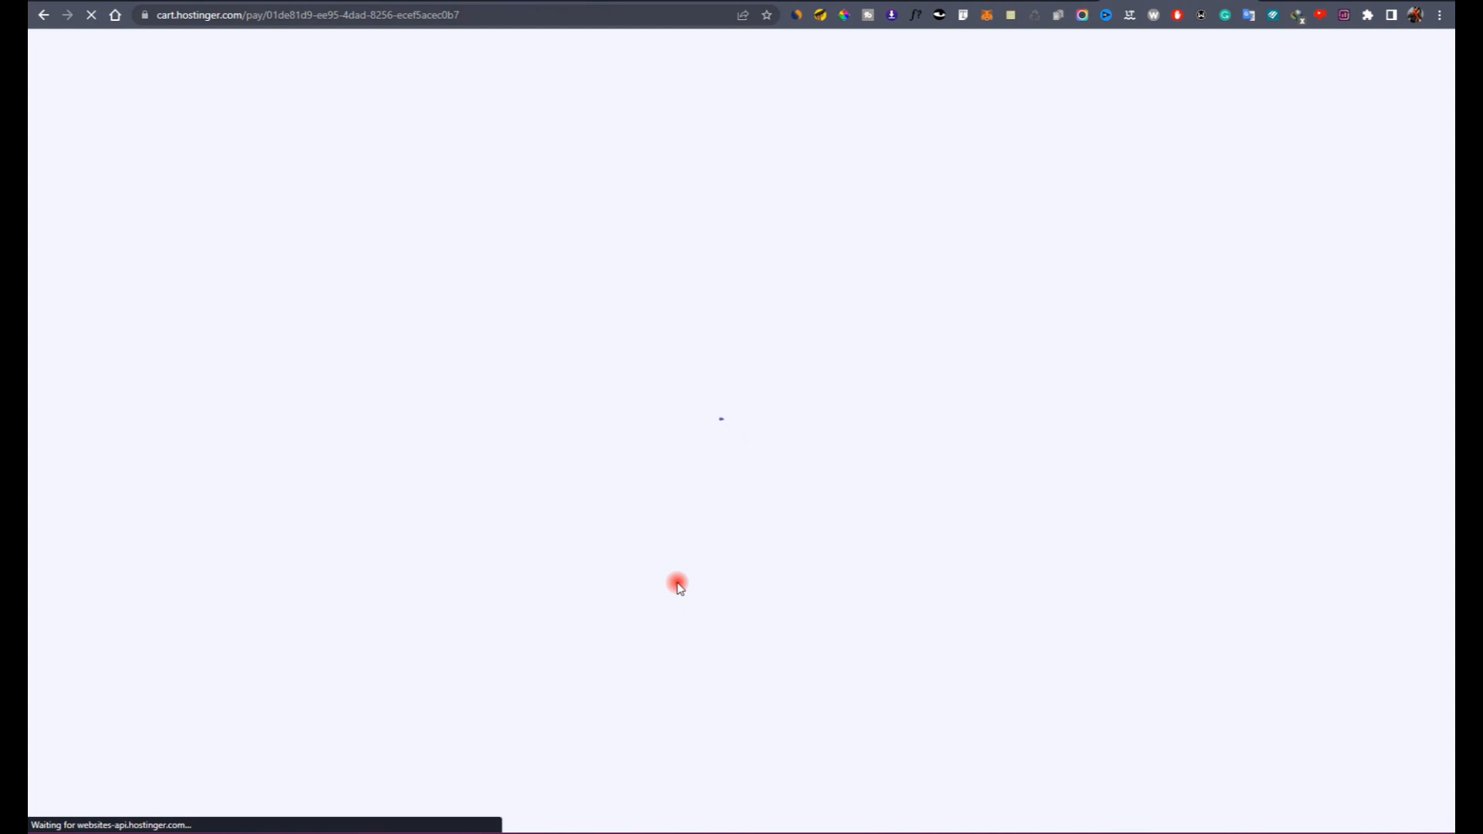
Step: Return from the loading cart to the web hosting page and review the Hébergement Premium plan's features
left_click(43, 15)
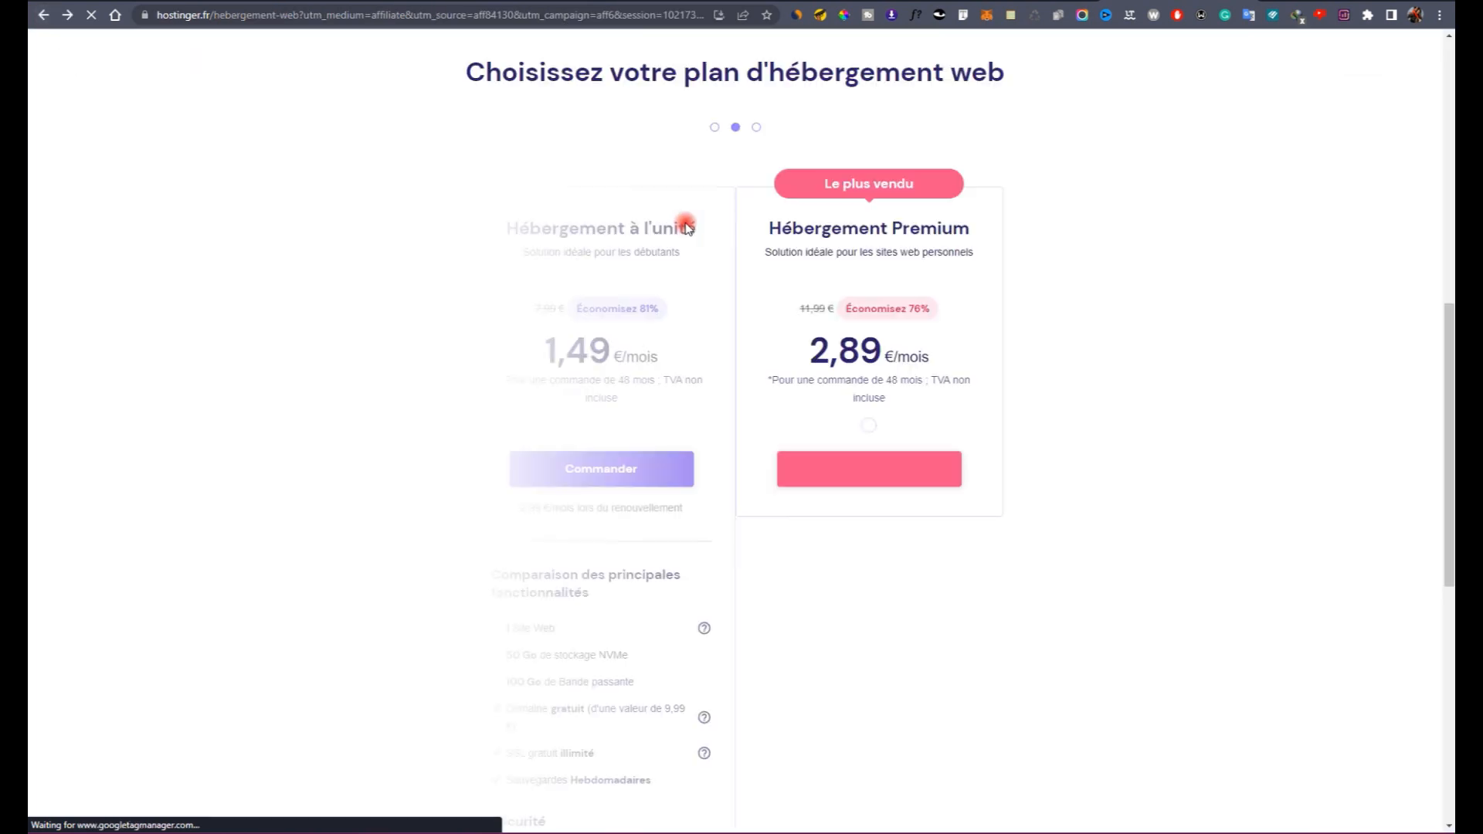
scroll(865, 170, "down", 10)
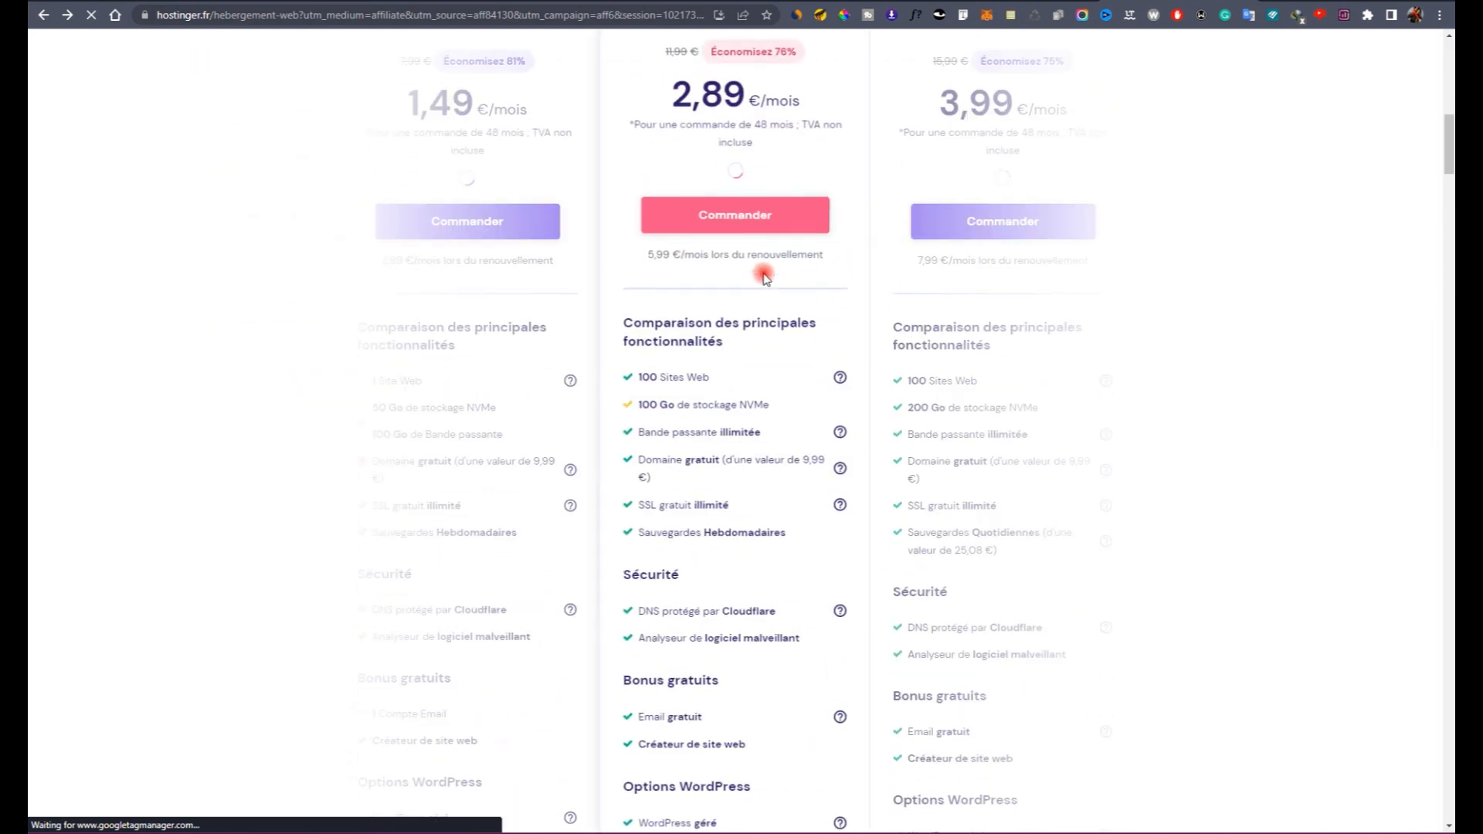
scroll(780, 324, "up", 3)
scroll(754, 371, "down", 3)
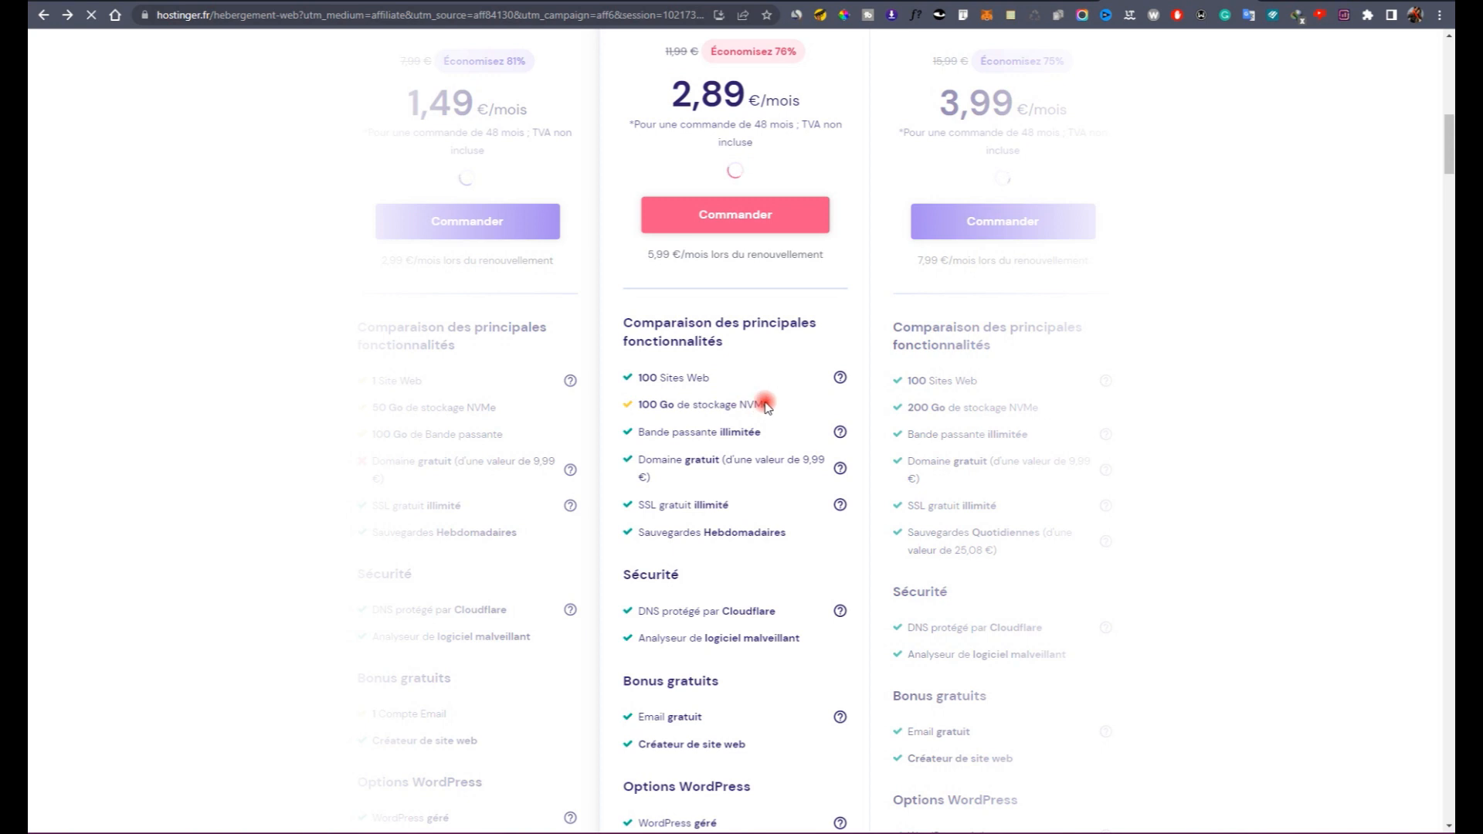
scroll(715, 410, "up", 10)
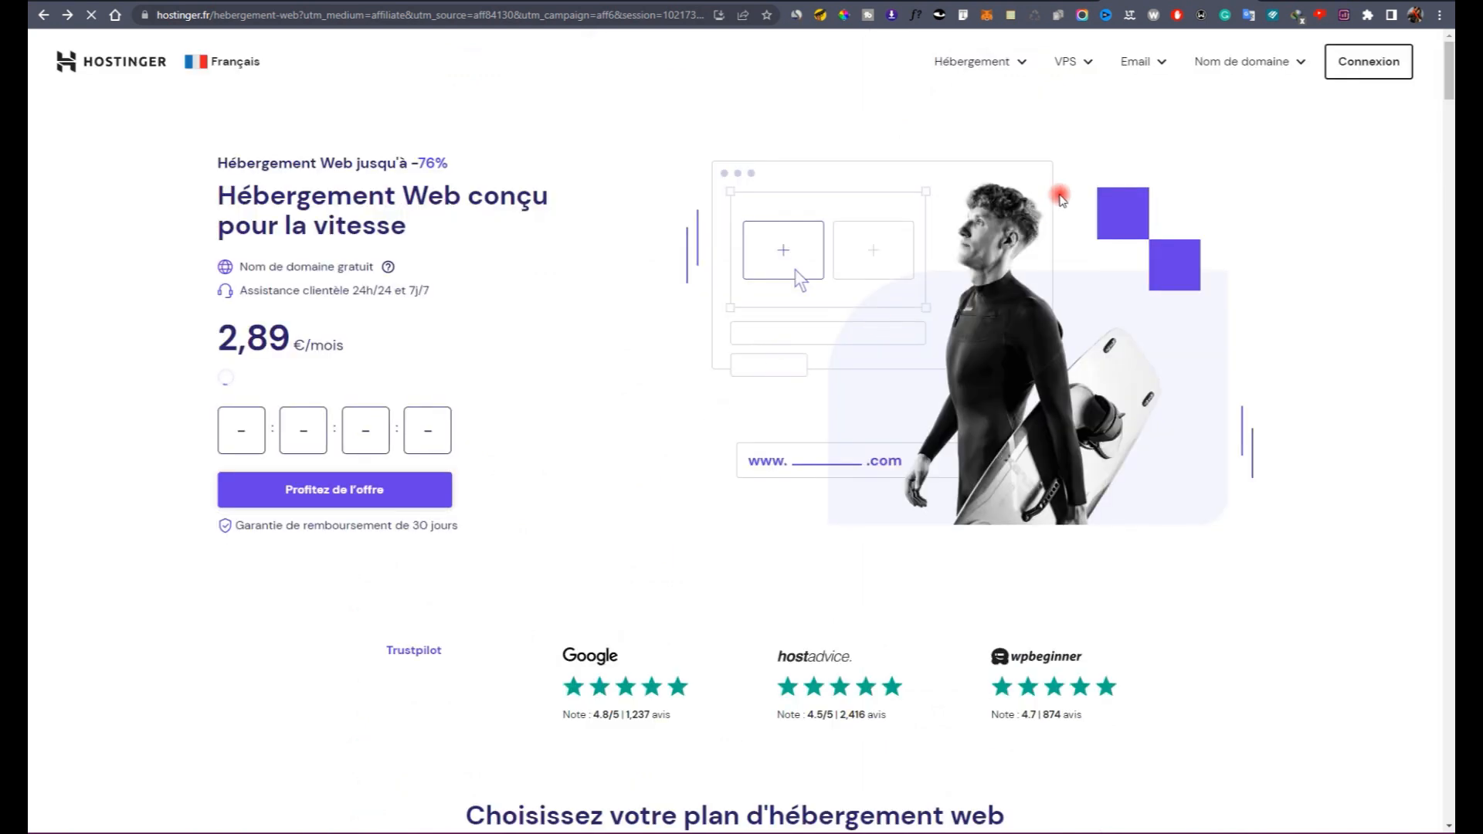
Step: Open the Hébergement WordPress offer and order its WordPress Pro plan
left_click(1069, 68)
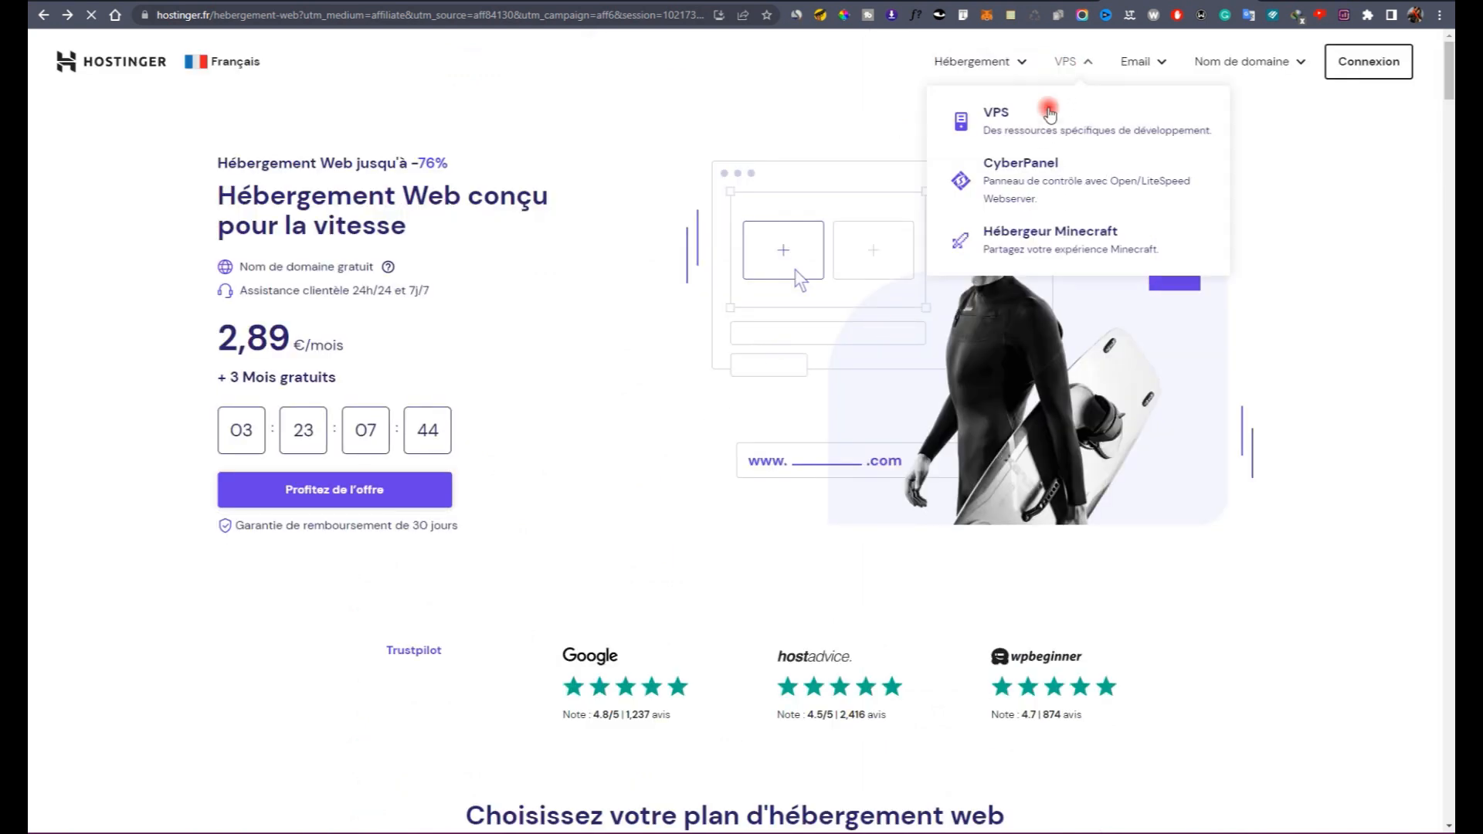
left_click(1021, 62)
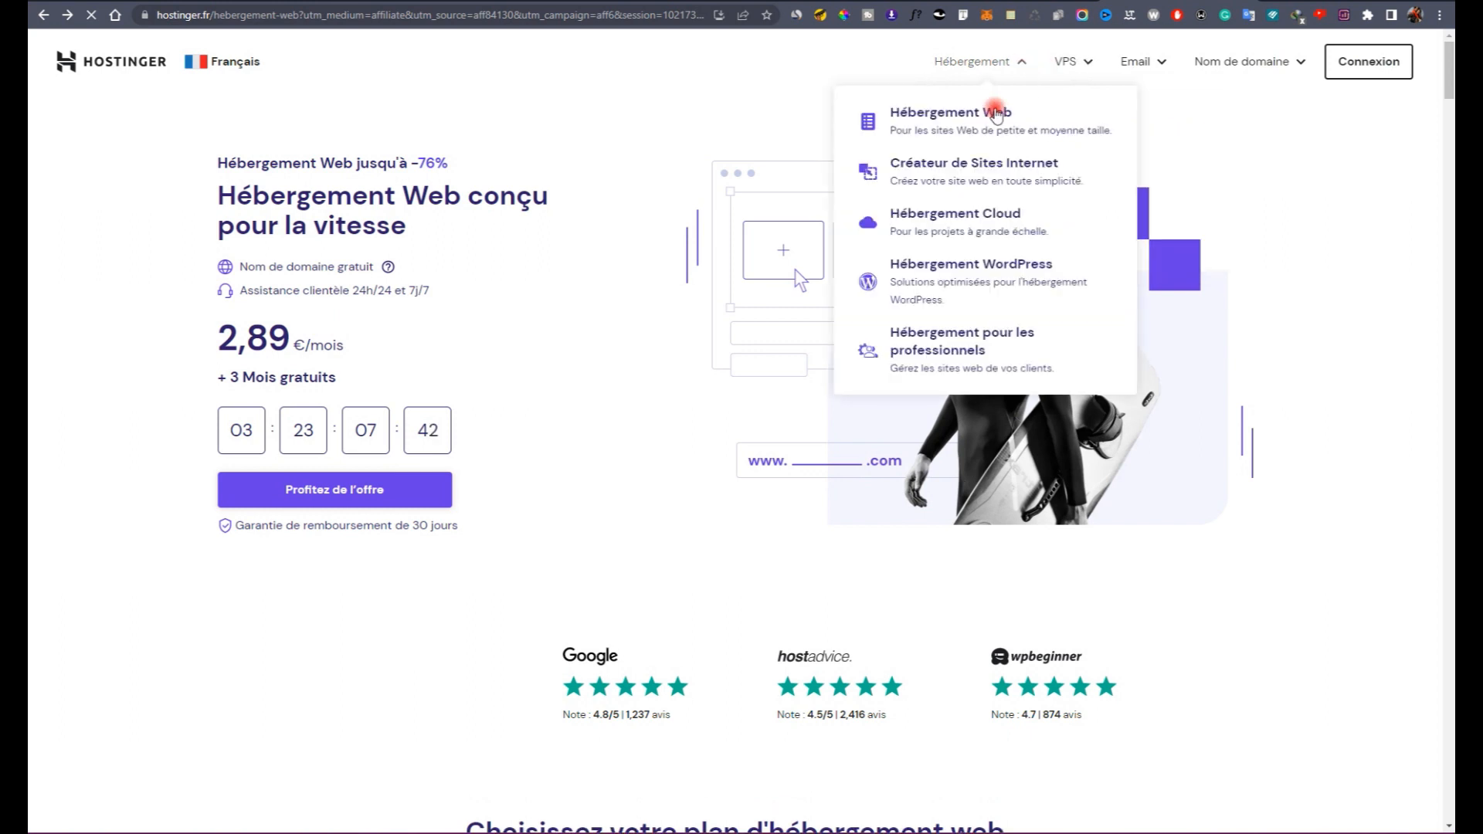
left_click(973, 259)
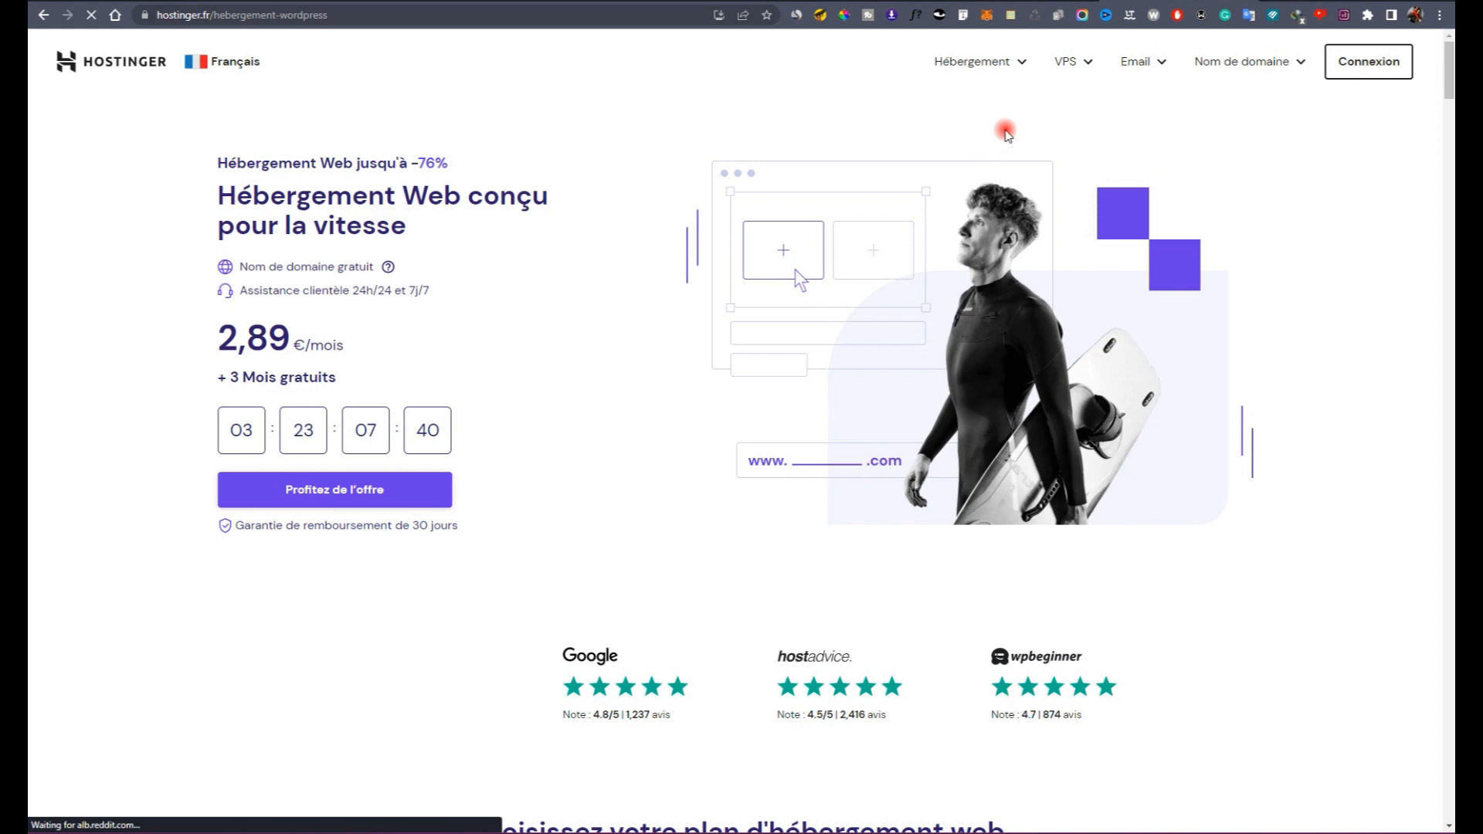
mouse_move(1006, 62)
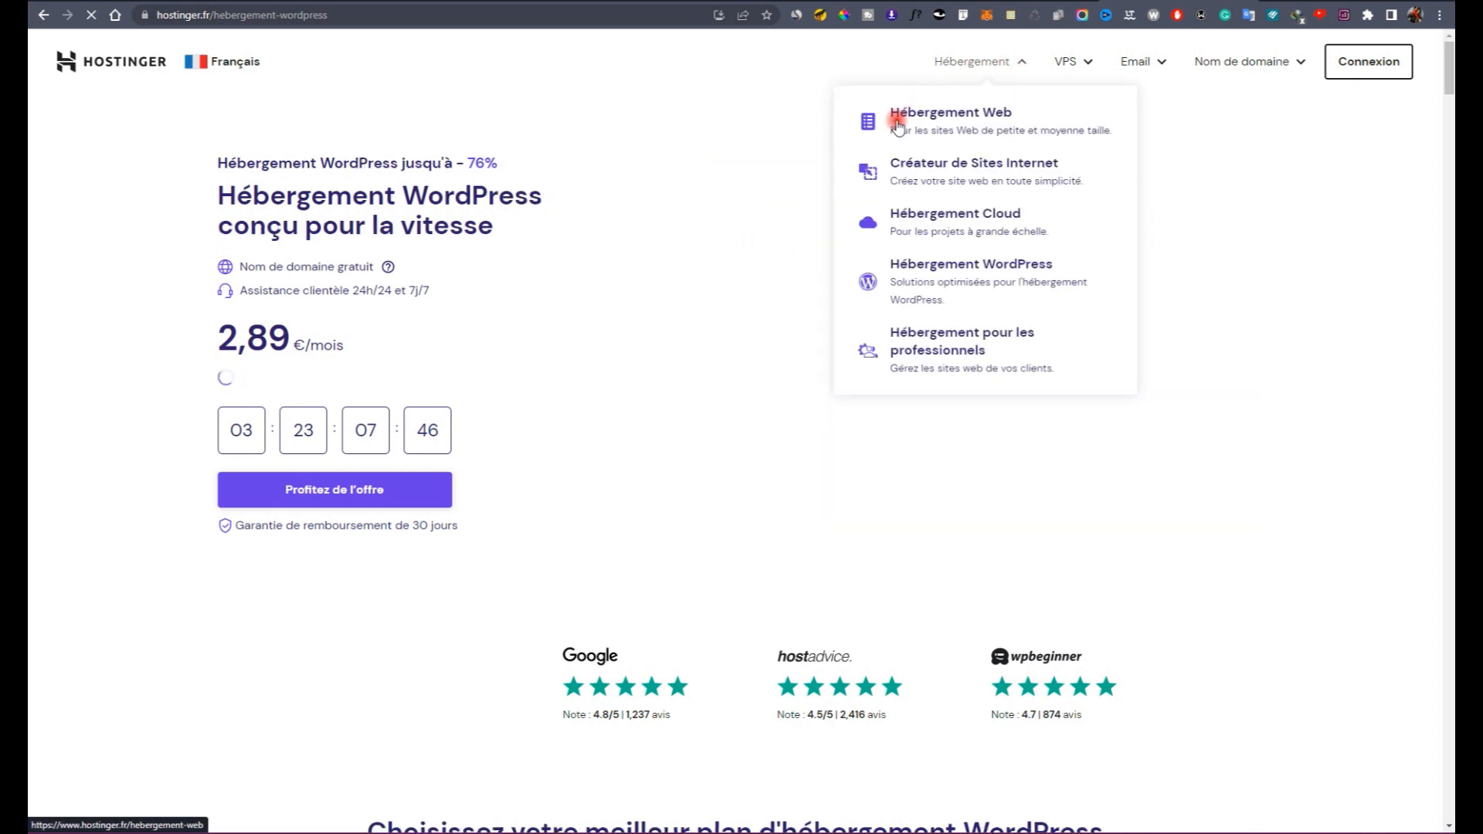
scroll(808, 298, "down", 10)
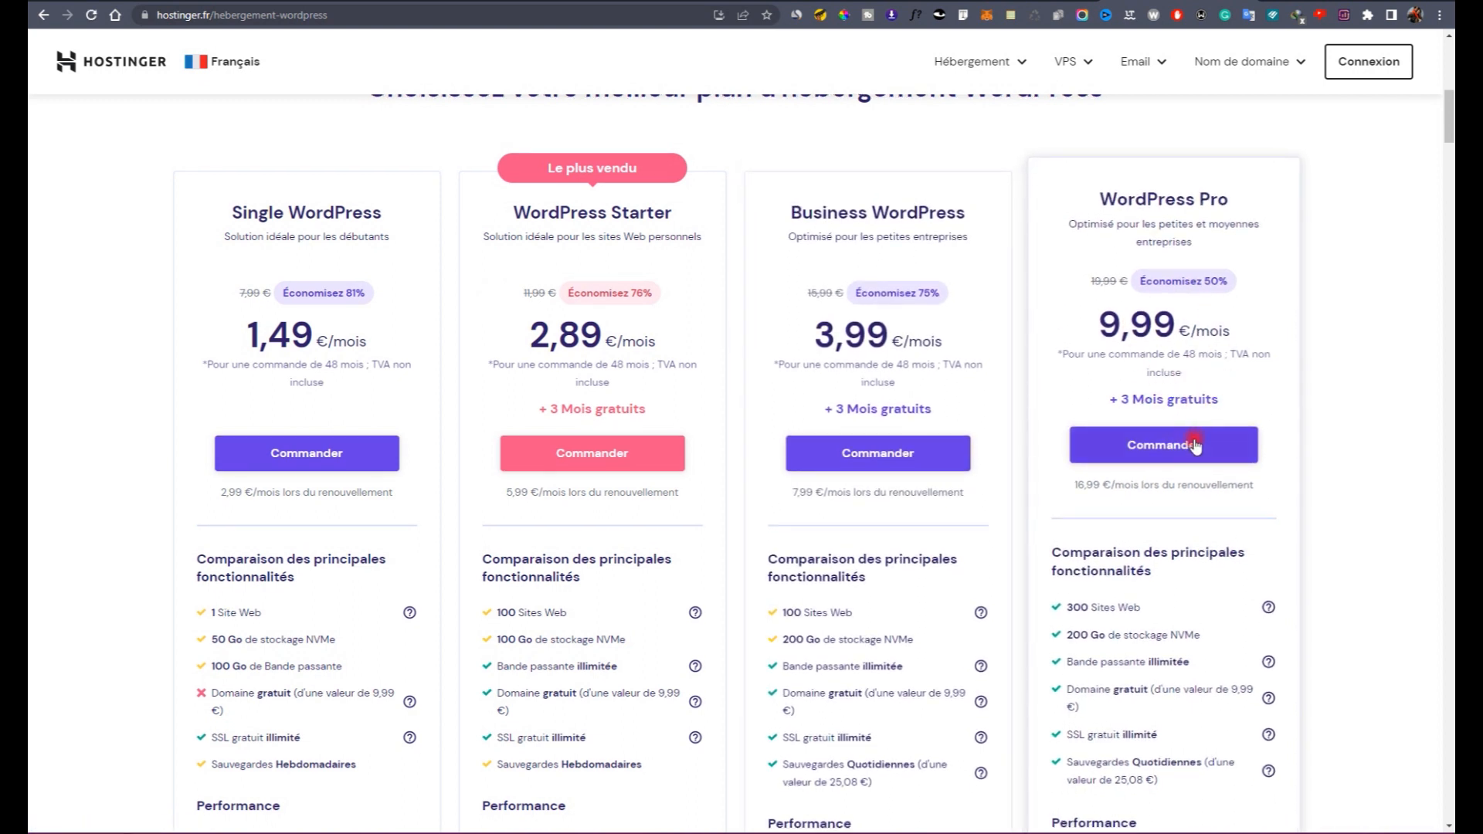
left_click(1195, 446)
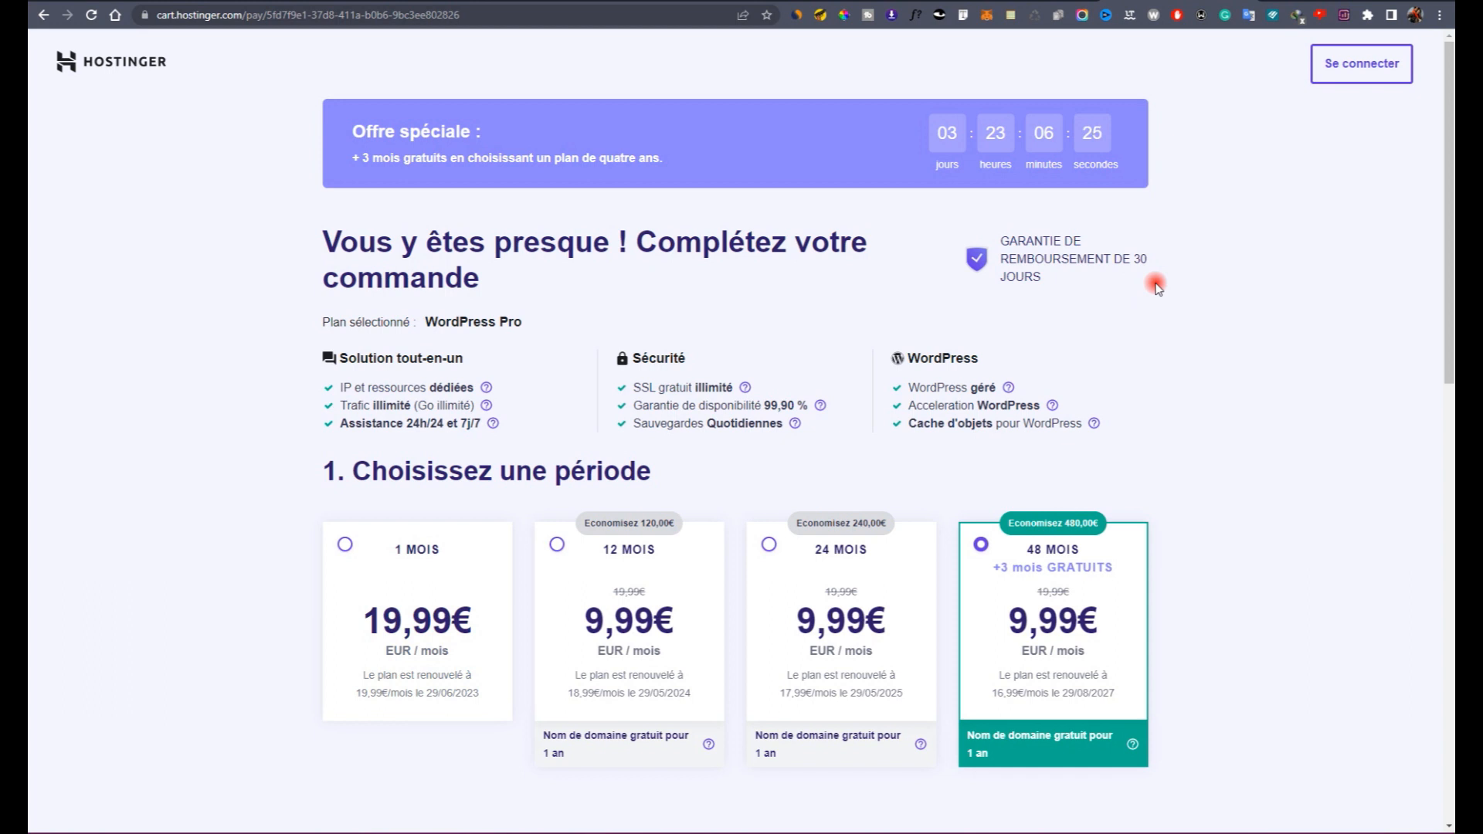
Step: Try the 12 MOIS billing period for the plan, and set the selection back to 48 MOIS
scroll(1156, 287, "down", 3)
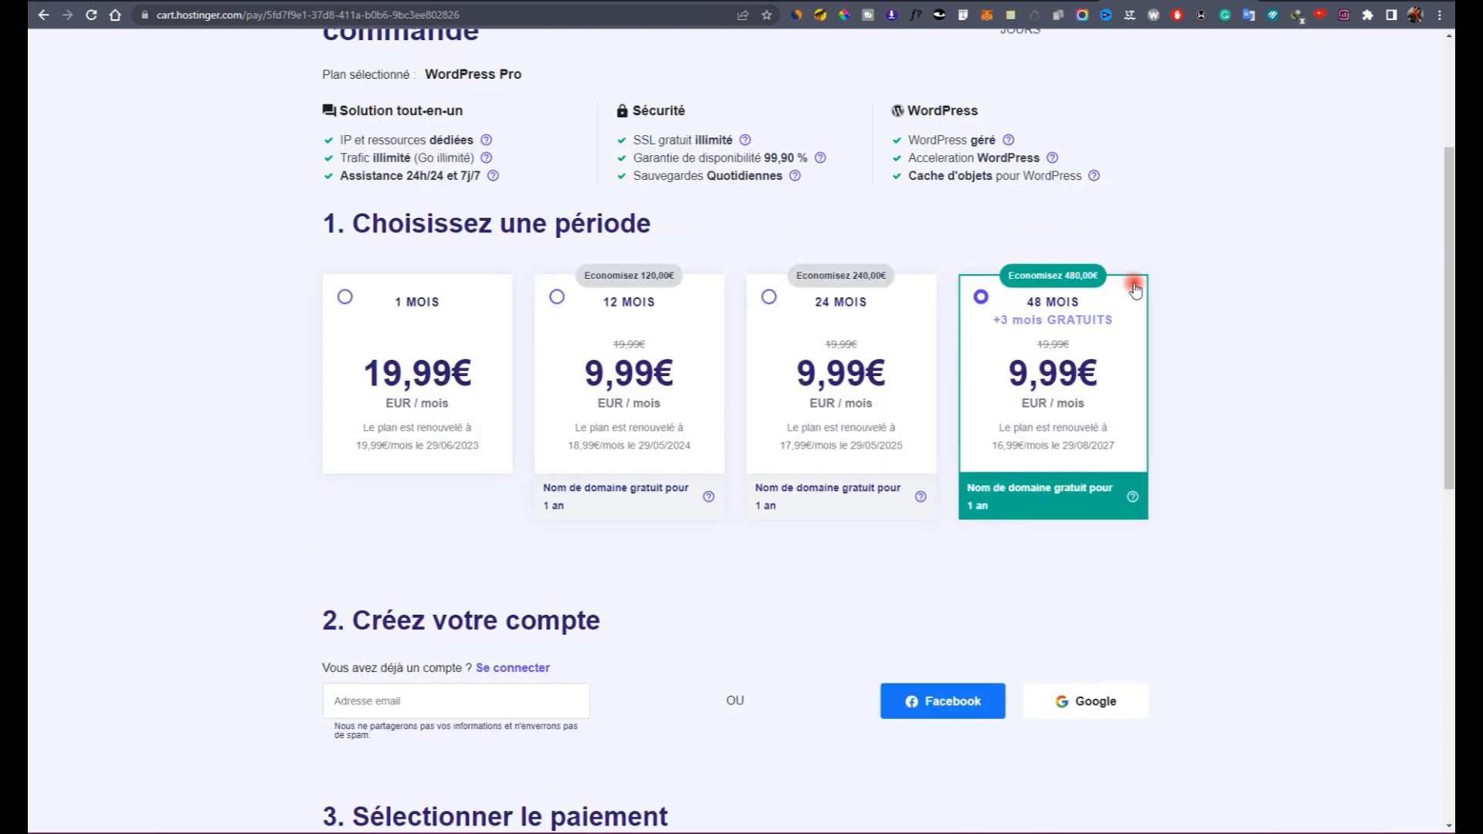
left_click(692, 341)
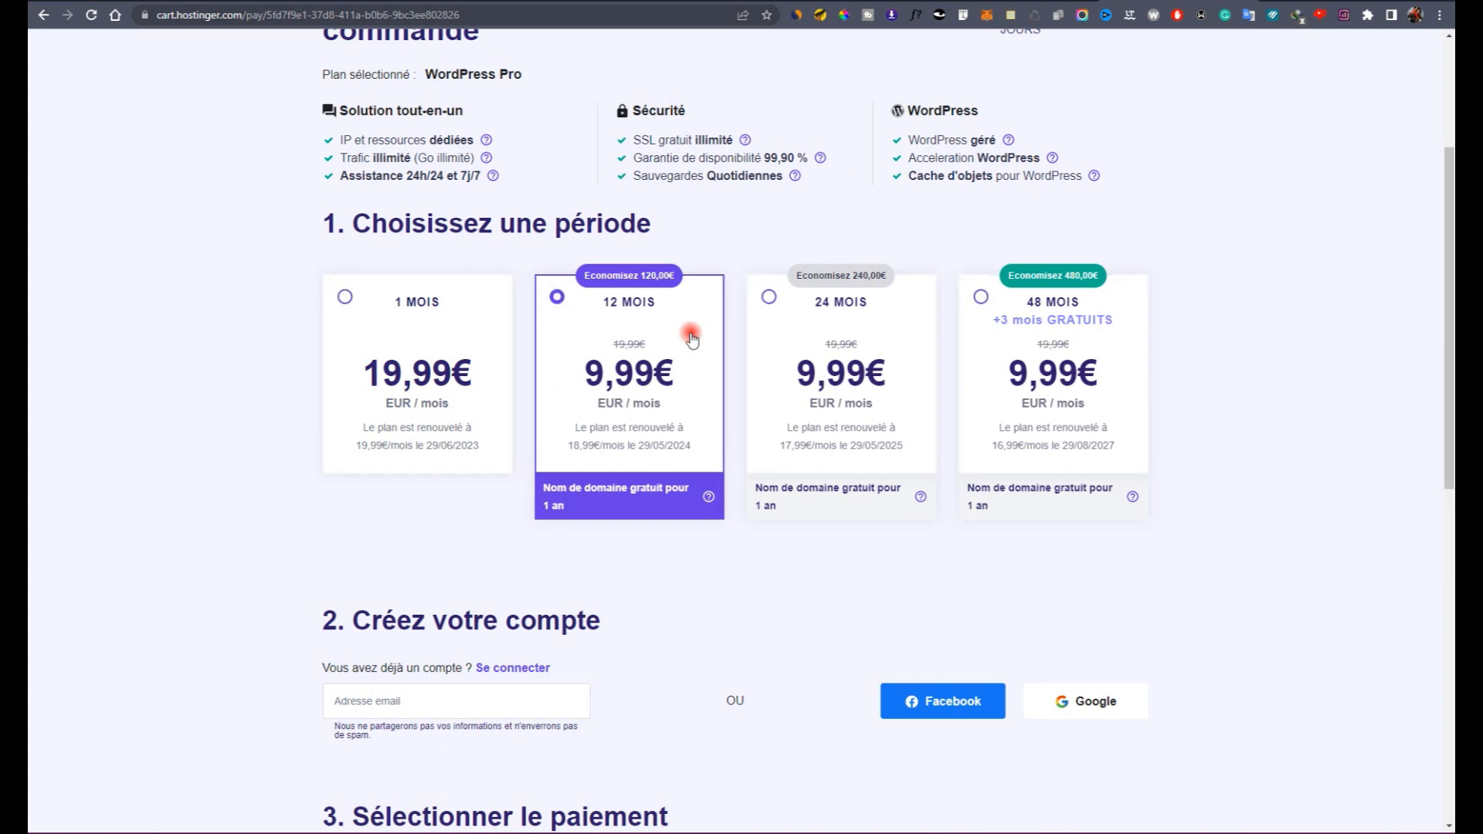
left_click(979, 299)
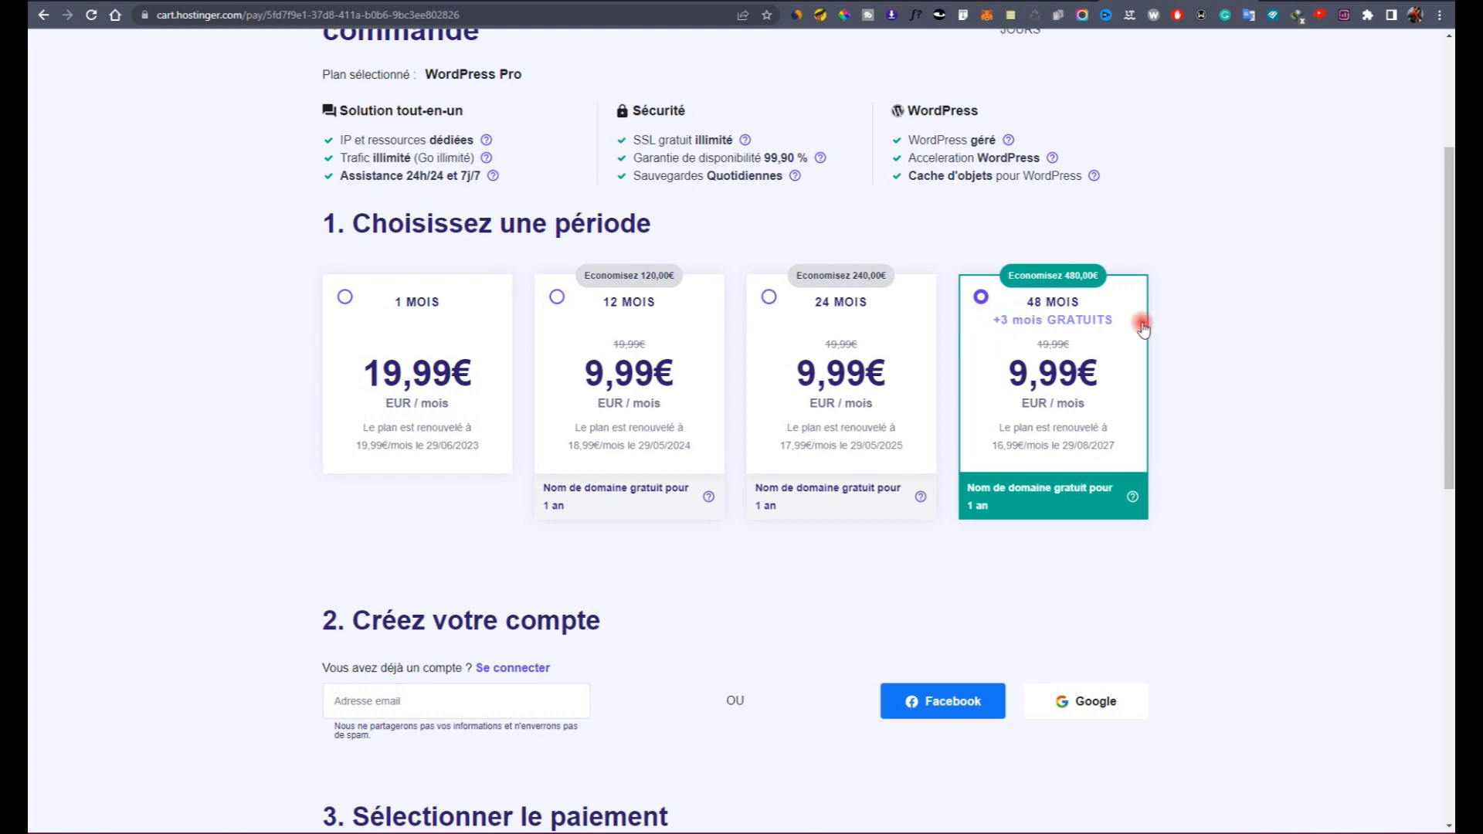
Step: Review the account and payment sections of the checkout, and highlight the discounted order total
scroll(885, 433, "down", 3)
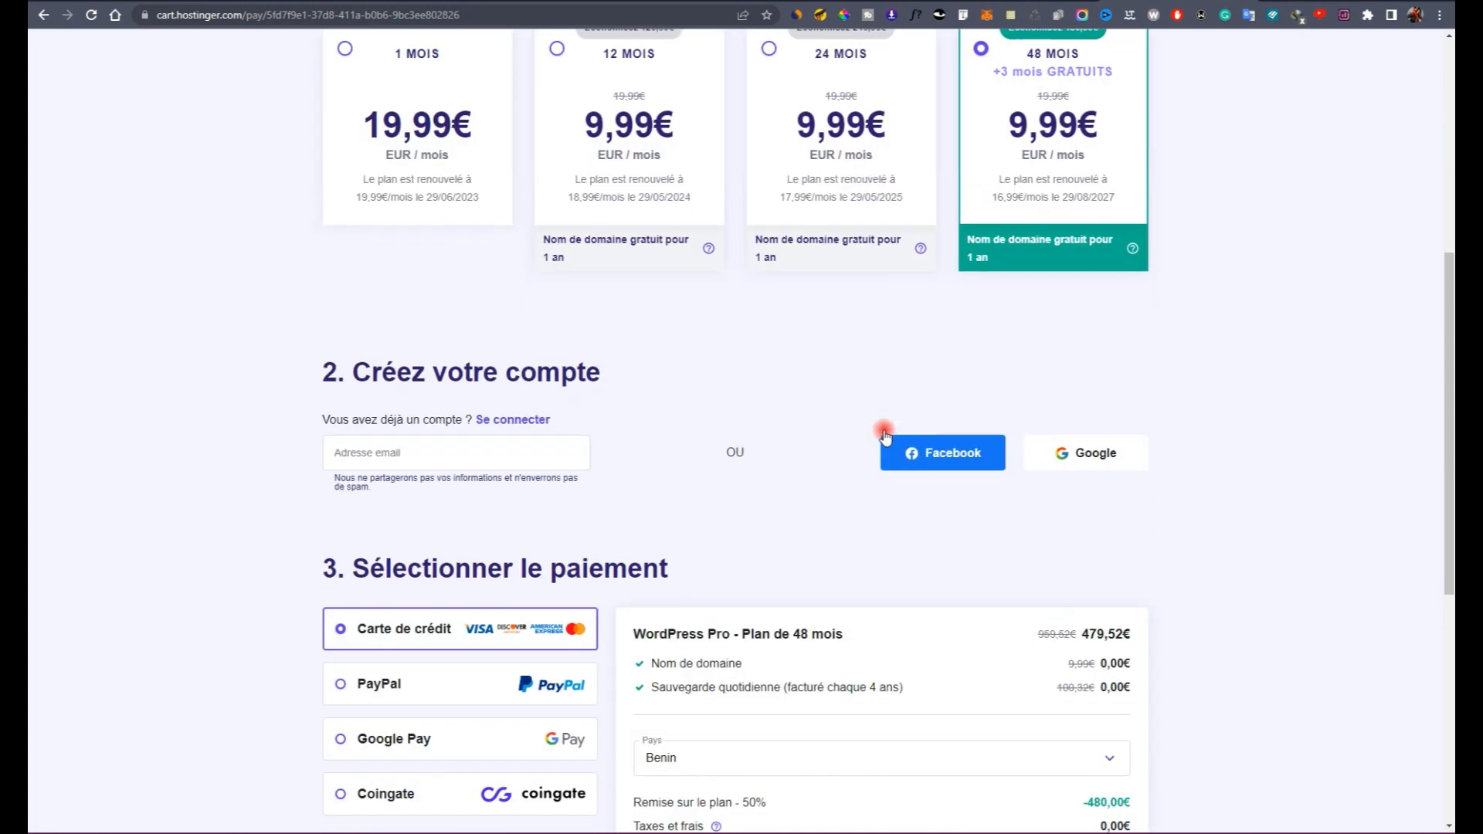
scroll(889, 425, "down", 3)
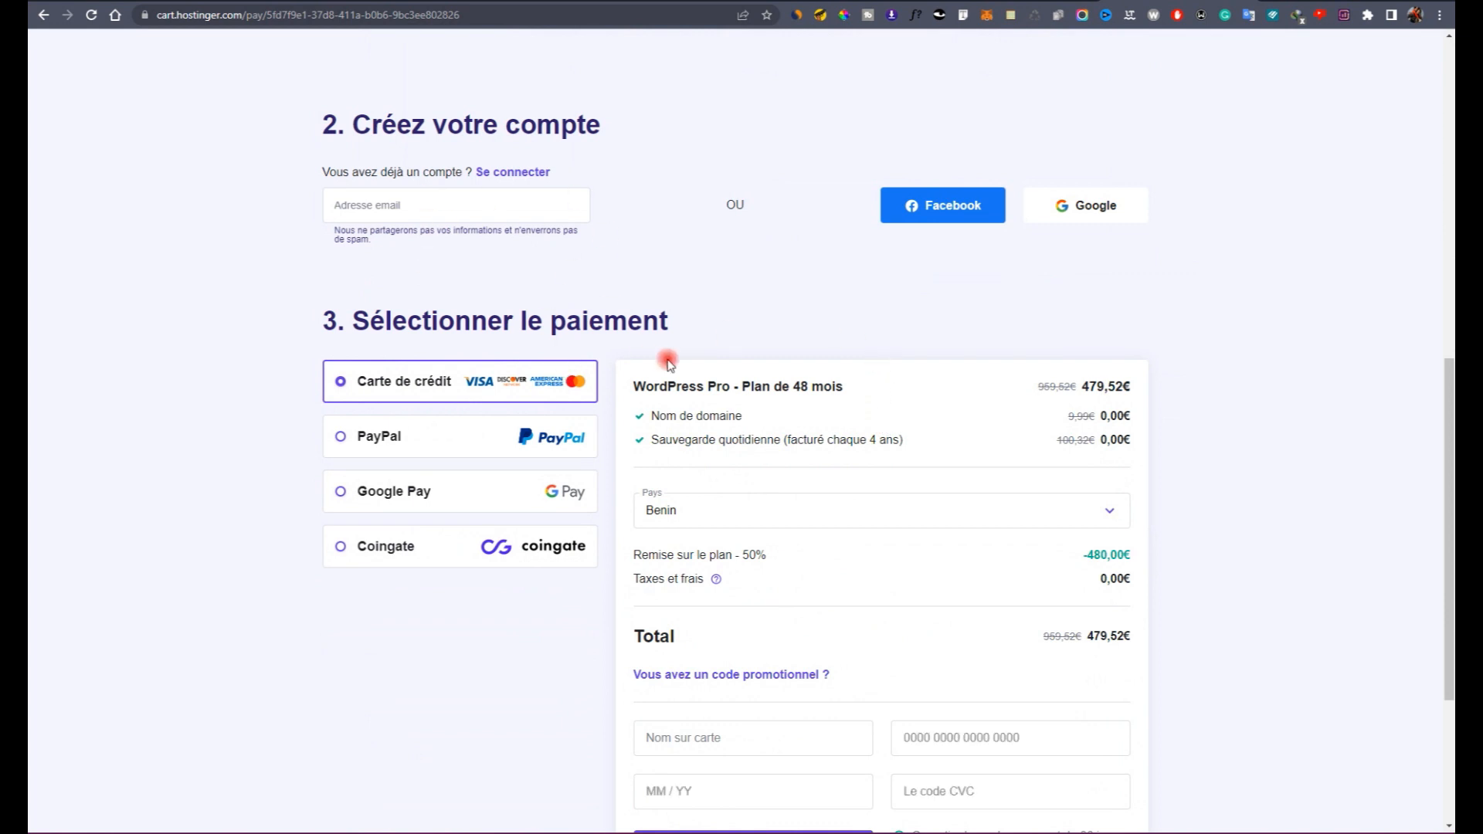
scroll(859, 424, "down", 3)
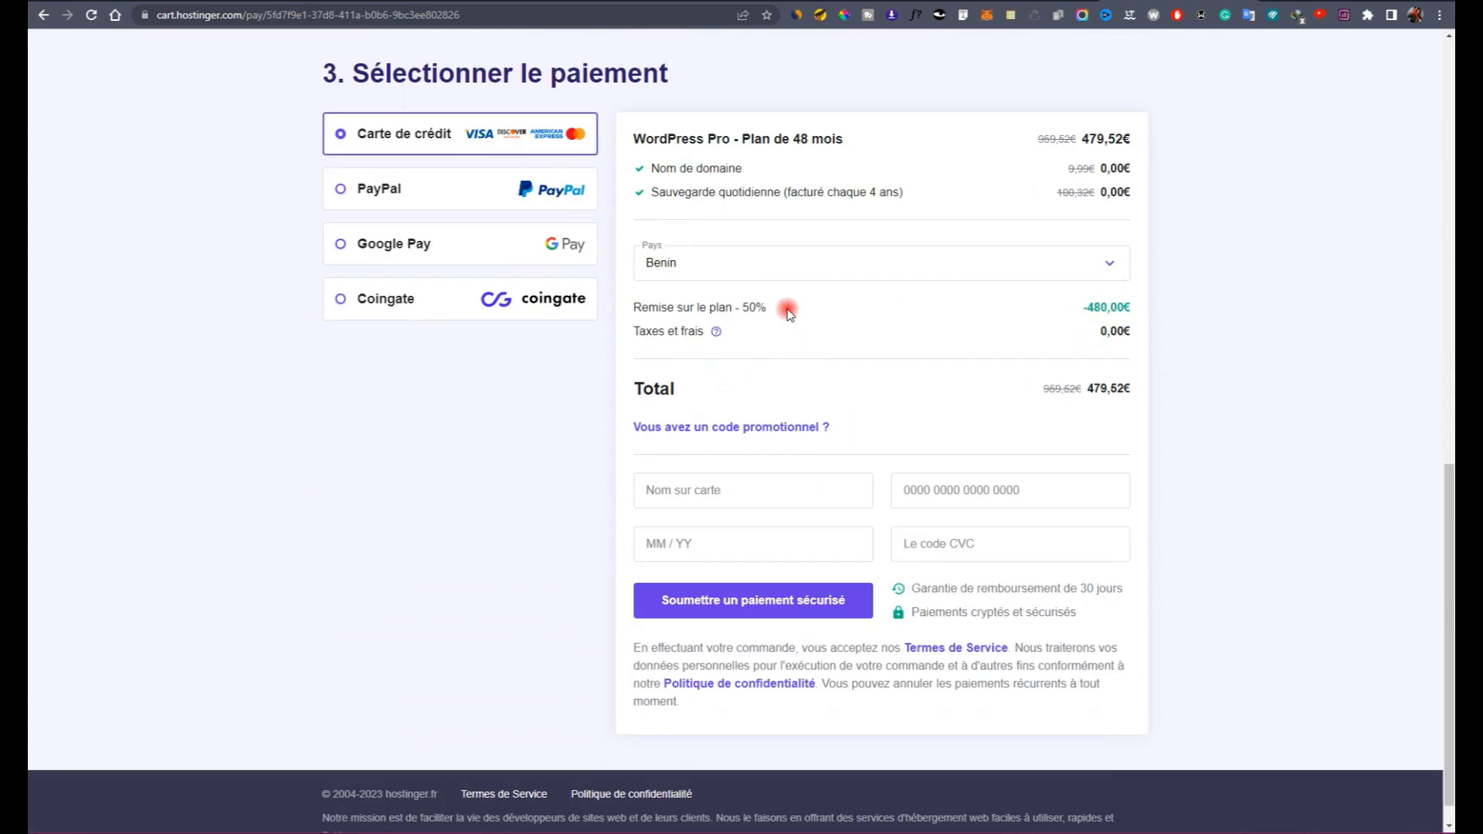
scroll(857, 286, "up", 3)
scroll(892, 355, "down", 3)
left_click_drag(1087, 388, 1145, 388)
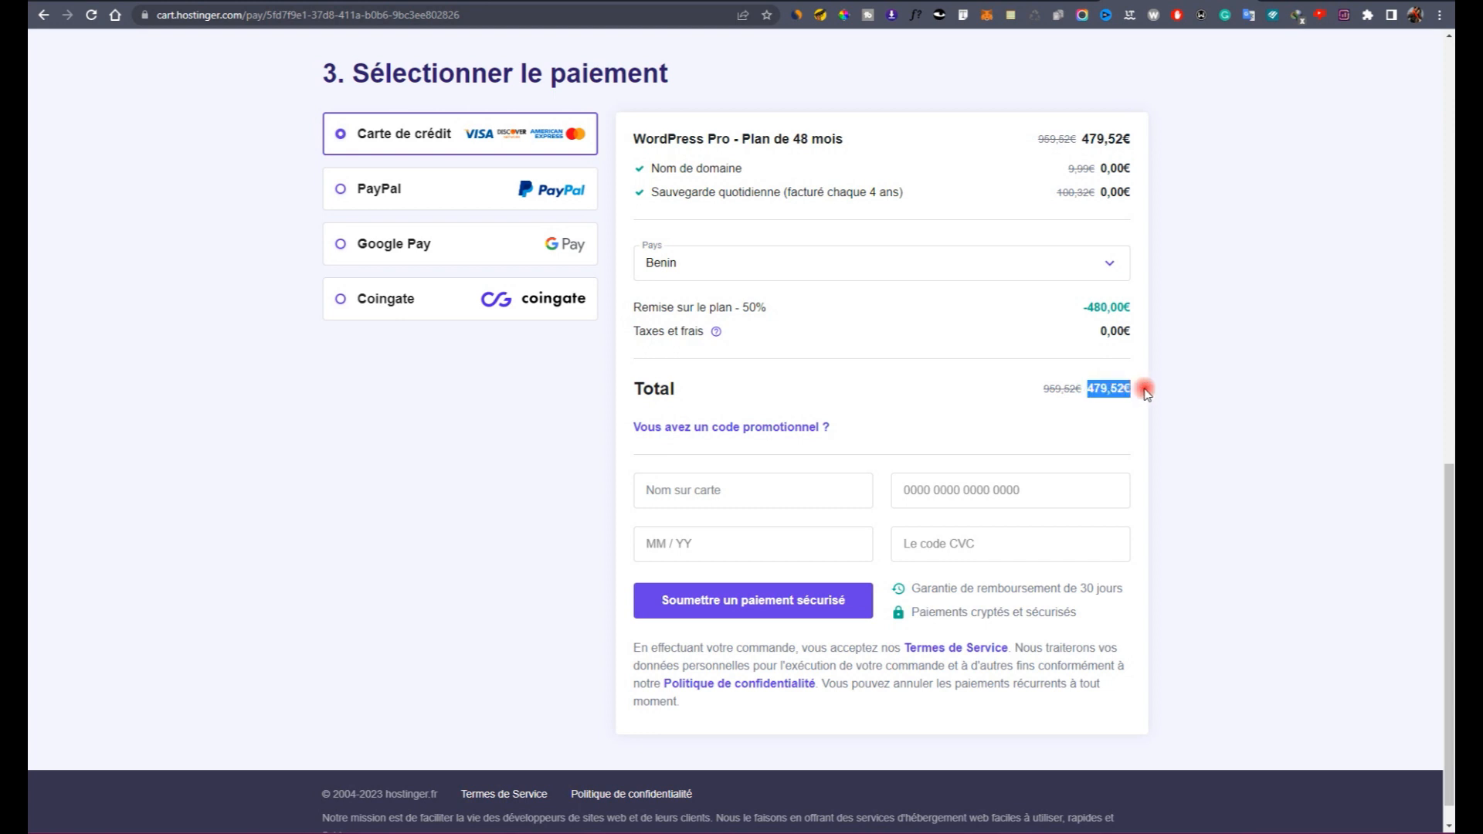
Step: Highlight the order's crossed-out original total, and switch the WordPress Pro plan to the 12 MOIS period to compare its payment summary
left_click(1060, 389)
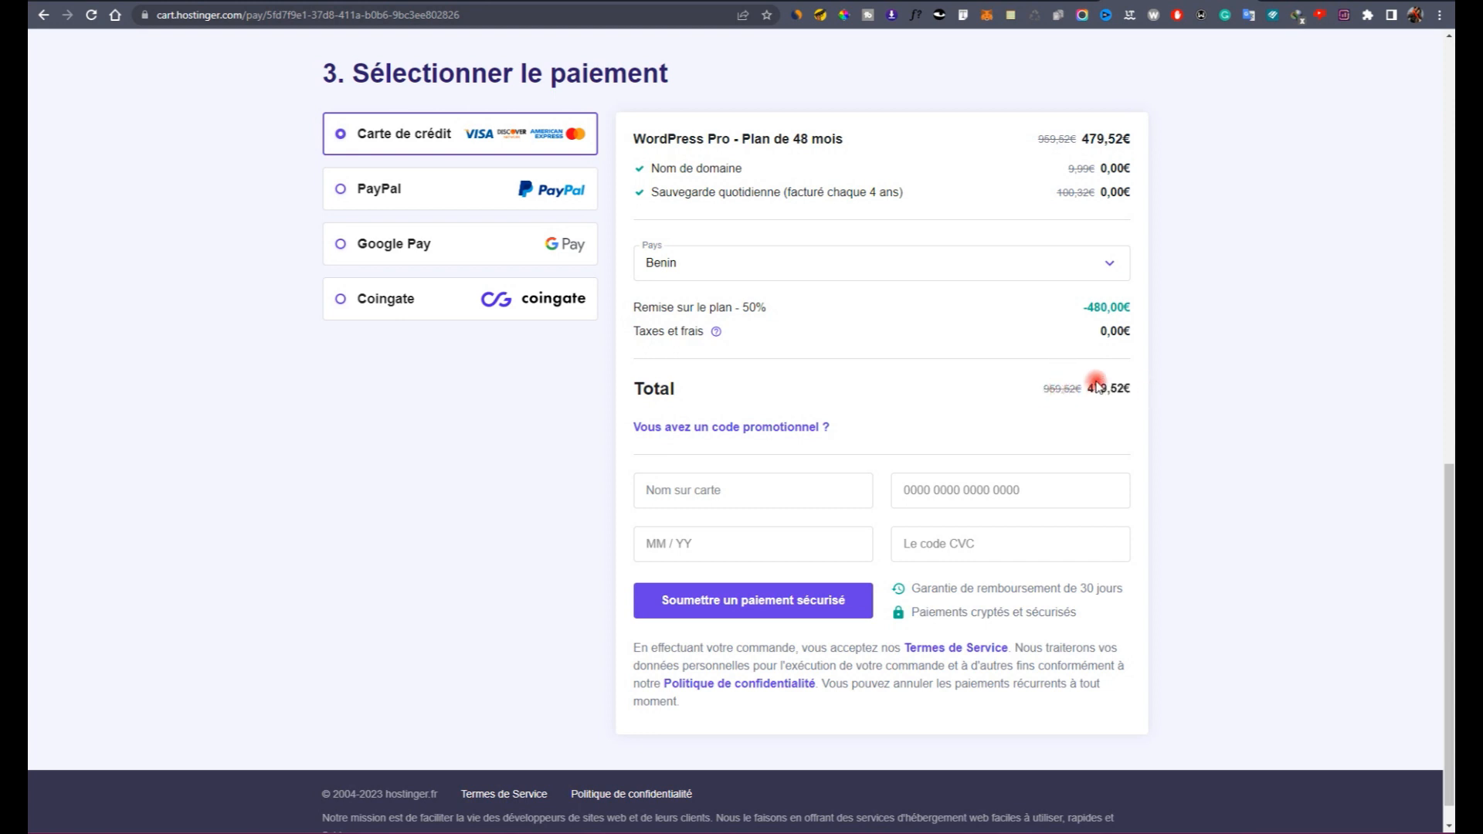
mouse_move(1089, 390)
left_mouse_down()
mouse_move(1127, 388)
mouse_move(1036, 386)
mouse_move(1089, 386)
left_mouse_up()
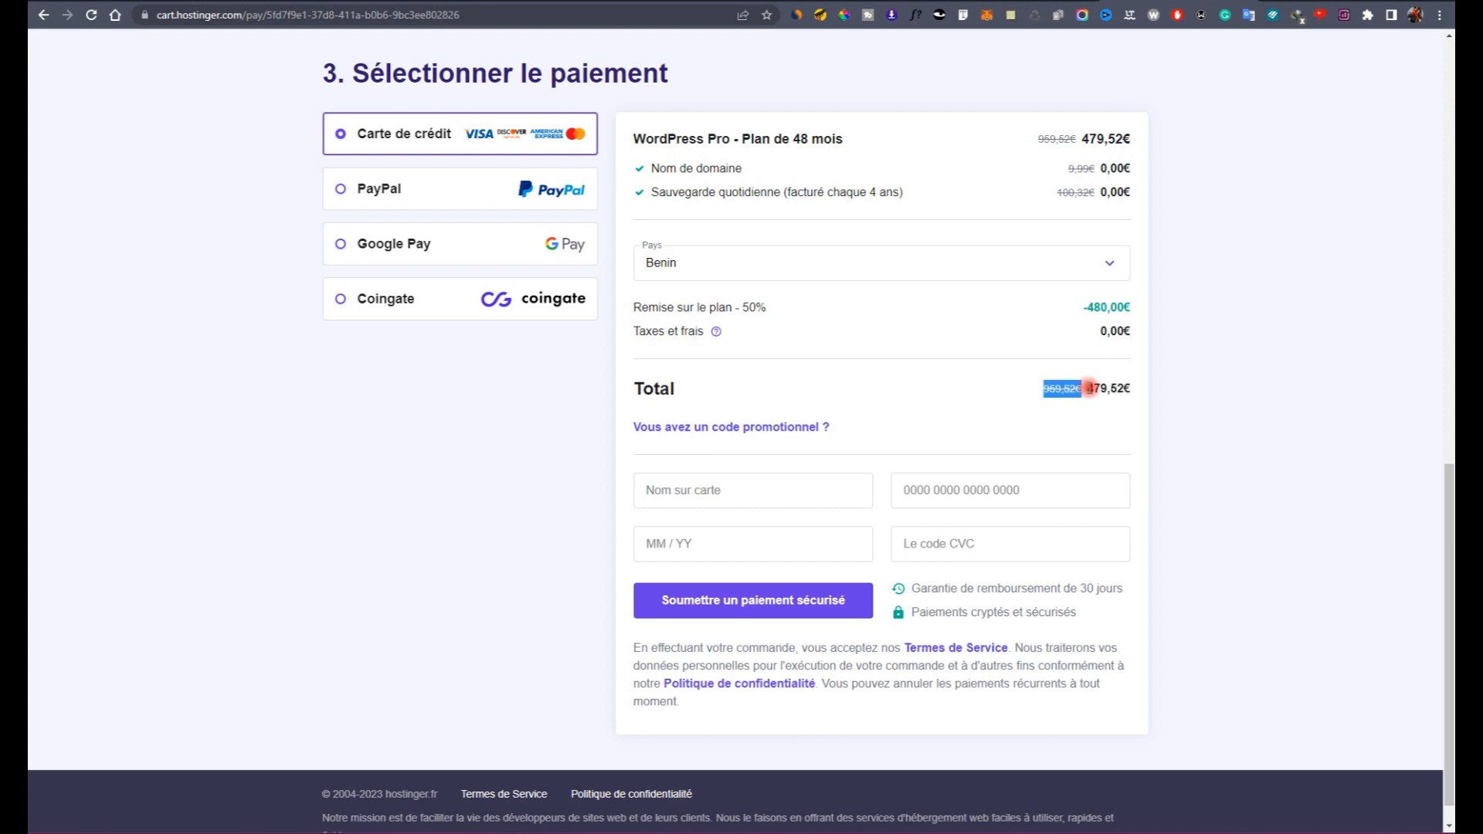
scroll(1088, 387, "up", 10)
left_click(580, 575)
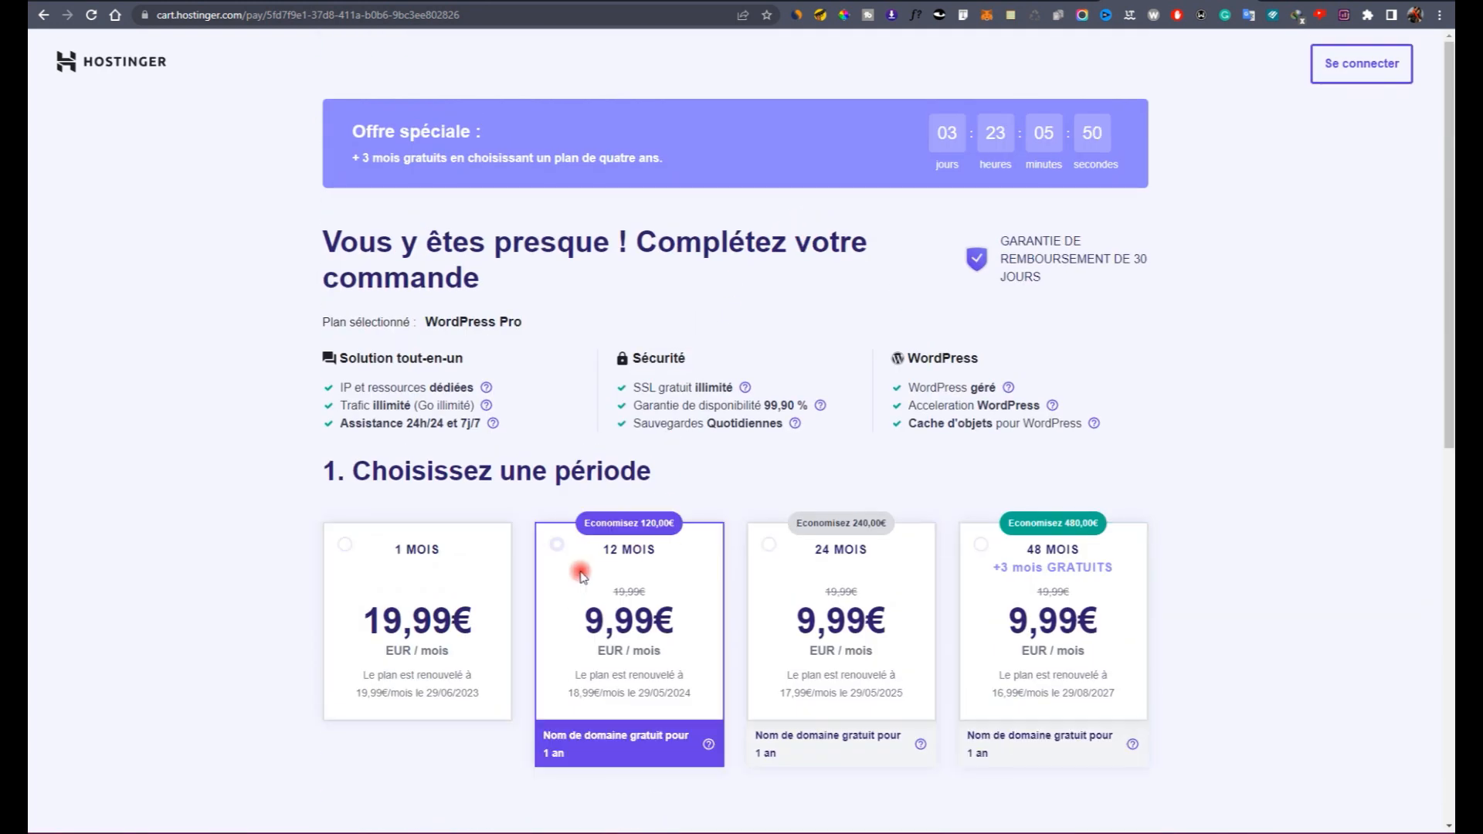
scroll(679, 541, "down", 10)
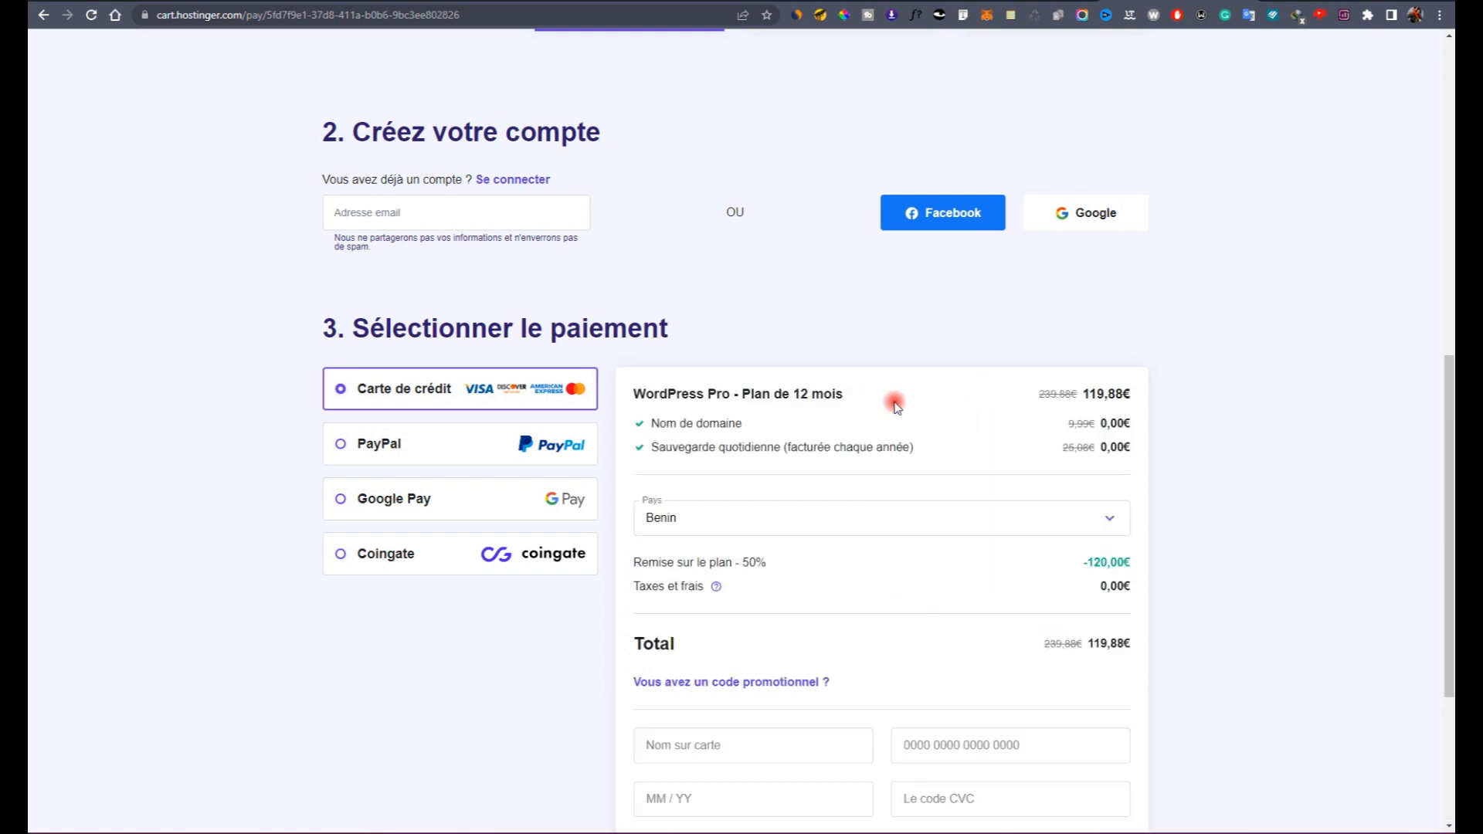
scroll(927, 414, "down", 3)
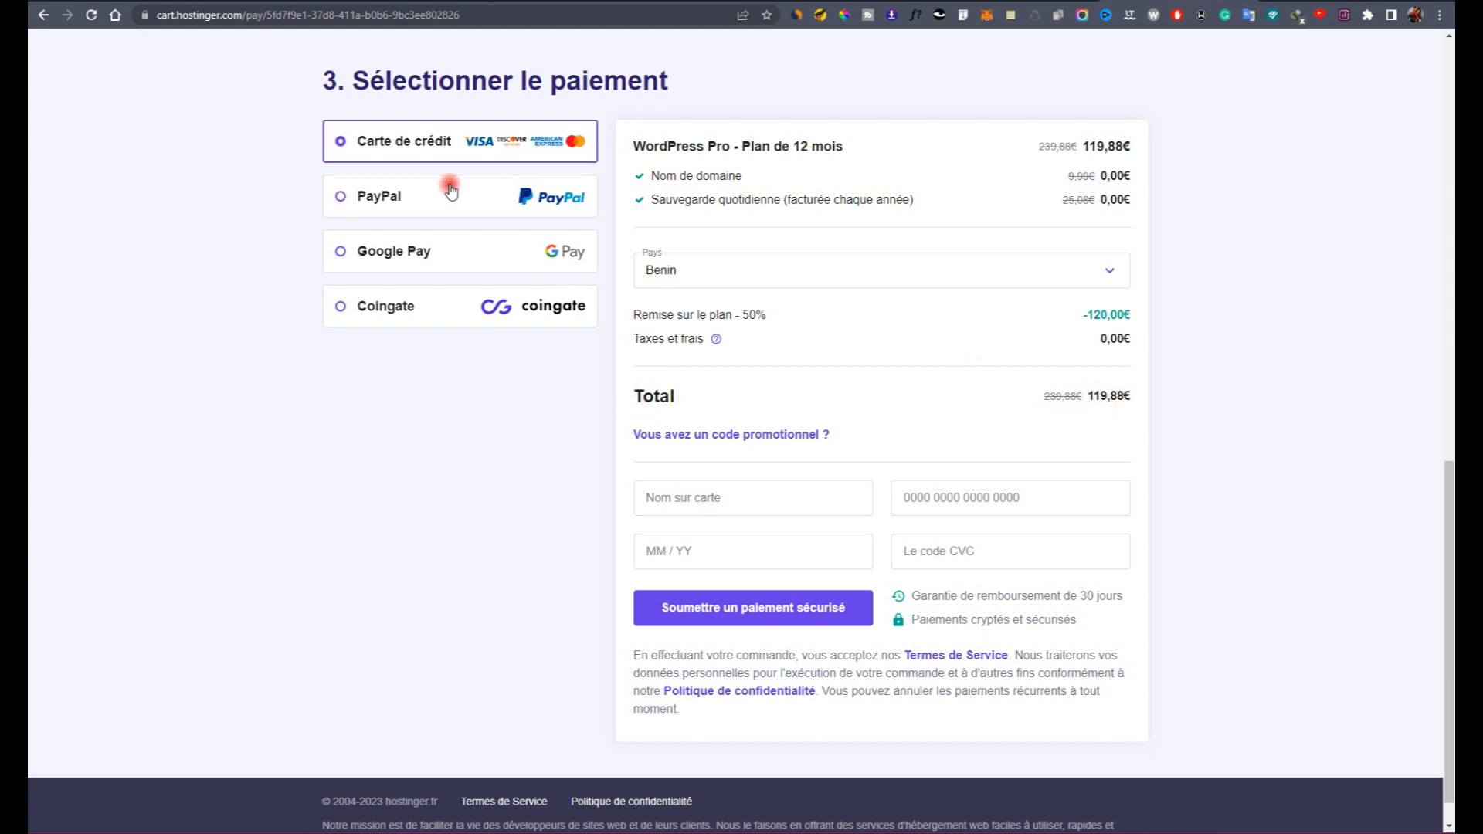
scroll(529, 225, "up", 15)
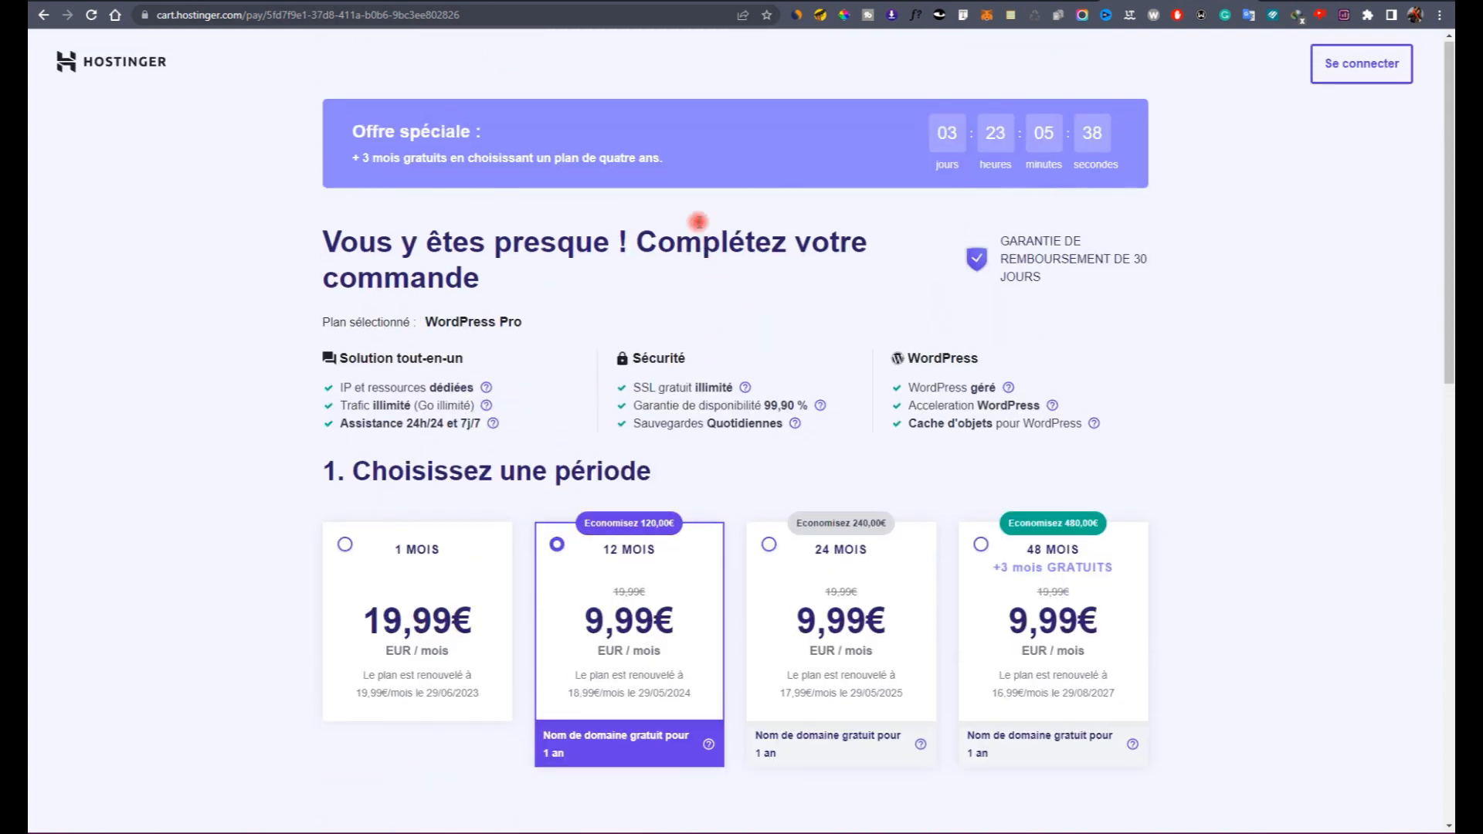
Step: Return to the Hostinger home page and order the Hébergement Business plan
left_click(143, 68)
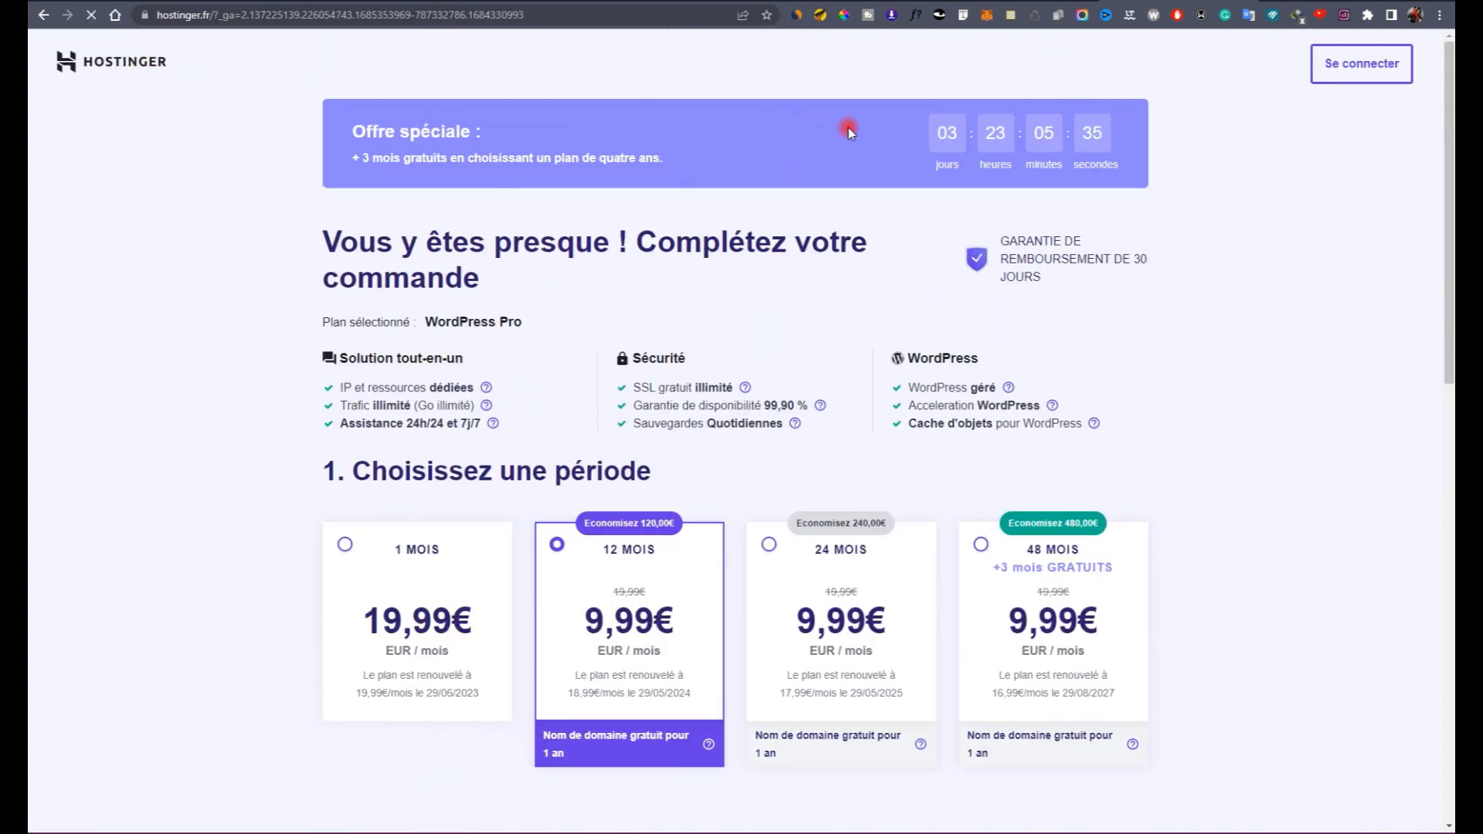
scroll(716, 387, "down", 15)
scroll(715, 387, "up", 6)
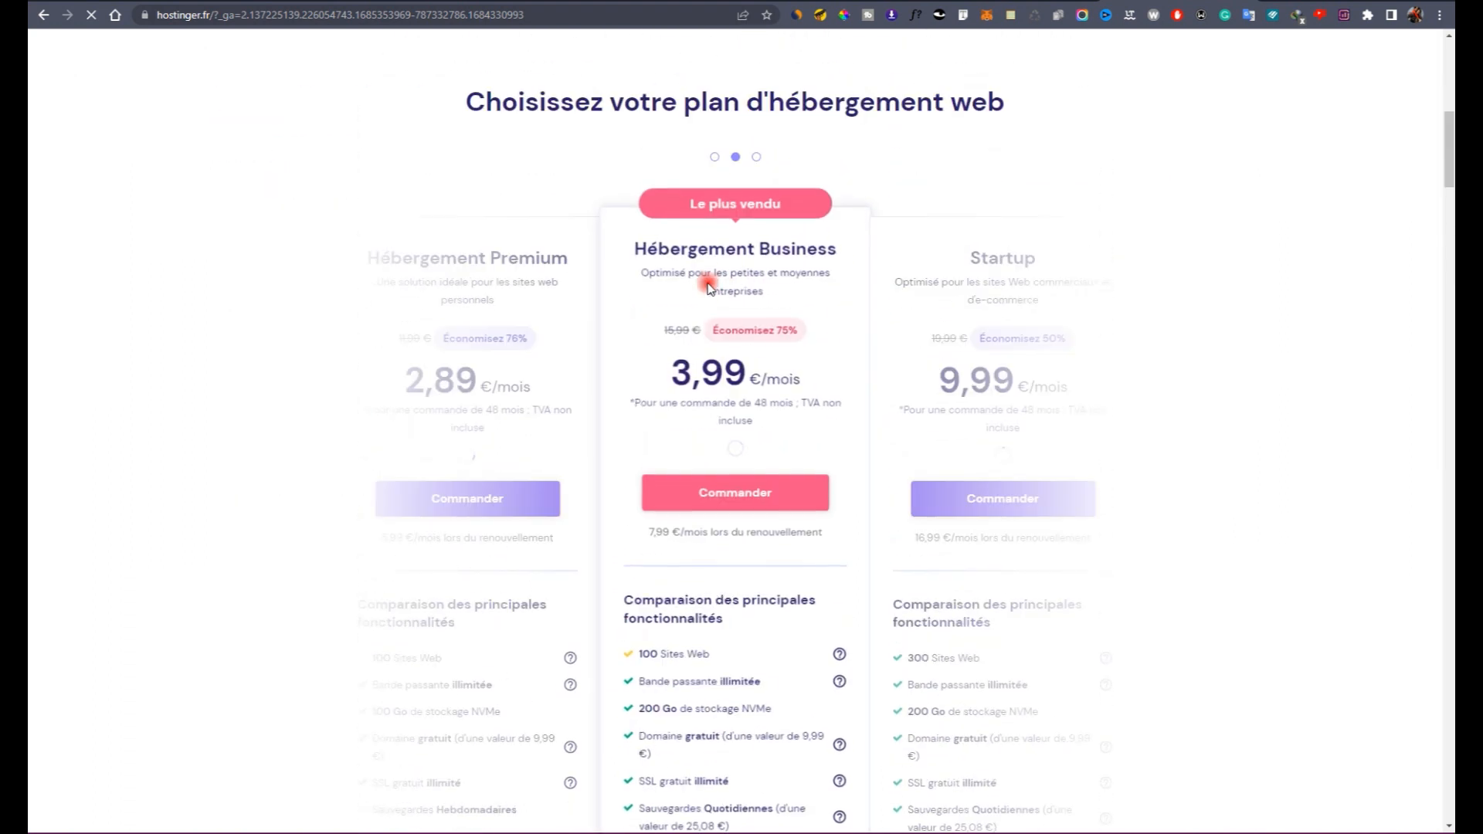
left_click(756, 498)
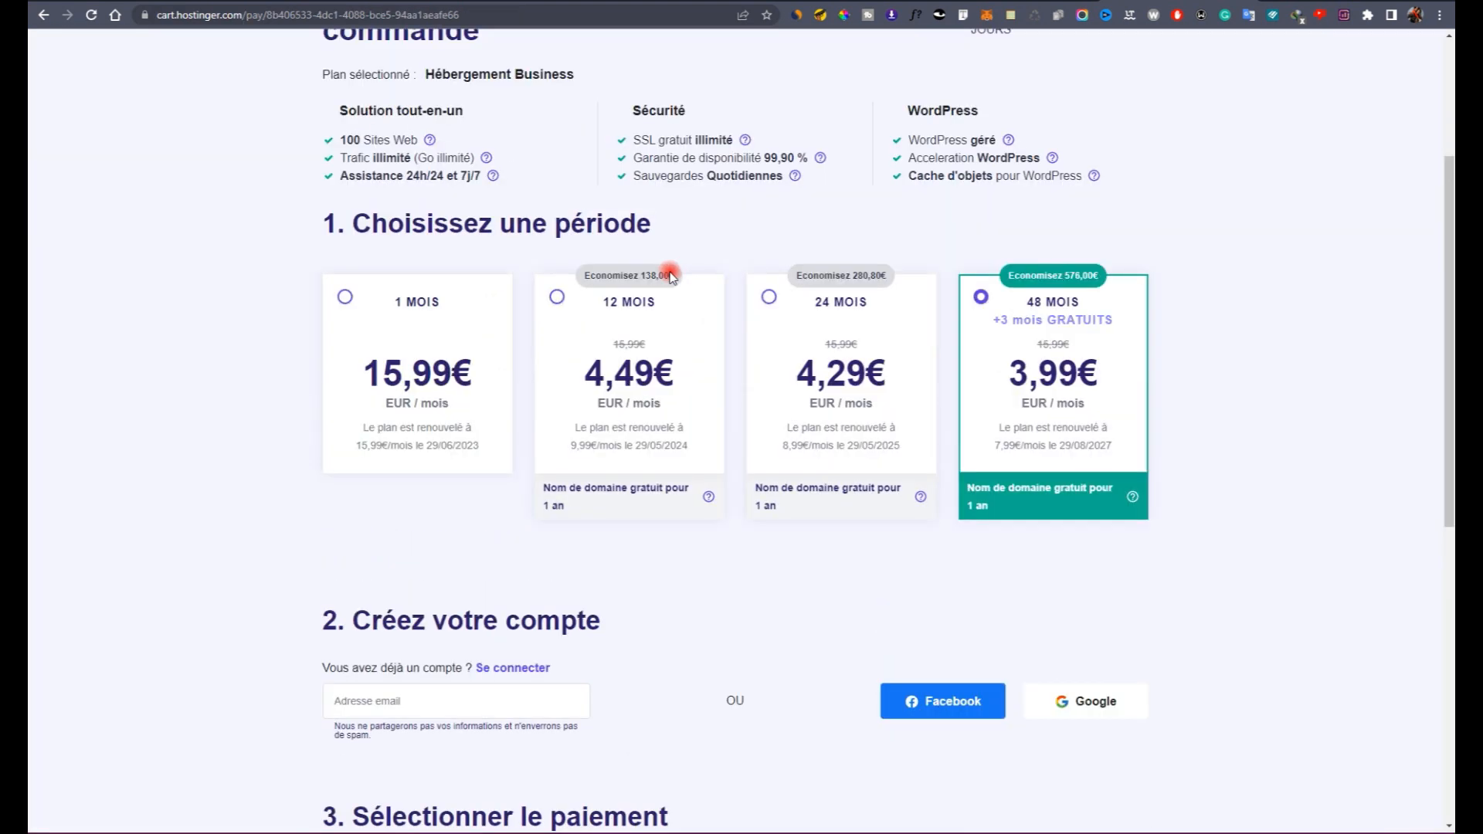
Step: Select the 12 MOIS billing period for the Hébergement Business plan and review its payment summary
left_click(646, 311)
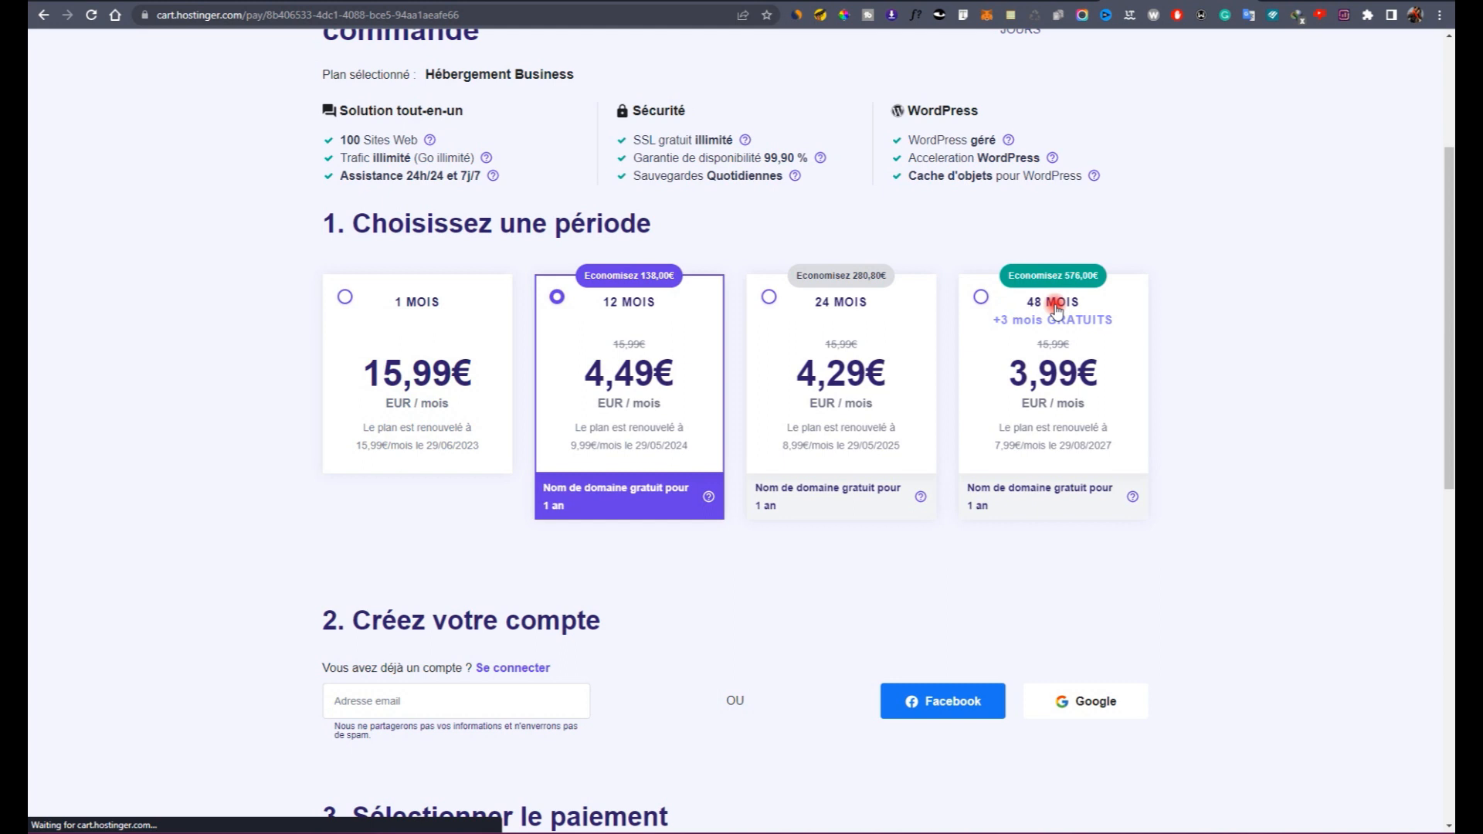
scroll(753, 351, "down", 5)
scroll(743, 366, "down", 3)
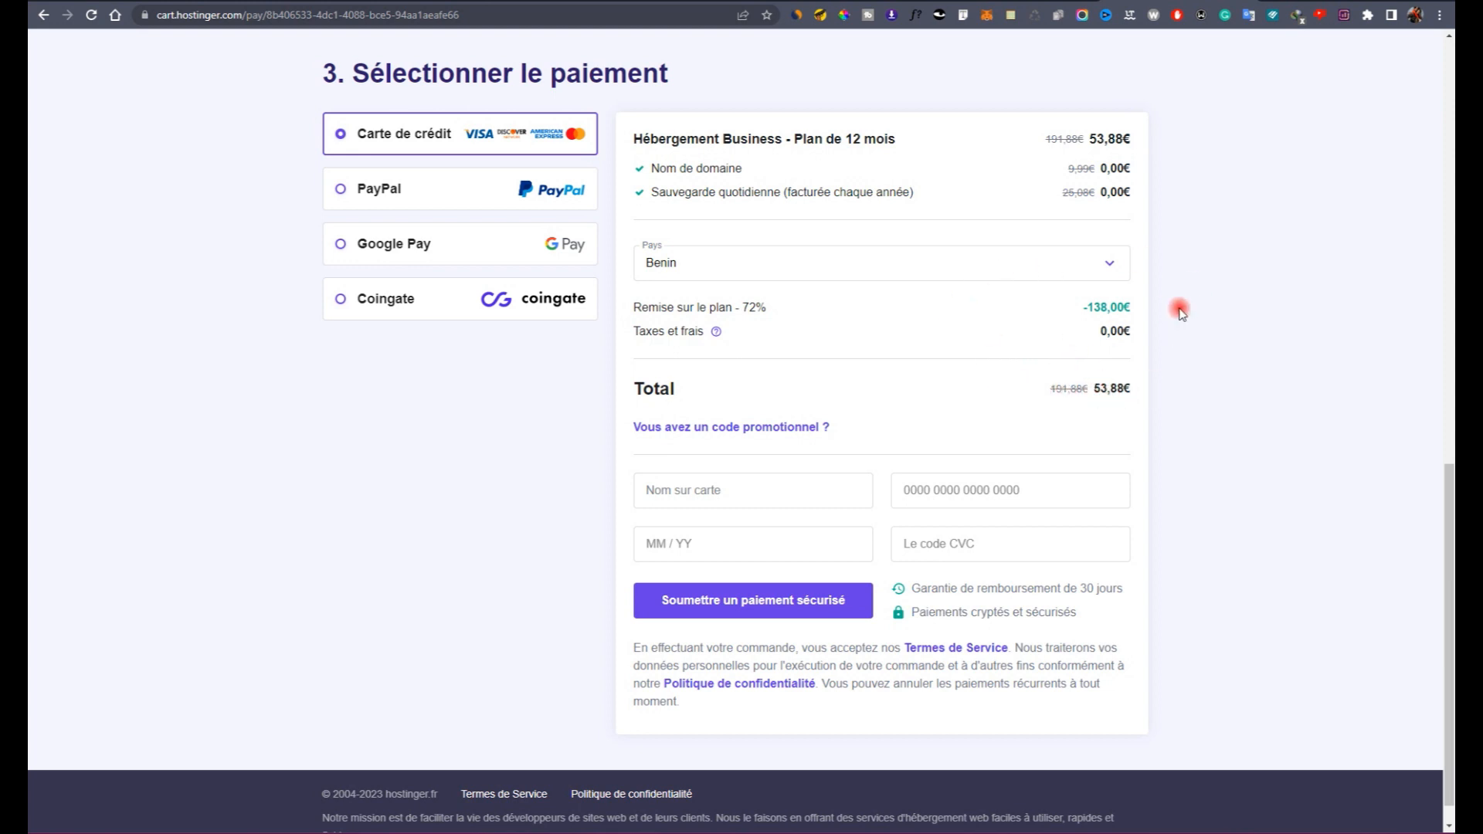
scroll(556, 297, "up", 3)
scroll(616, 245, "up", 10)
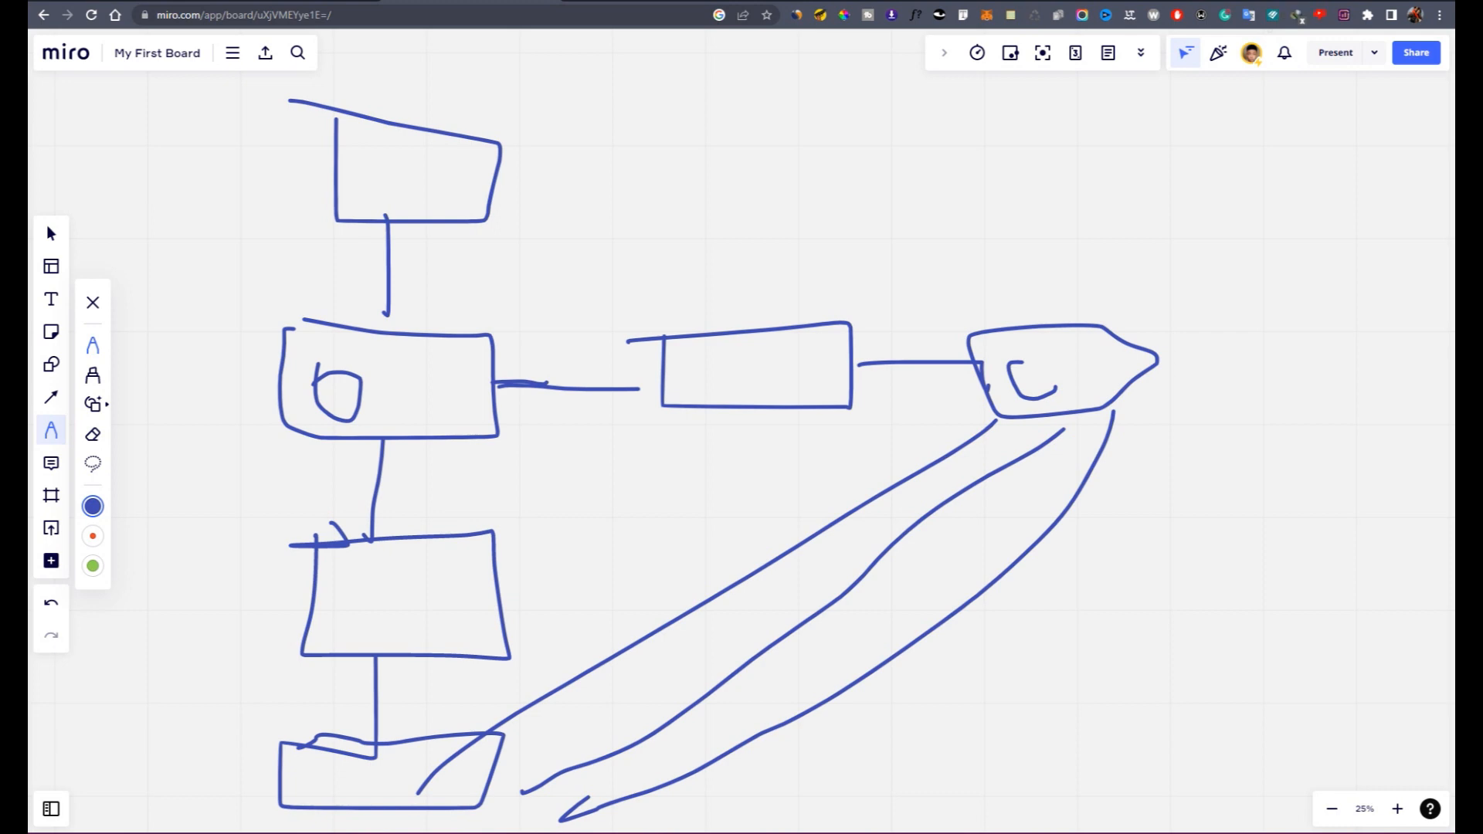
Step: Switch to the CartFlows home page and look through its introduction
left_click(1302, 4)
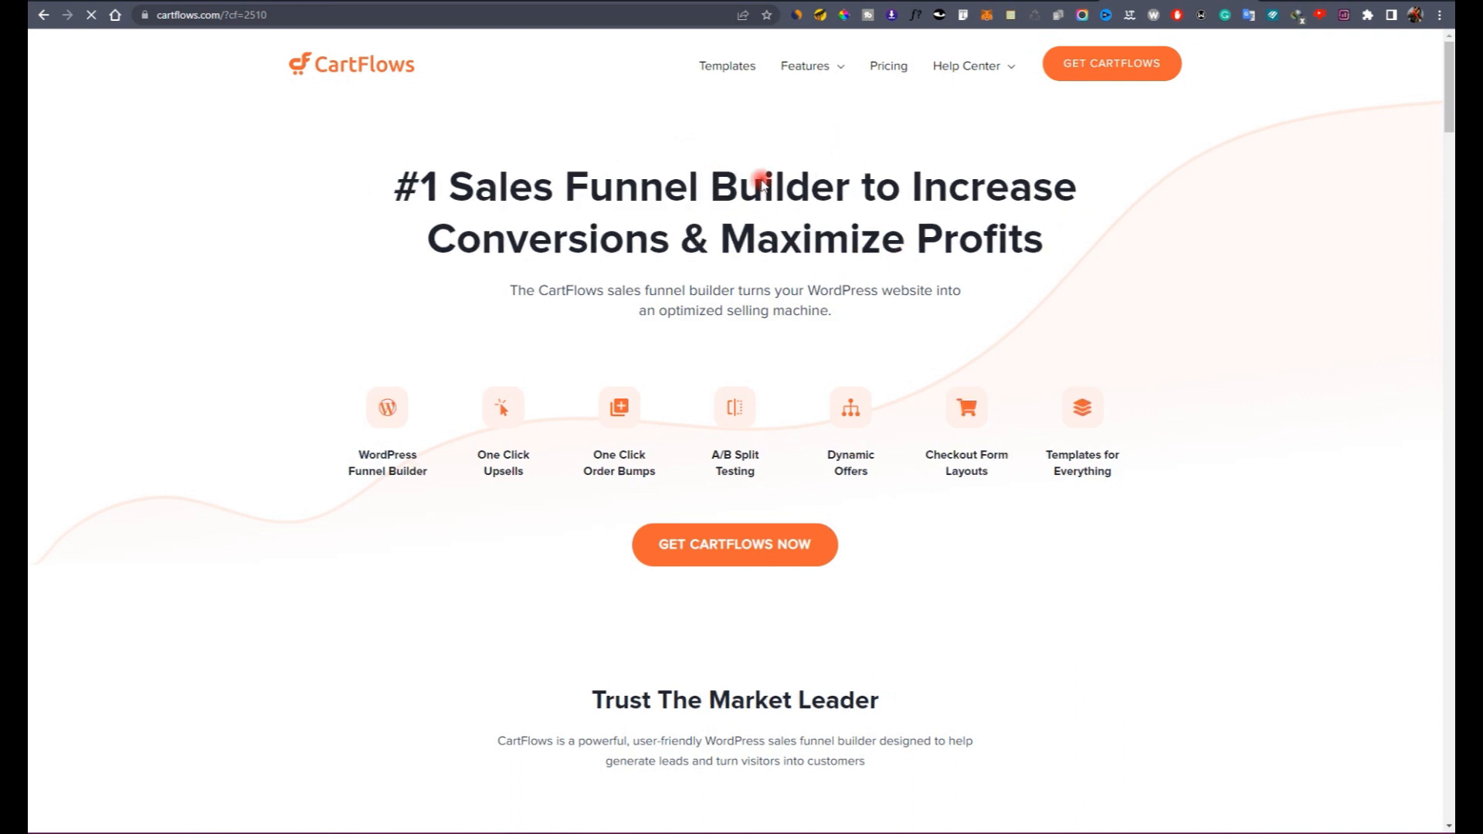
scroll(761, 182, "down", 6)
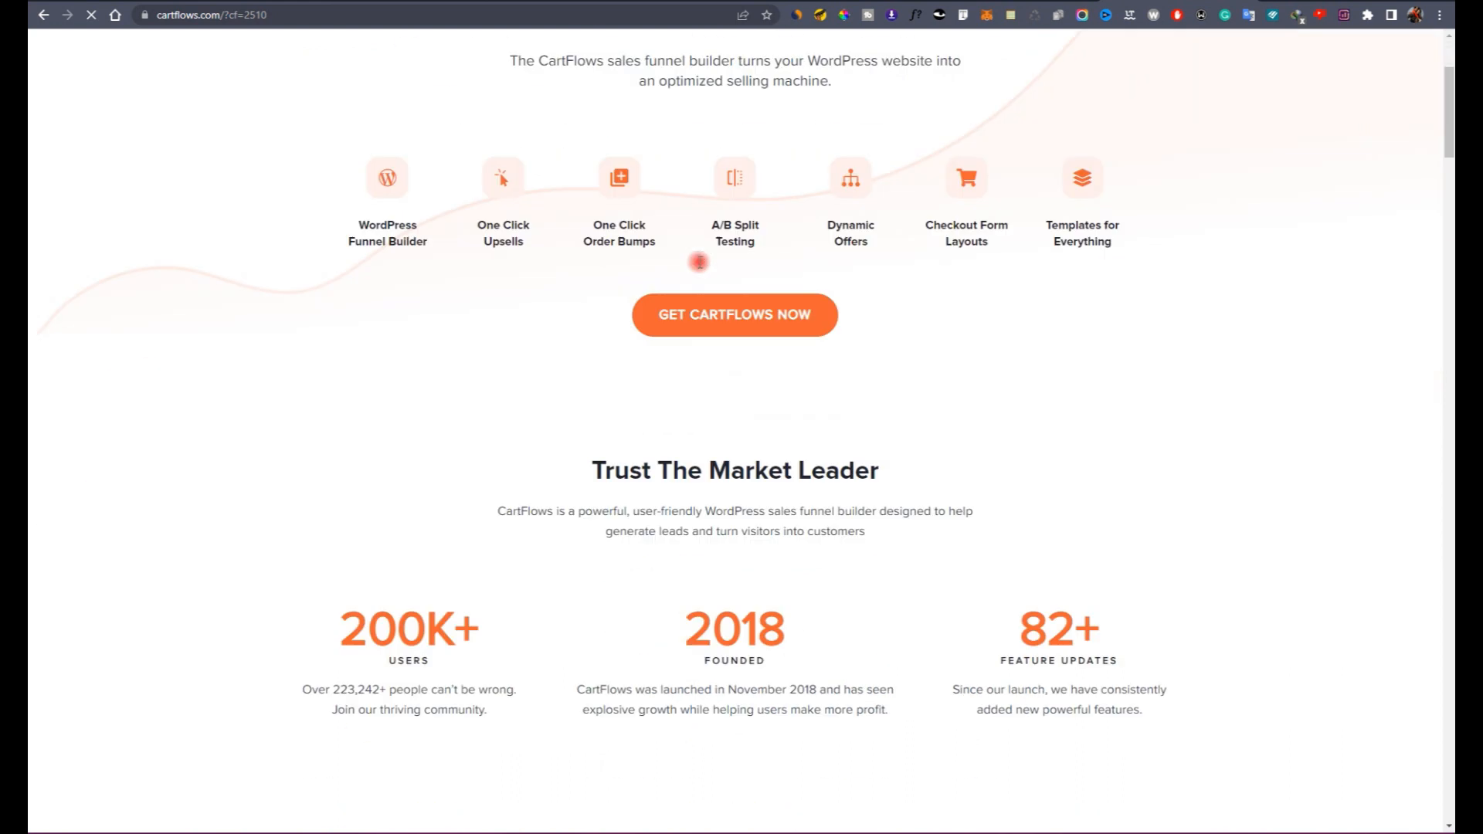
scroll(722, 278, "up", 6)
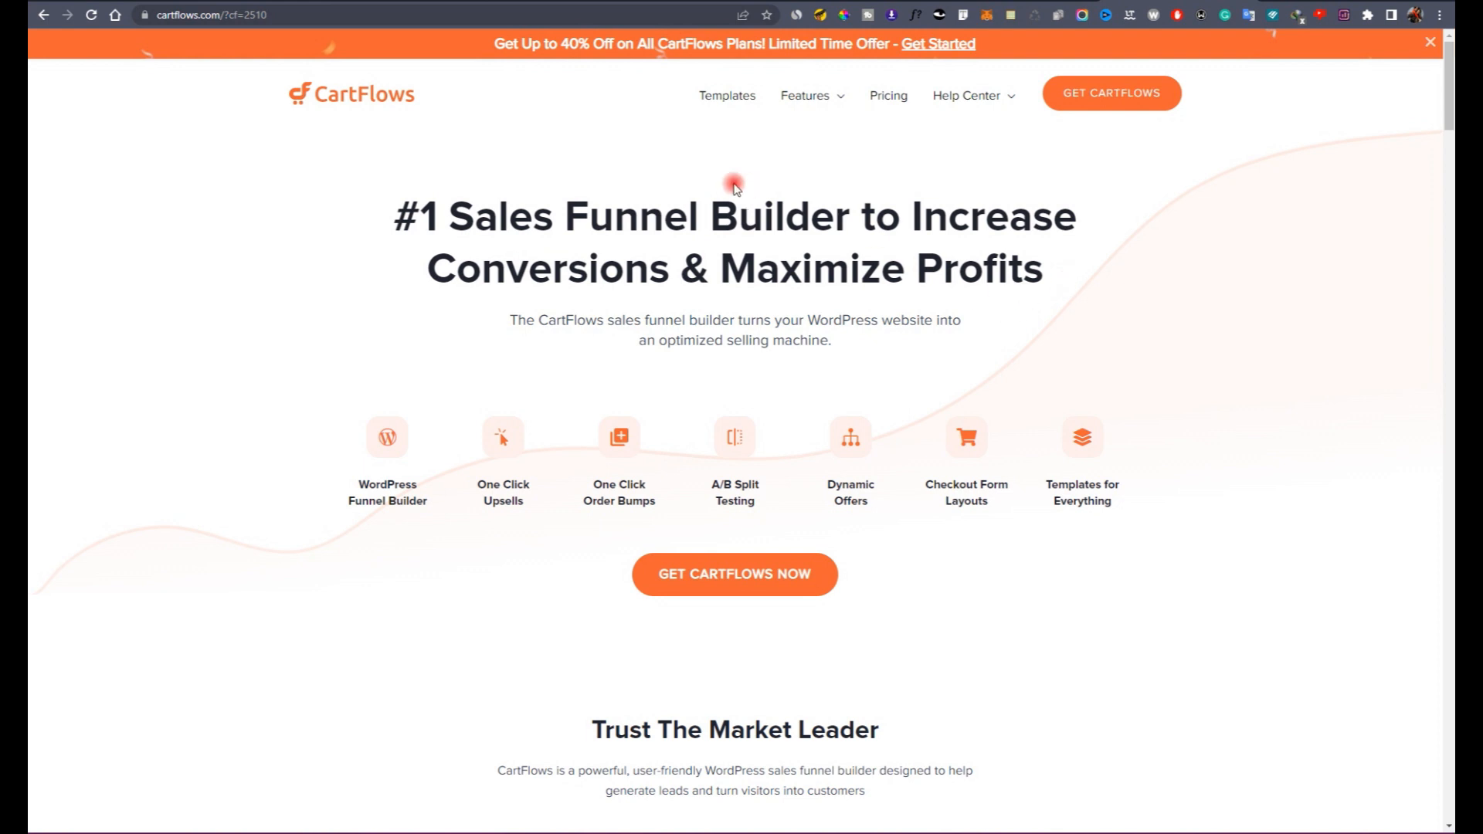
Step: Translate the CartFlows home page into French
right_click(653, 132)
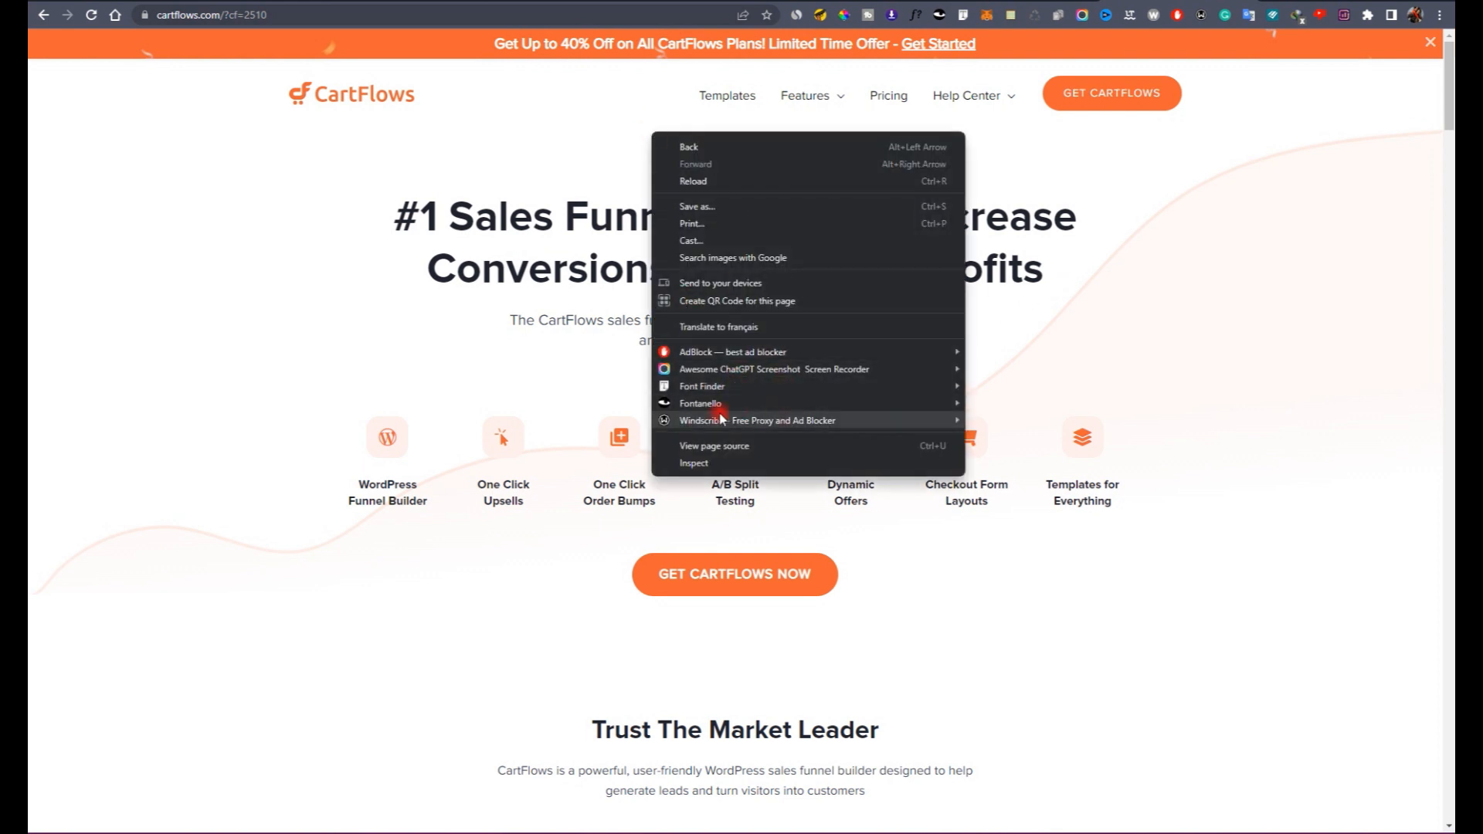
left_click(1132, 291)
right_click(769, 259)
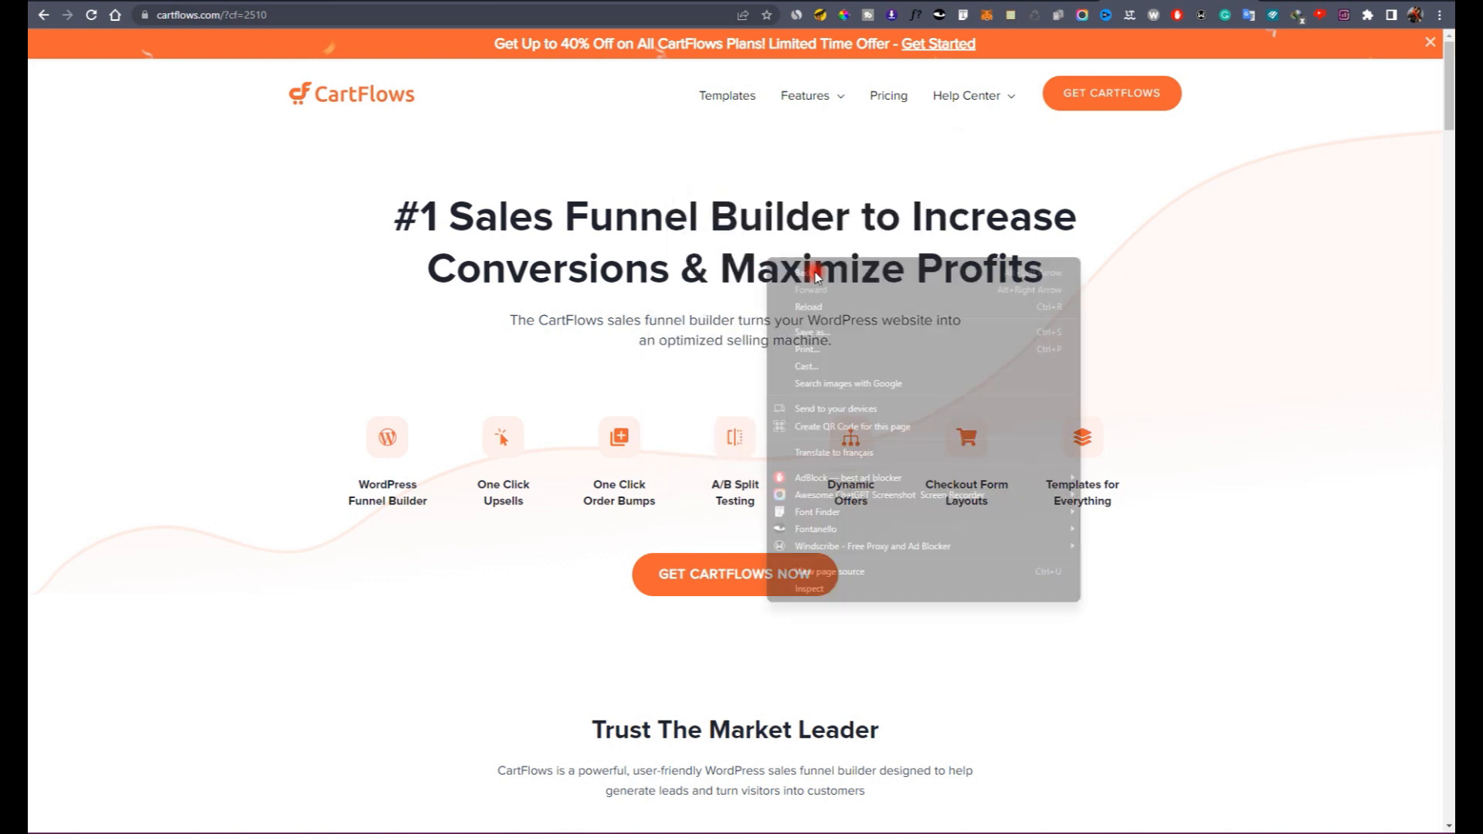
left_click(842, 453)
left_click(678, 41)
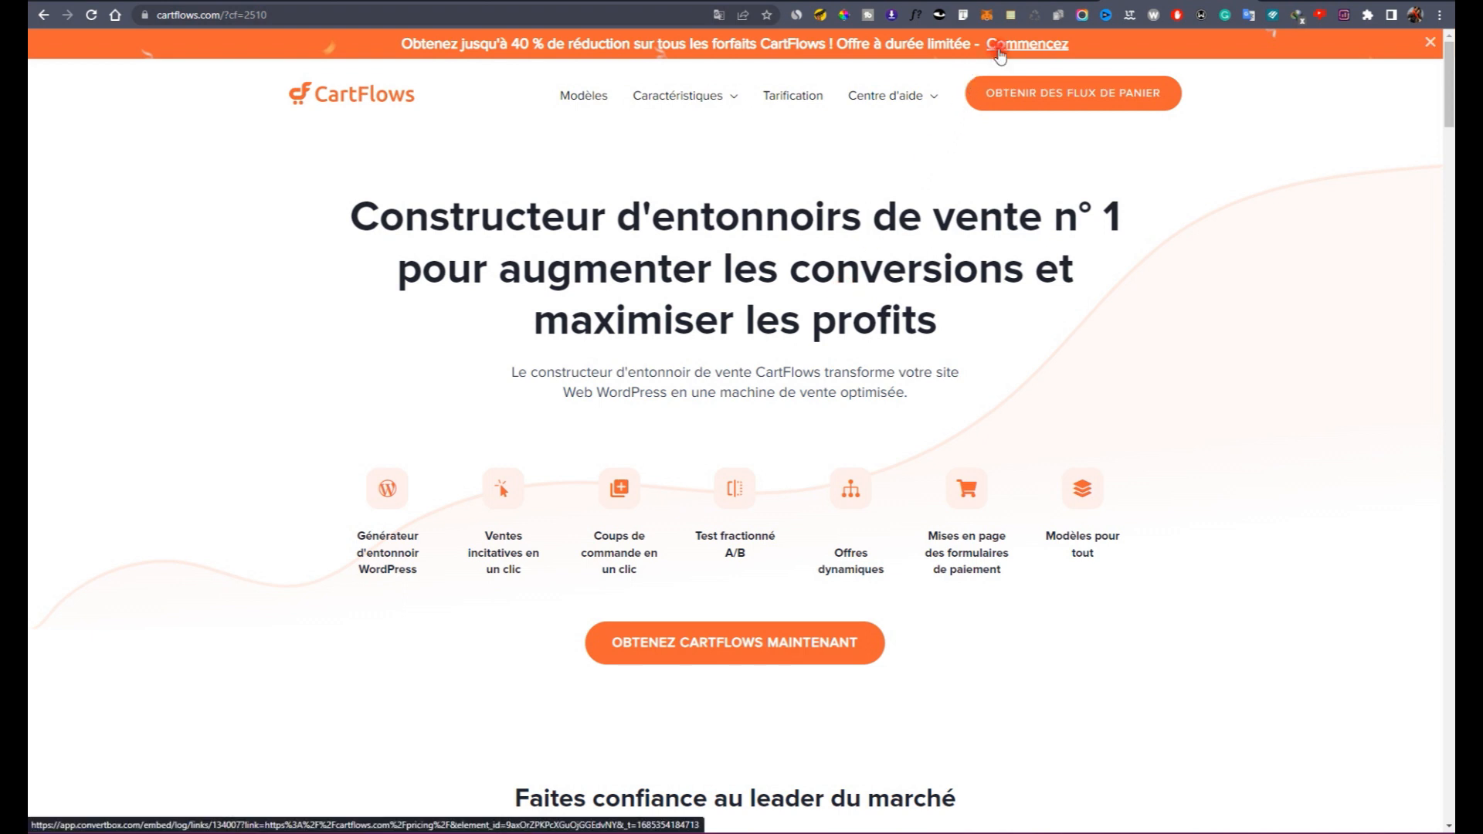
Step: Open the CartFlows pricing page and compare the features and prices of the Starter, Plus and Pro plans
scroll(811, 395, "down", 3)
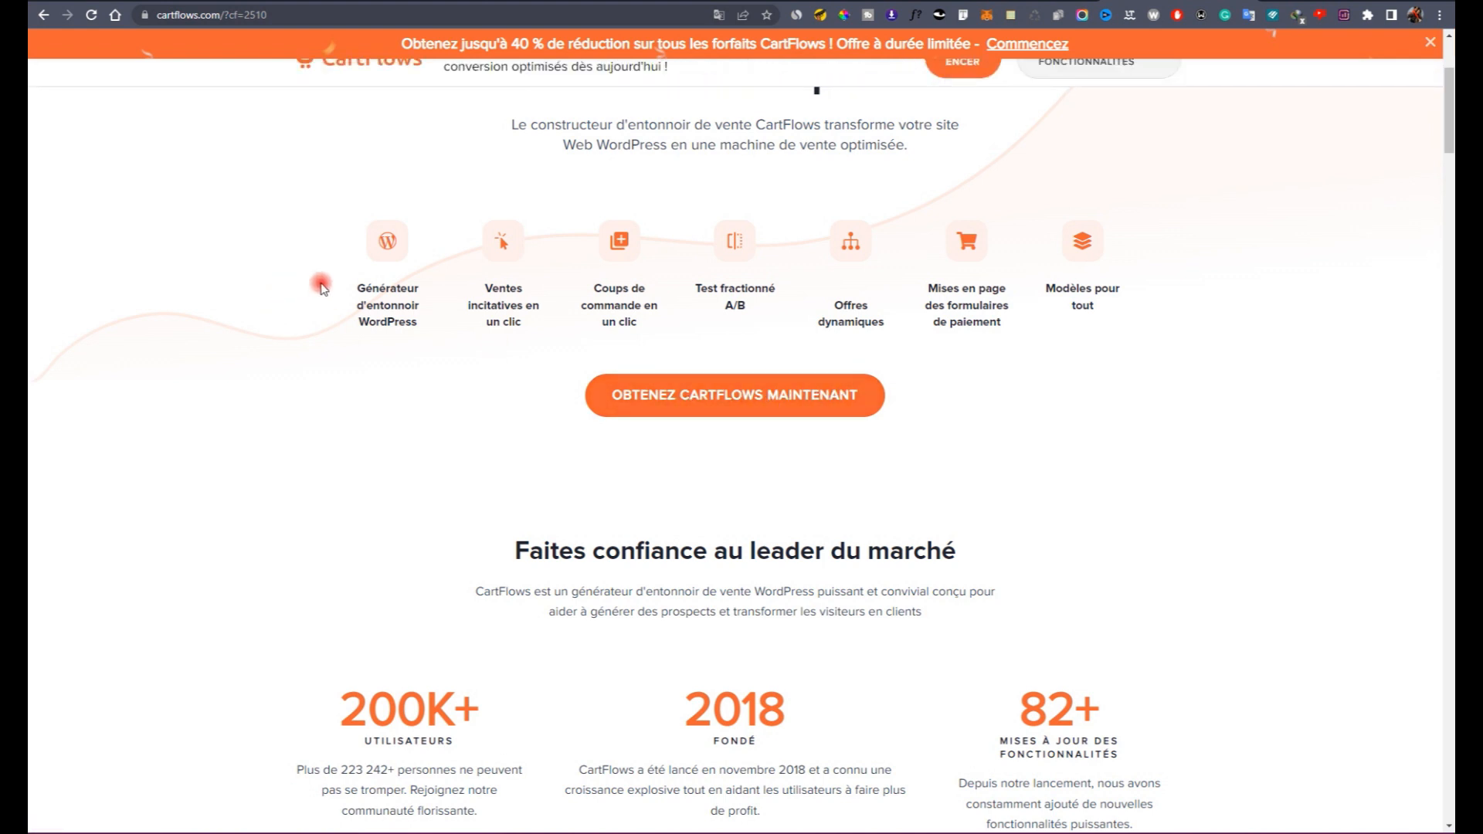
left_click(640, 400)
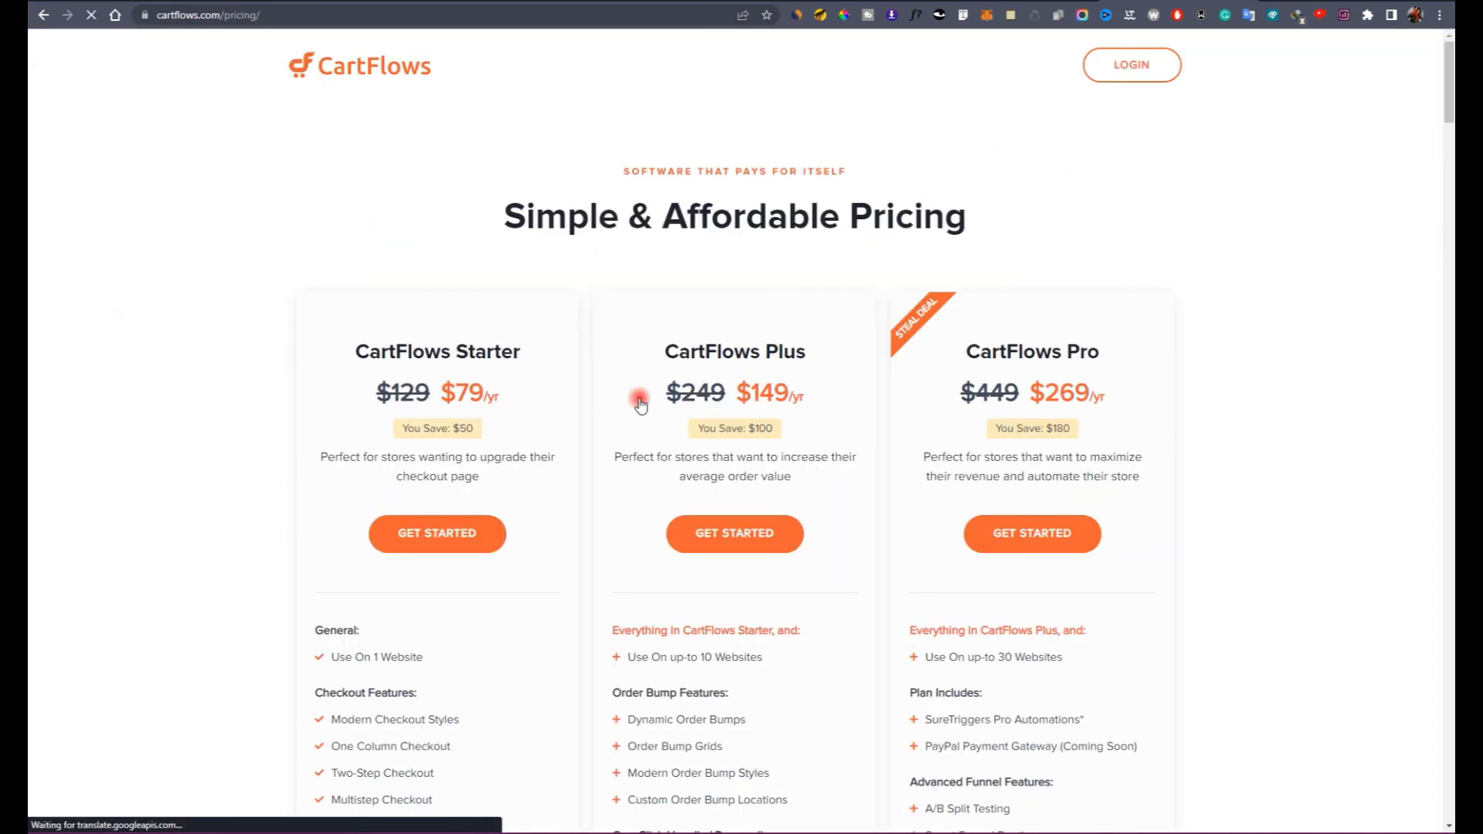
scroll(683, 232, "down", 3)
scroll(538, 369, "down", 9)
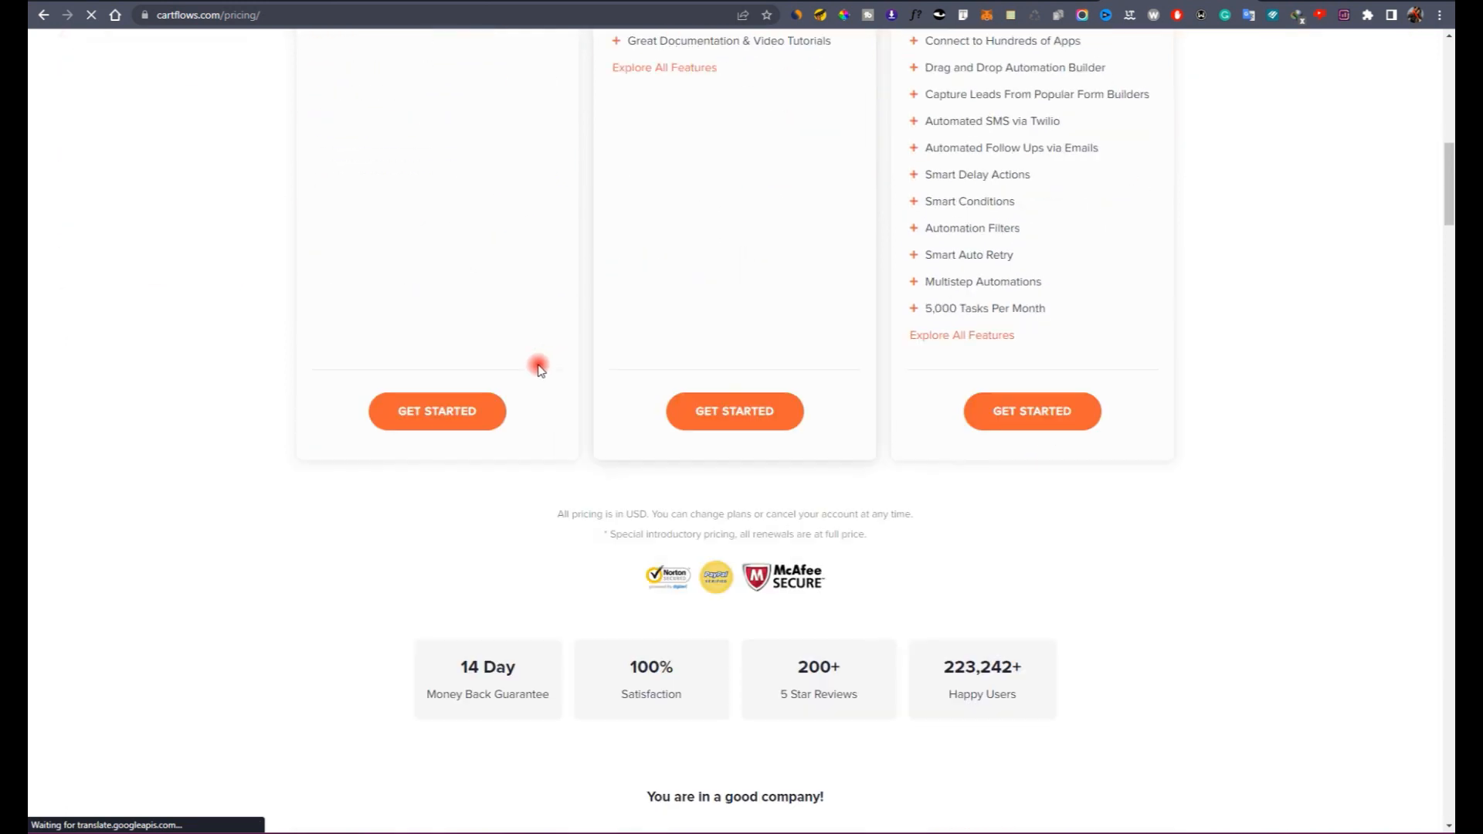
scroll(538, 369, "up", 6)
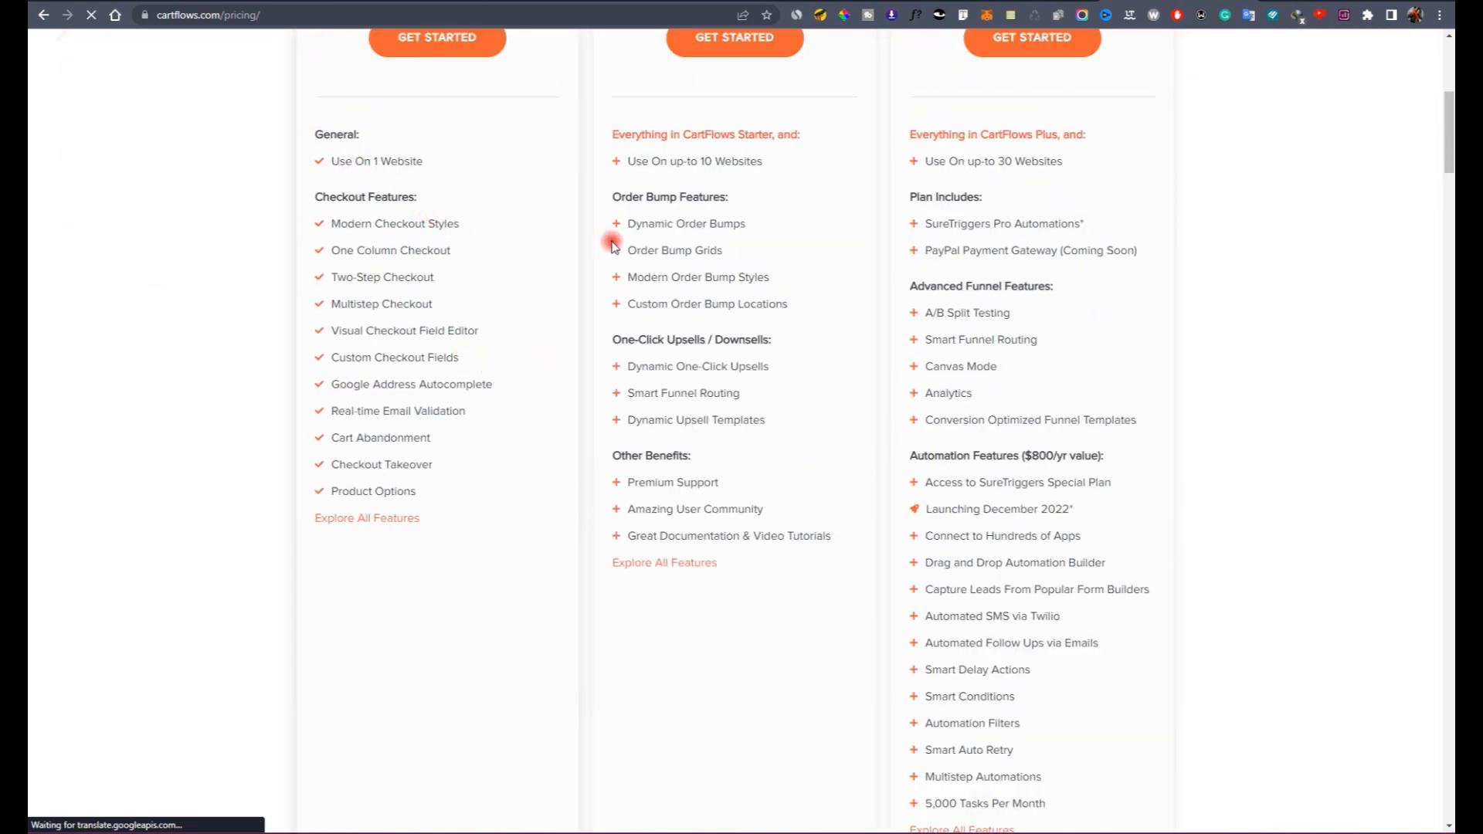
scroll(611, 246, "up", 3)
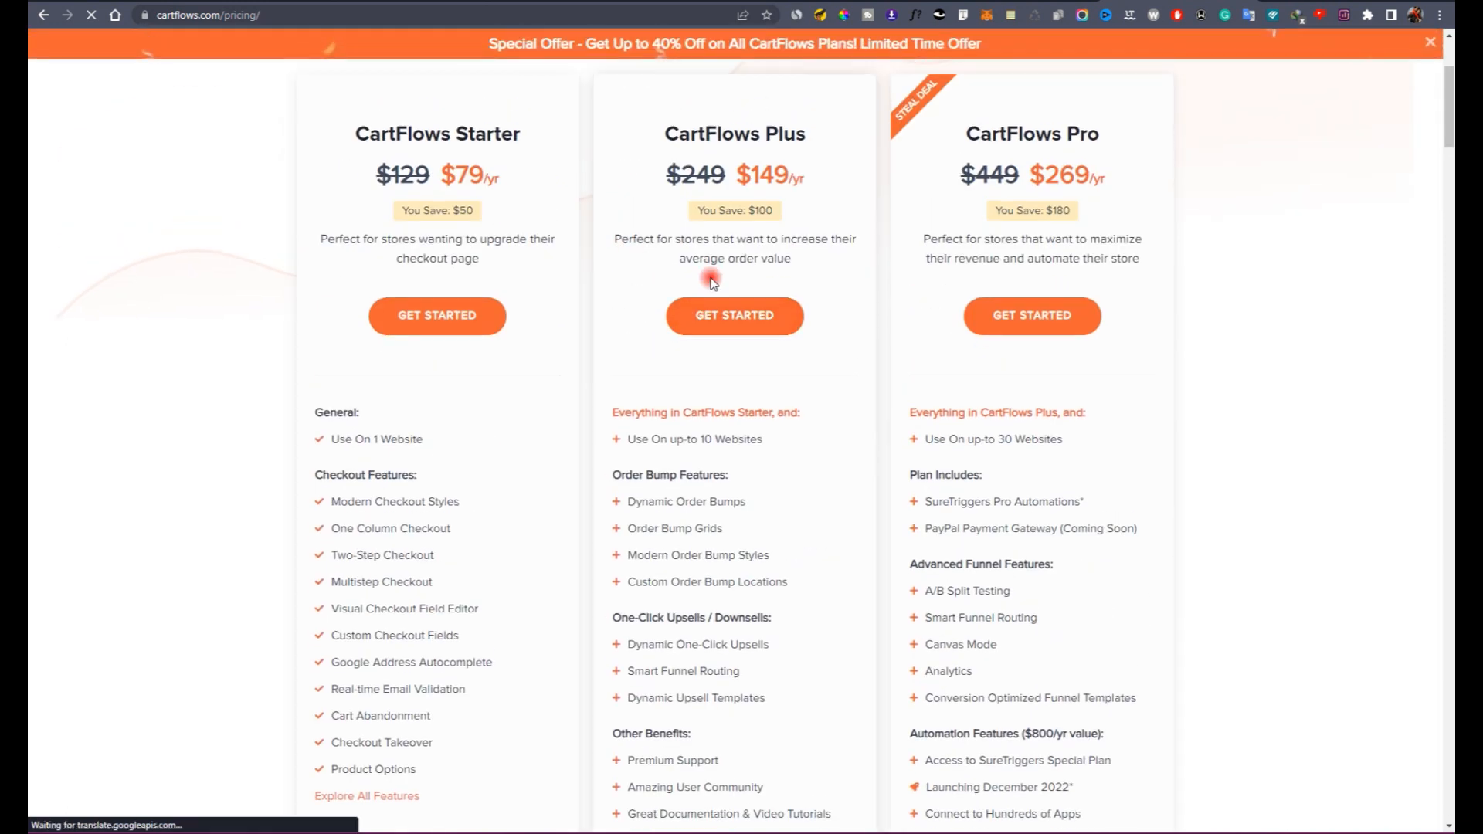
scroll(1058, 243, "down", 1)
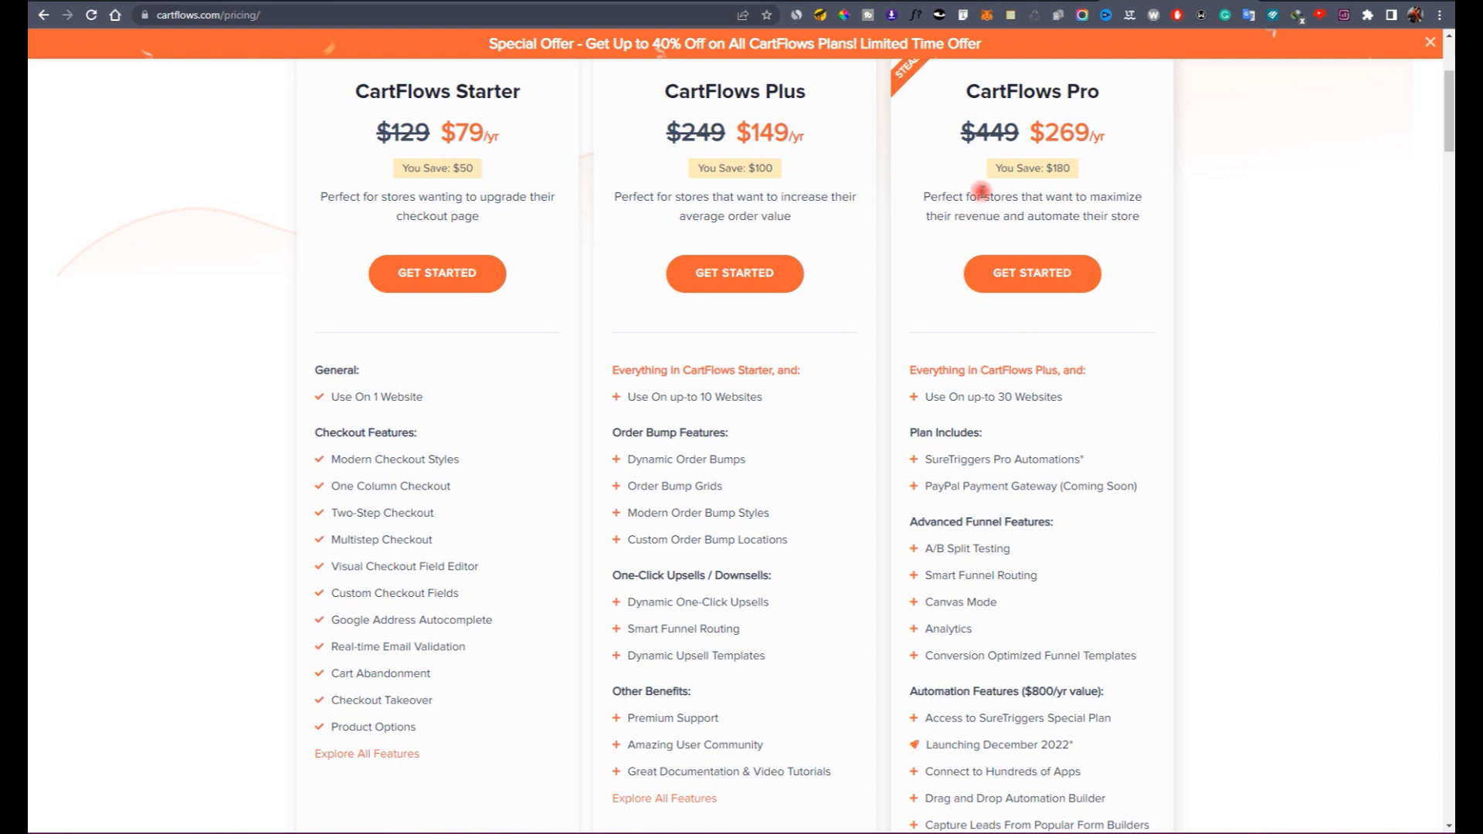
scroll(999, 344, "up", 3)
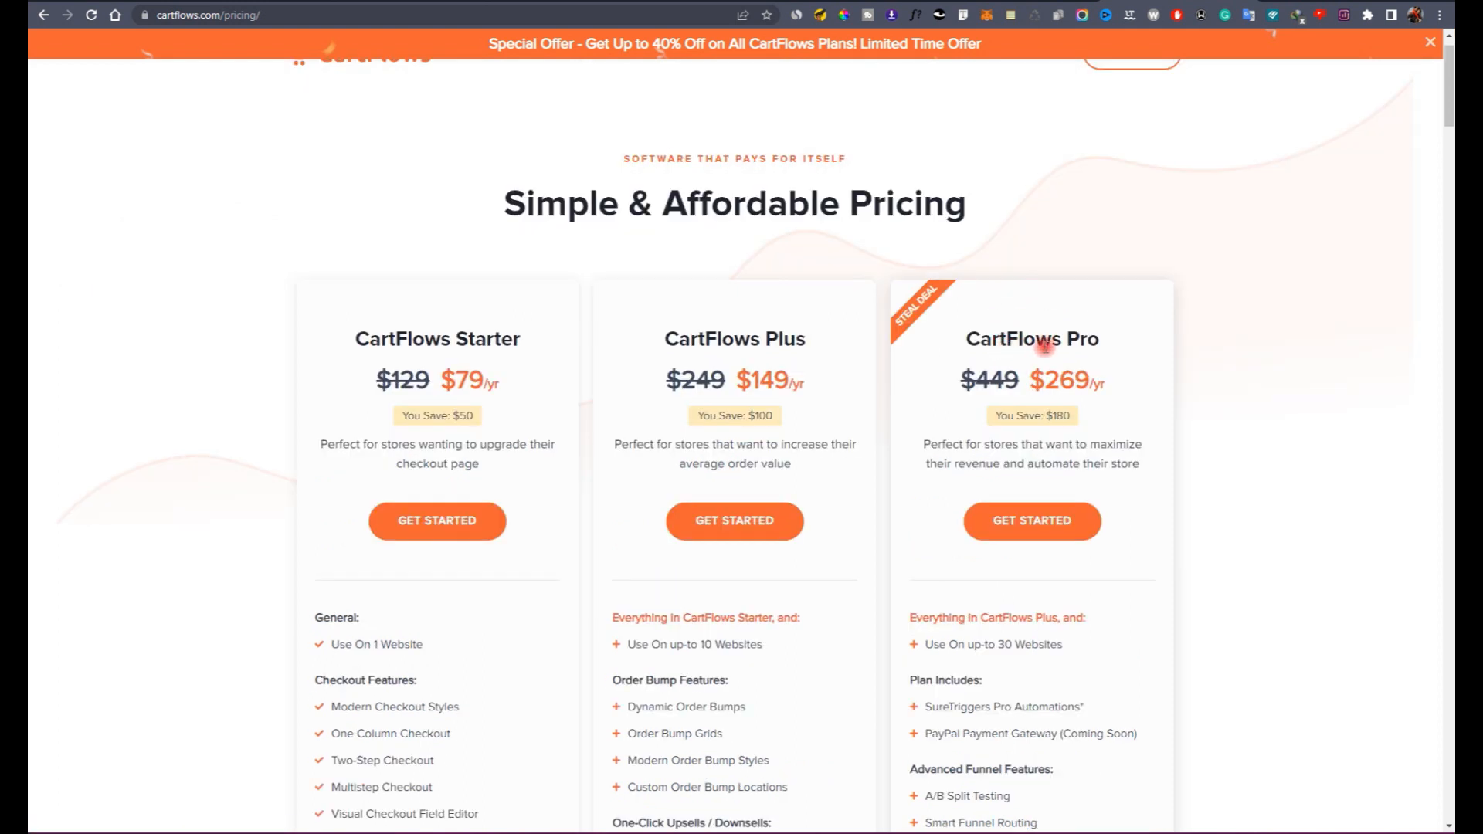
Step: Highlight the CartFlows Pro plan's savings amount and point out its discounted yearly price
left_click_drag(1044, 413, 1097, 423)
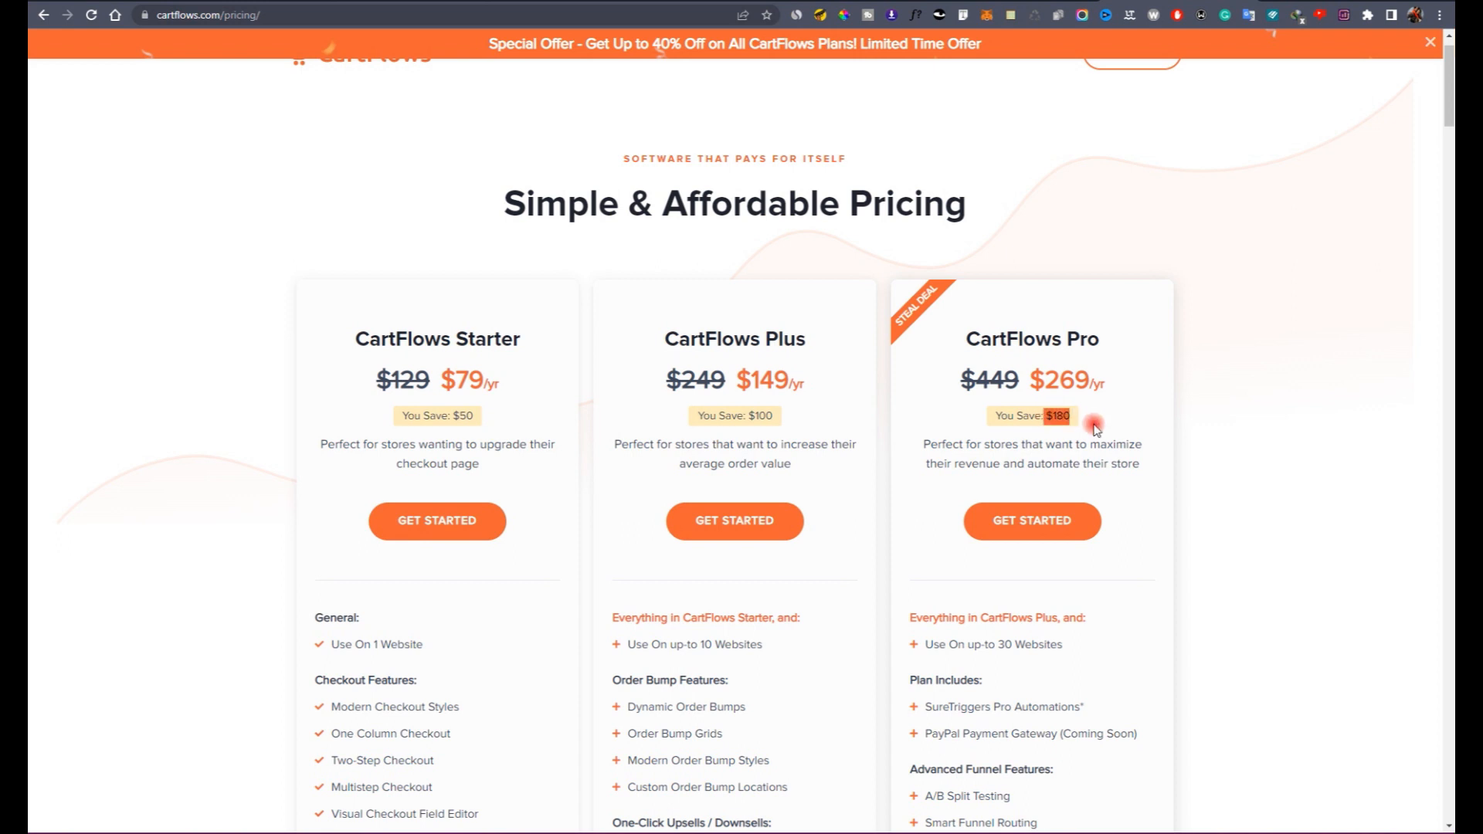
scroll(1094, 426, "down", 3)
left_click(1102, 133)
left_click_drag(1118, 158, 1040, 143)
left_click(1065, 156)
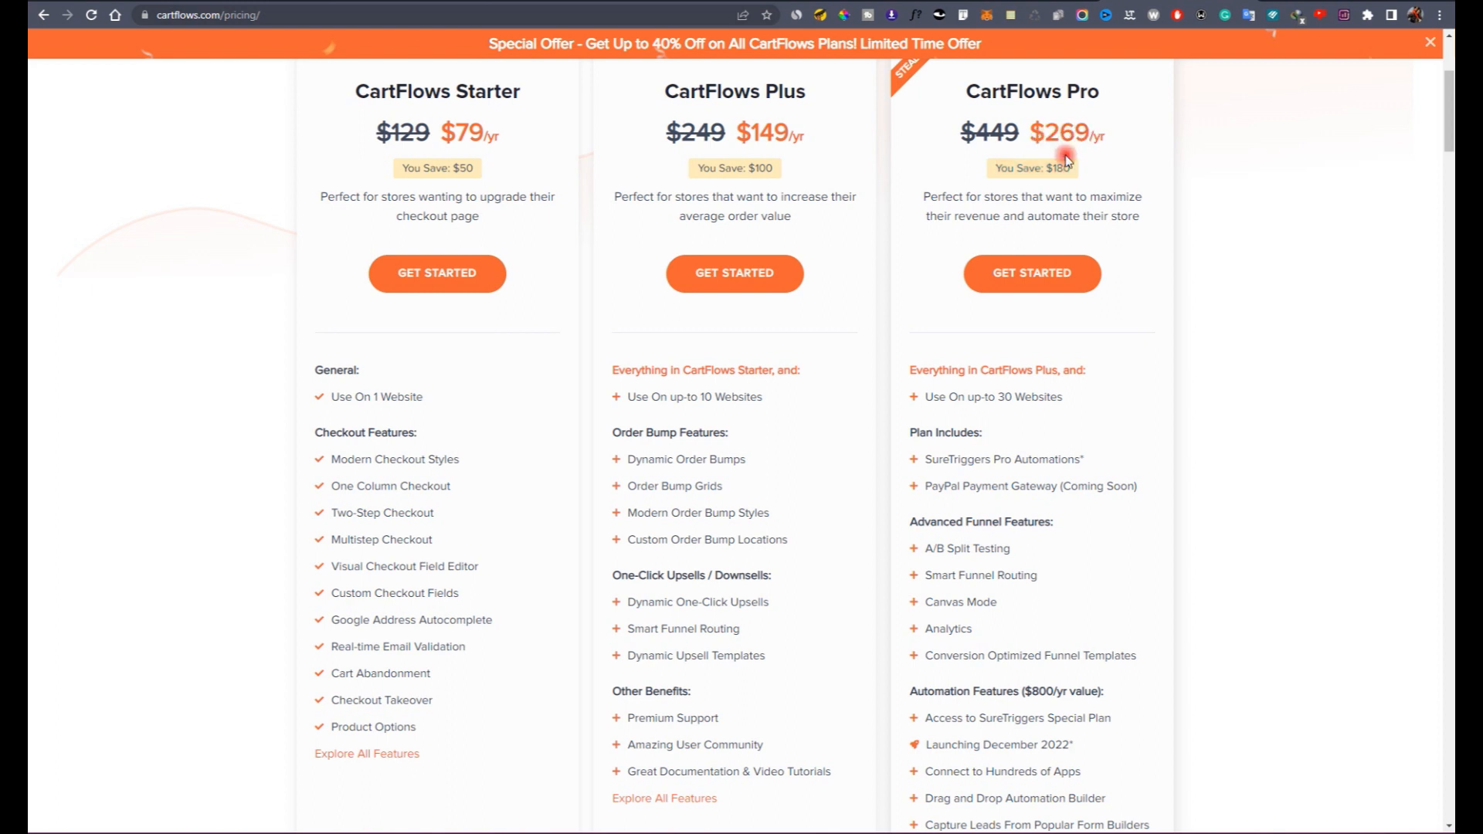
Step: Highlight the SureTriggers Pro Automations entry among the CartFlows Pro plan's inclusions
scroll(1086, 302, "down", 3)
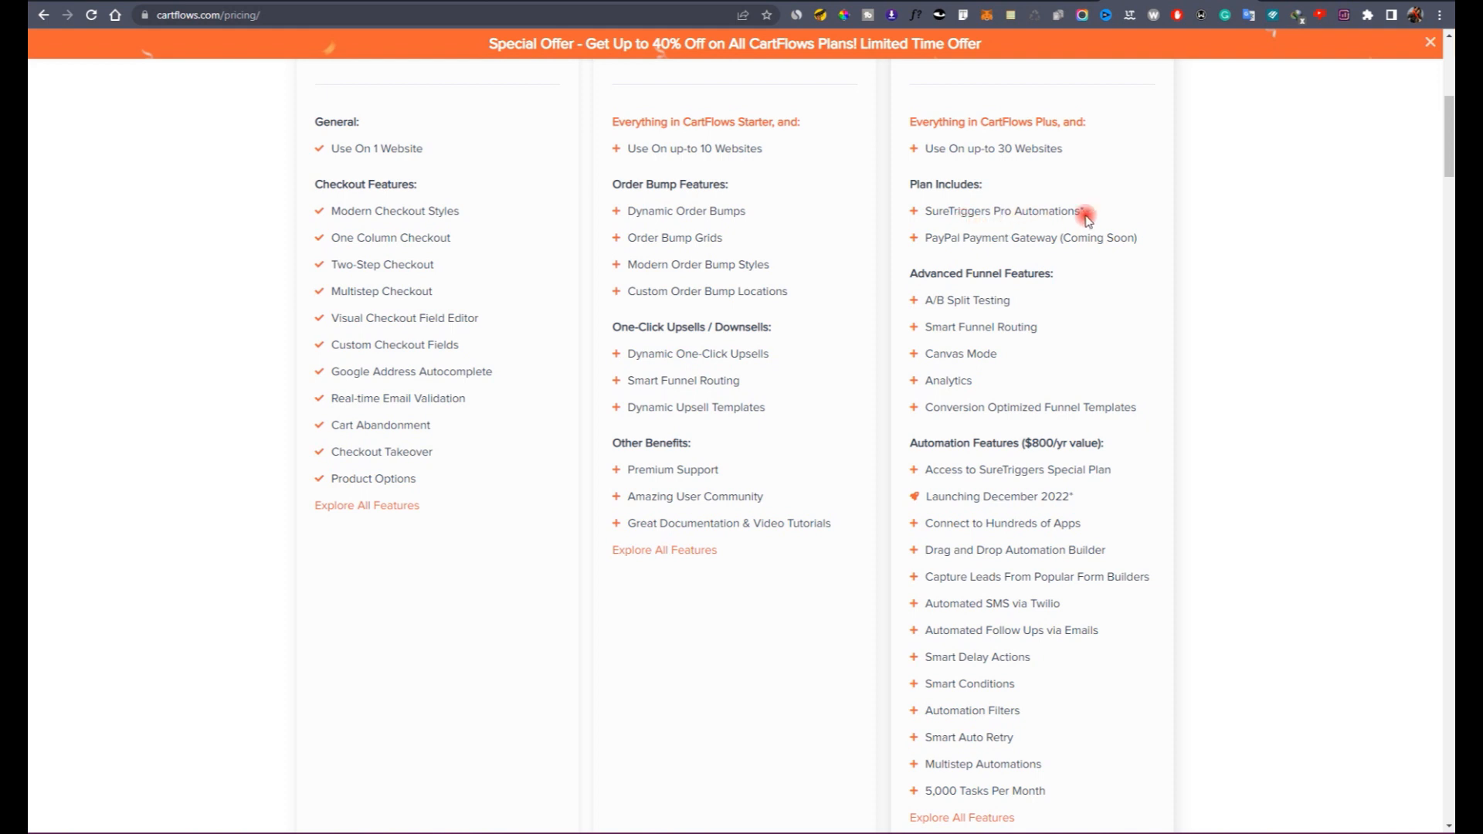
triple_click(942, 213)
left_click(1066, 188)
left_click_drag(932, 213, 1073, 214)
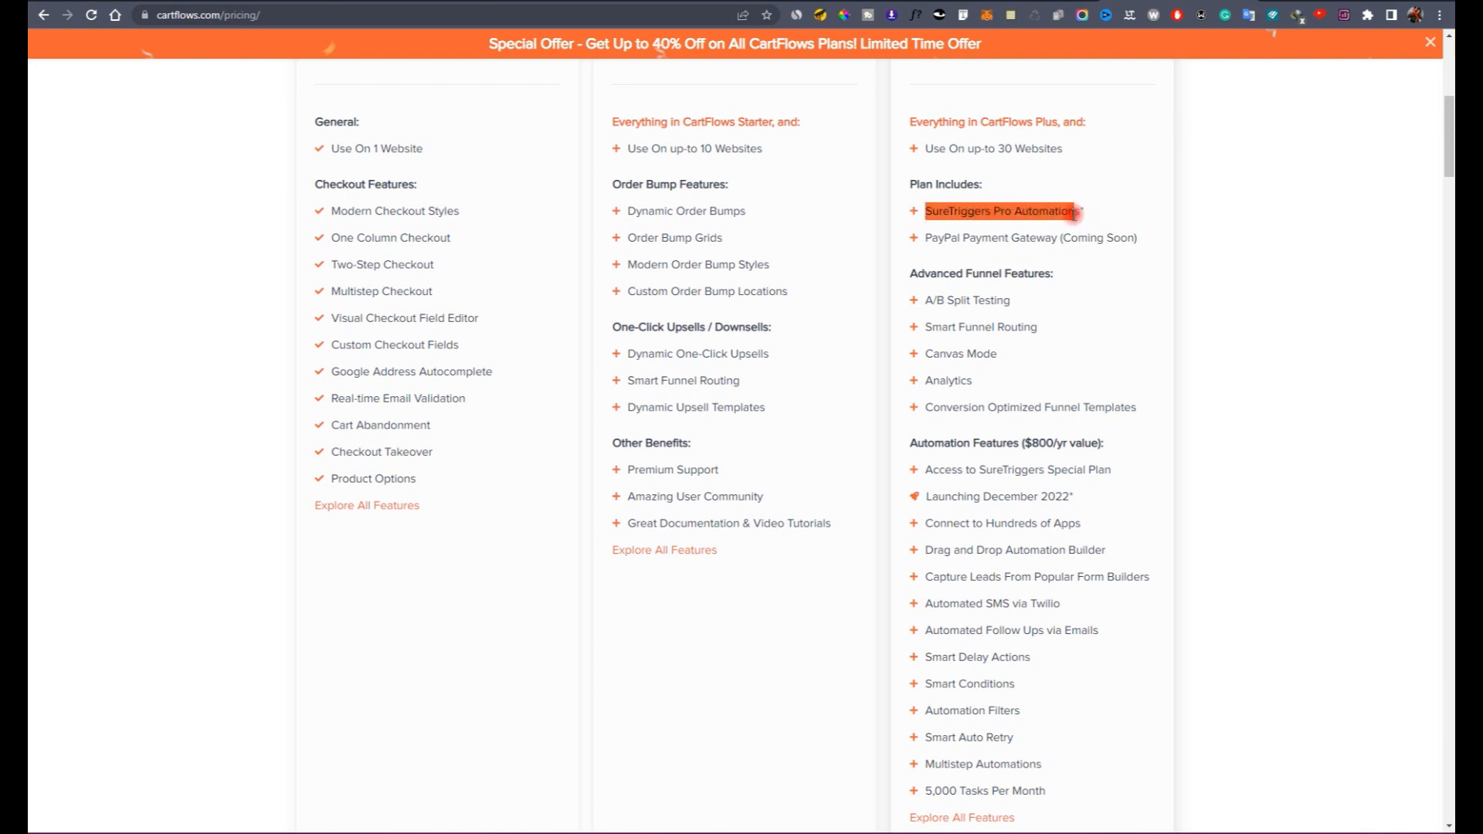
left_click(1092, 219)
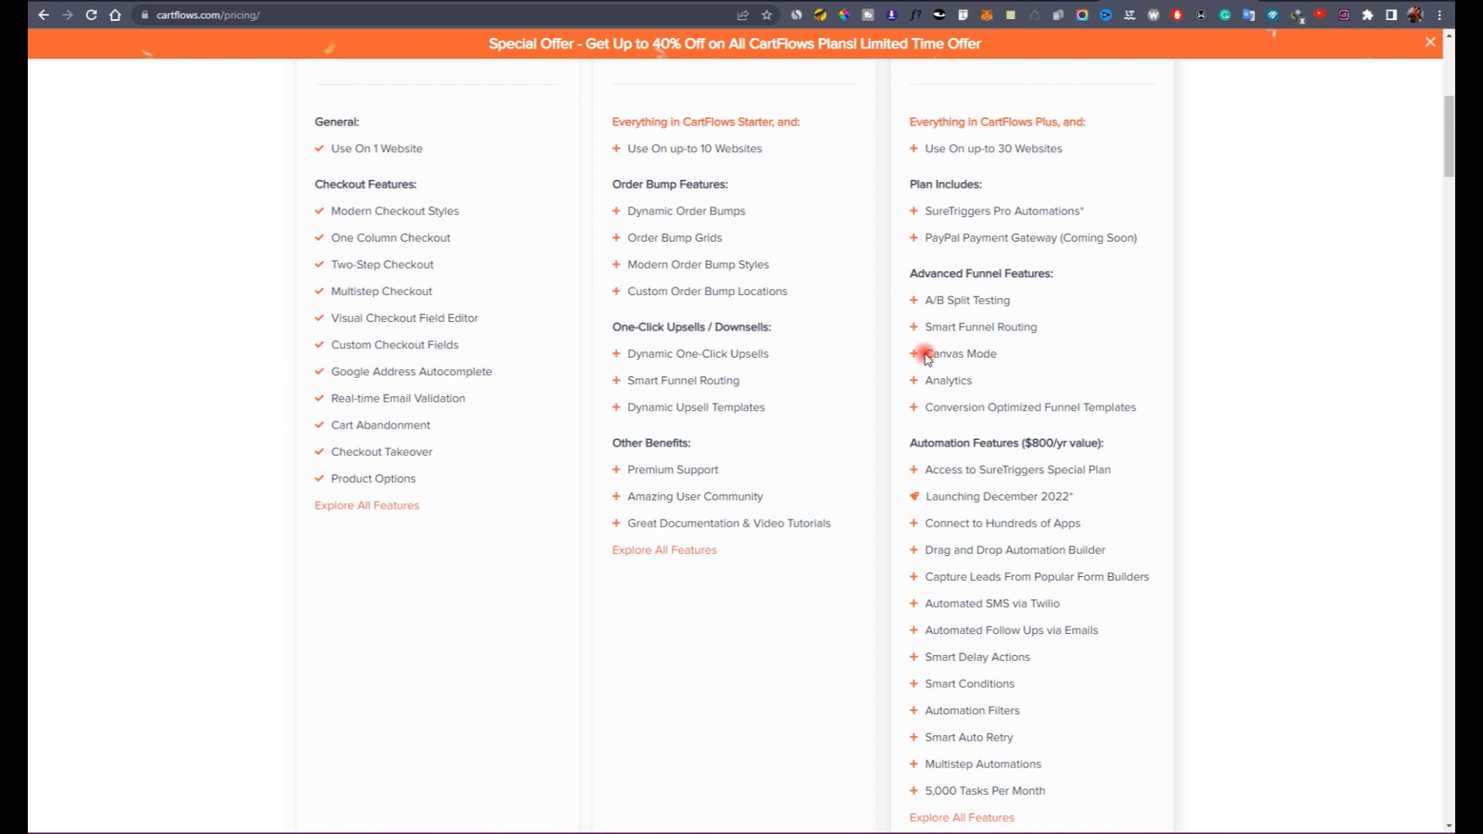
Step: Translate the pricing page into French and review the CartFlows Pro plan's funnel and automation features
scroll(926, 359, "down", 3)
right_click(1008, 335)
left_click(1195, 250)
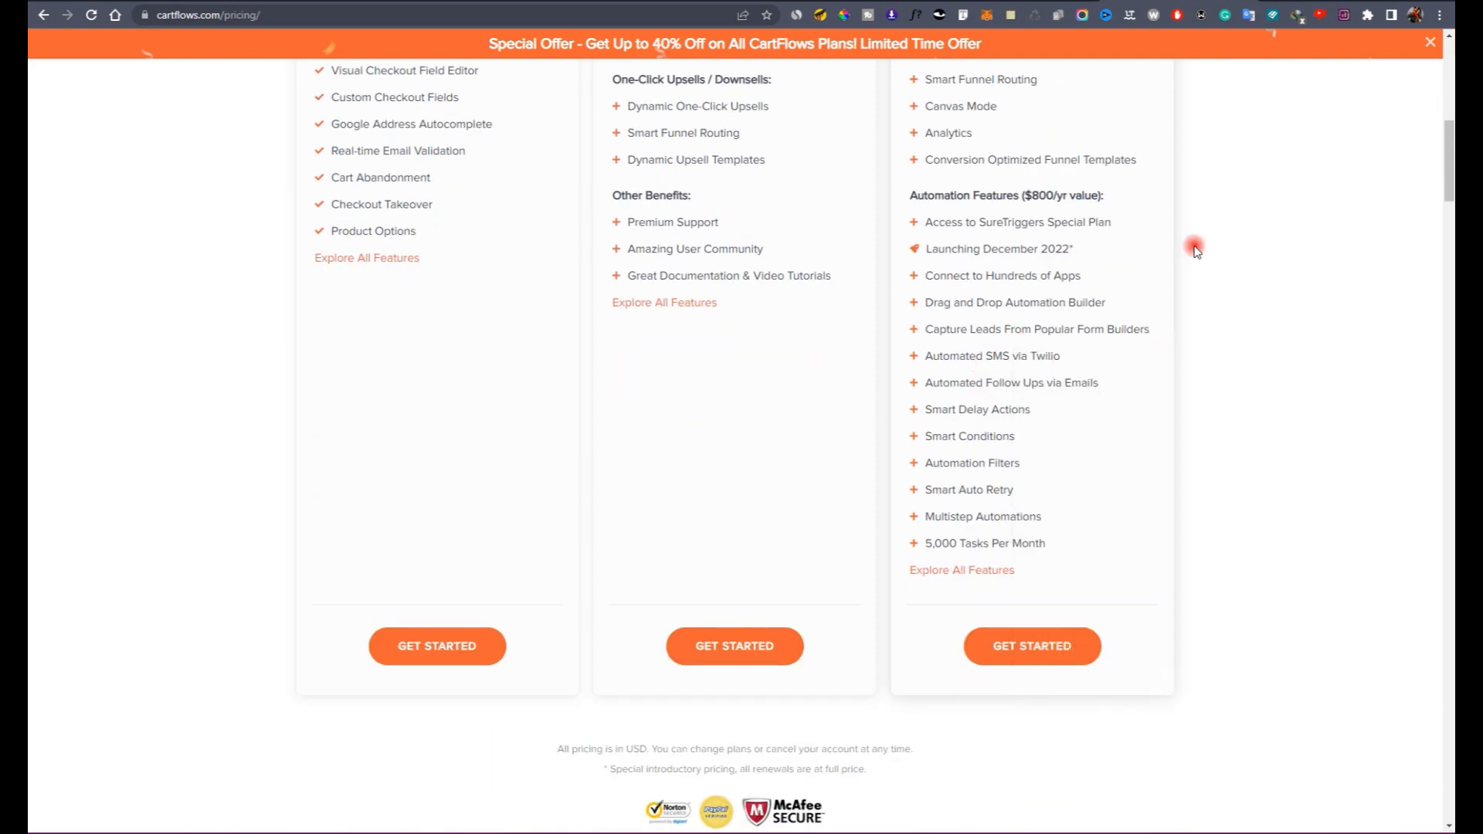
right_click(1194, 249)
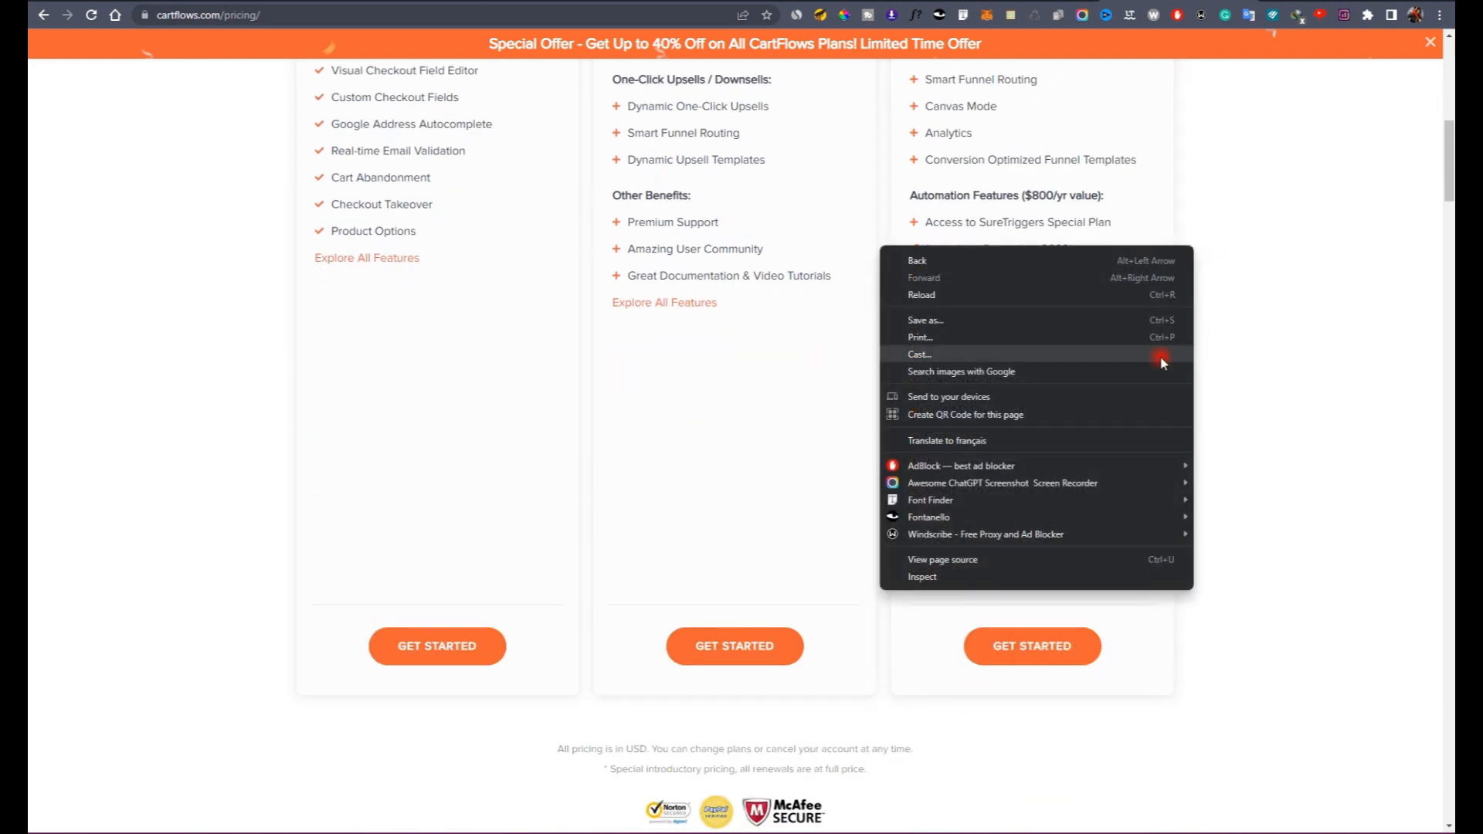
left_click(978, 441)
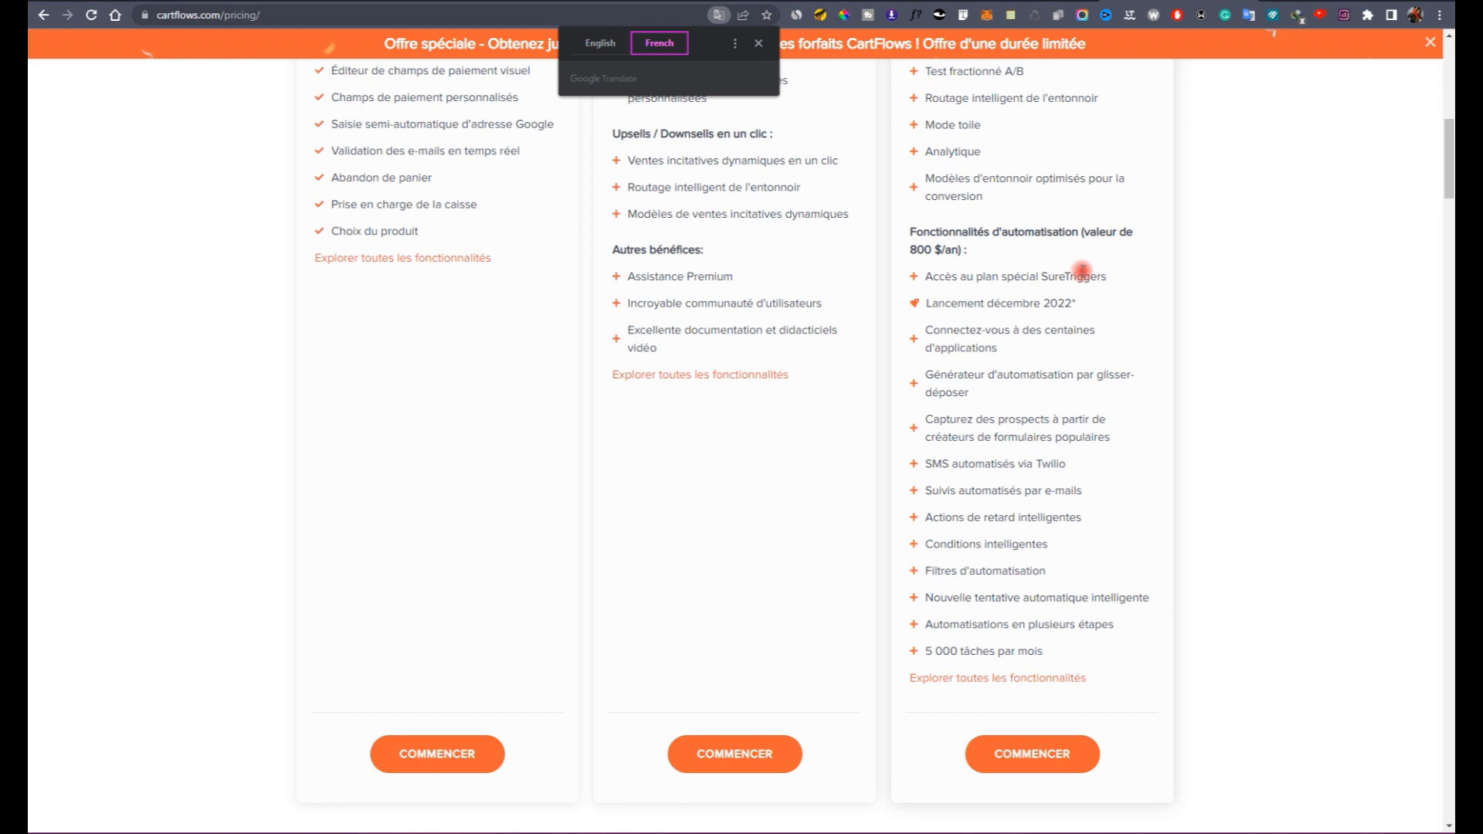
scroll(1081, 270, "up", 3)
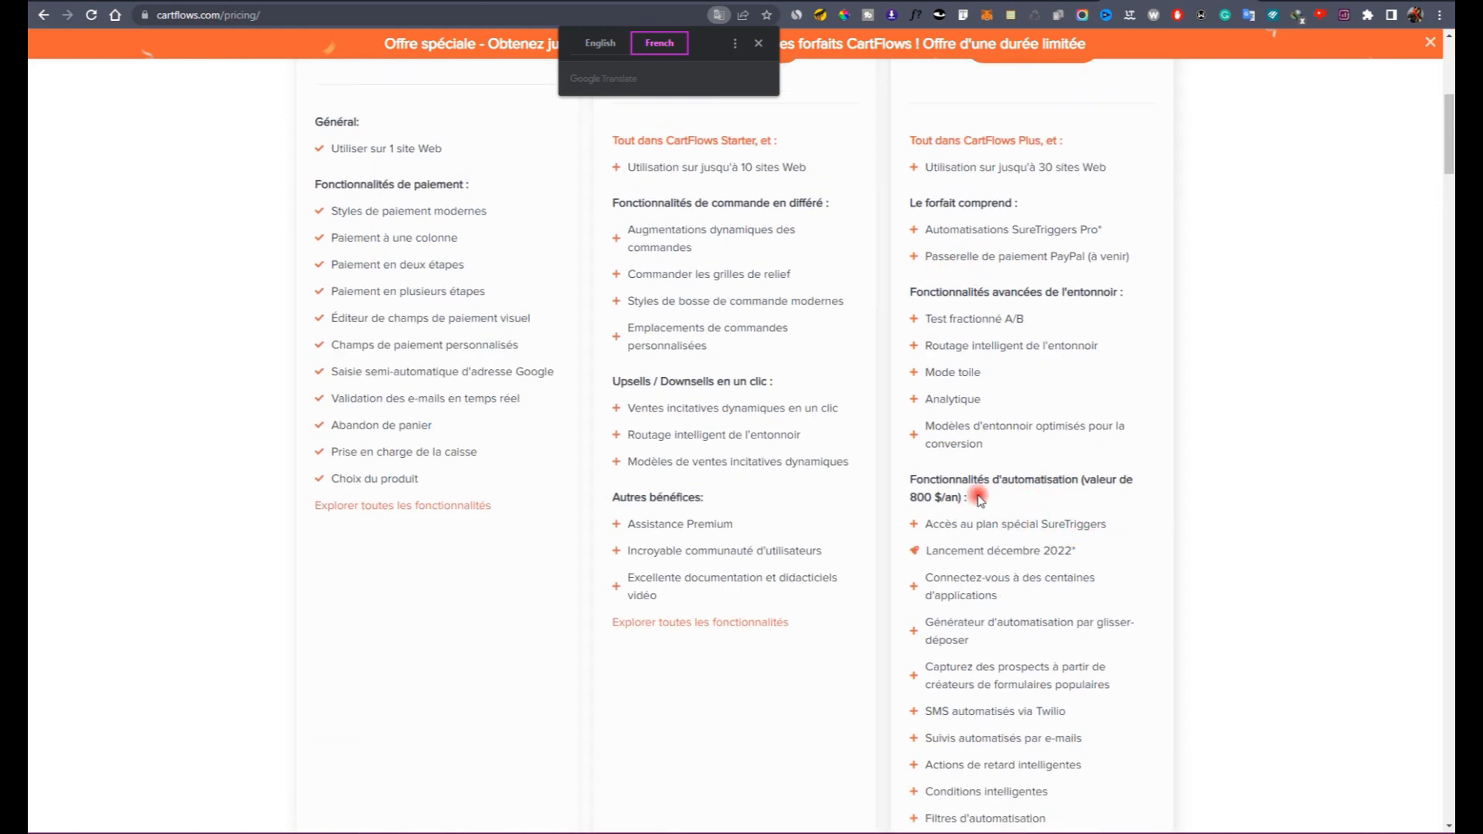
scroll(996, 476, "down", 3)
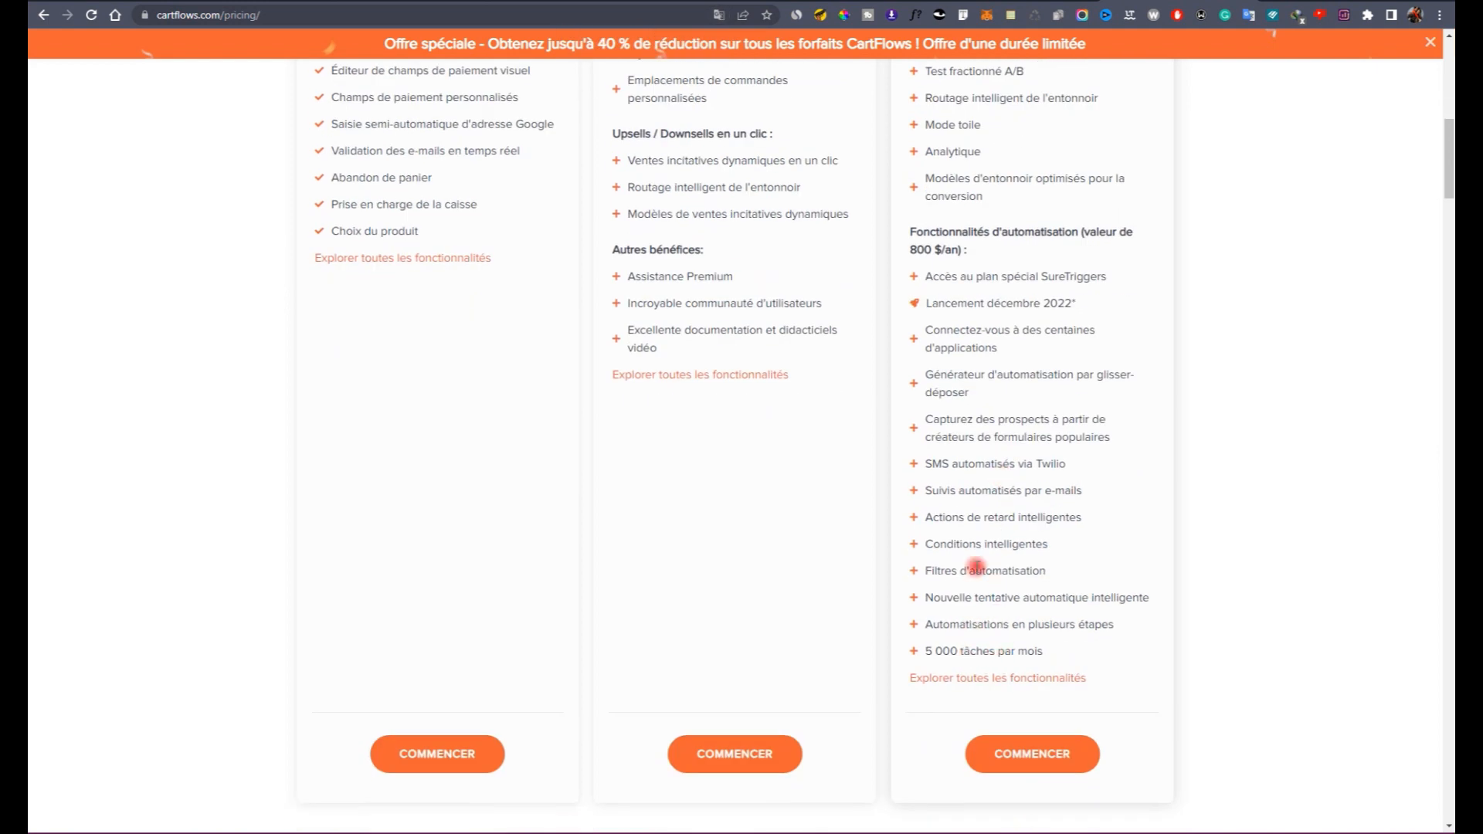
Step: Open the checkout for the CartFlows Pro annual plan and review its billing, order and payment sections
scroll(1047, 479, "up", 6)
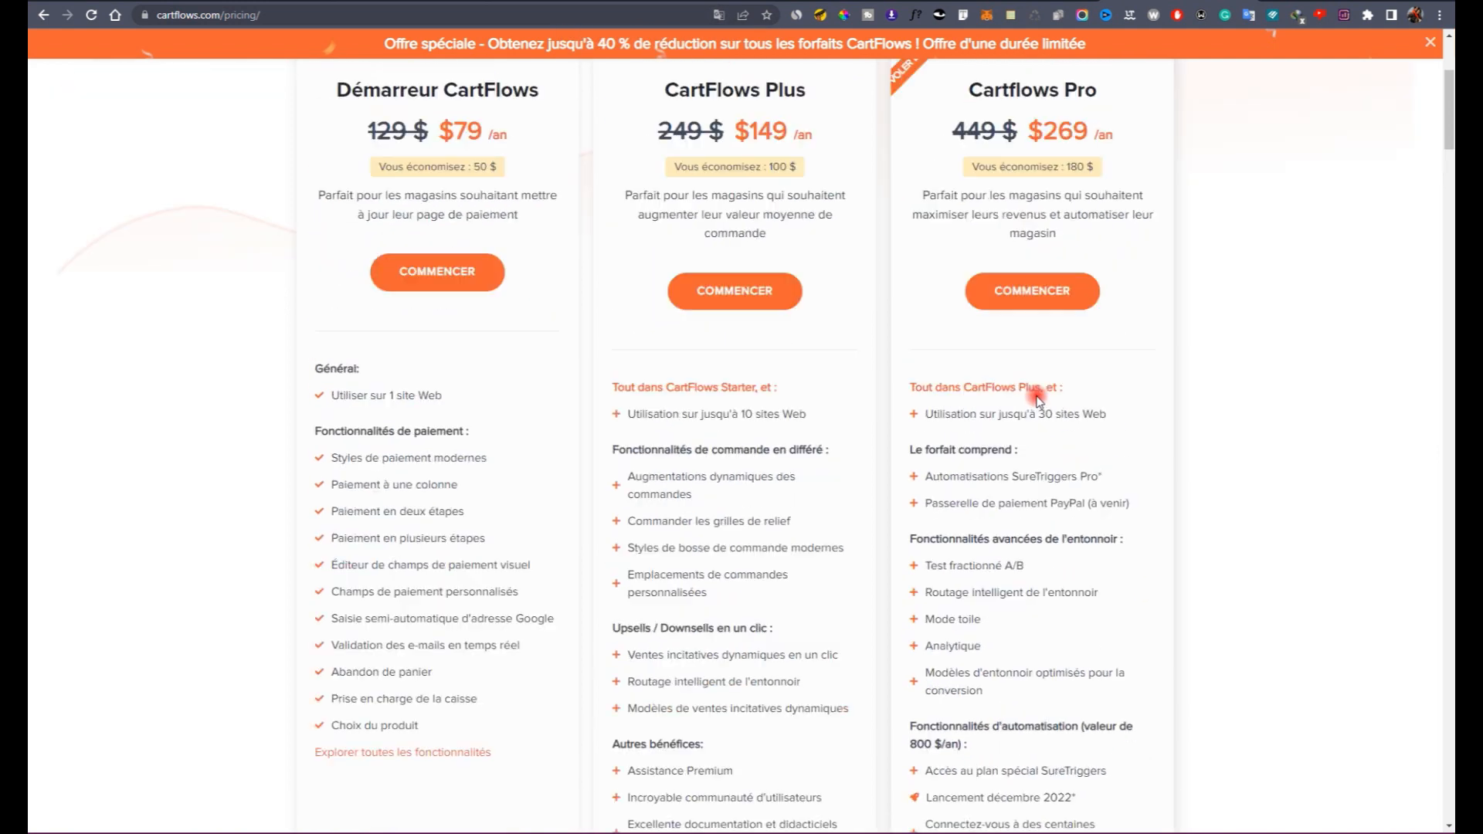
scroll(1073, 414, "up", 3)
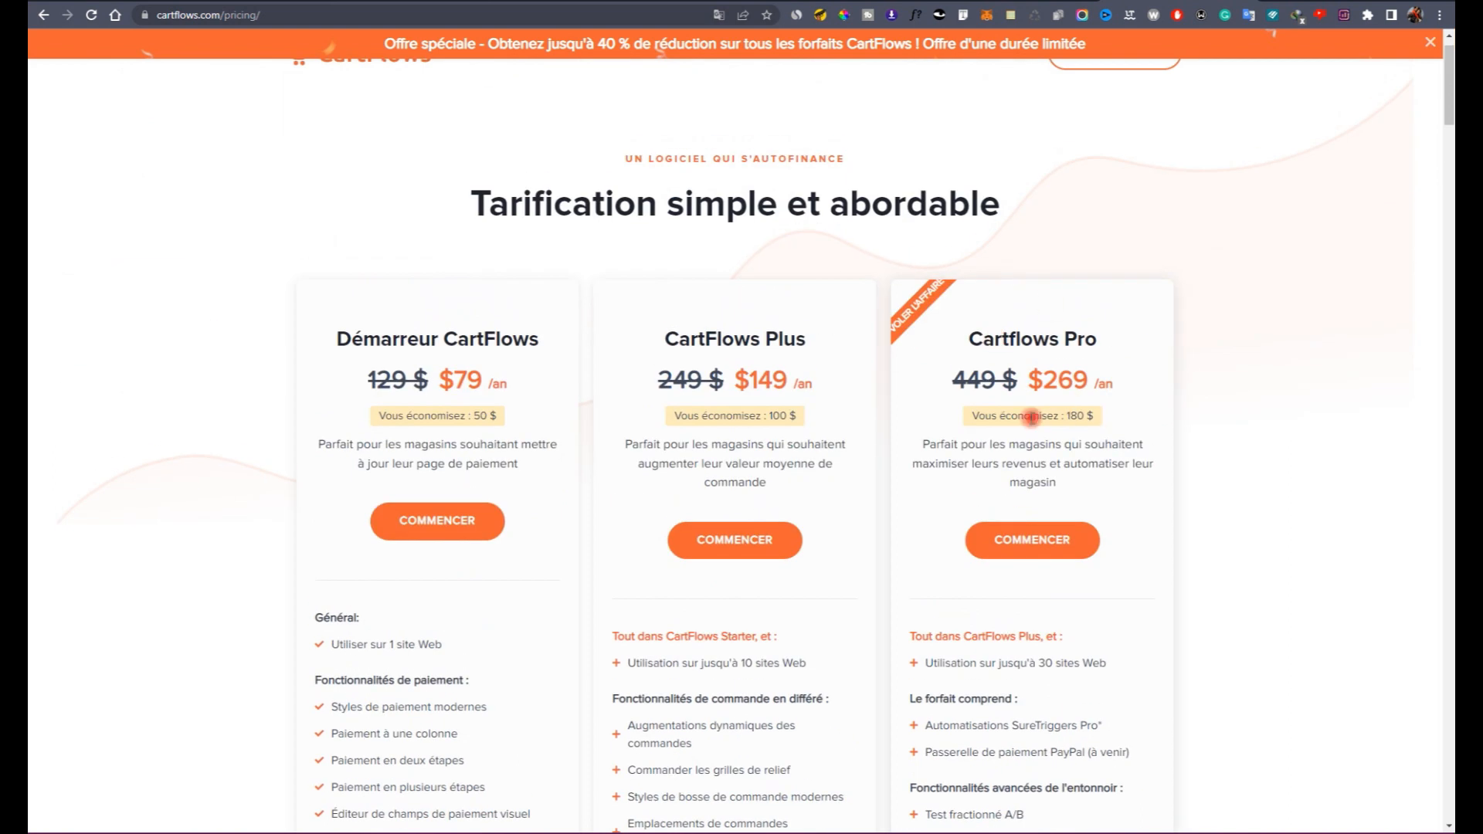
scroll(1057, 417, "down", 3)
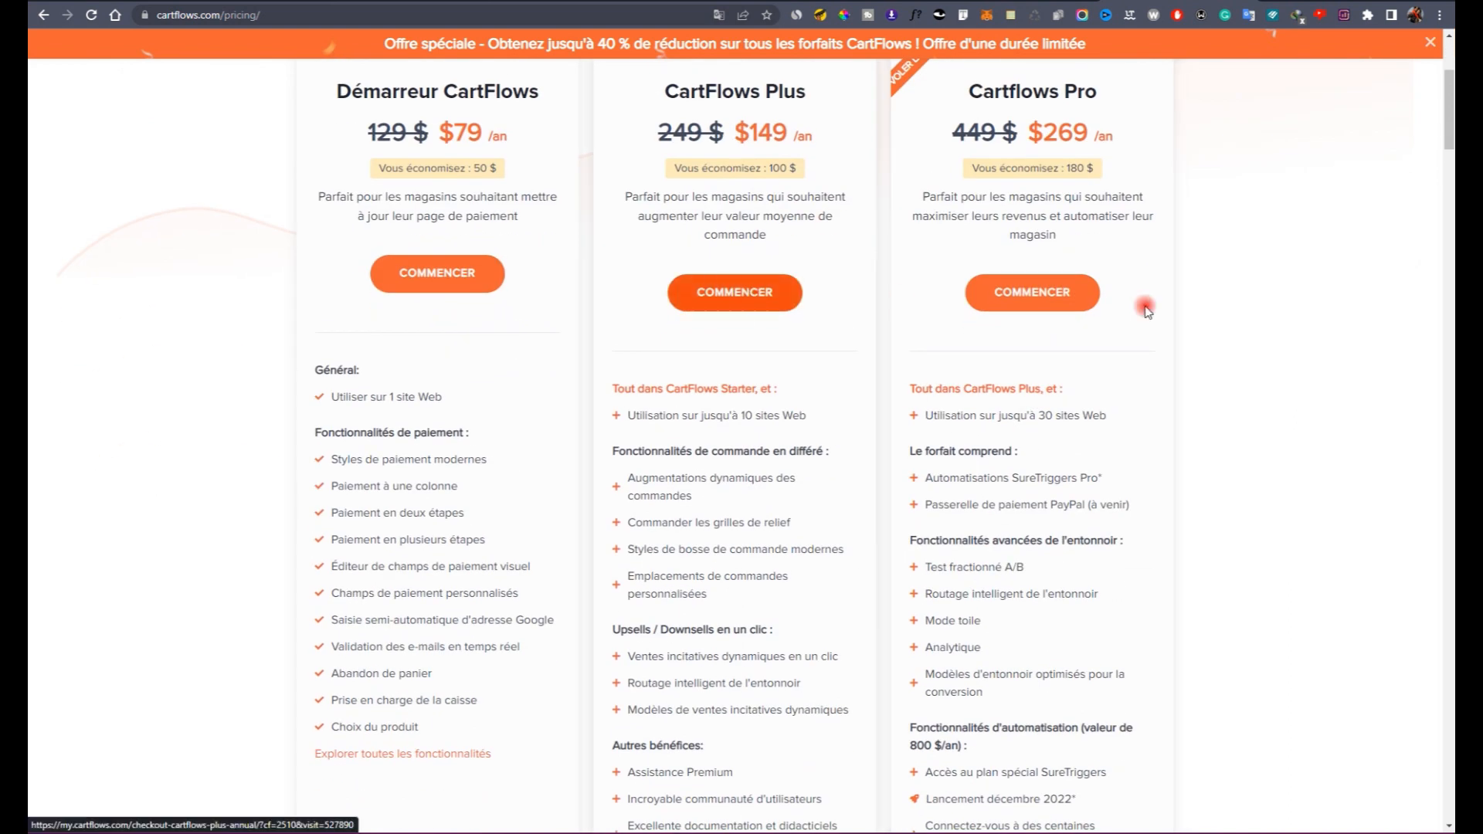
left_click(1030, 307)
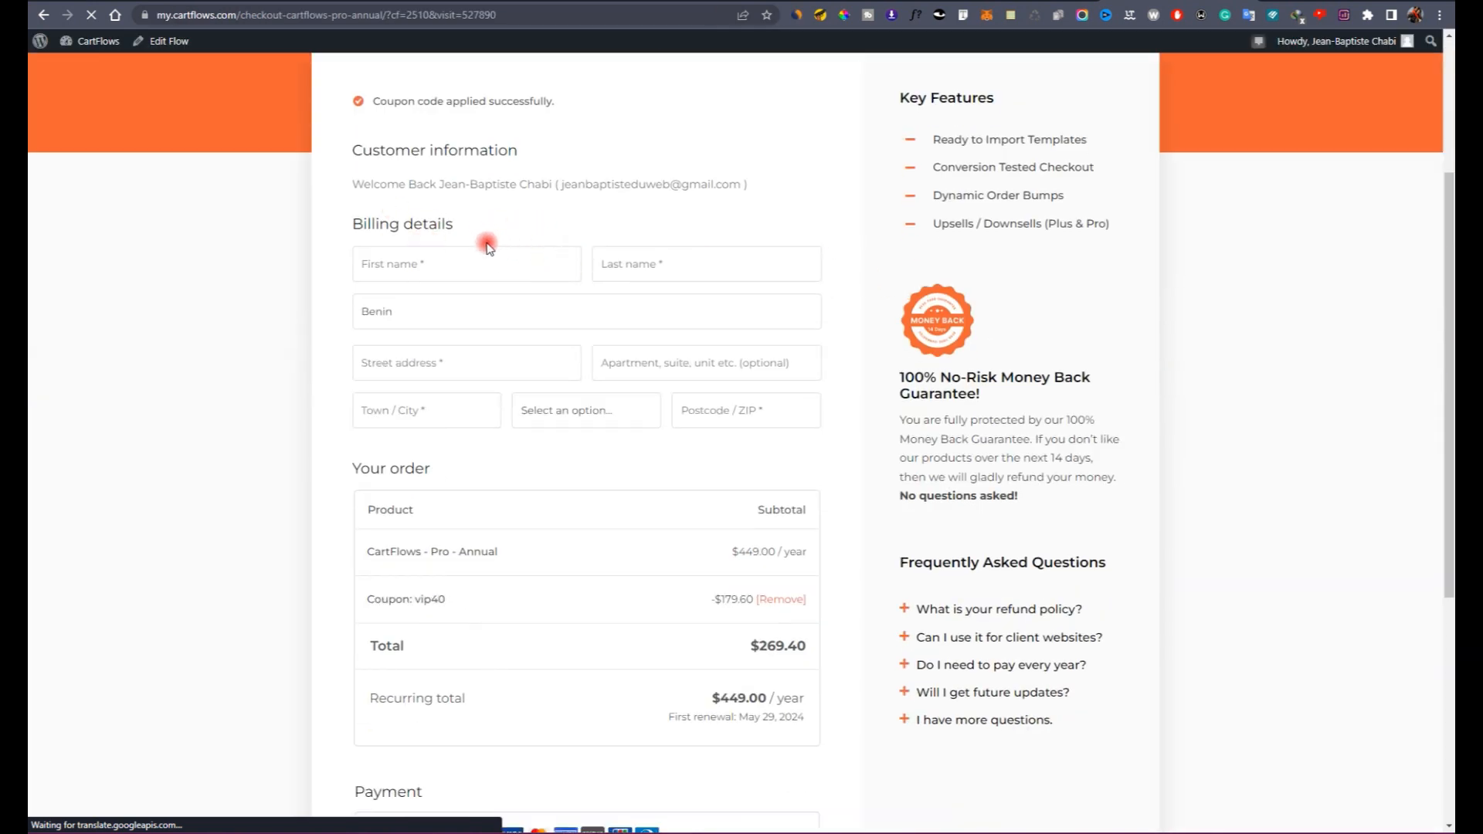
scroll(495, 255, "down", 3)
scroll(433, 599, "down", 2)
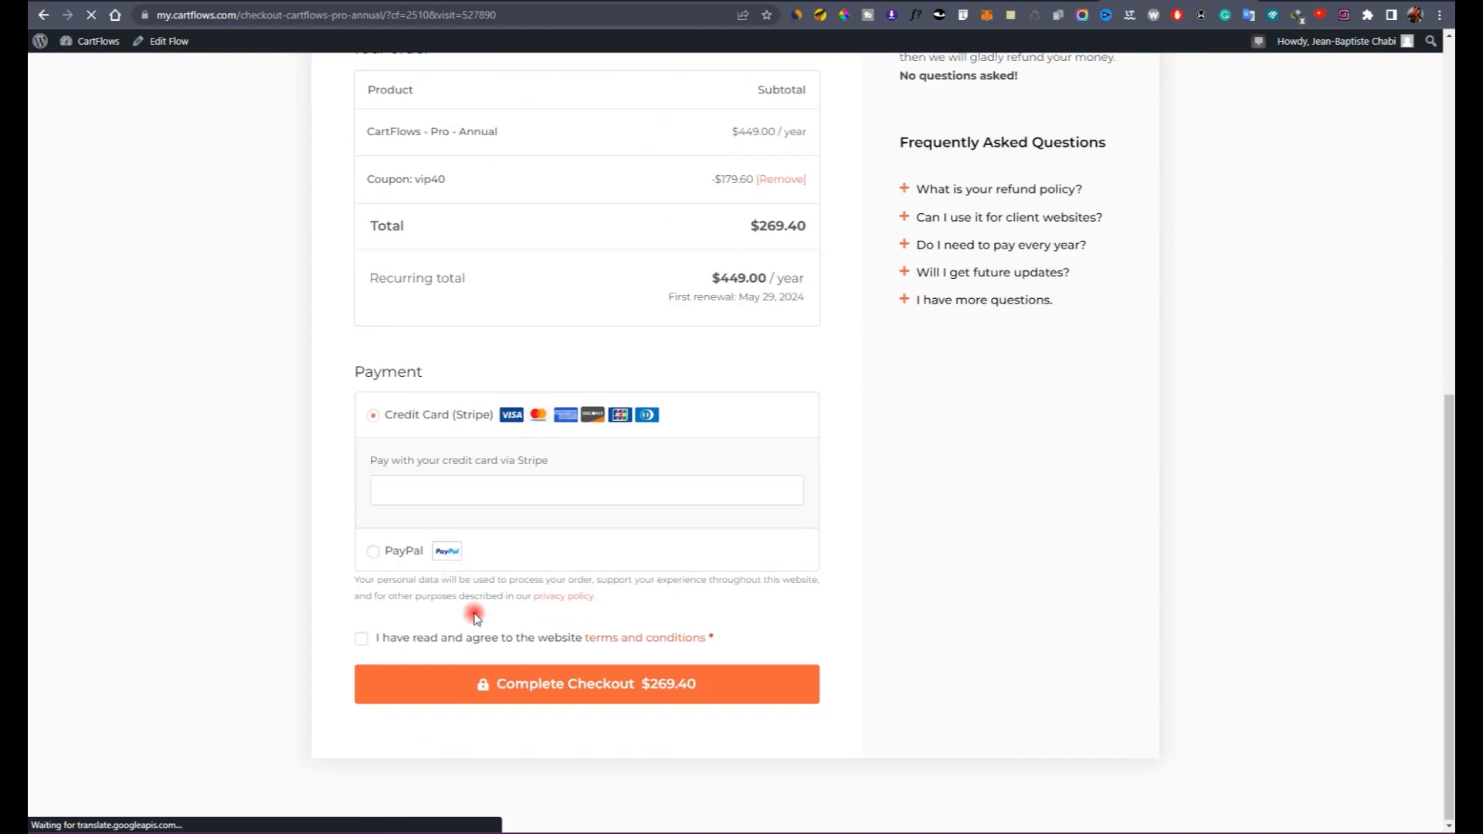
left_click(708, 686)
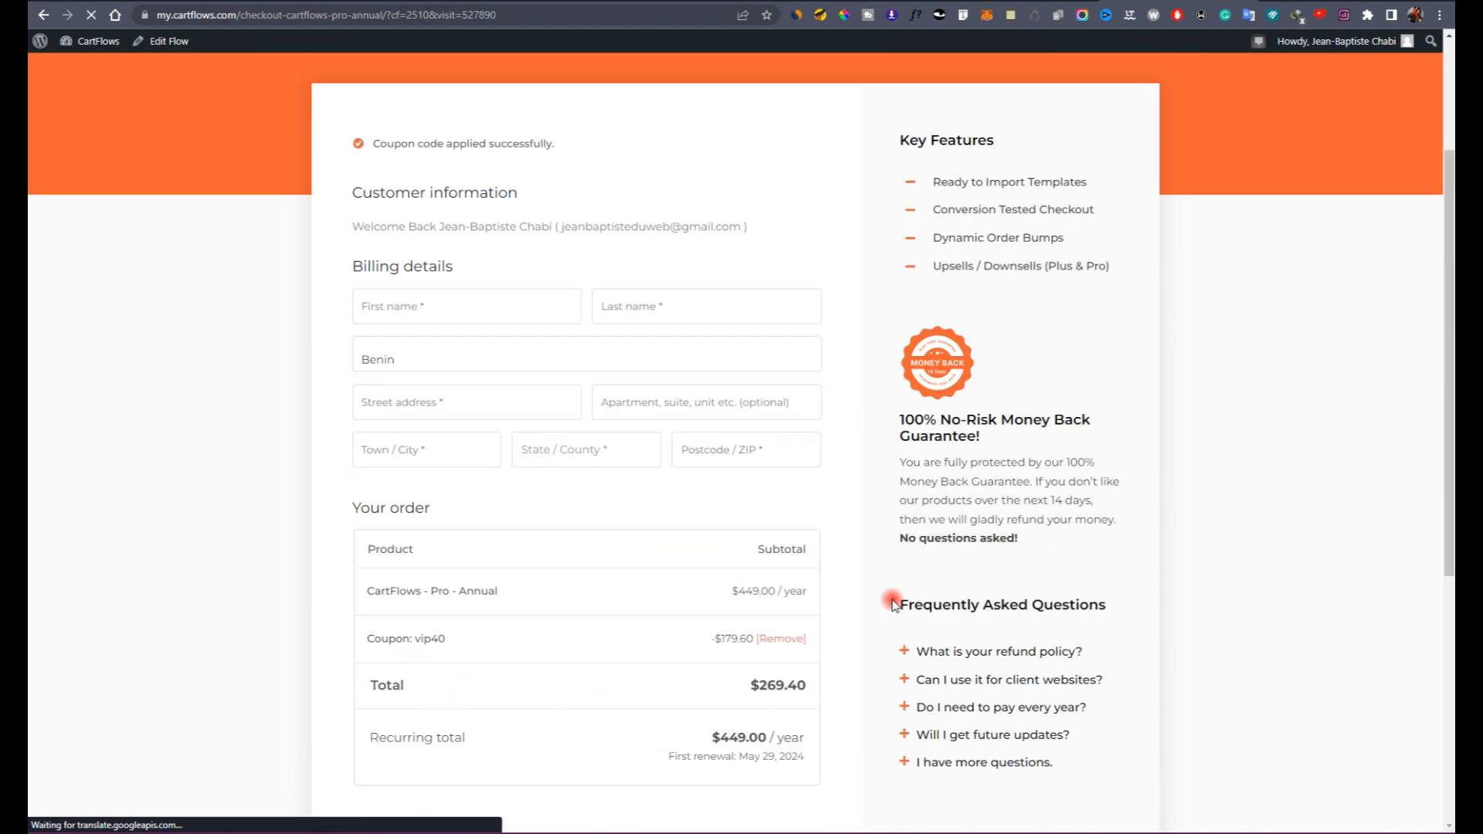
Step: Open the CartFlows customer account and examine its sections, including Downloads and API Keys
left_click(78, 47)
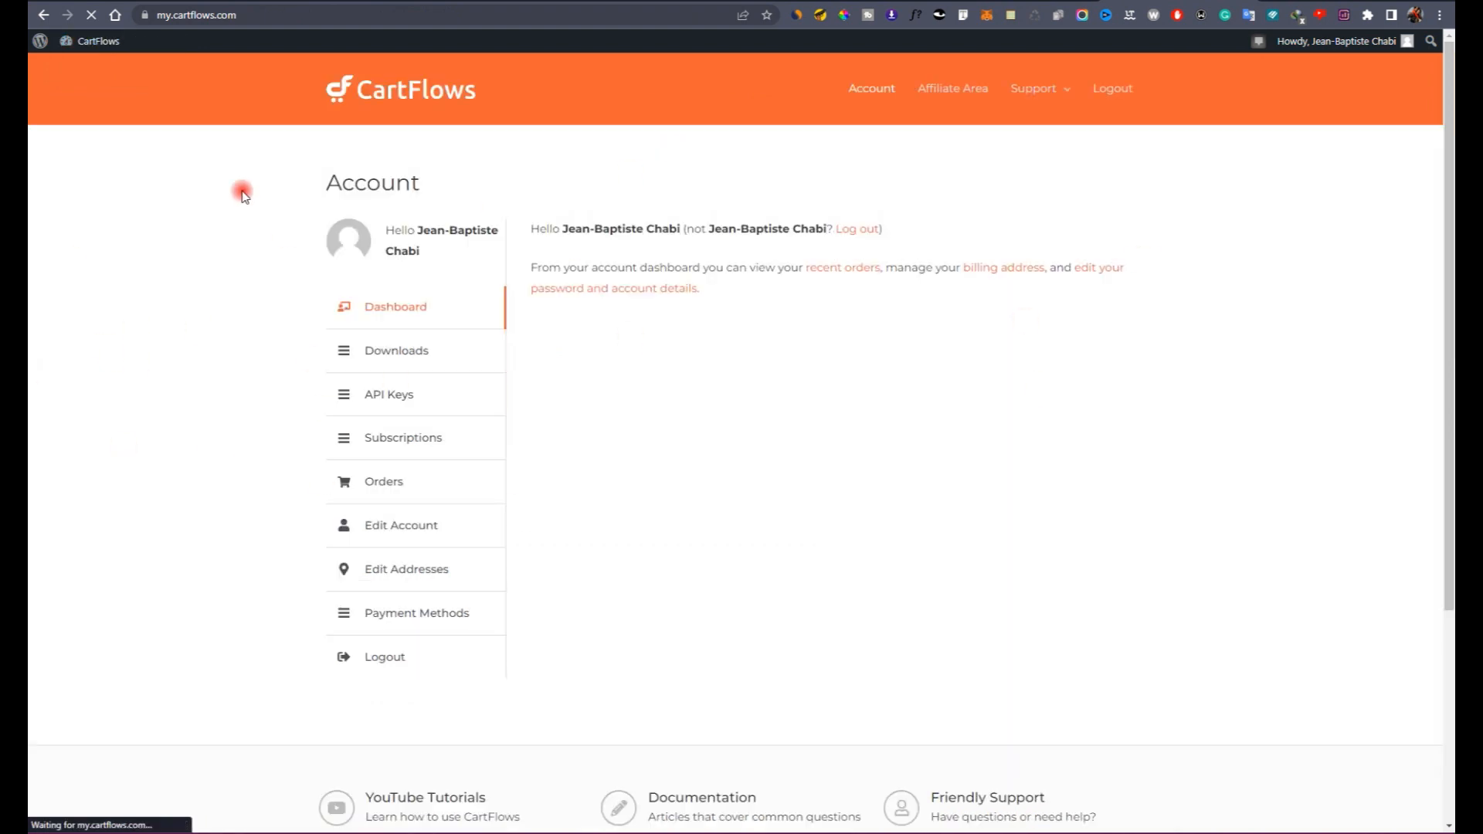
left_click(468, 393)
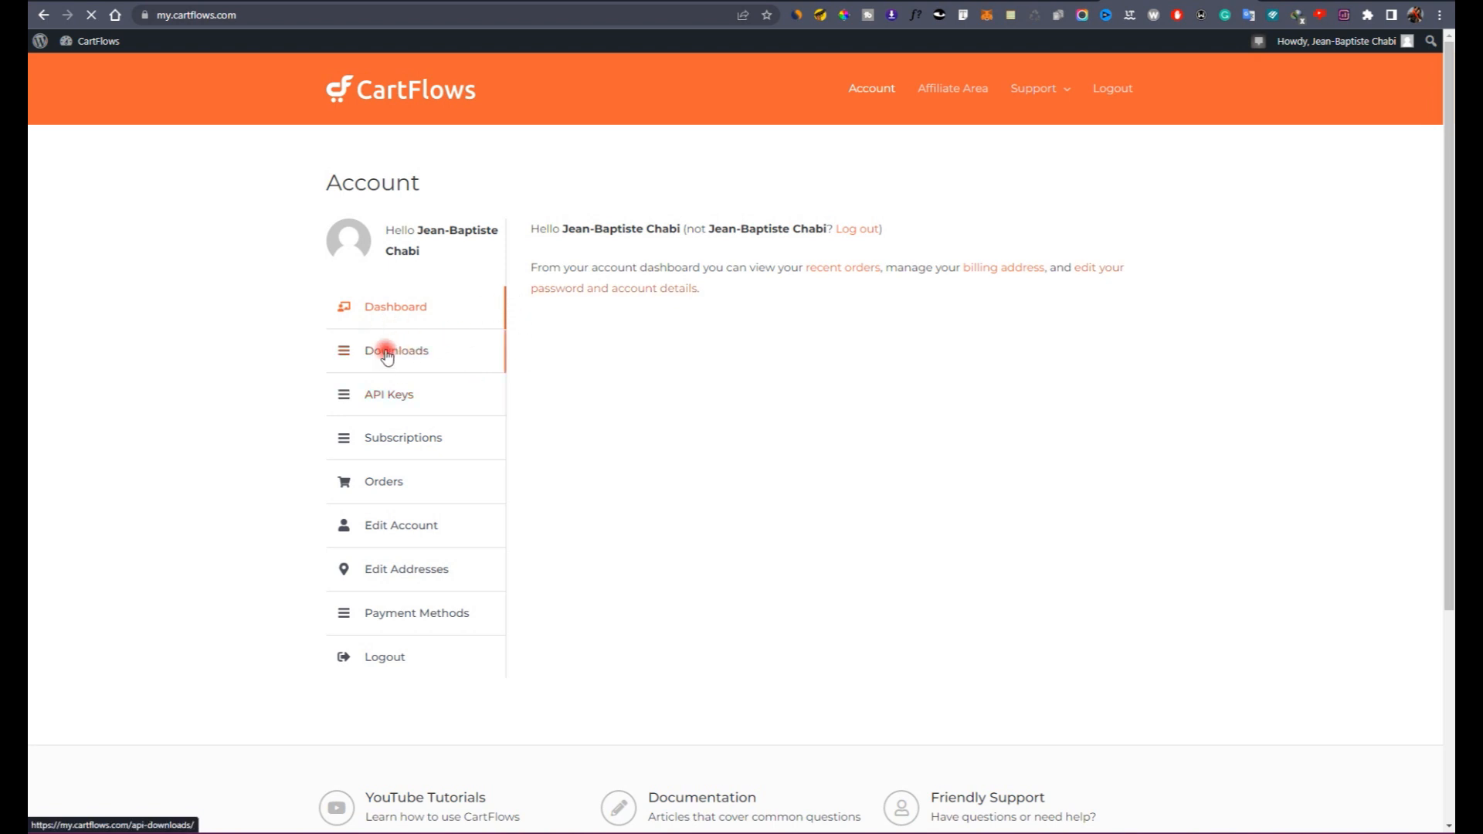
left_click(461, 368)
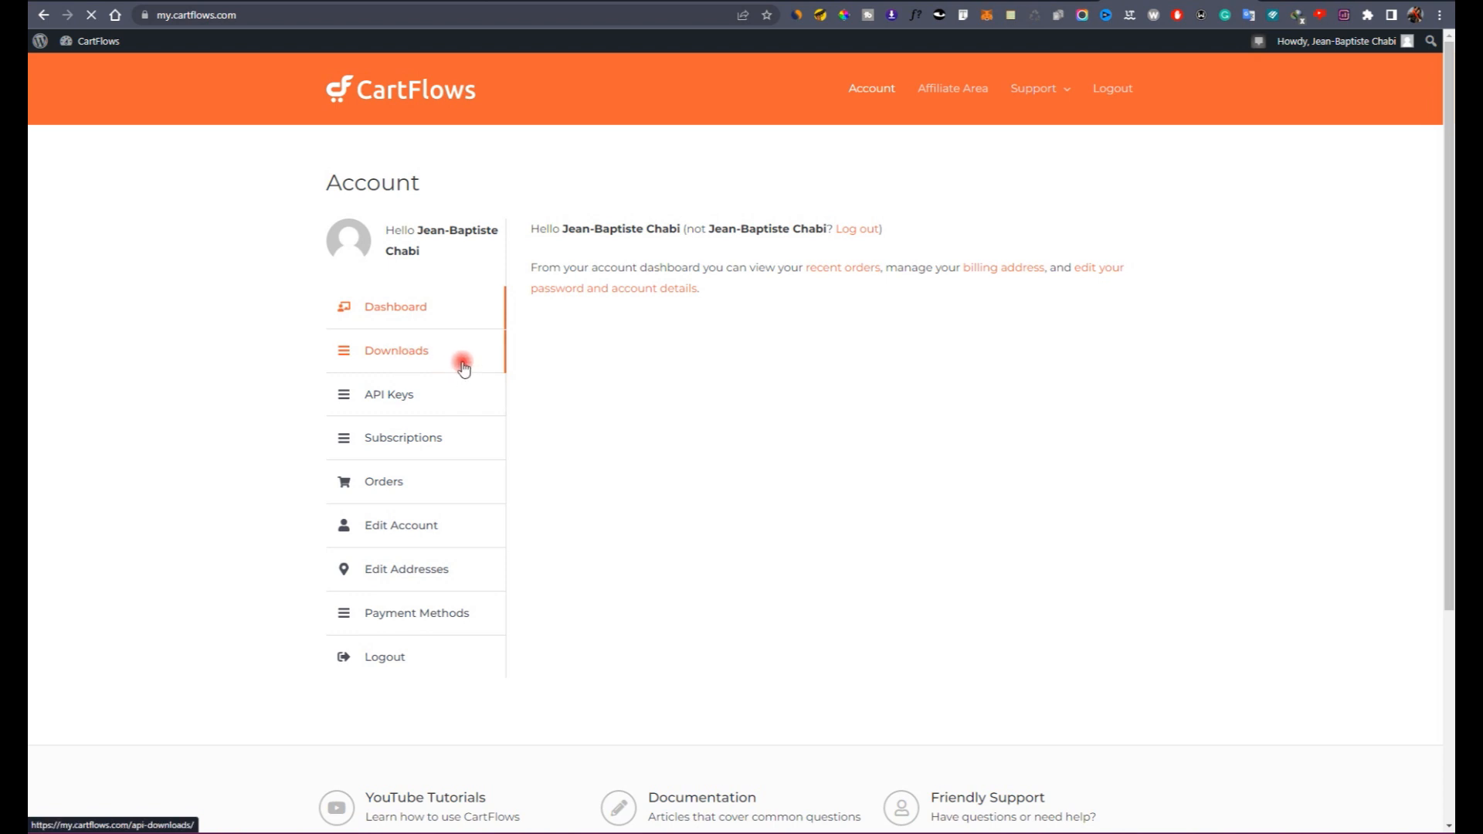
left_click(427, 397)
left_click(430, 434)
left_click(468, 518)
left_click(450, 618)
left_click(506, 614)
left_click(475, 483)
left_click(479, 397)
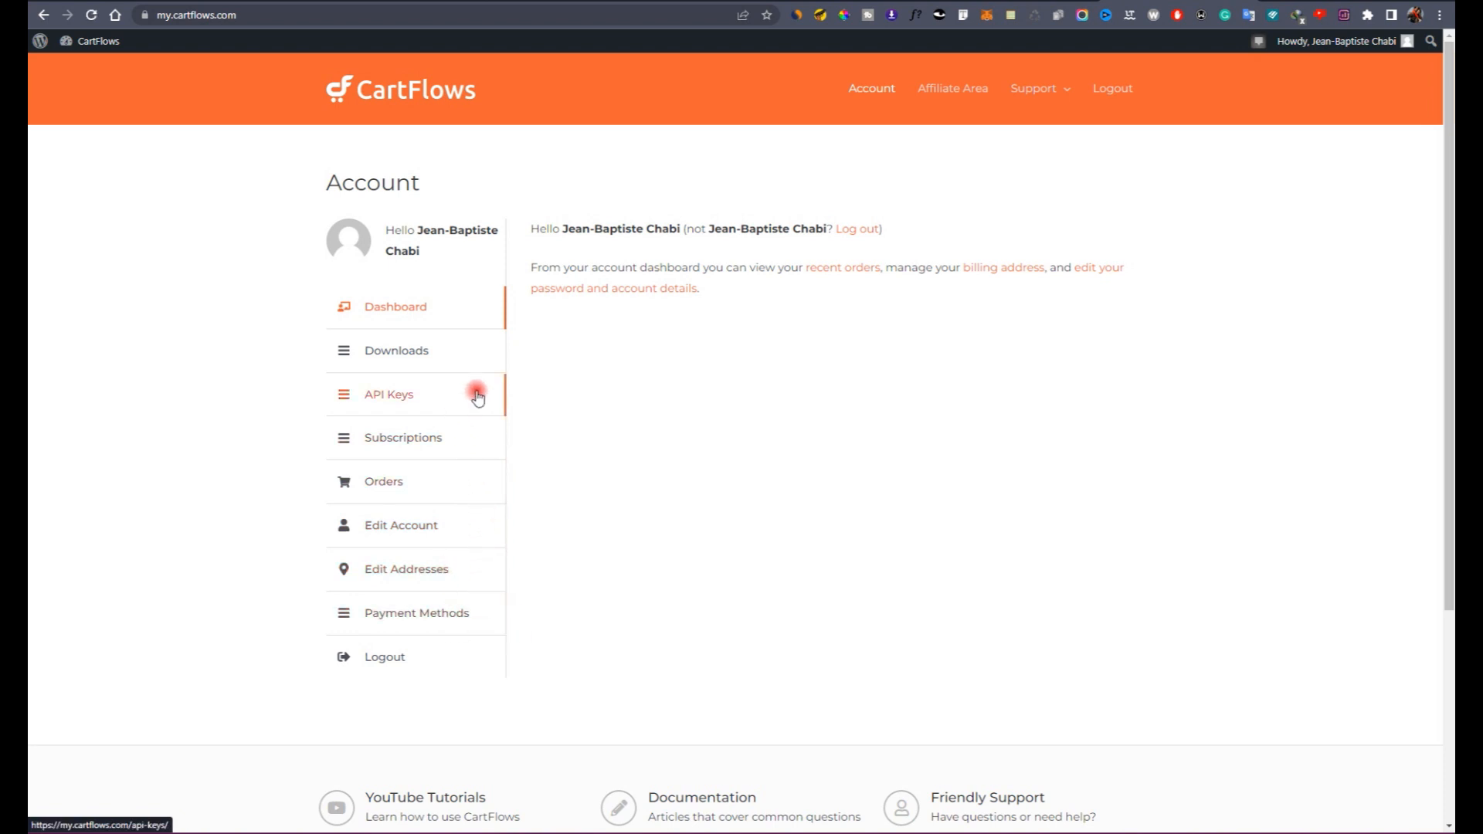
left_click(487, 625)
left_click(448, 361)
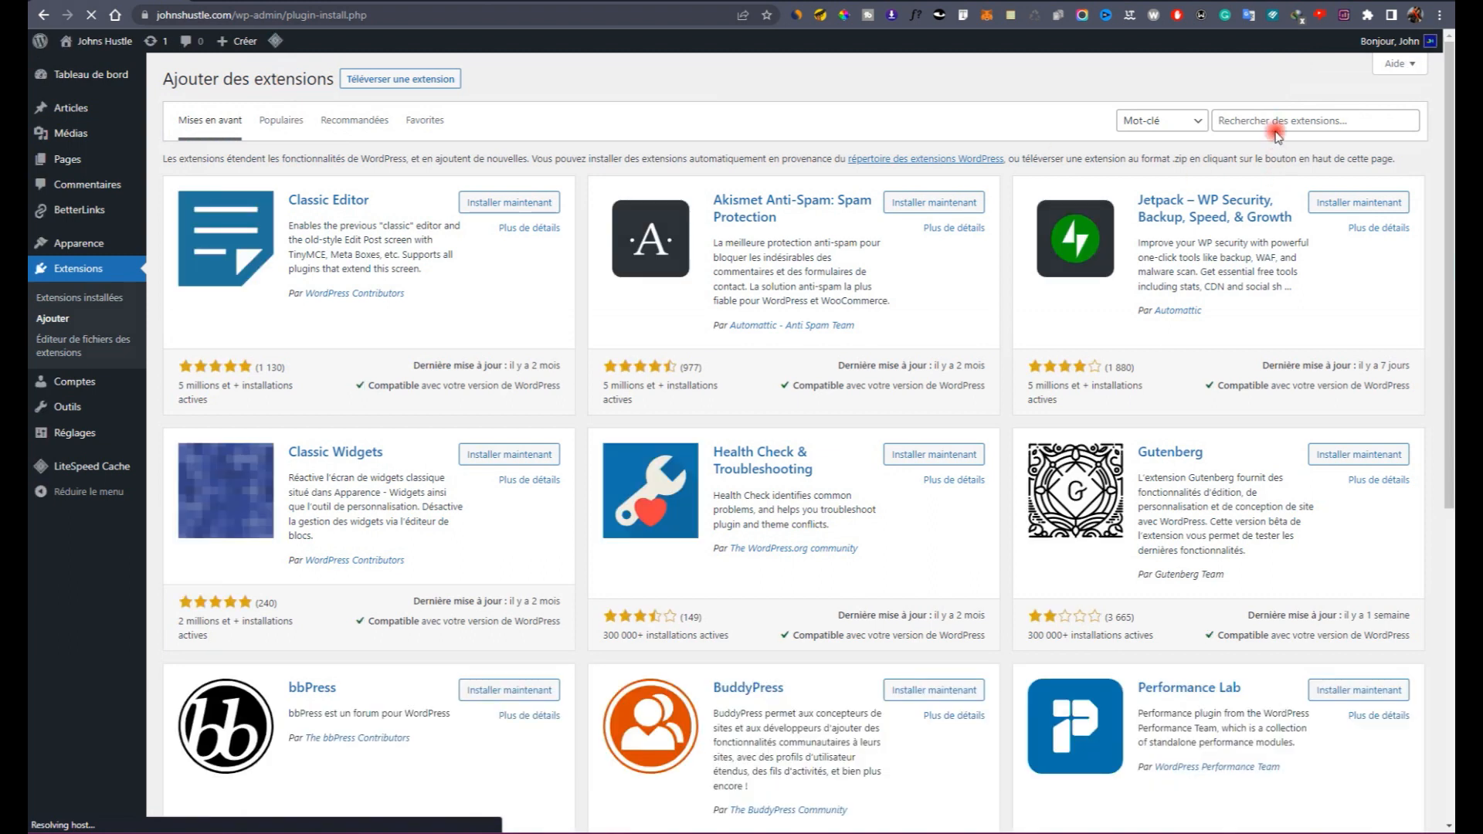
Step: Search the WordPress plugin directory for cartflows and activate the WooCommerce Checkout & Funnel Builder by CartFlows plugin
left_click(1275, 124)
type("cart")
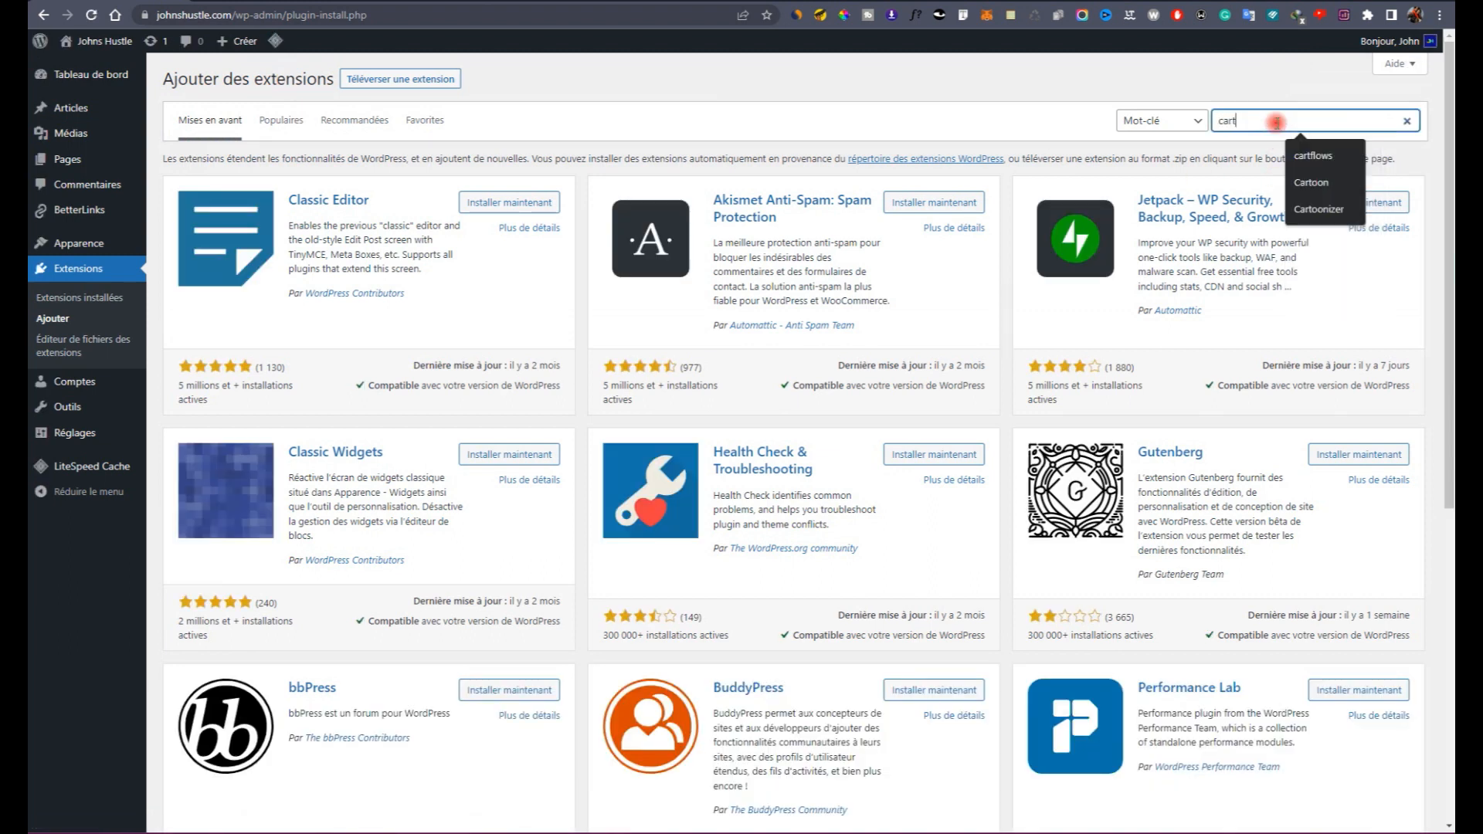
left_click(1312, 155)
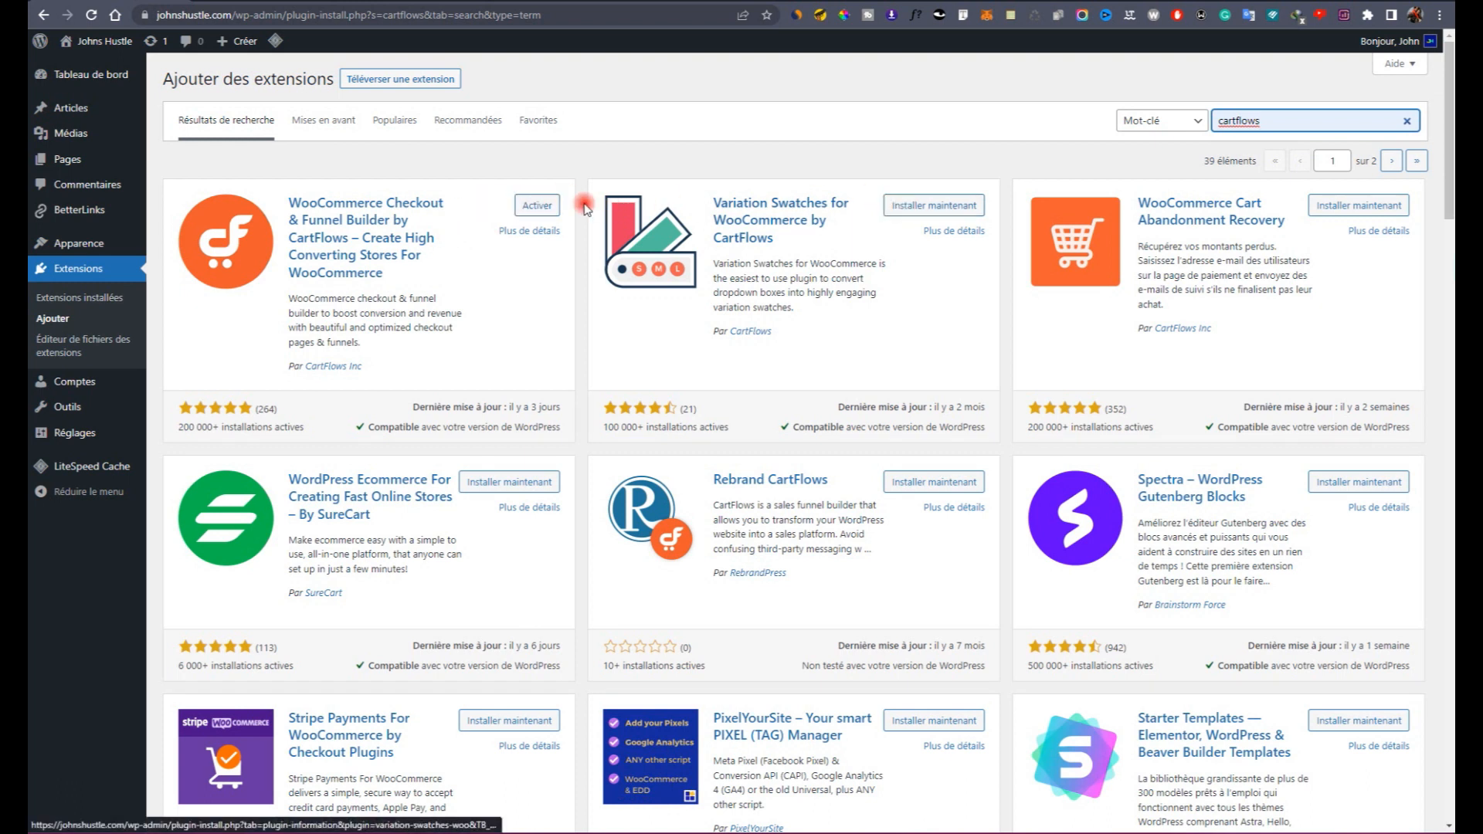
left_click(537, 205)
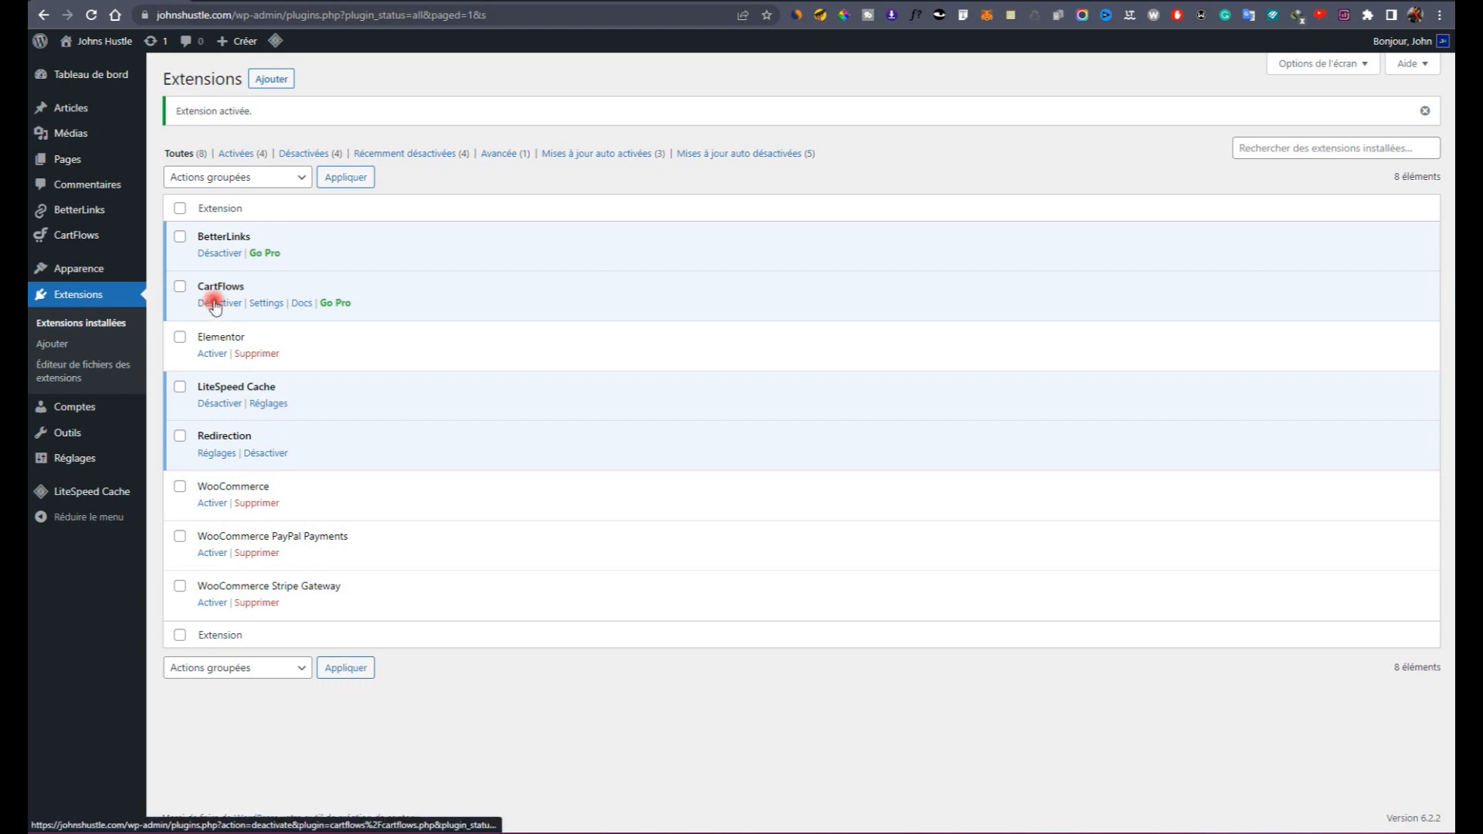
Step: Open the CartFlows settings from the active plugins and review the page builder choices for ready templates and the Store Checkout settings
left_click(245, 154)
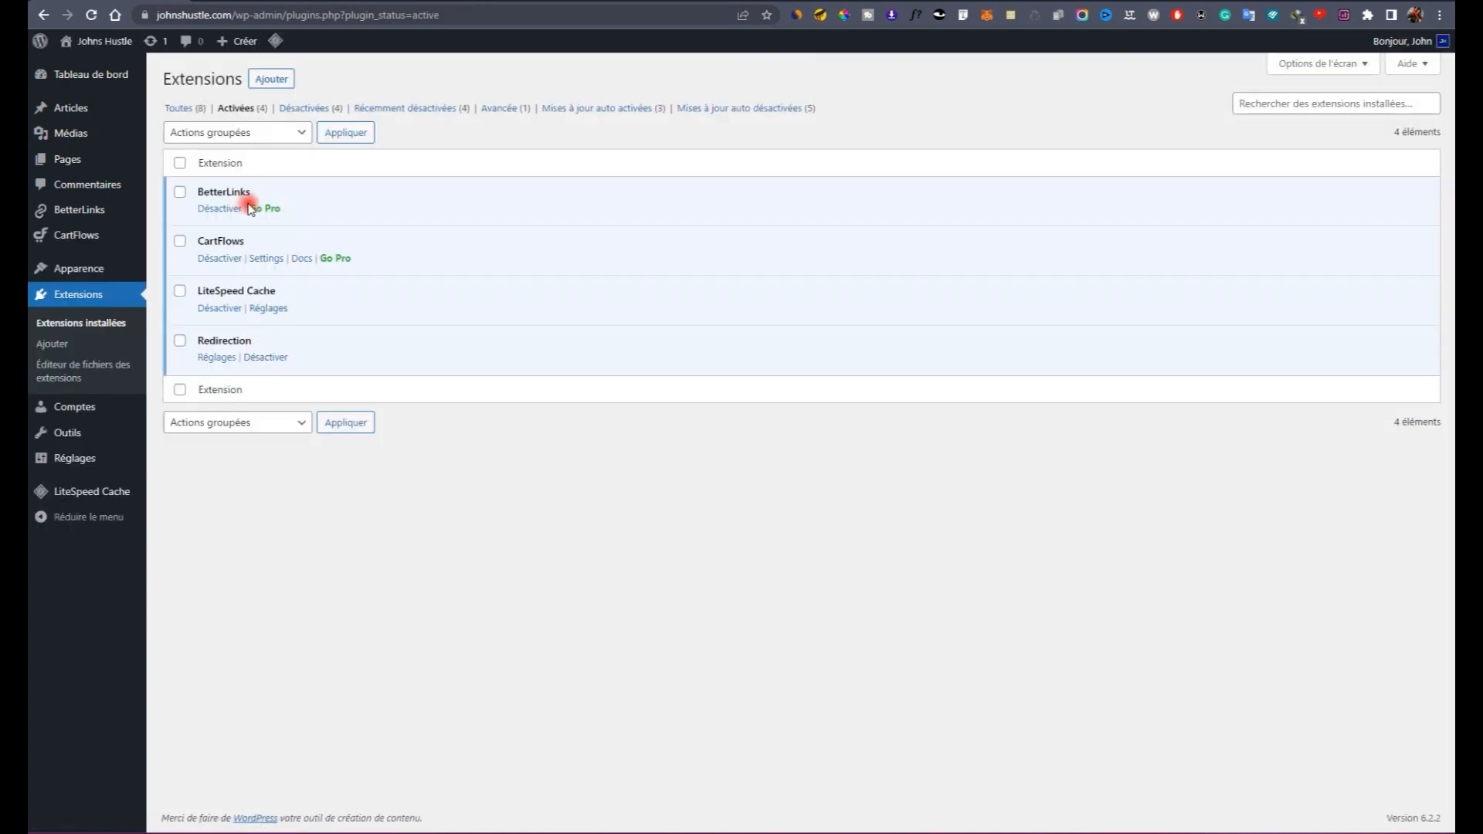
left_click(278, 261)
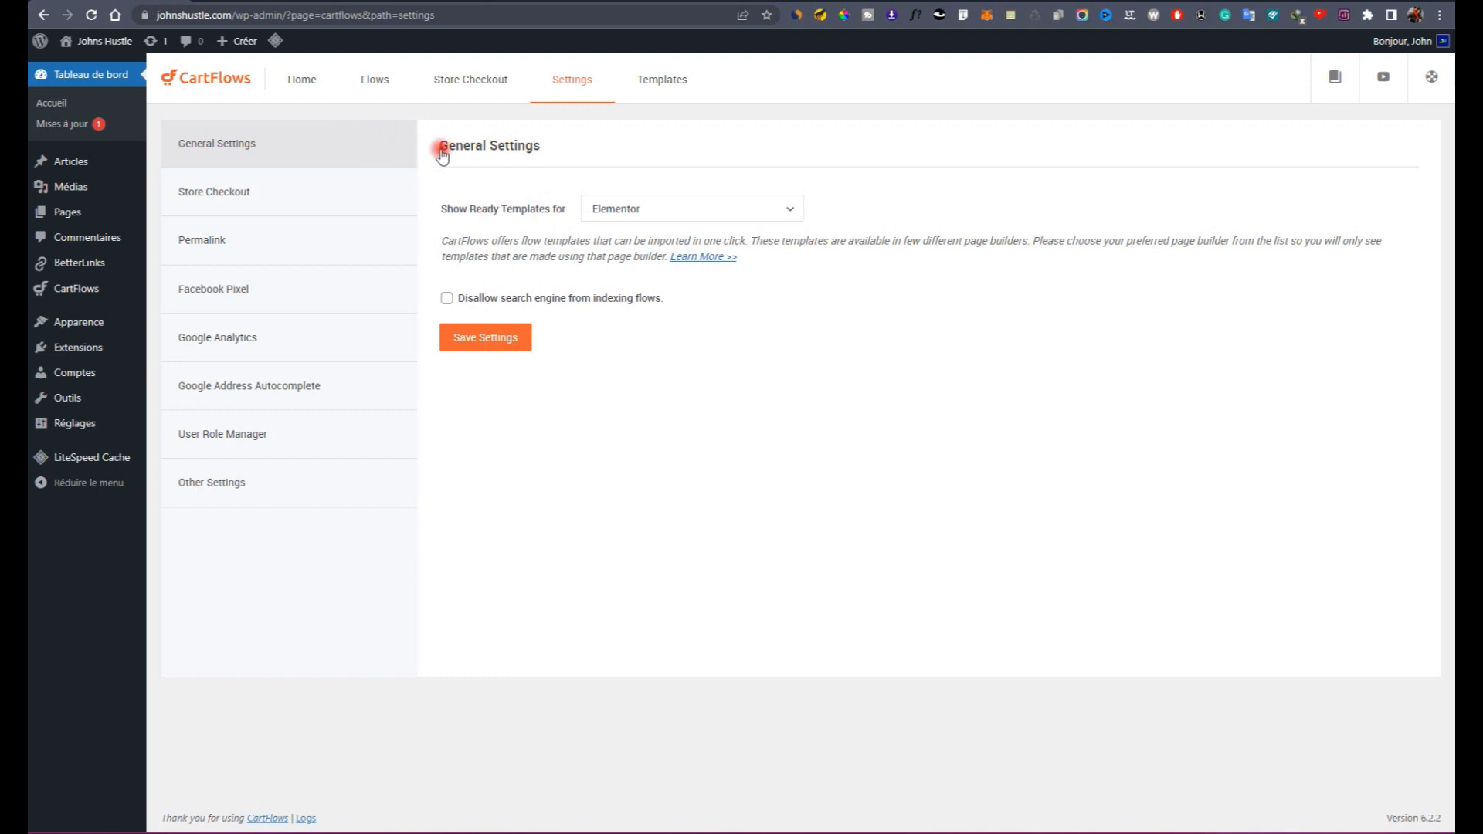
left_click(670, 213)
left_click(702, 202)
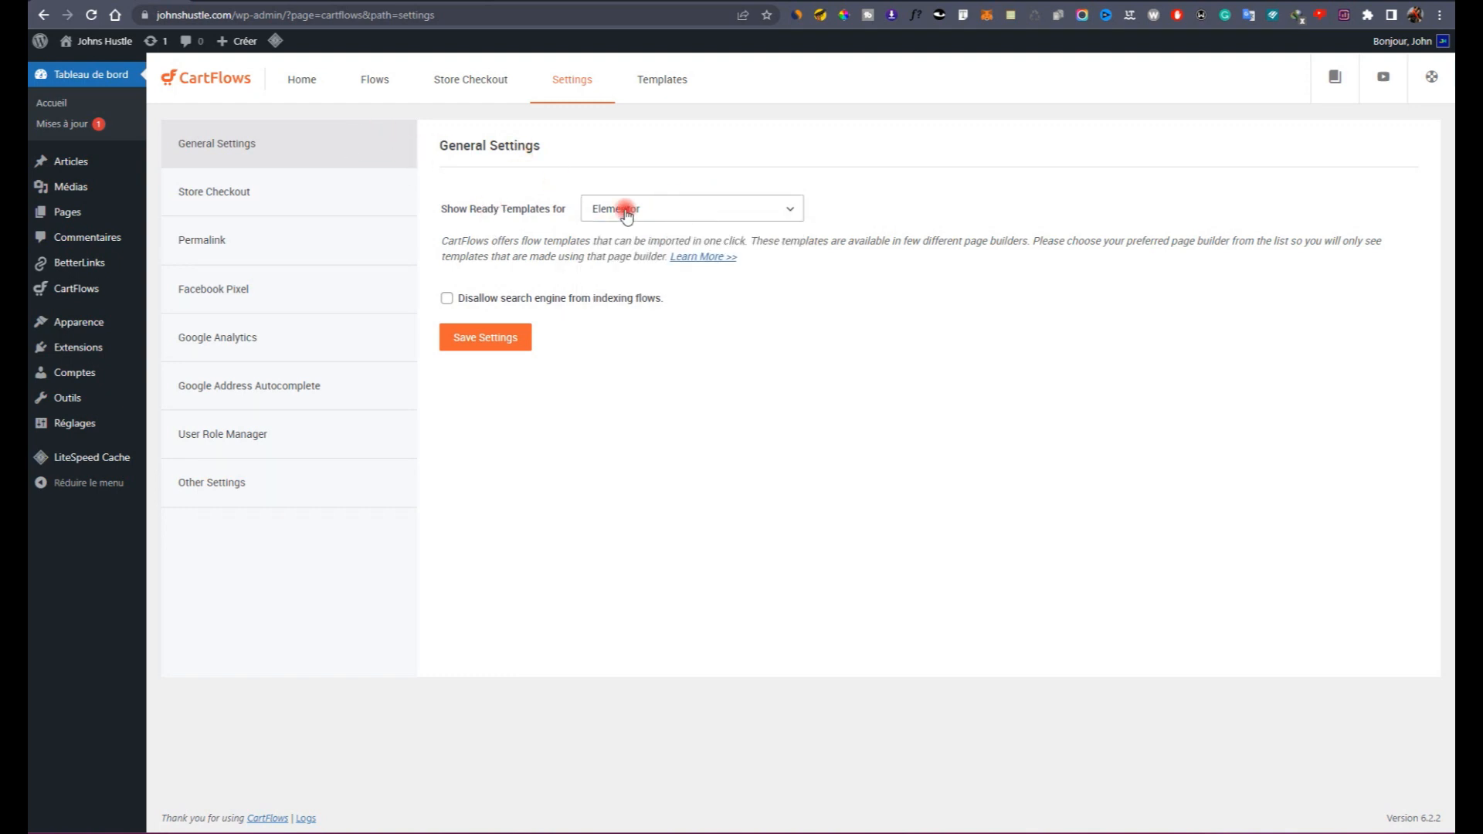
left_click(654, 207)
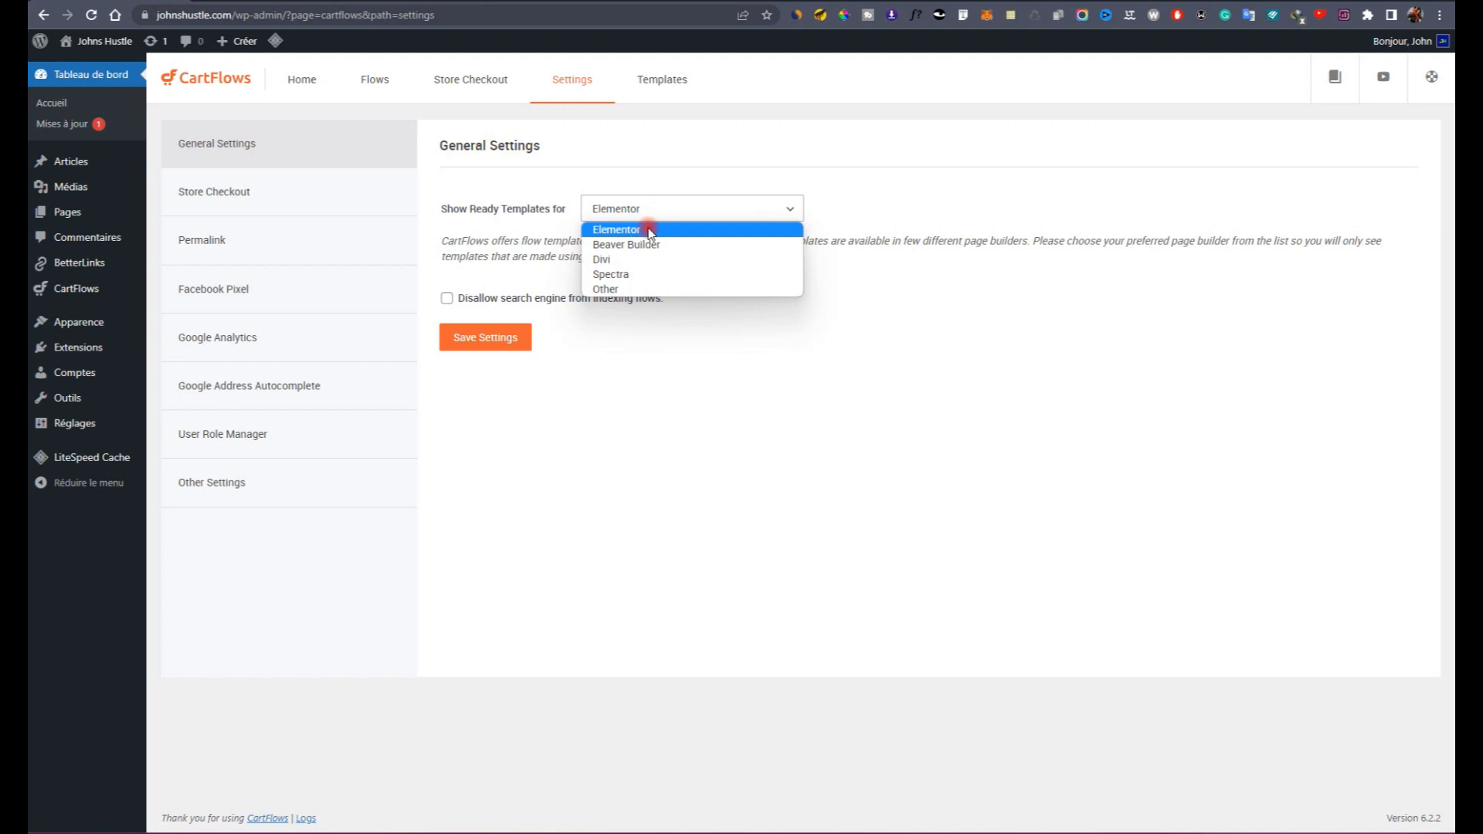
left_click(592, 192)
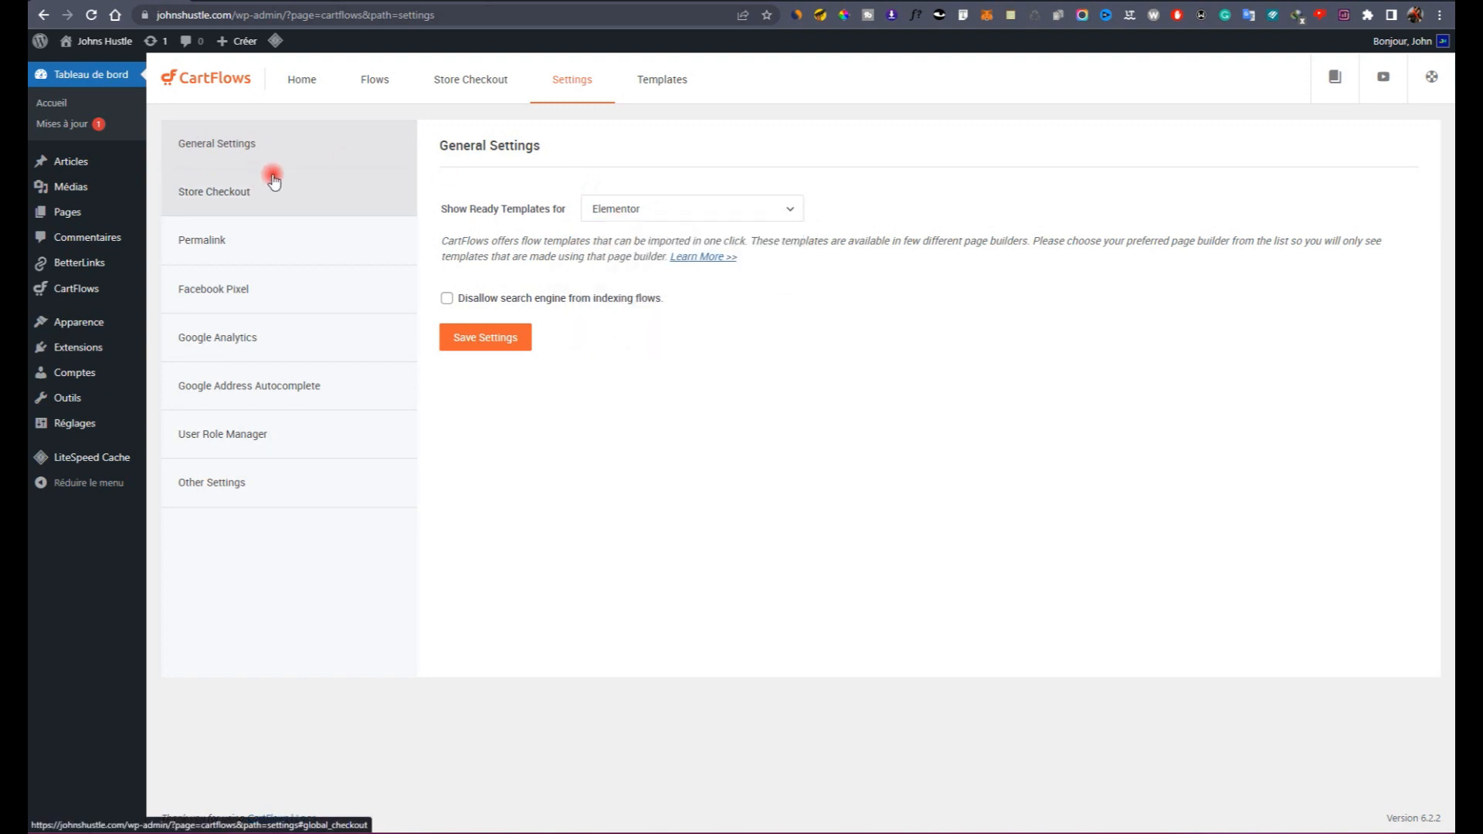
left_click(223, 194)
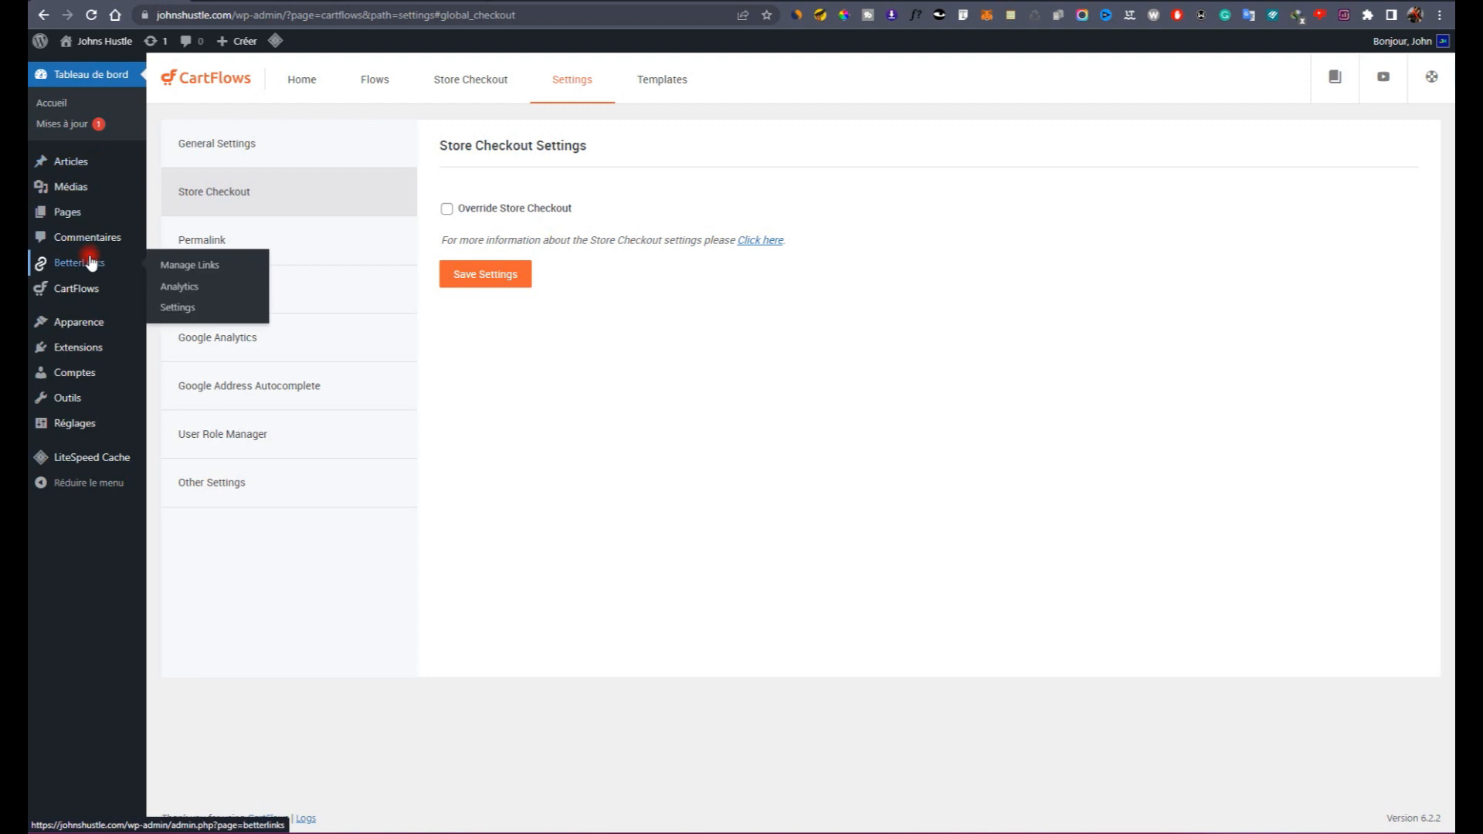
Step: Upload the cartflows-pro.1.11.9.zip plugin file from the Desktop folder to WordPress, then install and activate it
mouse_move(105, 360)
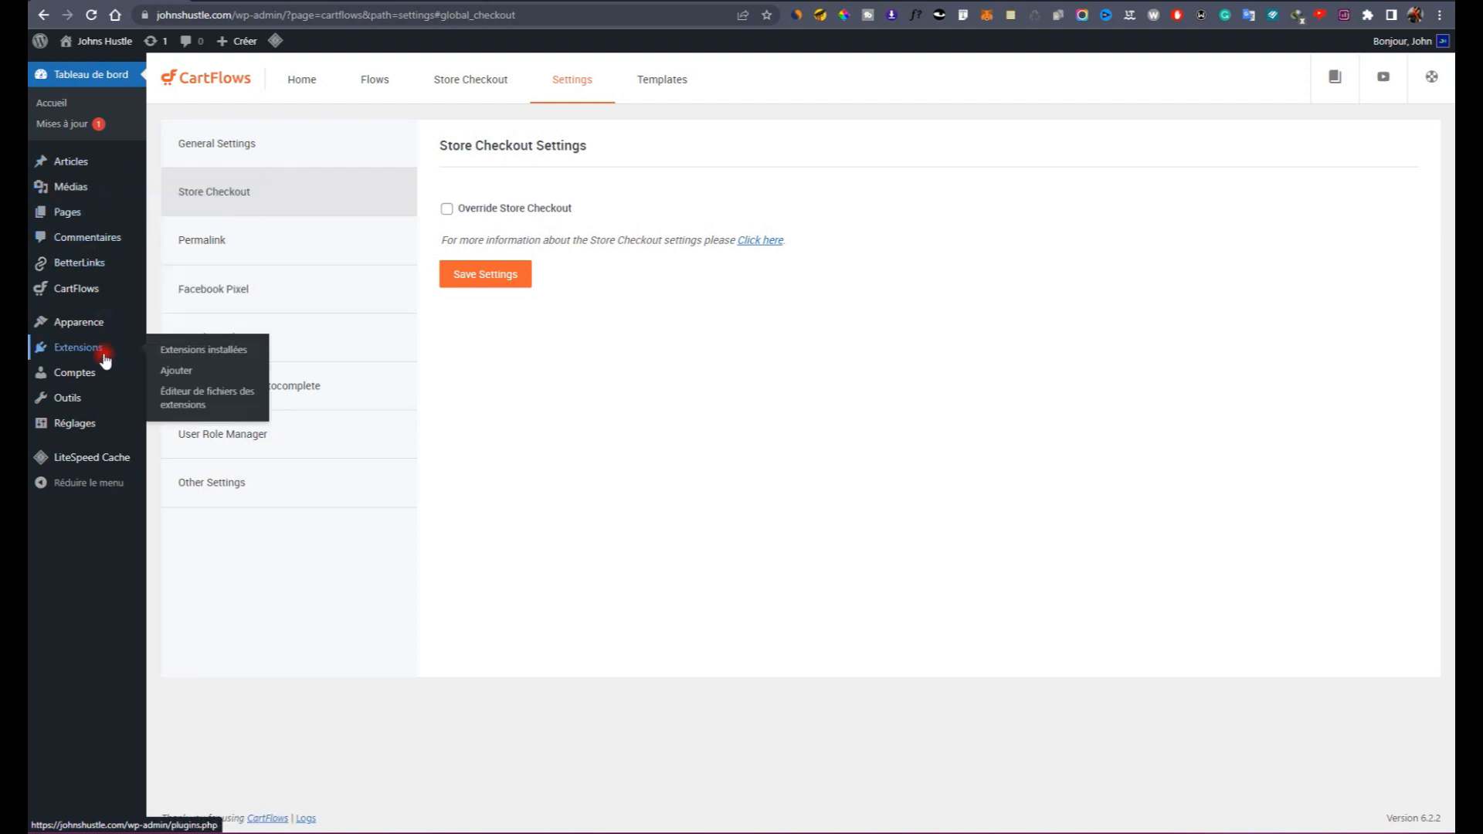
left_click(177, 373)
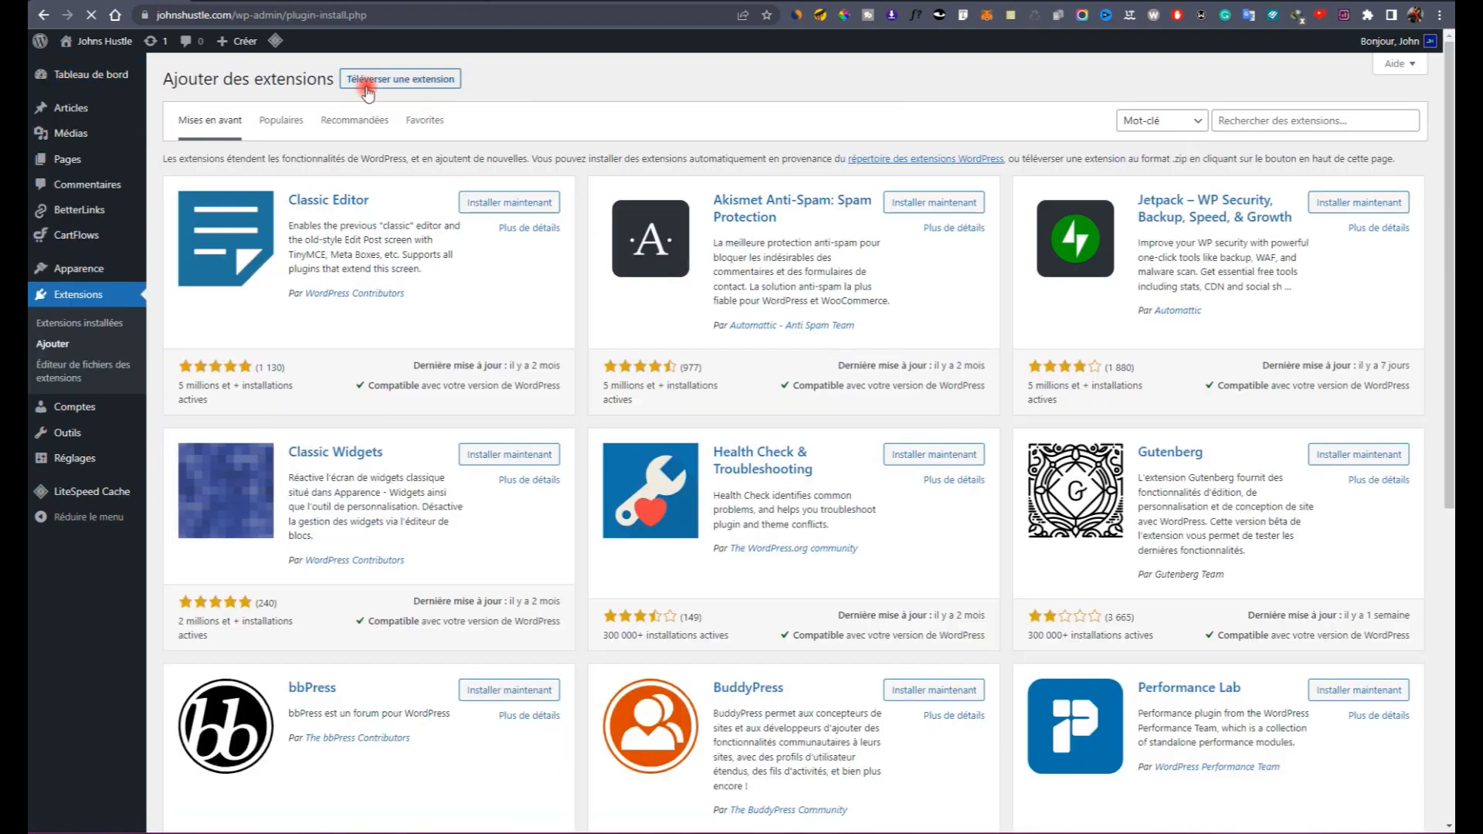
left_click(369, 82)
left_click(663, 216)
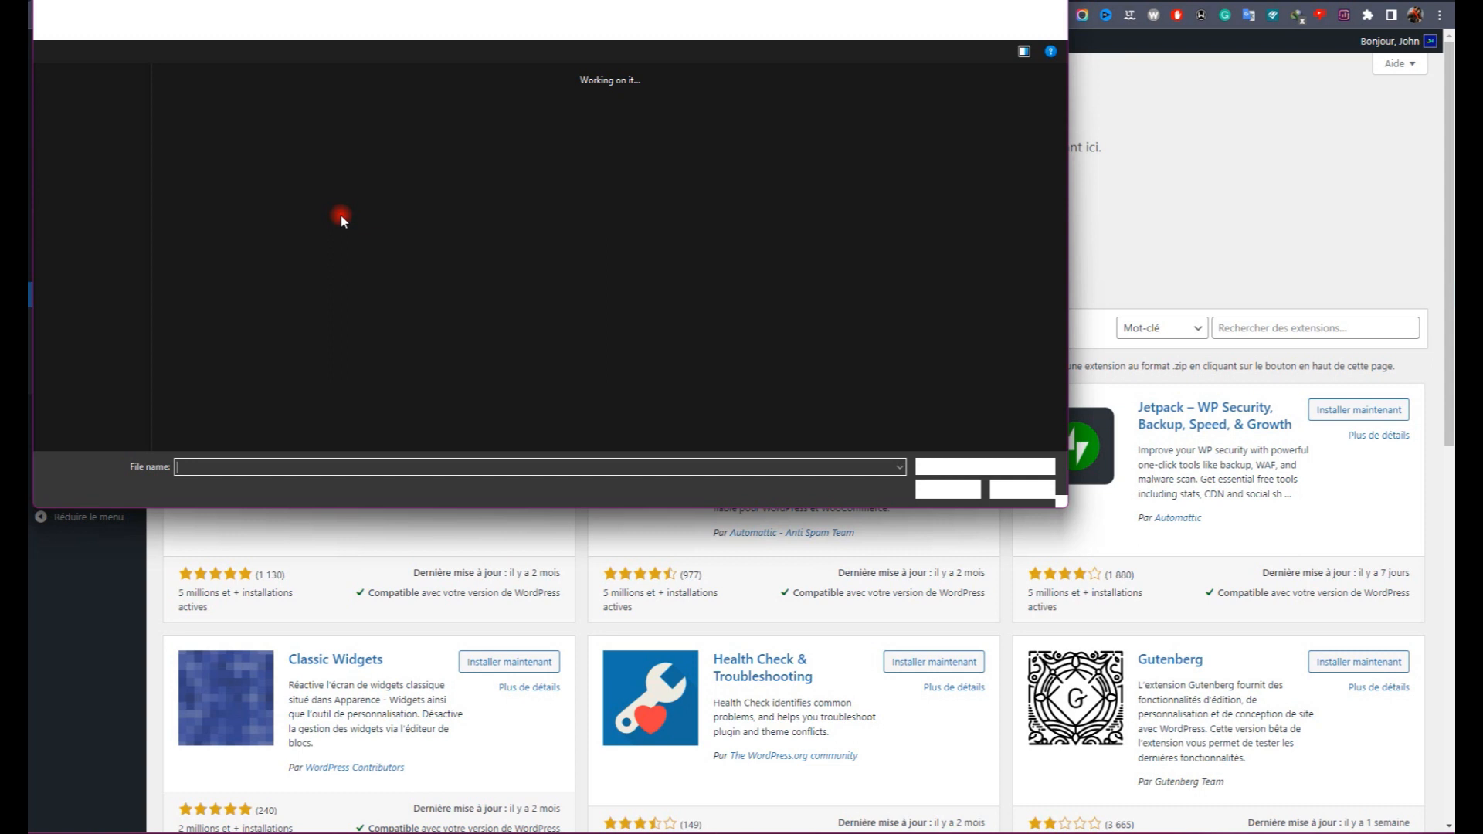
left_click(108, 154)
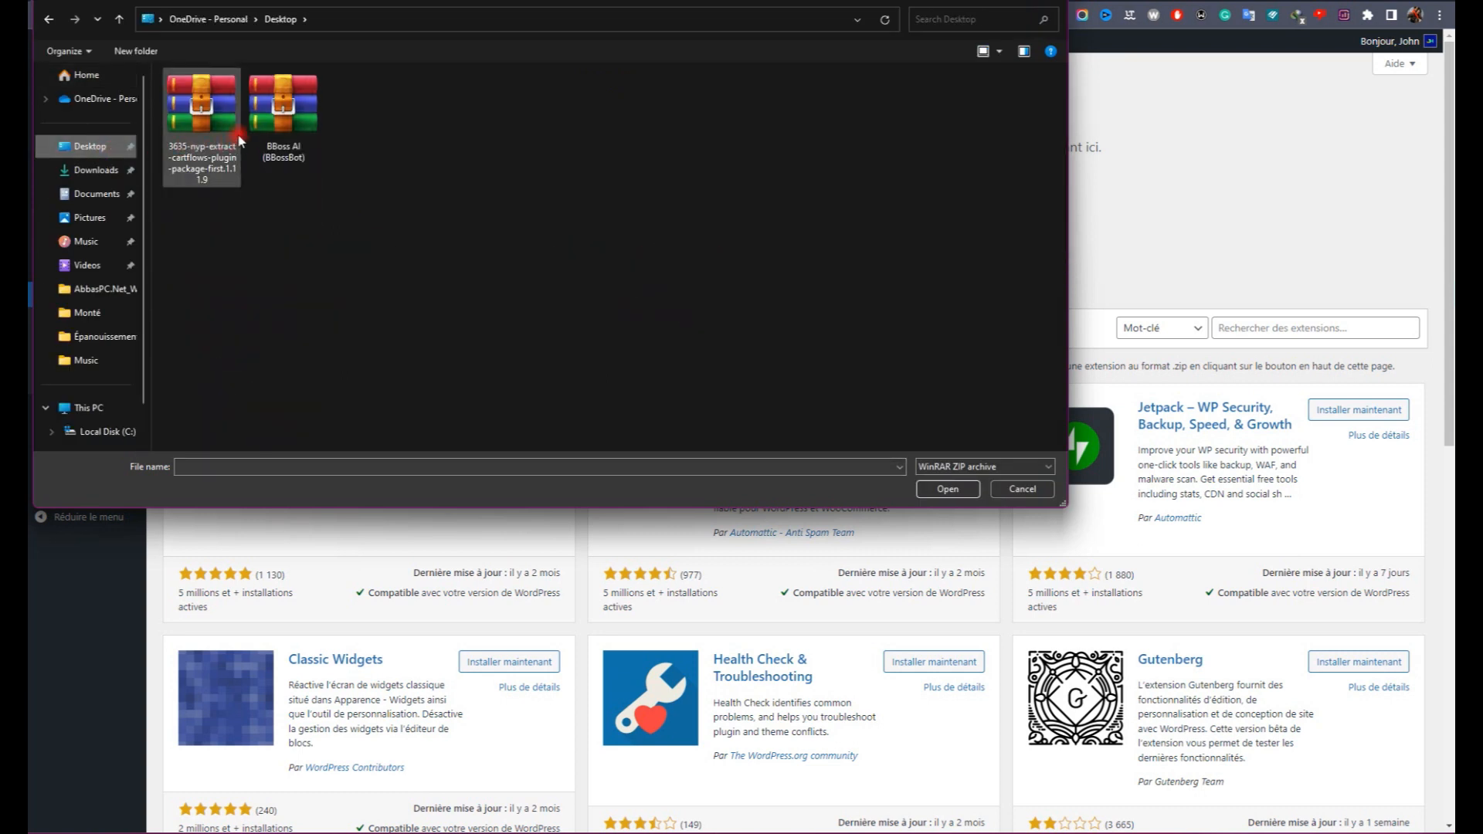
left_click(213, 169)
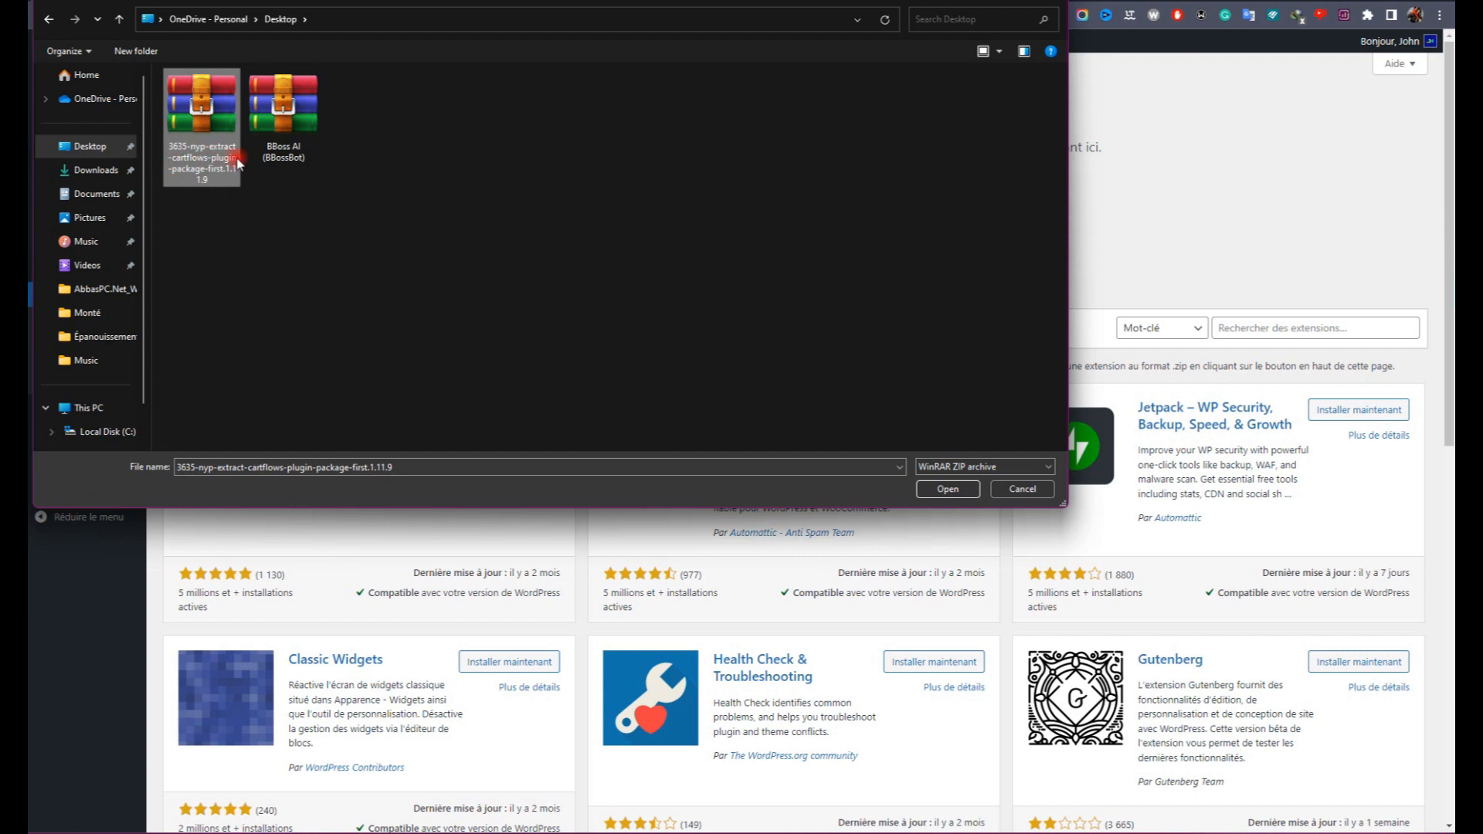
left_click(947, 489)
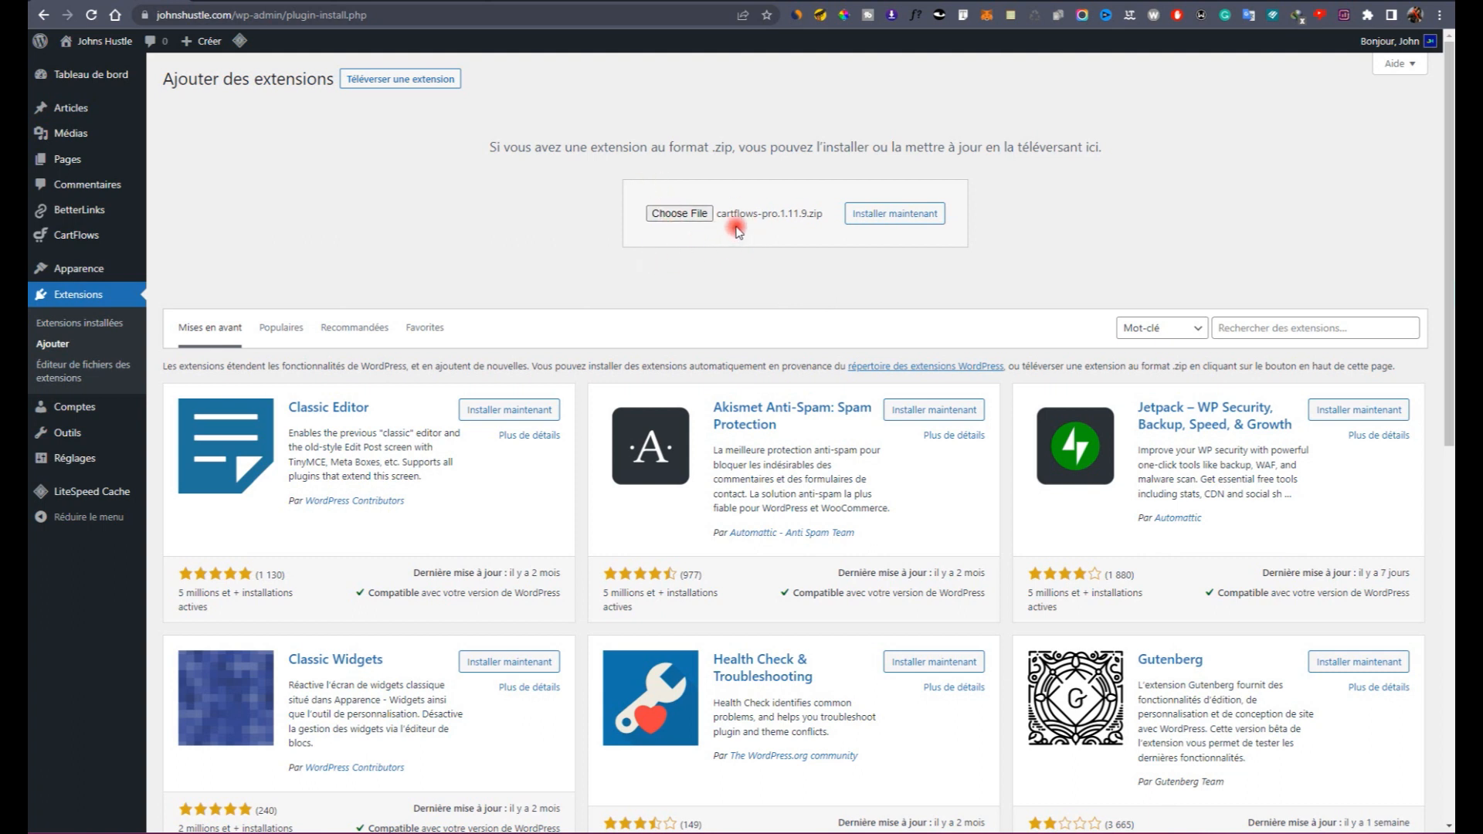
left_click(880, 220)
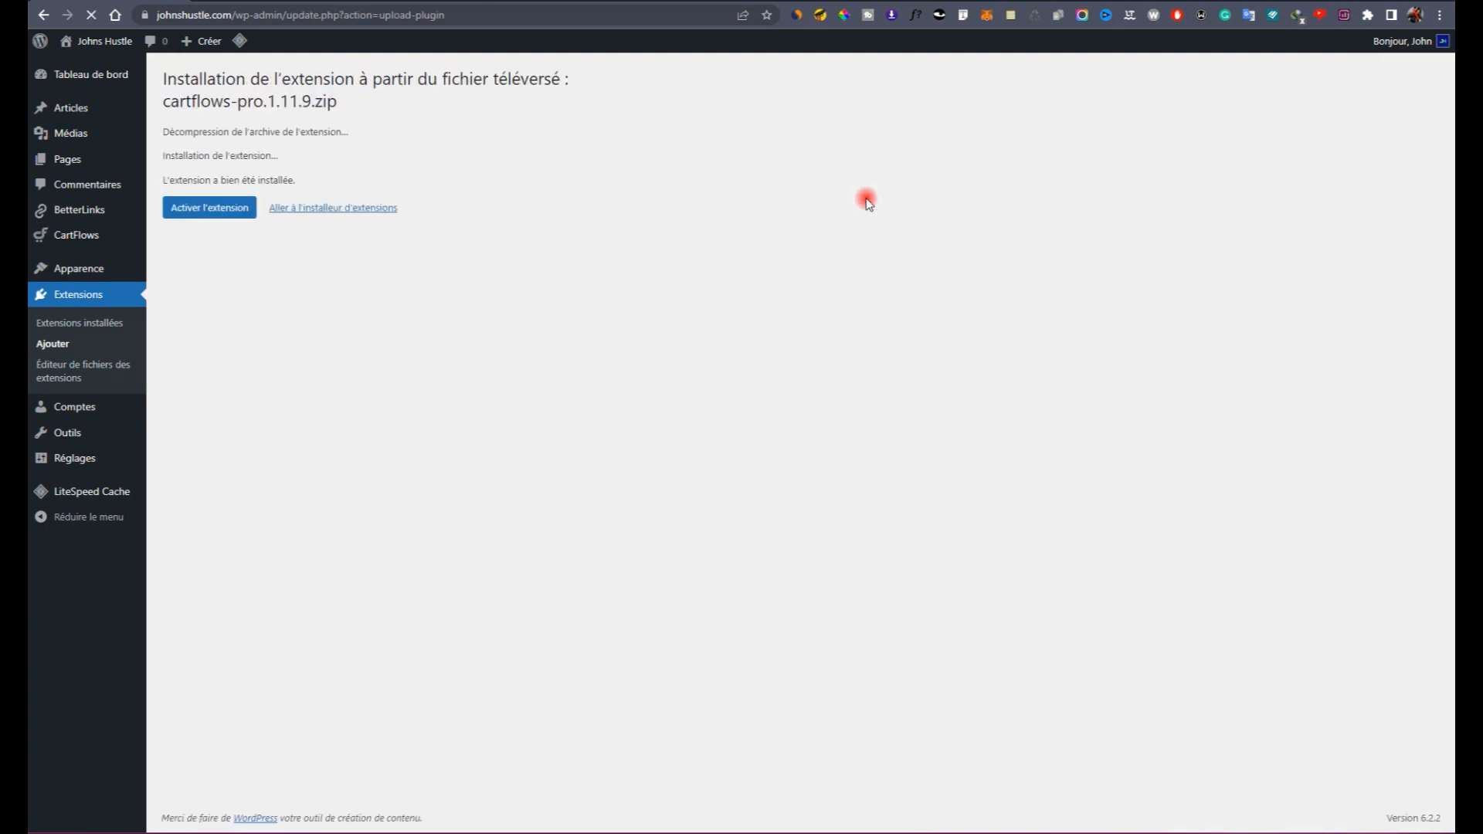
left_click(215, 215)
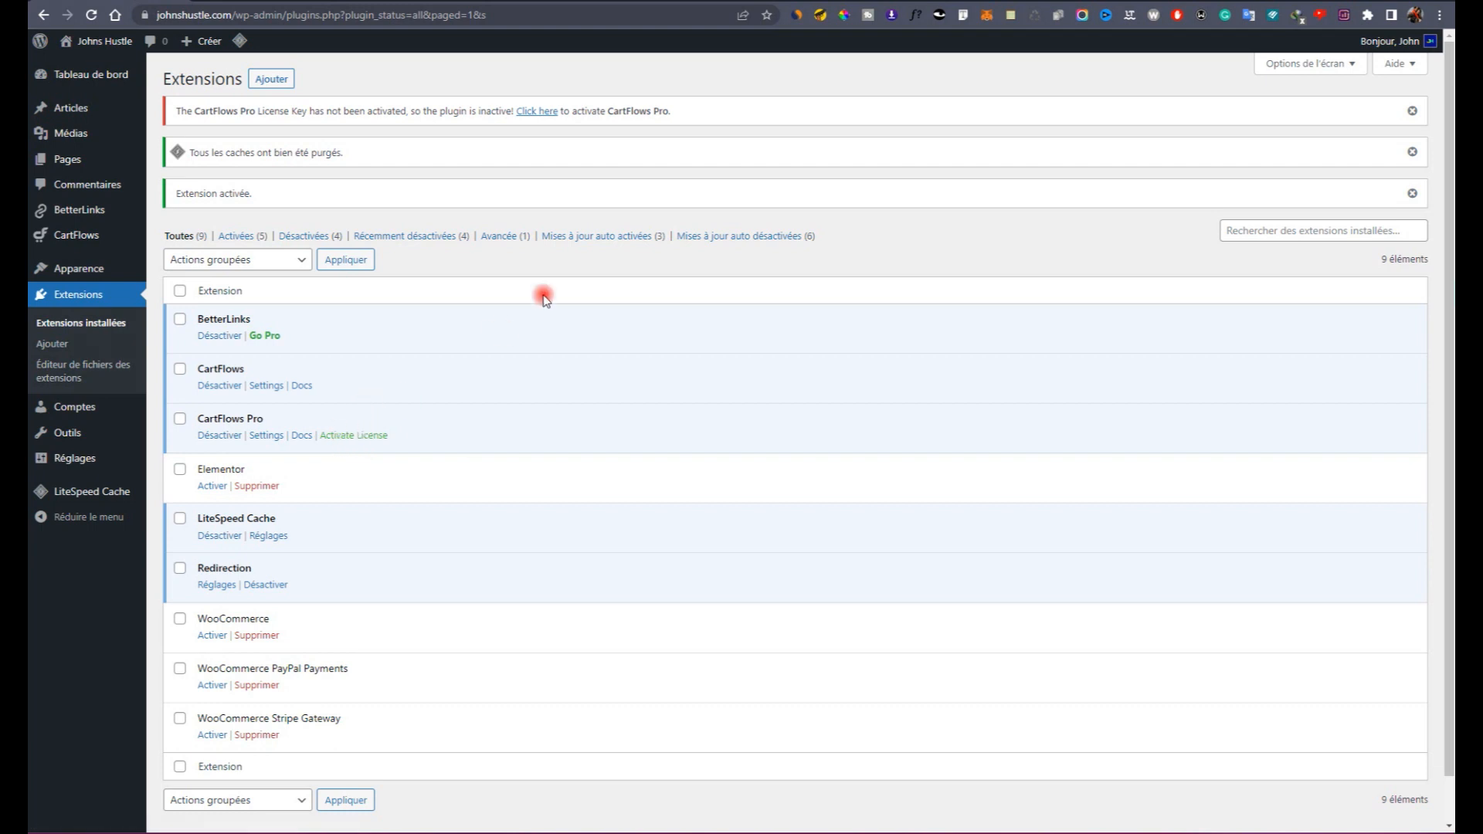
Step: Activate the CartFlows Pro licence with the licence key and return to the WordPress dashboard
left_click(536, 111)
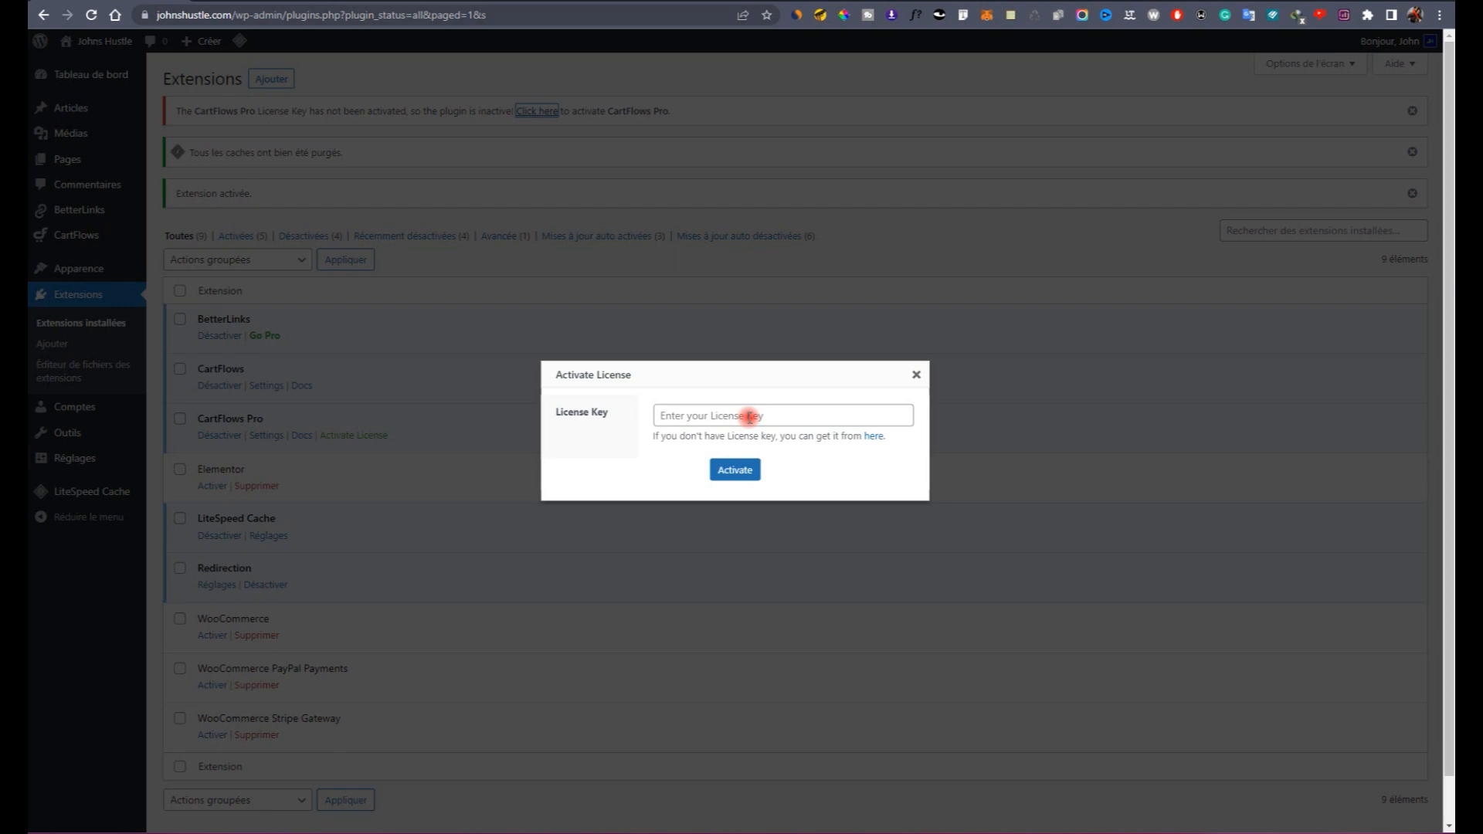
left_click(727, 472)
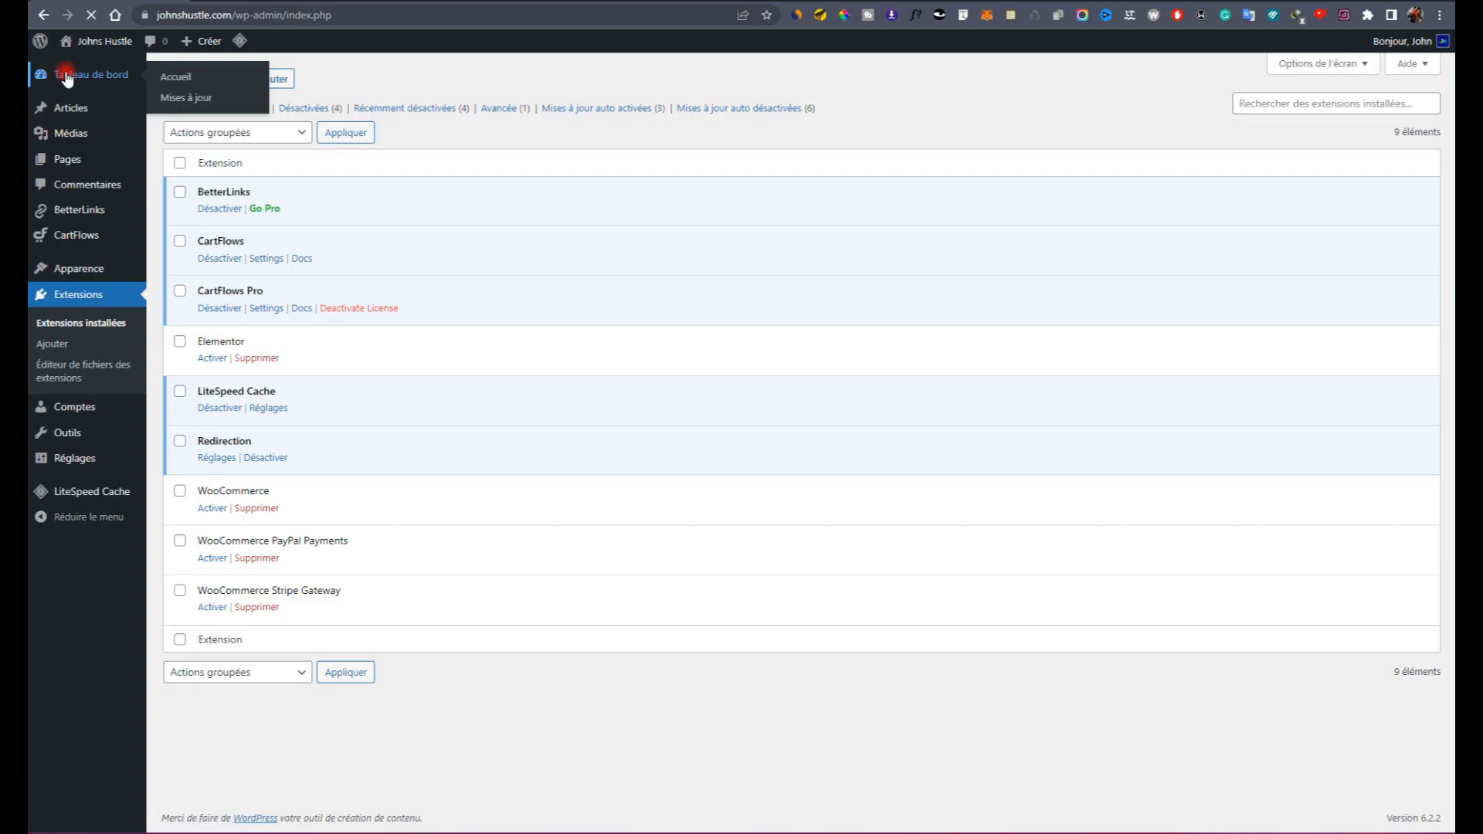
left_click(66, 72)
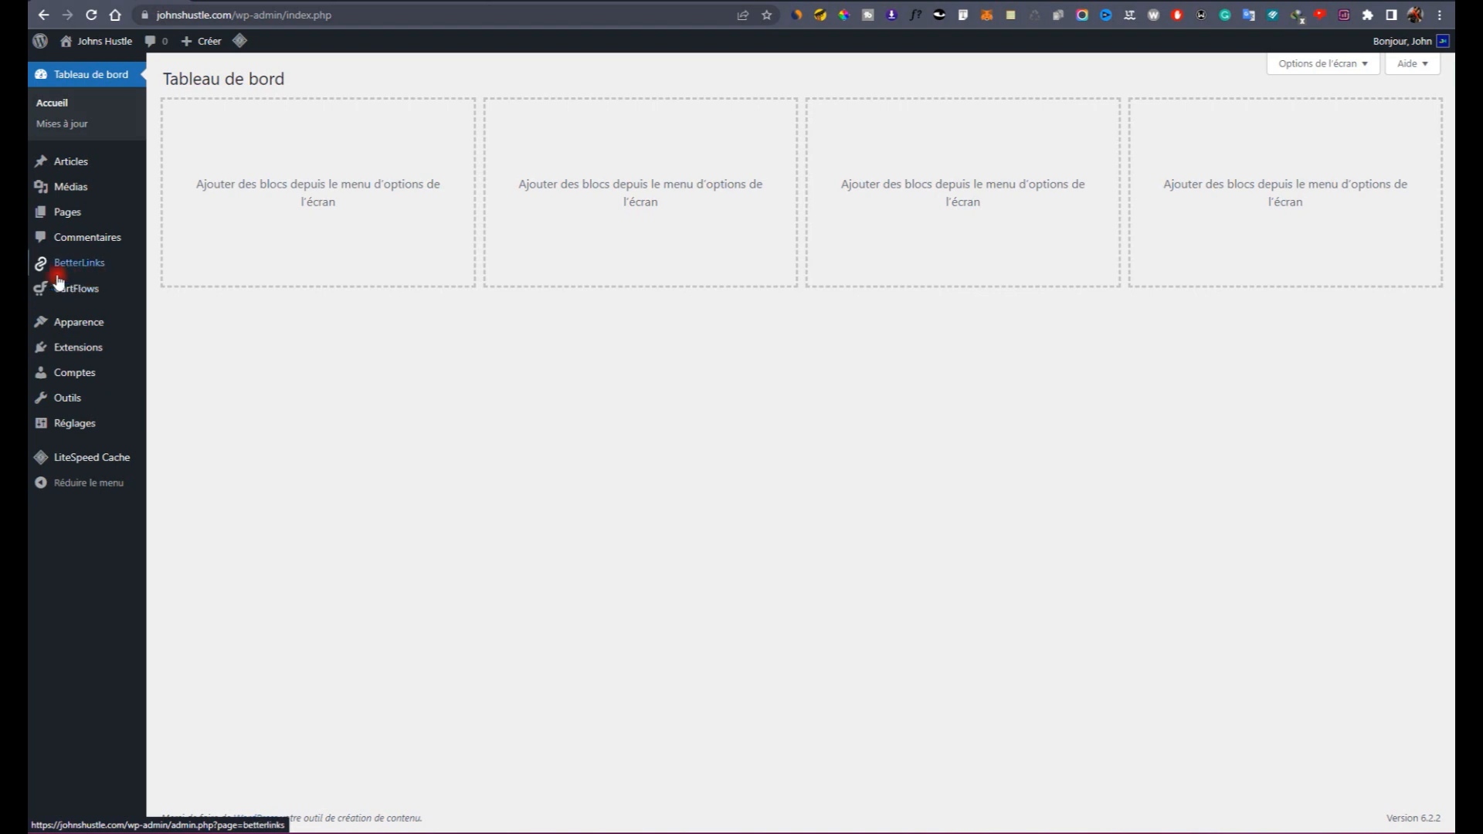
mouse_move(69, 292)
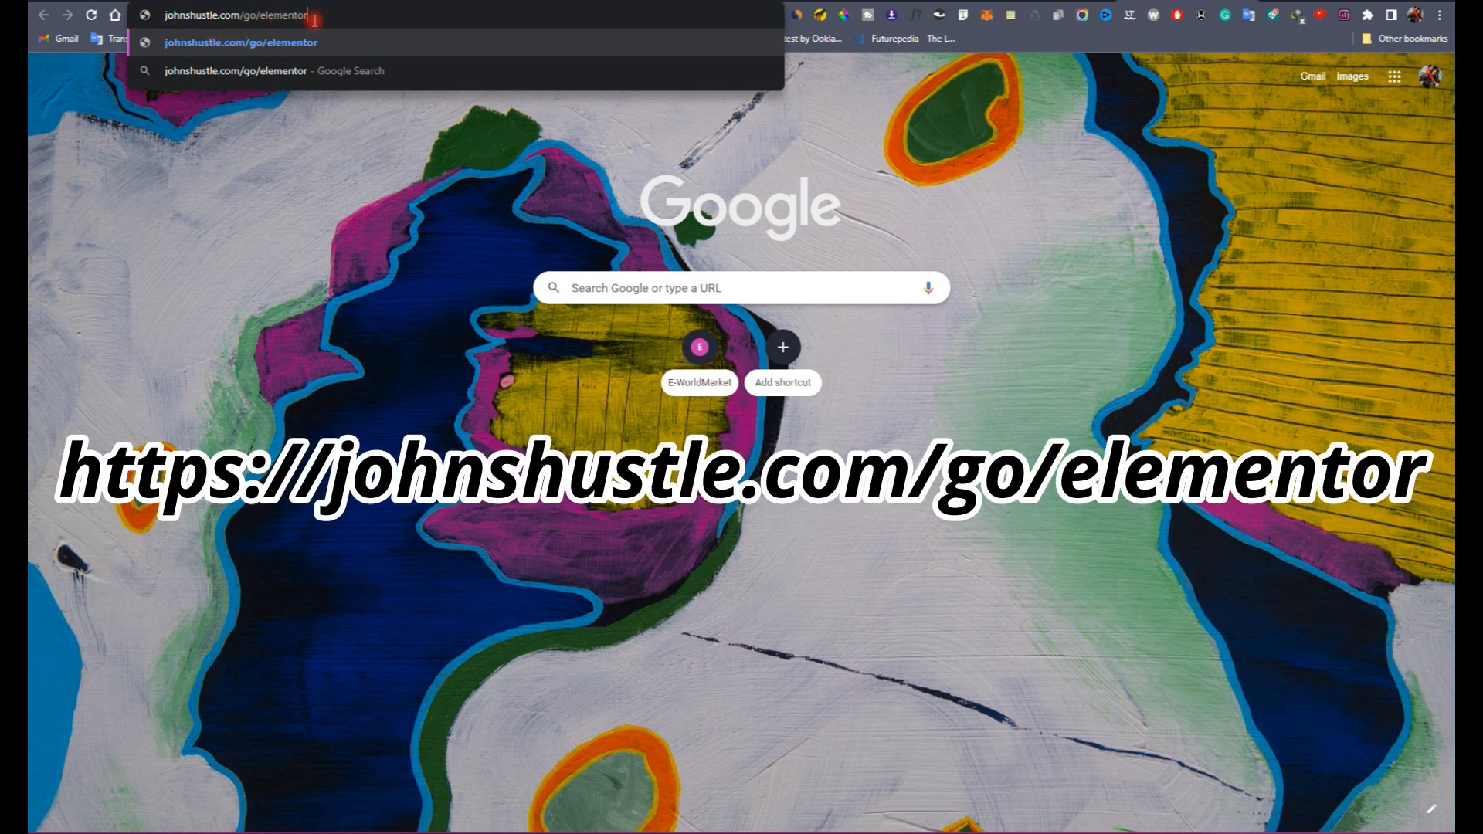
Step: Go to johnshustle.com/go/elementor and look through the Elementor WordPress hosting page down to its FAQ
key("Return")
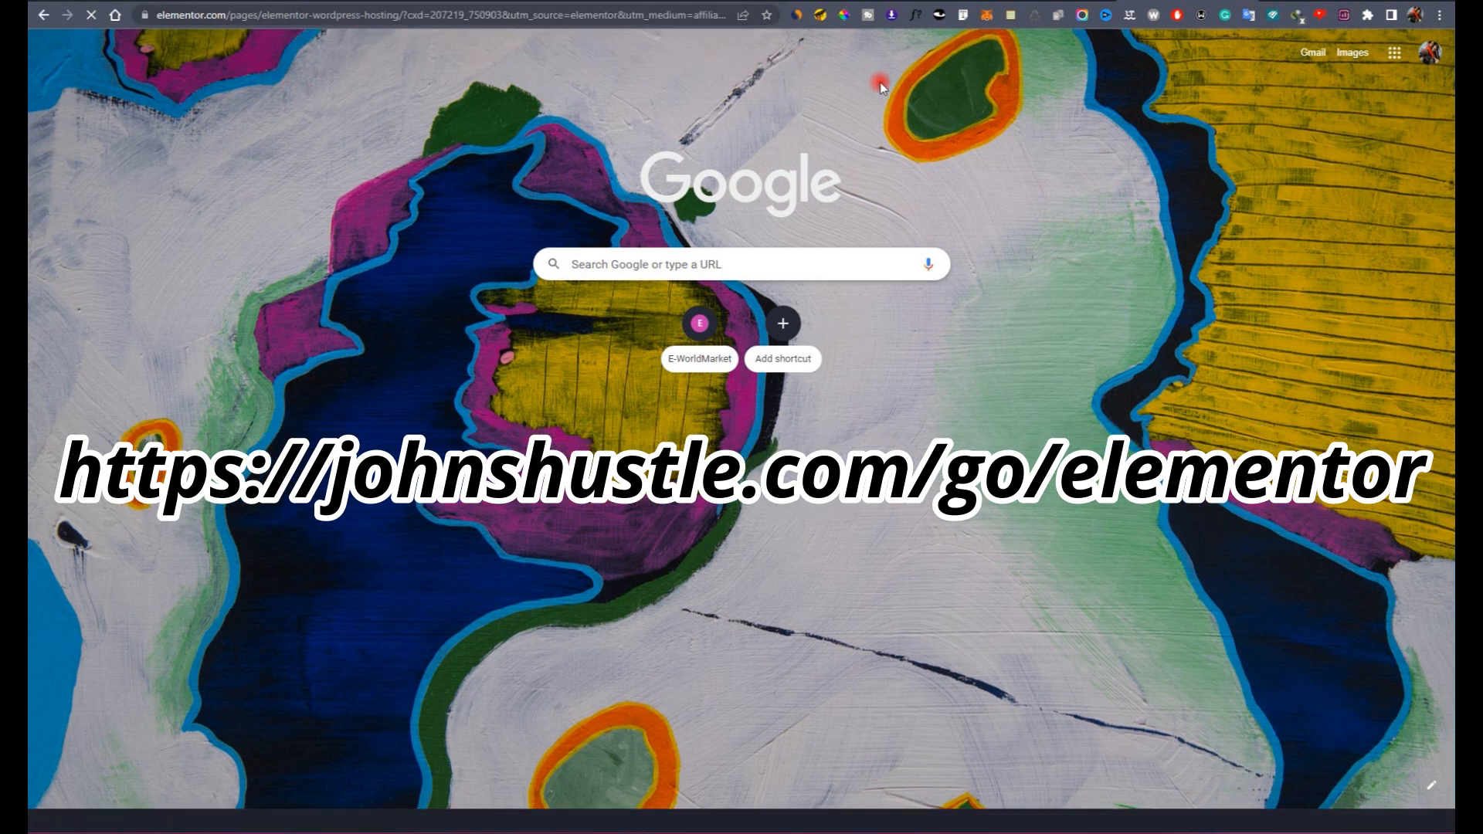
scroll(832, 332, "down", 3)
scroll(788, 340, "down", 10)
scroll(653, 355, "down", 5)
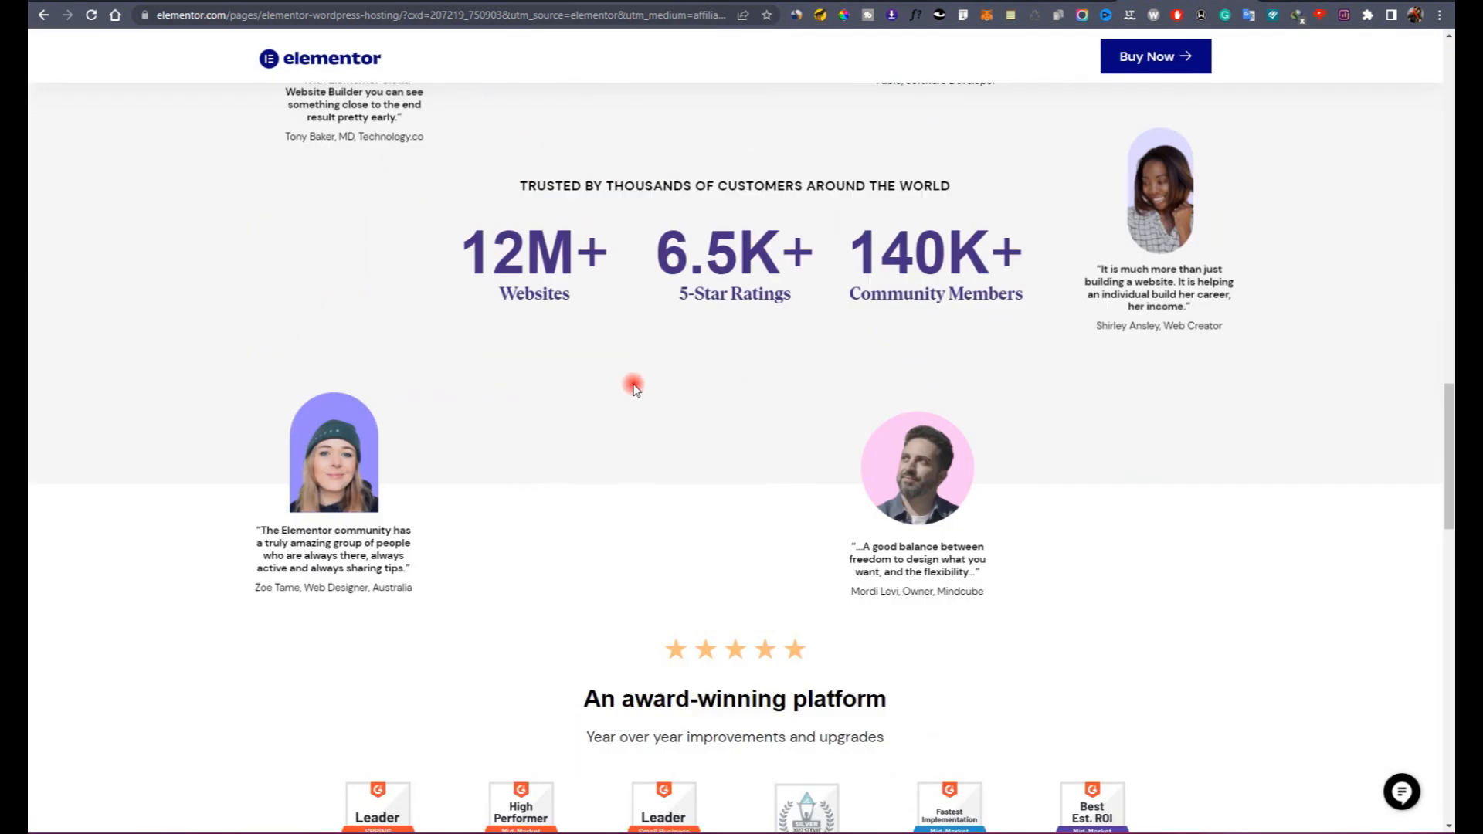
scroll(634, 389, "down", 1)
scroll(671, 397, "down", 10)
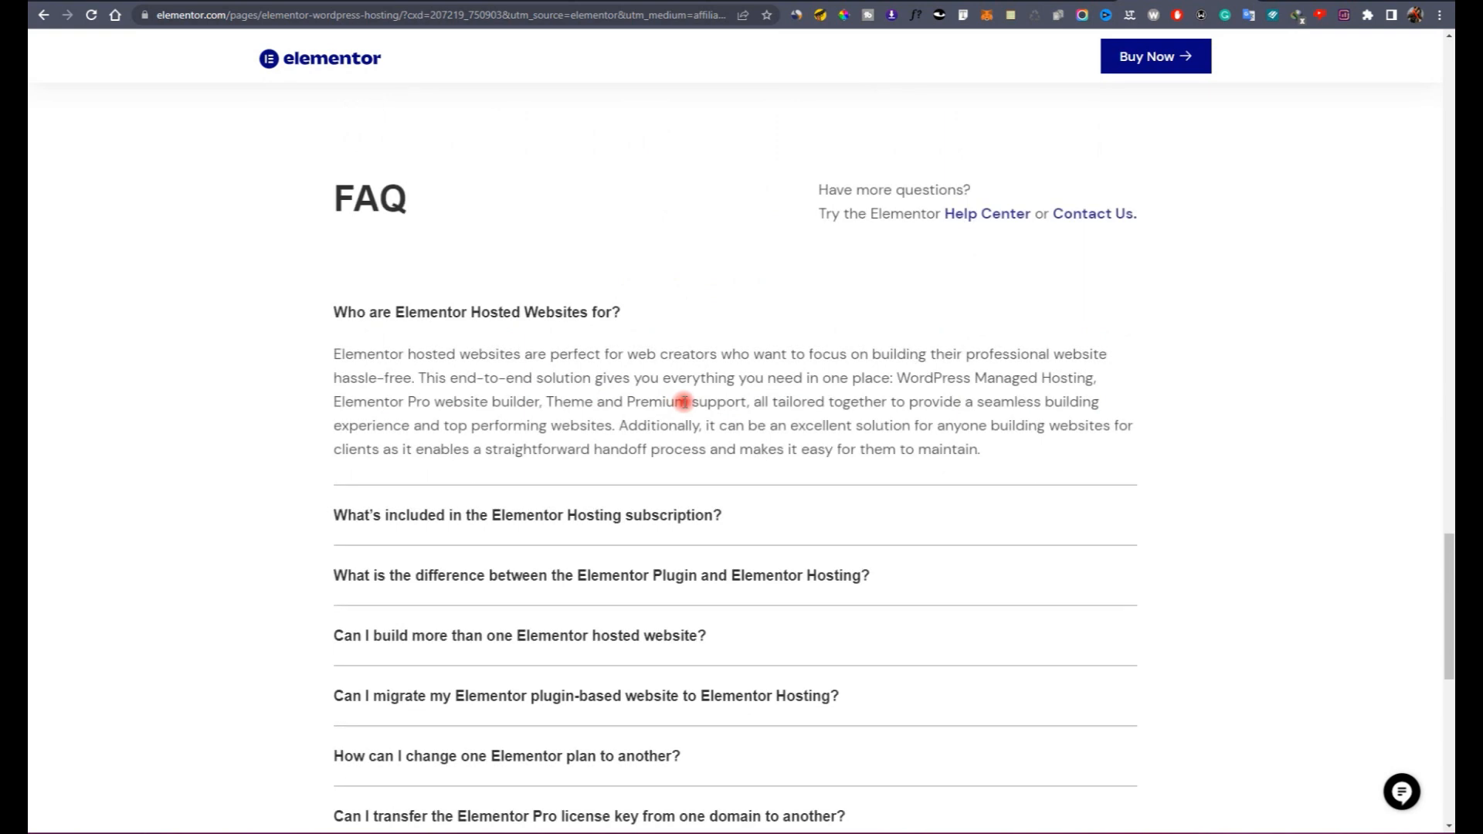
Step: Look through the rest of the hosting page's FAQ and review the hosting plans and their included features
scroll(602, 508, "down", 8)
scroll(788, 585, "up", 20)
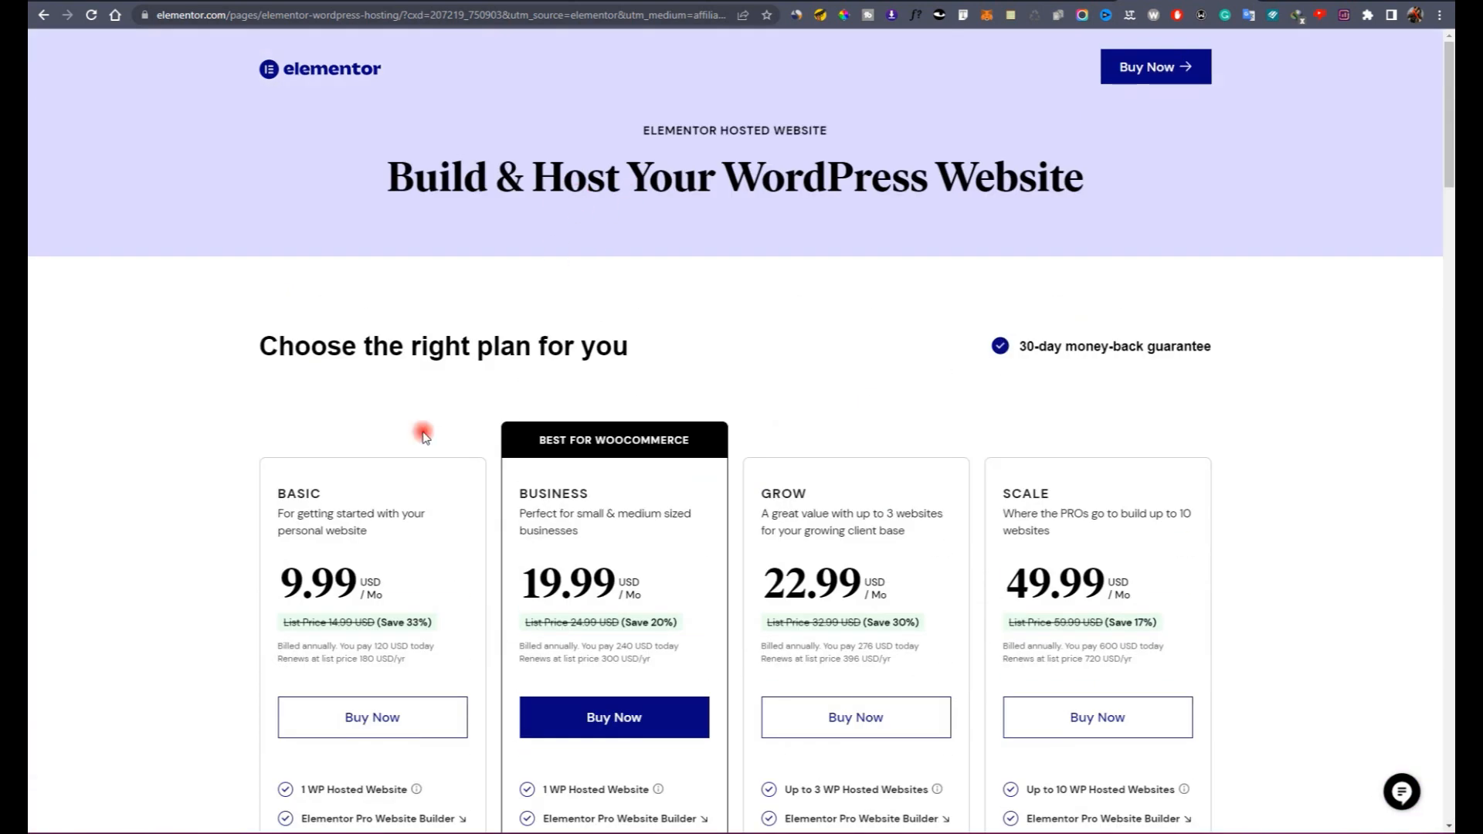
scroll(572, 603, "down", 4)
scroll(595, 609, "up", 5)
Step: Open the elementor.com home page and look through its presentation of the editor, website designs and hosting
left_click(325, 73)
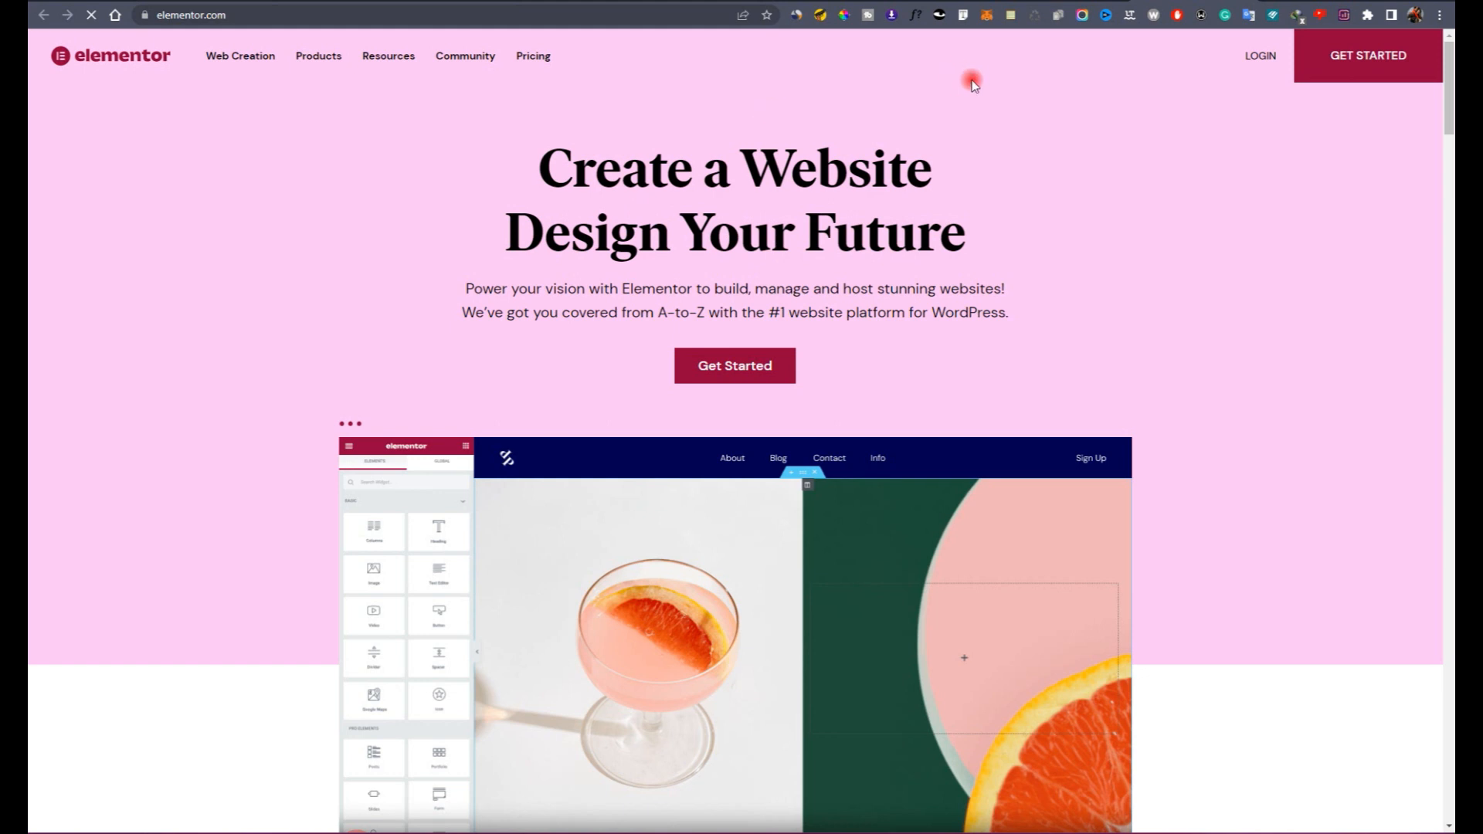
scroll(768, 354, "down", 15)
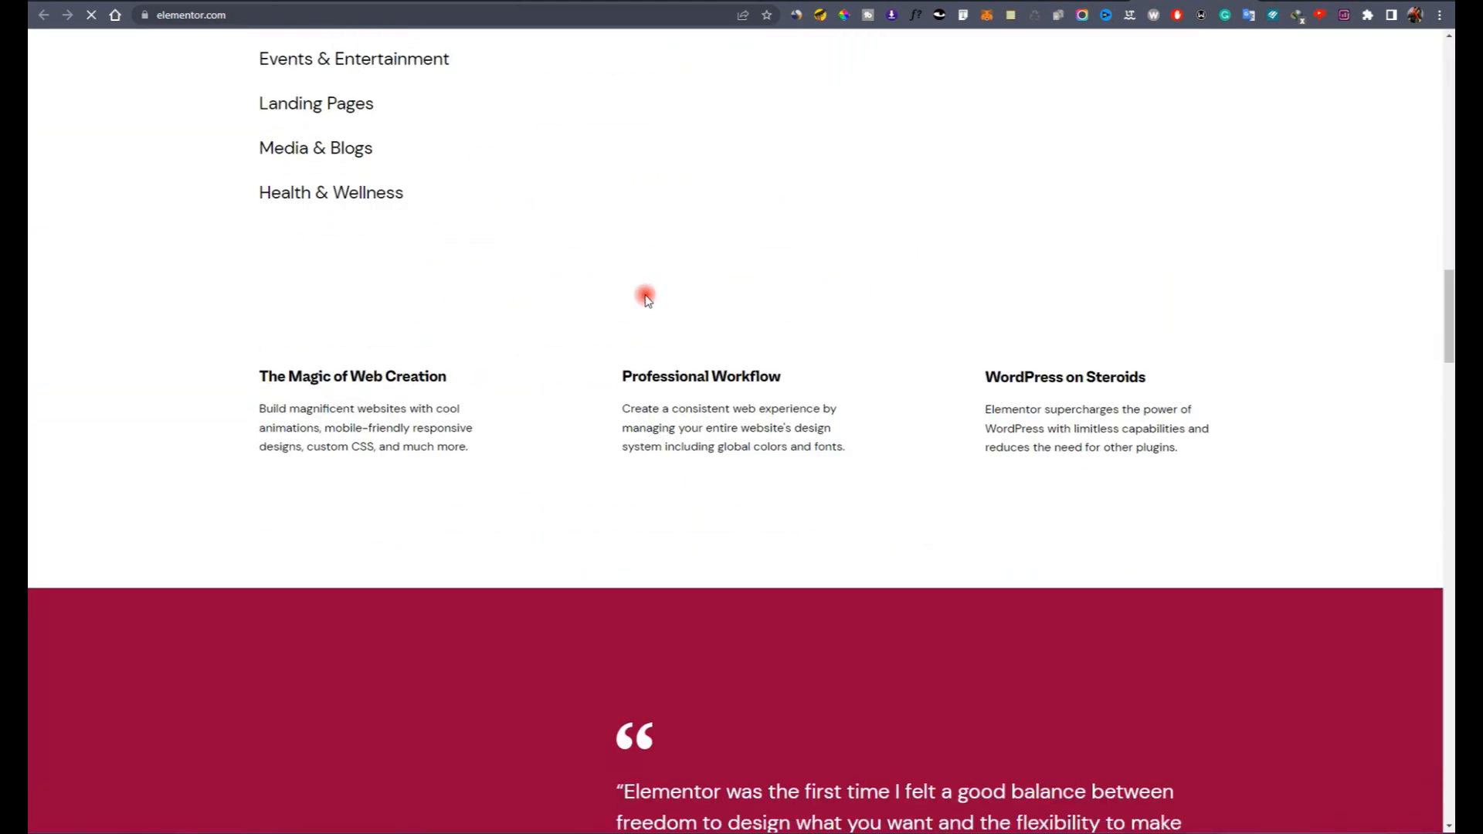
scroll(645, 298, "down", 9)
scroll(579, 350, "up", 12)
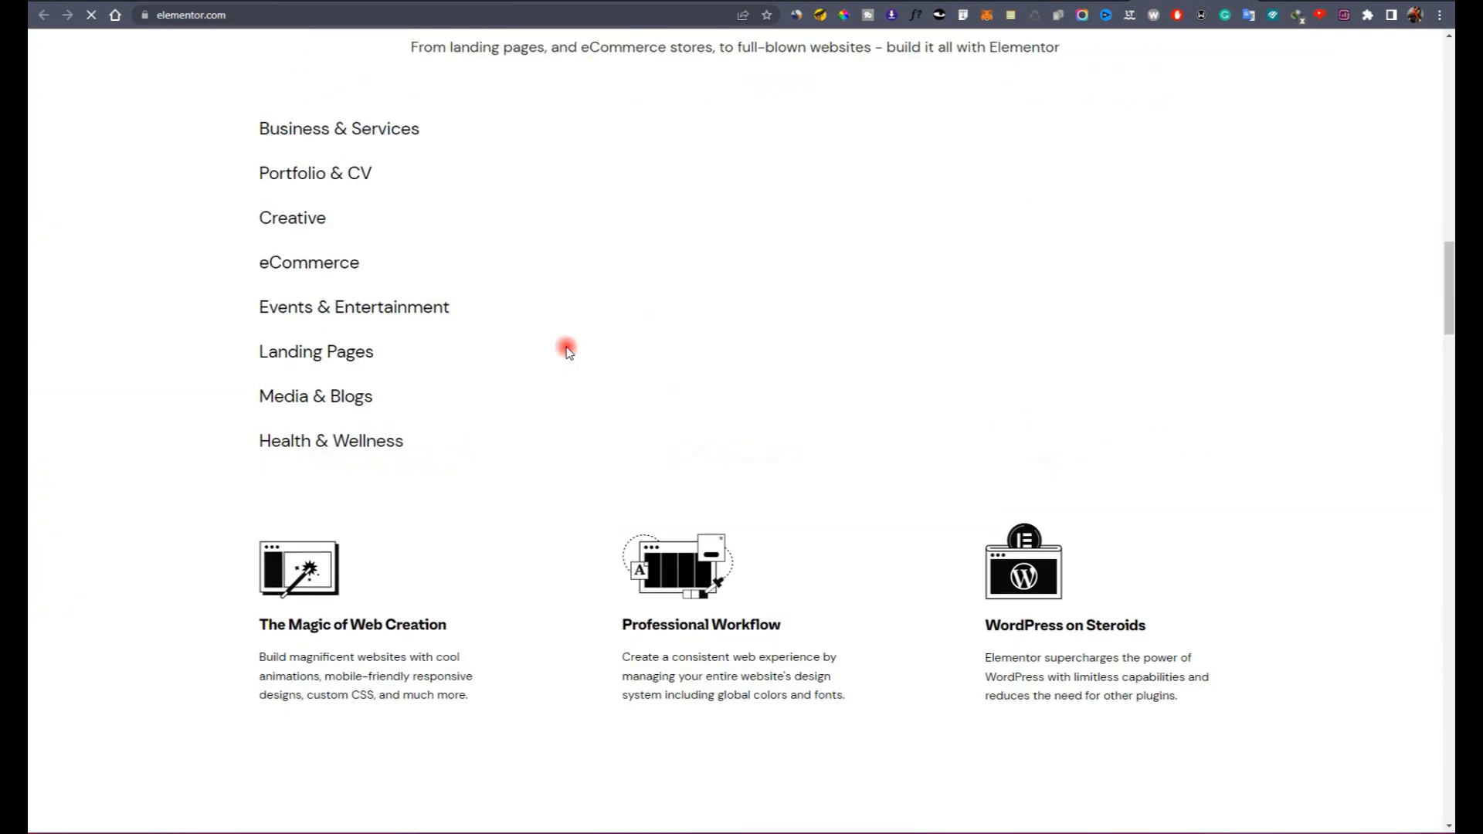
scroll(566, 351, "up", 10)
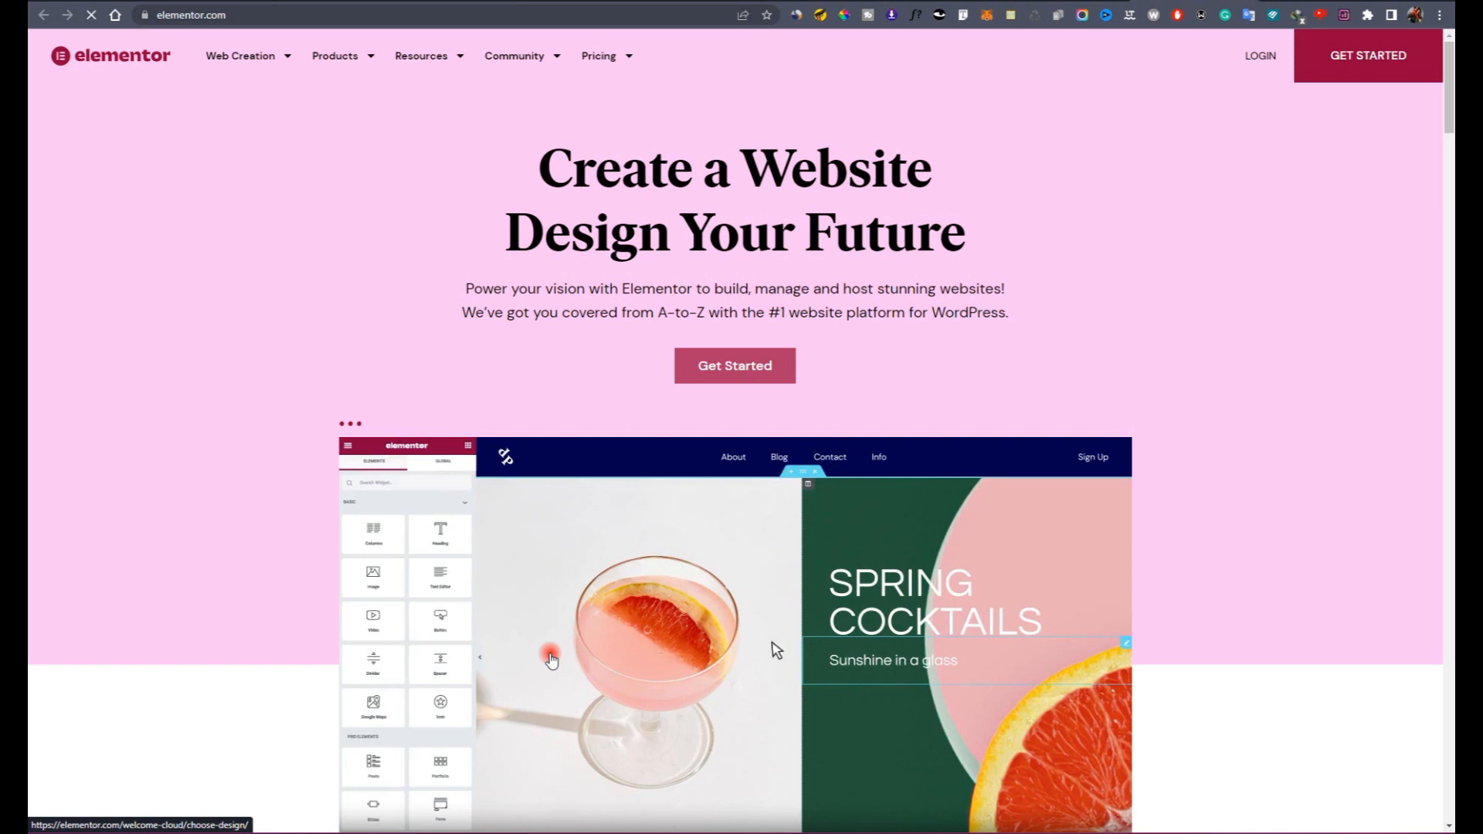
scroll(391, 662, "down", 6)
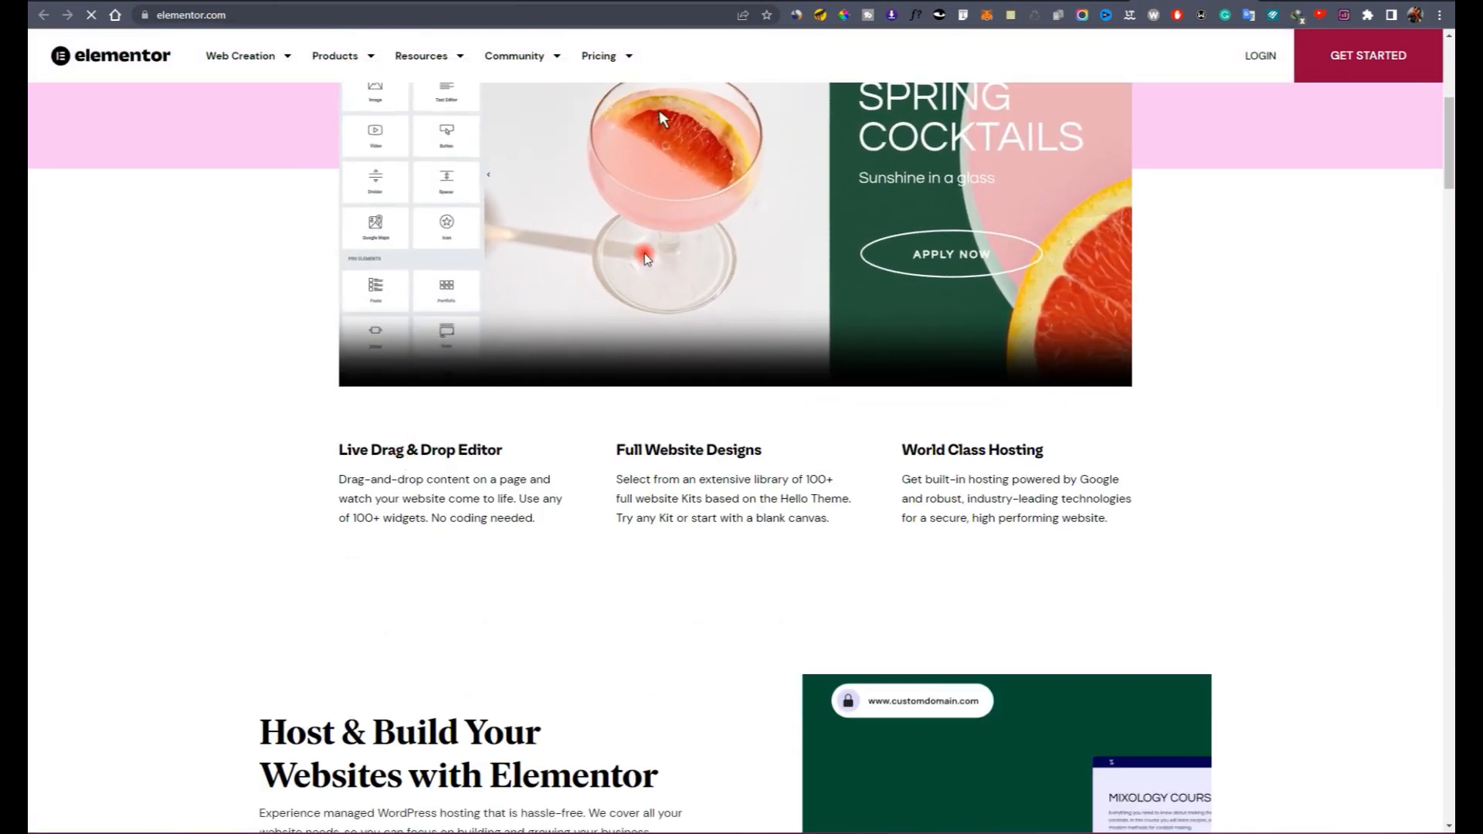
scroll(873, 267, "down", 1)
scroll(1133, 215, "up", 6)
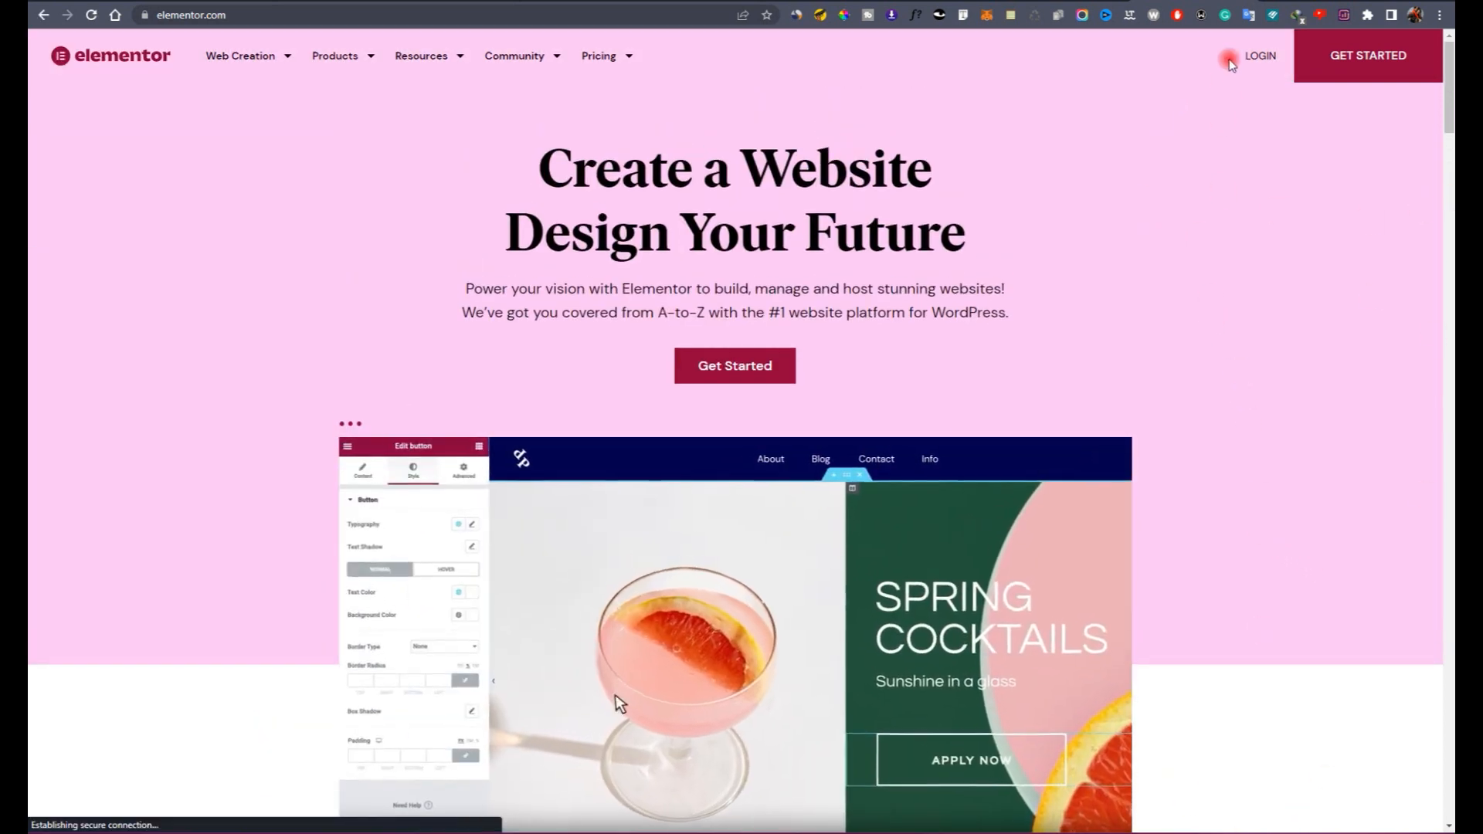
Step: Create a new Elementor account with the account e-mail and password, and continue past the welcome dialog to the dashboard
left_click(1259, 55)
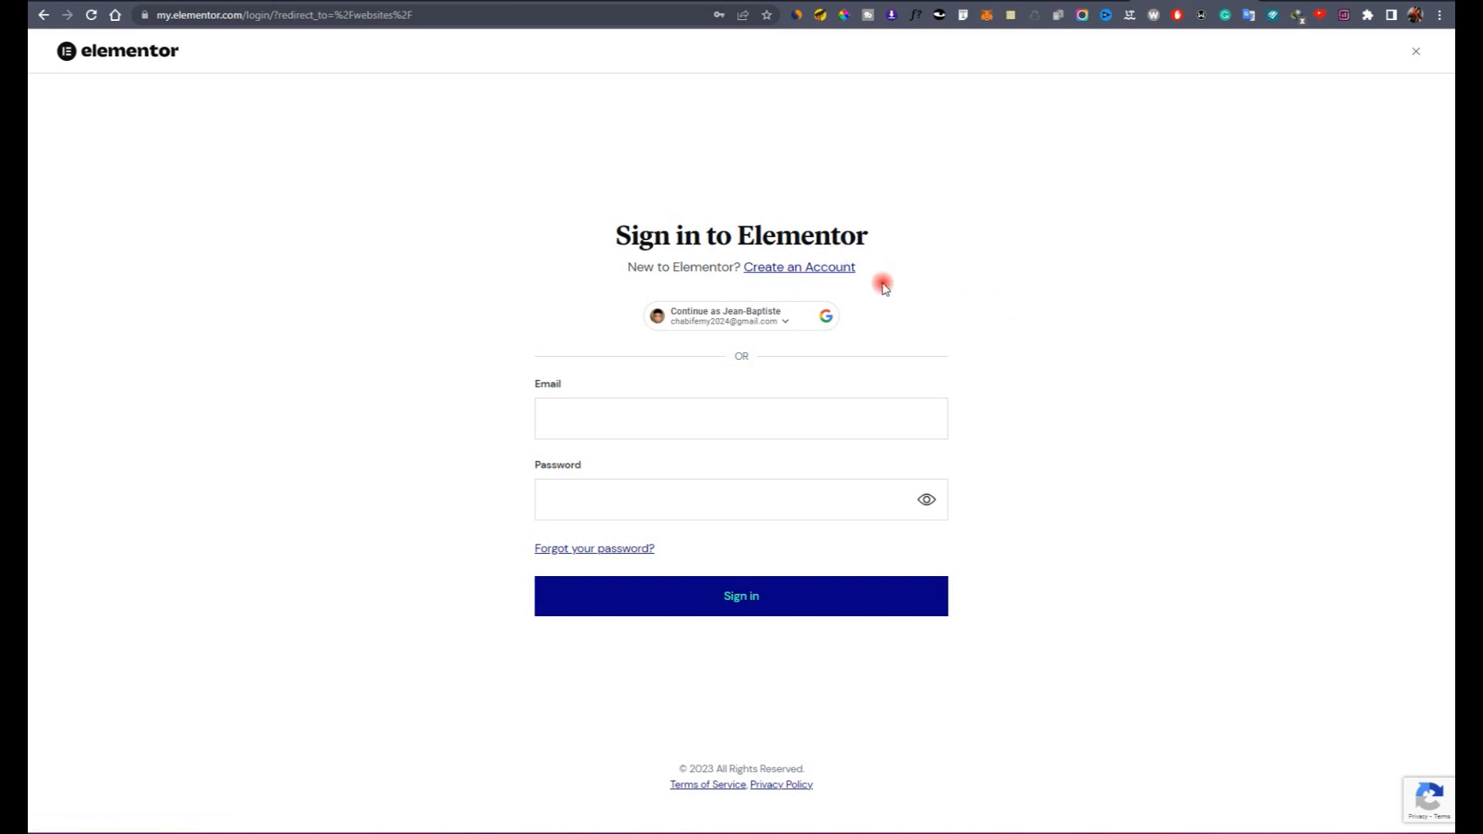
left_click(843, 269)
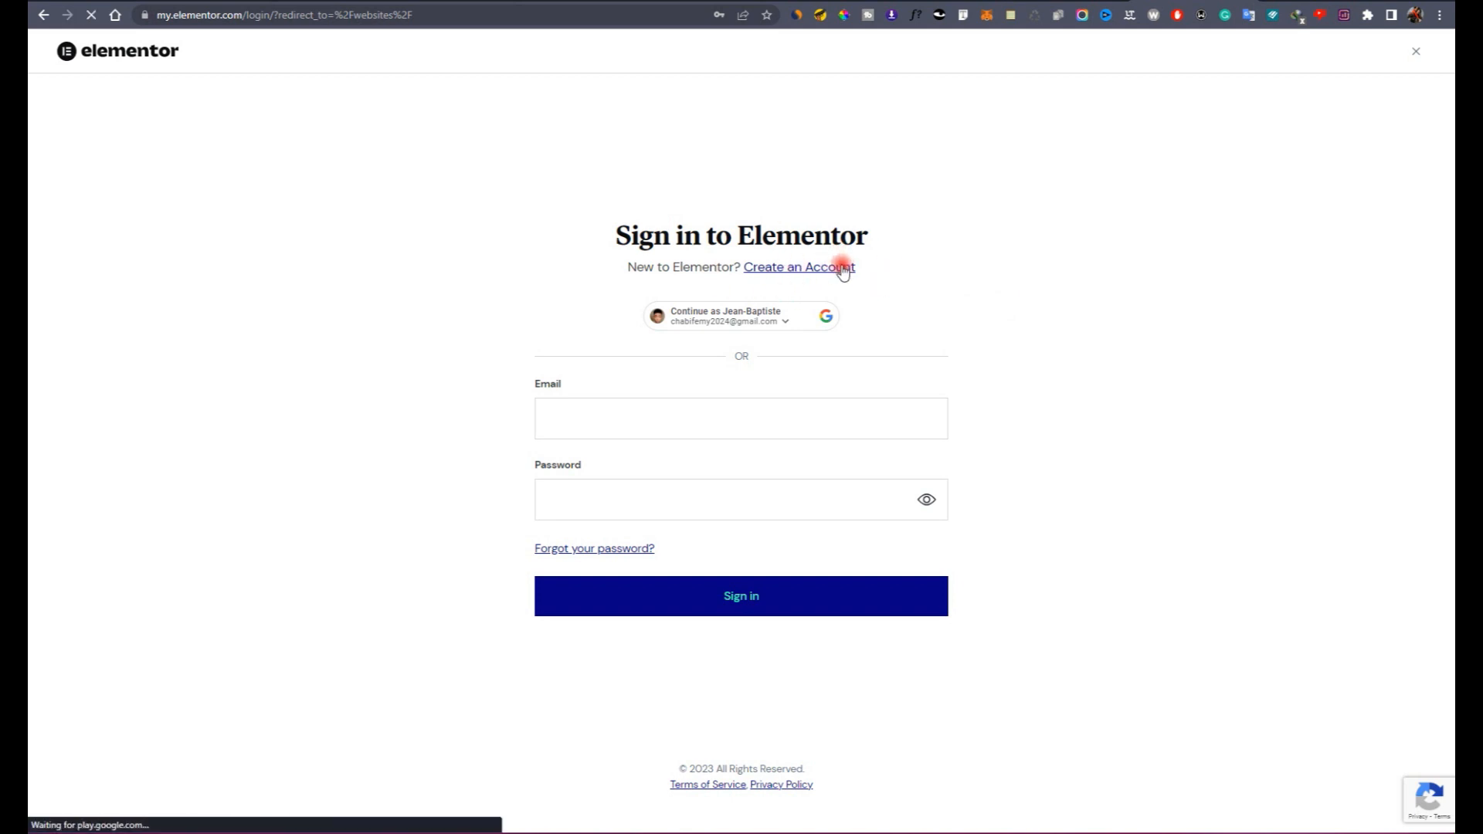
left_click(628, 436)
left_click(779, 557)
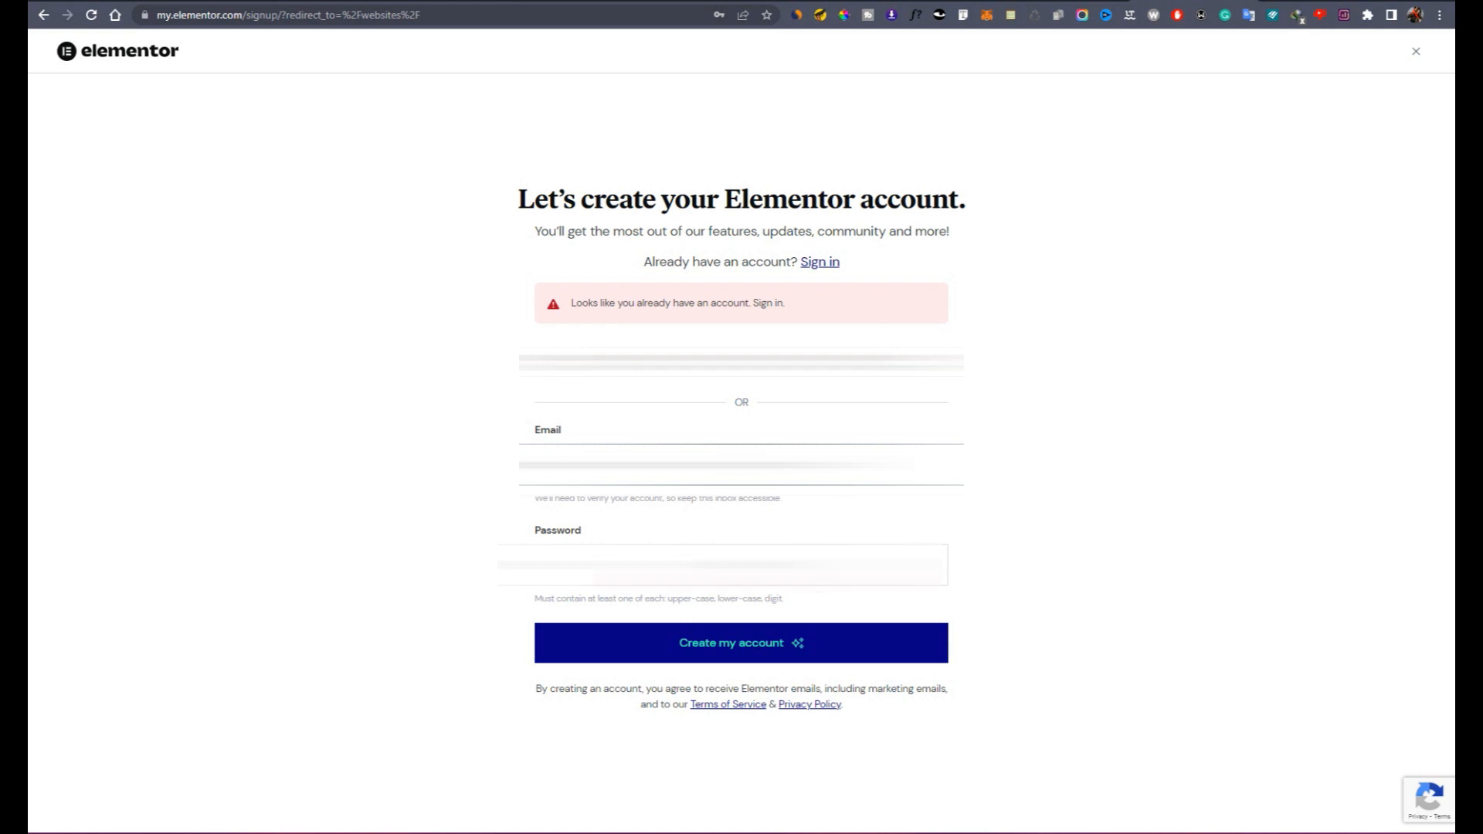
left_click(797, 654)
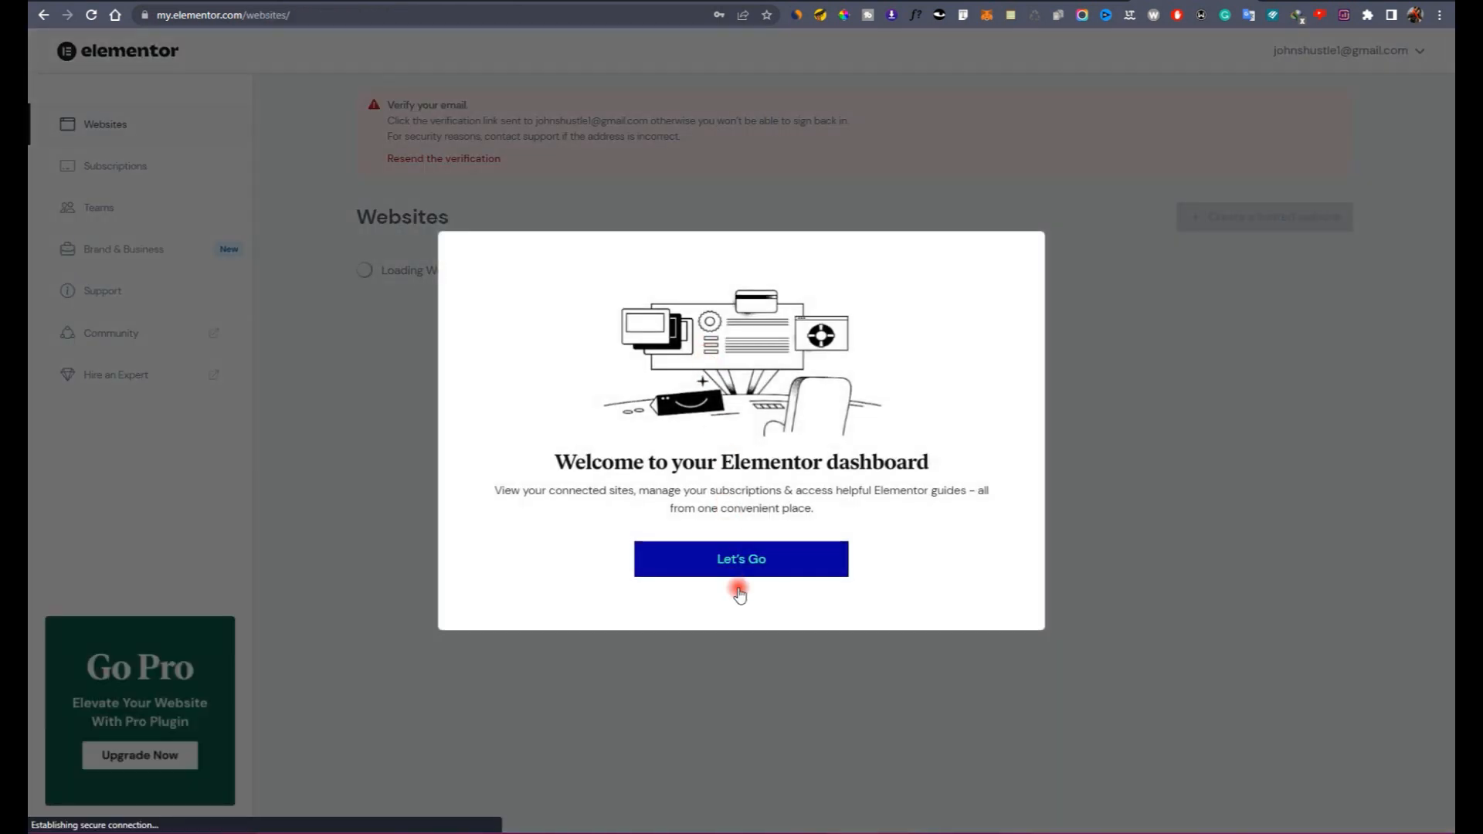
left_click(761, 575)
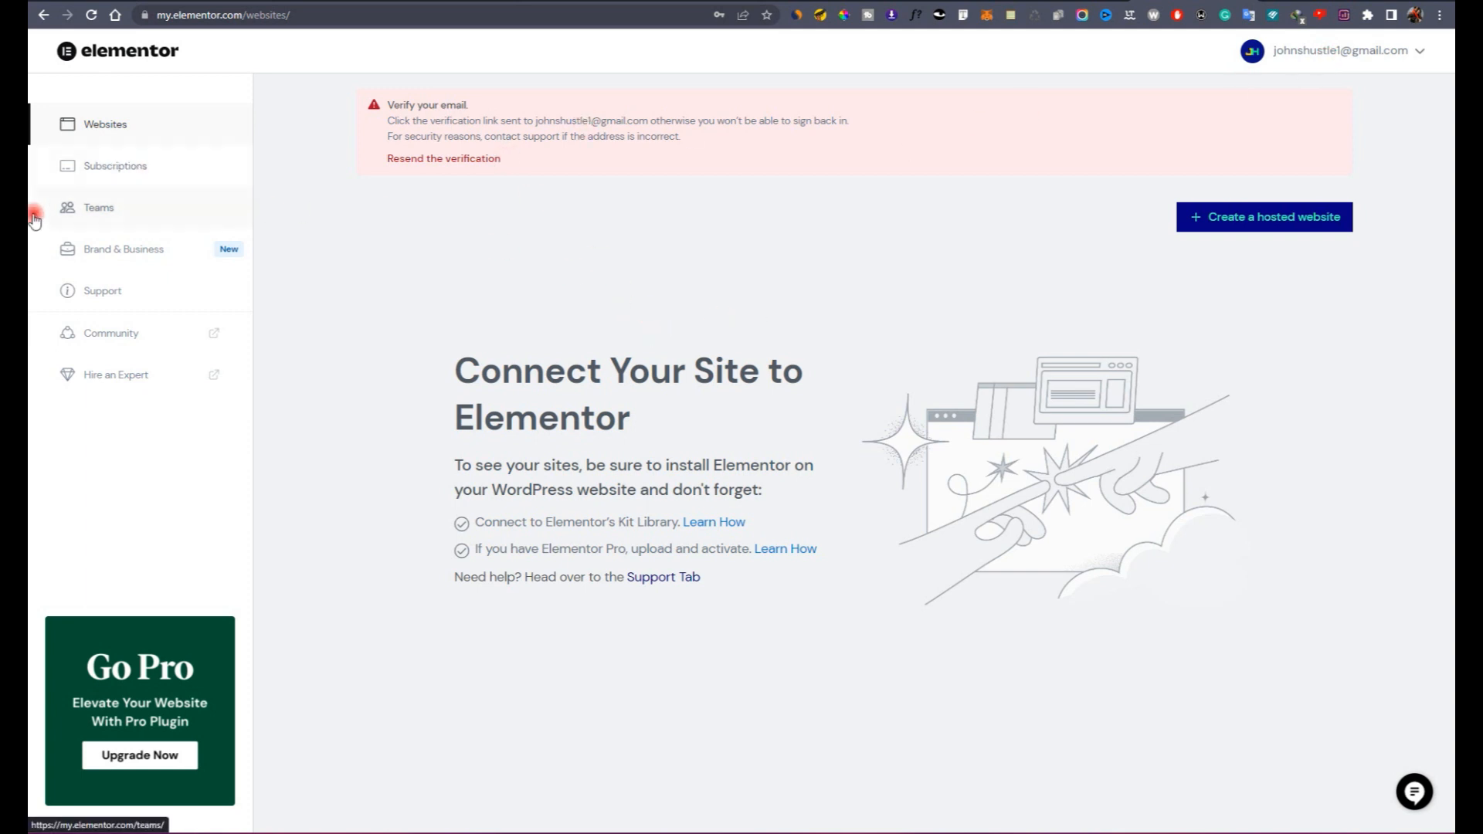
Step: Open the account's Subscriptions and start choosing a subscription to look over the Elementor hosting plans
left_click(189, 183)
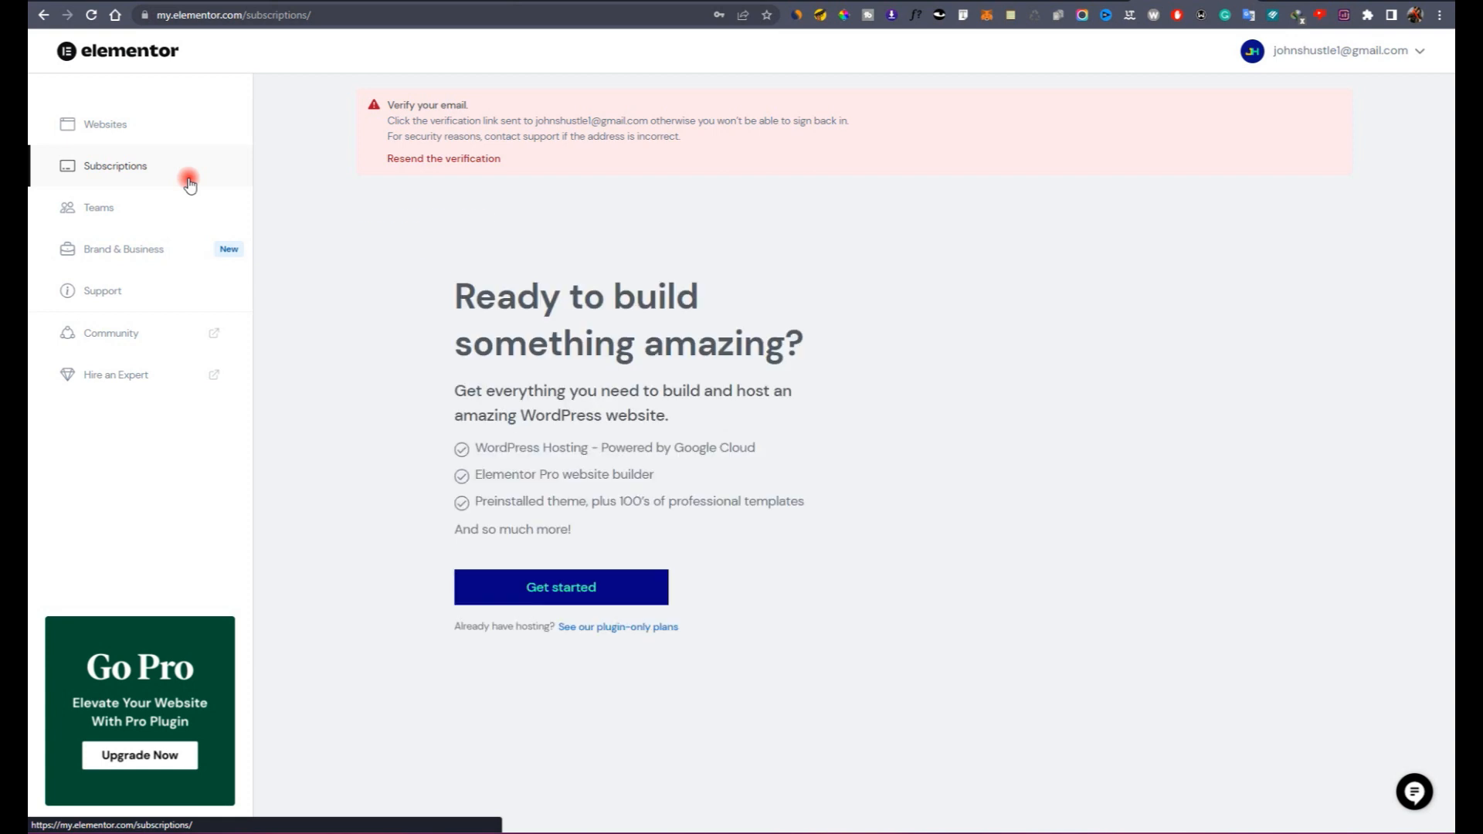
left_click(533, 593)
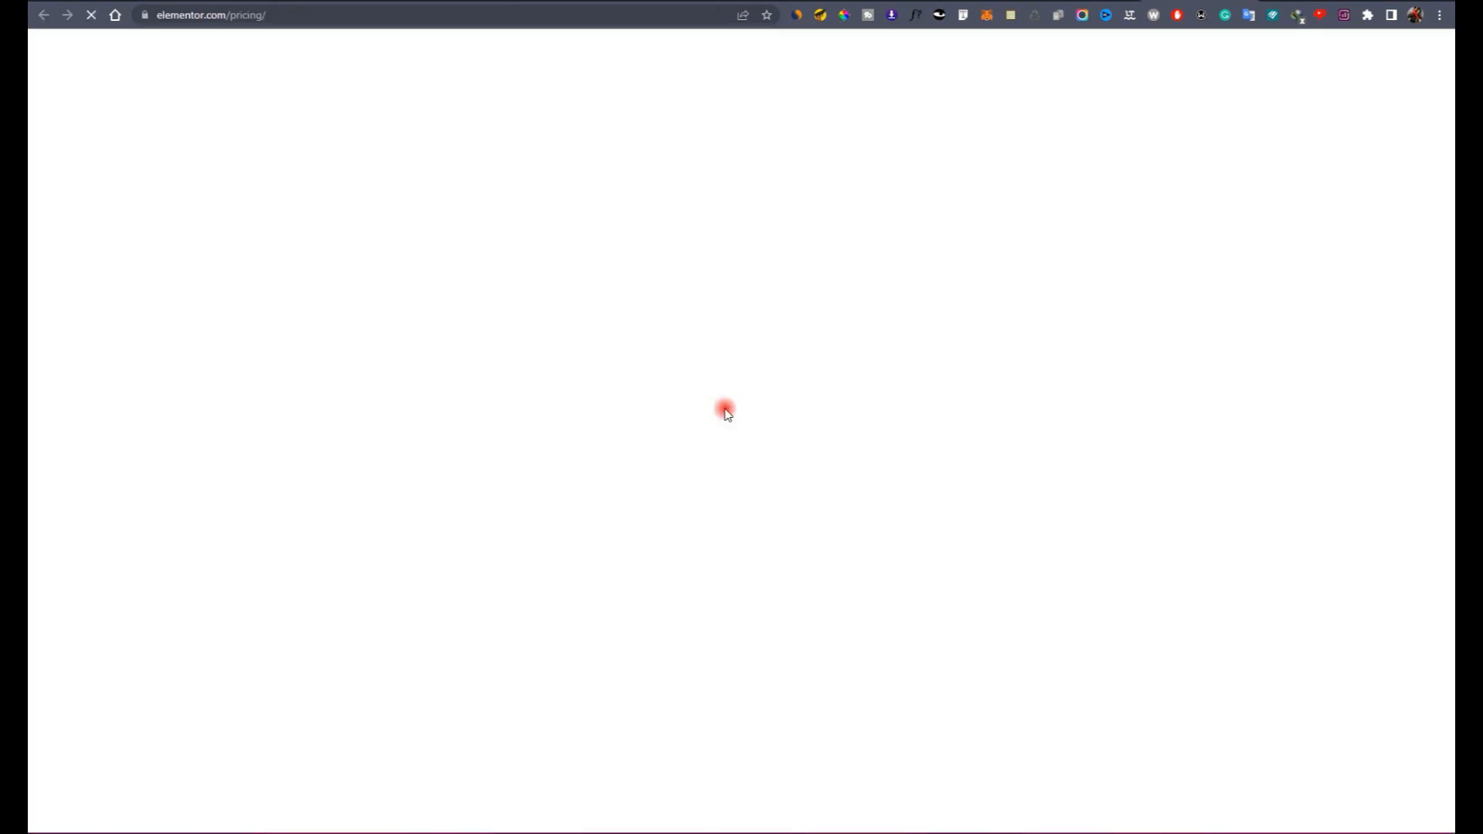
scroll(585, 453, "down", 3)
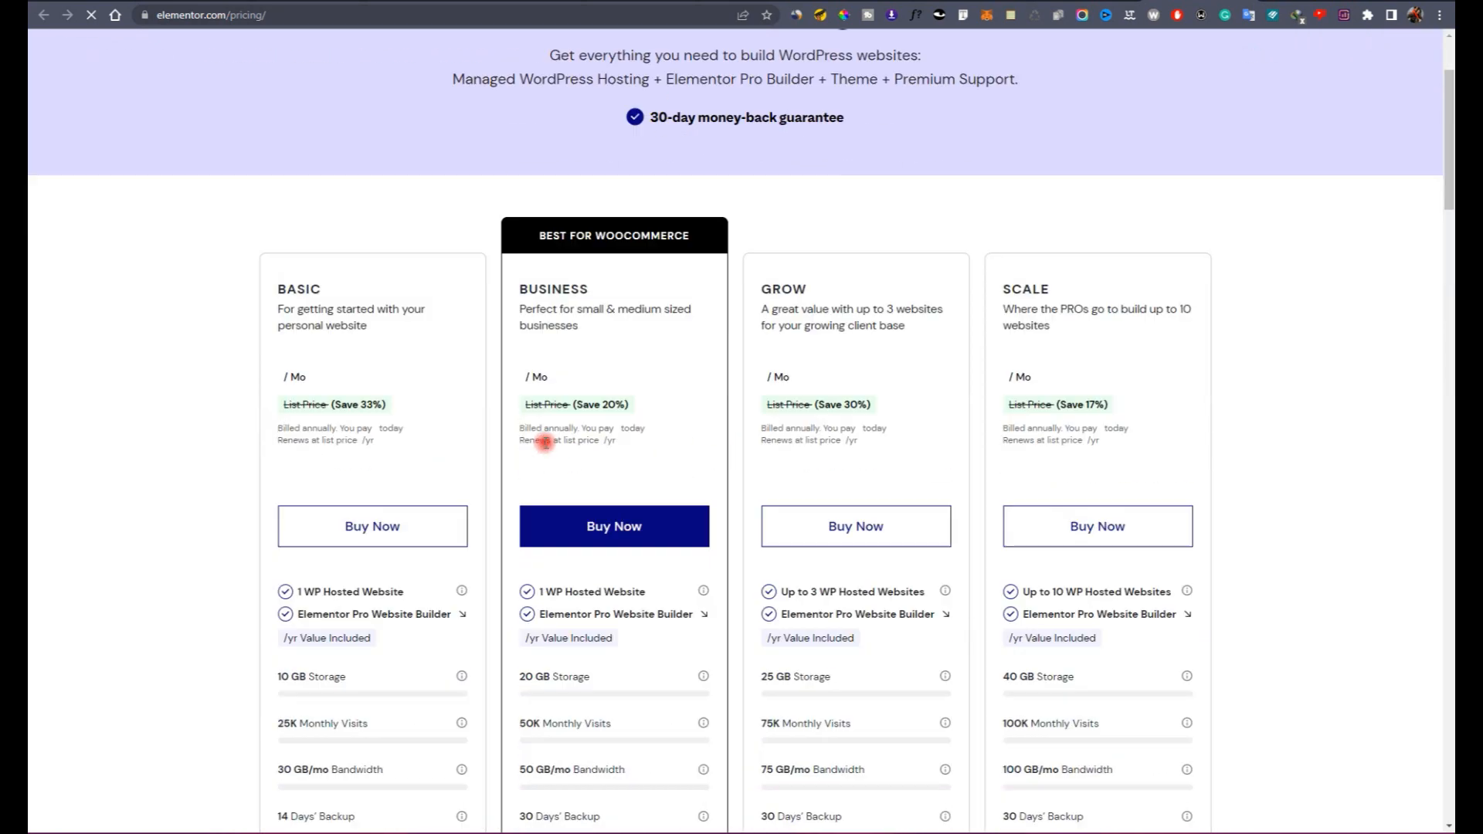
scroll(546, 440, "up", 3)
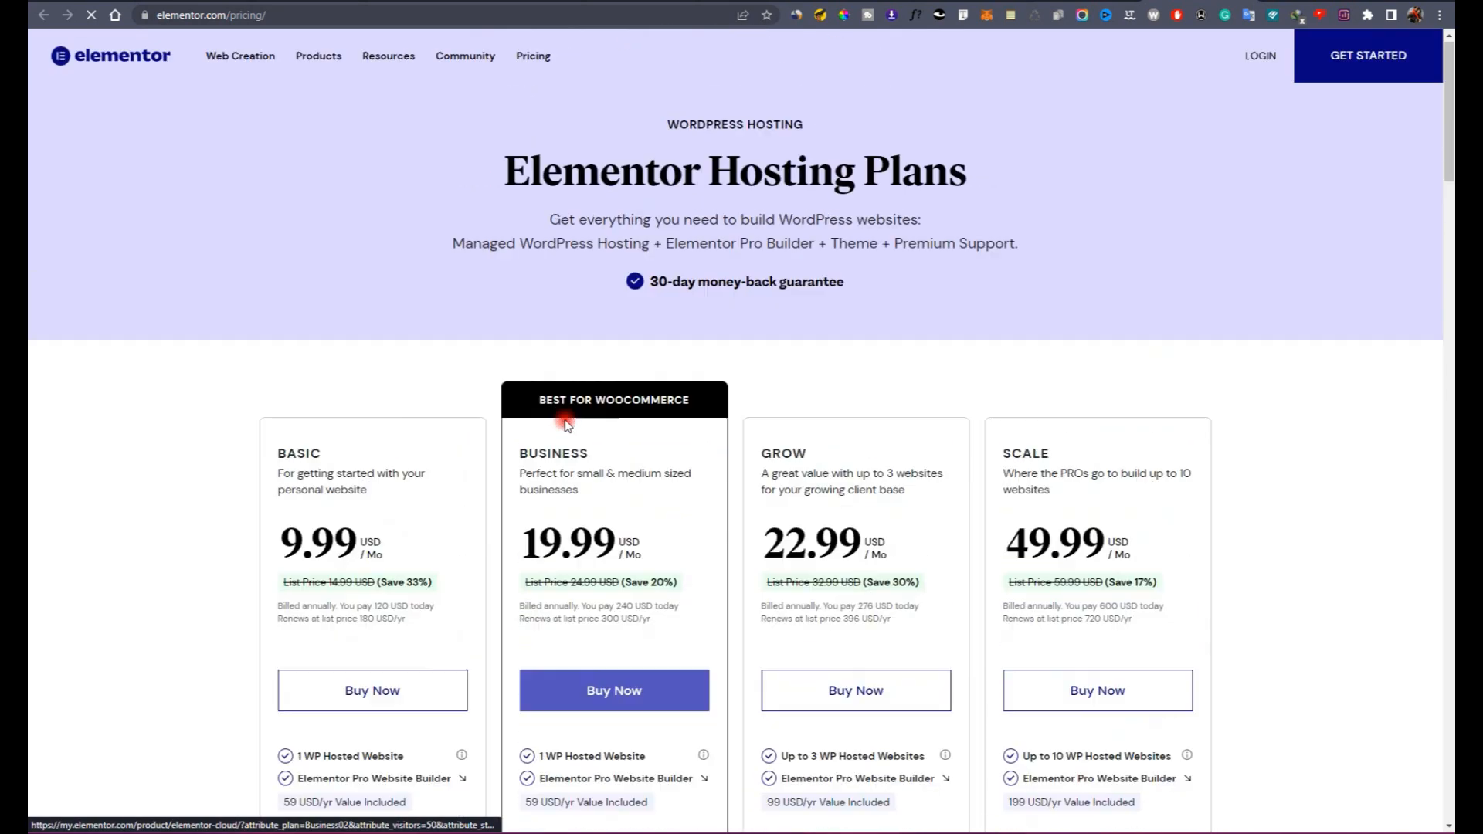
Step: Open the Page Builder Plugin product page on the Elementor site and look through its features
left_click(329, 62)
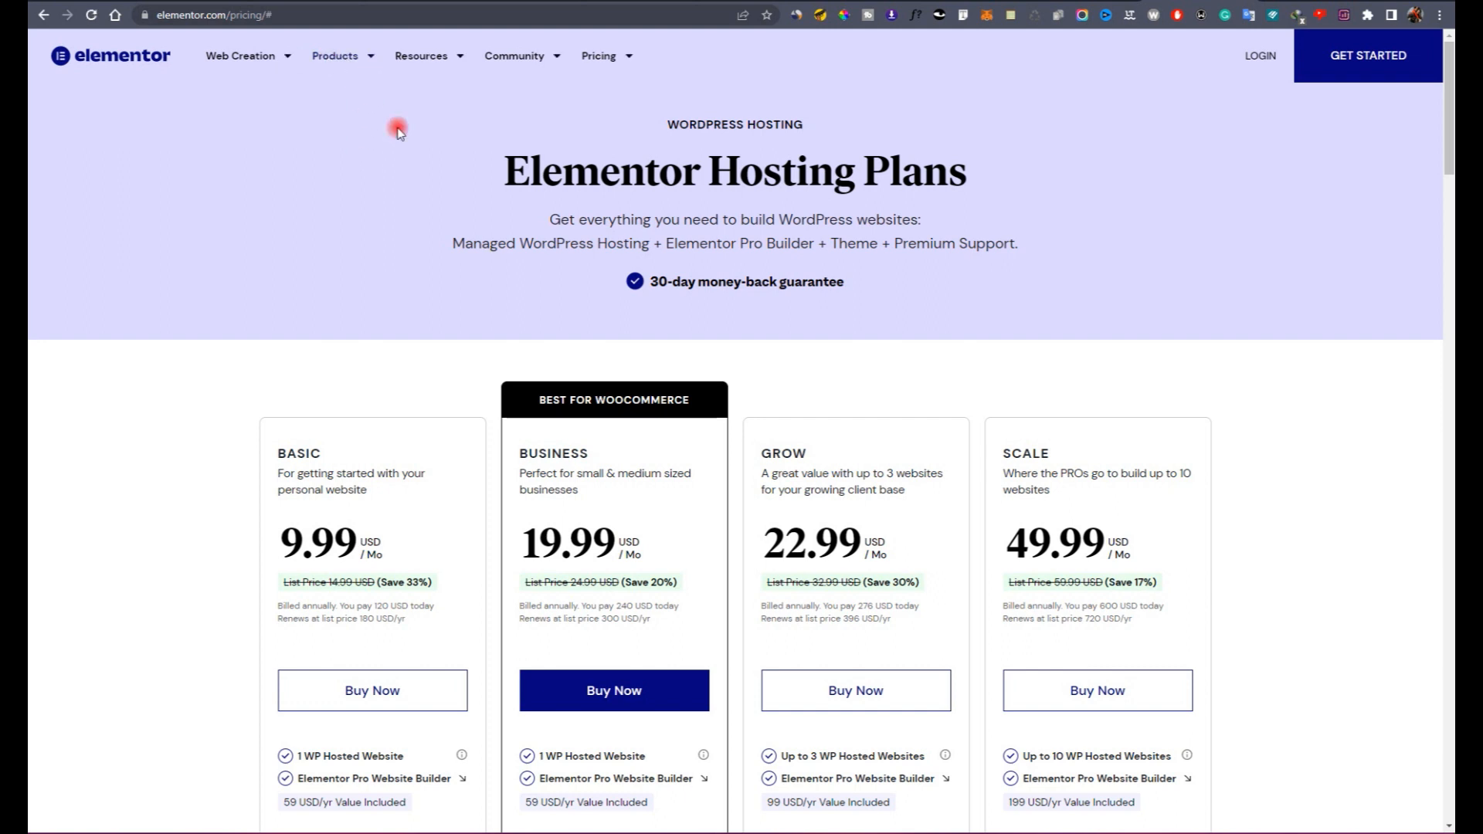
left_click(382, 56)
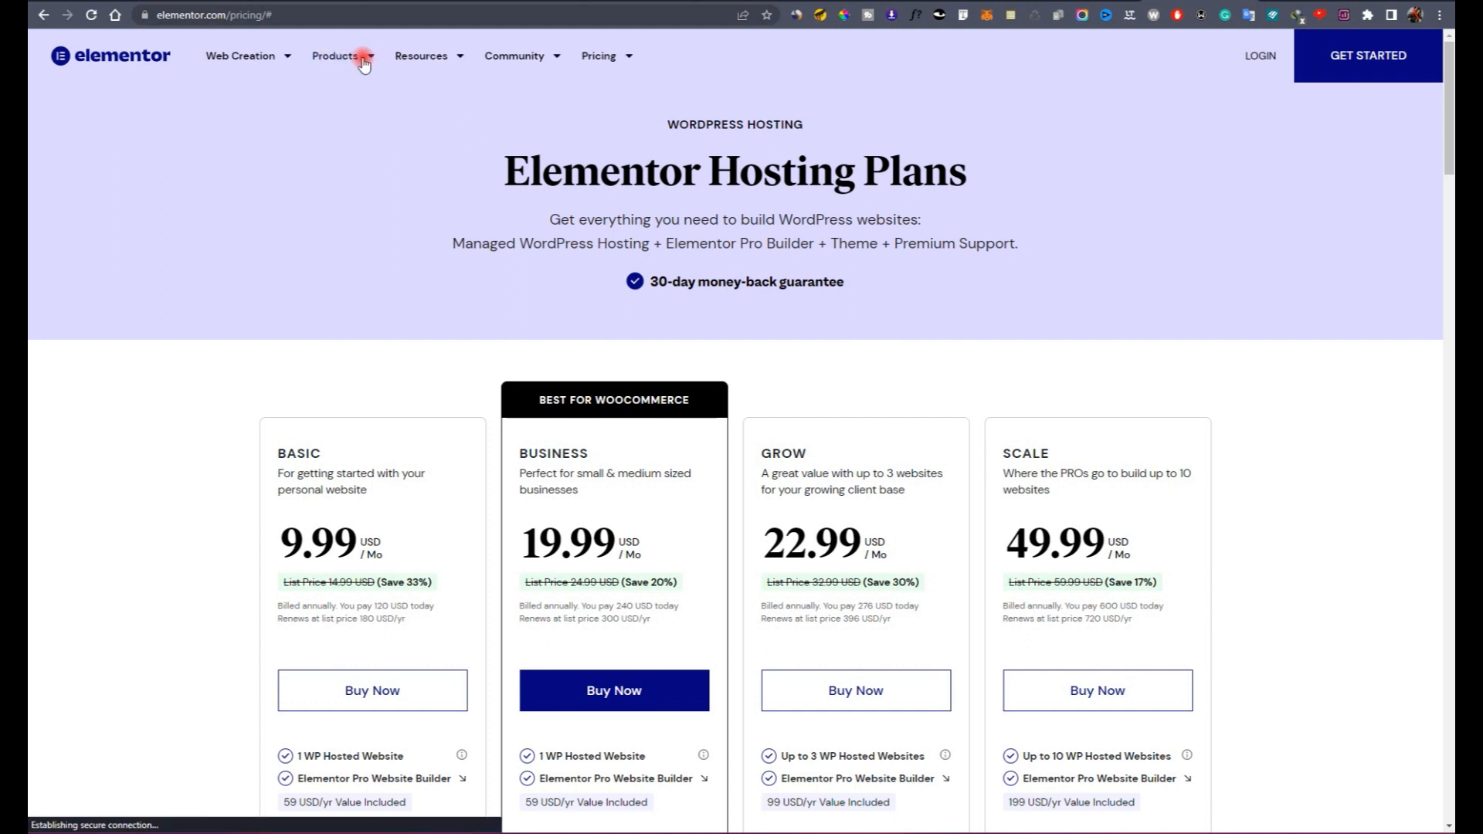
left_click(365, 62)
mouse_move(436, 261)
left_mouse_down()
mouse_move(450, 255)
mouse_move(439, 261)
left_mouse_up()
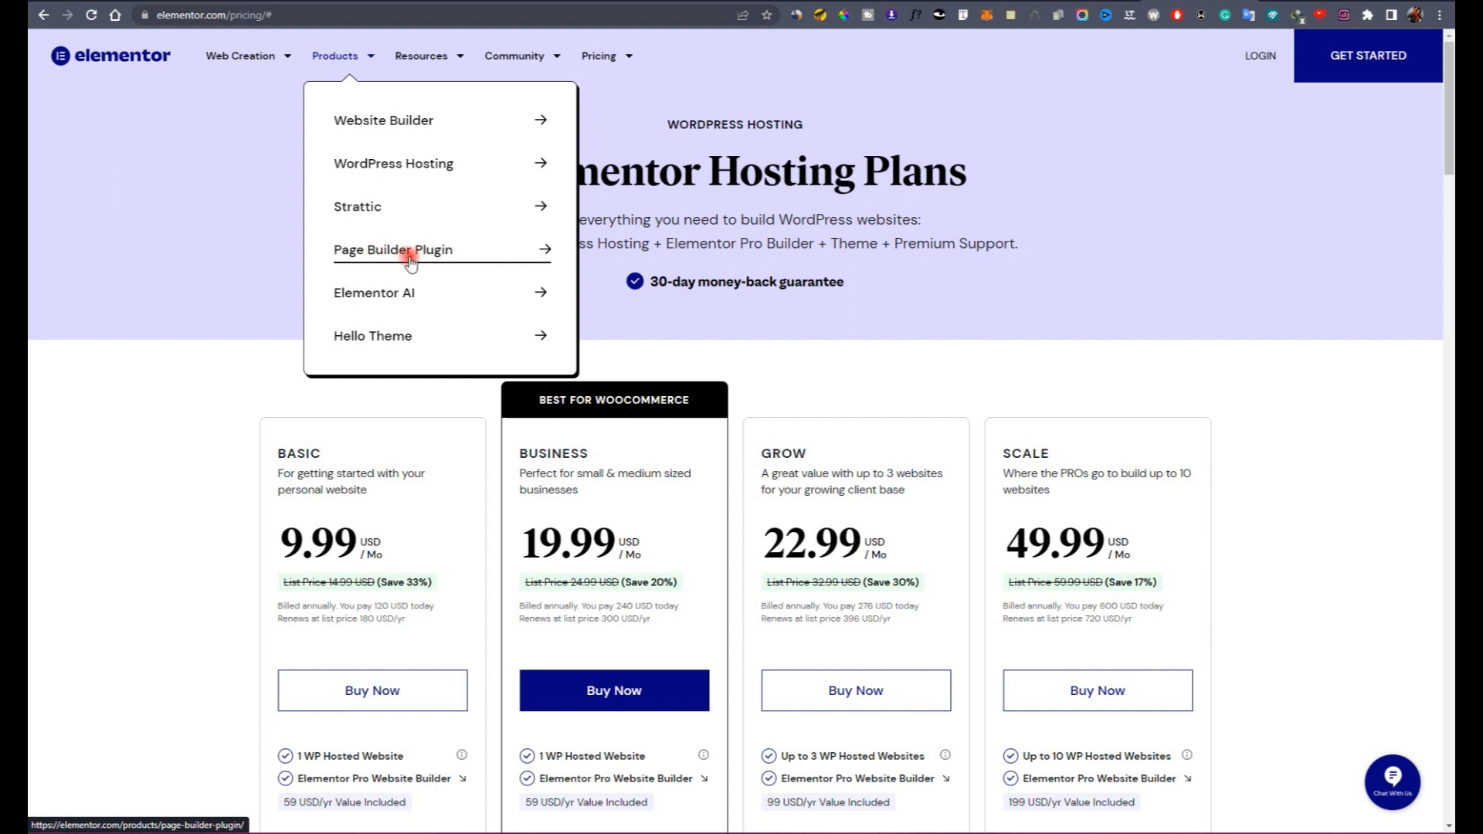
left_click(423, 261)
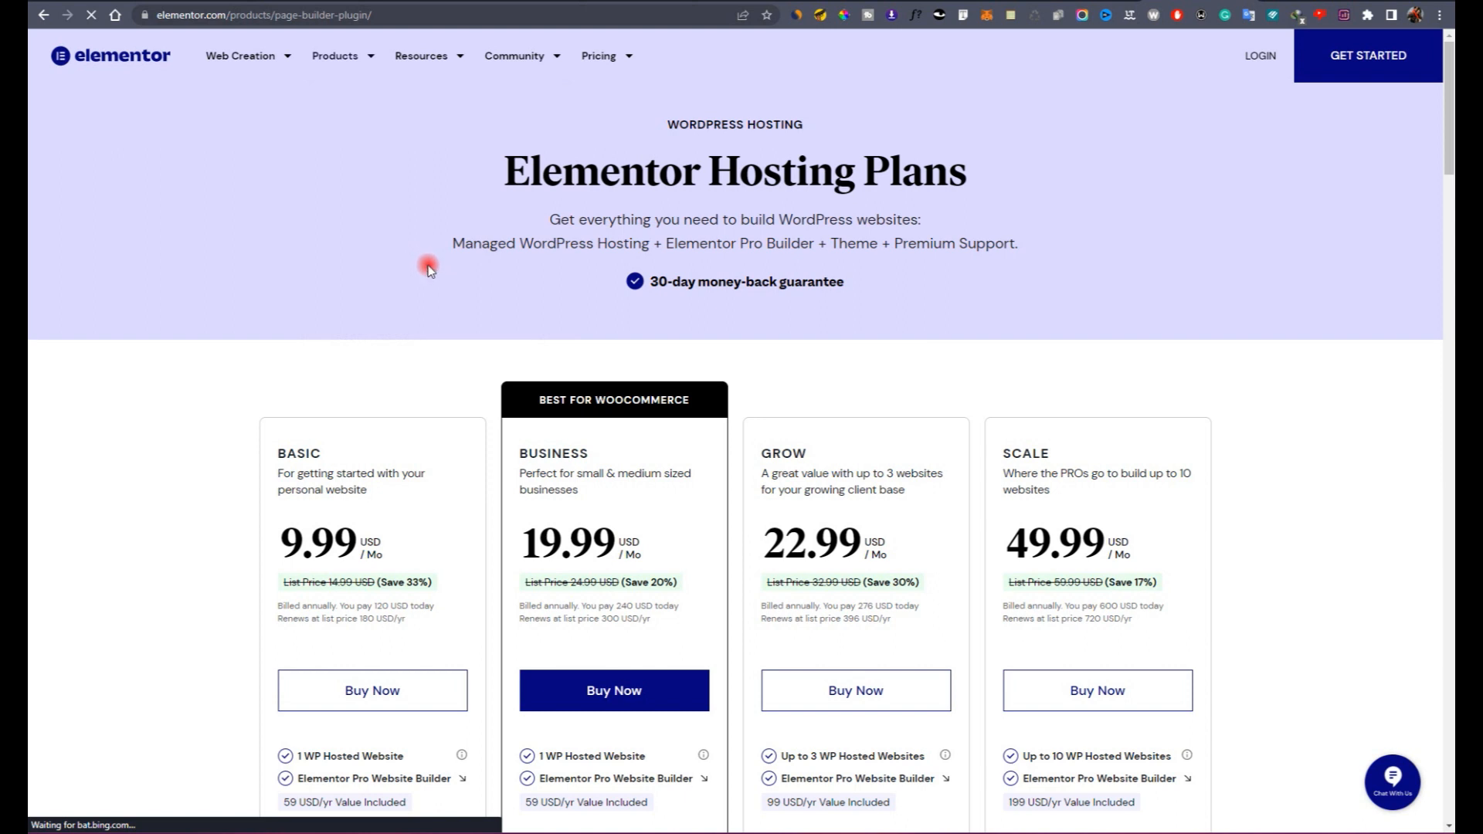
scroll(689, 288, "down", 10)
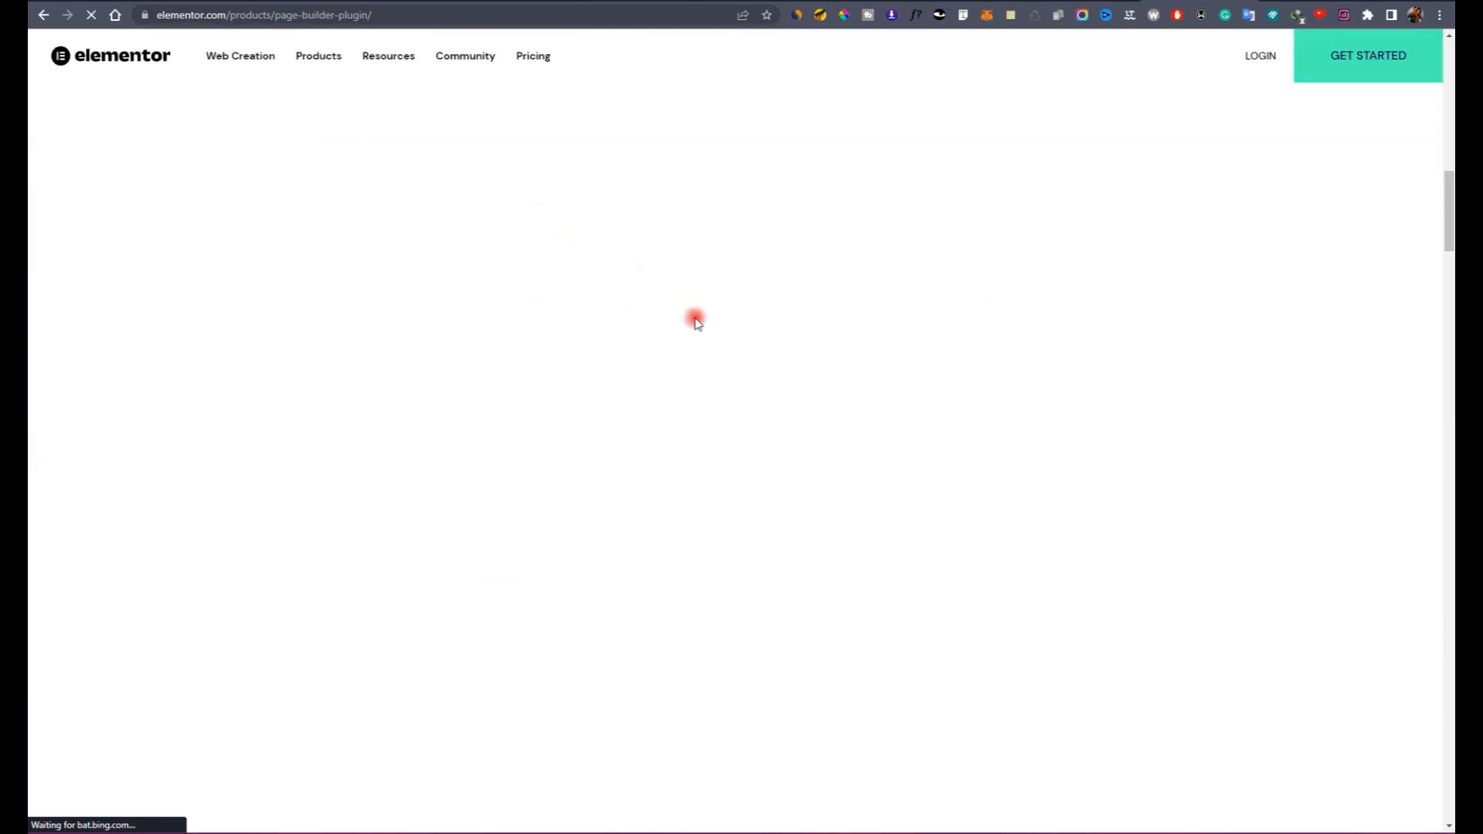
scroll(695, 321, "up", 10)
scroll(758, 293, "down", 10)
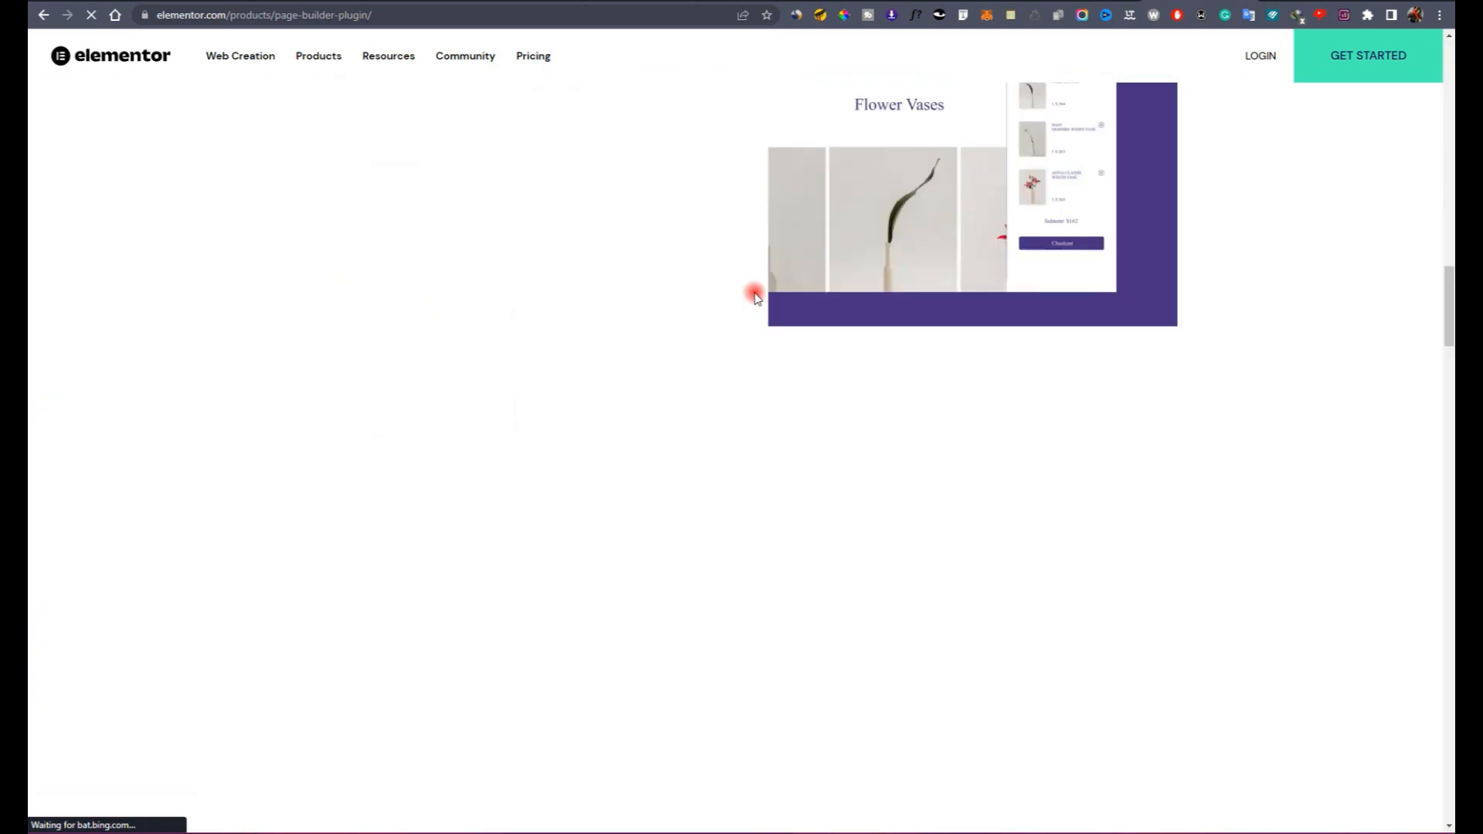
scroll(755, 300, "up", 15)
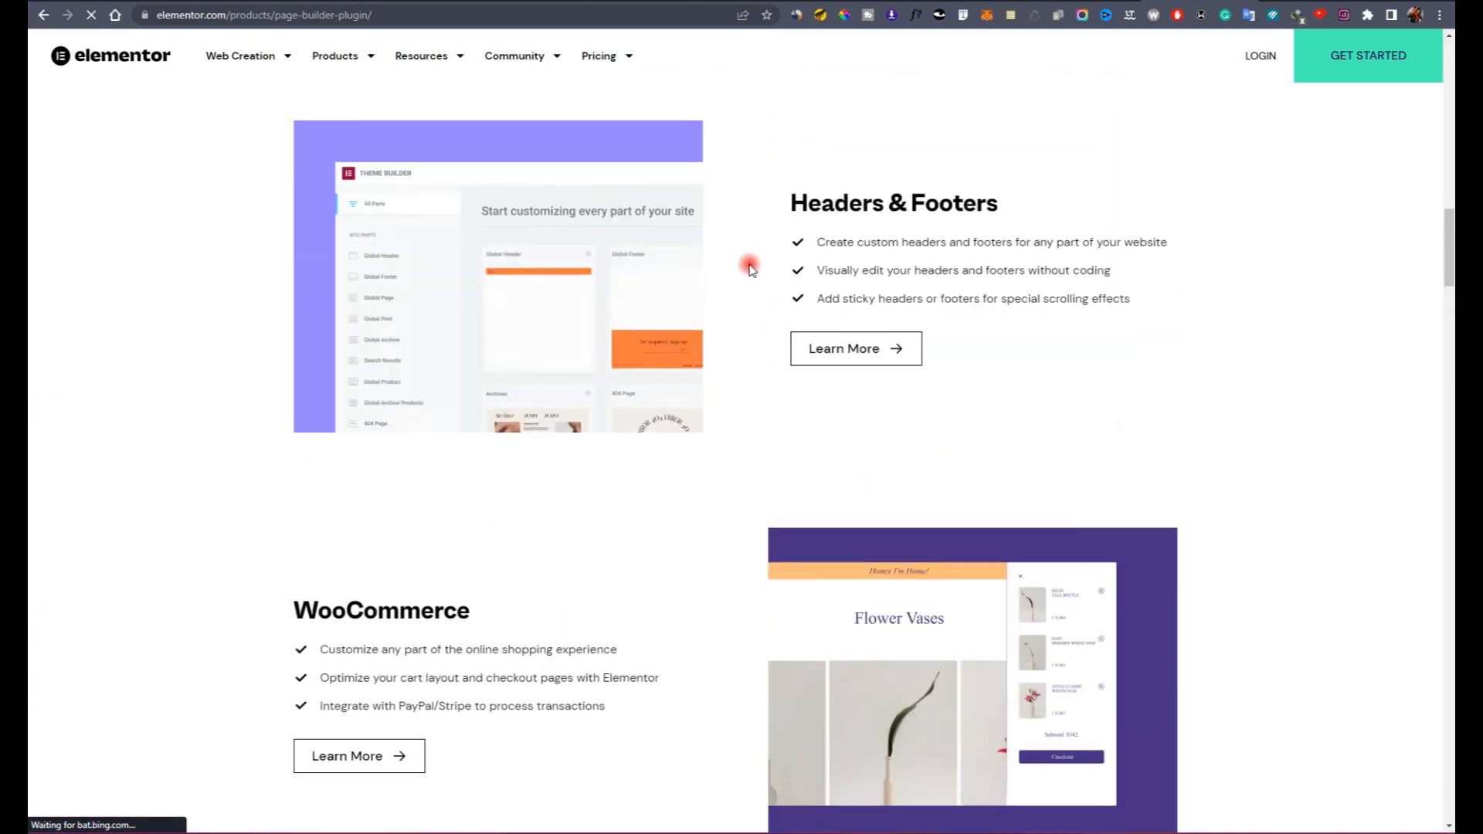
scroll(746, 292, "up", 5)
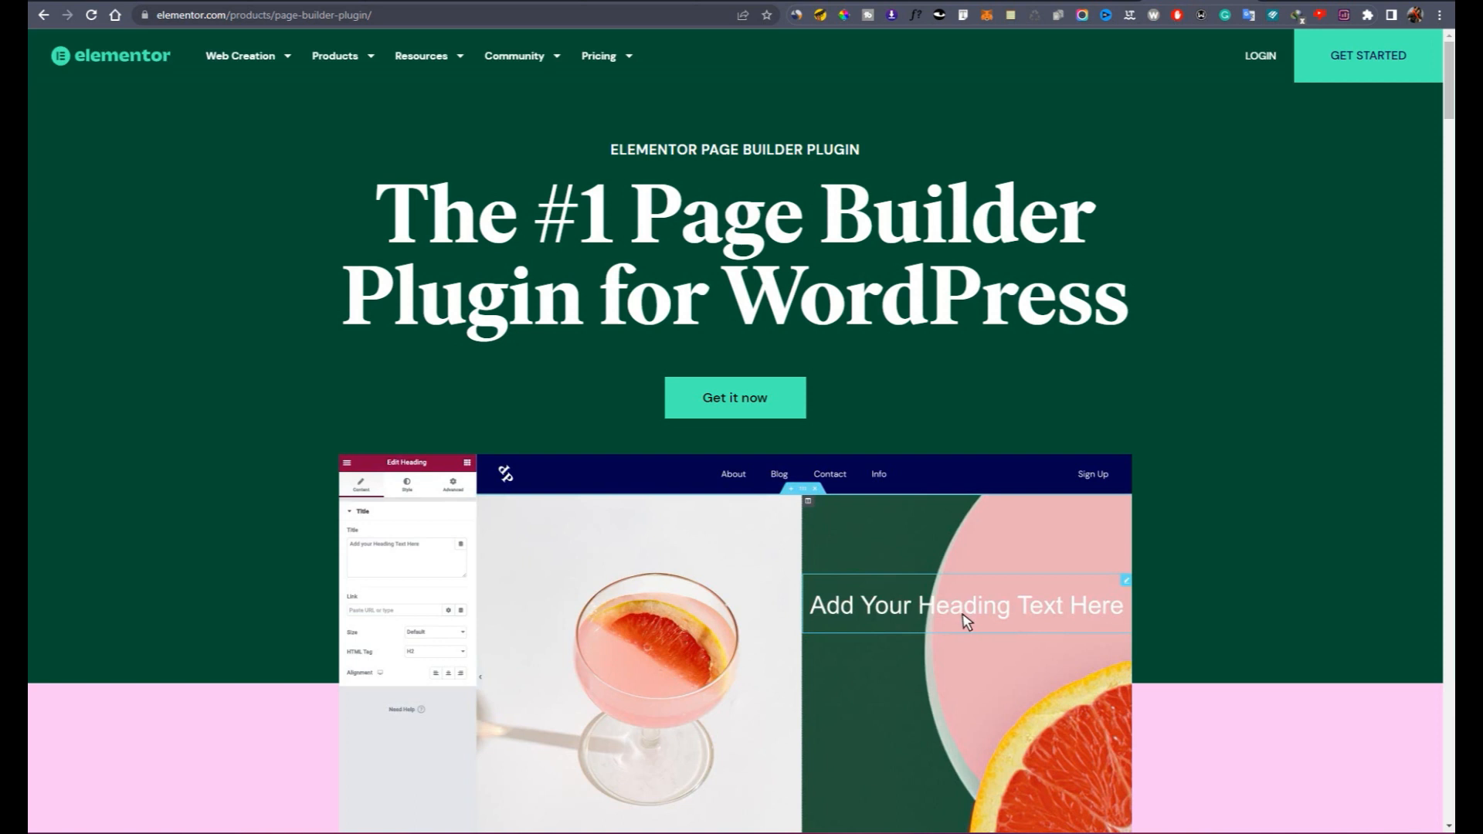
Step: Open the Pro plugin plans and review the Essential, Expert and Agency prices and the features all plans include
left_click(768, 398)
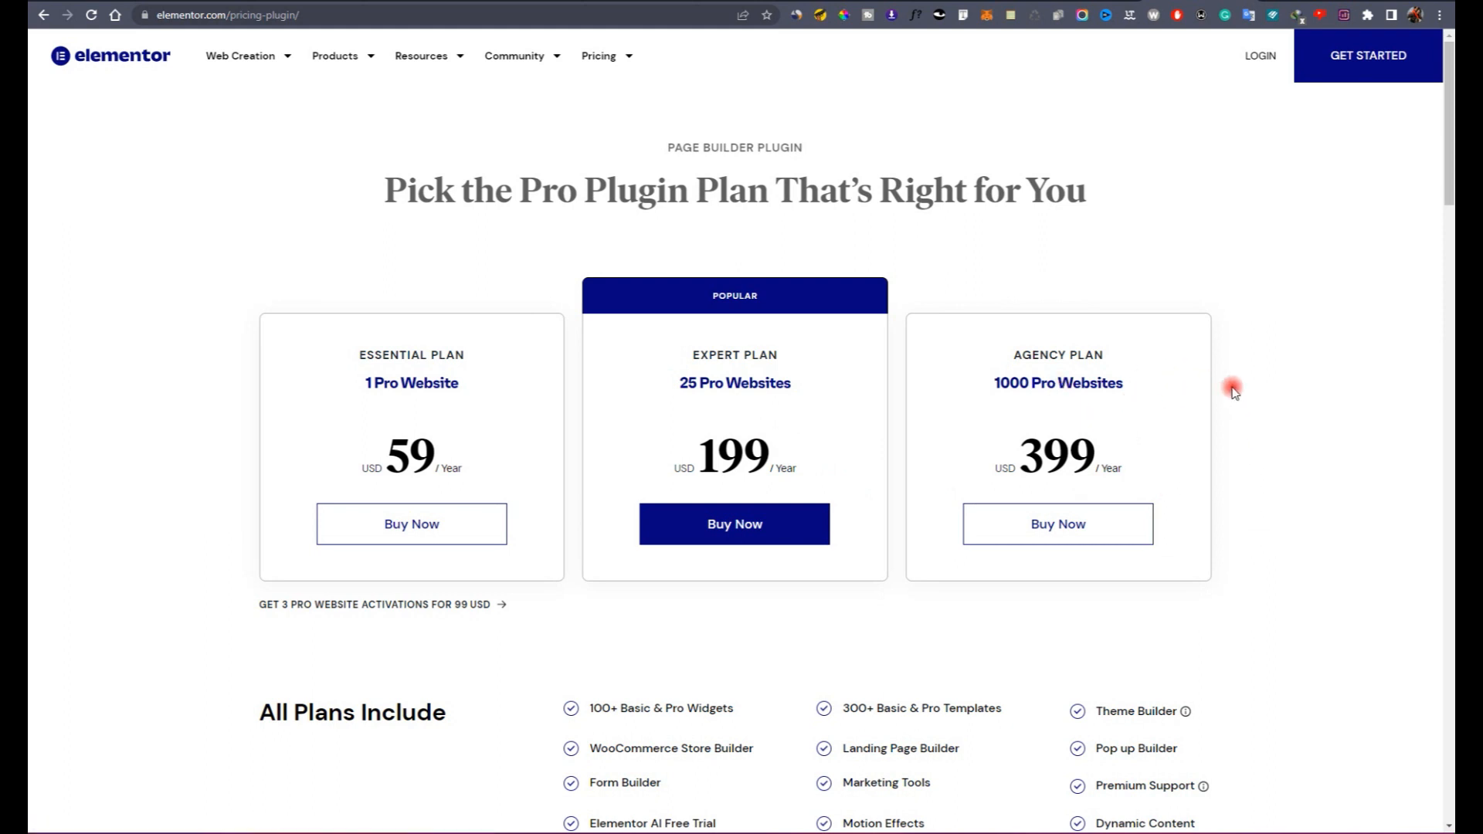
scroll(458, 418, "down", 3)
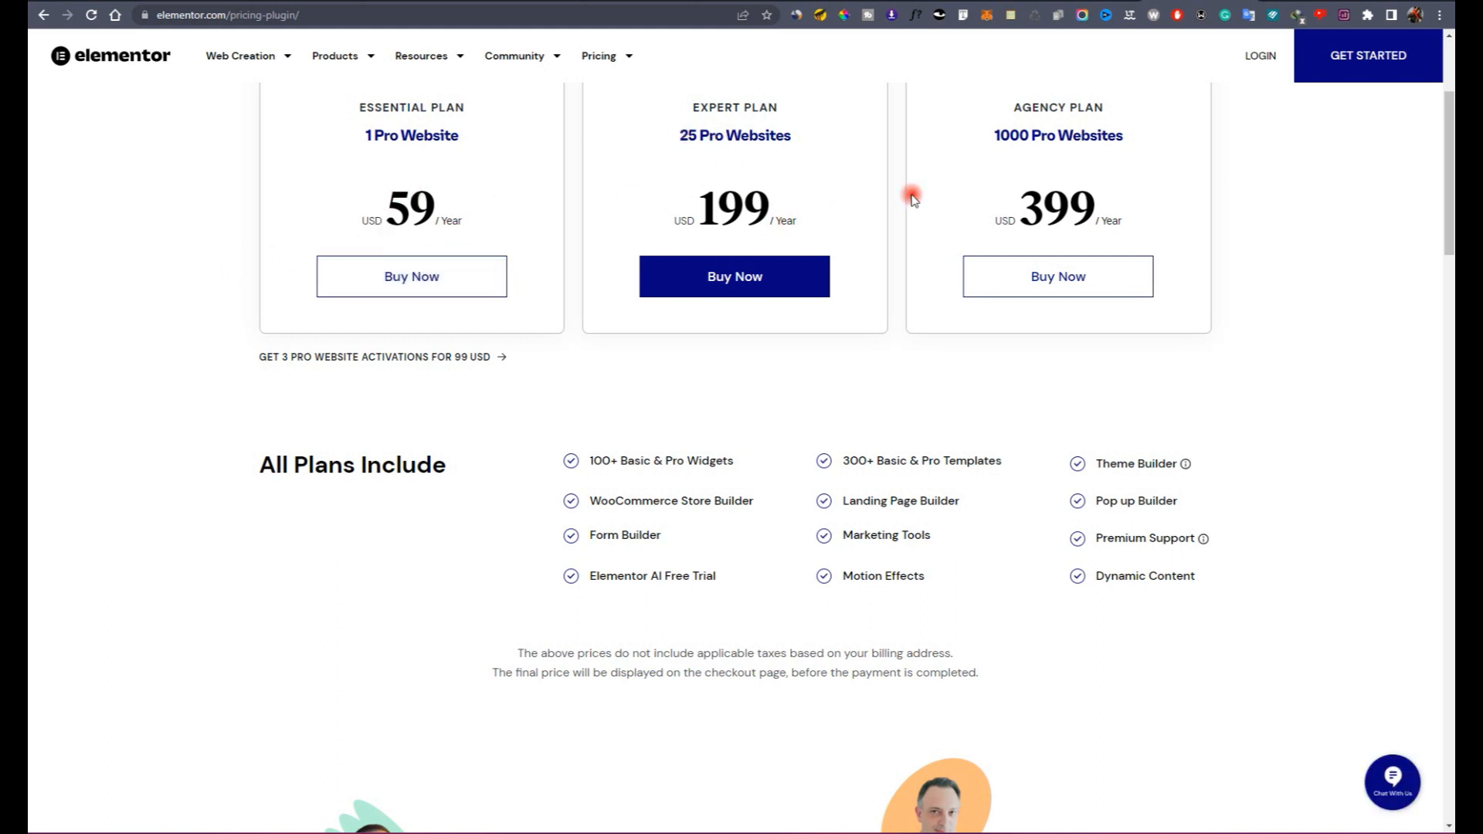
scroll(725, 268, "up", 3)
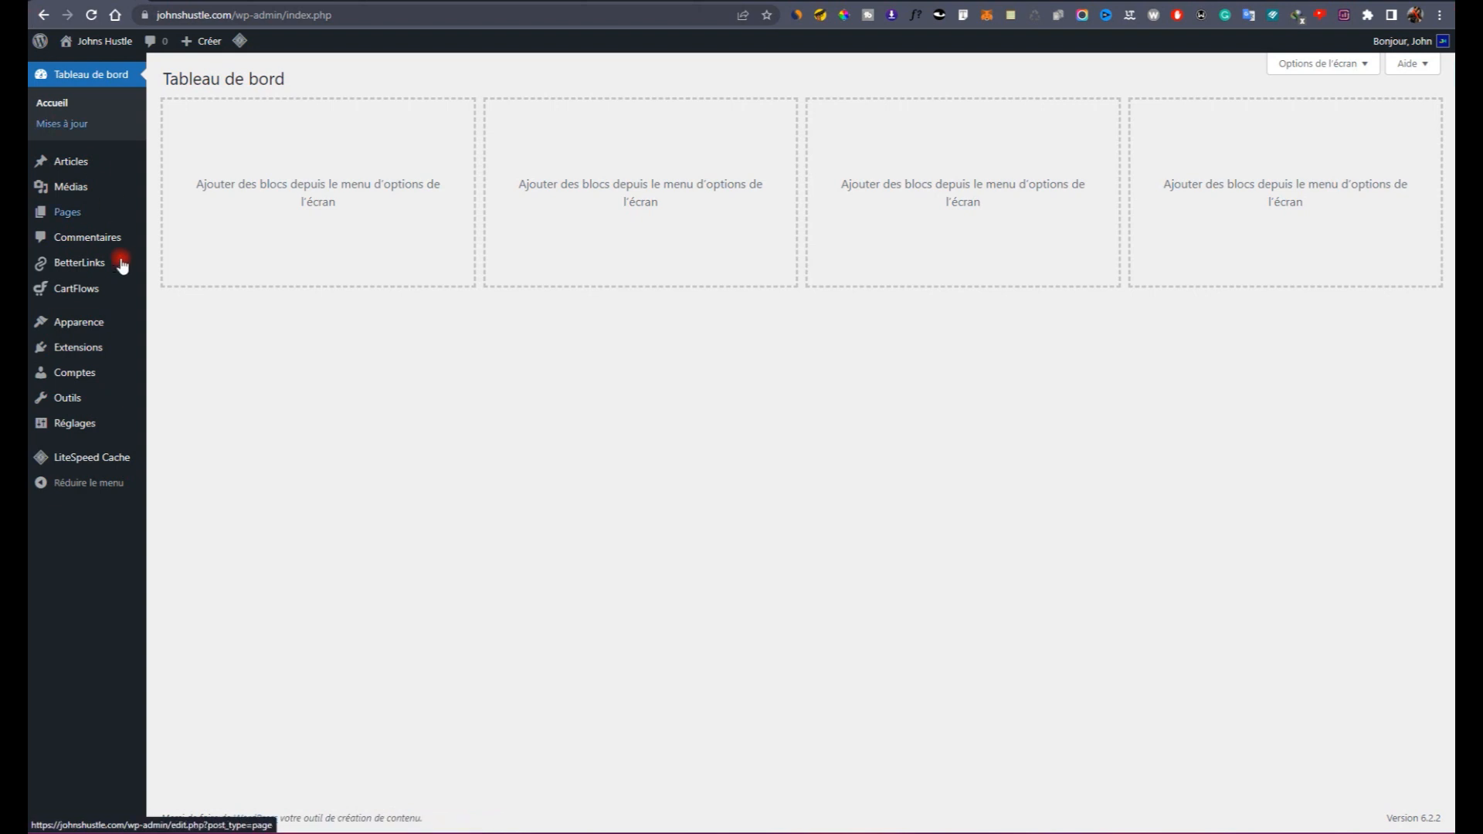
Step: In the WordPress dashboard, search for the plugin elementor among the plugins to add and activate Elementor Website Builder
mouse_move(81, 357)
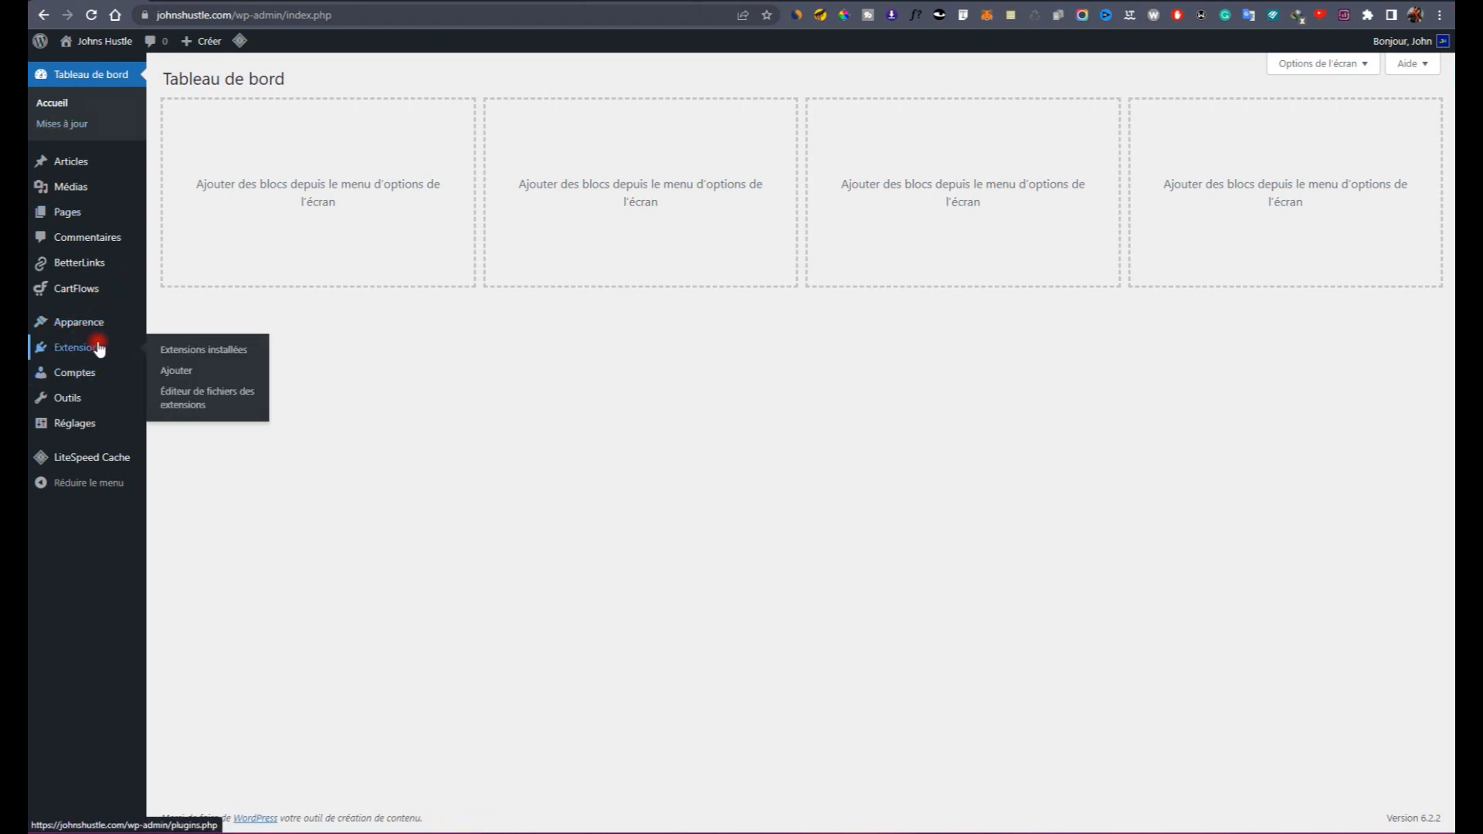
left_click(178, 374)
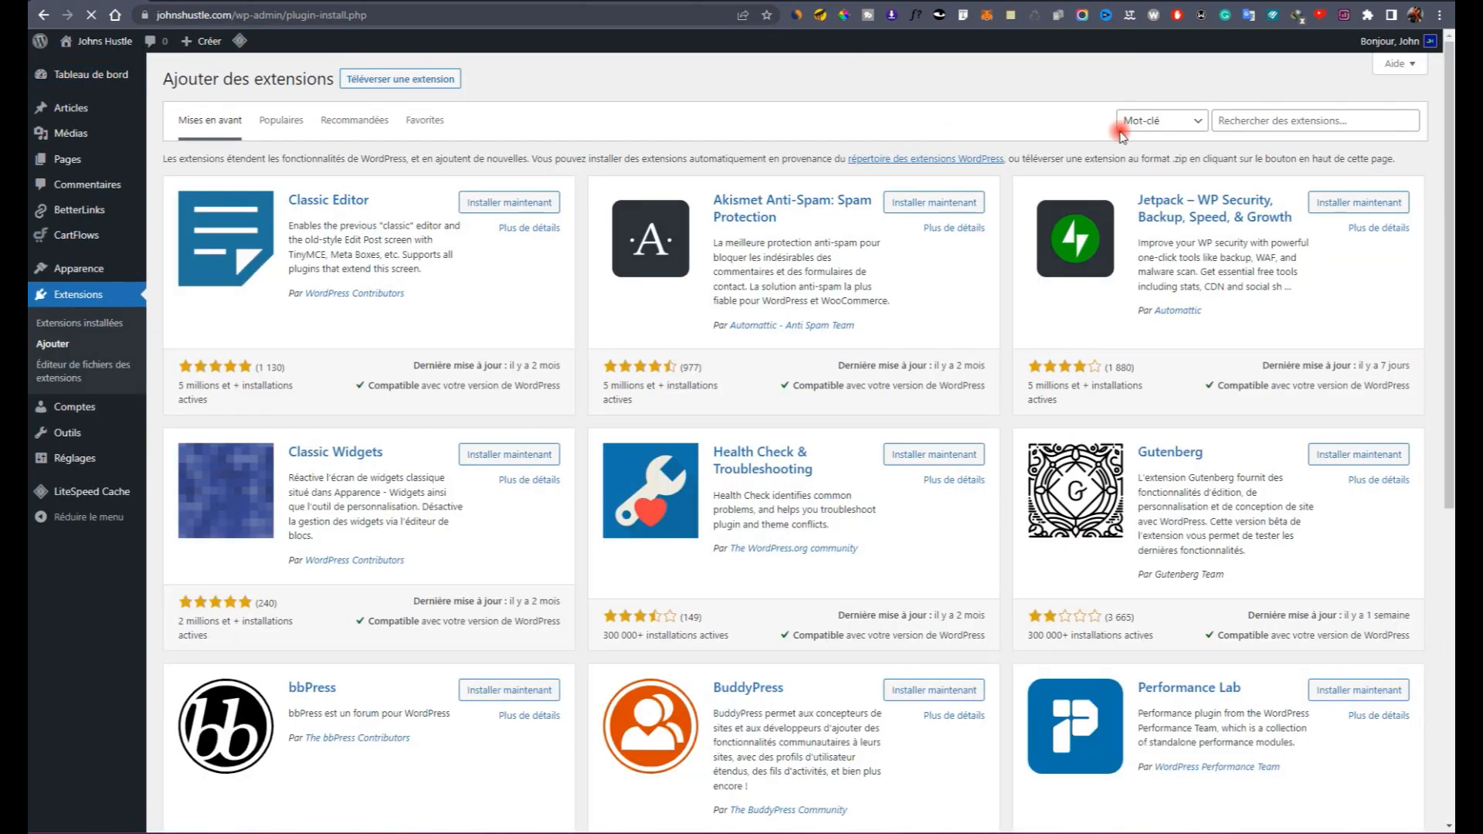
left_click(1255, 122)
type("elemen")
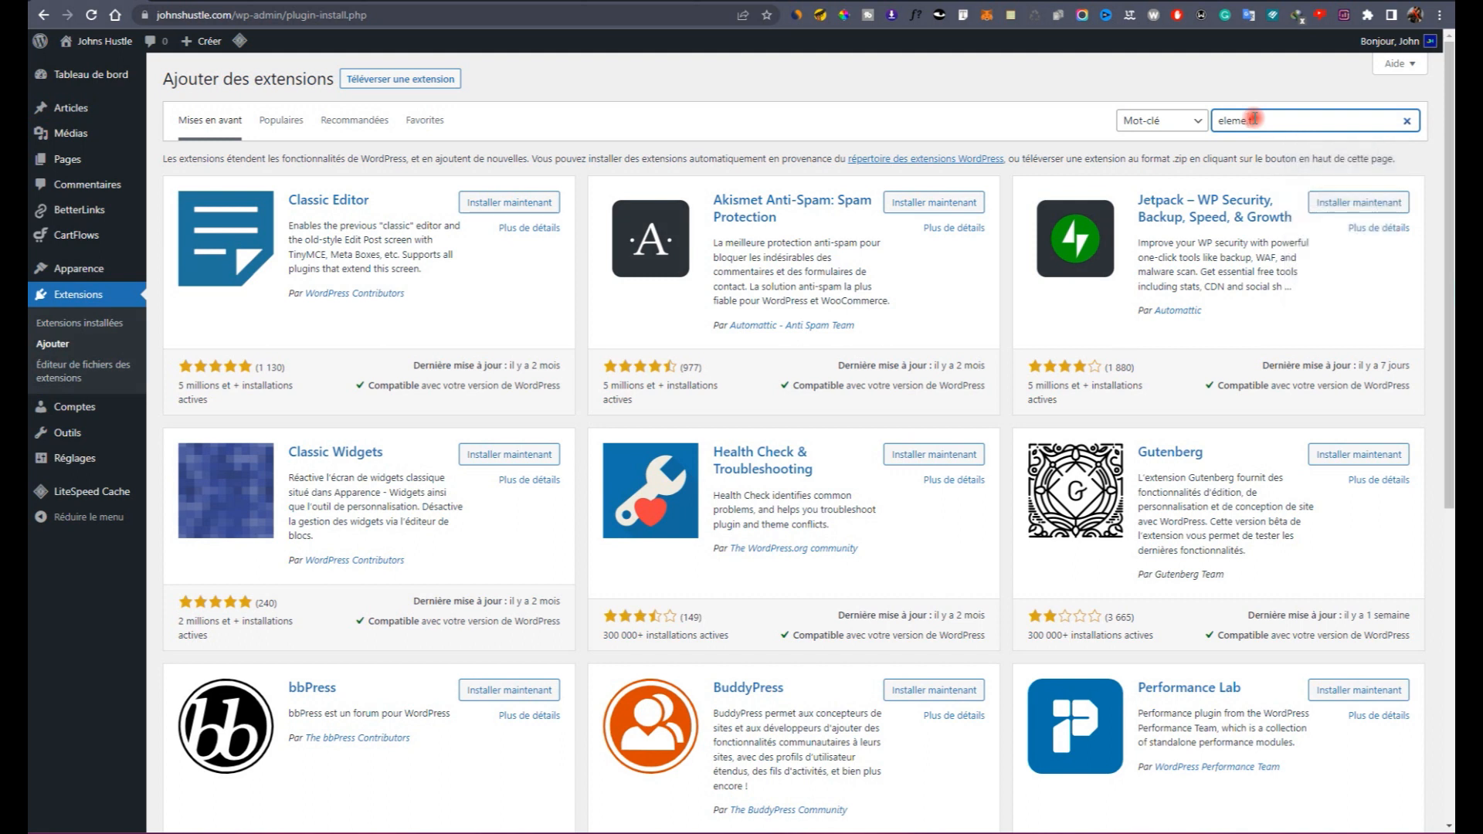
key("BackSpace")
key("BackSpace")
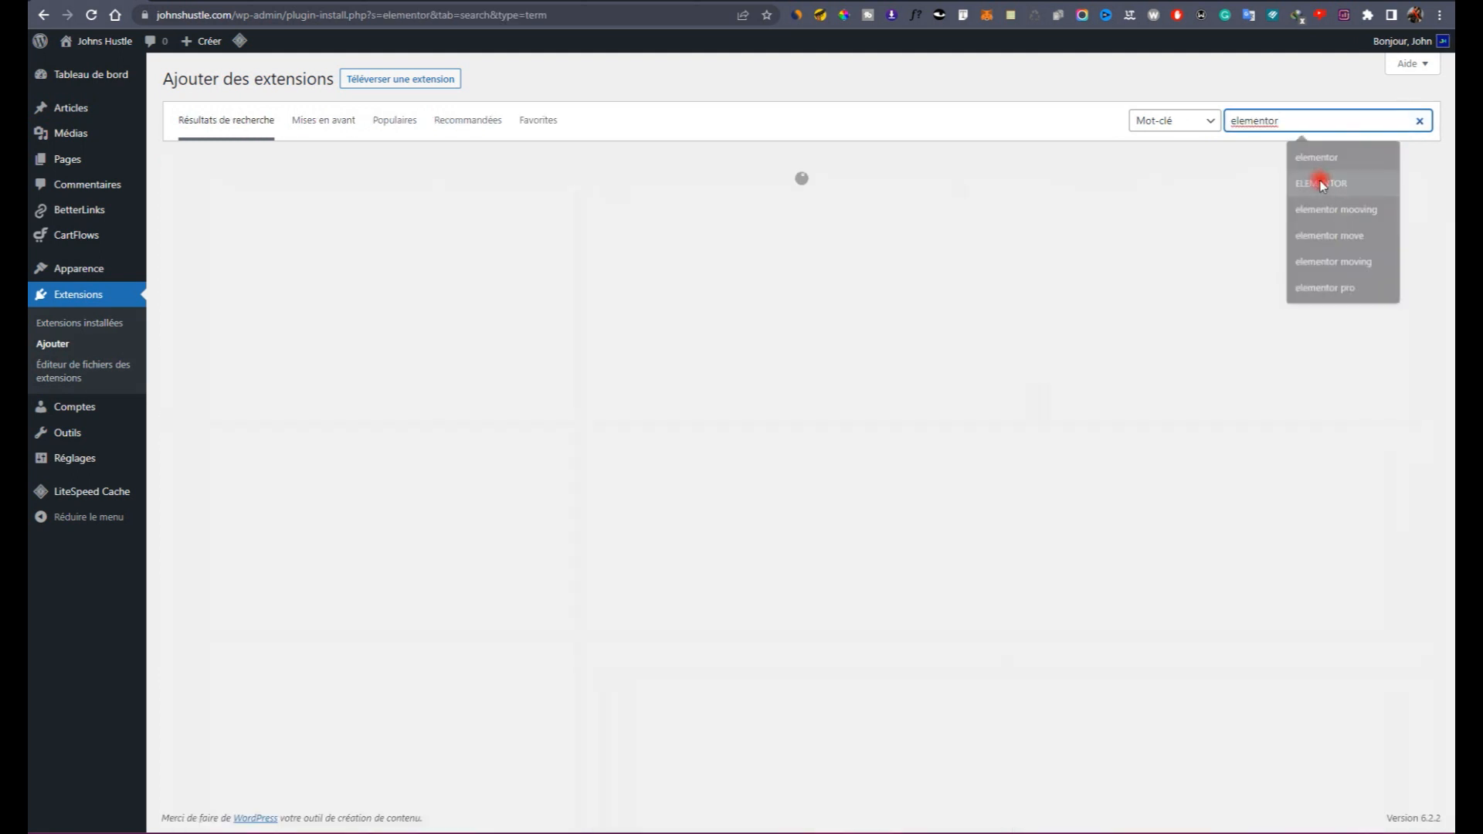
left_click(1323, 153)
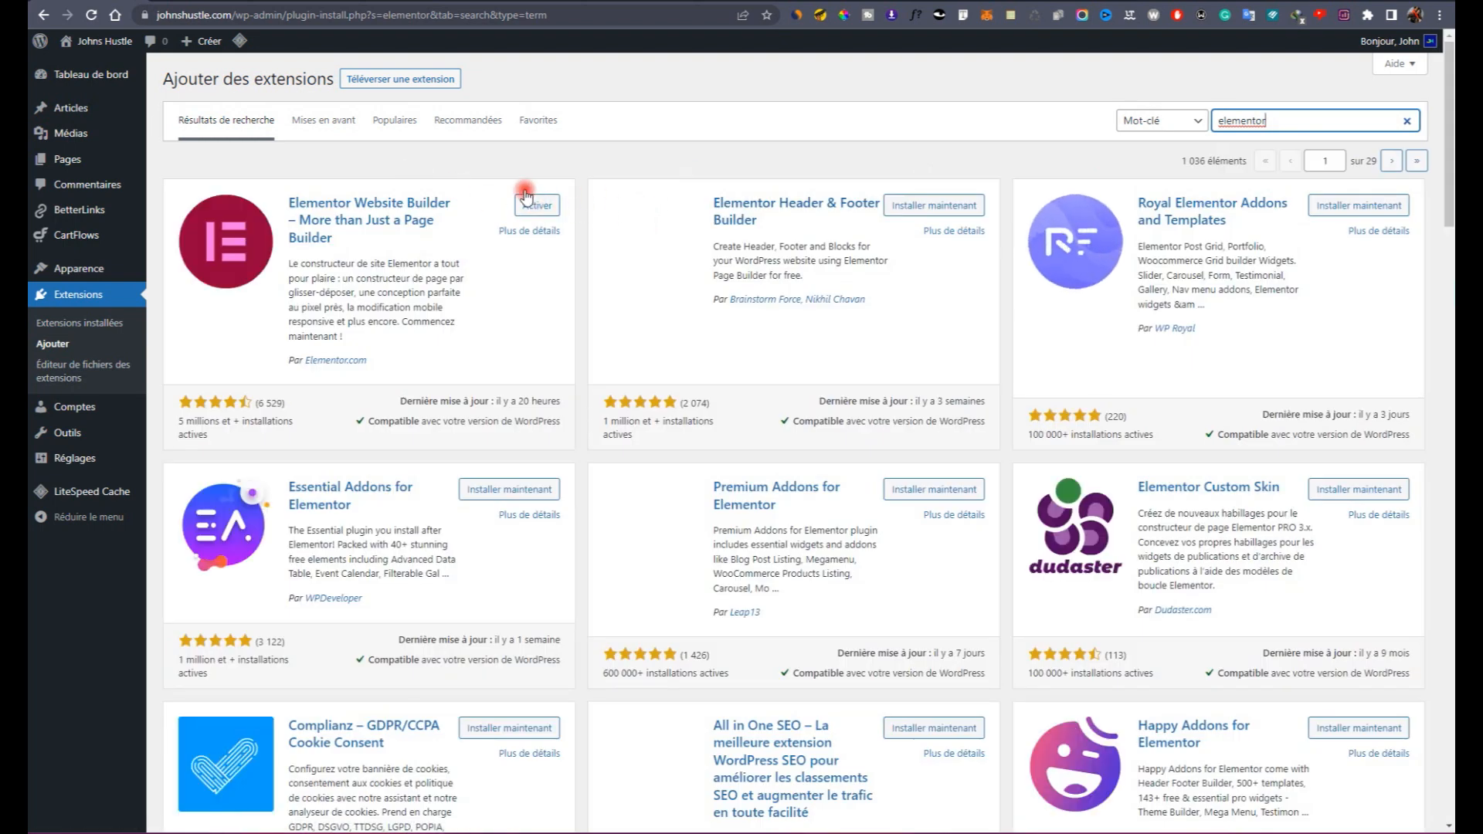
left_click(525, 196)
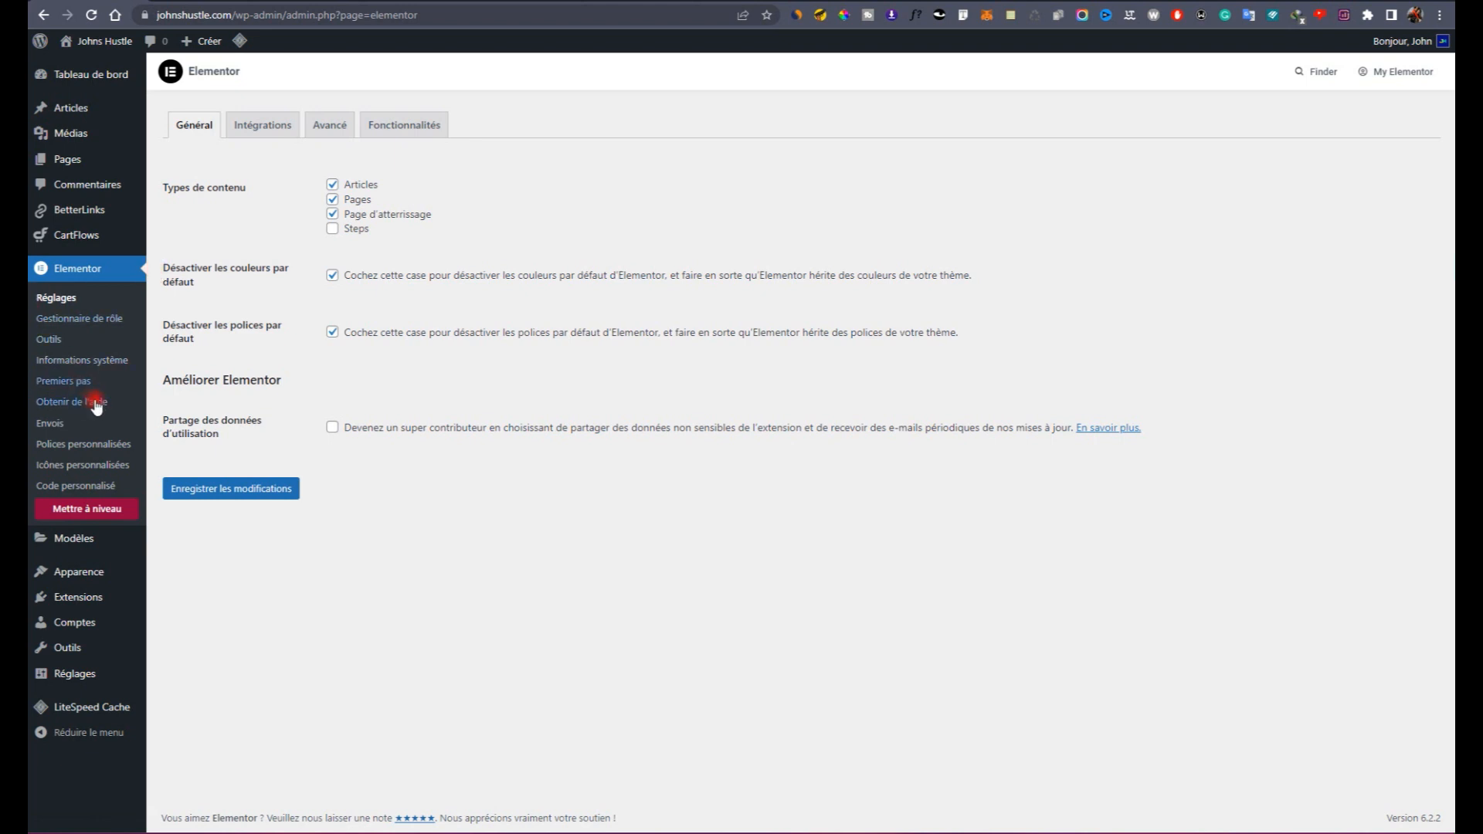
Step: Search the plugins to add for woocommerce
mouse_move(95, 607)
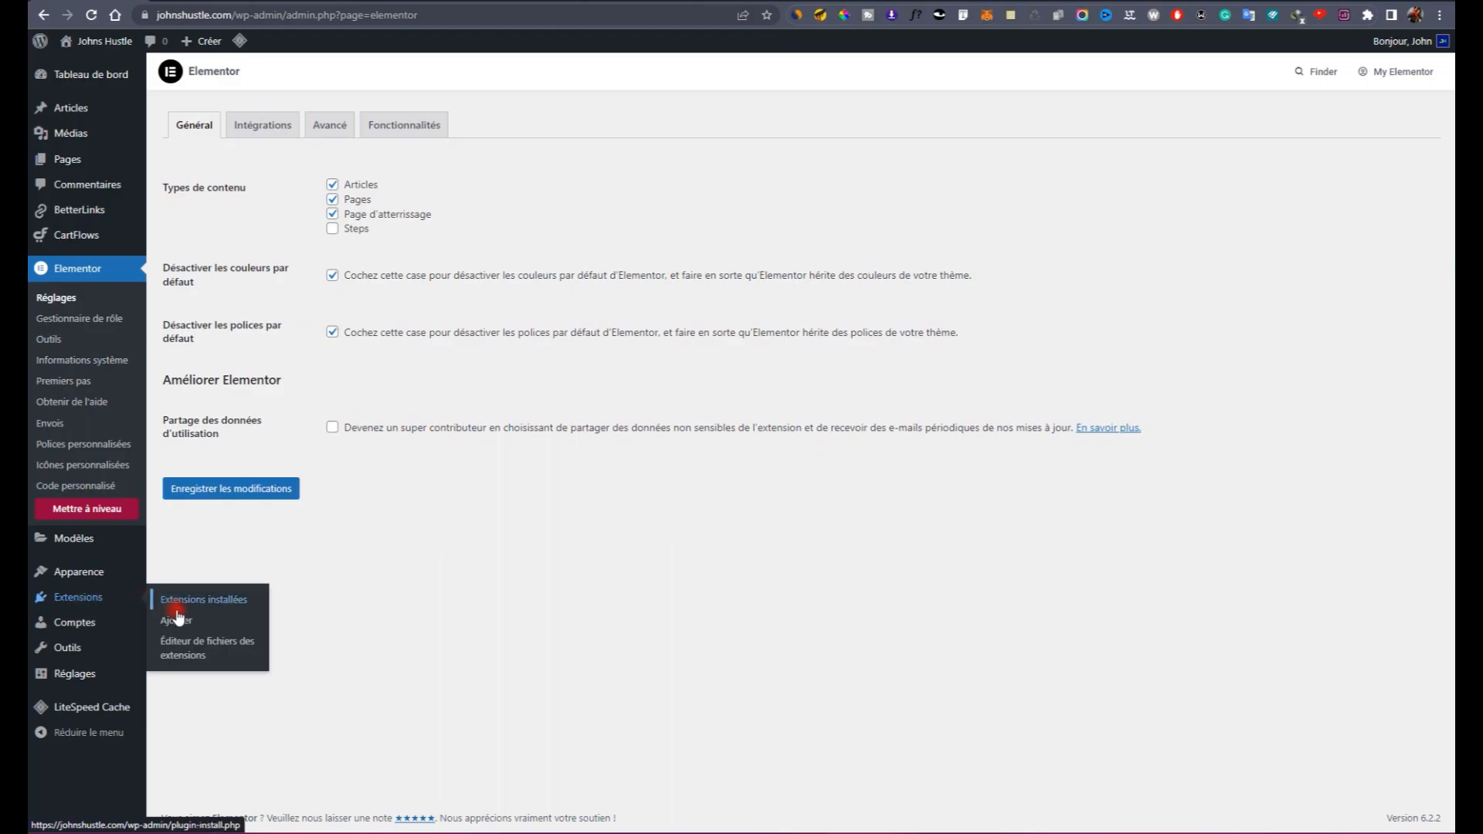
left_click(177, 625)
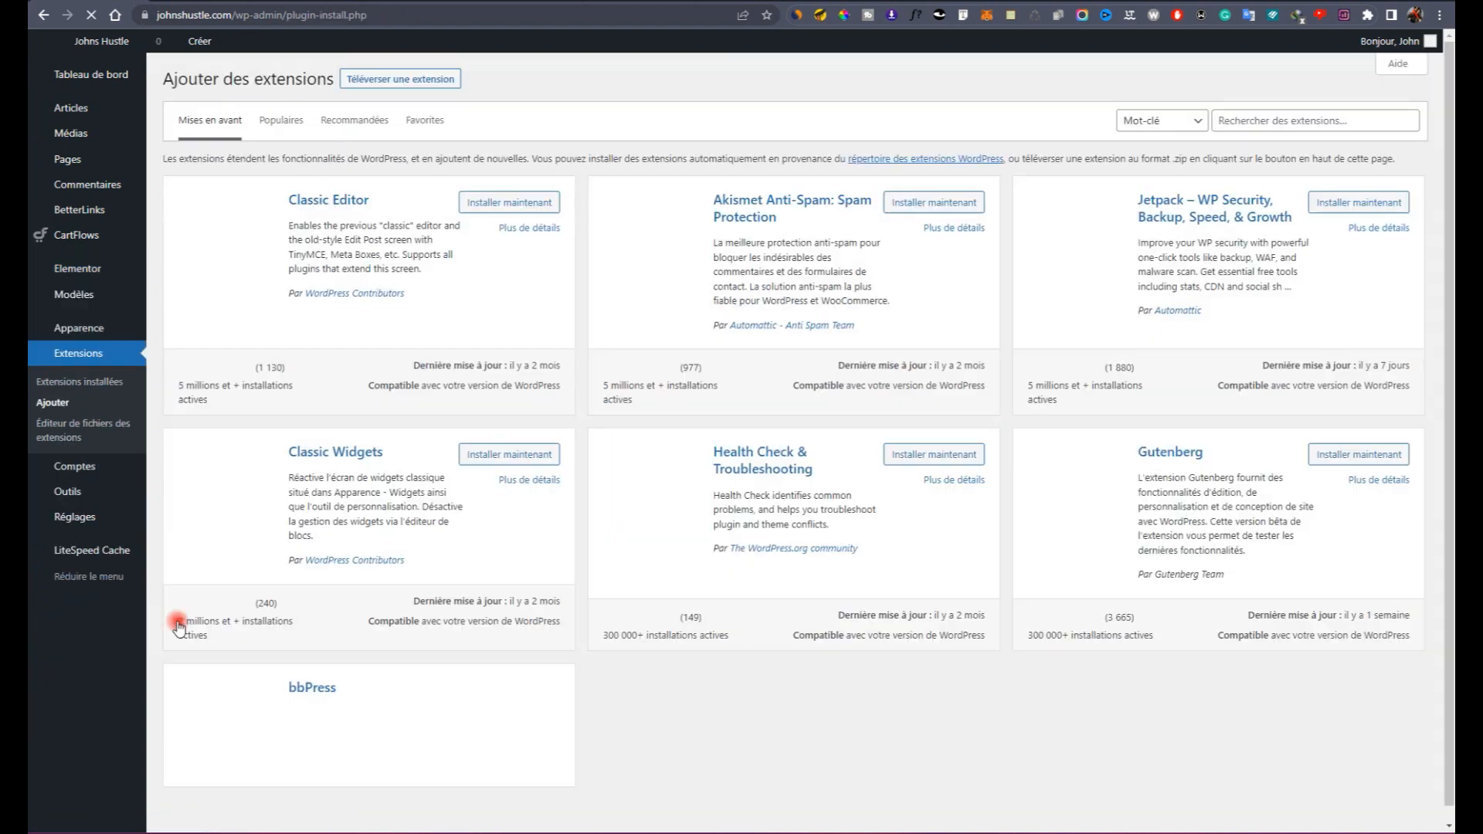
left_click(1255, 121)
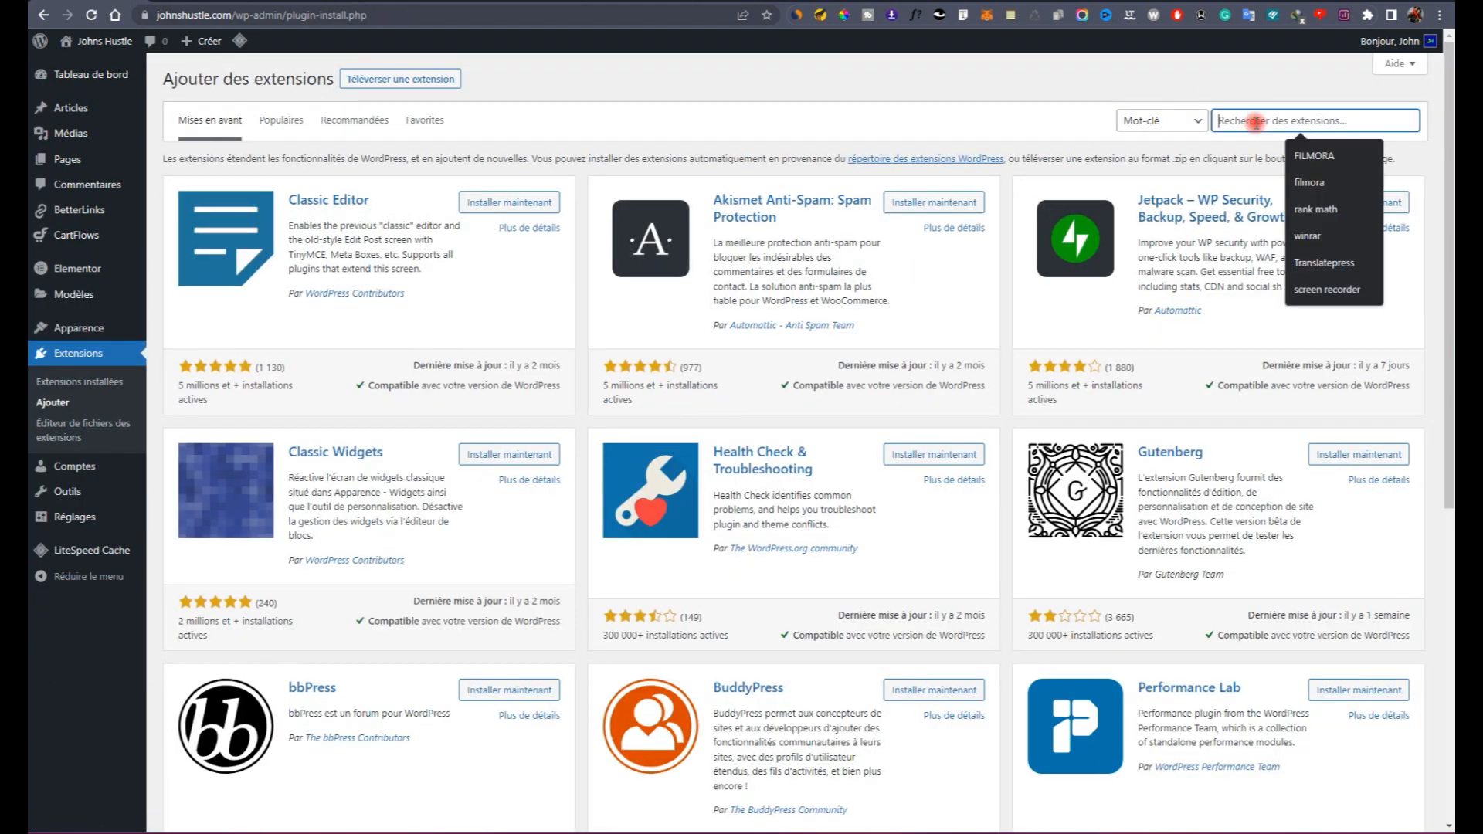
type("woocme")
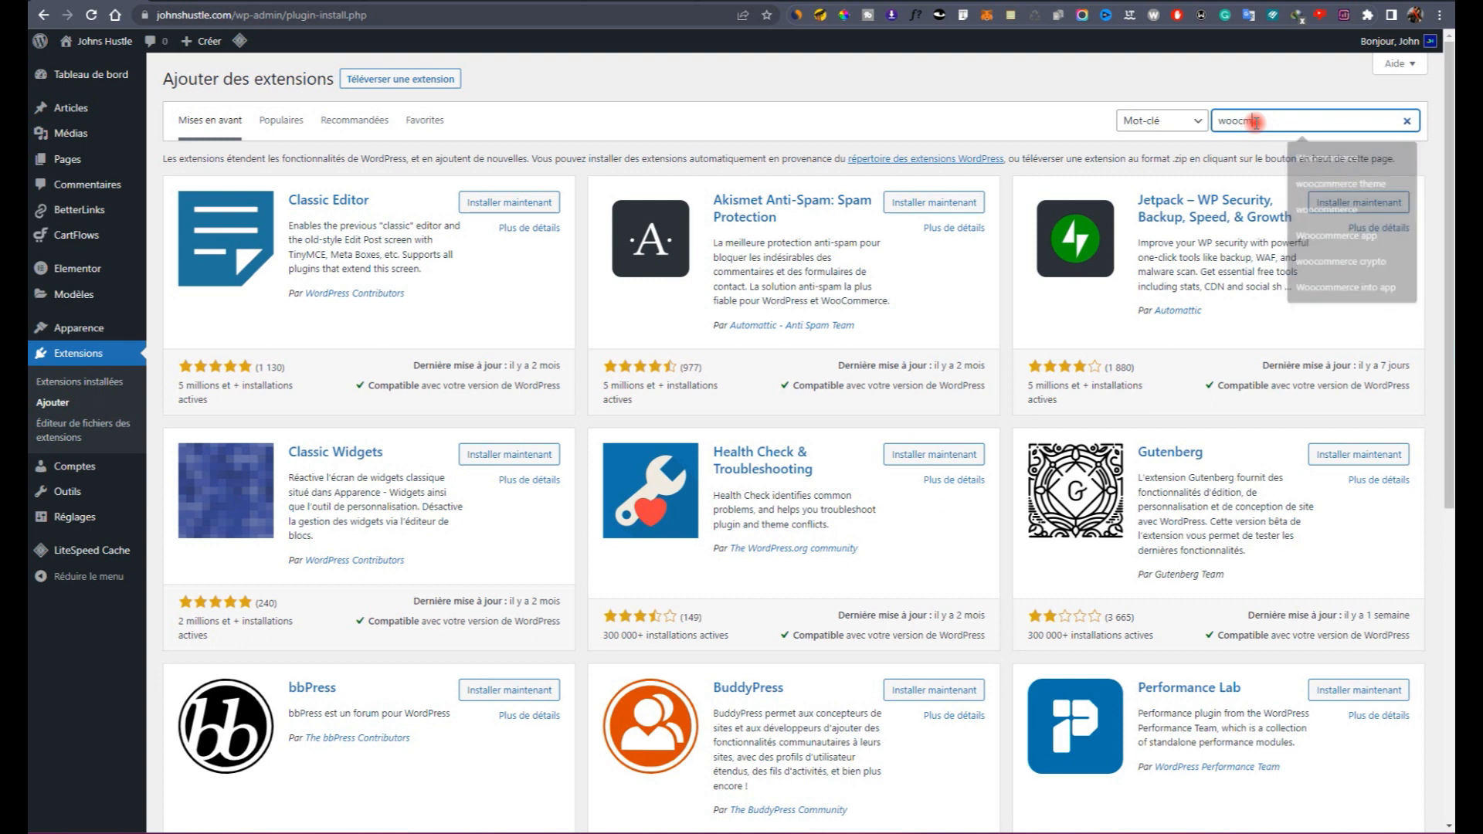
key("BackSpace")
key("BackSpace")
type("o")
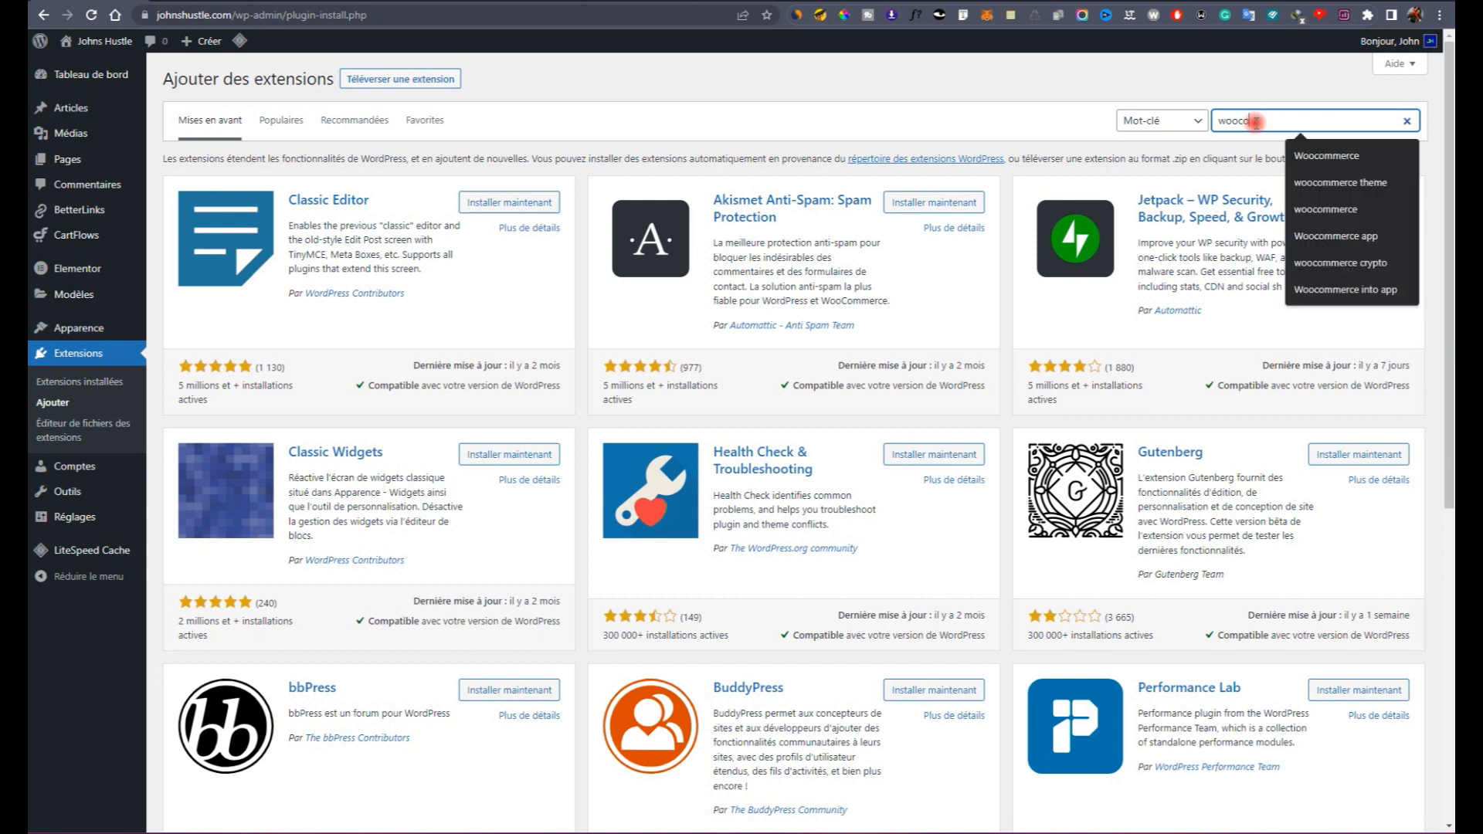
type("mmerce")
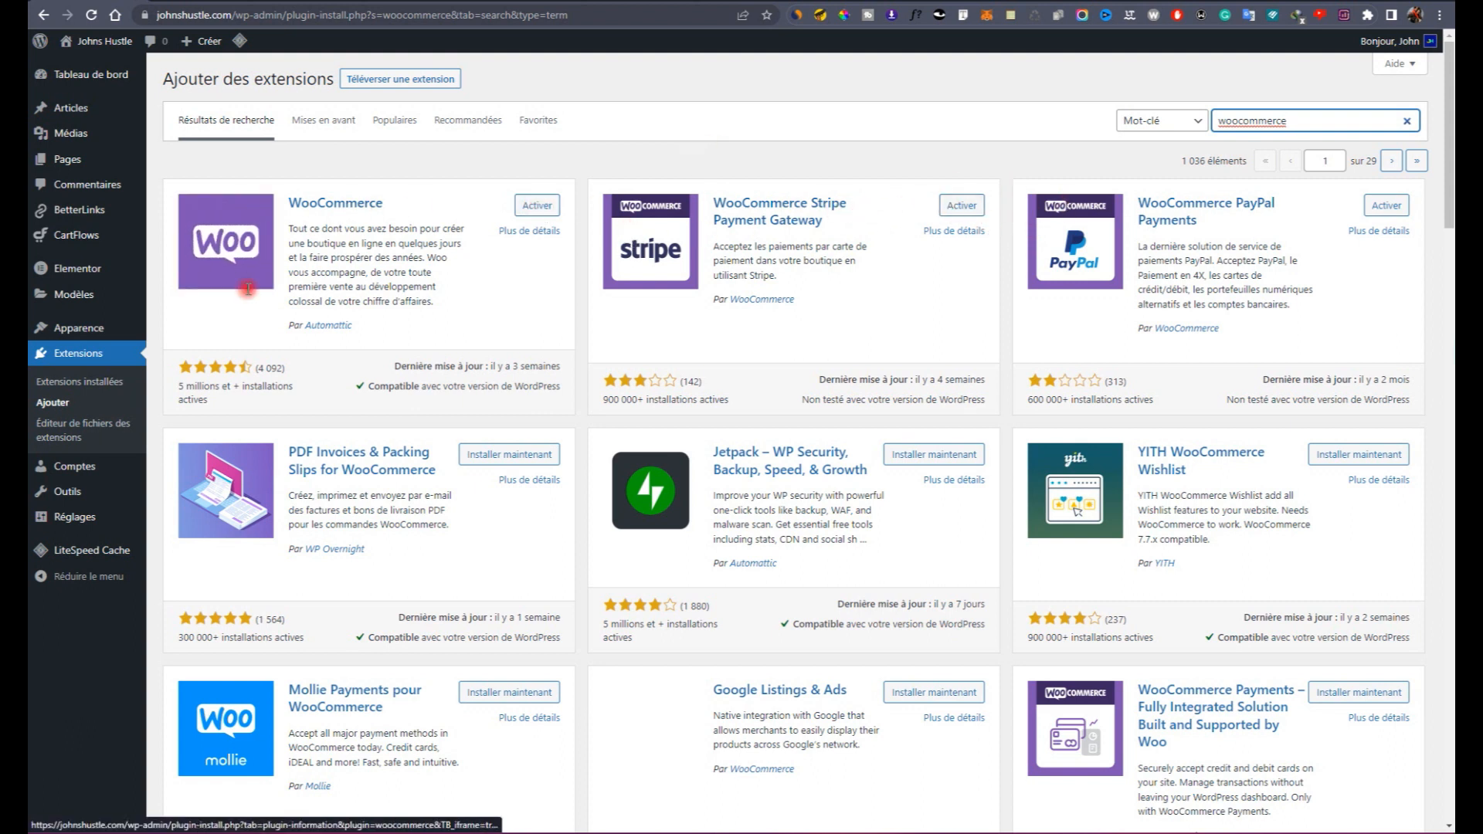
Step: Bulk-activate the installed WooCommerce, WooCommerce PayPal Payments and WooCommerce Stripe Gateway plugins
left_click(92, 383)
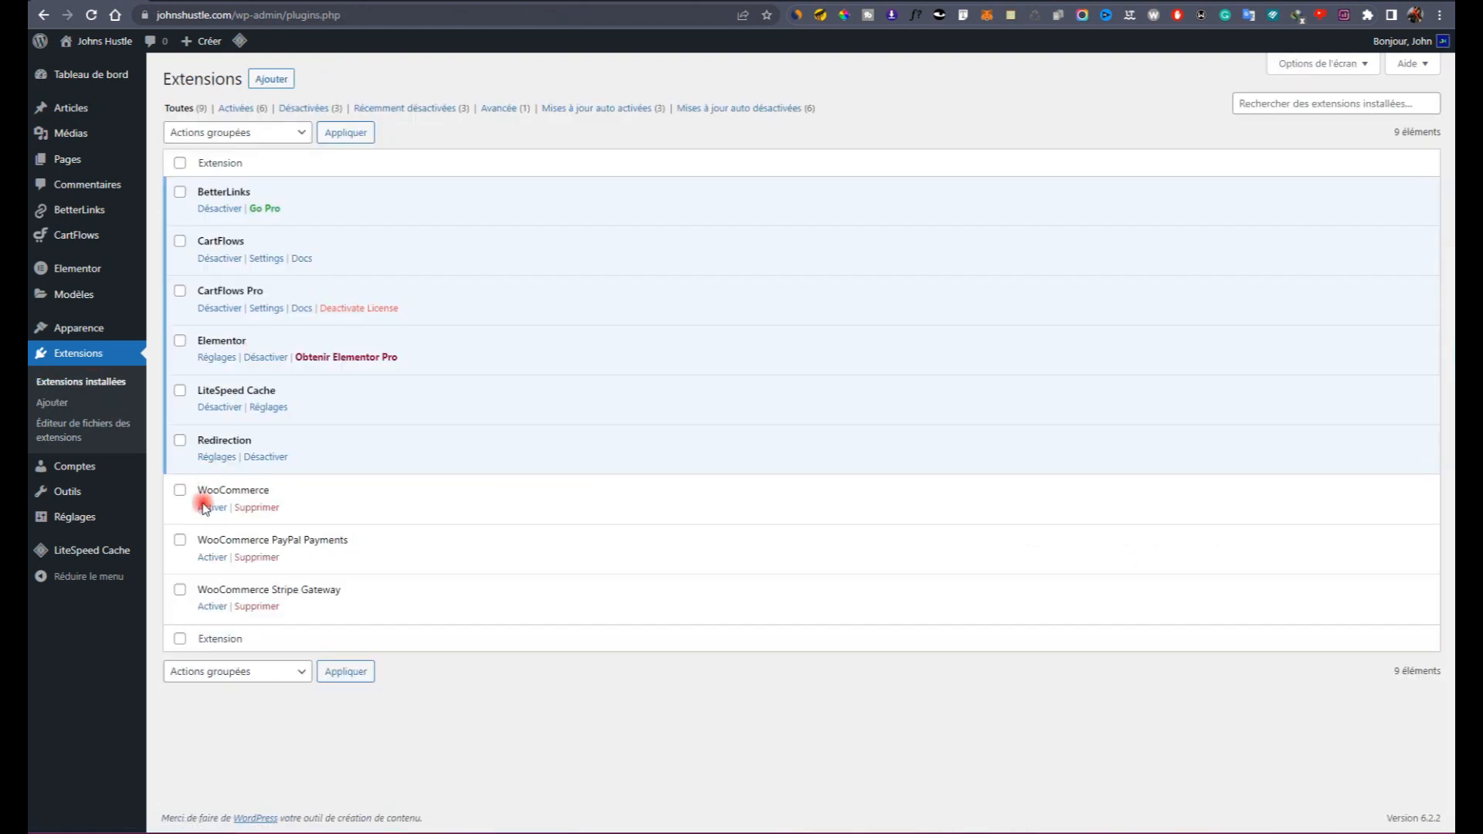
left_click(180, 546)
left_click(179, 593)
left_click(198, 669)
left_click(216, 705)
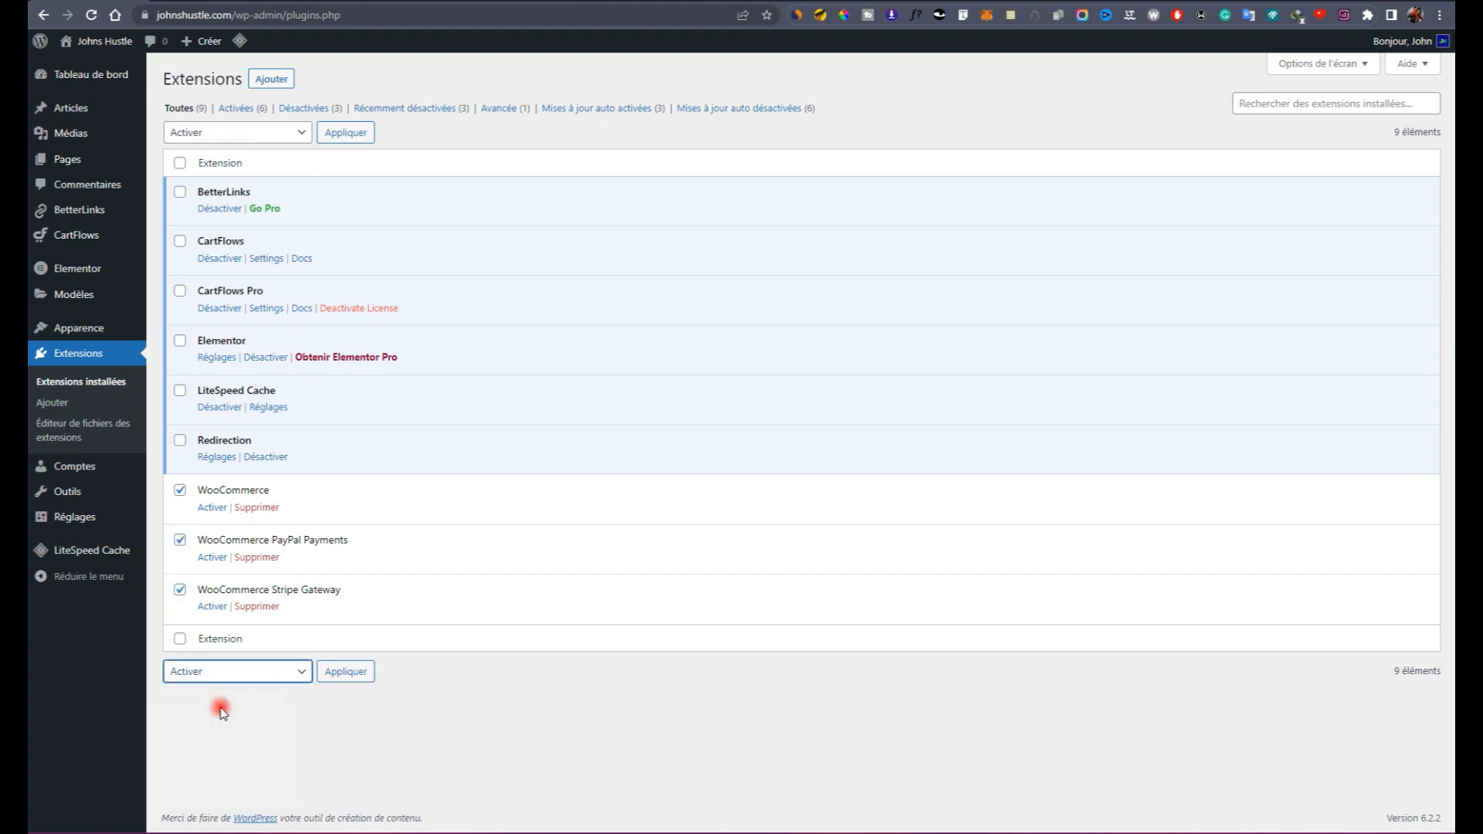
left_click(347, 673)
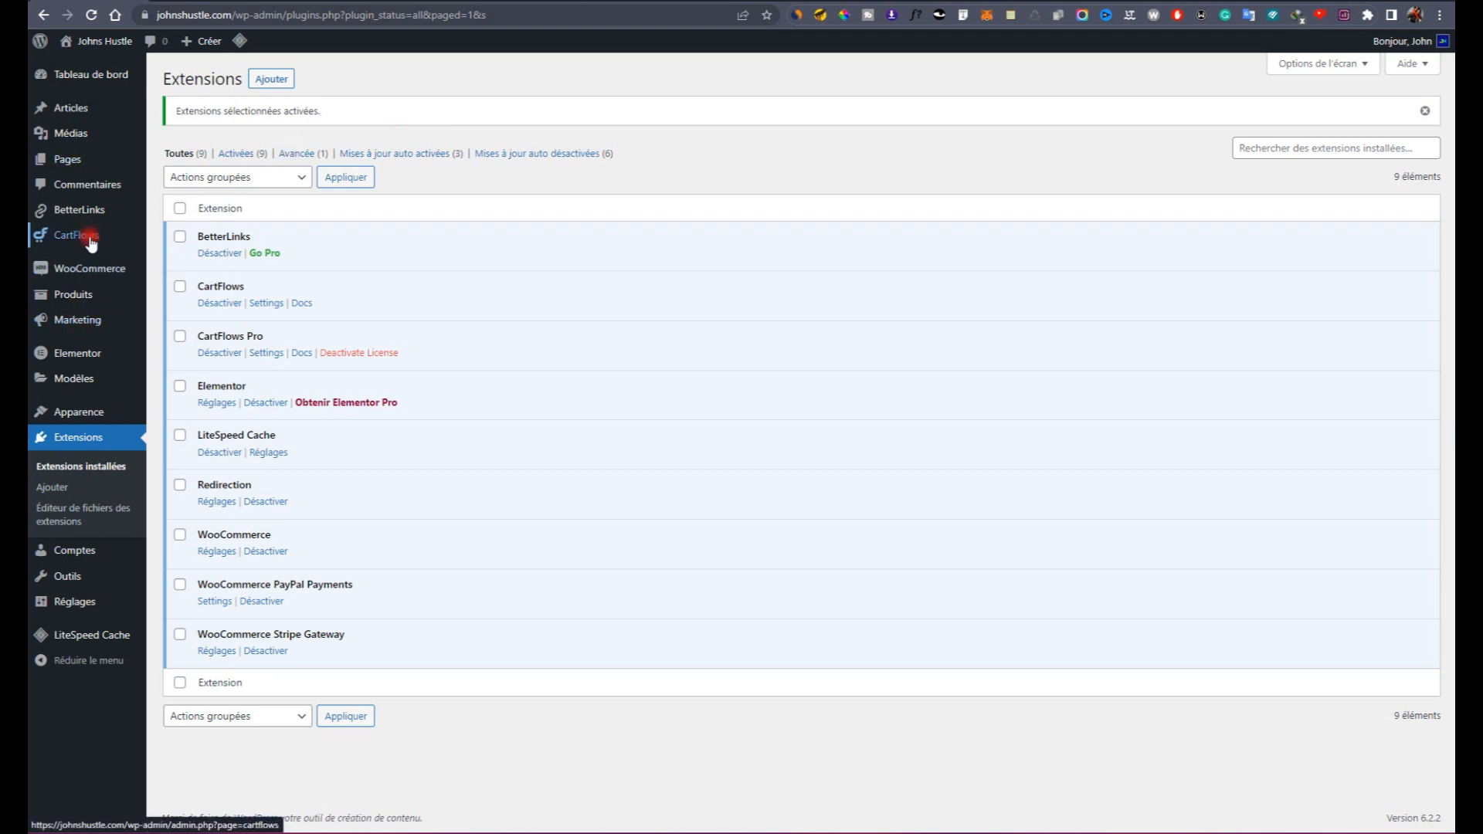
Step: Open the WooCommerce settings and look over the general store options and the list of available payment methods
mouse_move(101, 274)
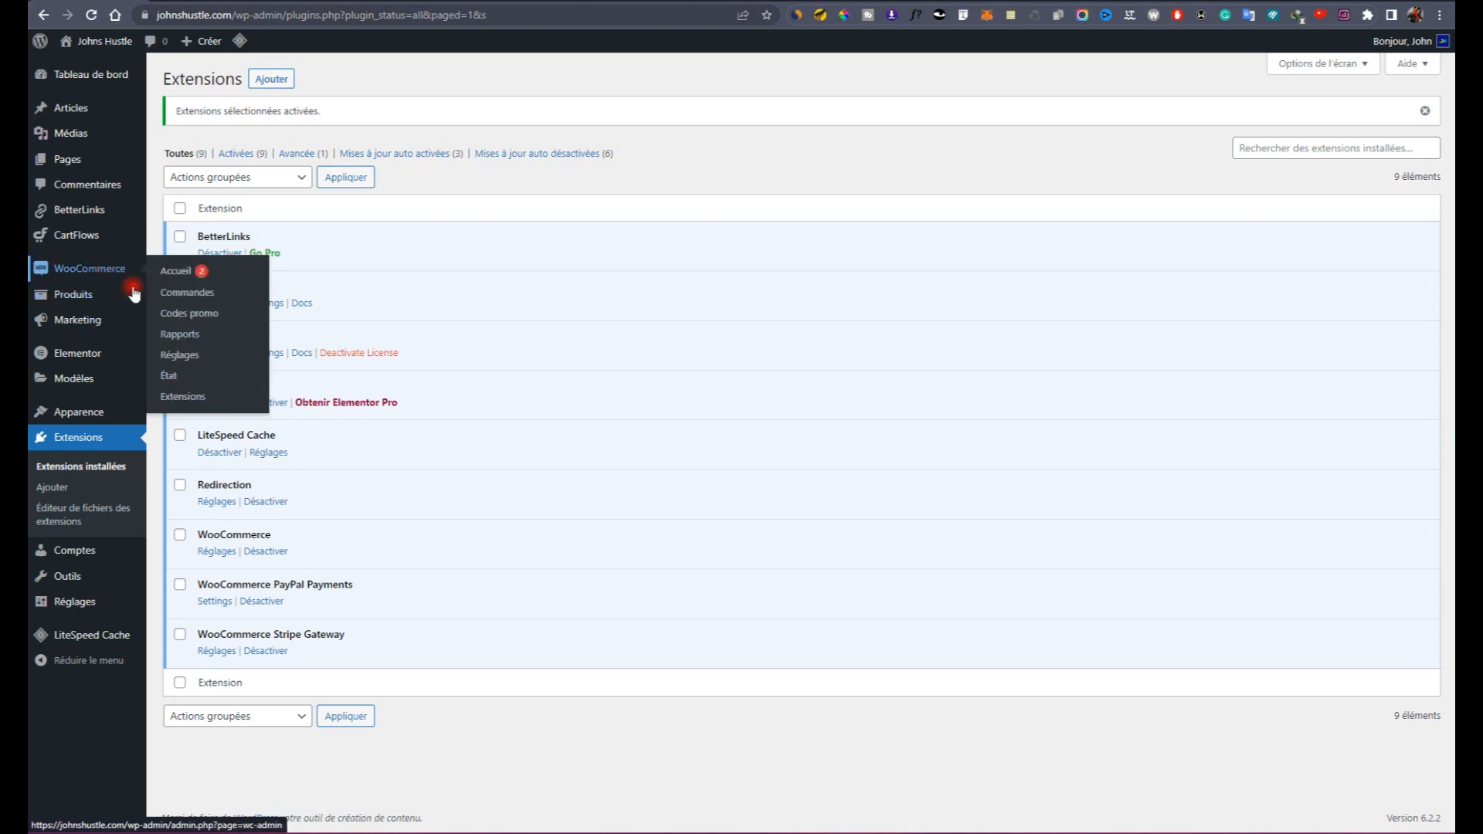
left_click(189, 362)
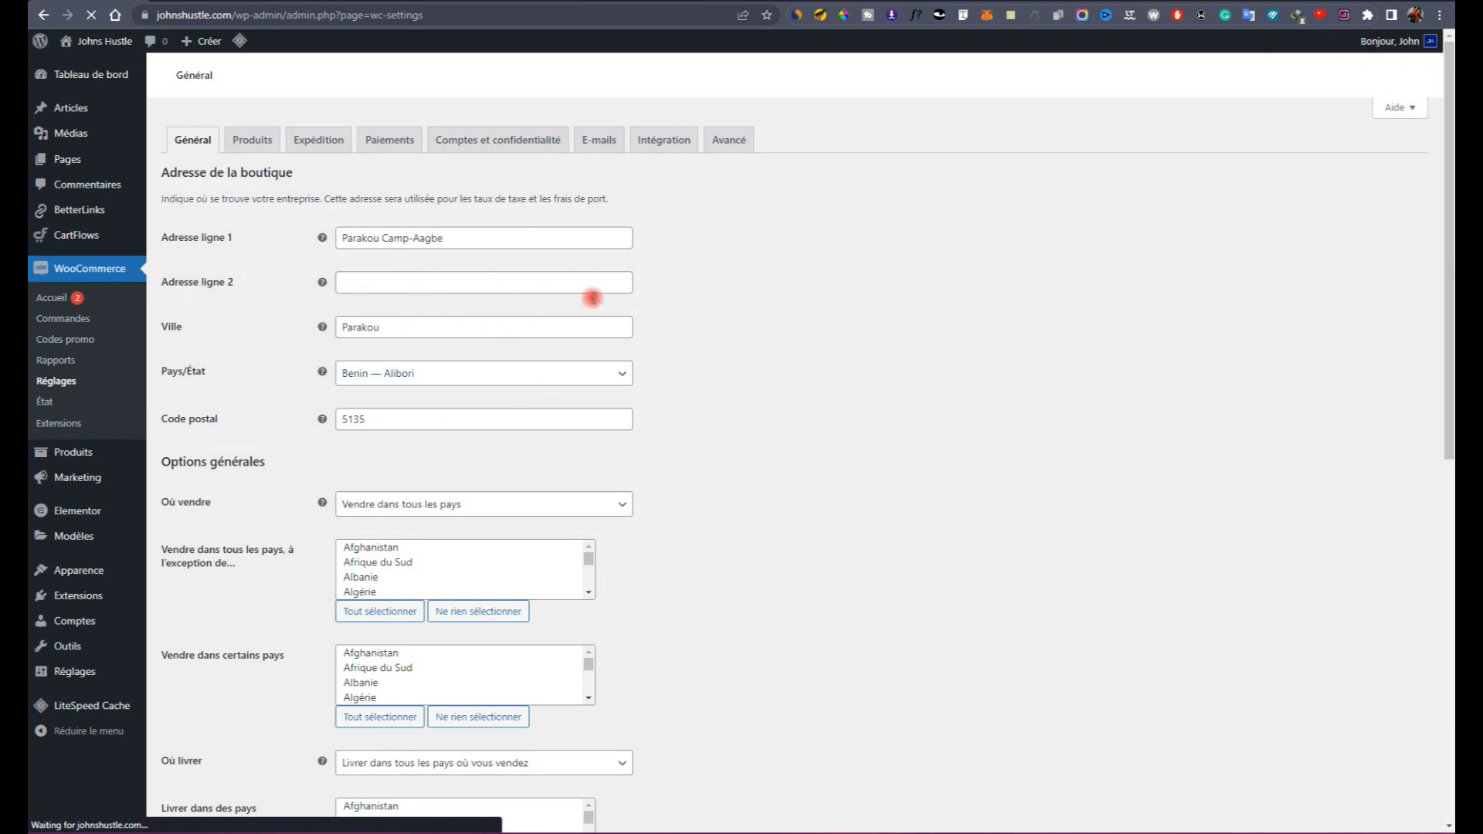
scroll(410, 281, "down", 6)
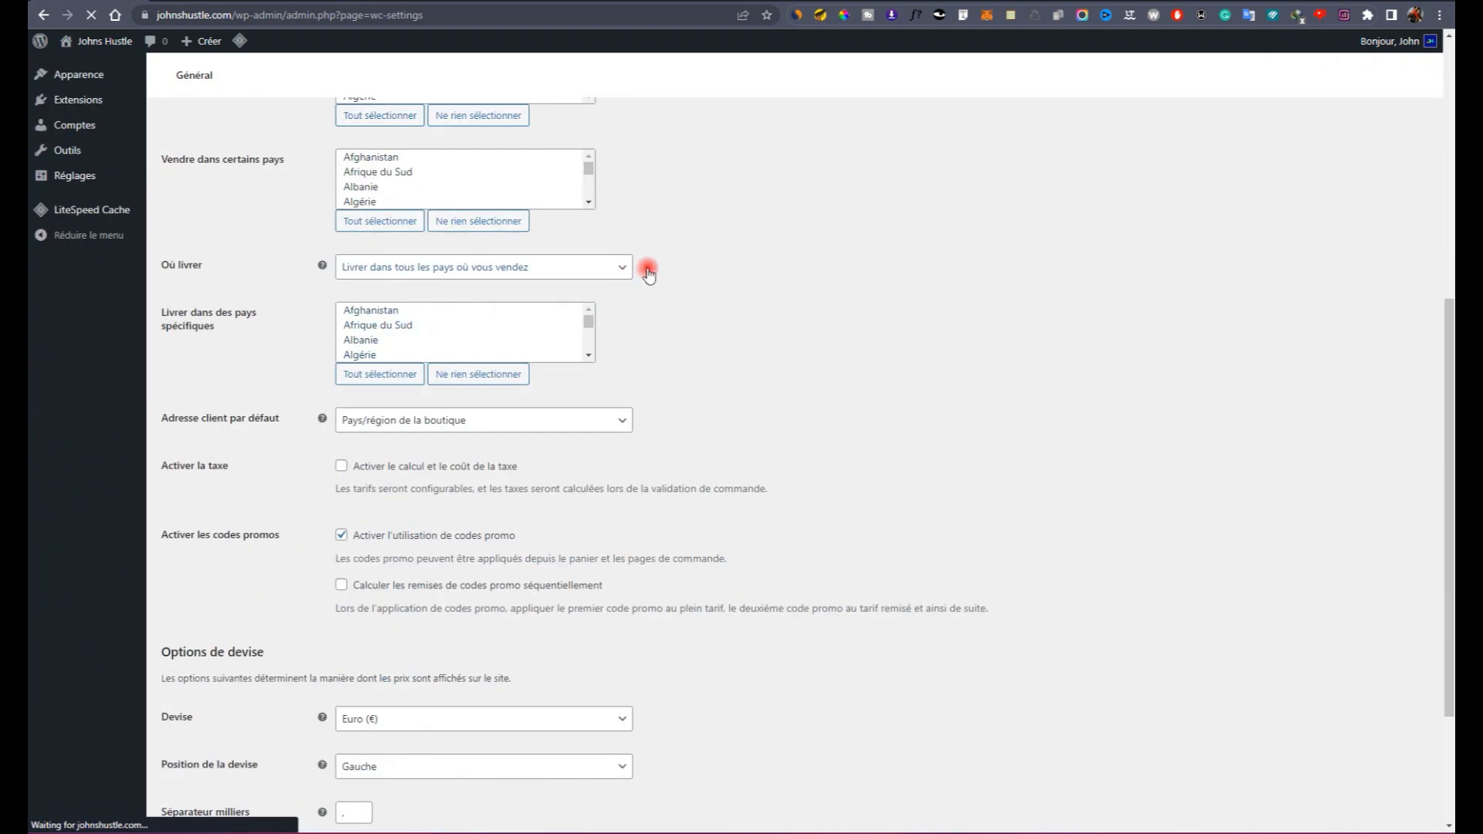
scroll(559, 361, "up", 6)
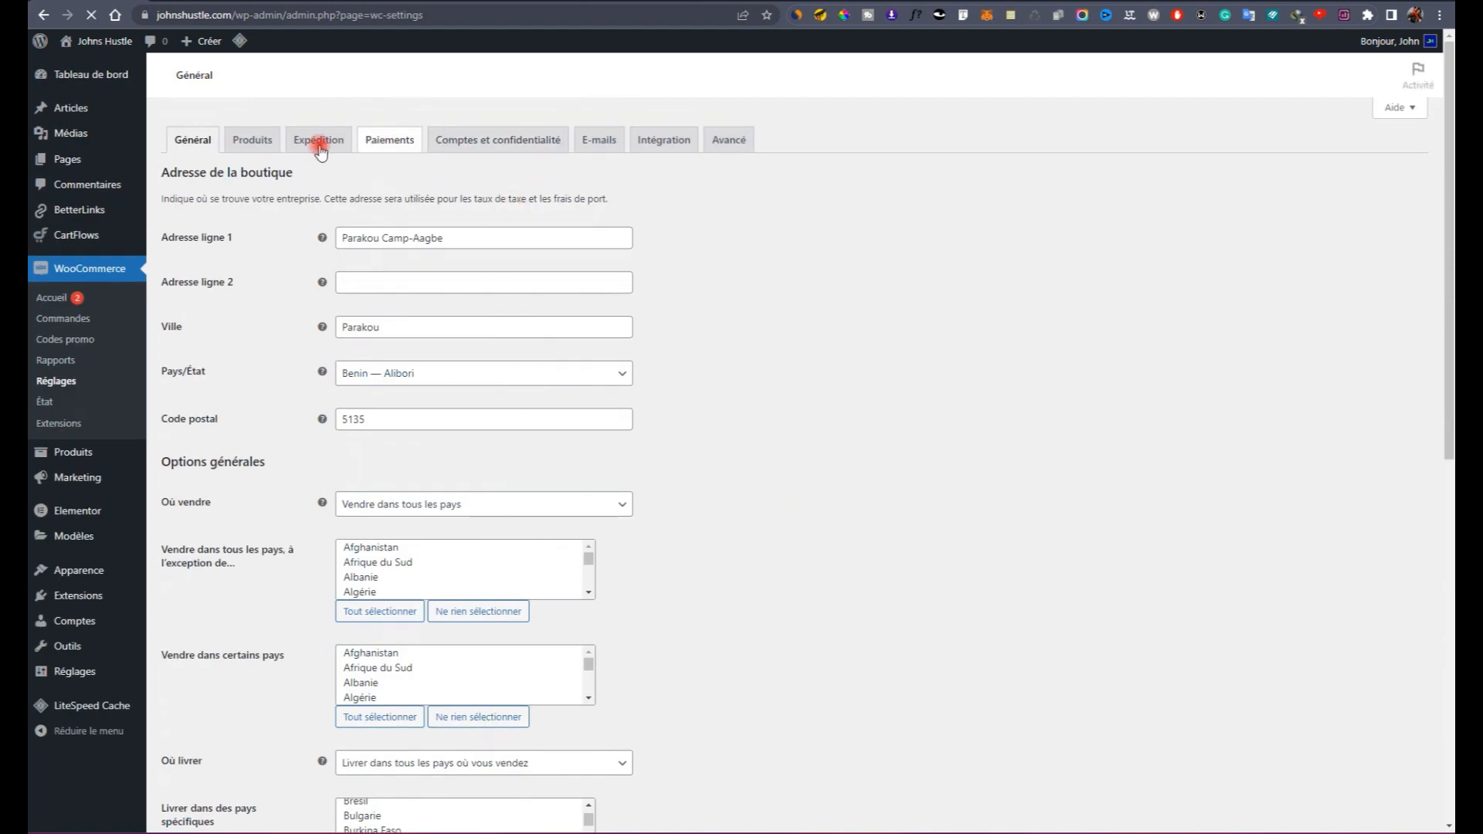
left_click(378, 146)
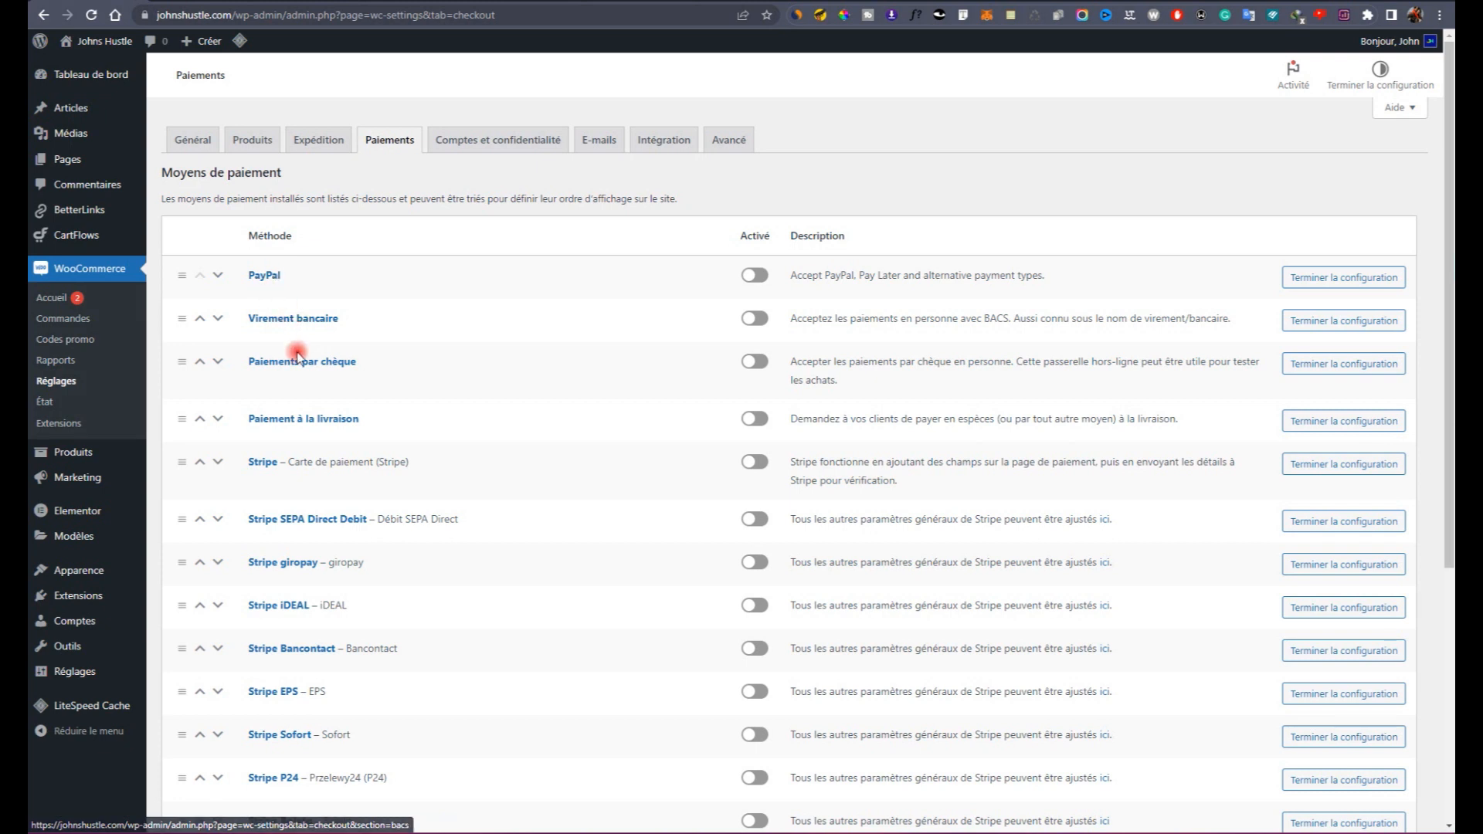
scroll(298, 356, "down", 3)
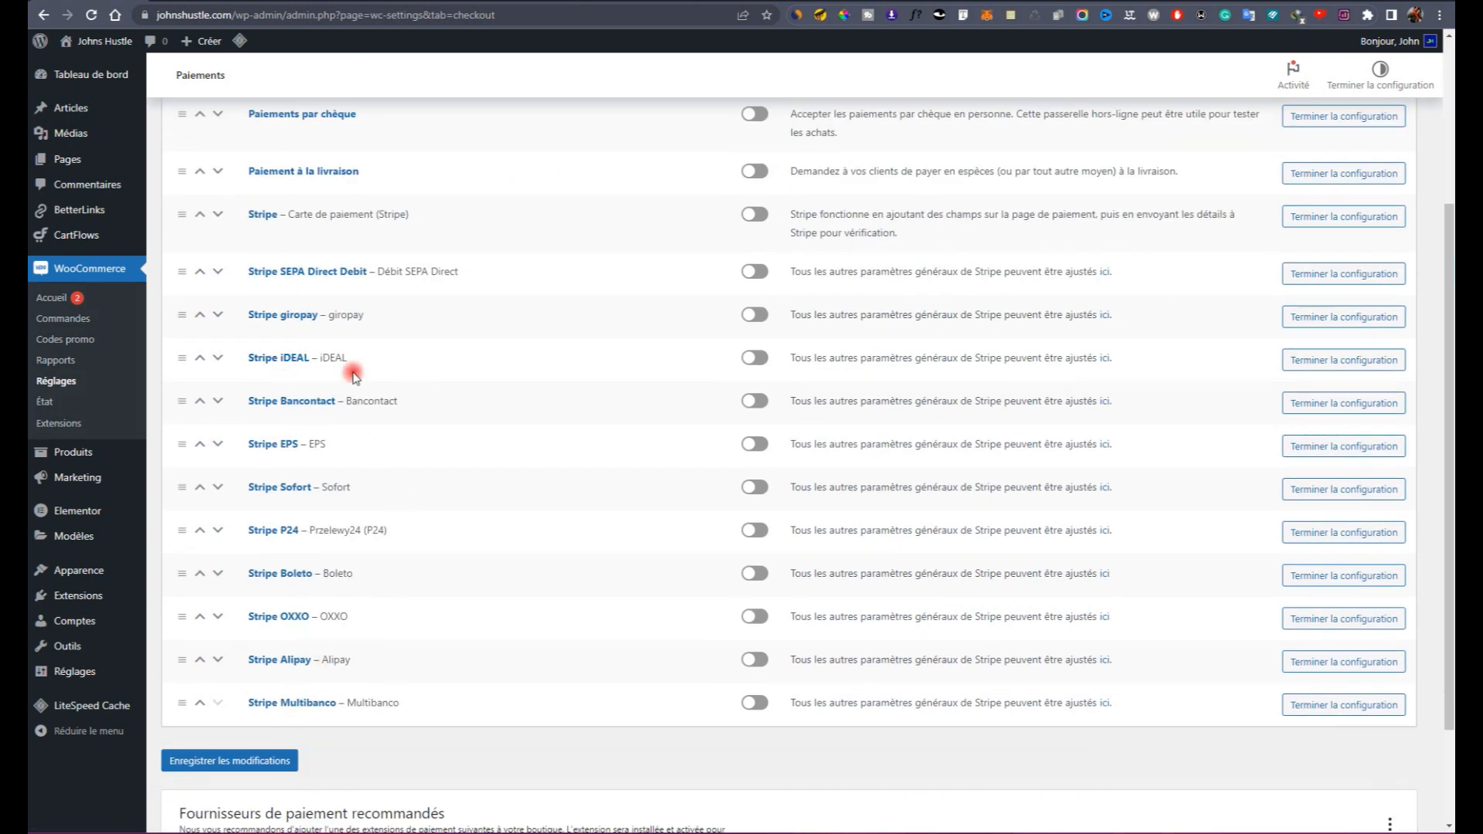
scroll(352, 363, "down", 2)
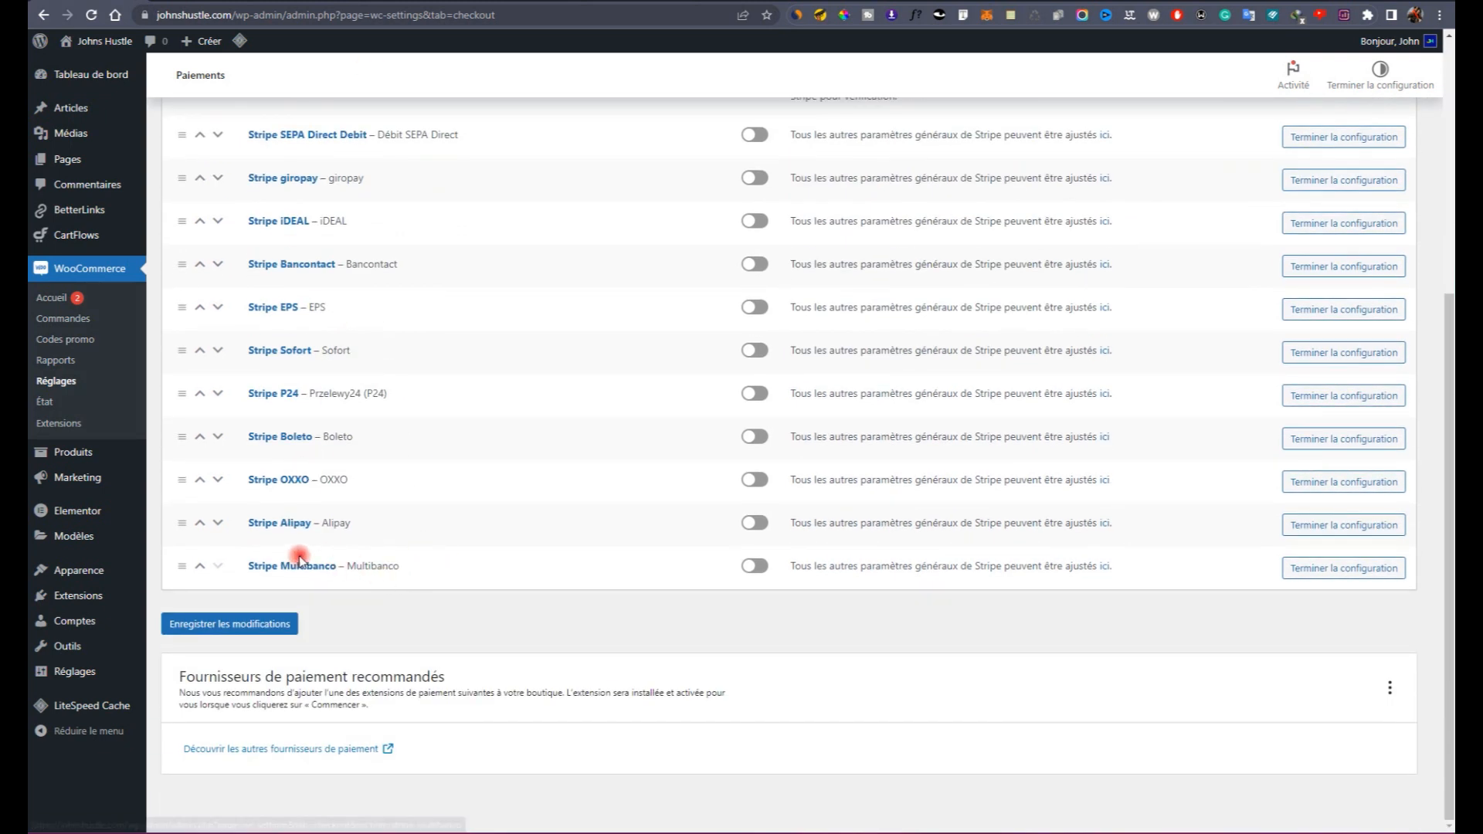
scroll(301, 552, "up", 3)
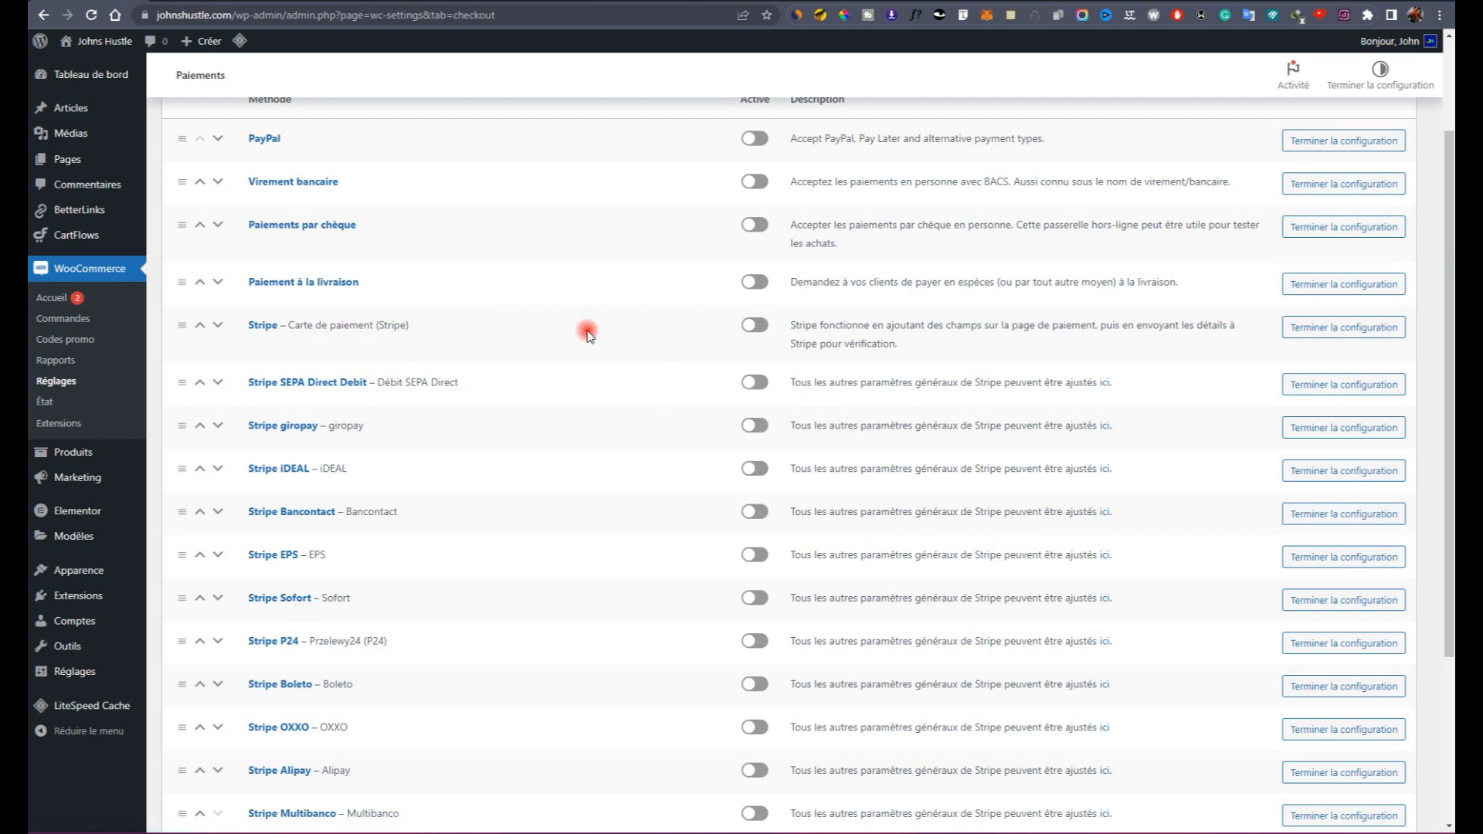
Step: Try to enable Stripe card payments by starting to create or connect a Stripe account, and return to the payment methods
left_click(760, 328)
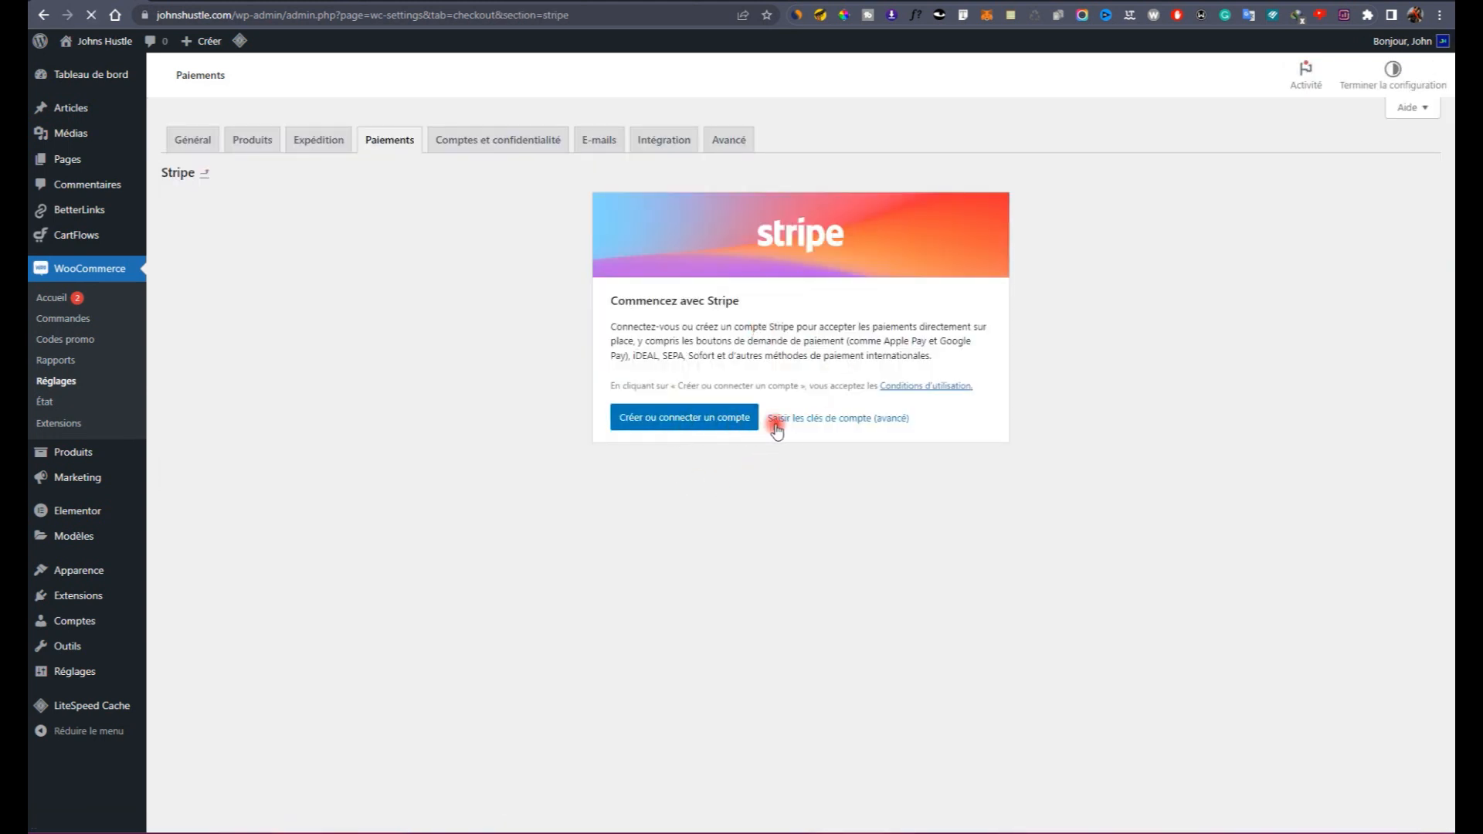
left_click(709, 421)
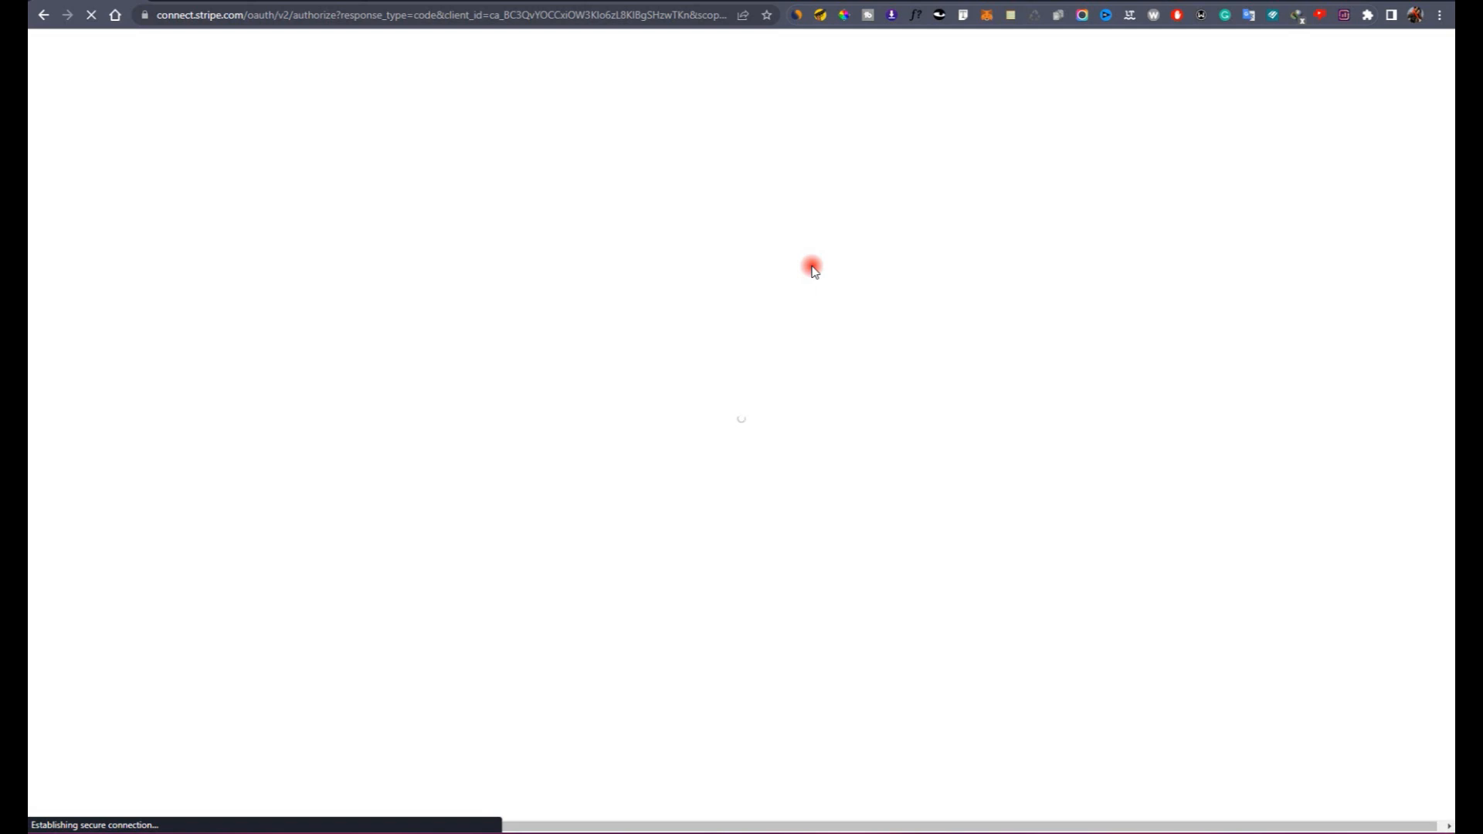
left_click(44, 15)
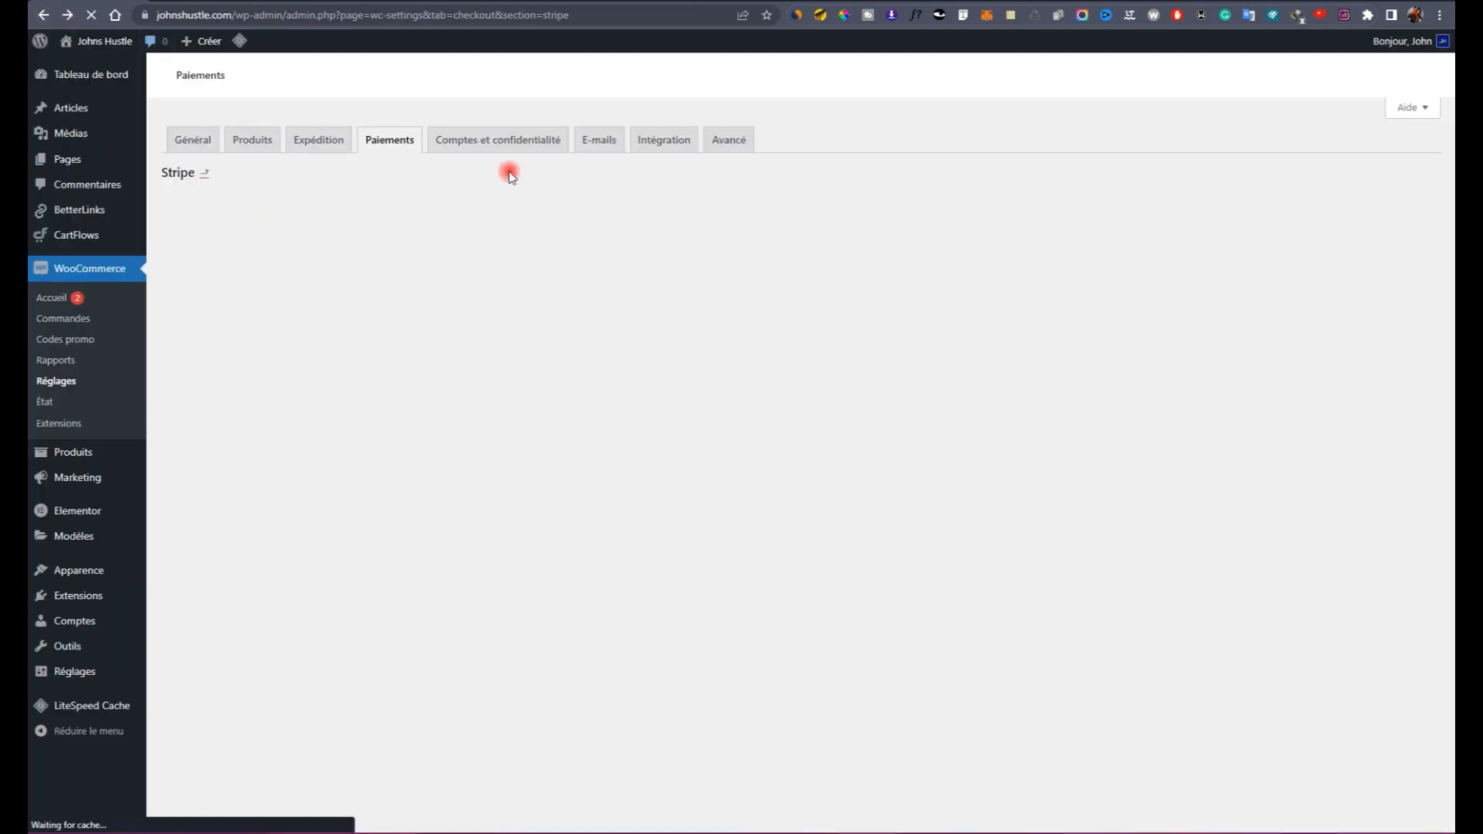
left_click(390, 146)
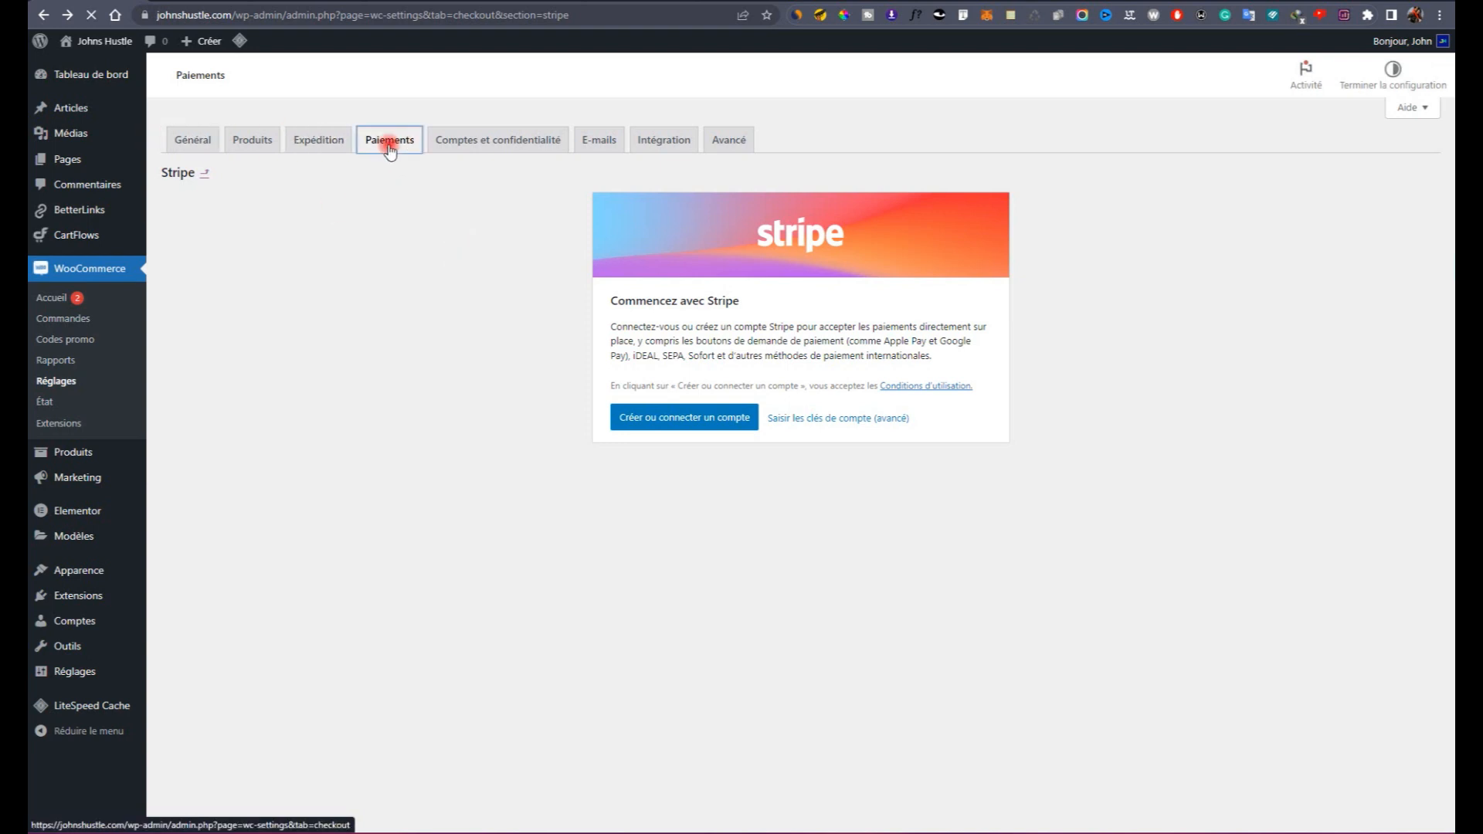
left_click(390, 147)
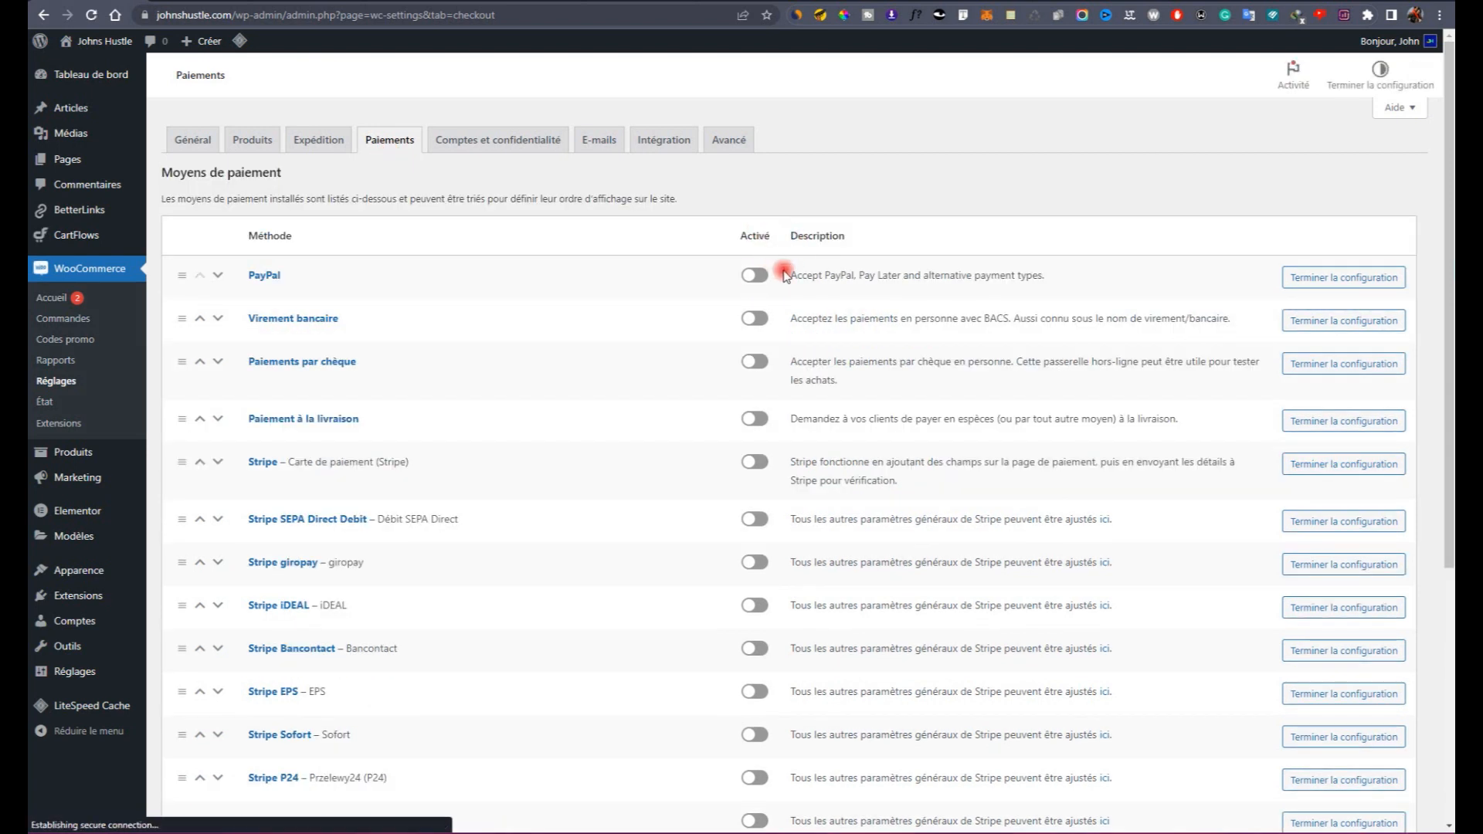
Step: Enable the PayPal payment method and open its configuration to check the Description, Intent and Landing Page options
left_click(761, 280)
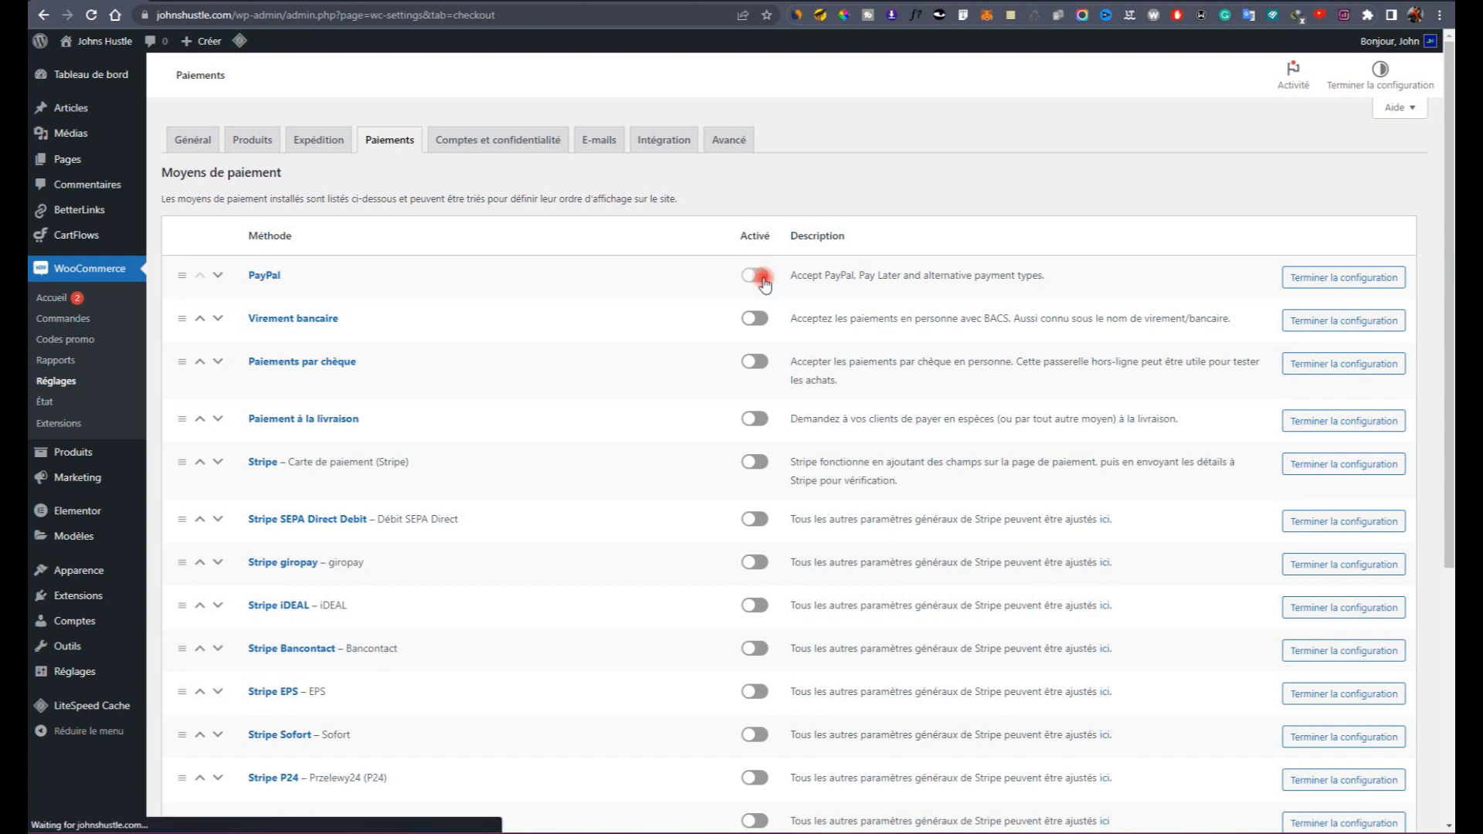
left_click(1364, 292)
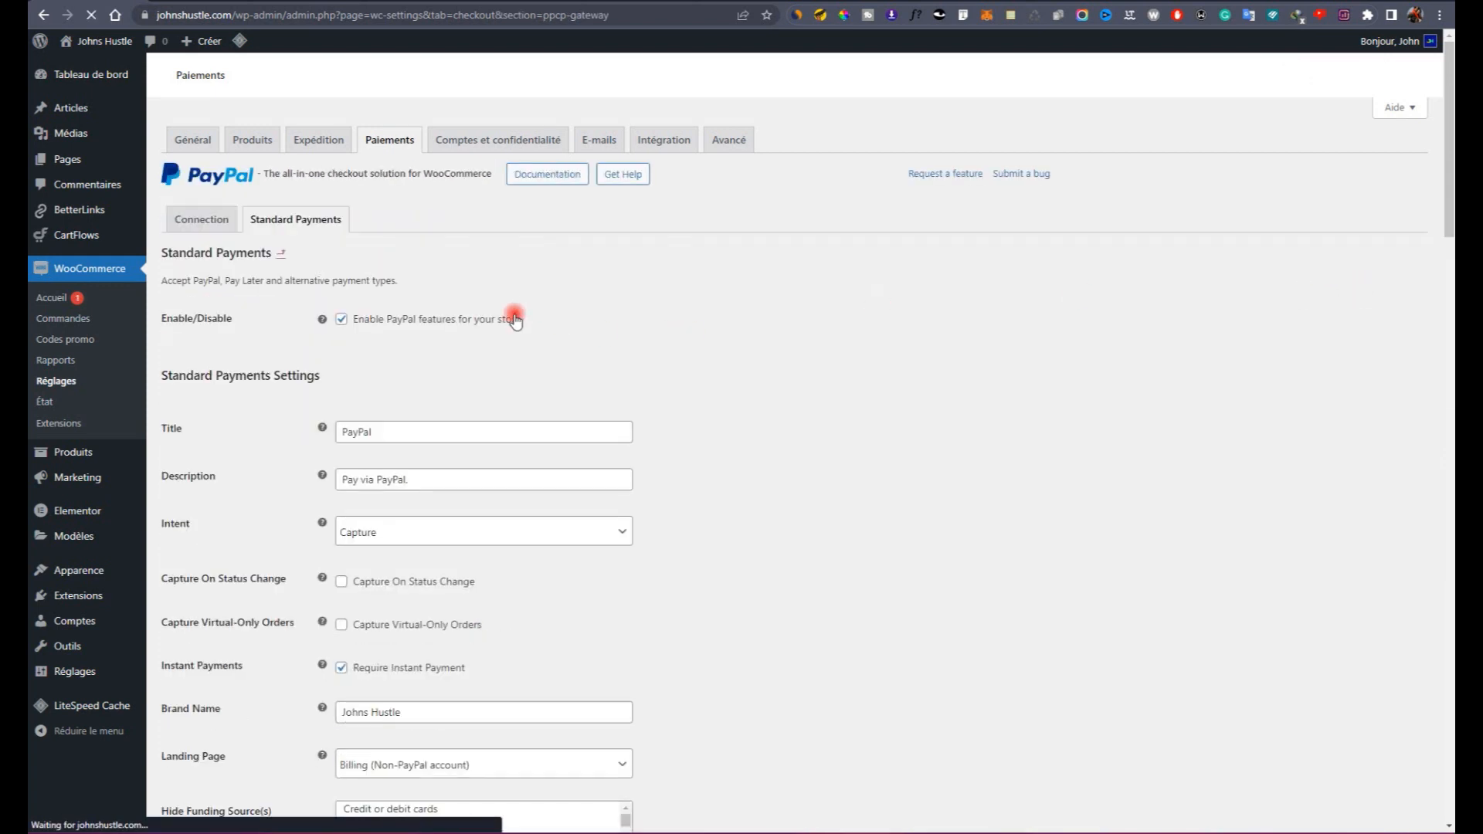
scroll(372, 369, "down", 3)
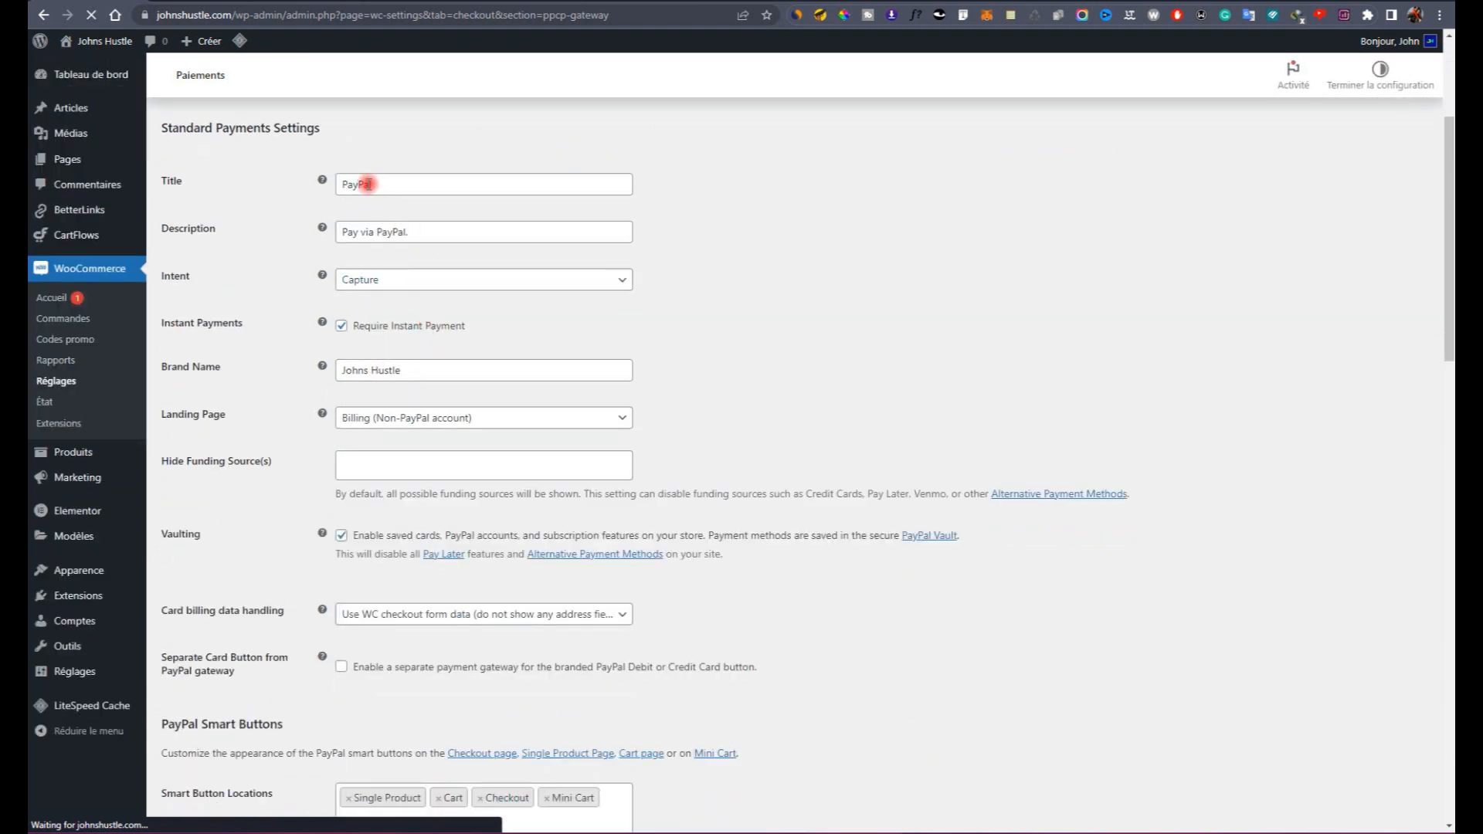
double_click(369, 232)
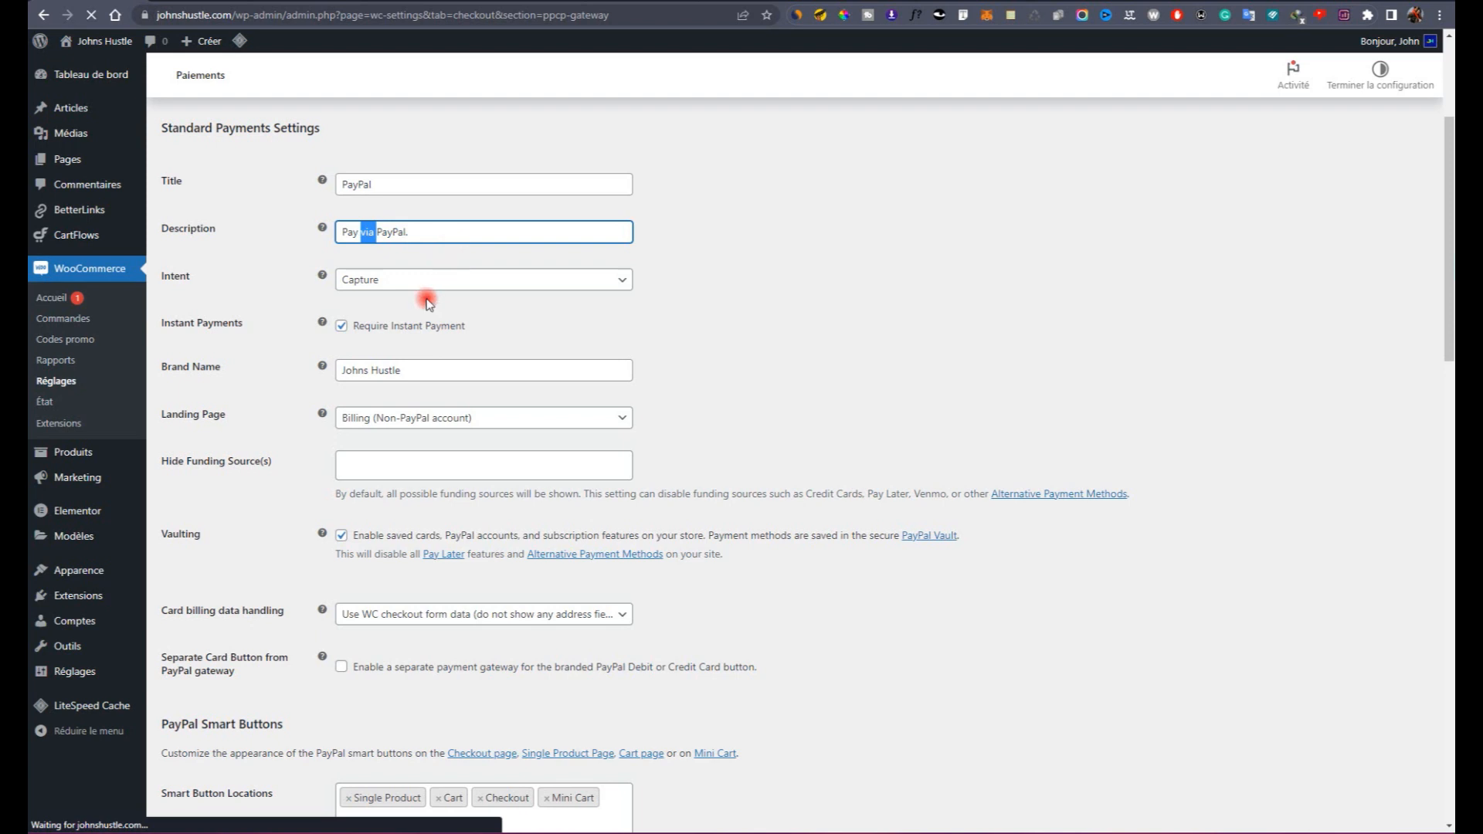
left_click(427, 281)
left_click(400, 299)
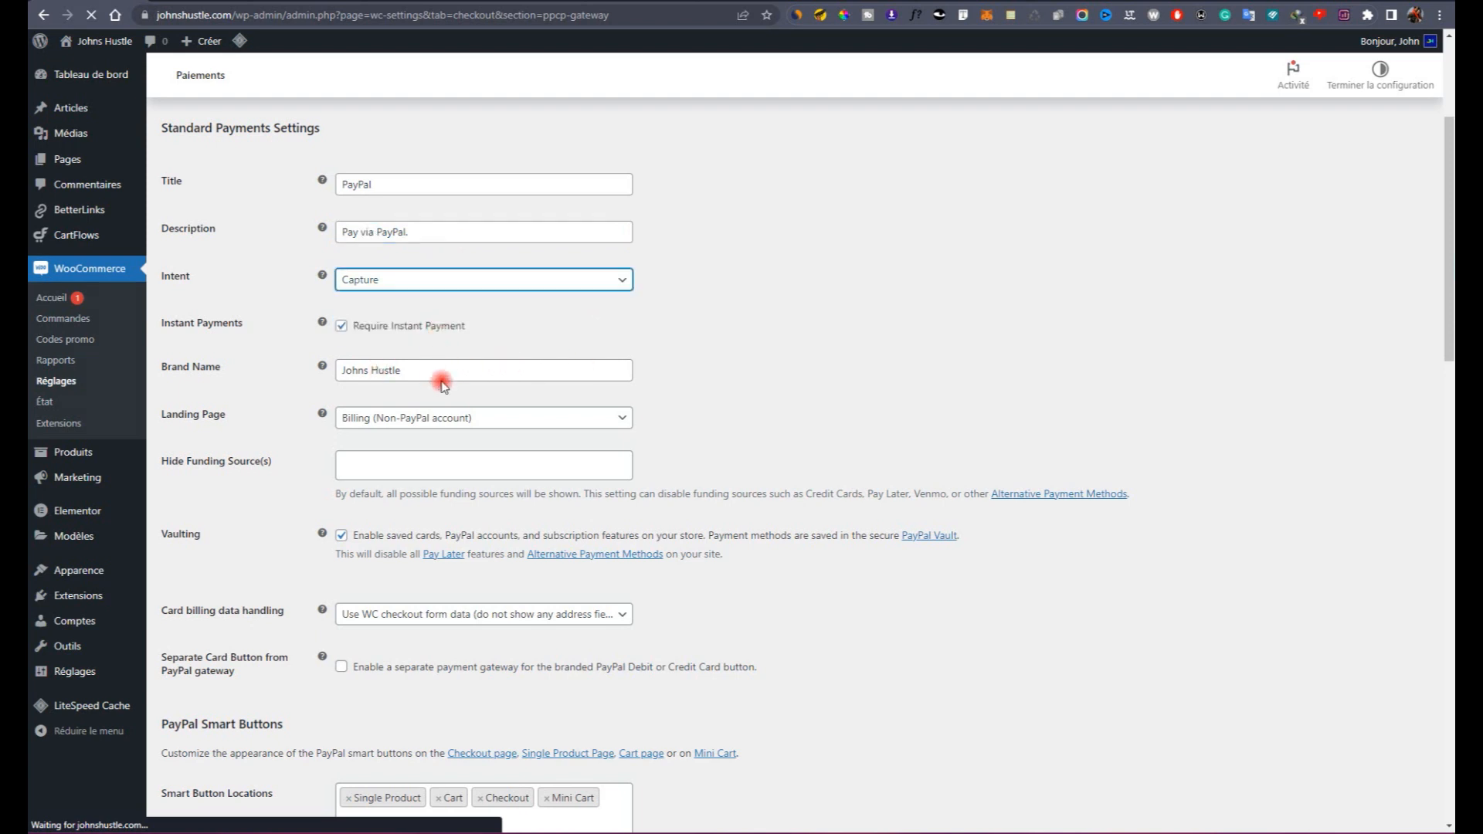
left_click(442, 419)
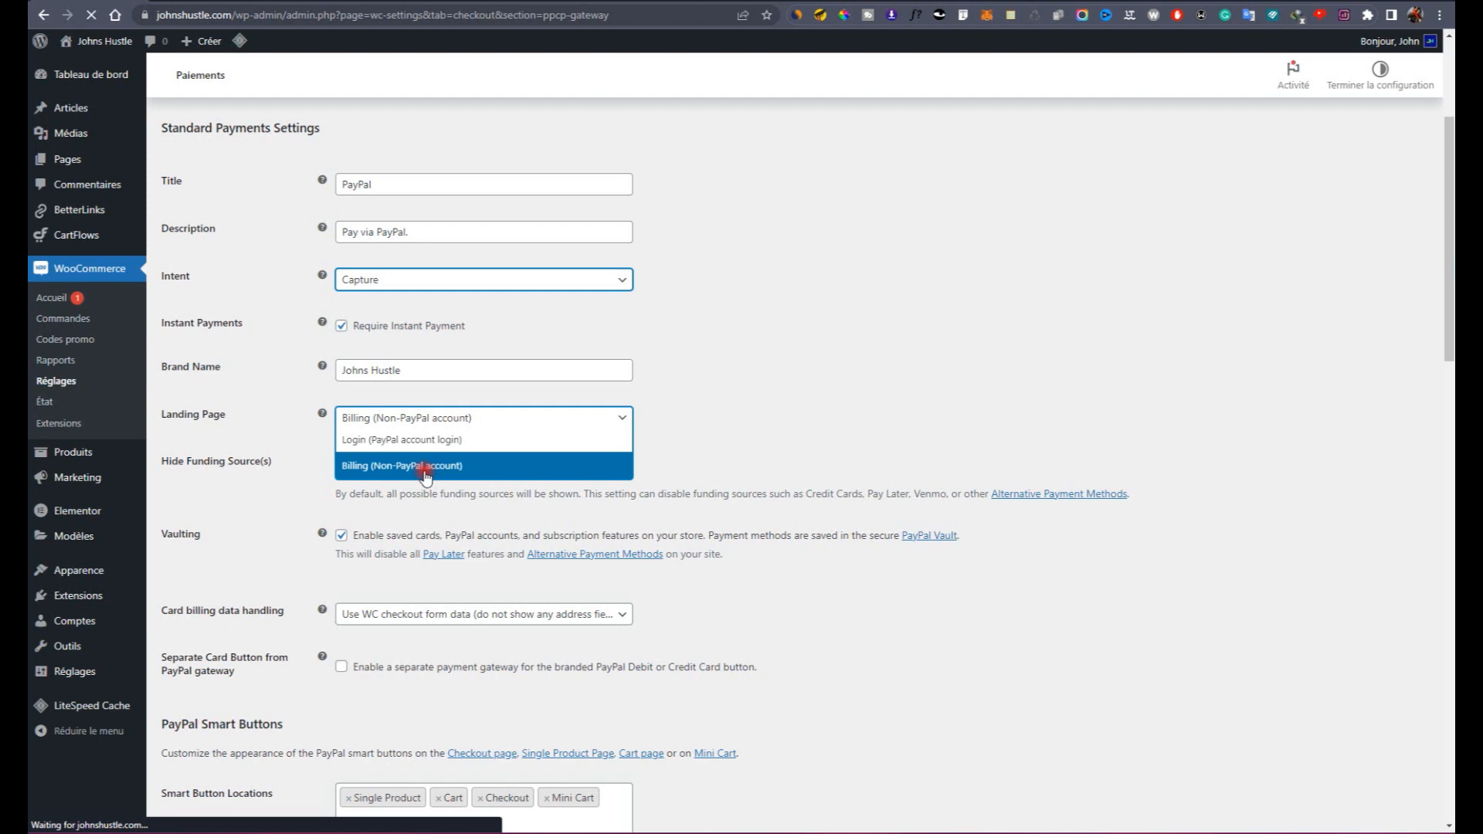
left_click(823, 390)
Step: Review the remaining PayPal Standard Payments settings, including vaulting, smart button locations and the checkout, cart and mini cart button styles
scroll(347, 402, "down", 1)
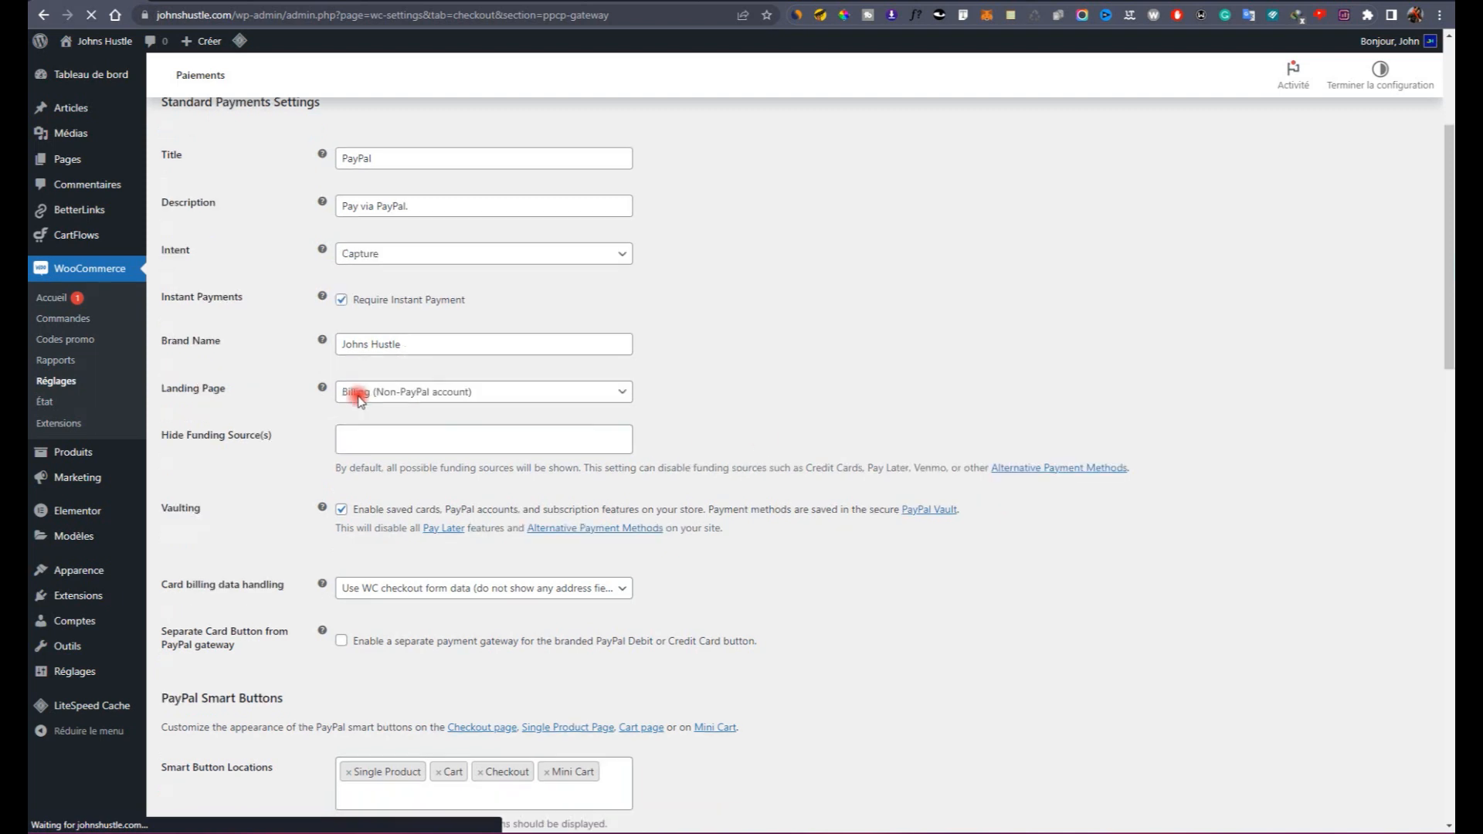
scroll(358, 400, "down", 3)
scroll(424, 498, "down", 1)
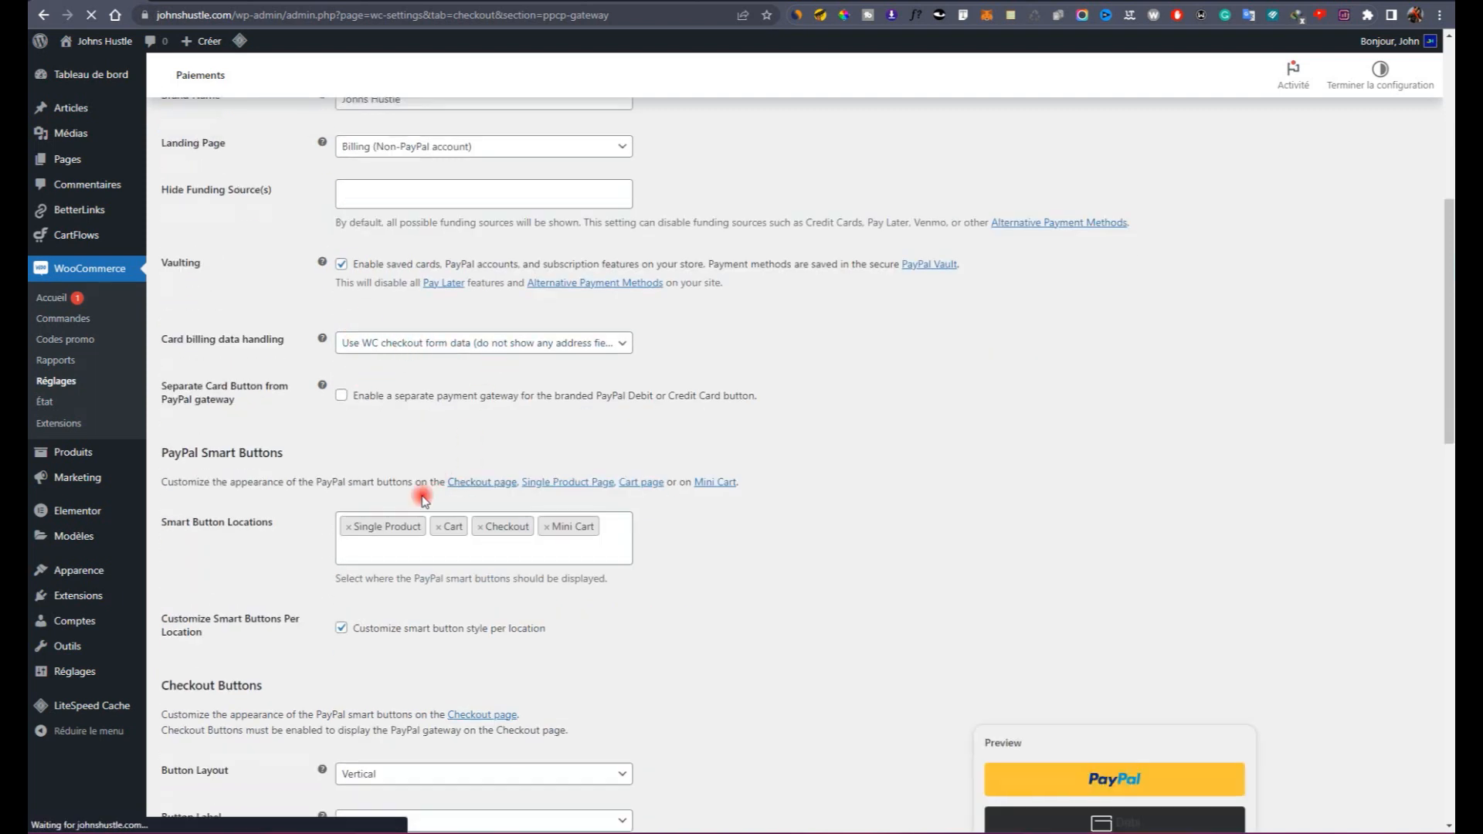
scroll(424, 498, "down", 3)
scroll(391, 490, "down", 9)
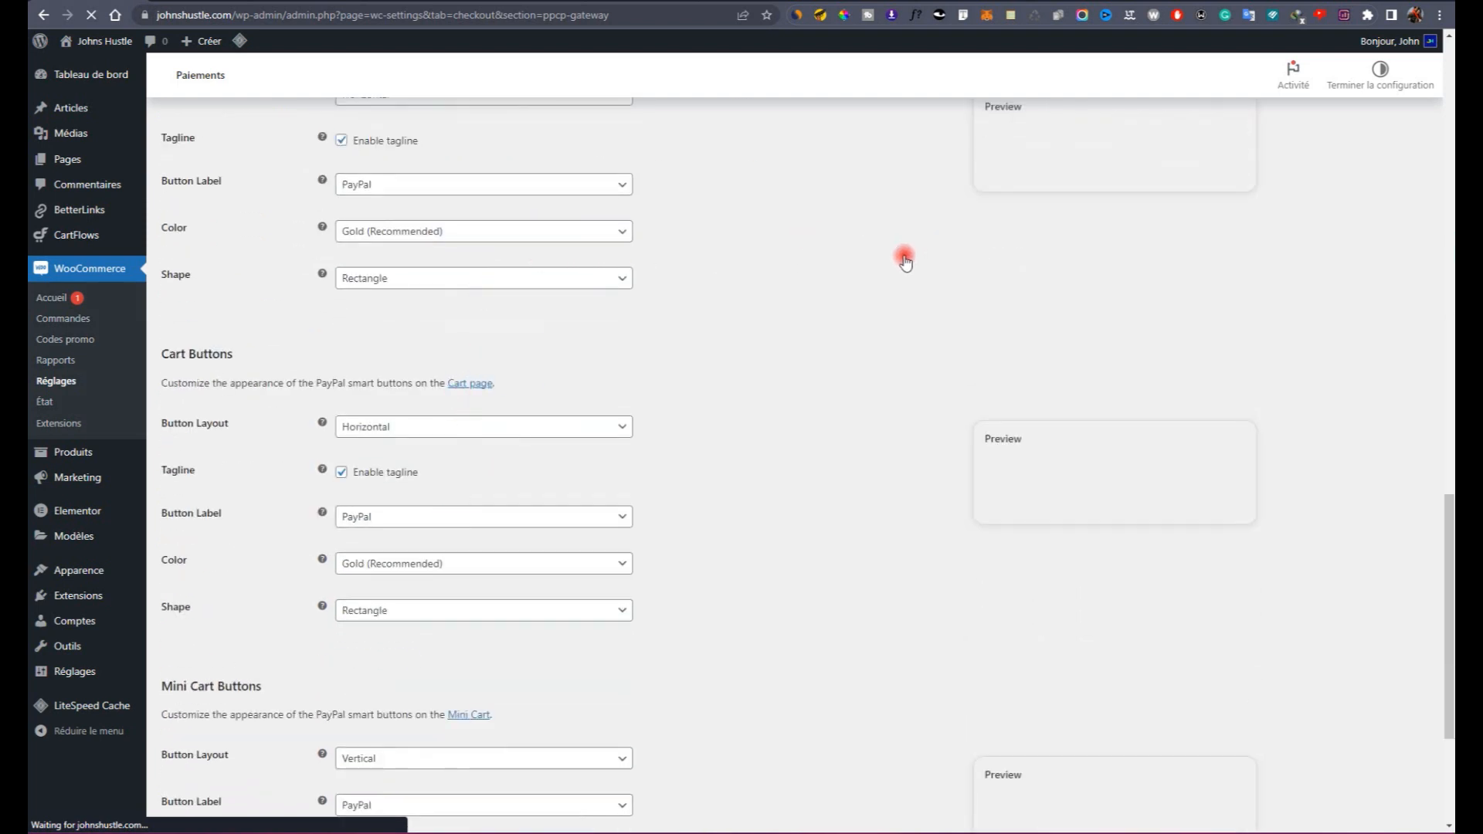
scroll(553, 291, "up", 14)
scroll(467, 341, "down", 2)
scroll(430, 420, "up", 6)
scroll(437, 455, "down", 6)
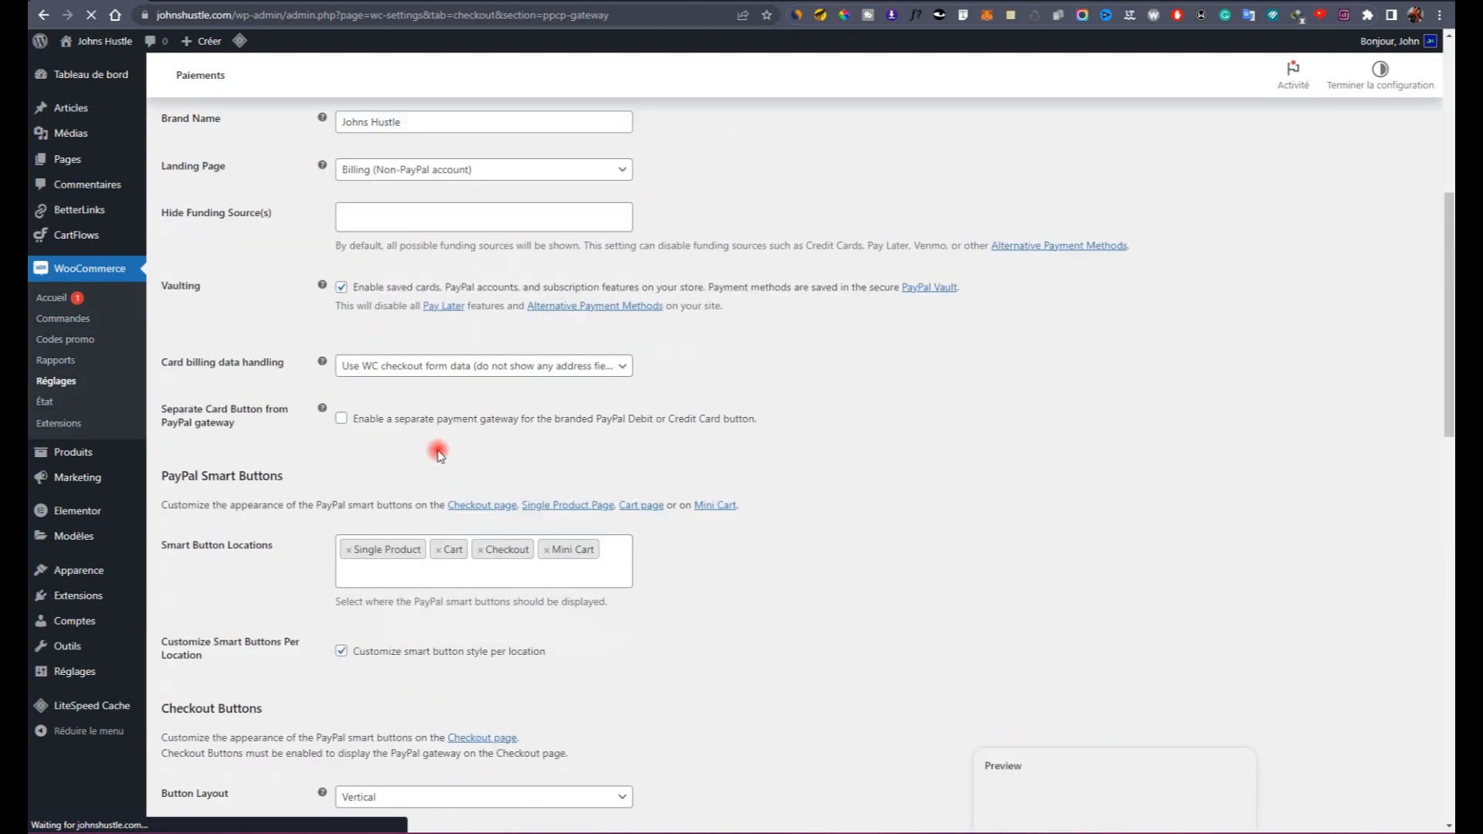
scroll(438, 455, "down", 16)
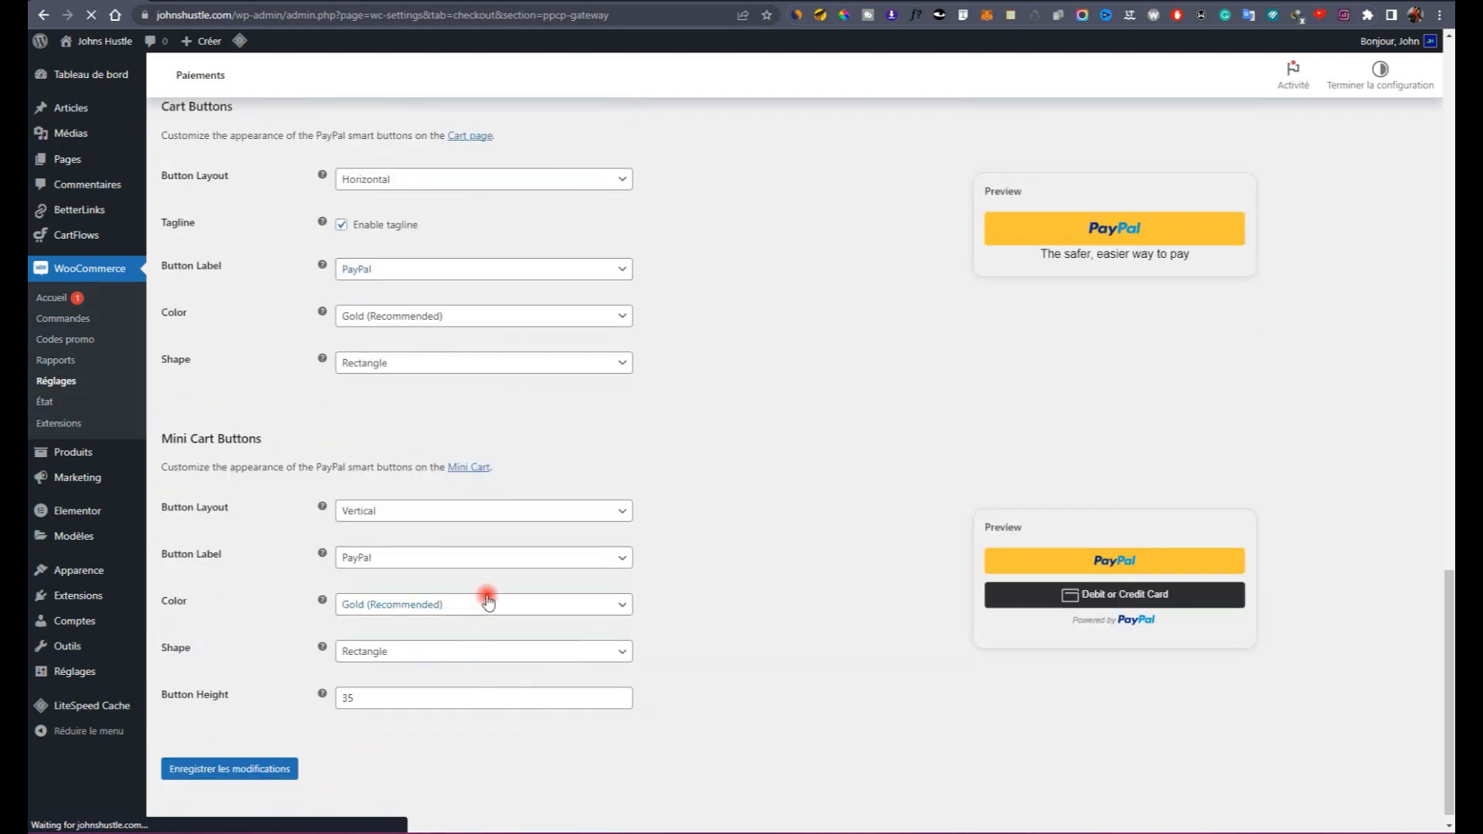
scroll(661, 338, "up", 12)
scroll(676, 299, "up", 10)
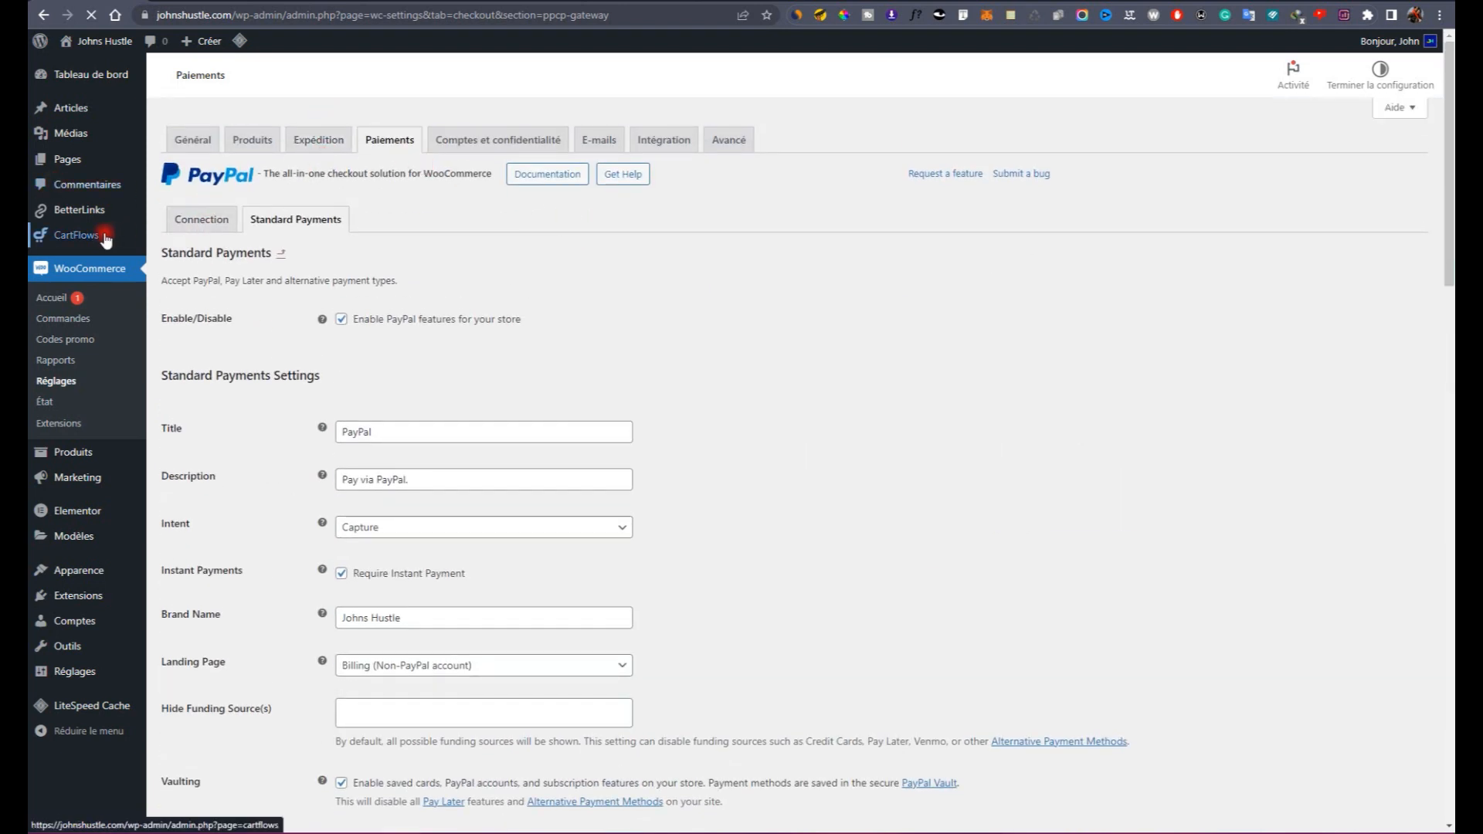
mouse_move(98, 245)
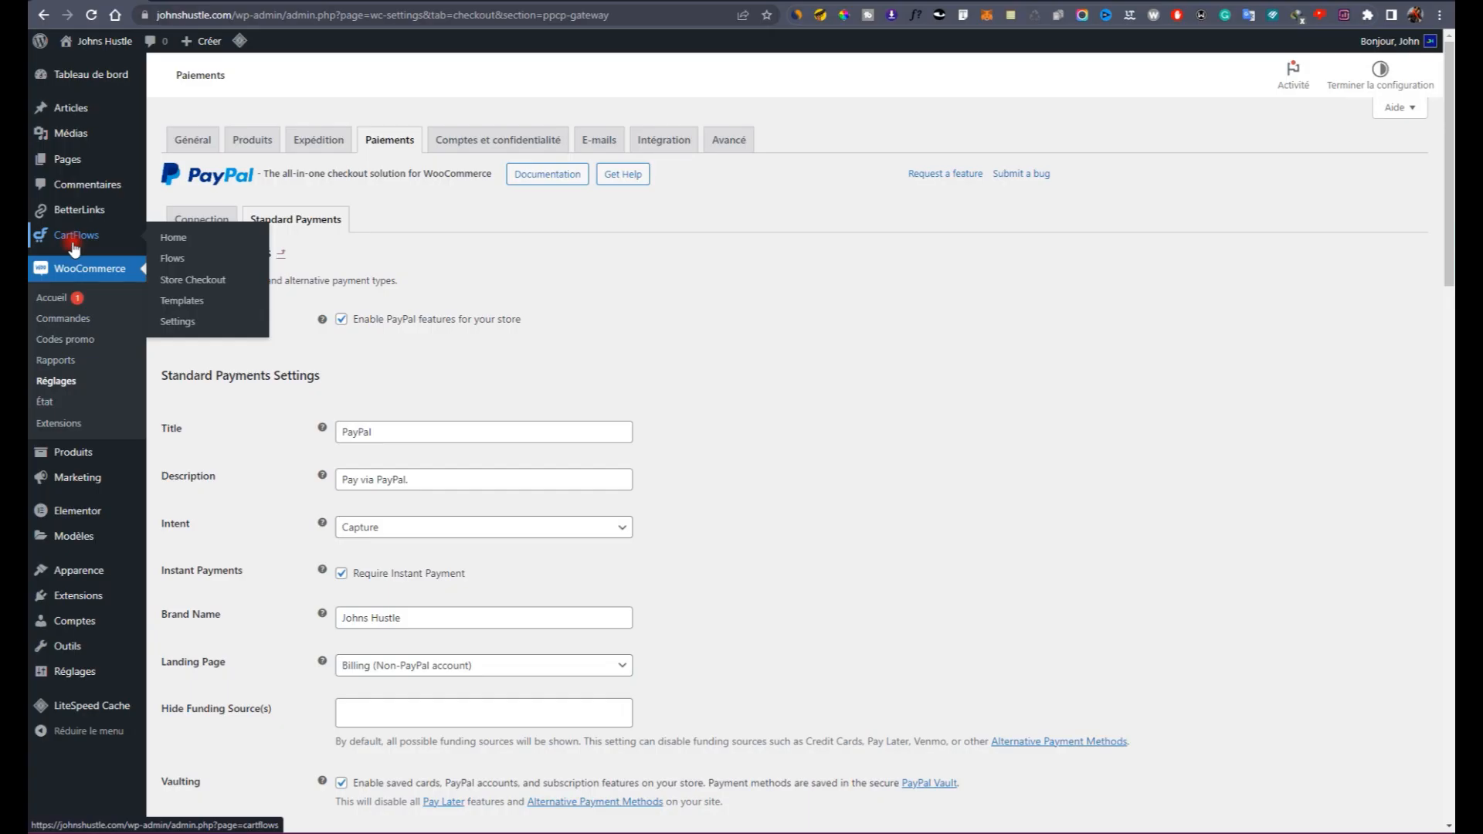
Step: Open CartFlows and look over its home statistics for yesterday, the list of flows and the Store Checkout page
left_click(74, 245)
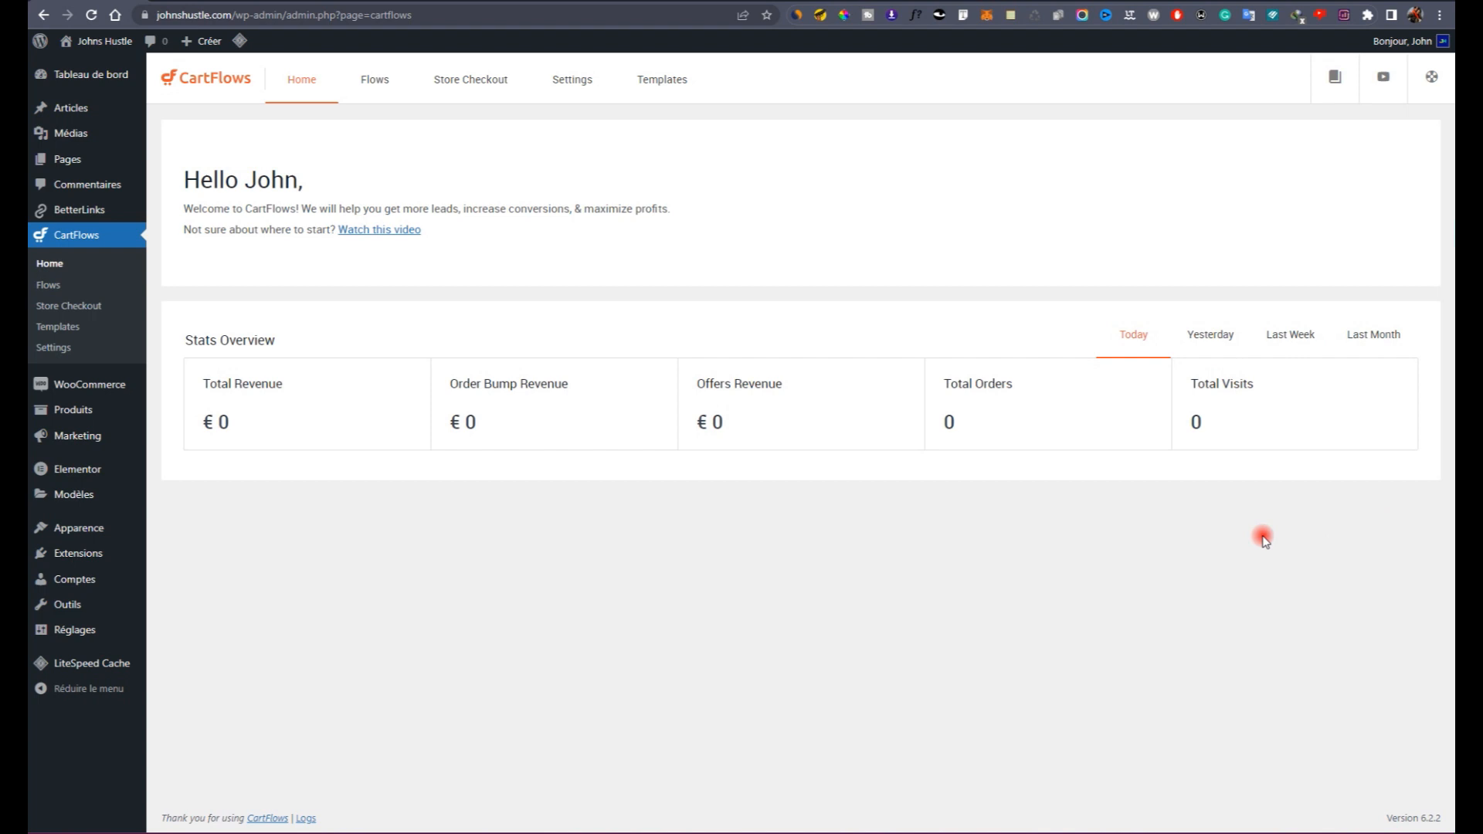
left_click(1217, 339)
left_click(374, 81)
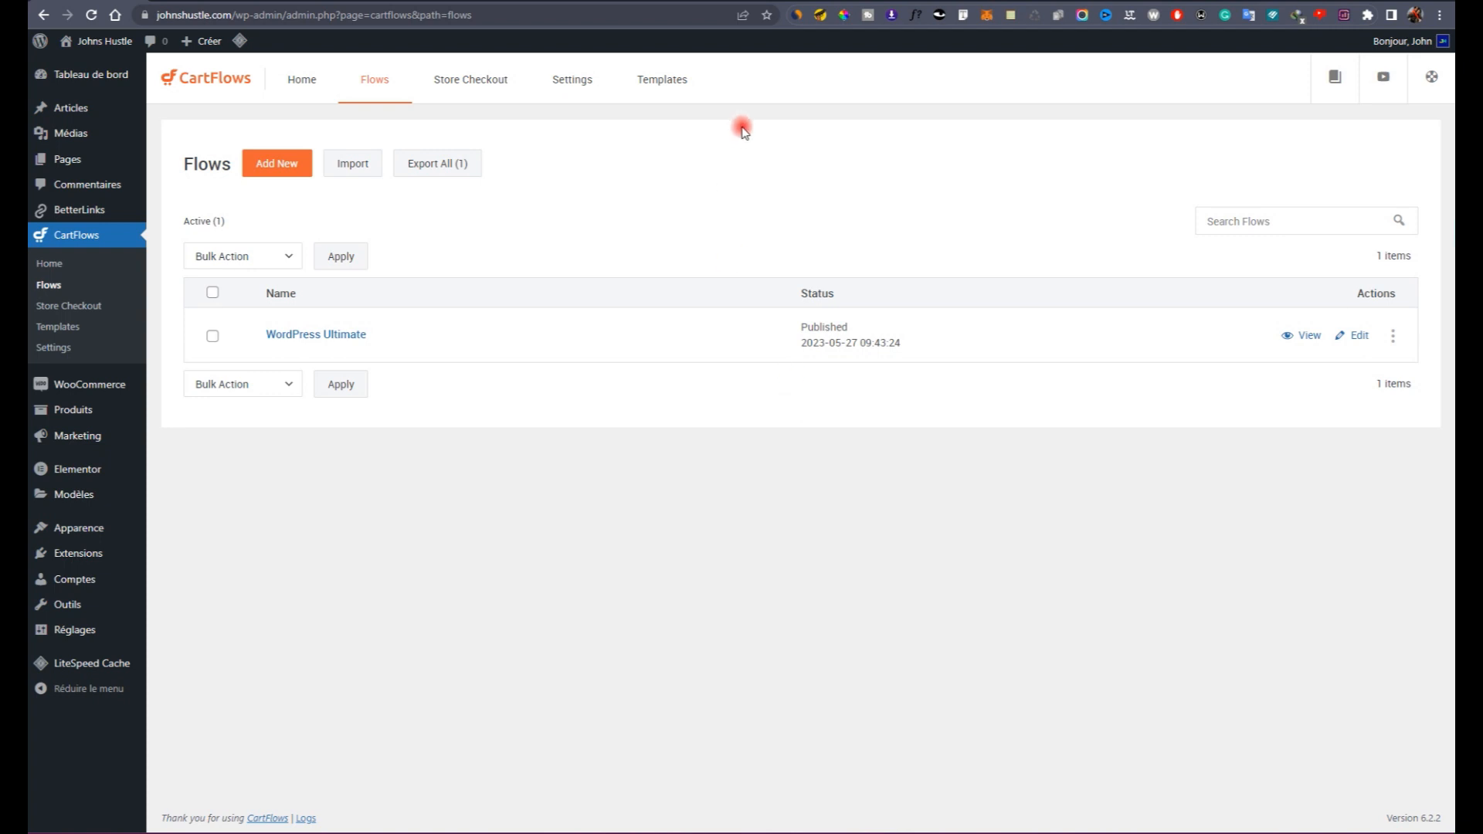
left_click(481, 83)
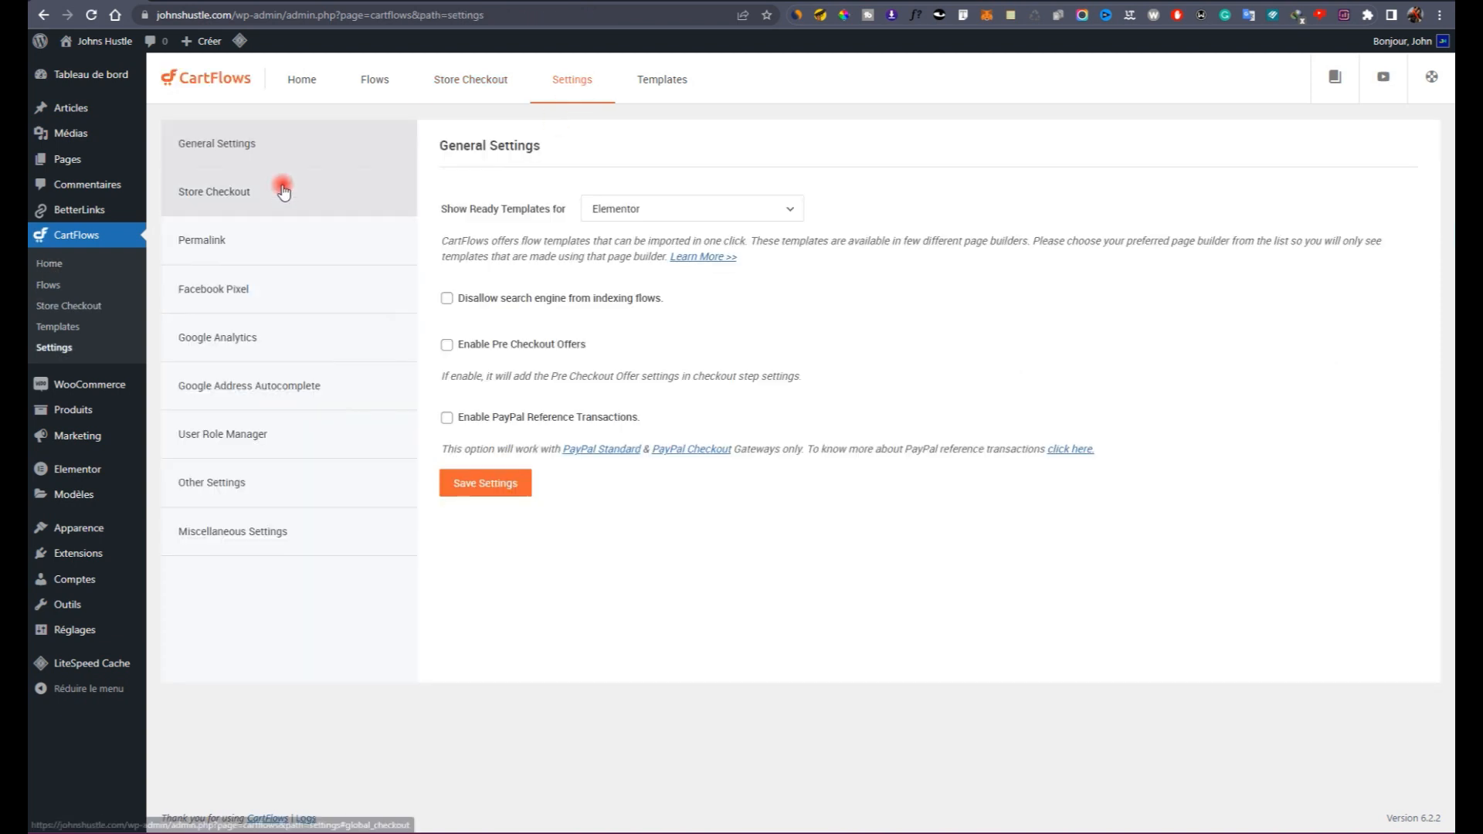
Step: Check the page builders available for ready templates in the CartFlows general settings, keeping Elementor selected
left_click(648, 219)
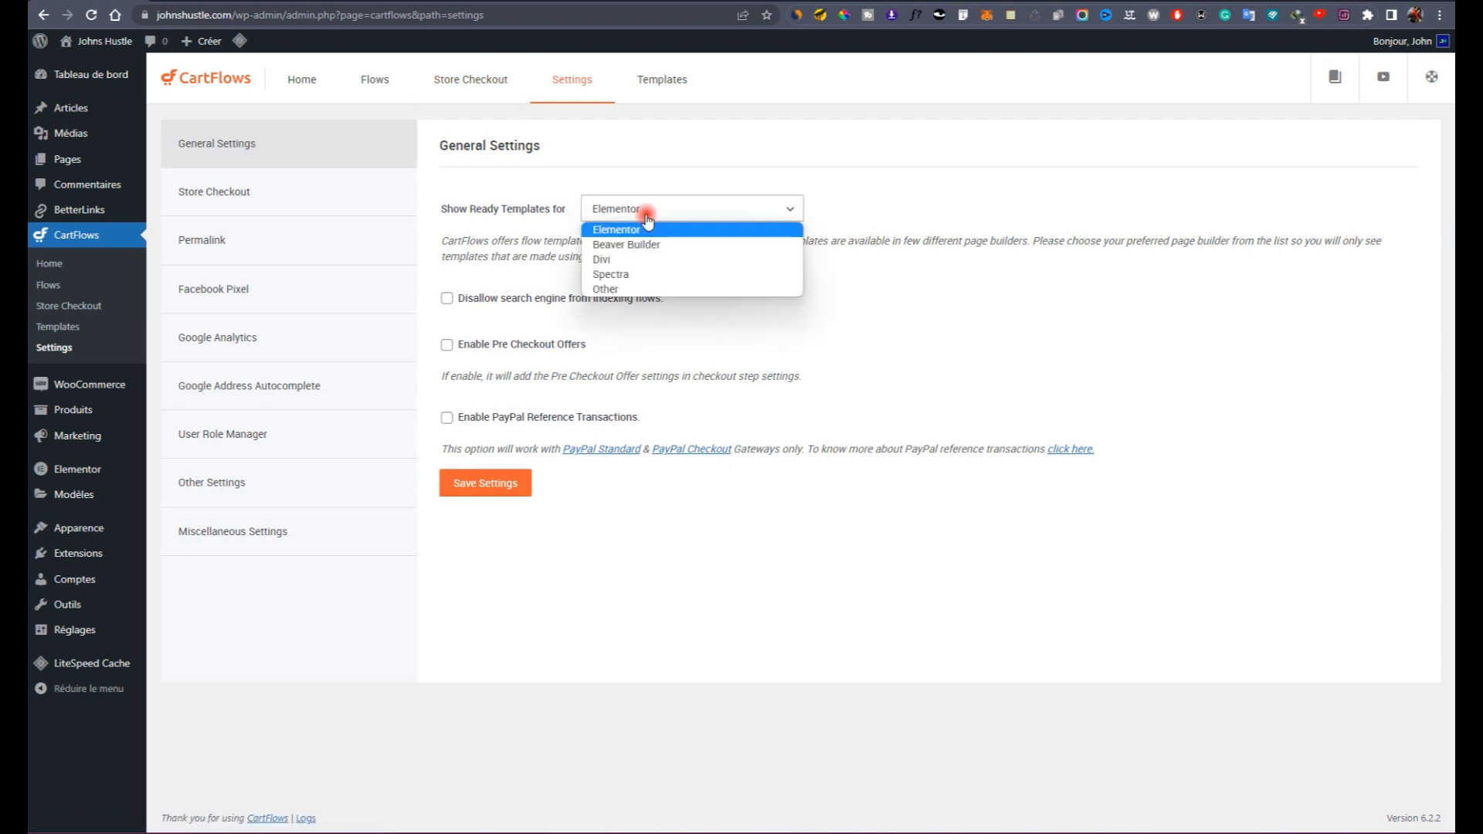
left_click(646, 233)
left_click(643, 207)
left_click(662, 207)
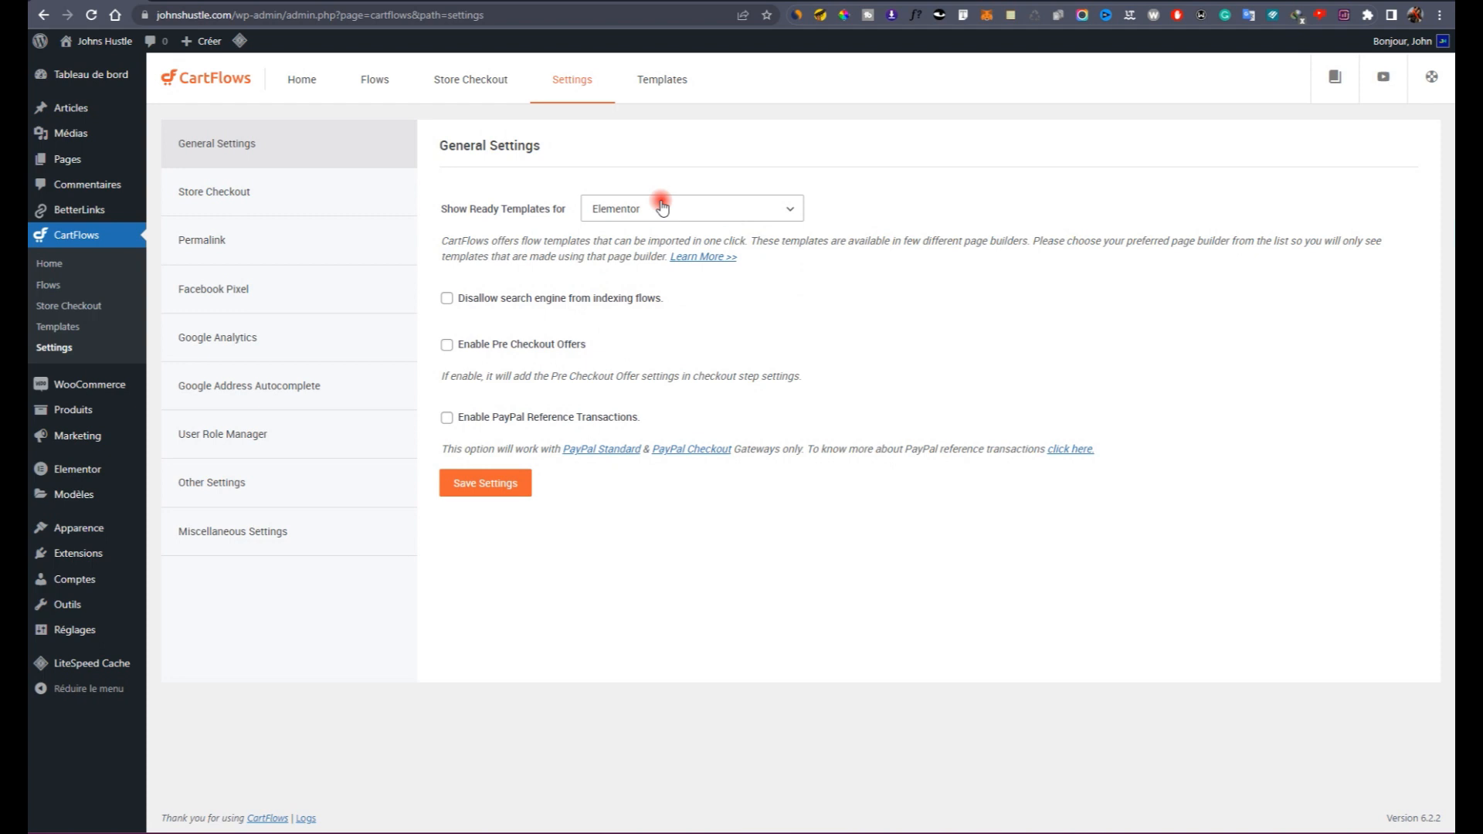
Step: Review the CartFlows settings for Store Checkout, Permalink, Facebook Pixel, Google Analytics and Google Address Autocomplete
left_click(308, 195)
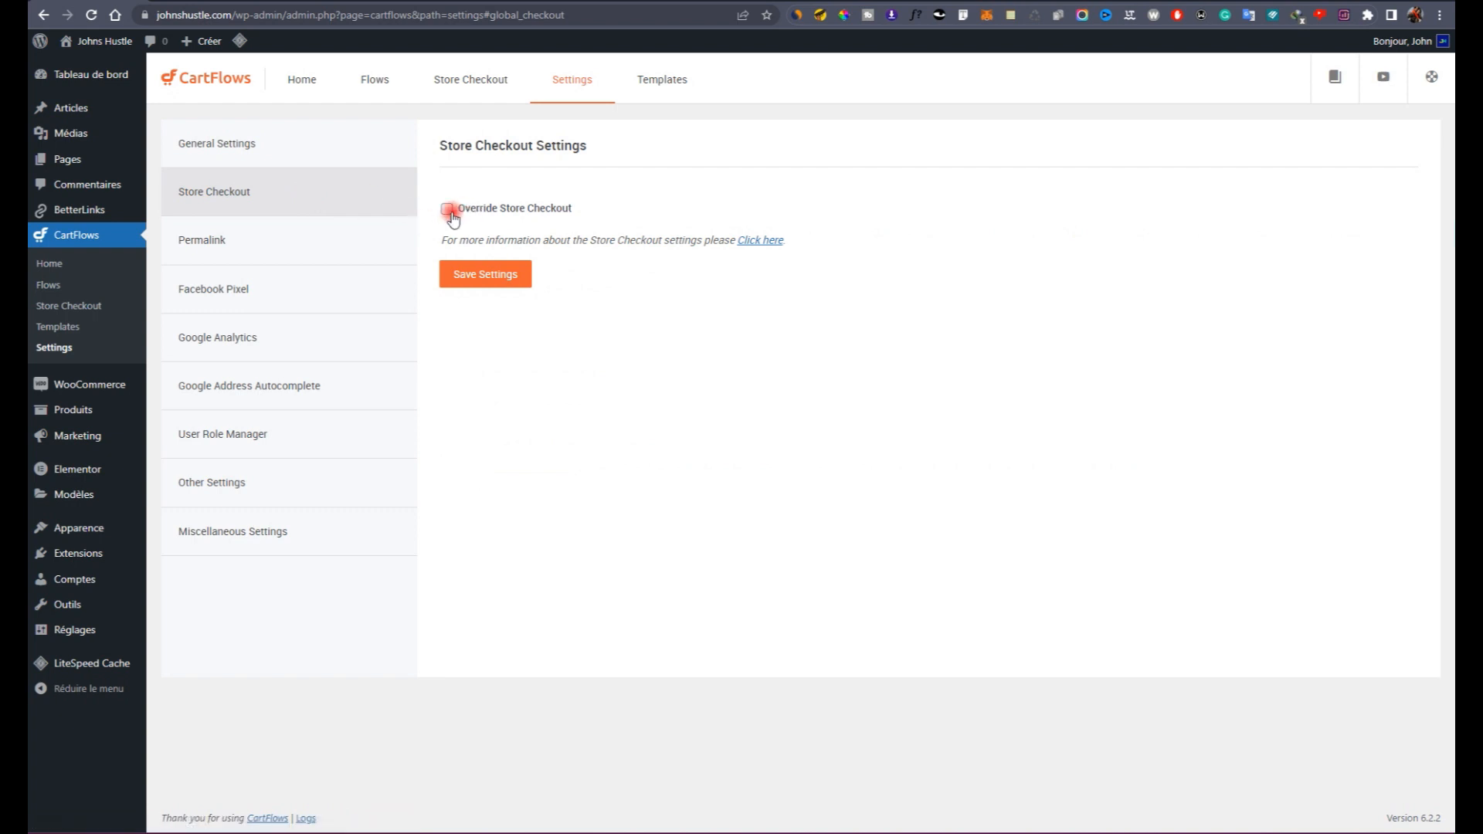
left_click(234, 253)
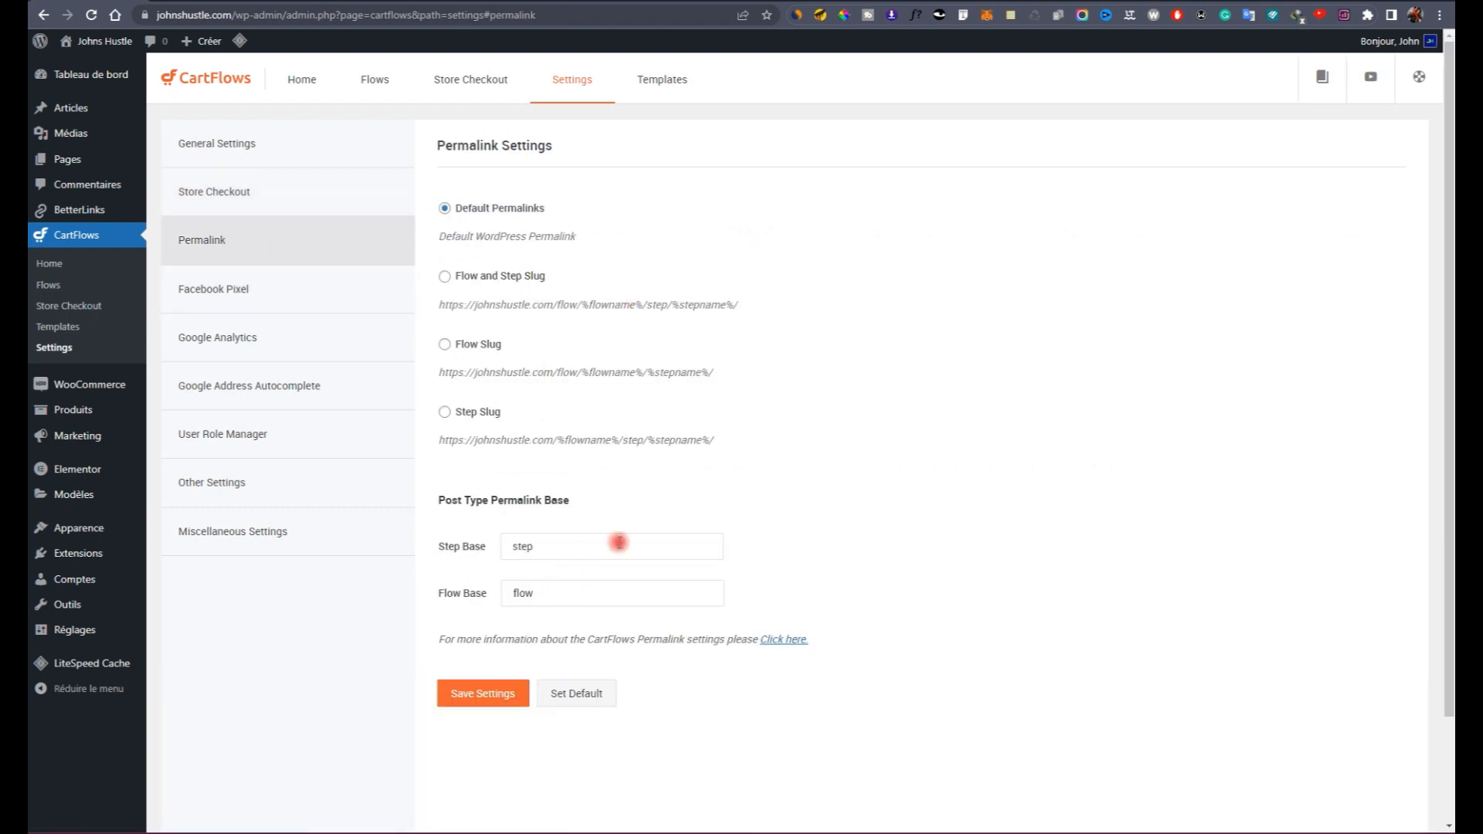
left_click(280, 305)
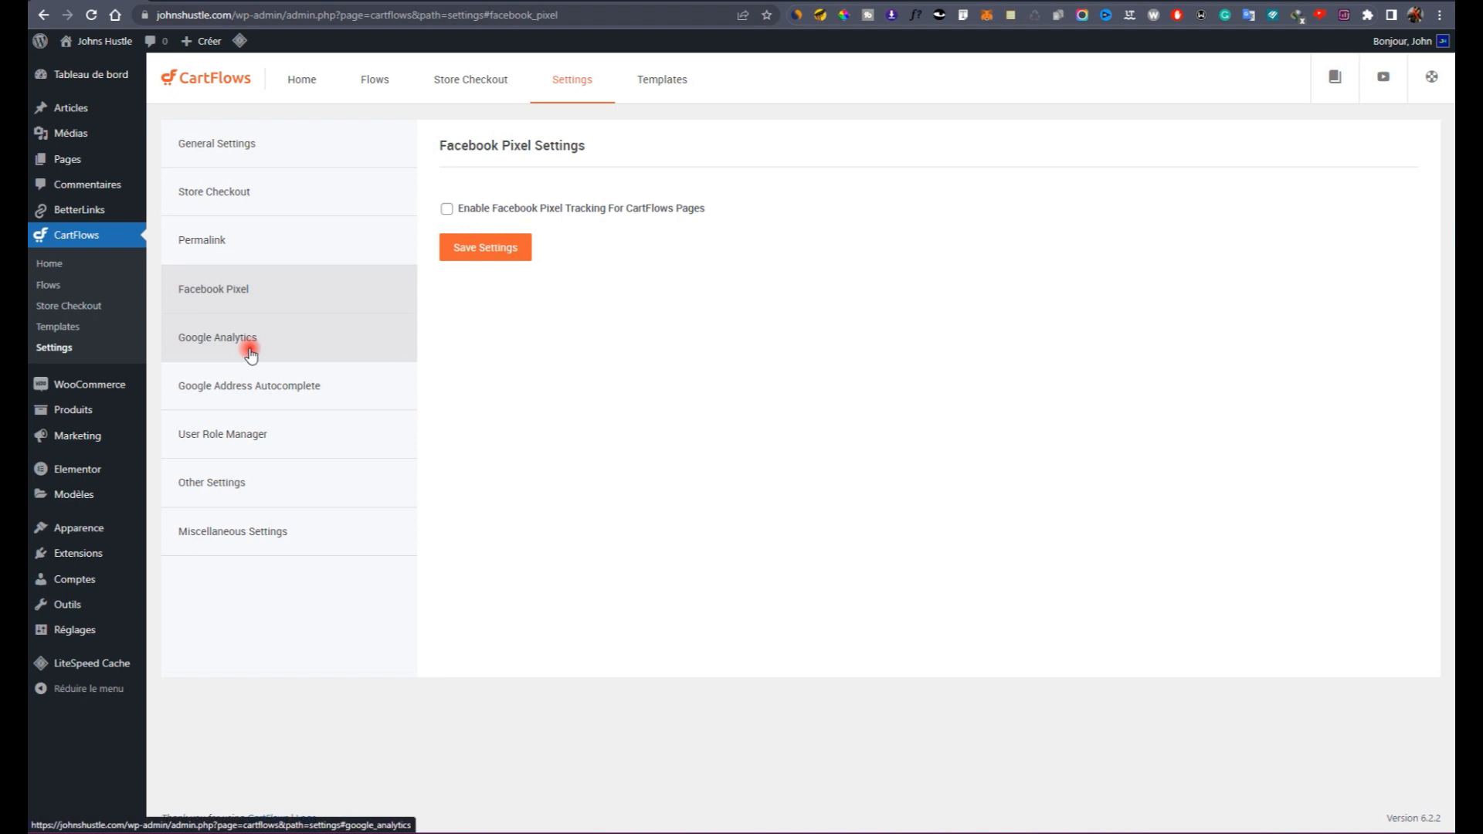
left_click(345, 352)
left_click(302, 398)
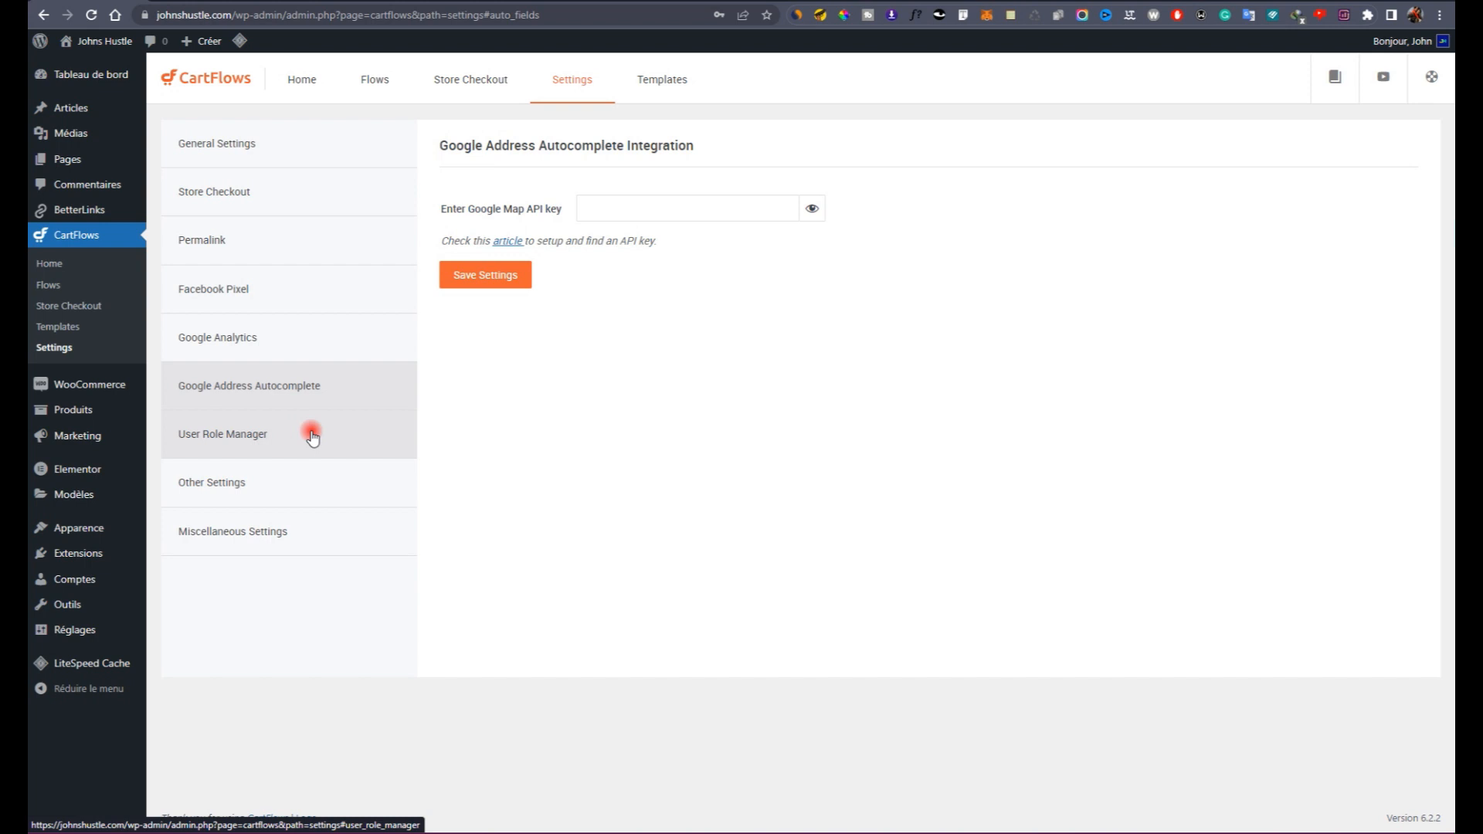
Step: Review the User Role Manager access options, Other Settings and Miscellaneous Settings of CartFlows
left_click(283, 445)
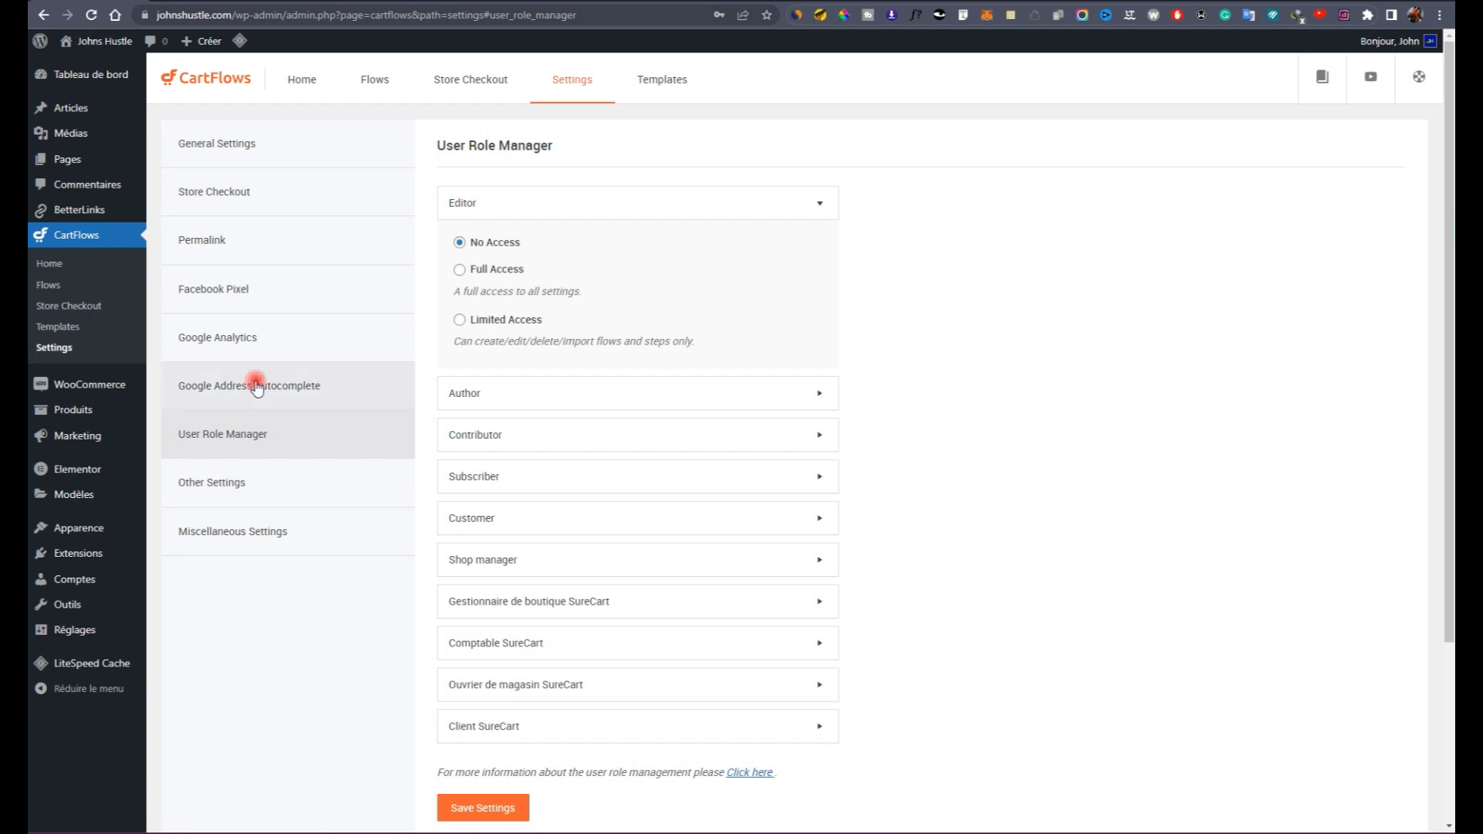
left_click(354, 390)
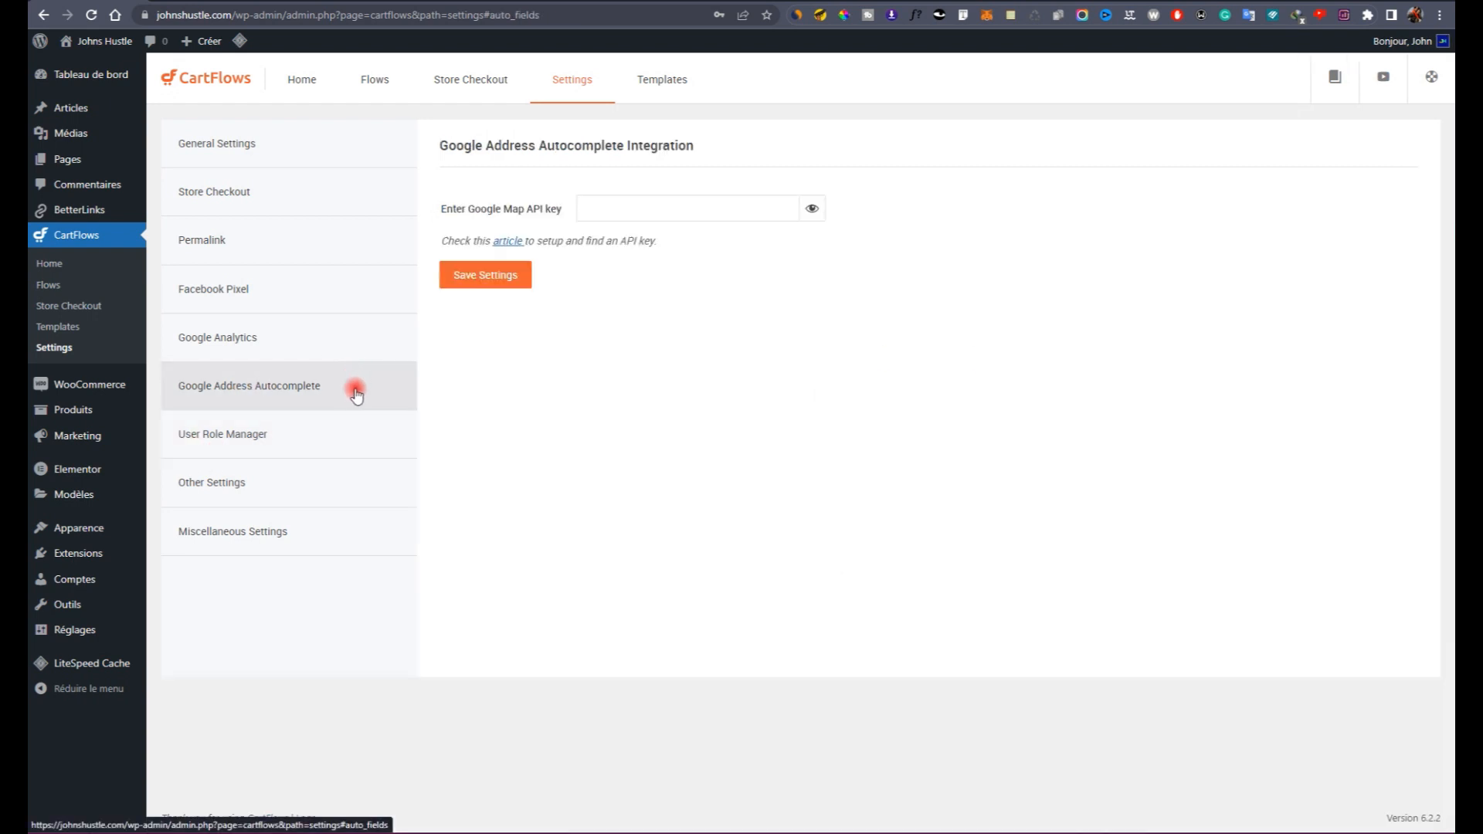
left_click(307, 444)
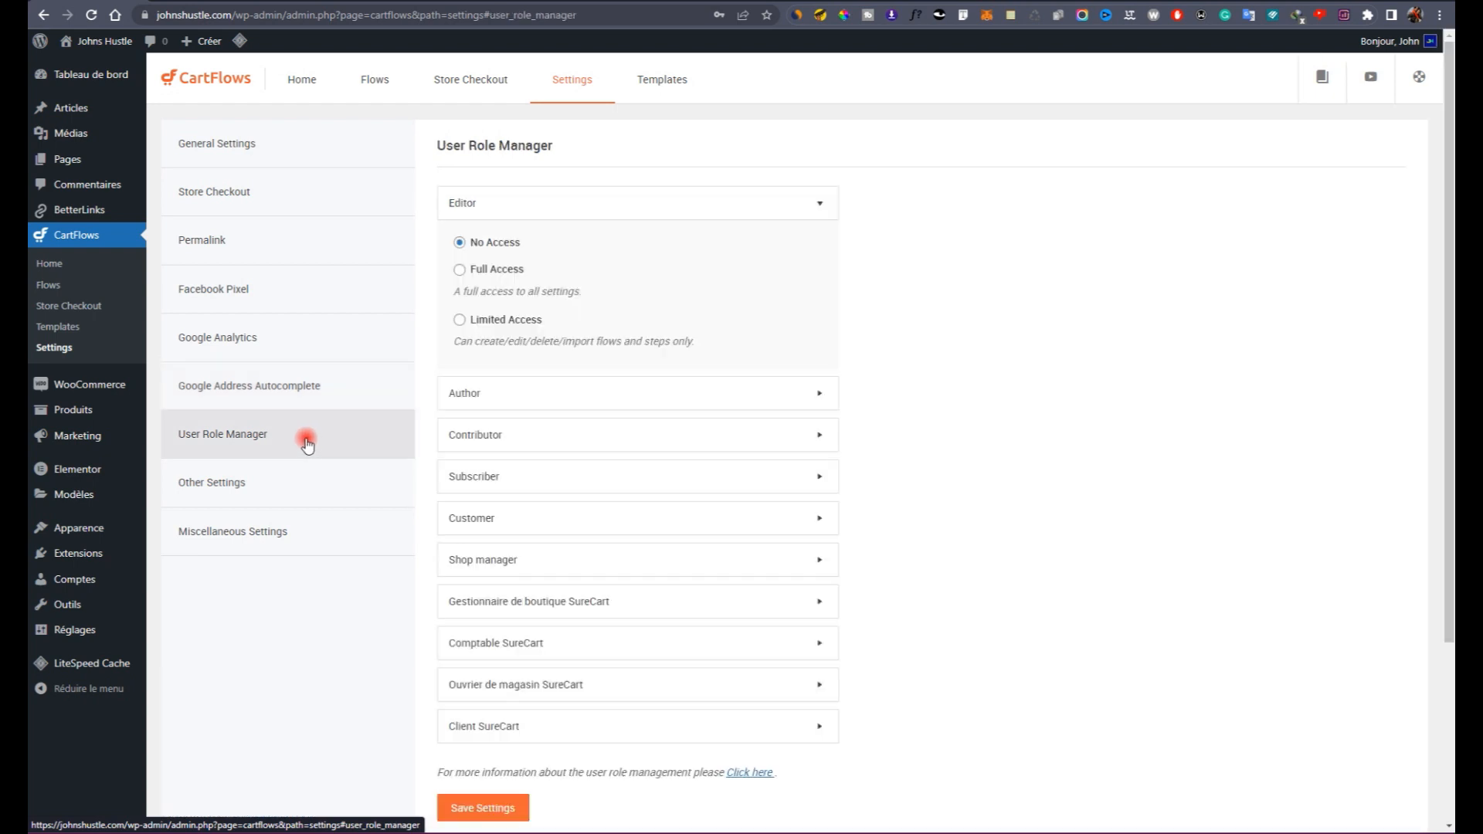
scroll(636, 278, "down", 3)
scroll(635, 285, "up", 3)
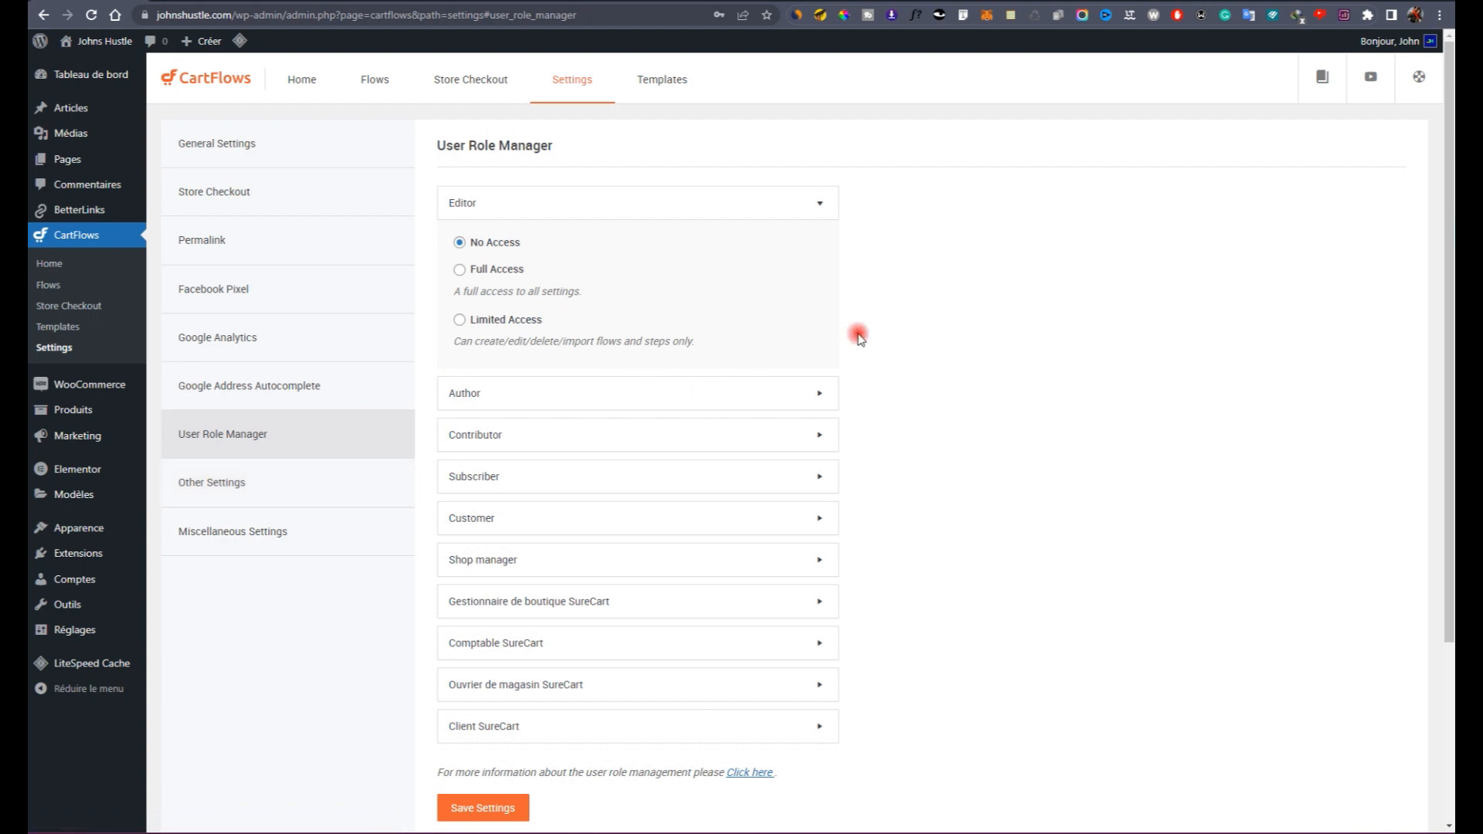
left_click(357, 481)
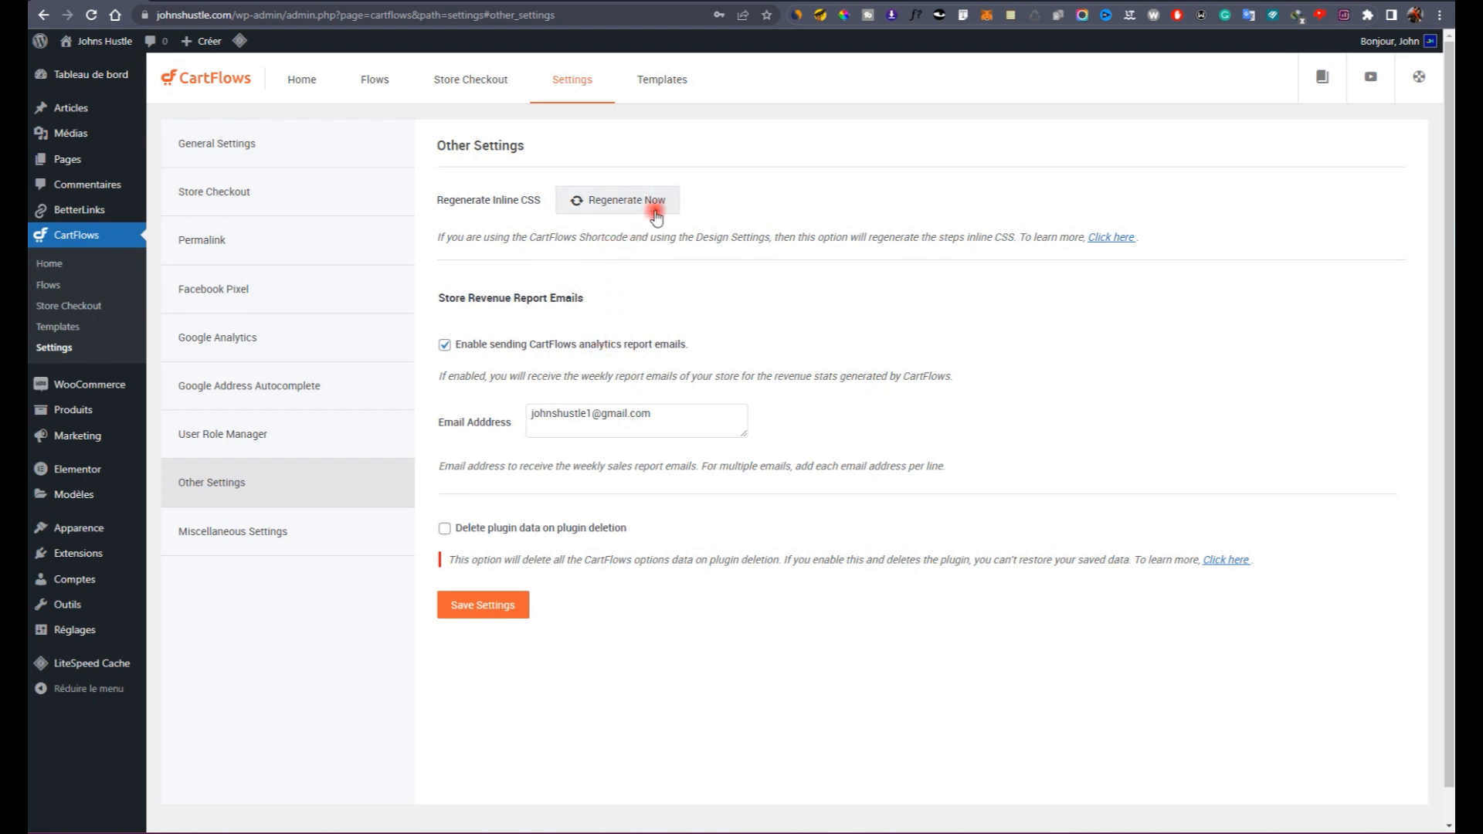
scroll(547, 429, "down", 1)
scroll(664, 423, "up", 1)
left_click(224, 531)
Step: Browse the ready-made flow templates in the CartFlows template library
left_click(678, 84)
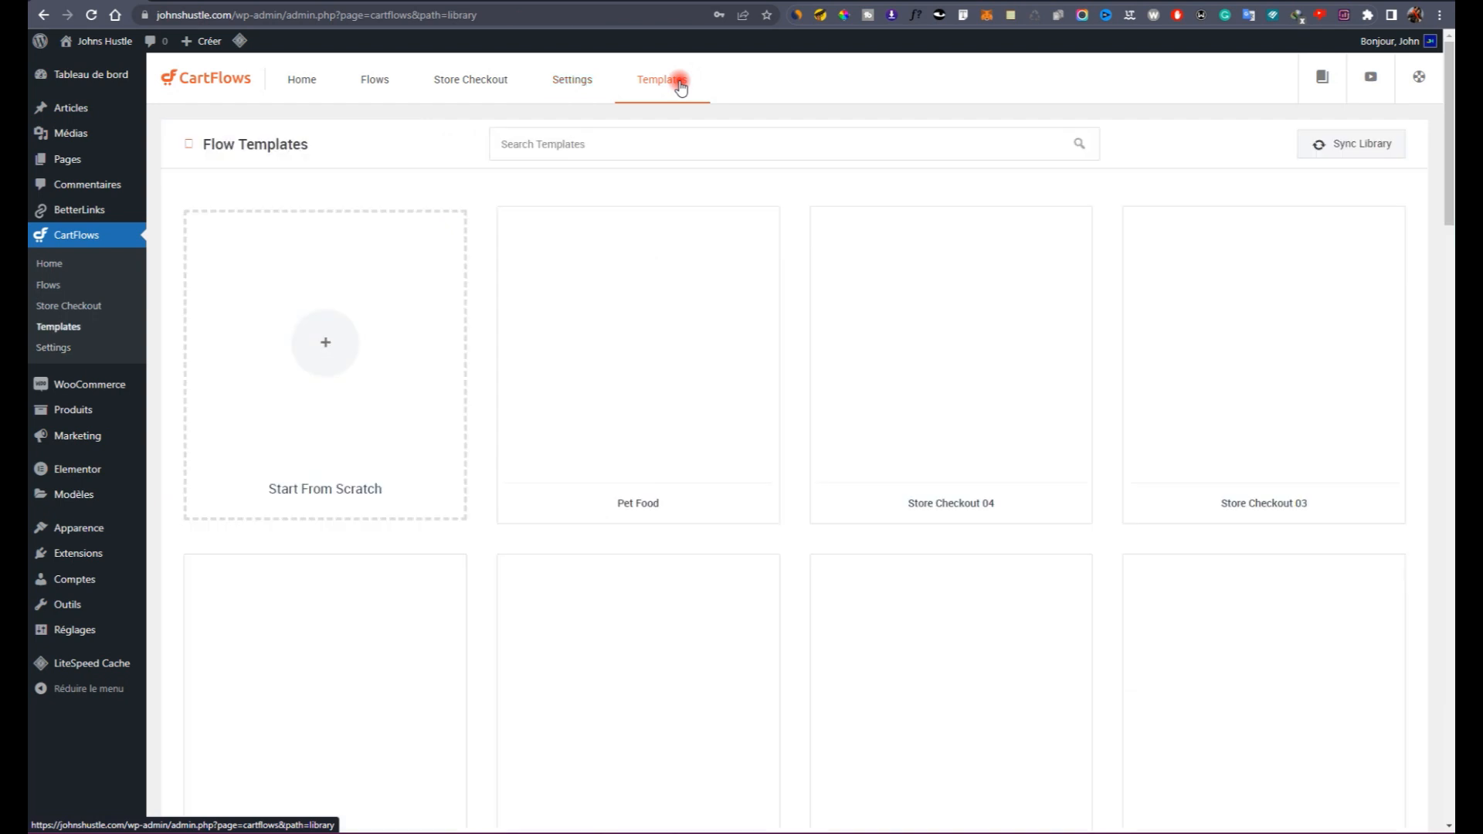
mouse_move(687, 352)
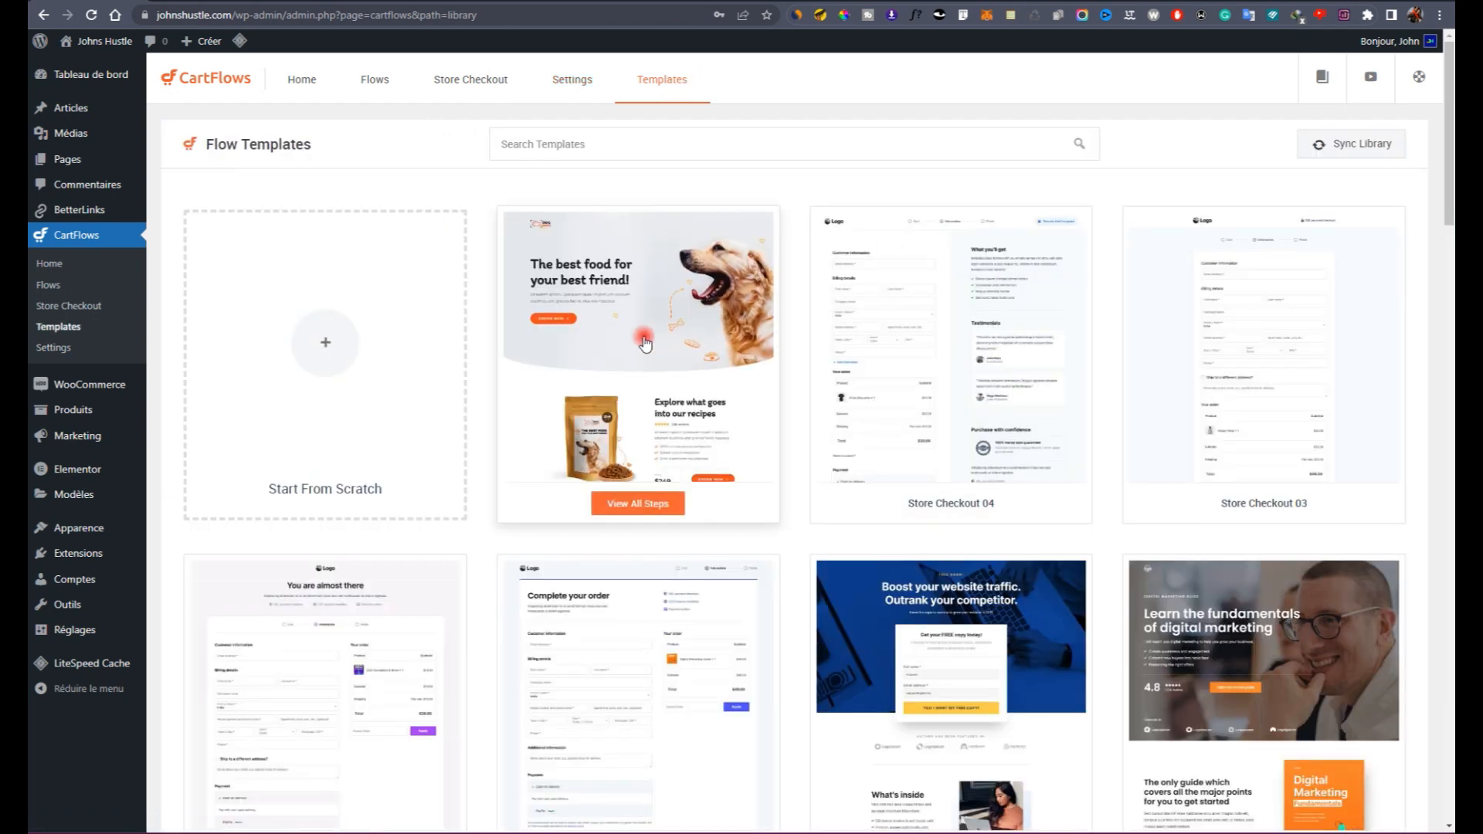
scroll(653, 343, "down", 3)
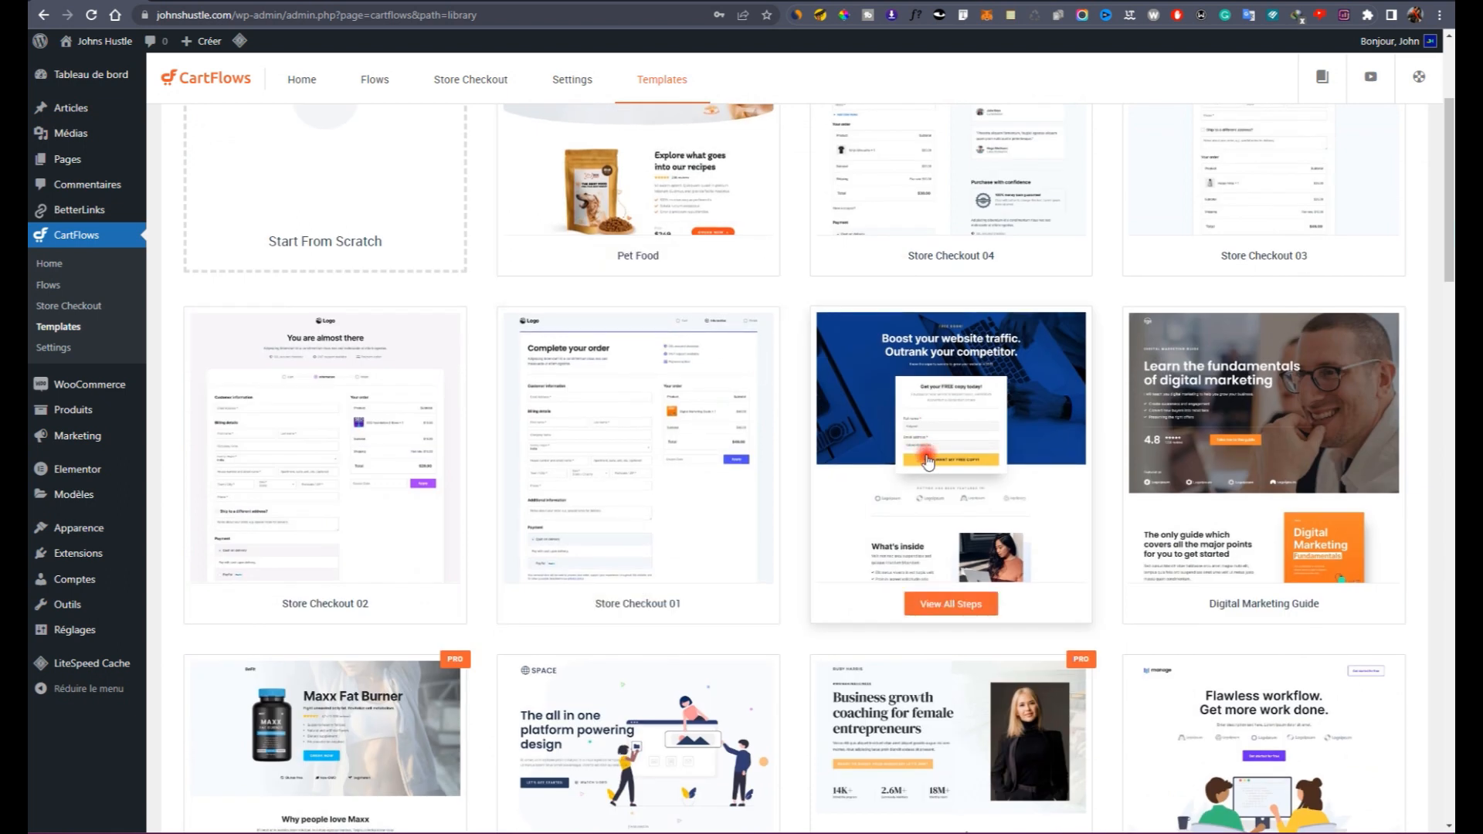
scroll(587, 463, "up", 3)
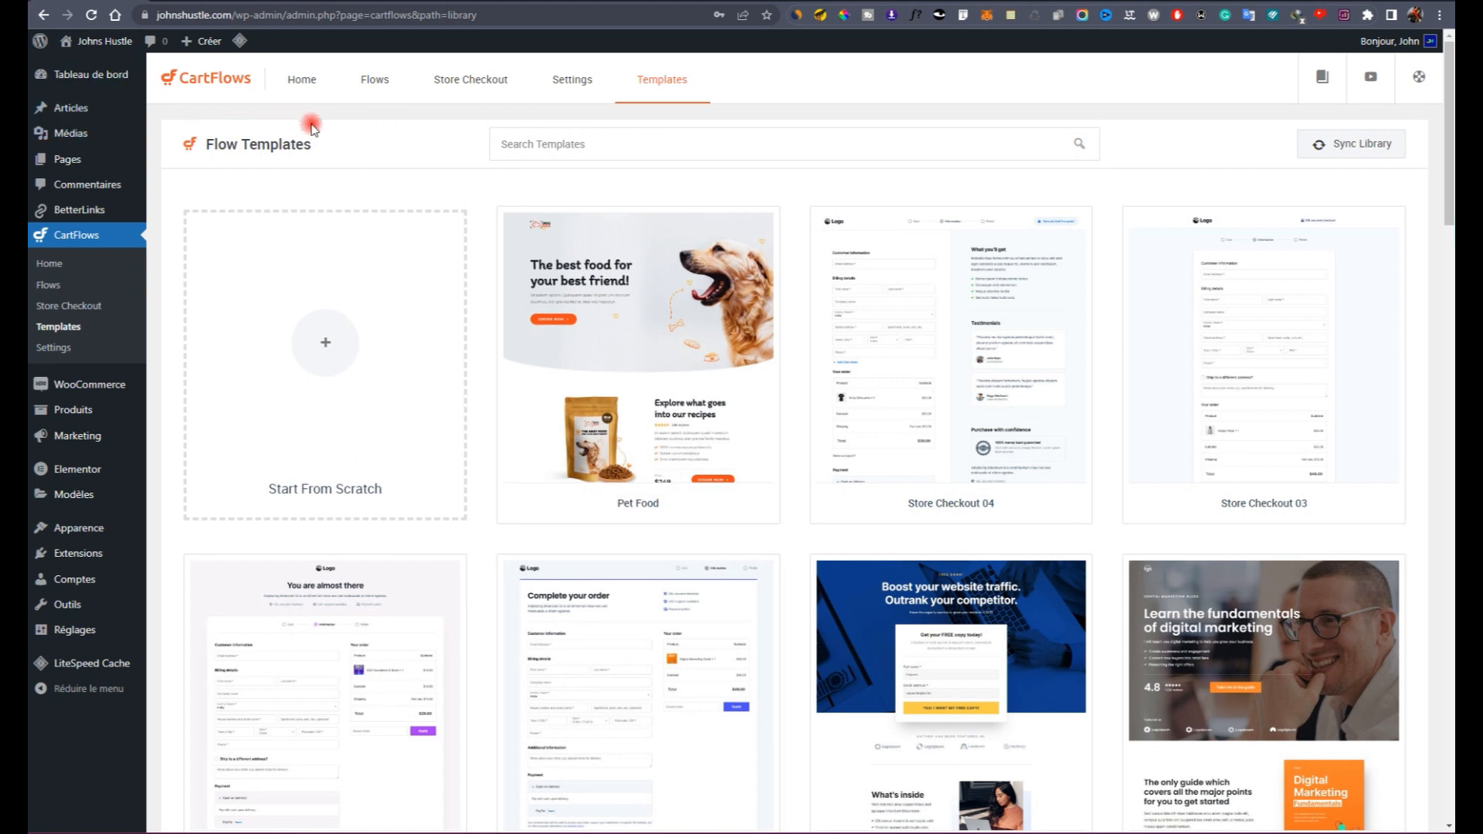
Step: Create a new flow from scratch in CartFlows and name it "Tuto CartFlows"
left_click(377, 78)
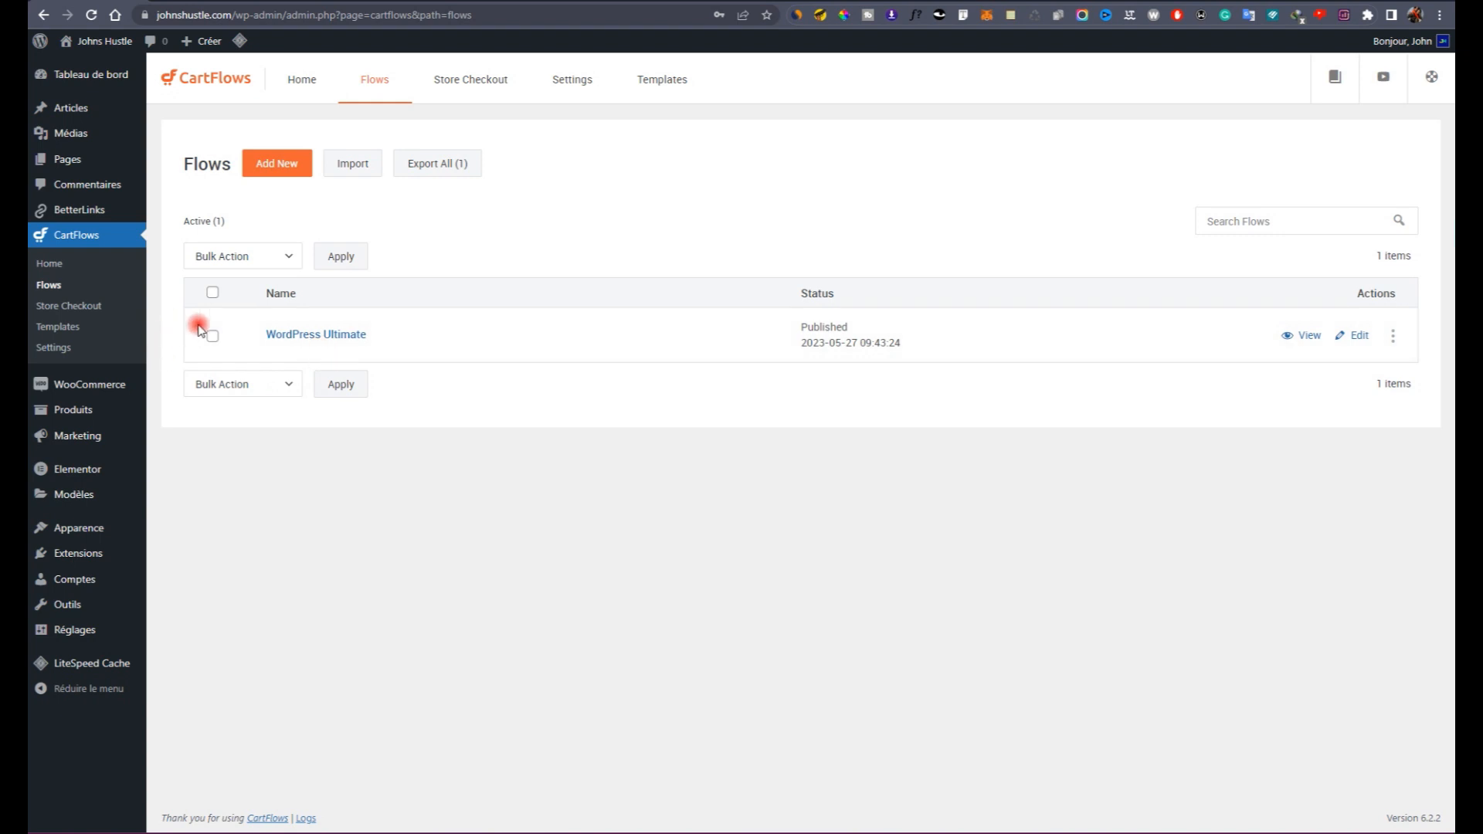
left_click(279, 163)
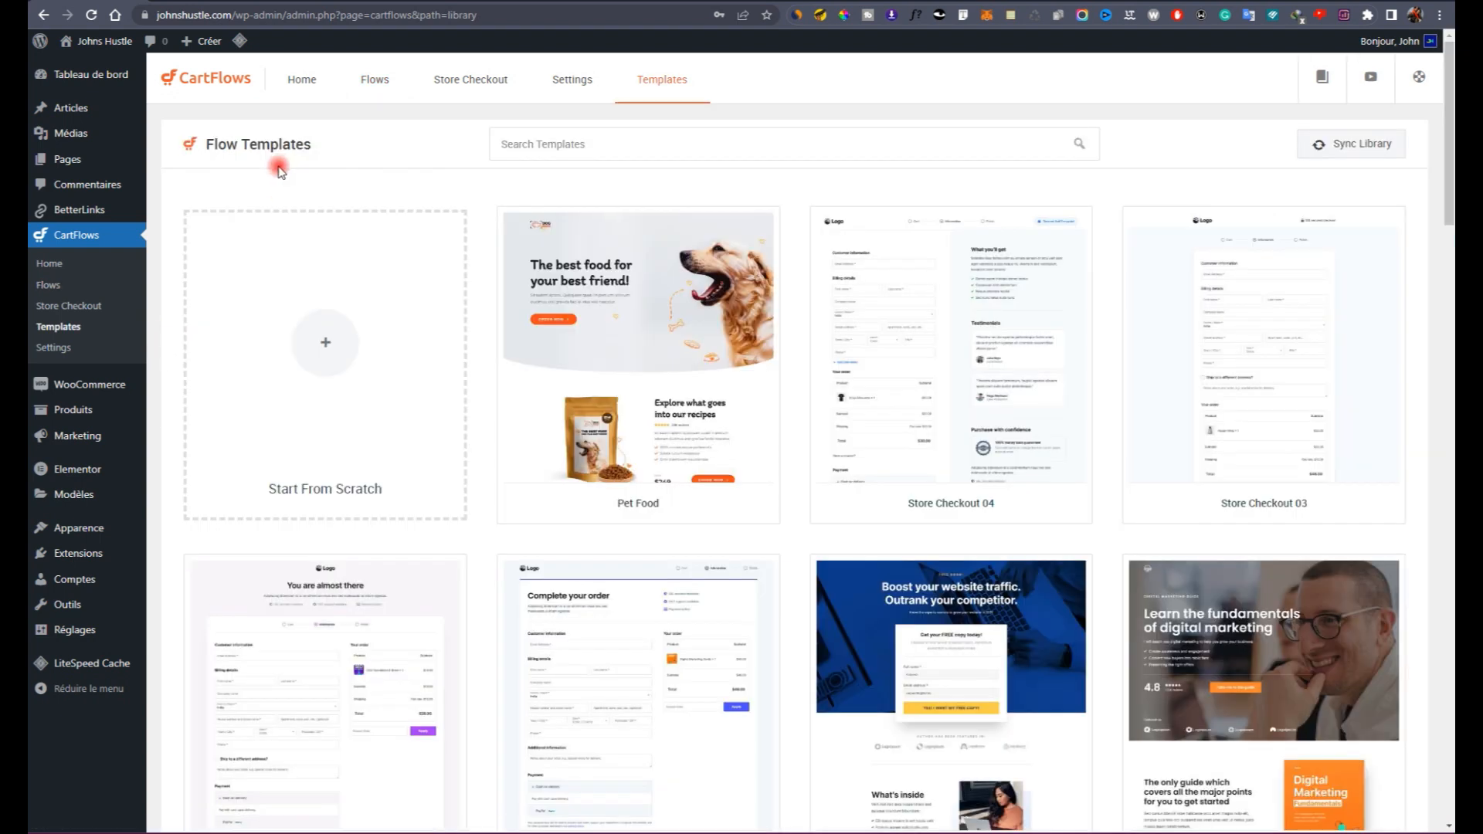
scroll(1096, 340, "down", 6)
scroll(1041, 371, "up", 6)
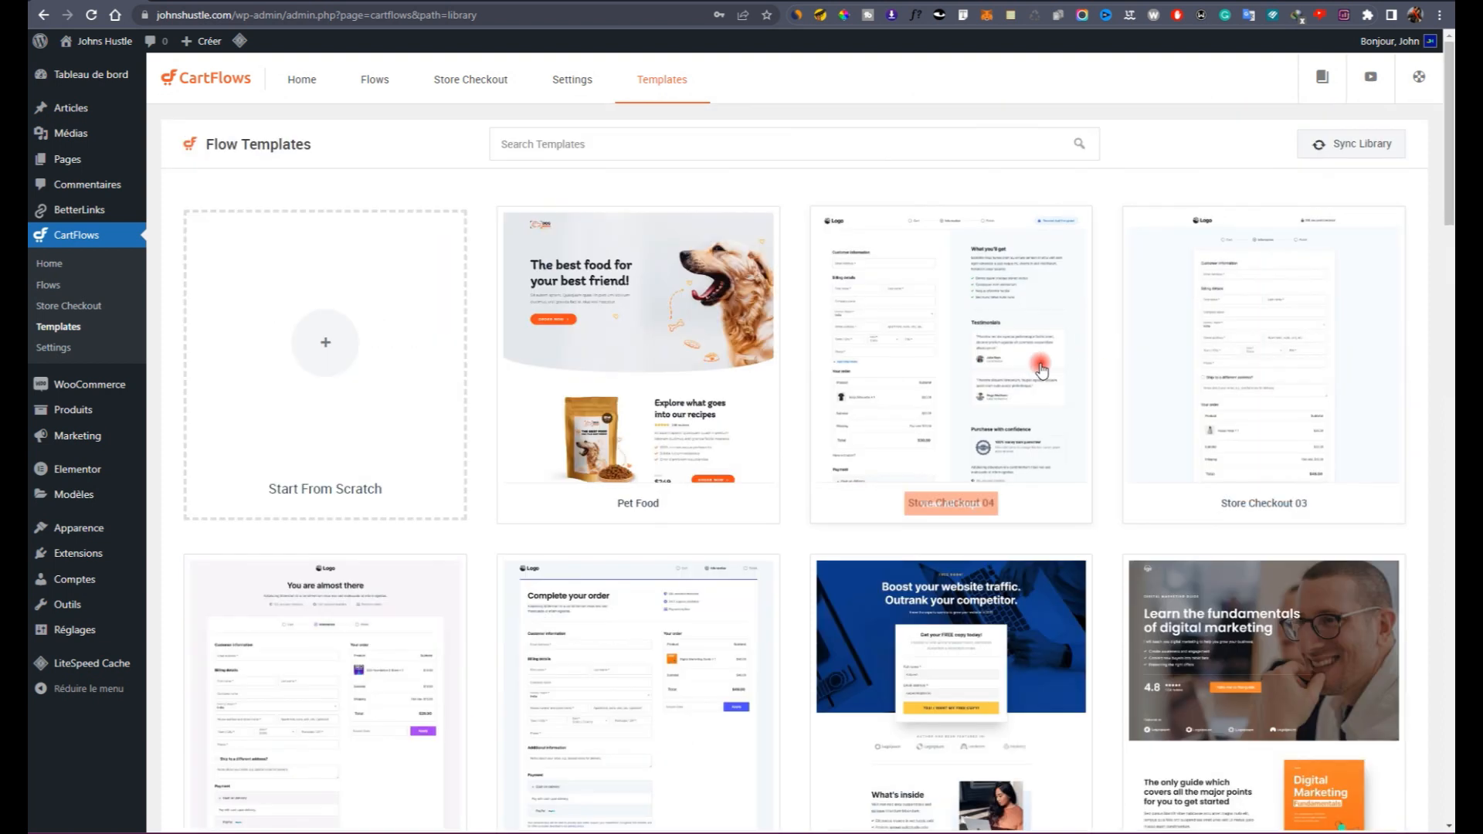
left_click(330, 346)
left_click(678, 335)
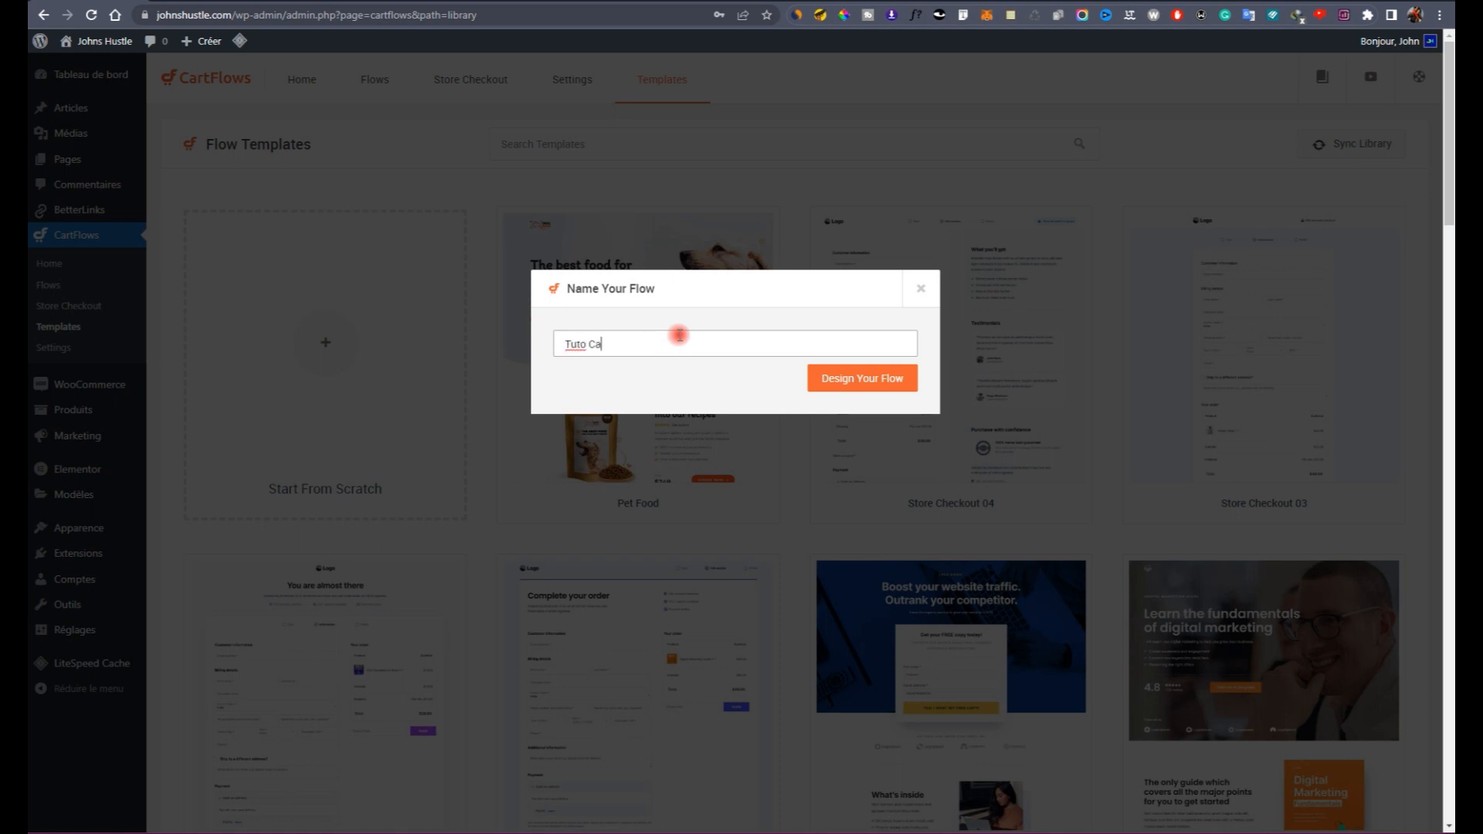
type("Tuto CartFlows")
left_click(845, 390)
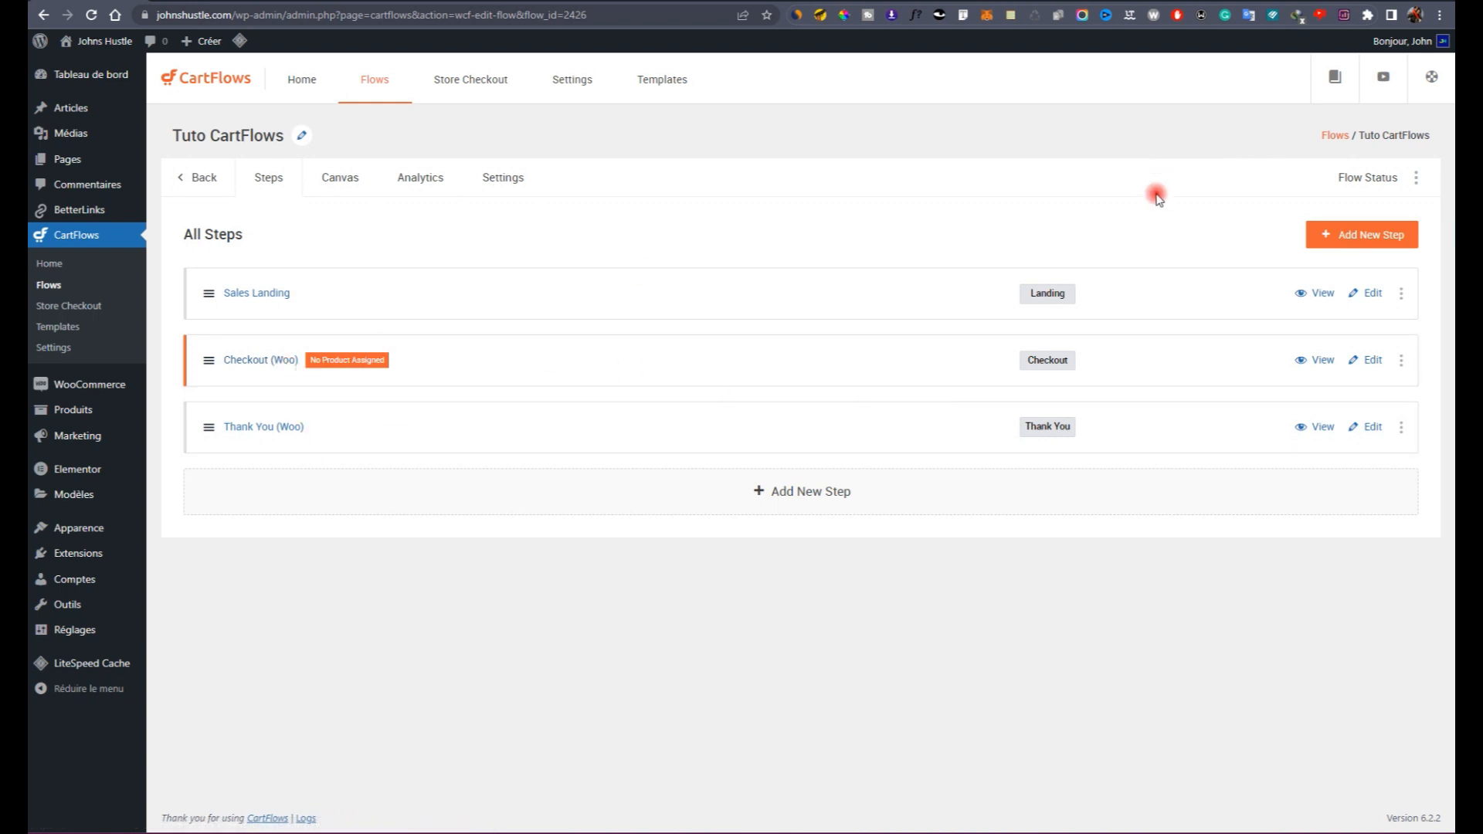
Step: Delete the default Sales Landing, Checkout (Woo) and Thank You (Woo) steps from the Tuto CartFlows flow
left_click(1401, 298)
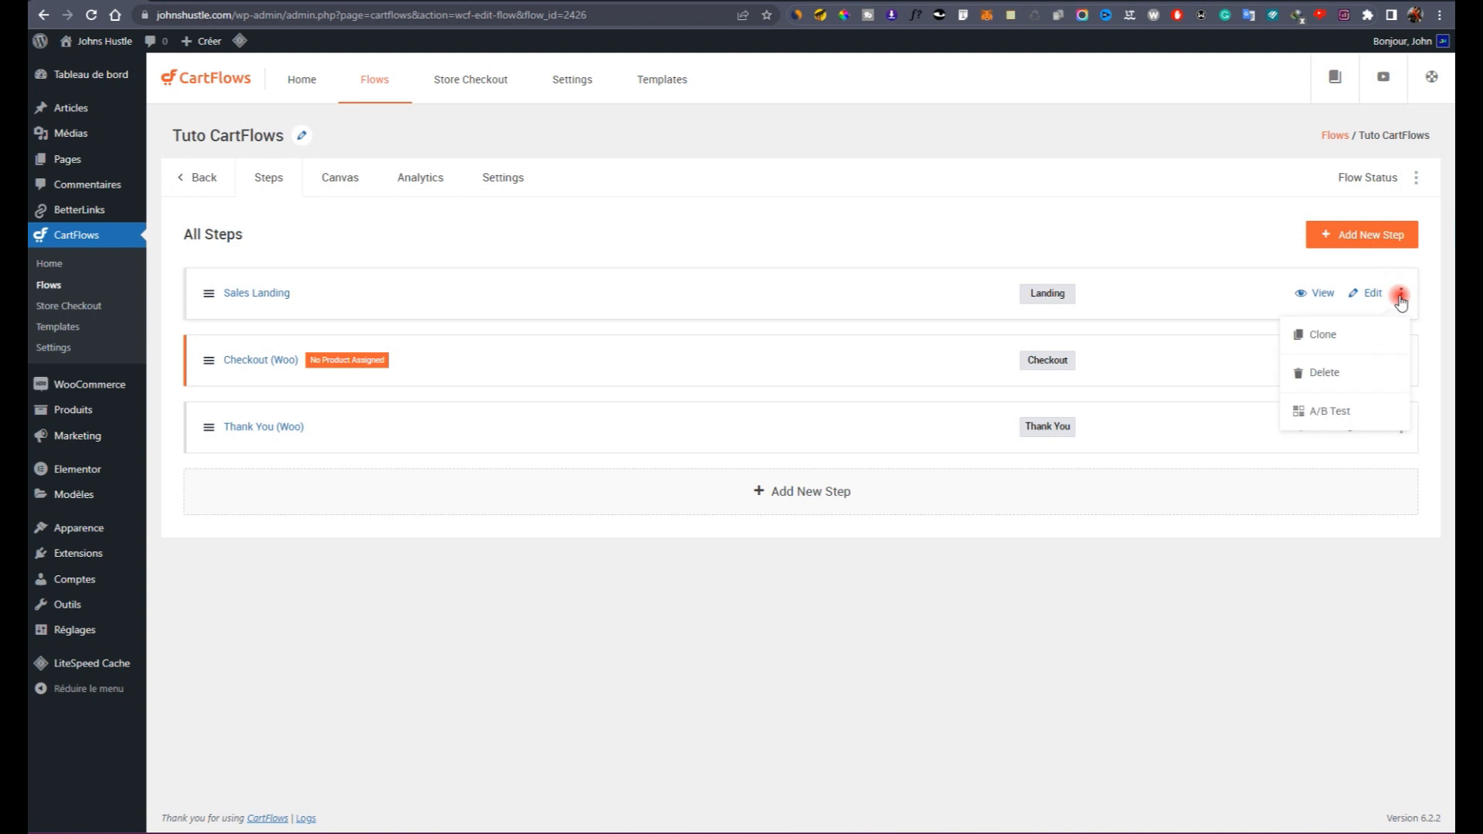
left_click(1364, 370)
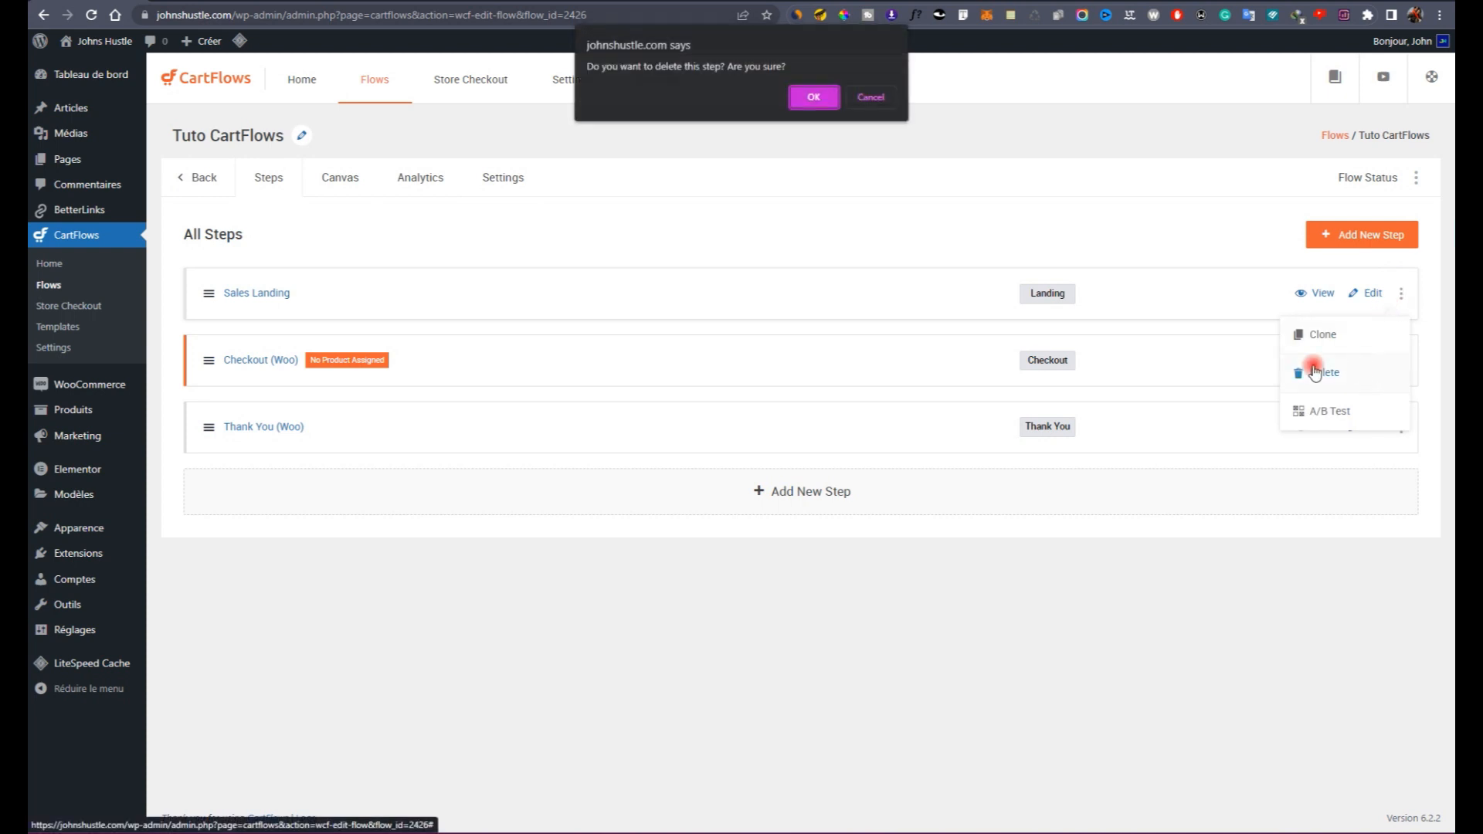
left_click(829, 104)
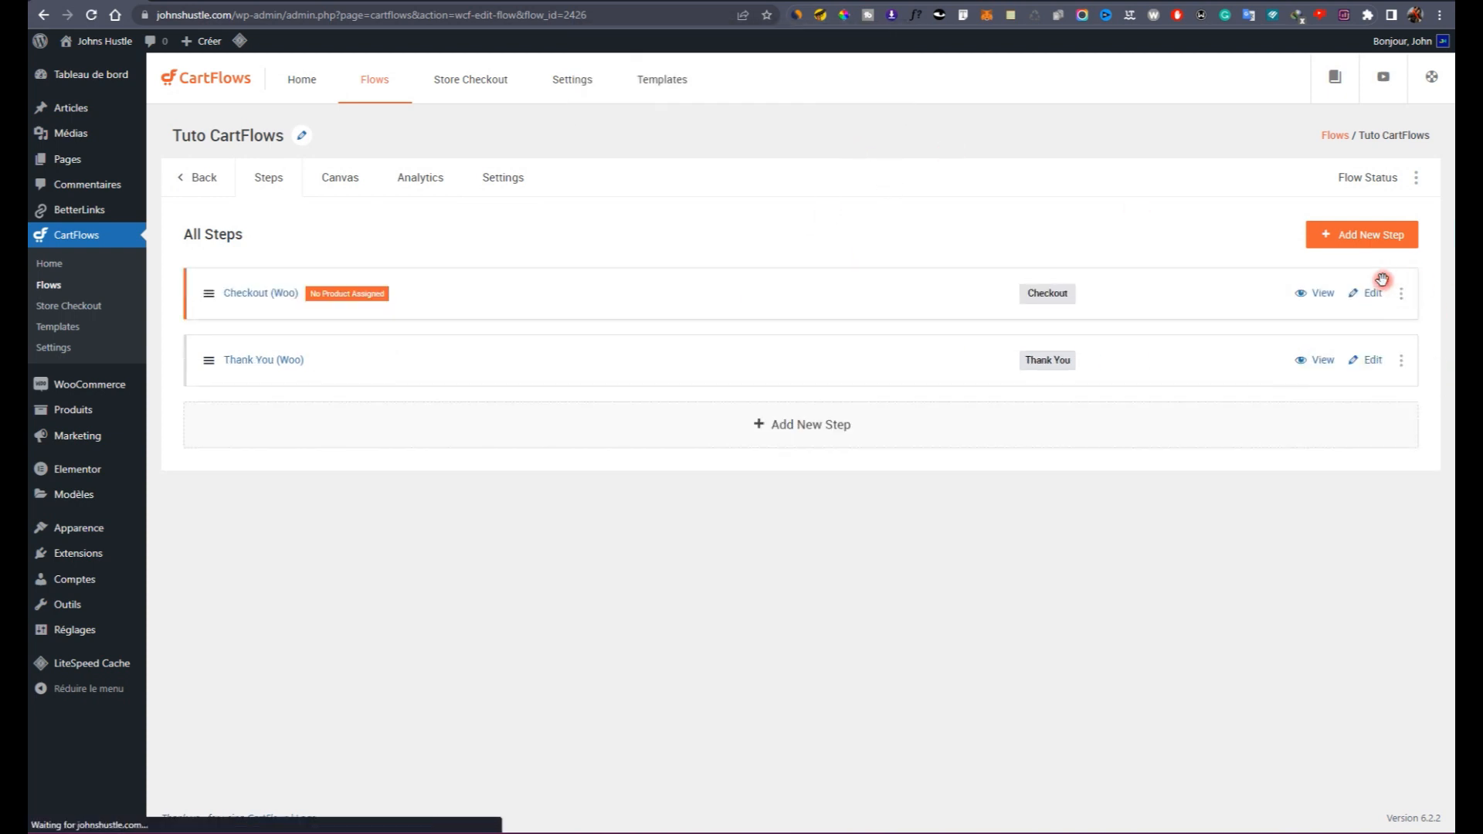
left_click(1400, 294)
left_click(1338, 374)
left_click(807, 101)
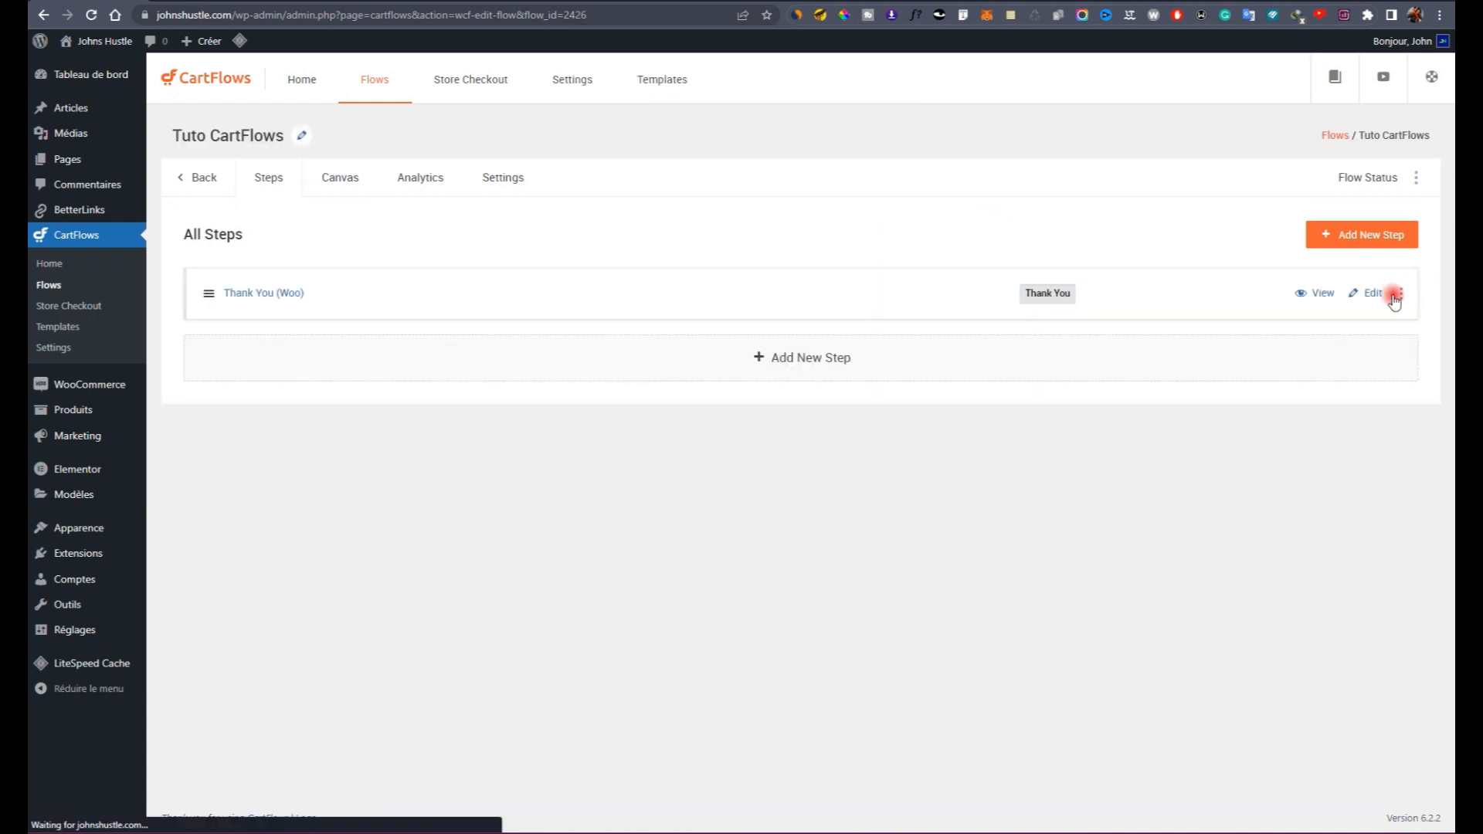
left_click(1400, 294)
left_click(1323, 373)
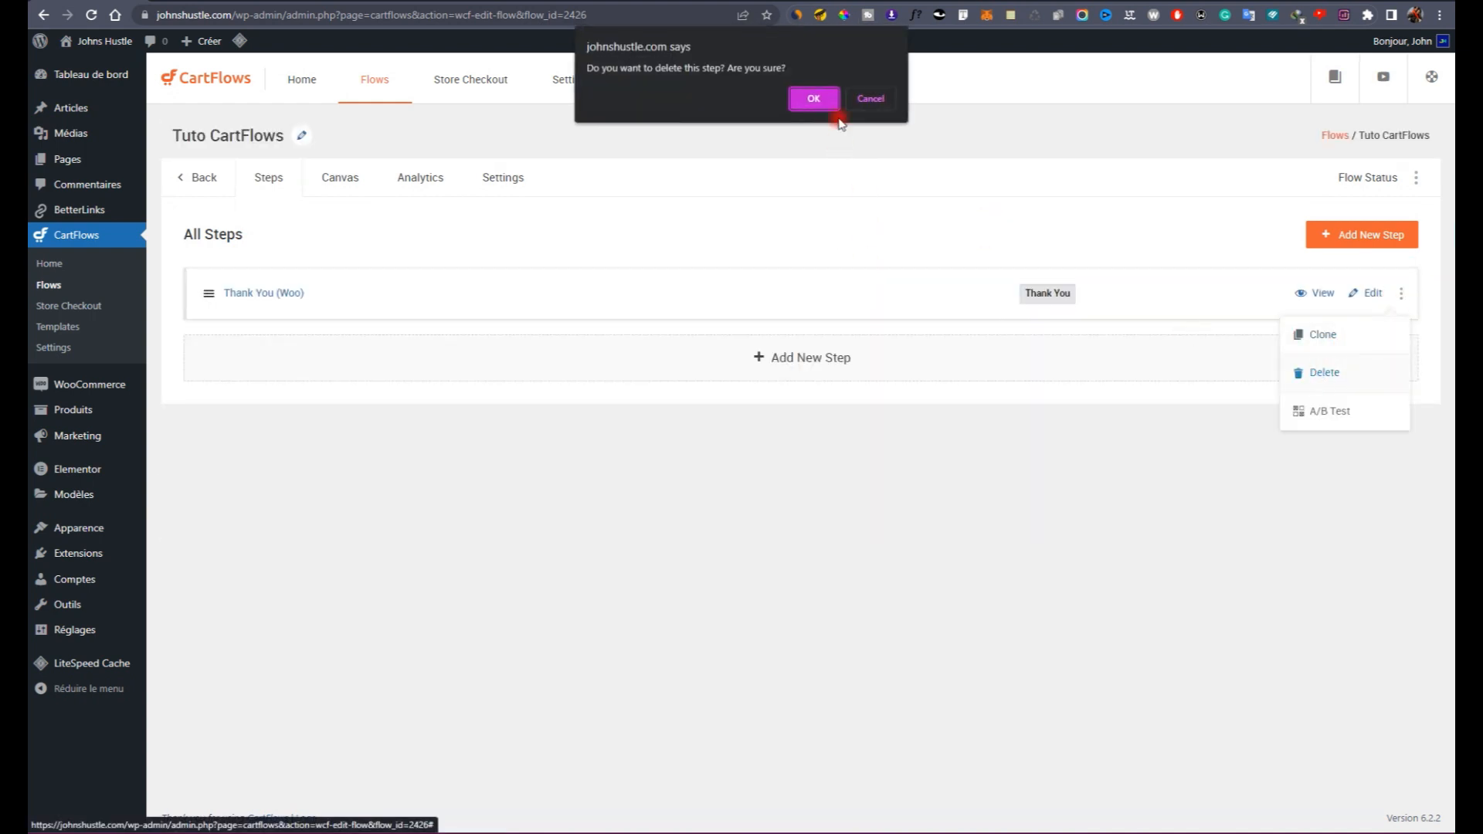
left_click(811, 97)
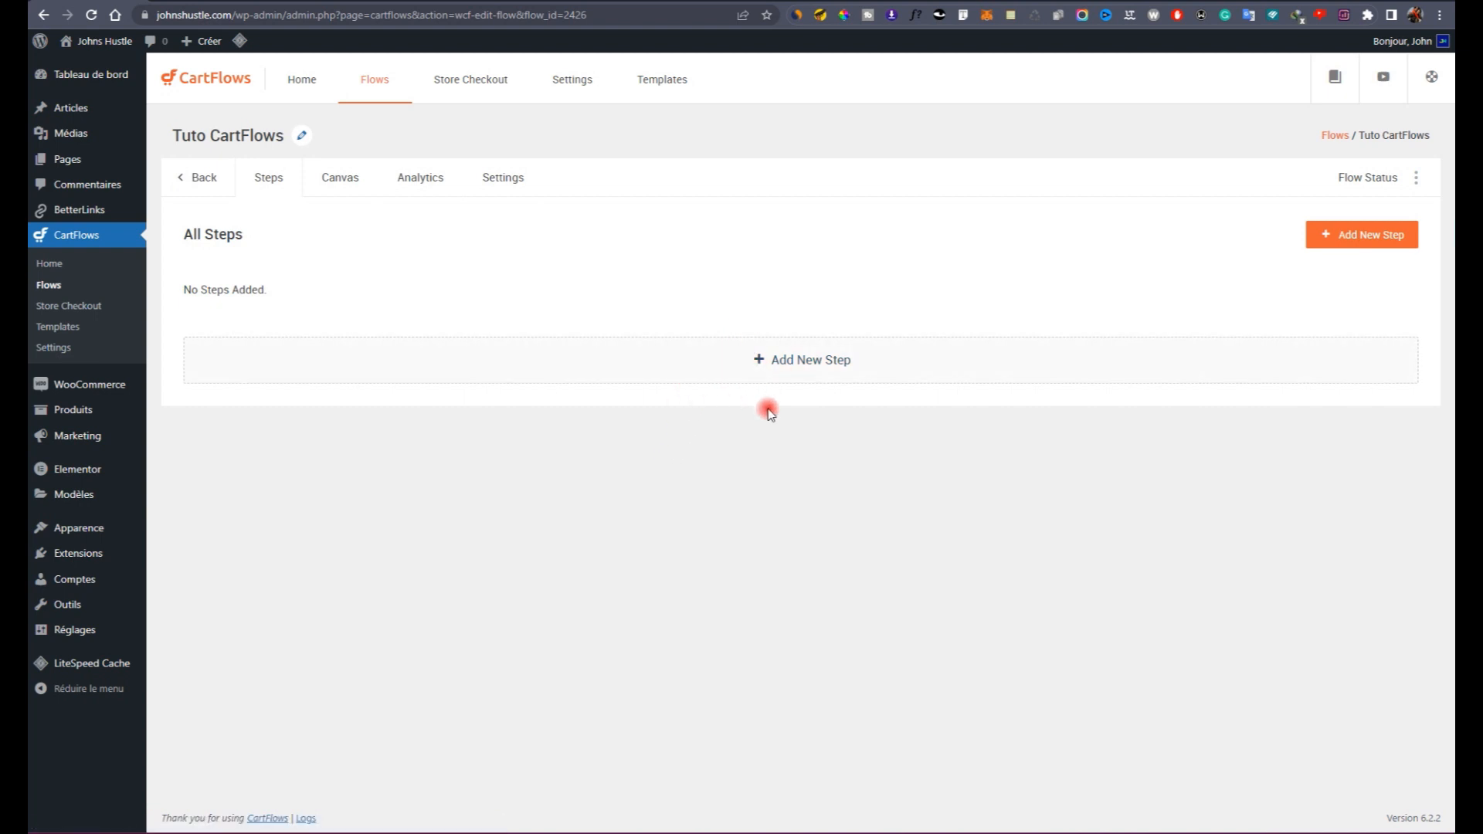
Step: Start adding a new step to the flow and compare the ready templates with the step types offered for creating your own
left_click(799, 362)
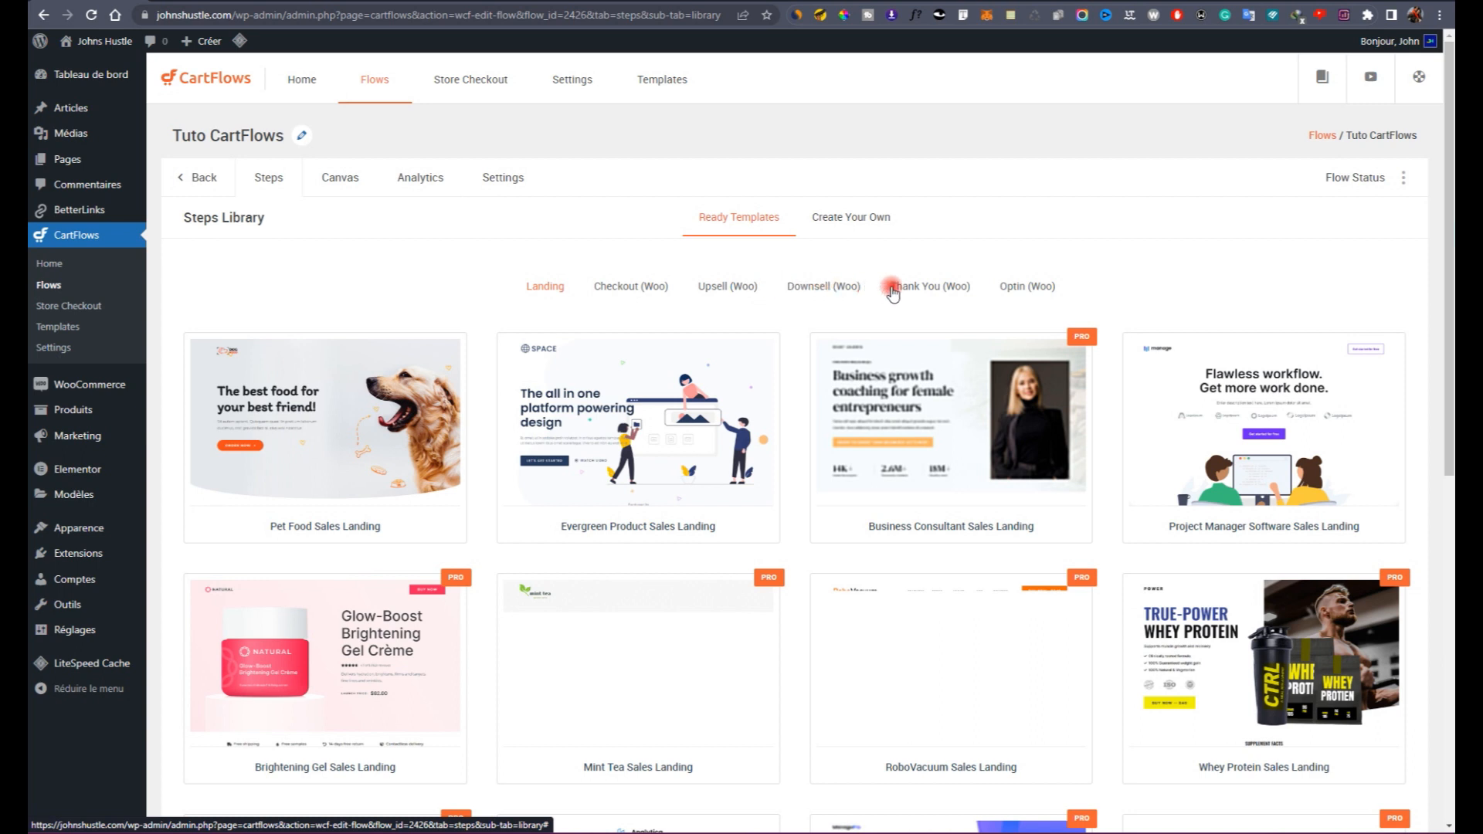
left_click(1035, 287)
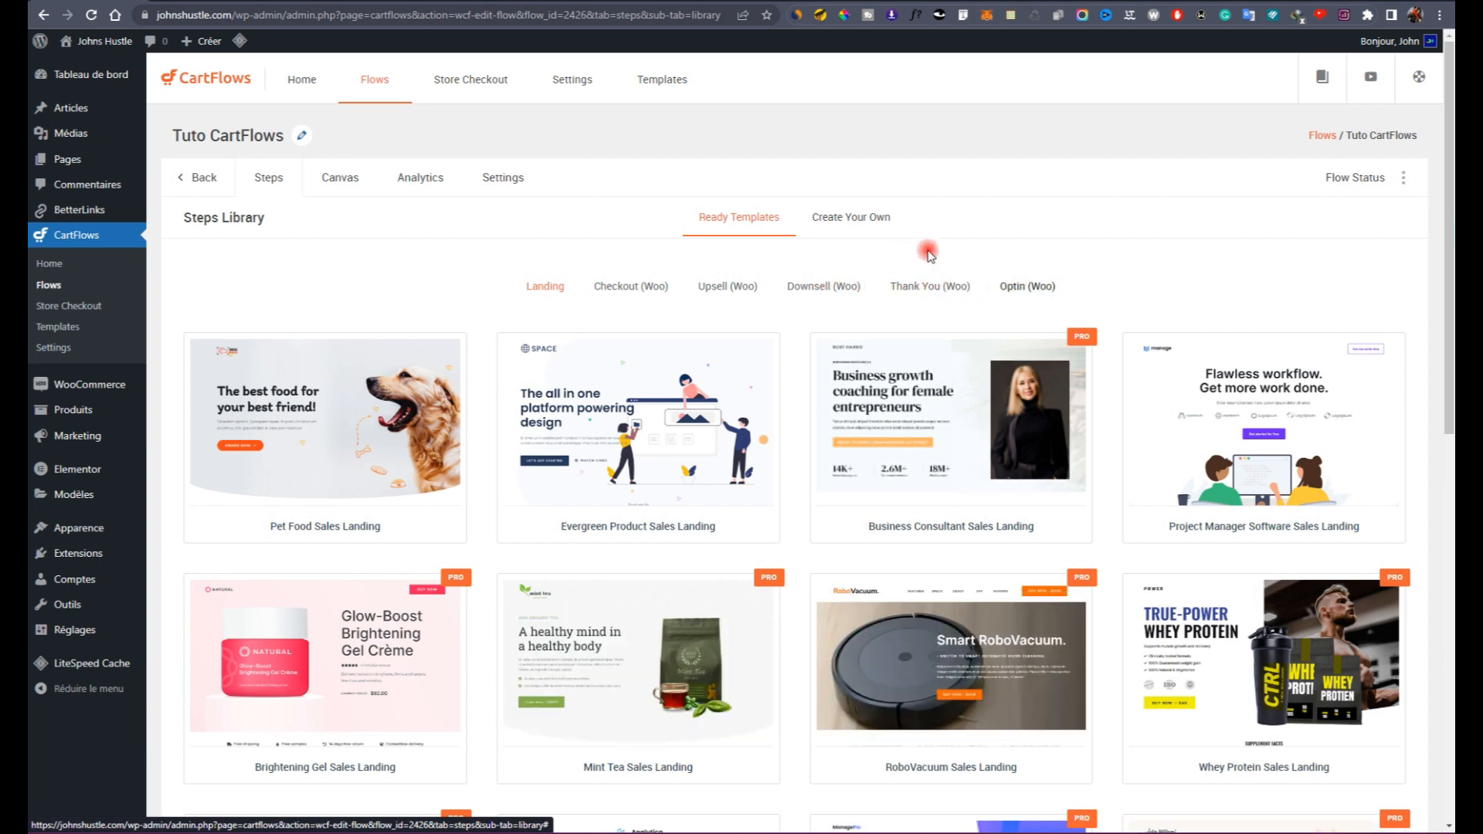
left_click(844, 226)
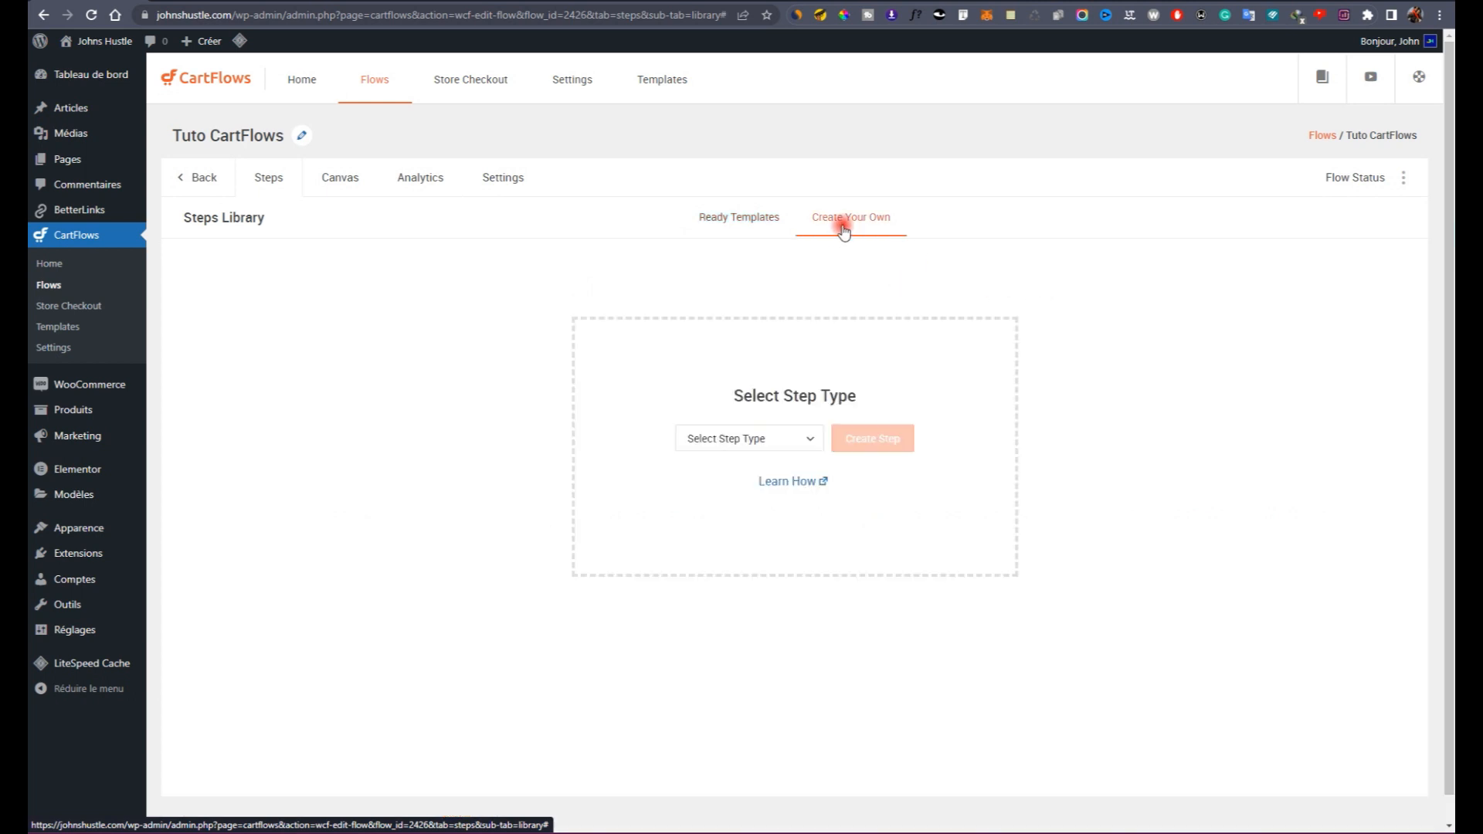
left_click(773, 224)
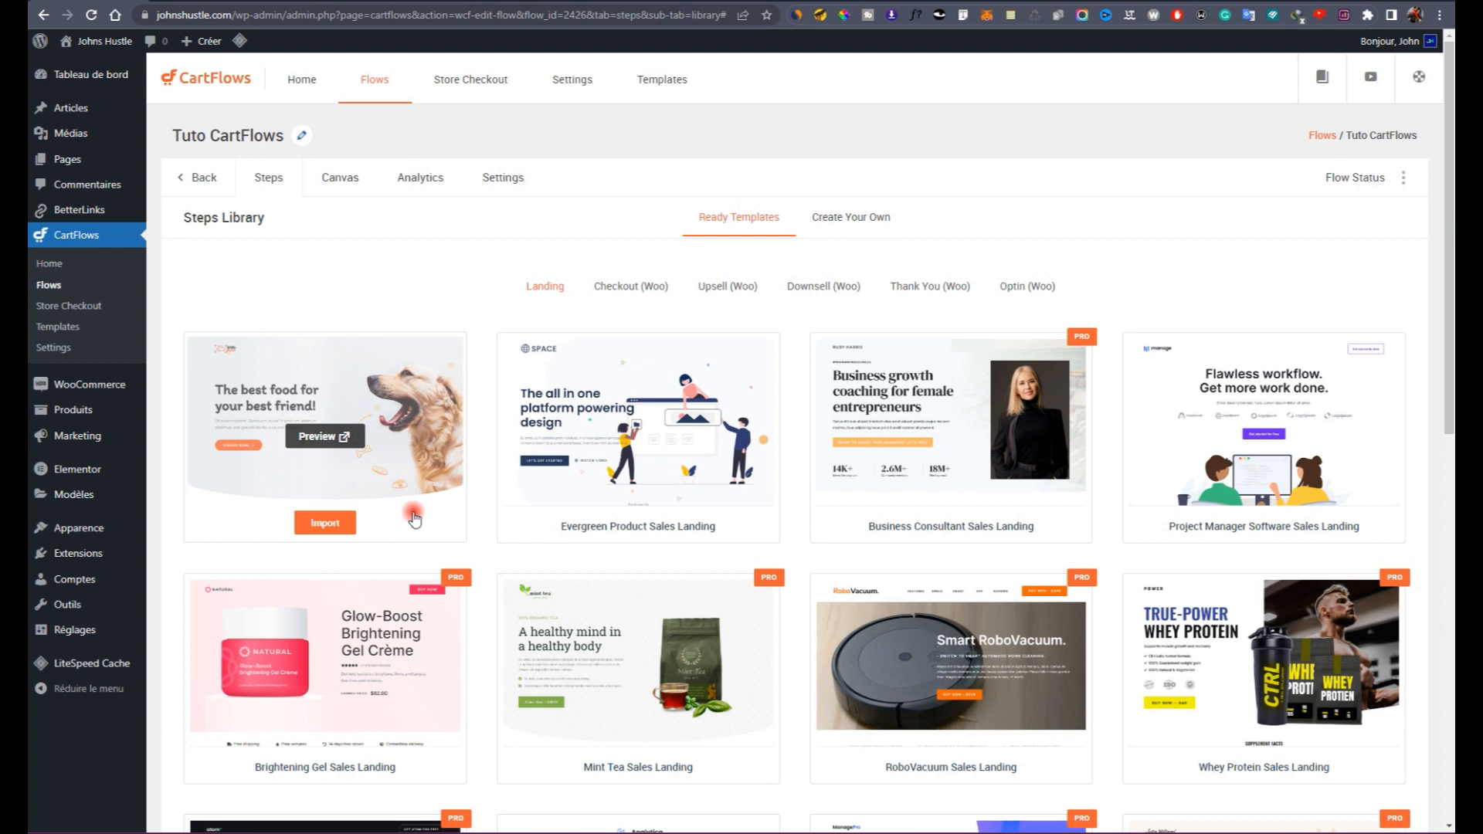
left_click(826, 221)
left_click(783, 442)
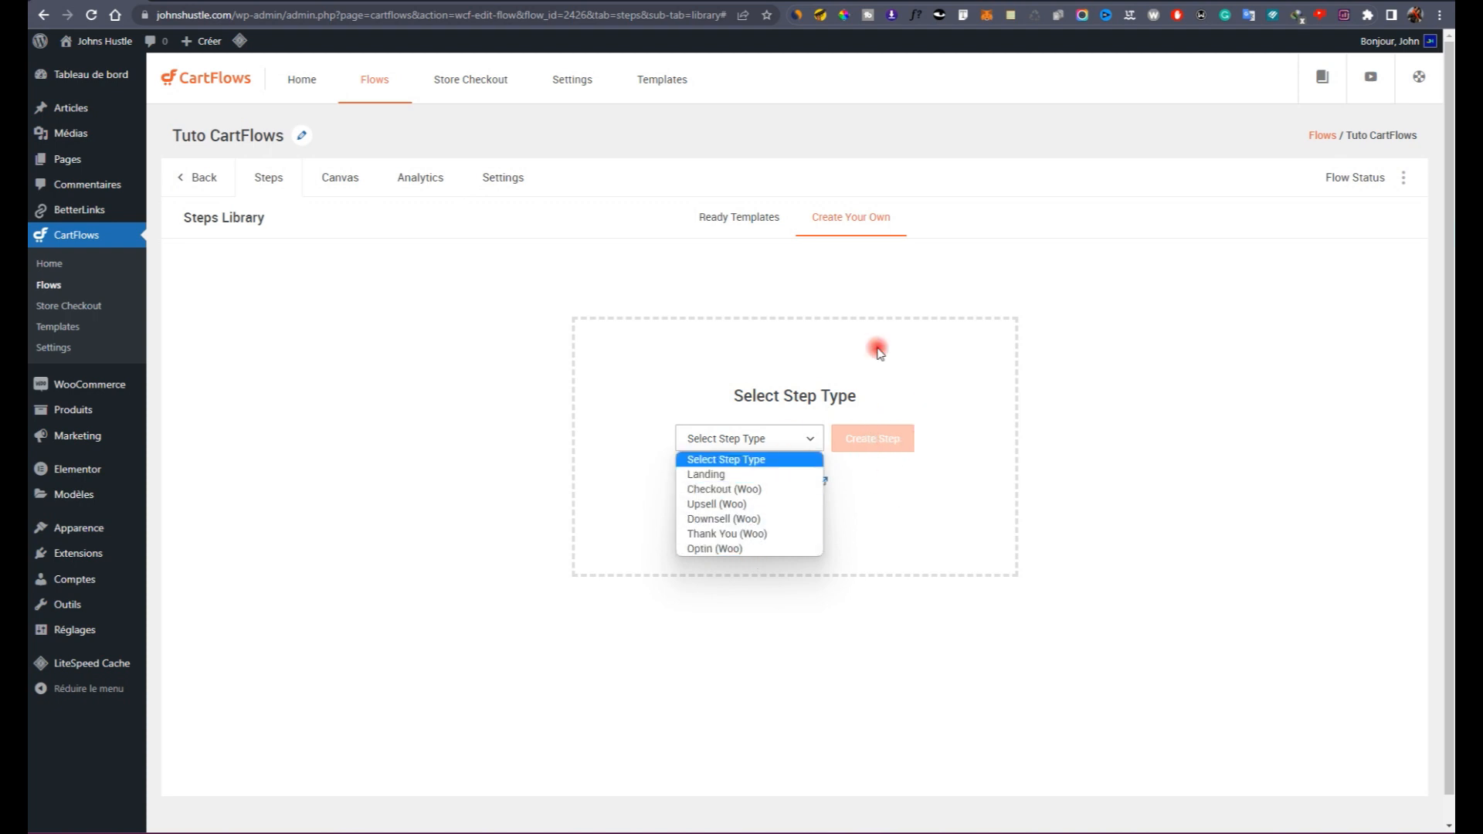
left_click(786, 222)
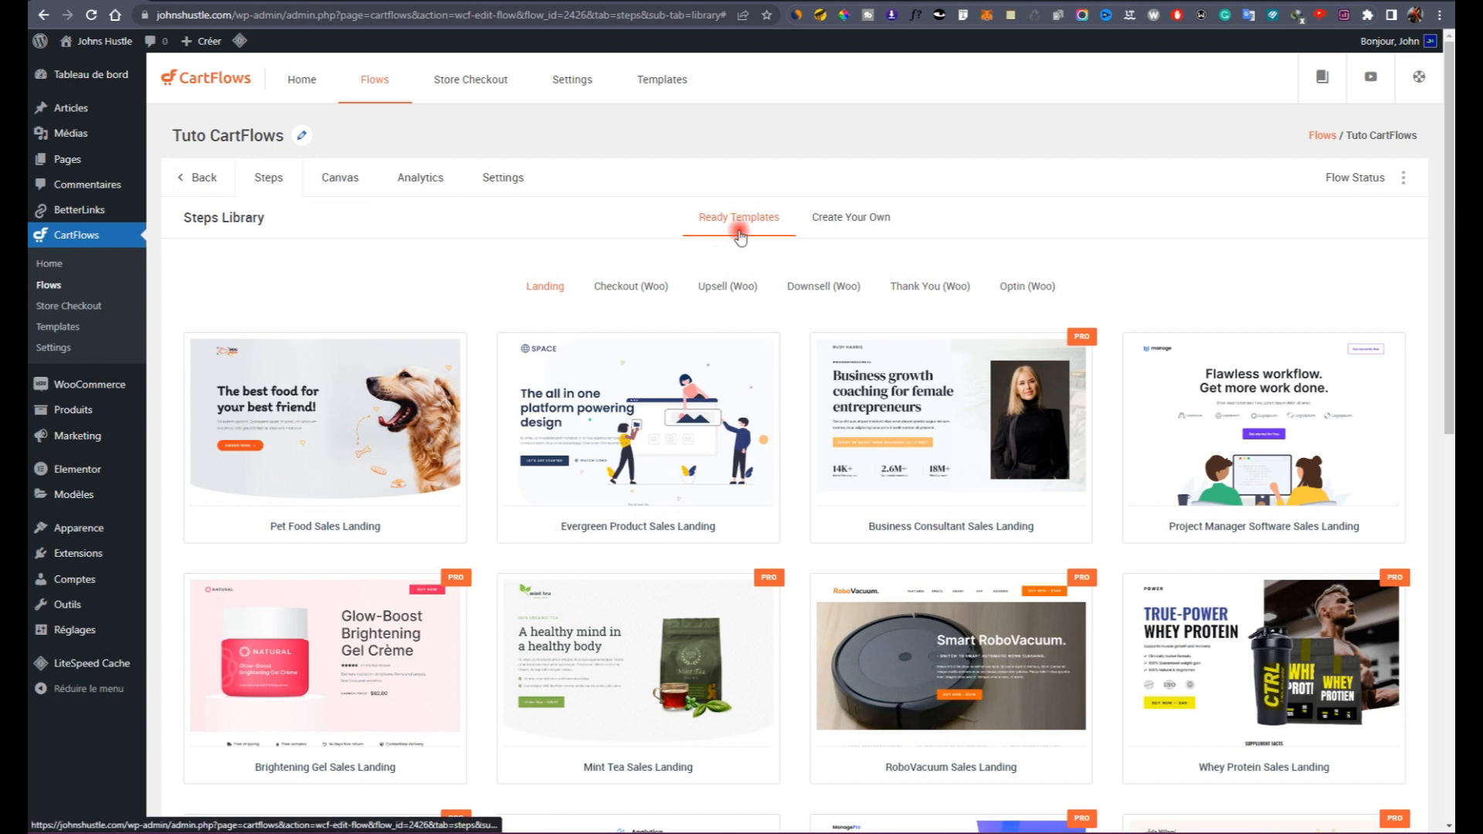
Step: Browse the ready Optin (Woo) templates and preview the "Download The eBook" opt-in page
left_click(1031, 287)
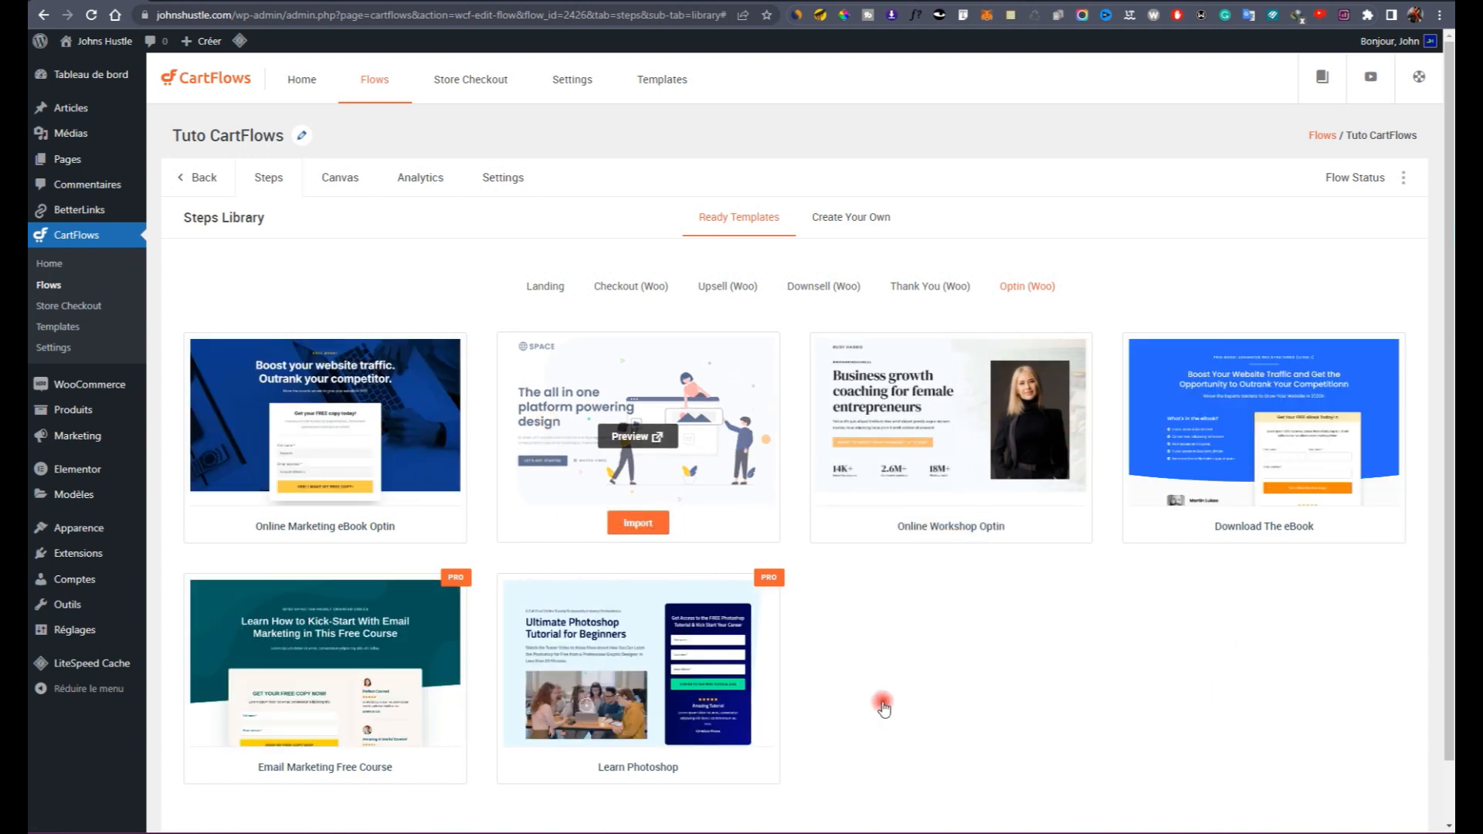
mouse_move(1255, 528)
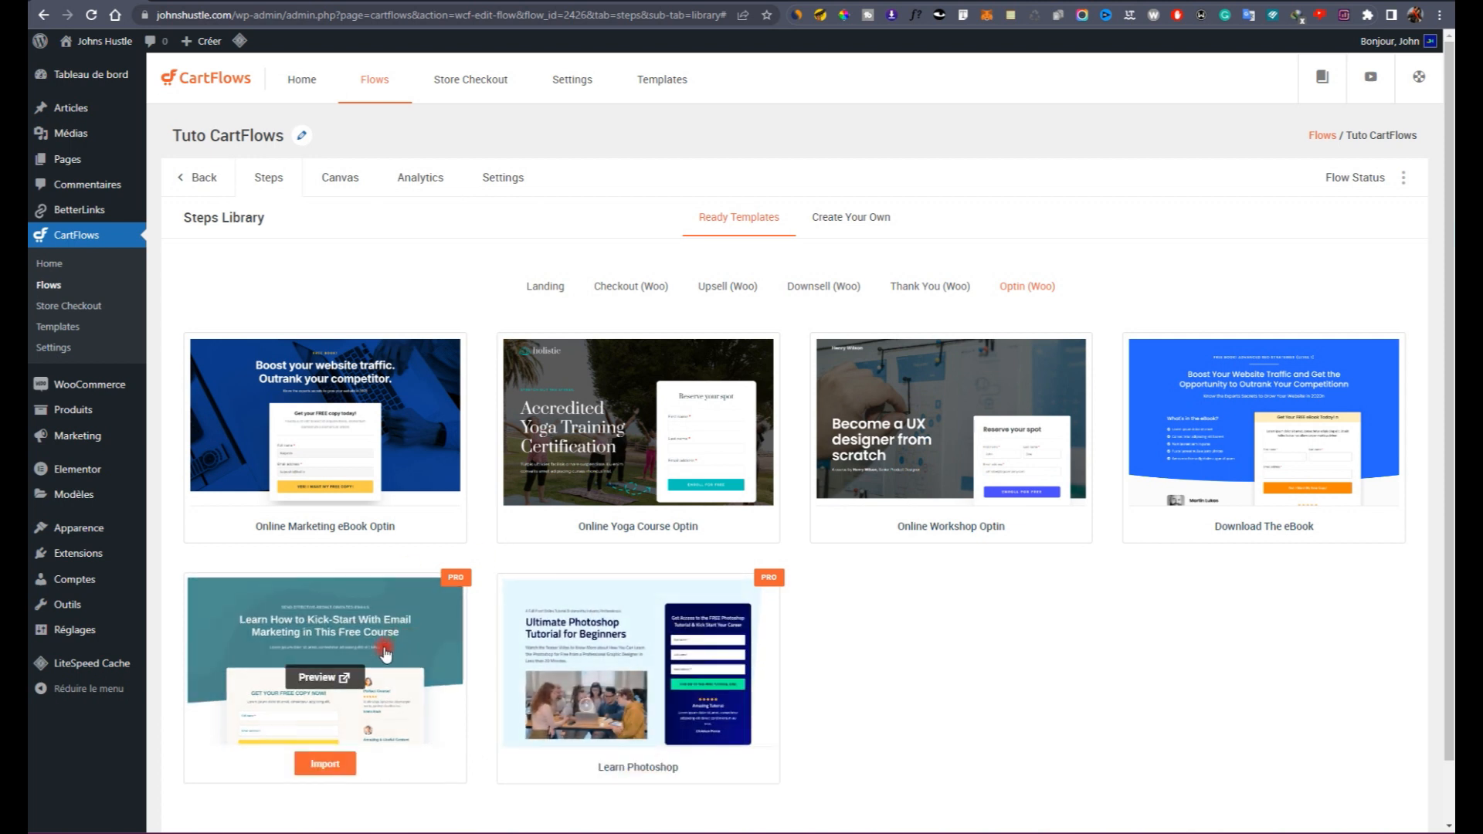
mouse_move(1282, 475)
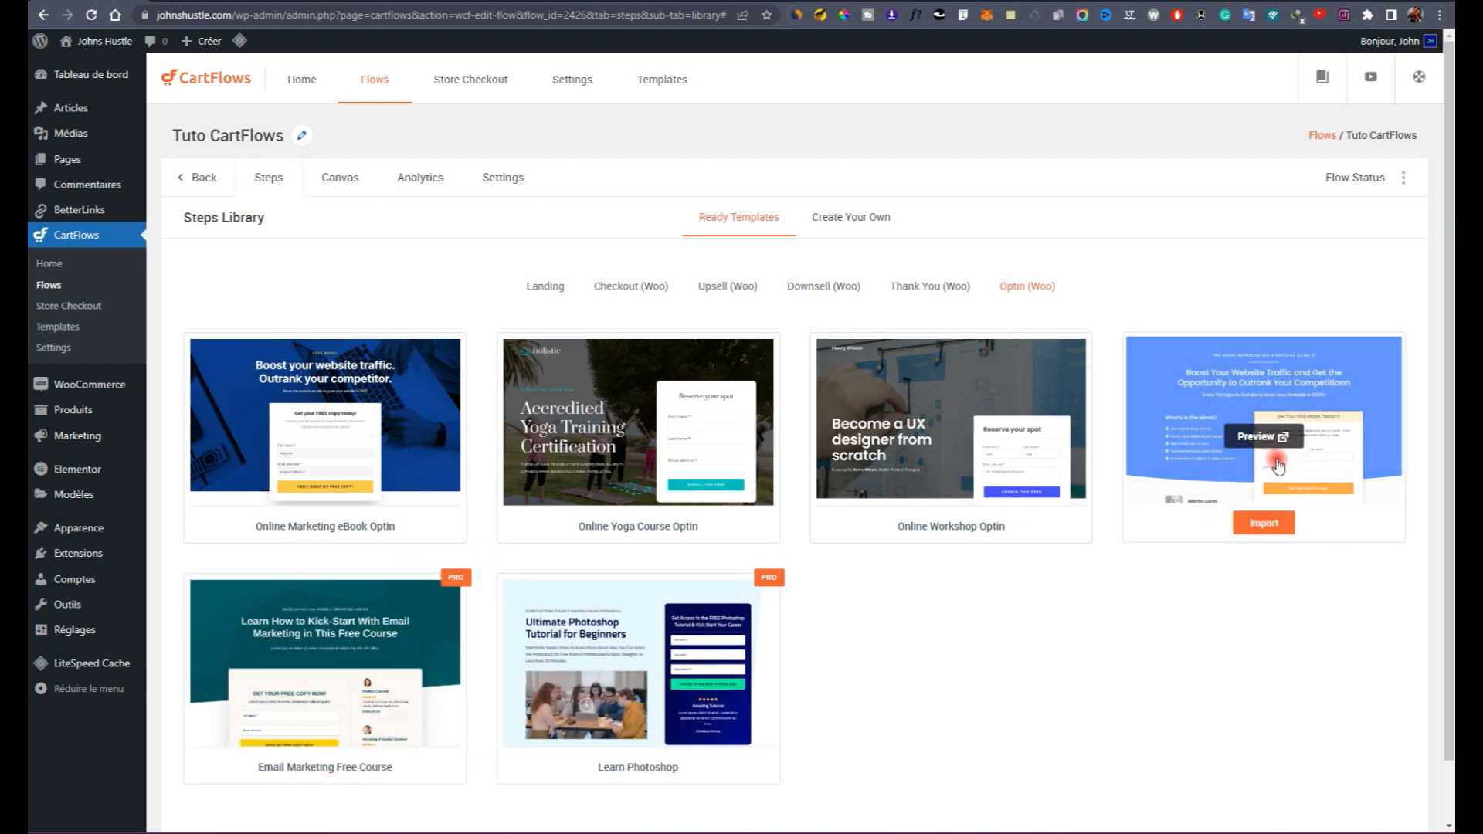
left_click(1265, 437)
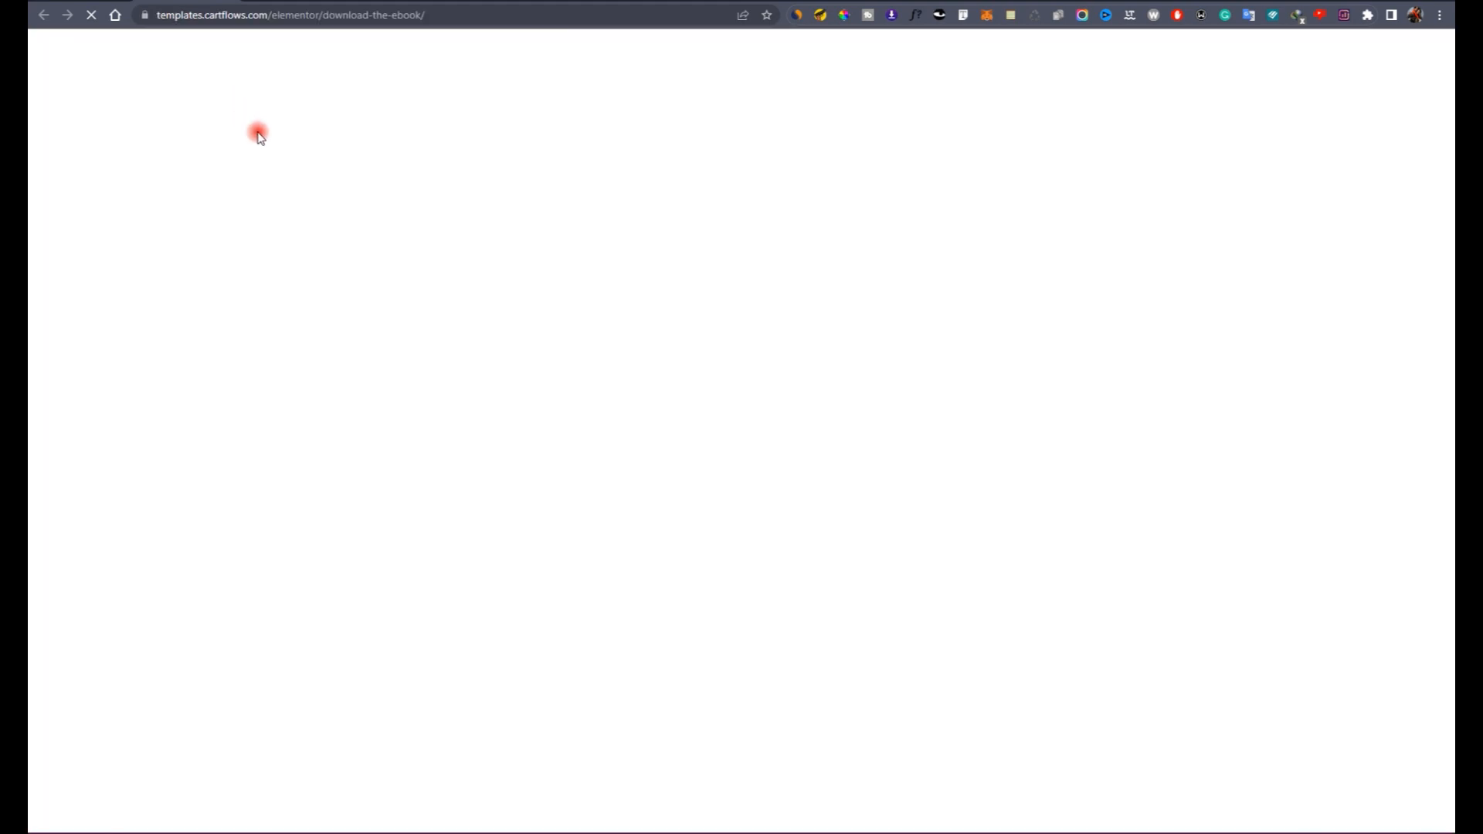
scroll(533, 376, "down", 1)
scroll(678, 448, "up", 1)
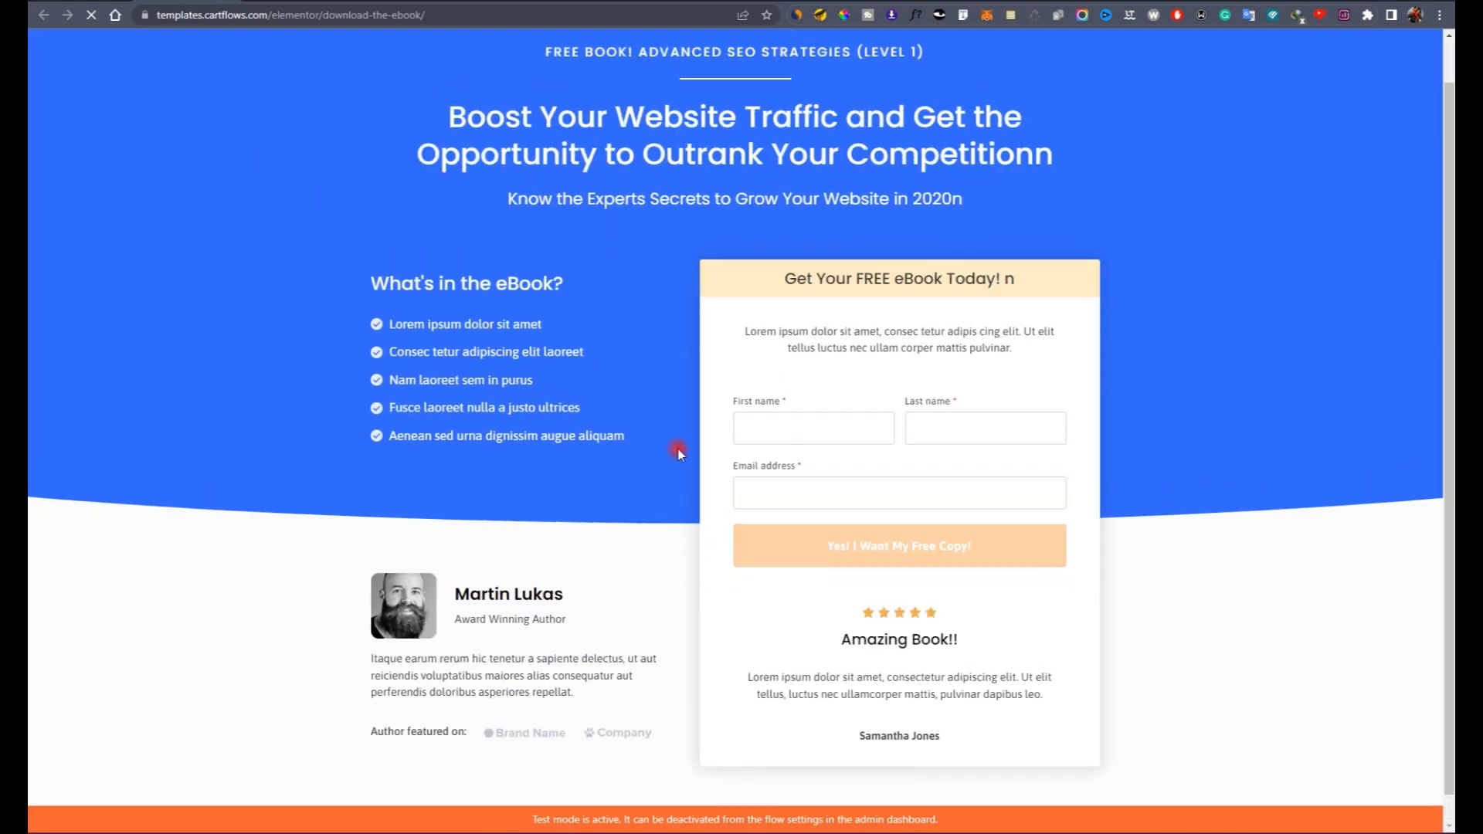
scroll(689, 349, "down", 1)
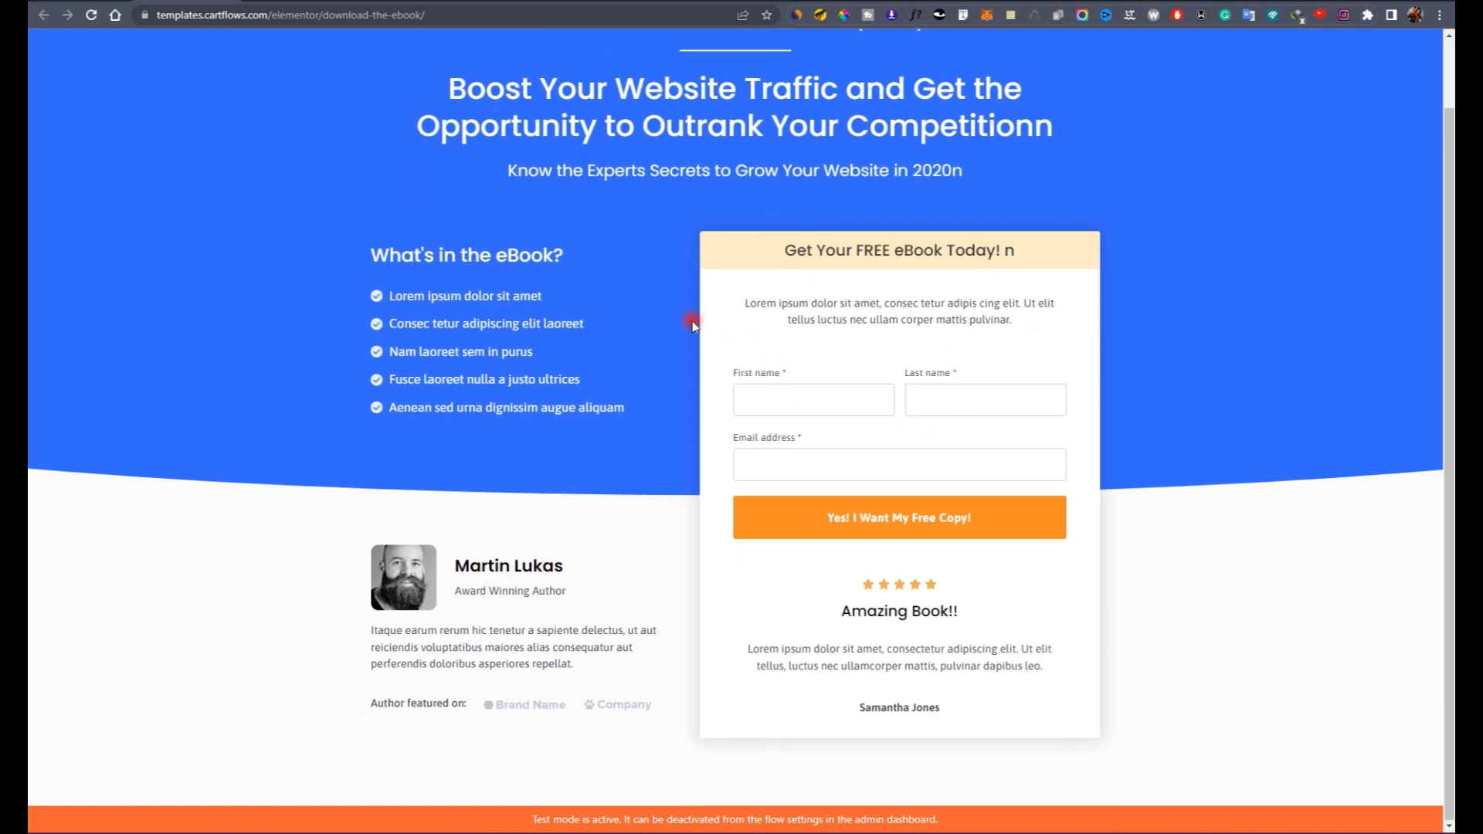
scroll(710, 332, "up", 1)
key("ctrl+w")
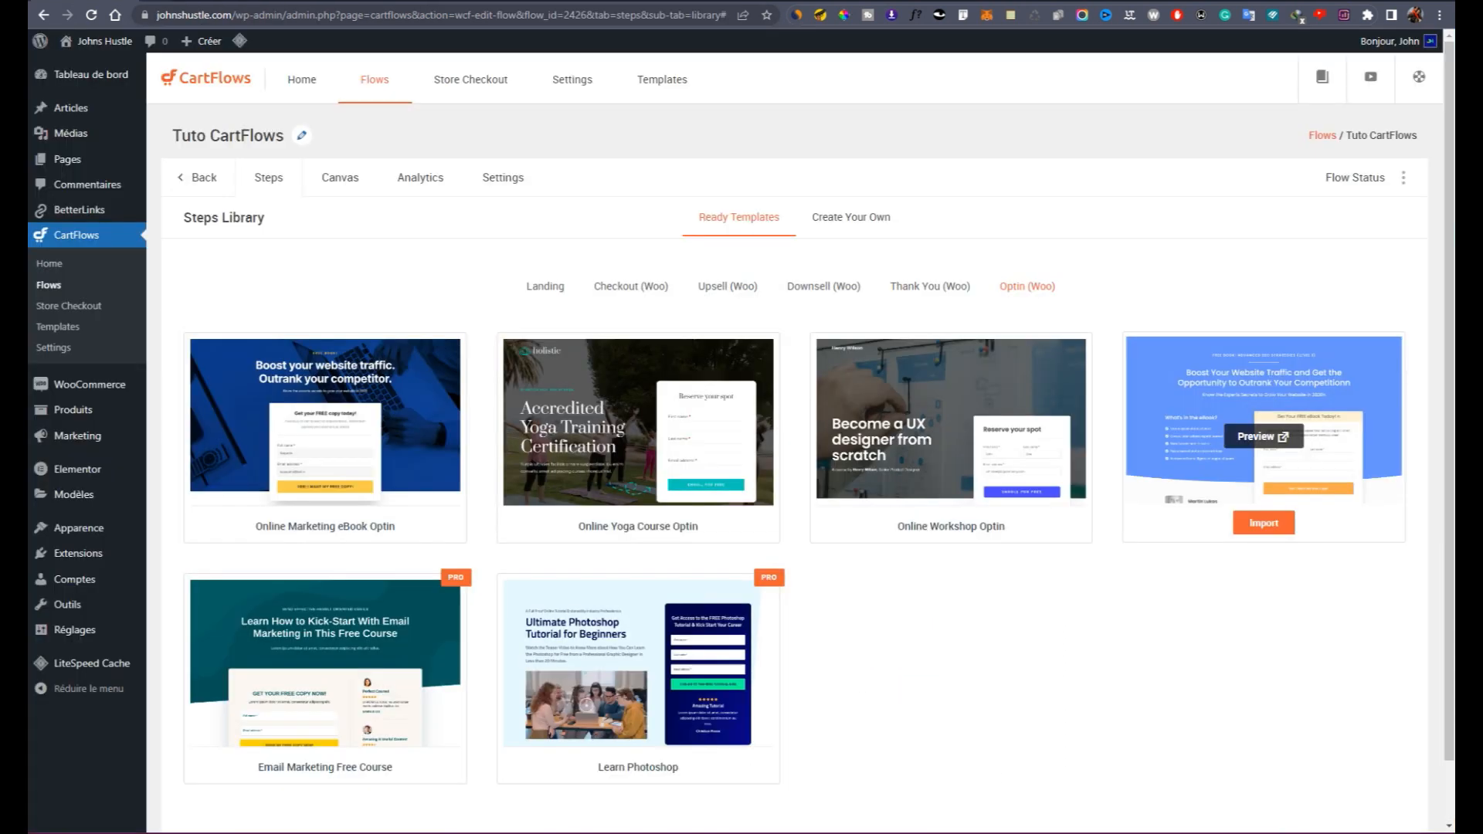
Step: Import the "Download The eBook" opt-in template as a step named "Lead Magnet"
left_click(1289, 523)
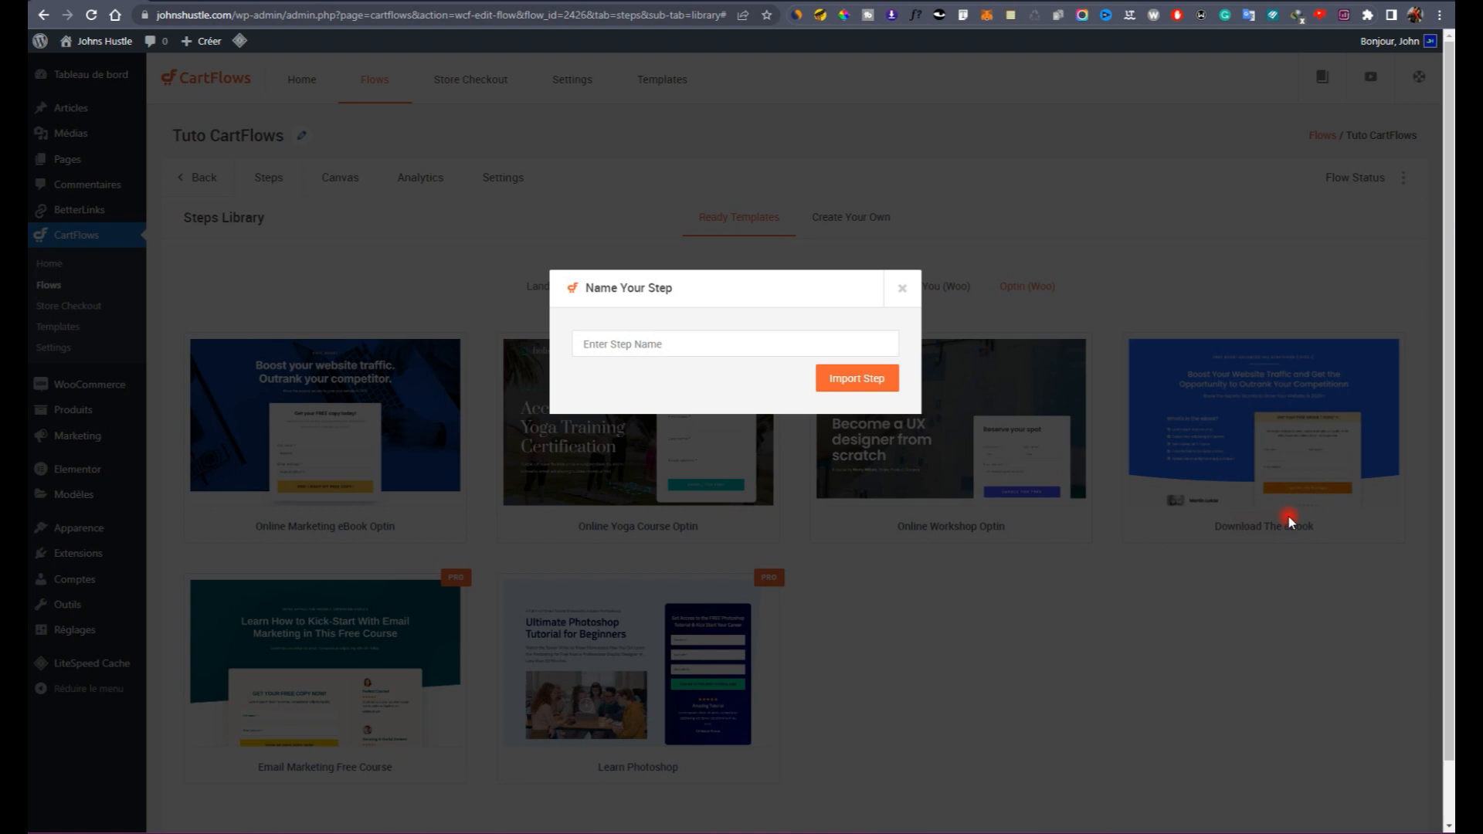
left_click(726, 343)
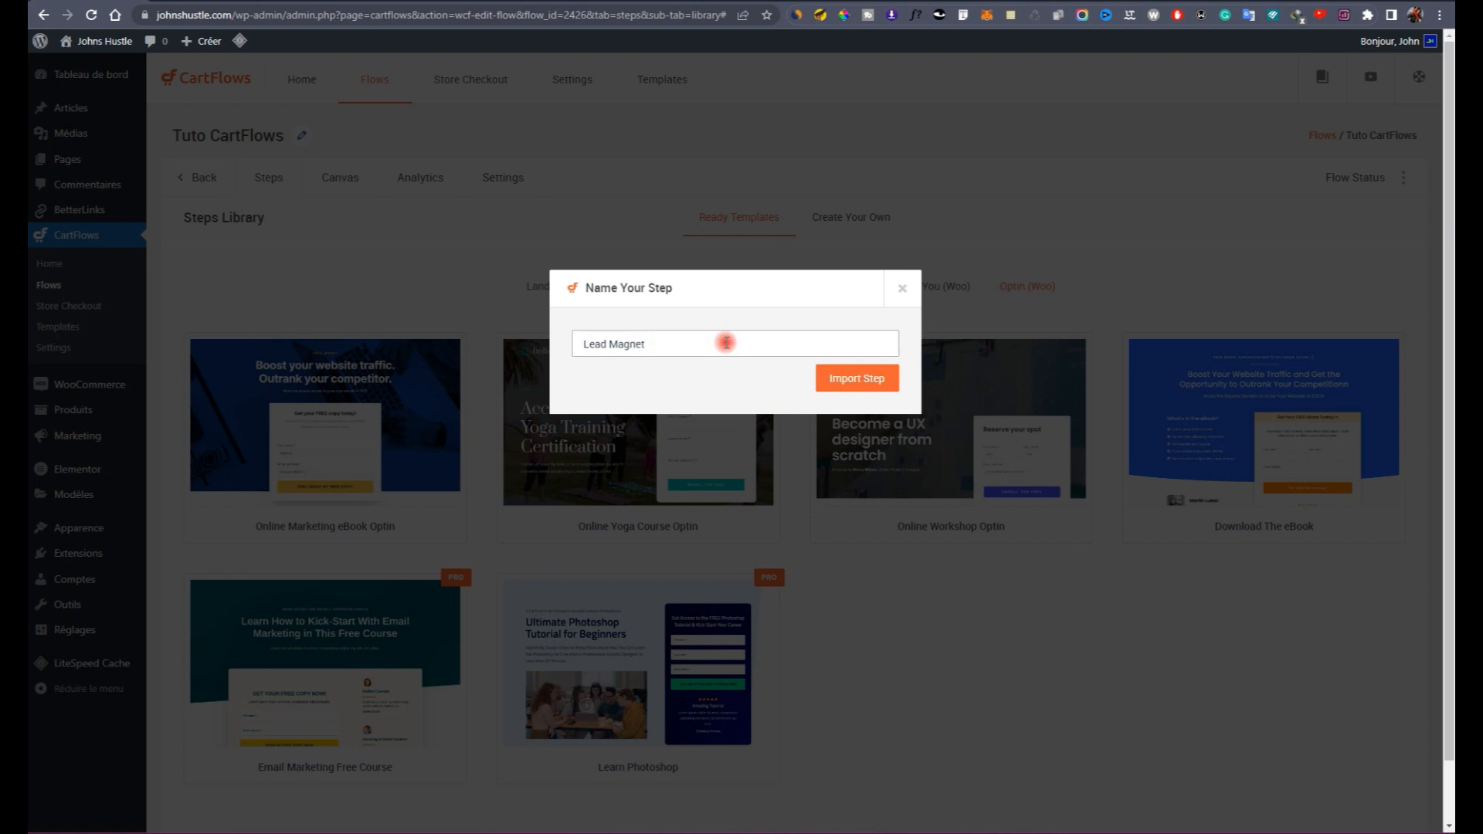
left_click(845, 388)
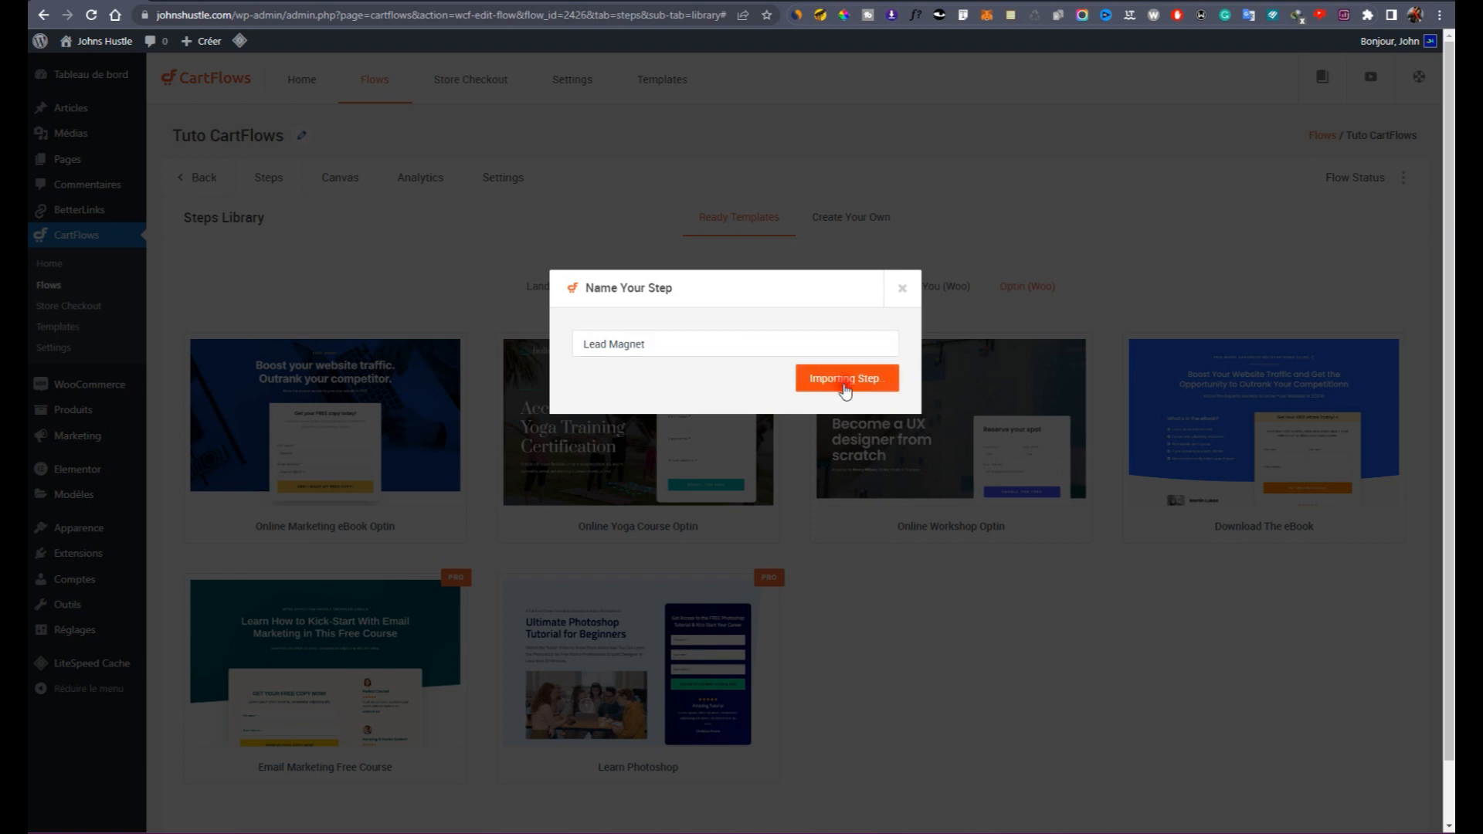
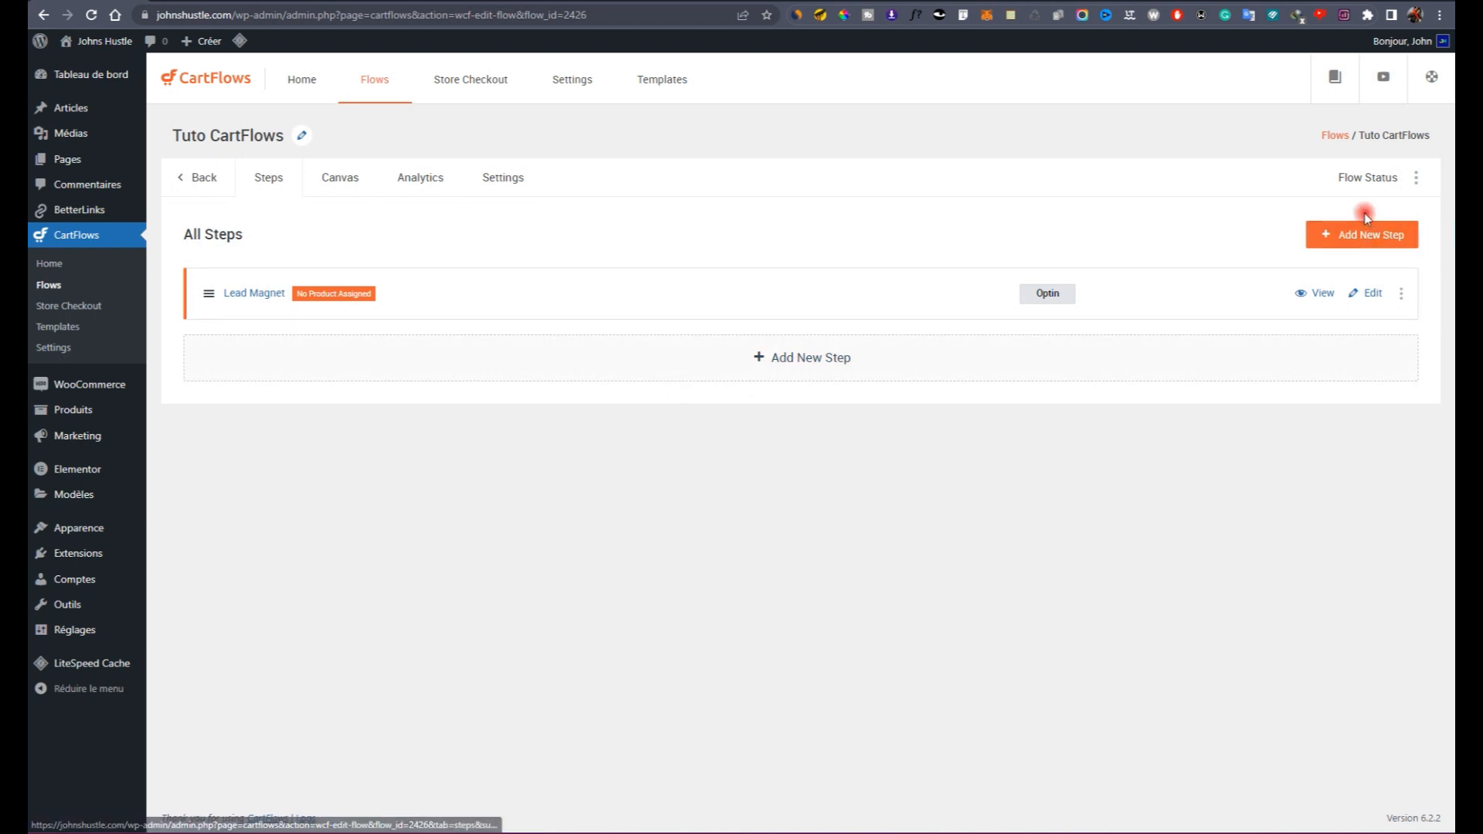
Step: Start adding another step to the flow and browse the ready Landing templates
left_click(1366, 242)
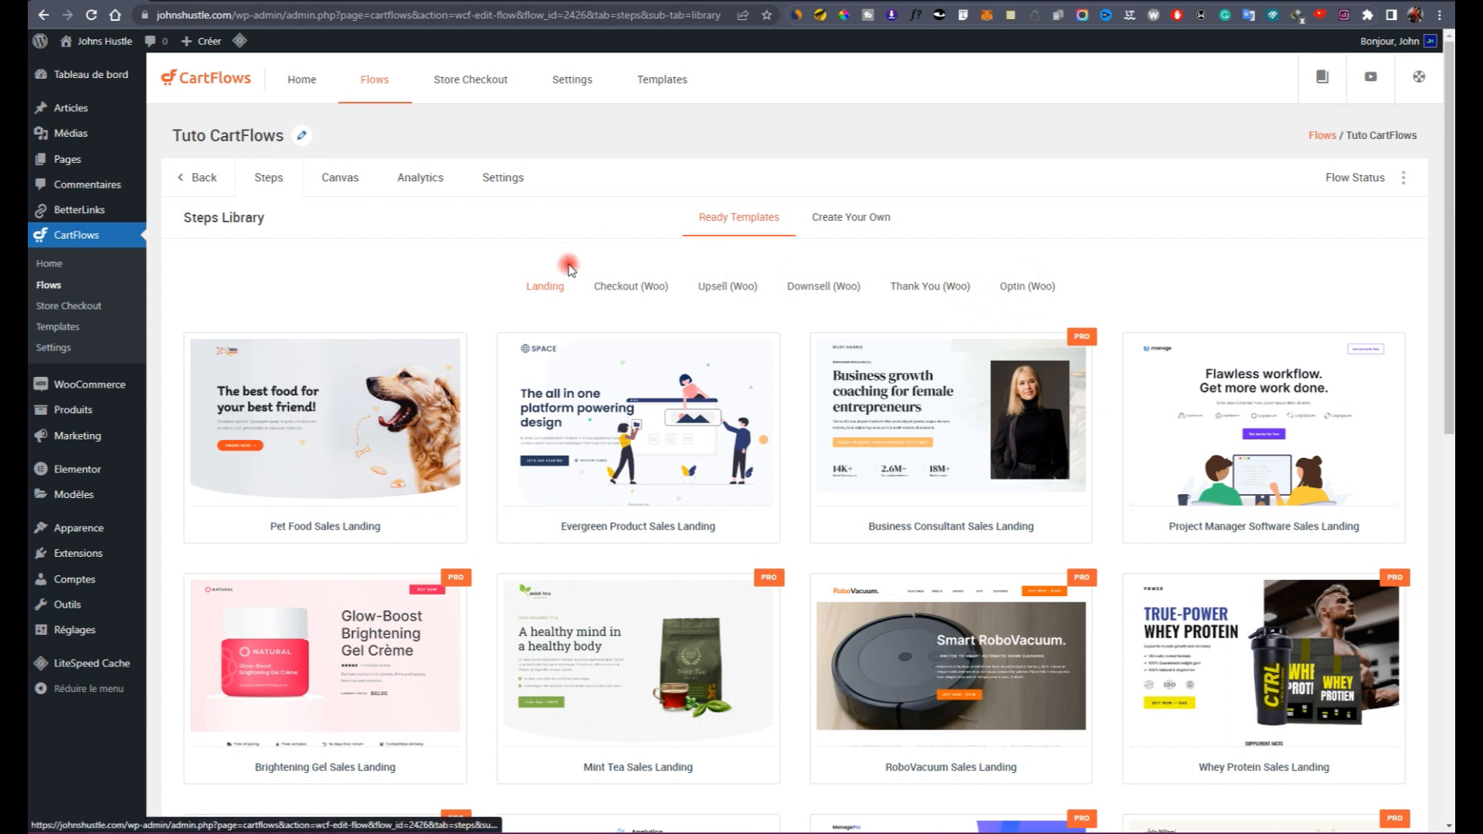
left_click(541, 286)
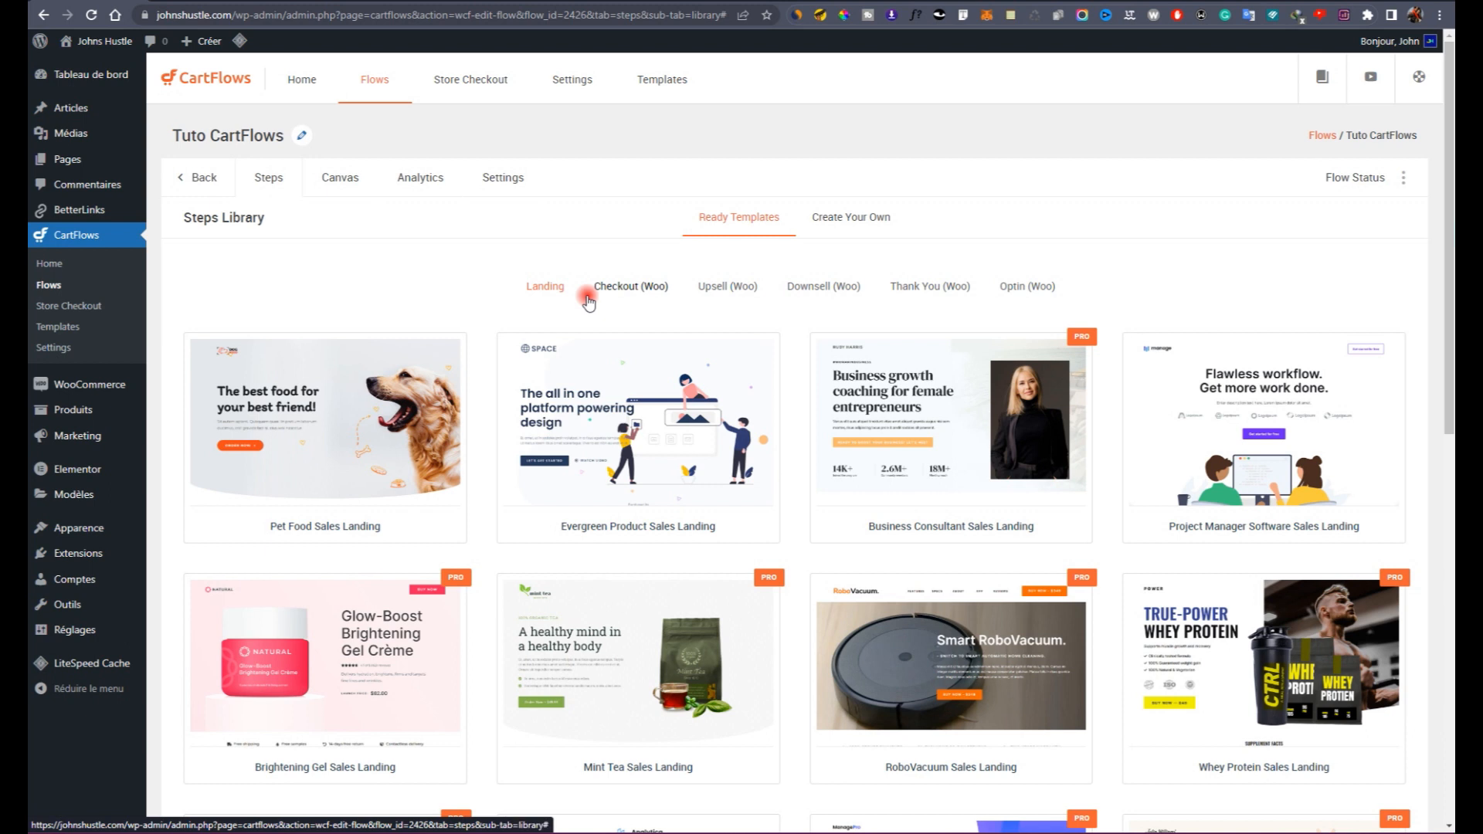
scroll(1236, 478, "down", 3)
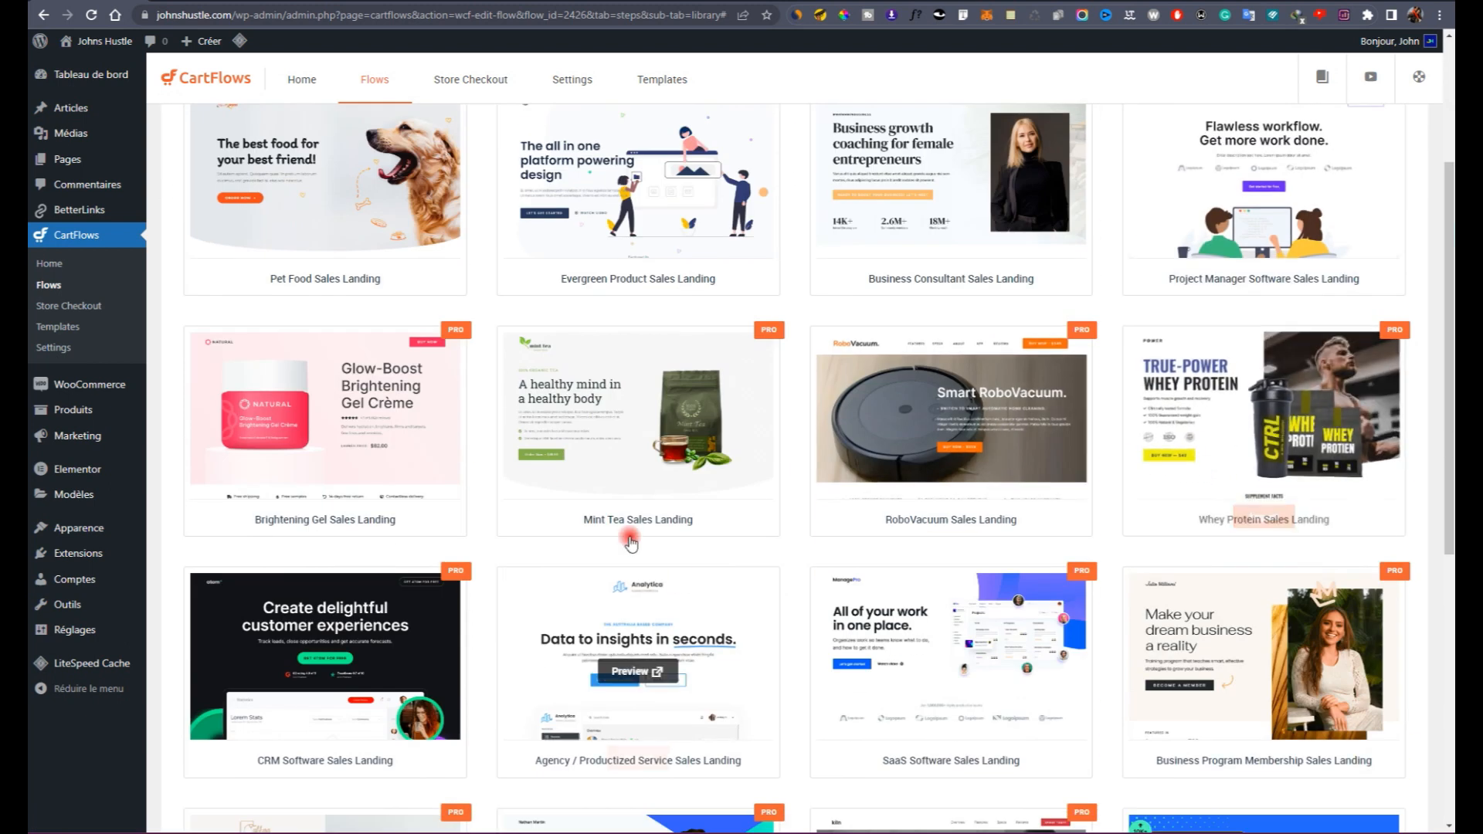
scroll(649, 494, "down", 3)
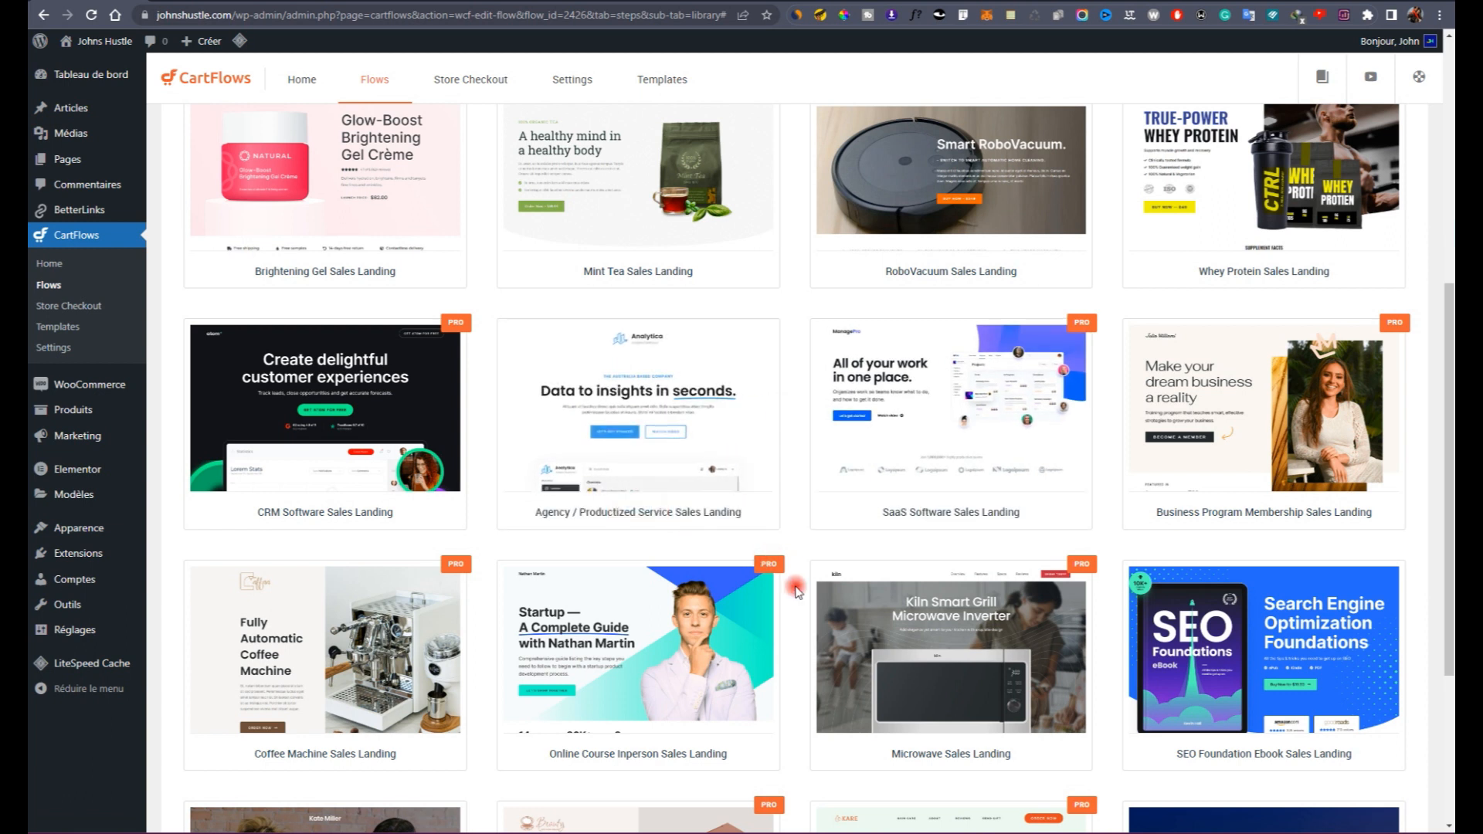
scroll(796, 592, "down", 3)
Step: Try to import the "Online Course Inperson Sales Landing" template as a step named "Page de vente"
mouse_move(651, 503)
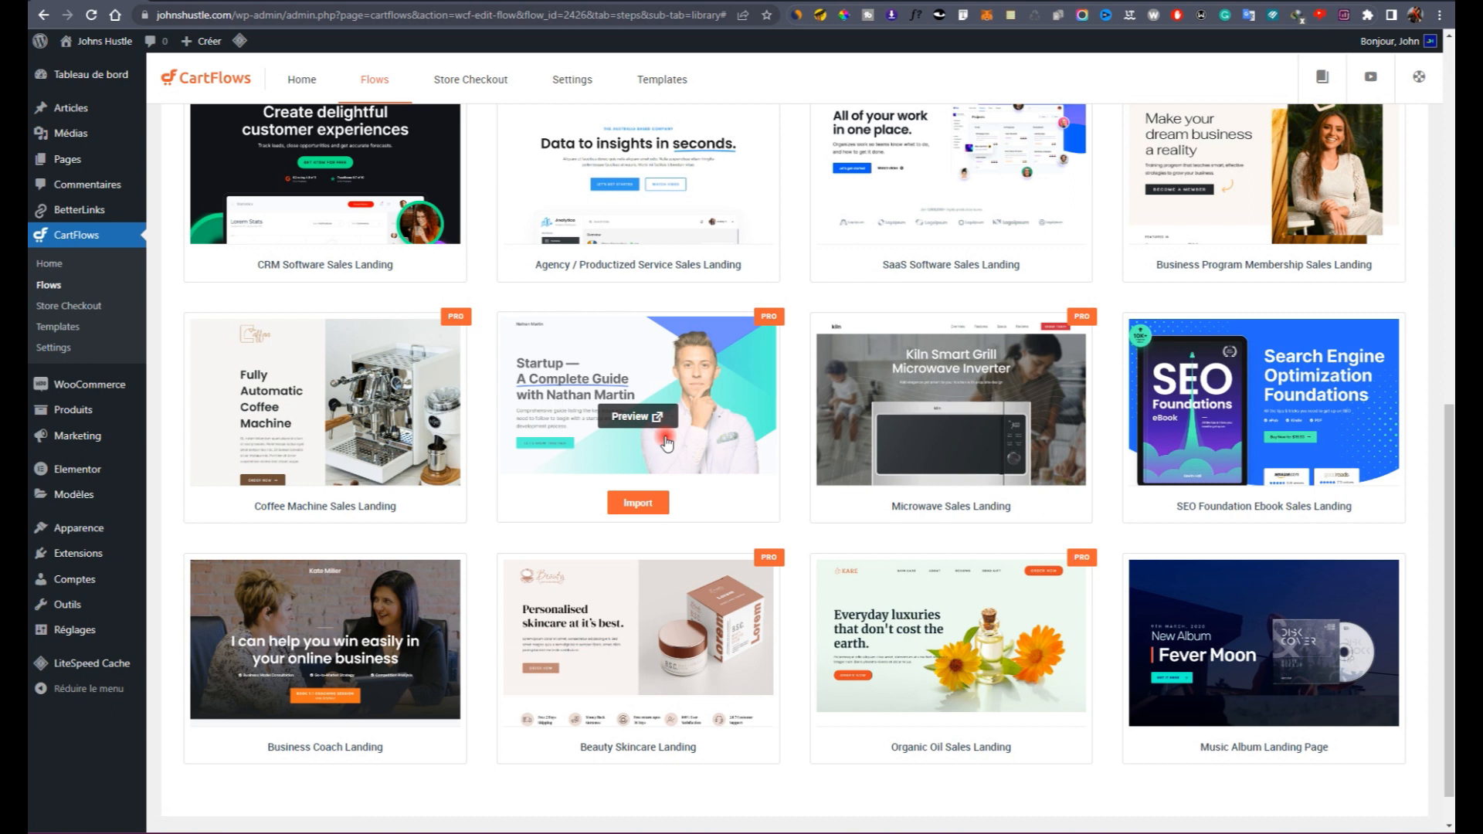
left_click(652, 506)
left_click(711, 346)
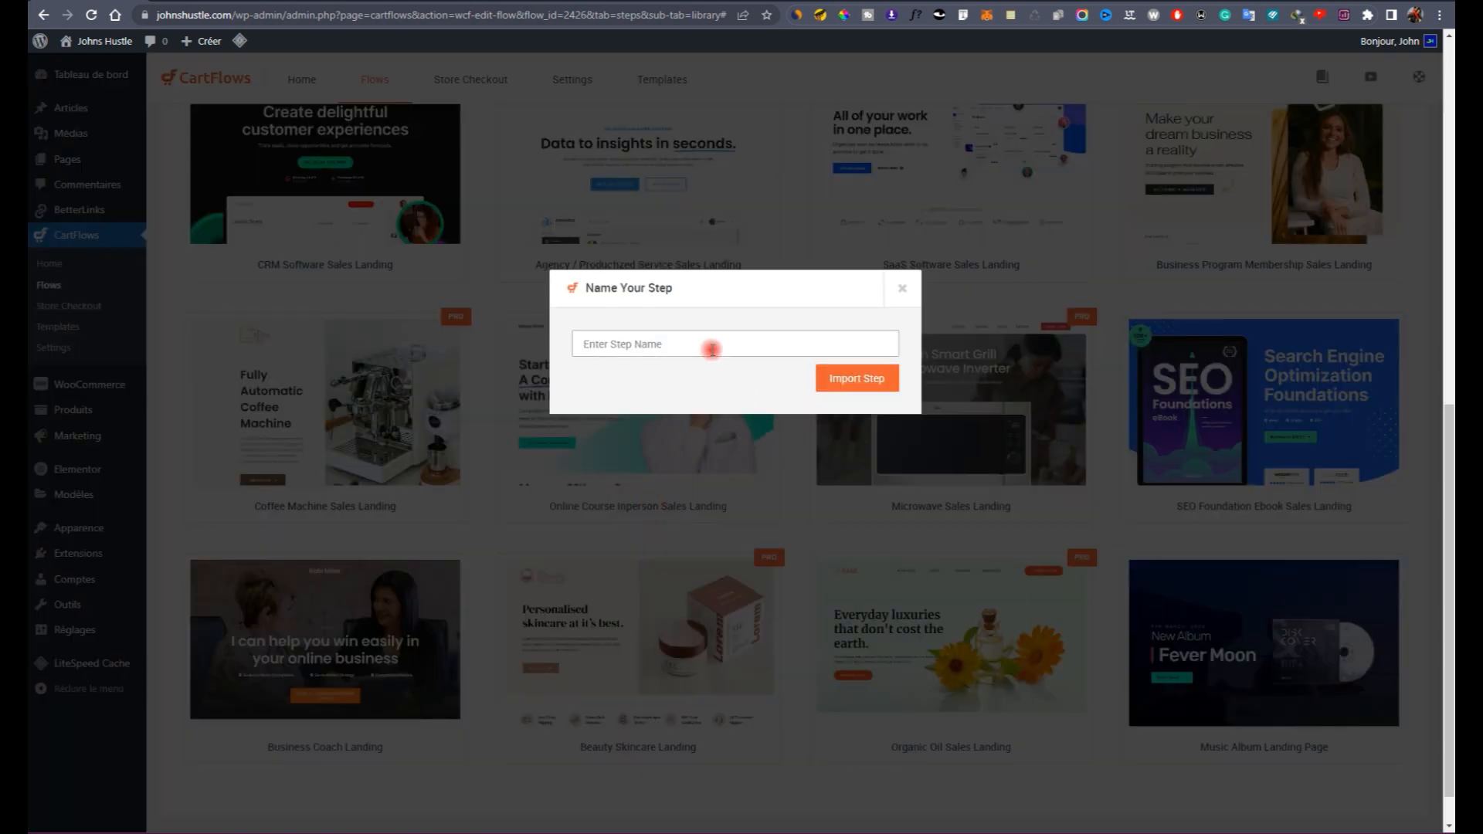
type("Page de vente")
left_click(841, 384)
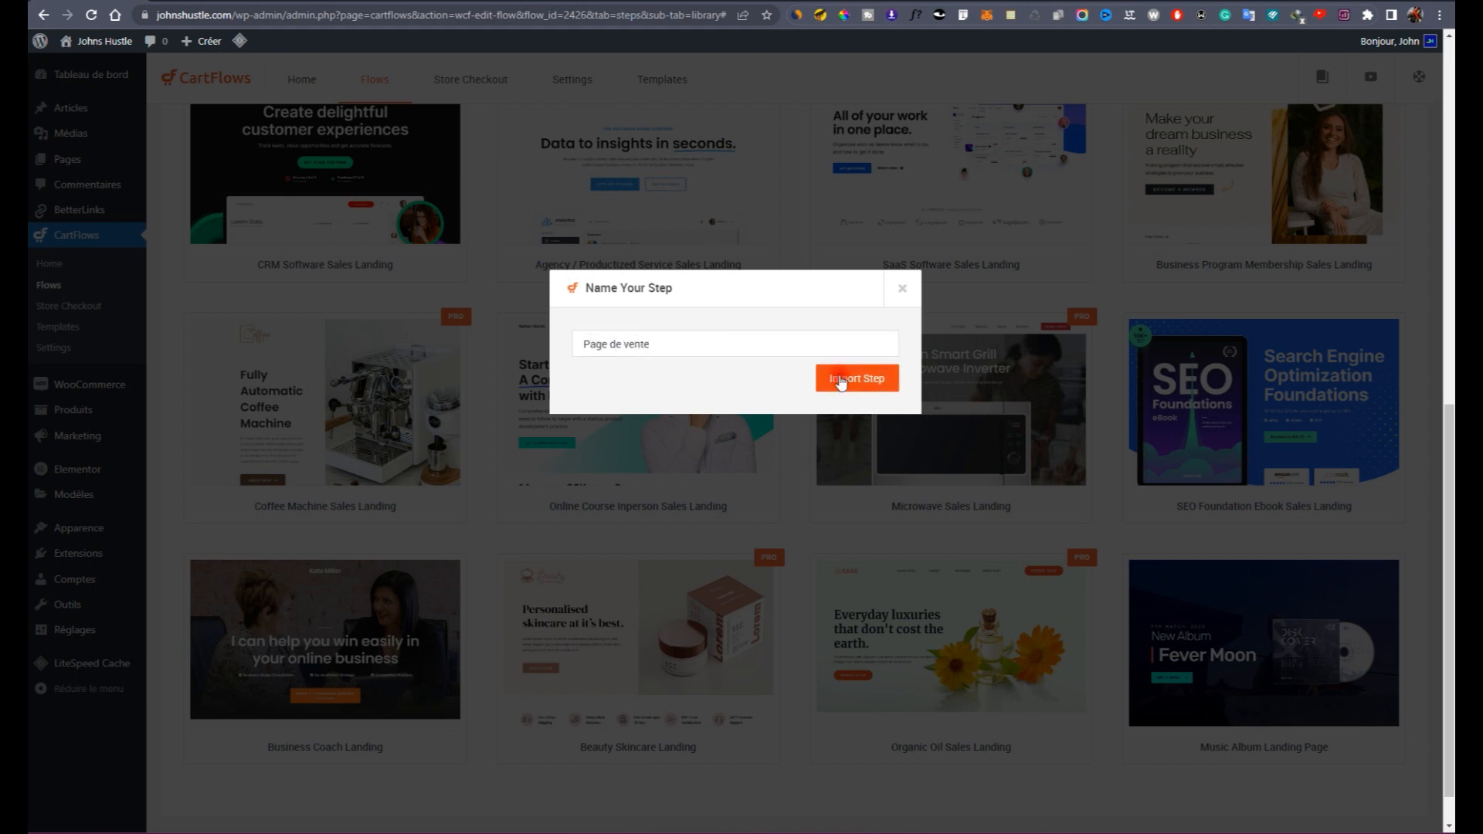
Step: Import the "Agency / Productized Service Sales Landing" template as a step named "Page de vente"
scroll(669, 421, "up", 1)
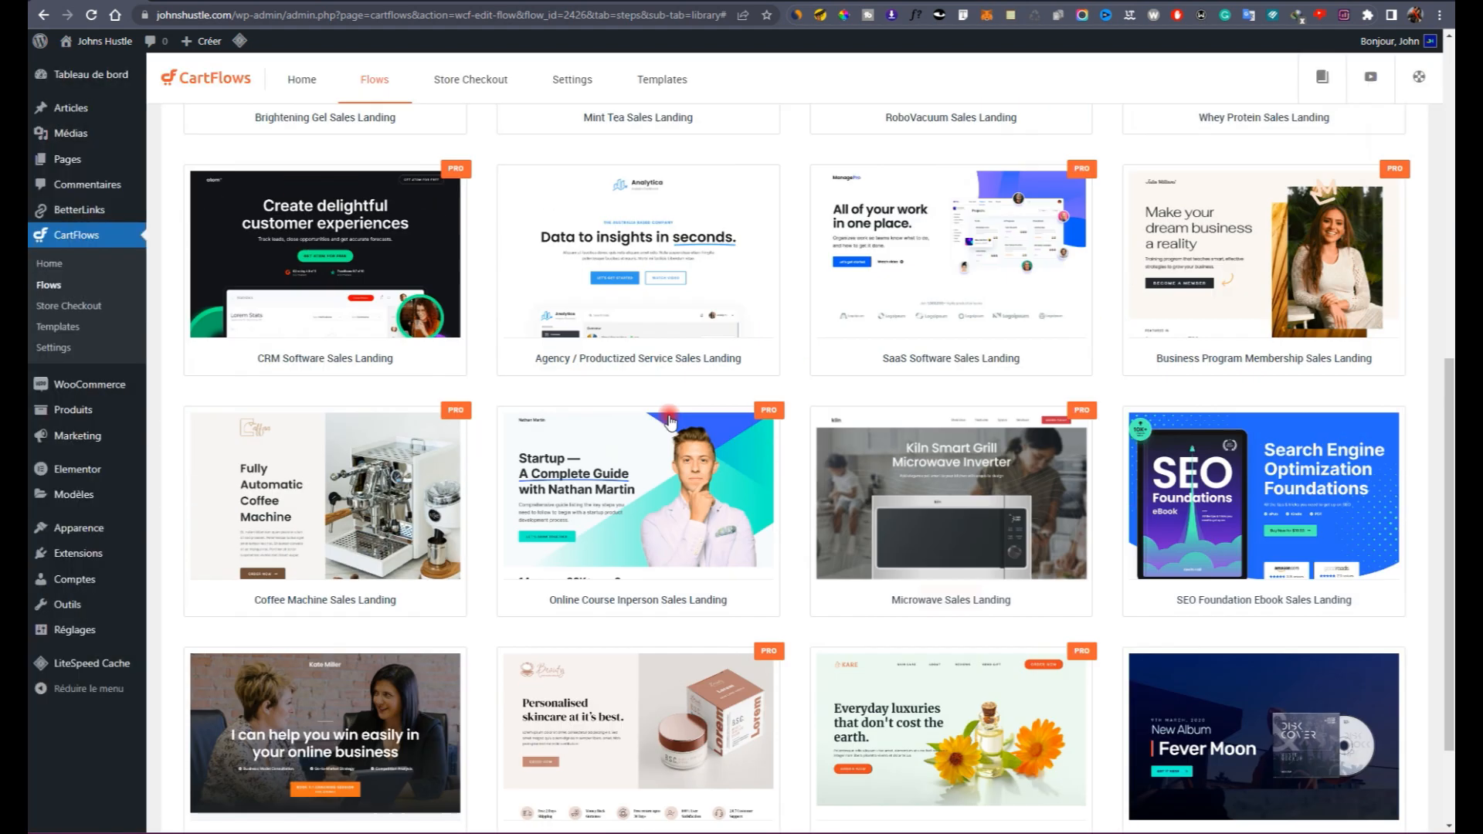
scroll(669, 421, "up", 2)
mouse_move(1027, 417)
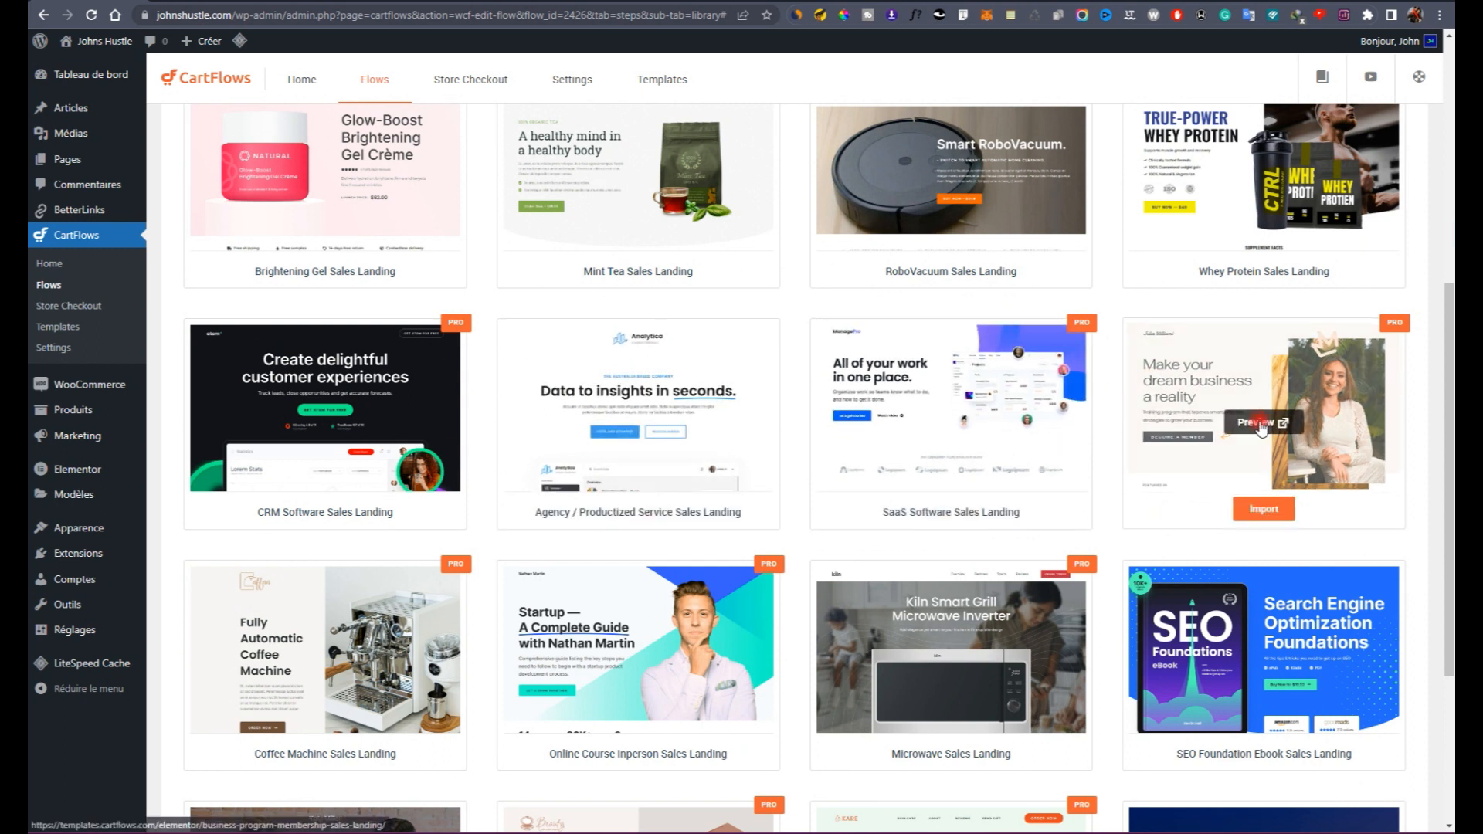
mouse_move(639, 397)
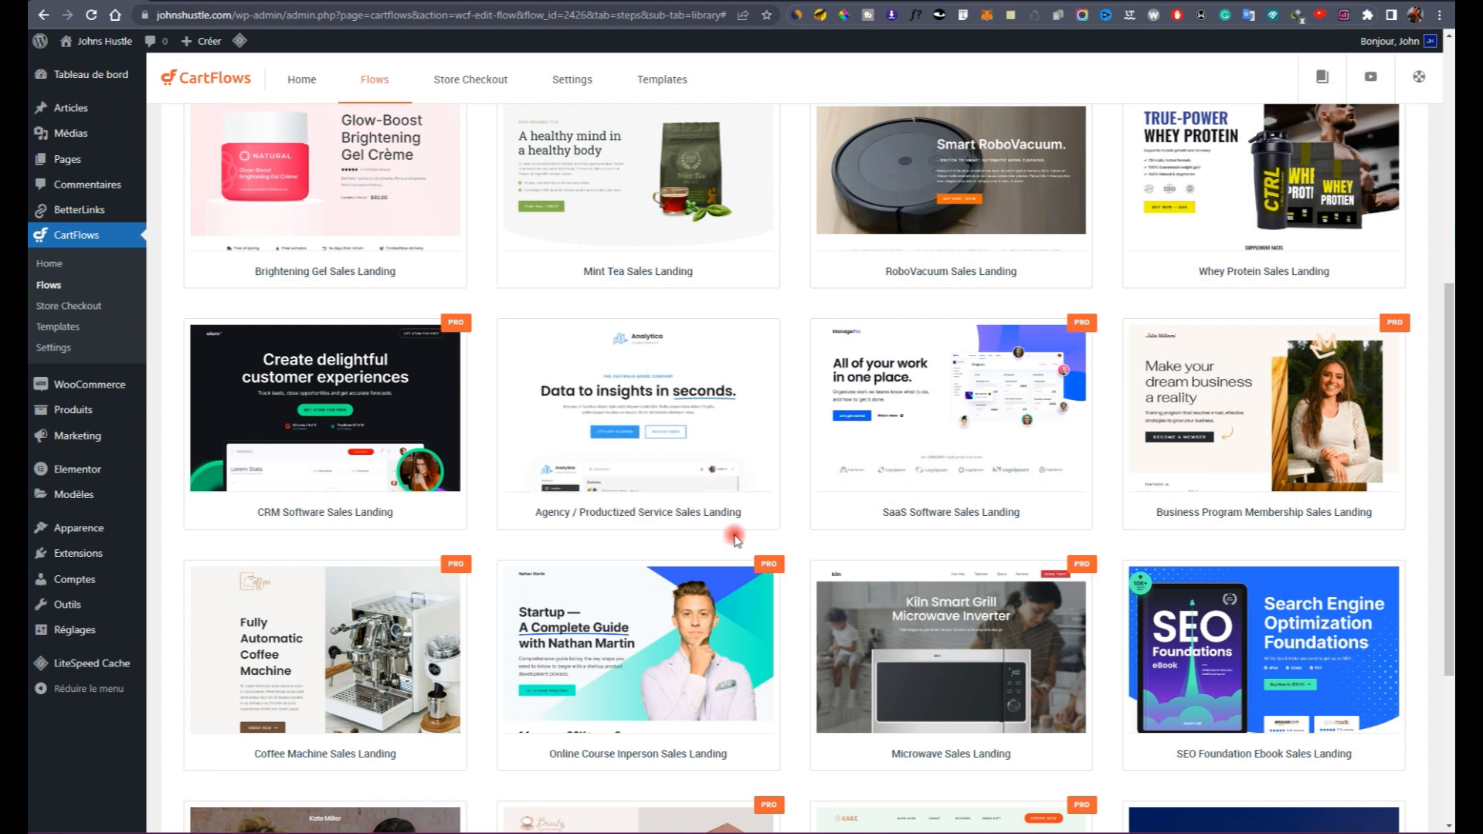
left_click(627, 508)
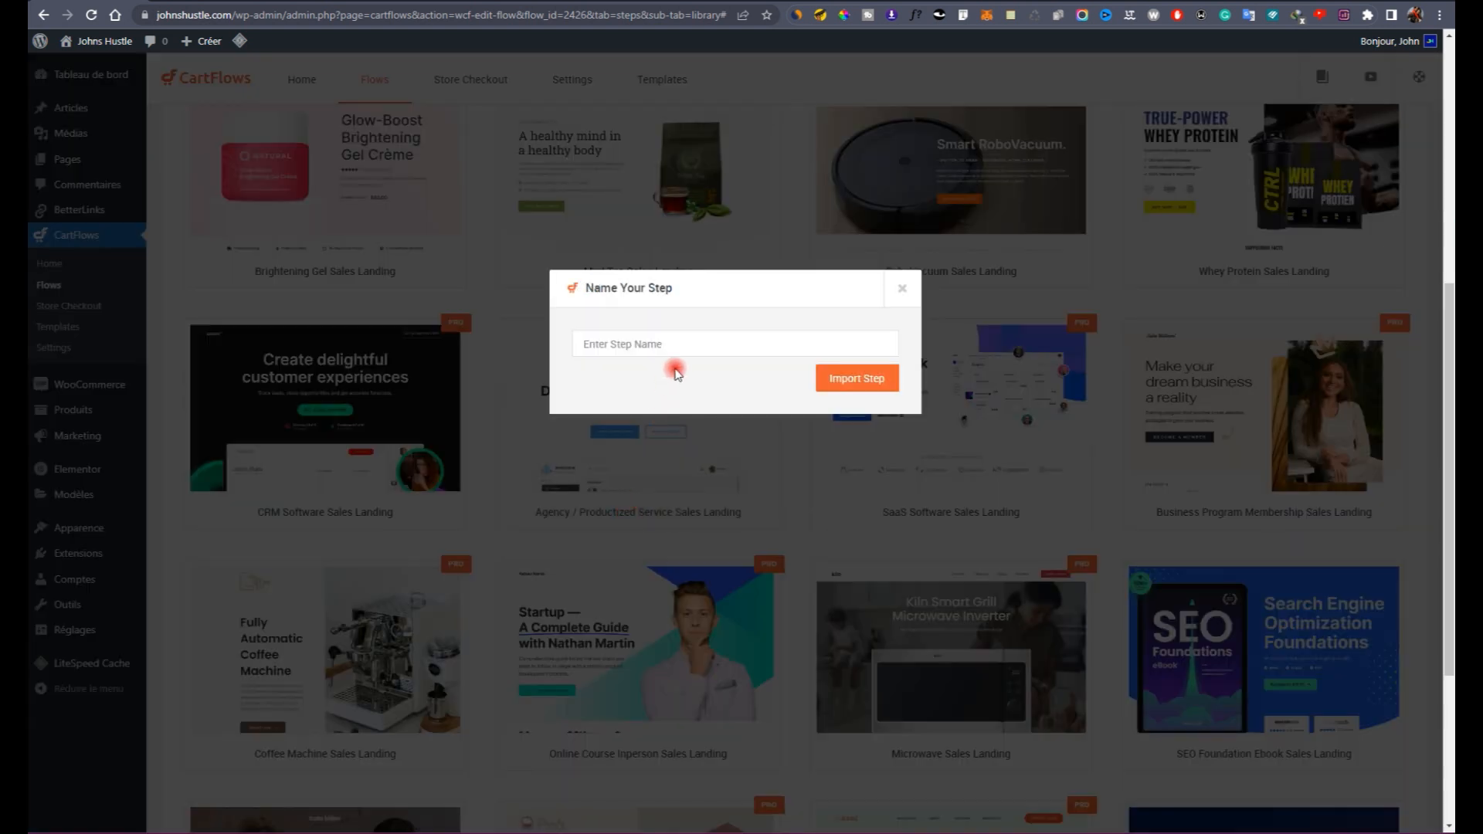
type("Page de ve,")
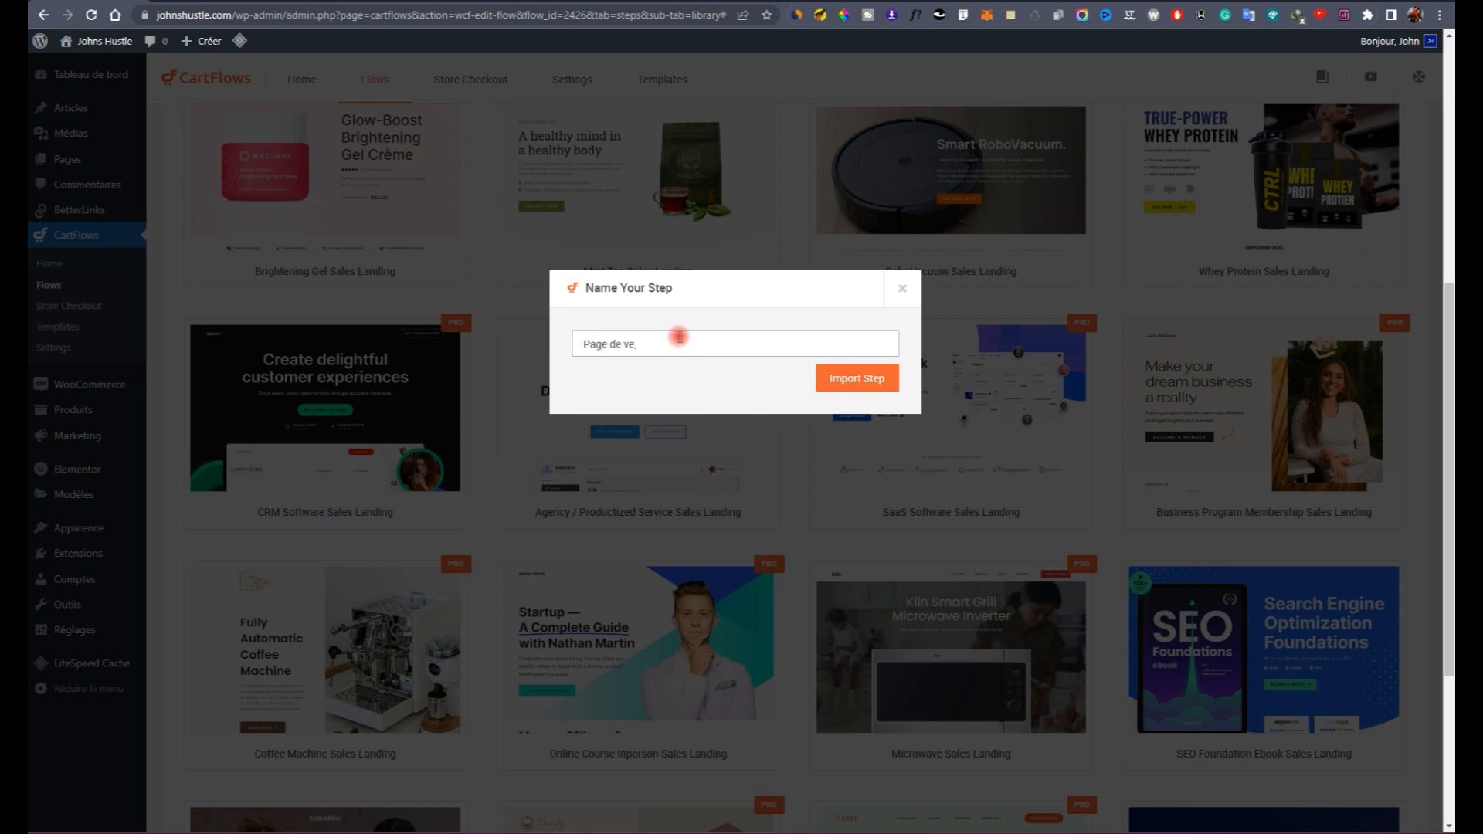
key("BackSpace")
type("nte")
left_click(866, 390)
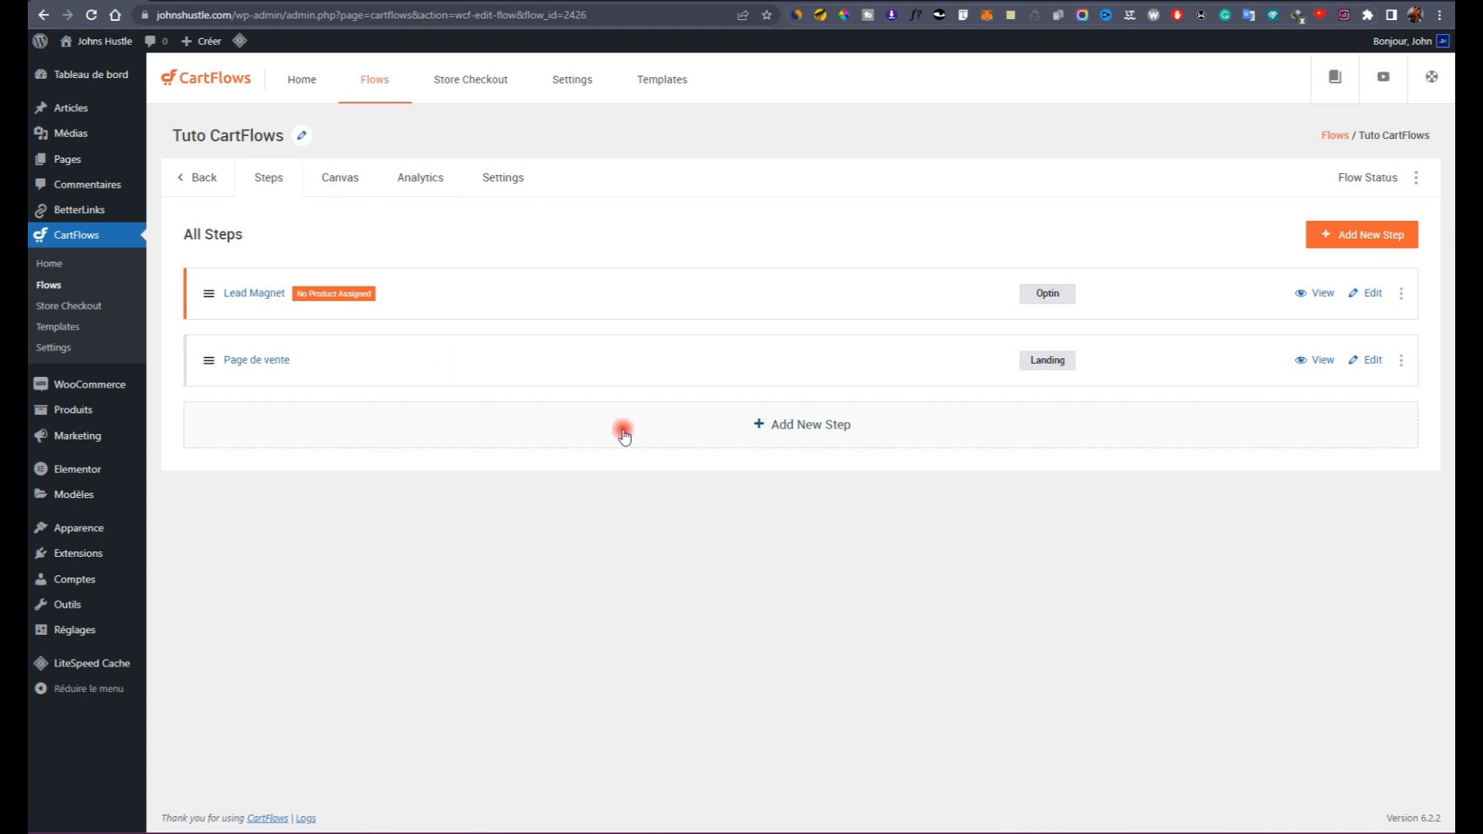
Step: Add a step named "Upsell" to the flow from the "Store Checkout Upsell 03" template
left_click(809, 430)
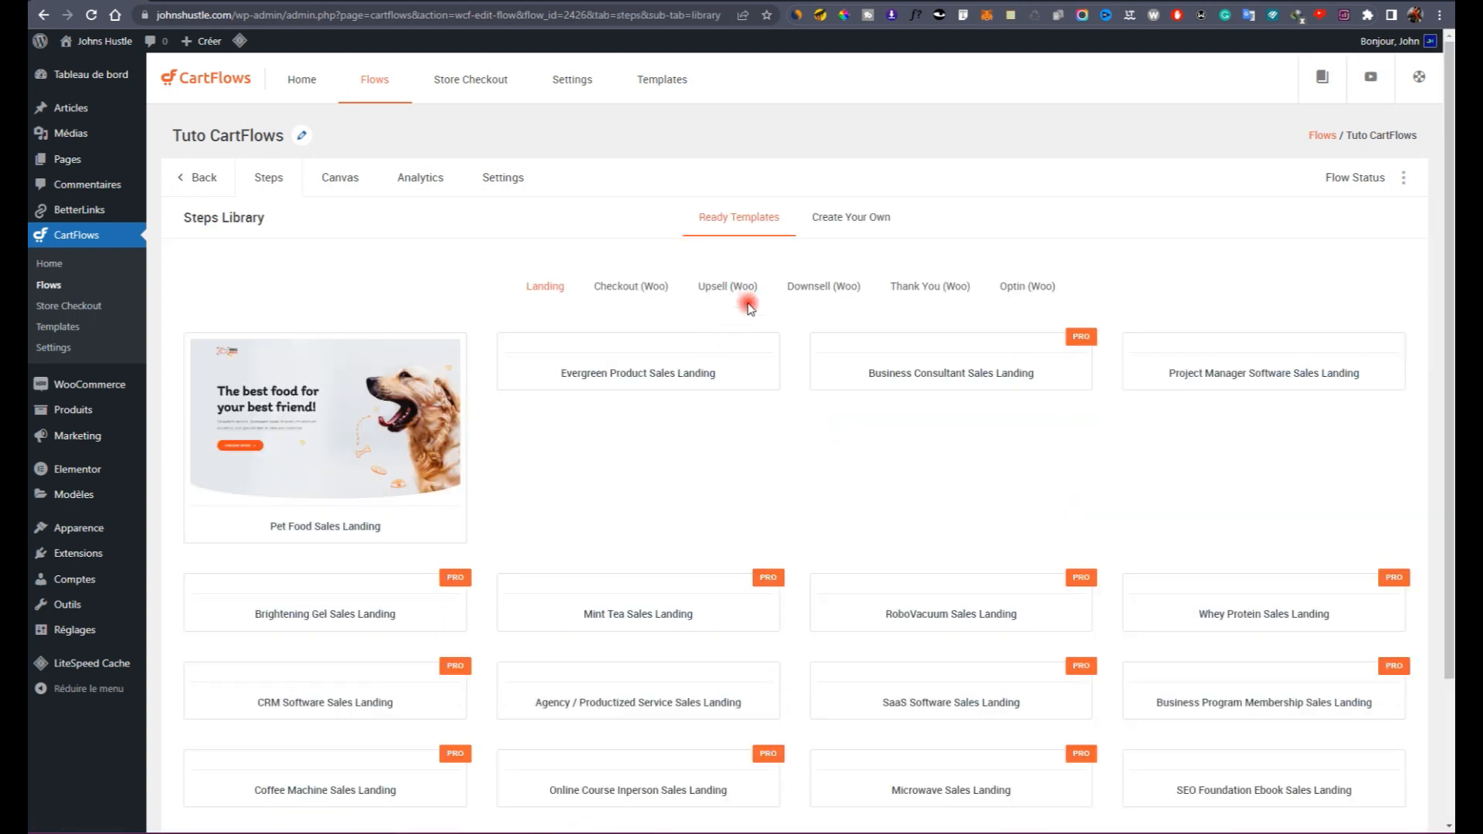
left_click(728, 287)
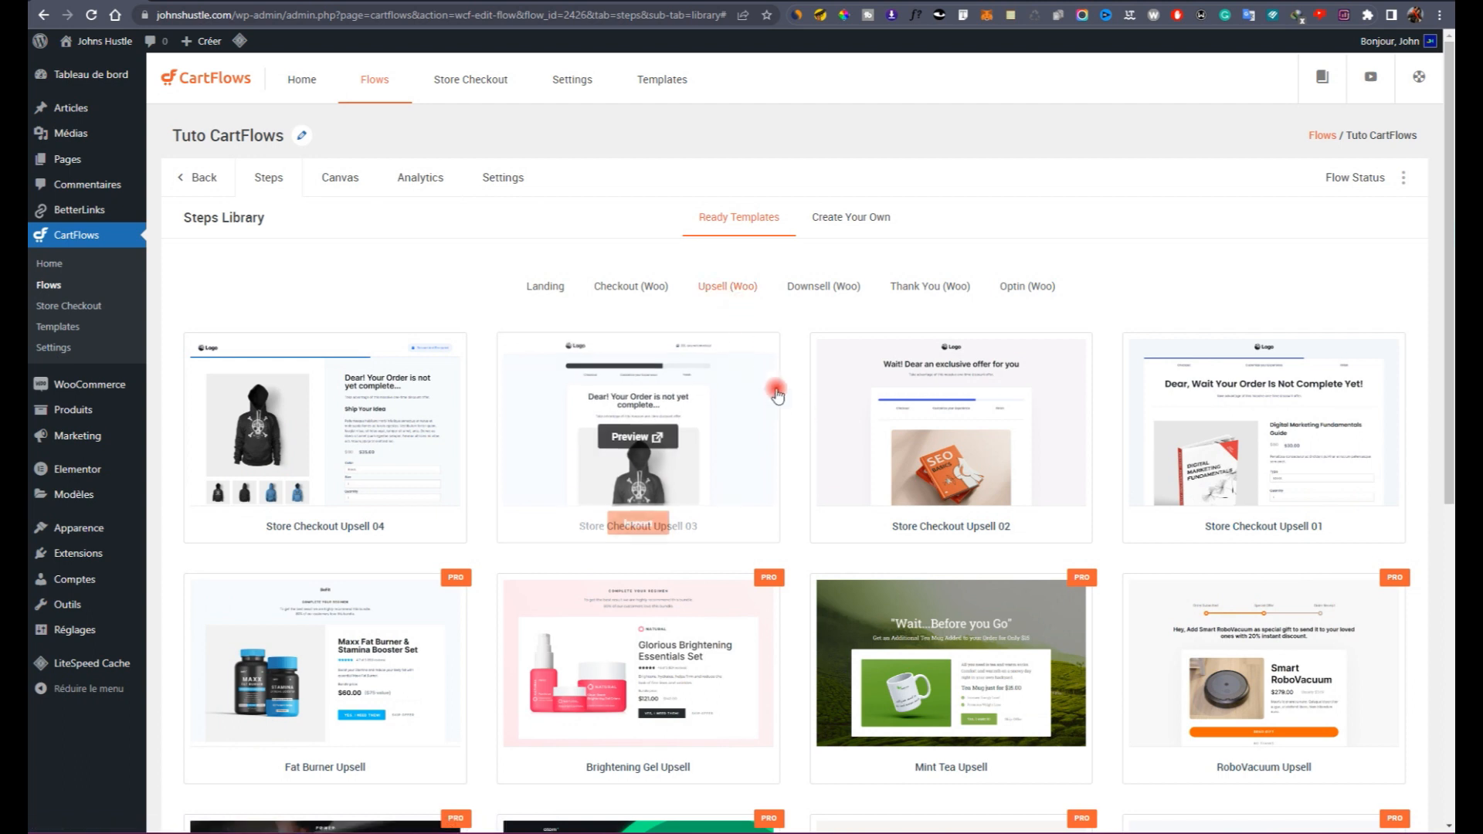
mouse_move(633, 438)
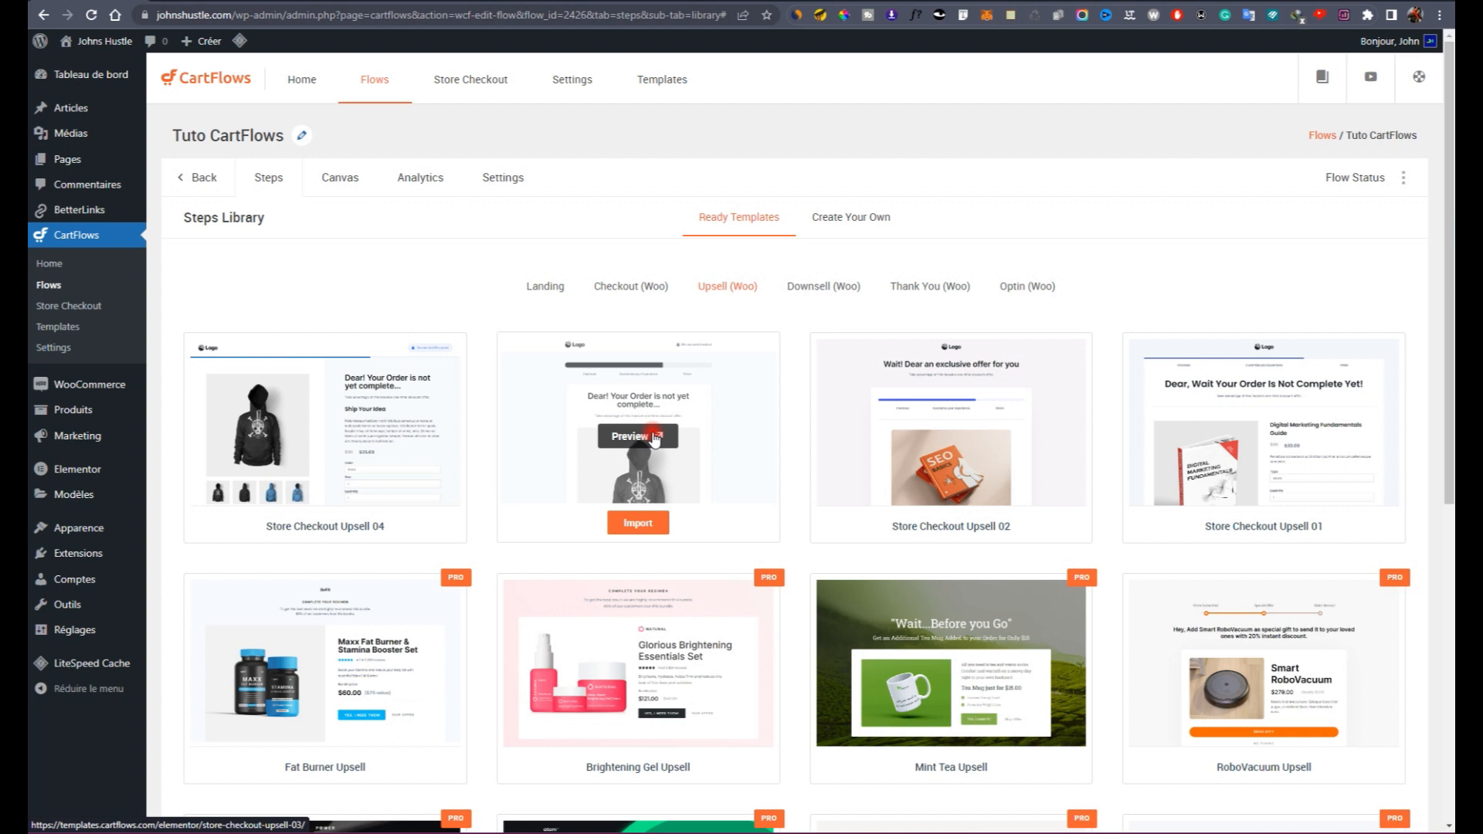
left_click(738, 288)
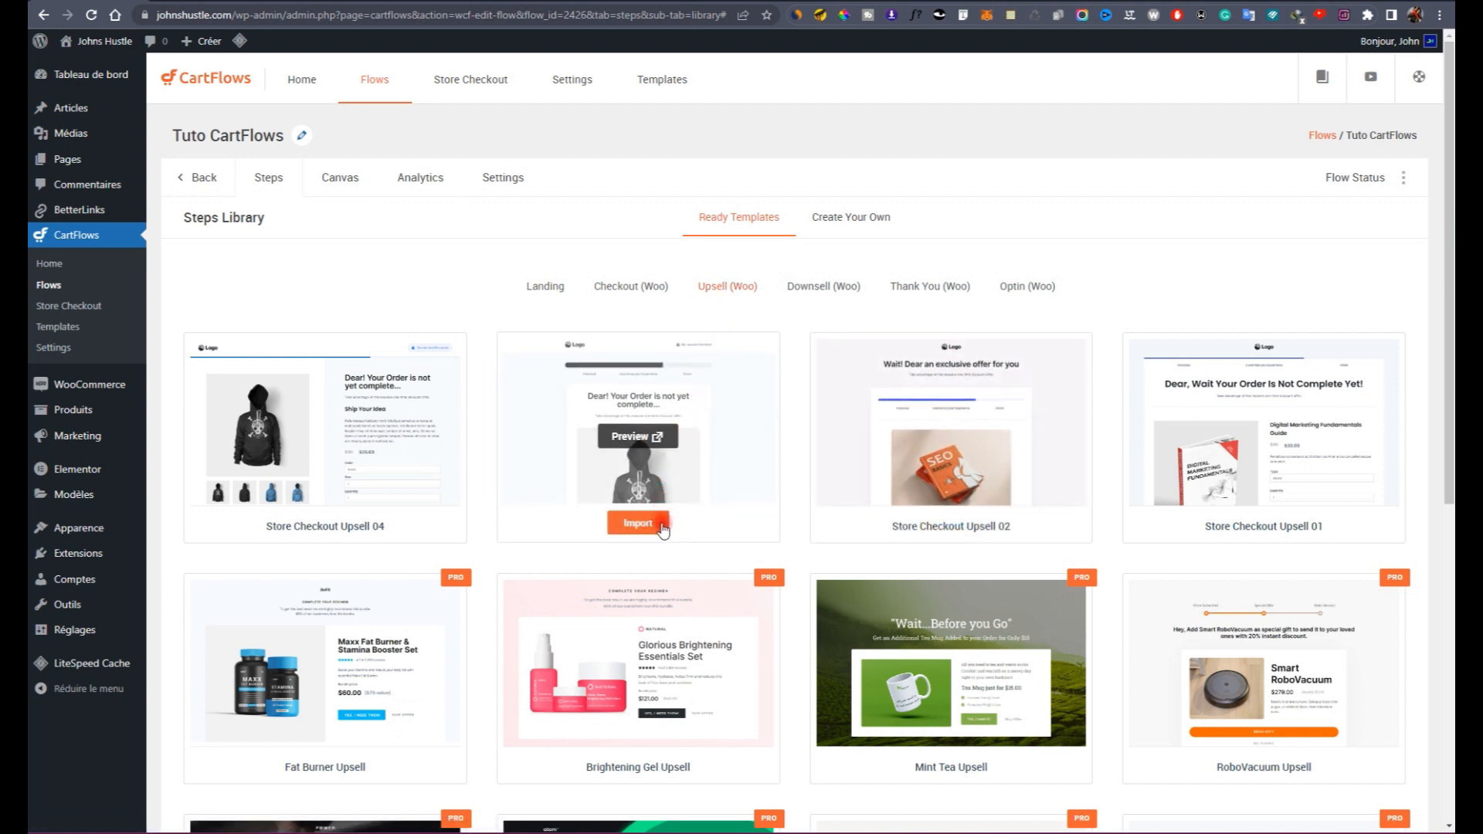
left_click(638, 483)
left_click(637, 521)
left_click(647, 523)
left_click(703, 343)
type("Upsell")
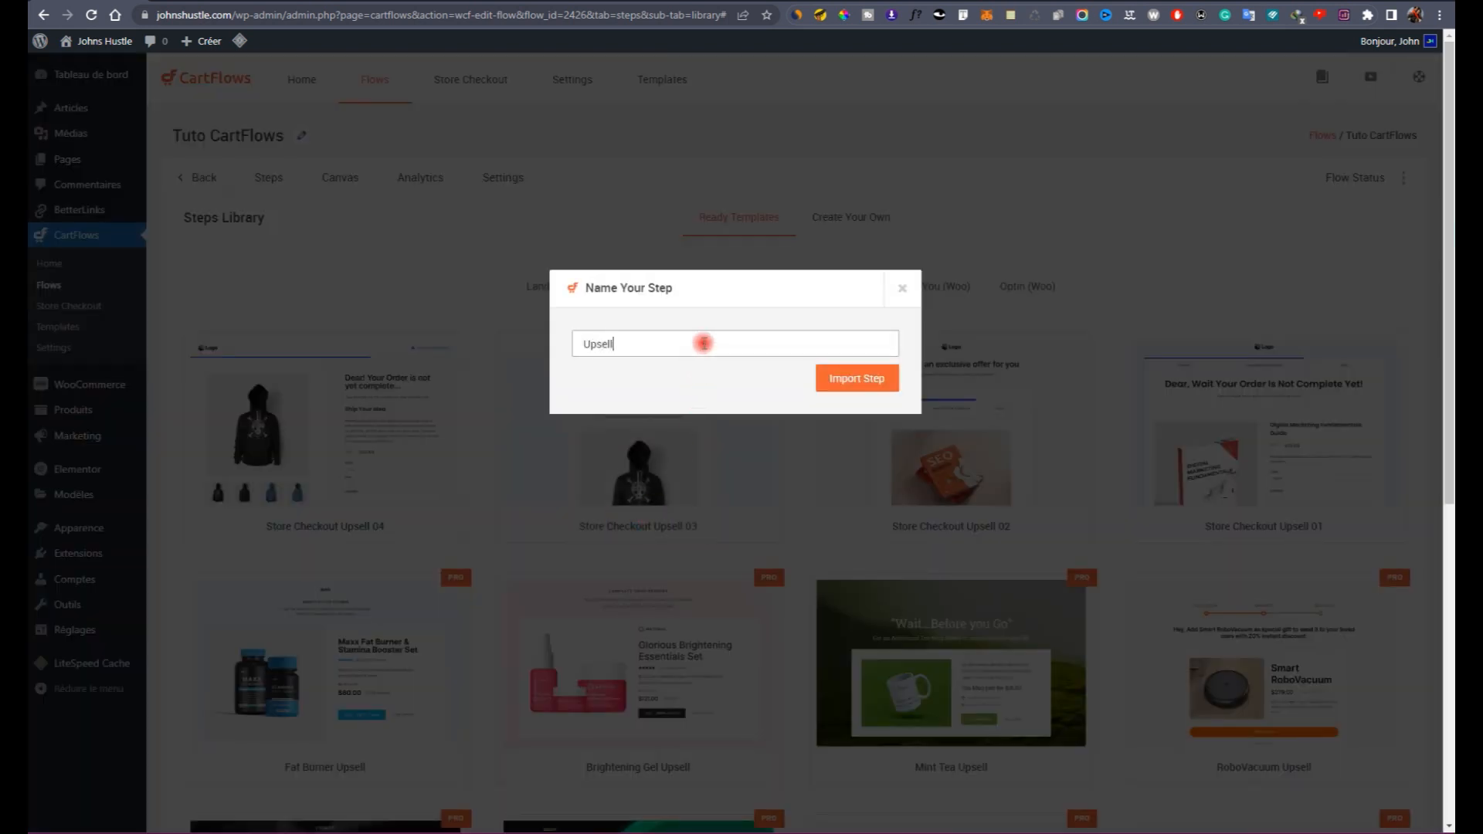
left_click(869, 379)
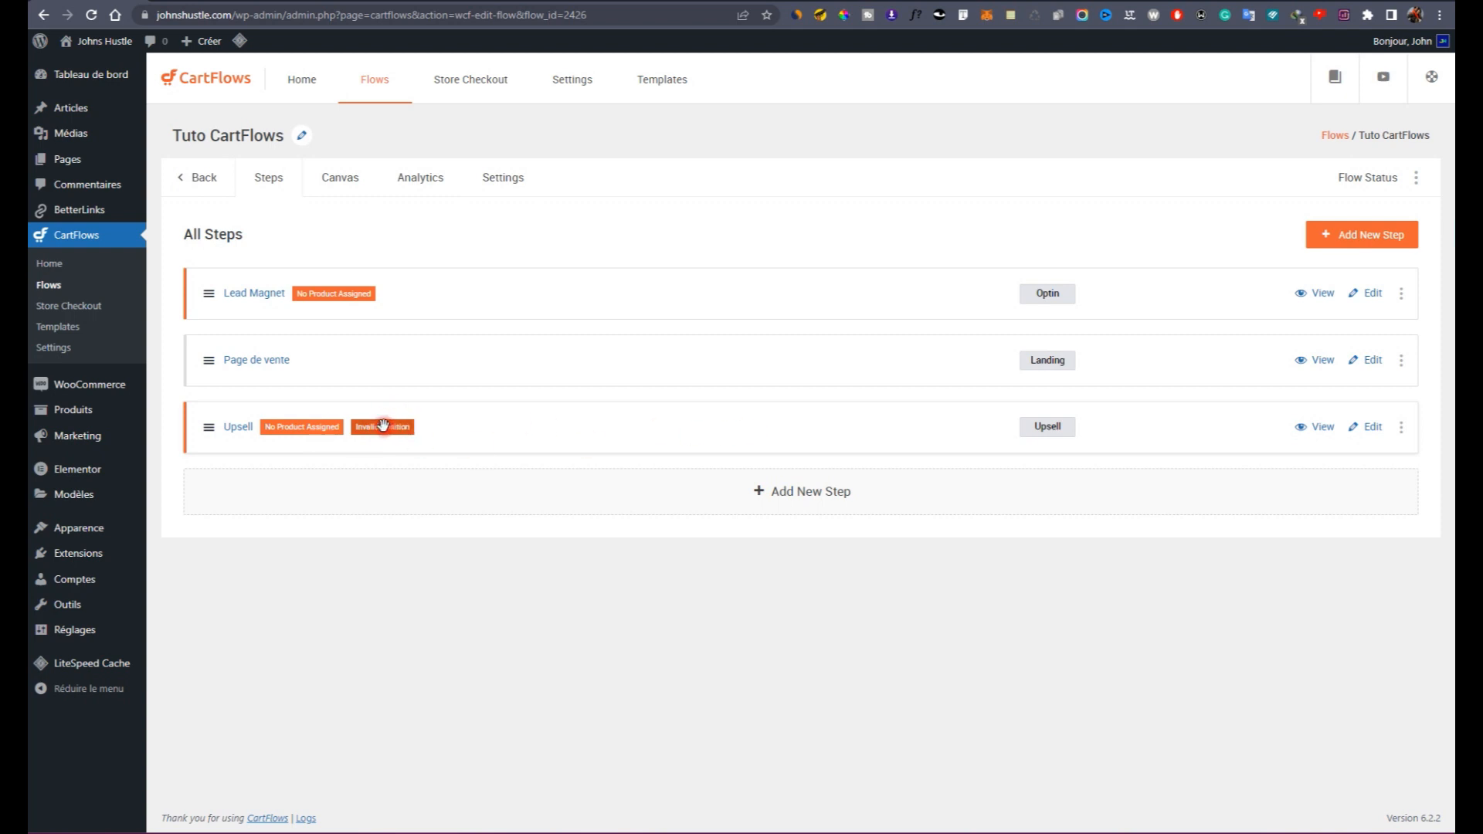
Step: Add a downsell step named "Downsell" to the Tuto CartFlows flow
left_click(1344, 237)
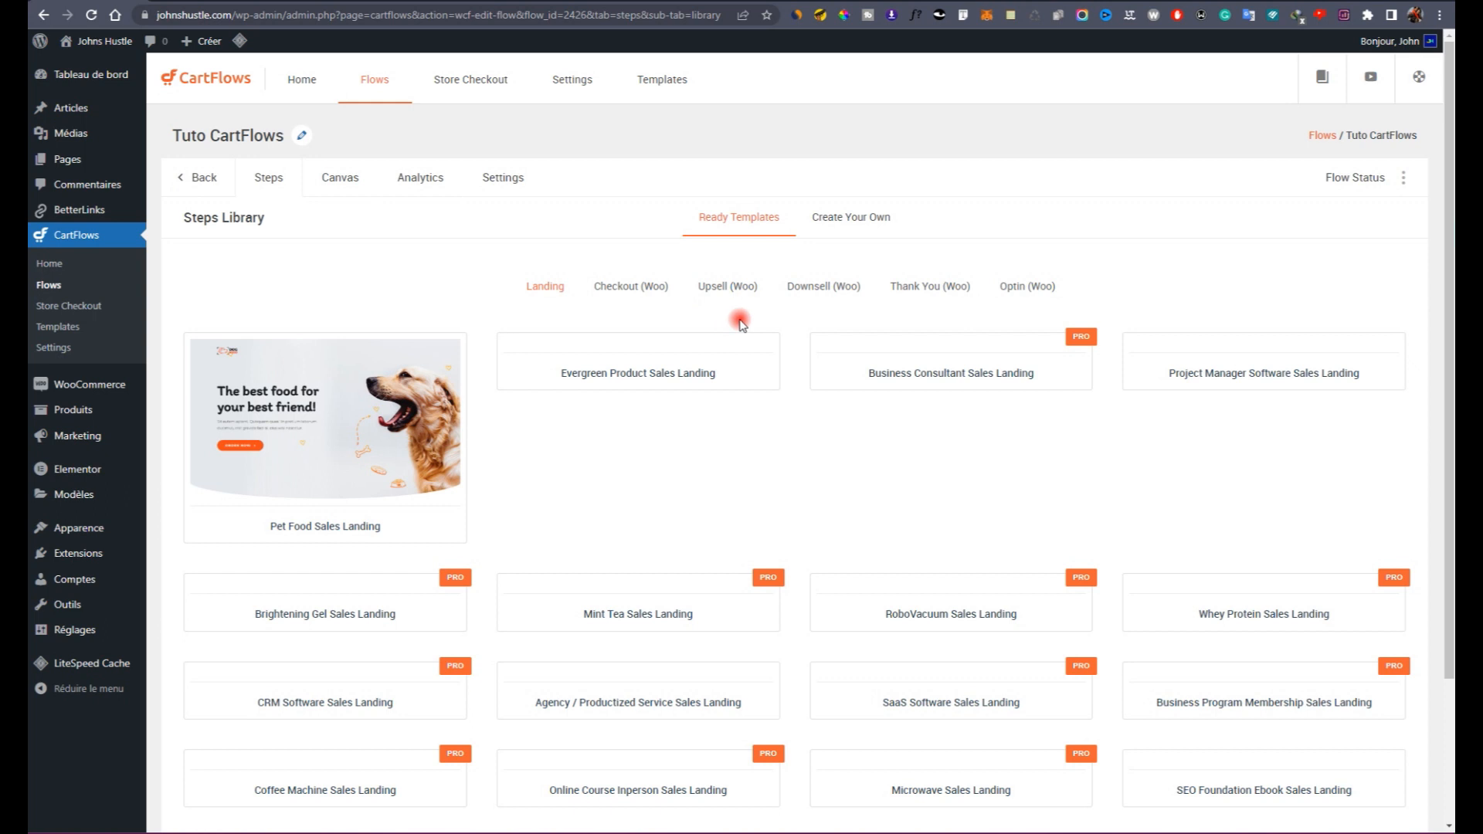
left_click(824, 290)
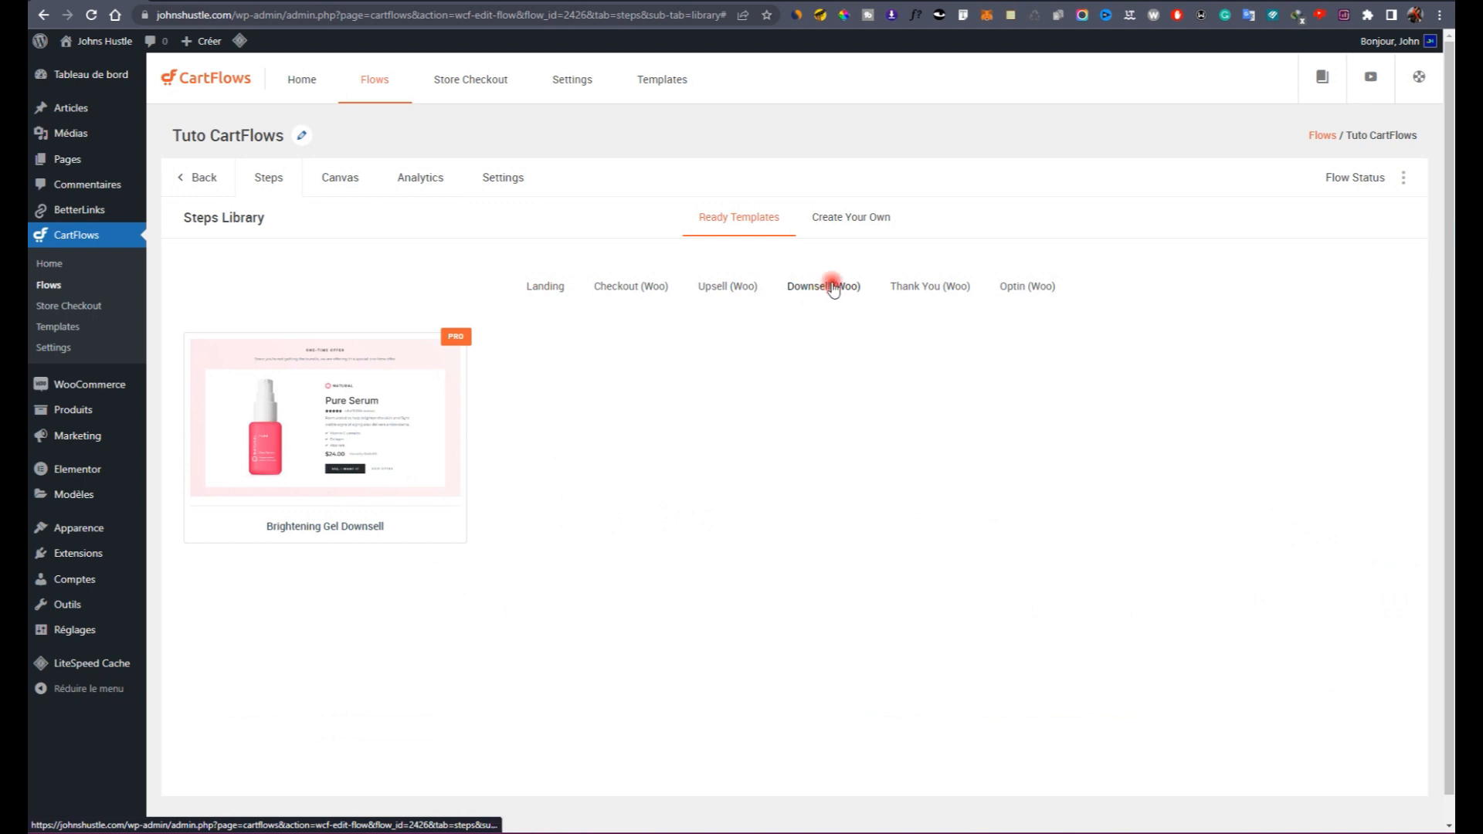
mouse_move(216, 482)
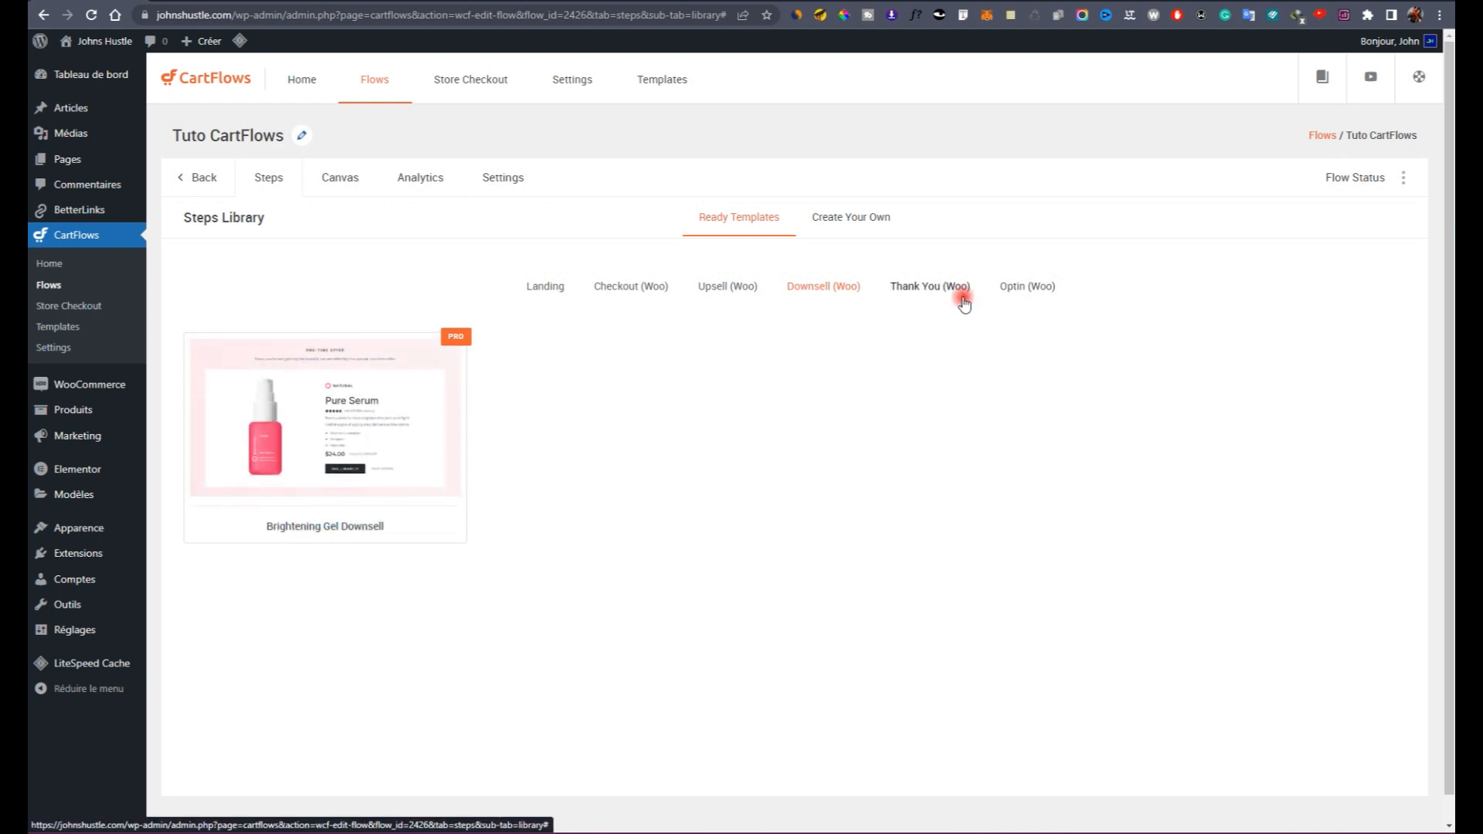
mouse_move(292, 503)
left_click(328, 524)
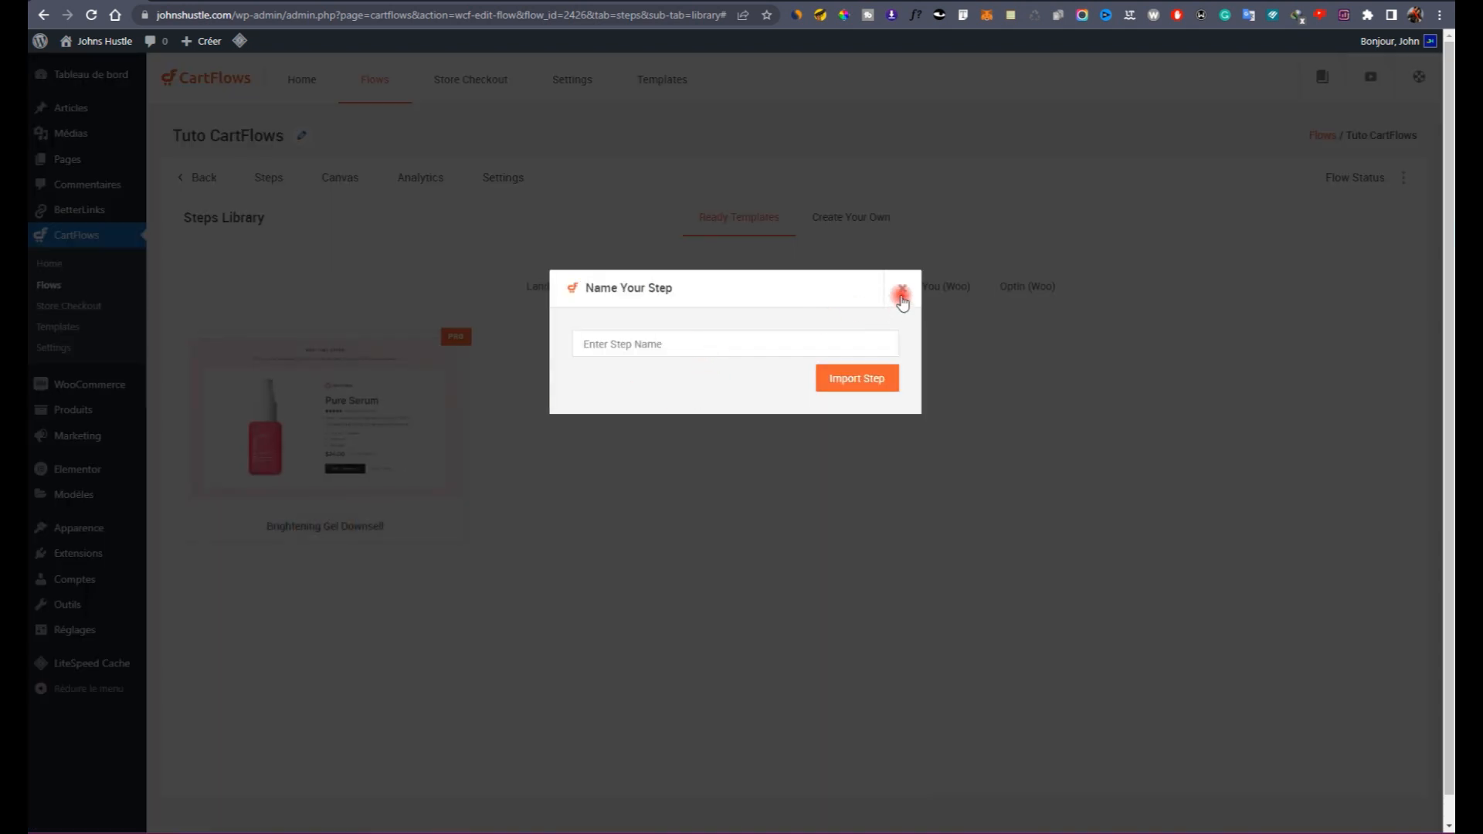
left_click(902, 297)
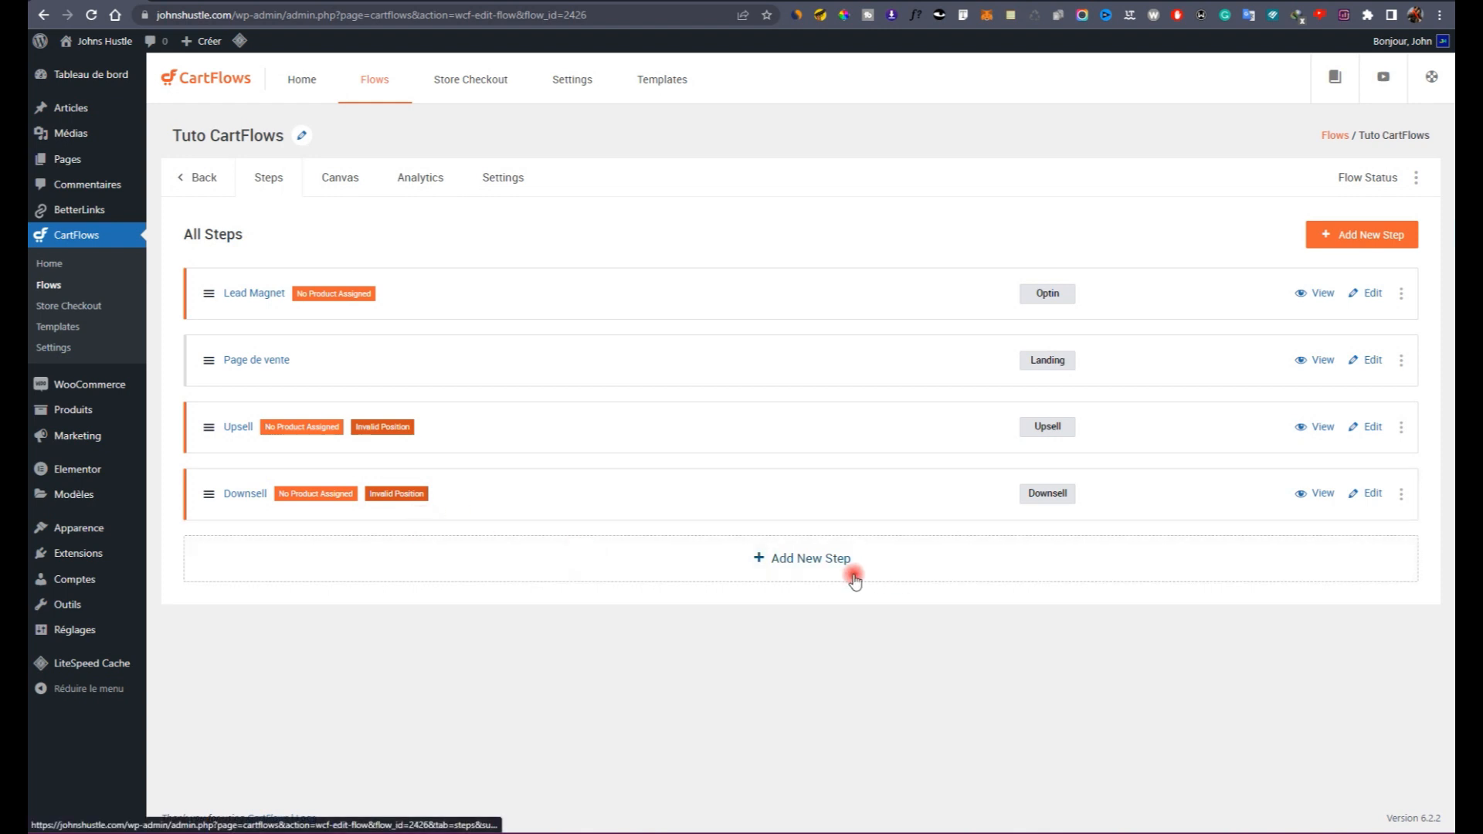
Step: Add a thank-you step named "Remerciement" to the flow from the "Store Checkout Thank You 03" template
left_click(1373, 245)
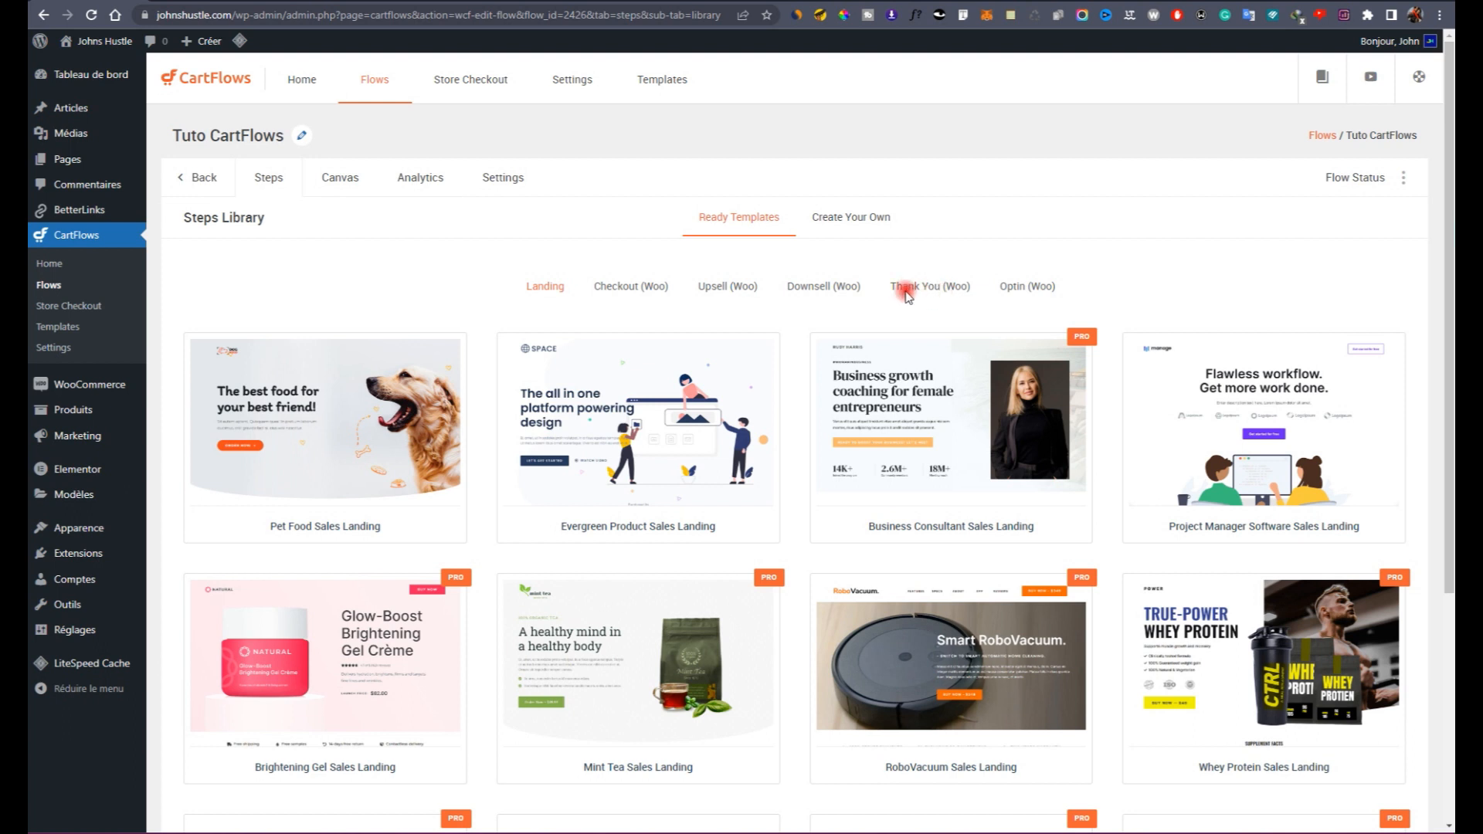
left_click(957, 284)
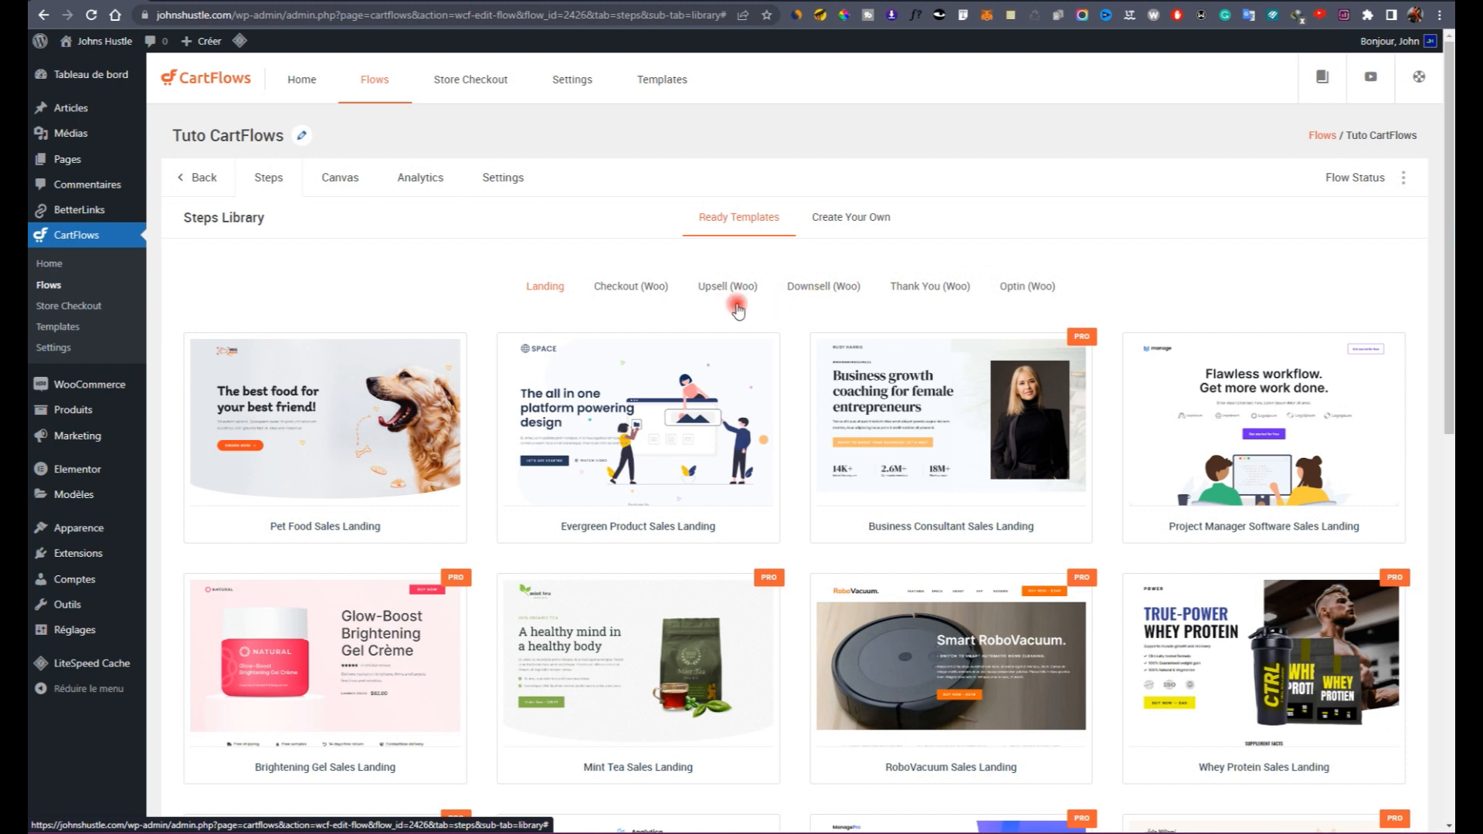
left_click(929, 289)
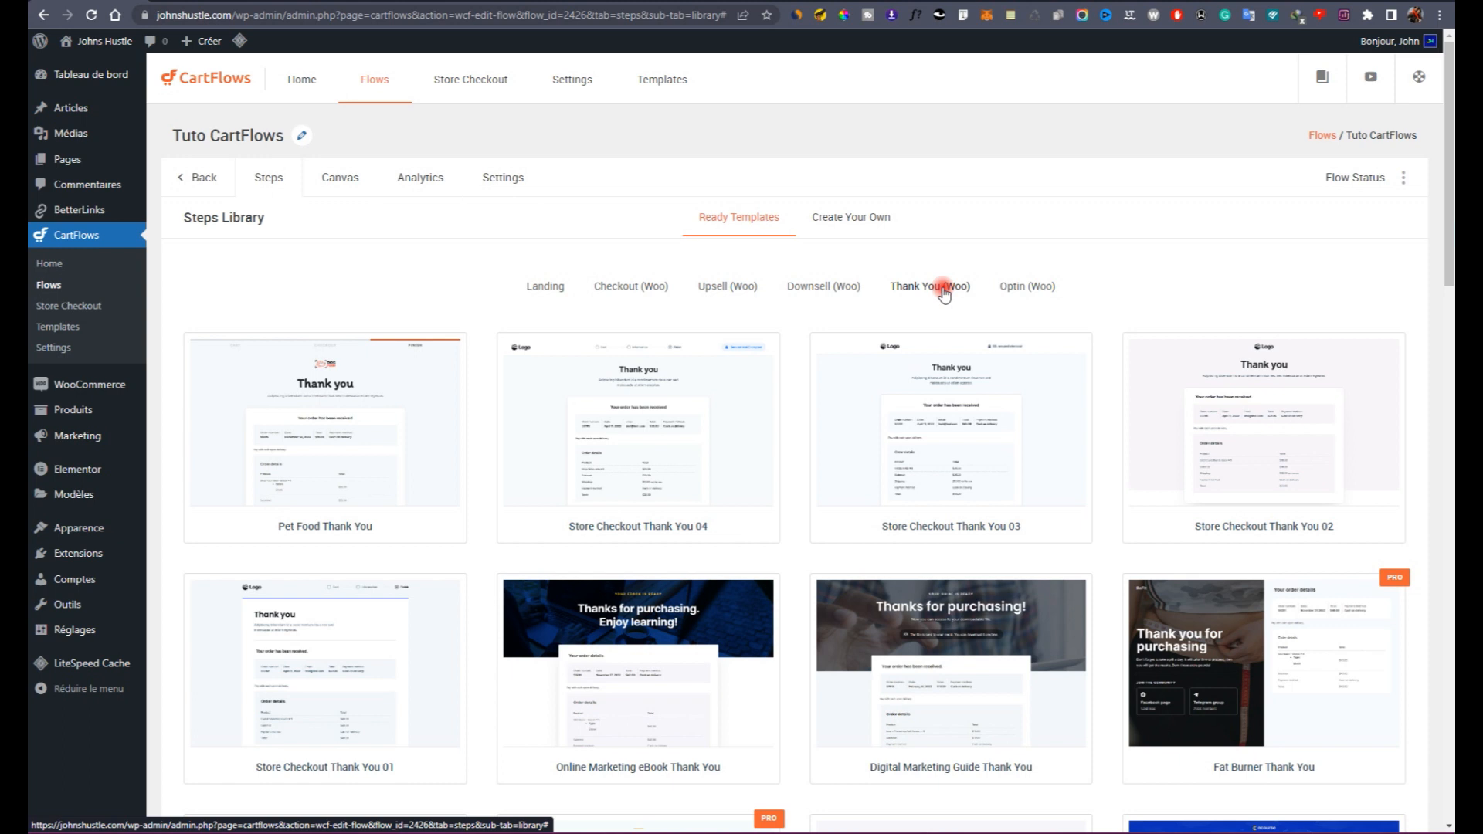
left_click(943, 291)
scroll(1081, 417, "down", 6)
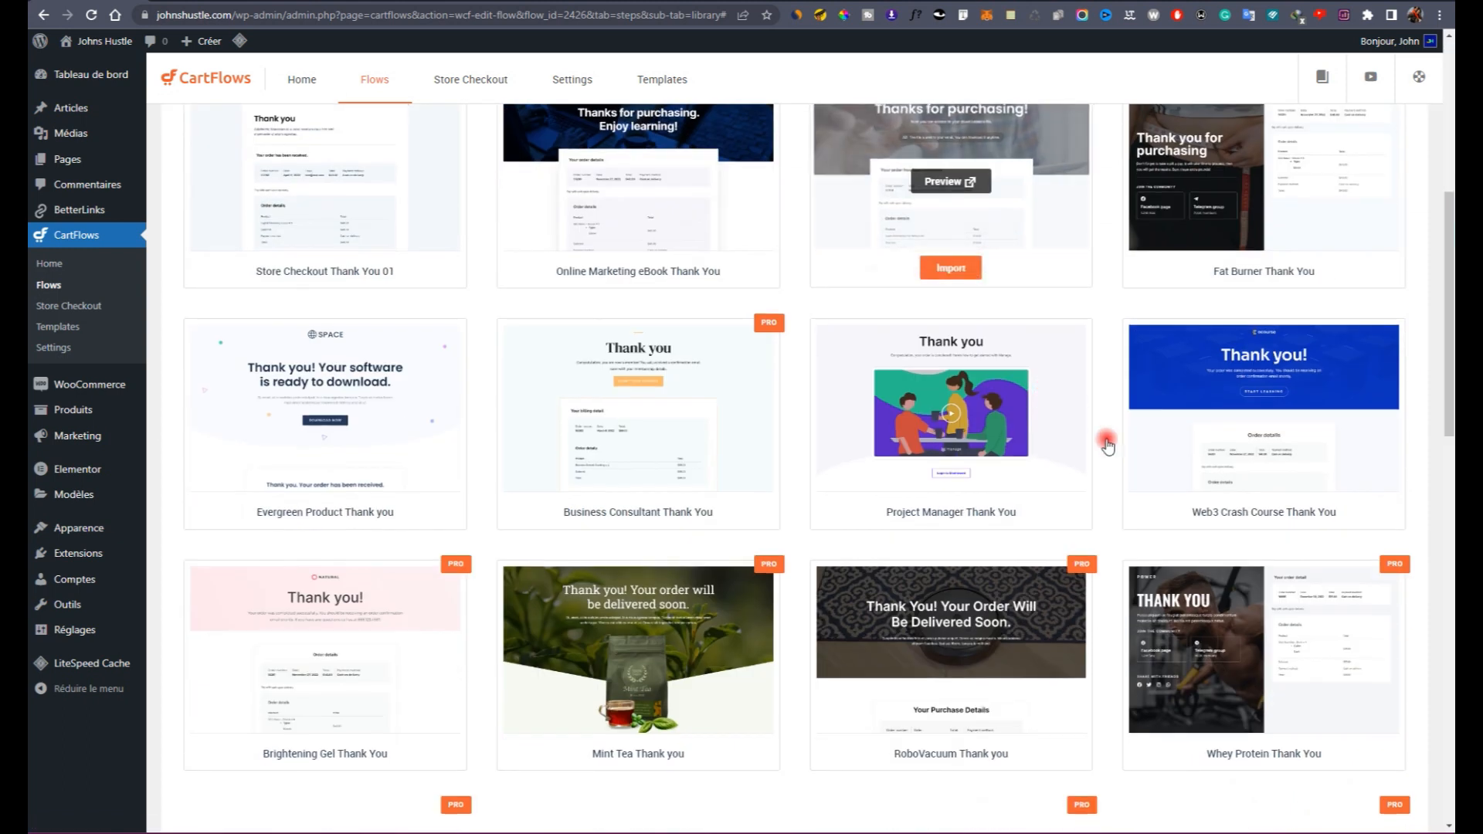
scroll(659, 409, "up", 2)
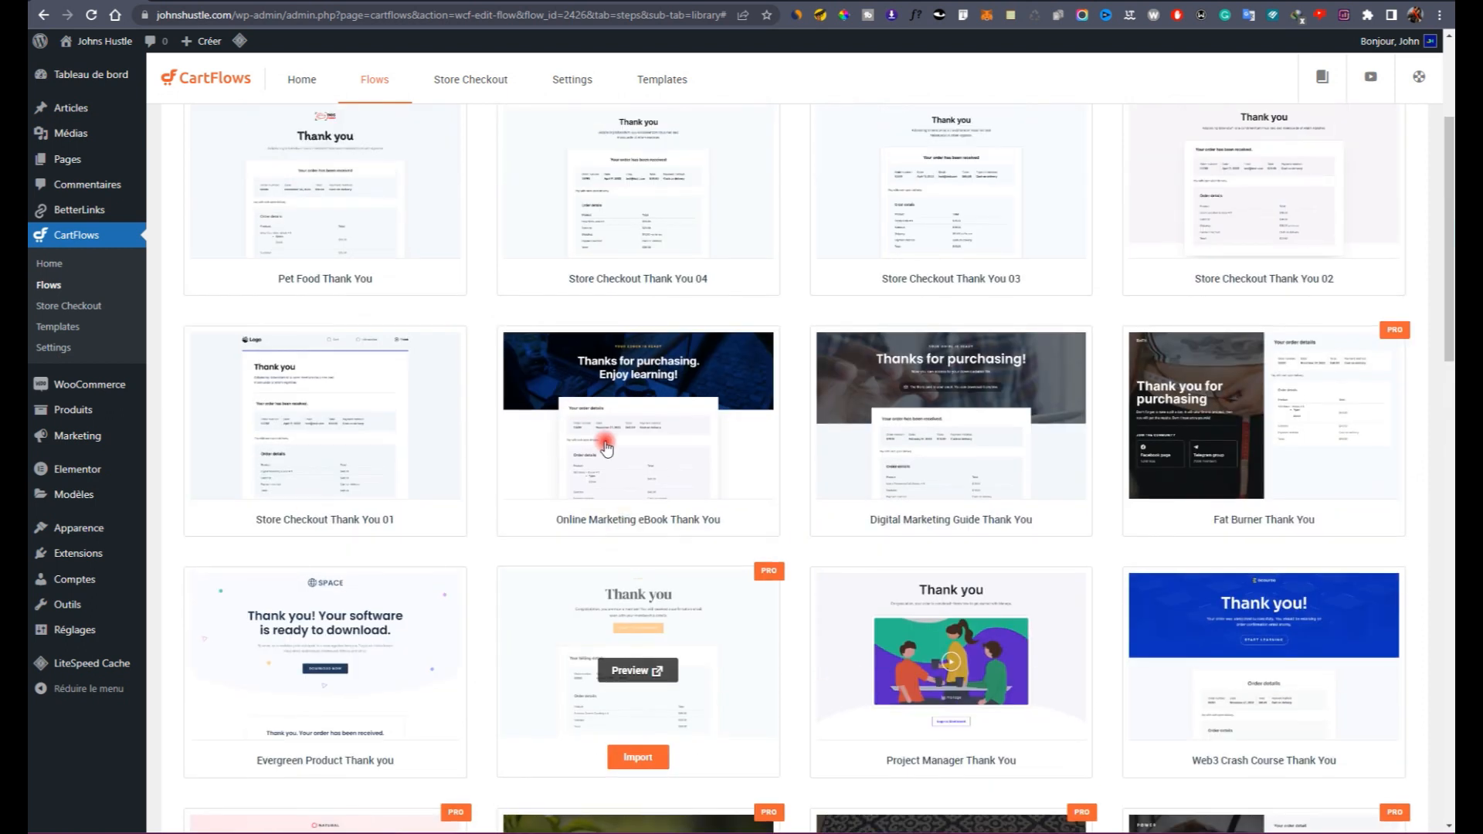
scroll(1143, 477, "up", 4)
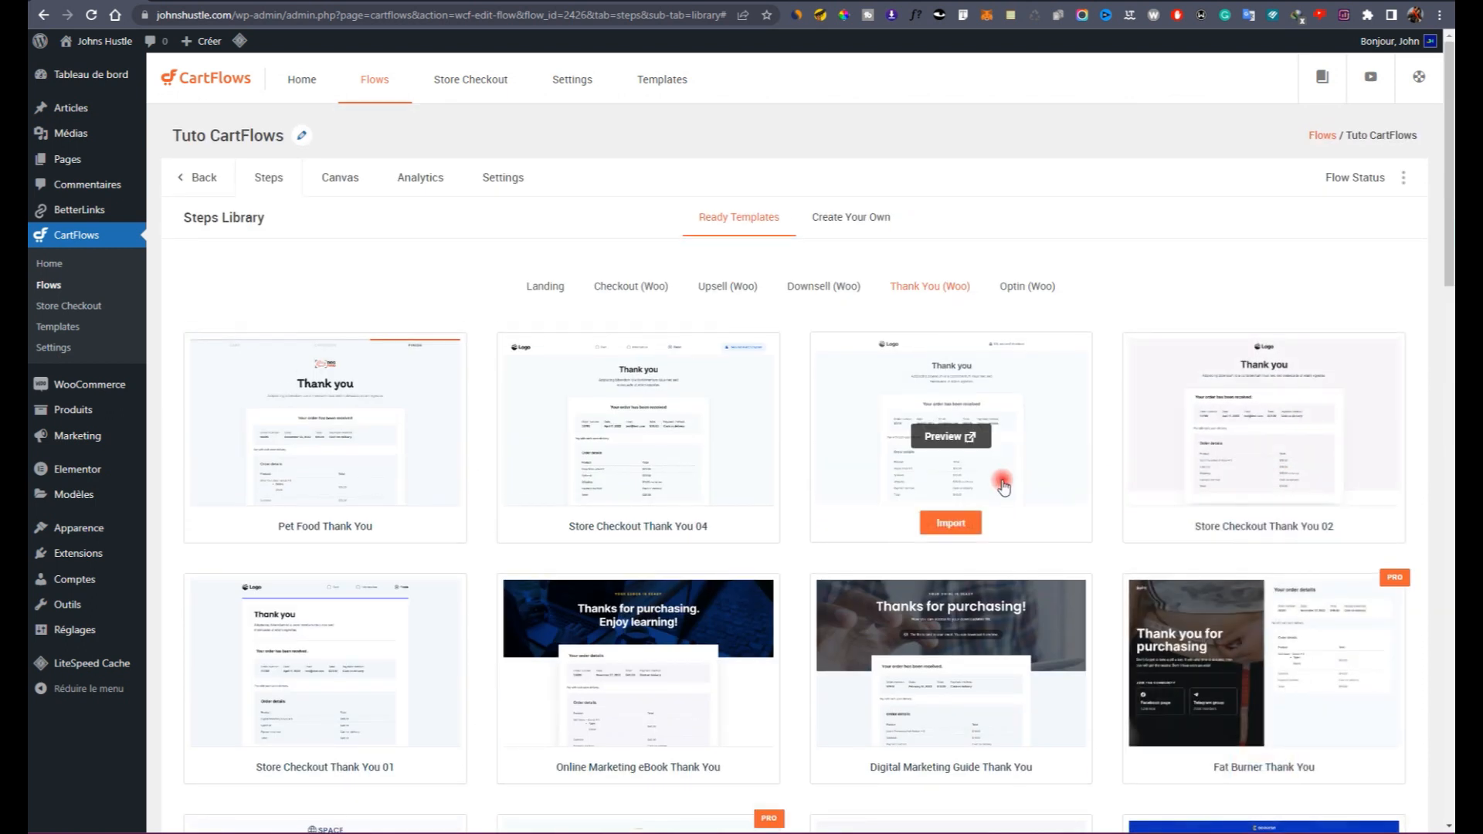
left_click(944, 527)
left_click(596, 335)
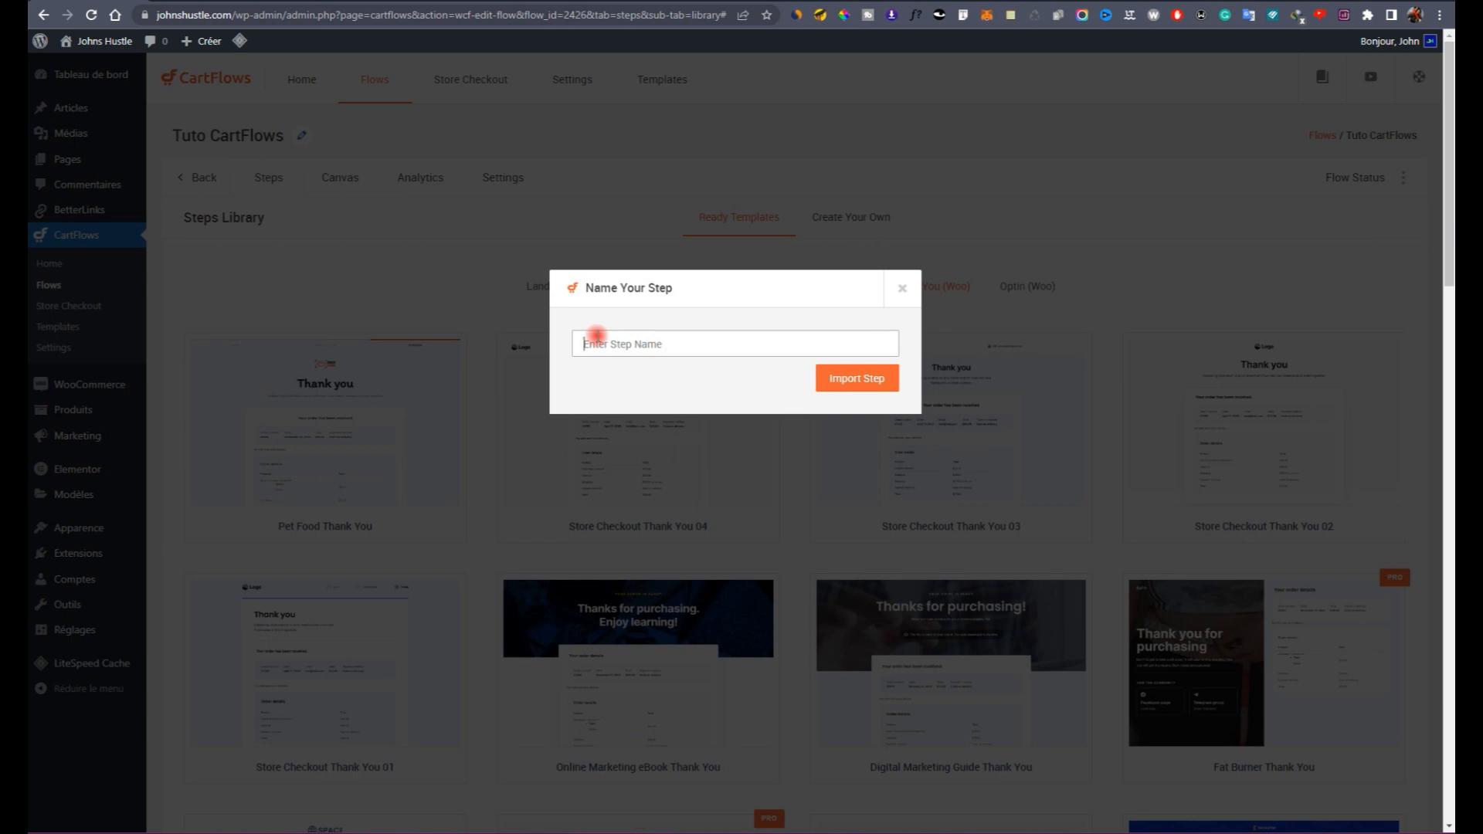
type("Remerciement")
left_click(854, 379)
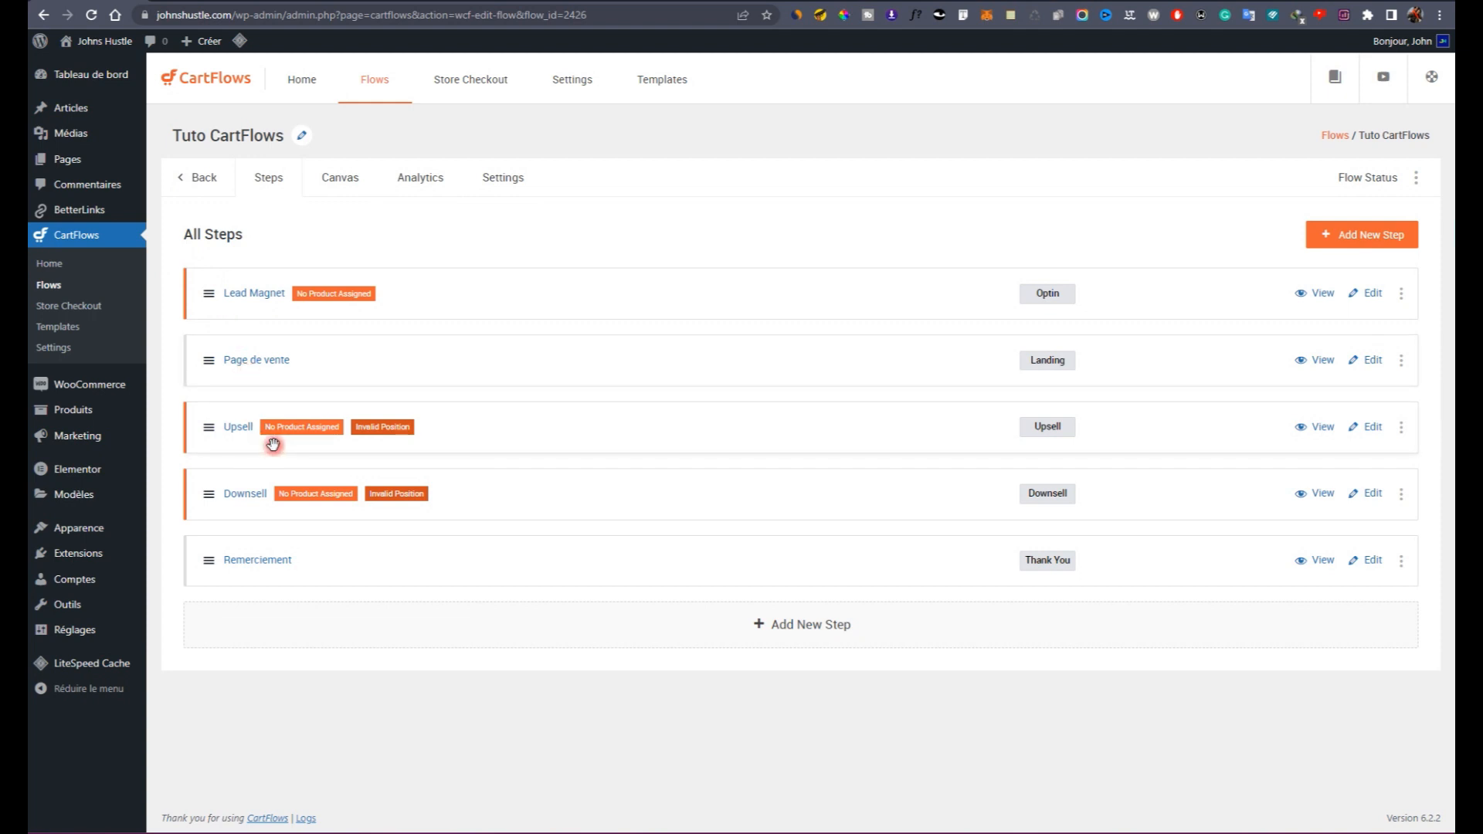
Step: Add a checkout step named "Paiement" to the flow from the "Store Checkout 04" template
left_click(1357, 244)
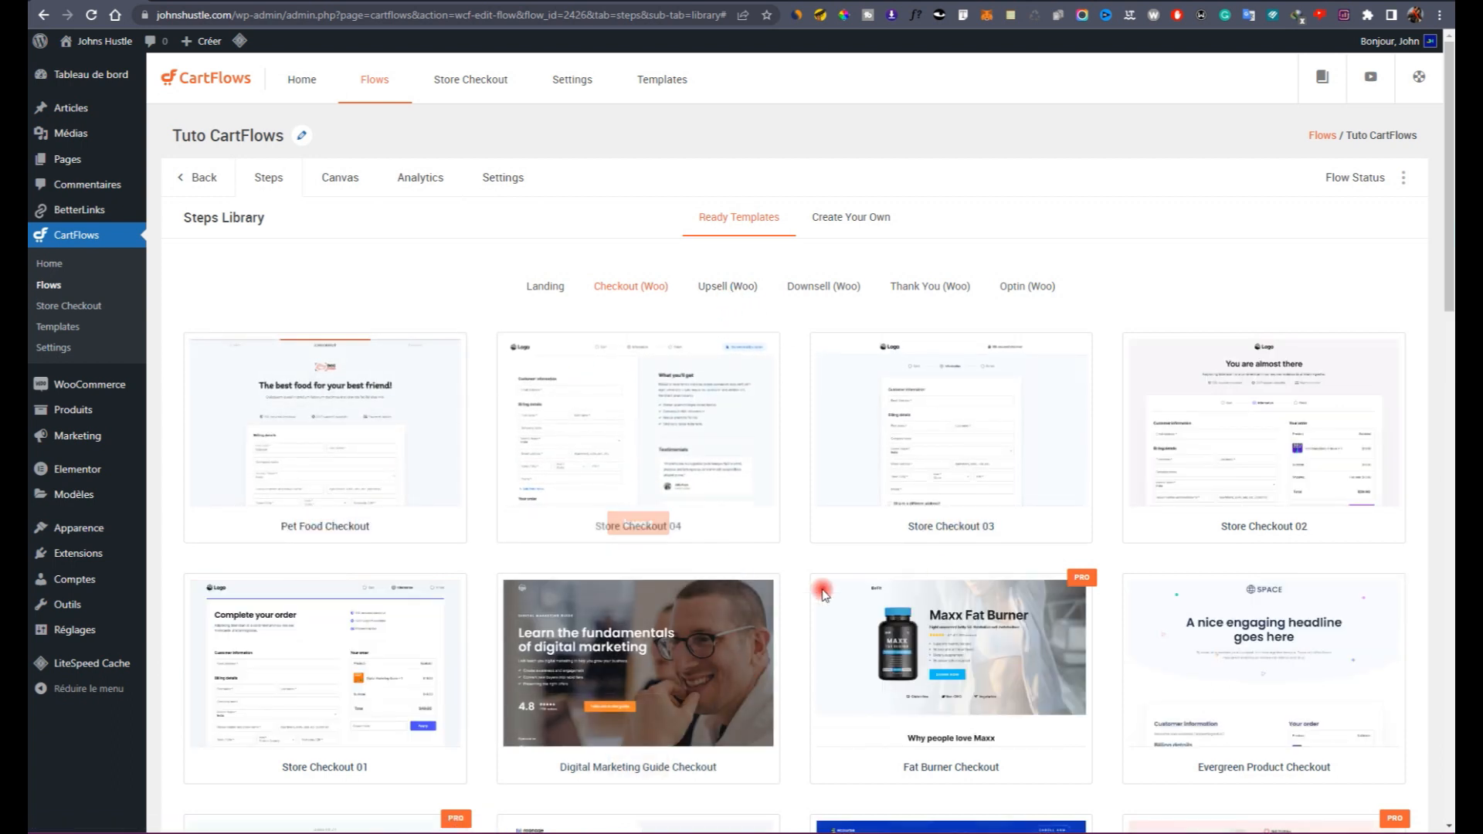
left_click(638, 523)
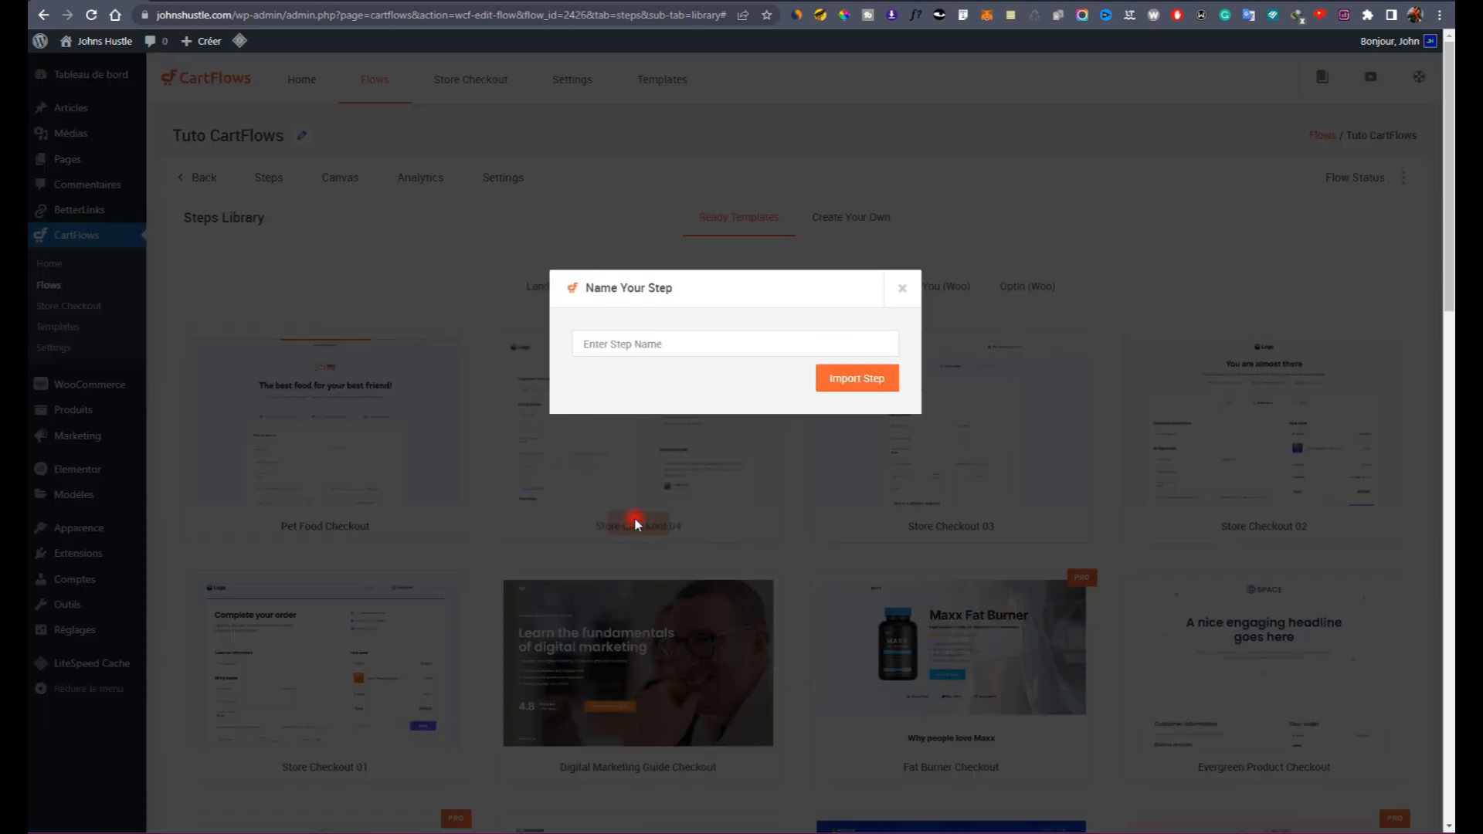
left_click(660, 352)
type("Paiement")
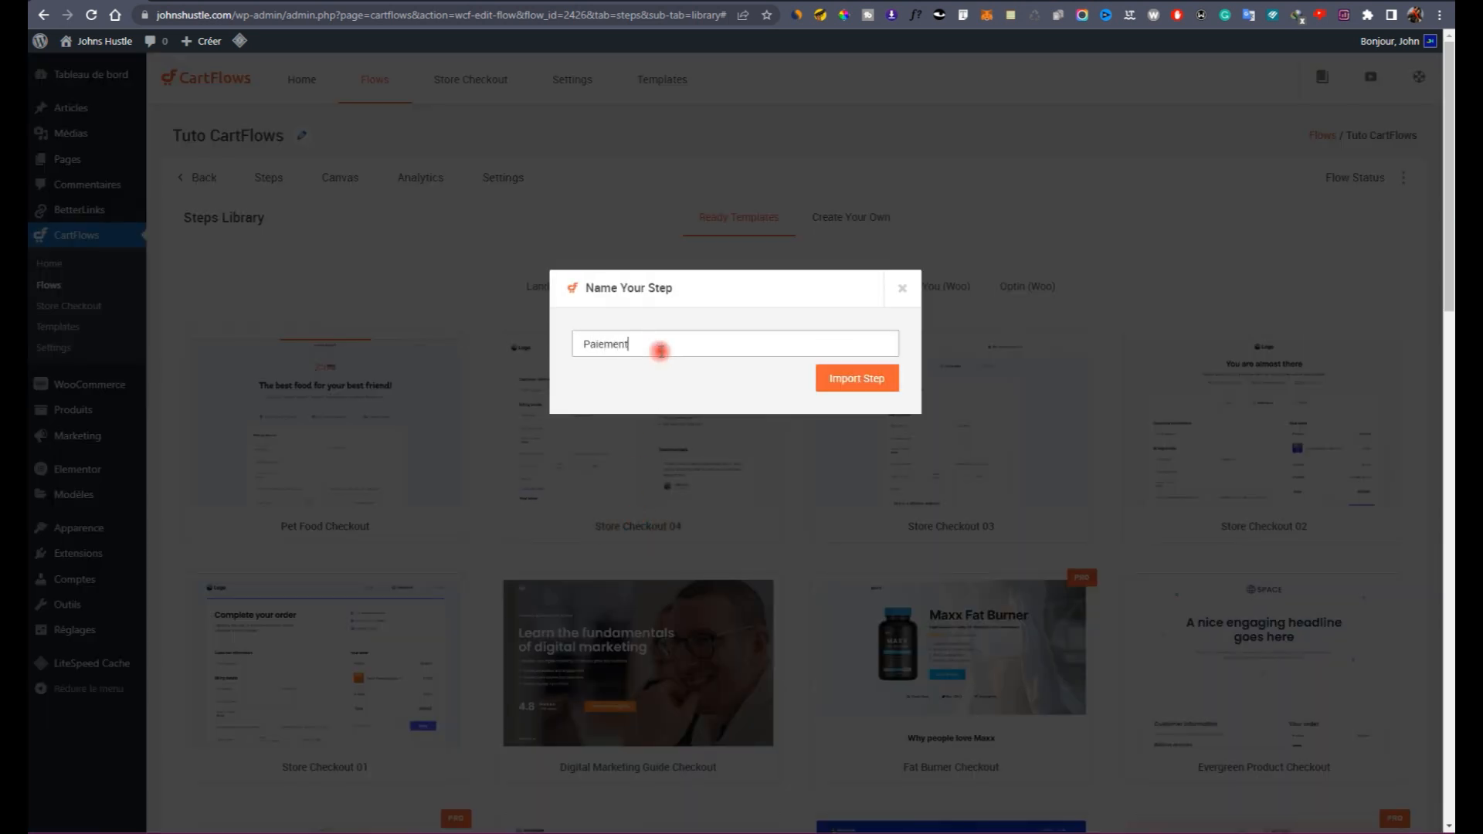
left_click(838, 385)
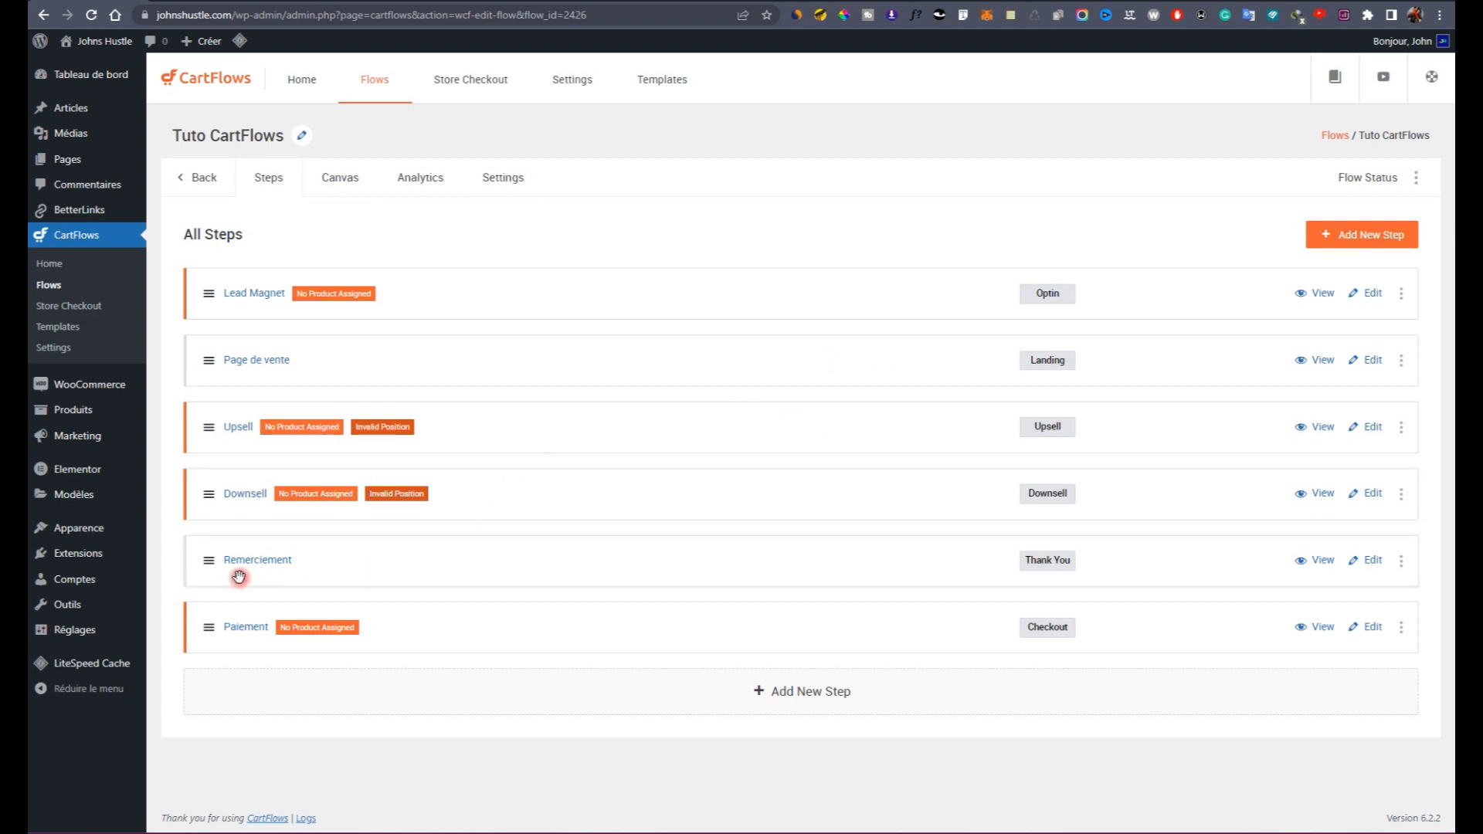
Step: Reorder the flow so Paiement follows Page de vente and Remerciement comes last, after Downsell
left_click_drag(239, 574, 198, 417)
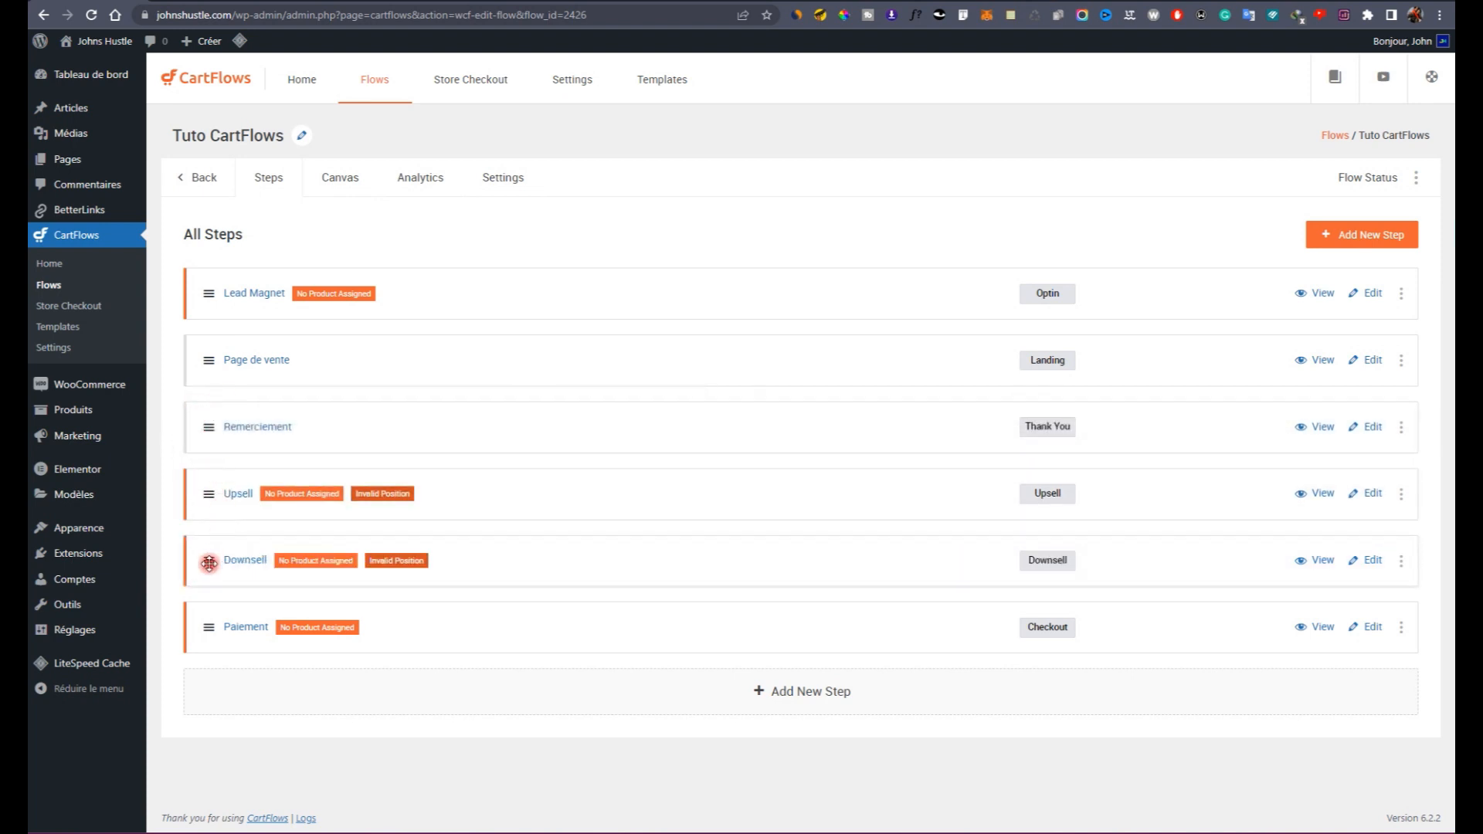
left_click_drag(207, 629, 209, 415)
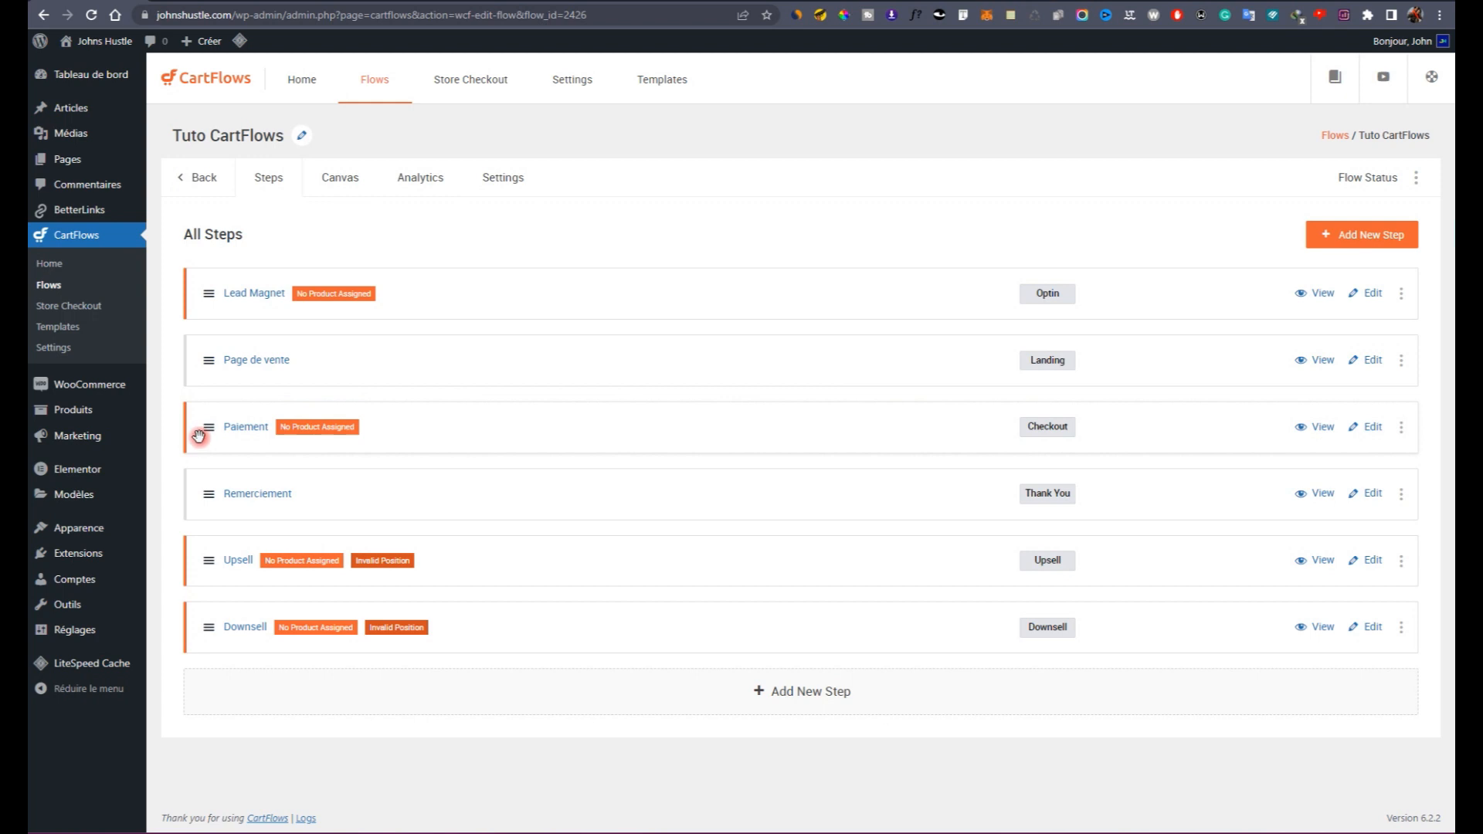
left_click_drag(209, 495, 216, 633)
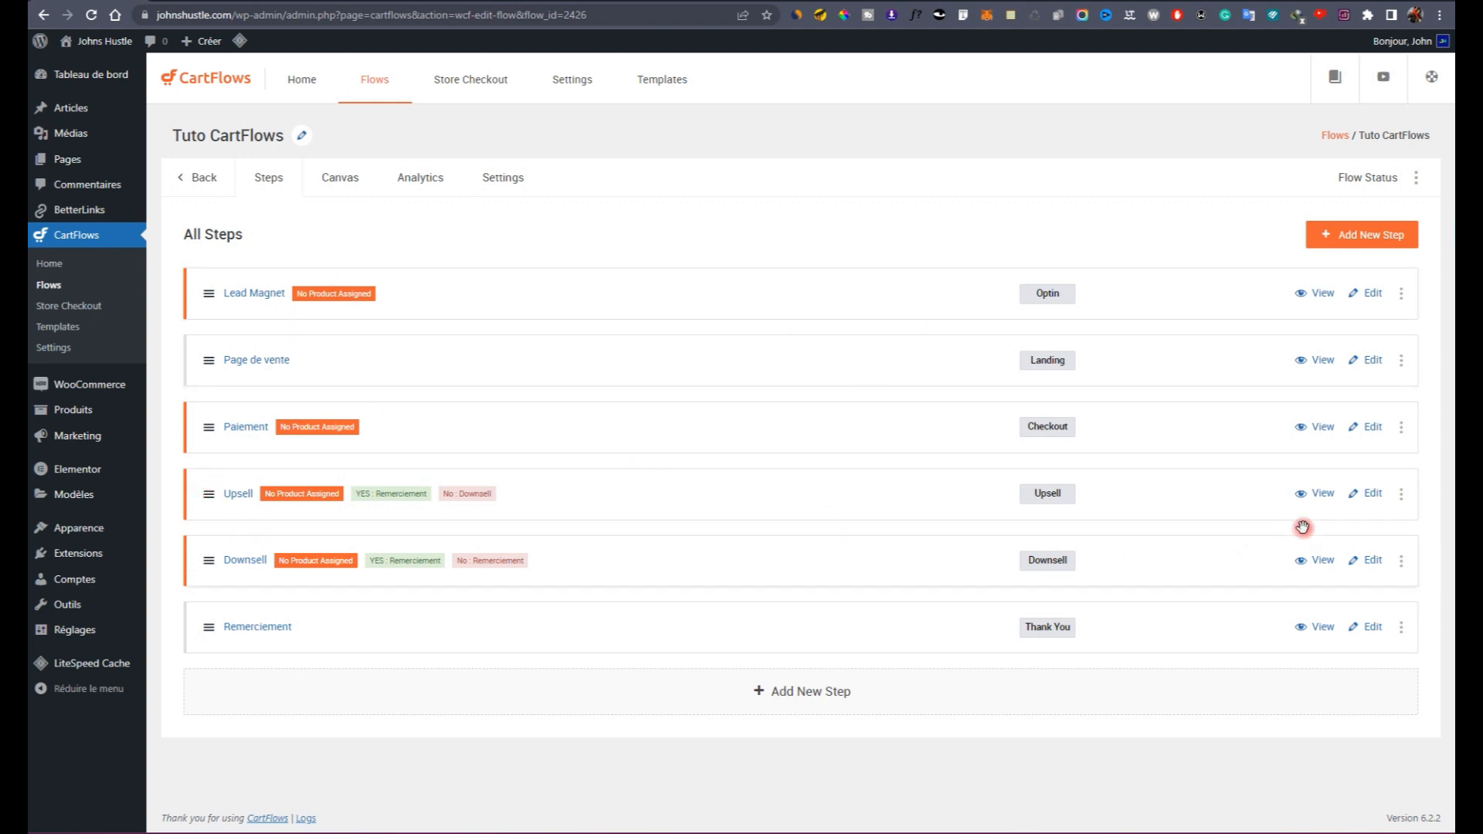
Step: Clone the Upsell step and move the copy between Upsell and Downsell
left_click(1400, 494)
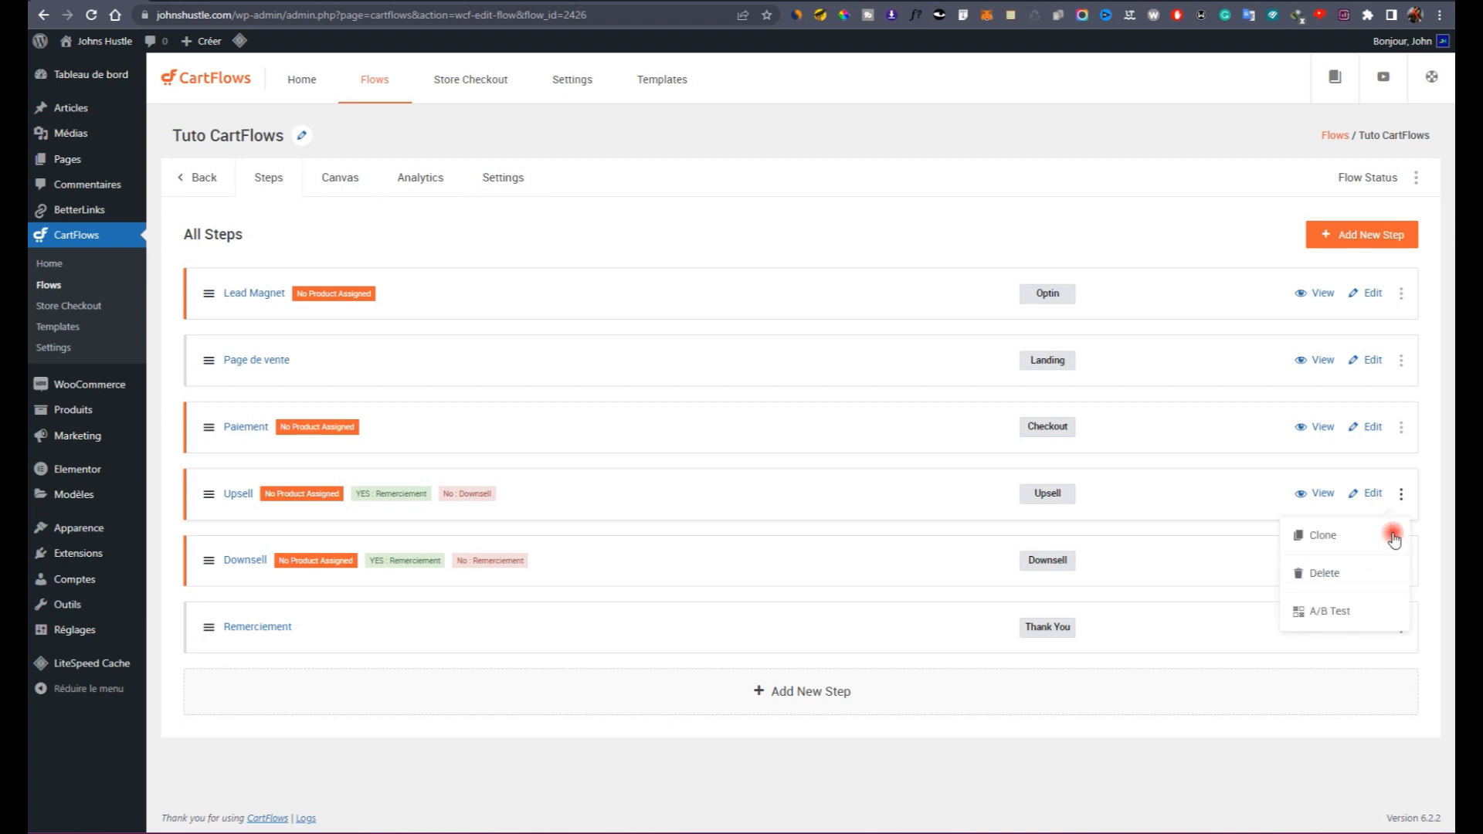
left_click(1350, 539)
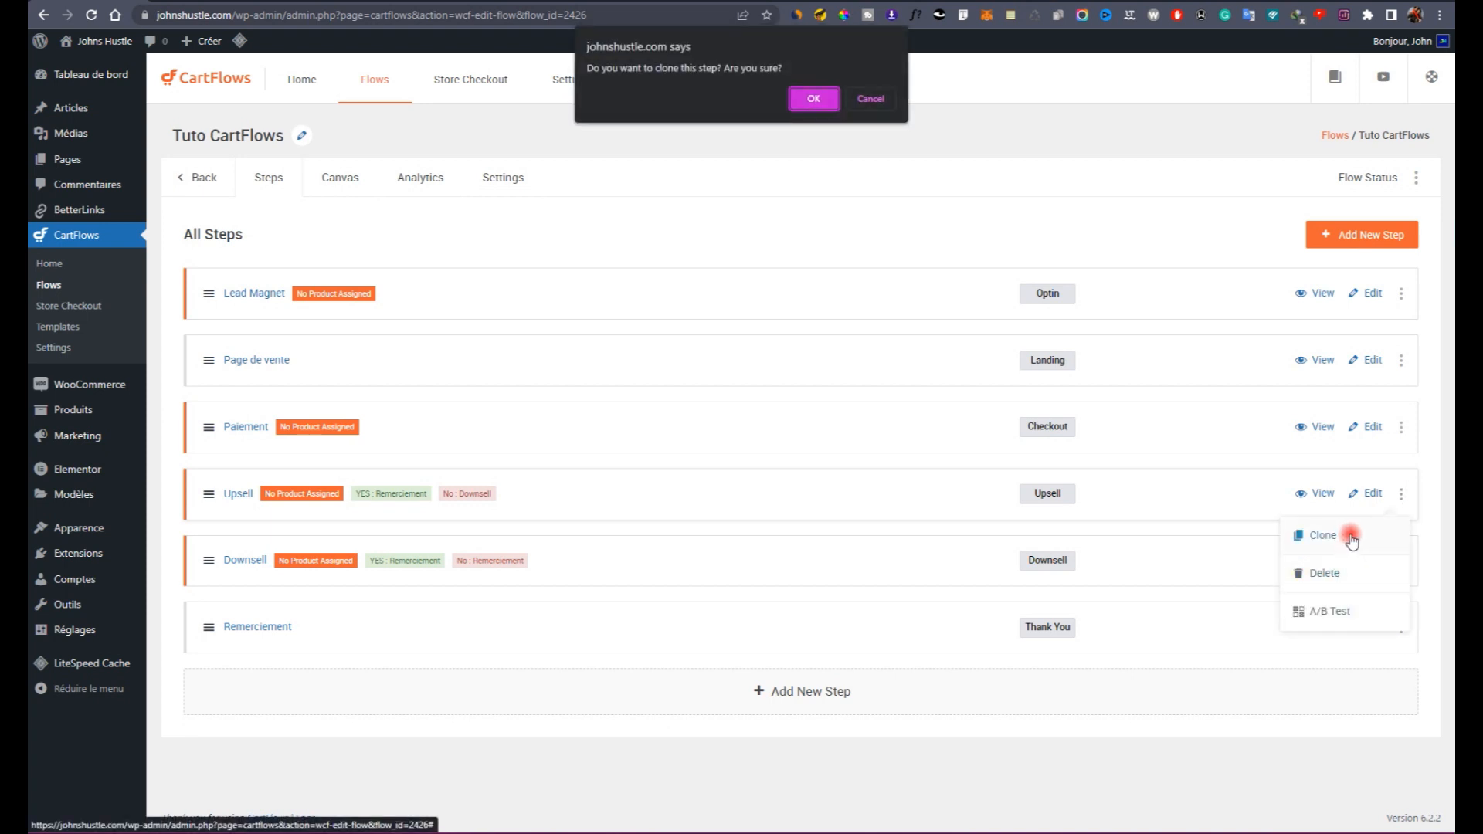
left_click(818, 91)
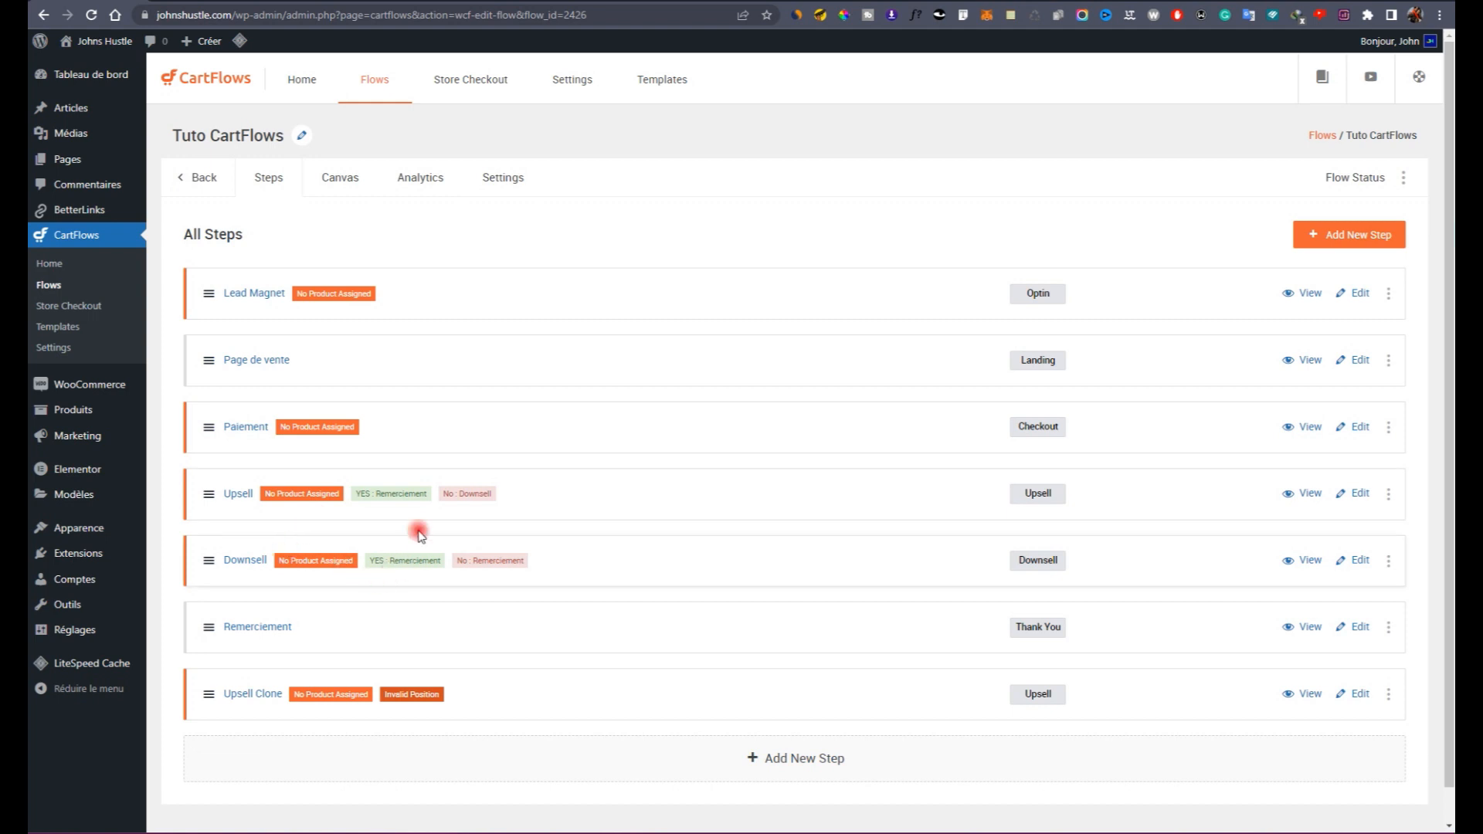
left_click_drag(483, 698, 497, 522)
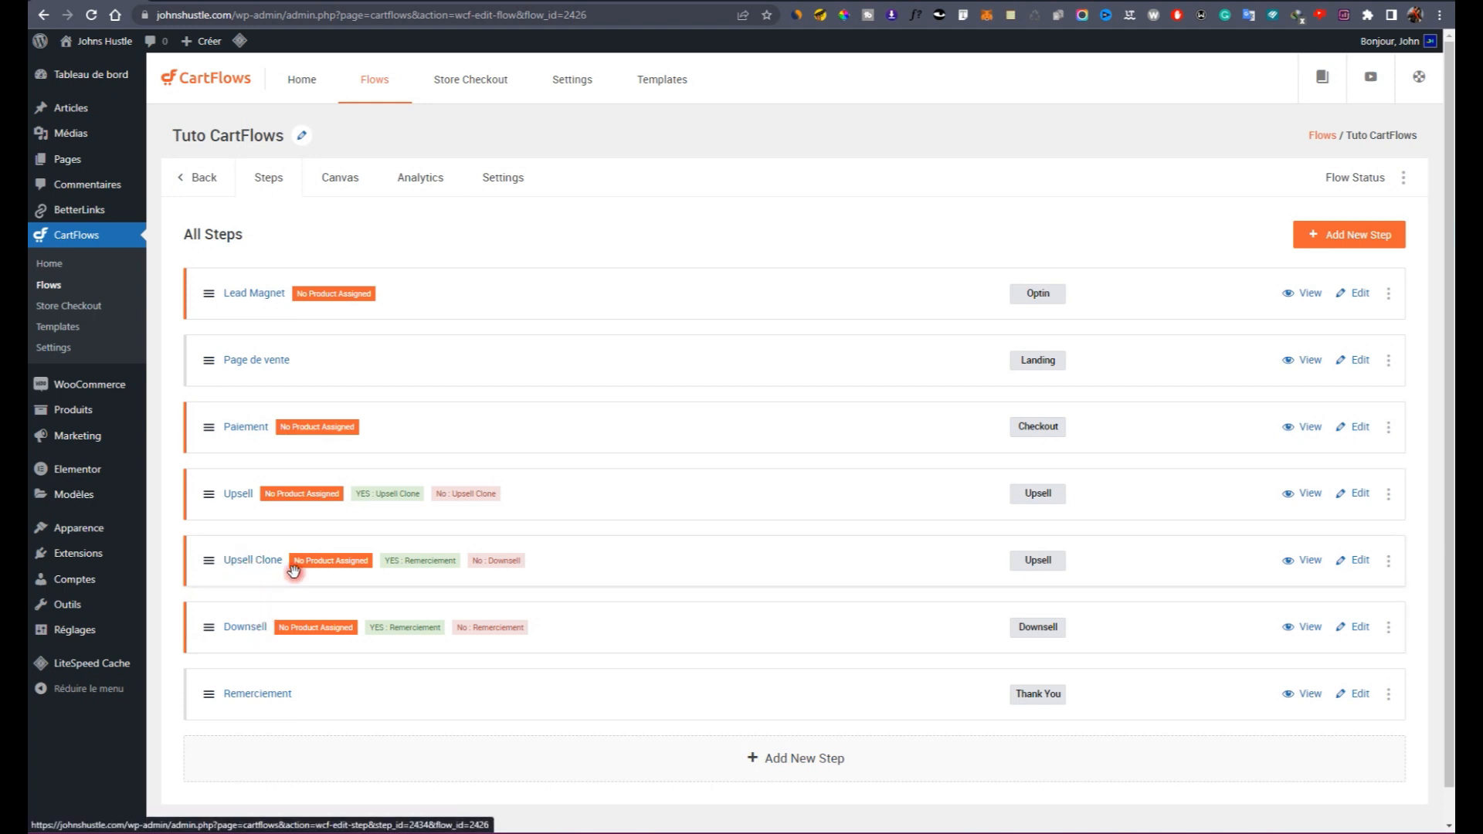
Step: Delete the Upsell Clone step from the flow
left_click(1390, 564)
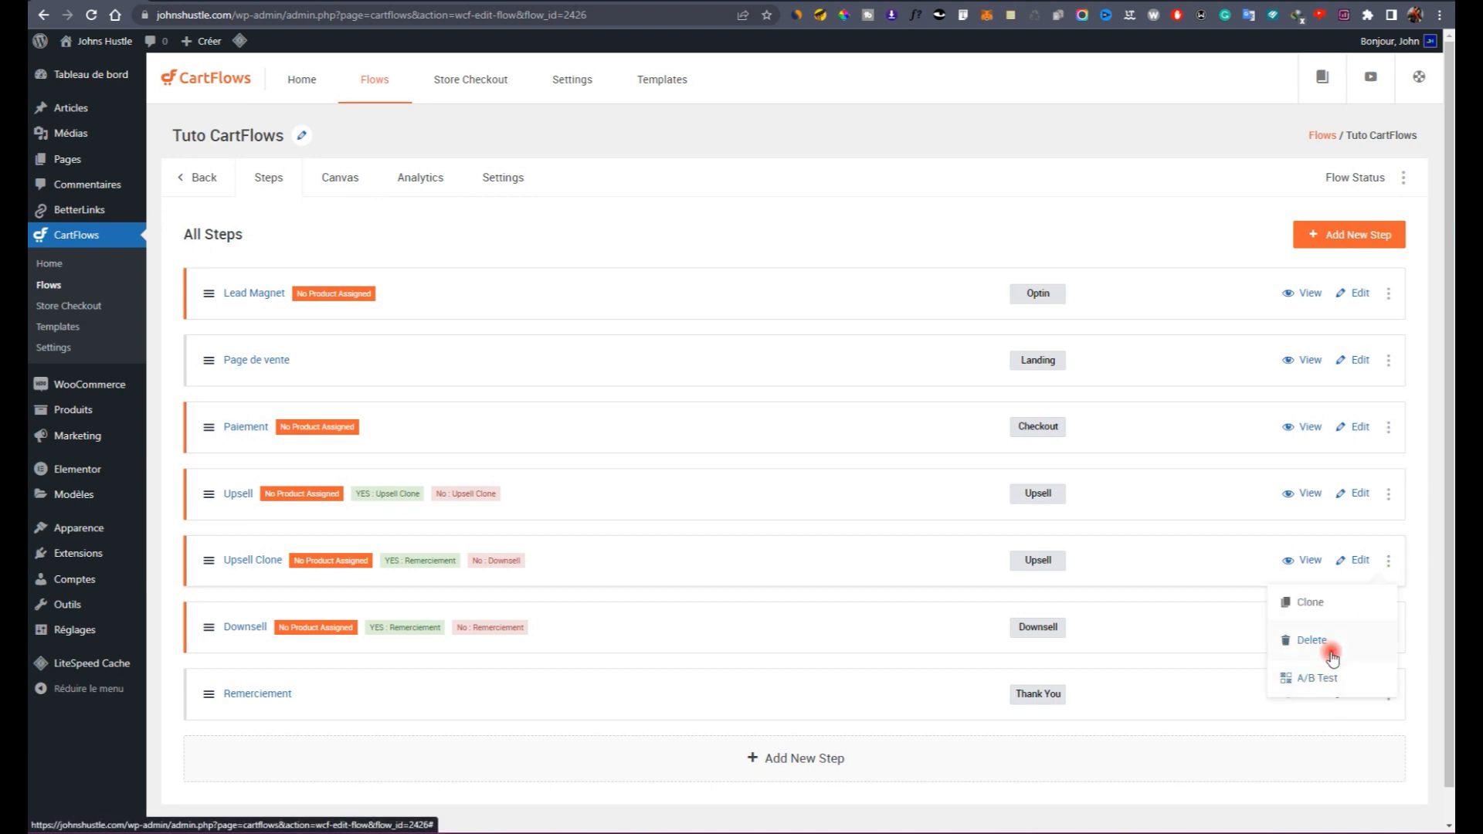
left_click(1333, 644)
left_click(813, 95)
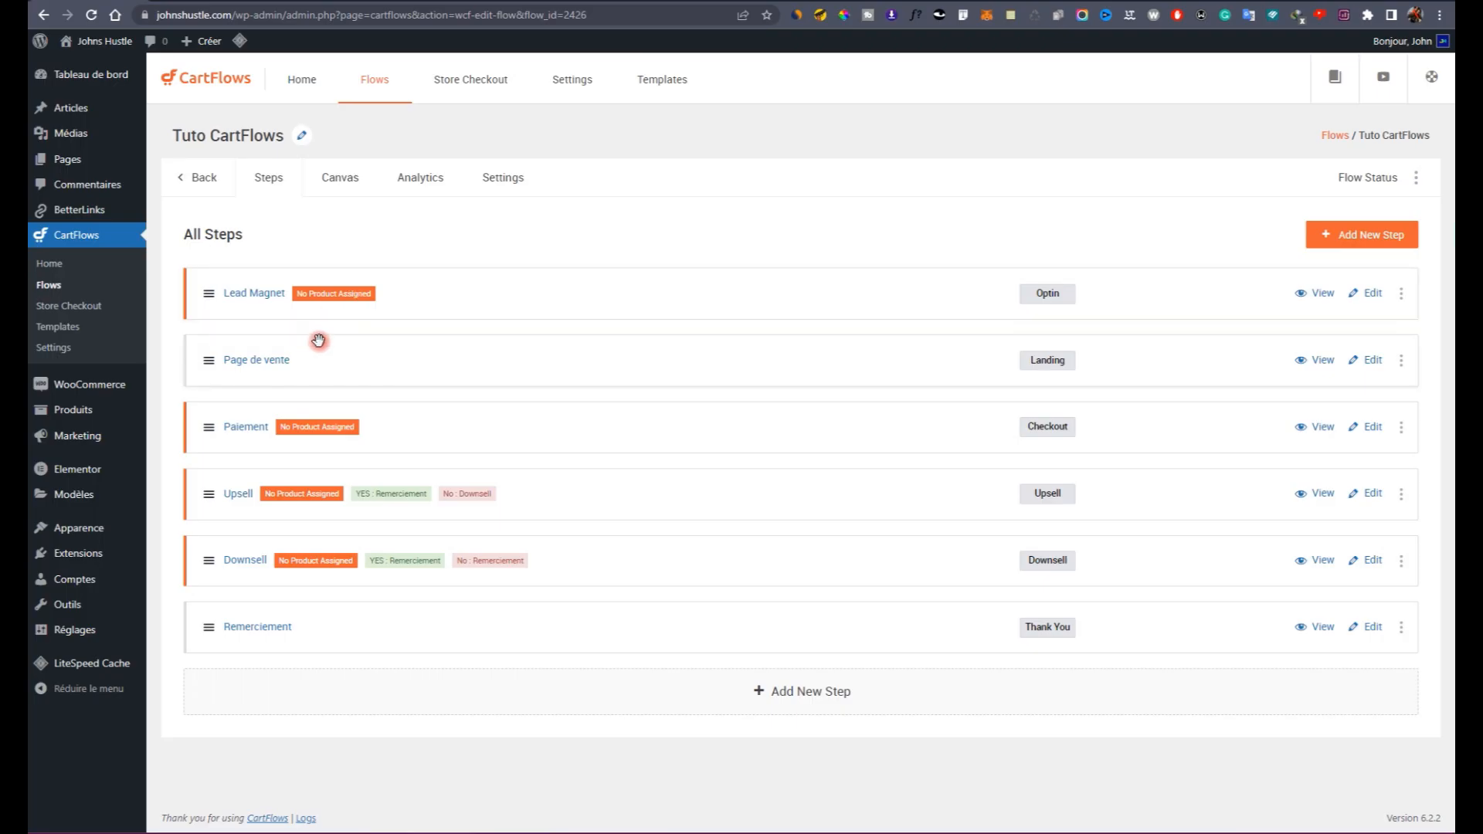
Step: Open a blank form for adding a new WooCommerce product and look over its sections
left_click(102, 417)
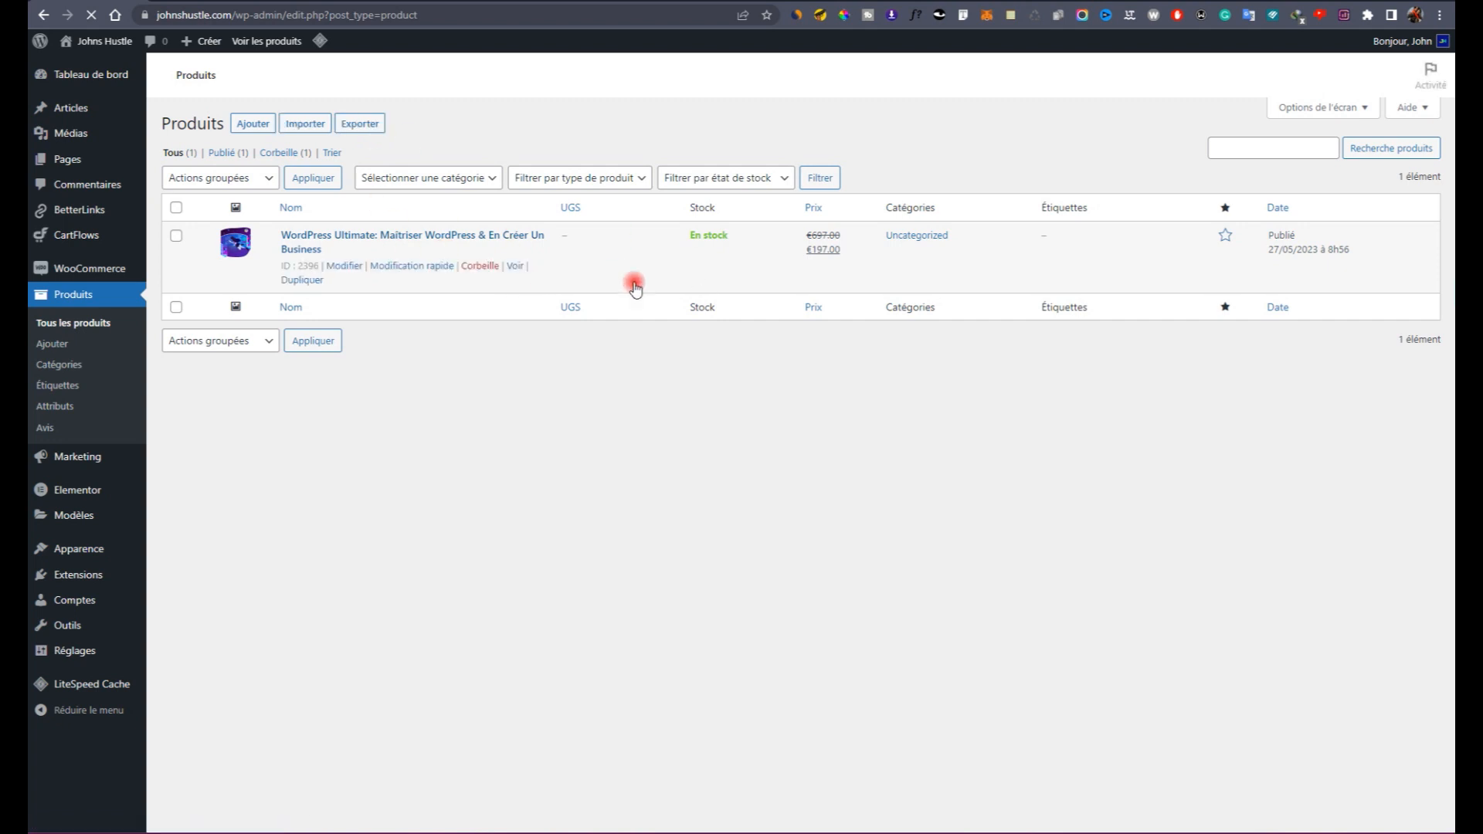
left_click(251, 125)
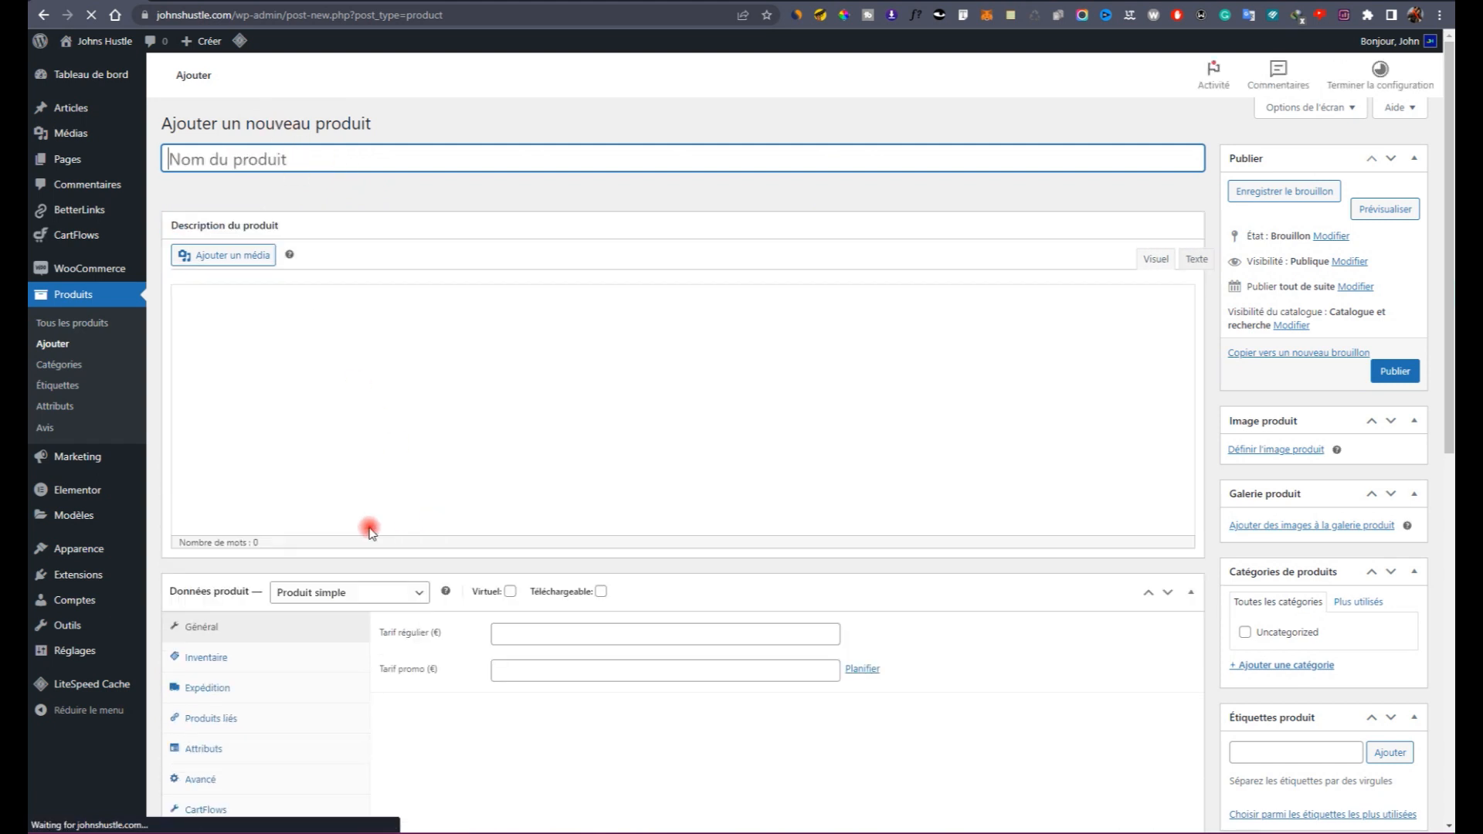
scroll(367, 531, "down", 6)
scroll(417, 486, "down", 2)
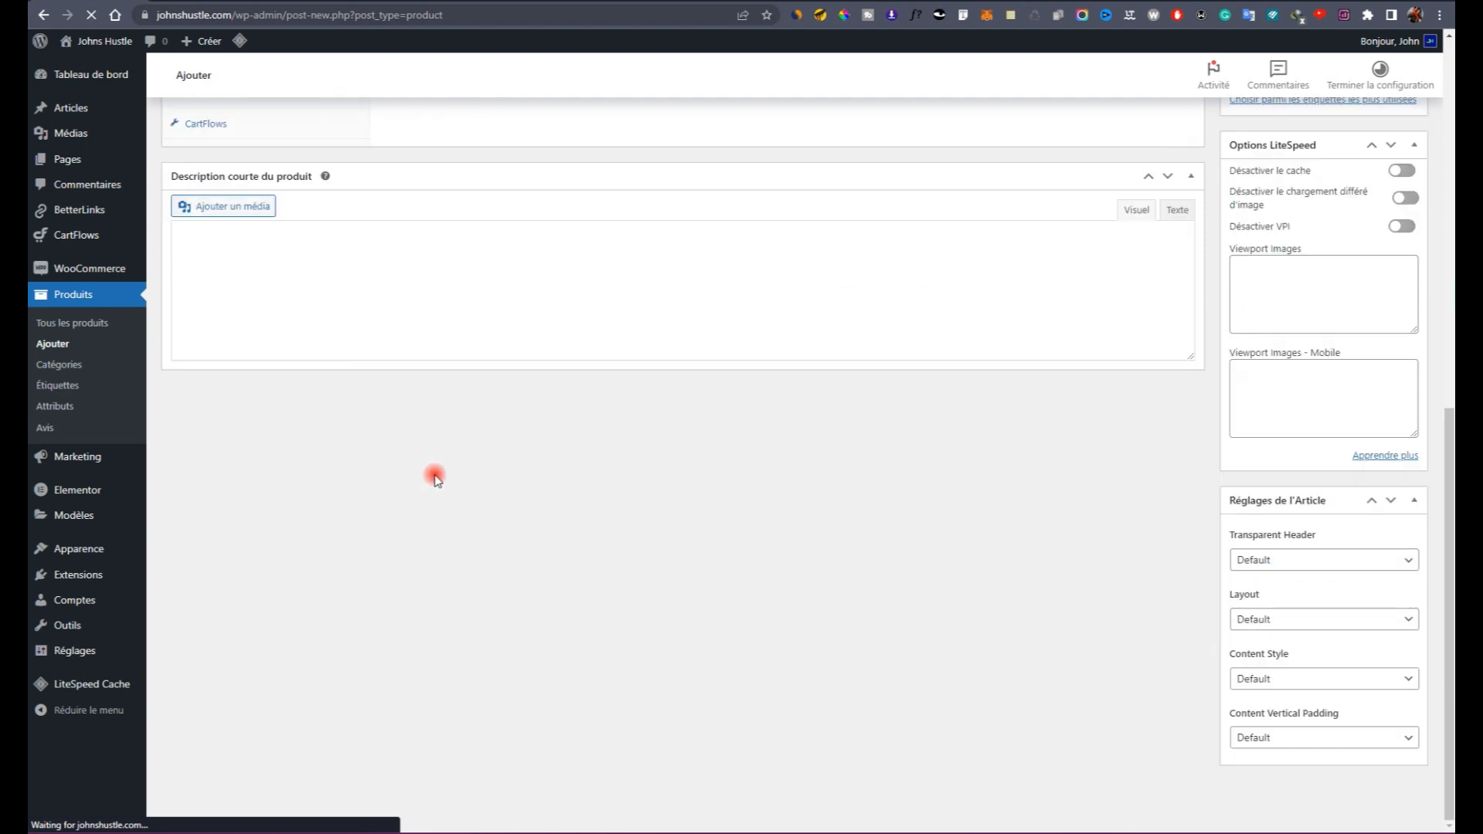
scroll(868, 421, "up", 5)
scroll(868, 421, "up", 4)
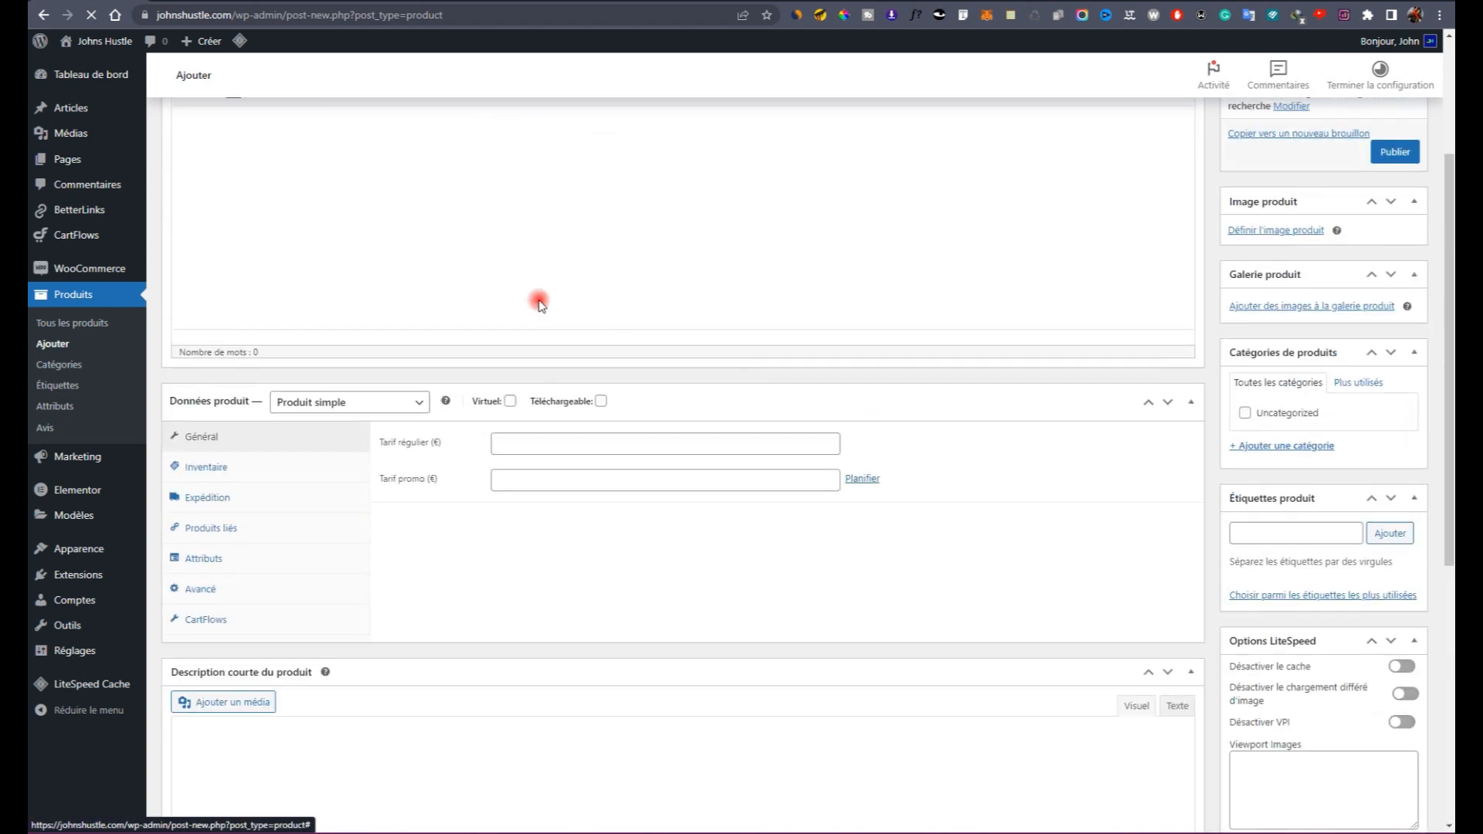
scroll(497, 321, "down", 1)
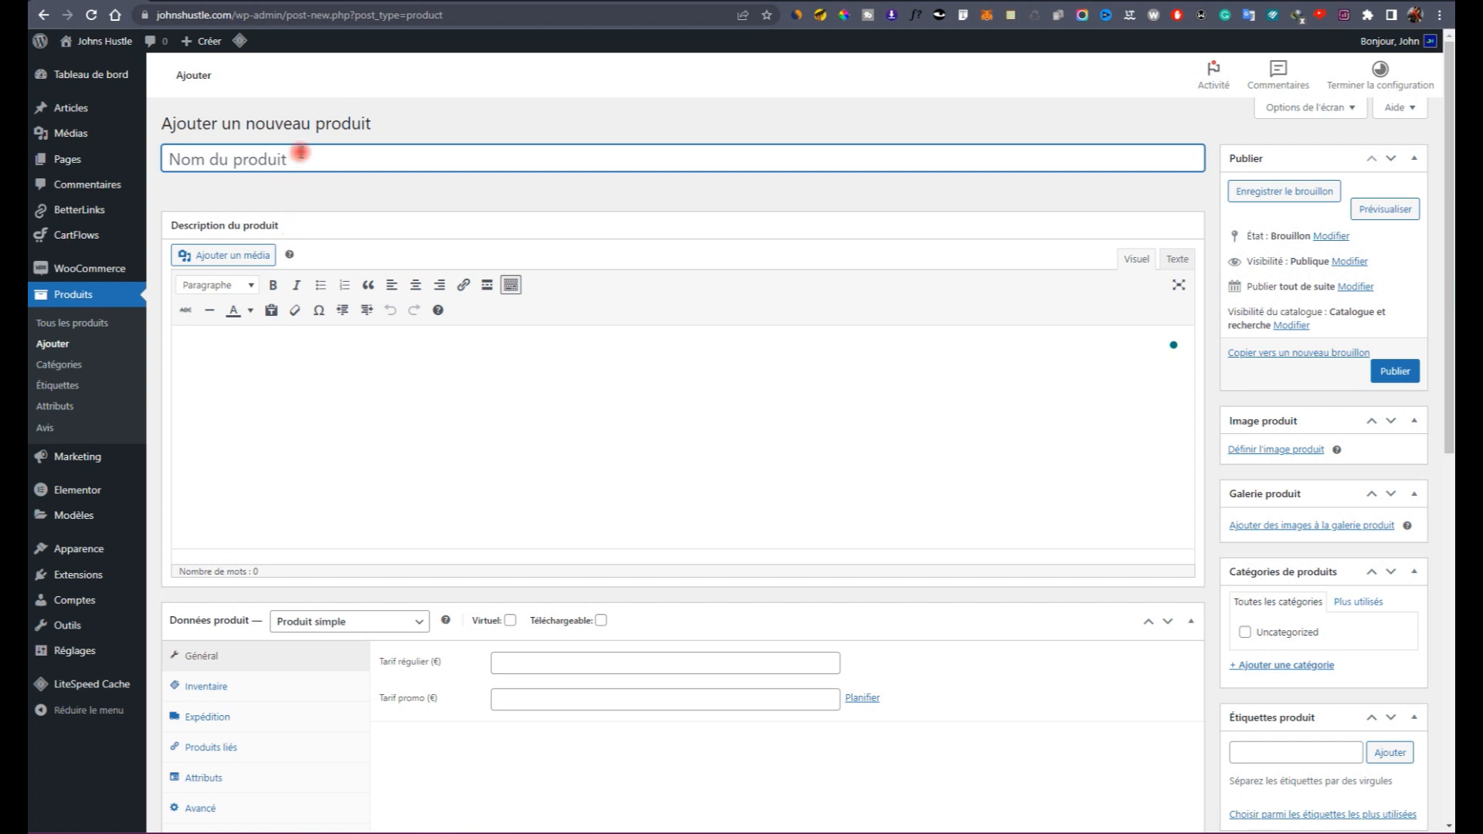
Step: Name the new product "Les Basiques de WordPress" and enter "description" as its product description
type("L")
key("BackSpace")
key("BackSpace")
key("BackSpace")
key("BackSpace")
type("Les Basiques SEO")
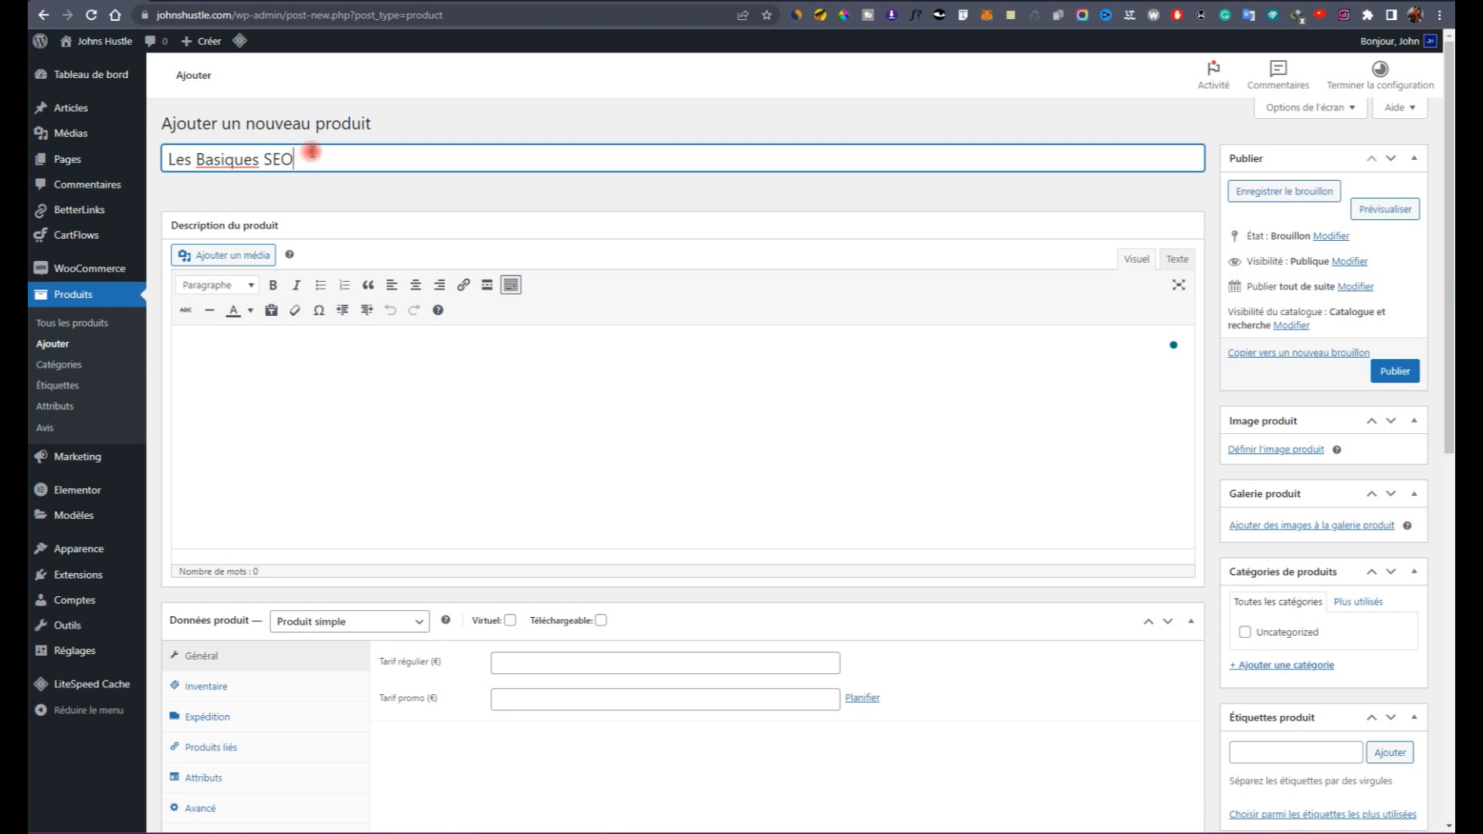
left_click_drag(270, 152, 297, 156)
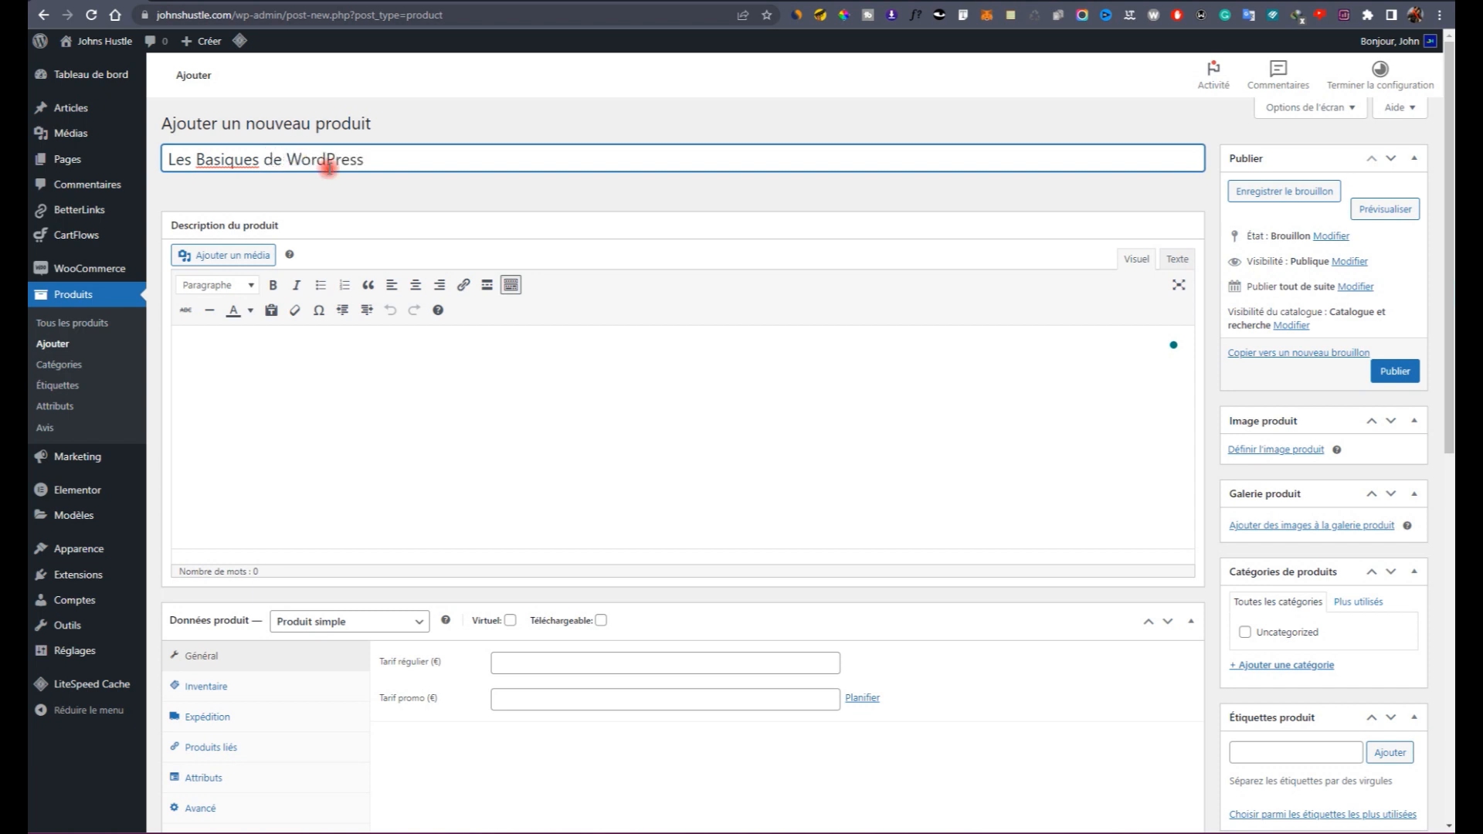
left_click(316, 403)
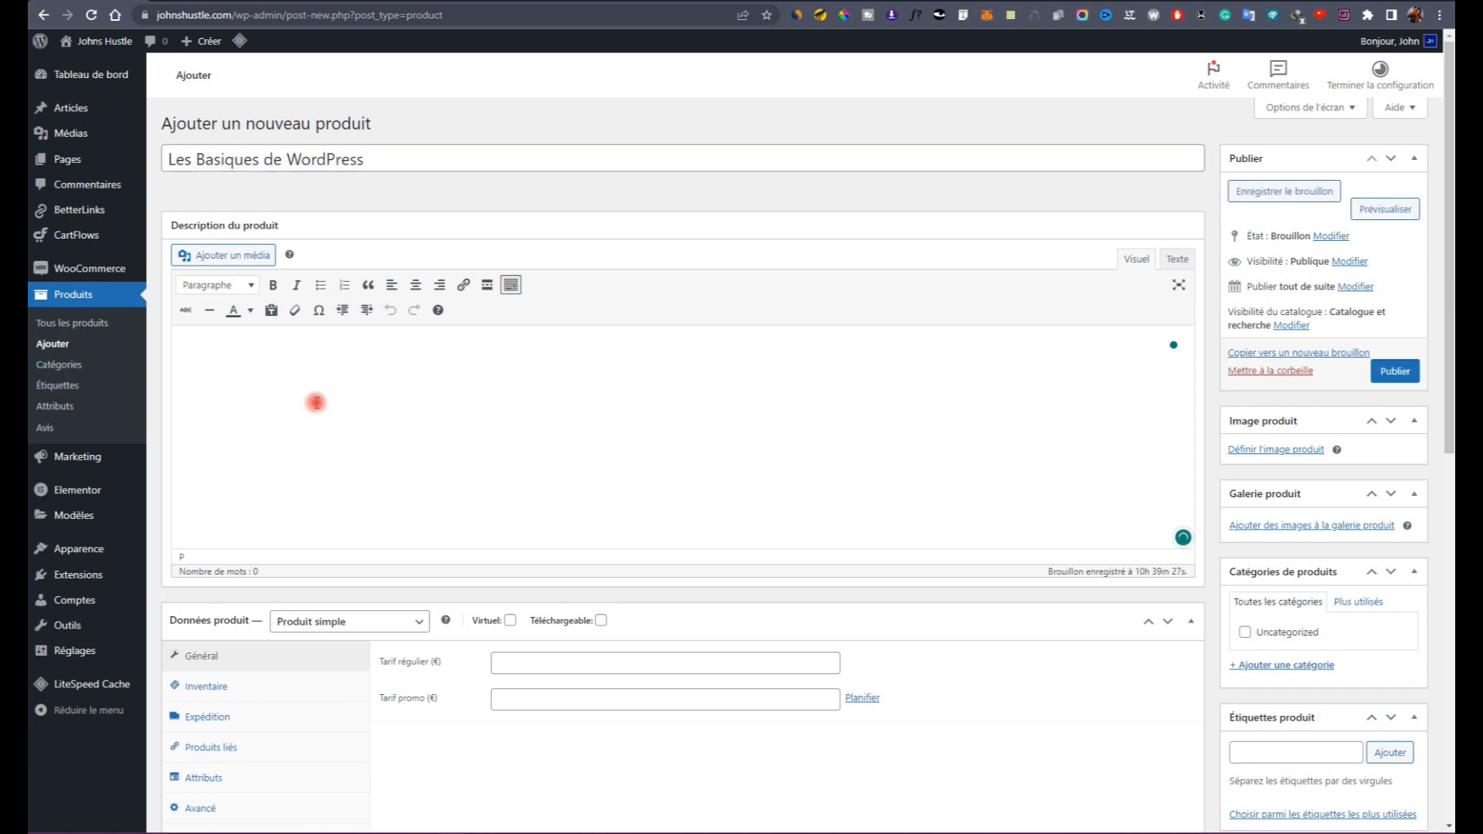
type("description")
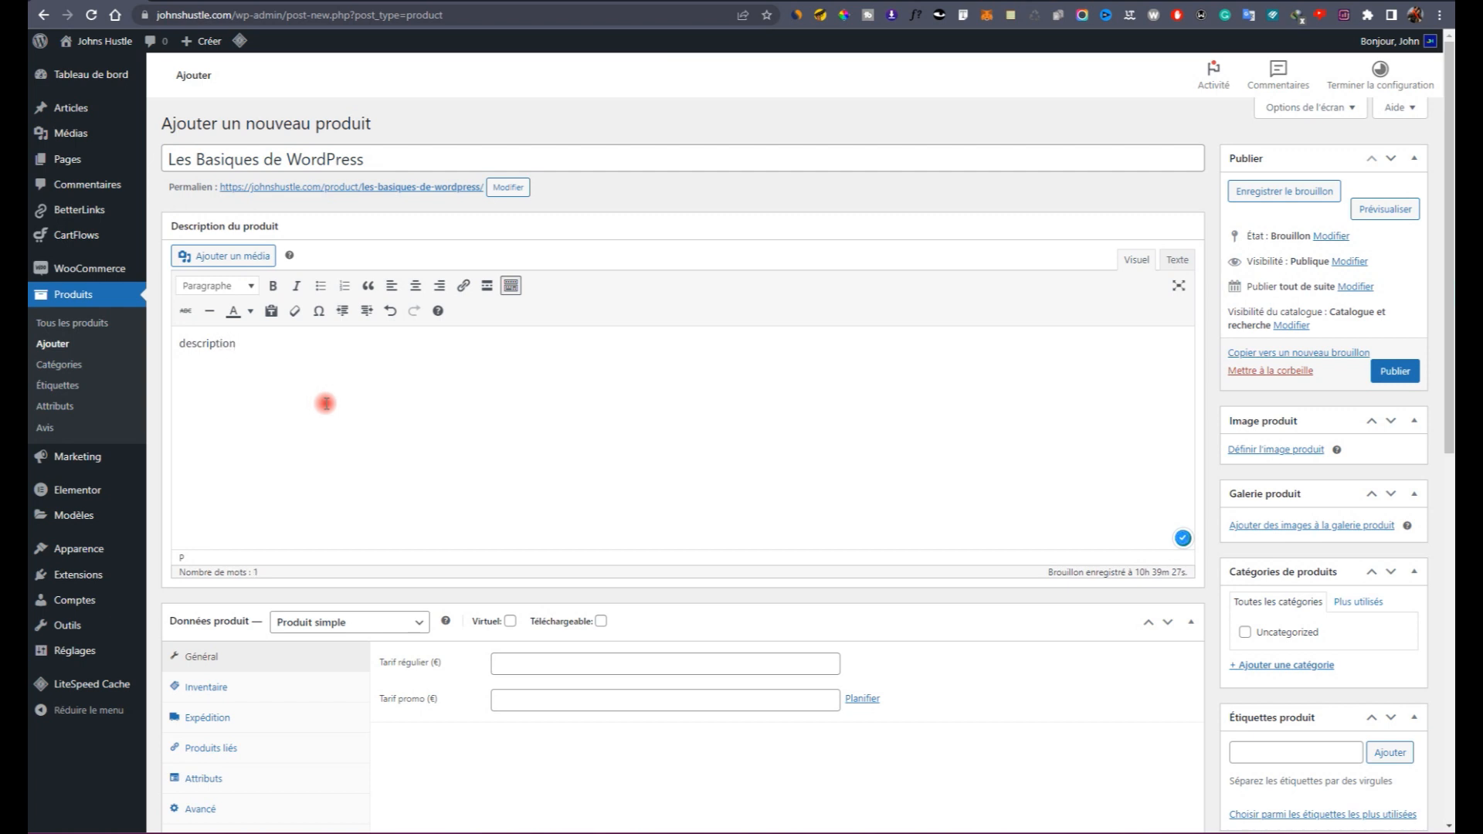
Step: Mark the product as virtual and downloadable, and add an empty downloadable file entry
scroll(325, 403, "down", 3)
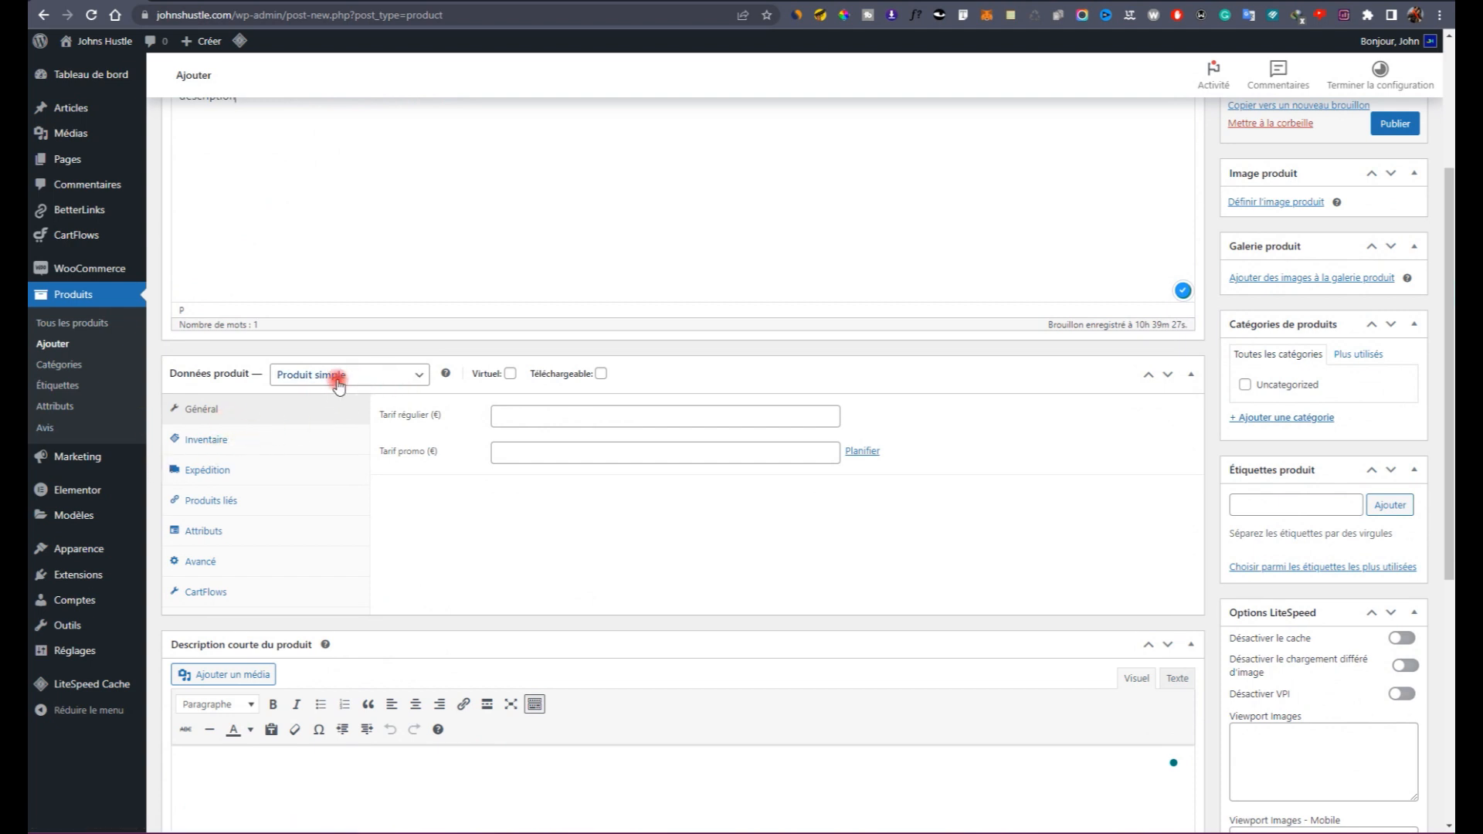
left_click(511, 374)
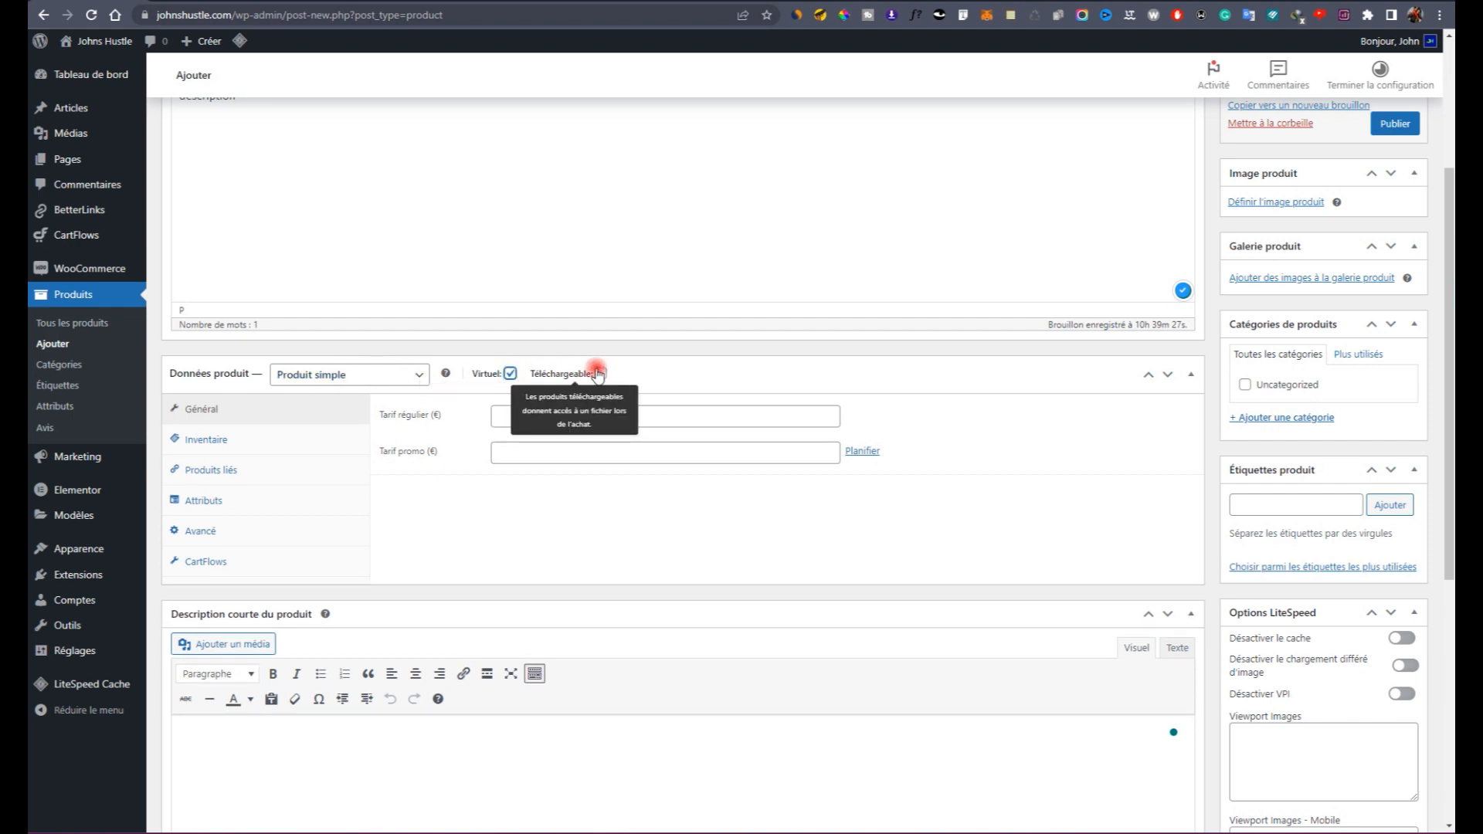
left_click(599, 374)
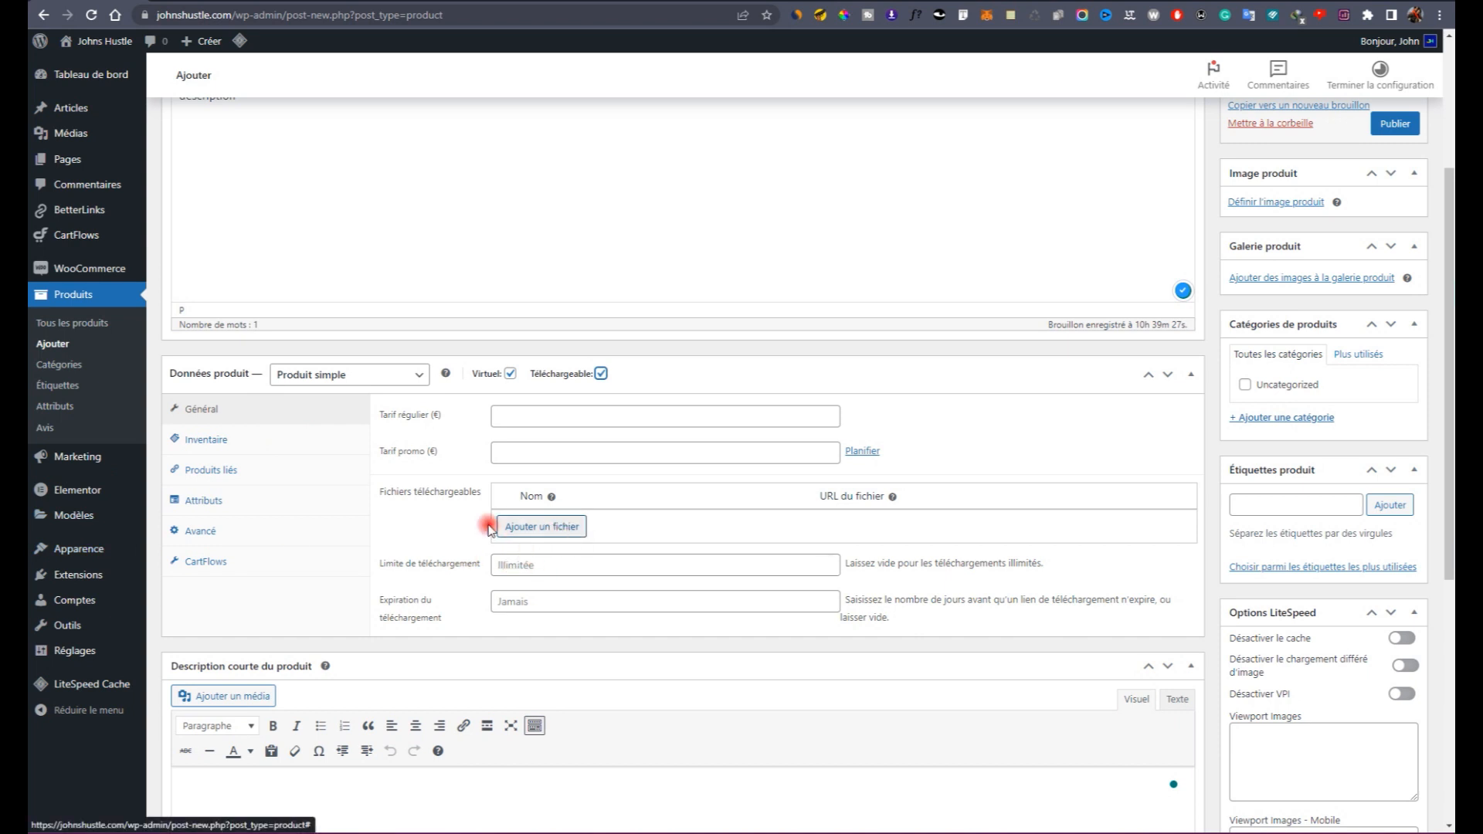
left_click(541, 528)
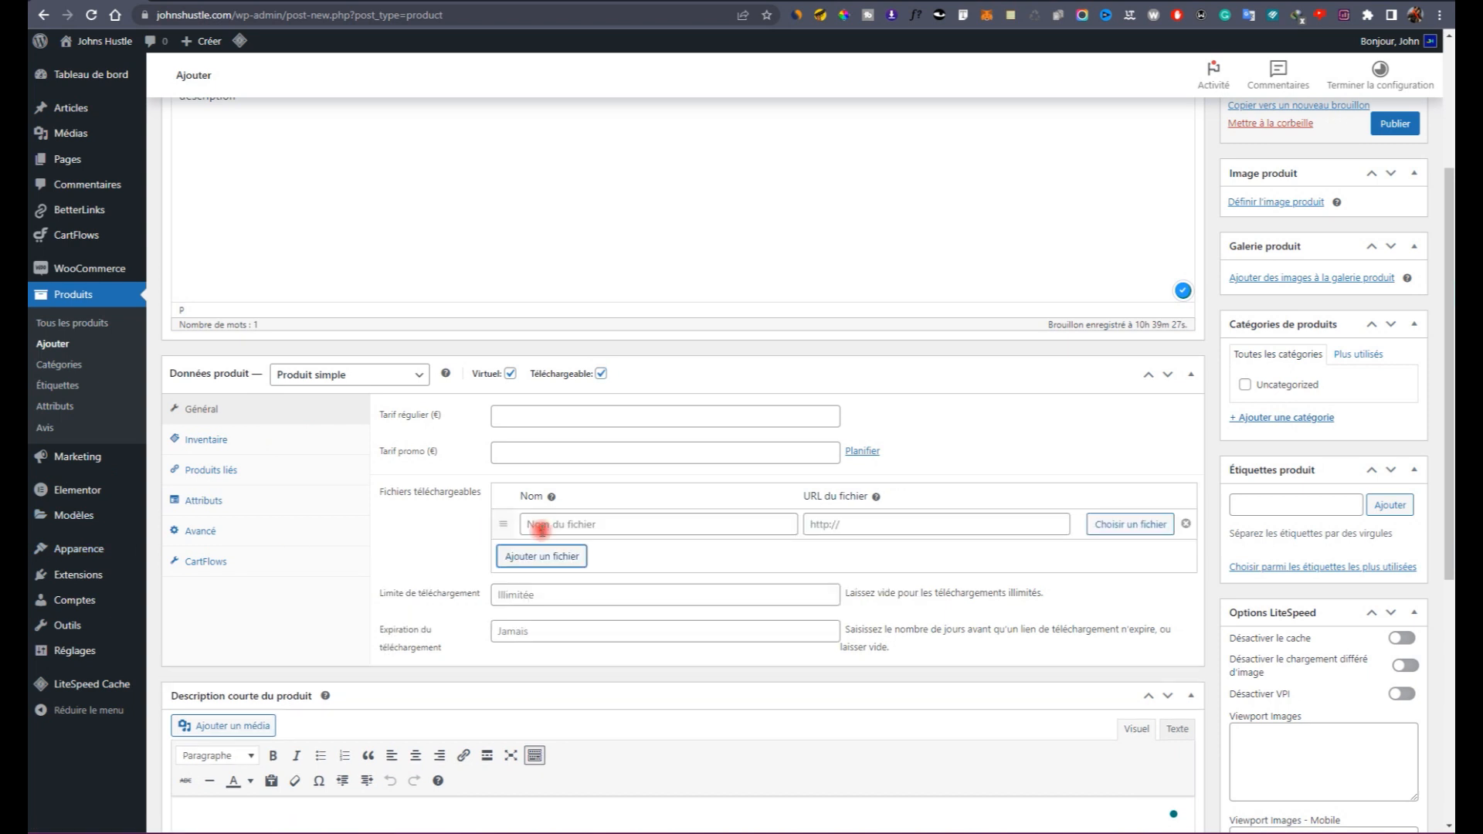
left_click(1100, 524)
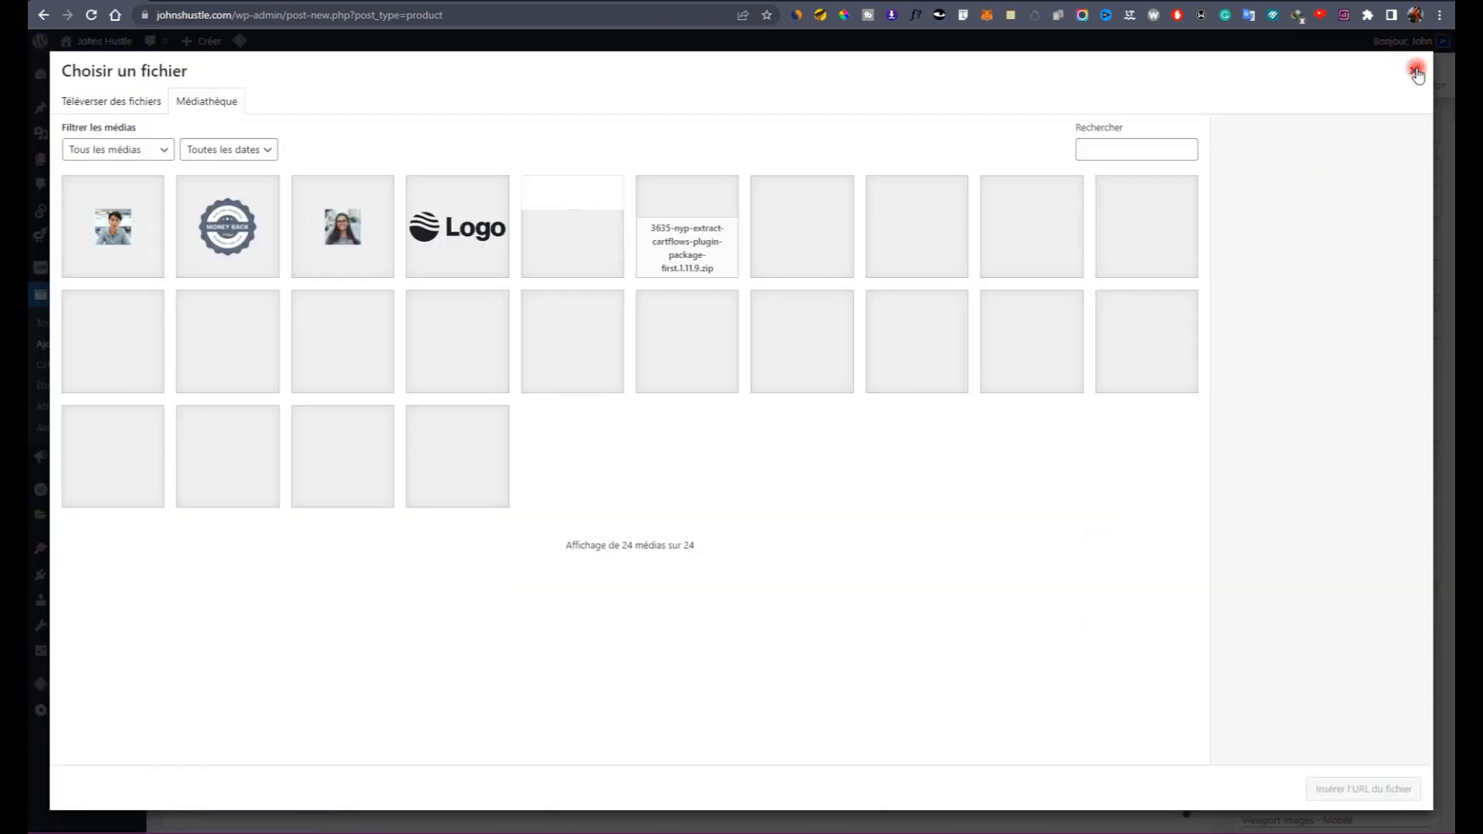
left_click(1413, 71)
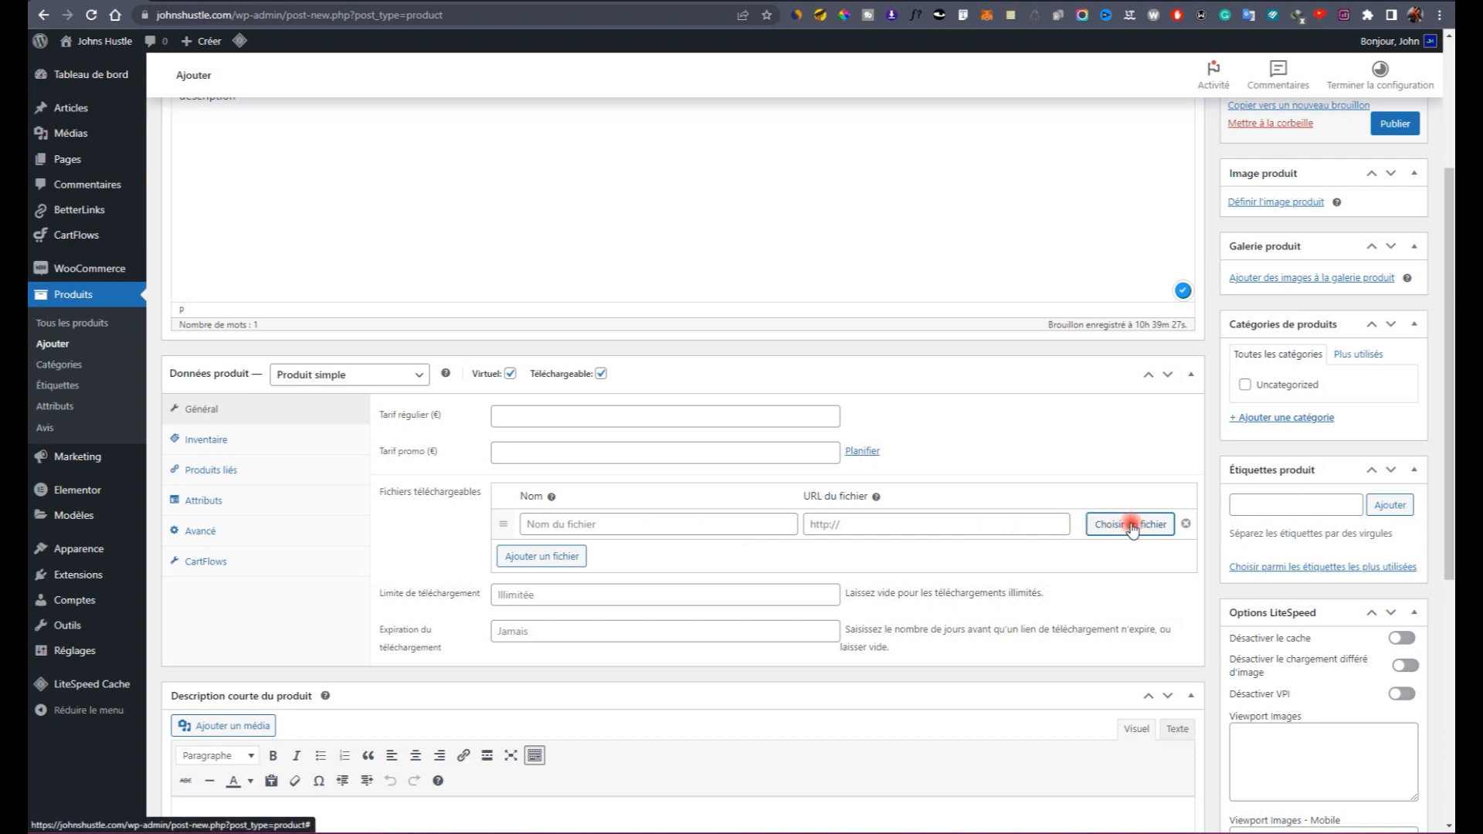
left_click(894, 519)
left_click(929, 508)
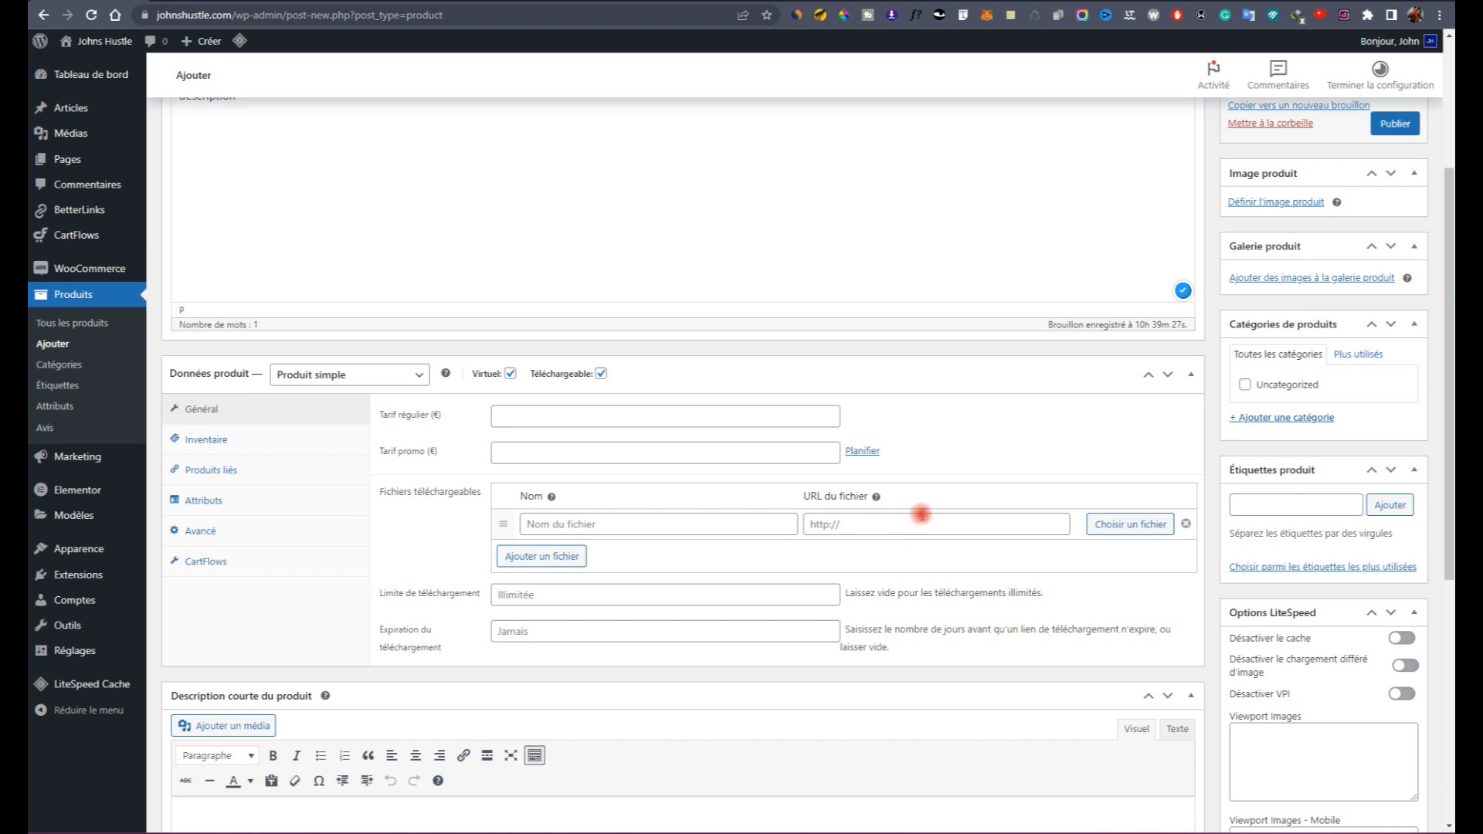
left_click(747, 526)
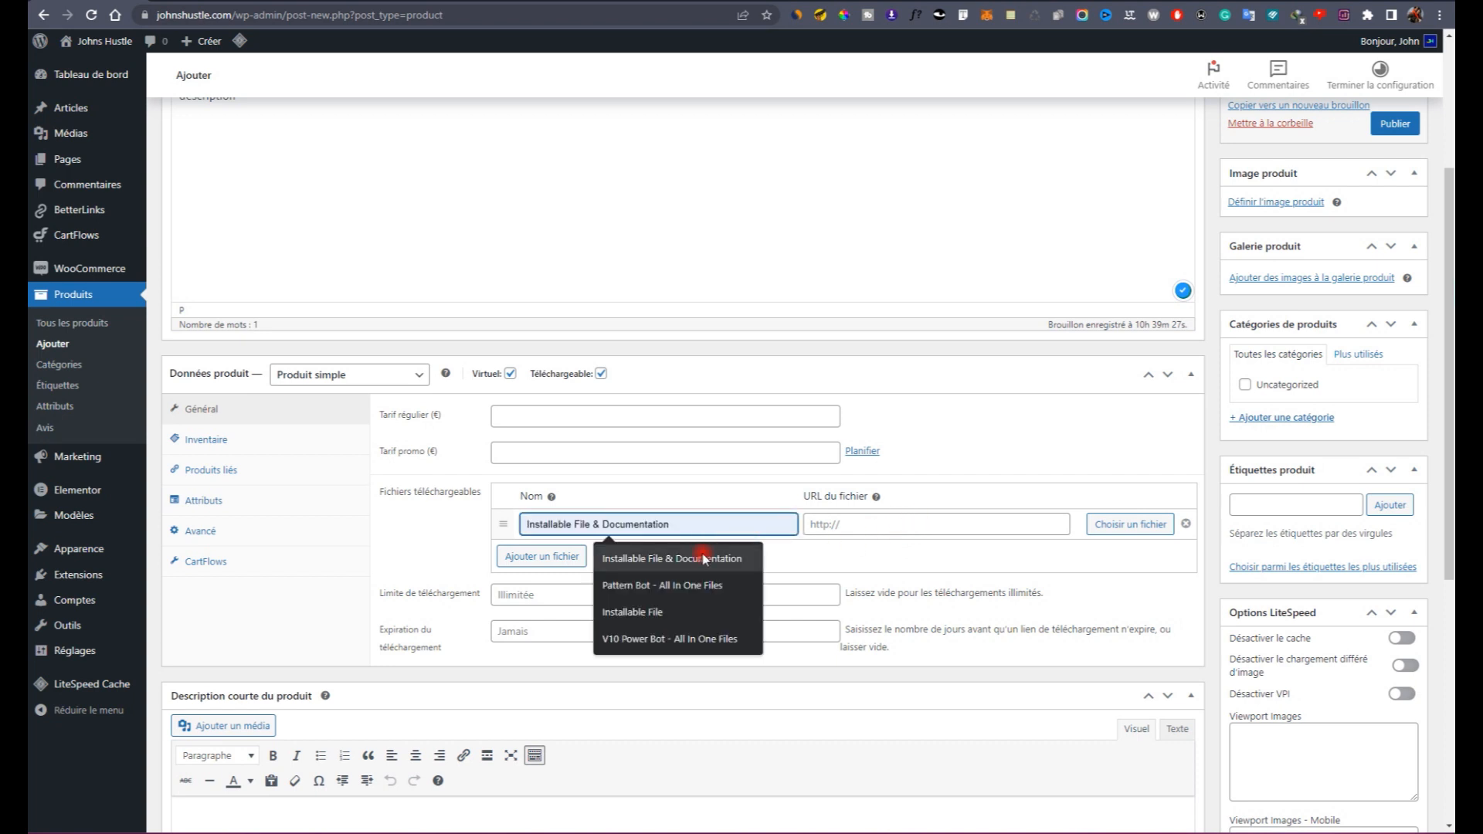
type("f")
key("BackSpace")
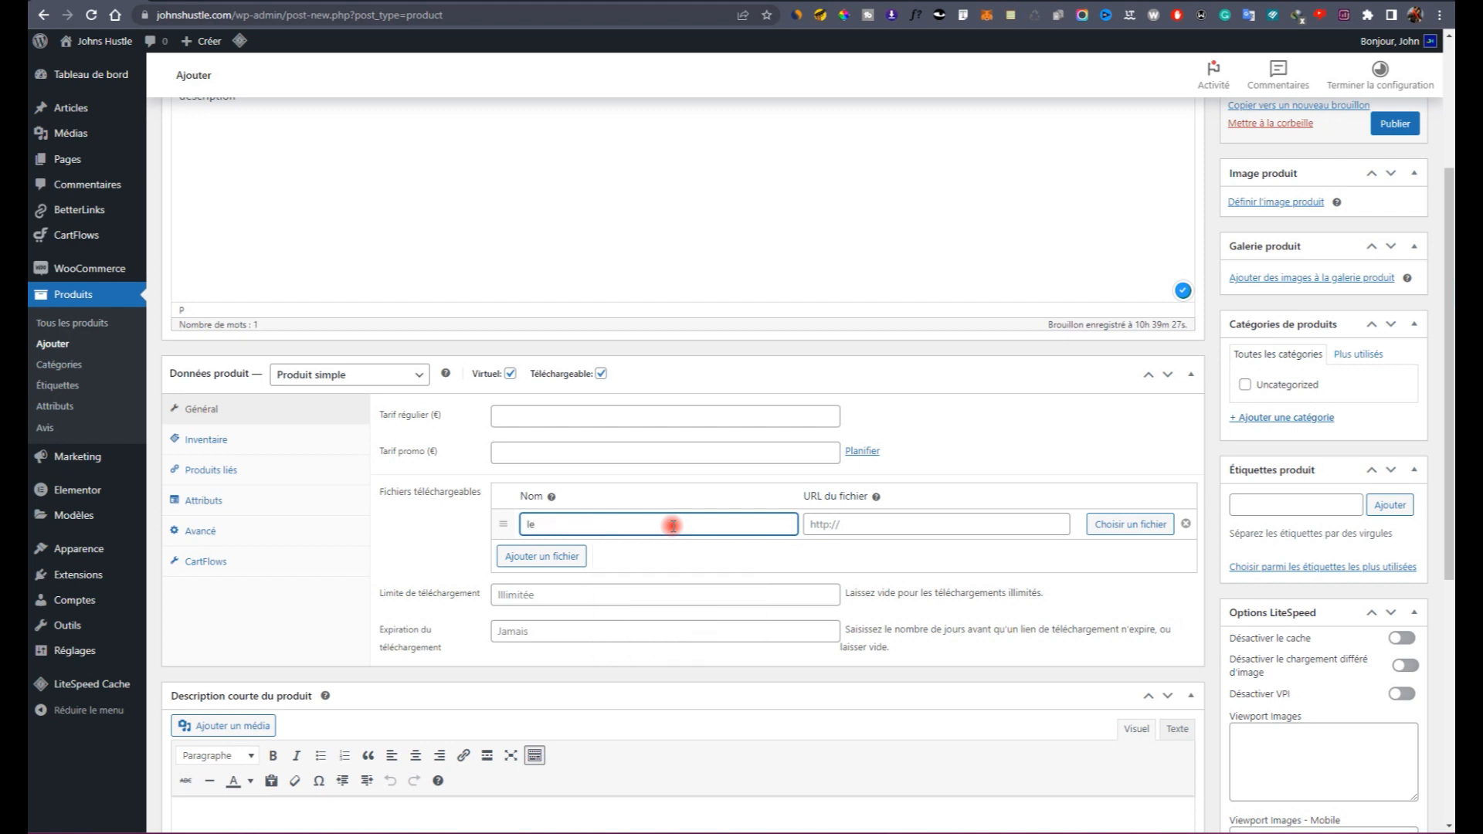
Step: Name the downloadable file "Les Basiques de WordPress" by copying the product's title
scroll(652, 265, "up", 3)
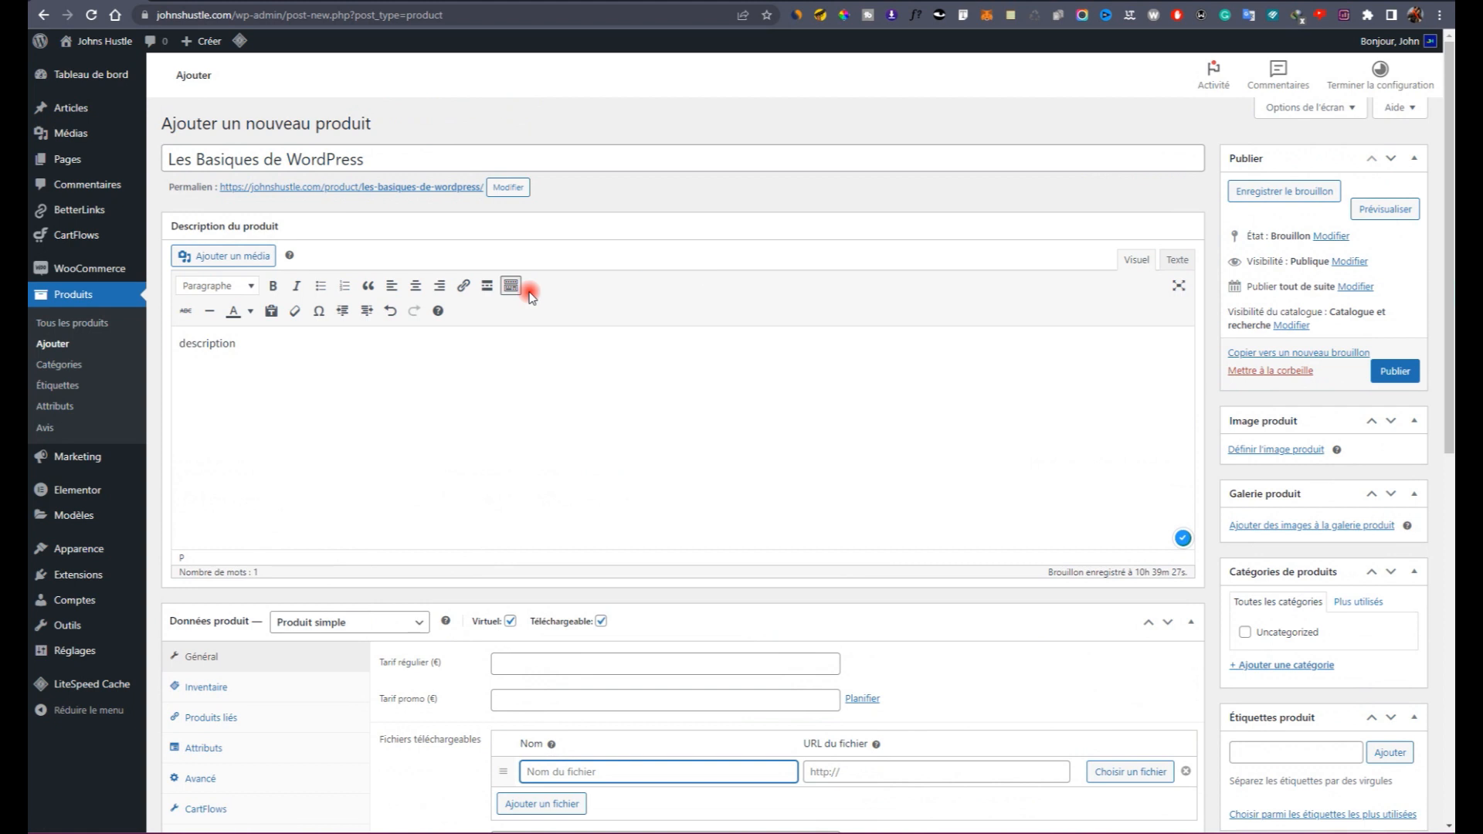
triple_click(367, 157)
right_click(369, 158)
left_click(429, 210)
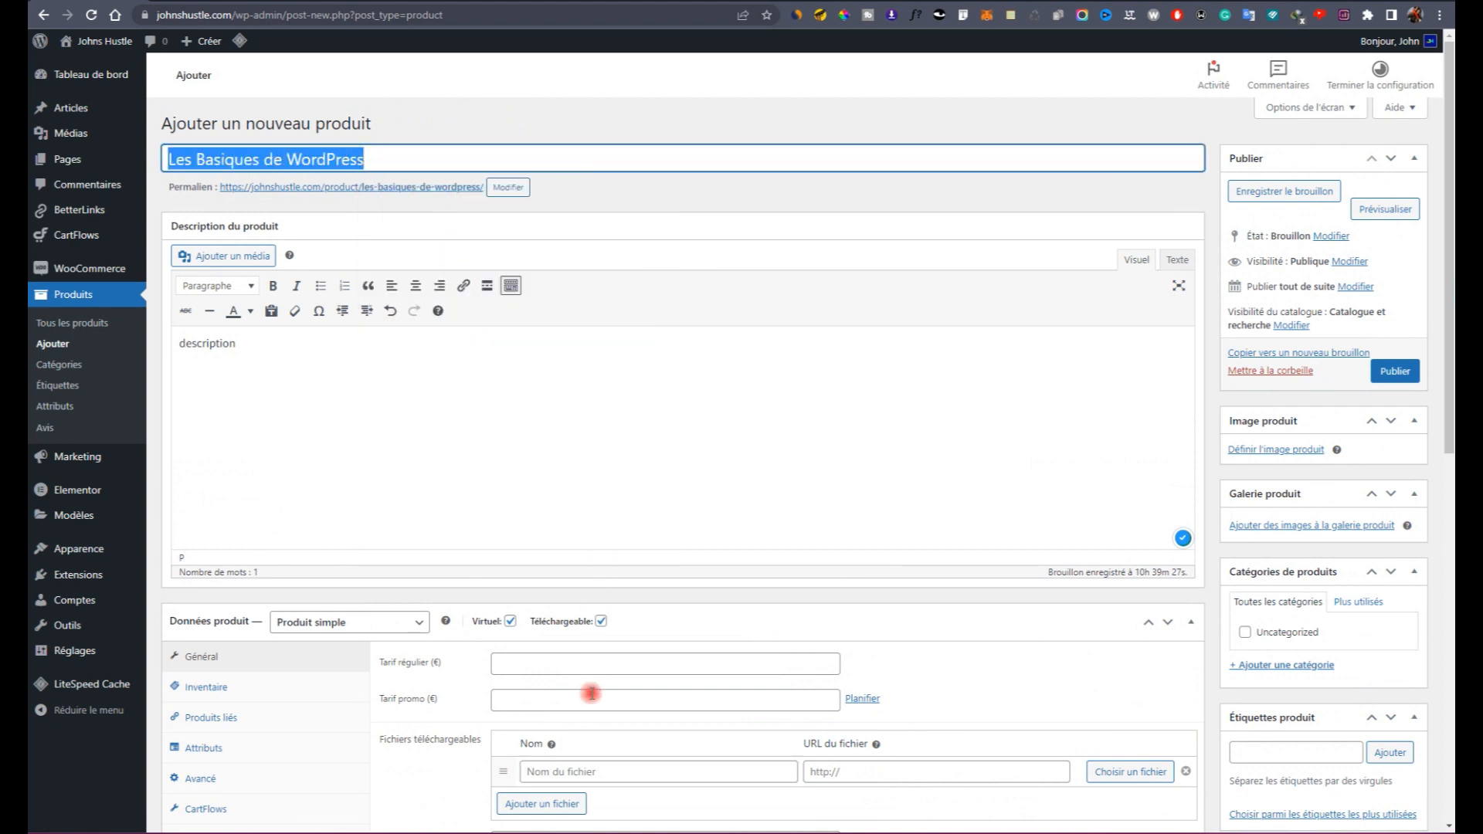
scroll(588, 680, "down", 3)
left_click(631, 533)
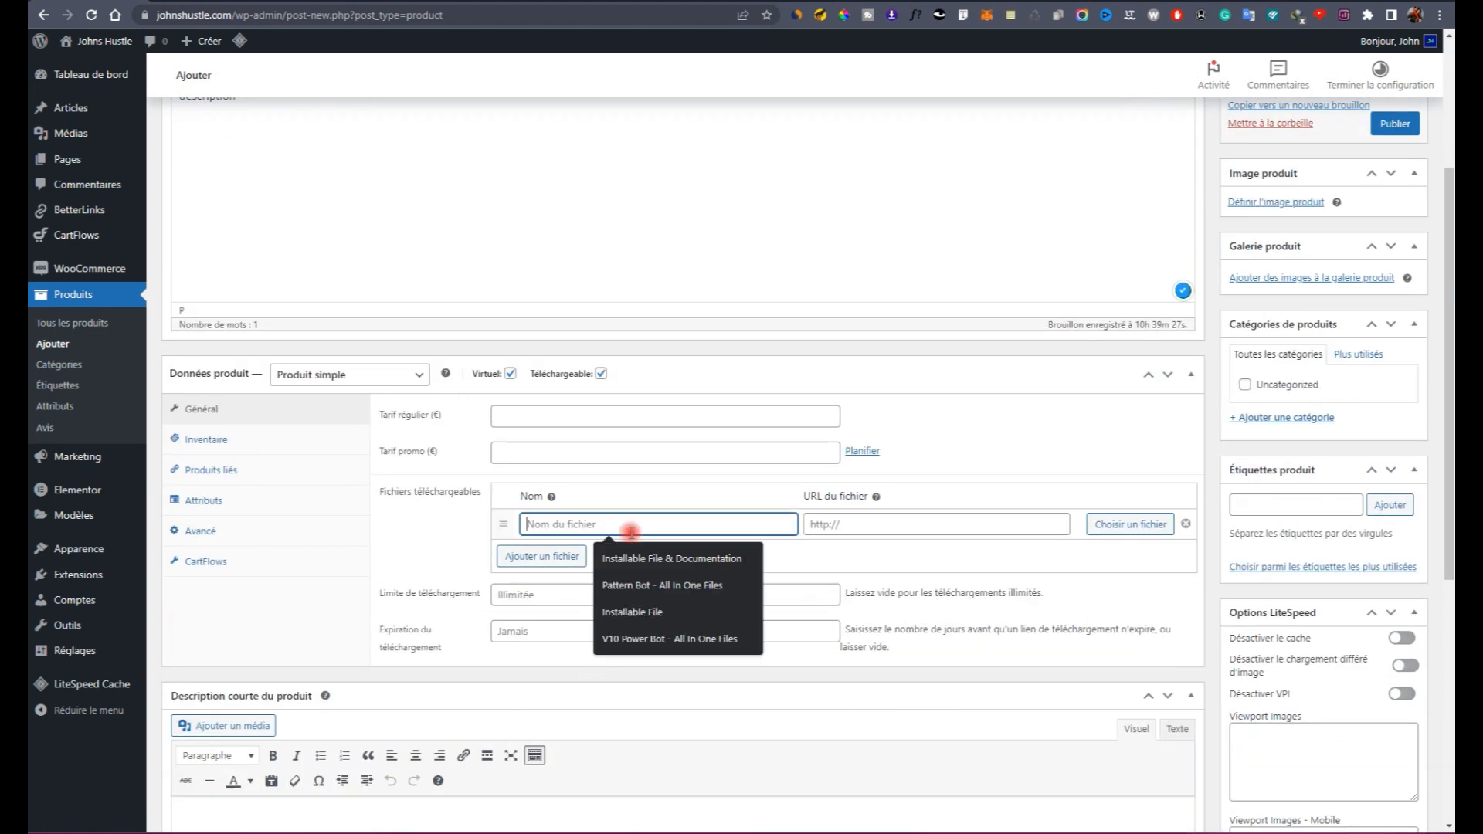
key("ctrl+v")
Step: Upload the Epanouissement Interieur PDF from the Downloads folder and insert its URL for the downloadable file
left_click(1112, 528)
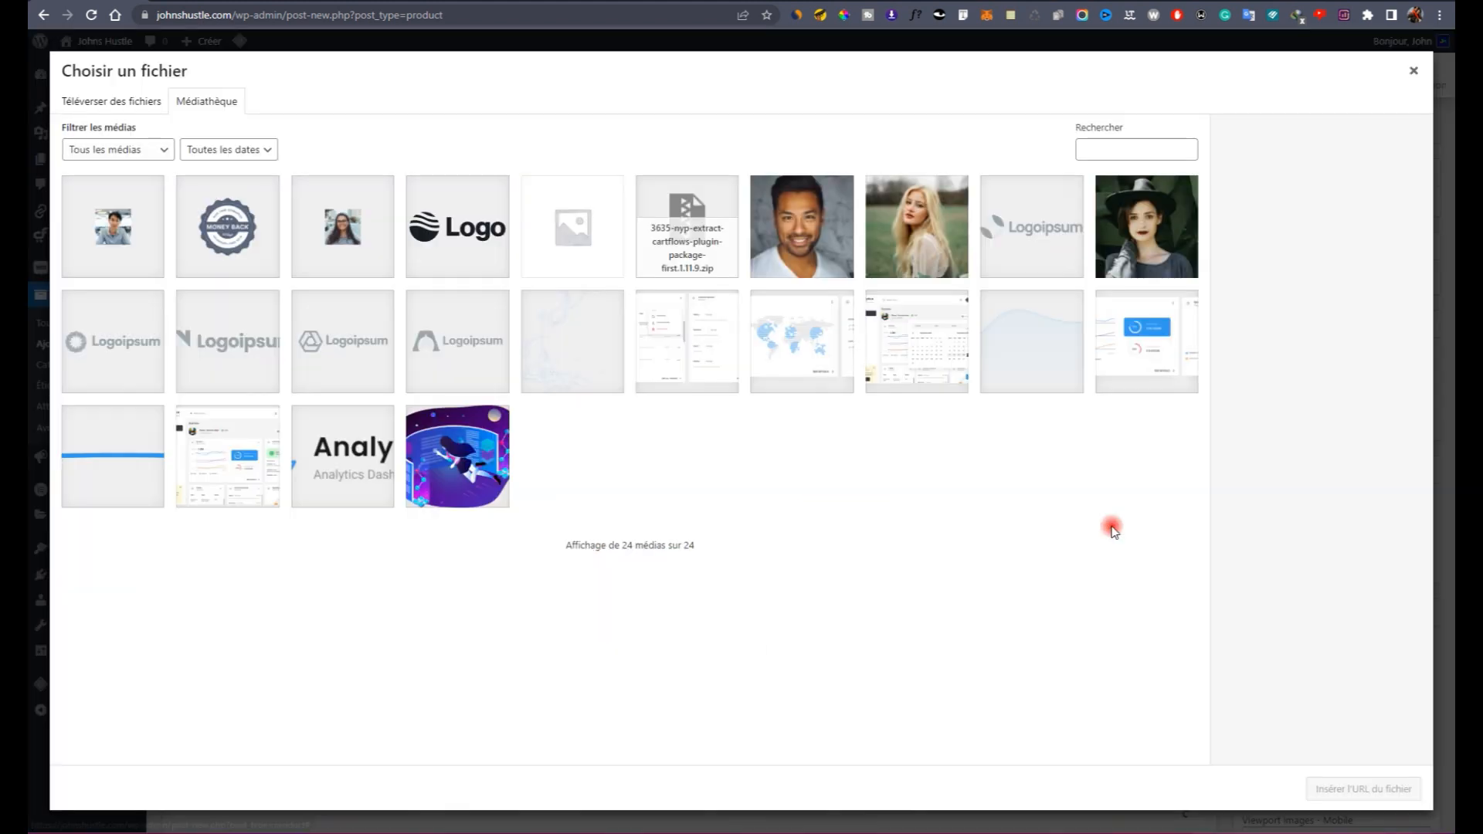
left_click(90, 106)
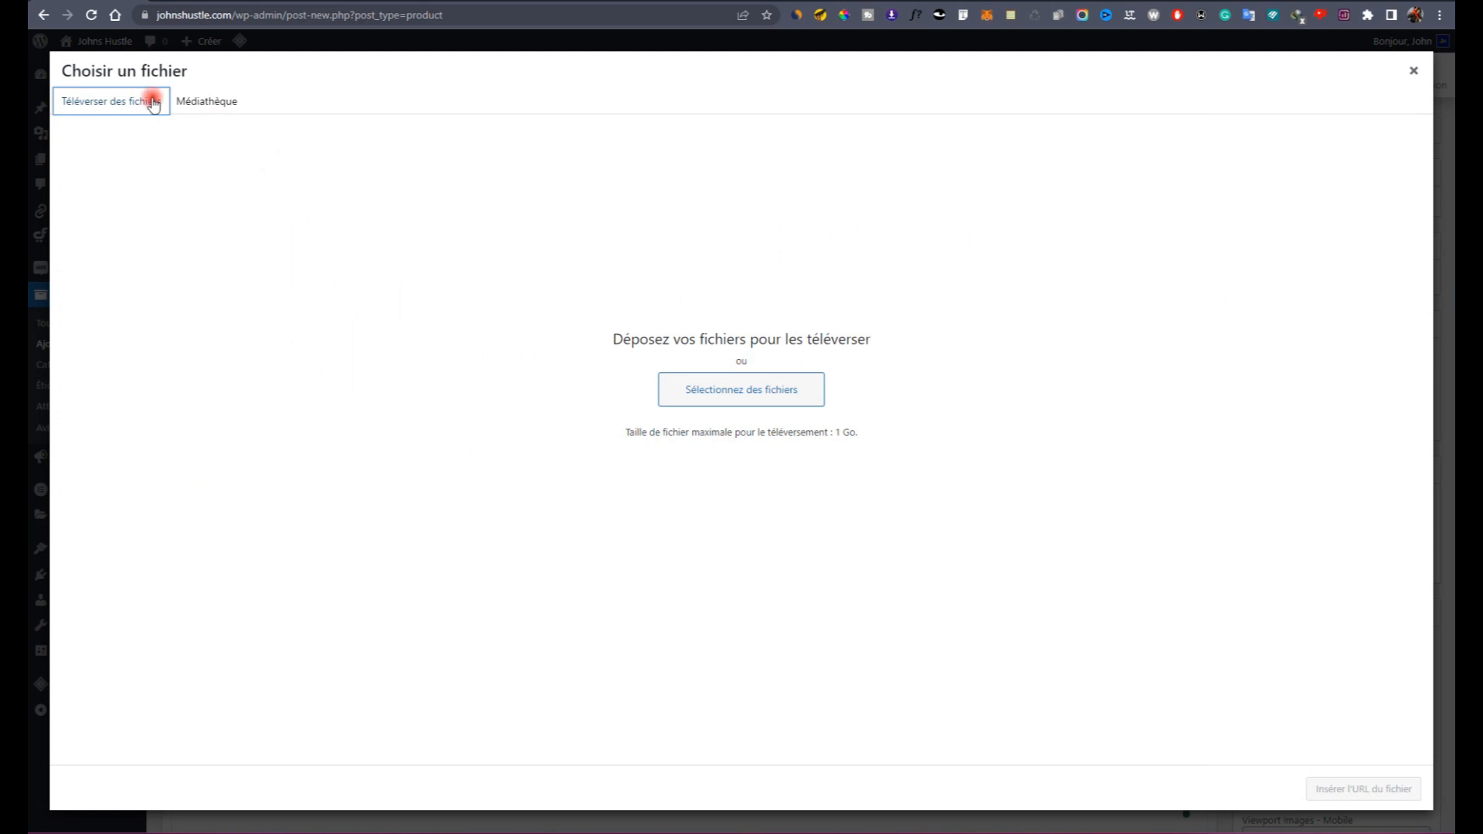
left_click(199, 105)
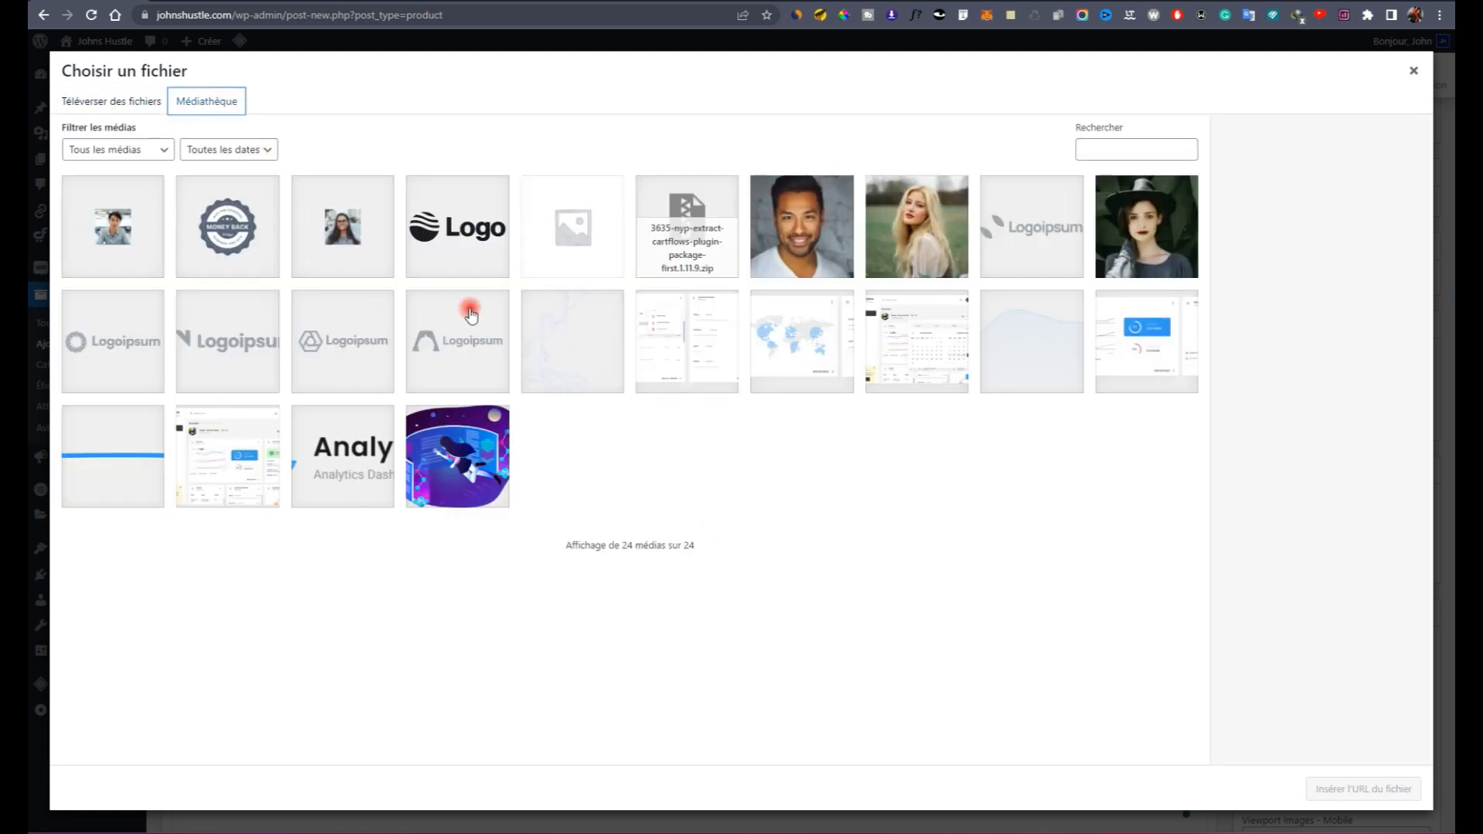
left_click(114, 101)
left_click(698, 390)
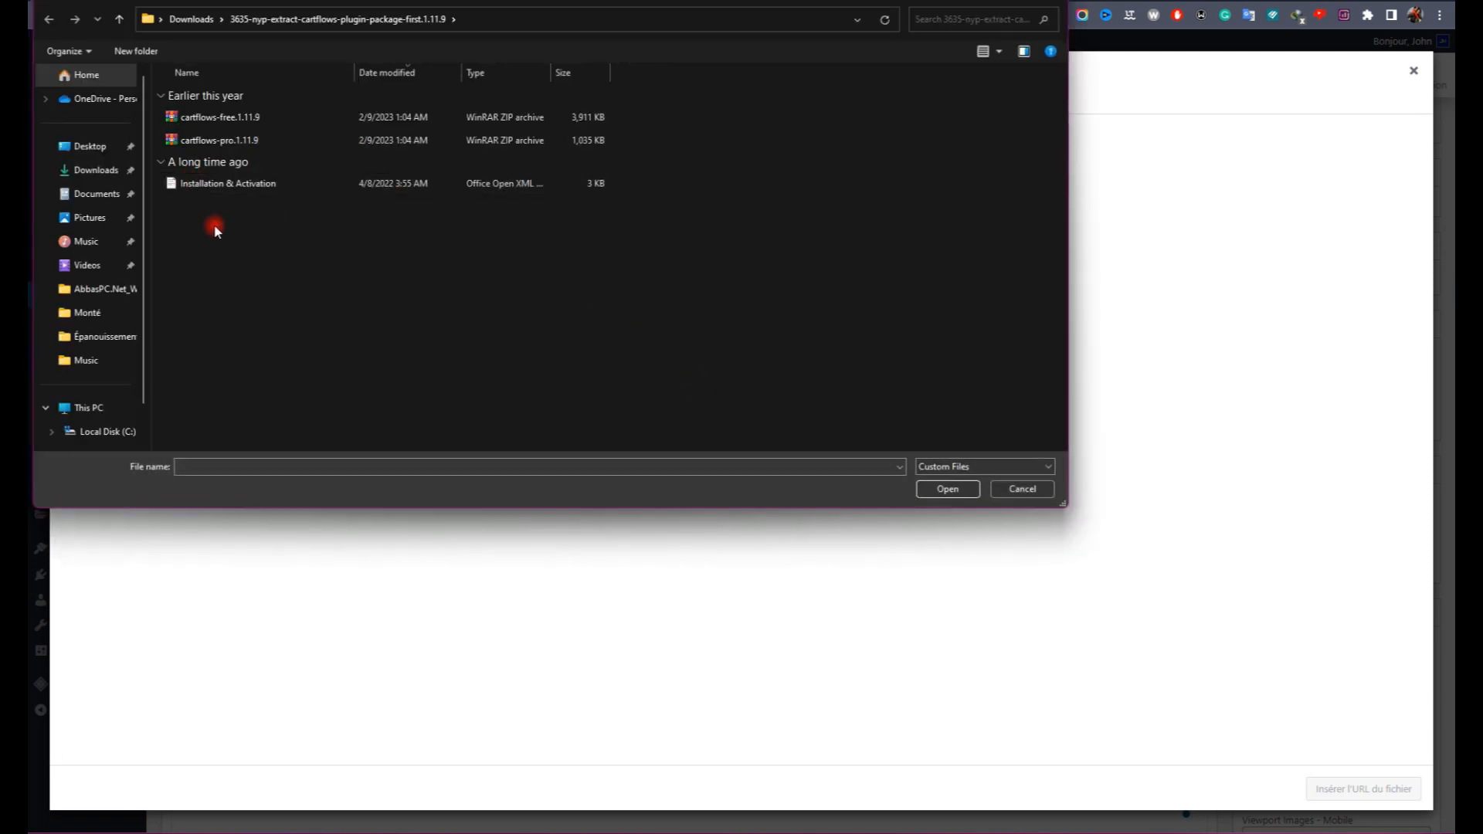
left_click(119, 181)
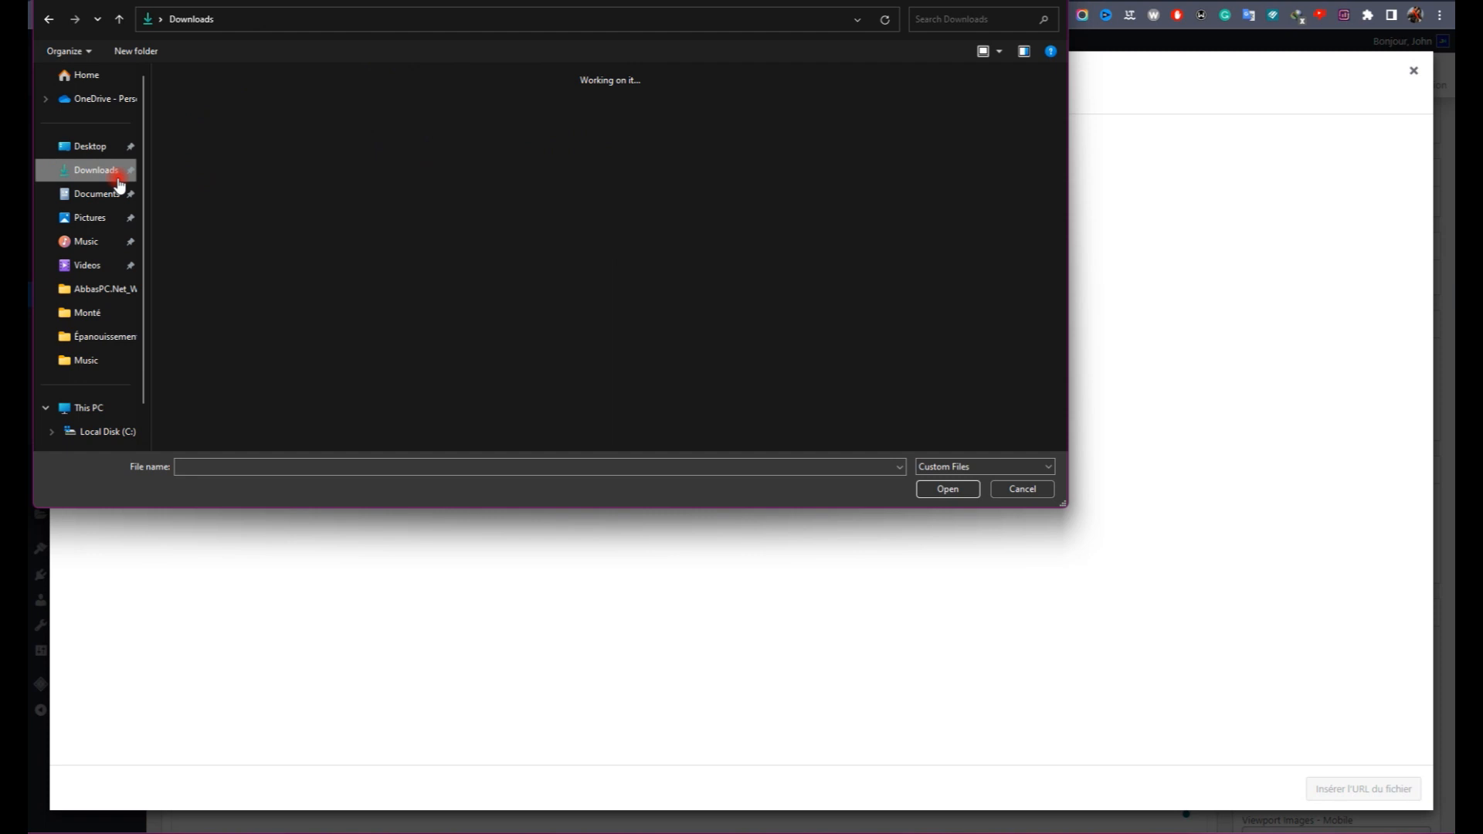
left_click(364, 147)
left_click(948, 489)
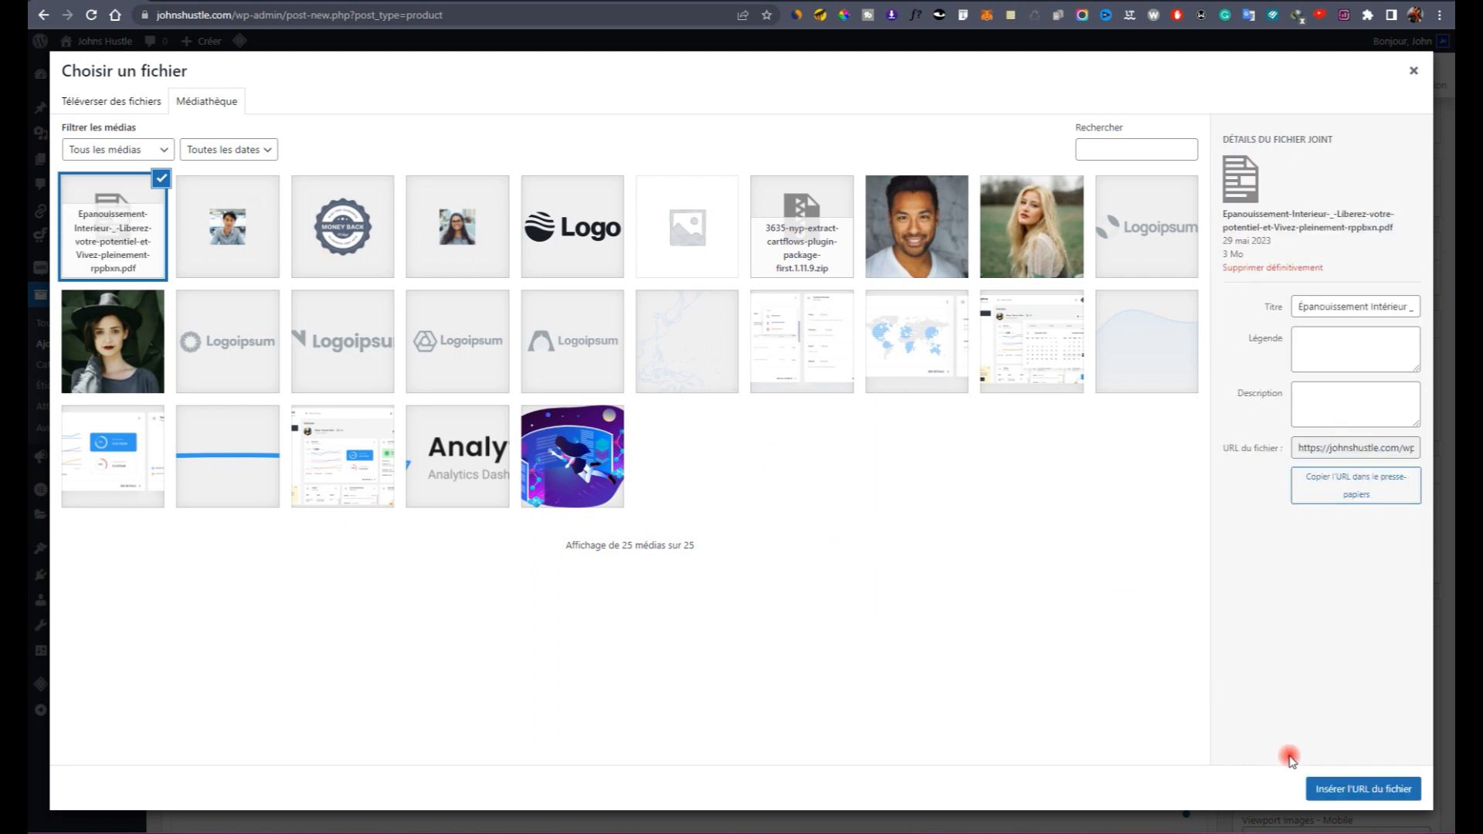
left_click(1345, 795)
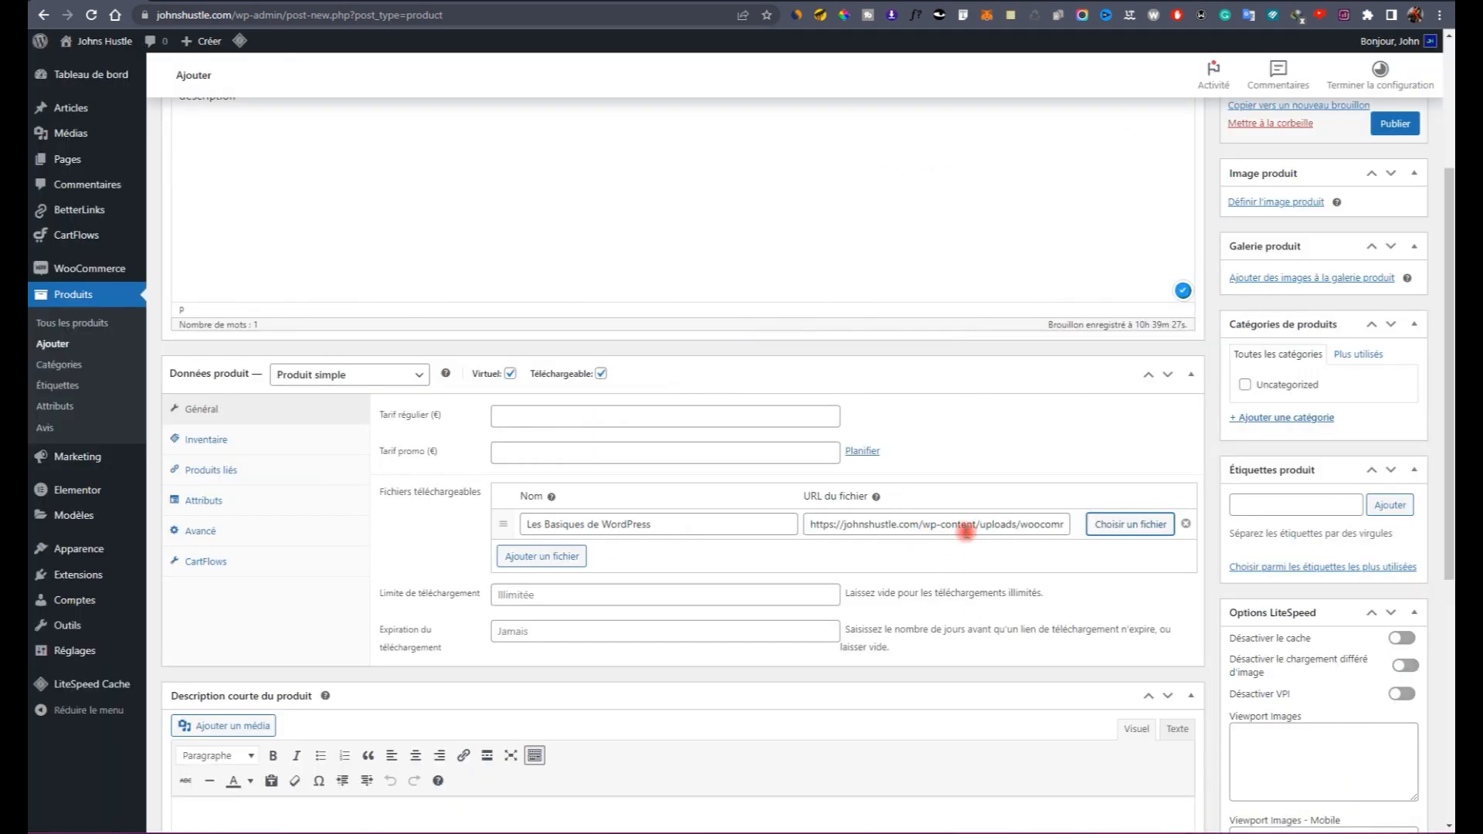
scroll(688, 437, "down", 3)
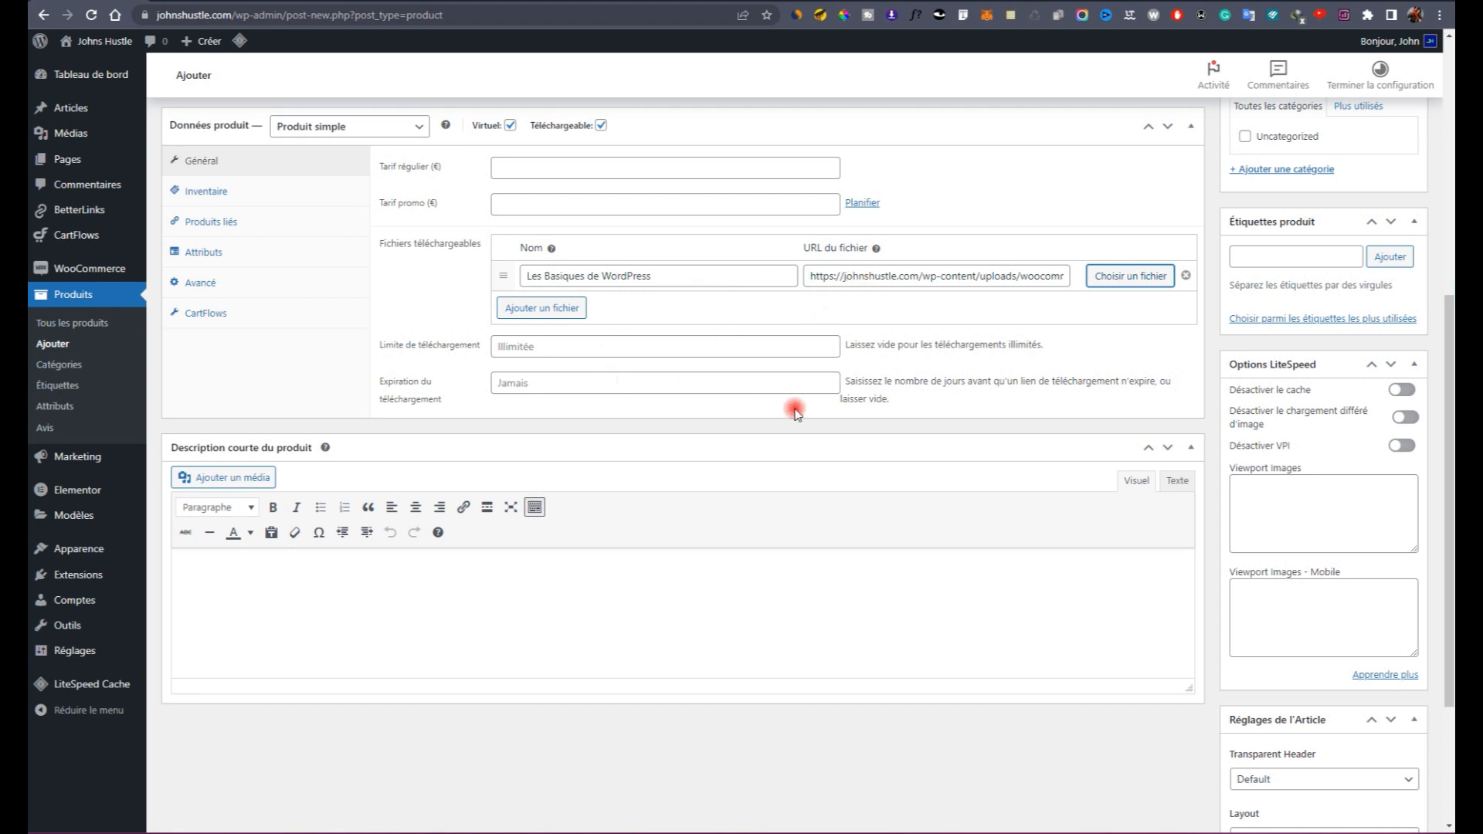
left_click(523, 614)
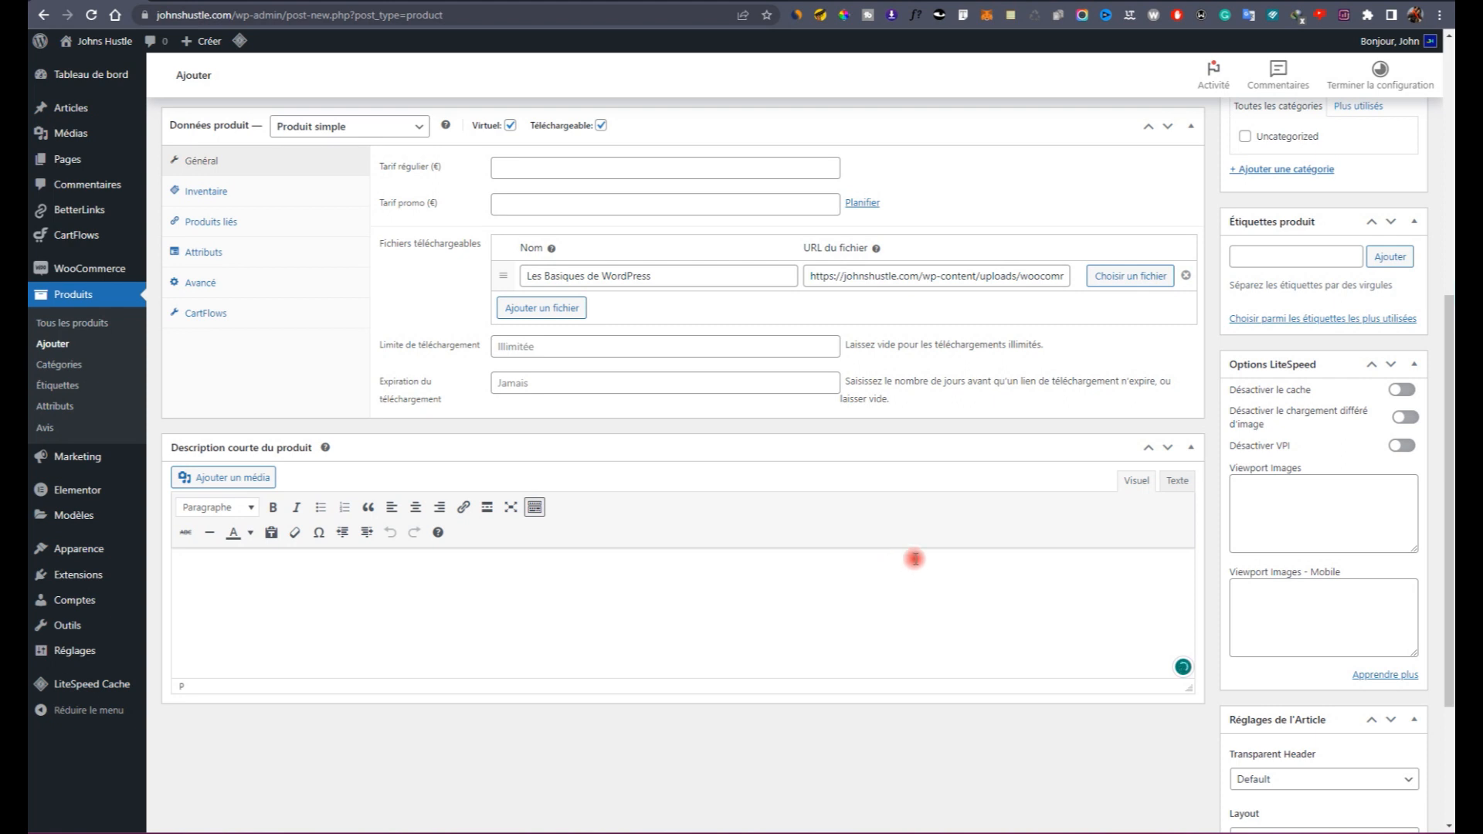
scroll(958, 541, "up", 6)
scroll(722, 471, "down", 3)
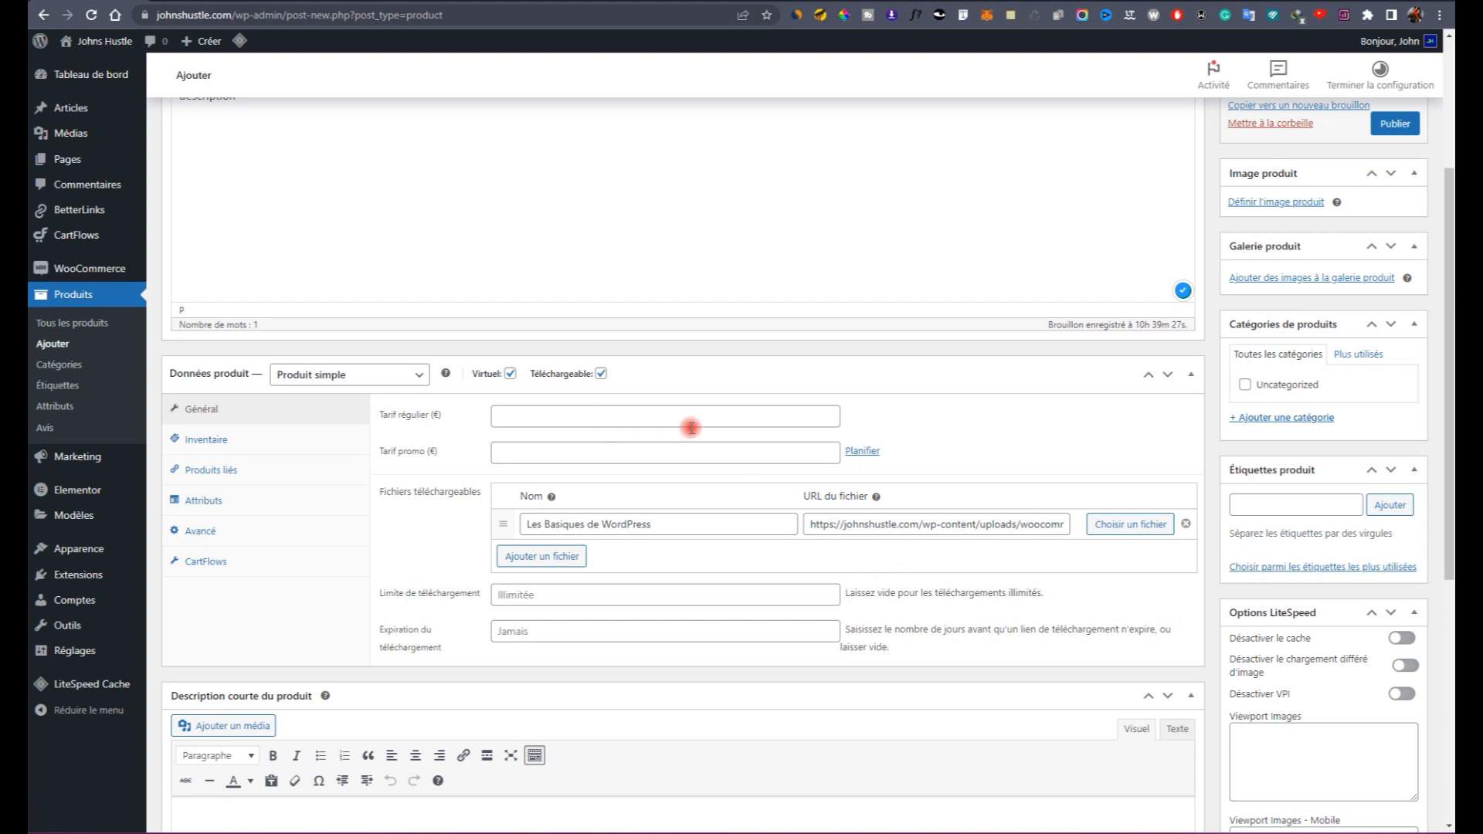
scroll(297, 188, "up", 3)
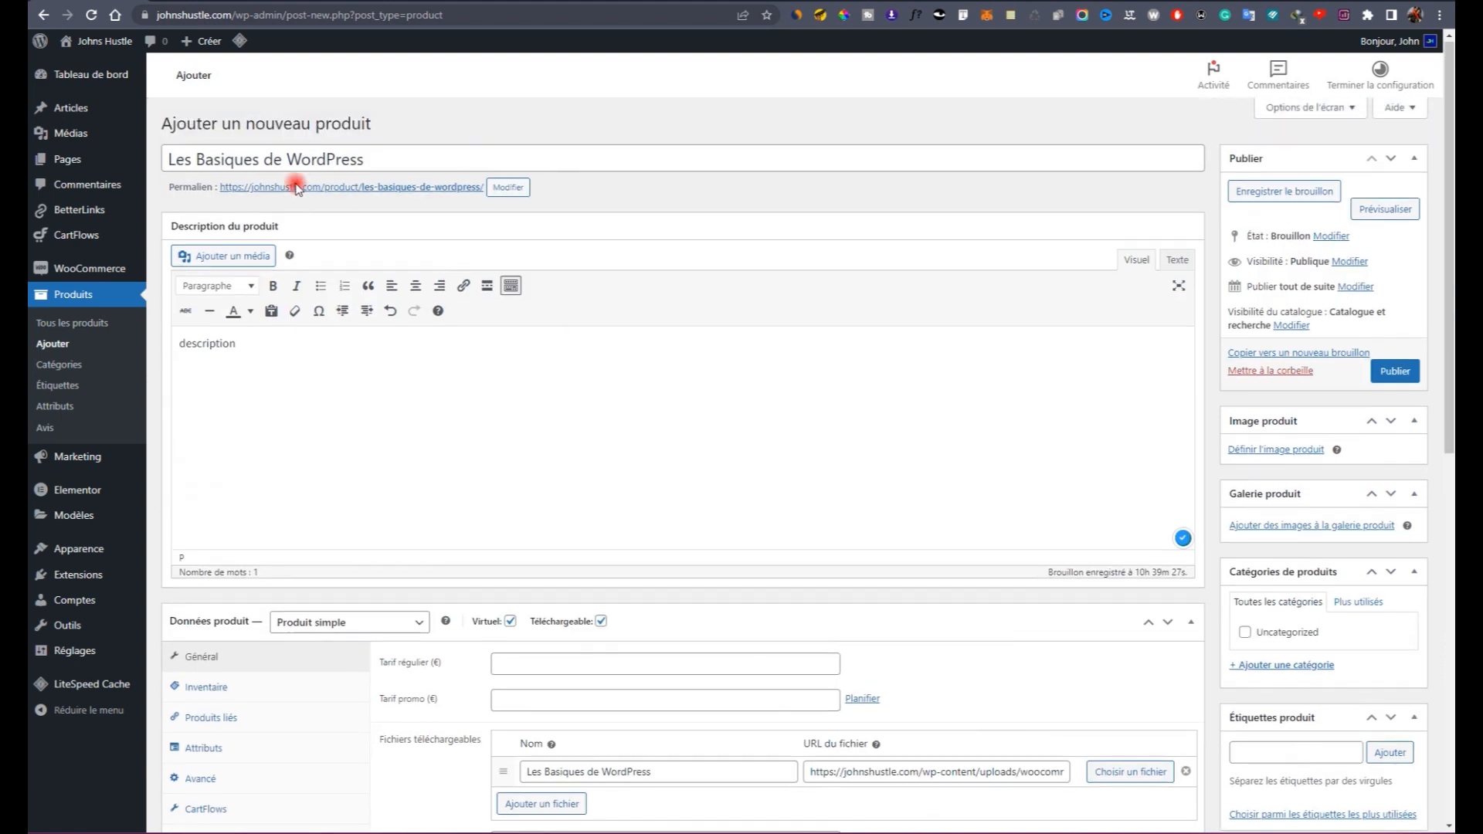
Step: Set design-and-development-process.png from the media library as the product image
left_click(1292, 454)
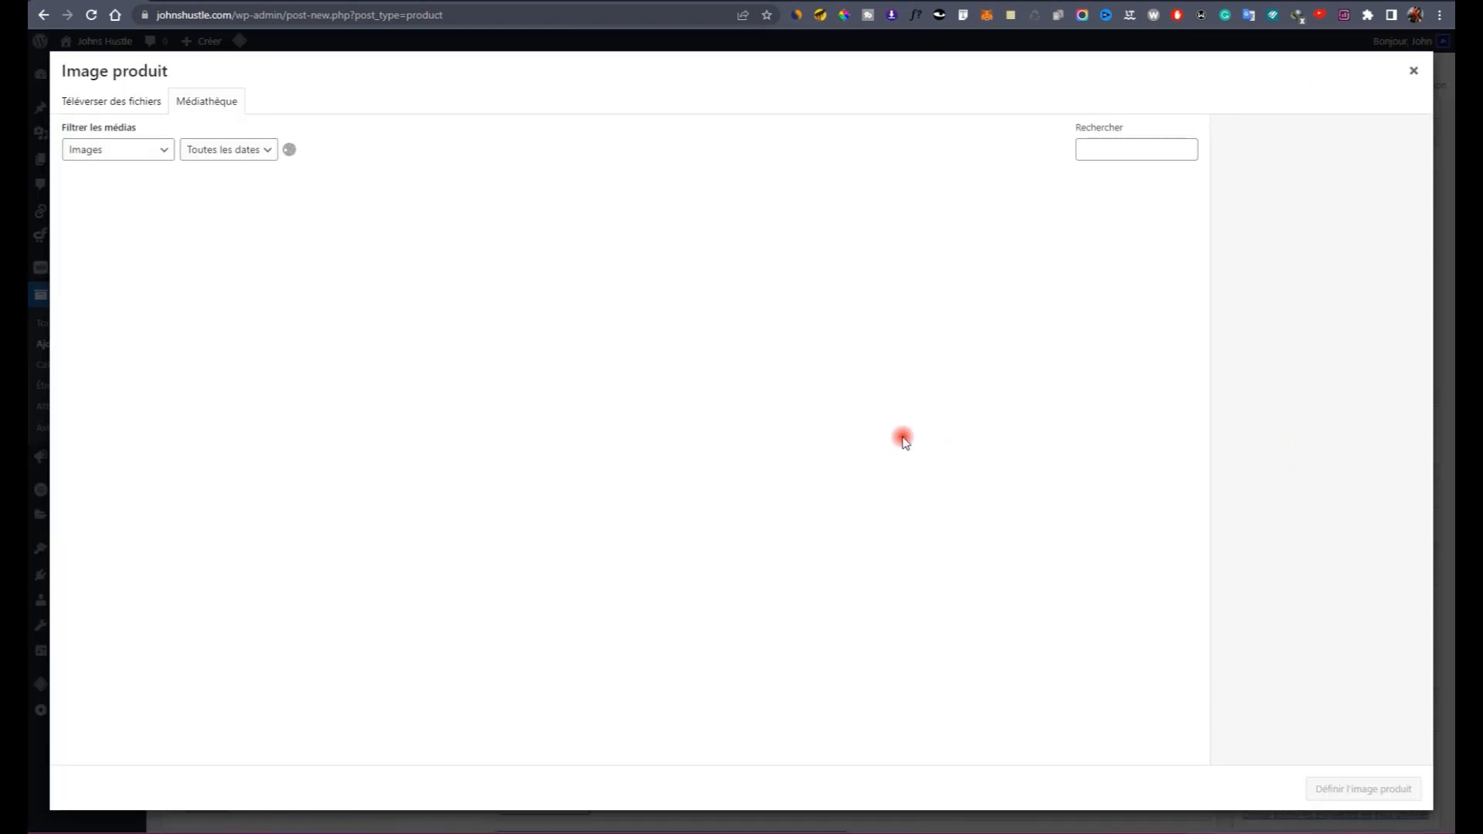
left_click(359, 442)
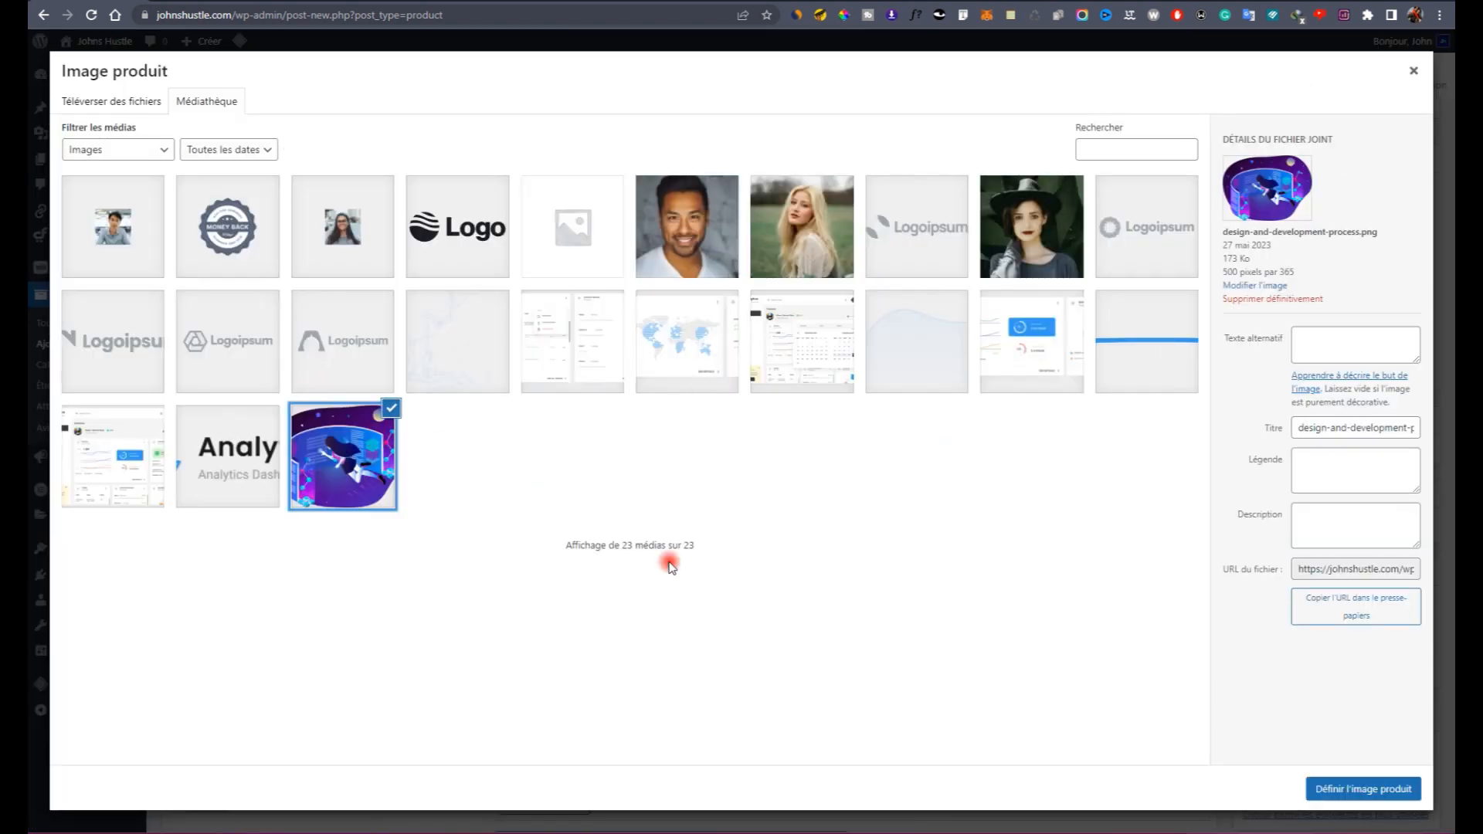
left_click(1397, 789)
Step: Create the product category "Lead" for this product and publish the product
scroll(1333, 551, "down", 5)
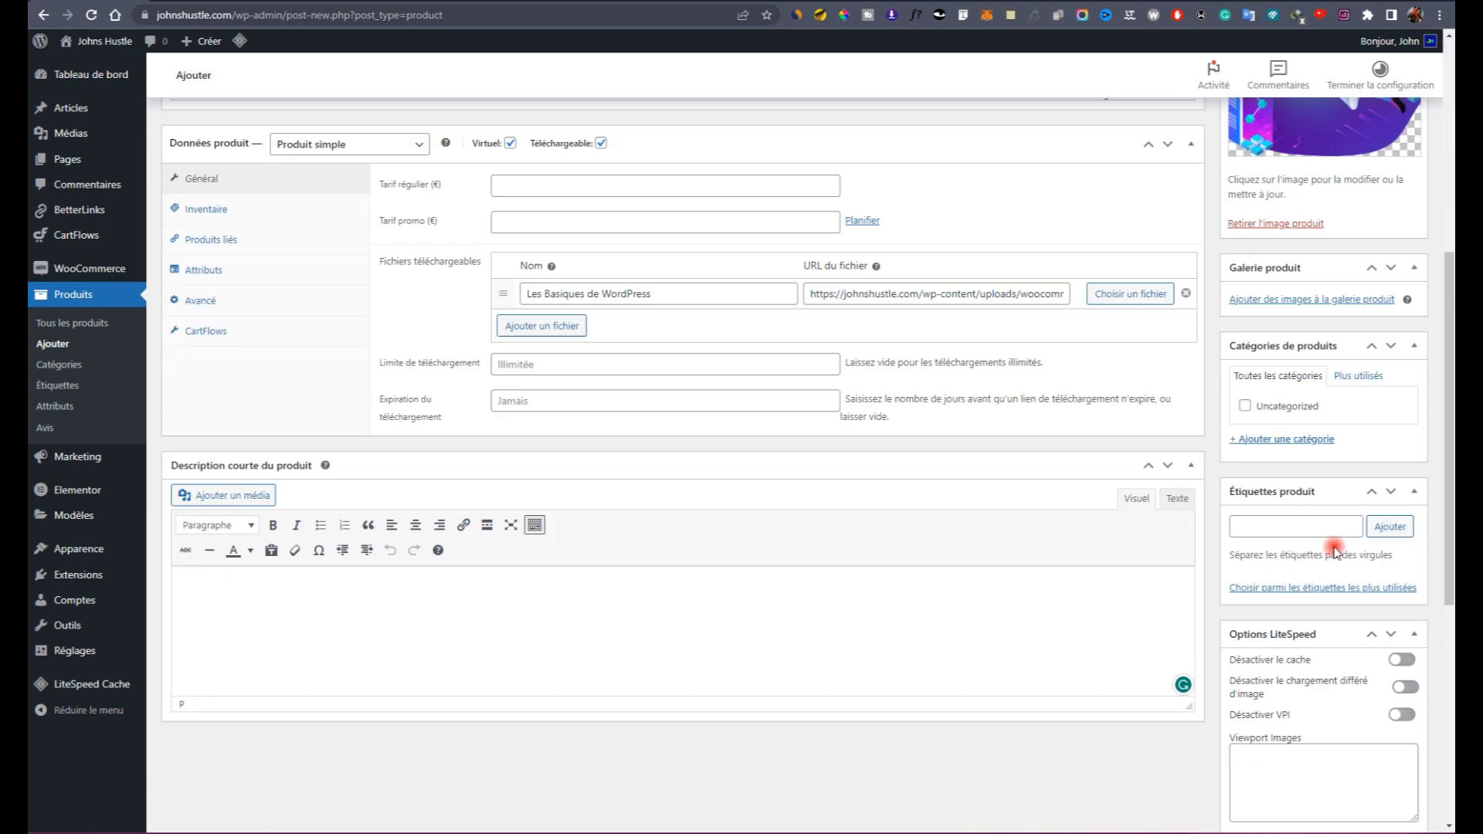
left_click(1313, 422)
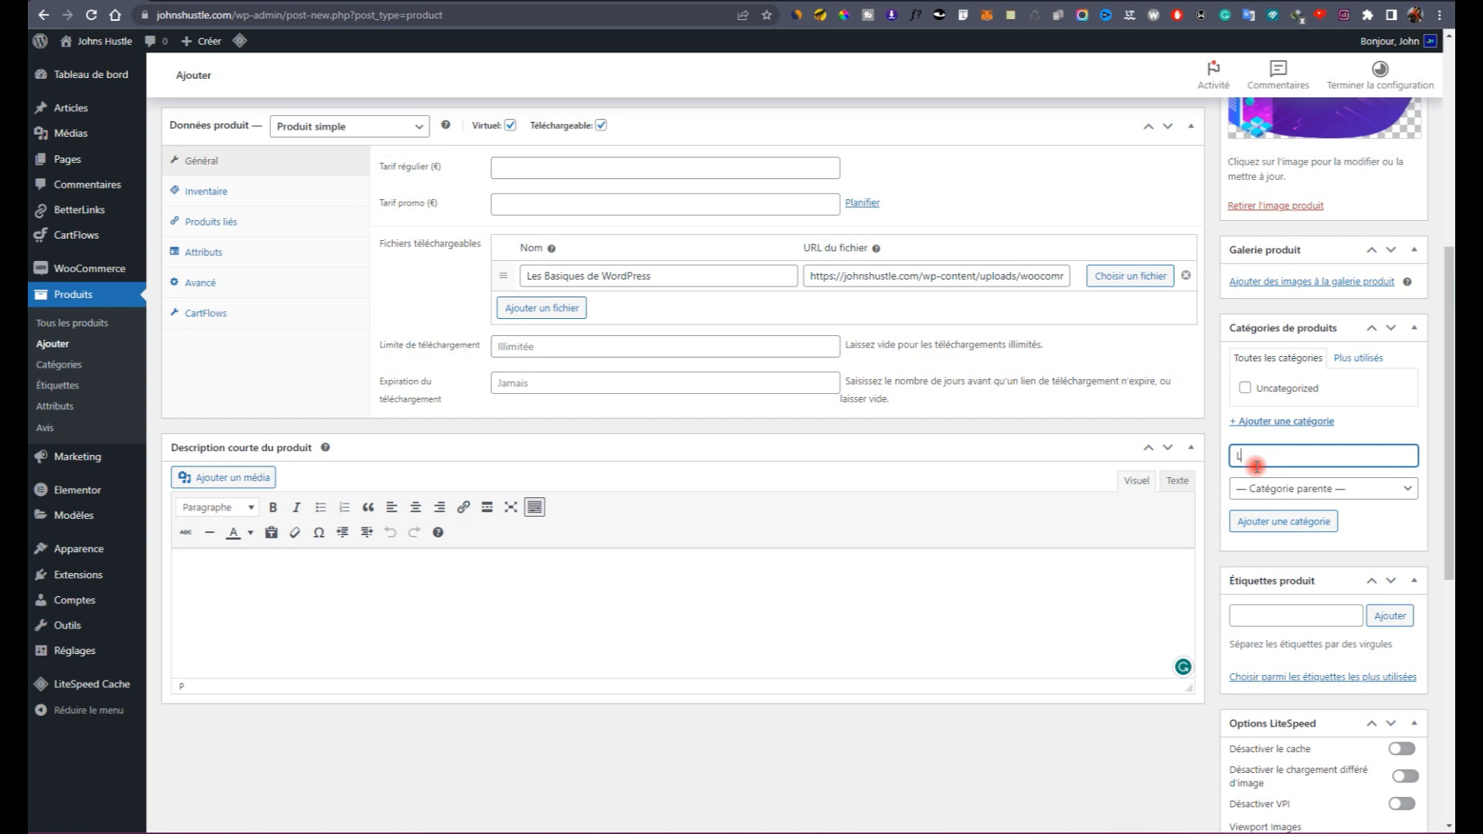
type("Lead")
left_click(1282, 523)
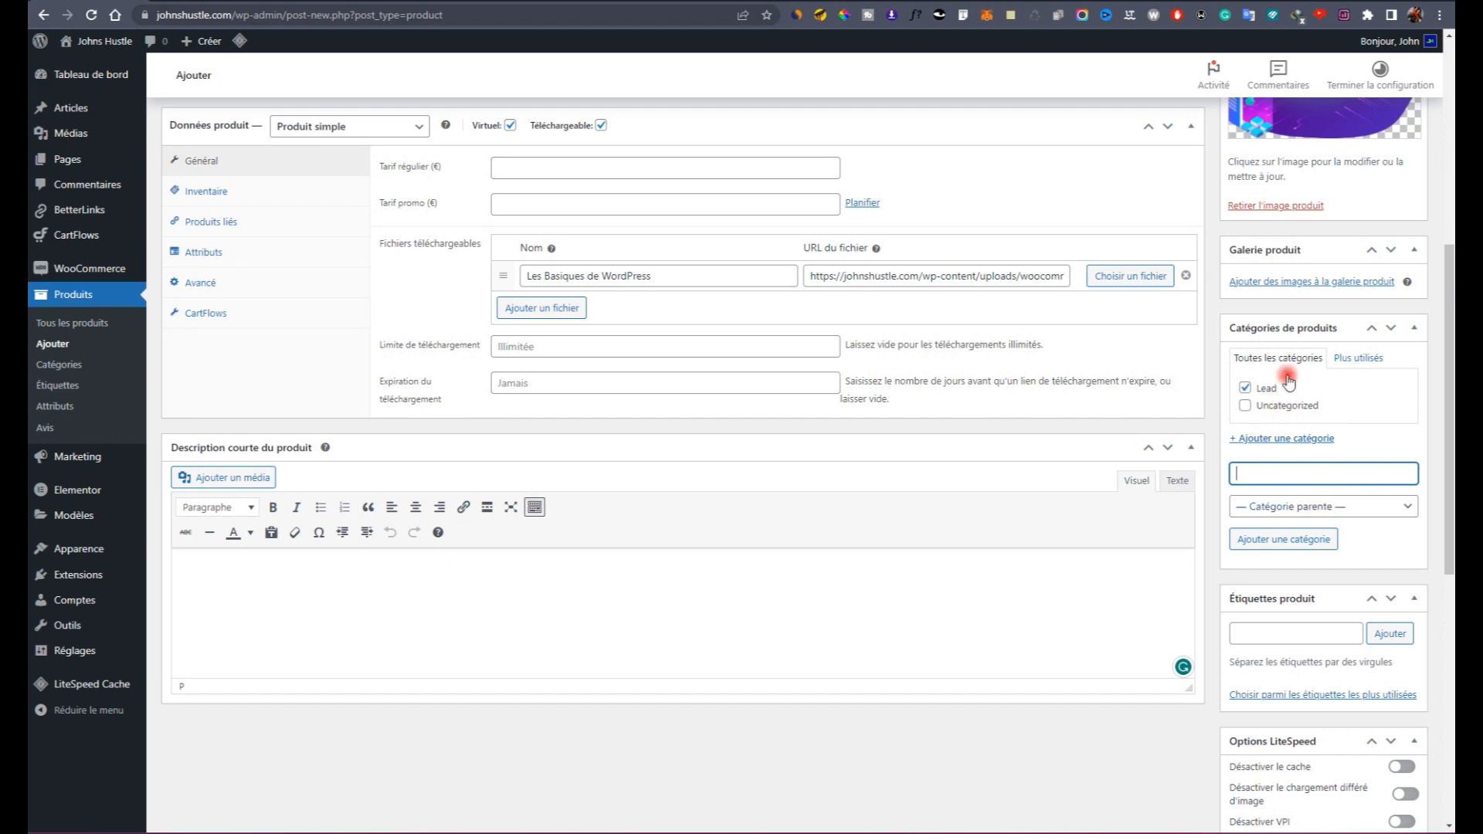
scroll(1286, 378, "up", 6)
left_click(1395, 372)
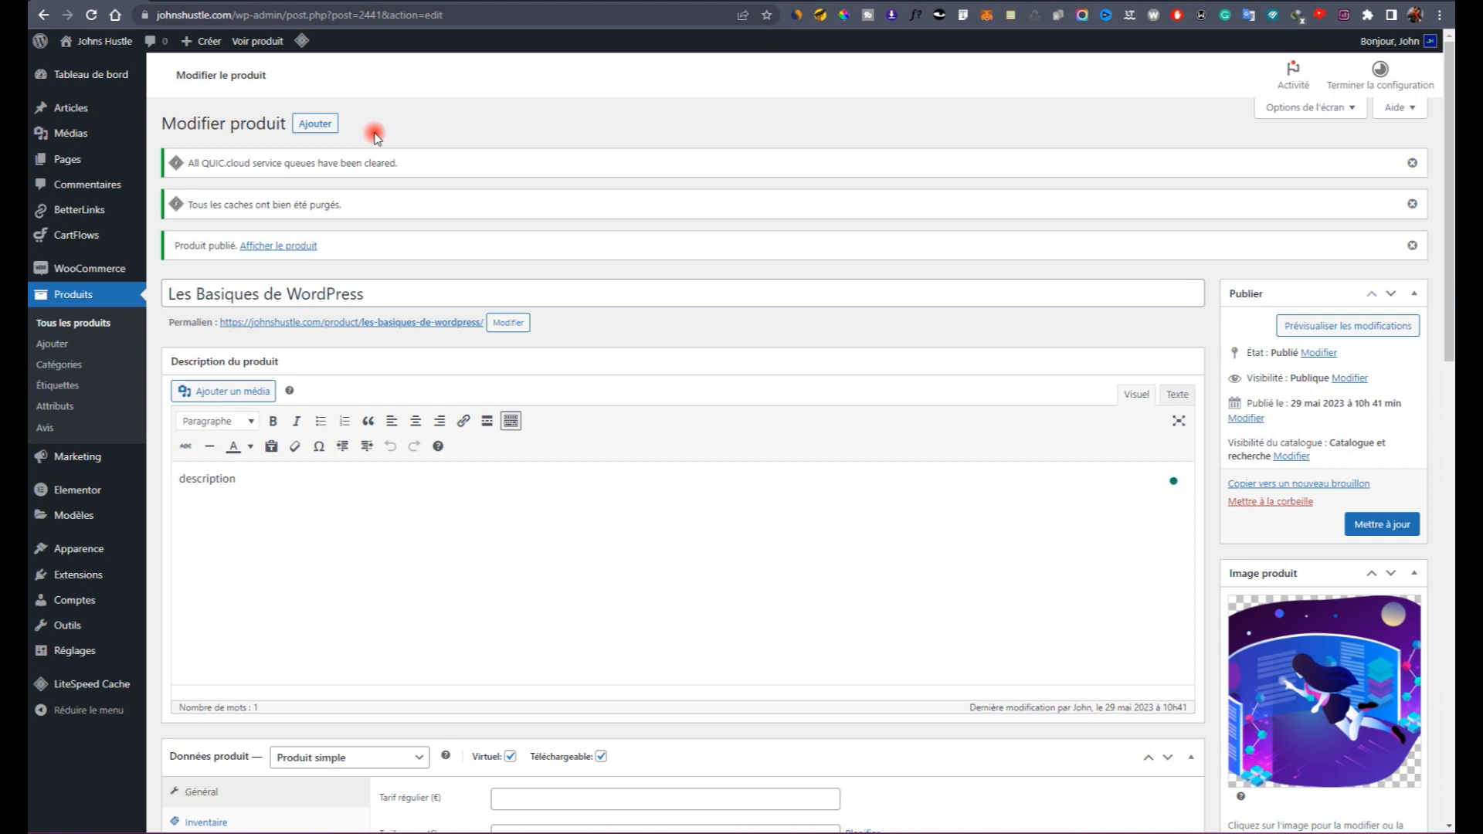
Step: Start another new product and title it "Formation Complete WordPress"
left_click(315, 125)
type("F")
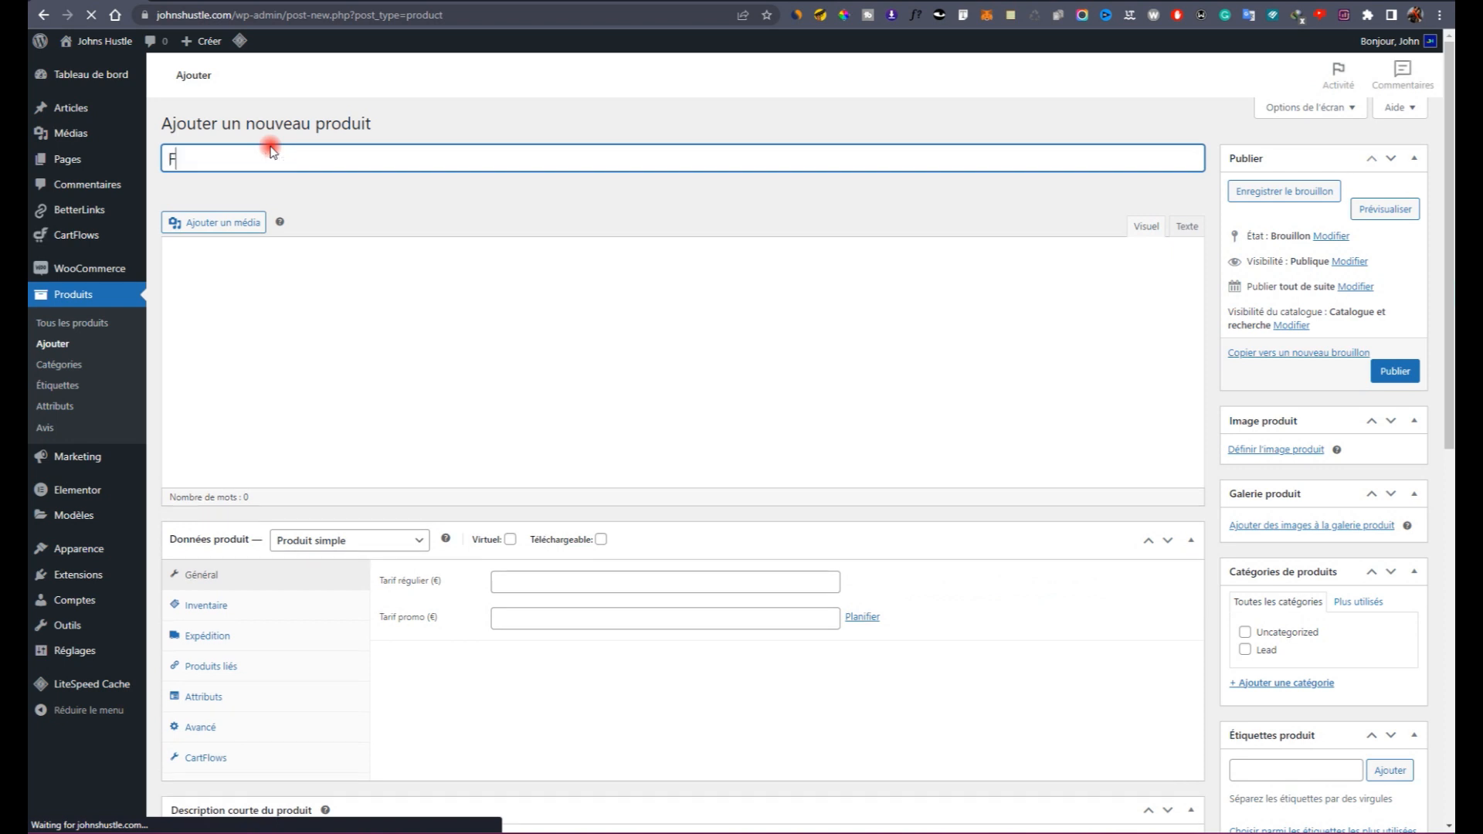
type("ormation ")
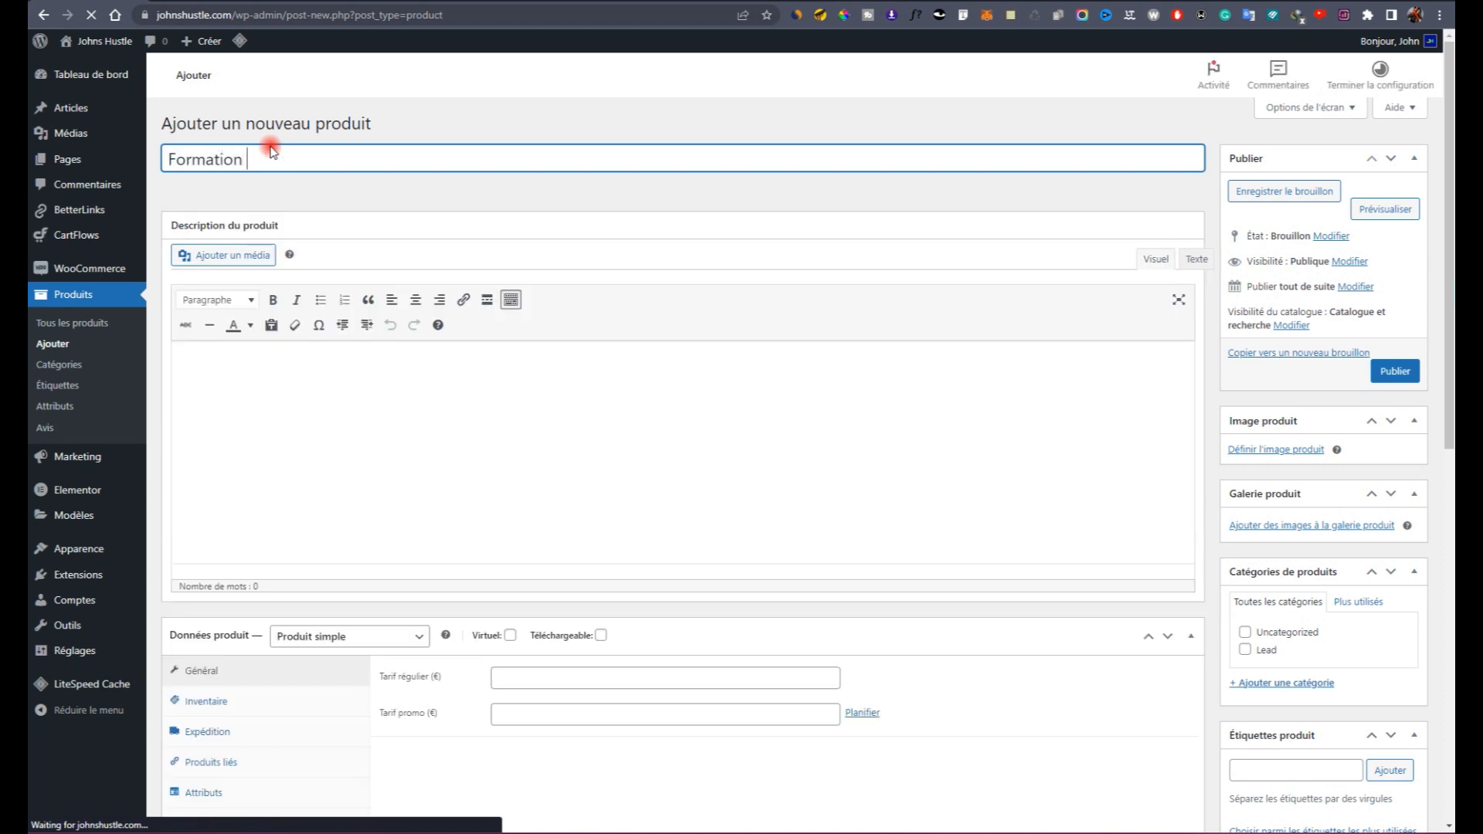
type("omple")
key("BackSpace")
key("BackSpace")
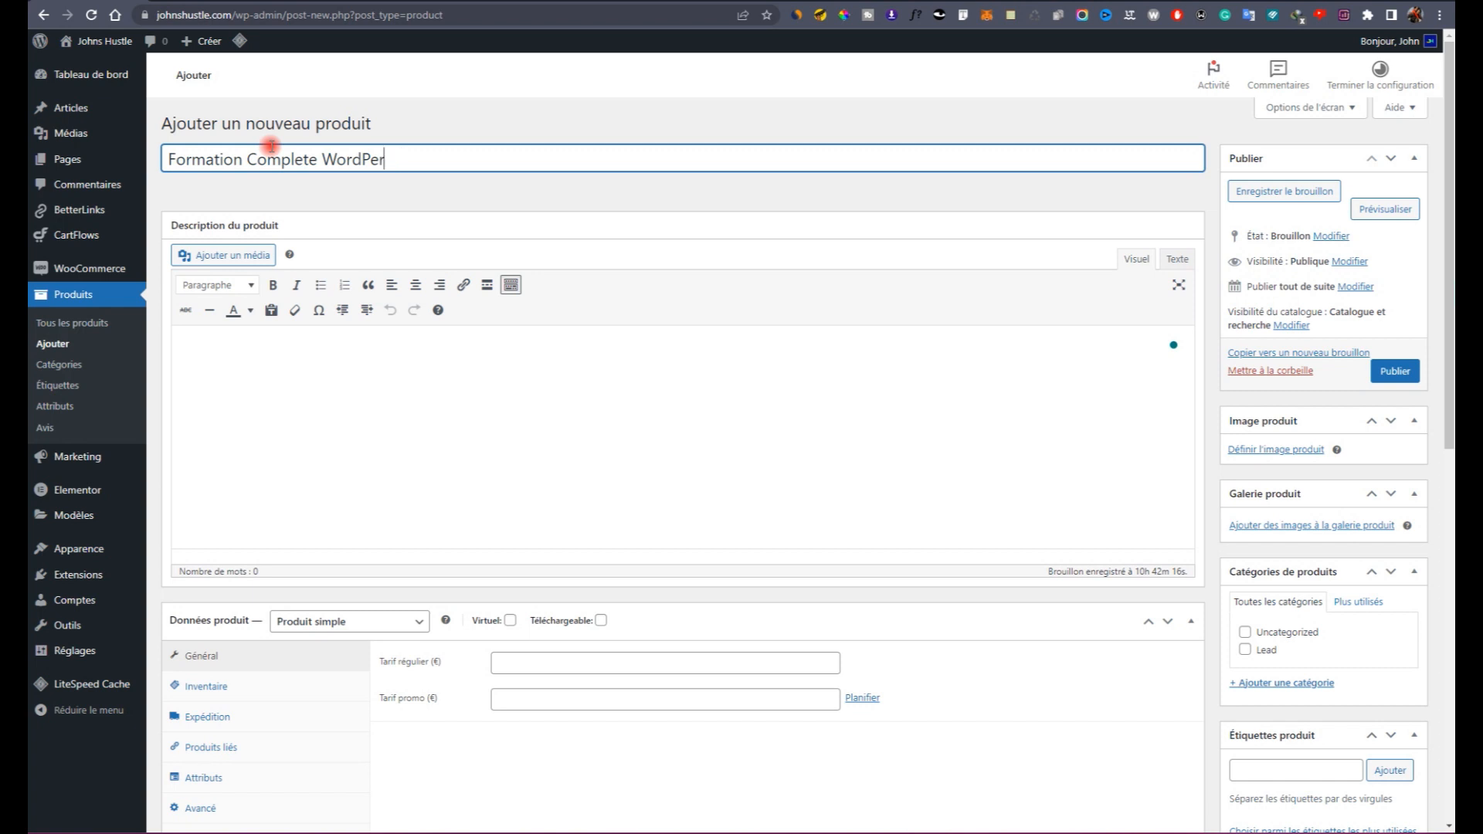
Step: Enter "Descritption" as the new product's main description
left_click(282, 399)
type("Descr")
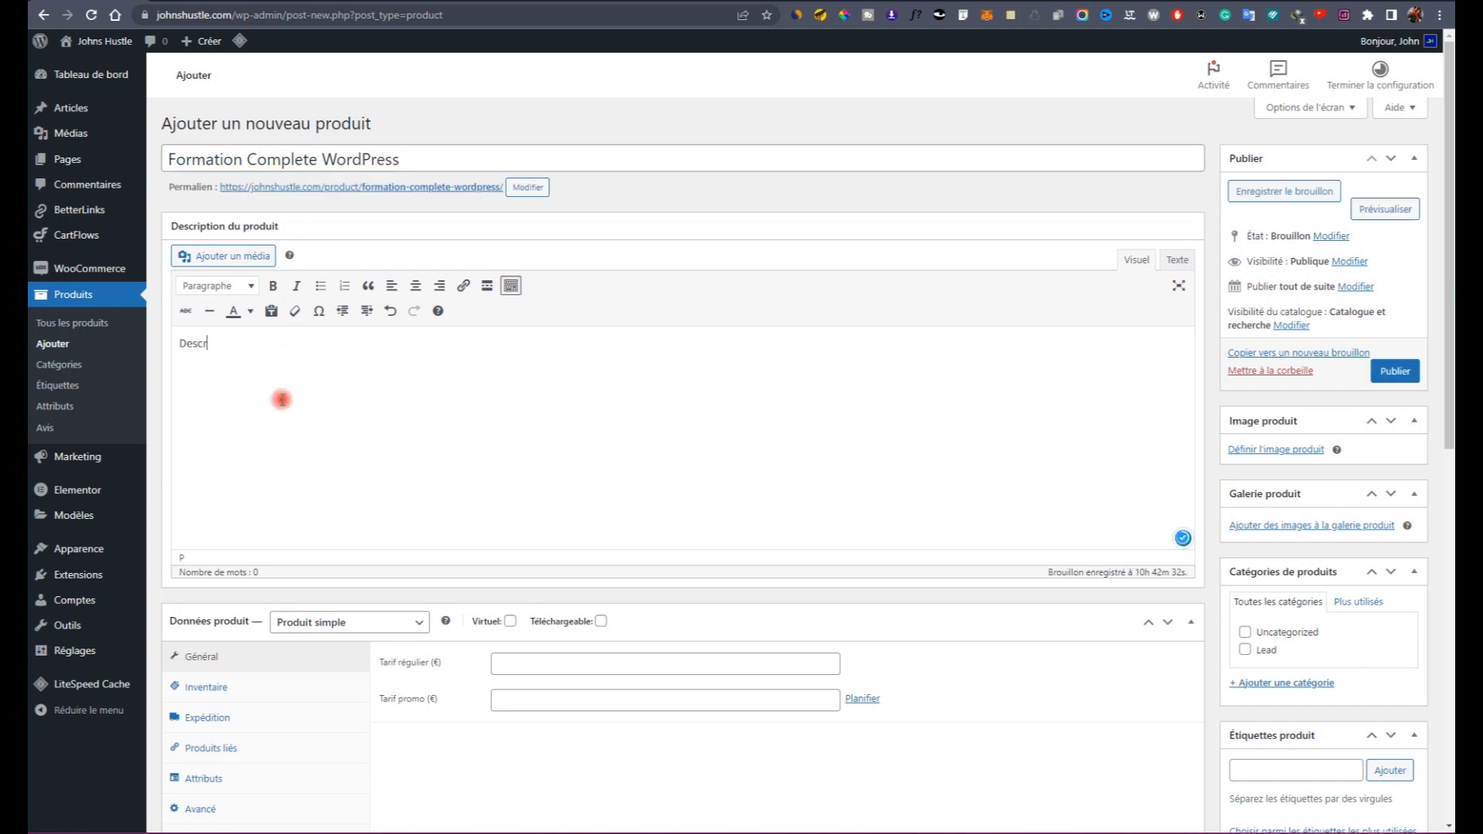
type("iption")
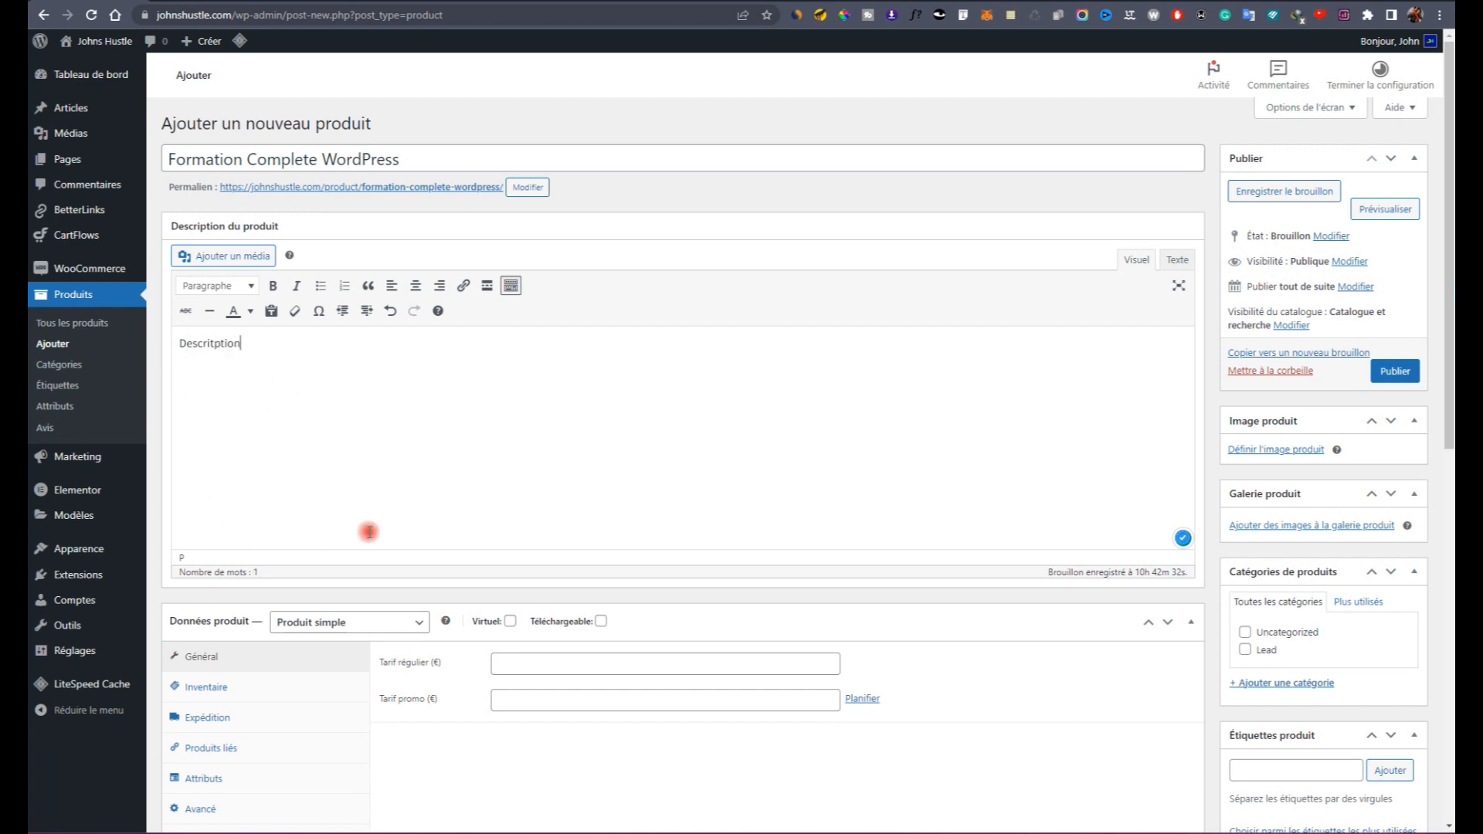
scroll(463, 502, "down", 6)
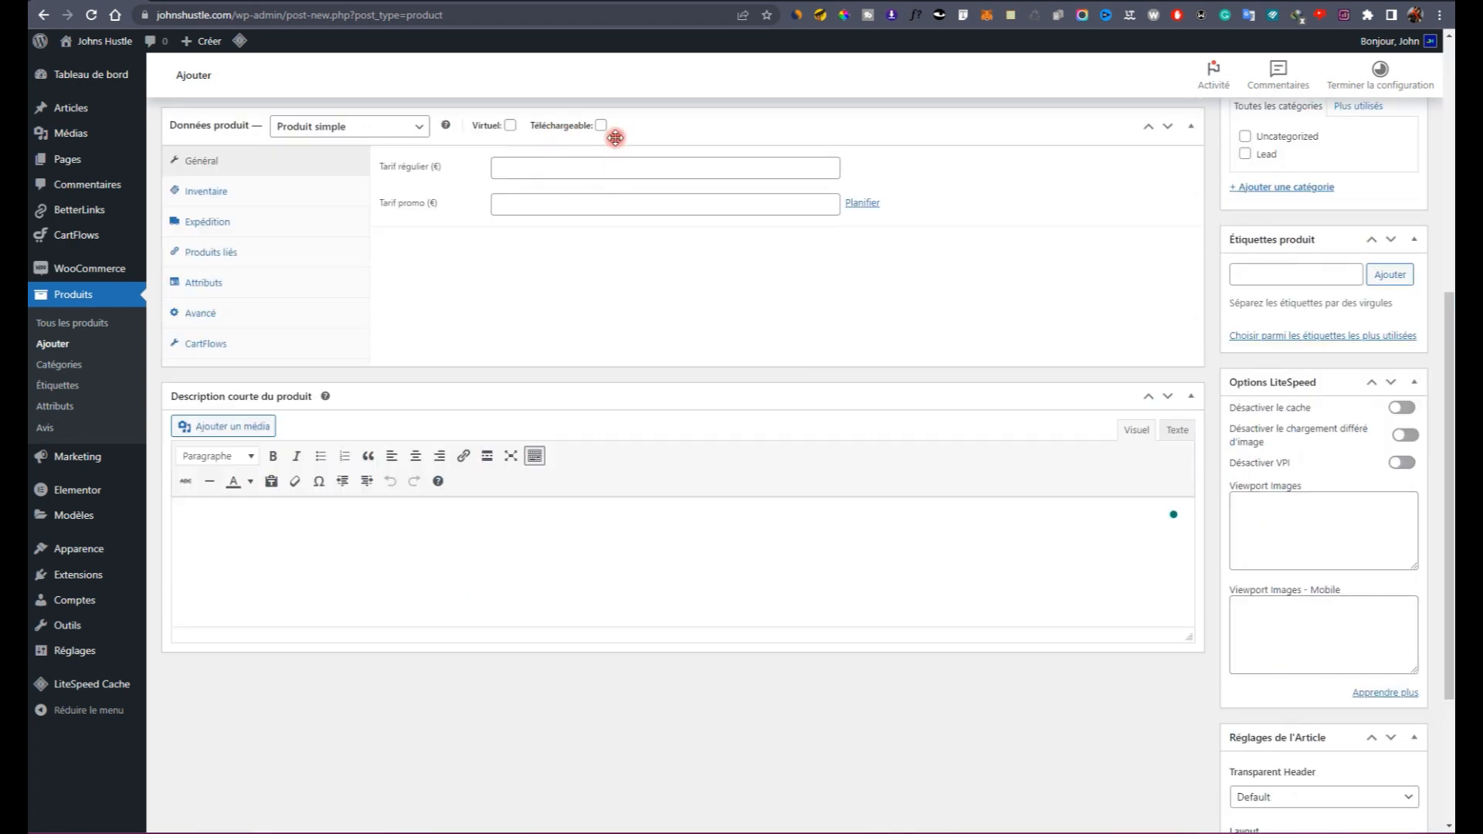
Step: Mark the product as virtual and set its regular price to 497 €
scroll(610, 133, "up", 3)
left_click(510, 374)
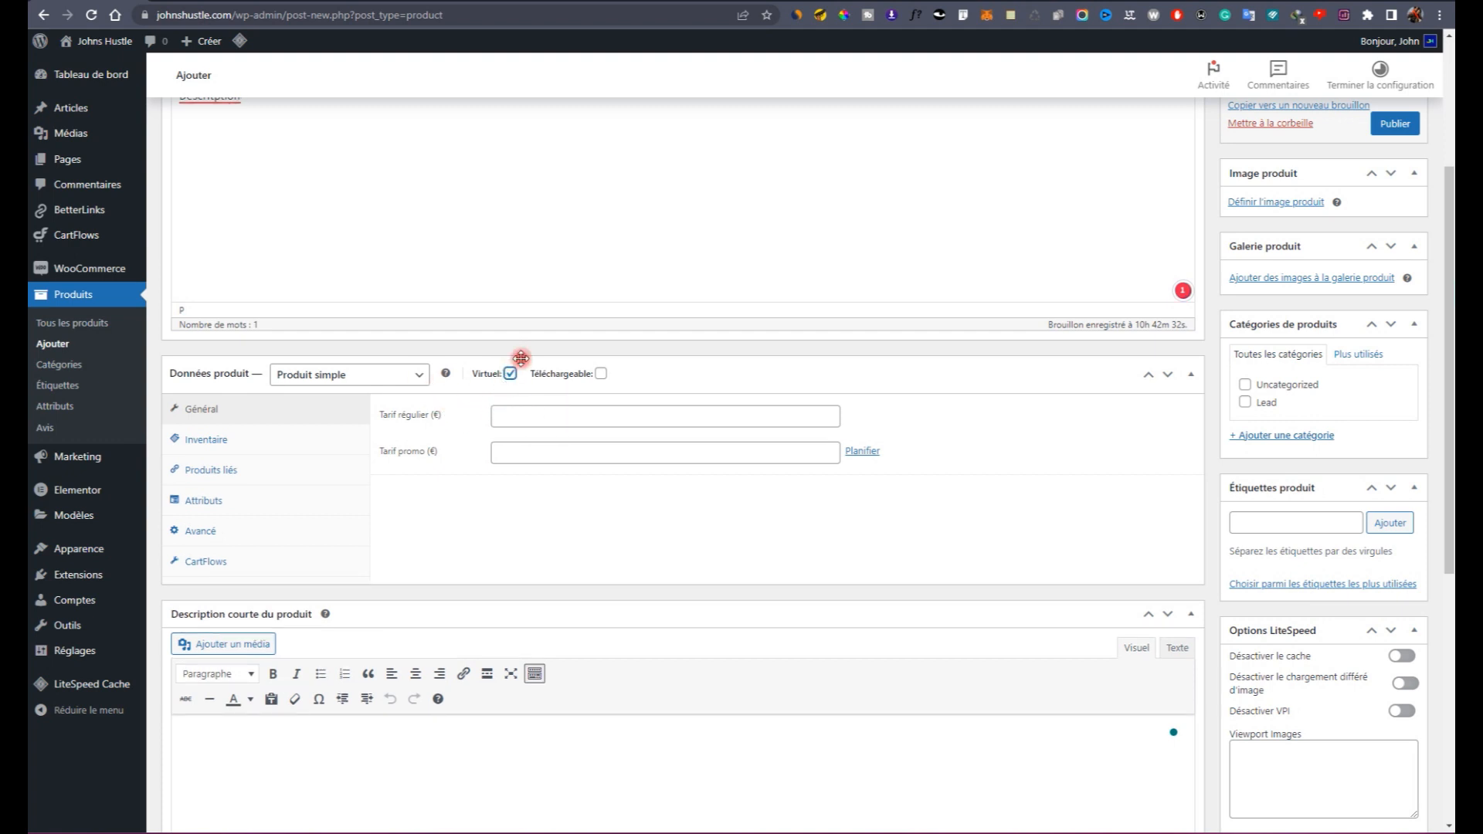
left_click(536, 415)
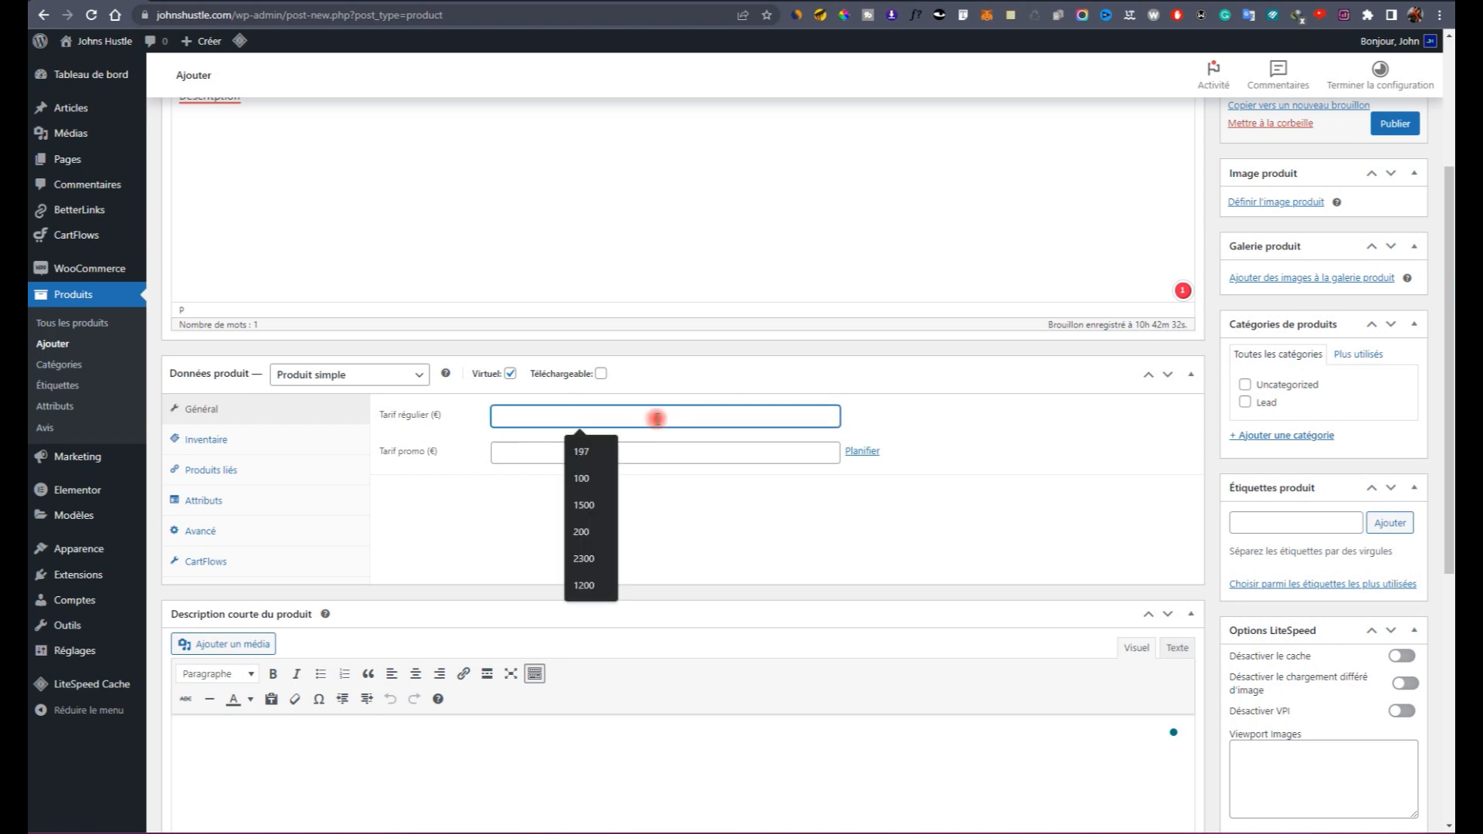
type("97")
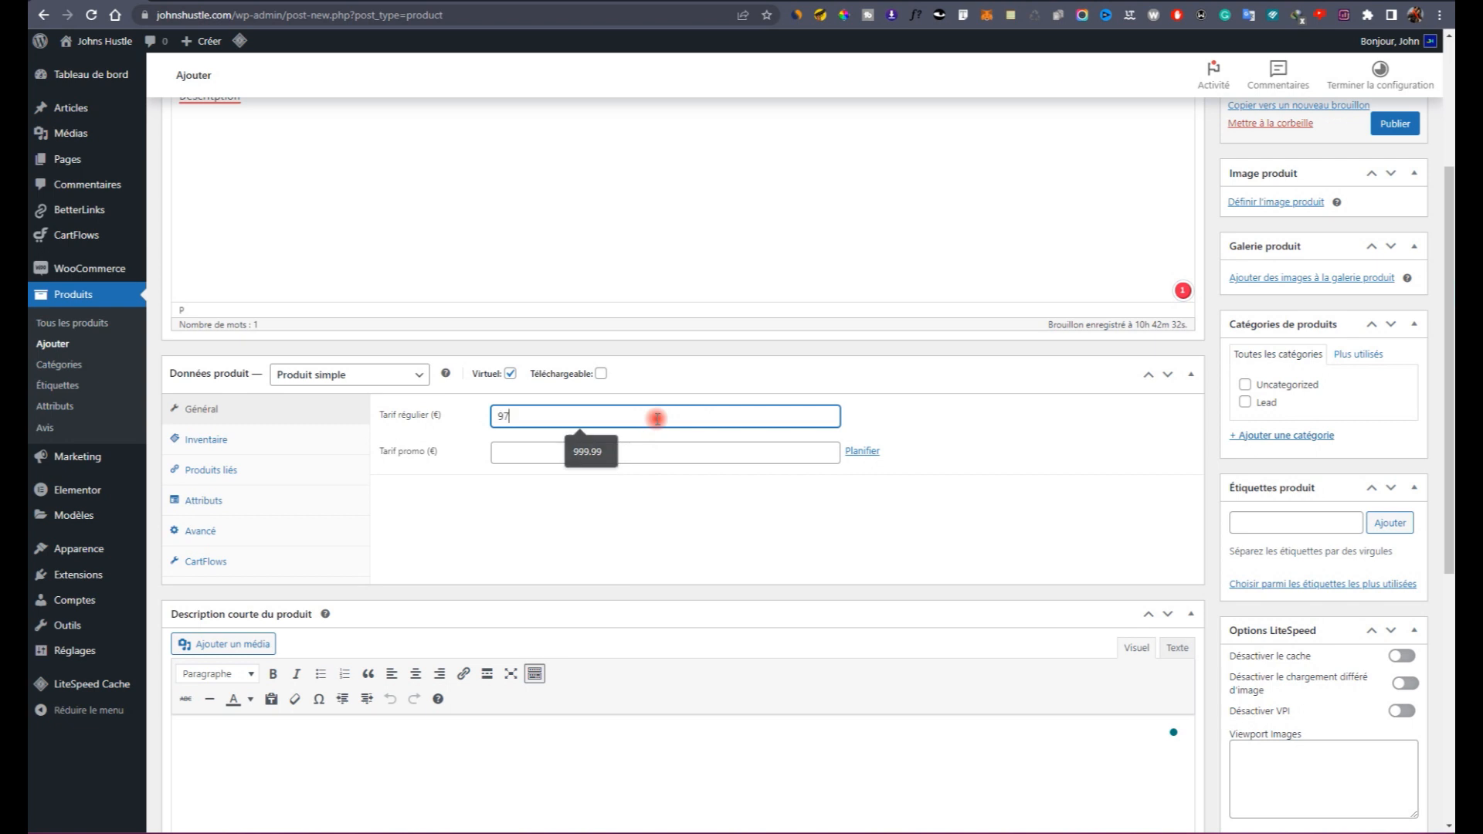
key("BackSpace")
key("BackSpace")
type("499")
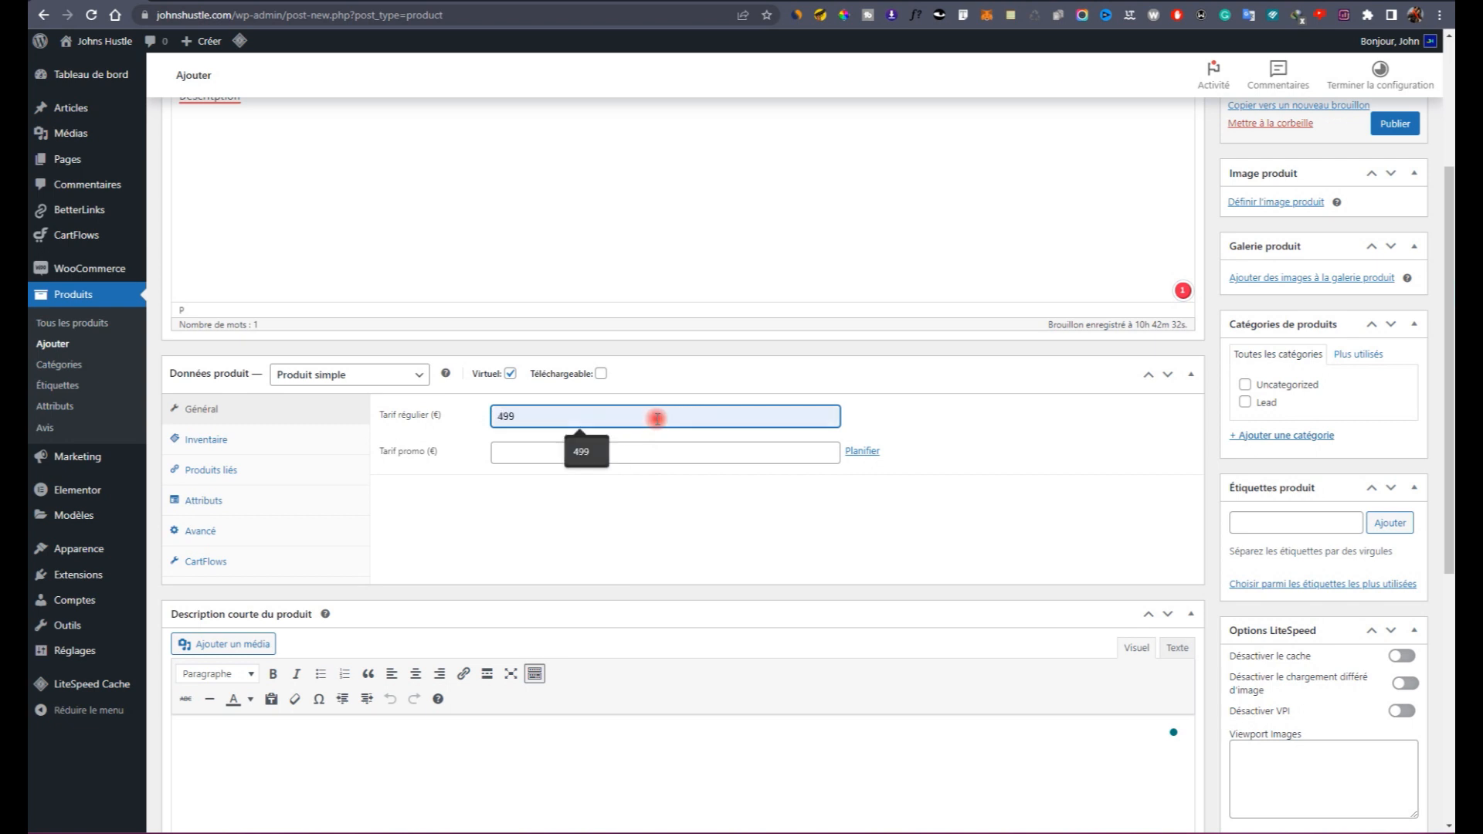
key("BackSpace")
type("7")
Step: Set the product's promotional price to 97 €
left_click(662, 447)
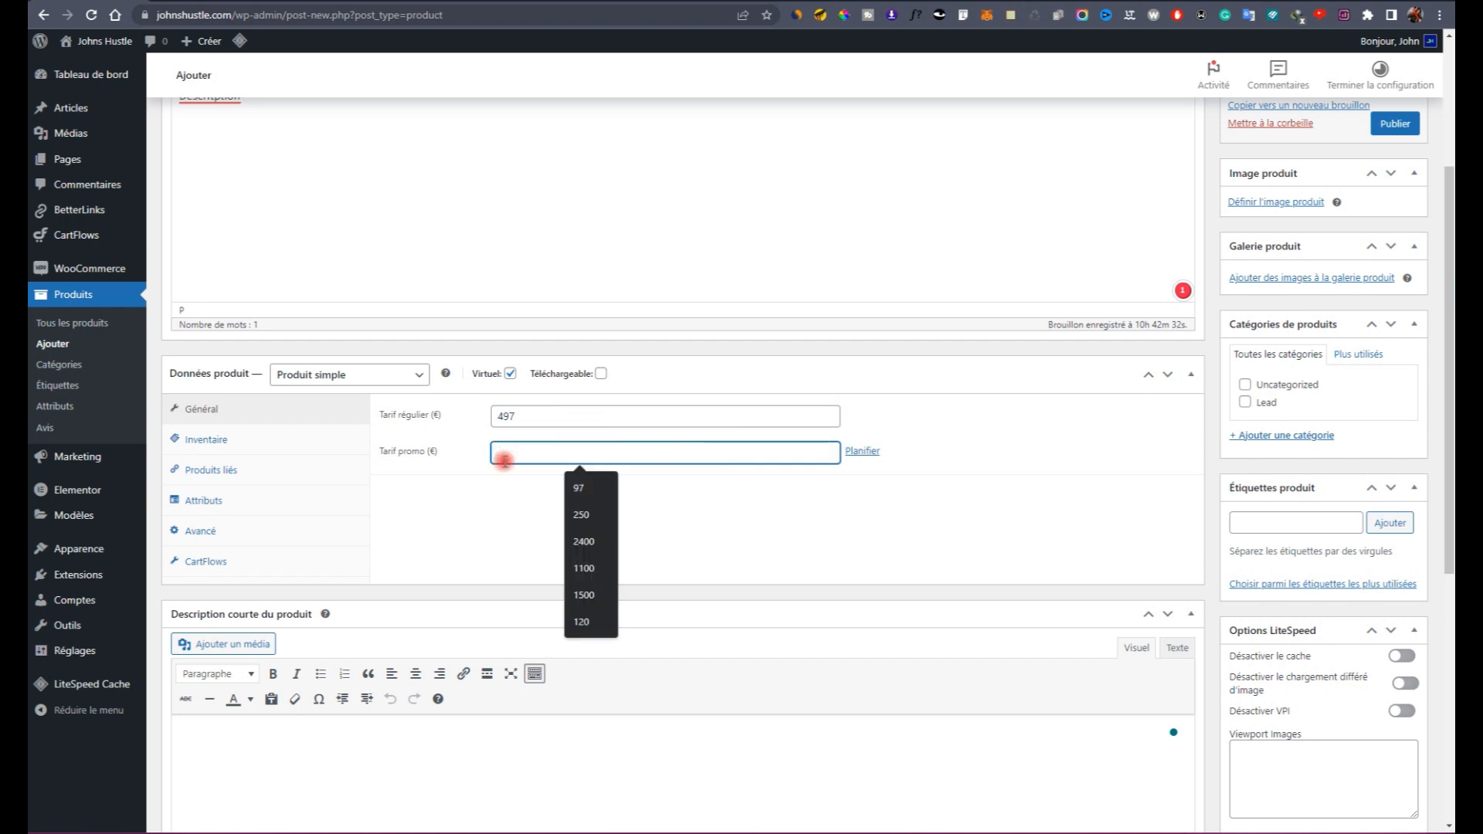
type("97")
left_click(969, 396)
left_click_drag(448, 415, 366, 417)
left_click(434, 455)
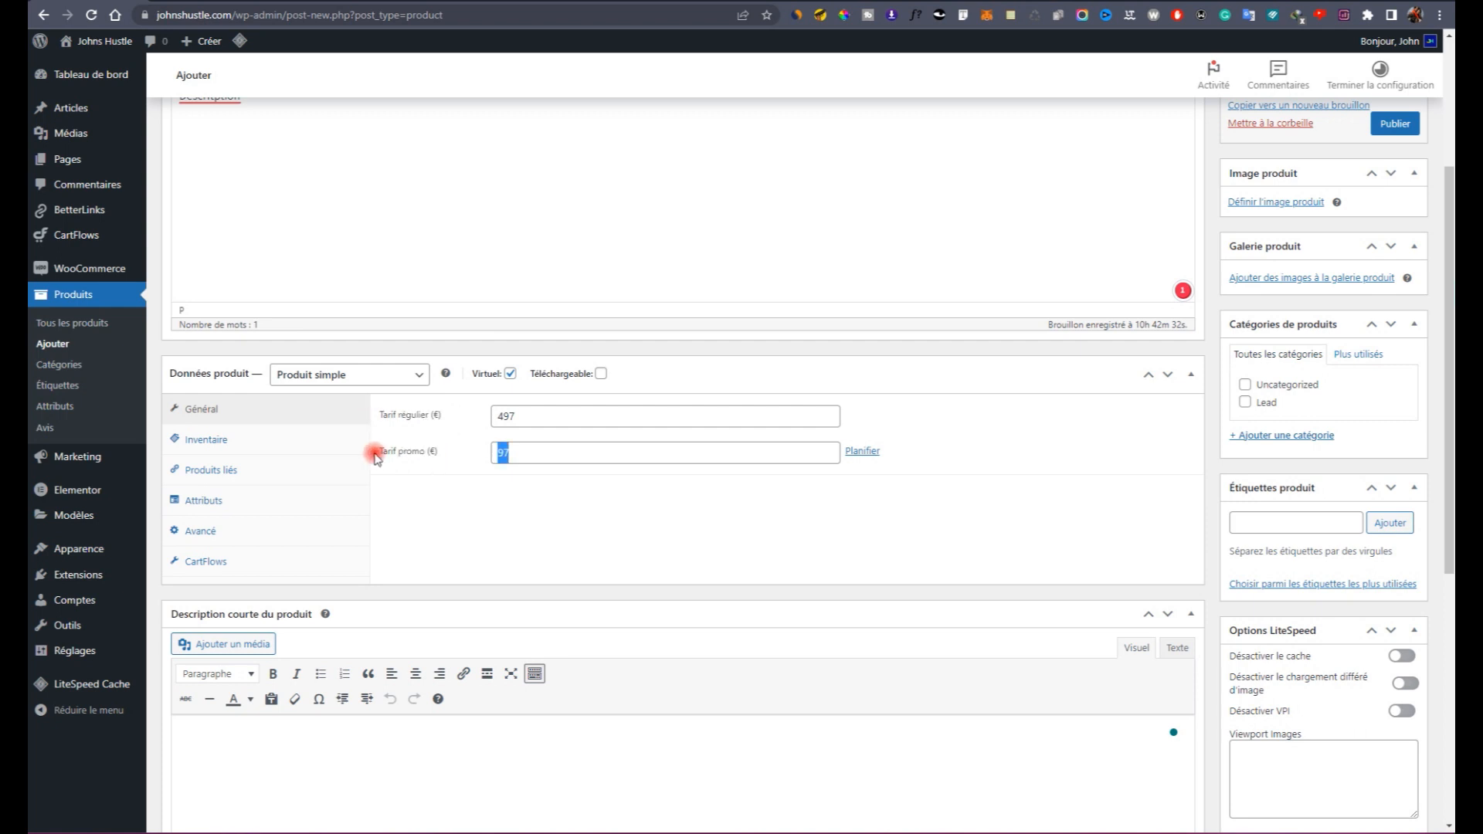
left_click(568, 450)
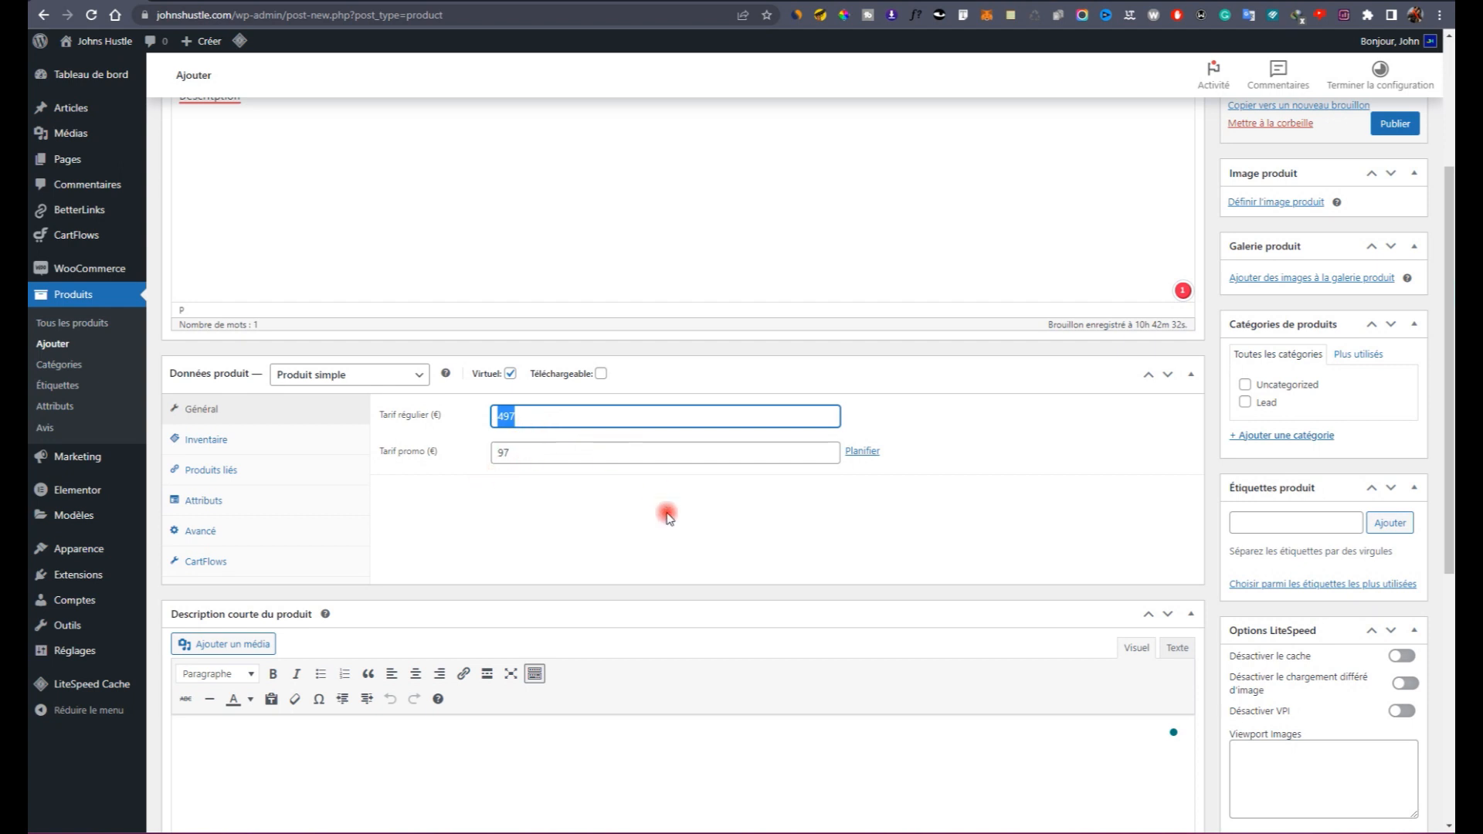
left_click(532, 421)
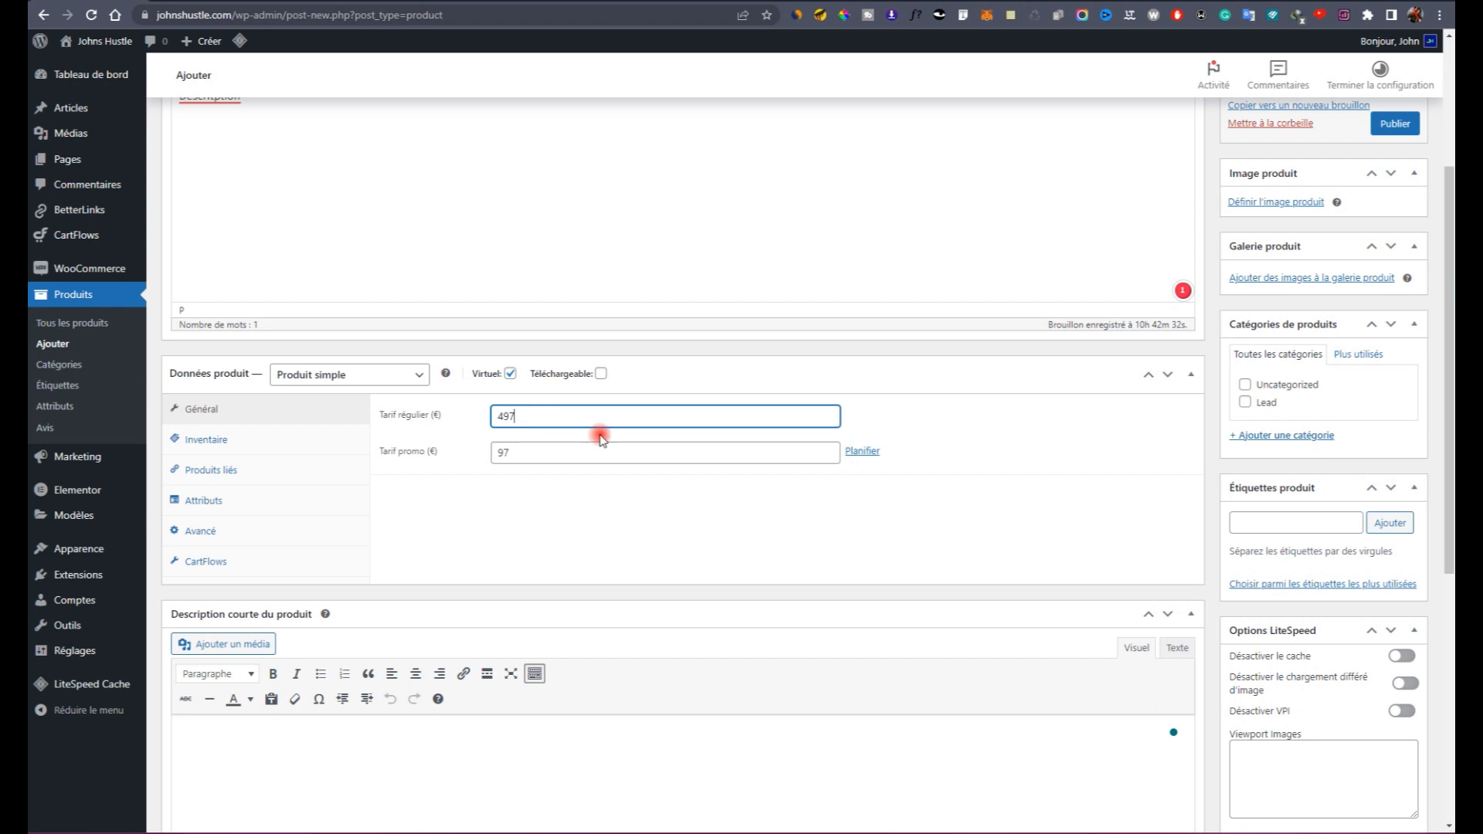
left_click(543, 454)
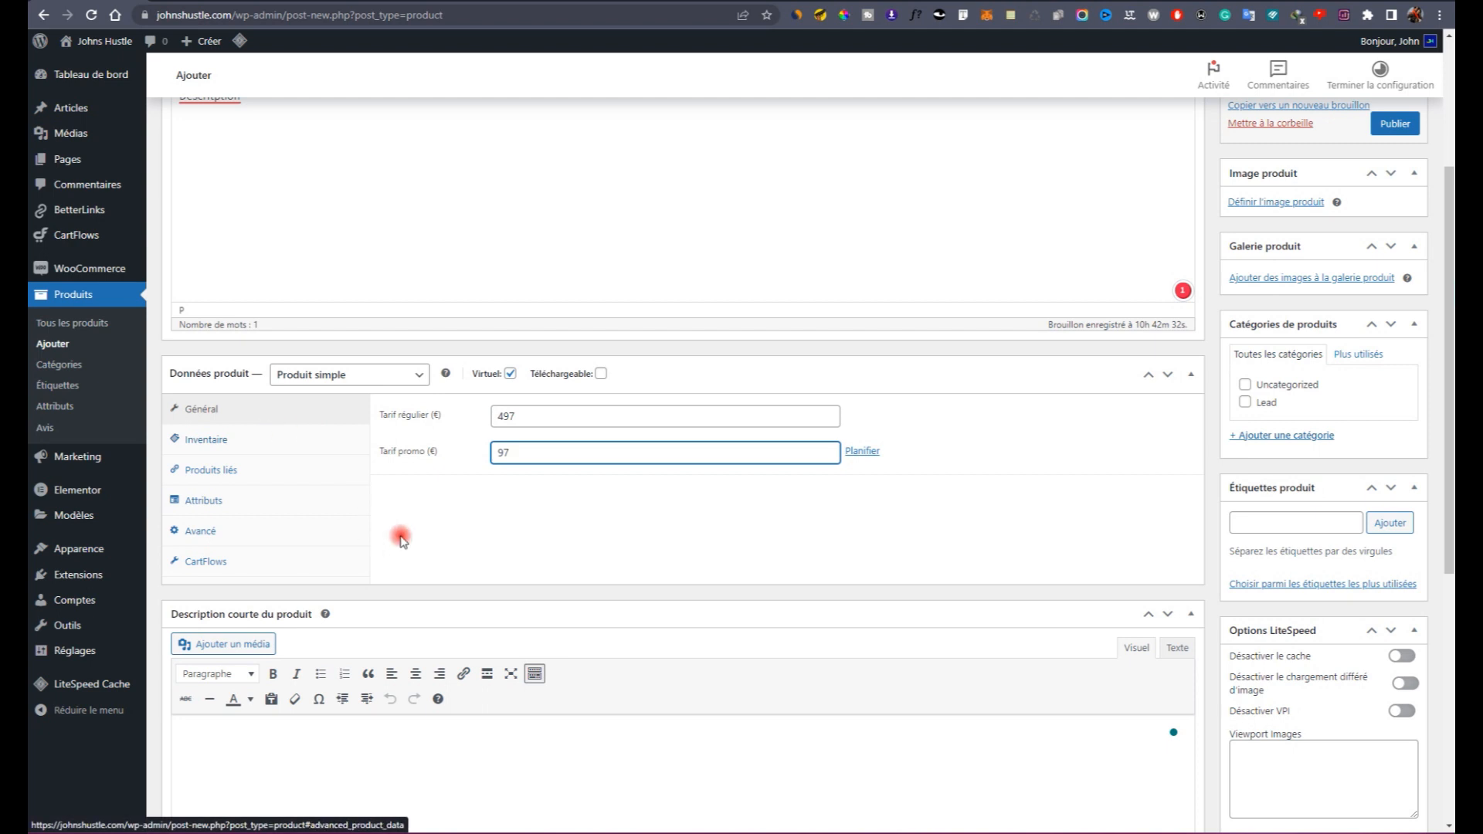
Step: Assign the product to the Lead category
left_click(1266, 405)
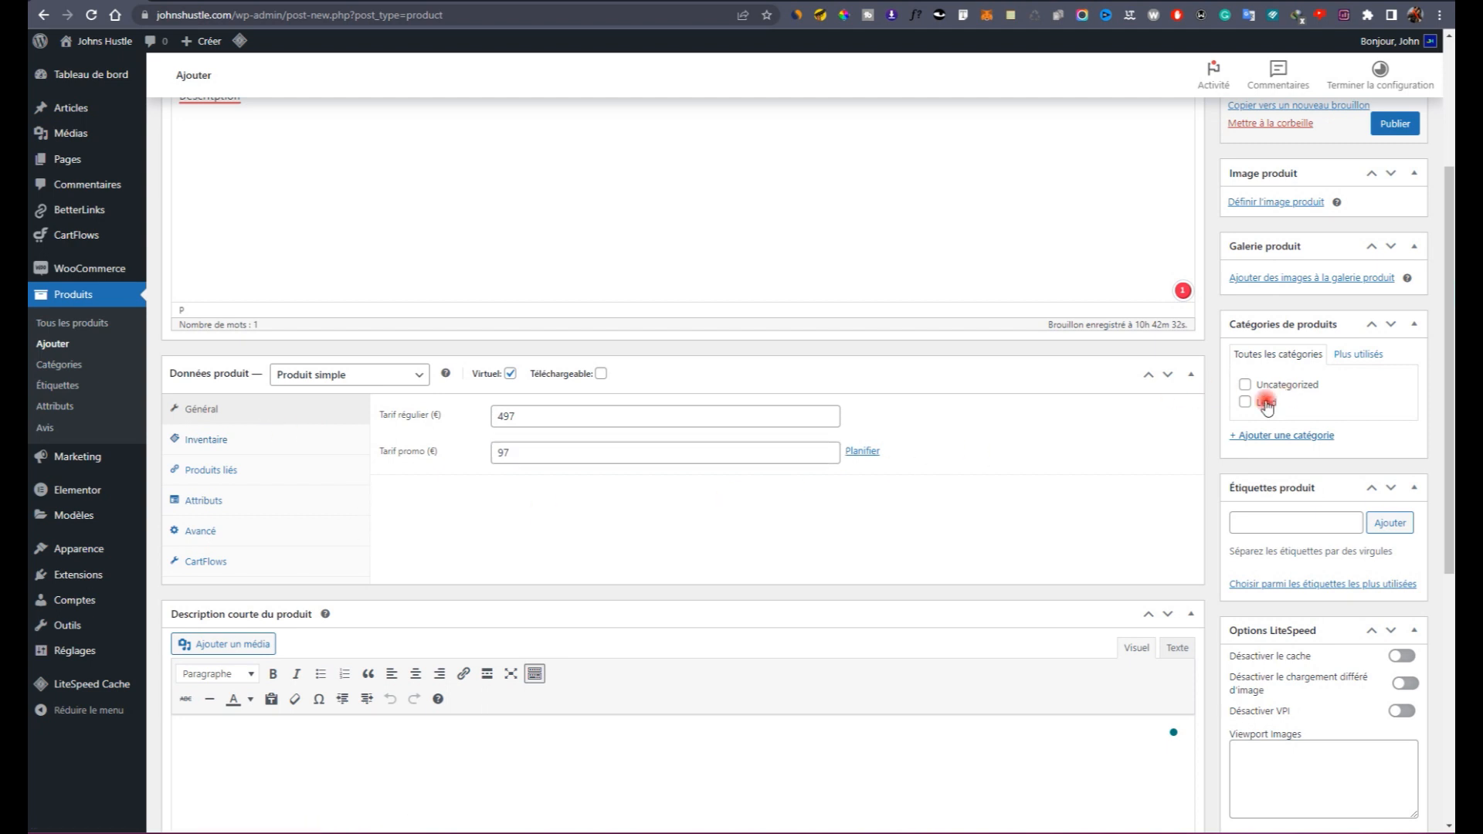
left_click(1269, 437)
scroll(860, 391, "up", 2)
scroll(1198, 553, "down", 5)
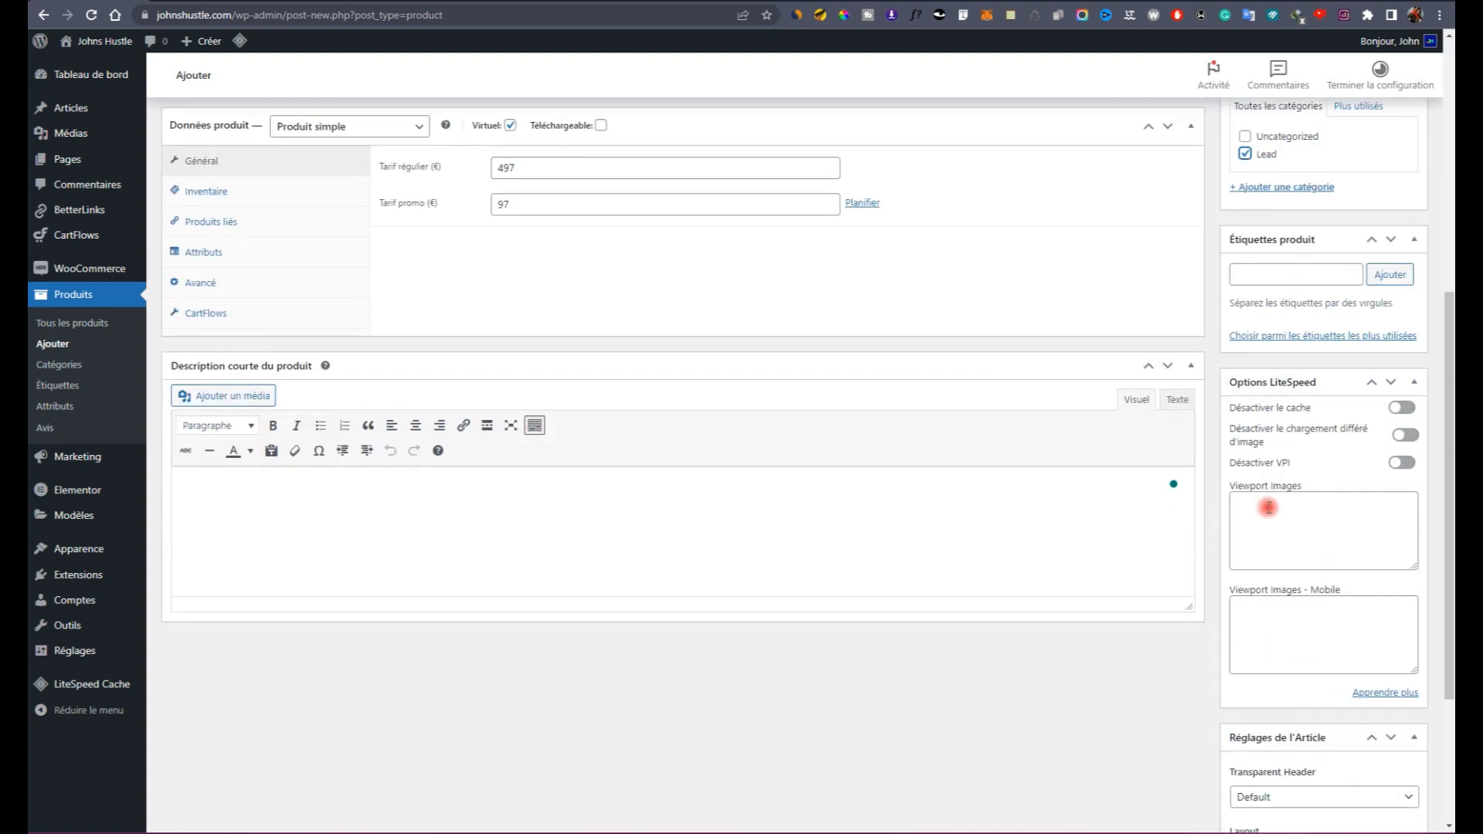
left_click(910, 537)
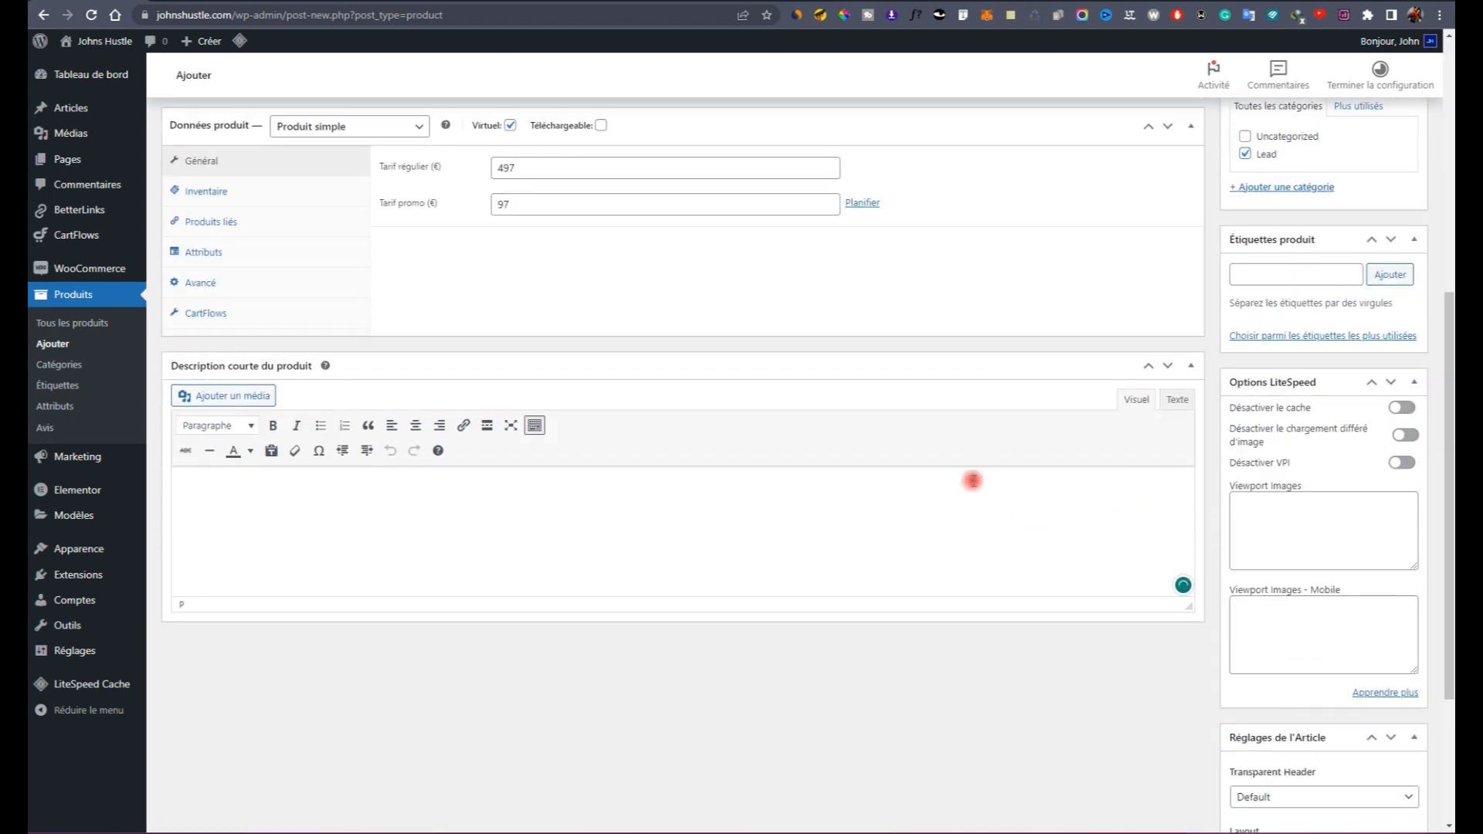
Step: Set design-and-development-process.png from the media library as the product image and publish "Formation Complete WordPress"
scroll(1273, 467, "up", 6)
left_click(1301, 451)
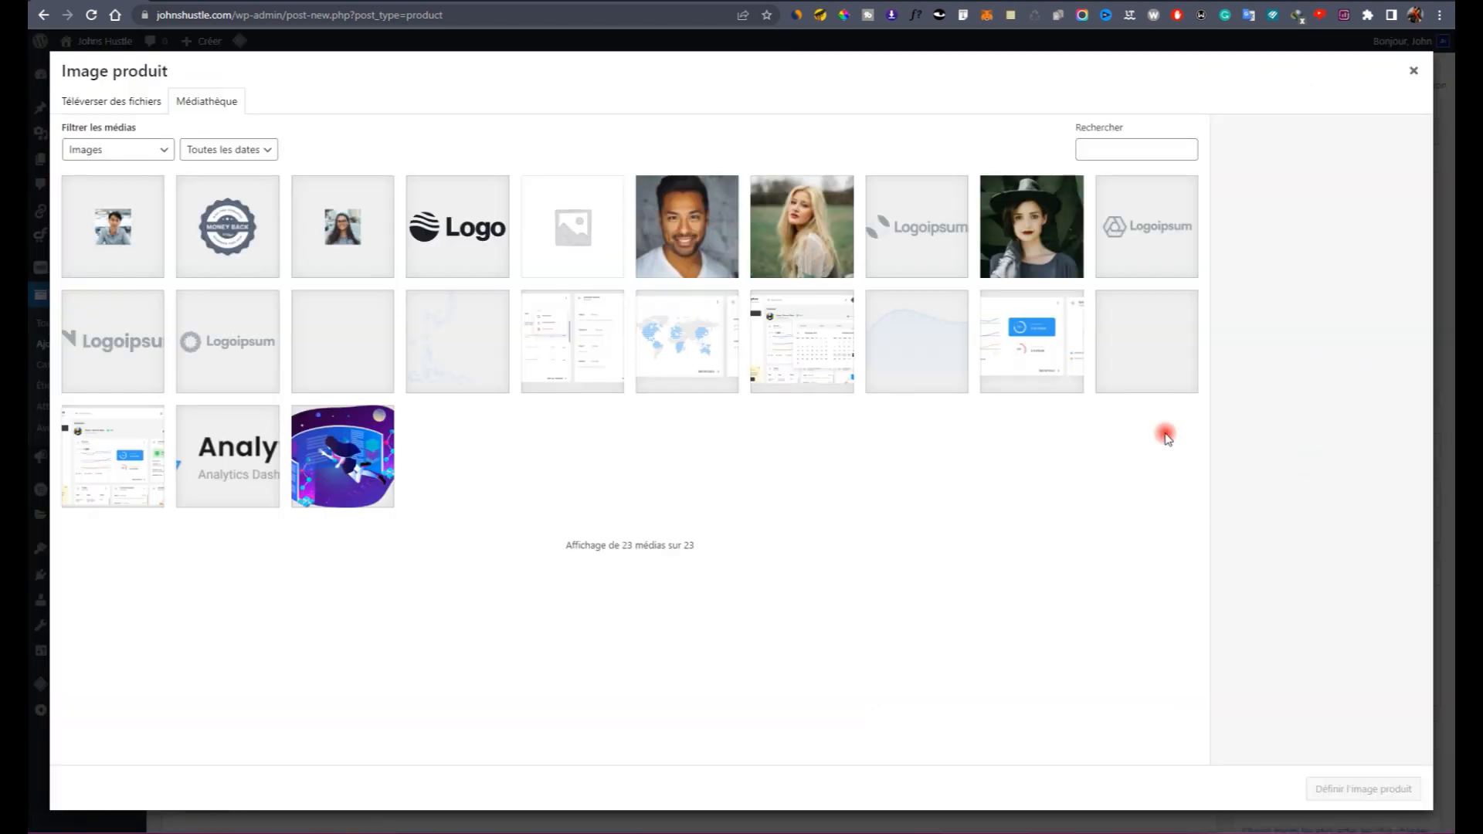
left_click(359, 464)
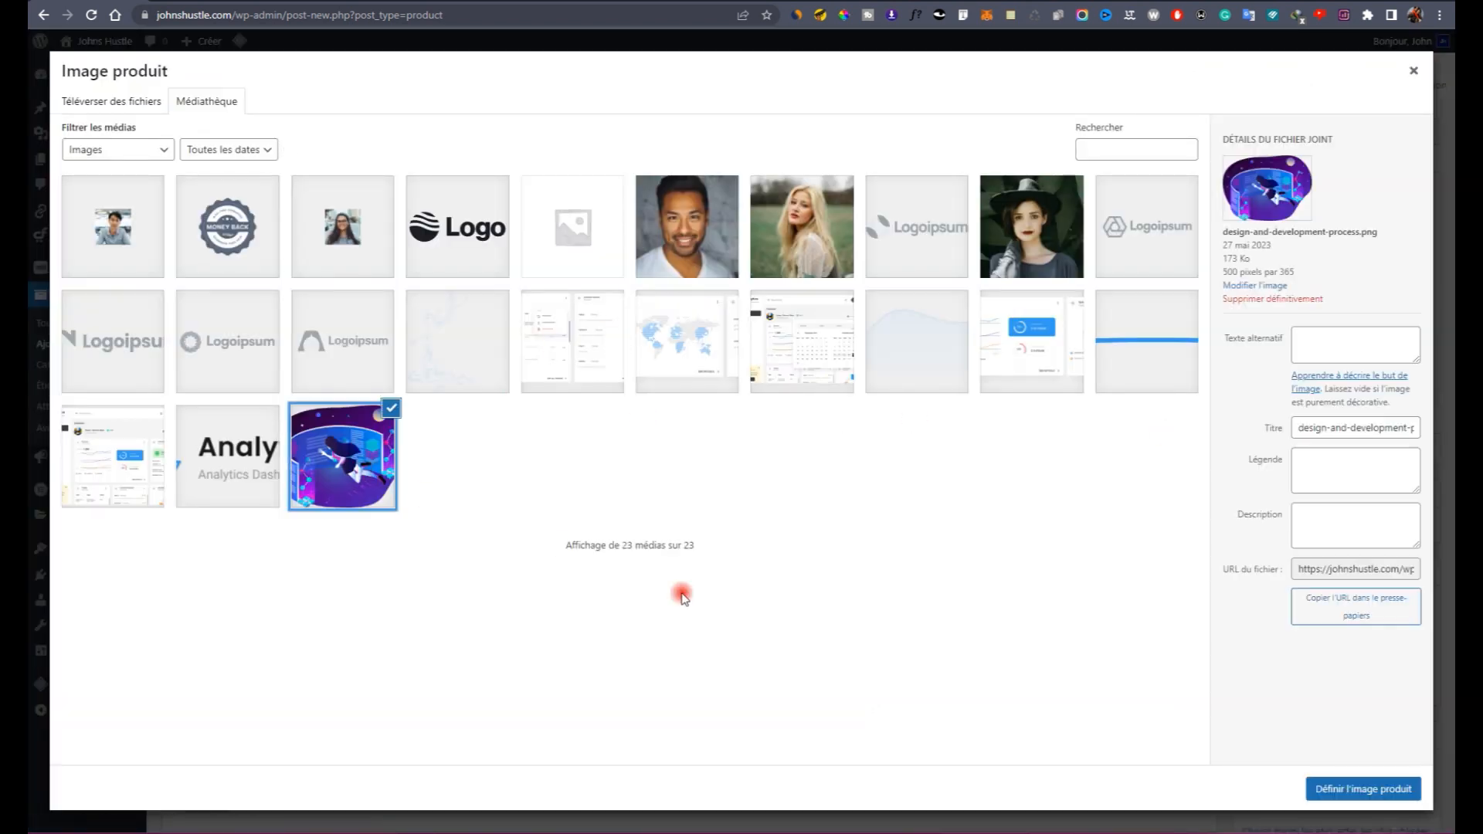
left_click(1357, 789)
scroll(1313, 436, "down", 3)
scroll(1311, 436, "up", 3)
left_click(1395, 371)
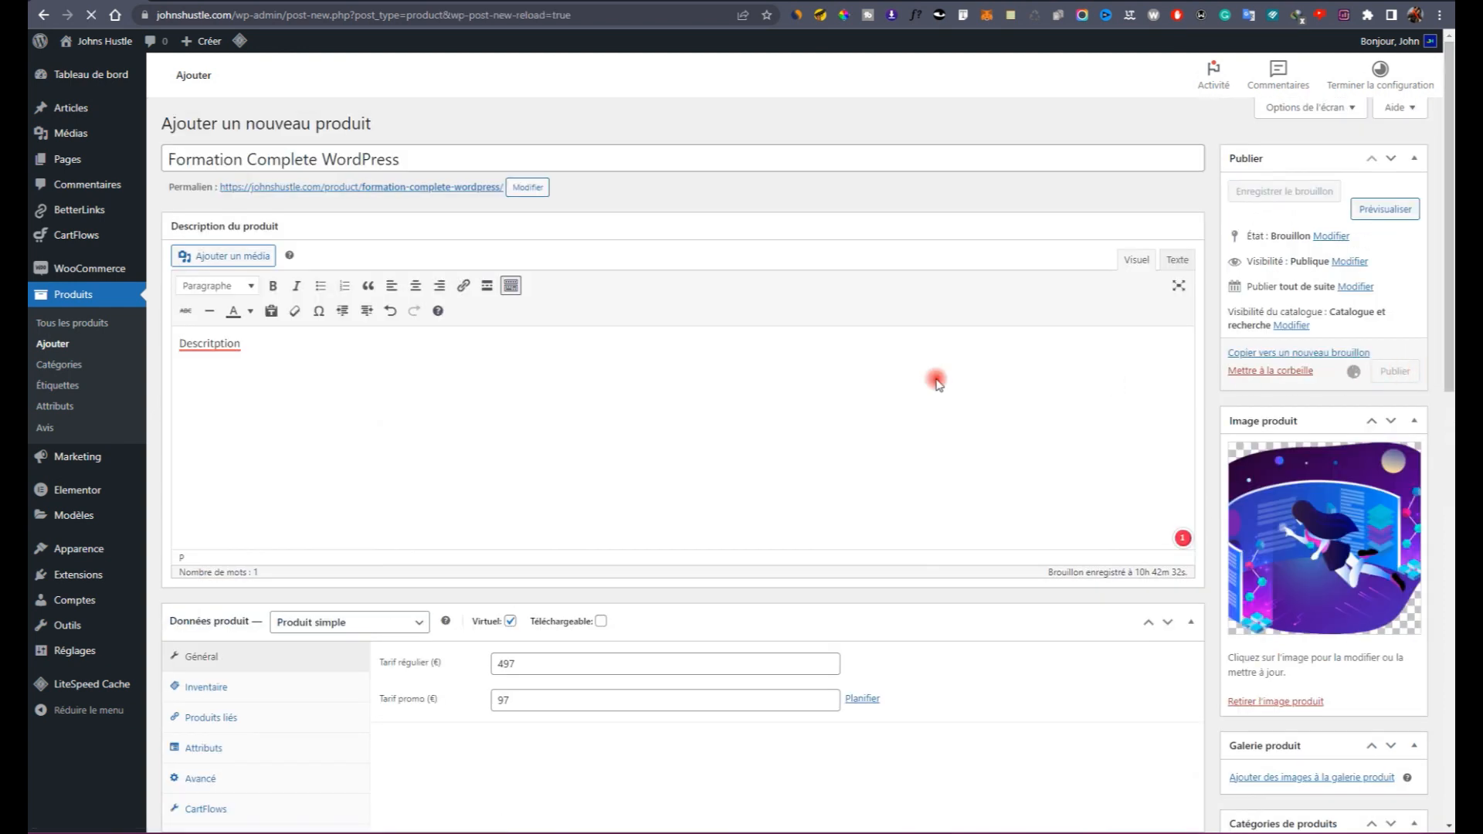
Step: Start another new product titled "WordPress SEO Ultimate" and enter "eeee" as its main description
scroll(812, 385, "down", 3)
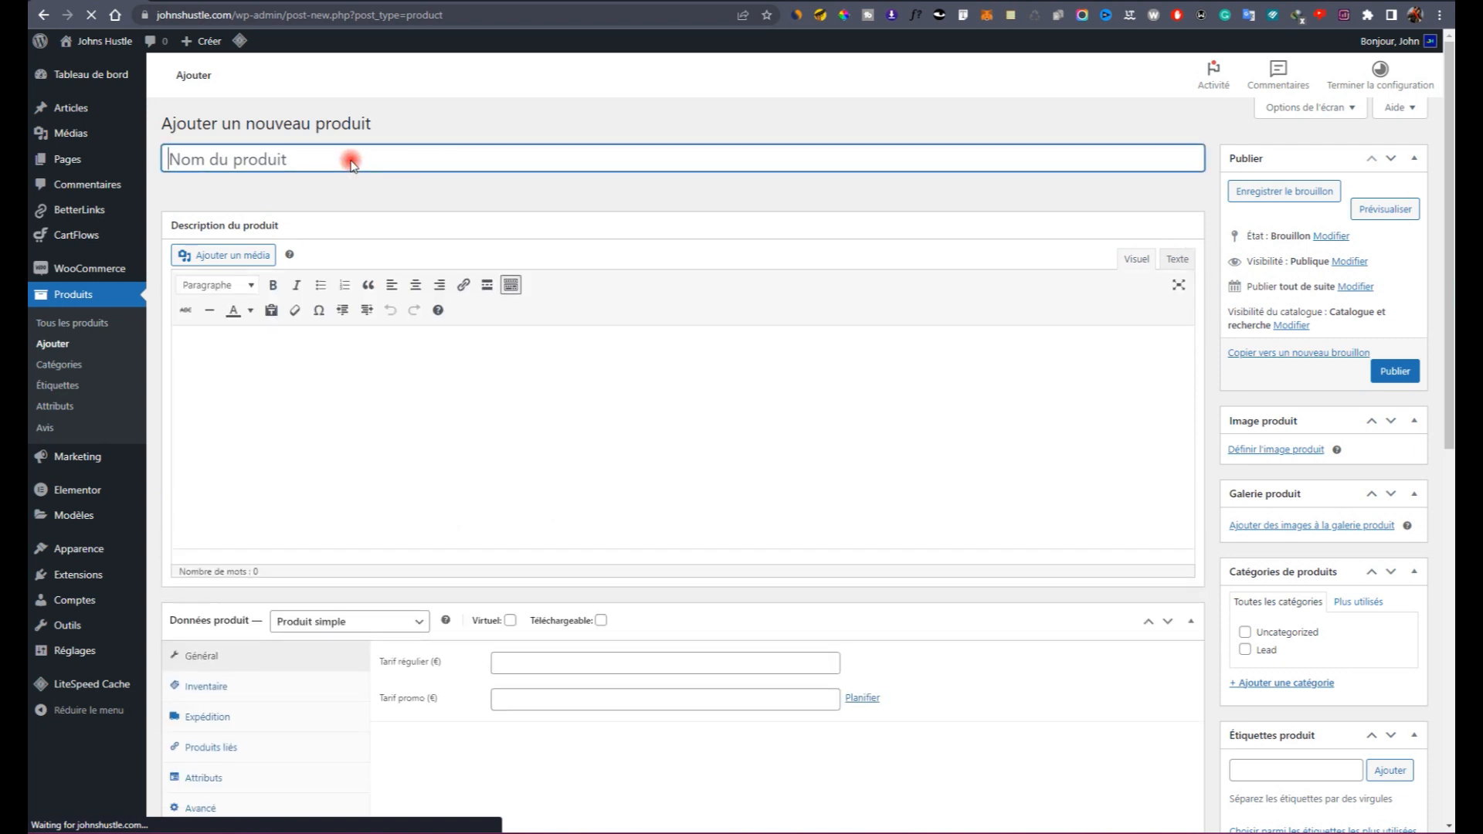
type("se")
key("BackSpace")
type("se")
key("BackSpace")
type("SEO Ul")
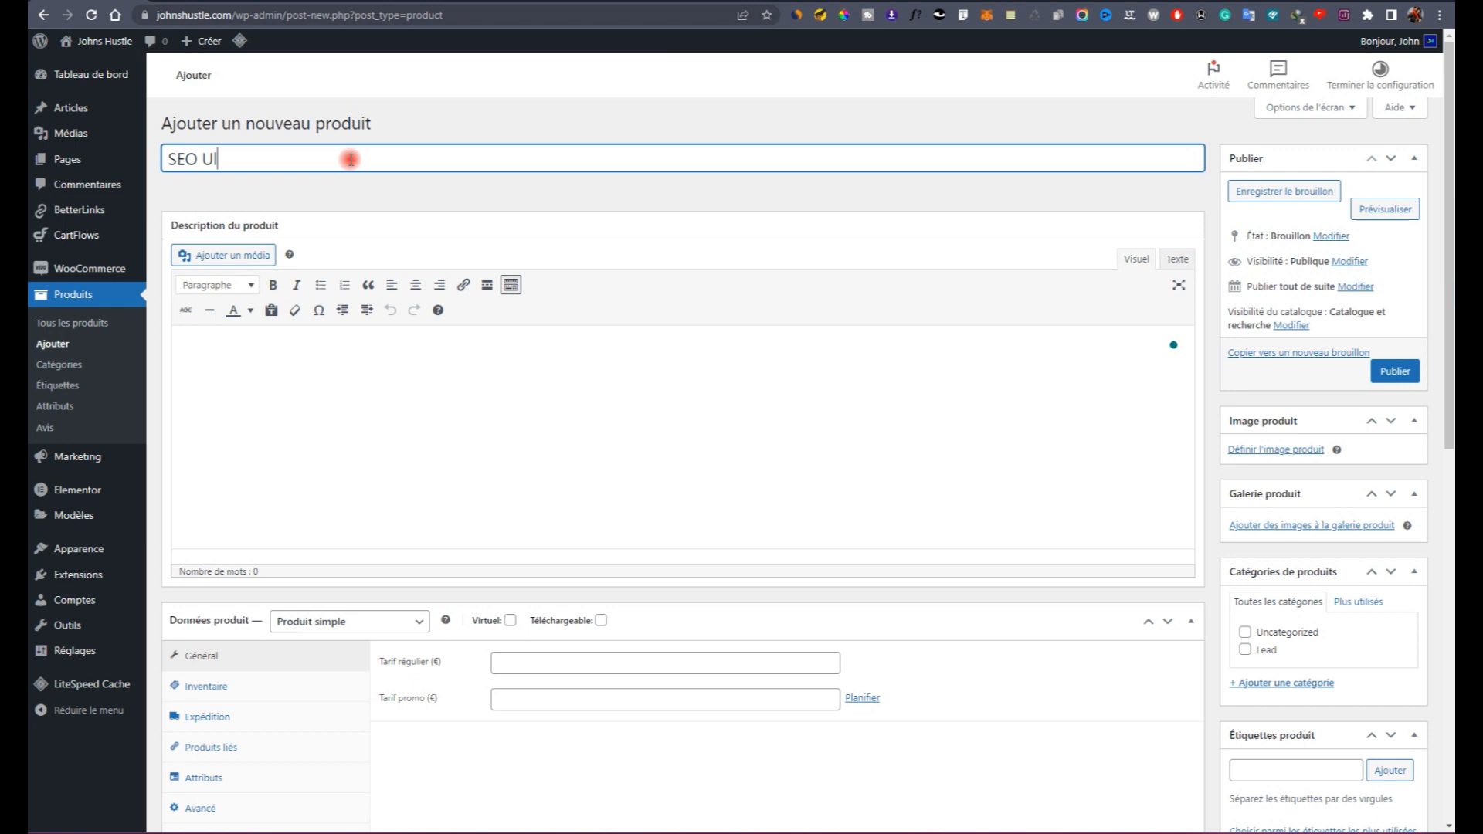
key("ctrl+a")
key("BackSpace")
type("WordPress SEO Ultimate")
left_click(358, 394)
type("eeee")
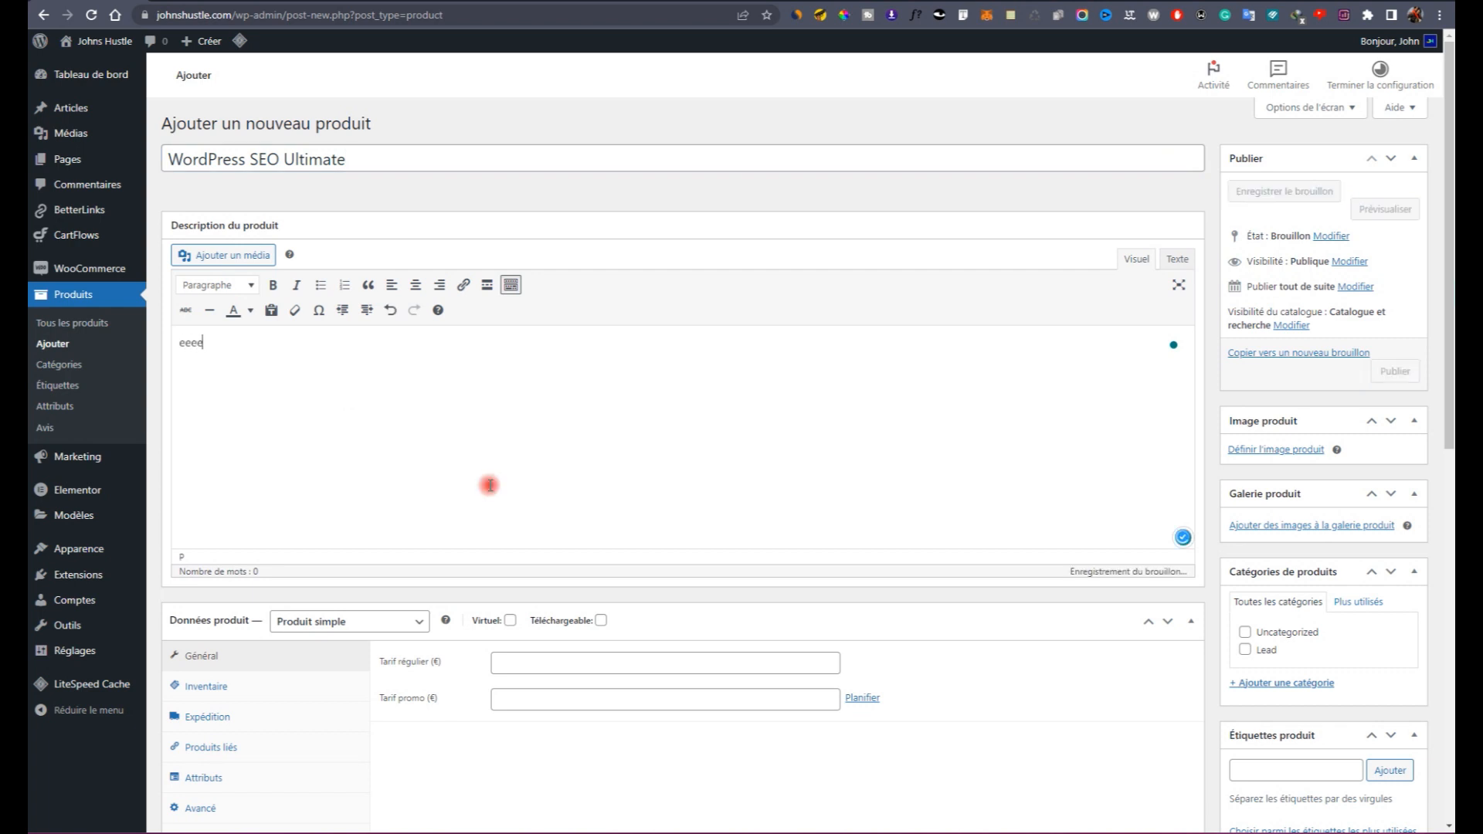
Step: Set the product's regular price to 297 € and its promotional price to 47 €
scroll(490, 485, "down", 5)
left_click(563, 167)
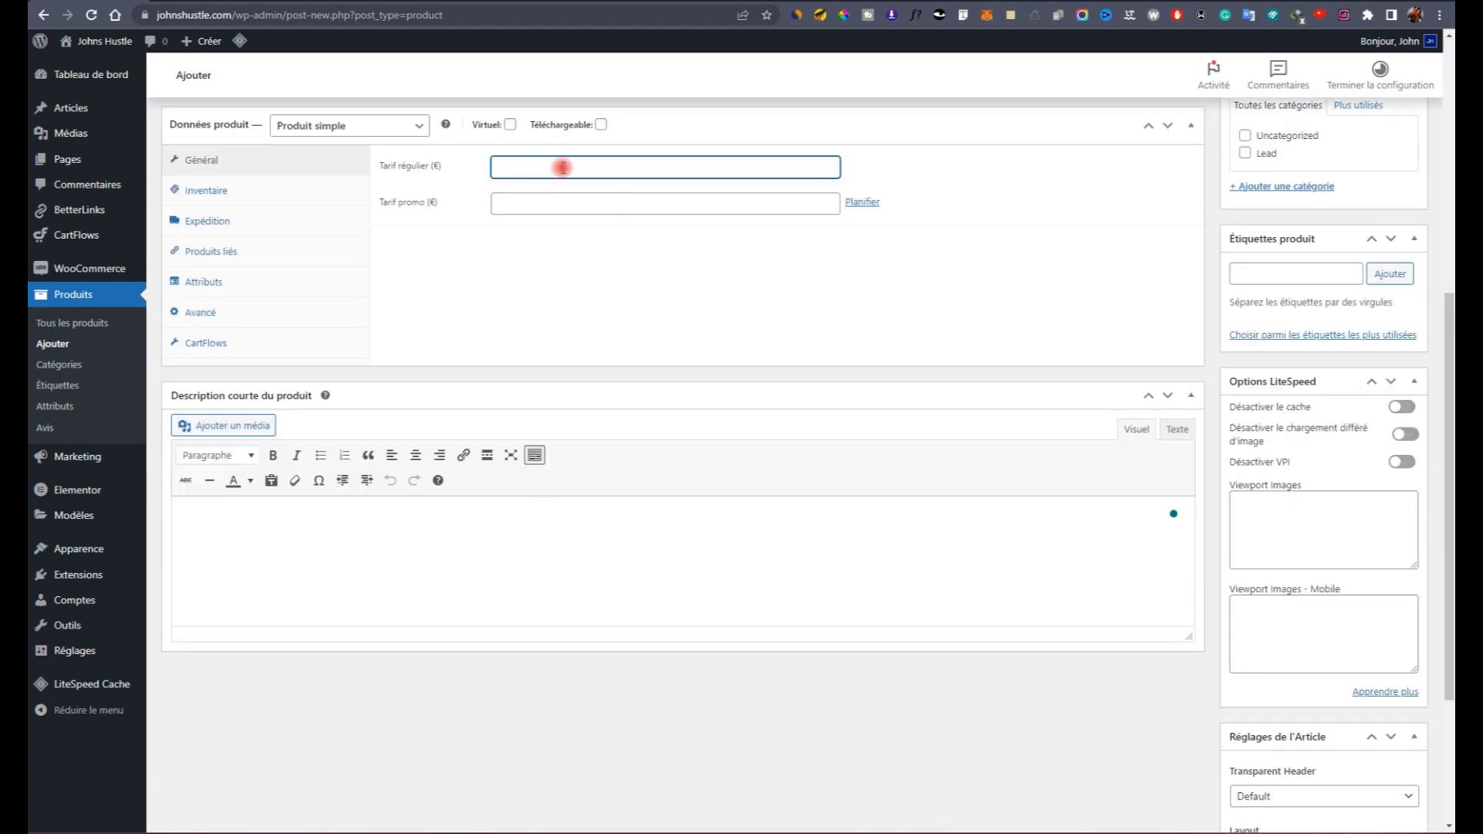
type("297")
left_click(553, 199)
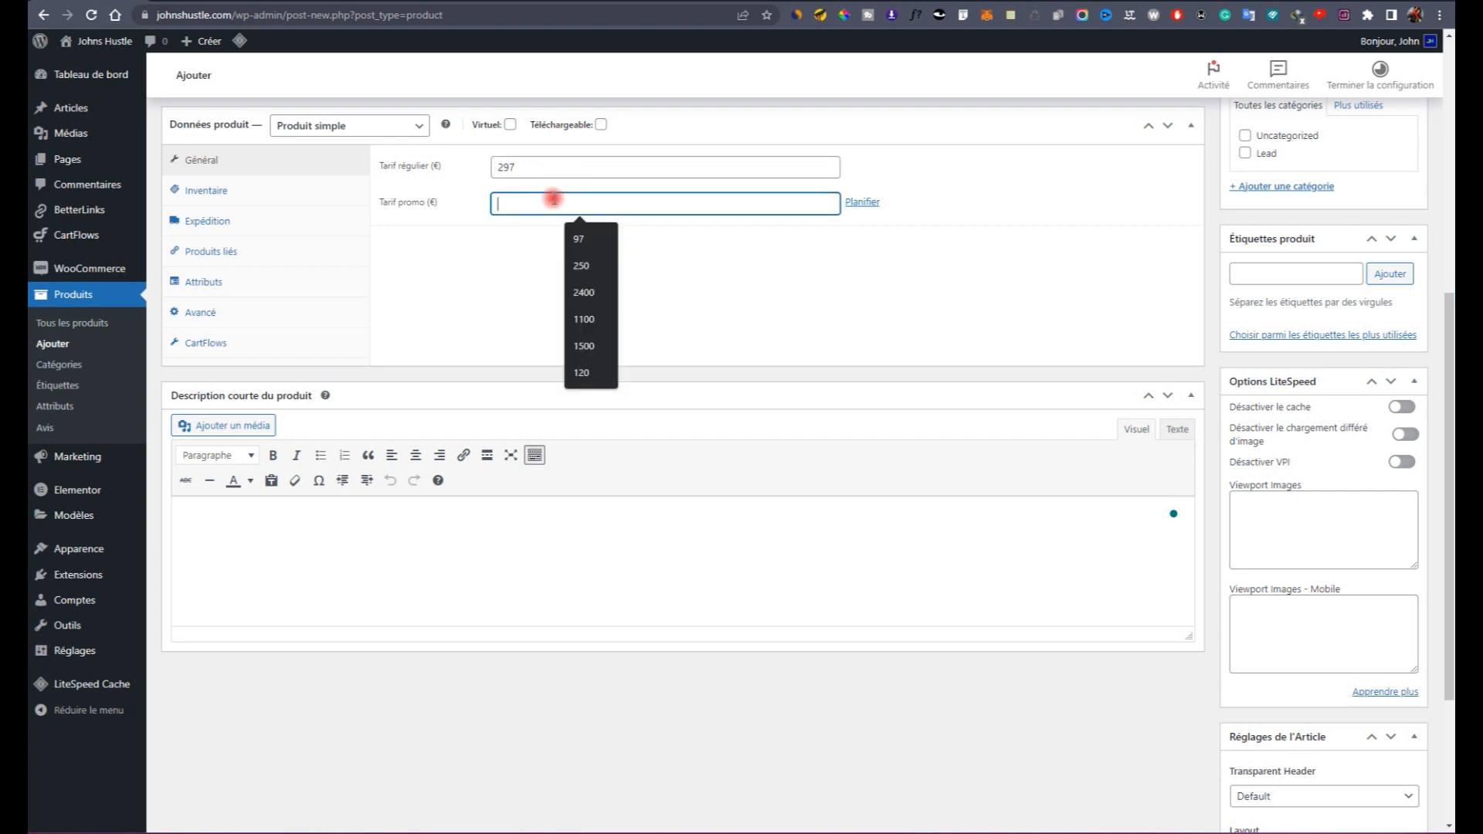
type("47")
Step: Enter "eee" as the short description and assign the product to the Lead category
left_click(657, 534)
type("eee")
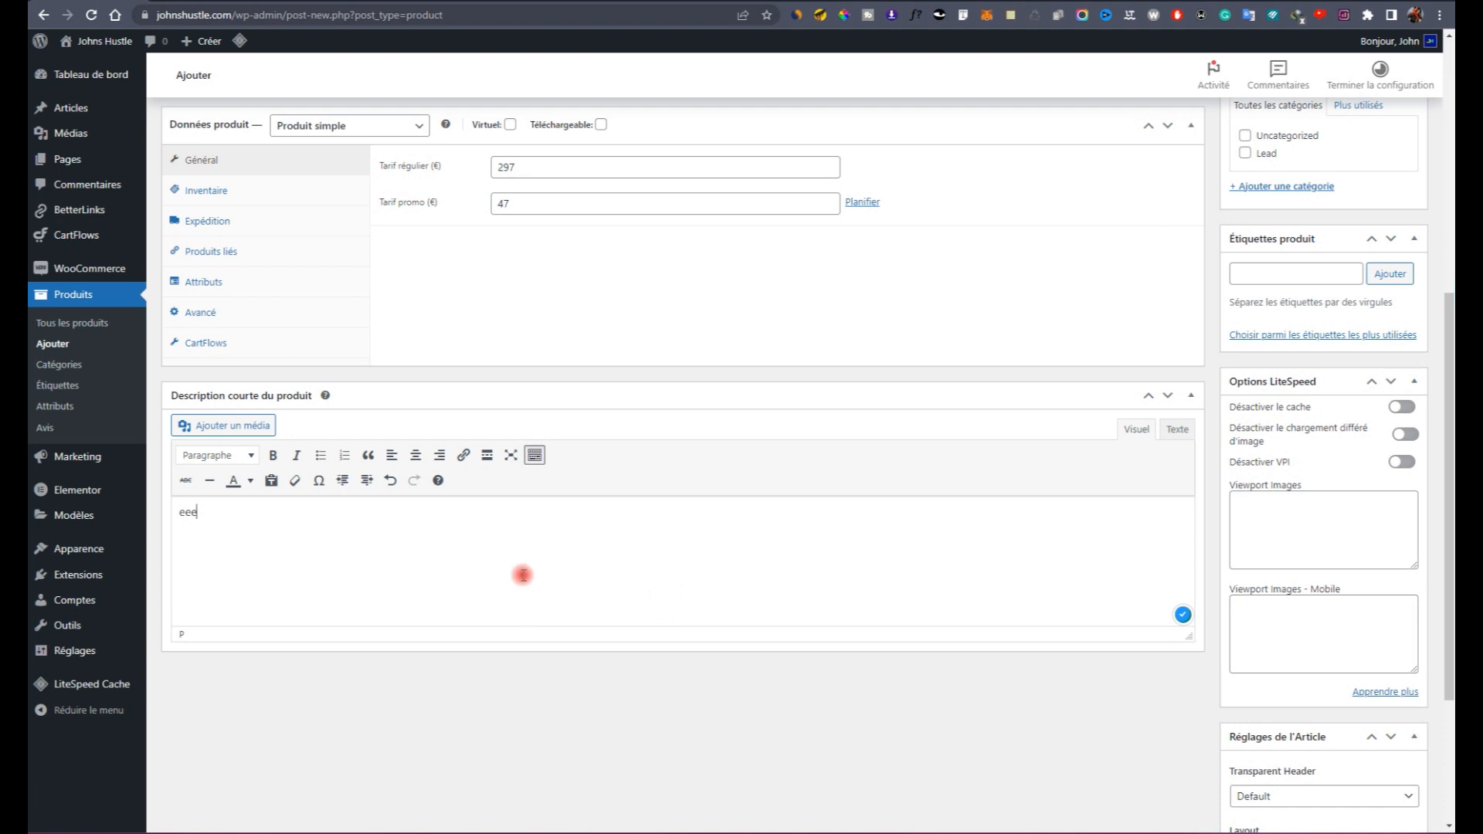
scroll(1387, 401, "up", 6)
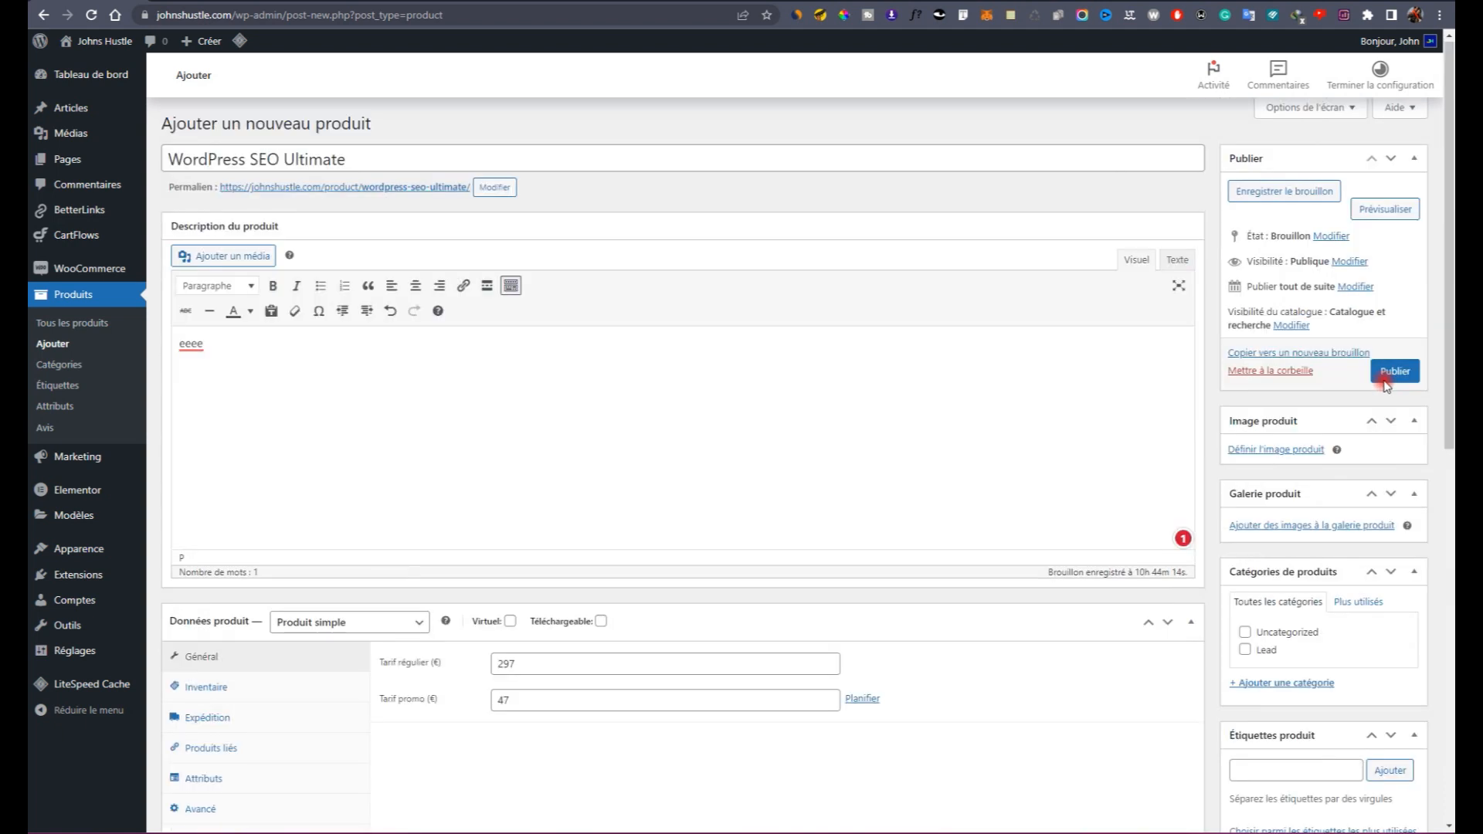
scroll(1353, 533, "down", 2)
scroll(1353, 543, "down", 1)
left_click(1251, 409)
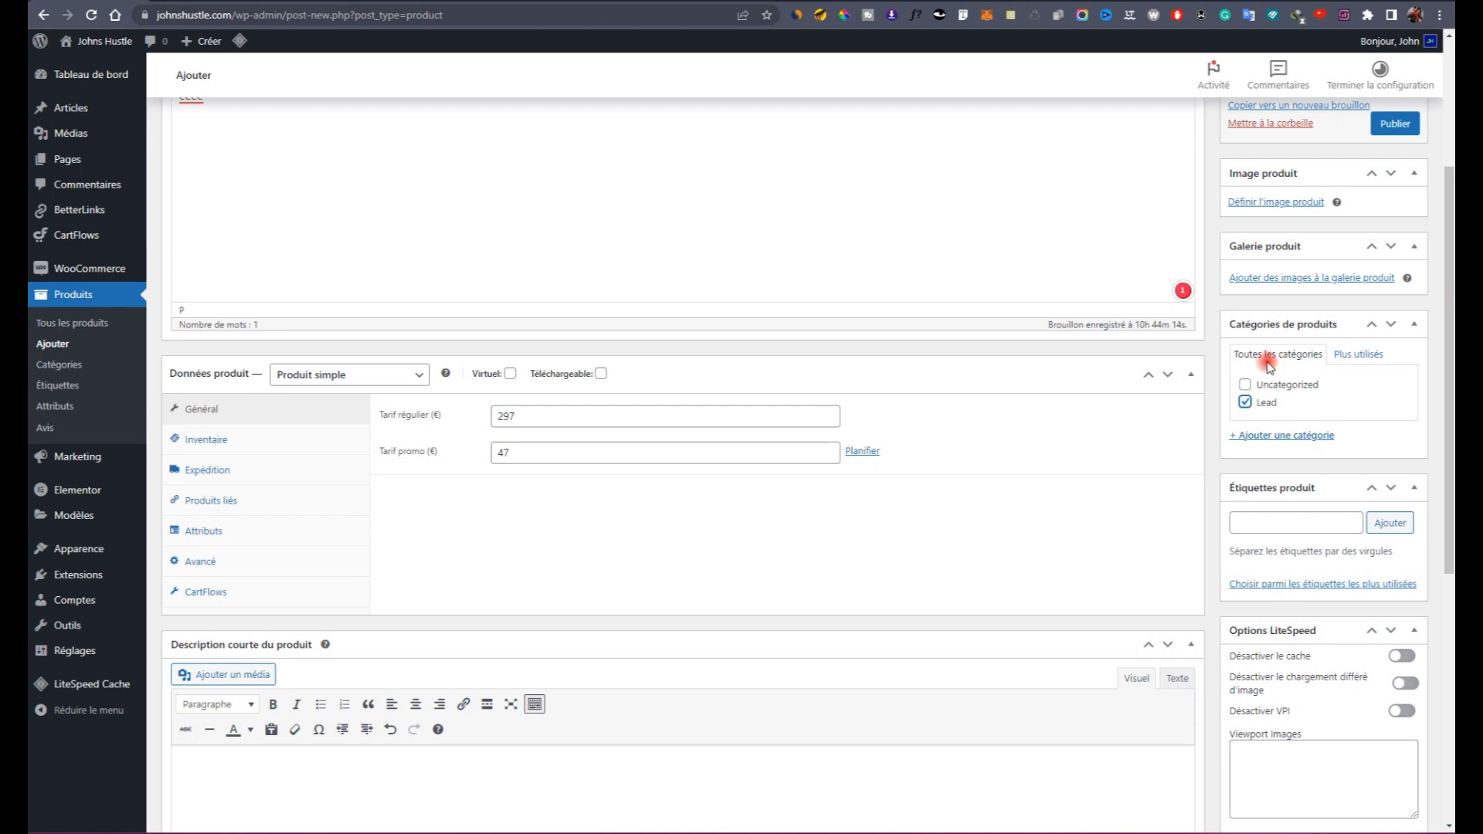
Step: Use the purple design-and-development-process illustration as the product image and publish "WordPress SEO Ultimate"
left_click(1311, 205)
left_click(367, 467)
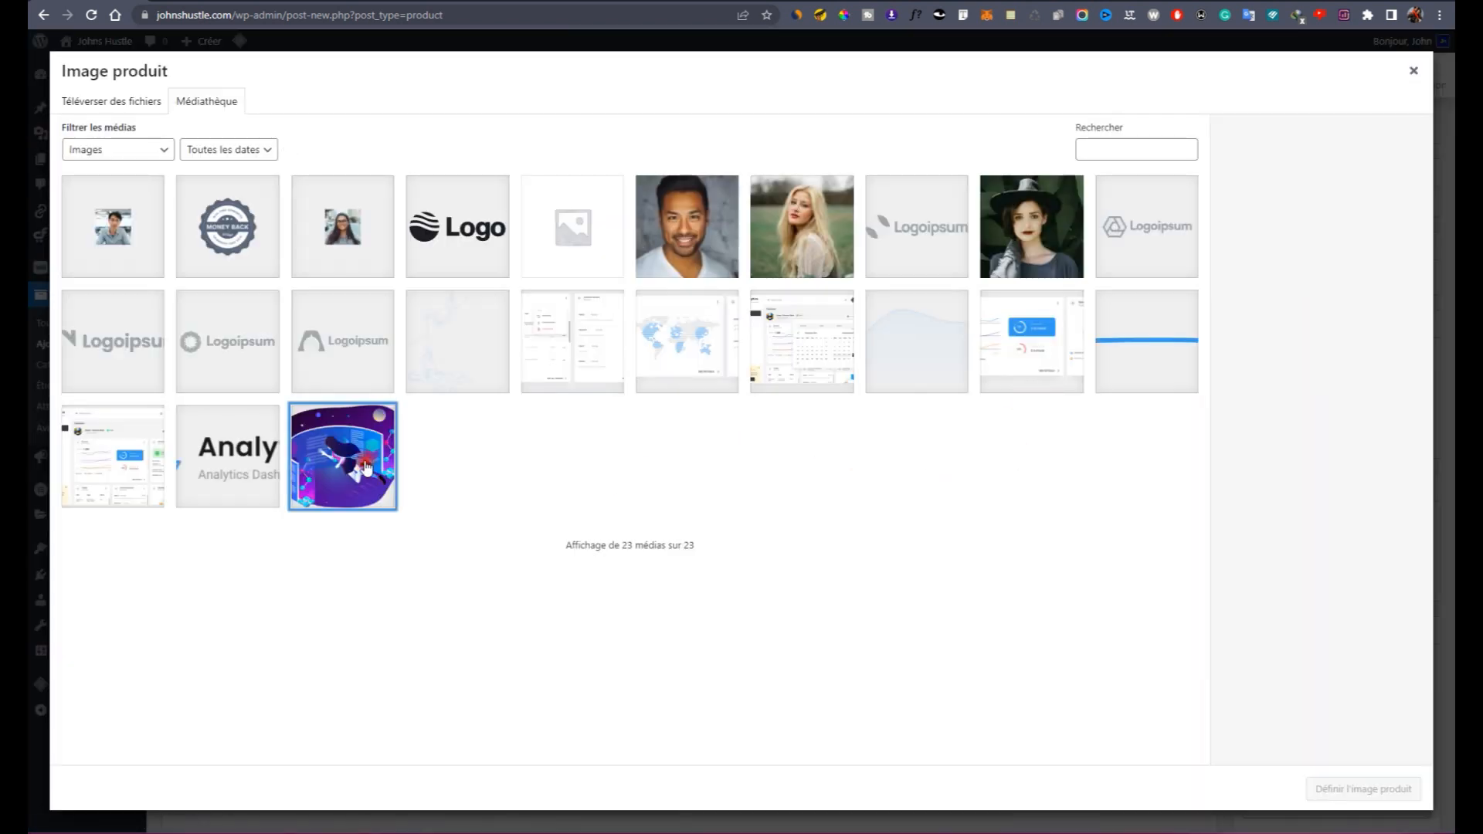
left_click(1387, 790)
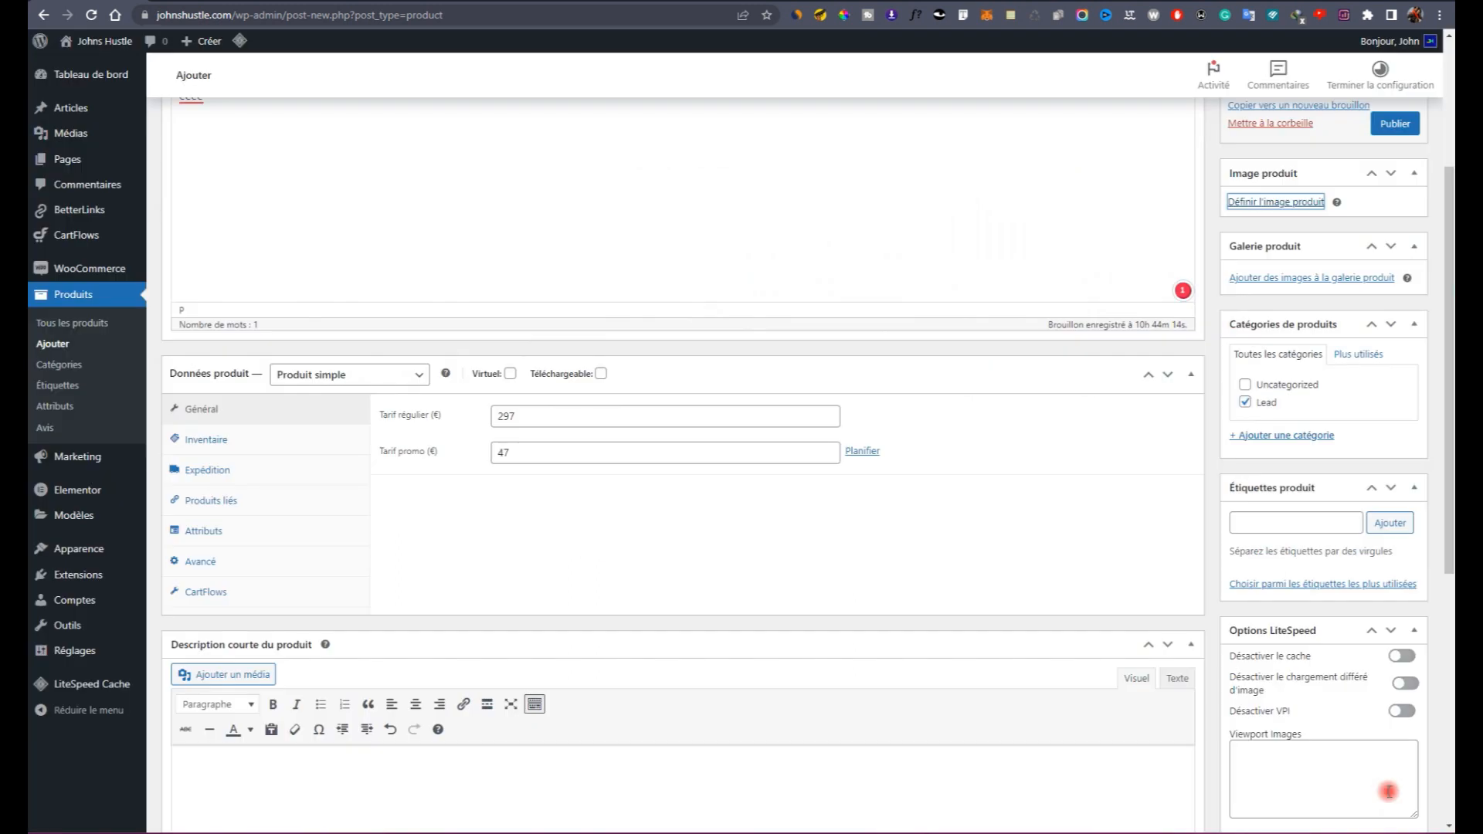
scroll(1265, 486, "up", 4)
left_click(1396, 372)
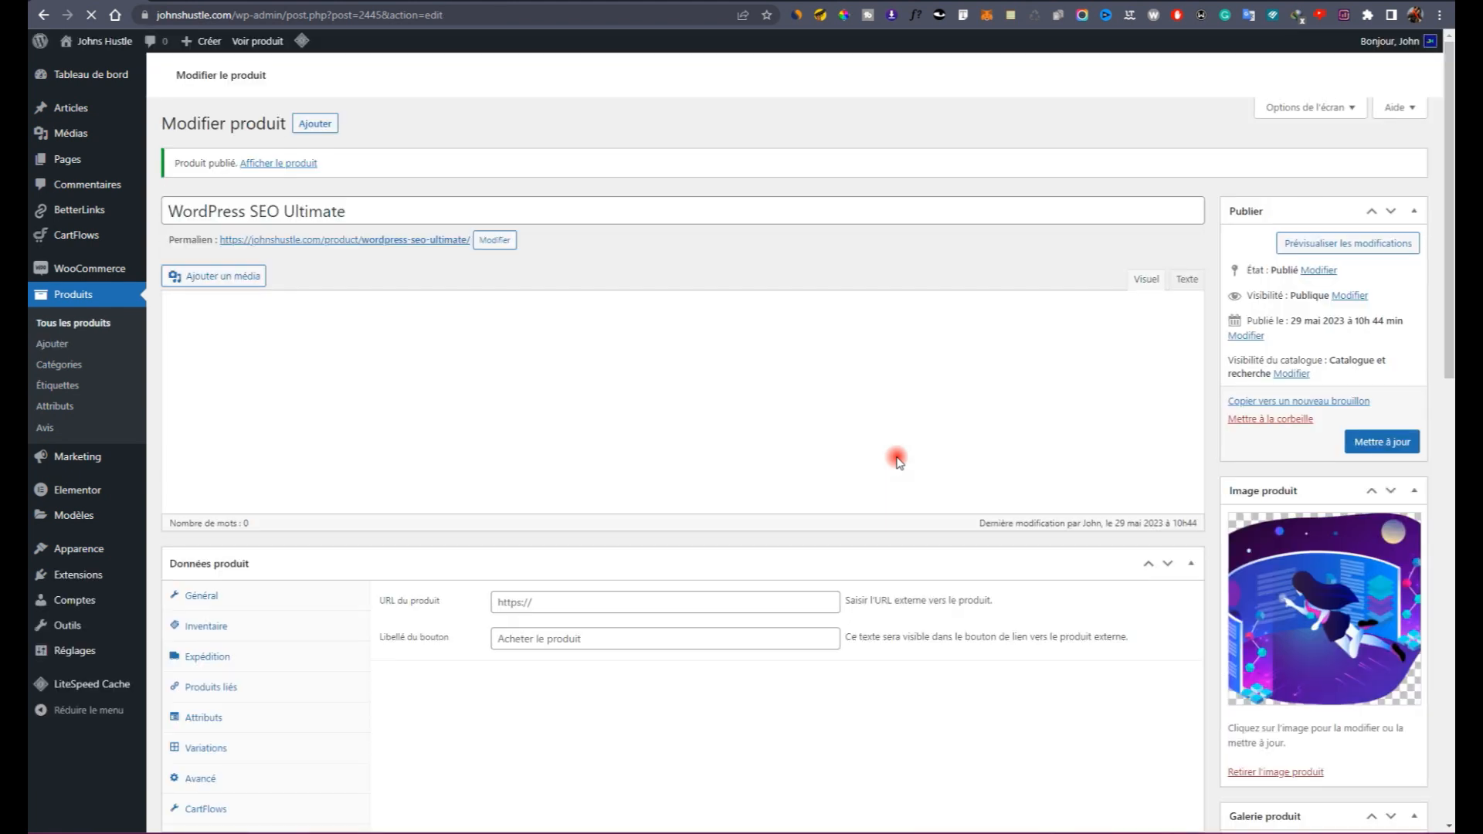
Step: Mark the published "WordPress SEO Ultimate" product as virtual and update it
scroll(587, 440, "down", 6)
scroll(533, 368, "up", 6)
scroll(485, 402, "down", 3)
scroll(495, 417, "up", 1)
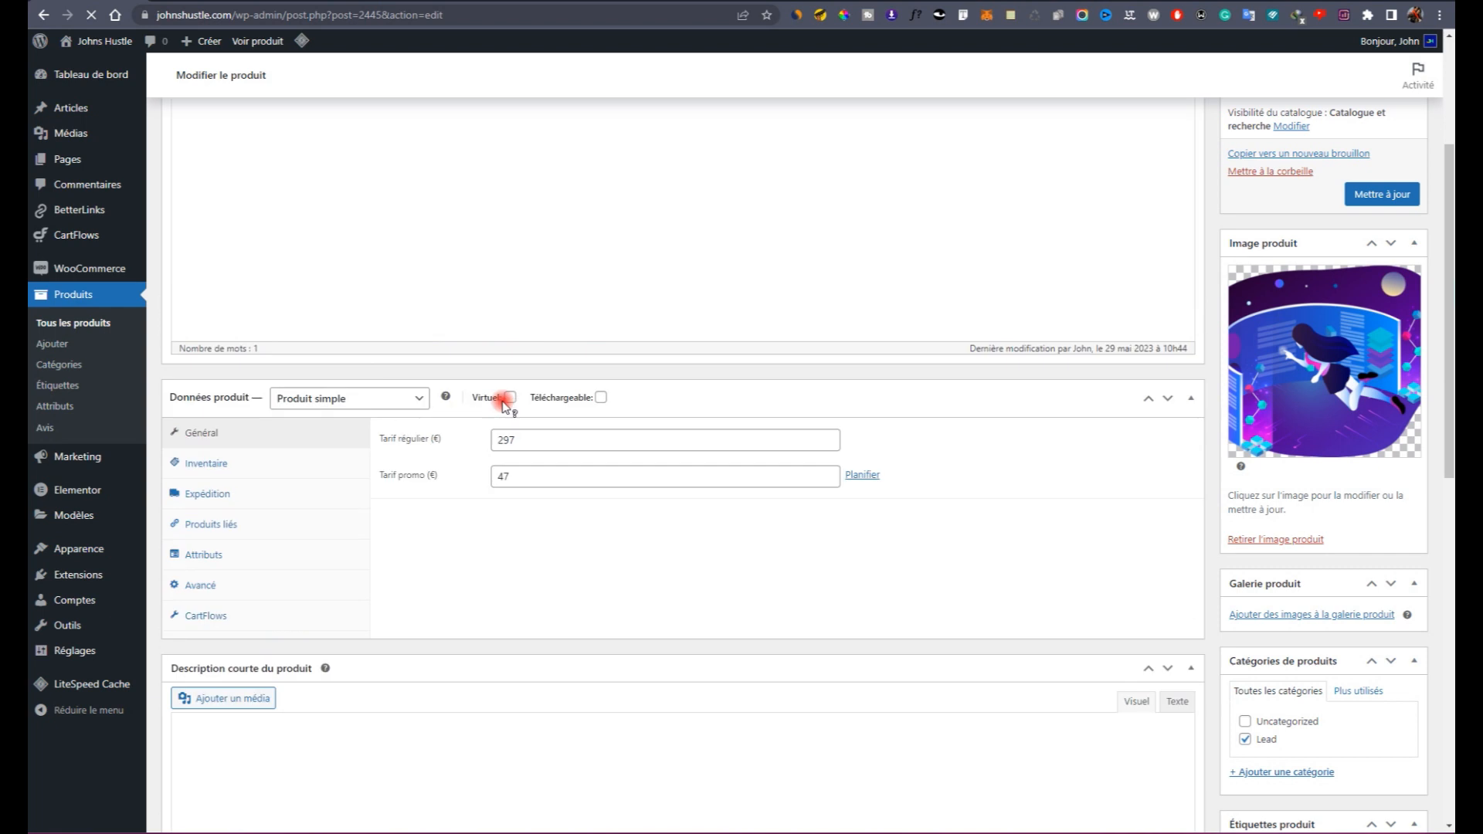
scroll(507, 390, "up", 1)
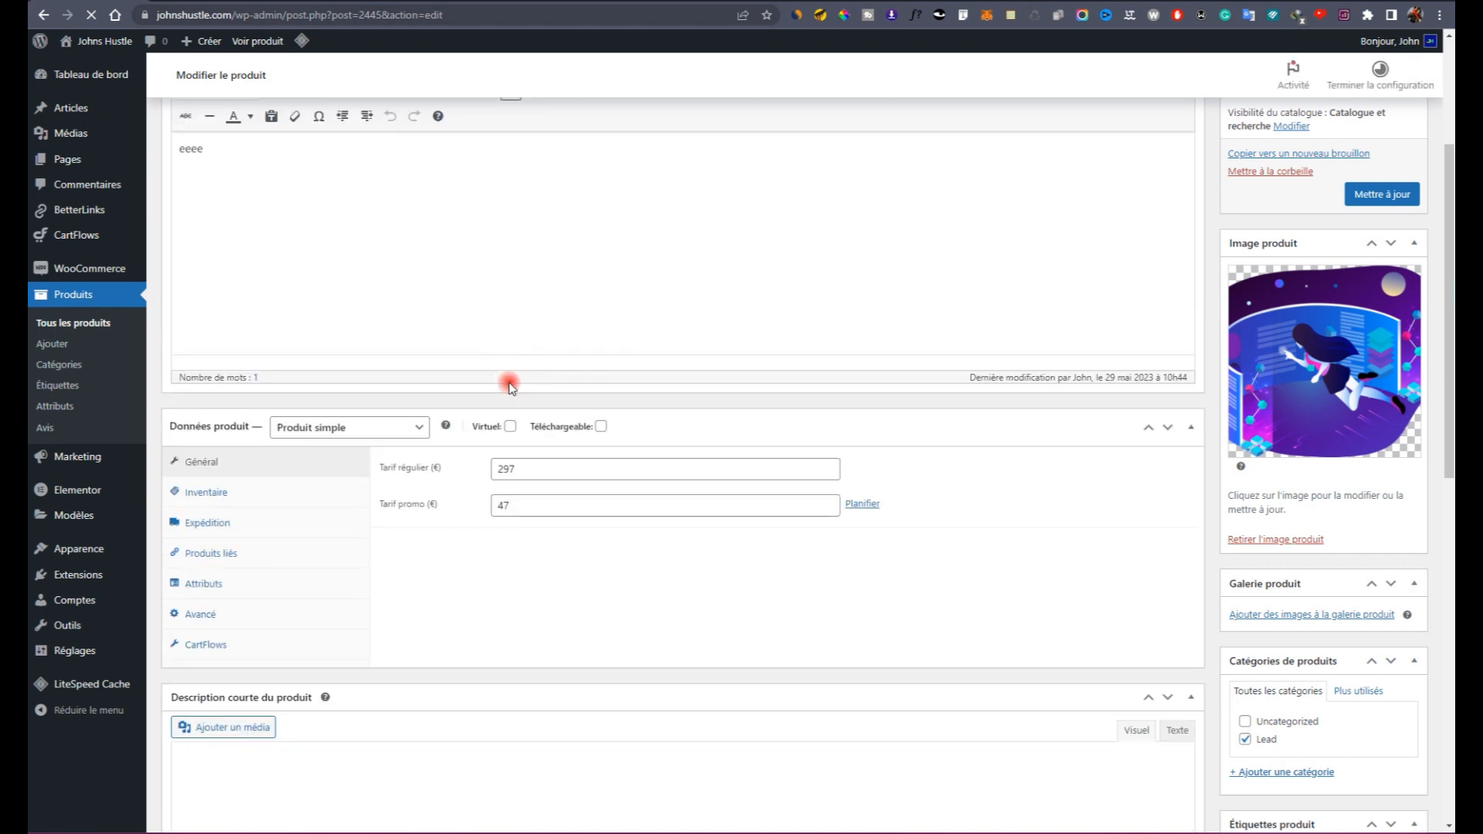
left_click(509, 434)
left_click(509, 391)
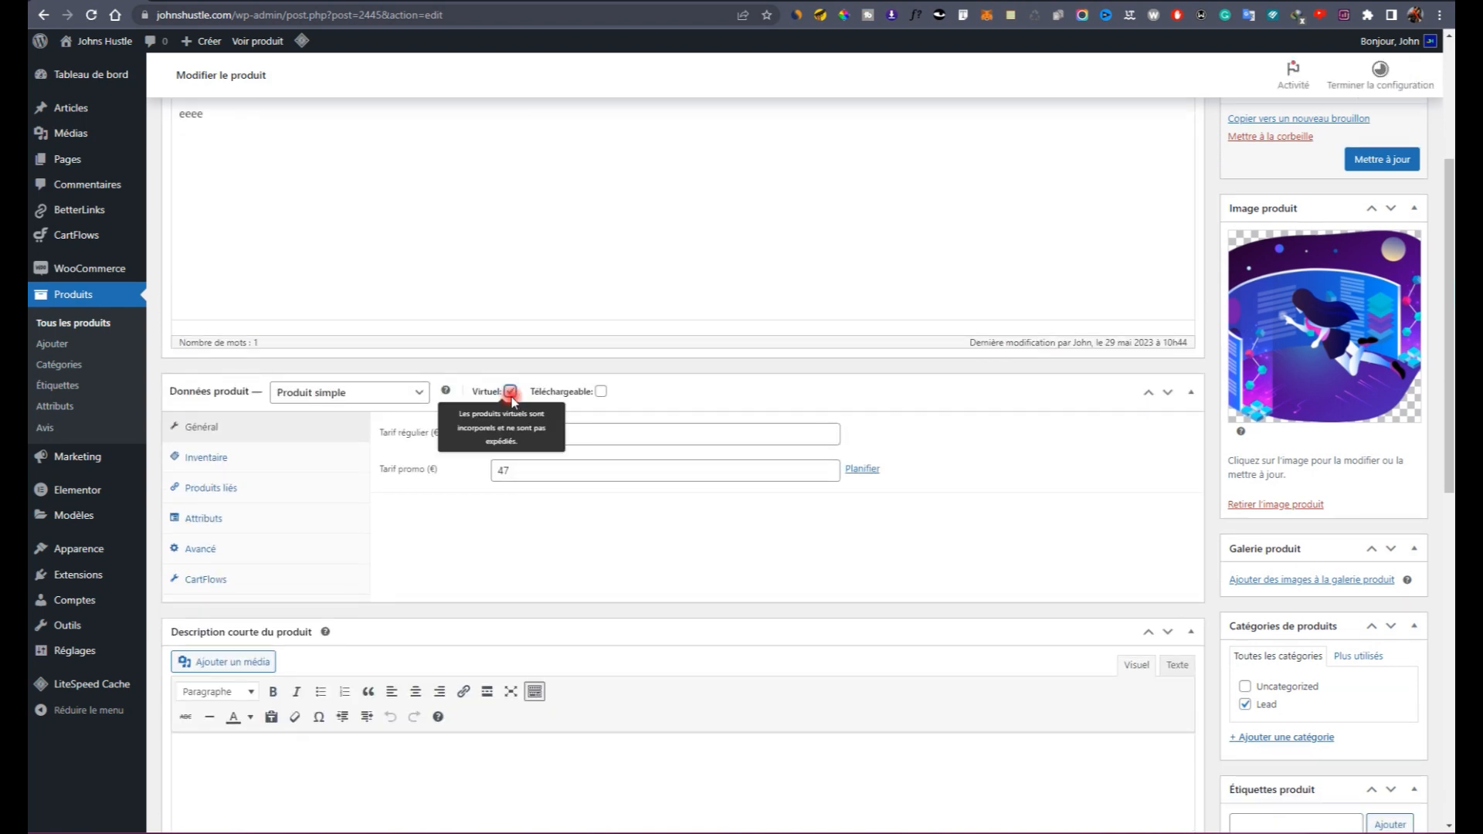
scroll(808, 479, "up", 4)
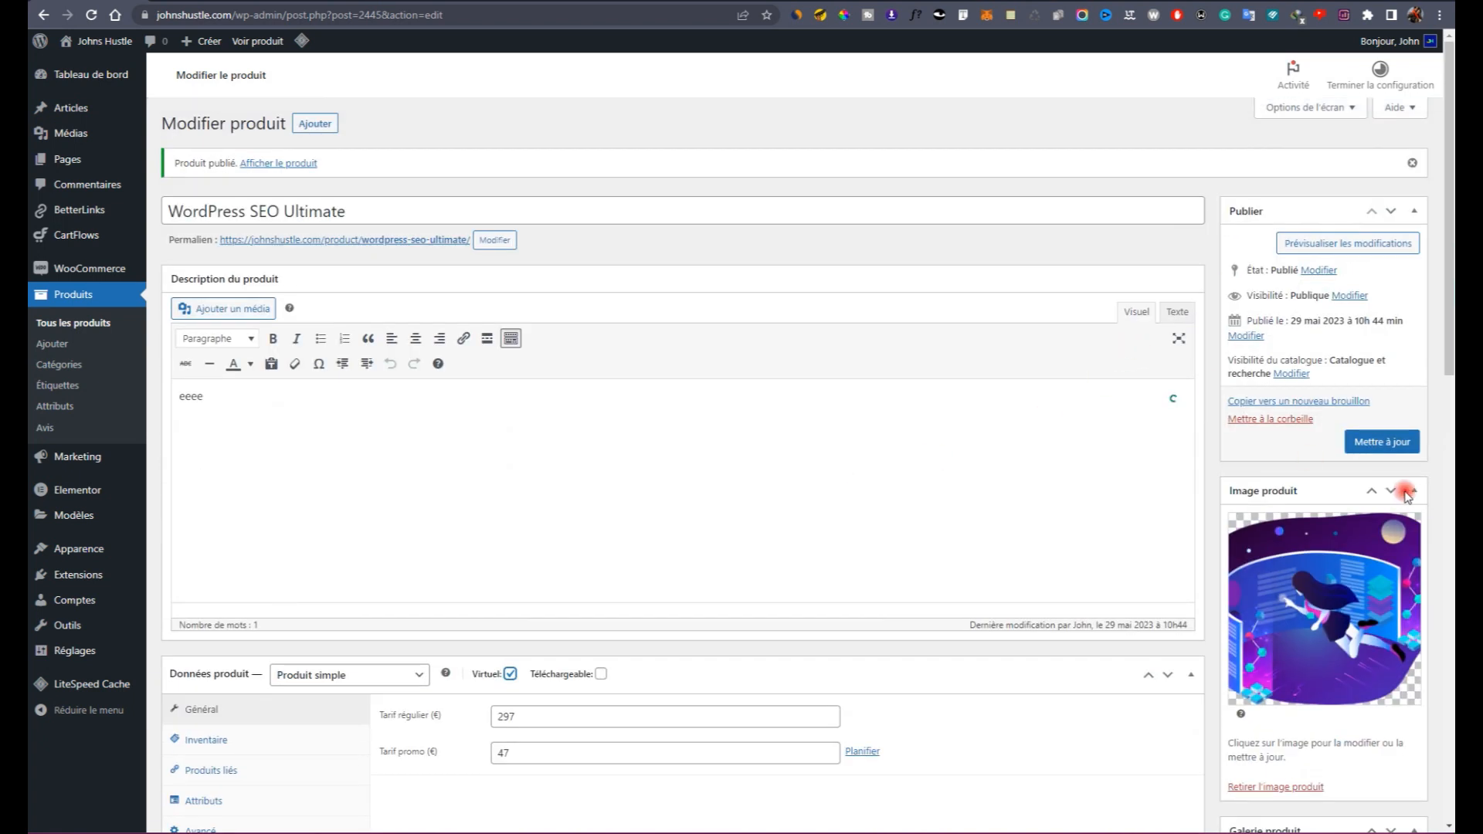
left_click(1358, 437)
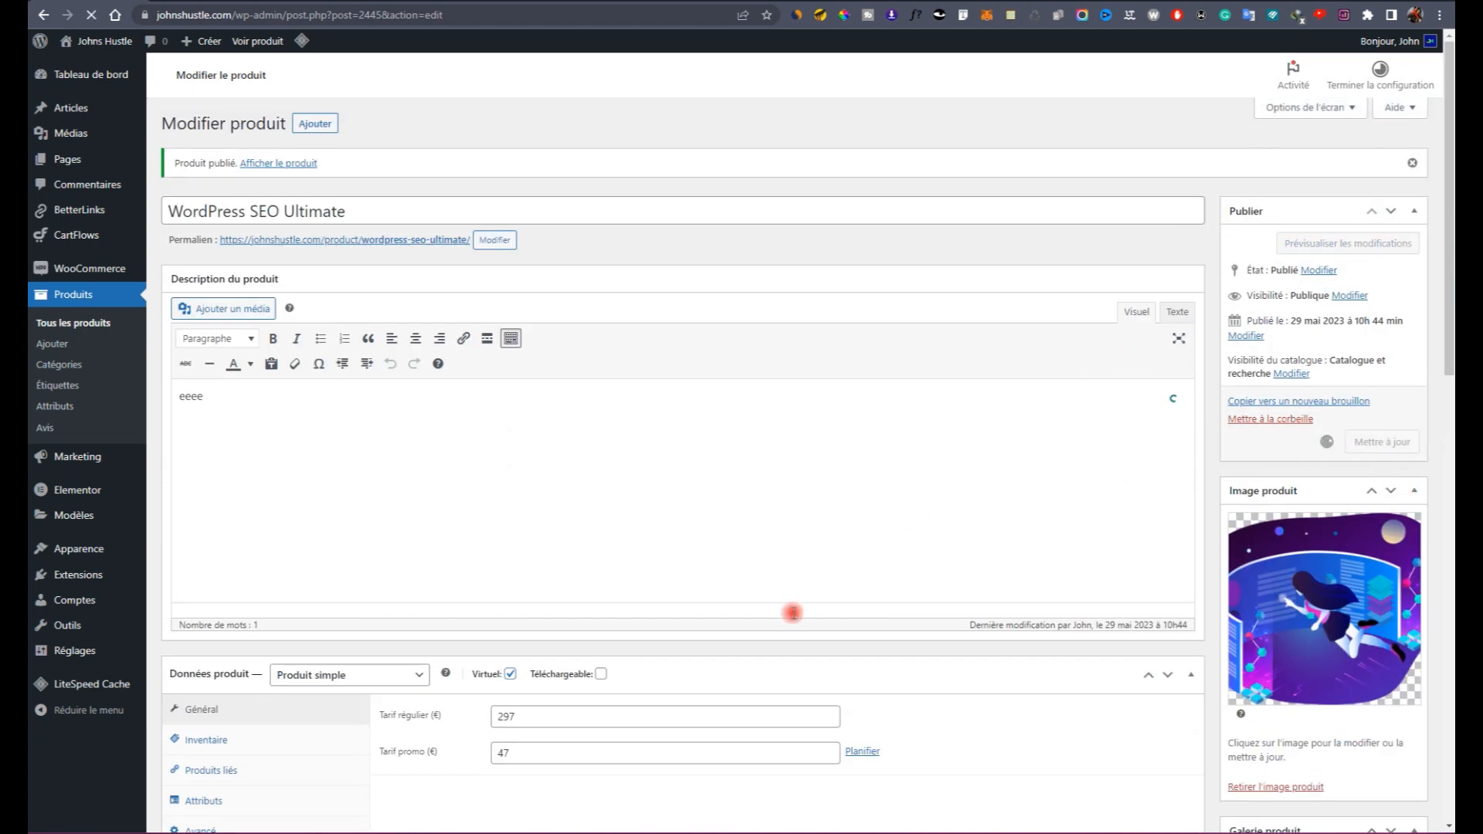
scroll(787, 630, "down", 6)
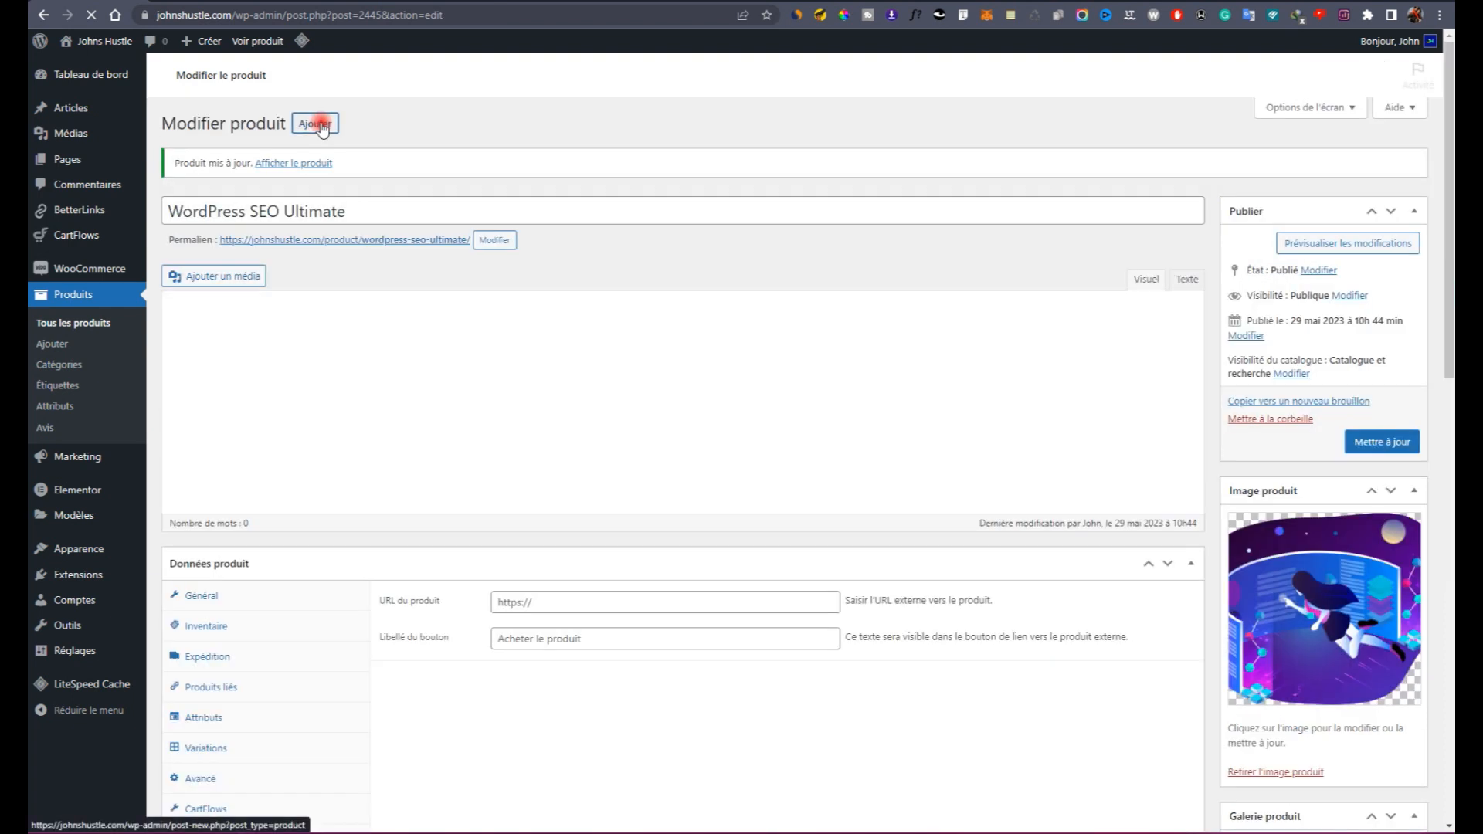
Step: Add a new product titled "Création de contenu WordPress" with "eee" as its main description
left_click(316, 124)
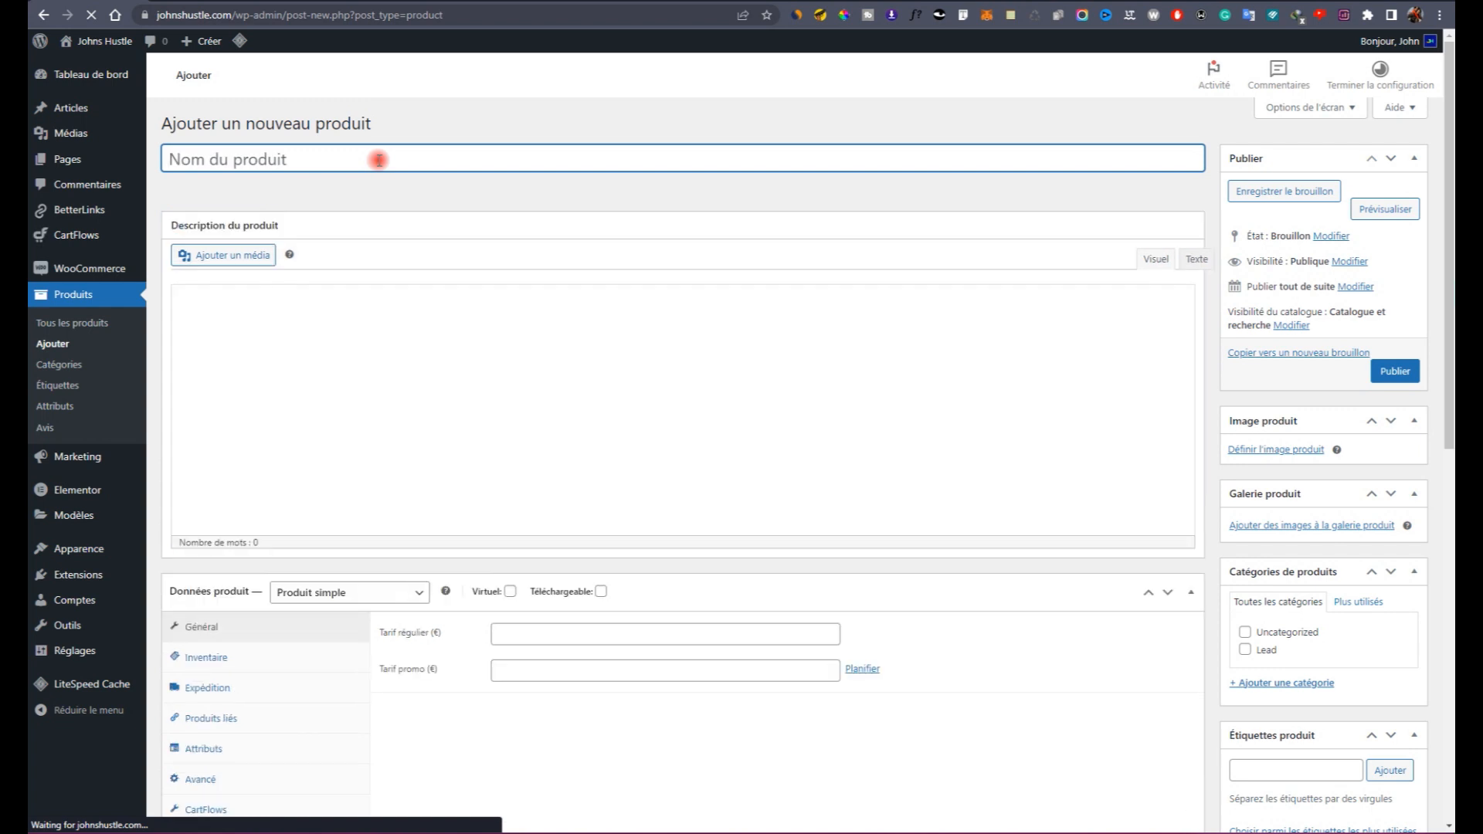
type("Création de contenu WordPress")
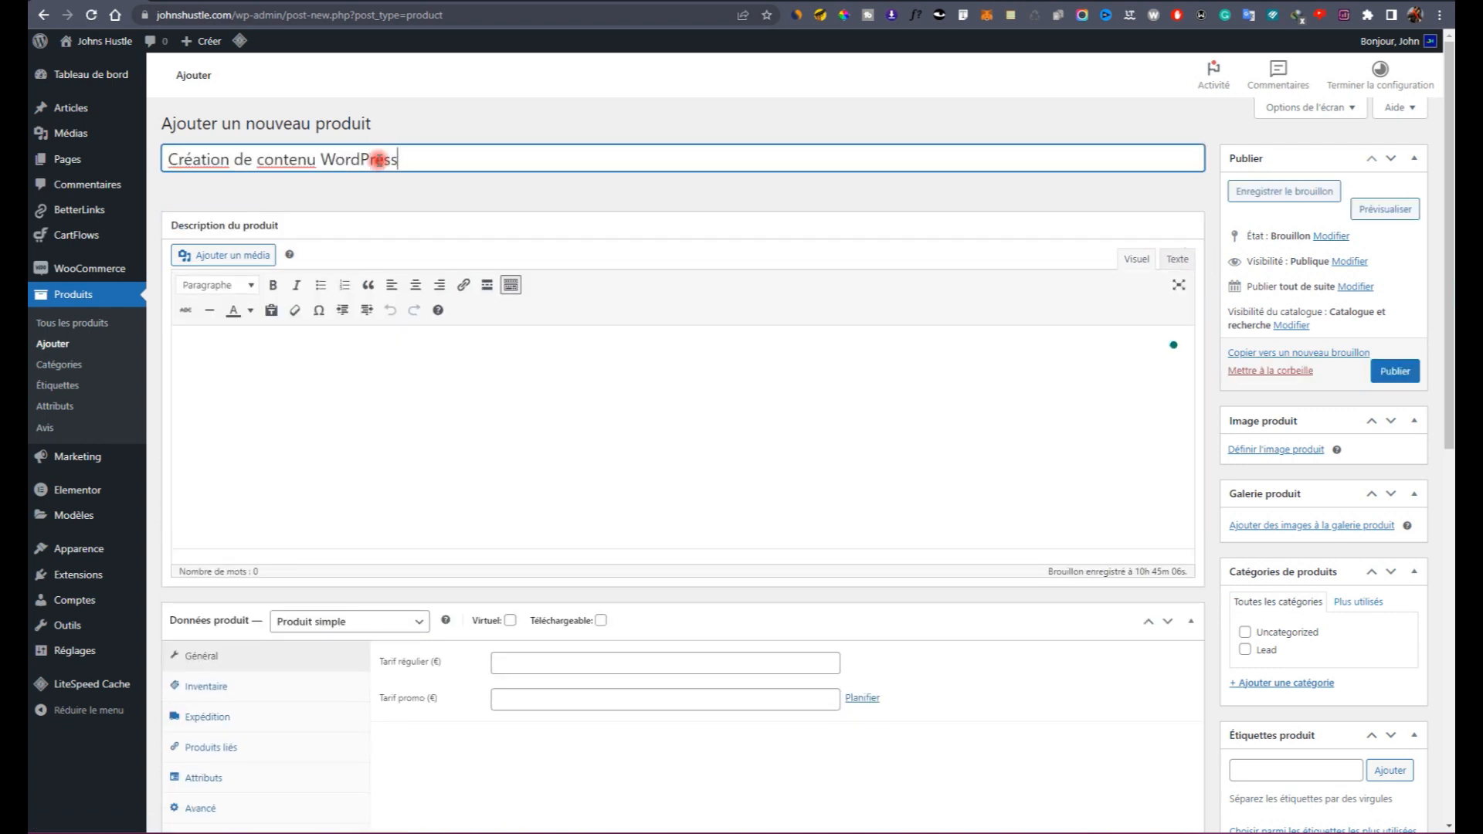
scroll(562, 314, "down", 5)
scroll(456, 314, "up", 5)
left_click(363, 456)
type("eee")
scroll(519, 497, "down", 3)
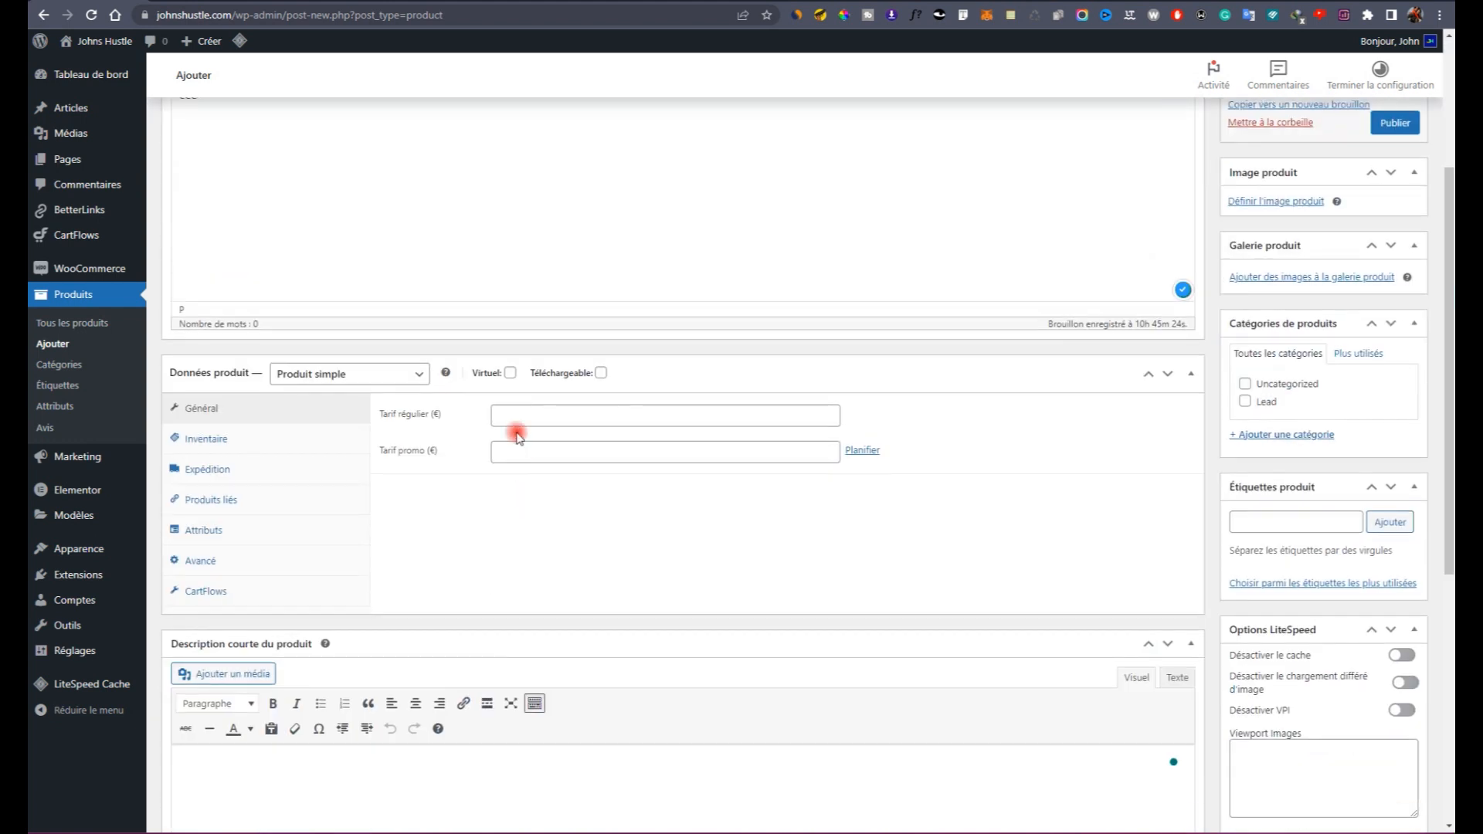
Step: Mark the "Création de contenu WordPress" product as virtual with a regular price of 197 € and a promo price of 47 €
scroll(516, 402, "up", 3)
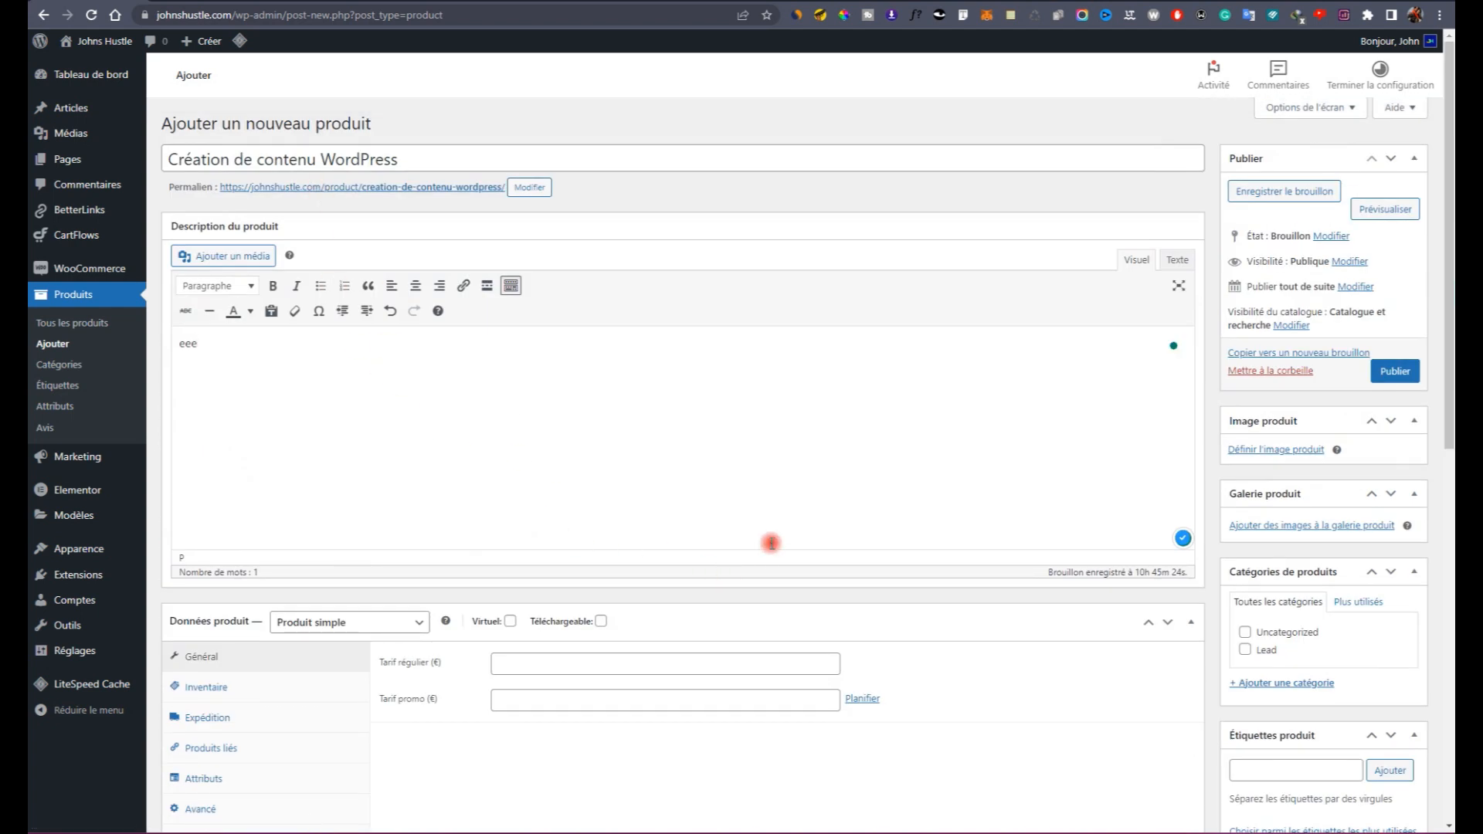
scroll(771, 543, "down", 3)
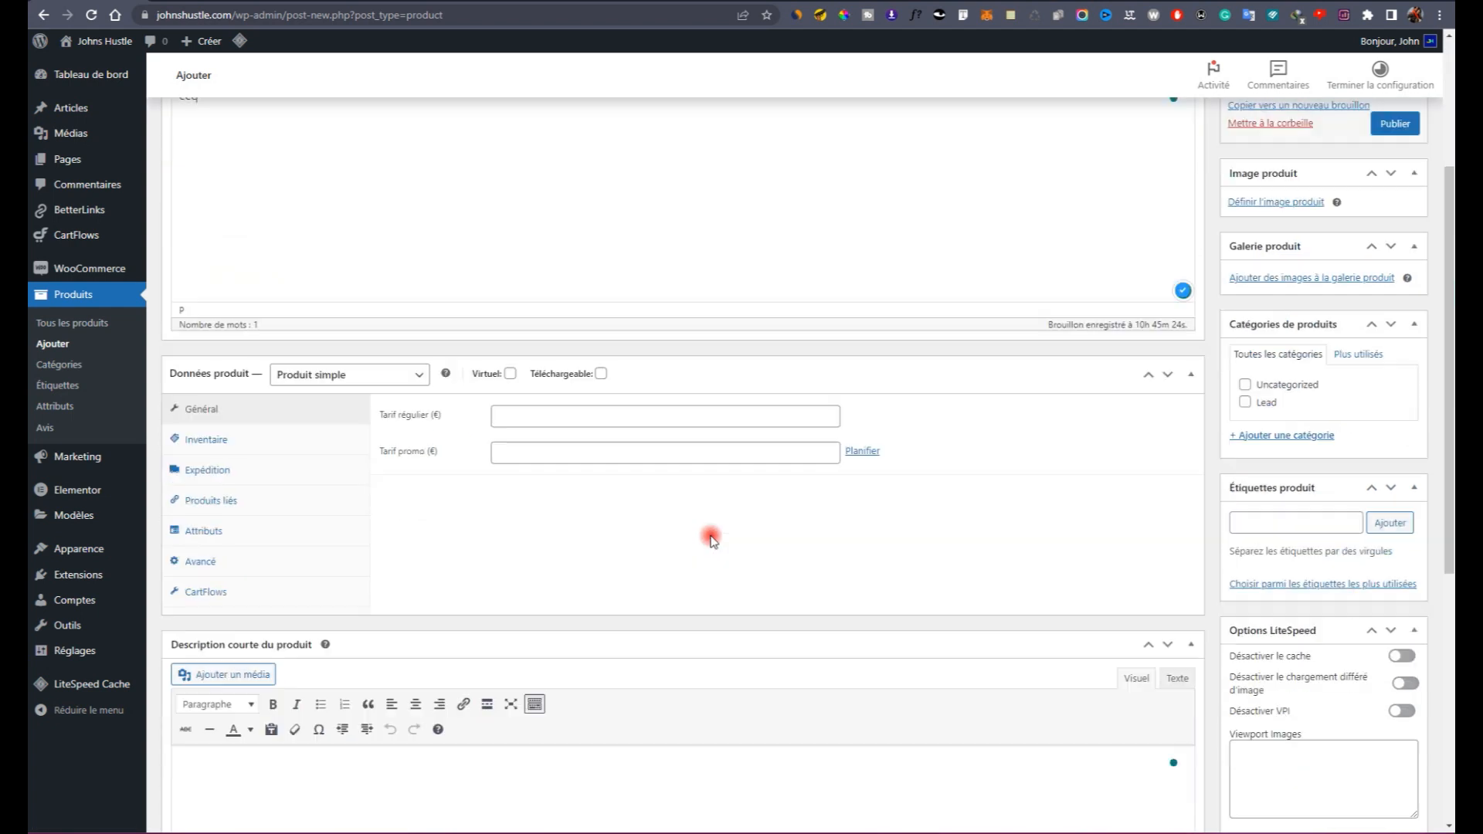
left_click(507, 376)
left_click(521, 415)
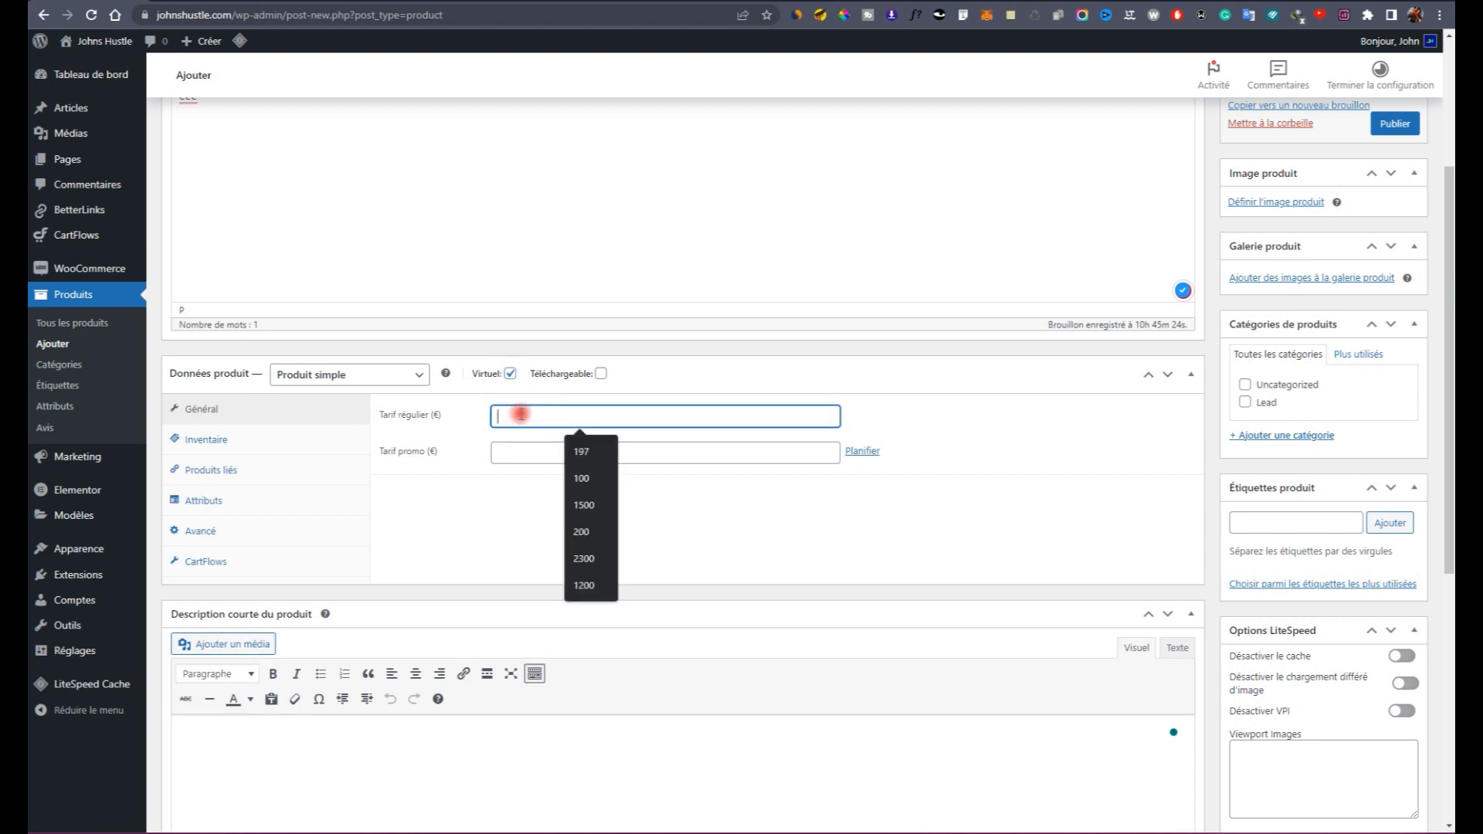
type("197")
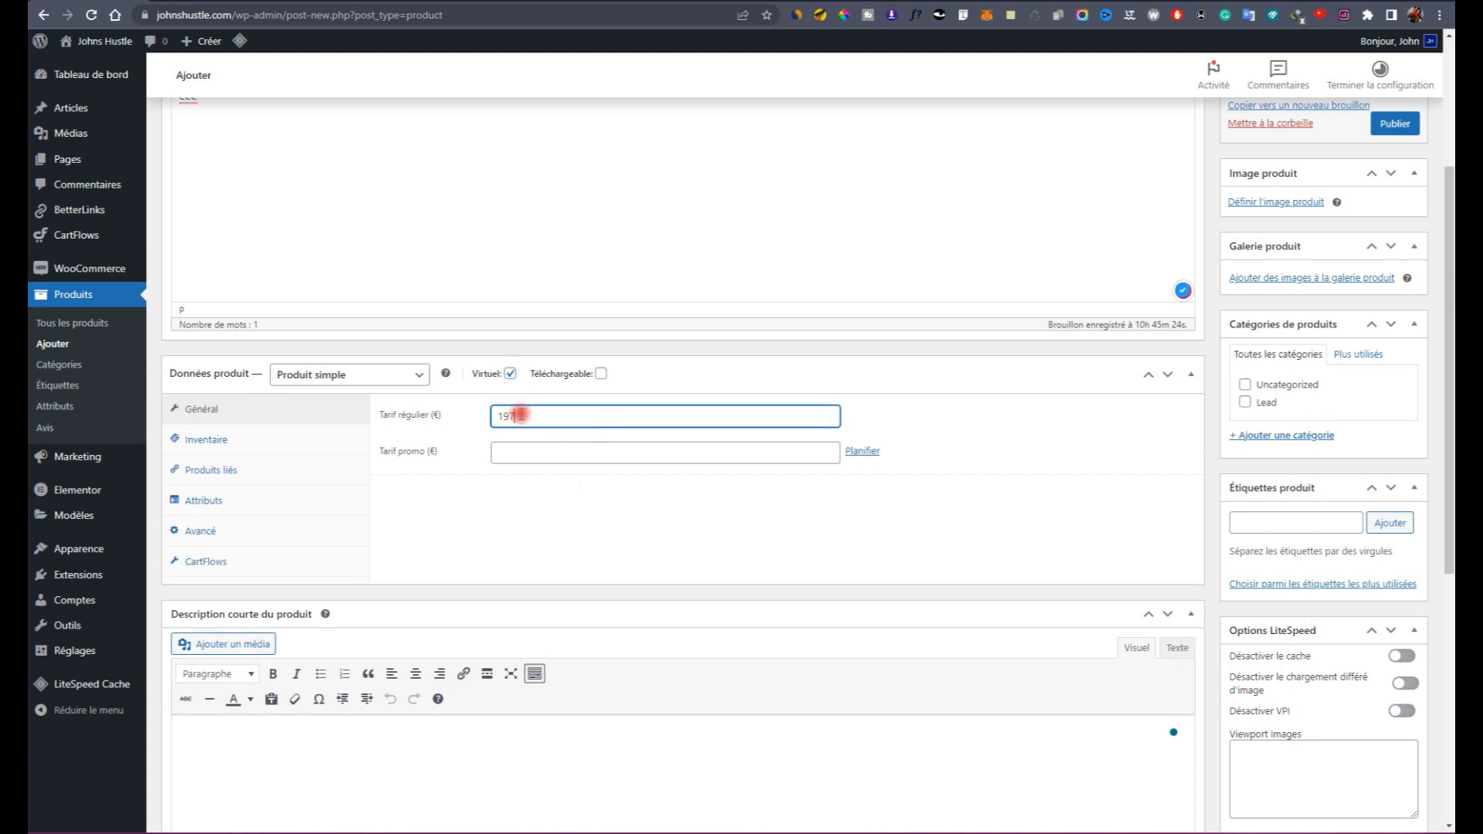
left_click(531, 448)
type("47")
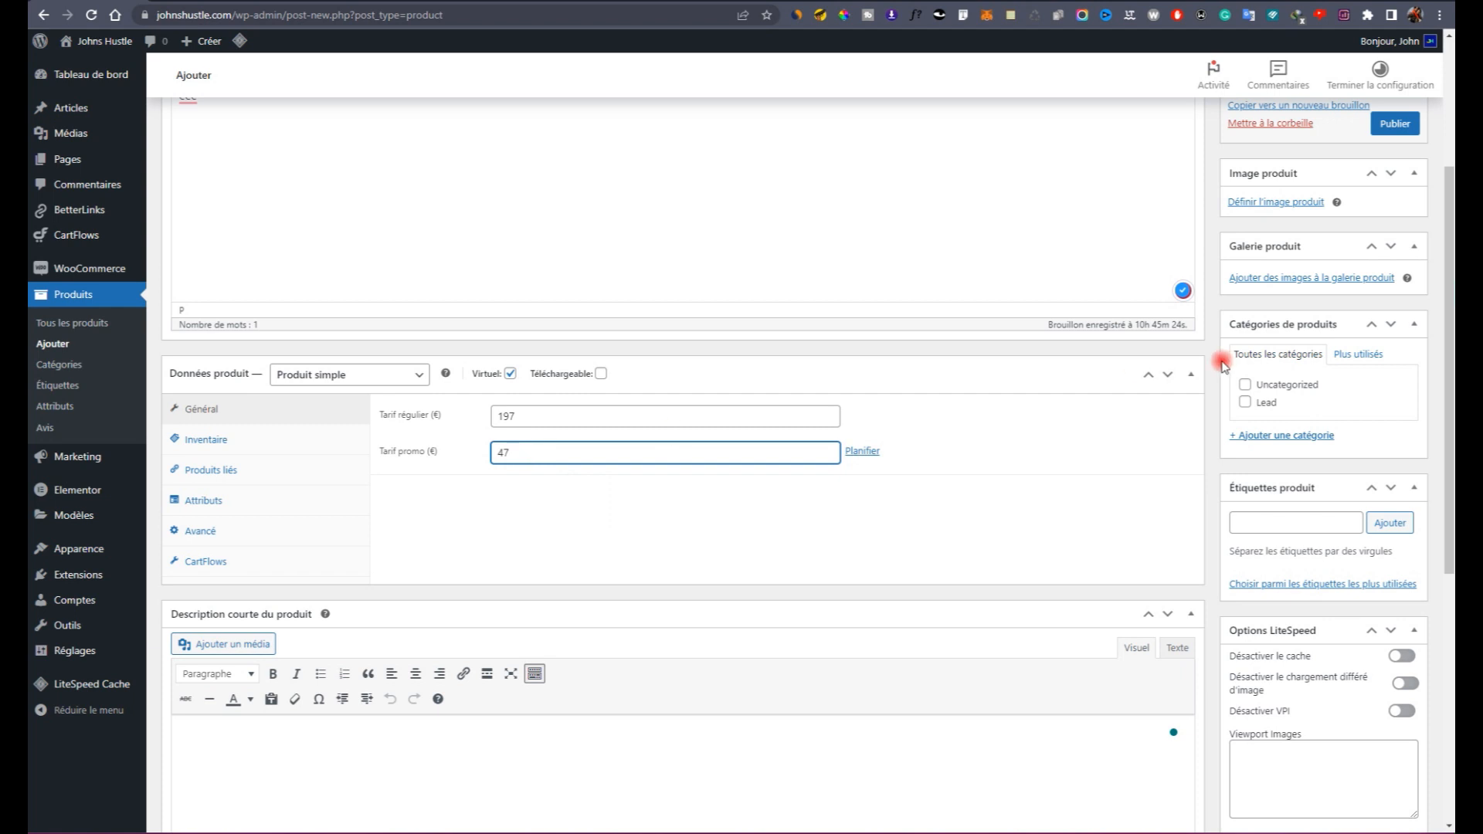
Step: Assign the "Création de contenu WordPress" product to the Lead category
scroll(803, 379, "down", 6)
scroll(1275, 241, "up", 6)
left_click(1269, 412)
Step: Use the purple illustration of the floating woman as the product image and publish "Création de contenu WordPress"
left_click(1276, 221)
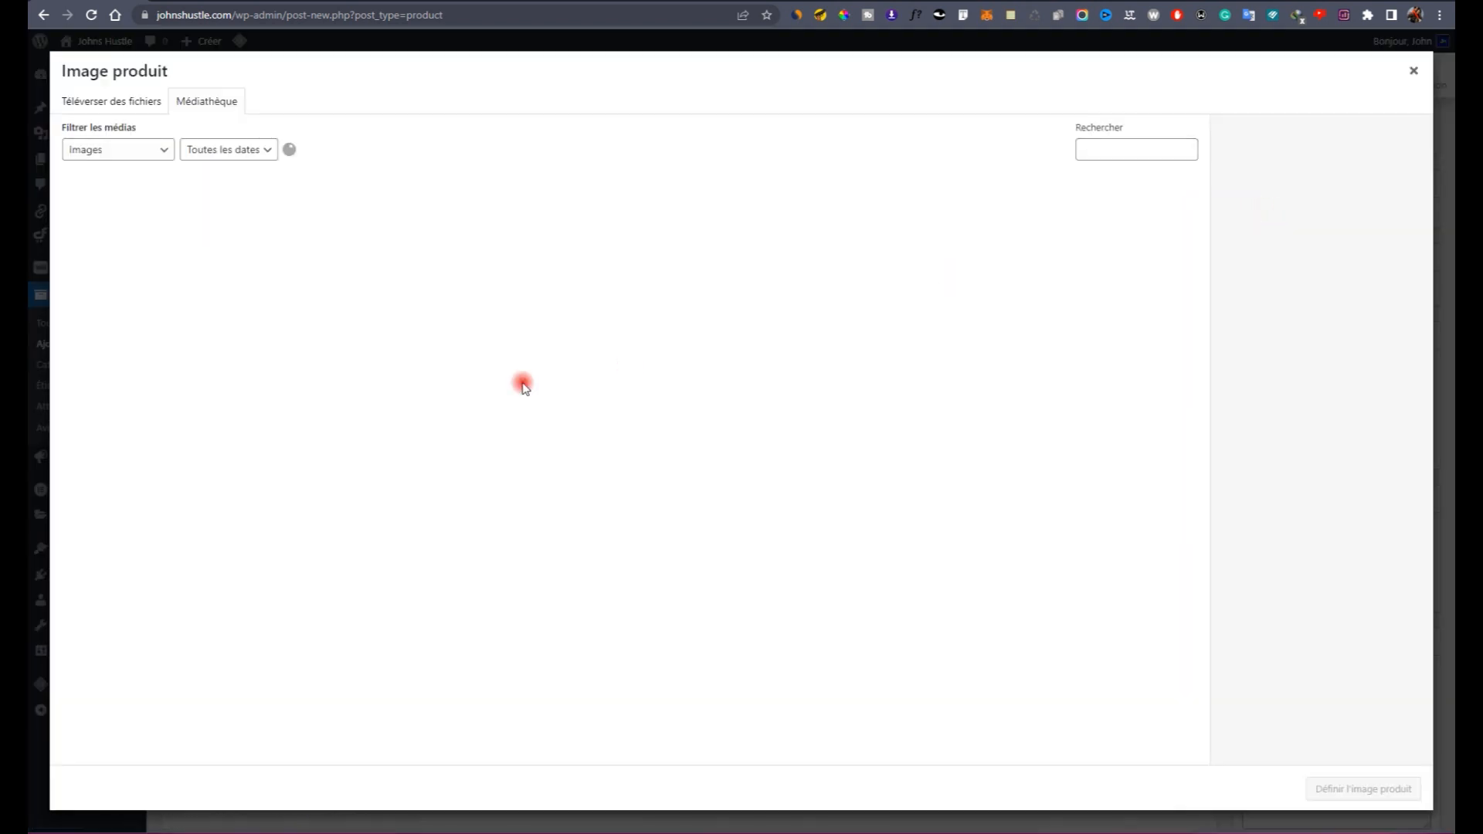
left_click(361, 473)
left_click(1353, 786)
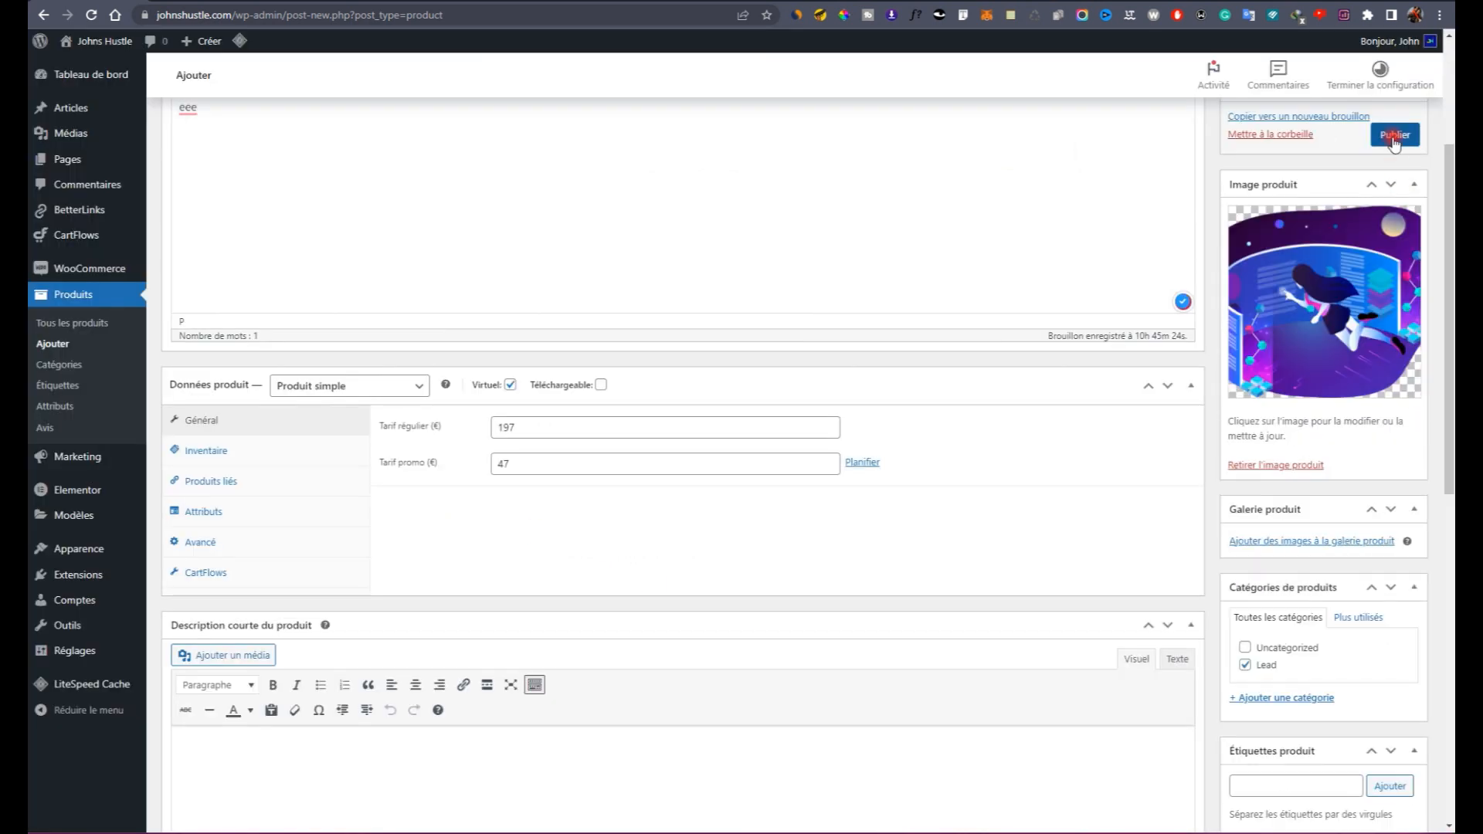
left_click(1394, 136)
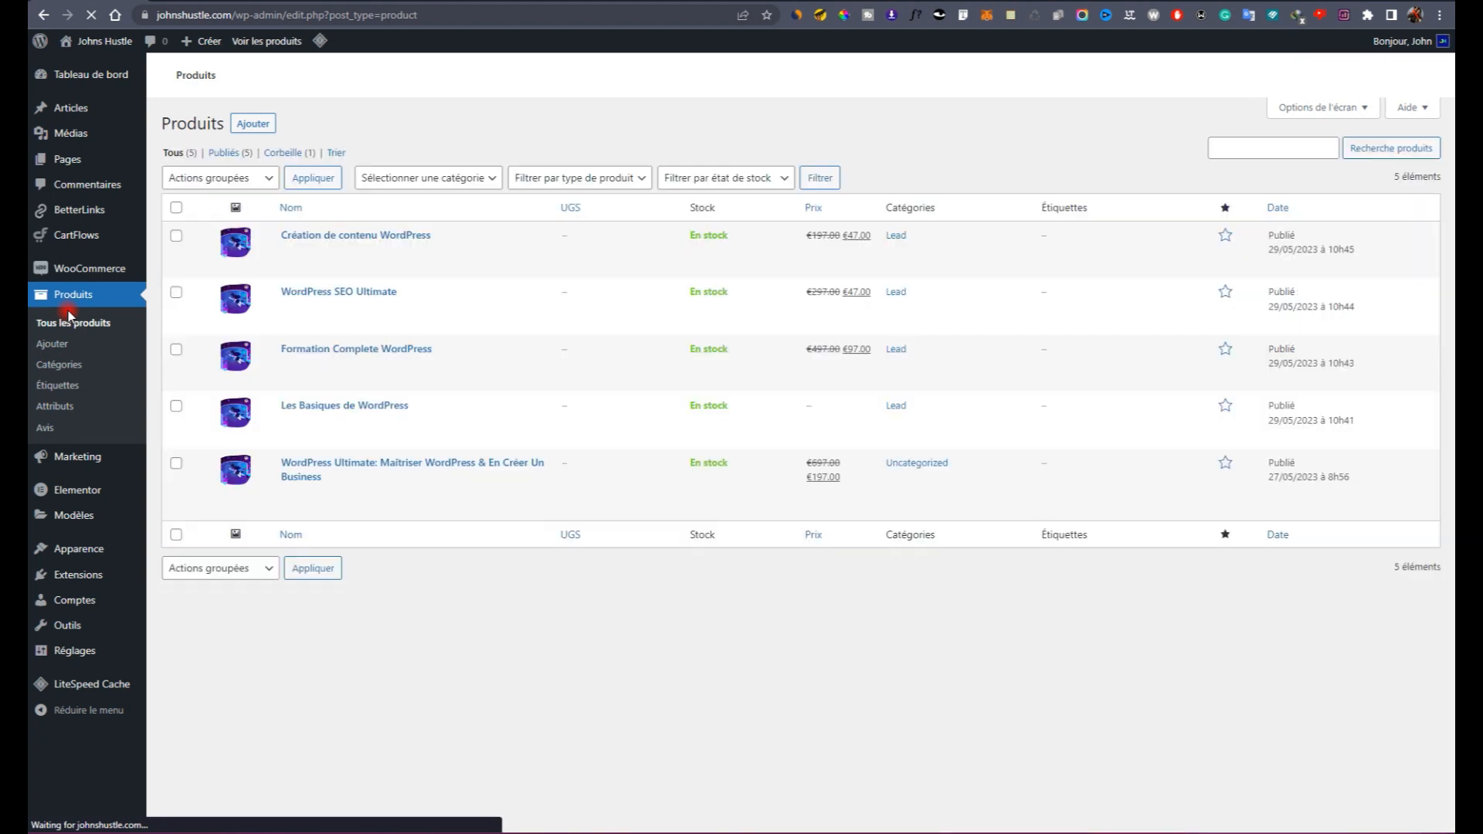
Step: Assign "Les Basiques de WordPress" as the free product of the CartFlows Lead Magnet step and save the settings
mouse_move(344, 308)
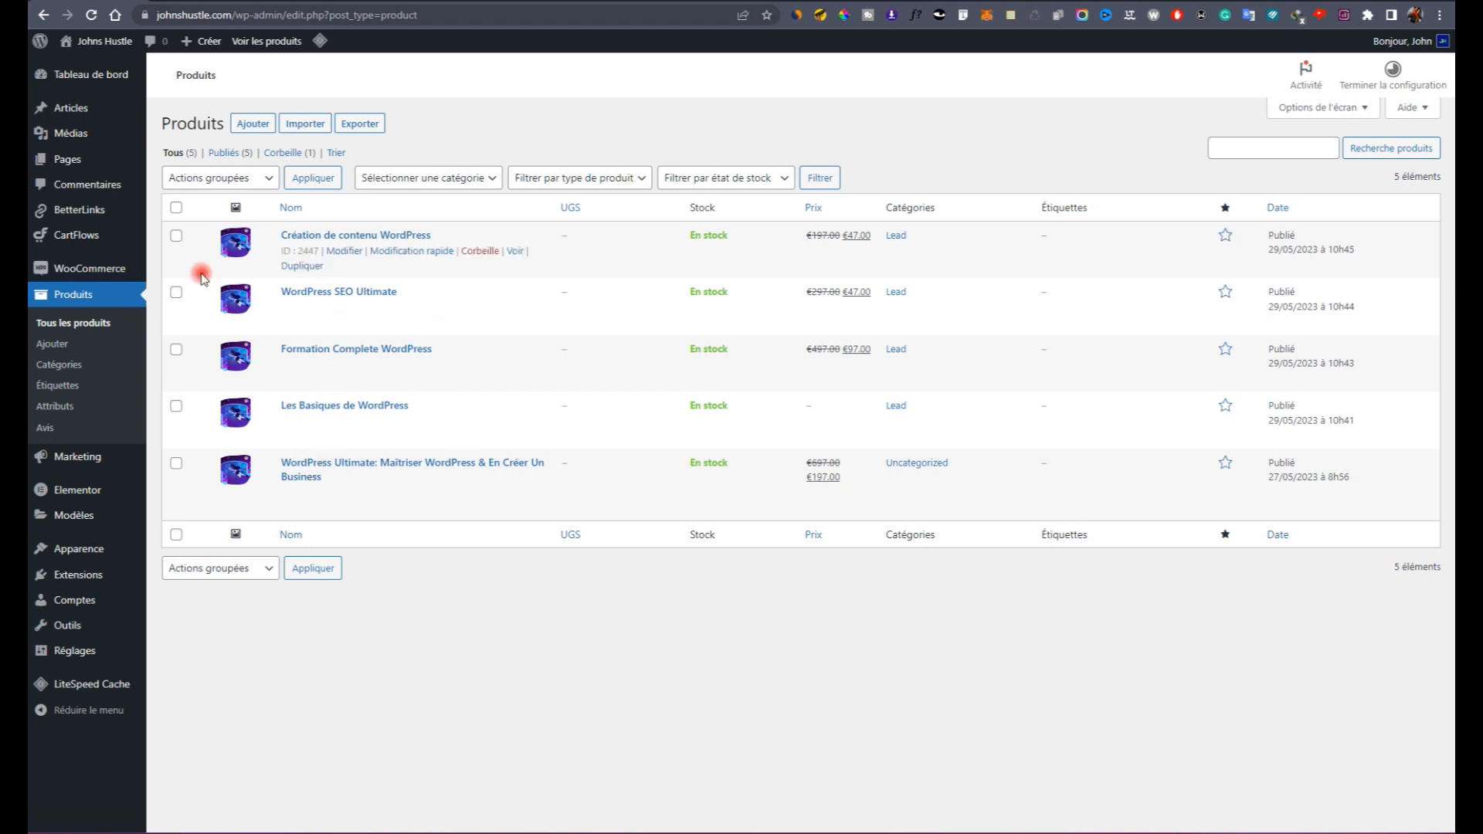
mouse_move(58, 236)
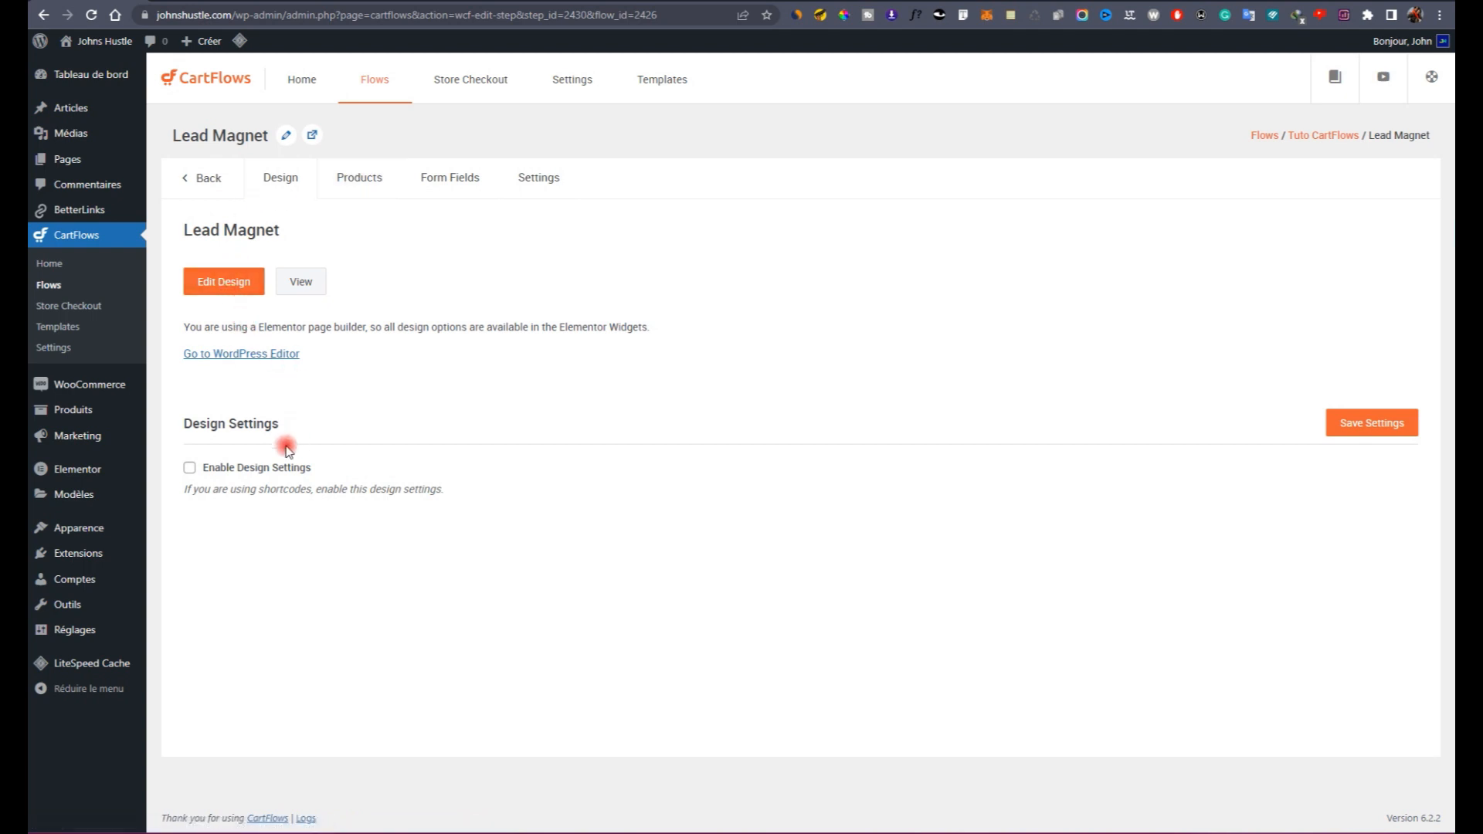
left_click(357, 187)
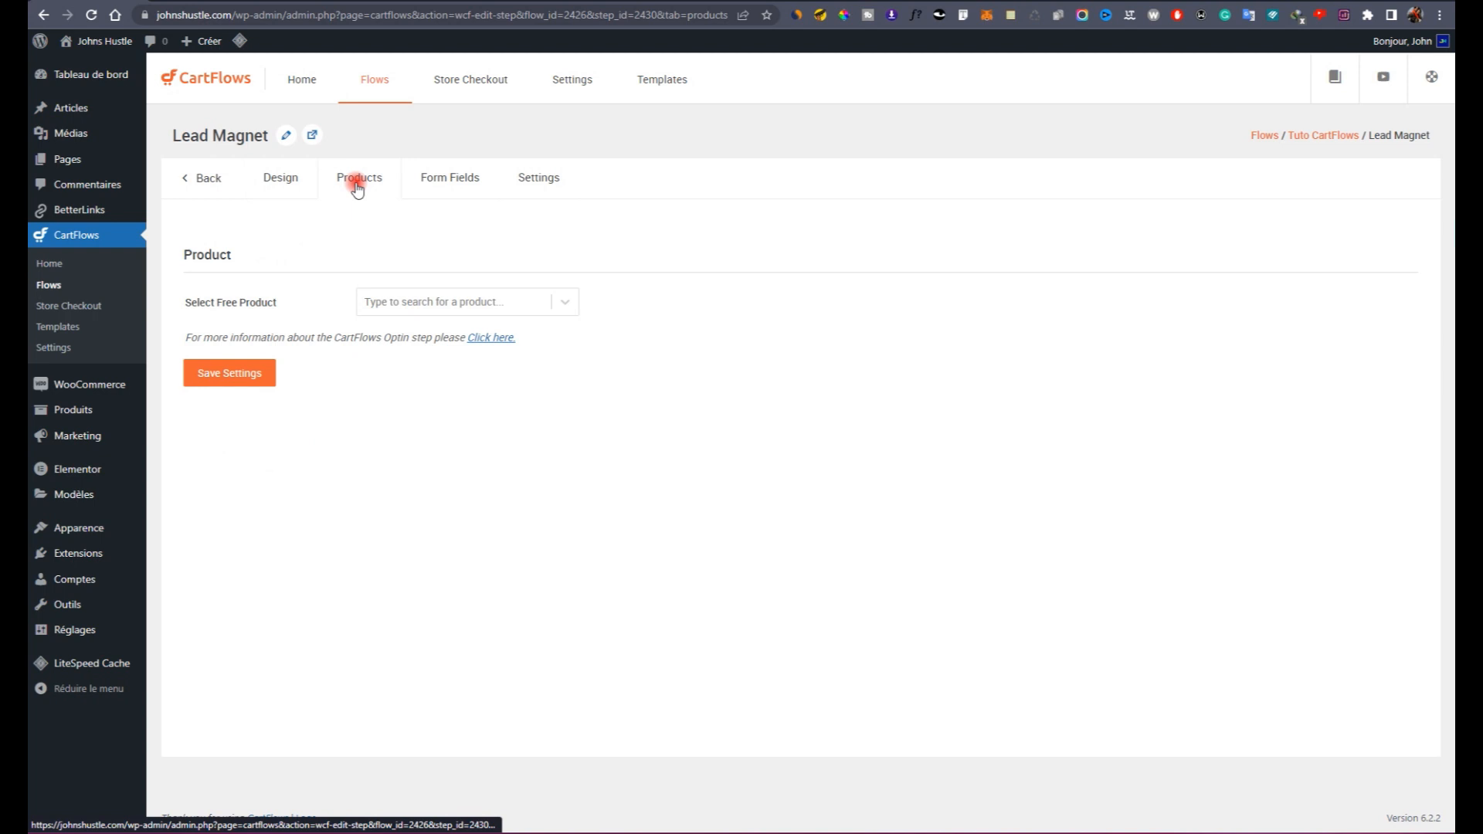
left_click(439, 307)
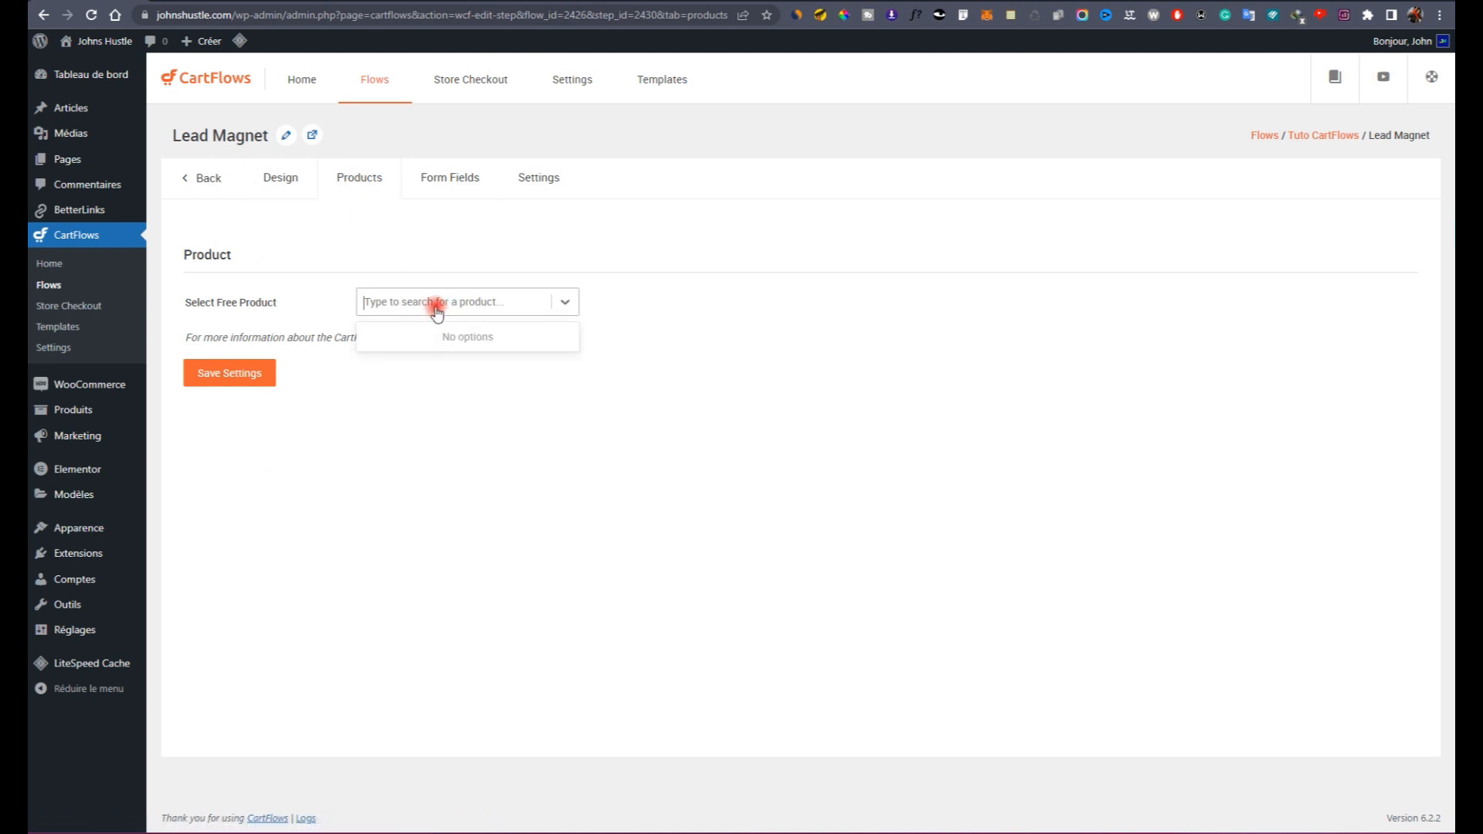
type("les")
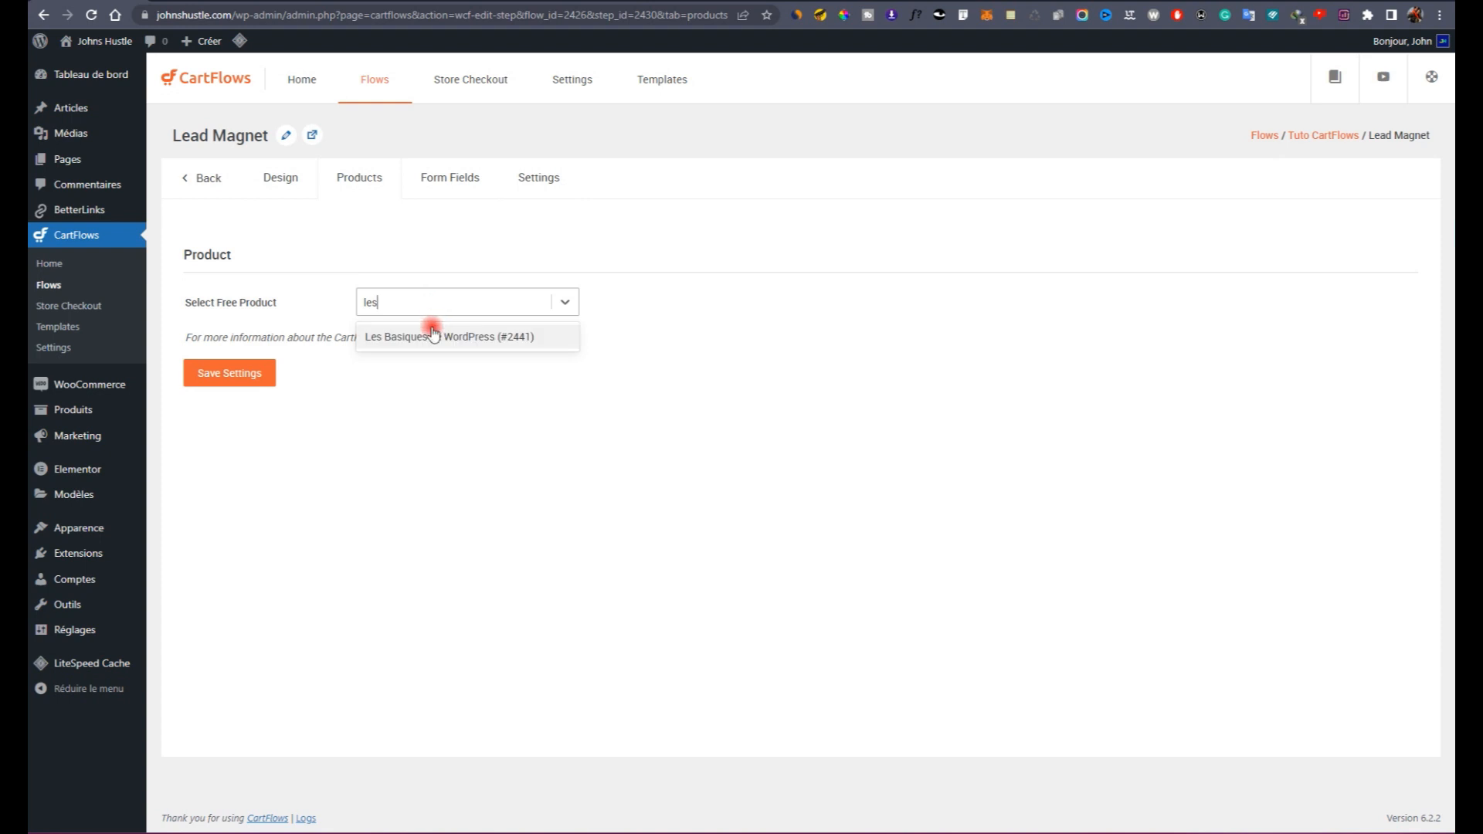
left_click(468, 340)
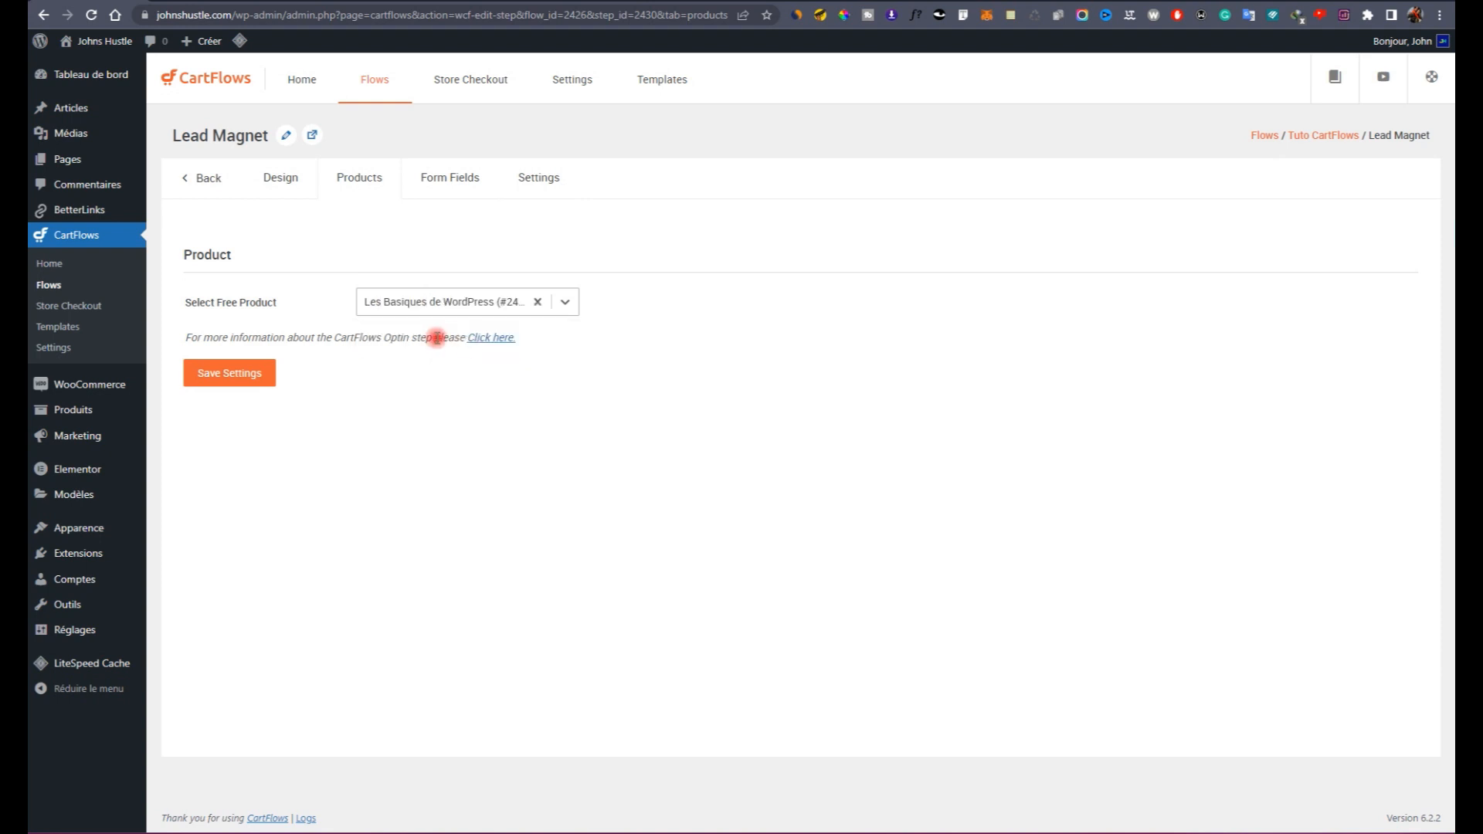
left_click(226, 375)
Step: Enable the custom field editor for the Lead Magnet form, save the settings and return to the flow's steps
left_click(456, 176)
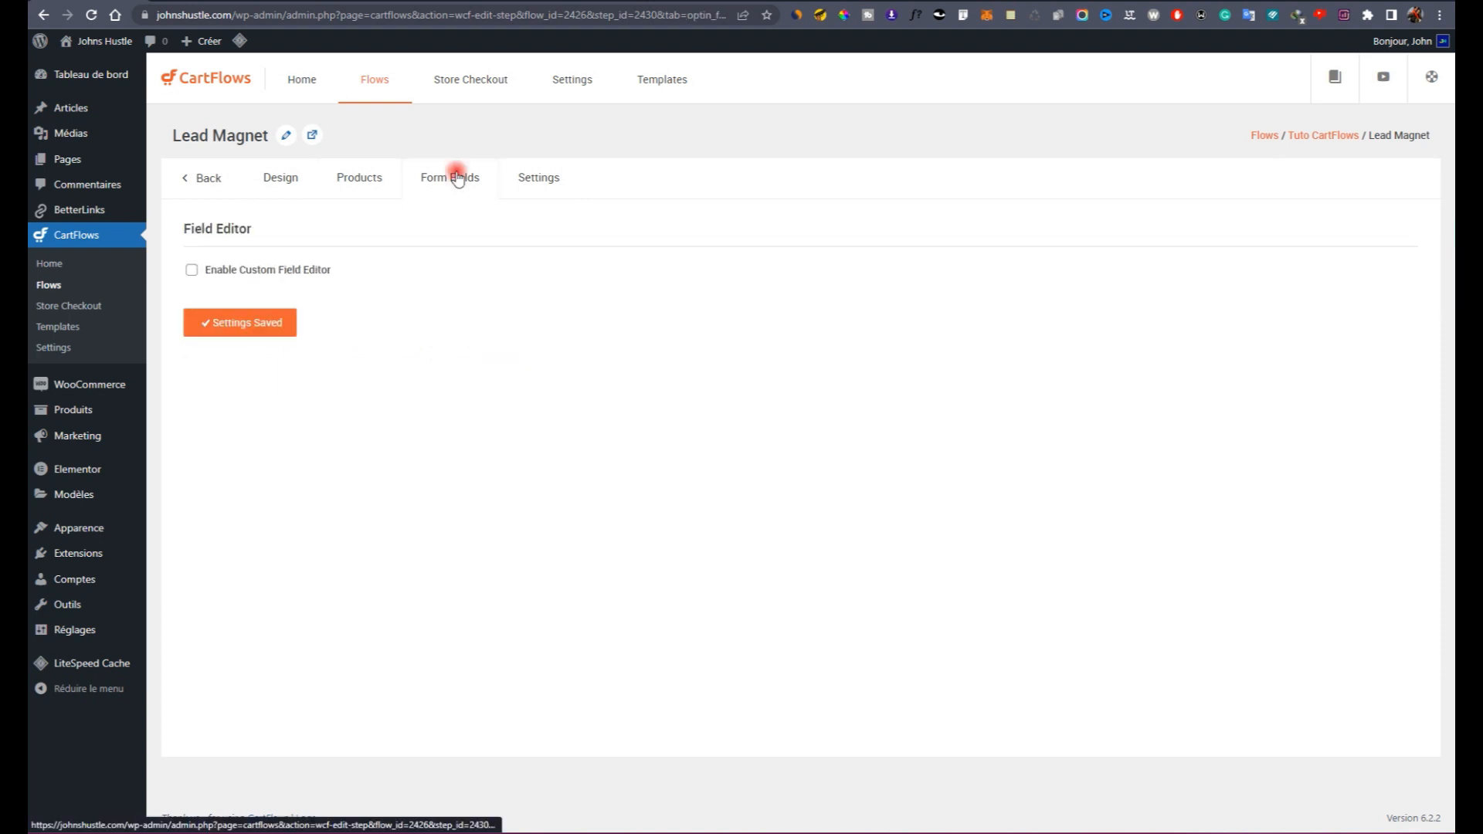
left_click(222, 272)
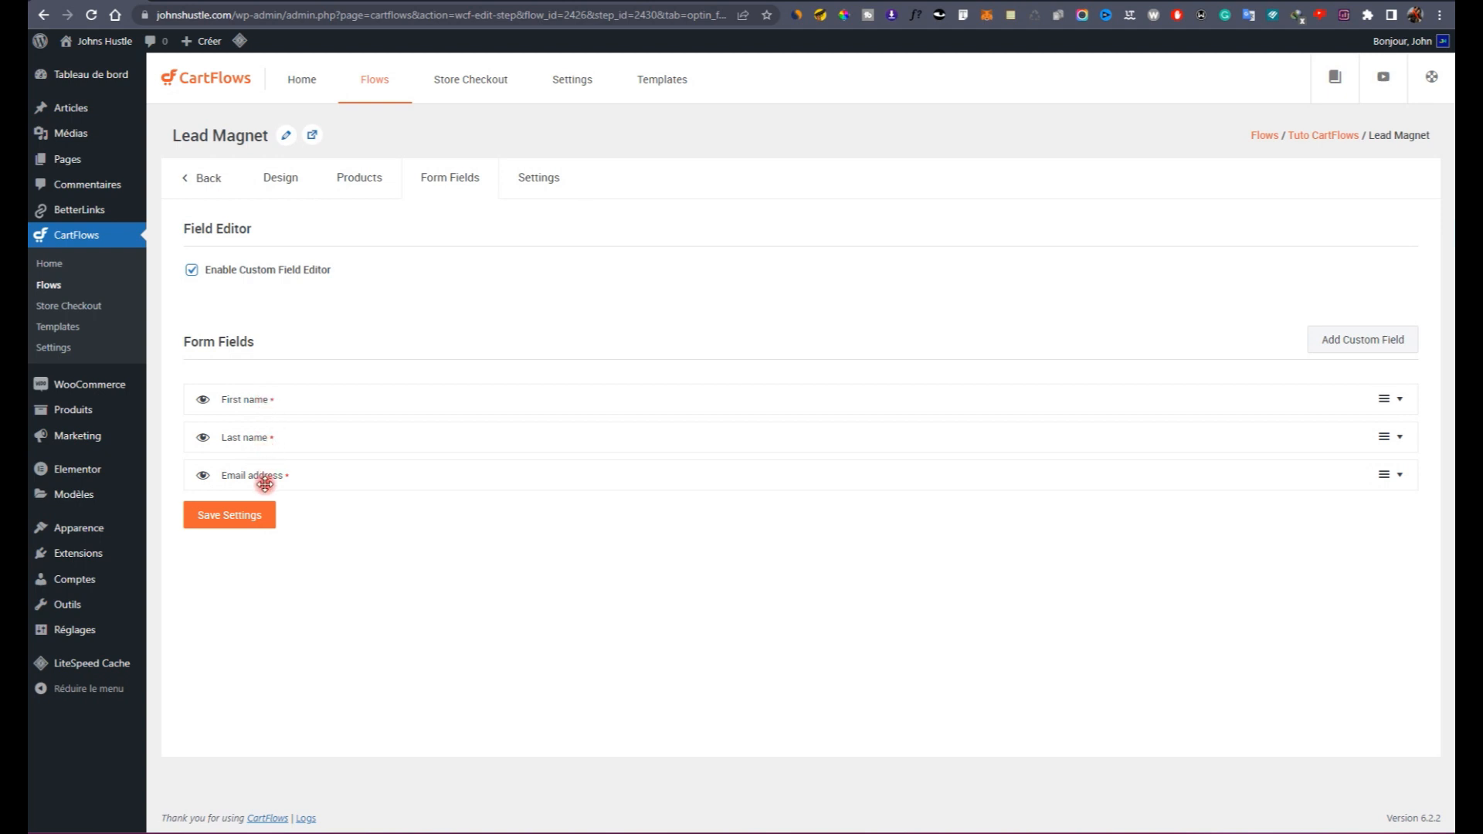
left_click(533, 177)
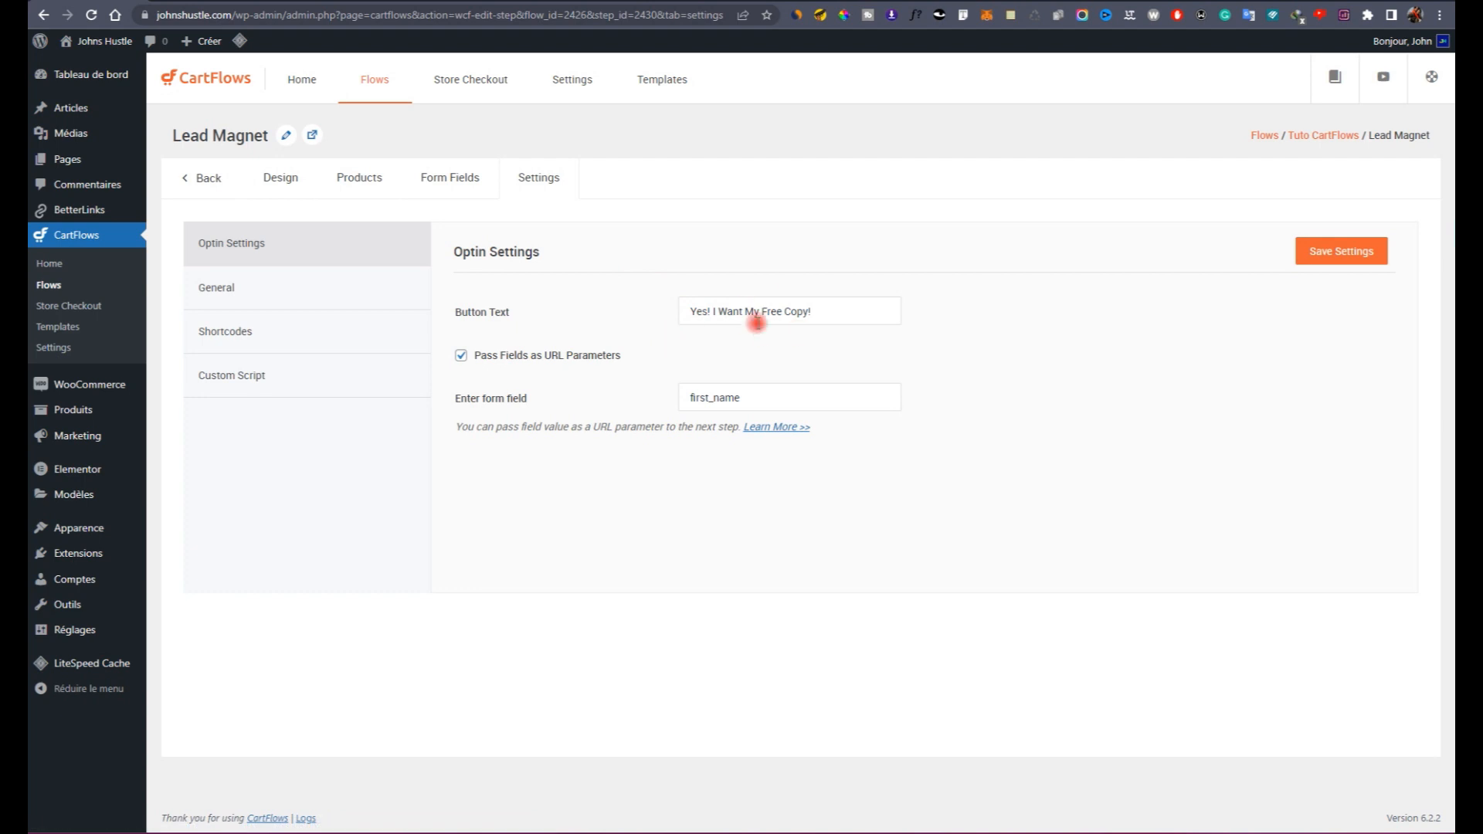
left_click(346, 182)
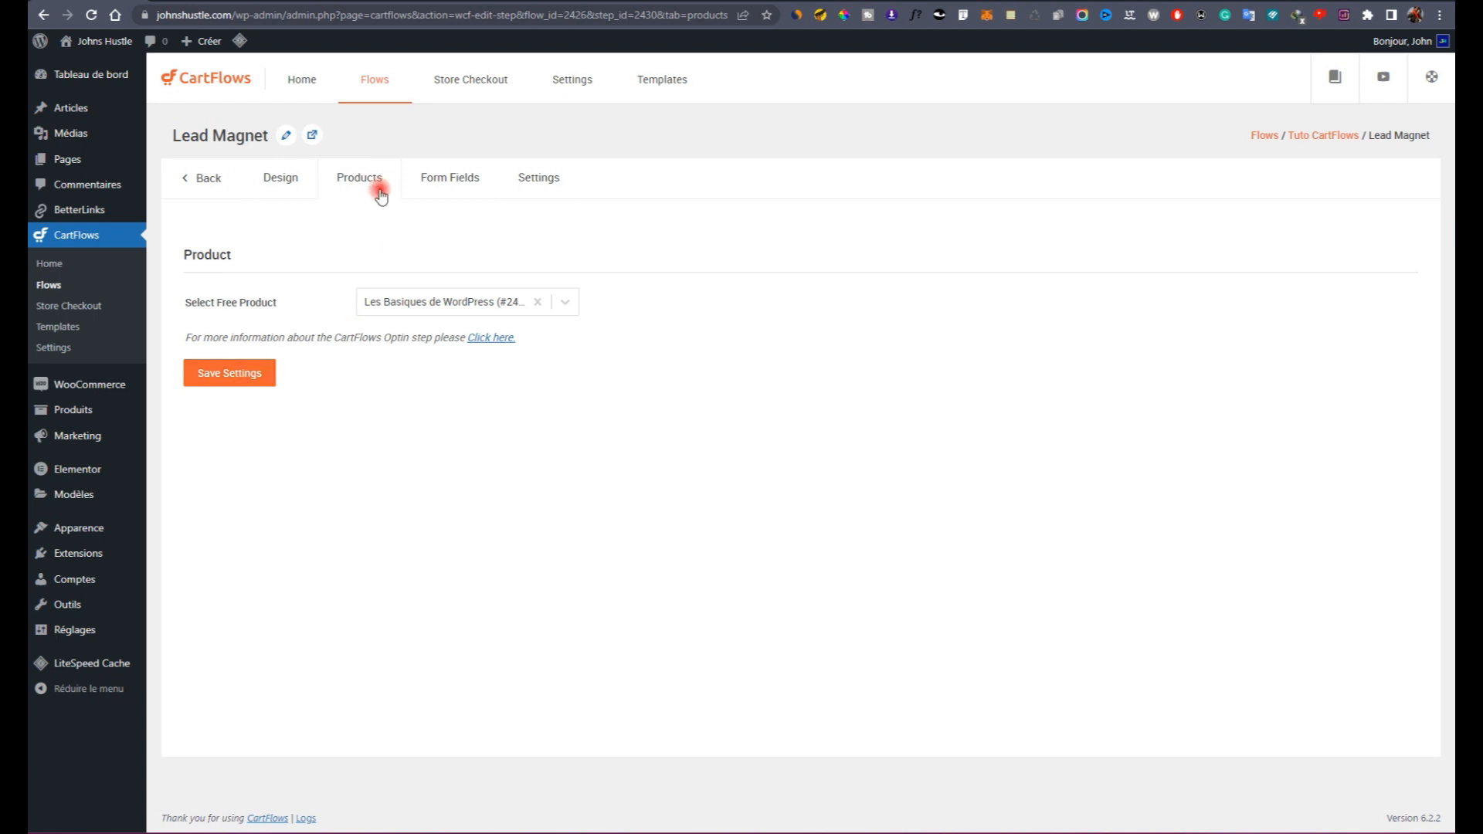
left_click(216, 375)
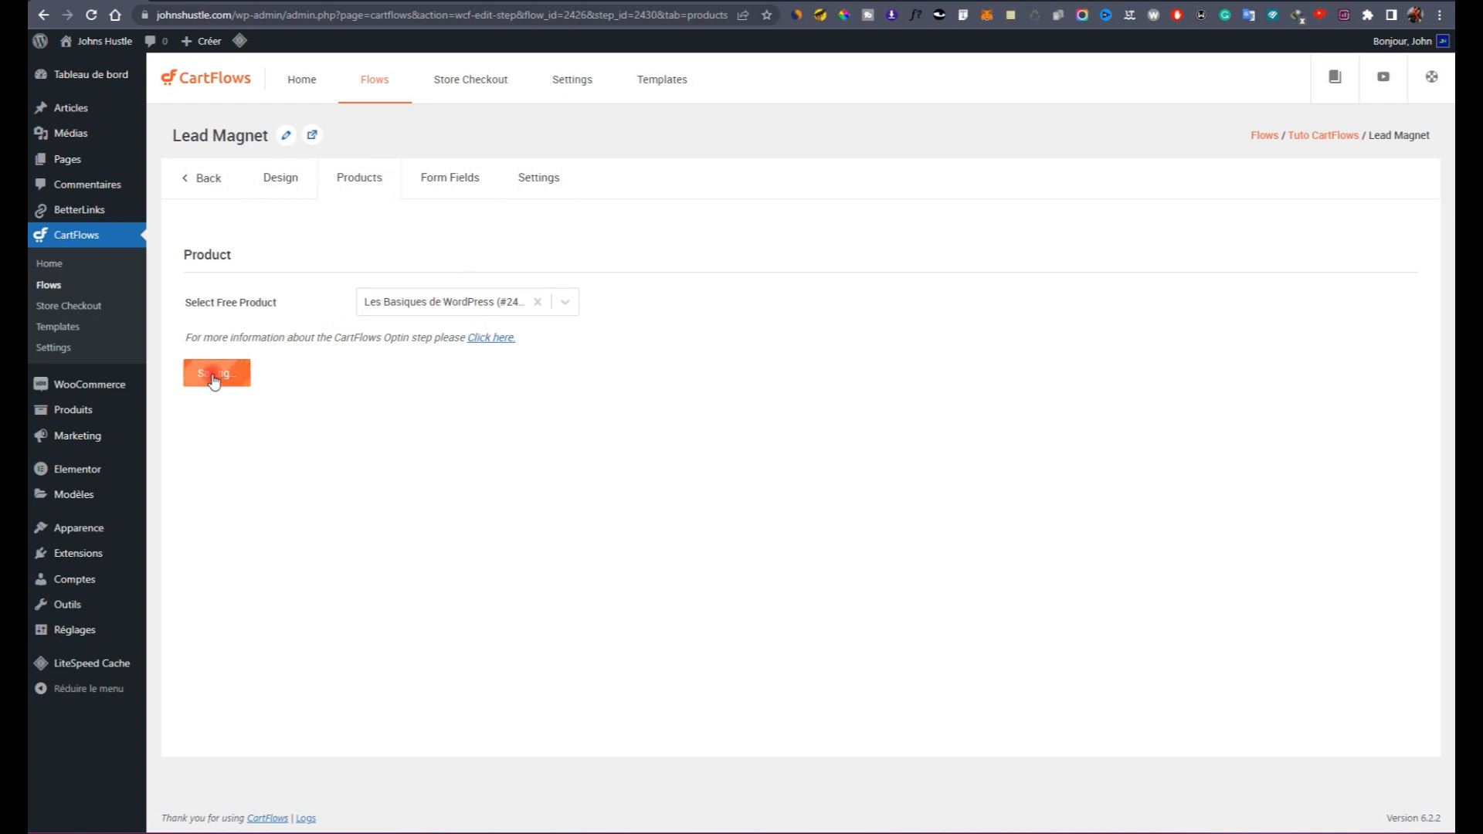
left_click(207, 183)
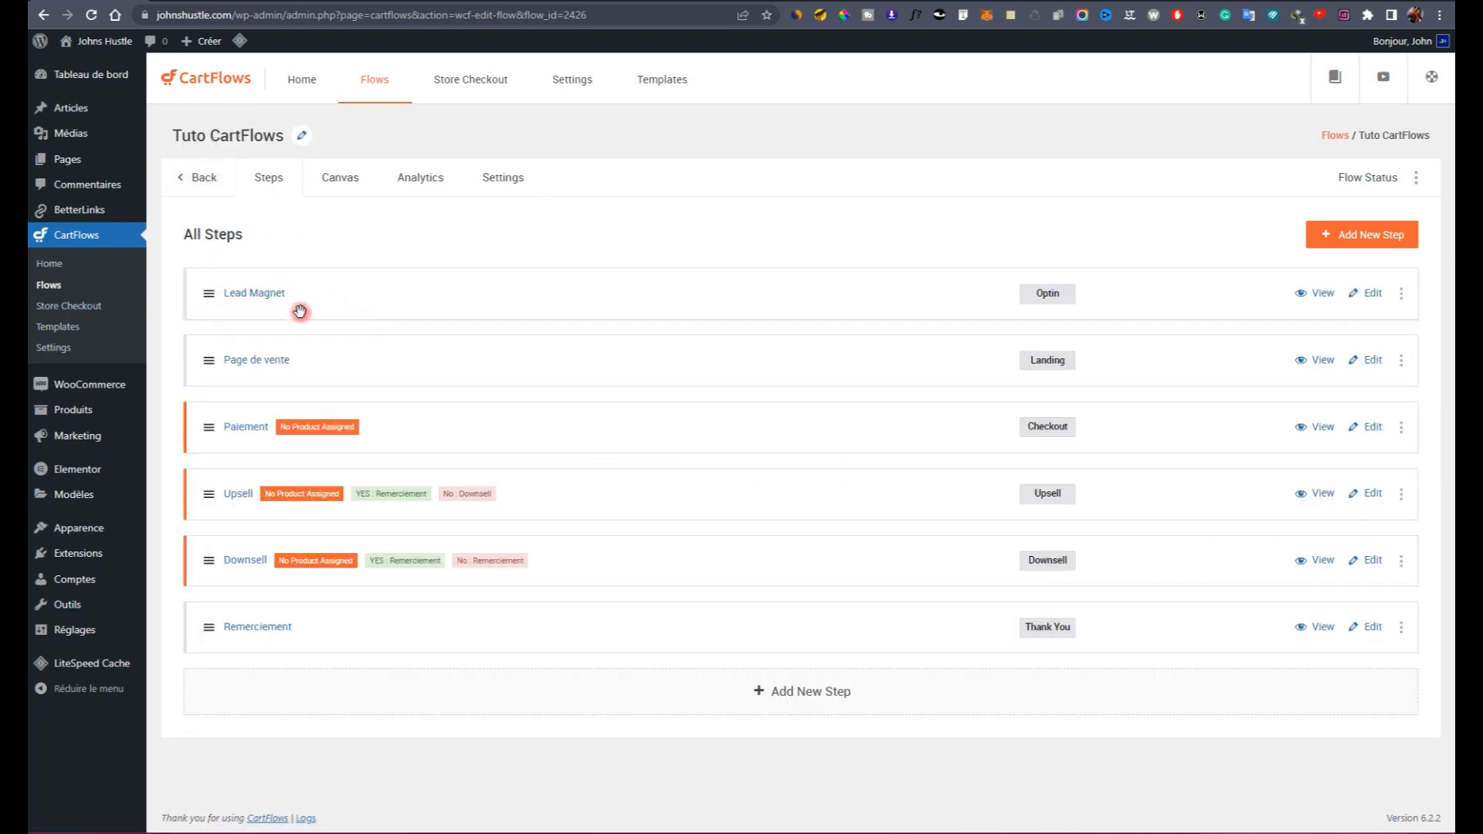
Step: Add "Formation Complete WordPress" as the product of the Paiement checkout step
left_click(1374, 430)
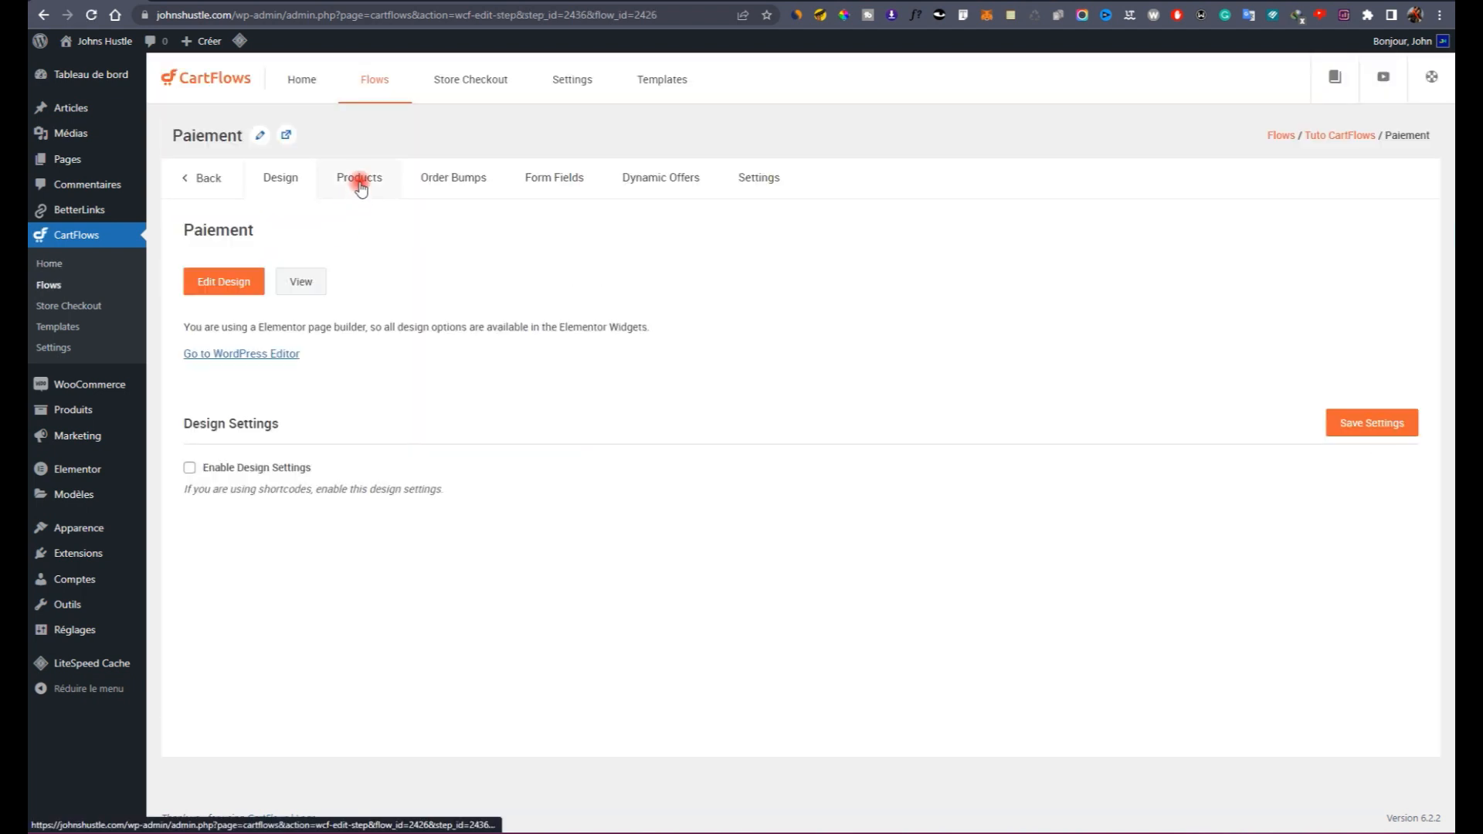
left_click(360, 188)
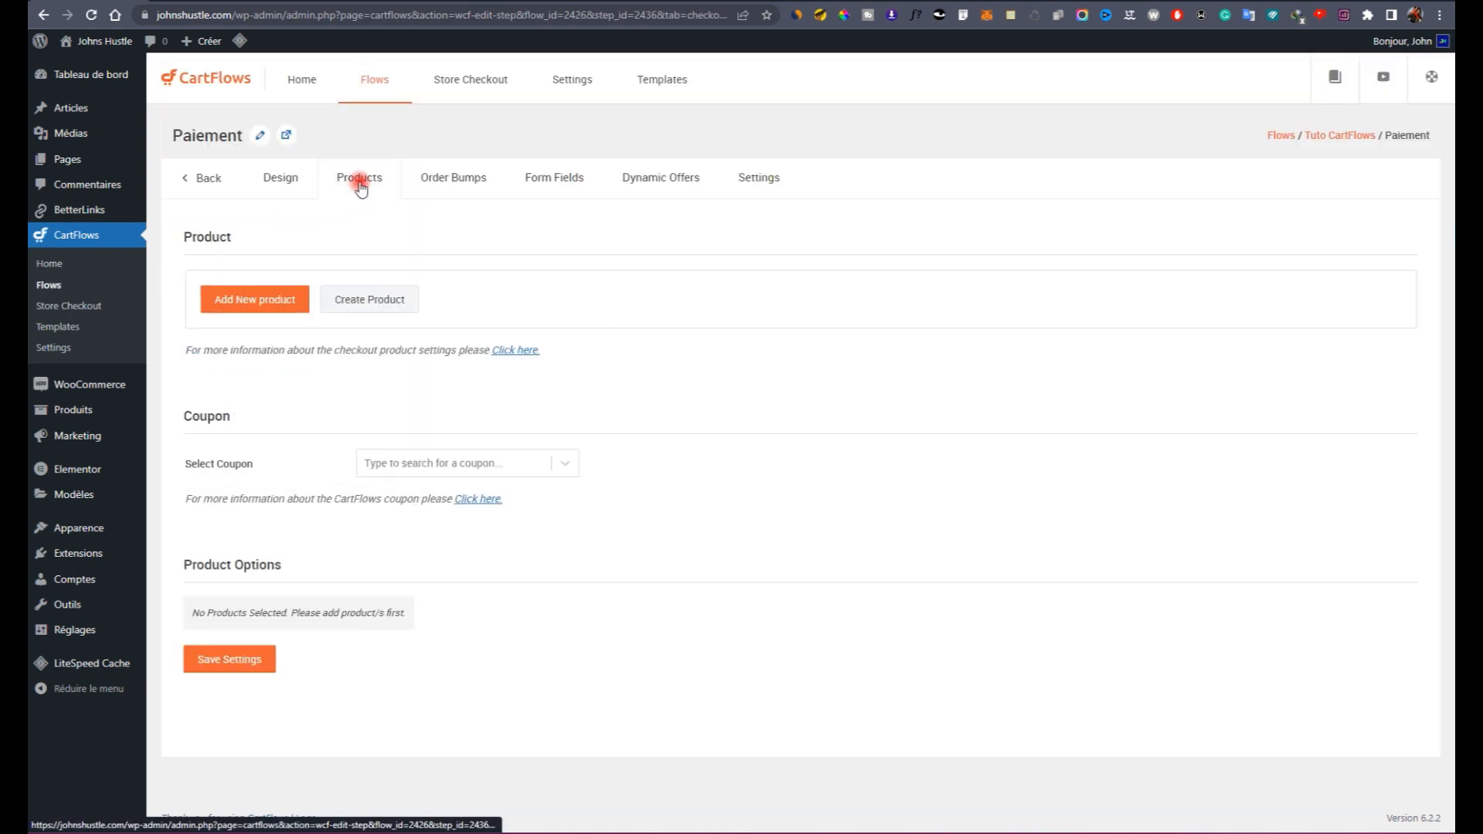
left_click(276, 302)
left_click(664, 455)
type("wordp")
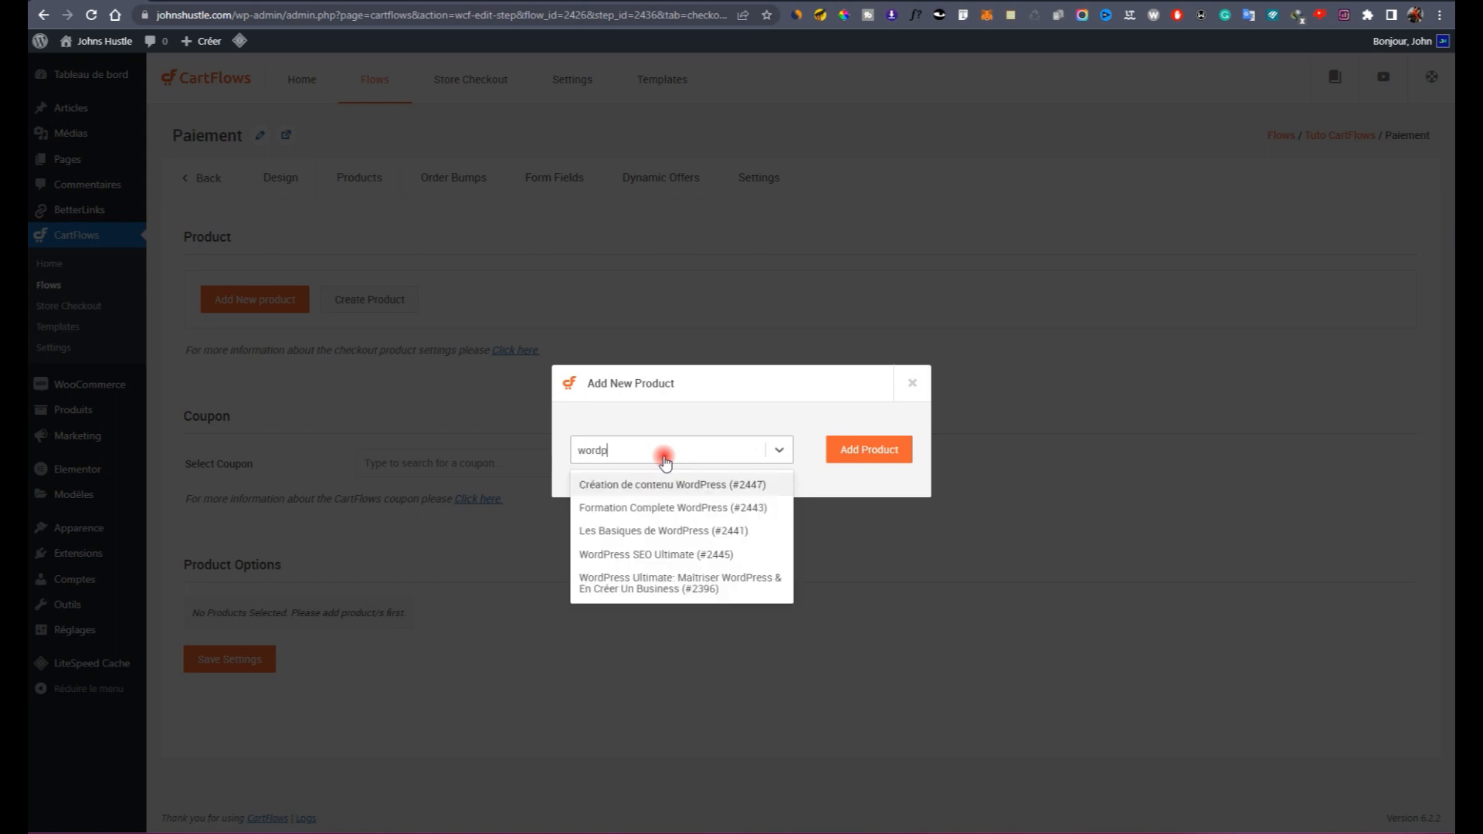
left_click(661, 509)
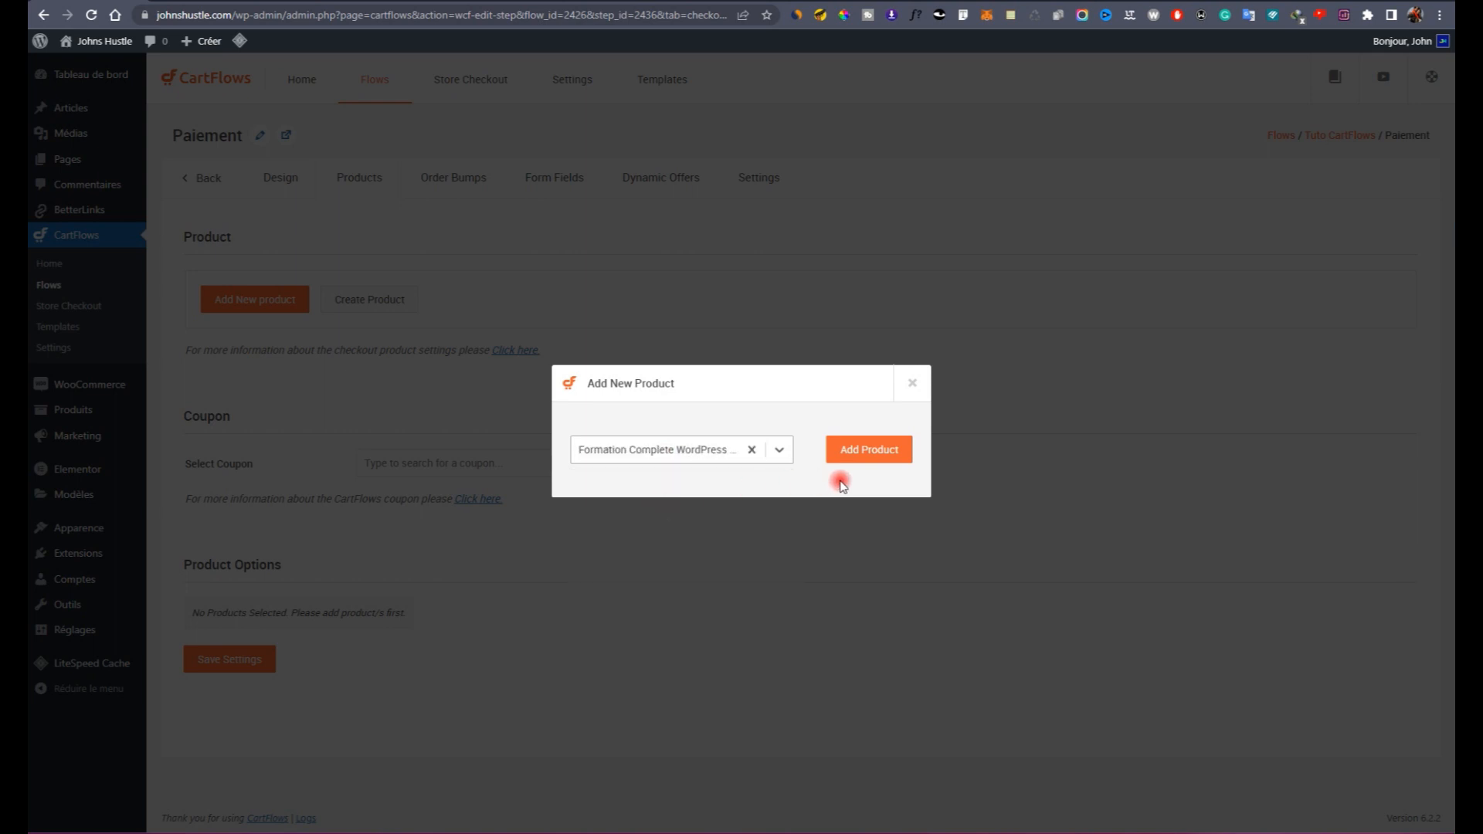
left_click(877, 460)
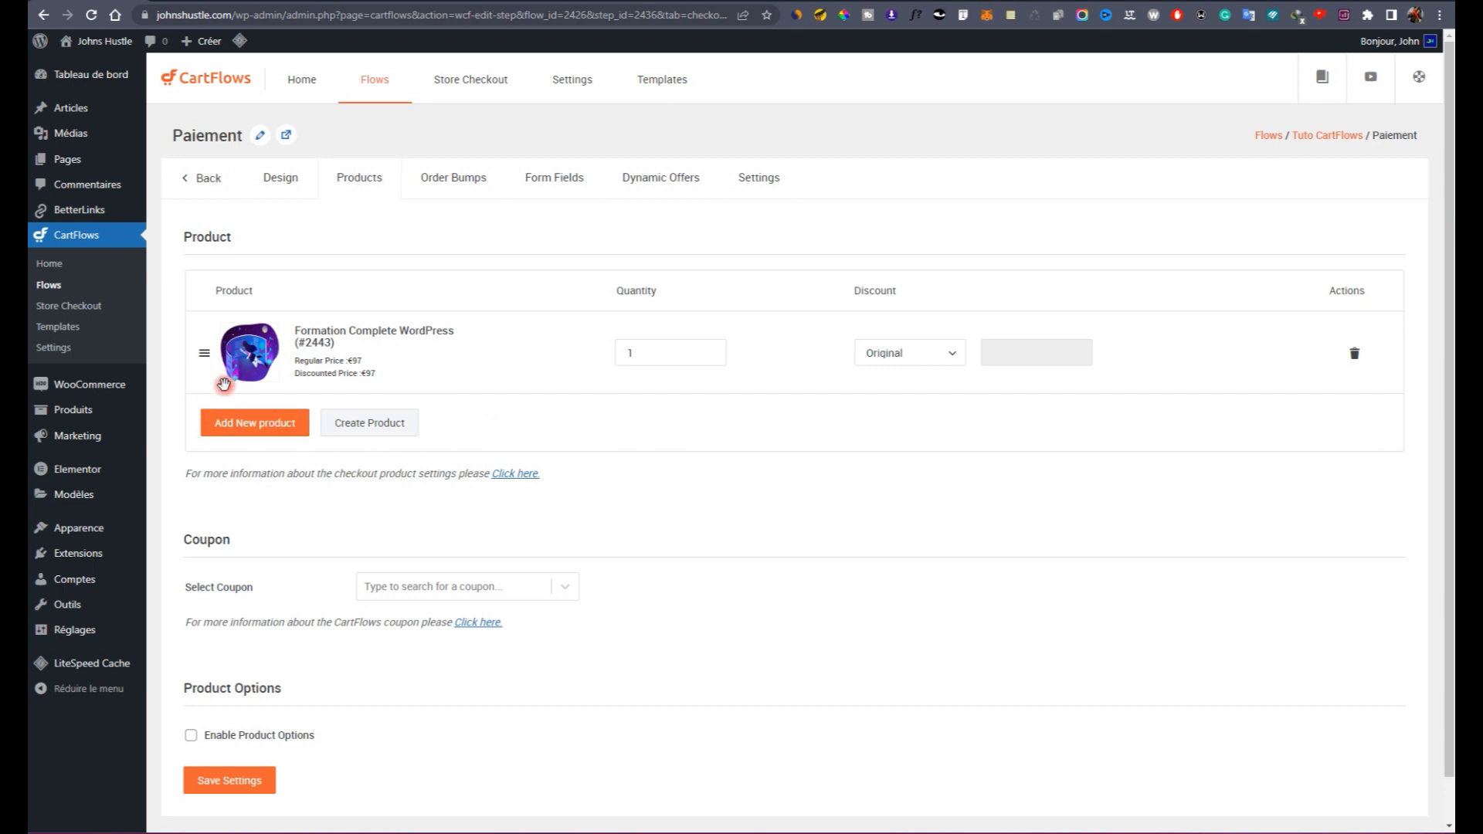
Step: Save the Paiement product settings without a coupon and return to the Tuto CartFlows steps
scroll(272, 509, "down", 1)
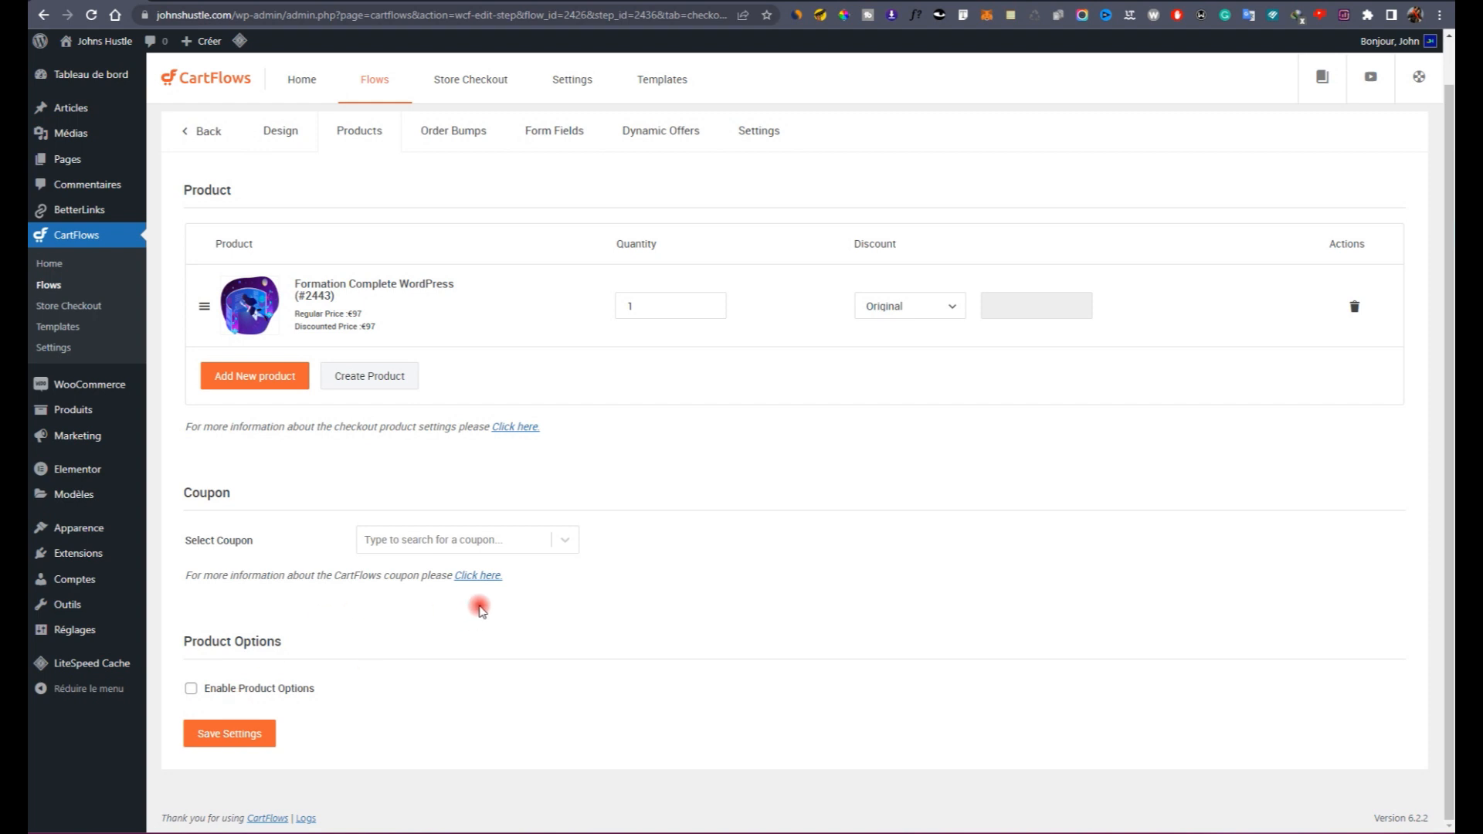
left_click(495, 550)
left_click(566, 538)
left_click(229, 733)
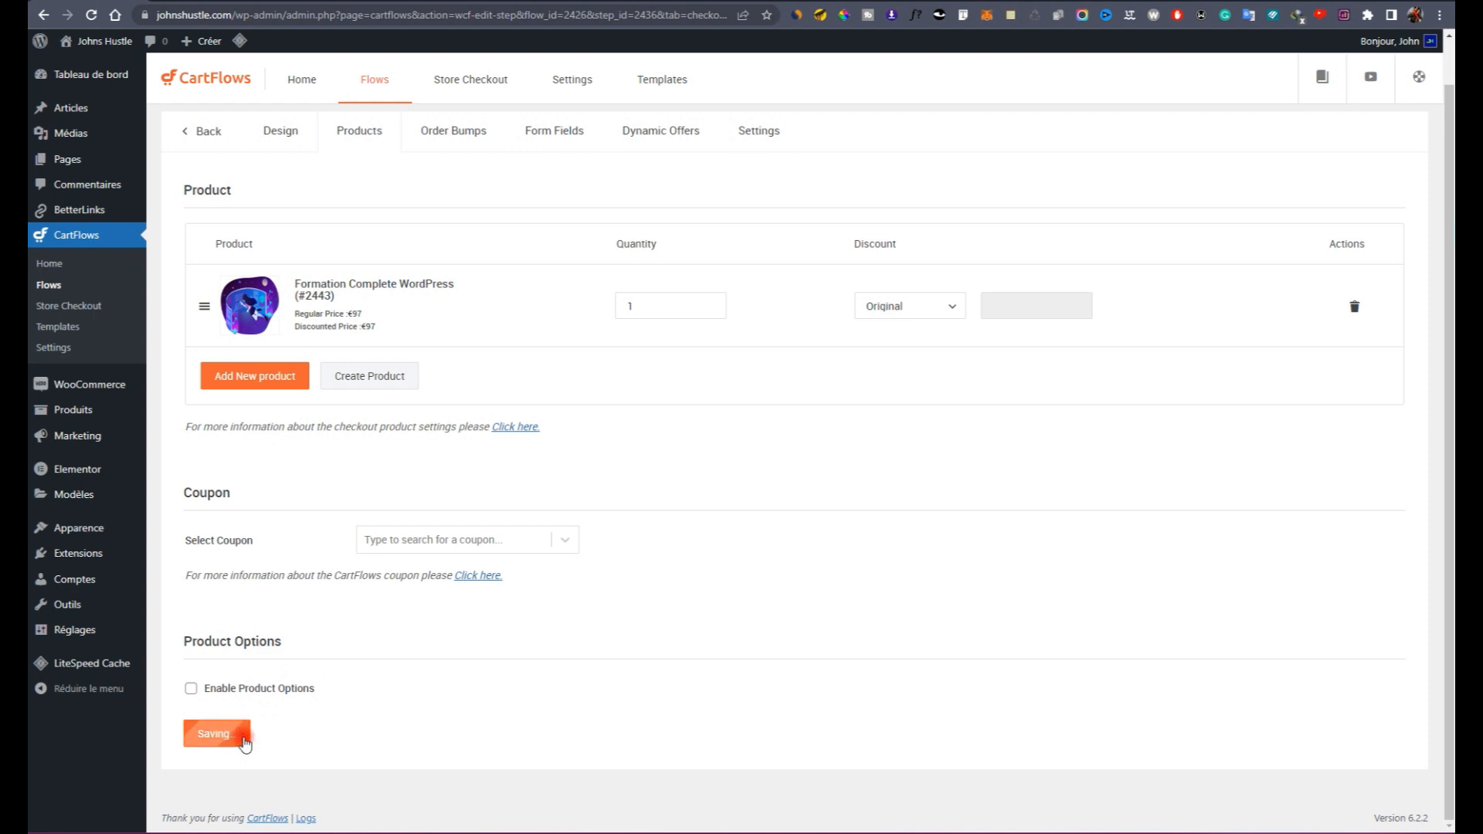
scroll(245, 743, "up", 1)
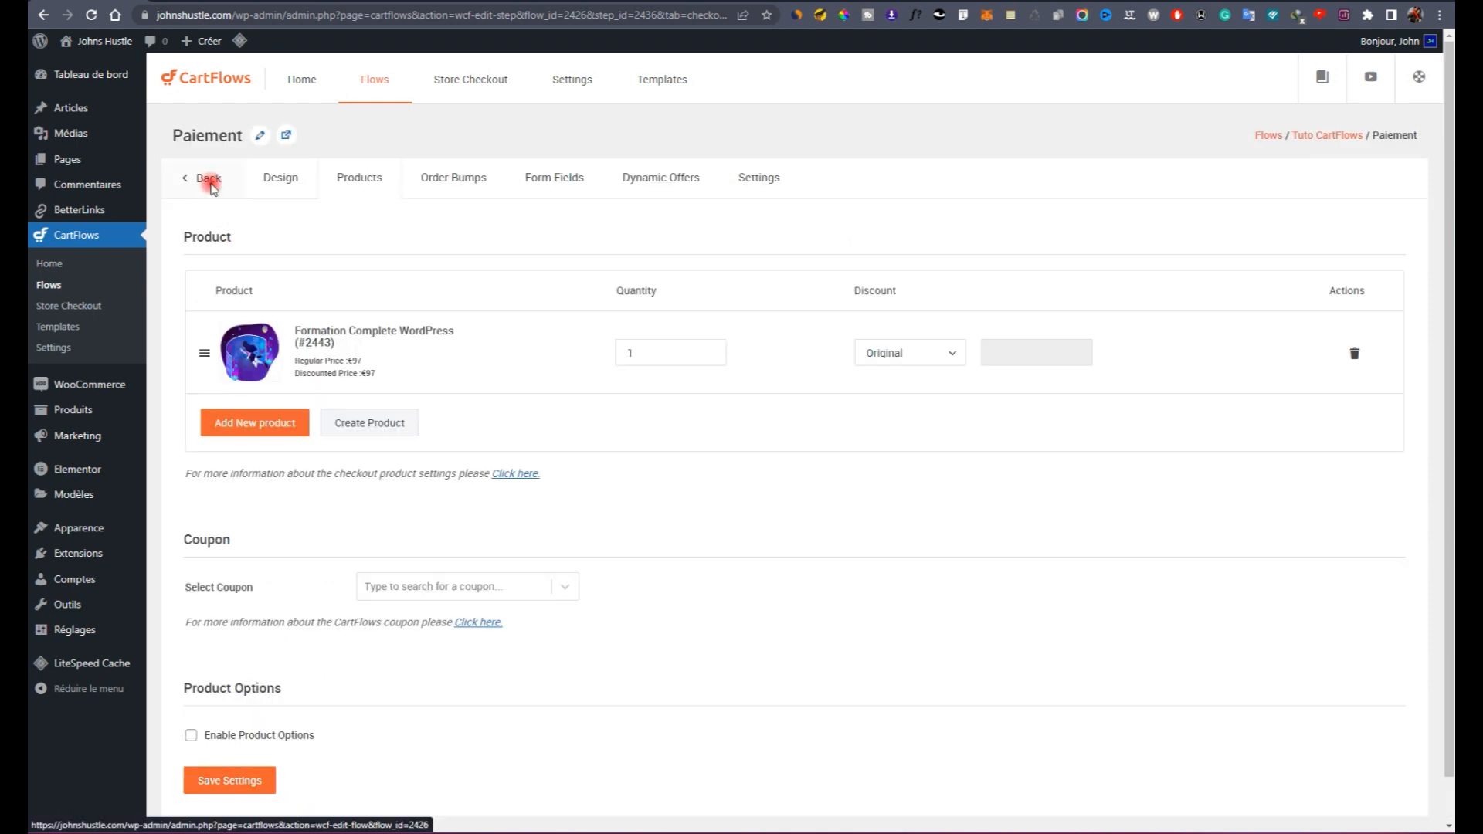
left_click(207, 179)
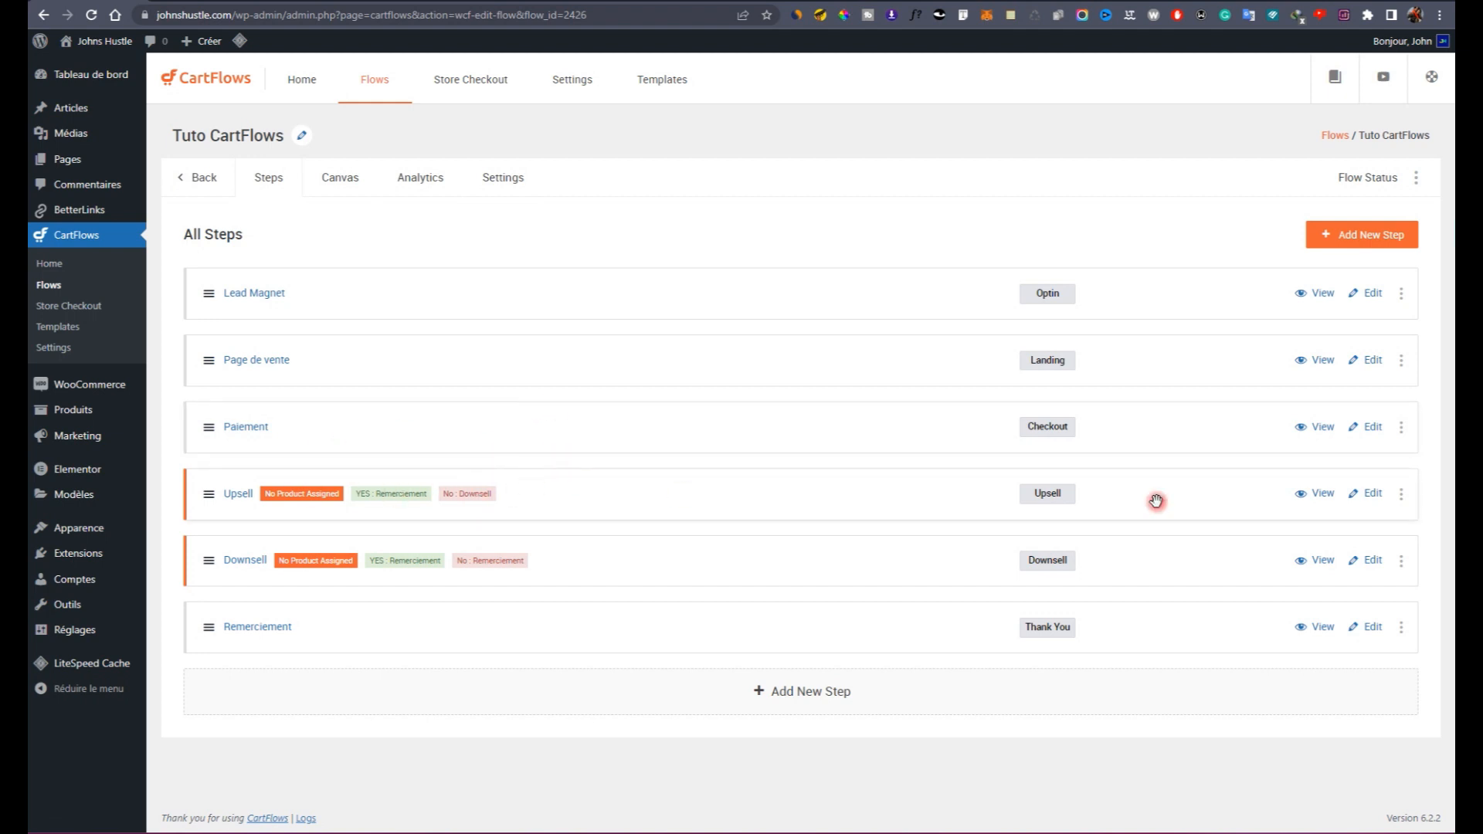
Step: Select "WordPress SEO Ultimate" as the product offered in the Upsell step
left_click(1375, 494)
left_click(370, 180)
left_click(413, 308)
type("seq")
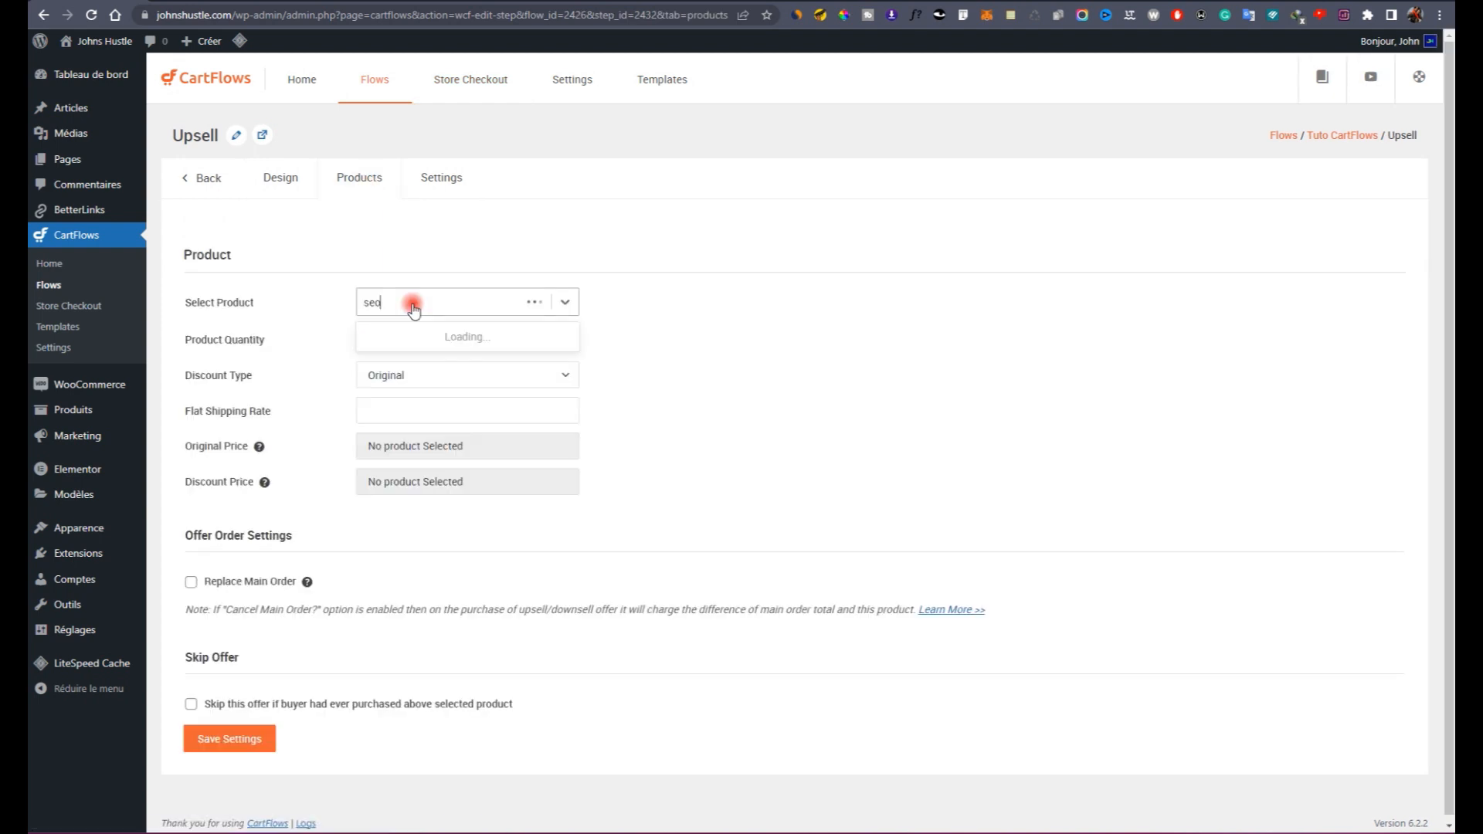
left_click(458, 336)
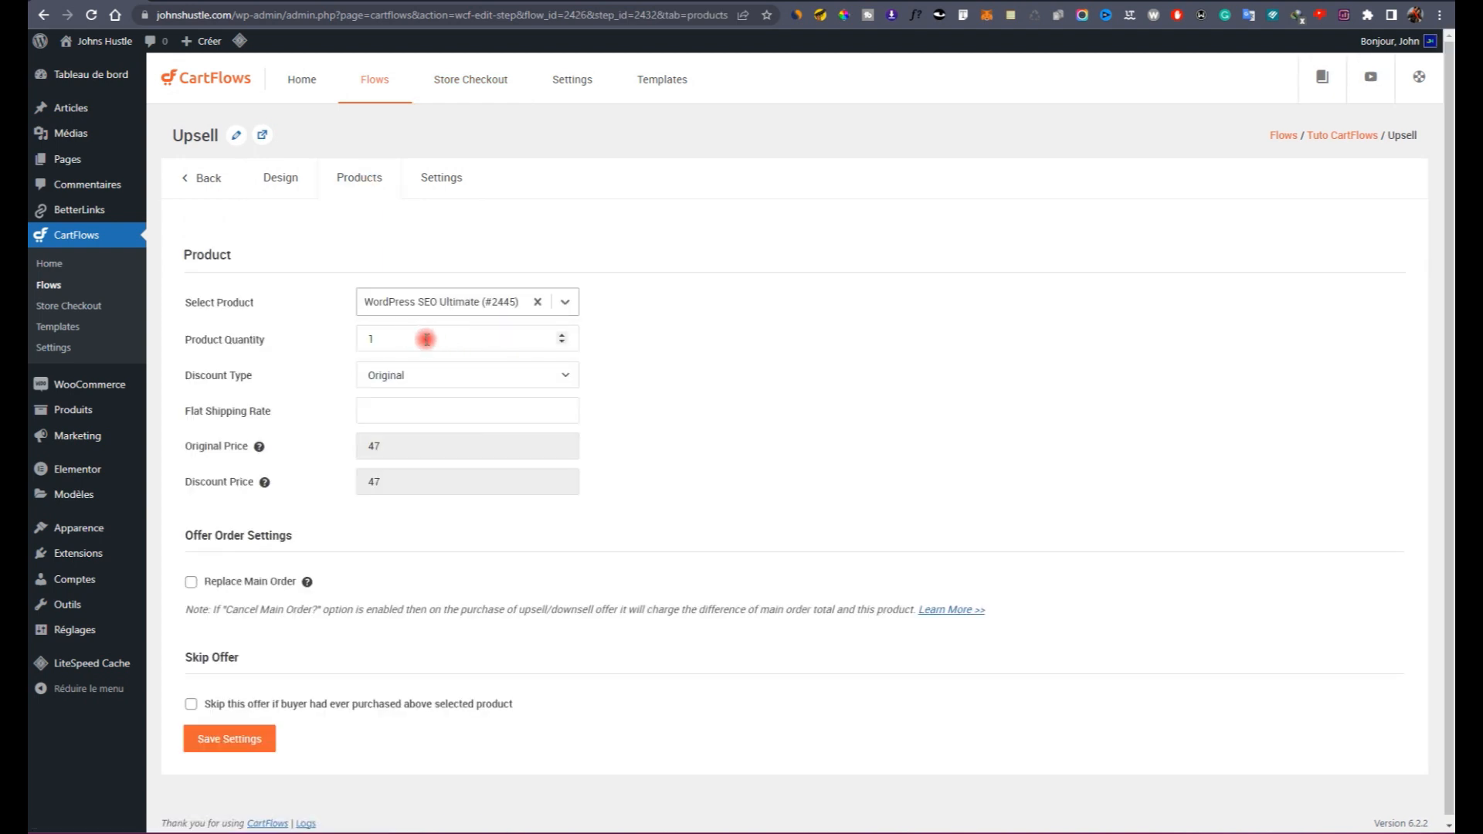
Step: Set the upsell to be skipped for buyers who already purchased its product, keeping the Original discount type, and save the settings
left_click(456, 386)
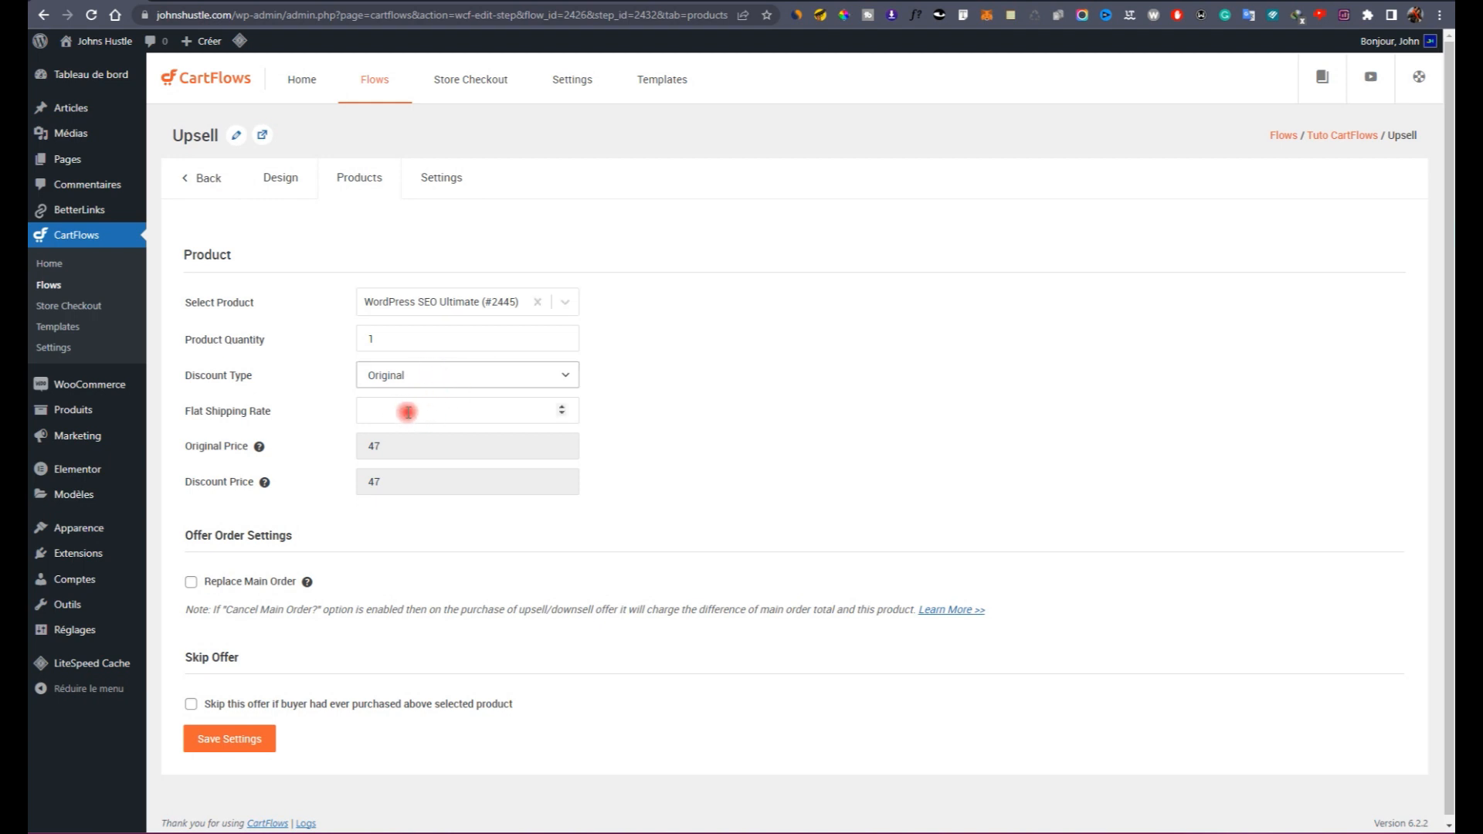
left_click(395, 453)
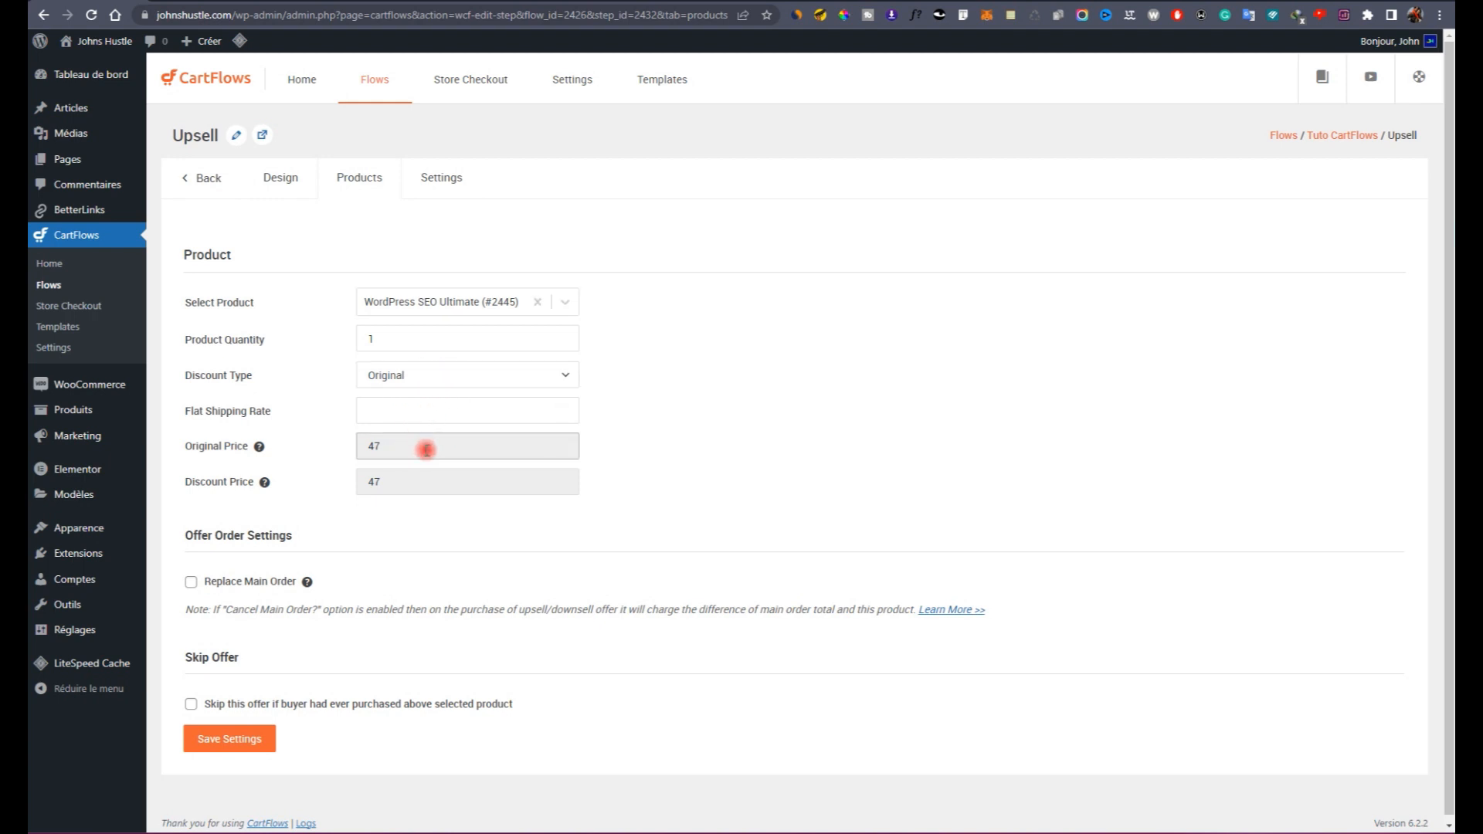
left_click(433, 386)
left_click(434, 410)
left_click(431, 375)
left_click(430, 390)
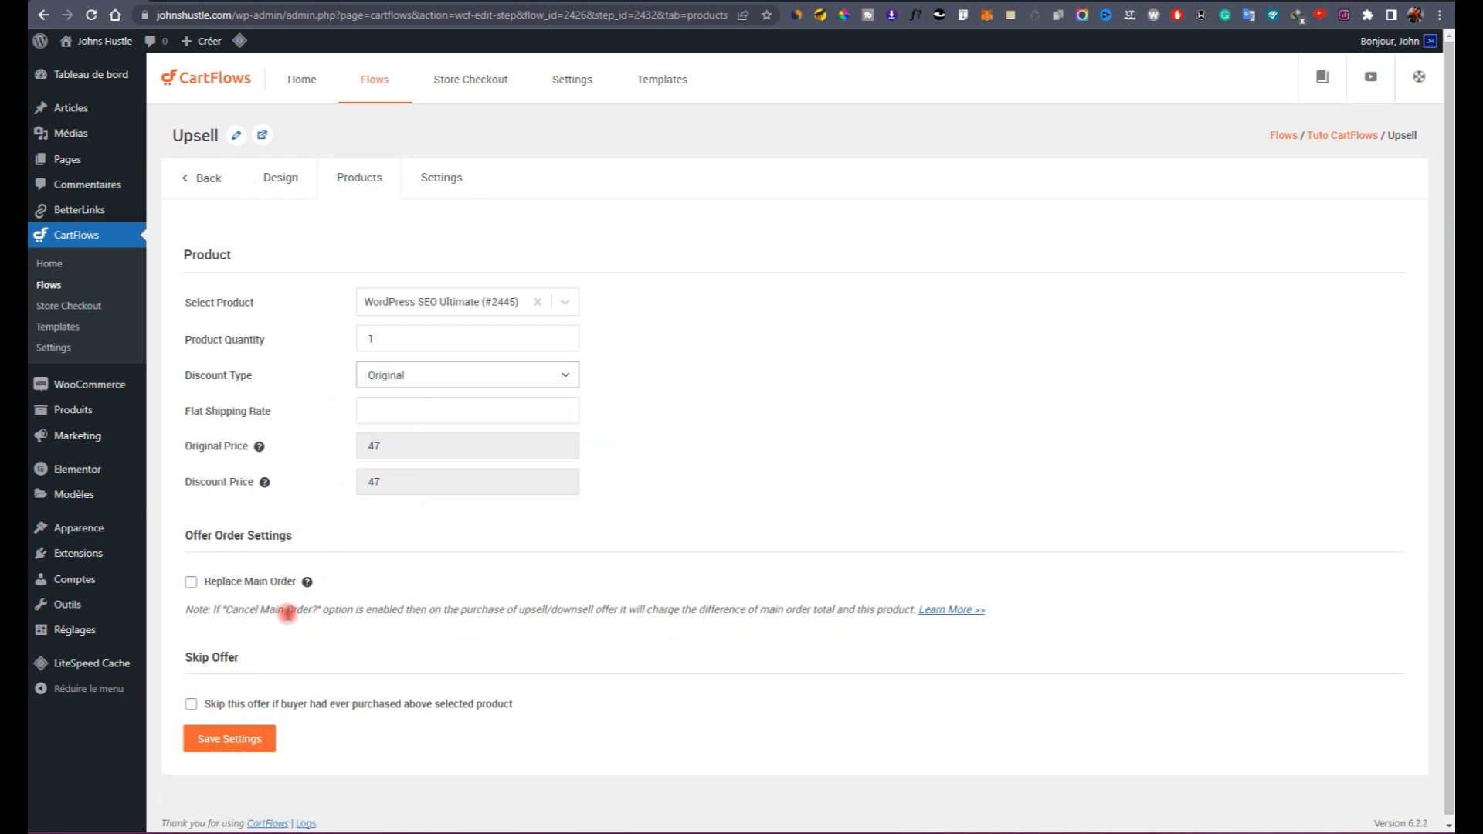
left_click(190, 704)
left_click(204, 179)
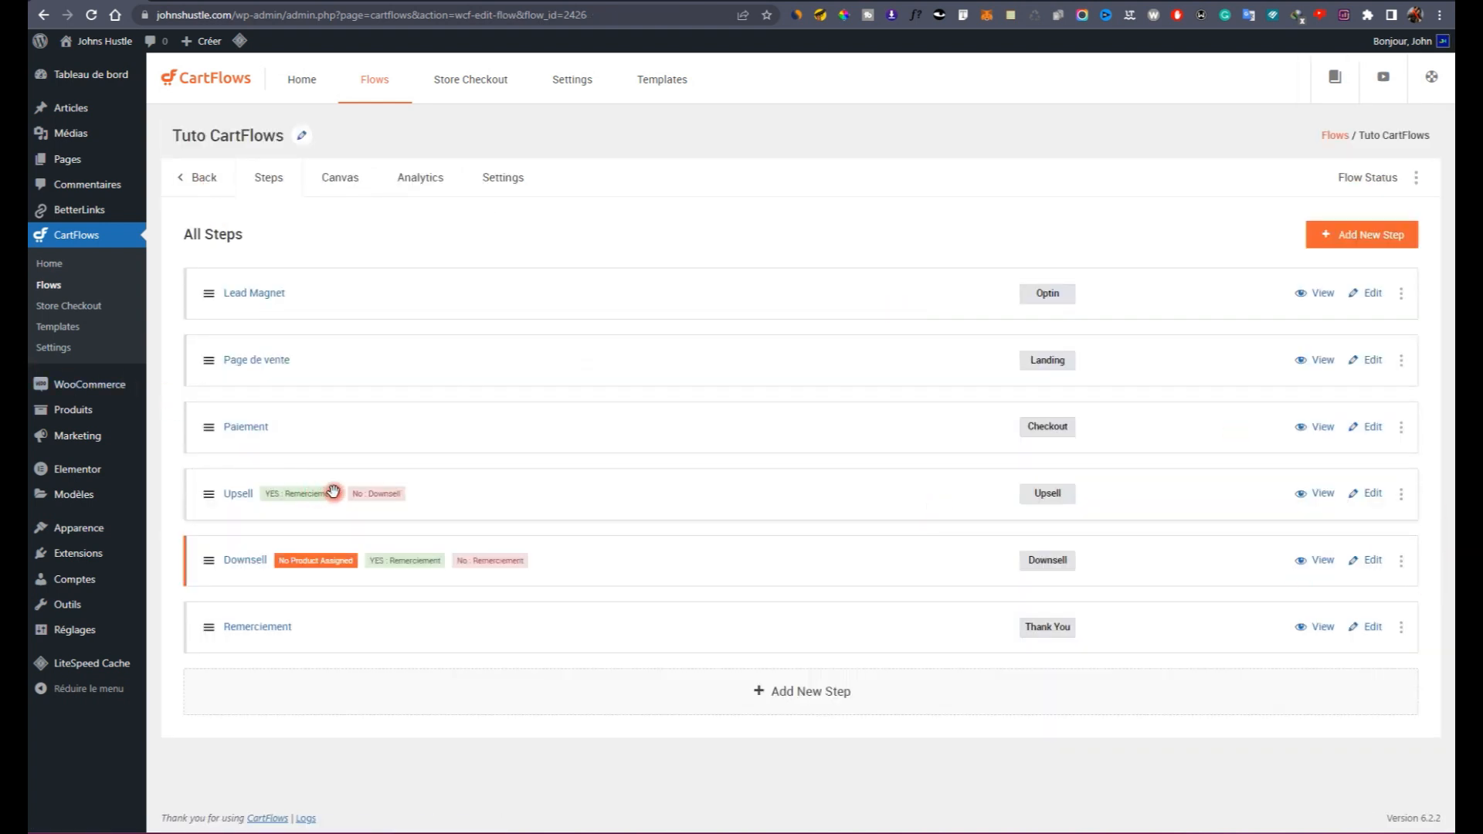
Step: Select "Création de contenu WordPress" as the product offered in the Downsell step, save, and return to the flow's steps
left_click(1402, 566)
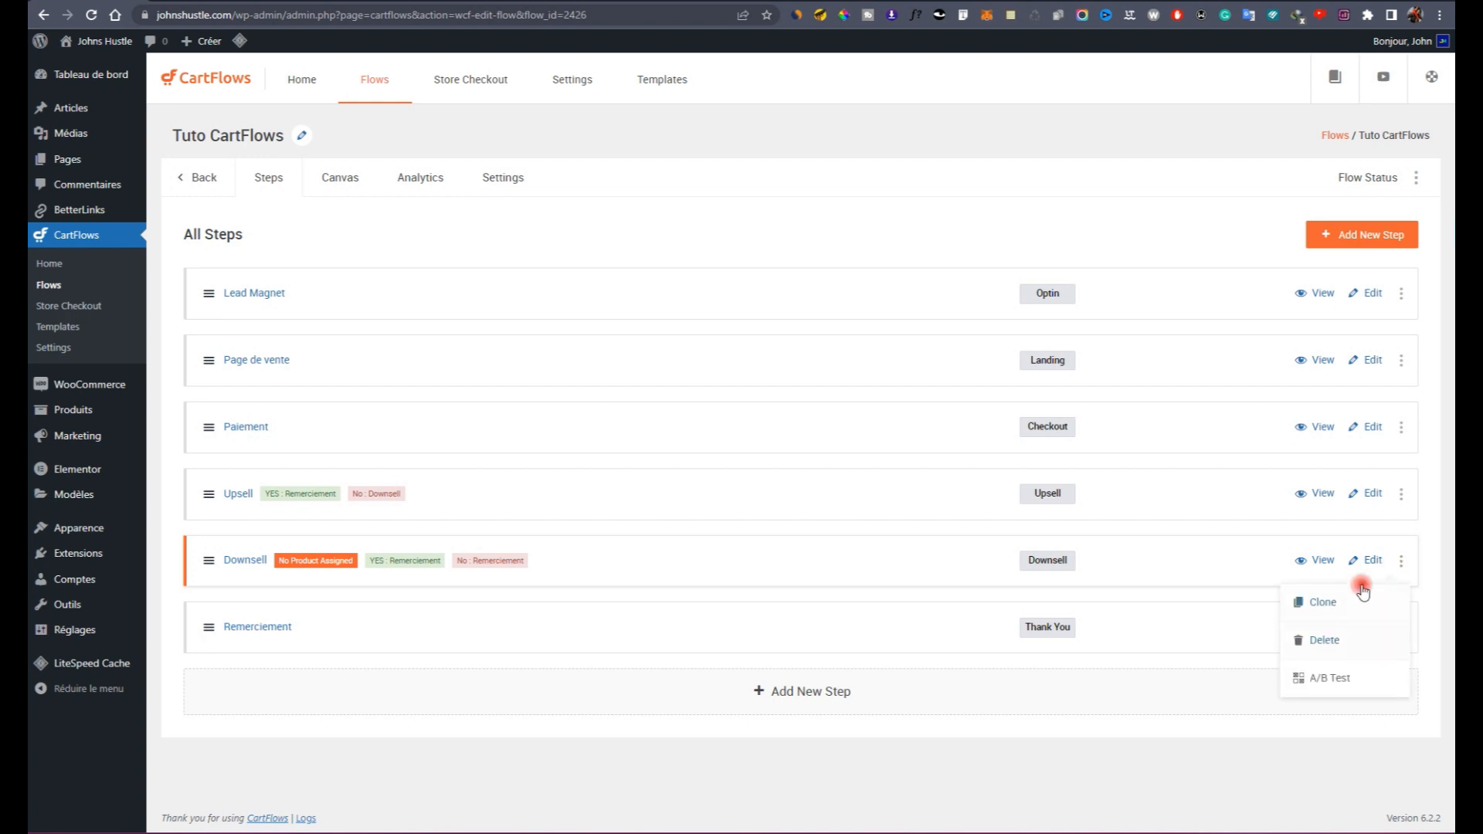
left_click(1368, 563)
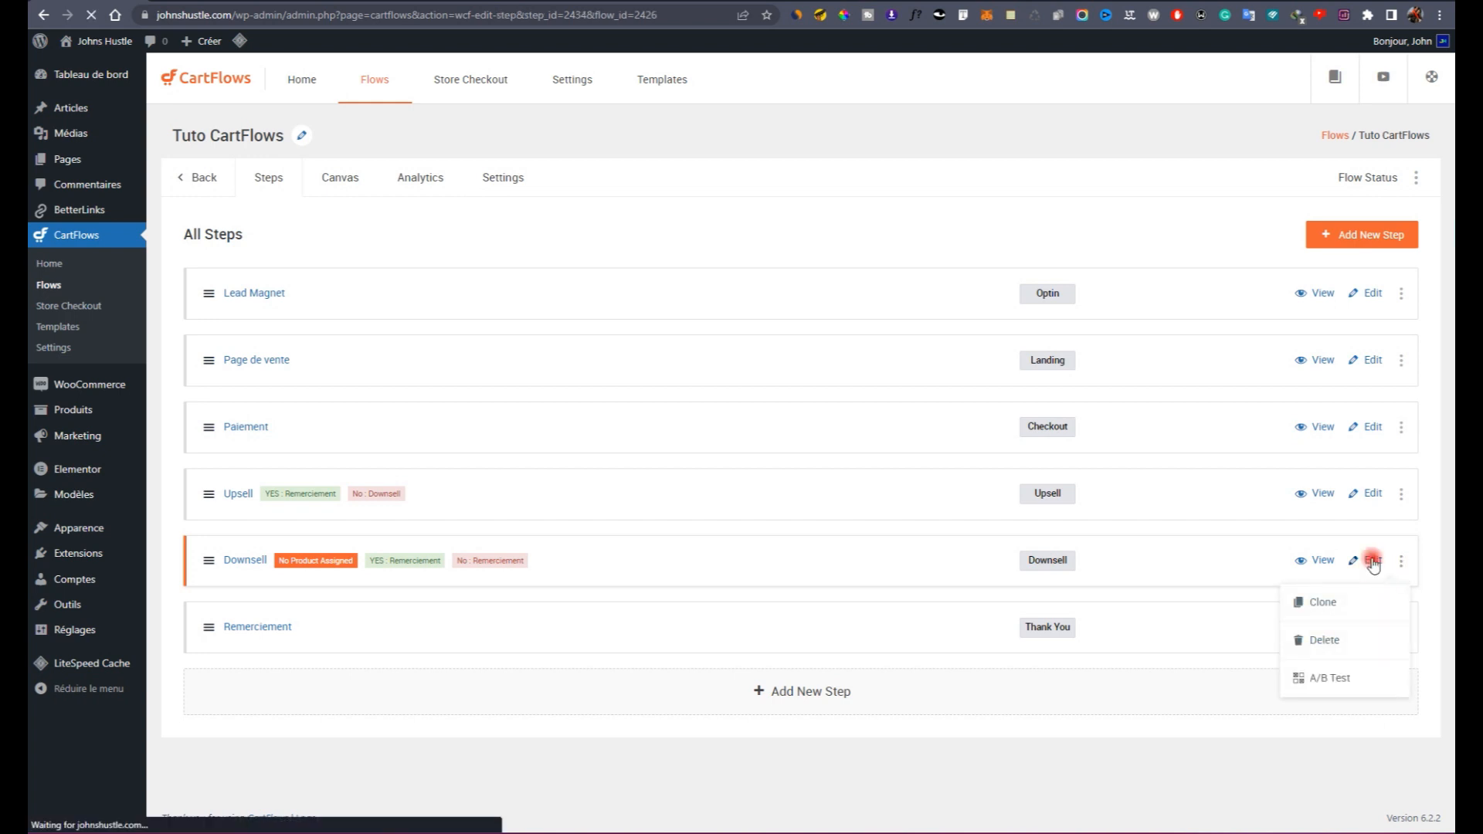
left_click(349, 180)
left_click(435, 308)
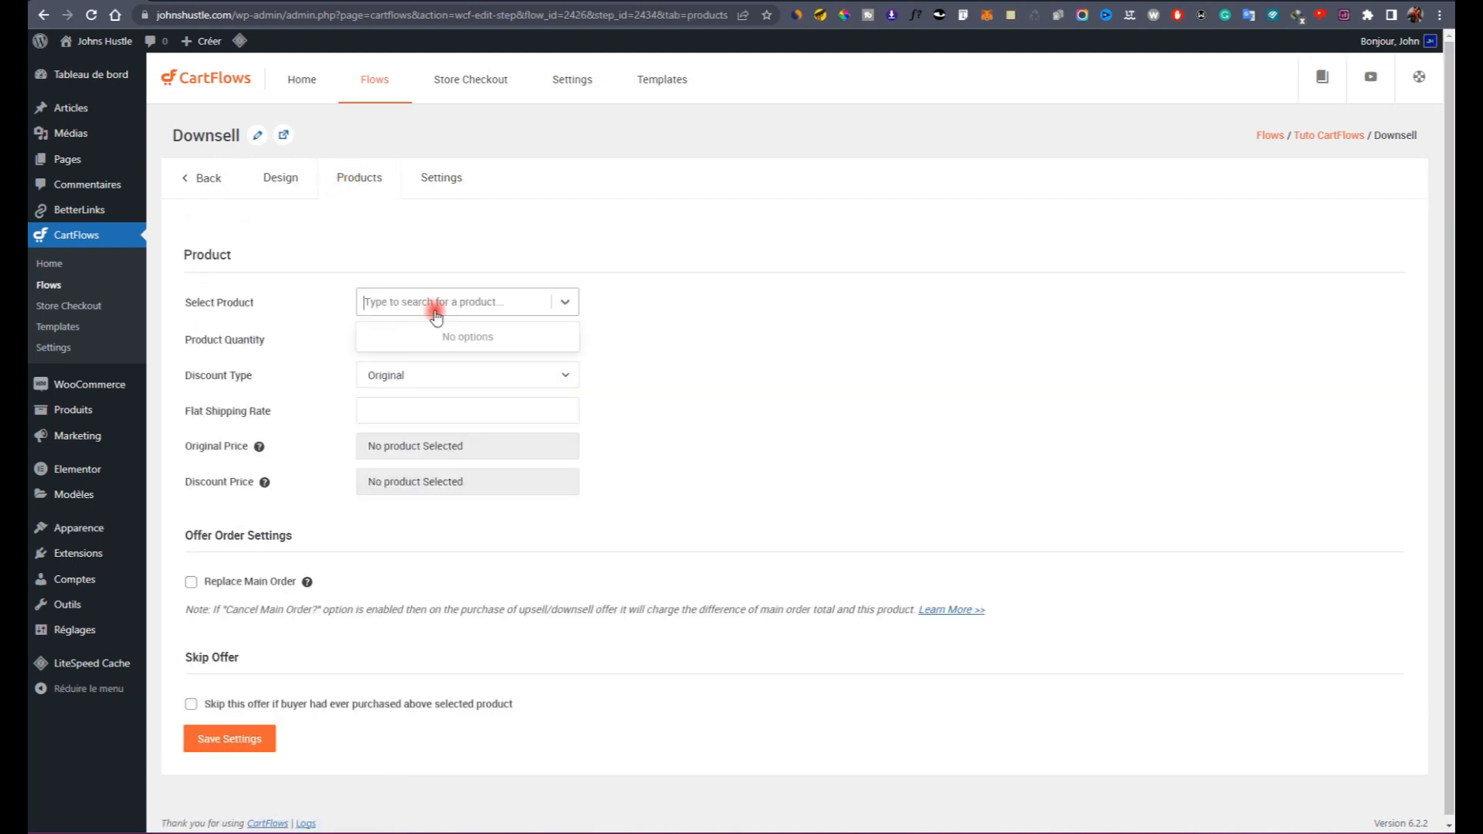
type("cont")
left_click(488, 336)
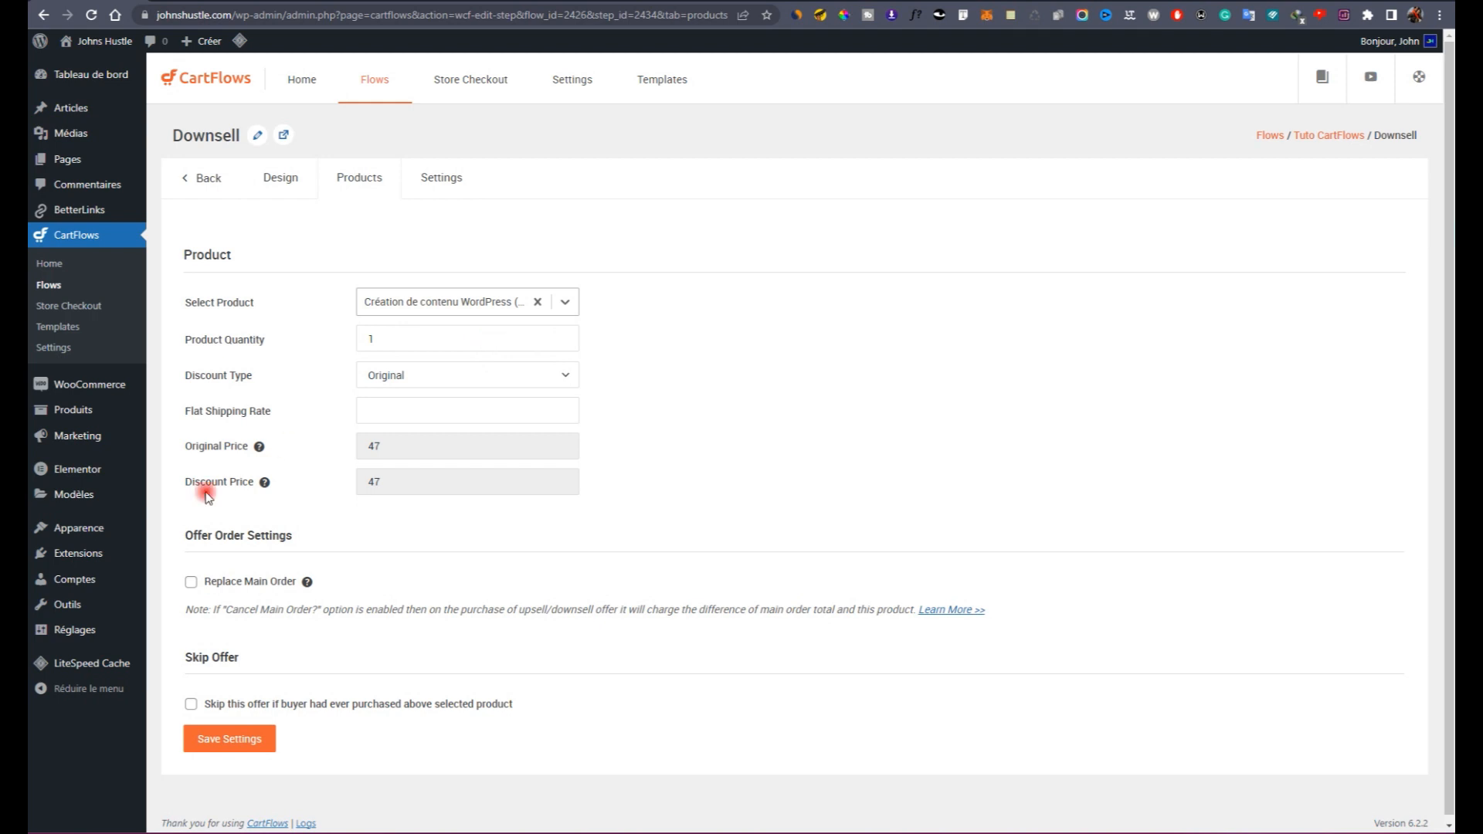
left_click(237, 742)
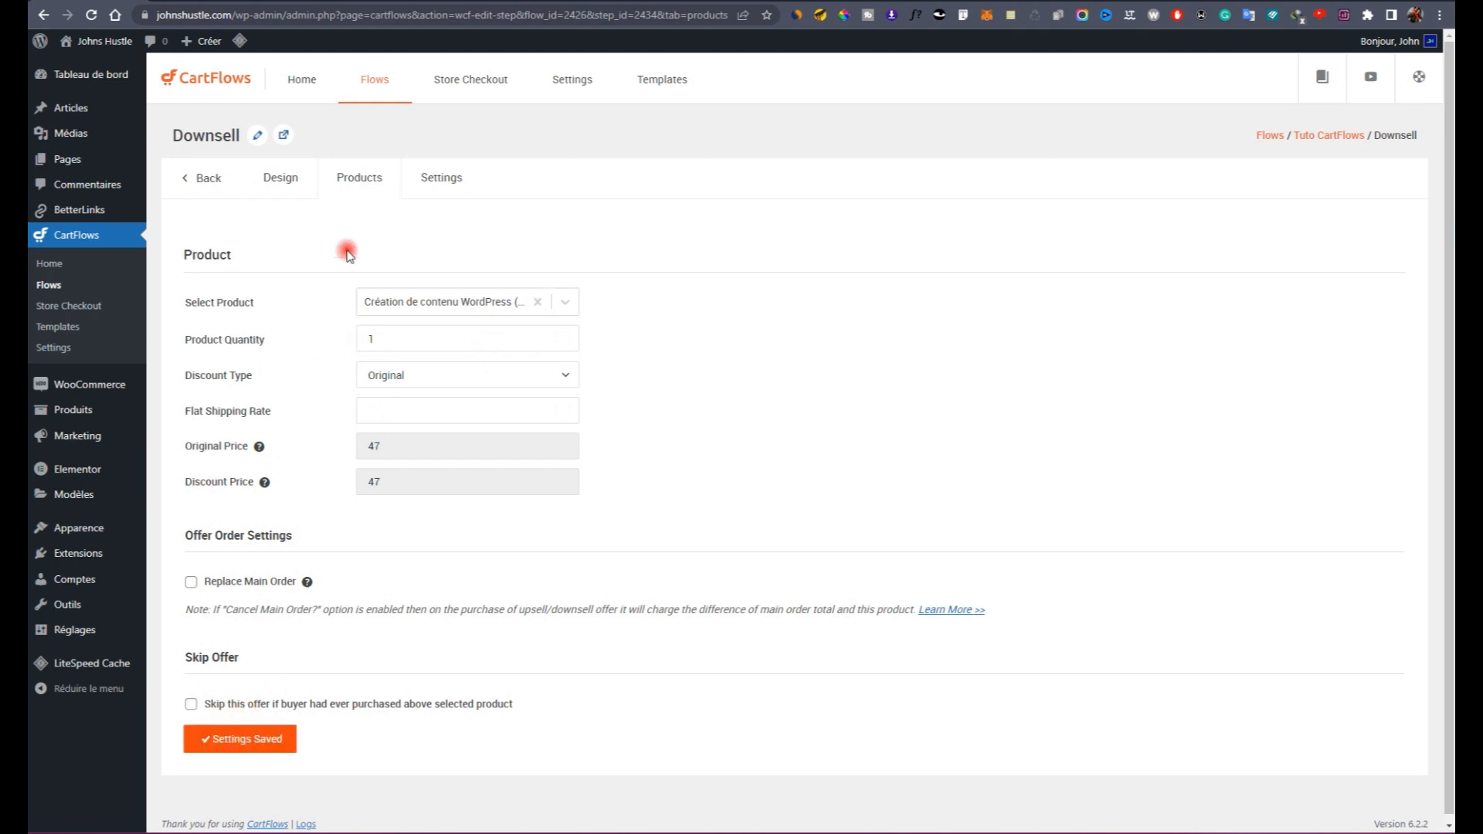
left_click(202, 178)
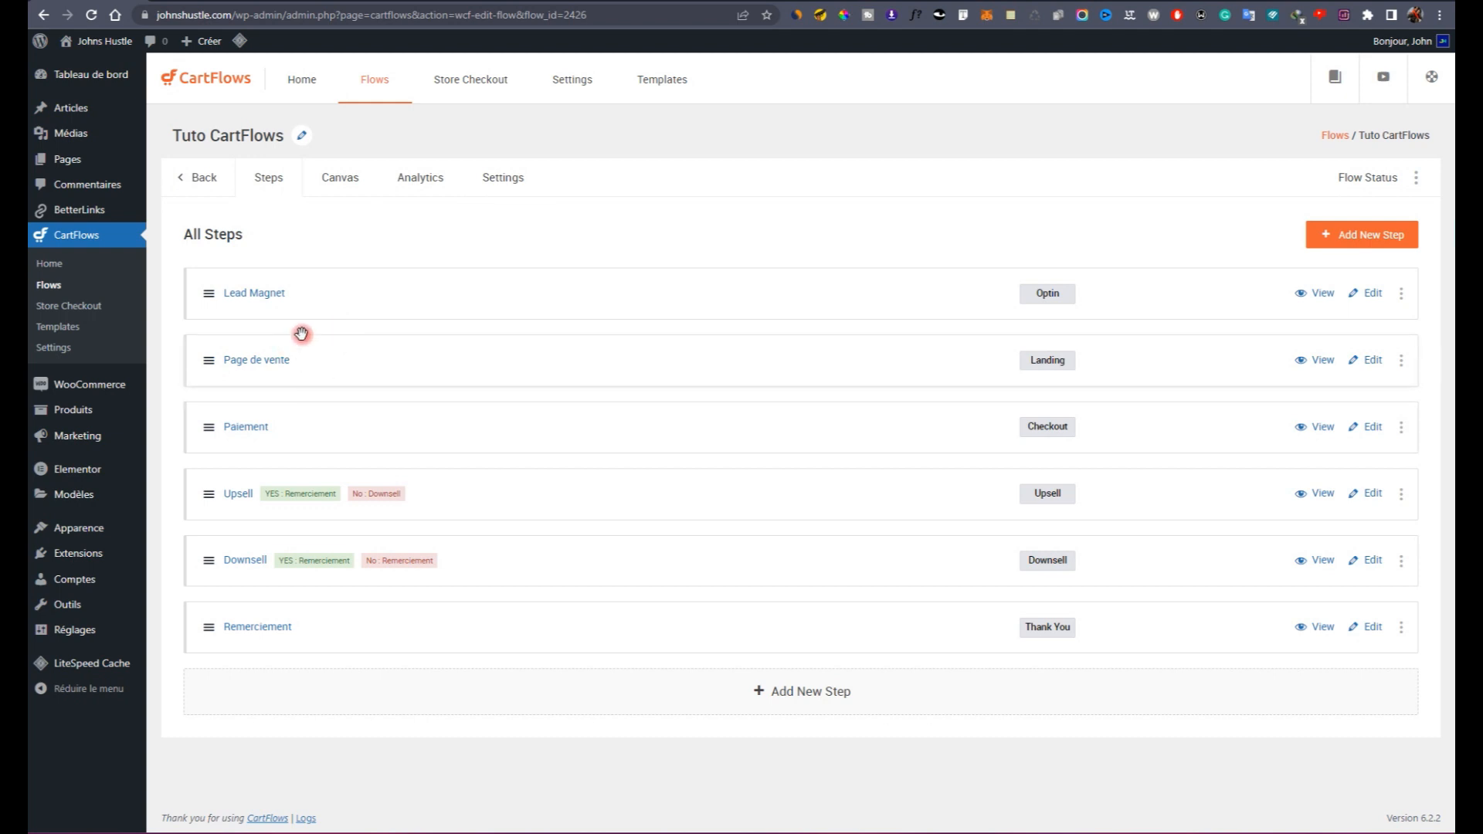
Step: View the published Tuto CartFlows flow and examine the error notices in the Lead Magnet optin form
left_click(202, 180)
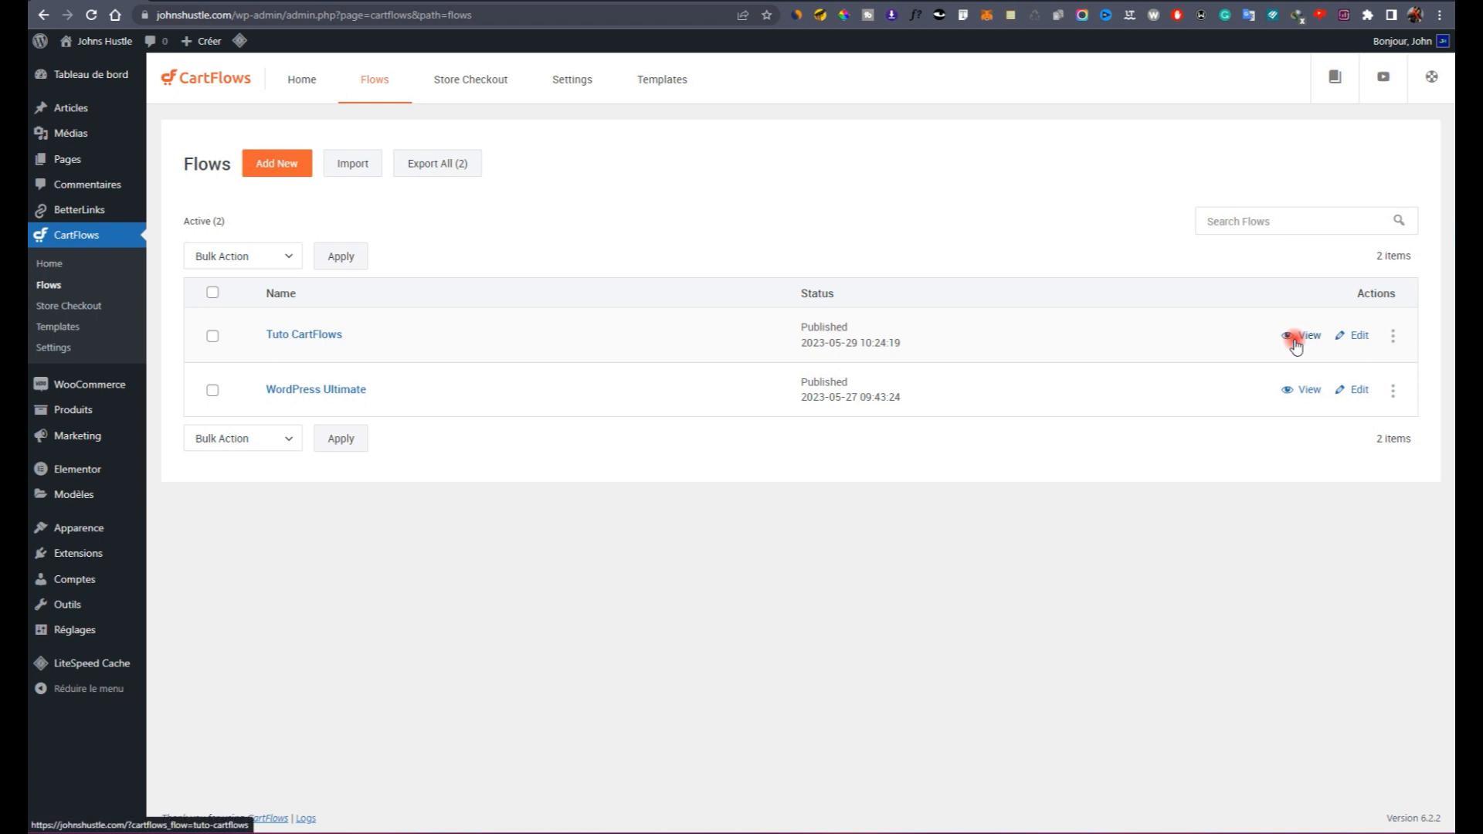
left_click(1295, 344)
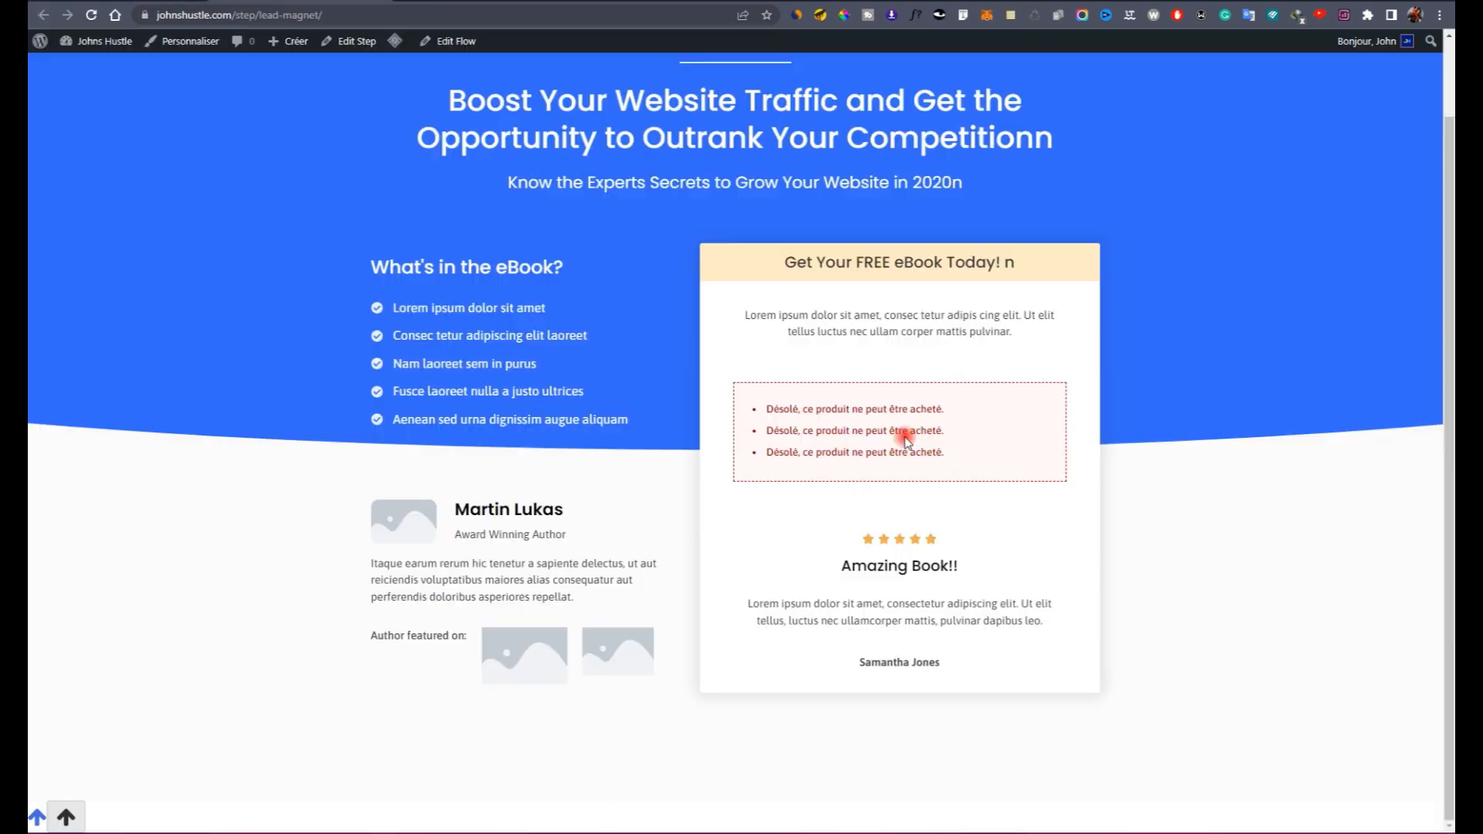
triple_click(944, 456)
left_click(881, 408)
scroll(983, 569, "up", 1)
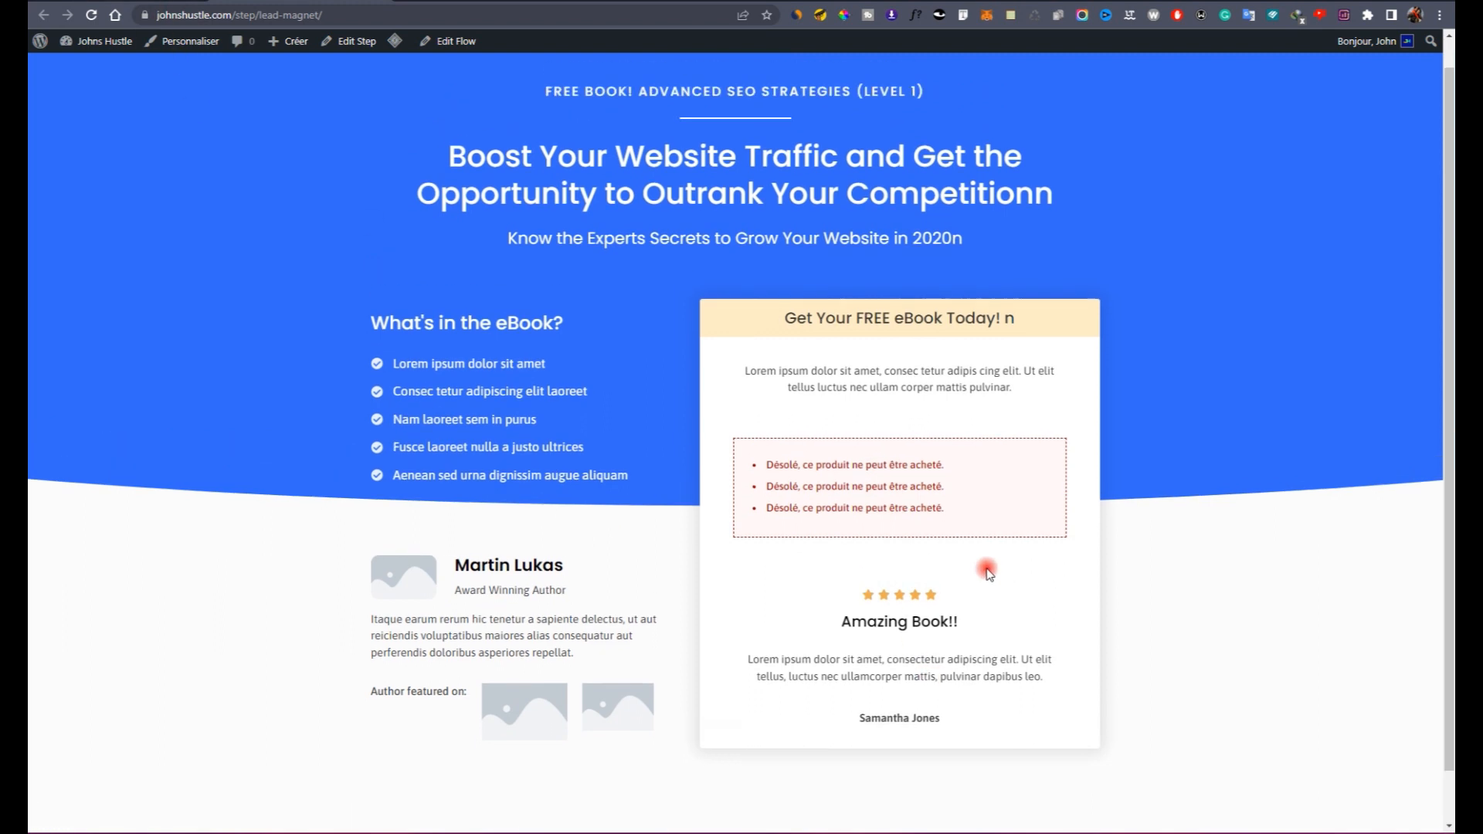
scroll(973, 386, "down", 1)
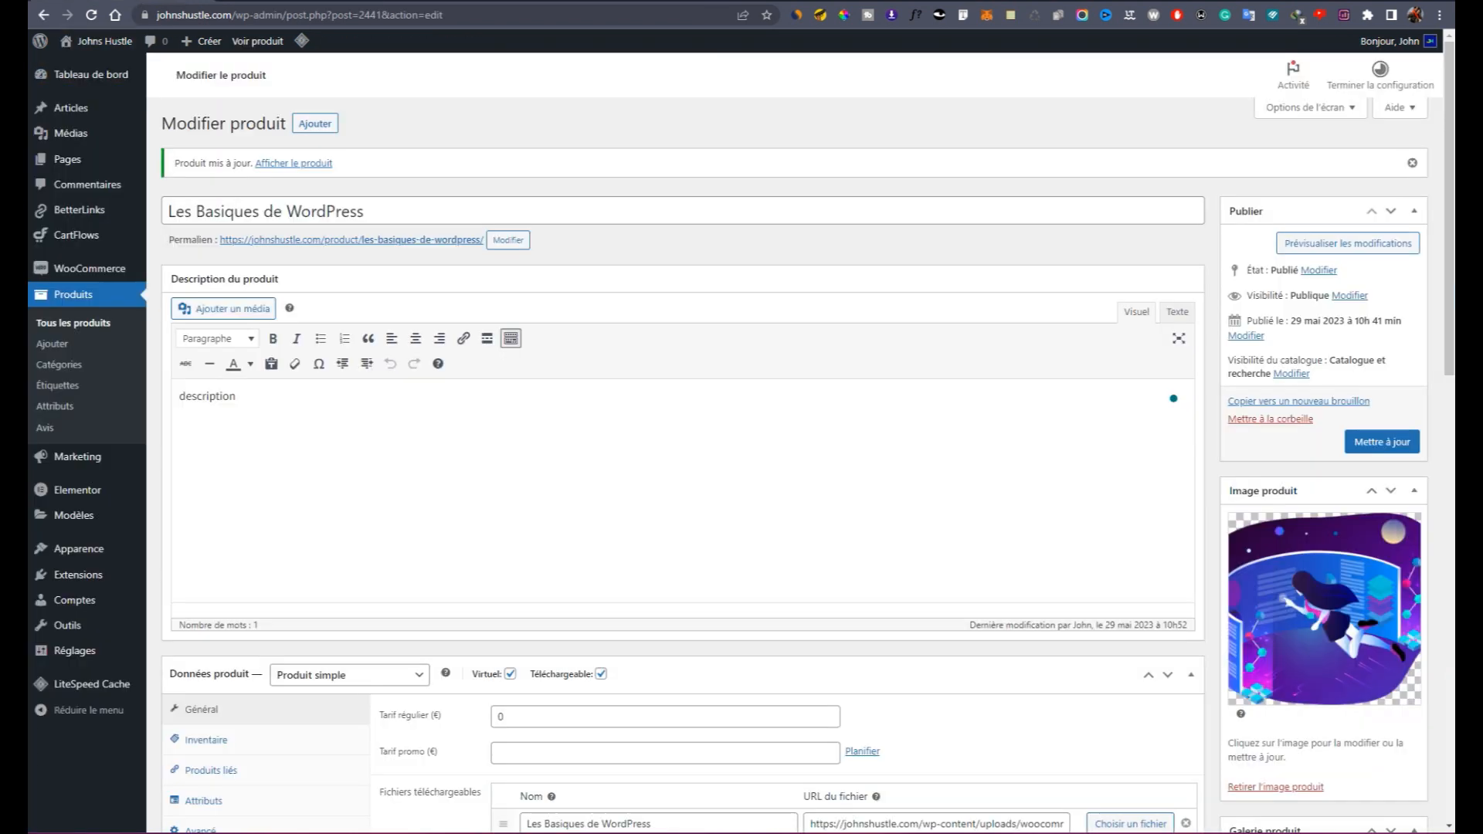
Step: Check the price and downloadable file of the "Les Basiques de WordPress" product and update it
scroll(348, 304, "down", 6)
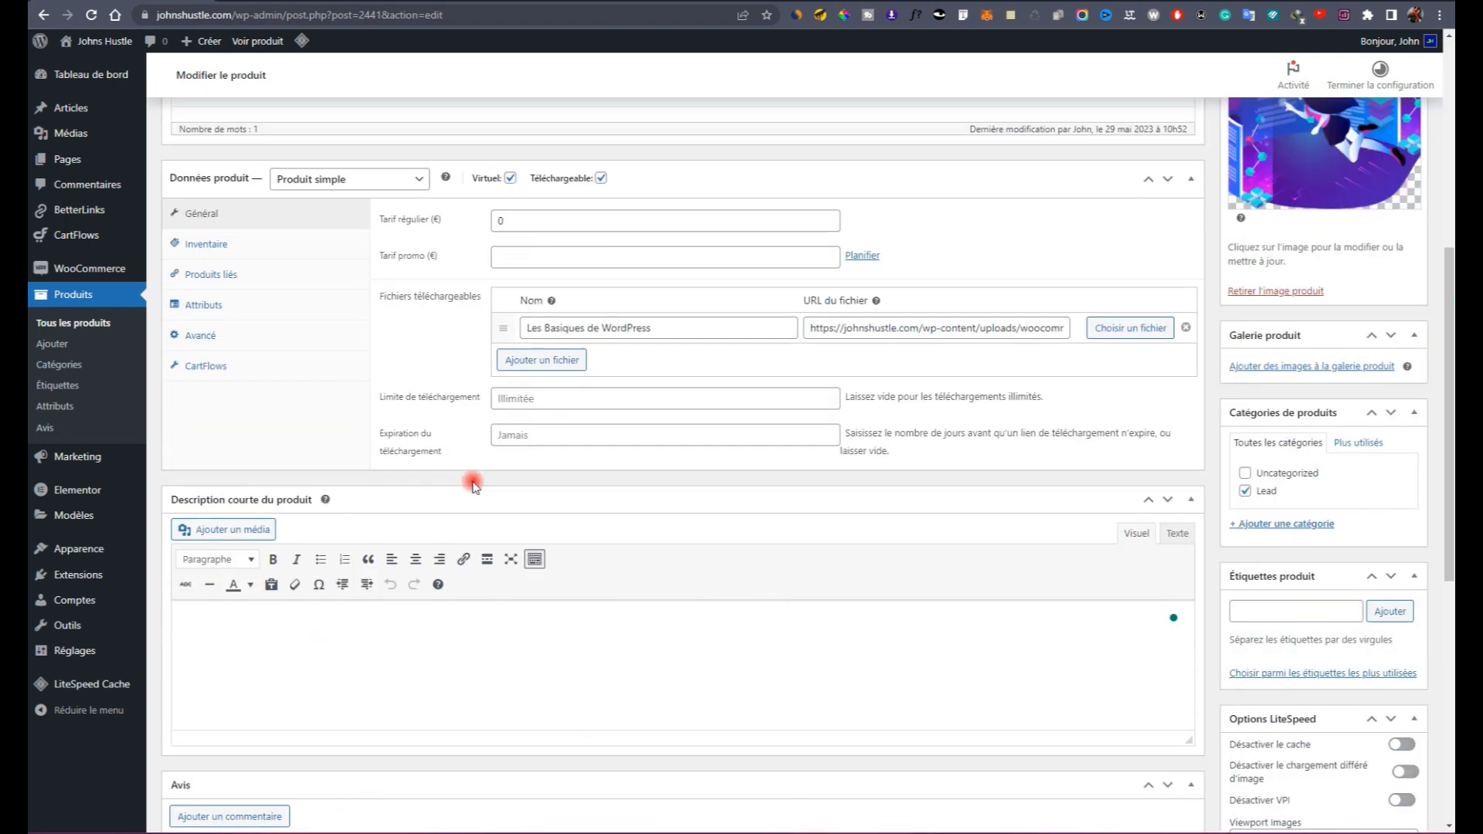
scroll(701, 284, "up", 6)
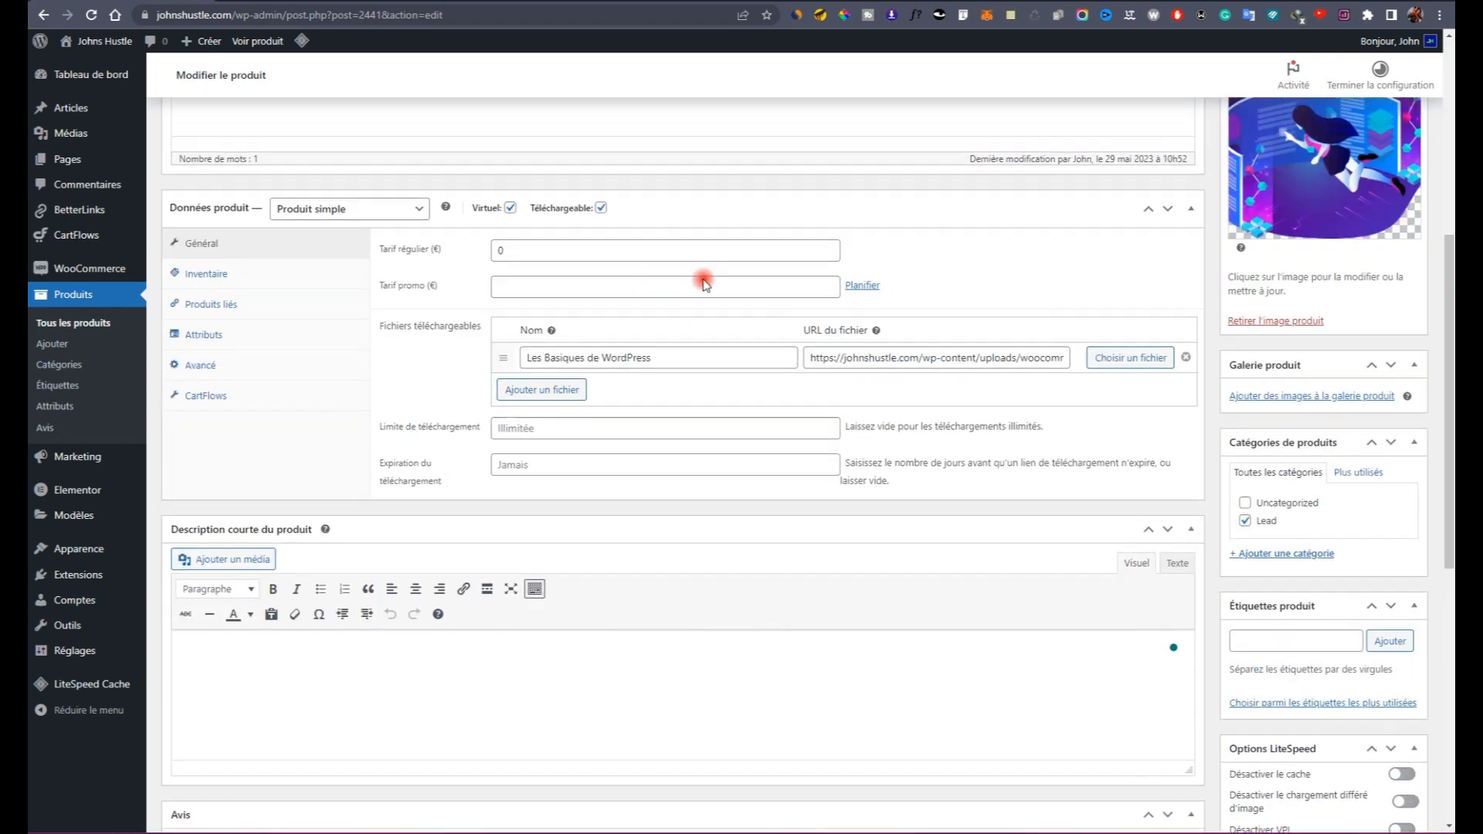
left_click(1391, 442)
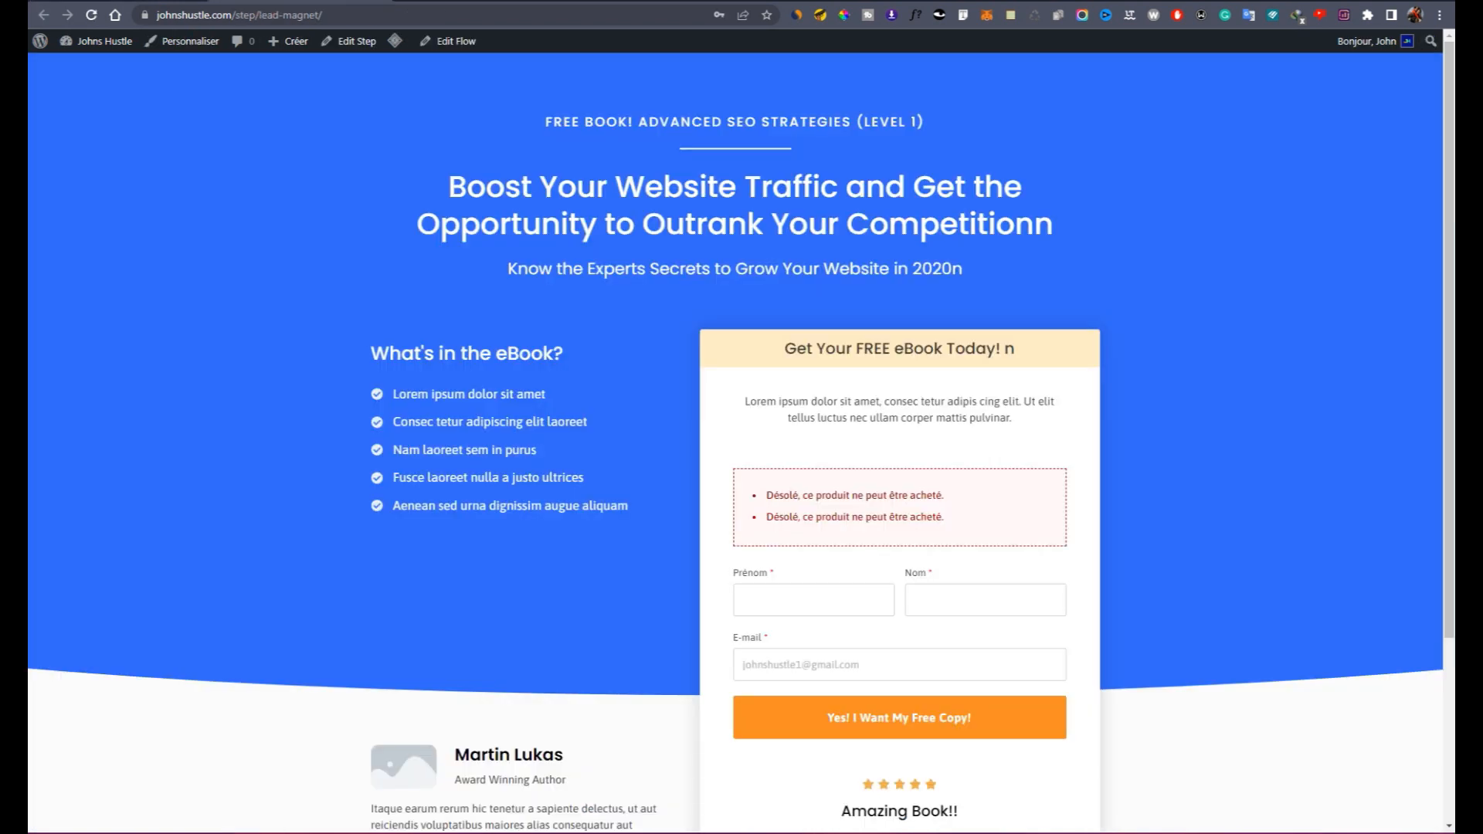
Step: Fill in the Lead Magnet form with the saved first name, last name and e-mail, and request the free copy
scroll(759, 373, "down", 3)
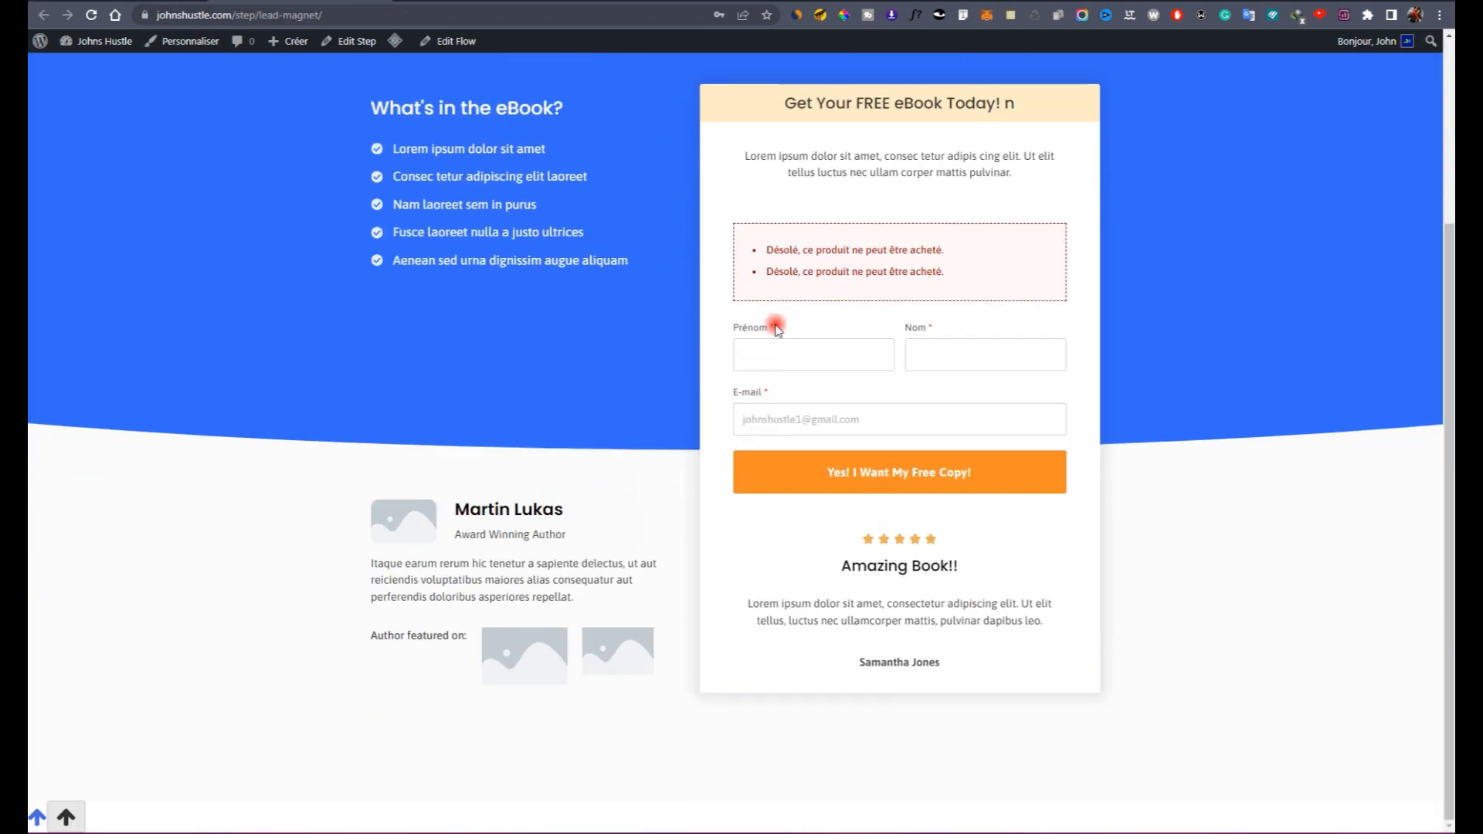
left_click(881, 347)
left_click(868, 390)
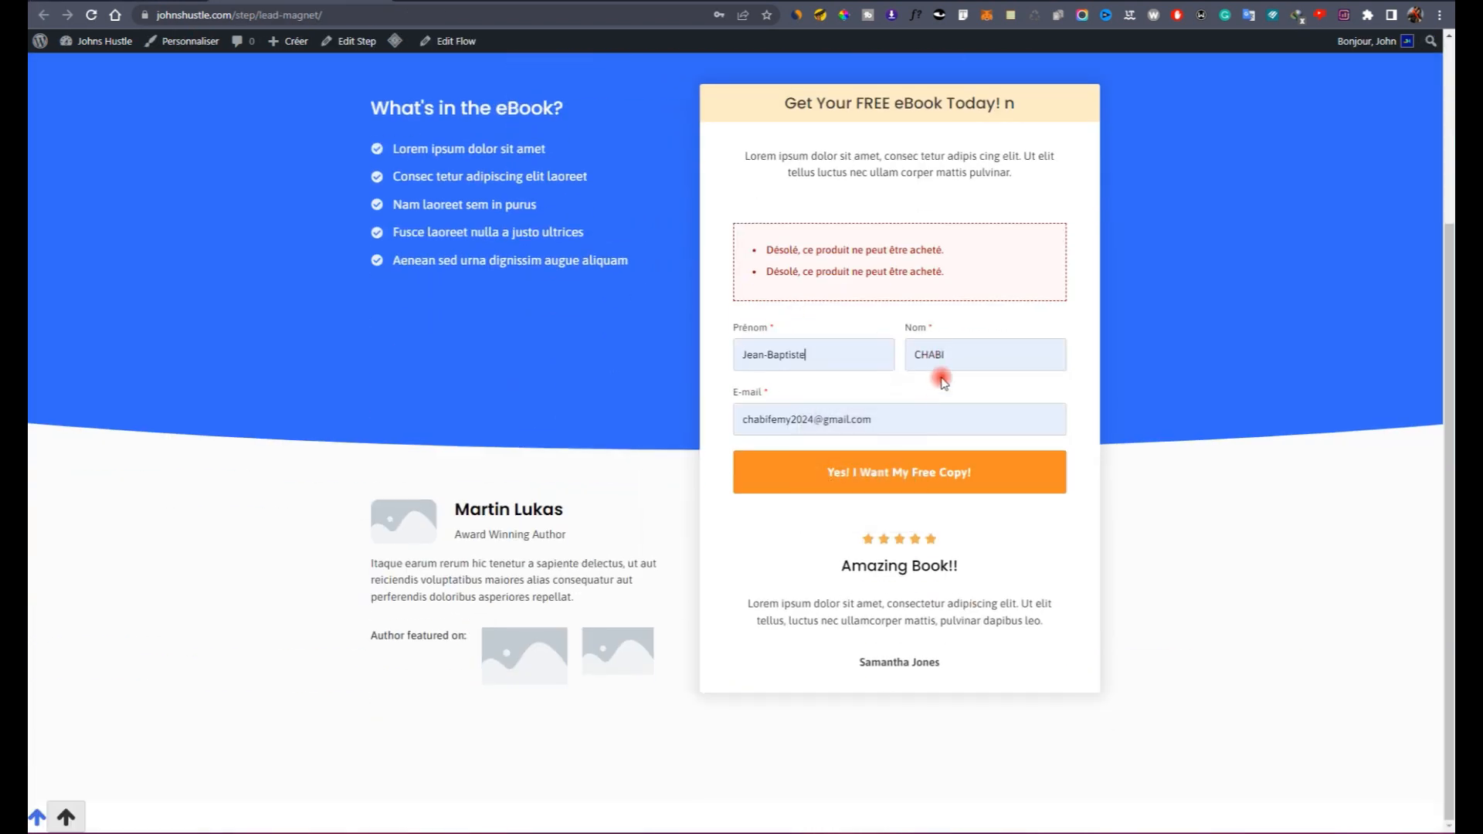
left_click(941, 479)
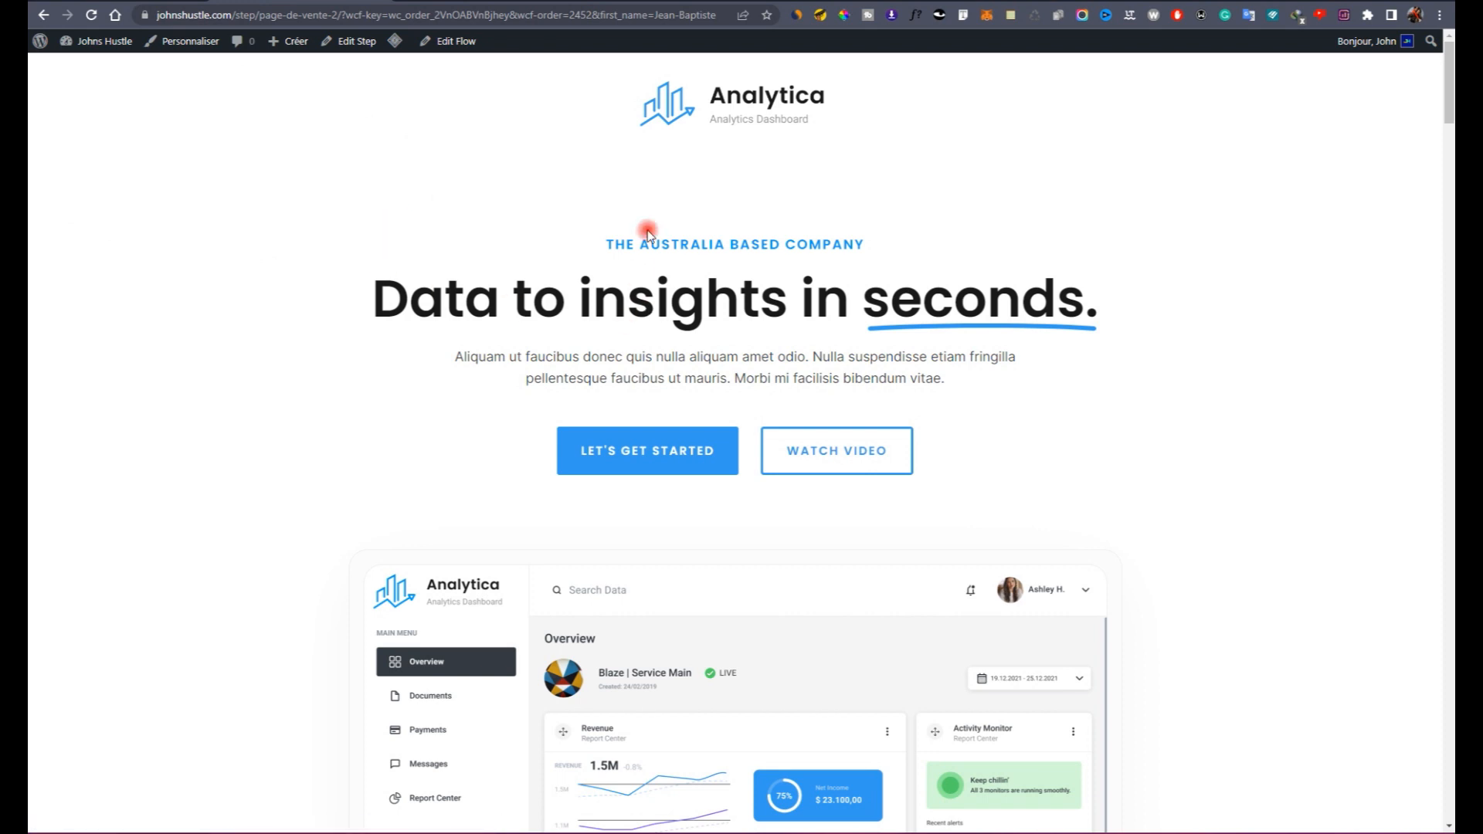
Step: Look through the sales page, go to its pricing plan and buy the offer to reach the checkout
scroll(650, 201, "down", 20)
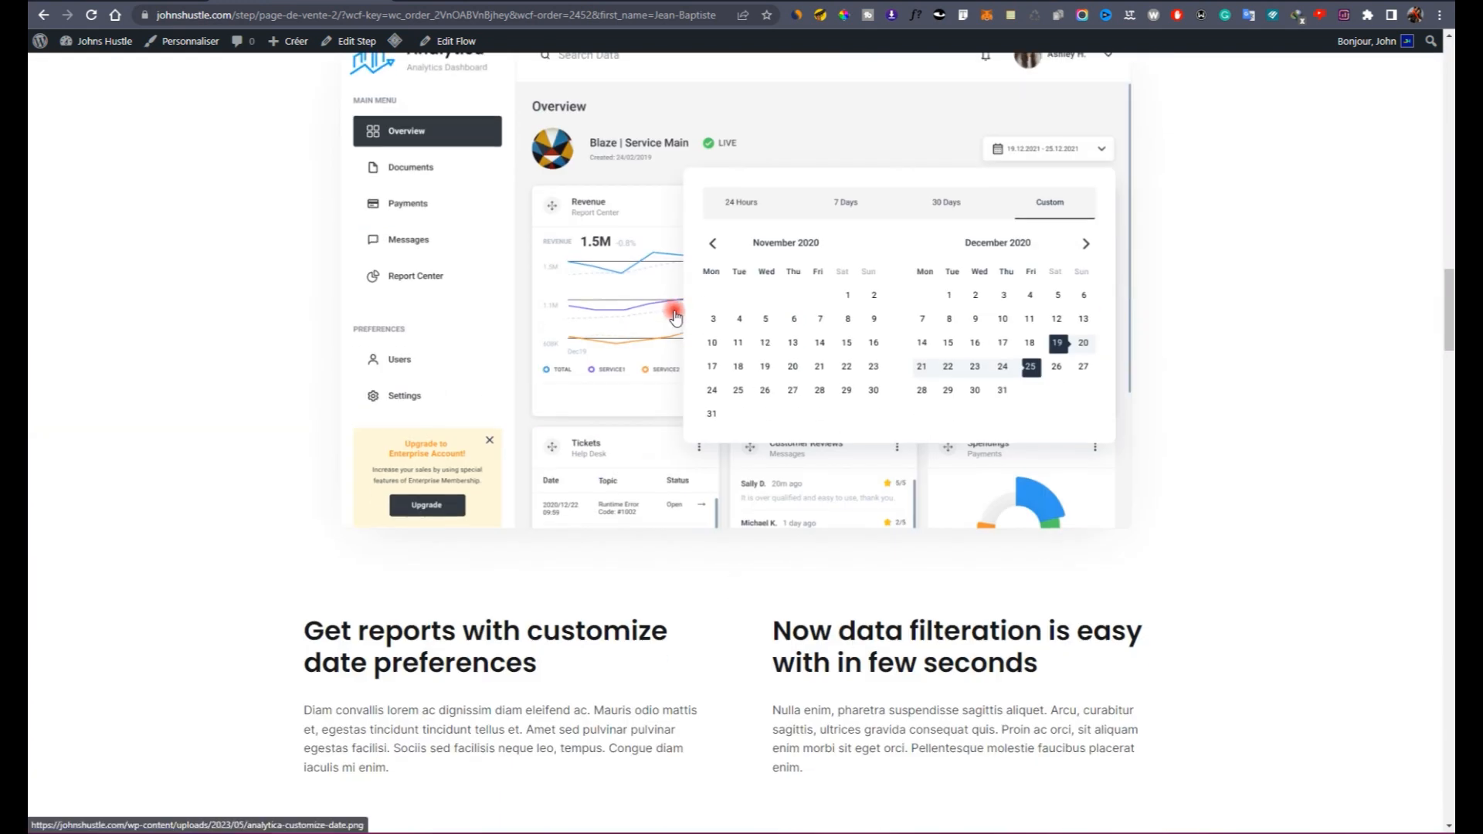
scroll(675, 315, "down", 20)
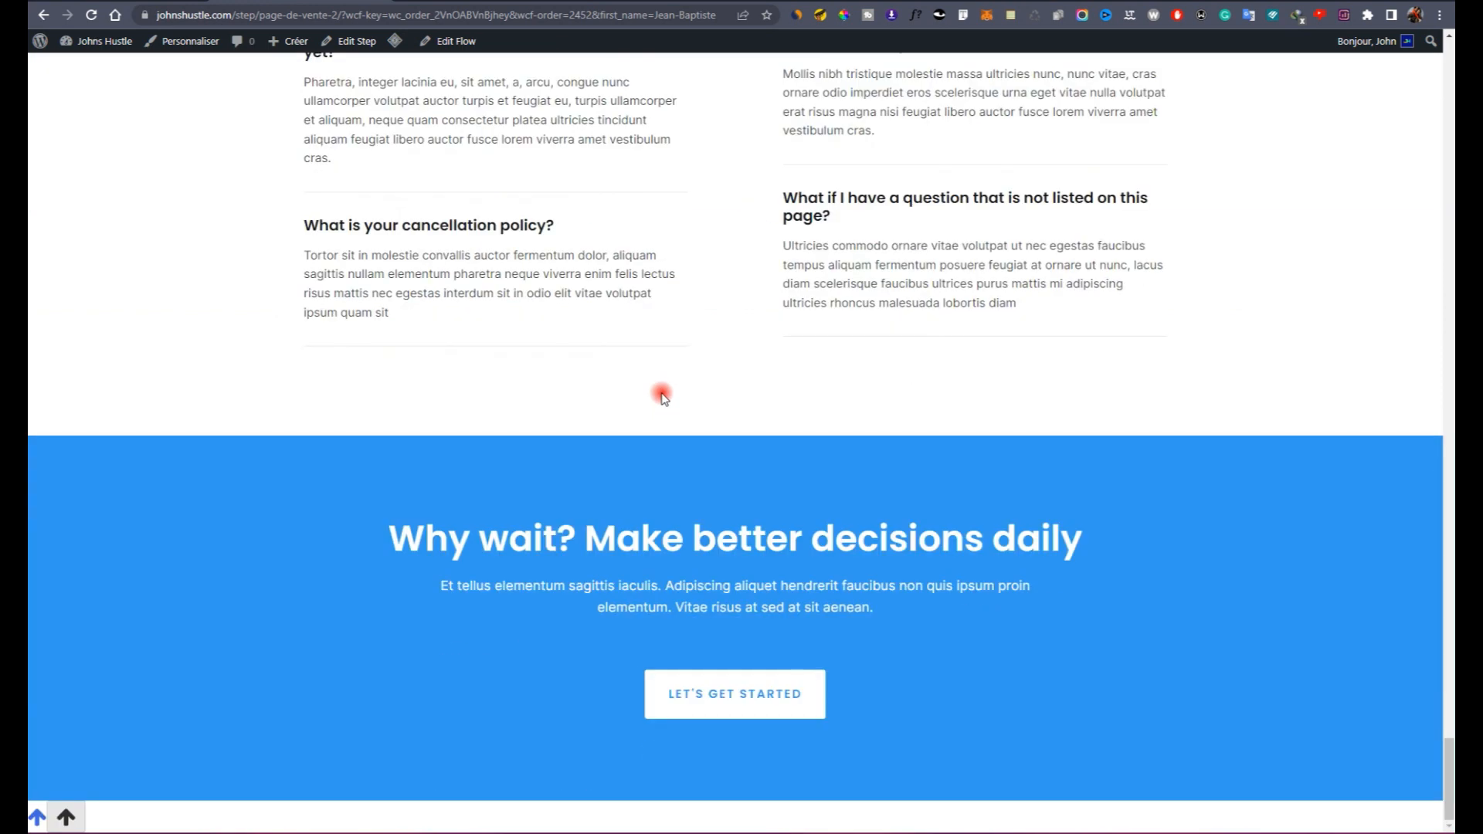
scroll(704, 585, "up", 20)
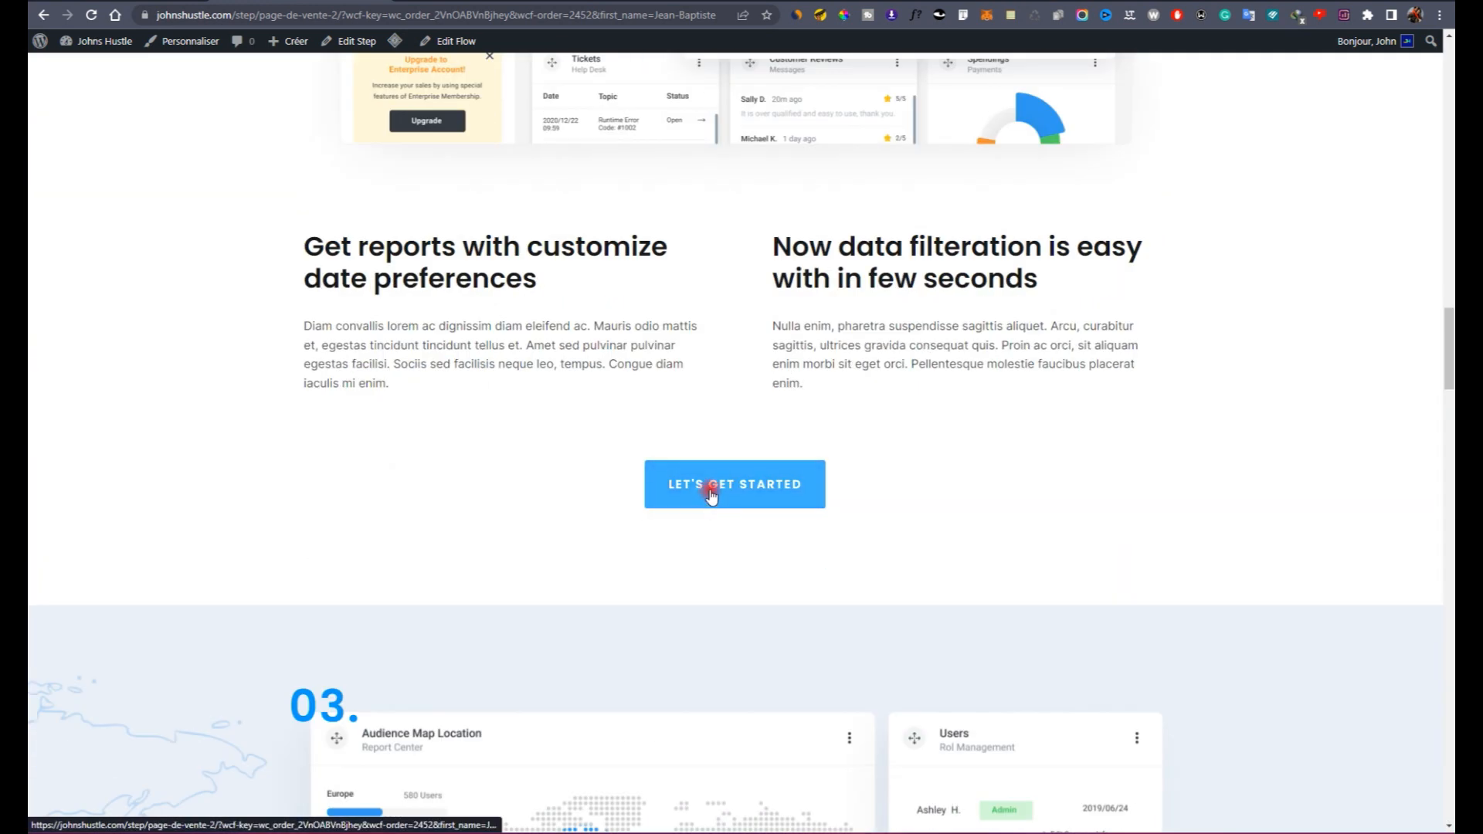
left_click(712, 493)
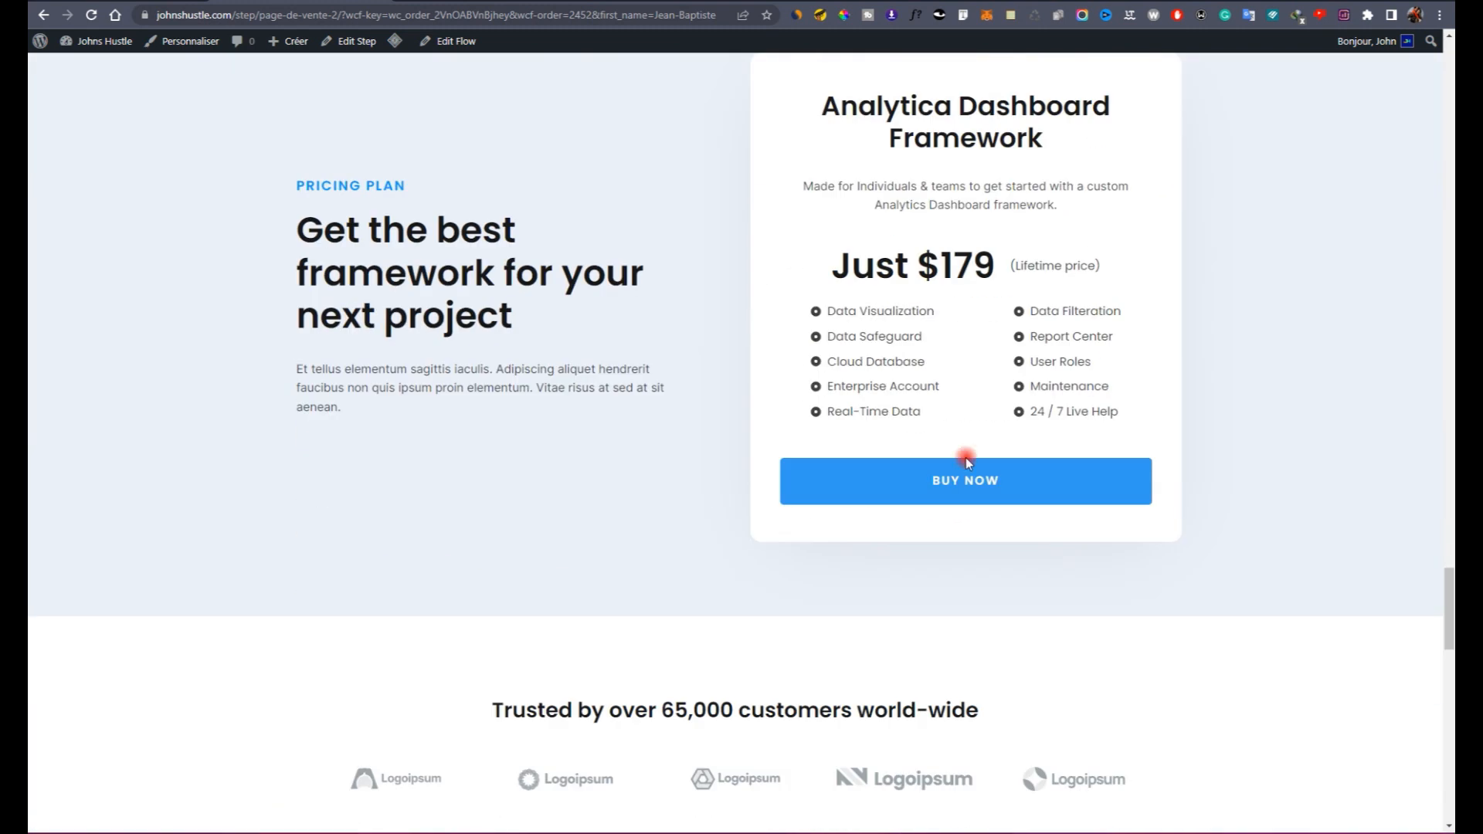
left_click(975, 488)
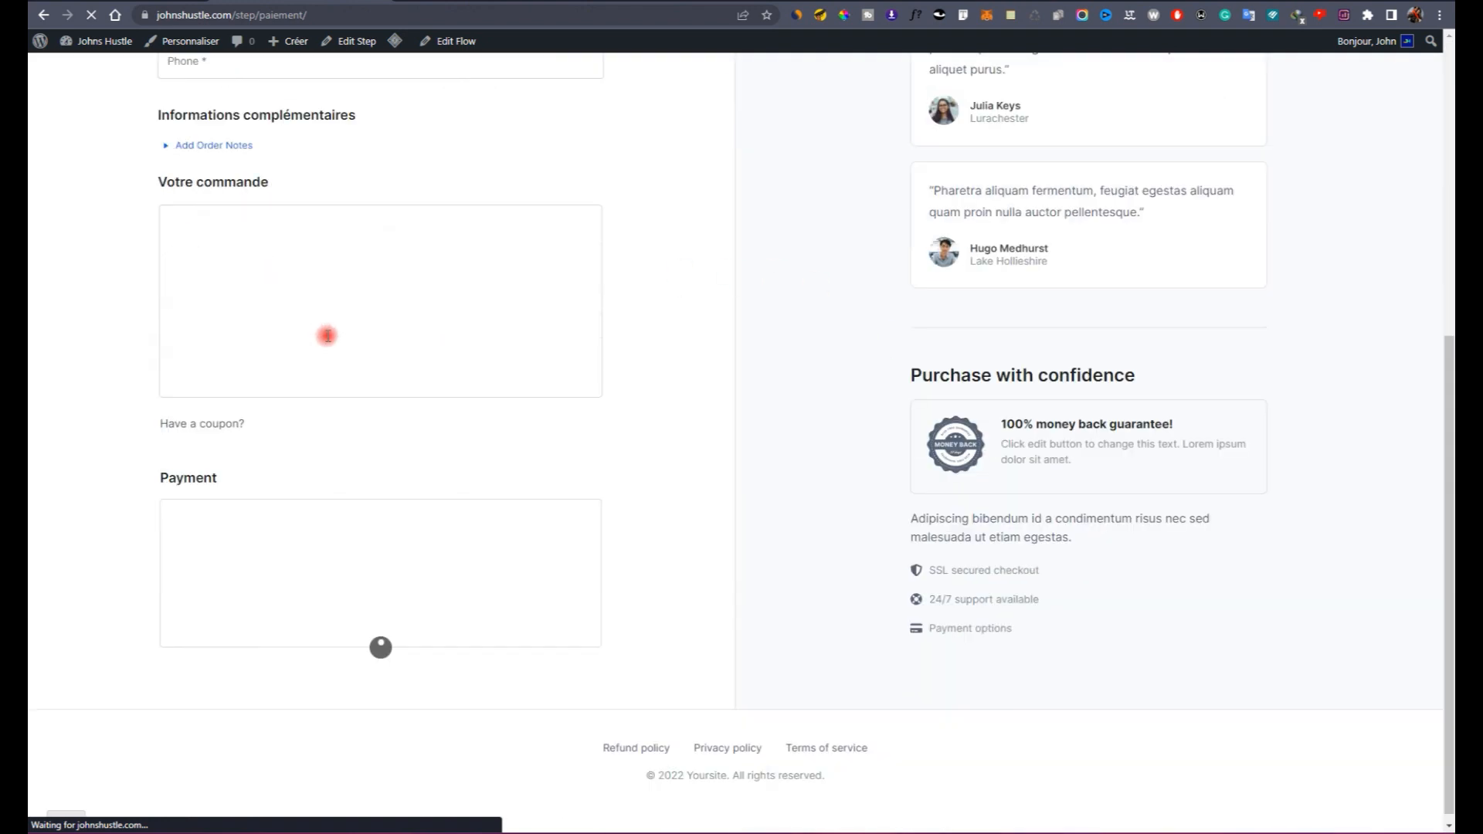
Step: Examine the checkout page's billing details, ordered product, total and payment options
scroll(402, 374, "down", 6)
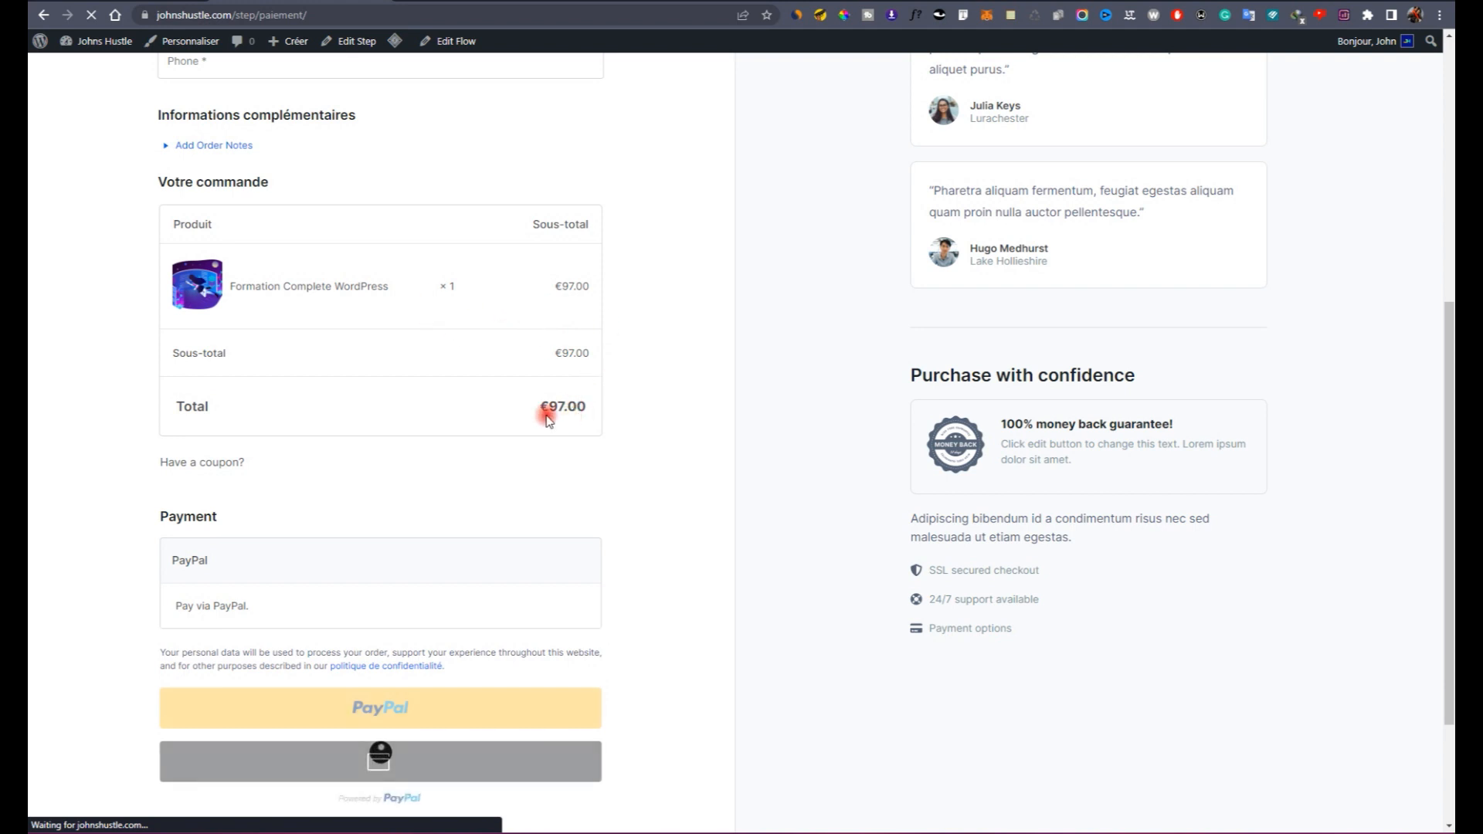
scroll(527, 463, "down", 2)
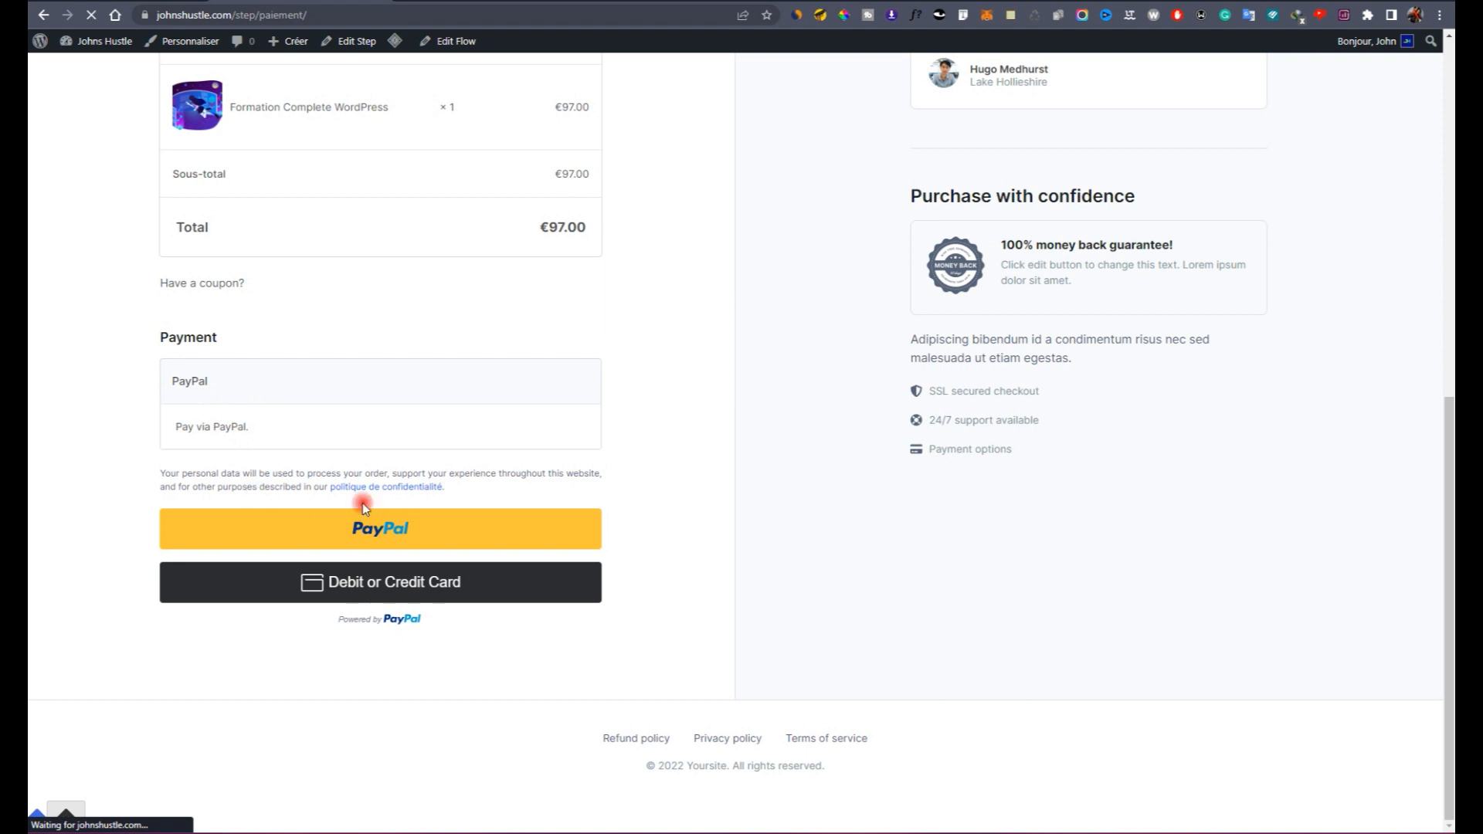
scroll(347, 523, "up", 9)
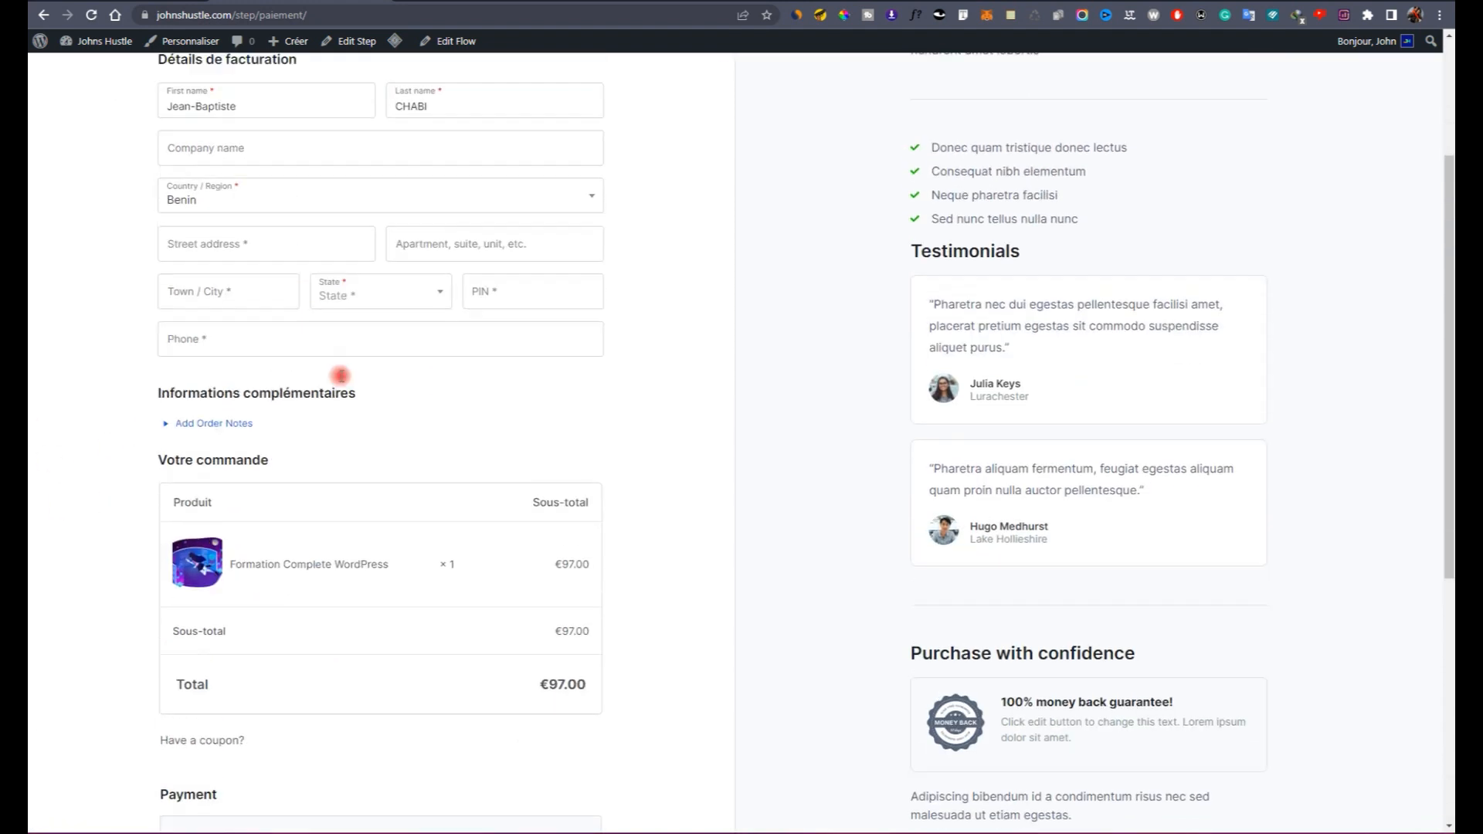
scroll(409, 382, "up", 3)
scroll(475, 402, "down", 9)
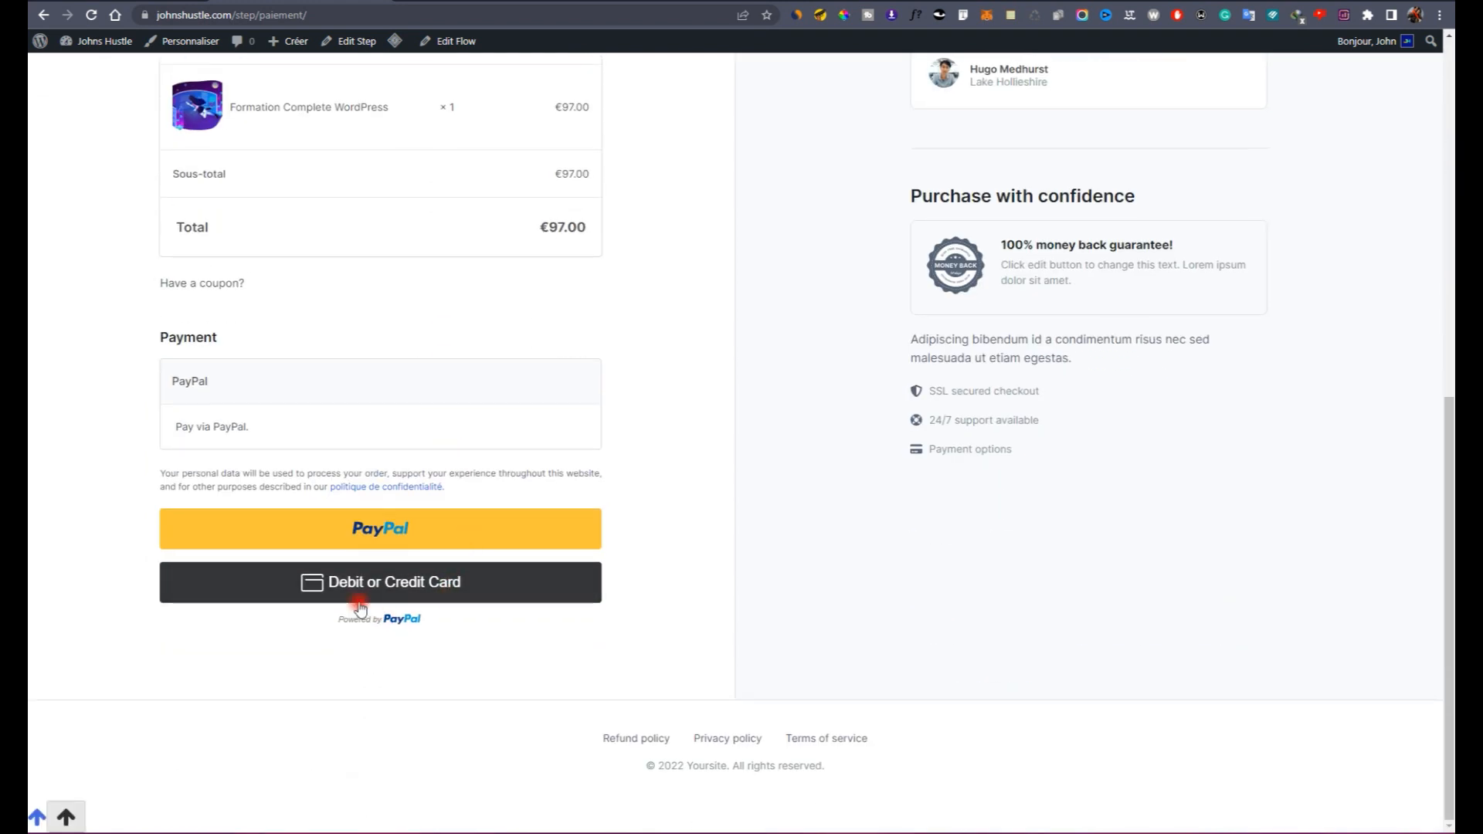
scroll(360, 607, "up", 9)
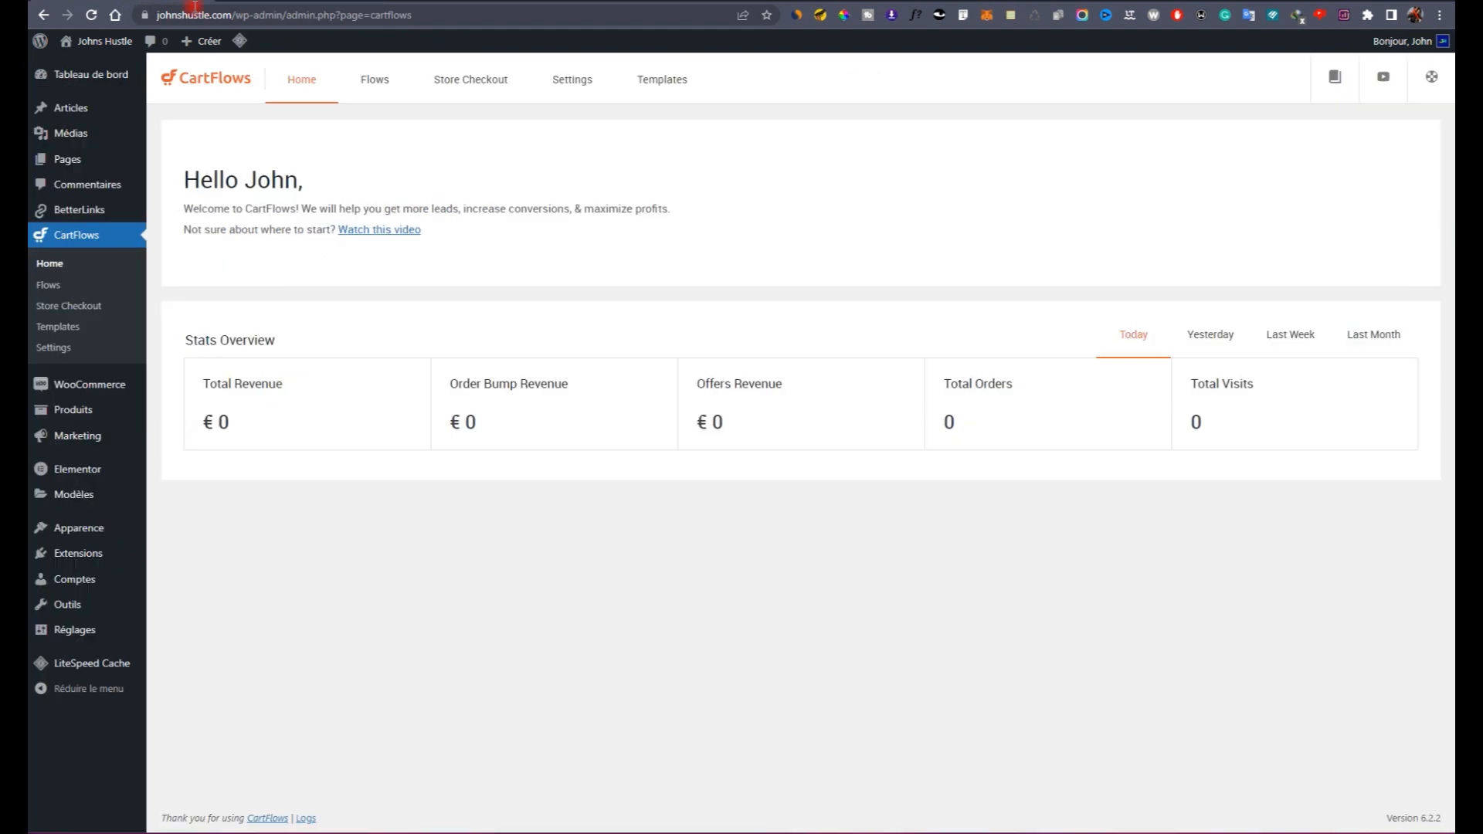
Step: Add an order bump titled "200 Templates Modern WordPress" to the Paiement step of the Tuto CartFlows flow
left_click(376, 80)
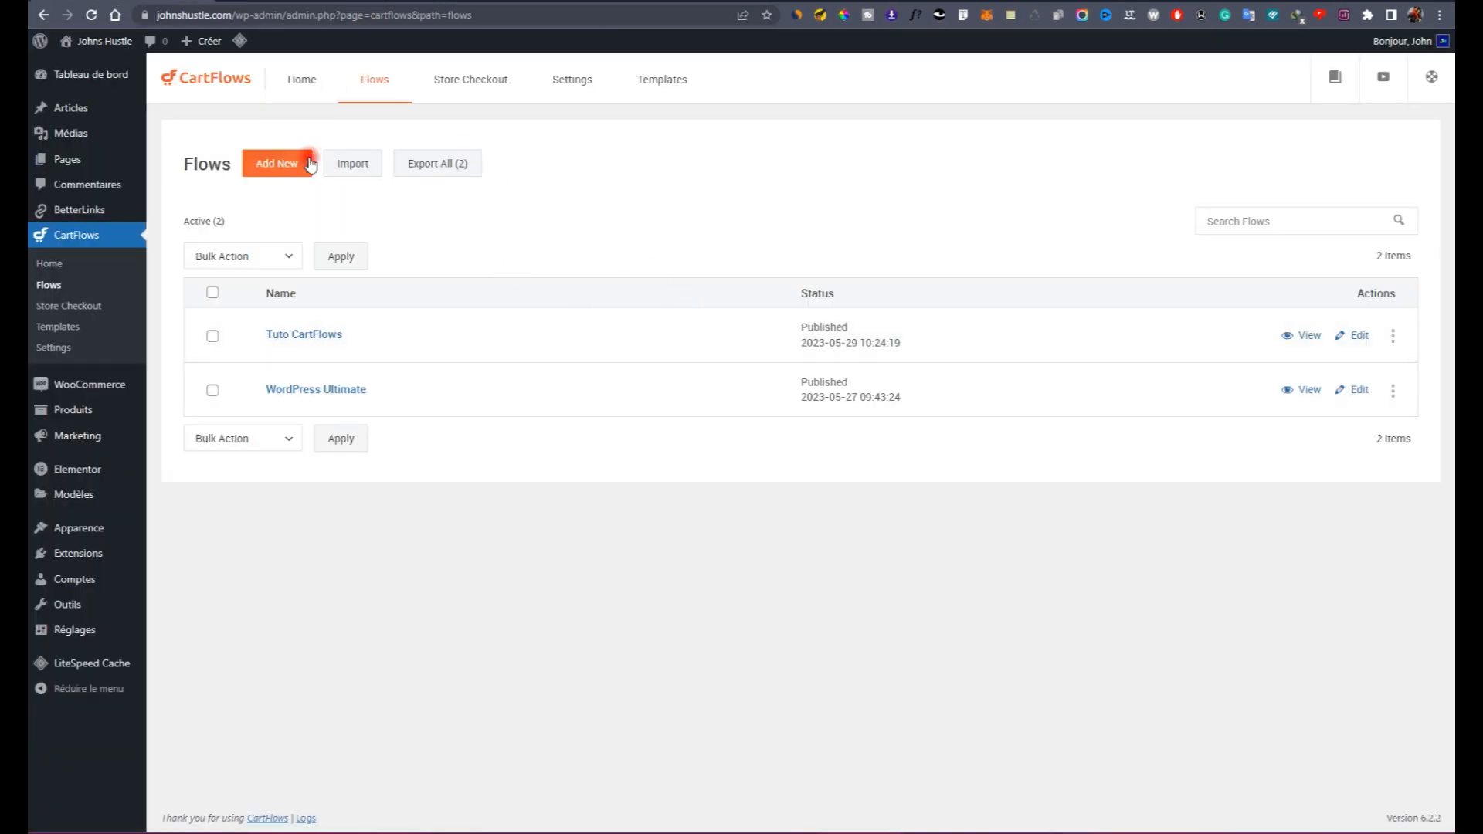
left_click(1349, 340)
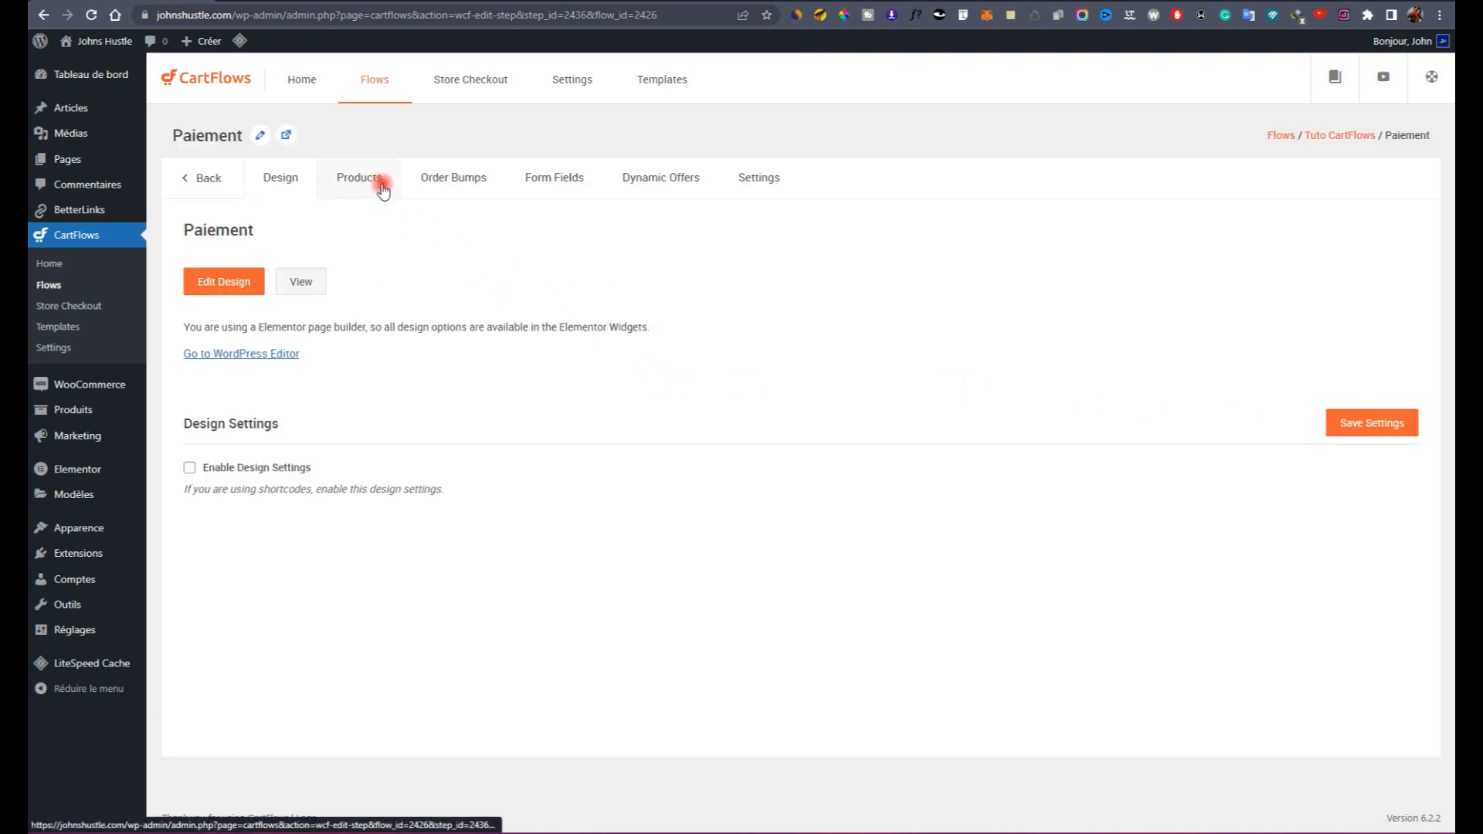
left_click(432, 183)
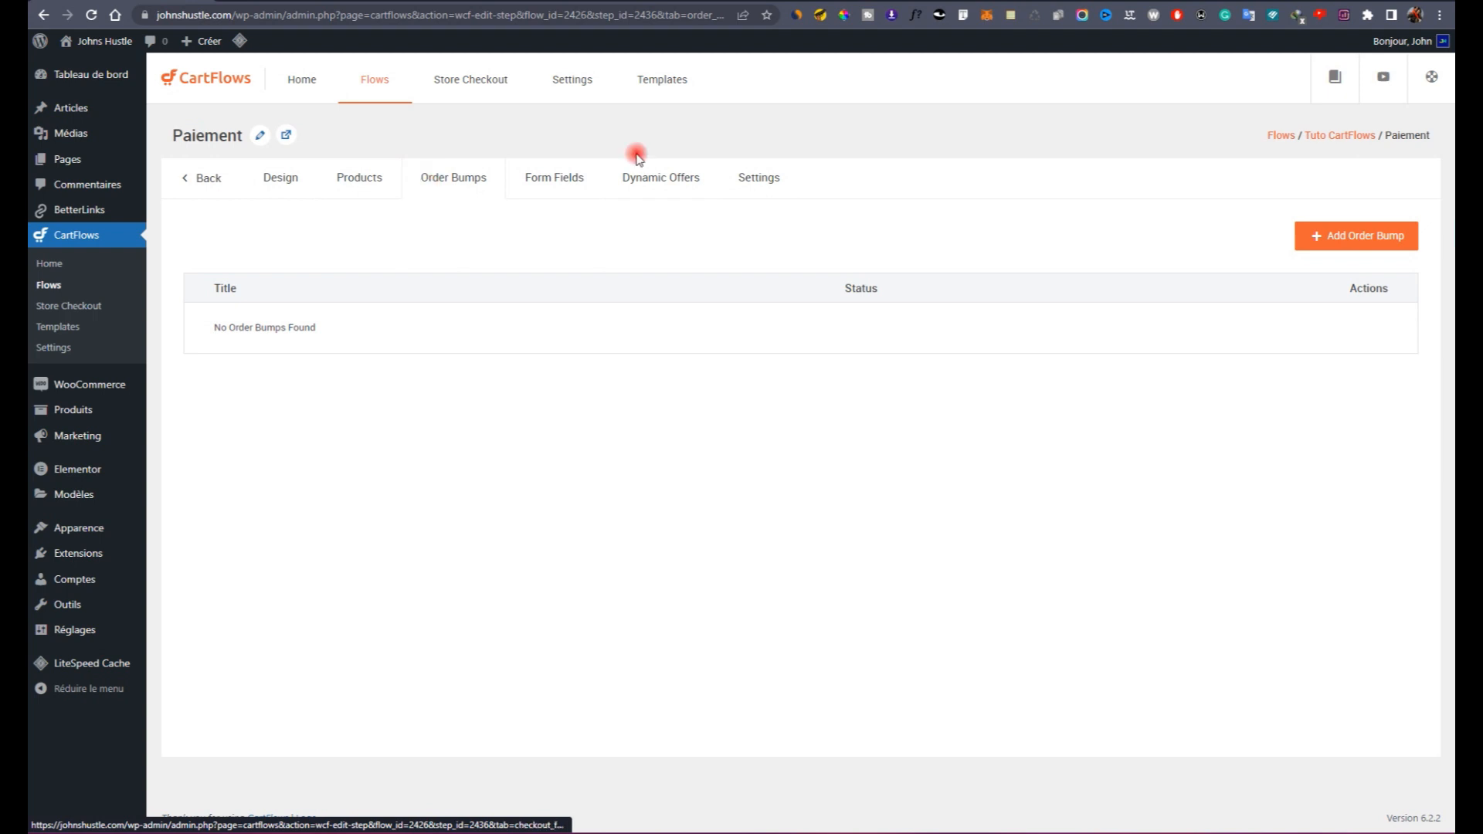
left_click(1347, 234)
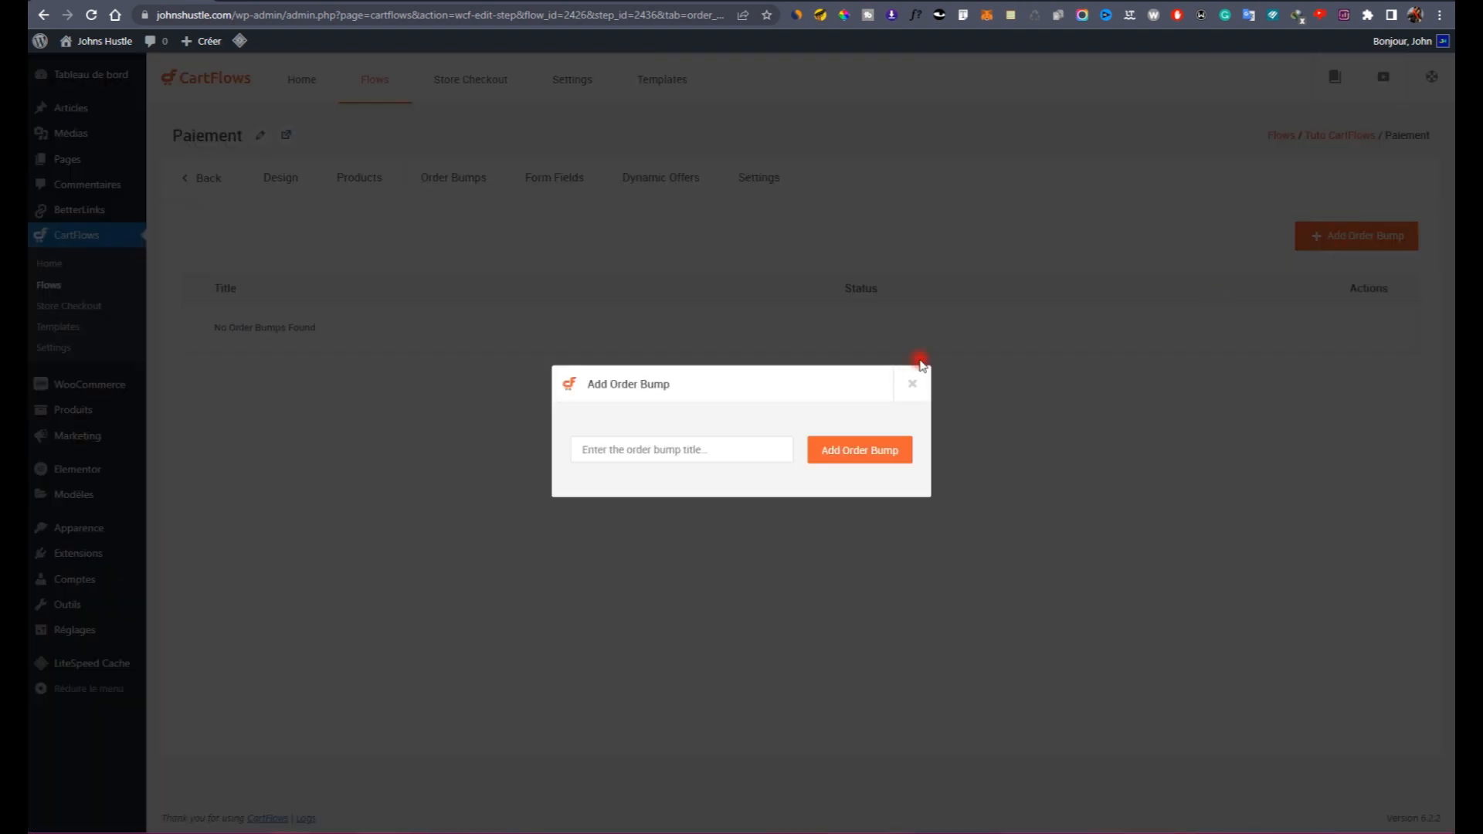
left_click(732, 442)
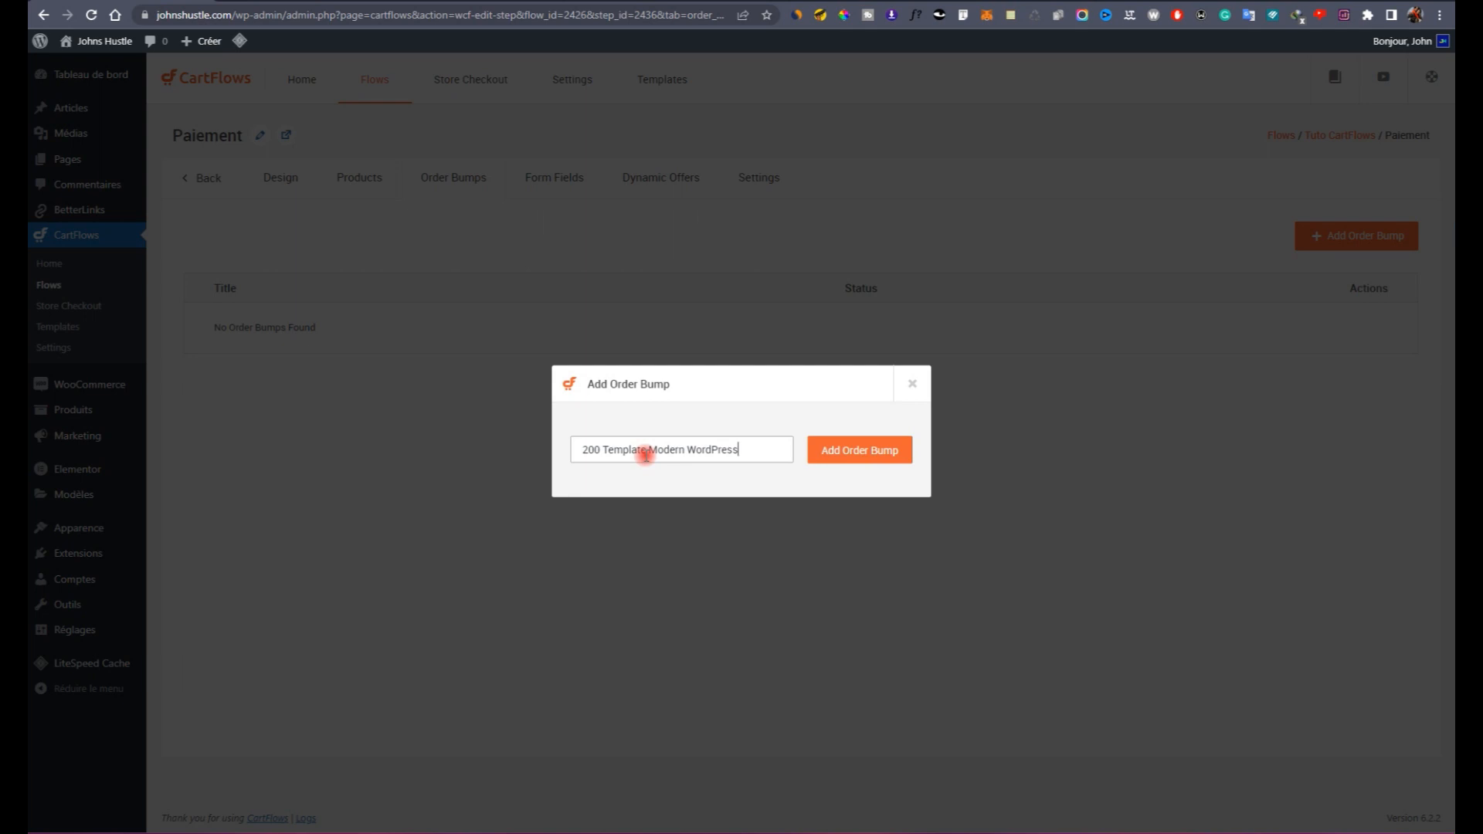
type("s")
left_click(873, 454)
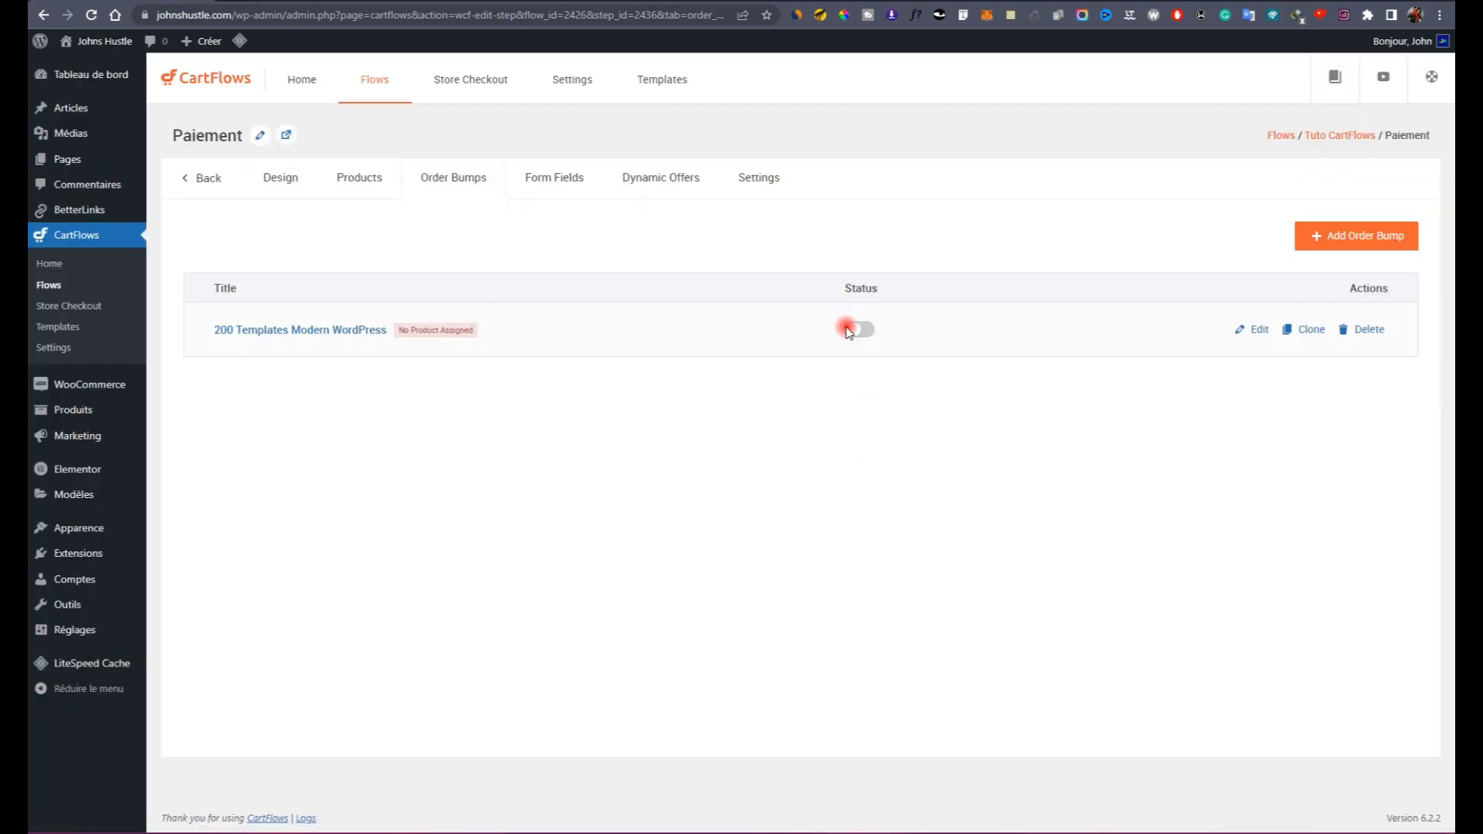
Step: Enable the "200 Templates Modern WordPress" order bump and open its product settings
left_click(860, 332)
left_click(1251, 329)
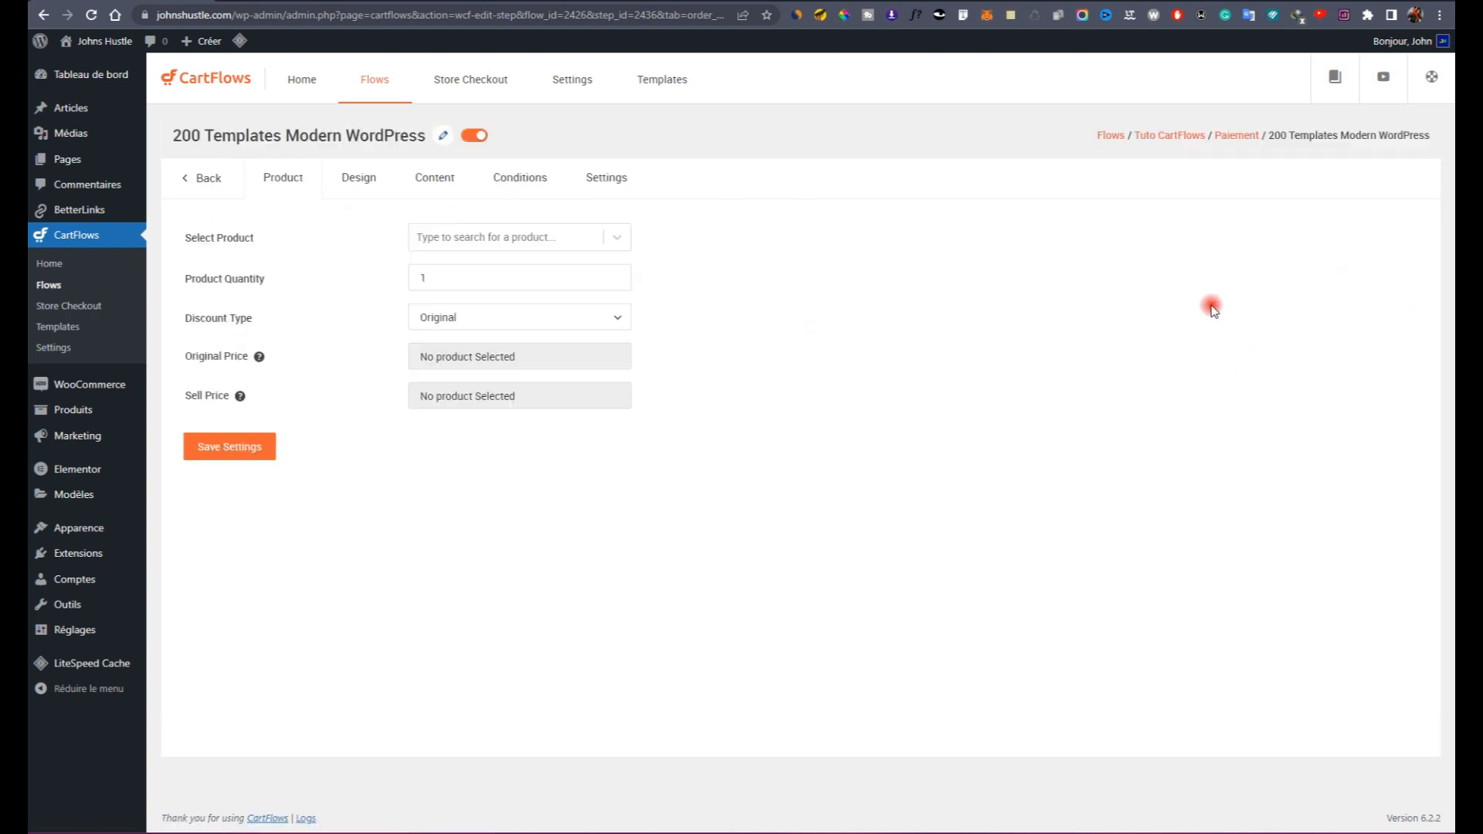
left_click(457, 238)
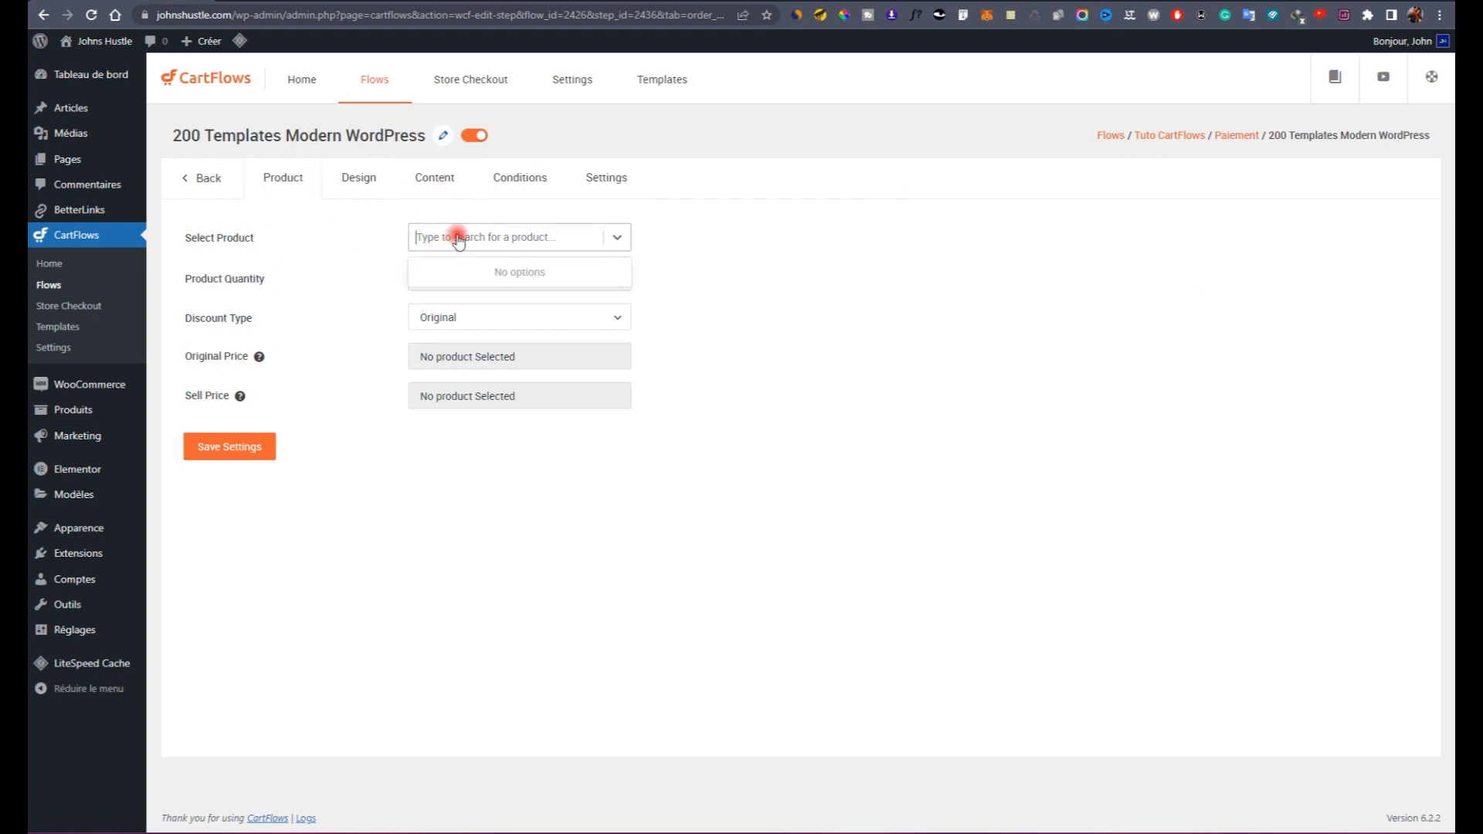
left_click(793, 244)
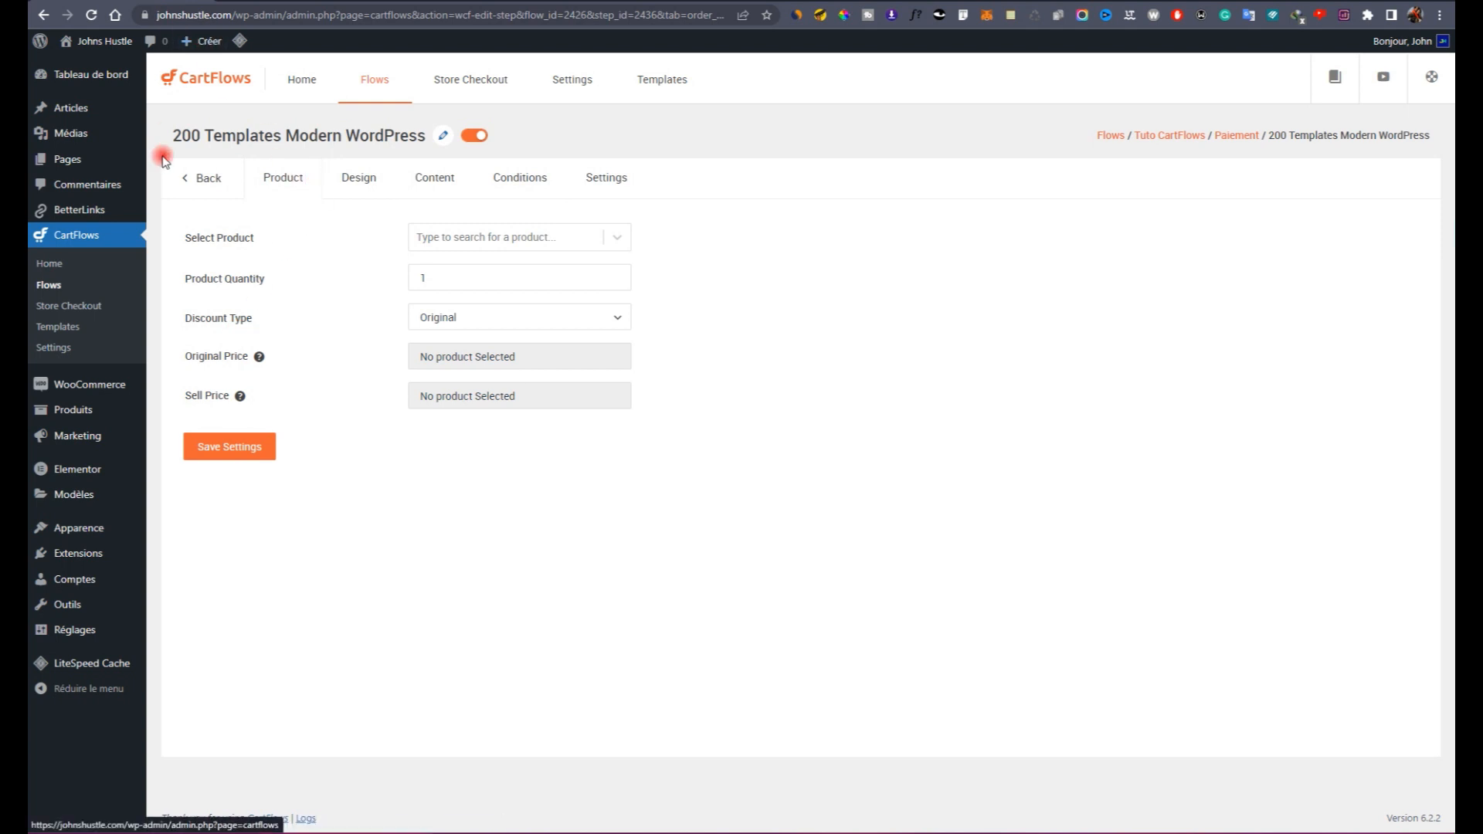
Step: Start a new WooCommerce product and title it "200 Template"
mouse_move(87, 403)
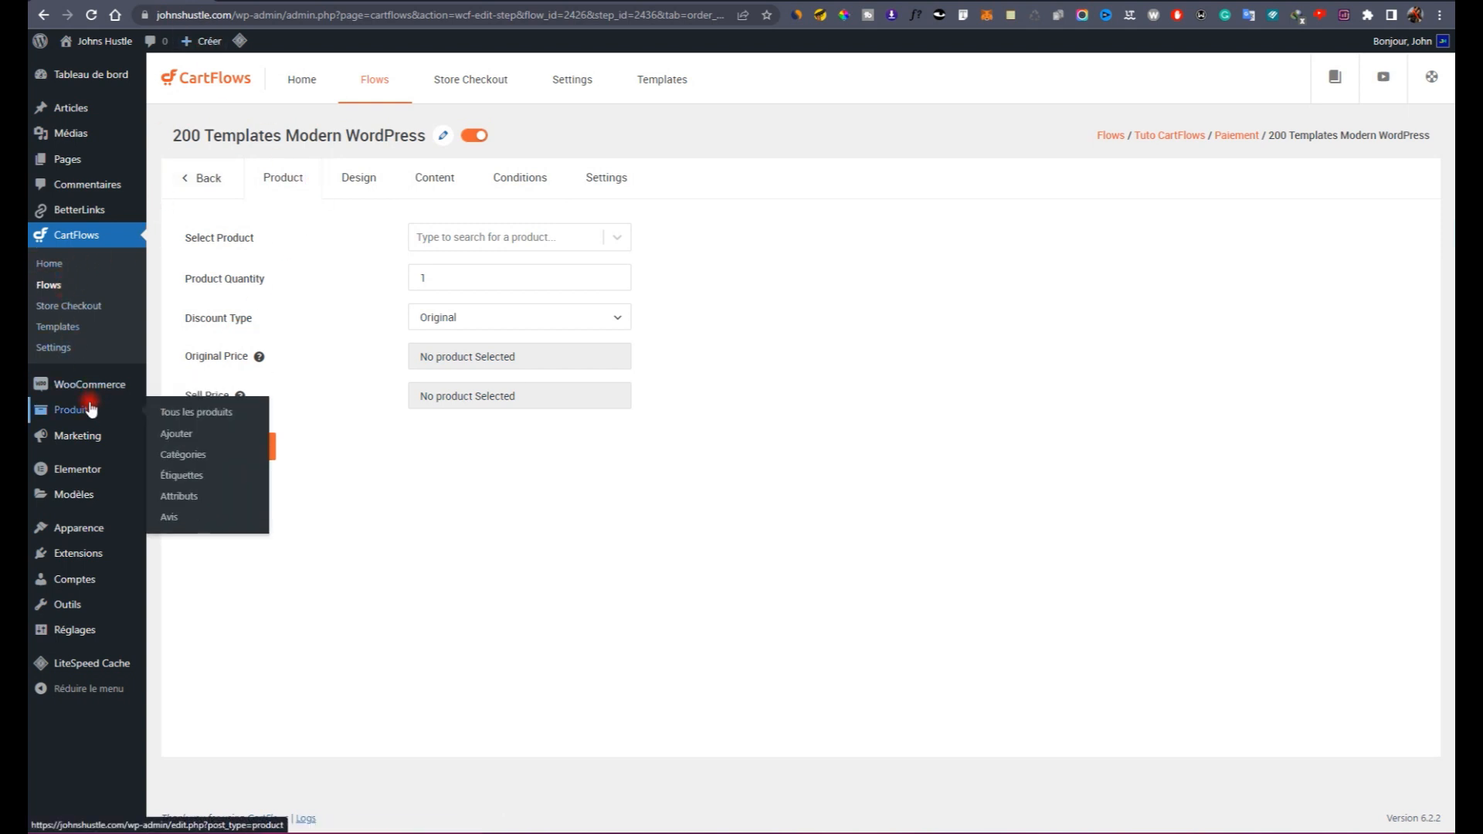
left_click(169, 425)
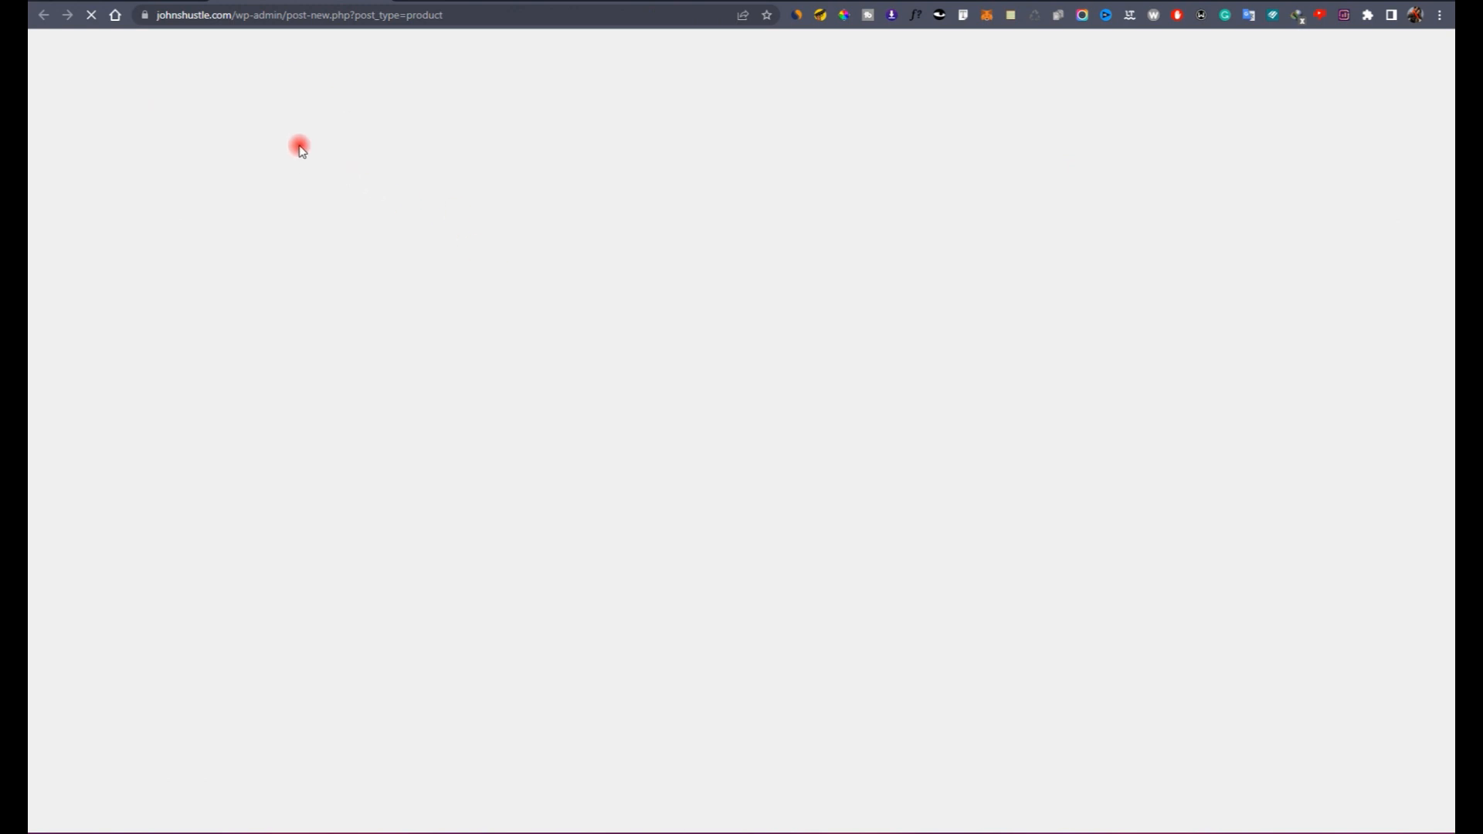
type("200 ")
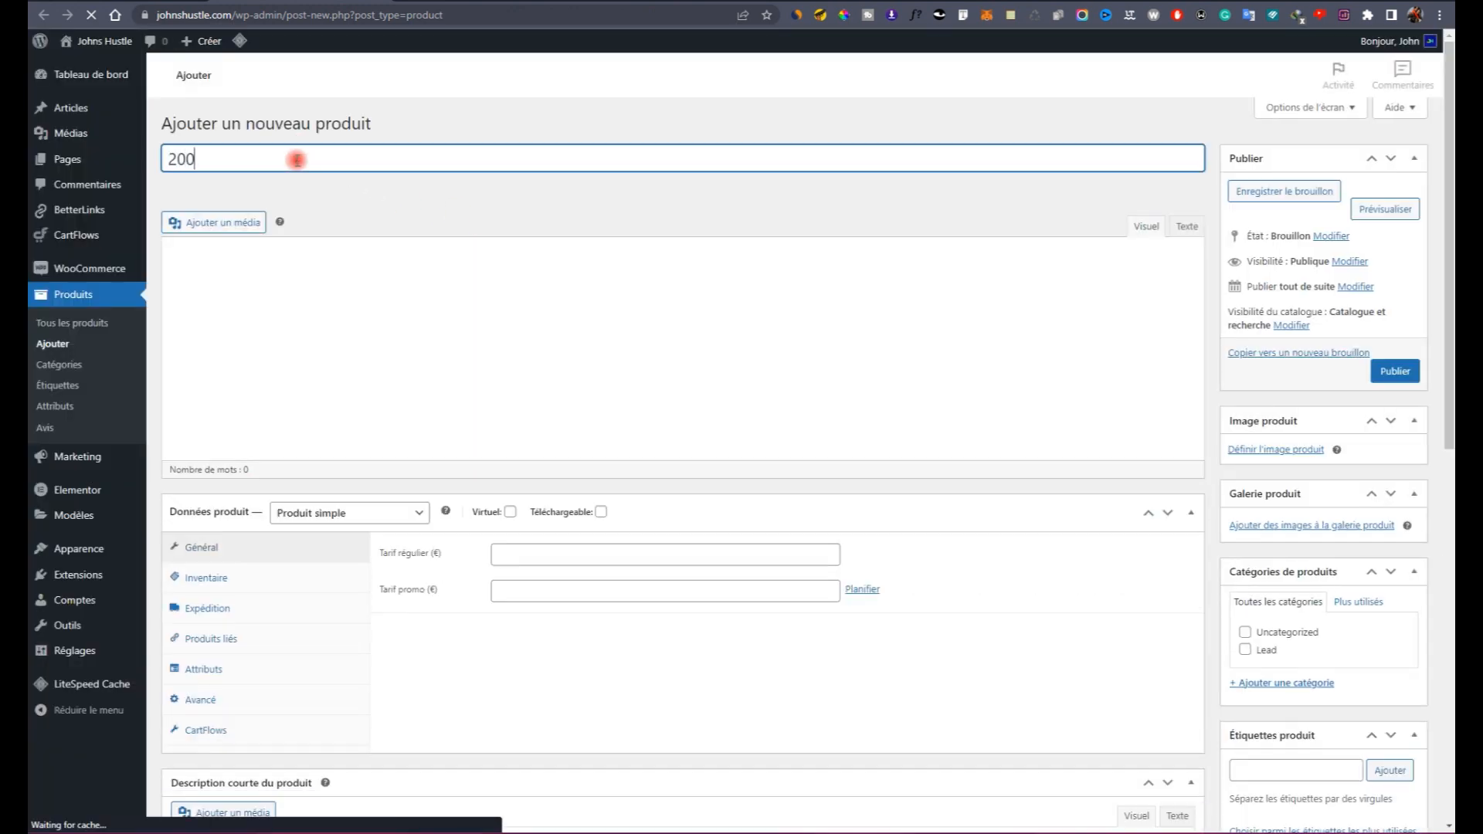
type("Template")
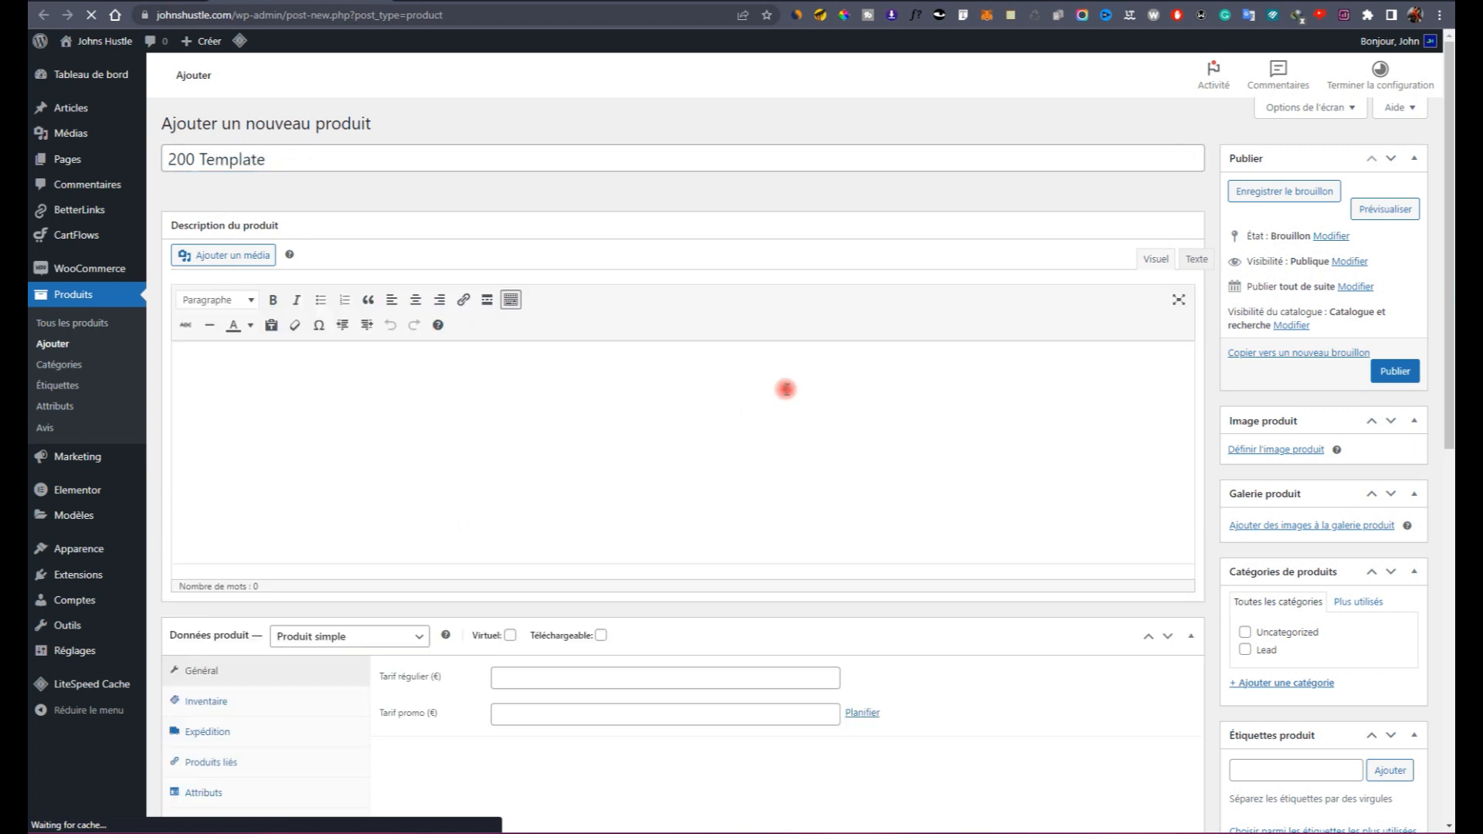
Step: Set the product's regular price to 47 € and its promotional price to 27 €
scroll(613, 586, "down", 3)
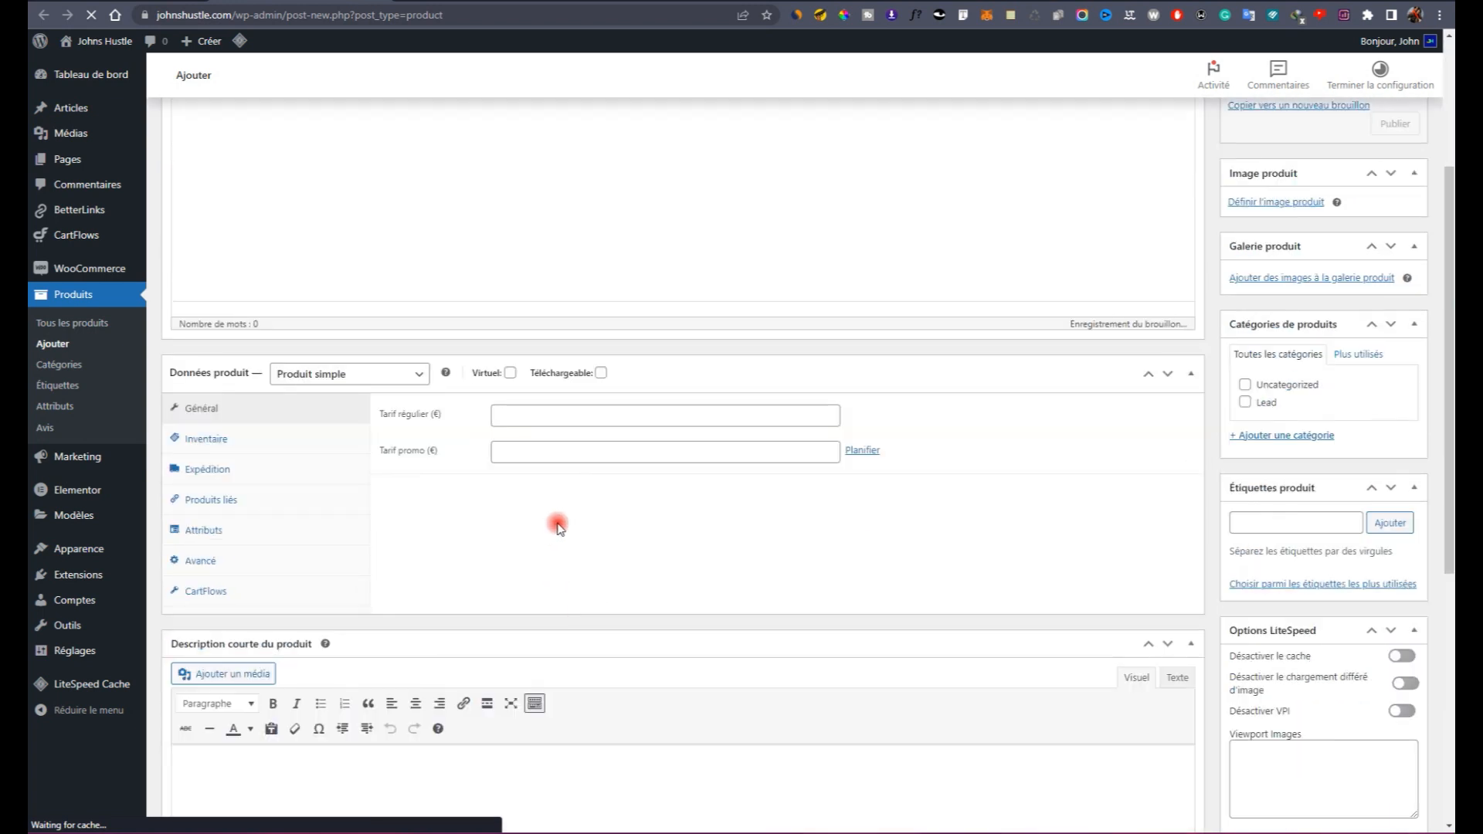
left_click(565, 448)
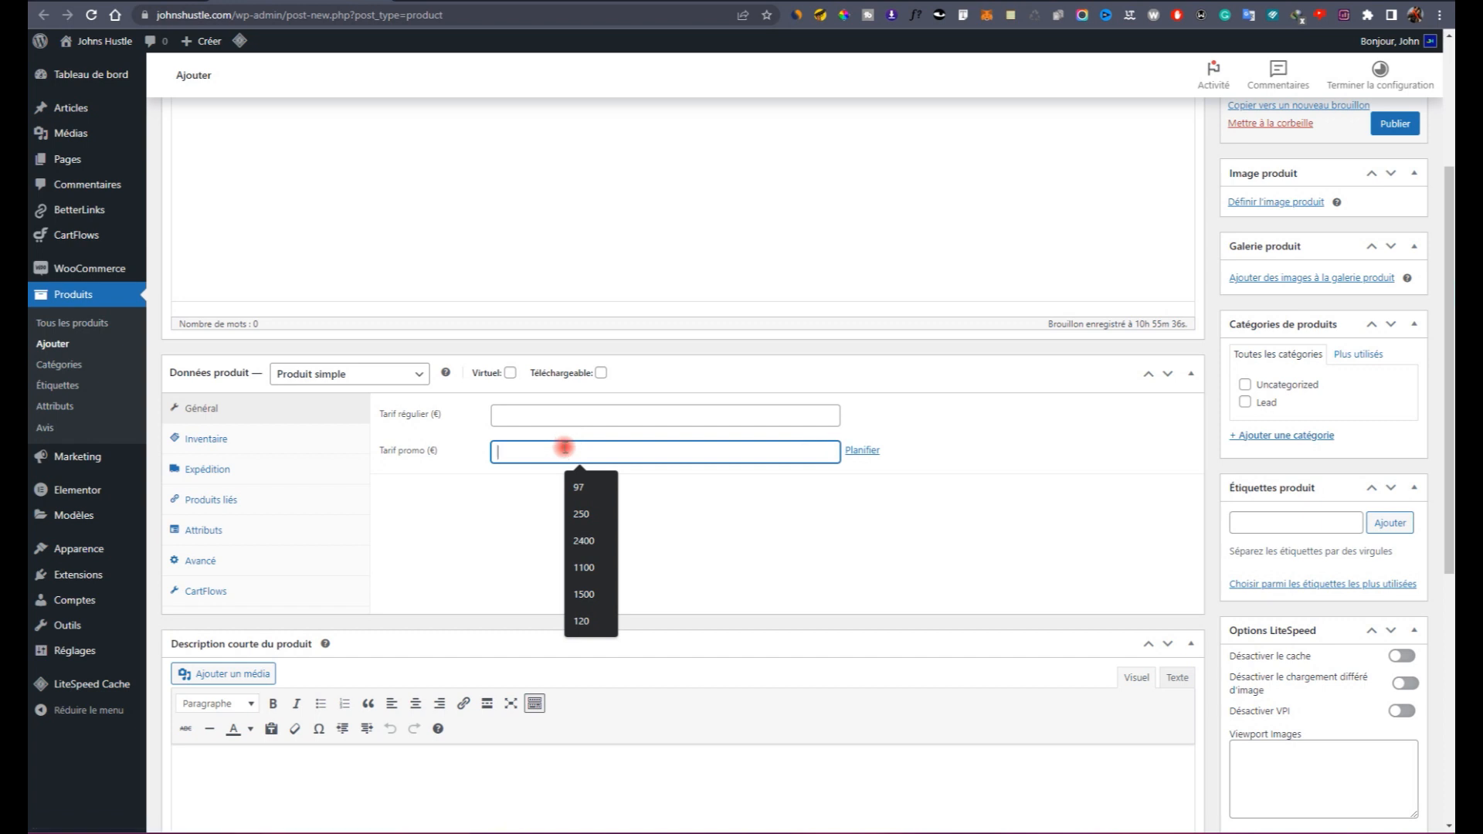
left_click(554, 417)
type("27")
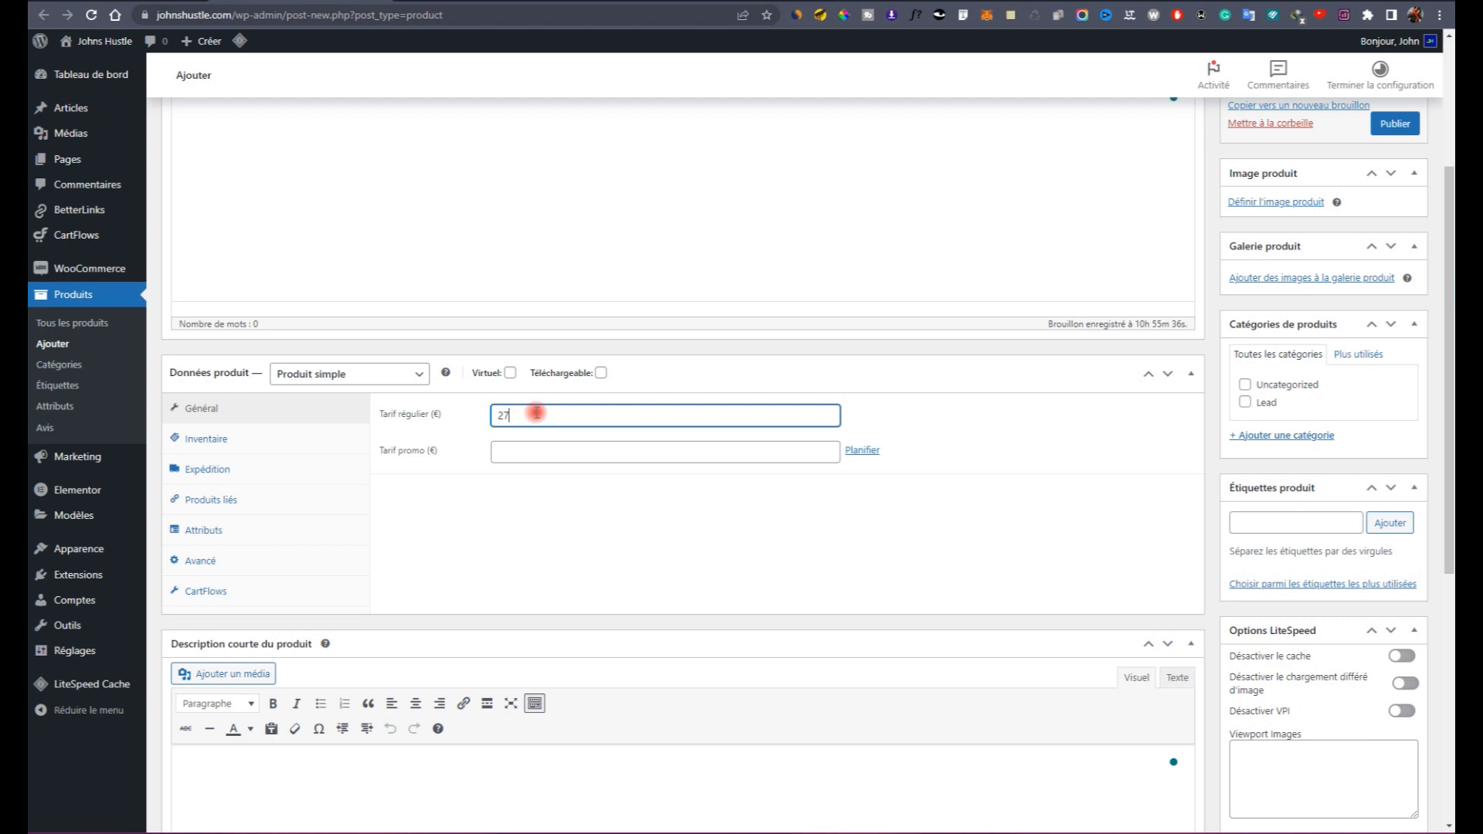
type("17")
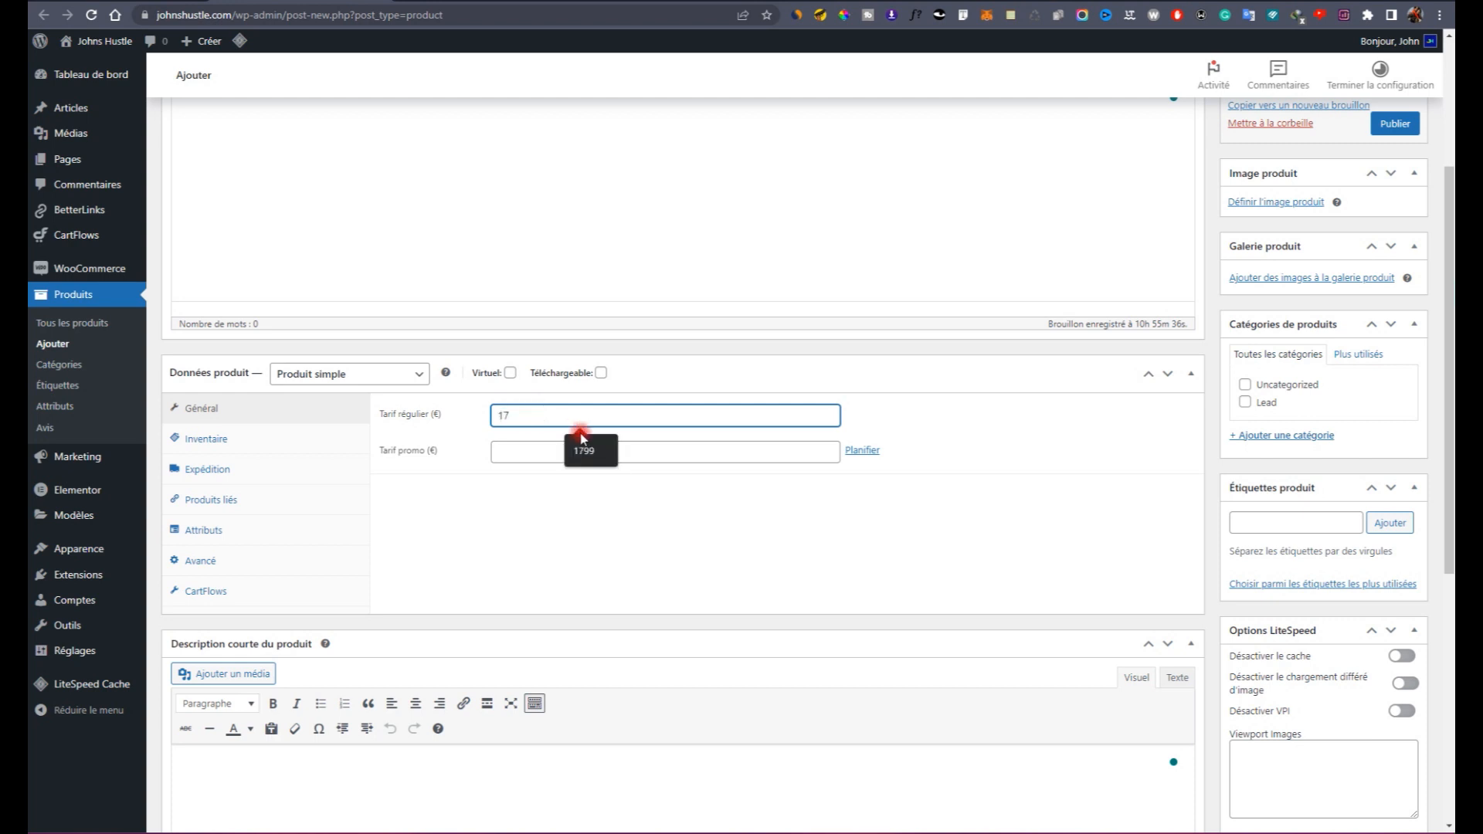
type("47")
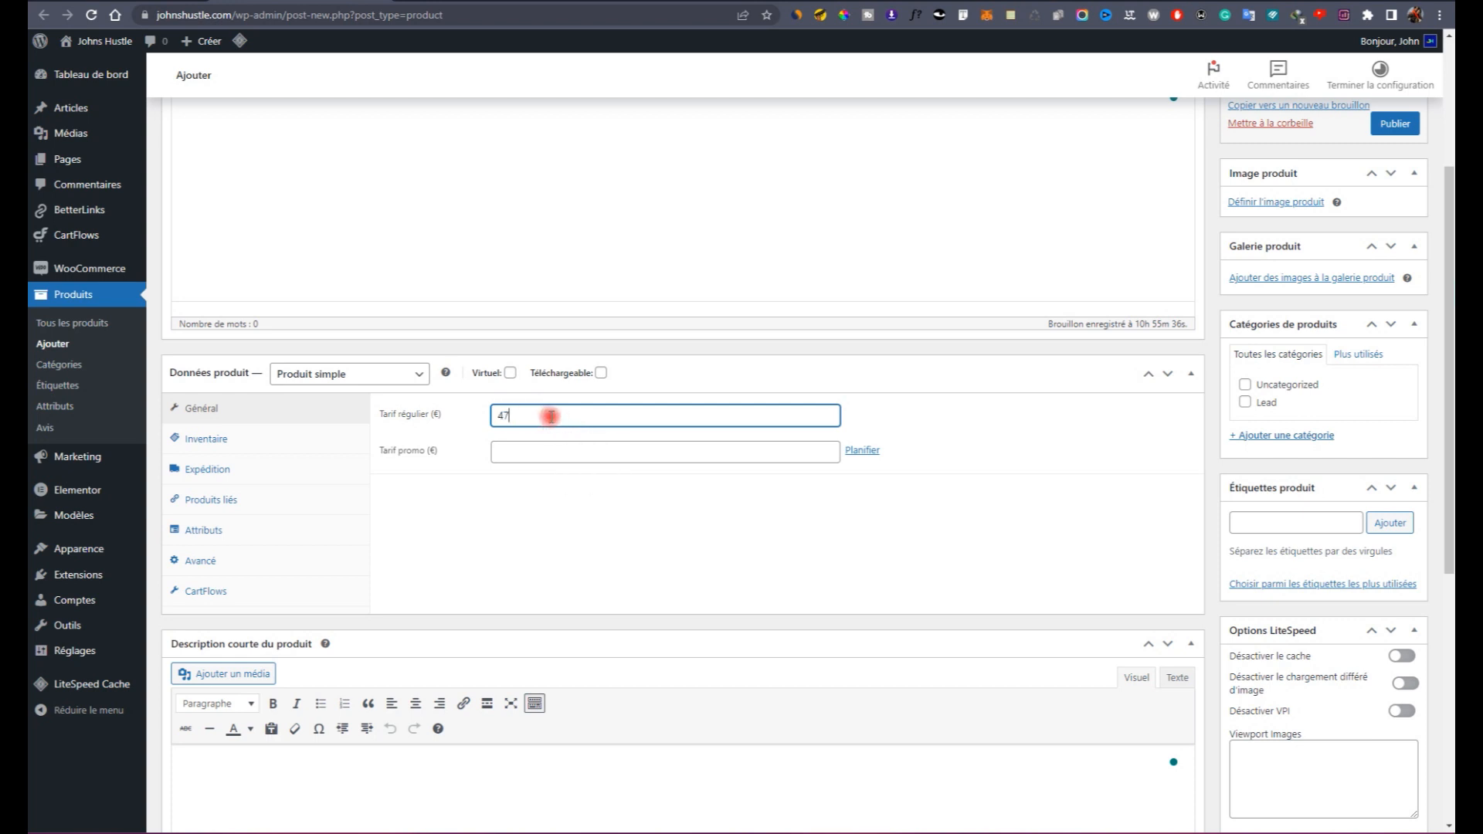
left_click(546, 448)
type("27")
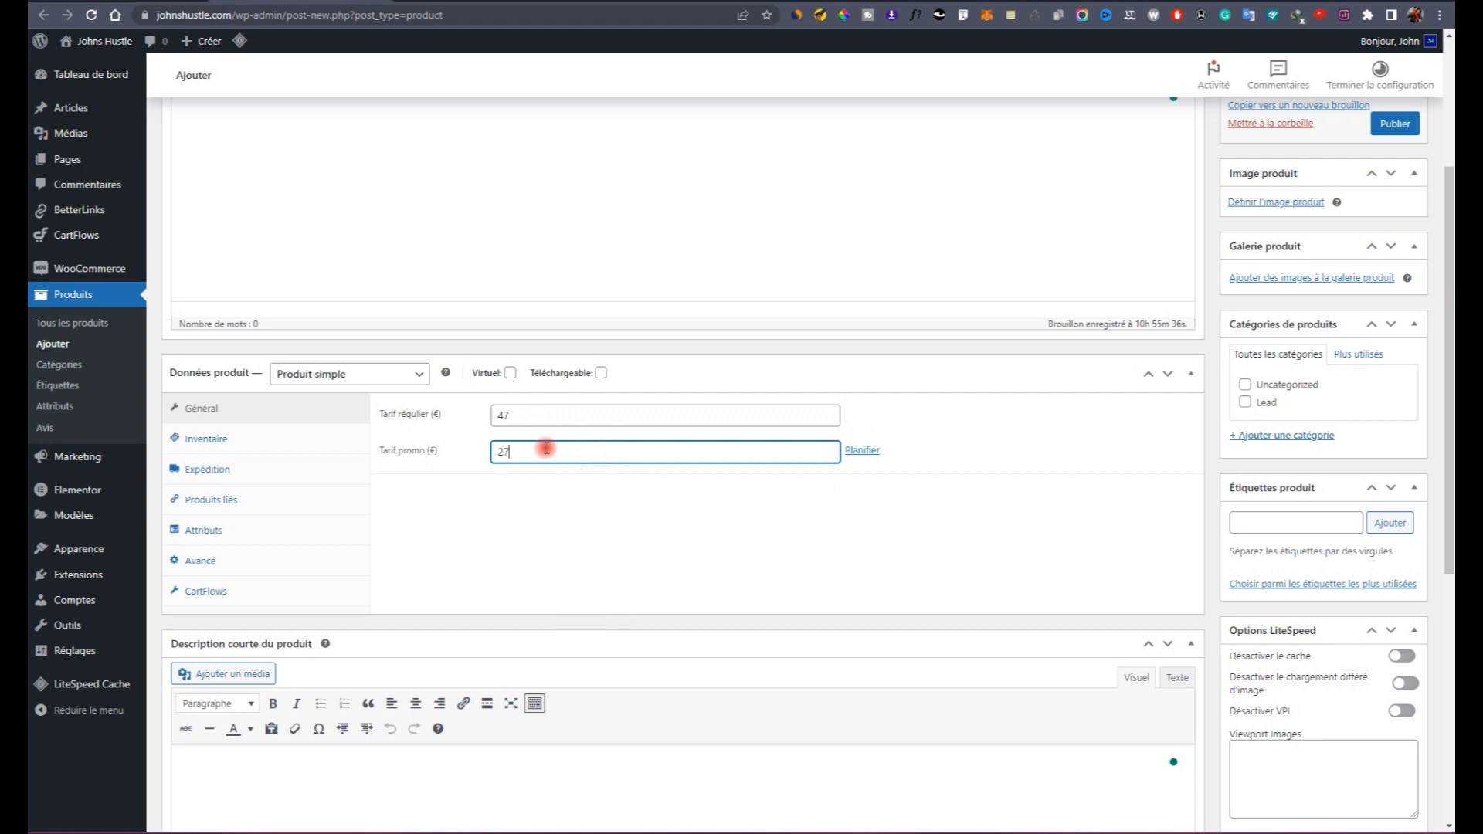
Step: Set design-and-development-process.png from the media library as the product image
scroll(618, 503, "down", 6)
scroll(1301, 512, "up", 10)
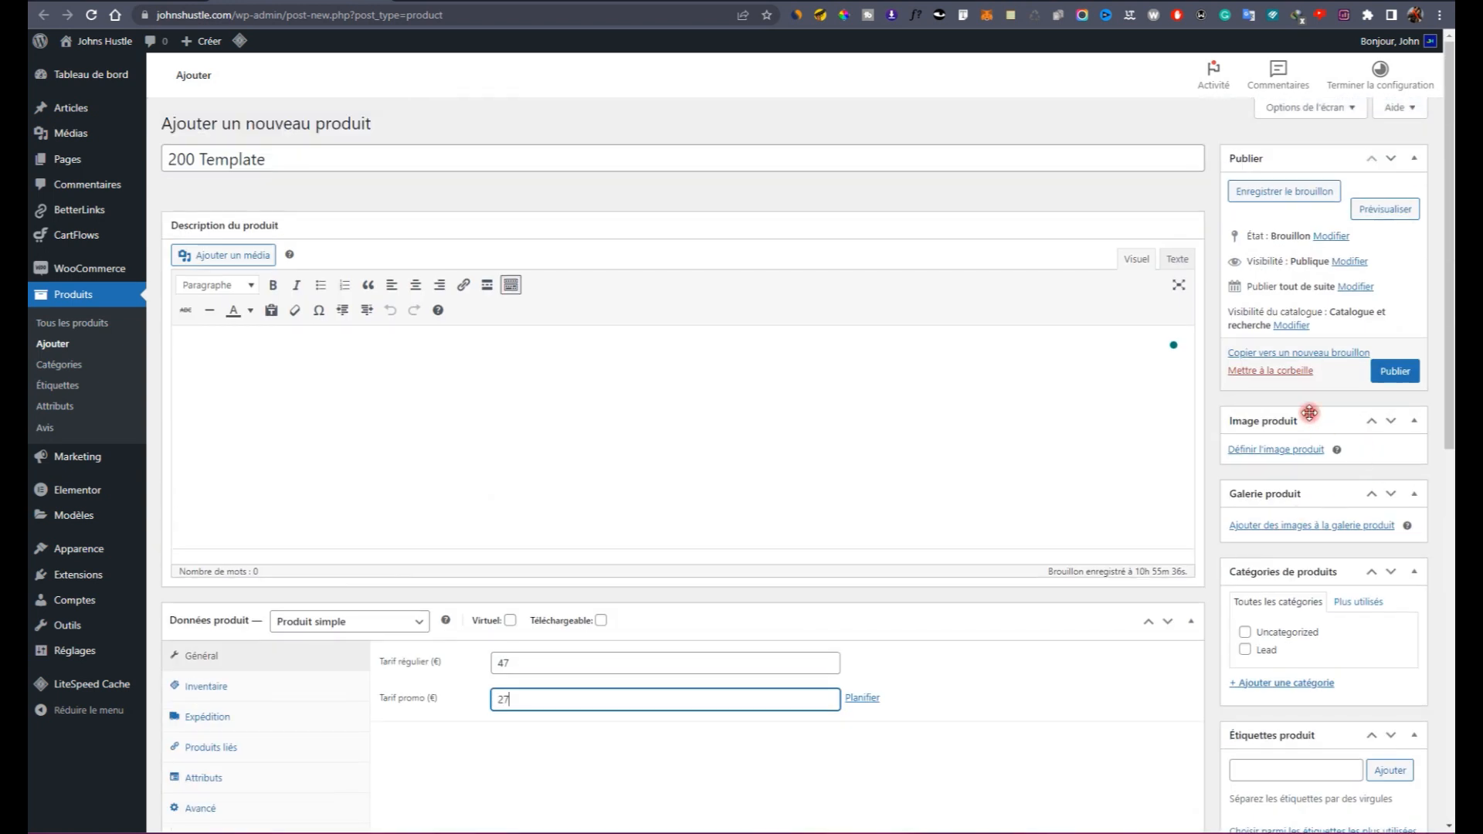
left_click(1282, 450)
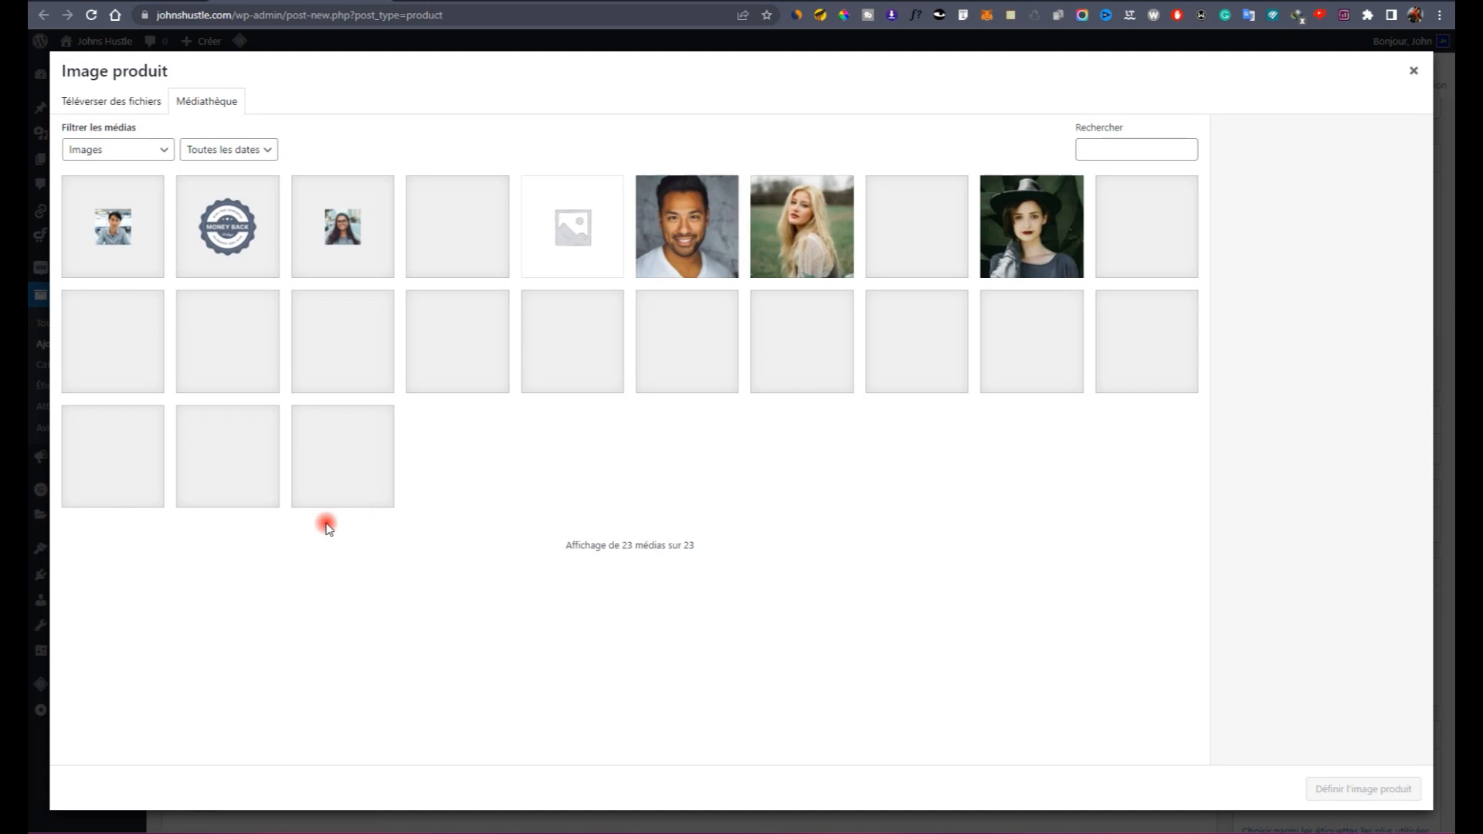
left_click(326, 486)
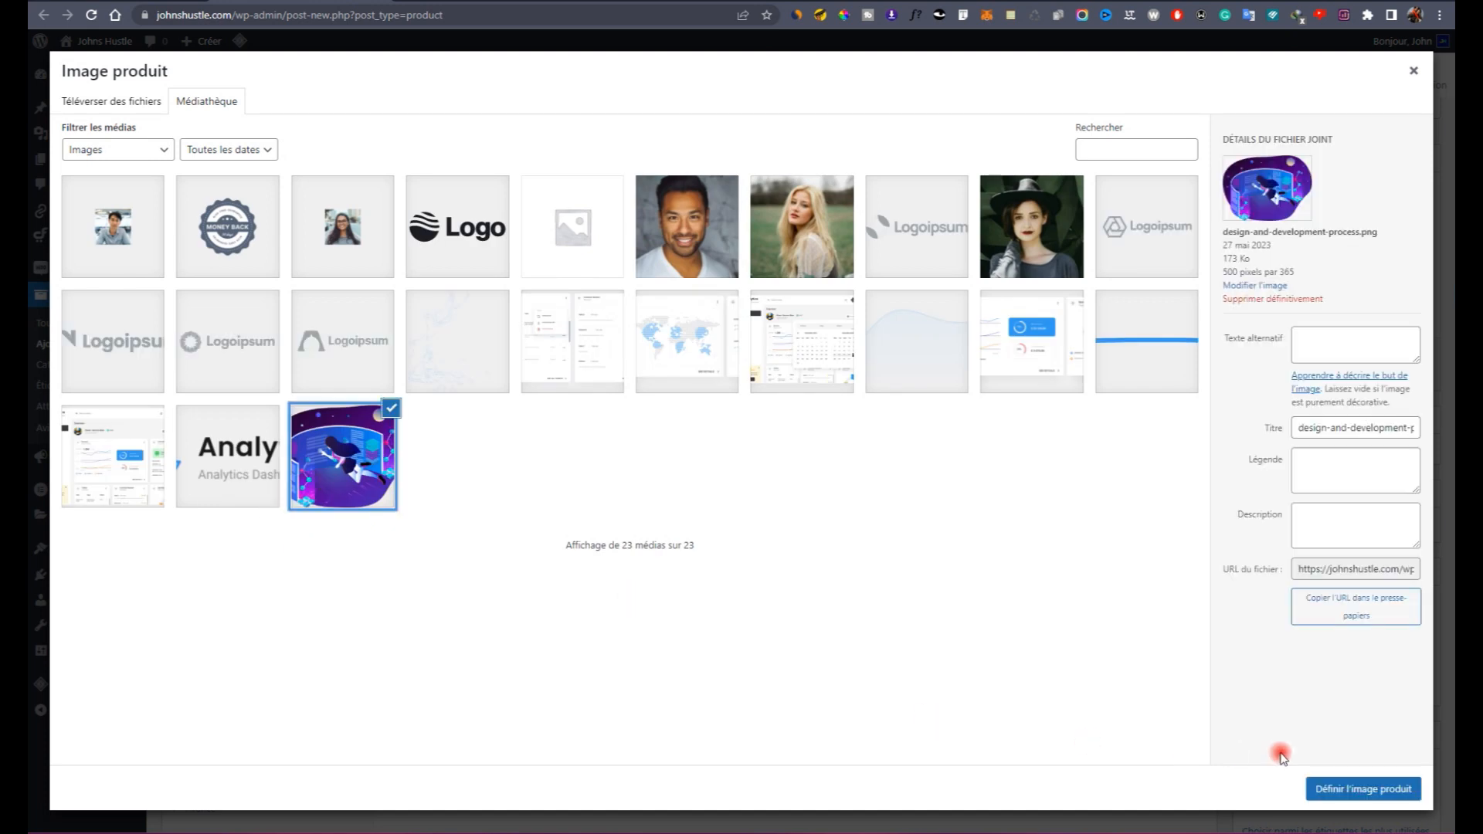
left_click(1340, 802)
Step: Assign the product to the Lead category and publish it
scroll(1390, 471, "down", 5)
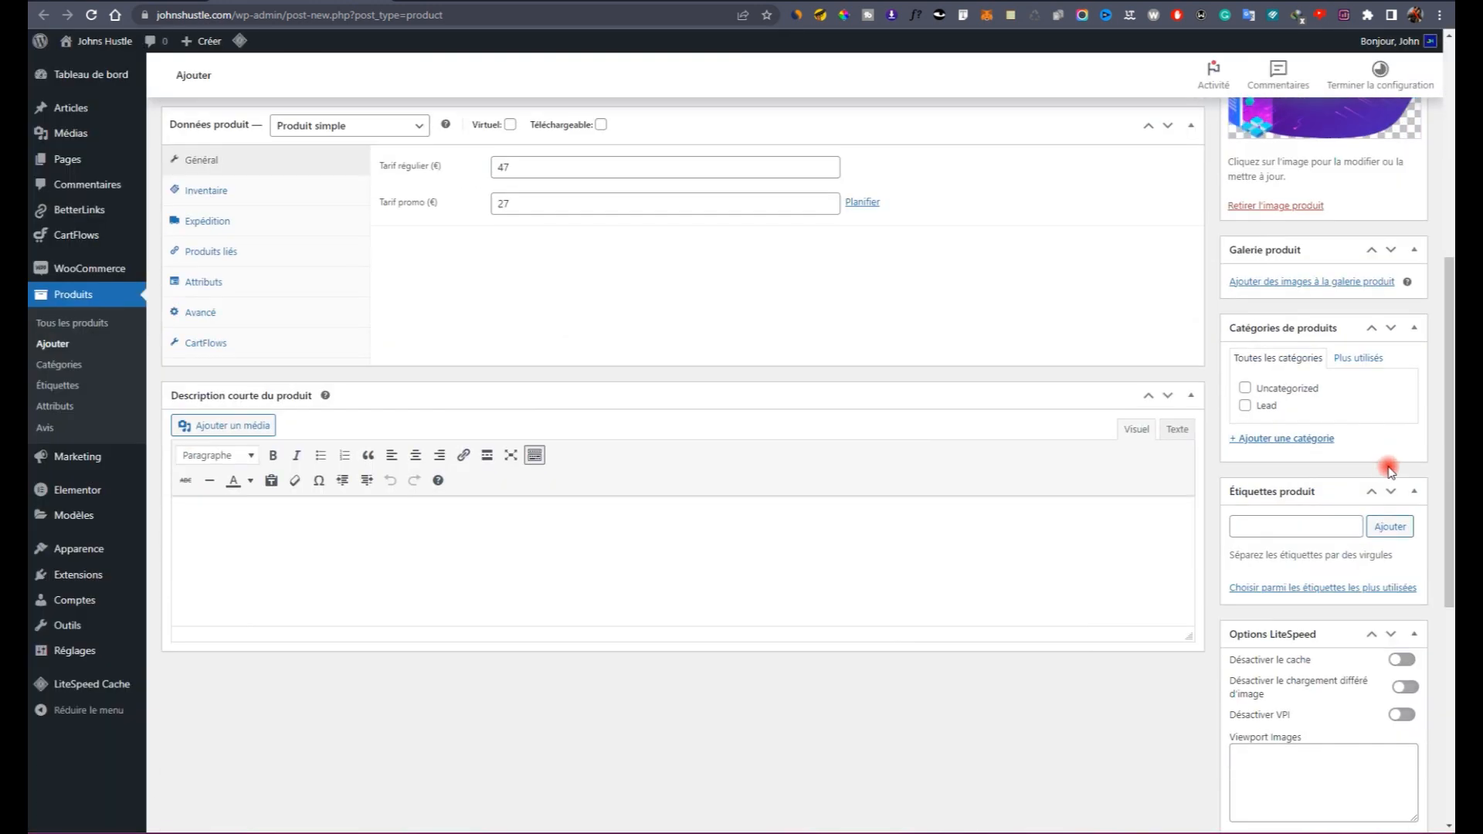
scroll(1381, 499, "up", 3)
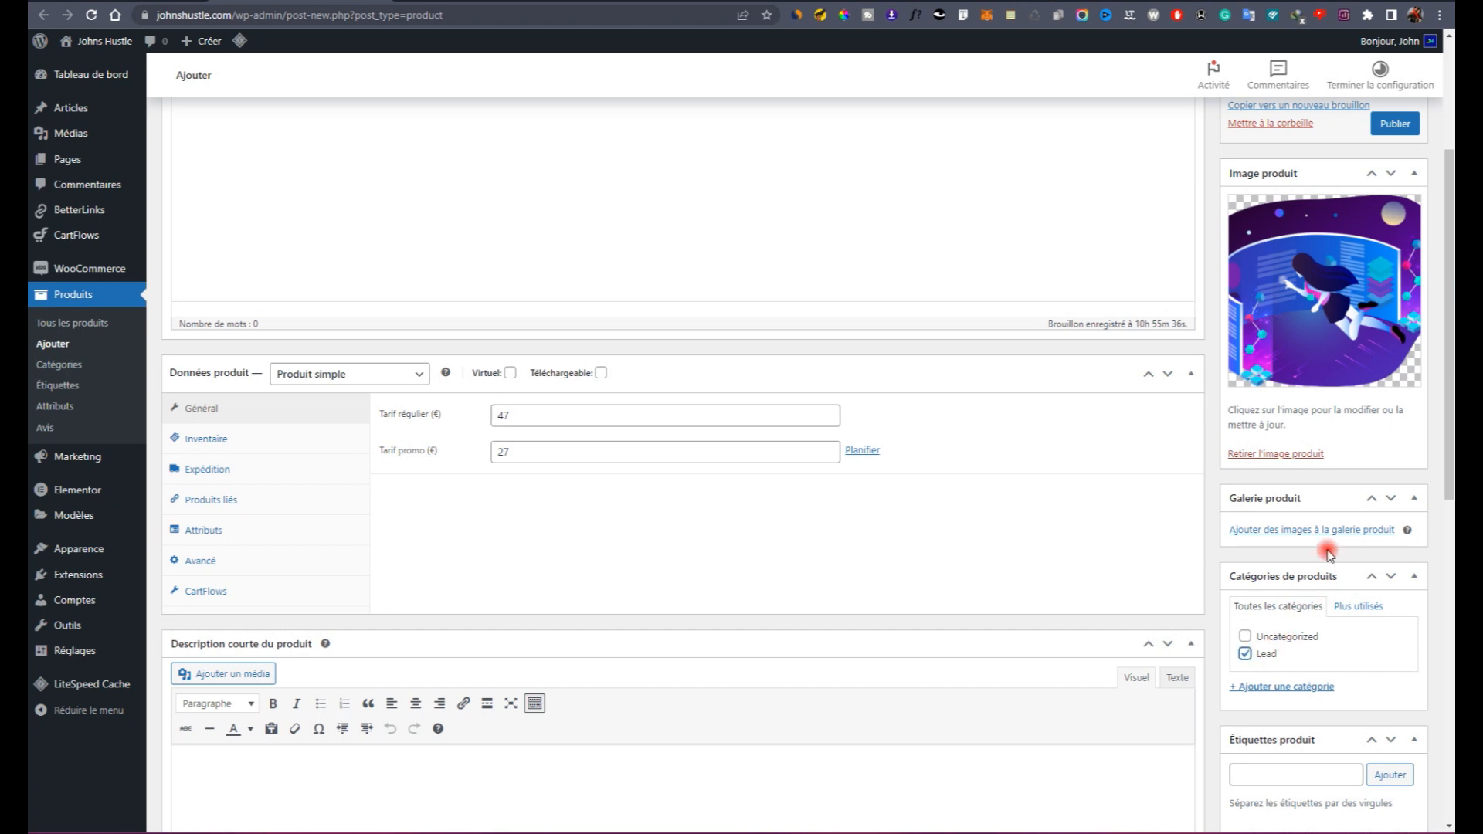
scroll(1338, 547, "up", 3)
left_click(1394, 371)
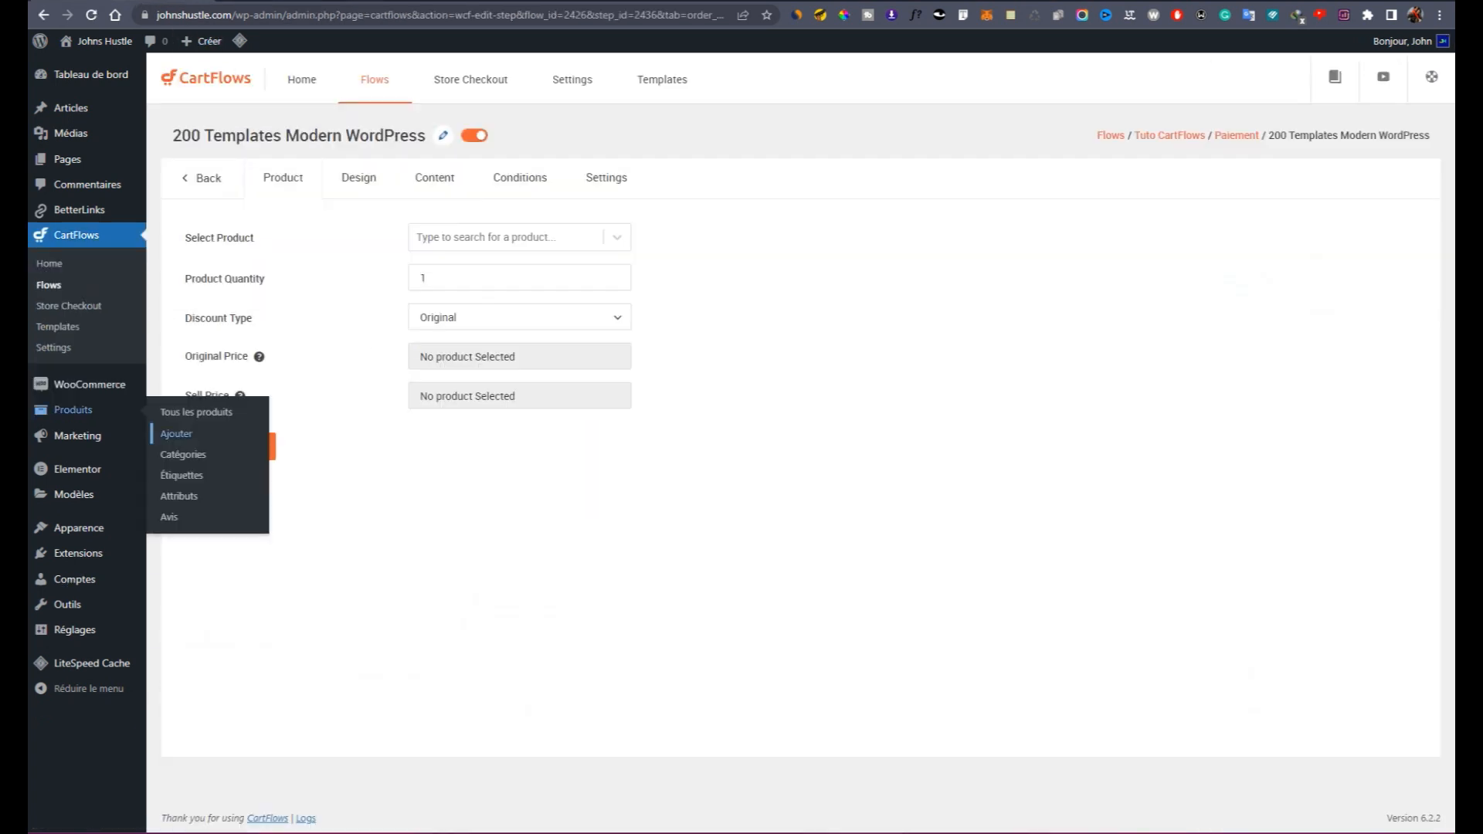
Step: Reload the order bump's product settings, select the "200 Template" product for it and save
left_click(92, 15)
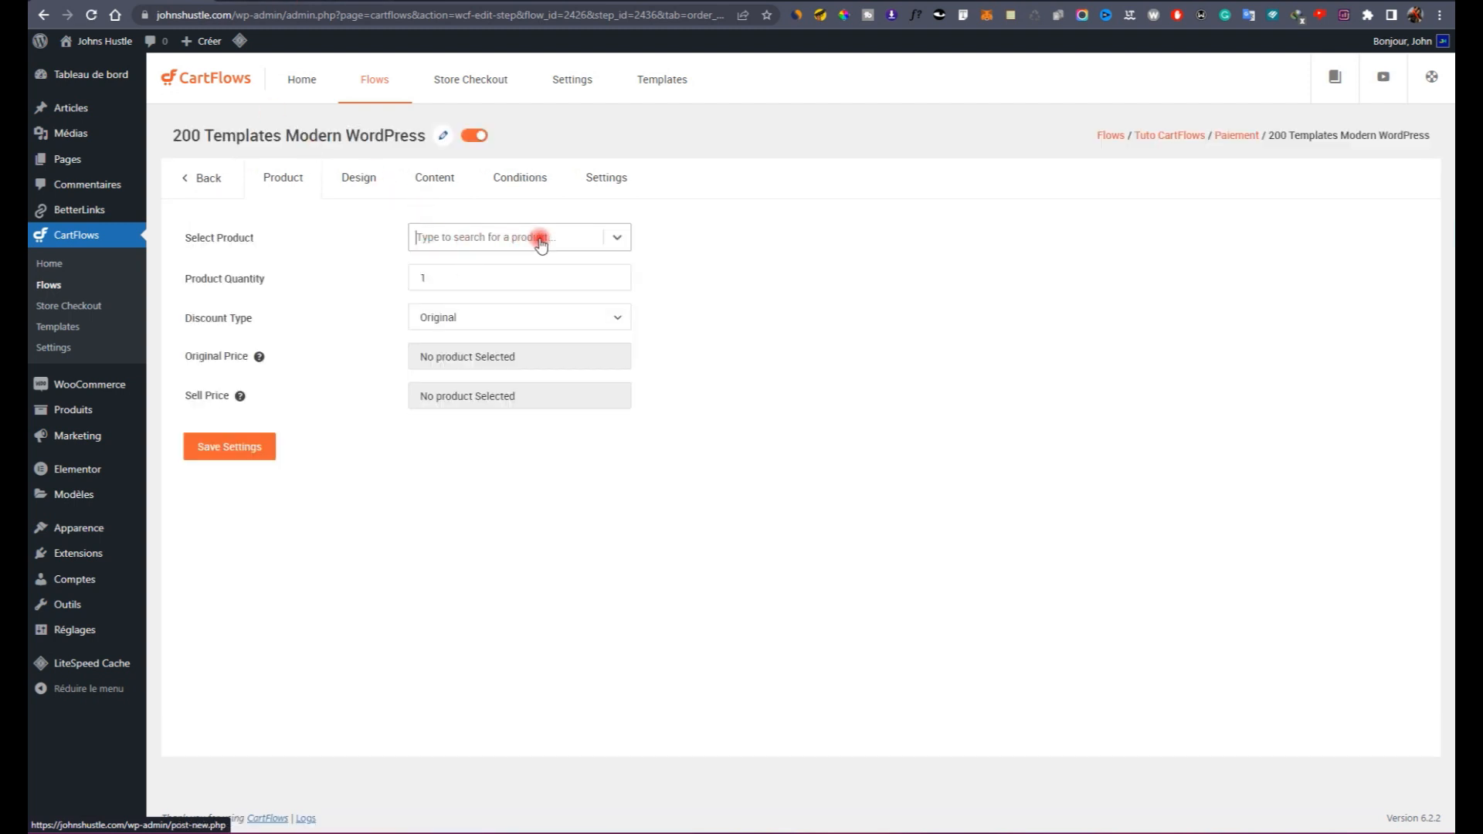
left_click(611, 240)
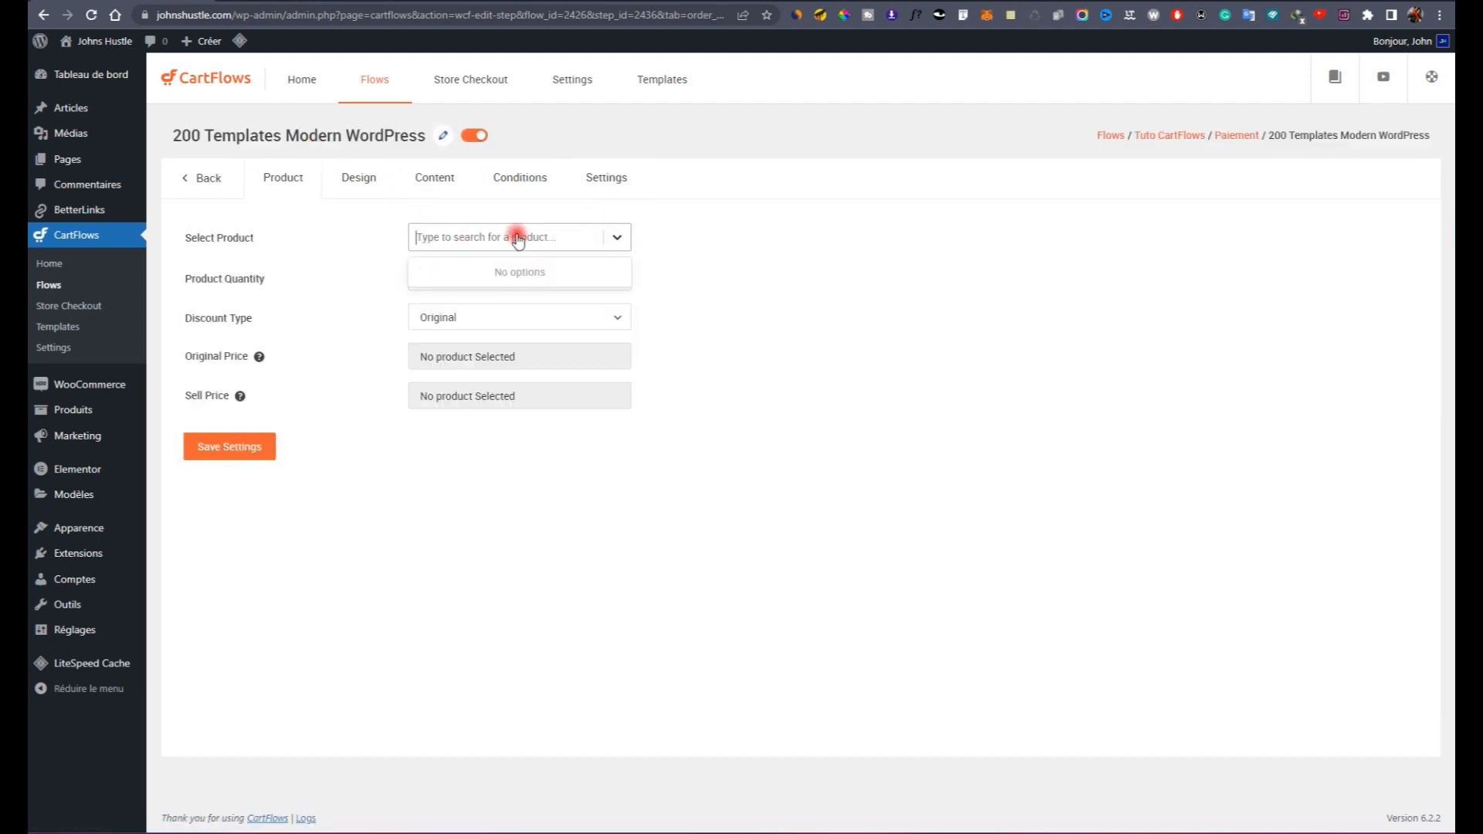
type("200")
left_click(528, 271)
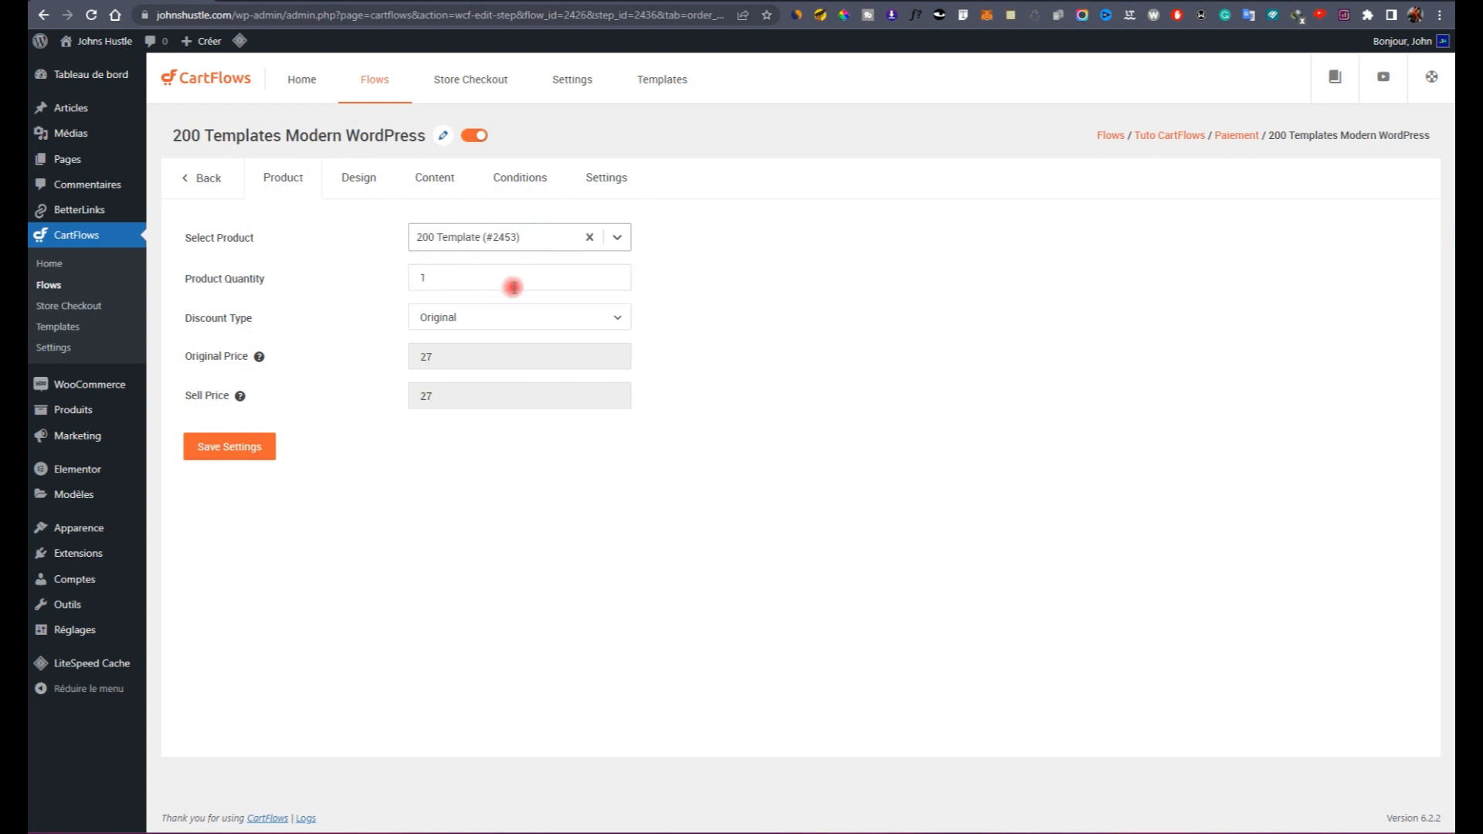
left_click(235, 456)
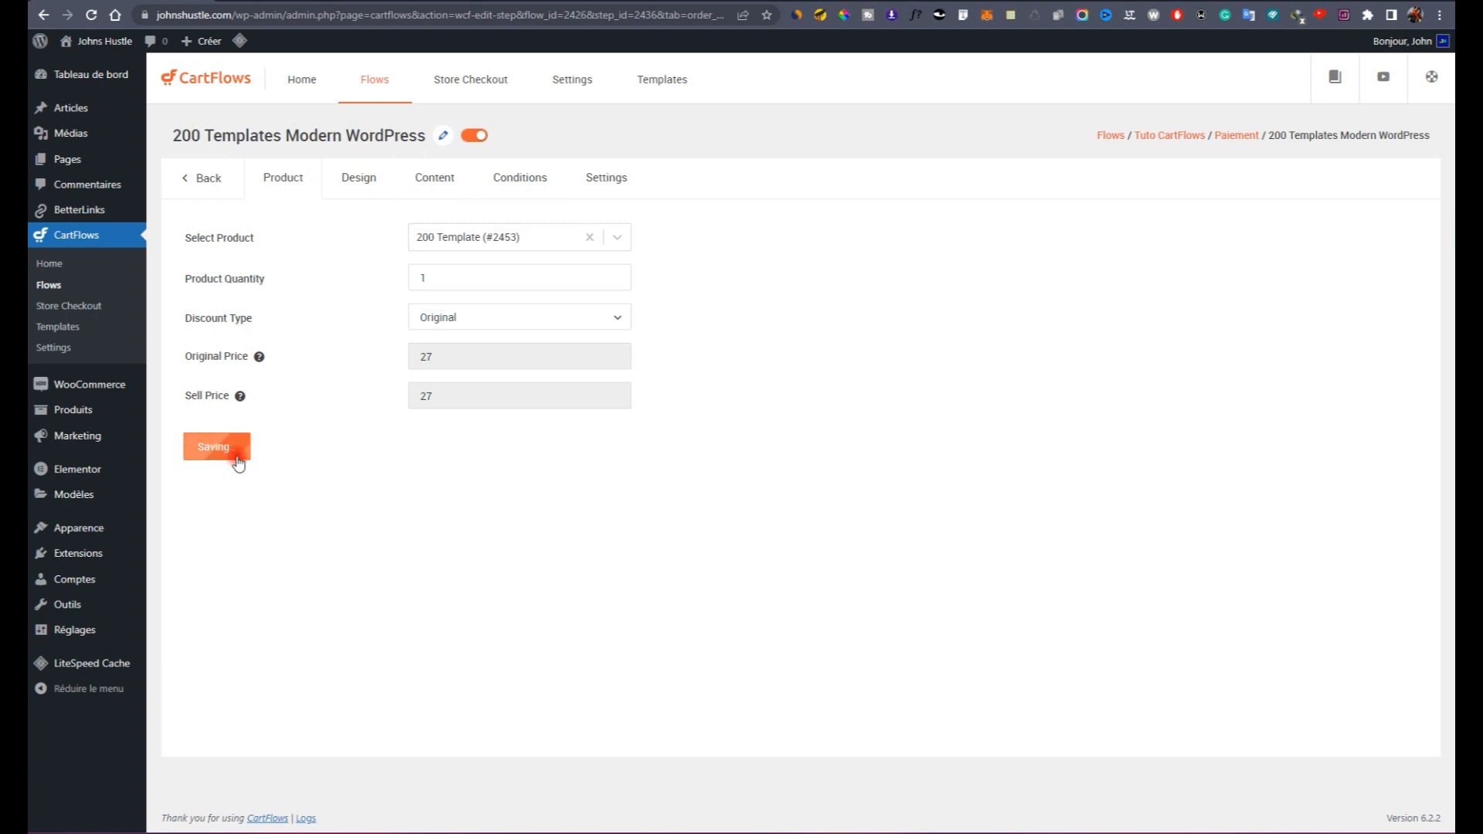
Step: Look through the order bump's design, content, conditions and other settings, including its preview
left_click(350, 181)
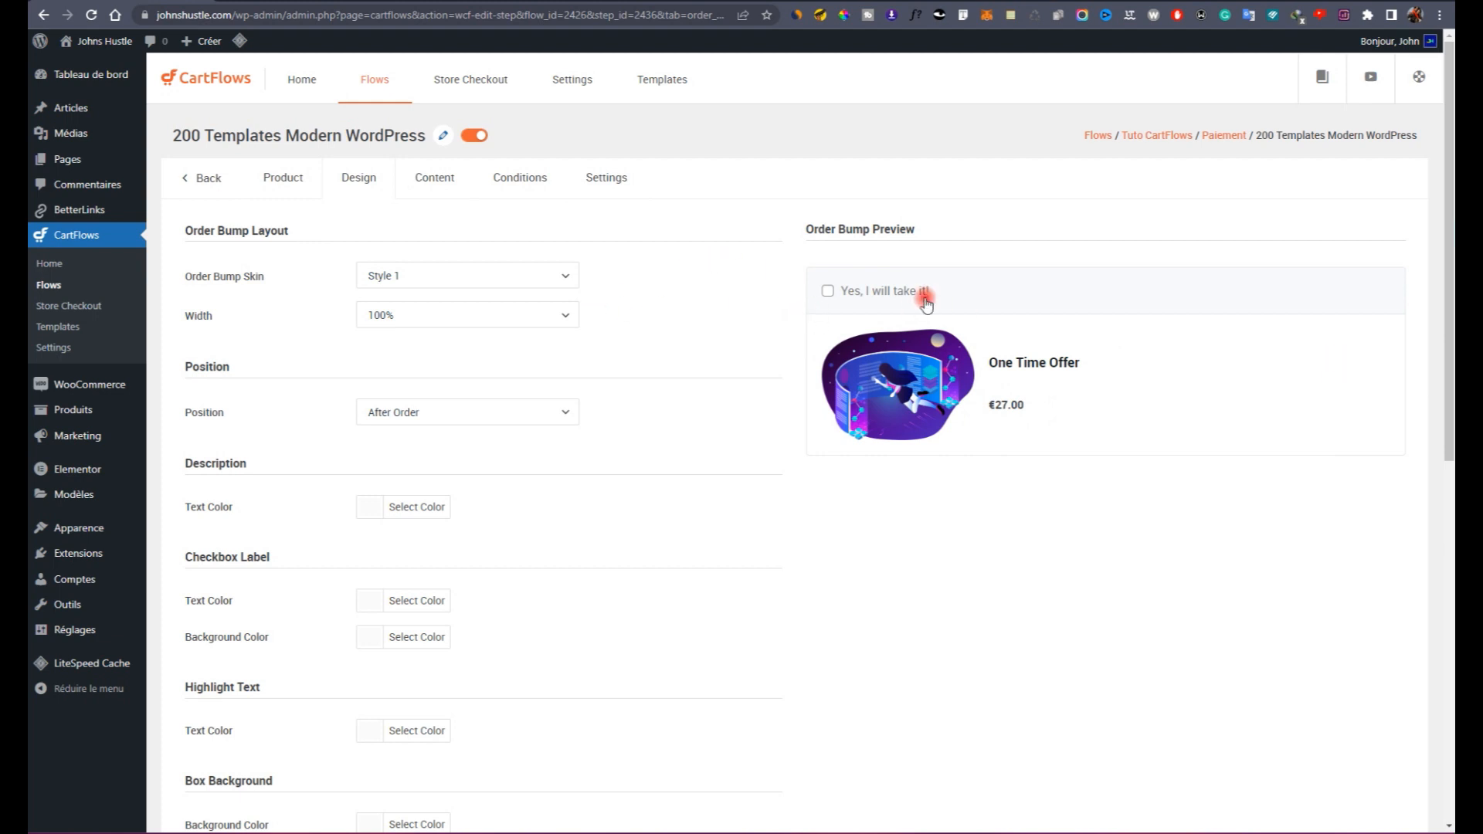
left_click(445, 198)
scroll(518, 329, "down", 1)
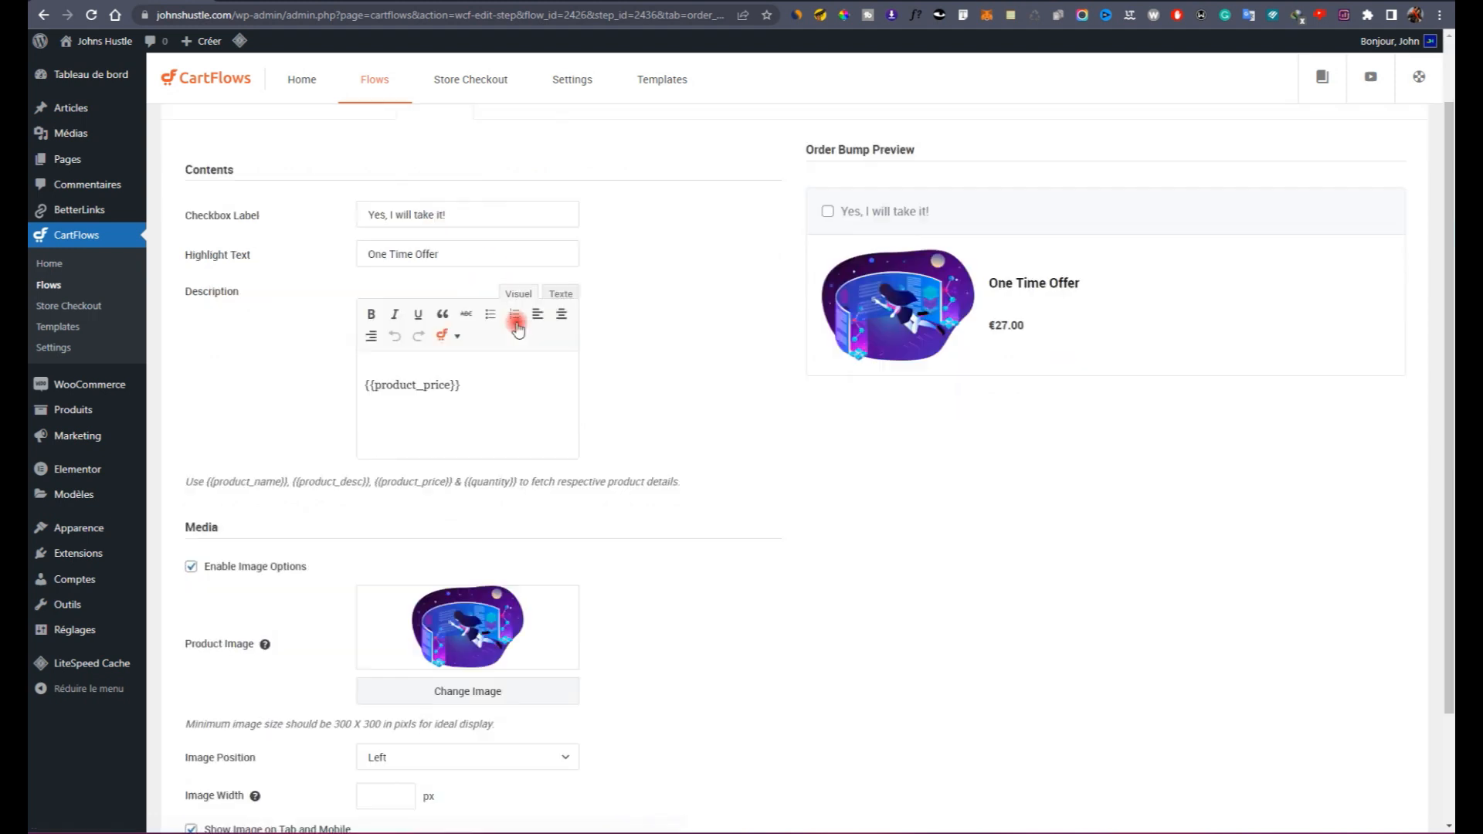
scroll(516, 325, "down", 2)
scroll(498, 290, "up", 3)
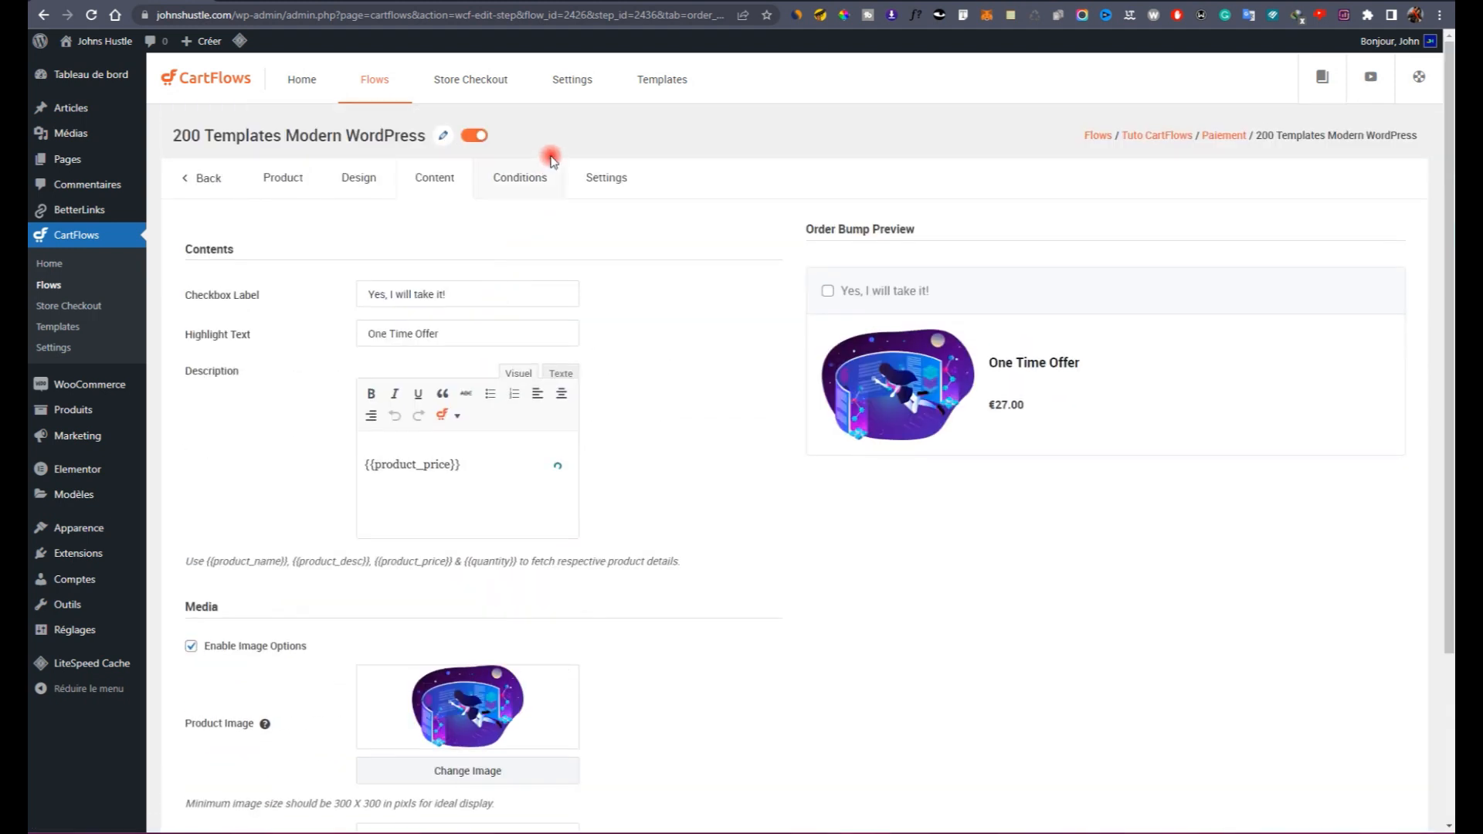
left_click(525, 179)
left_click(610, 179)
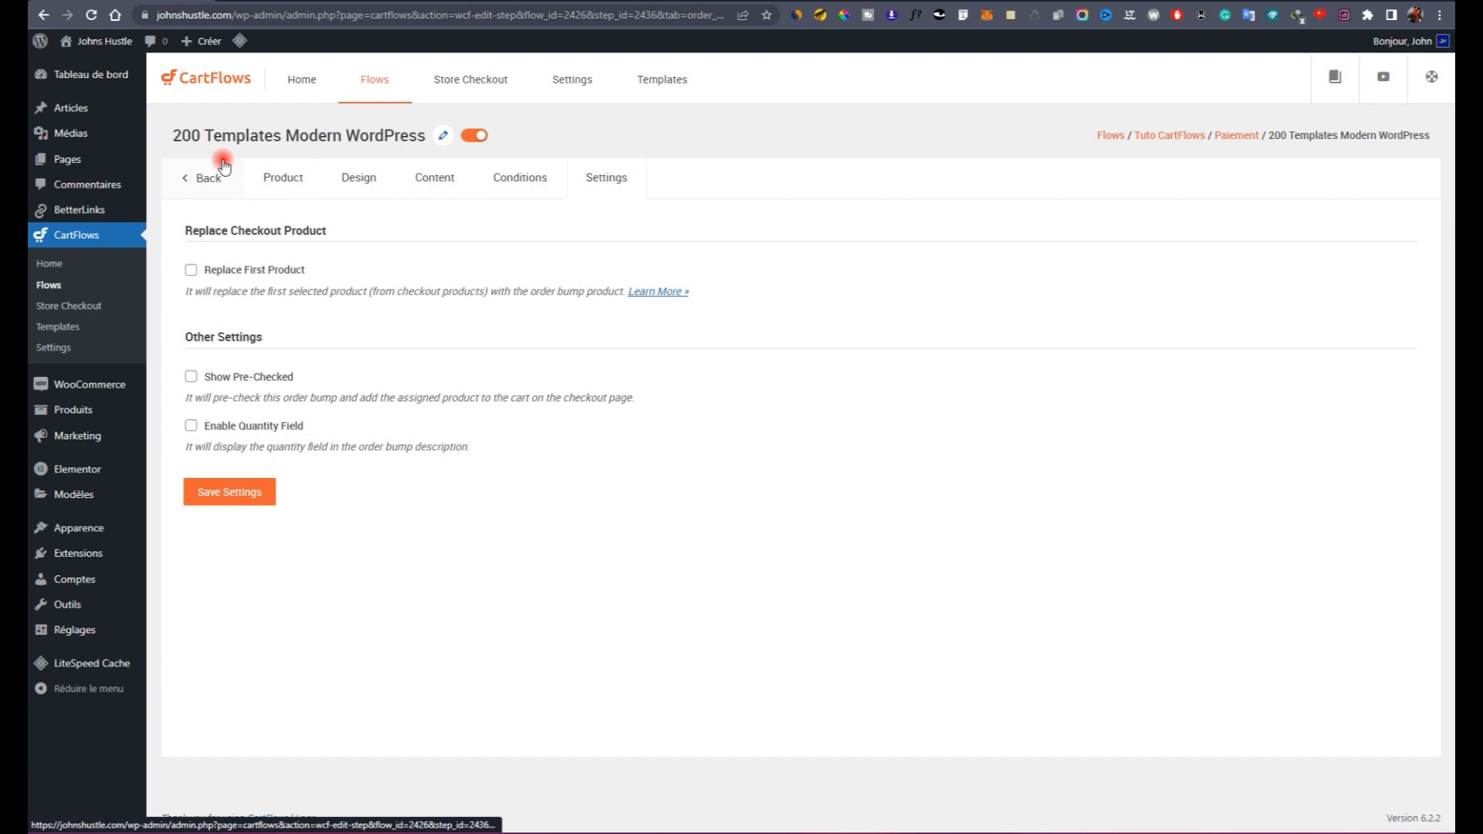
left_click(254, 179)
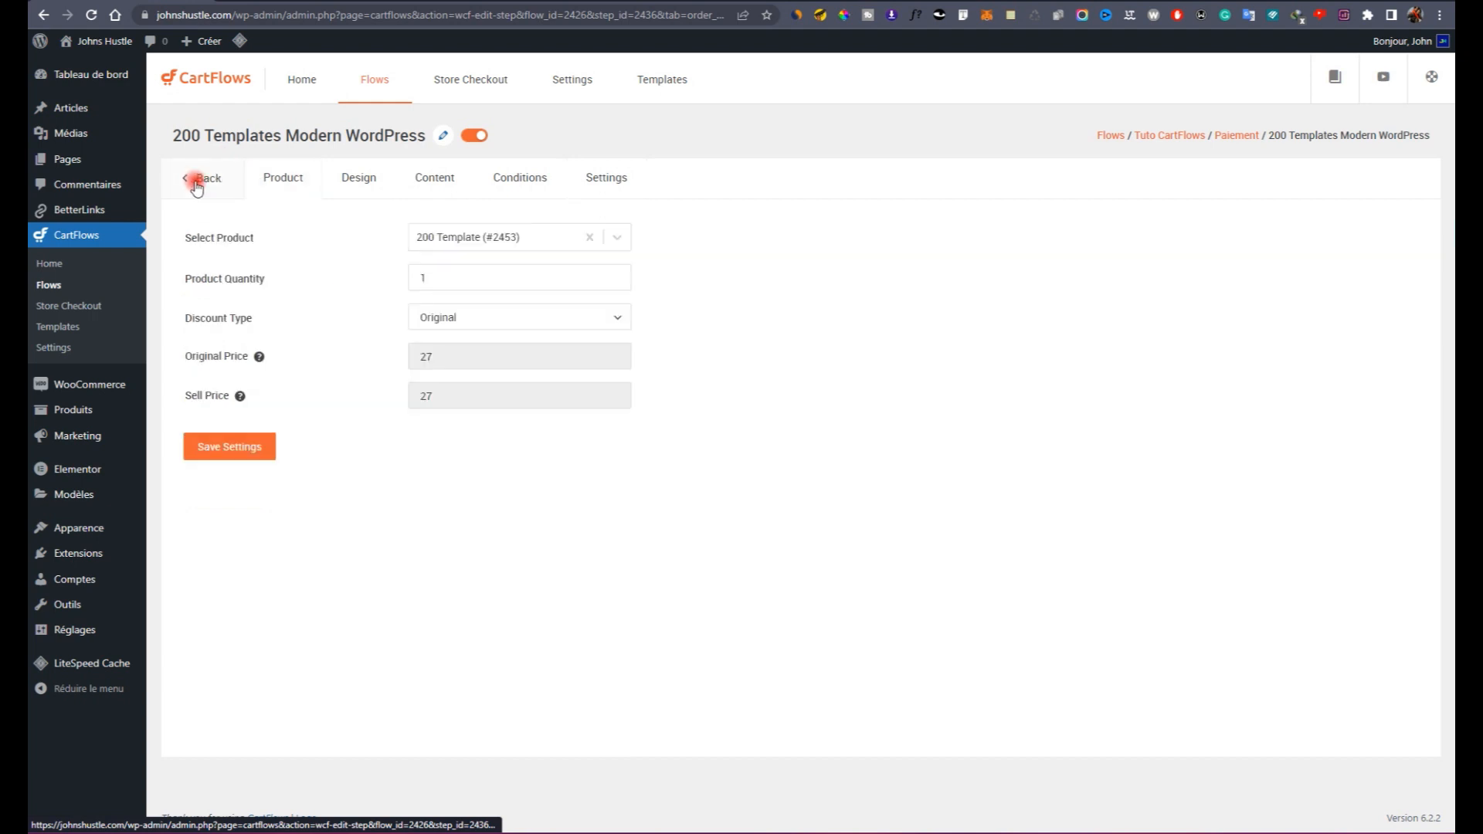
Step: Return to the flows list, view the Tuto CartFlows flow and submit its optin form with the contact's name and e-mail
left_click(205, 180)
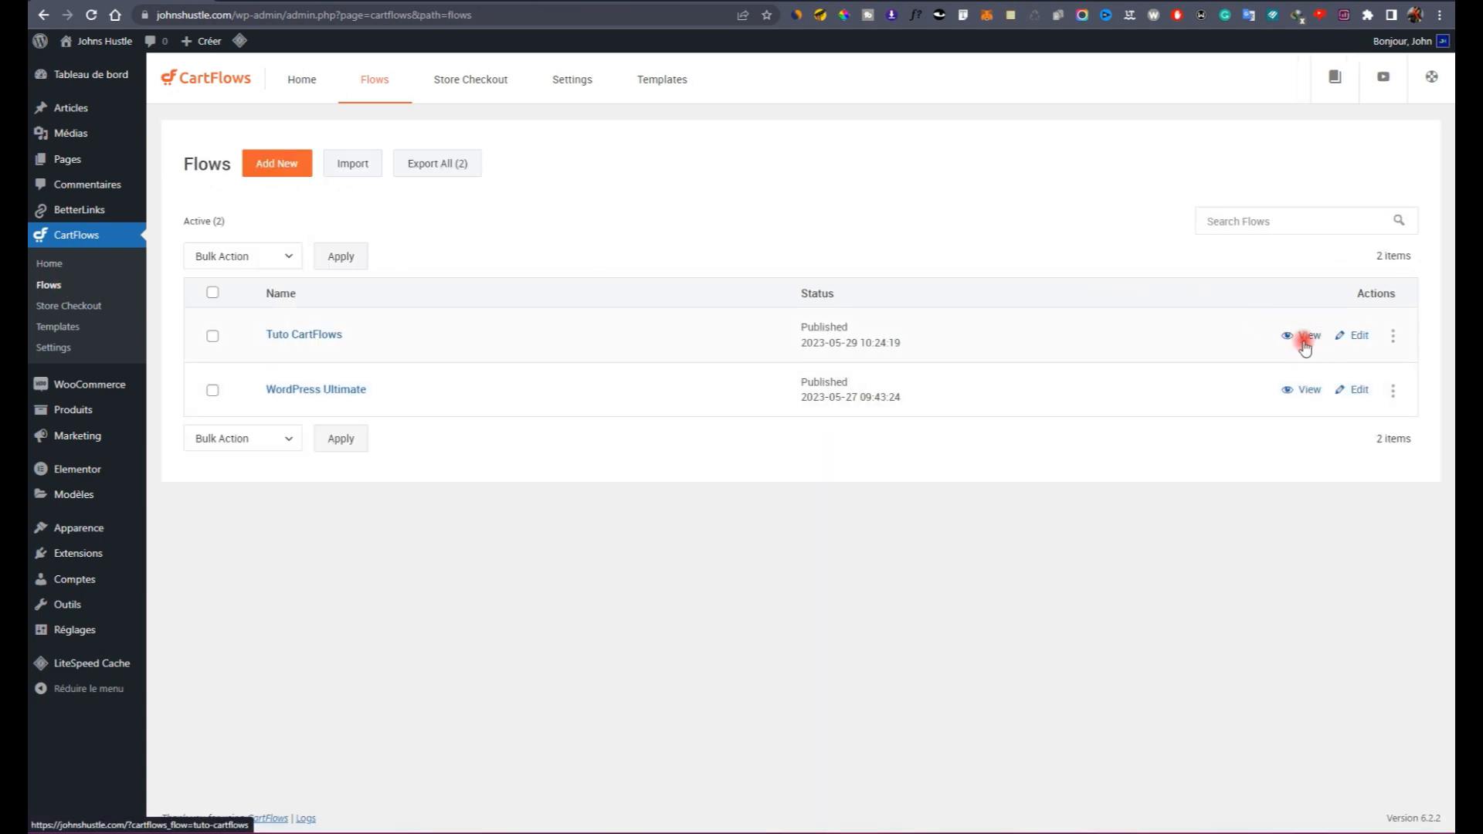
left_click(1305, 343)
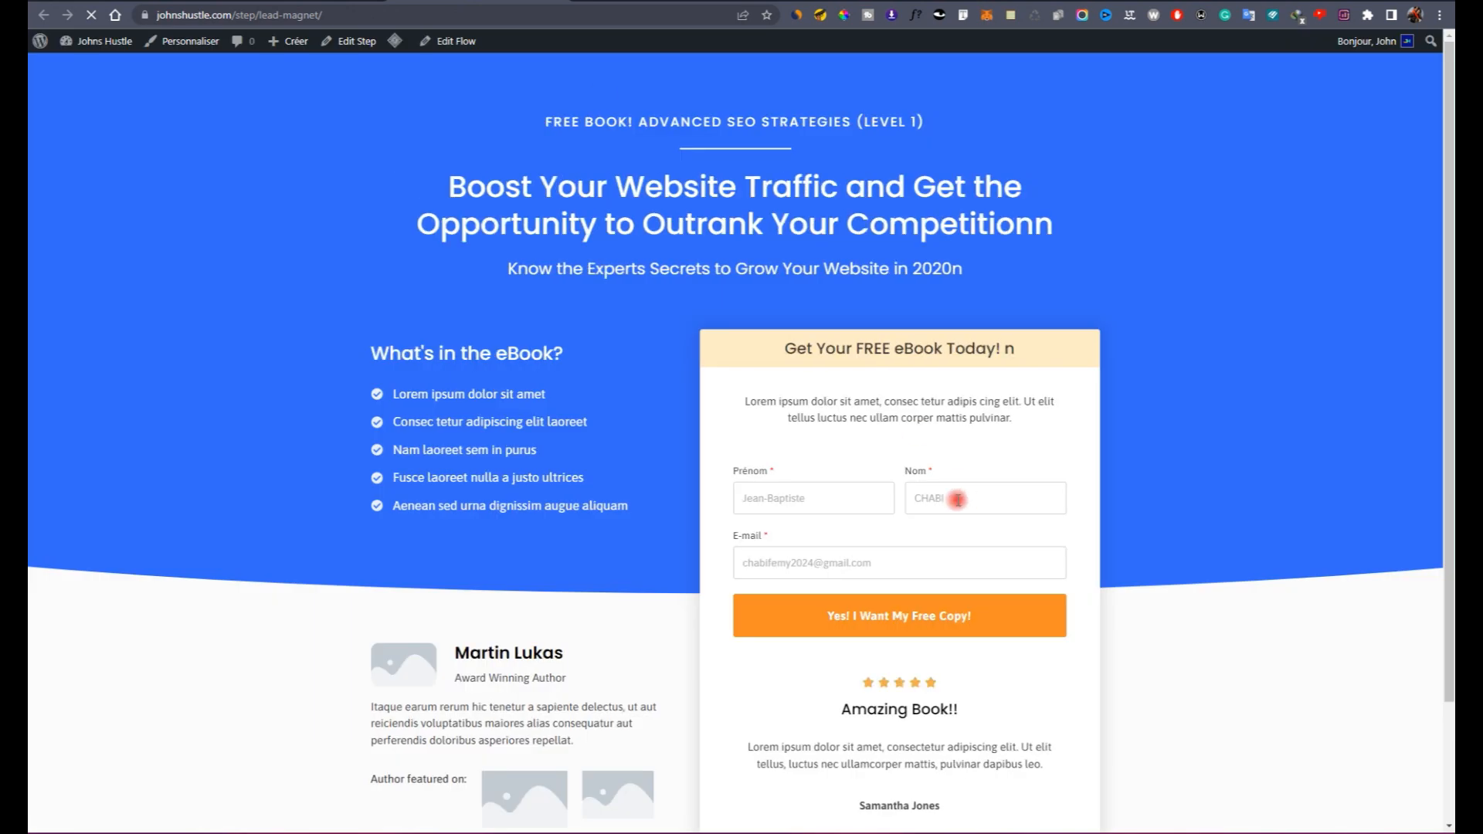
left_click(822, 498)
left_click(832, 539)
left_click(863, 616)
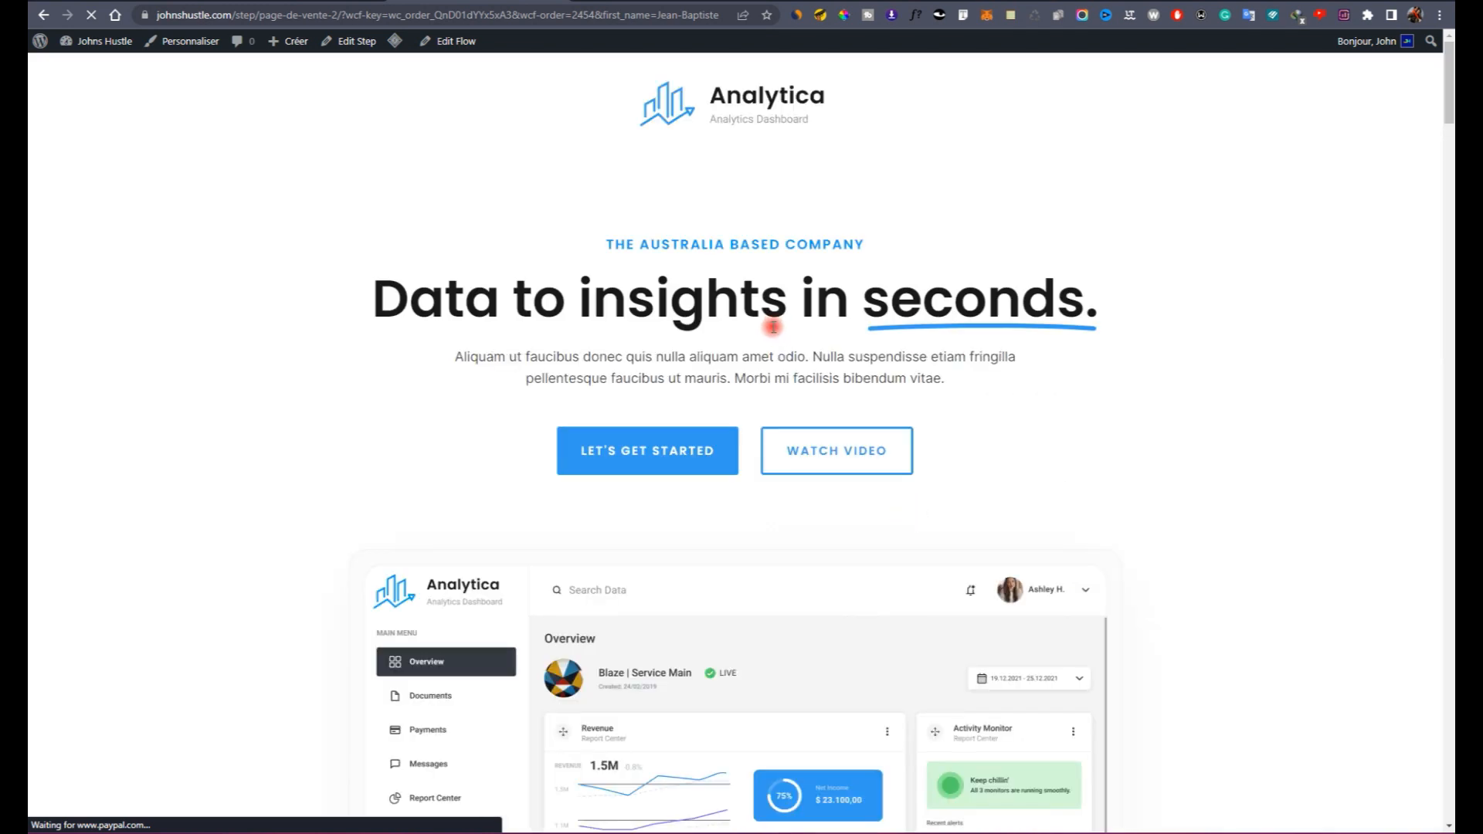
Step: Find the Analytica Dashboard Framework pricing plan on the sales page and buy it to reach the checkout
scroll(821, 442, "down", 20)
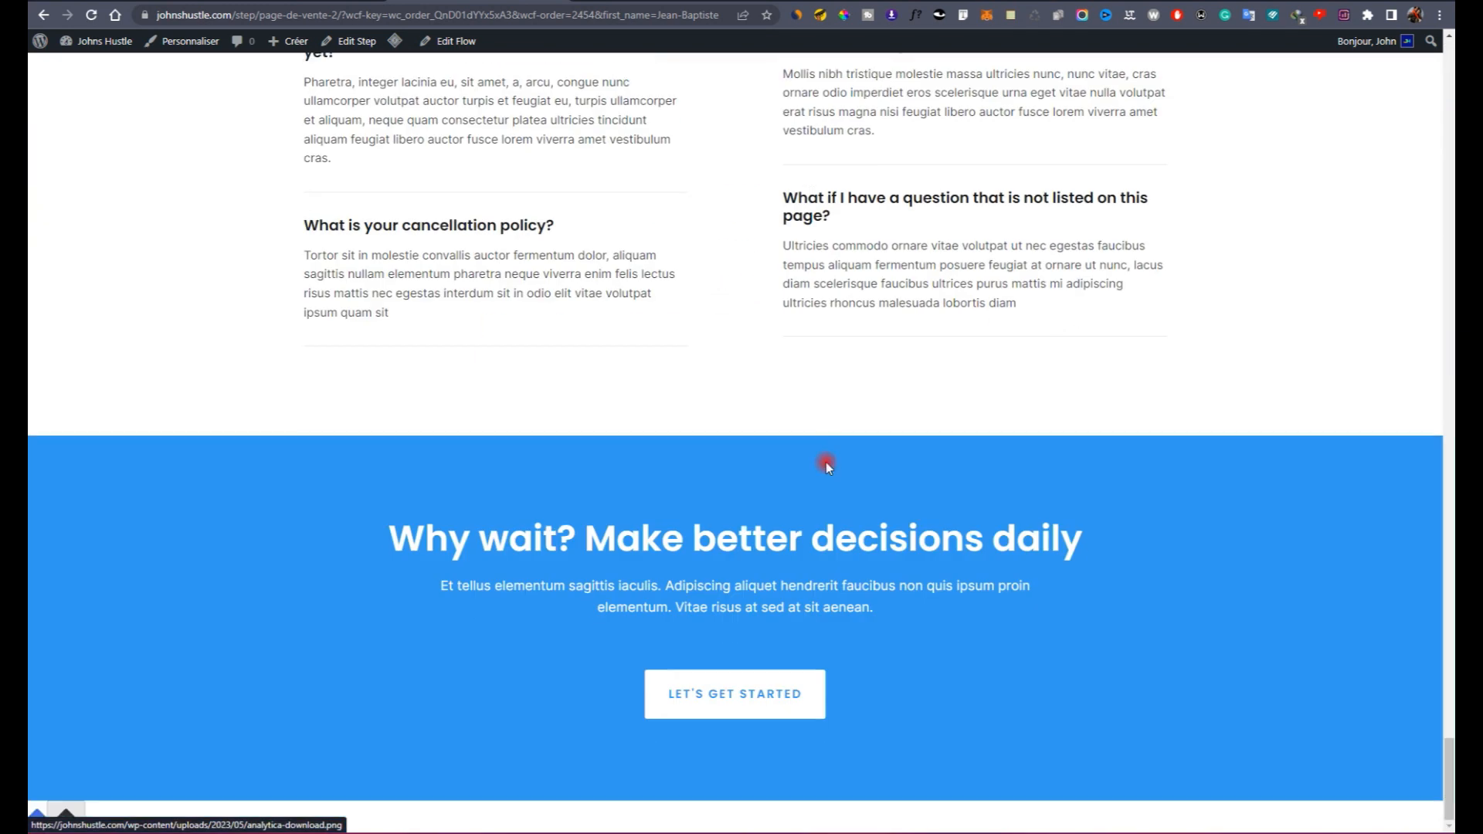
scroll(827, 582, "up", 10)
scroll(827, 557, "down", 10)
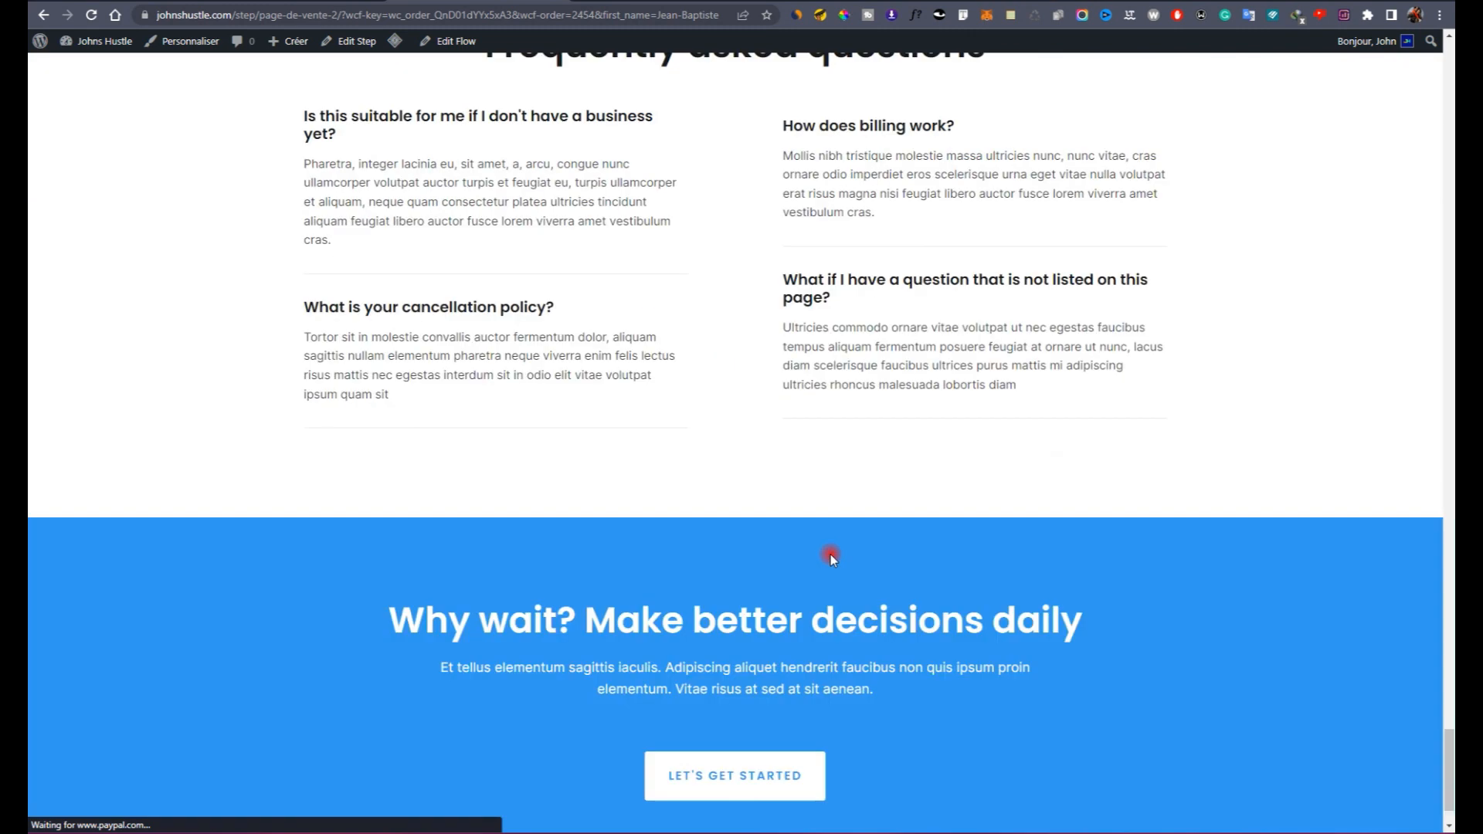
left_click(717, 707)
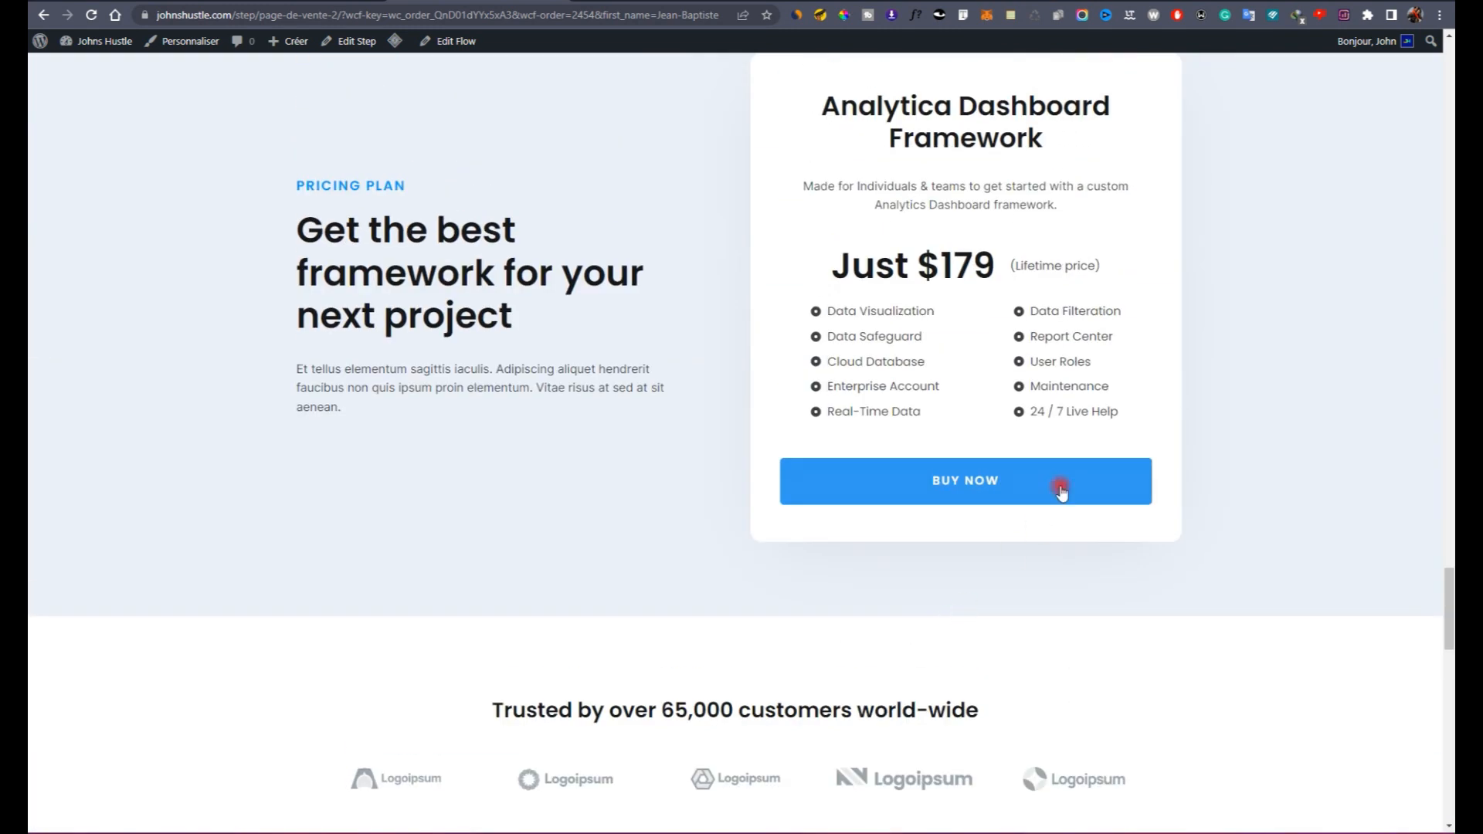
left_click(987, 479)
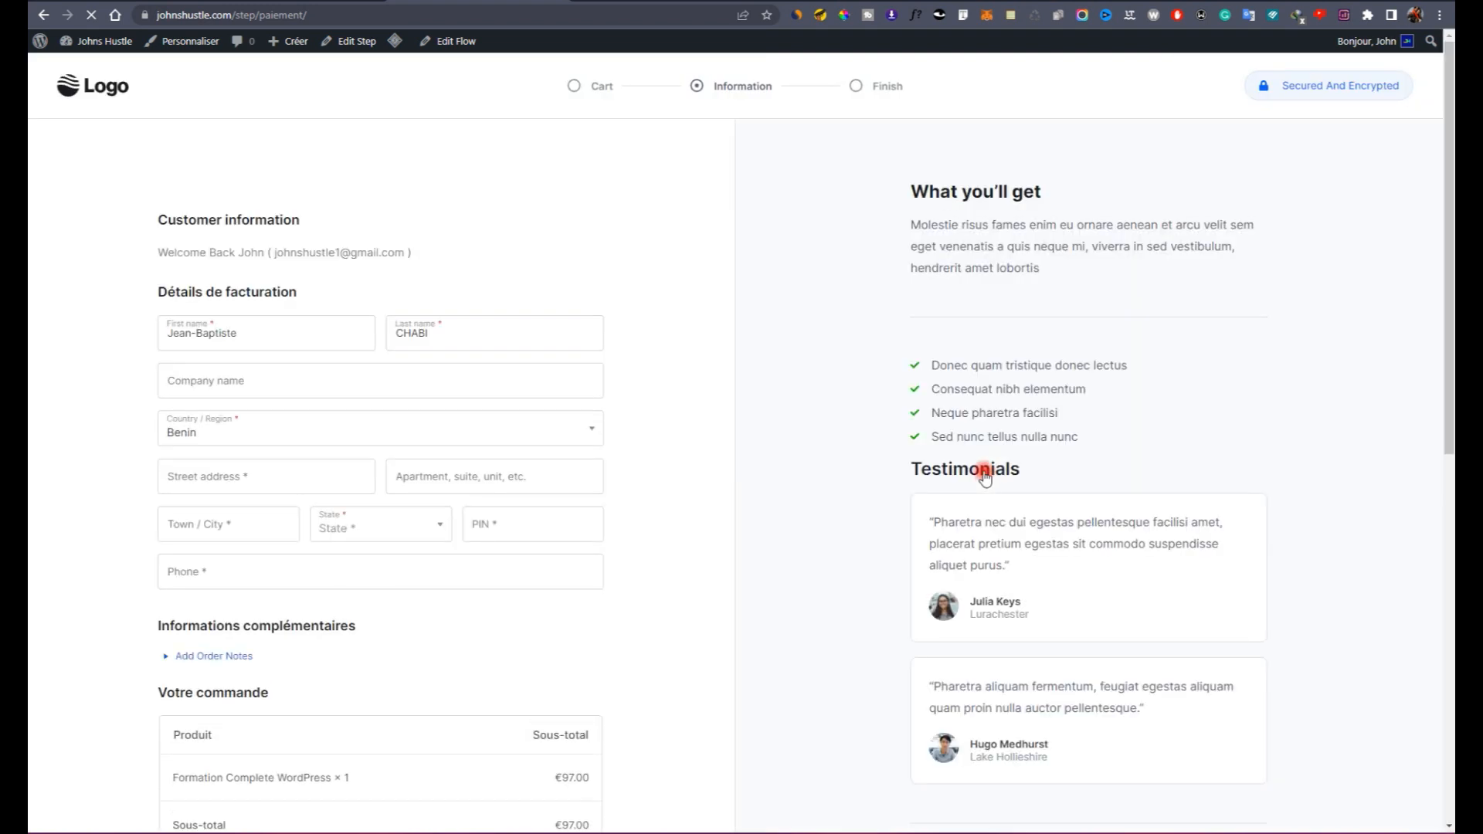
Step: Review the order on the checkout page and accept the One Time Offer order bump
scroll(496, 288, "down", 5)
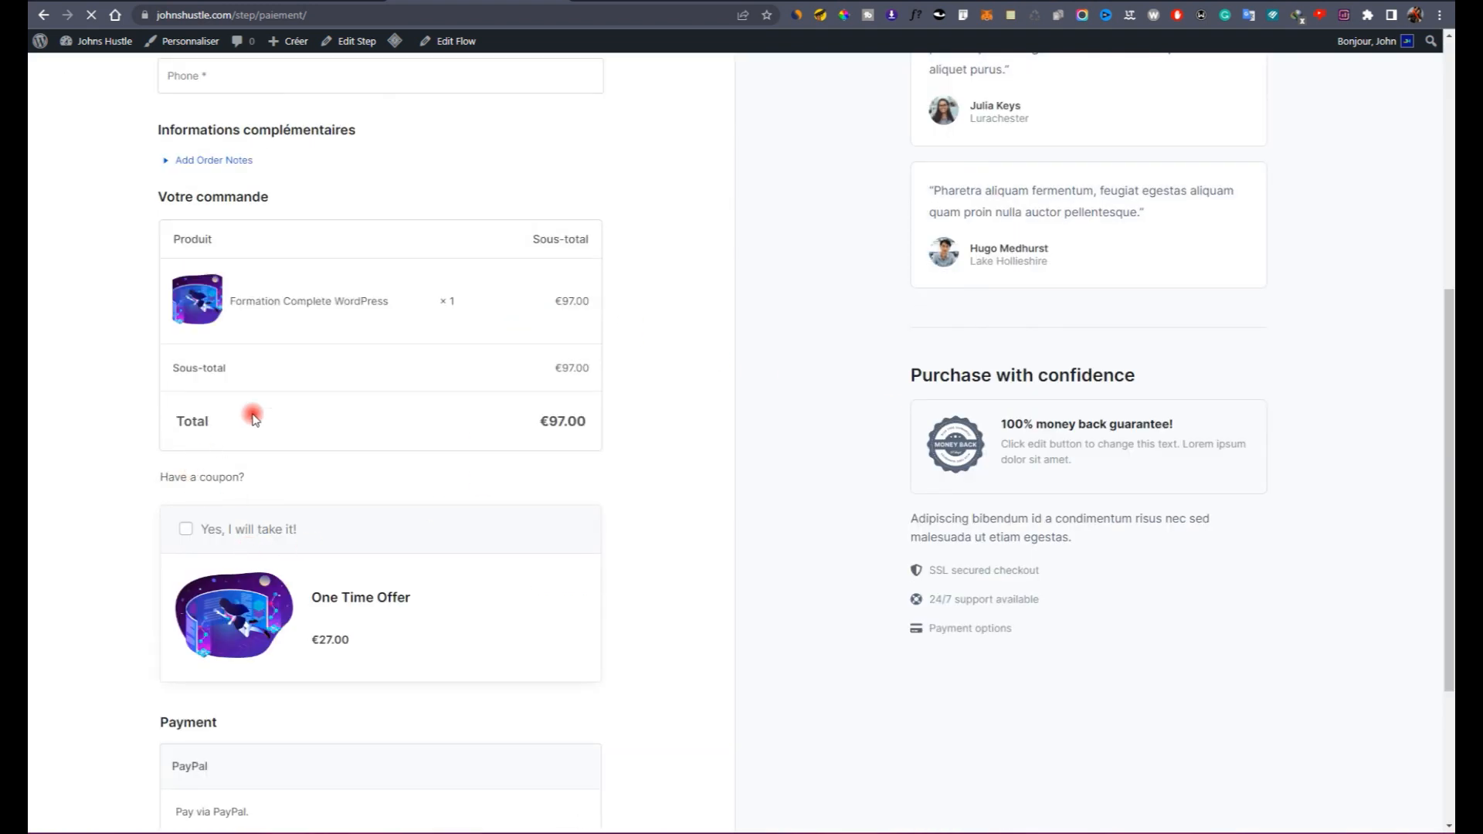
scroll(291, 397, "up", 5)
scroll(308, 391, "down", 3)
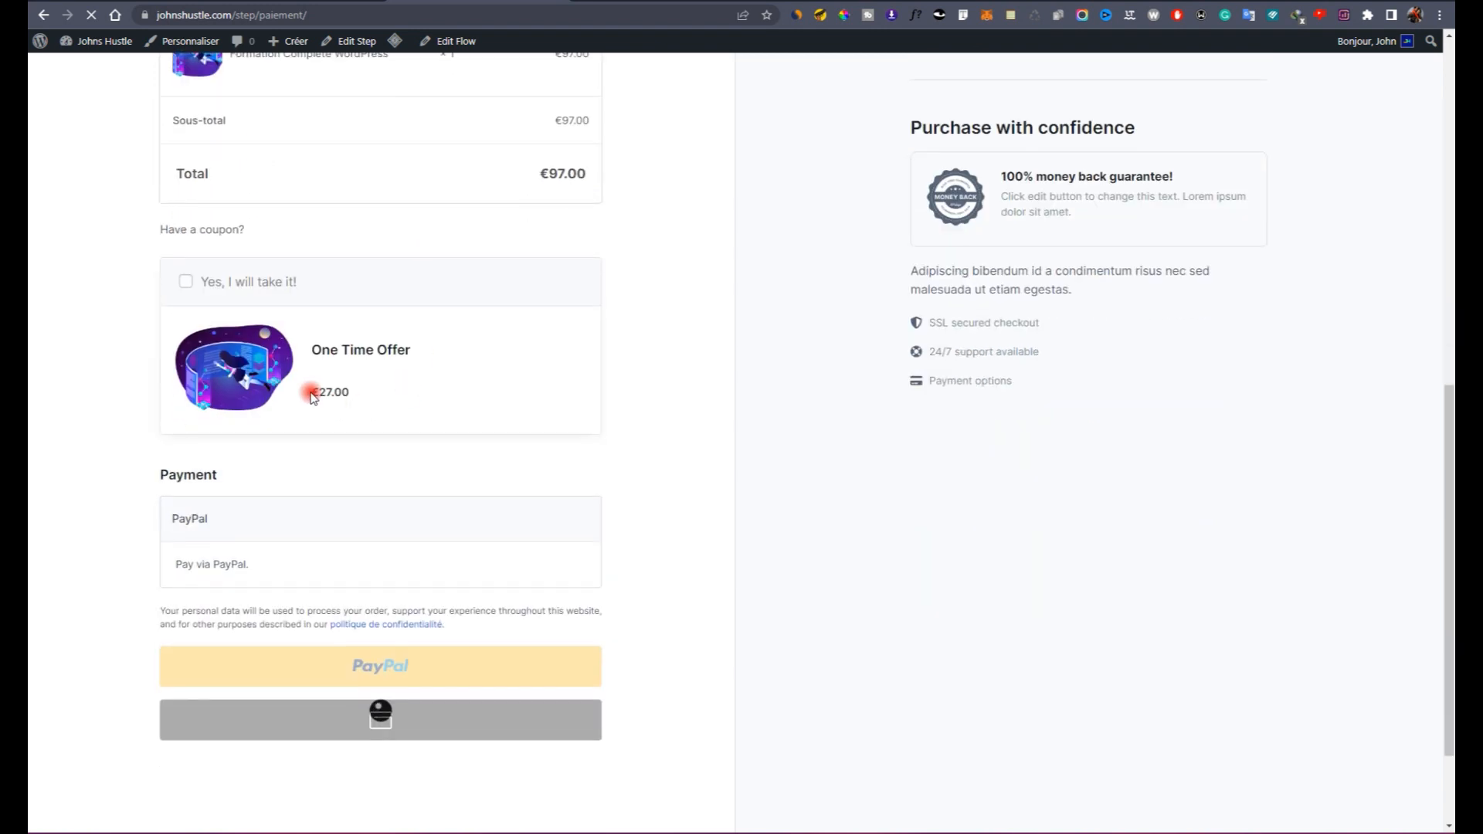
left_click(185, 282)
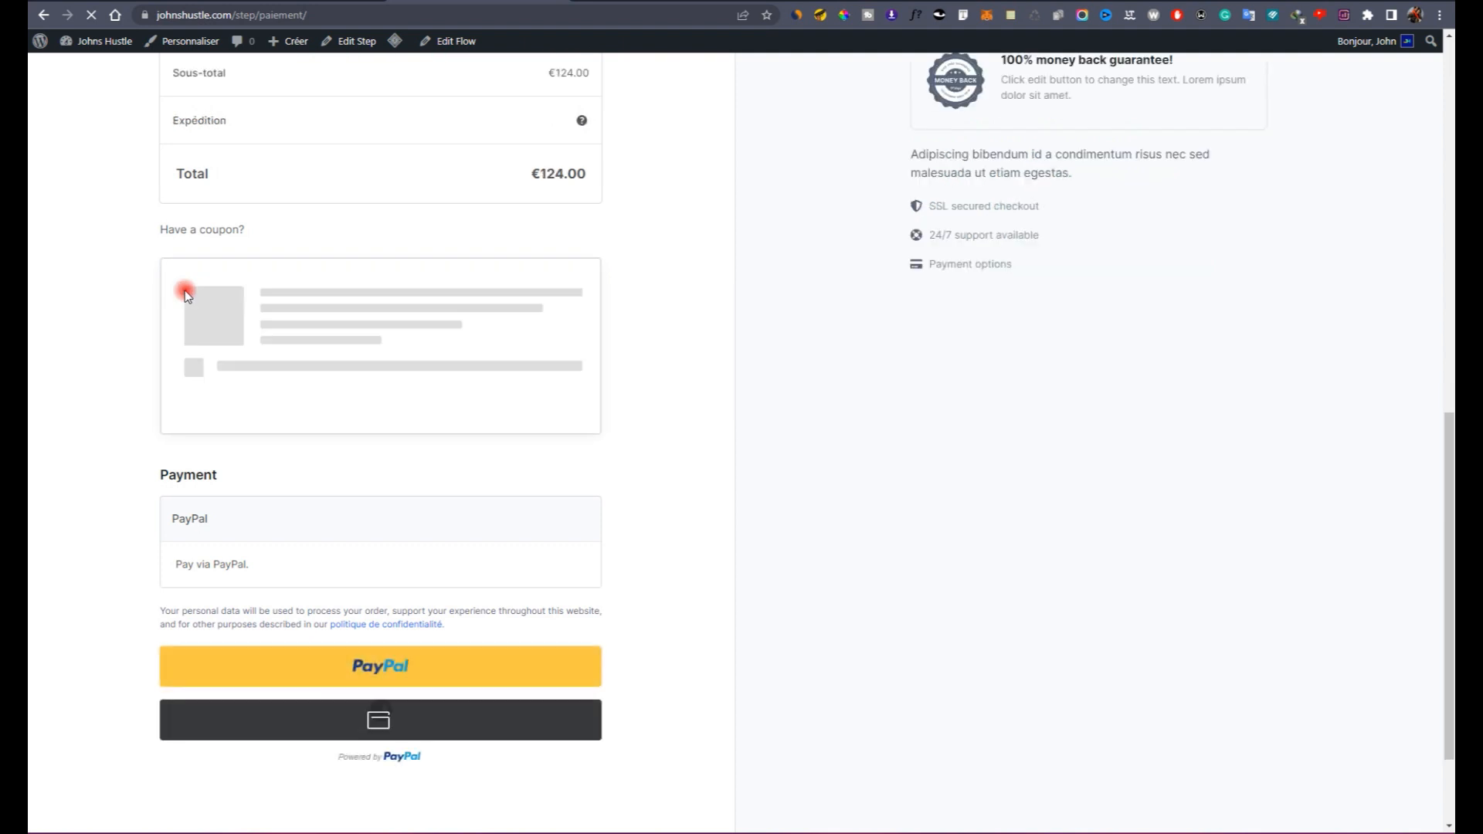
Step: Toggle the One Time Offer order bump off and on at checkout and compare the order summary, leaving the offer deselected
left_click(180, 283)
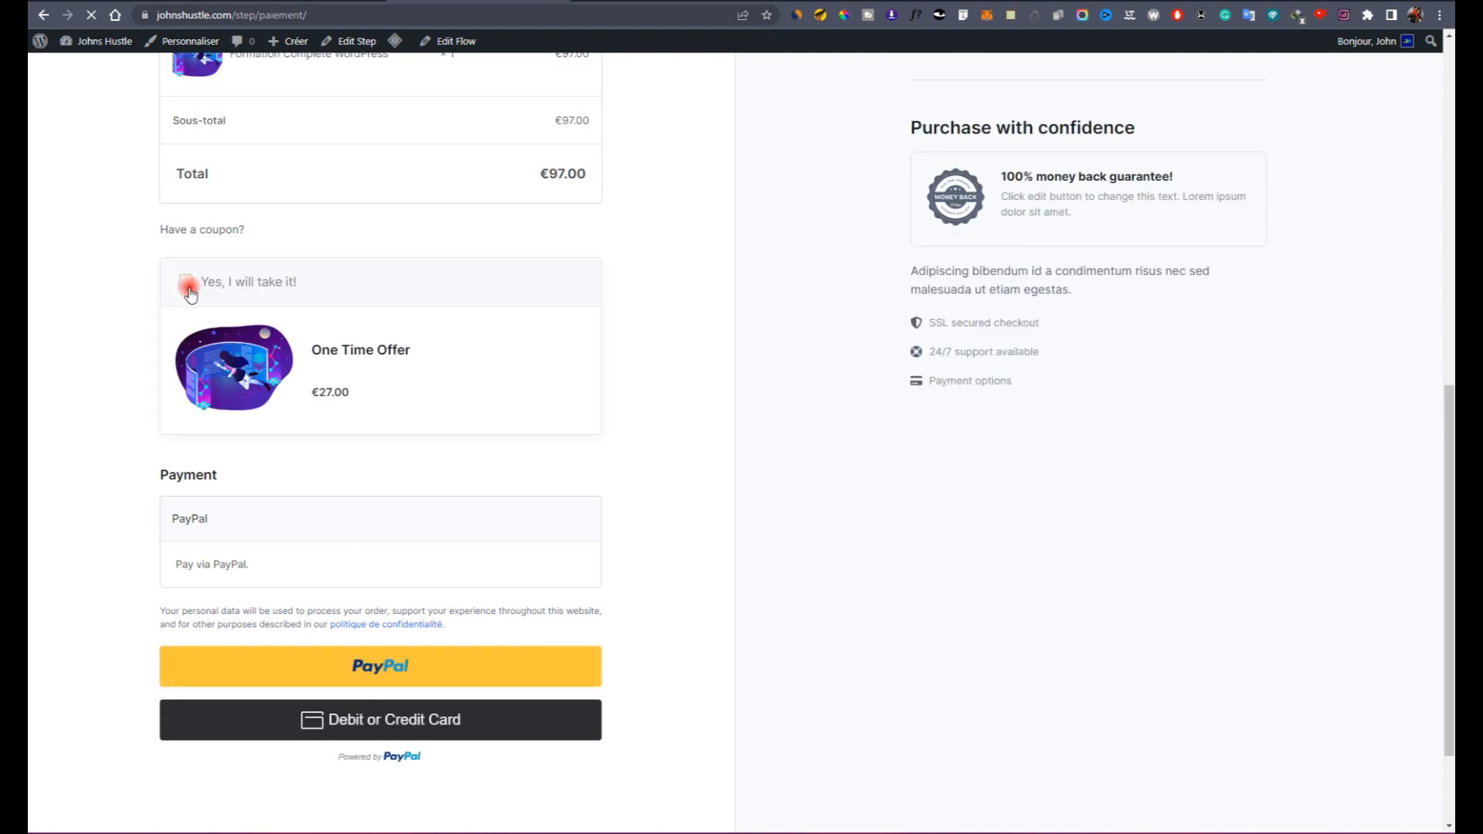
left_click(185, 237)
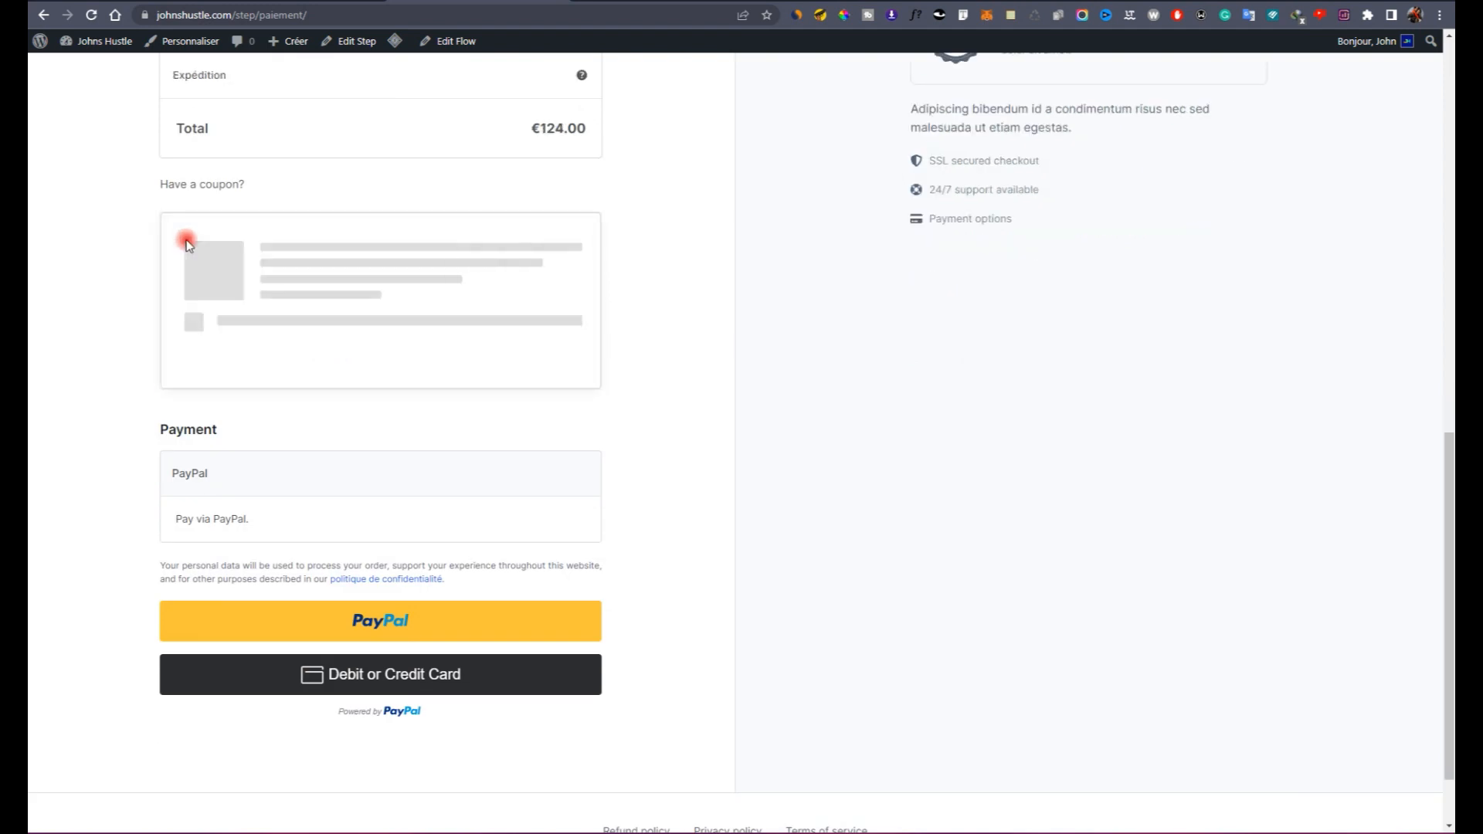
scroll(541, 124, "up", 3)
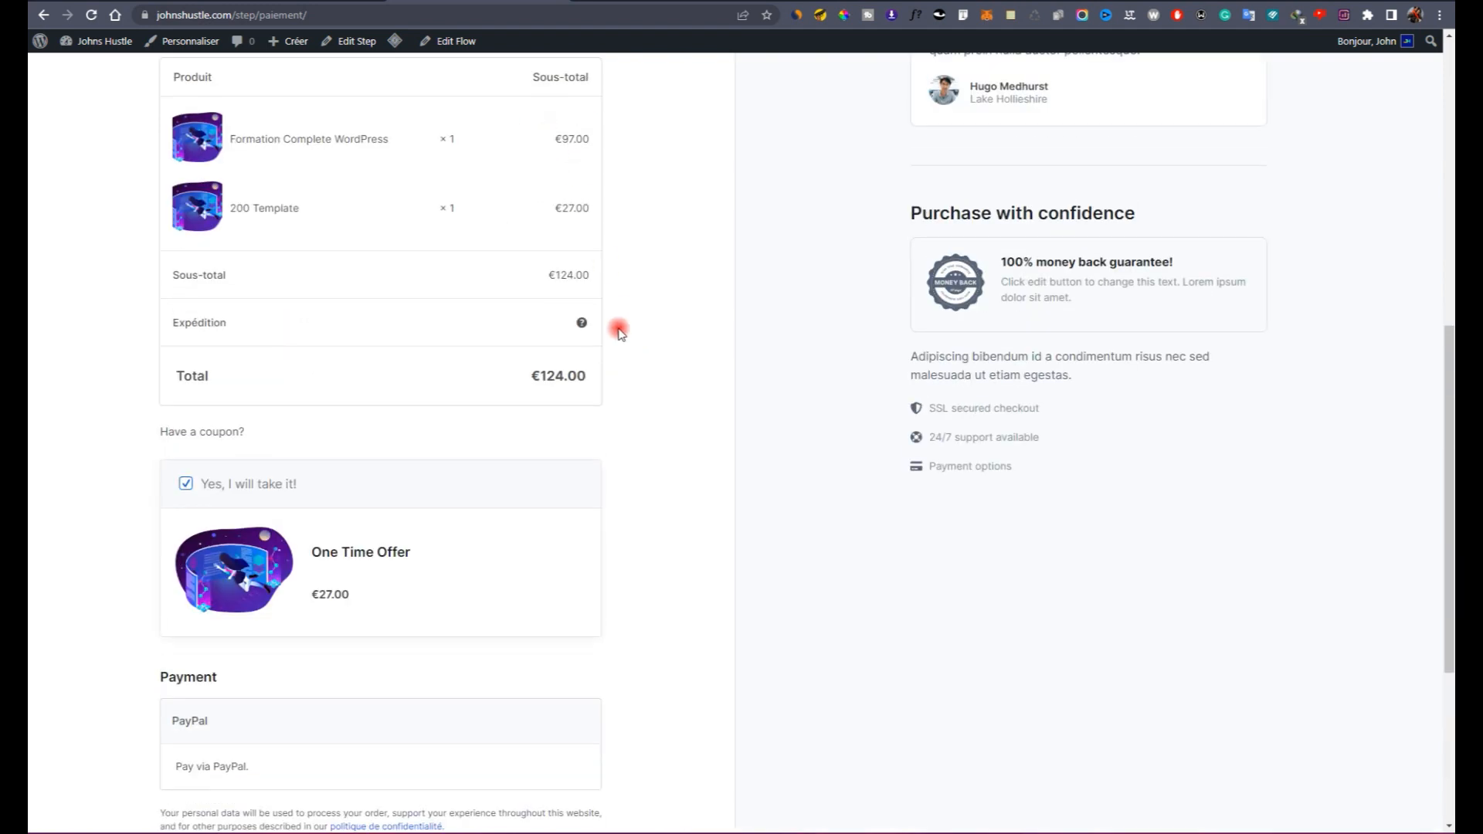
scroll(503, 559, "down", 4)
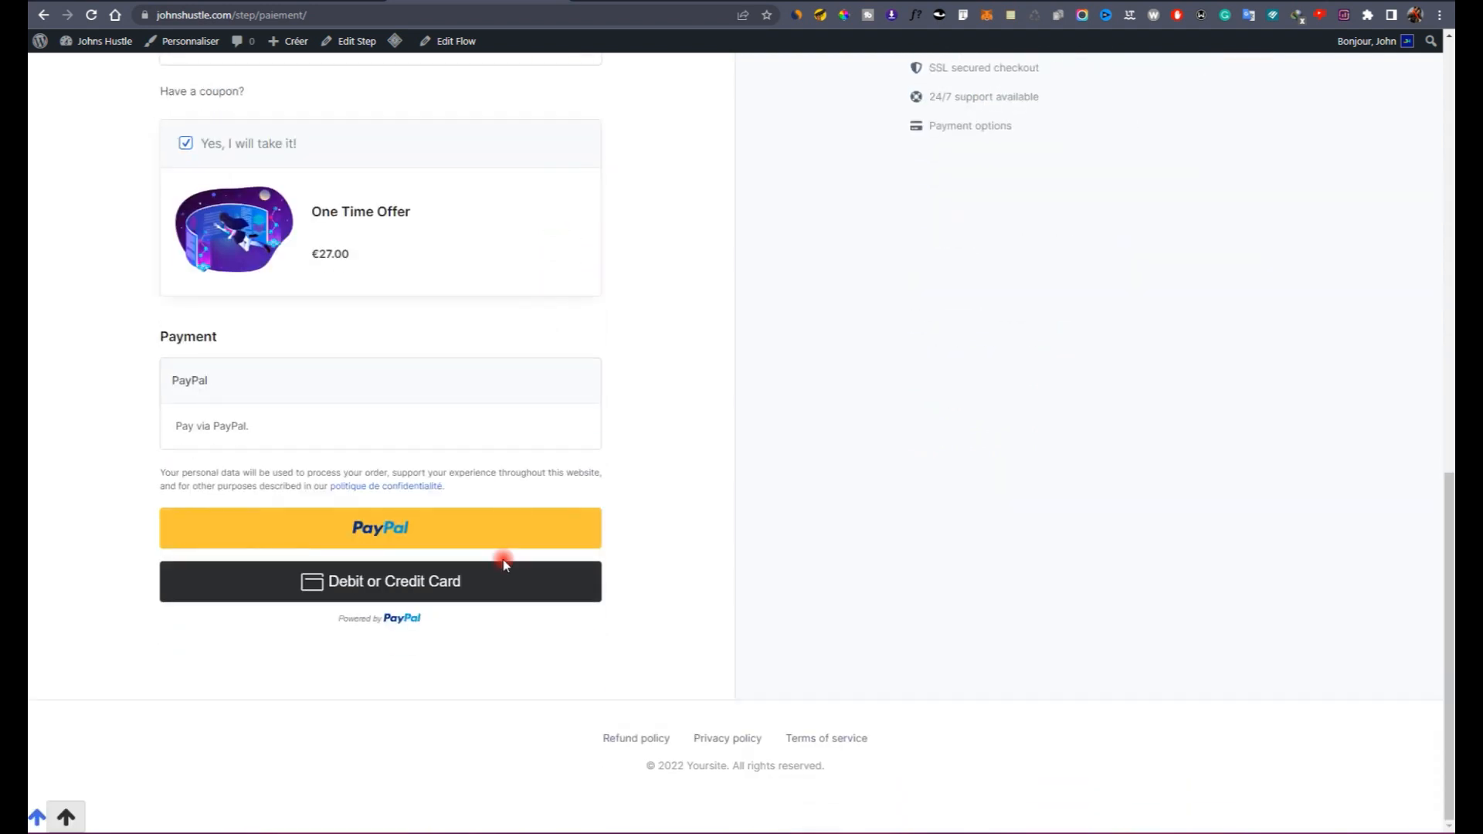
scroll(500, 480, "up", 6)
scroll(417, 612, "up", 3)
scroll(417, 612, "down", 3)
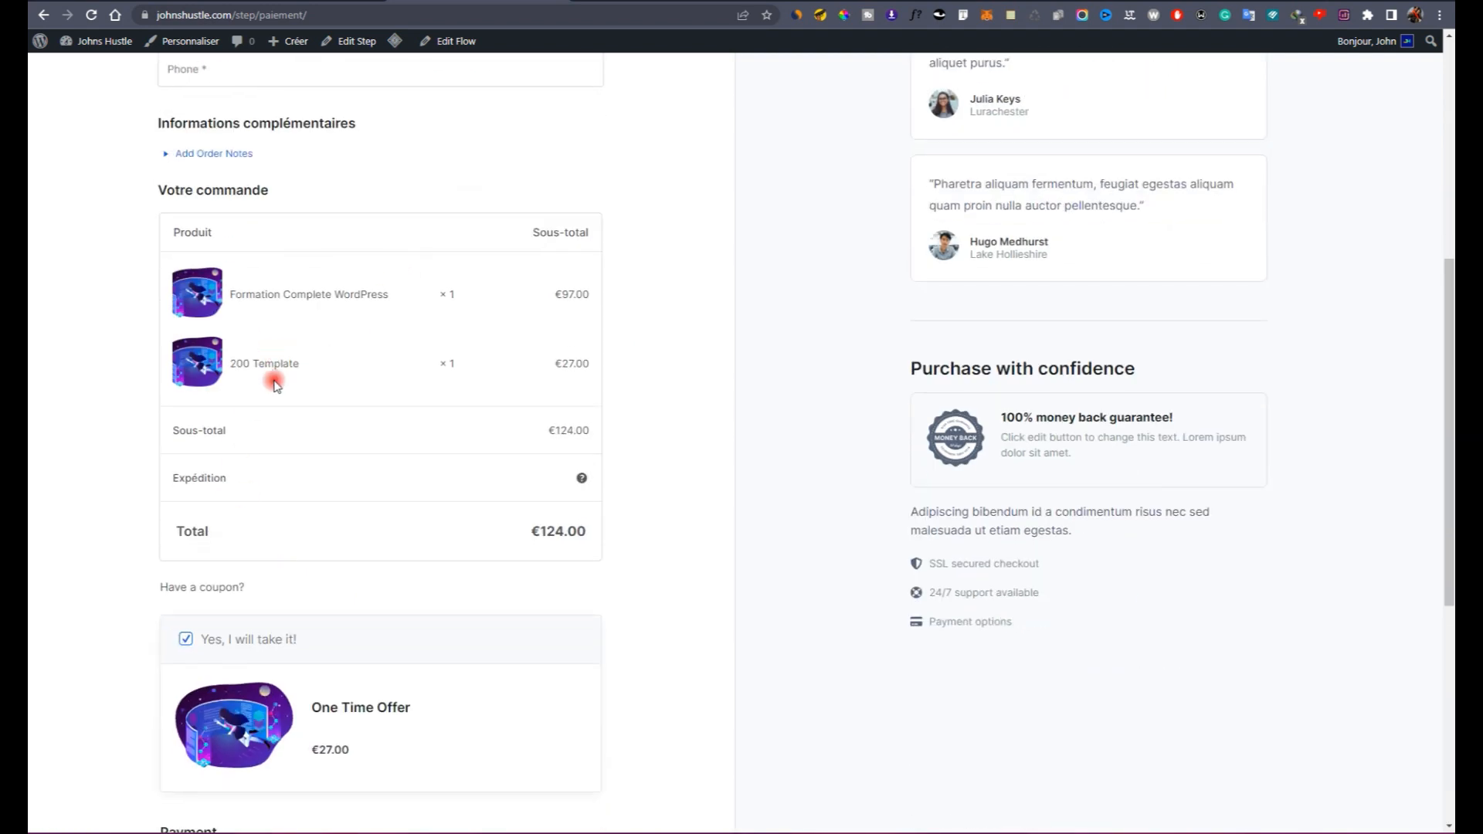
scroll(207, 605, "down", 3)
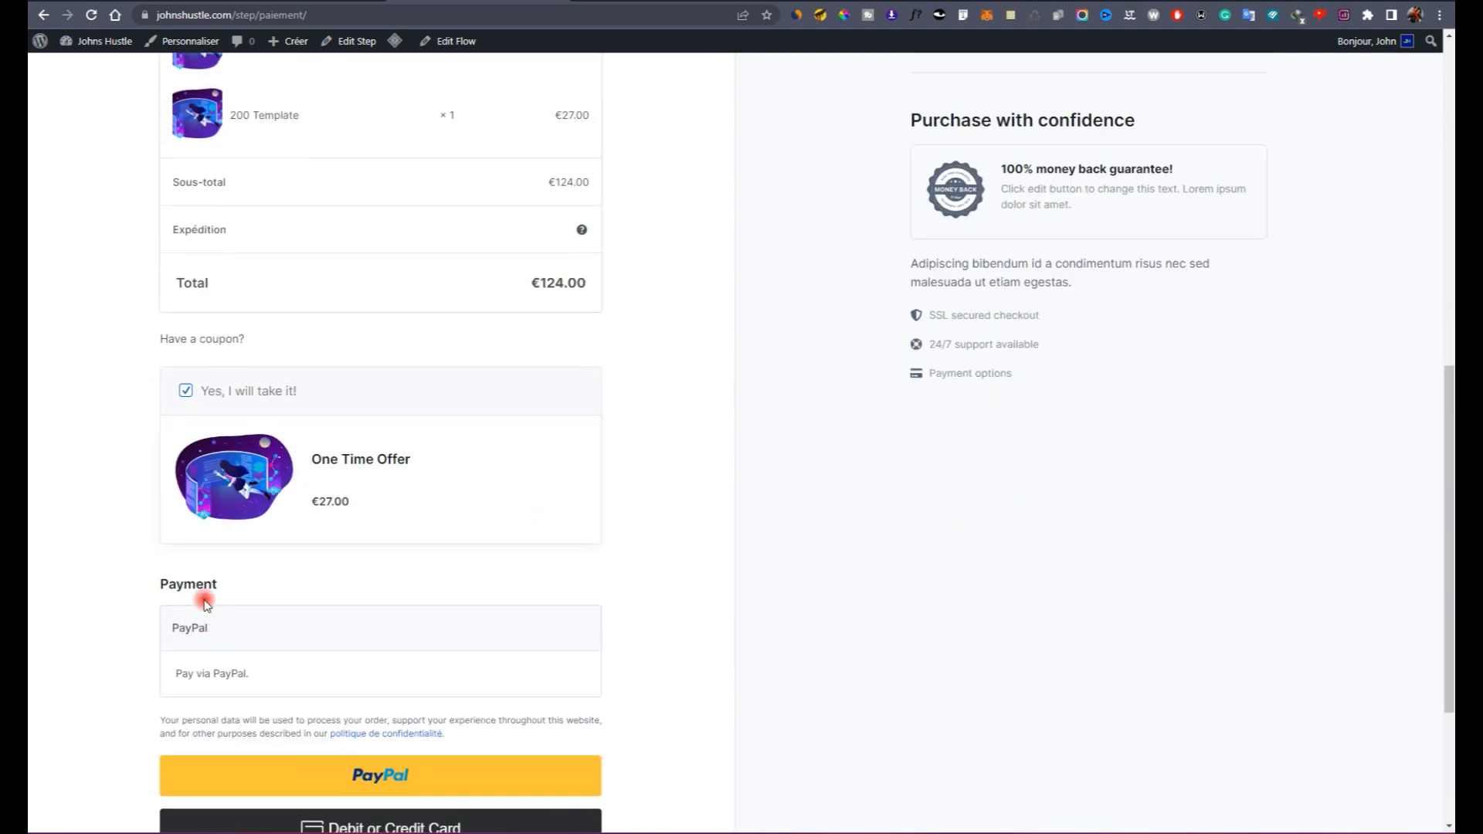
left_click(207, 394)
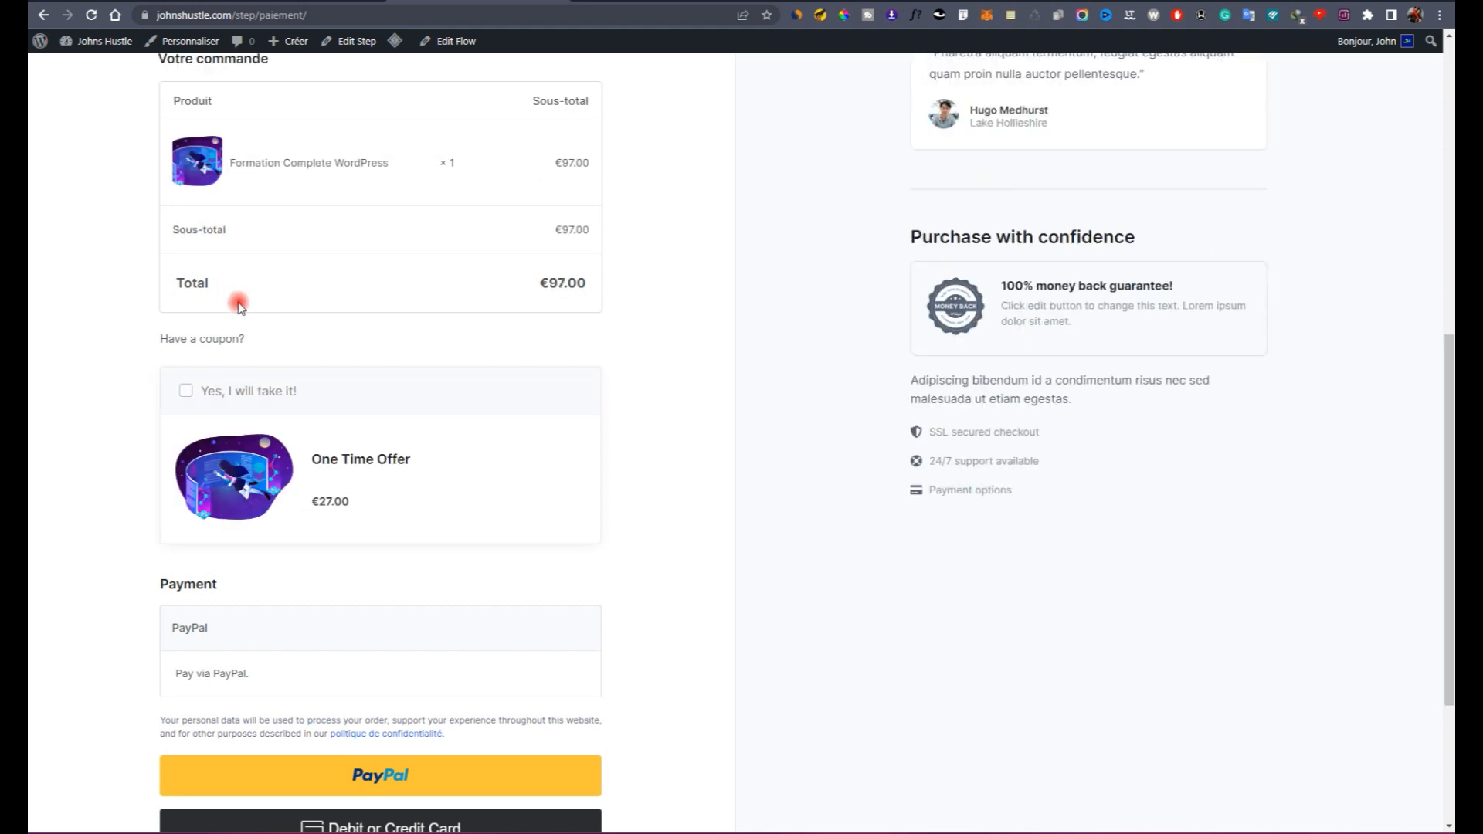
scroll(289, 550, "up", 8)
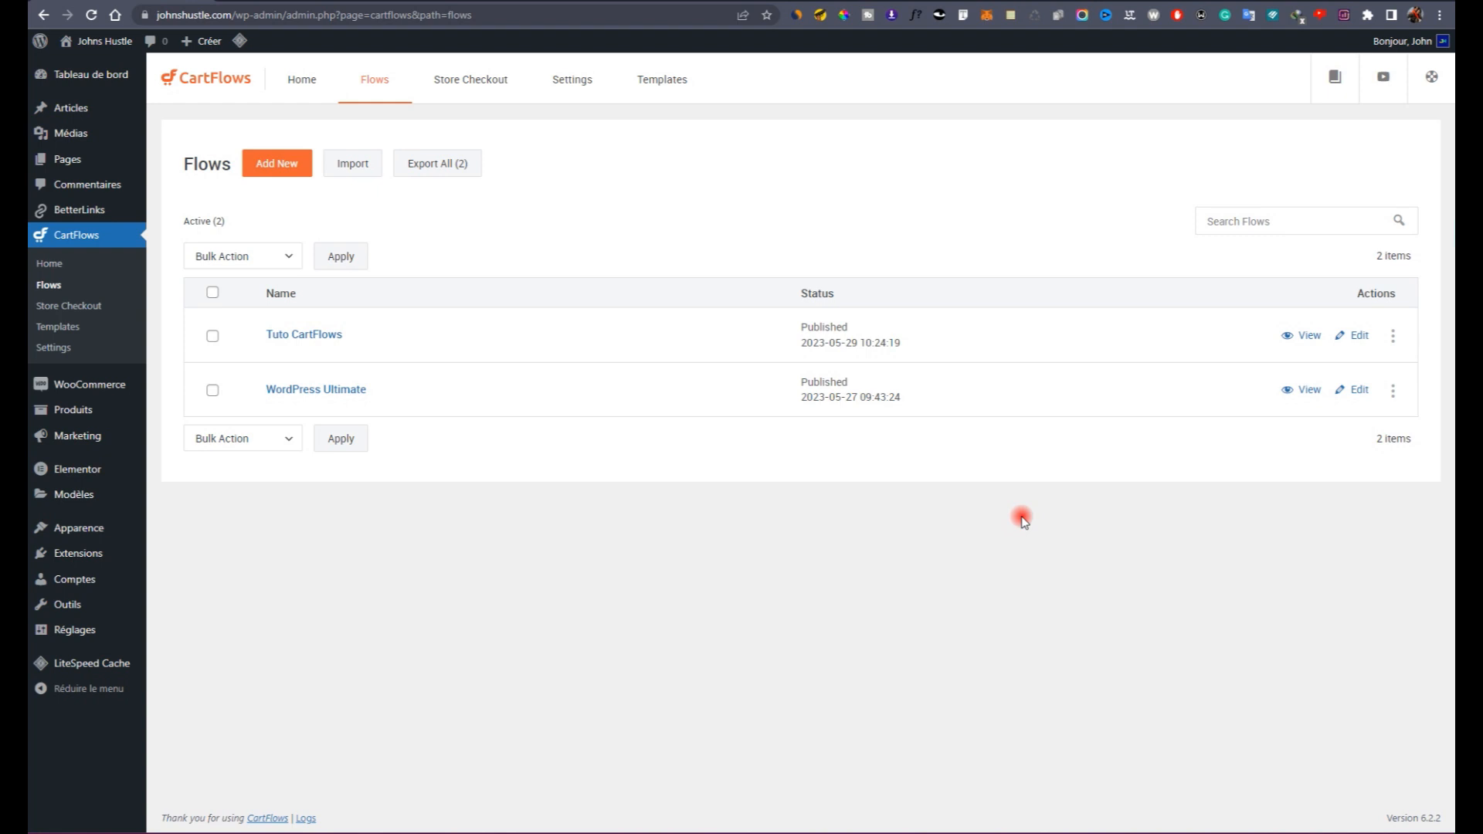
Step: Open the Lead Magnet step of the Tuto CartFlows flow for editing and enable the custom field editor for its form
left_click(1358, 340)
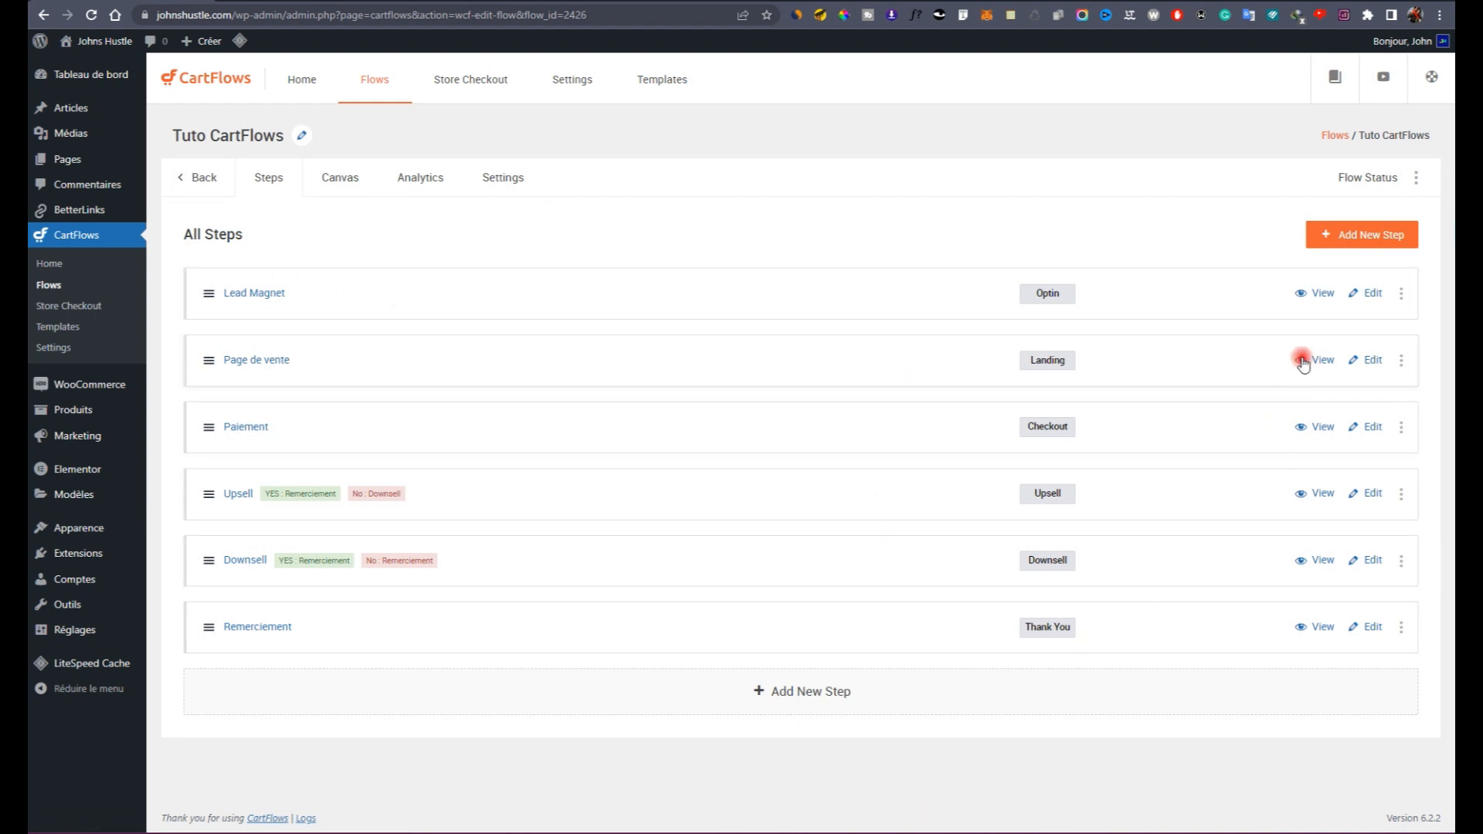
left_click(1330, 298)
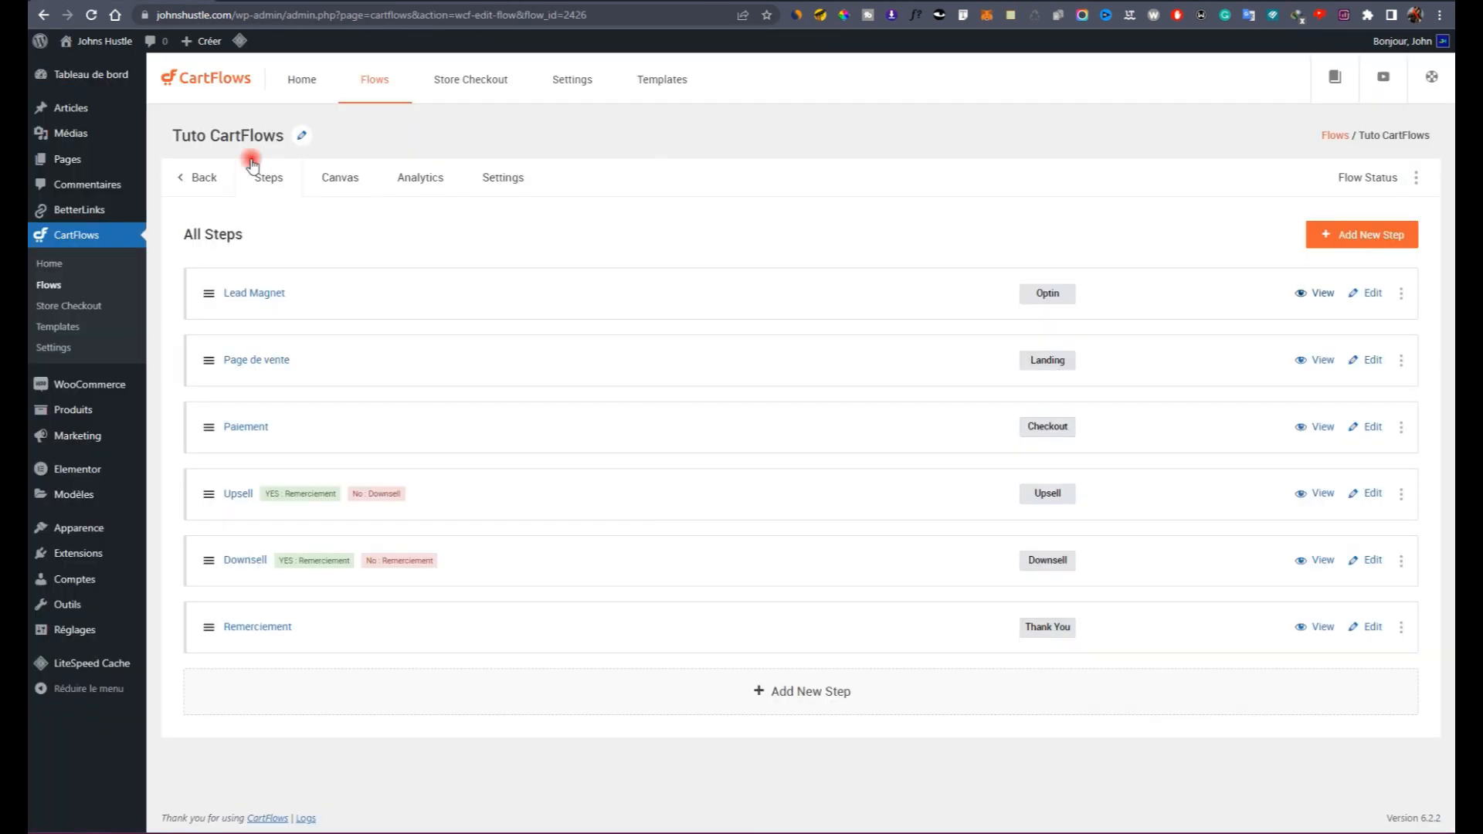
left_click(1368, 295)
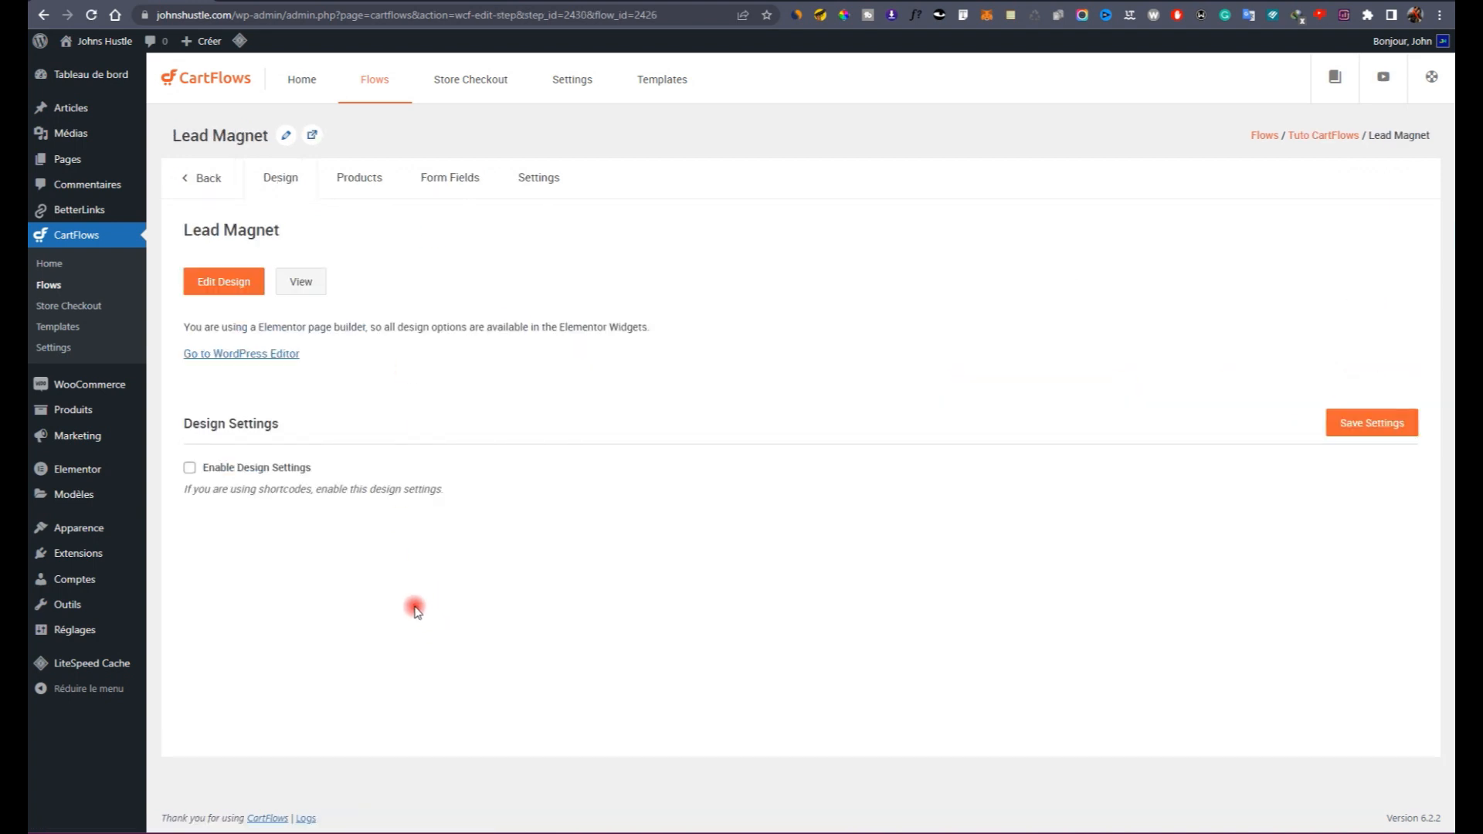
left_click(424, 181)
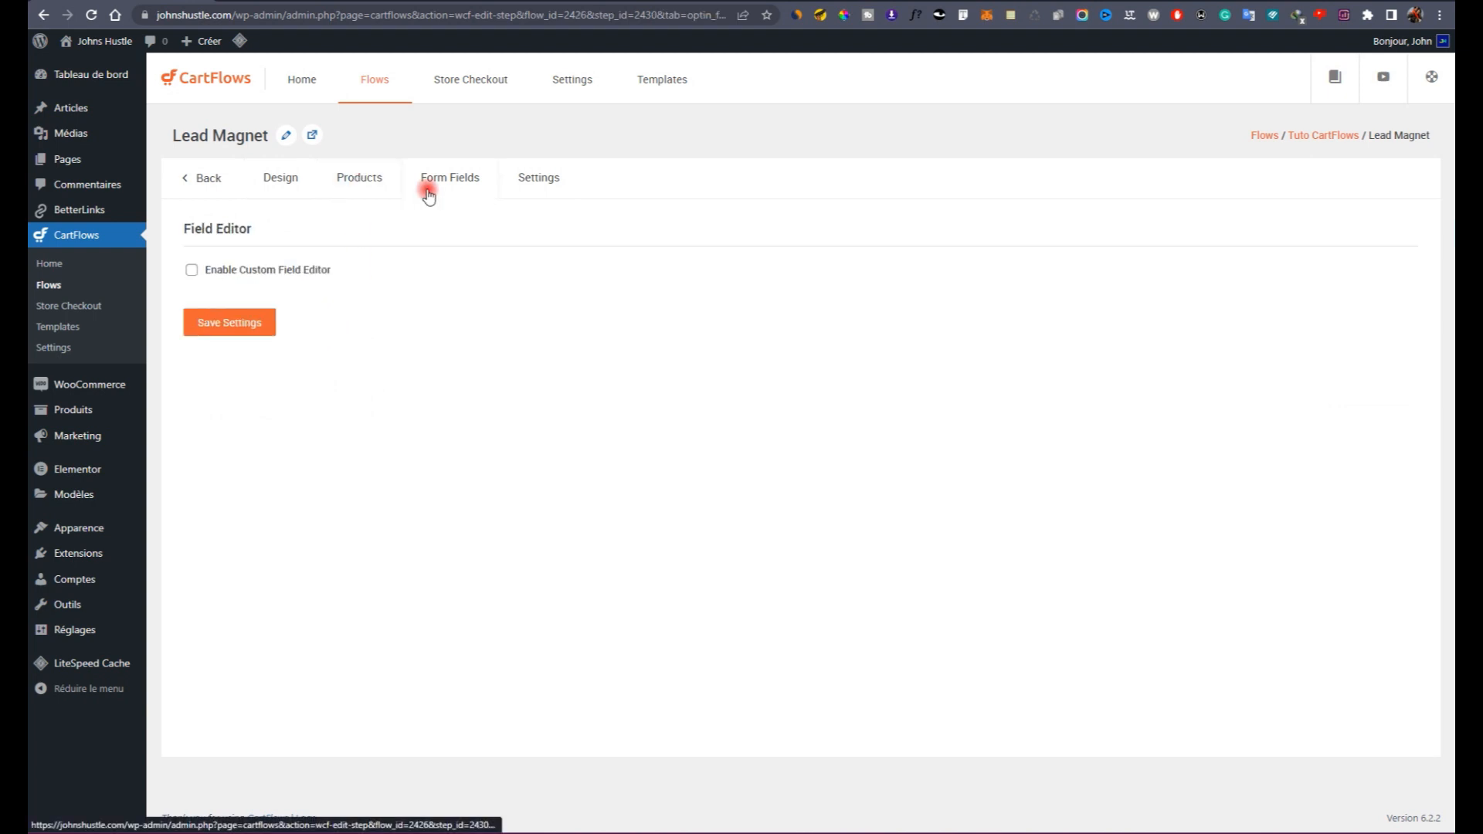
left_click(292, 275)
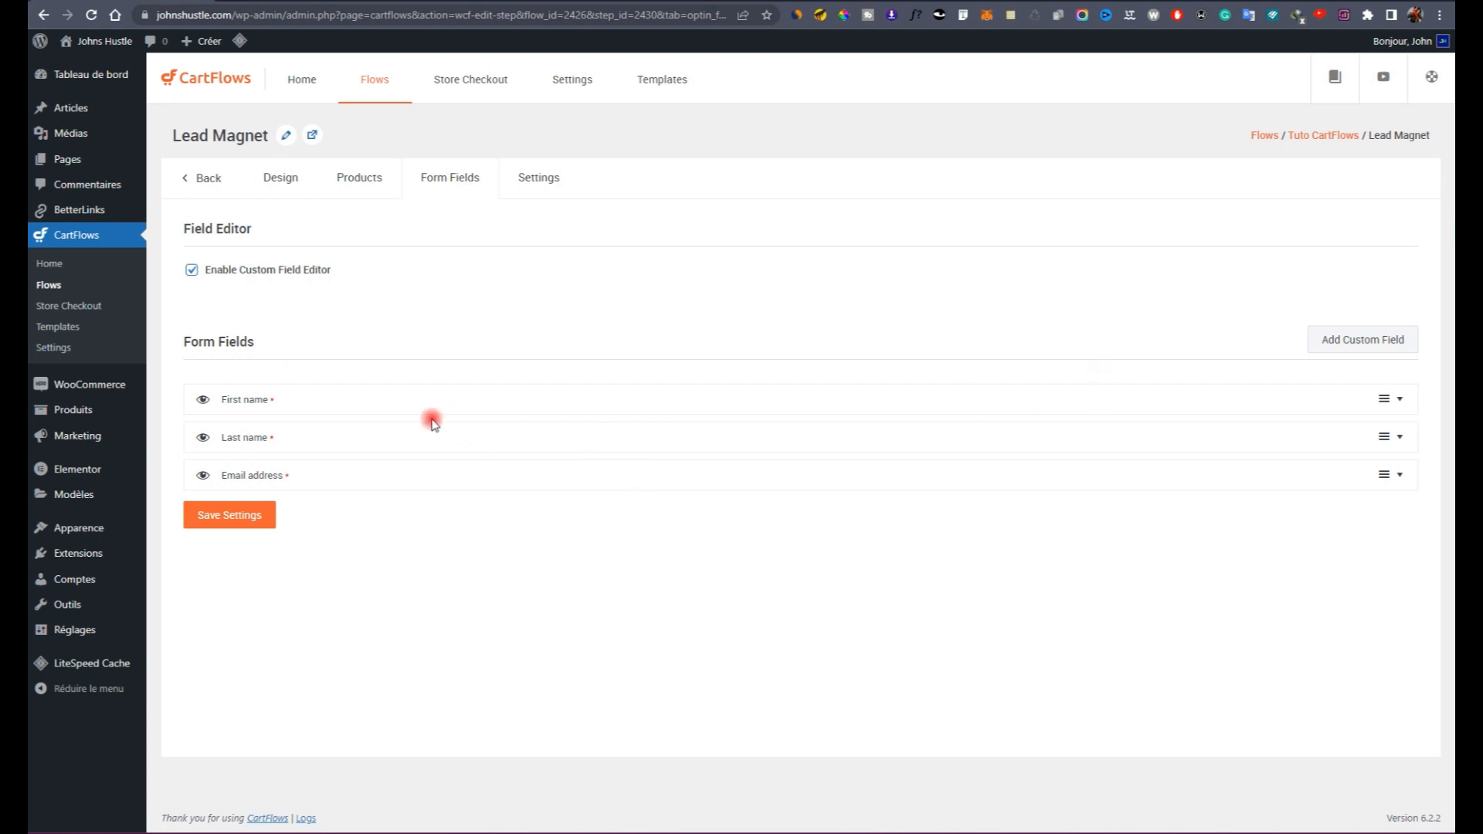
Step: Check the Last name field's options, hide that field from the optin form and save the settings
left_click(1398, 439)
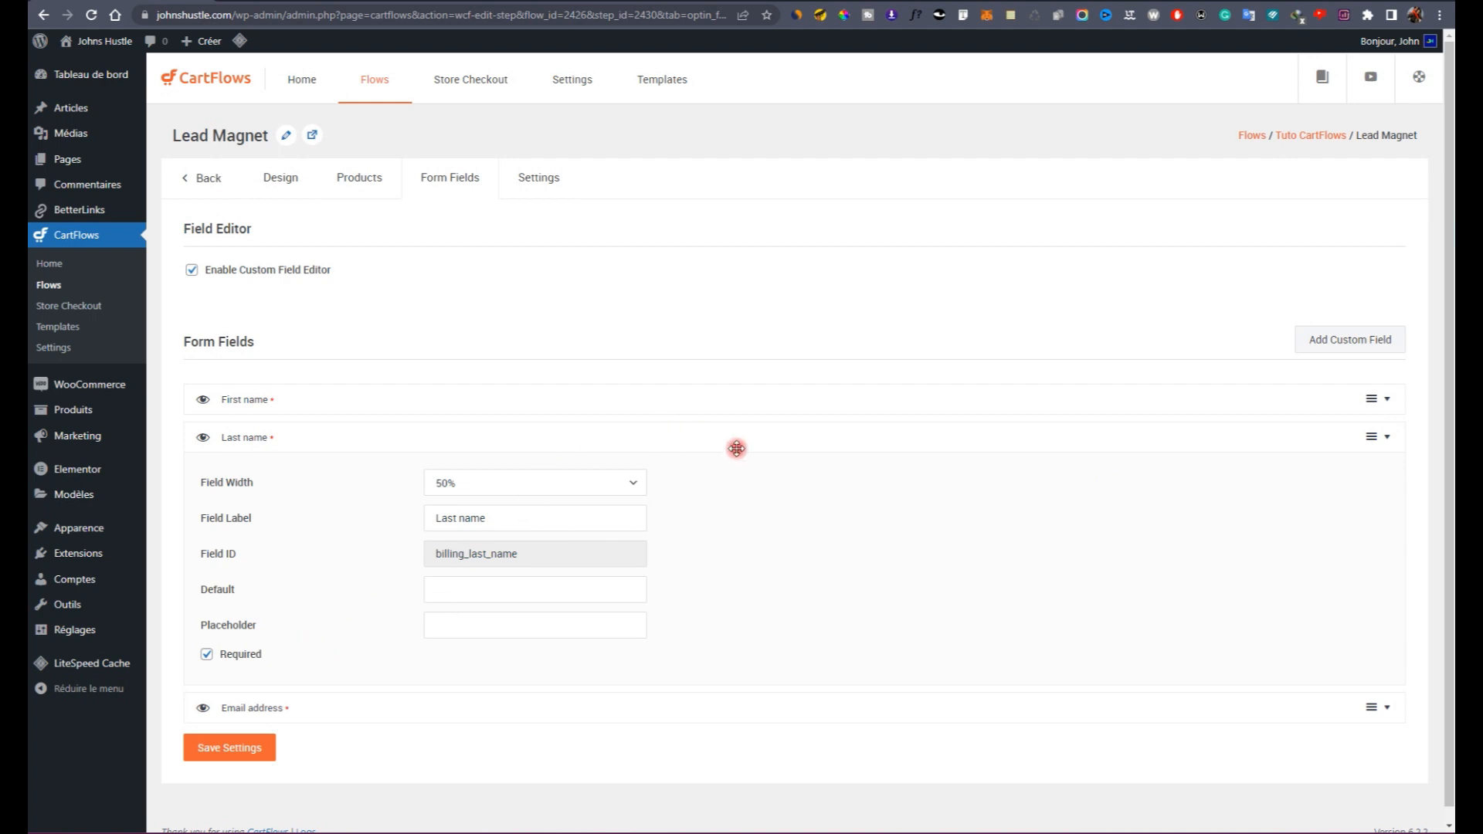
left_click(1377, 434)
left_click(205, 438)
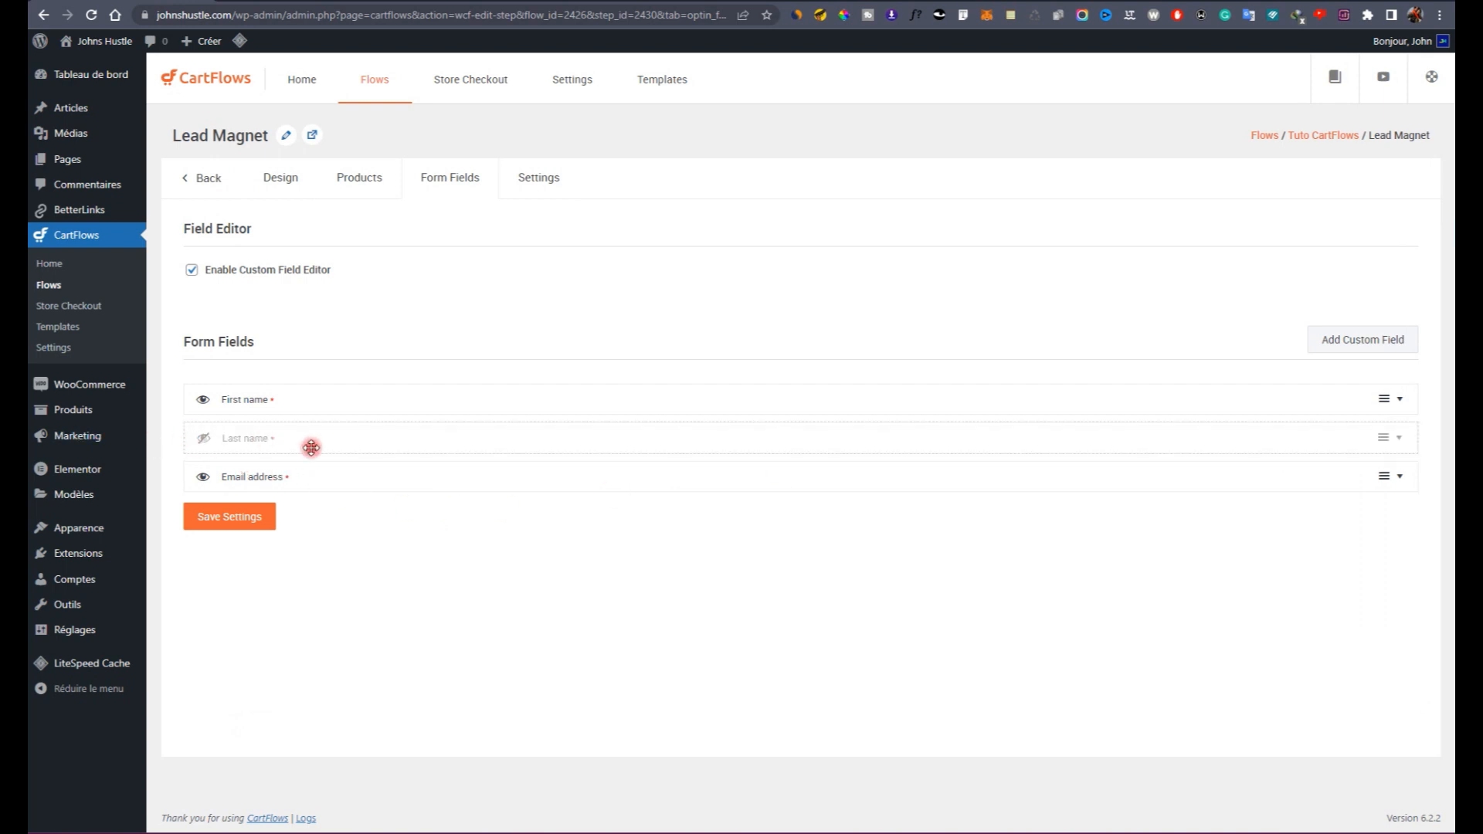
left_click(231, 514)
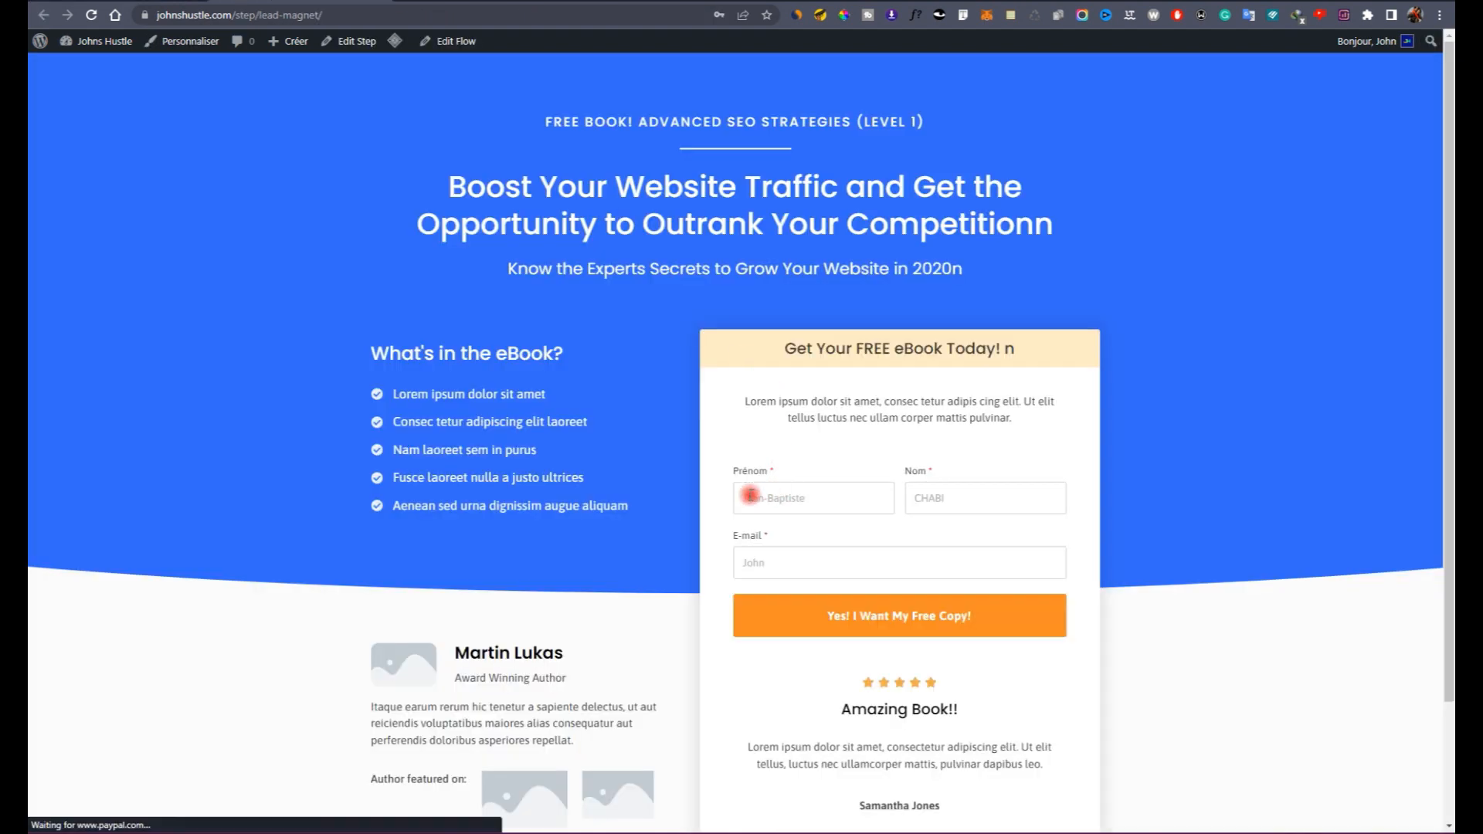
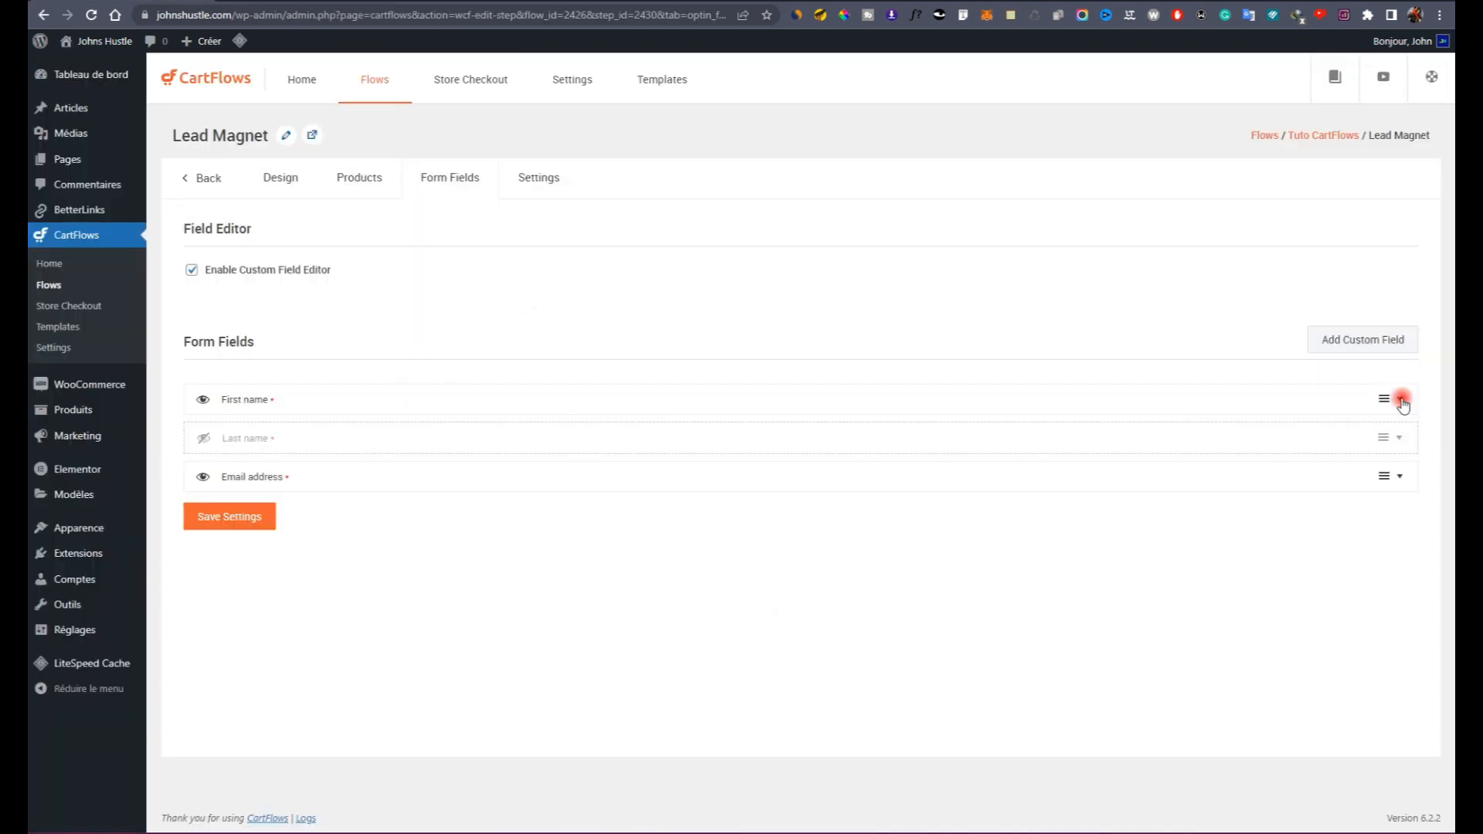
Step: Set the First name field's width to 100% and its label to "Prénom"
left_click(1401, 402)
left_click(529, 448)
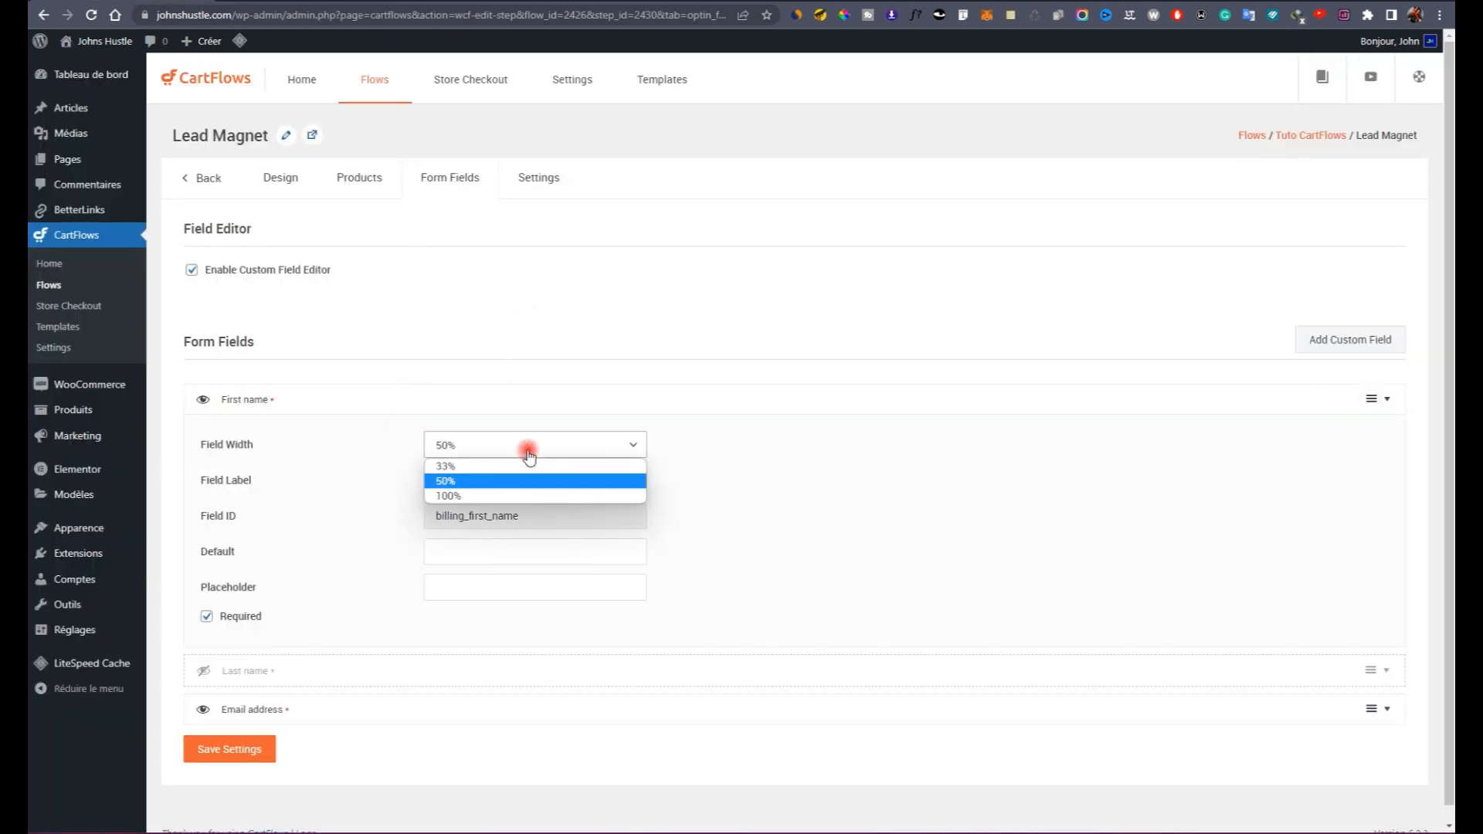
left_click(501, 496)
left_click(473, 480)
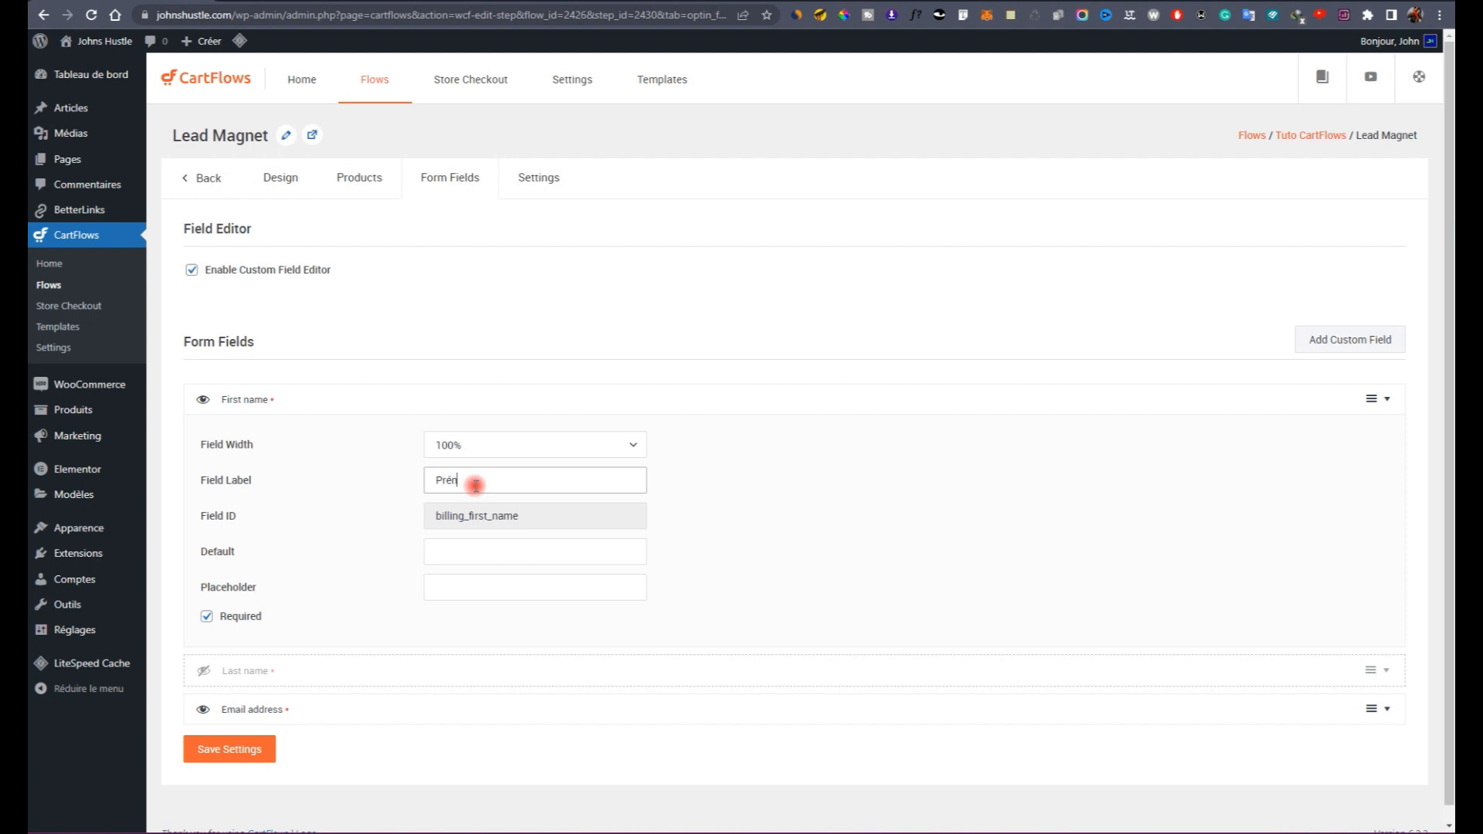
type("Prénom")
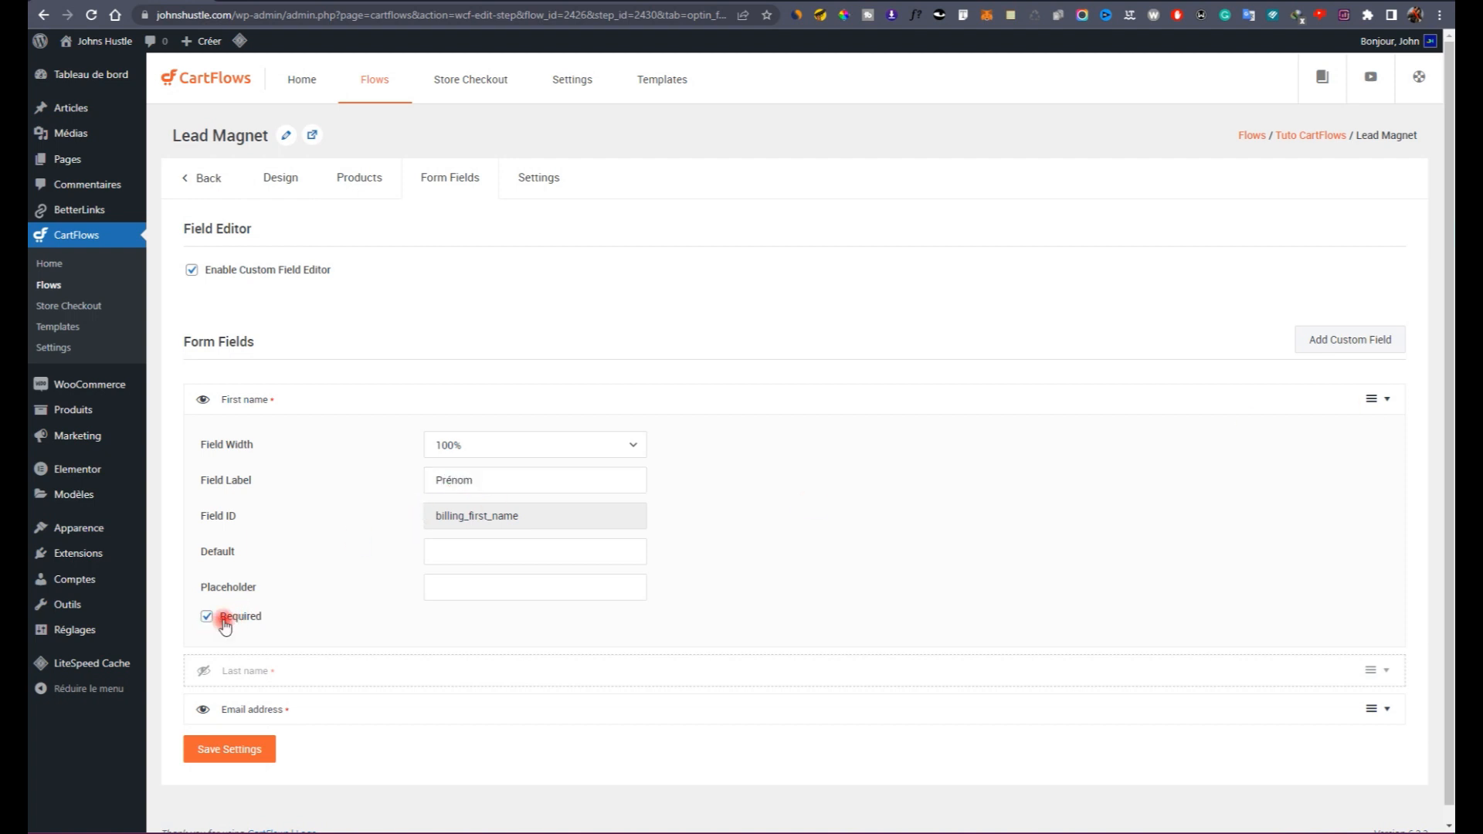
left_click(1388, 400)
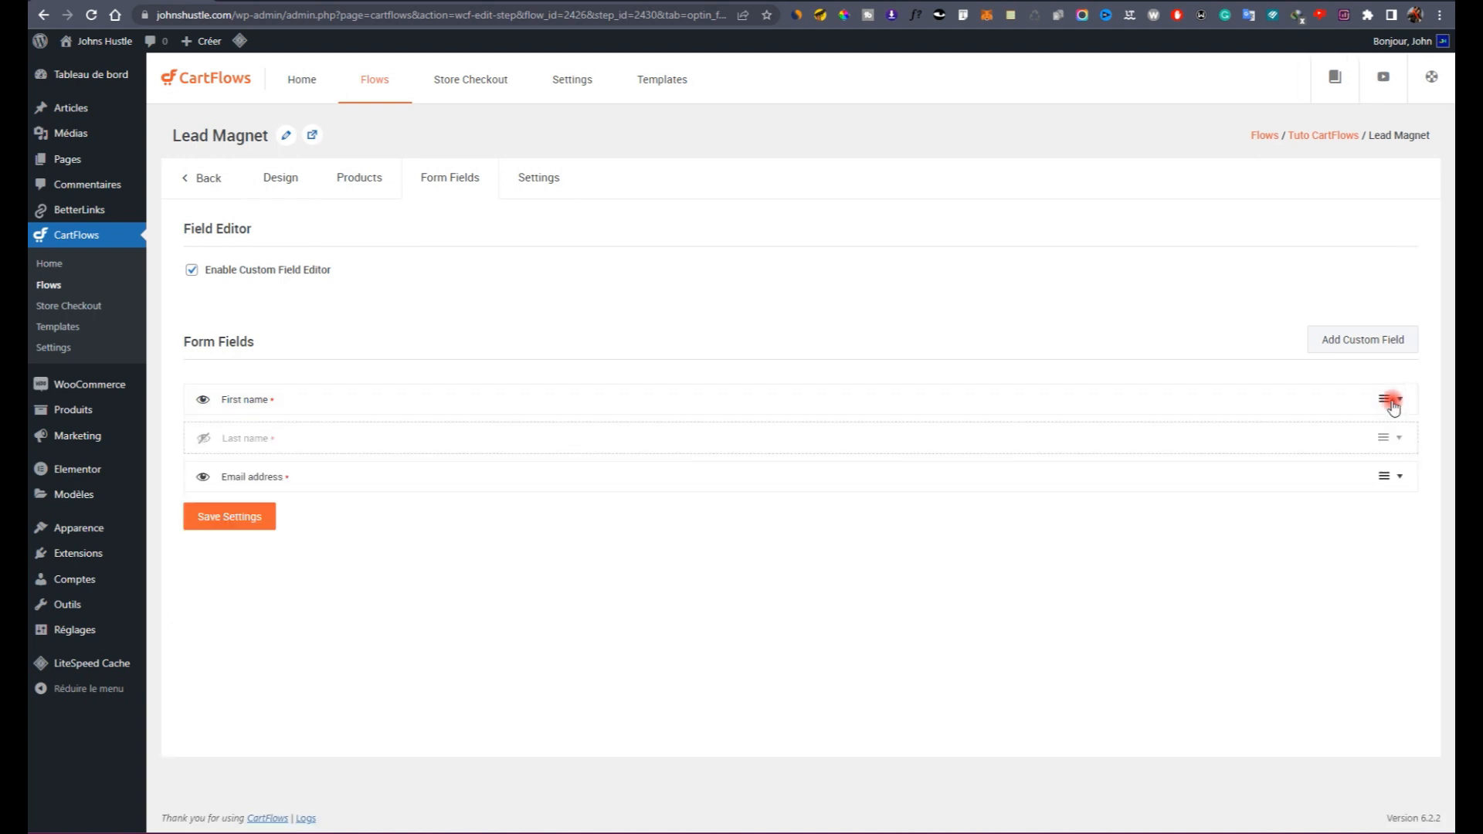
Step: Check the Email address field's options and save the form field settings
left_click(1399, 476)
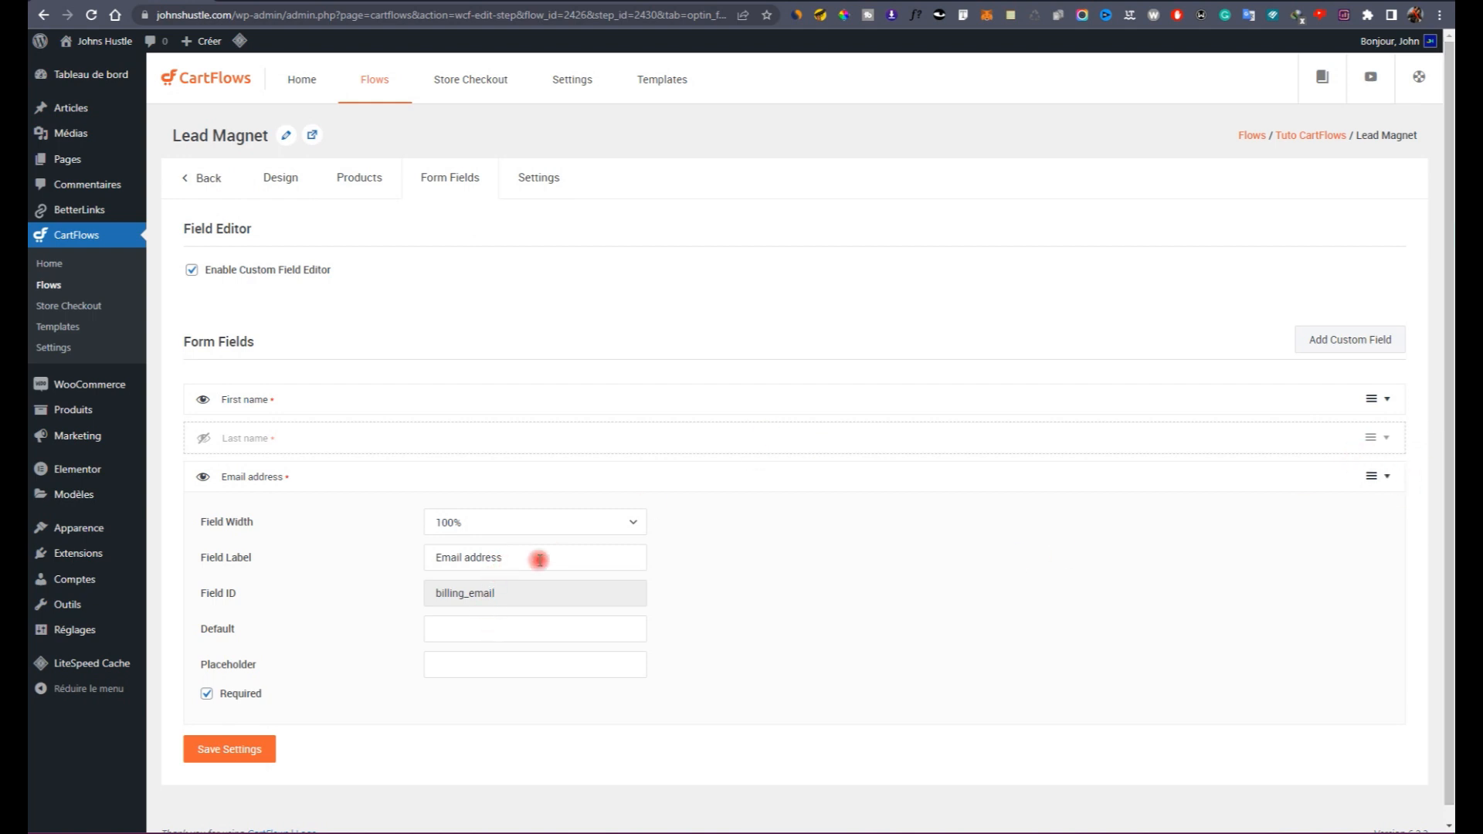
left_click(1392, 476)
left_click(218, 528)
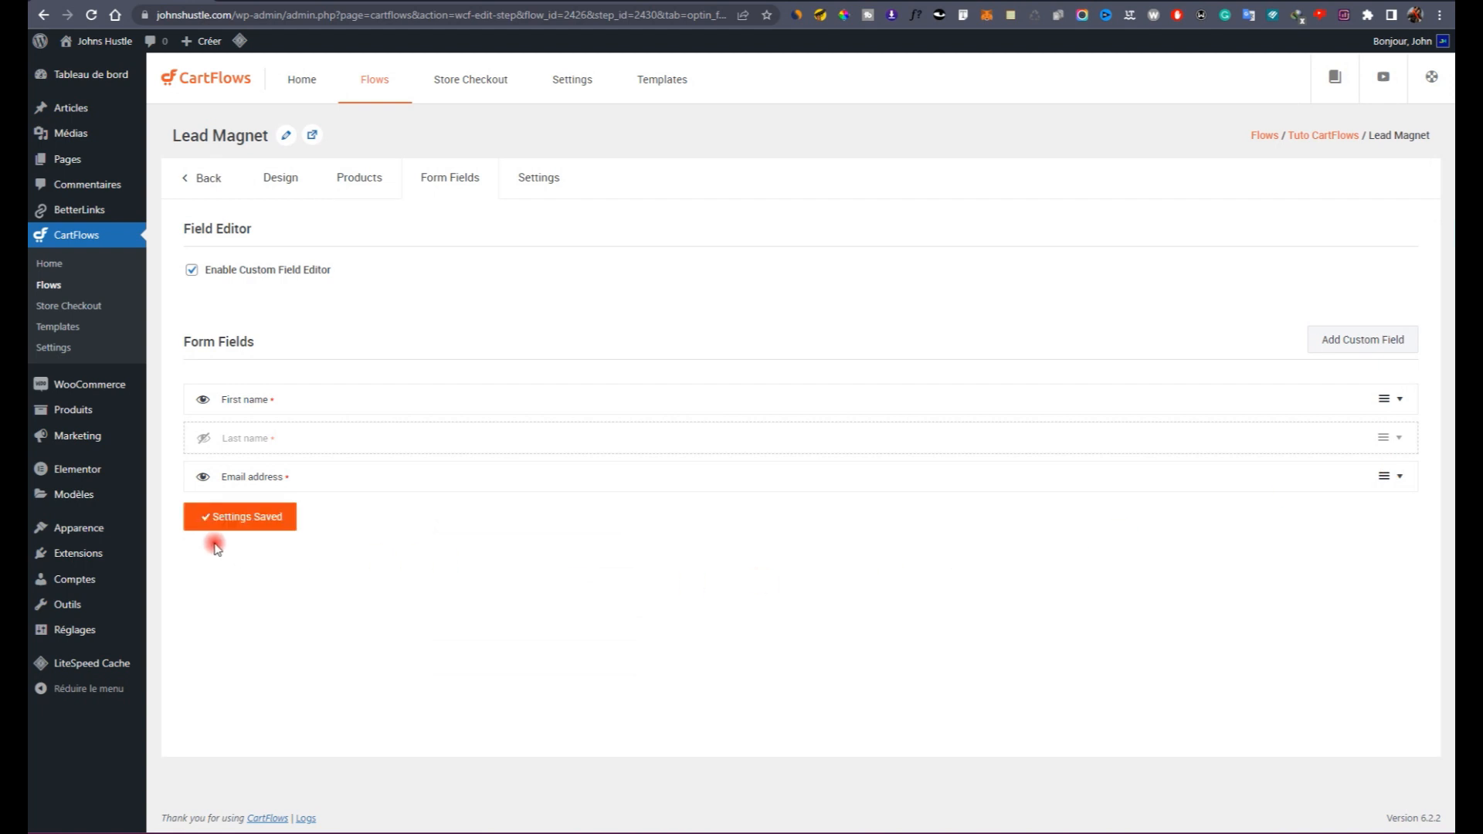
Step: Change the optin button text to "Oui! Je Veux Ma Copie" in the Lead Magnet step's settings and save it
left_click(539, 189)
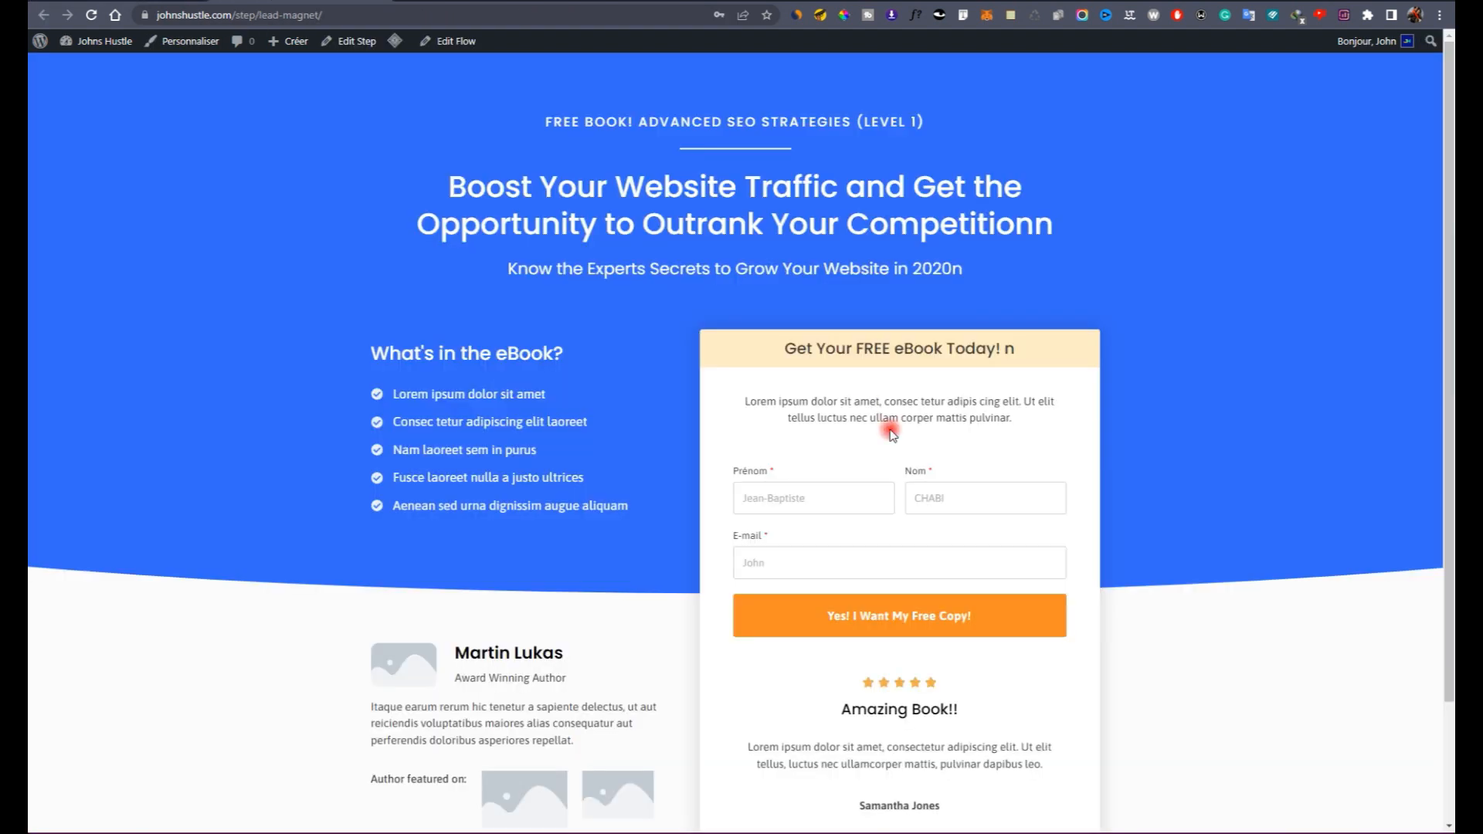
scroll(888, 463, "down", 2)
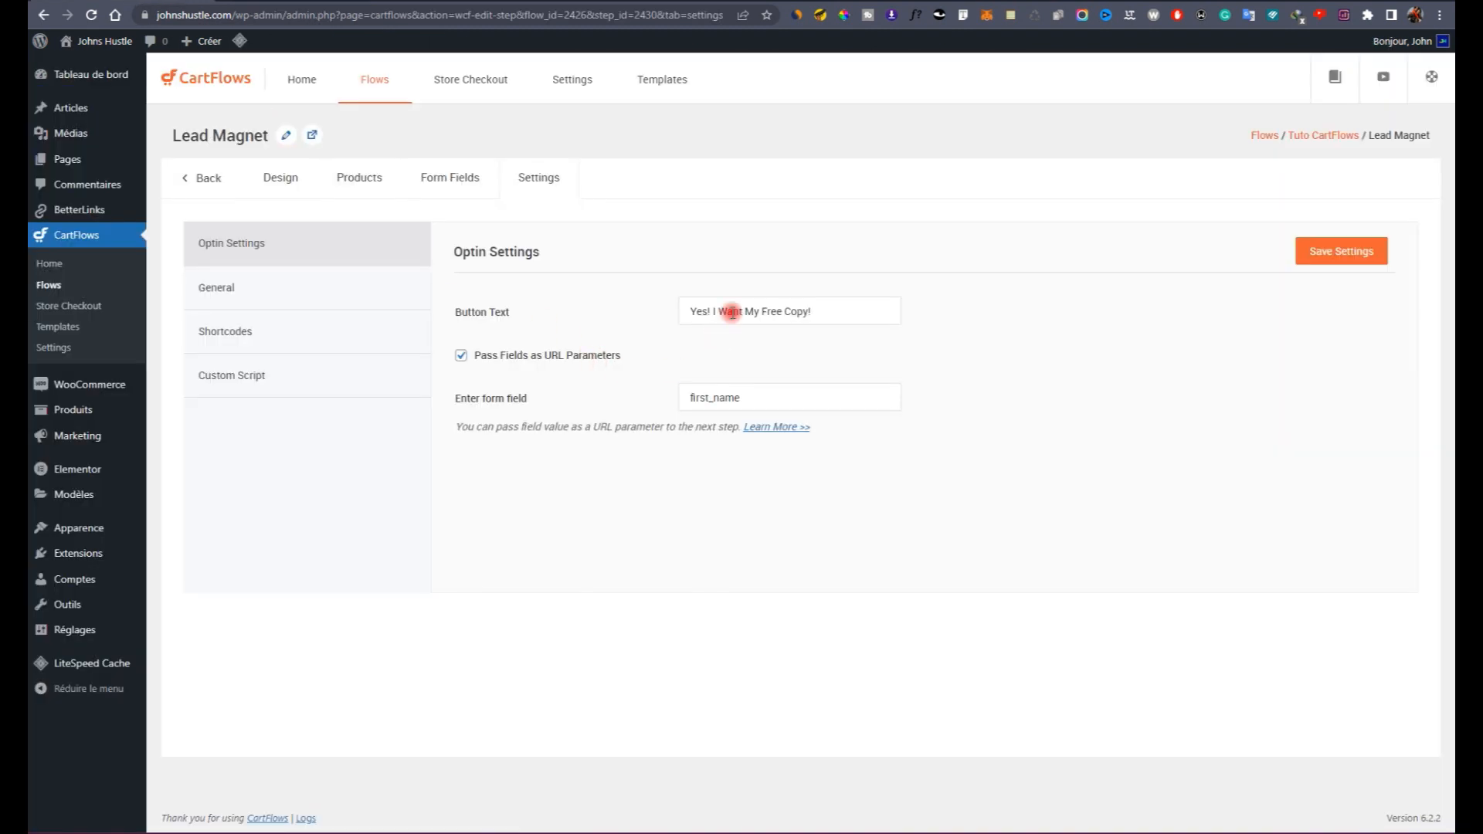
triple_click(732, 312)
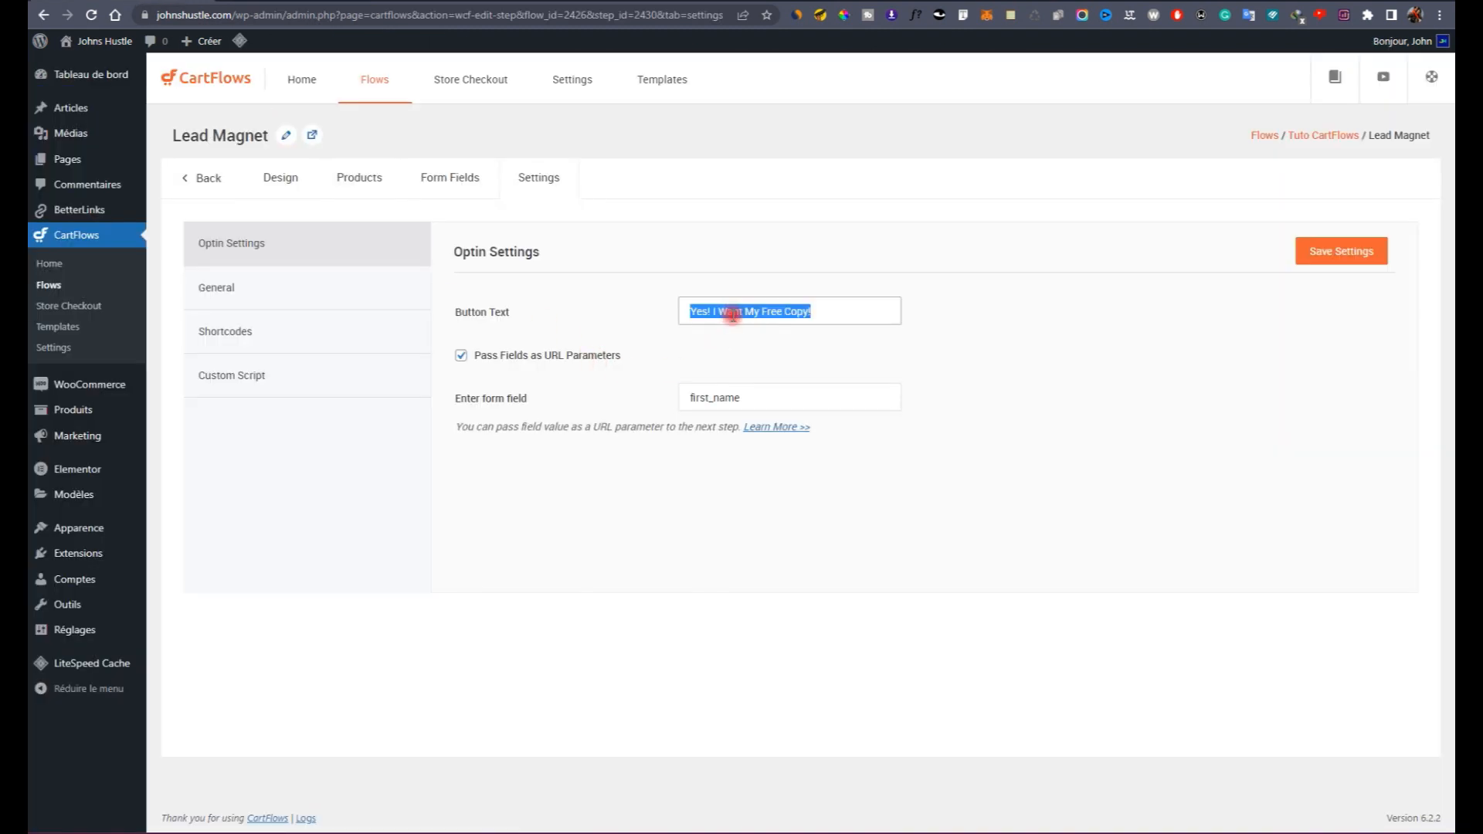
type("IO")
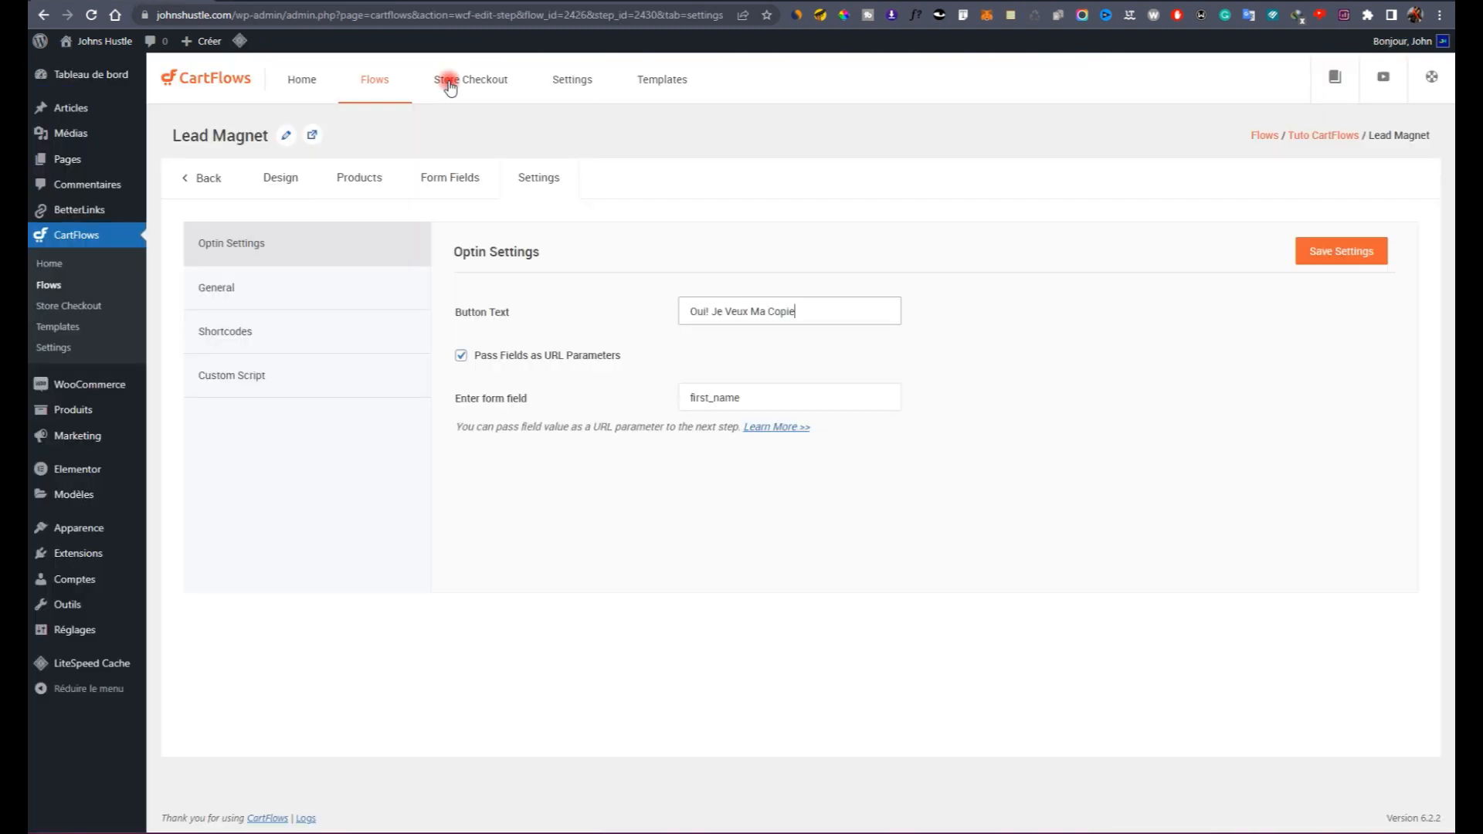
left_click(1337, 252)
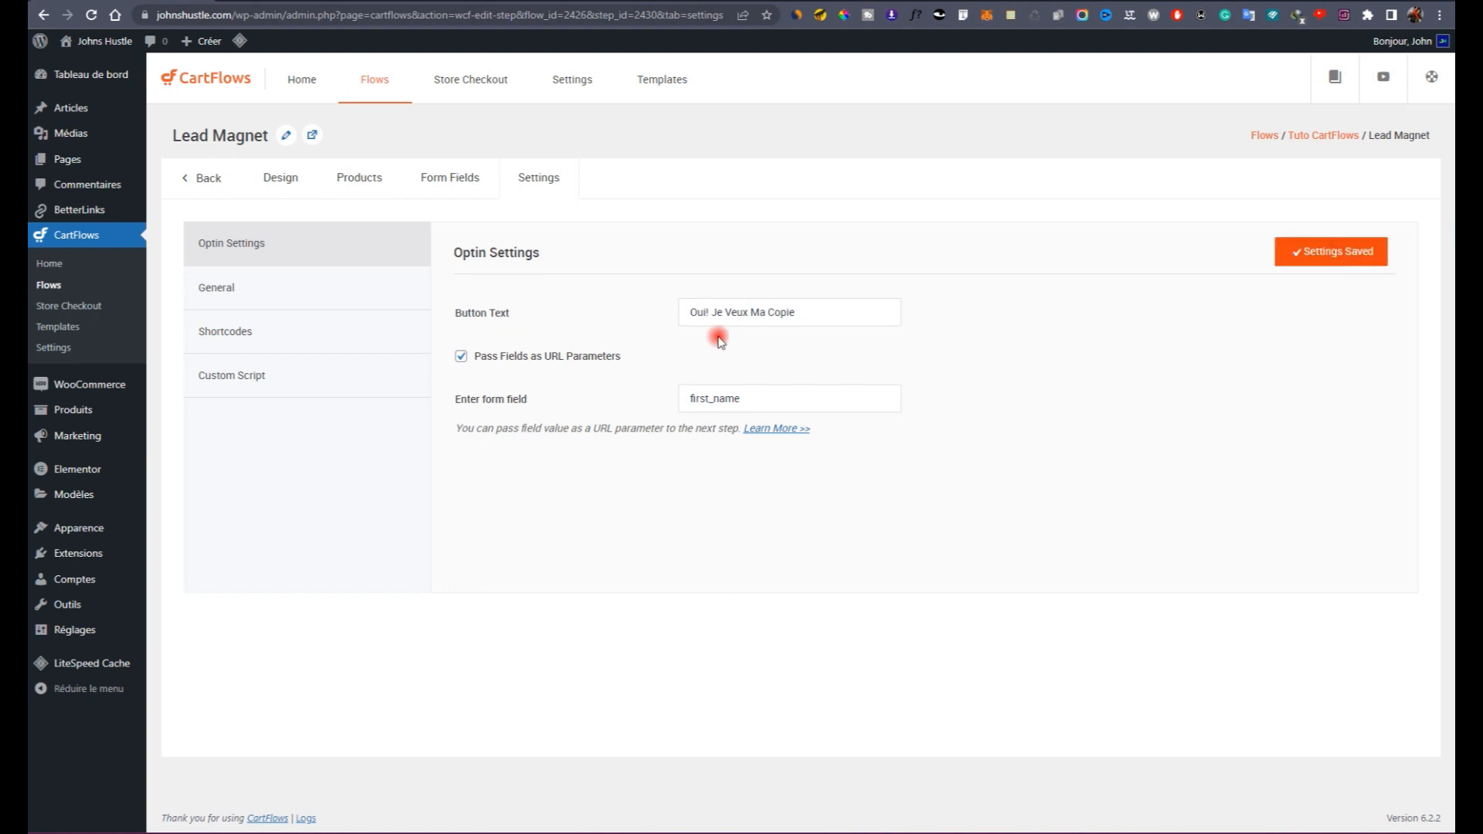
Step: Look through the Lead Magnet step's slug, step note, optin form shortcode and custom script settings
left_click(297, 291)
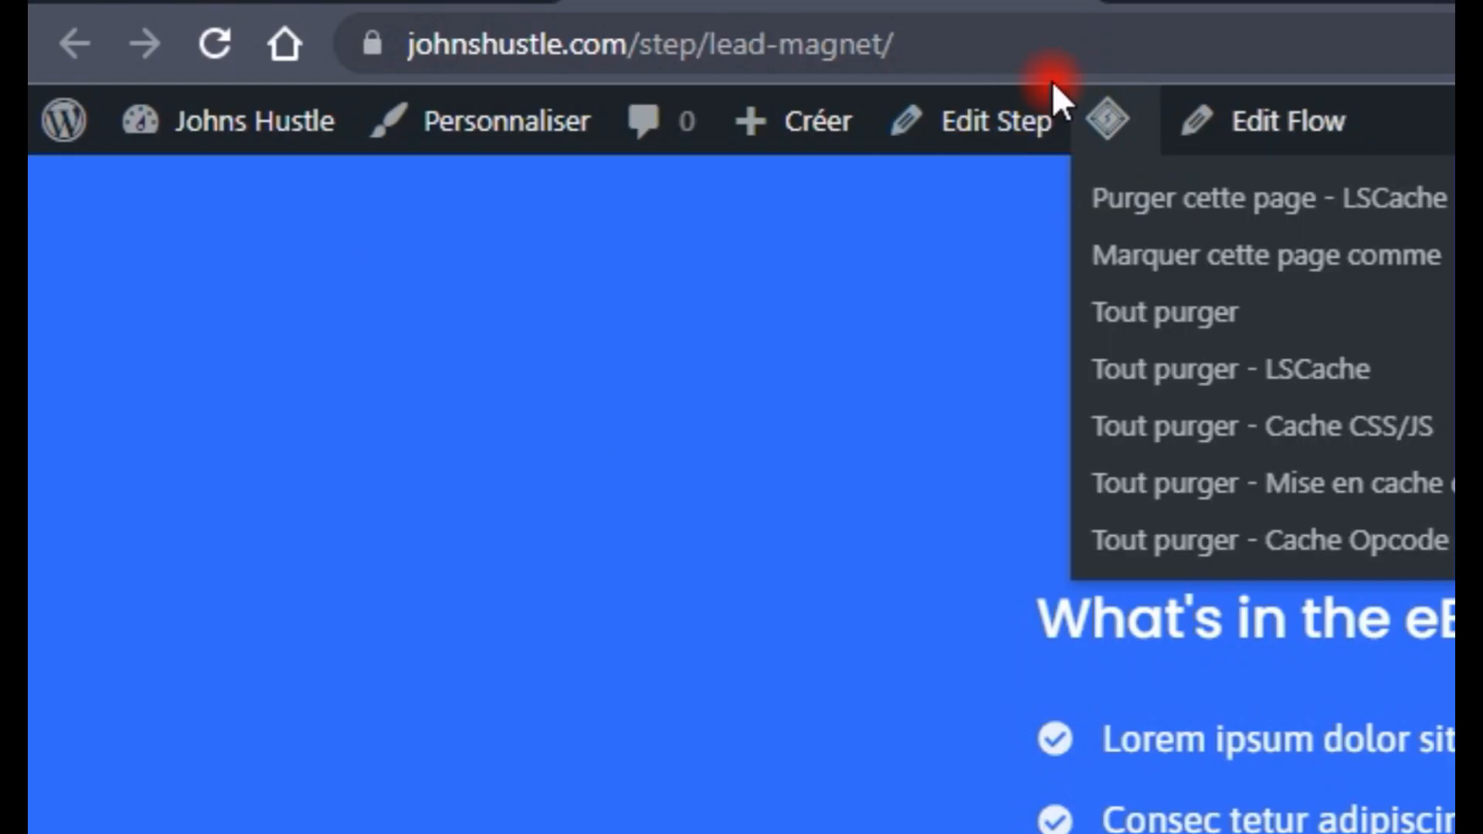
left_click(726, 36)
double_click(887, 61)
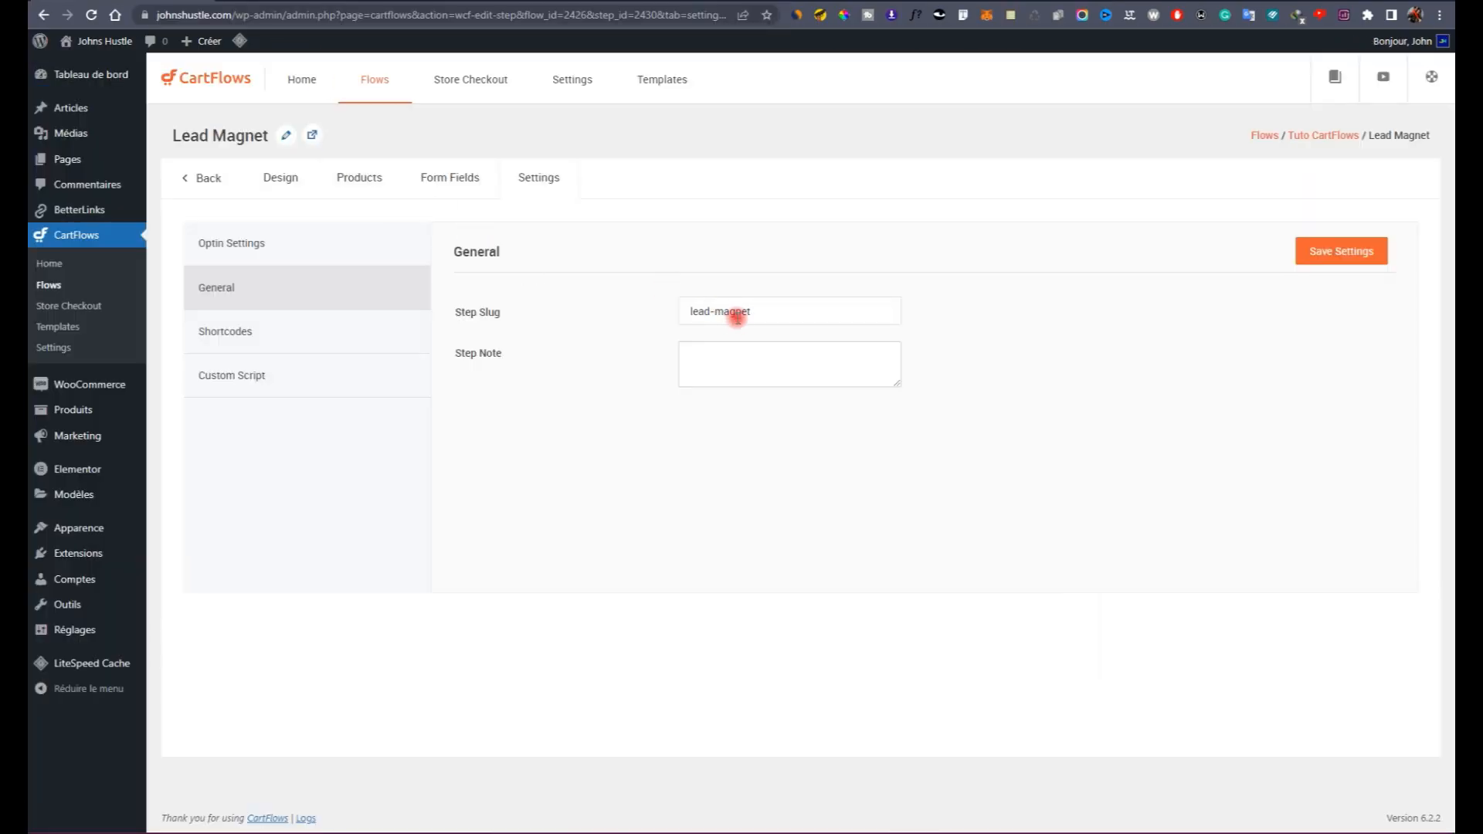
left_click(754, 354)
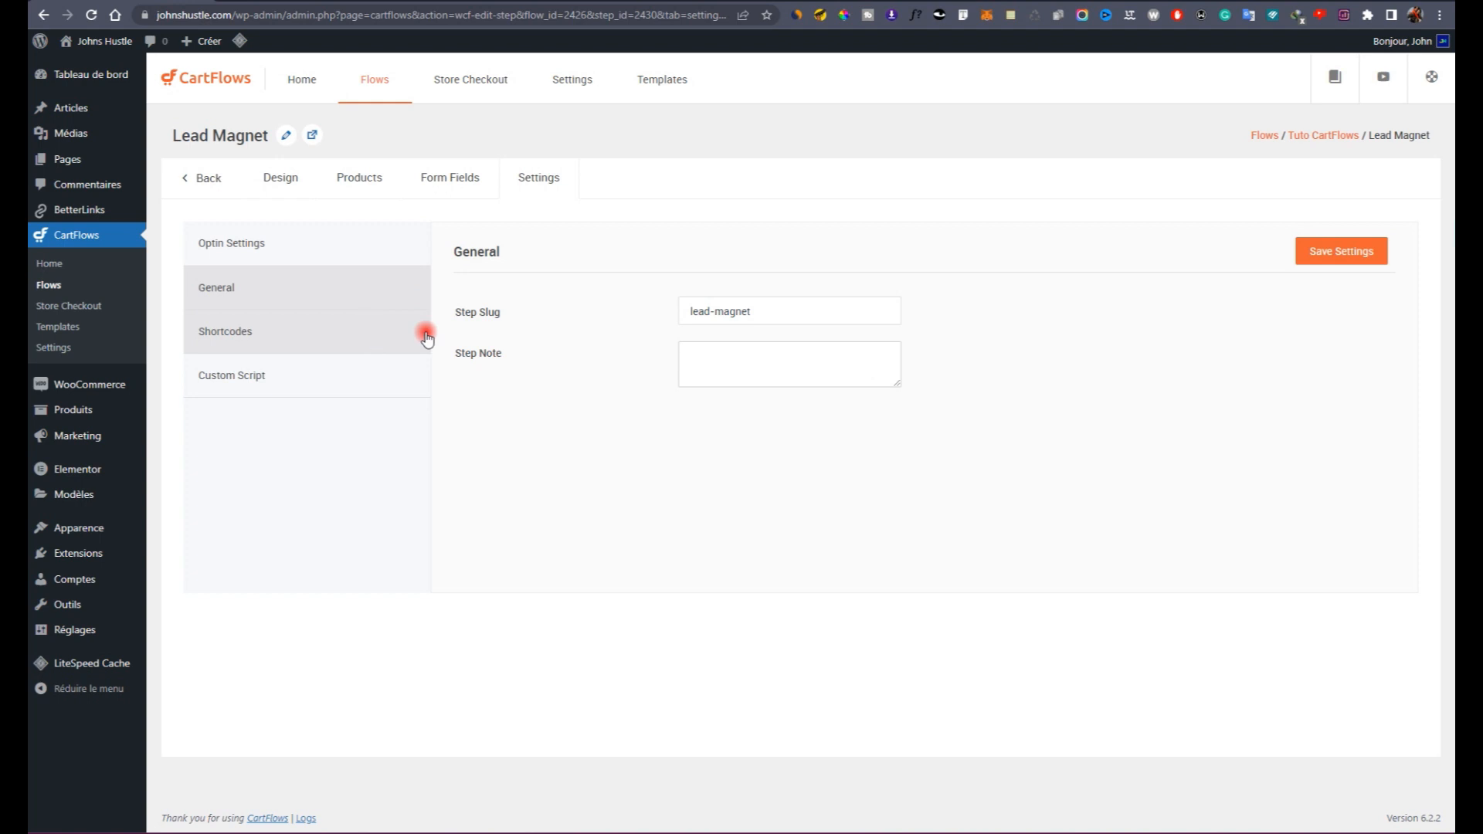
left_click(224, 338)
left_click(827, 320)
key("ctrl+a")
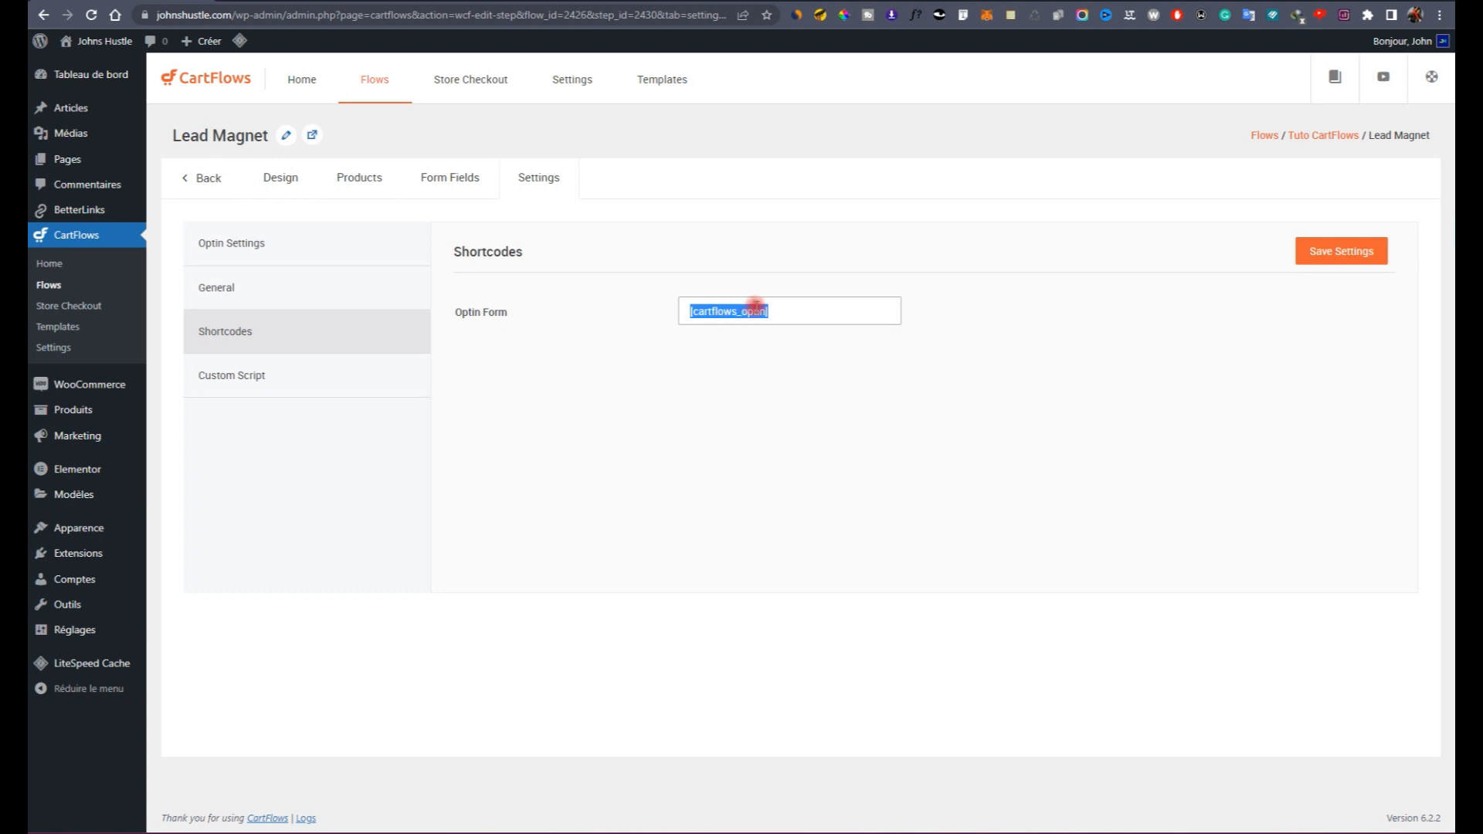
left_click(278, 381)
left_click(766, 304)
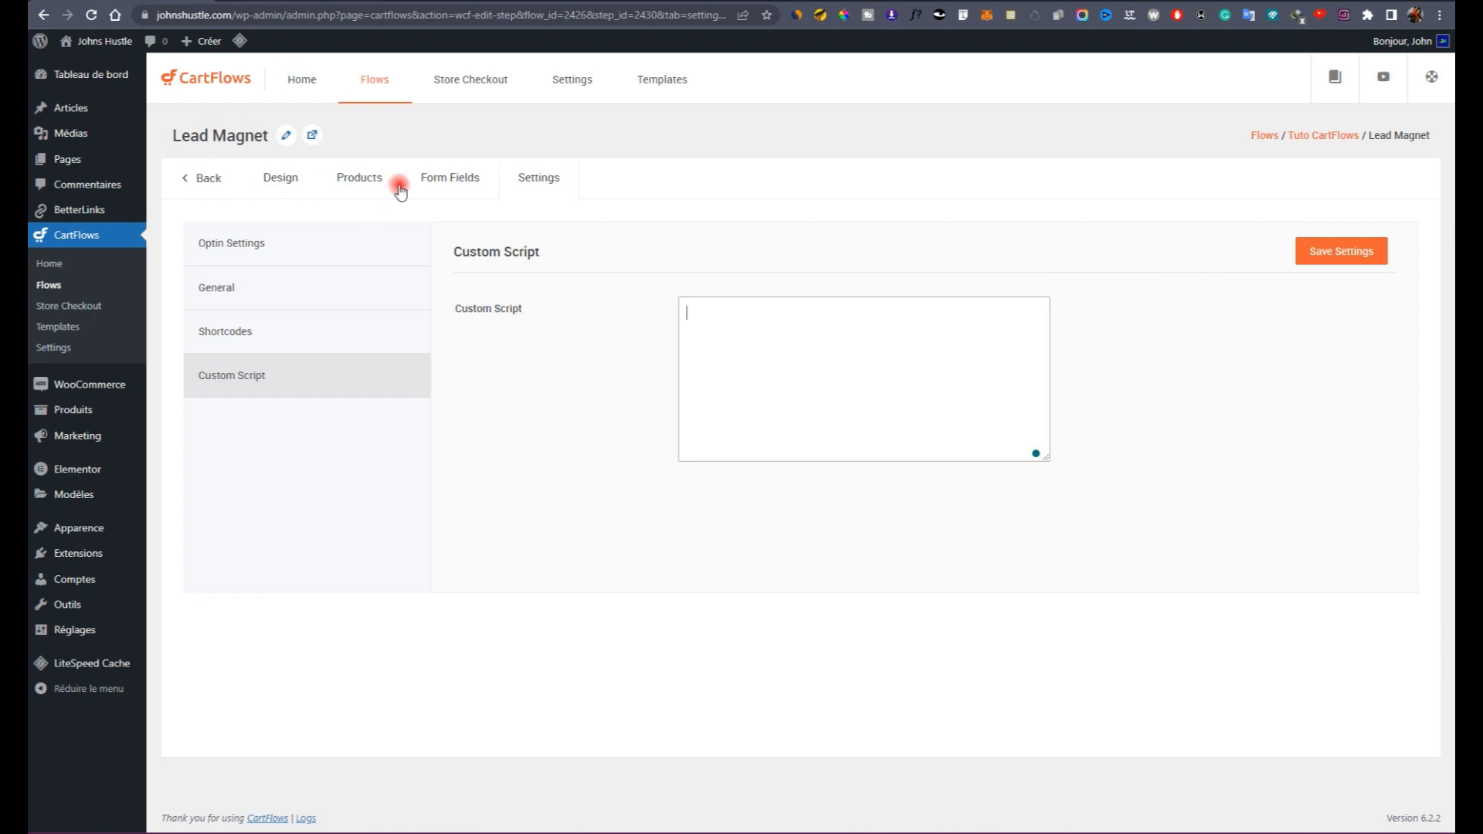
Step: Return to the Lead Magnet step's optin settings and save them again
left_click(283, 264)
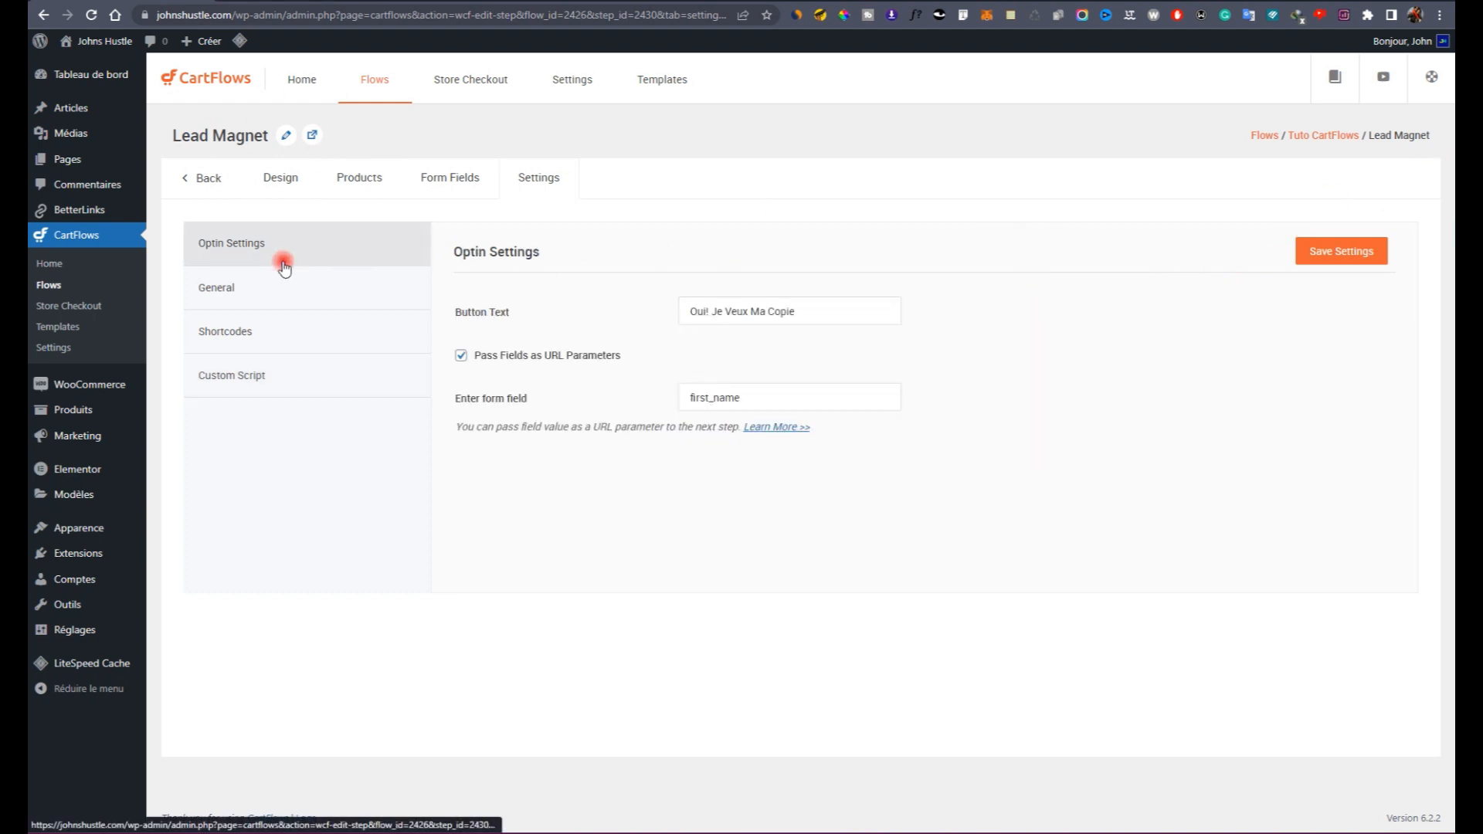
left_click(1323, 251)
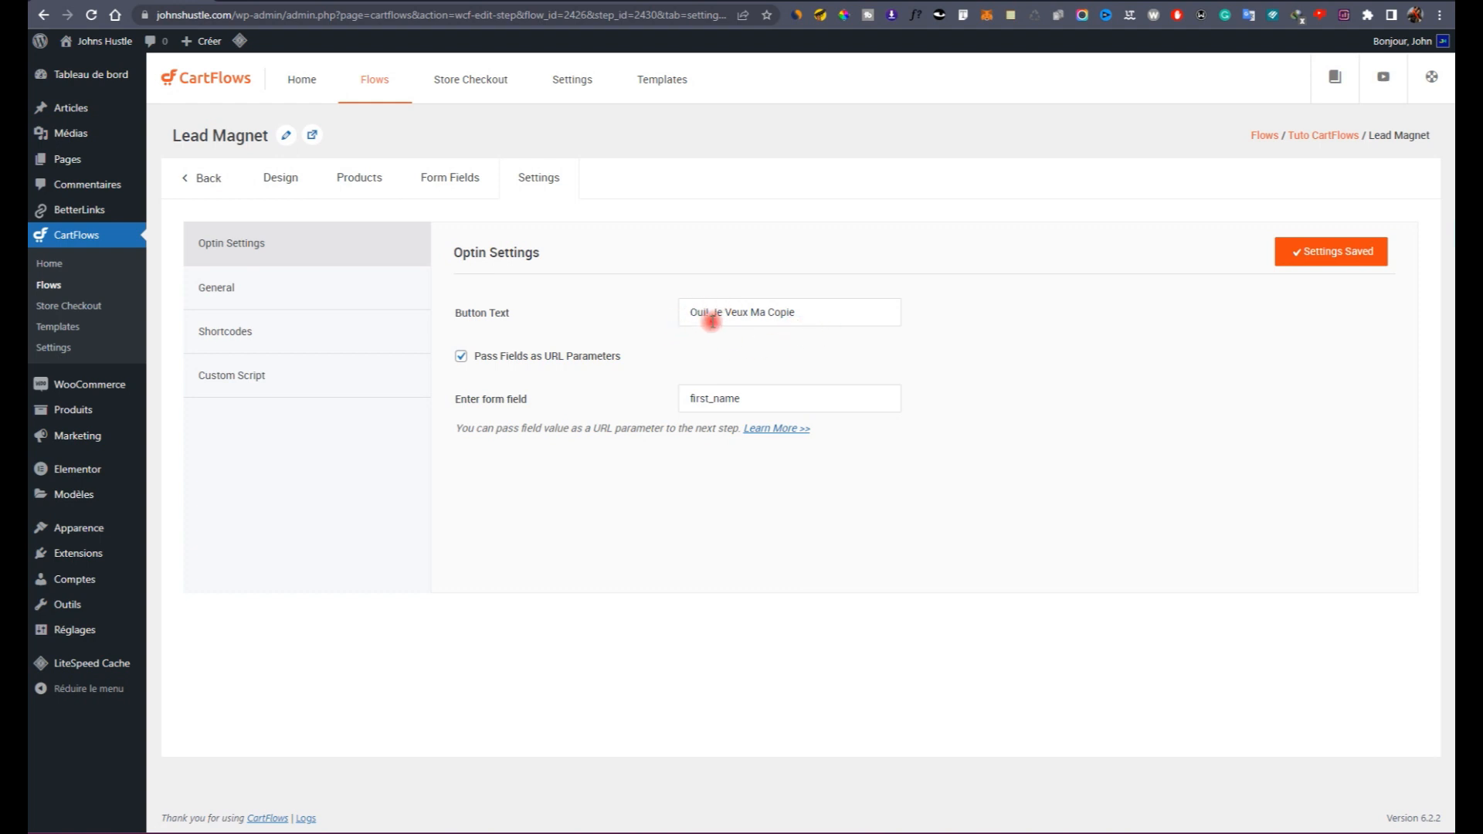
Step: Open the Lead Magnet step's design for editing in Elementor and dismiss the What's New announcement
left_click(300, 188)
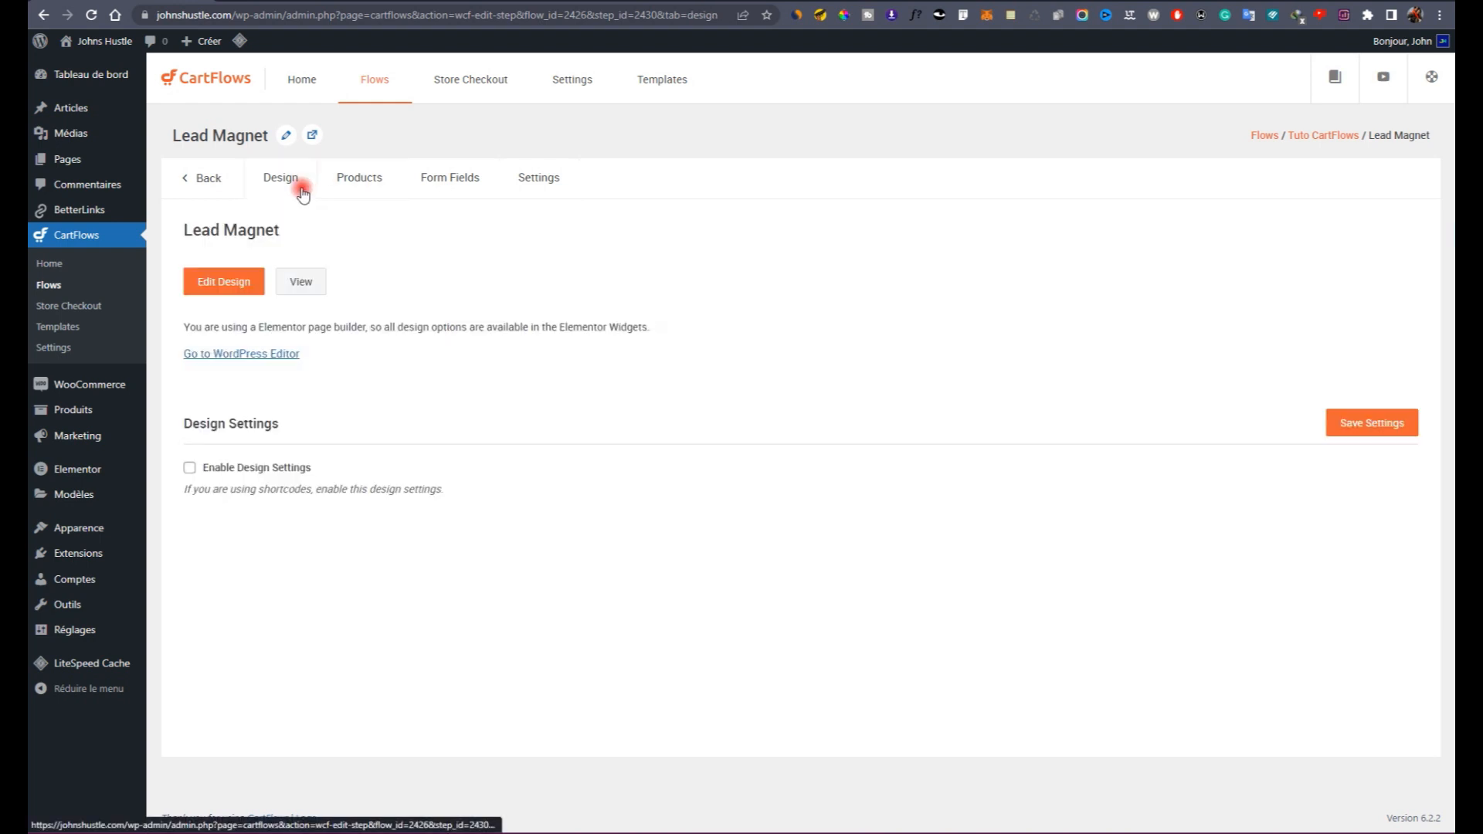
left_click(224, 294)
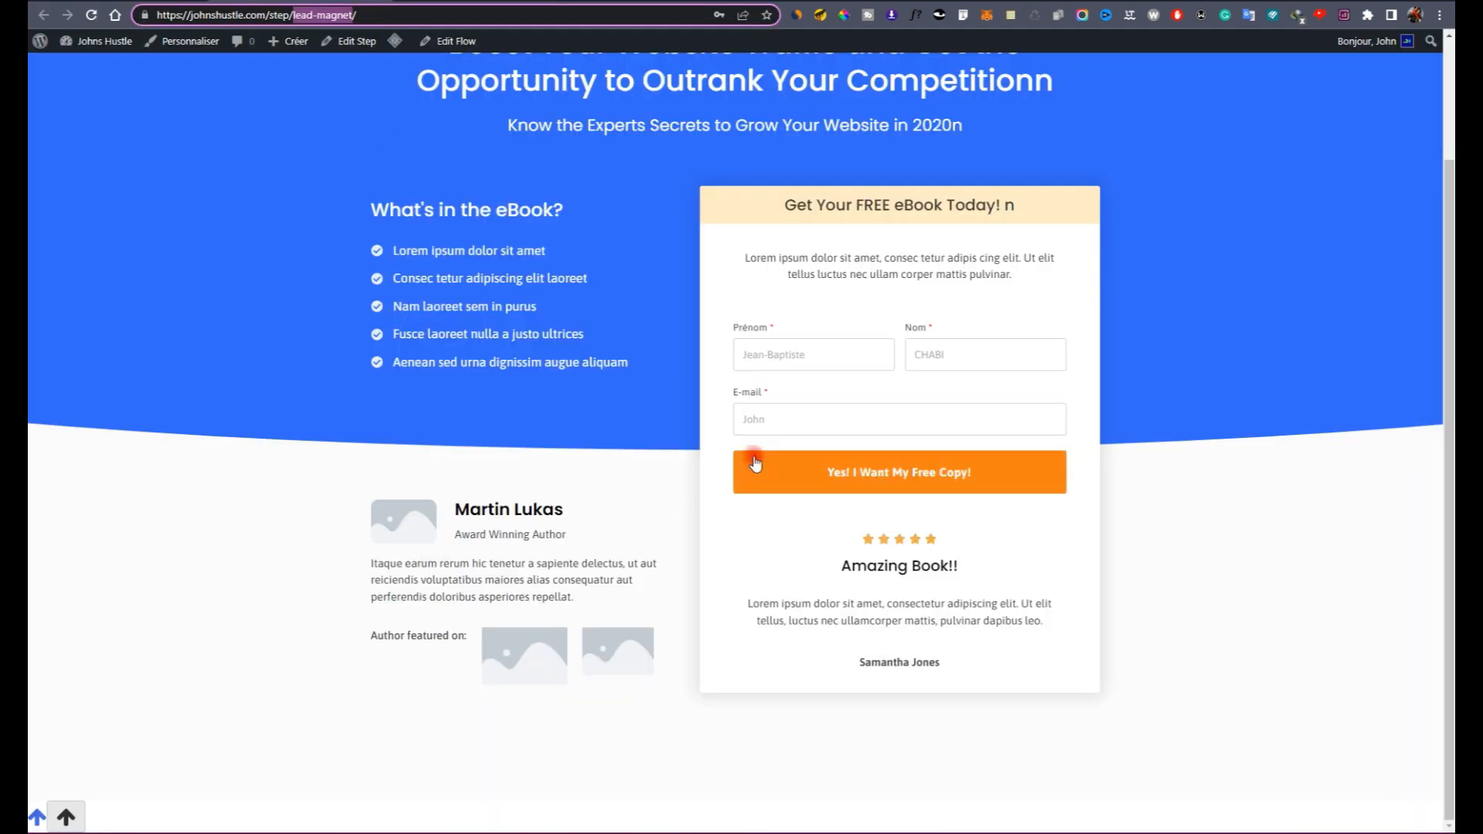
left_click(478, 2)
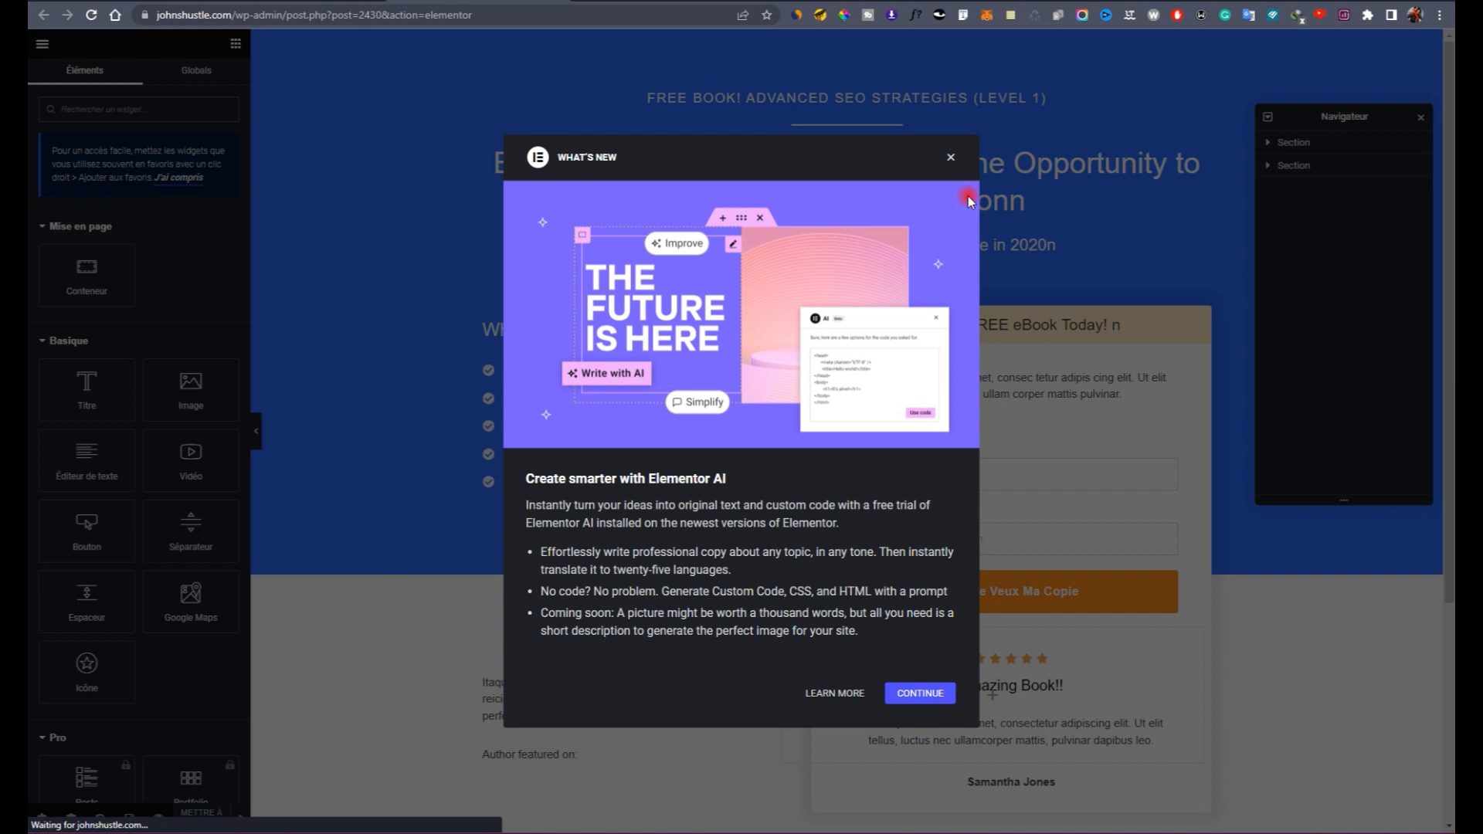
left_click(952, 155)
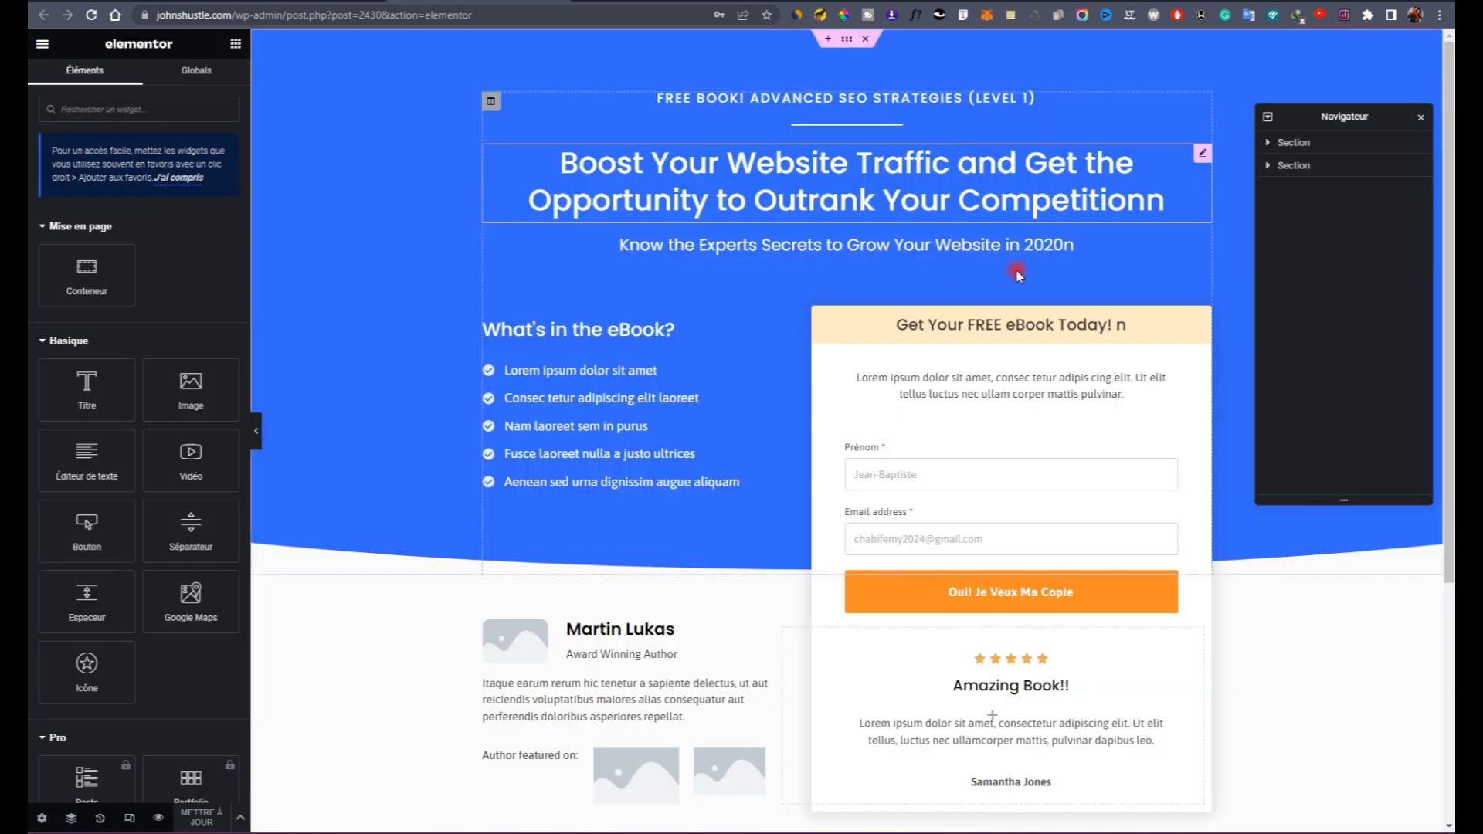
Step: Replace the text of the small heading above the main title with "eBook Gratuit!"
left_click(852, 91)
double_click(171, 184)
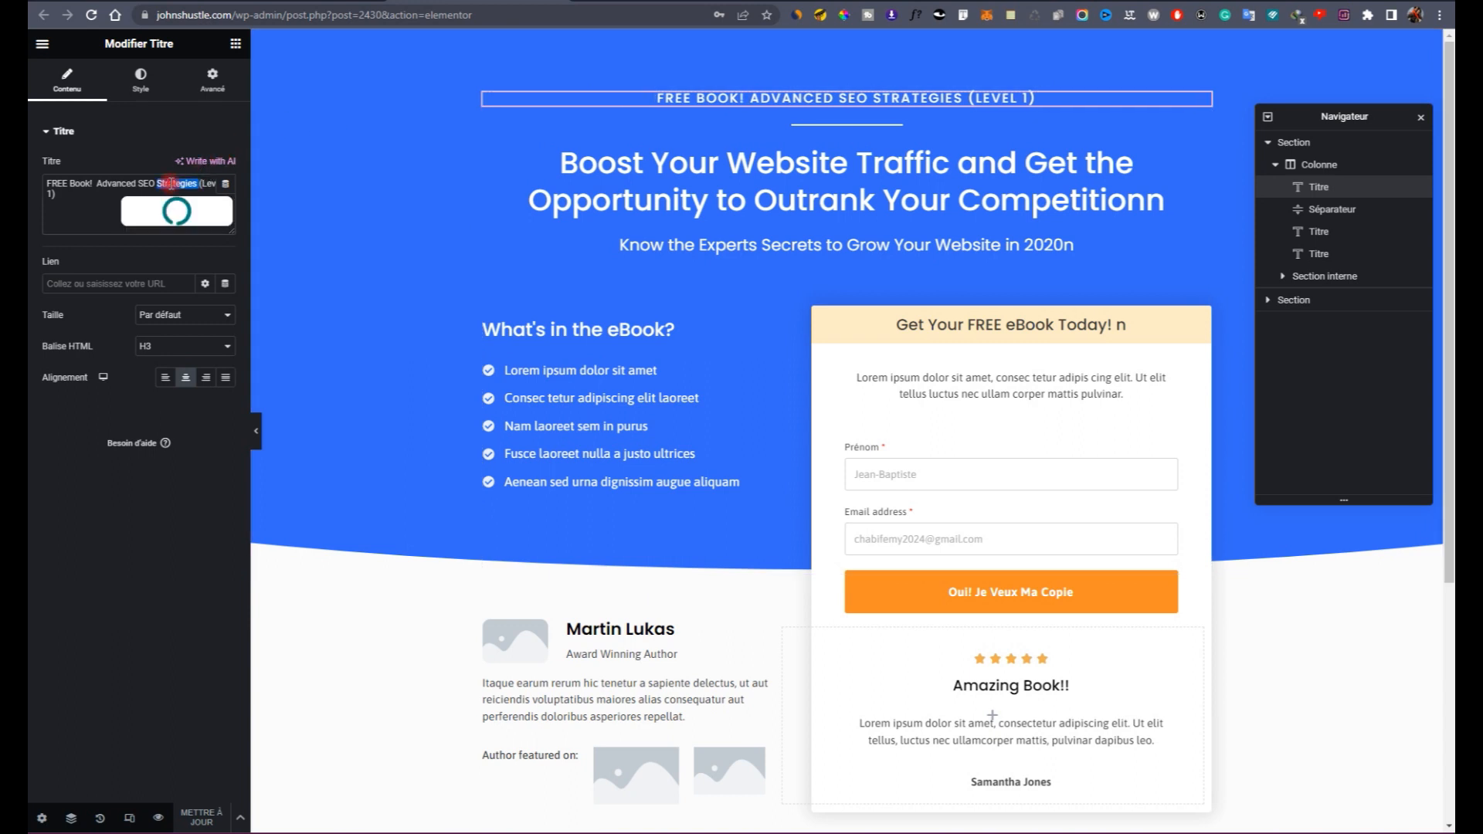
key("ctrl+a")
type("E")
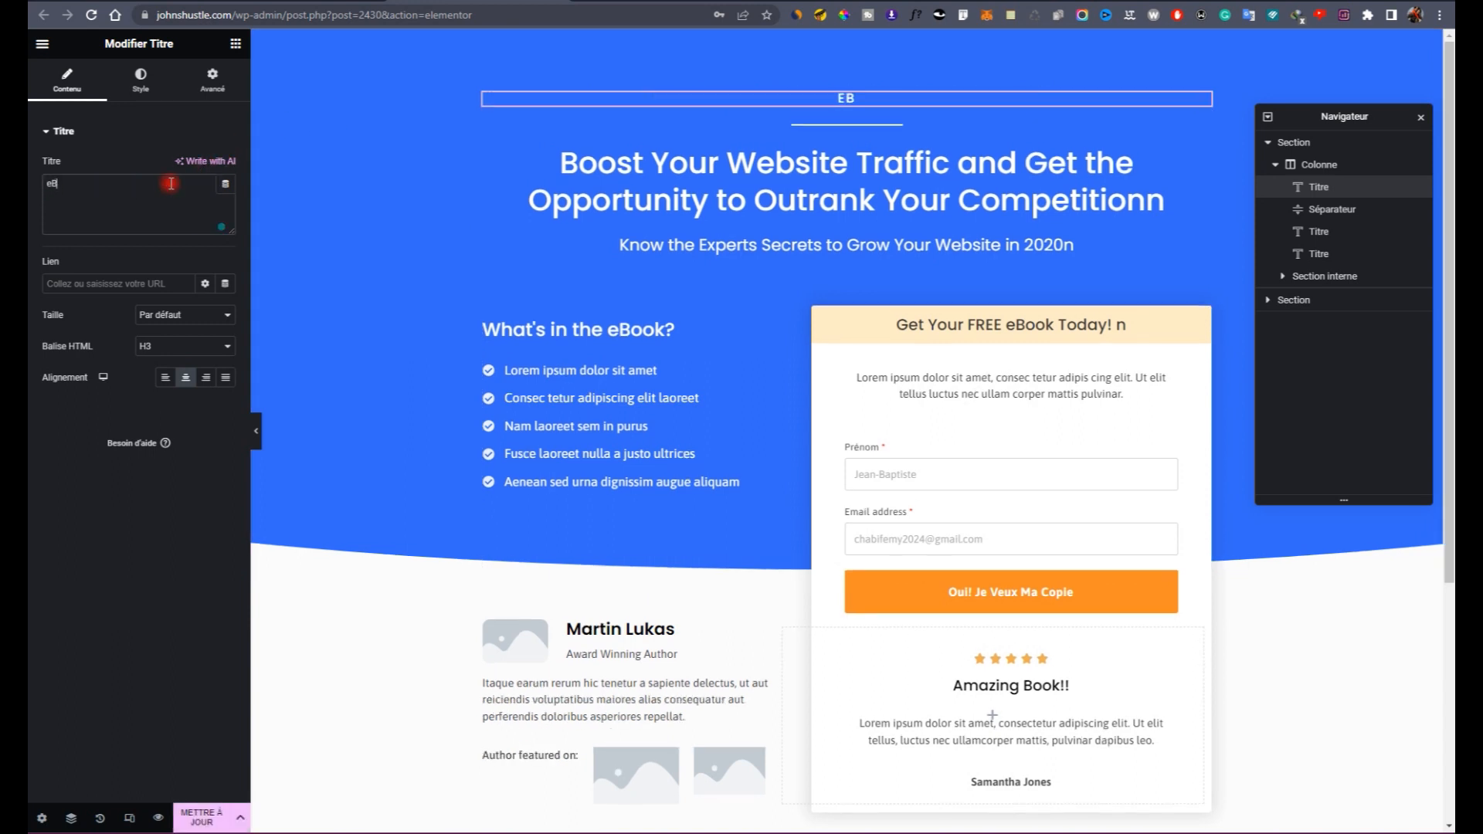
type("Book B")
key("BackSpace")
type("Gratuit!")
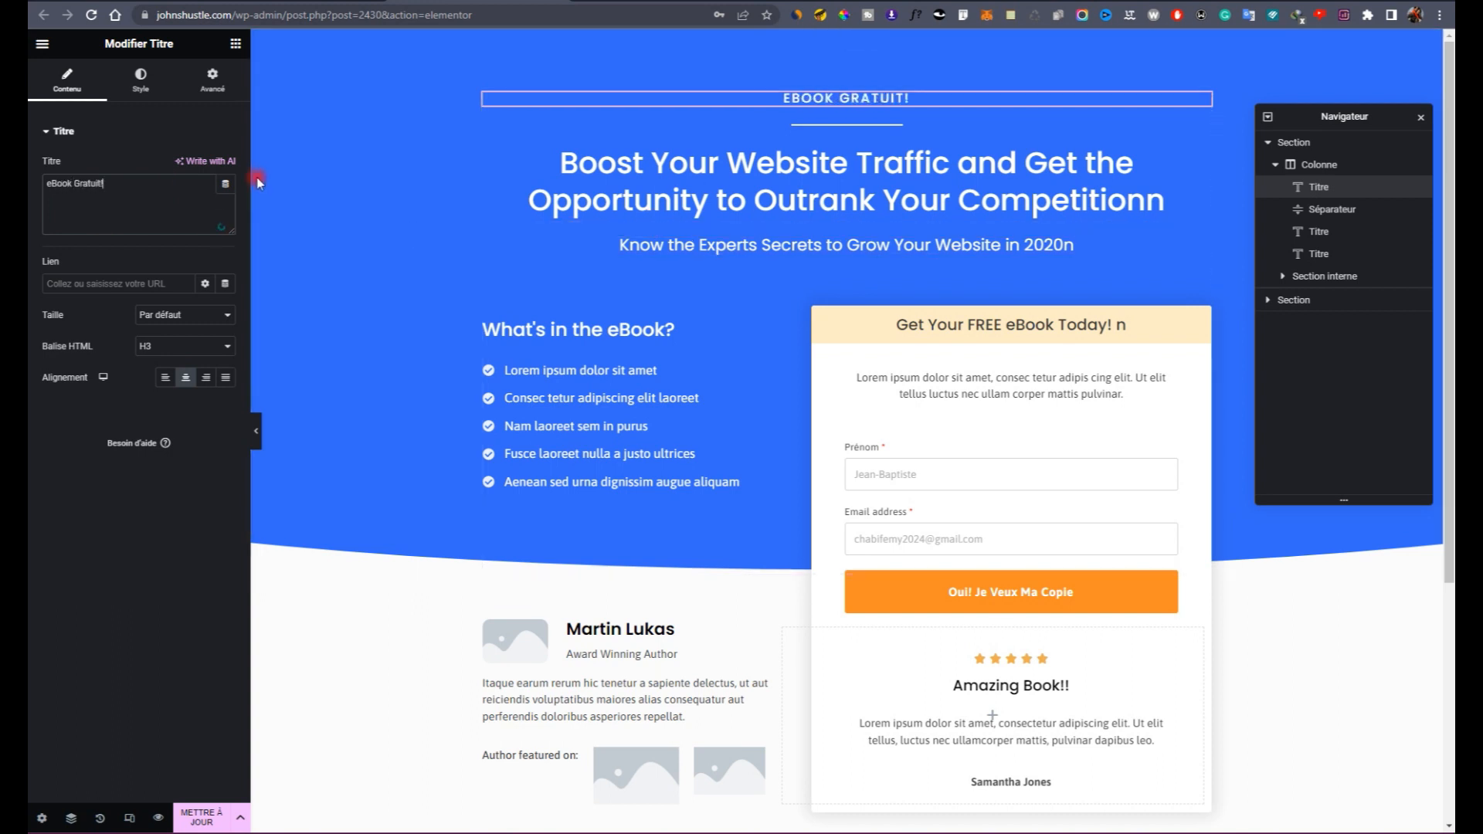
Step: Change the "eBook Gratuit!" heading's font family to Encode Sans
left_click(146, 92)
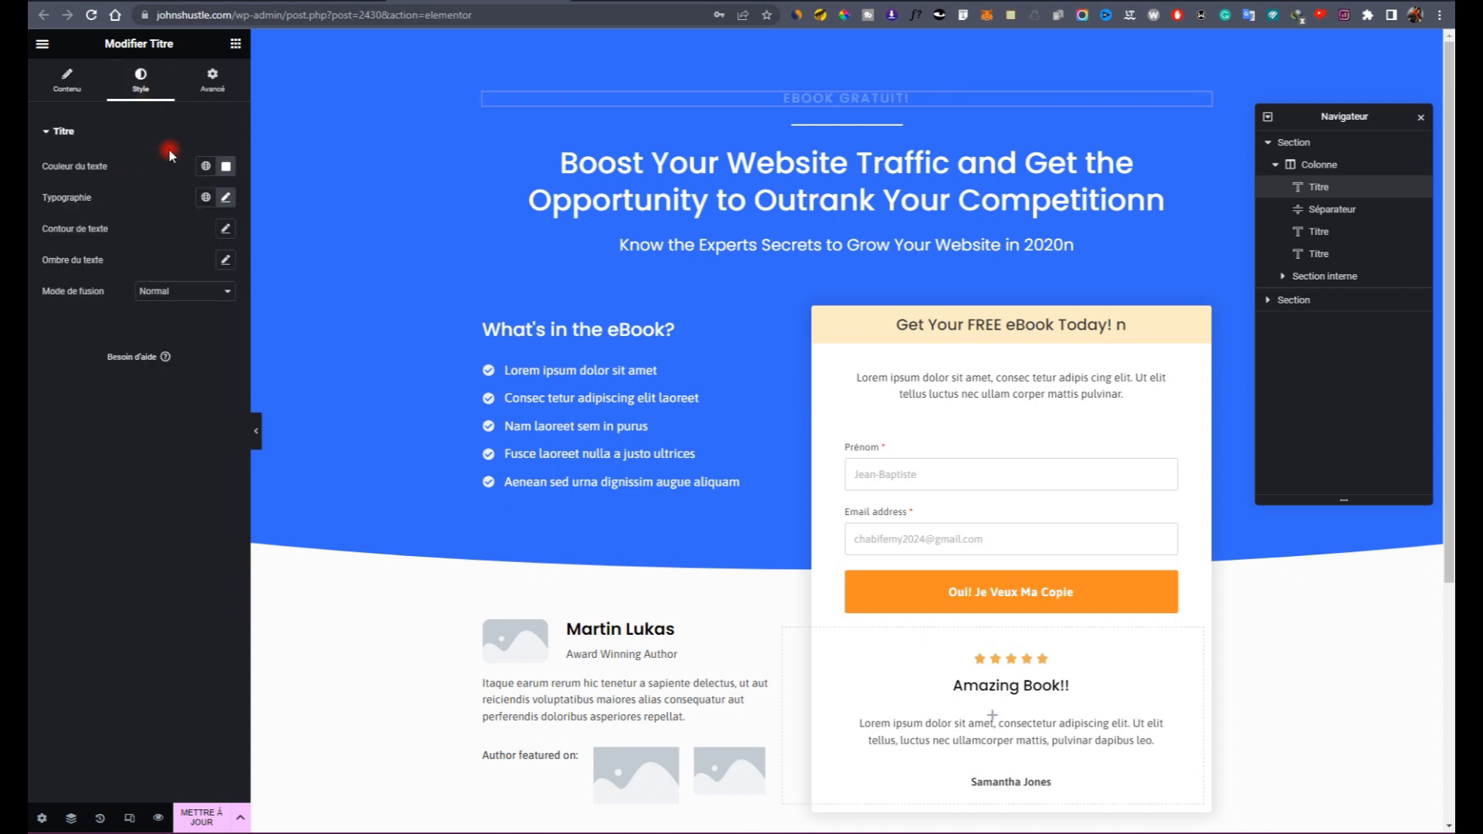
left_click(224, 198)
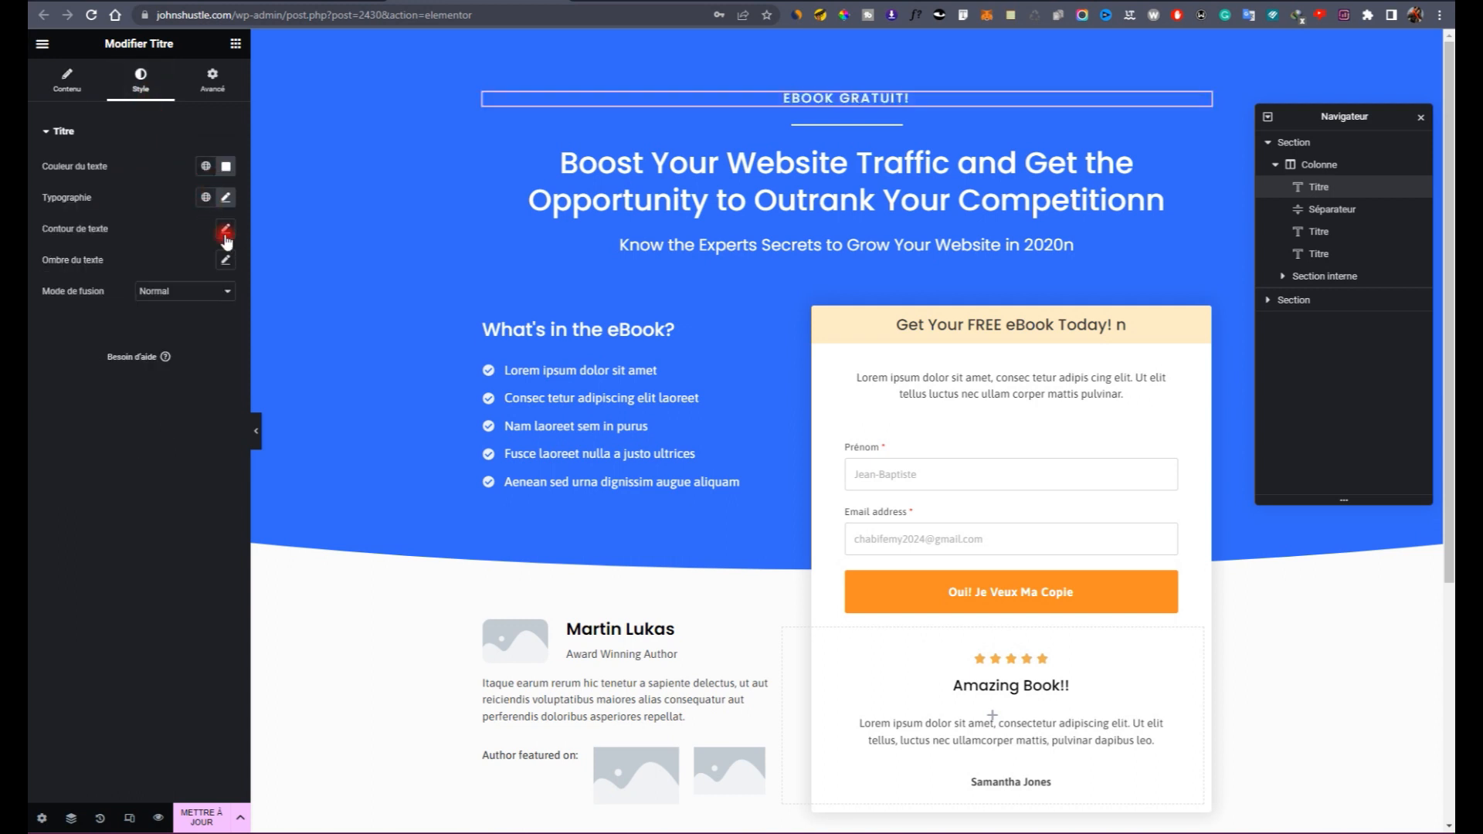
left_click(179, 268)
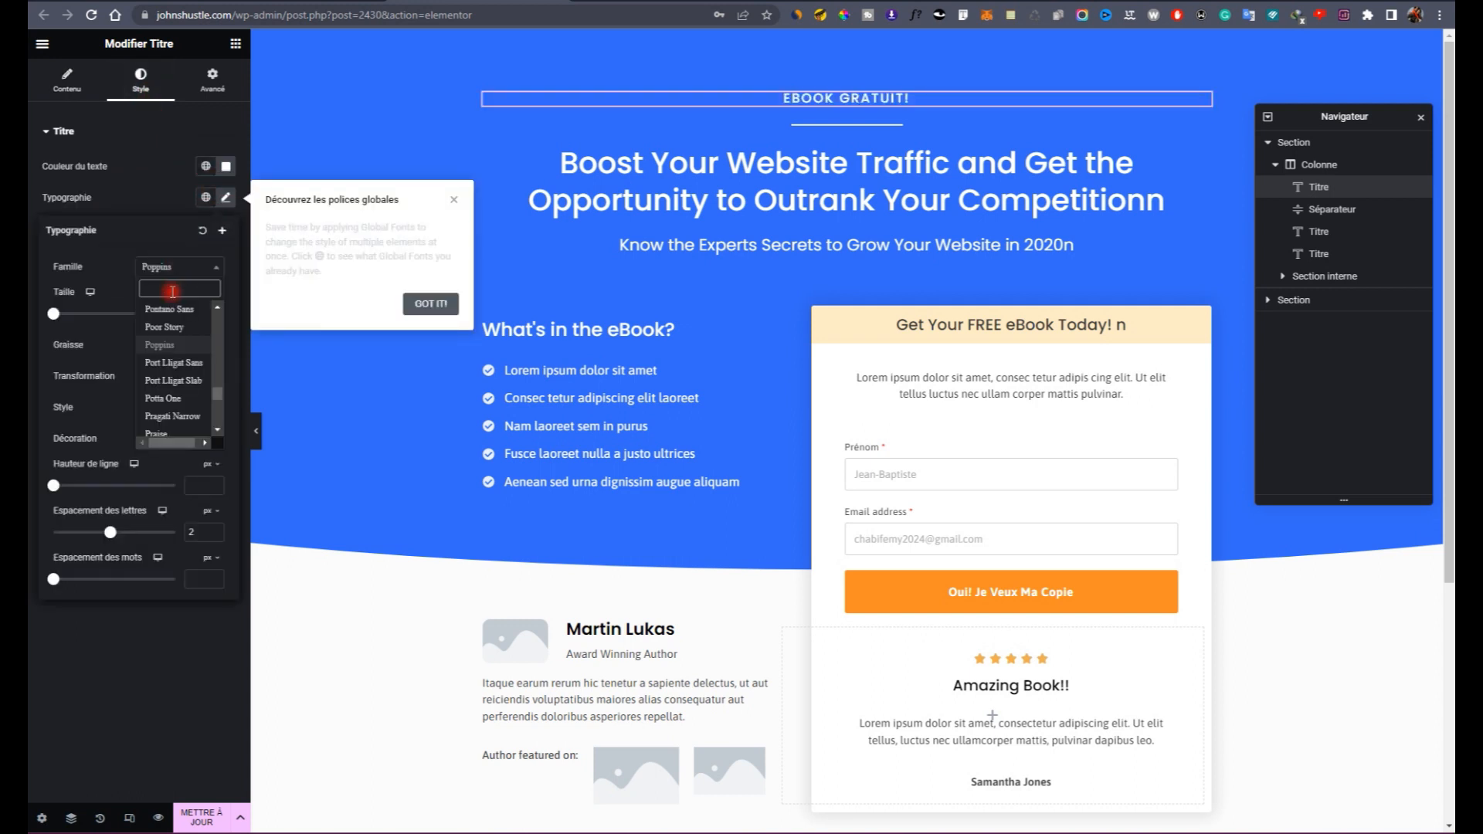
left_click(171, 287)
type("endo")
key("Return")
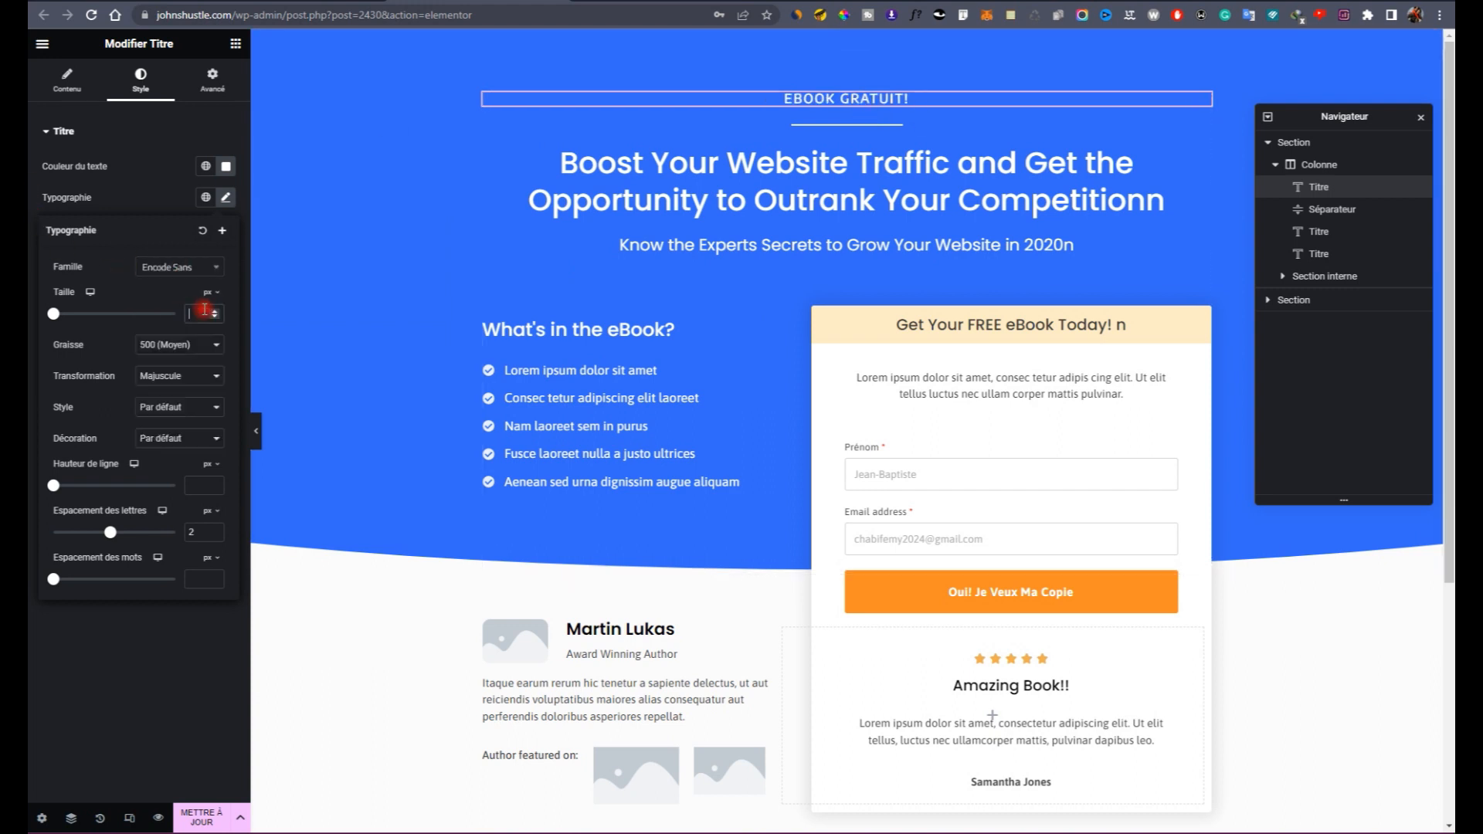
Step: Set the "eBook Gratuit!" heading's font size to 25 px and its weight to 900 (Noir)
type("40")
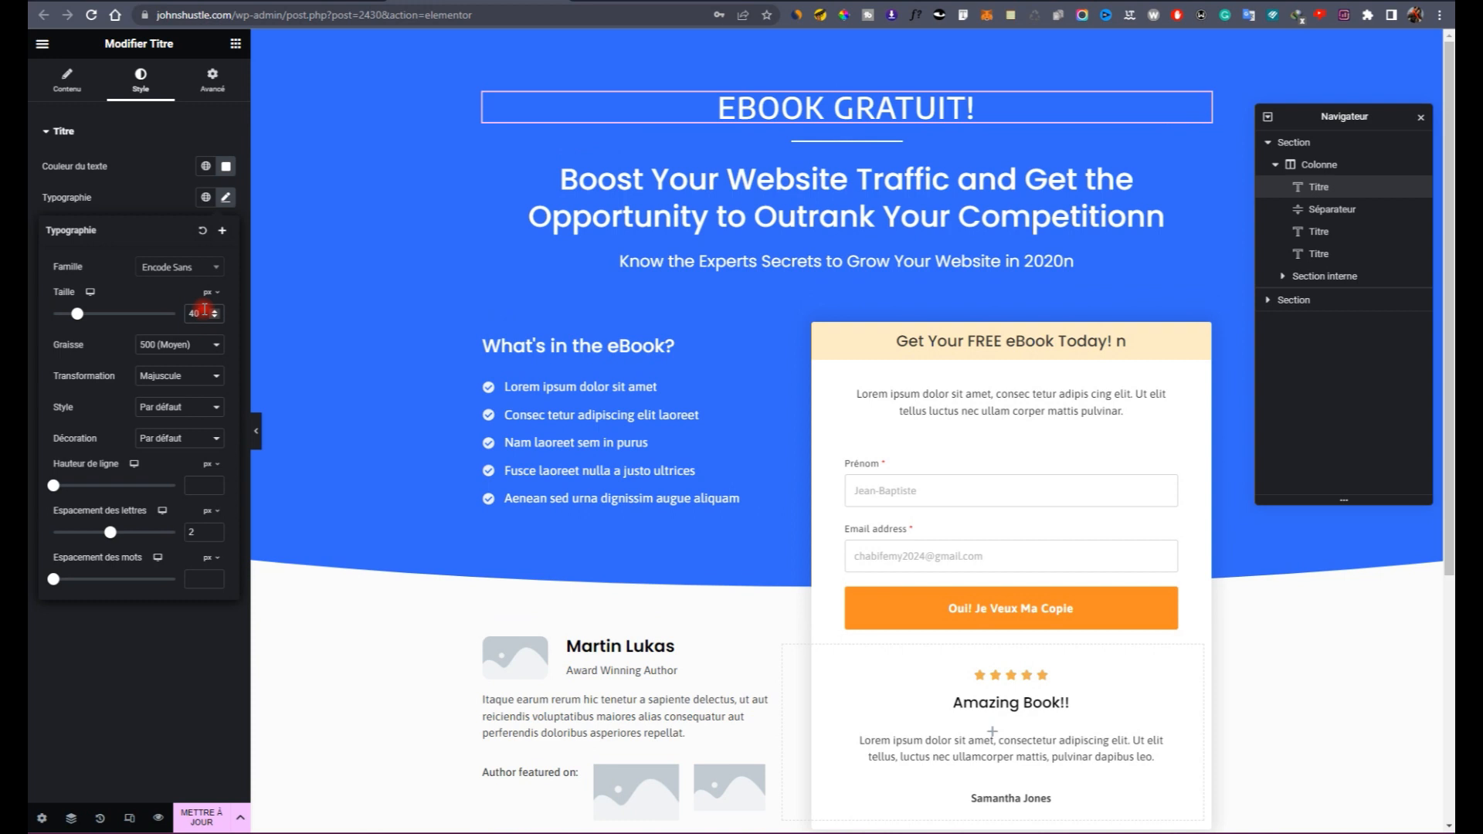
type("35")
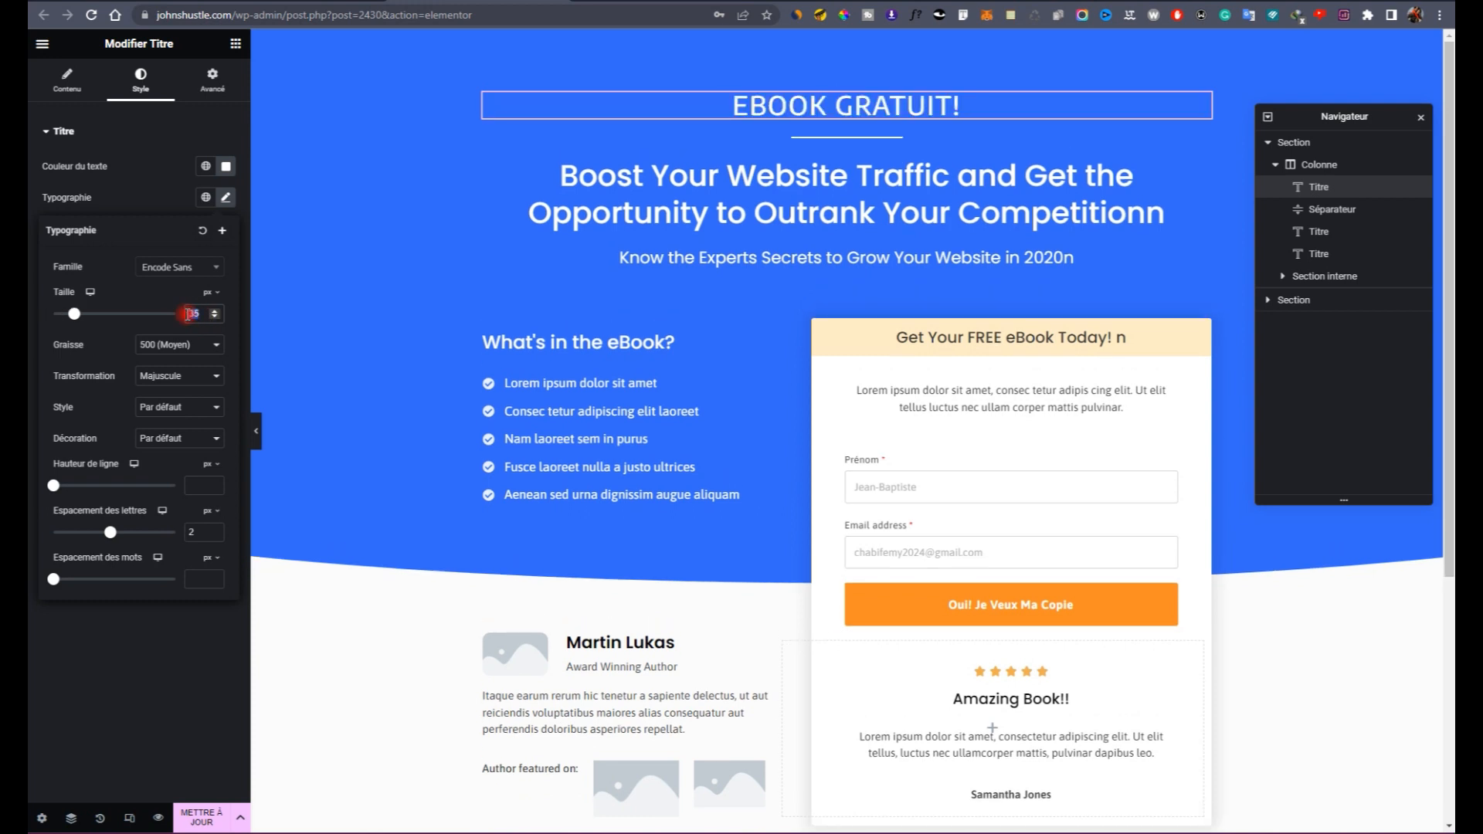
type("25")
left_click(143, 347)
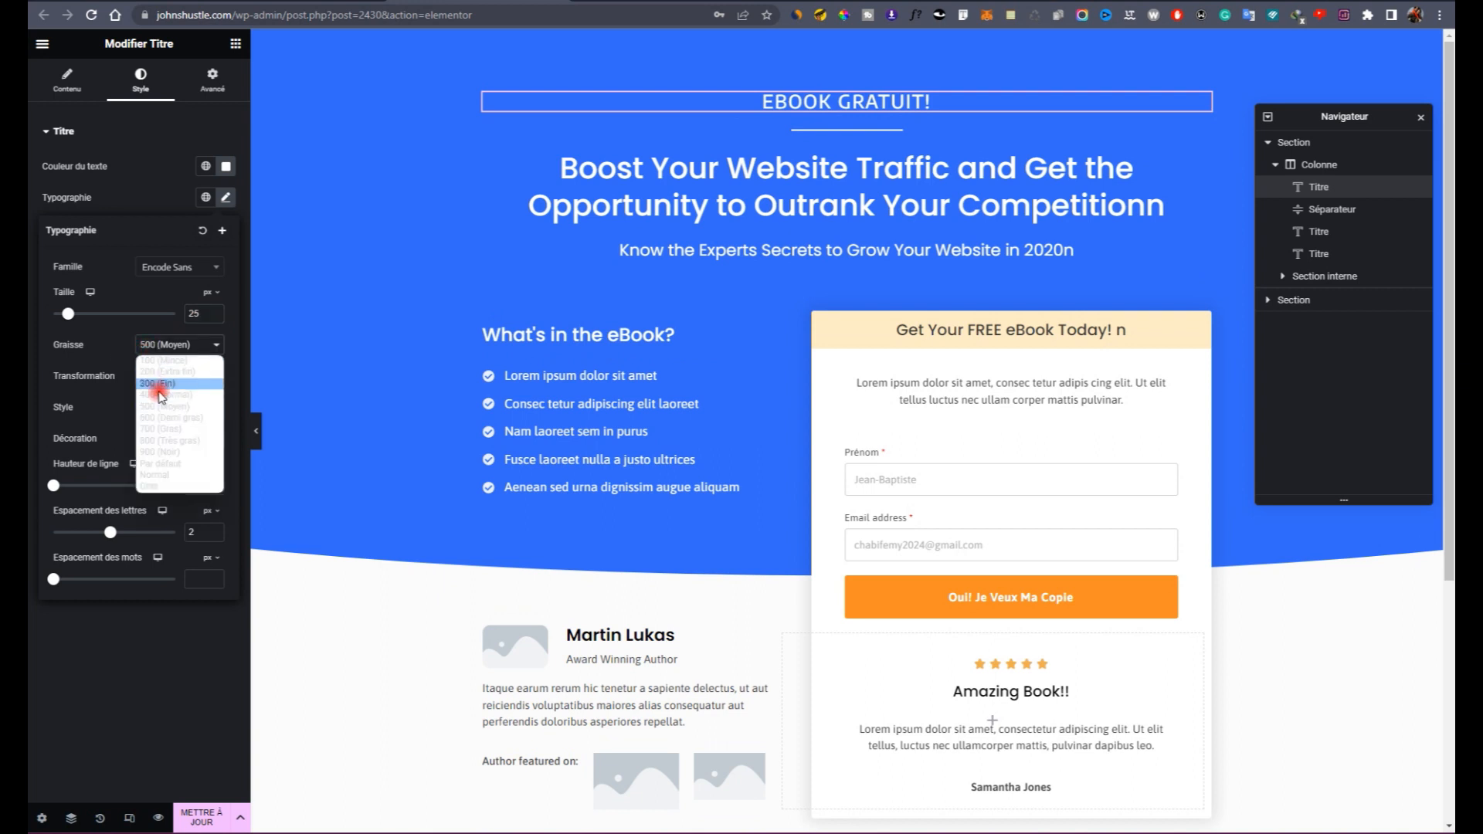
left_click(153, 461)
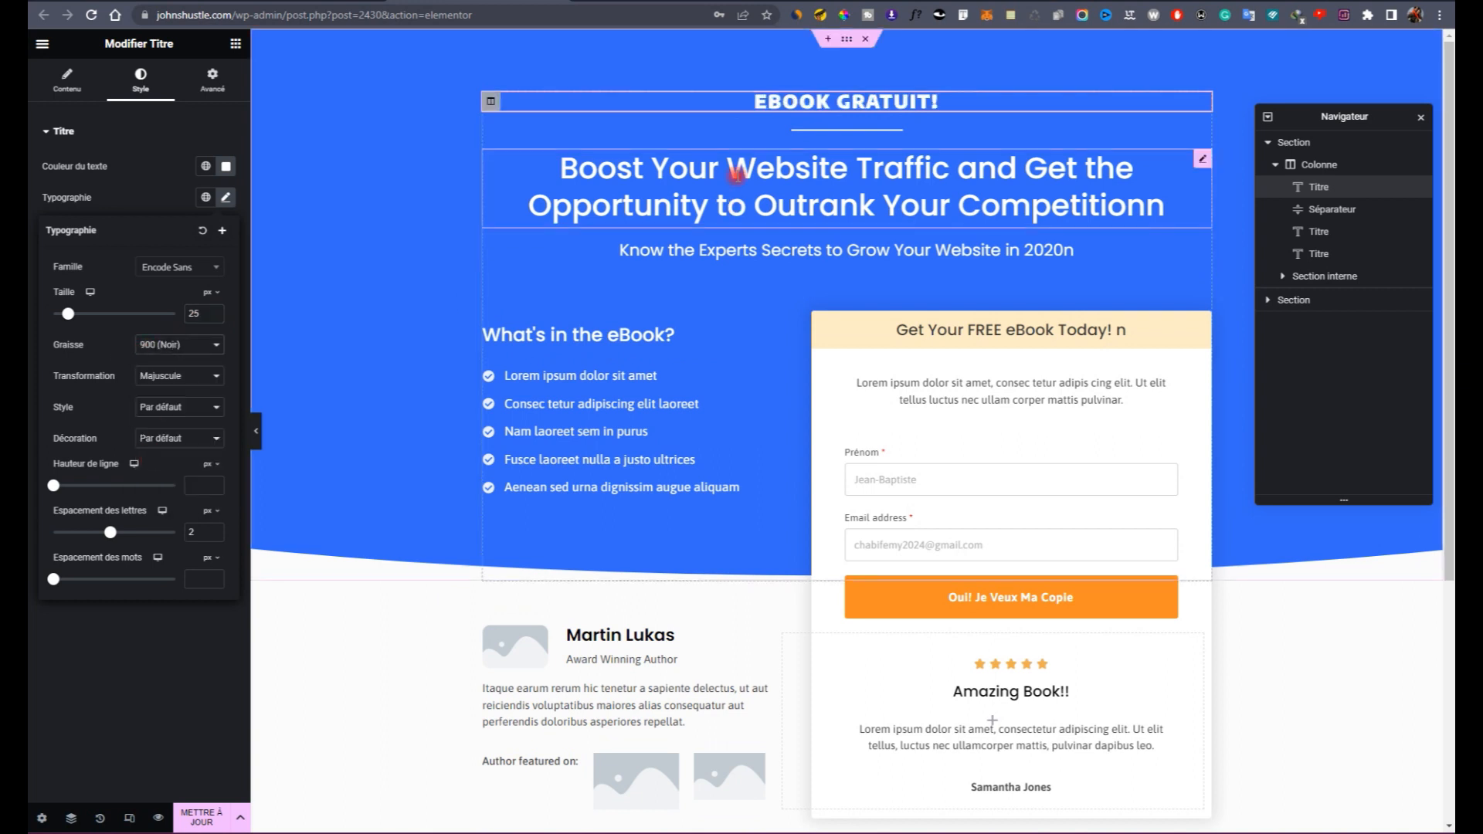
Step: Replace the main title's text with "Comprendre les basiques de WordPress et comment en faire un business"
triple_click(738, 172)
double_click(191, 198)
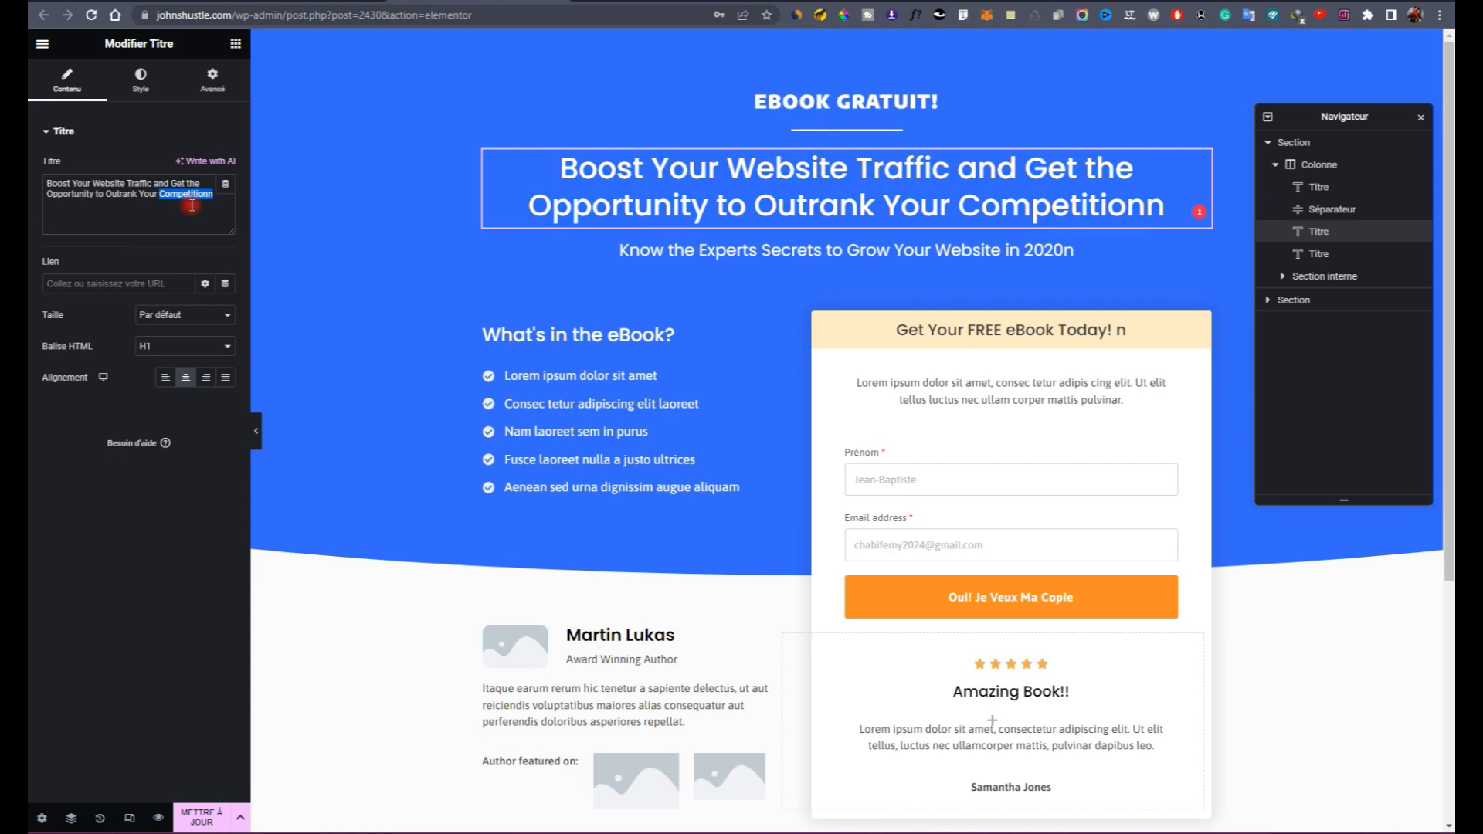
triple_click(191, 198)
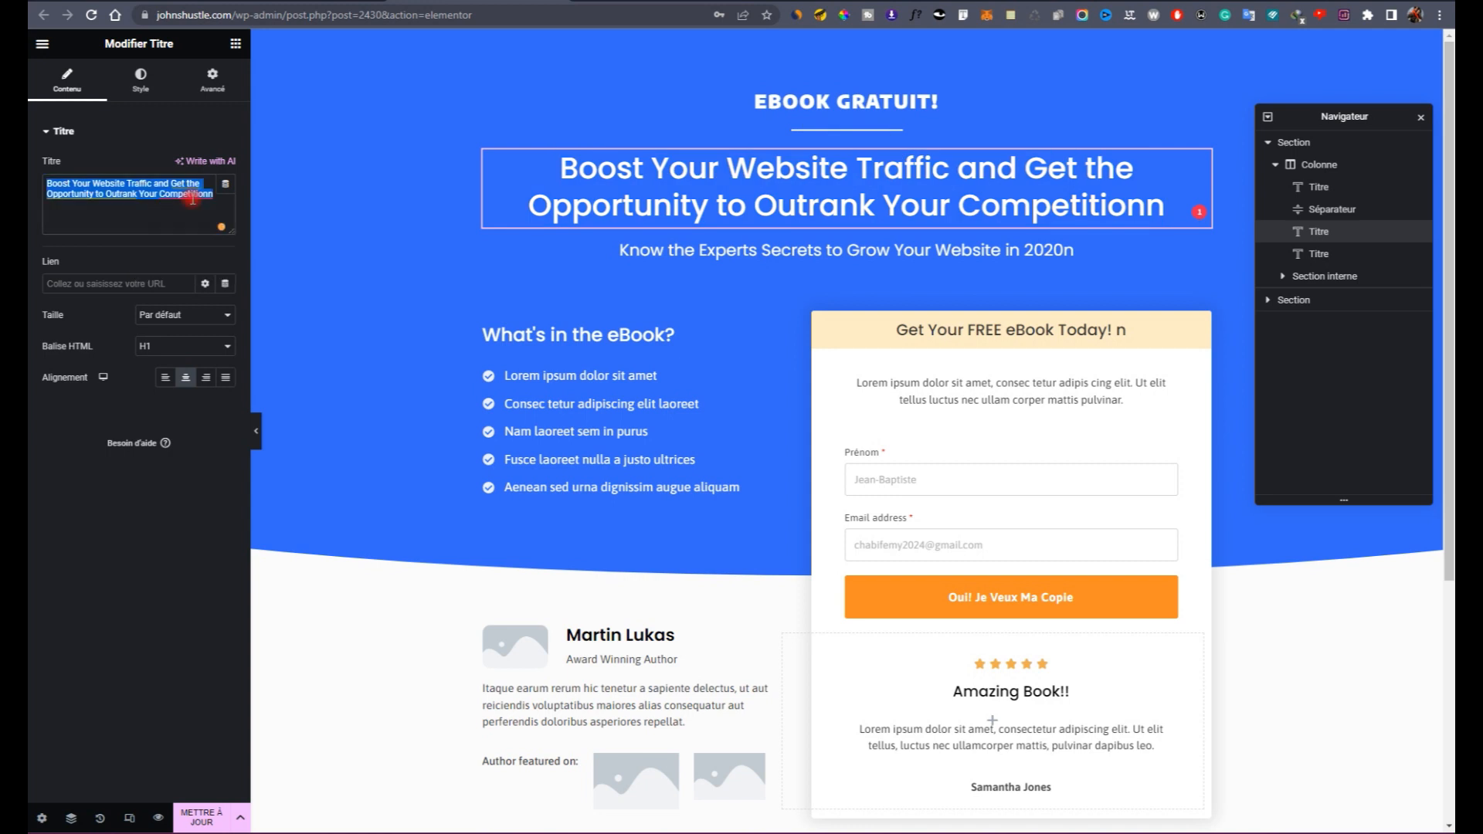
type("Comprend")
type("ere")
key("BackSpace")
key("BackSpace")
key("BackSpace")
type("re les basique de")
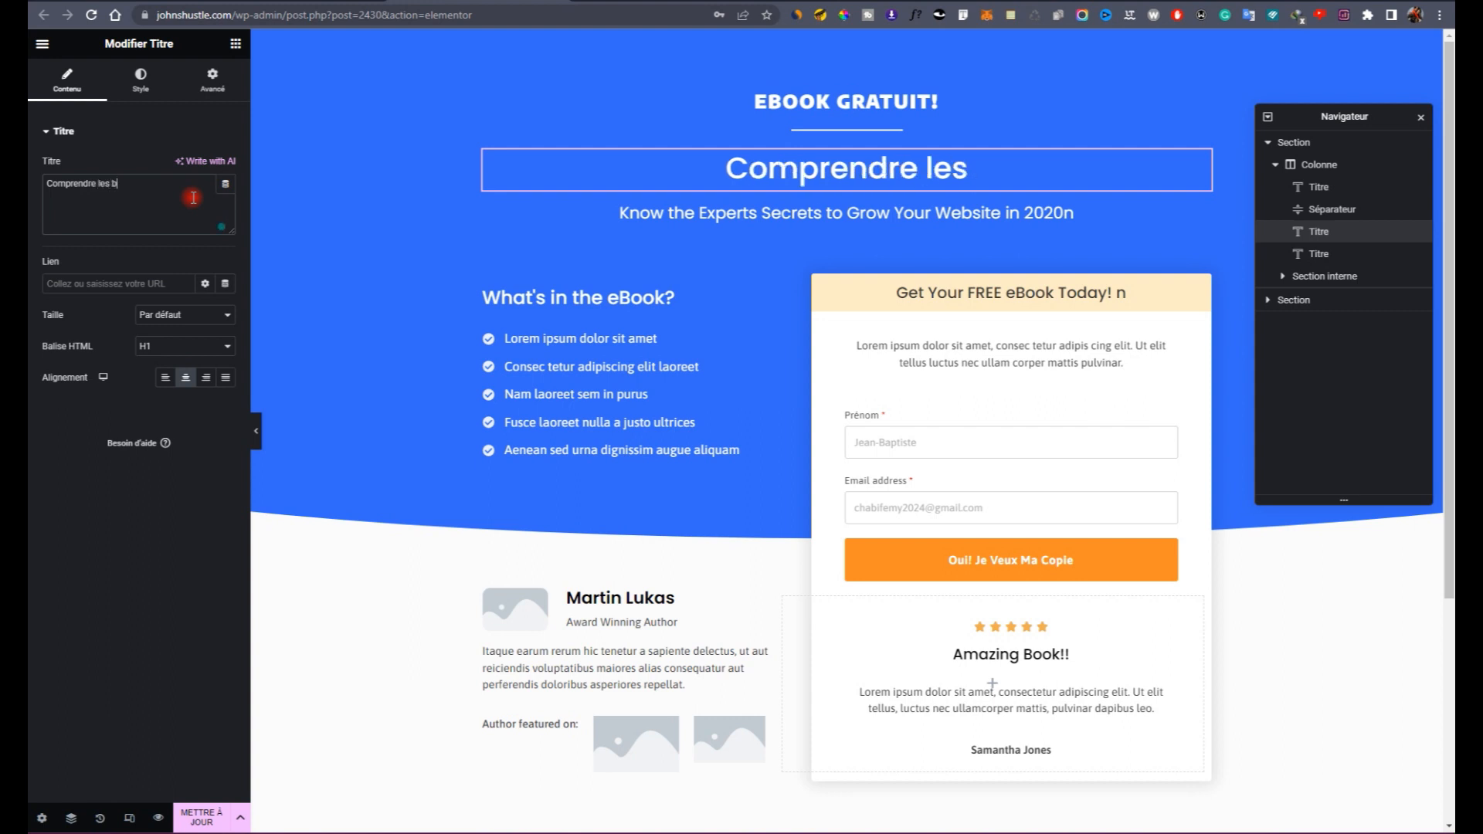
key("BackSpace")
key("BackSpace")
key("BackSpace")
type("s de Word")
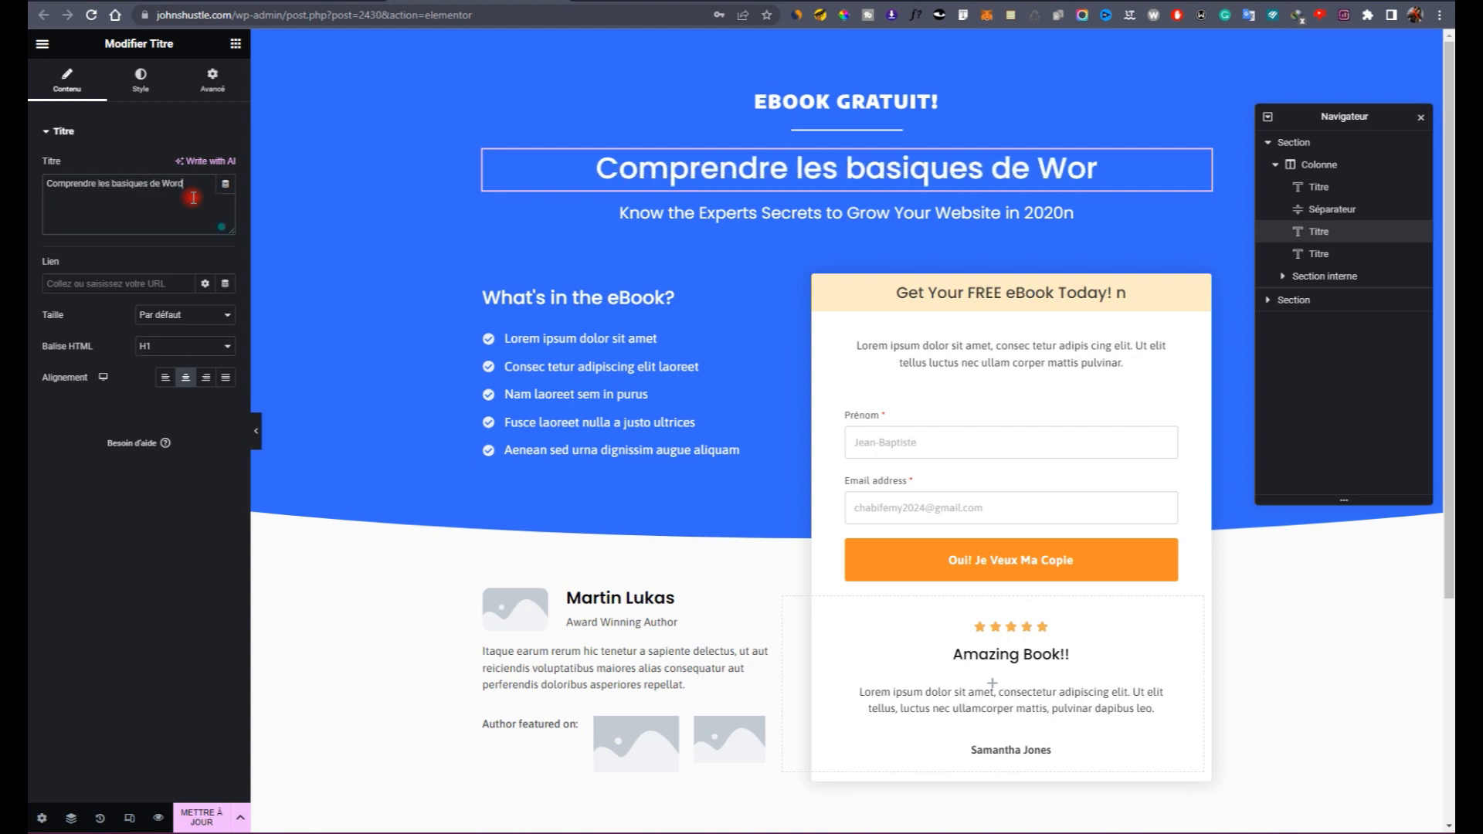
type("Press et comment en faire un business")
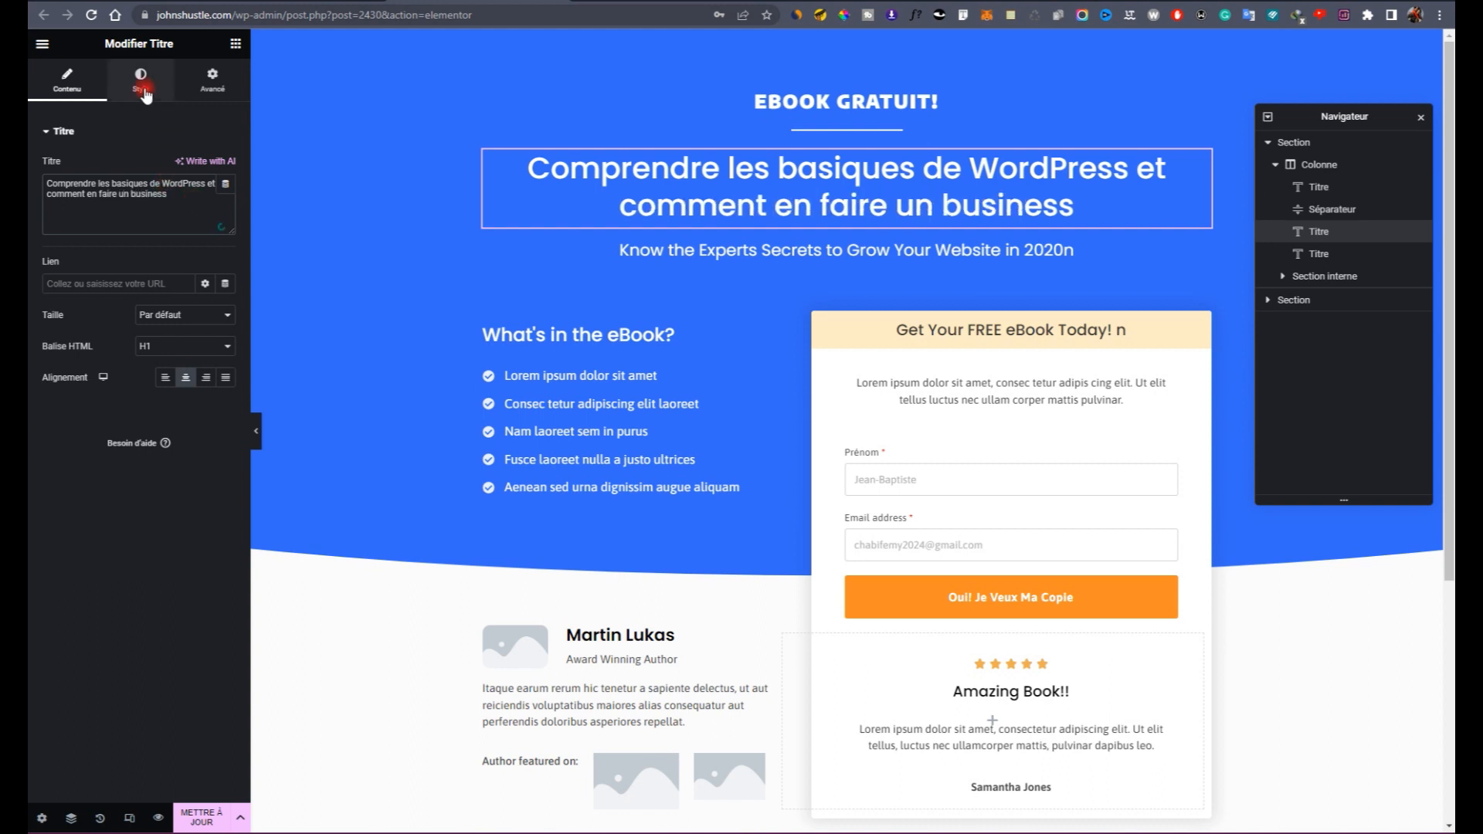
Step: Change the main title's font family to Encode Sans
left_click(145, 94)
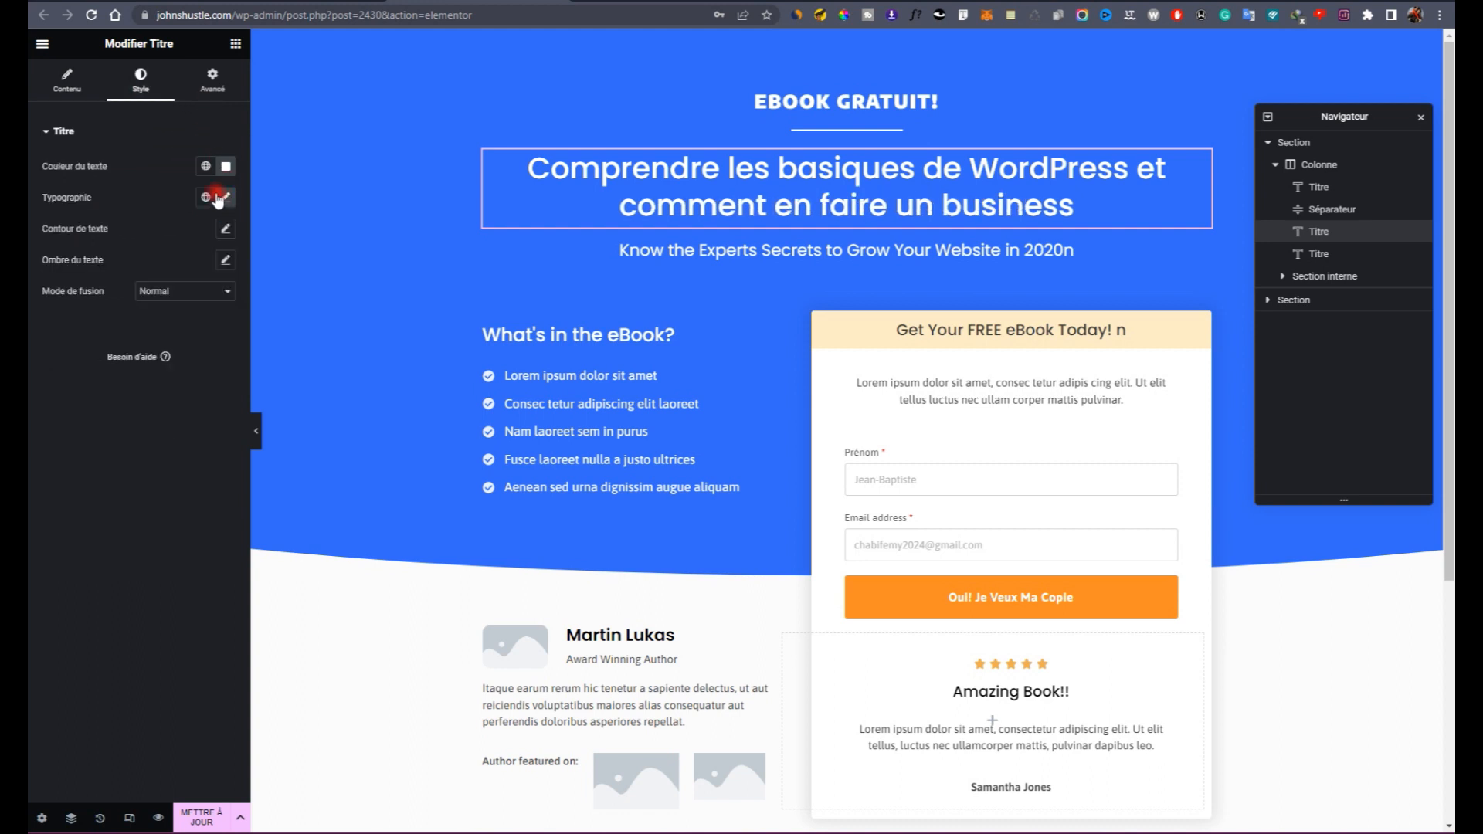
left_click(219, 199)
left_click(186, 271)
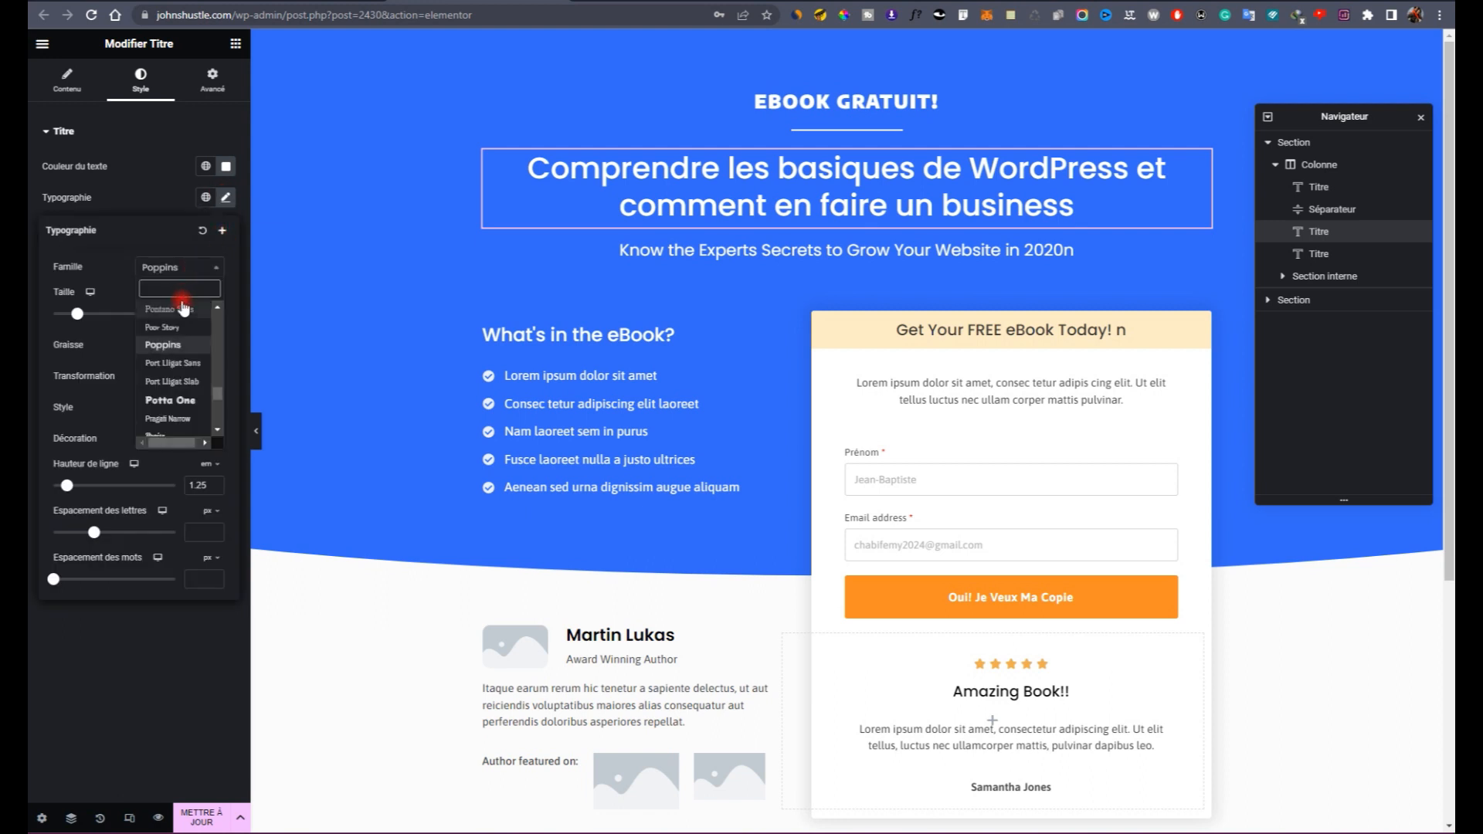
type("encode")
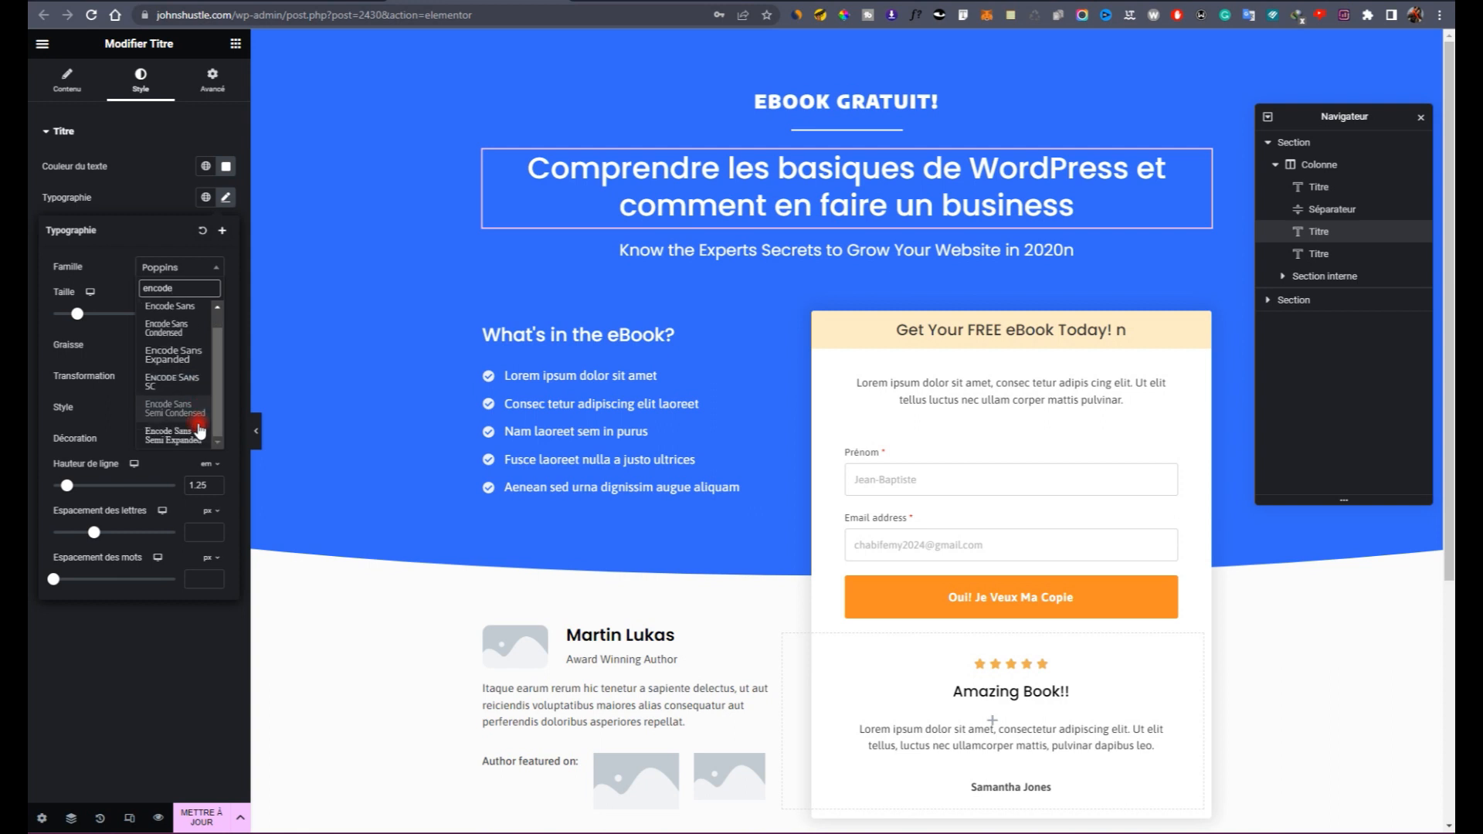
scroll(195, 440, "down", 1)
scroll(196, 440, "down", 1)
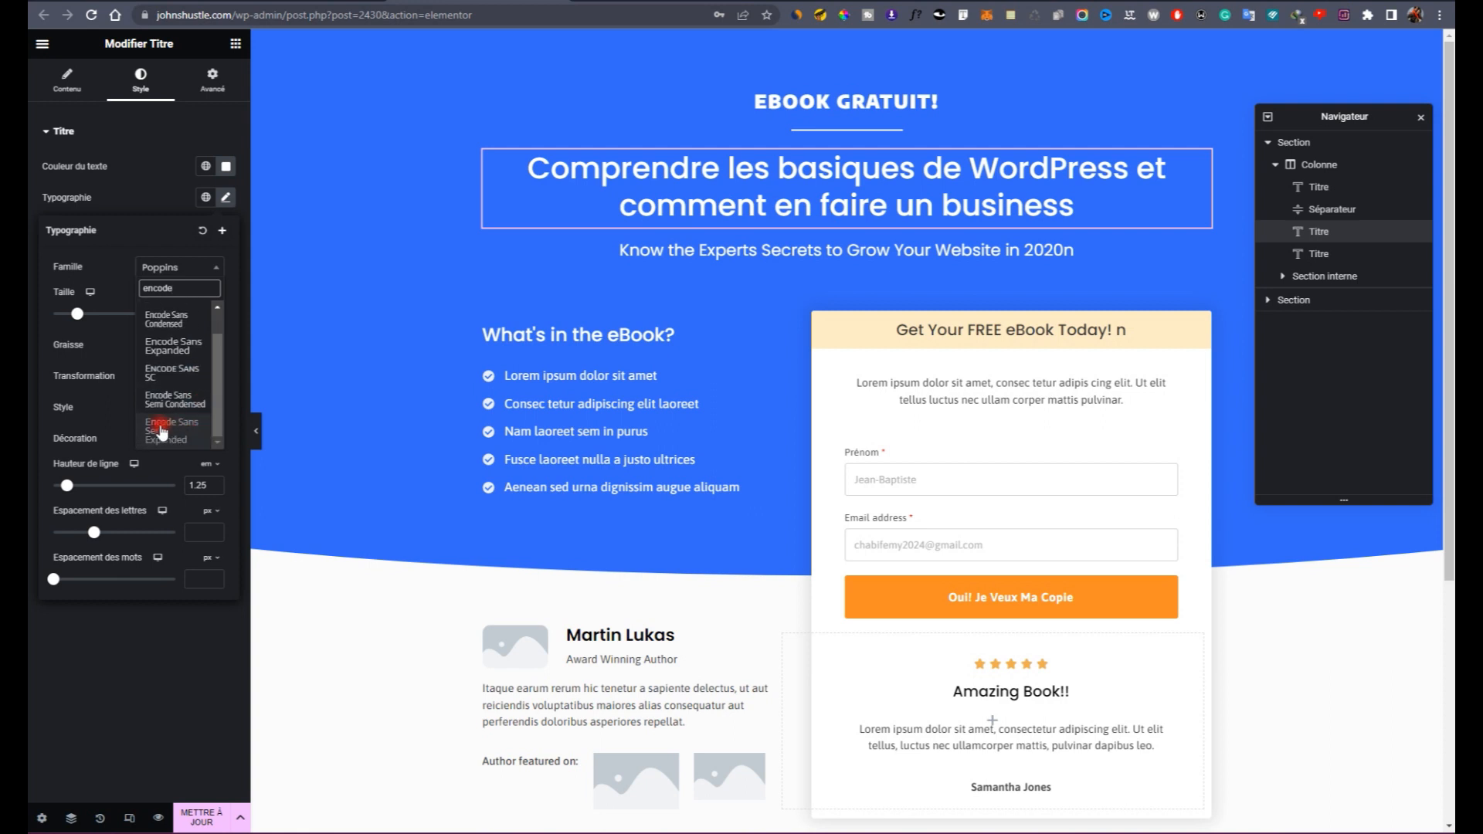
scroll(197, 417, "up", 2)
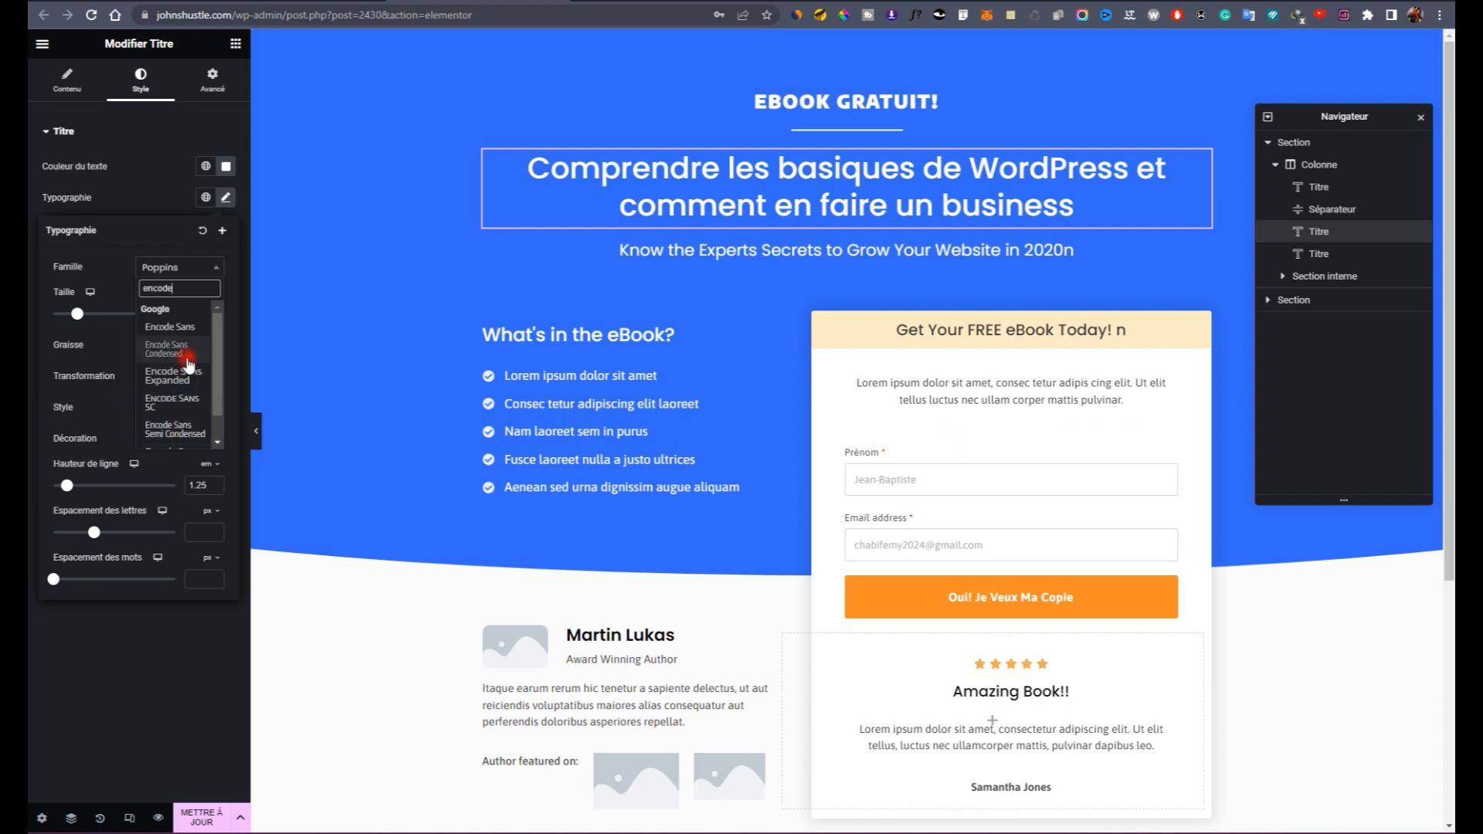
left_click(187, 326)
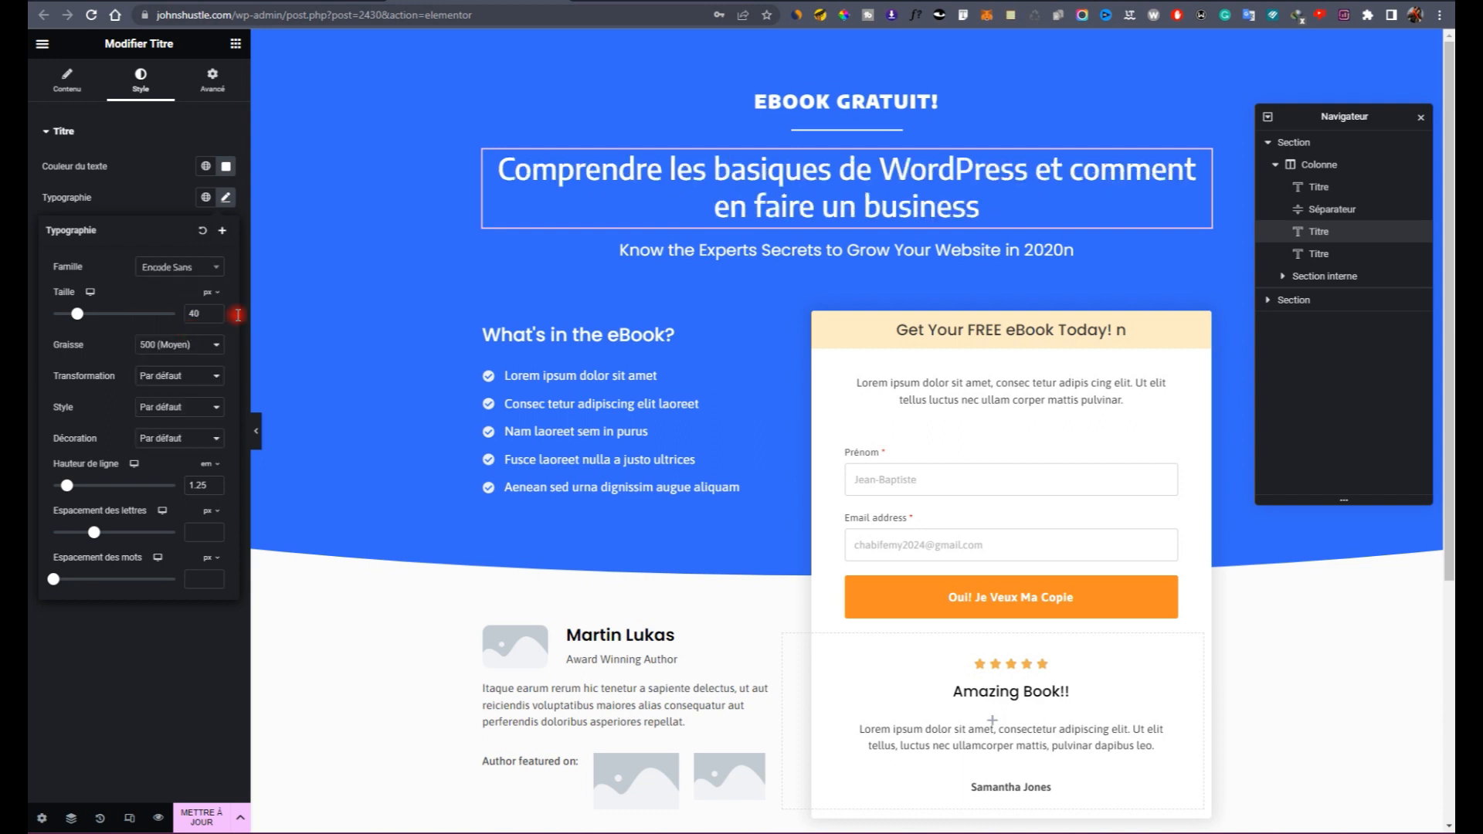
Step: Set the main title's font weight to 900 (Noir)
left_click(165, 354)
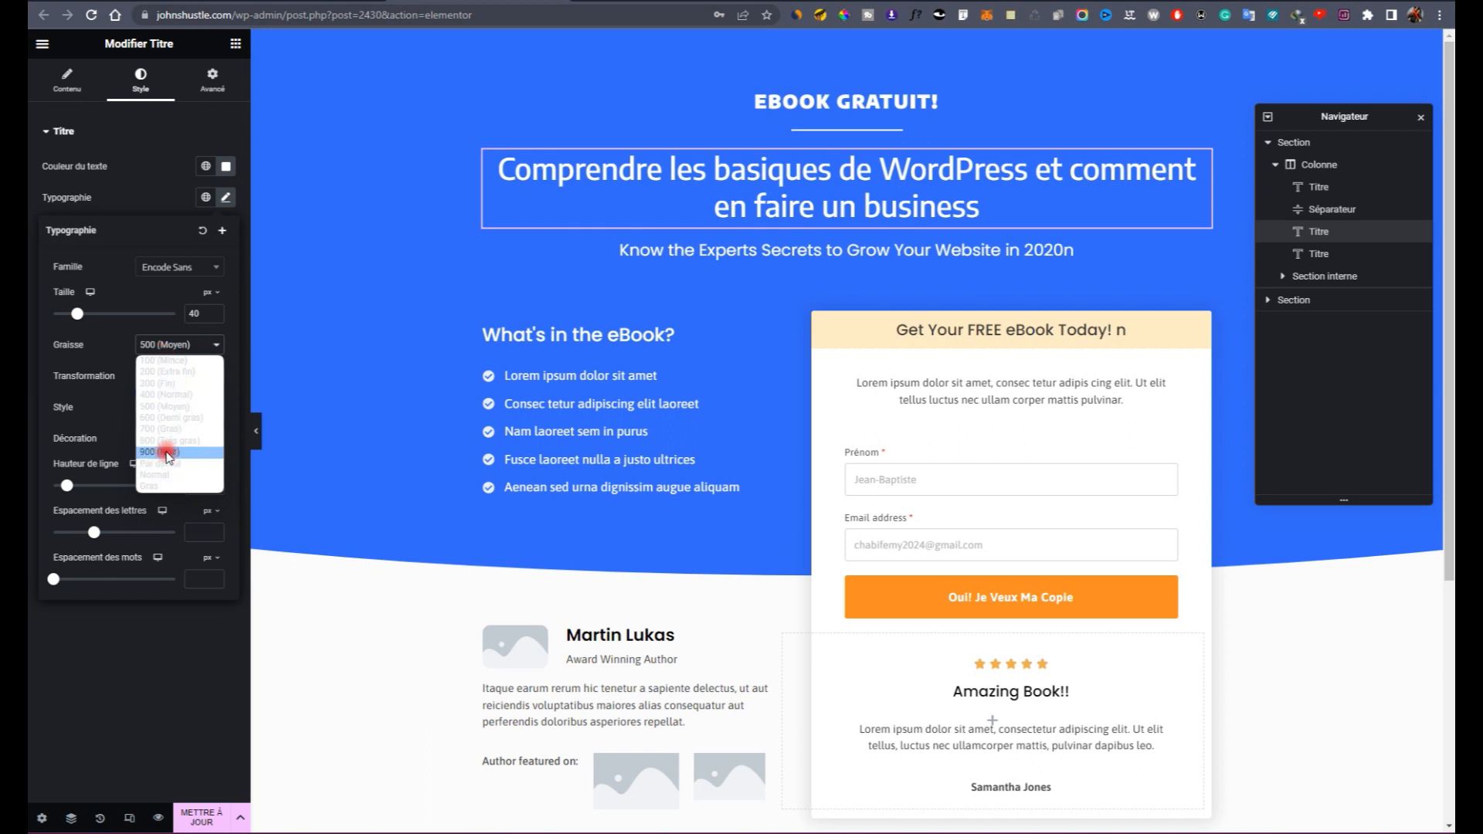
left_click(162, 465)
left_click(163, 349)
left_click(165, 357)
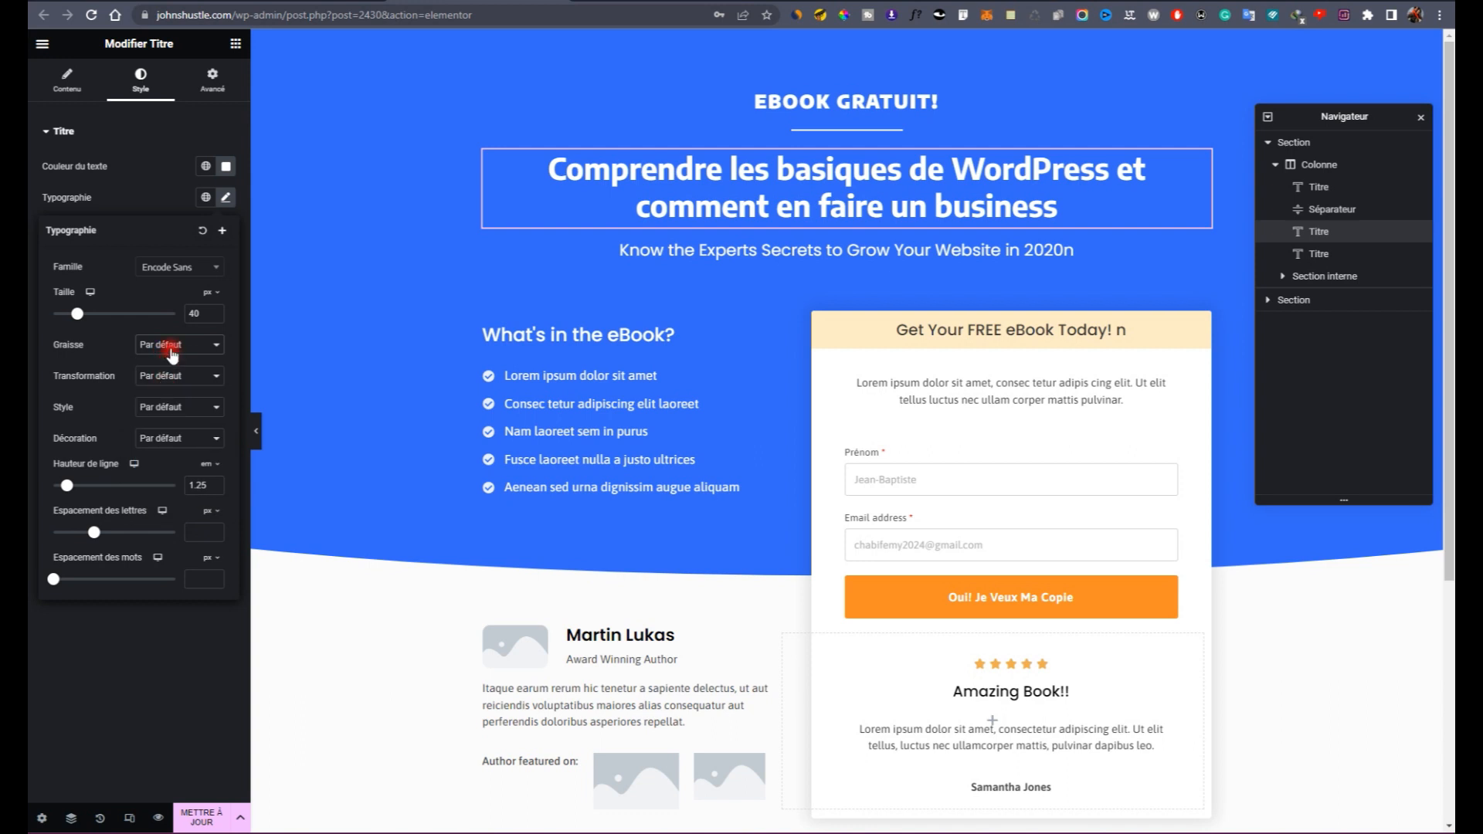
left_click(172, 354)
left_click(185, 405)
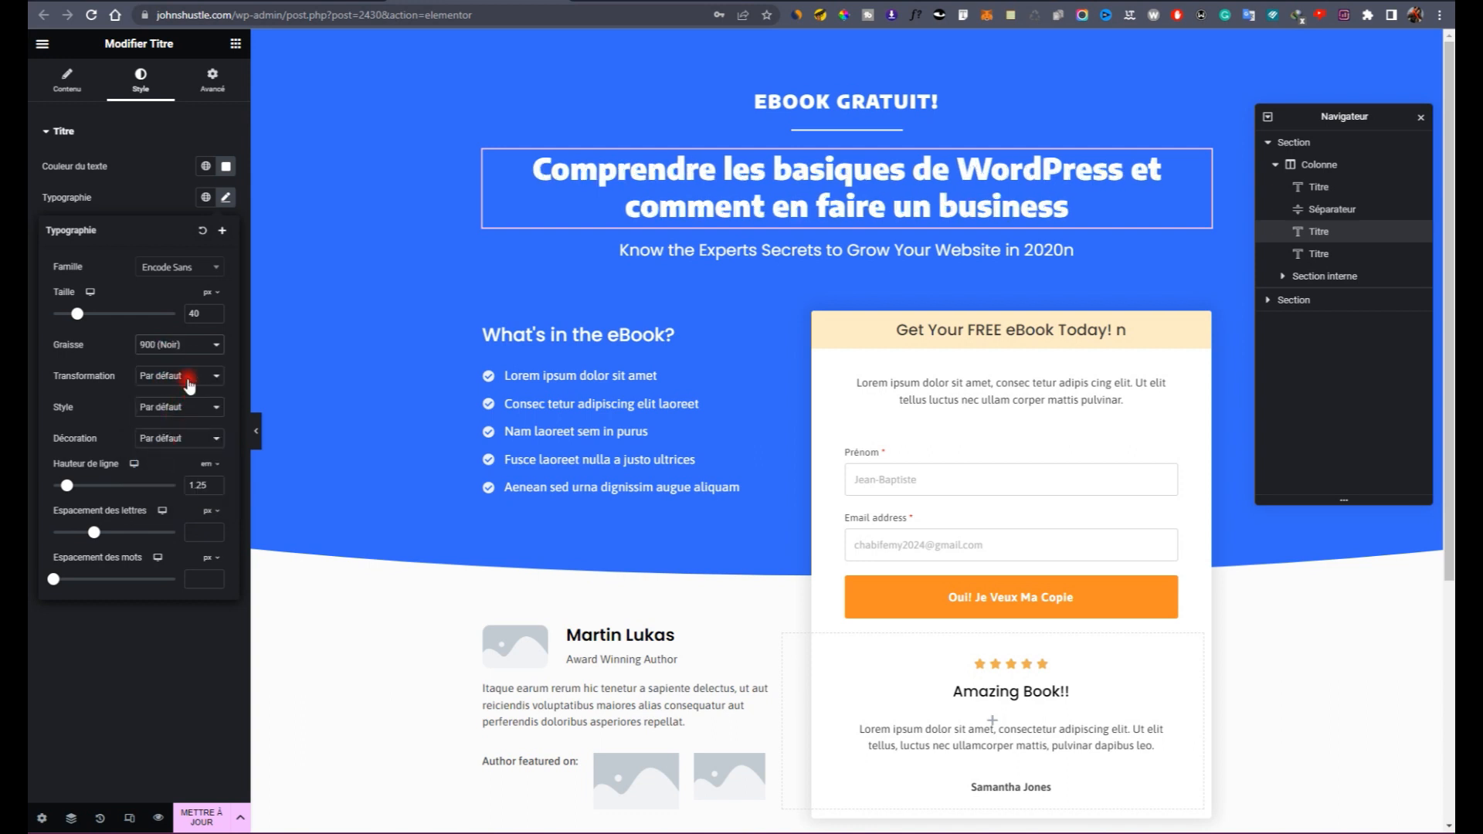
Step: Set the main title's text transformation to Capitaliser and enlarge its font size to 63 px
left_click(189, 379)
left_click(195, 435)
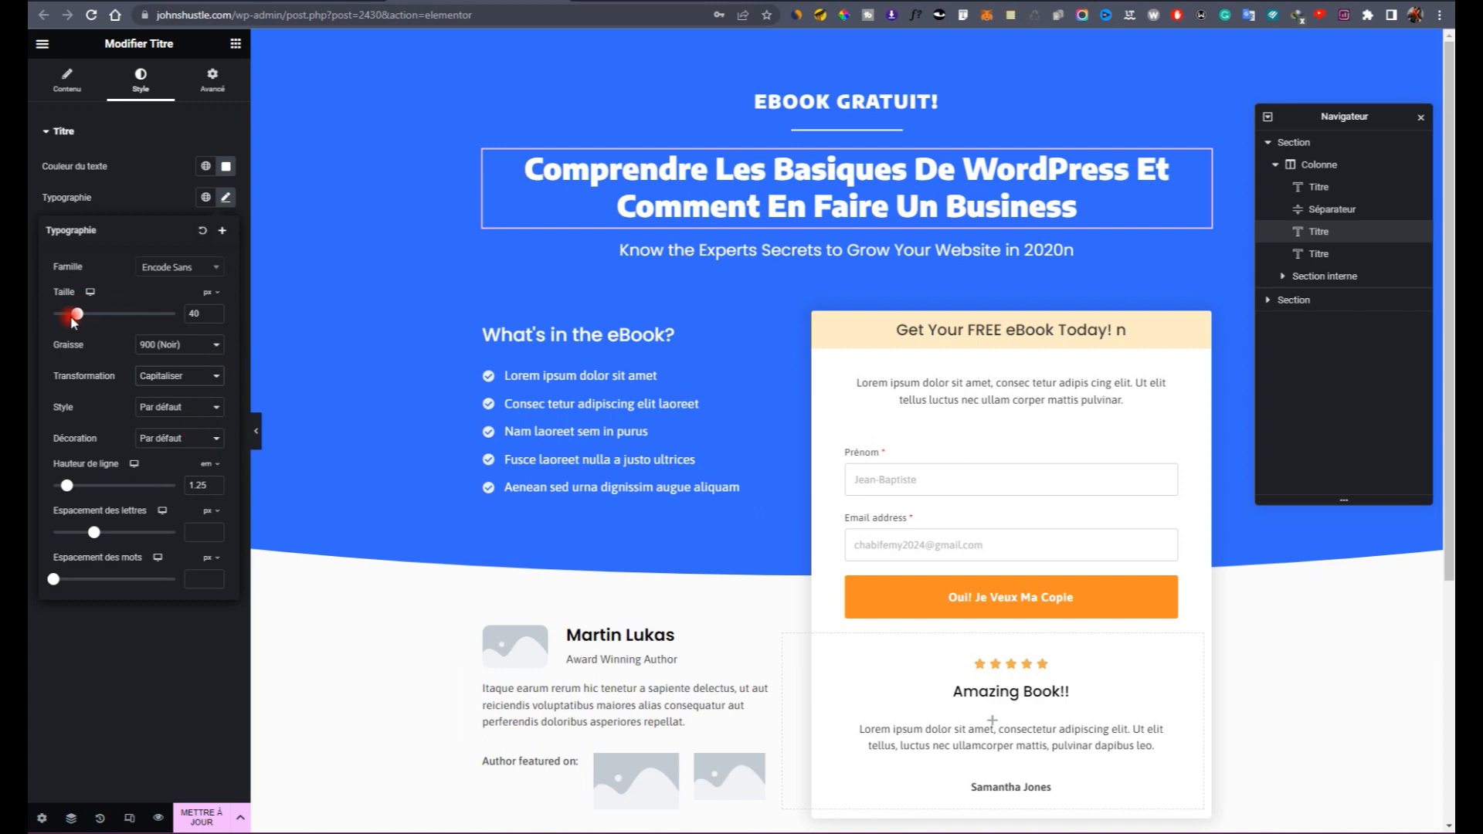
left_click_drag(76, 322, 90, 319)
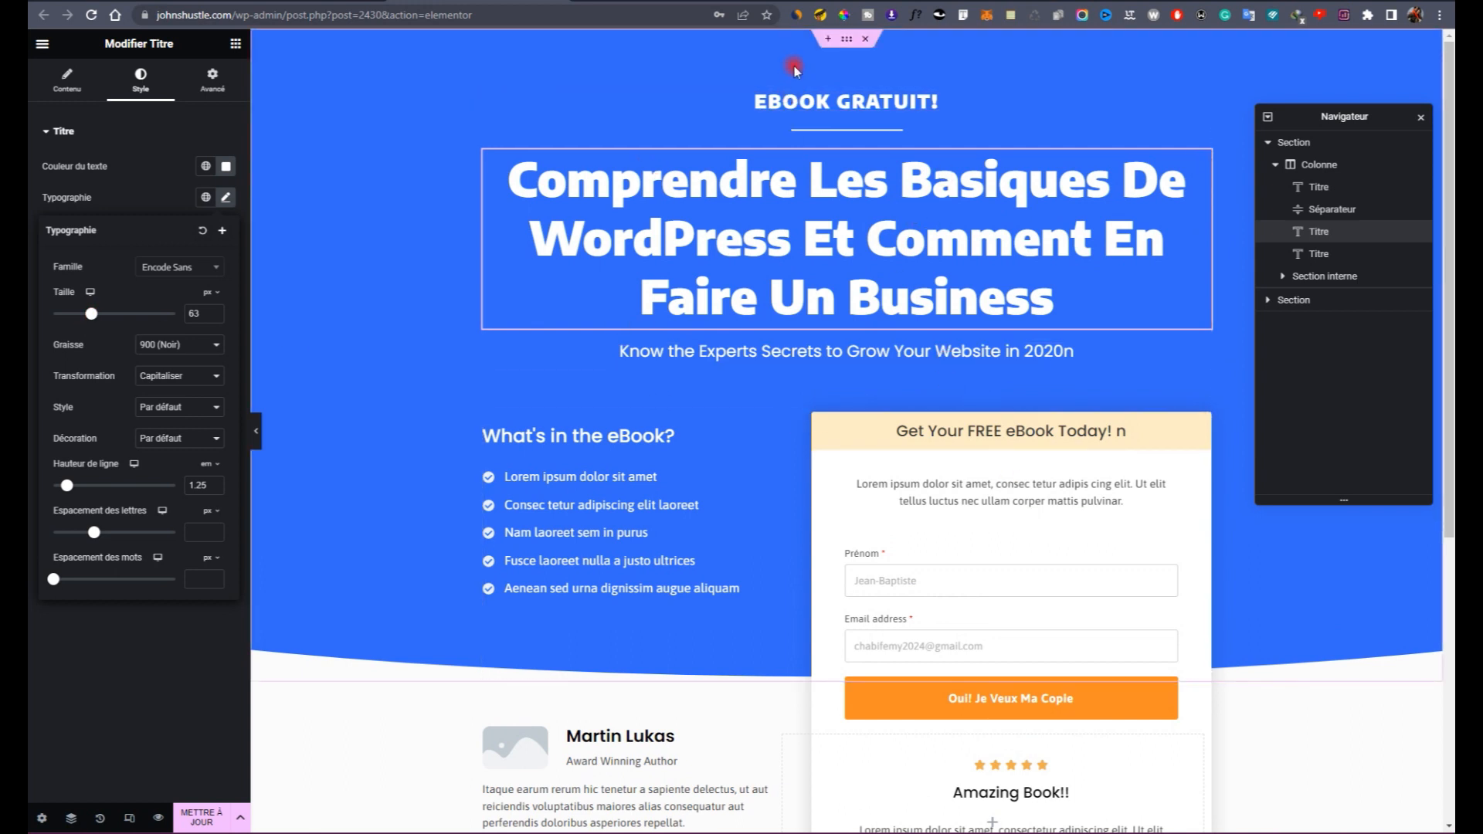
Step: Switch the hero section's background to a gradient and set its first color to a vivid purple
left_click(840, 48)
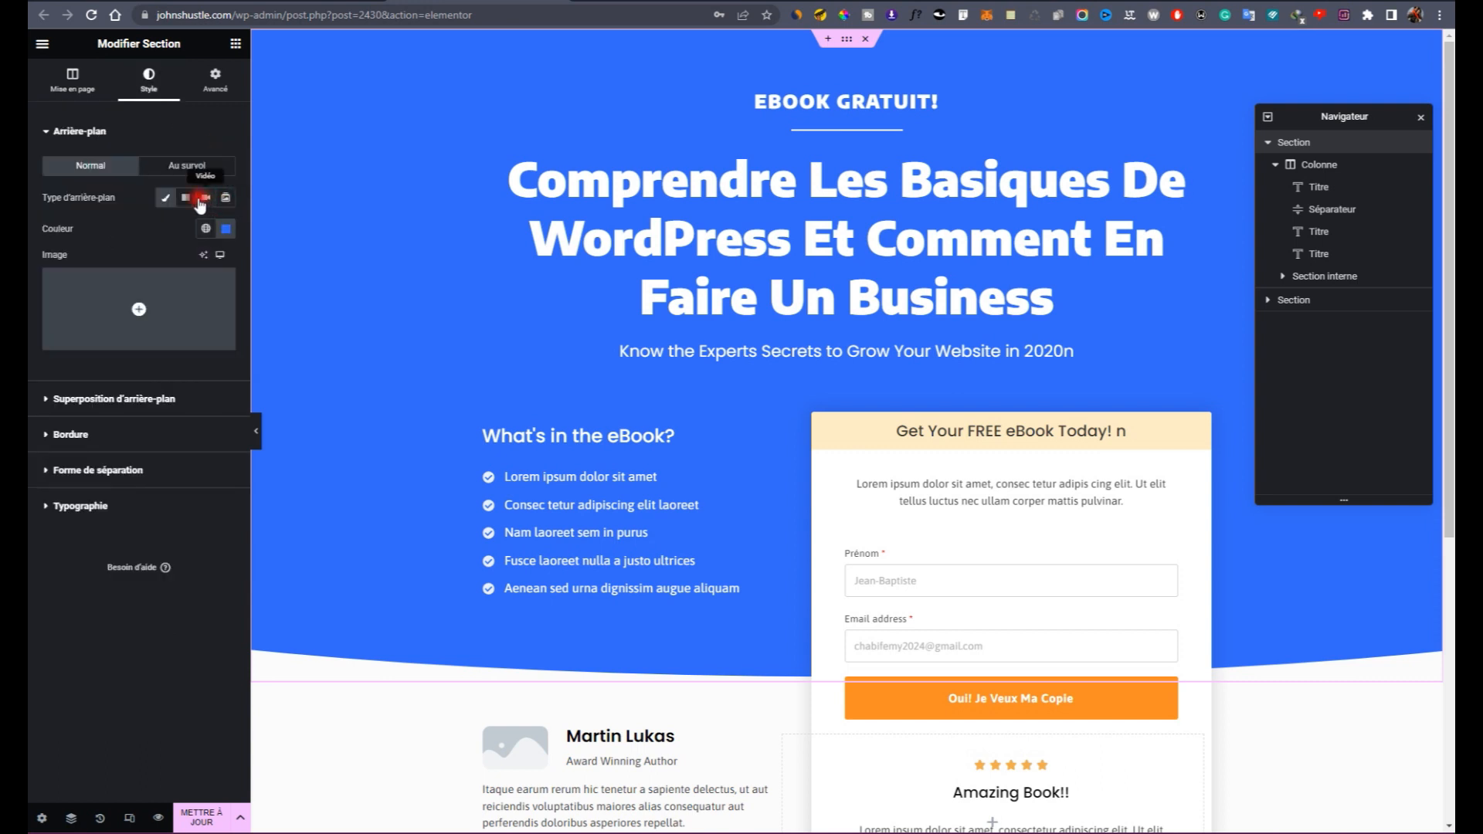
left_click(185, 197)
left_click(207, 229)
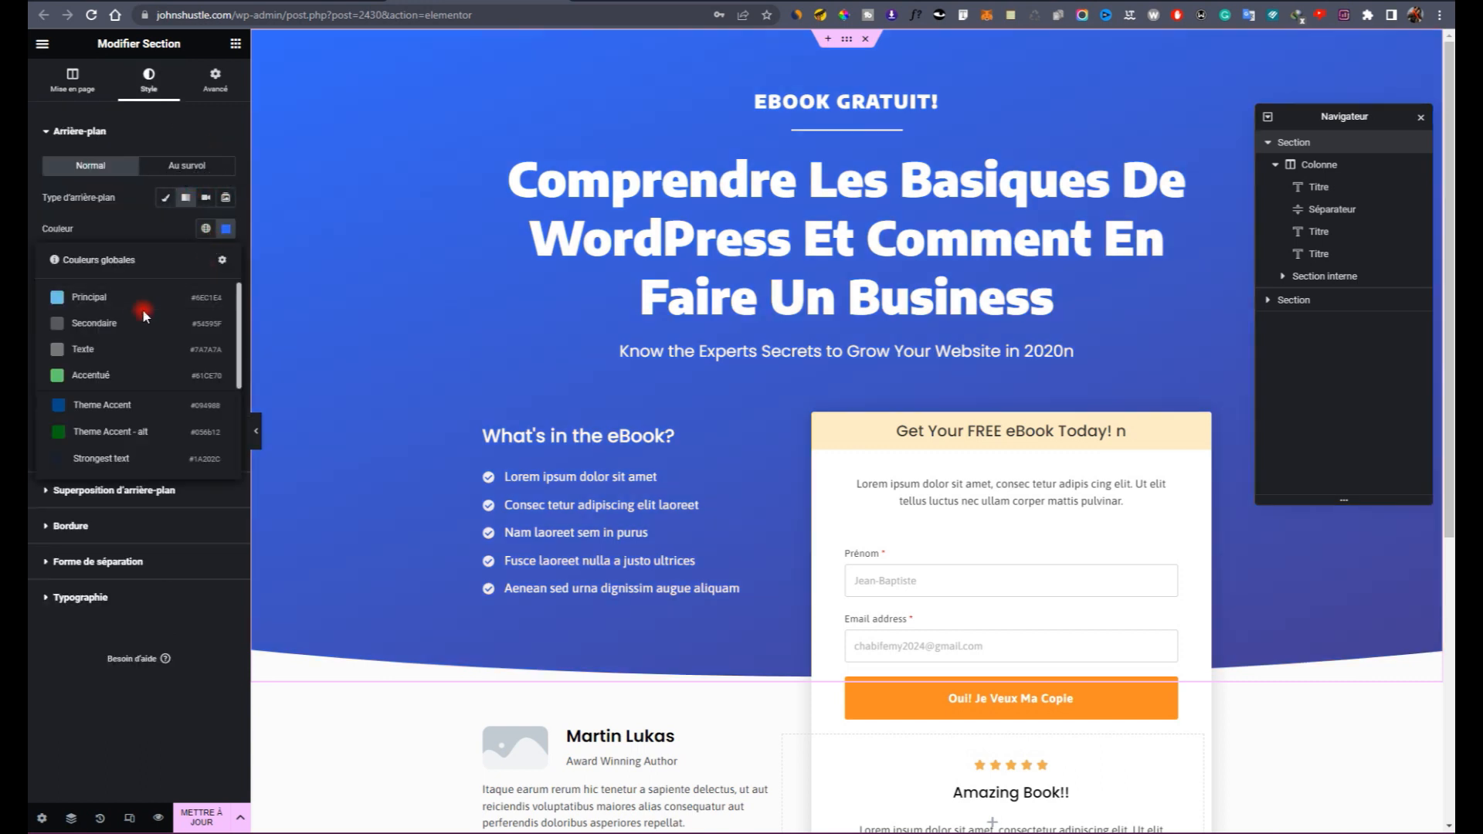
scroll(132, 363, "down", 3)
scroll(221, 261, "up", 3)
left_click(227, 231)
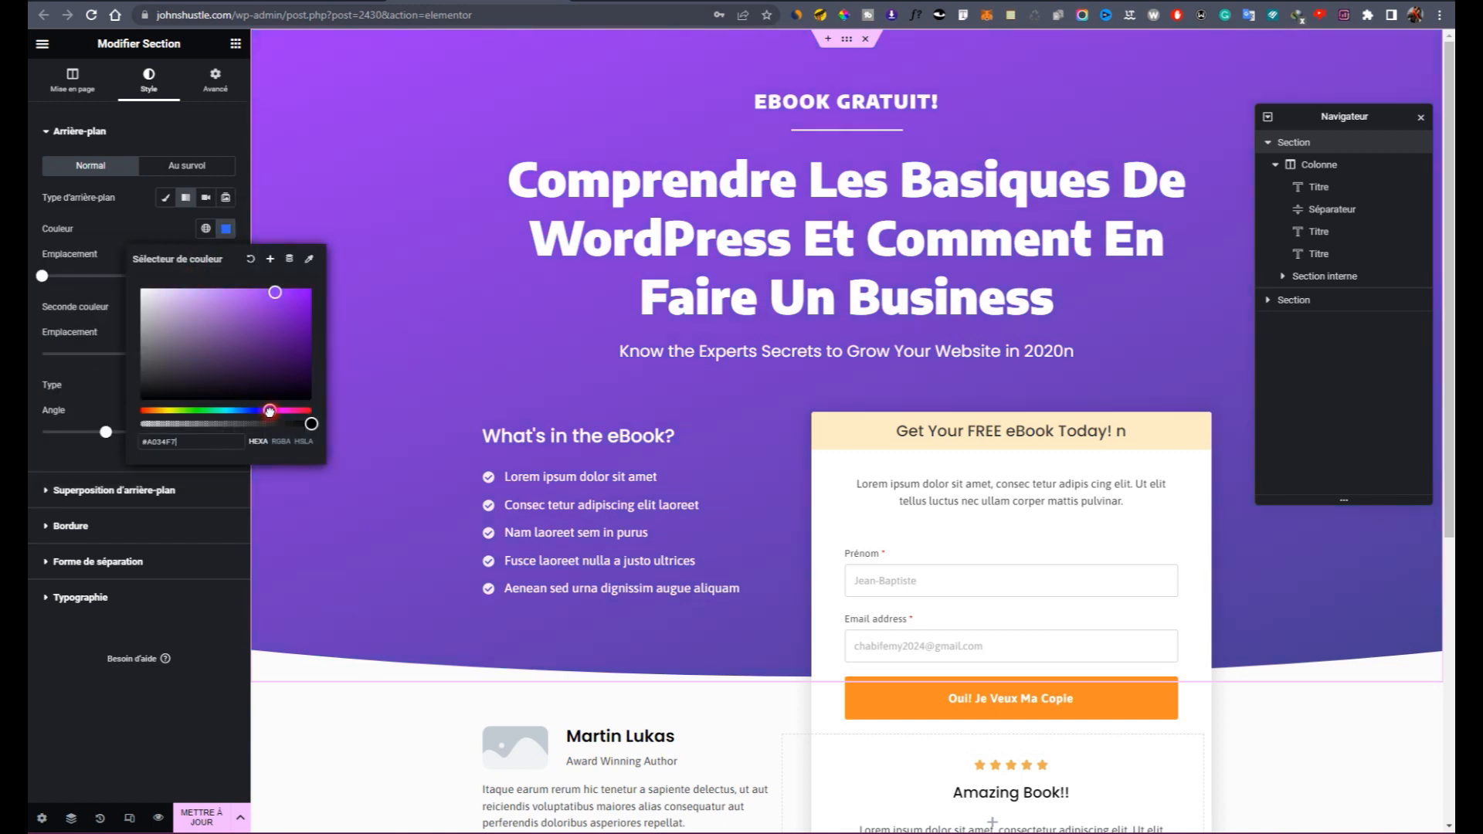
left_click_drag(285, 334, 313, 283)
left_click(156, 244)
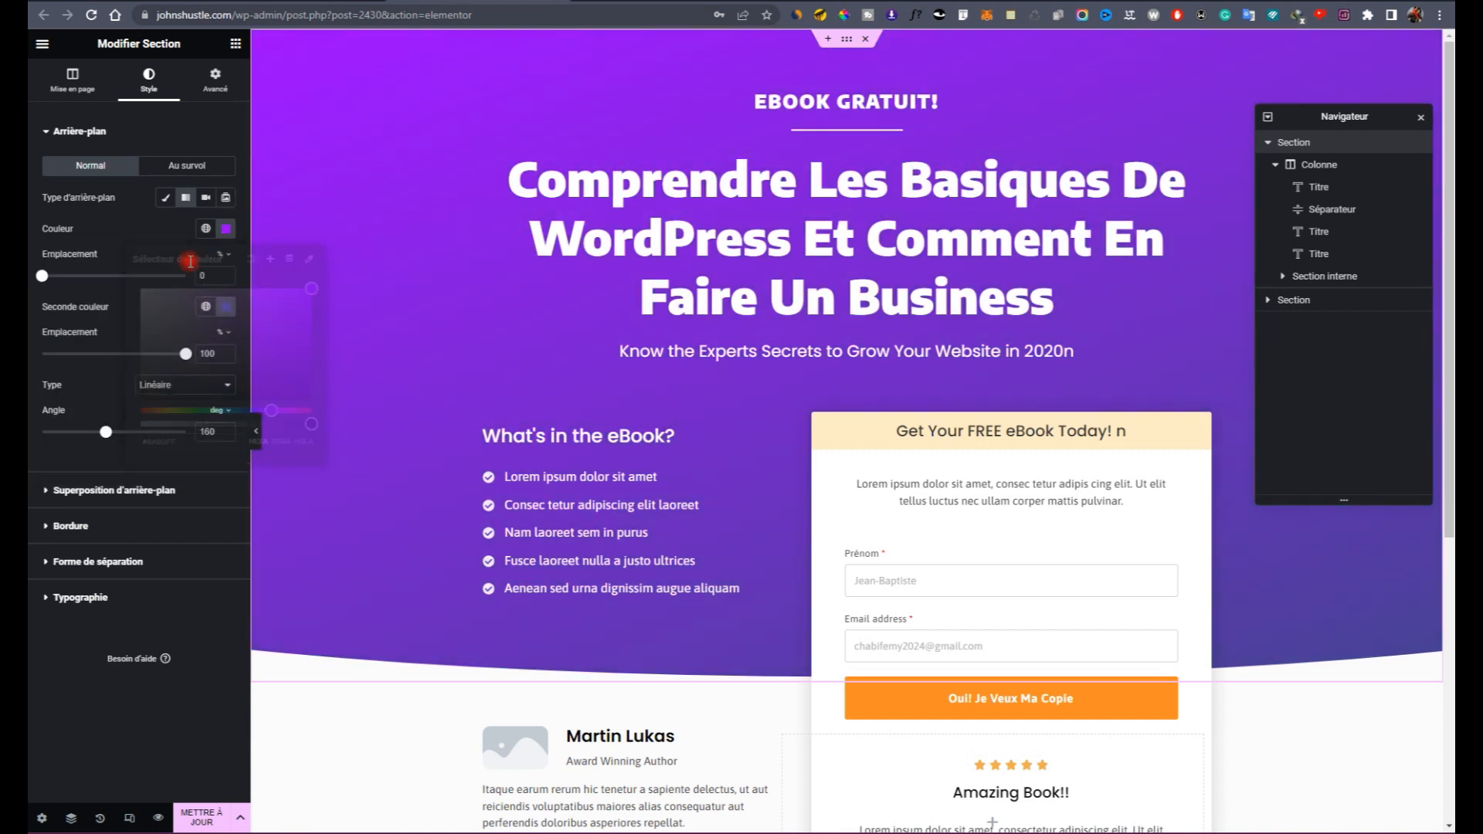
Step: Set the hero section gradient's second color to a very dark indigo, #1A0541
left_click(206, 309)
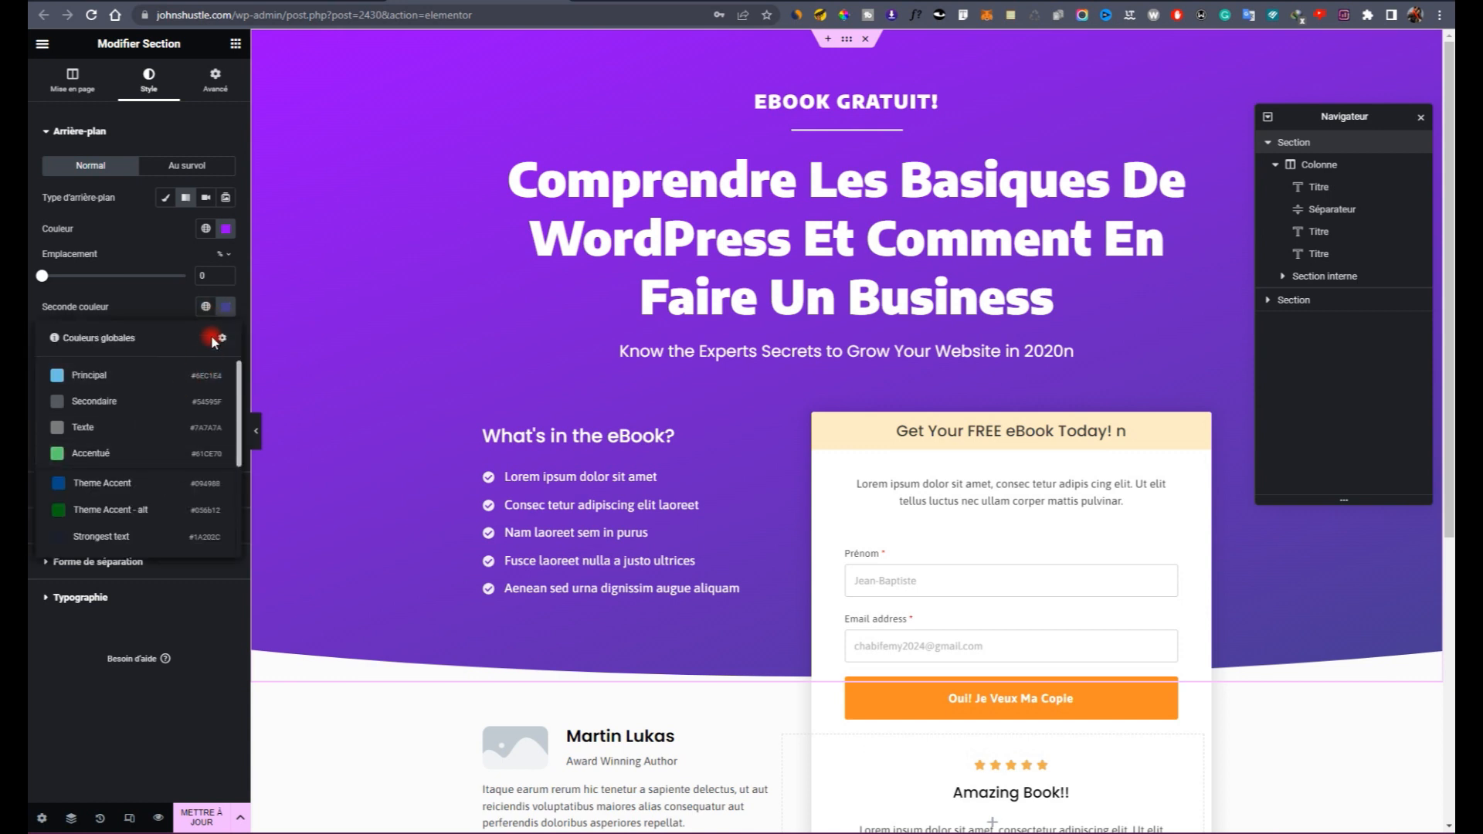
left_click(225, 306)
left_click_drag(256, 488, 266, 488)
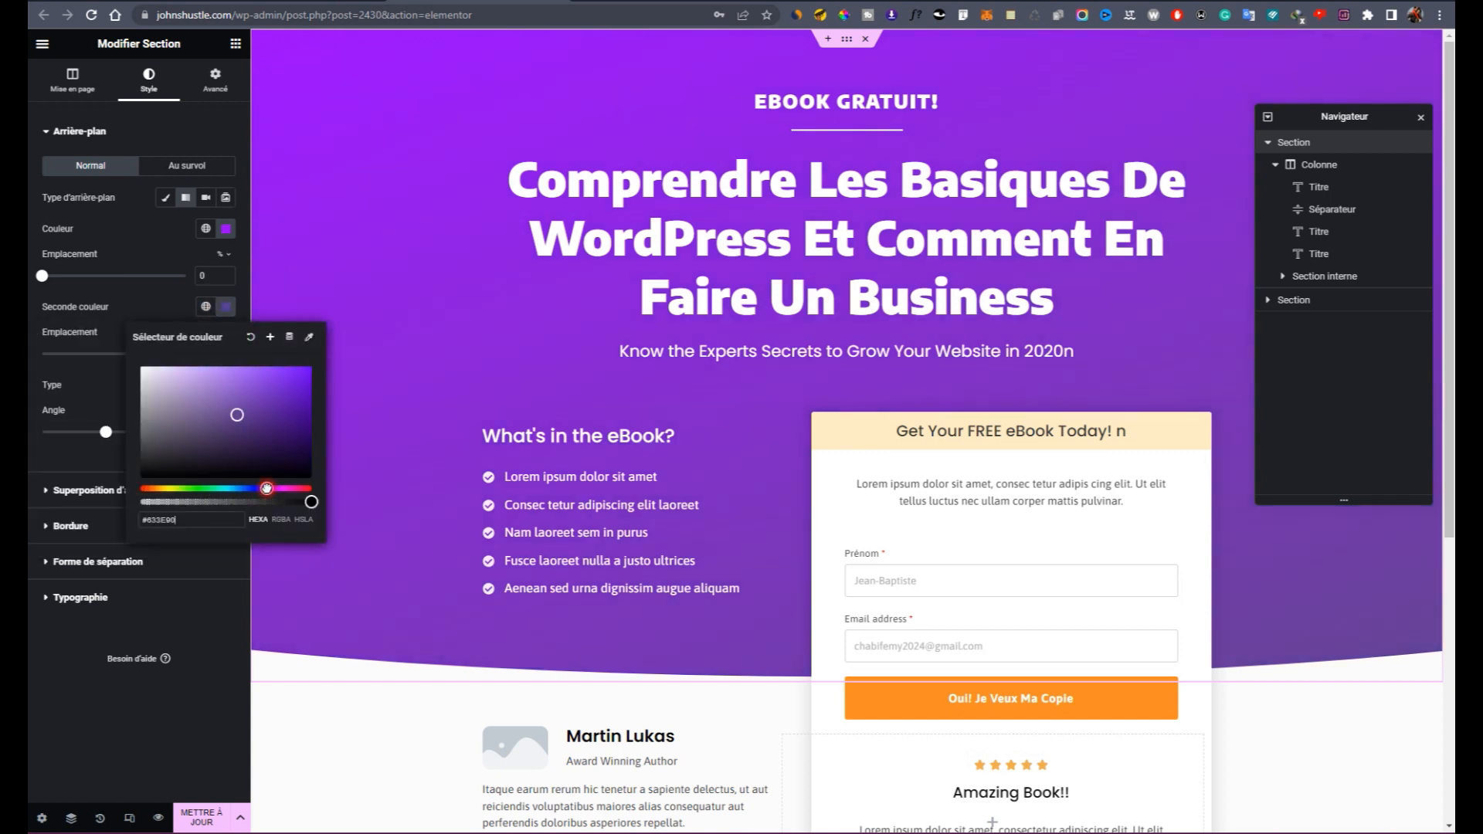
left_click(291, 446)
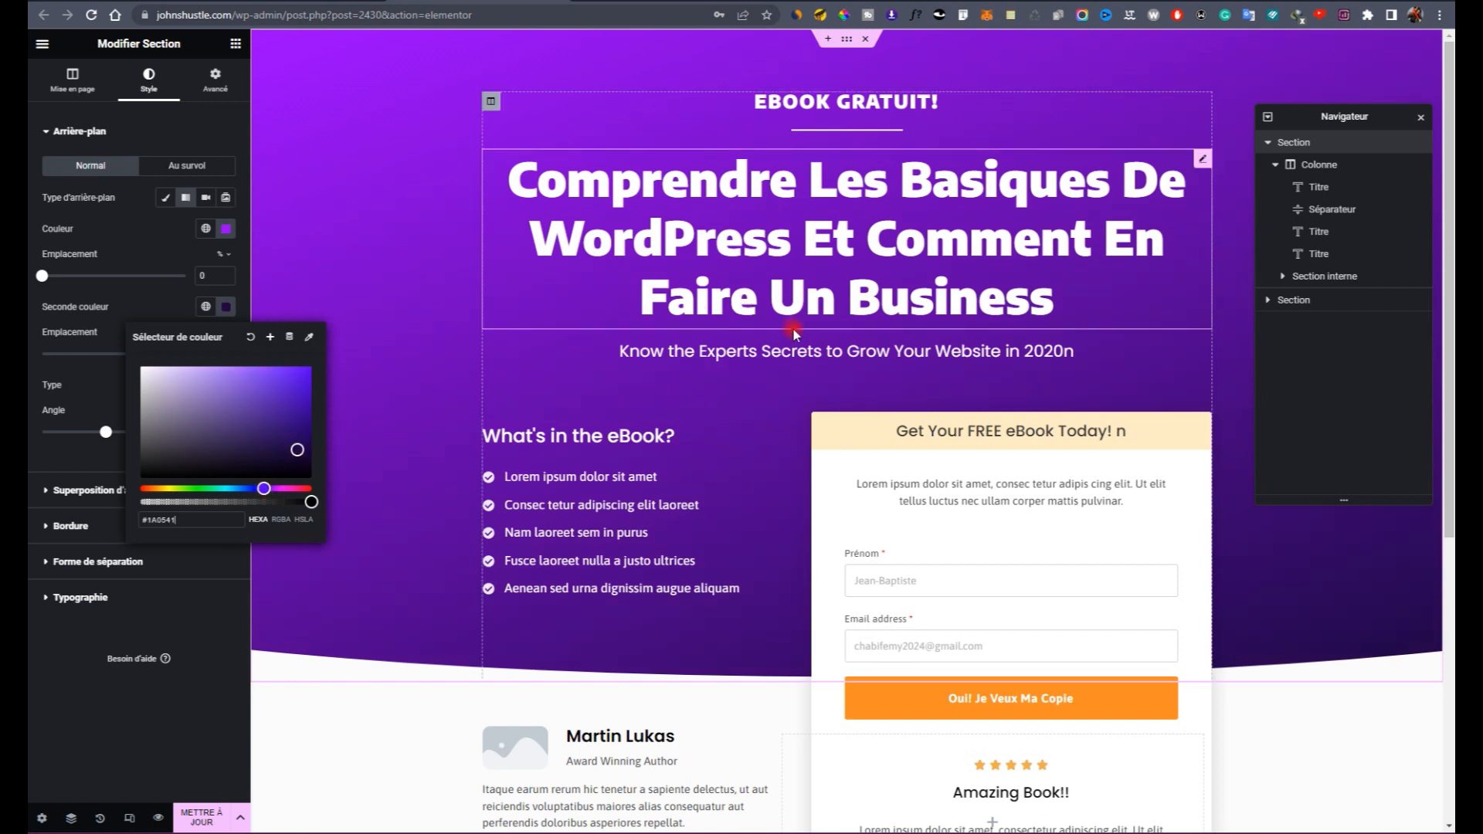
scroll(795, 331, "down", 5)
scroll(572, 410, "up", 2)
left_click(109, 307)
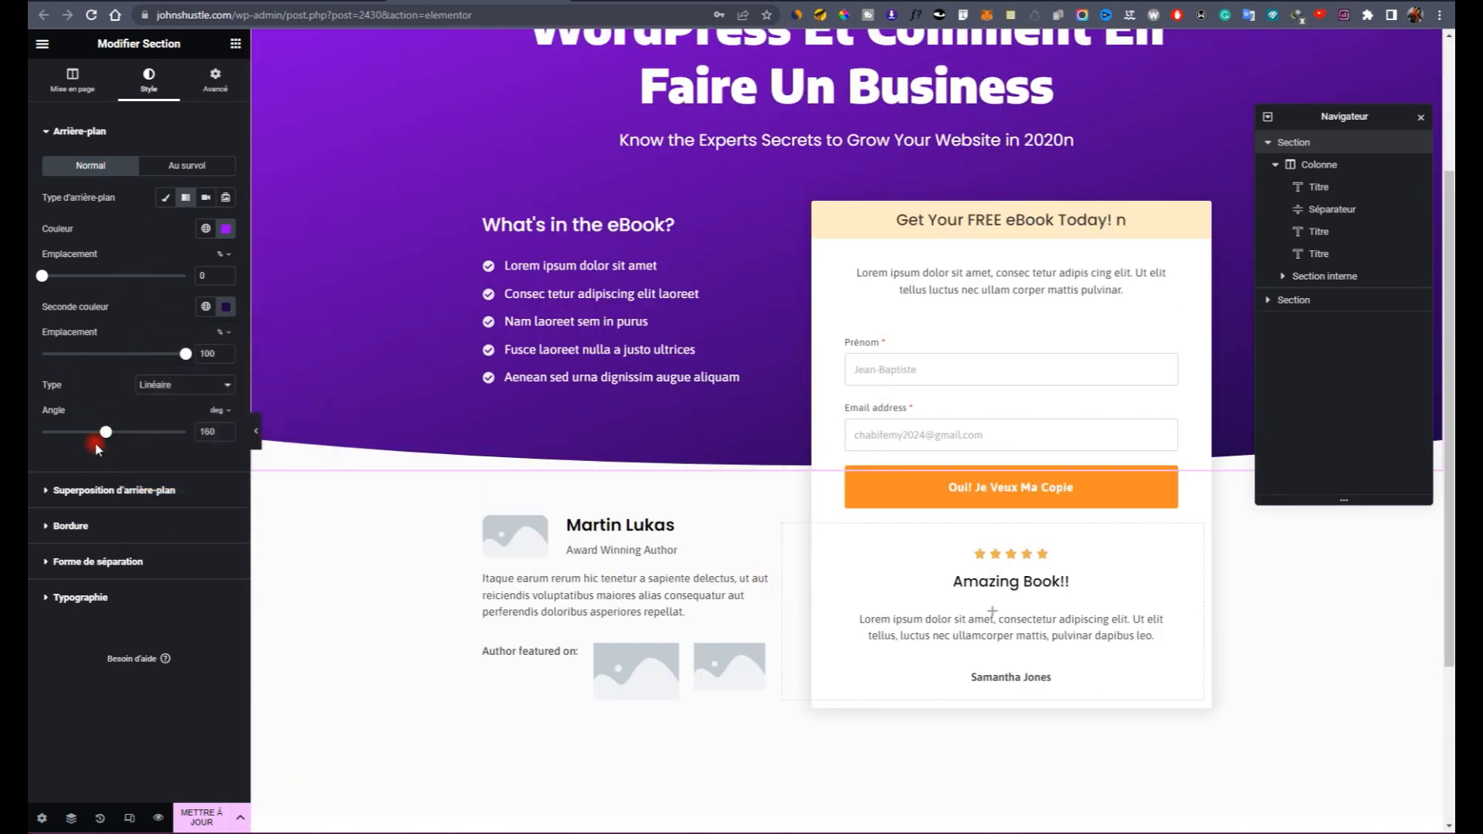
Step: Set the hero gradient's angle to 128 degrees and close the Navigator
mouse_move(111, 438)
left_mouse_down()
mouse_move(76, 433)
mouse_move(94, 434)
left_mouse_up()
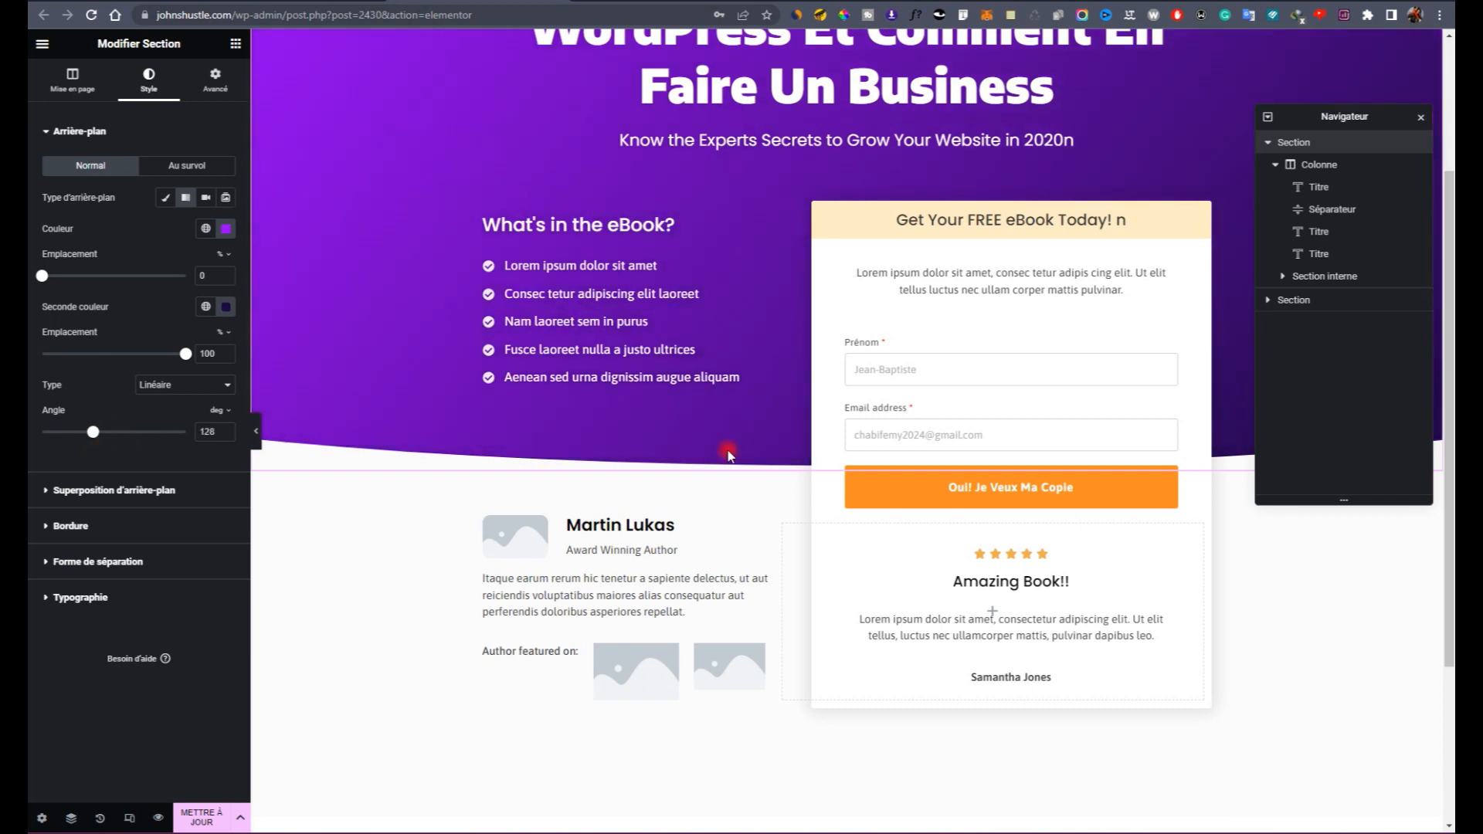
scroll(1452, 340, "up", 3)
left_click(1421, 119)
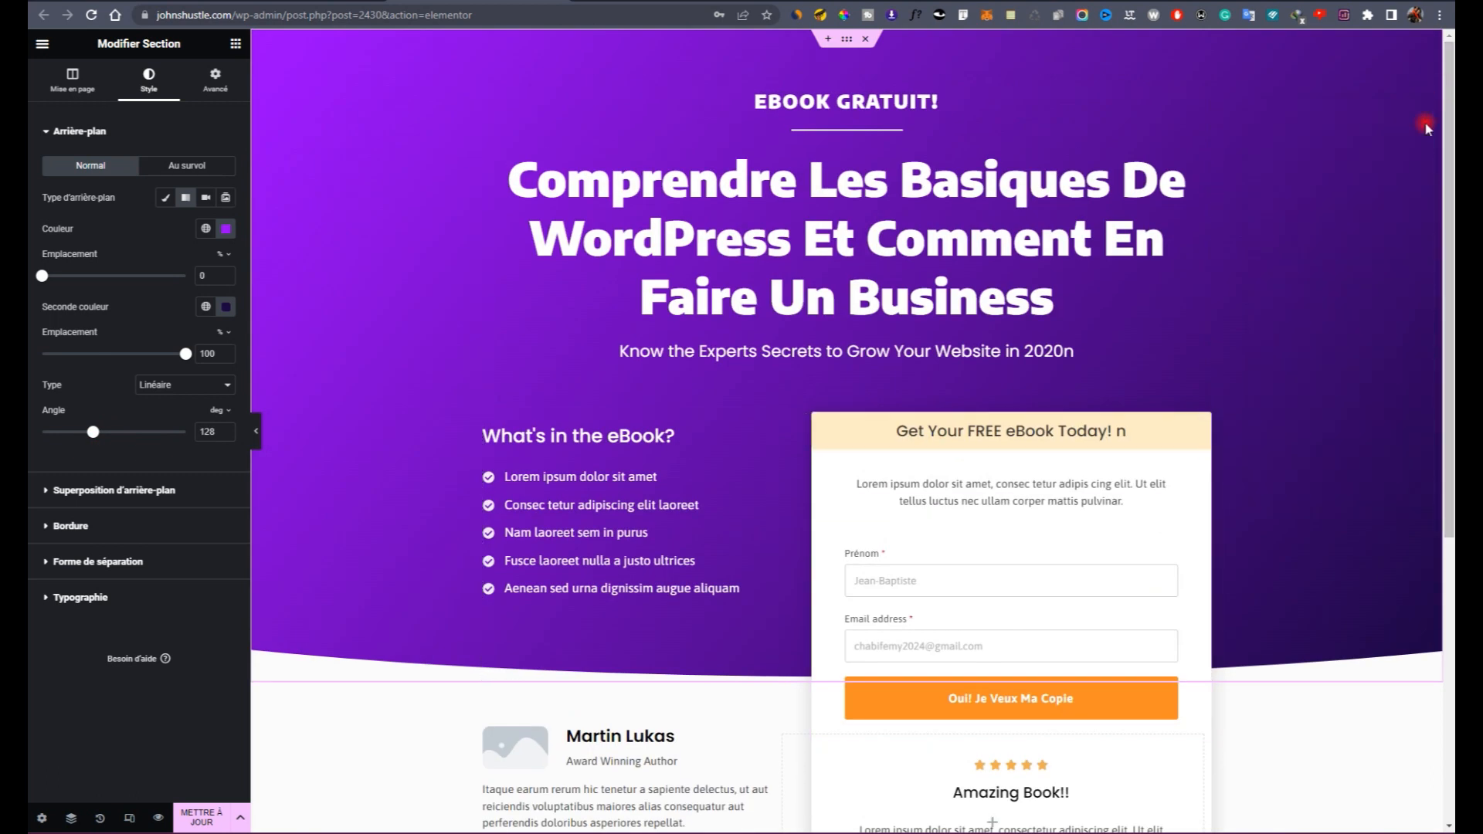
scroll(522, 235, "down", 3)
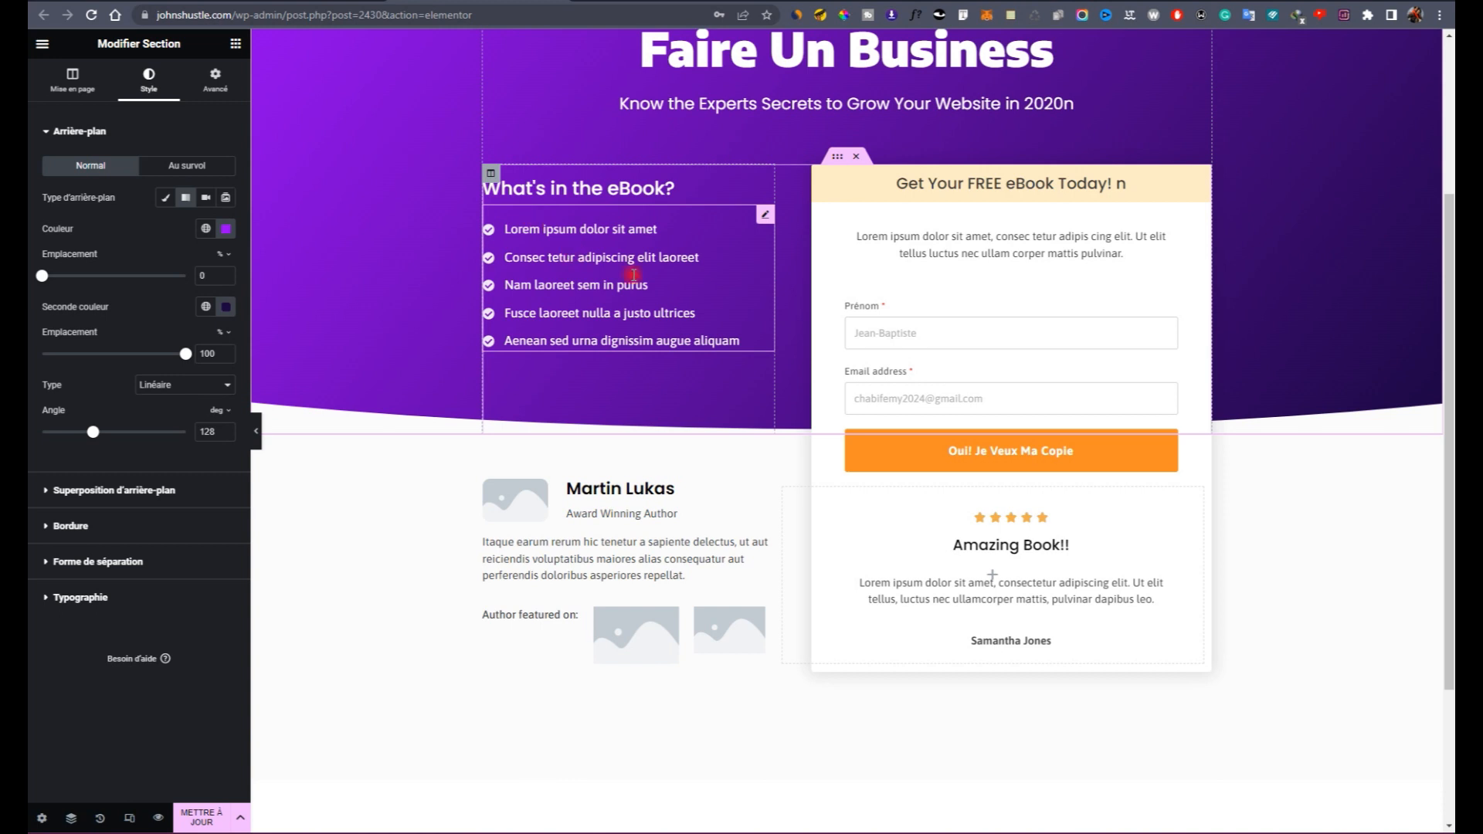
Step: Set the optin form's general typography to the Encode Sans font family
left_click(1013, 320)
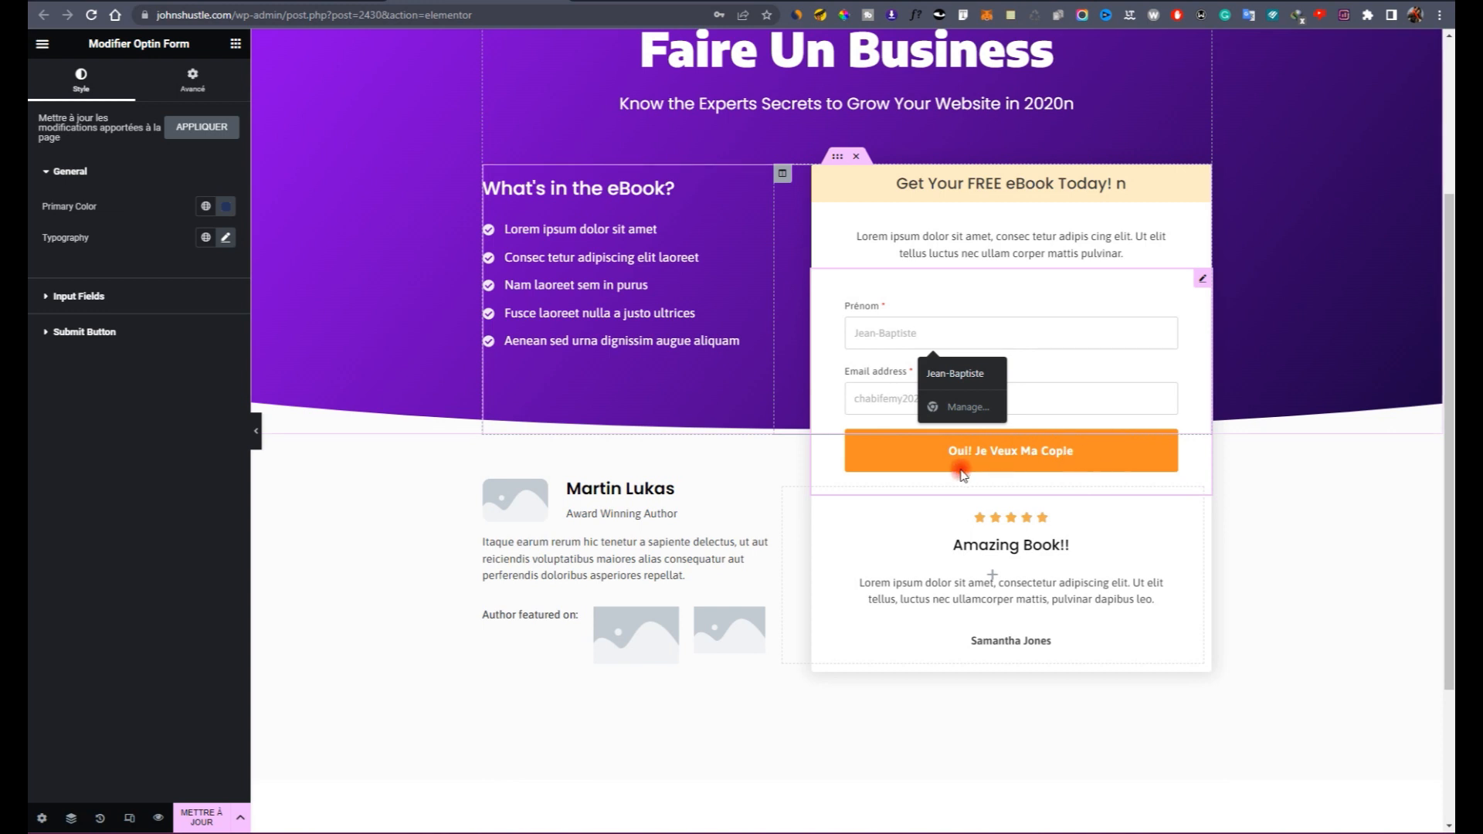
left_click(163, 298)
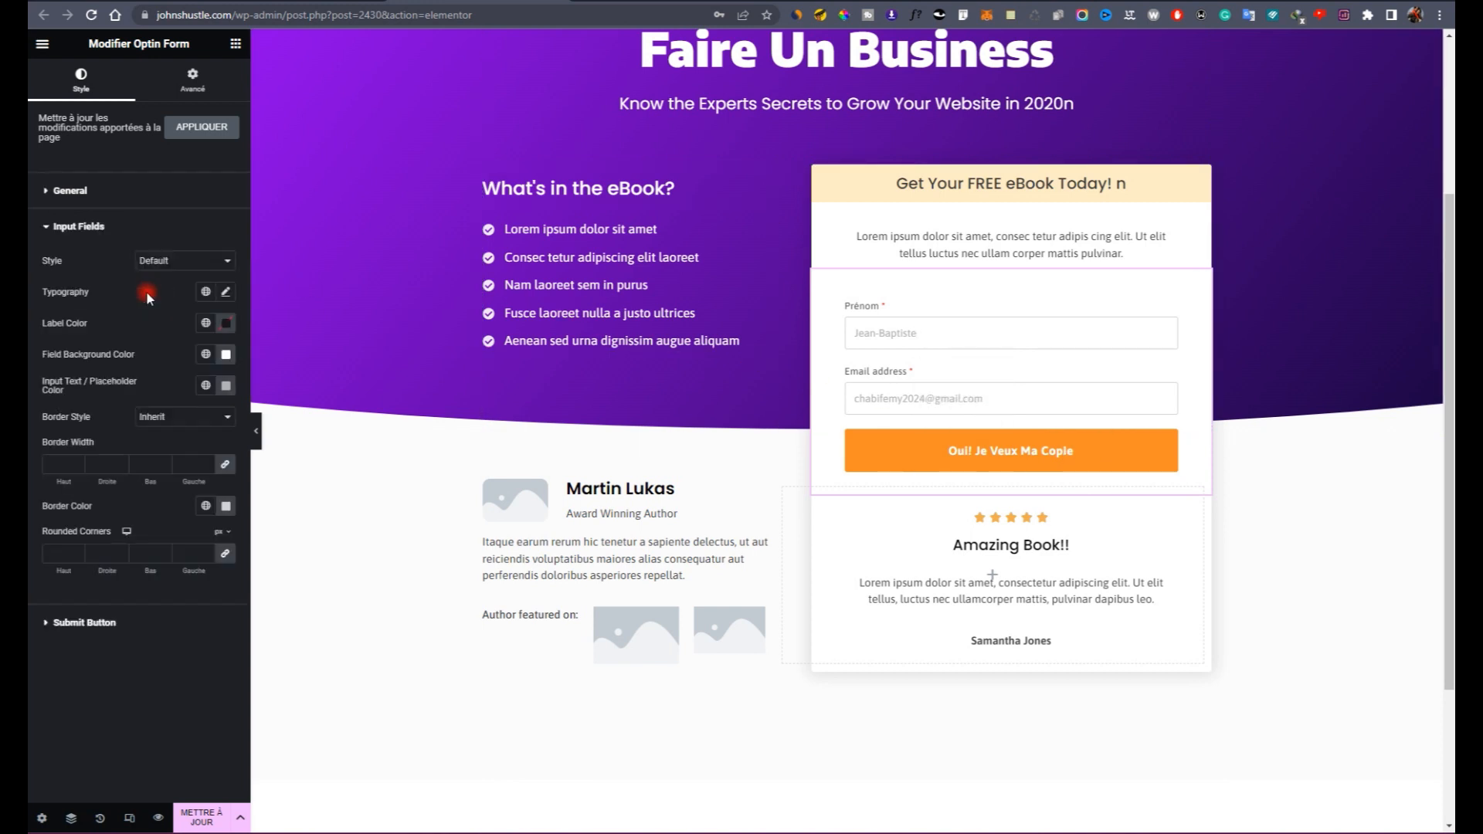
left_click(97, 192)
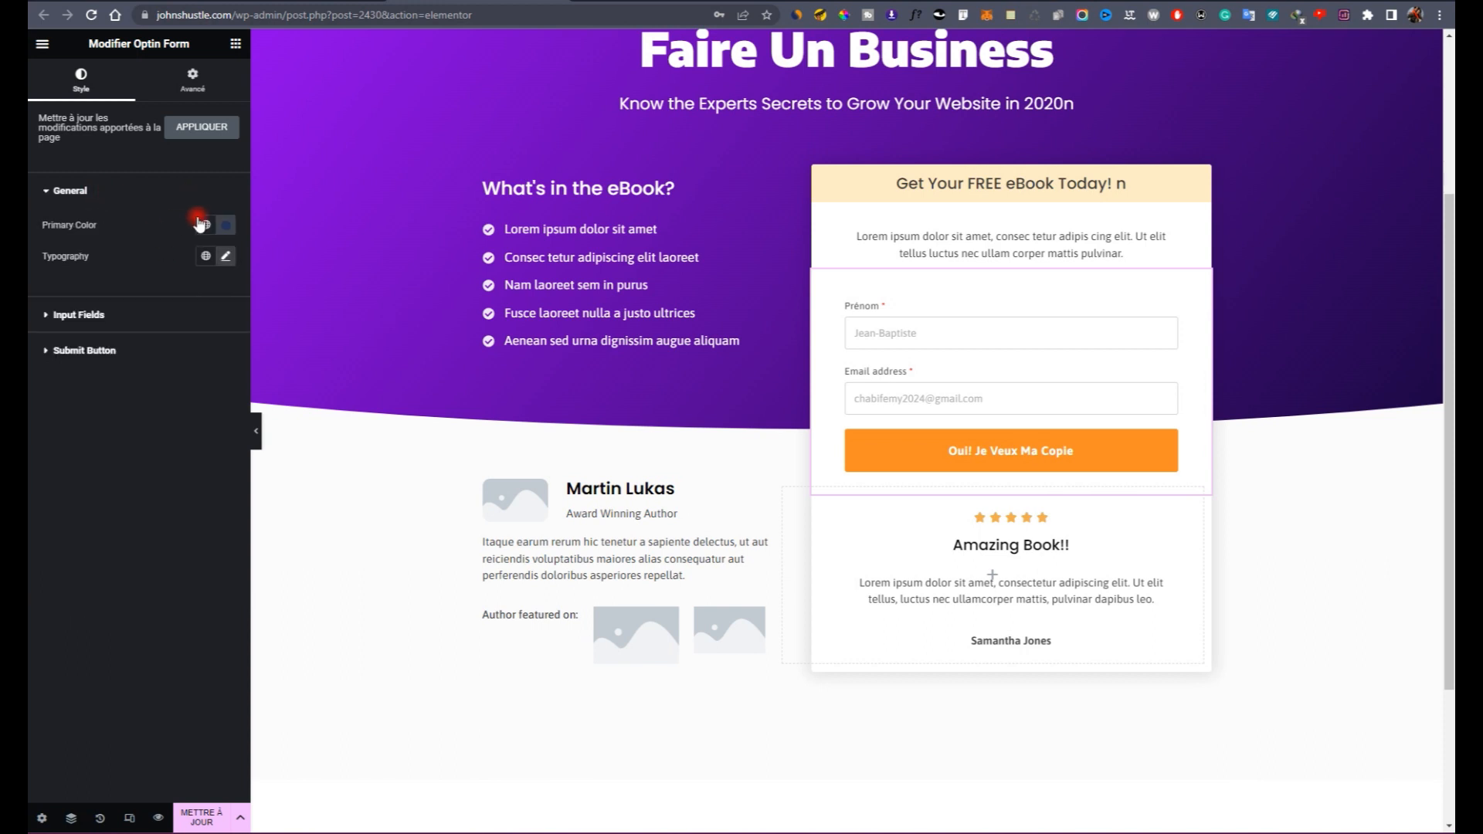
left_click(222, 229)
left_click(223, 256)
left_click(176, 327)
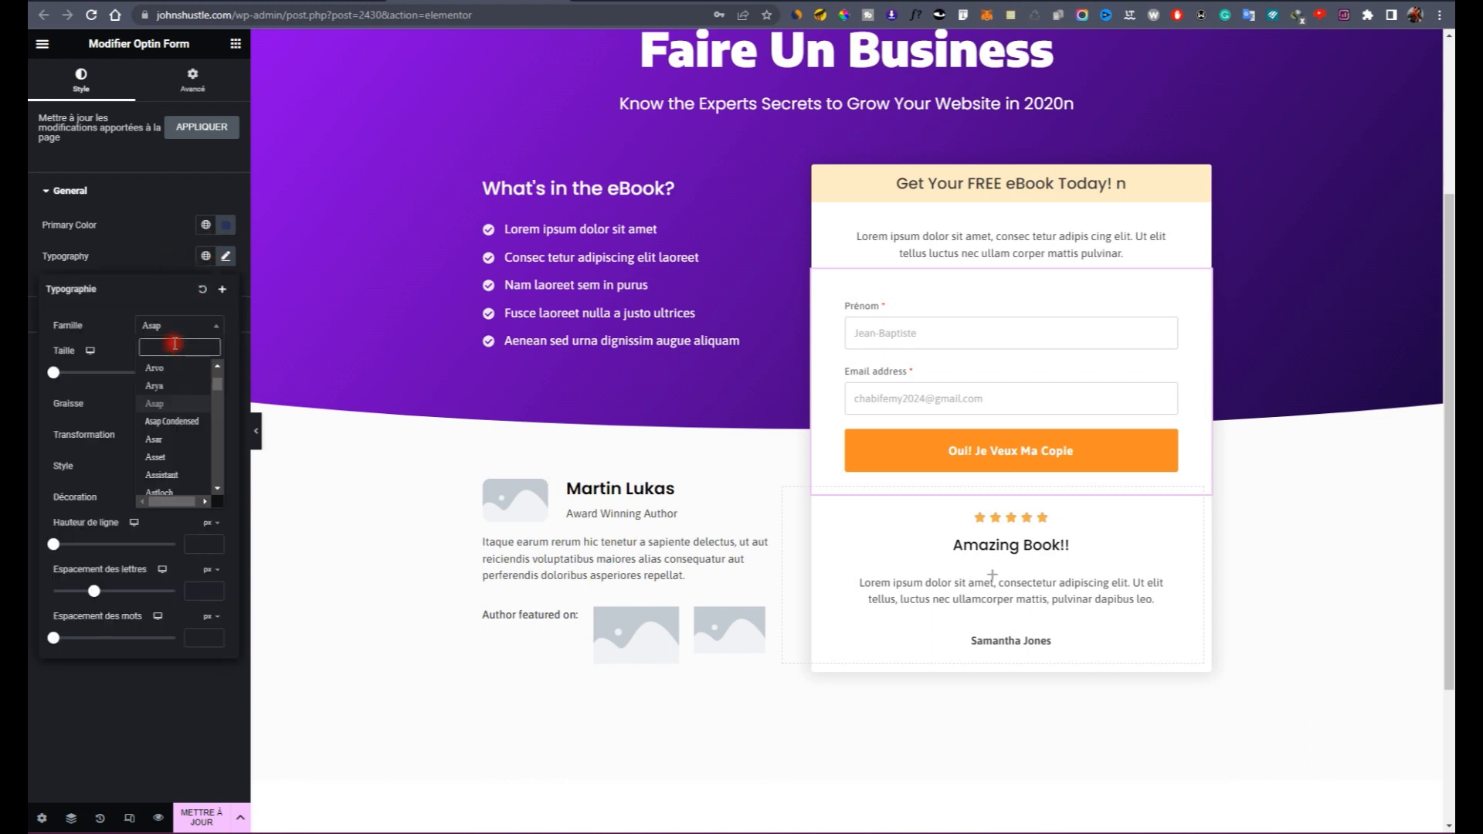
type("encod")
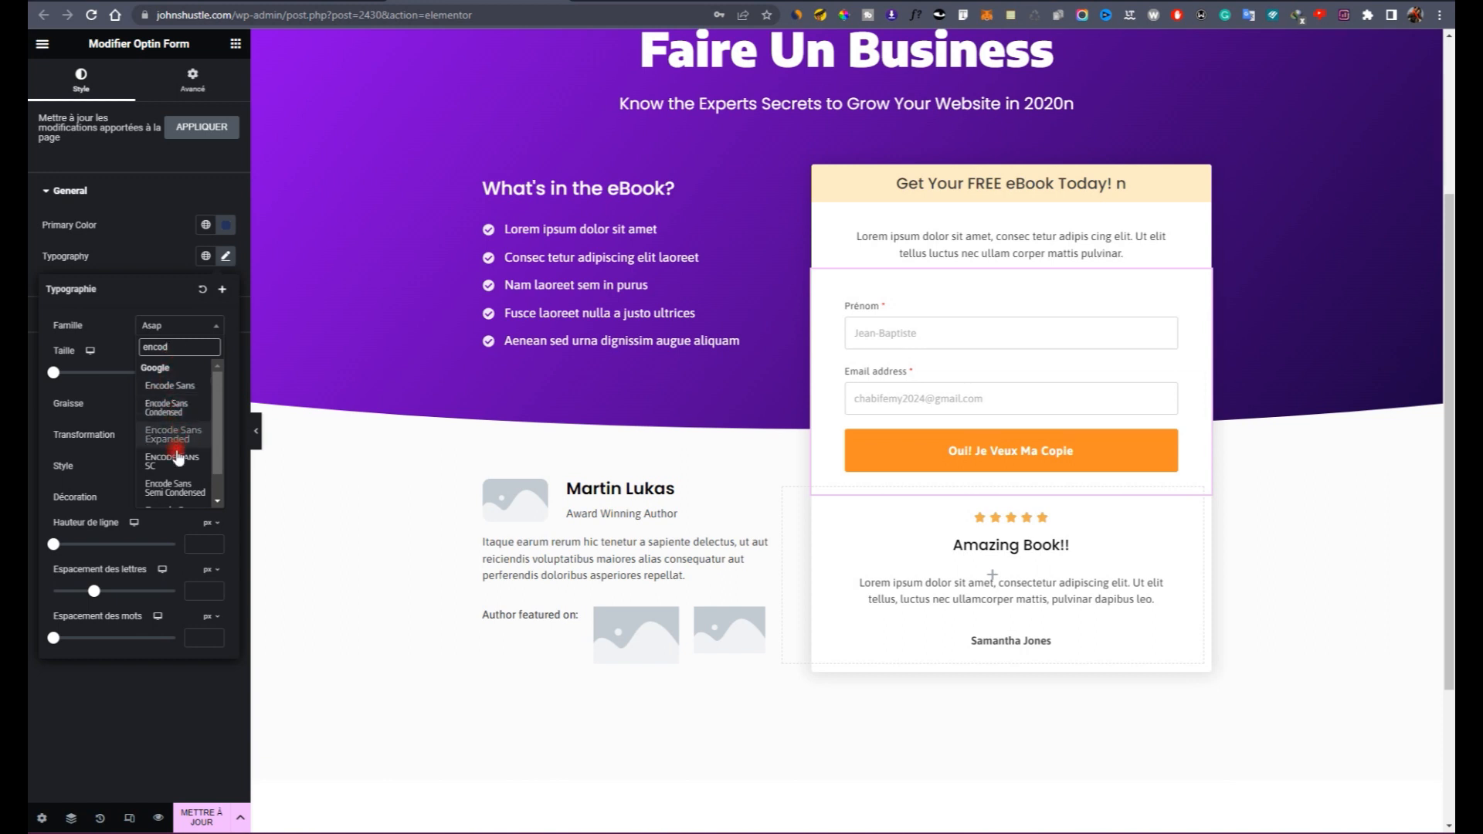
left_click(172, 385)
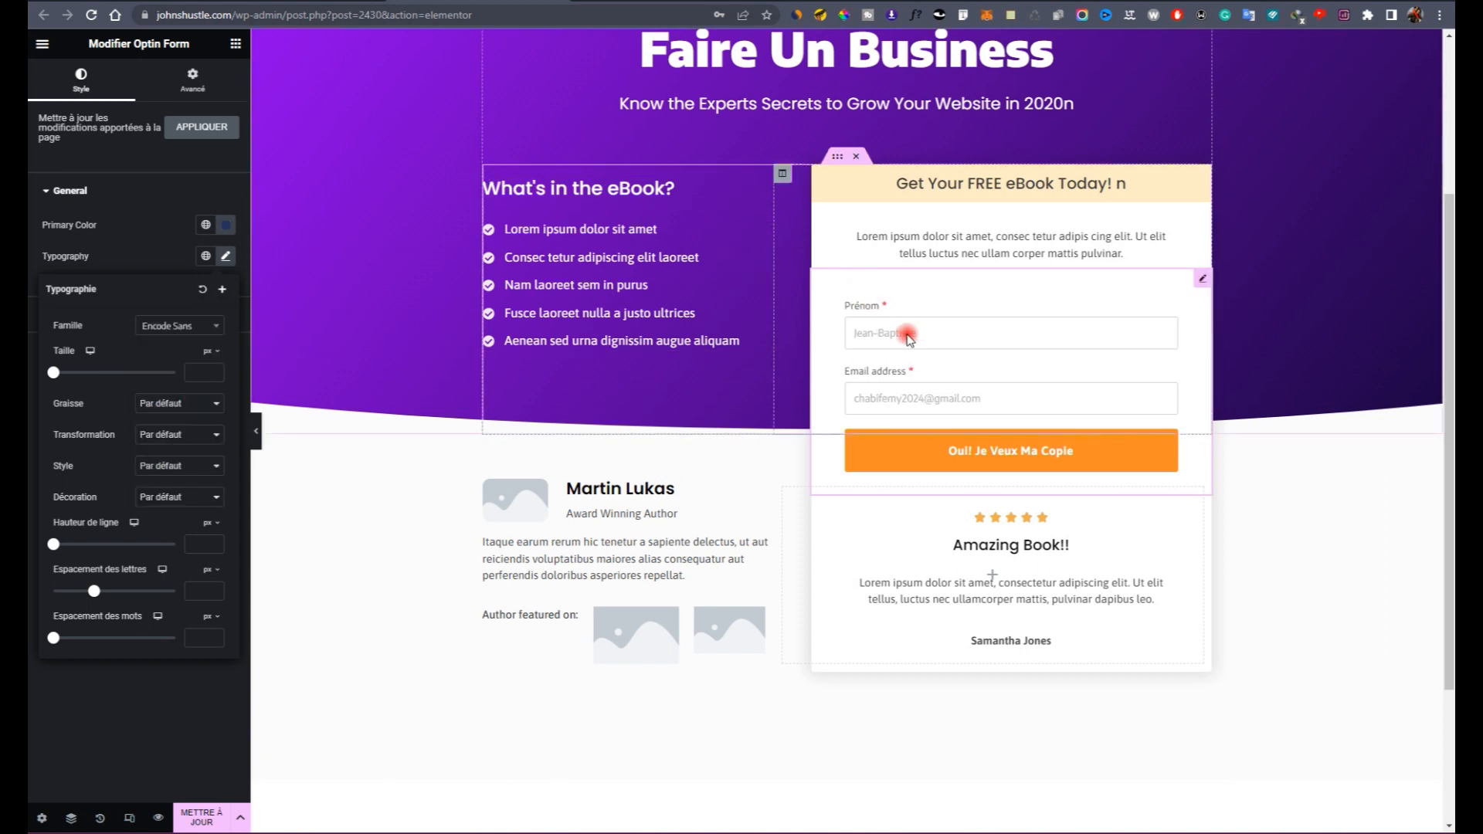
Step: Set the optin form's general font size to 16 px and its weight to 500 (Moyen)
left_click(212, 377)
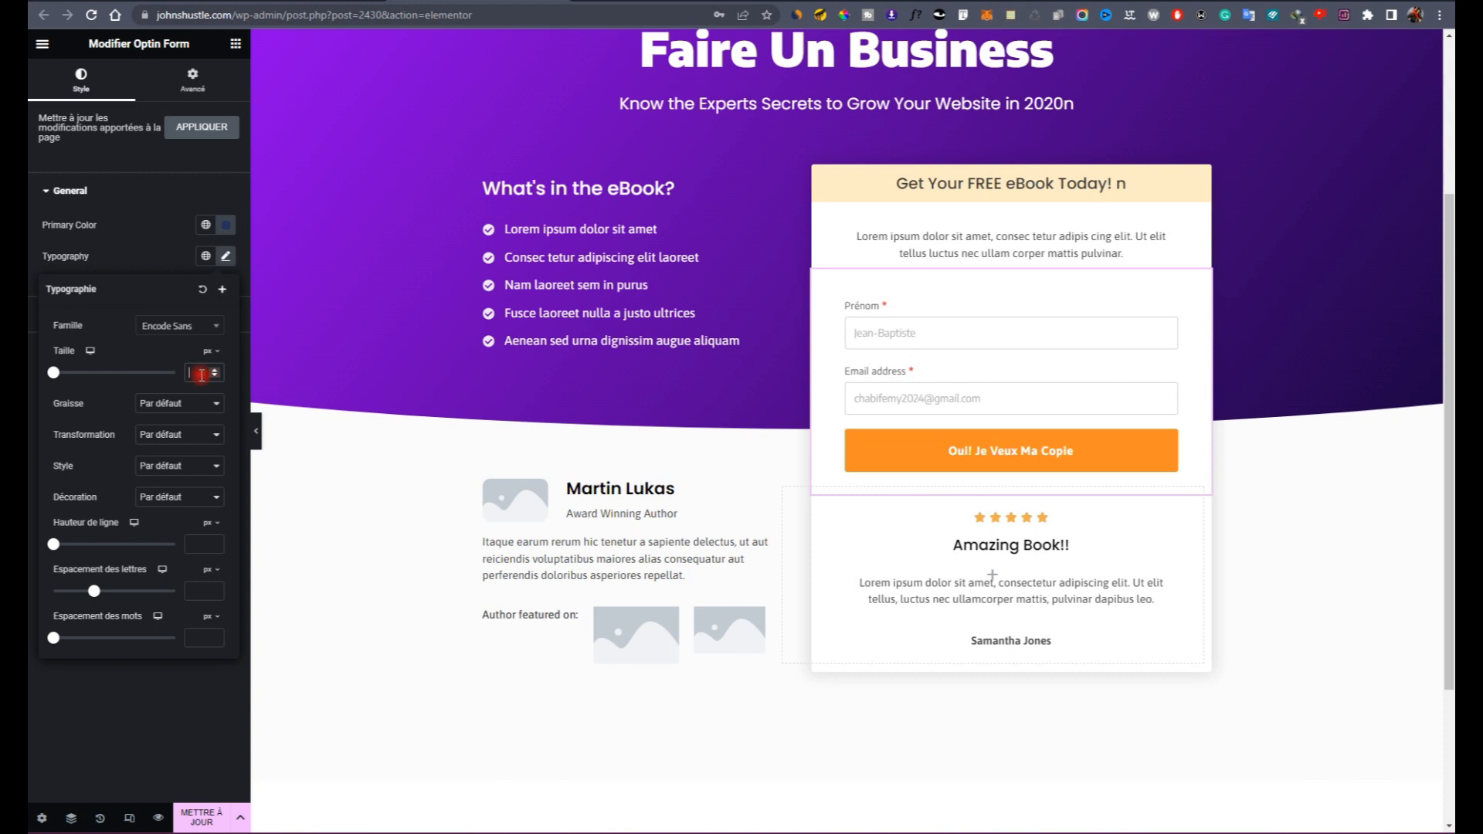
type("18")
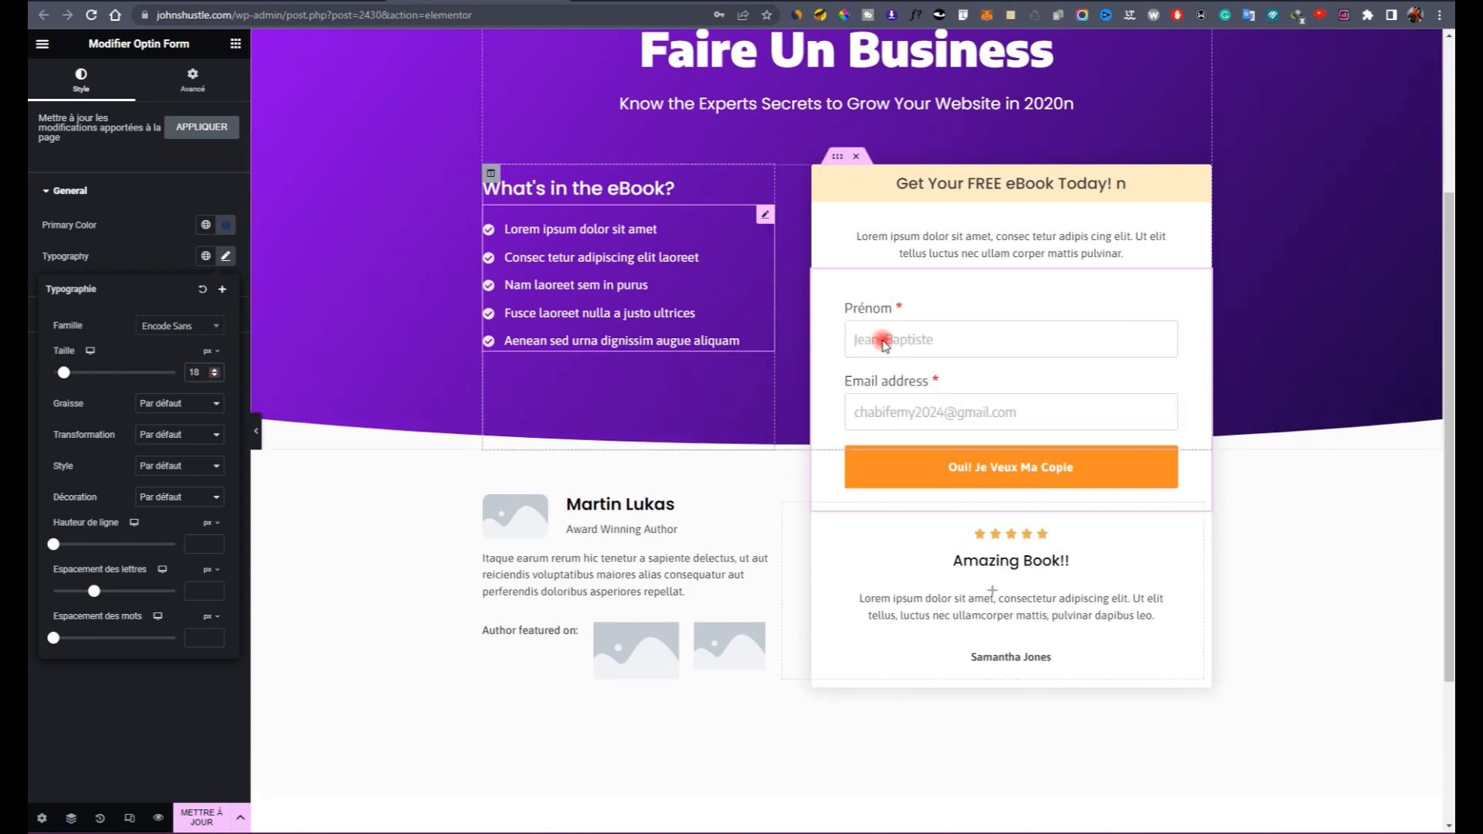
left_click(214, 377)
left_click(214, 377)
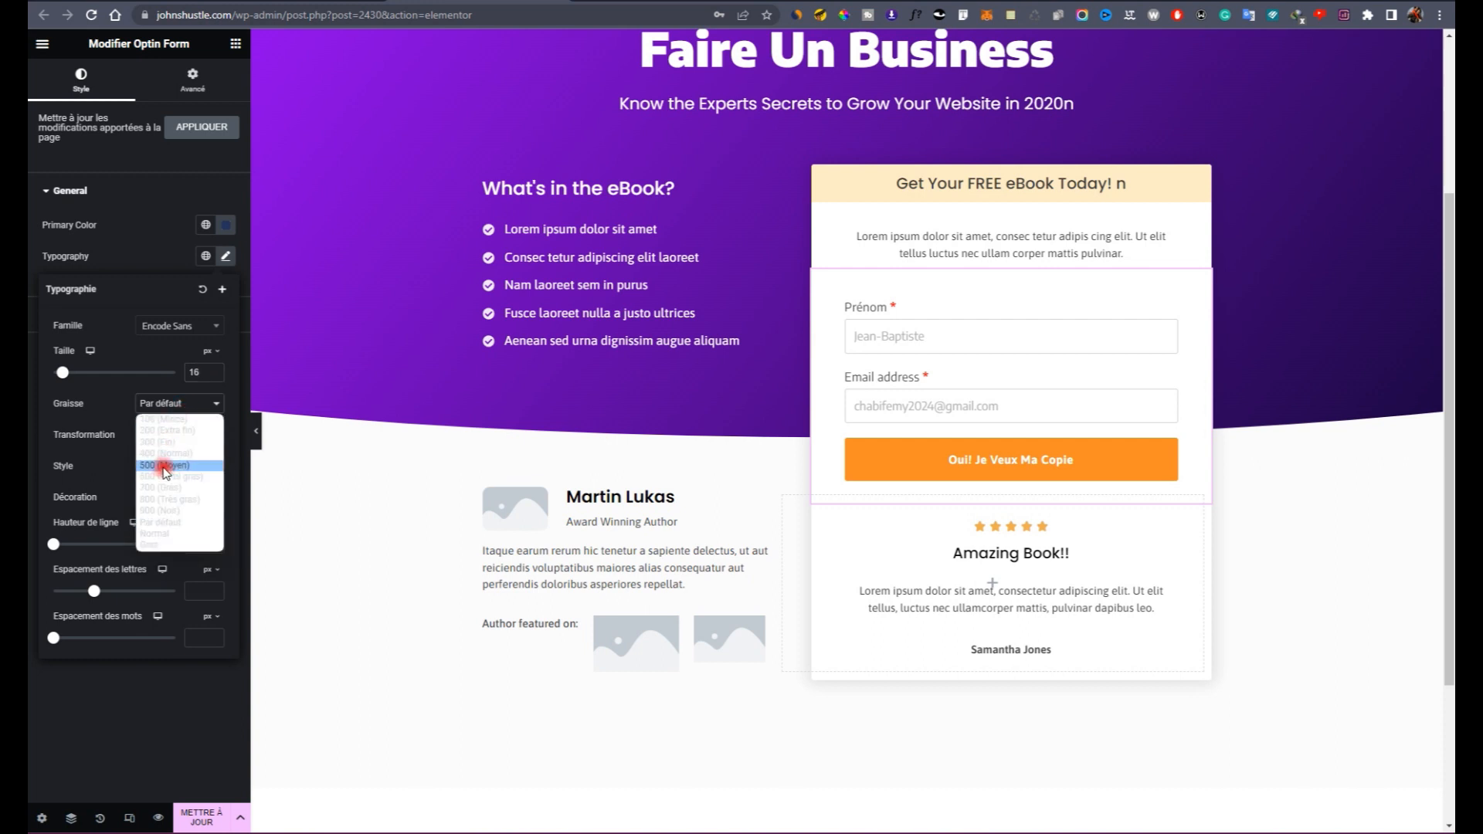
left_click(162, 468)
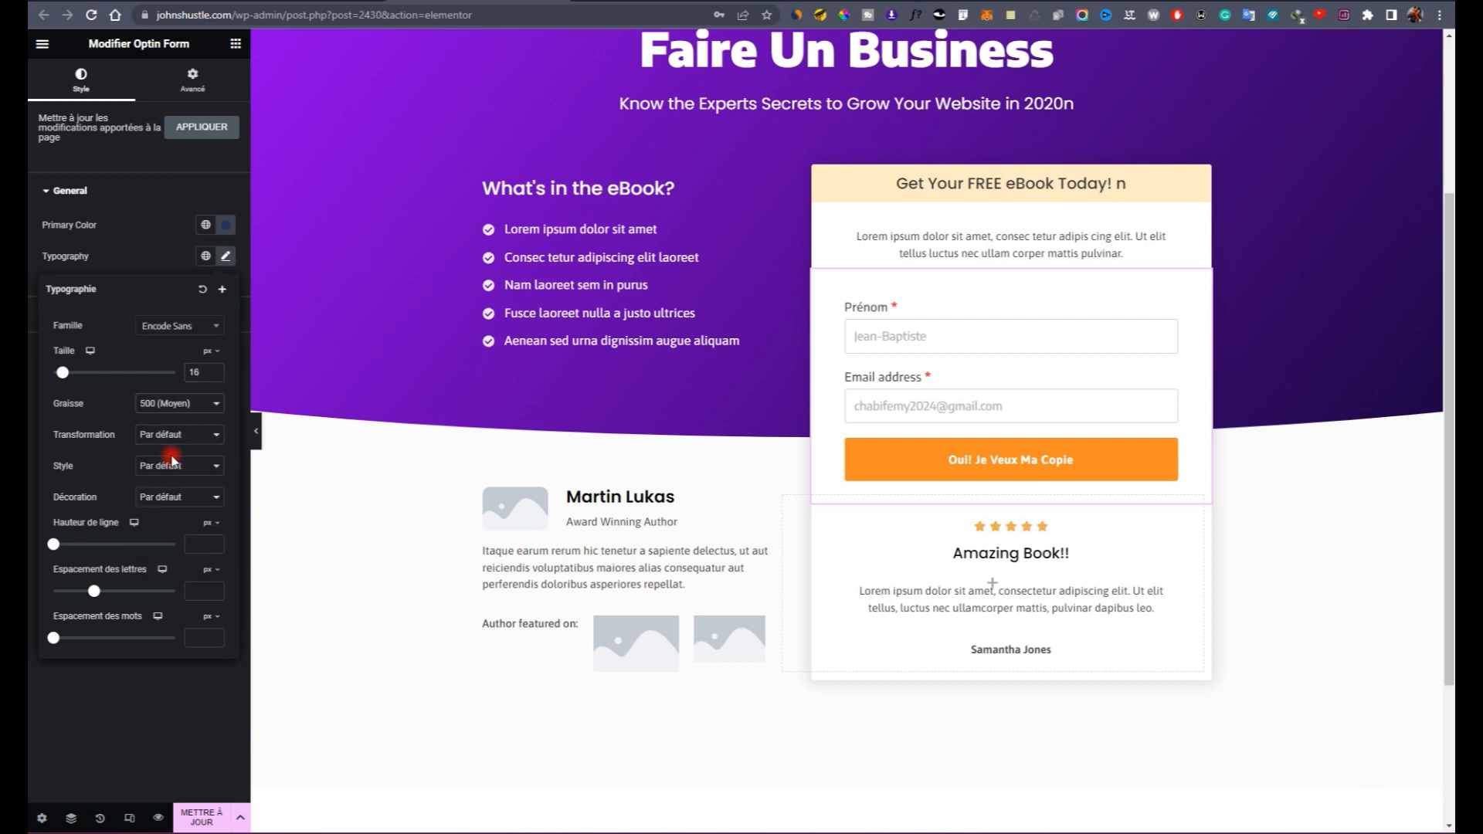
left_click(146, 253)
Step: Give the form's input fields a border width of 2 on all sides in black, #000000
left_click(61, 308)
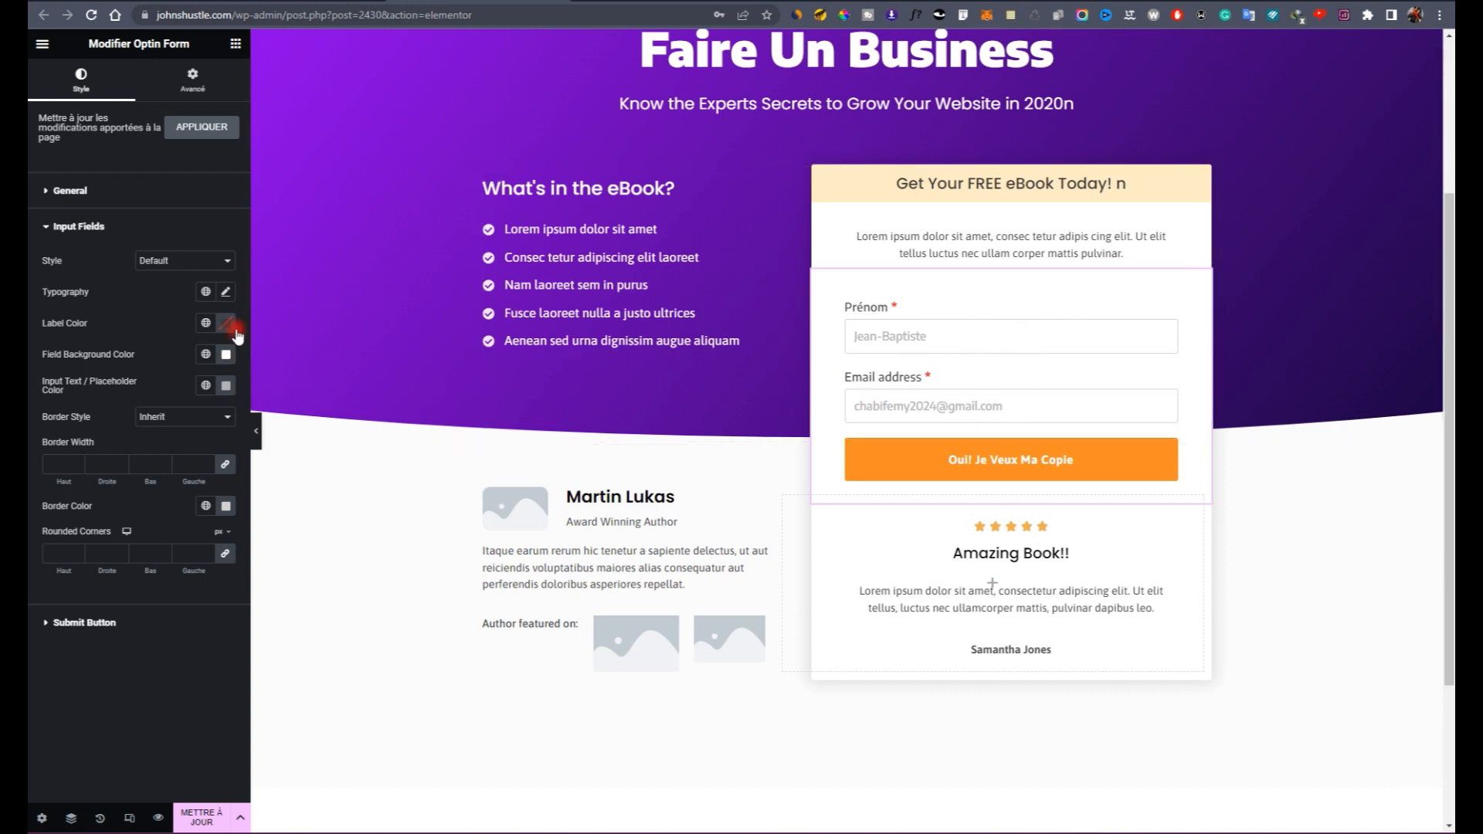
left_click(100, 466)
type("2")
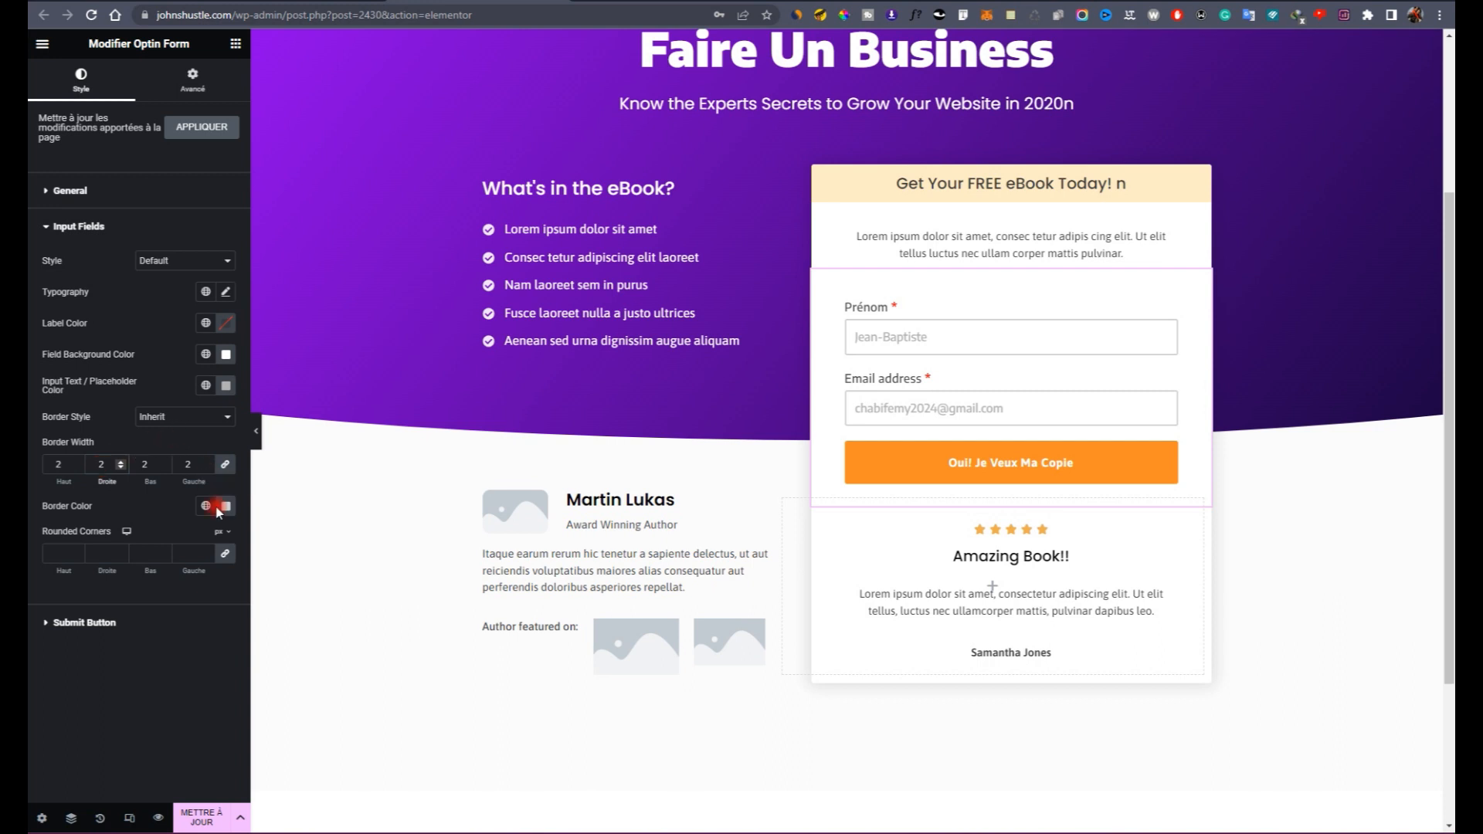
left_click(217, 508)
scroll(124, 610, "down", 5)
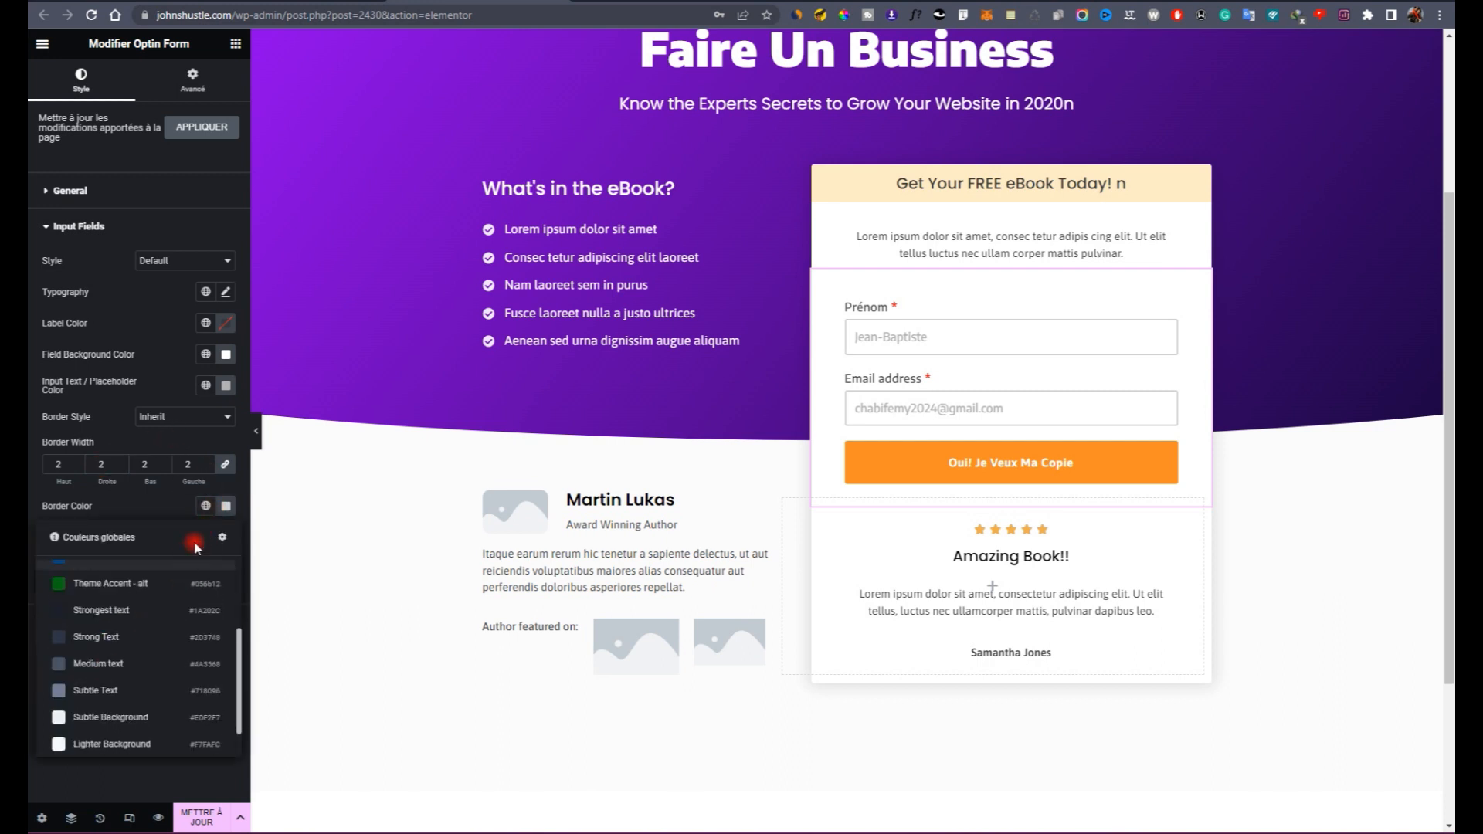
left_click(226, 509)
left_click(140, 677)
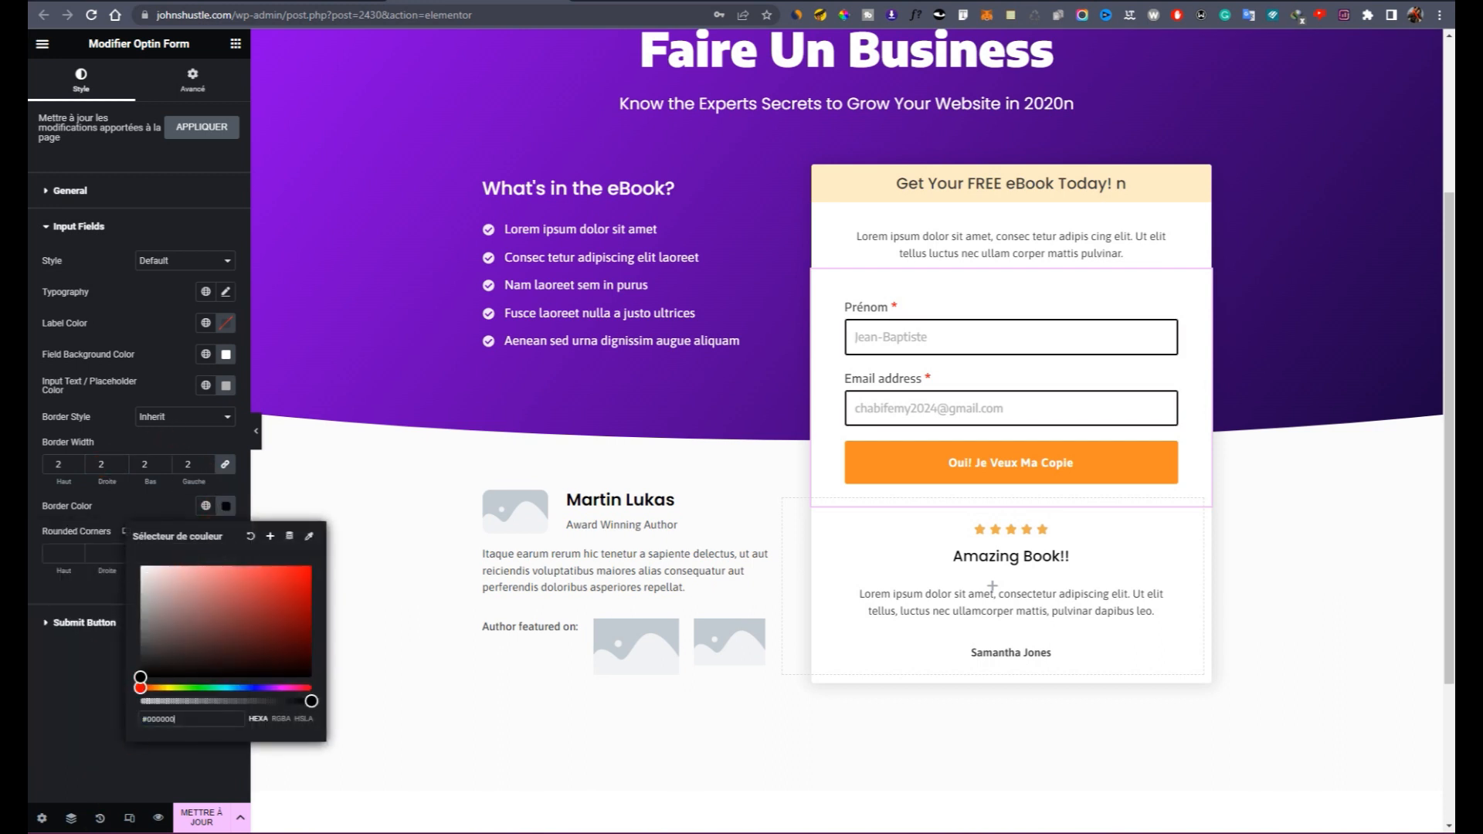
Step: Set the input fields' rounded corners to 60 px on all sides
left_click(102, 522)
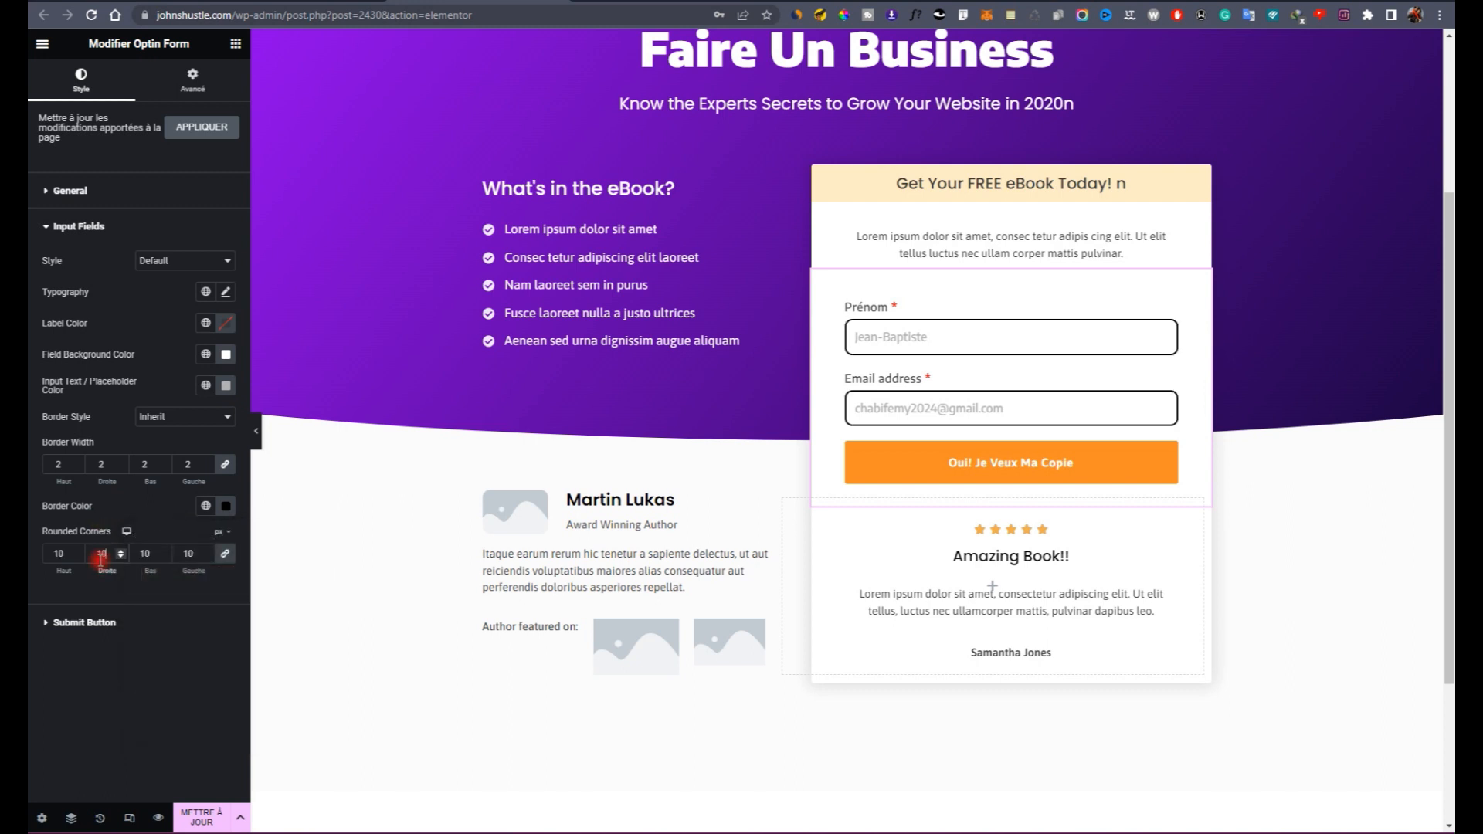
type("60")
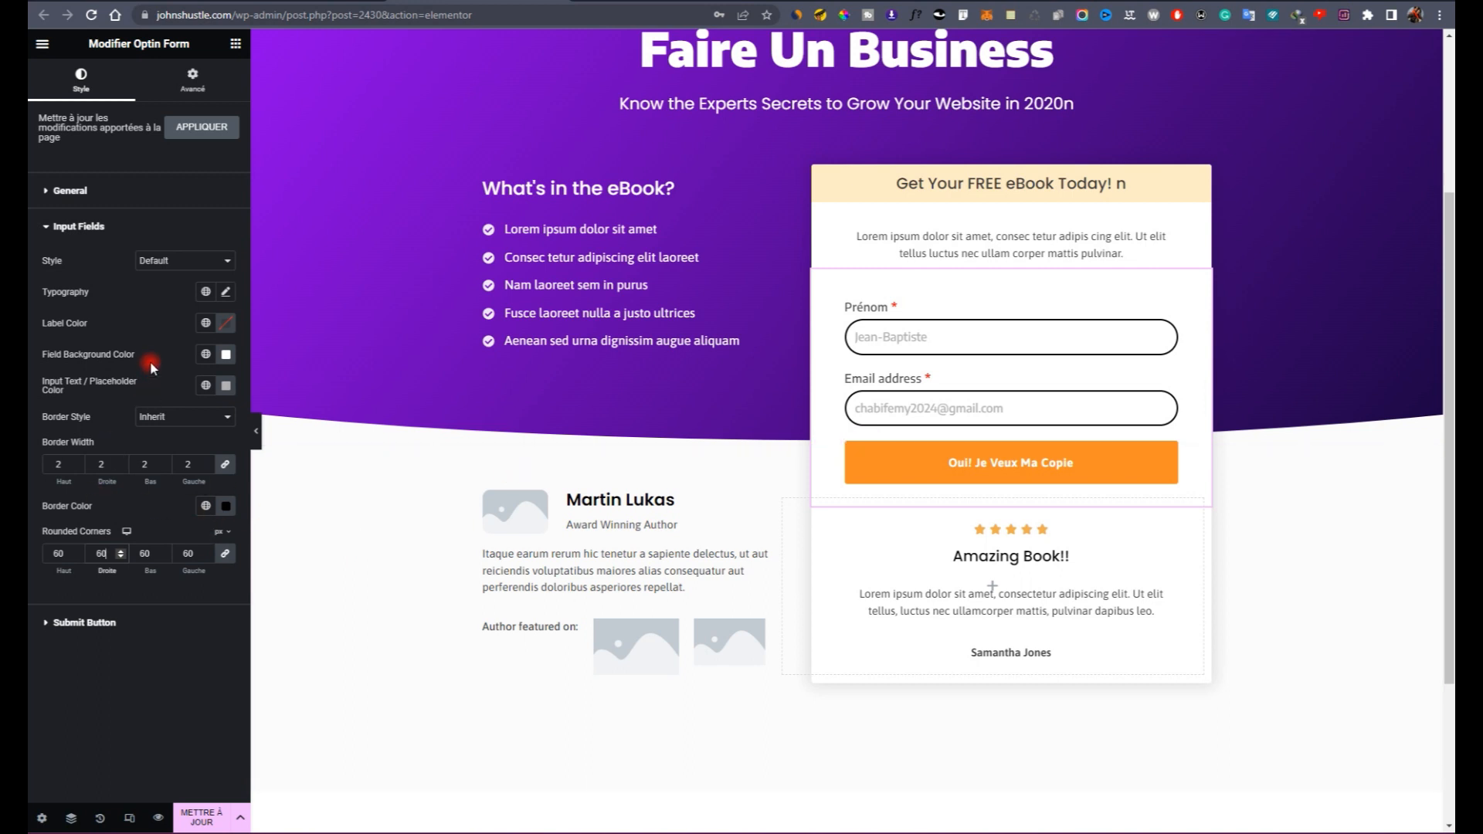
left_click(132, 231)
Step: Switch the submit button's background to a gradient and set its first color to a dark magenta purple
left_click(116, 264)
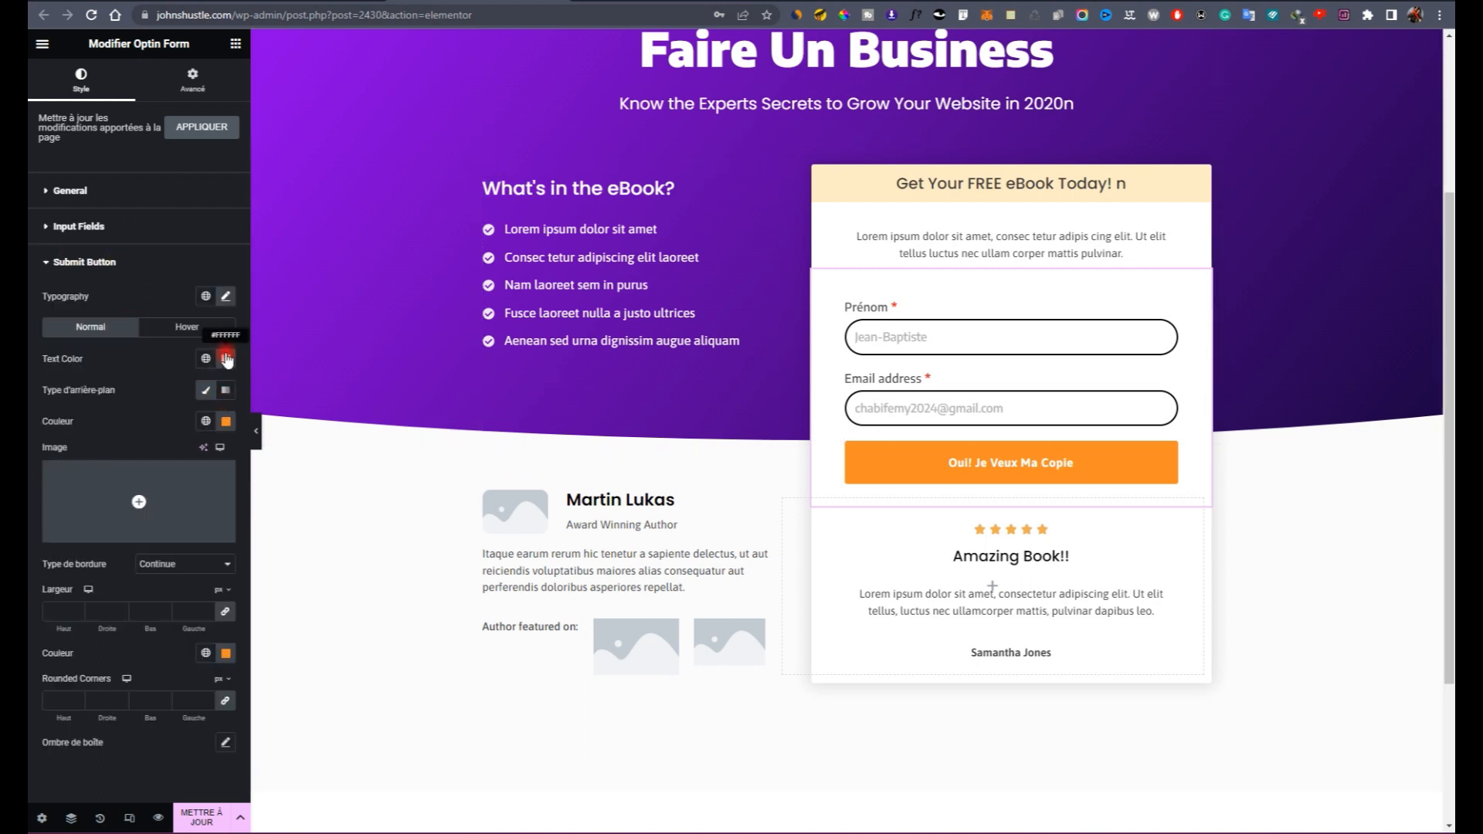
left_click(226, 390)
left_click(204, 422)
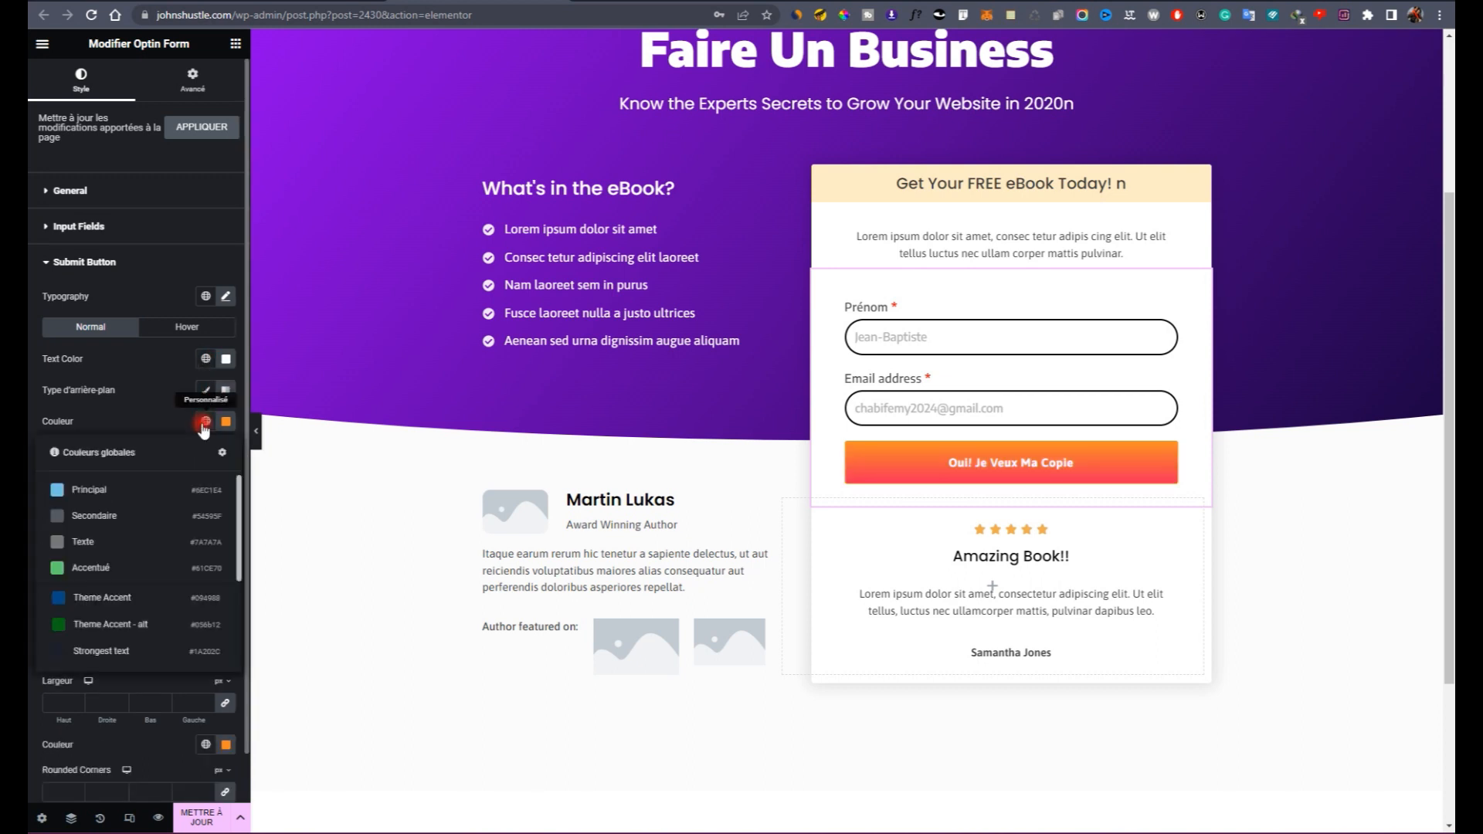
left_click(225, 421)
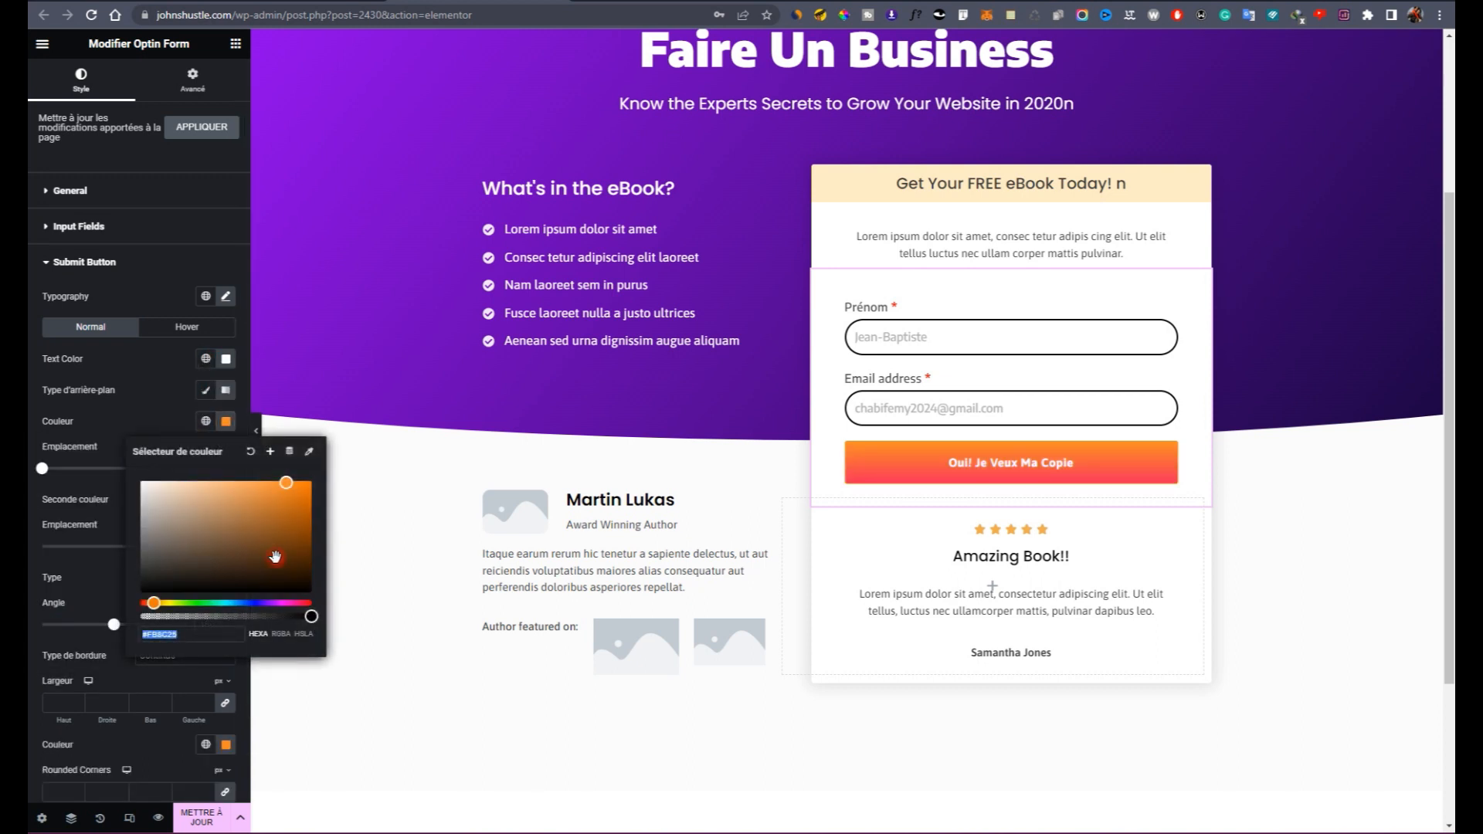
left_click_drag(292, 555, 326, 537)
left_click(150, 439)
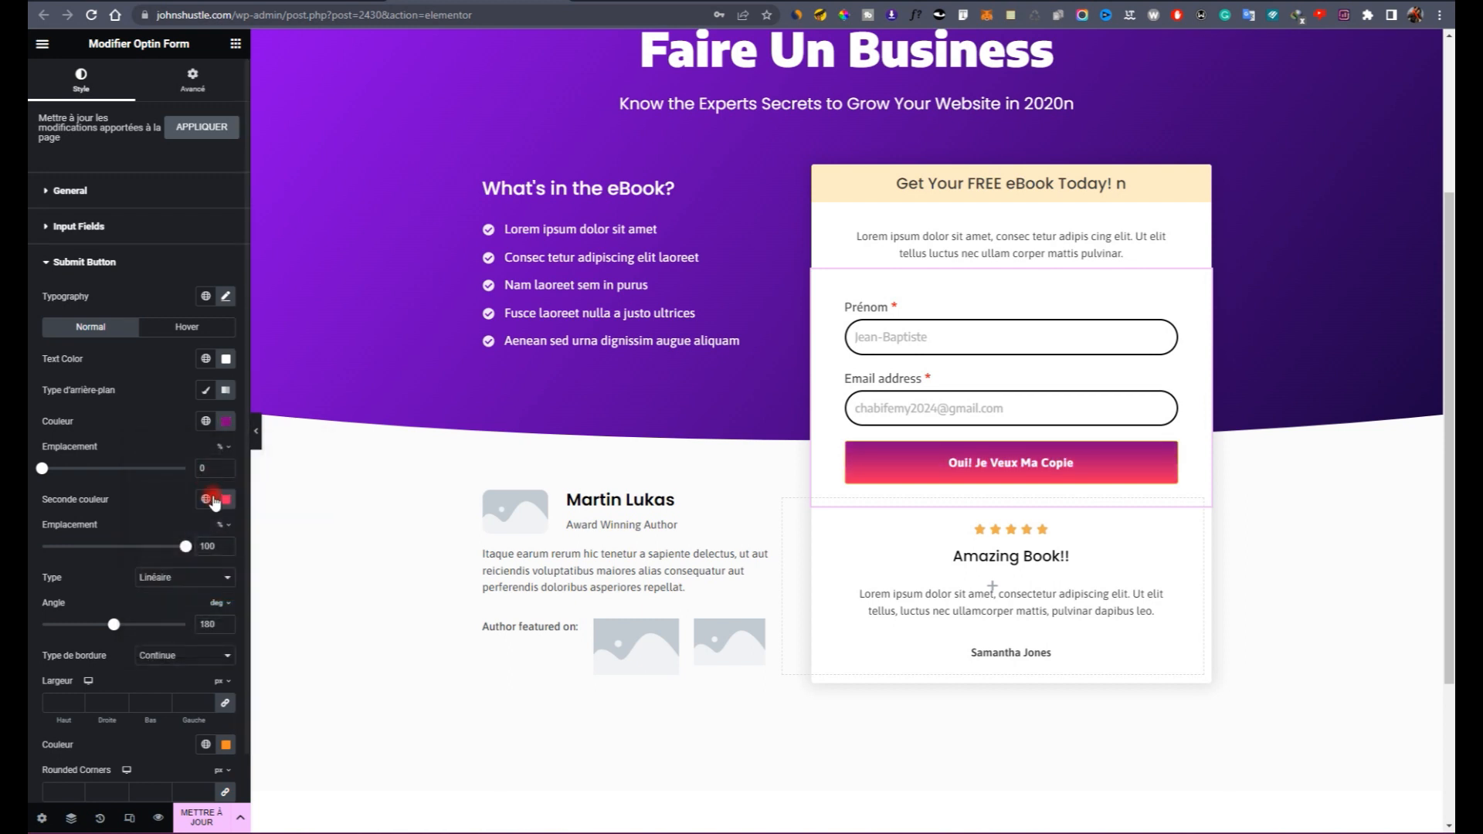
Step: Set the submit button gradient's second color to a dark navy blue
left_click(221, 506)
left_click(223, 502)
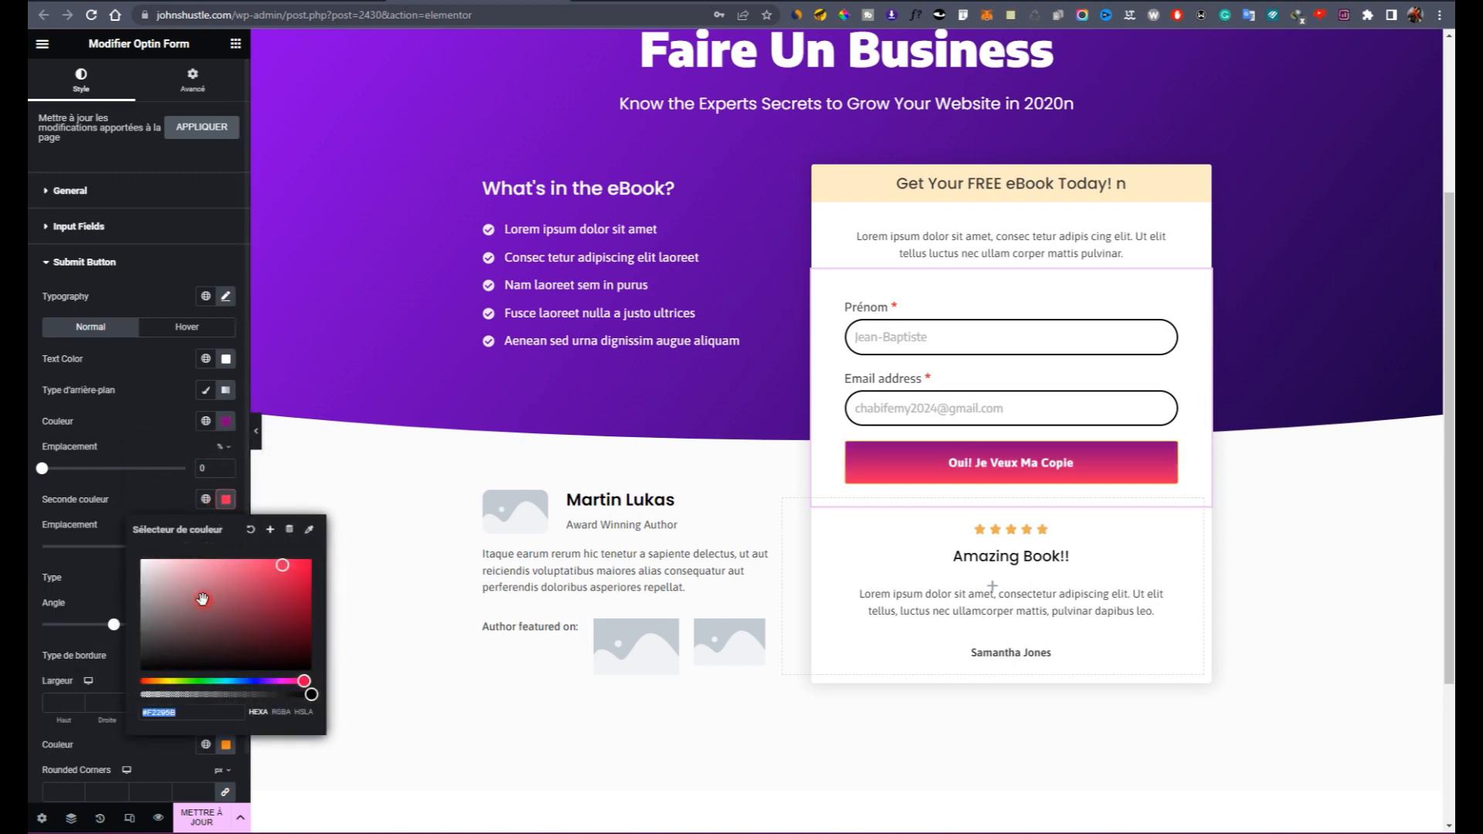
left_click_drag(256, 682, 294, 643)
left_click(105, 405)
Step: Set the submit button's rounded corners to 60 px and add a box shadow to it
scroll(103, 725, "down", 1)
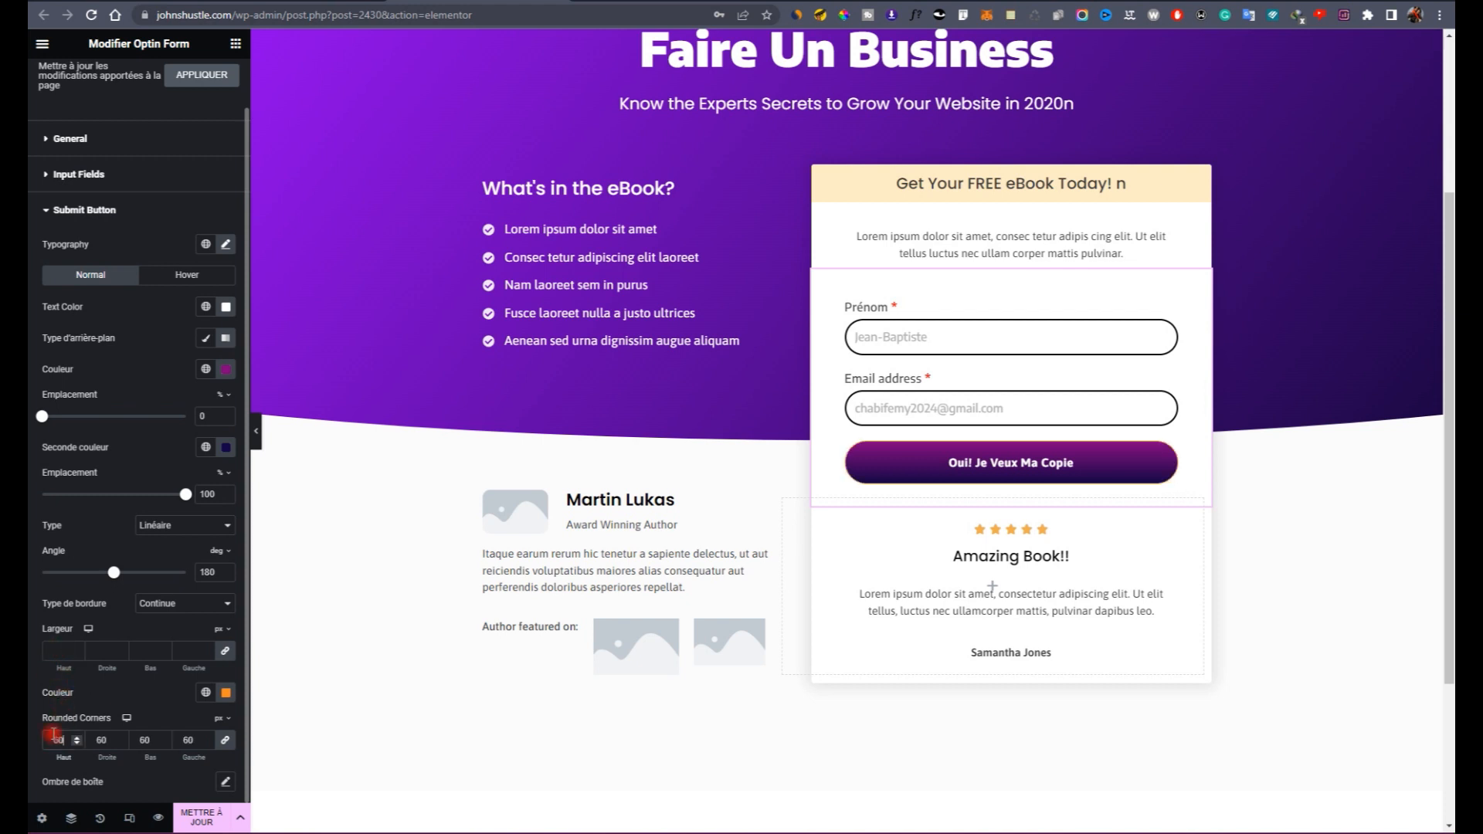
left_click(224, 784)
scroll(464, 596, "down", 3)
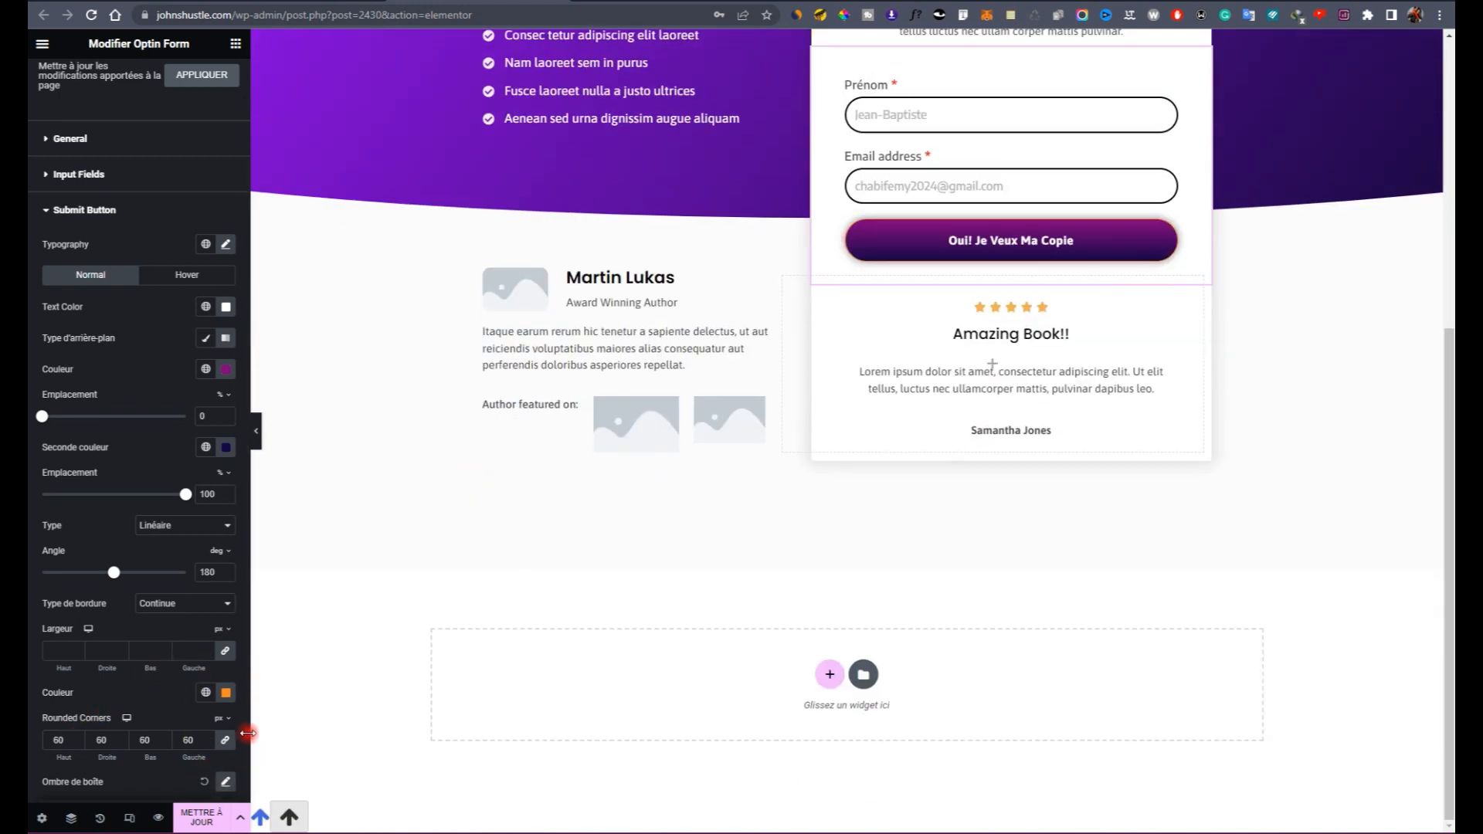
Step: Look over the restyled optin page and save its update
scroll(950, 297, "up", 6)
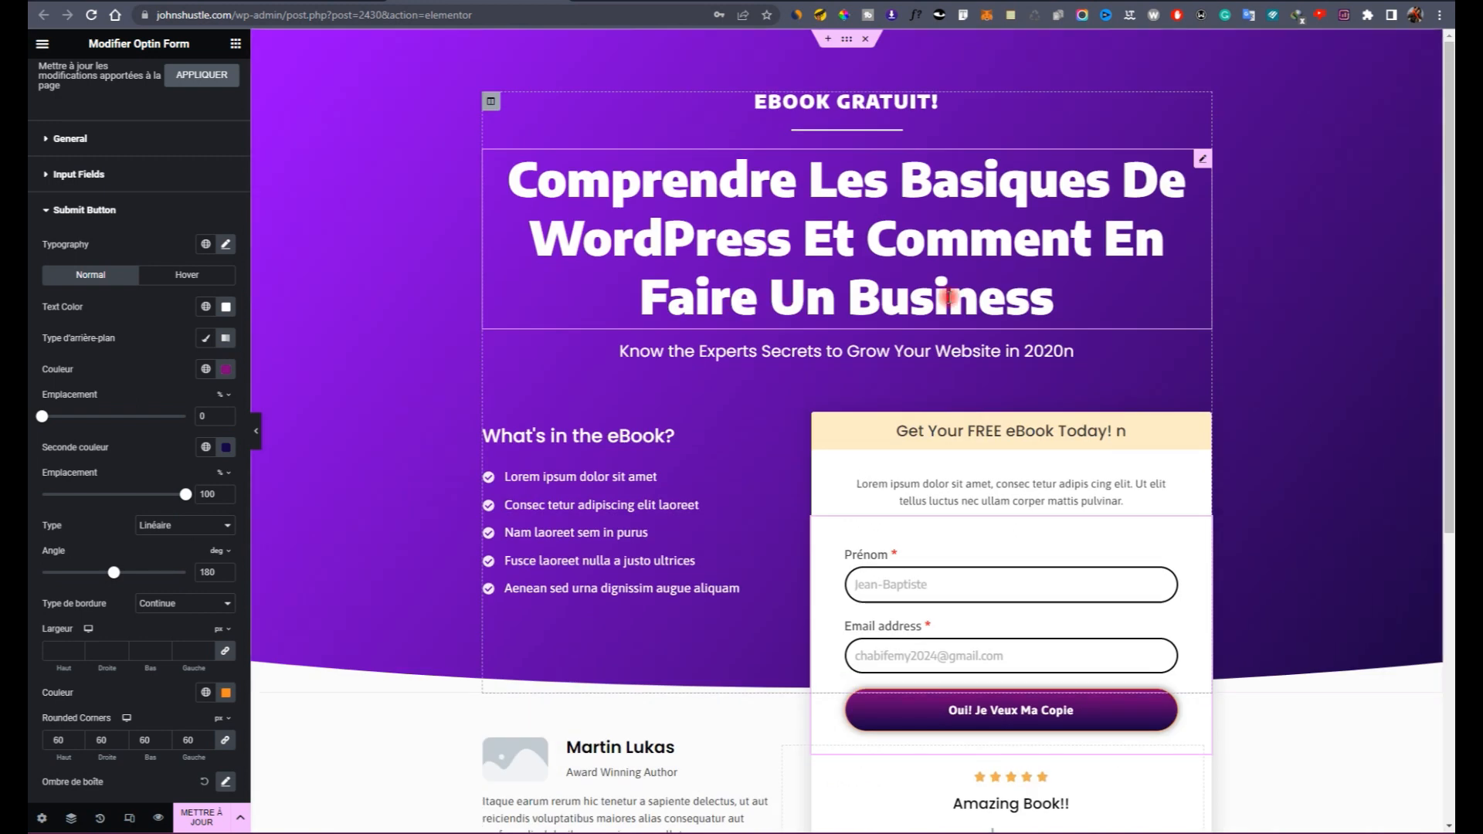
scroll(803, 326, "down", 6)
scroll(803, 386, "up", 6)
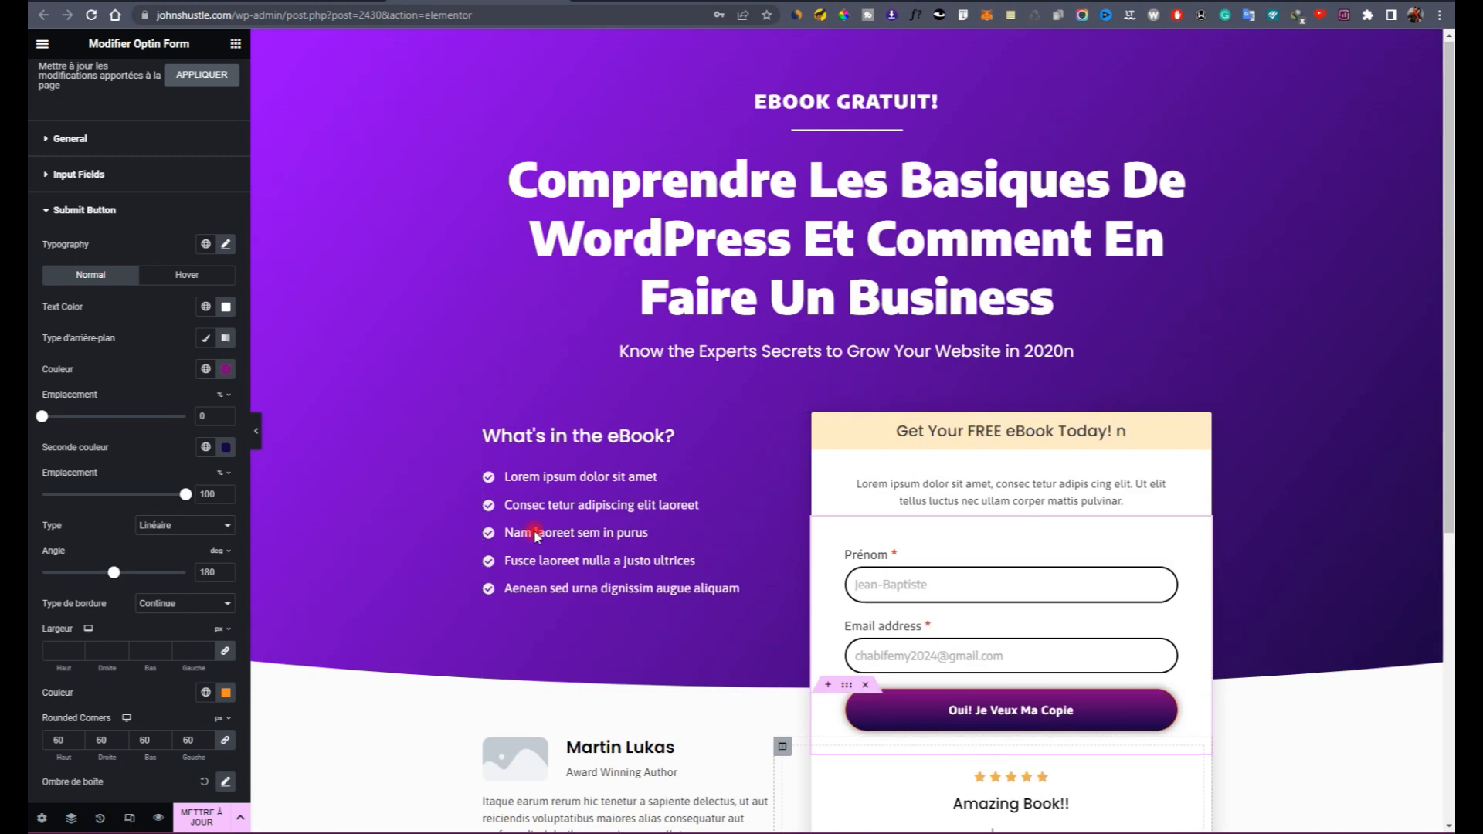
left_click(204, 820)
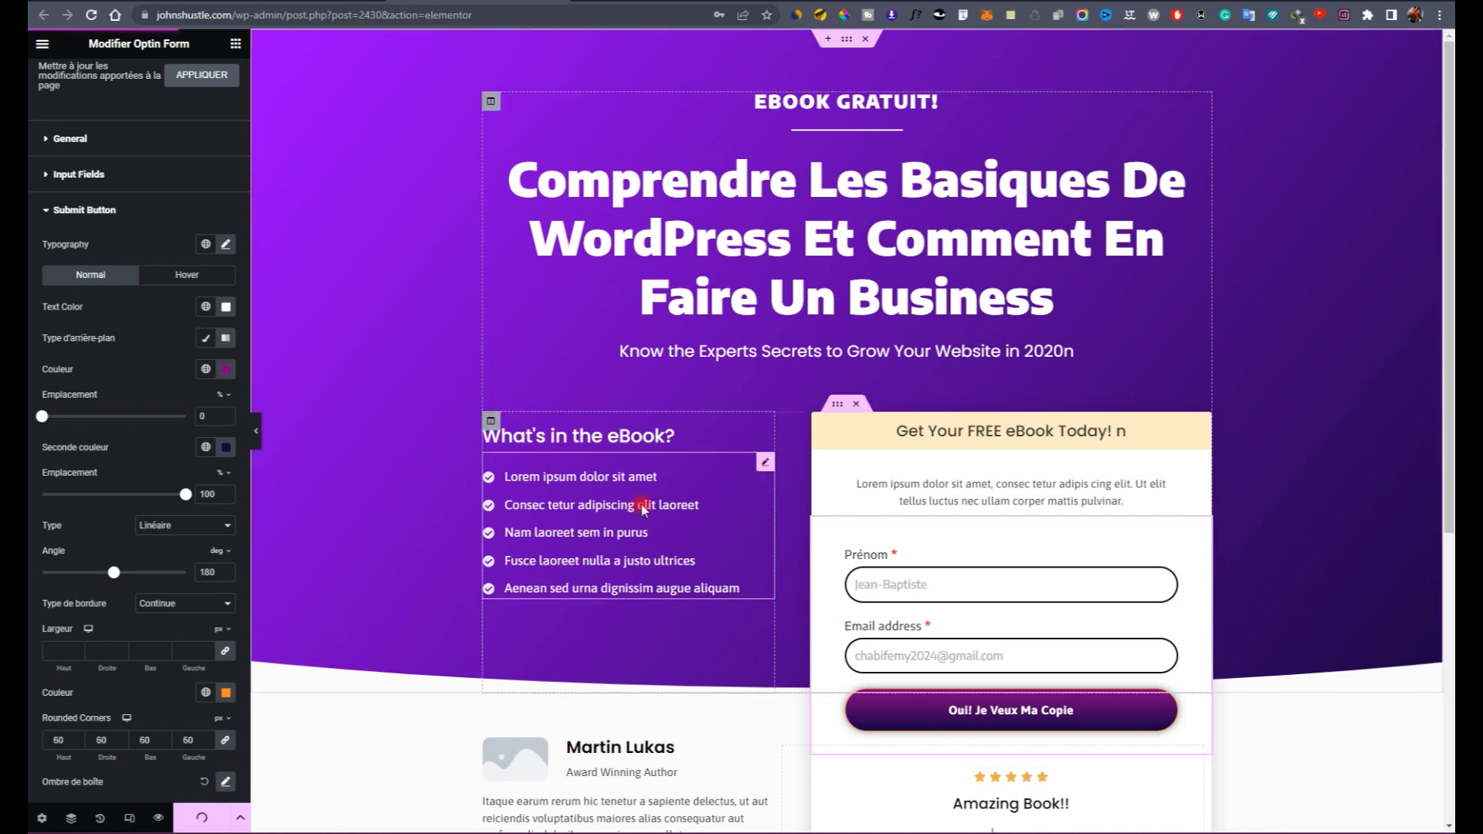
scroll(1063, 387, "down", 3)
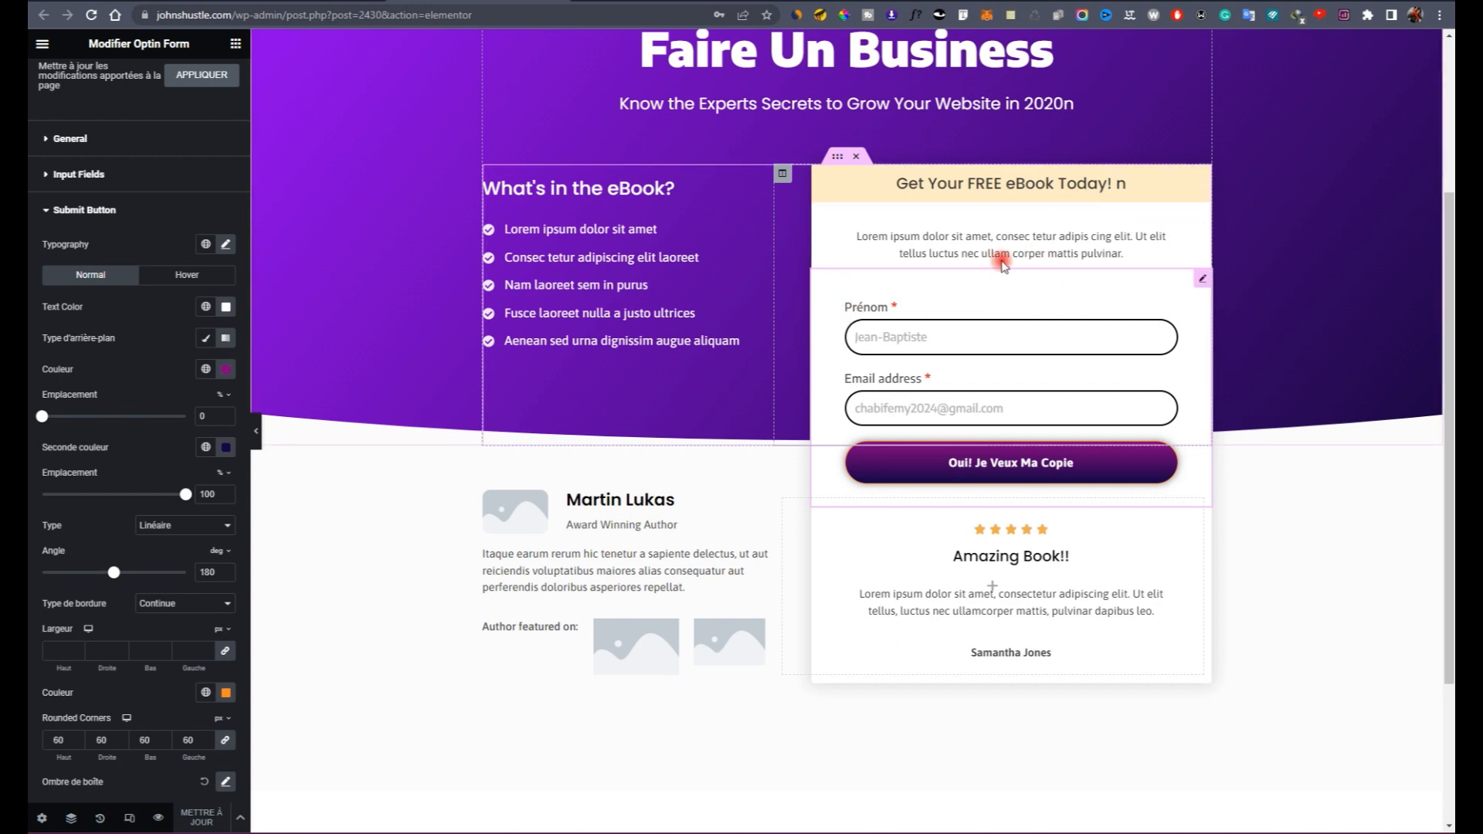
scroll(1002, 263, "up", 3)
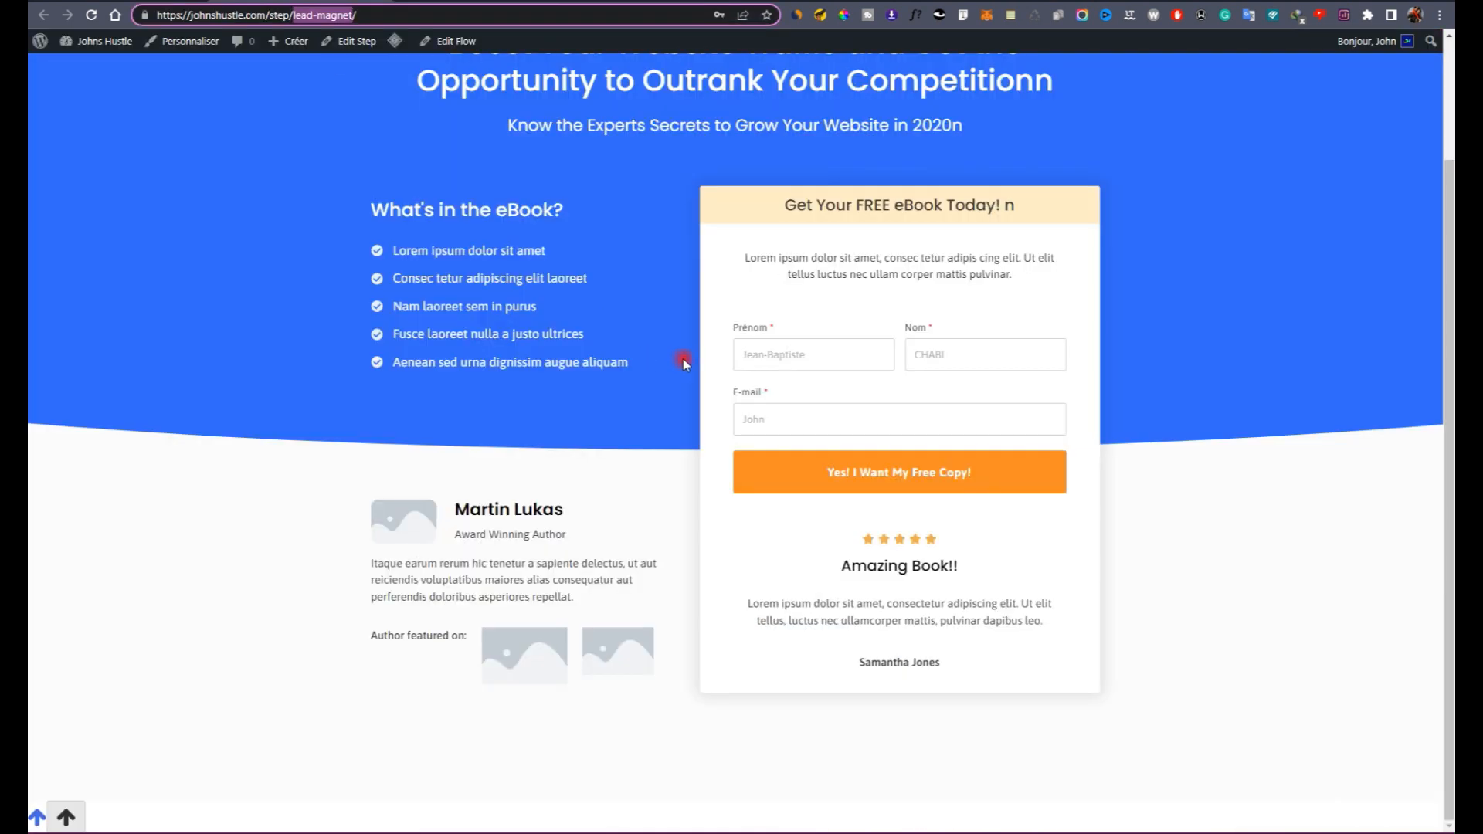
Step: Compare the published Lead Magnet page with its restyled version in the editor, checking the headline, optin form and testimonial sections
scroll(683, 360, "up", 2)
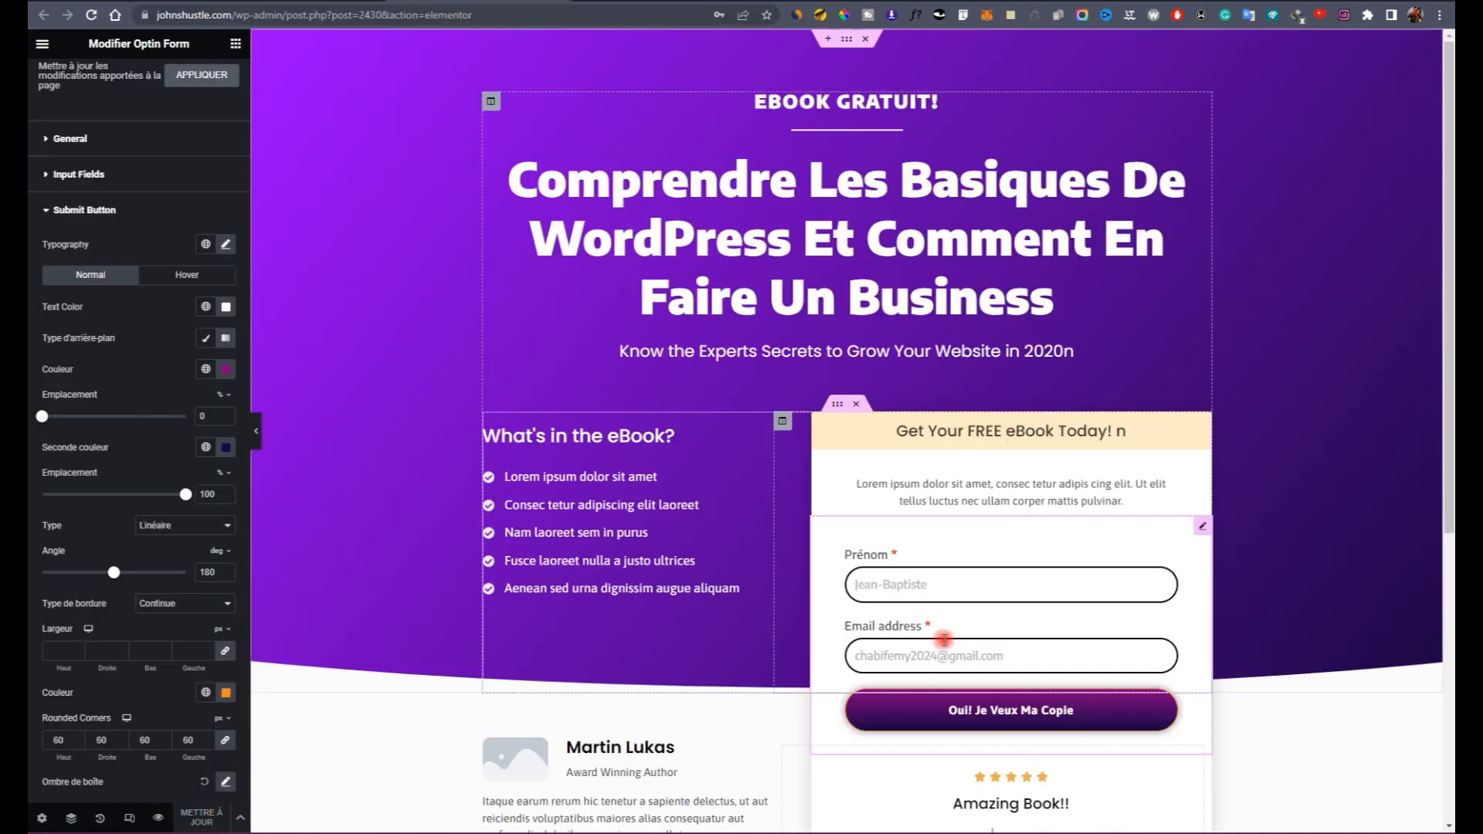
scroll(863, 337, "down", 2)
scroll(863, 337, "down", 5)
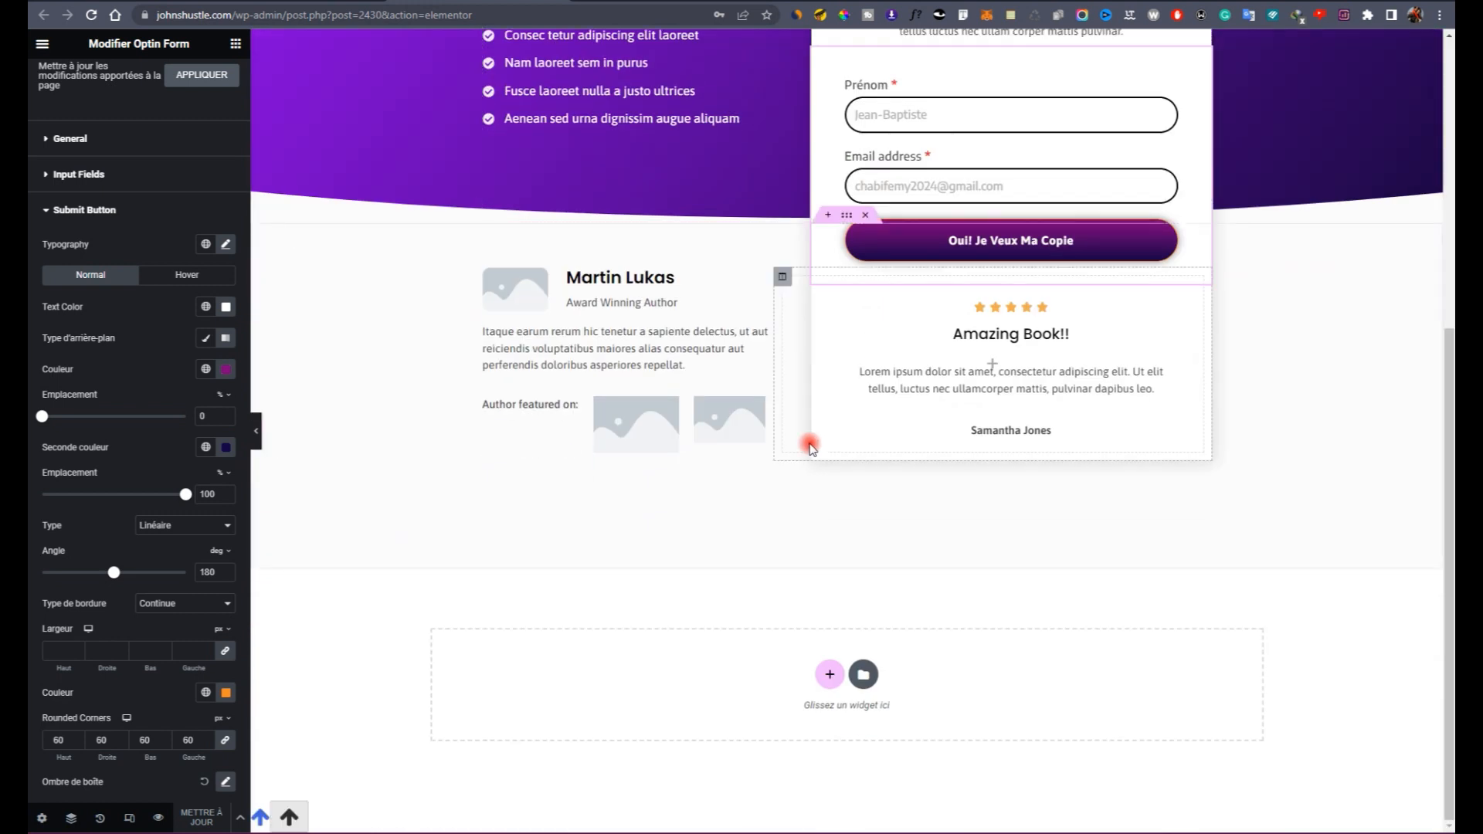
scroll(804, 444, "up", 7)
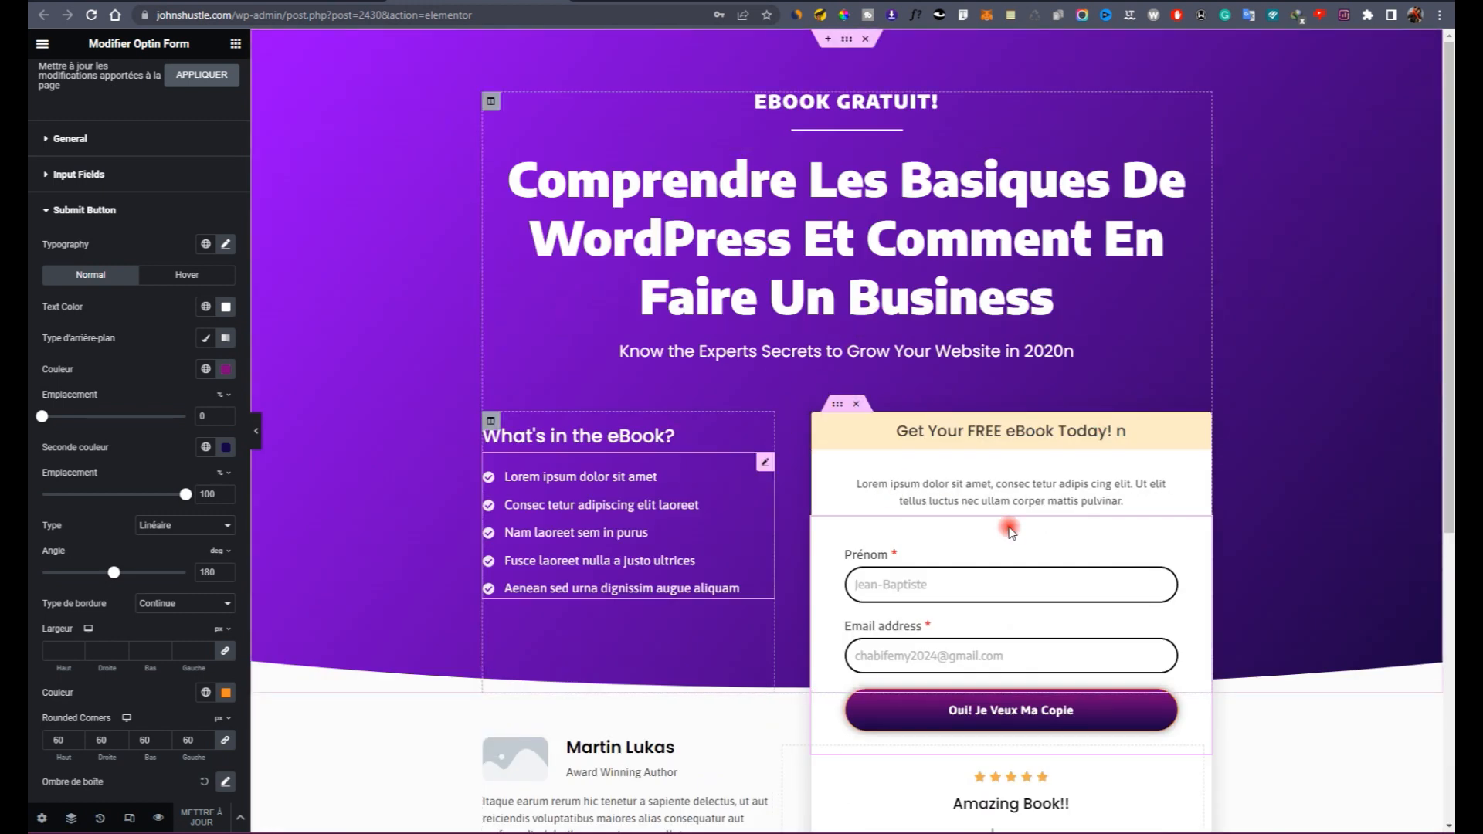
scroll(818, 407, "down", 5)
scroll(819, 407, "up", 5)
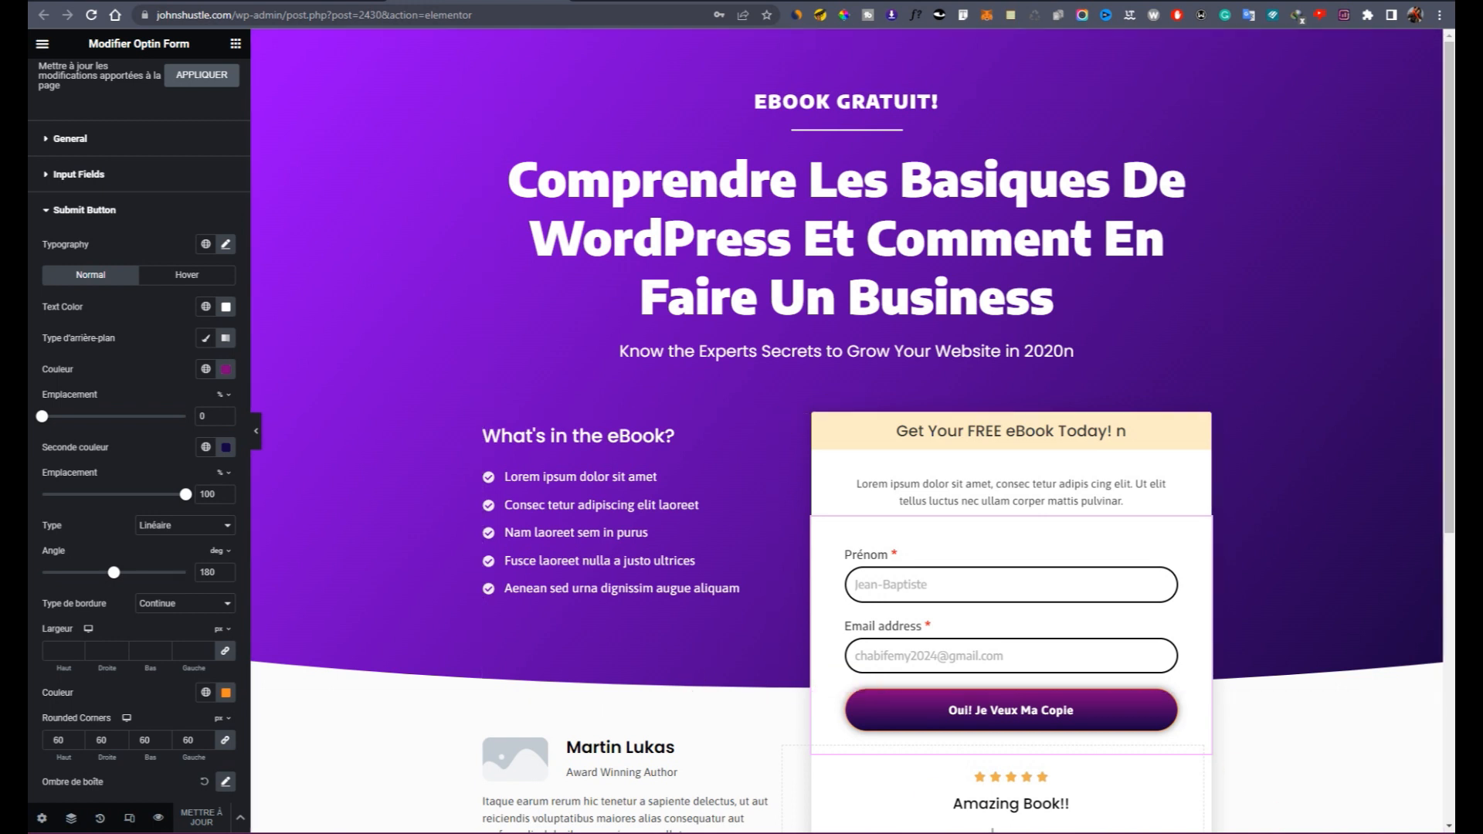
left_click(241, 43)
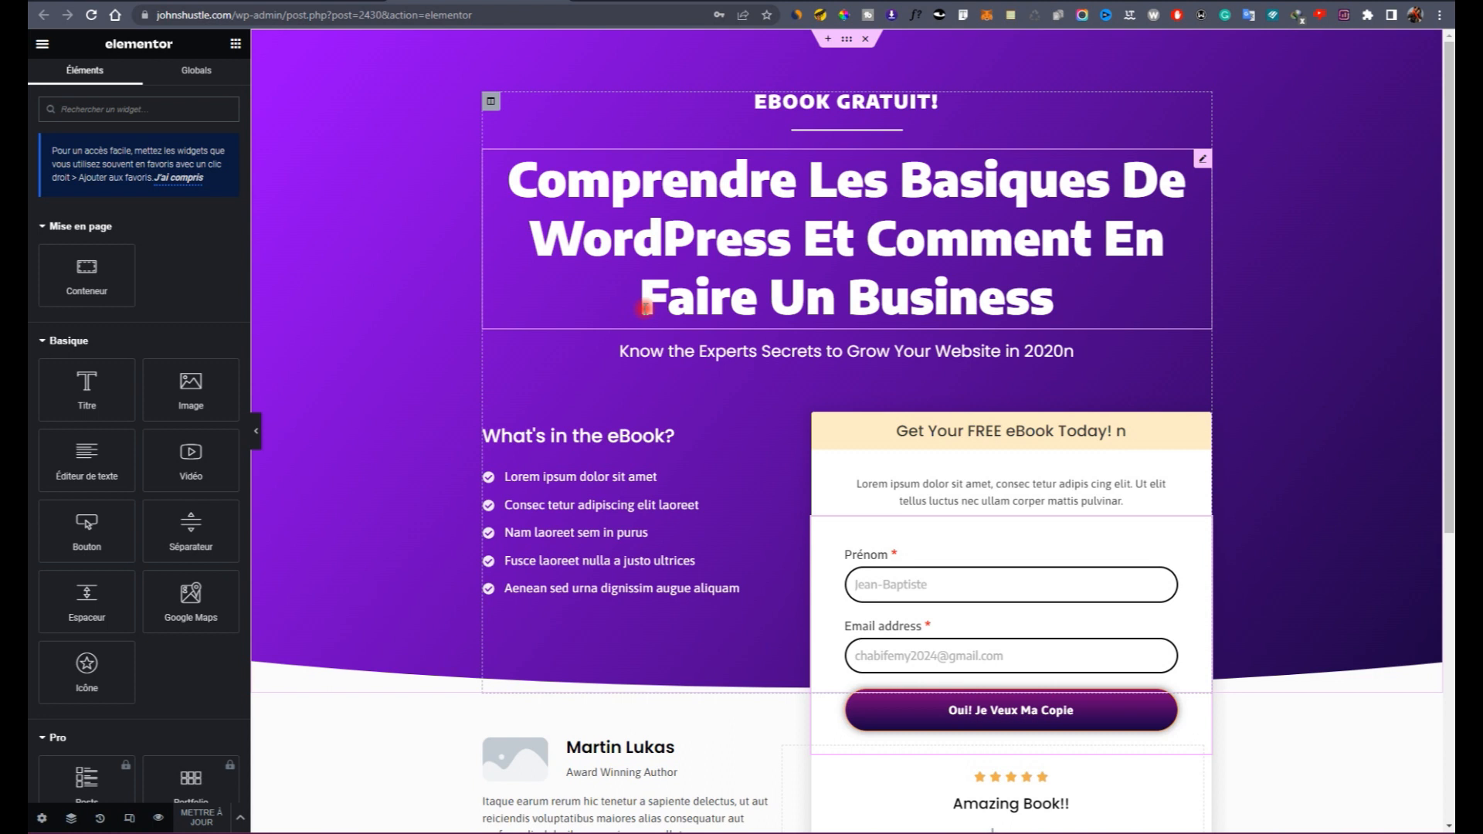
scroll(695, 356, "down", 3)
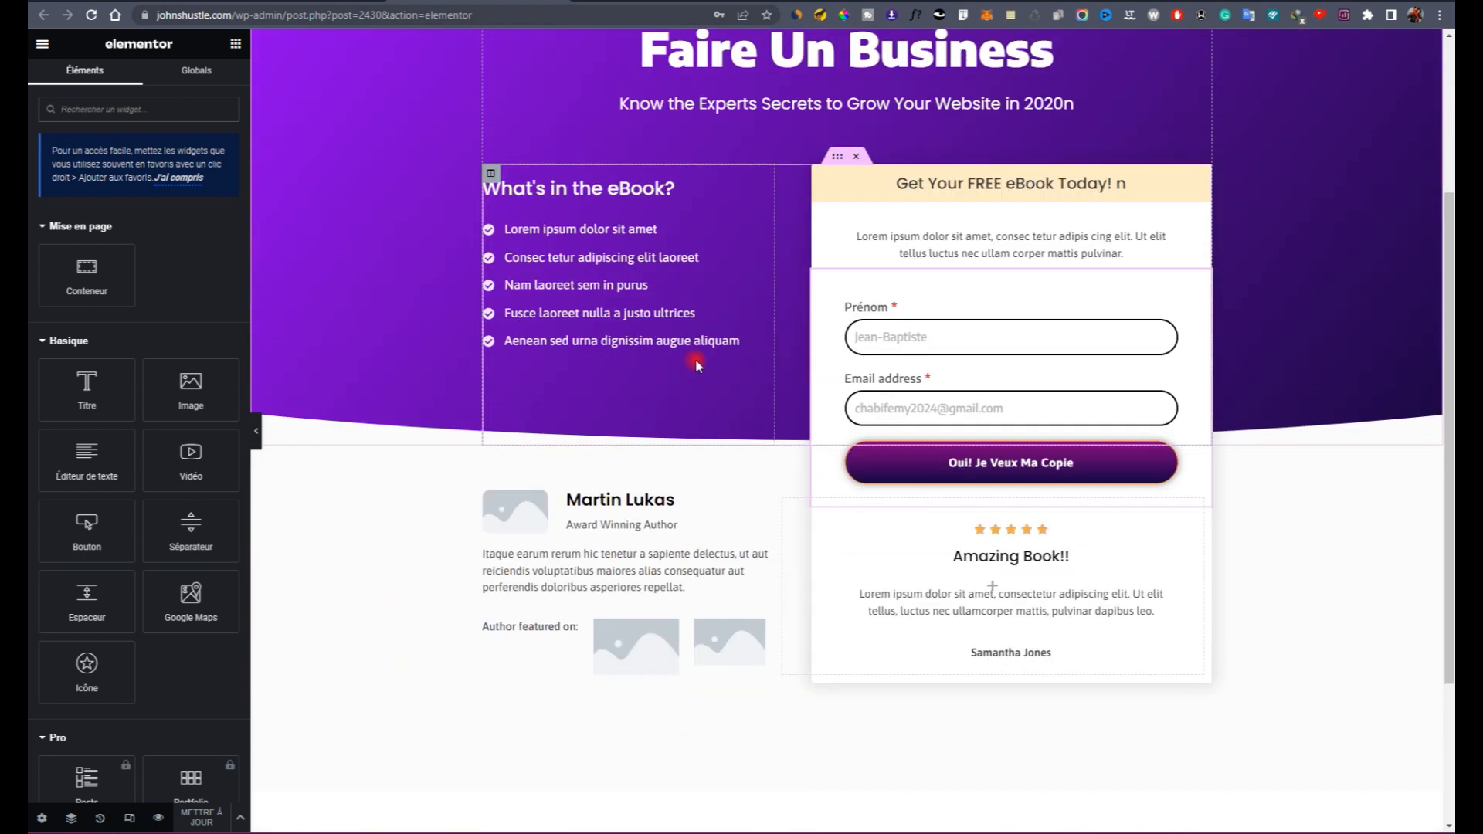
scroll(909, 694, "down", 3)
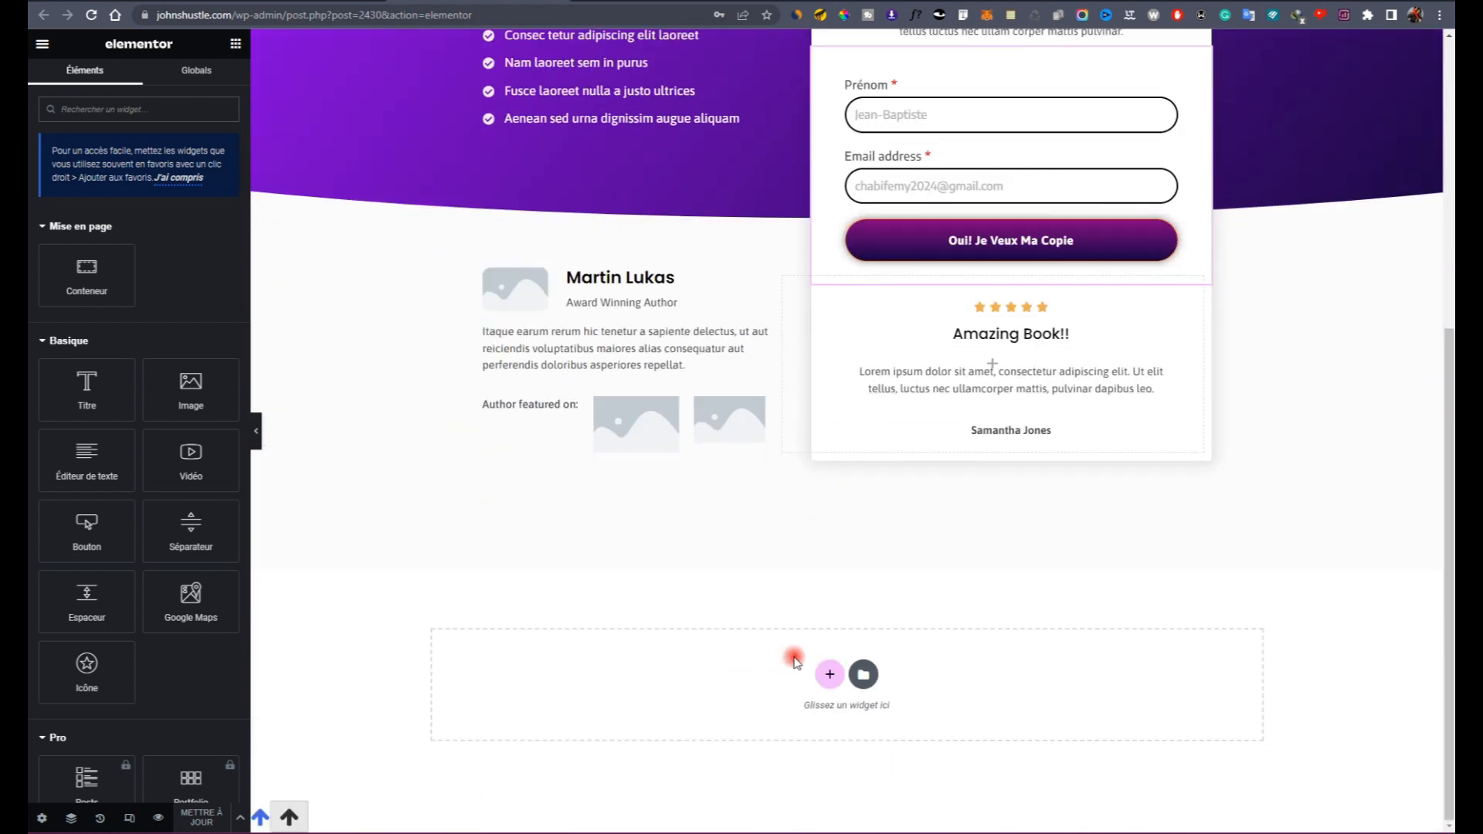
scroll(488, 301, "up", 6)
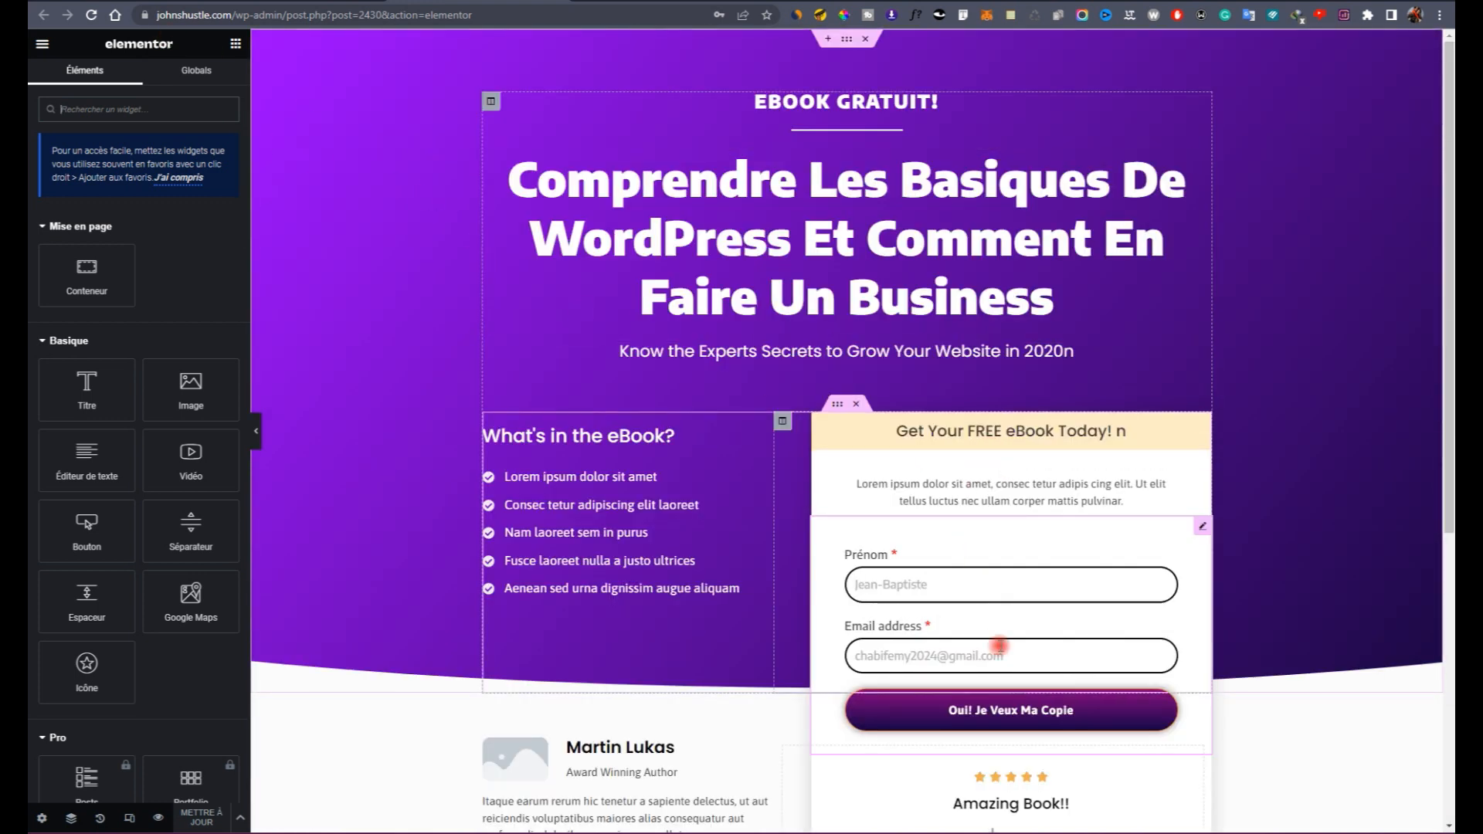
scroll(965, 649, "down", 6)
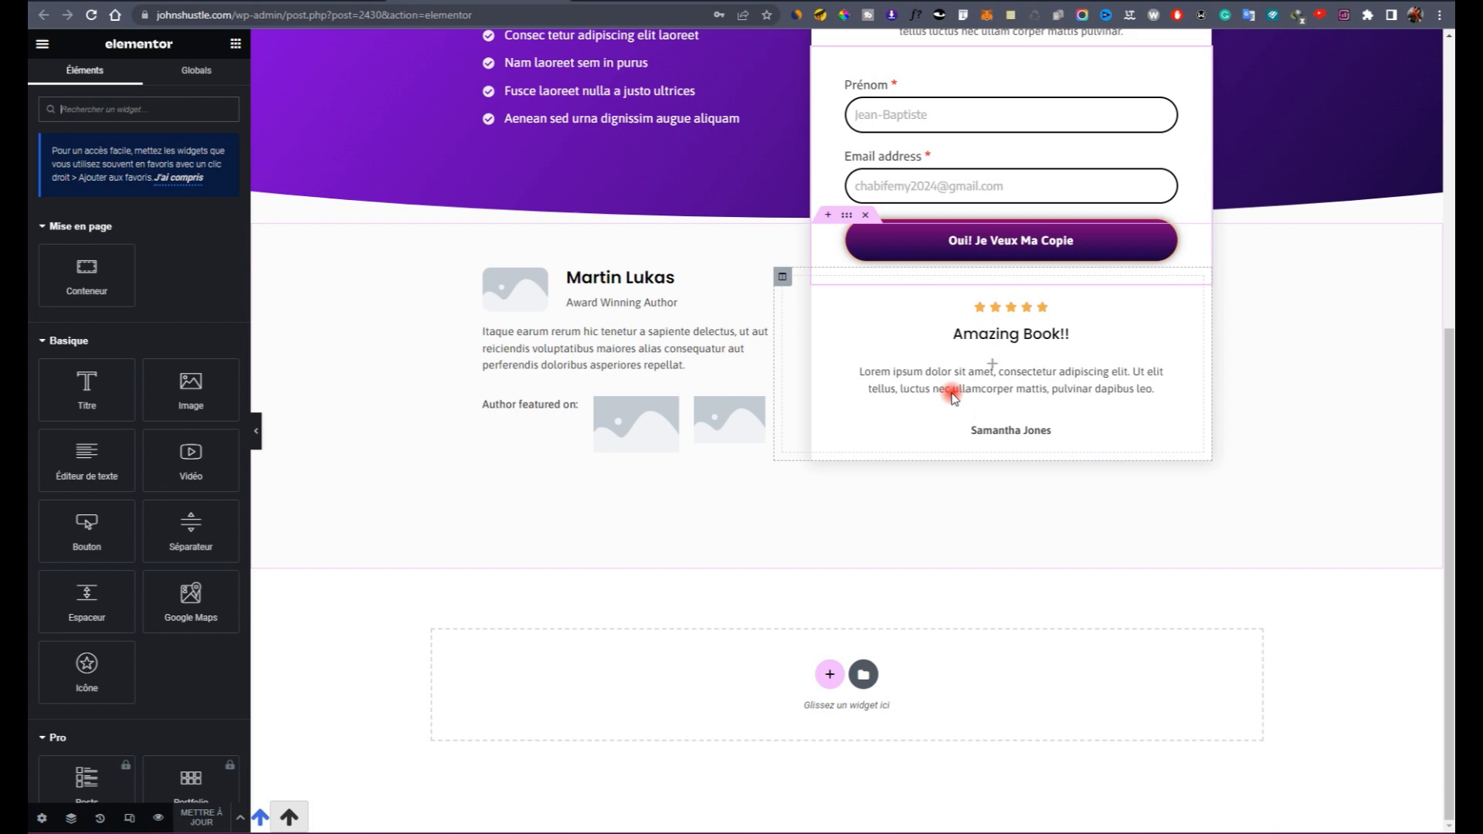
scroll(970, 447, "up", 3)
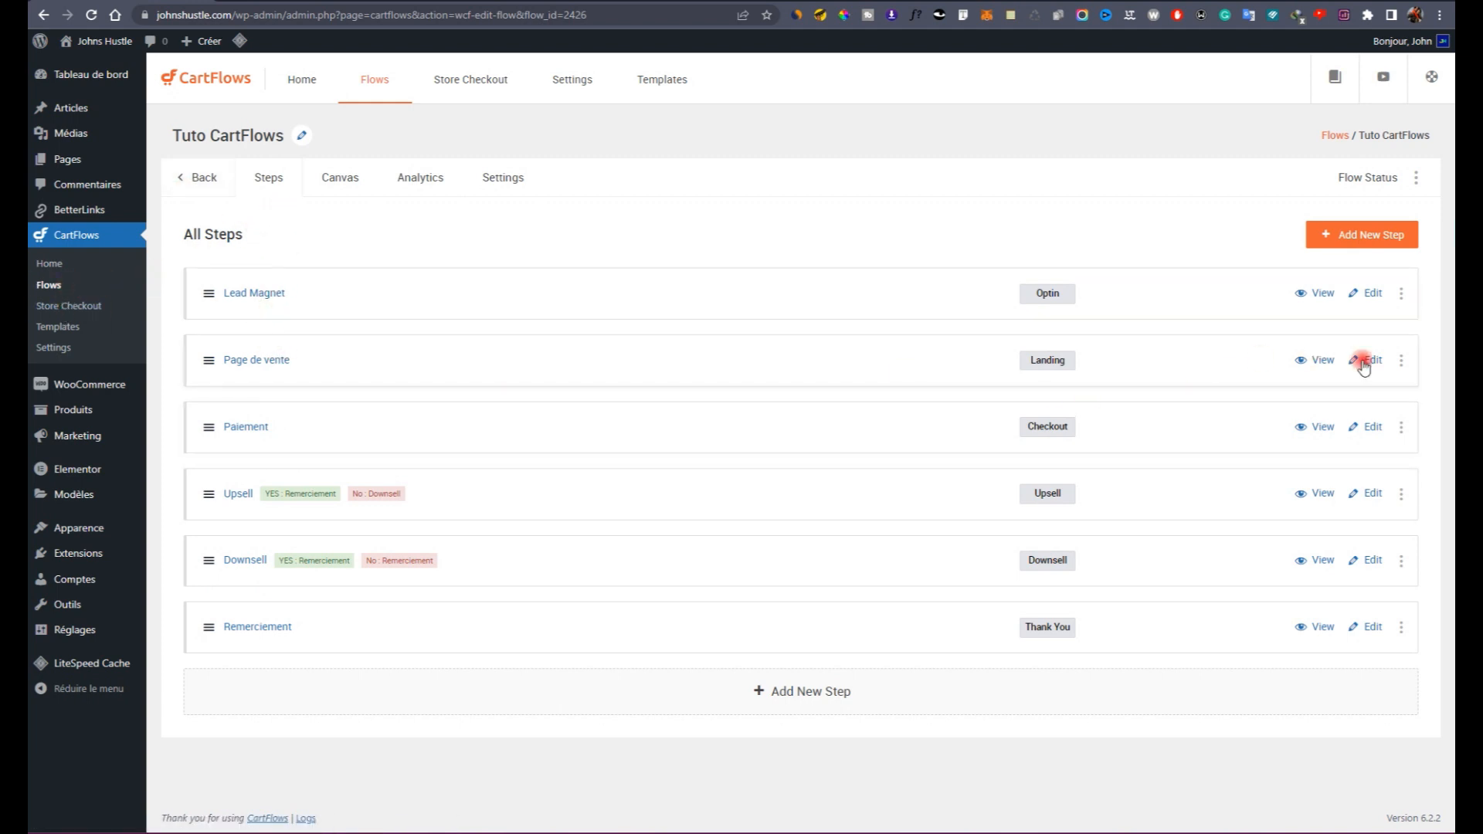
Step: View the published "Page de vente" landing step of the flow and examine its sections, pricing block and customer logos
right_click(1310, 360)
left_click(1320, 361)
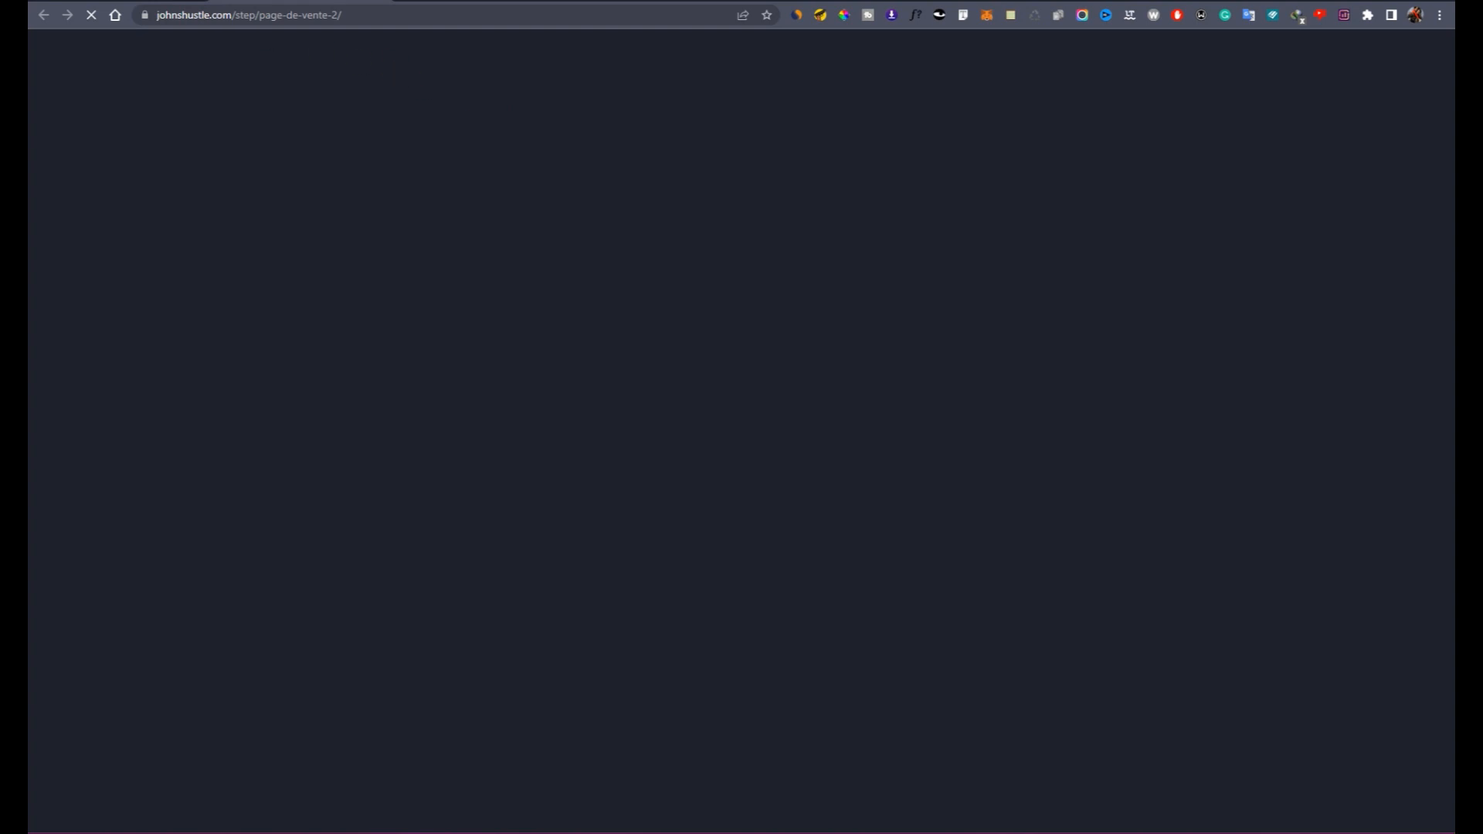
left_click(154, 2)
left_click(301, 2)
scroll(564, 339, "down", 12)
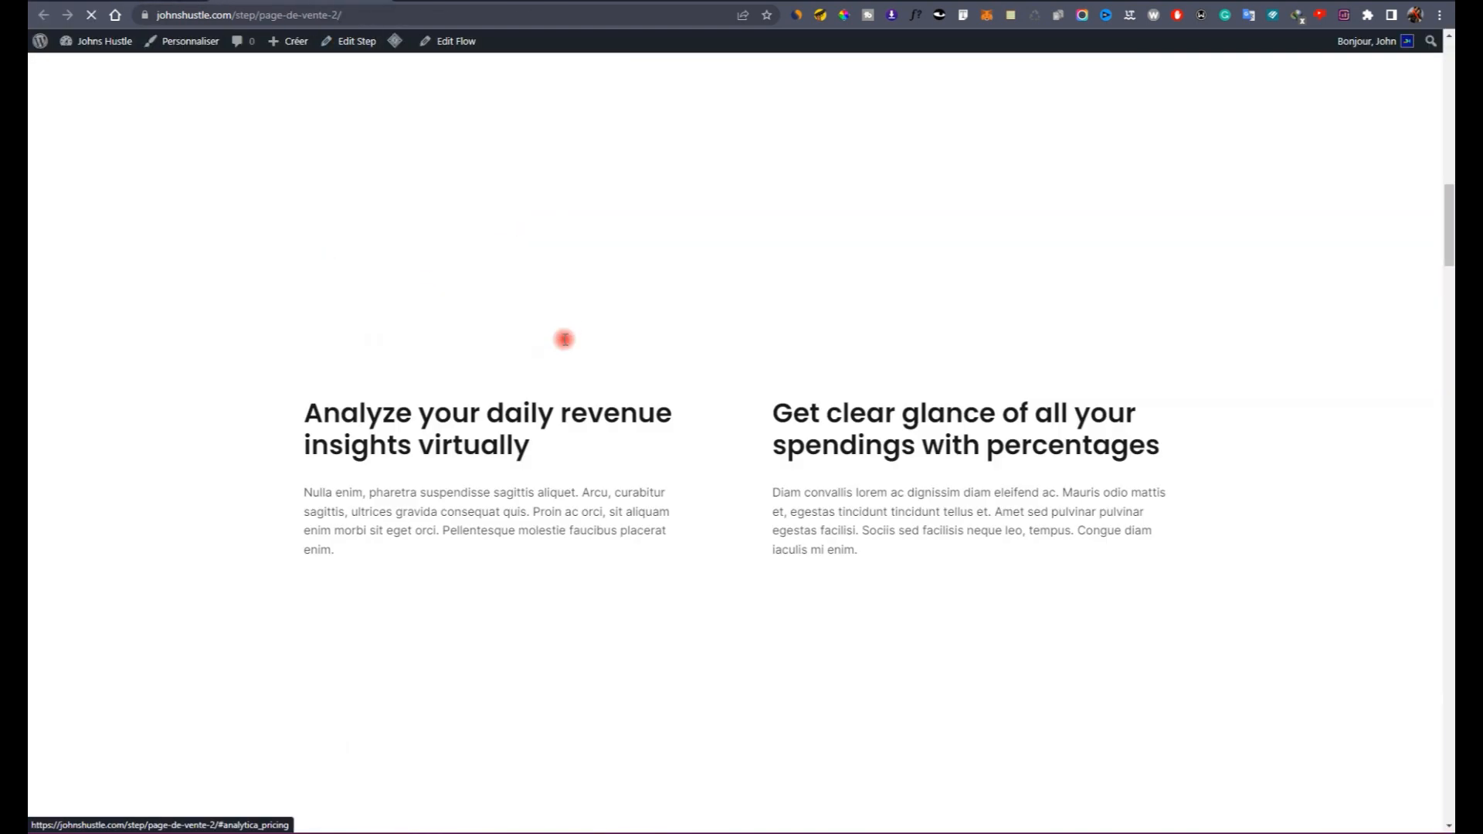
scroll(564, 339, "down", 20)
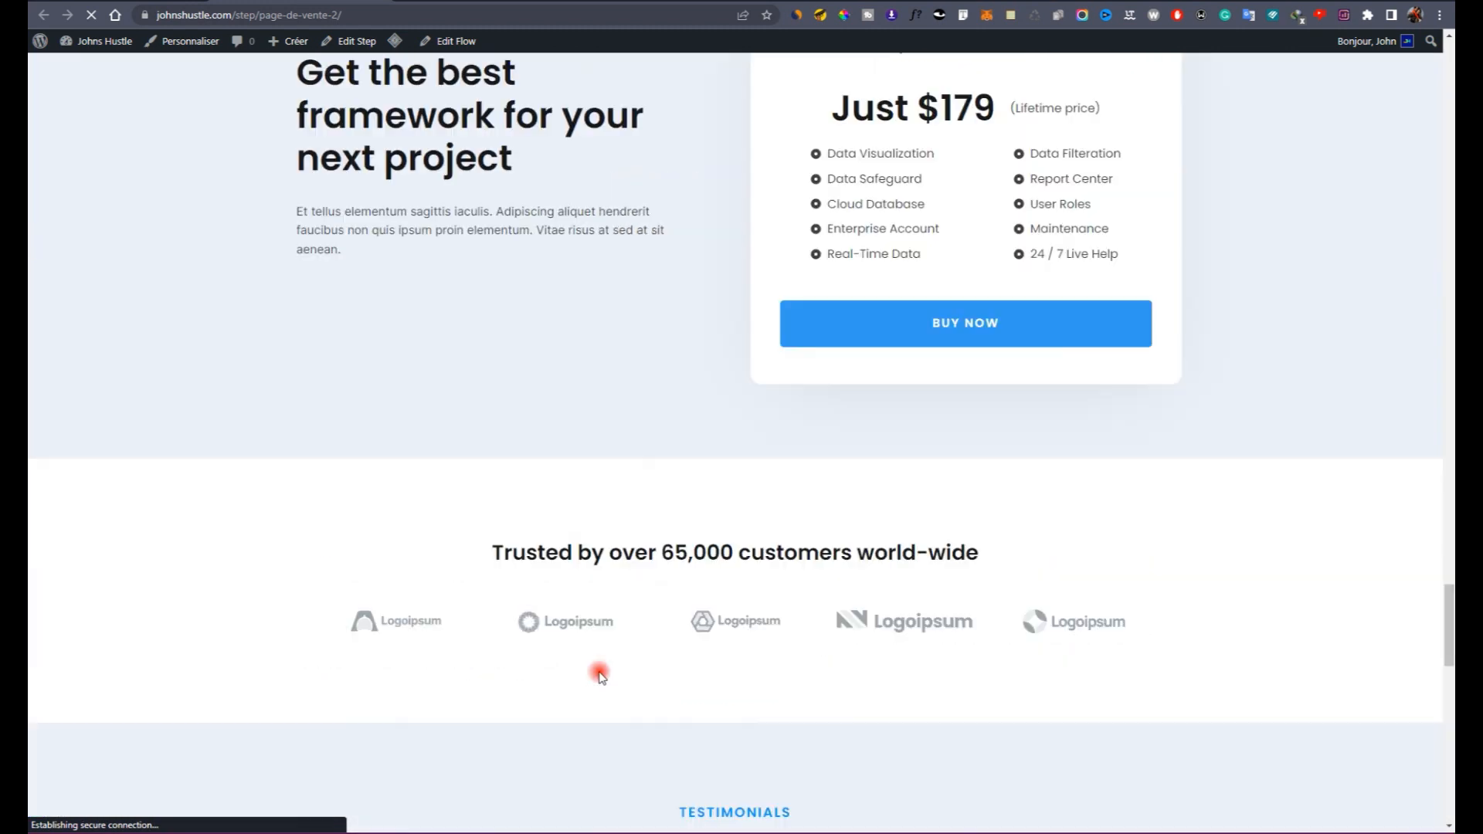
scroll(601, 675, "up", 10)
scroll(528, 319, "down", 5)
scroll(679, 304, "up", 5)
left_click(288, 2)
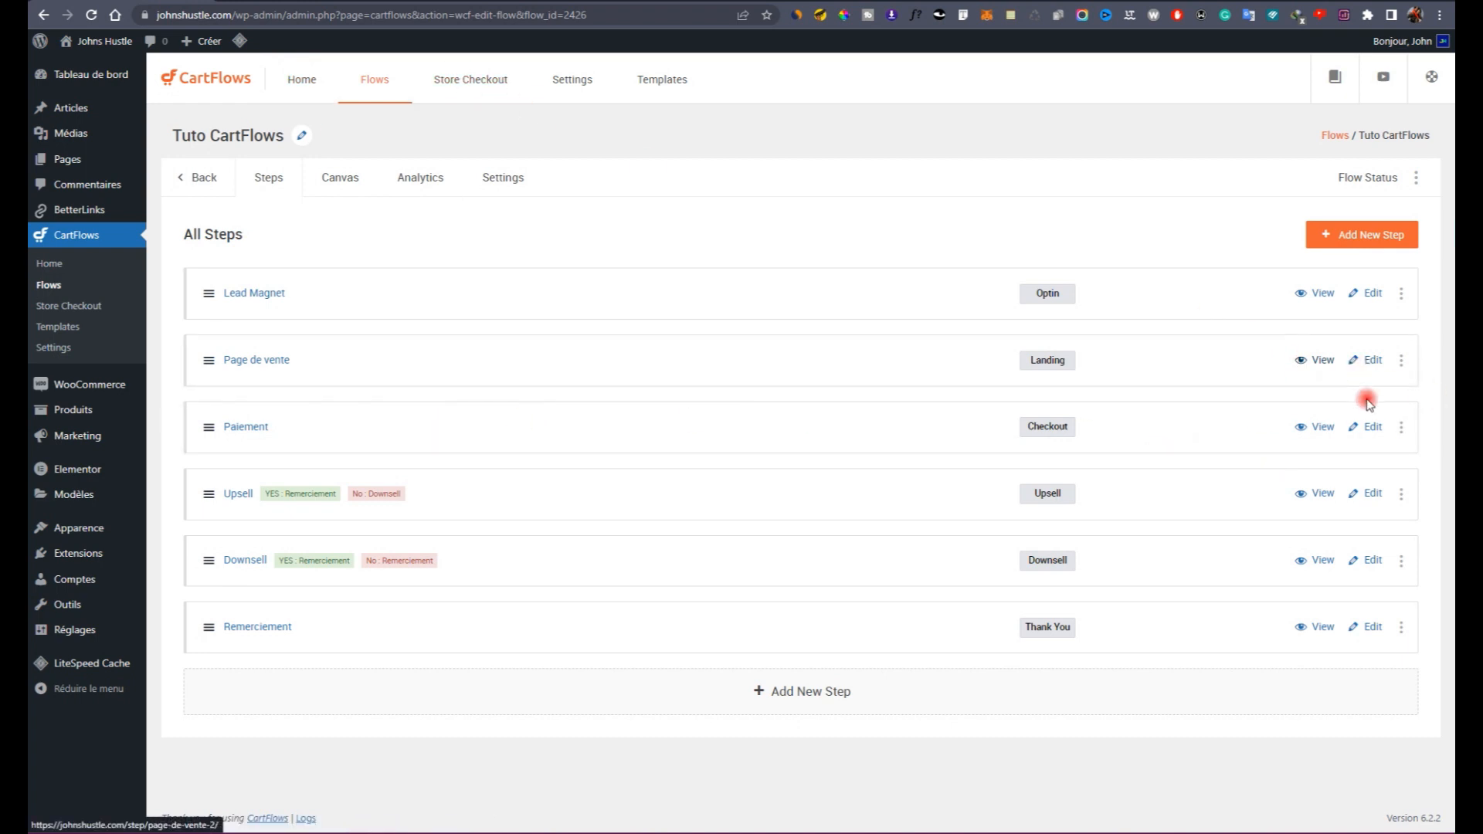
Step: Examine the "Page de vente" step's General, Shortcode and Custom Script settings, compare its slug with the live URL, and return to the steps list
left_click(1365, 363)
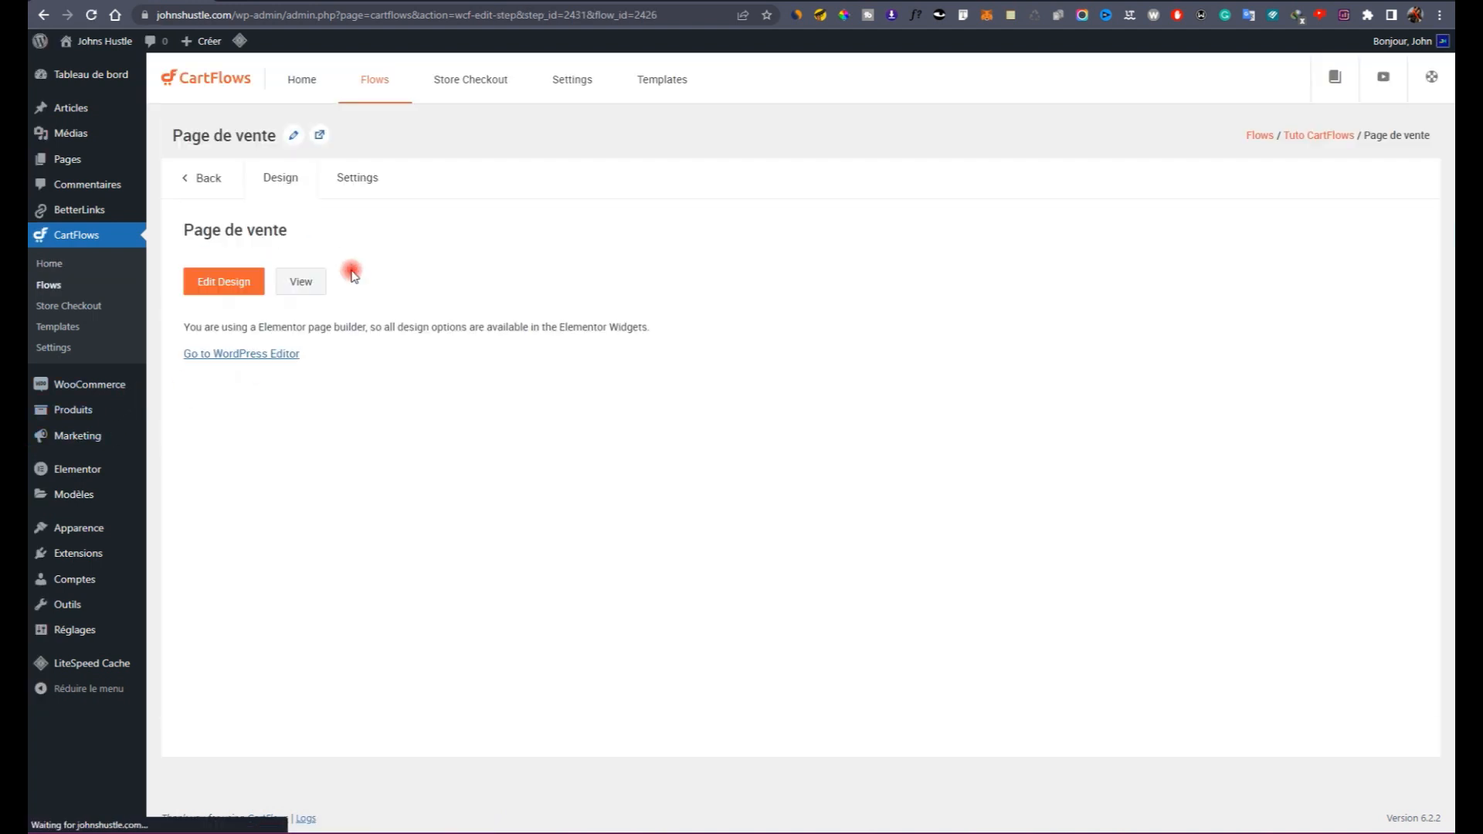
left_click(347, 190)
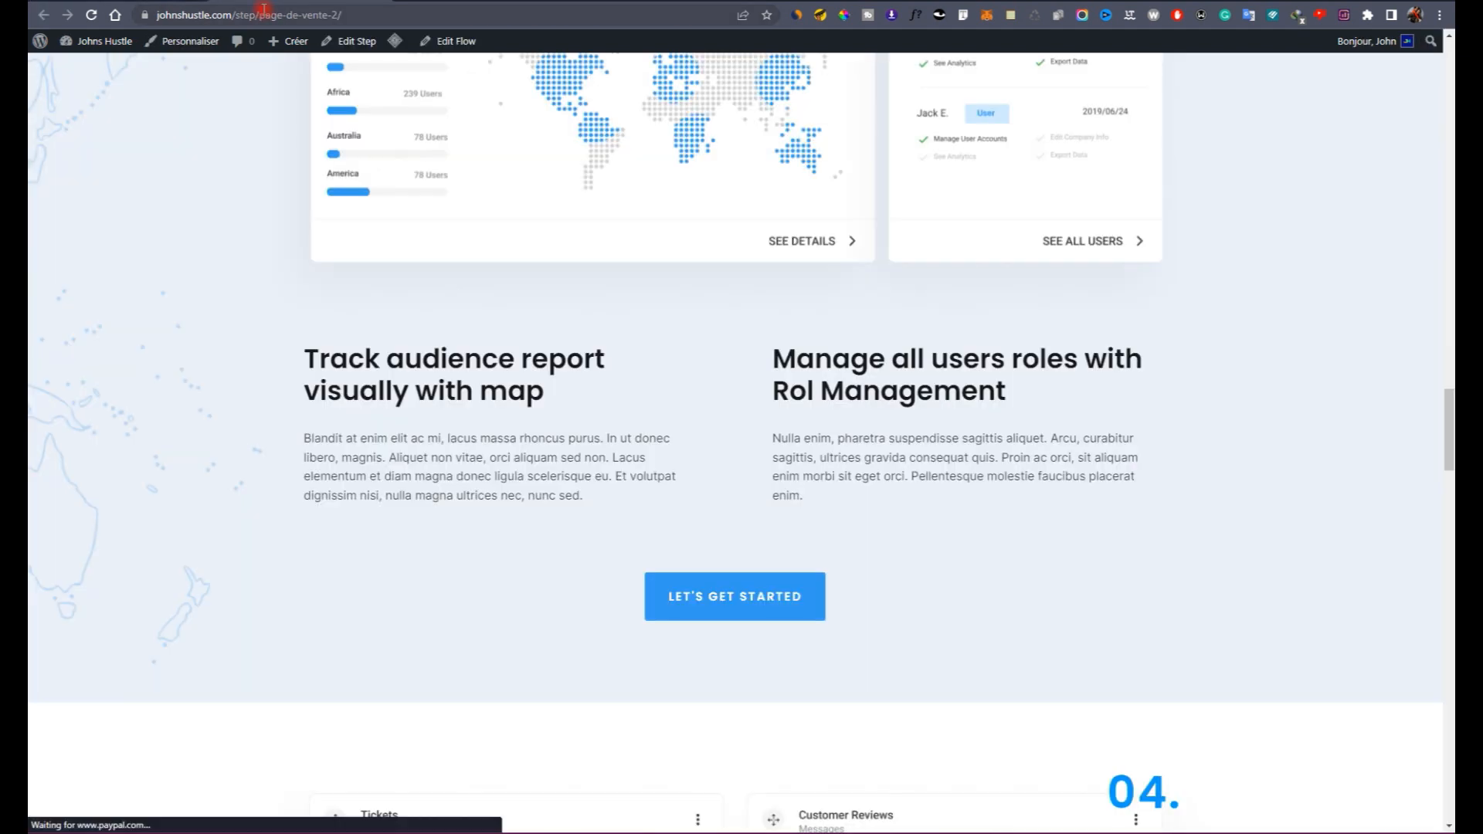
left_click(263, 10)
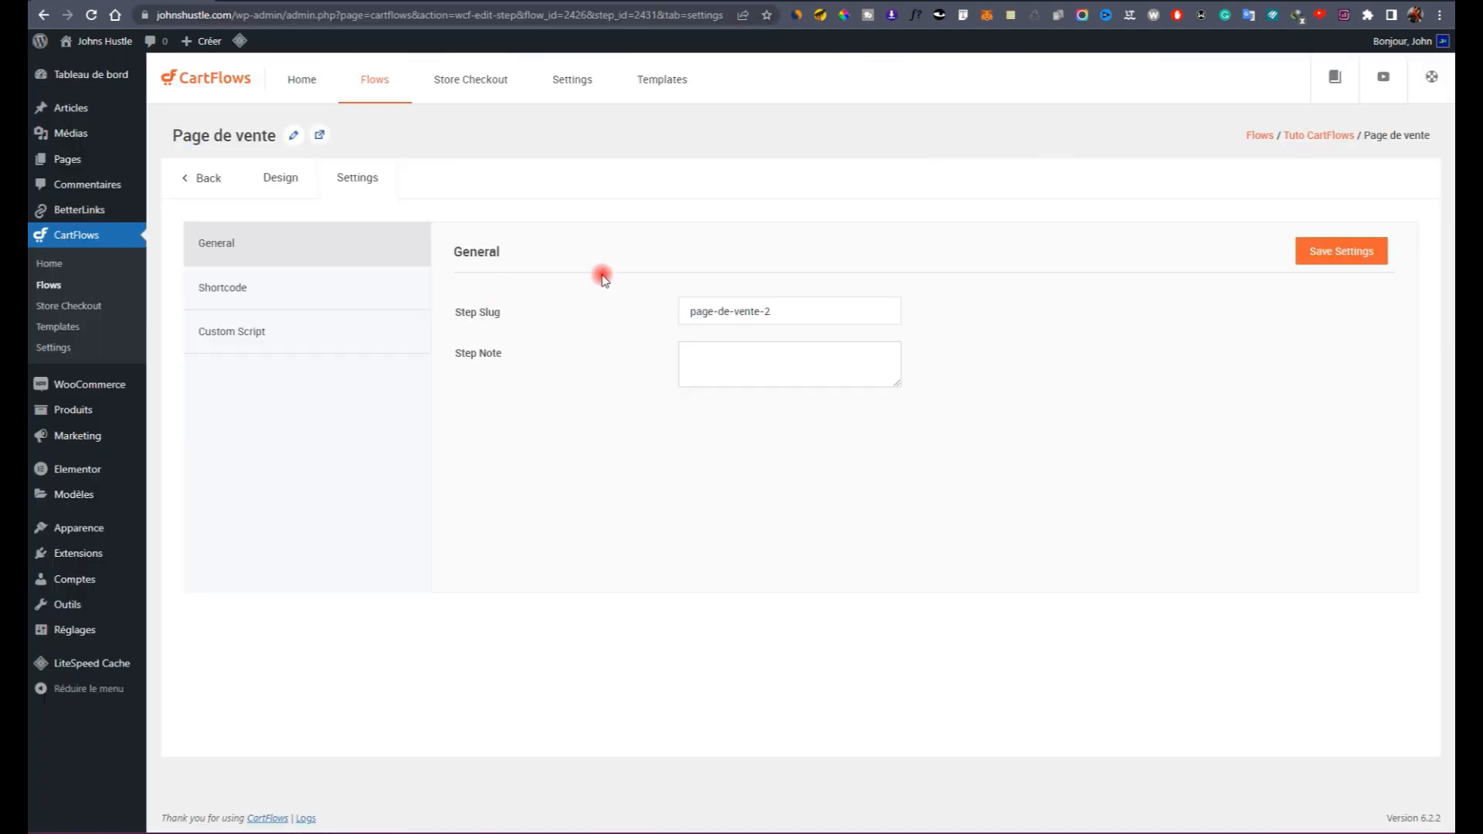
left_click(311, 291)
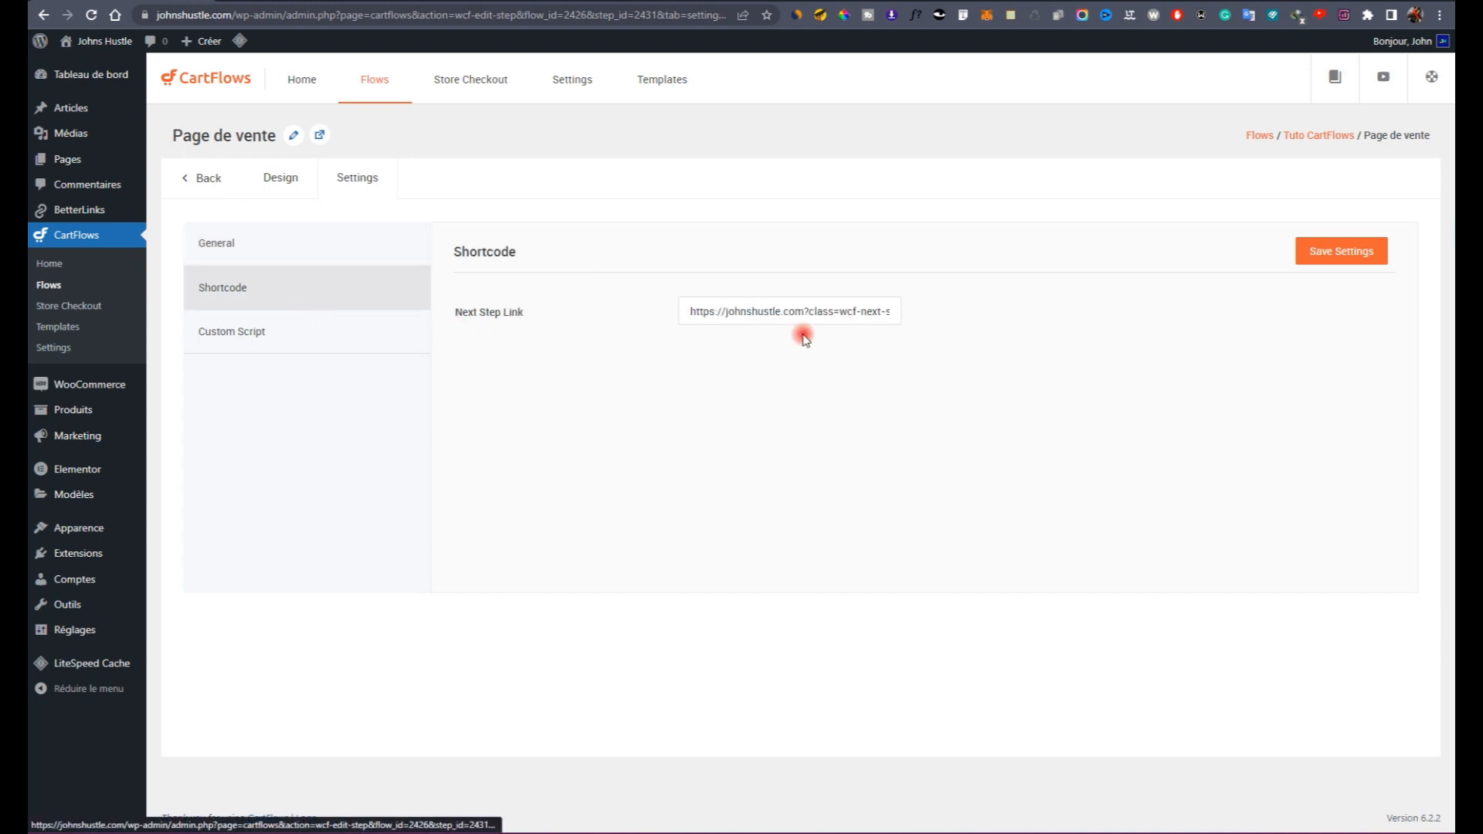
left_click(258, 331)
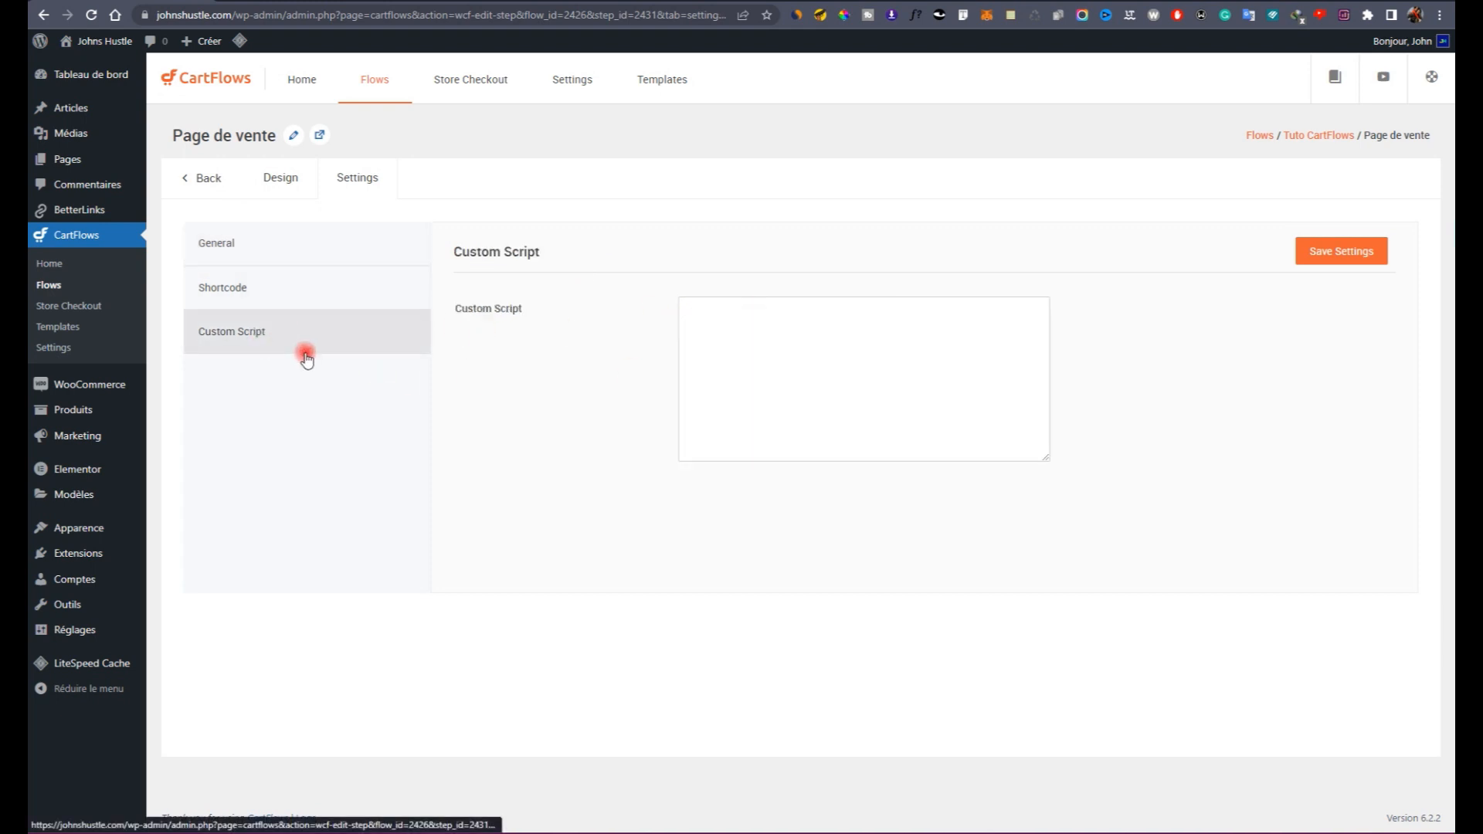
left_click(769, 365)
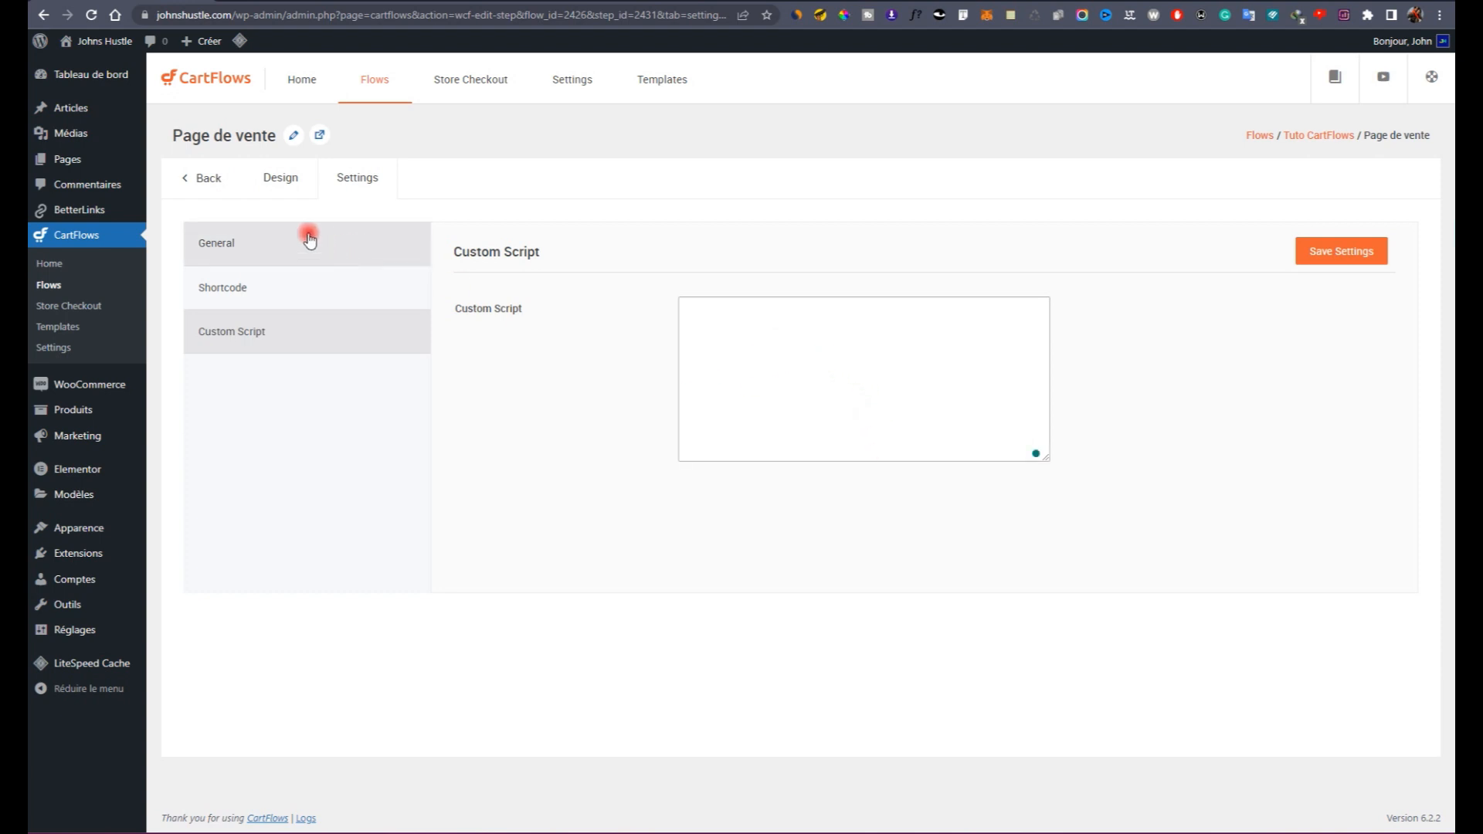
left_click(213, 180)
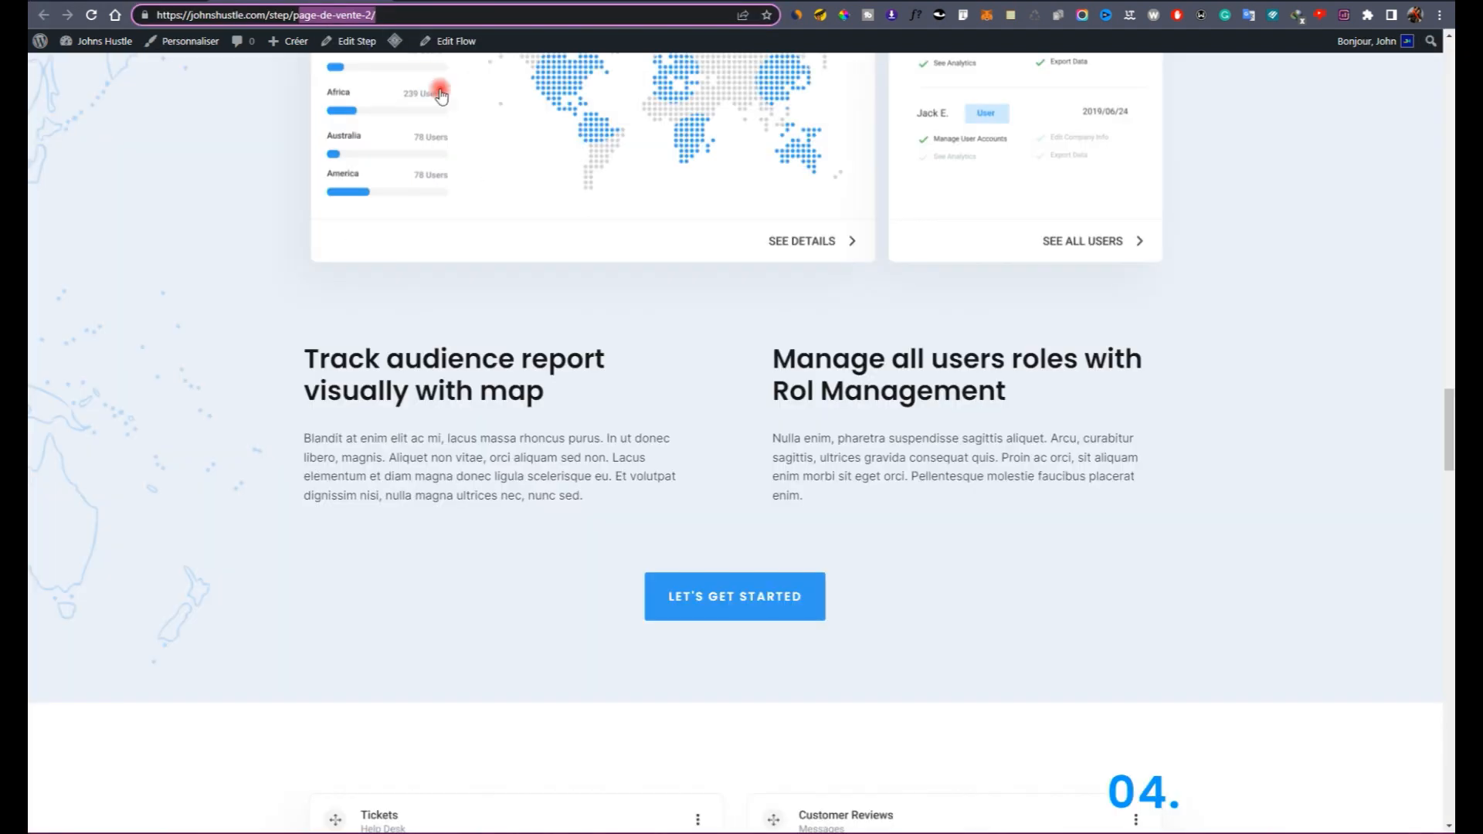
Step: Open the design of the "Page de vente" landing step in Elementor for editing
scroll(606, 288, "up", 15)
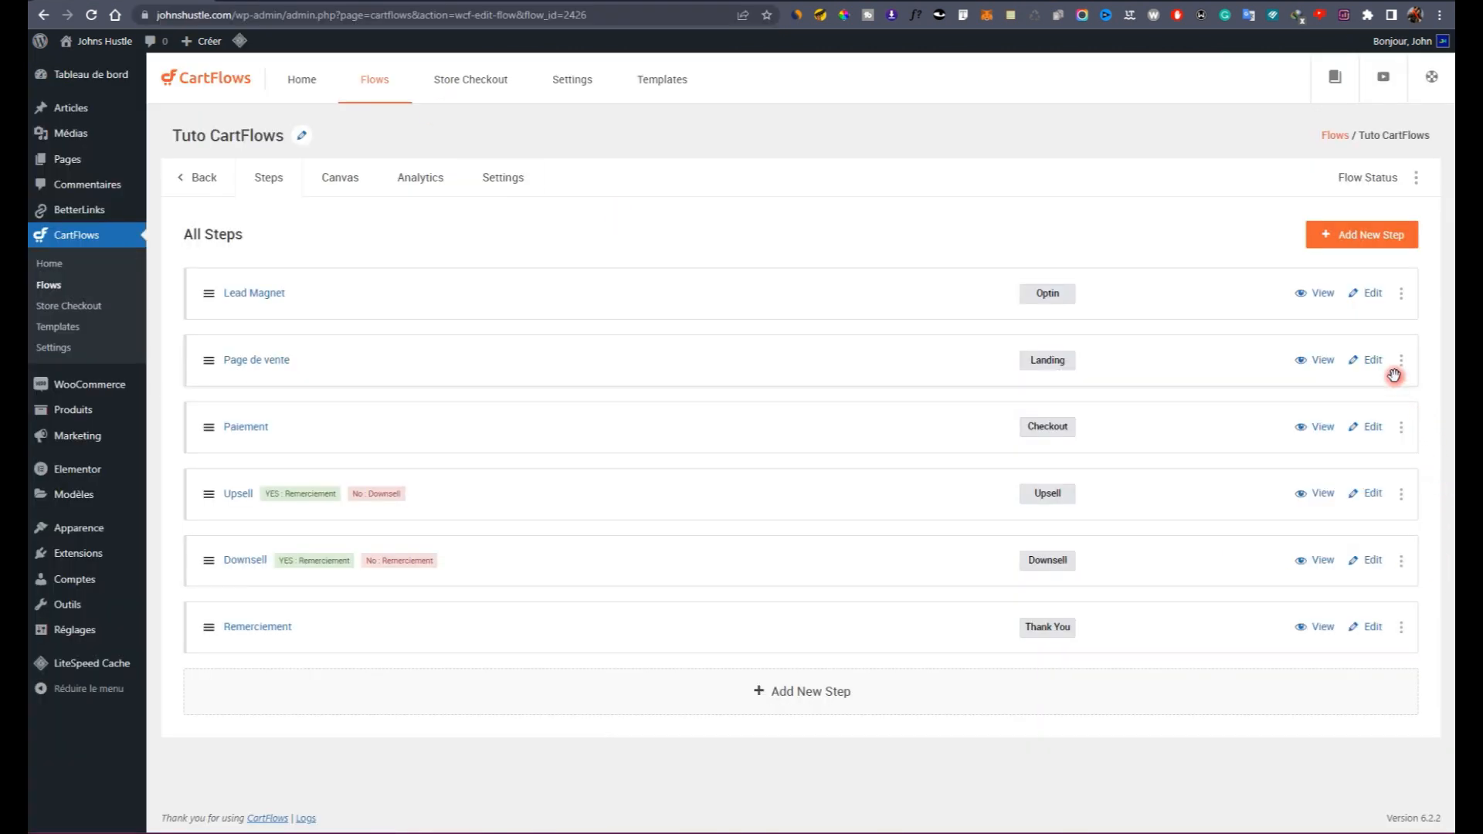
left_click(1372, 362)
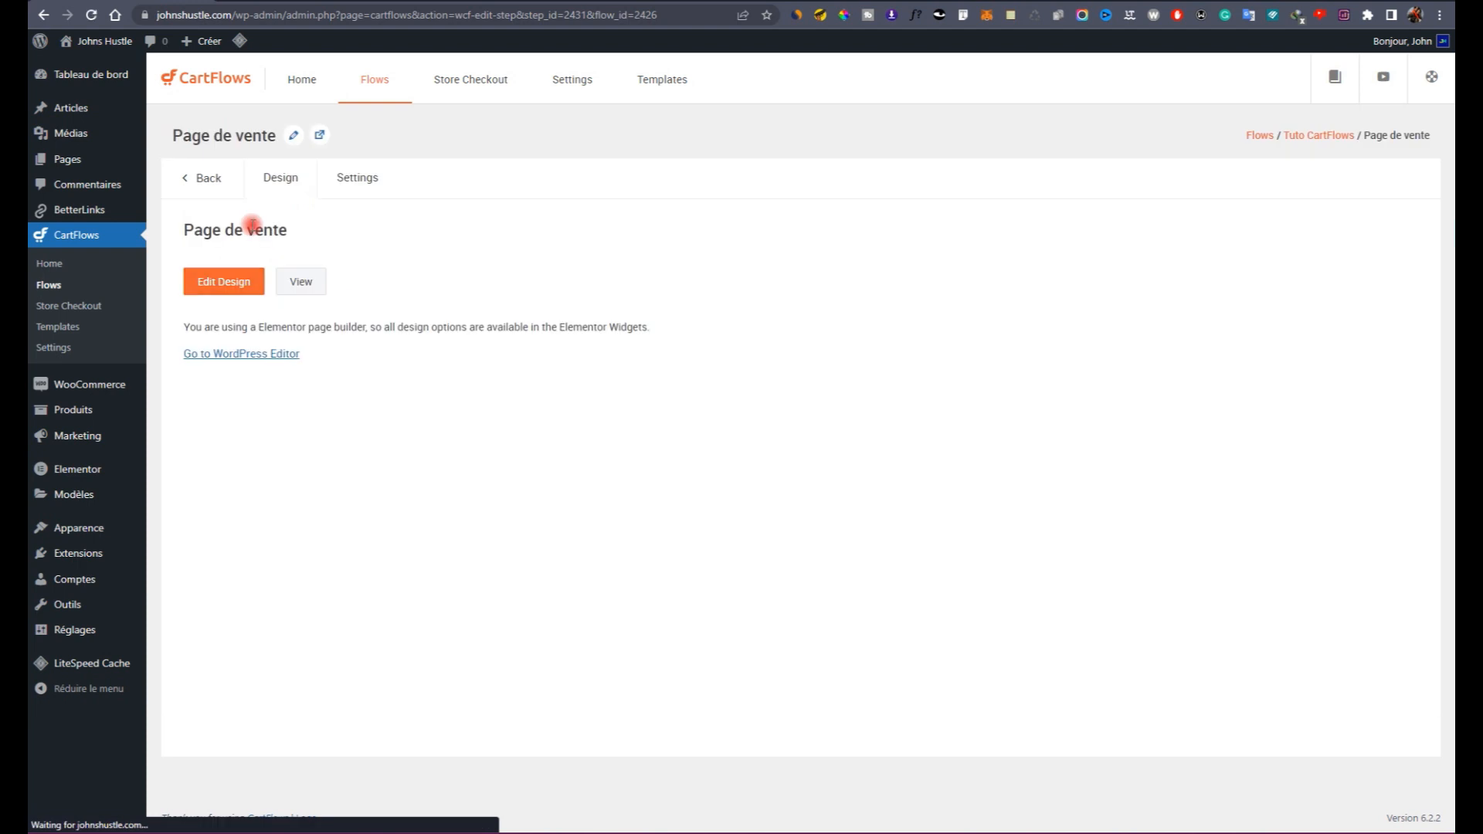
left_click(206, 279)
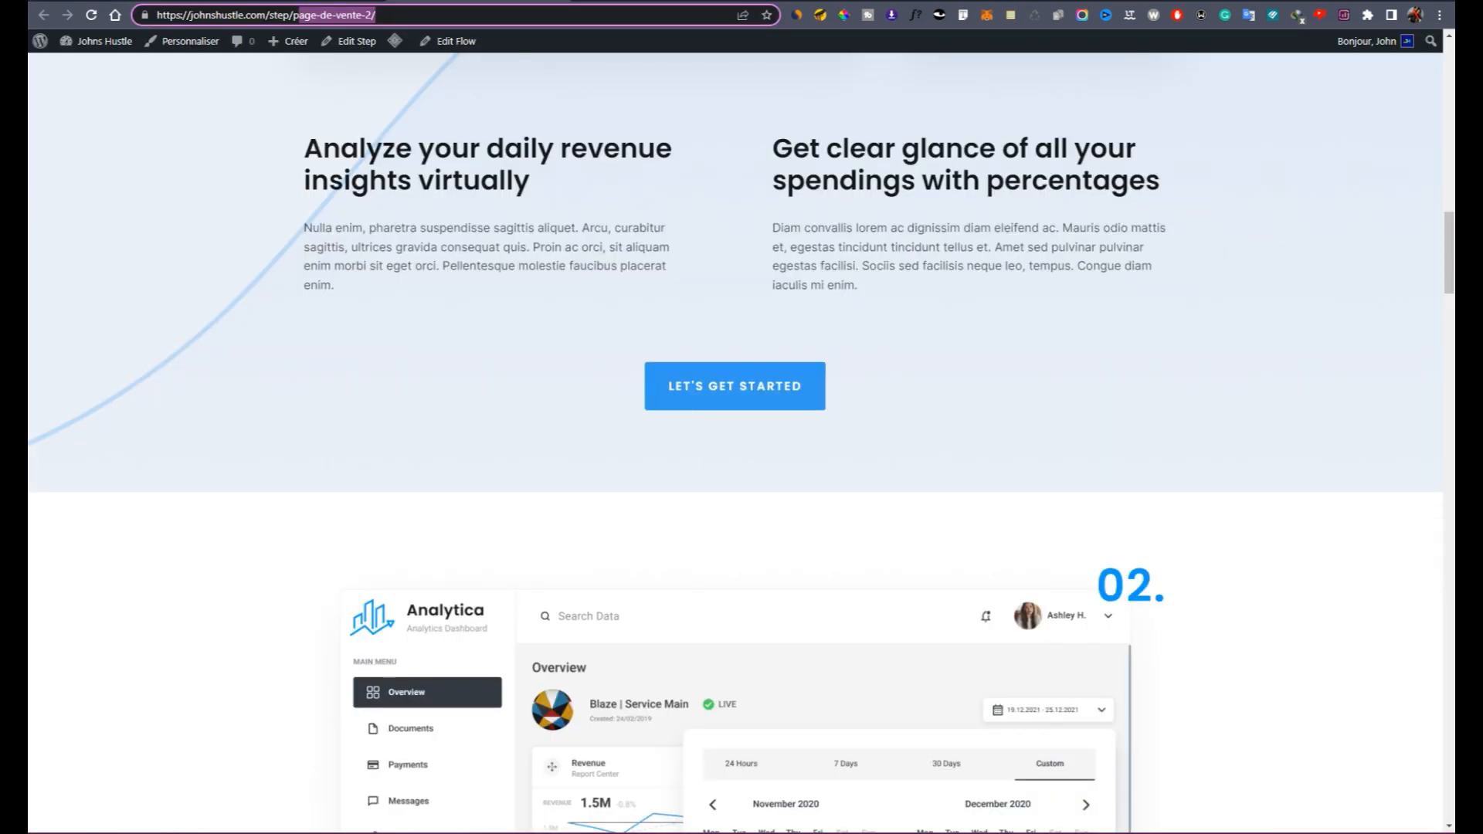
Step: Look through the published sales page's hero and feature sections and the same page's content in the Elementor editor
scroll(708, 391, "up", 10)
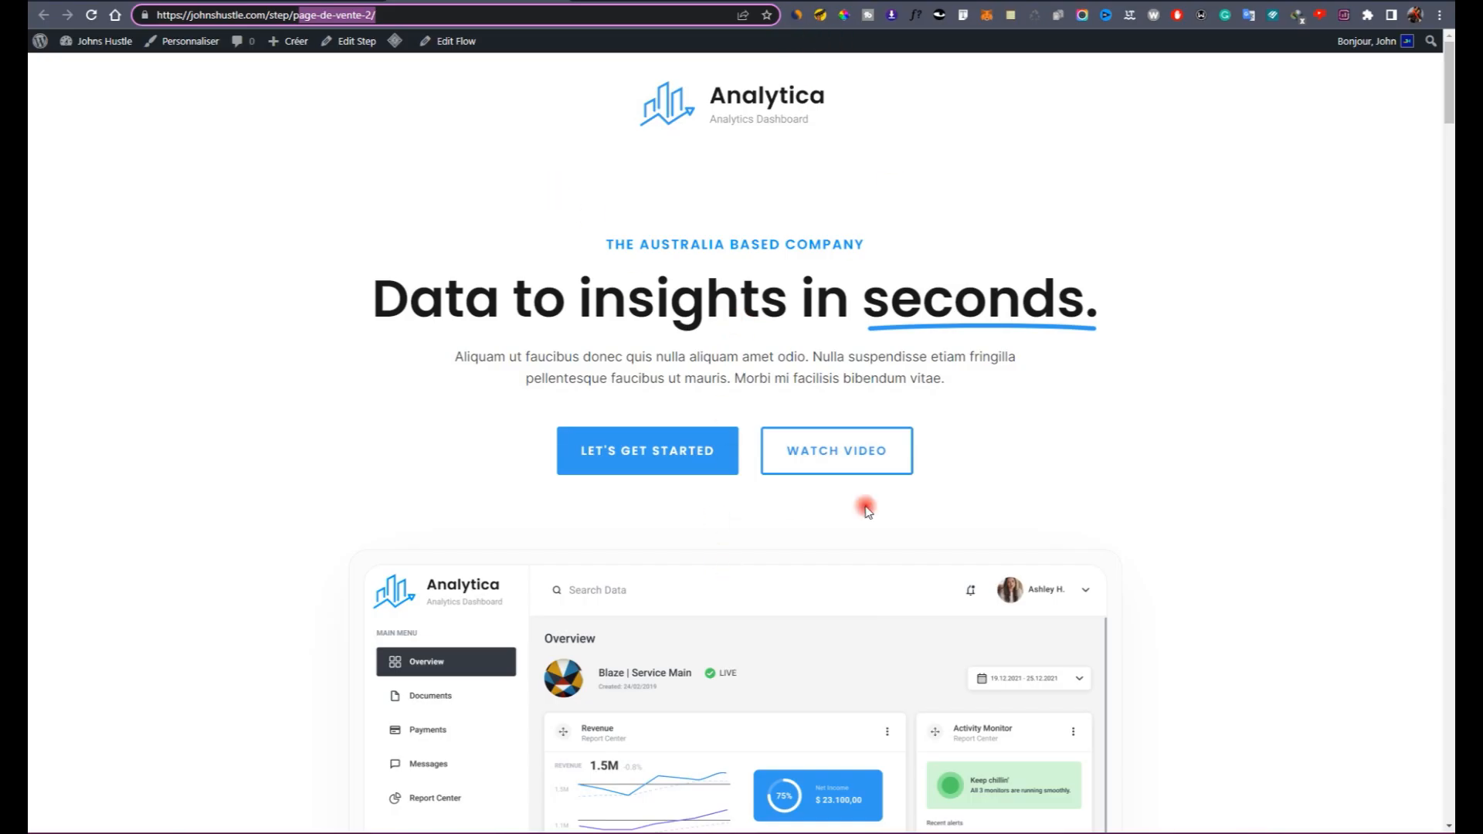
scroll(731, 477, "down", 8)
scroll(747, 390, "up", 6)
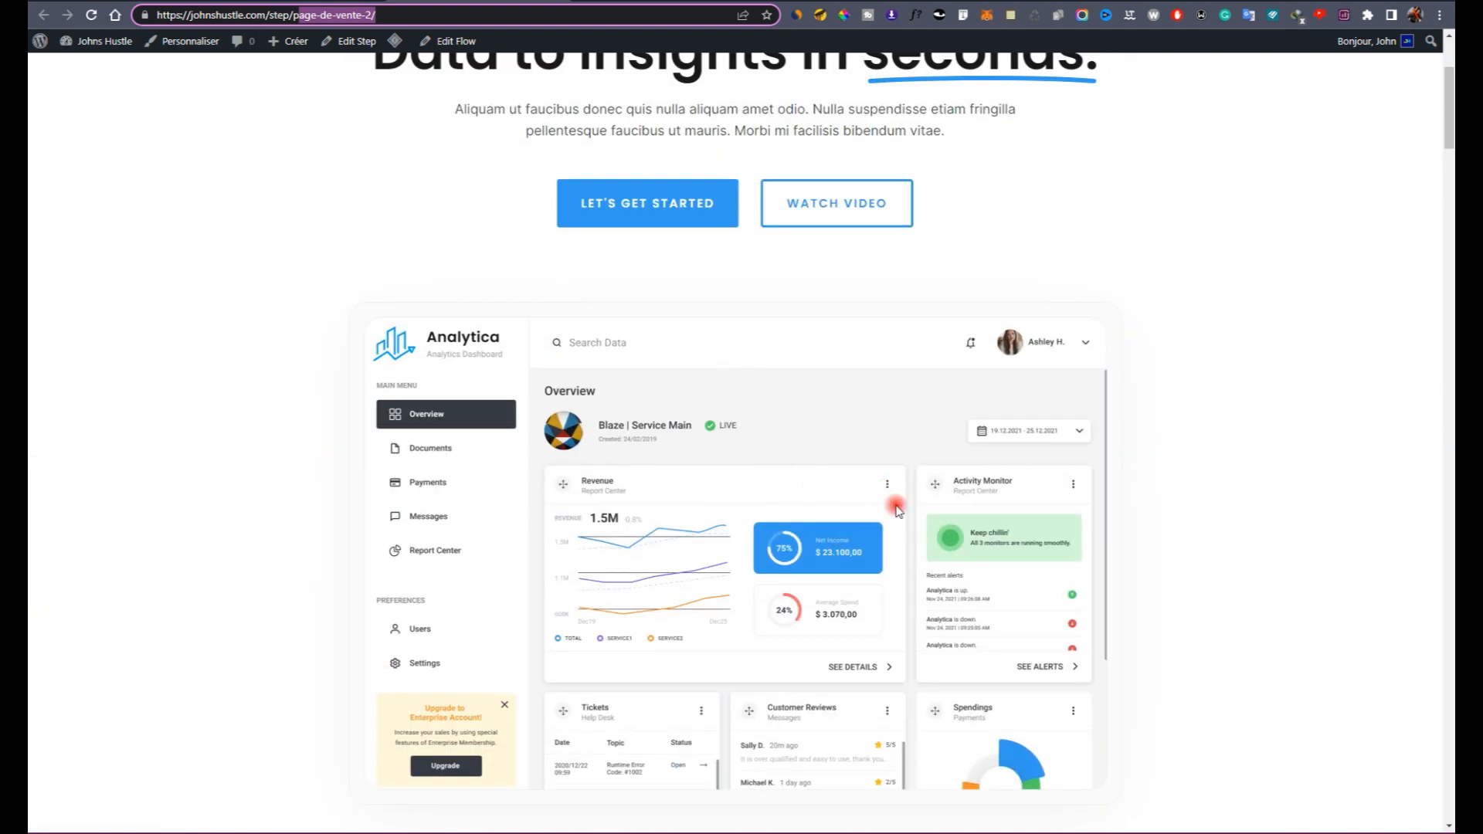
scroll(888, 506, "down", 5)
scroll(726, 377, "down", 5)
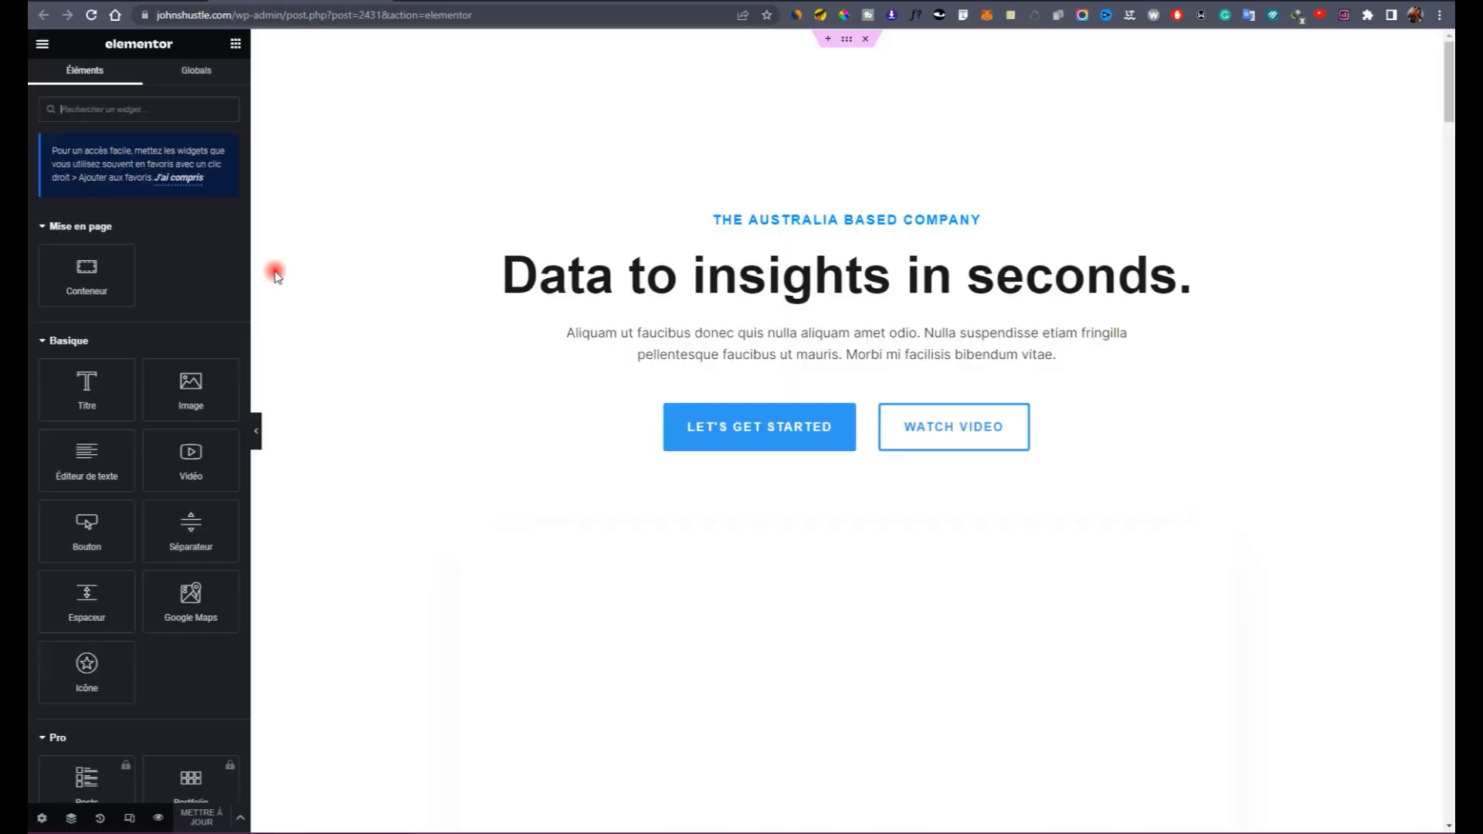
scroll(731, 229, "down", 20)
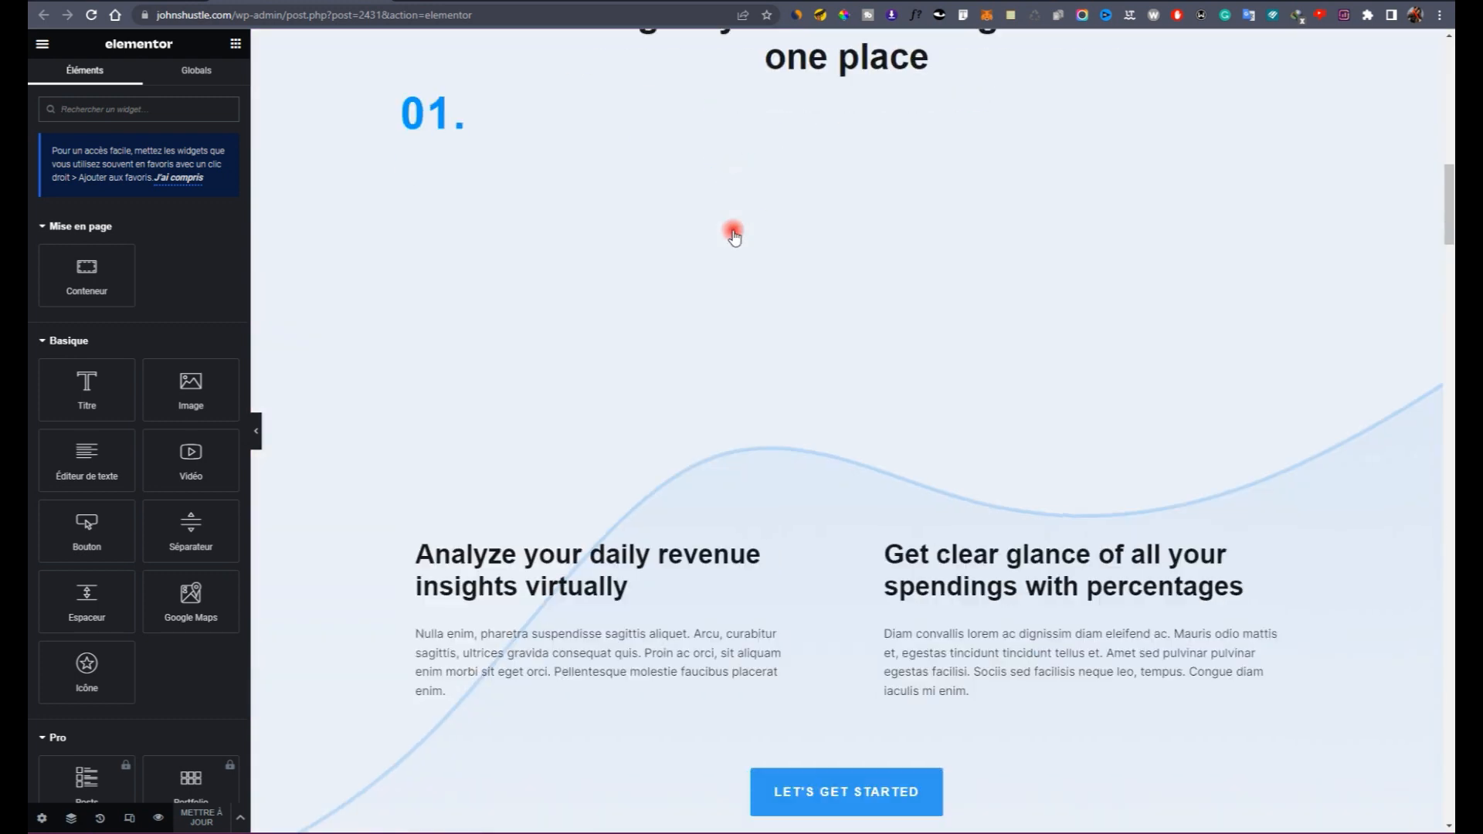
Step: Switch the background of the hero section with the logo and main headline to a gradient
scroll(683, 240, "up", 20)
scroll(682, 240, "up", 10)
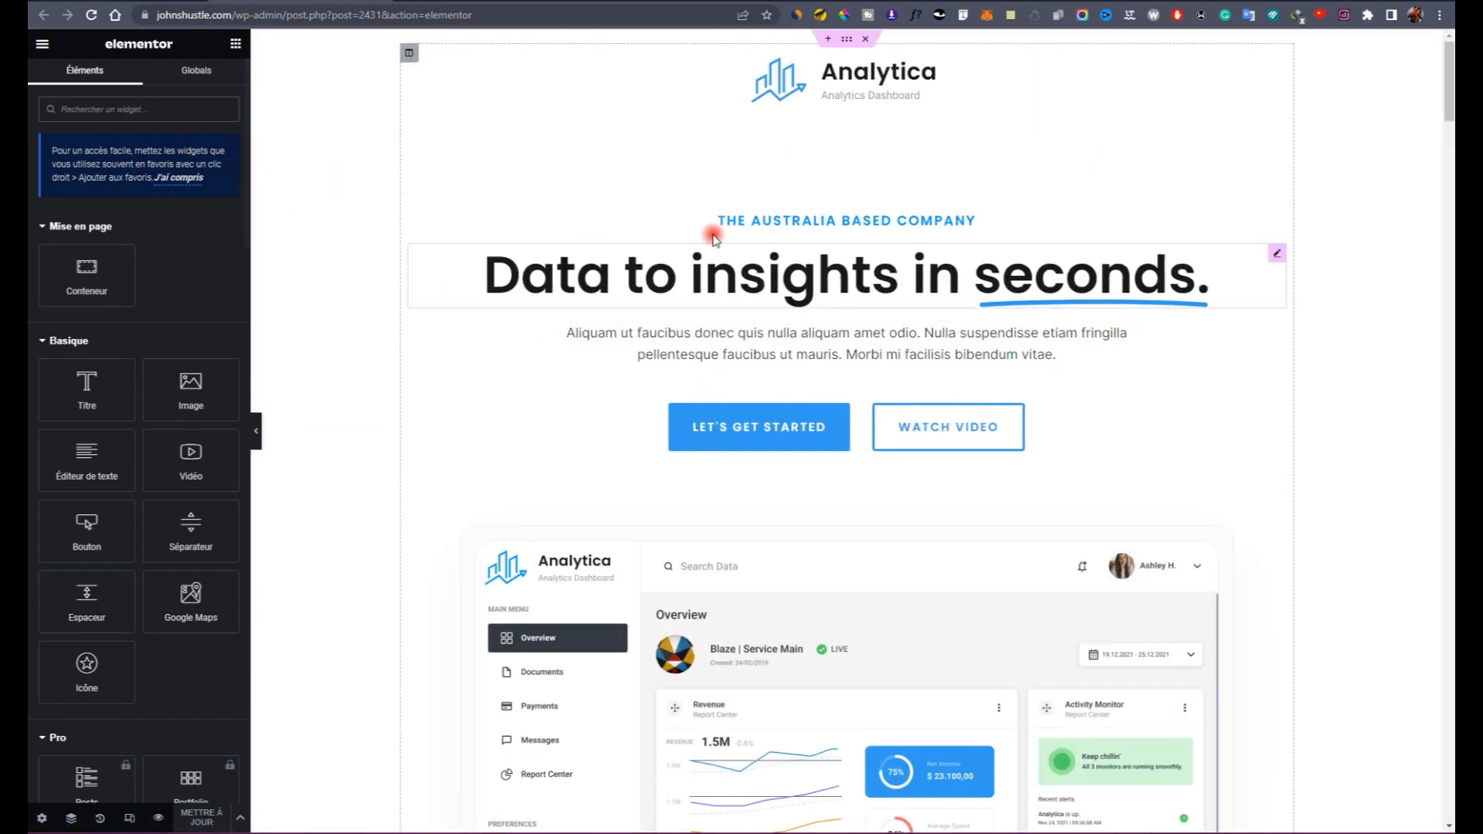
scroll(709, 358, "down", 6)
scroll(112, 550, "down", 6)
scroll(995, 399, "up", 6)
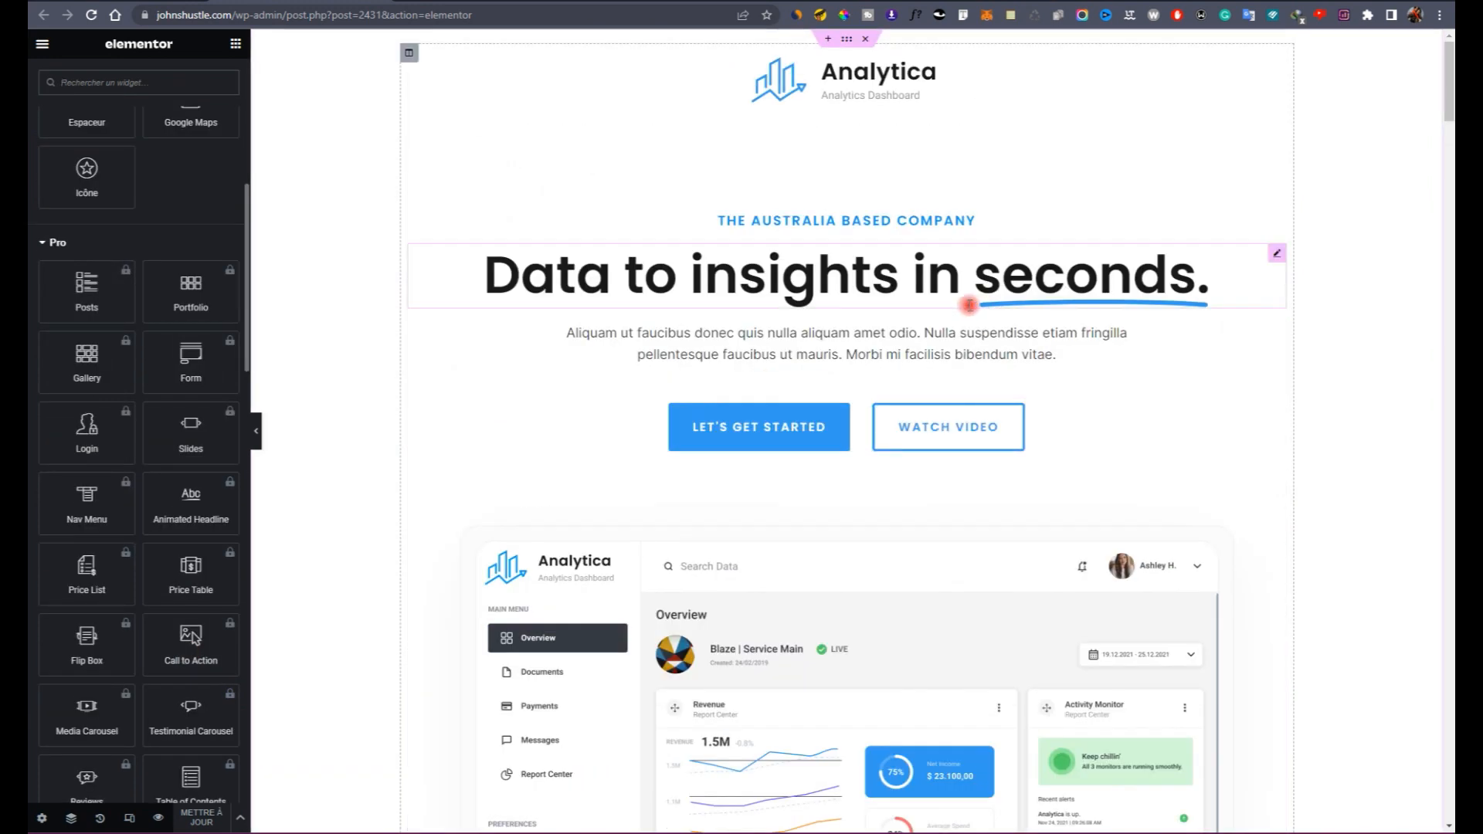
scroll(789, 228, "down", 8)
scroll(790, 229, "up", 8)
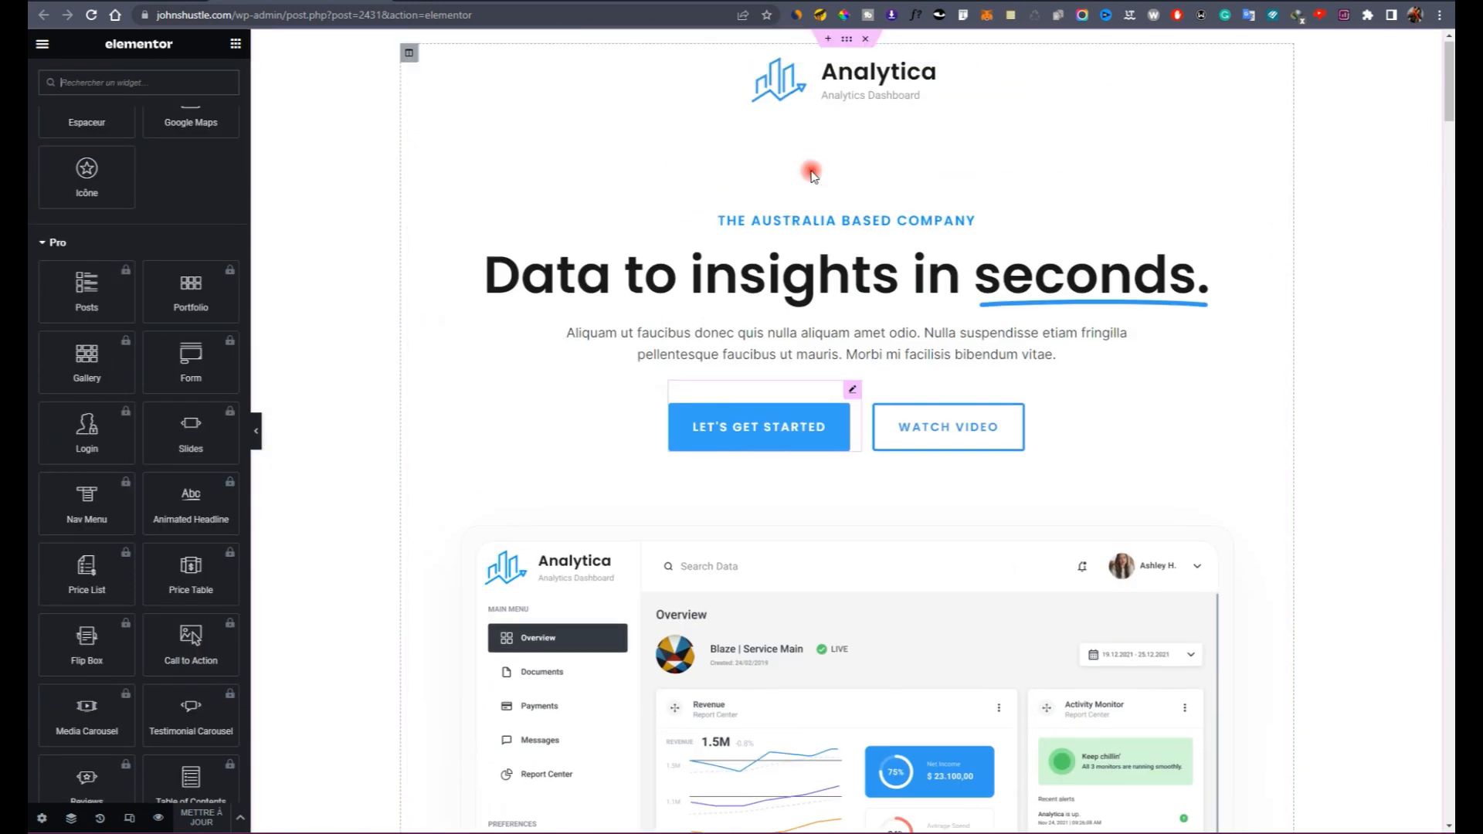
left_click(843, 37)
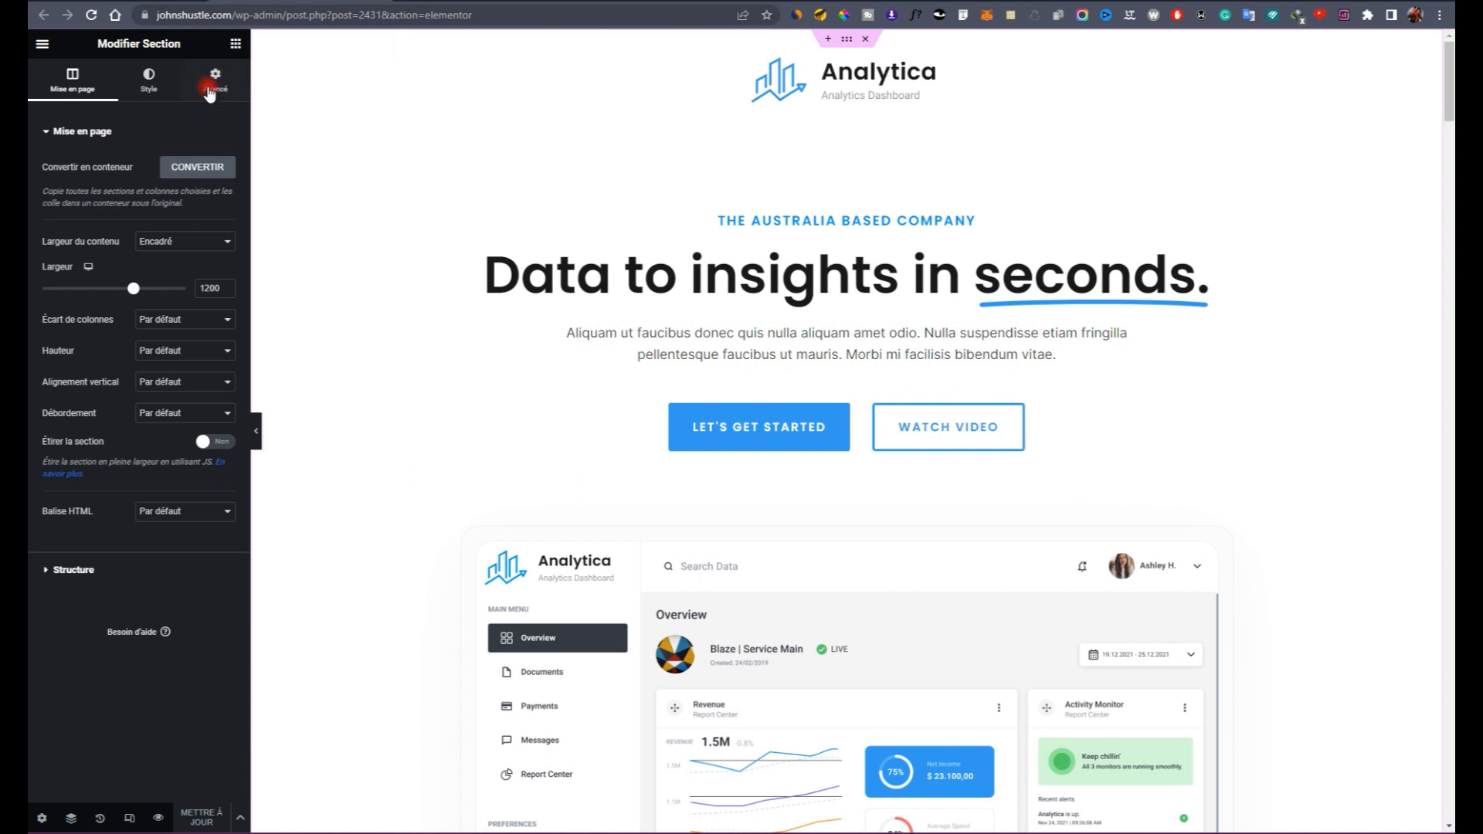
left_click(149, 86)
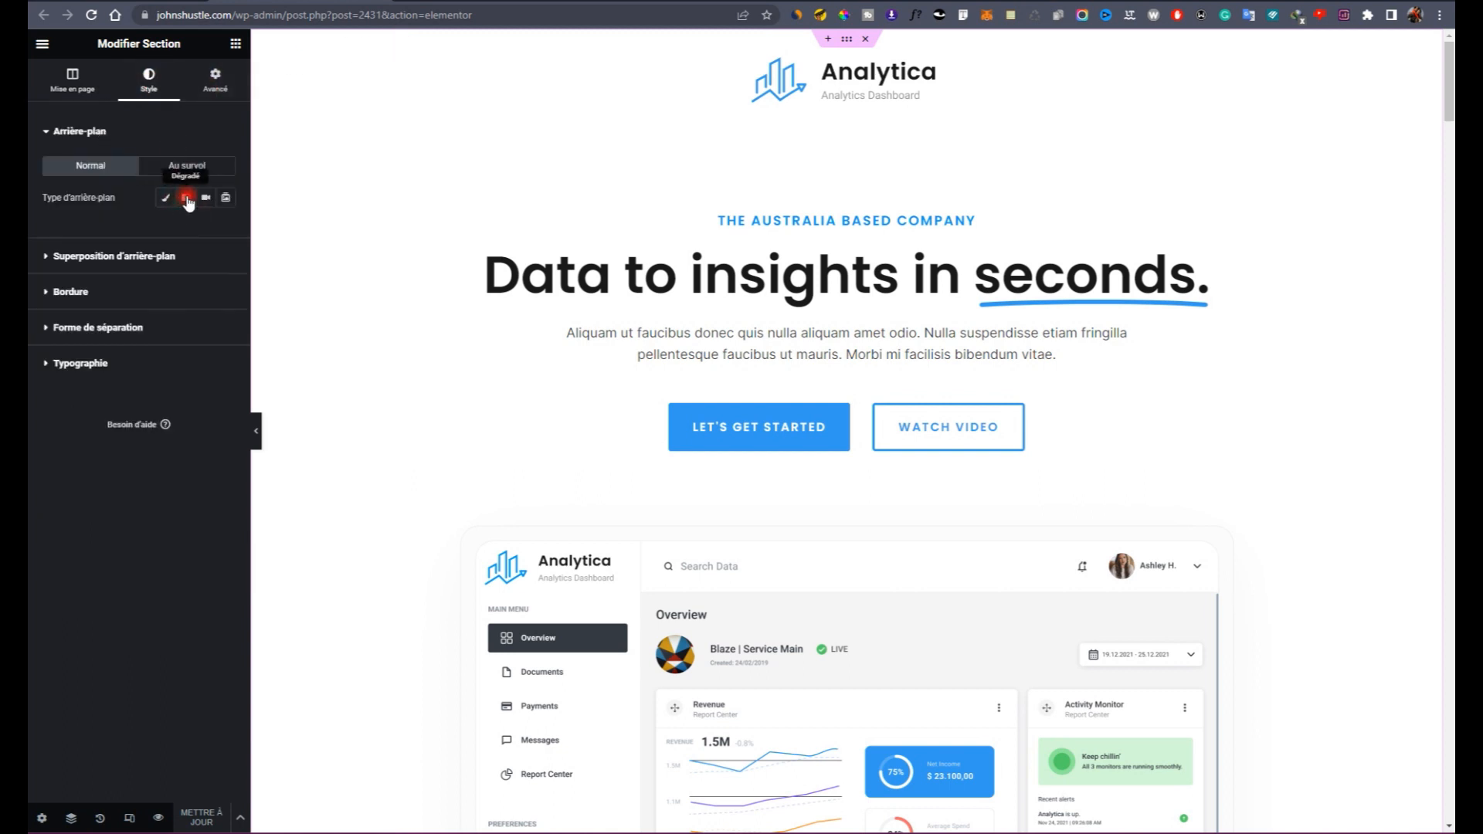
left_click(187, 198)
Step: Set the first color of the hero section's background gradient to a vivid purple
left_click(206, 231)
left_click(226, 228)
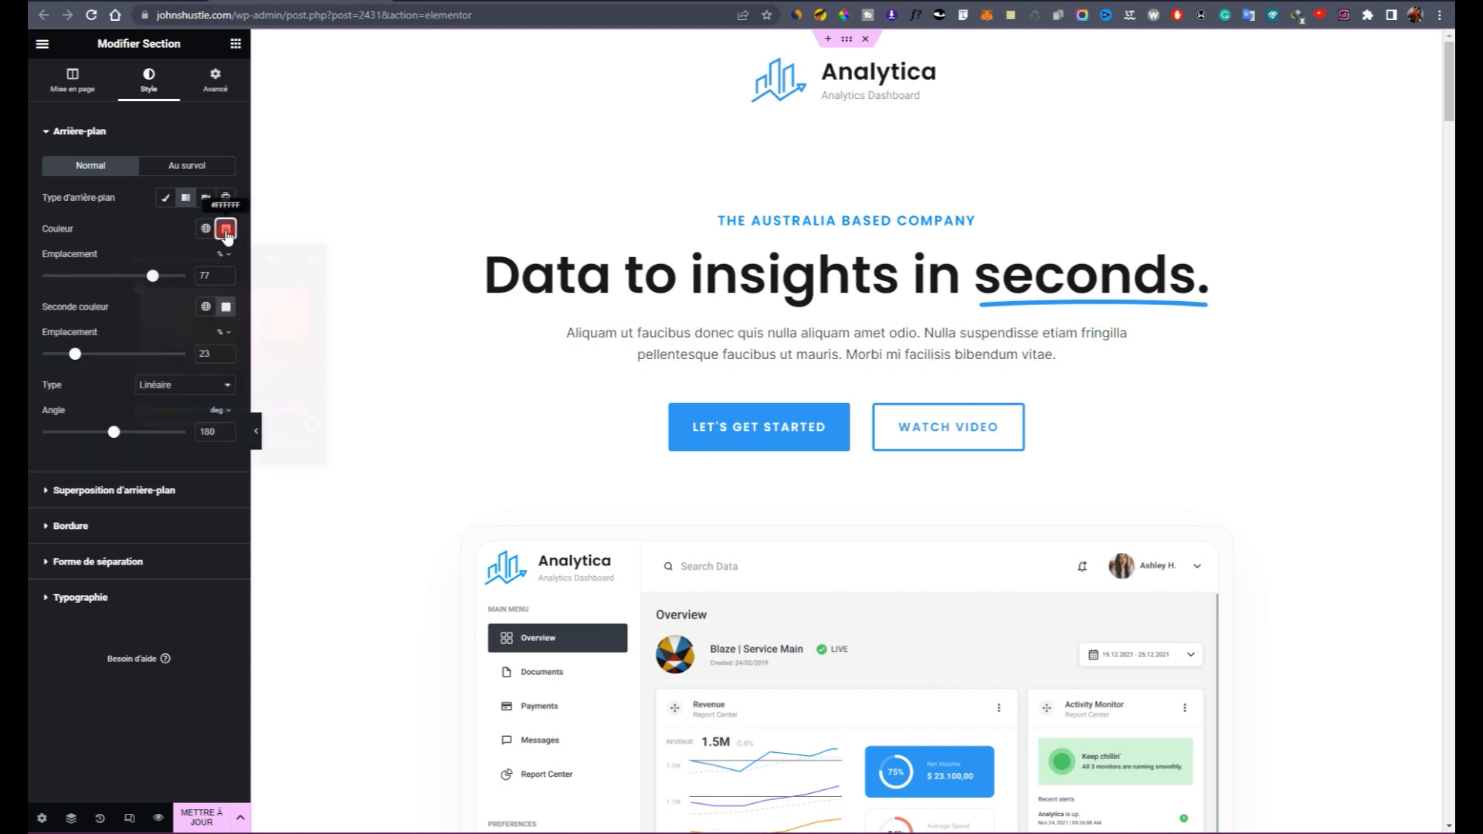
left_click_drag(284, 412, 279, 411)
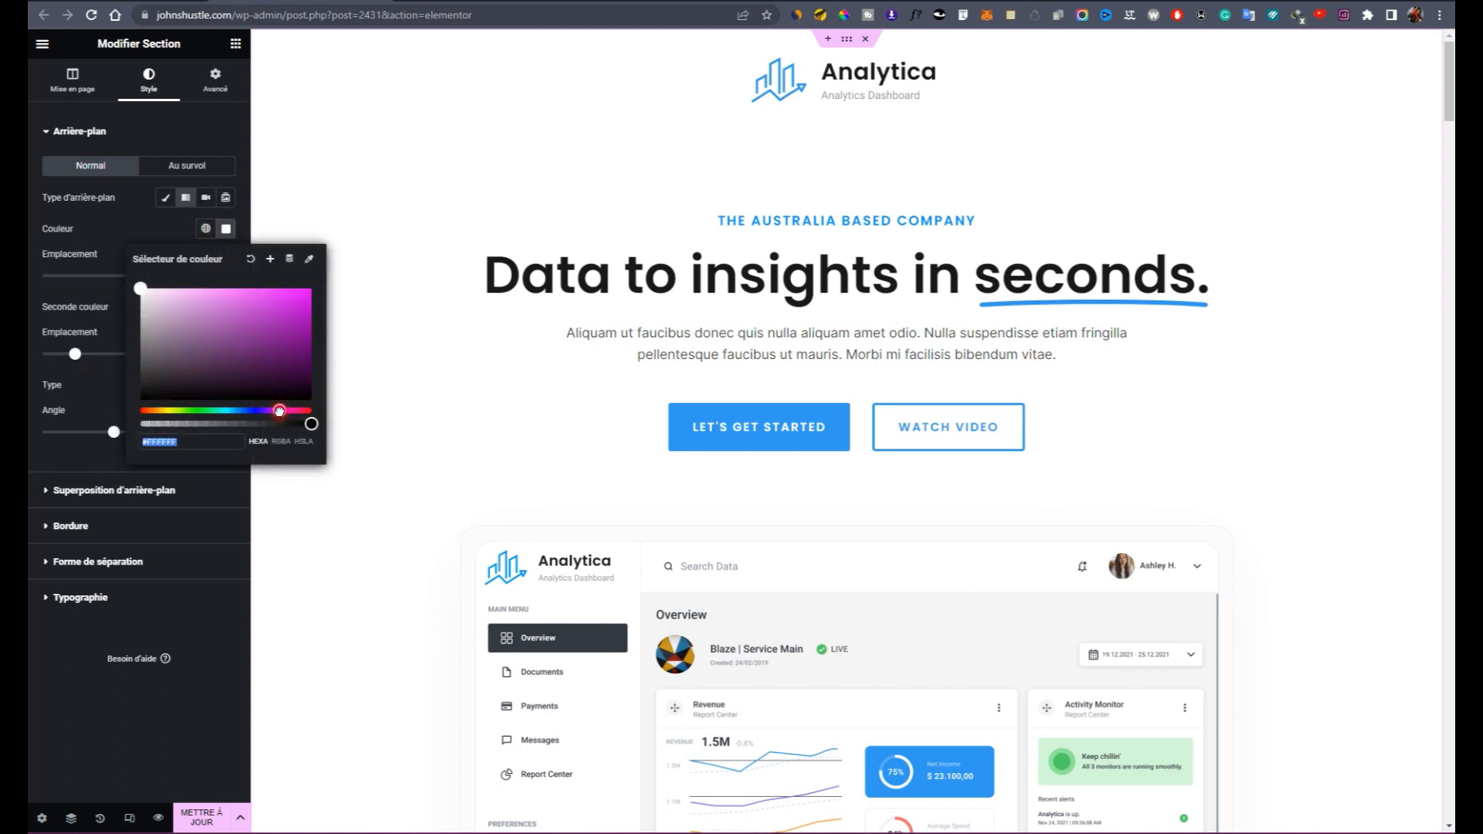
left_click_drag(310, 346, 307, 334)
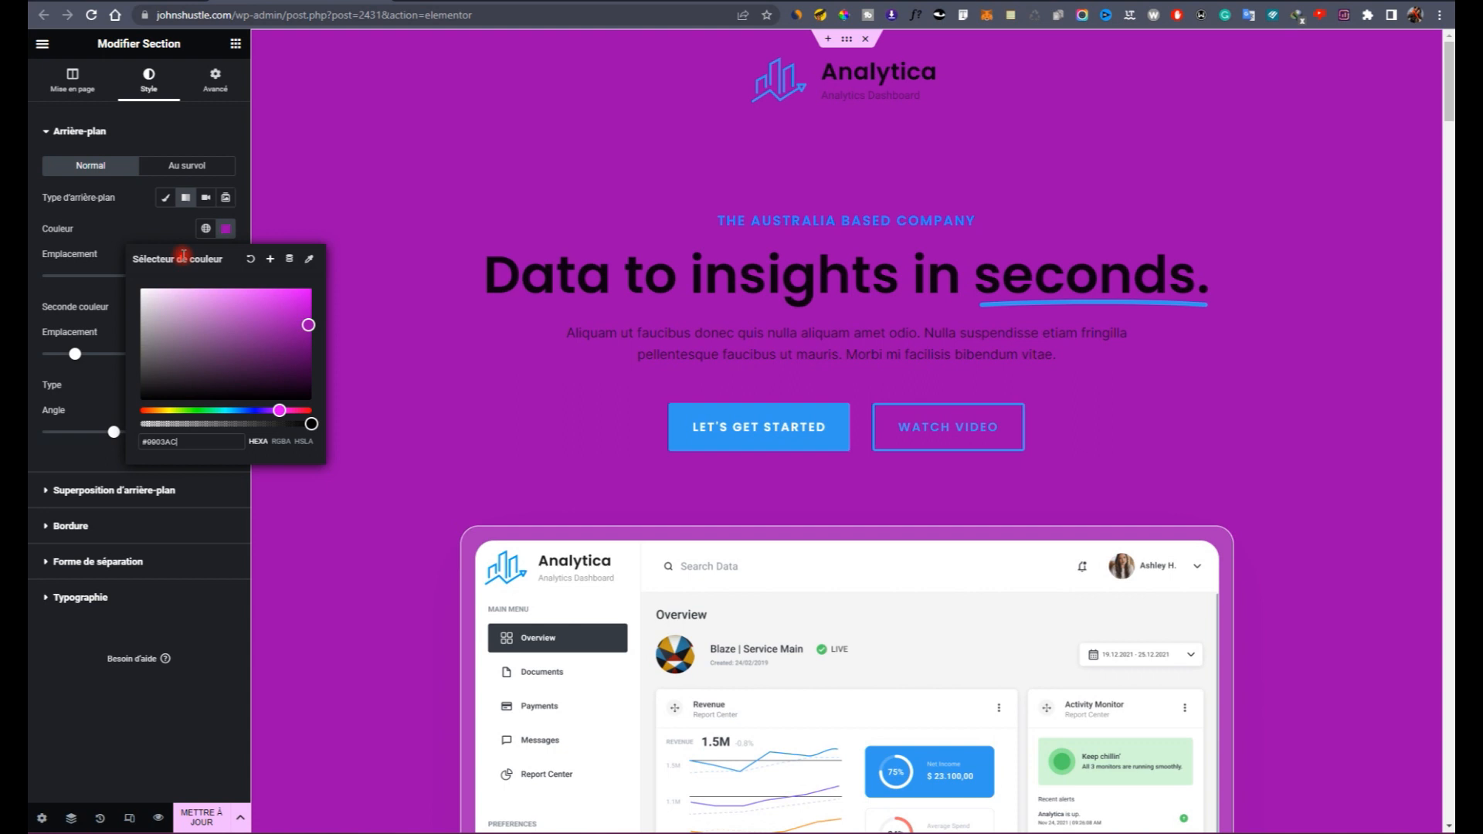
left_click(163, 237)
Step: Set the second color of the hero section's background gradient to a dark blue
left_click(206, 307)
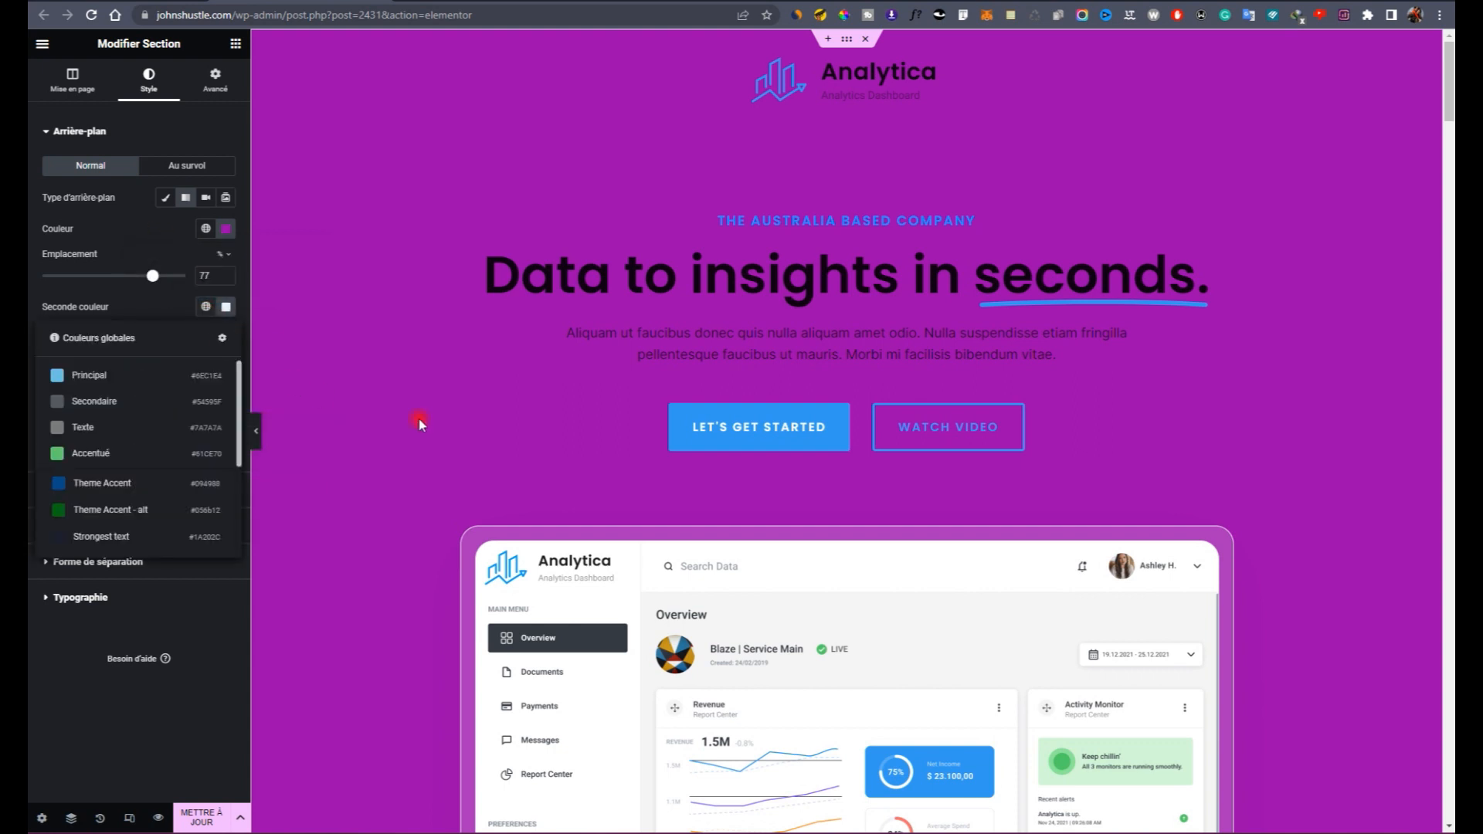
scroll(418, 423, "down", 10)
scroll(363, 378, "up", 10)
left_click(223, 308)
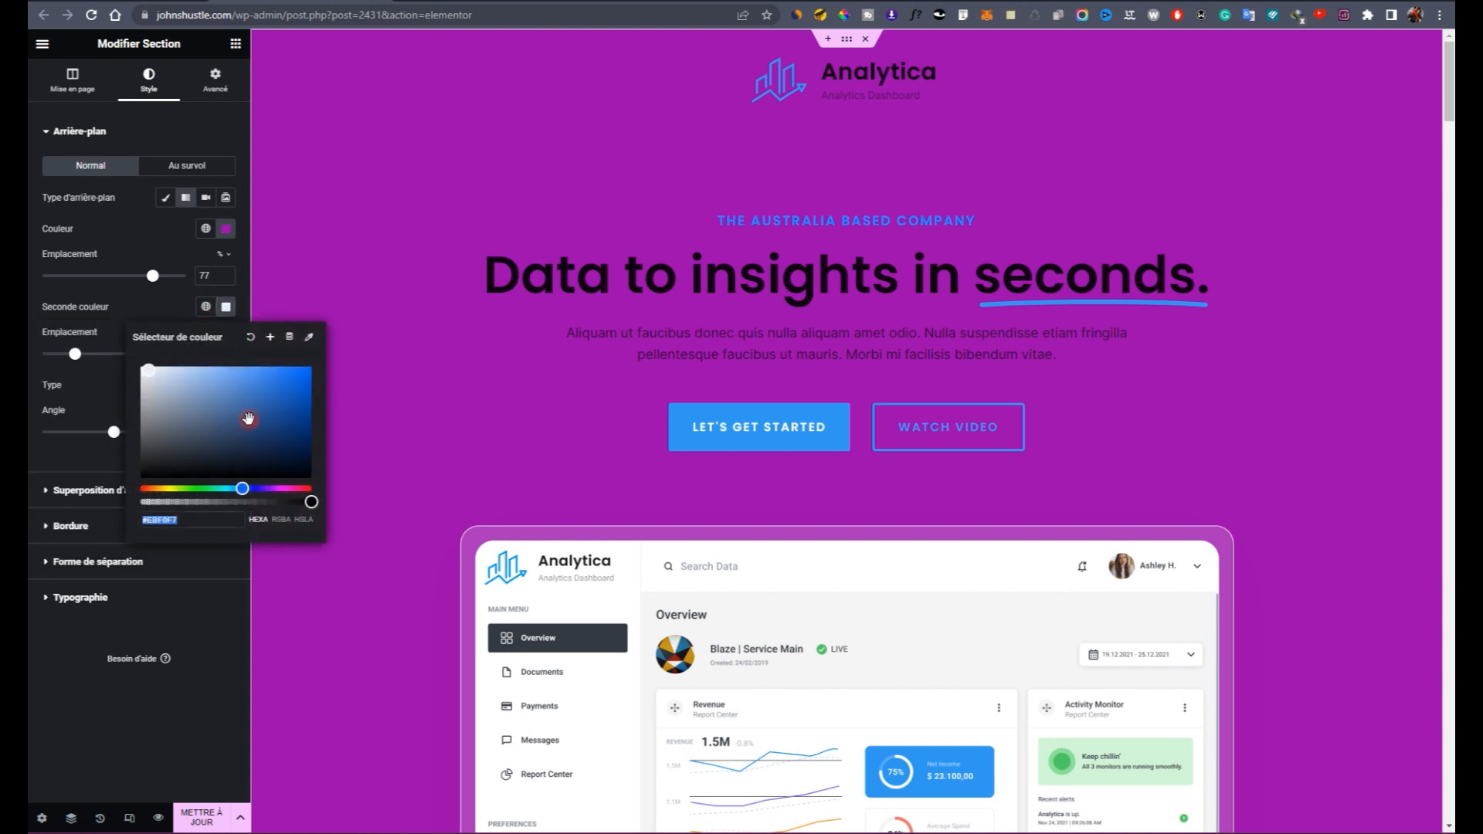
left_click_drag(287, 443, 311, 427)
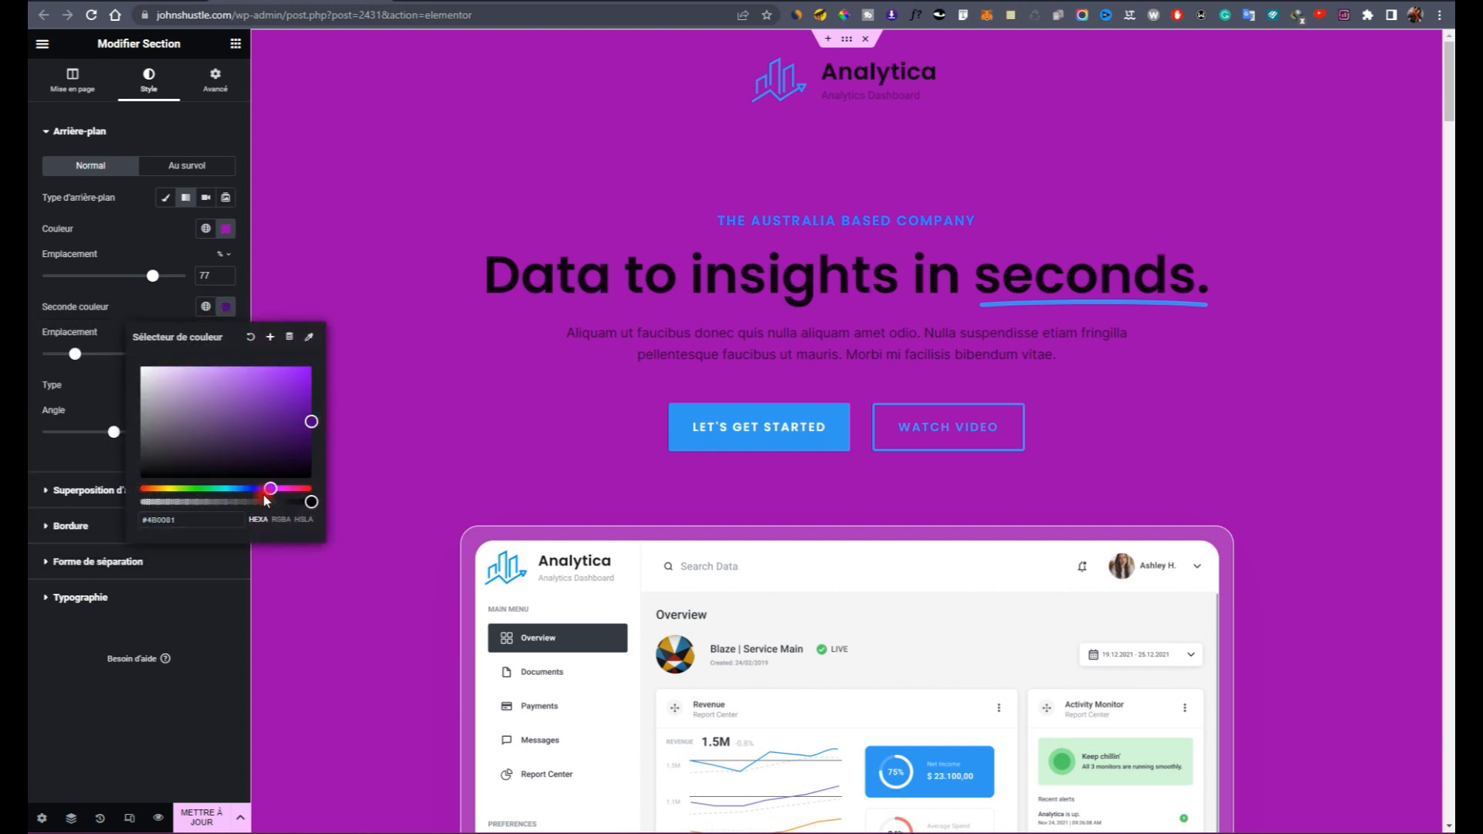
left_click_drag(262, 488, 259, 488)
left_click(173, 322)
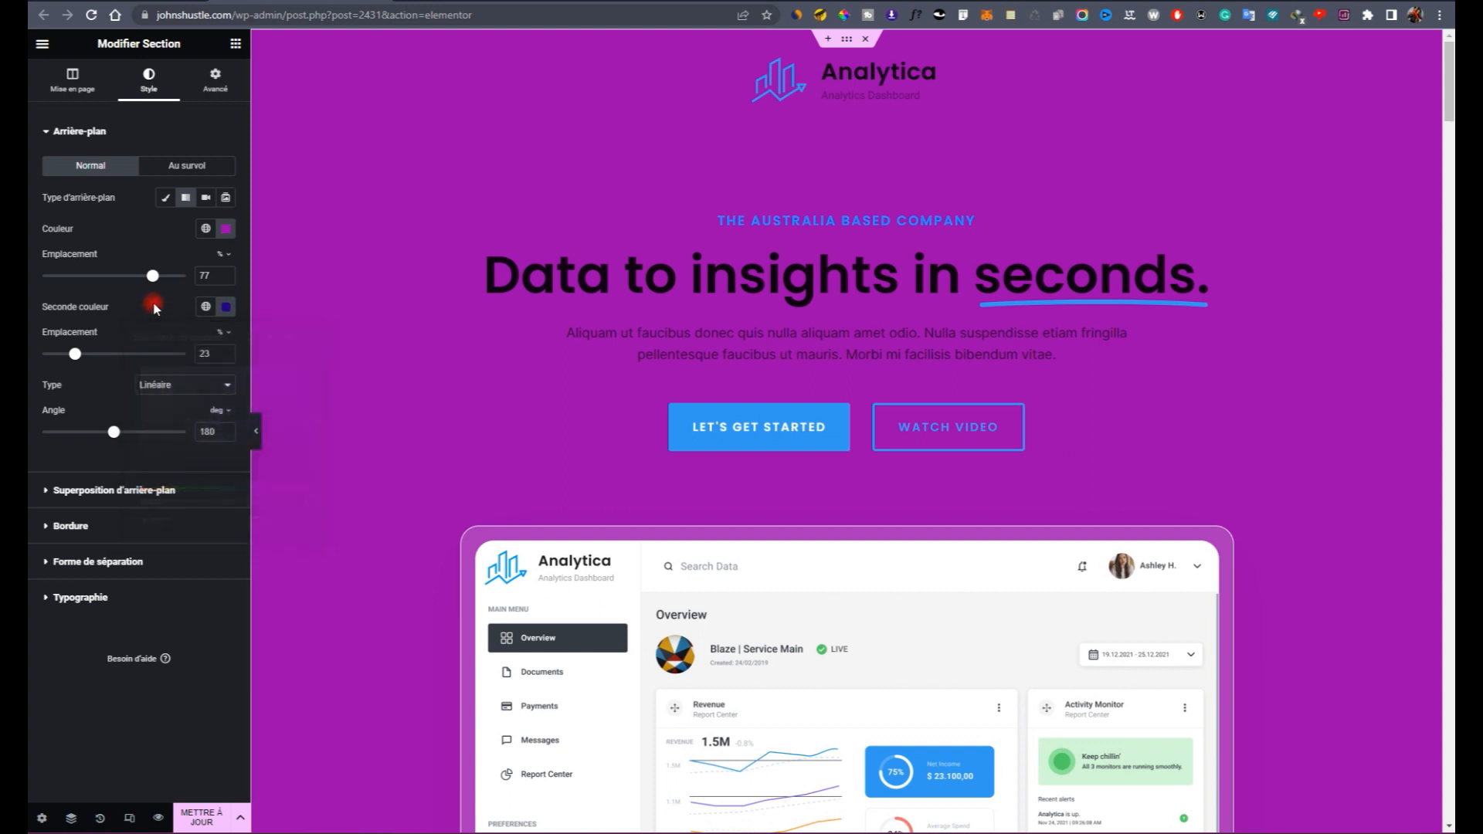
Step: Set the gradient's second color location to 0% and the first color location to 33%
scroll(894, 424, "down", 9)
scroll(893, 424, "up", 6)
scroll(818, 529, "down", 3)
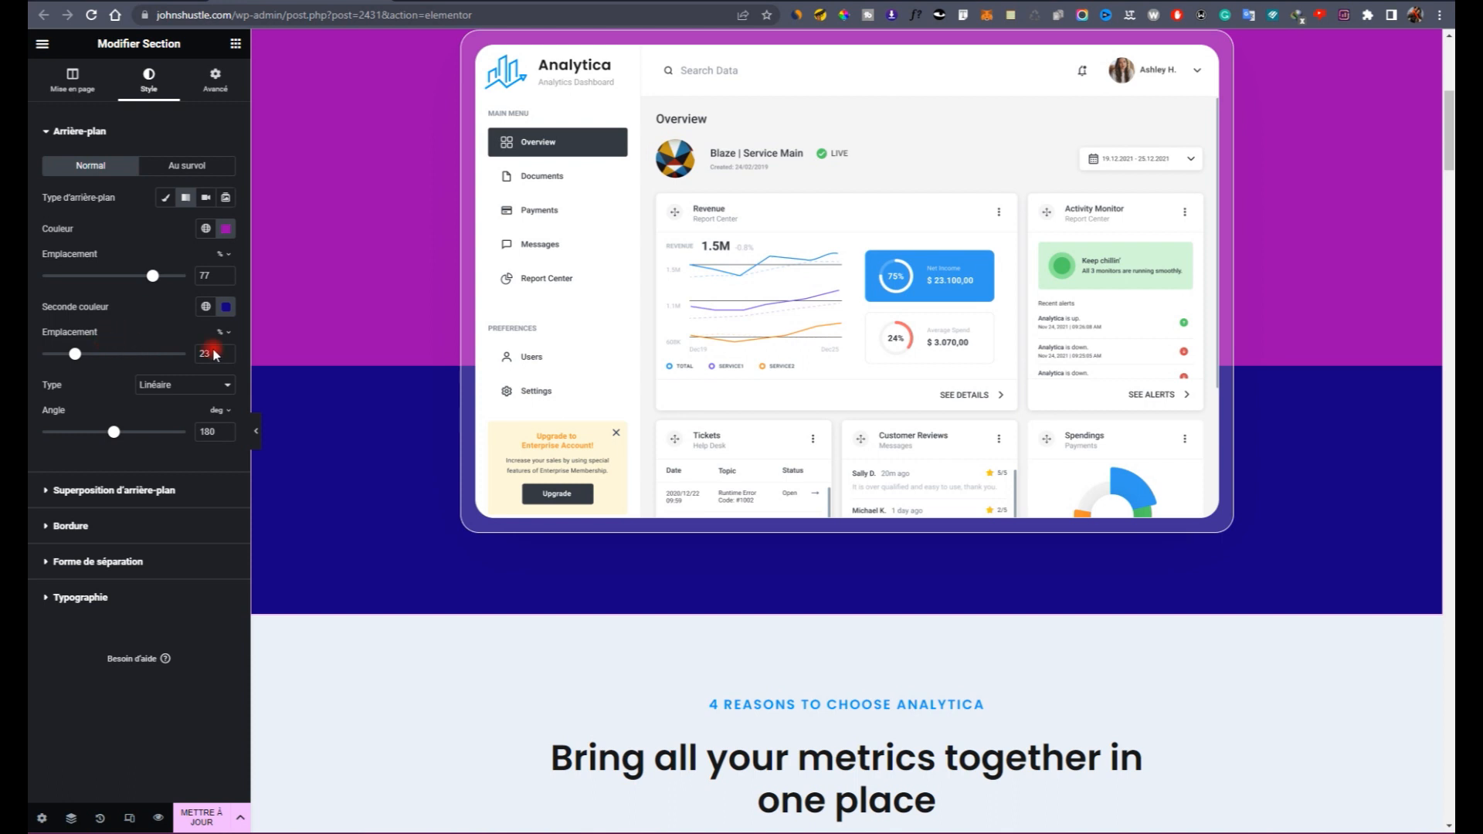
left_click_drag(110, 359, 62, 357)
left_click_drag(153, 287, 89, 281)
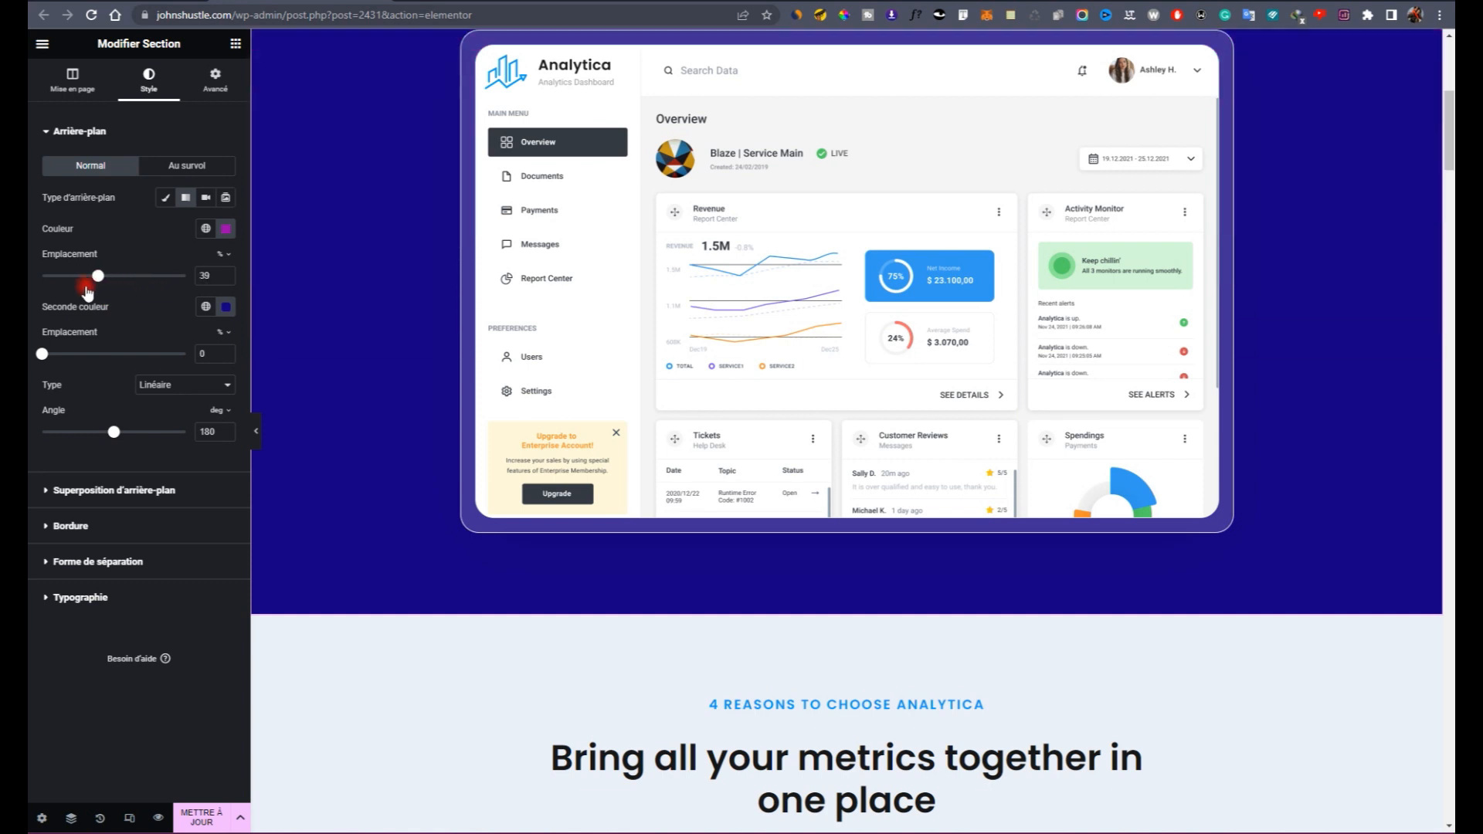
Step: Try a gradient angle of 158 degrees and the Radial type, returning the type to Linéaire
scroll(818, 379, "up", 6)
scroll(818, 378, "down", 3)
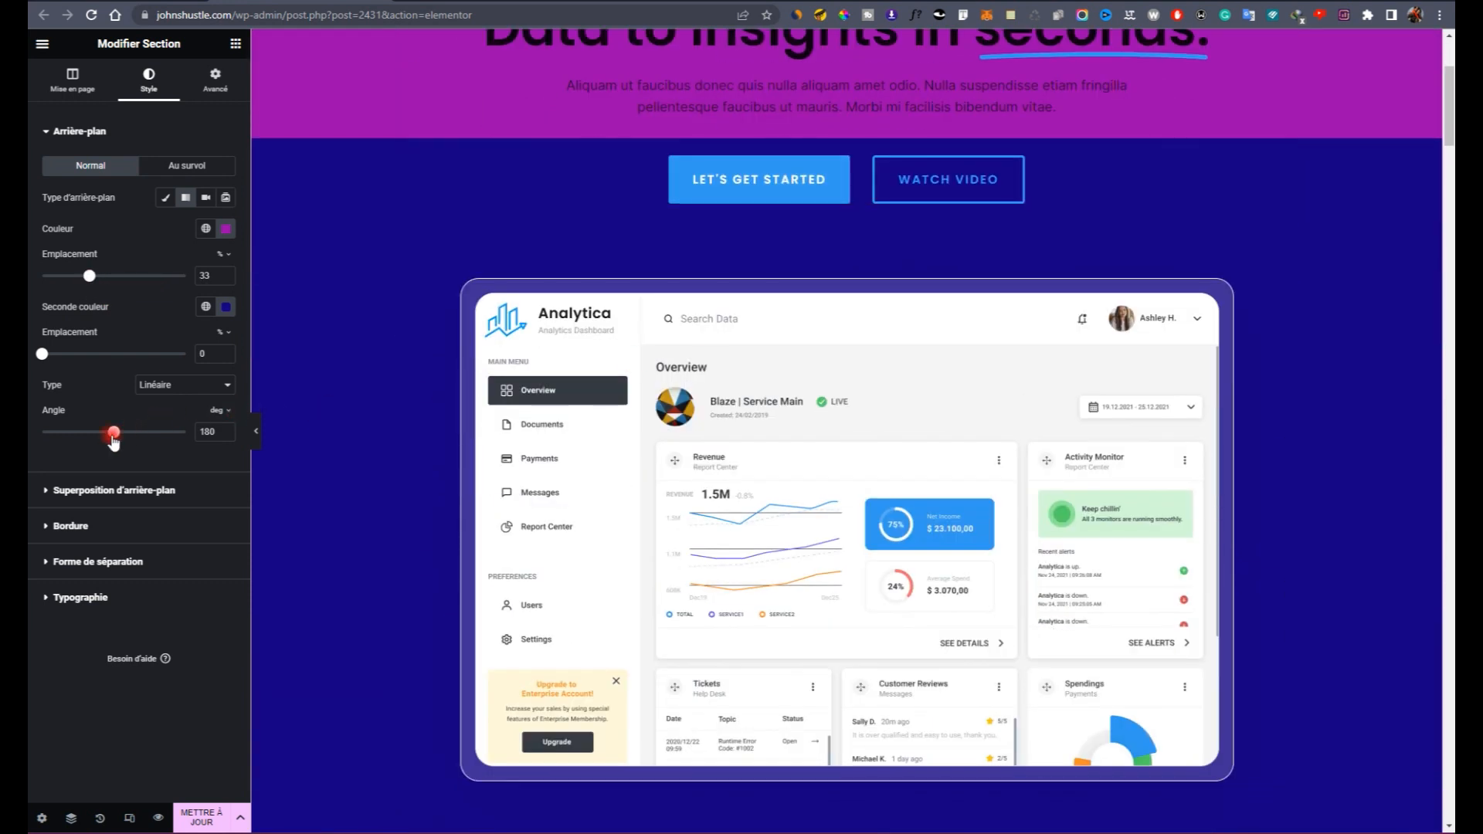
mouse_move(112, 437)
left_mouse_down()
mouse_move(93, 434)
mouse_move(105, 434)
left_mouse_up()
scroll(906, 417, "up", 3)
left_click(190, 390)
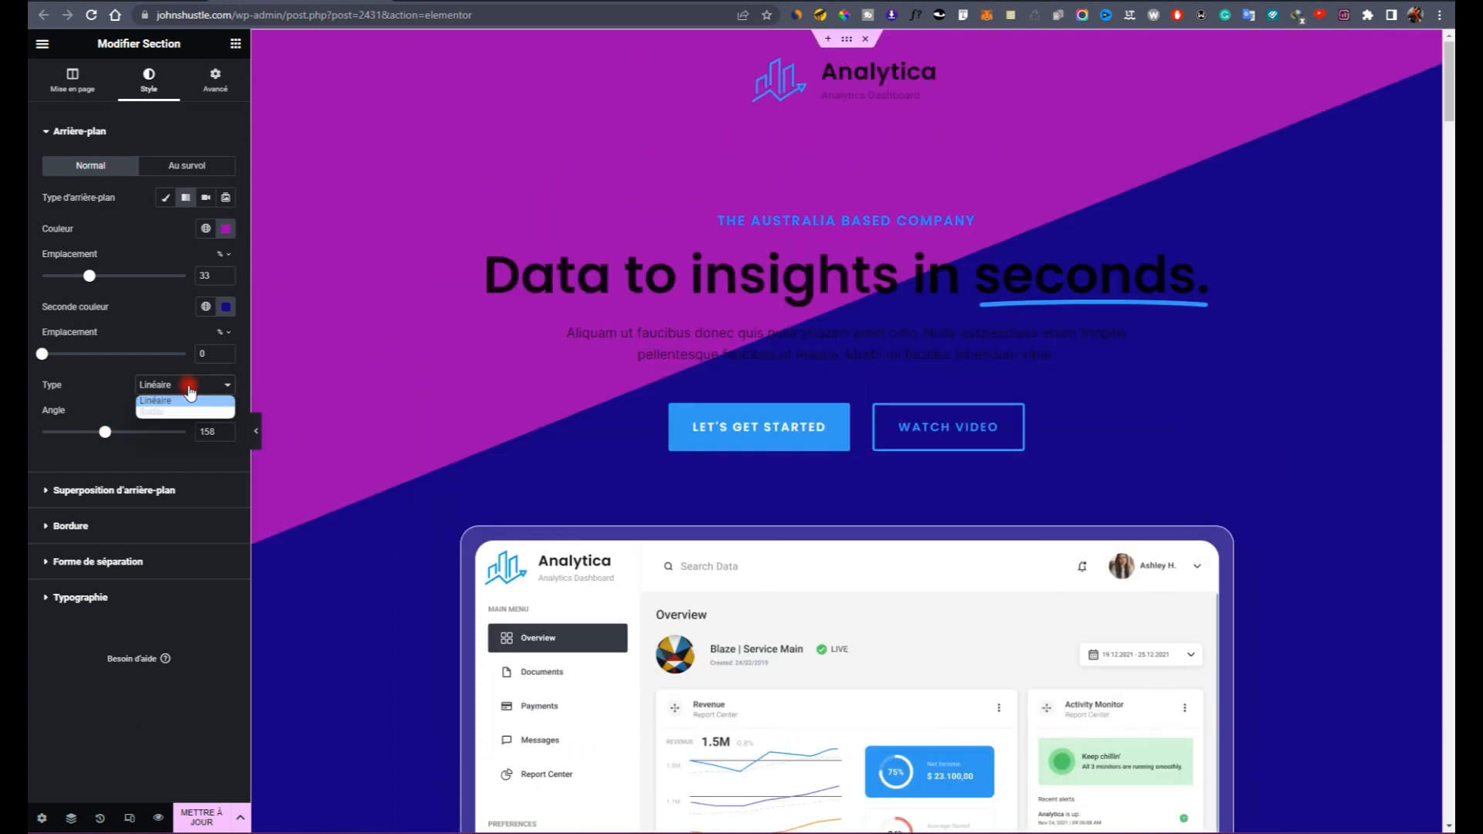
left_click(187, 416)
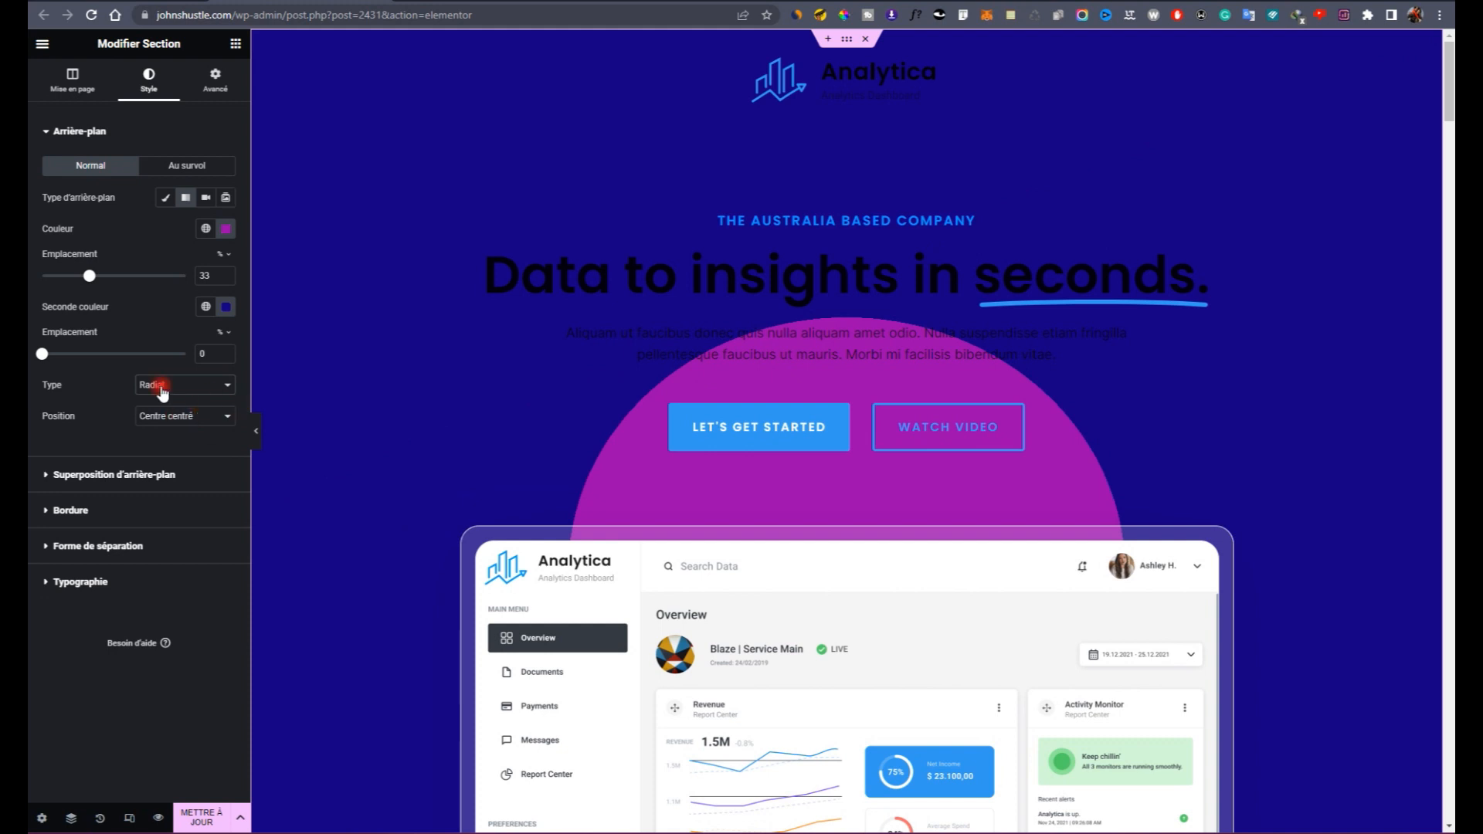
left_click(162, 389)
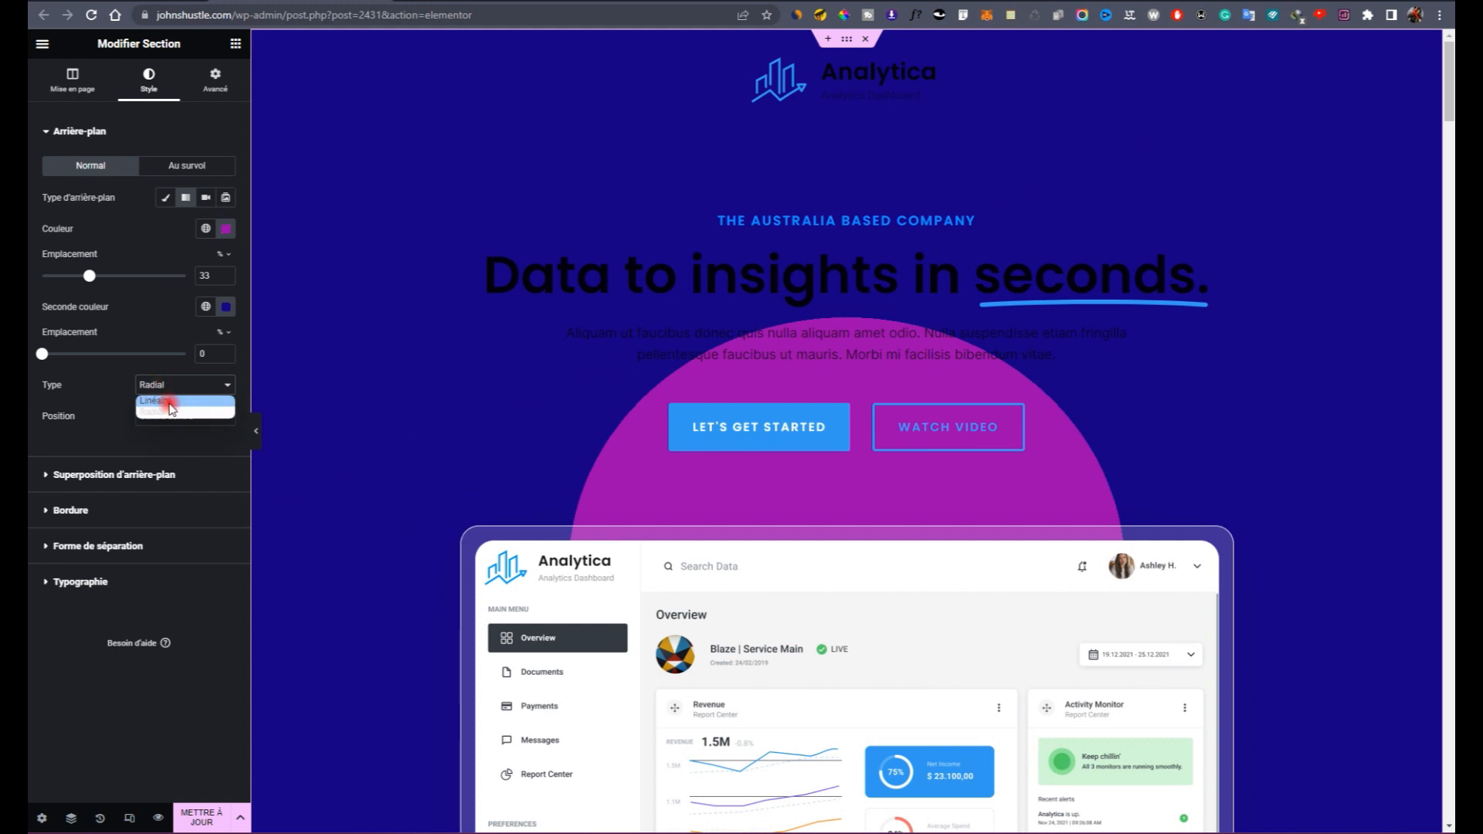
left_click(167, 404)
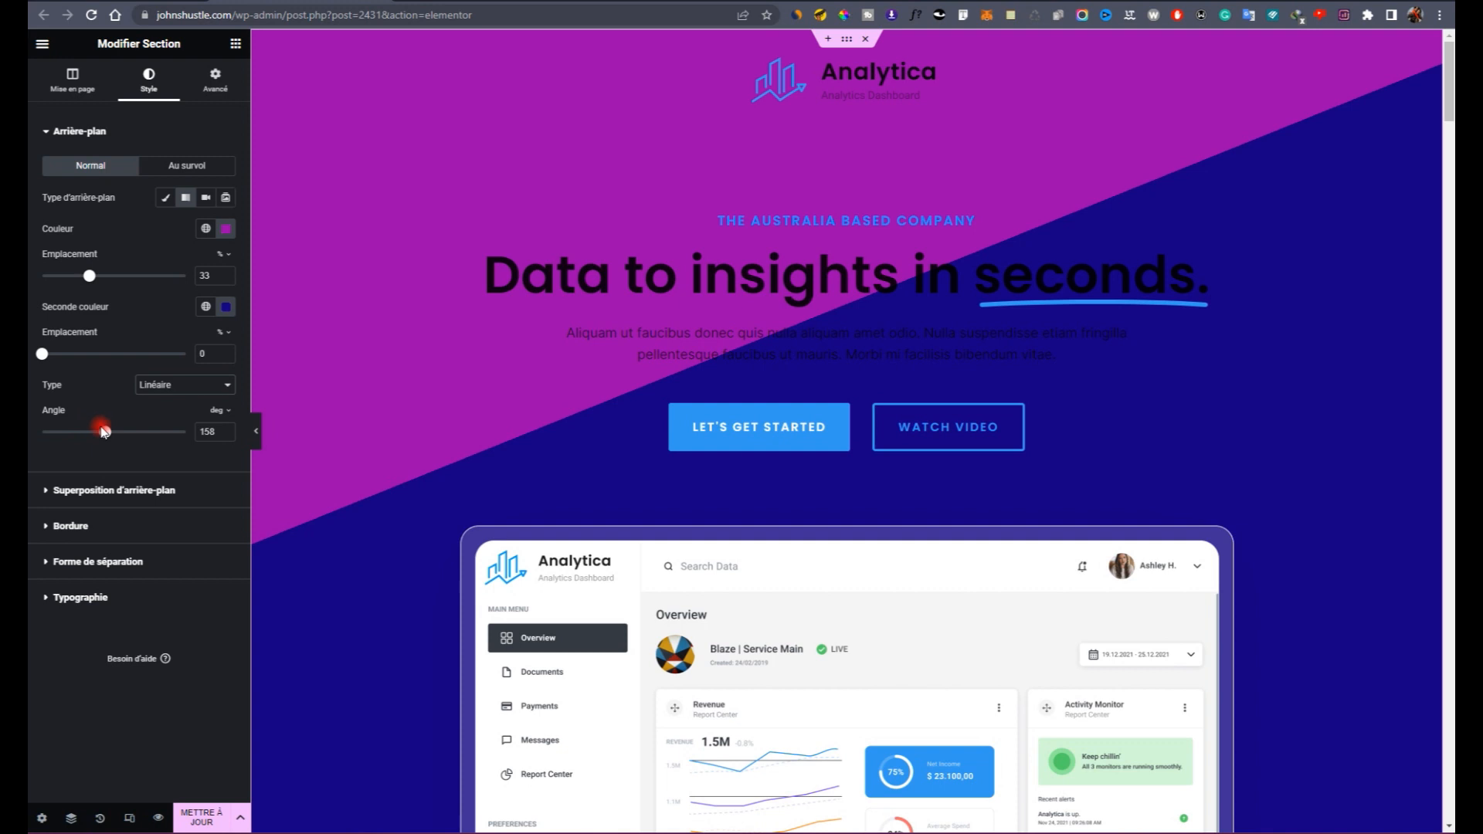
Step: Set the hero section's linear gradient angle to 132 degrees
mouse_move(104, 437)
left_mouse_down()
mouse_move(86, 434)
mouse_move(134, 433)
mouse_move(94, 455)
left_mouse_up()
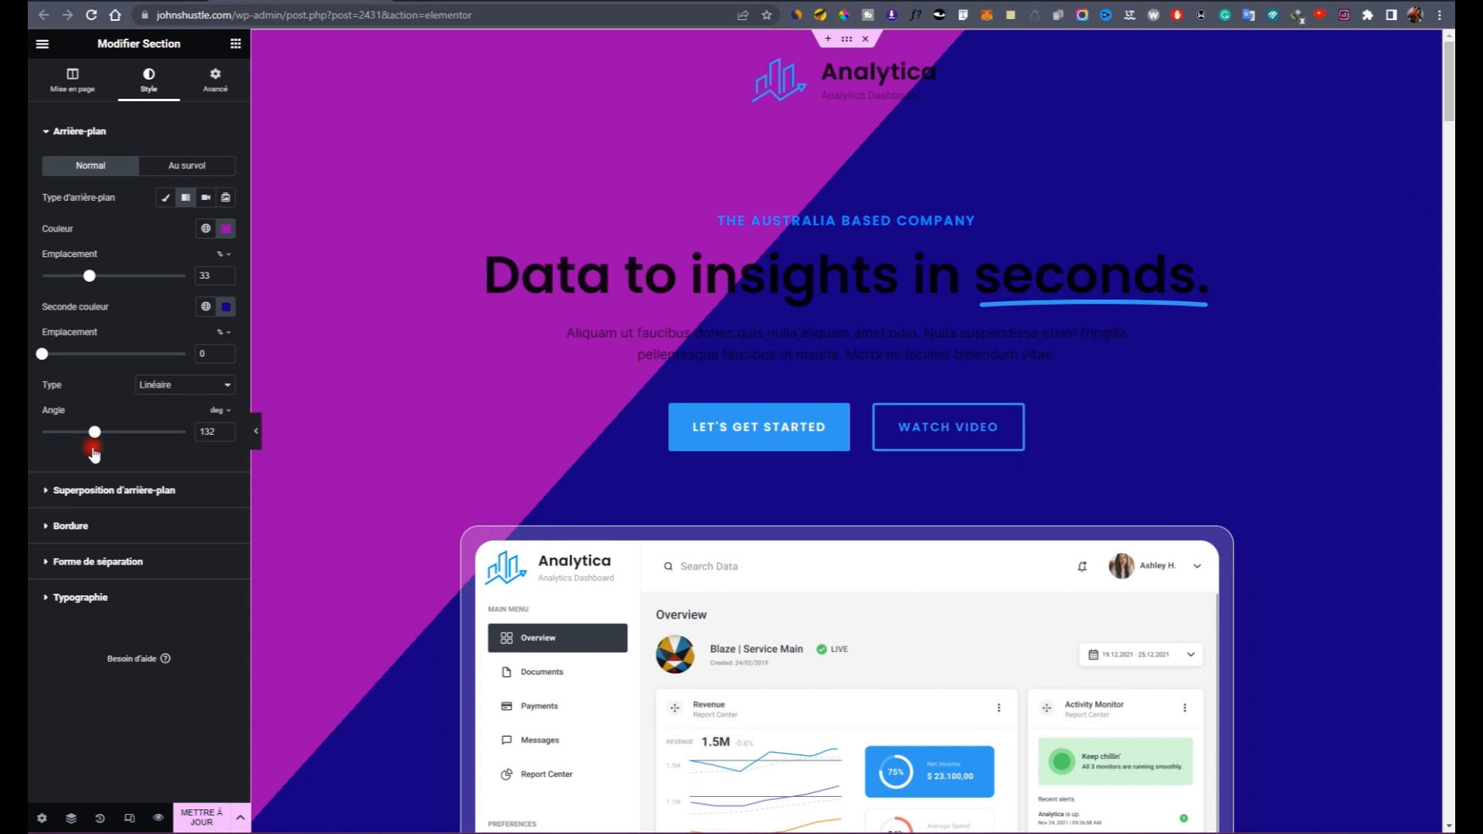
Step: Delete the Analytica logo image above the hero headings
left_click(906, 137)
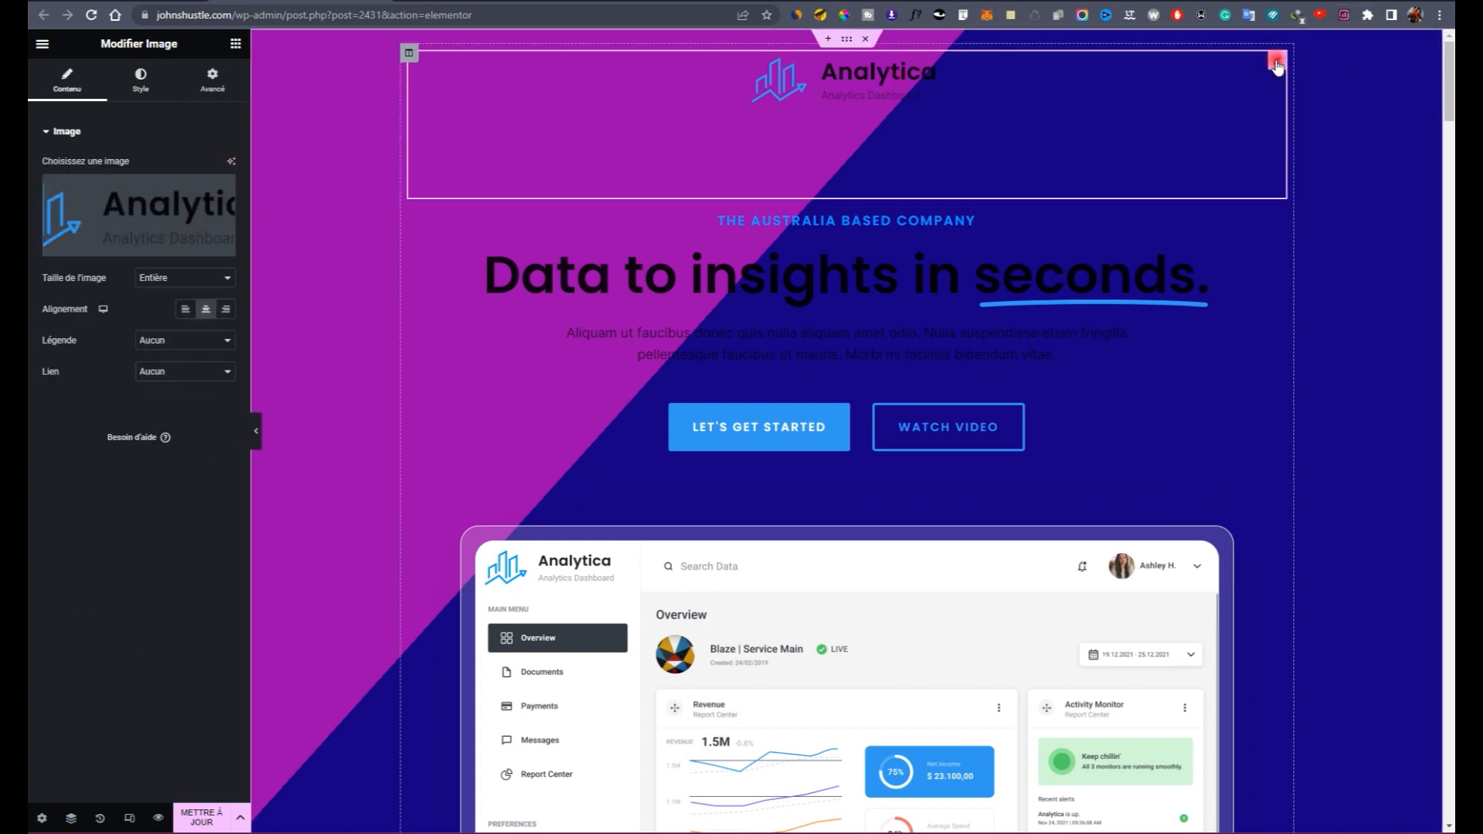
right_click(1277, 66)
left_click(1308, 355)
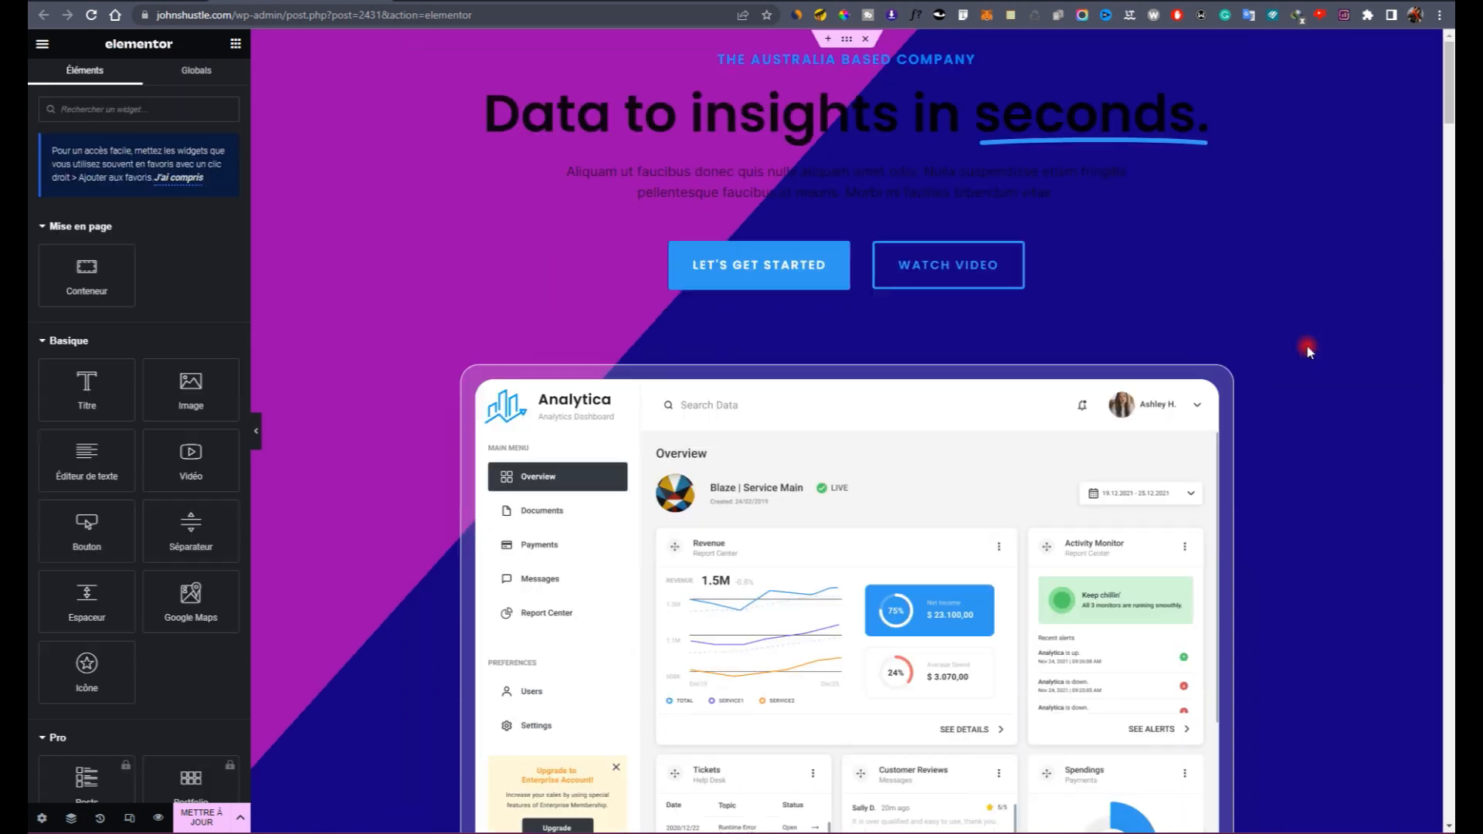
Step: Replace the small heading above the main headline with "Formation WordPress"
left_click(838, 56)
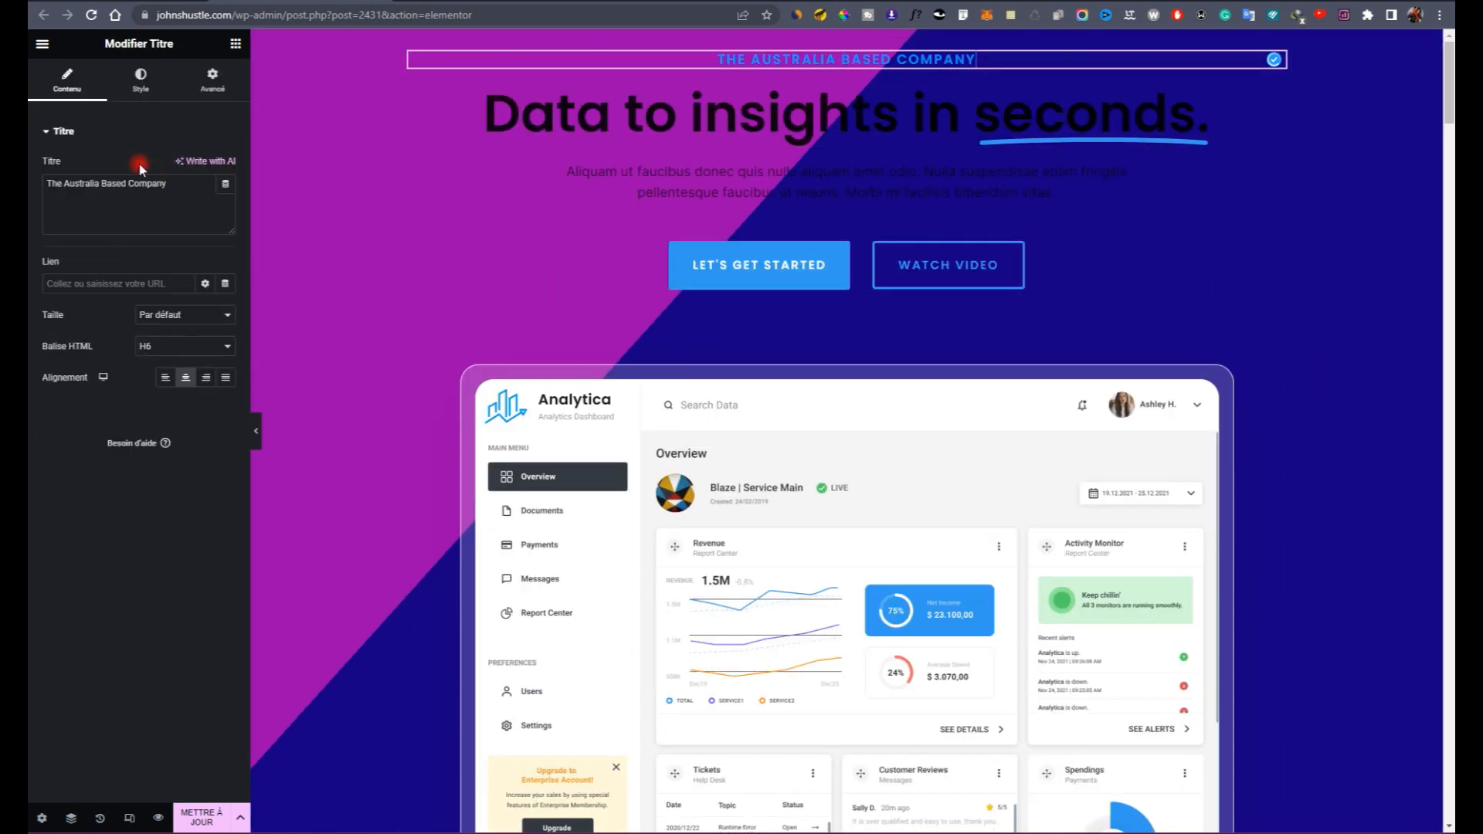
triple_click(118, 183)
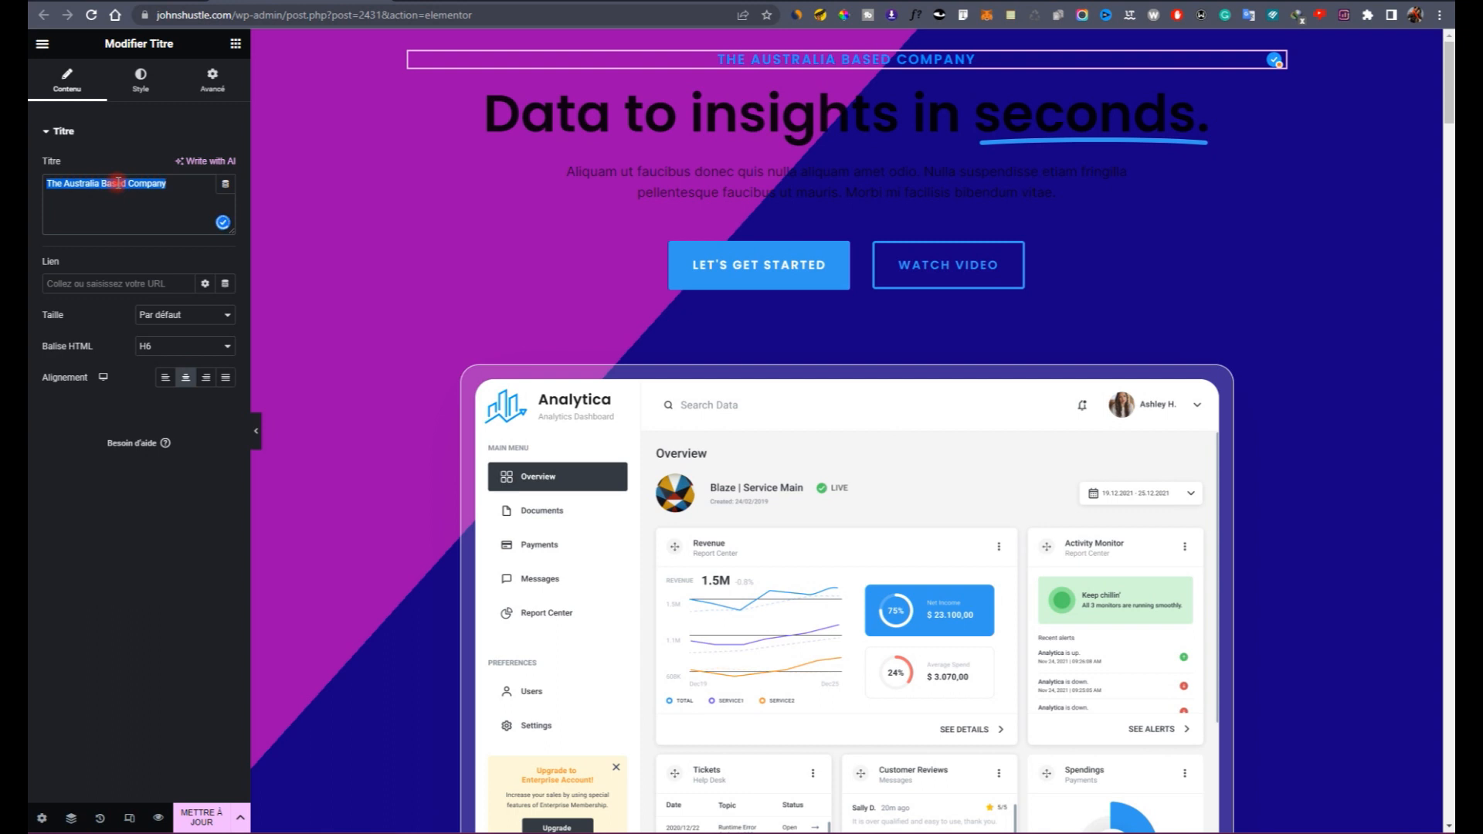
type("Formati")
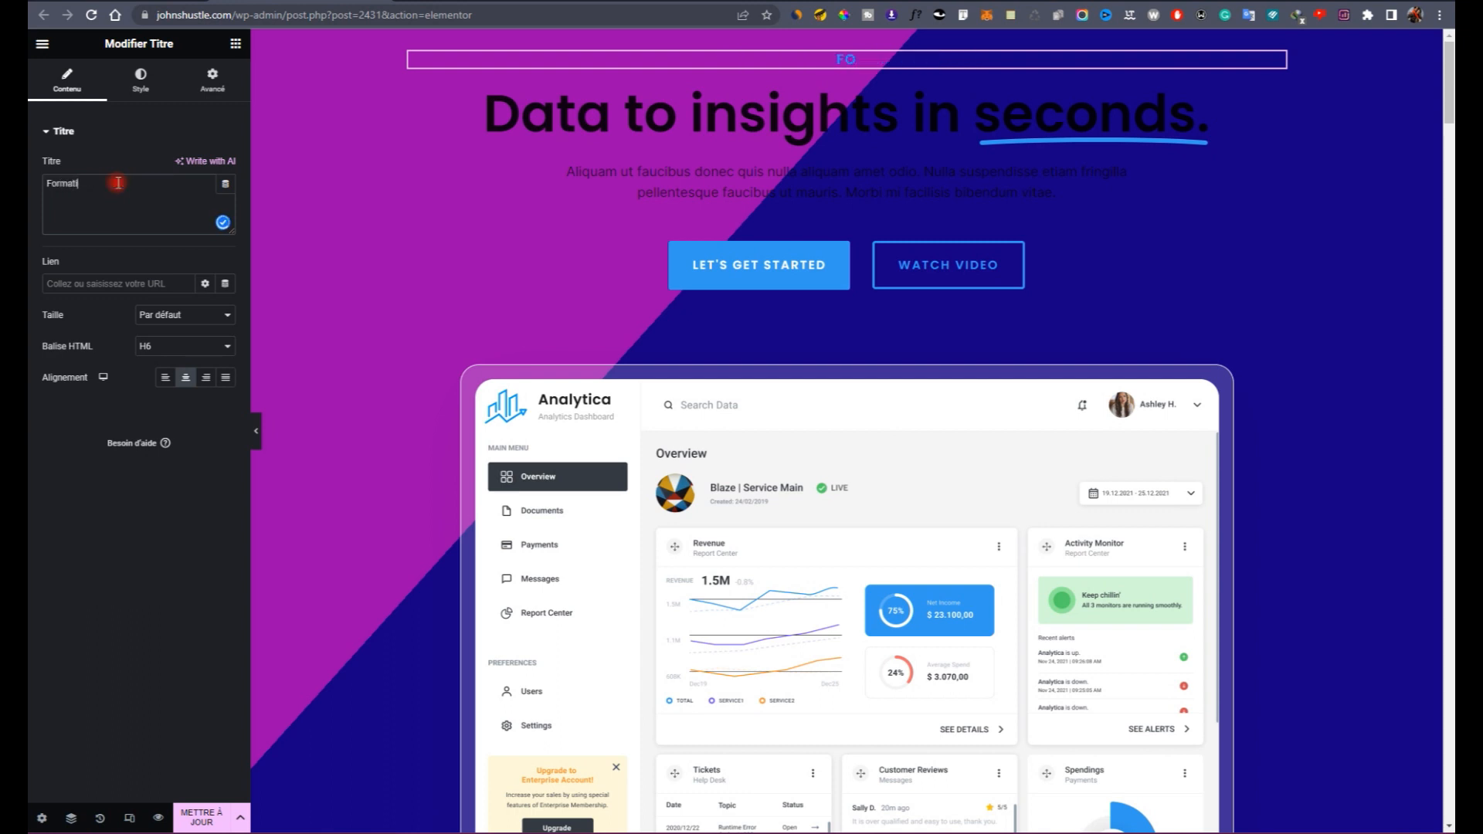
type("on WordPress")
Step: Replace the main headline with "12 heures de formation pratique pour maitriser WordPress", using the spell checker's spacing correction
left_click(748, 116)
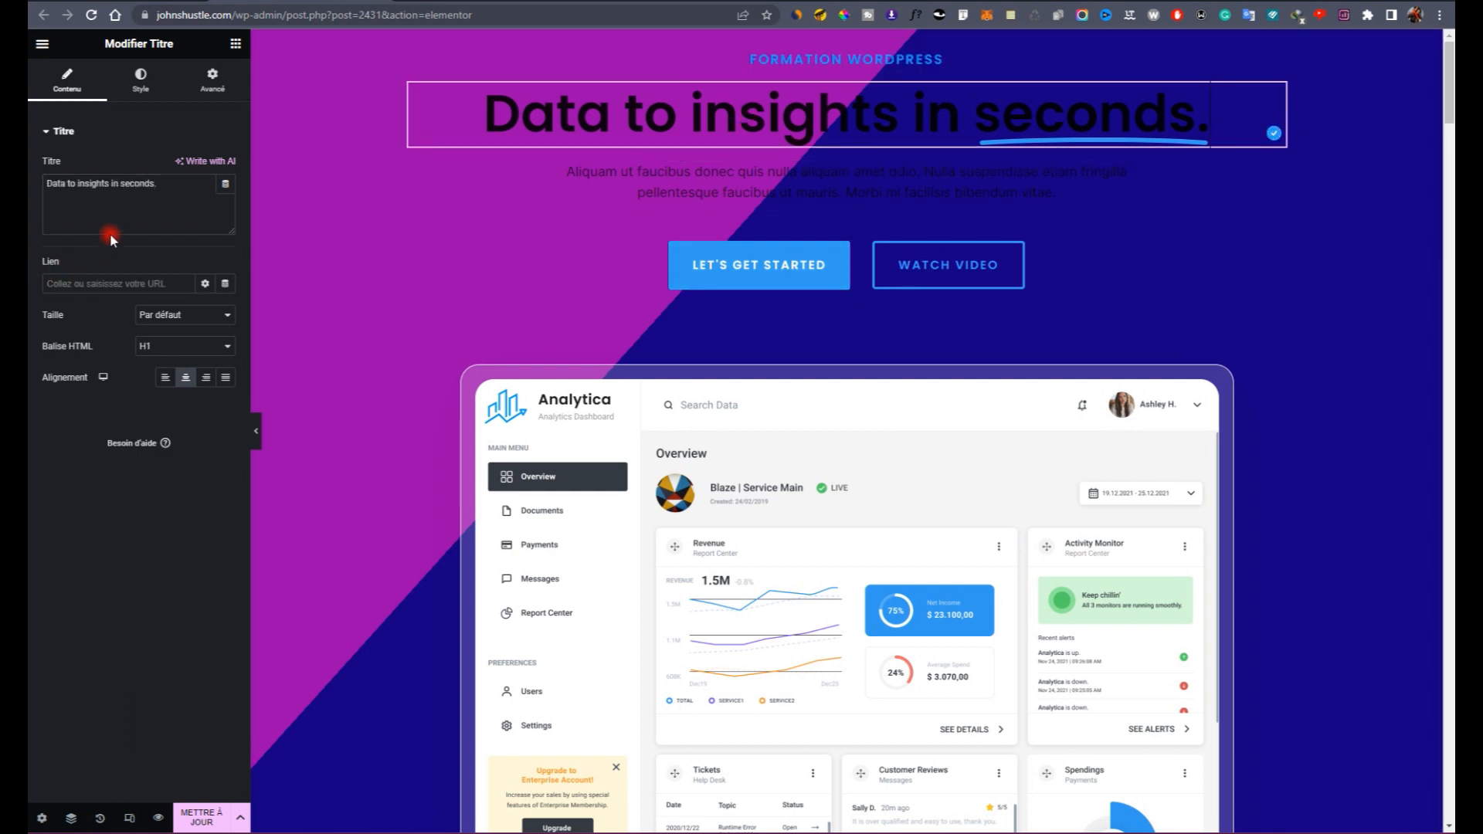
triple_click(125, 196)
type("12heures d")
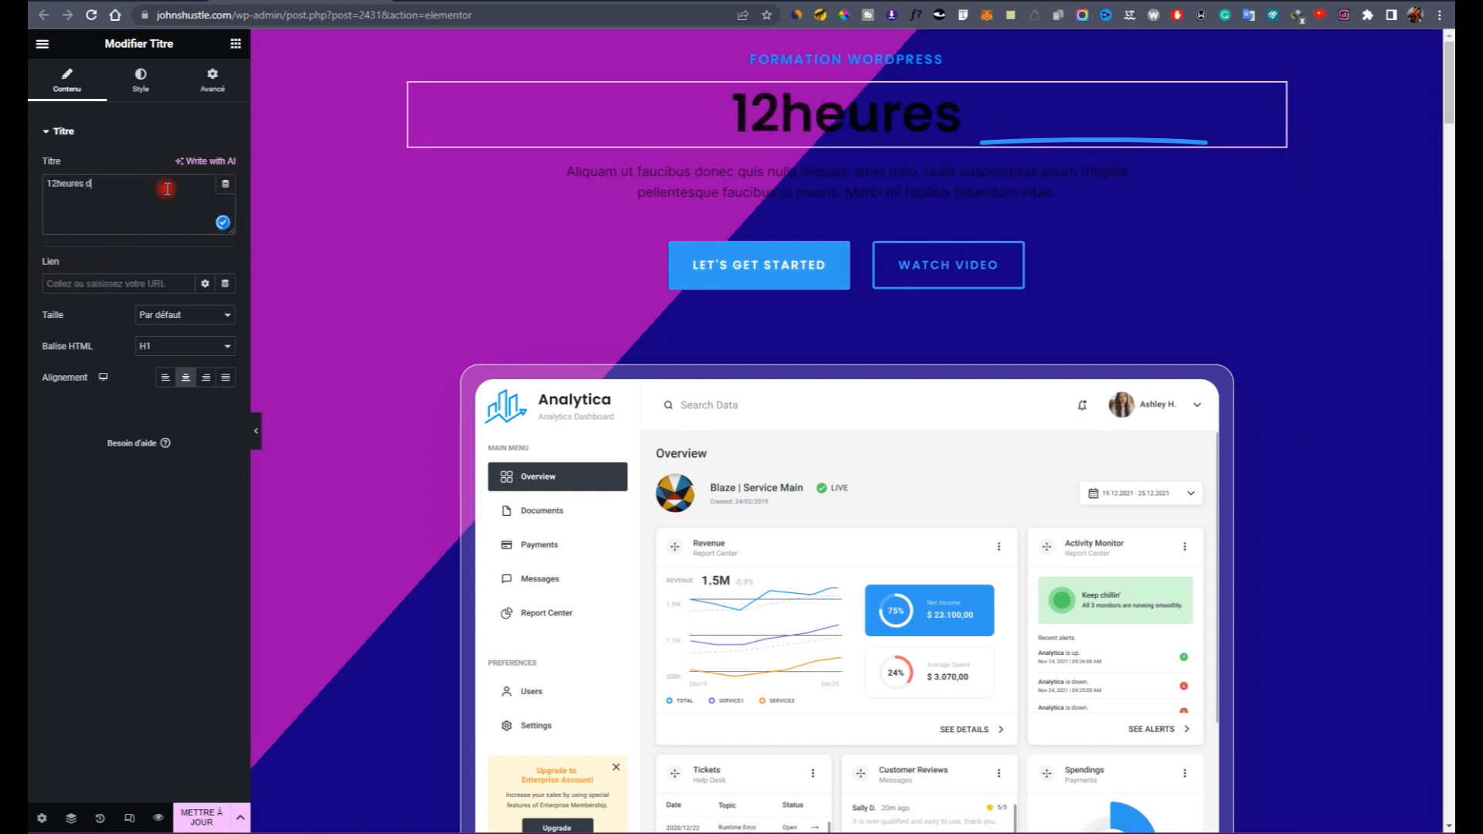
type("e formatio")
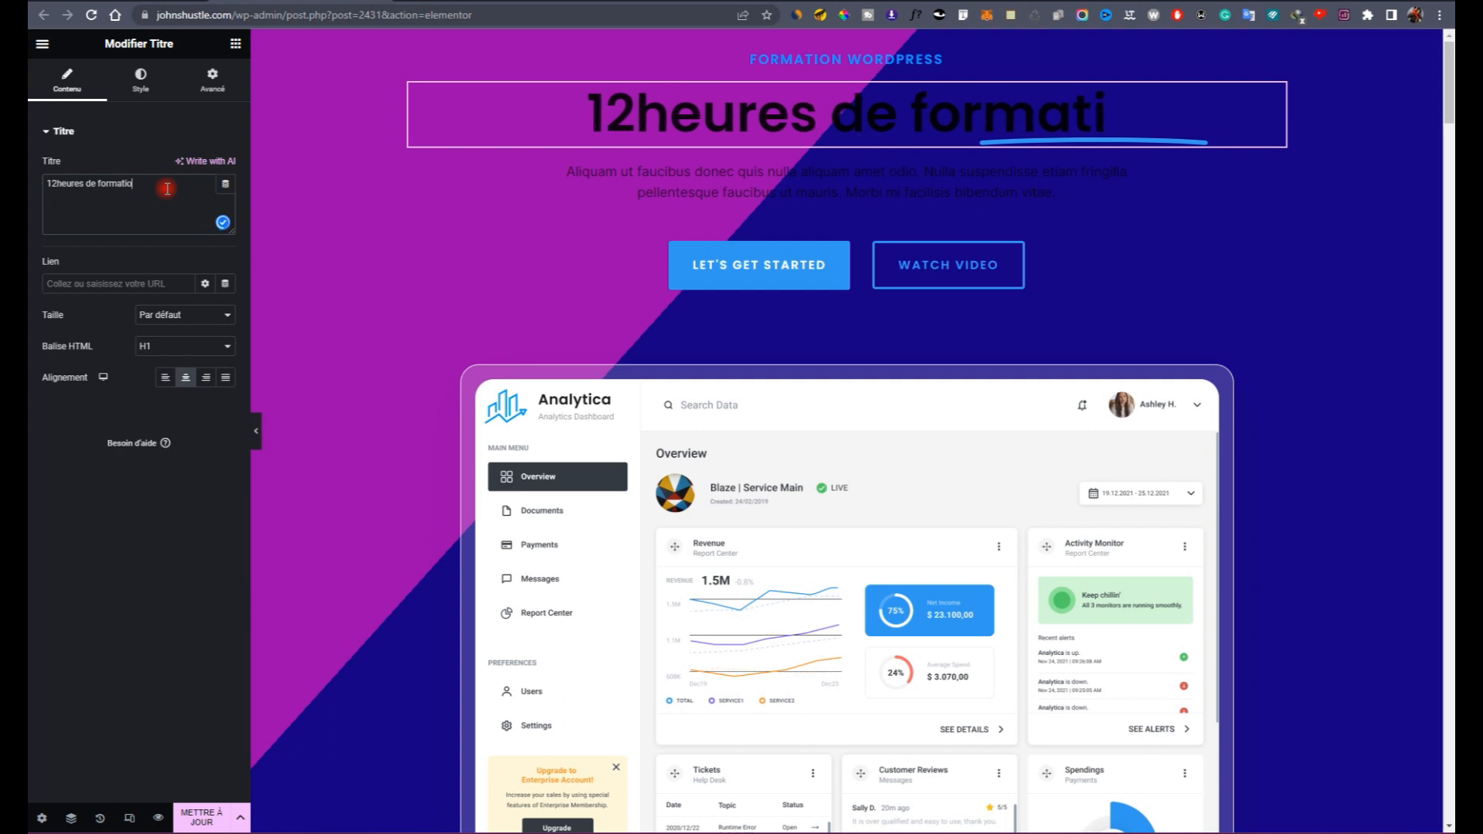
type("n pratiqe")
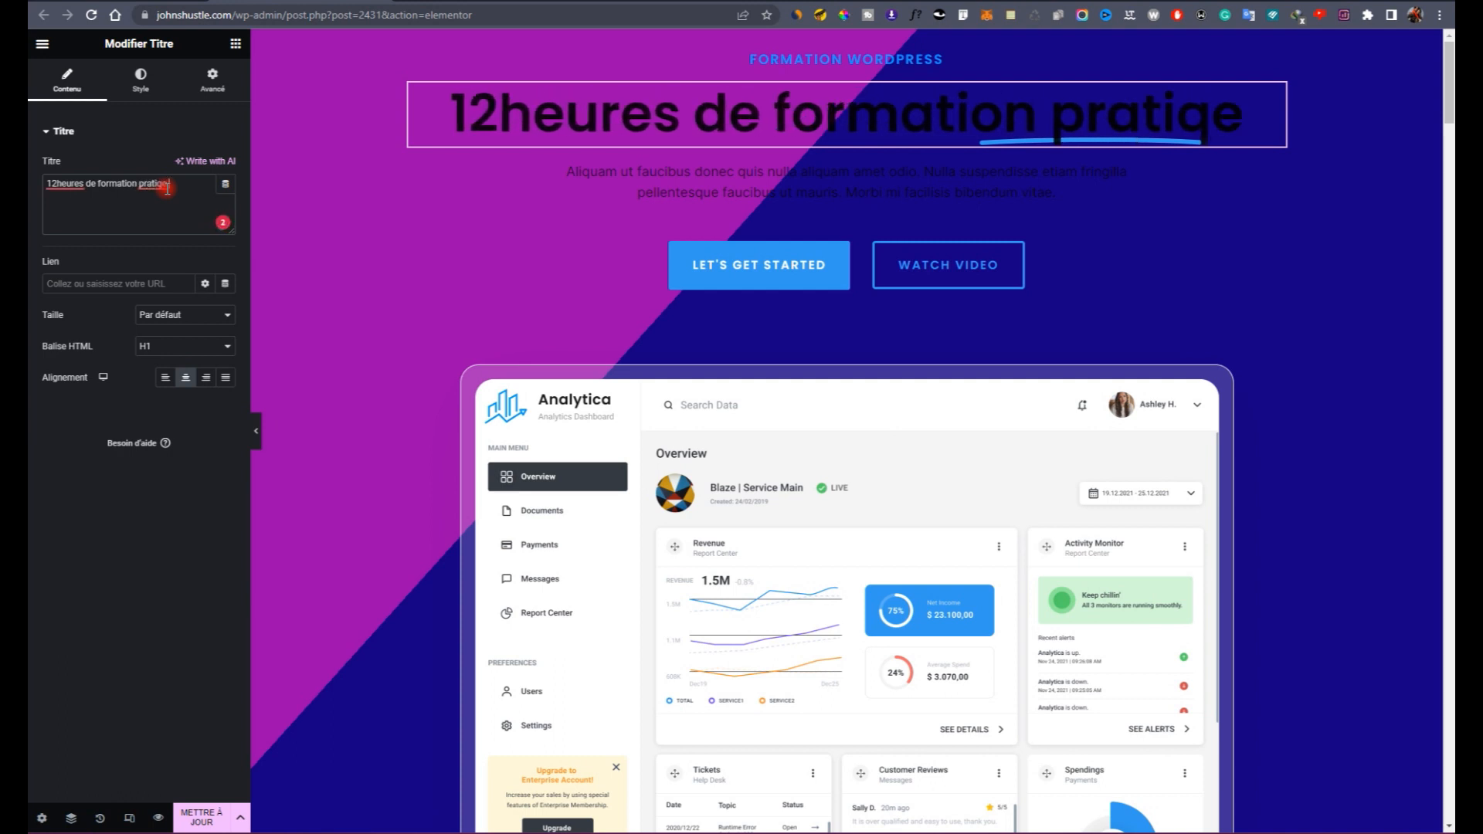
key("BackSpace")
type("ue po")
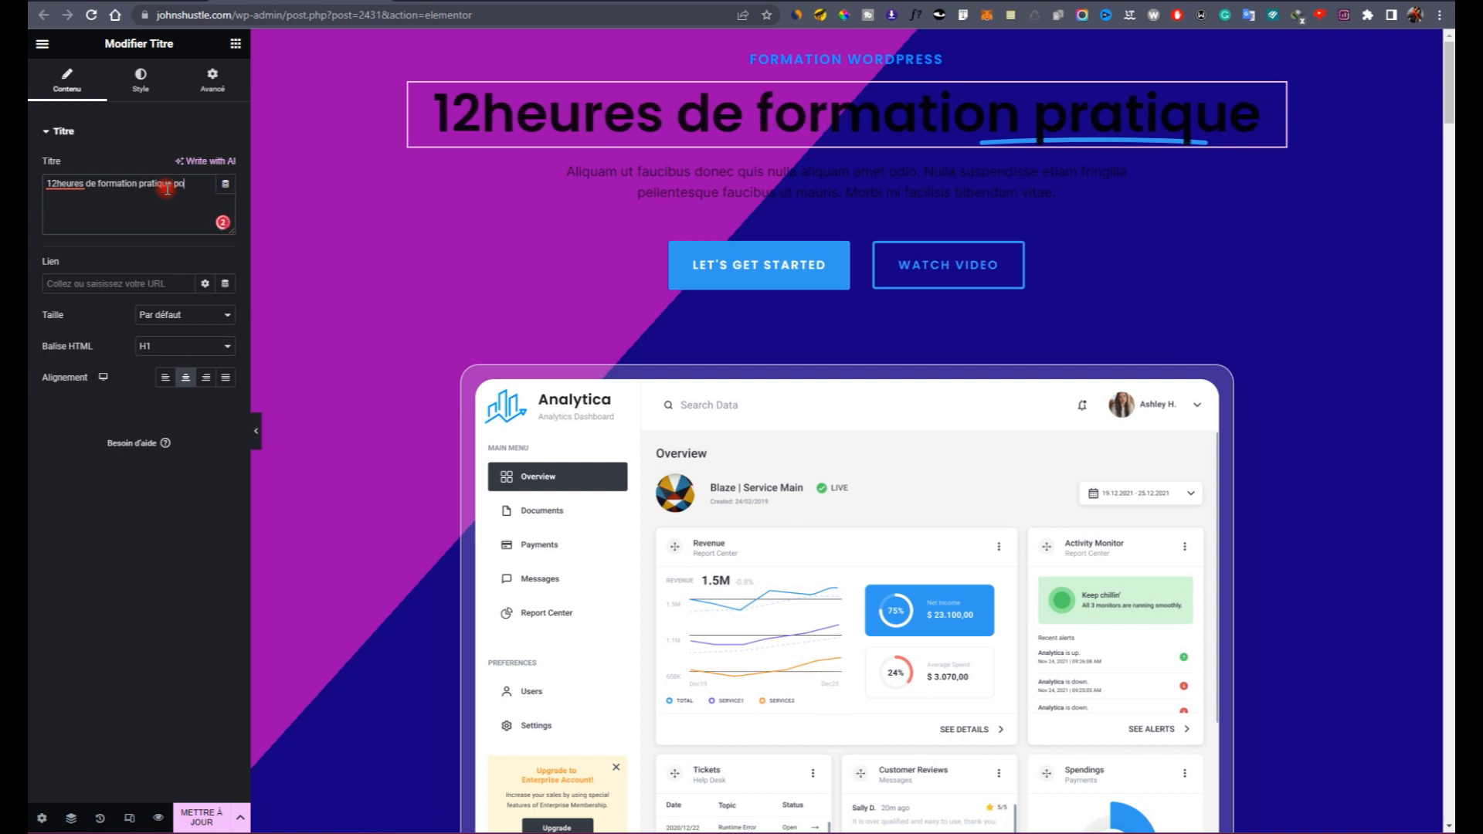
type("ur maitri")
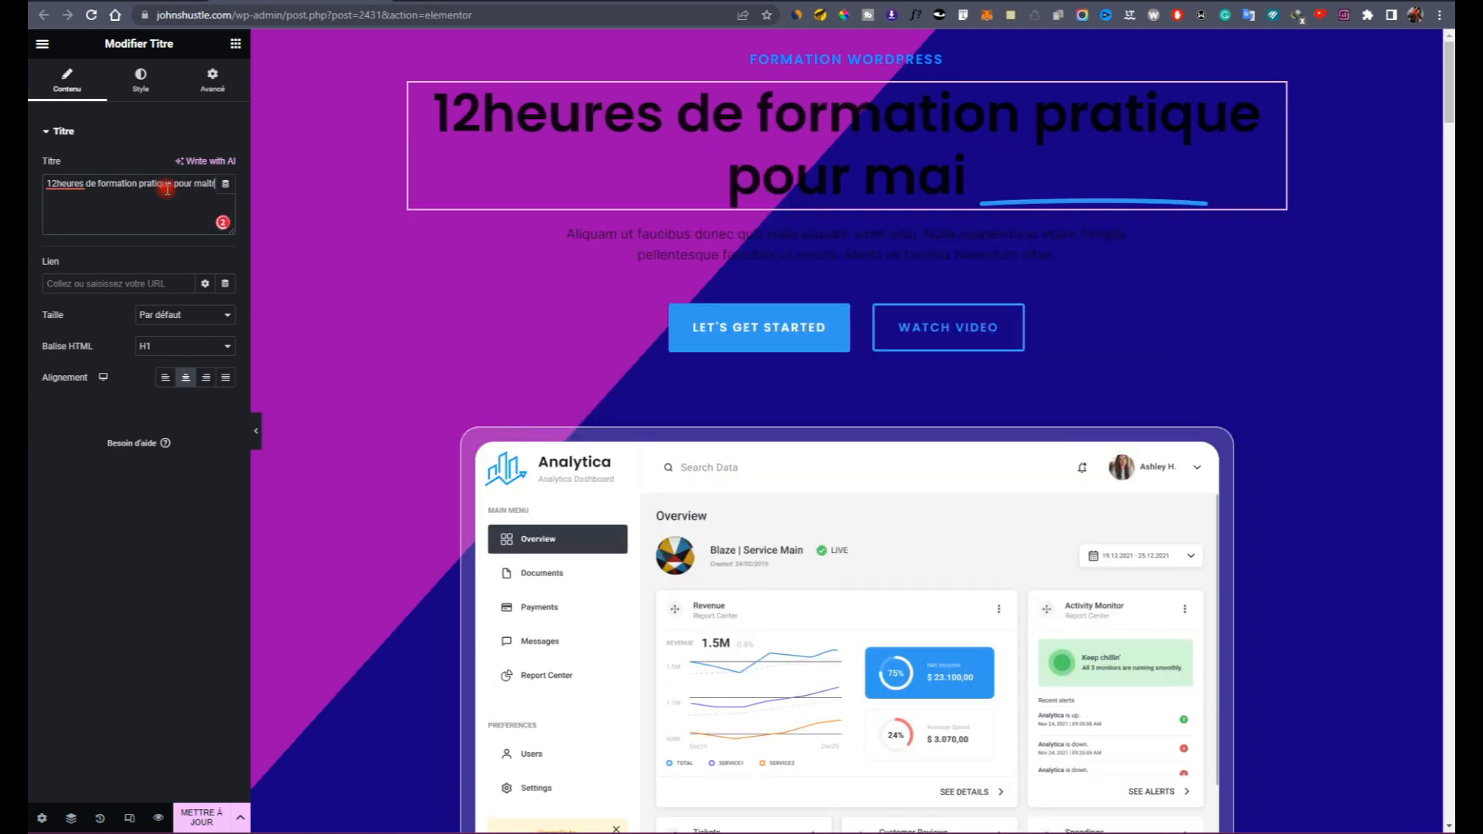
type("ser W")
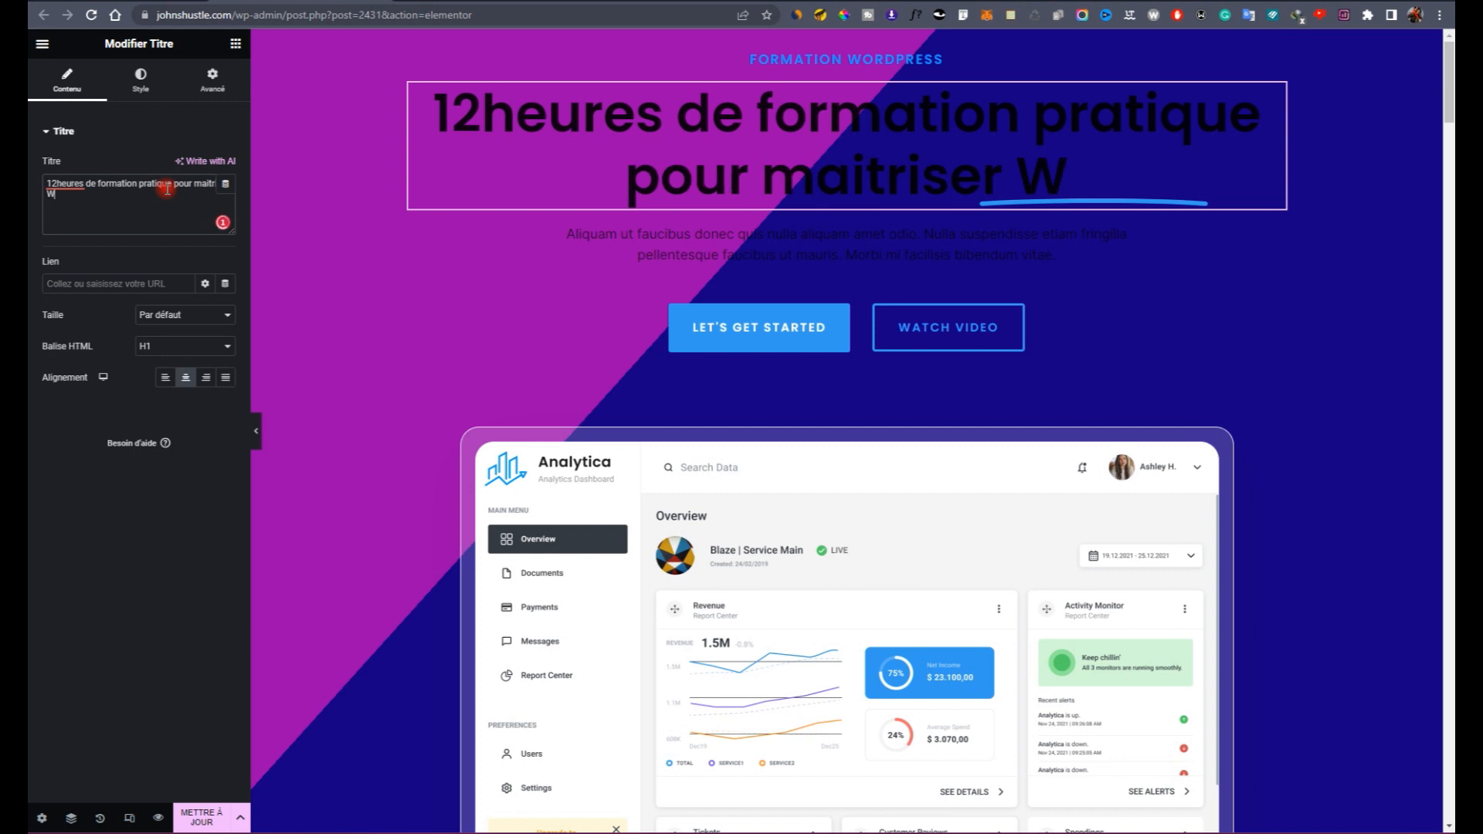
type("ordPres")
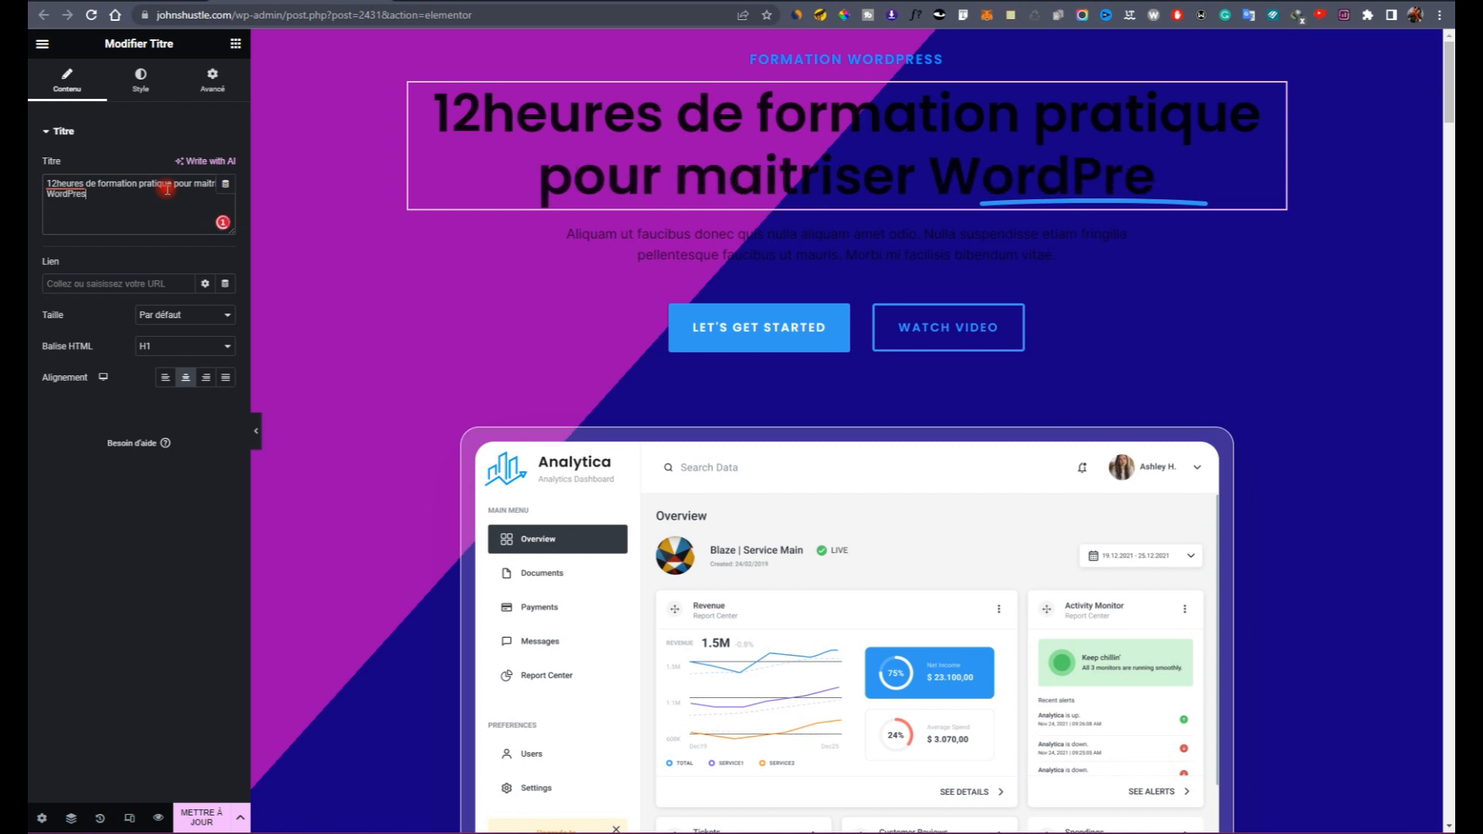
type("s")
mouse_move(77, 185)
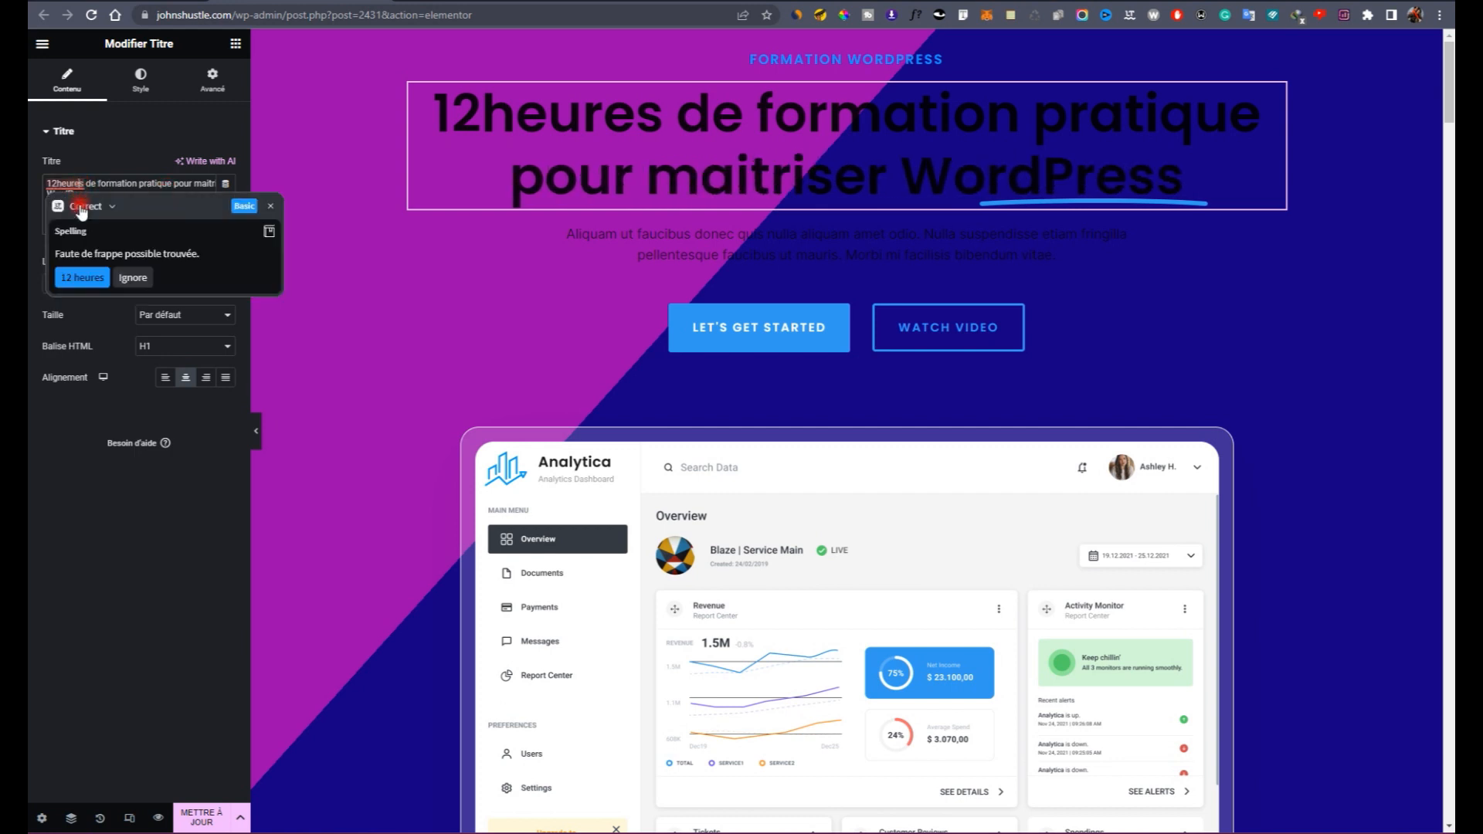
left_click(77, 284)
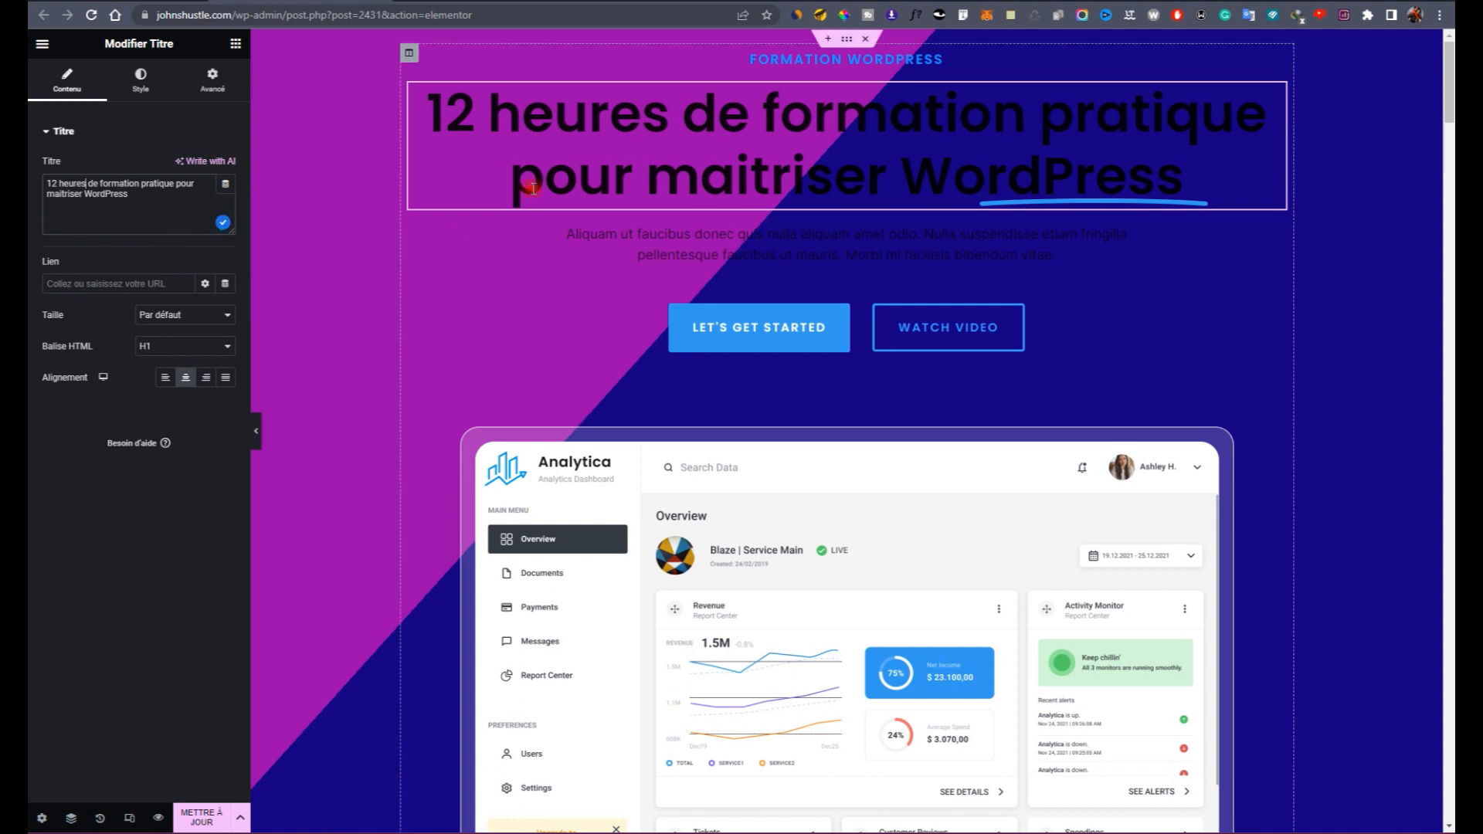
Step: Change the main headline's text colour to fully opaque white, #FFFFFF
left_click(137, 94)
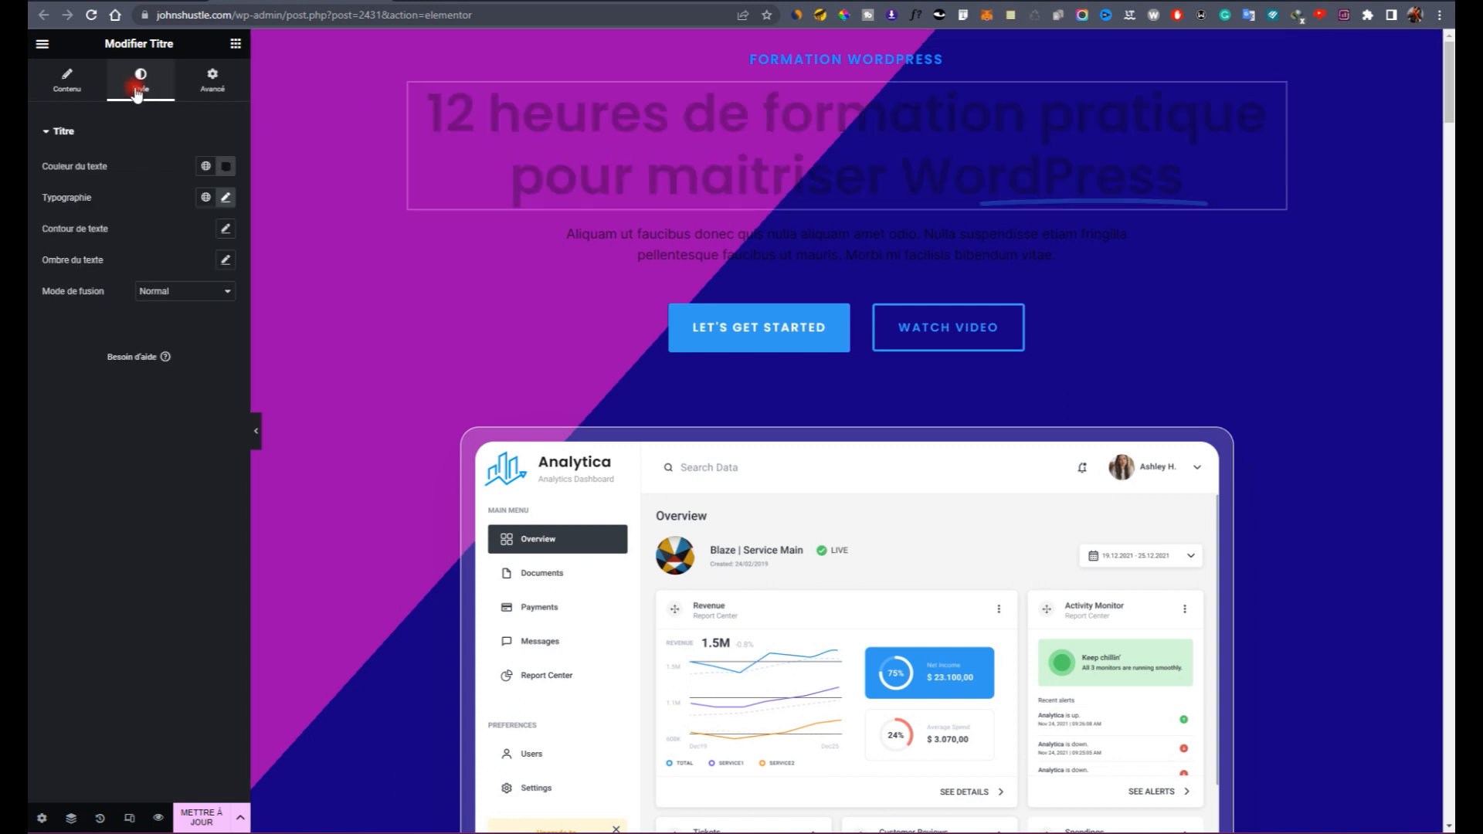
left_click(229, 166)
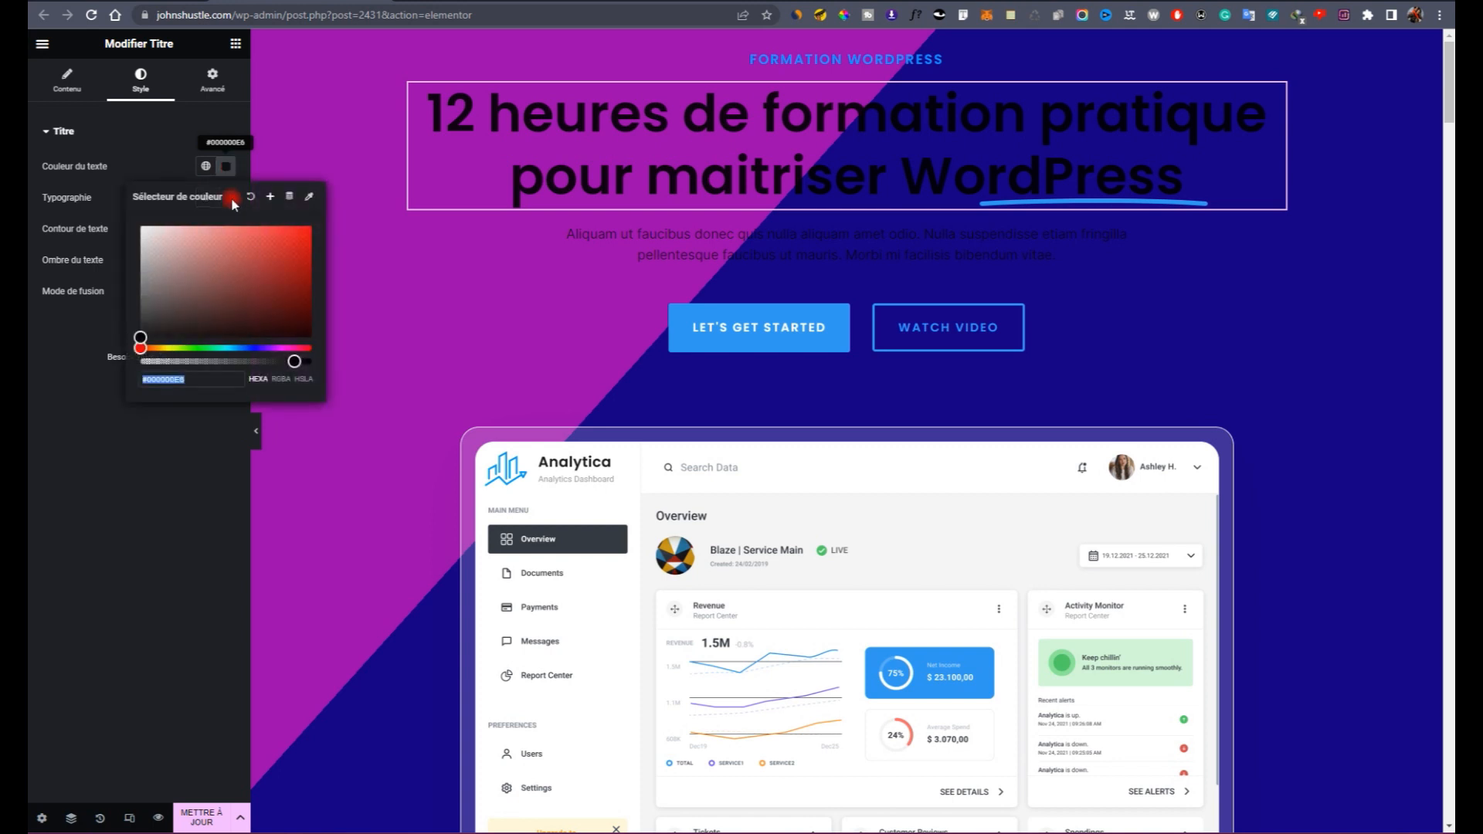
left_click(198, 347)
left_click_drag(271, 290, 341, 179)
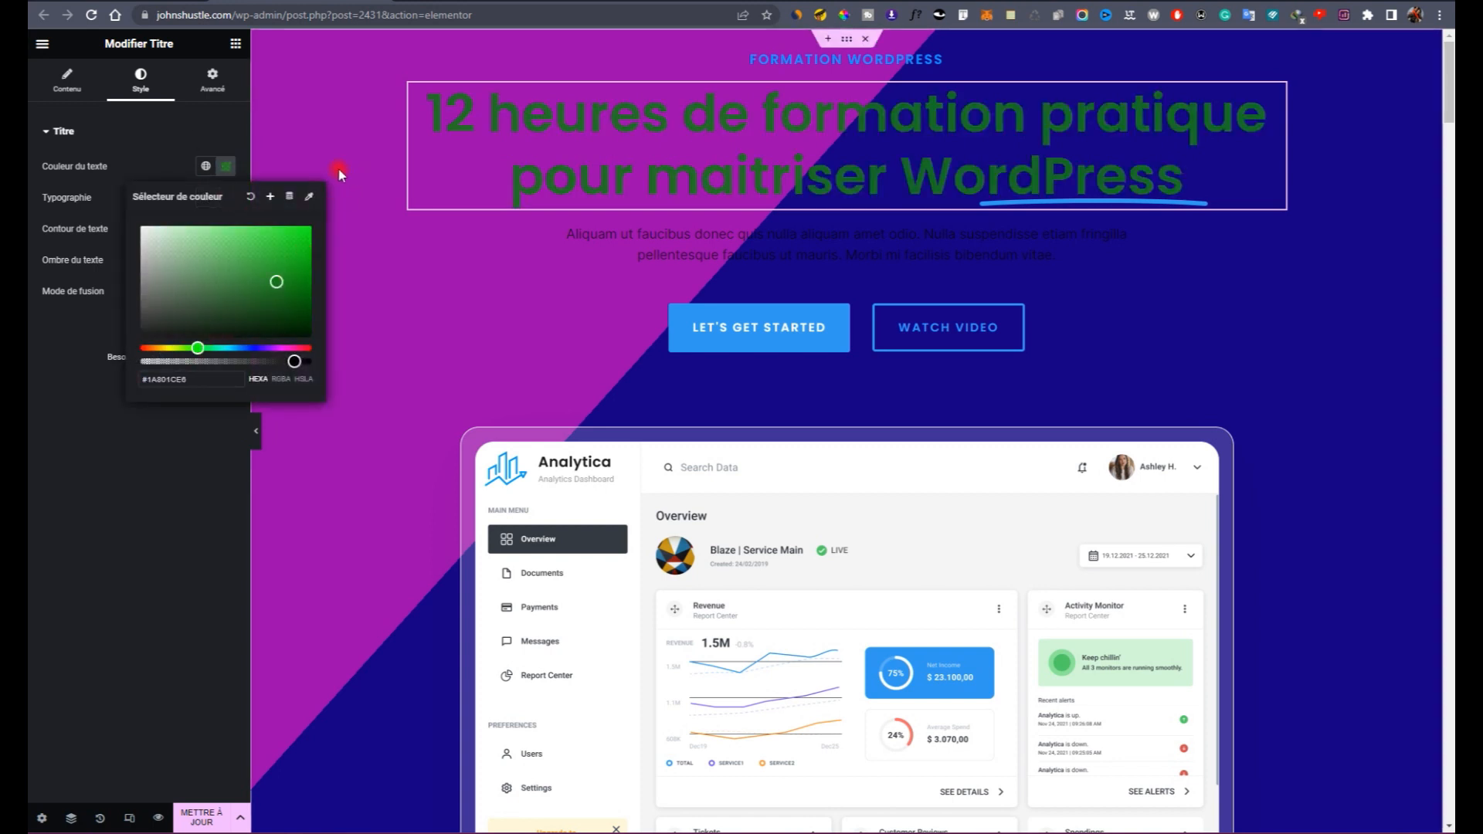
left_click_drag(91, 216, 160, 258)
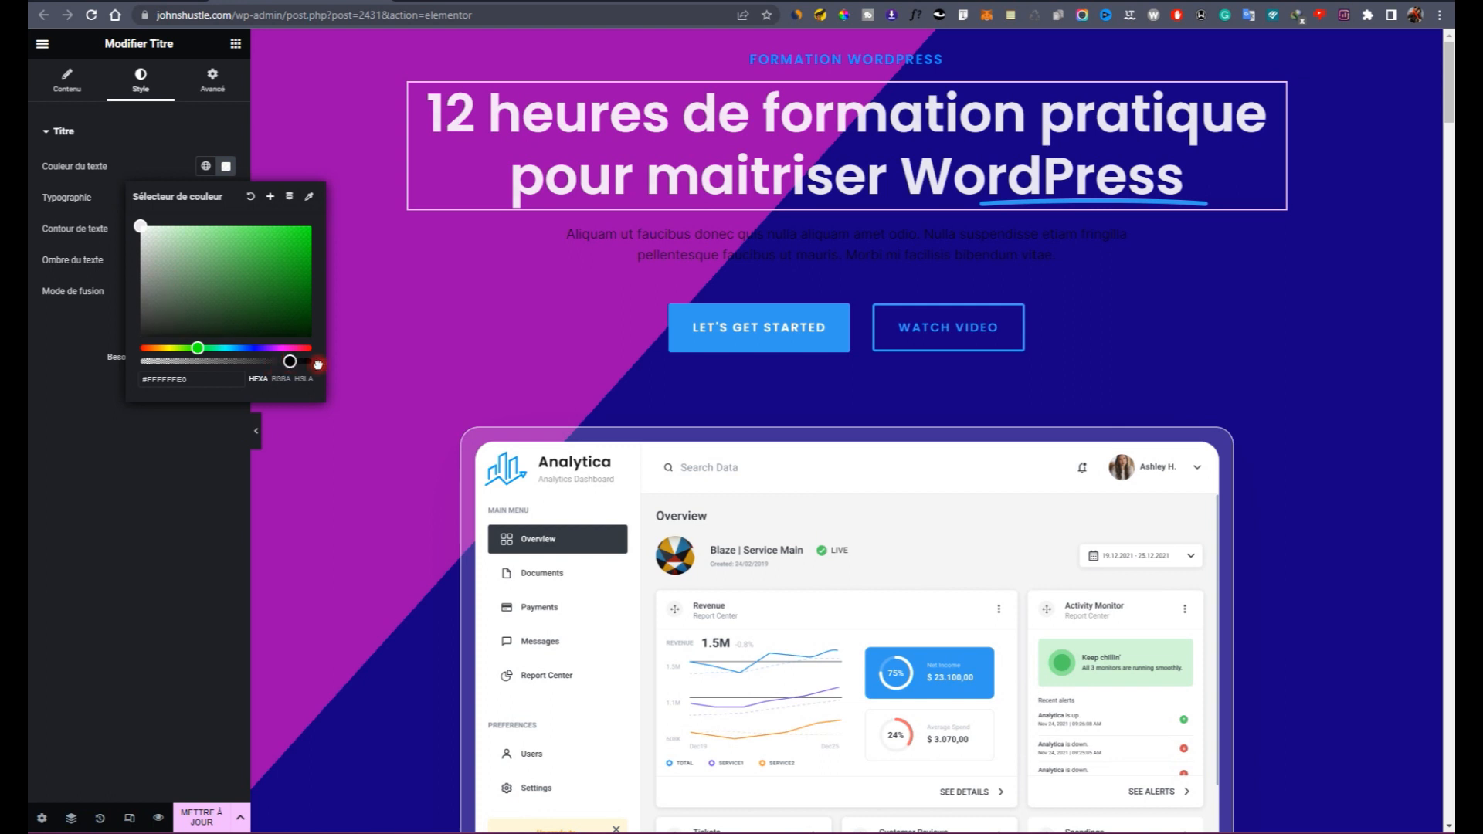
mouse_move(291, 363)
left_mouse_down()
mouse_move(328, 369)
mouse_move(169, 219)
mouse_move(155, 183)
mouse_move(317, 352)
left_mouse_up()
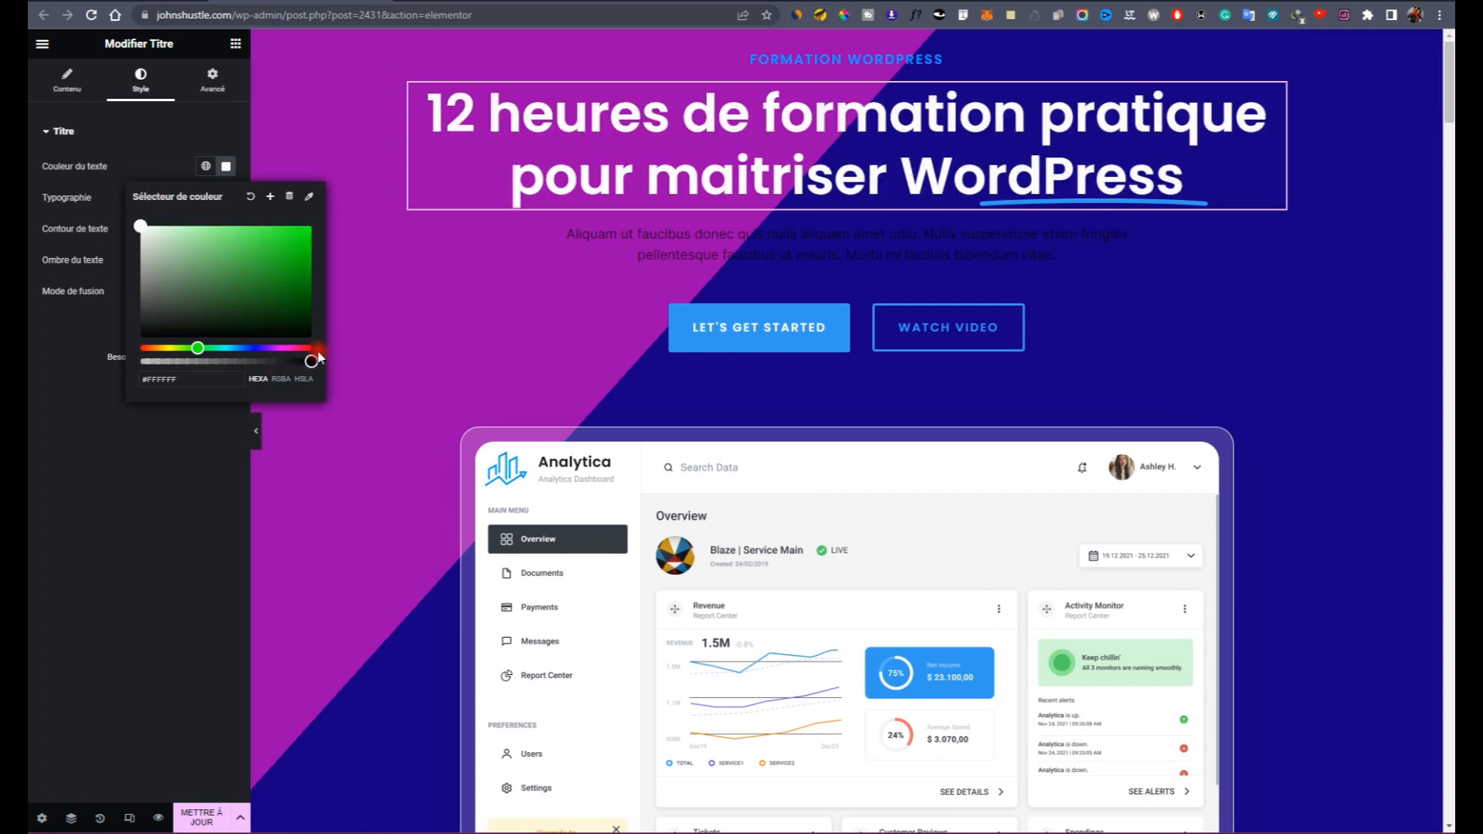
left_click(185, 164)
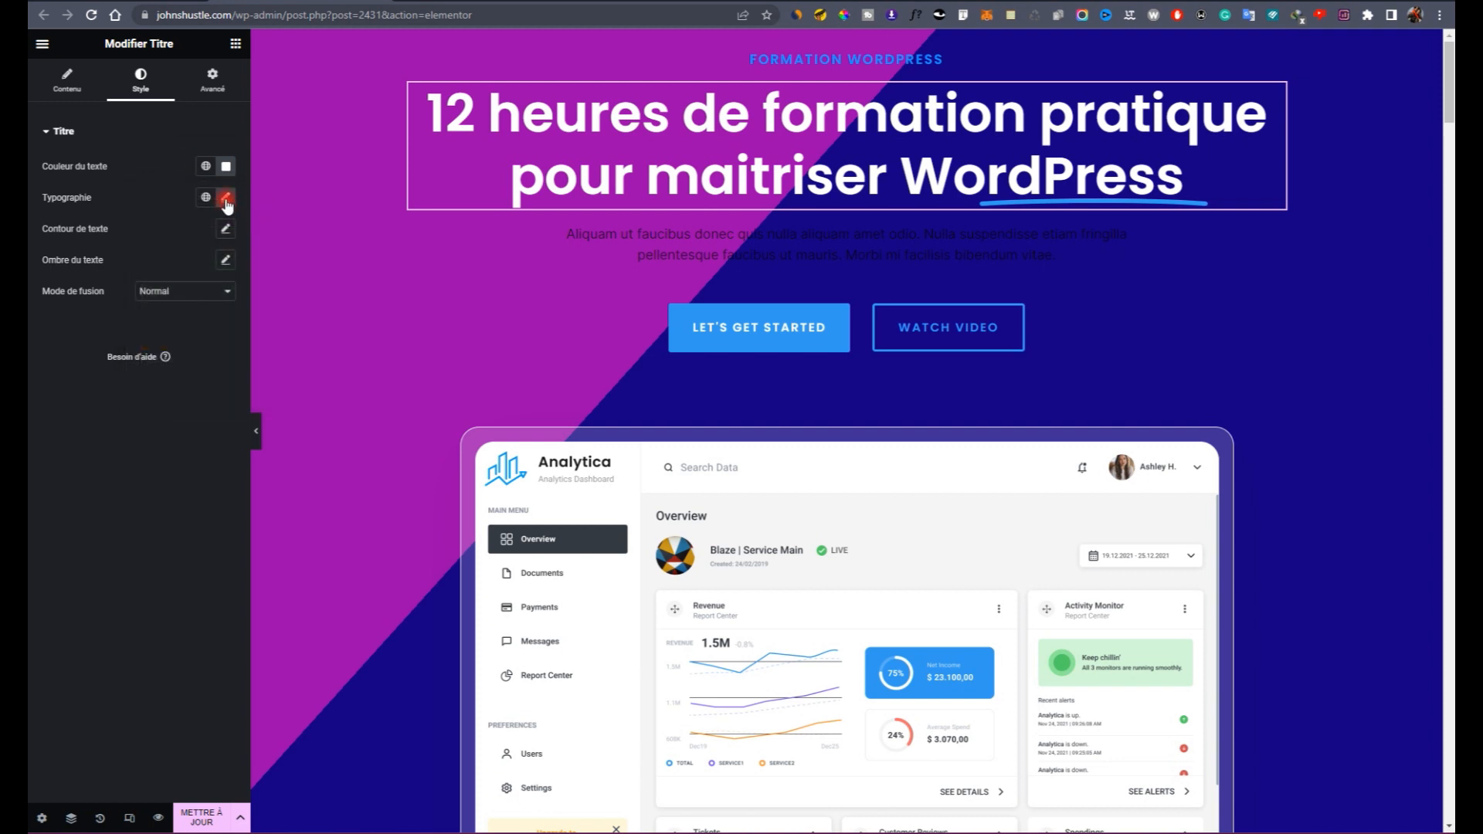
Step: Set the main headline's font family to Encode Sans with weight 900 (Noir)
left_click(226, 198)
left_click(172, 267)
type("encode")
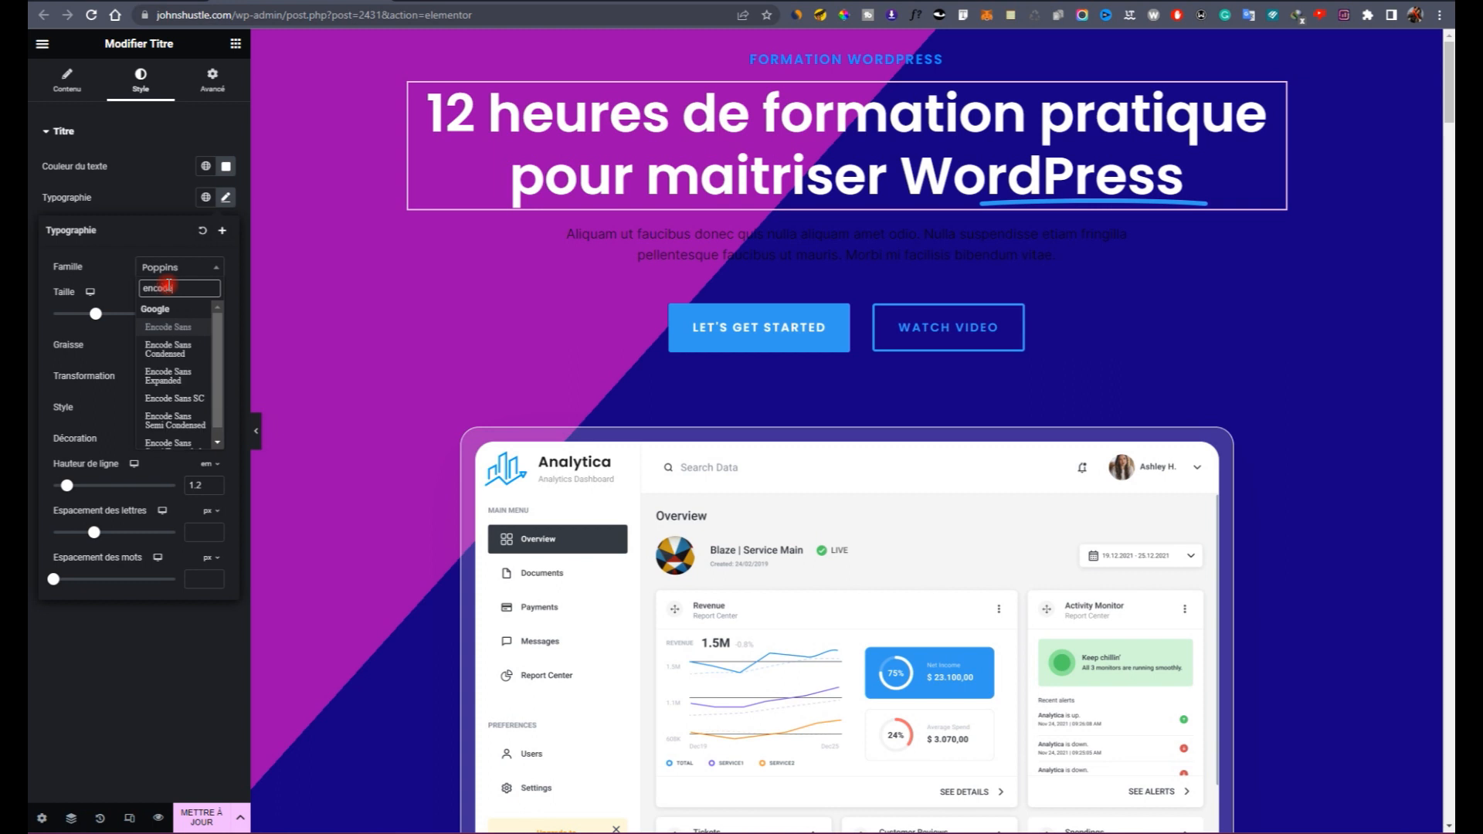
left_click(192, 329)
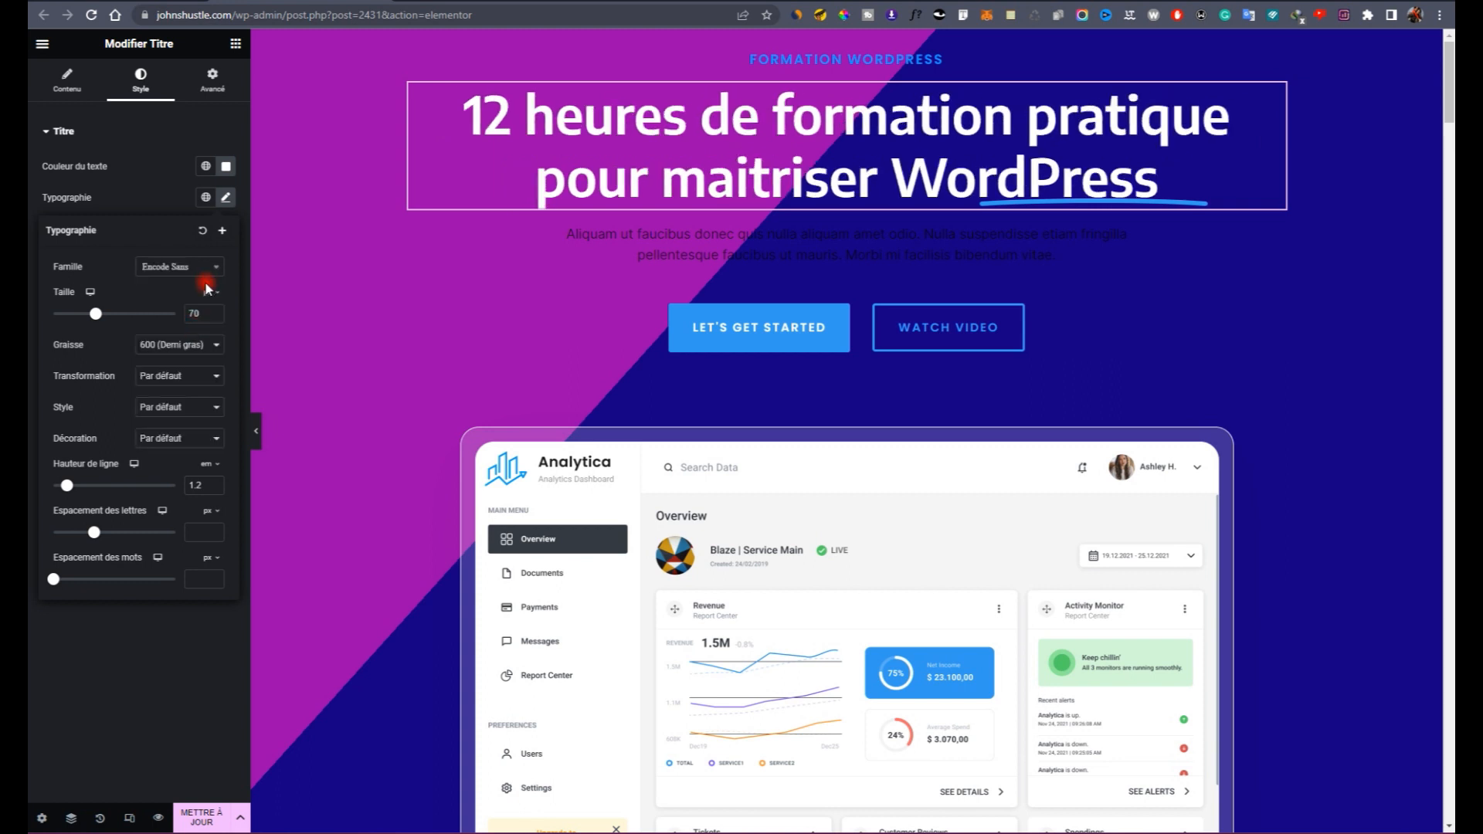
left_click(170, 354)
left_click(176, 454)
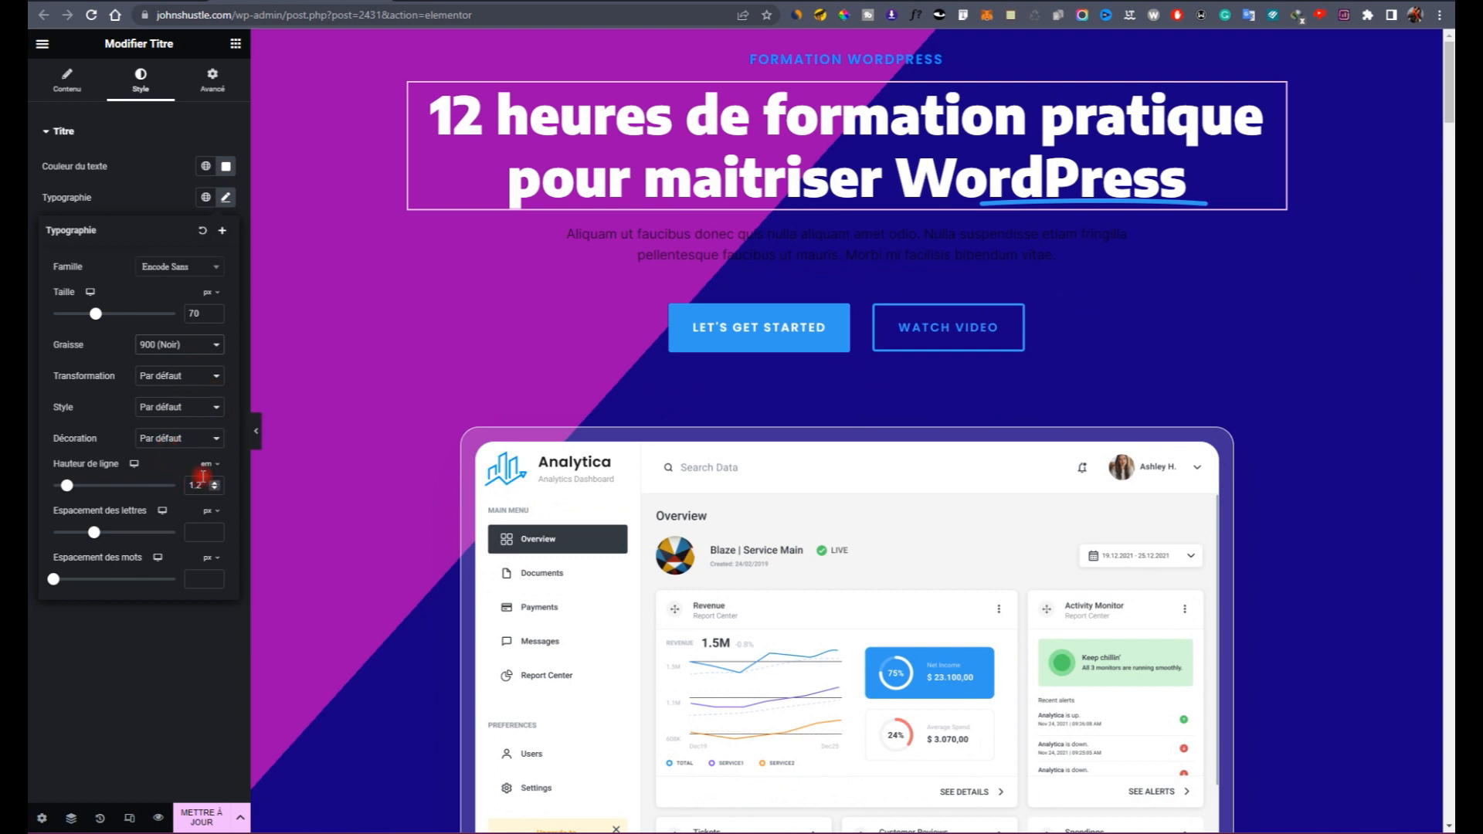
Step: Set the main headline's font size to 76 px and increase its line height slightly
left_click_drag(96, 314, 101, 313)
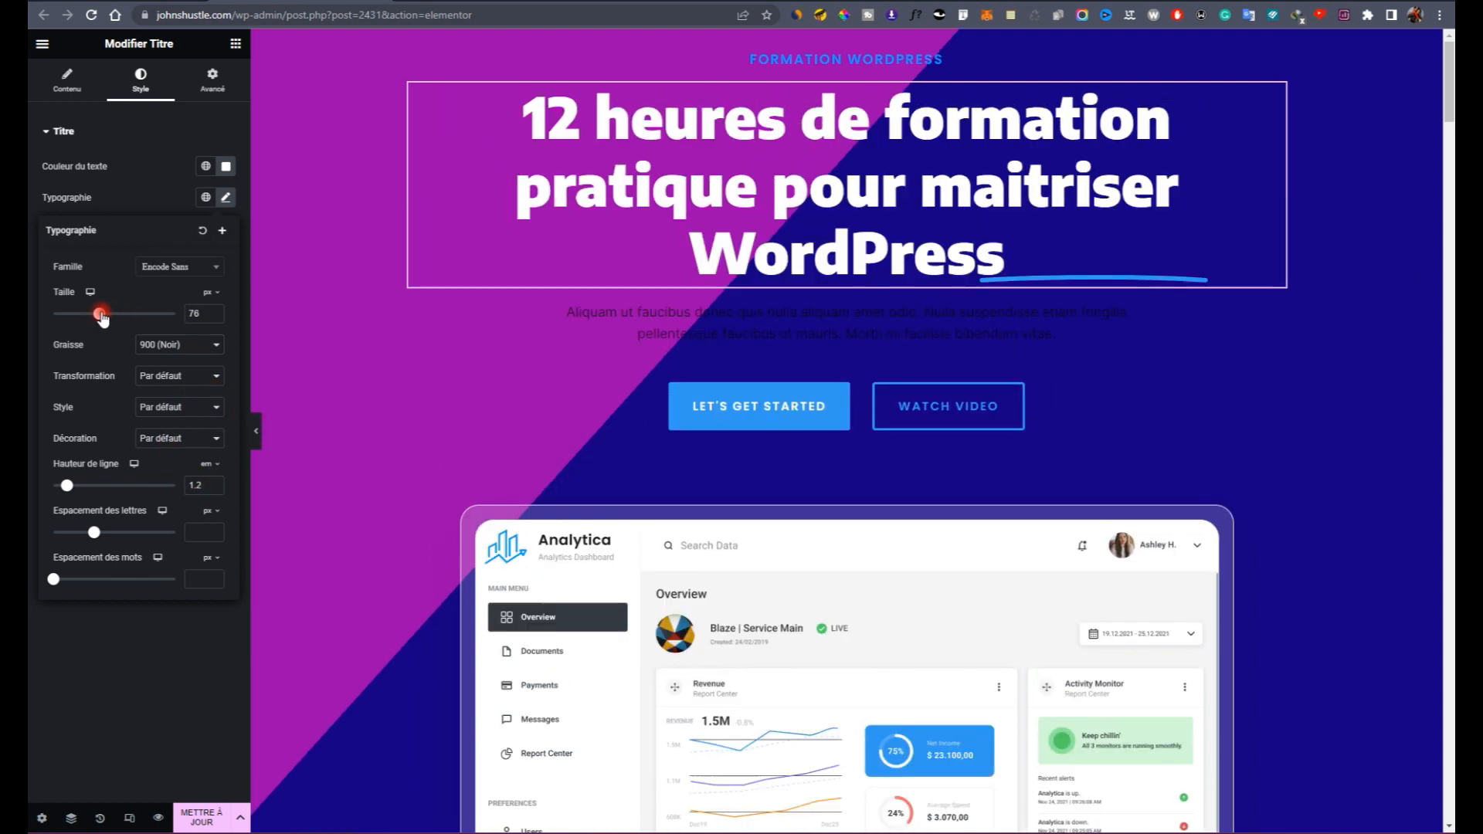
left_click(217, 487)
left_click(217, 488)
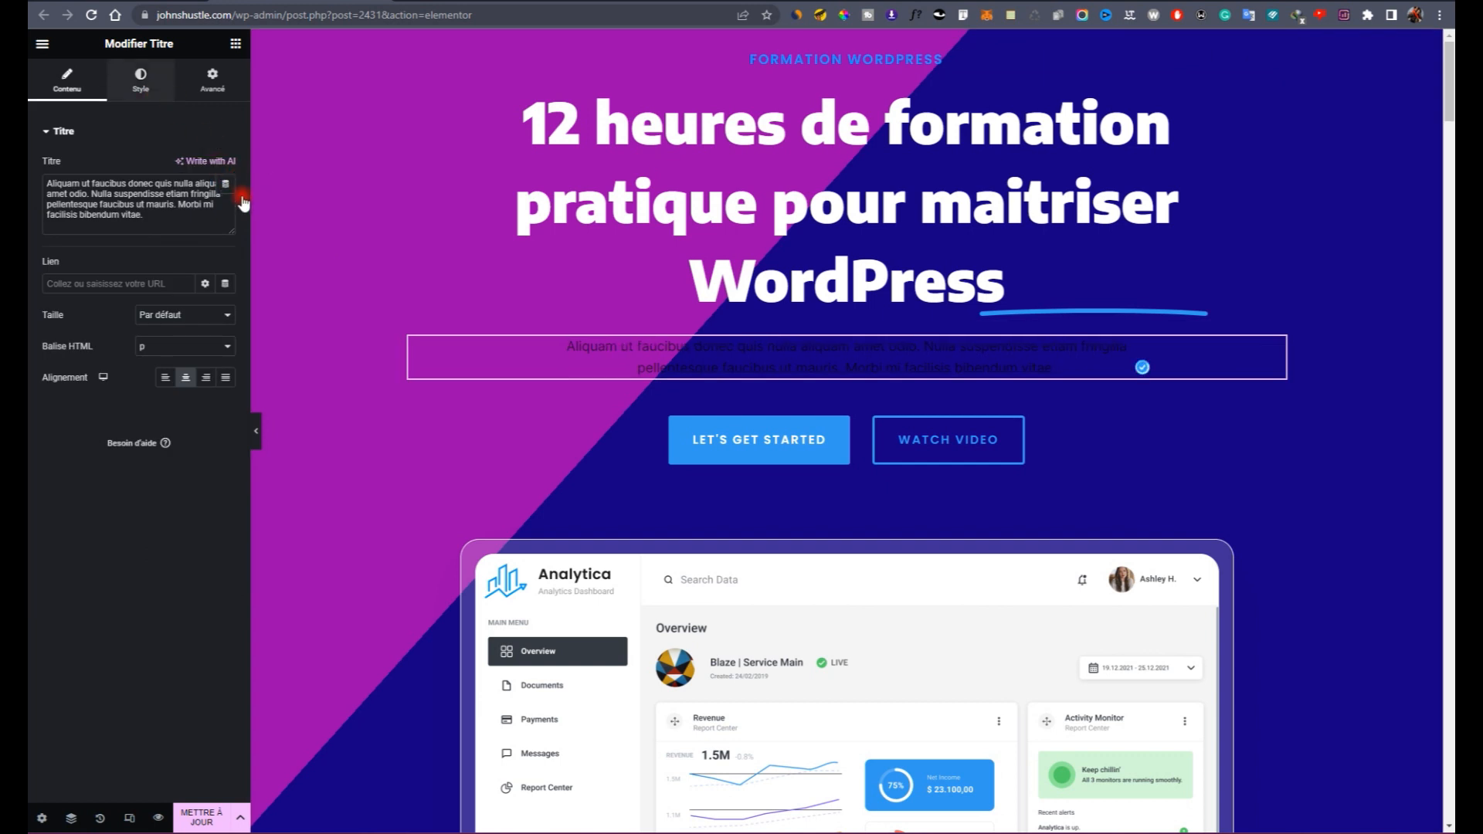
Step: Change the text colour of the hero paragraph below the headline to white
left_click(226, 166)
left_click_drag(179, 289, 92, 159)
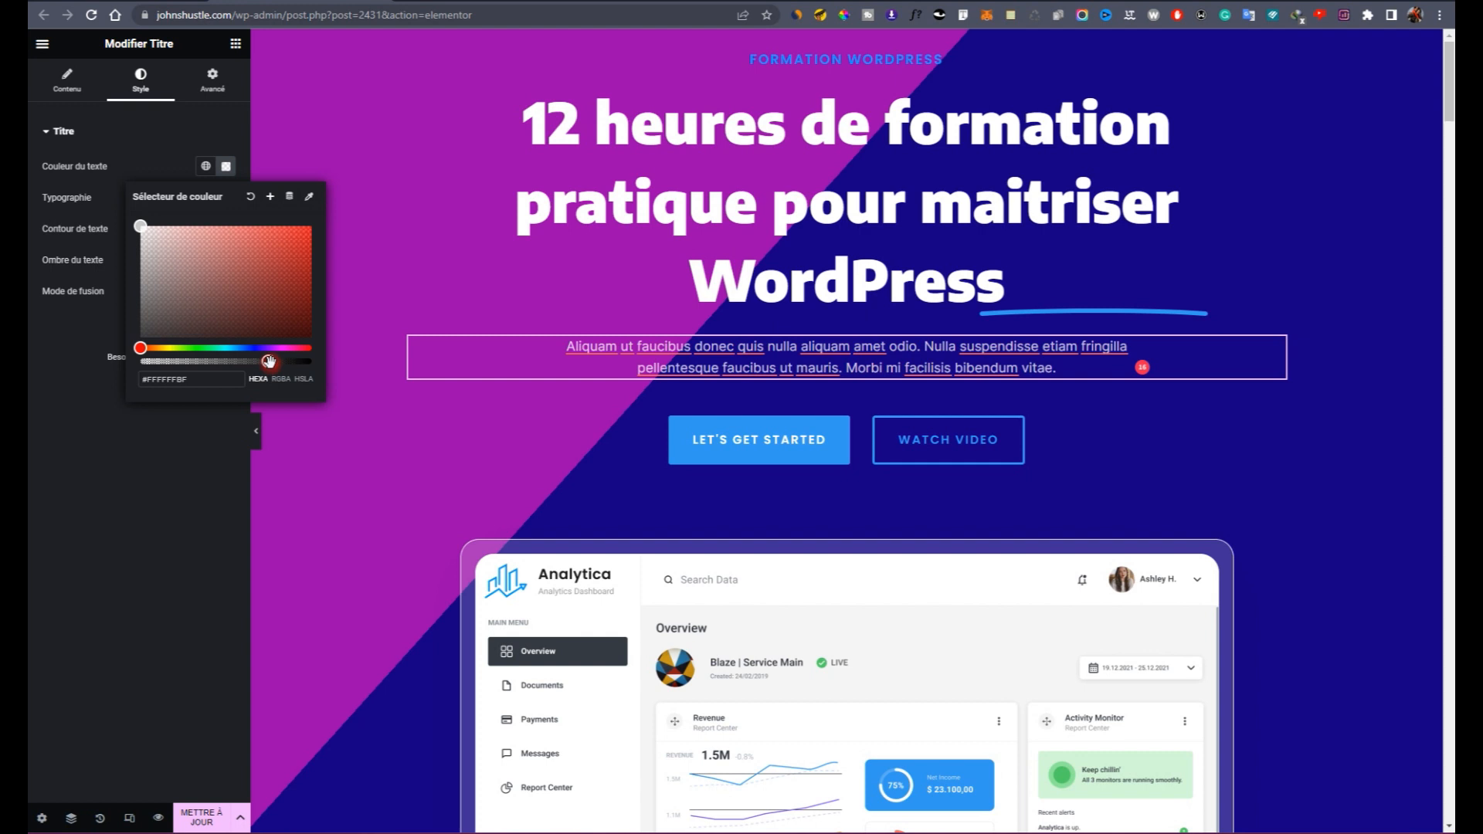
left_click(822, 420)
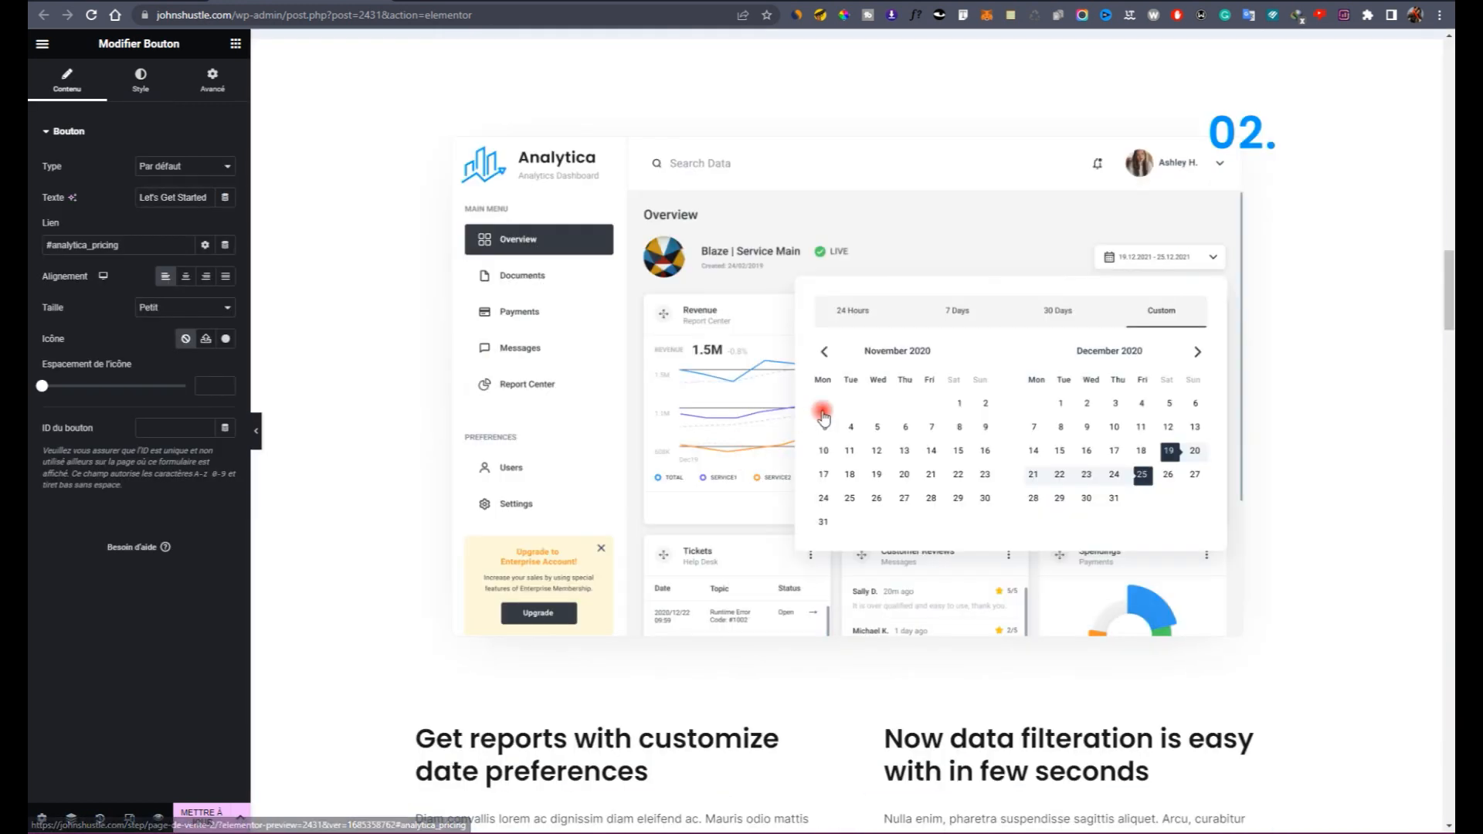
Step: Delete the Analytica dashboard image below the hero section's buttons
scroll(877, 285, "up", 9)
scroll(910, 324, "down", 20)
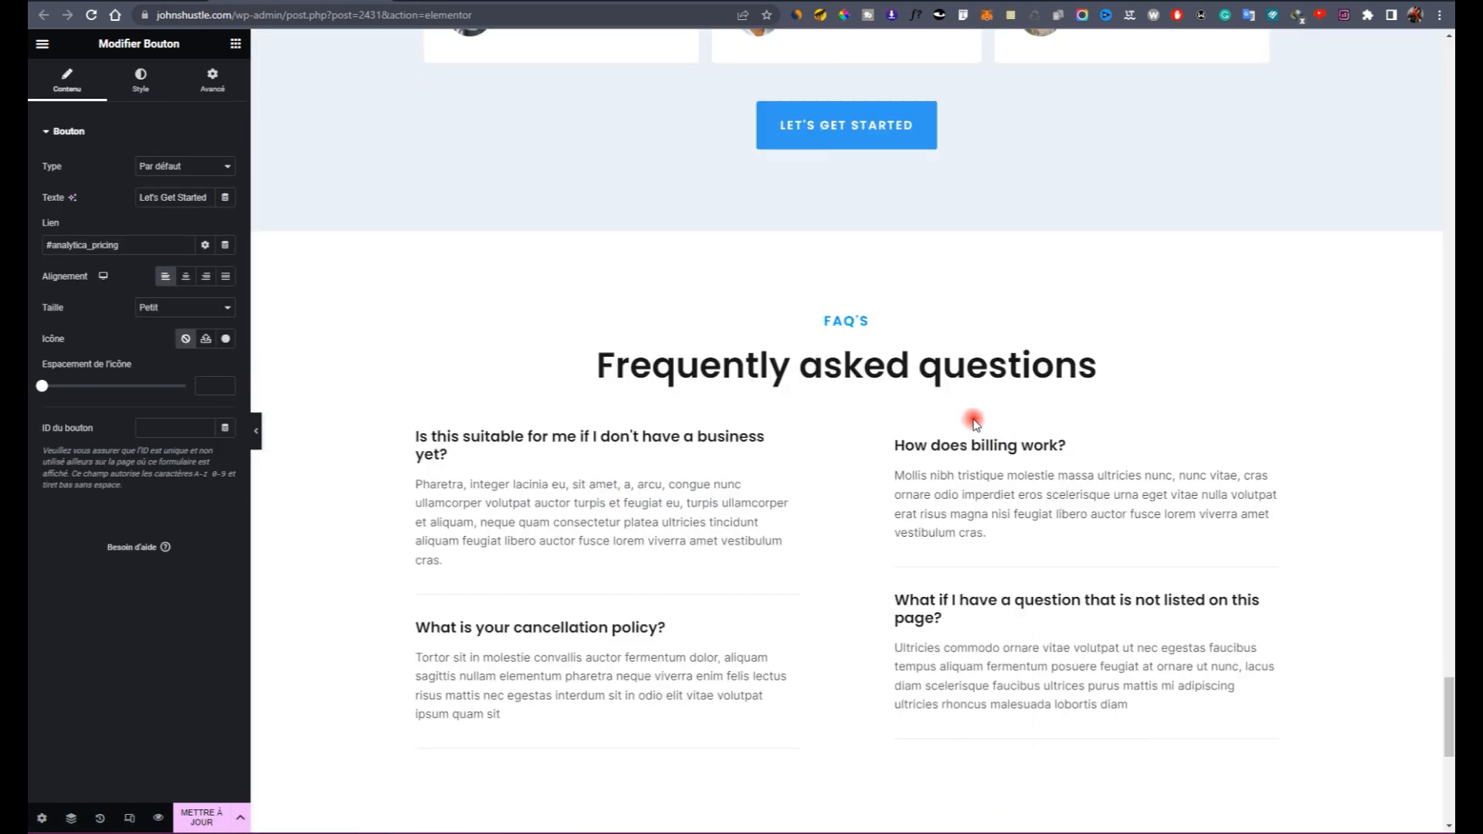
scroll(975, 423, "up", 20)
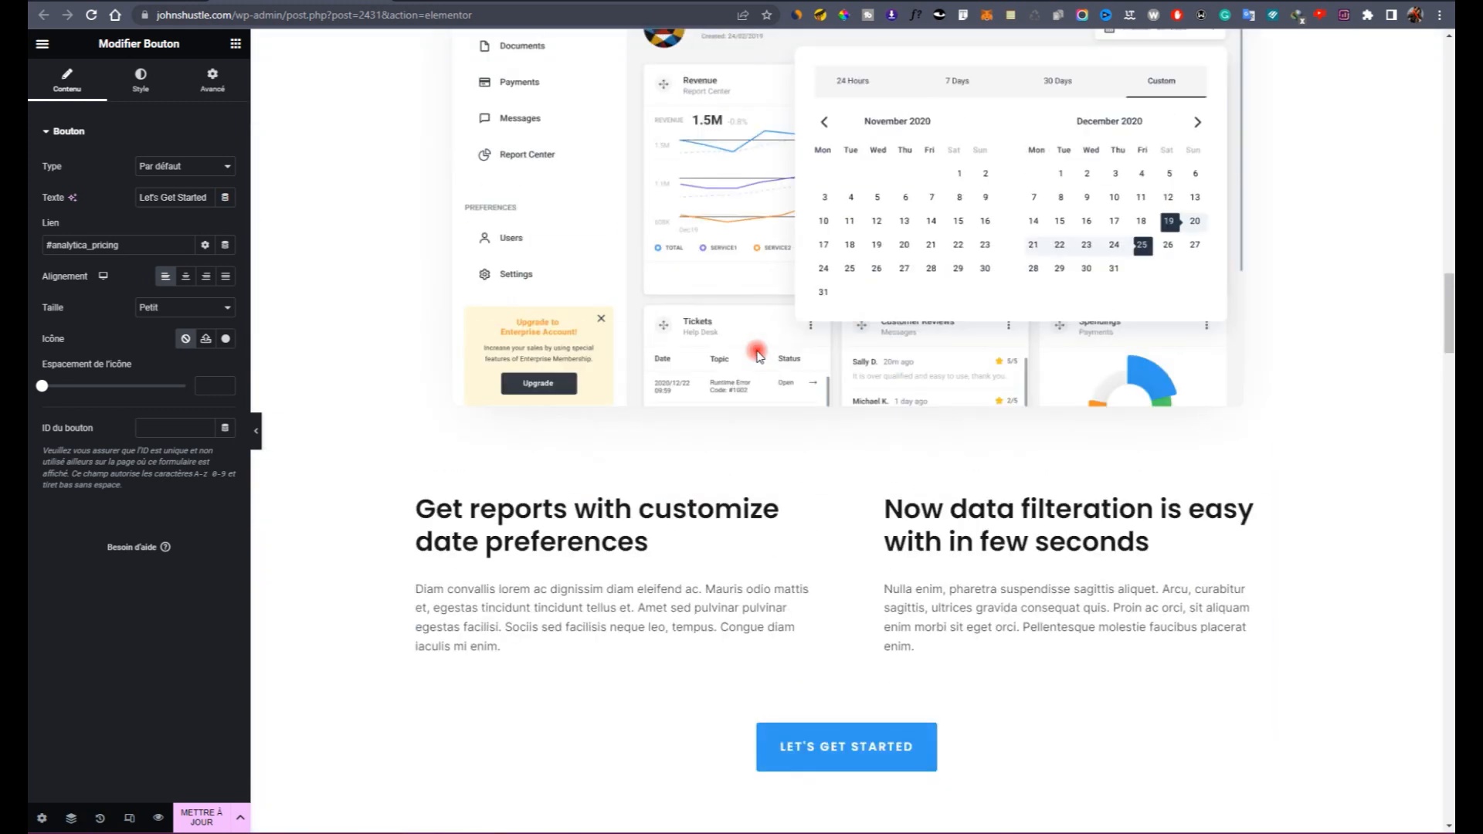
scroll(756, 355, "up", 20)
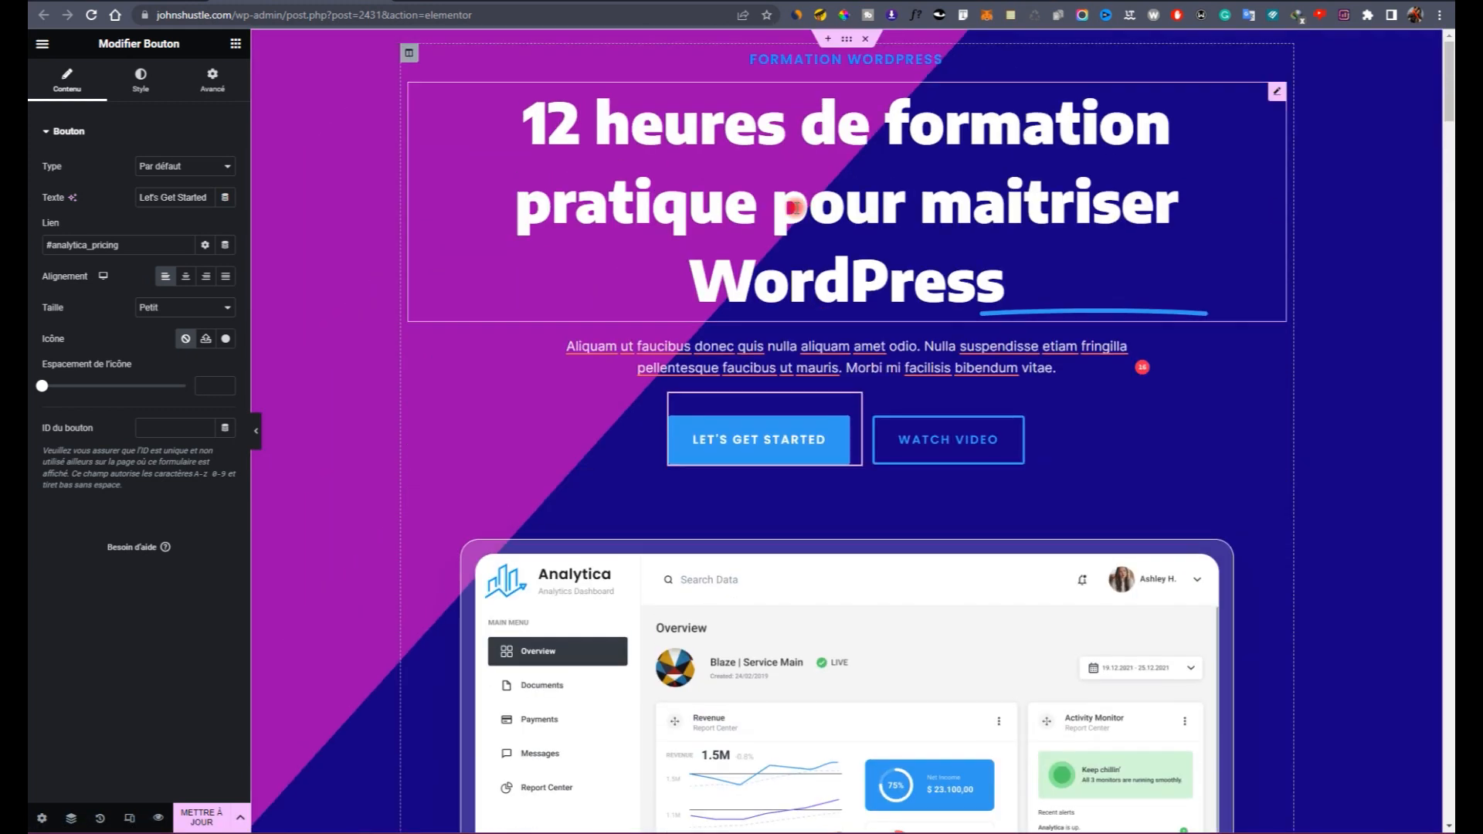
scroll(794, 207, "down", 6)
scroll(1278, 365, "up", 3)
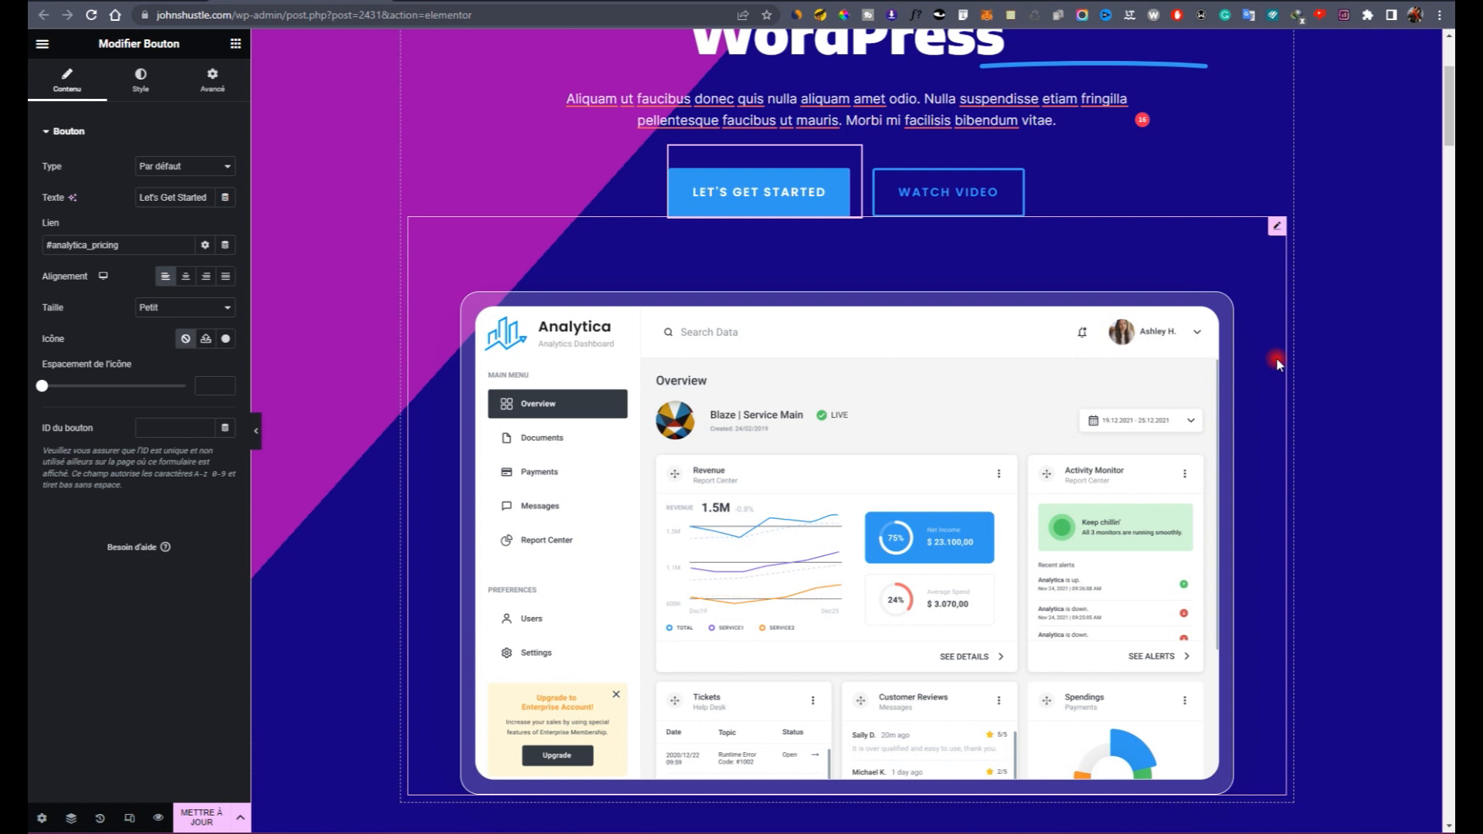
right_click(1279, 241)
left_click(1310, 525)
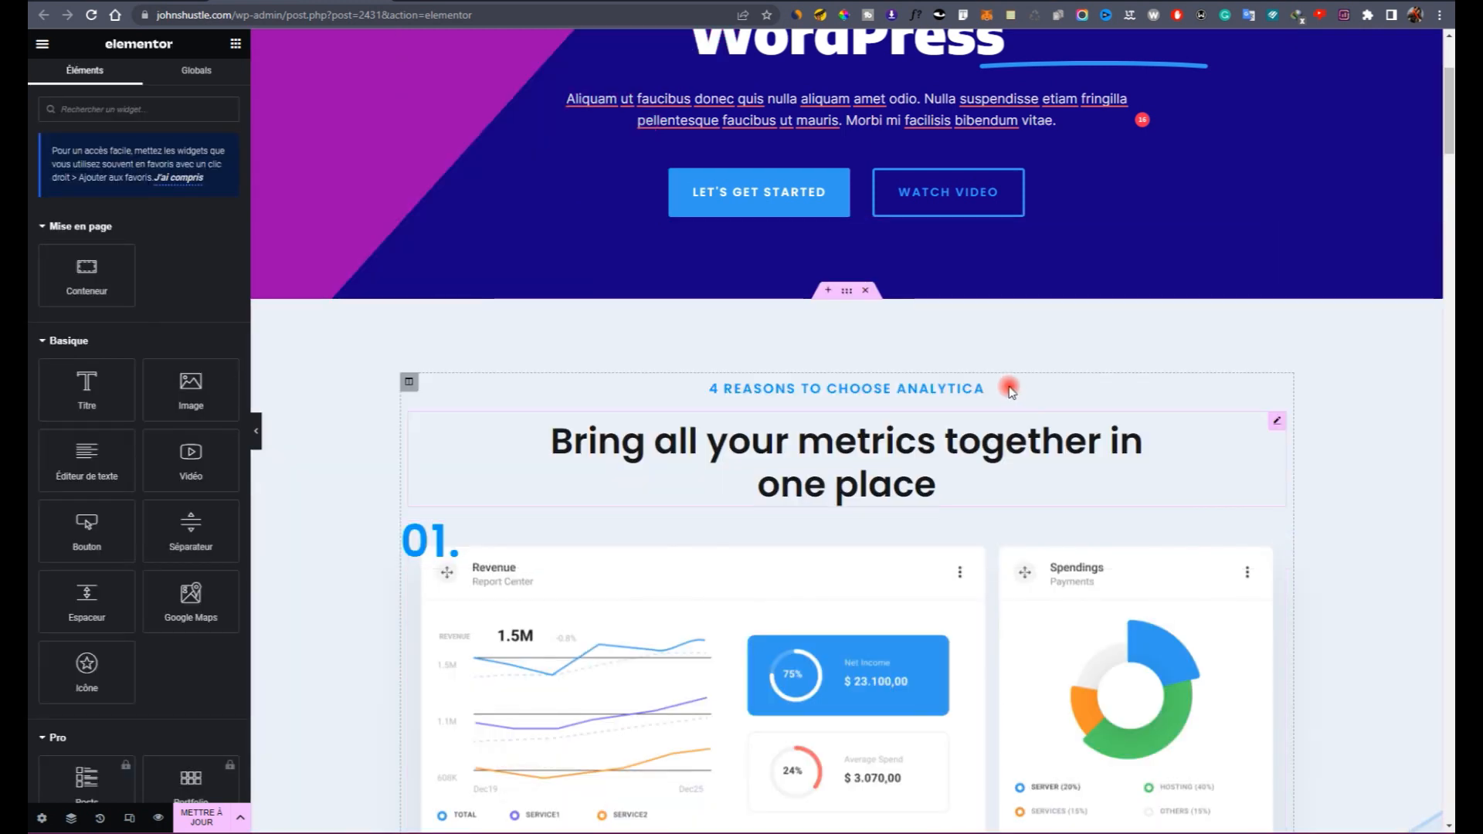
Step: Add a Video widget to the hero section between the paragraph and the buttons
scroll(943, 285, "up", 3)
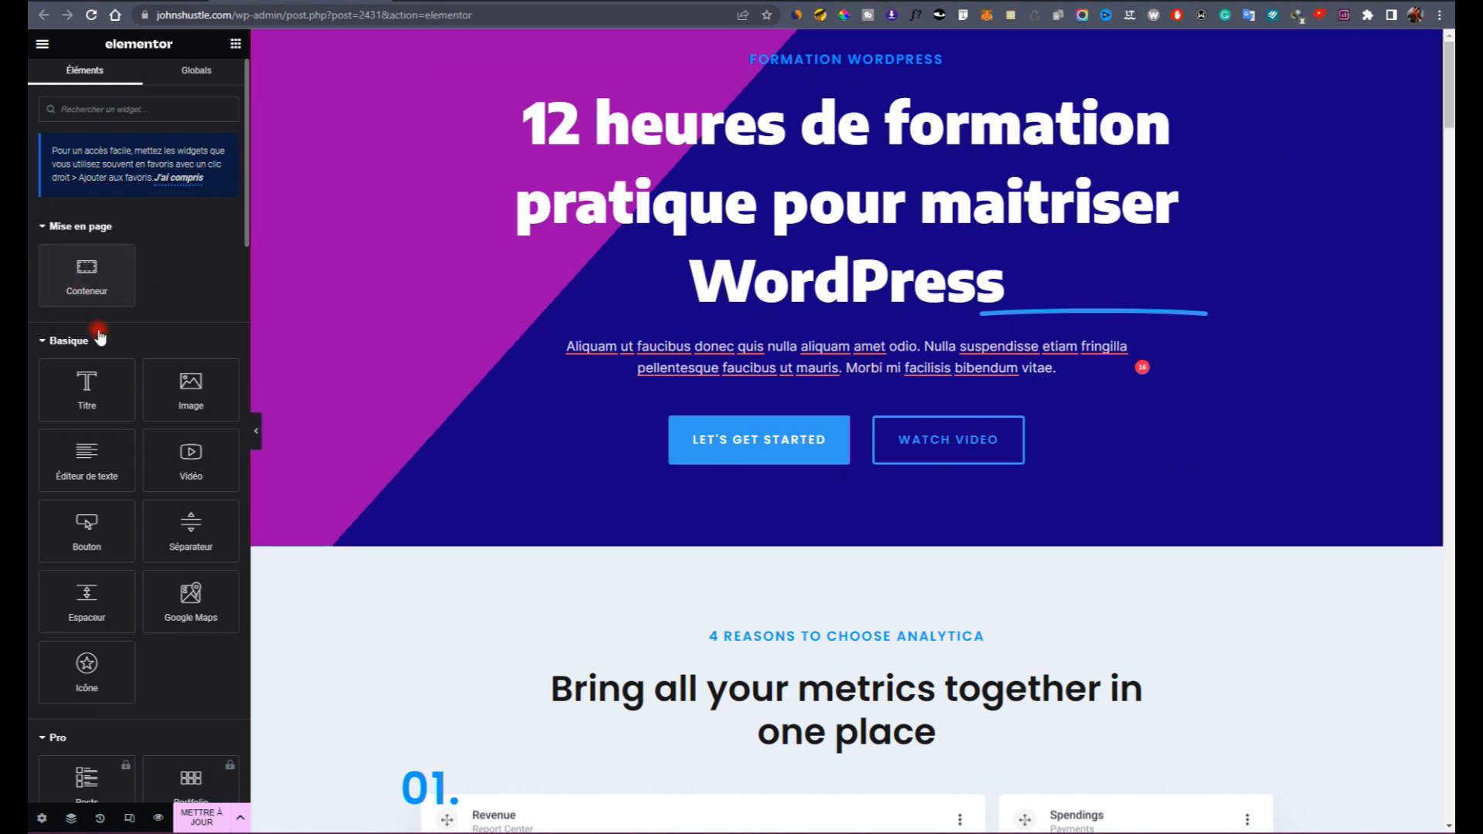
left_click_drag(188, 462, 760, 360)
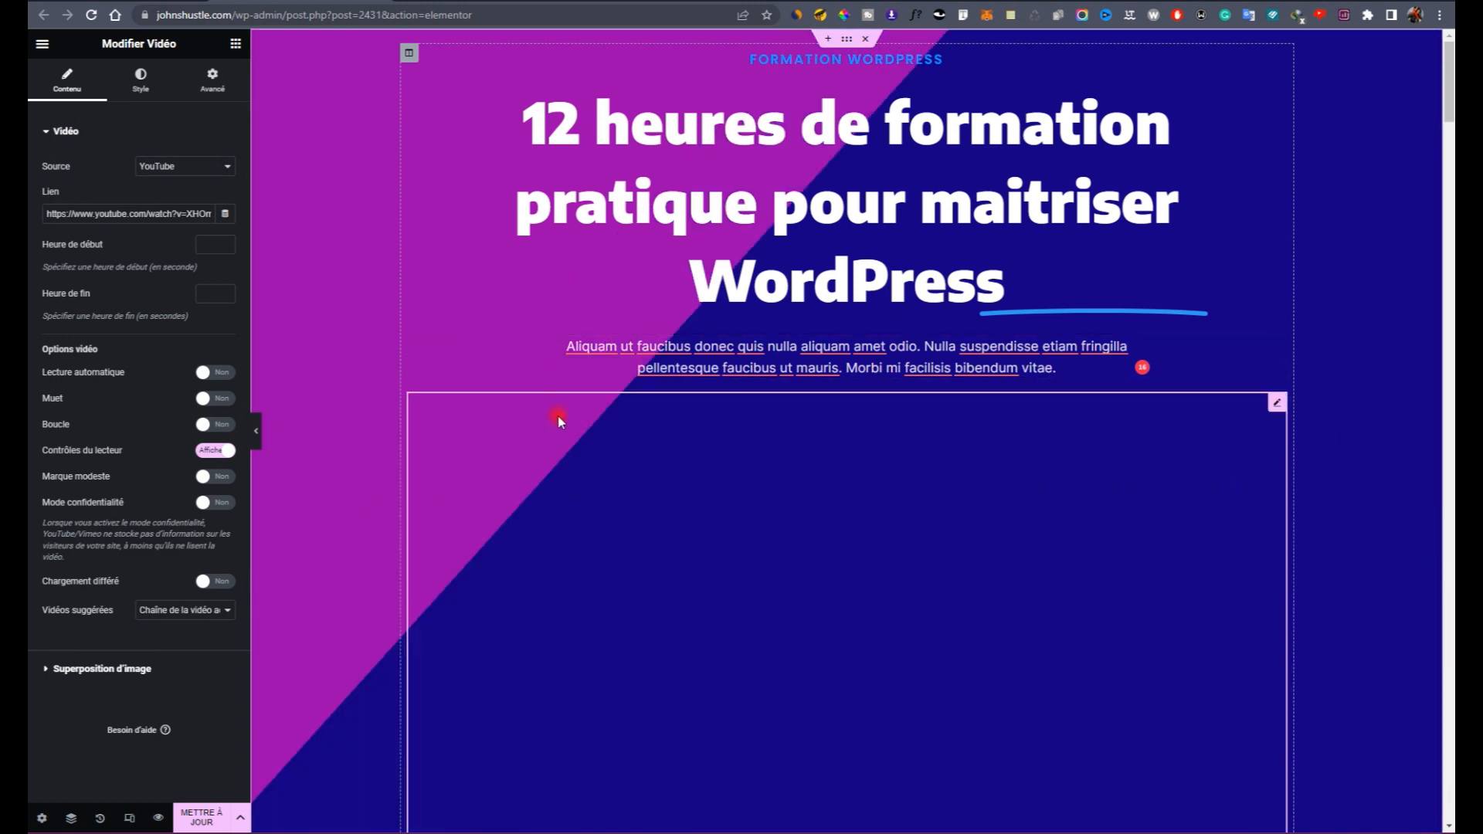
scroll(891, 456, "down", 6)
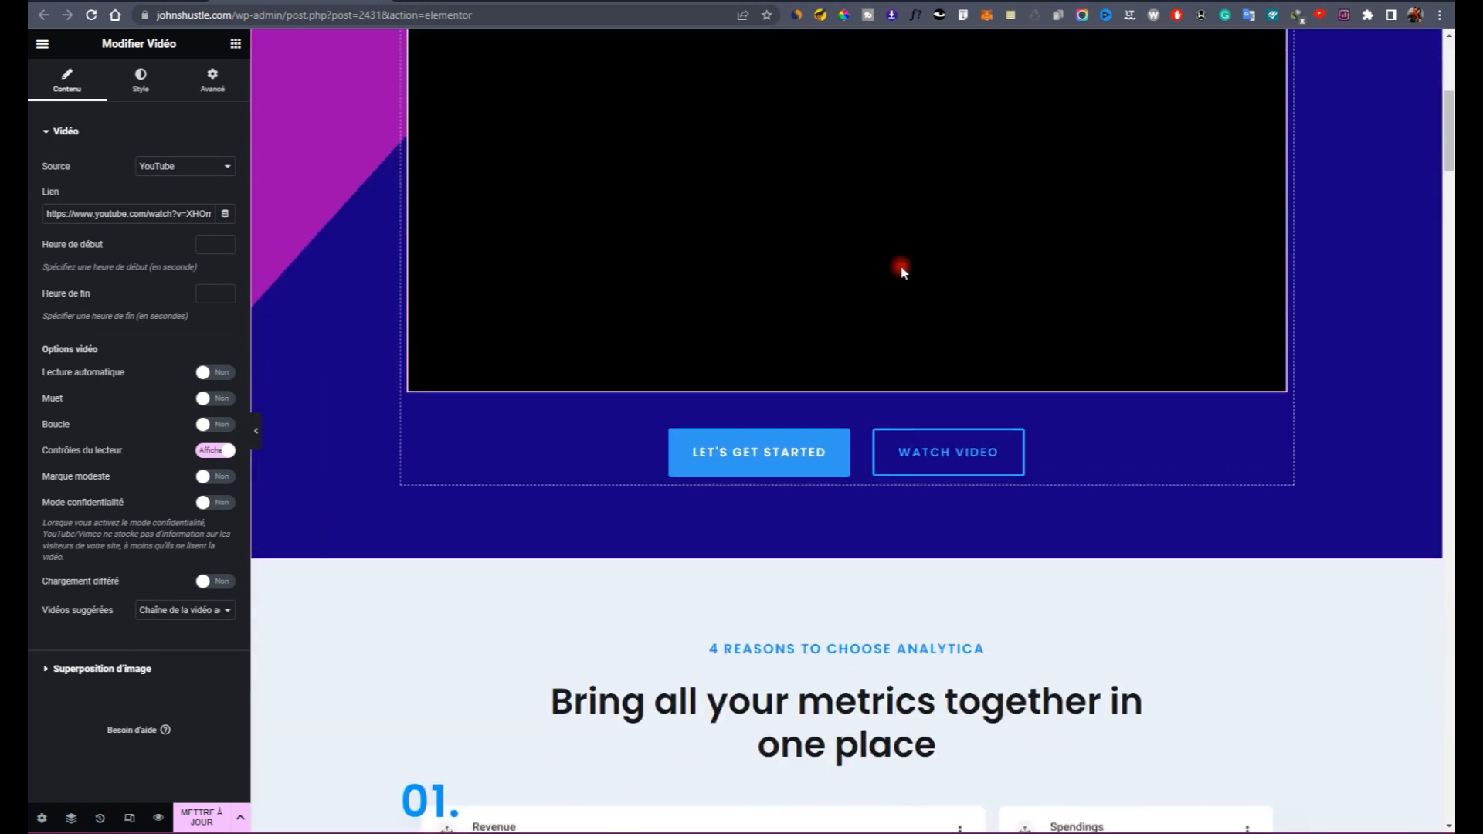
Step: Review the available sources for the hero video, keeping YouTube, and check the video's placement in the hero section
left_click(174, 166)
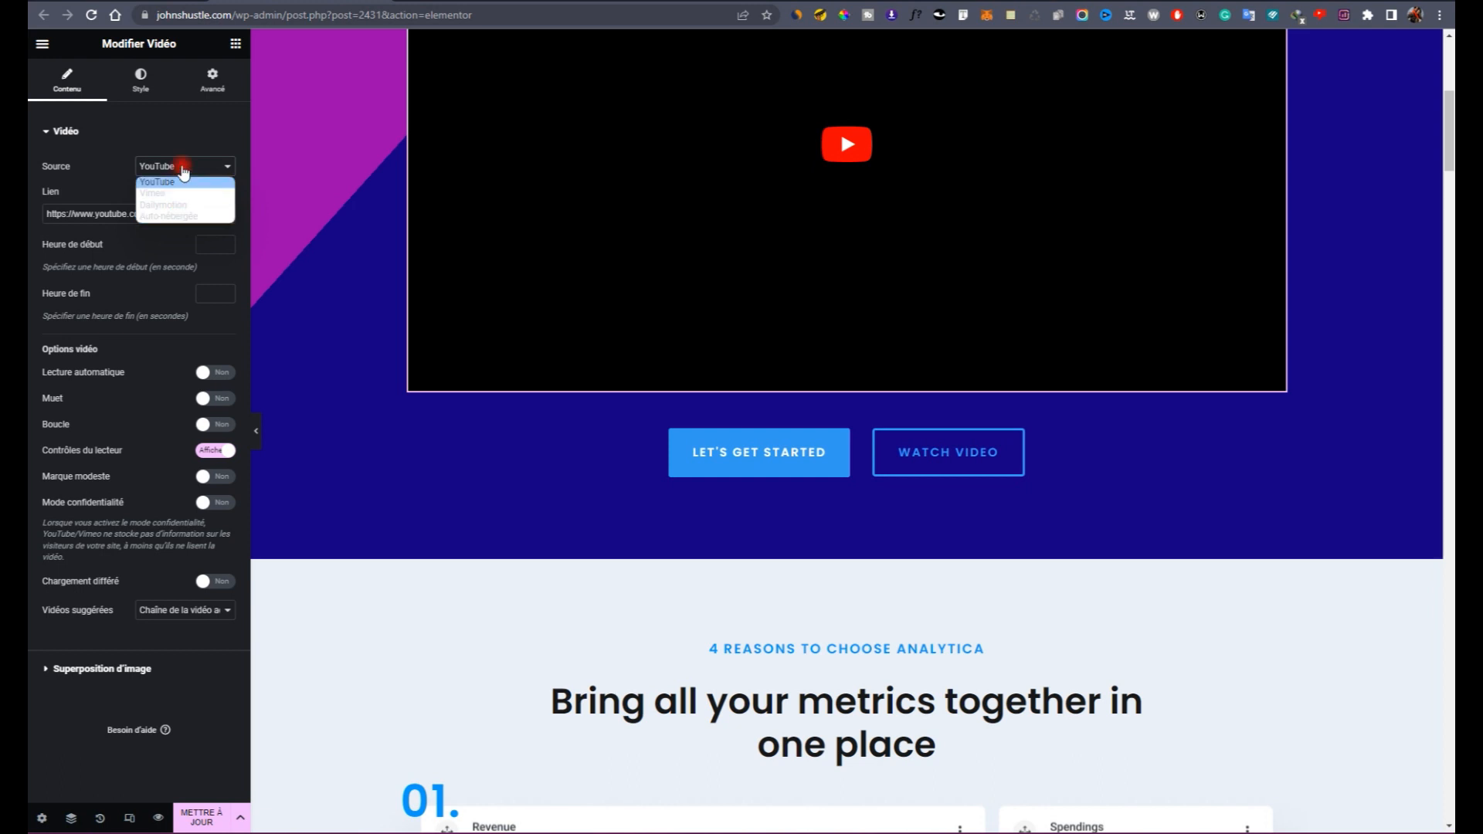
left_click(183, 171)
left_click(182, 169)
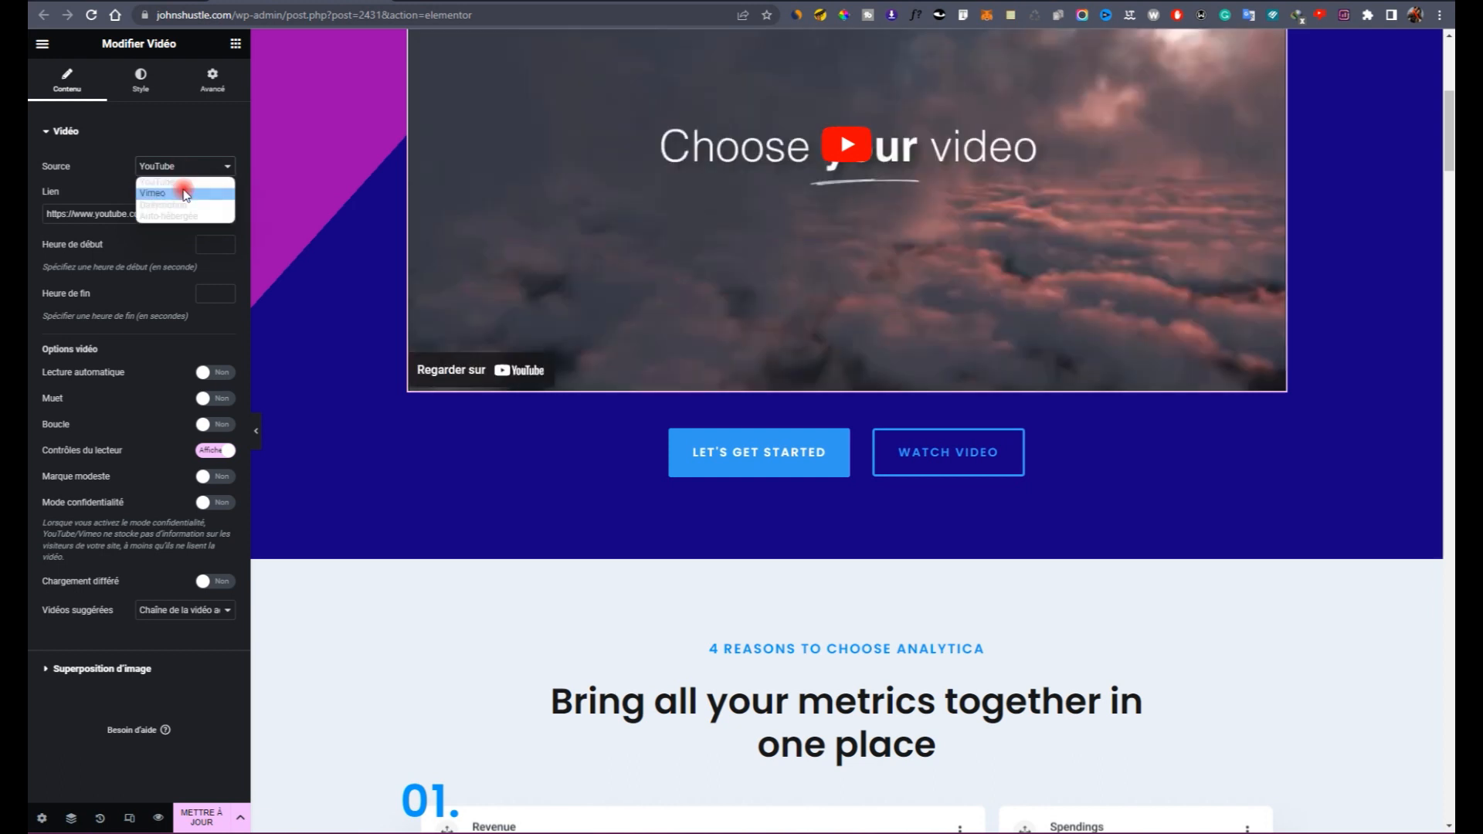
left_click(183, 181)
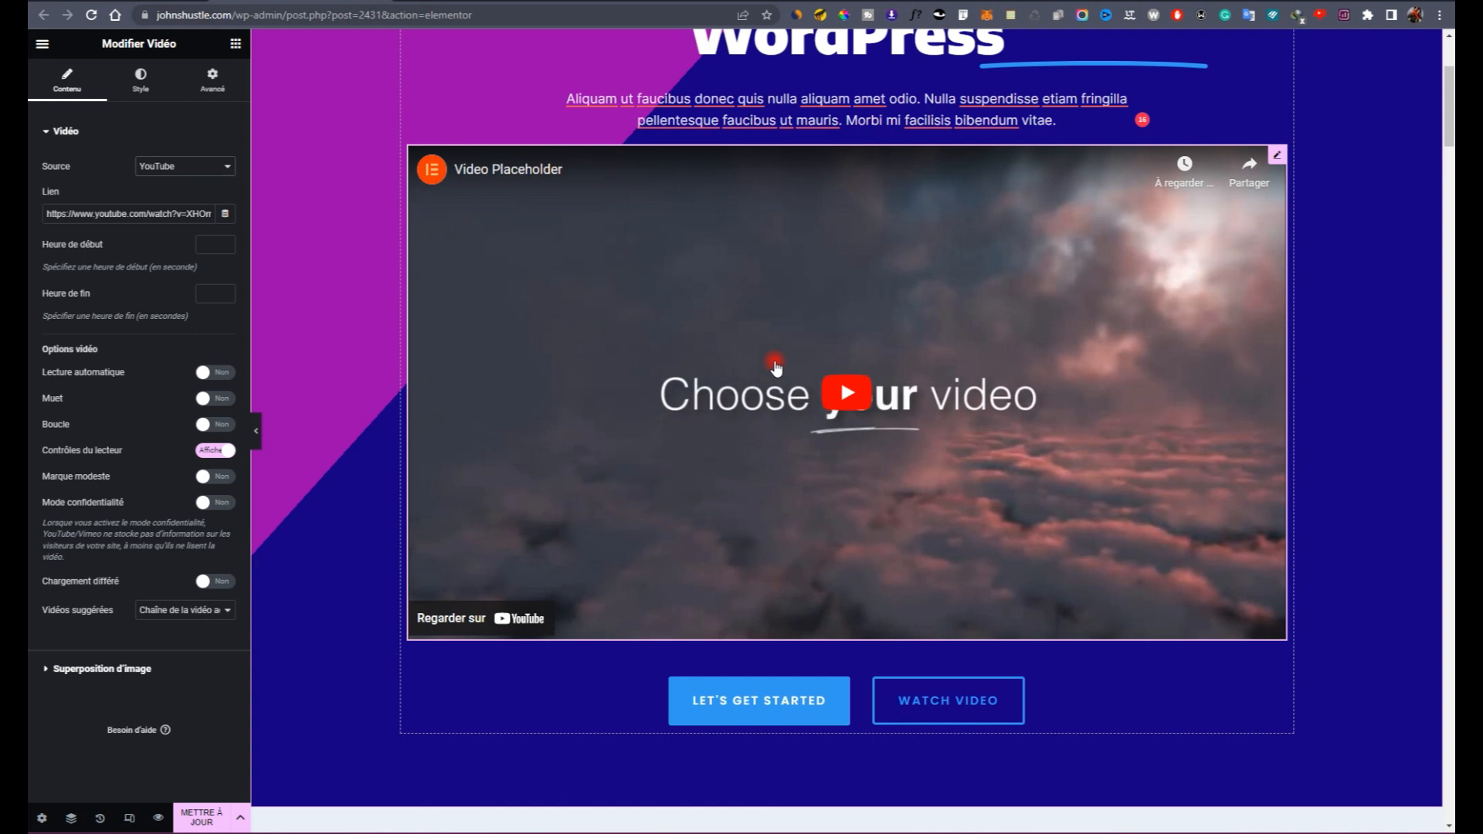
scroll(1029, 289, "up", 1)
scroll(1028, 289, "up", 3)
scroll(849, 433, "down", 4)
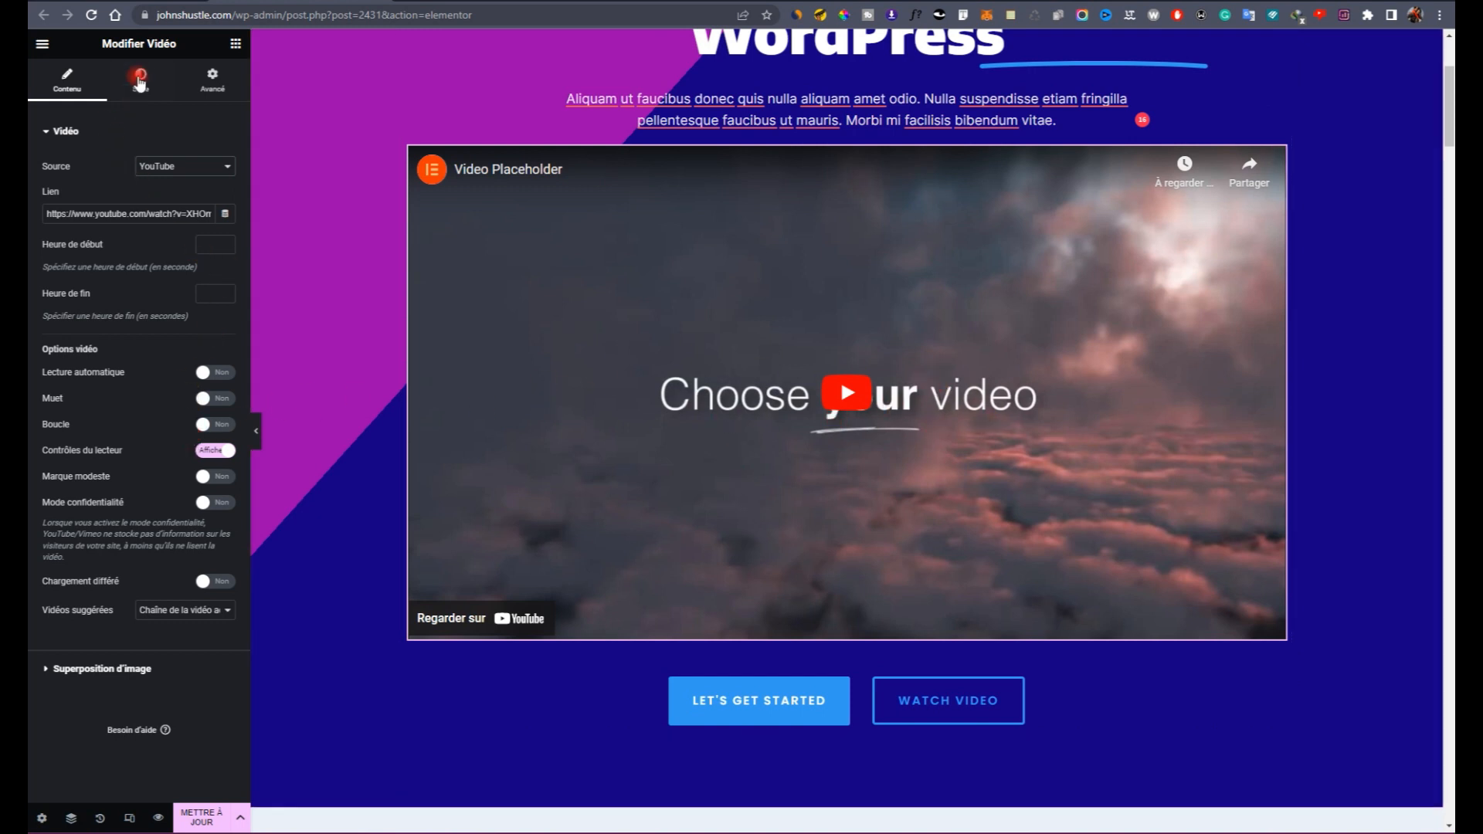
Step: Try an image overlay on the hero video, browsing the media library for a cover image
left_click(140, 79)
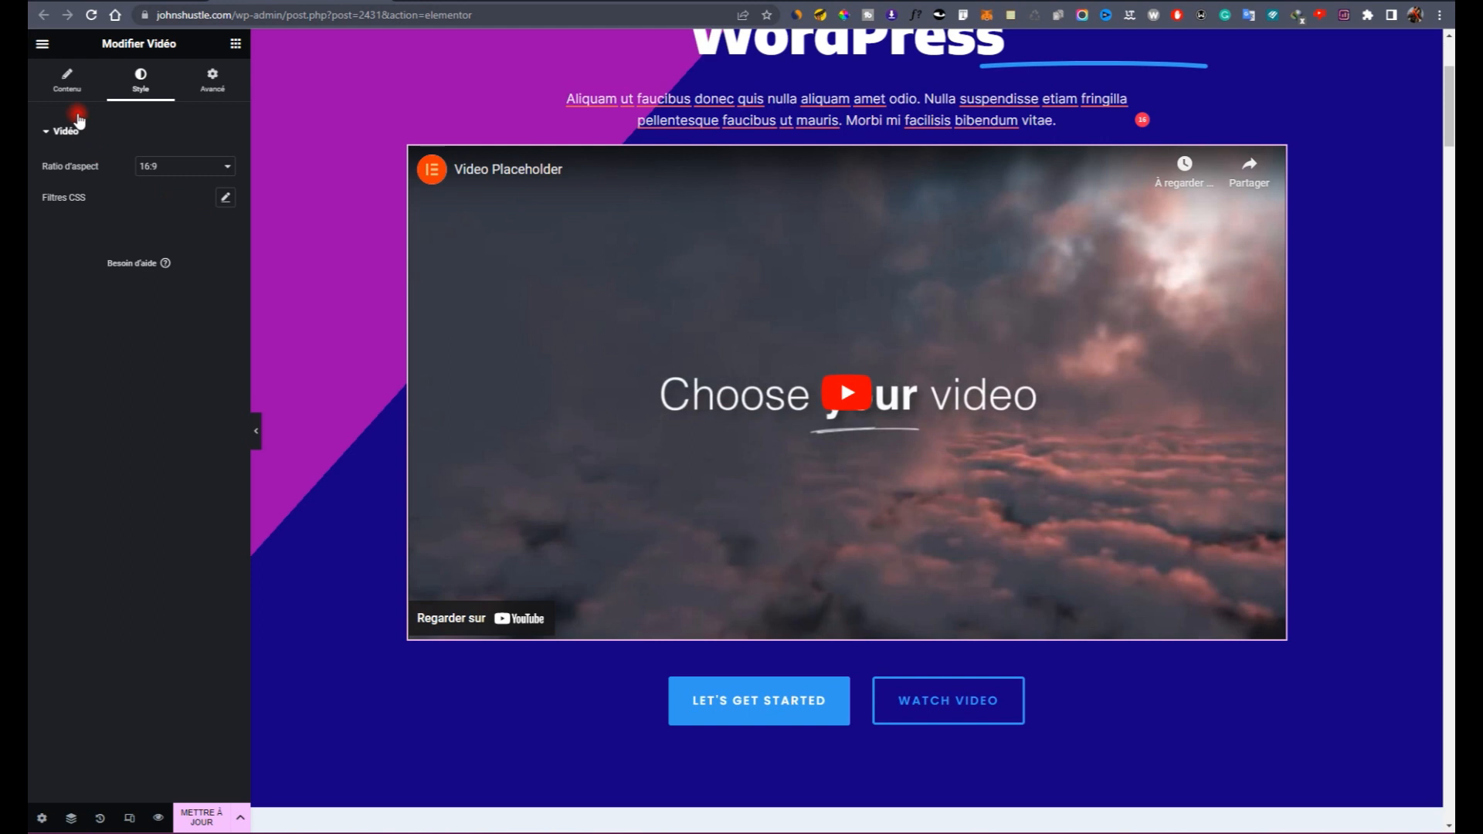
left_click(67, 77)
left_click(116, 672)
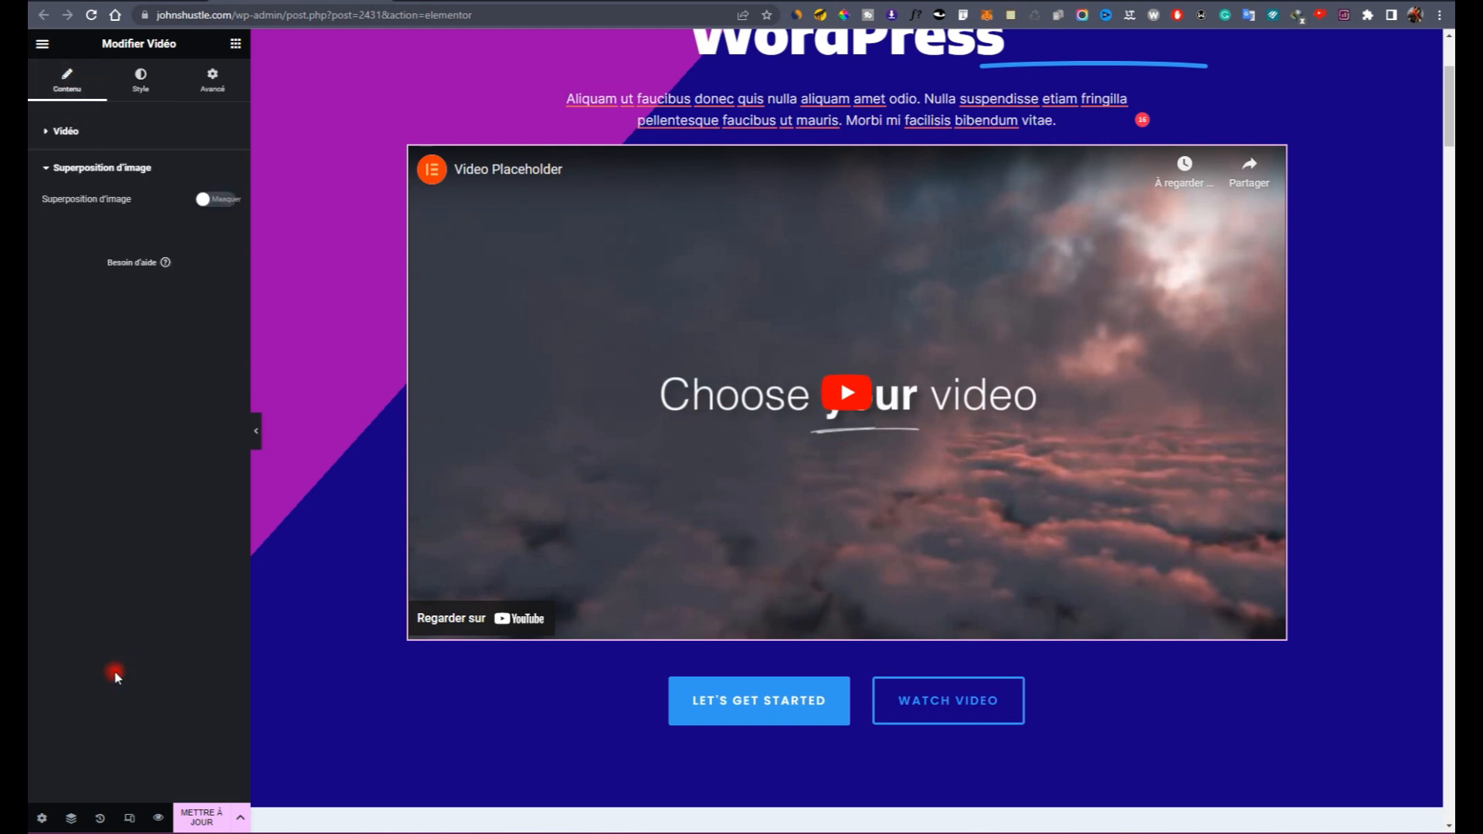
left_click(207, 203)
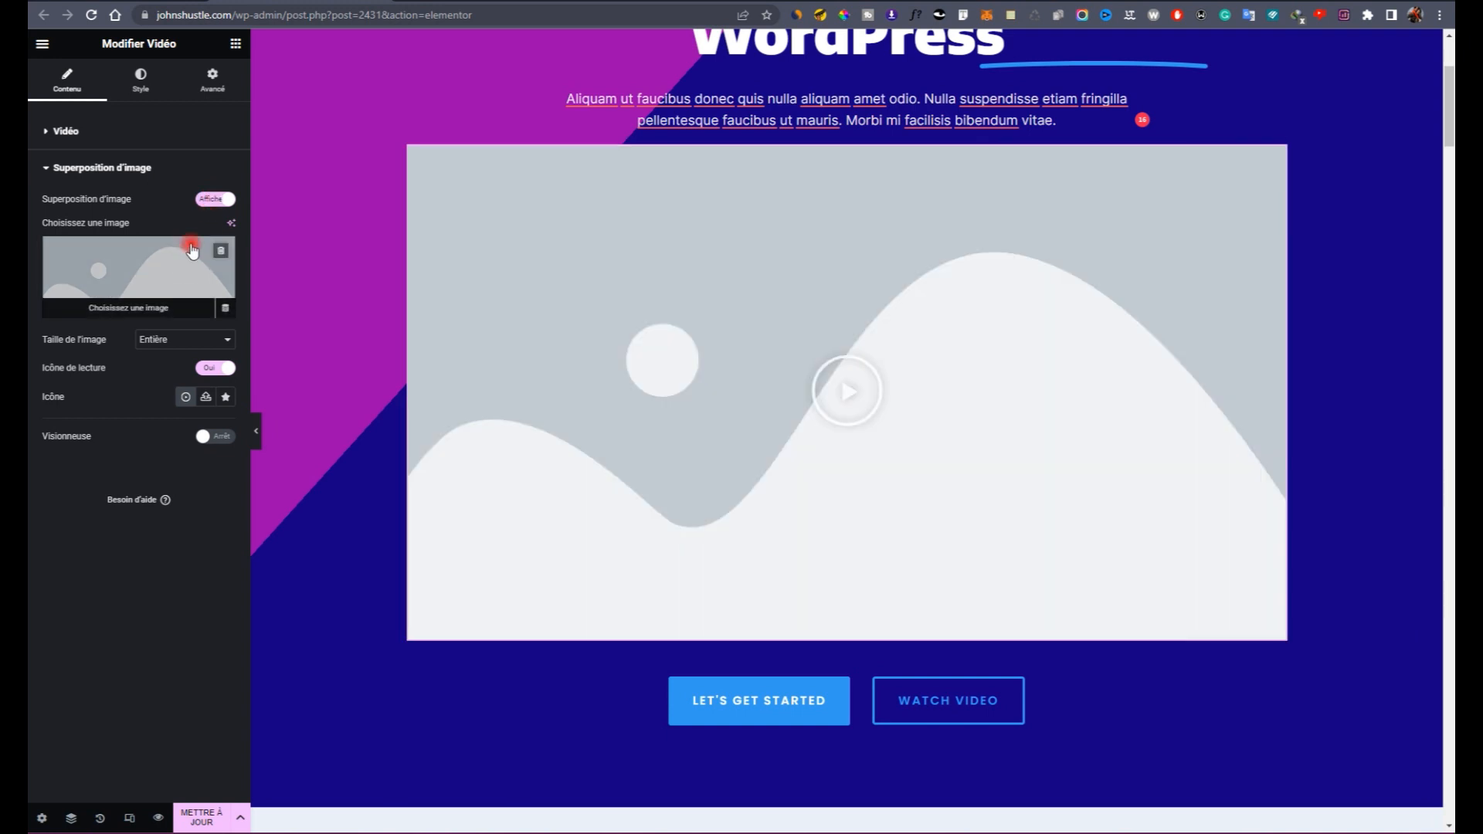
left_click(165, 257)
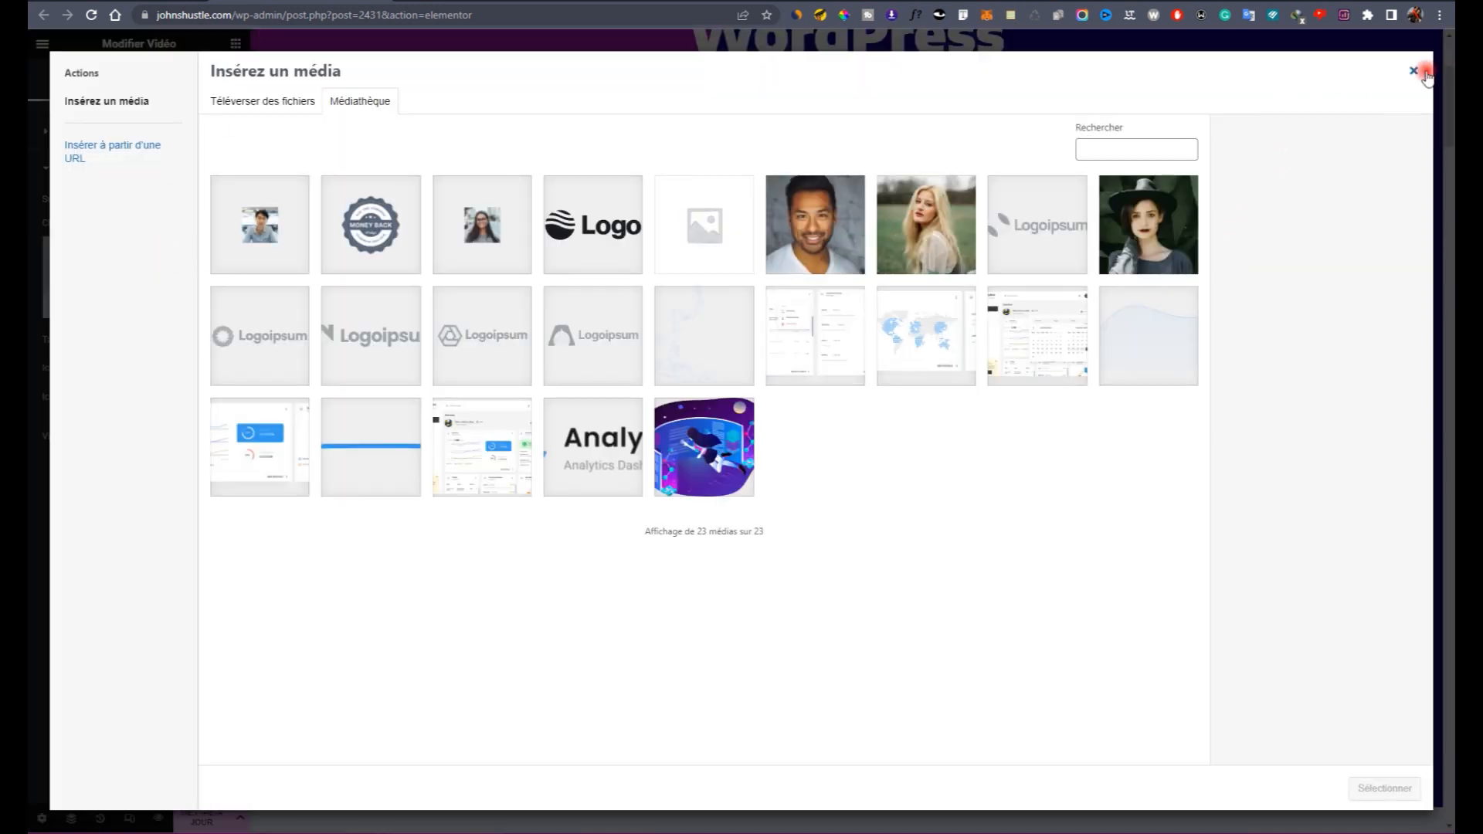
left_click(1423, 72)
left_click(224, 200)
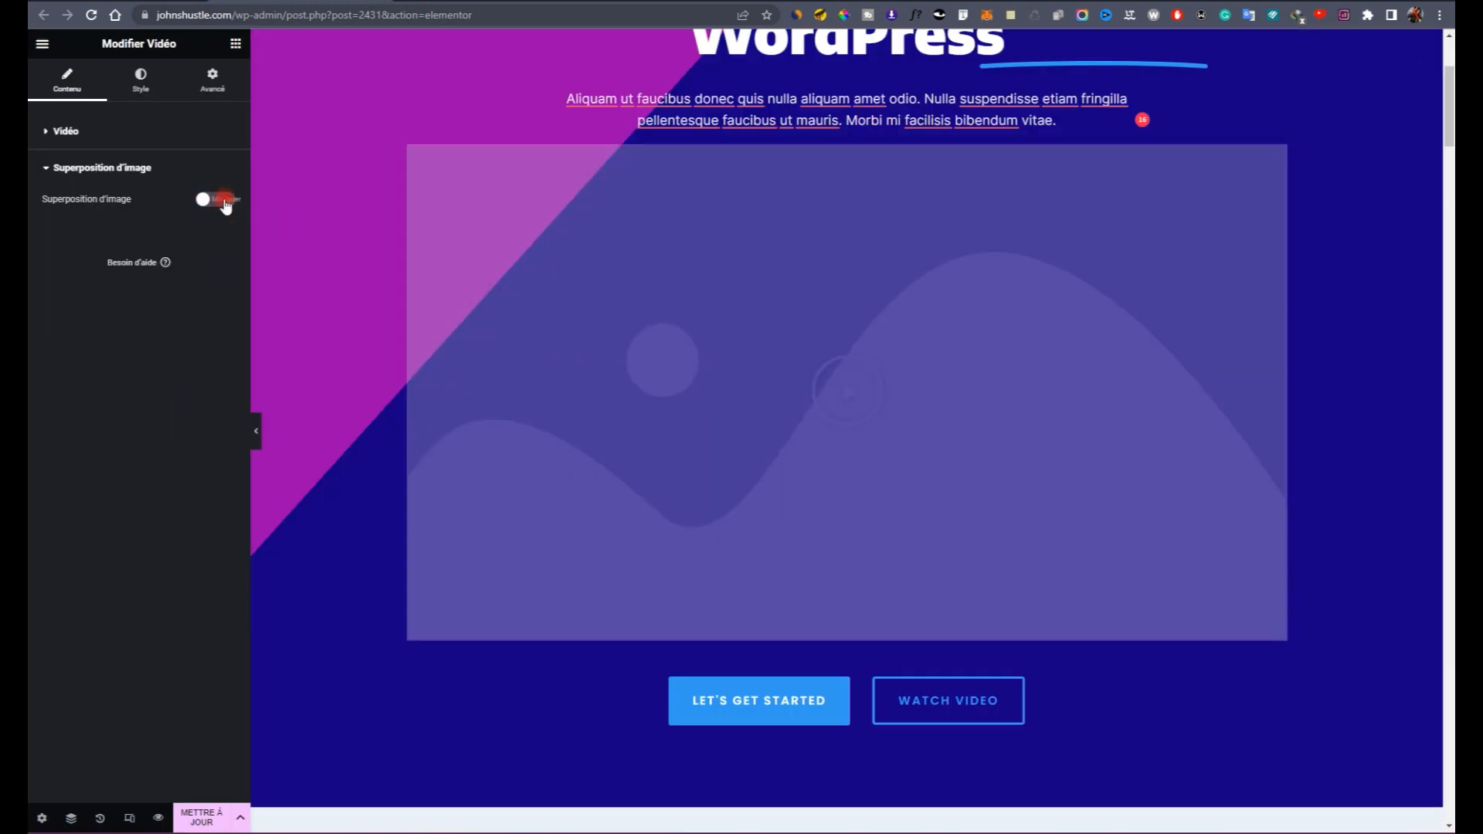
Step: Look through the landing page's remaining sections, from the feature blocks to the testimonials, and return to the hero video
scroll(912, 448, "down", 5)
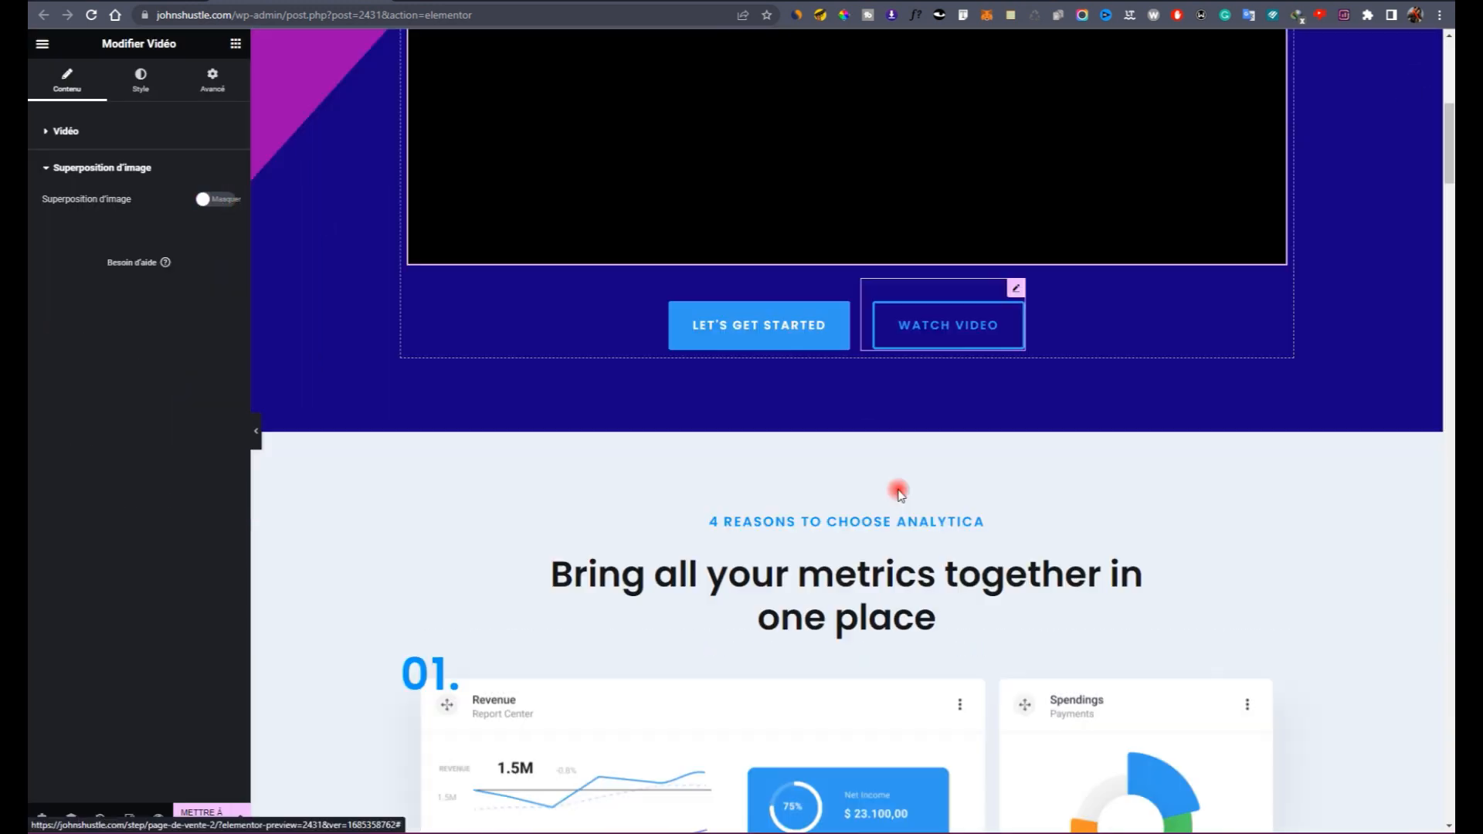
scroll(898, 493, "down", 20)
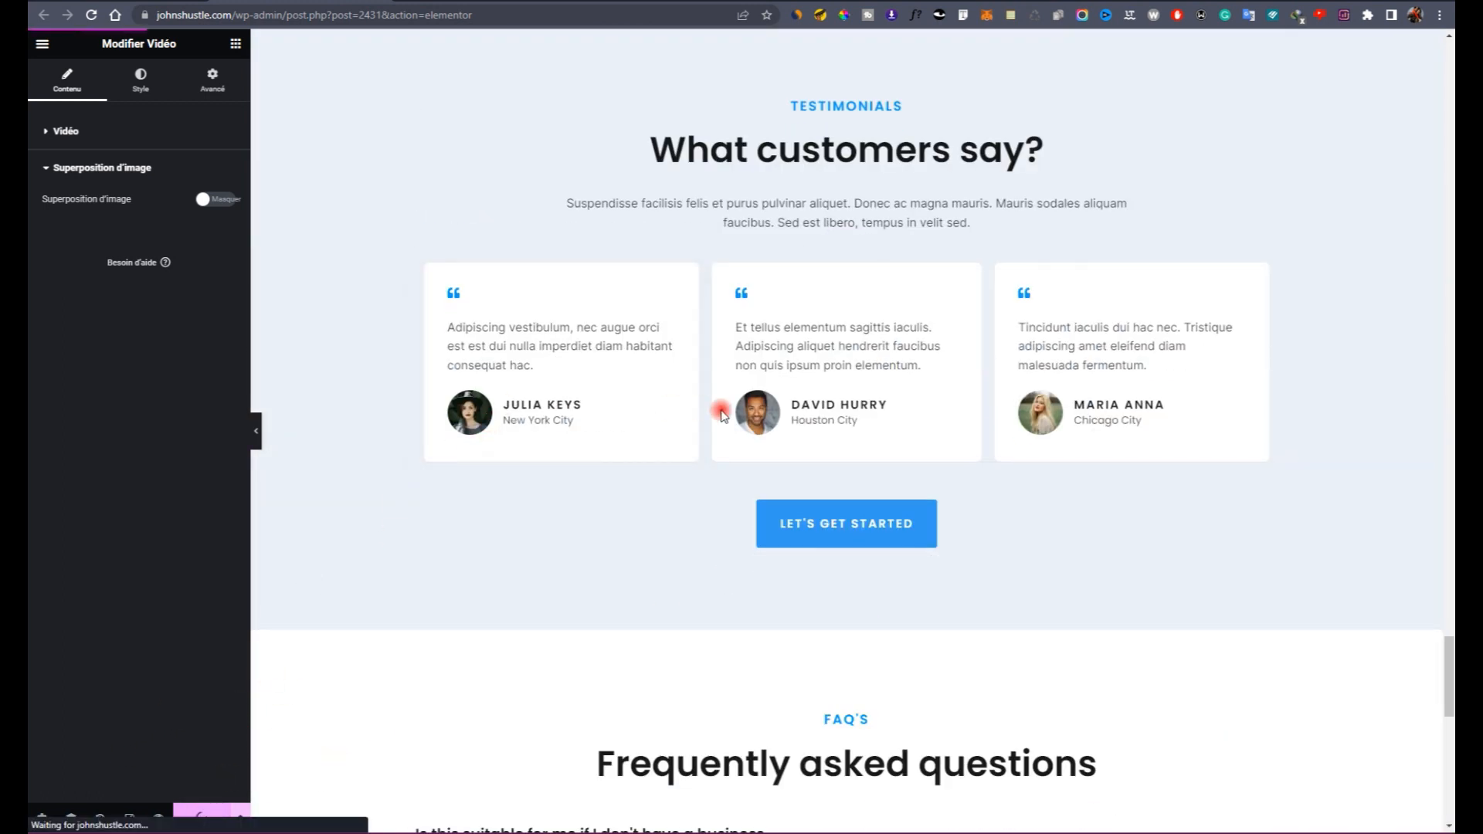
scroll(605, 238, "up", 10)
scroll(811, 318, "up", 9)
scroll(811, 319, "up", 15)
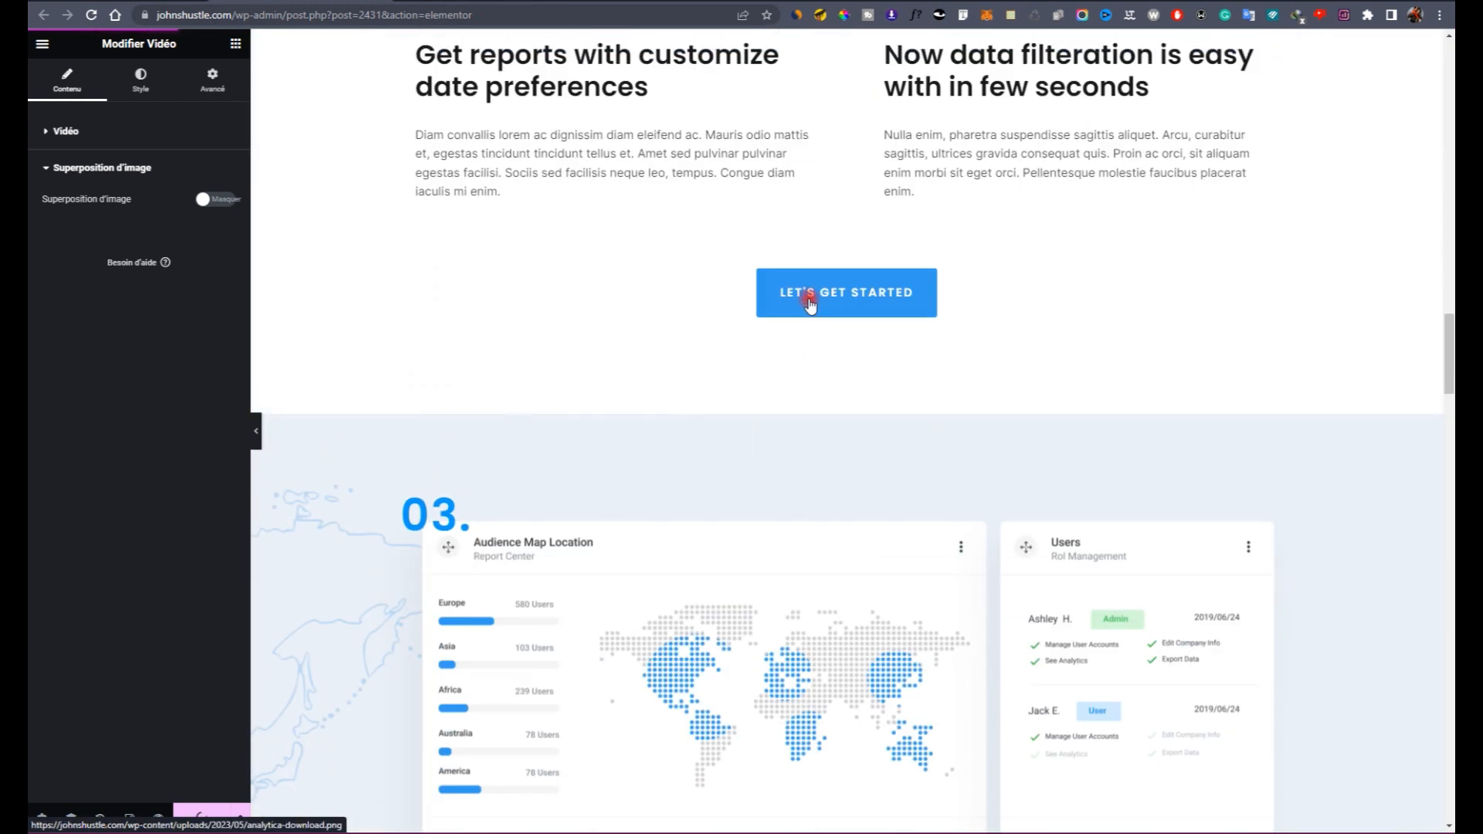
scroll(805, 292, "down", 10)
scroll(795, 371, "up", 15)
scroll(734, 353, "up", 12)
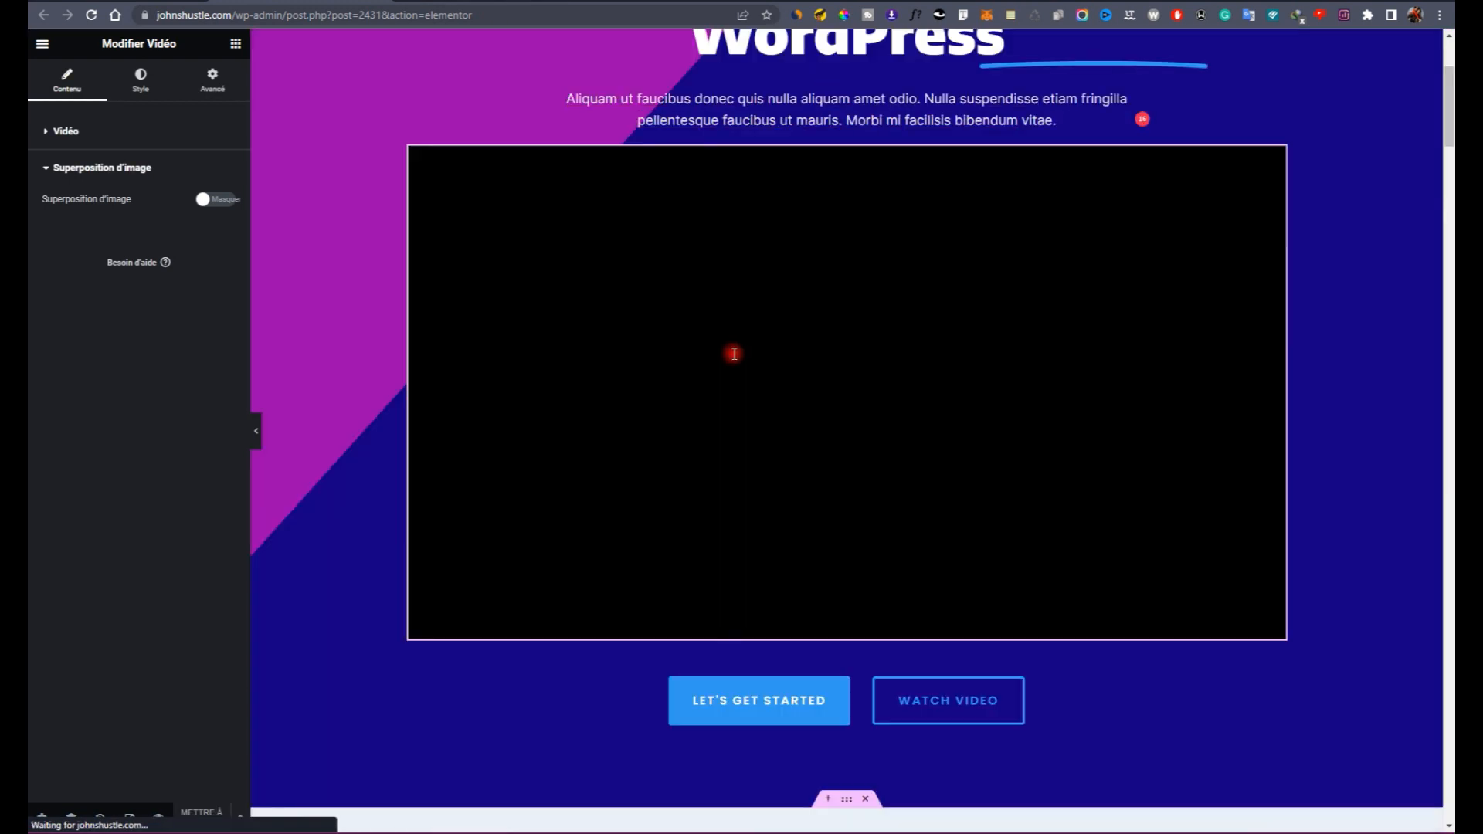
Step: Clear the link of the hero section's Let's Get Started button
scroll(775, 424, "down", 6)
left_click(780, 193)
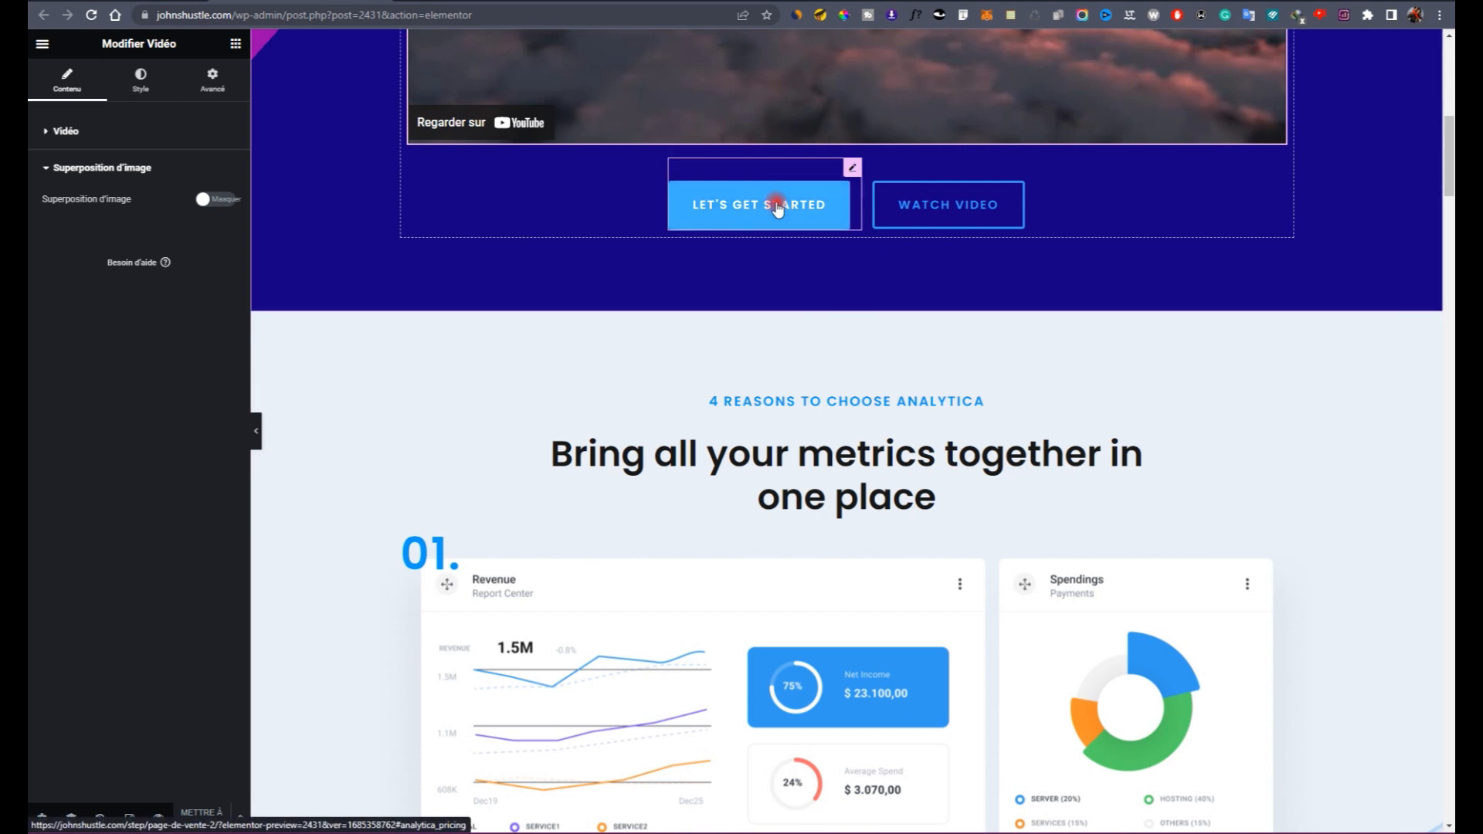
scroll(780, 205, "down", 15)
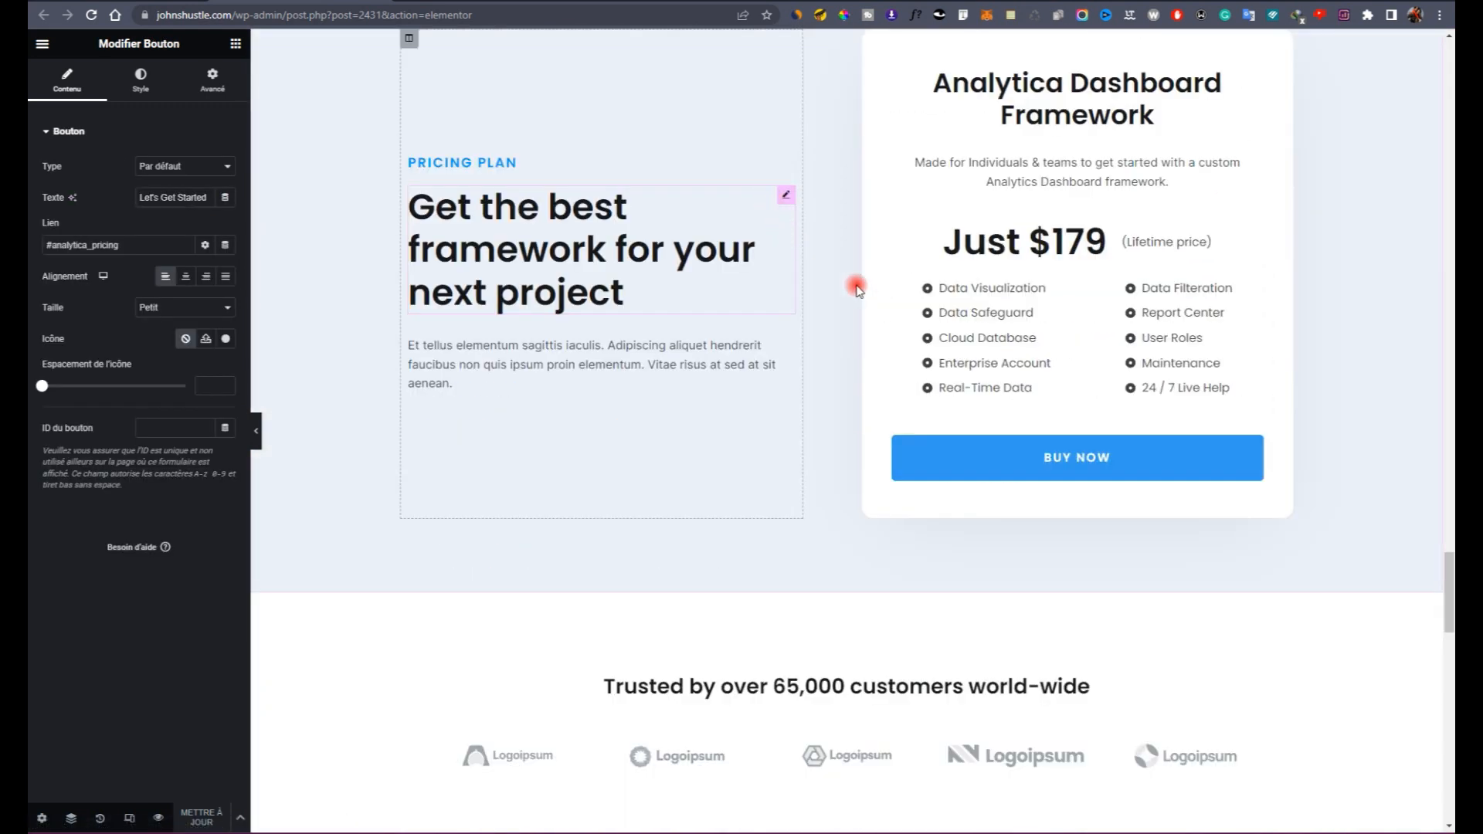
scroll(855, 286, "up", 6)
scroll(826, 302, "up", 15)
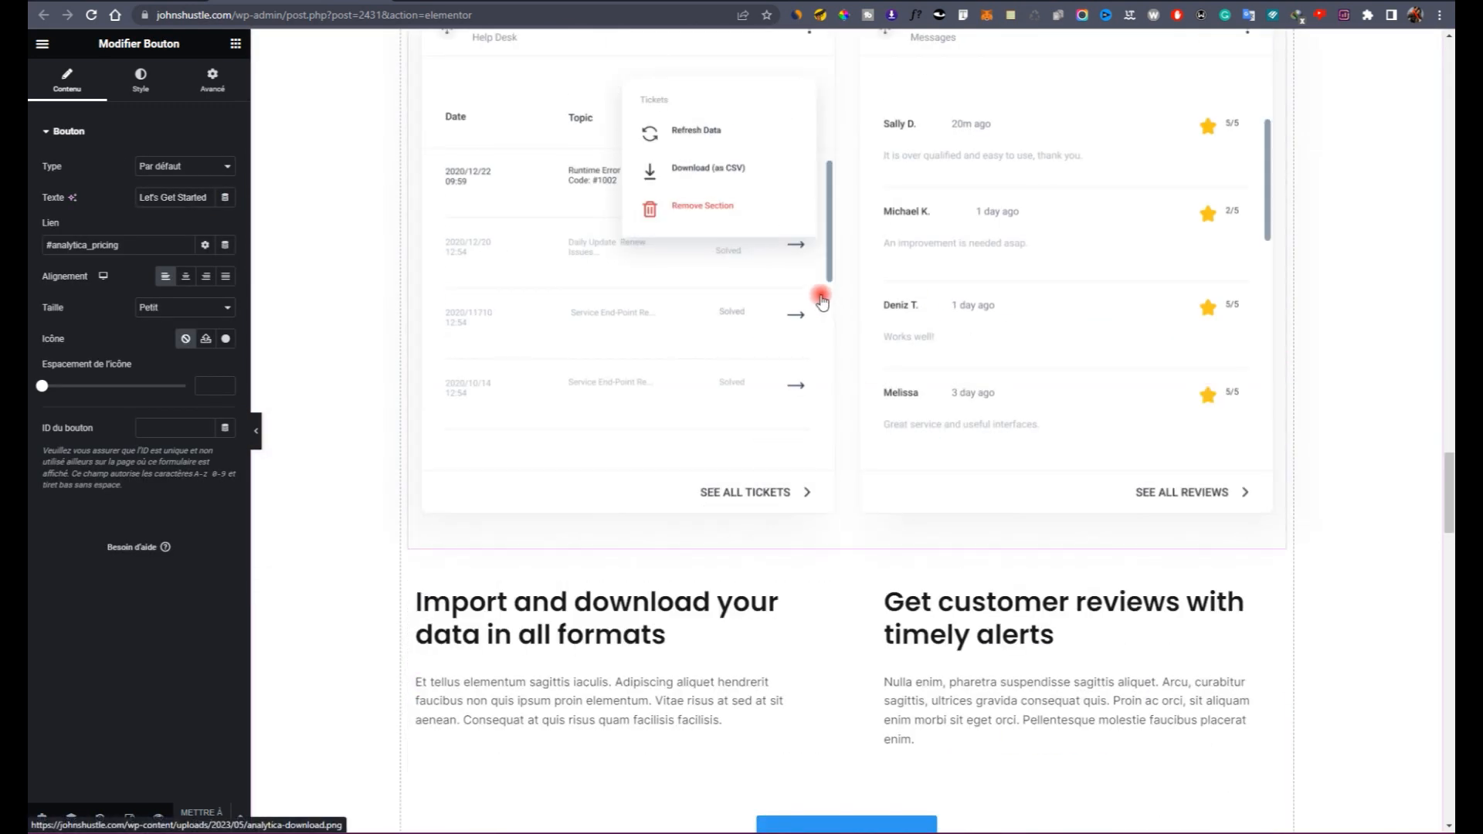
scroll(803, 331, "up", 10)
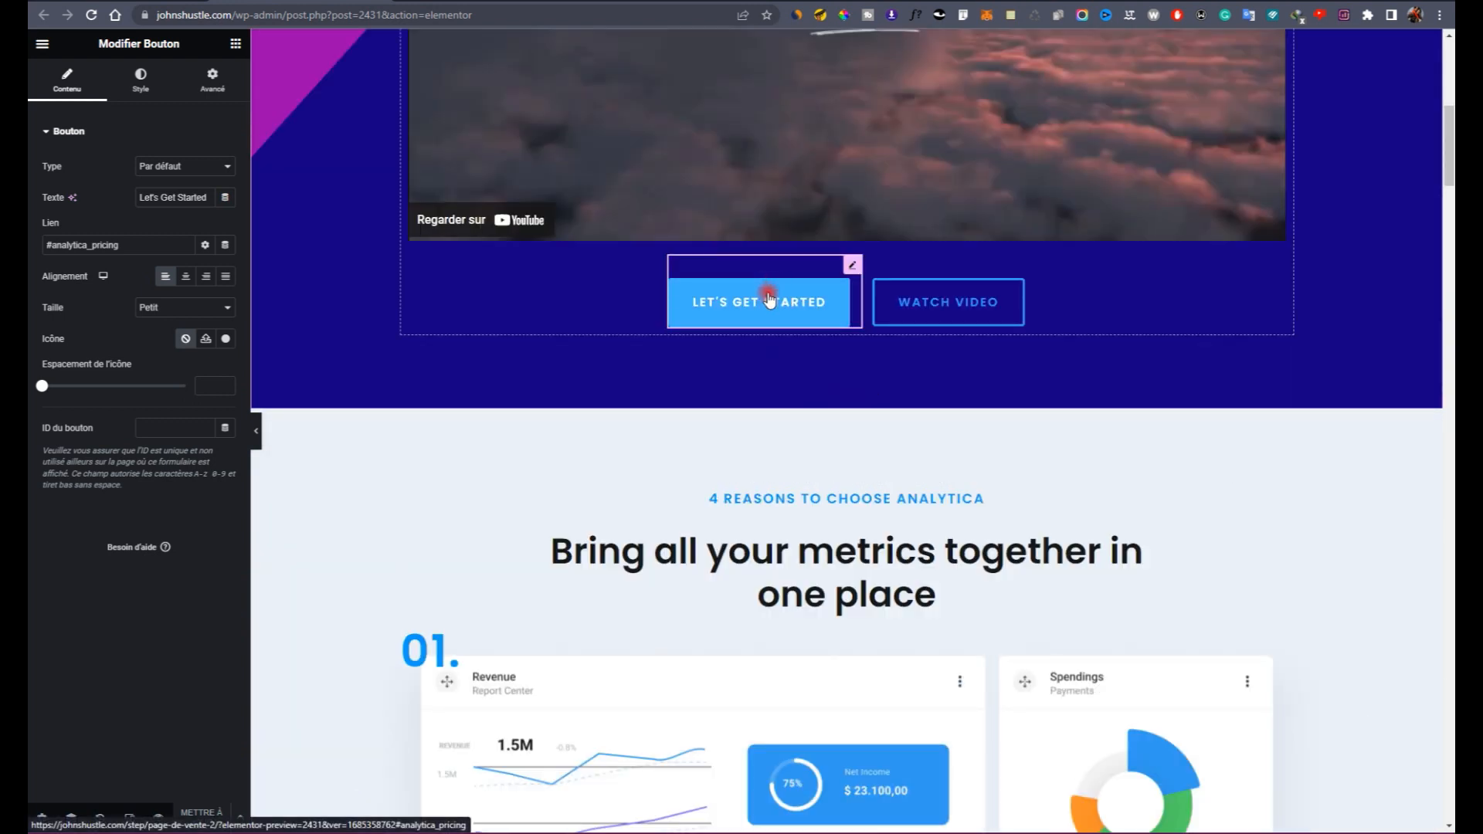
triple_click(139, 245)
key("BackSpace")
Step: Try the pricing card's Buy Now button to check where it leads, and return to the hero section of the landing page
scroll(767, 391, "down", 10)
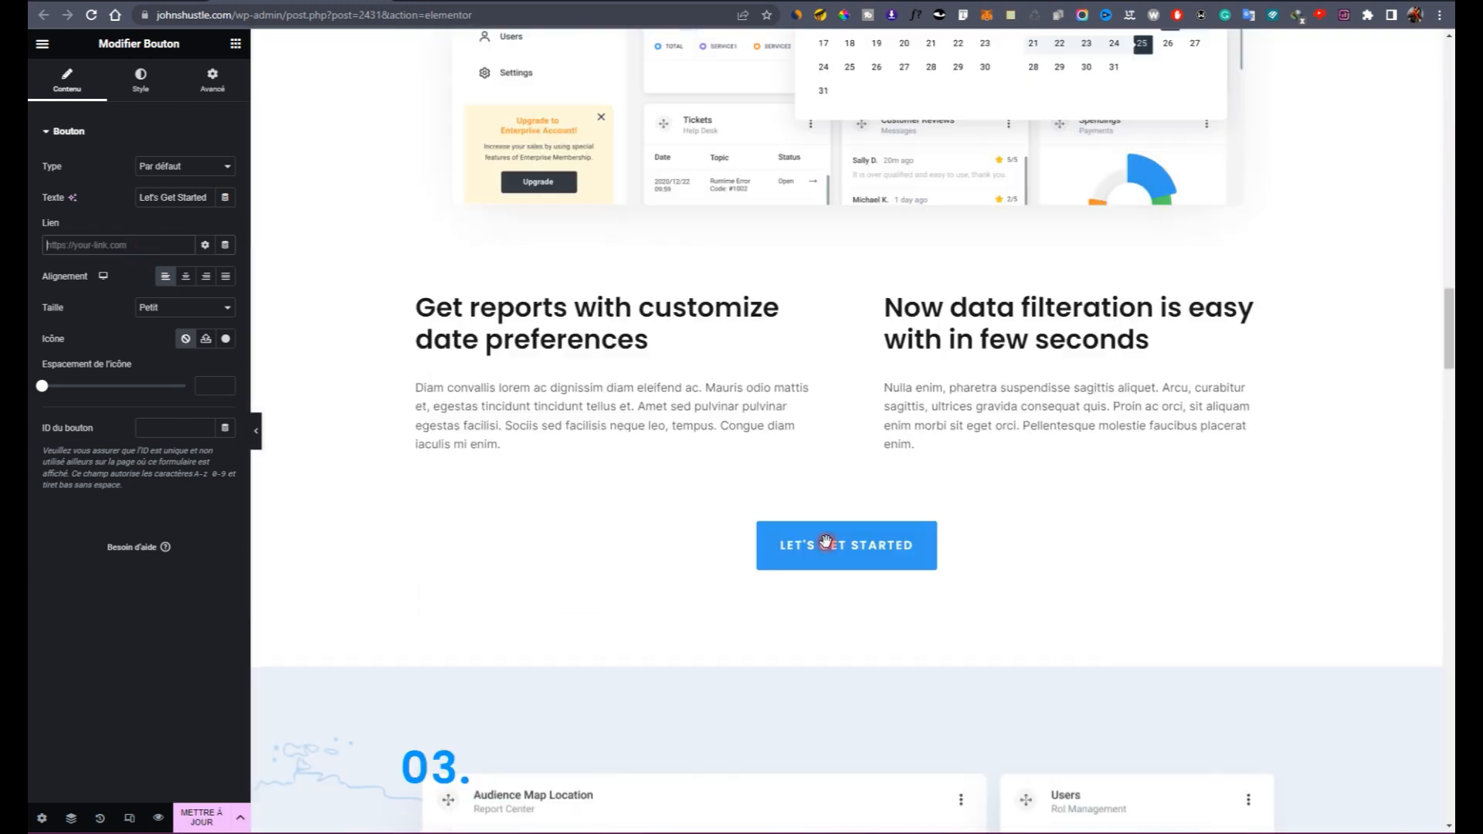
scroll(826, 541, "down", 20)
scroll(1119, 569, "up", 8)
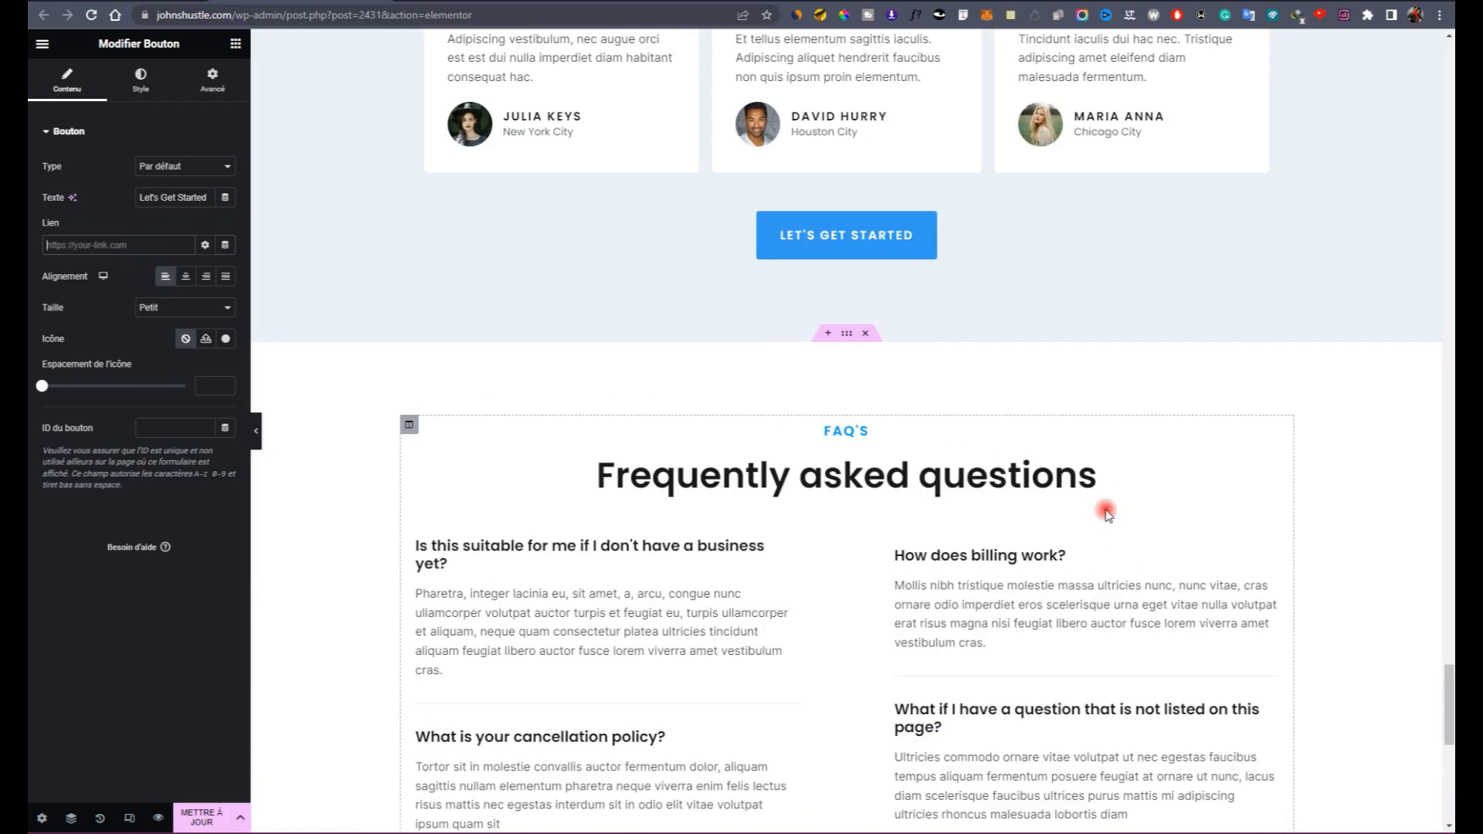
scroll(1107, 515, "up", 12)
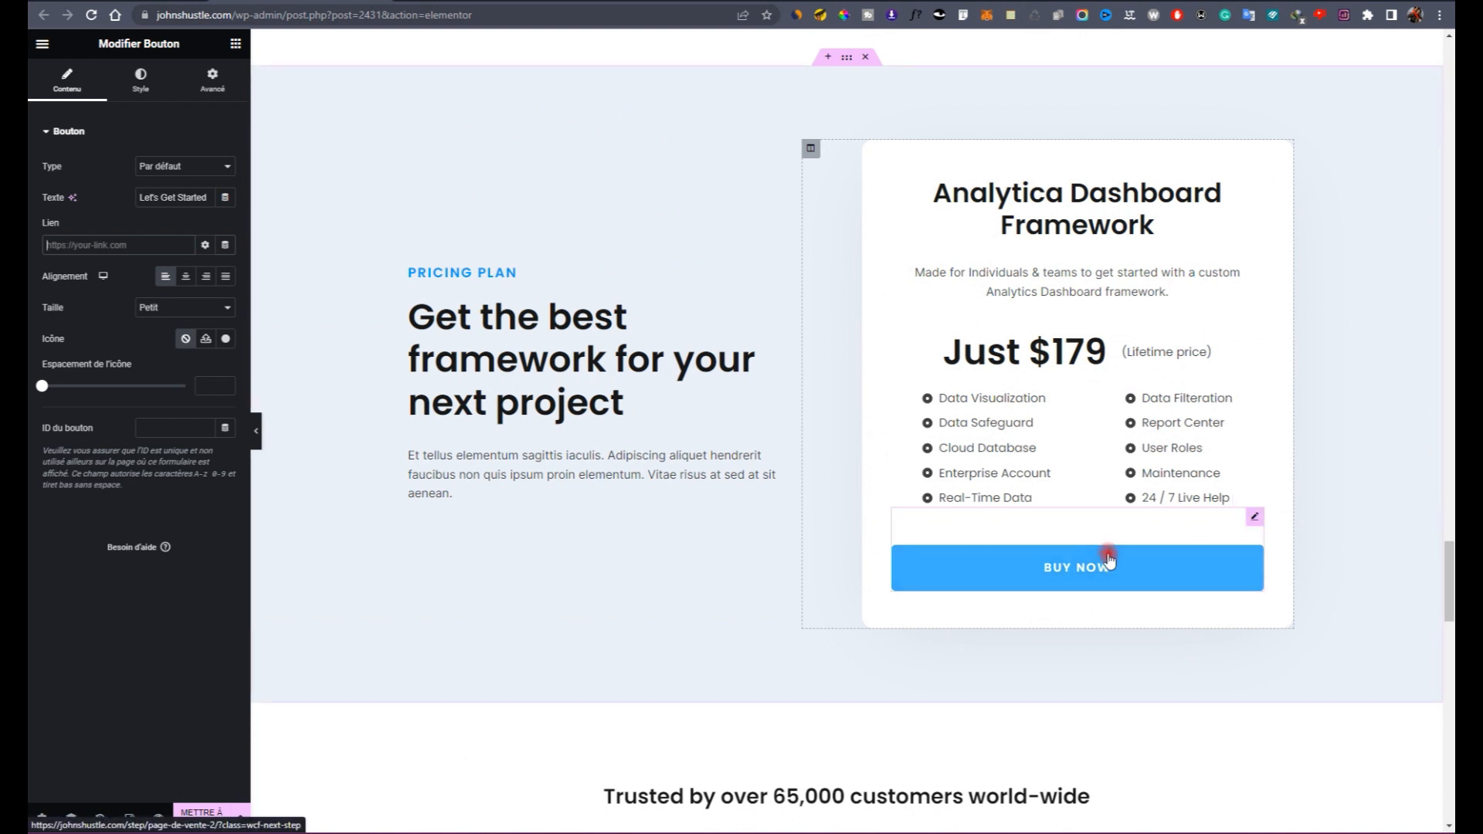
left_click(1109, 560)
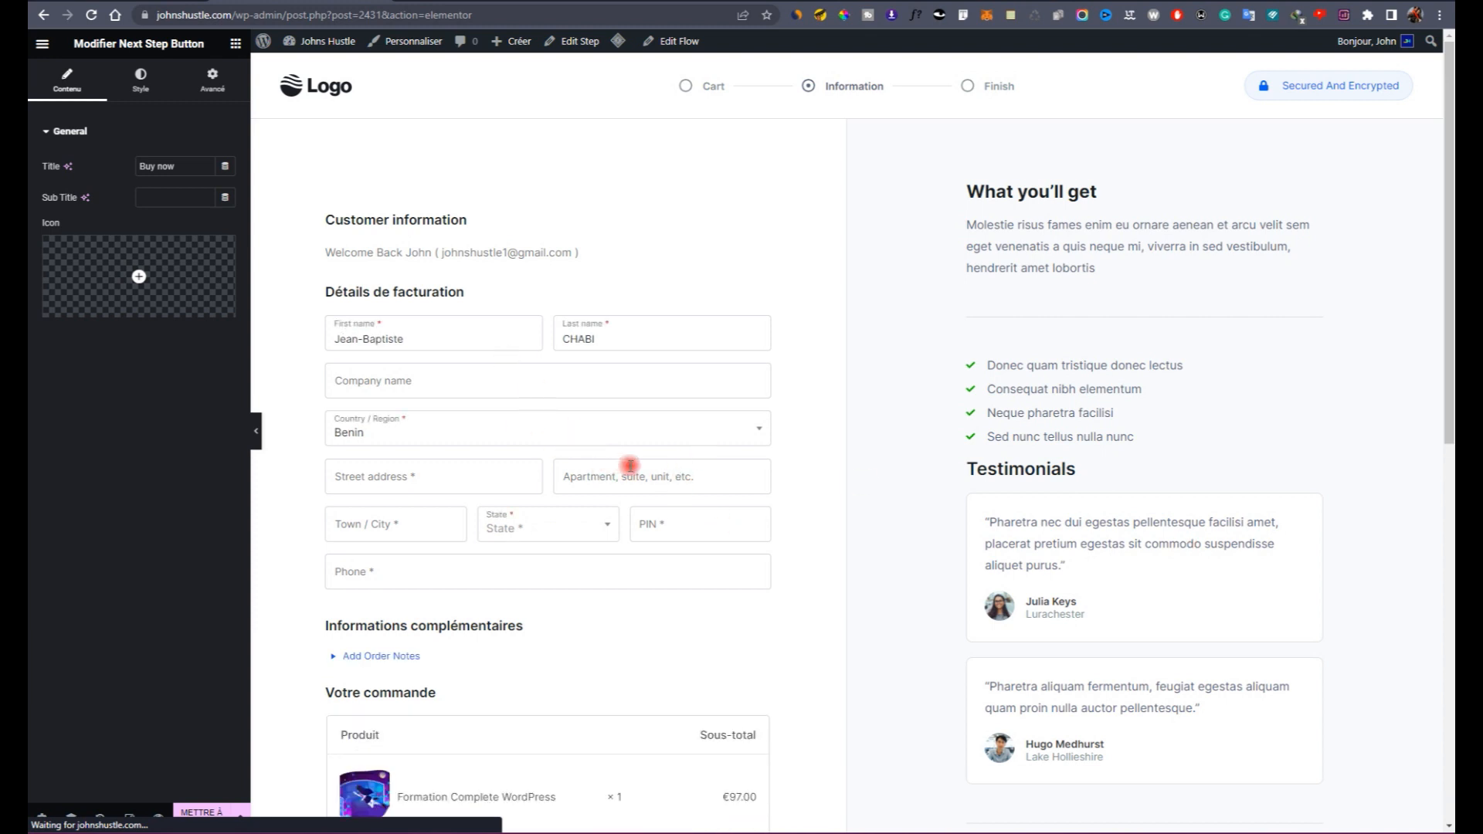
left_click(40, 16)
left_click(610, 318)
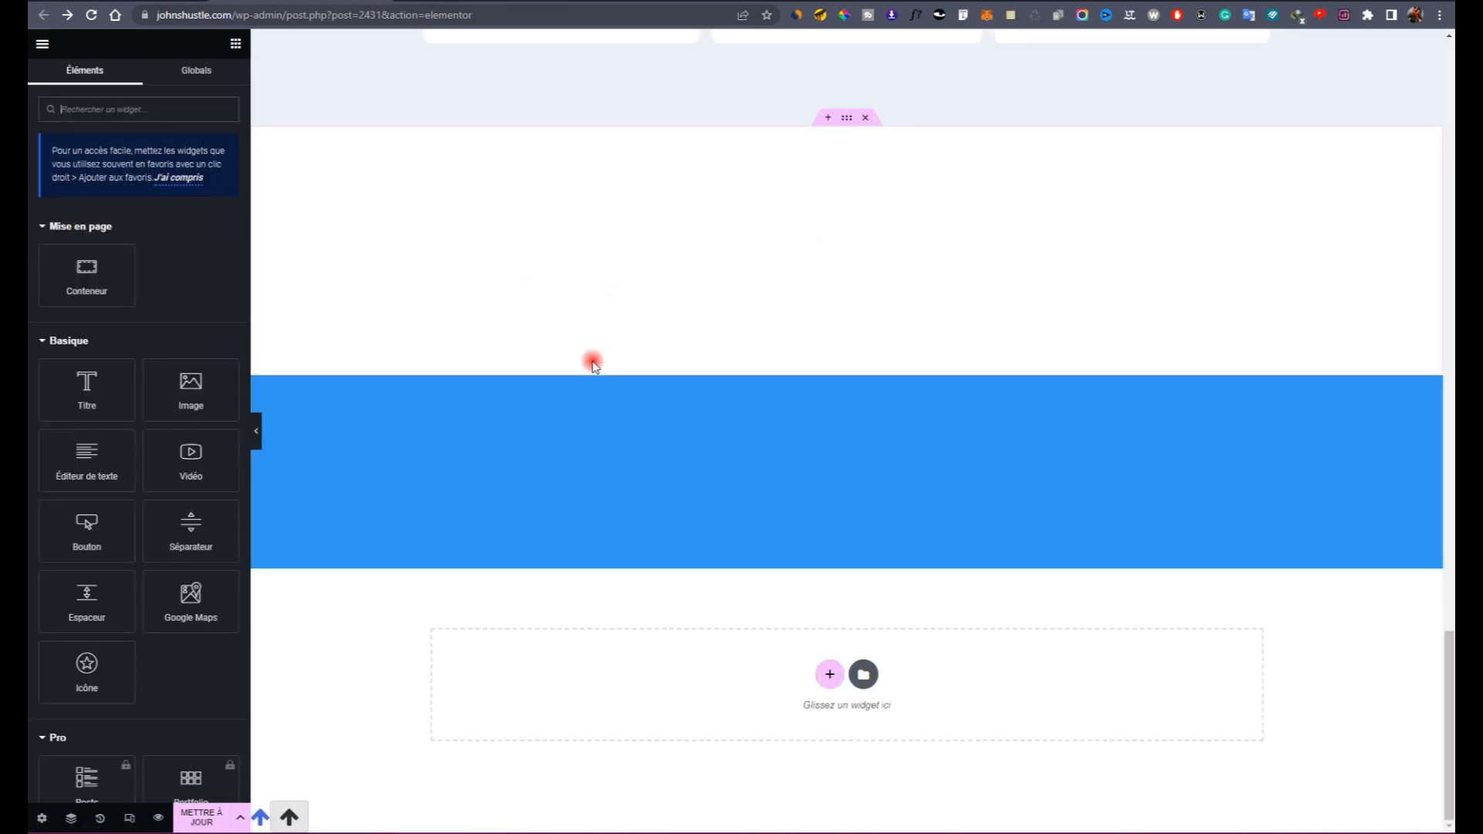
scroll(592, 359, "up", 20)
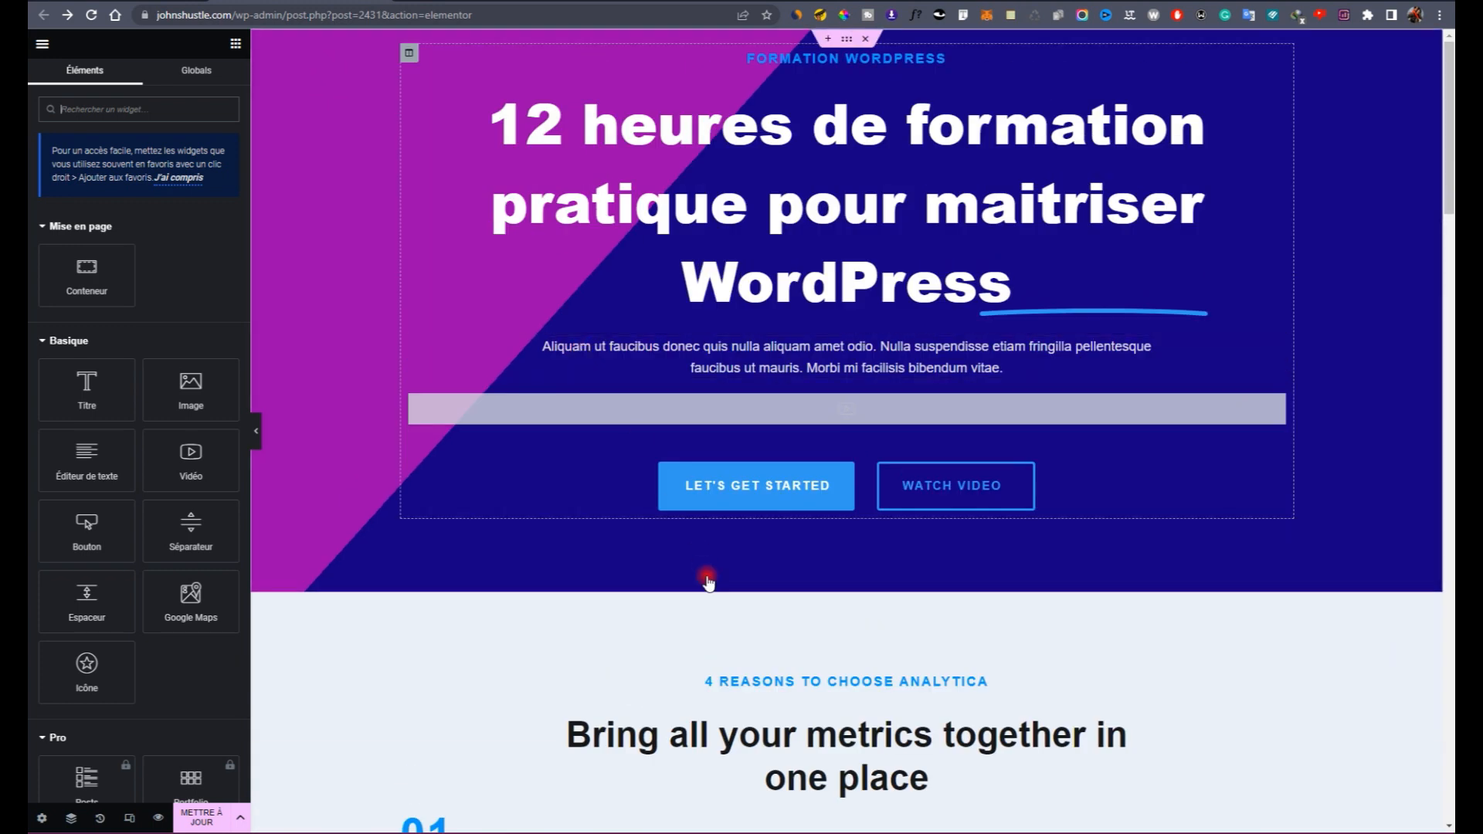
left_click(778, 488)
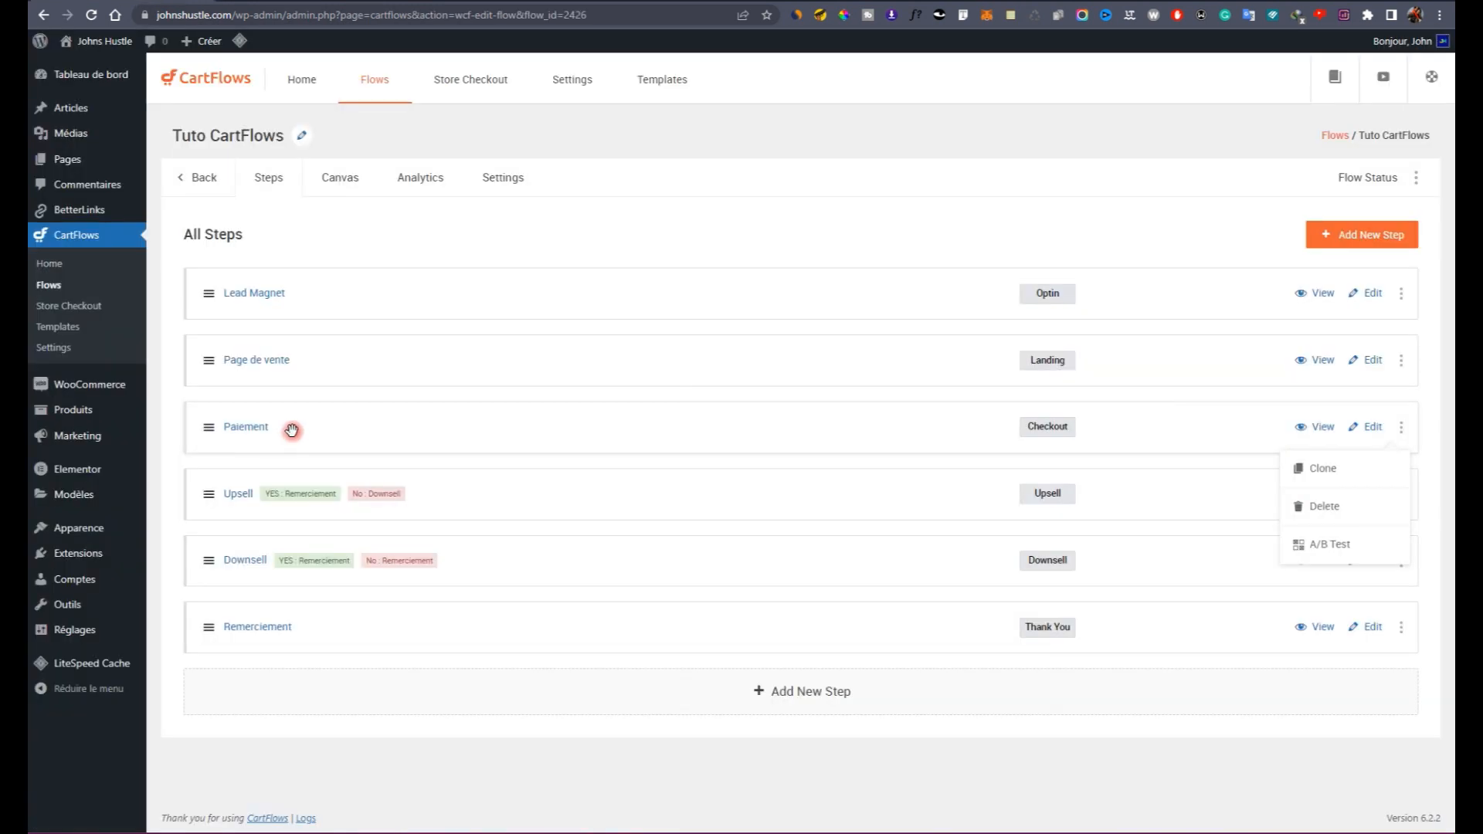
left_click(1321, 431)
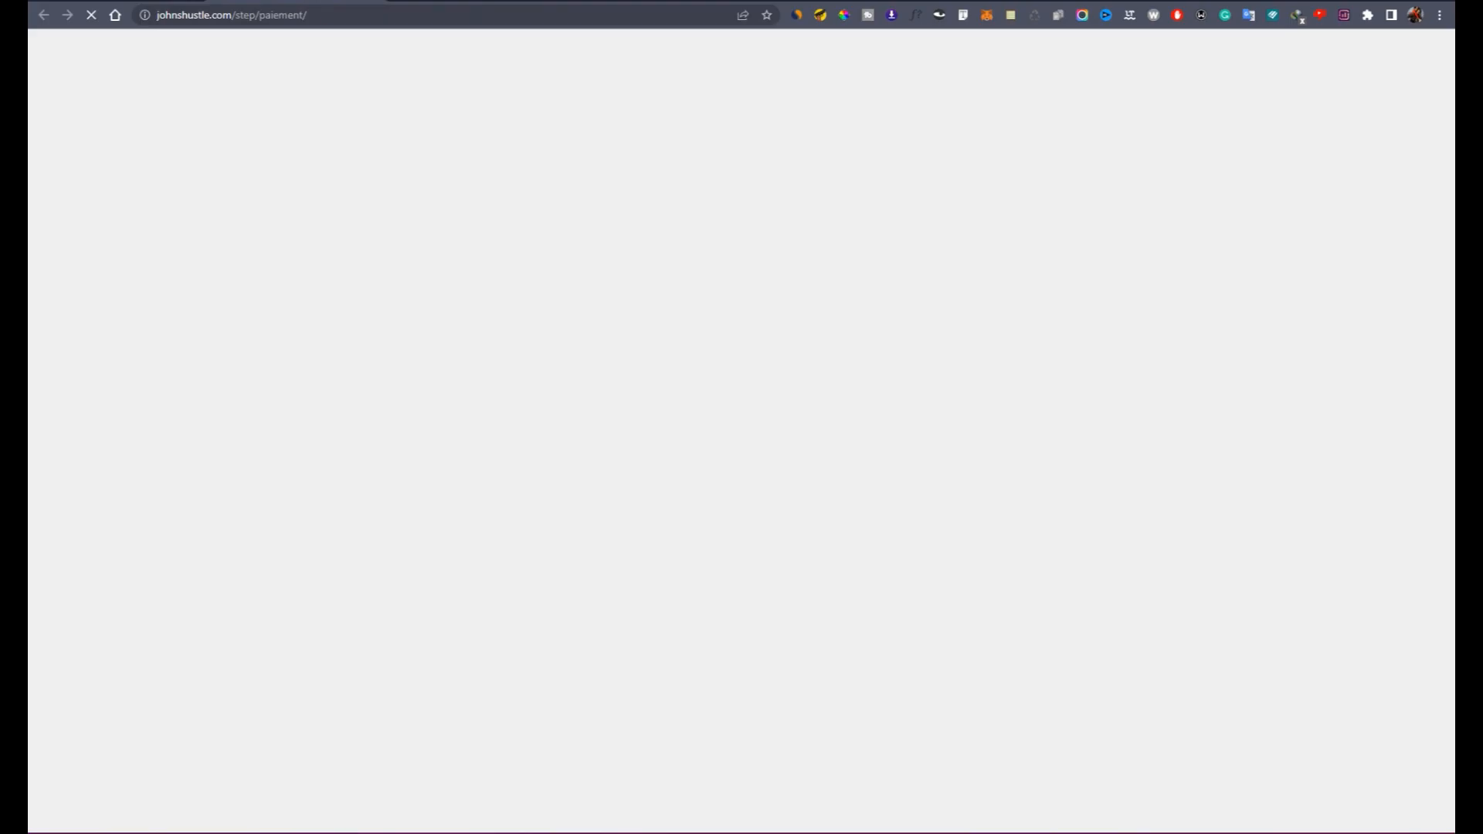
left_click(334, 11)
key("ctrl+c")
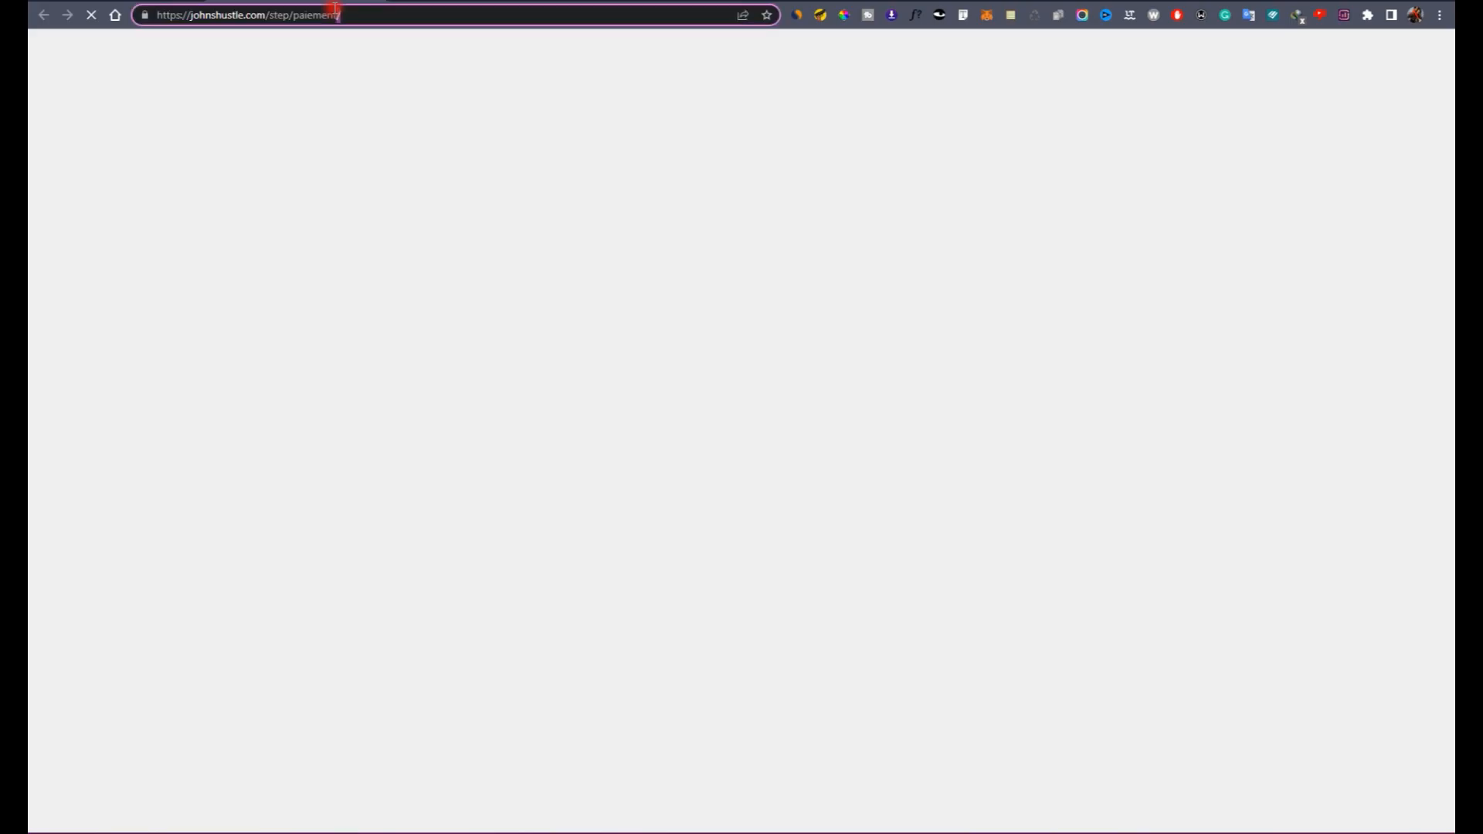
right_click(351, 14)
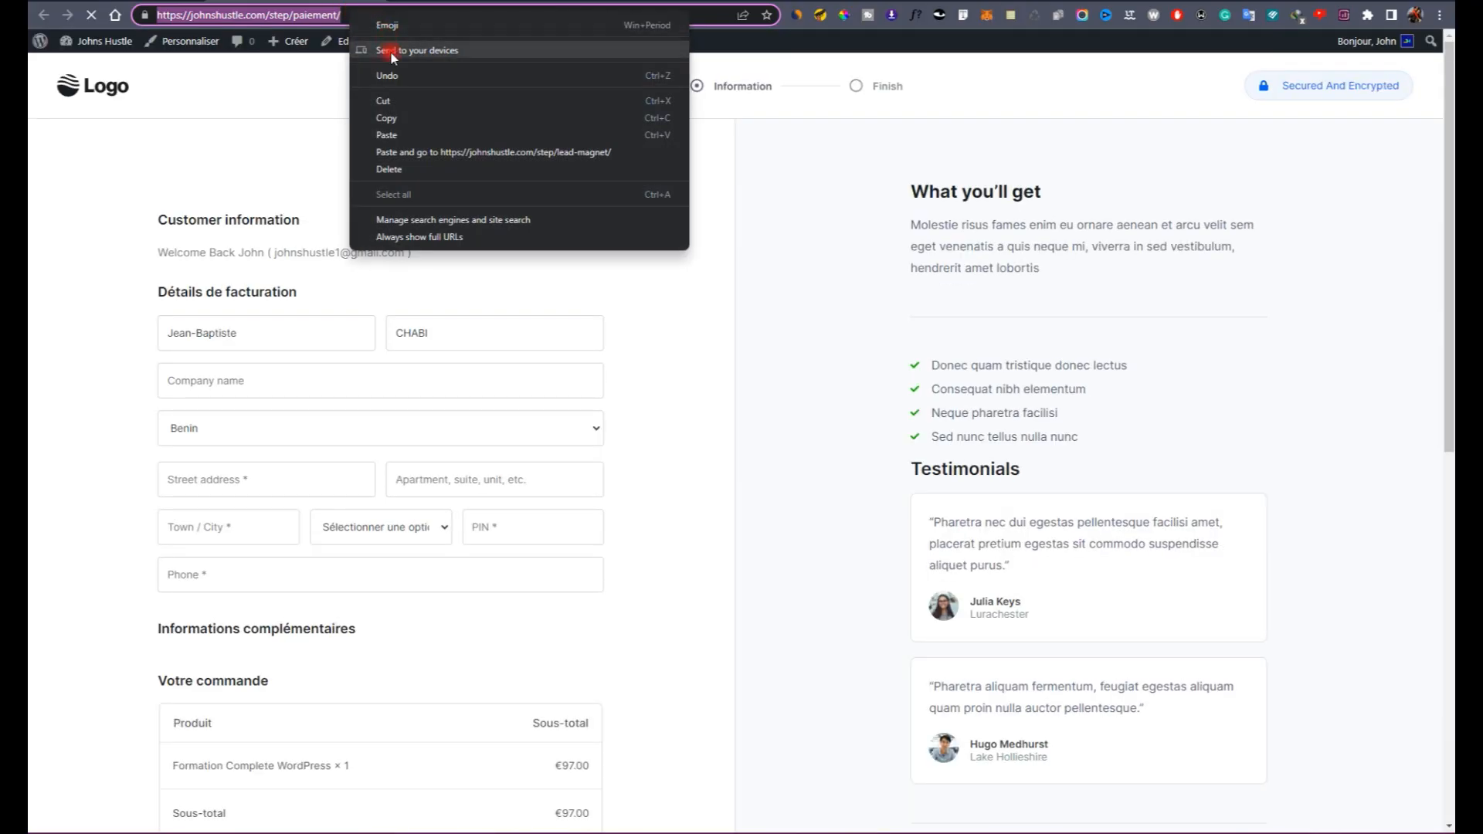
left_click(391, 119)
key("ctrl+shift+Tab")
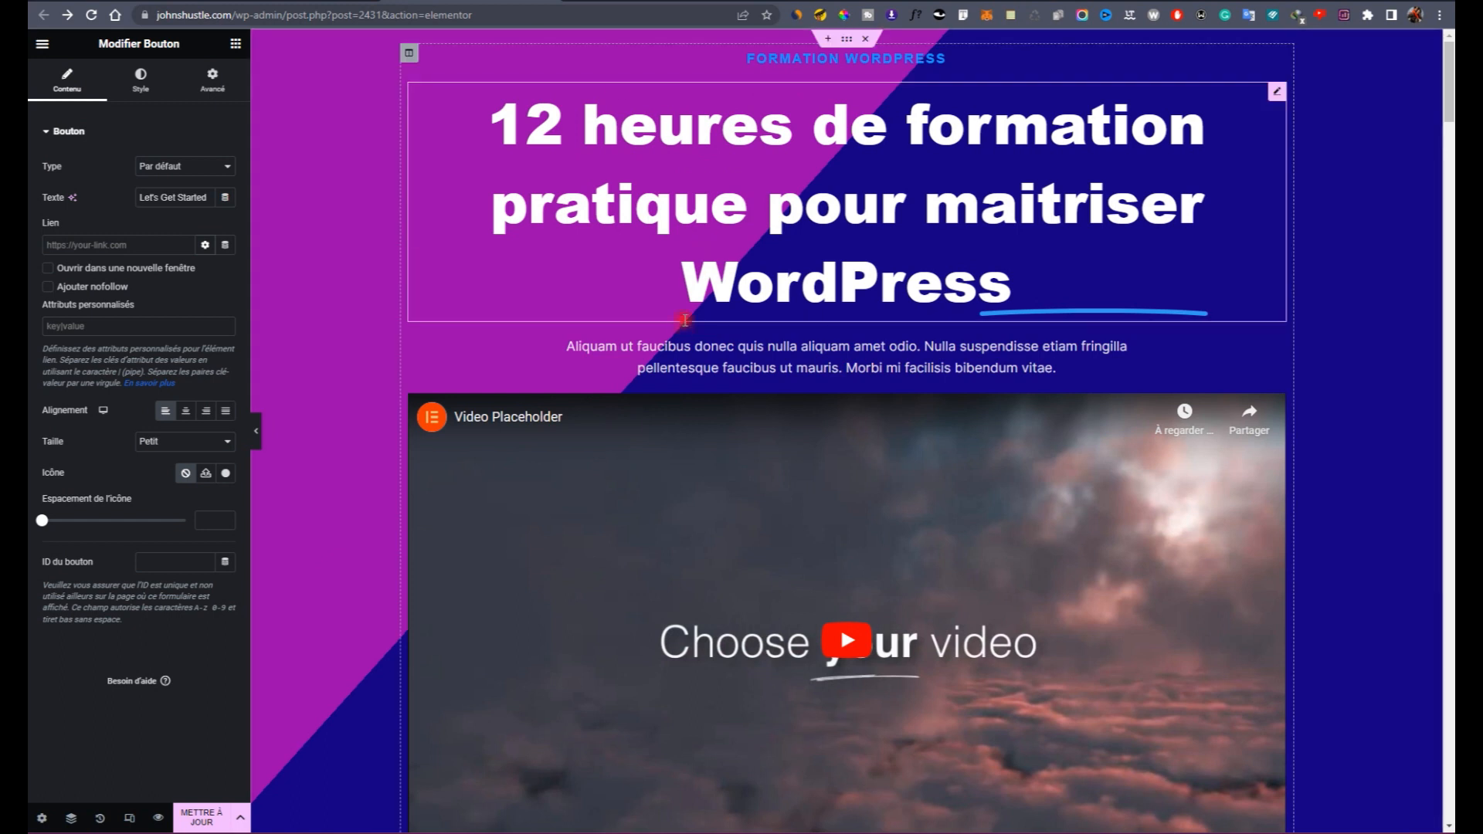
scroll(837, 397, "down", 9)
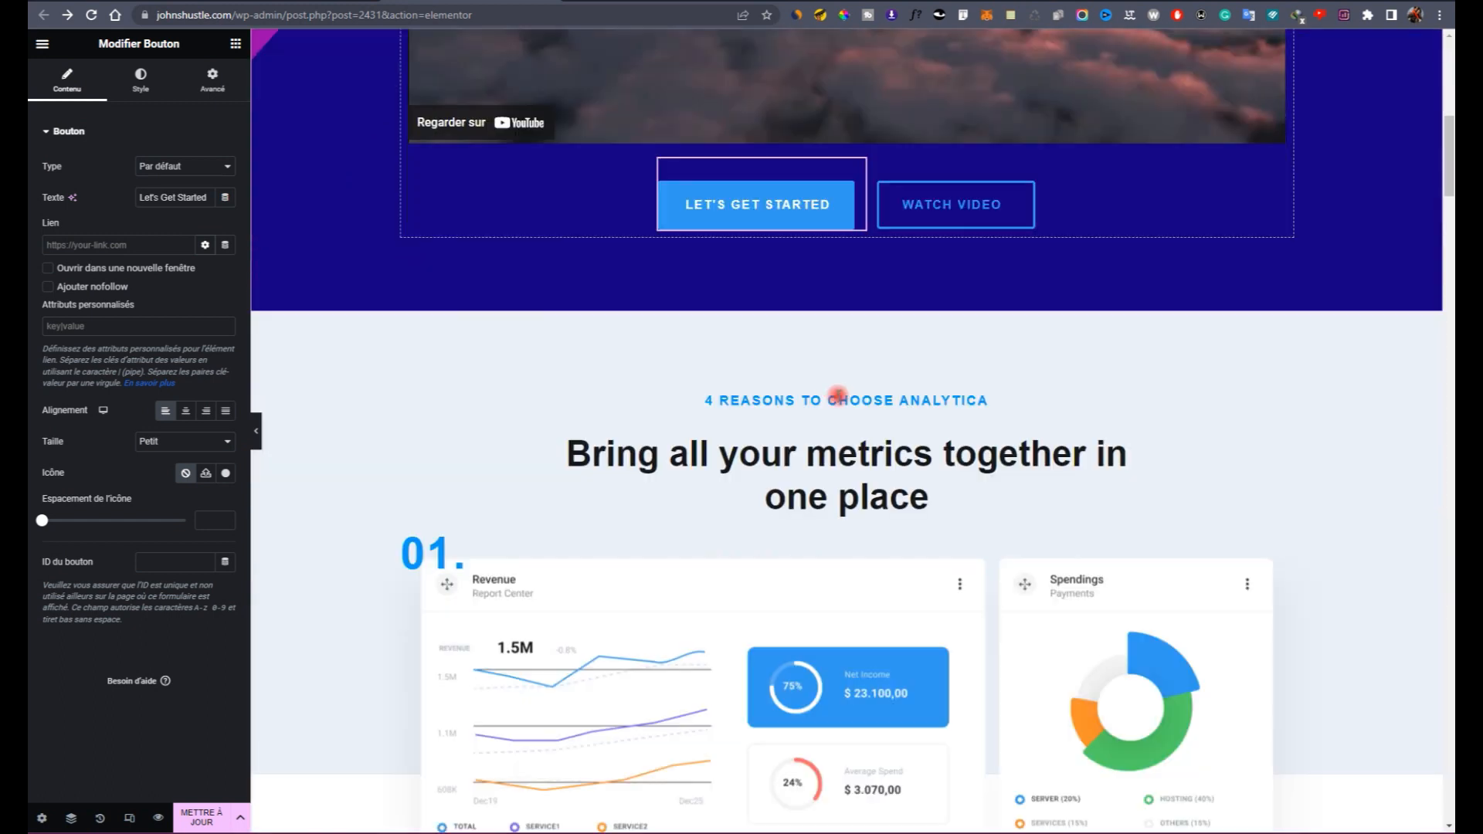
left_click(106, 244)
key("ctrl+v")
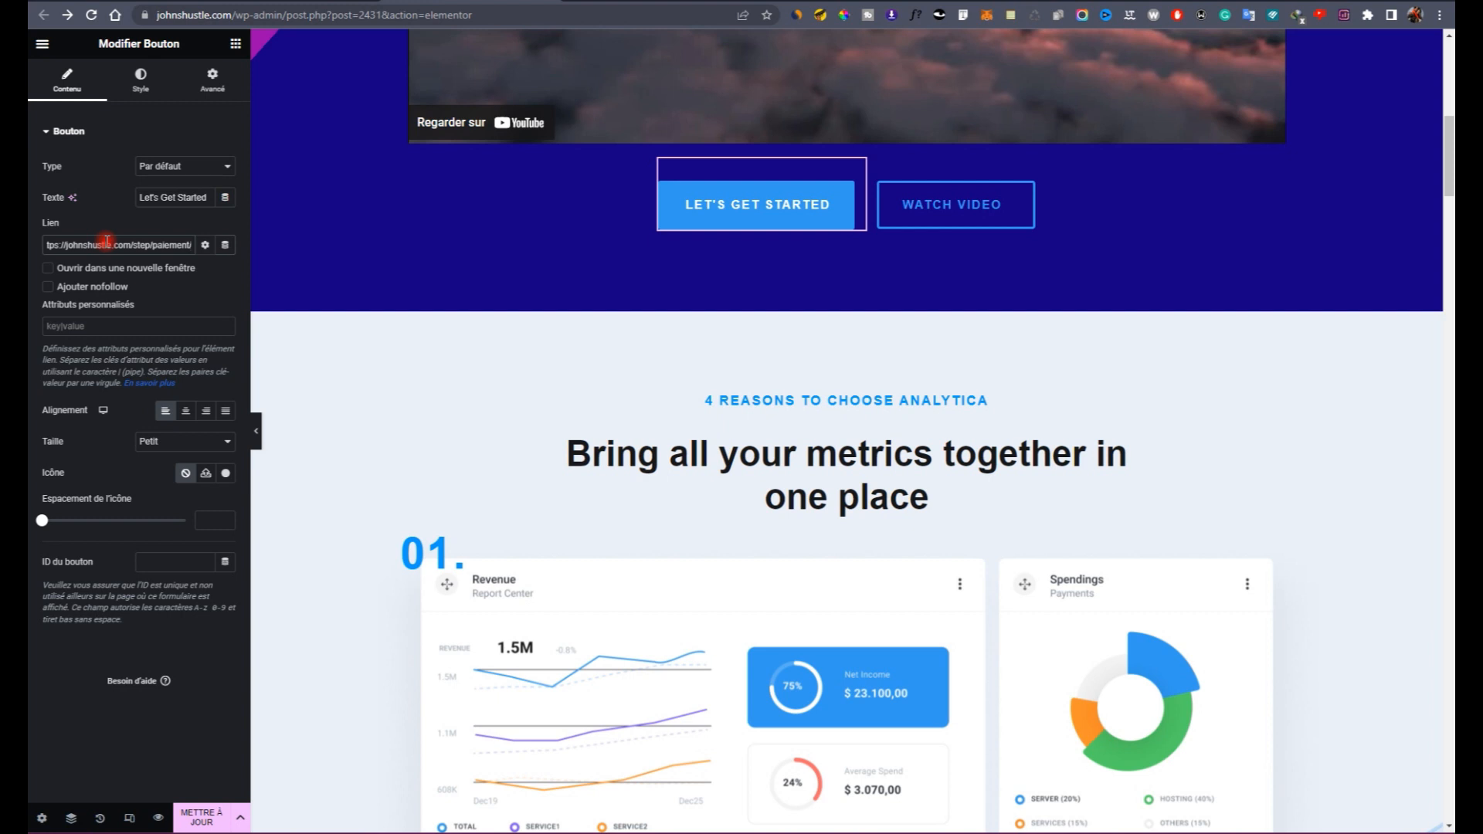
Step: Replace the Let's Get Started button's link by searching the site's content for the Paiement step and selecting it
triple_click(106, 244)
key("BackSpace")
type("ste")
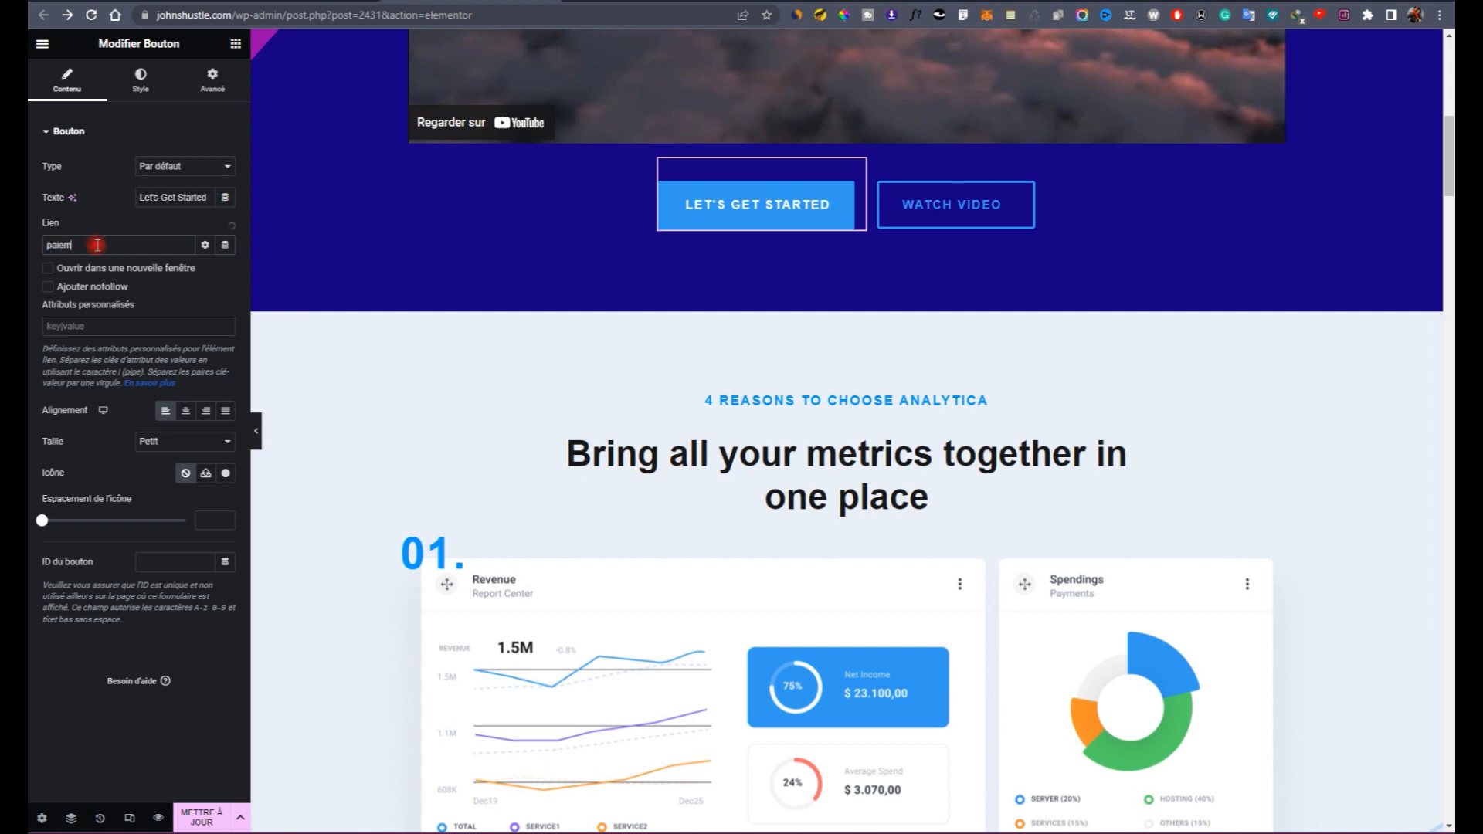
left_click(68, 269)
Step: Look through the landing page's remaining call-to-action buttons and the available Elementor widgets
scroll(608, 420, "down", 19)
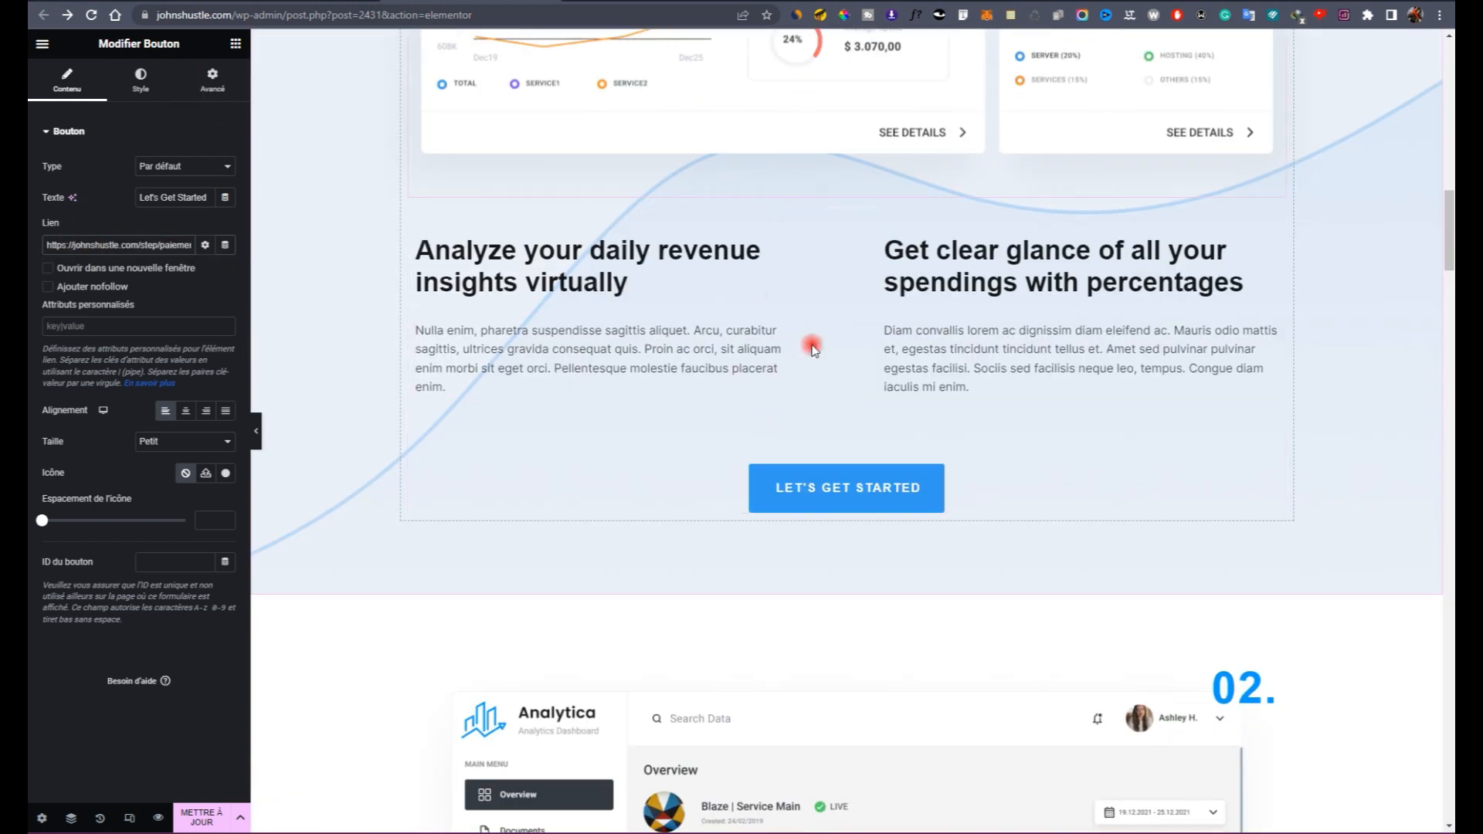
scroll(726, 351, "down", 15)
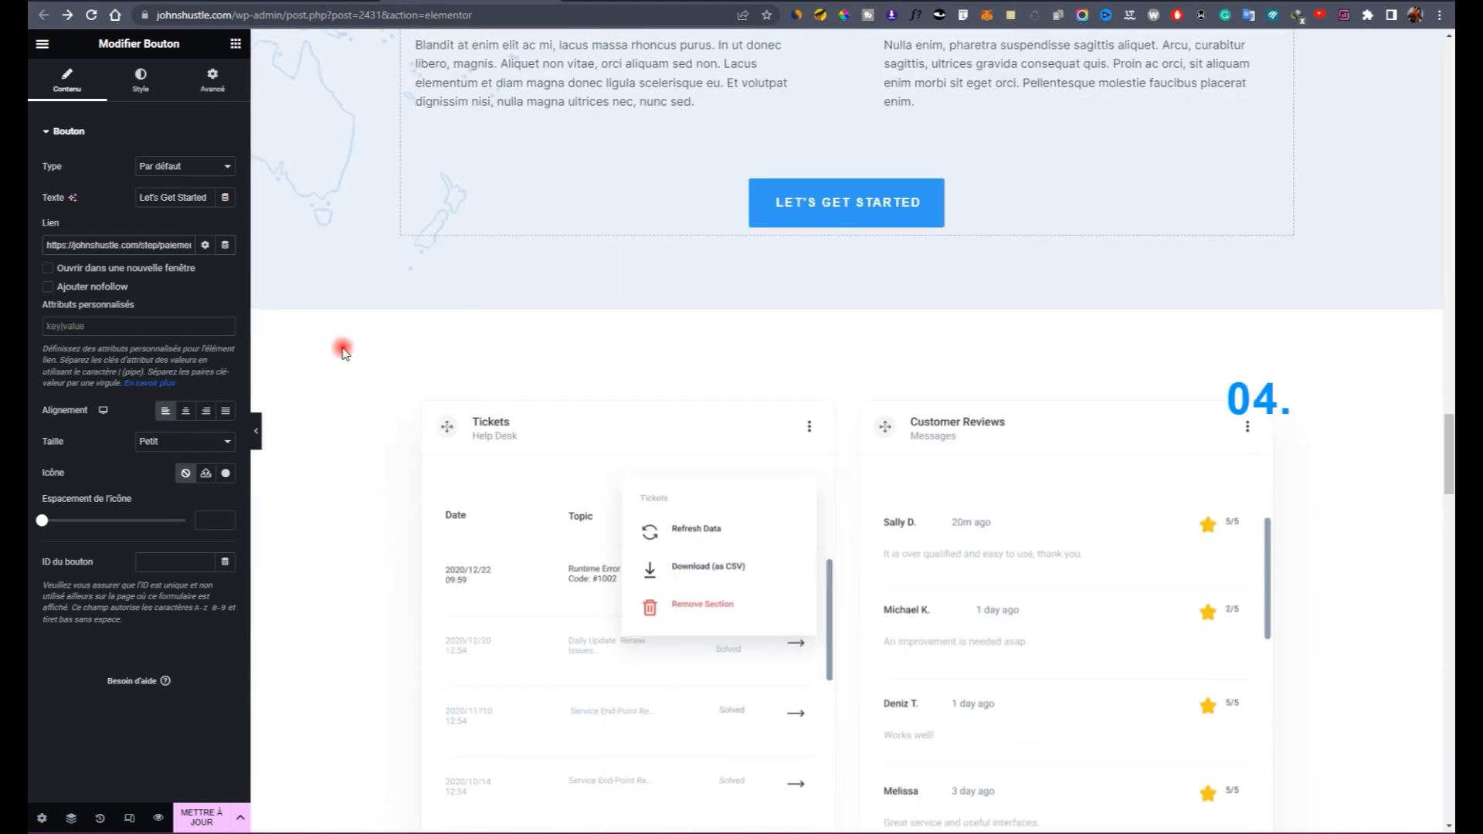
scroll(696, 401, "down", 12)
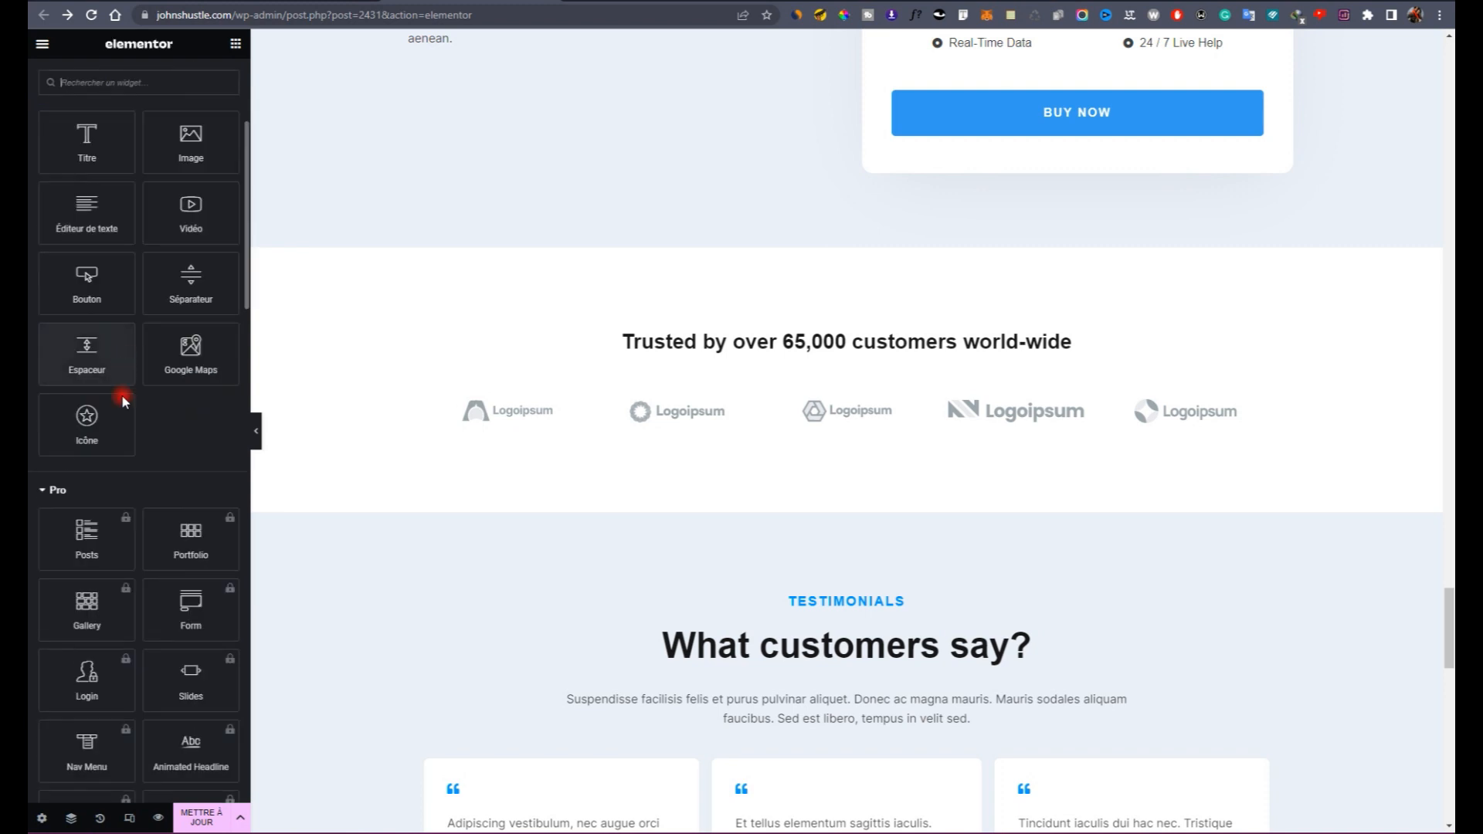
scroll(116, 584, "down", 3)
scroll(108, 594, "up", 3)
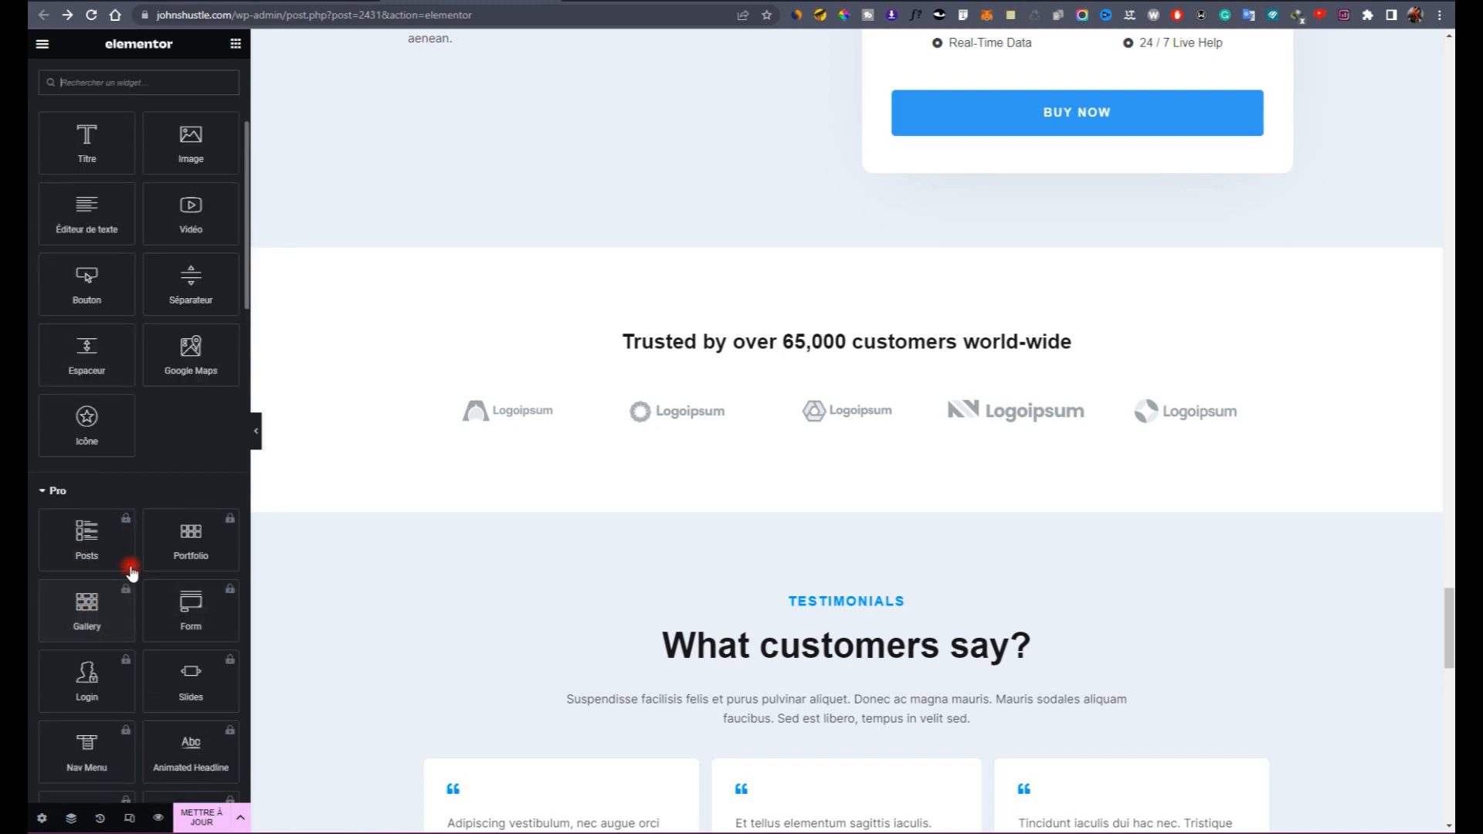
scroll(201, 563, "down", 8)
scroll(163, 701, "down", 3)
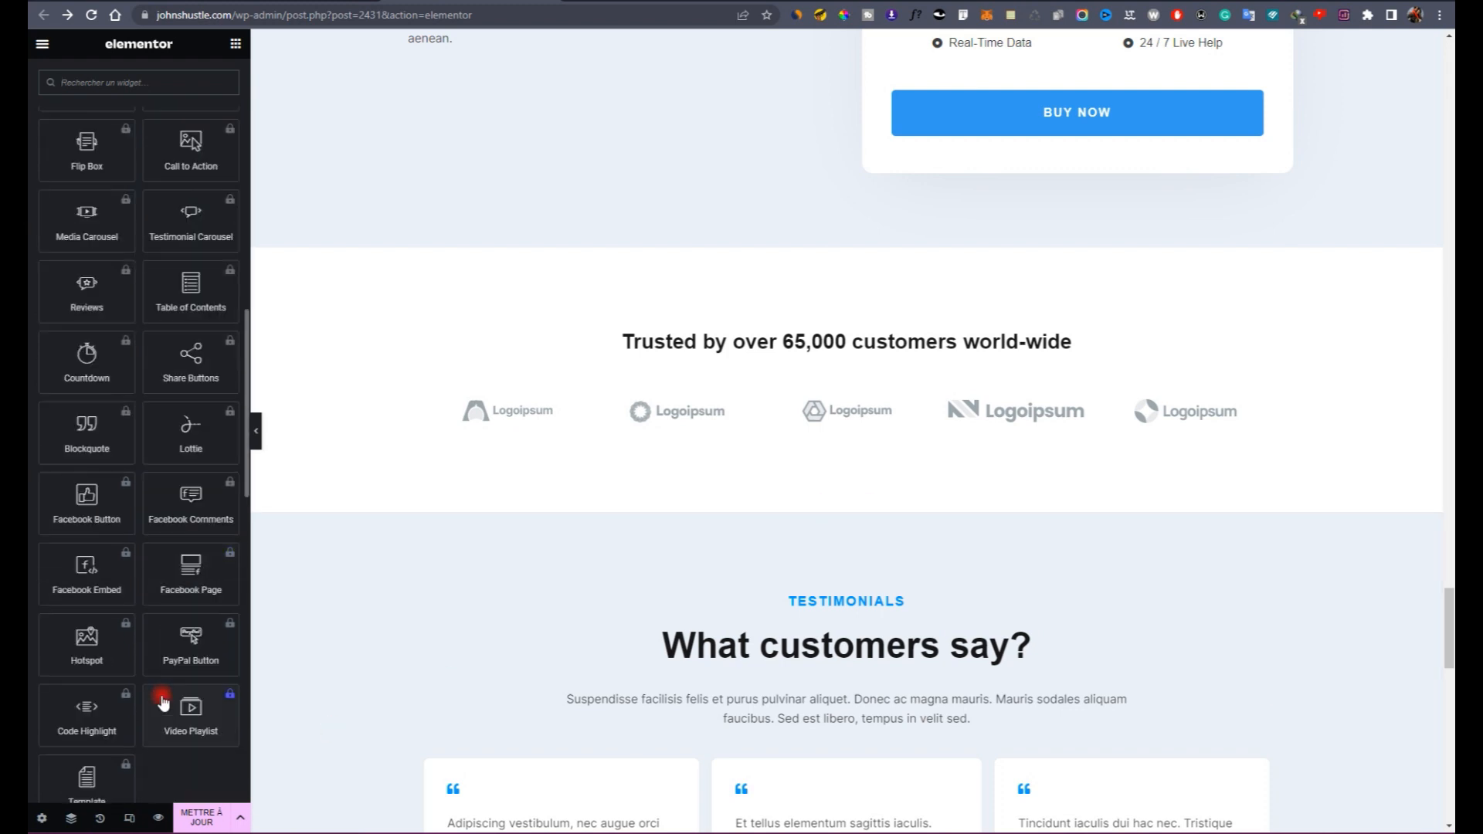
scroll(159, 688, "down", 6)
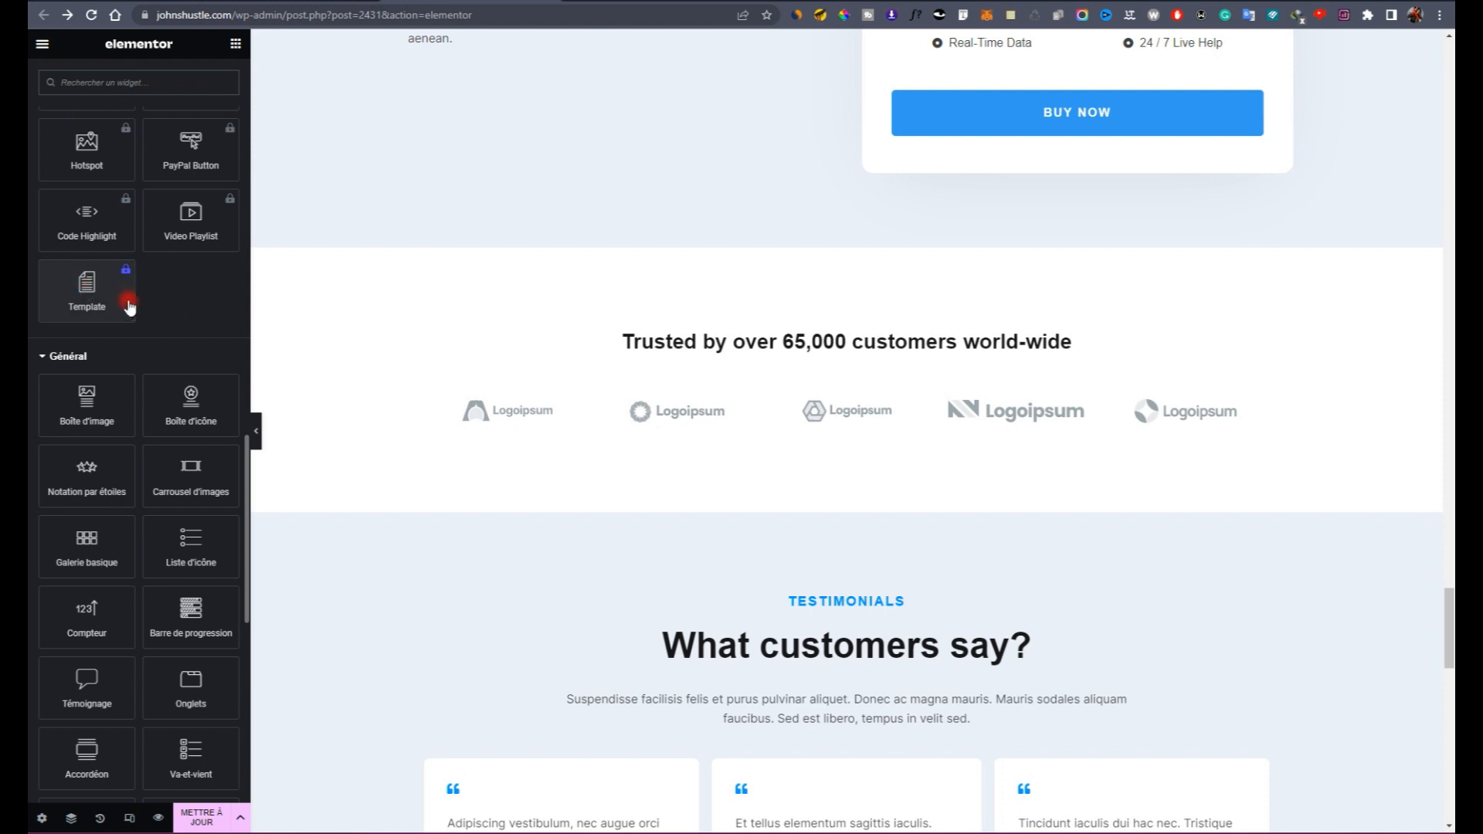
scroll(741, 318, "down", 15)
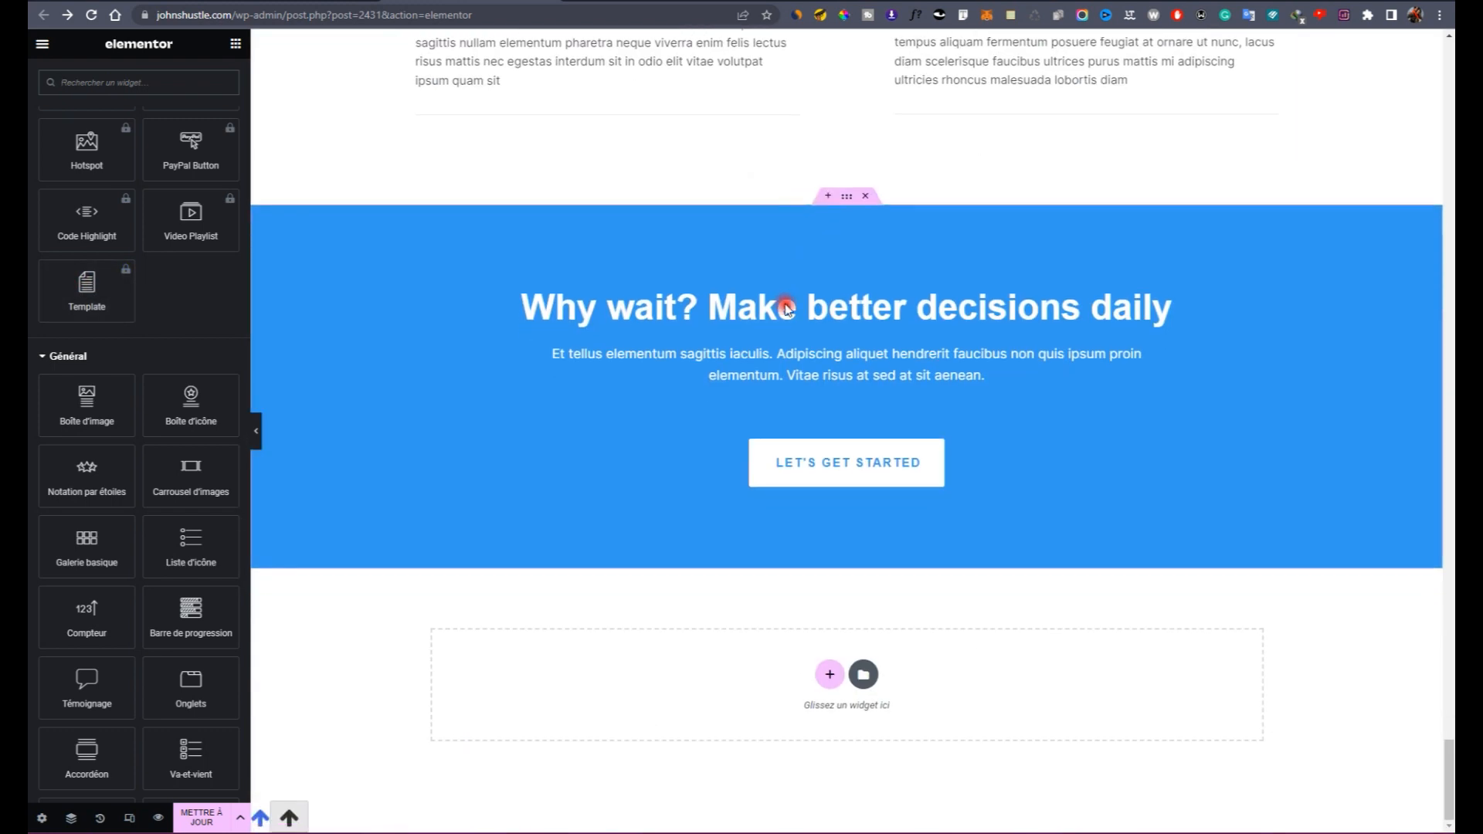
Step: Open the pricing card's Buy Now button for editing and review its content and style options
scroll(907, 360, "up", 18)
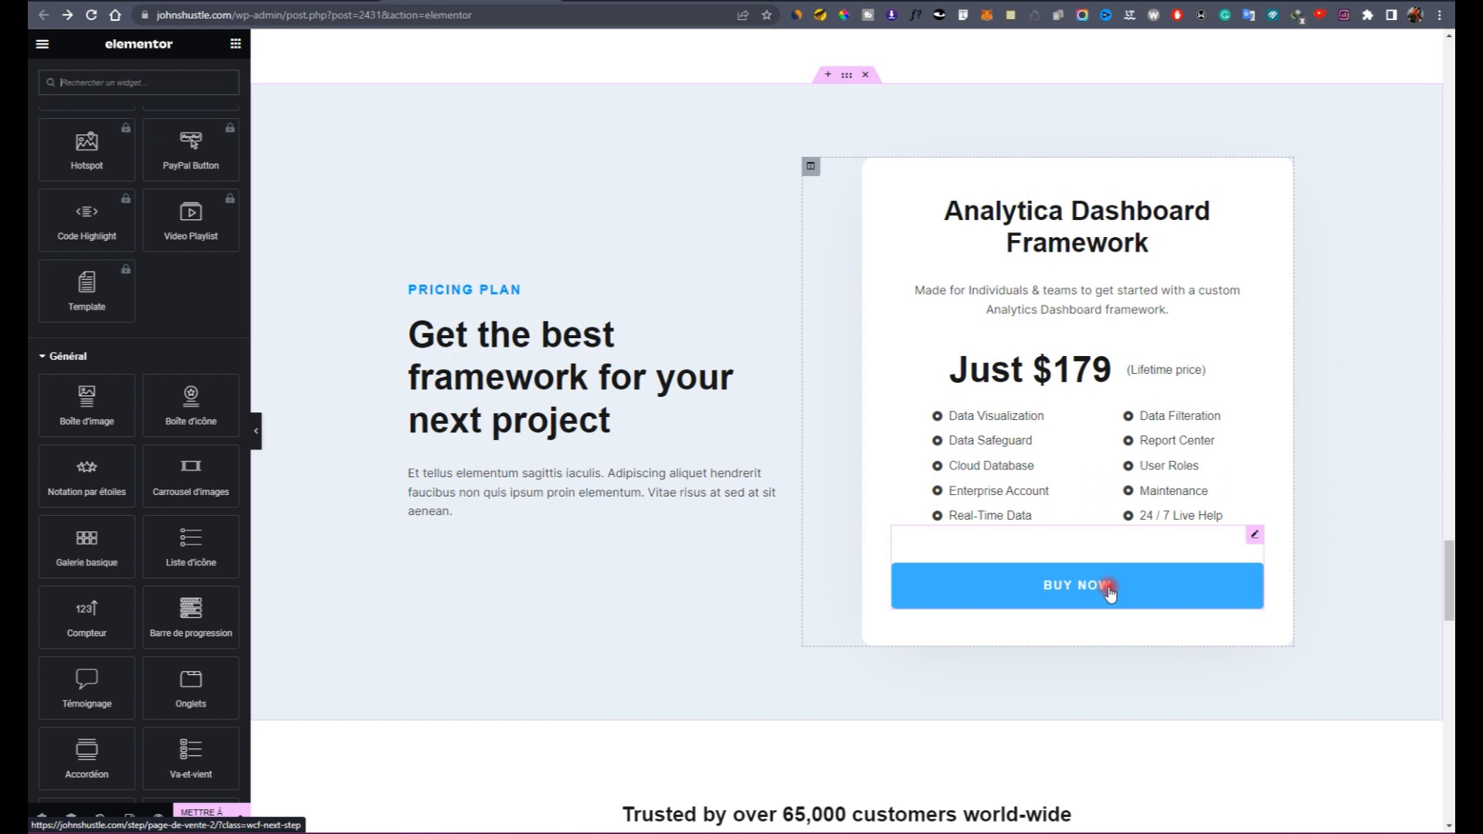
left_click(1255, 535)
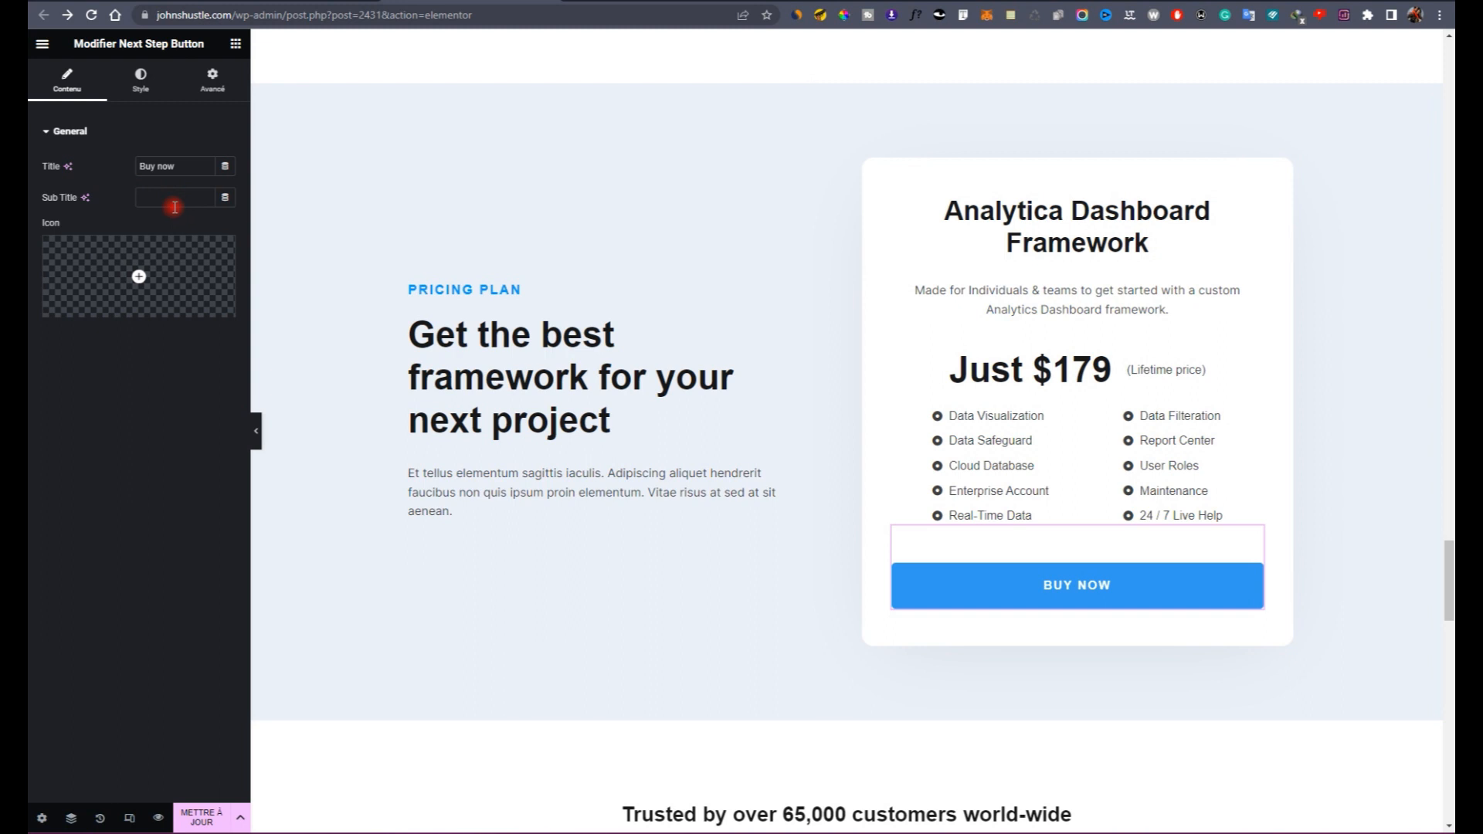
left_click(116, 91)
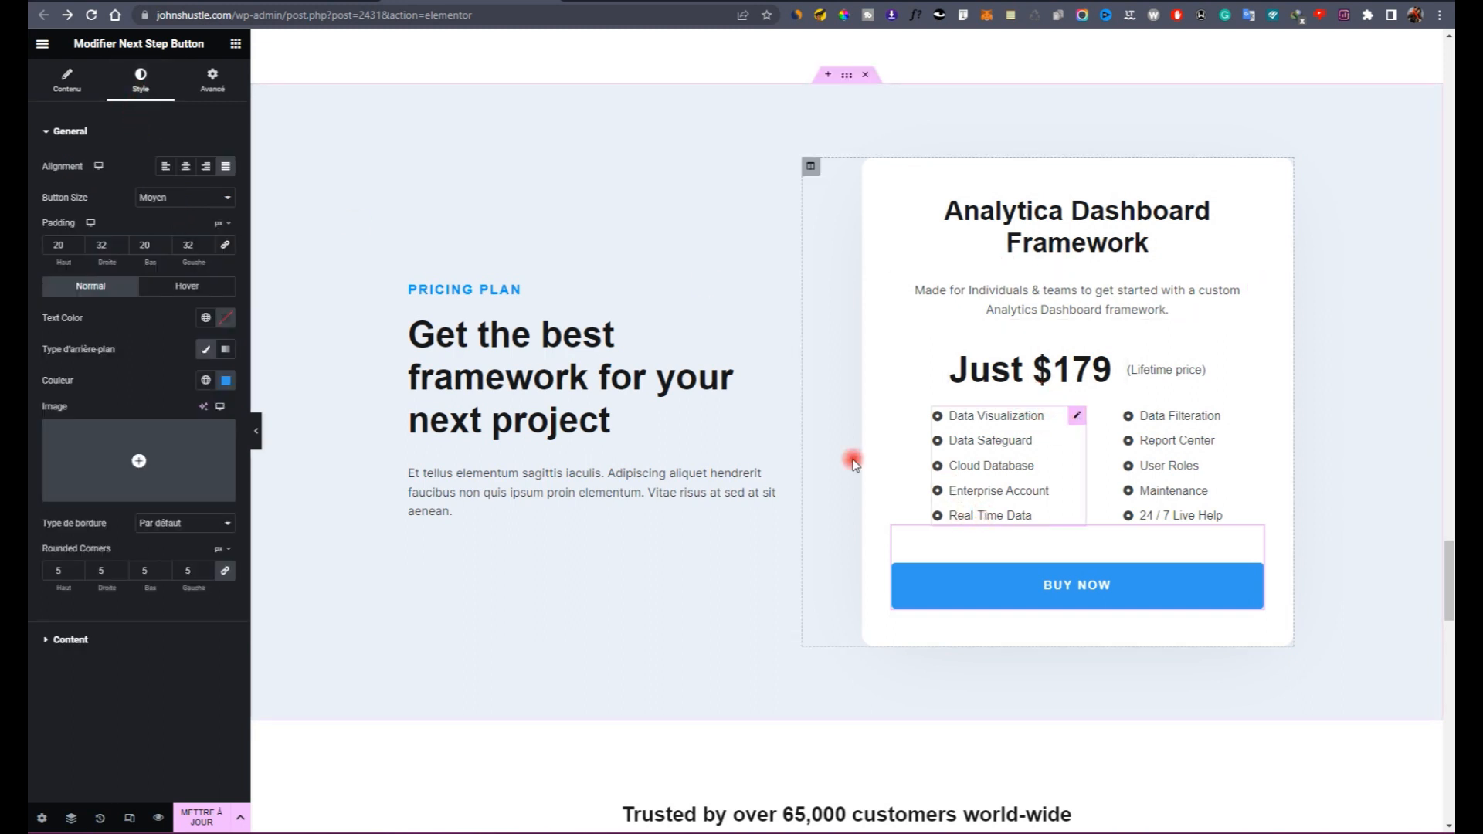
Step: Add a CartFlows Next Step Button widget to the hero, between the video and the Let's Get Started button
left_click(234, 50)
scroll(131, 463, "down", 6)
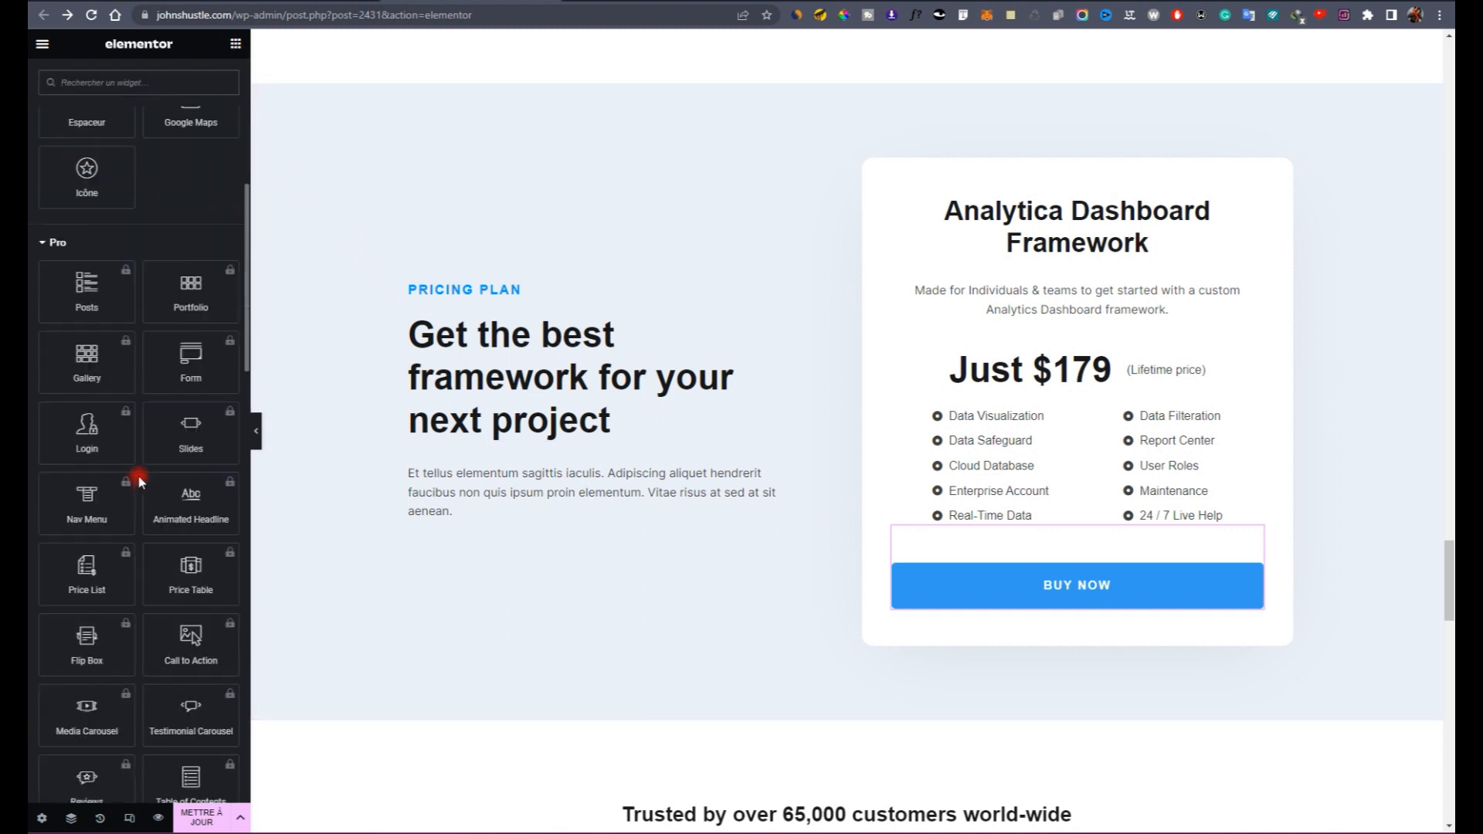
scroll(143, 487, "down", 15)
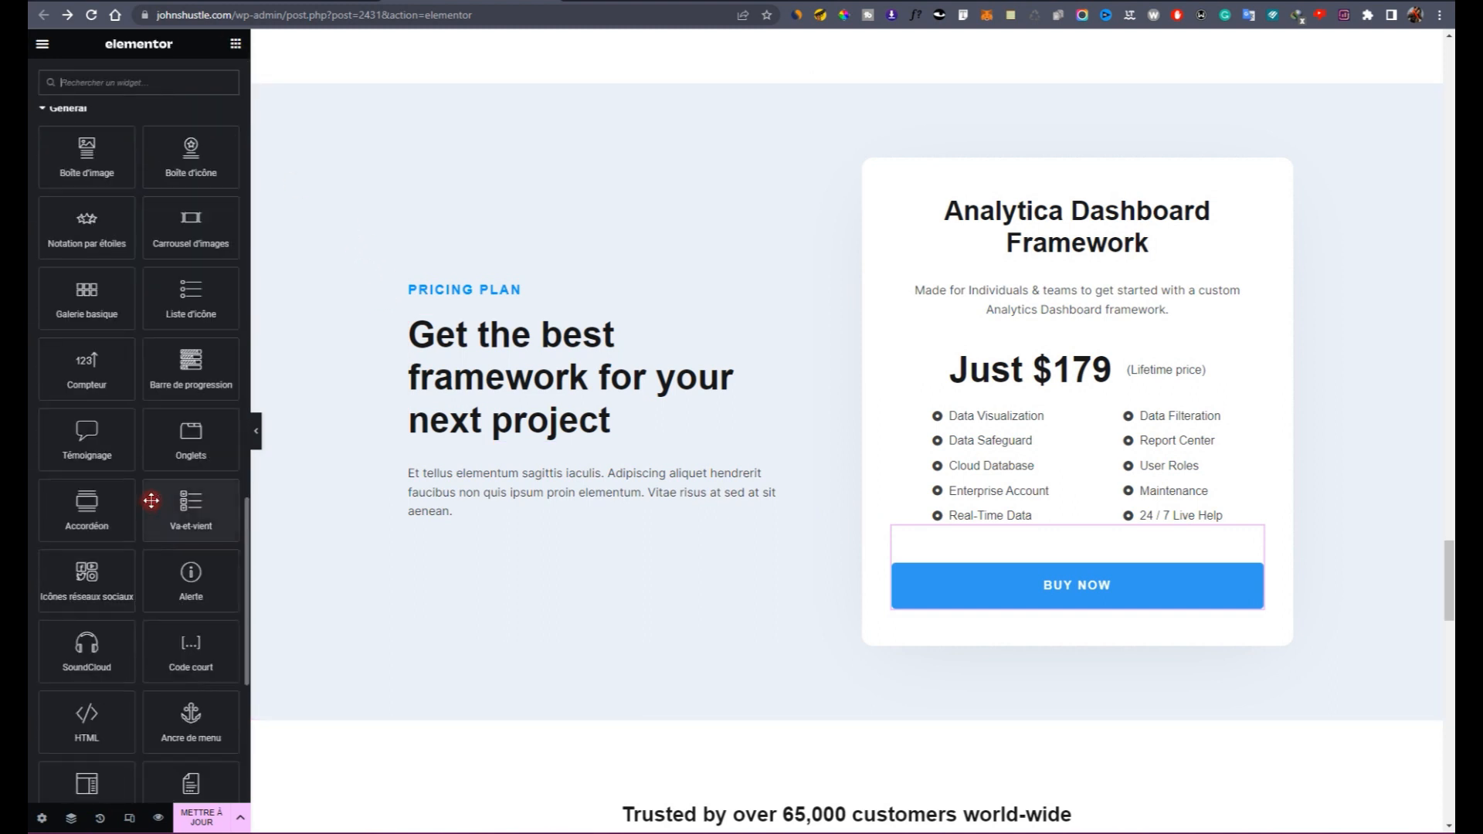
scroll(152, 501, "down", 6)
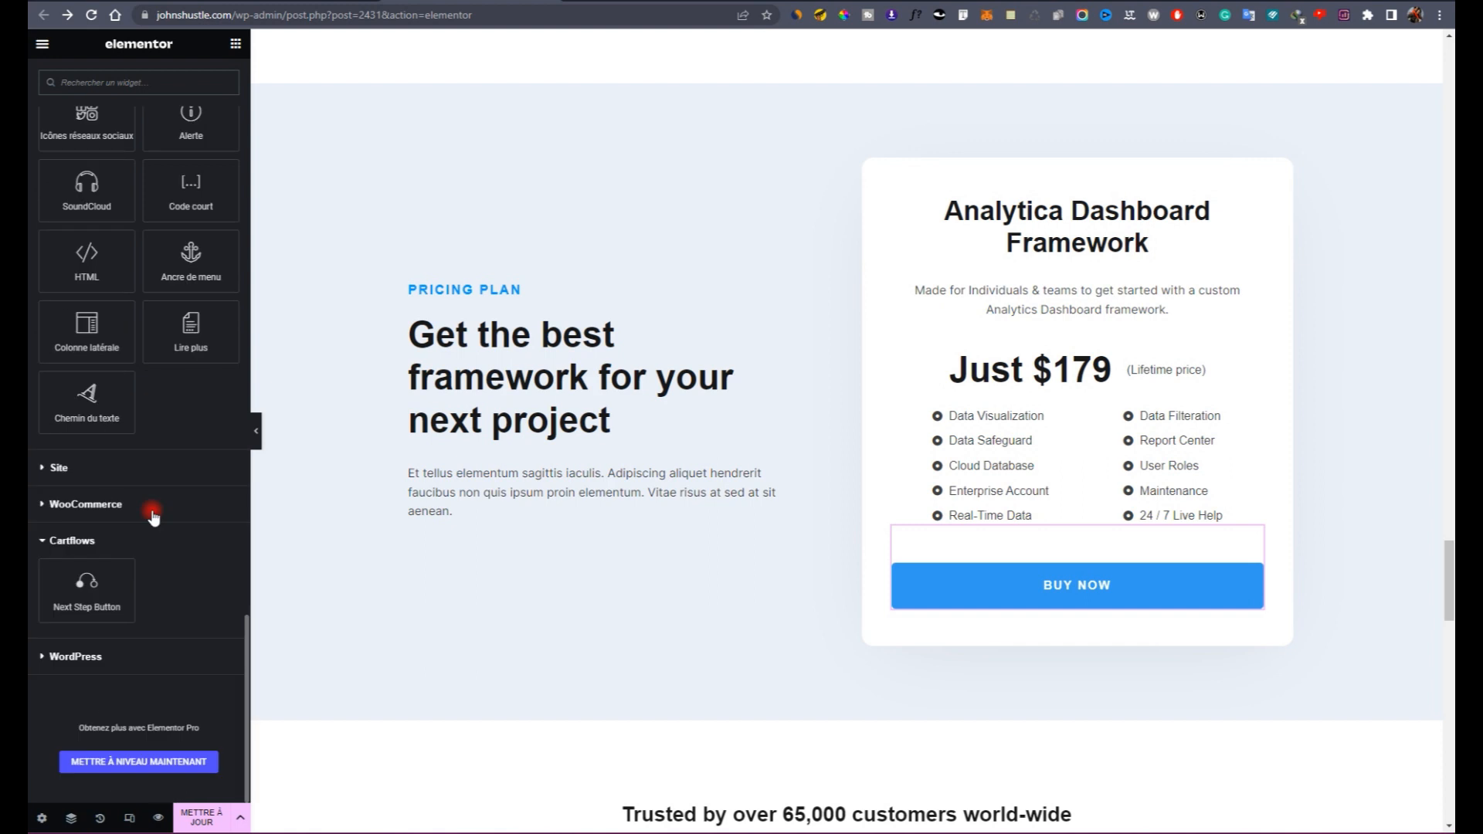
left_click(110, 505)
scroll(139, 541, "down", 7)
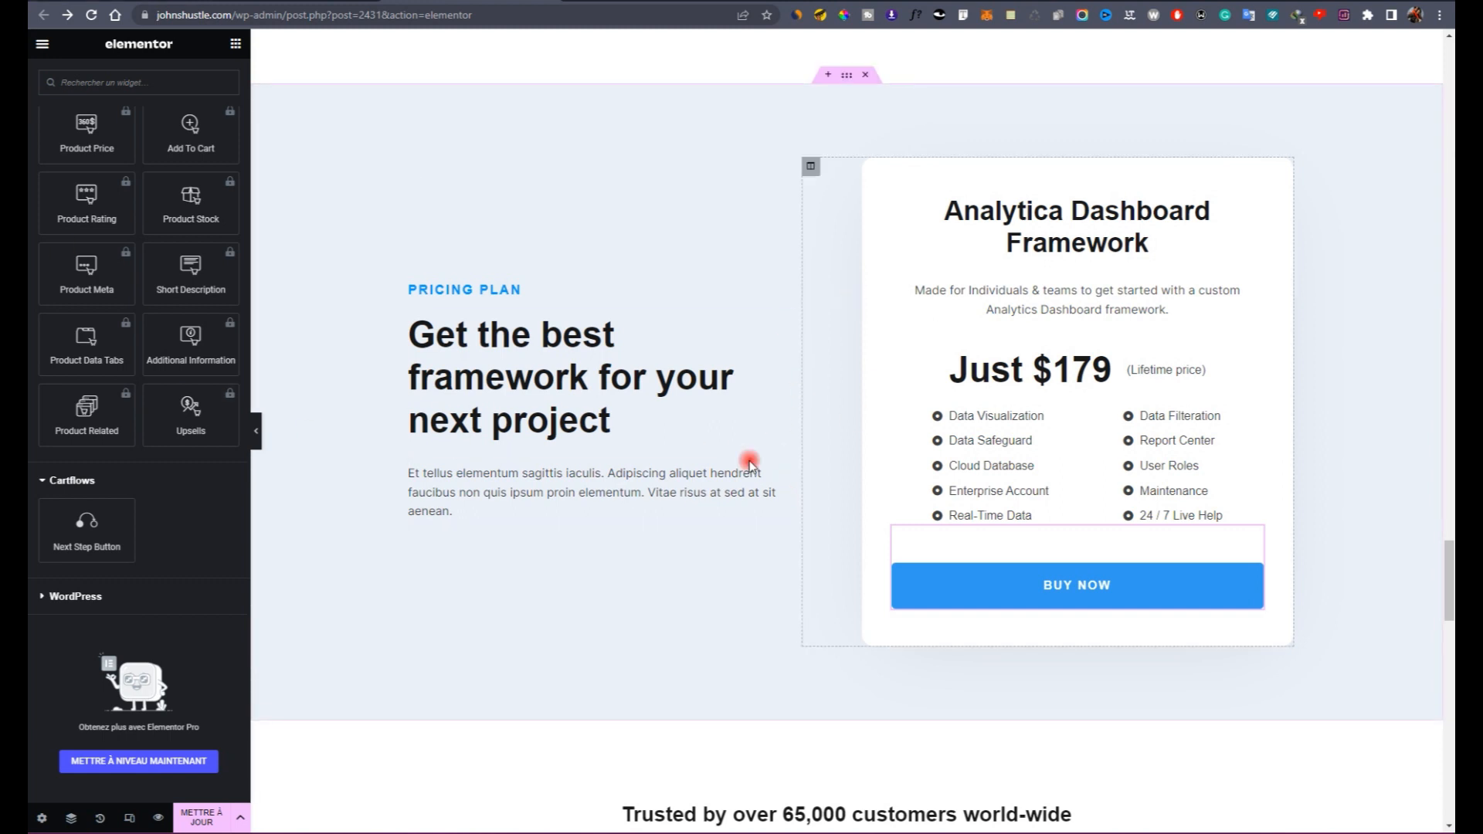
scroll(963, 524, "up", 20)
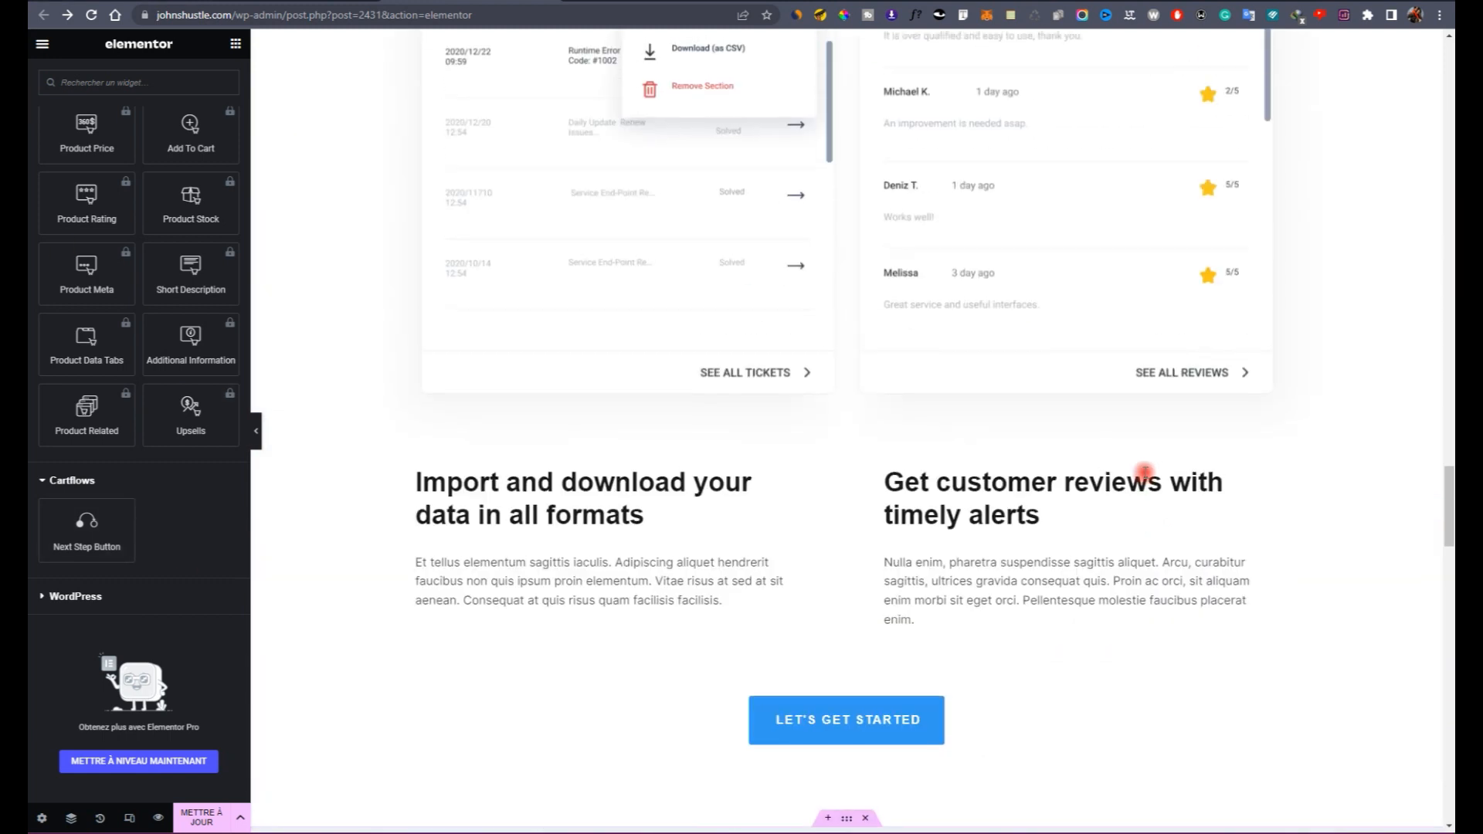
scroll(741, 364, "down", 10)
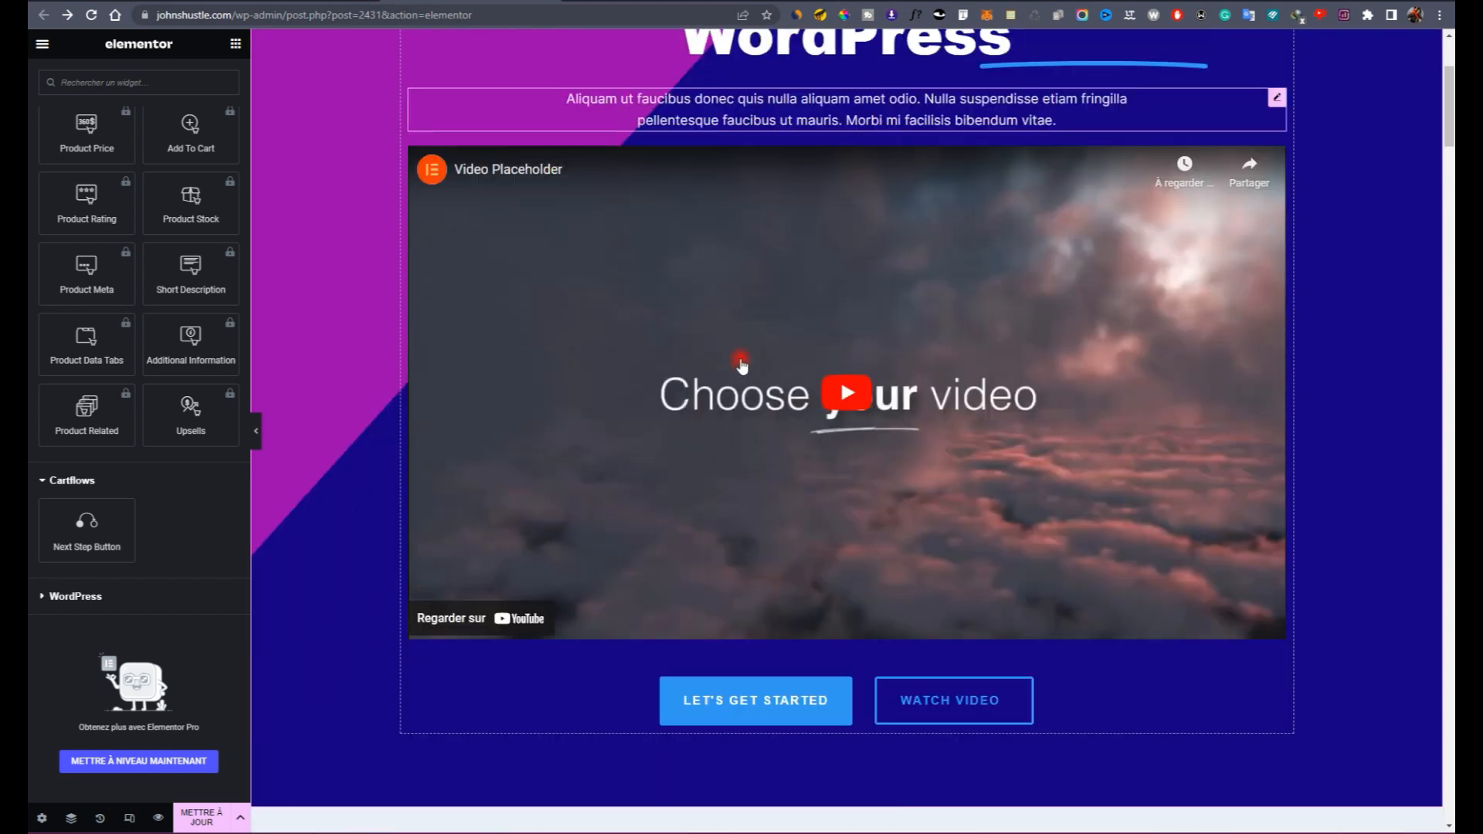
left_click_drag(84, 539, 657, 204)
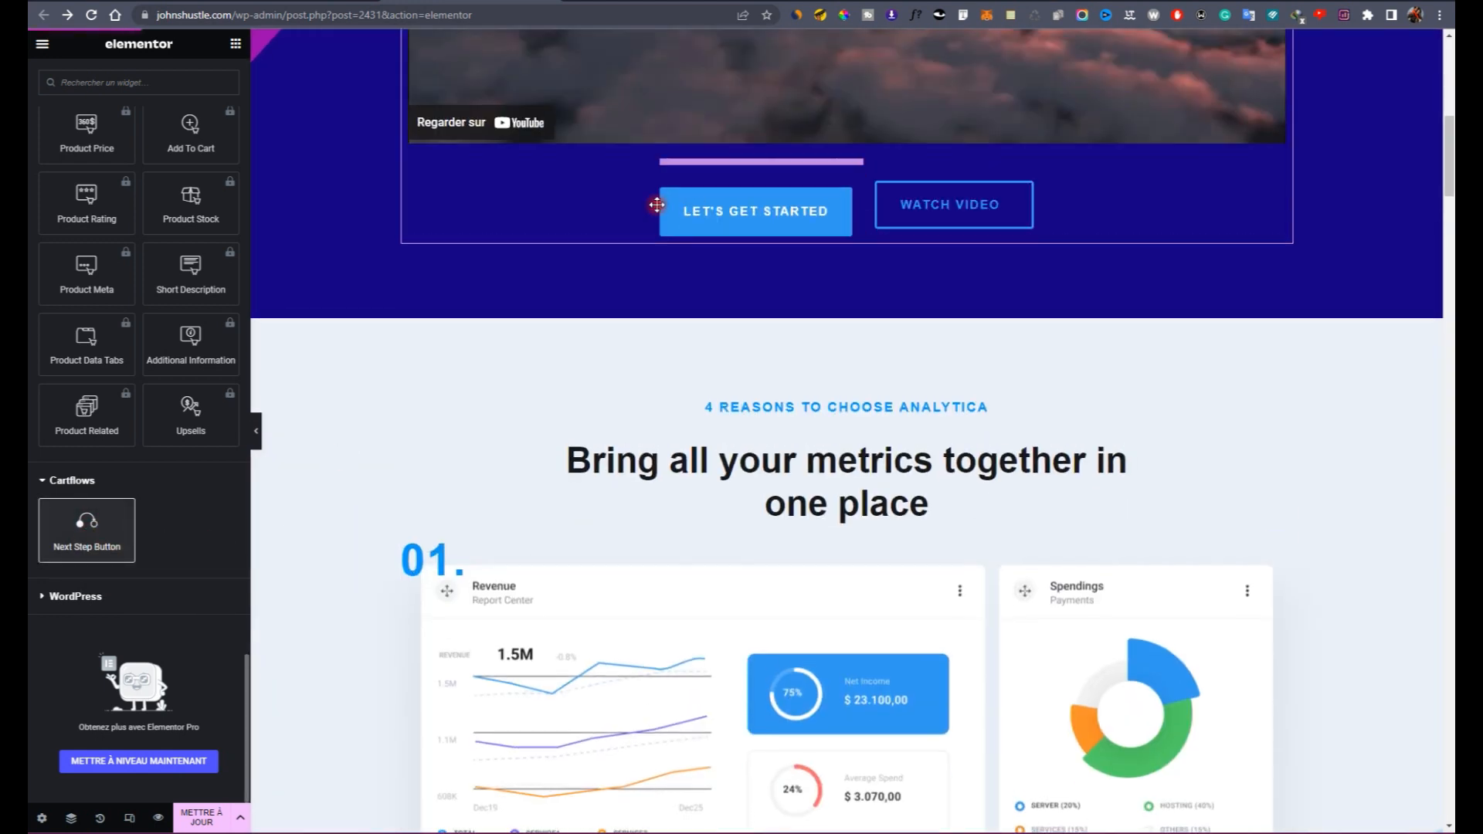
left_click_drag(124, 511, 656, 204)
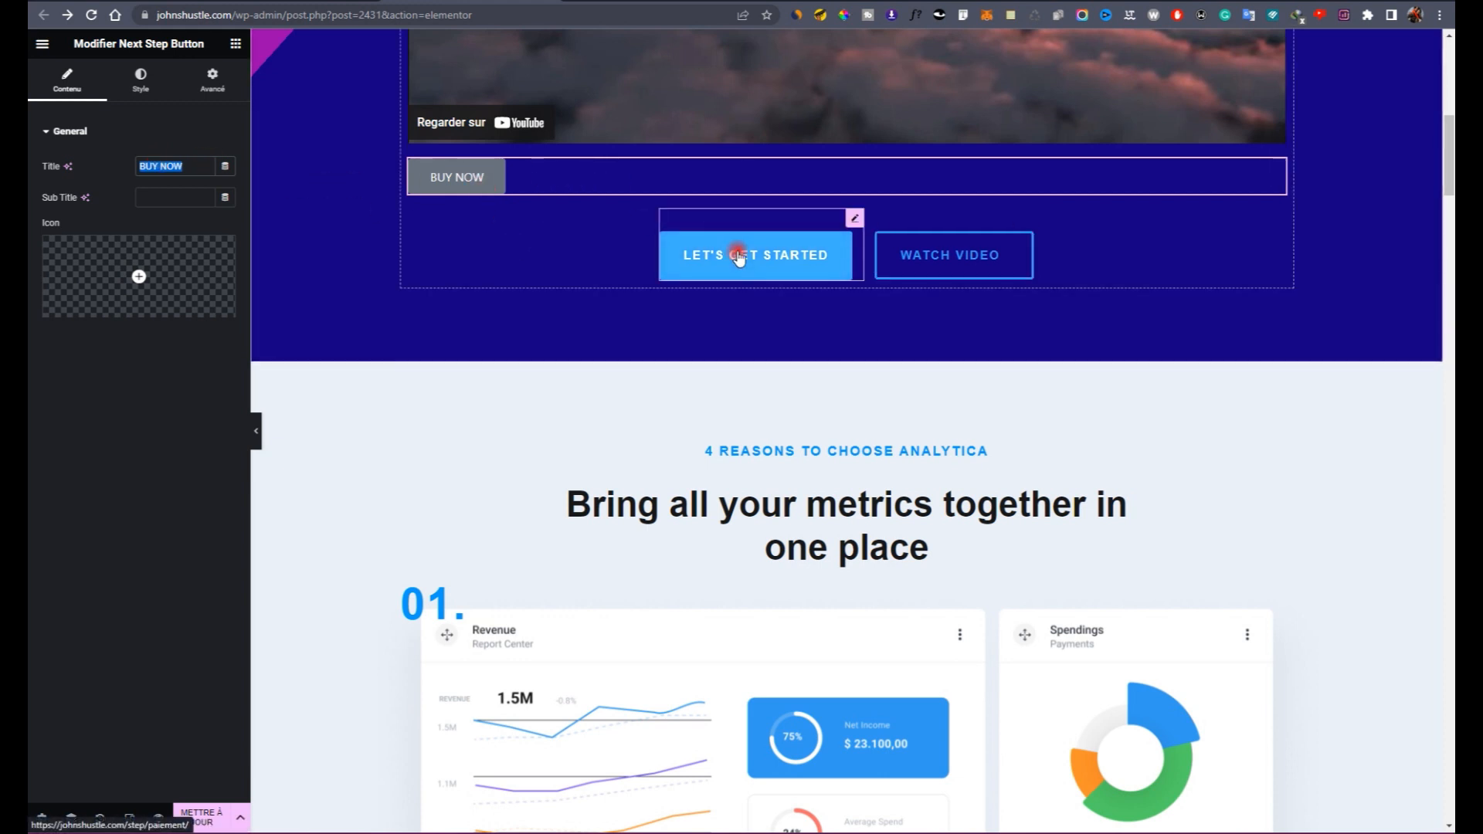
Step: Justify the new Next Step Button across the full column width and set its rounded corners to 10 px
left_click(137, 91)
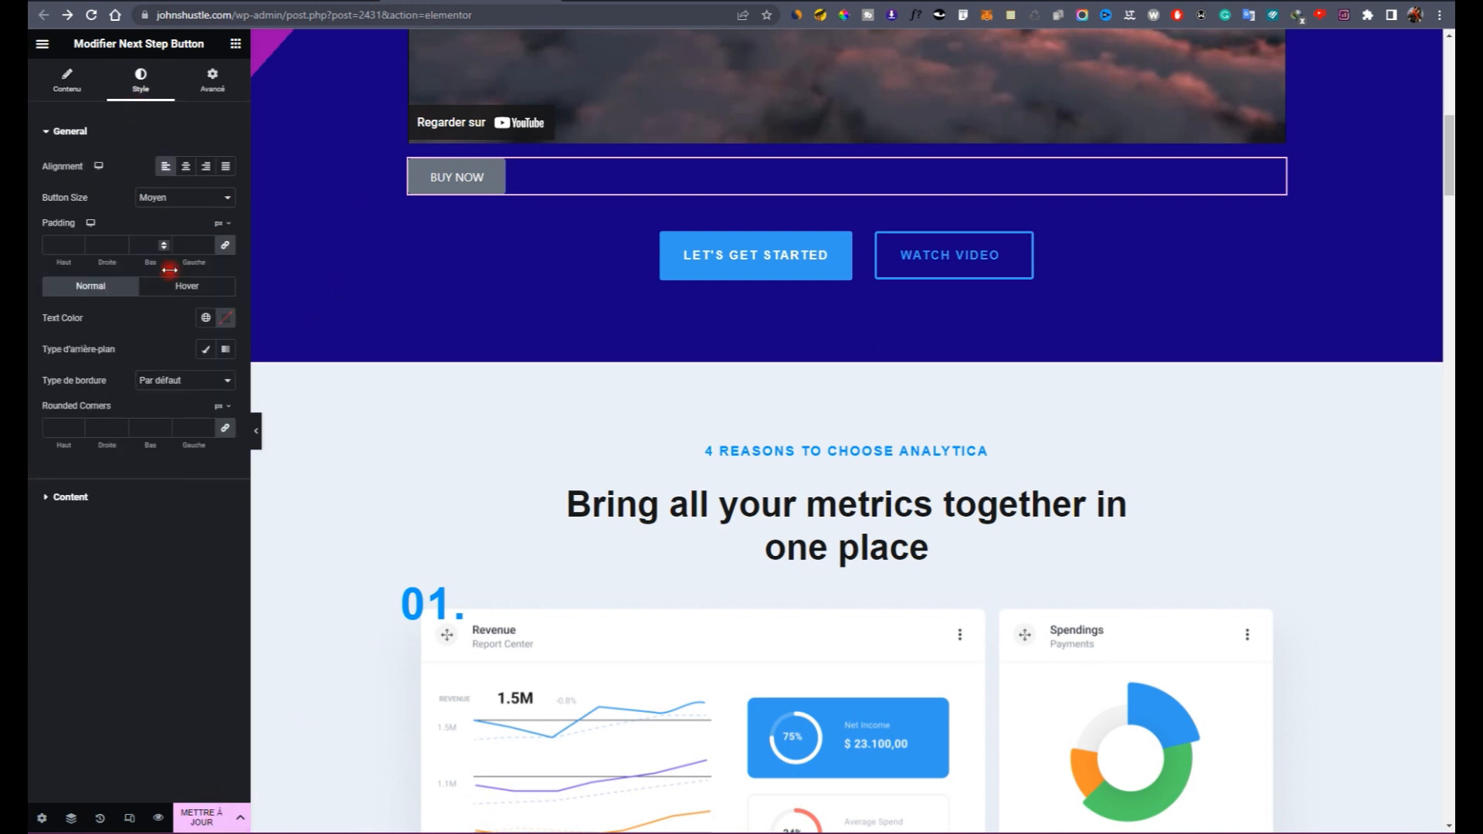
left_click(187, 167)
left_click(225, 167)
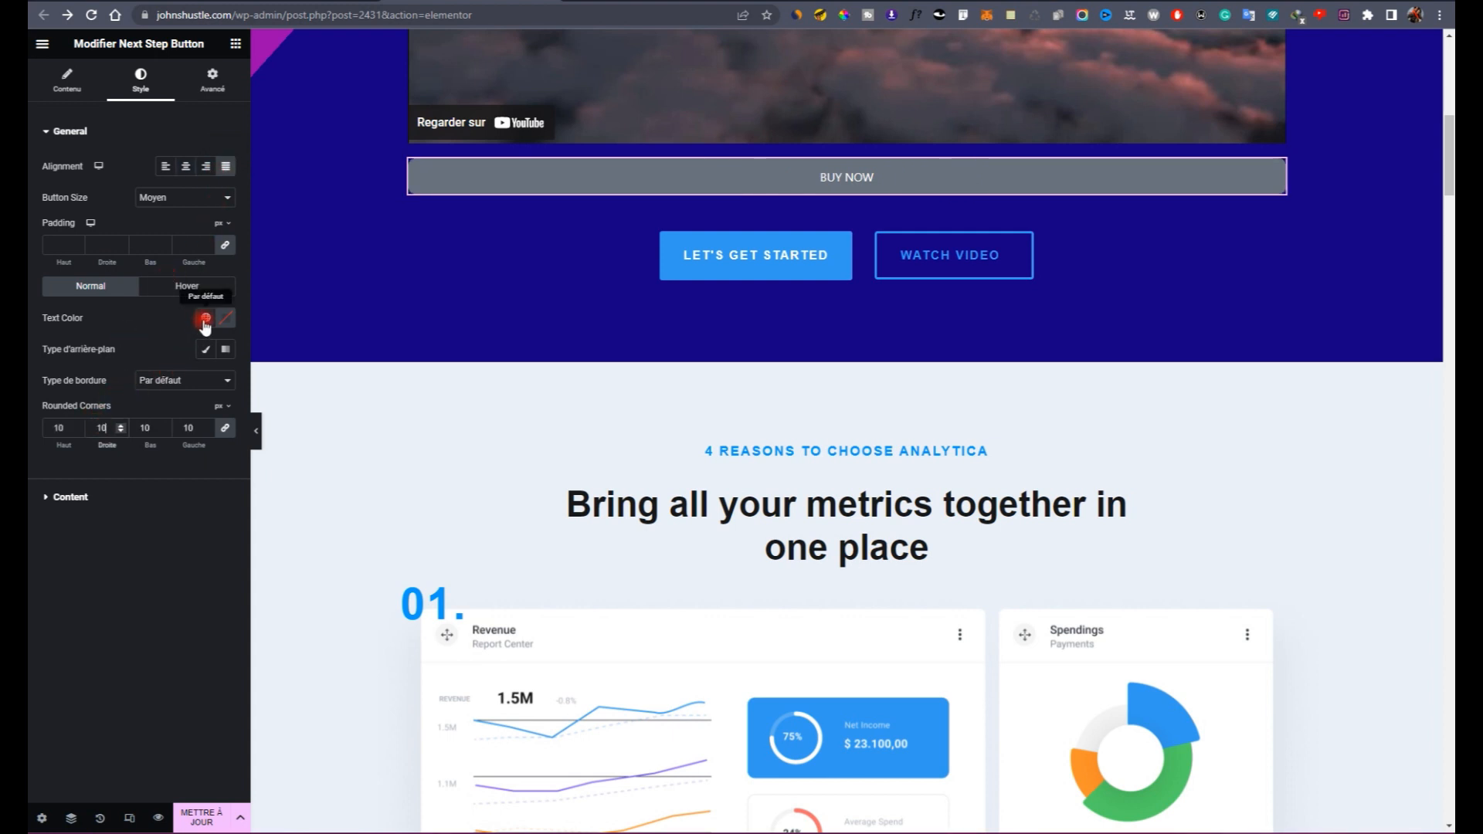
Step: Set the Next Step Button's normal text color to white
left_click(205, 319)
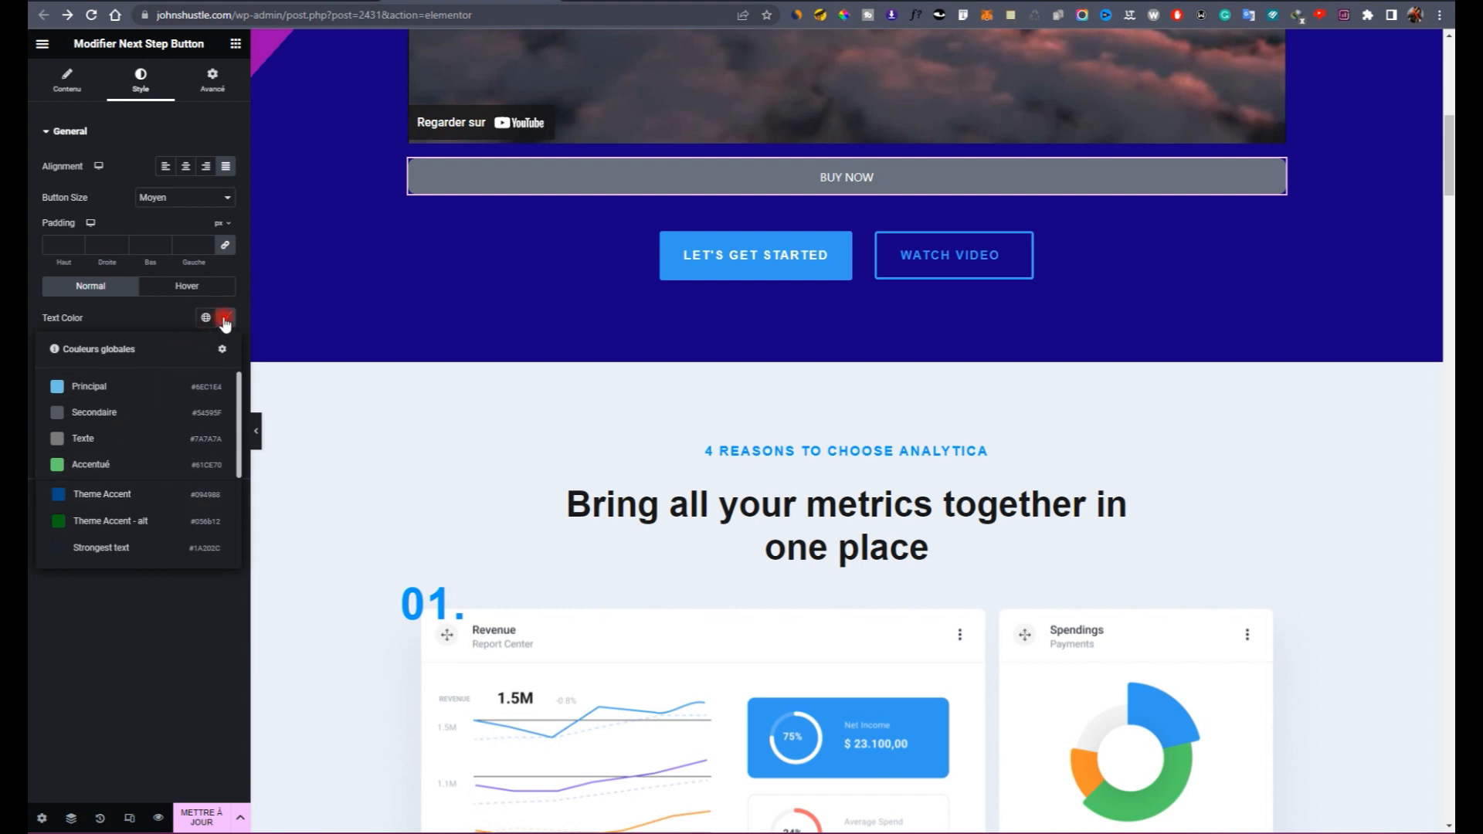
left_click(225, 321)
left_click(301, 435)
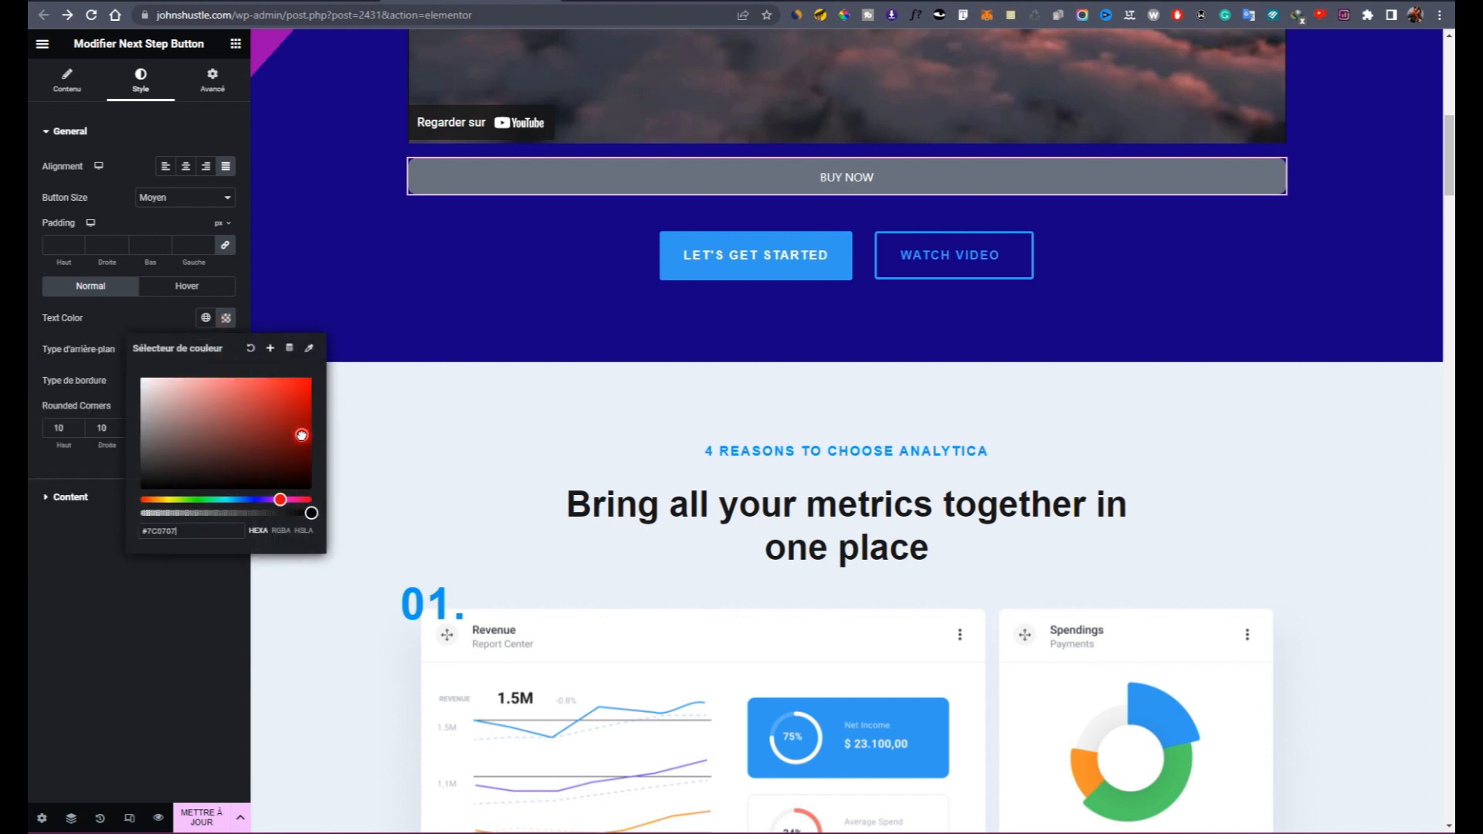
left_click_drag(118, 369, 95, 359)
left_click(137, 317)
Step: Give the Next Step Button a classic background in a magenta-pink color
left_click(206, 350)
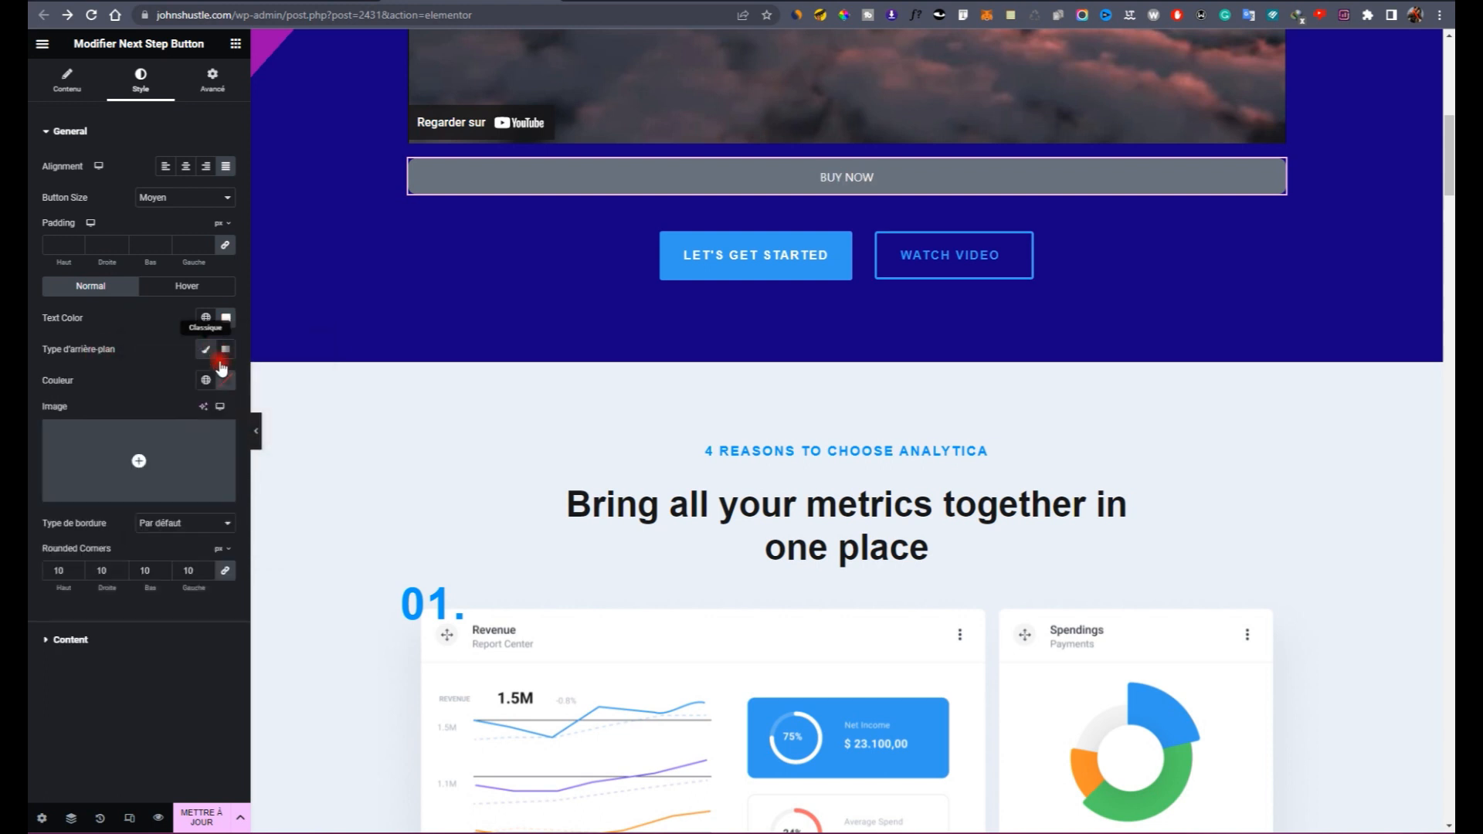
left_click(216, 382)
left_click(220, 382)
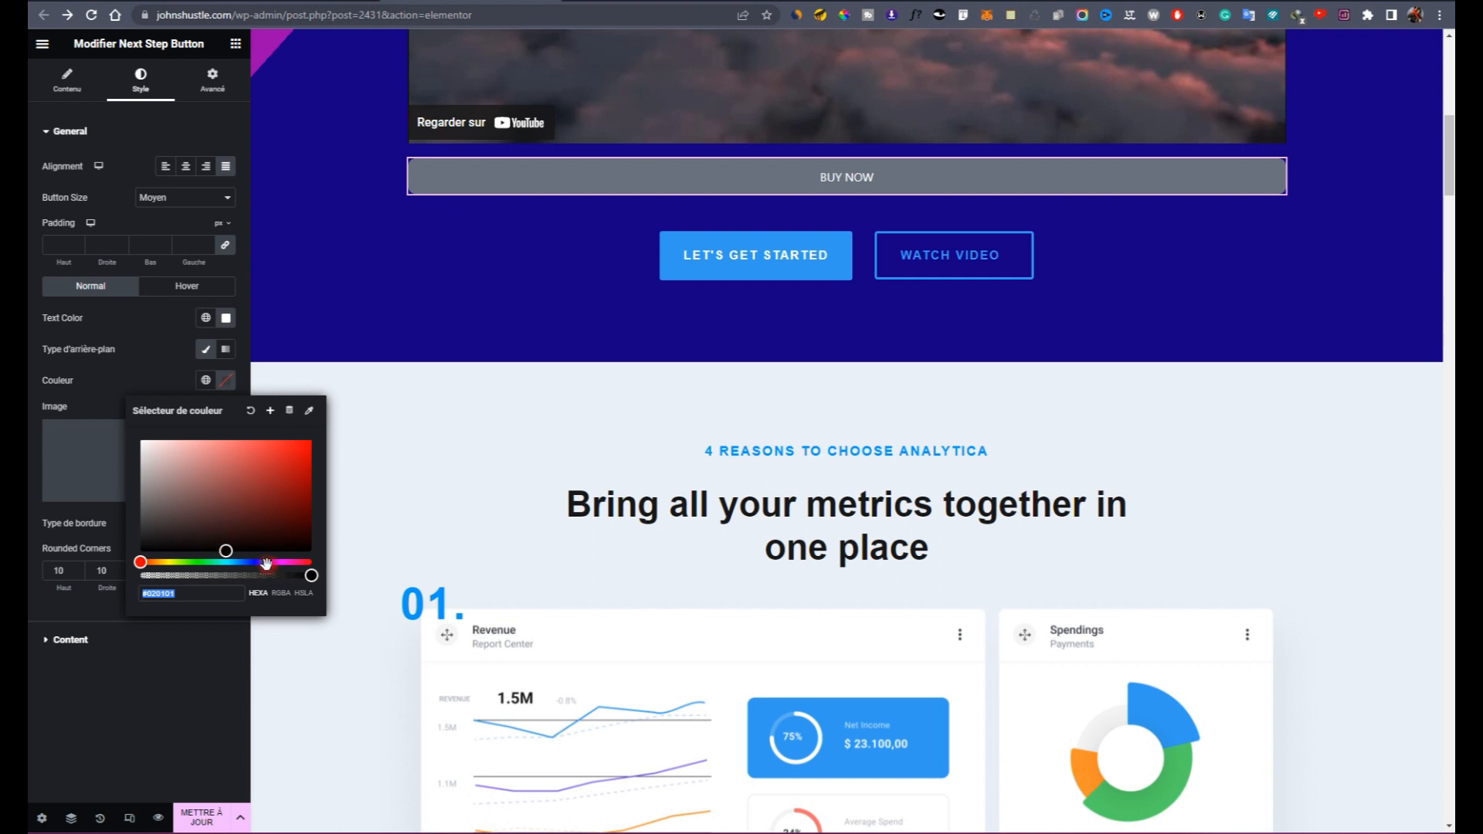
left_click(279, 561)
mouse_move(292, 513)
left_mouse_down()
mouse_move(314, 488)
mouse_move(322, 508)
mouse_move(316, 479)
left_mouse_up()
left_click(292, 561)
left_click(113, 355)
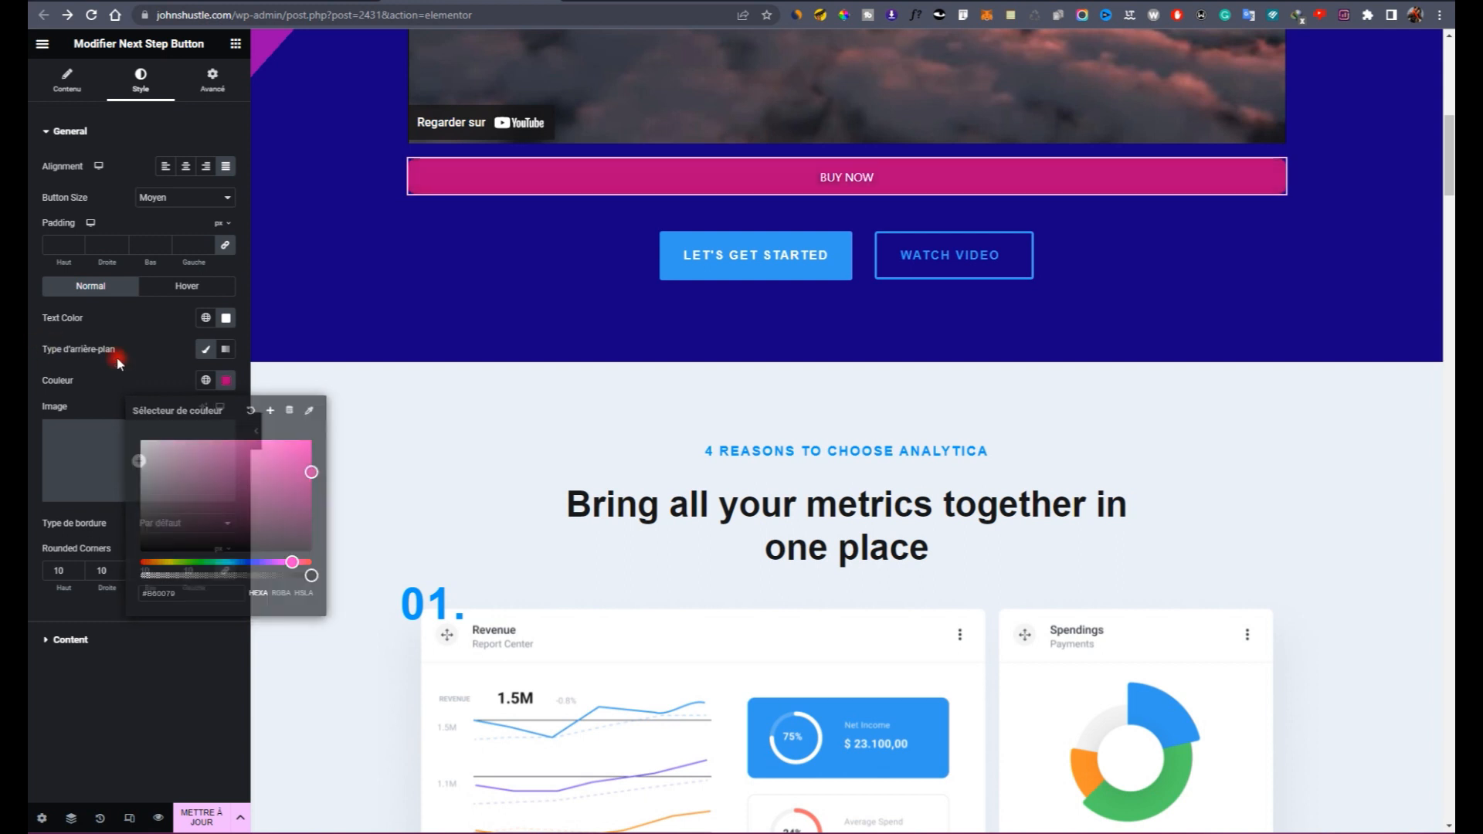
Step: Set the button's title typography to a size of 25 px and a bold weight
left_click(92, 640)
left_click(225, 234)
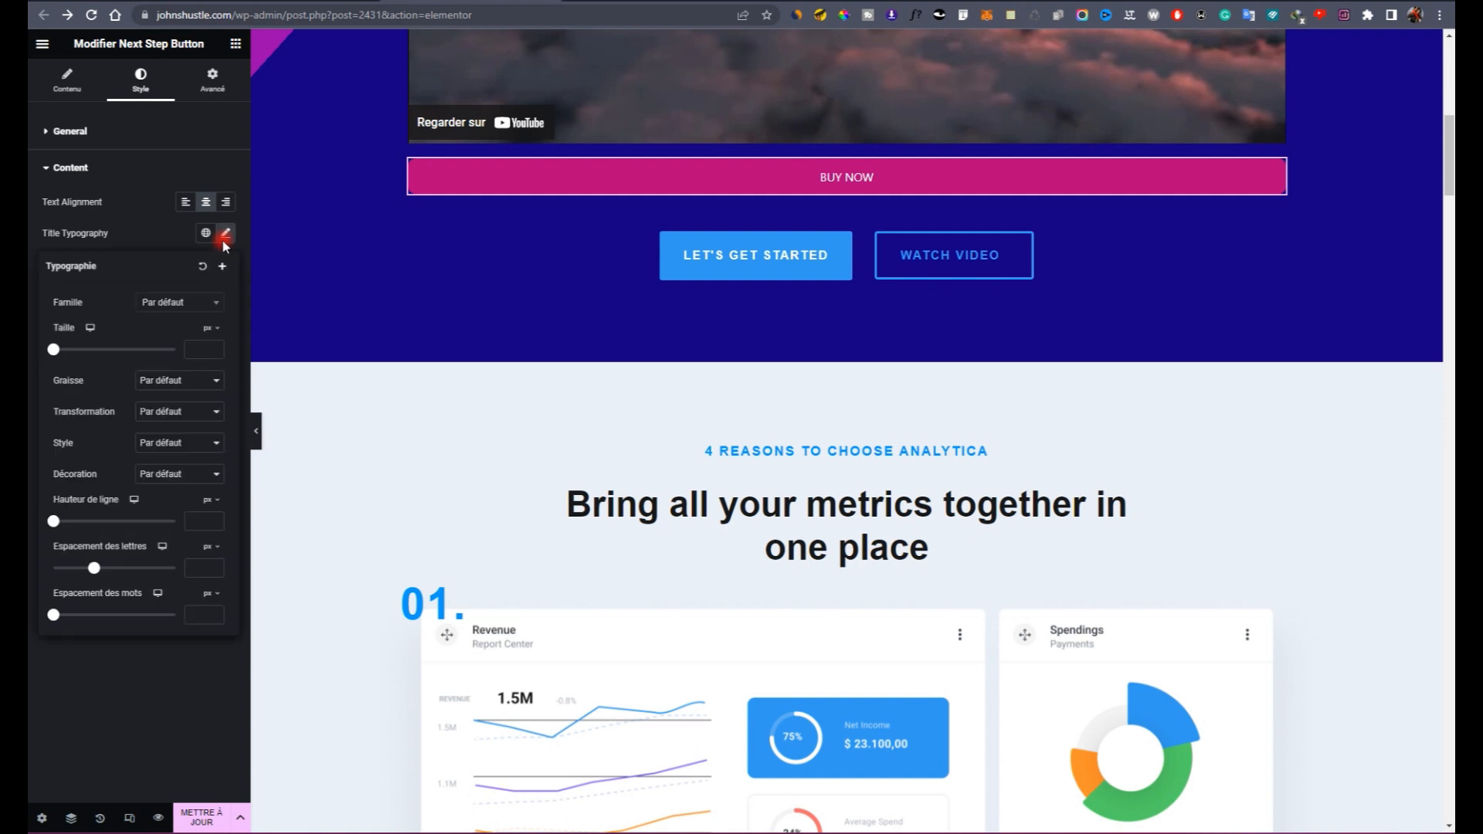
type("24")
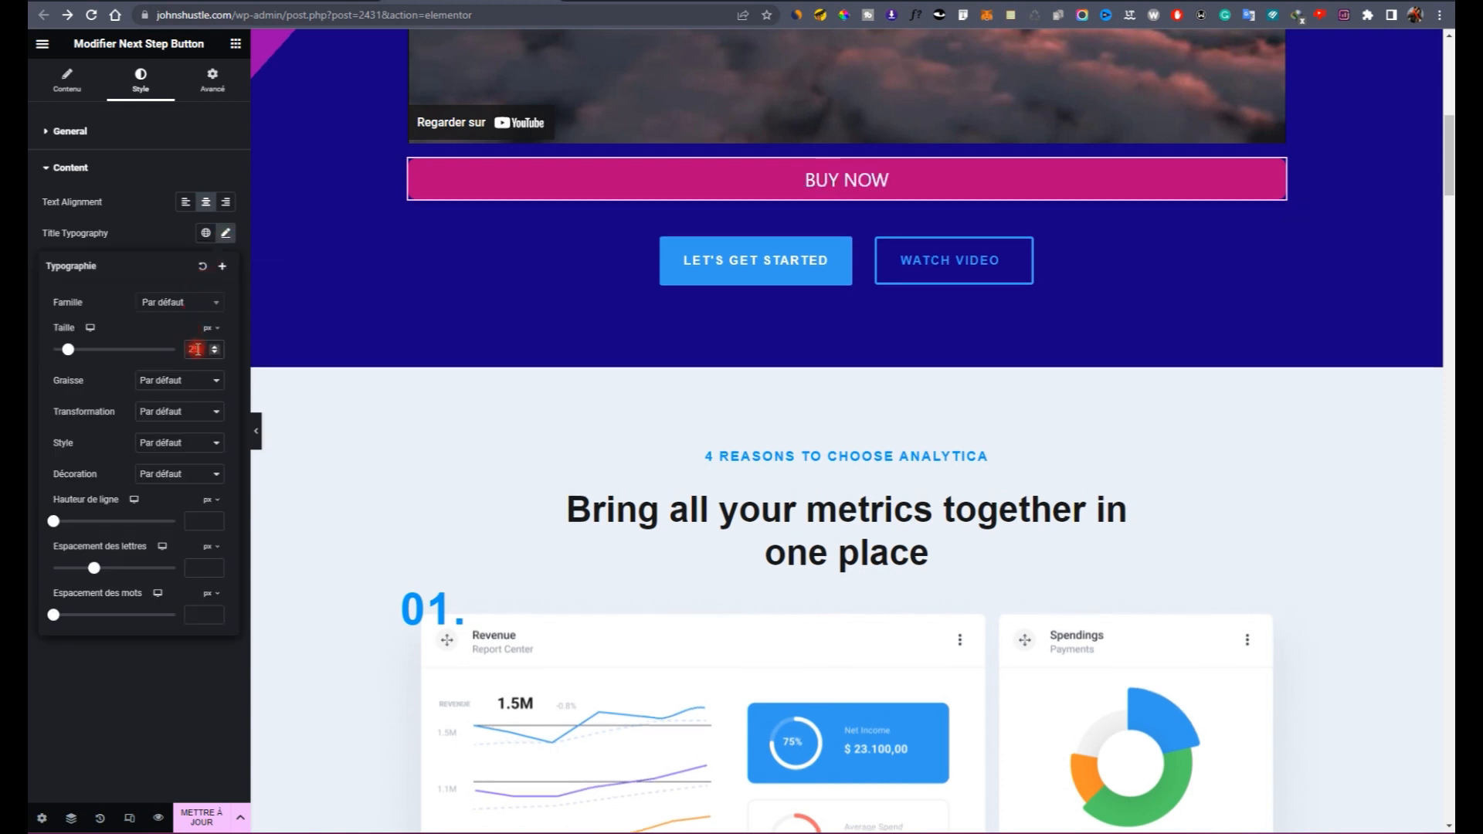
left_click(167, 381)
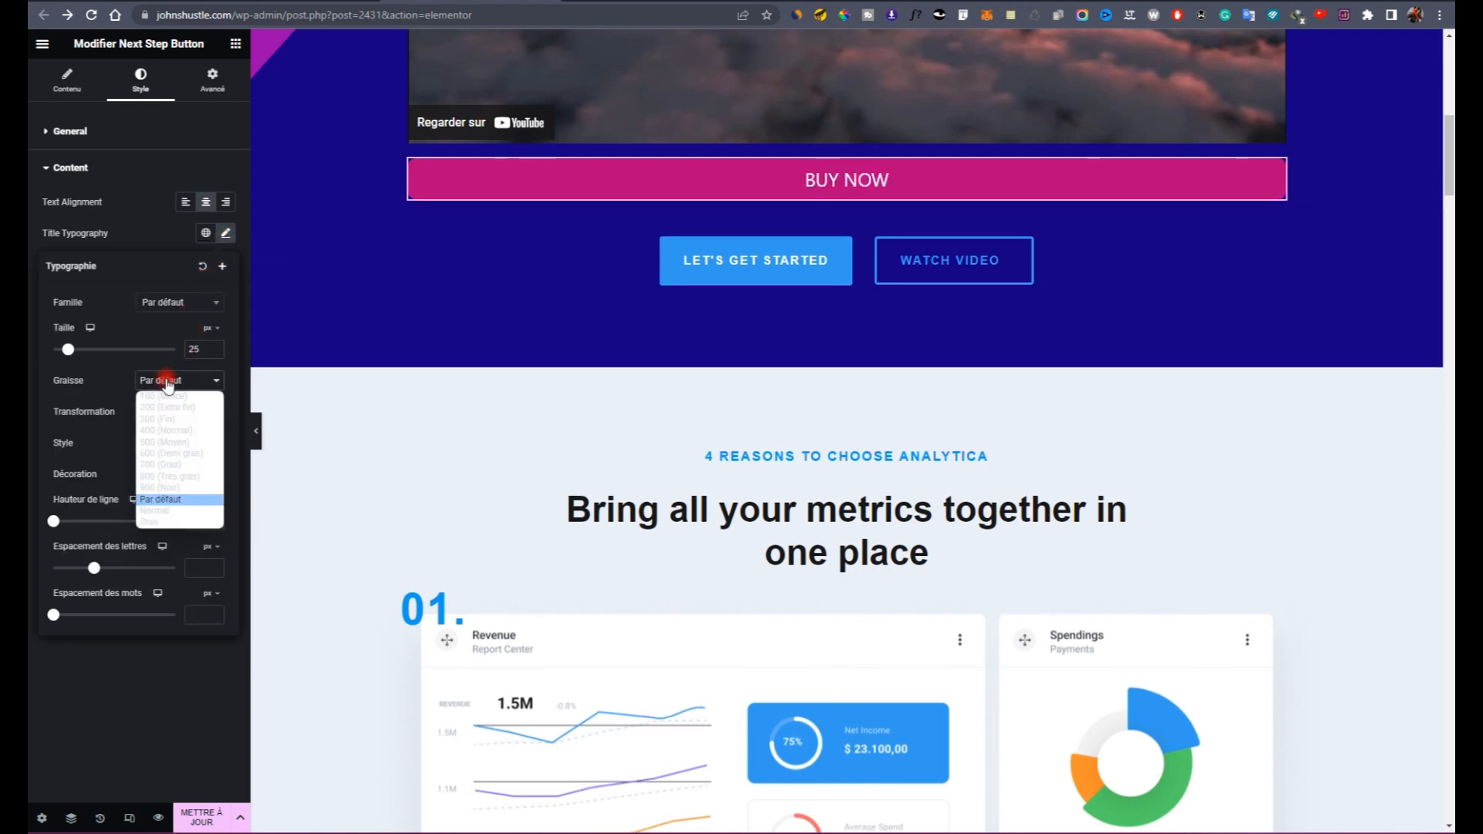
left_click(156, 470)
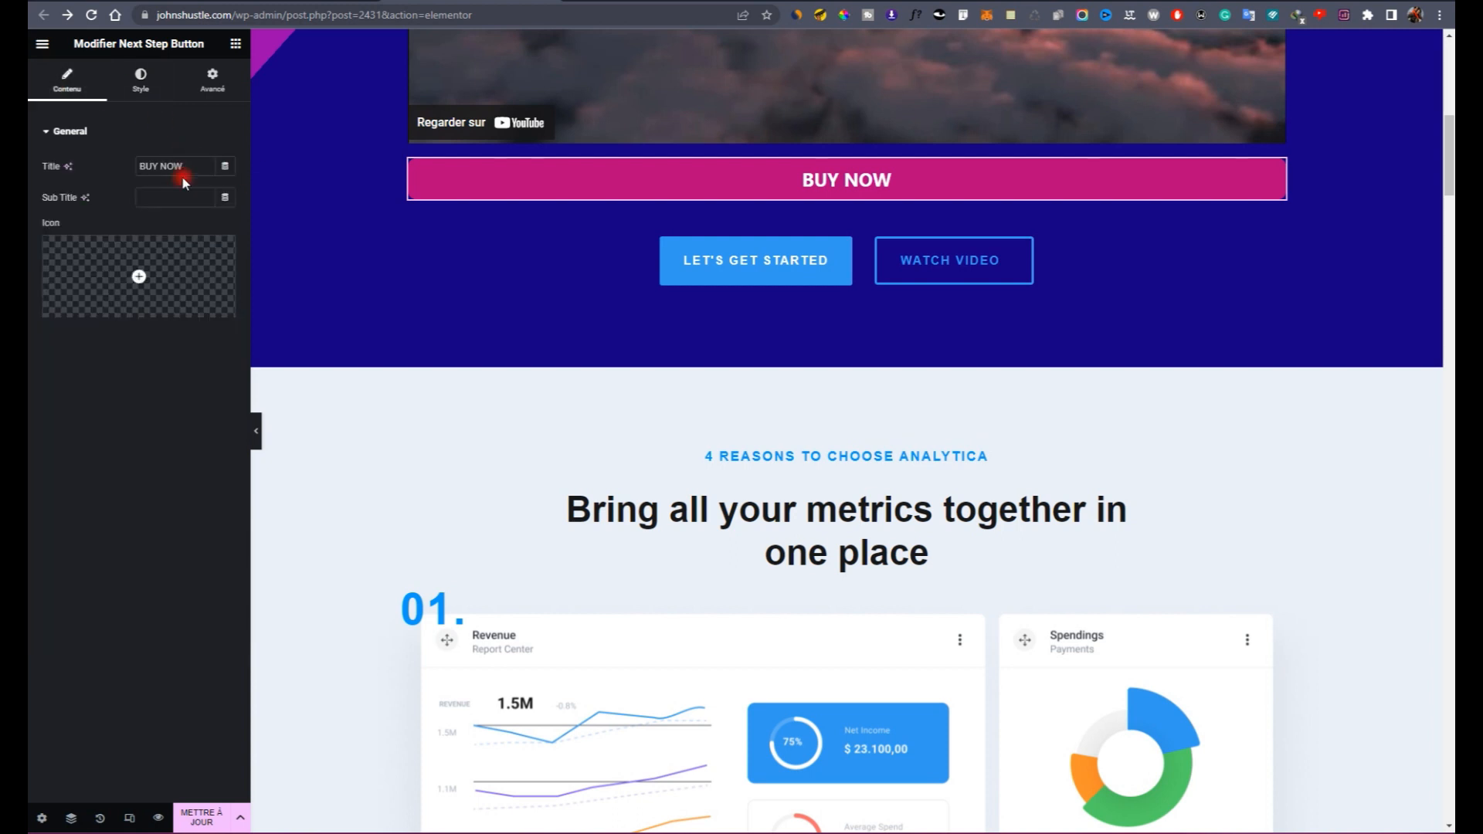
Step: Change the button's title to "Rejoindre Maintentant" and update the page
type("Re")
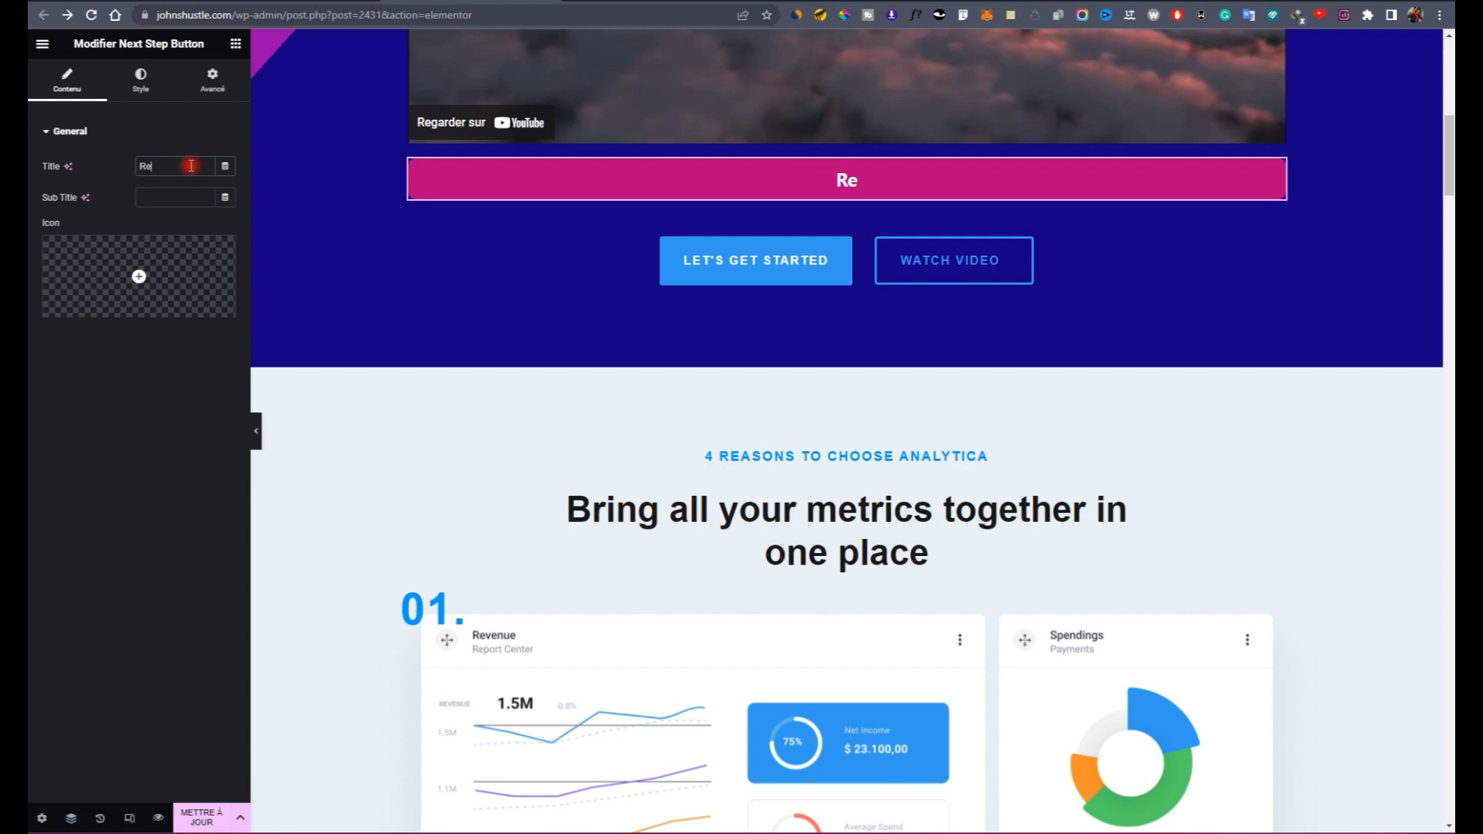
type("joindre Maint")
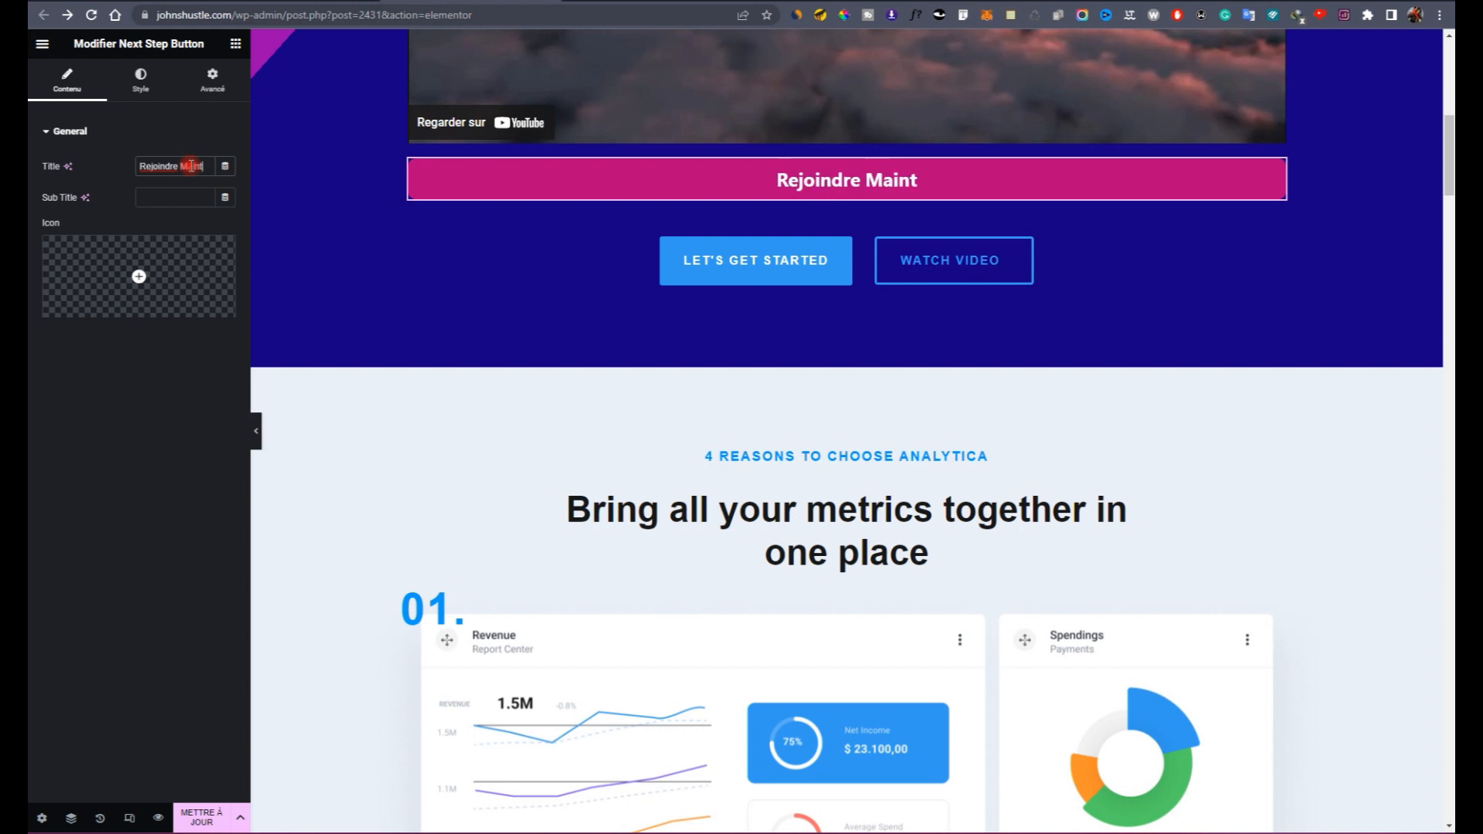
type("enta")
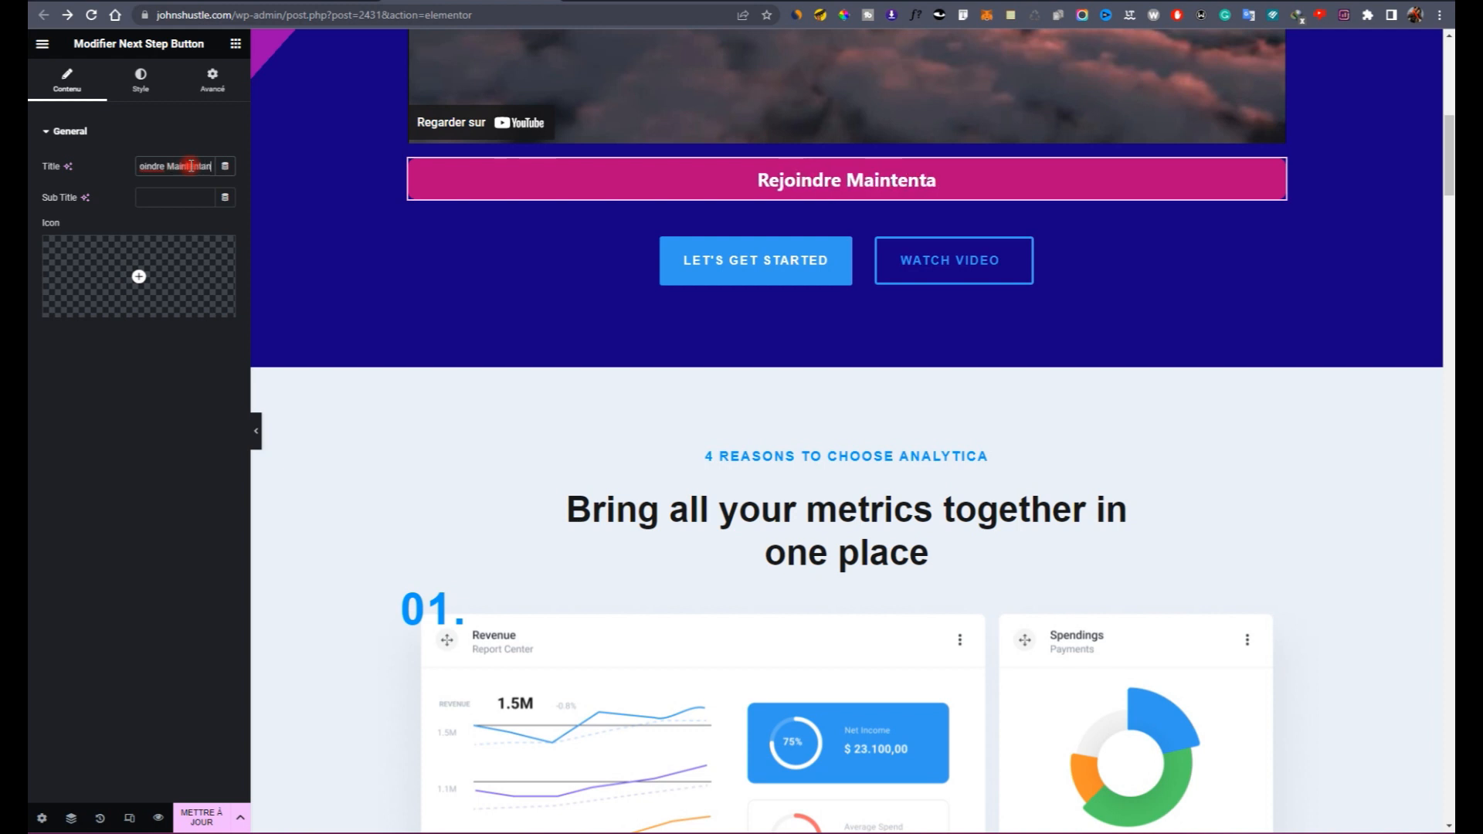
type("nt")
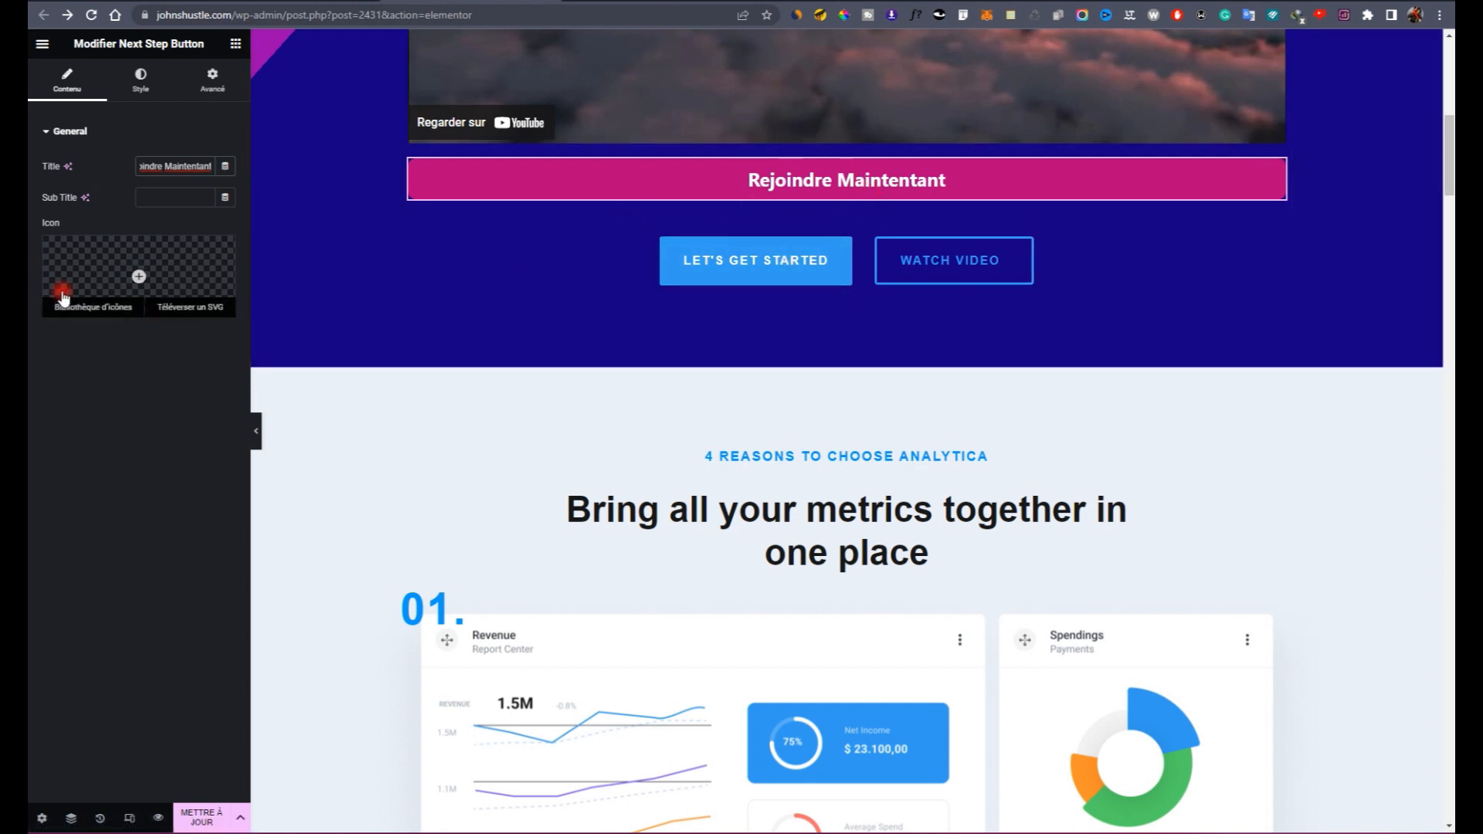
left_click(204, 813)
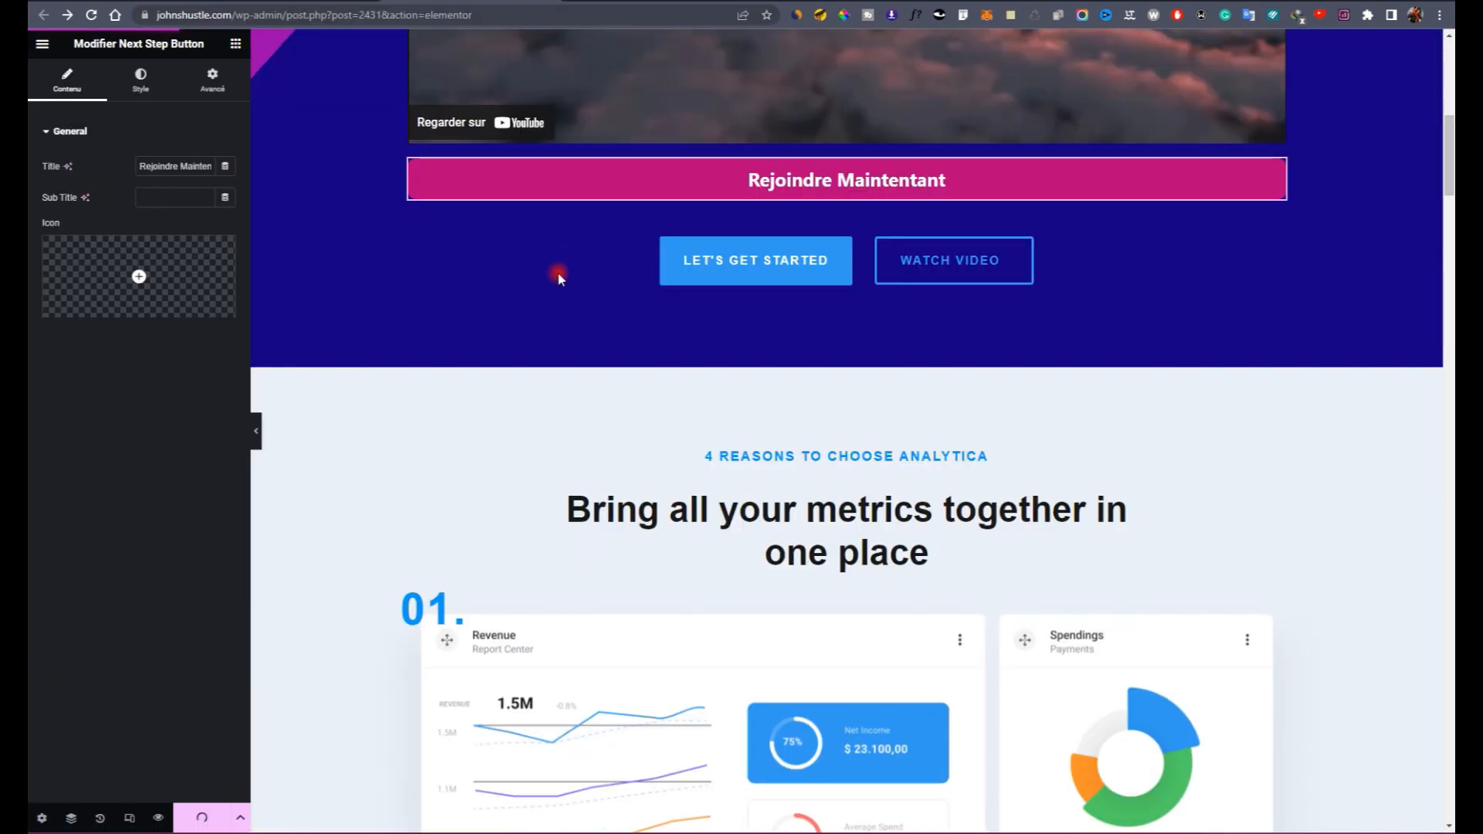
Step: View the published sales page and test the Rejoindre Maintentant button's link to the checkout step
scroll(559, 275, "up", 10)
scroll(605, 265, "down", 13)
scroll(867, 188, "up", 12)
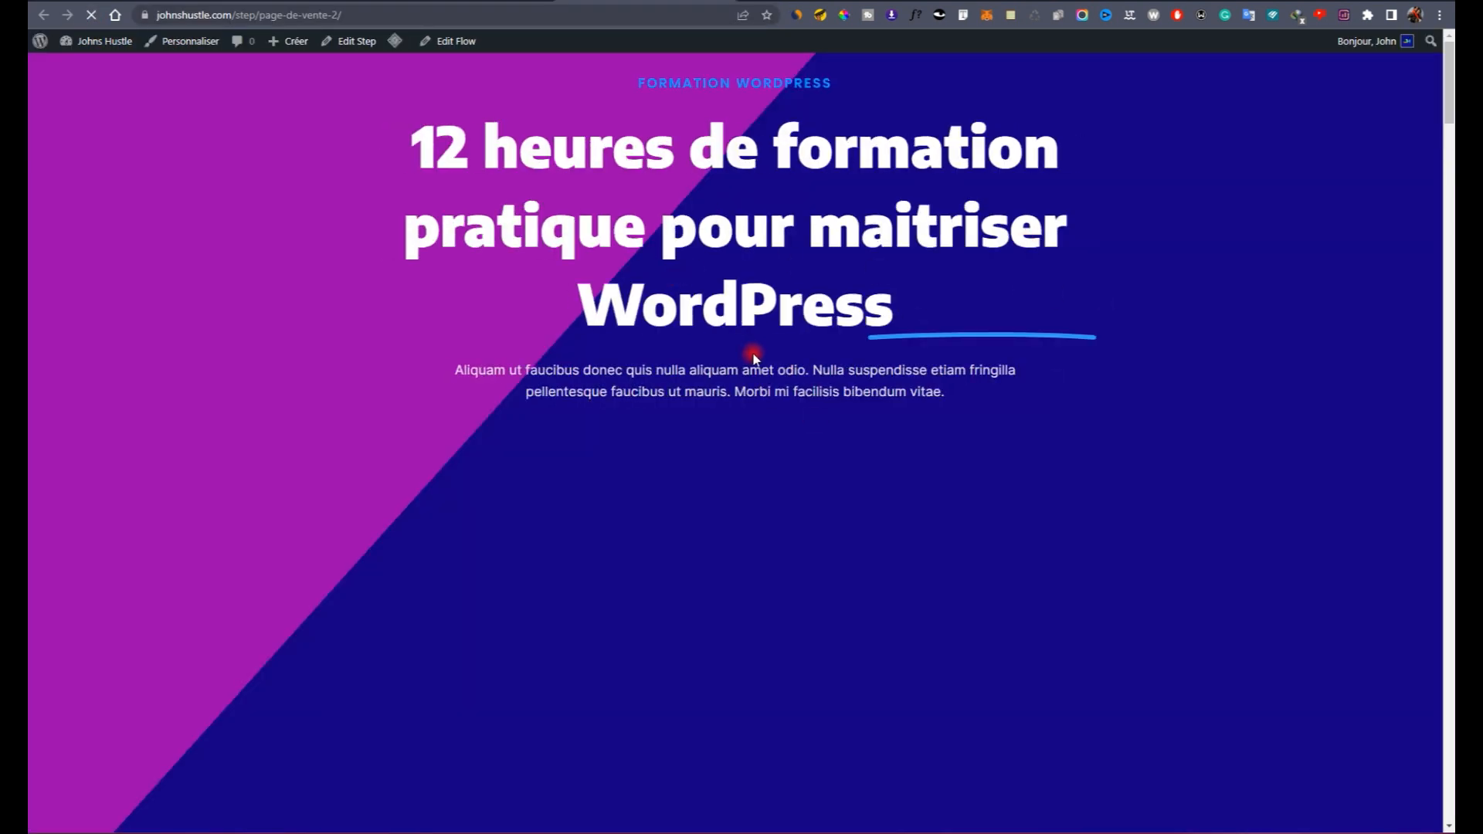
scroll(796, 363, "down", 6)
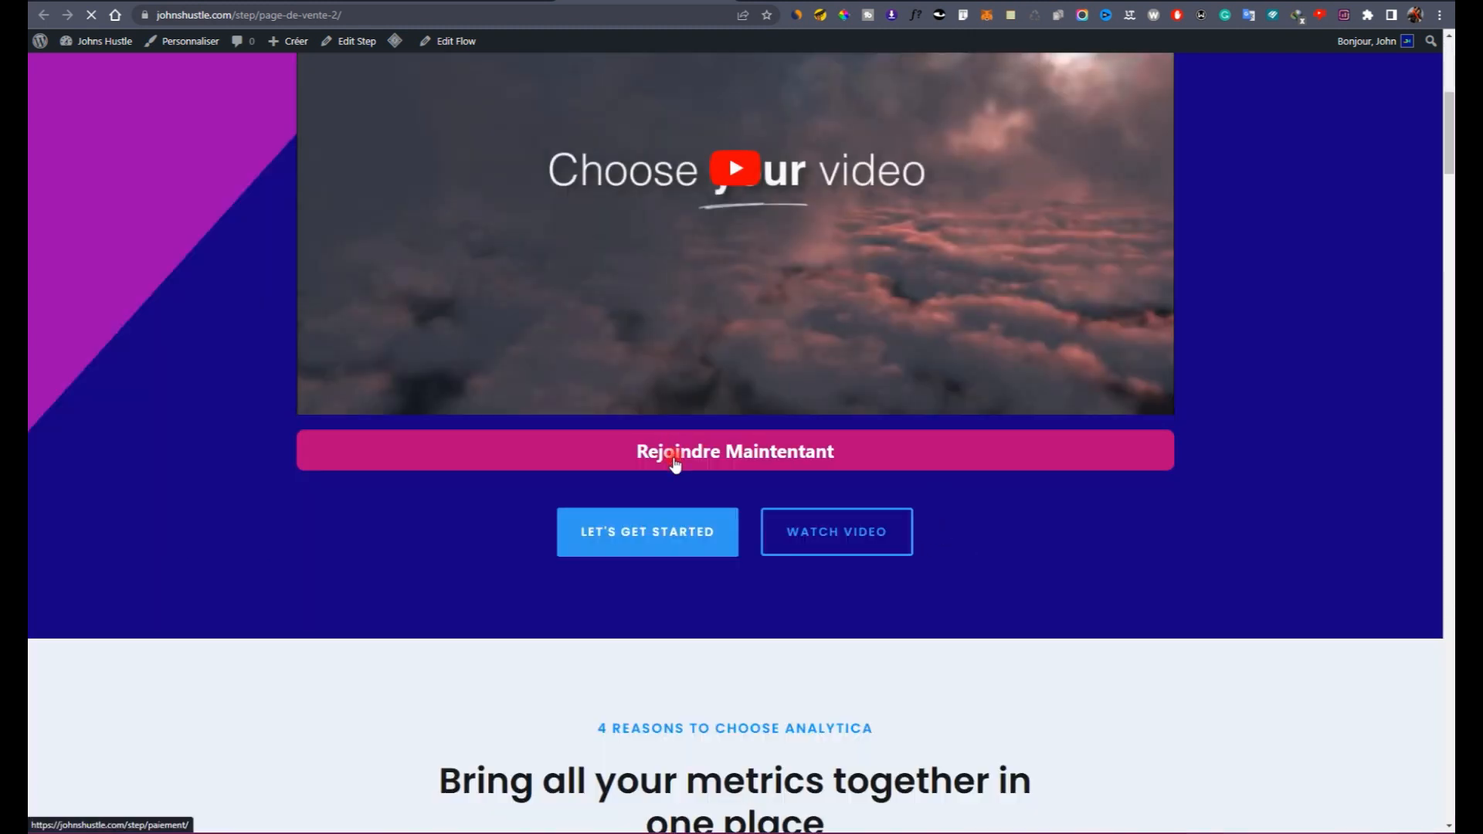
left_click(676, 456)
left_click(782, 379)
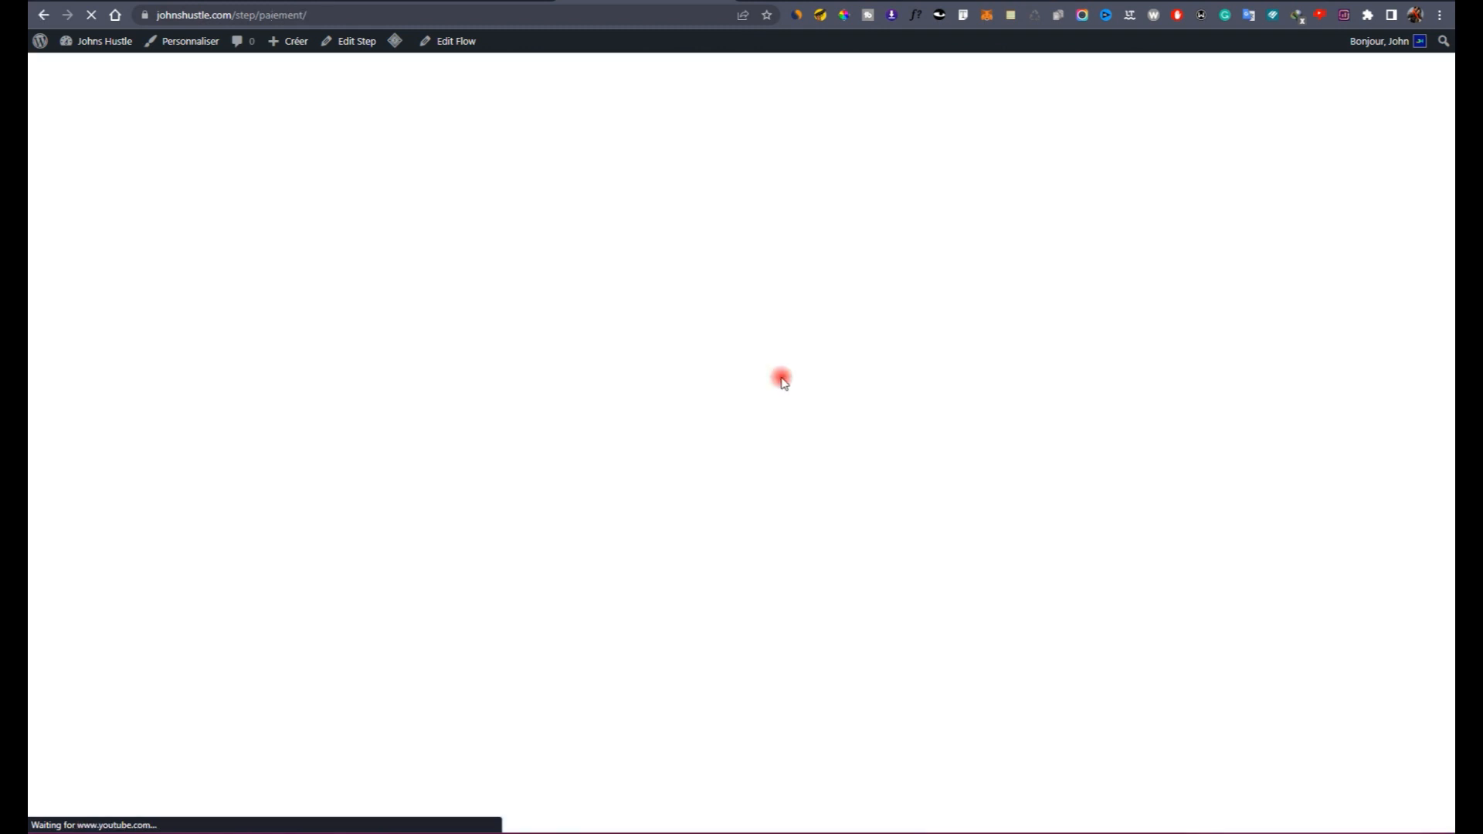
Step: Look through the landing page's sections in the Elementor editor down to the pricing card
scroll(360, 387, "down", 6)
scroll(407, 394, "up", 6)
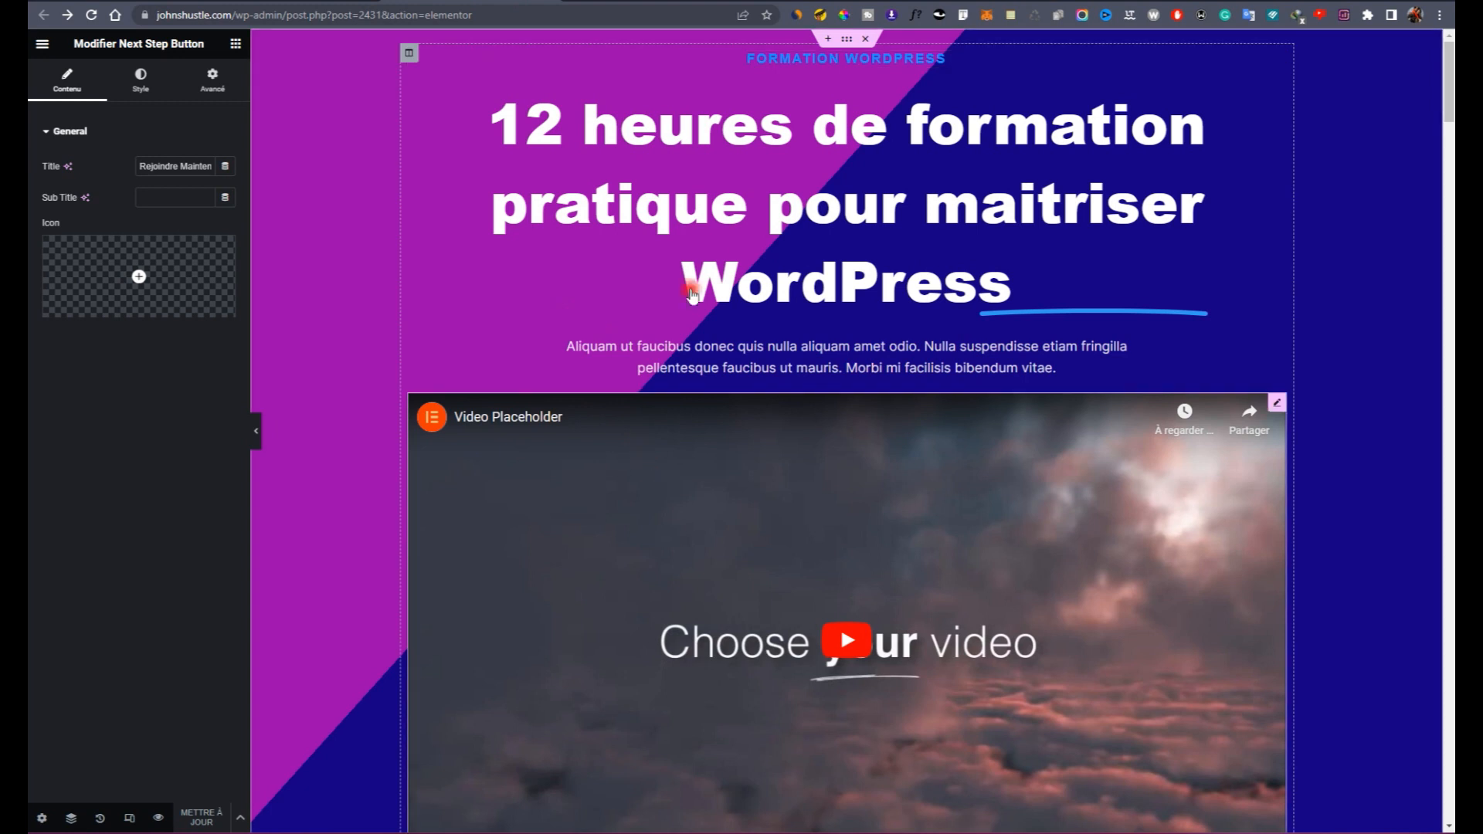
scroll(753, 541, "down", 10)
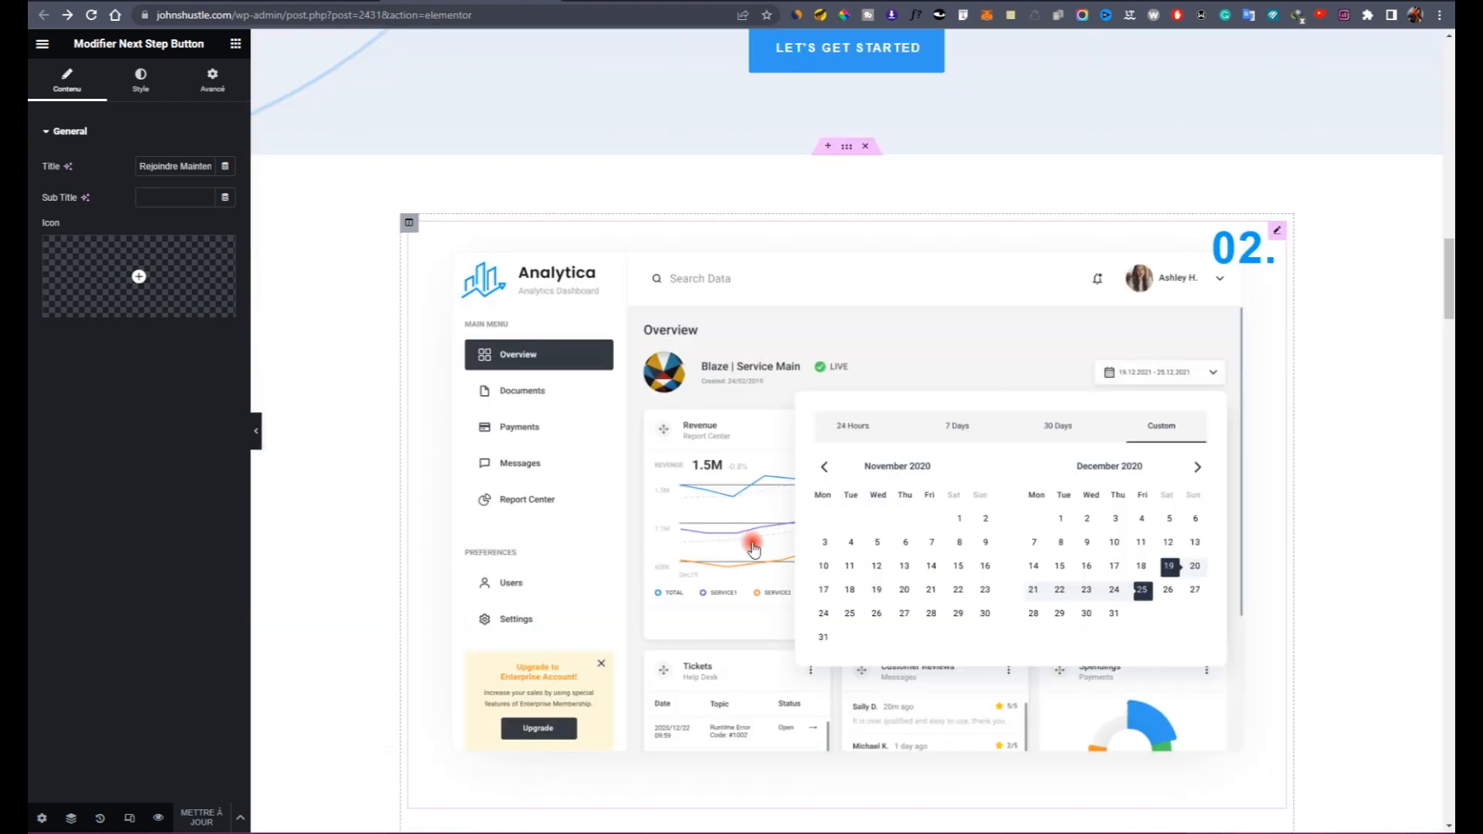
scroll(753, 547, "down", 10)
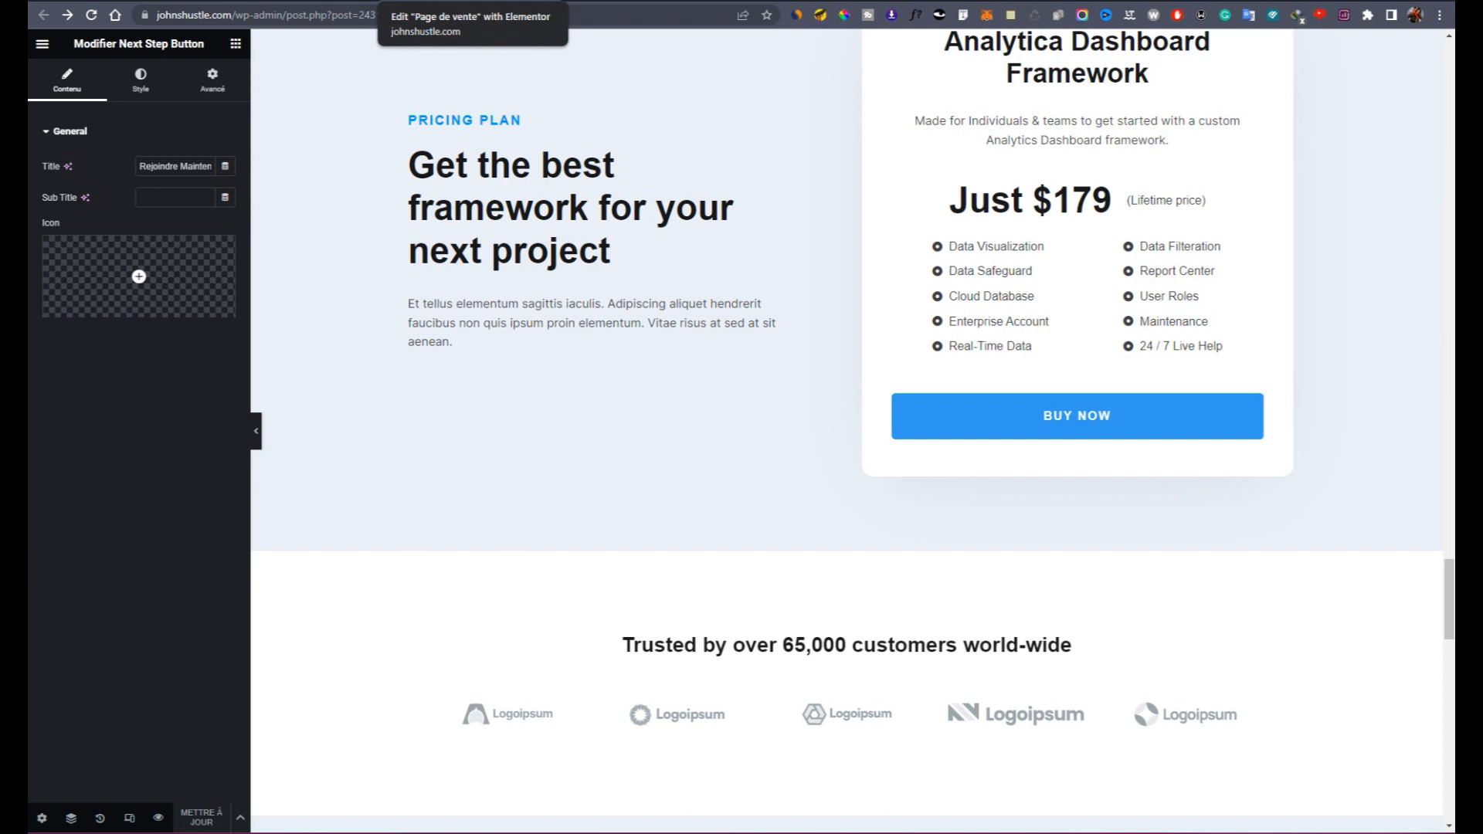
Step: Return to the Tuto CartFlows flow's step list and open the Paiement checkout step for editing
key("ctrl+Tab")
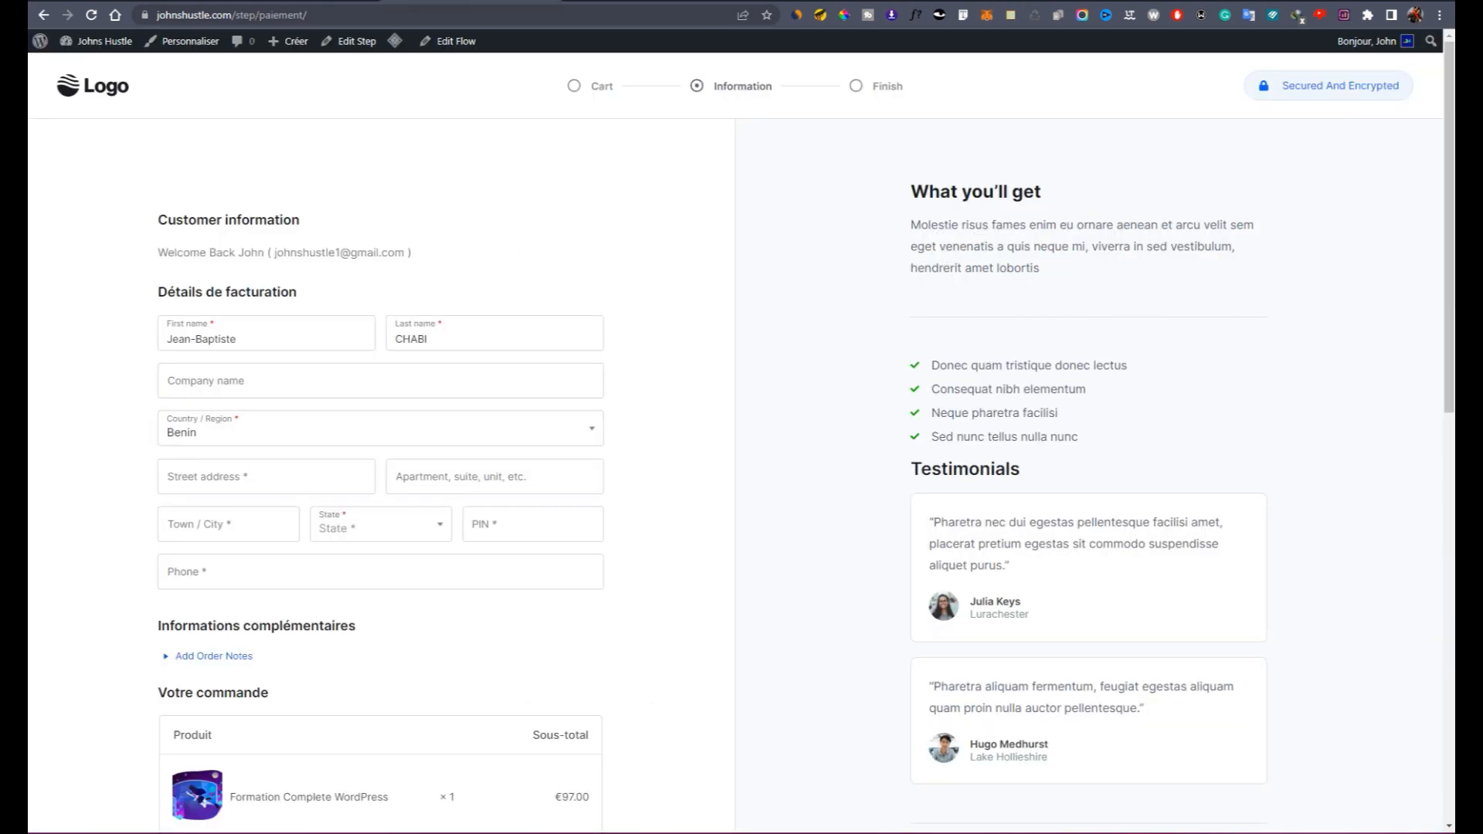
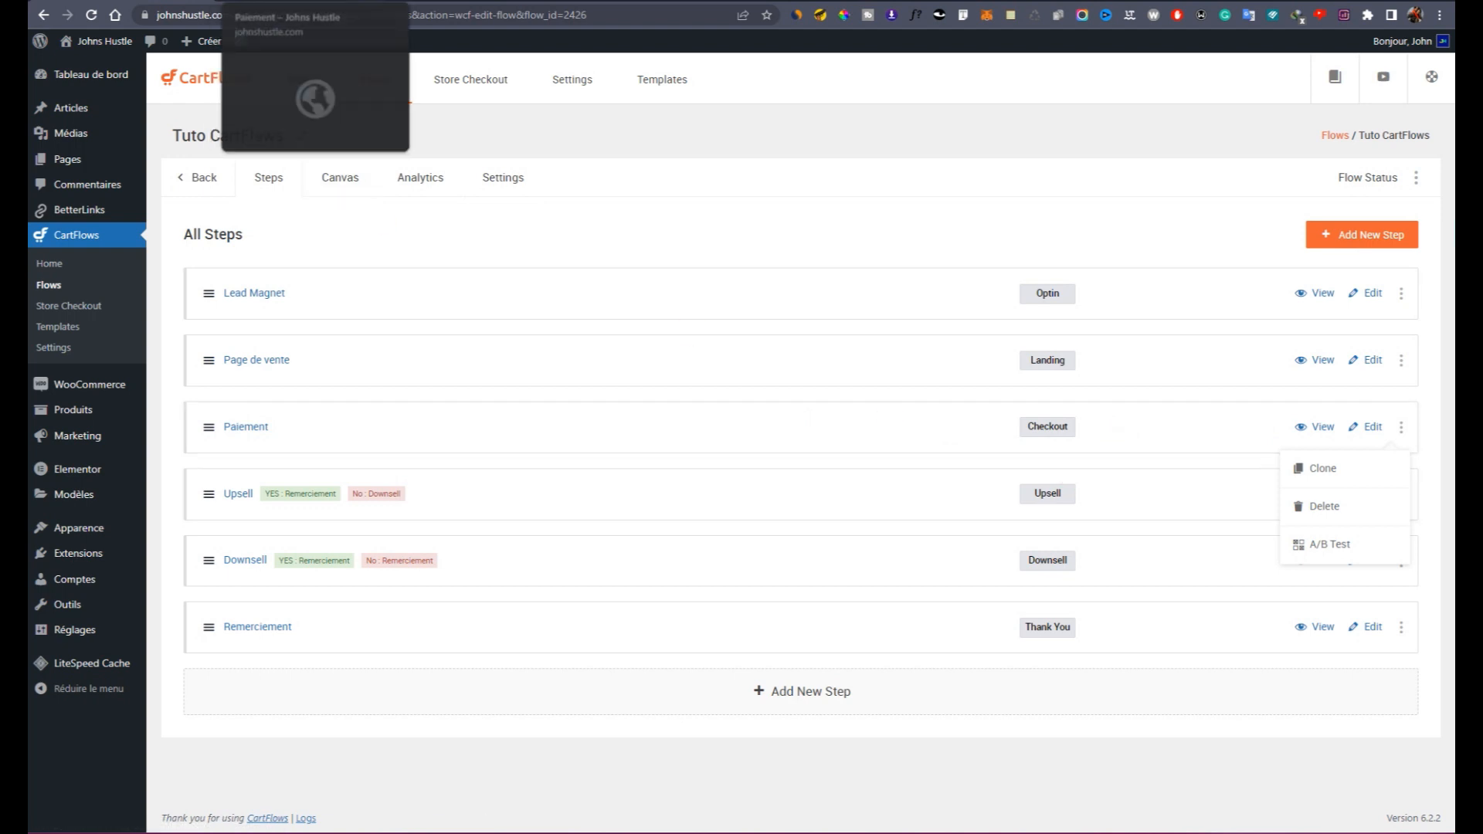
left_click(301, 3)
left_click(317, 15)
left_click(123, 2)
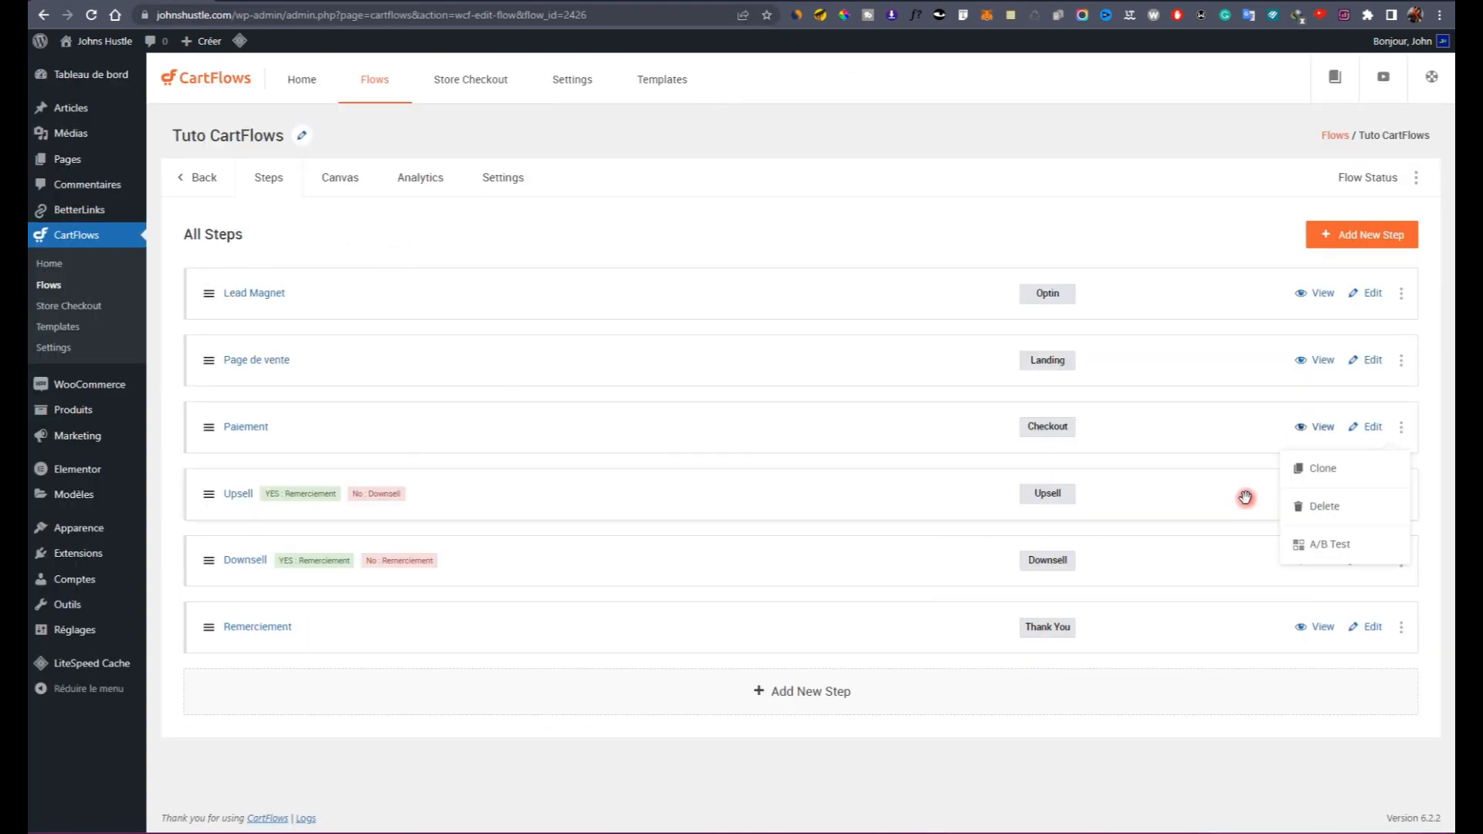
left_click(1367, 430)
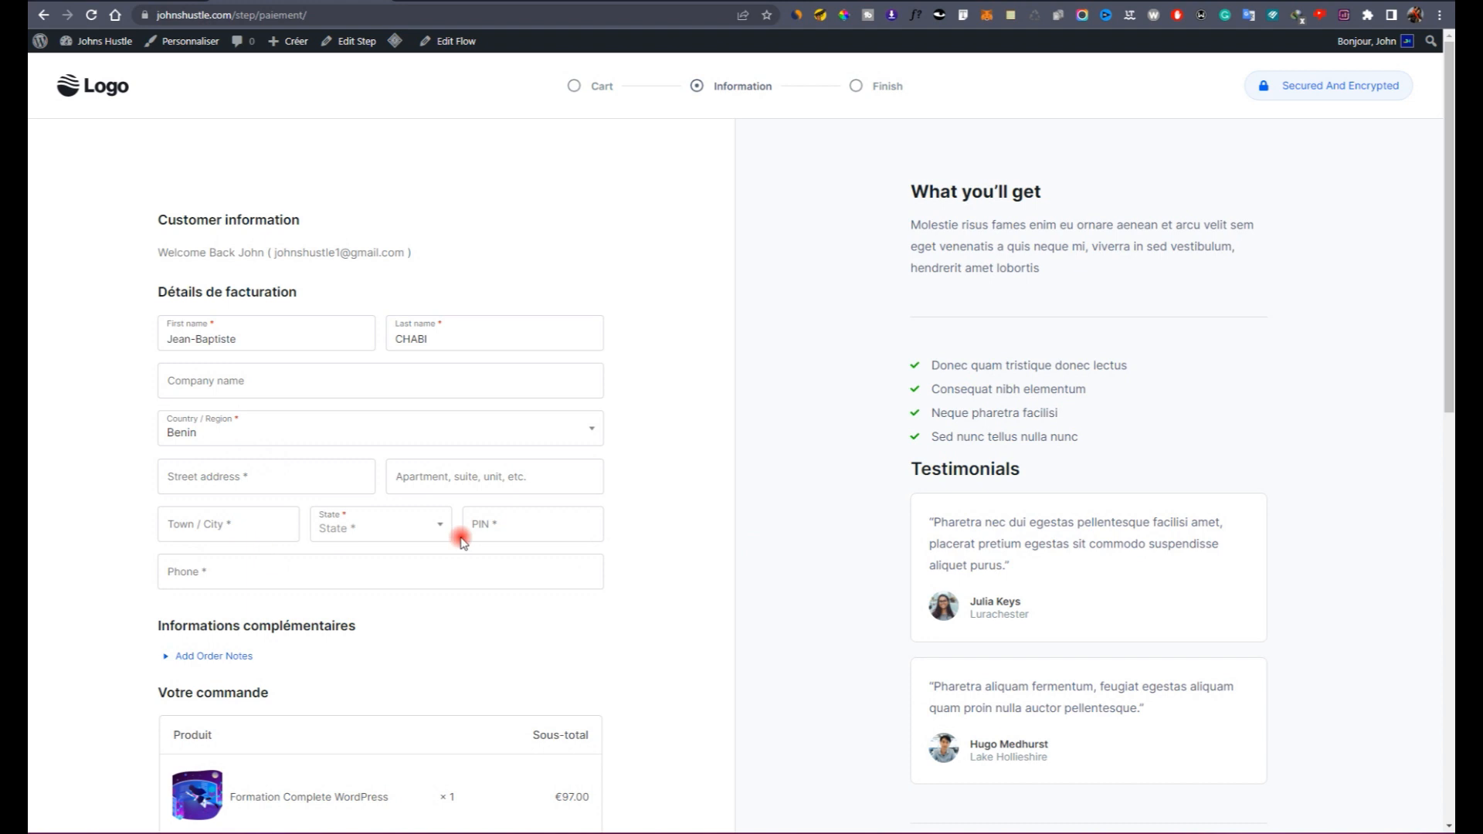
Step: Examine the published checkout page's billing form, order summary, payment options and expanded order notes field
scroll(344, 607, "down", 4)
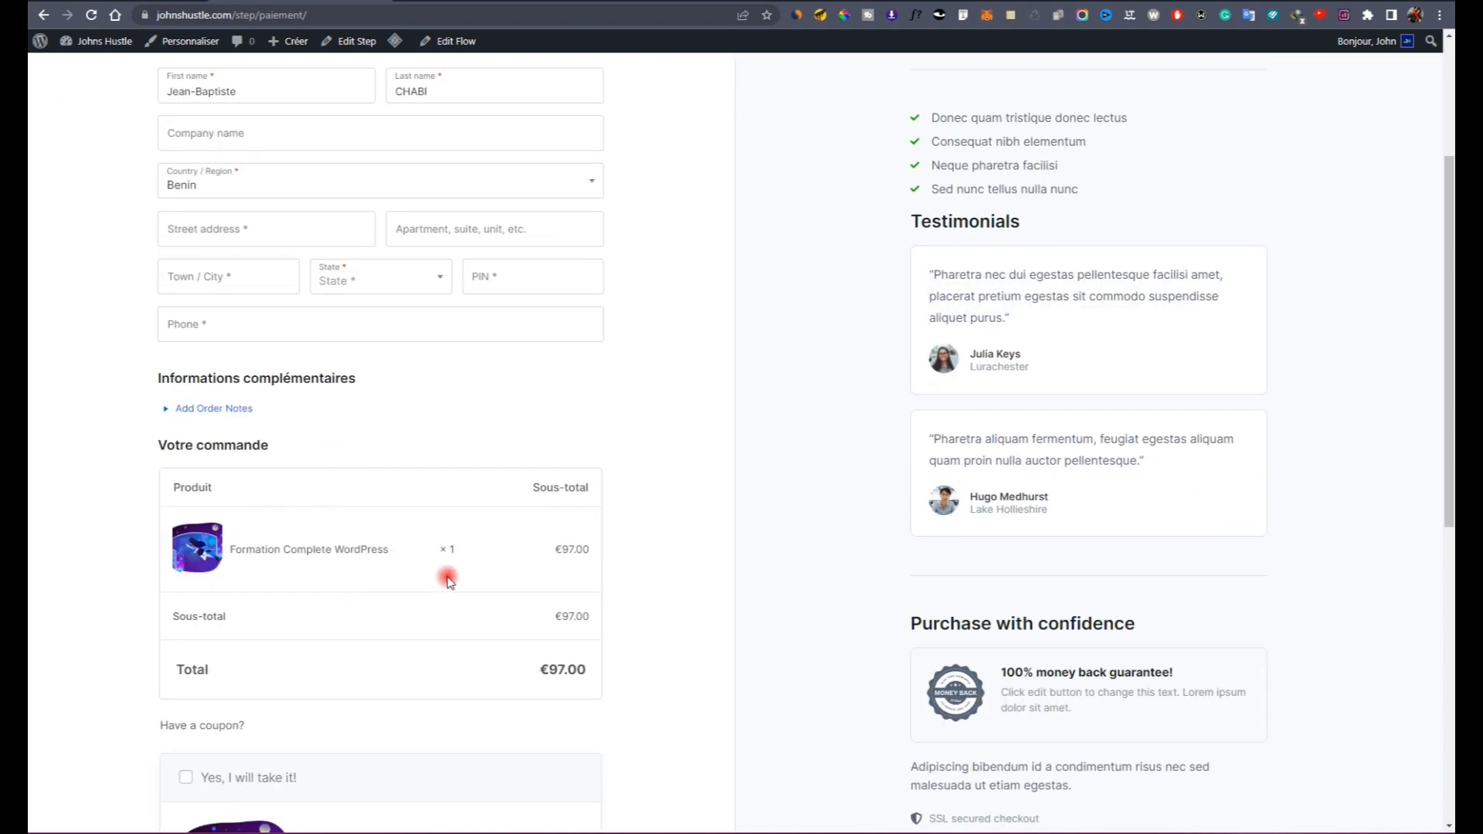
scroll(456, 611, "down", 6)
scroll(423, 623, "down", 2)
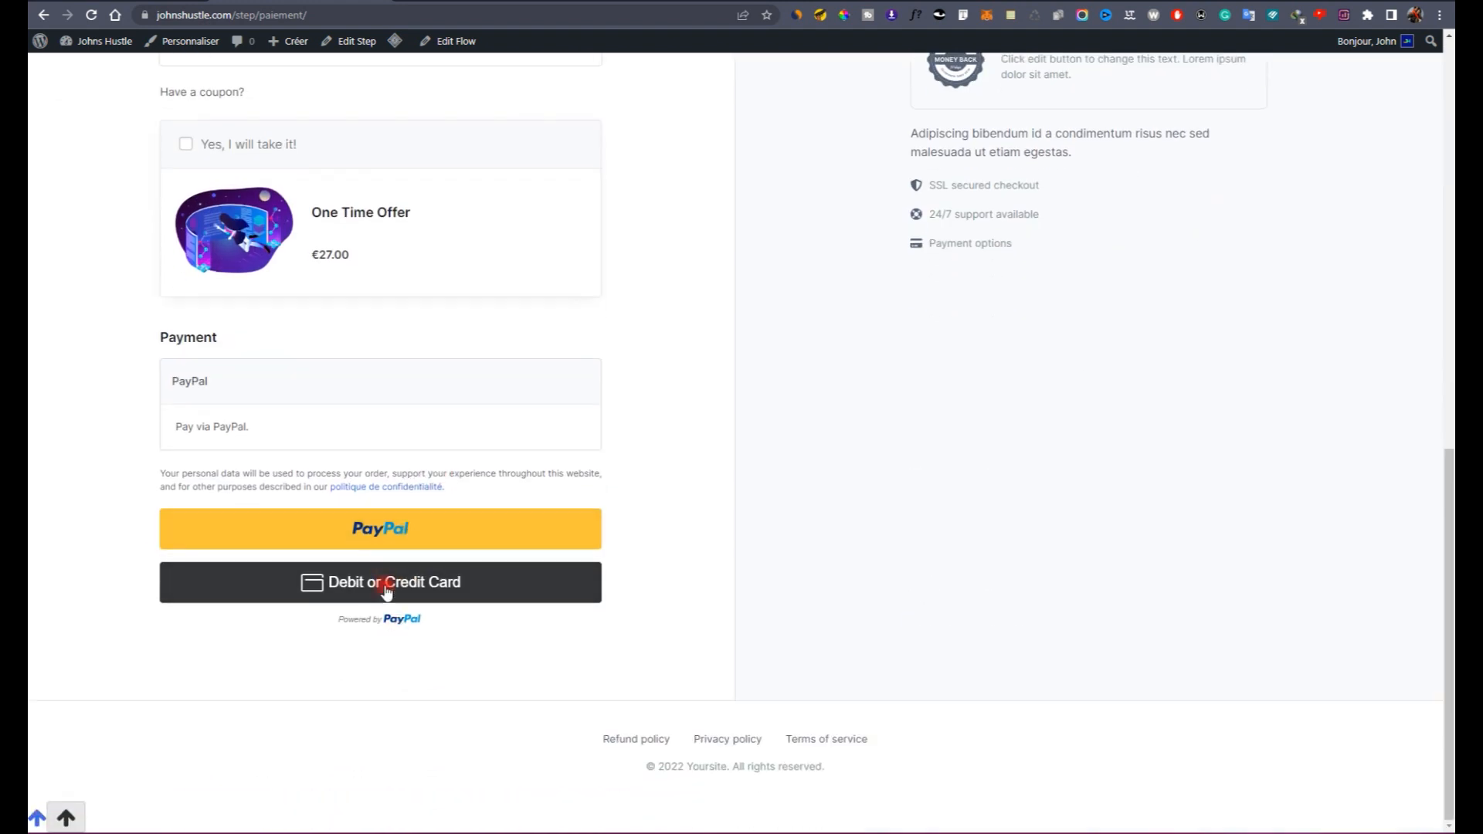
scroll(332, 480, "up", 10)
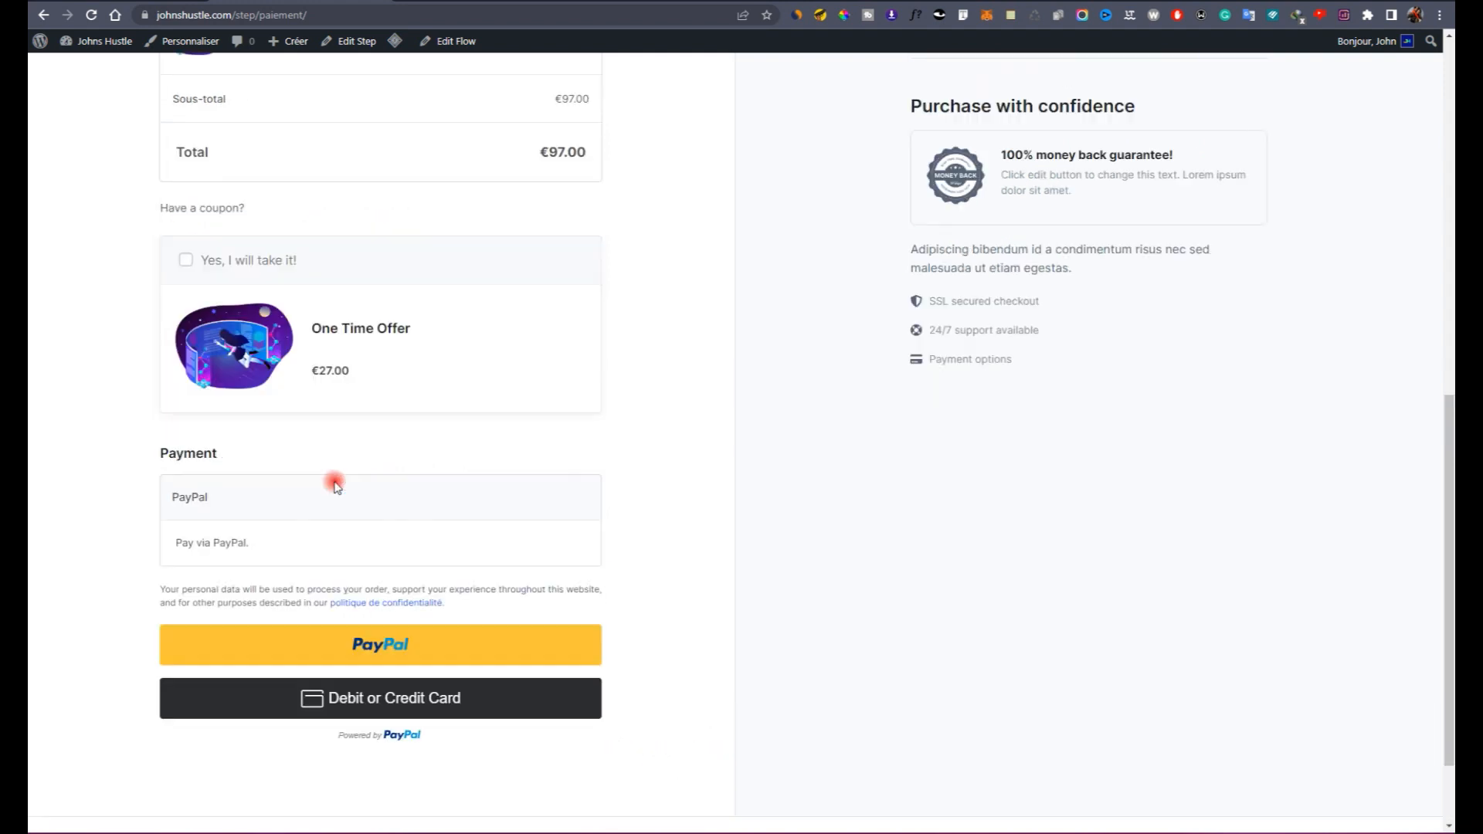
scroll(423, 424, "down", 3)
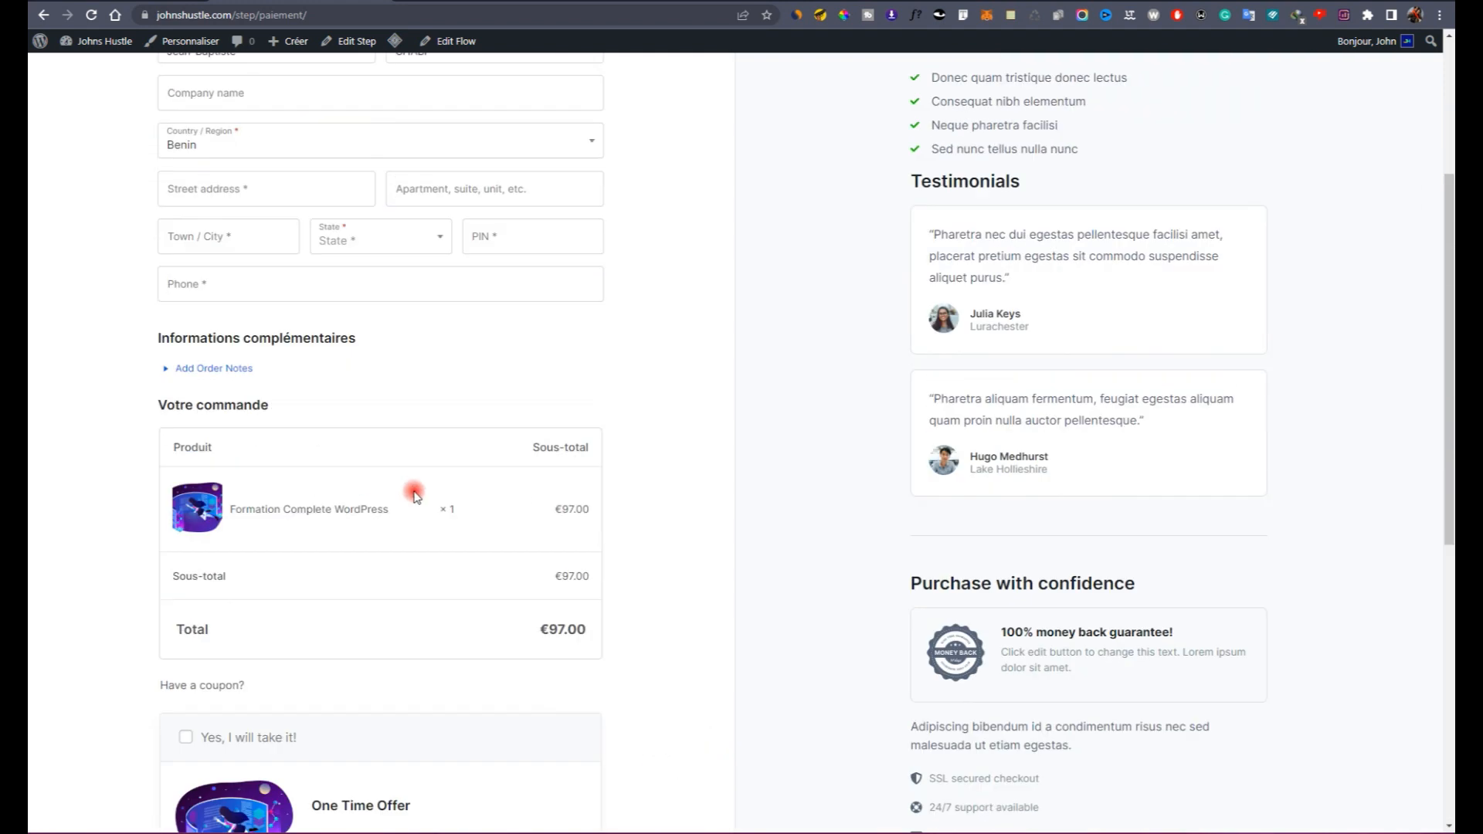
left_click(226, 274)
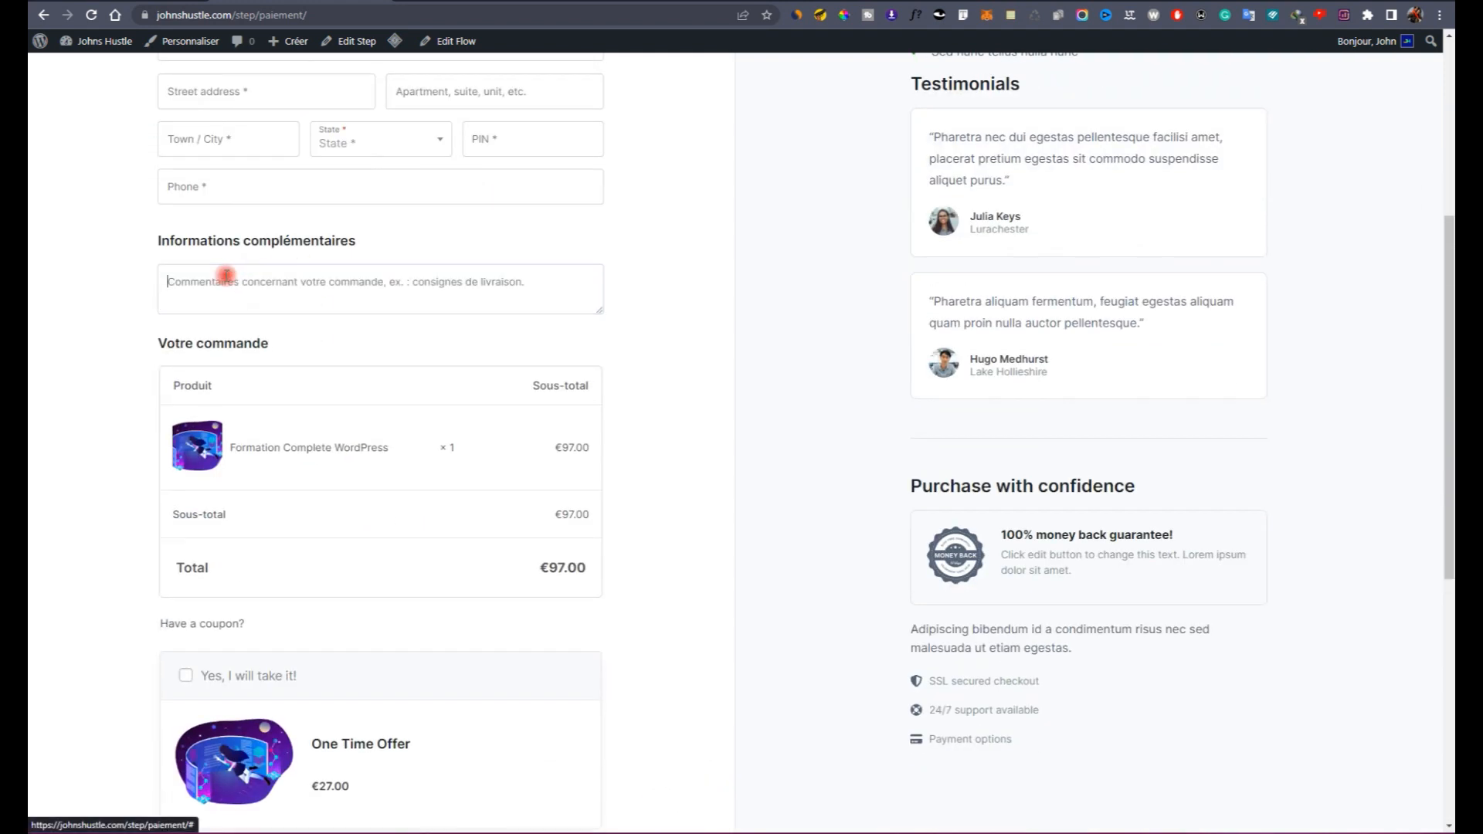
left_click(217, 276)
left_click(460, 233)
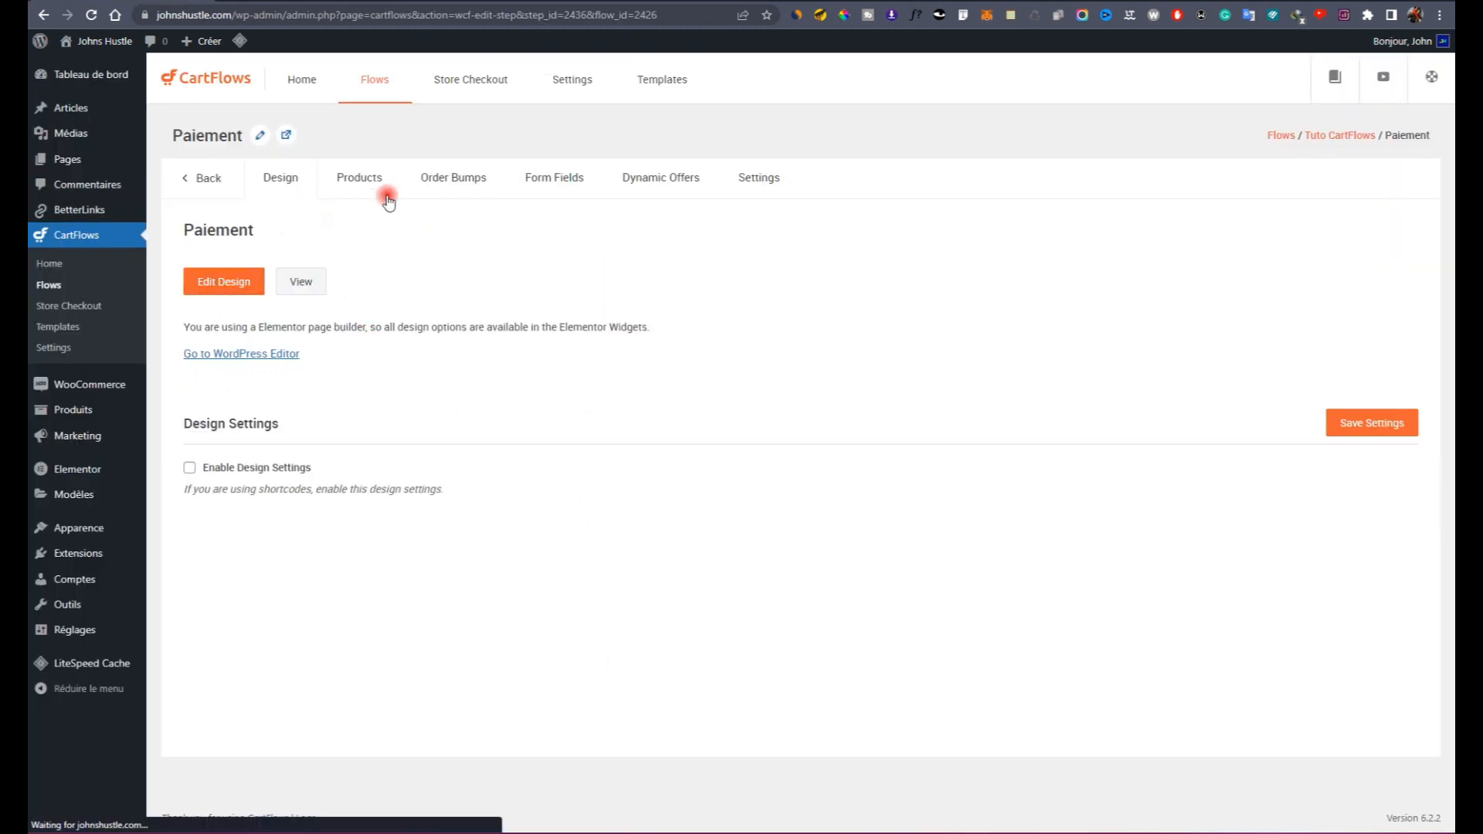
Step: Disable the additional field in the Paiement step's form field settings, leaving the coupon field enabled
left_click(575, 189)
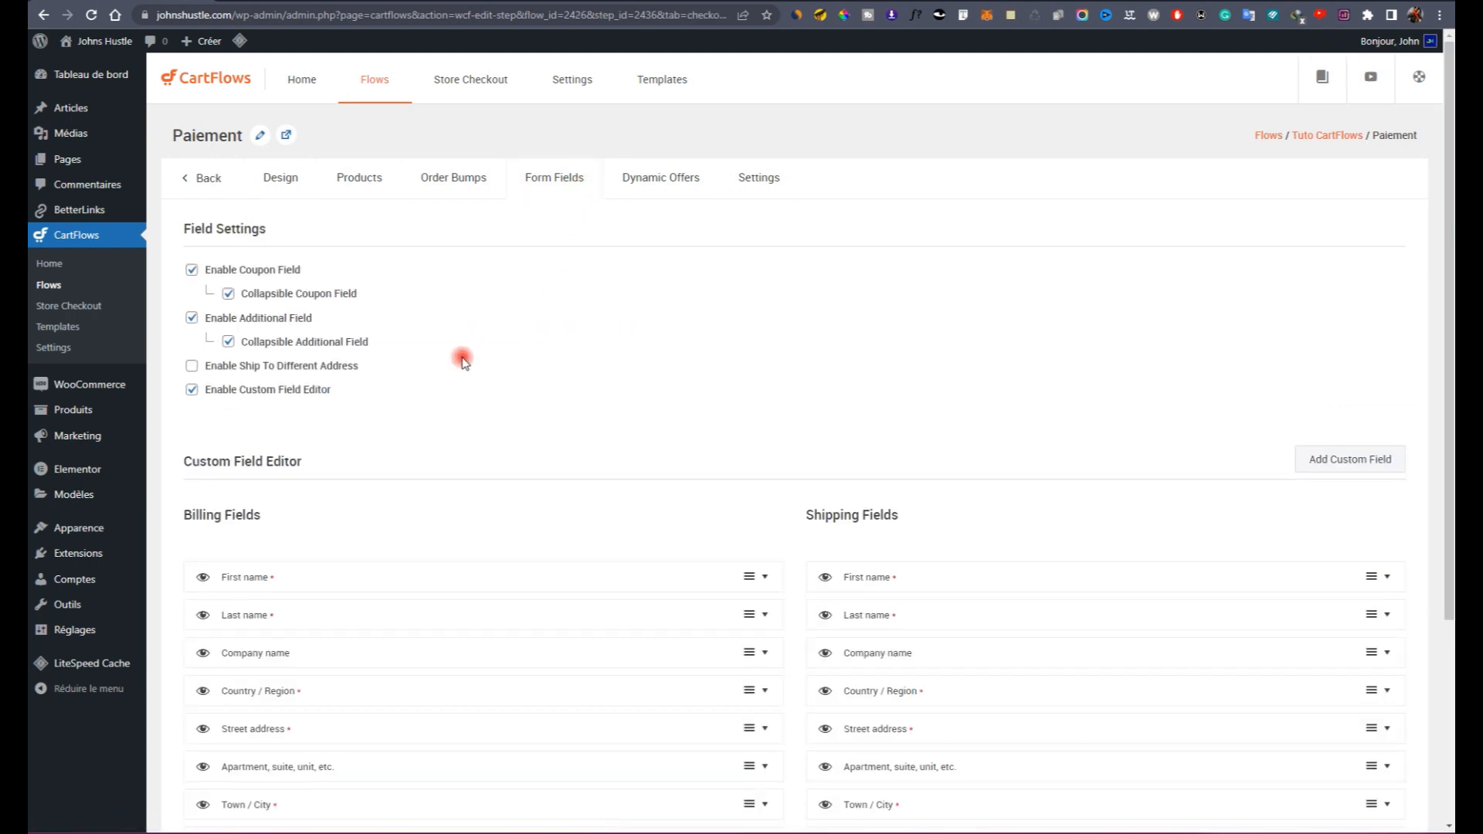
left_click(192, 269)
left_click(193, 271)
left_click(192, 328)
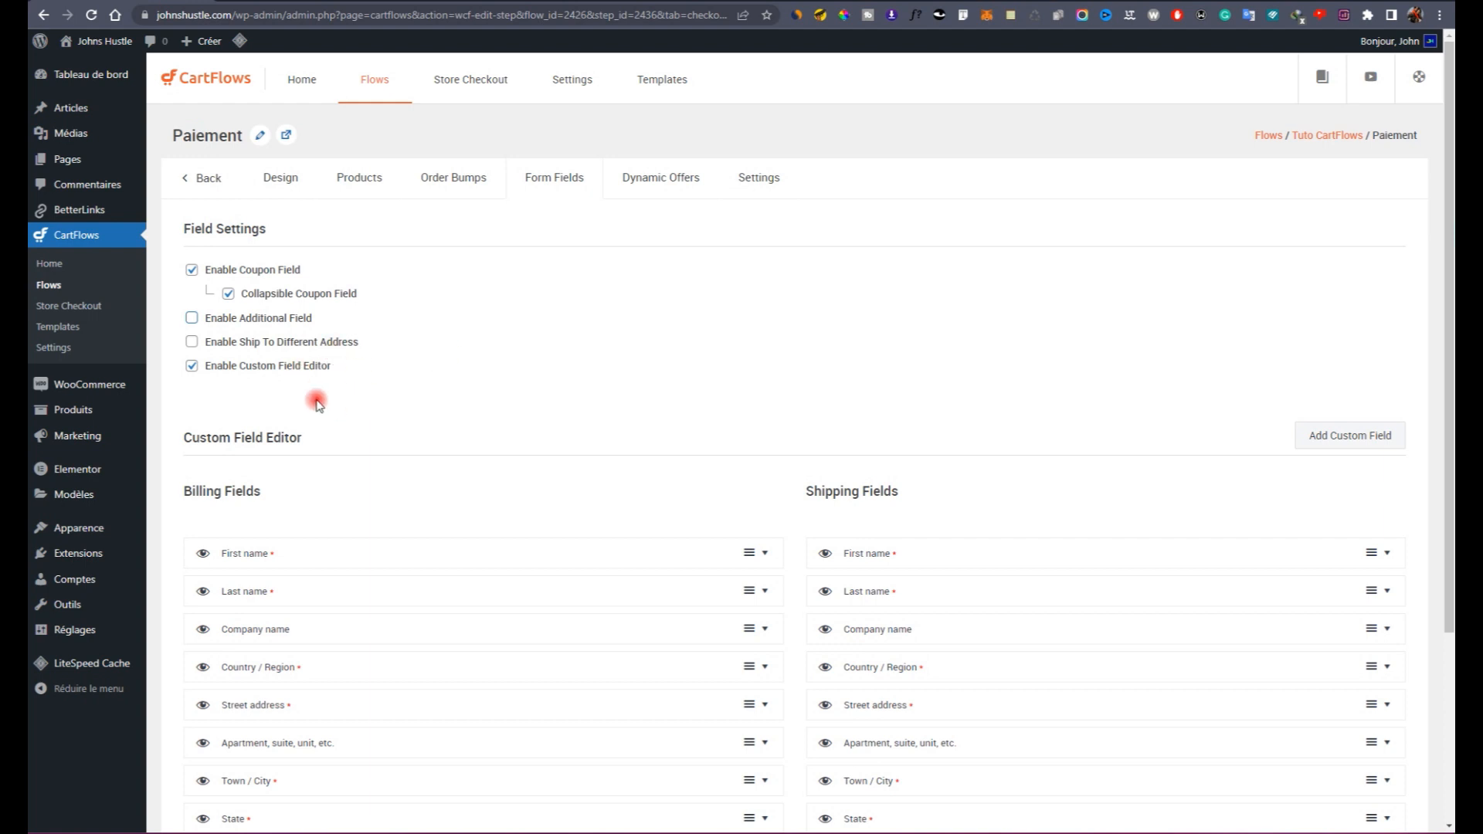
Step: Compare the field settings and billing and shipping field lists with the checkout page, checking the Ship To Different Address option
scroll(304, 480, "down", 3)
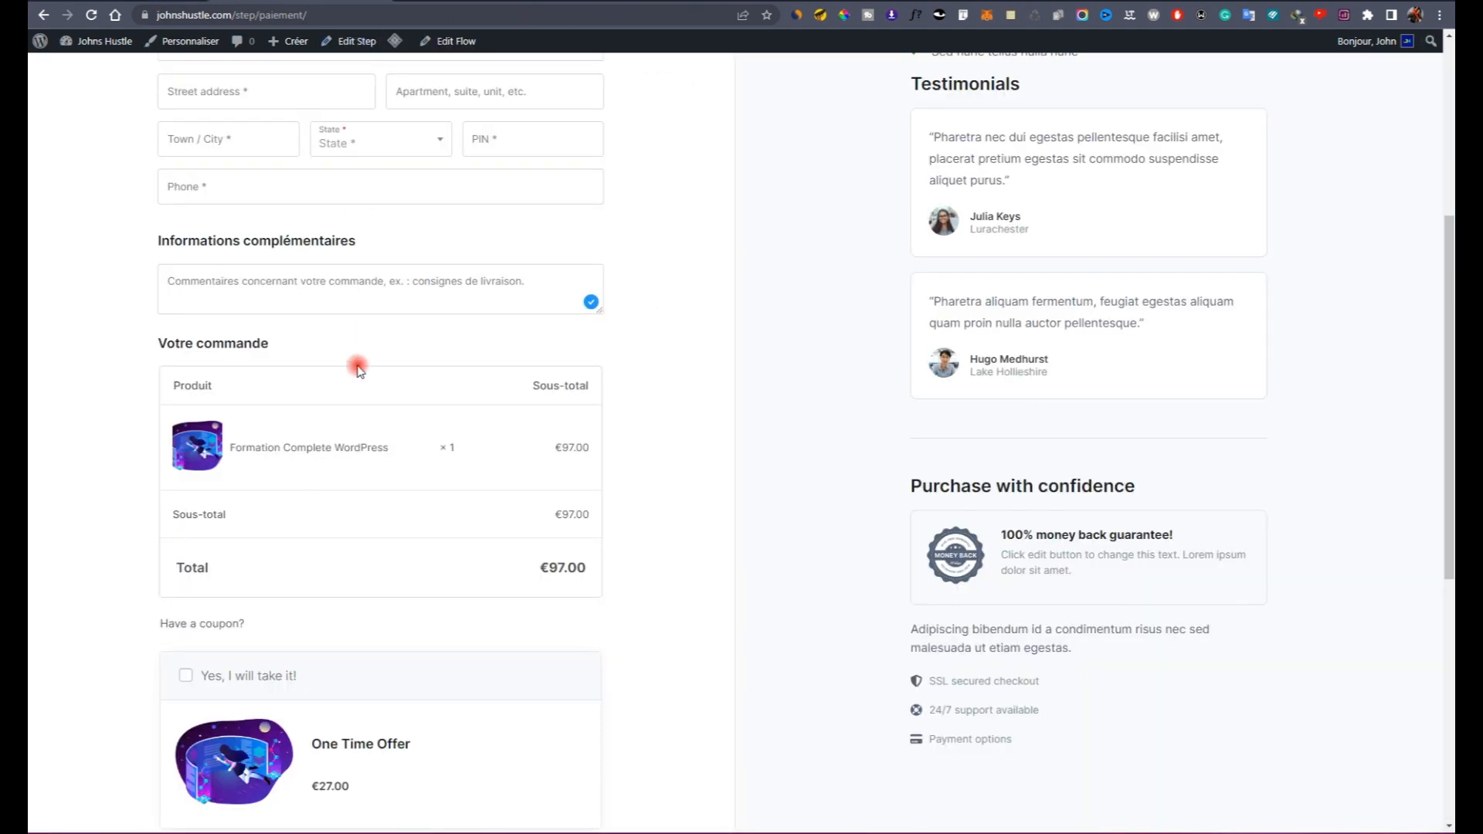
scroll(349, 370, "up", 5)
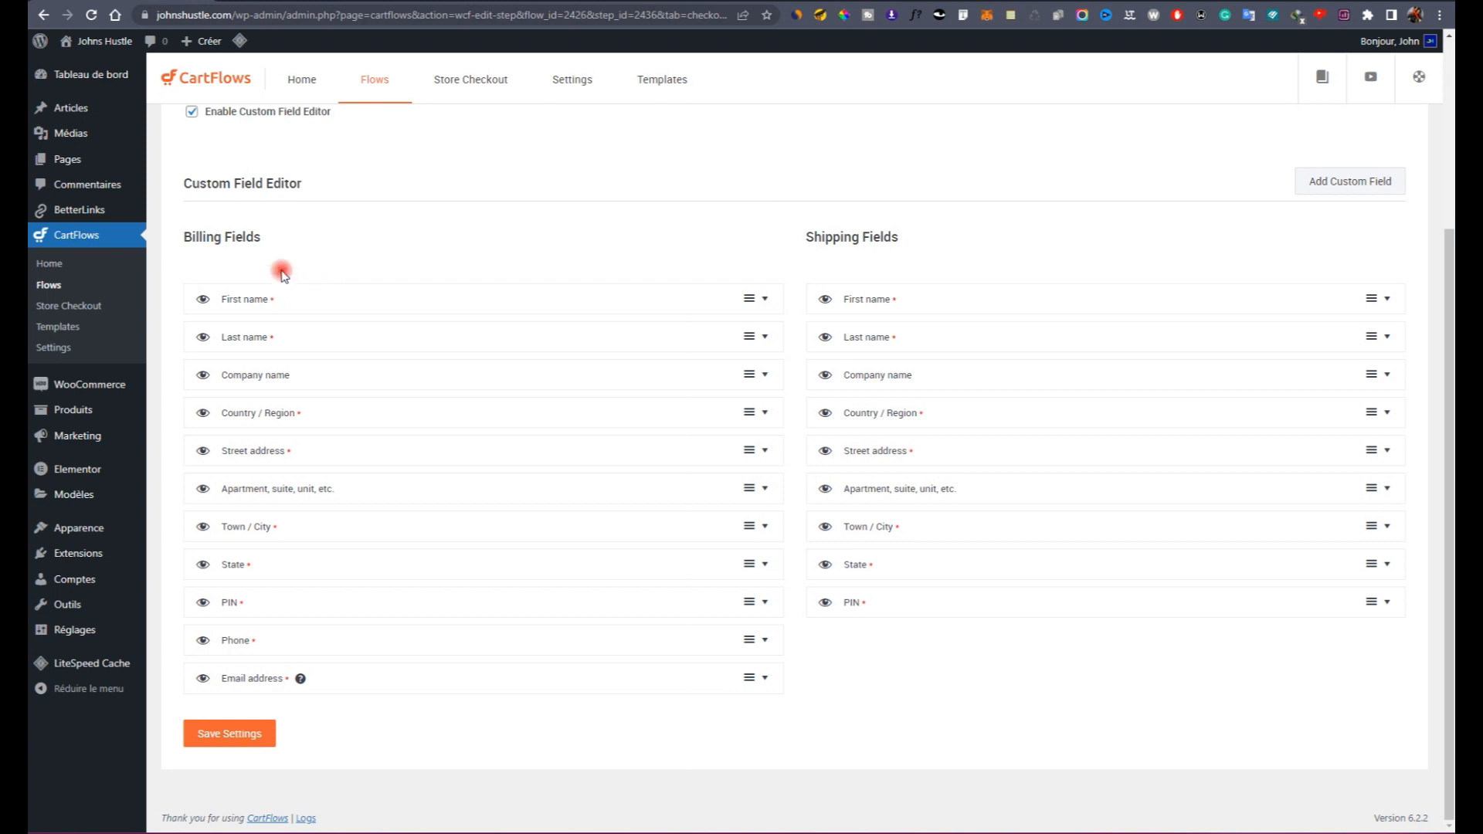
scroll(281, 271, "up", 3)
left_click(203, 343)
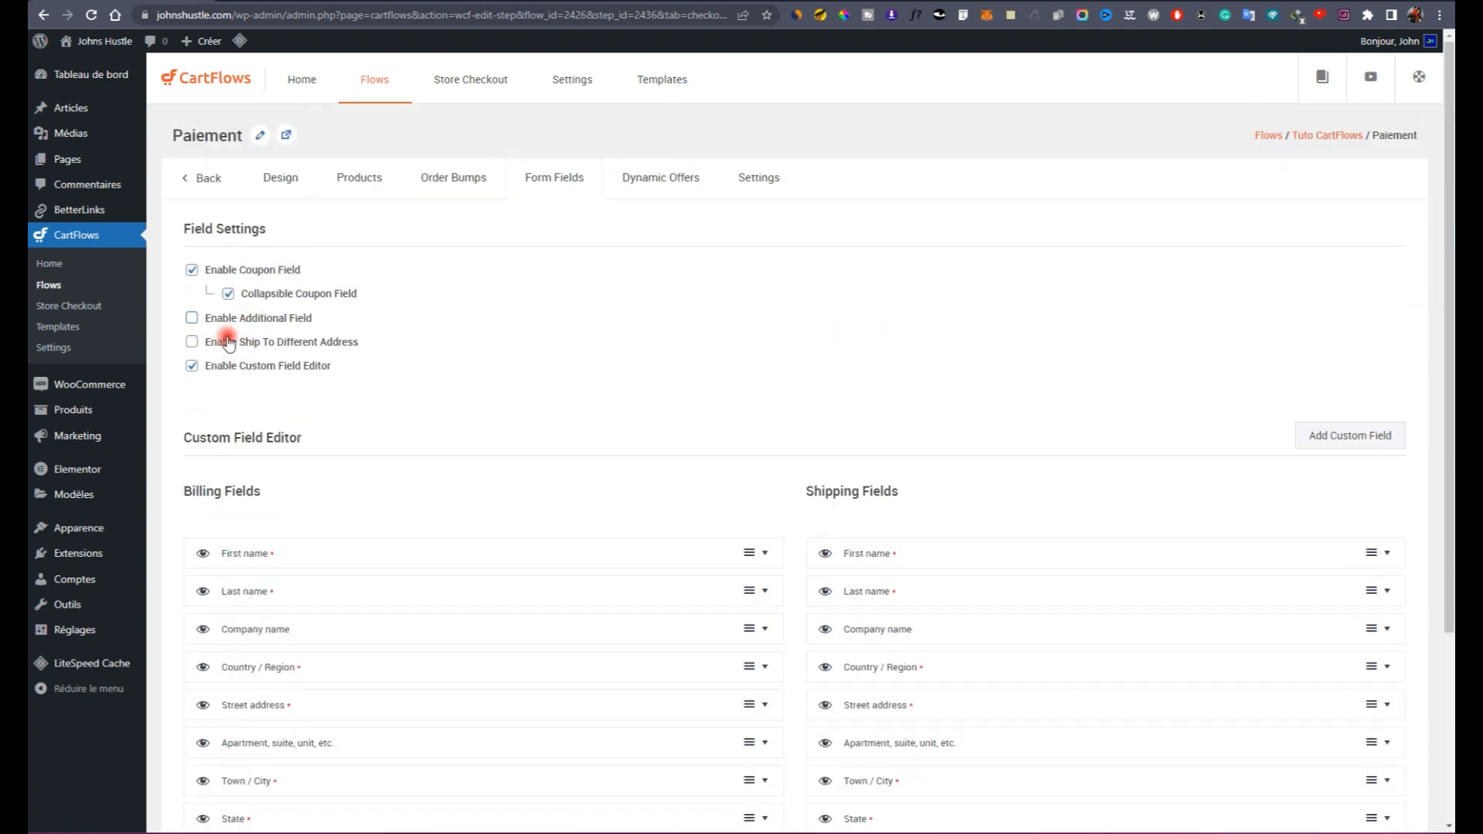
left_click(193, 346)
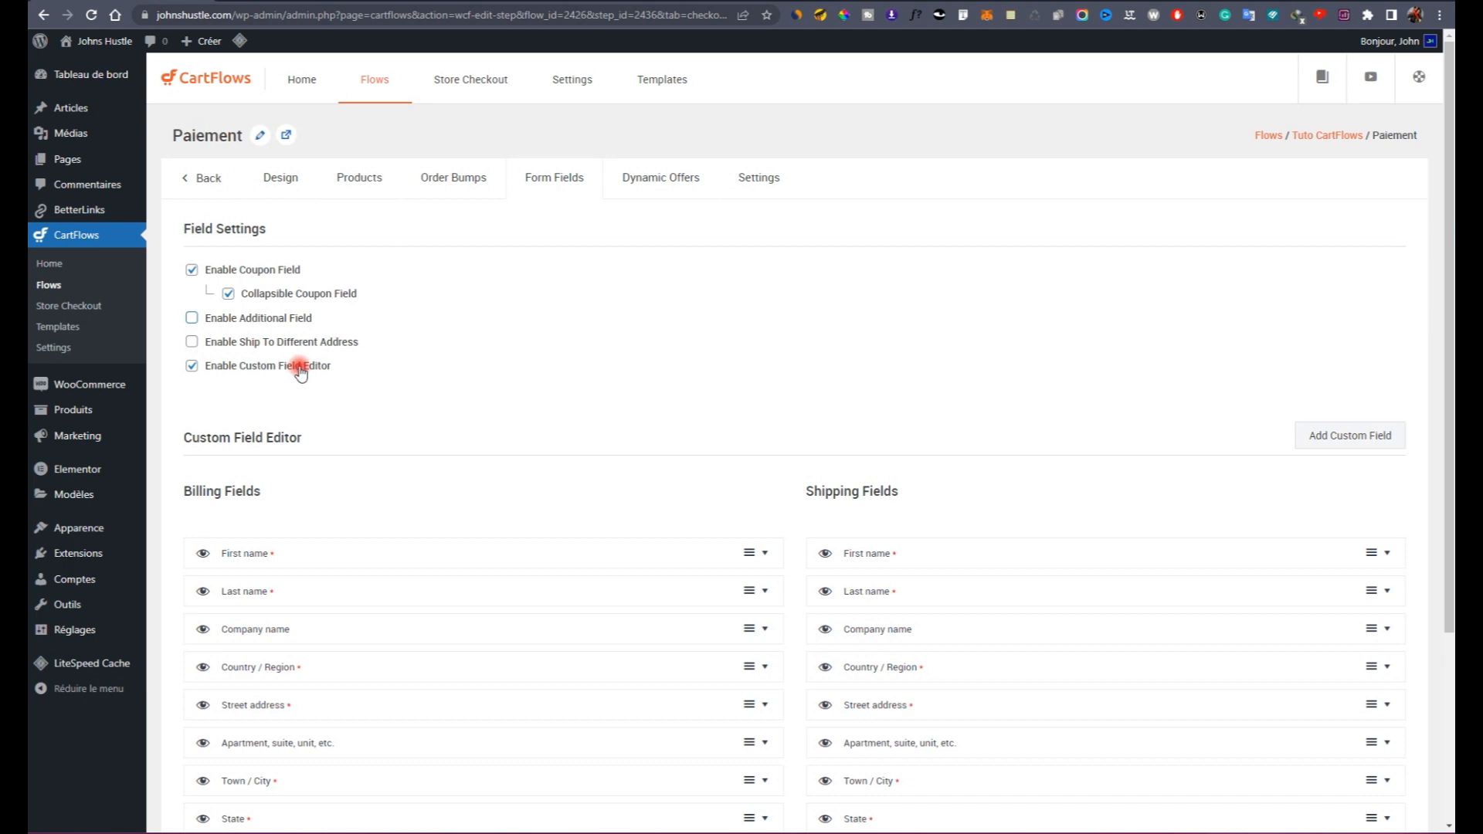
left_click(232, 344)
left_click(190, 345)
left_click(191, 344)
scroll(629, 384, "down", 3)
scroll(484, 374, "up", 3)
scroll(470, 394, "down", 3)
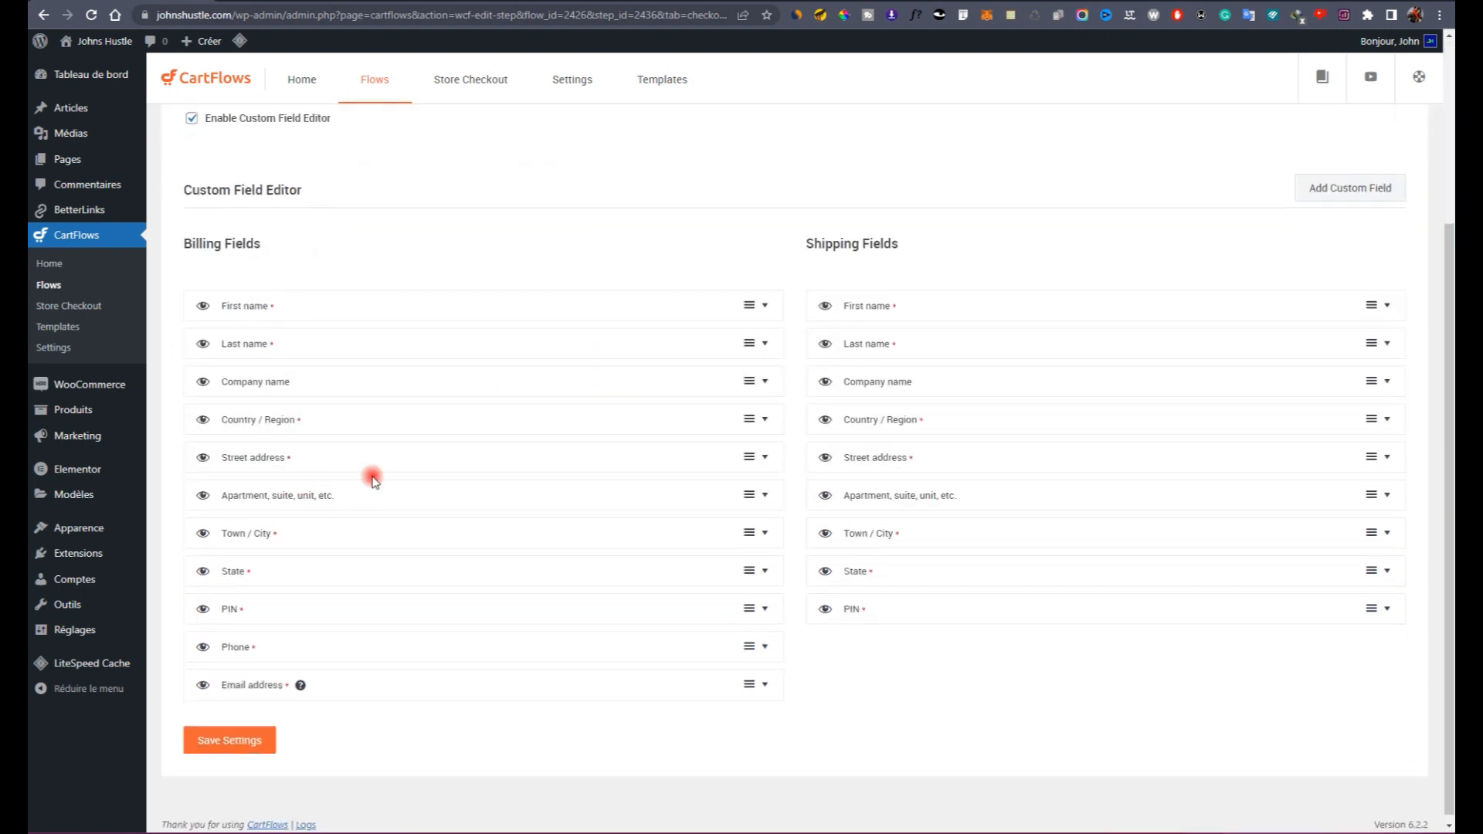
Step: Hide the Company name, Street address, Apartment, Town / City, State and PIN billing fields
left_click(765, 382)
left_click(765, 382)
left_click_drag(205, 381, 201, 469)
left_click(201, 461)
left_click(201, 499)
left_click(202, 538)
left_click(202, 577)
left_click(202, 617)
left_click(200, 655)
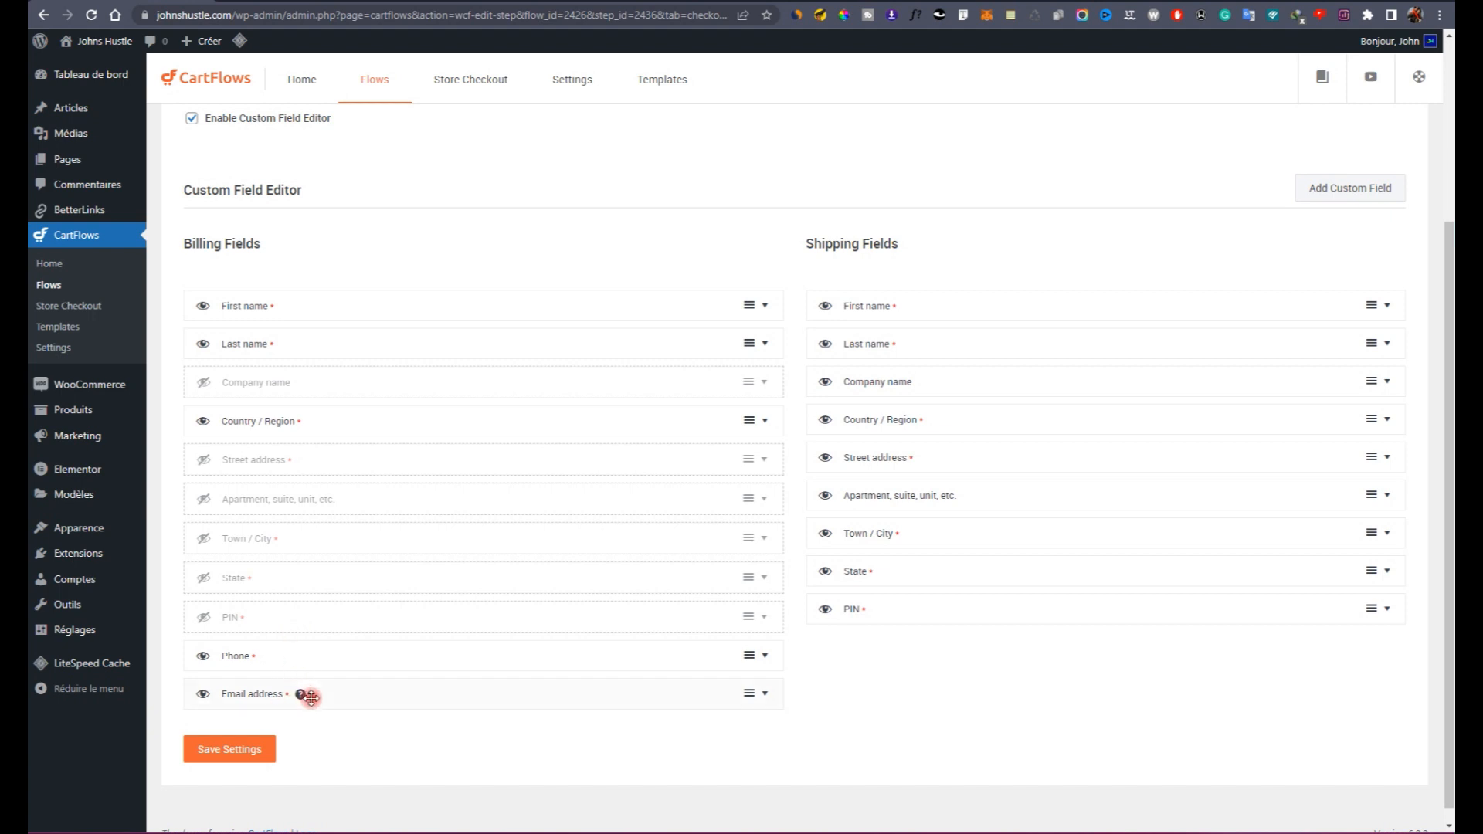
Step: Reorder the billing fields so Phone, Email address and Country / Region follow Last name, ahead of the hidden fields
left_click_drag(311, 695, 309, 381)
left_click_drag(302, 693, 327, 403)
left_click_drag(334, 495, 331, 445)
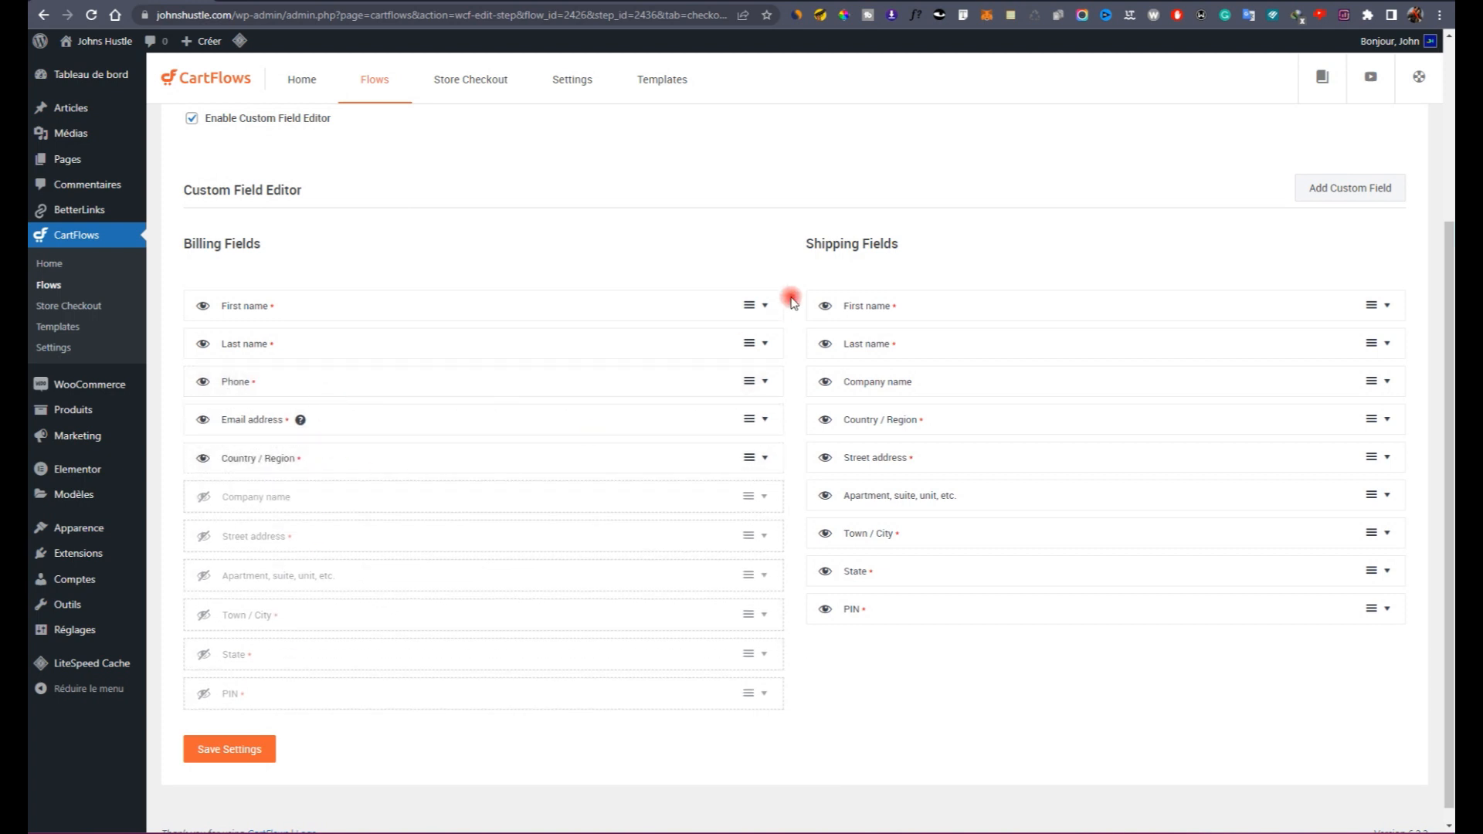
Step: Review the width, label and required settings of the visible billing fields from First name to Country / Region
left_click(765, 307)
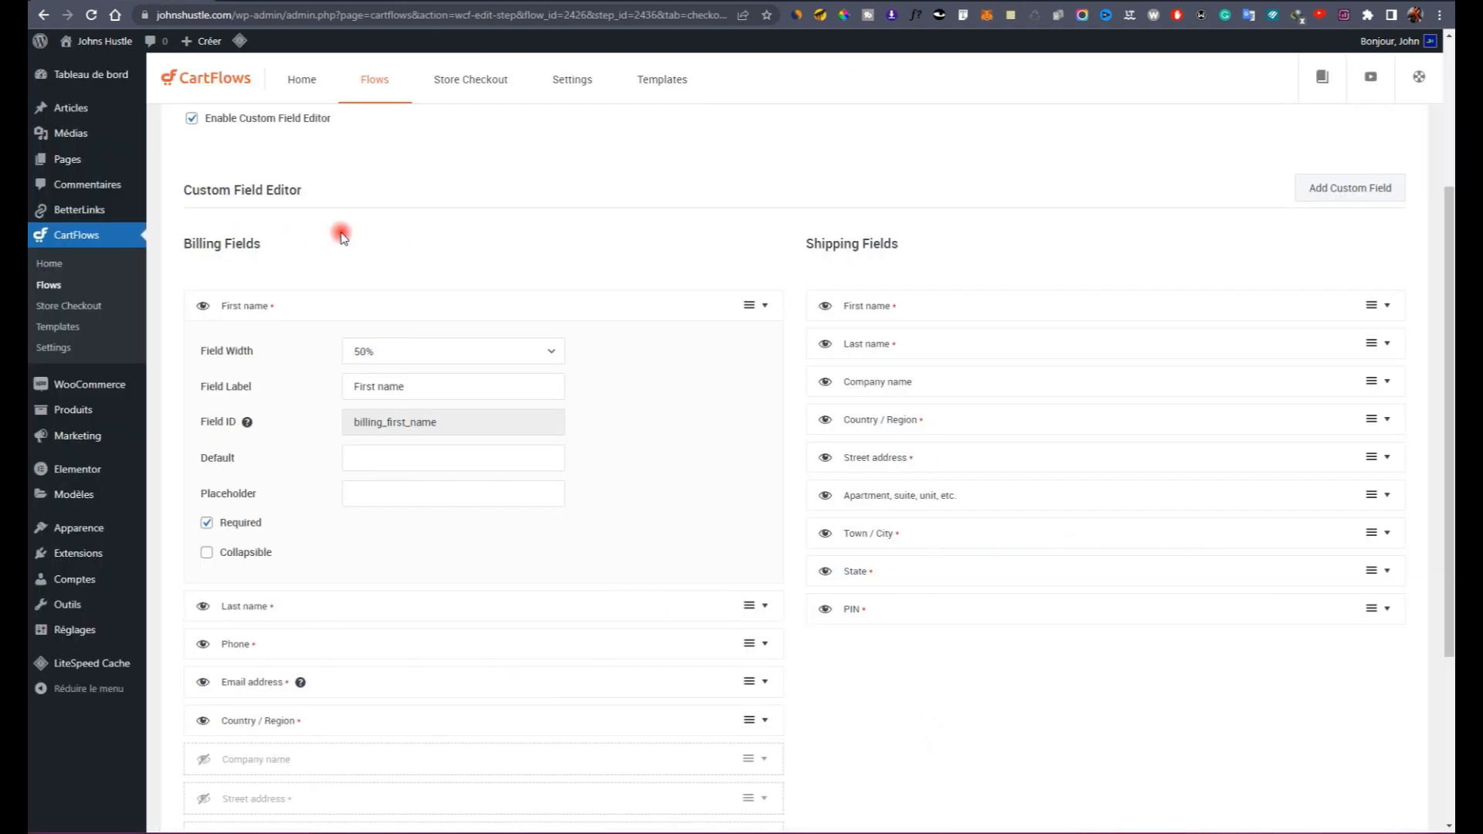
left_click(767, 307)
left_click(767, 344)
left_click(767, 344)
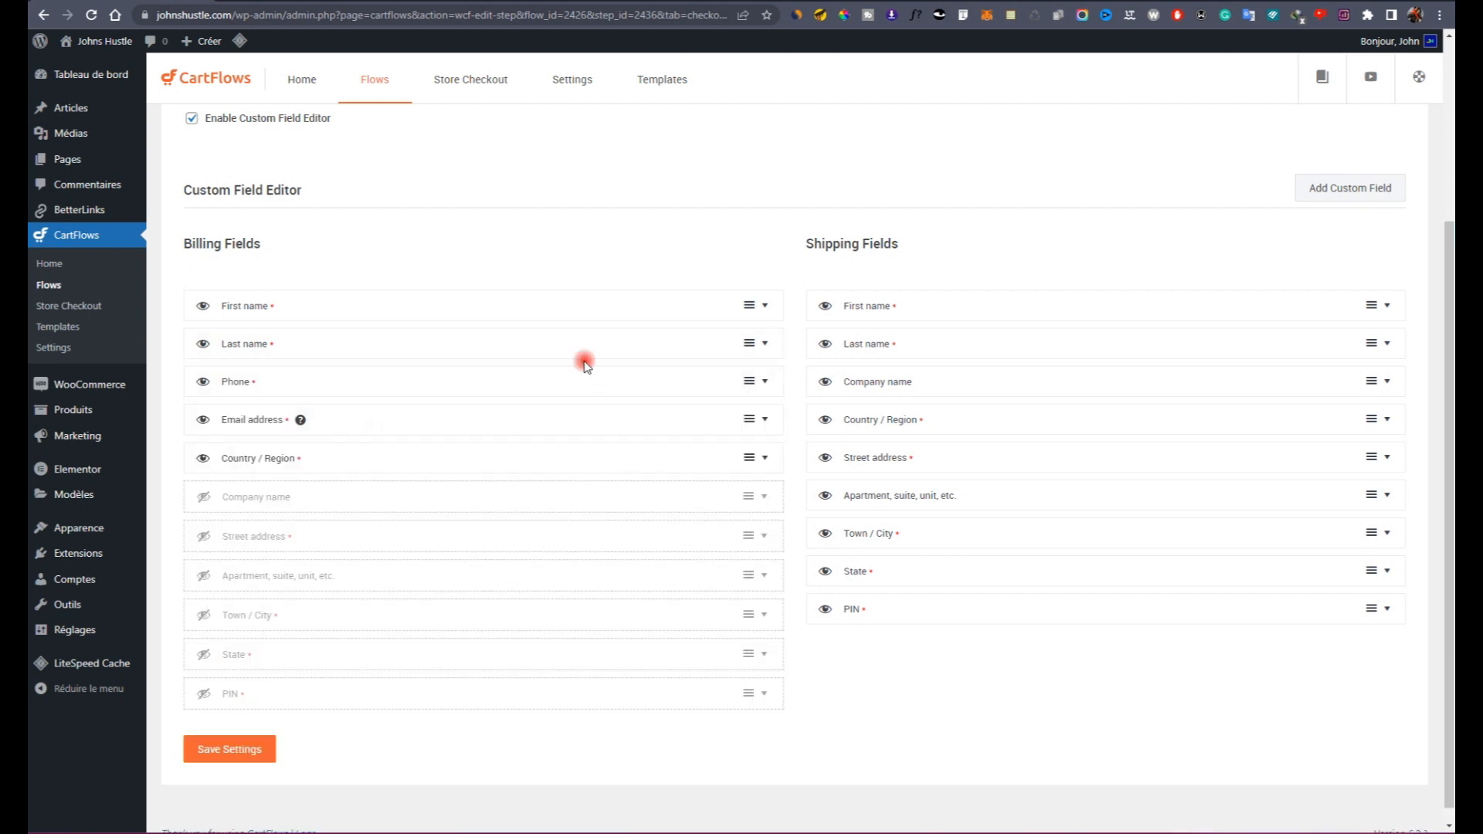
left_click(767, 383)
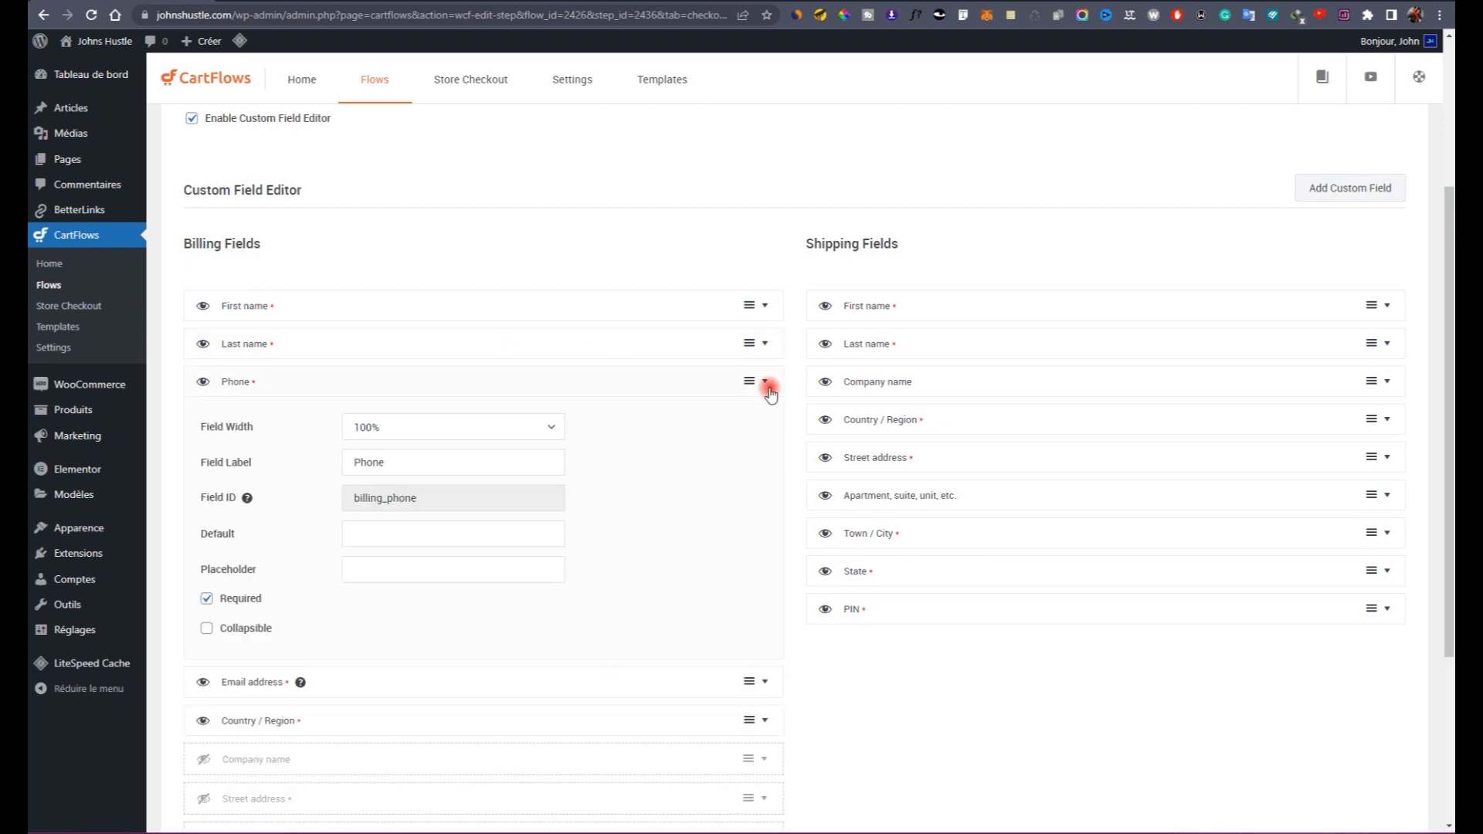
left_click(767, 384)
left_click(767, 421)
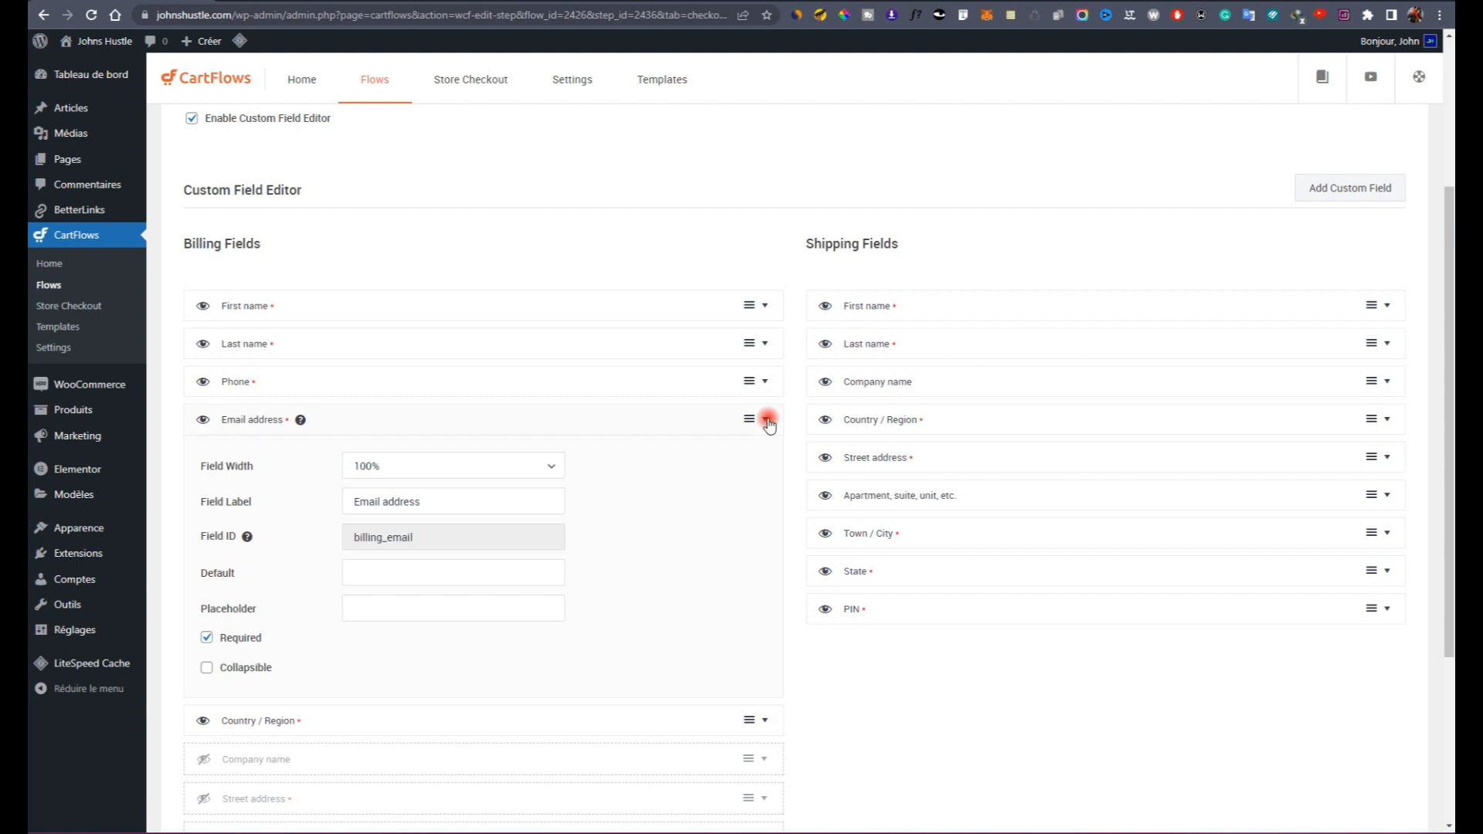
left_click(767, 422)
left_click(767, 459)
left_click(767, 461)
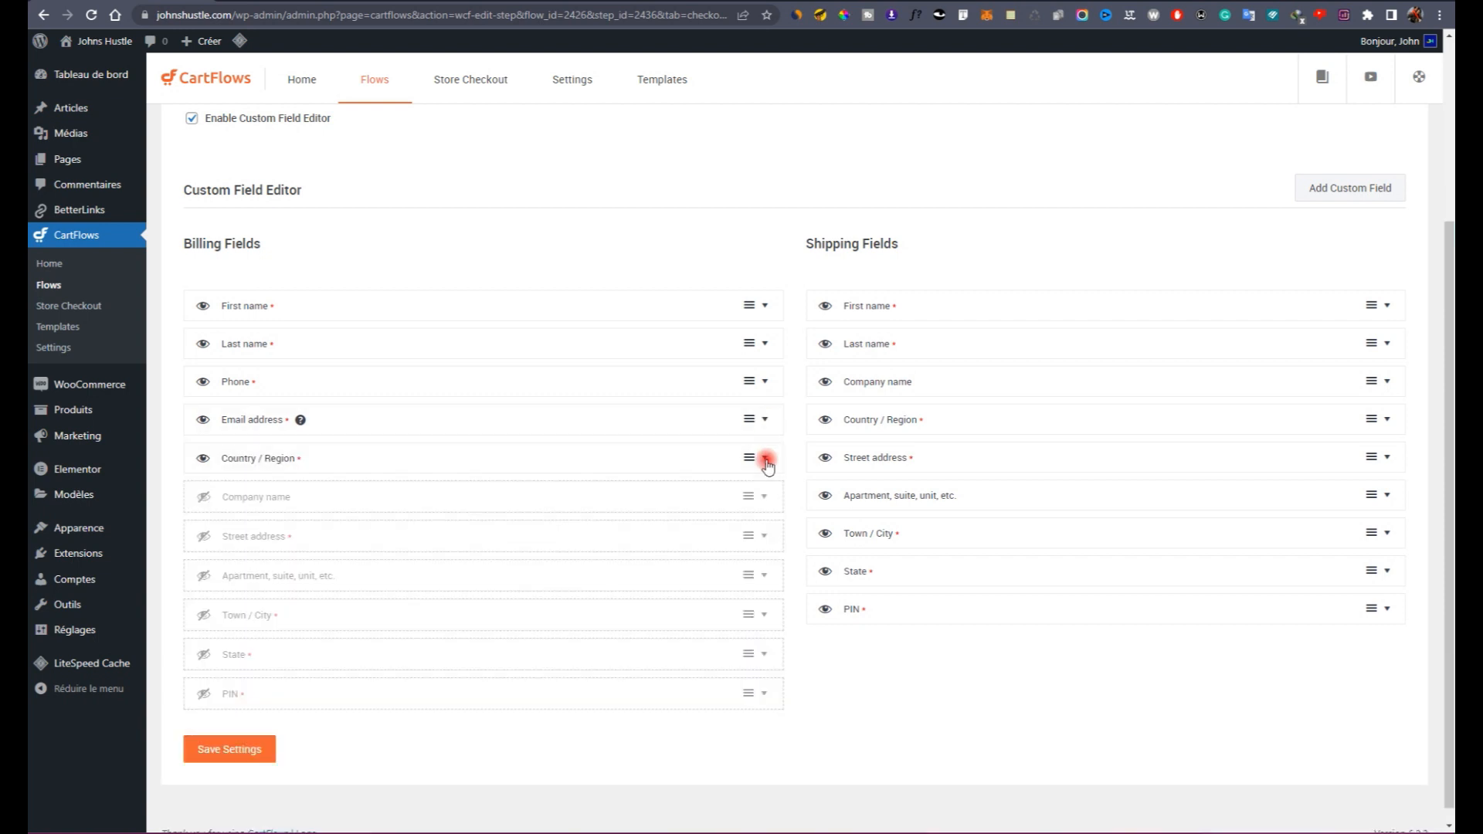
Step: Set the Phone and Email address billing fields to 50% width and save the settings
left_click(767, 383)
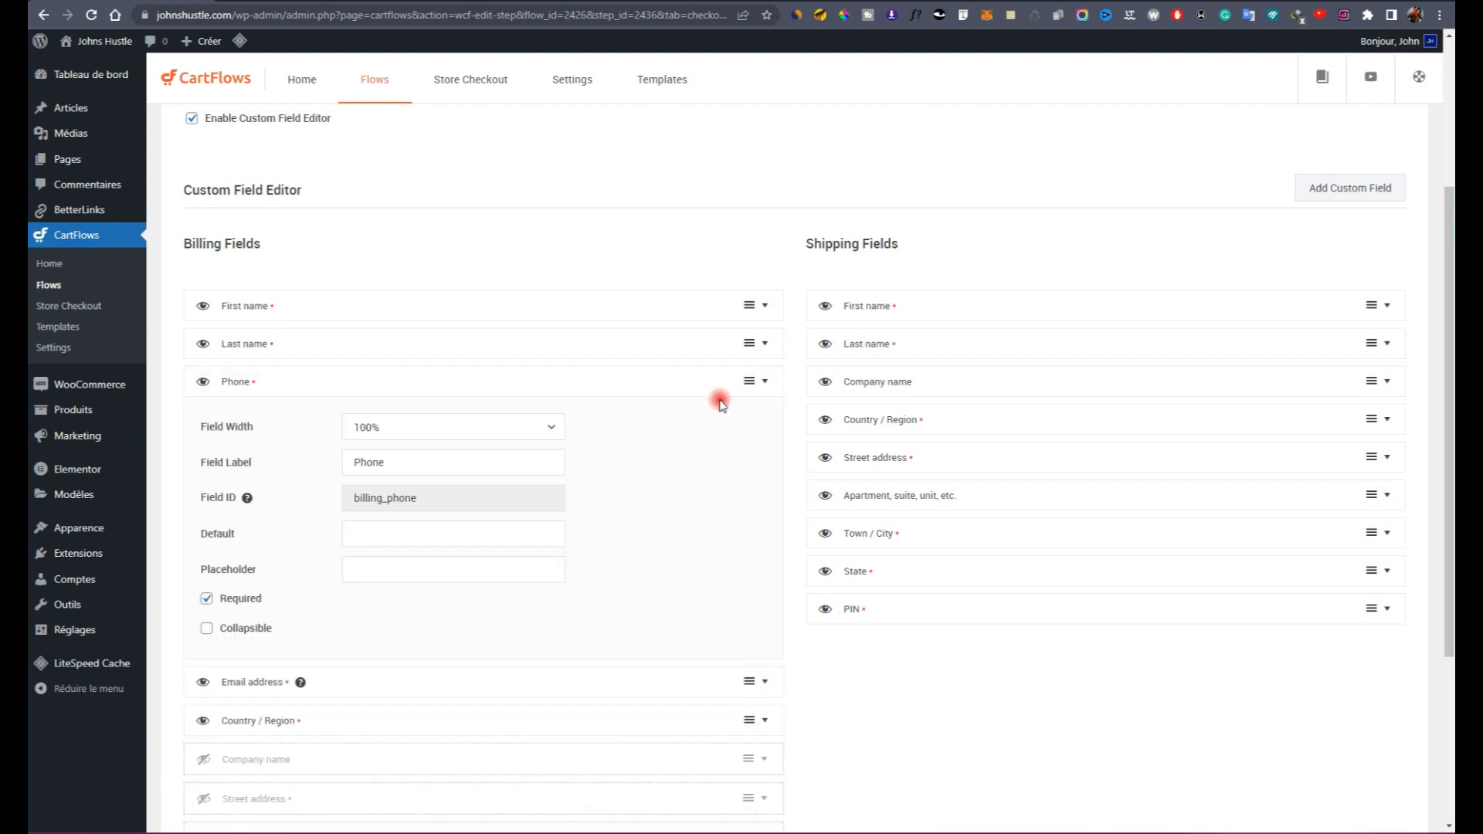
left_click(490, 425)
left_click(474, 463)
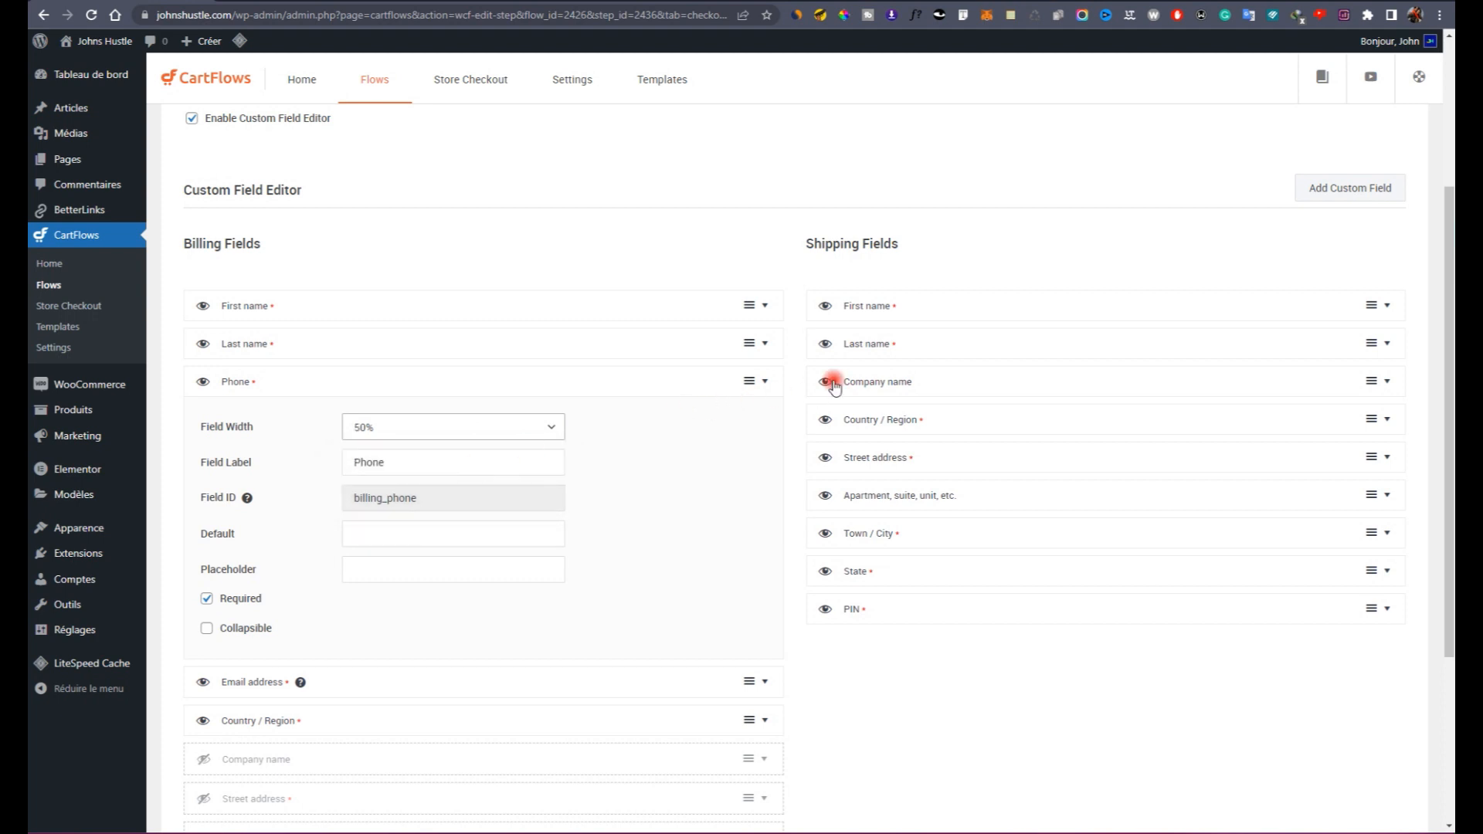
left_click(766, 382)
left_click(765, 419)
left_click(440, 465)
left_click(422, 502)
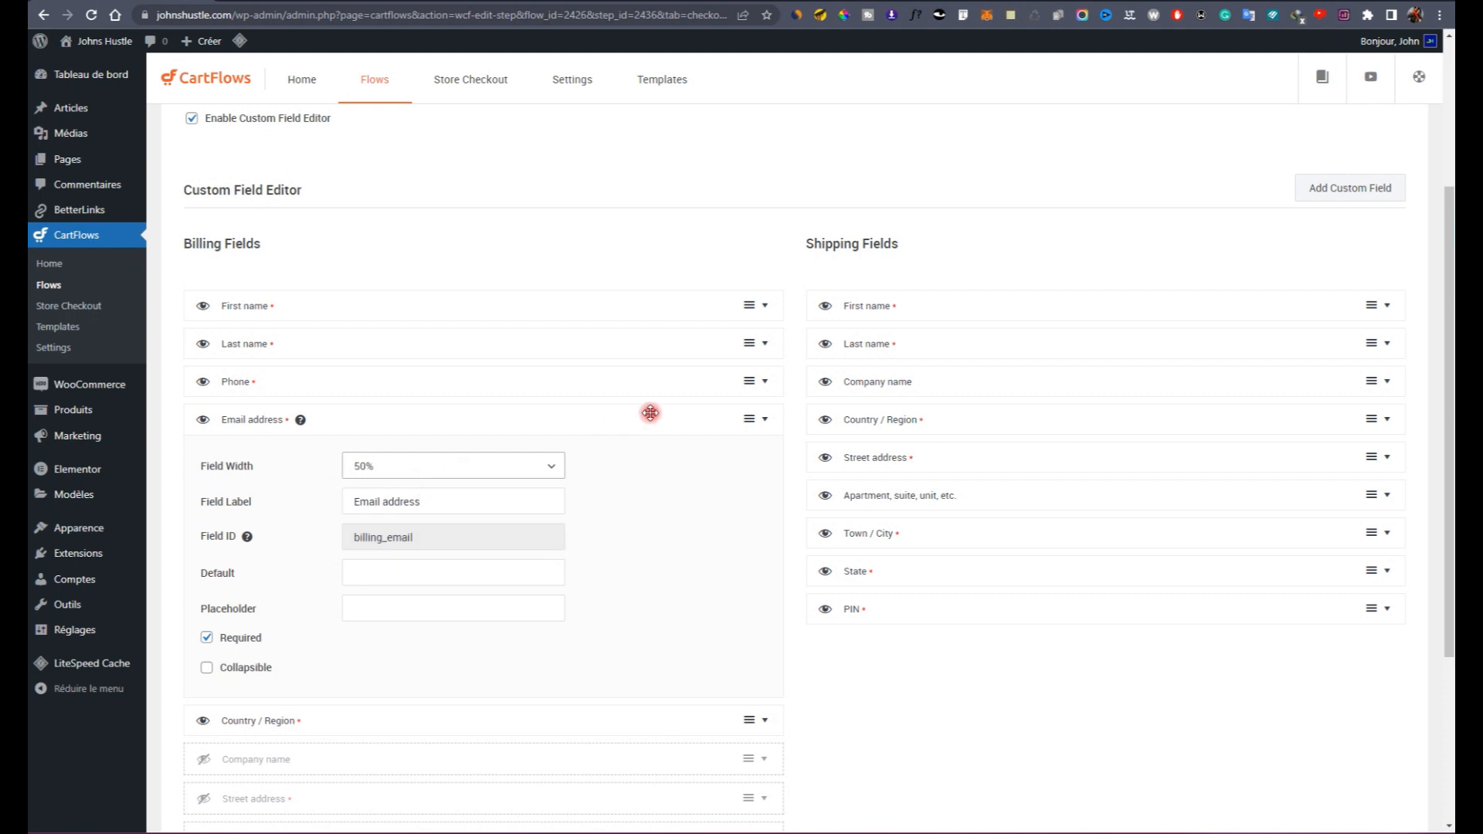
left_click(773, 423)
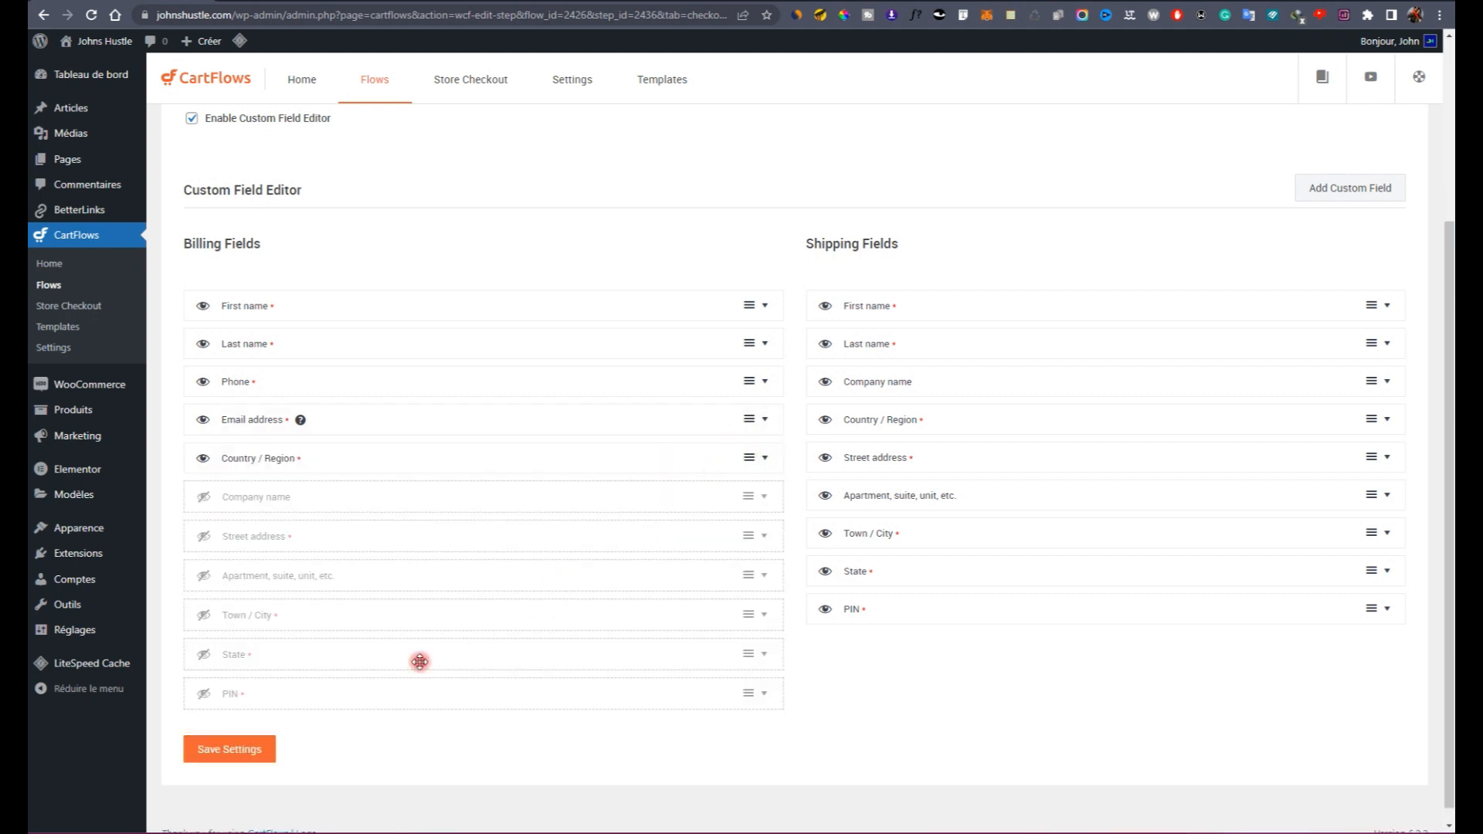
left_click(261, 749)
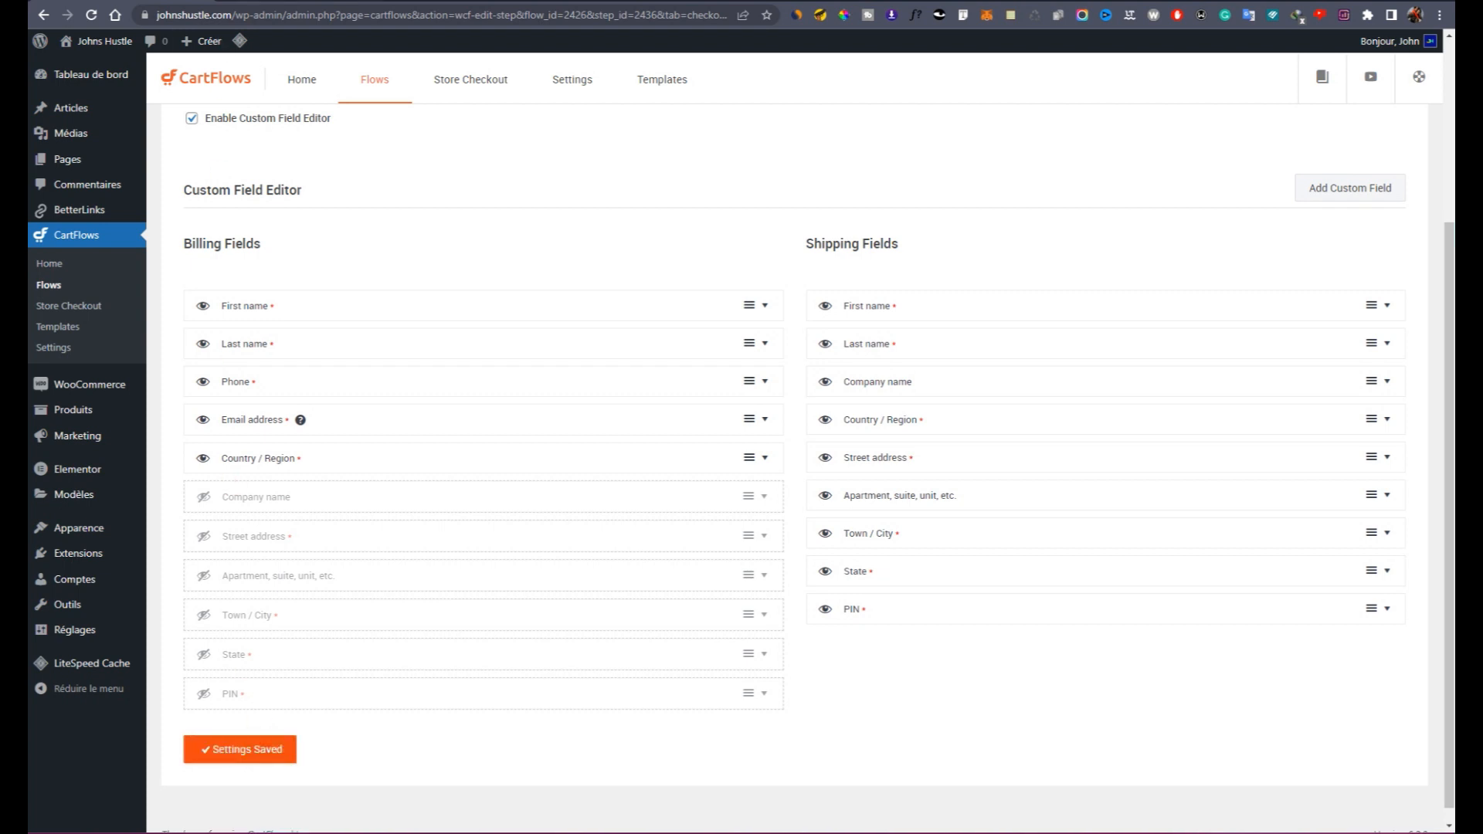
Step: Reload the published checkout page and examine its customer information and billing fields
left_click(225, 3)
left_click(91, 15)
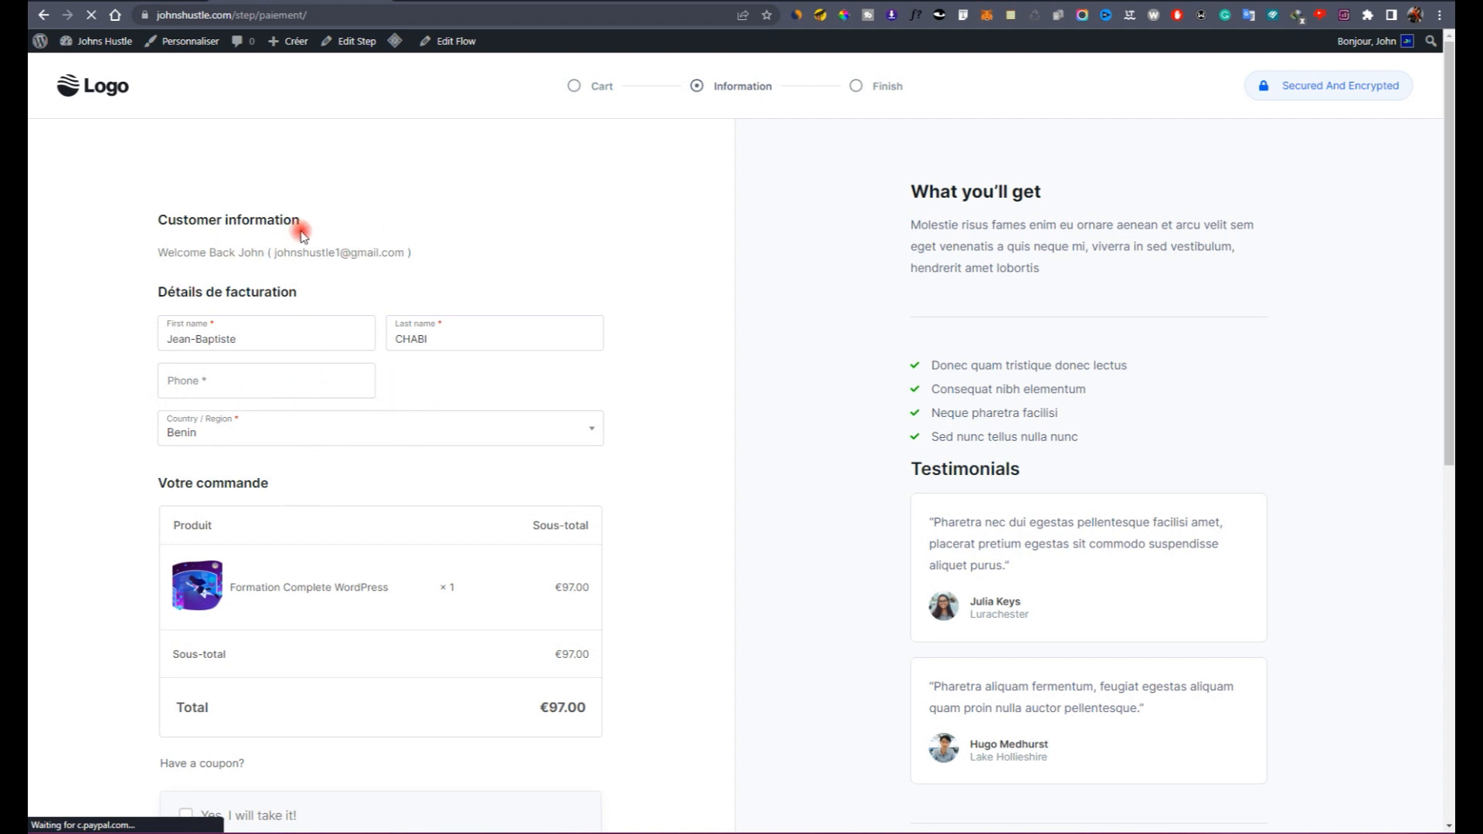
left_click_drag(276, 264, 279, 284)
left_click(361, 255)
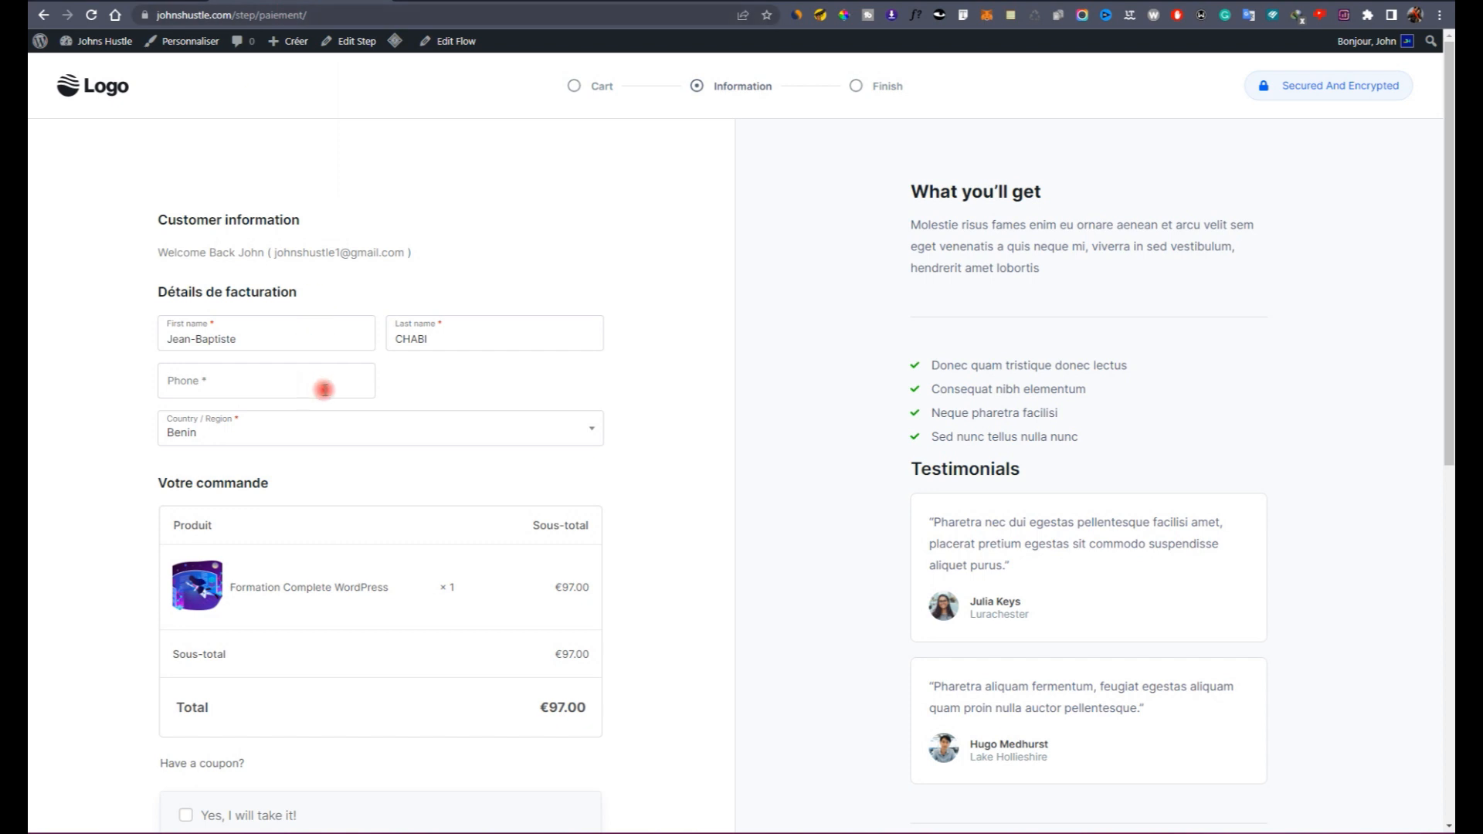
Step: Copy the checkout page's URL and open it in a new incognito window
left_click(274, 15)
right_click(274, 15)
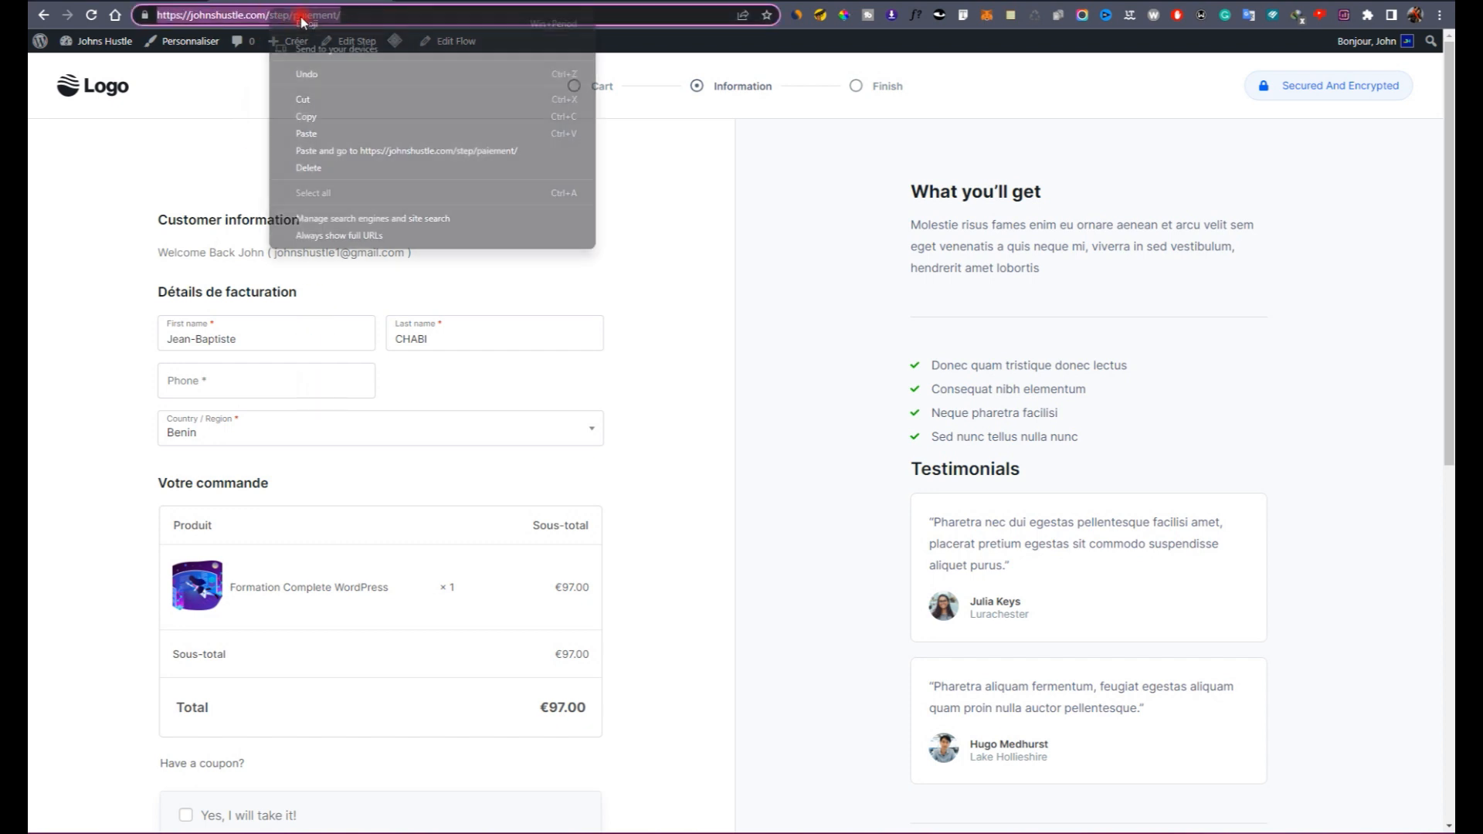
left_click(322, 116)
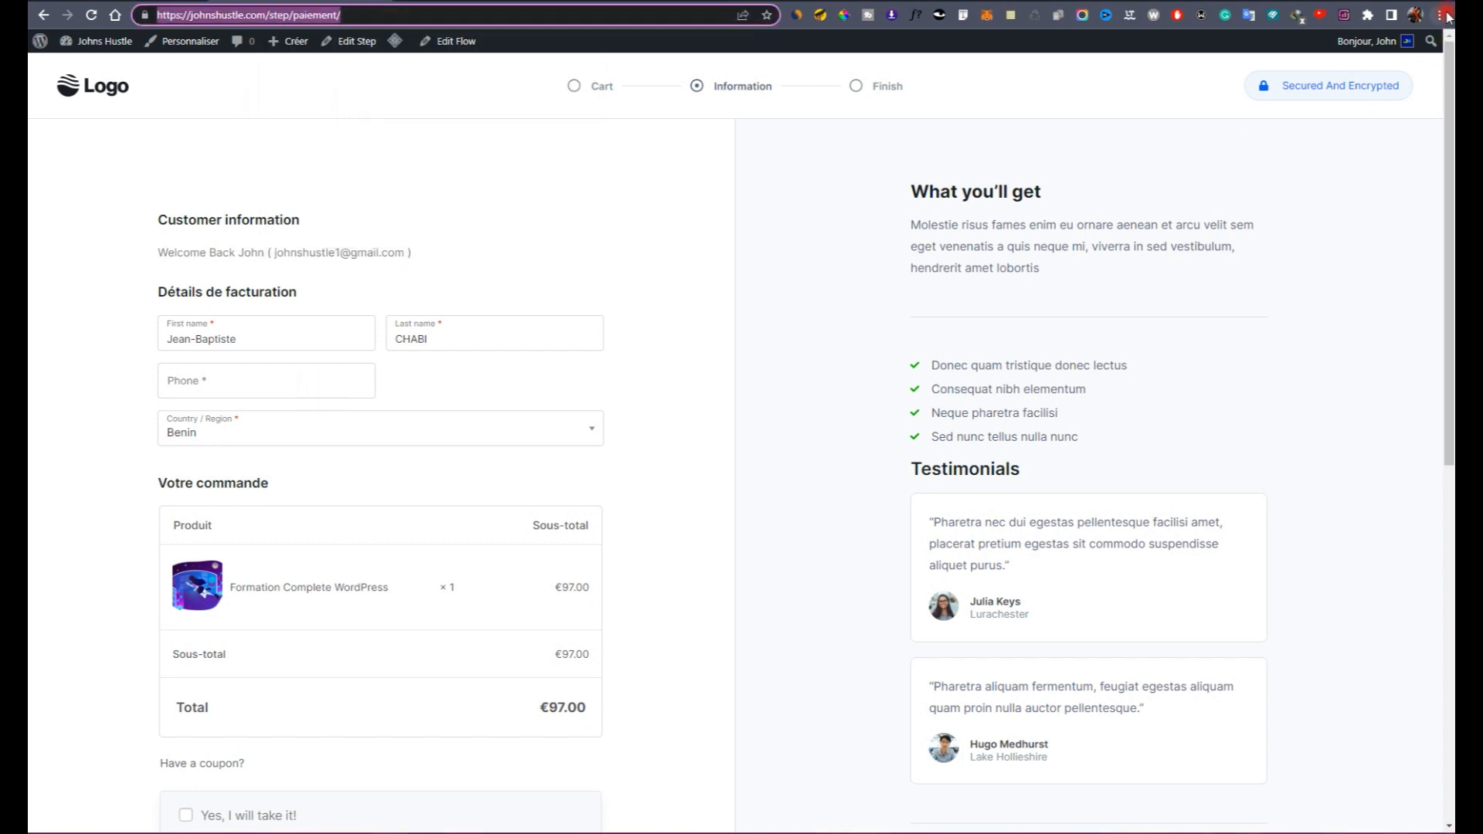
left_click(1443, 15)
left_click(1357, 77)
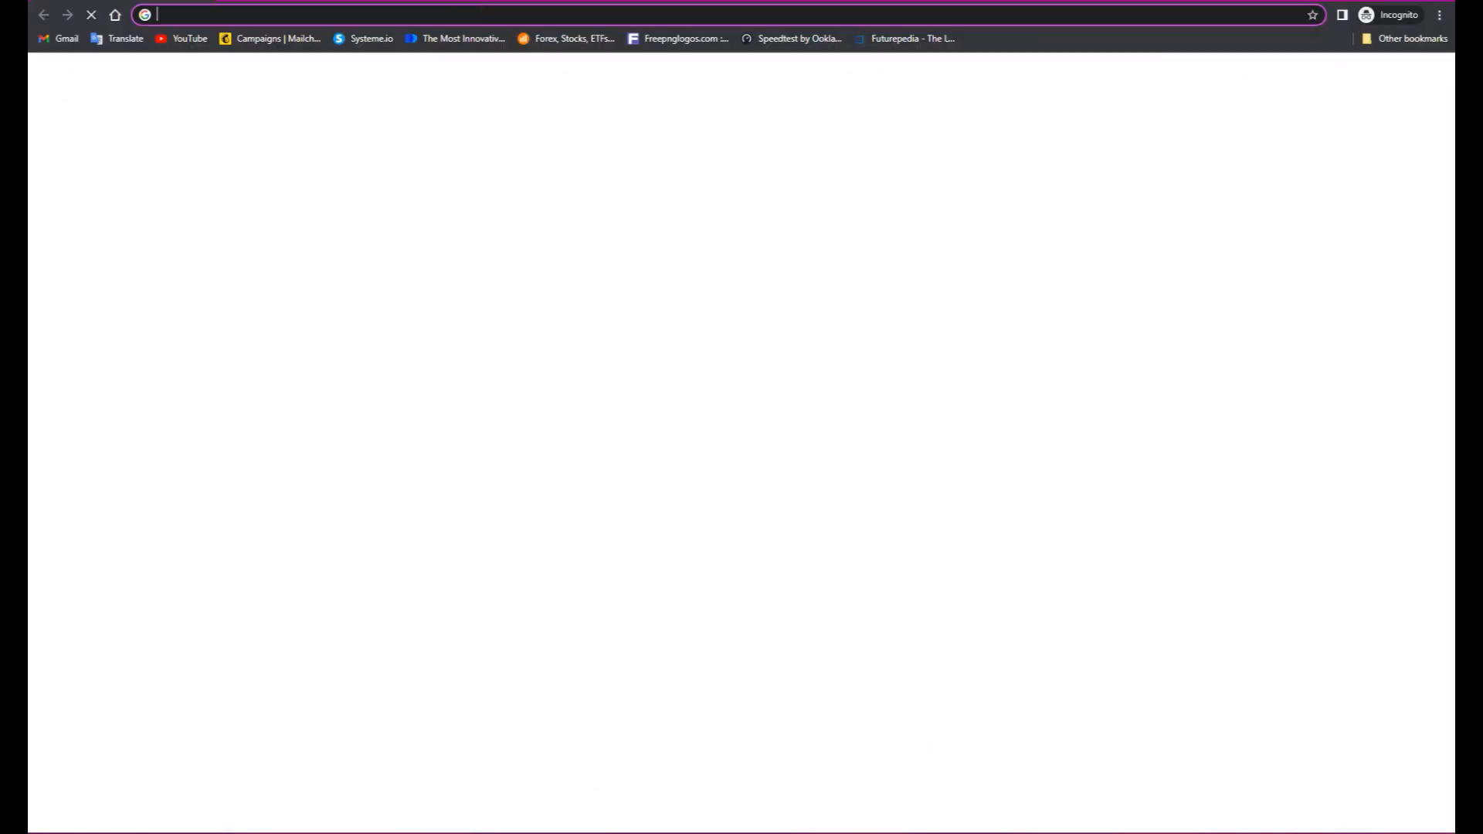
key("ctrl+v")
key("Return")
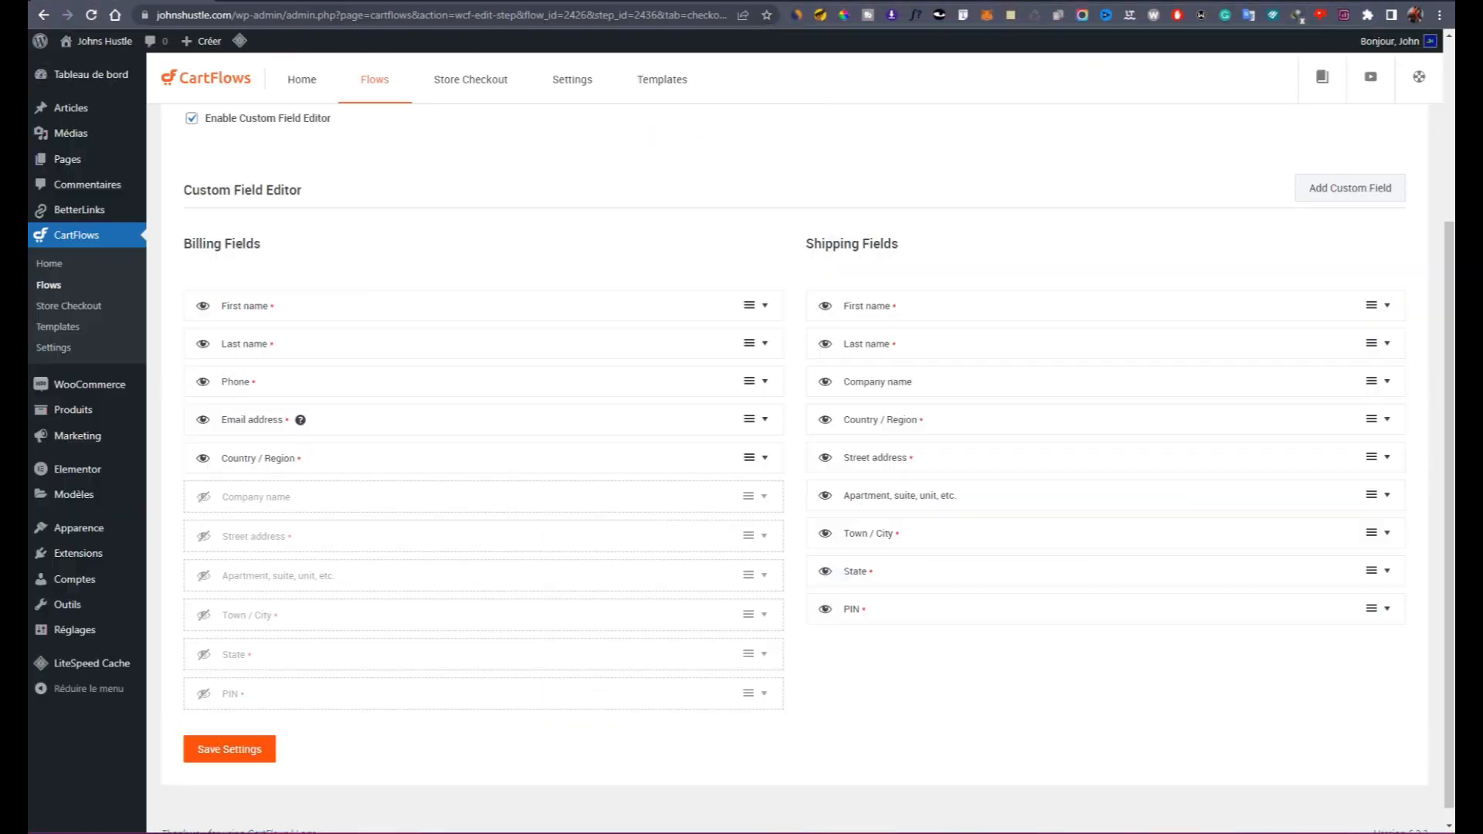
Step: Set the Phone billing field's width to 100%
left_click(764, 419)
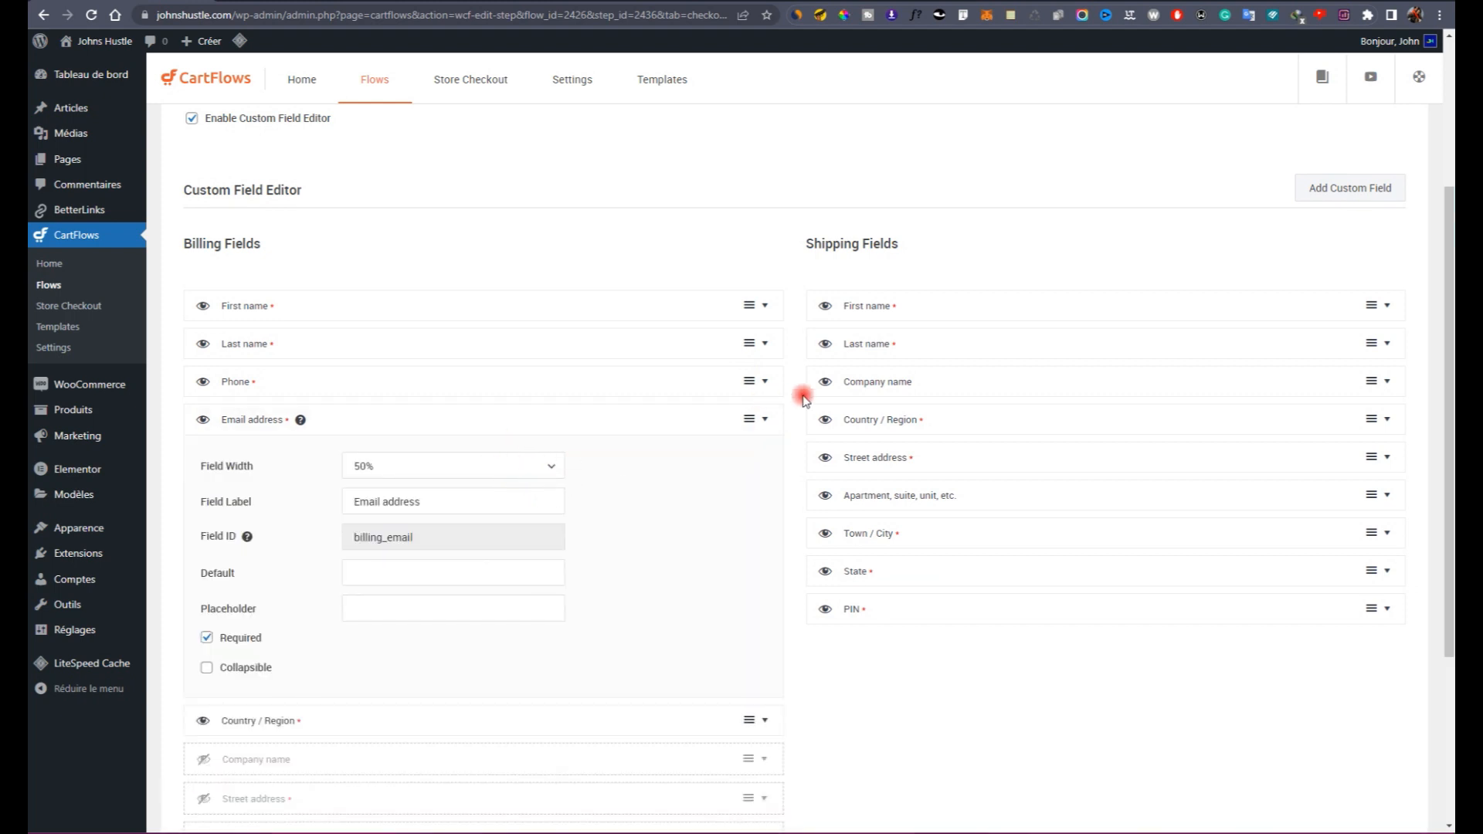
left_click(763, 381)
left_click(487, 427)
left_click(434, 469)
left_click(447, 425)
left_click(435, 467)
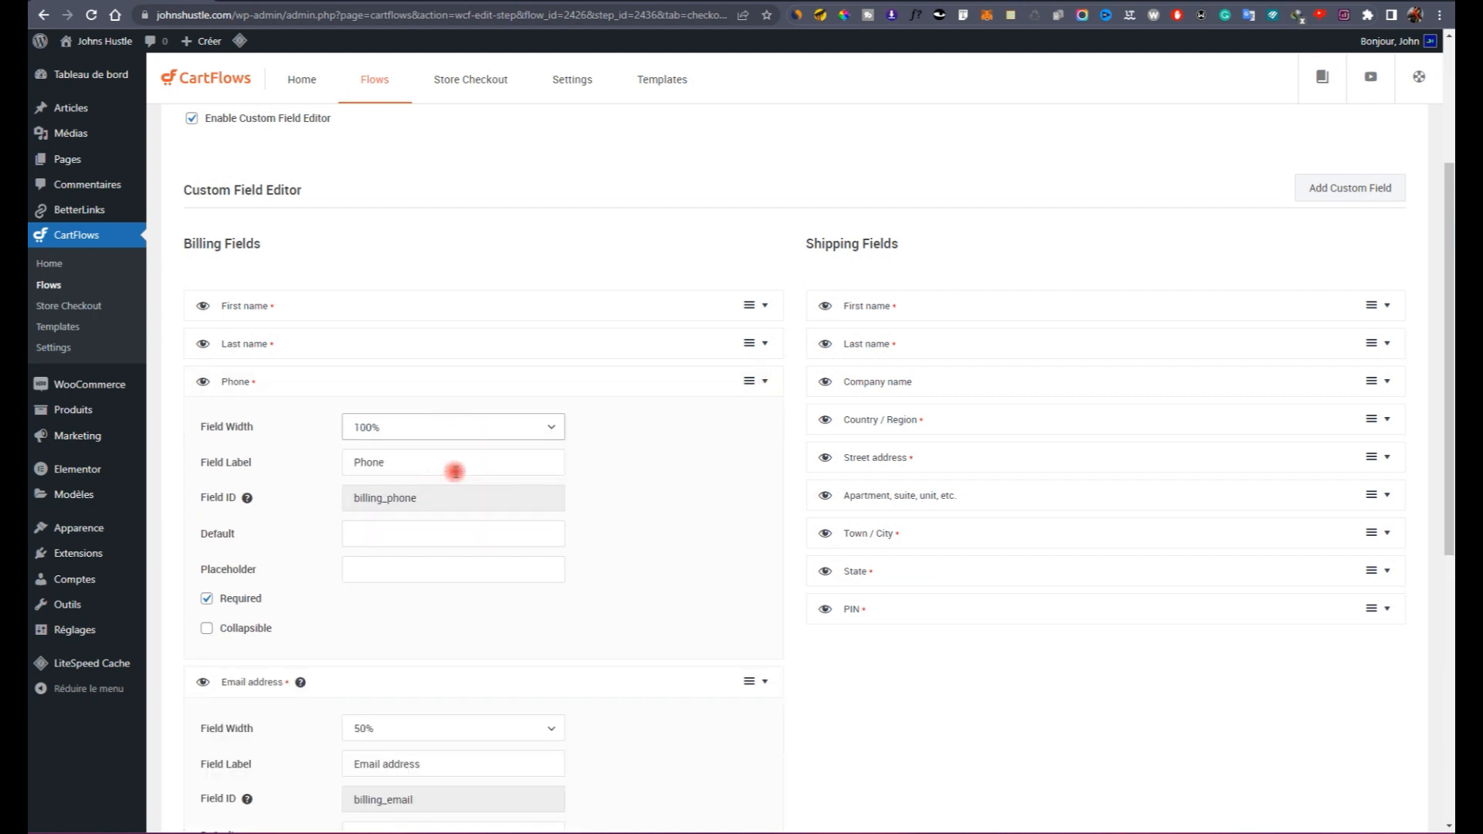
left_click(765, 382)
left_click(761, 421)
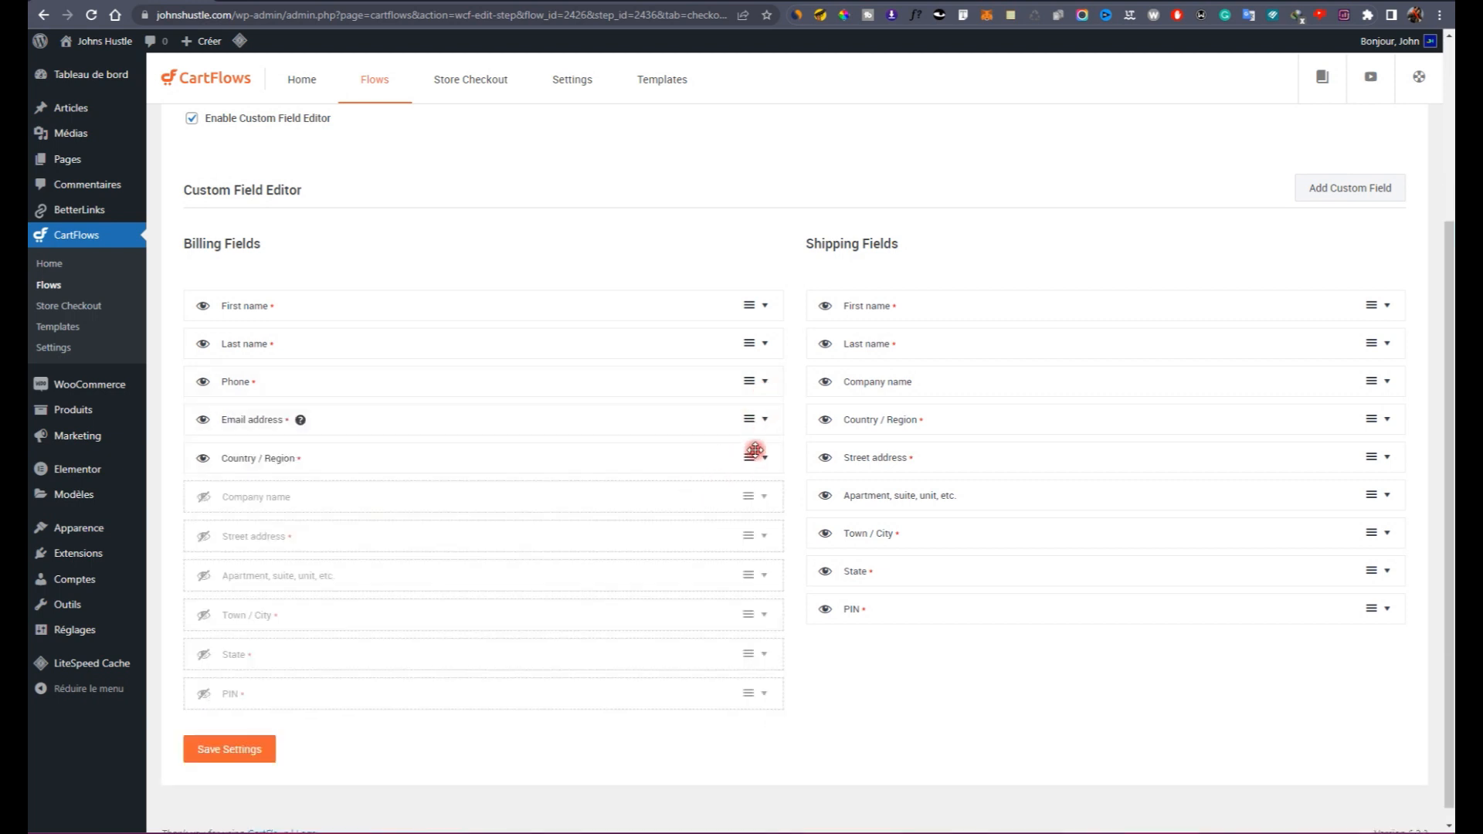
Step: Set the Email address billing field's width to 100% and save the form field settings
left_click(766, 421)
left_click(499, 465)
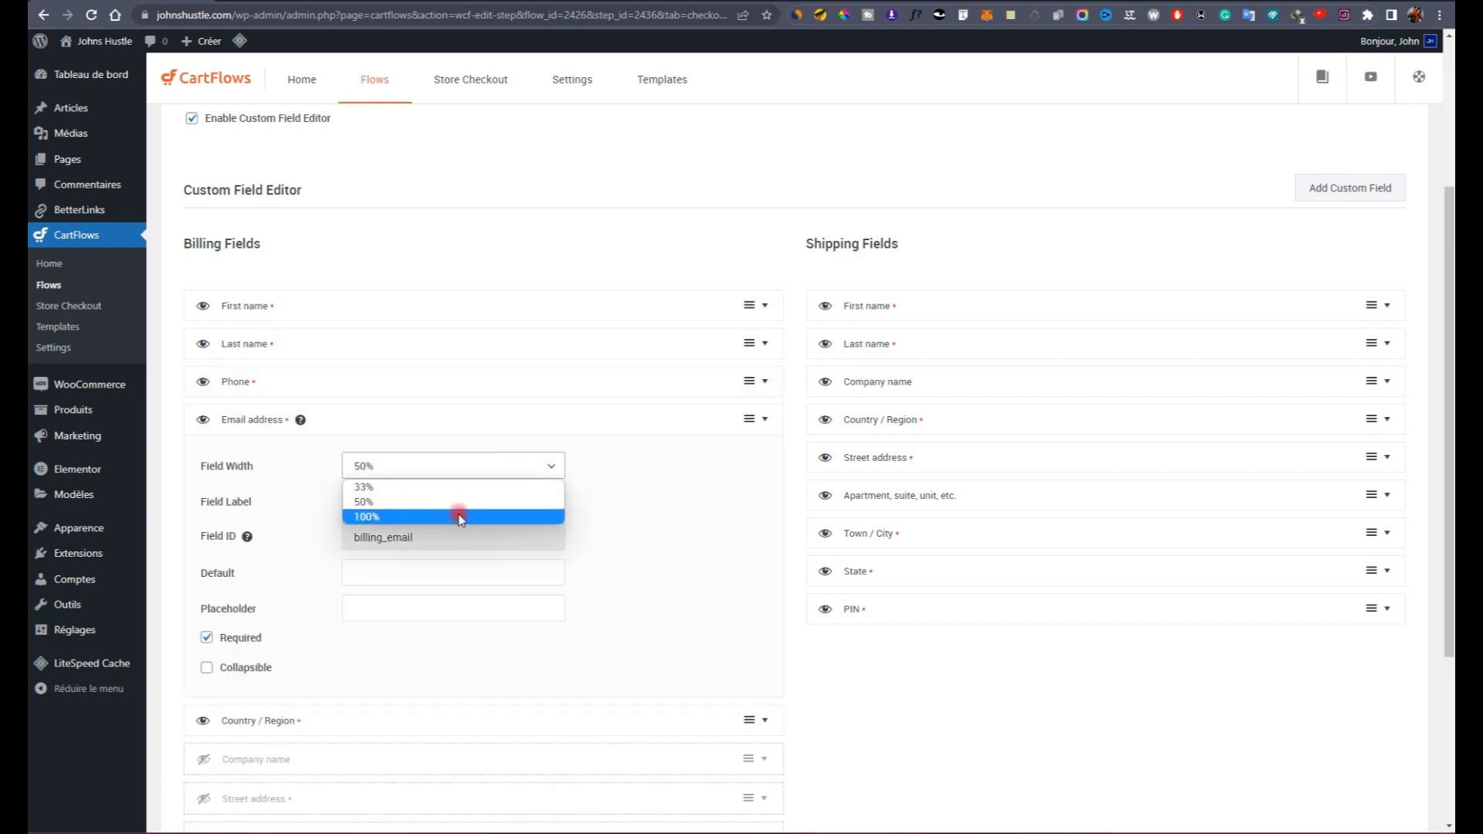
left_click(459, 516)
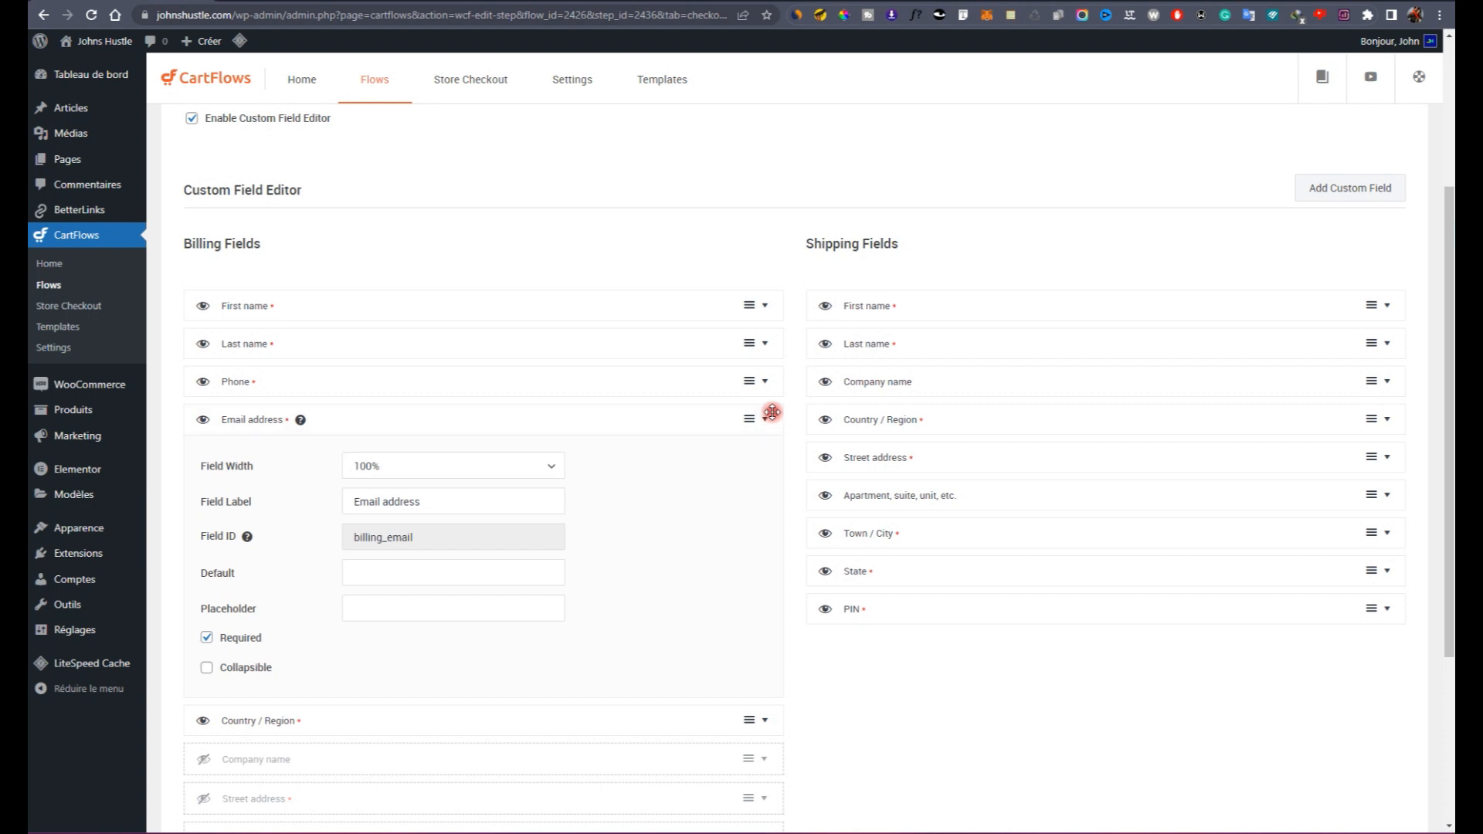
left_click(772, 419)
left_click(200, 753)
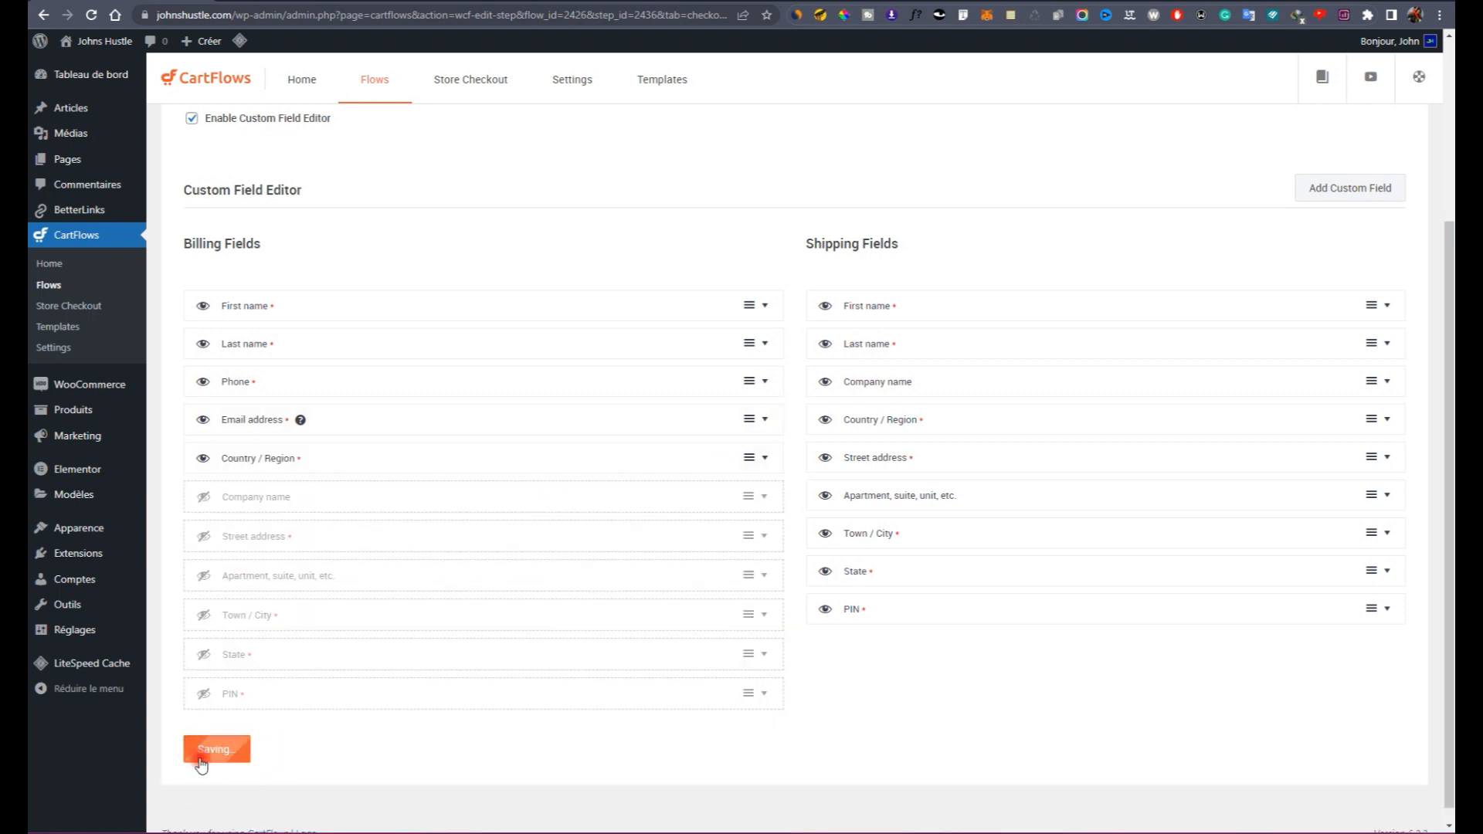
Step: Reload the published checkout page and examine its billing fields, order summary and payment section
left_click(275, 2)
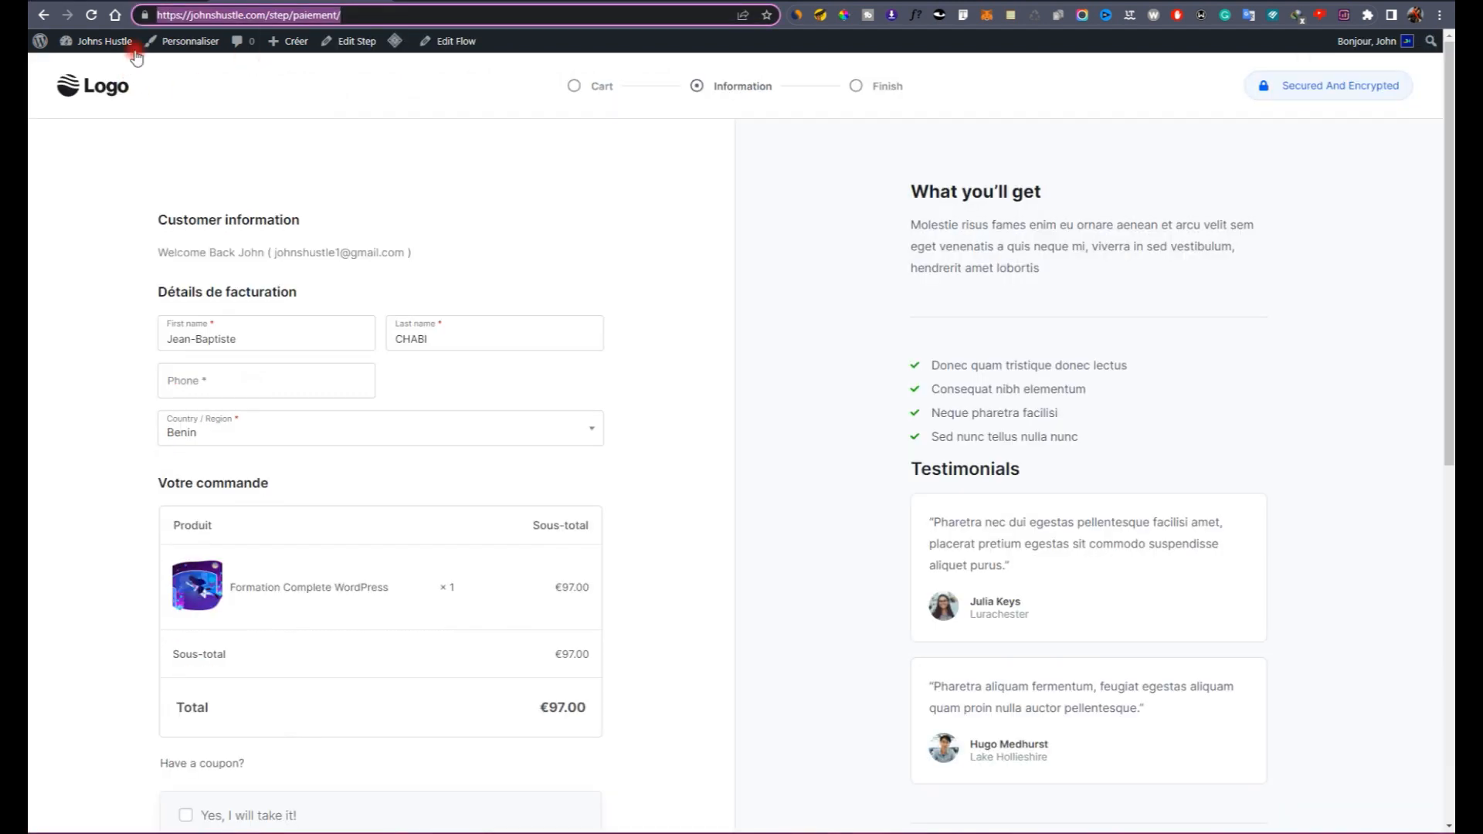
mouse_move(395, 40)
left_click(436, 116)
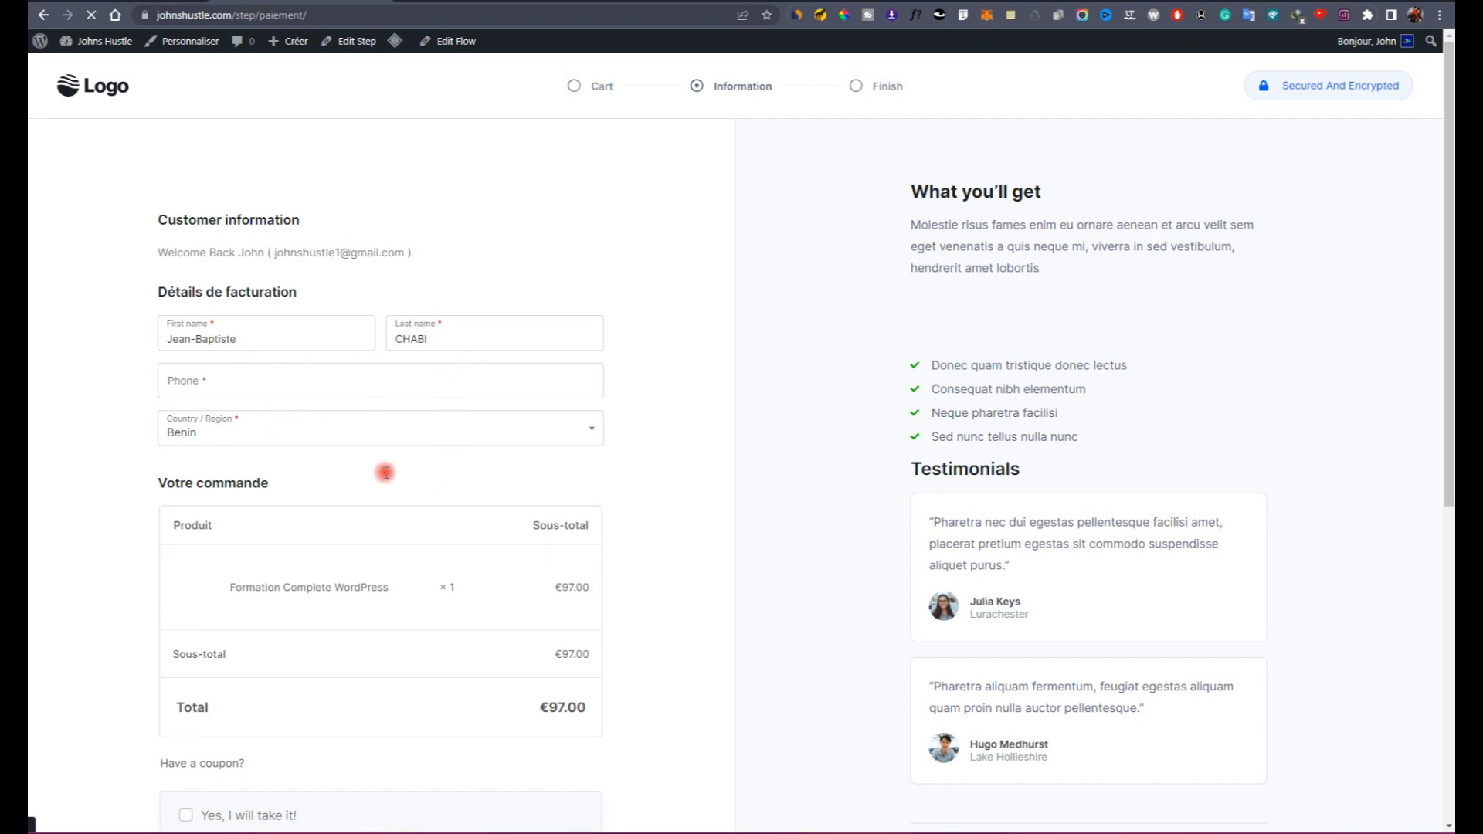
scroll(471, 456, "down", 3)
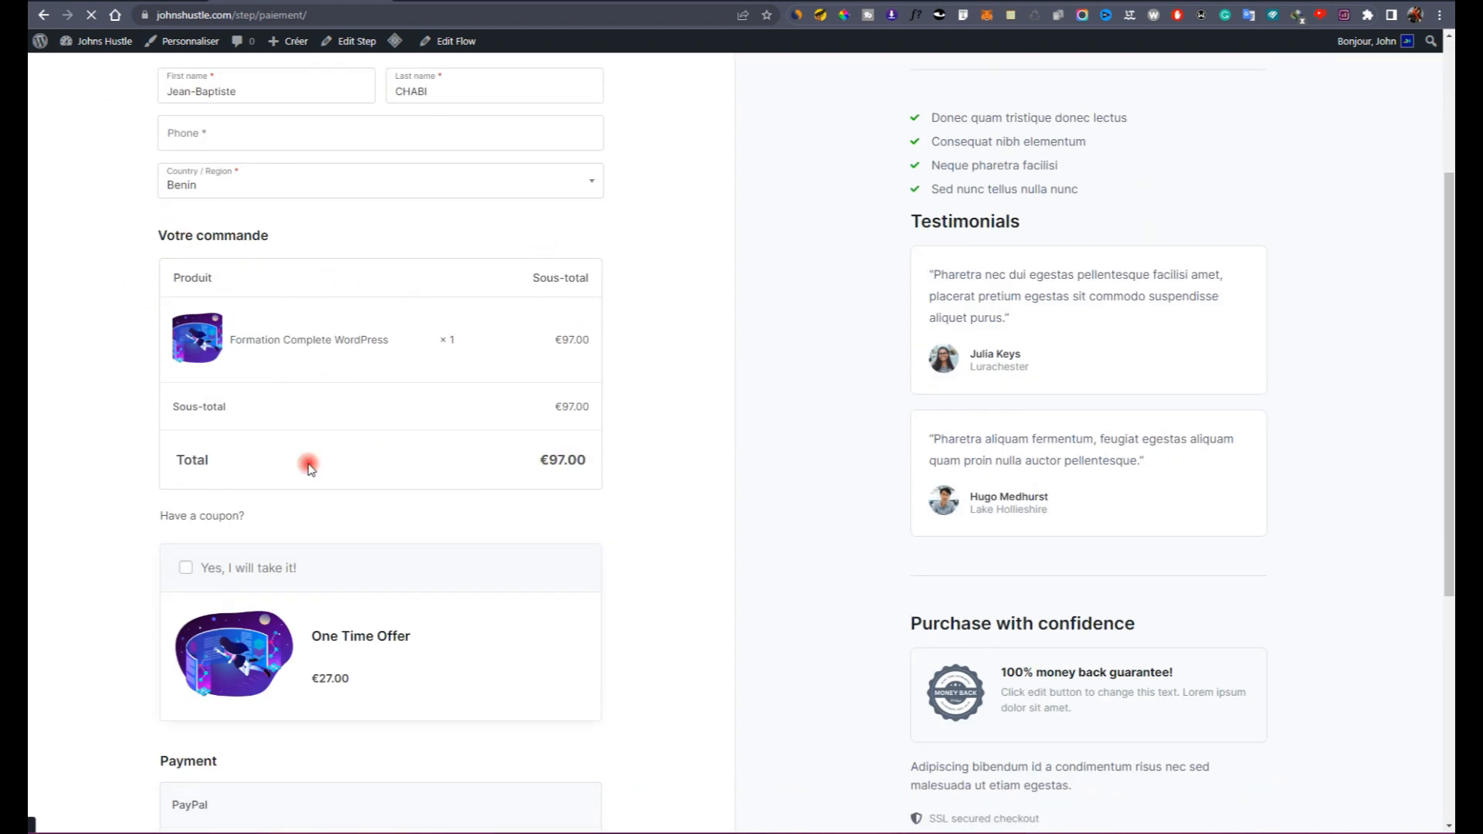
scroll(420, 516, "down", 3)
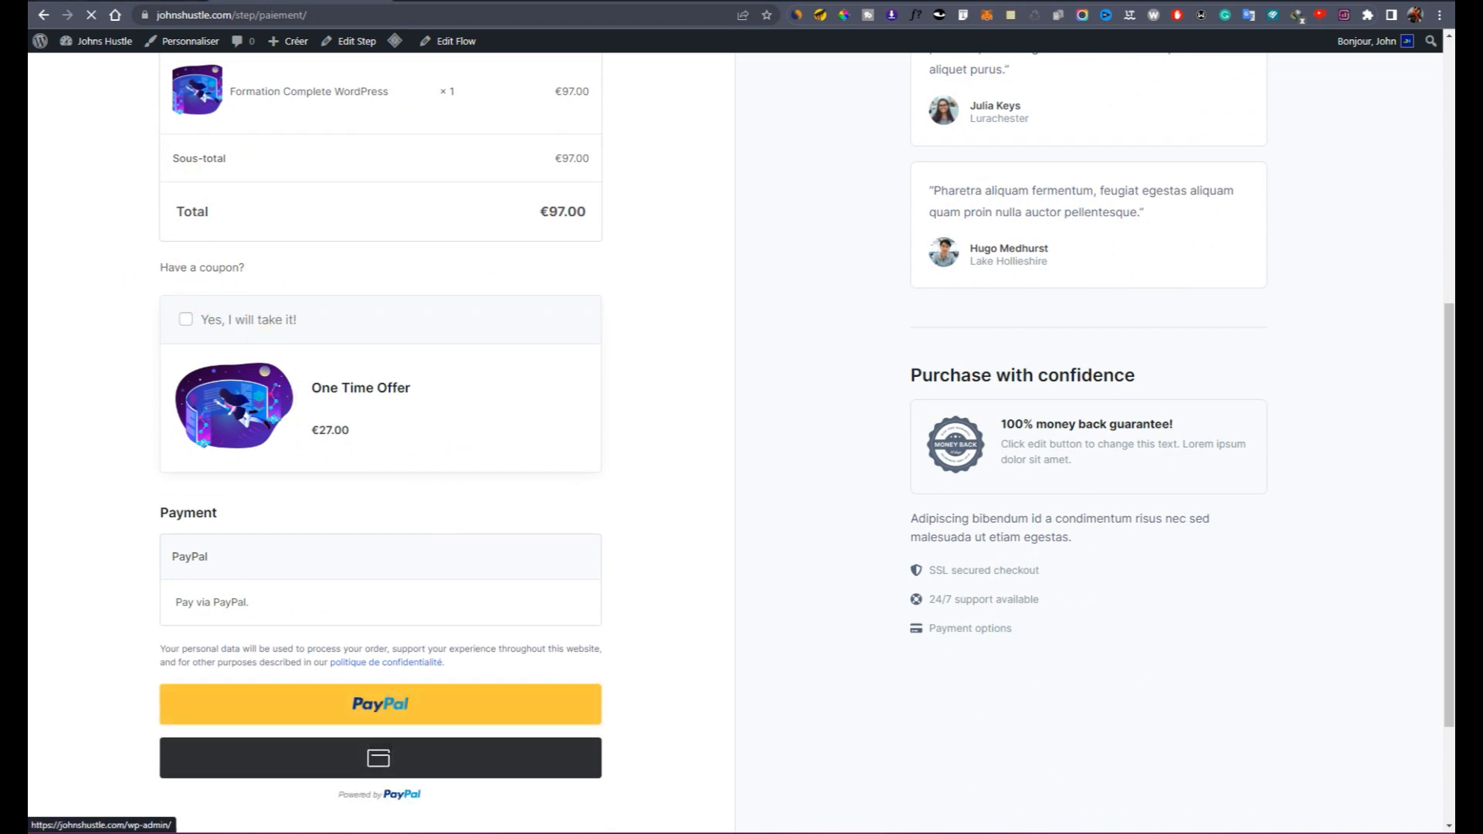
Step: Compare the Paiement step's form field settings with the fields displayed on the published checkout page
left_click(121, 2)
scroll(338, 364, "up", 3)
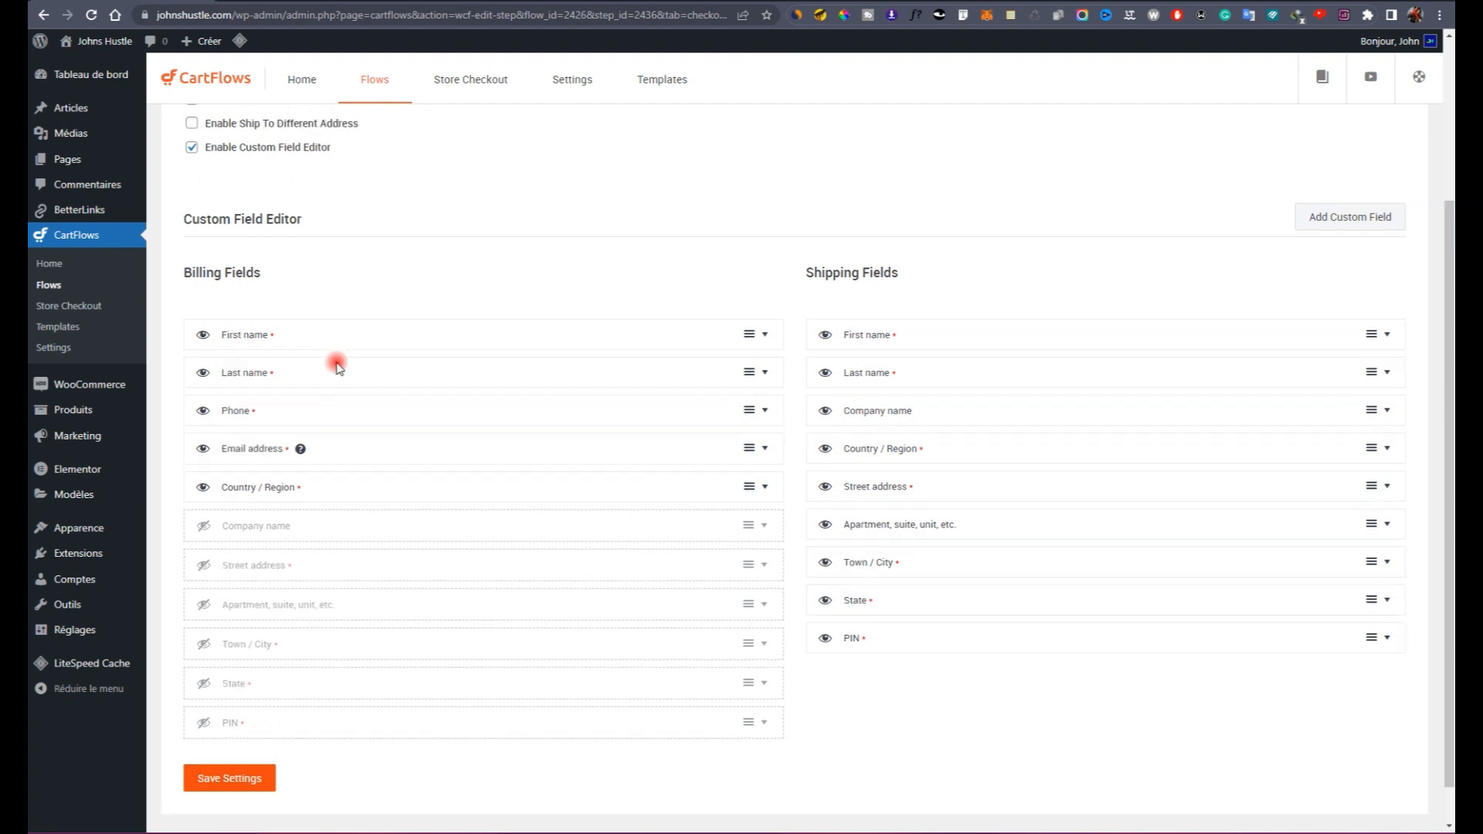
scroll(363, 463, "down", 3)
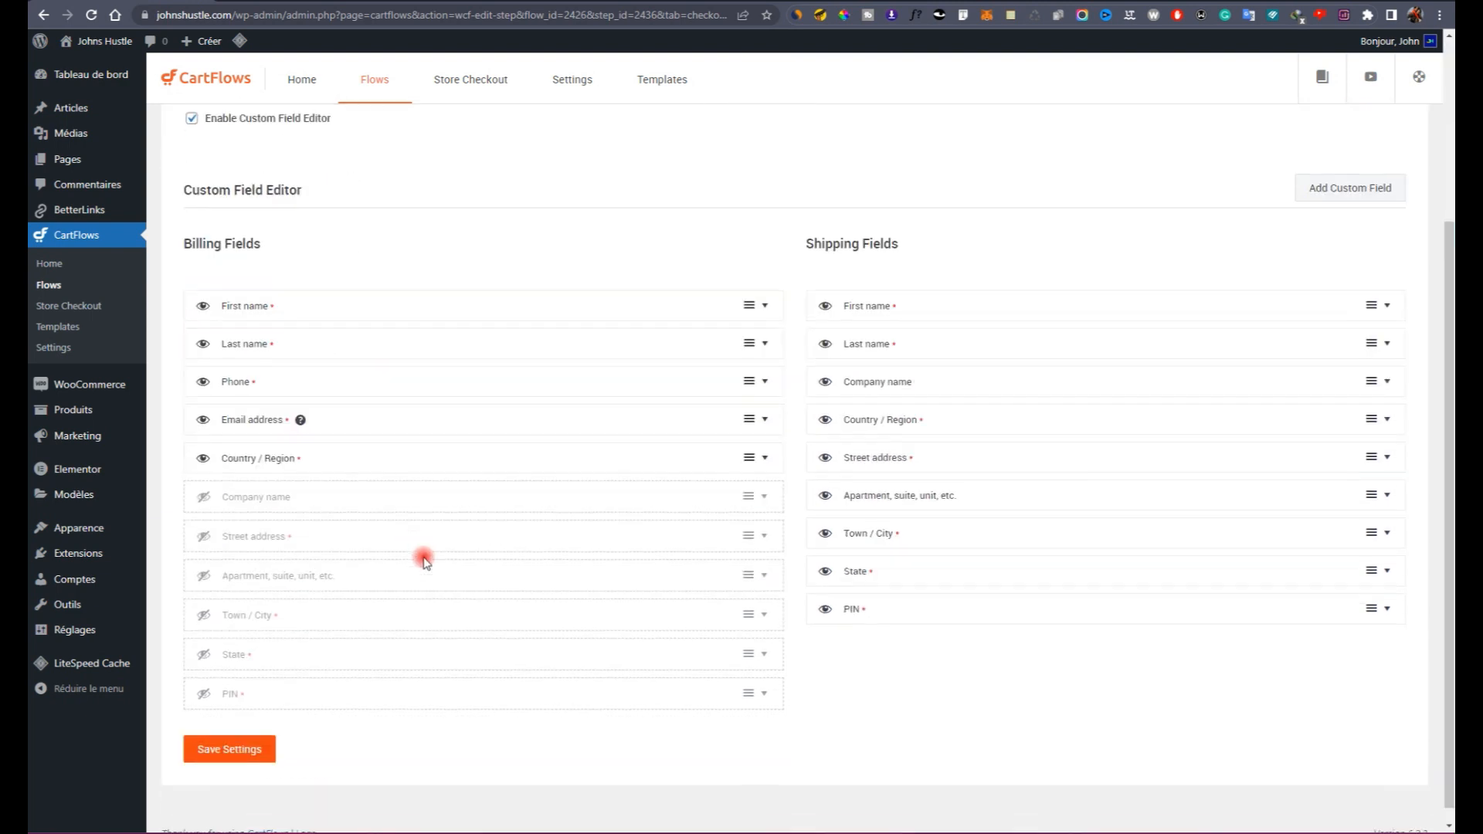
left_click(445, 227)
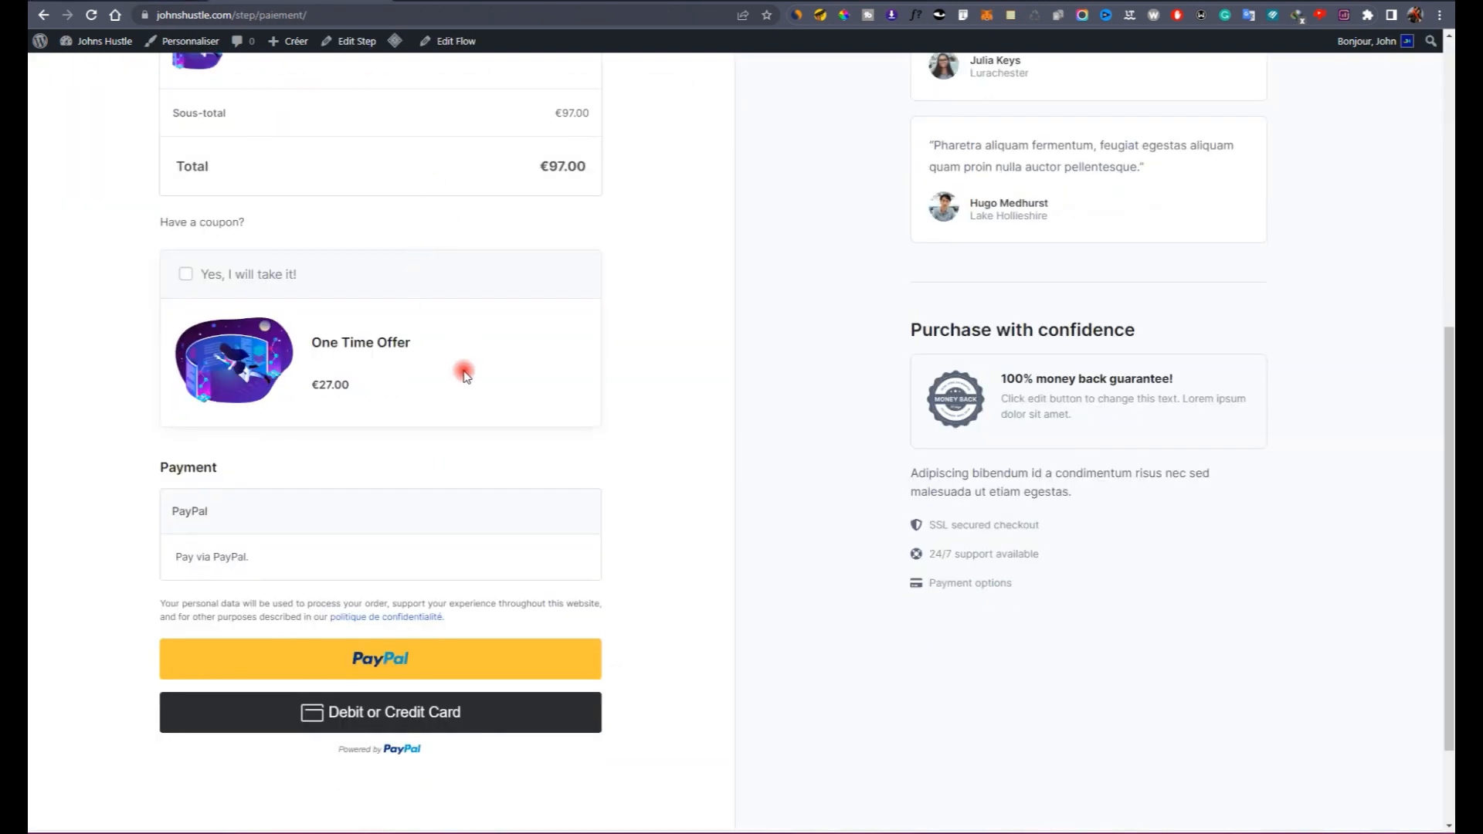
scroll(509, 525, "up", 7)
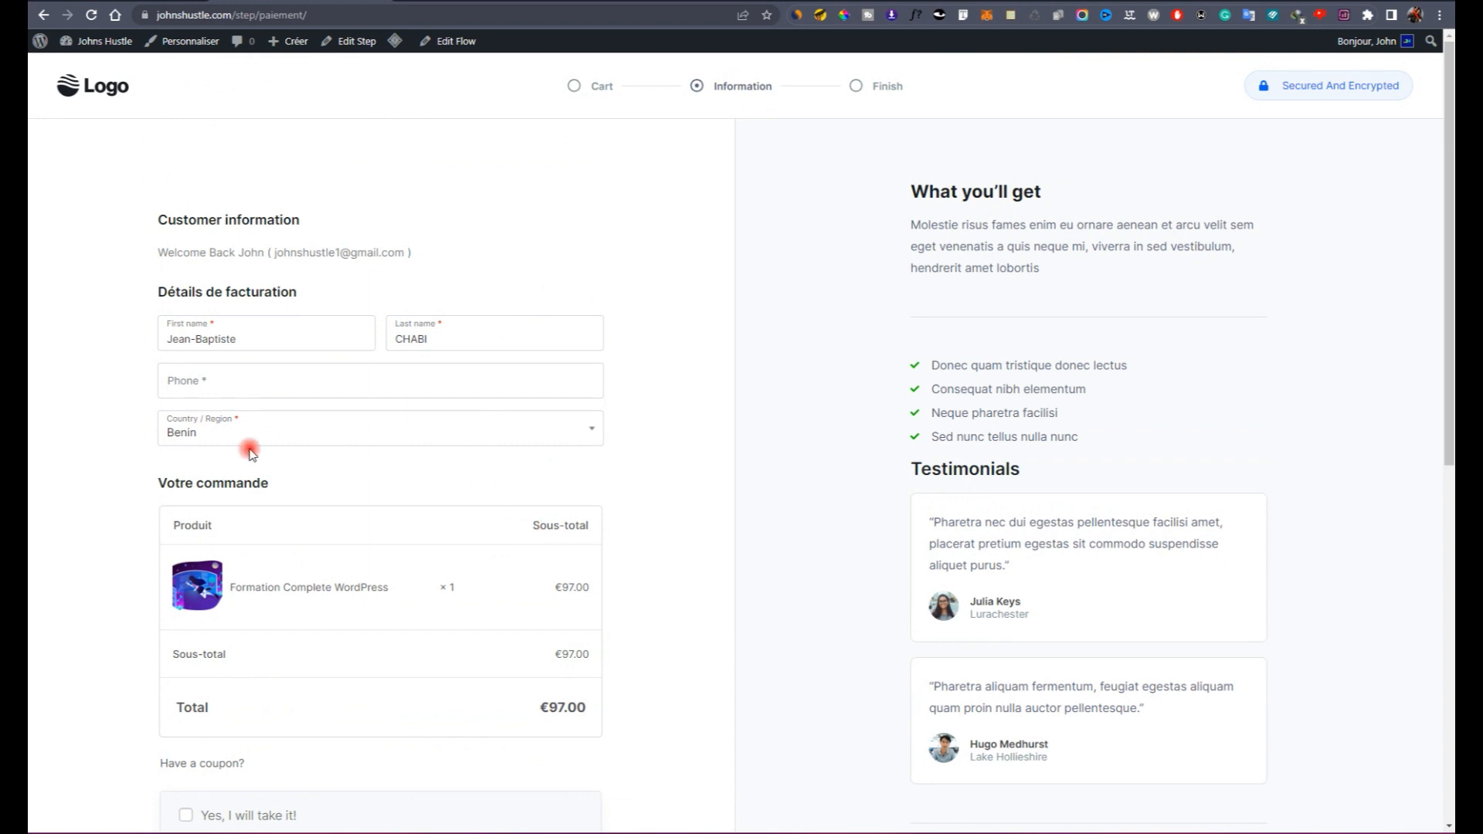
scroll(357, 532, "down", 6)
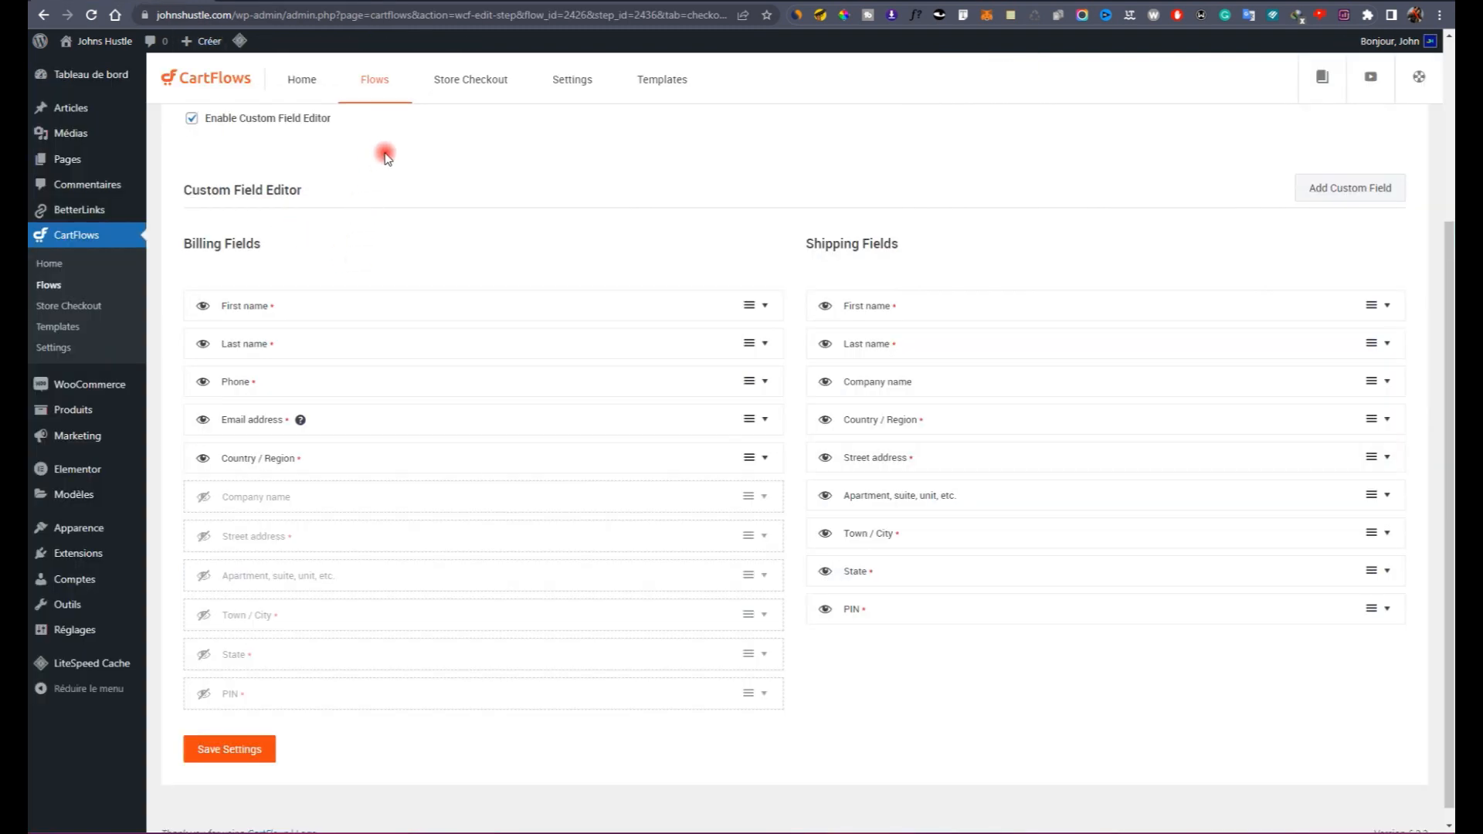
scroll(386, 158, "up", 3)
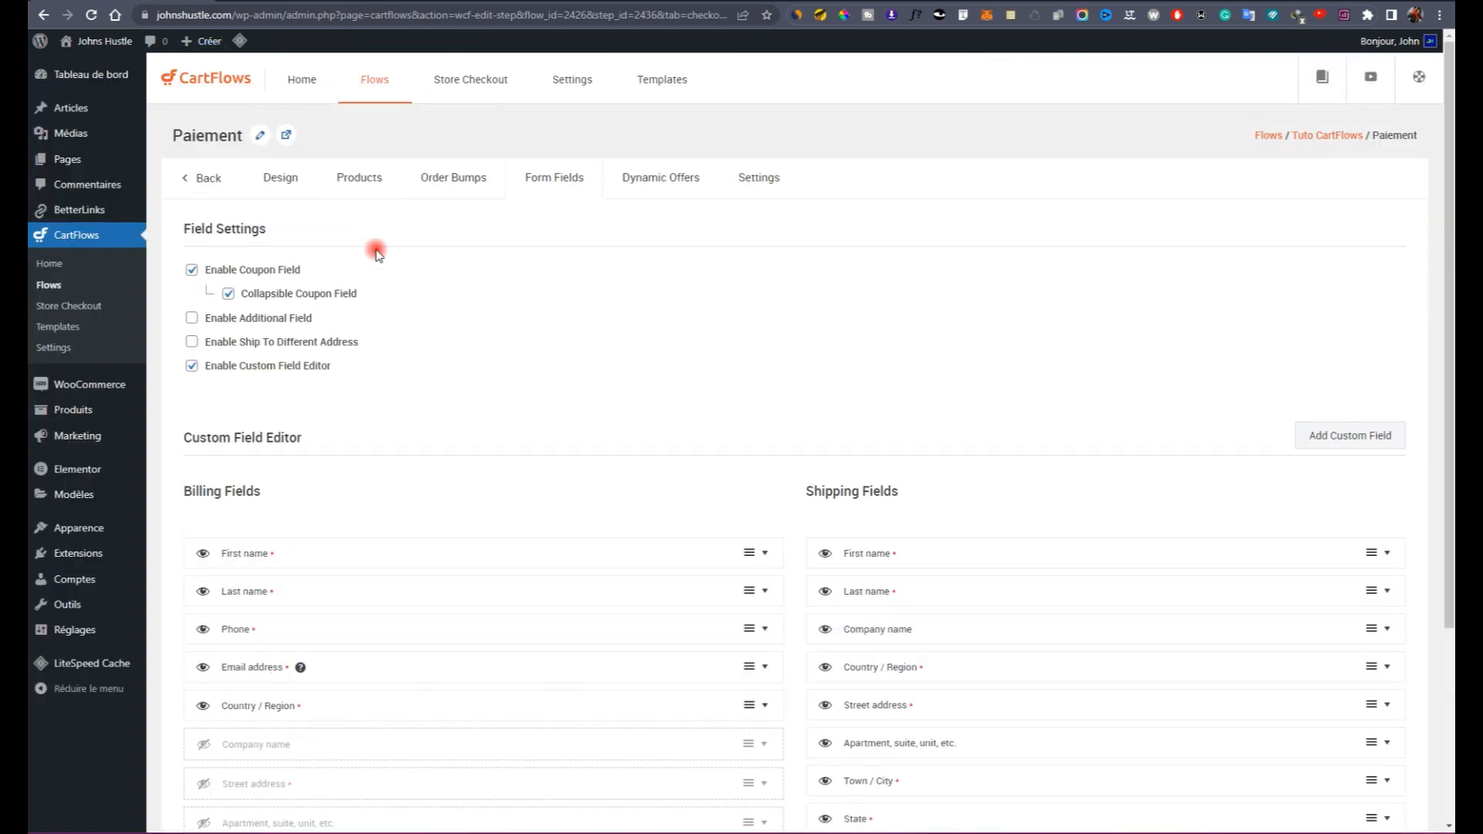
scroll(373, 248, "down", 3)
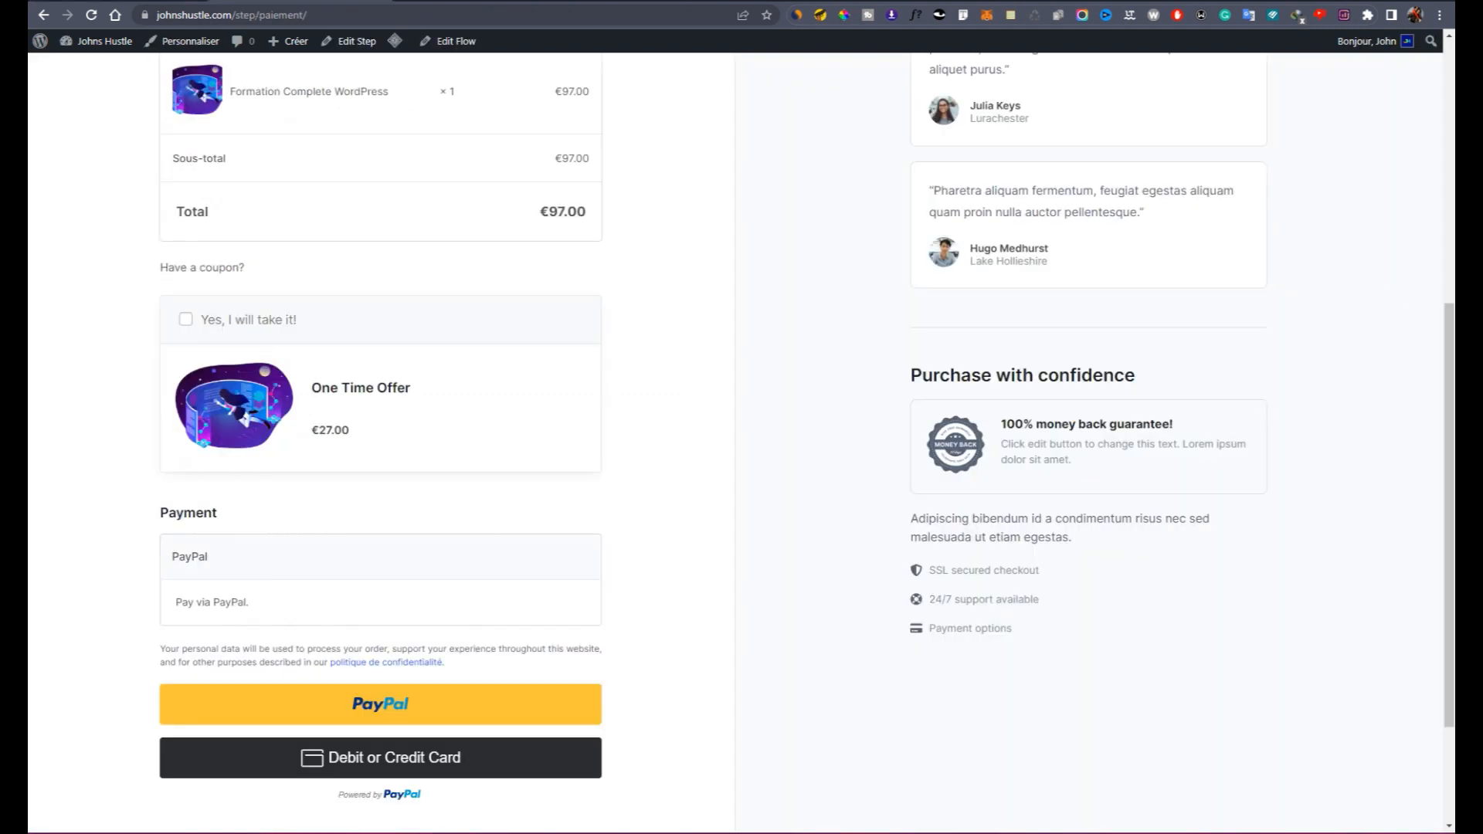
scroll(305, 302, "up", 6)
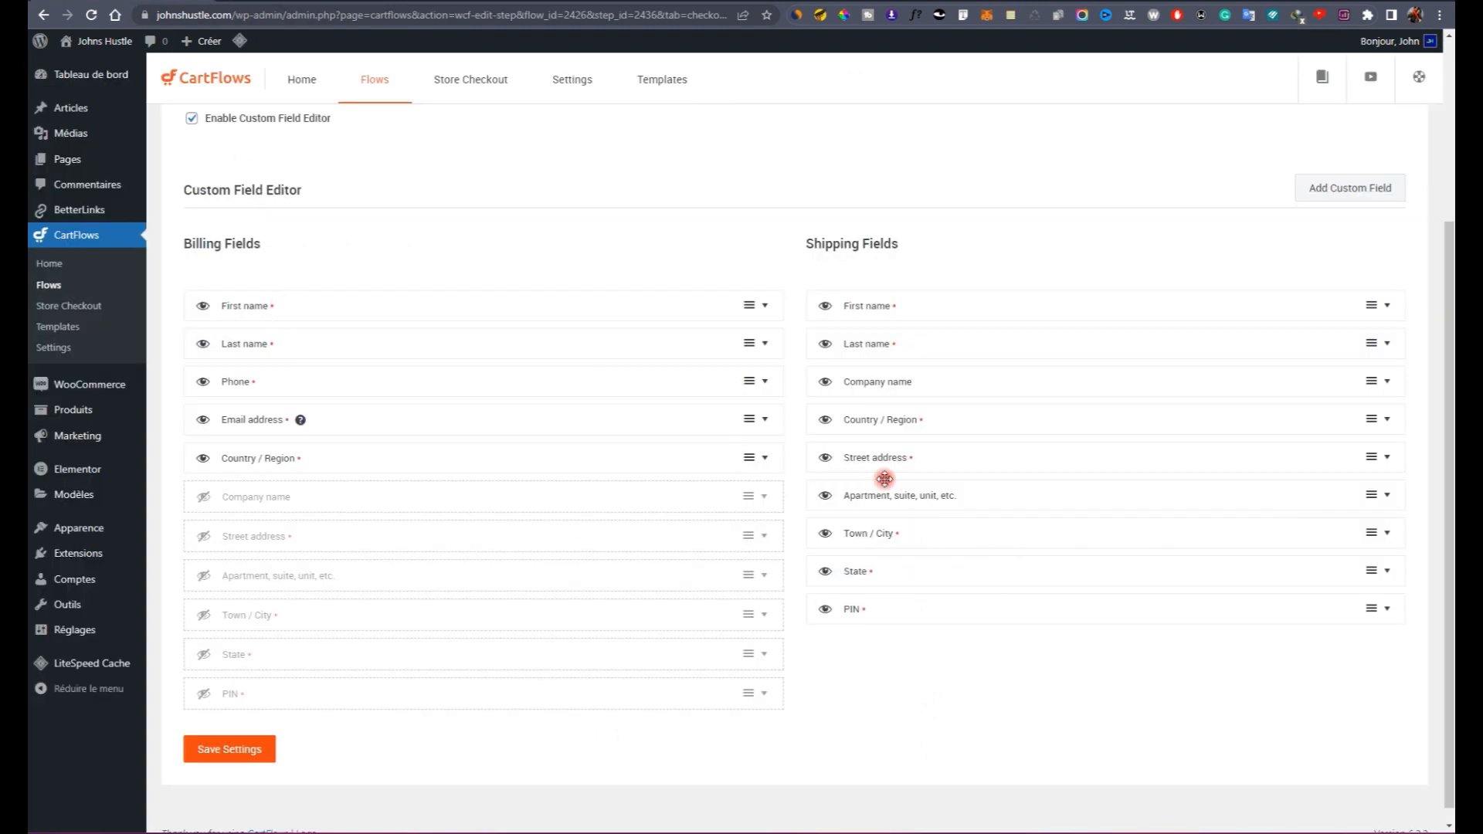
Step: Review the Phone billing field's label and Required option
left_click(766, 383)
left_click(430, 469)
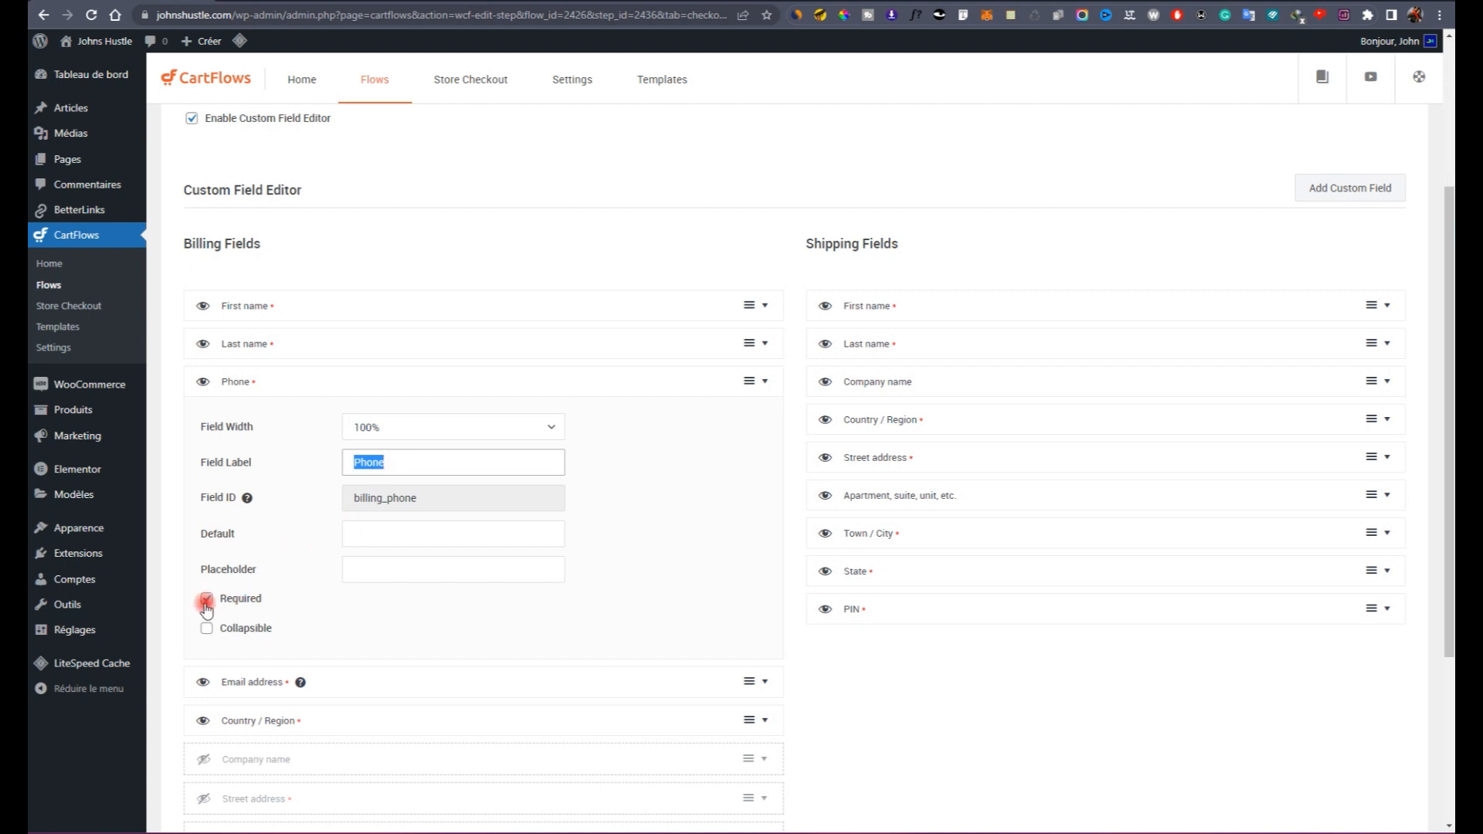
left_click(755, 384)
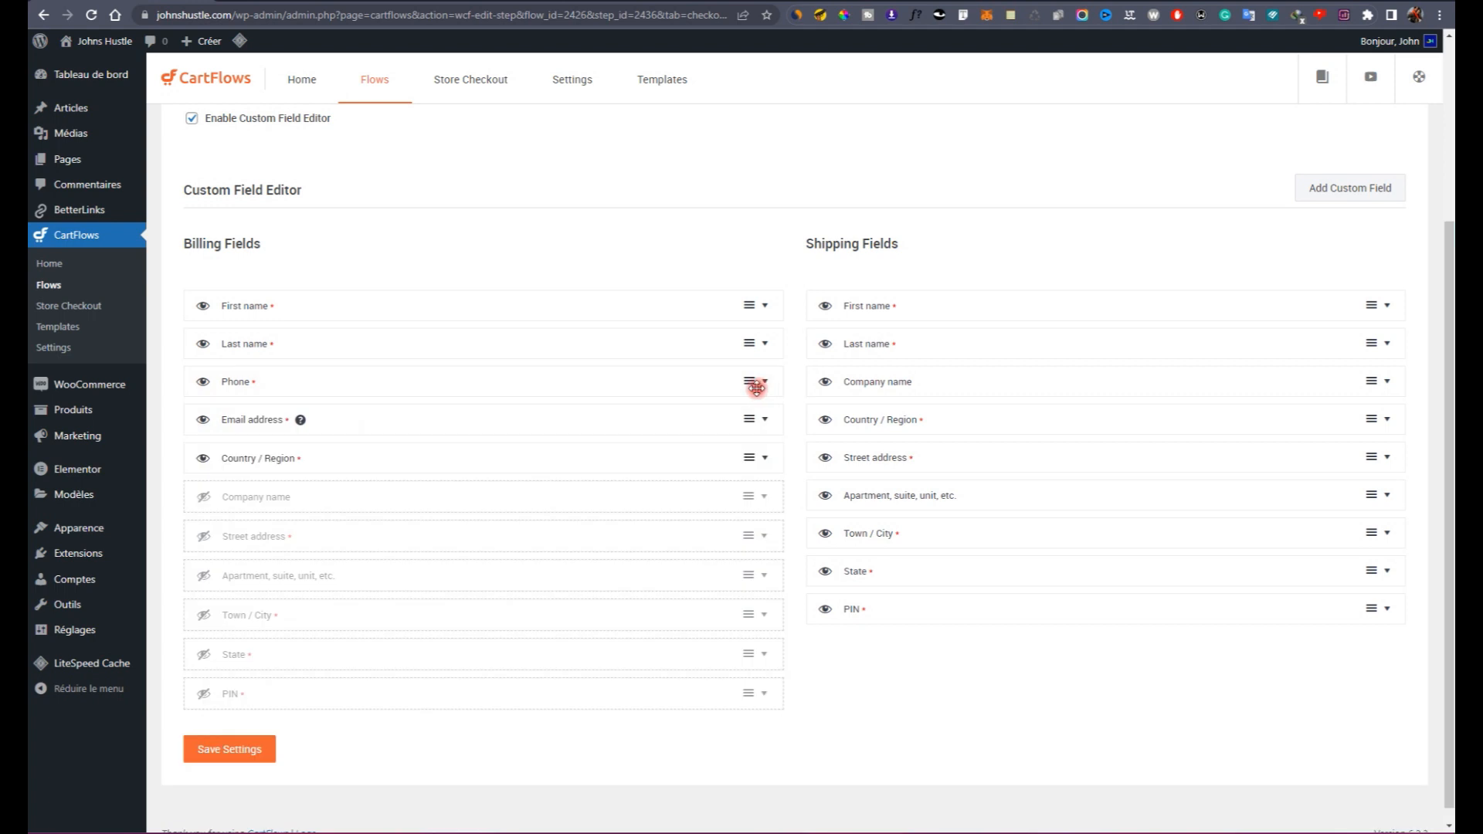
Step: Open the 200 Templates Modern WordPress order bump for editing, check its discount type options and go to its design settings
scroll(456, 217, "up", 3)
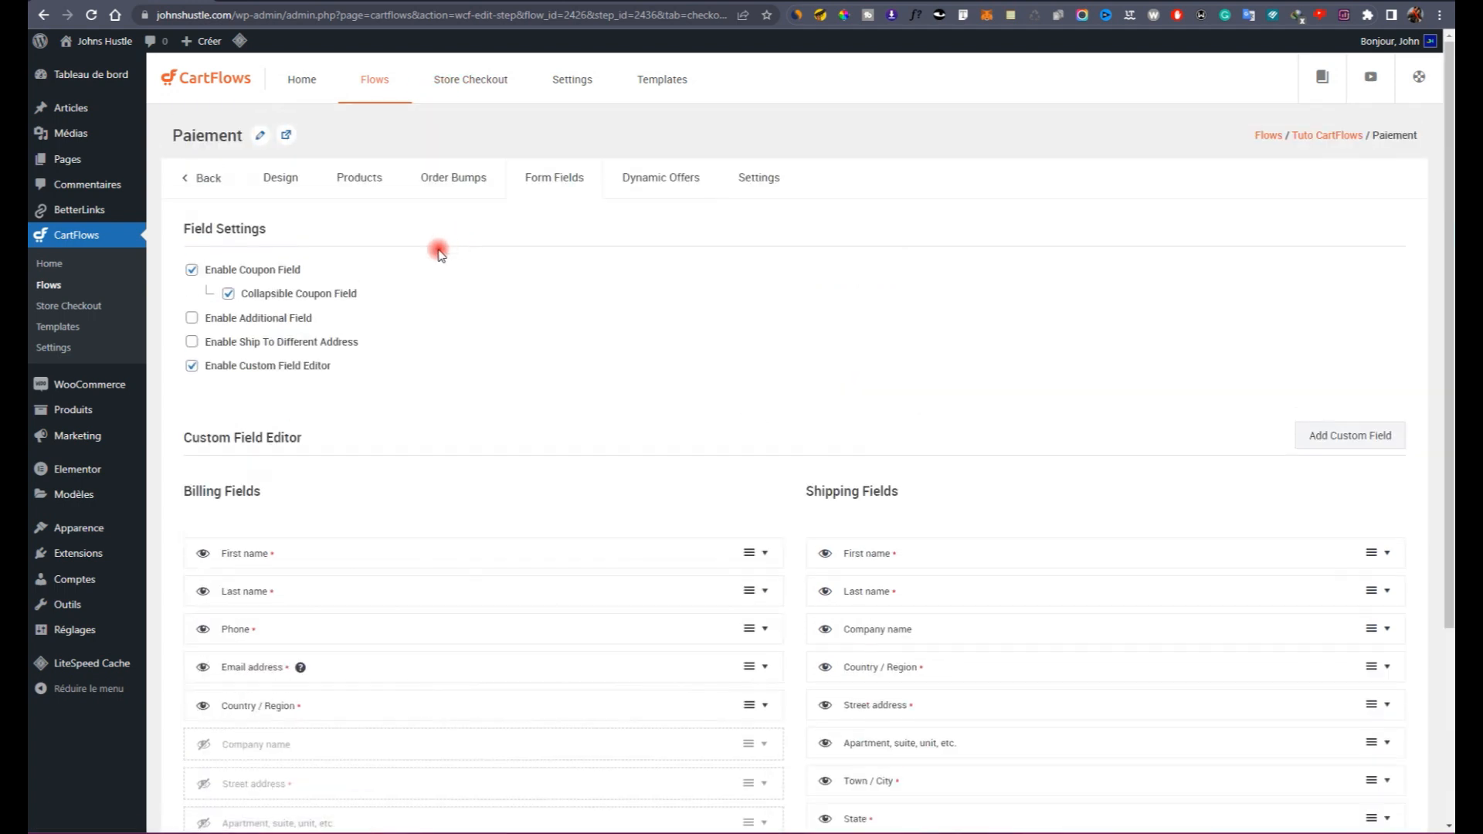
left_click(480, 185)
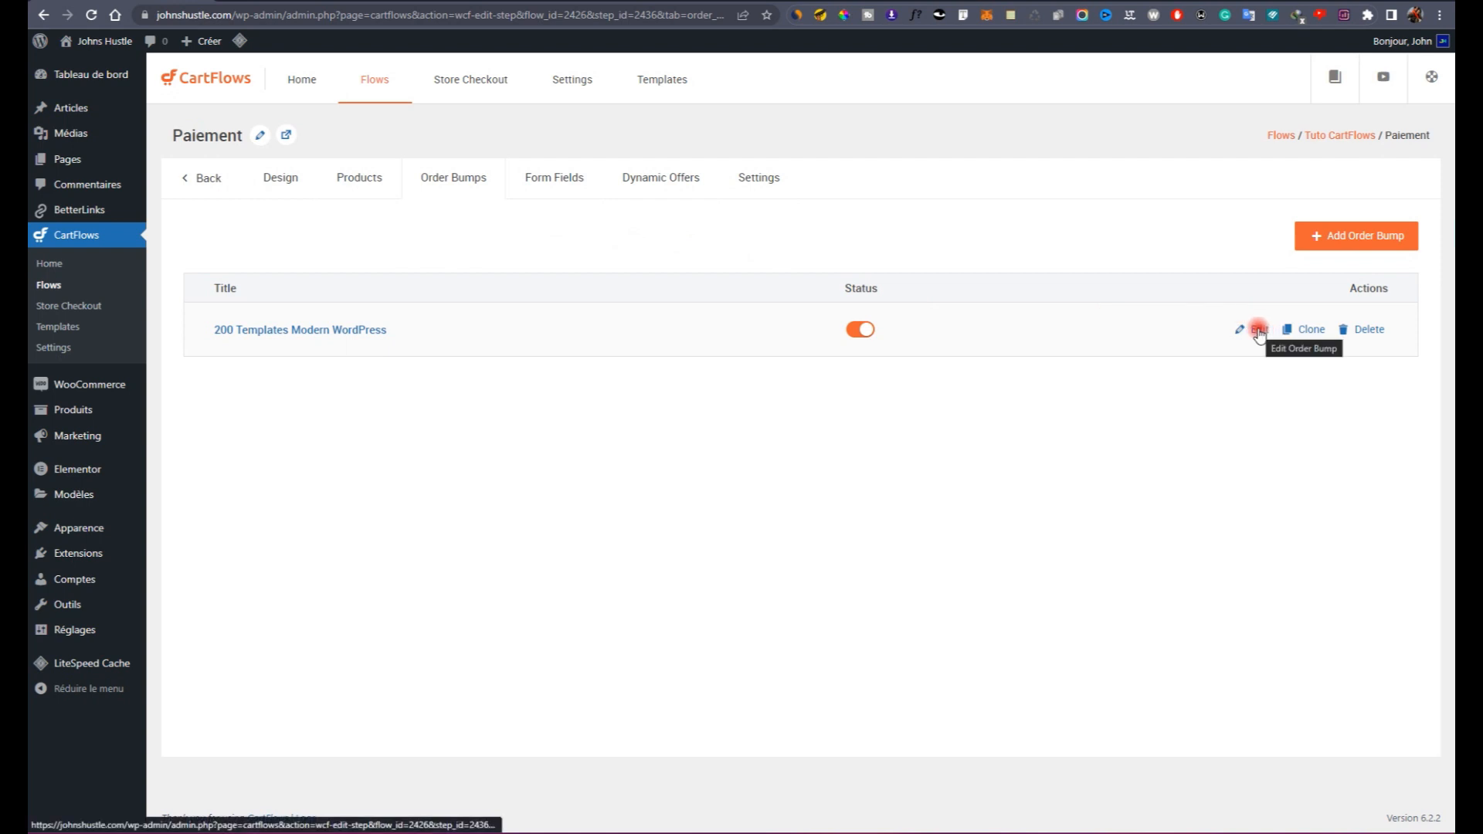
left_click(1255, 332)
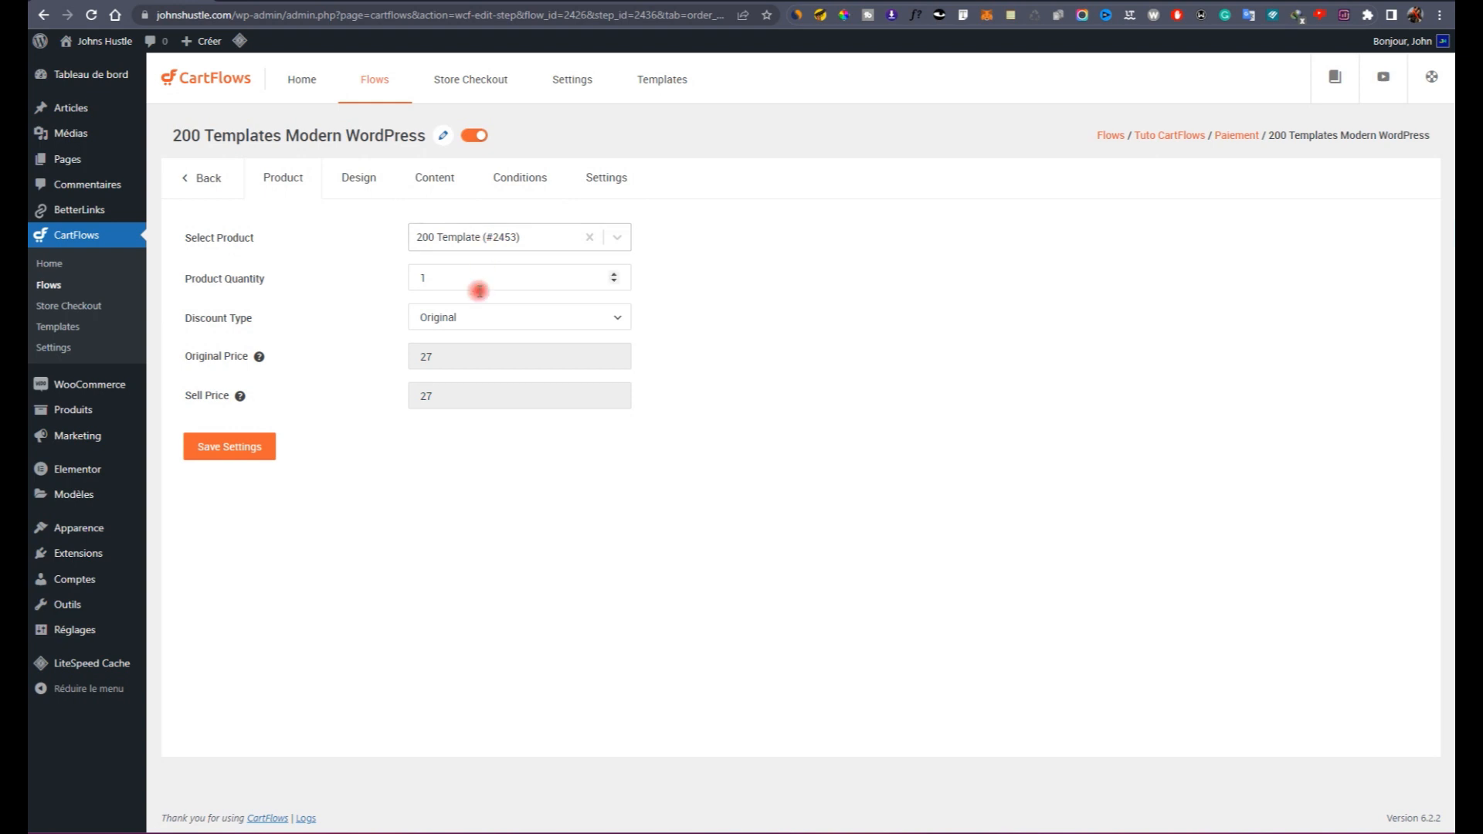
left_click(501, 319)
left_click(498, 319)
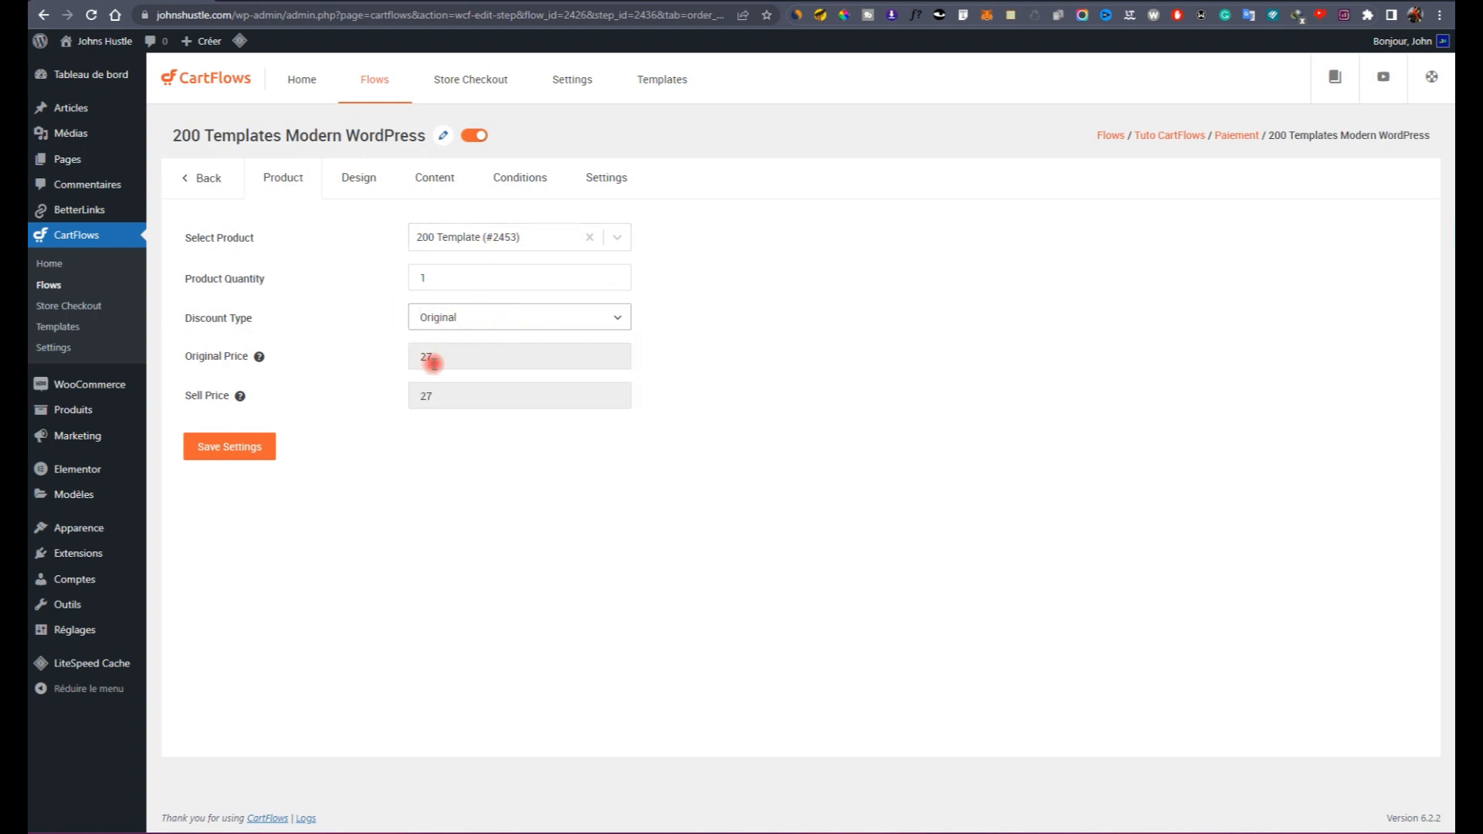
left_click(374, 194)
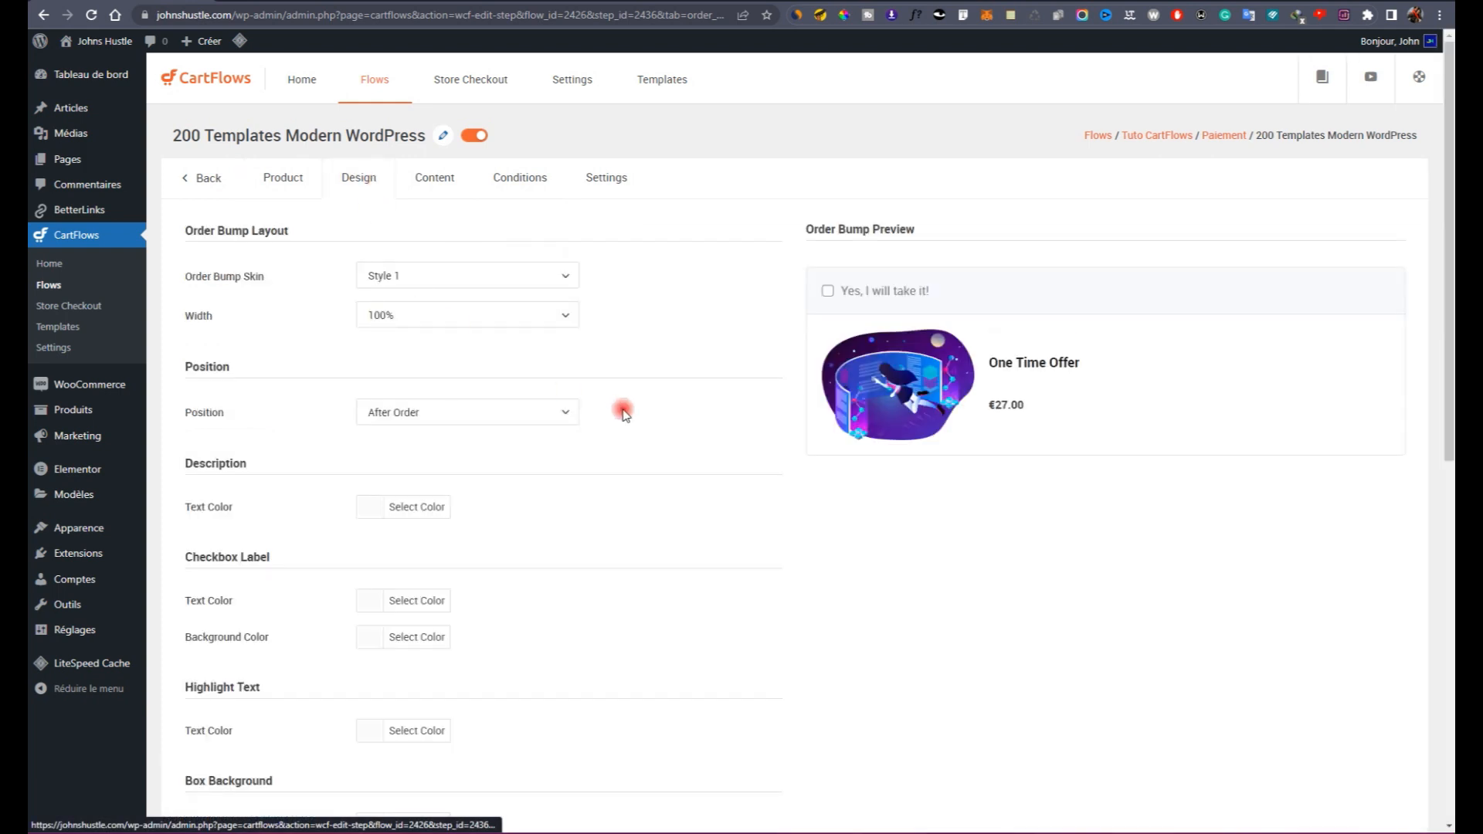
Step: Try the Style 2, Style 3 and Style 4 skins on the order bump, comparing them with Style 1 in the preview
left_click(396, 276)
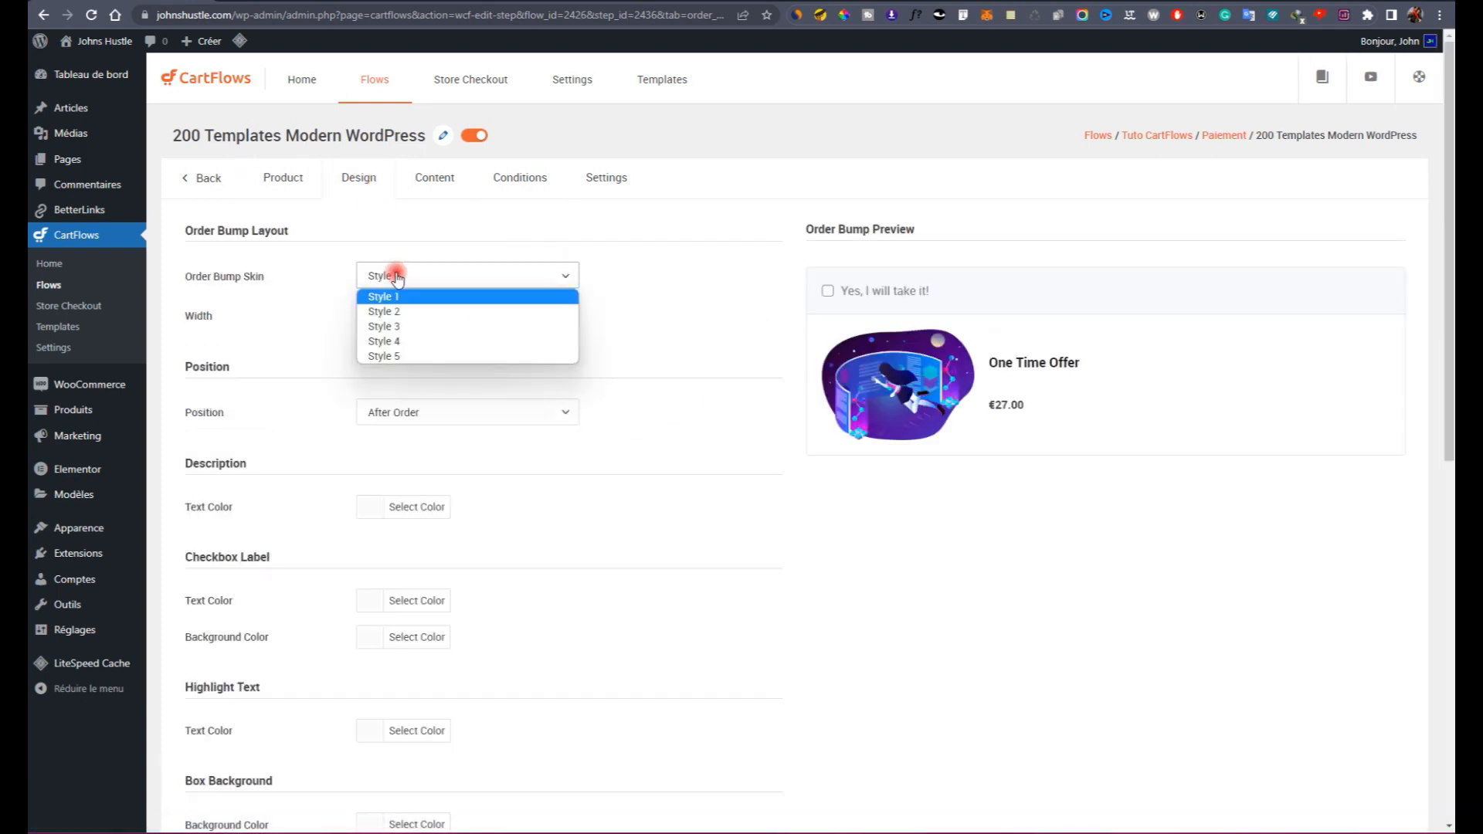
left_click(397, 311)
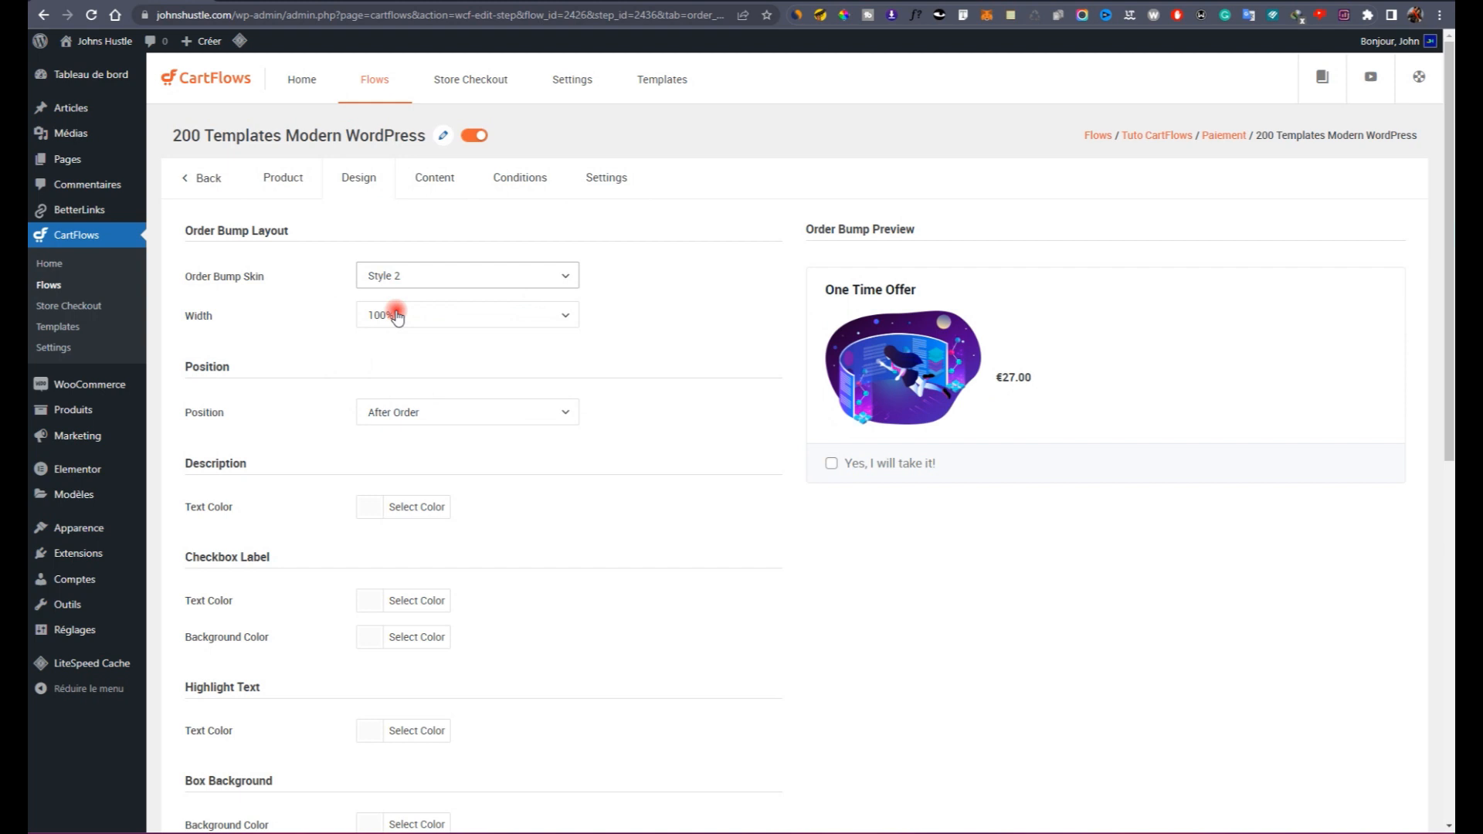
left_click(416, 275)
left_click(407, 296)
left_click(421, 278)
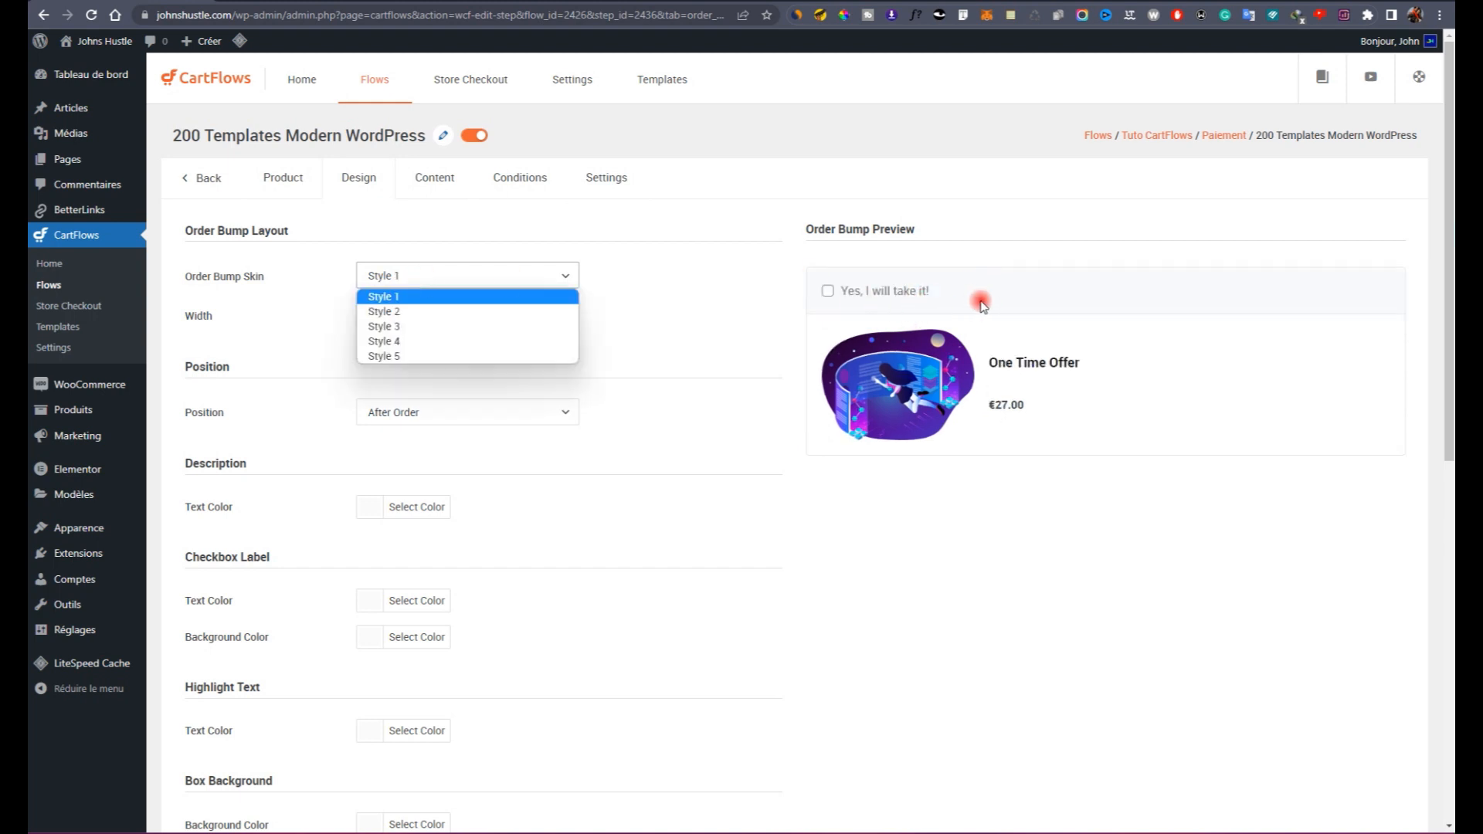
left_click(564, 282)
left_click(548, 281)
left_click(422, 312)
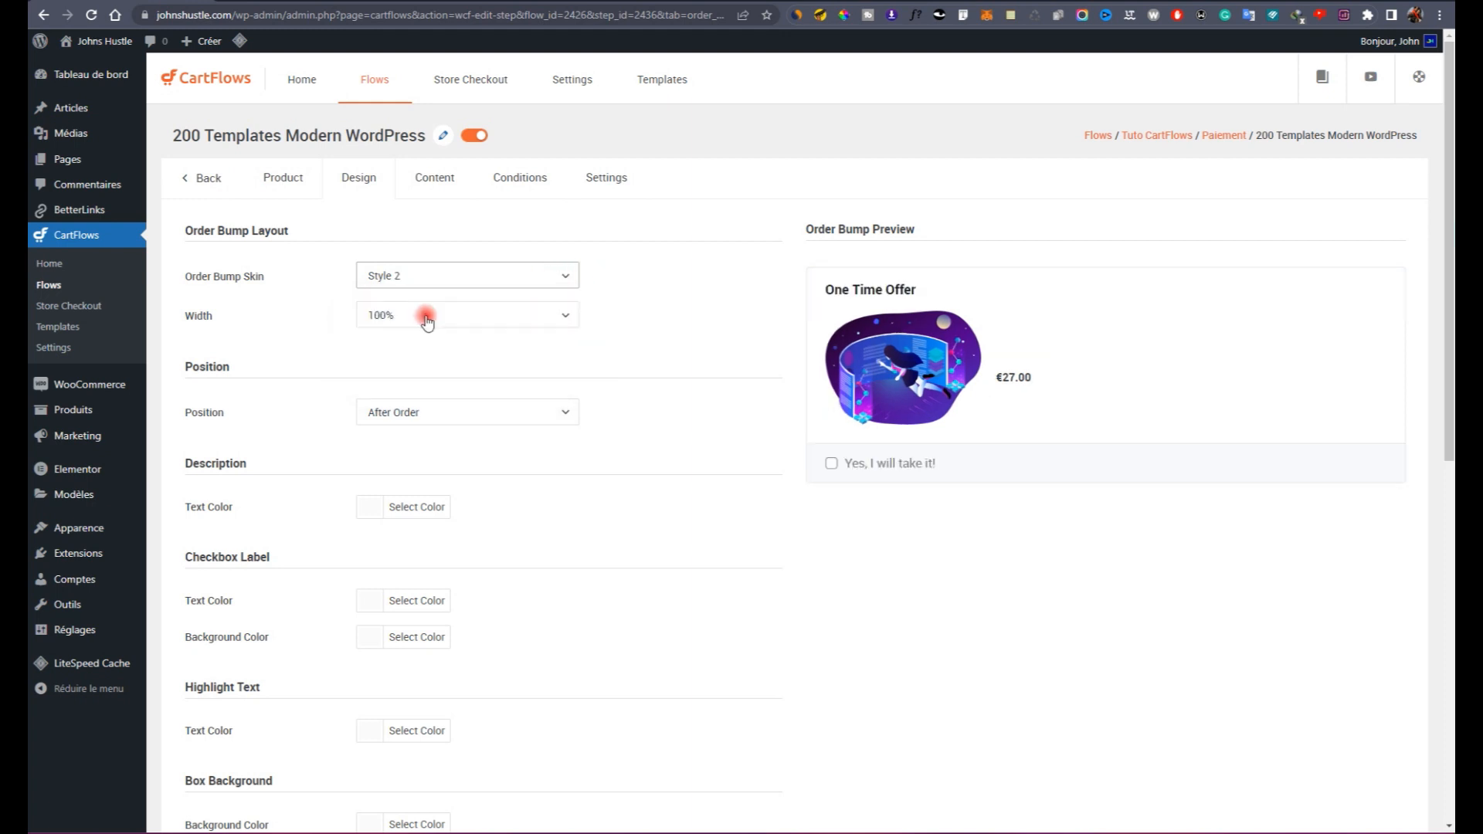
left_click(463, 282)
left_click(450, 325)
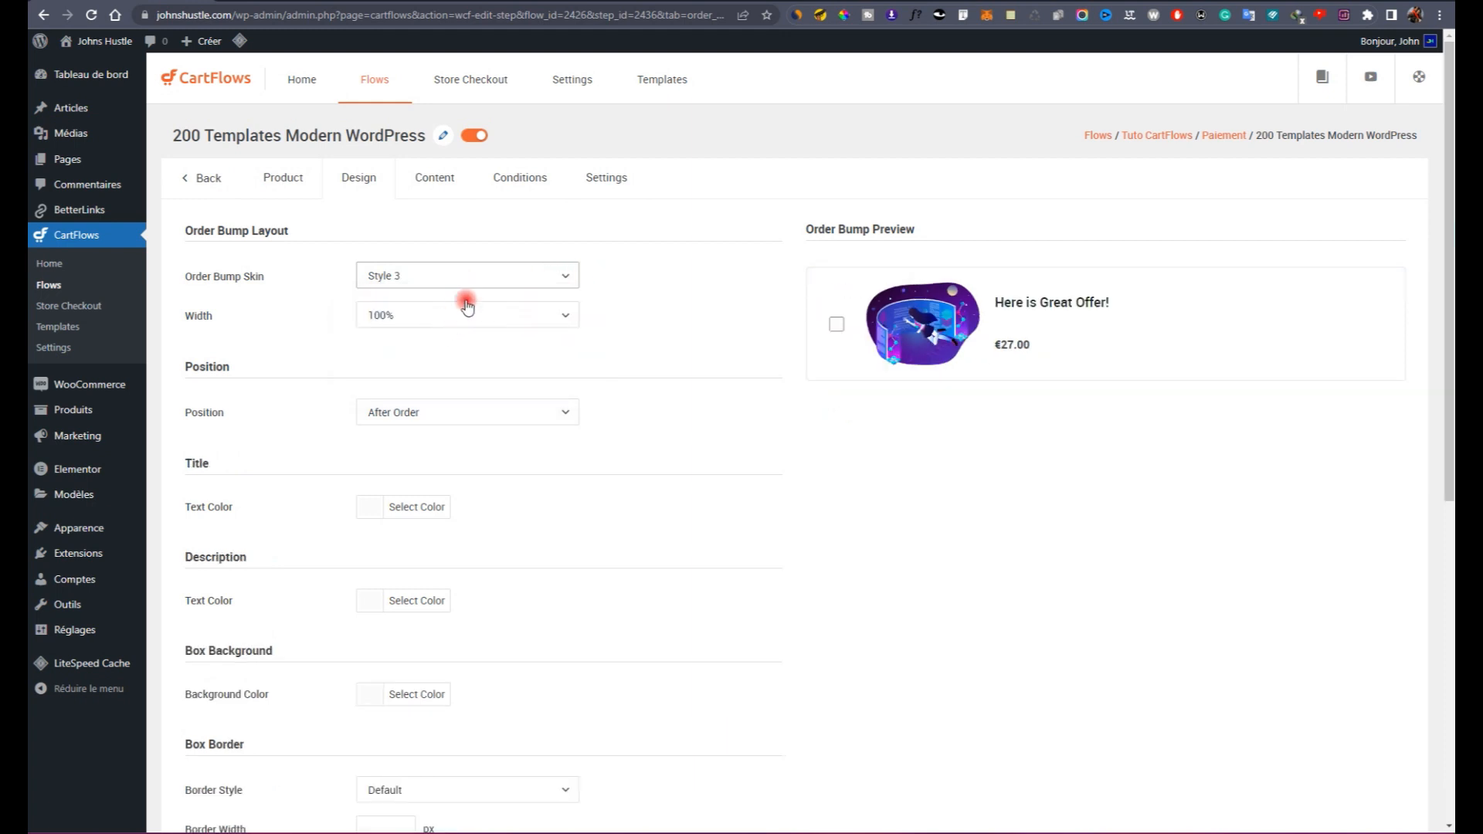
left_click(472, 292)
left_click(447, 340)
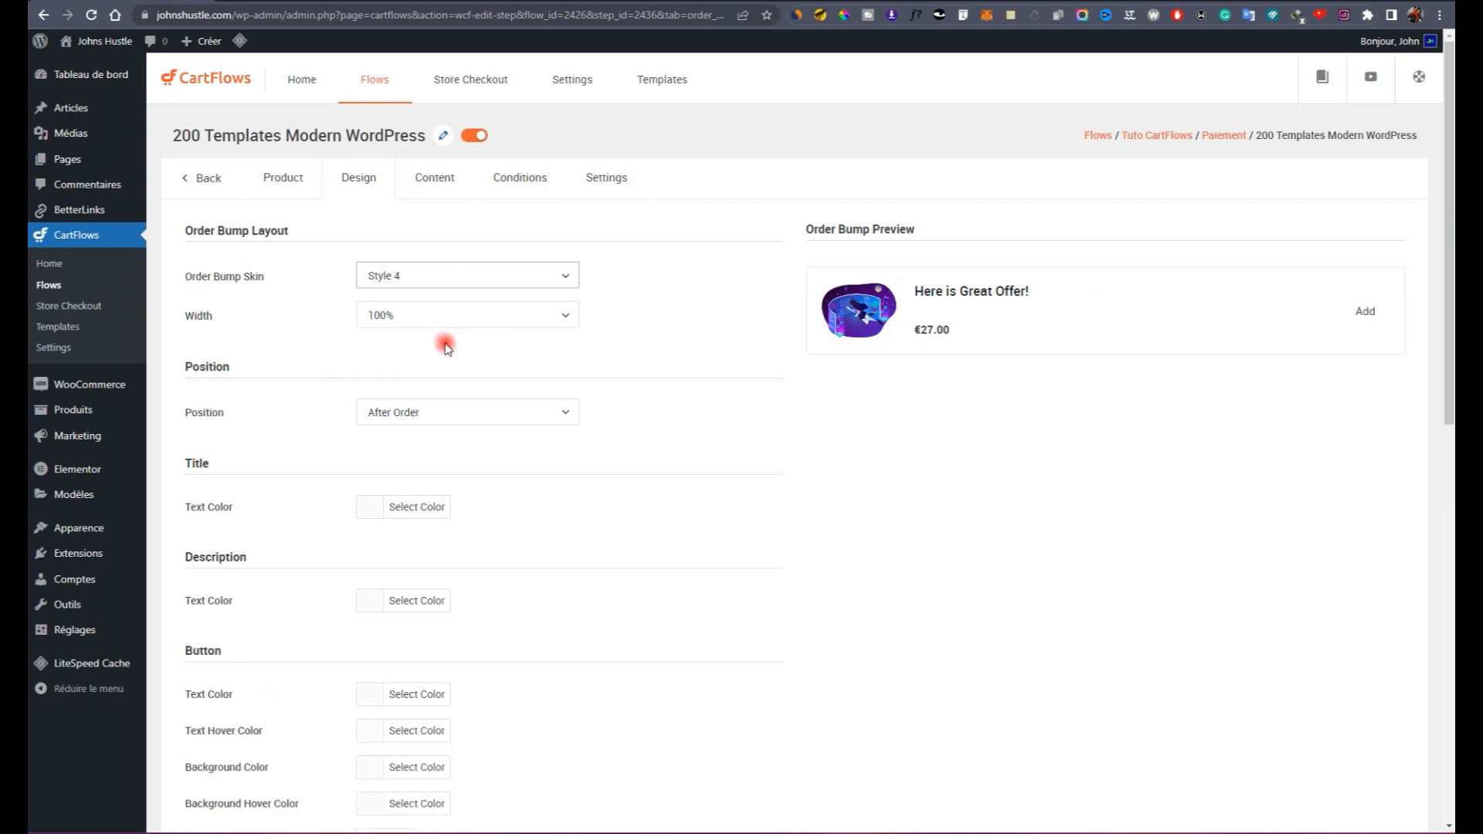
Step: Set the order bump skin to Style 5 and look over its design options
left_click(466, 270)
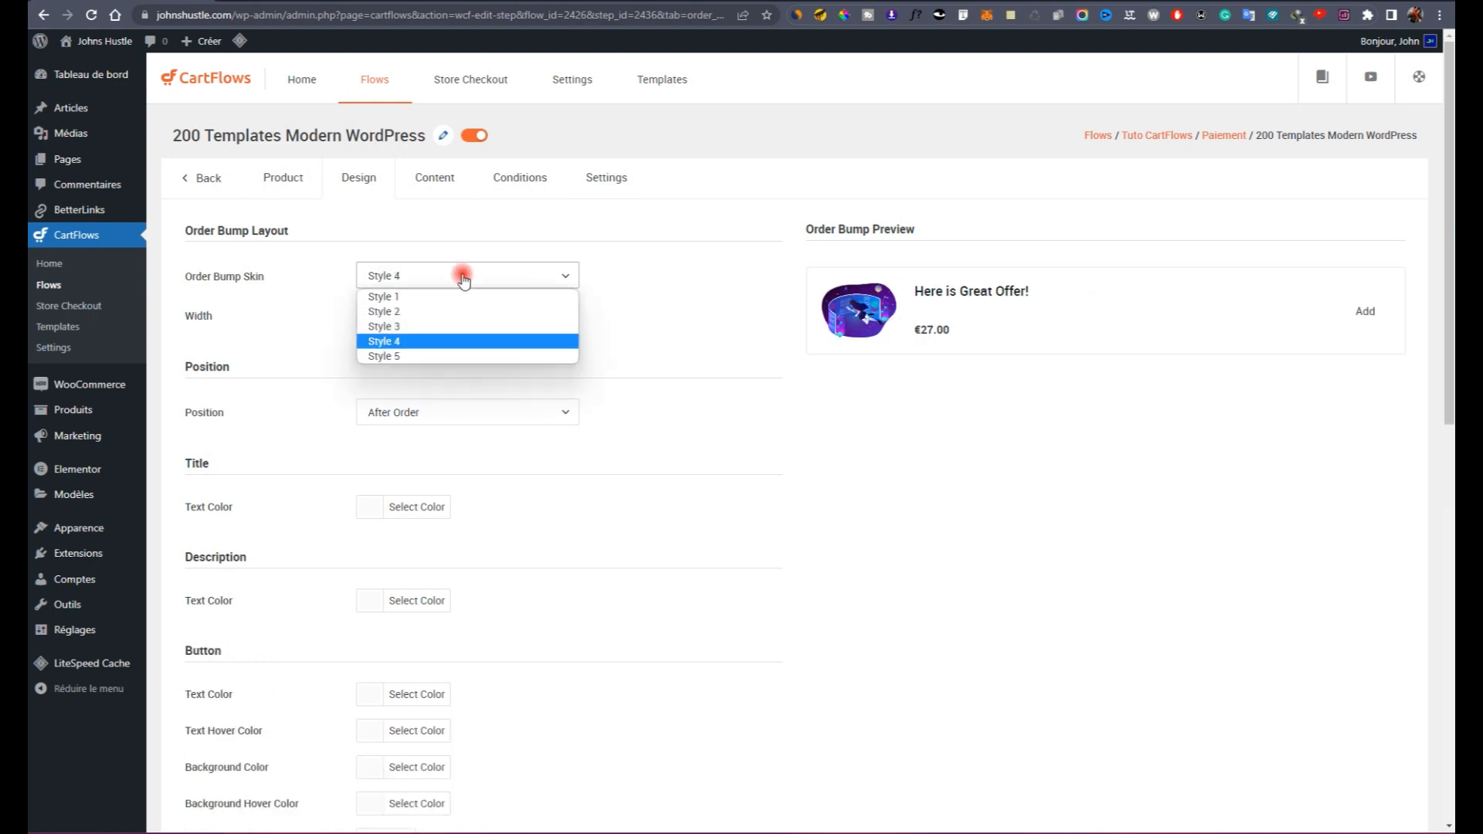
left_click(434, 350)
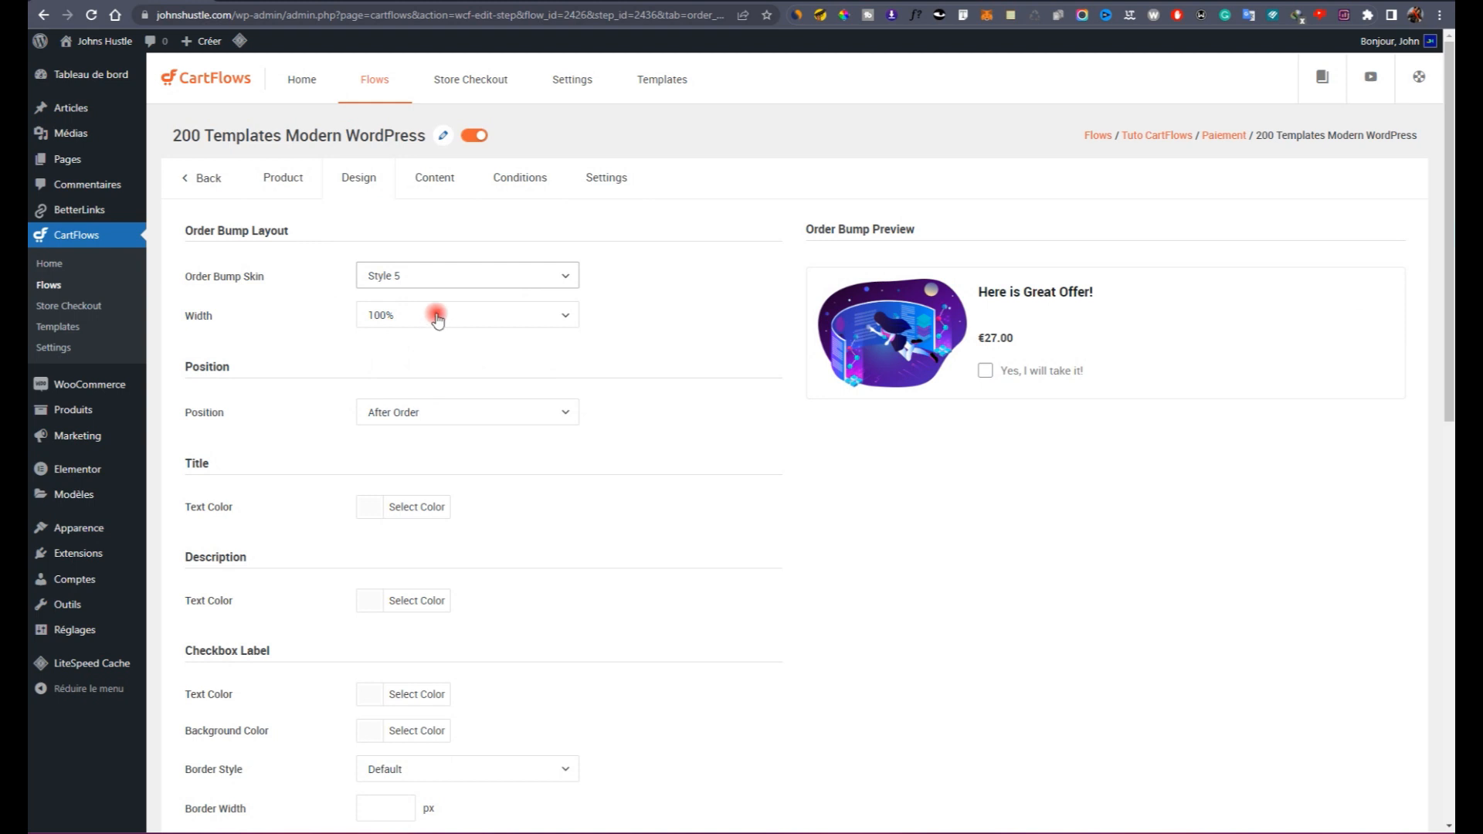
scroll(477, 287, "down", 3)
scroll(546, 298, "up", 3)
Step: Try a 50% width for the order bump and set it back to 100%
left_click(404, 315)
left_click(396, 337)
left_click(410, 316)
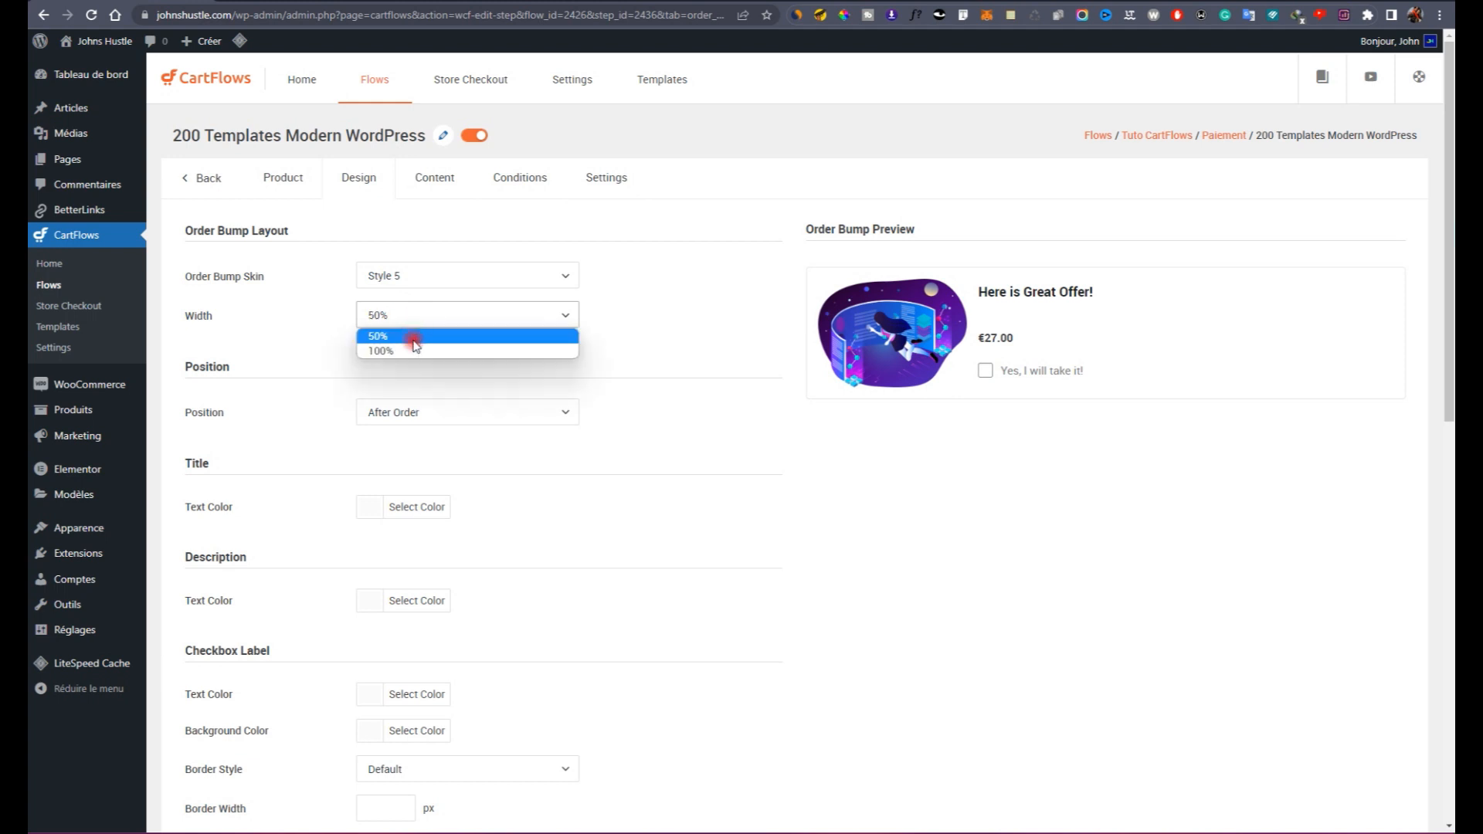
left_click(410, 350)
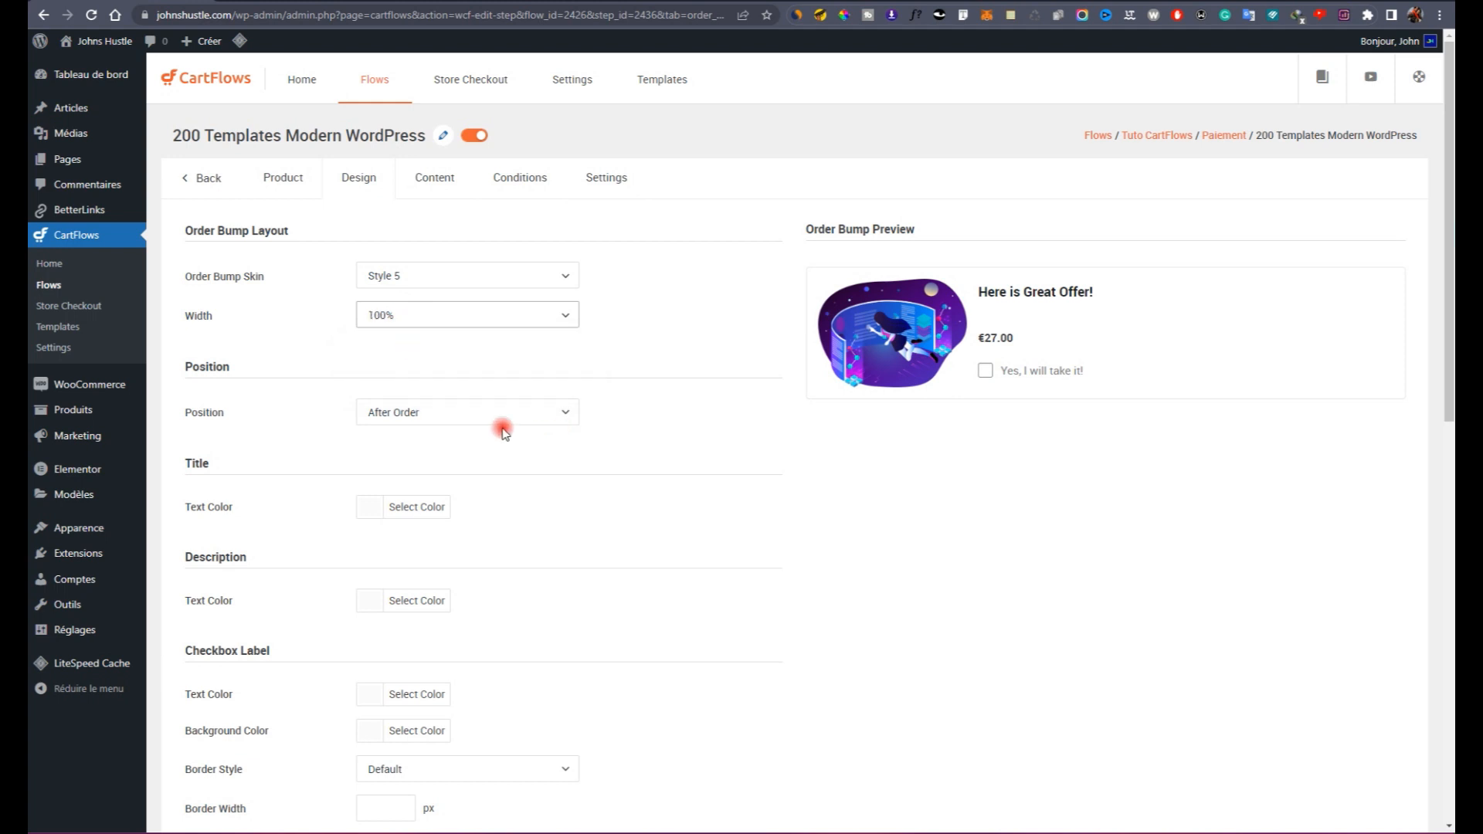
Step: Check the order bump's position options, keeping After Order, and set the title text color to black
left_click(472, 411)
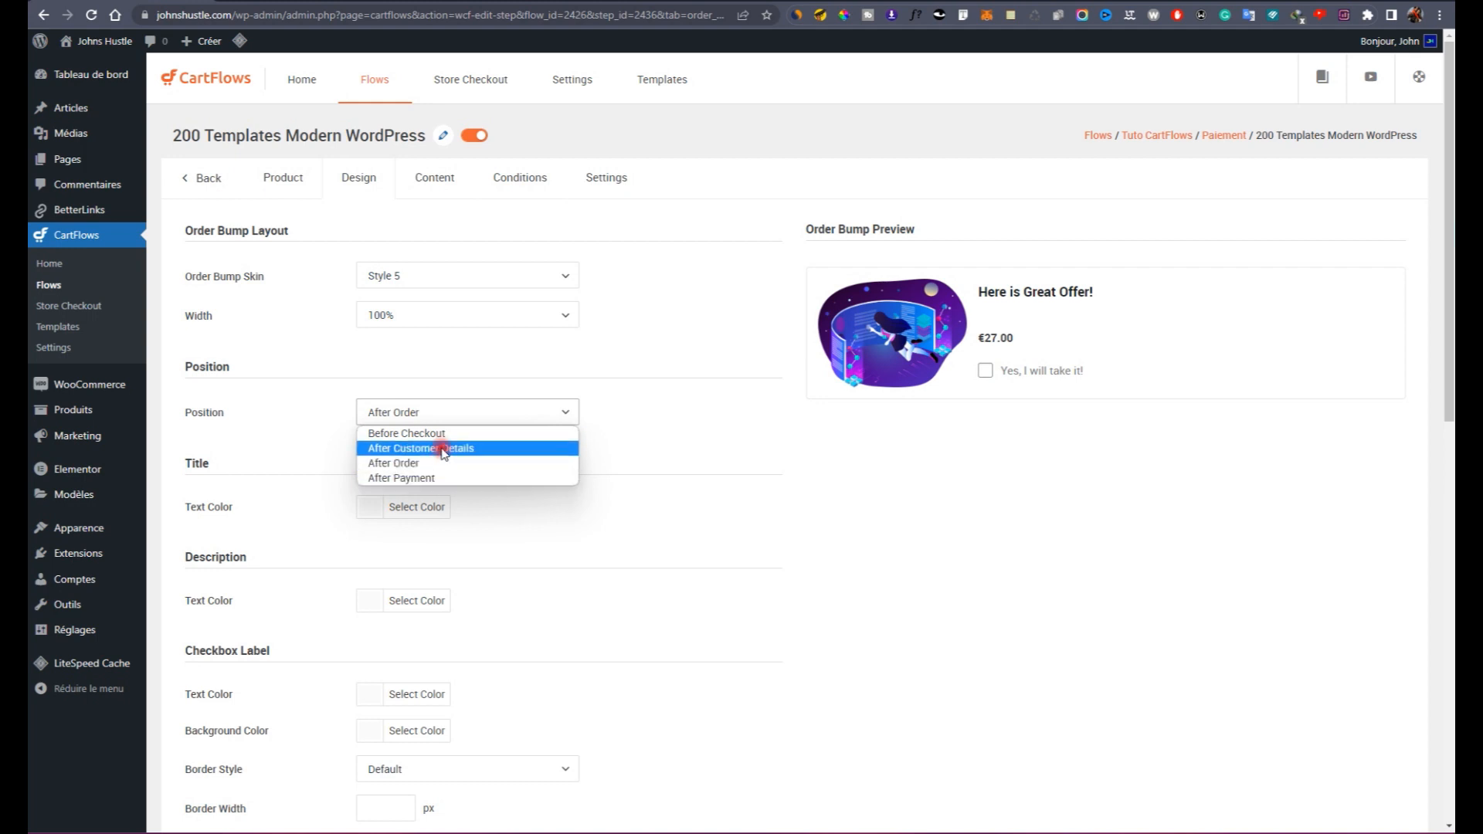
left_click(479, 404)
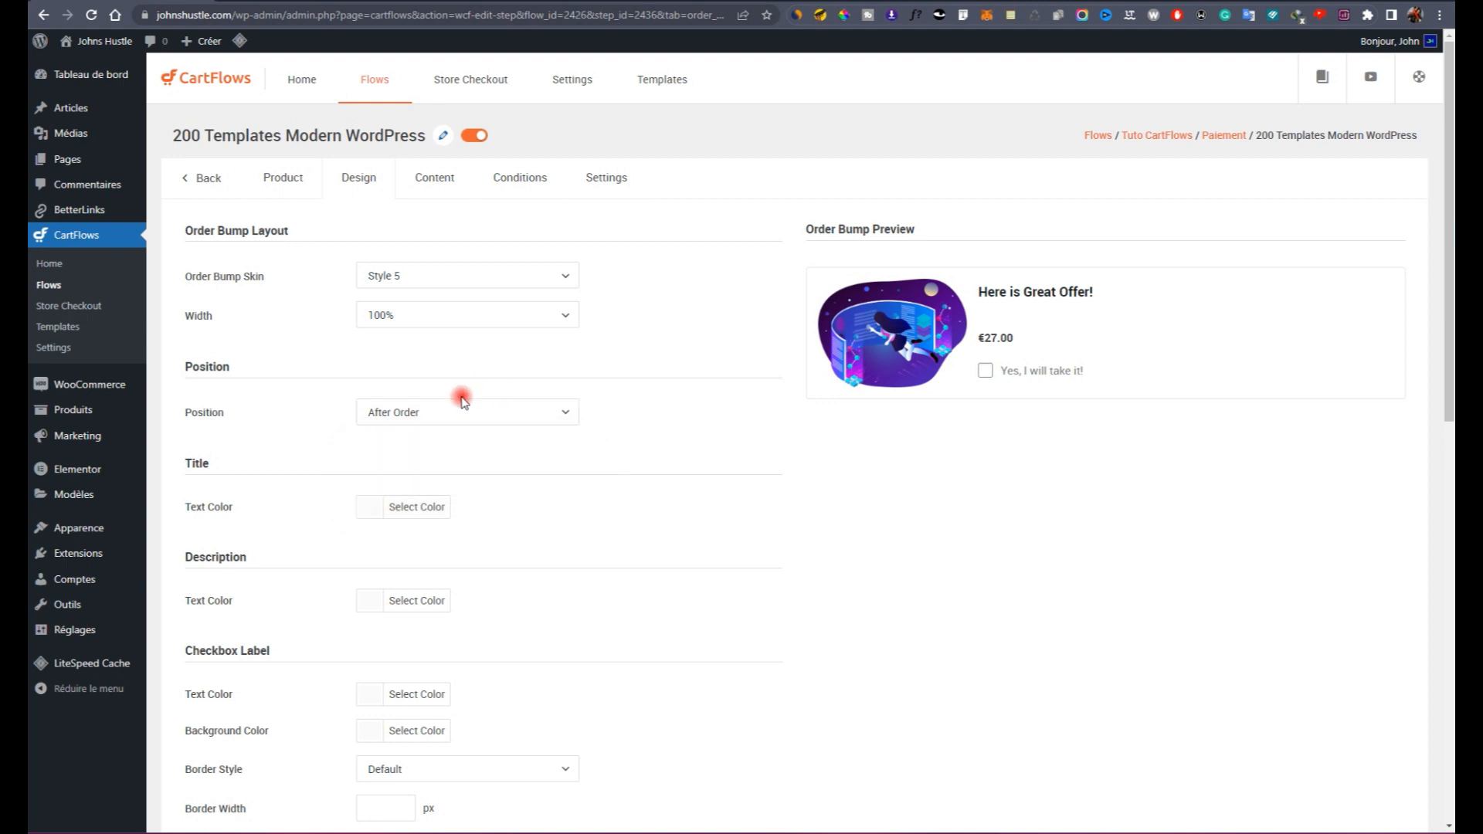
scroll(423, 431, "down", 3)
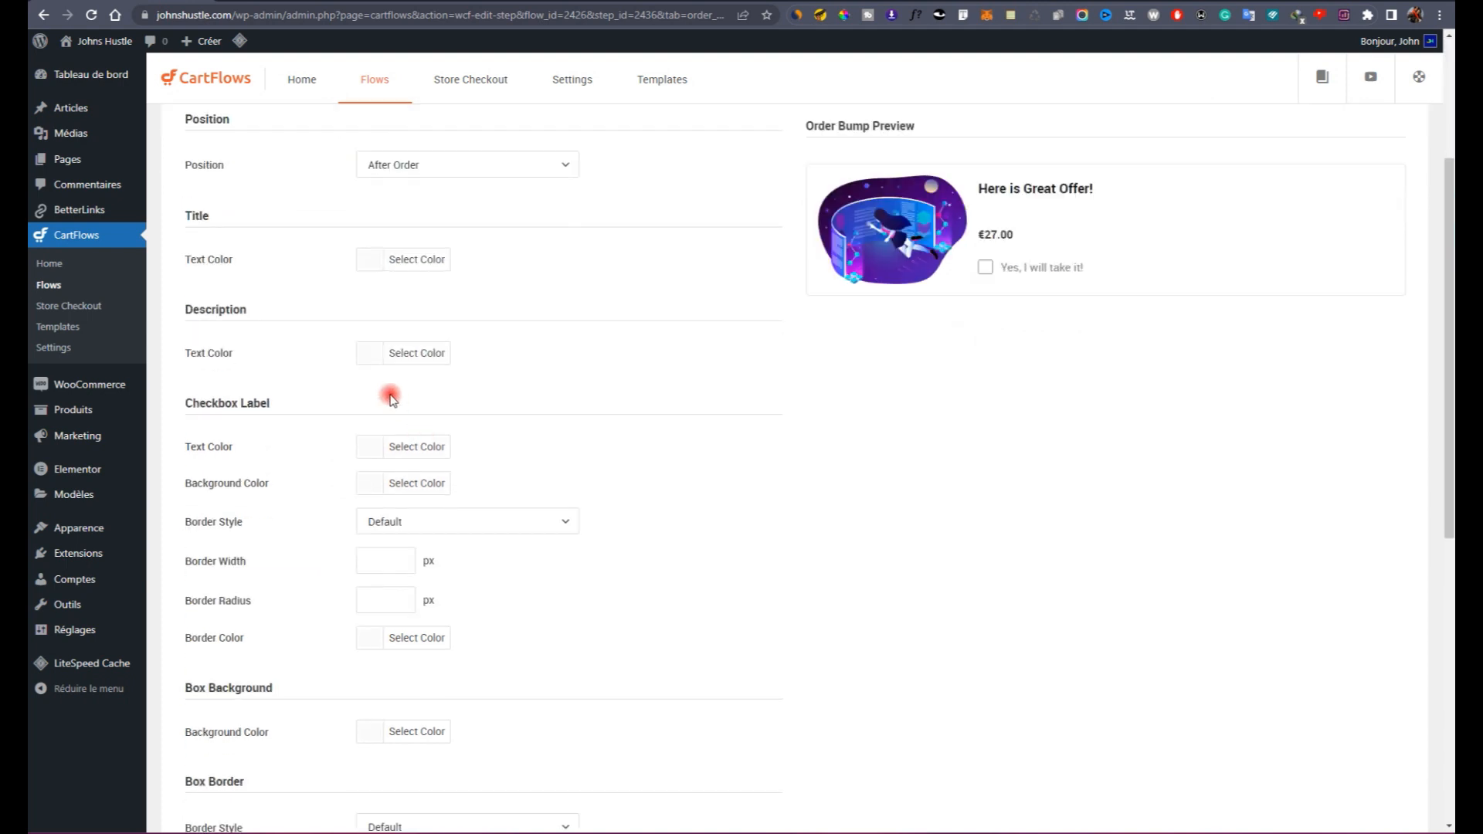
left_click(371, 267)
left_click(451, 312)
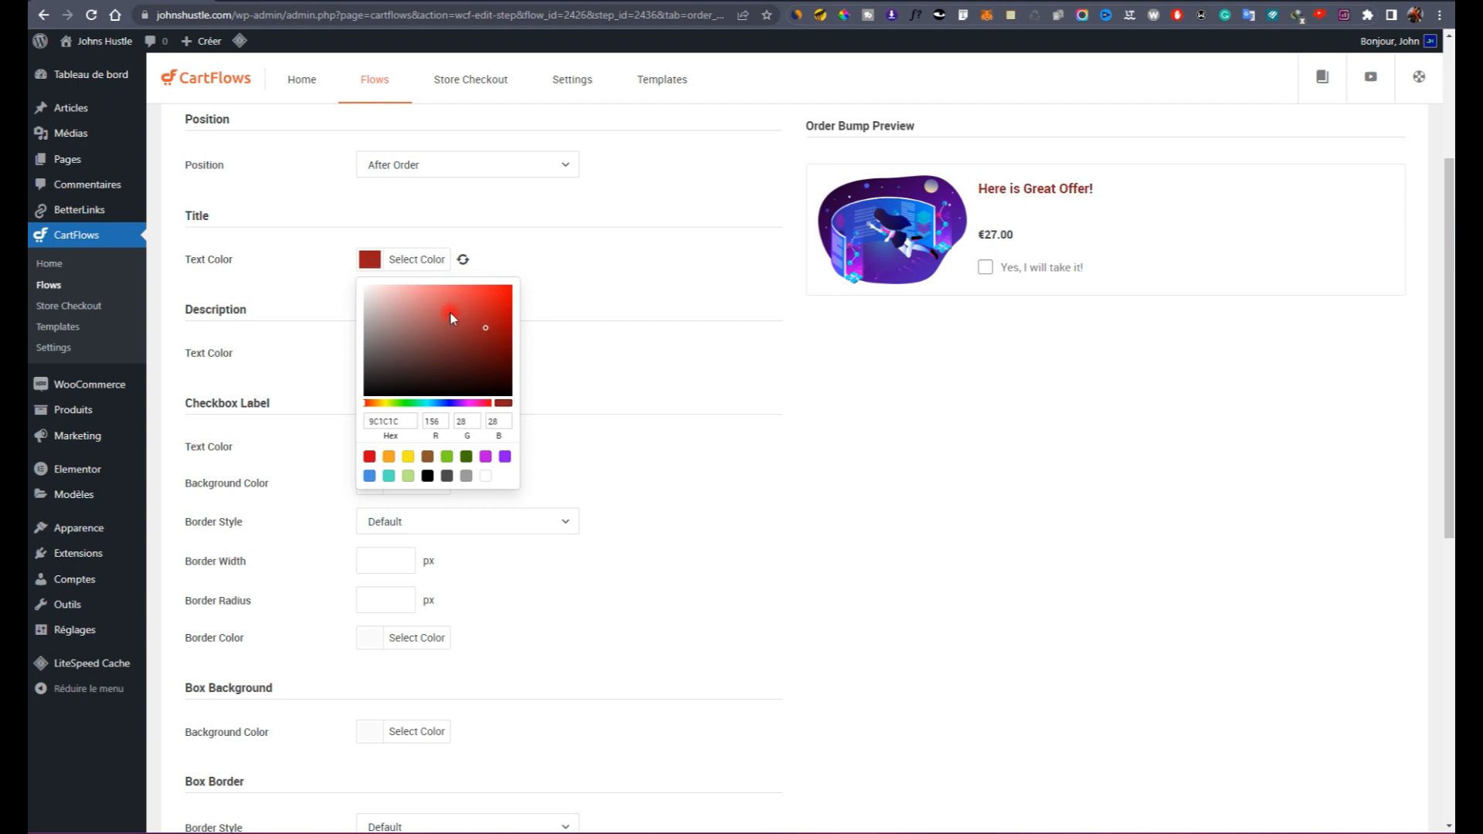
left_click(385, 377)
left_click_drag(443, 379, 335, 476)
left_click(275, 354)
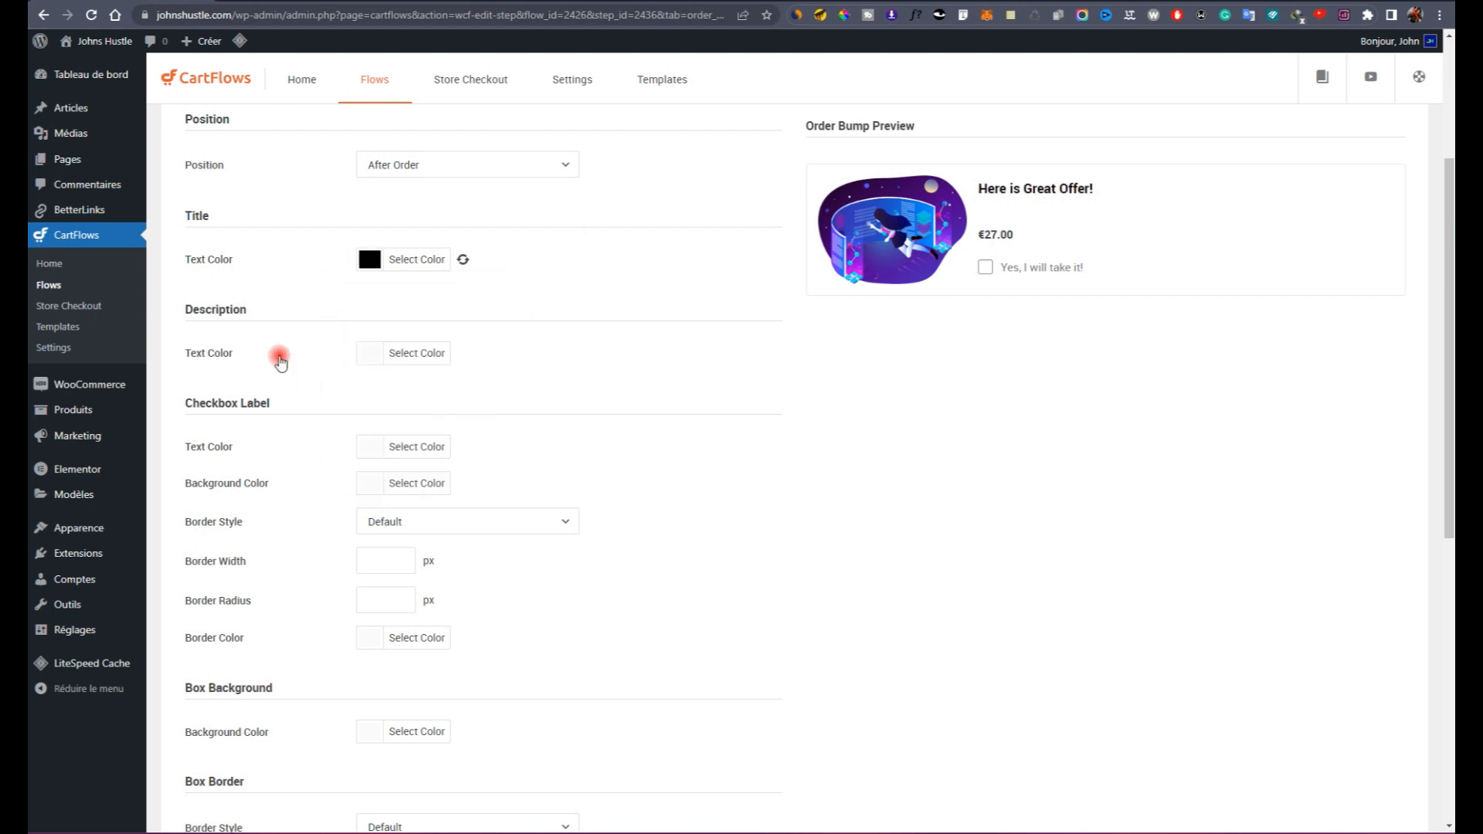
Step: Set the order bump's description text color and checkbox label text color to black
left_click(372, 355)
left_click_drag(408, 448, 379, 458)
left_click(524, 312)
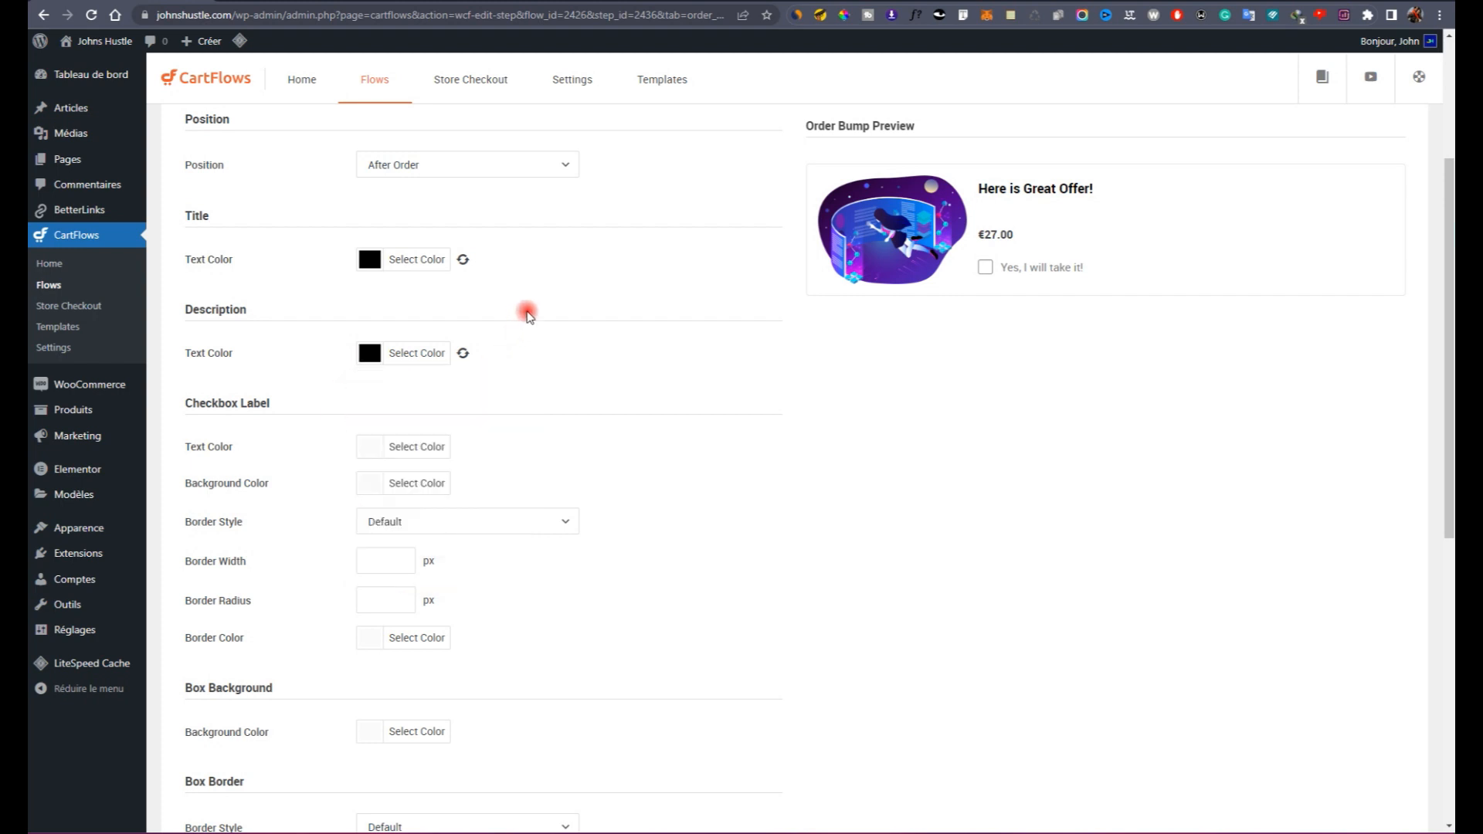
left_click(986, 269)
left_click(369, 447)
left_click_drag(422, 484, 337, 635)
left_click(612, 454)
Step: Try a muted red background color (B17070) on the checkbox label and reset it
left_click(353, 491)
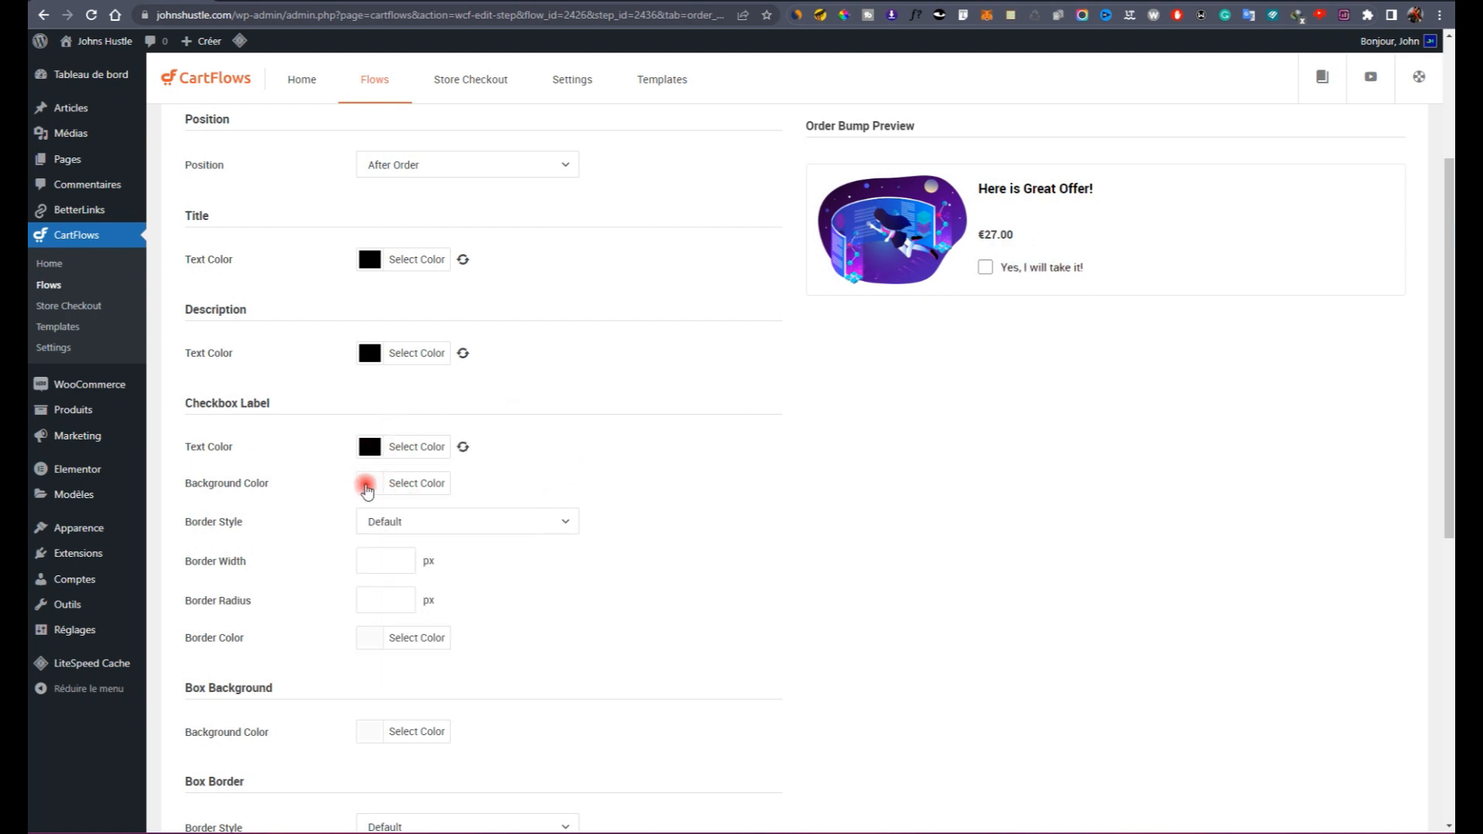
mouse_move(404, 563)
left_mouse_down()
mouse_move(446, 533)
mouse_move(453, 566)
mouse_move(260, 592)
mouse_move(225, 702)
mouse_move(403, 601)
mouse_move(421, 542)
left_mouse_up()
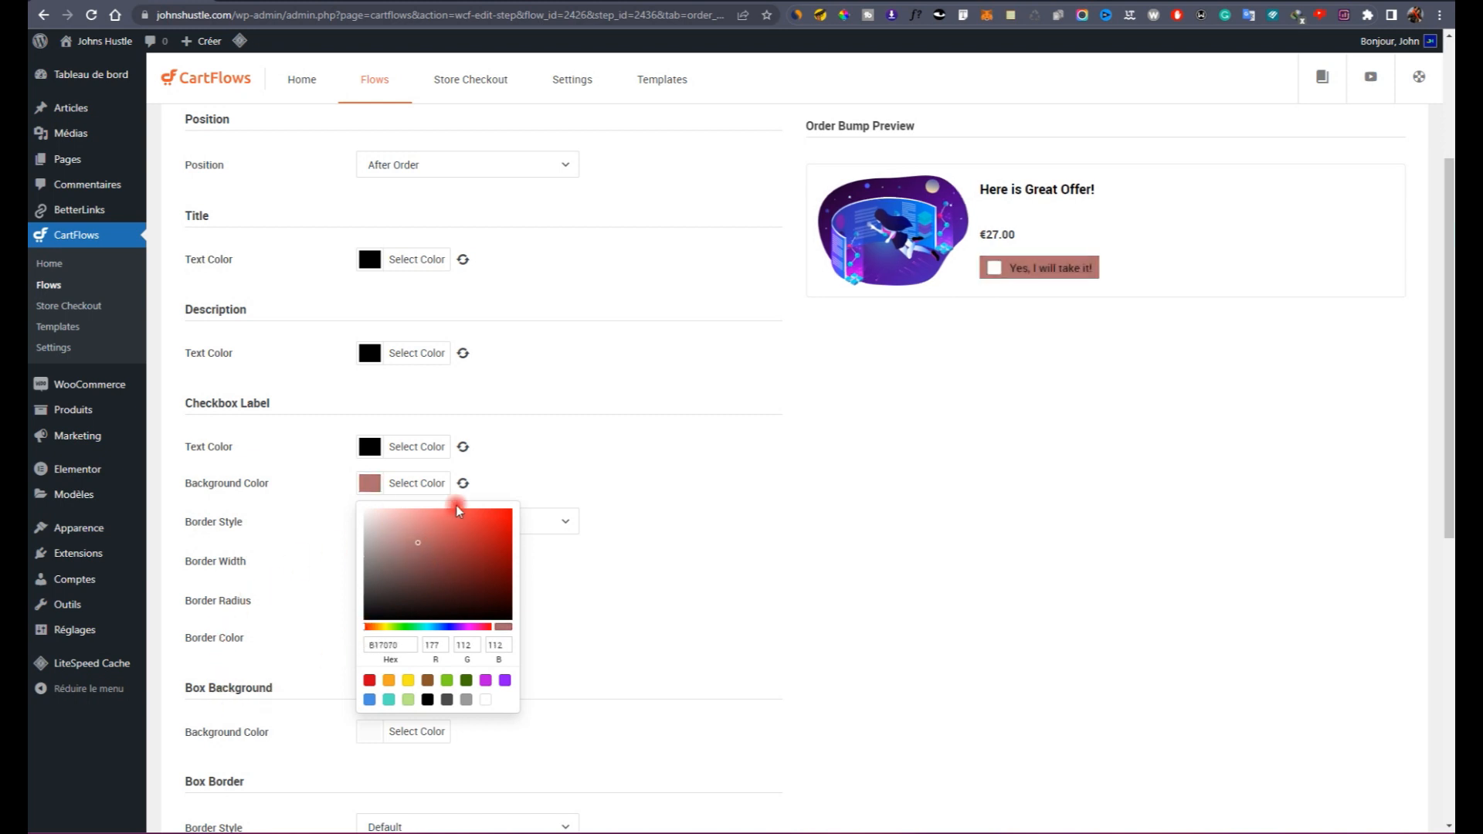
left_click(461, 484)
left_click(467, 485)
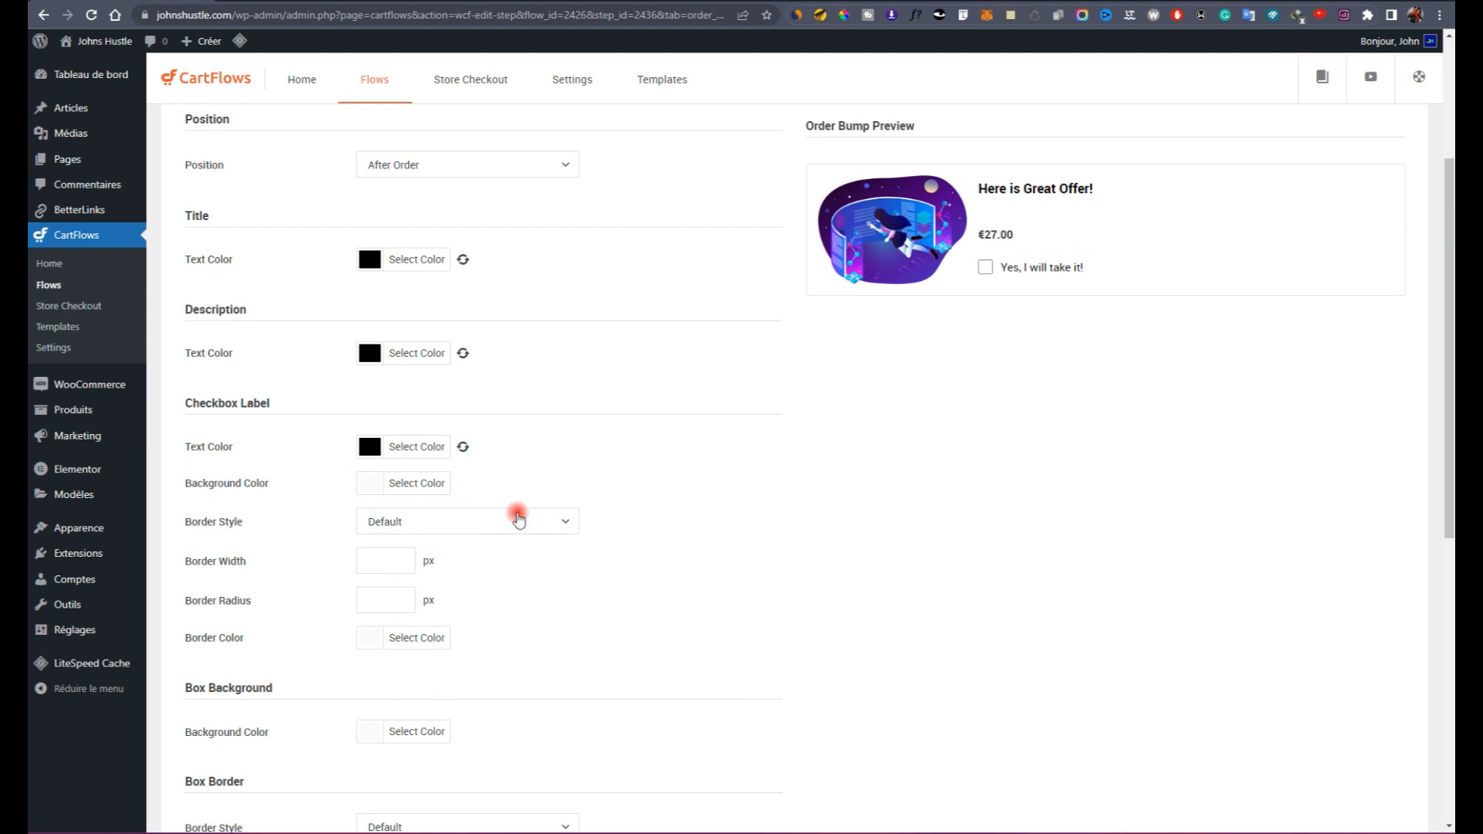
Step: Try a Solid border style on the checkbox label and set it back to Default
left_click(470, 525)
left_click(428, 587)
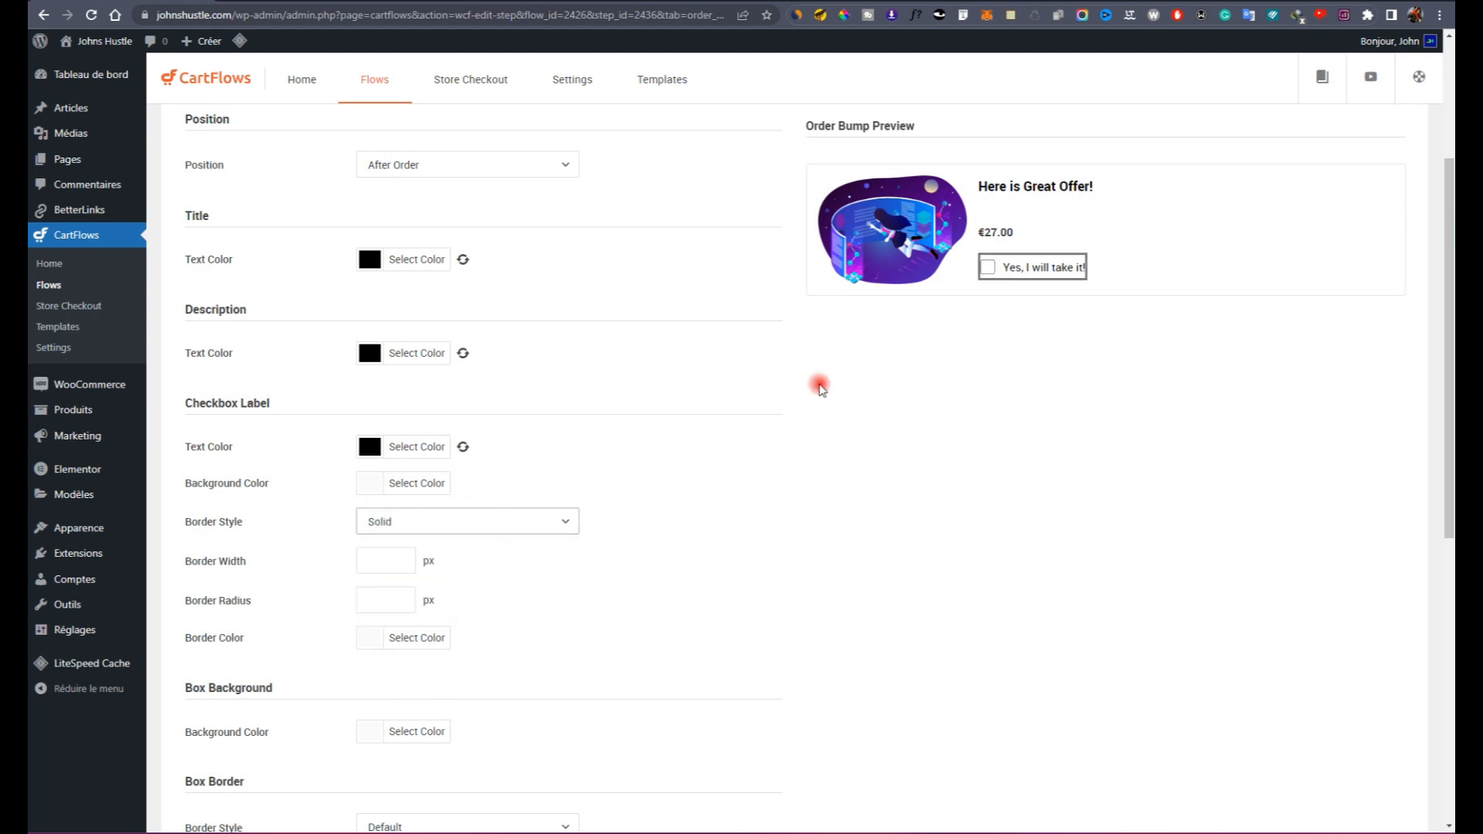
left_click(509, 533)
left_click(447, 540)
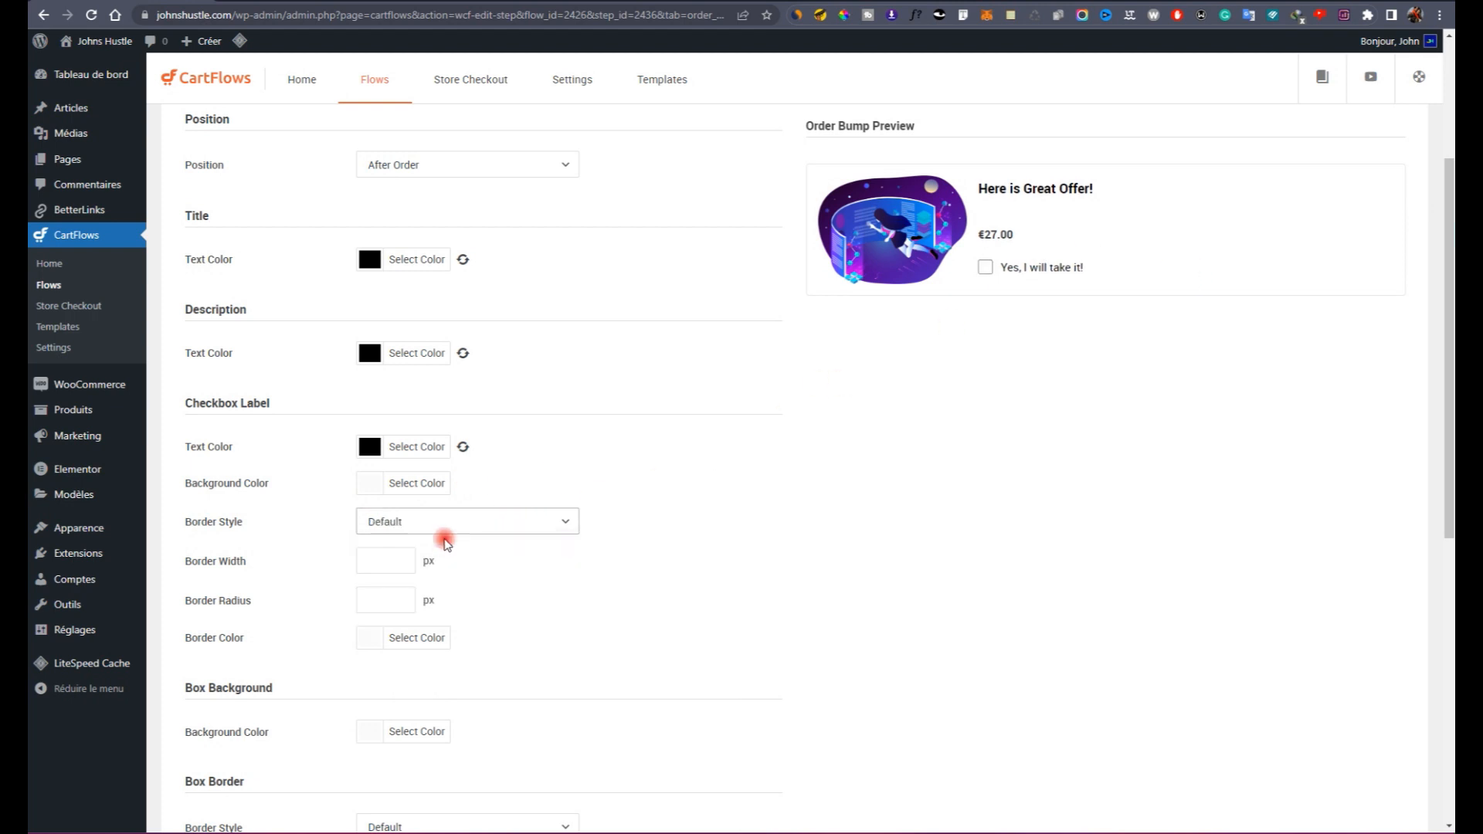
Step: Enable the order bump's pointing arrow with its animation and go to the content settings
scroll(254, 695, "down", 3)
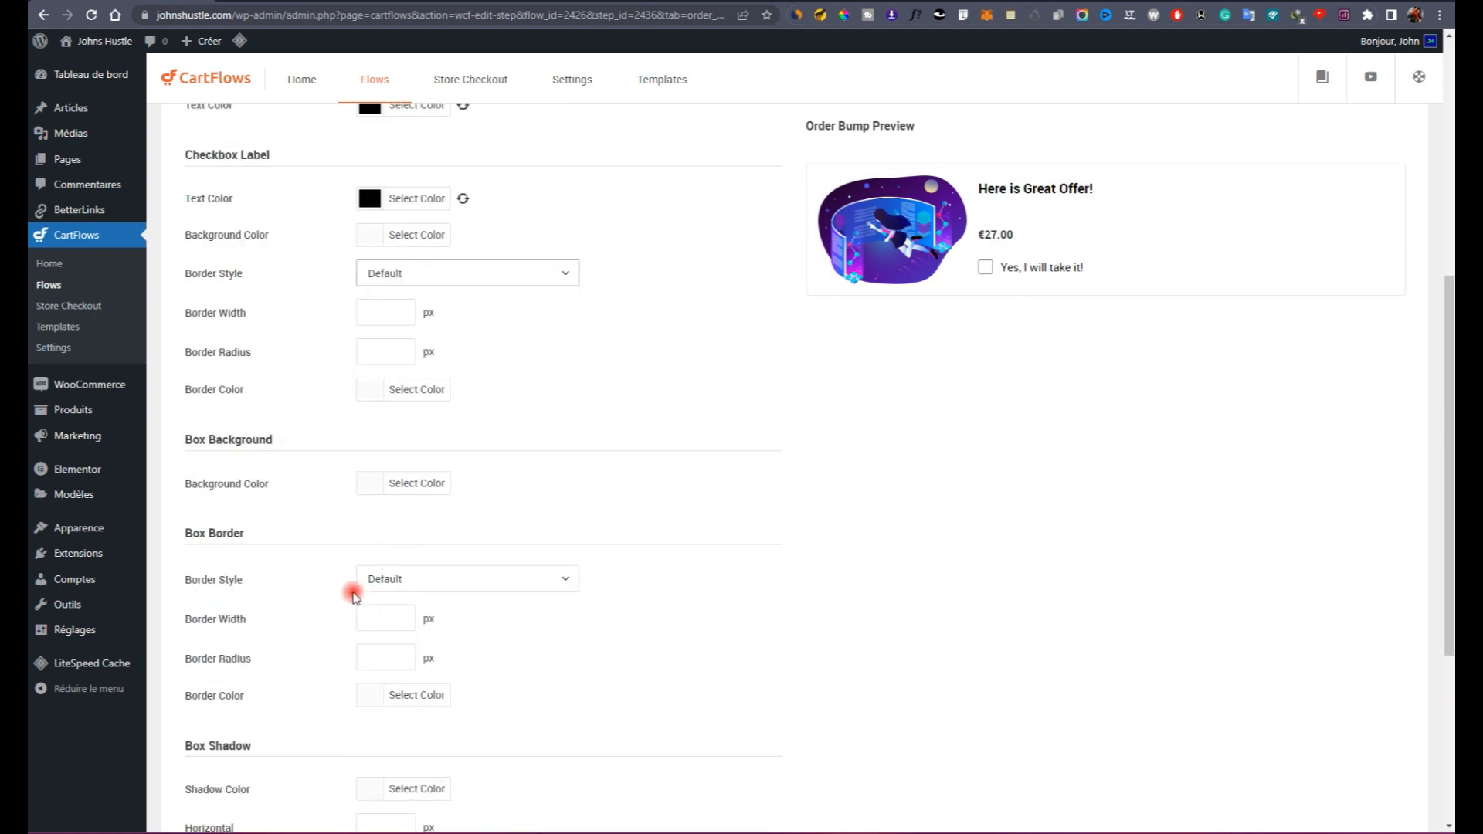
scroll(353, 596, "down", 3)
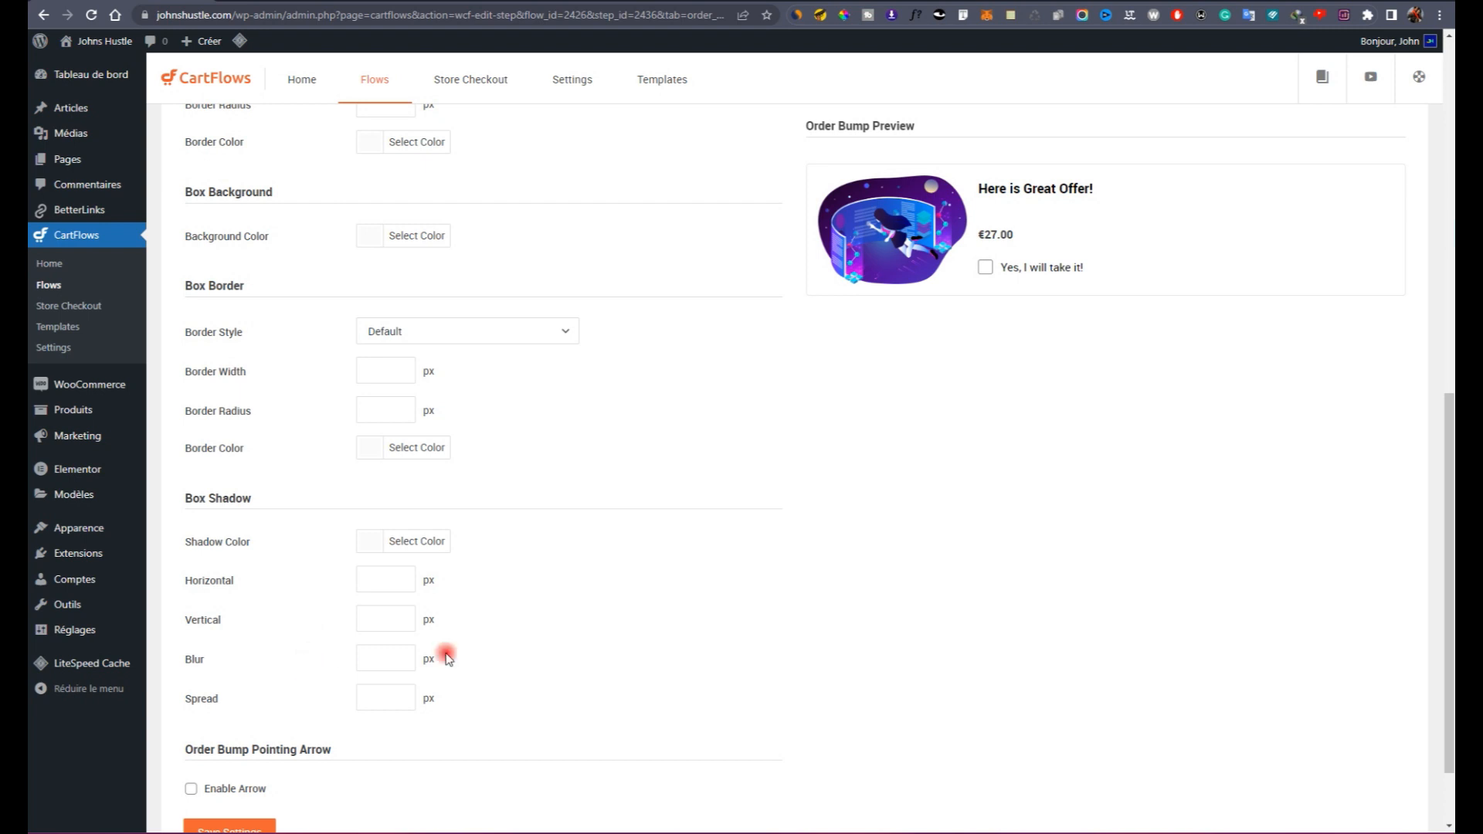
scroll(302, 780, "down", 2)
left_click(255, 695)
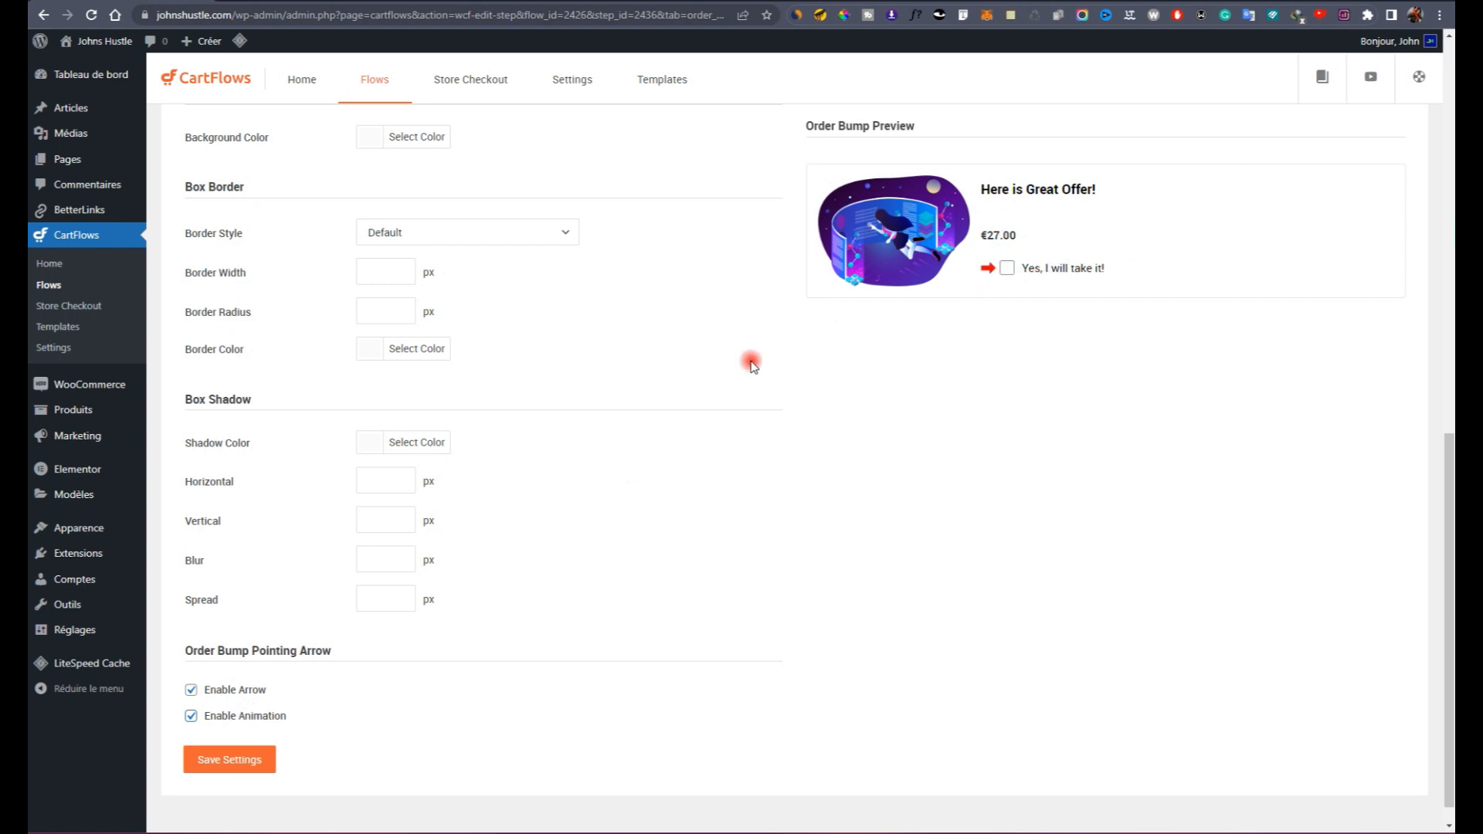
scroll(500, 364, "up", 8)
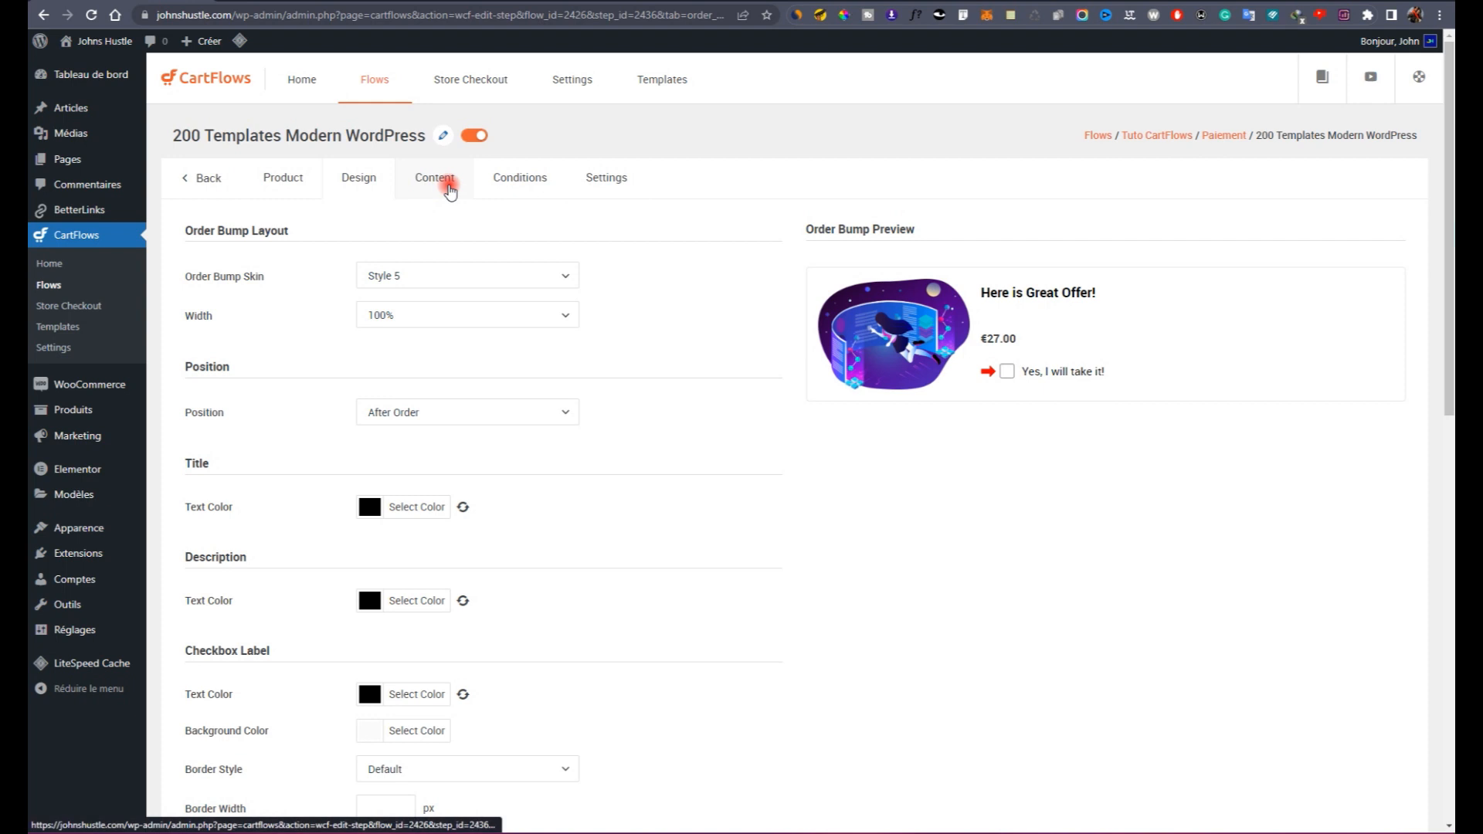
left_click(445, 188)
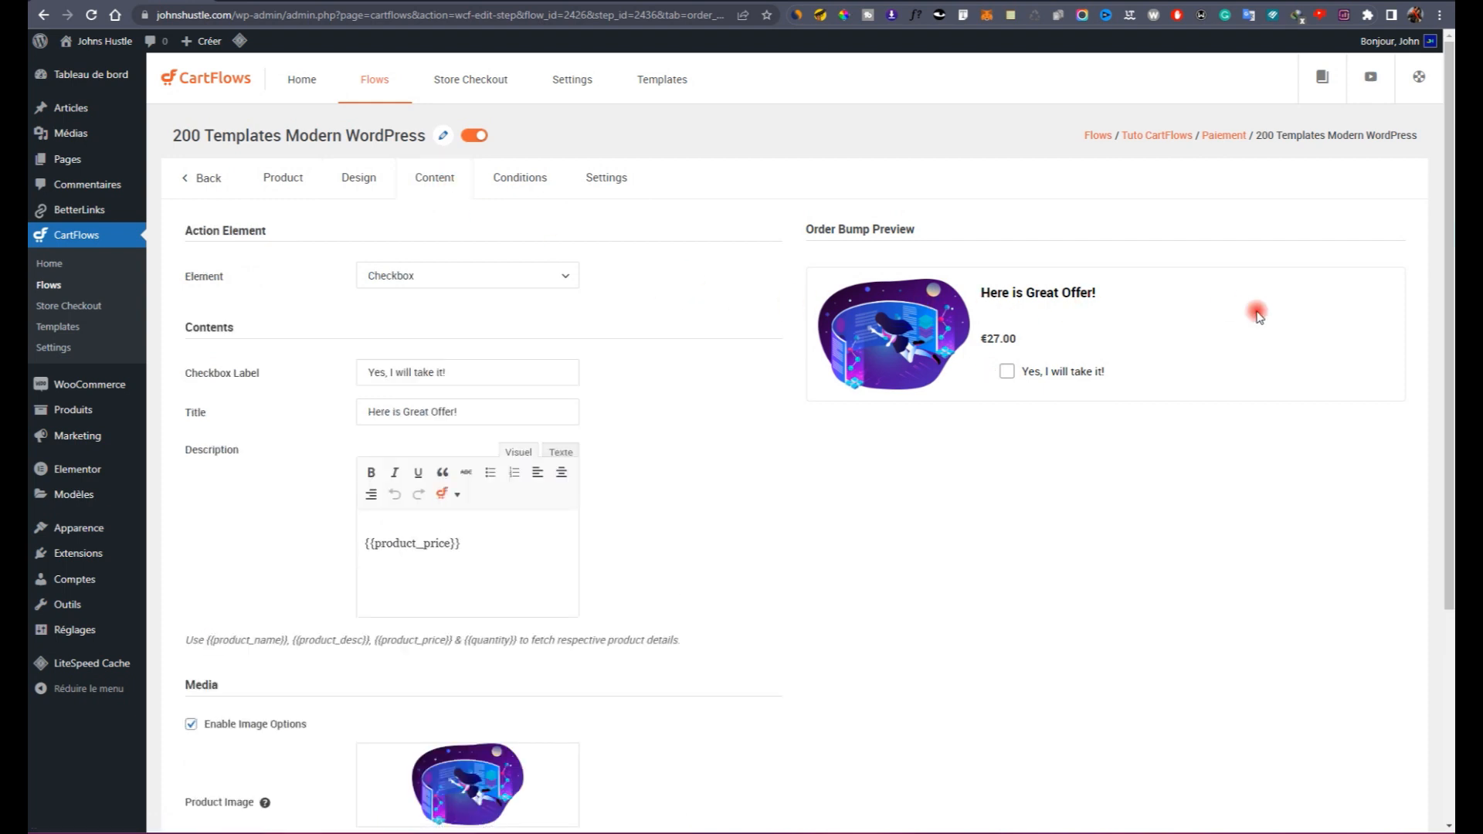
Step: Try Button as the order bump's action element and set it back to Checkbox
left_click(509, 277)
left_click(511, 282)
left_click(467, 315)
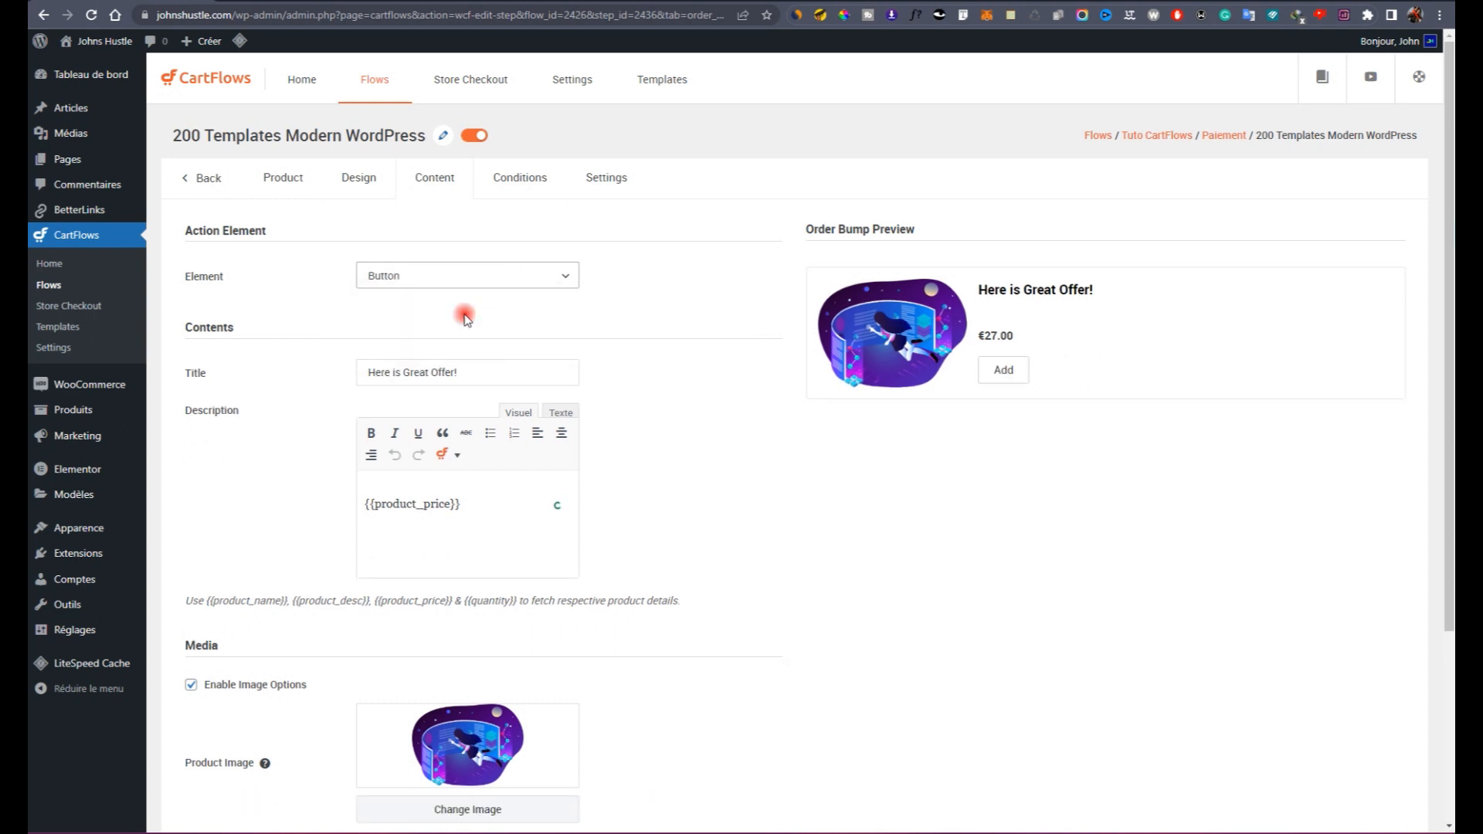
left_click(502, 278)
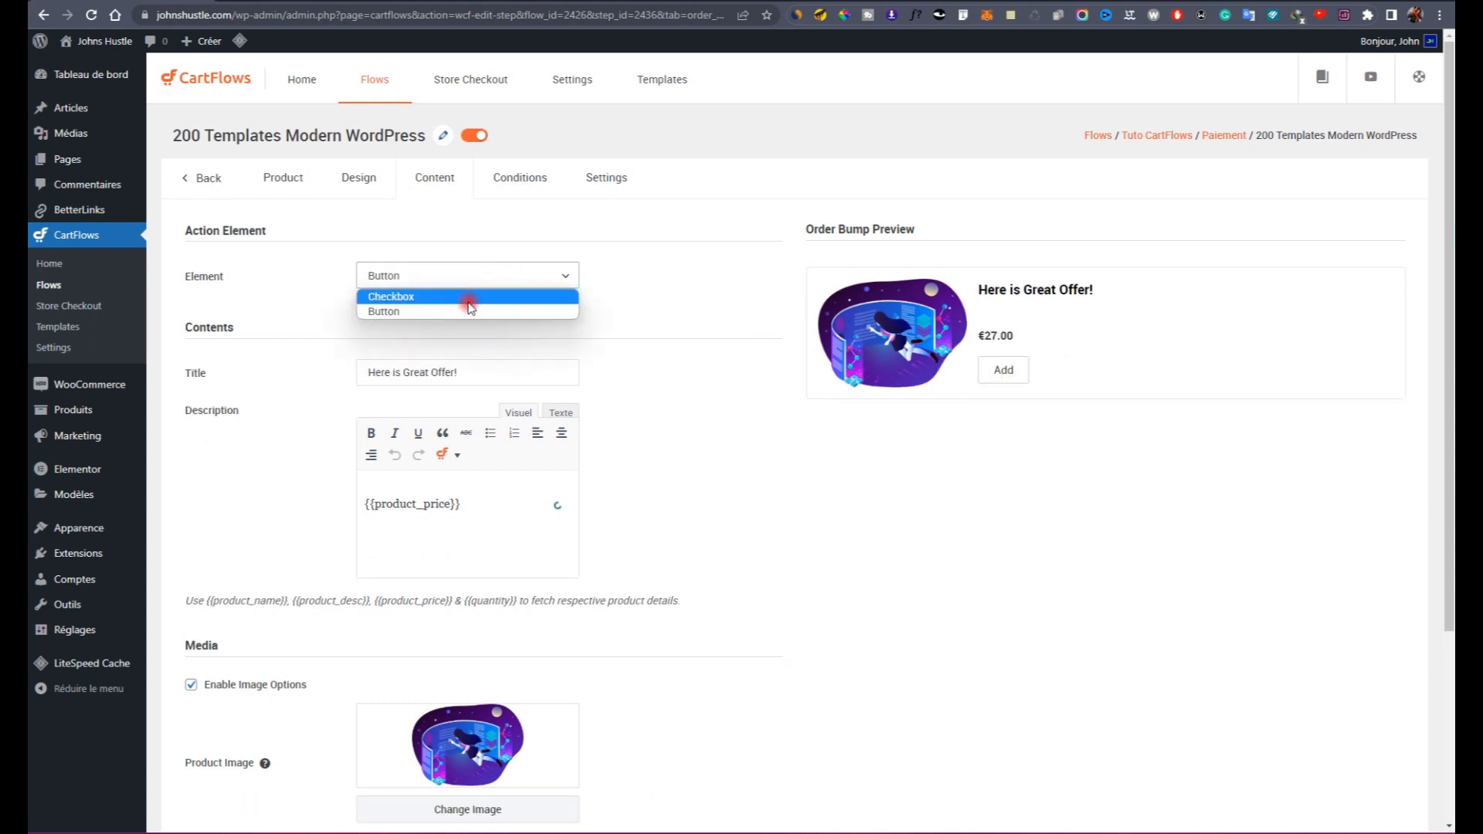
left_click(466, 298)
Step: Replace the order bump's checkbox label with "Oui! Je le veux"
left_click(530, 371)
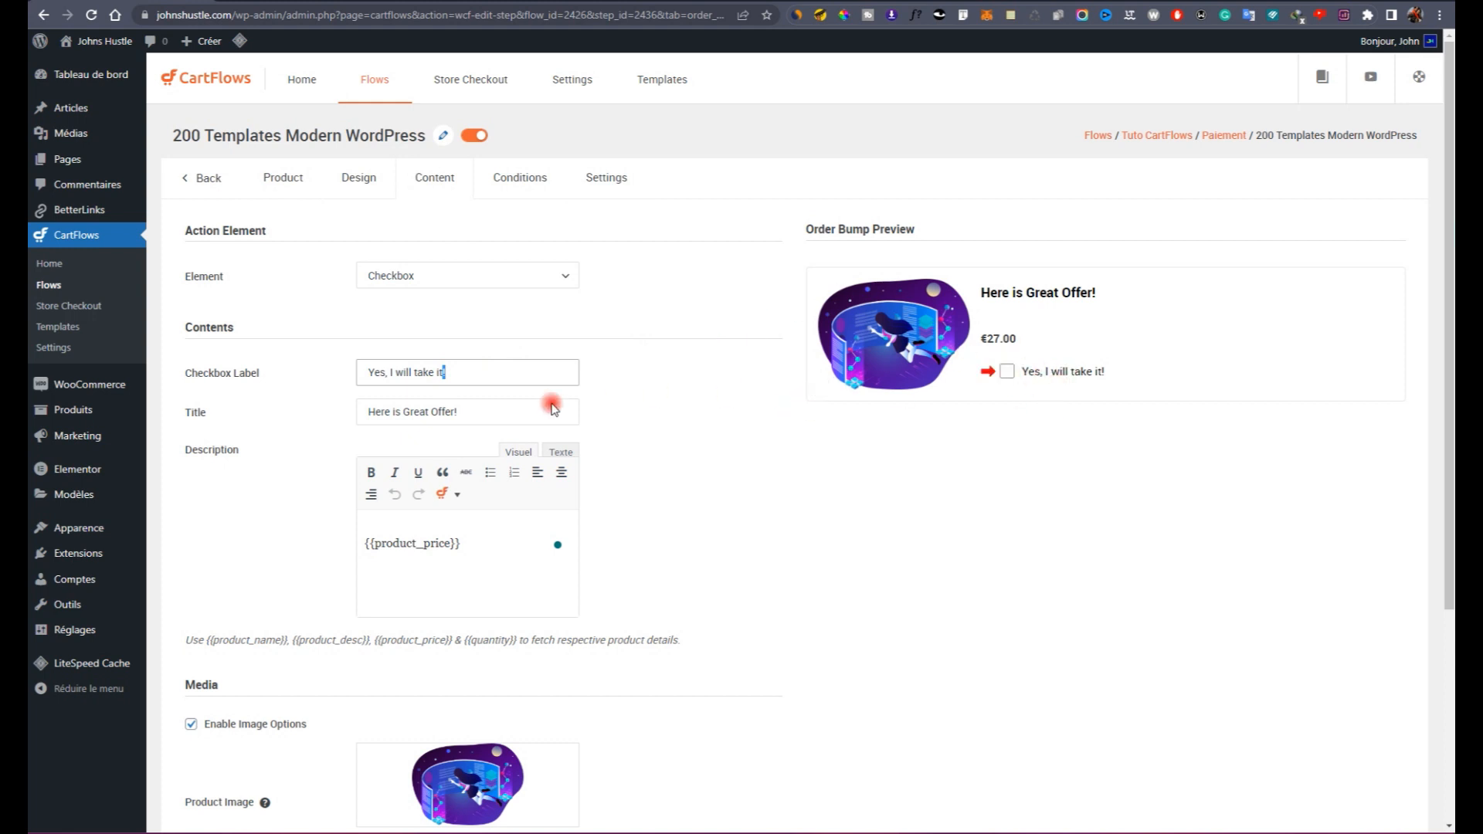
triple_click(474, 384)
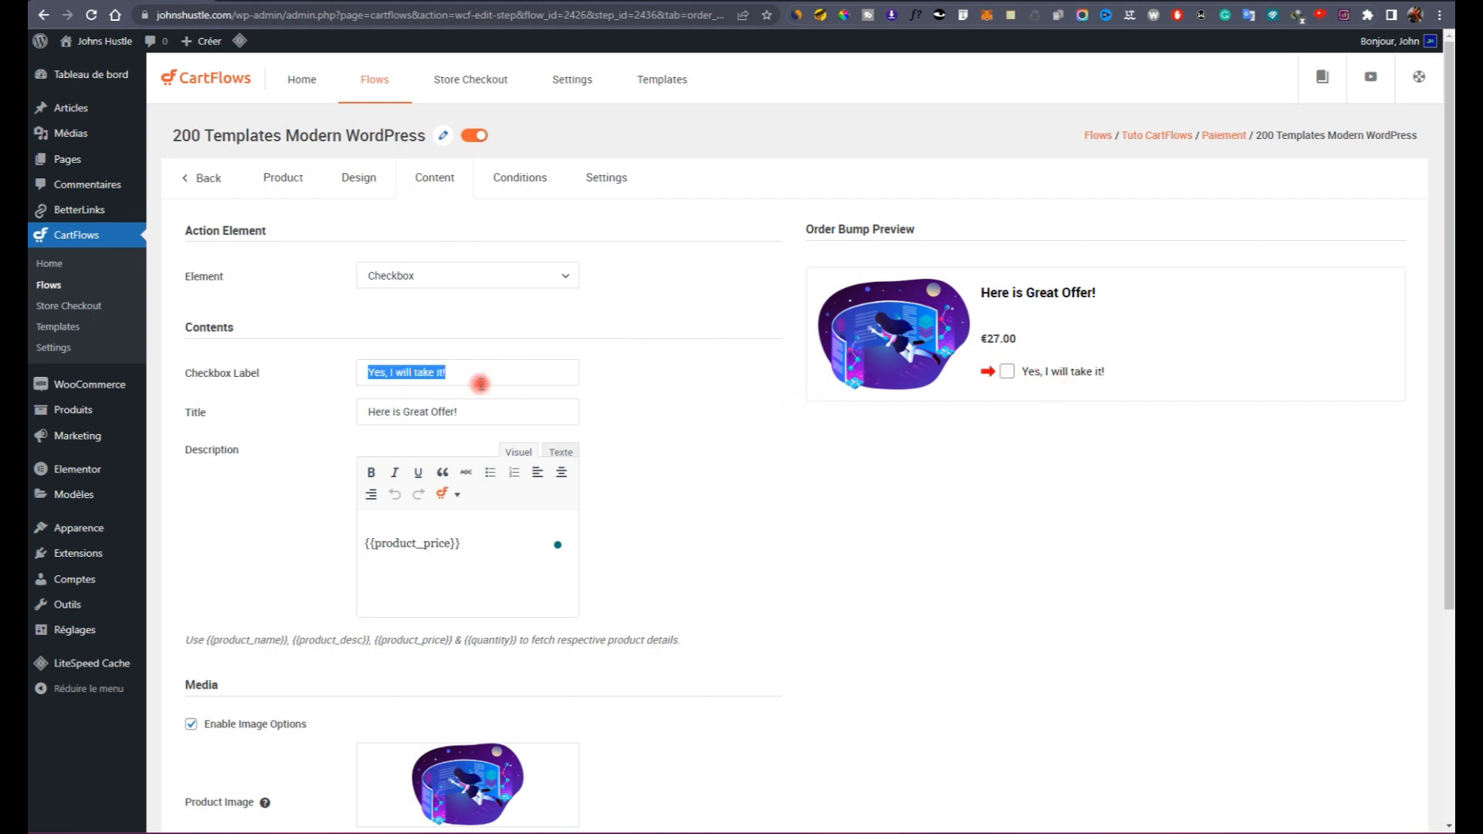
triple_click(475, 361)
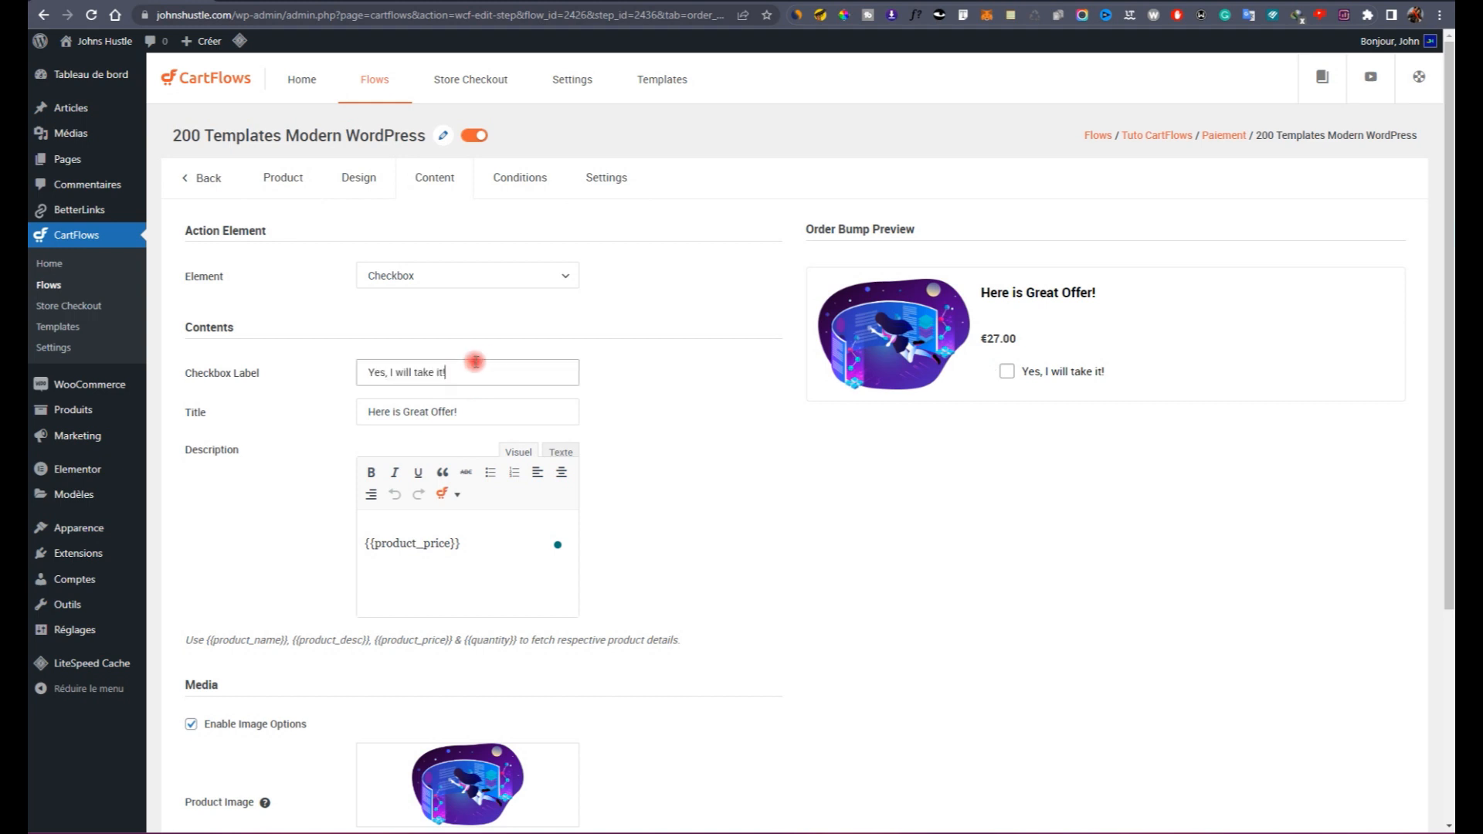
type("Oui")
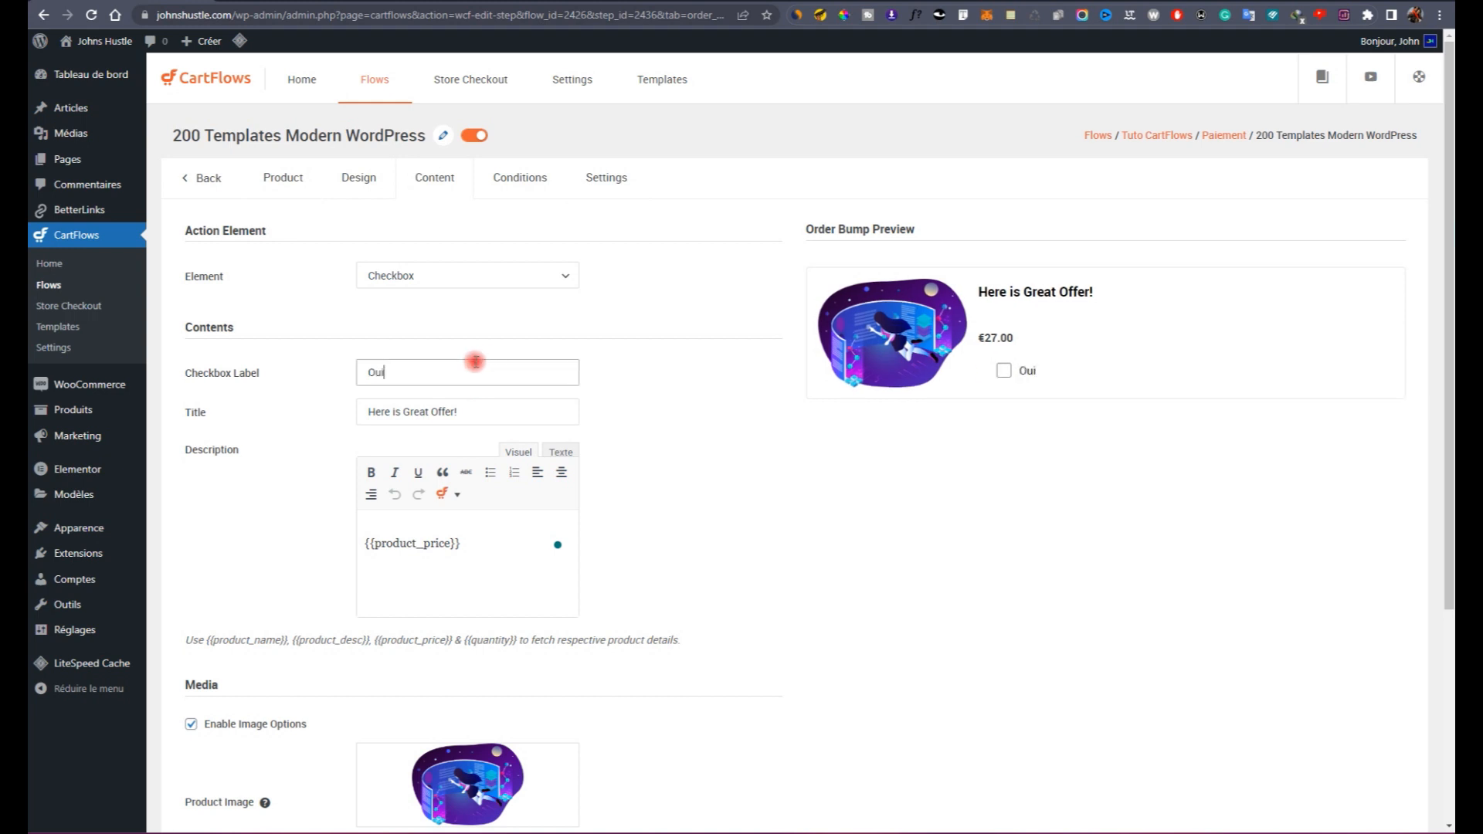
type("! Je le veux")
Step: Replace the order bump's title with "Voici une offre exceptionnelle"
triple_click(431, 413)
type("V")
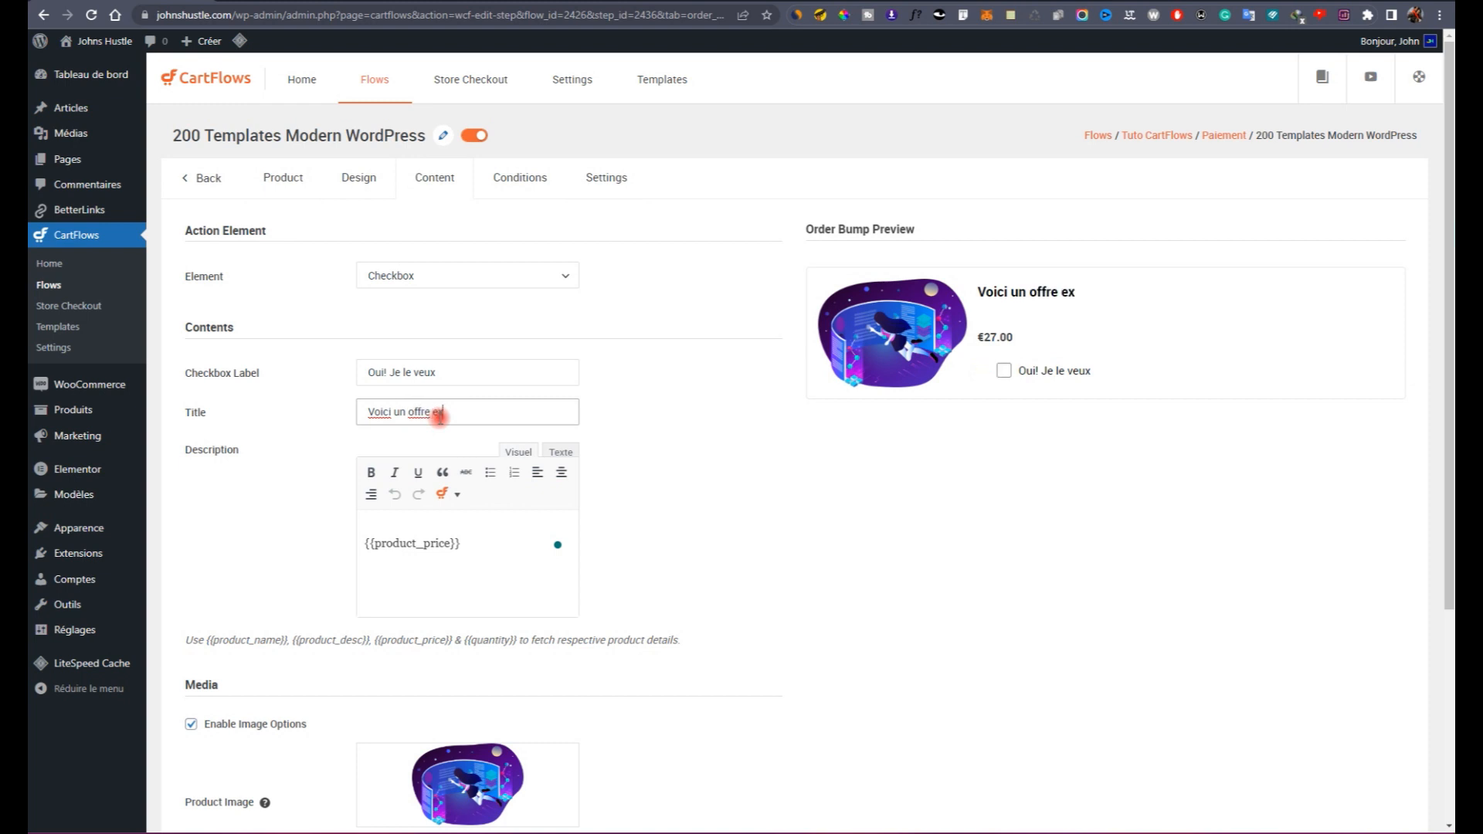
type("oici un offre ex")
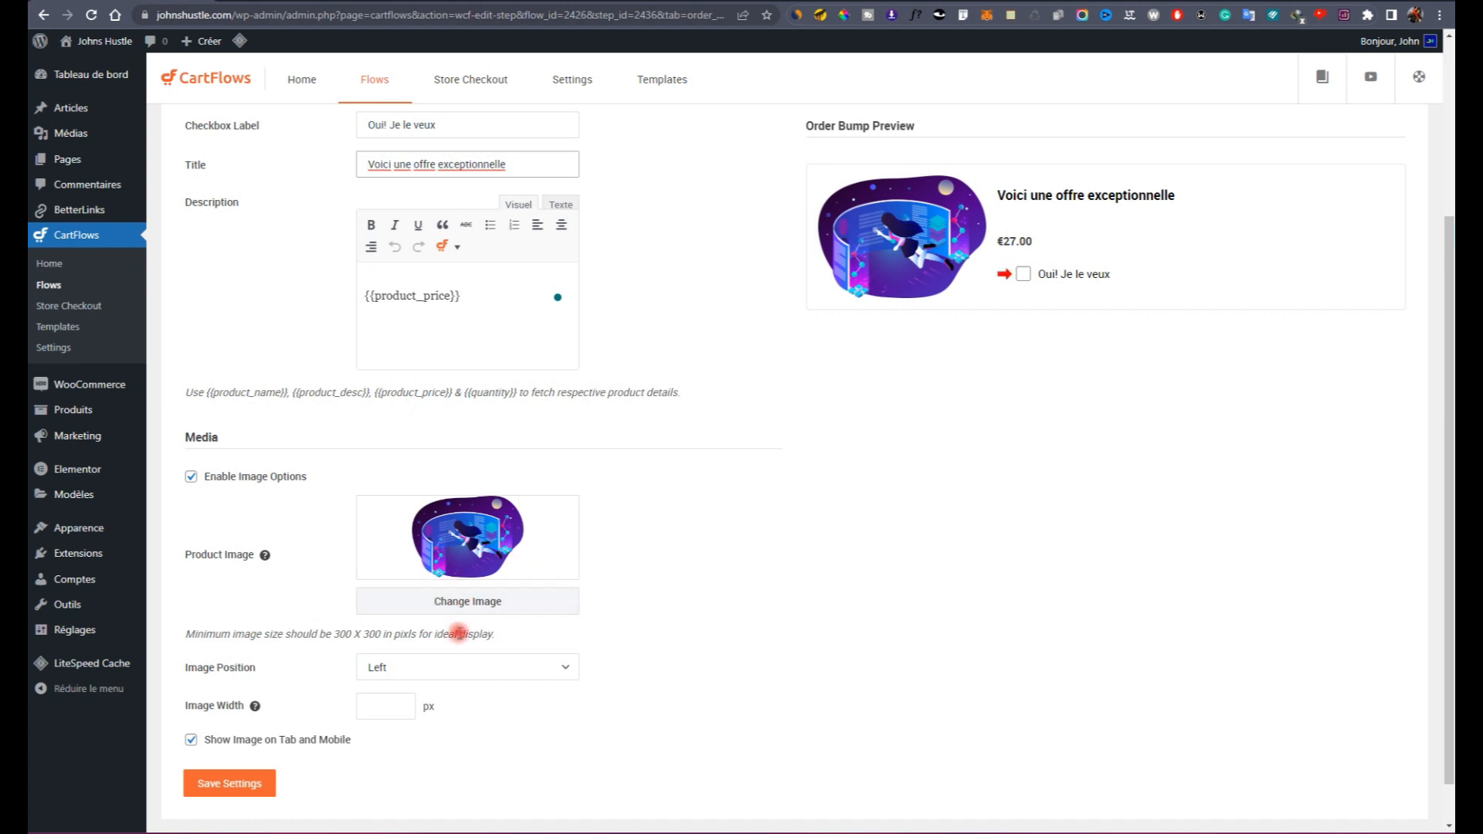
Step: Try the Top and Right image positions for the order bump and set it back to Left
left_click(473, 669)
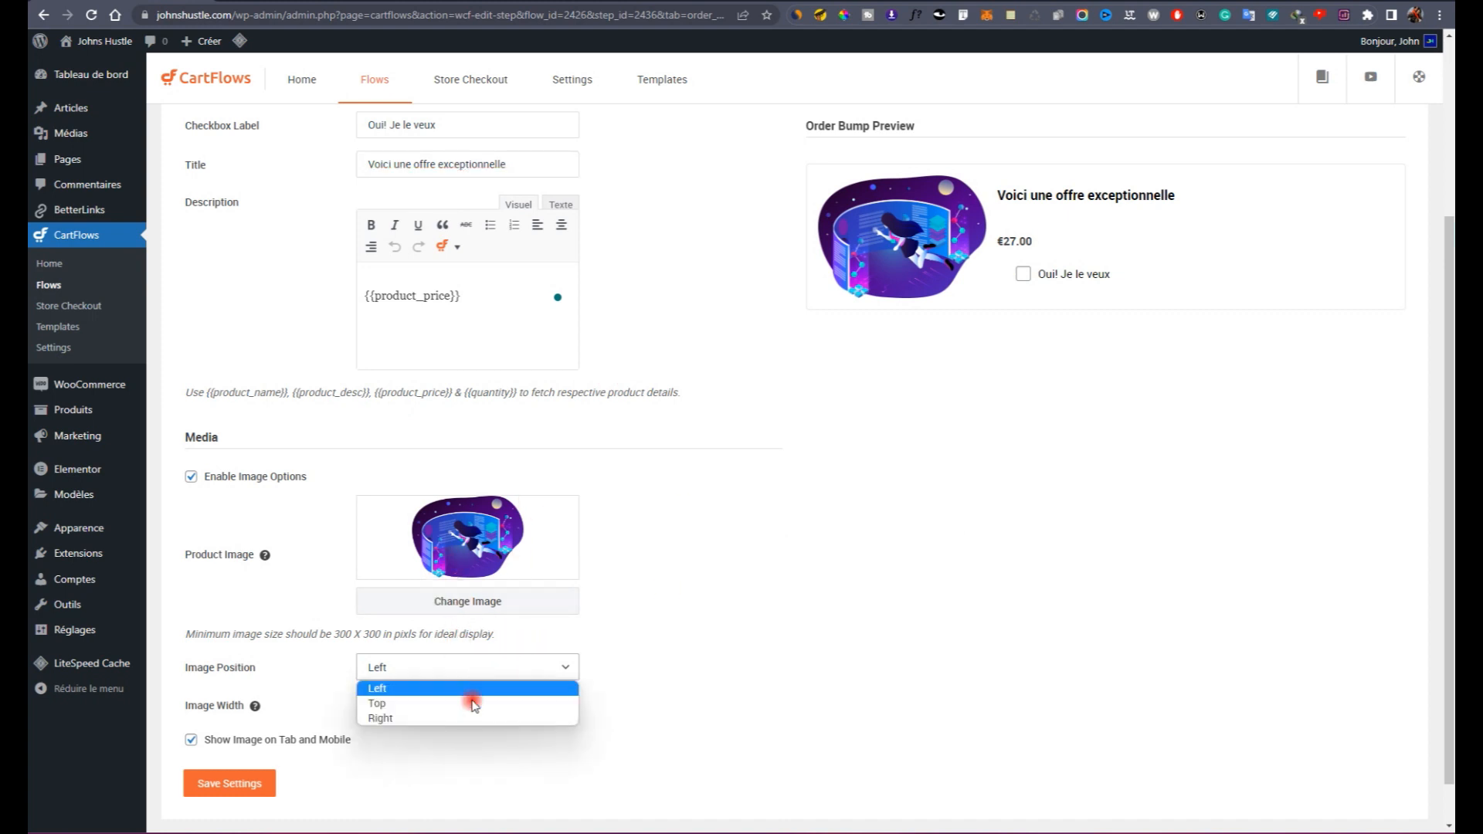
left_click(473, 703)
left_click(482, 667)
left_click(471, 717)
left_click(486, 667)
left_click(465, 685)
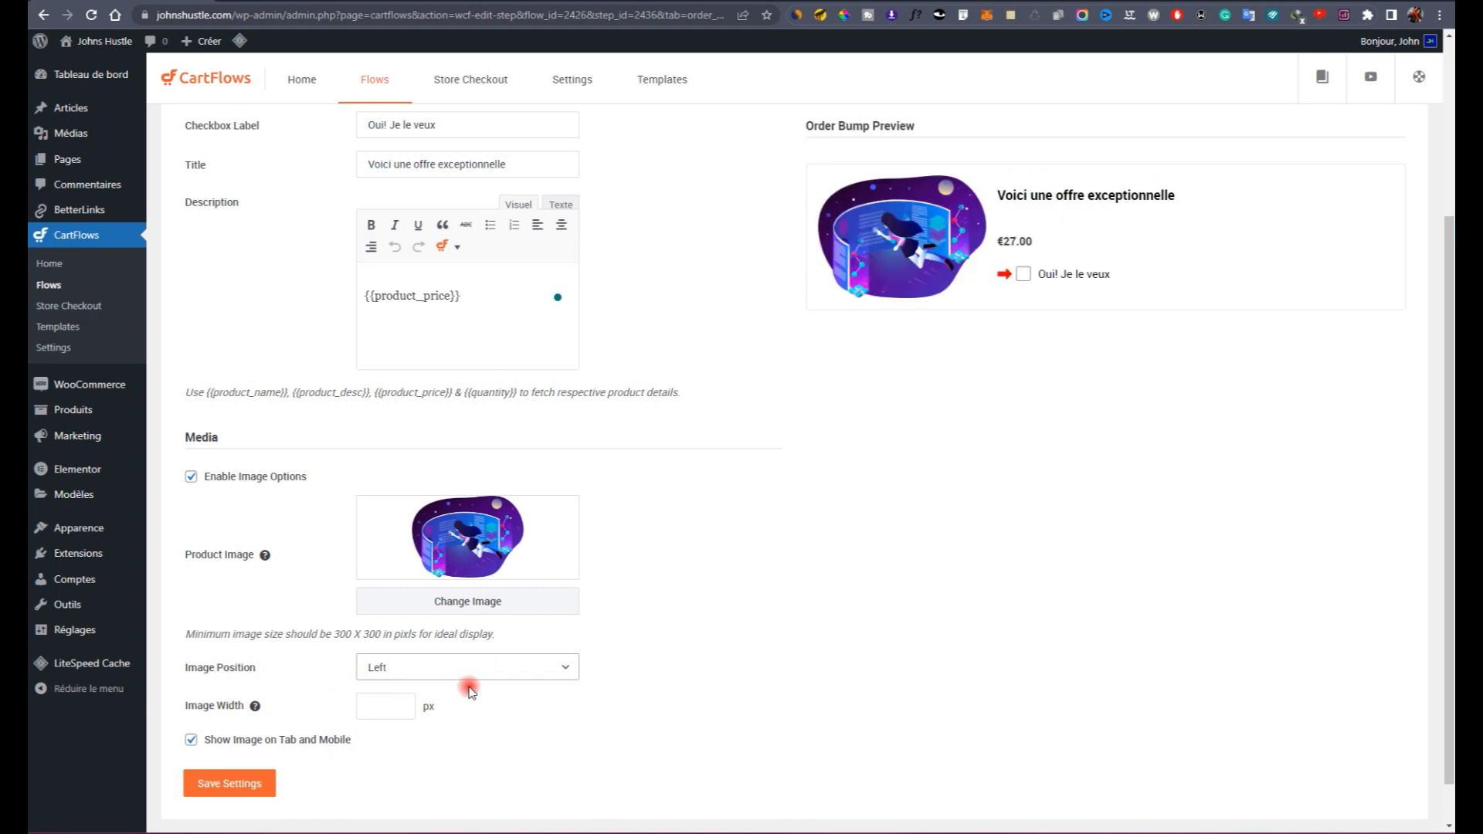
Step: Set the order bump's product image width to 124 px
scroll(324, 694, "down", 1)
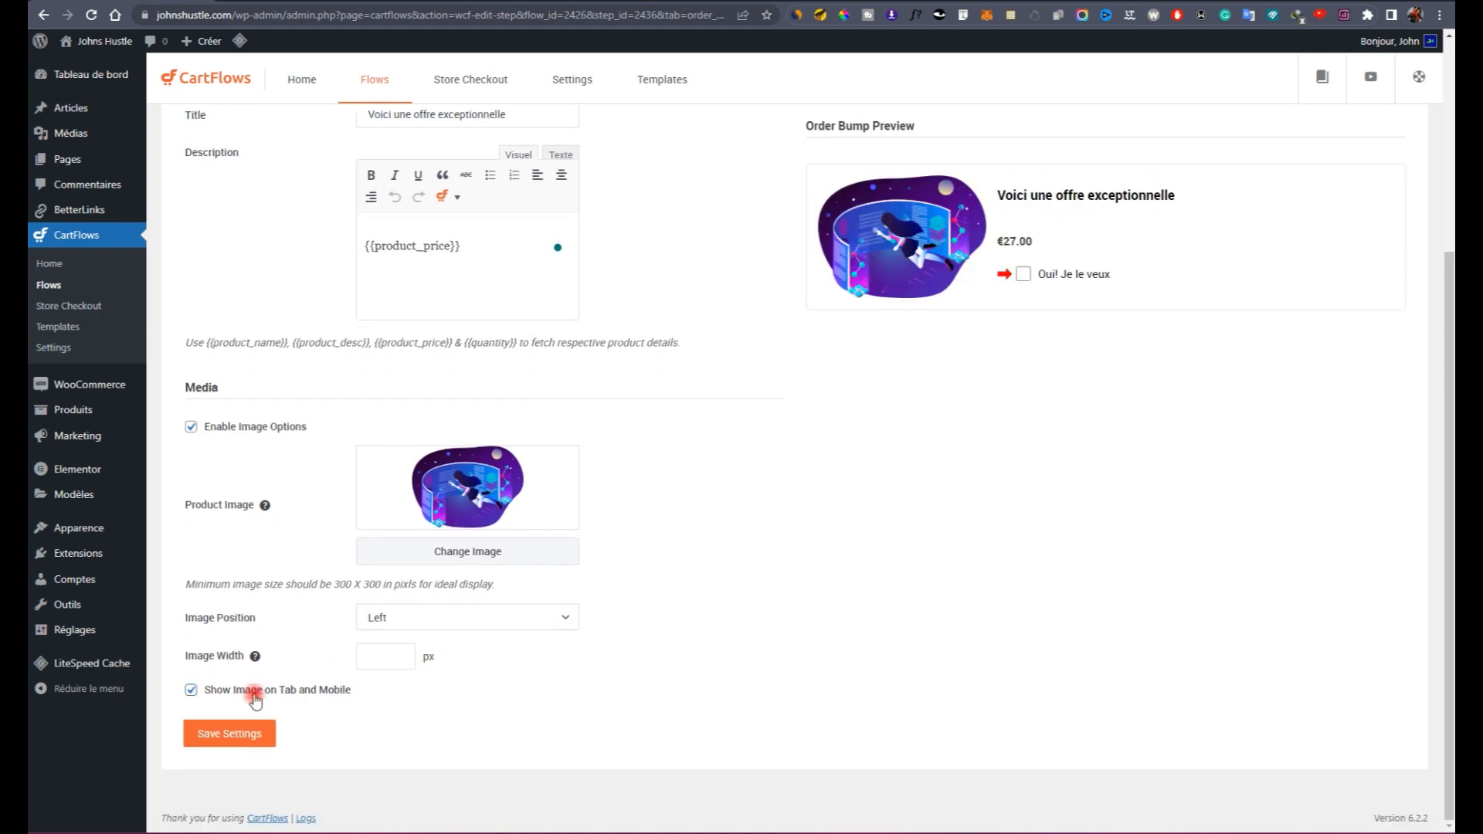
left_click(400, 651)
type("1")
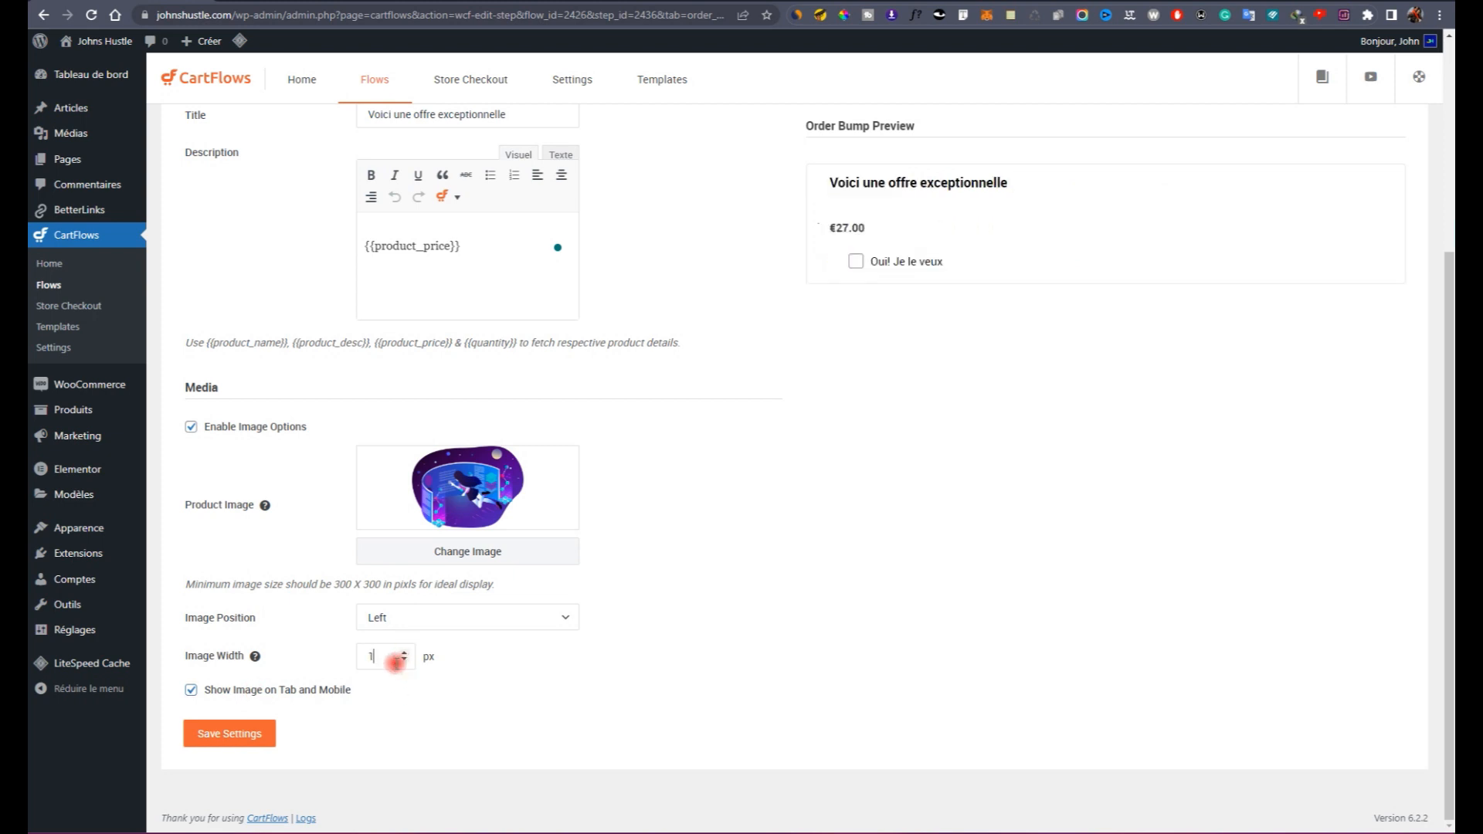
left_click(403, 654)
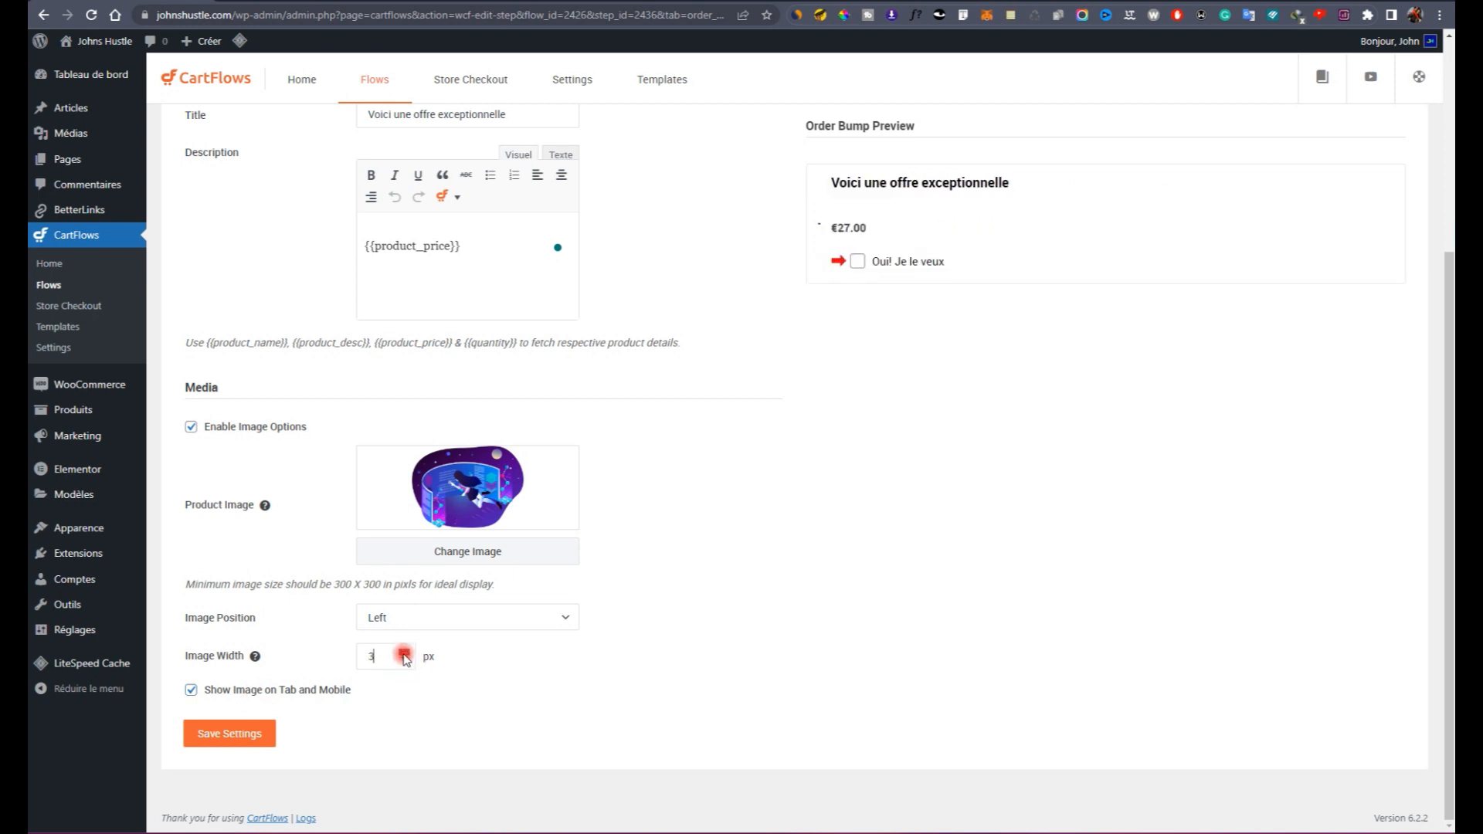
left_click_drag(403, 657, 404, 657)
Step: Try a line of filler text above the product price in the description and delete it again
type("zzzzzzzzzzzzzz")
left_click_drag(463, 246, 374, 244)
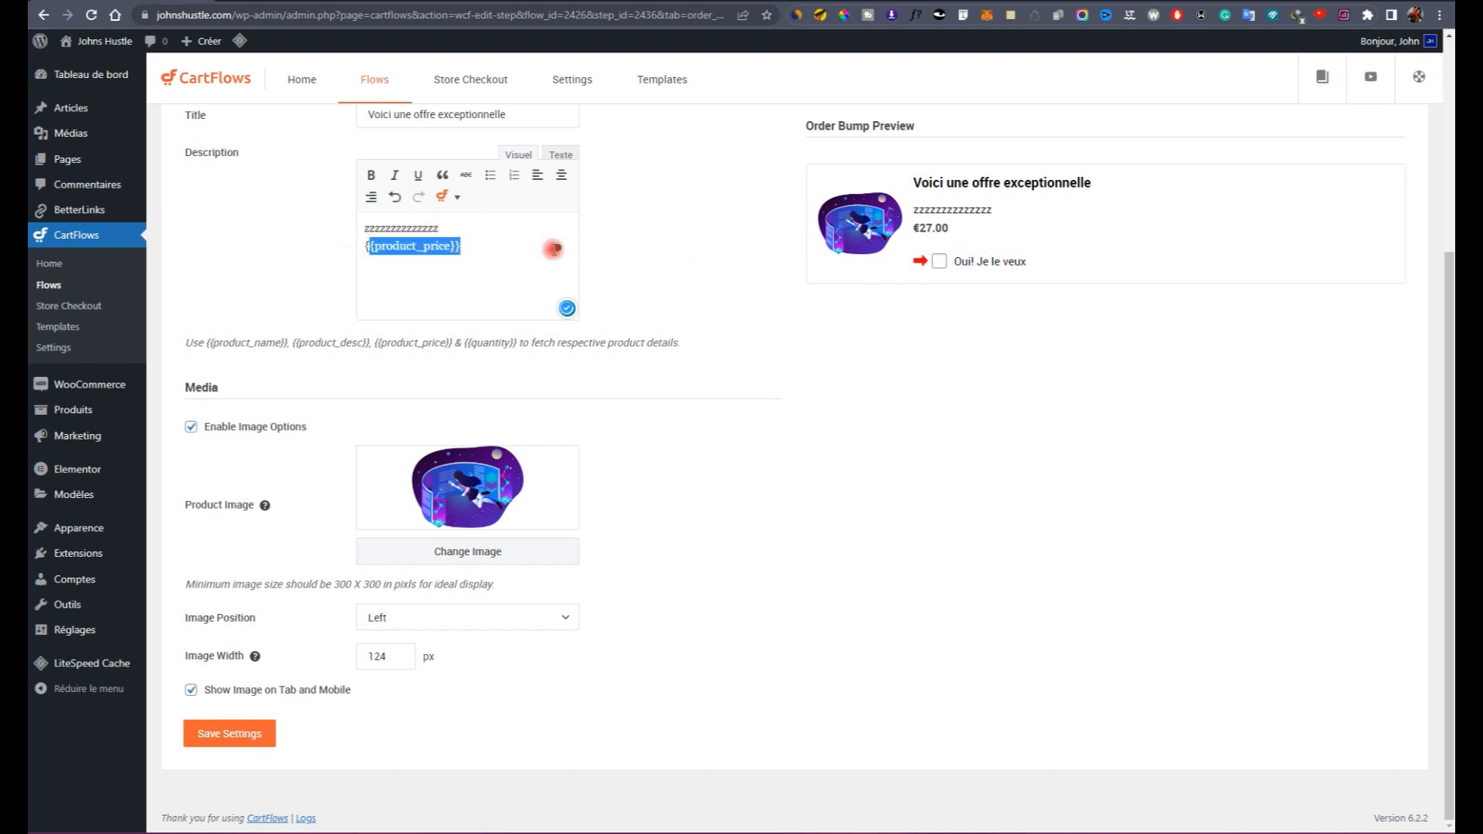
left_click(502, 229)
double_click(502, 228)
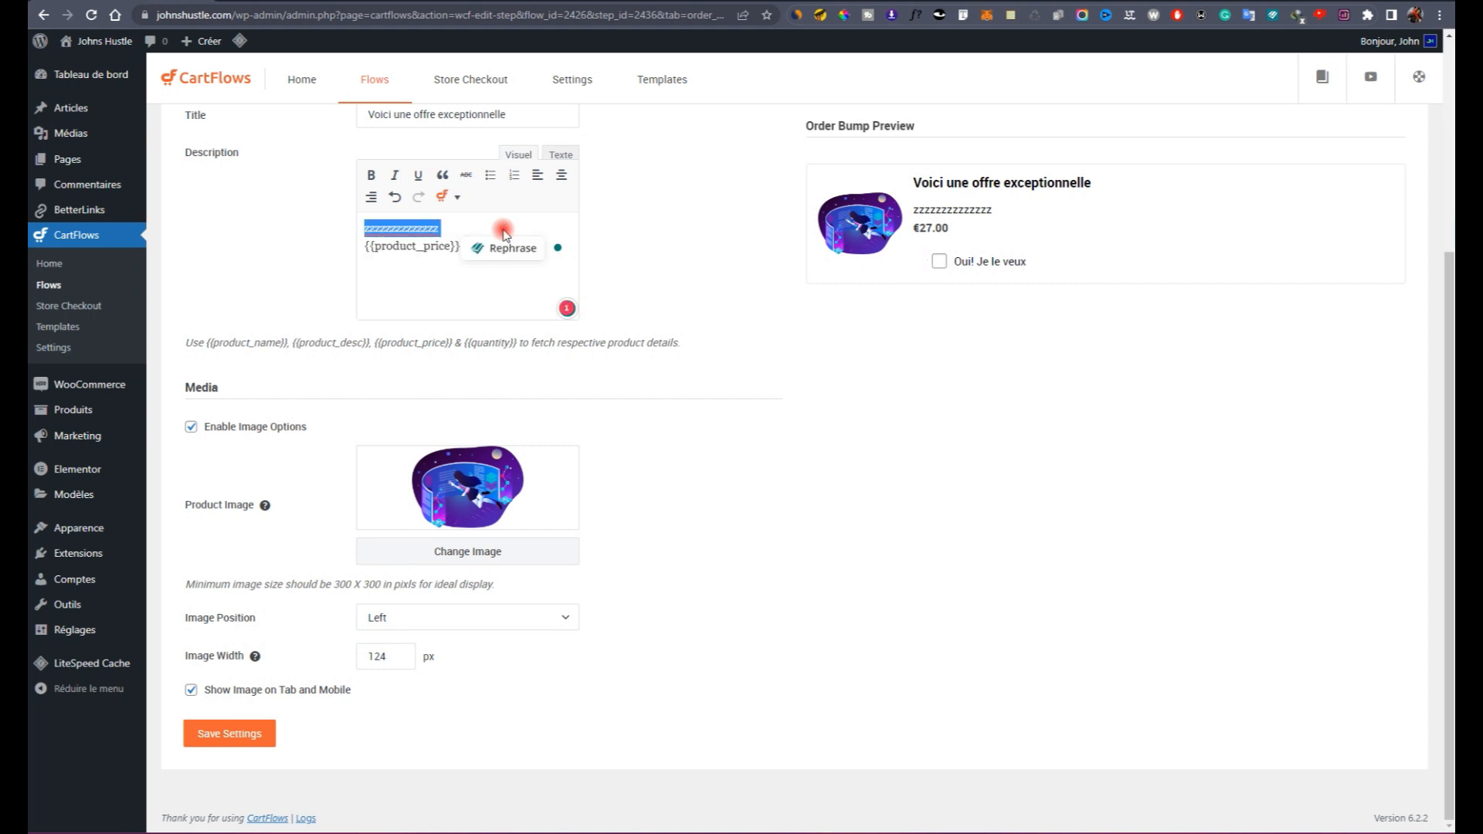
key("BackSpace")
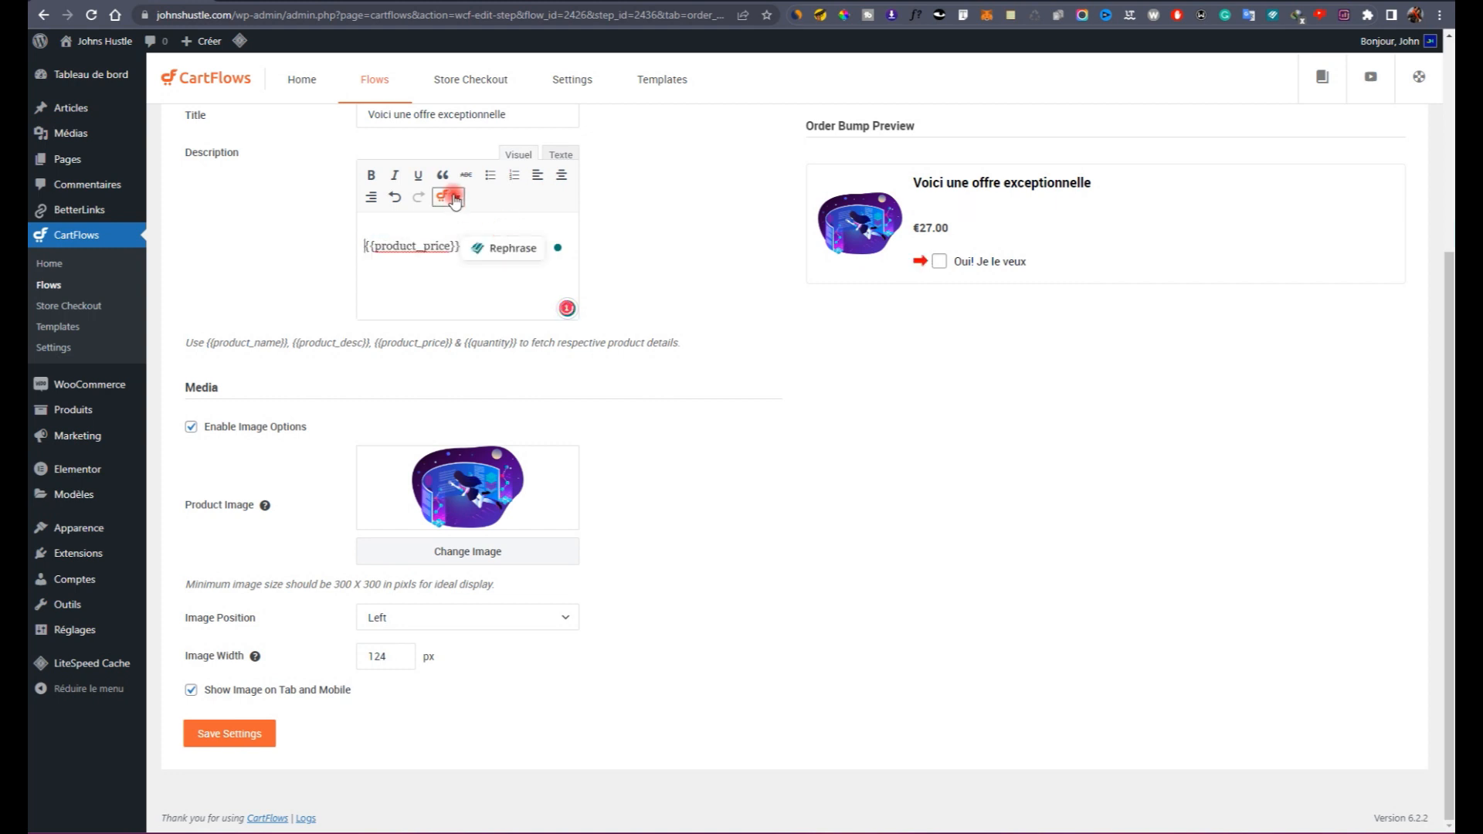
Step: Go to the order bump's conditions and enable the conditional order bump
scroll(307, 680, "up", 4)
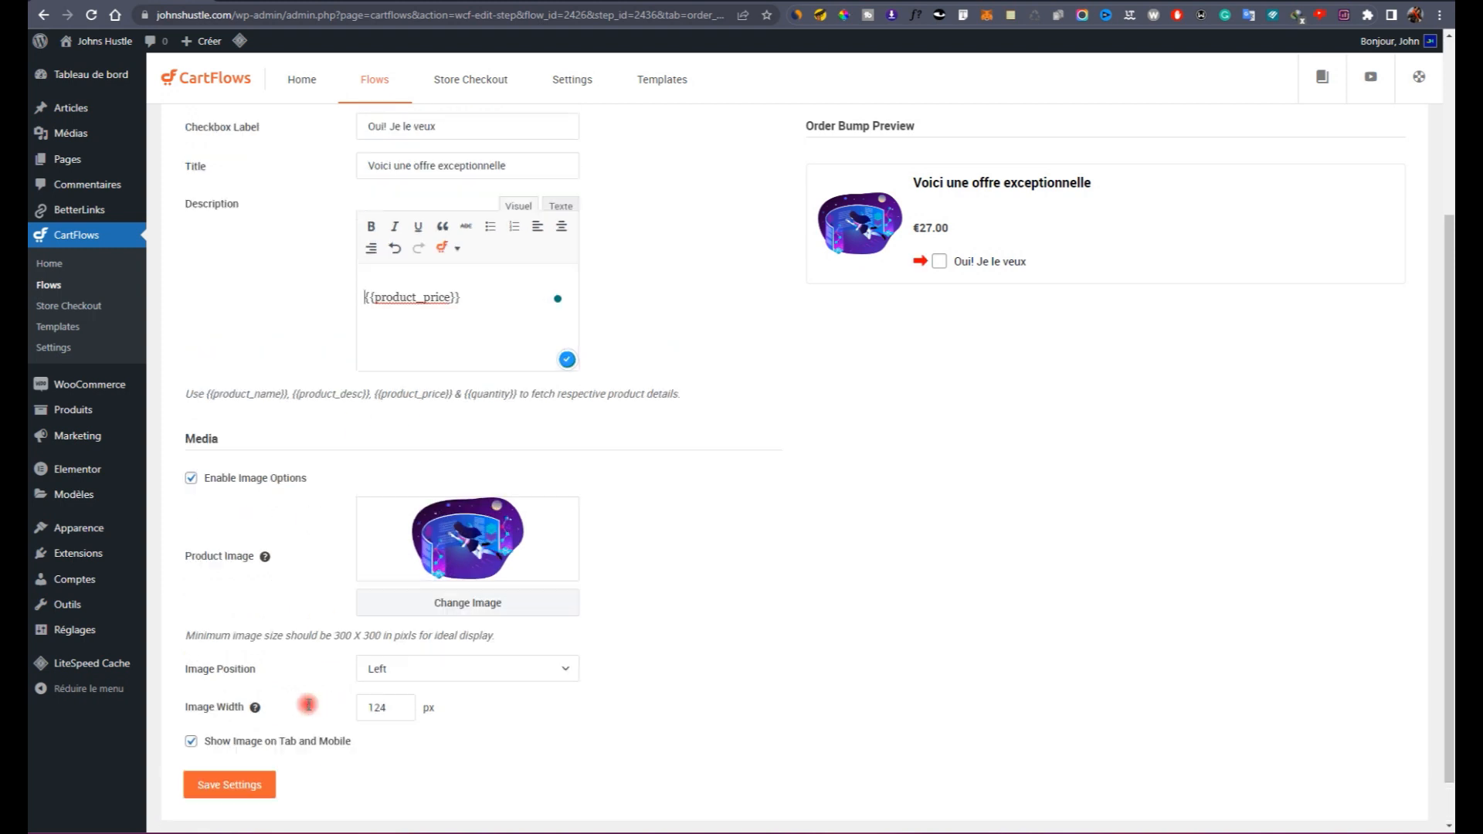
scroll(193, 745, "down", 4)
scroll(347, 463, "up", 4)
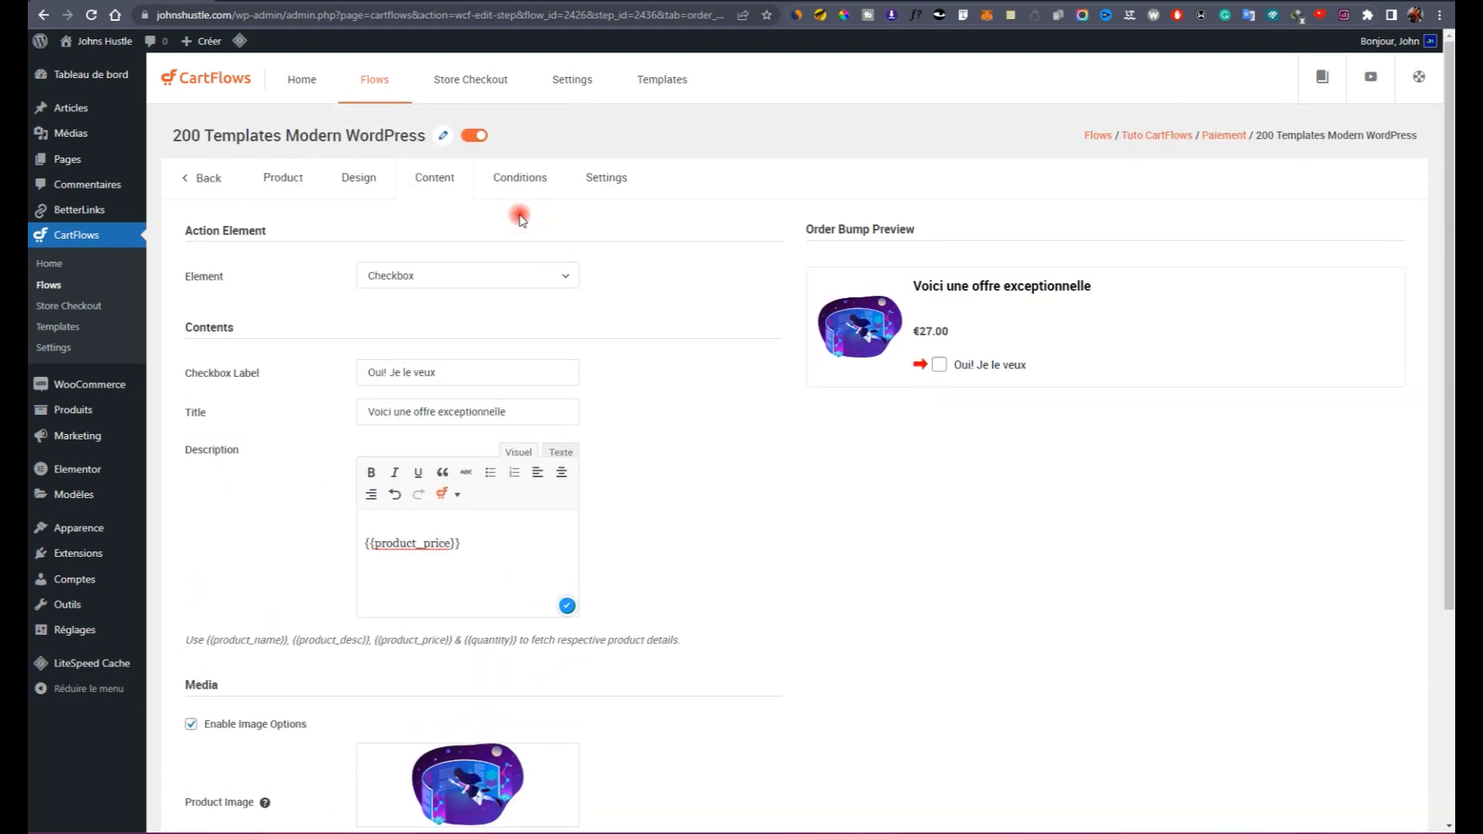
left_click(505, 163)
left_click(293, 230)
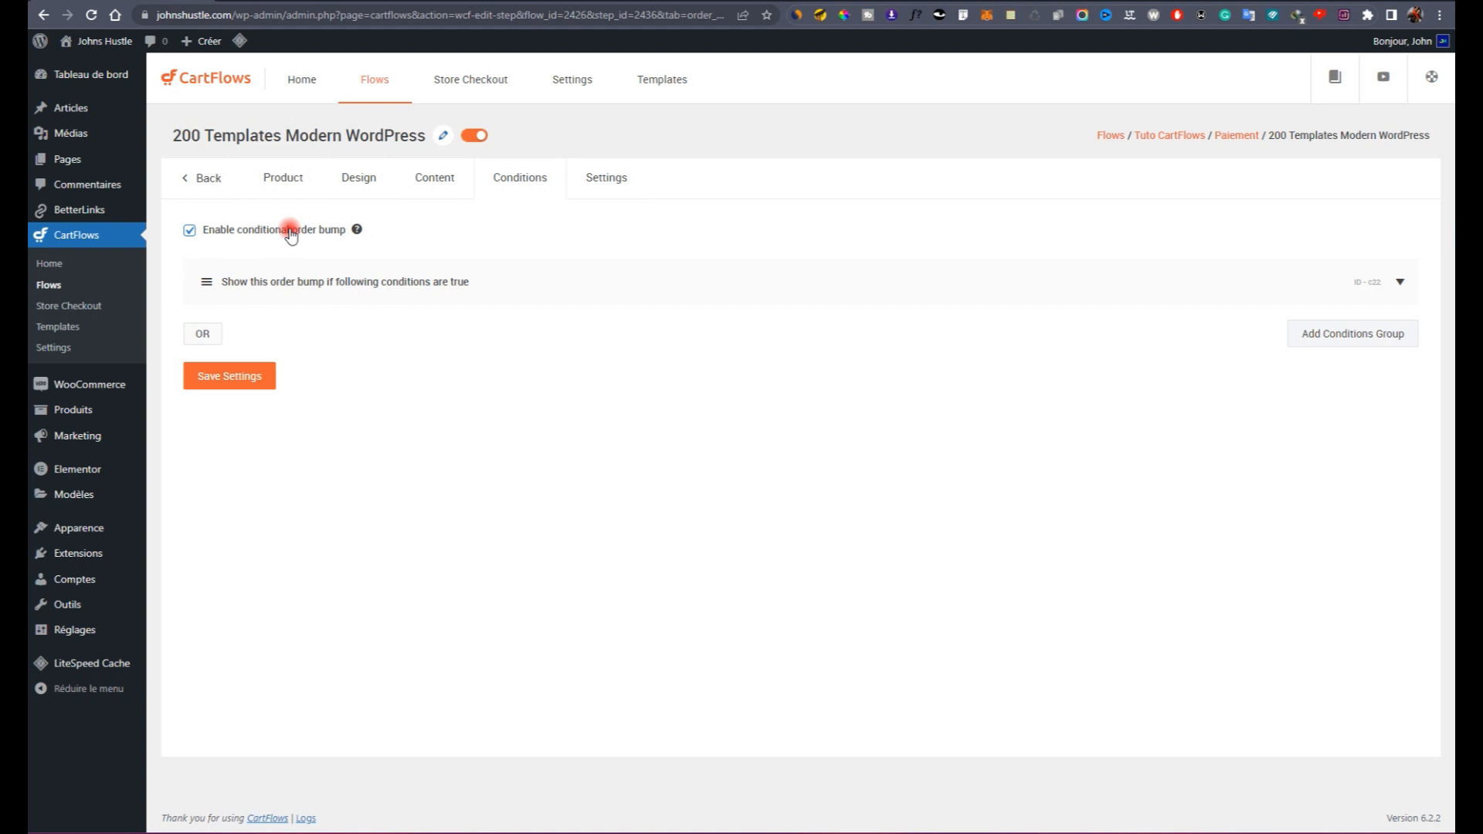
Step: Expand the order bump's condition group and set its rule to Billing country with the operator "matches none of"
left_click(1400, 282)
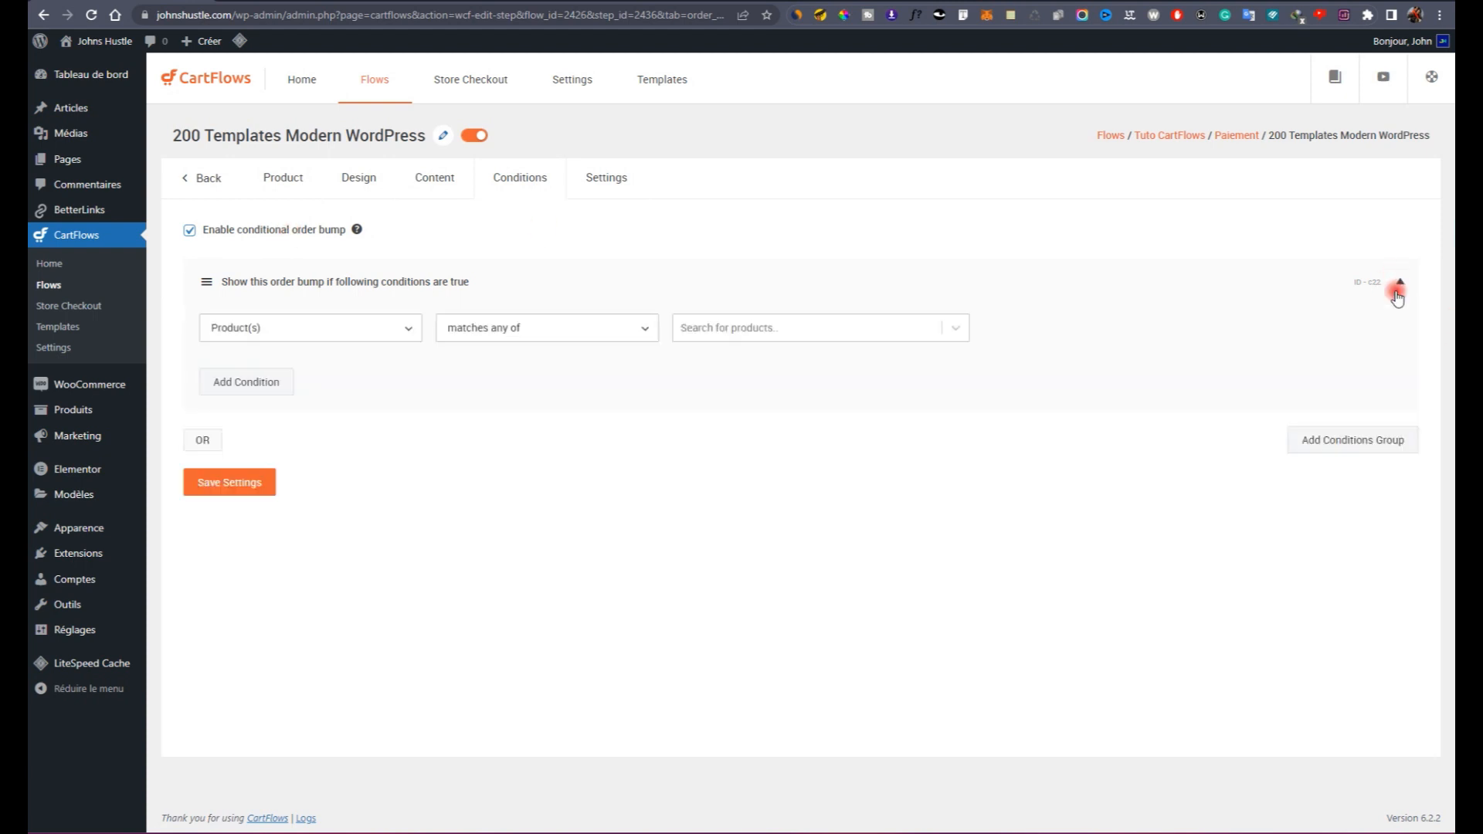
left_click(384, 329)
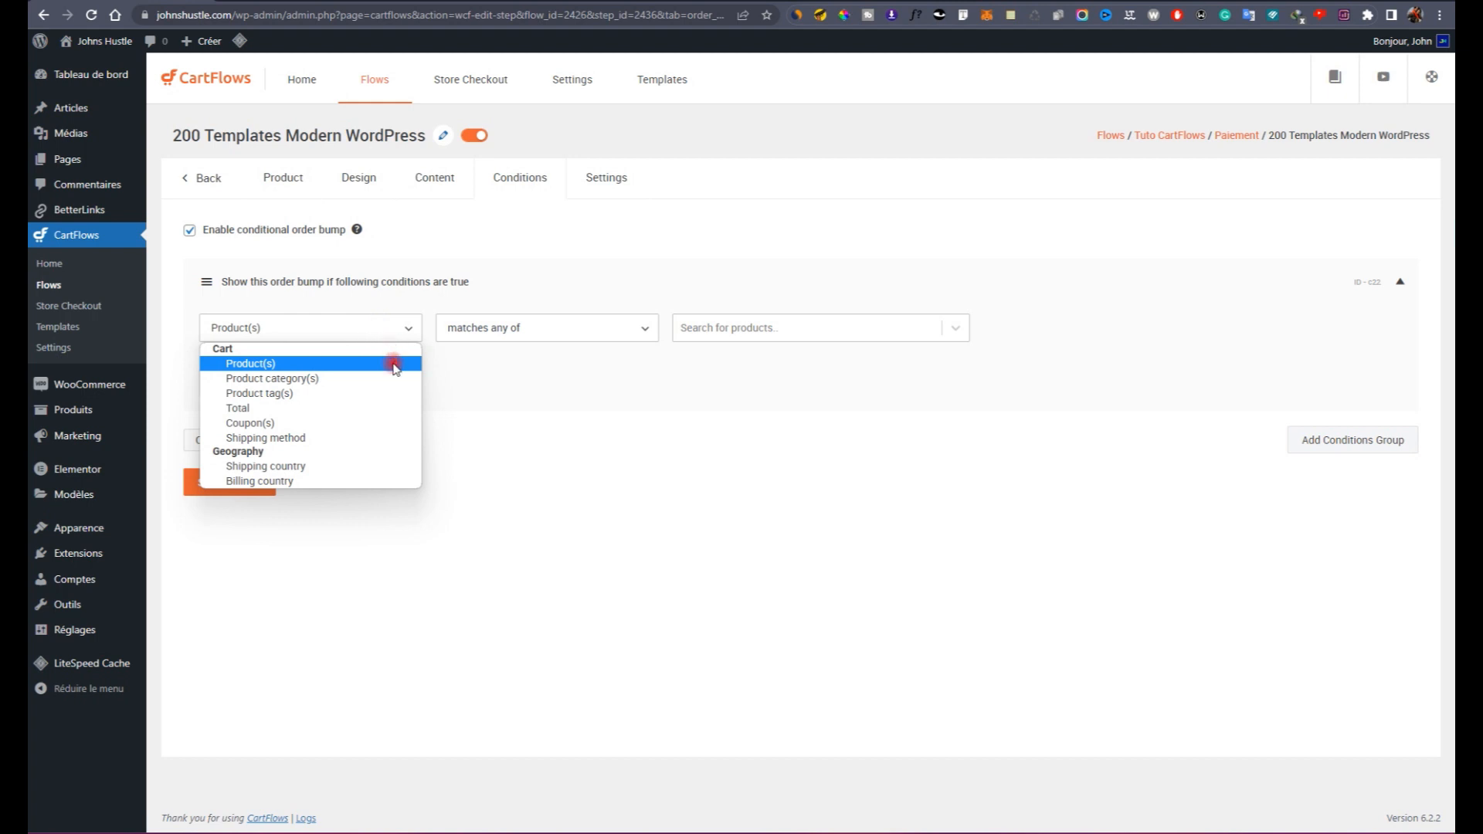
left_click(558, 344)
left_click(344, 337)
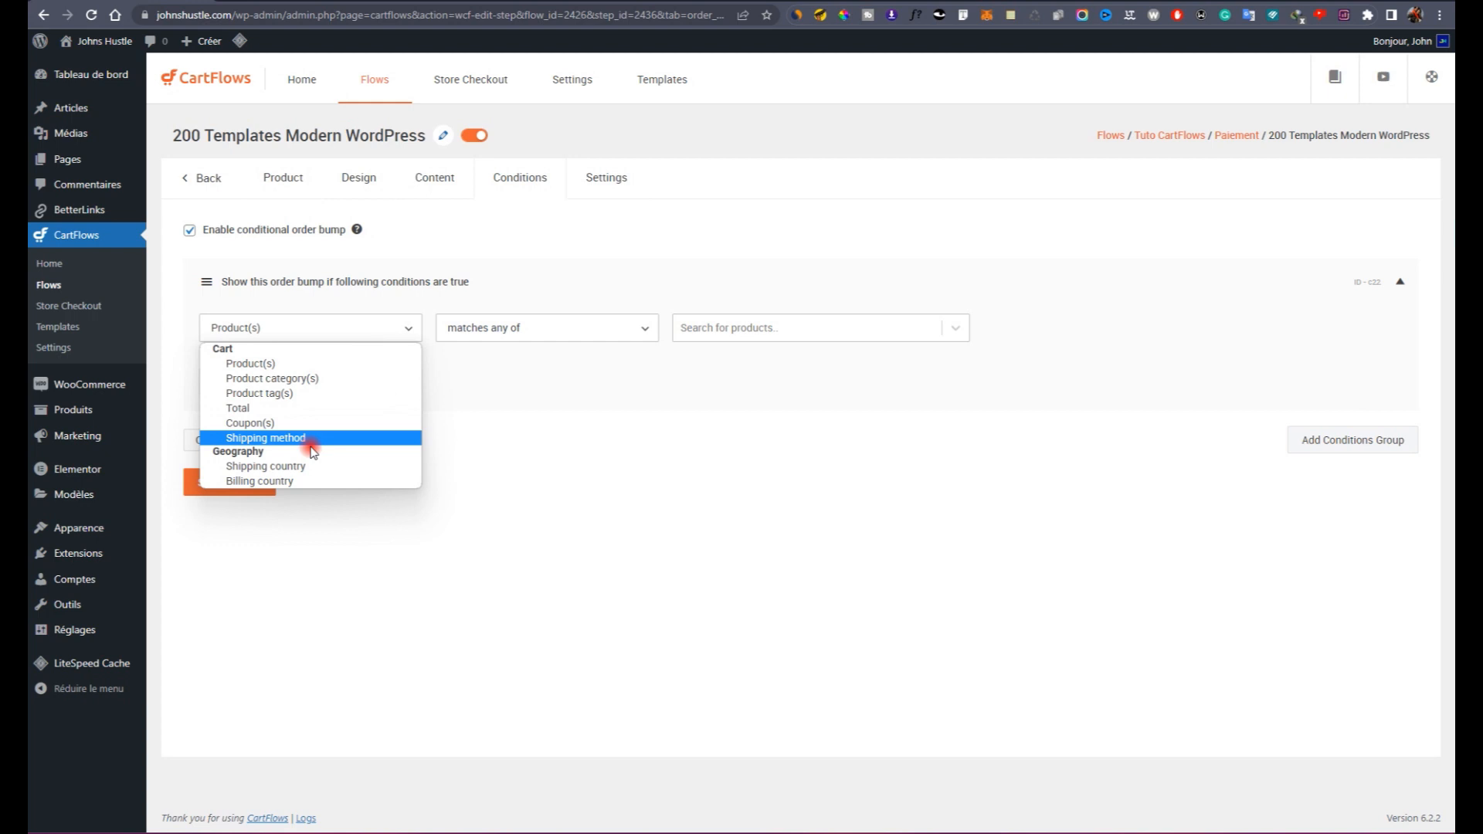
left_click(358, 482)
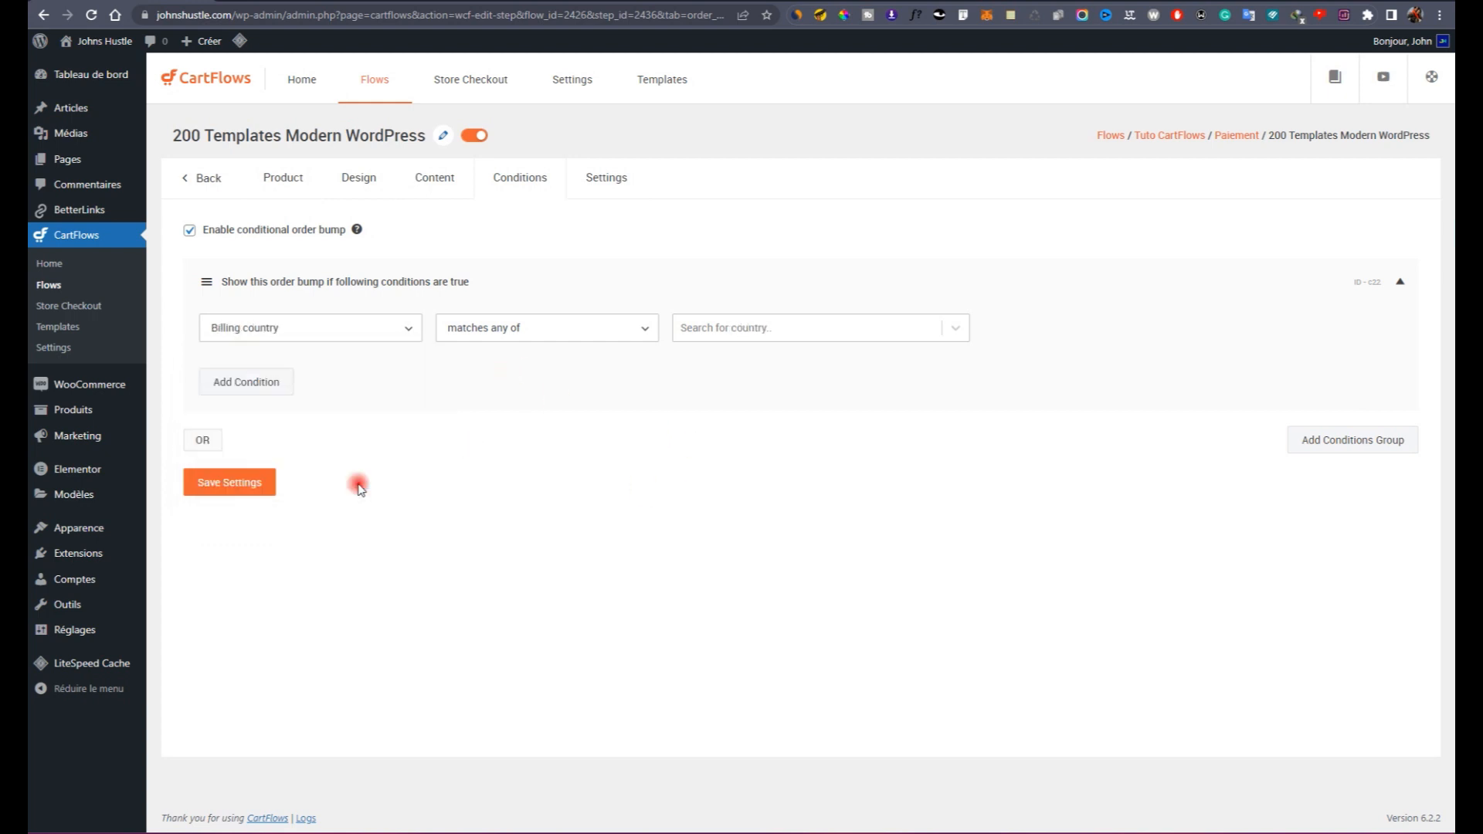
left_click(522, 338)
left_click(510, 364)
left_click(546, 330)
Step: Add Benin and France as the countries of the billing country condition
left_click(726, 328)
scroll(726, 452, "down", 3)
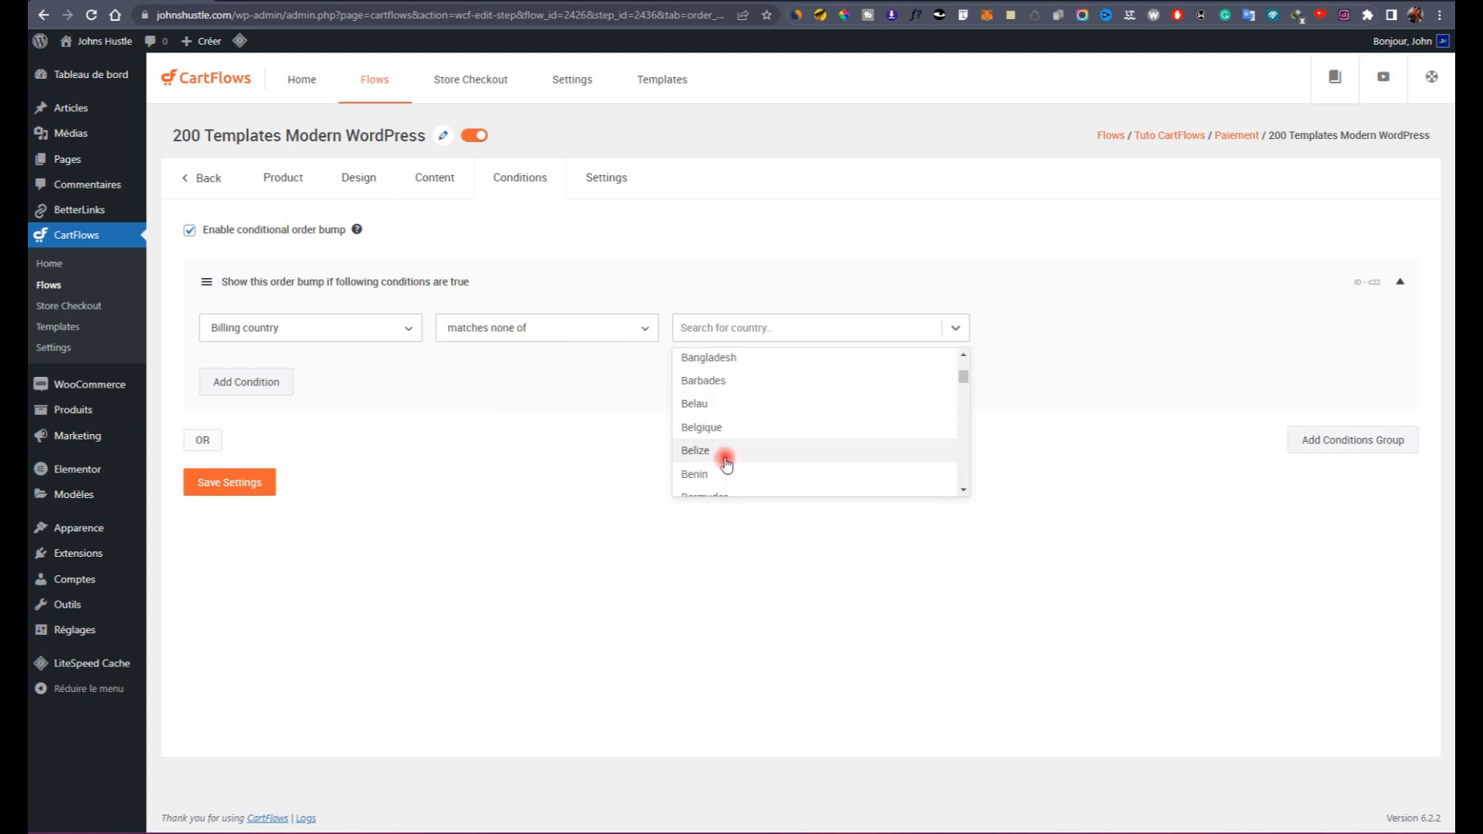
left_click(708, 470)
left_click(749, 329)
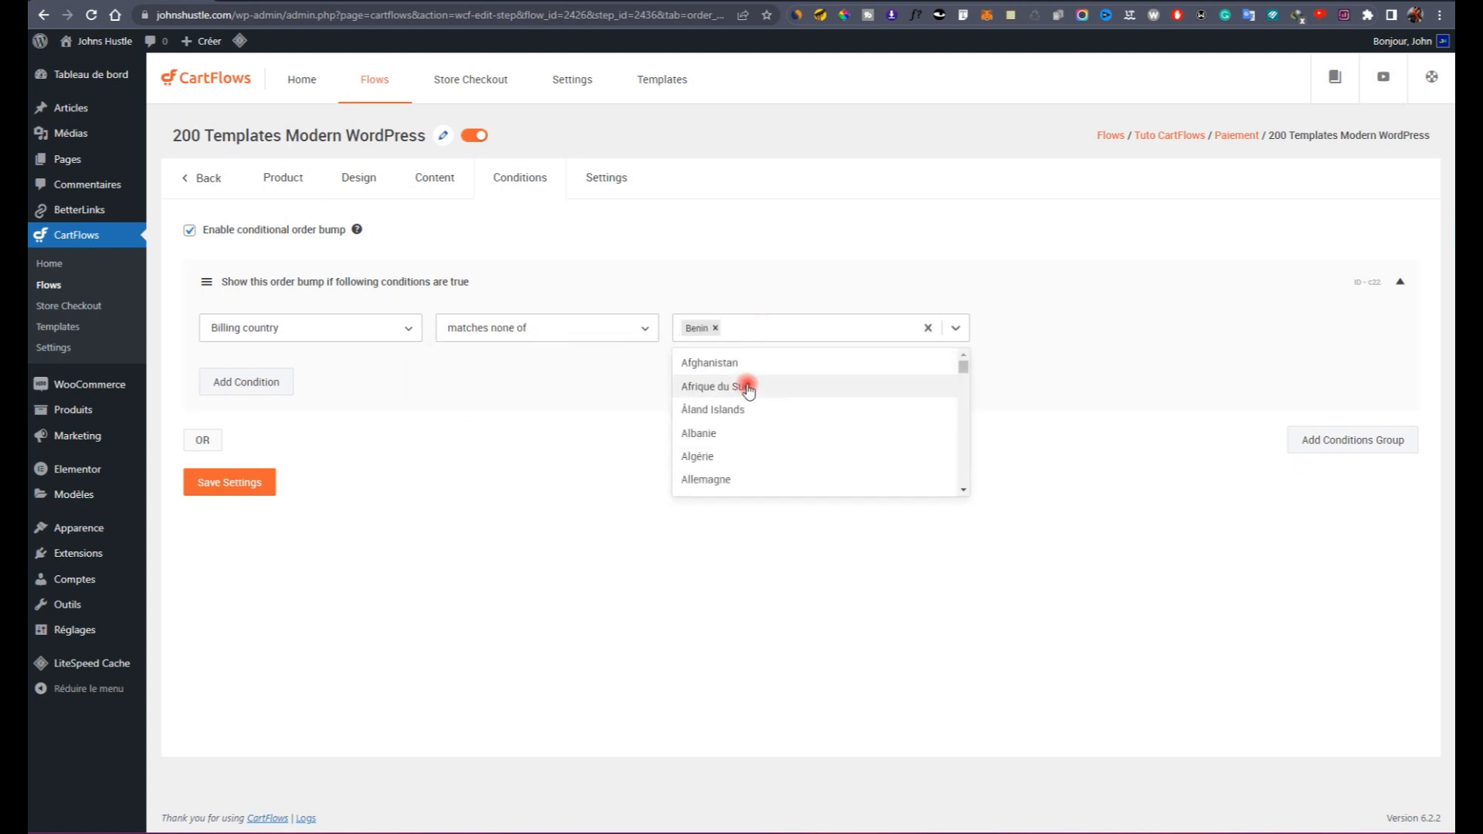
scroll(738, 390, "down", 5)
scroll(715, 424, "down", 7)
scroll(734, 401, "down", 8)
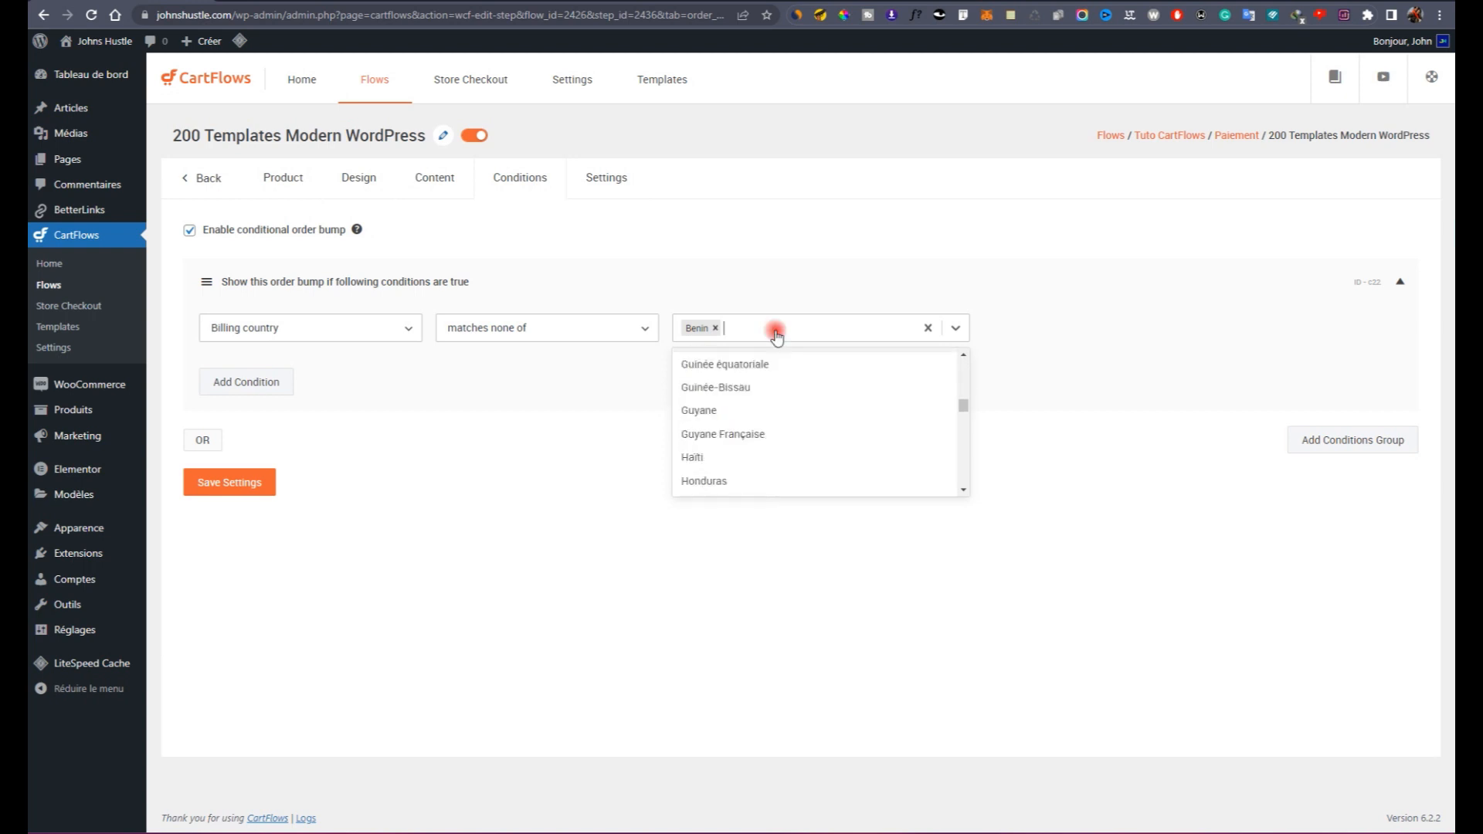
type("fra")
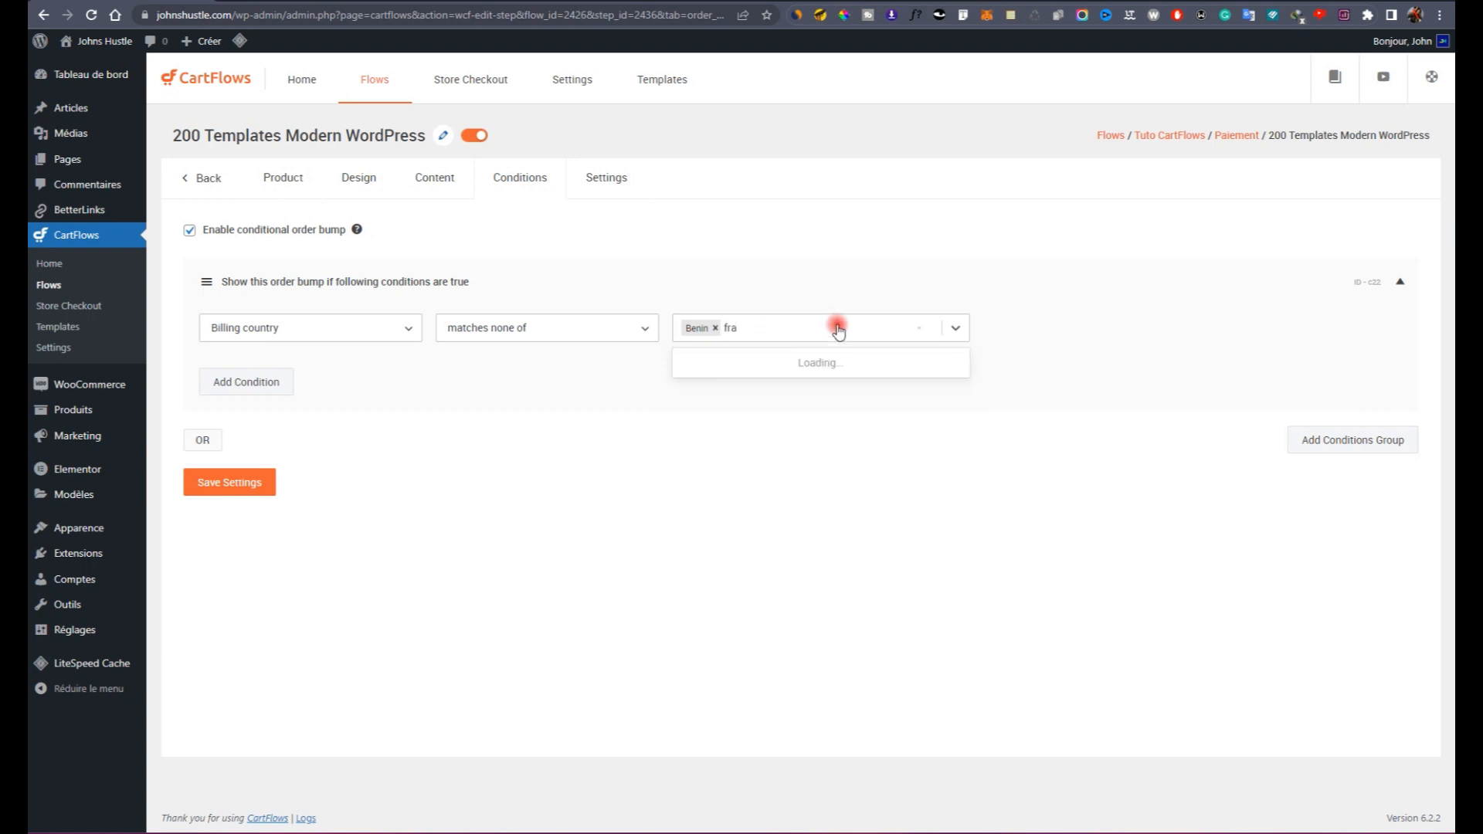
left_click(756, 363)
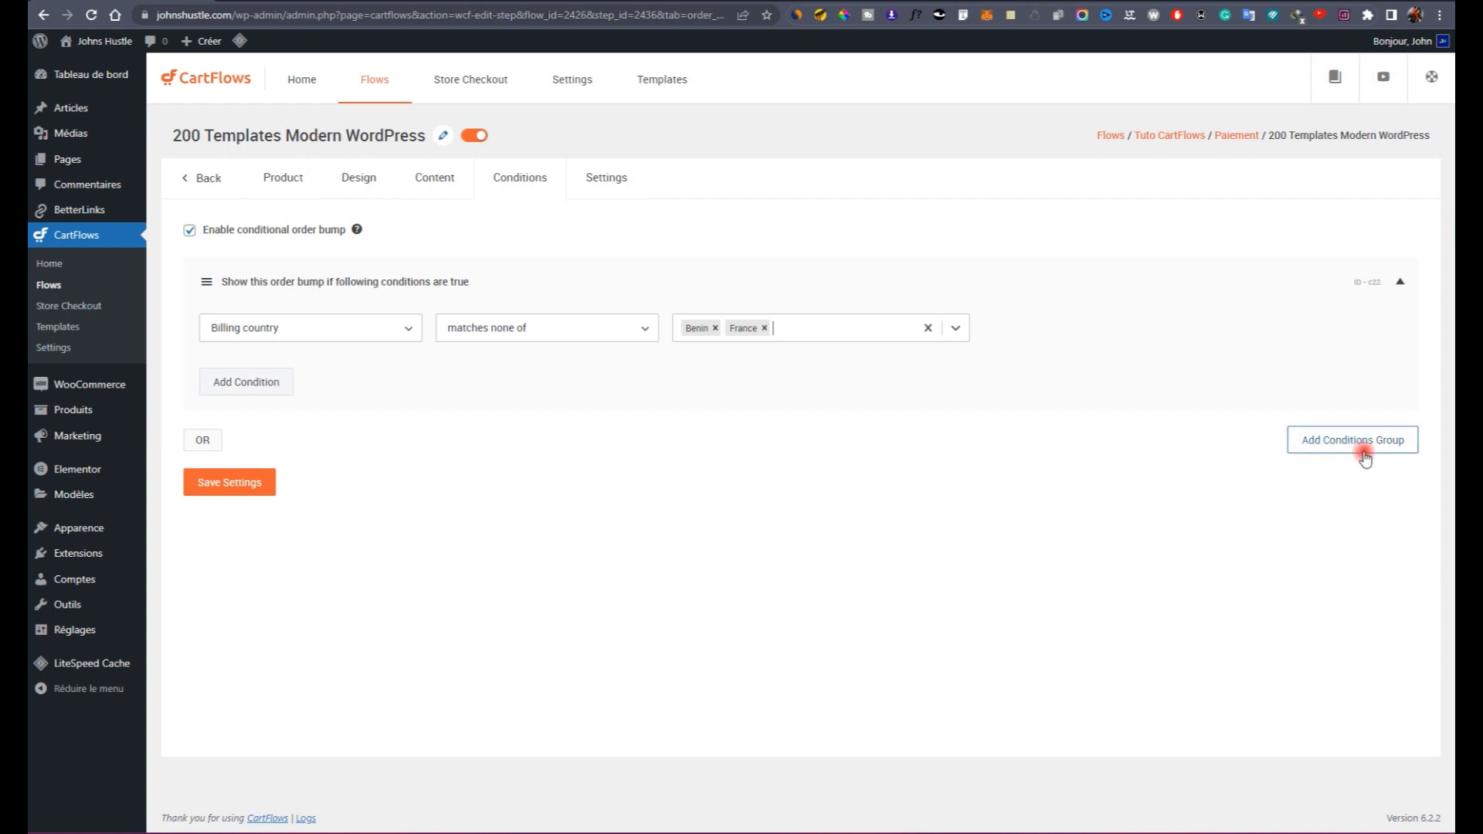
Step: Try adding a second condition to the group, remove it and save the order bump's conditions
left_click(247, 383)
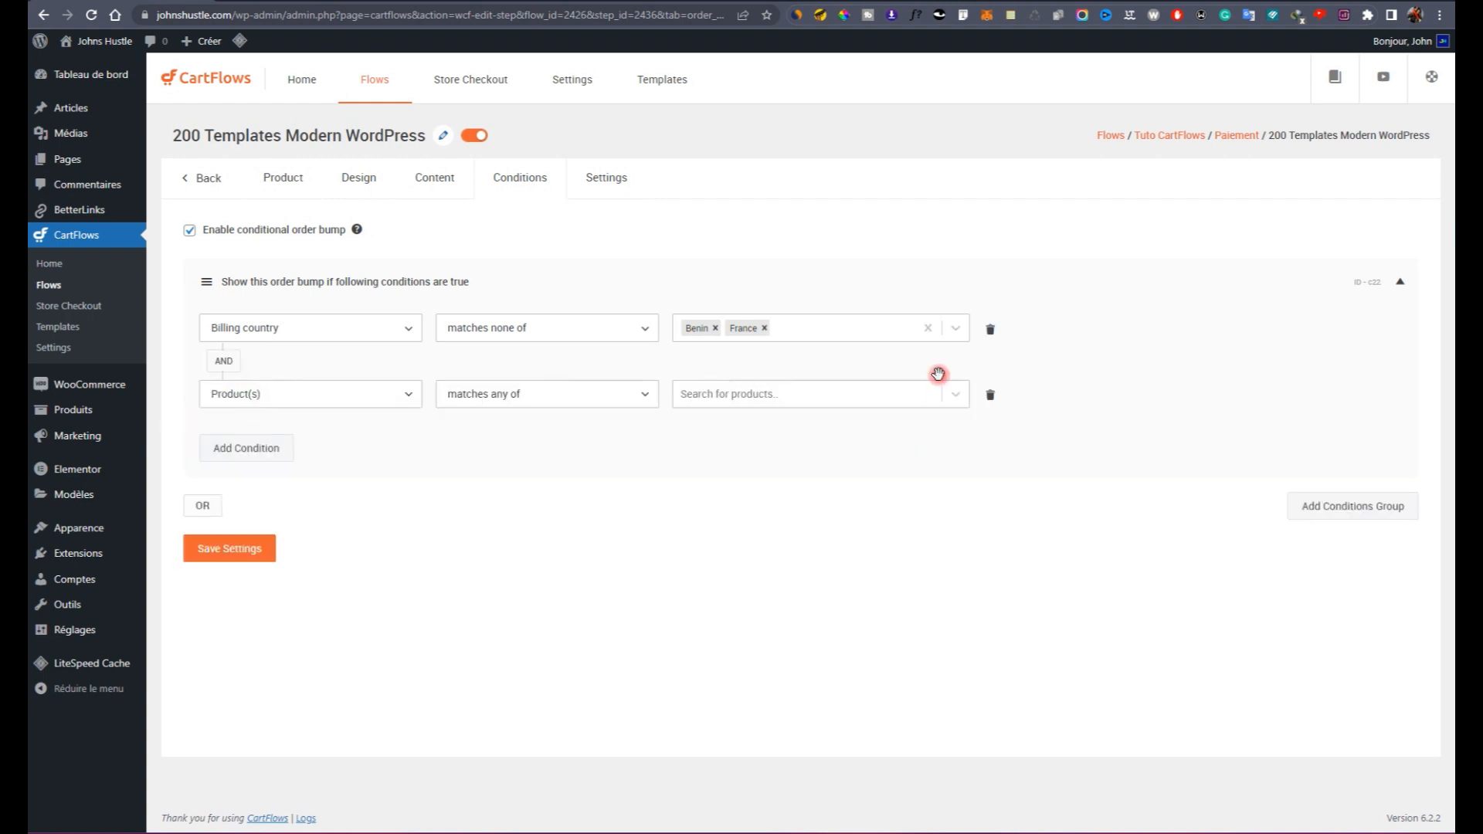
left_click(991, 397)
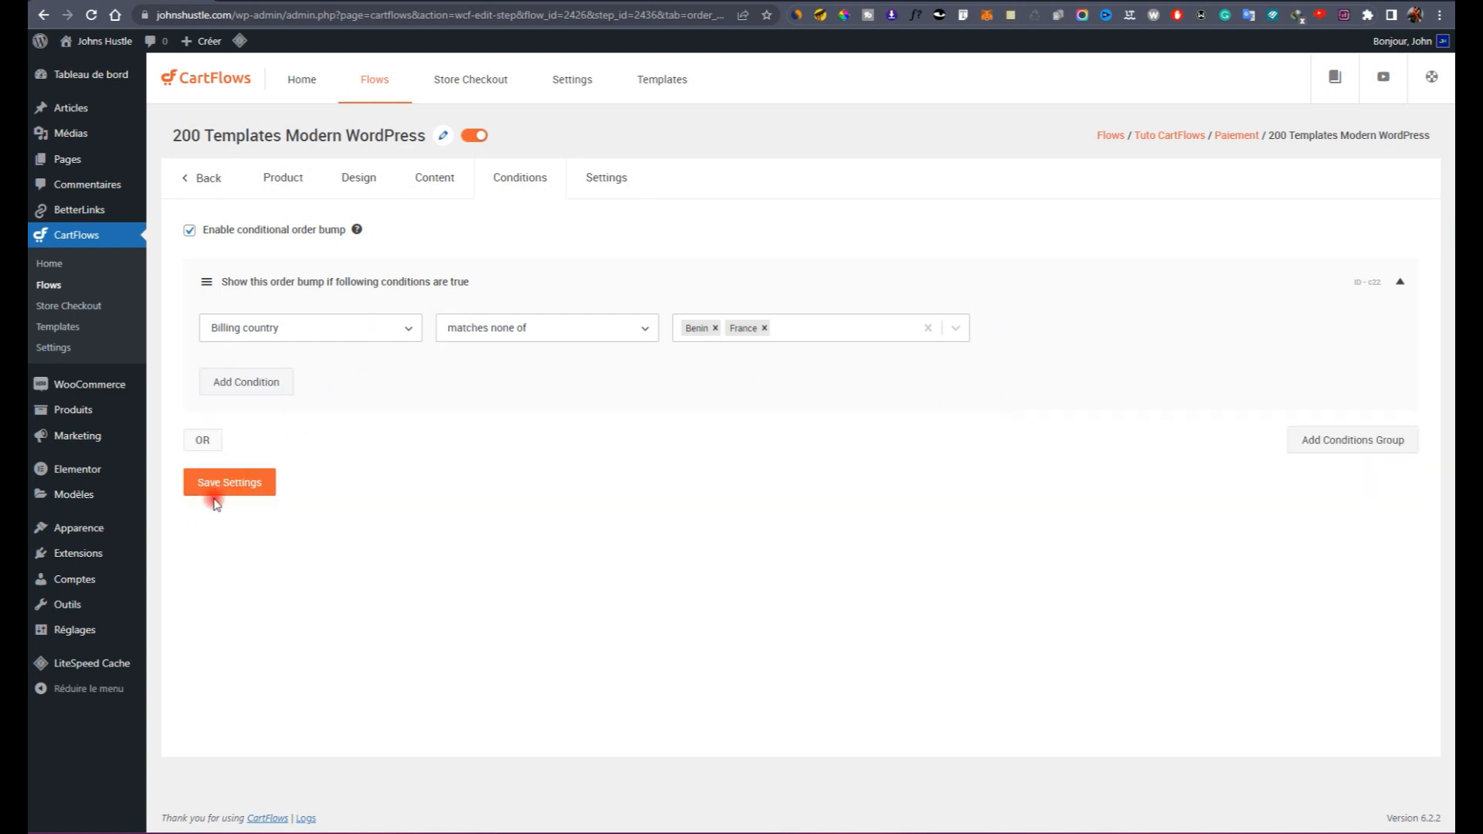
left_click(235, 486)
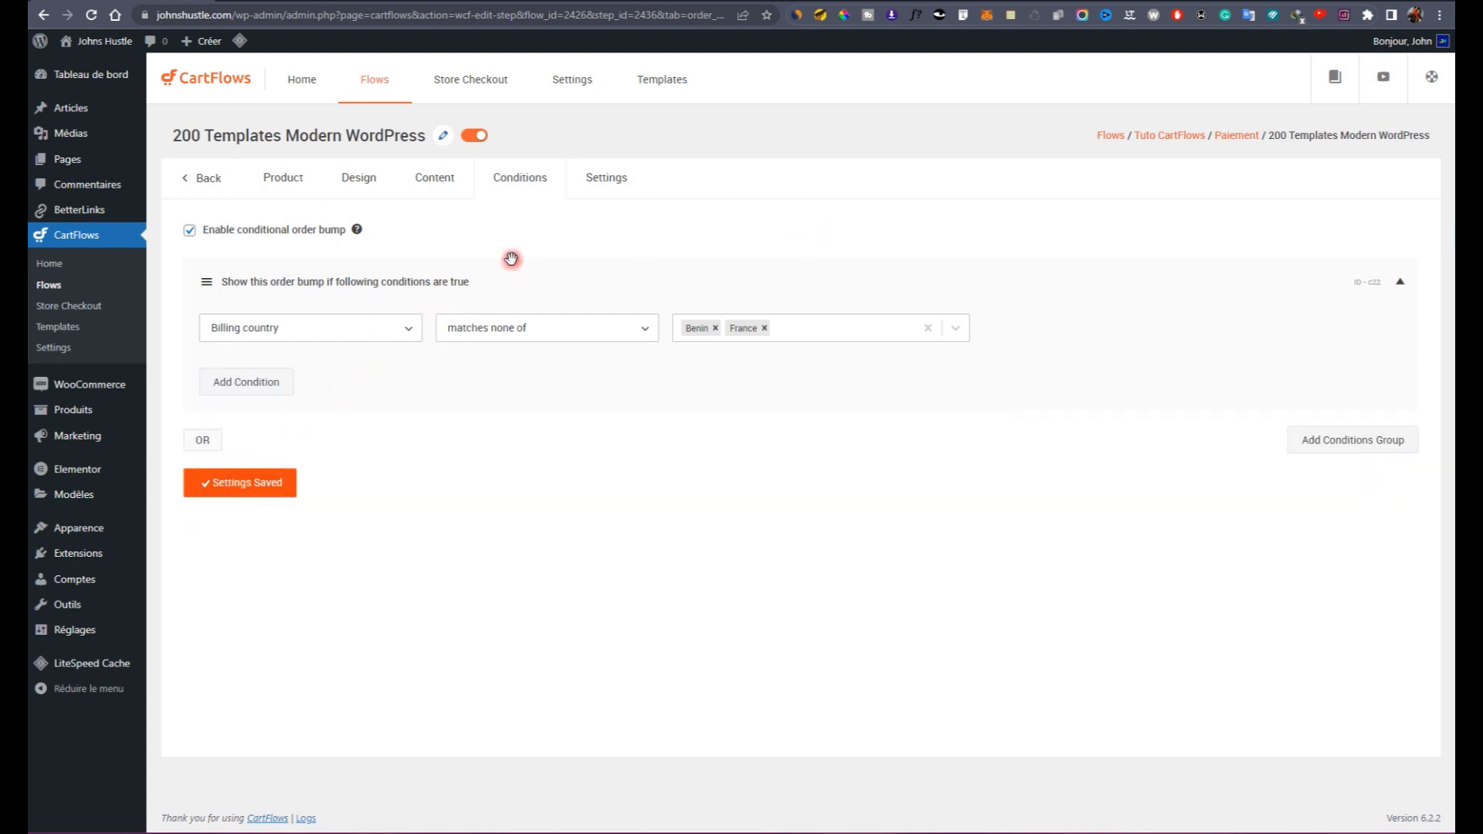
Step: Open the order bump's settings and check how the bump is presented on the live checkout page
left_click(607, 179)
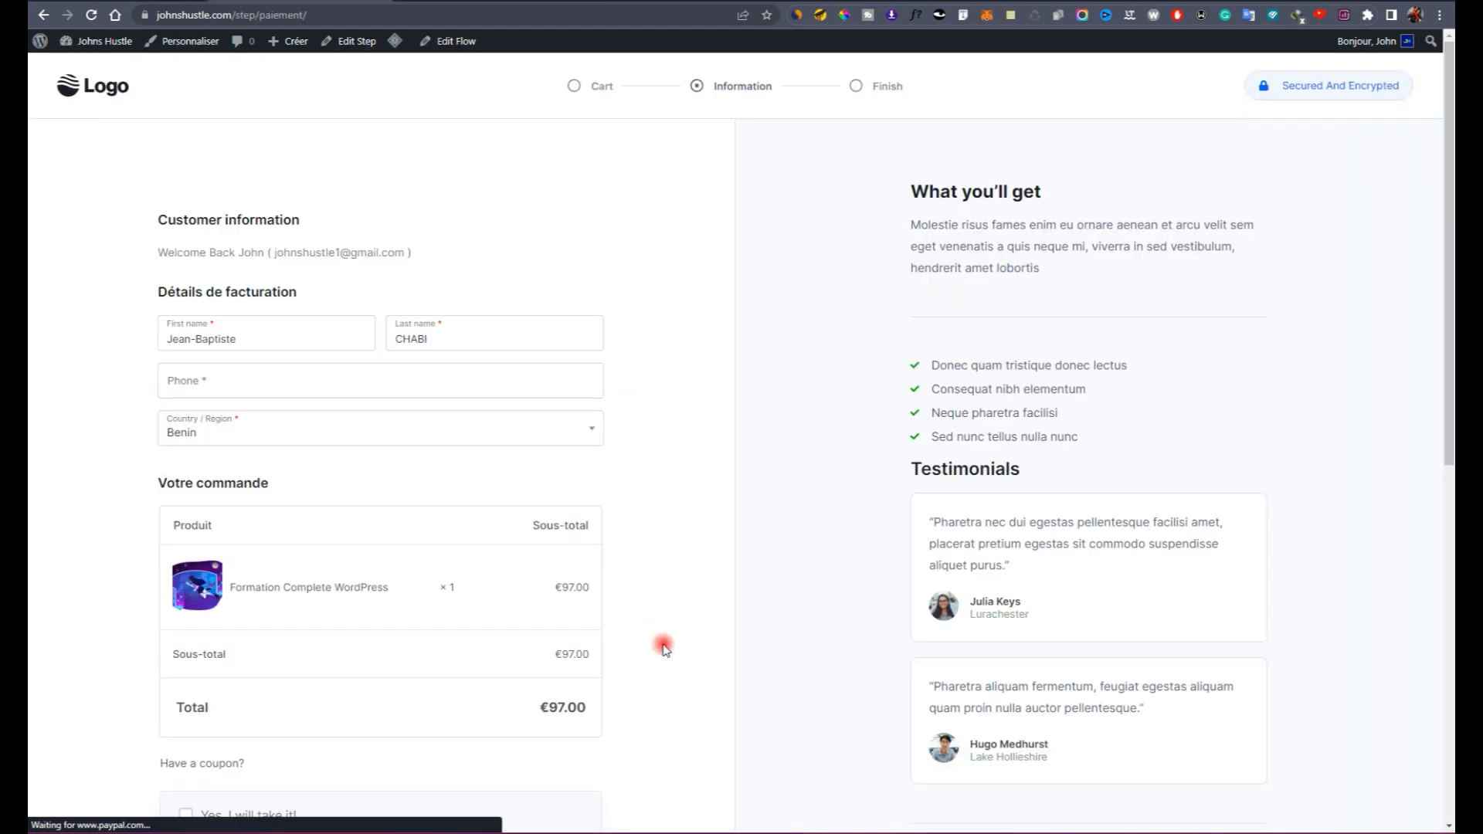
scroll(662, 645, "down", 5)
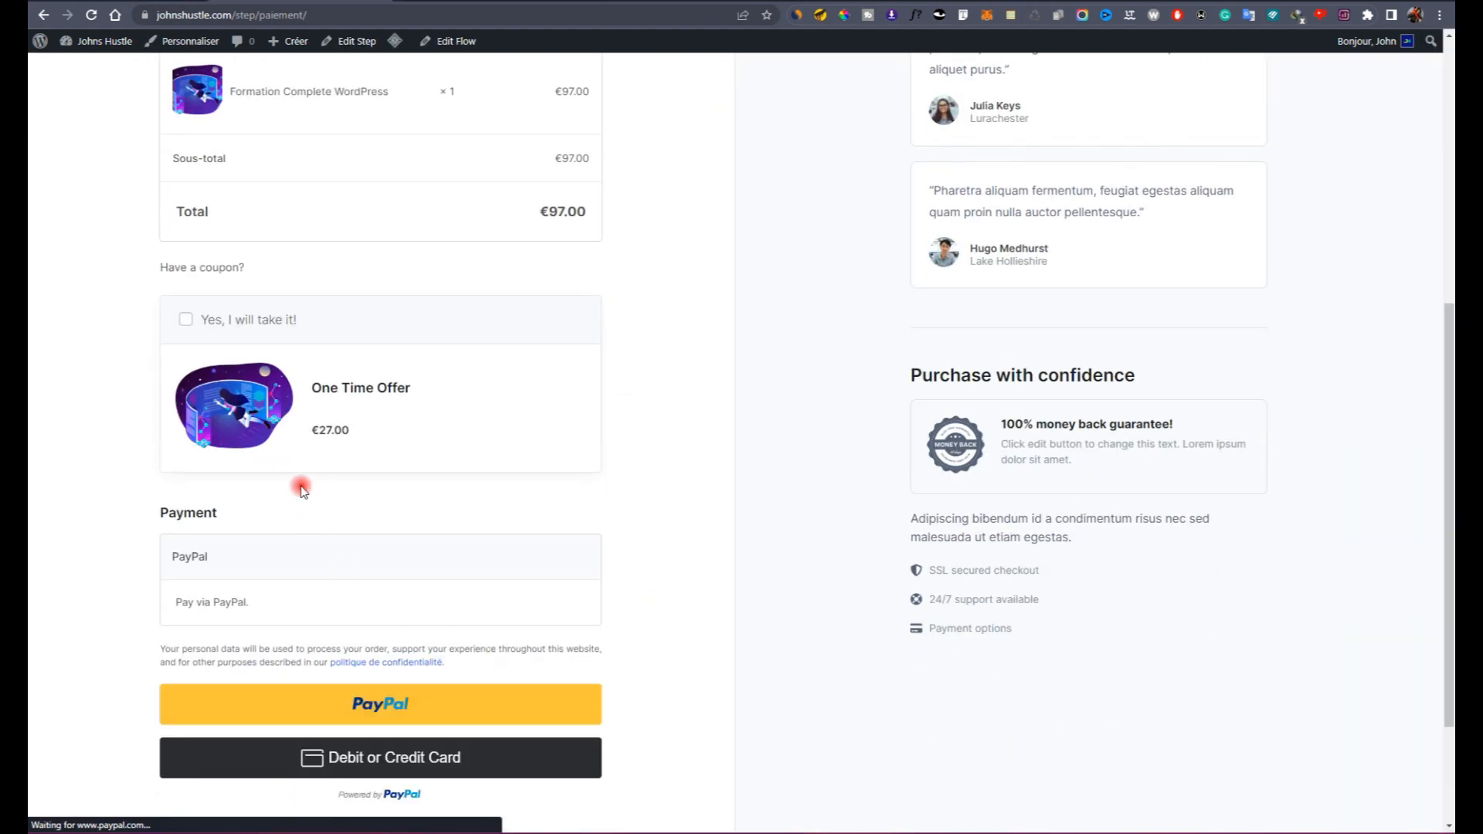
scroll(326, 468, "up", 10)
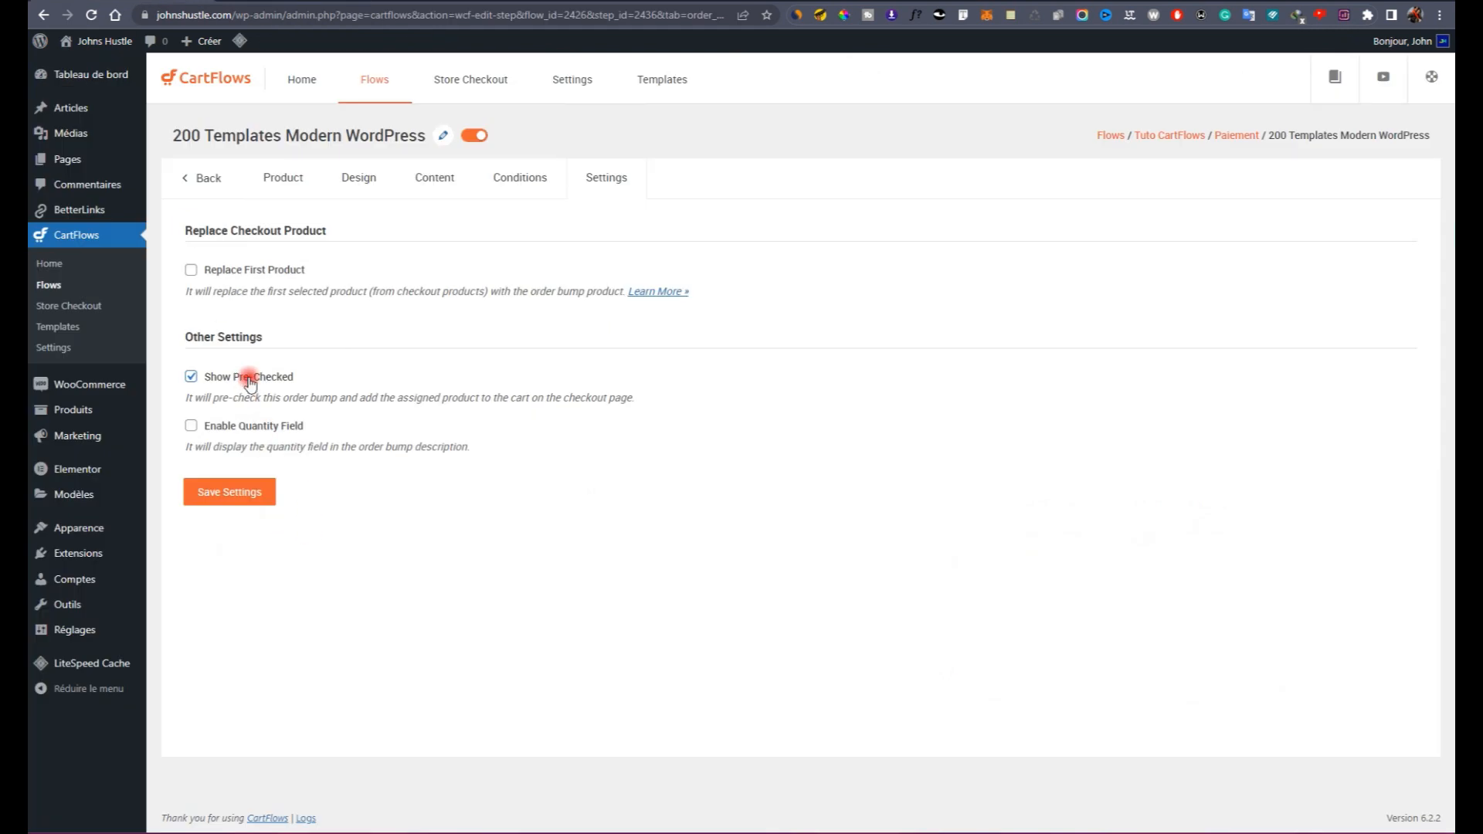
Step: Try the Show Pre-Checked and Enable Quantity Field options, leave both off and save the order bump's settings
left_click(249, 379)
left_click(248, 377)
left_click(245, 426)
left_click(224, 492)
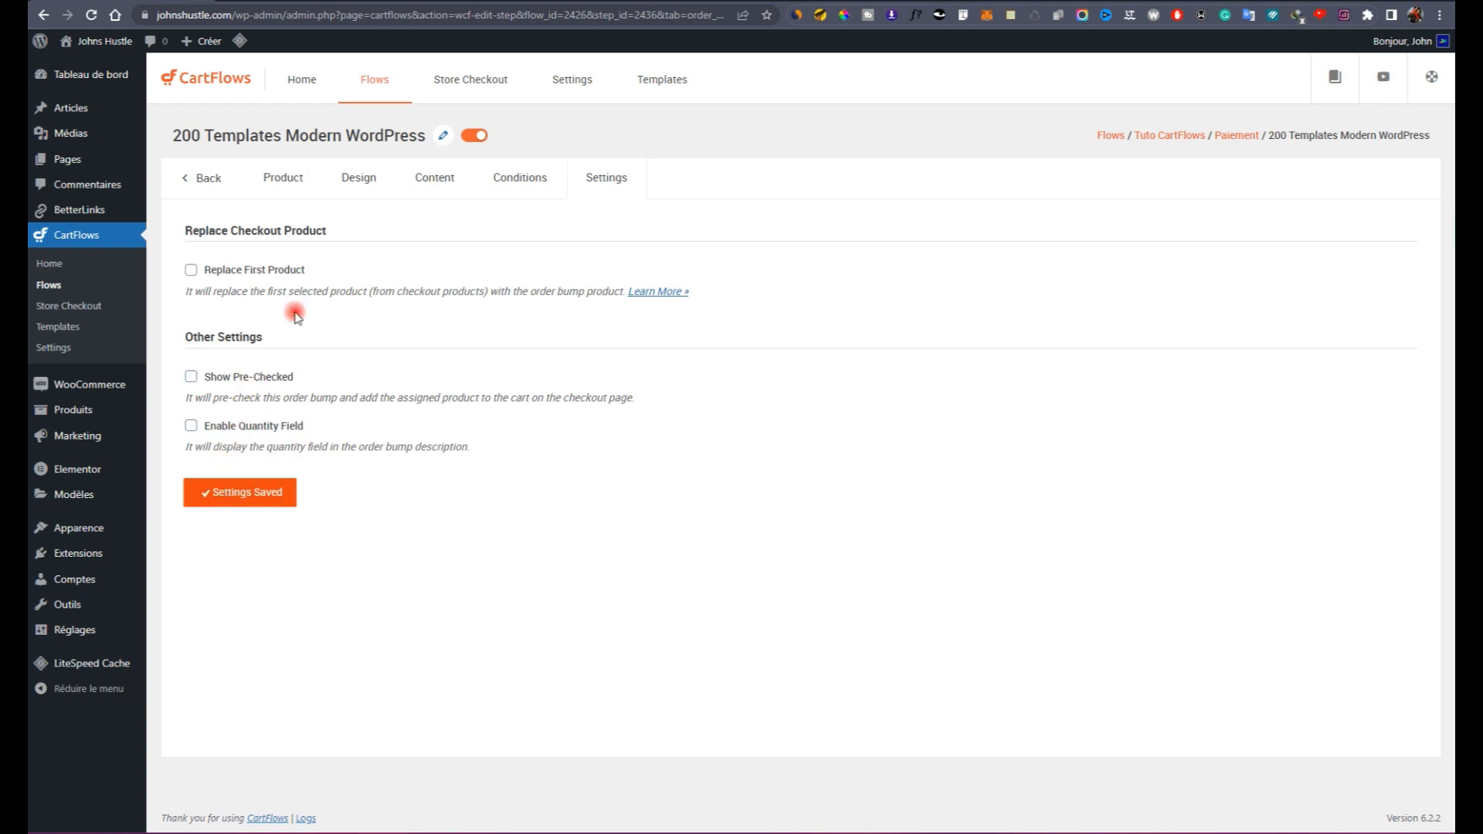
Step: Go back from the order bump to the Paiement checkout's design page and save its settings
left_click(280, 199)
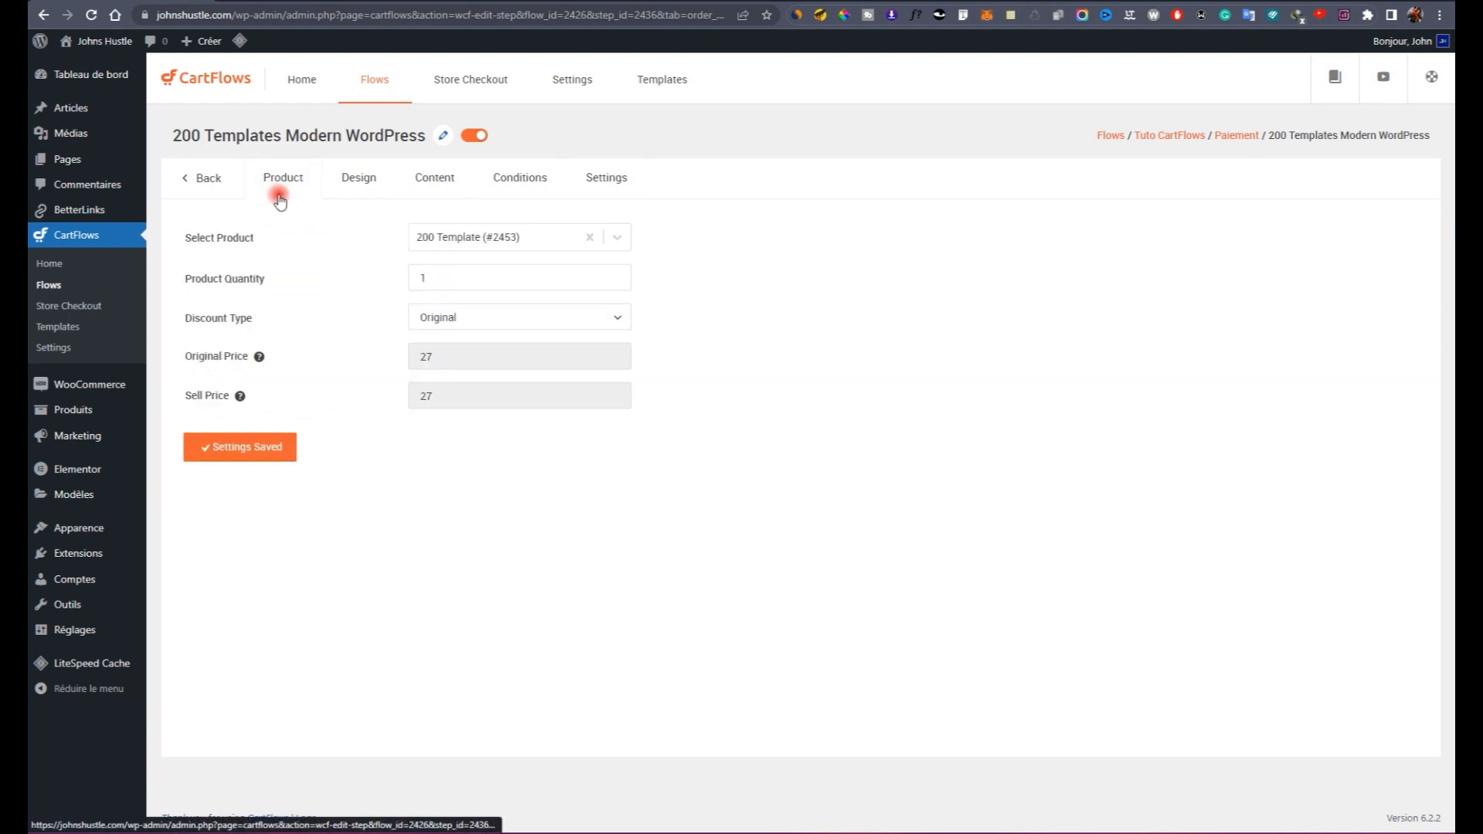
left_click(214, 190)
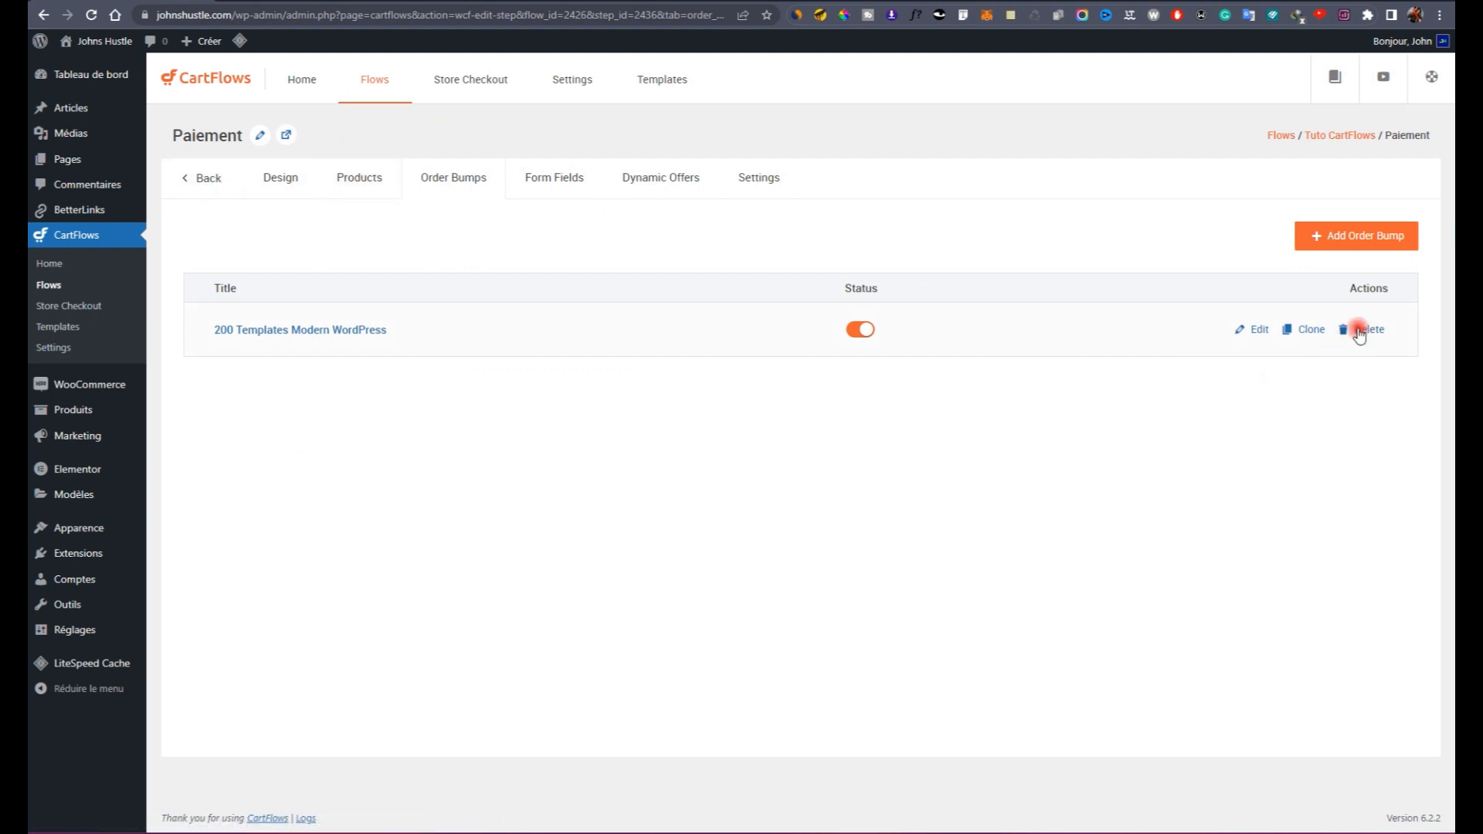
left_click(297, 178)
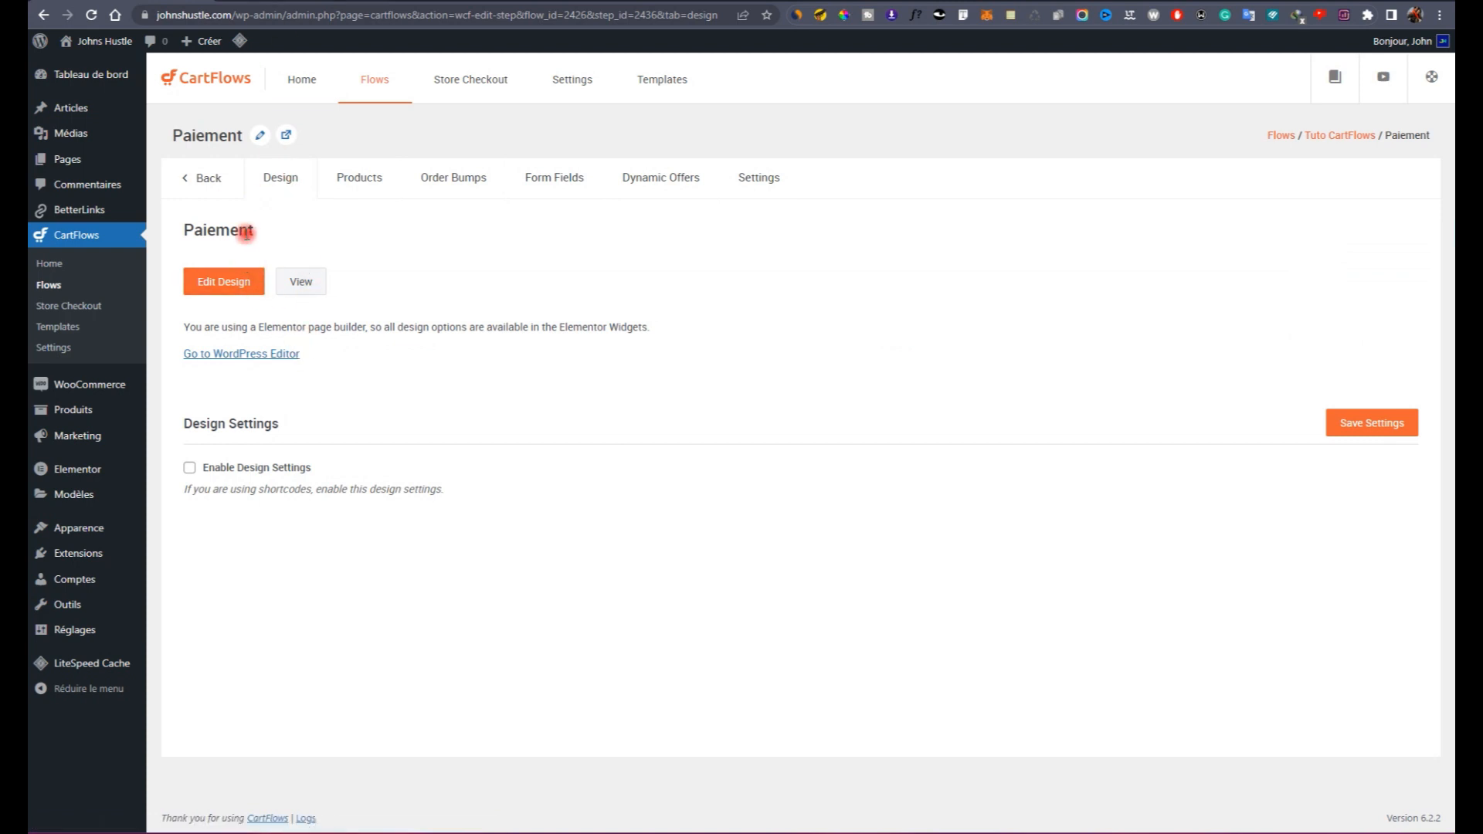
left_click(1372, 423)
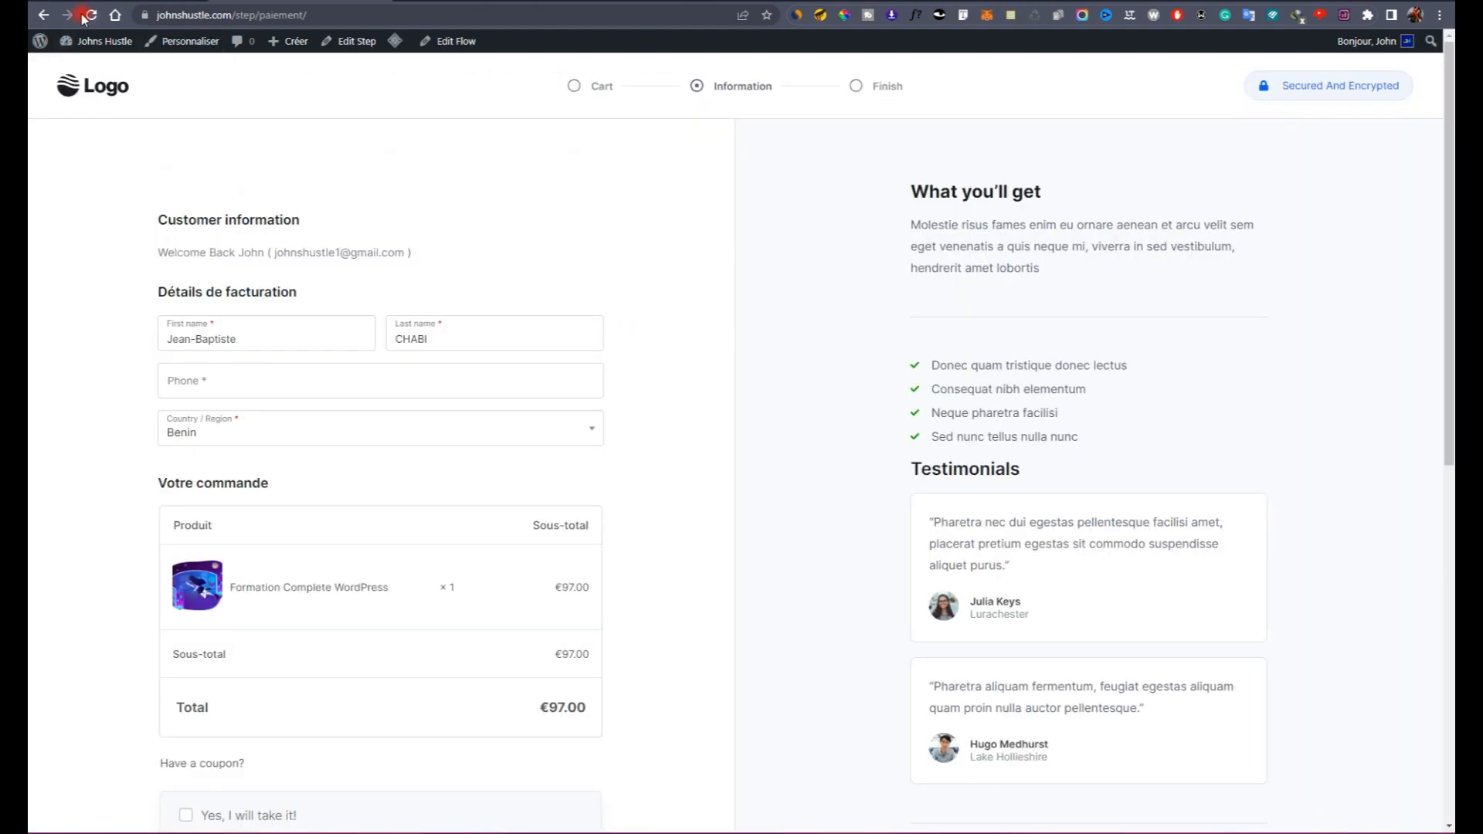
Step: Reload the live checkout page and check whether the order bump is displayed for a customer billed in Benin
left_click(87, 15)
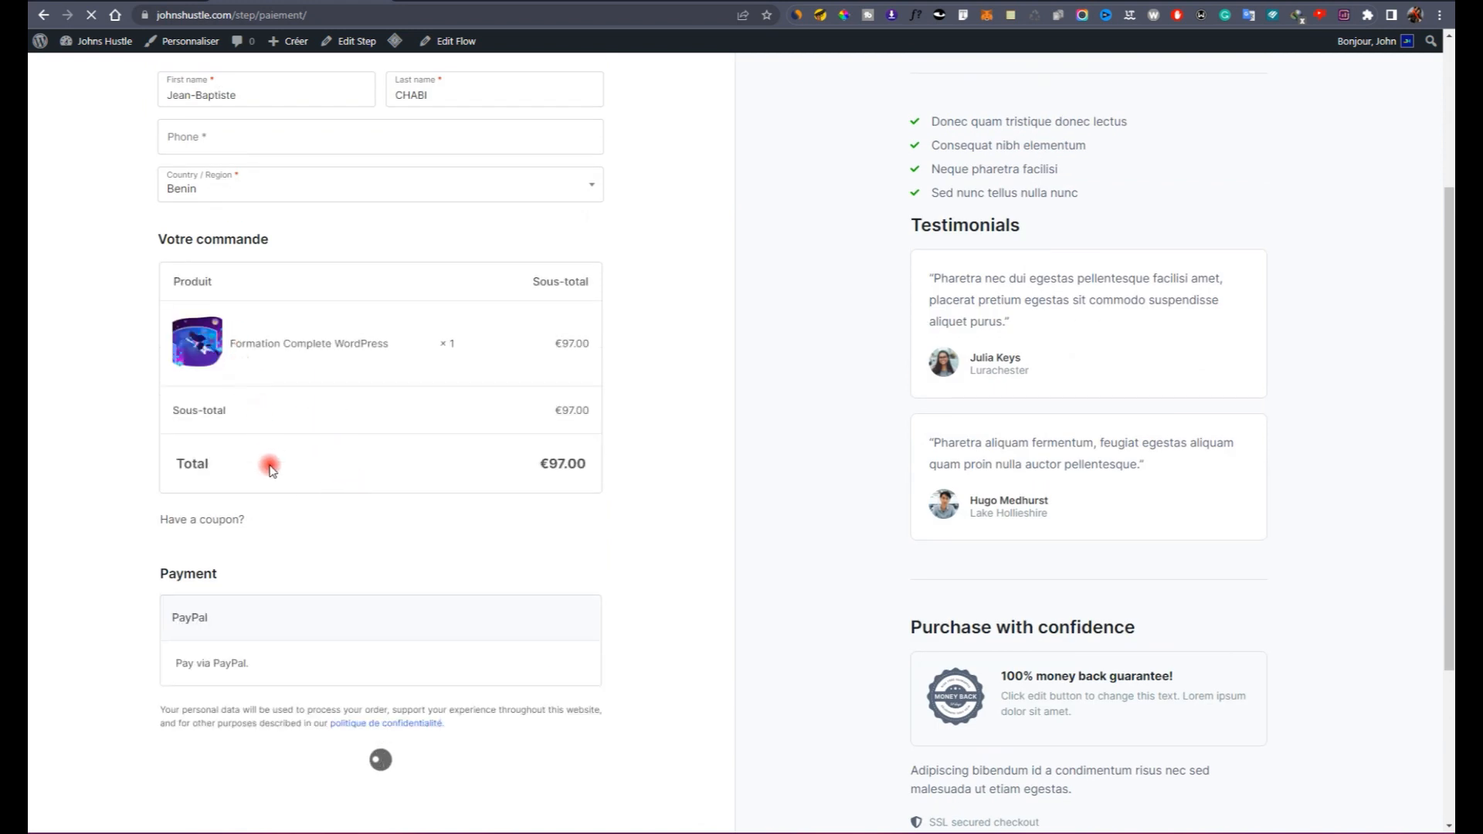
scroll(247, 504, "down", 2)
scroll(246, 501, "down", 2)
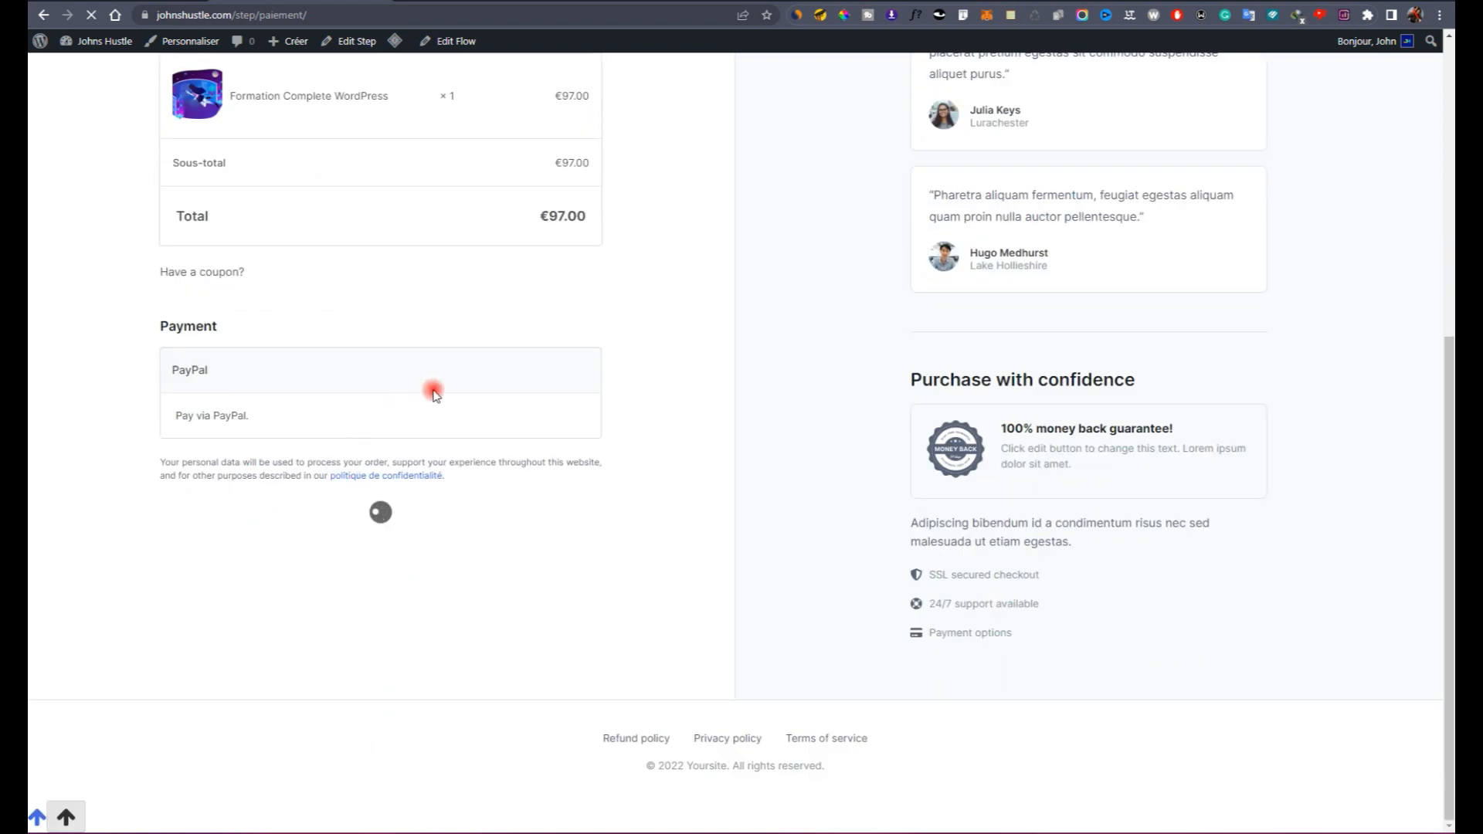
scroll(433, 391, "up", 6)
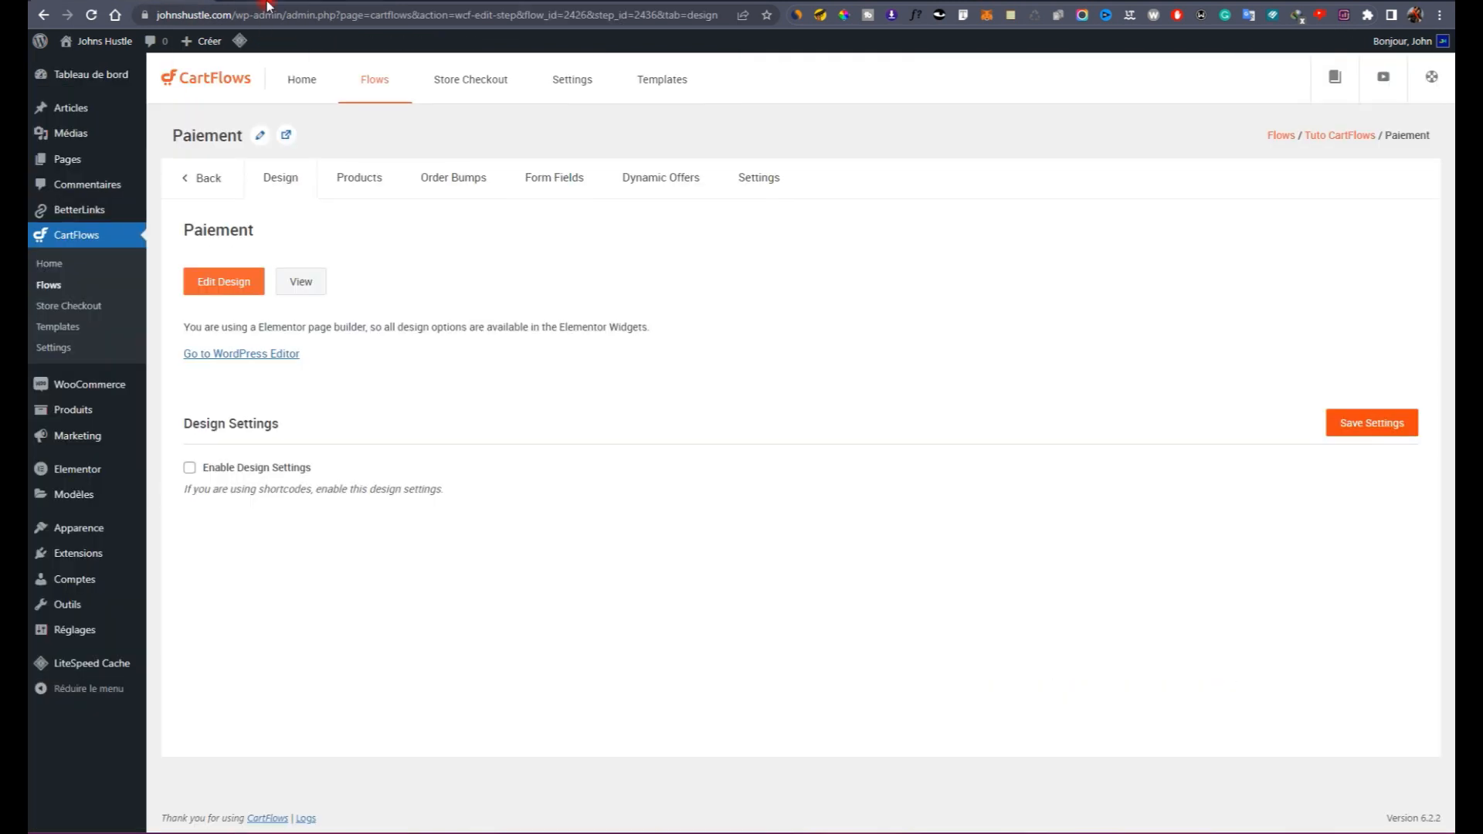
Step: Open the Paiement checkout's design in Elementor, rechecking the live page and the order bump list while it loads
left_click(205, 280)
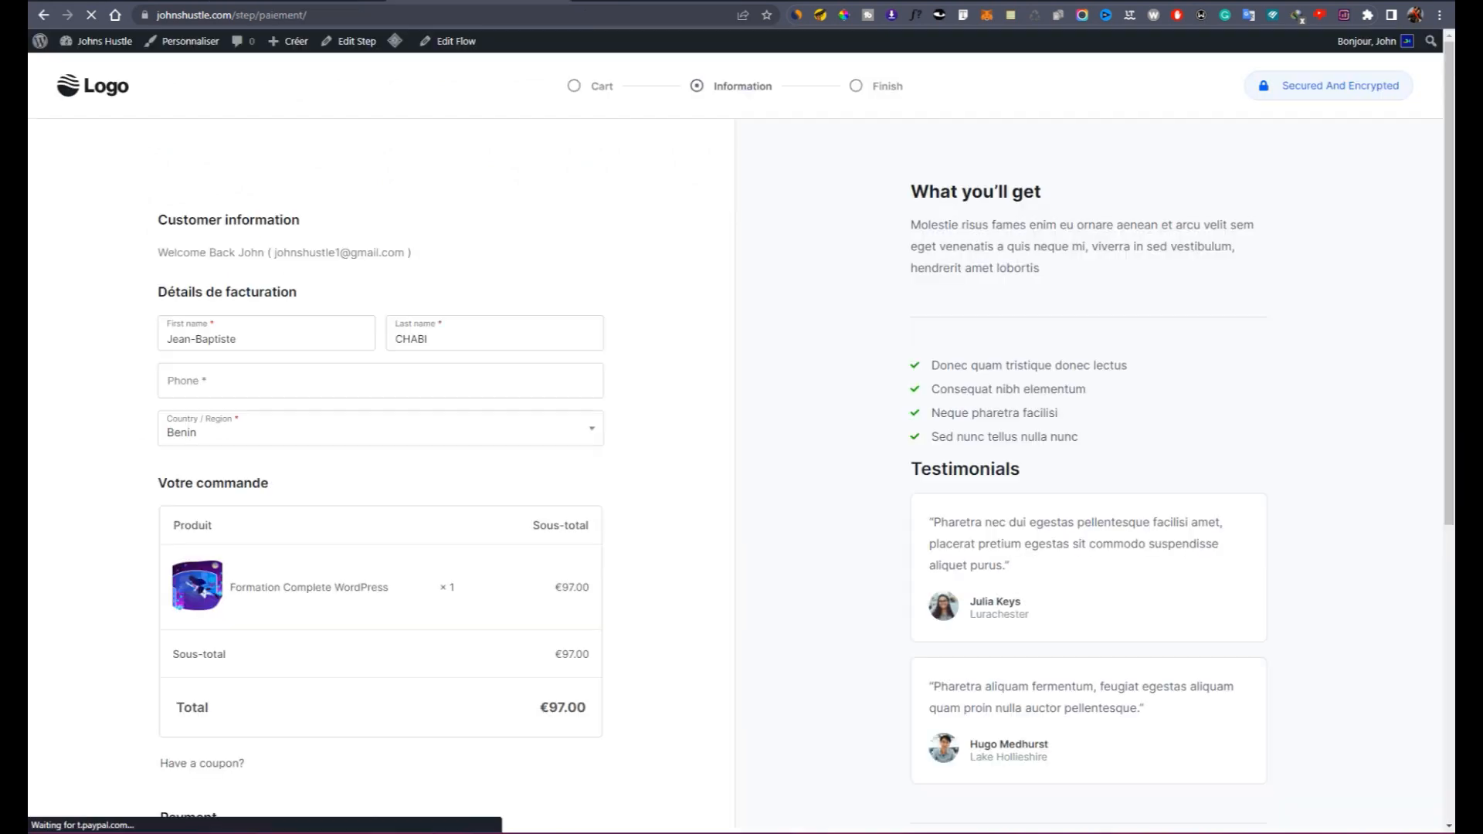
scroll(461, 381, "down", 6)
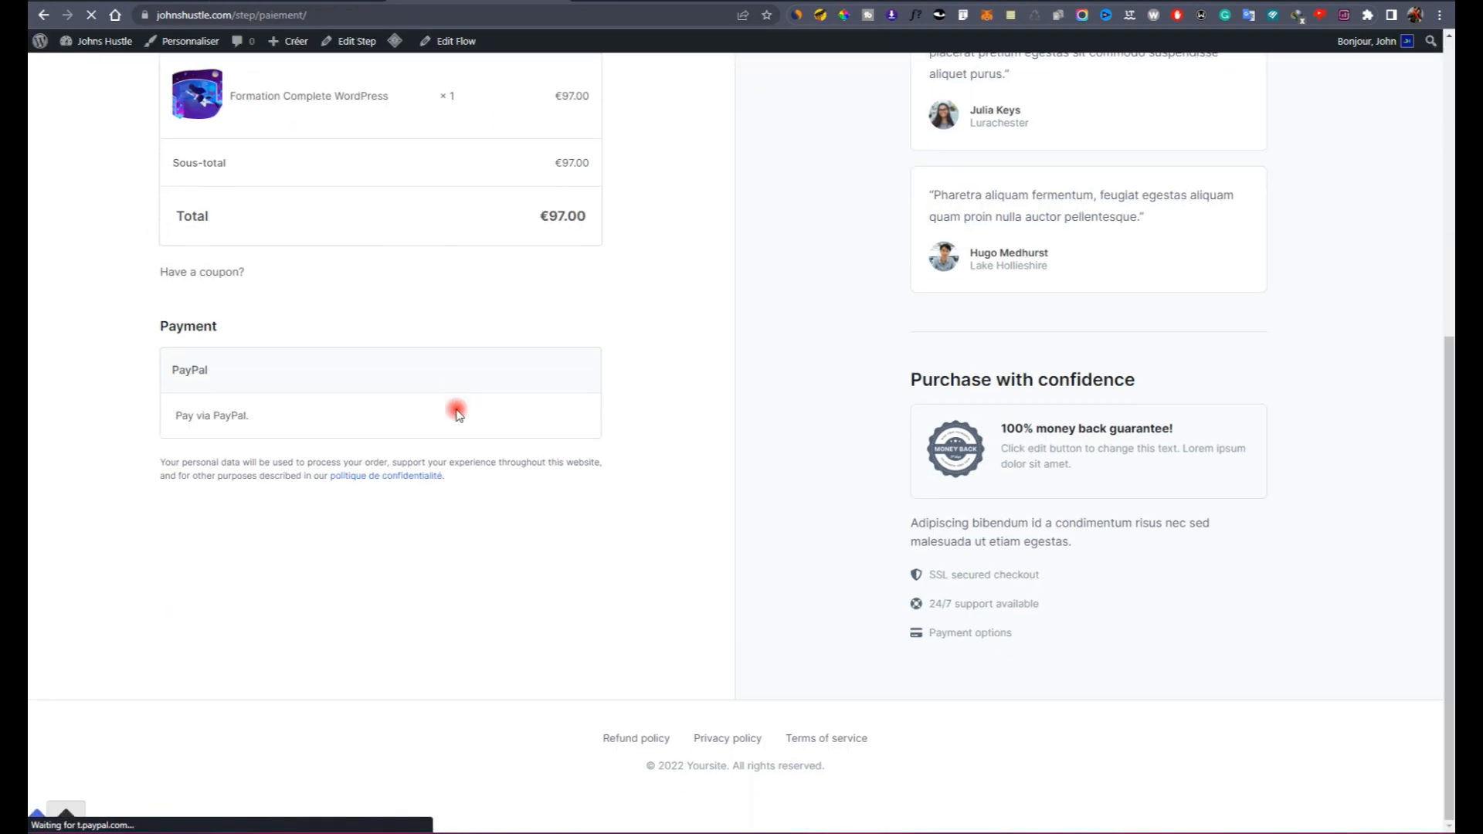
scroll(549, 417, "up", 6)
scroll(553, 417, "down", 1)
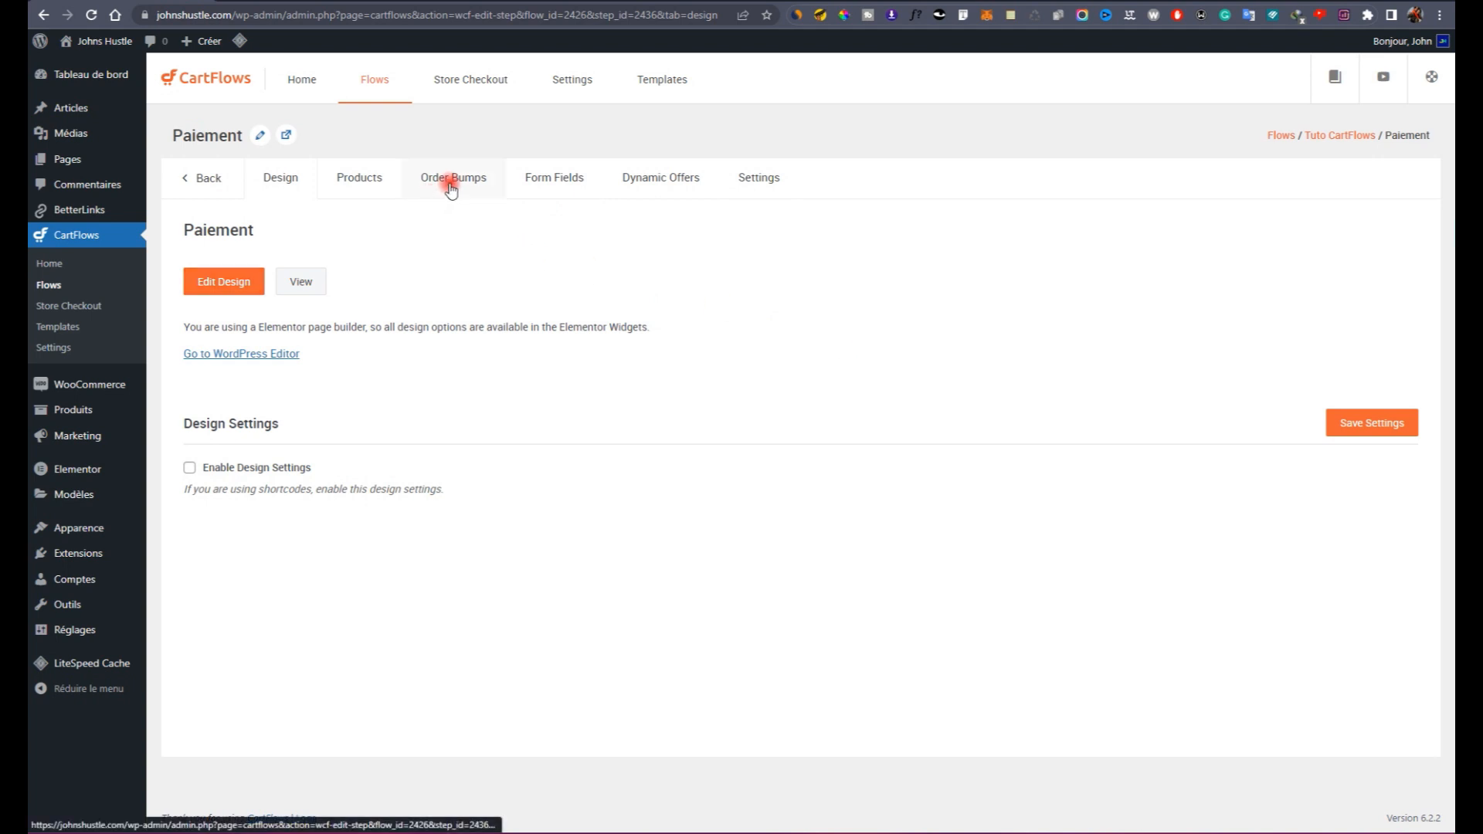
left_click(448, 178)
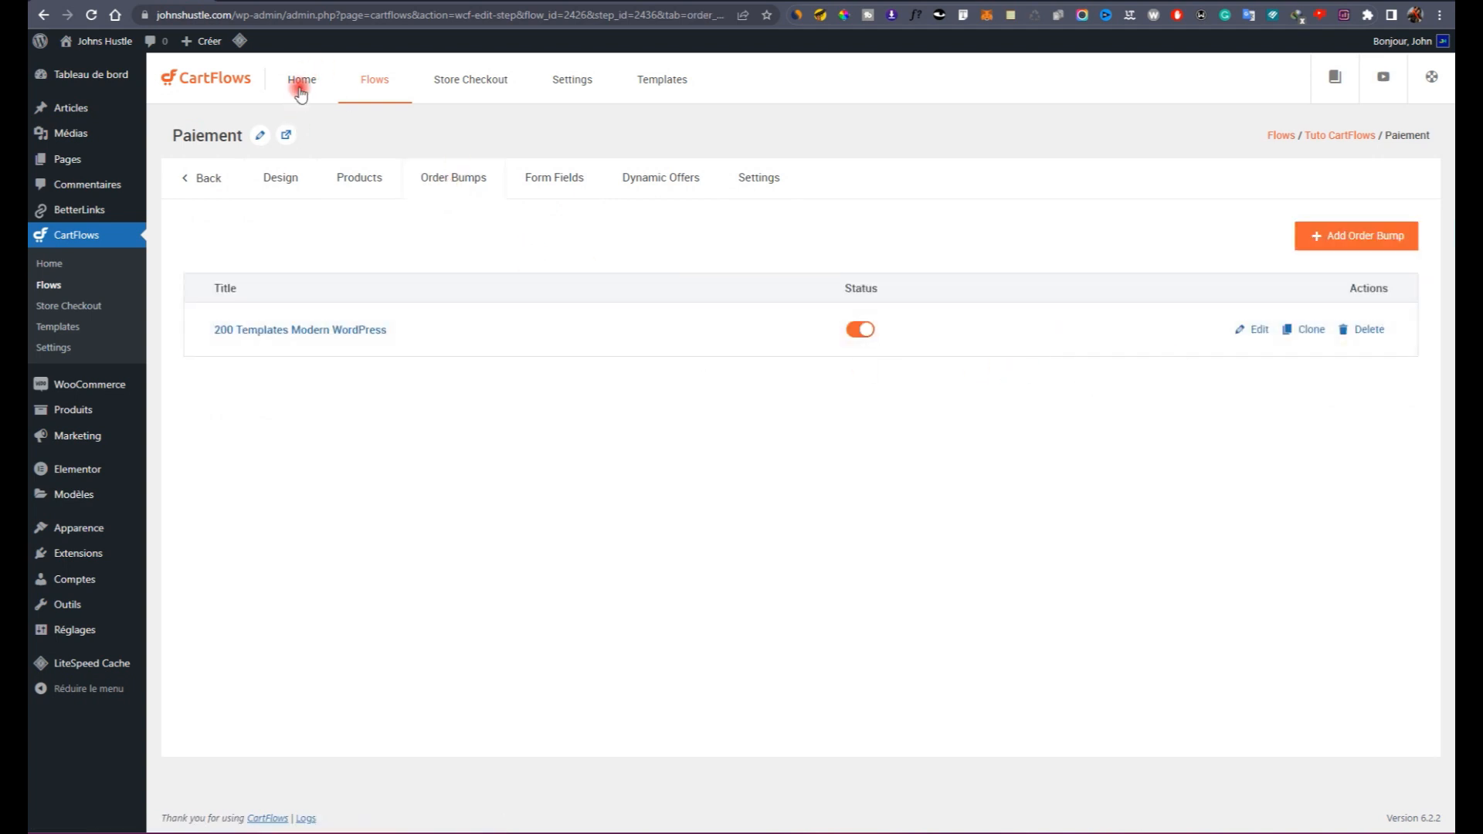
left_click(281, 182)
left_click(307, 3)
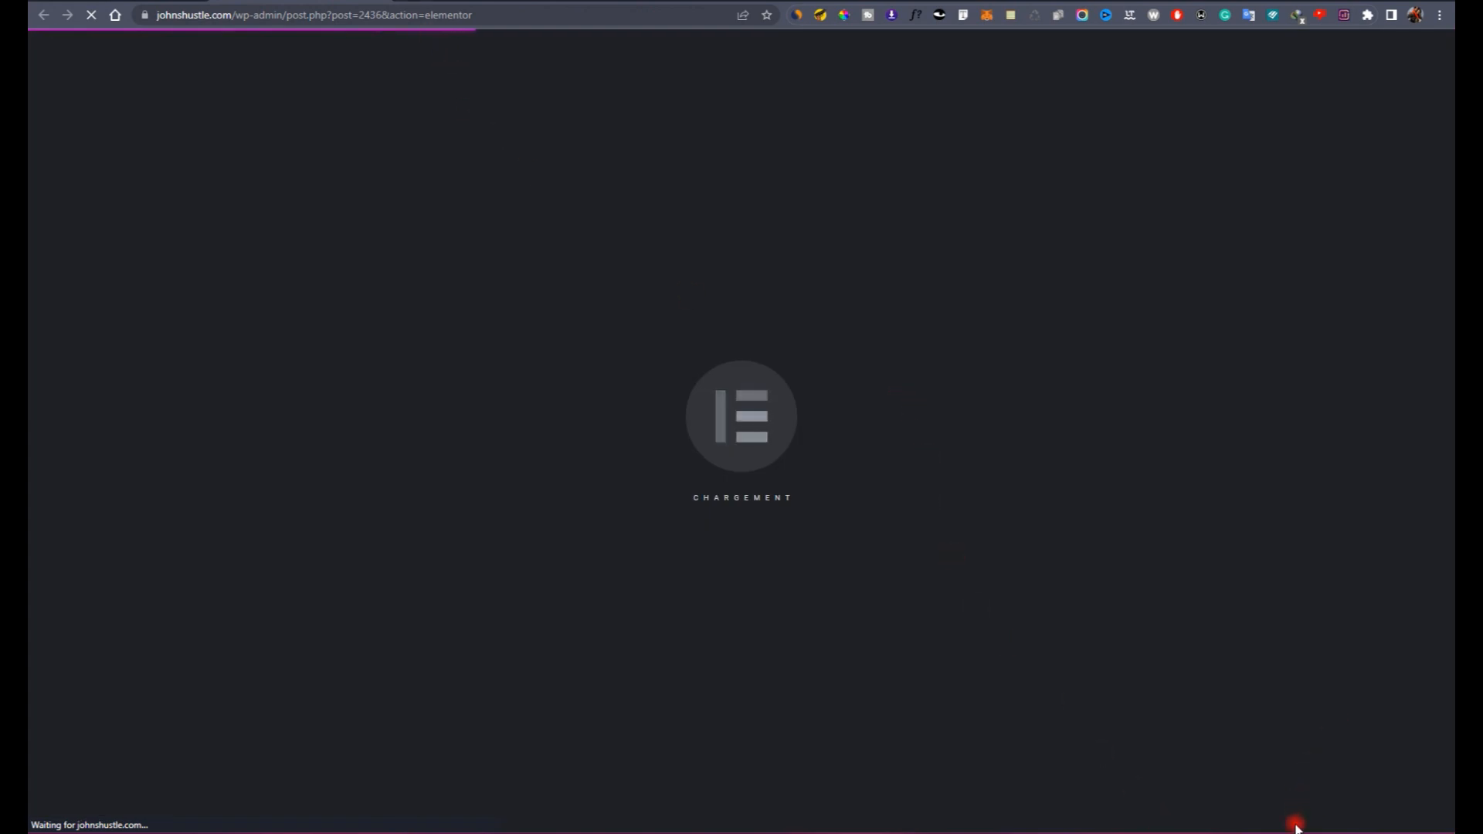
Step: Examine the order summary and payment sections on the live checkout page and in the Elementor preview for the order bump
left_click(478, 4)
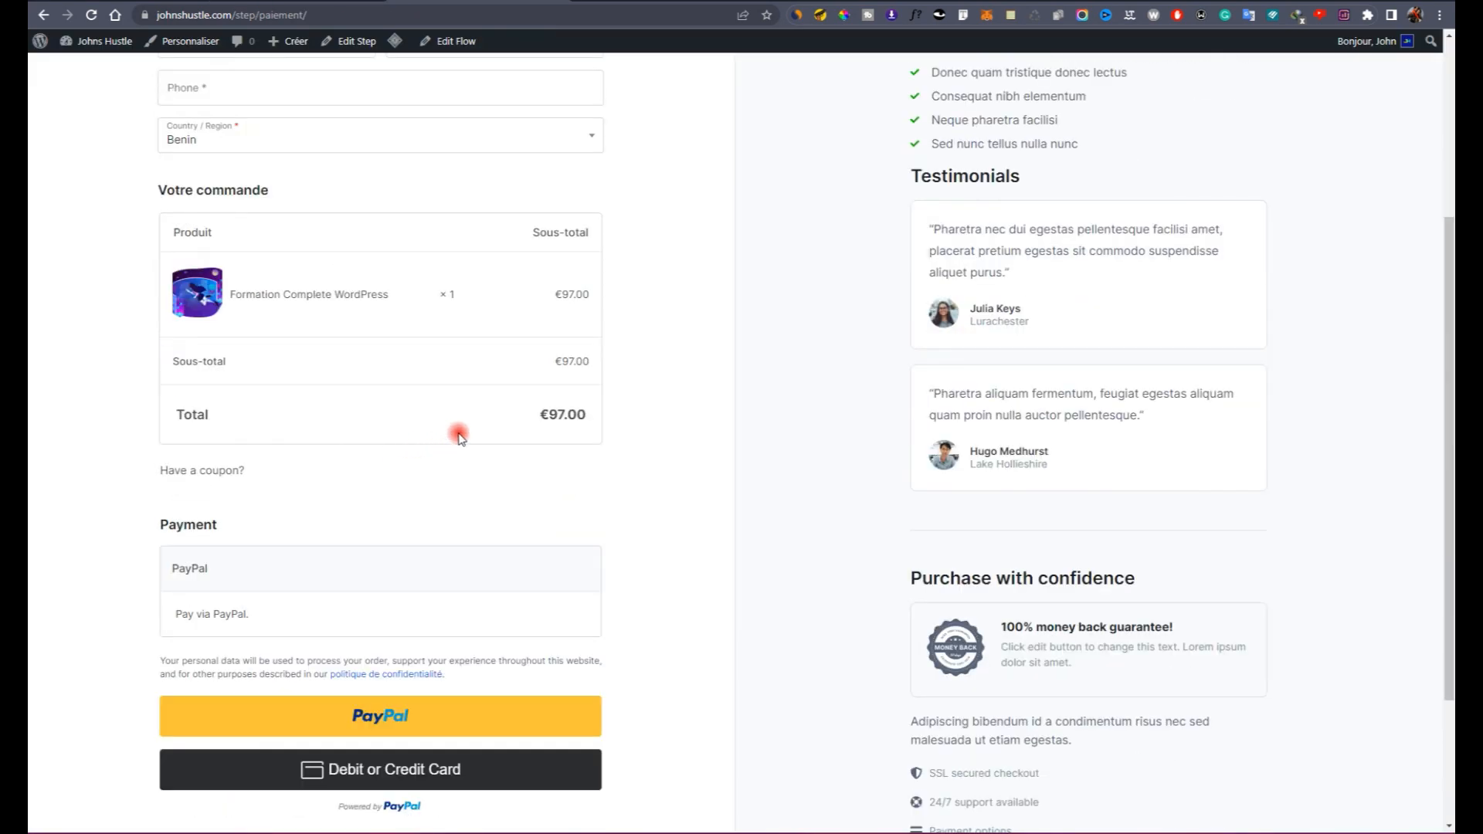
scroll(457, 430, "up", 4)
scroll(609, 401, "down", 6)
scroll(511, 454, "up", 6)
scroll(261, 328, "down", 6)
scroll(298, 335, "up", 6)
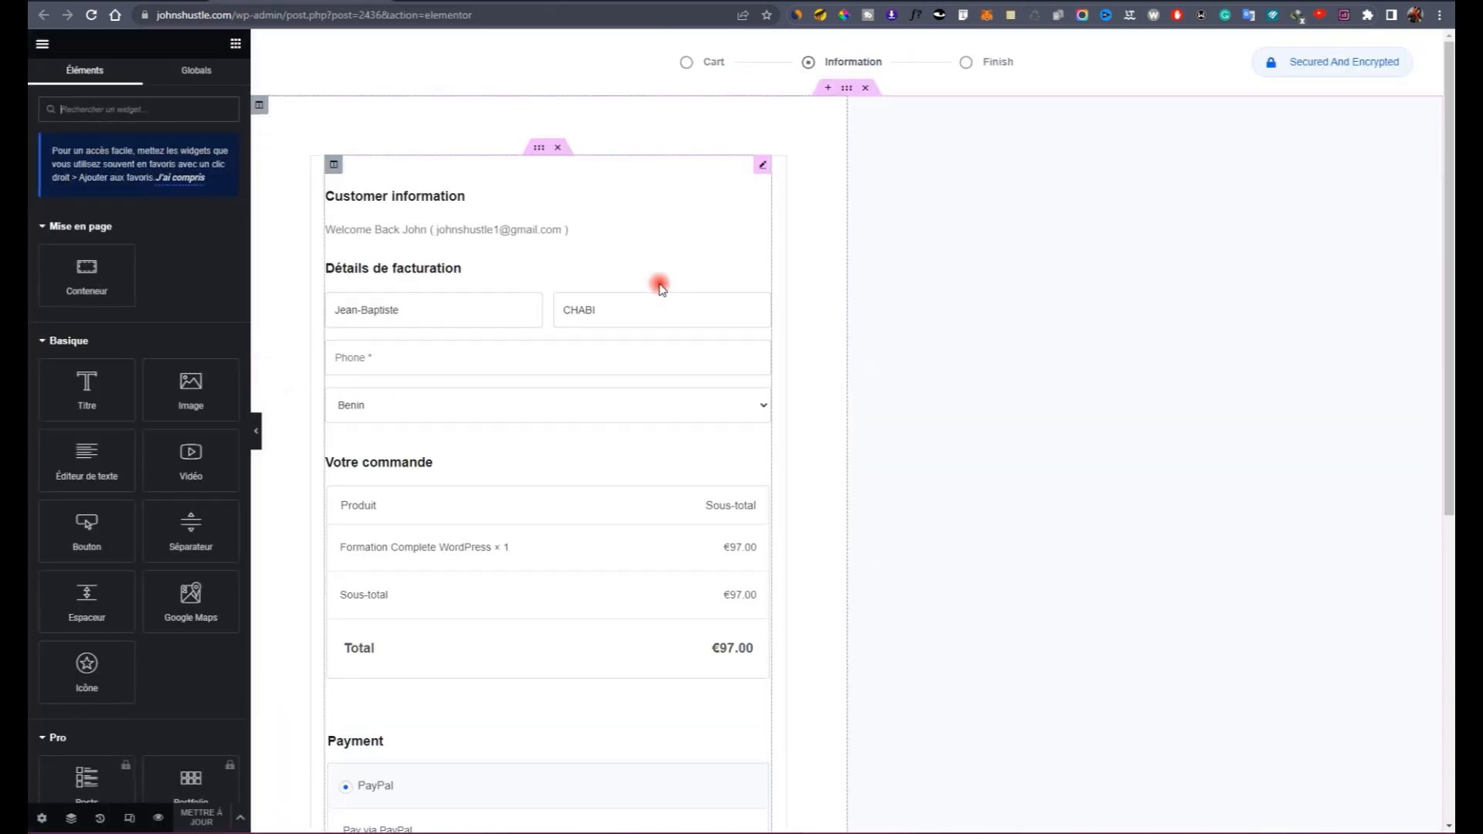
scroll(633, 298, "down", 5)
scroll(614, 374, "up", 5)
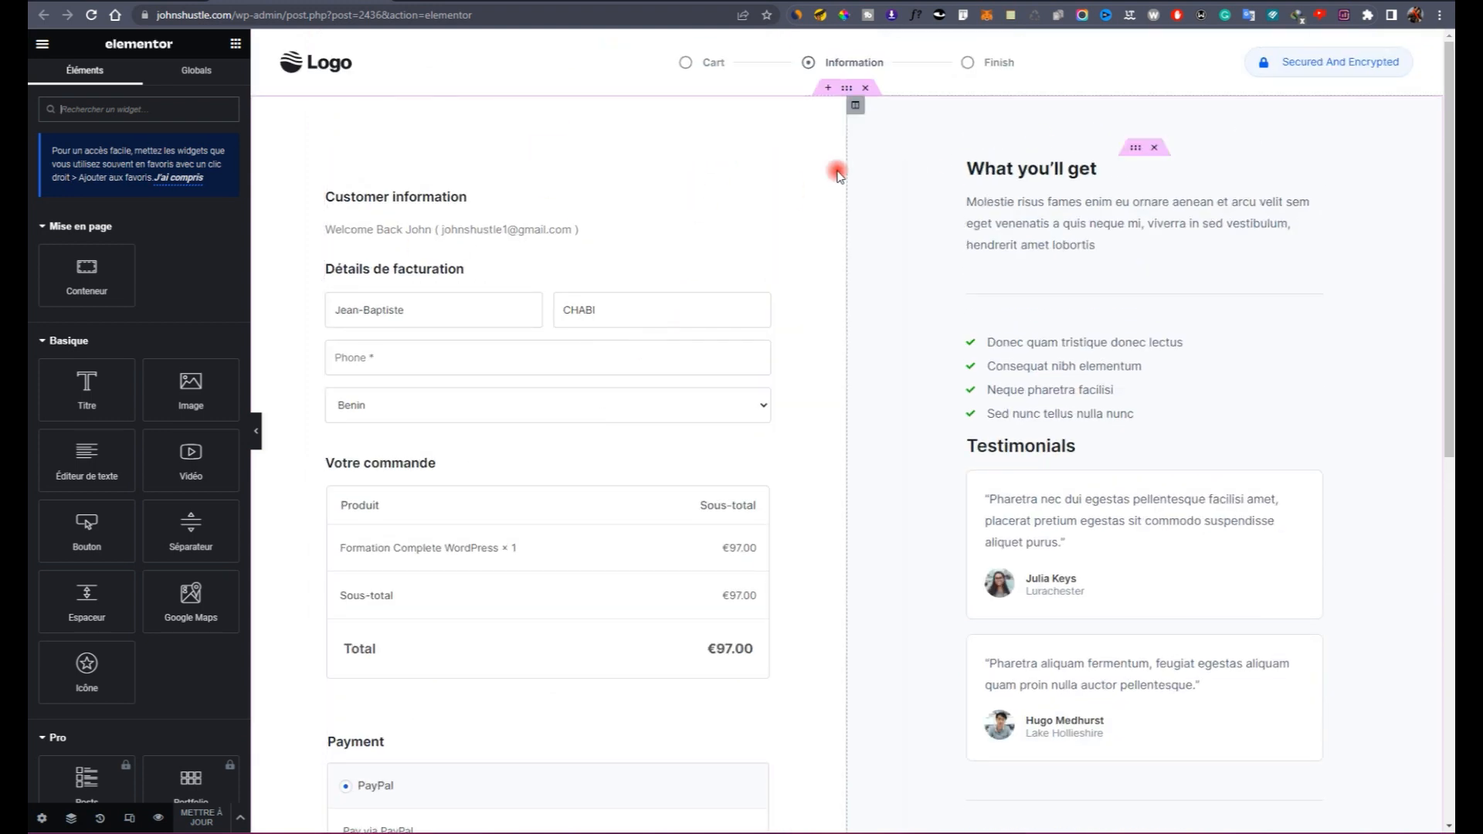
Step: Edit the Checkout Form widget, set its layout to One Column and inspect the resulting form
left_click(763, 168)
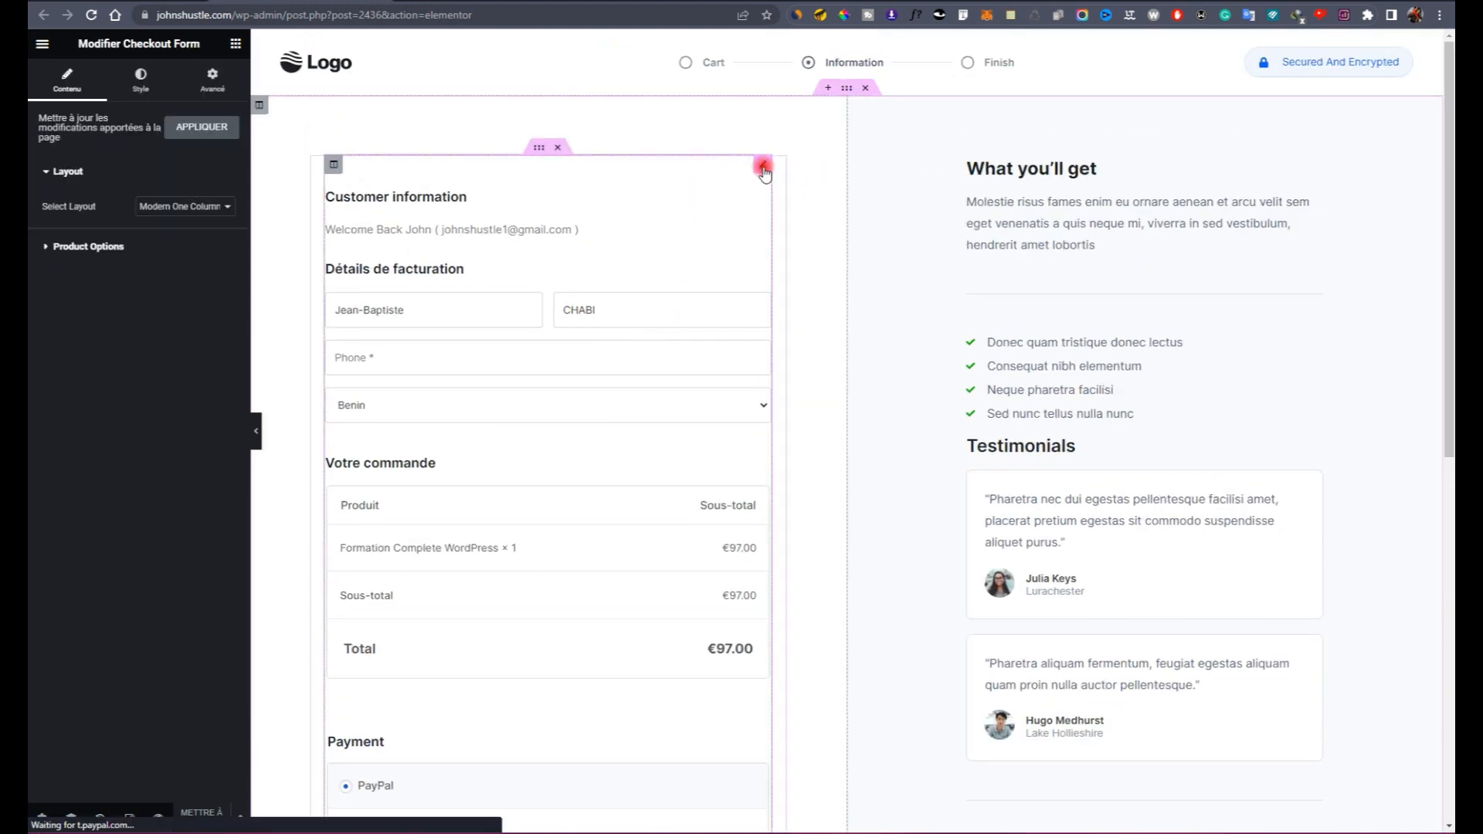
left_click(164, 208)
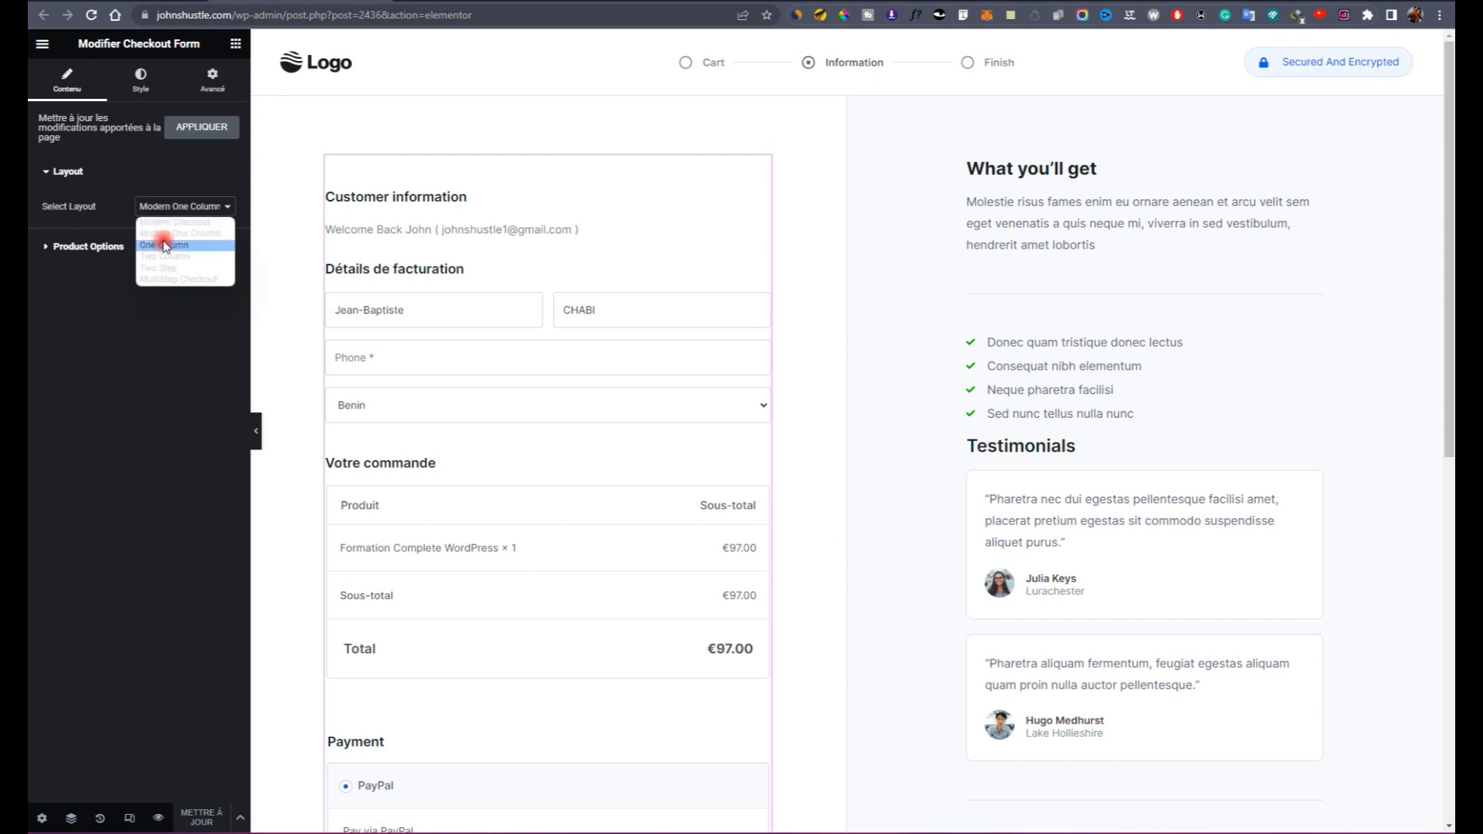
left_click(163, 245)
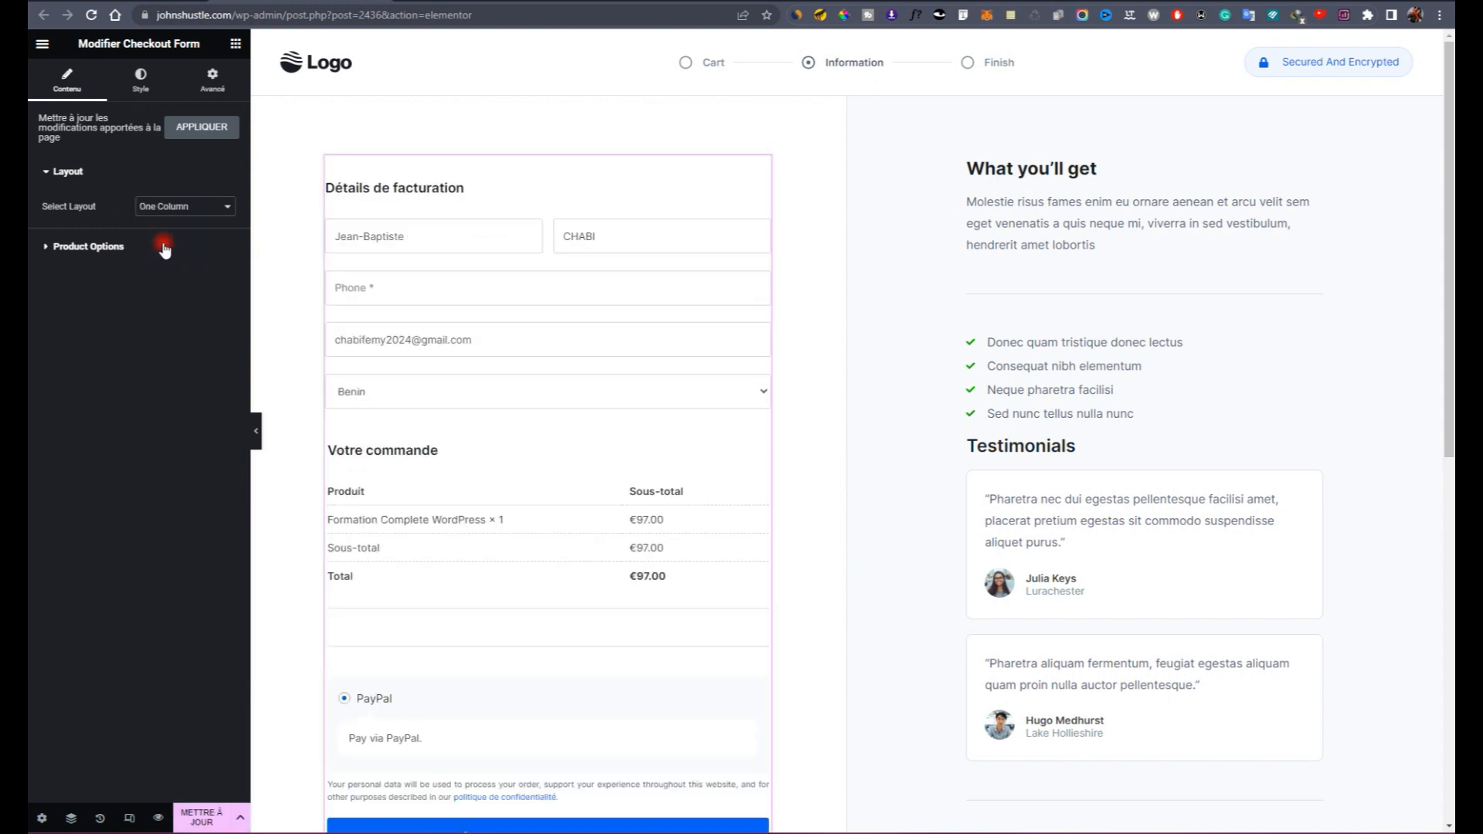
scroll(470, 339, "down", 3)
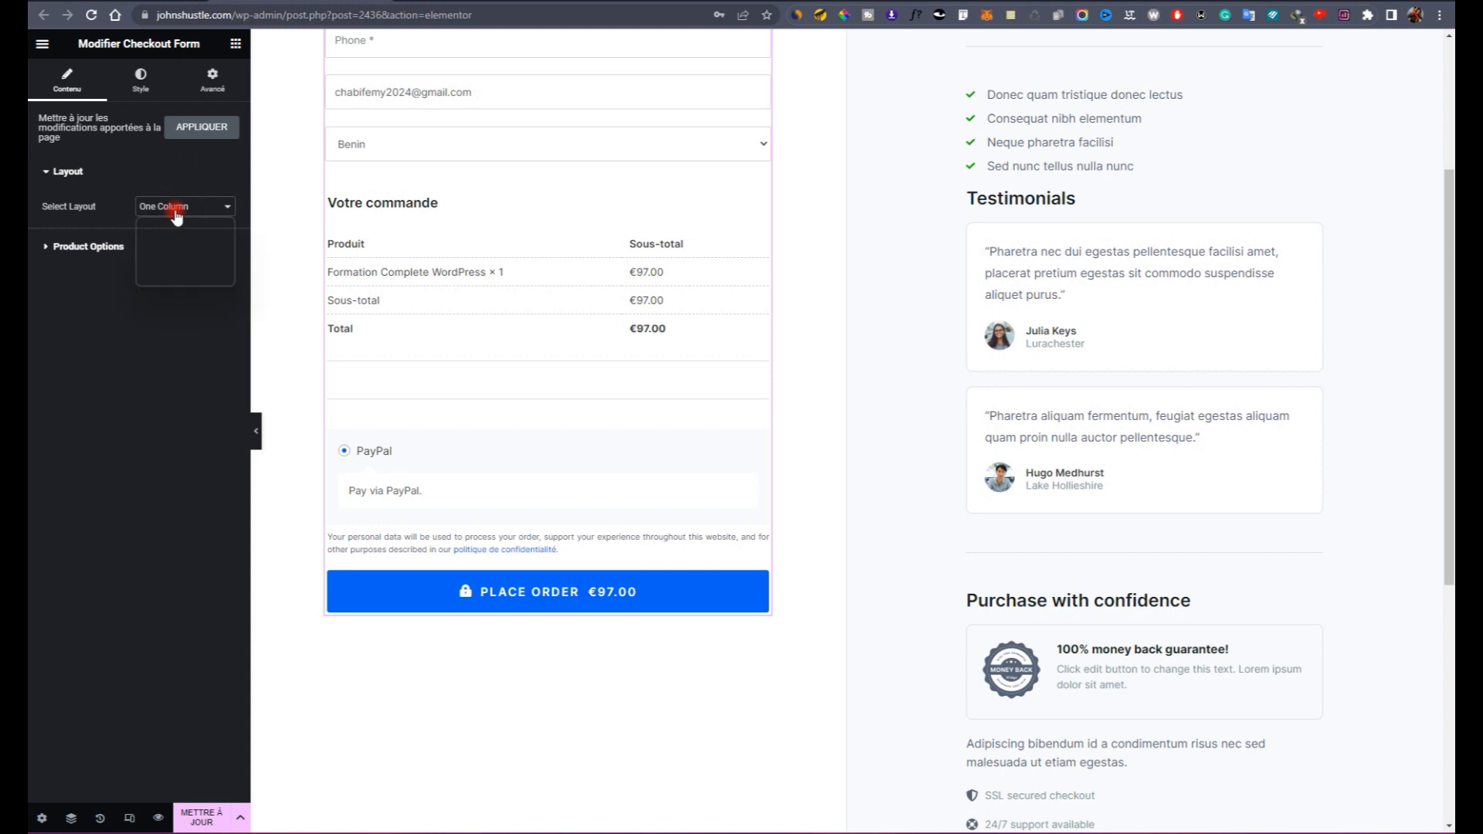
Step: Try the Modern Checkout, Two Column, Two Step and MultiStep Checkout layouts on the checkout form and compare the previews
left_click(187, 221)
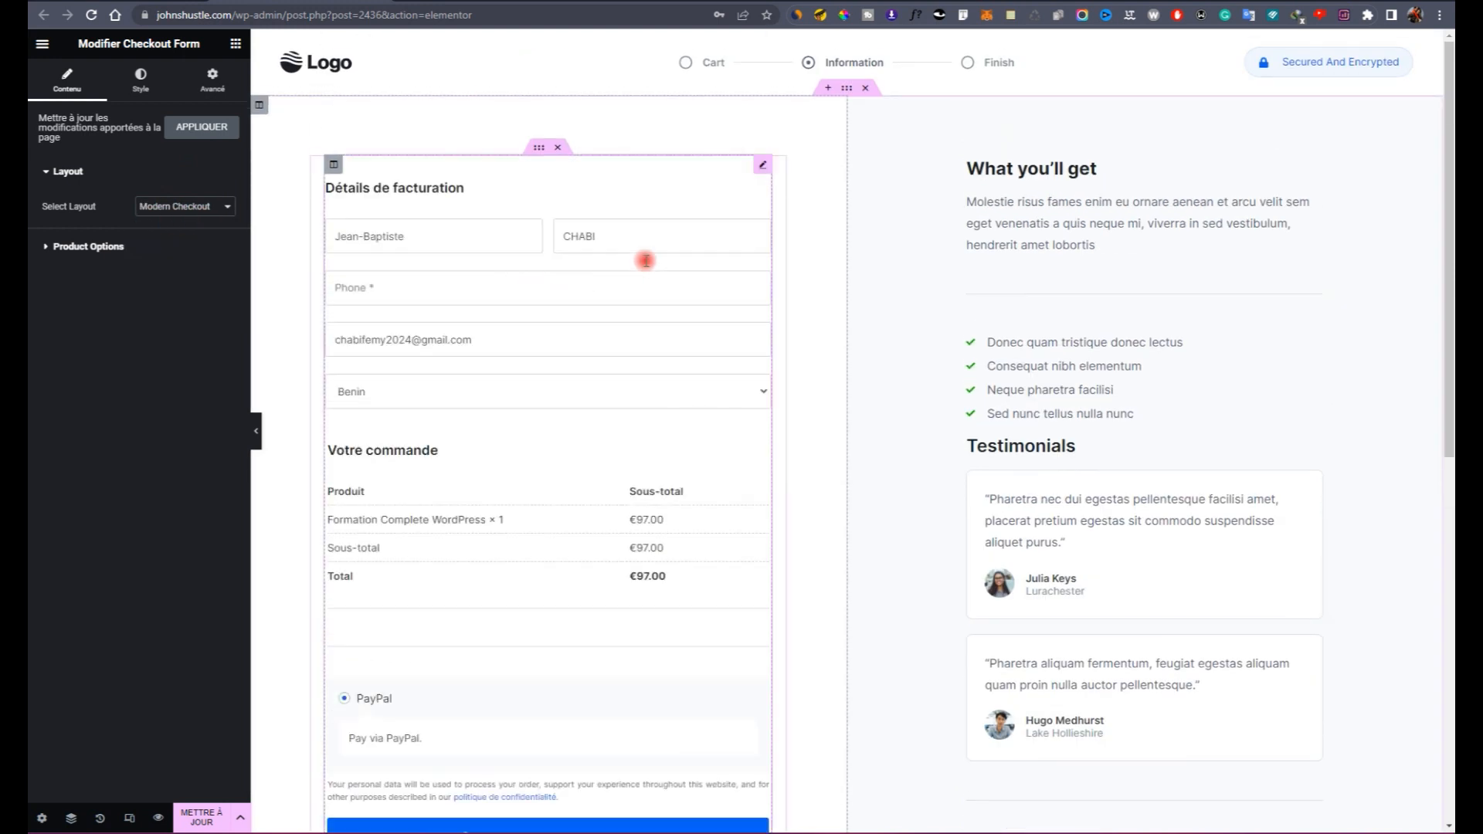
left_click(189, 207)
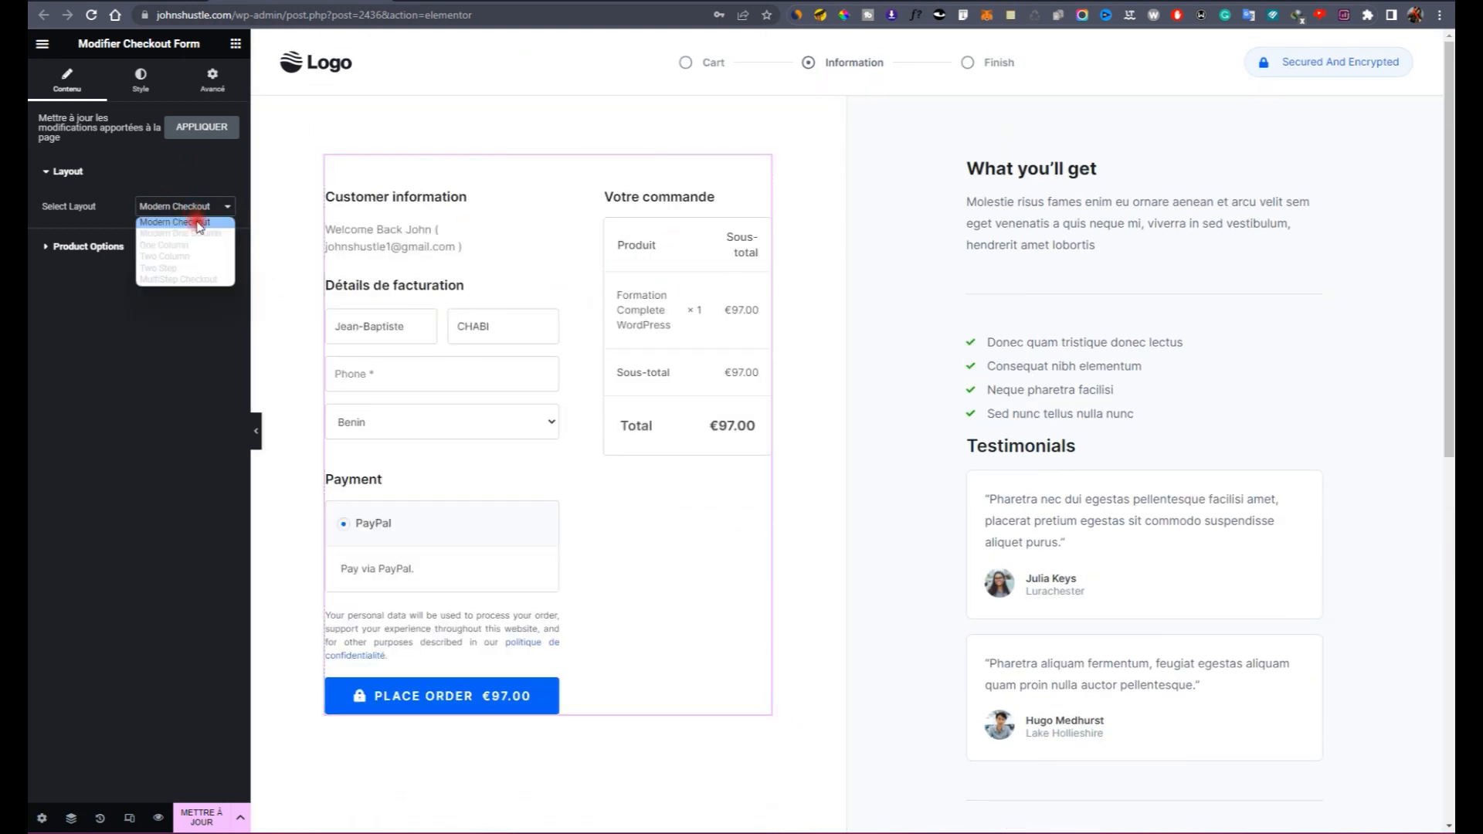
left_click(203, 256)
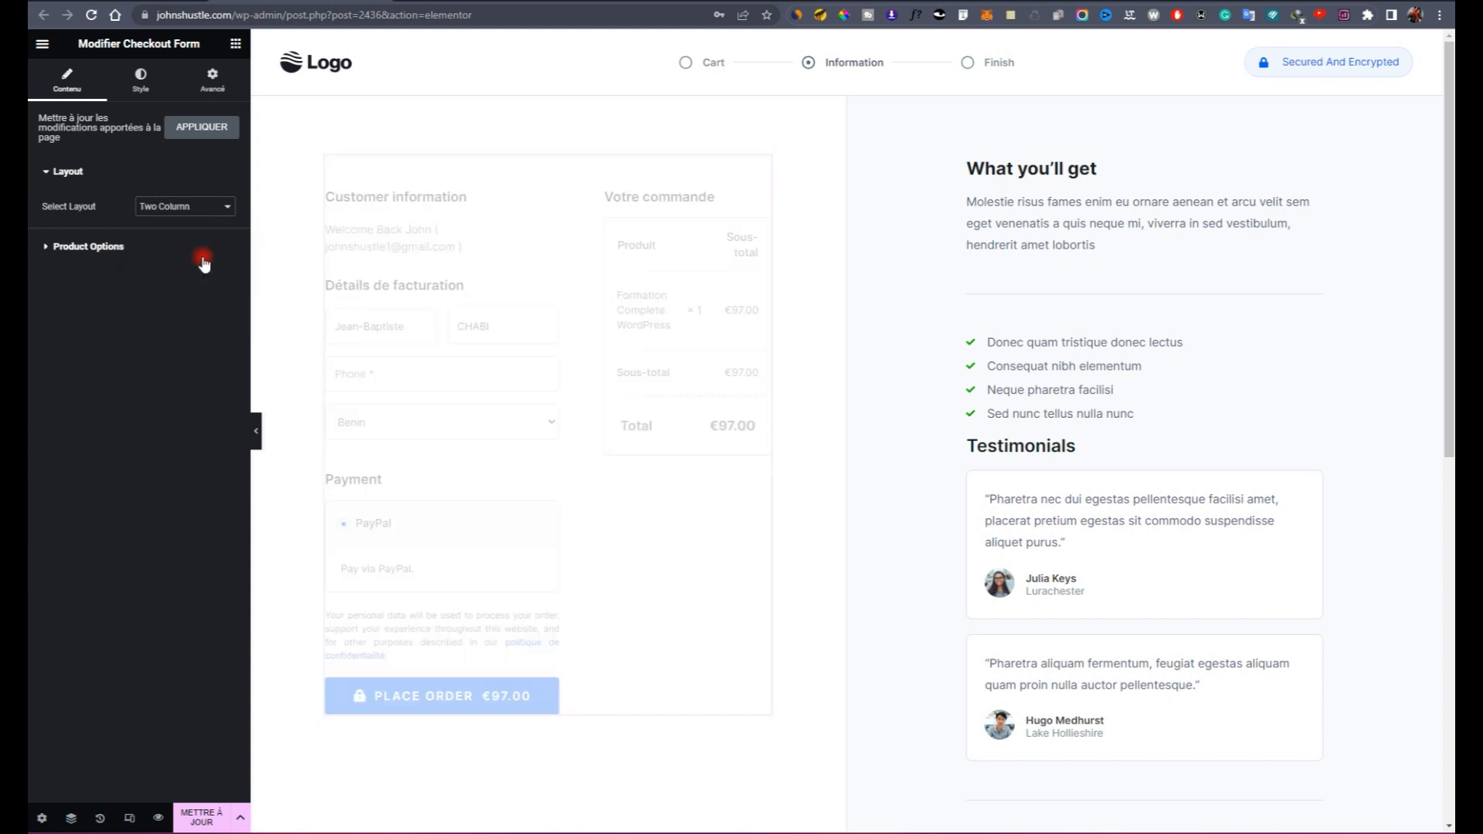
left_click(184, 206)
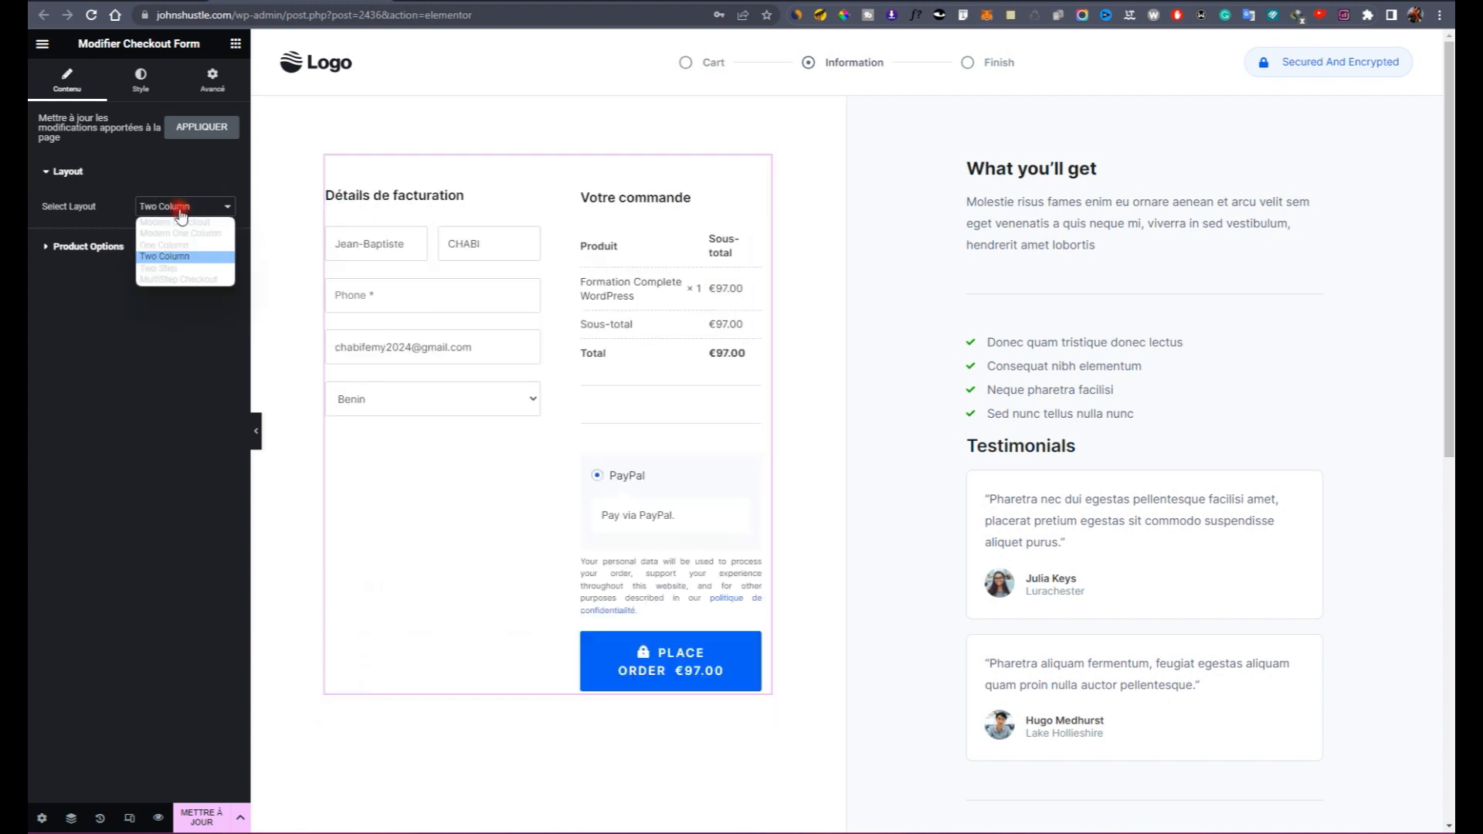
left_click(185, 269)
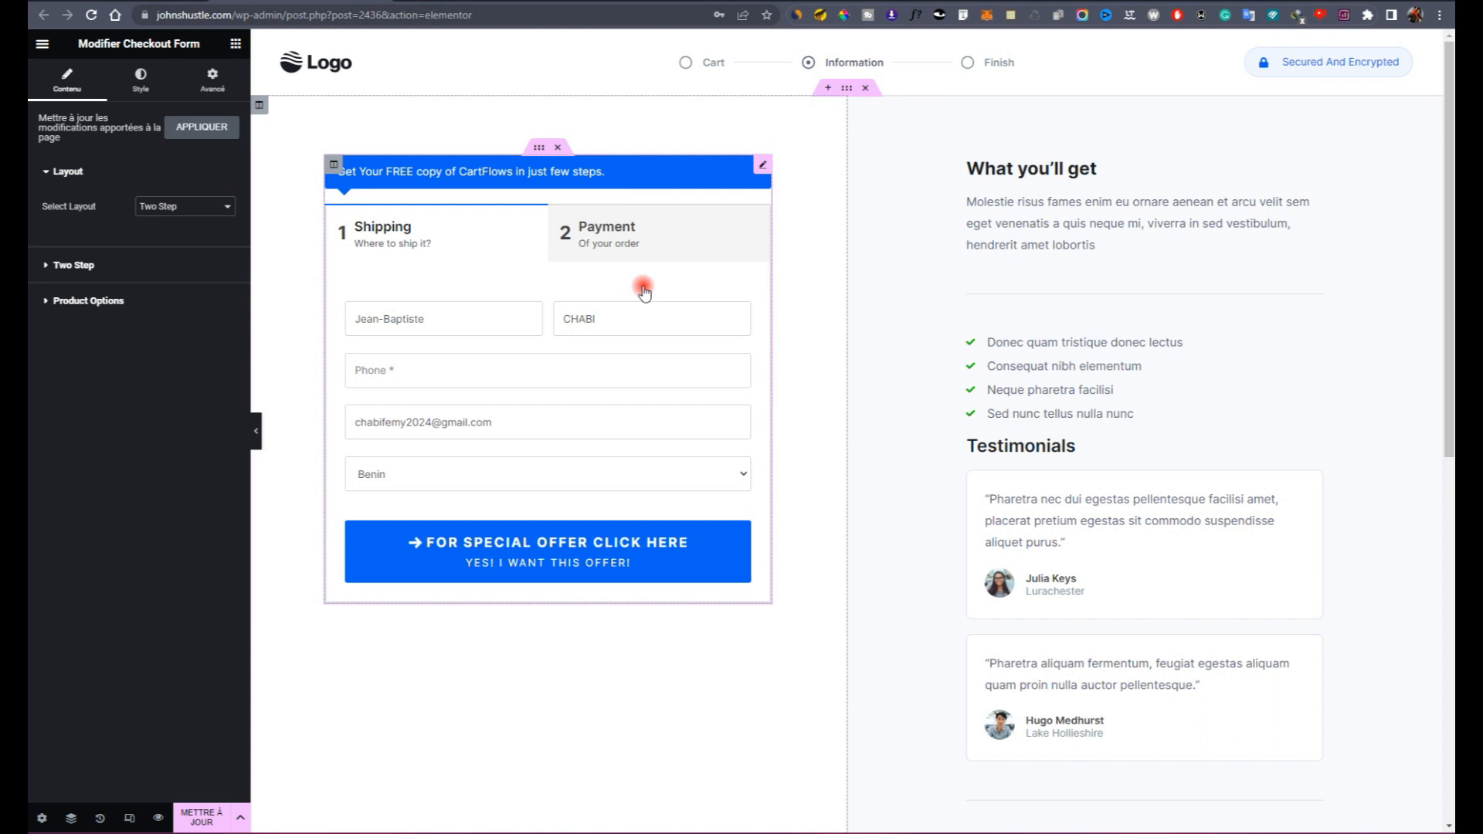
left_click(178, 211)
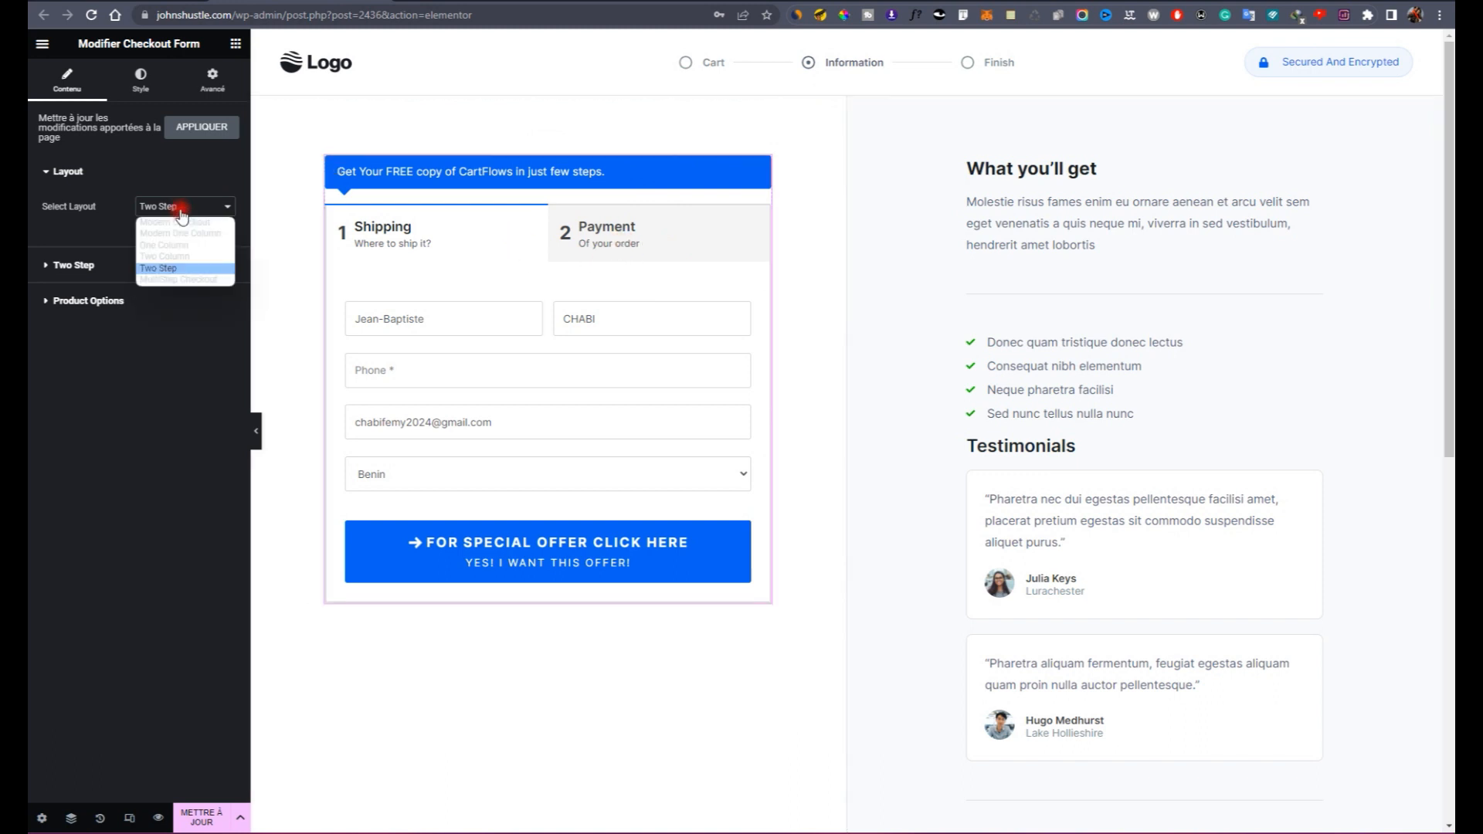
left_click(186, 280)
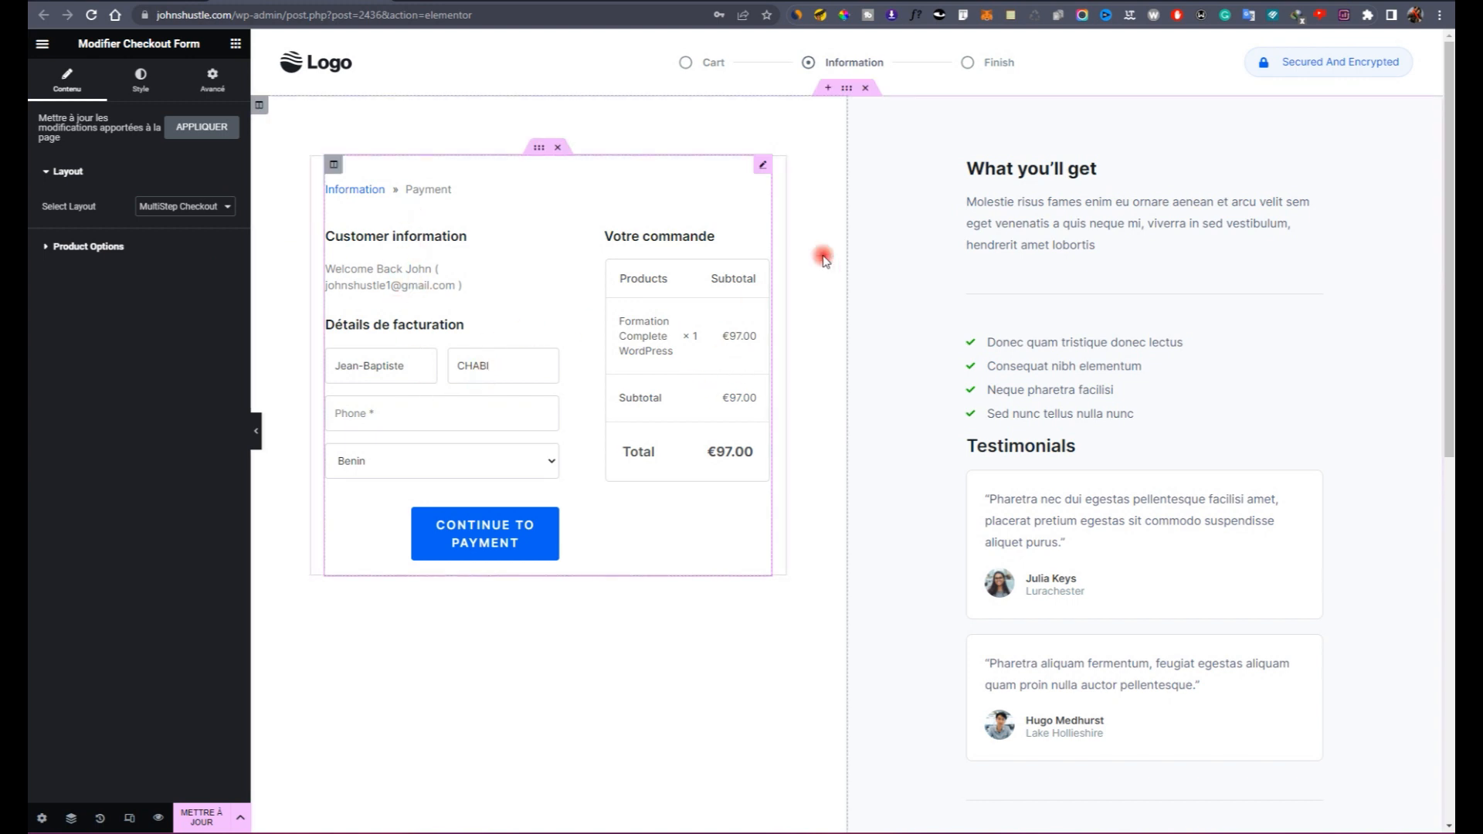
scroll(1019, 197, "down", 3)
scroll(889, 227, "up", 3)
scroll(940, 229, "down", 4)
scroll(937, 206, "up", 4)
scroll(860, 110, "down", 4)
scroll(847, 126, "up", 4)
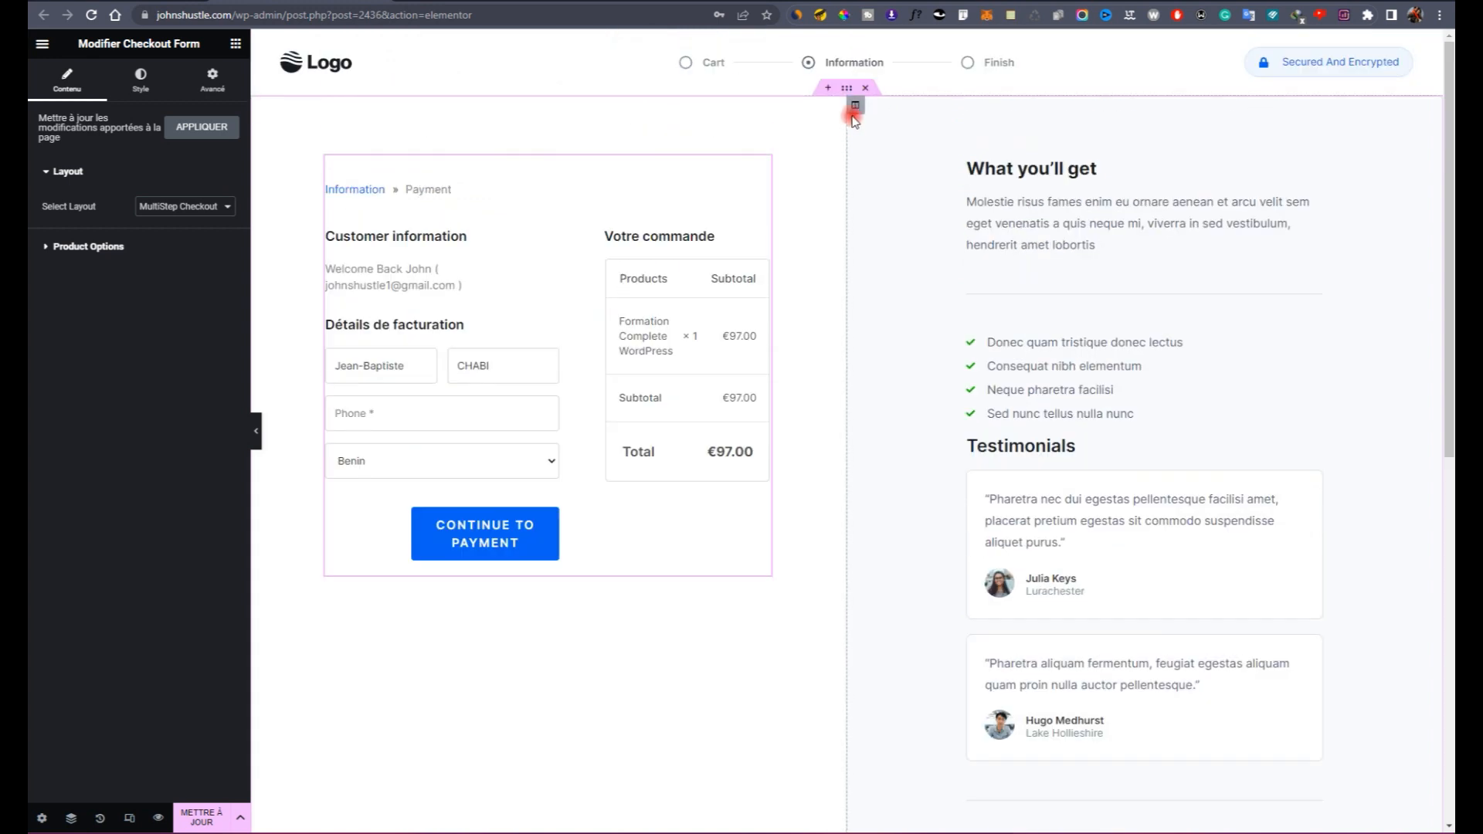
Step: Swap the two page columns so the What you'll get content comes before the checkout form, and review the arrangement
left_click_drag(850, 108, 898, 390)
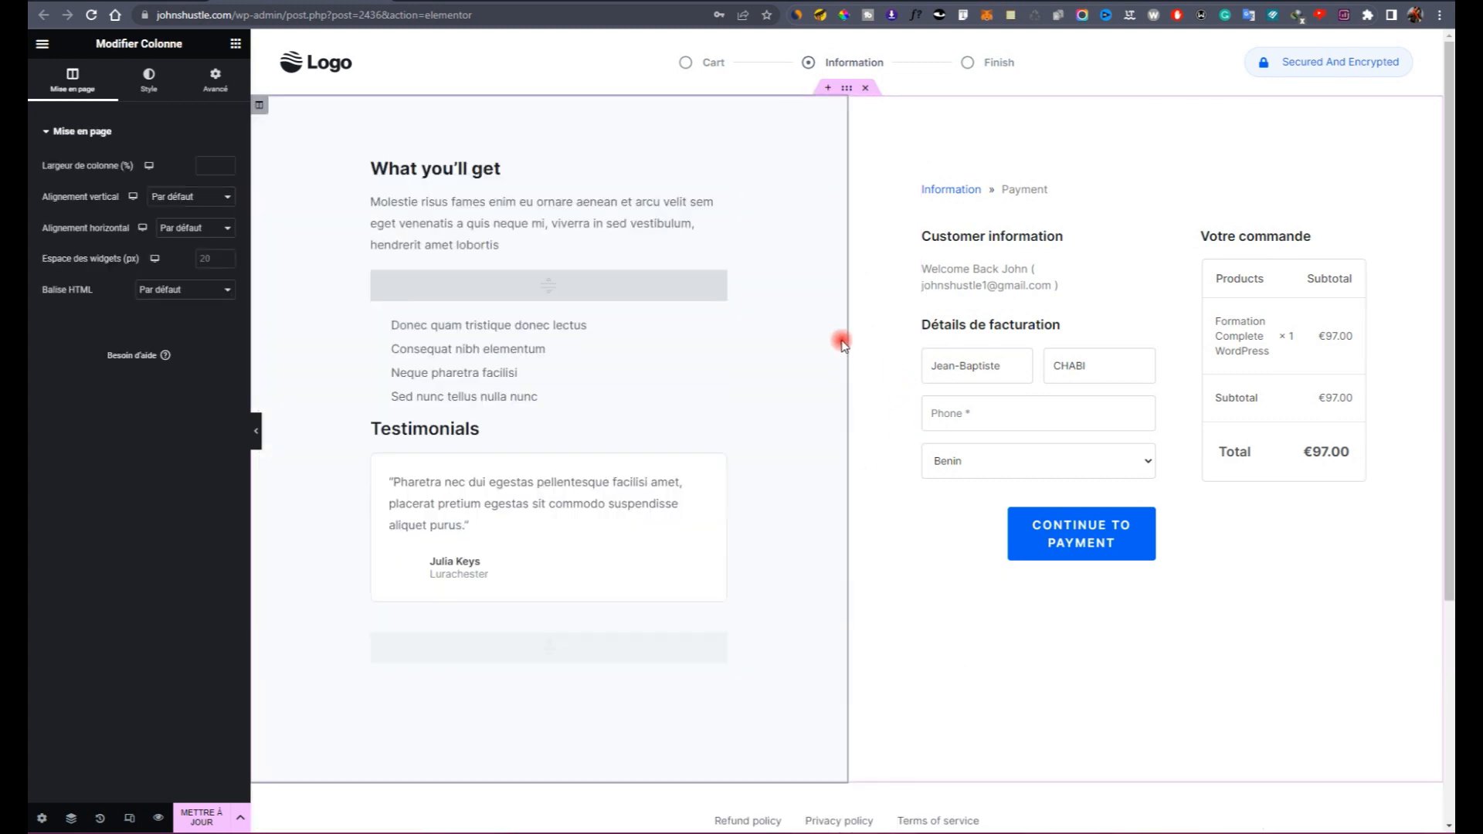
scroll(477, 281, "down", 6)
scroll(494, 274, "up", 6)
scroll(523, 464, "down", 3)
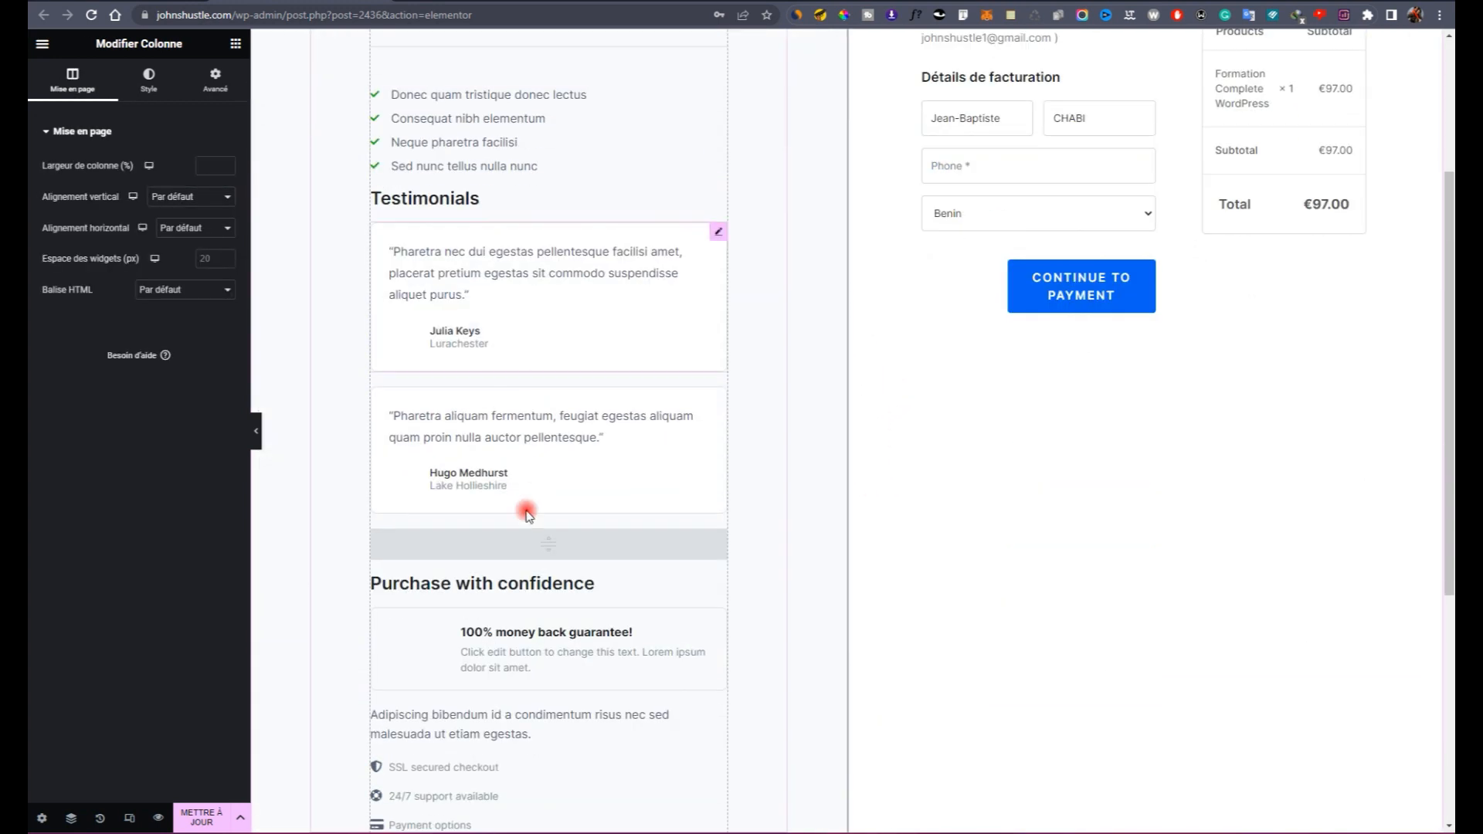
scroll(548, 308, "up", 3)
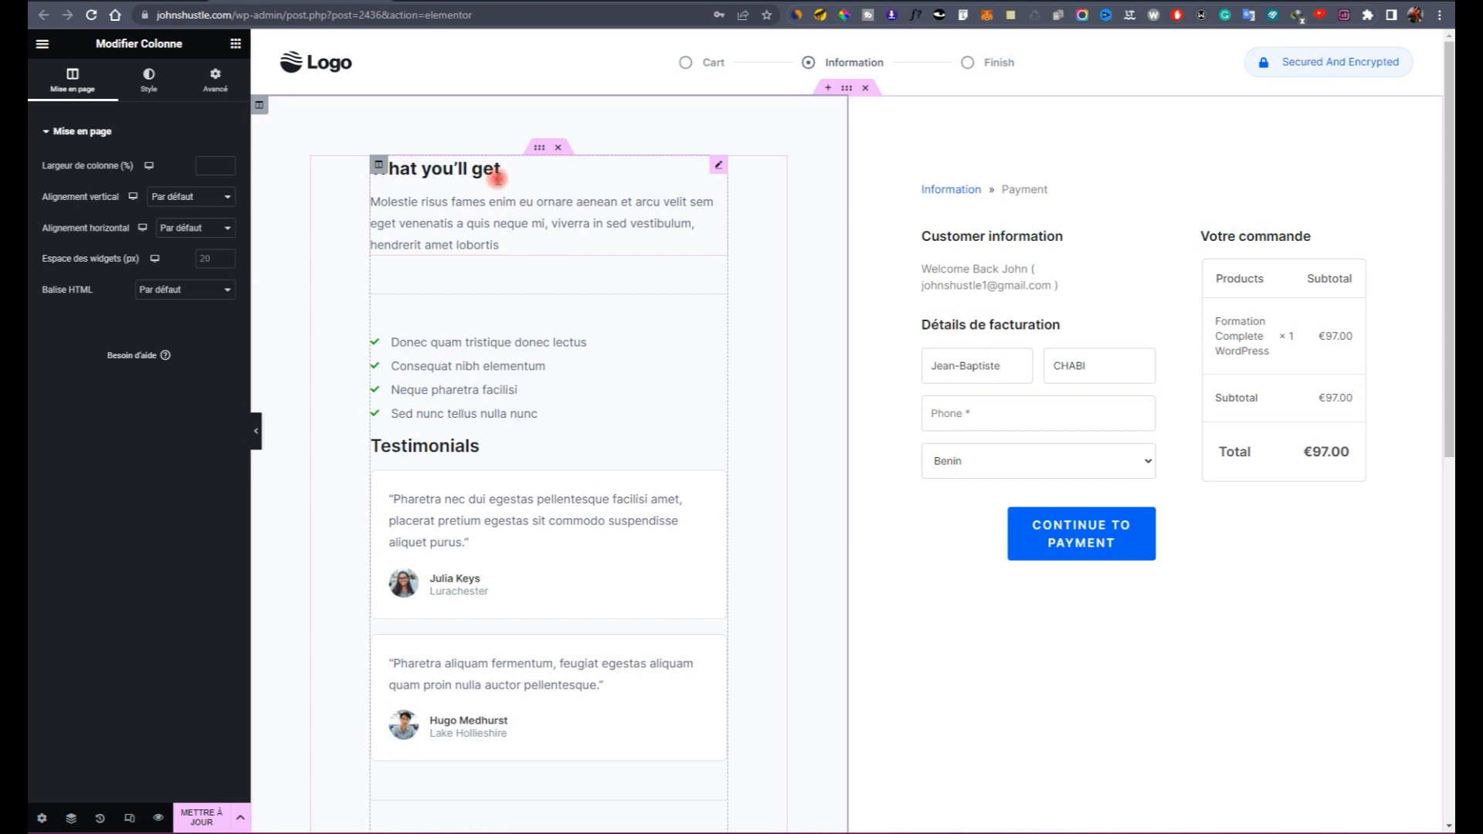
scroll(499, 309, "down", 3)
scroll(487, 298, "down", 5)
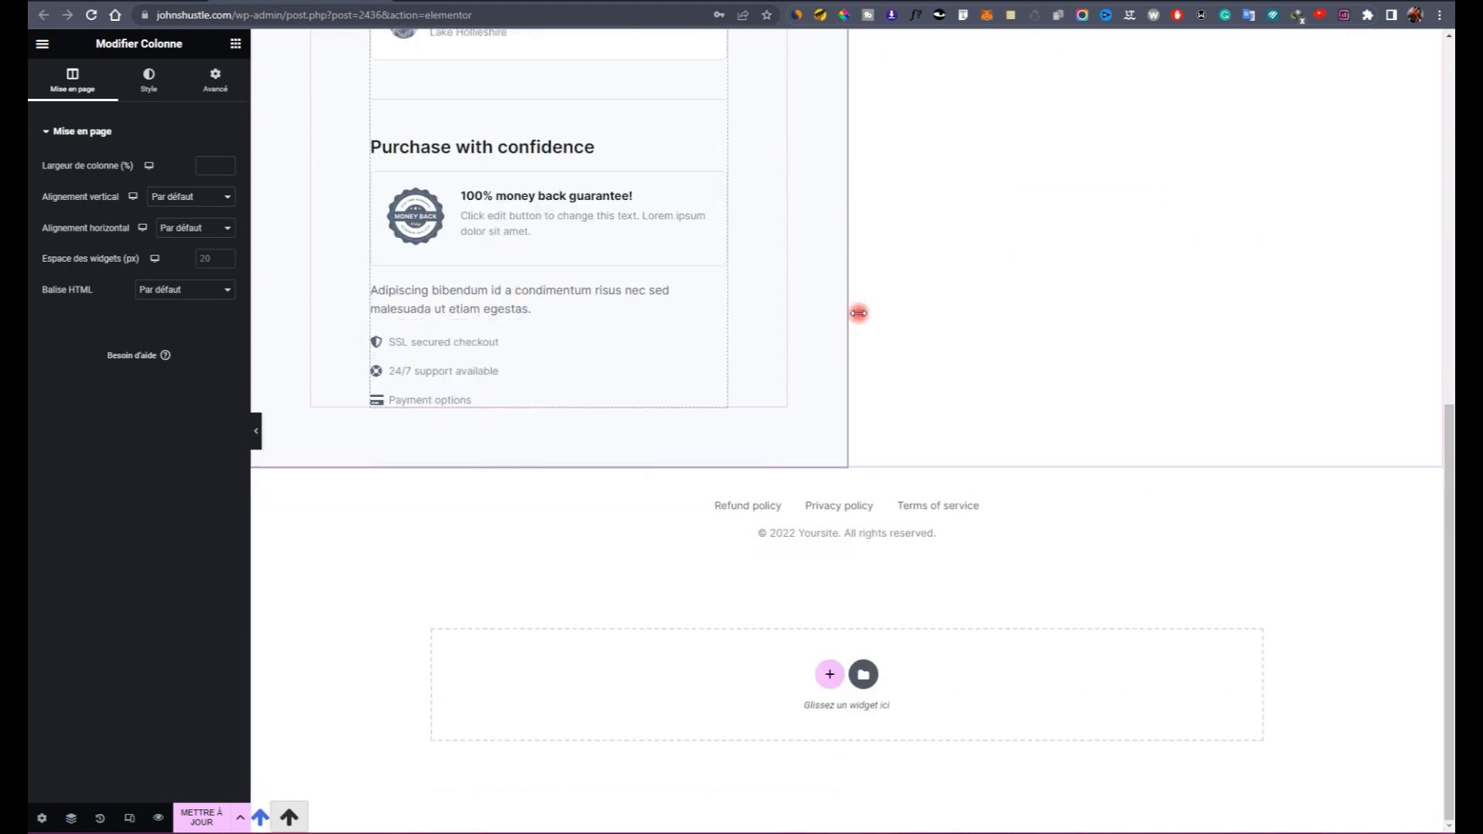
scroll(858, 313, "up", 10)
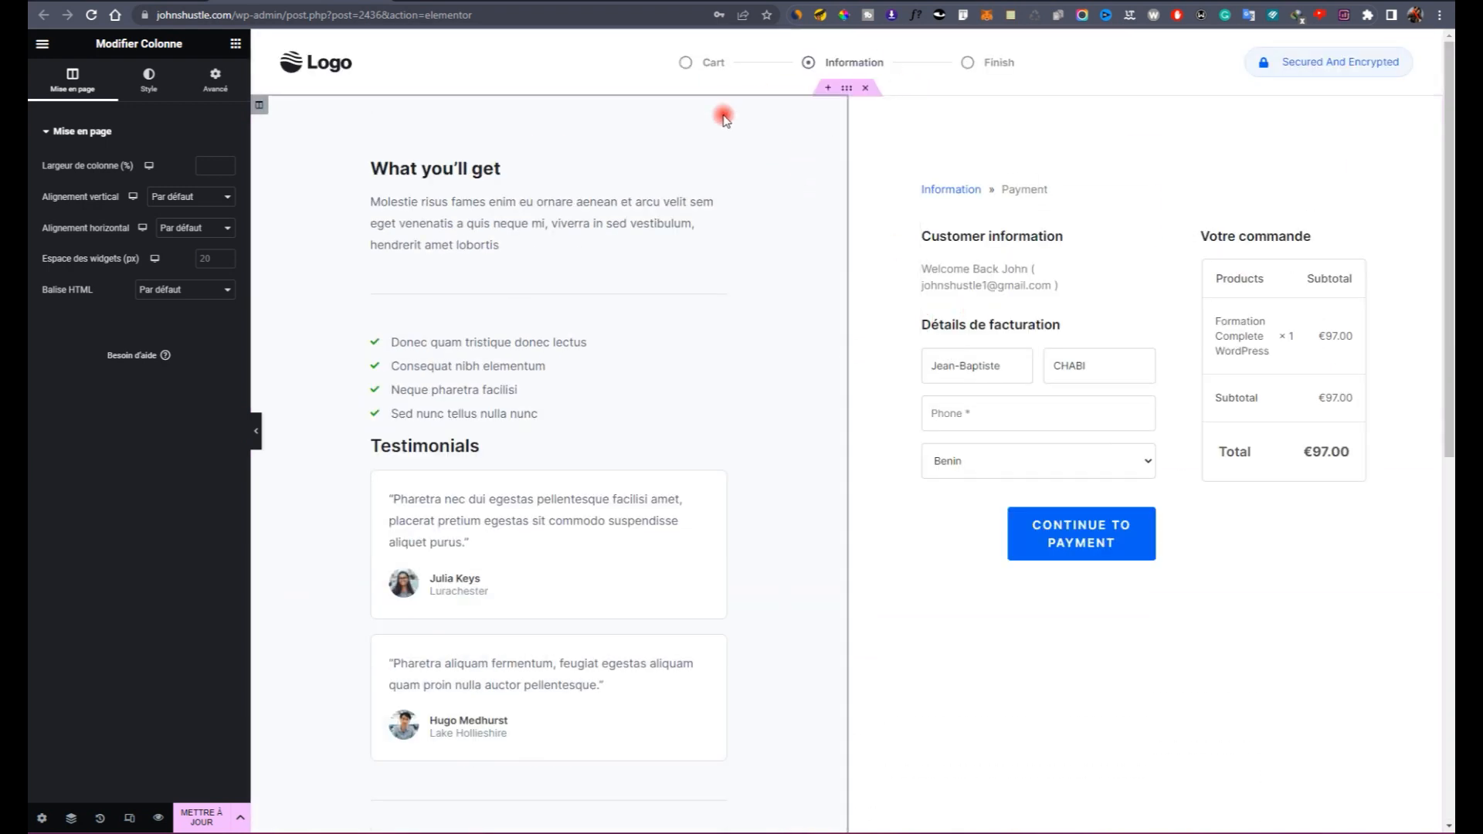
Step: Add an empty single-column container directly above the section holding the What you'll get content and the checkout form
left_click(821, 88)
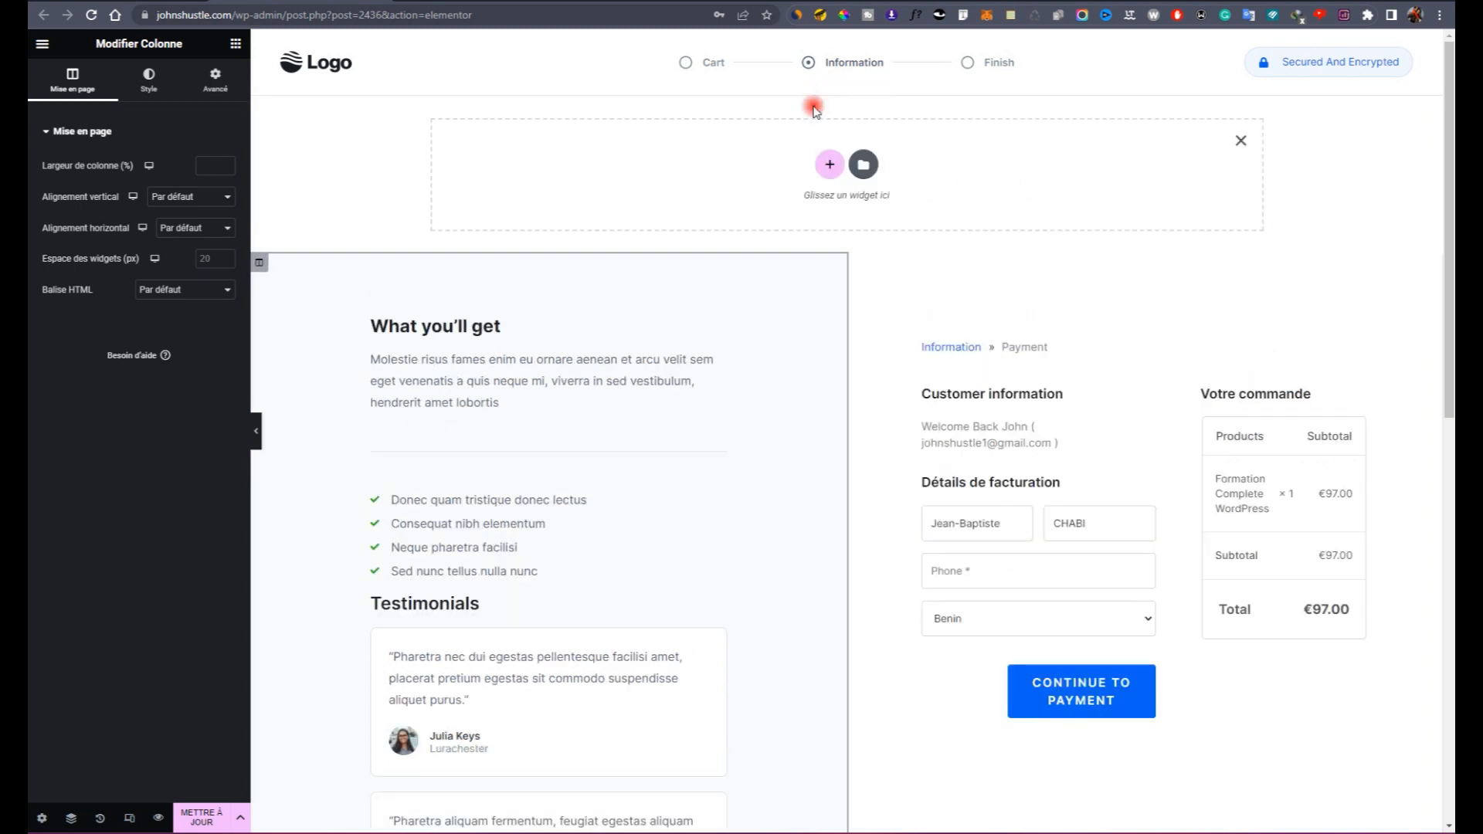
left_click(822, 171)
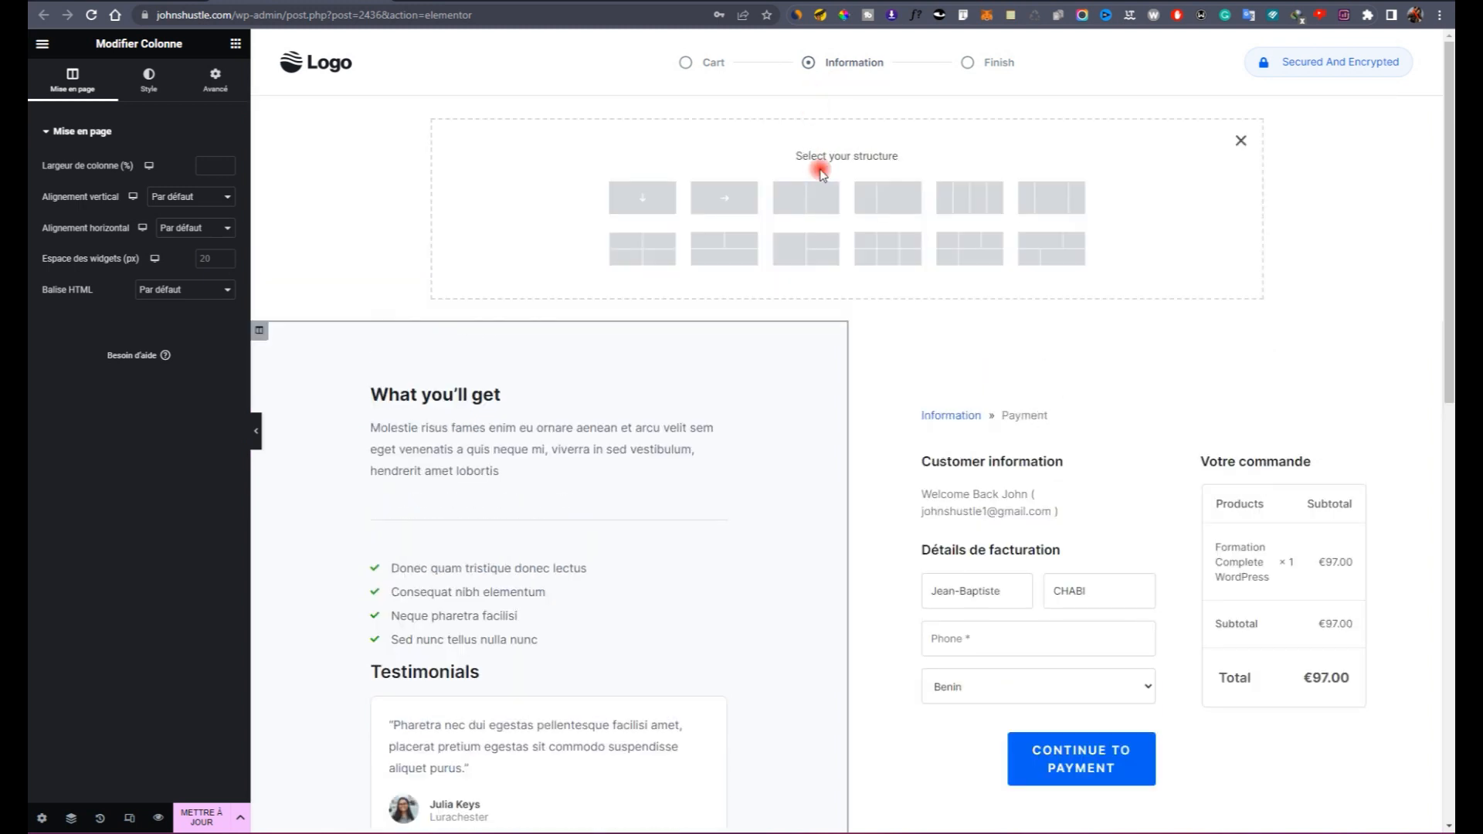
left_click(657, 213)
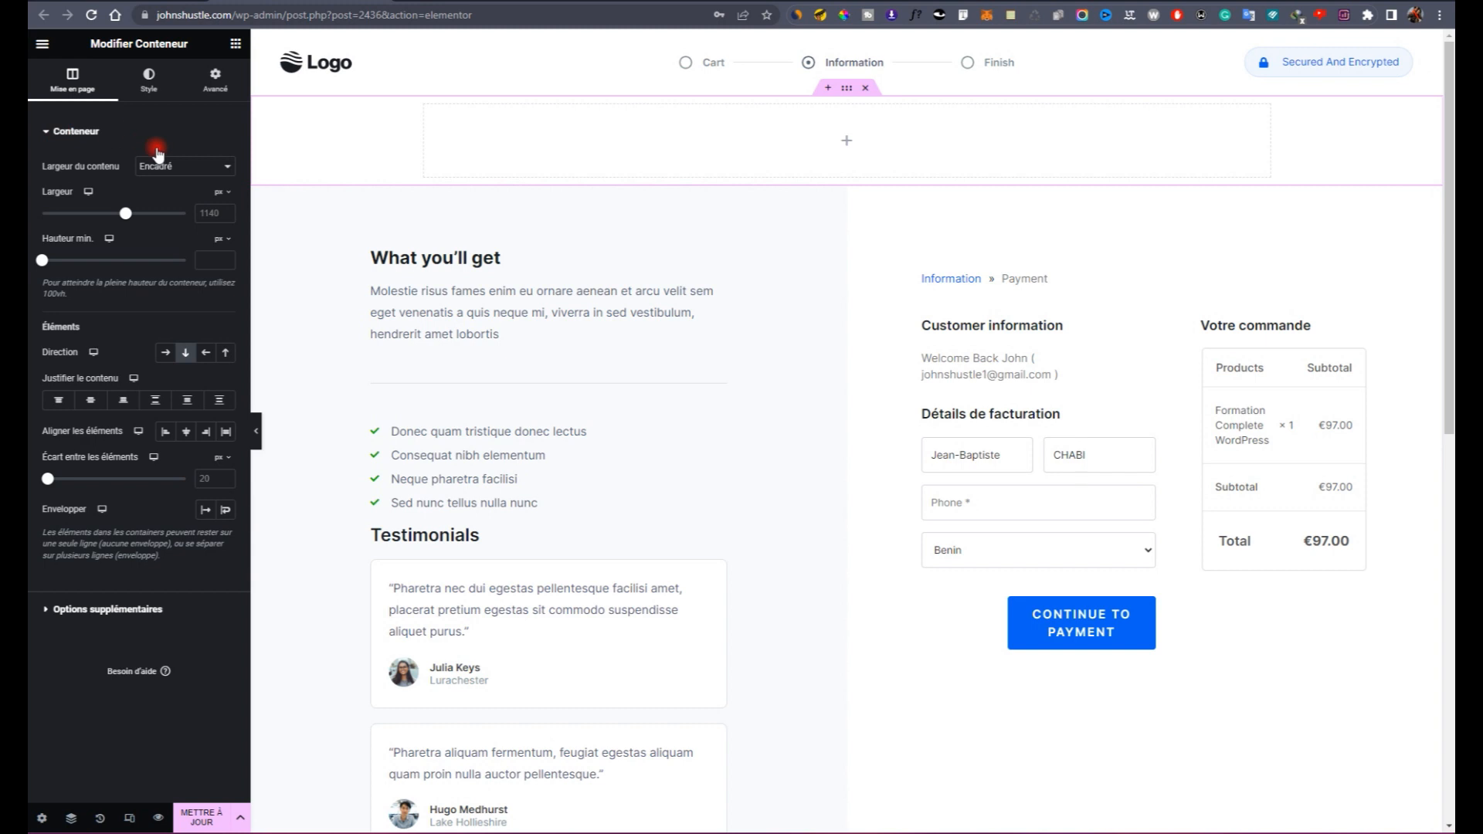
Step: Try moving the checkout form into the new container, and delete the form along with its emptied column
left_click_drag(1371, 291, 842, 127)
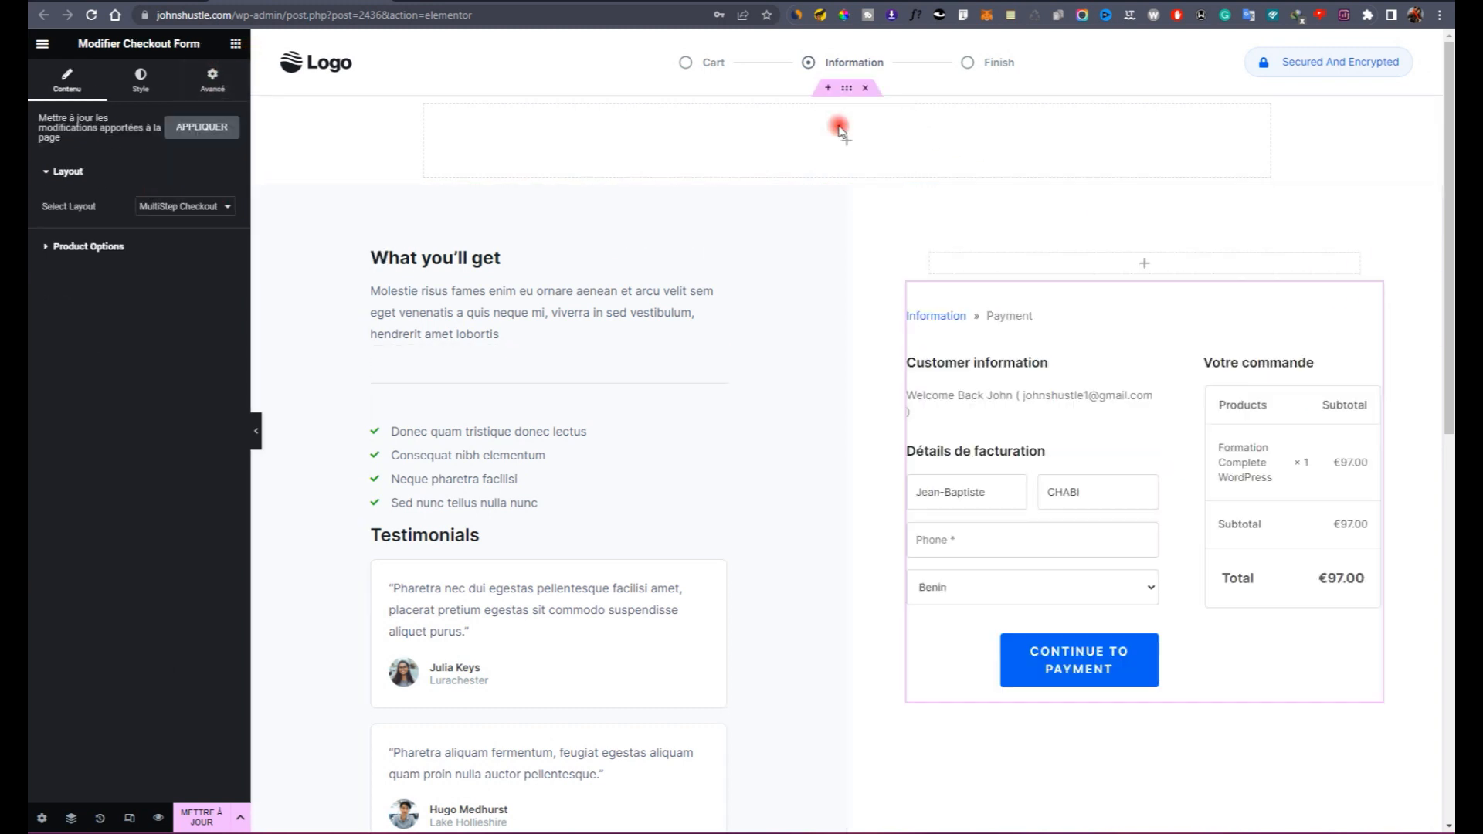
right_click(1375, 293)
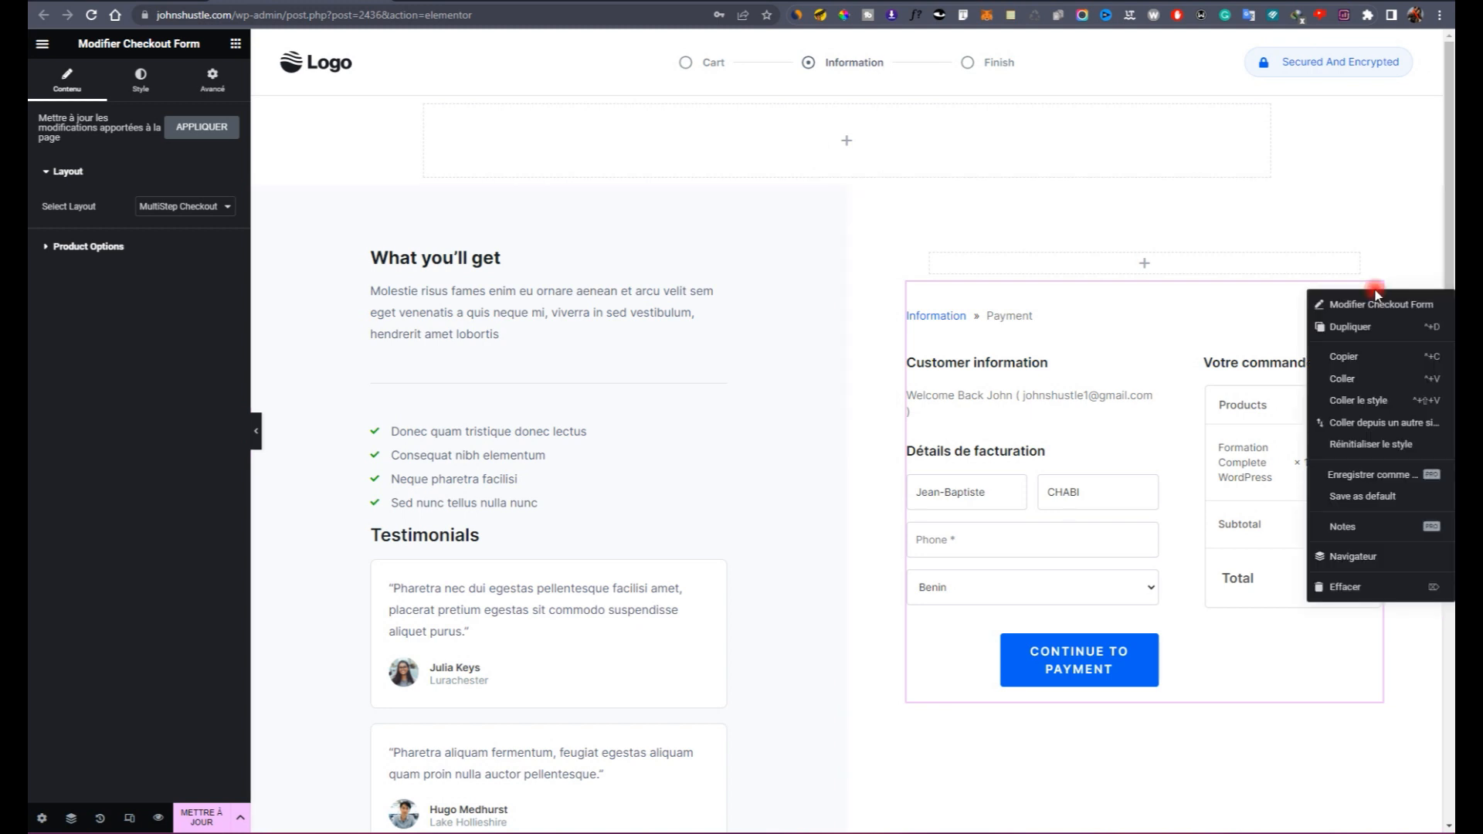
left_click(1344, 589)
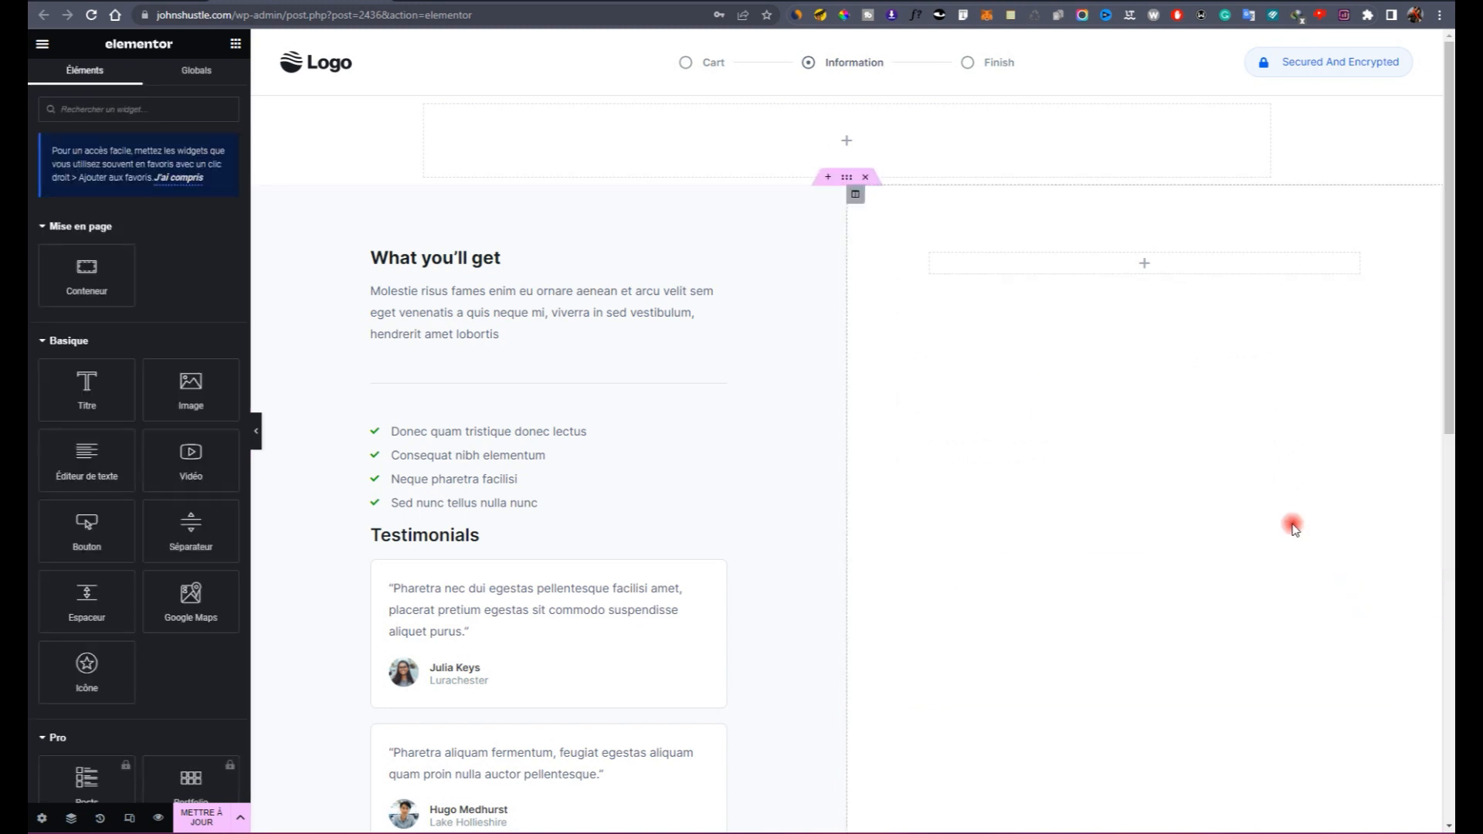
right_click(857, 196)
left_click(895, 469)
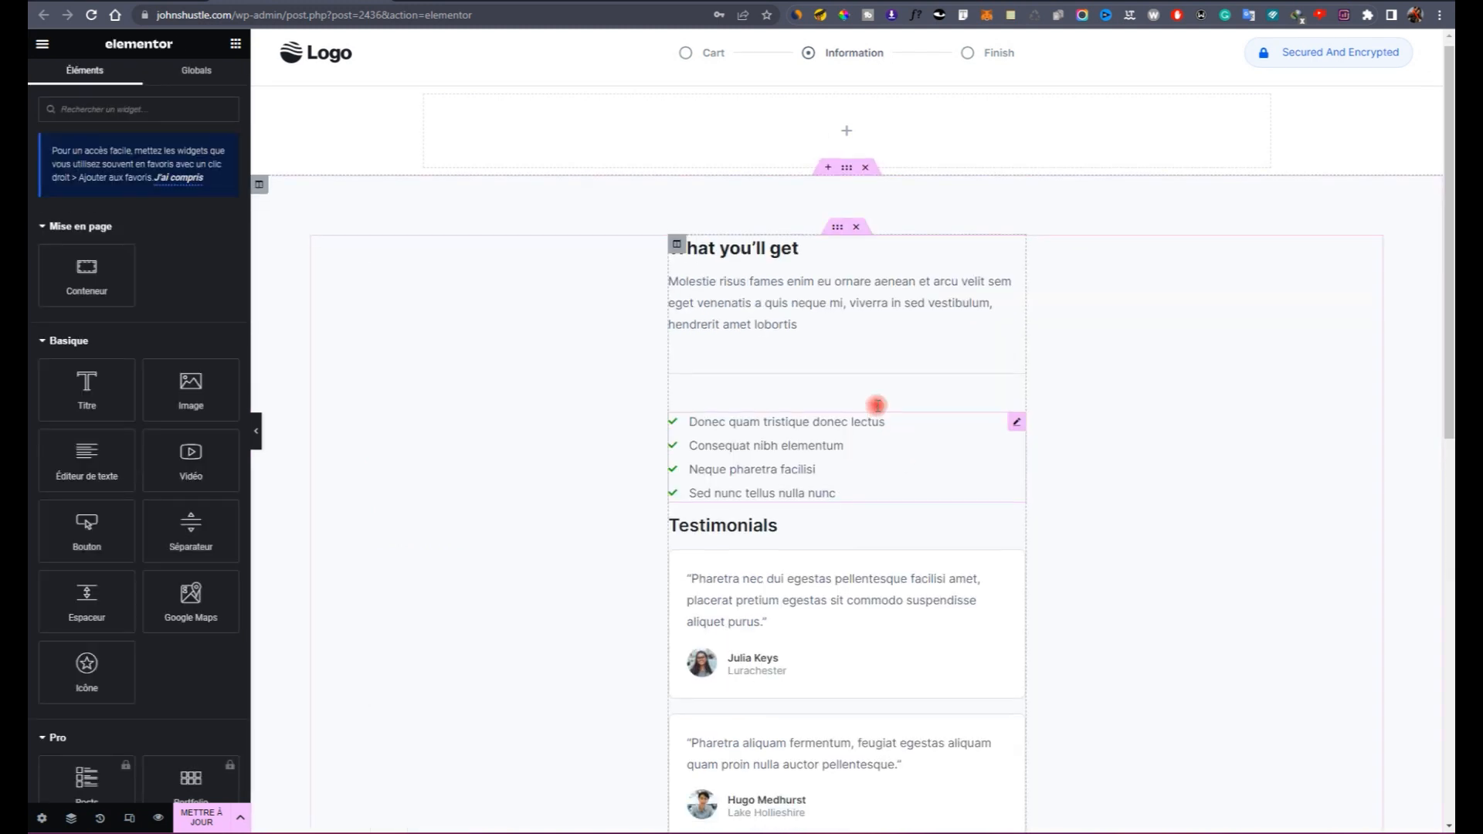
Step: Insert a new Checkout Form widget into the empty container above the What you'll get section
scroll(127, 387, "down", 20)
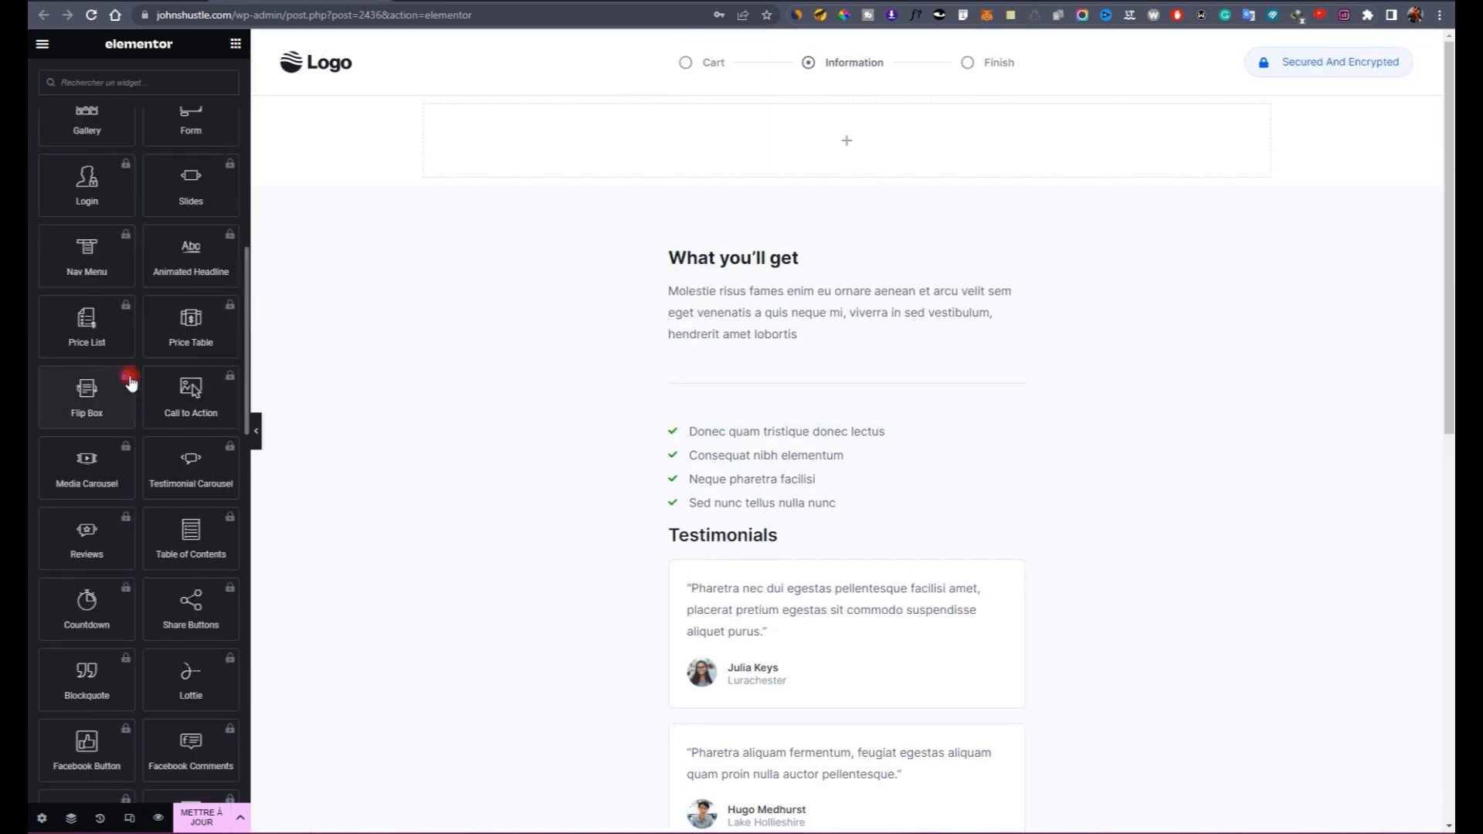
left_click_drag(68, 537, 861, 131)
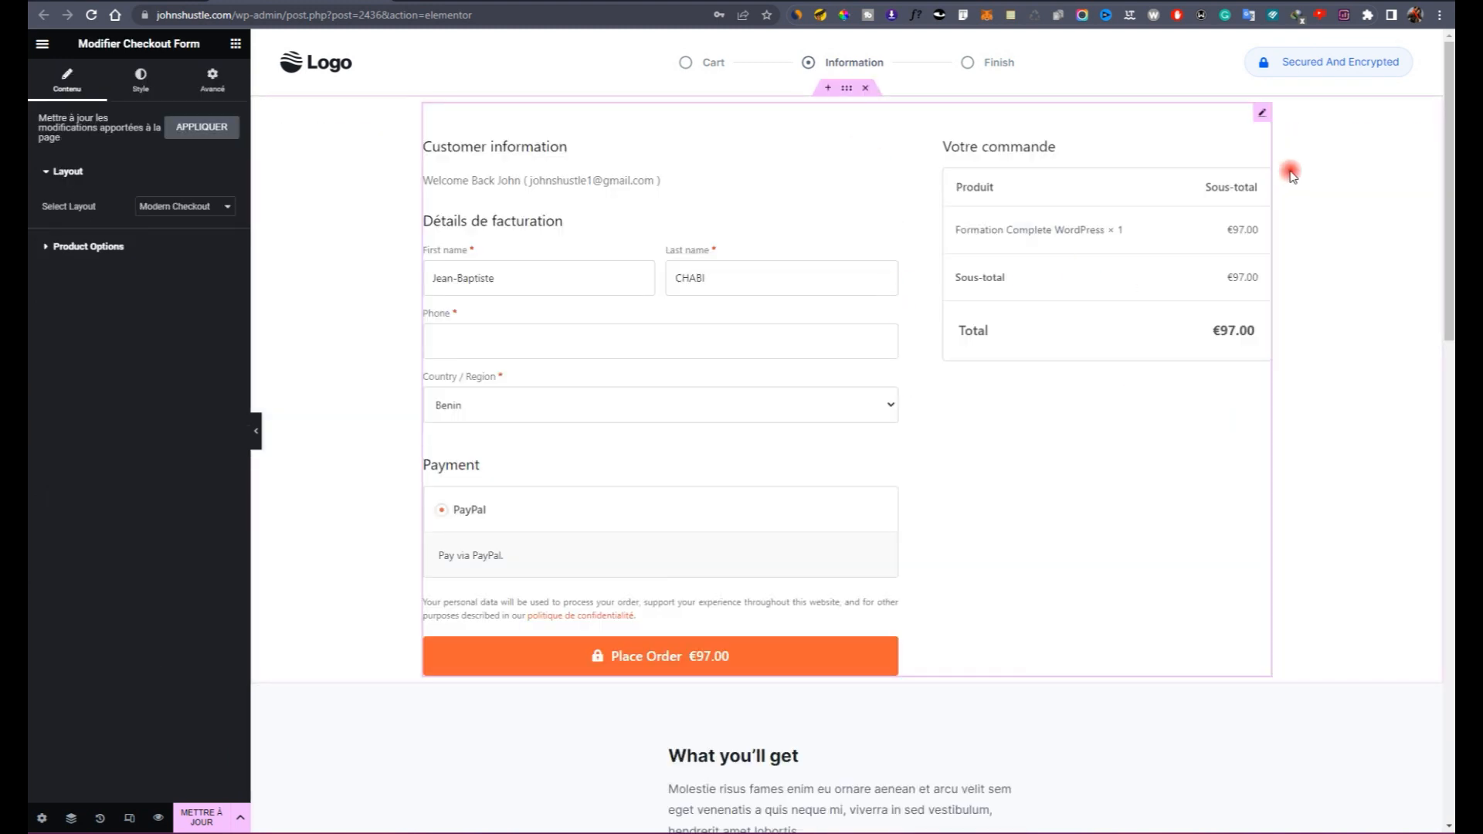
Step: Try the Modern One Column, One Column and Two Step layouts on the new checkout form
left_click(176, 207)
left_click(171, 236)
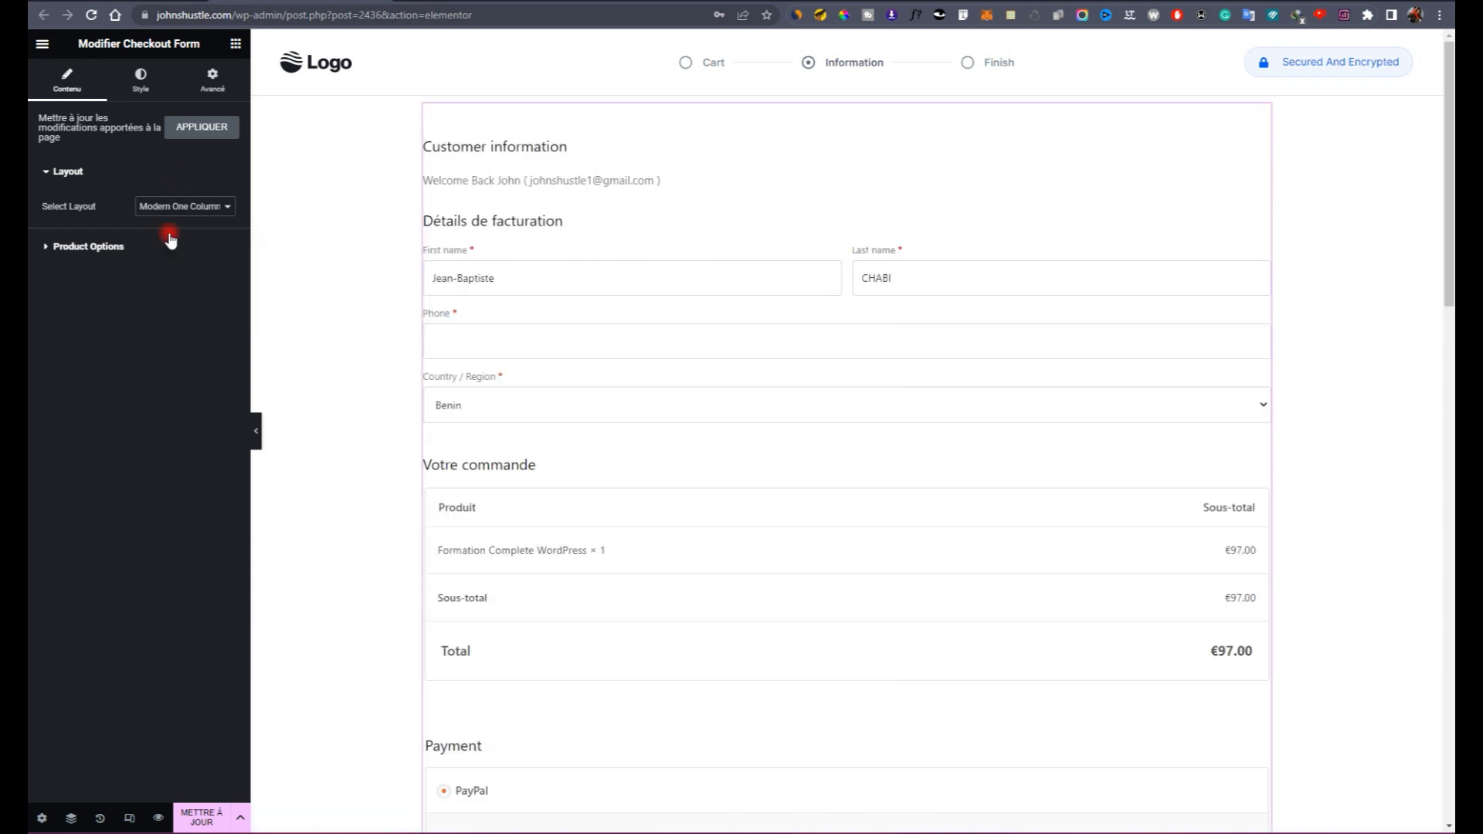
scroll(867, 265, "down", 3)
left_click(174, 206)
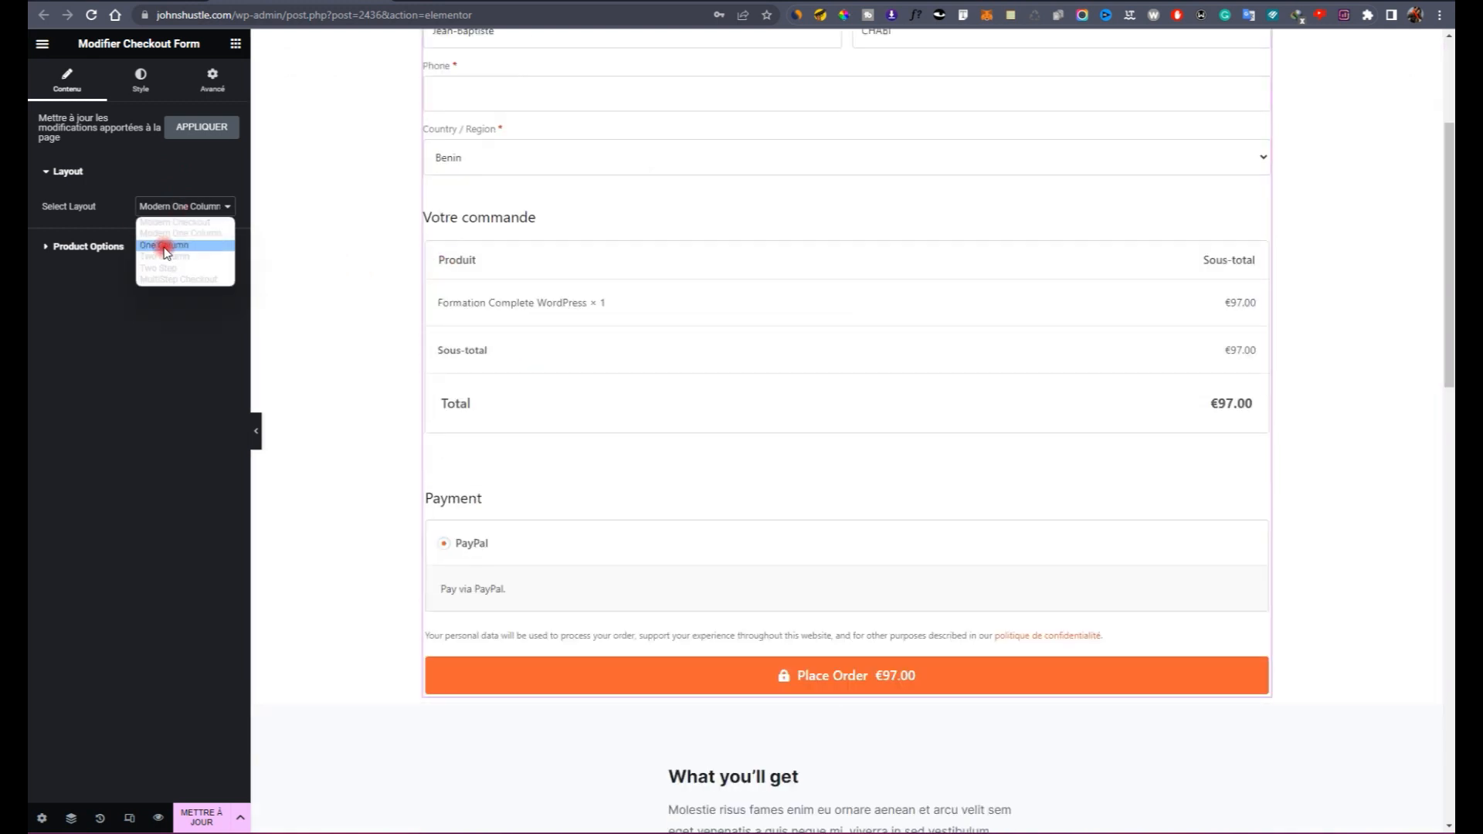
left_click(162, 245)
scroll(443, 214, "up", 3)
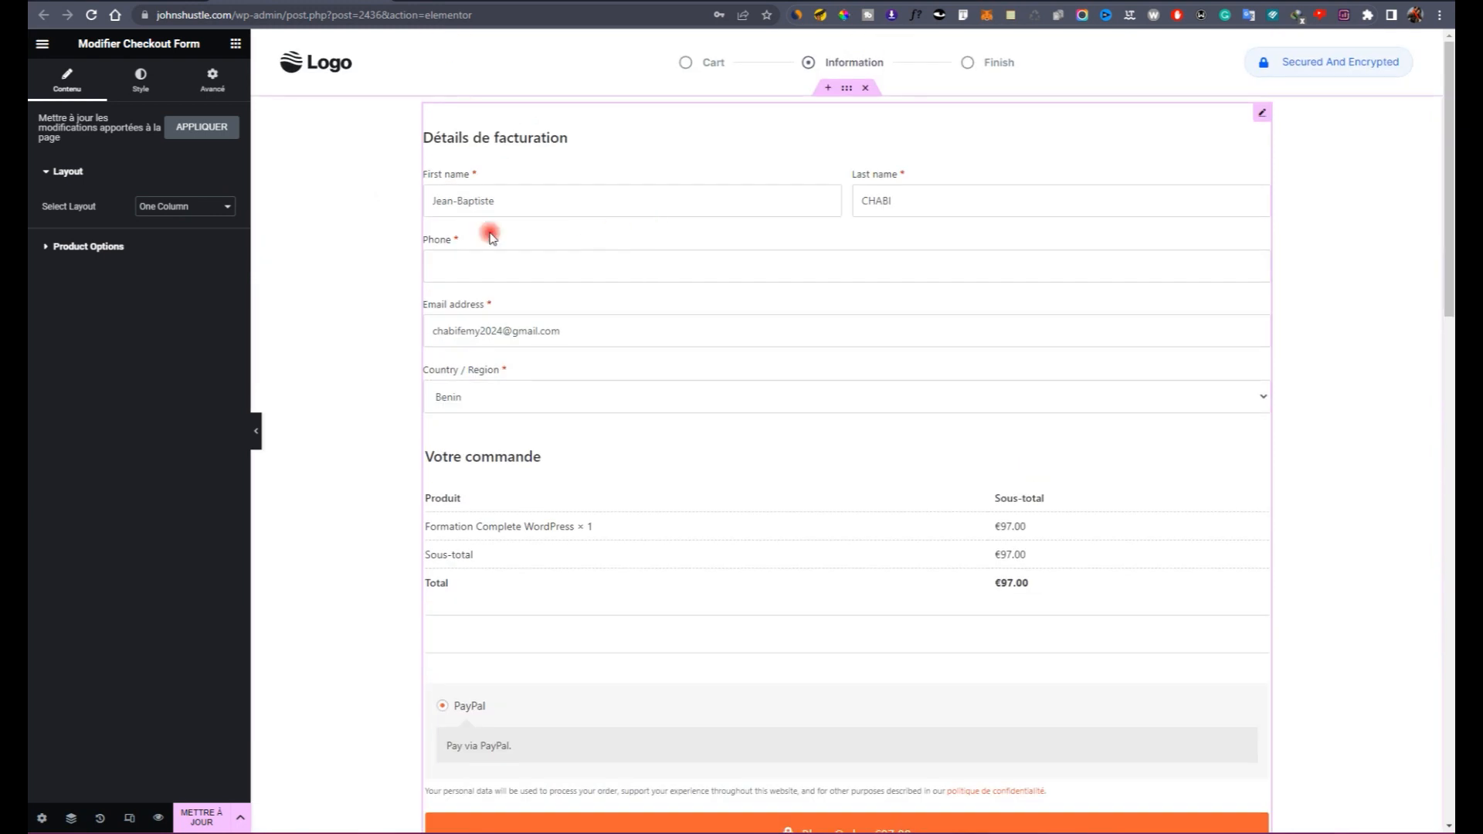
left_click(213, 216)
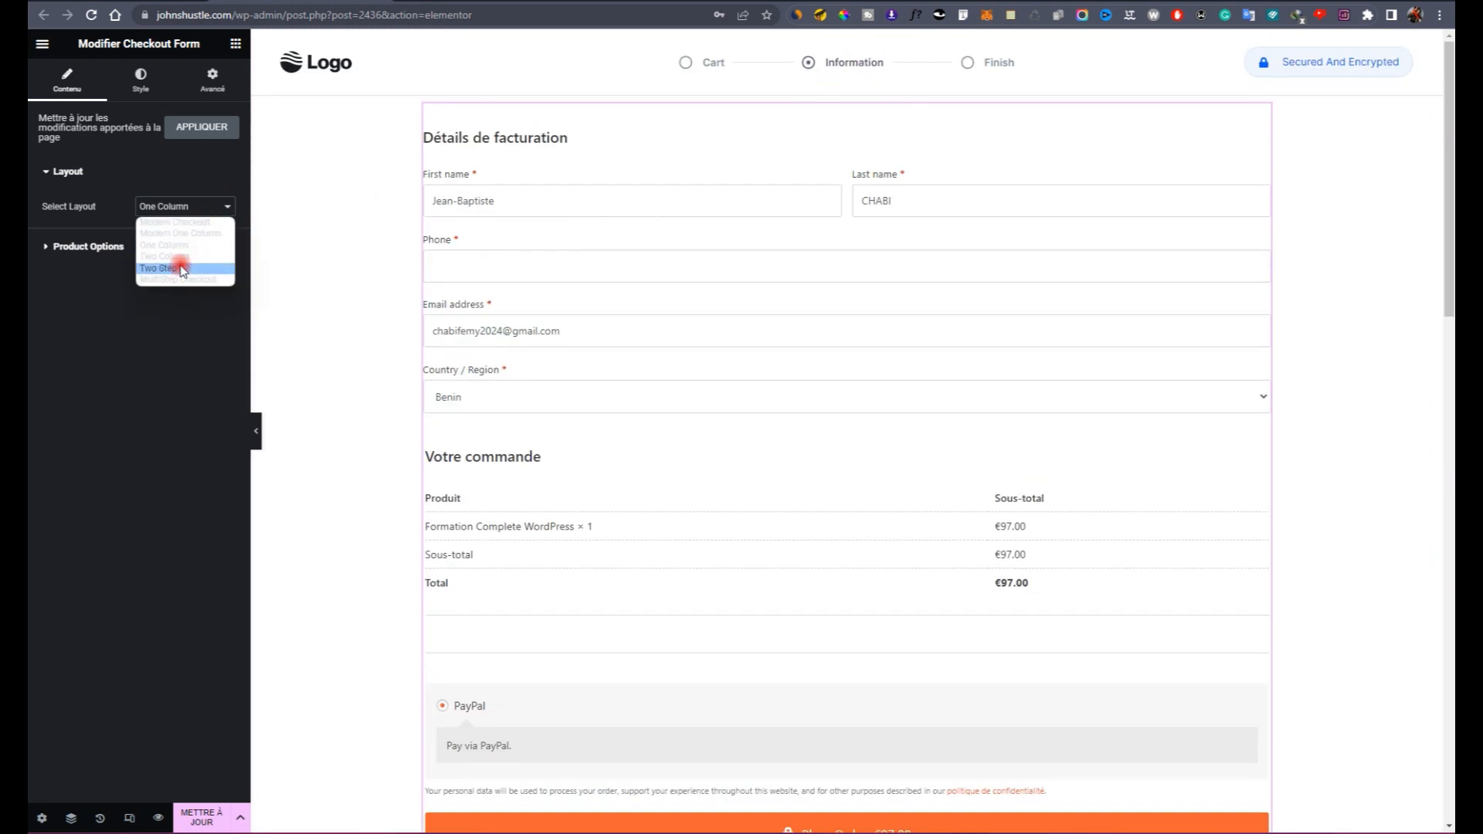
left_click(183, 266)
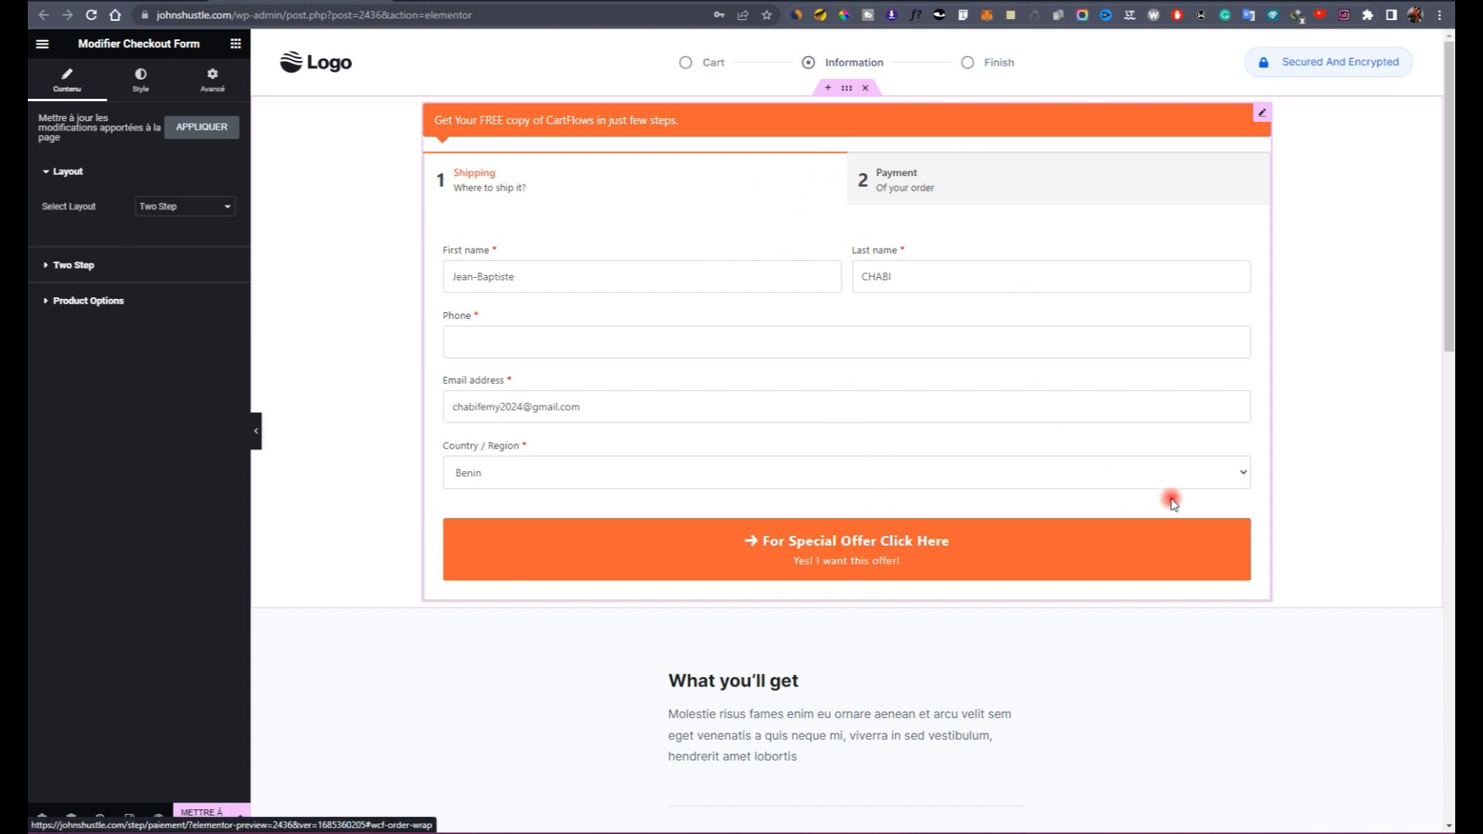
Step: Examine the Two Step settings for the checkout note, step titles and offer button, plus the Product Options section
left_click(130, 265)
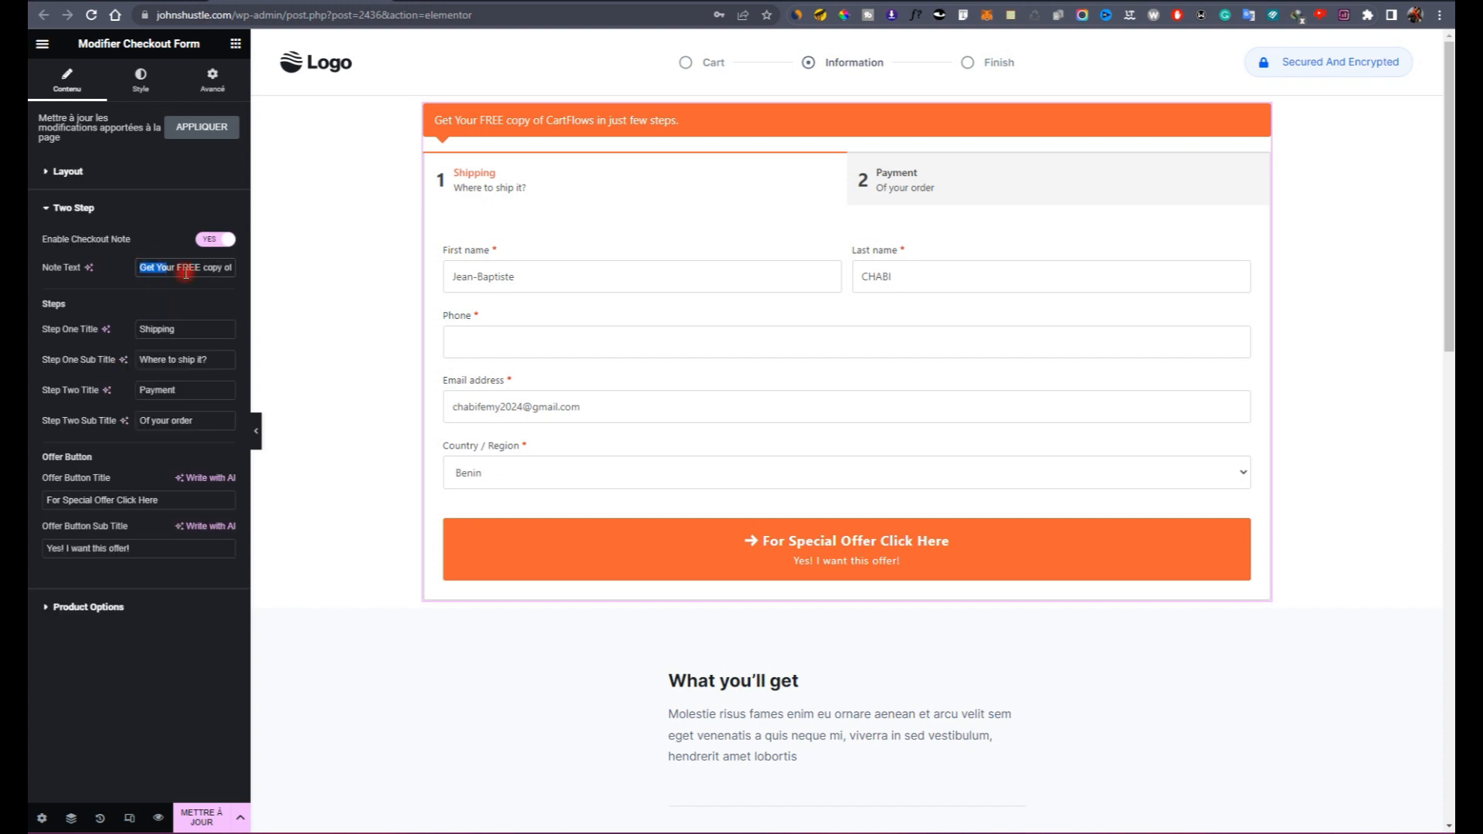
left_click_drag(185, 272, 238, 284)
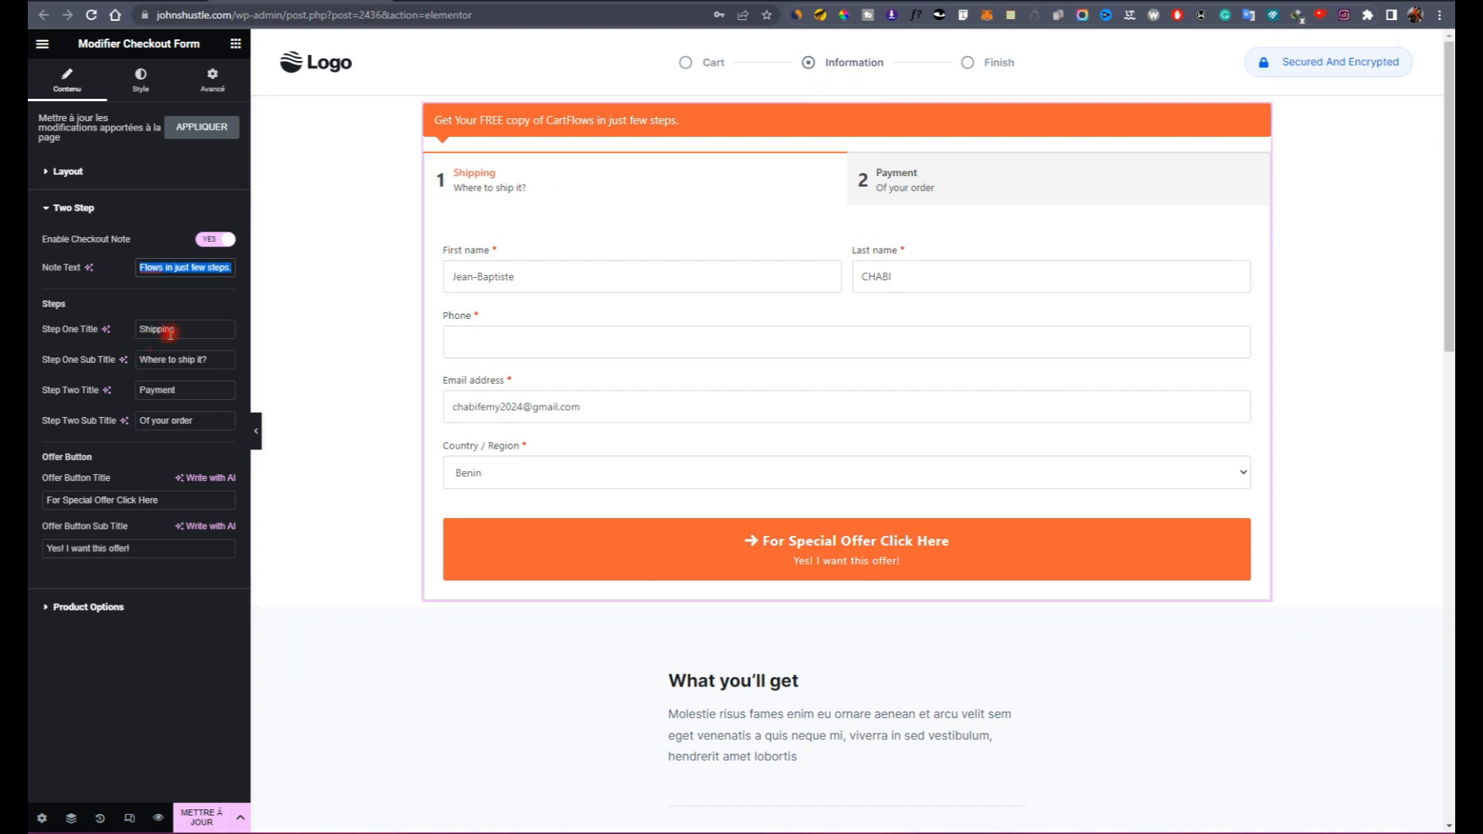
left_click(164, 357)
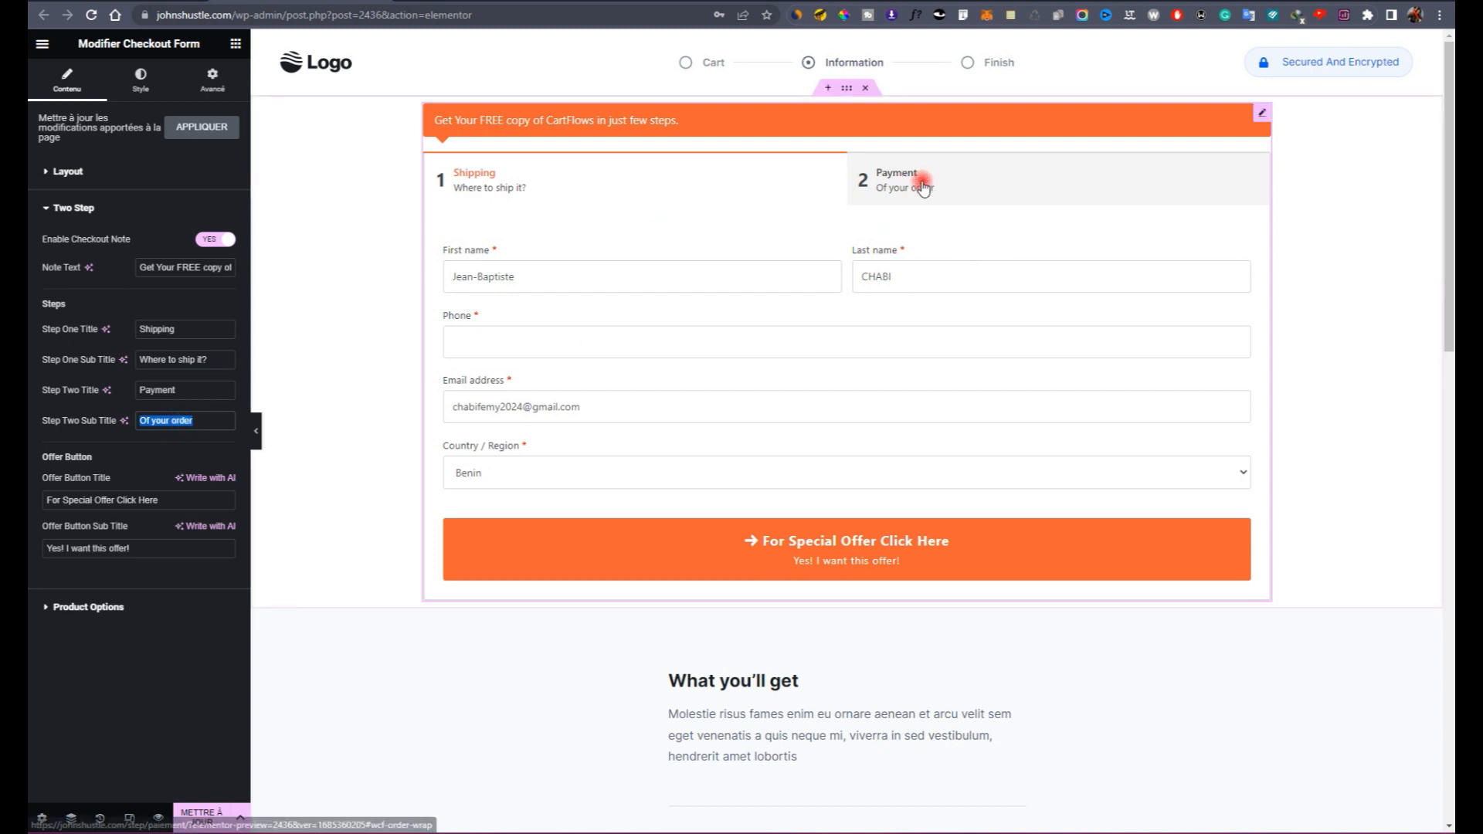
triple_click(163, 500)
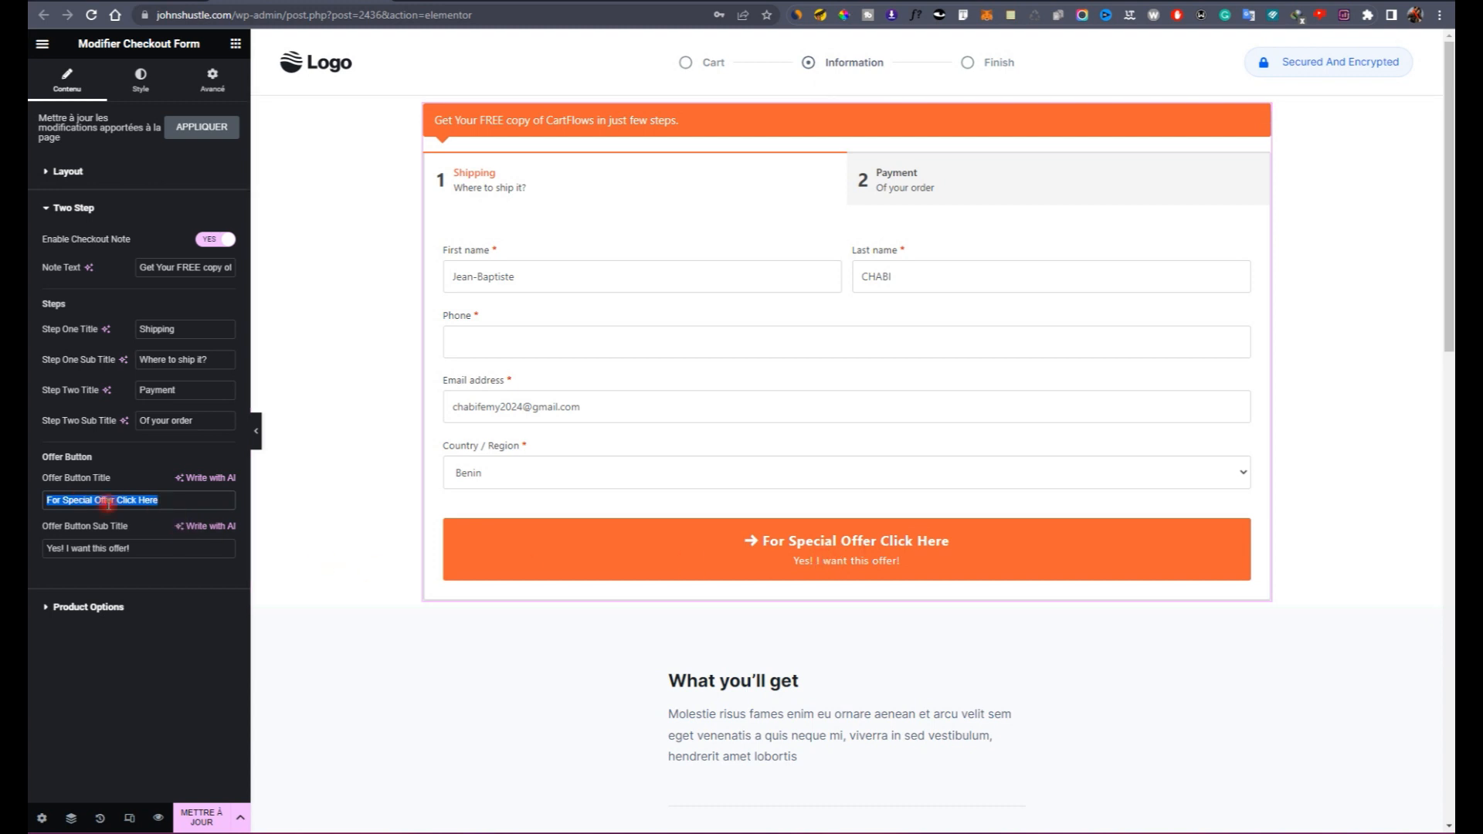
left_click(122, 608)
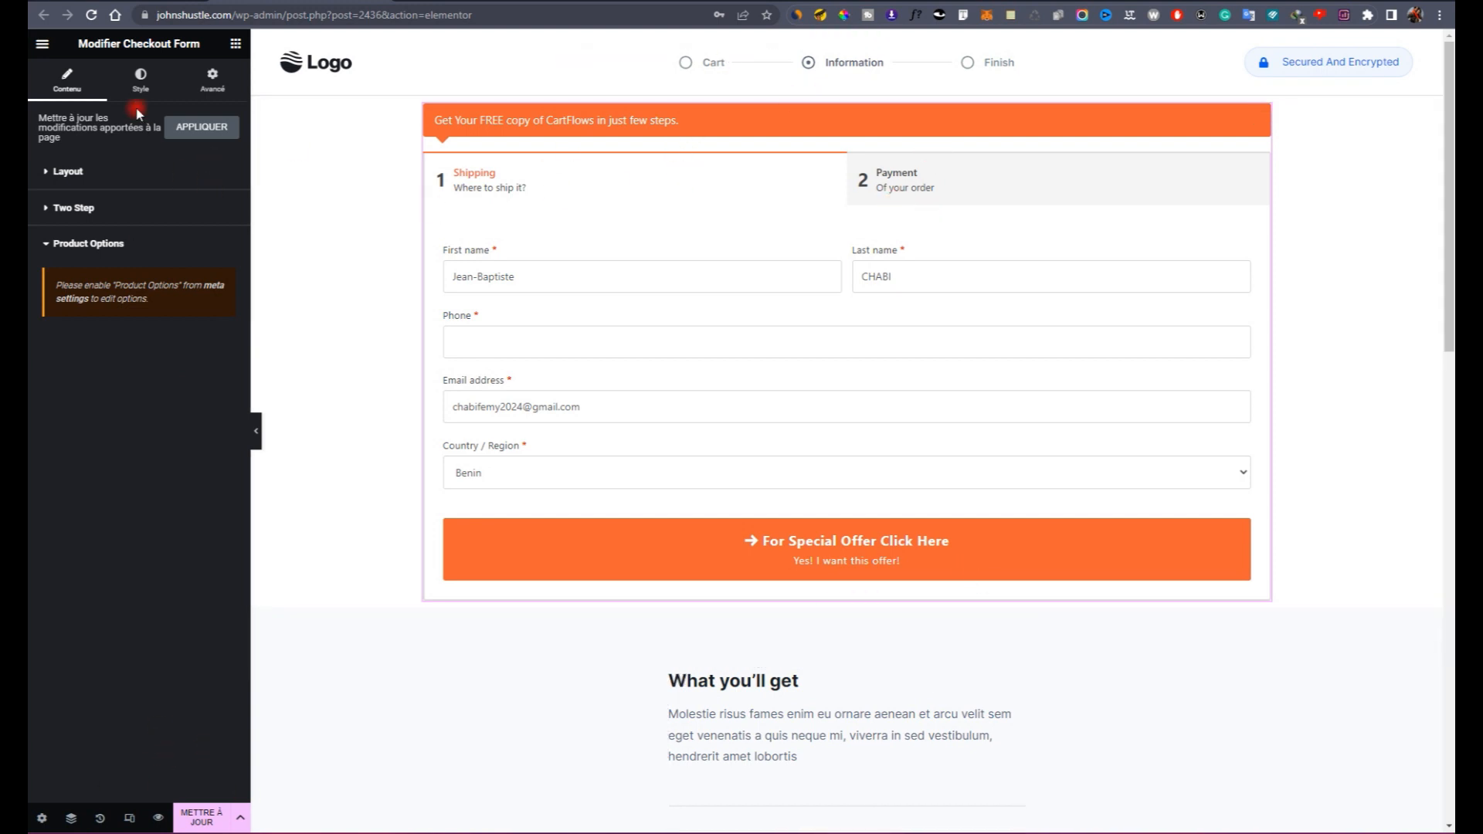
Step: Set the new checkout form's layout to MultiStep Checkout and review the whole page
left_click(111, 177)
left_click(190, 206)
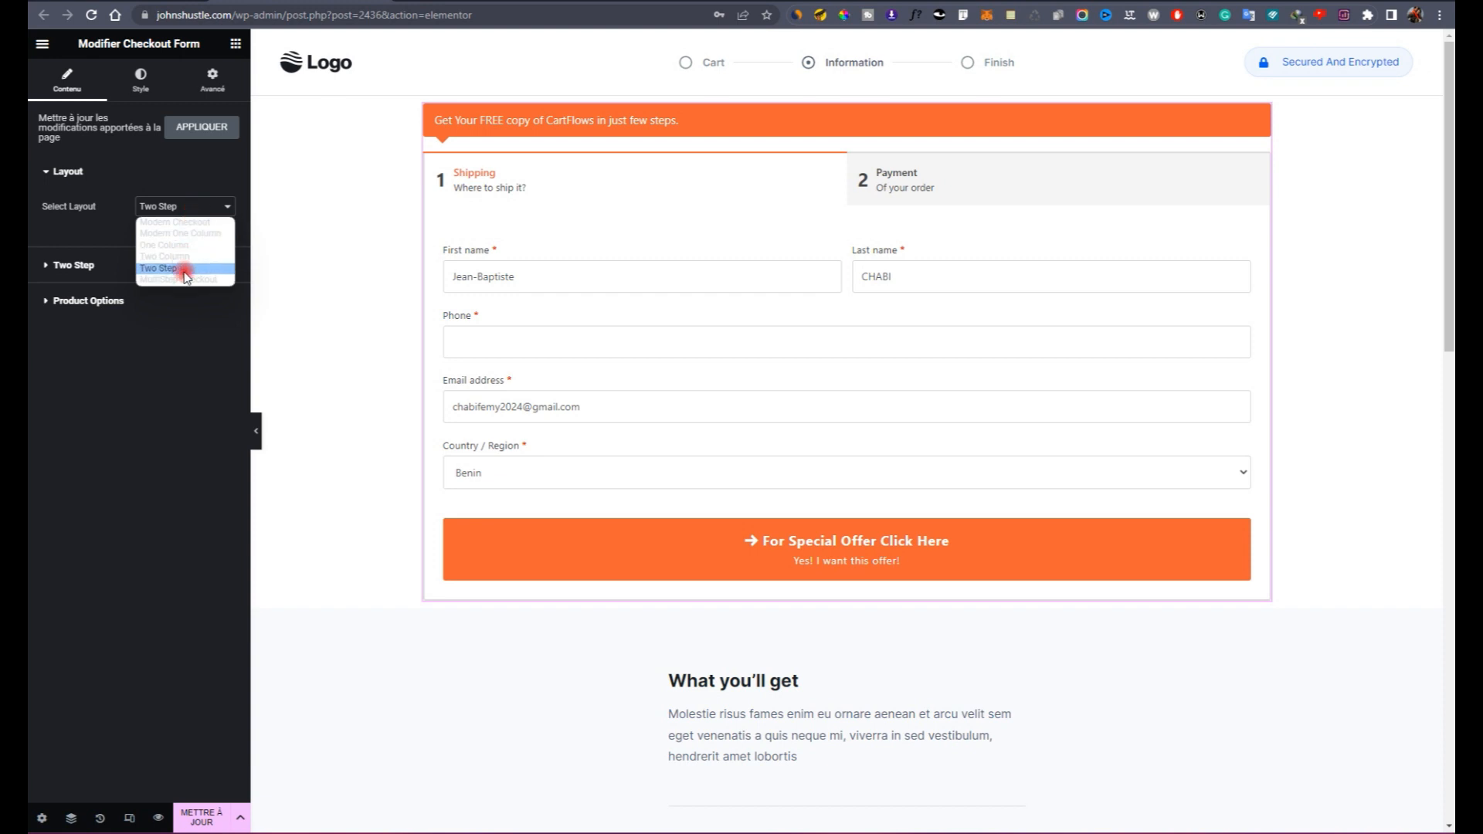
left_click(185, 280)
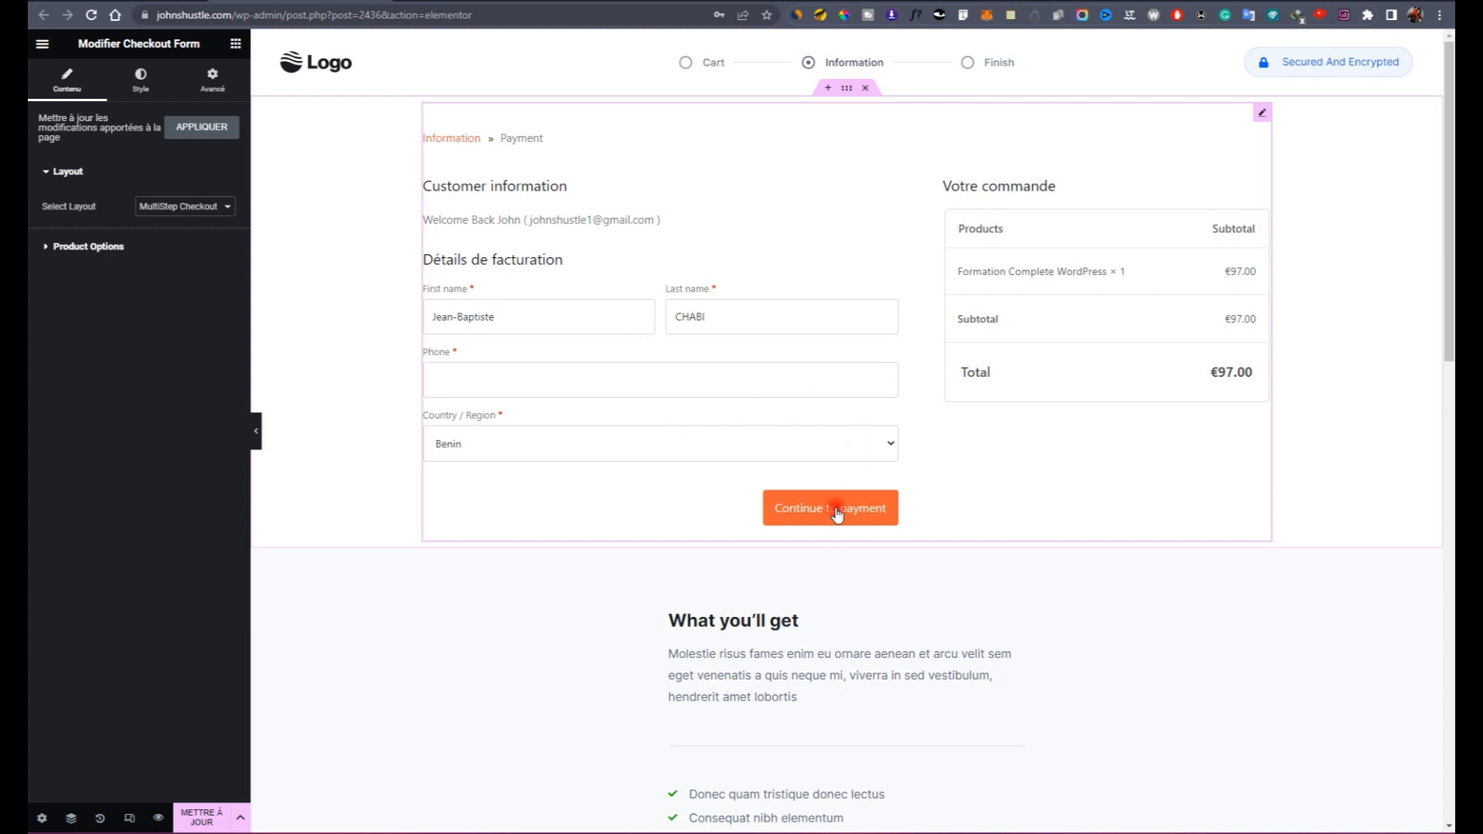
scroll(827, 354, "down", 3)
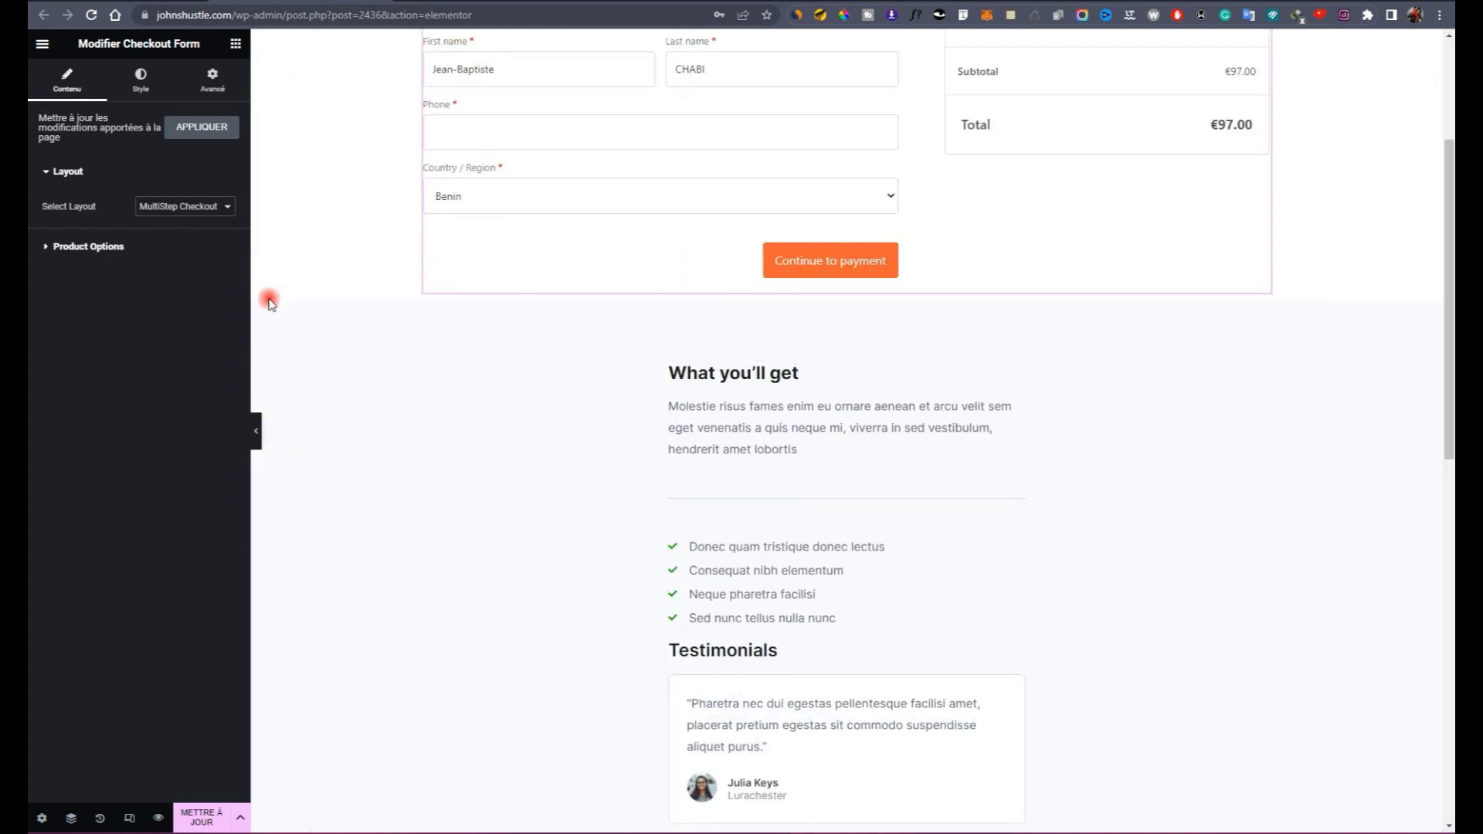
scroll(271, 298, "up", 3)
scroll(262, 301, "down", 10)
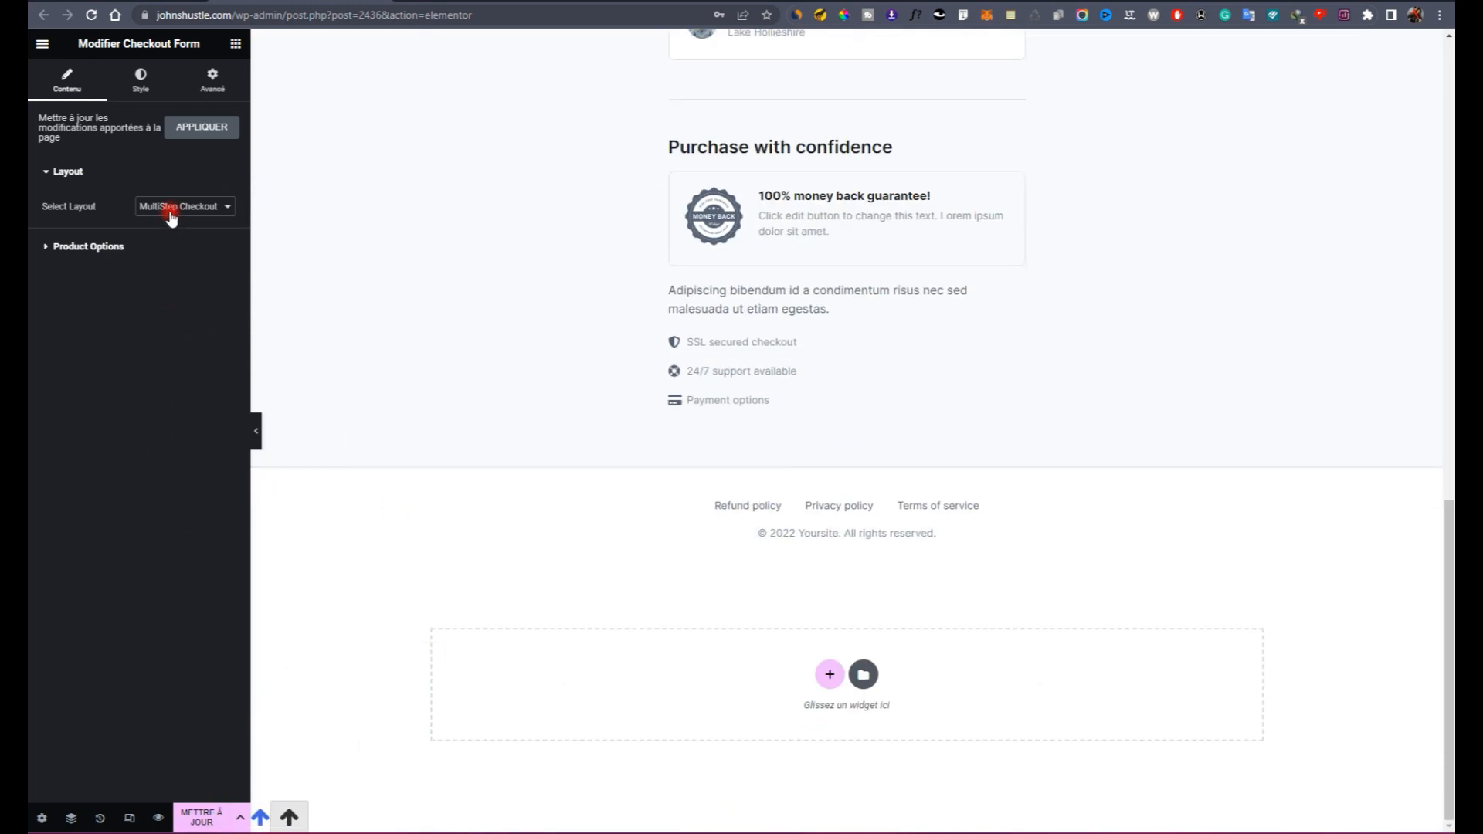
scroll(847, 546, "up", 10)
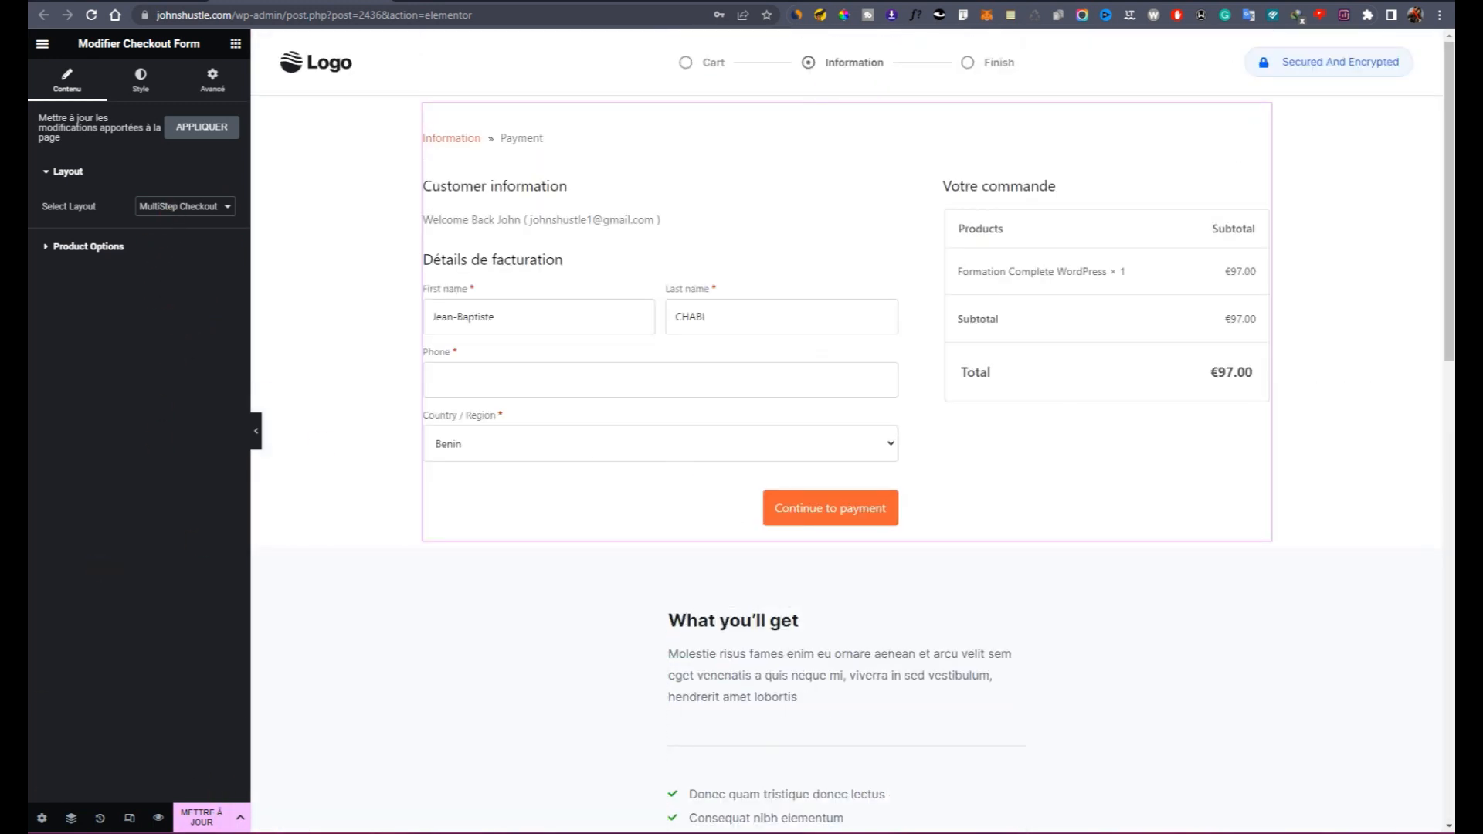
Step: Save the updated checkout page and look over its content sections
left_click(202, 817)
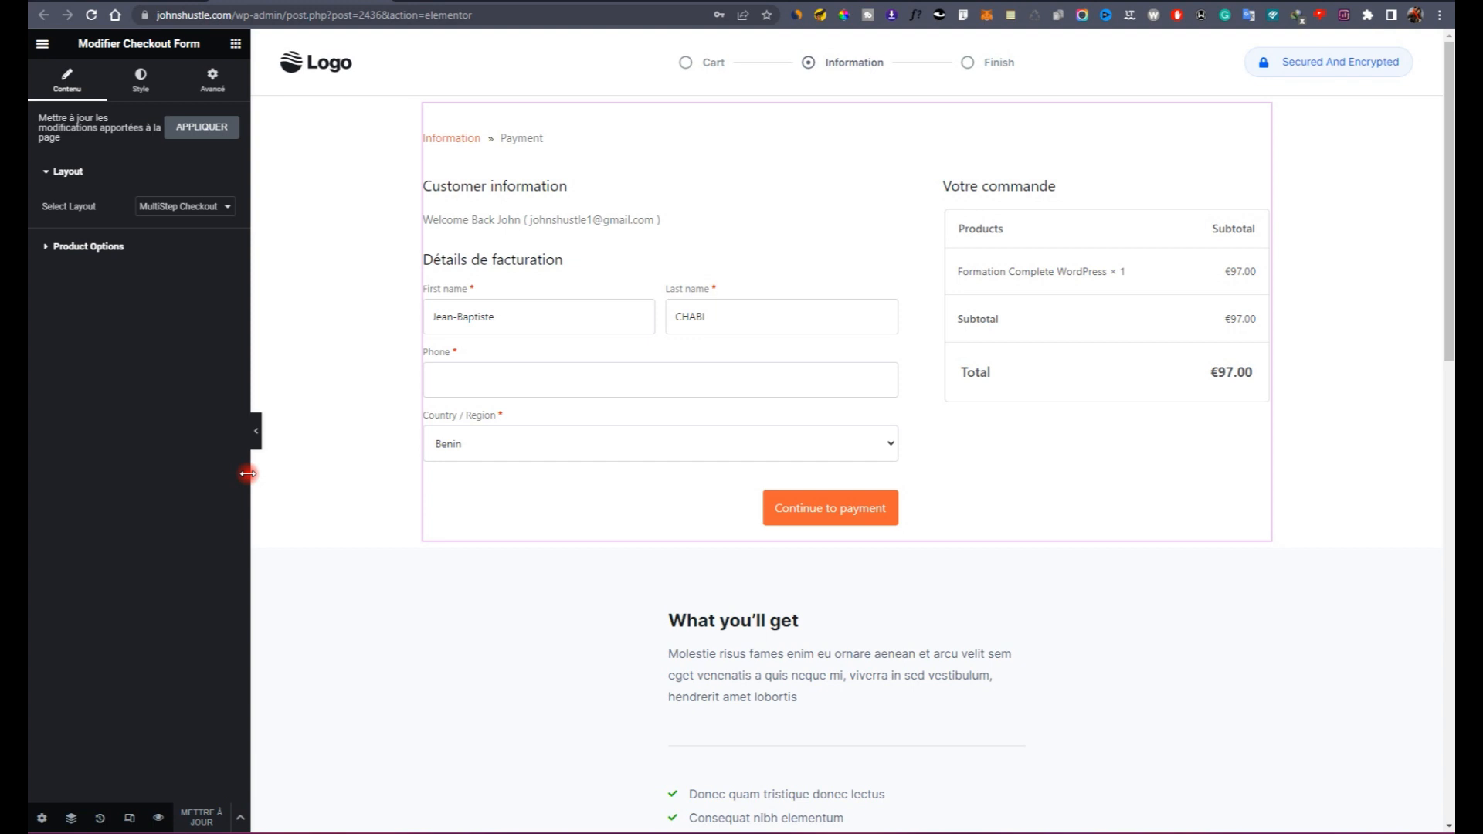
scroll(1135, 616, "down", 6)
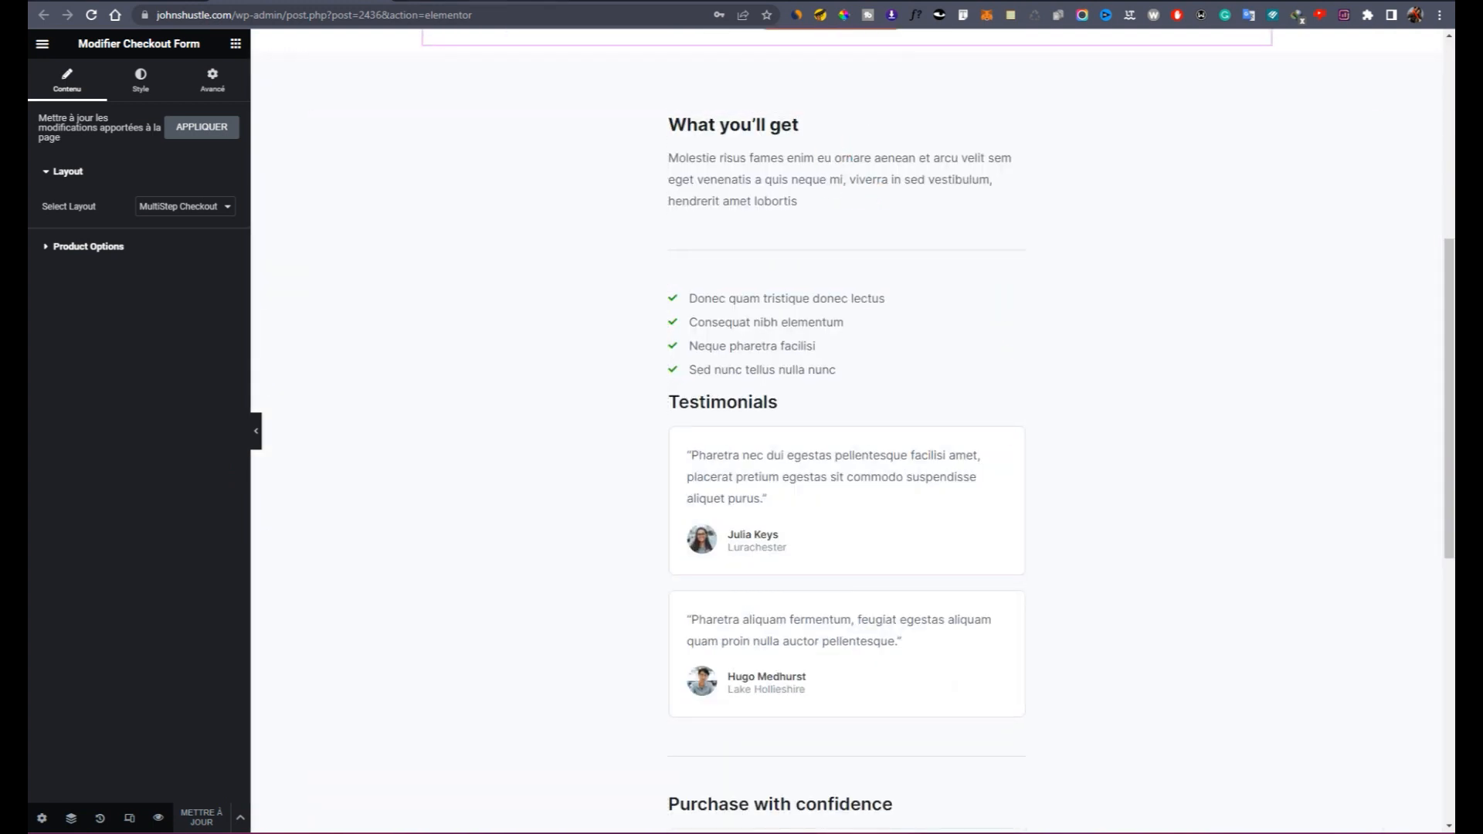
scroll(770, 391, "up", 6)
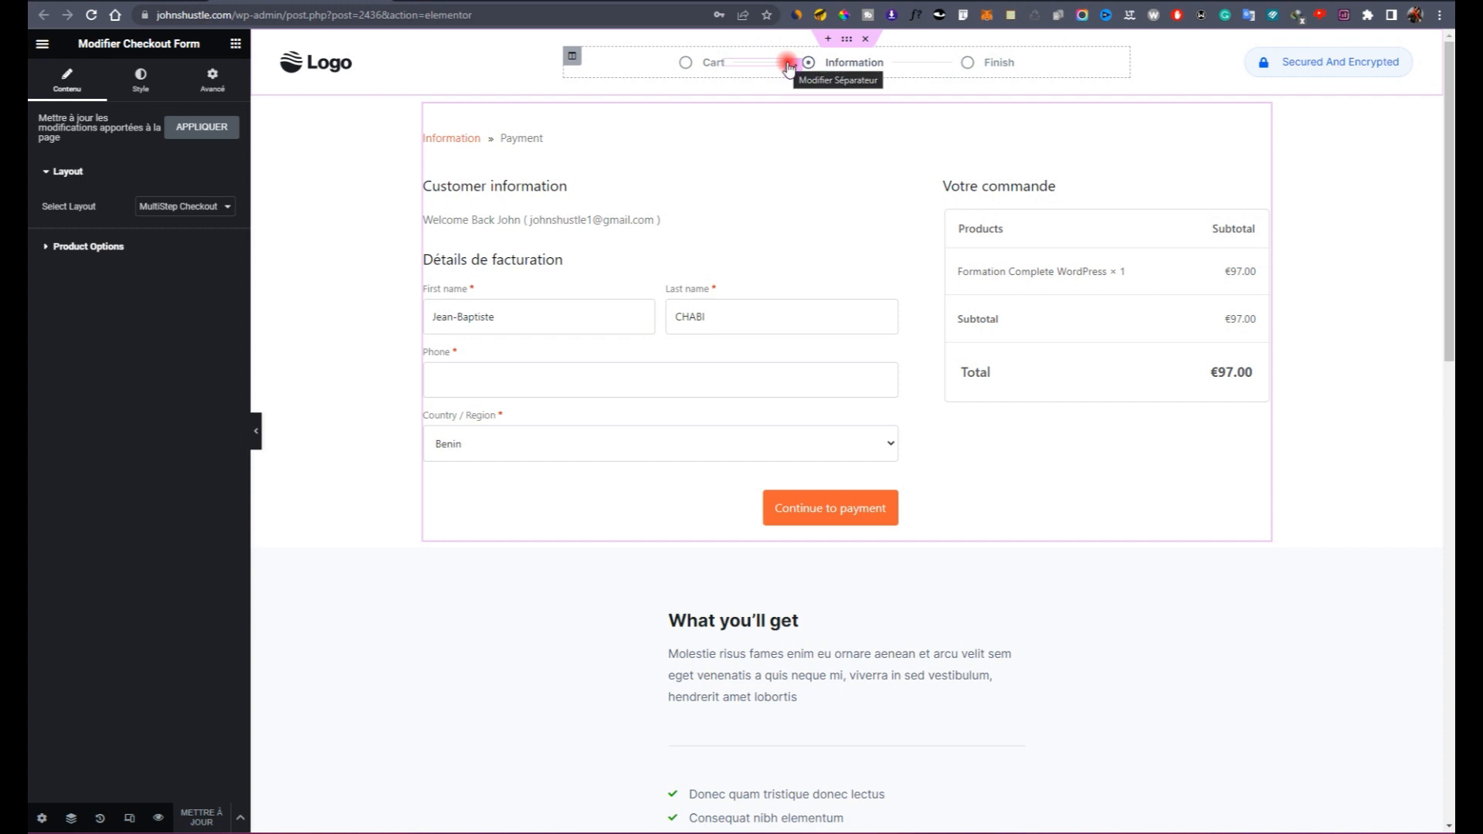
Step: Look over the checkout page design, then go back to the list of steps in the Tuto CartFlows flow
scroll(834, 614, "down", 10)
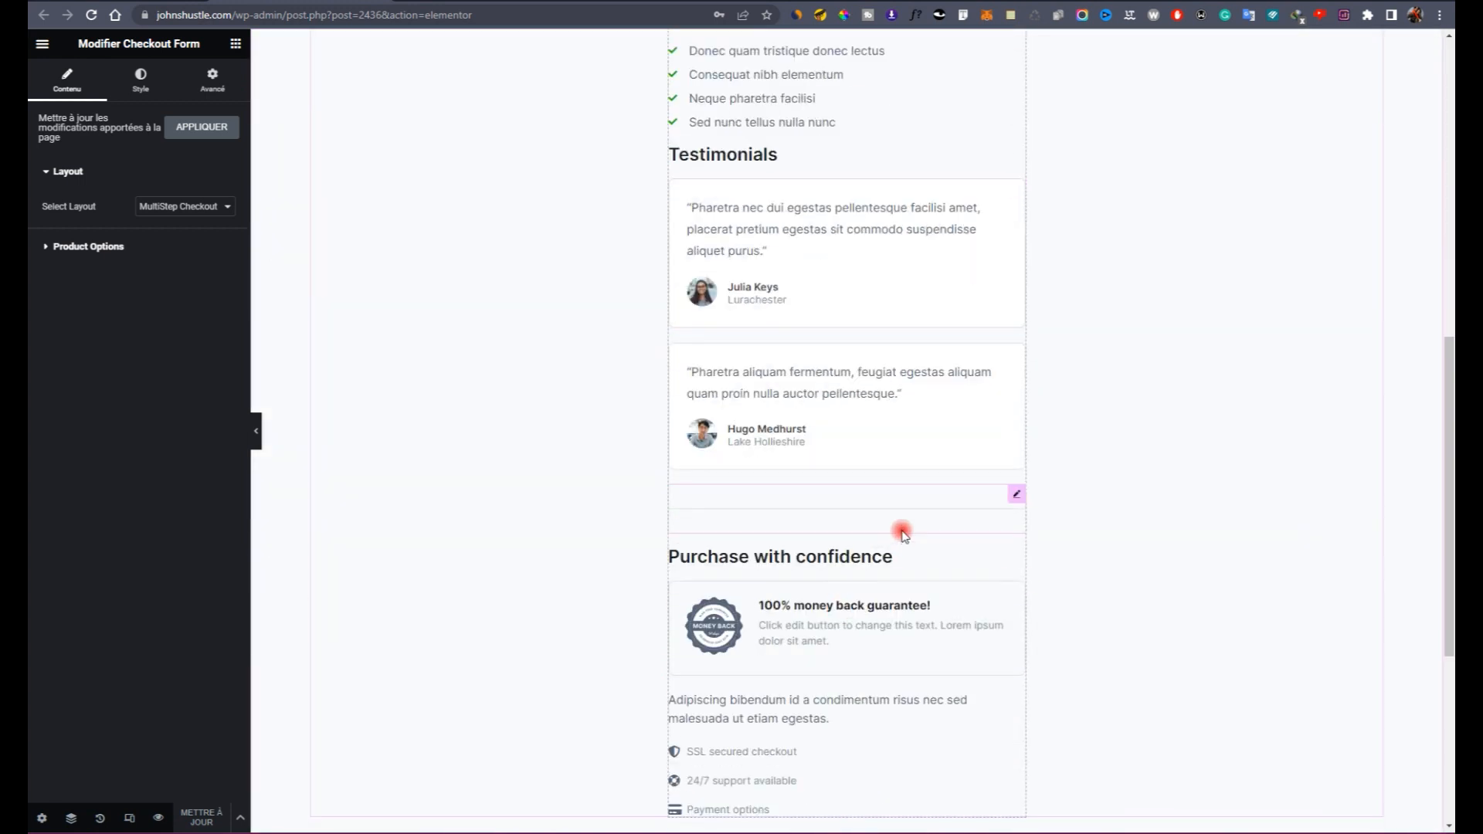
scroll(397, 198, "up", 10)
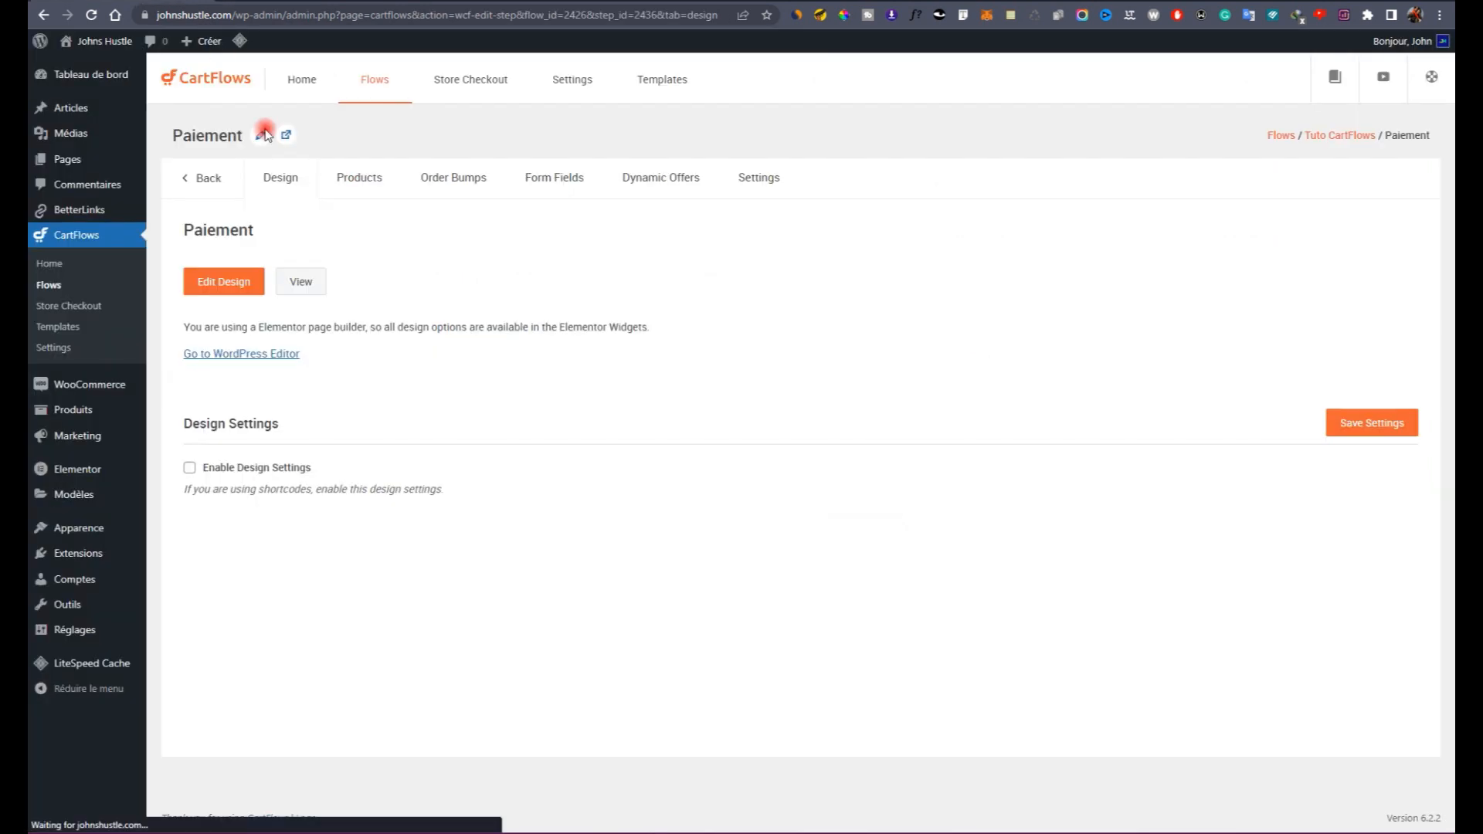
left_click(215, 175)
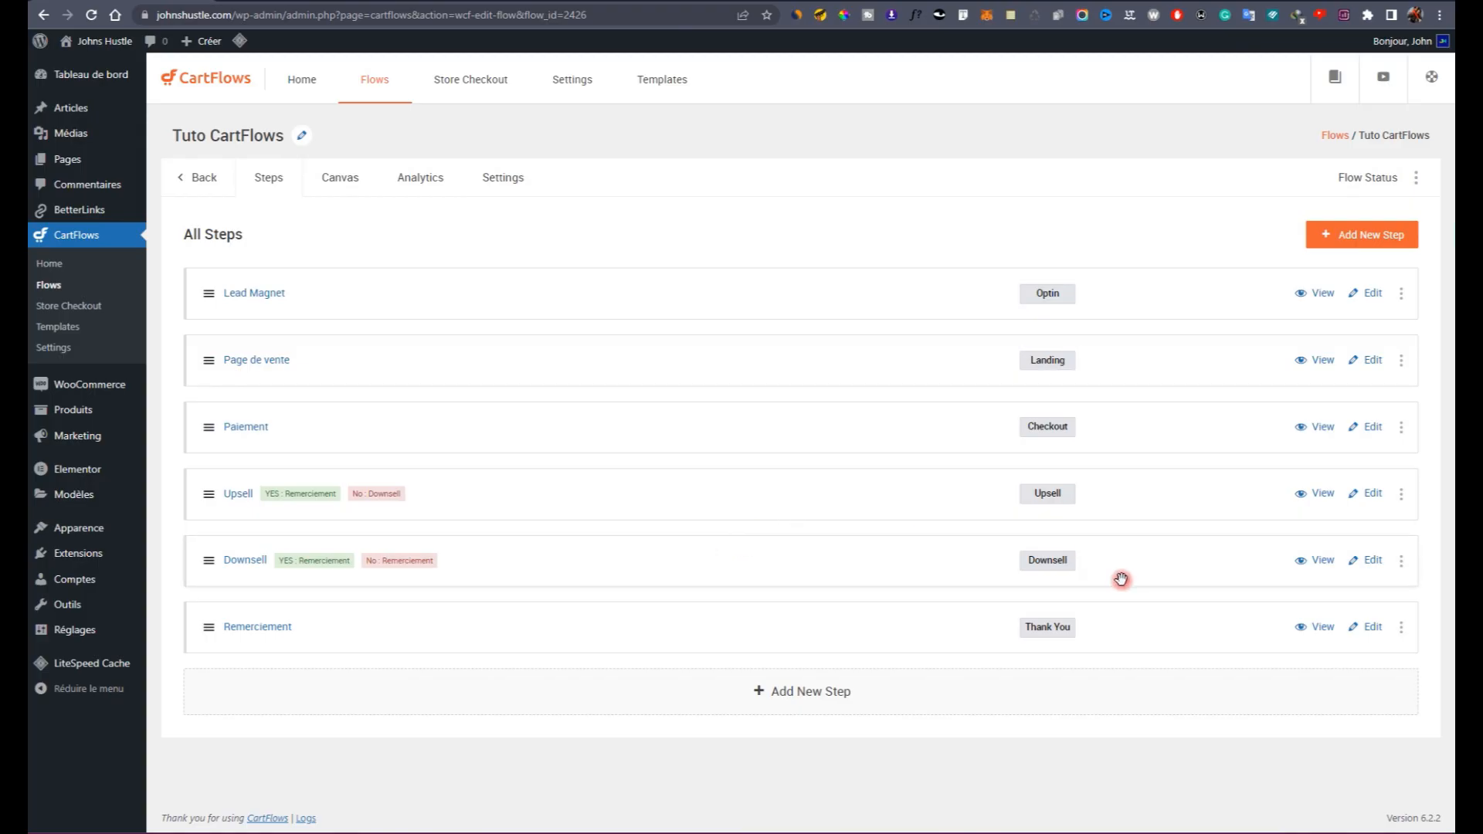
Step: View the live Upsell page, set the quantity to 3 and try to add the offer to the order
left_click(1313, 498)
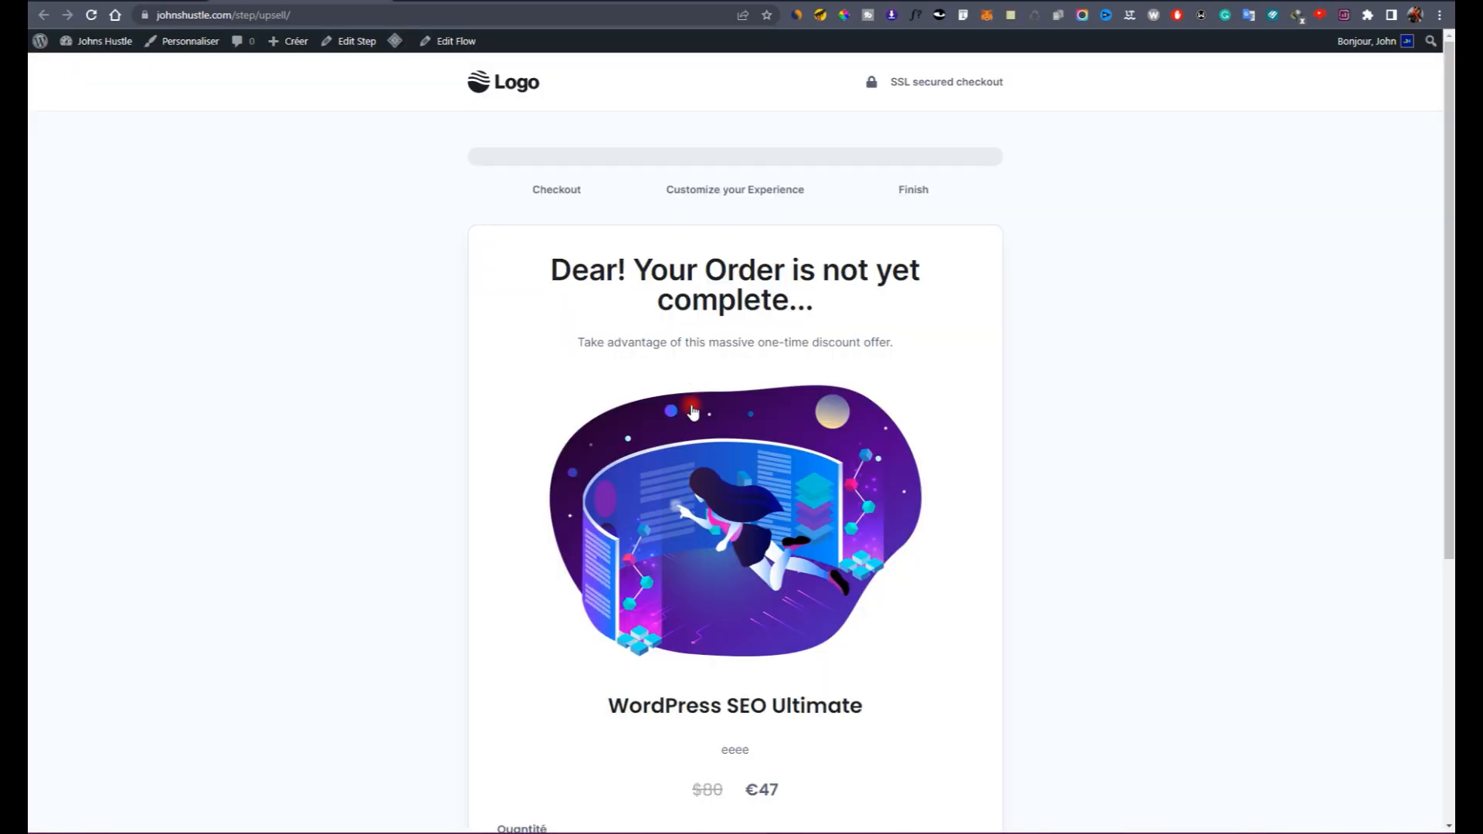
scroll(679, 432, "down", 5)
scroll(636, 440, "up", 1)
left_click(635, 495)
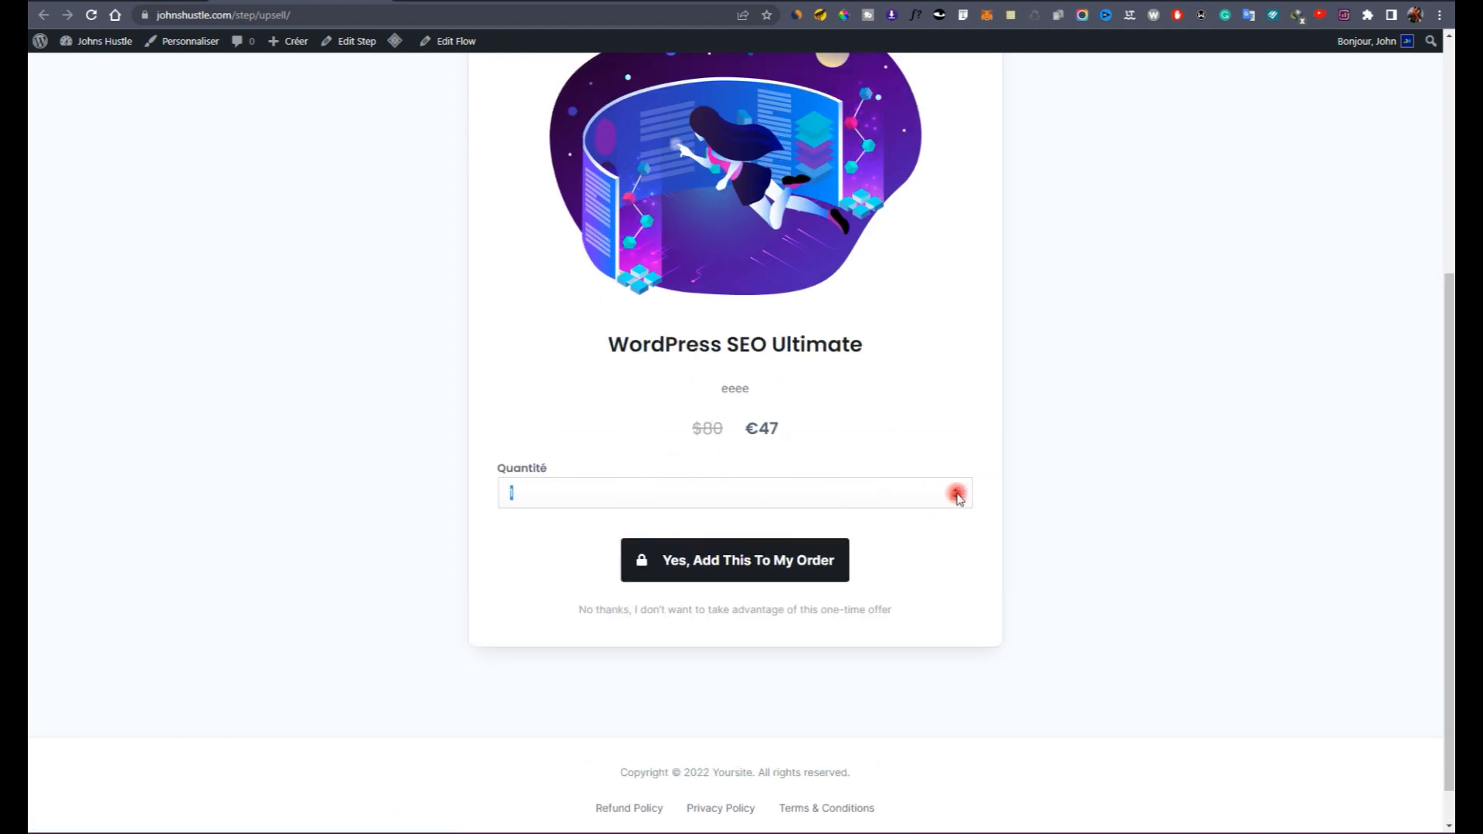
left_click(902, 493)
left_click(778, 558)
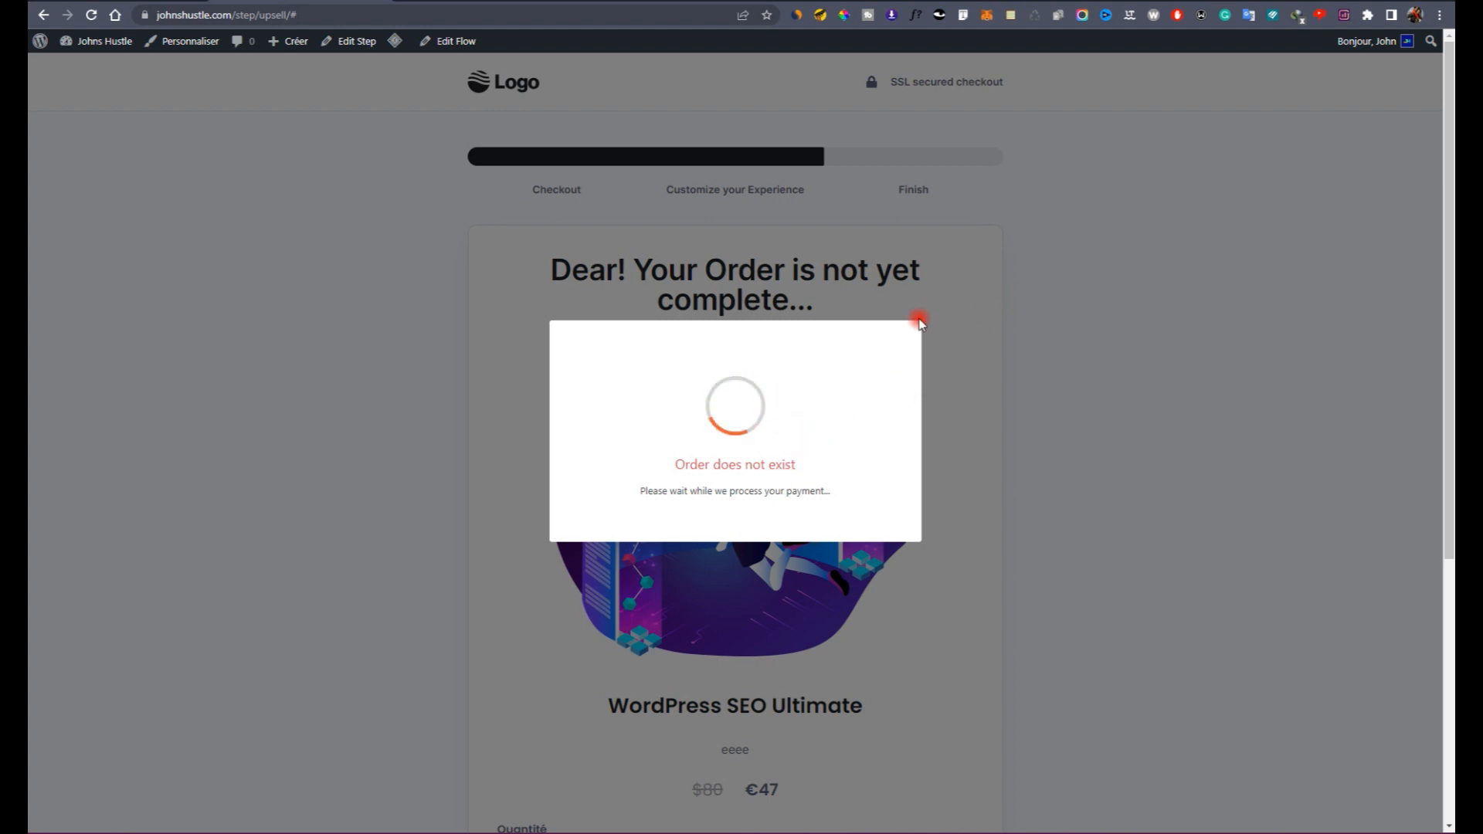
scroll(979, 350, "down", 5)
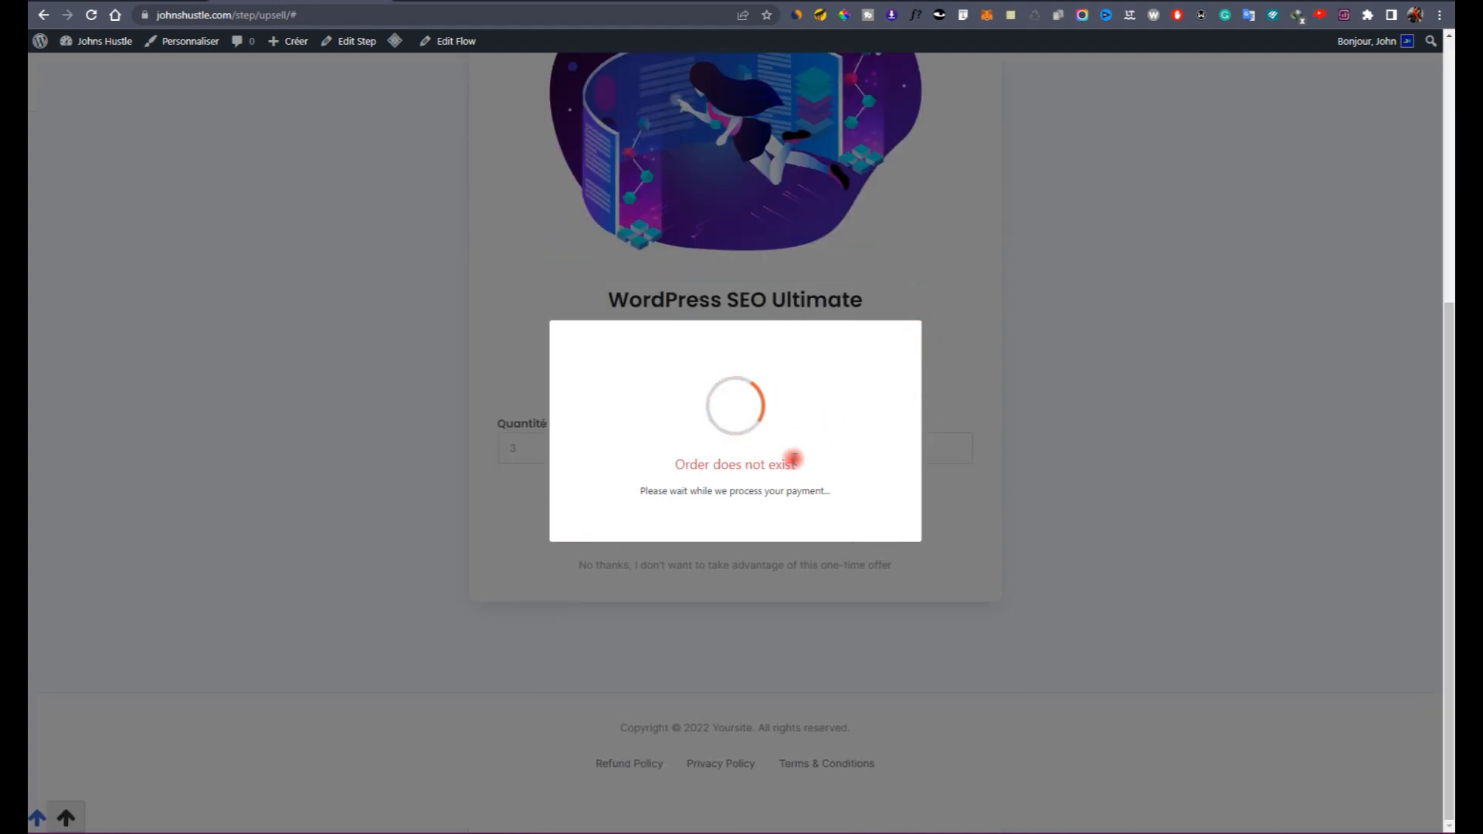
scroll(520, 520, "up", 3)
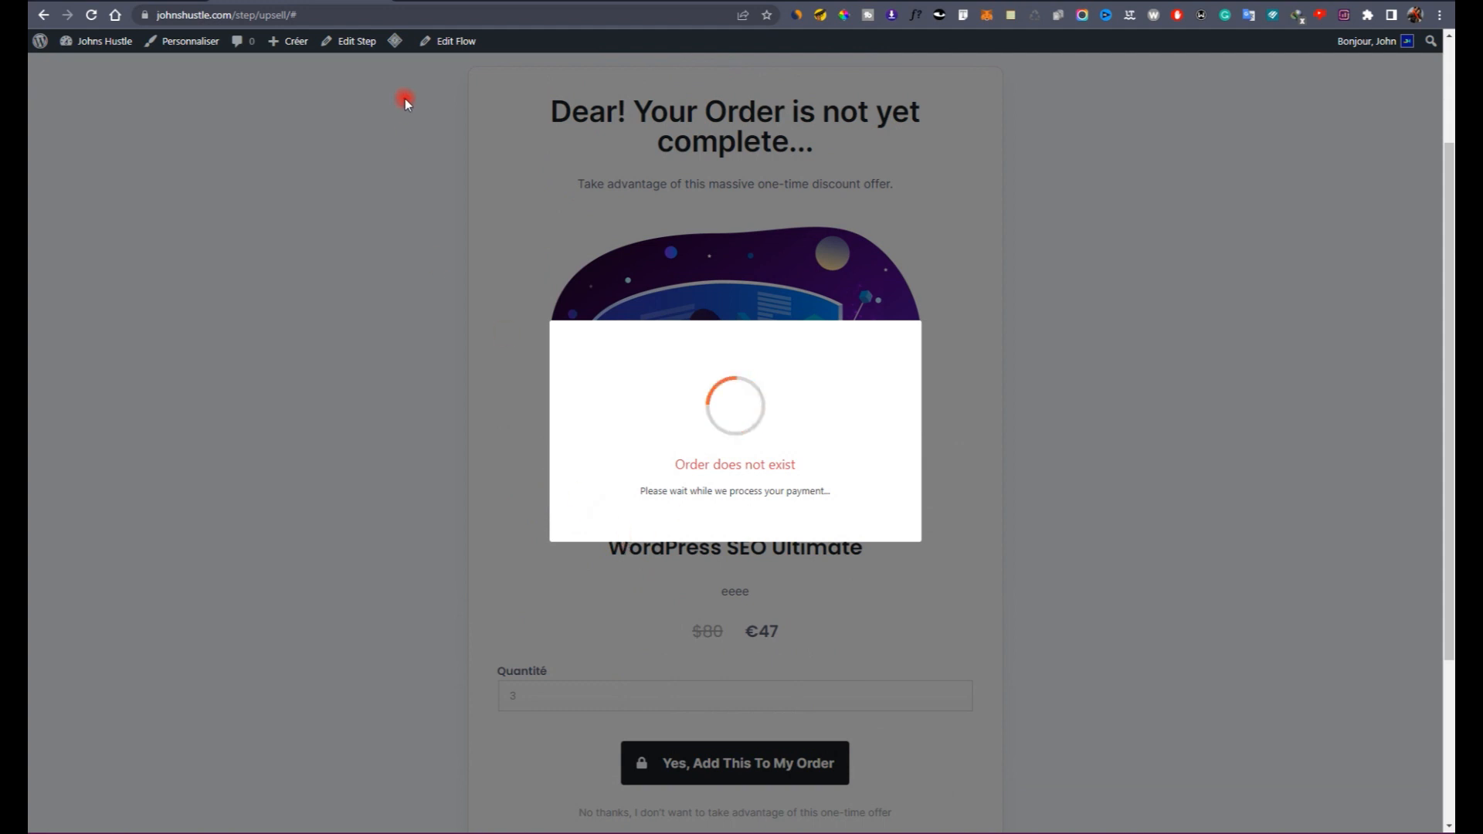
scroll(488, 179, "up", 2)
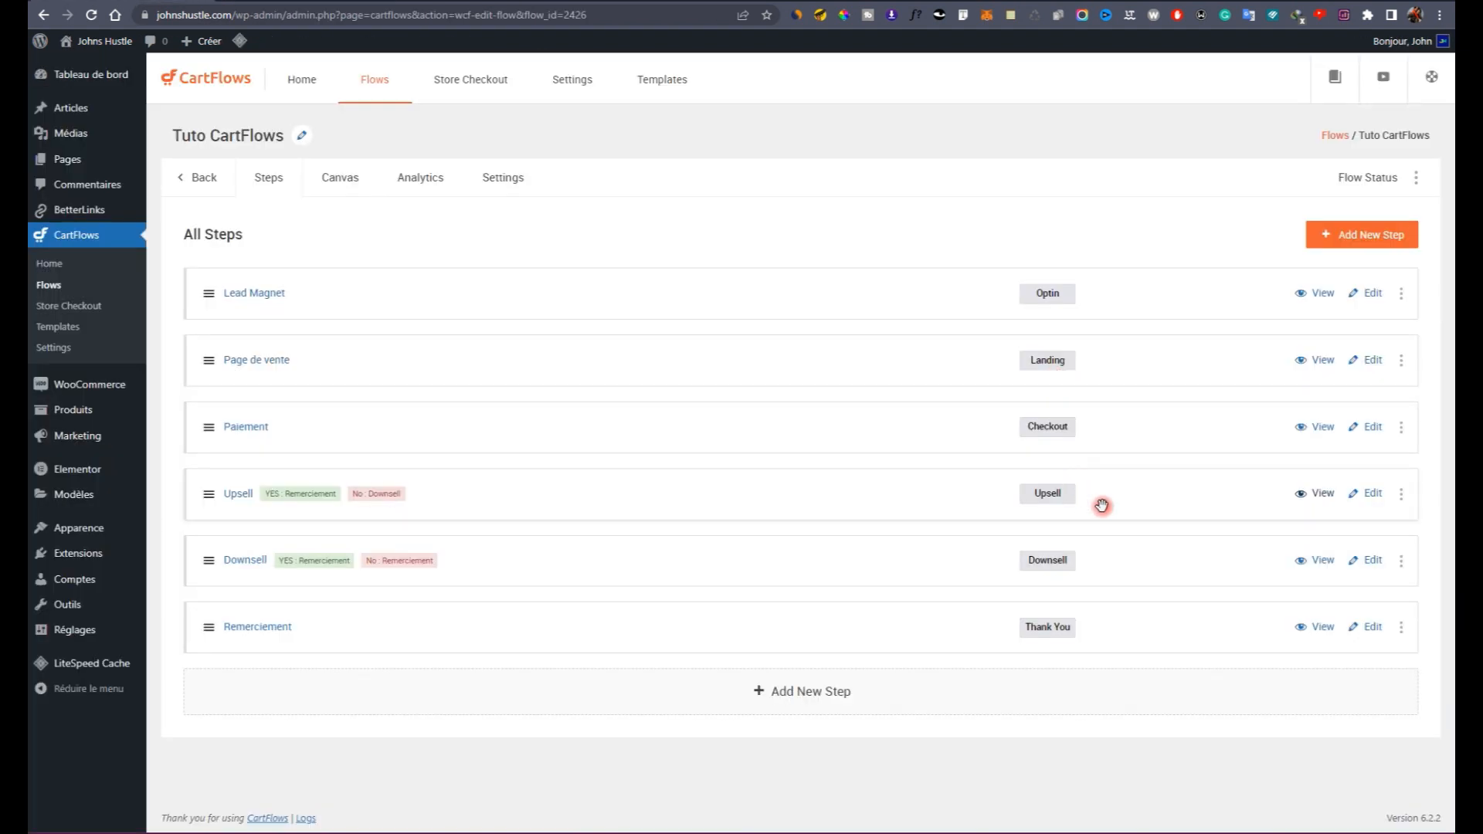
Step: Open the Upsell step's product settings, leave skipping the offer for previous buyers disabled, and save
left_click(1360, 494)
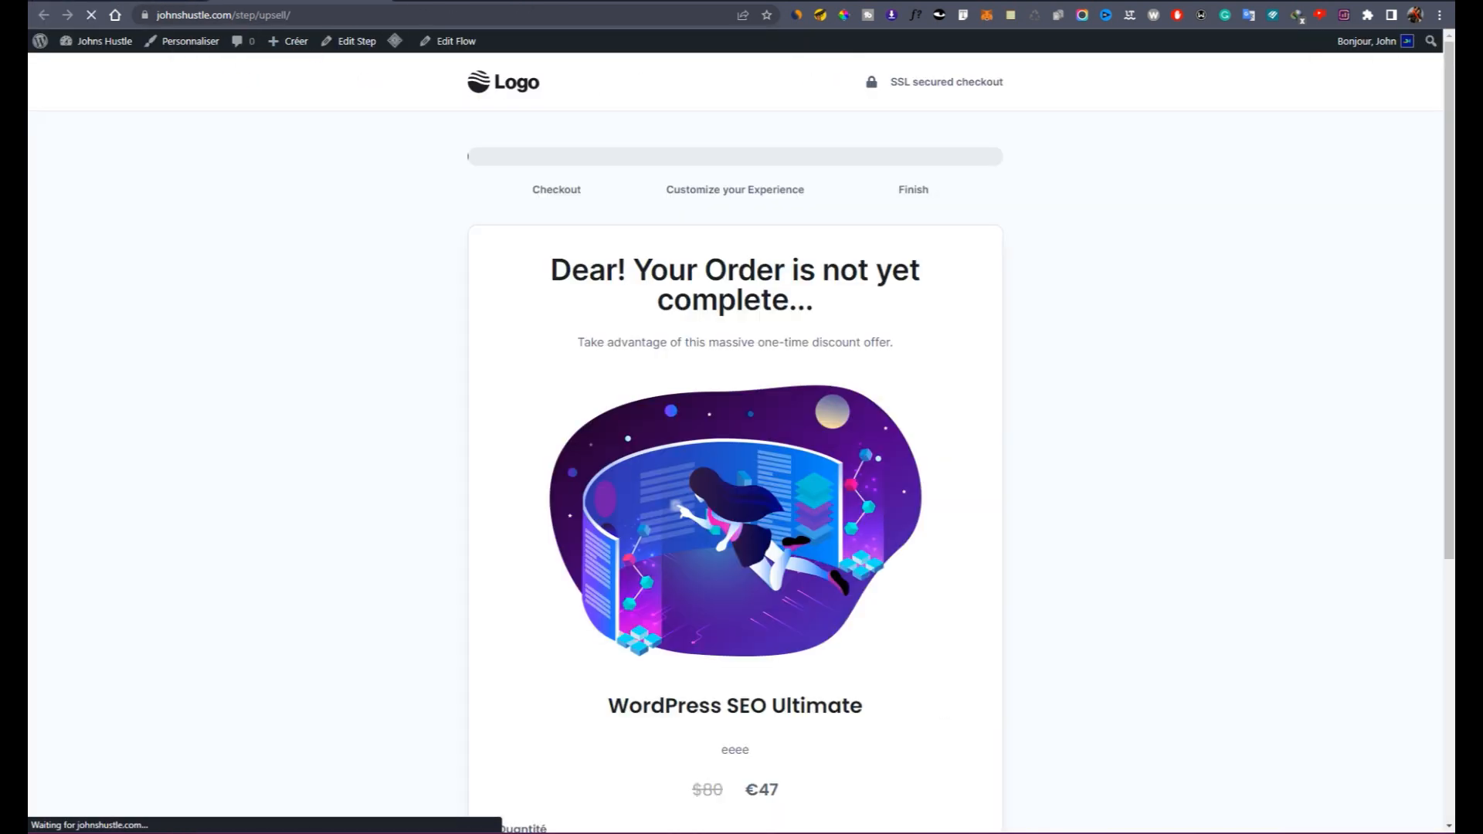
left_click(410, 710)
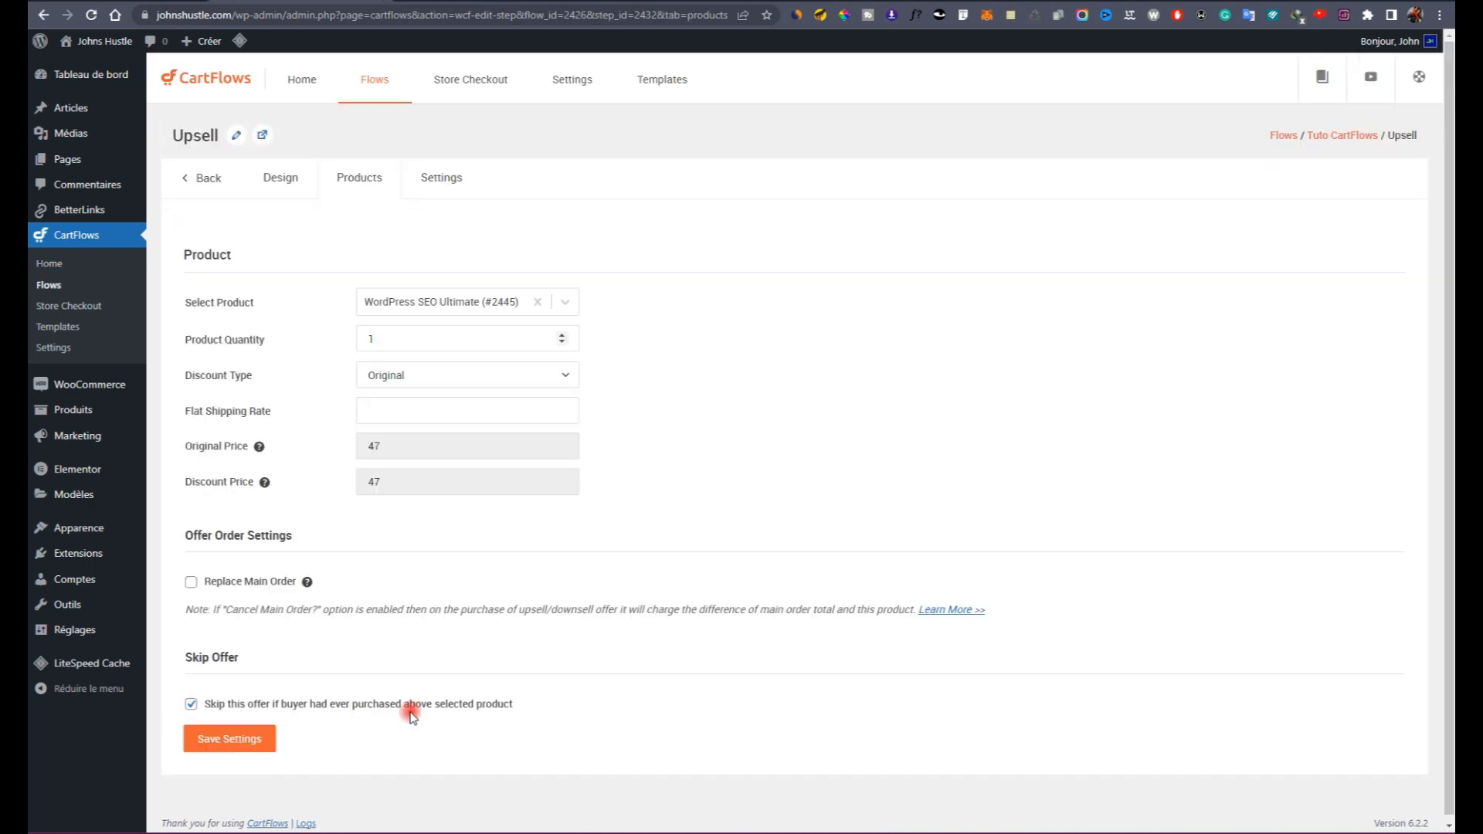
left_click(417, 709)
left_click(218, 743)
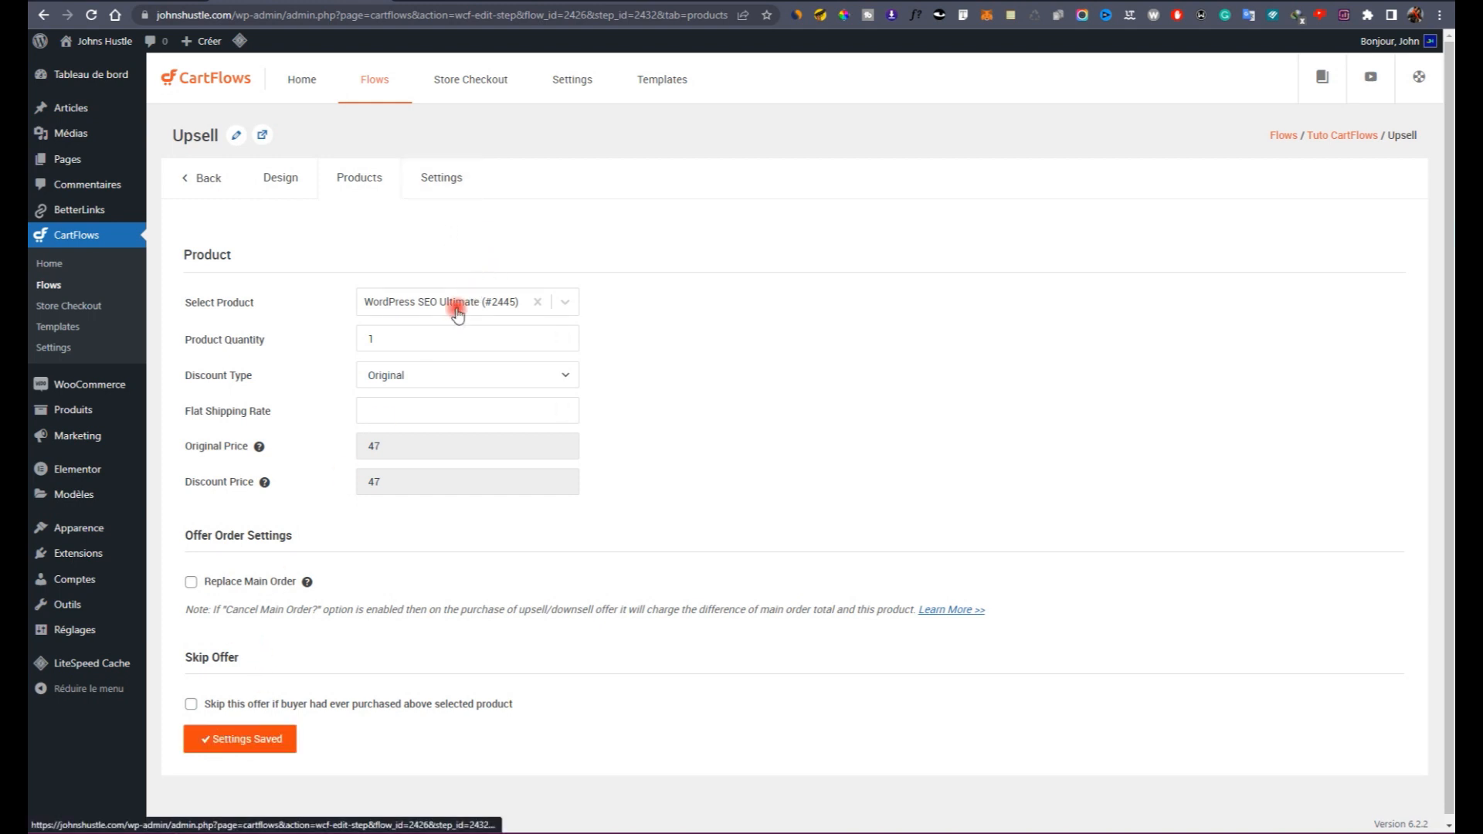
Step: Try a Discount Percentage of 10 on the upsell product and check the resulting discount price
left_click(484, 384)
left_click(482, 390)
left_click(464, 412)
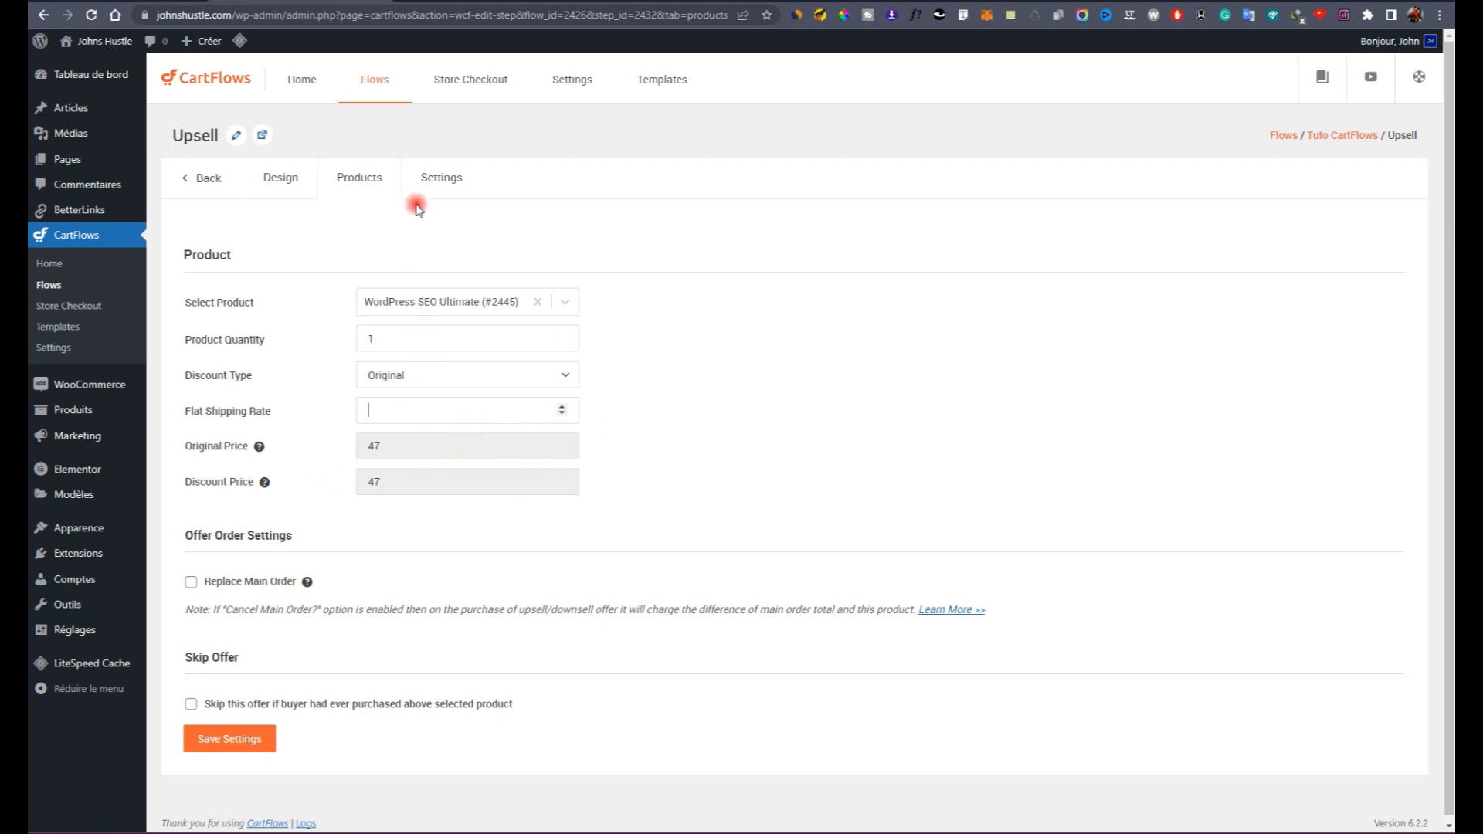
left_click(459, 383)
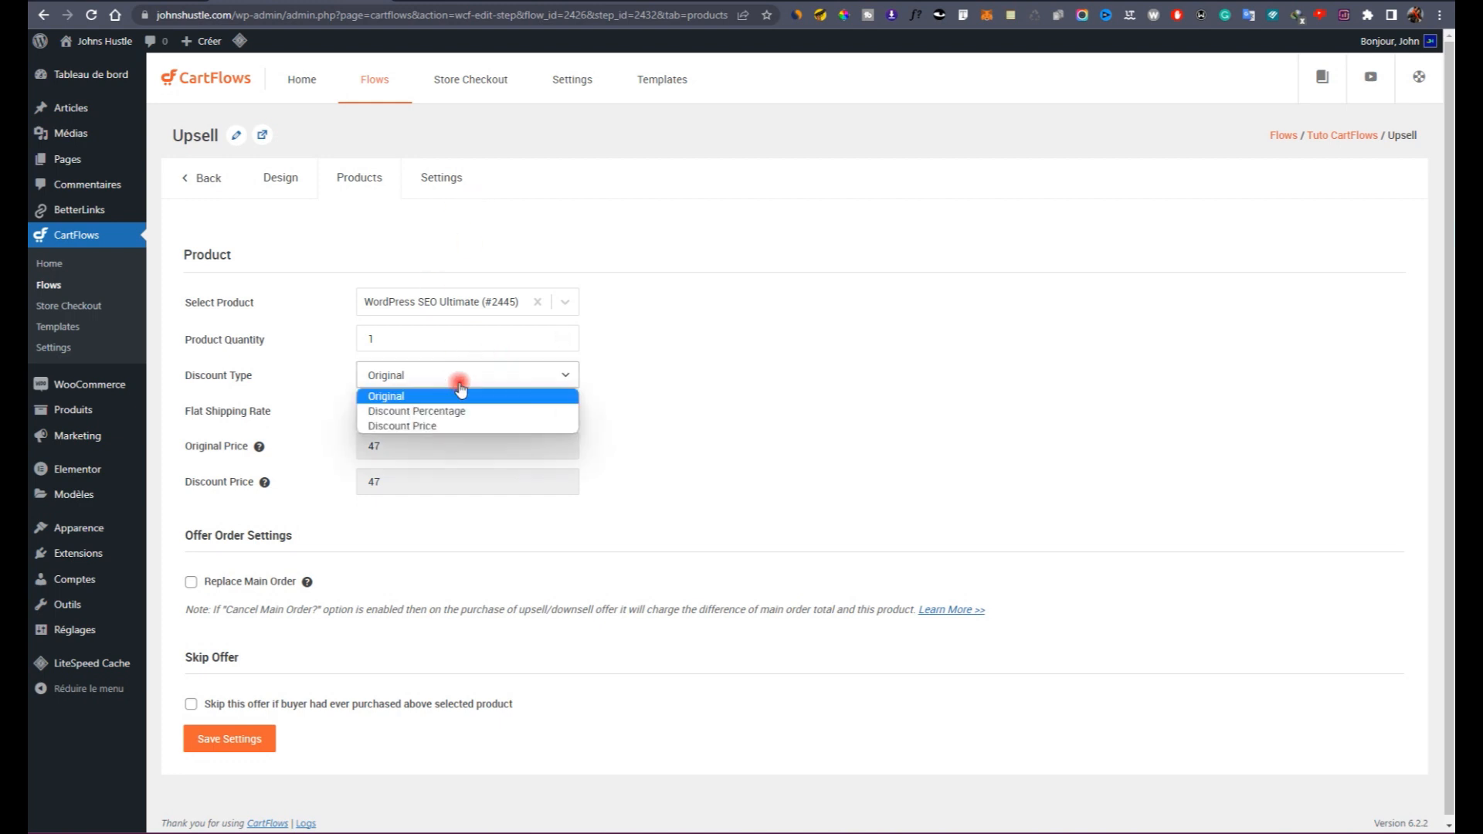
left_click(459, 410)
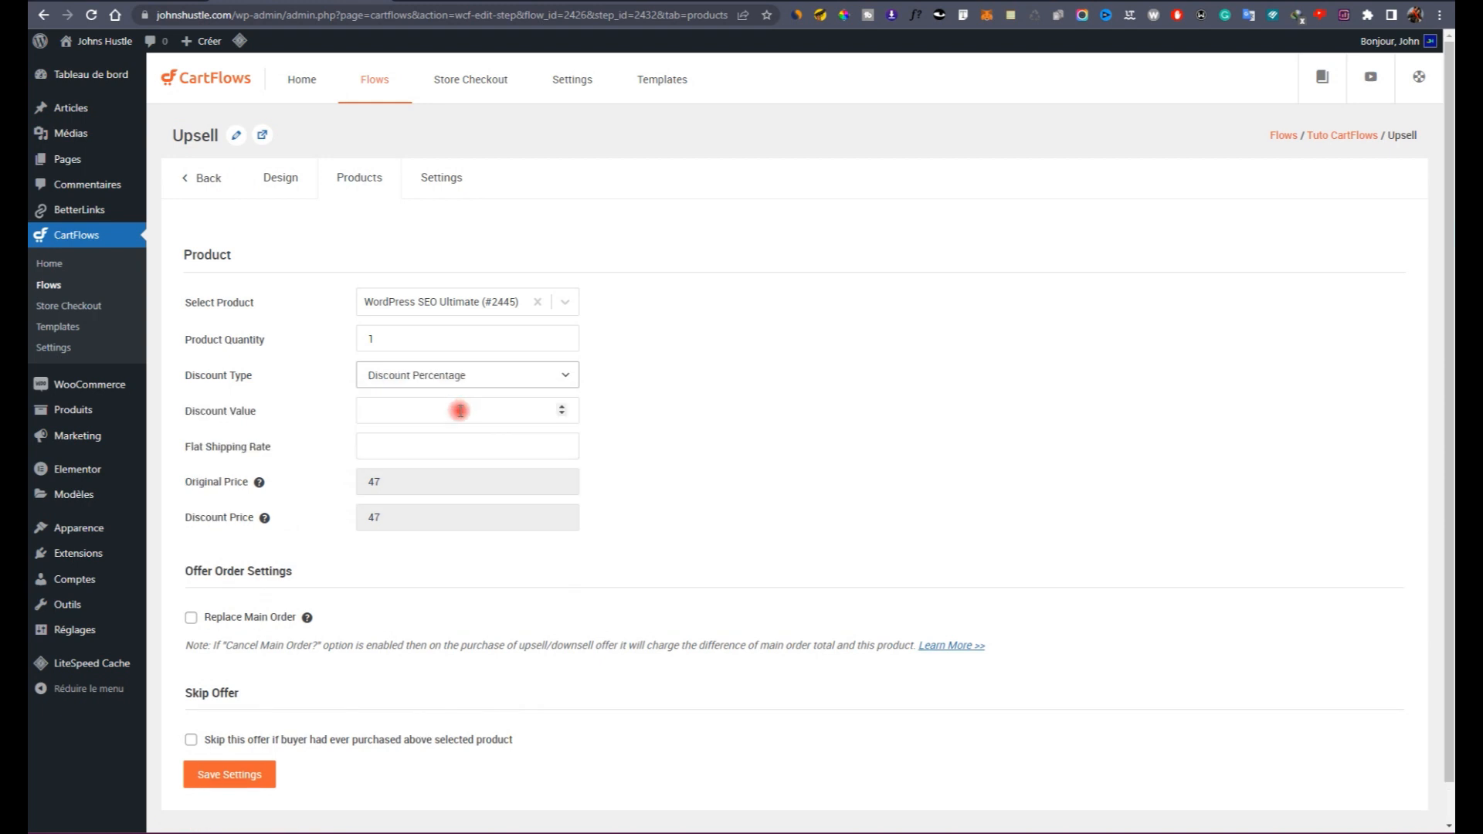
left_click(452, 416)
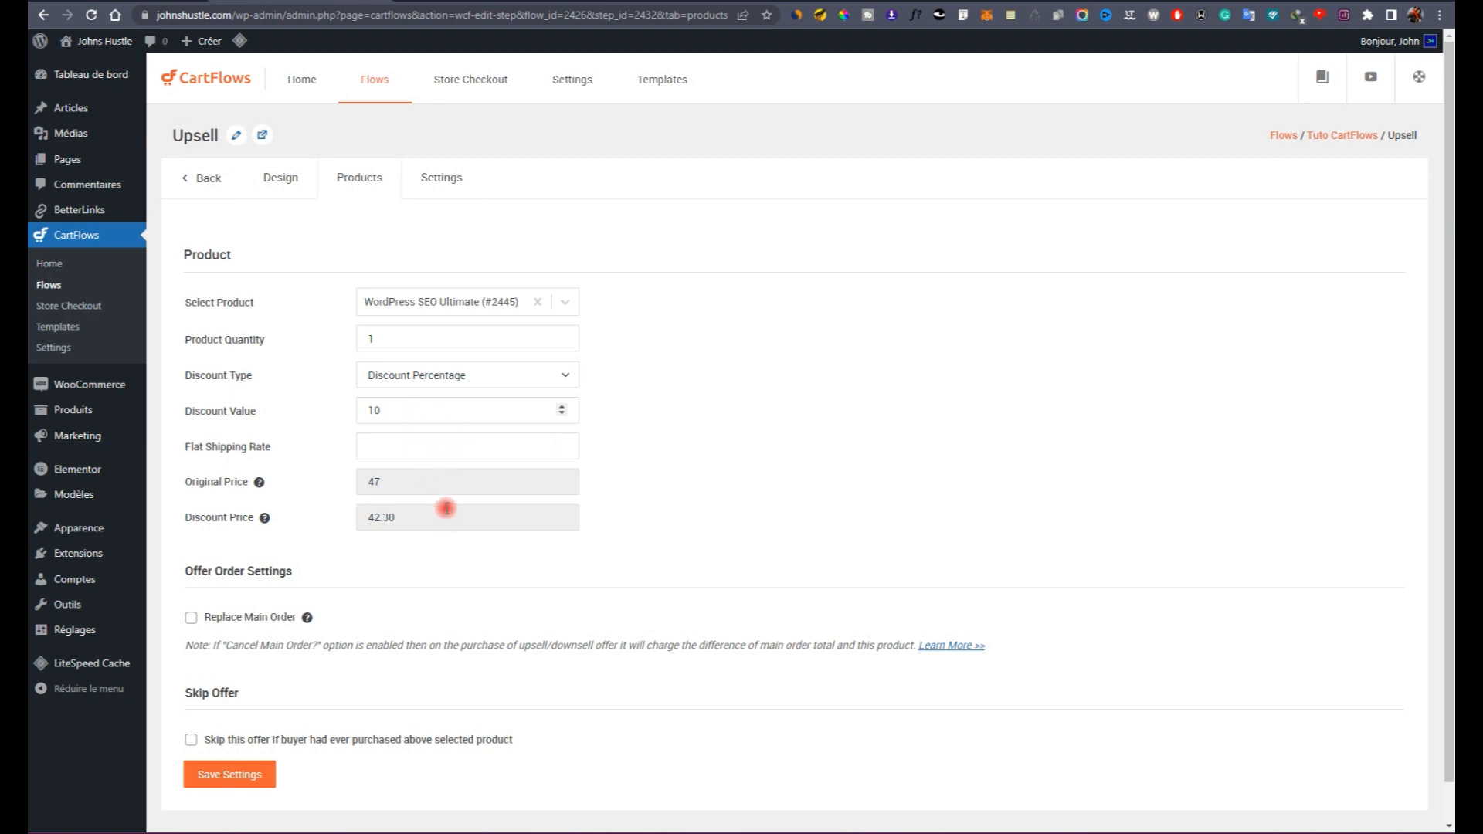
left_click_drag(422, 519, 351, 519)
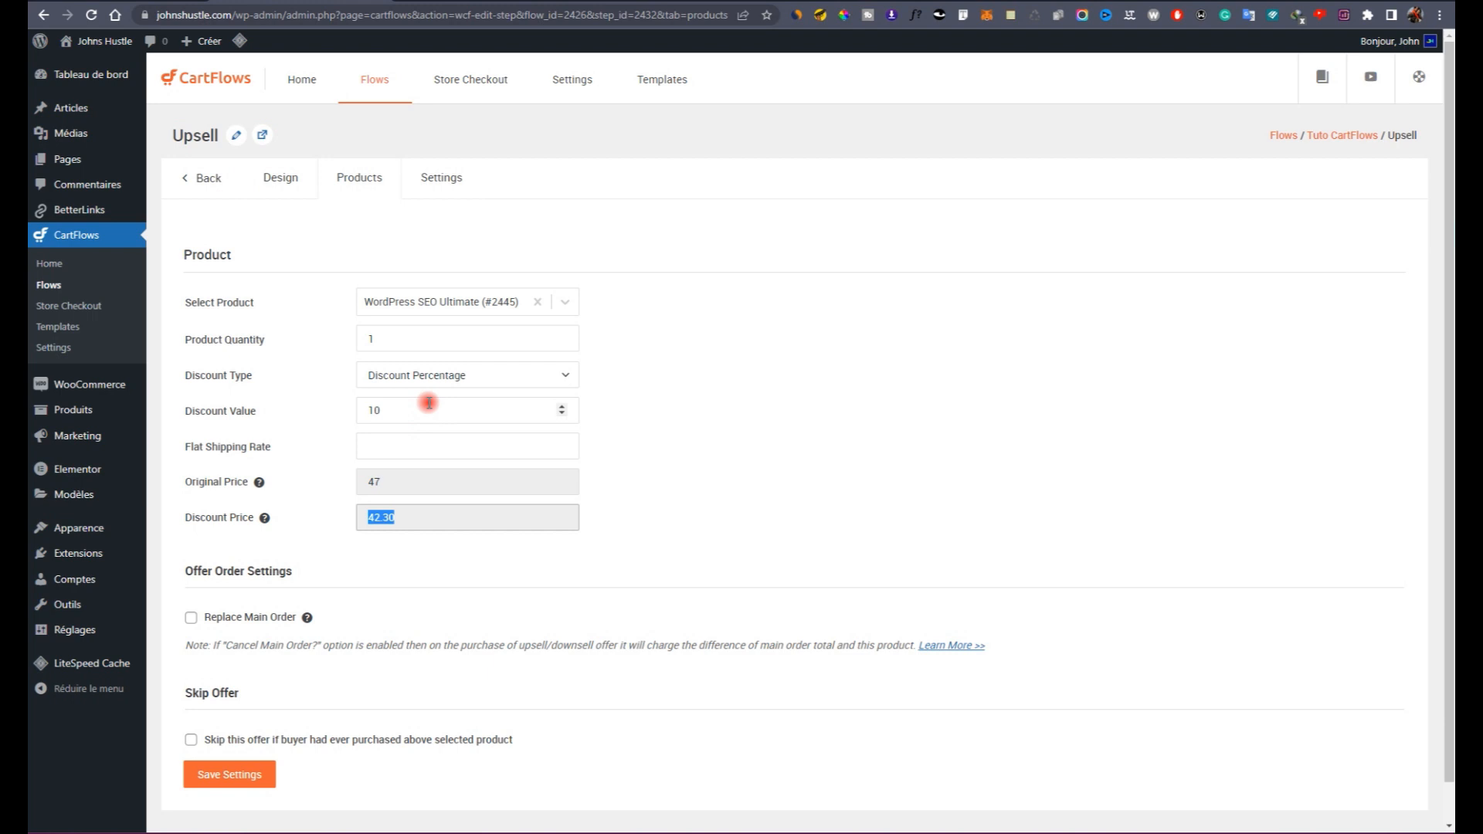
Step: Set the upsell product's discount type to Original and save the settings
left_click(502, 389)
left_click(473, 394)
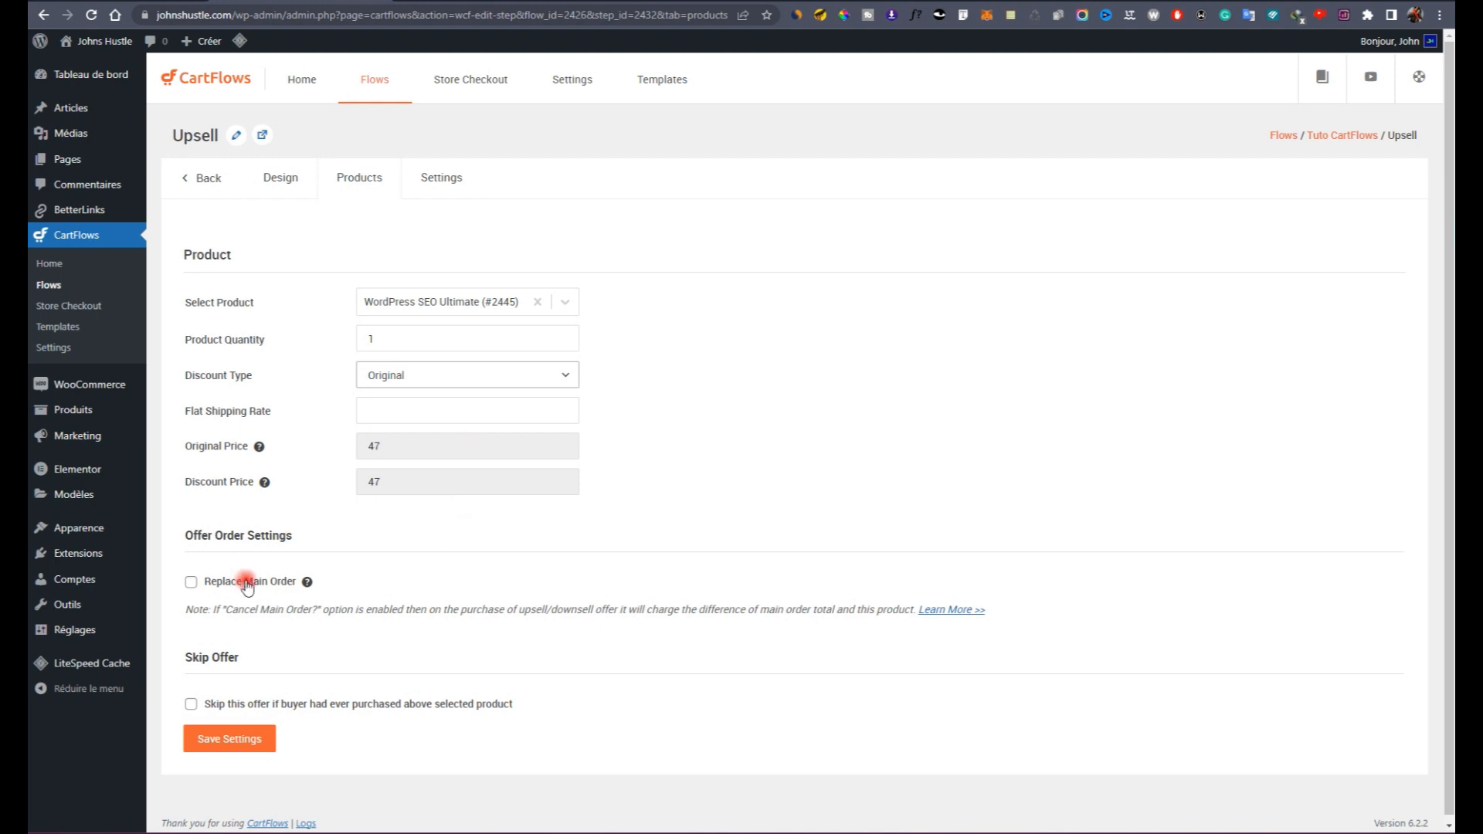
left_click(224, 738)
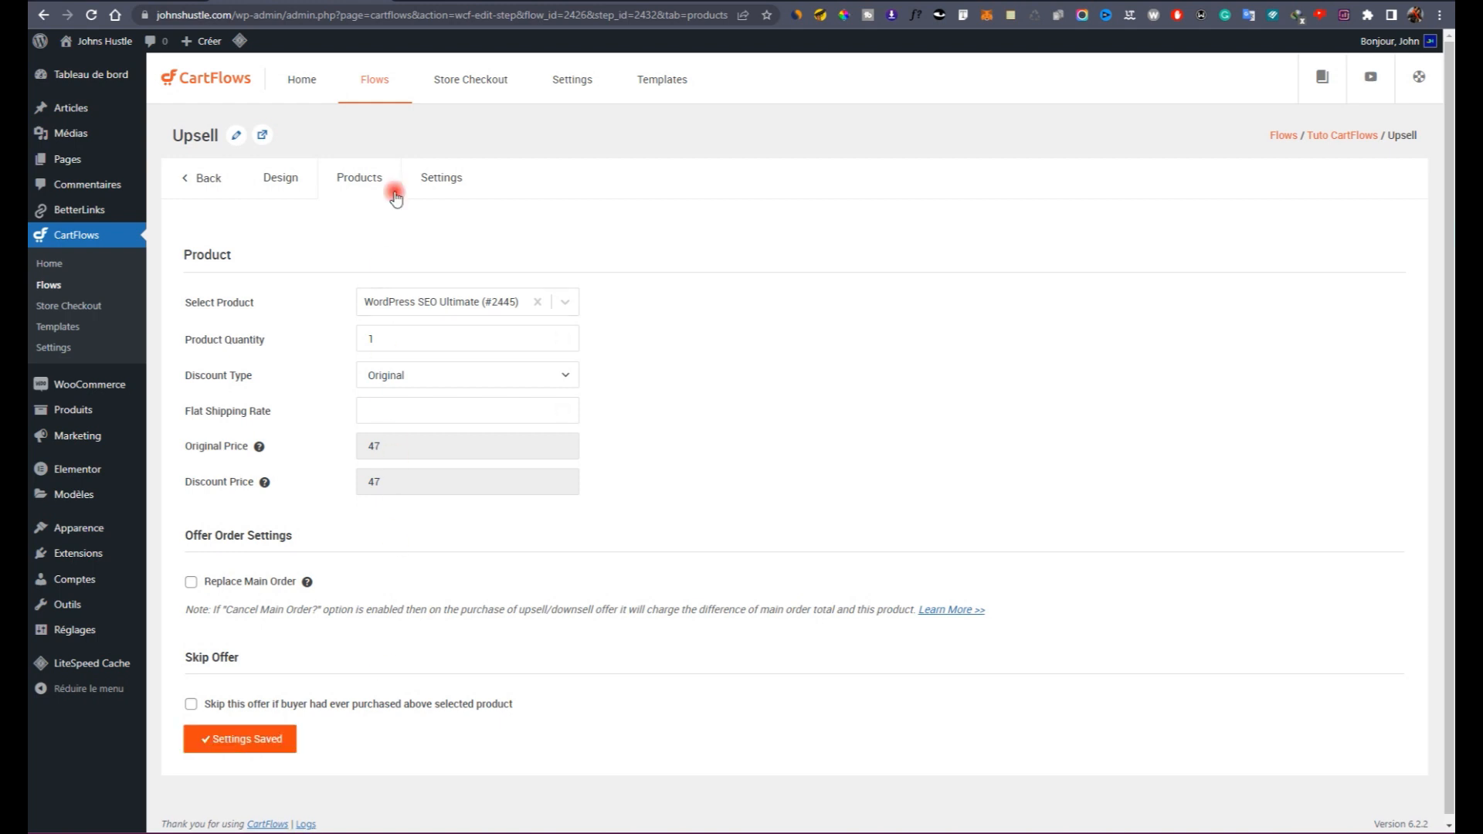
Step: Open the Upsell step's general settings and check the step slug alongside the live upsell page
left_click(454, 163)
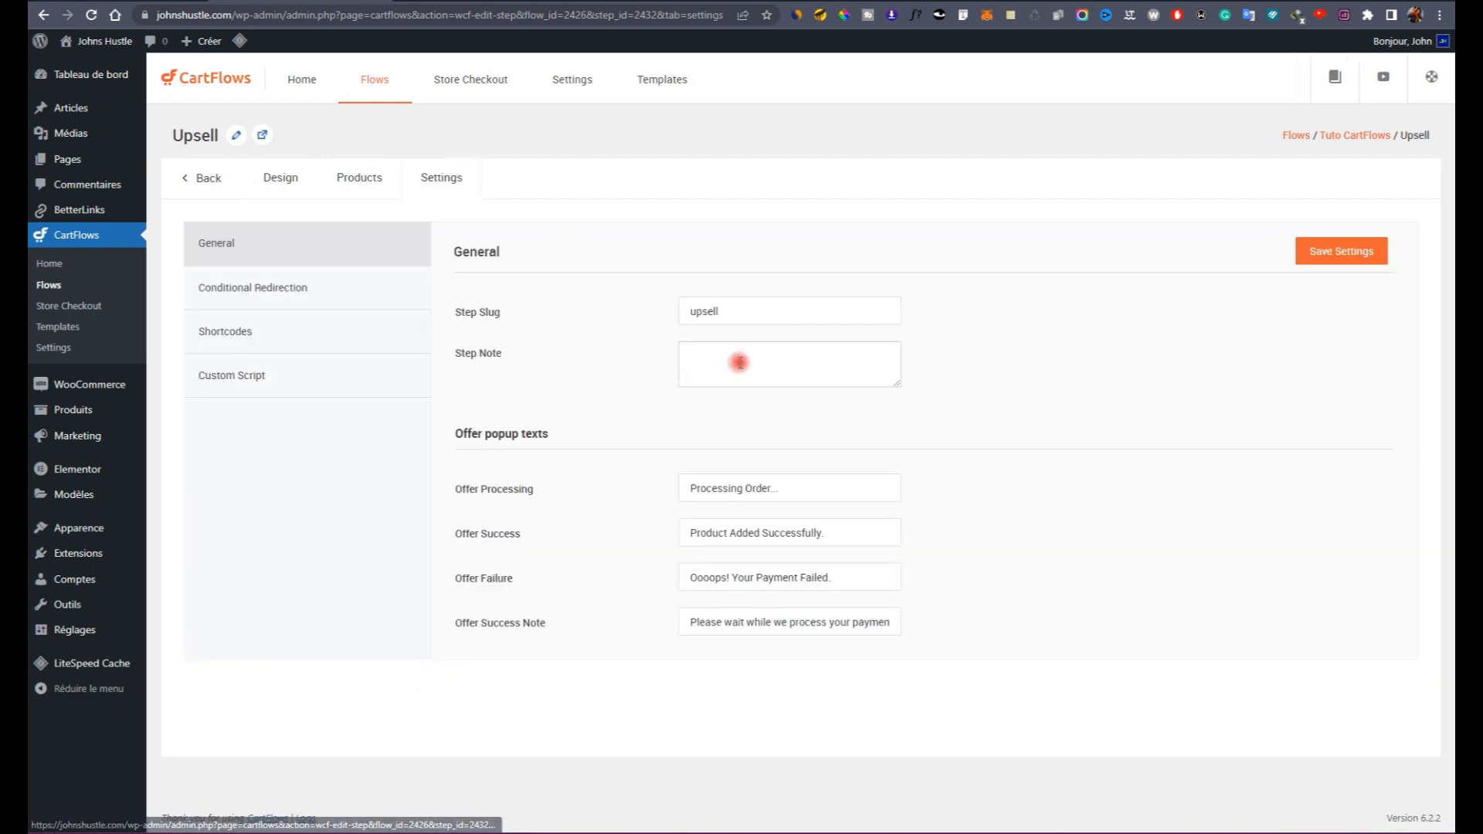
left_click(758, 322)
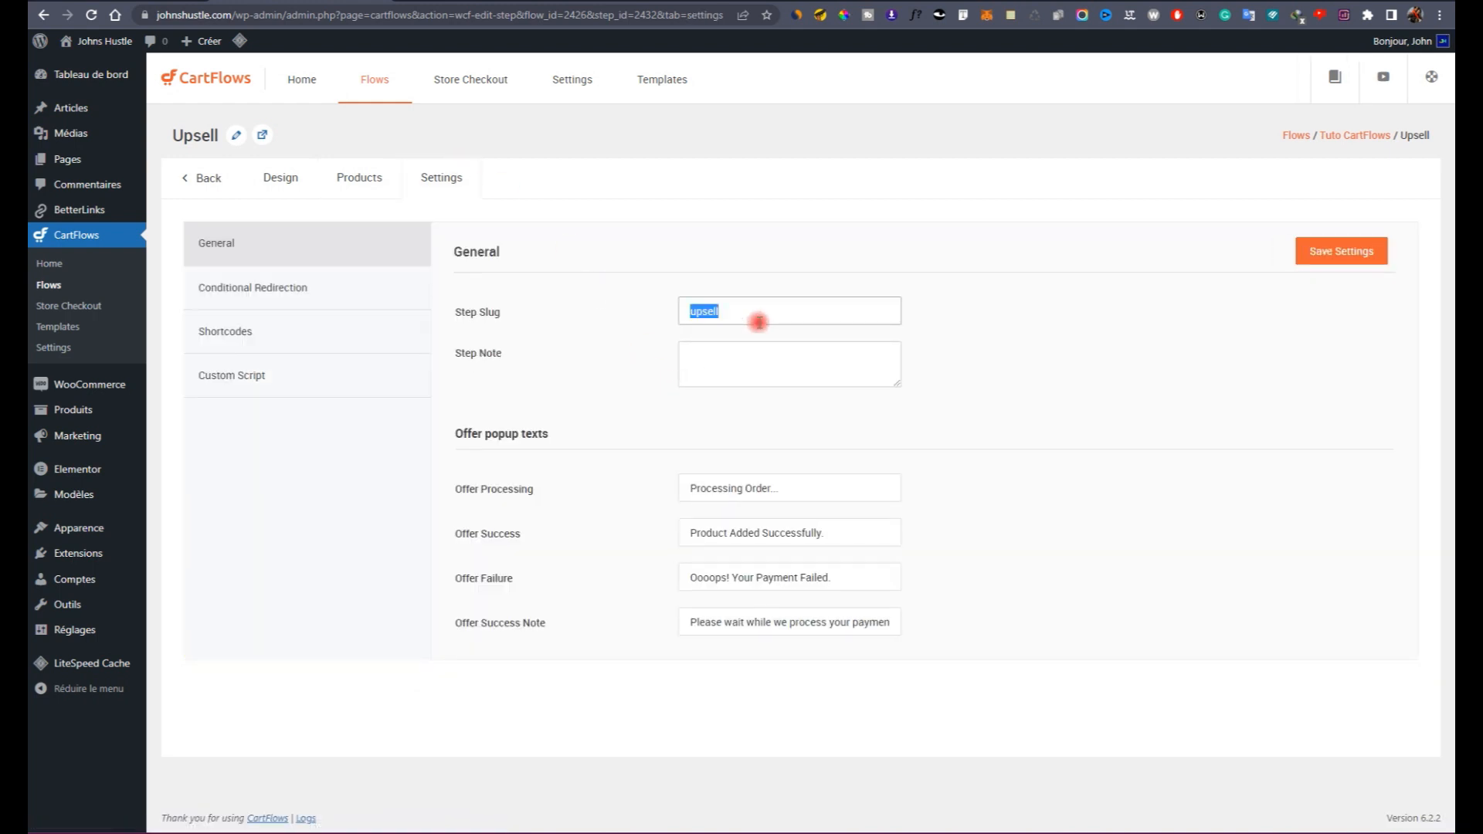
left_click(397, 3)
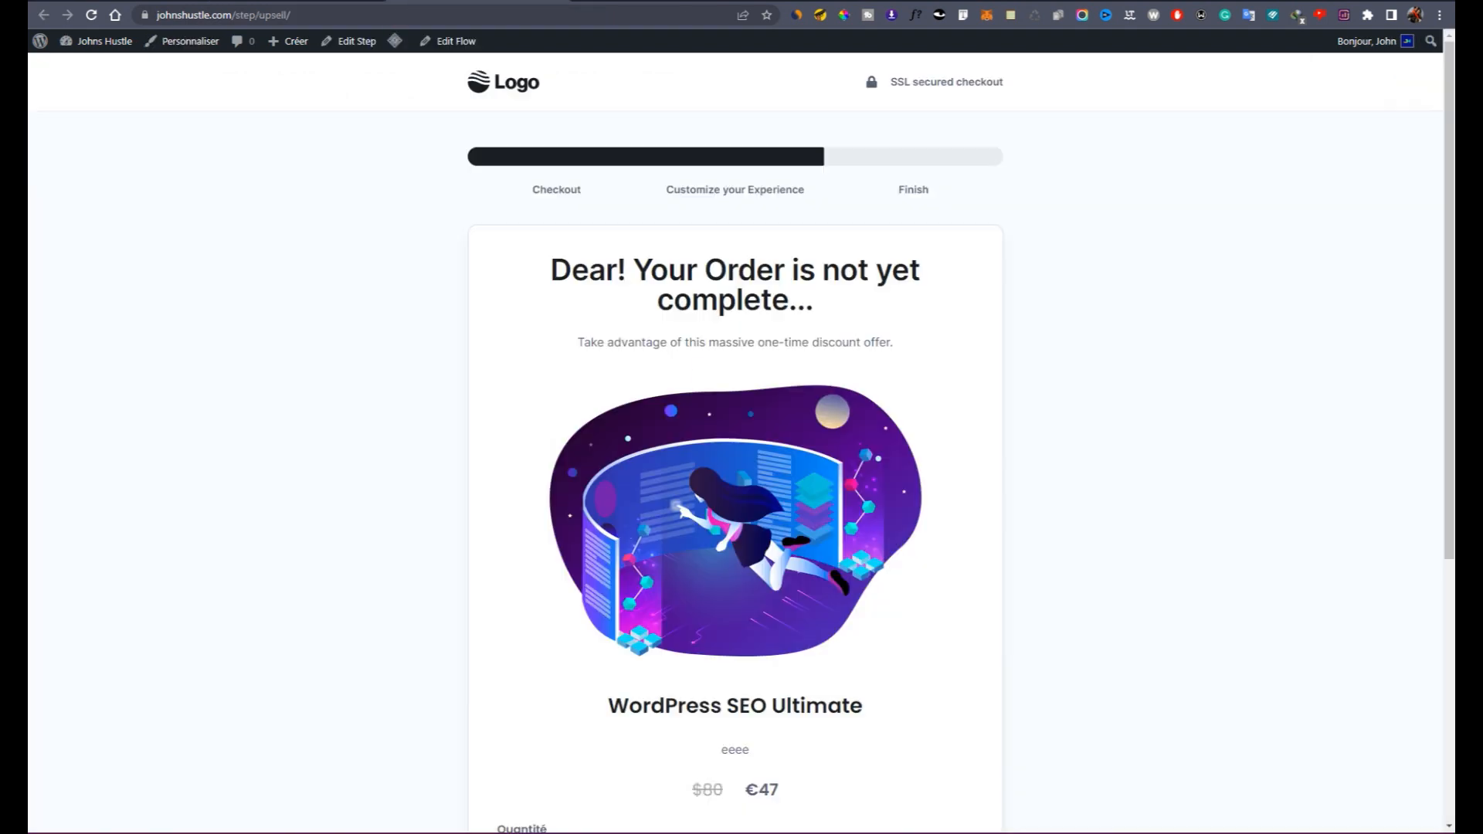
scroll(662, 480, "down", 5)
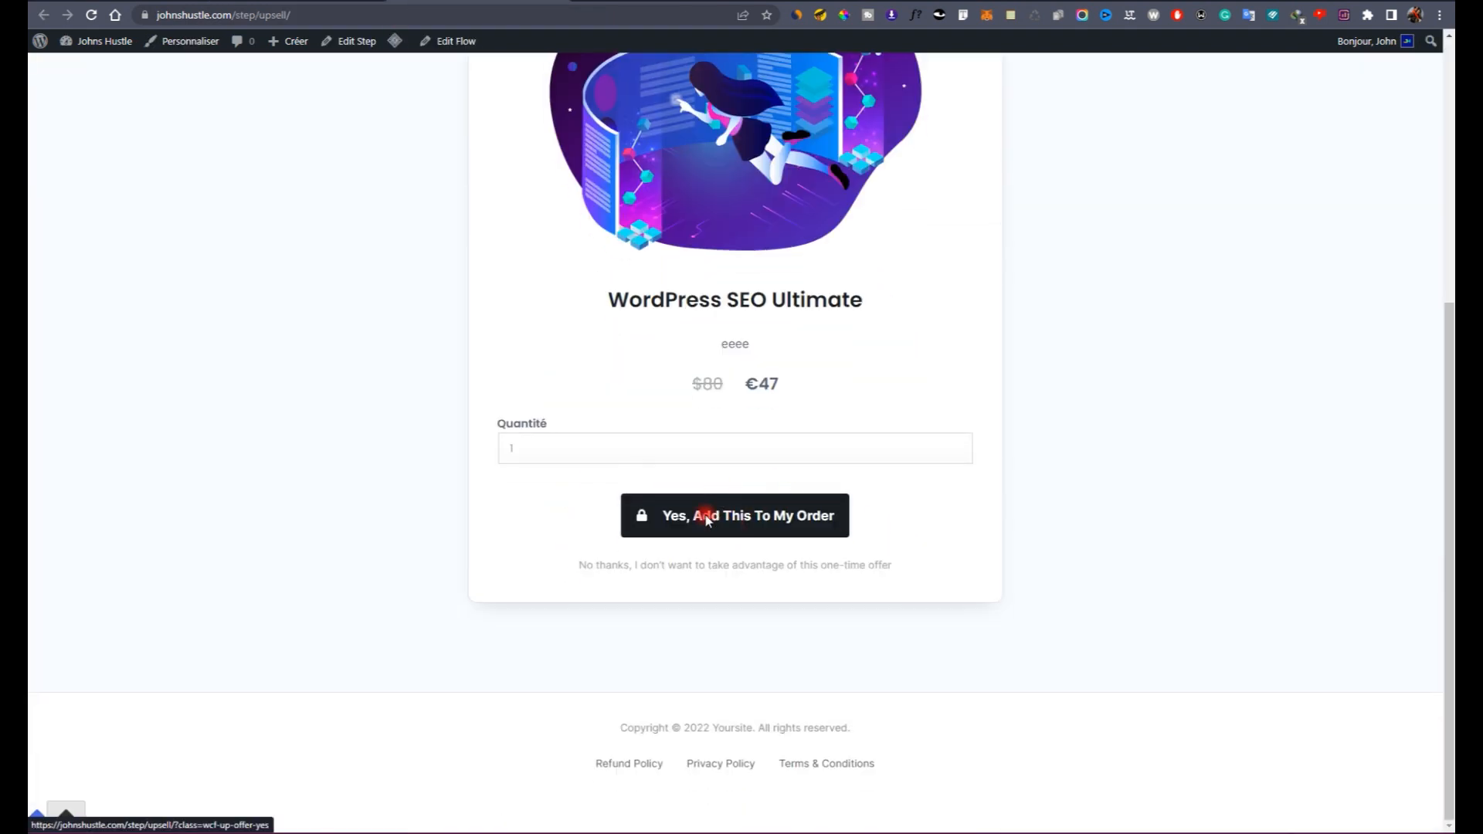
scroll(711, 457, "up", 3)
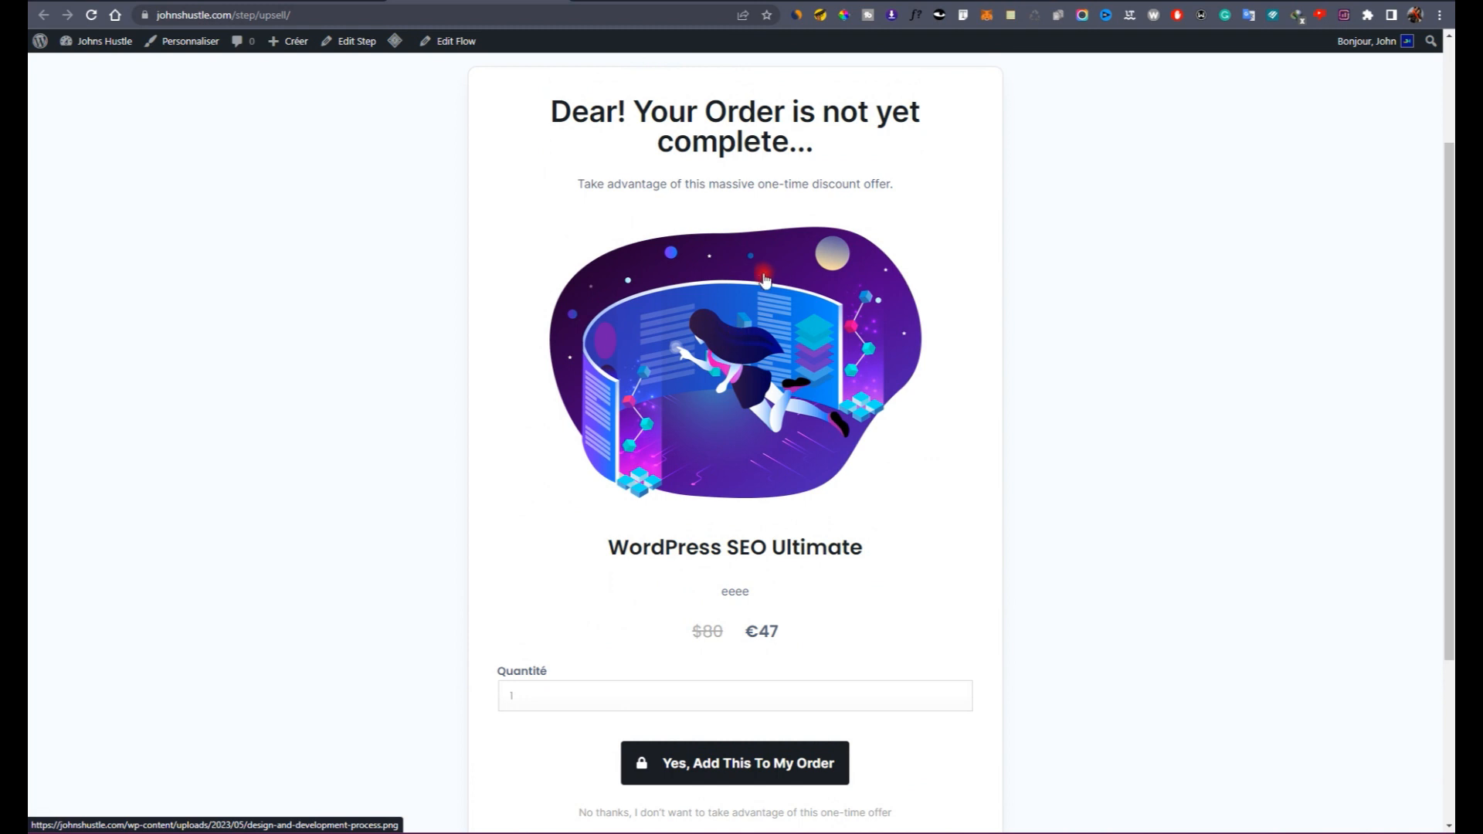
left_click(302, 3)
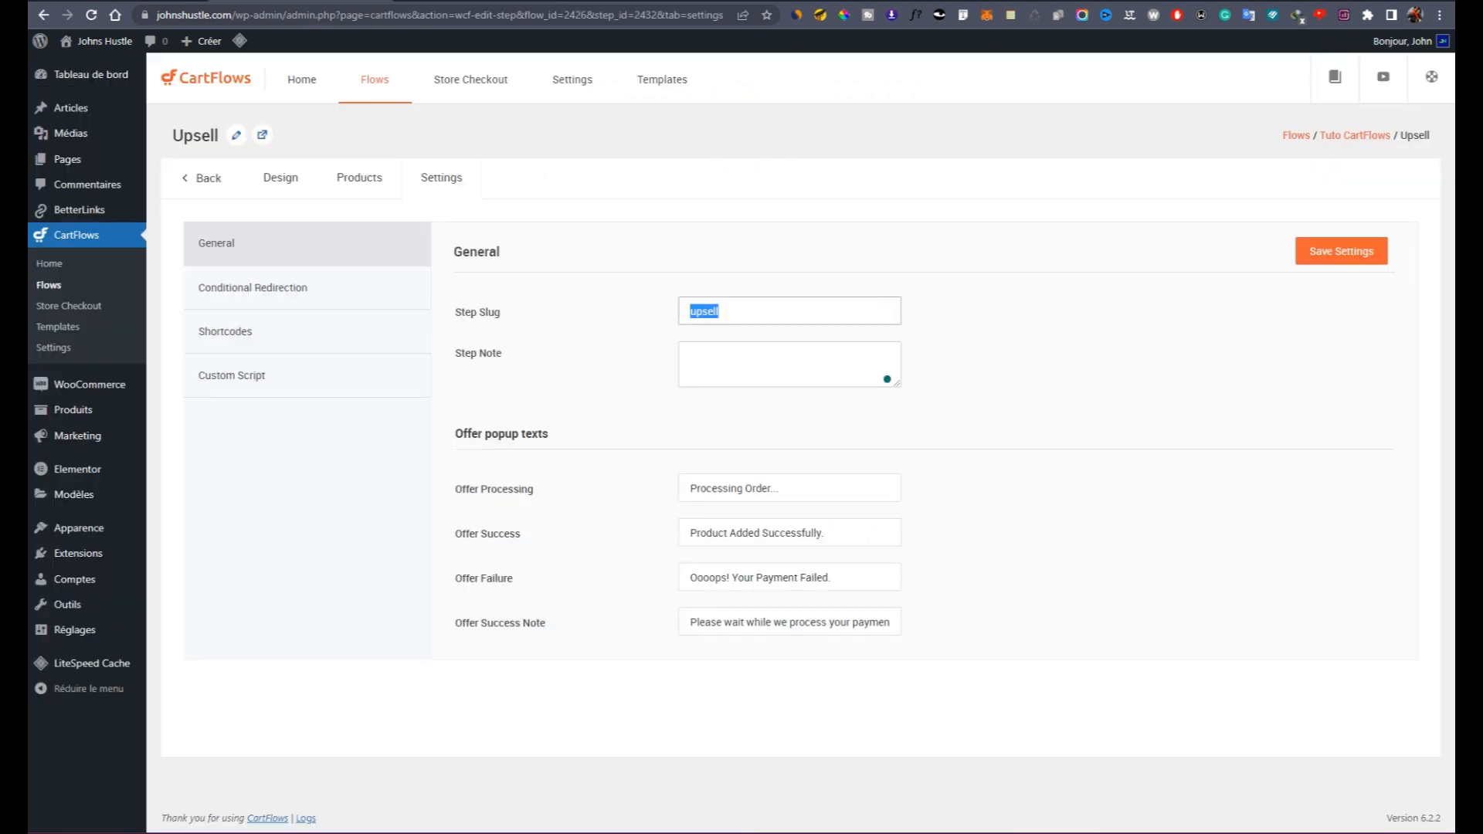
Step: Examine the upsell offer's popup texts for processing, success and the success note
double_click(733, 492)
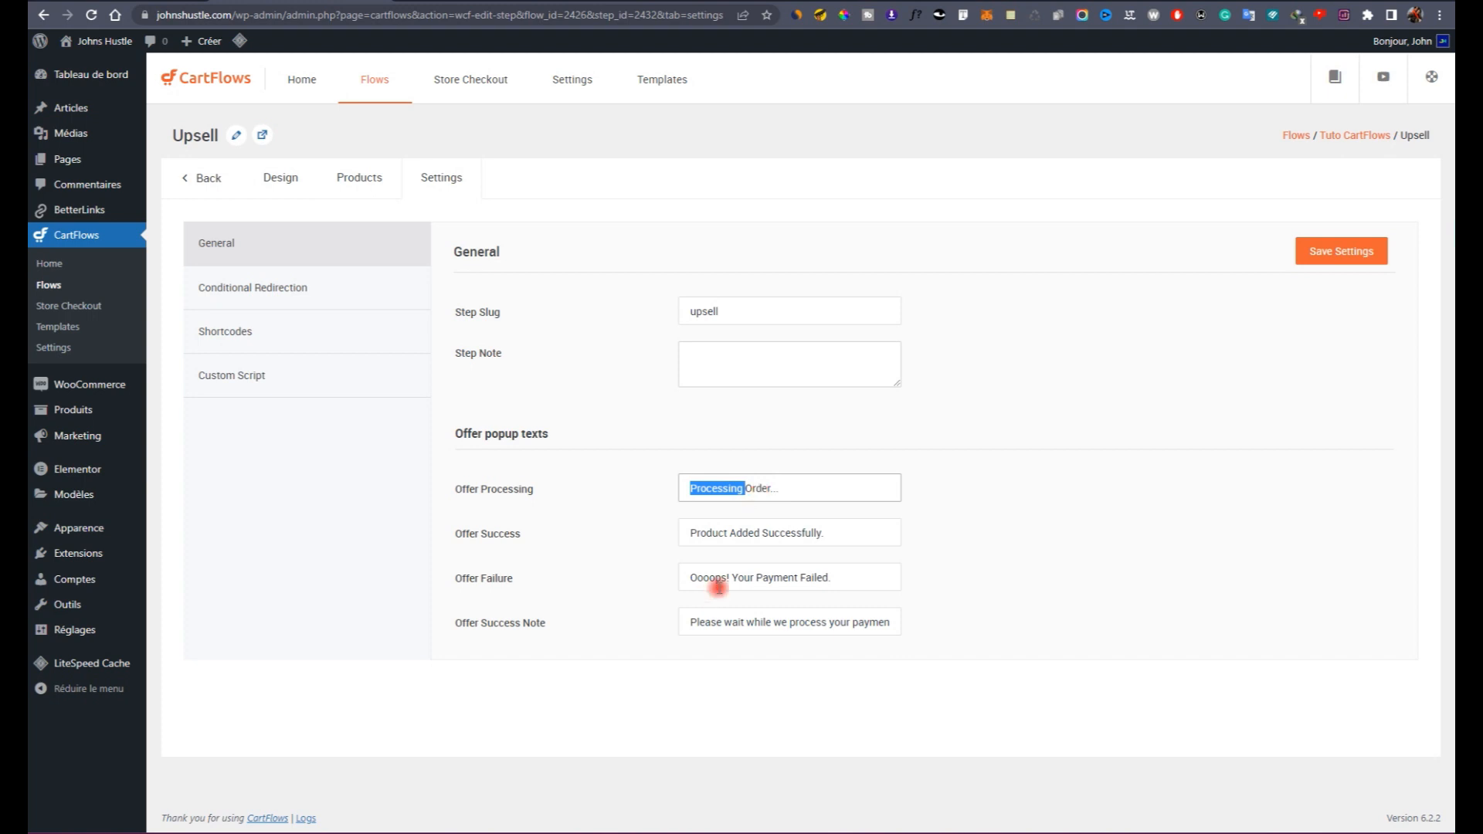
triple_click(748, 535)
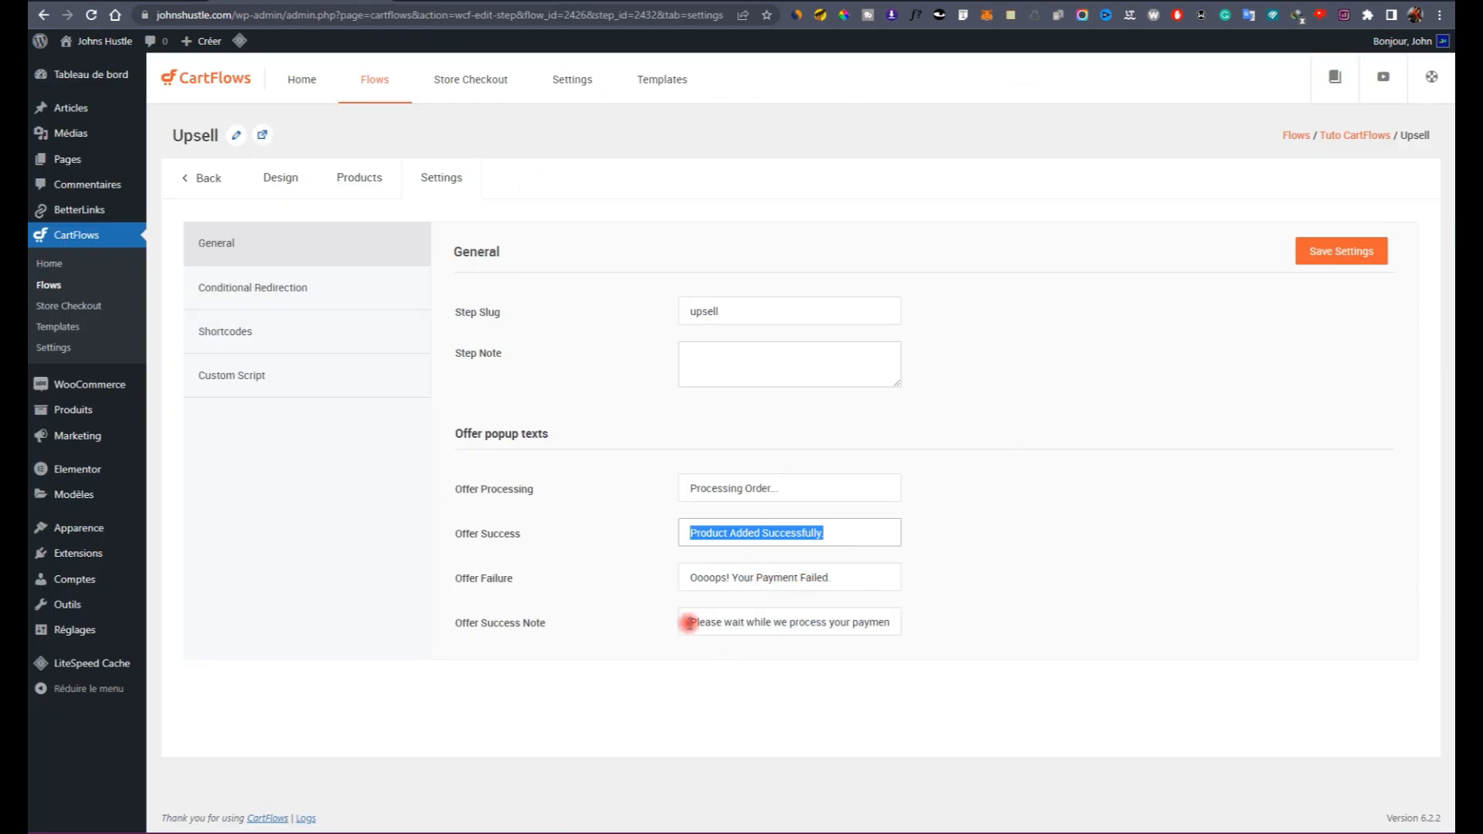
left_click_drag(692, 622, 894, 627)
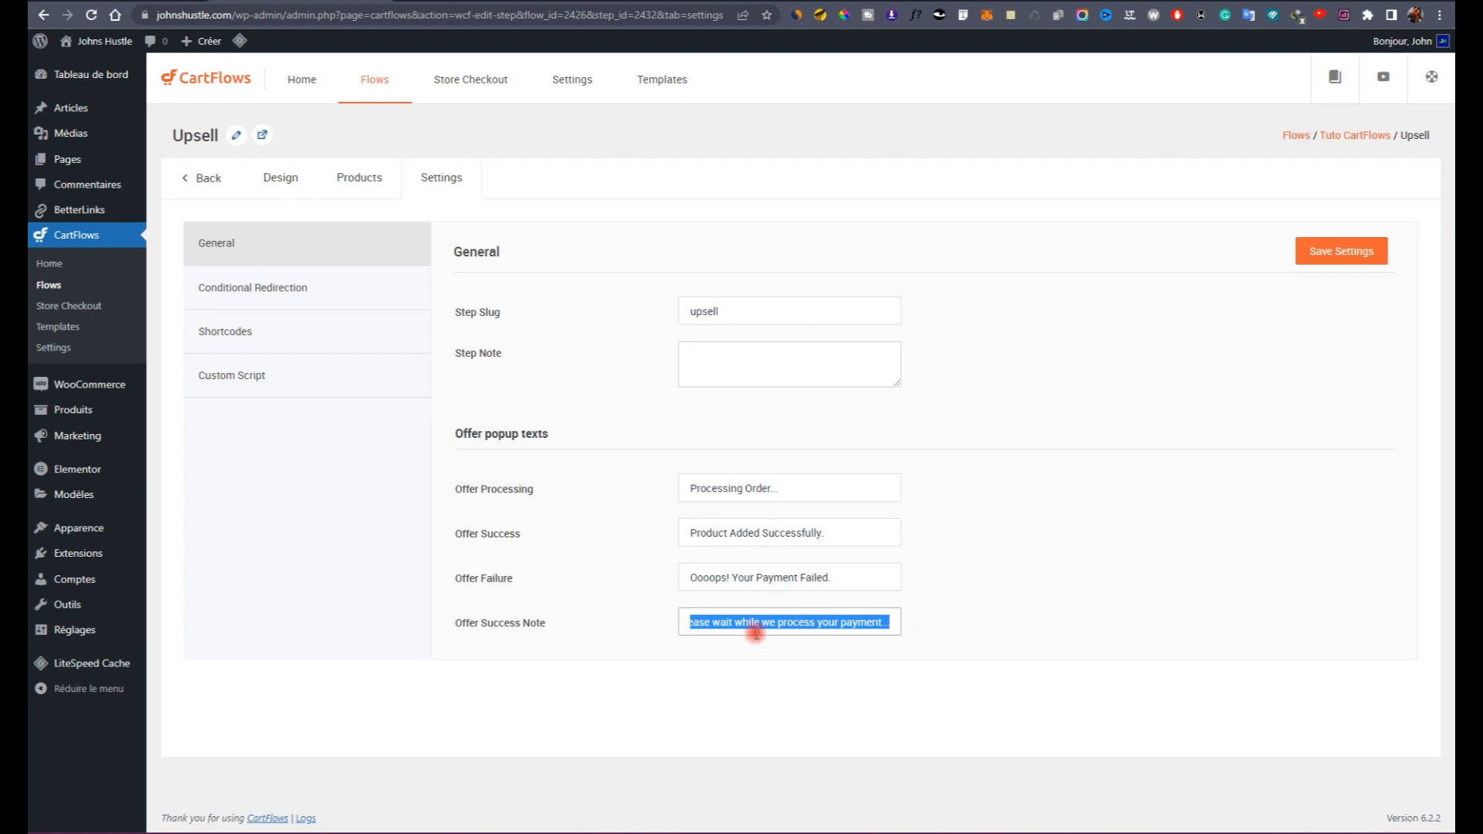
left_click(820, 617)
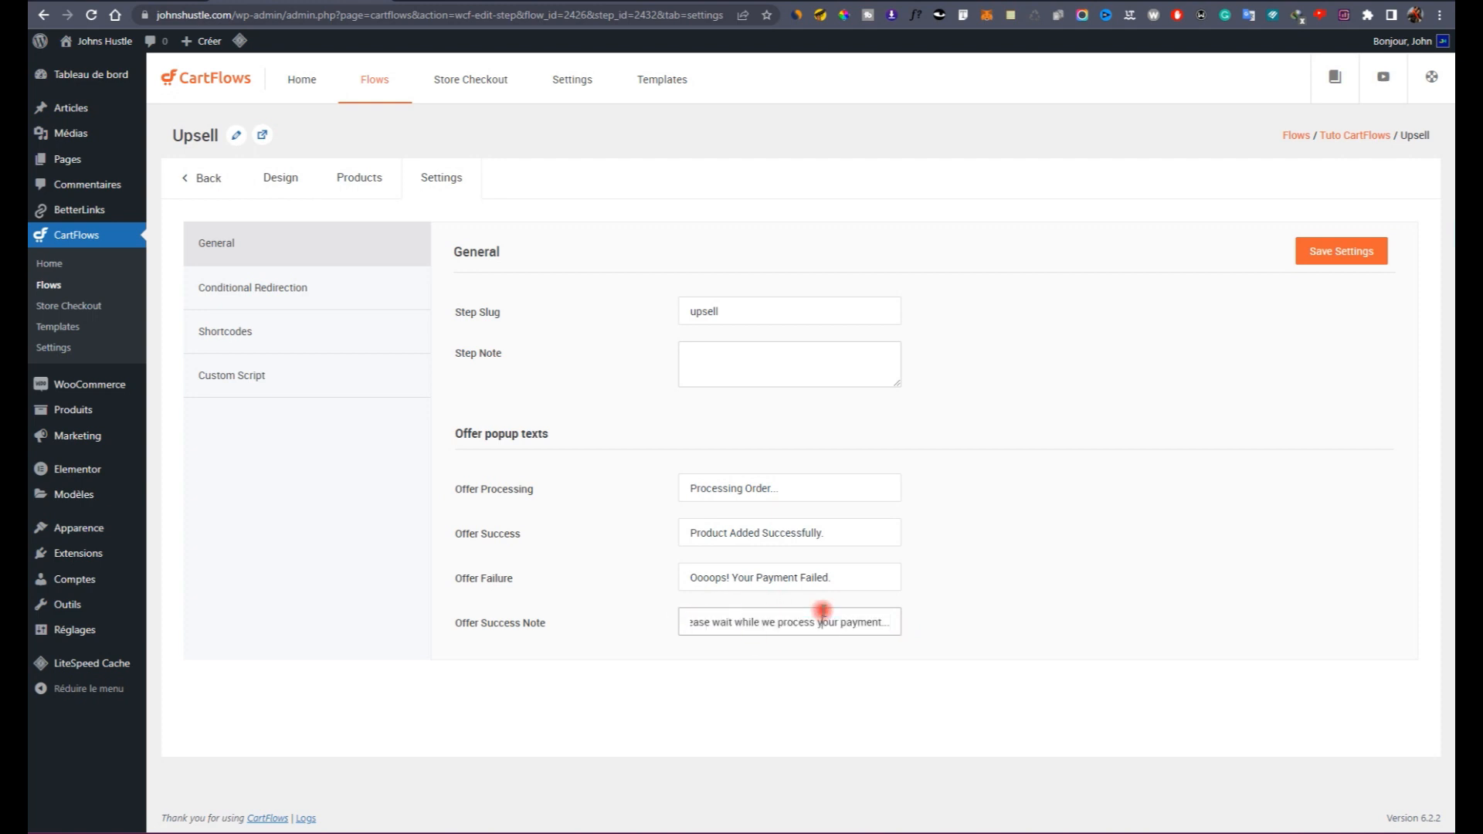
Step: Go through the Upsell step's conditional redirection and shortcode settings, then save them
left_click(296, 292)
left_click(316, 342)
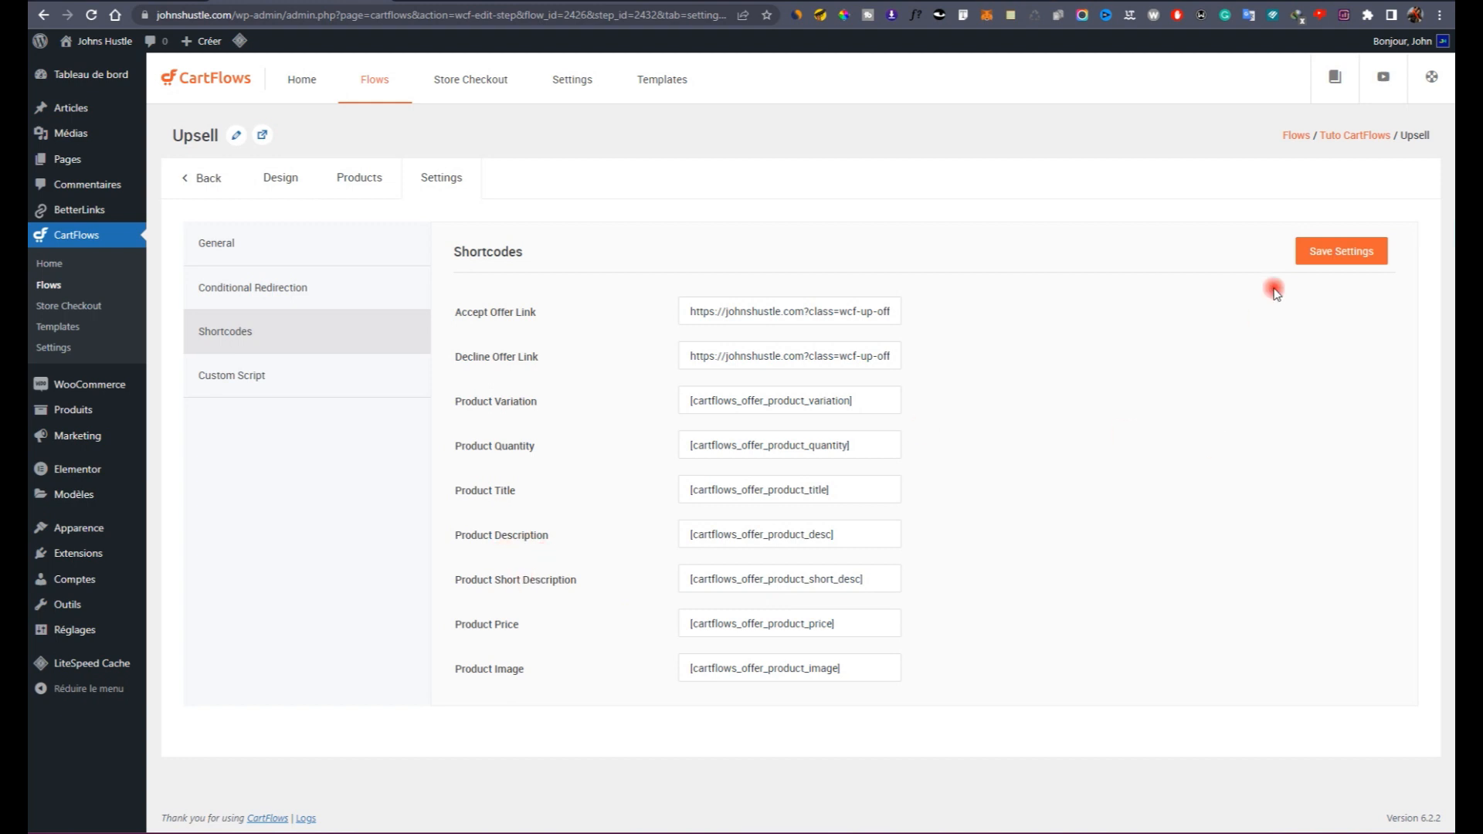
left_click(1326, 255)
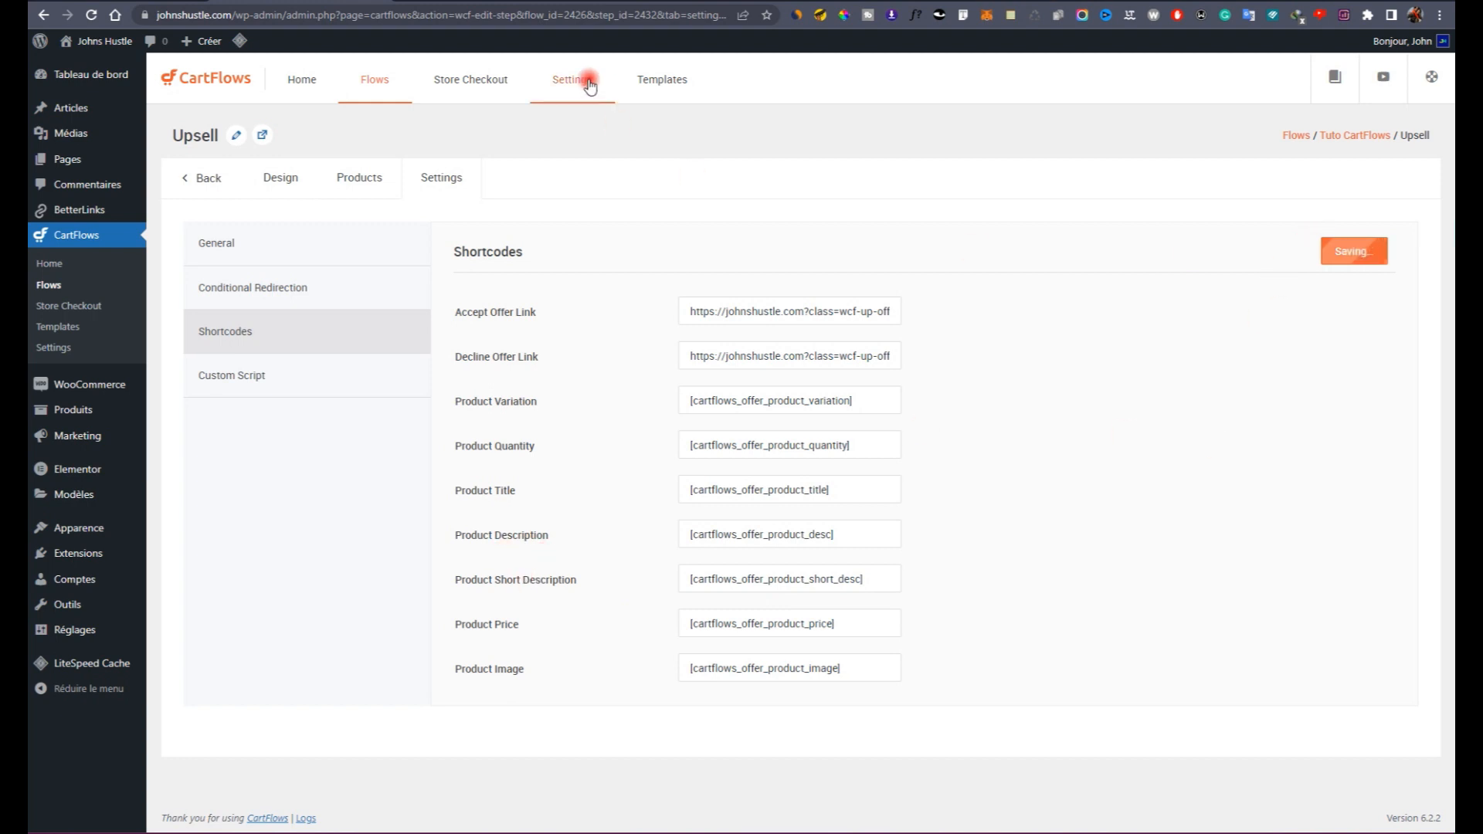
Step: Open the Upsell step's page design for editing
left_click(281, 185)
left_click(237, 287)
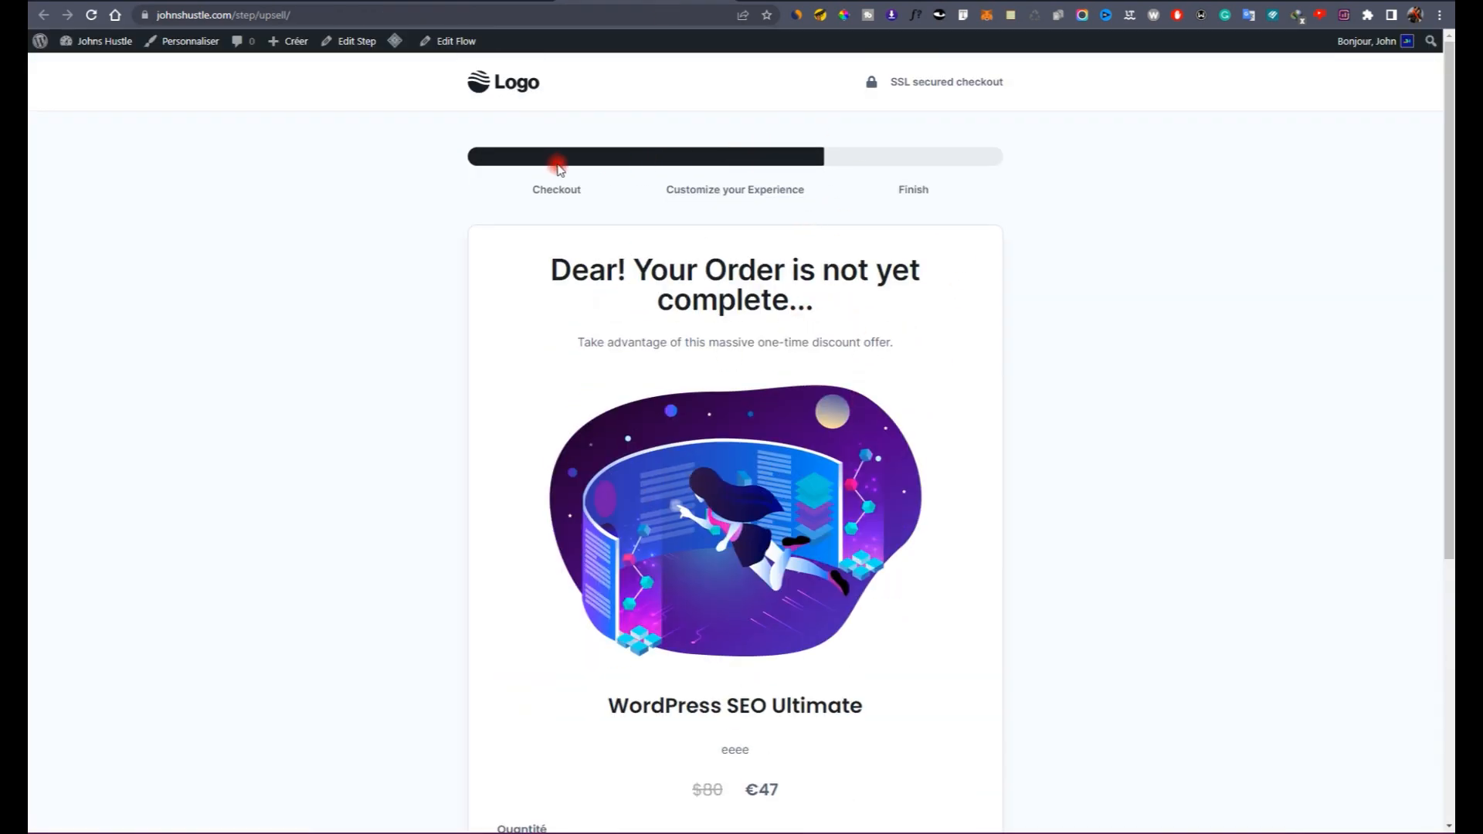
Step: Examine the live upsell page's progress bar labels, offer section and main heading
left_click_drag(779, 185, 539, 209)
left_click(551, 192)
double_click(914, 188)
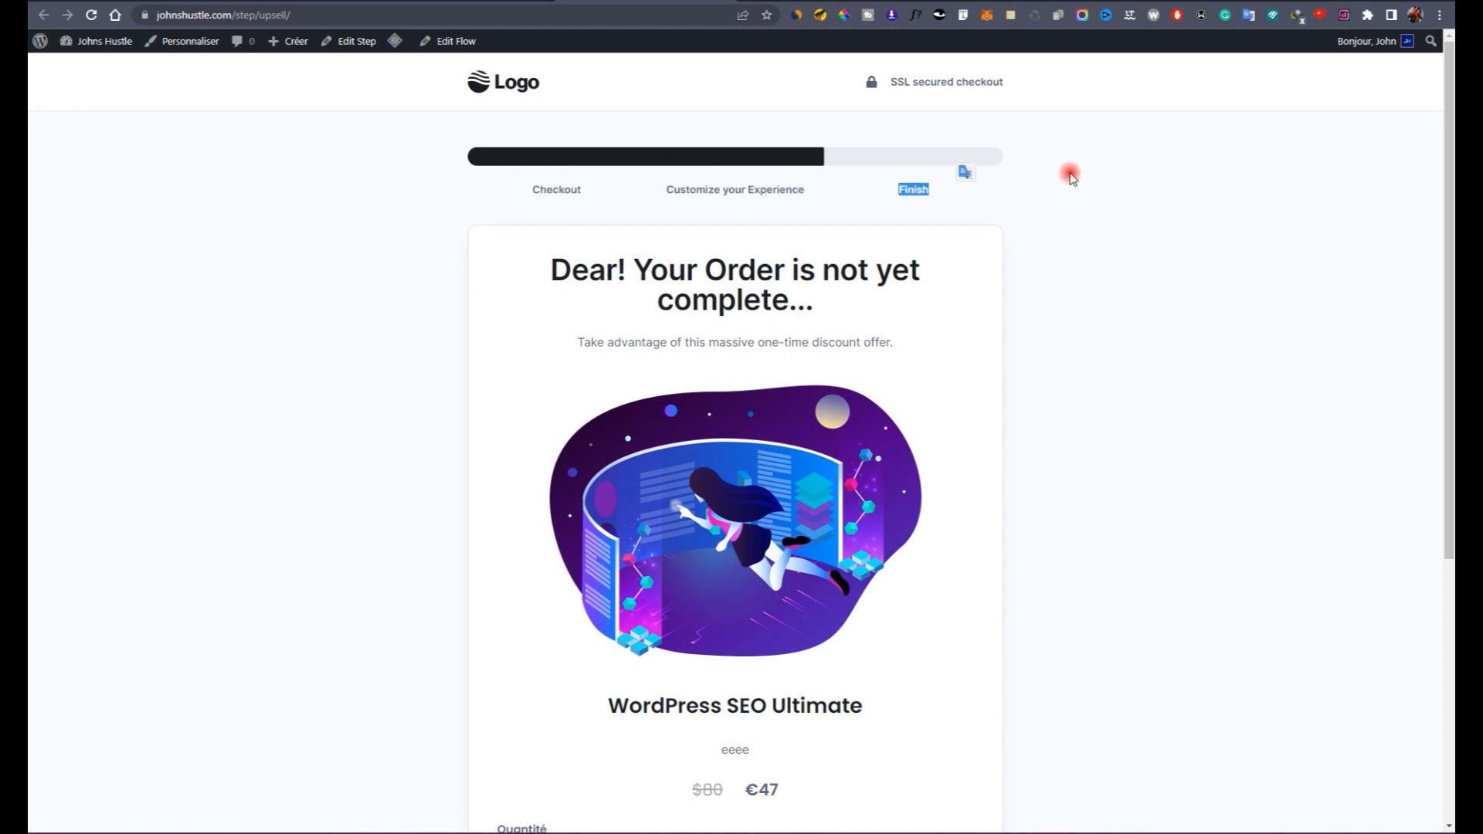
scroll(1097, 247, "down", 5)
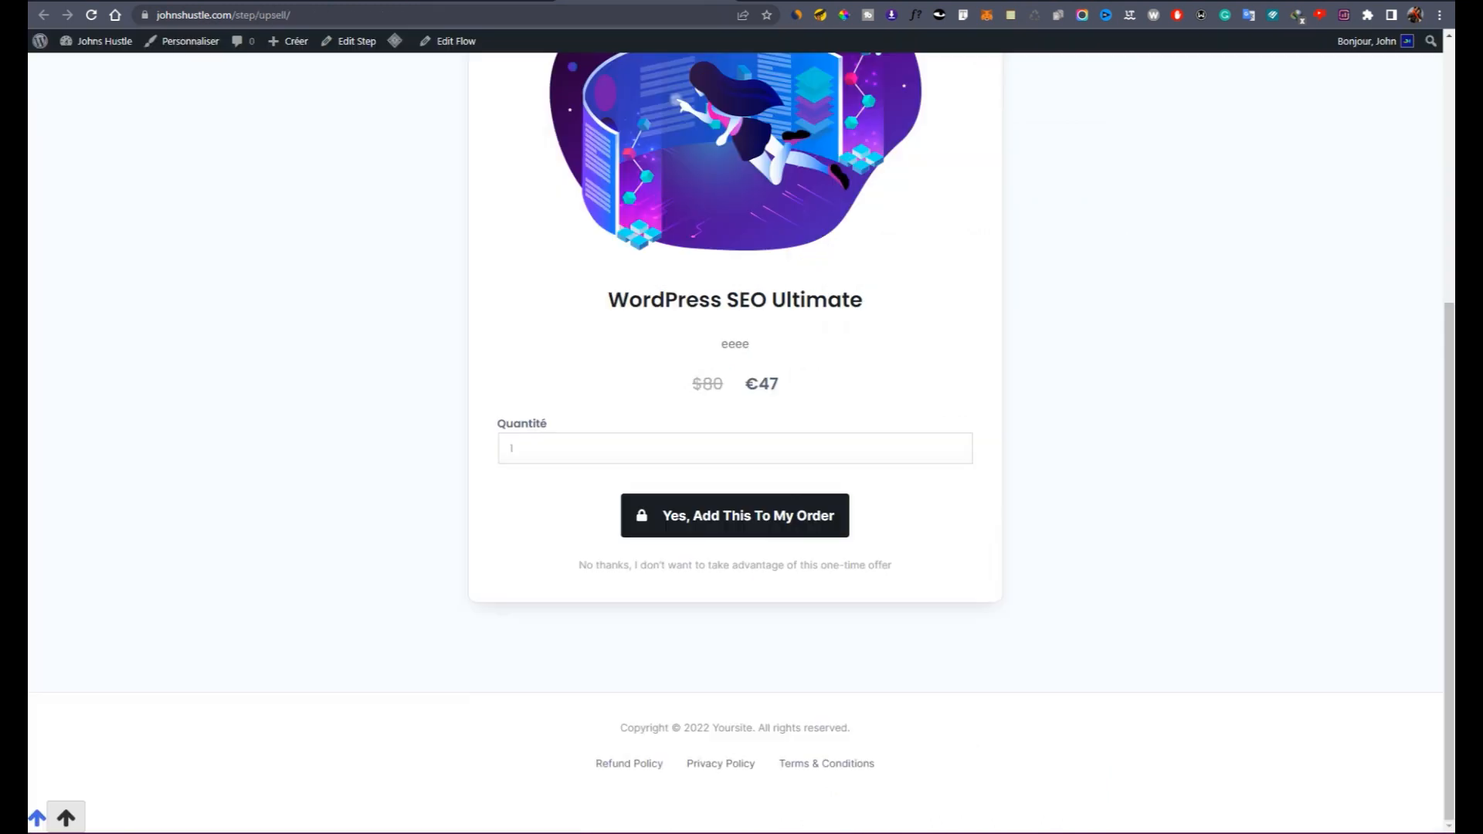
scroll(730, 332, "up", 5)
triple_click(734, 271)
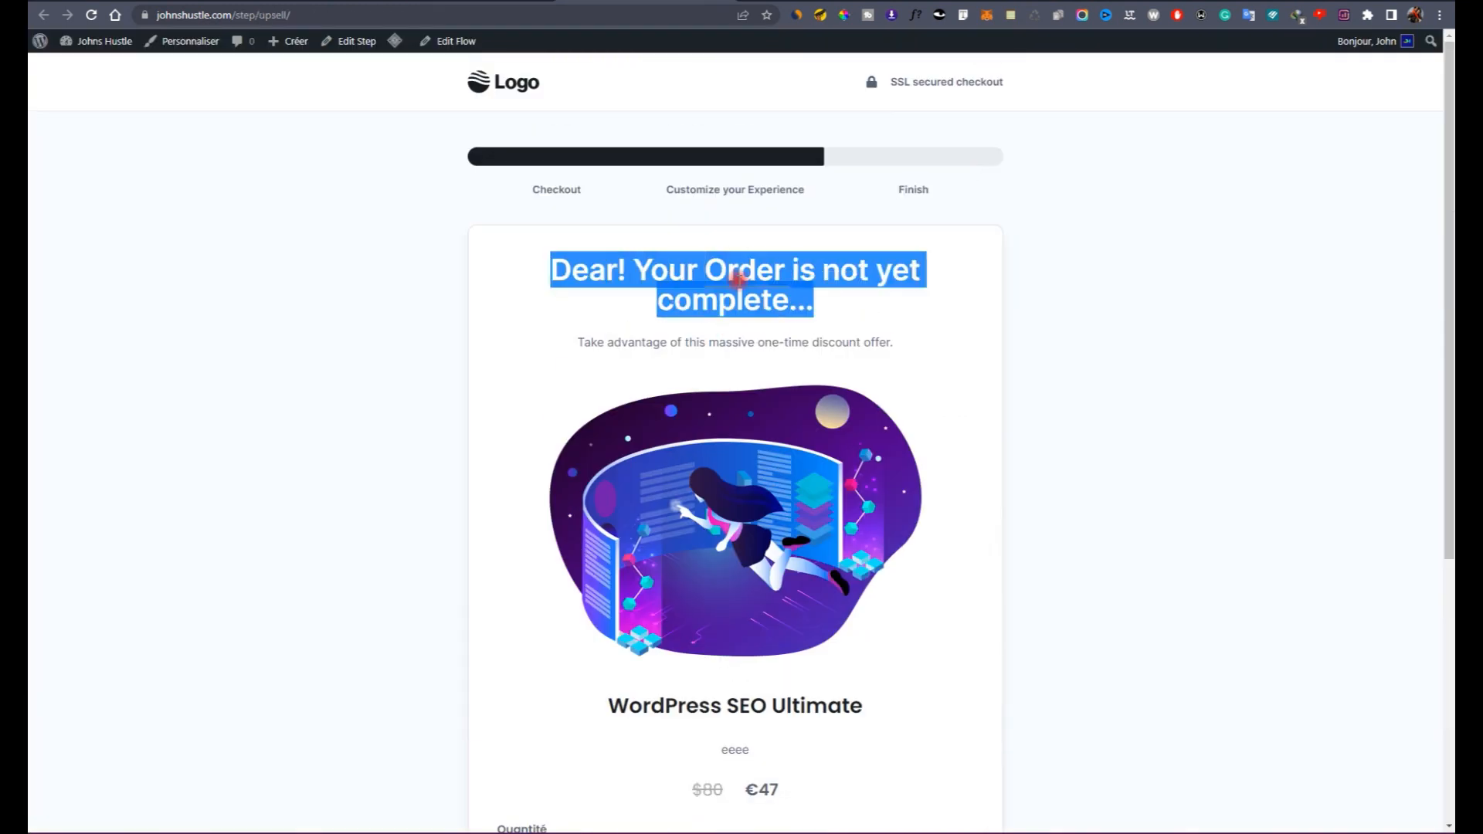
Step: Compare the upsell page's main heading in the Elementor editor with the greeting on the live page
left_click(626, 165)
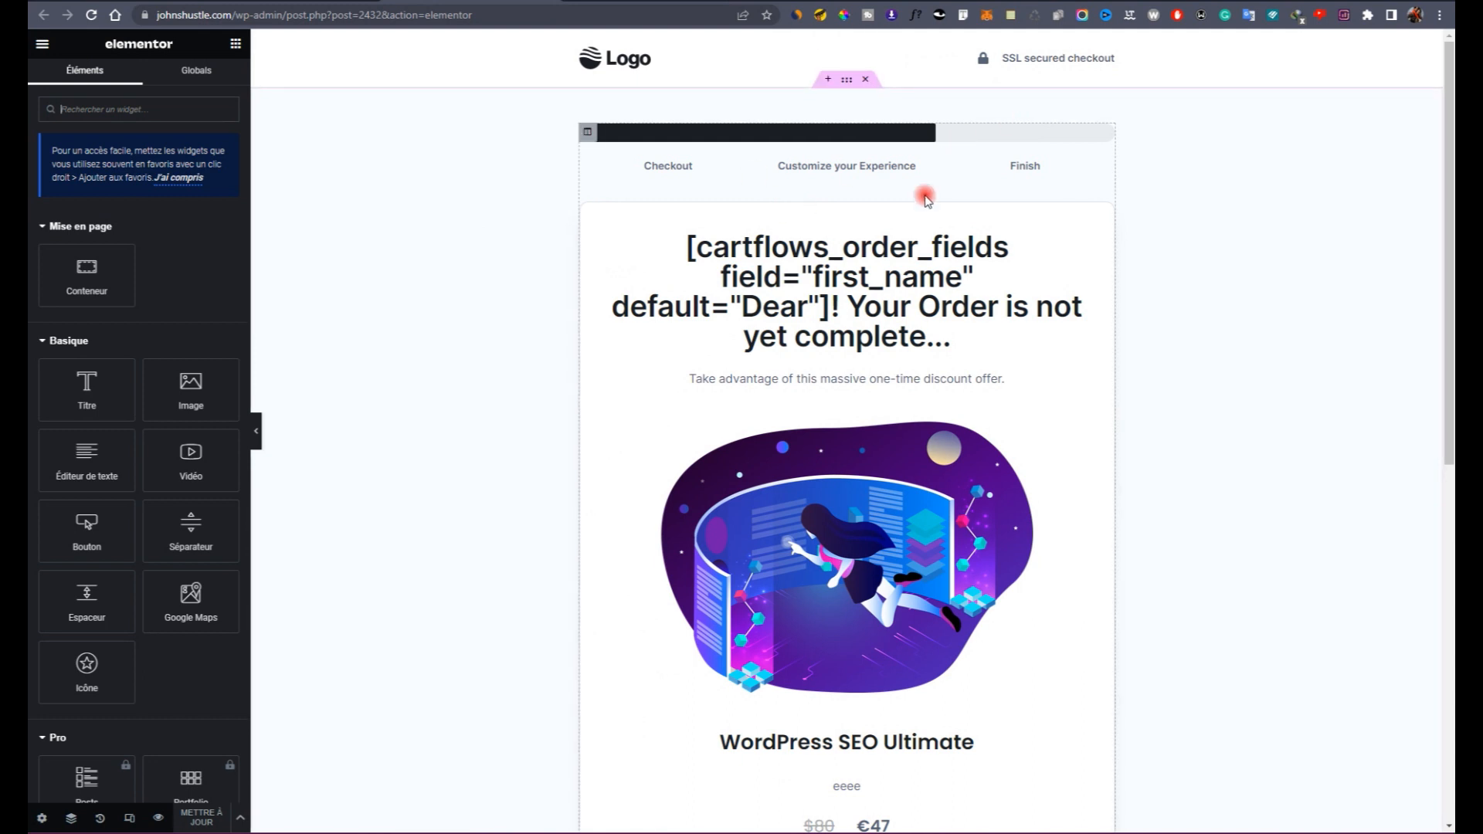
scroll(923, 193, "down", 3)
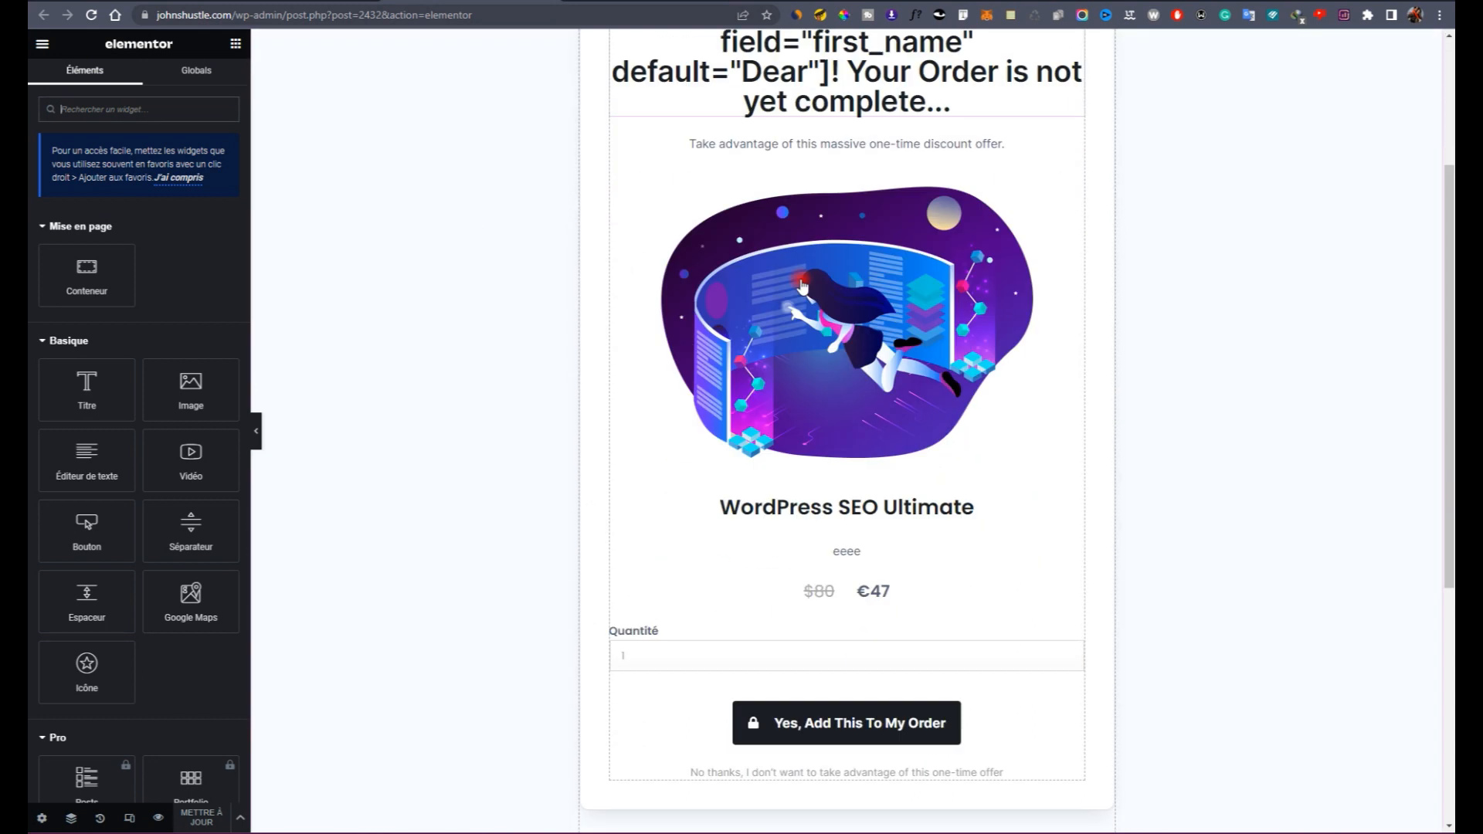
scroll(929, 202, "up", 3)
scroll(928, 203, "up", 1)
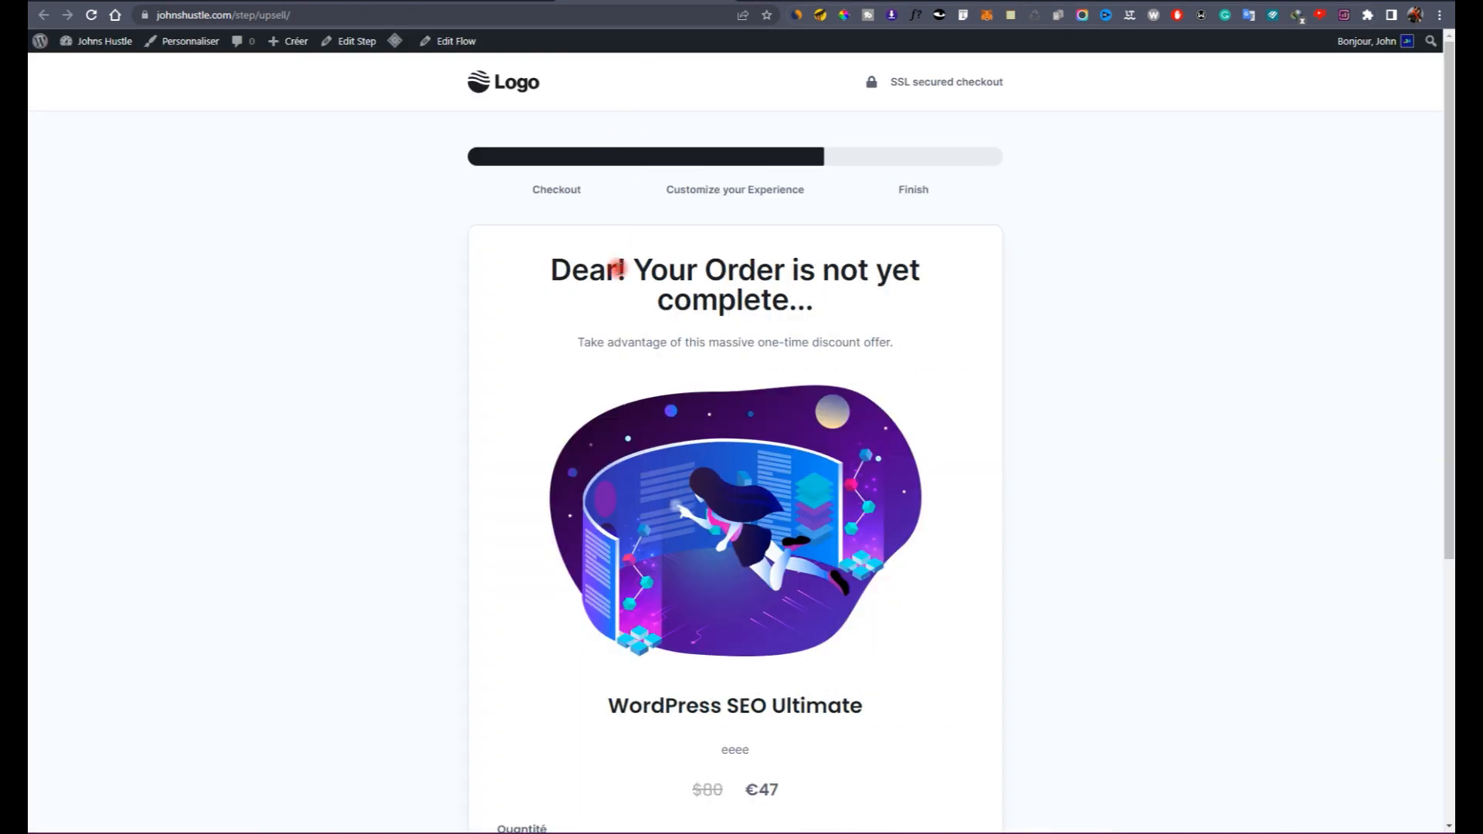
double_click(620, 269)
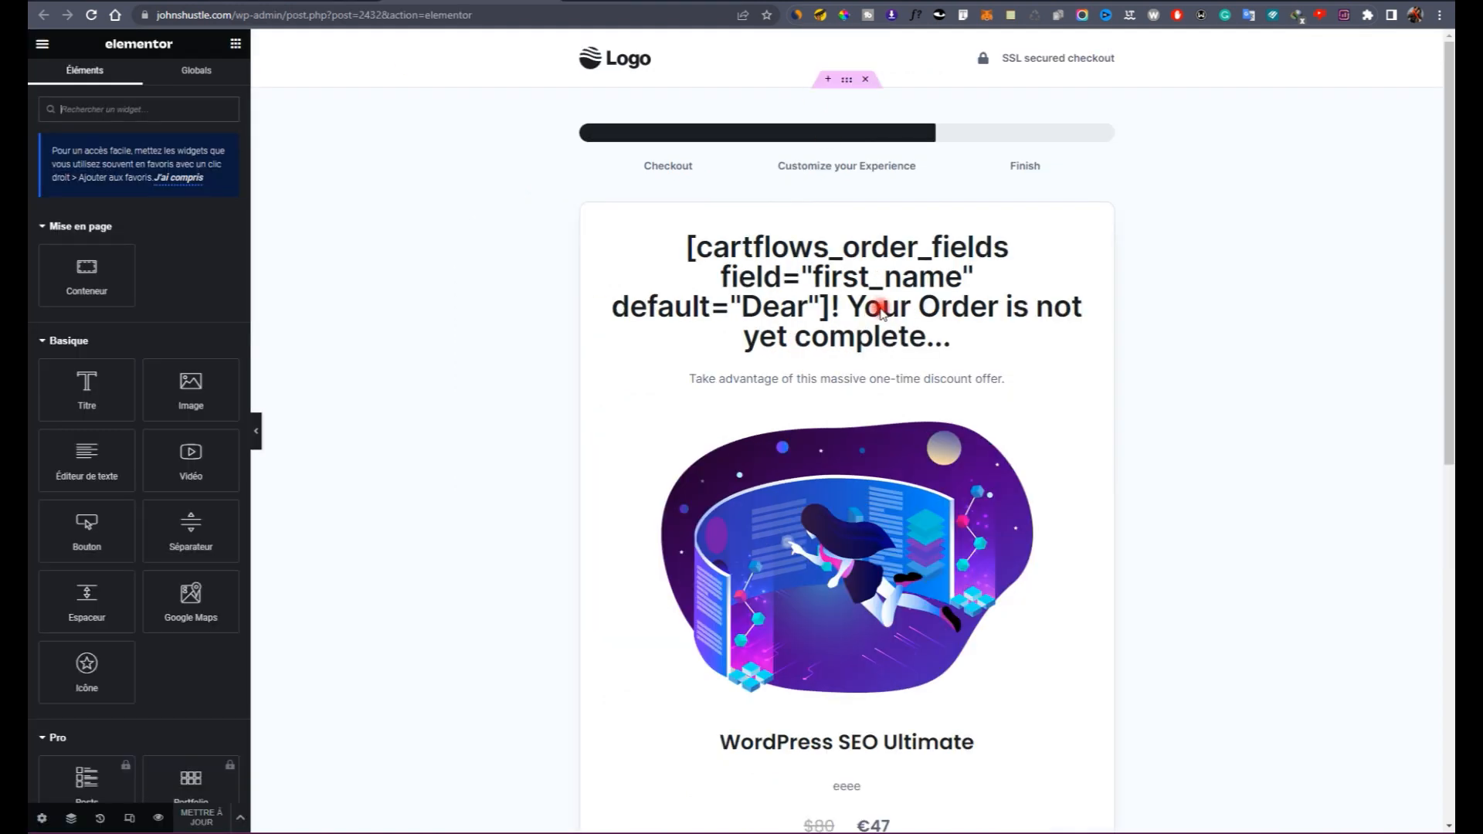
scroll(880, 309, "down", 3)
scroll(847, 119, "up", 3)
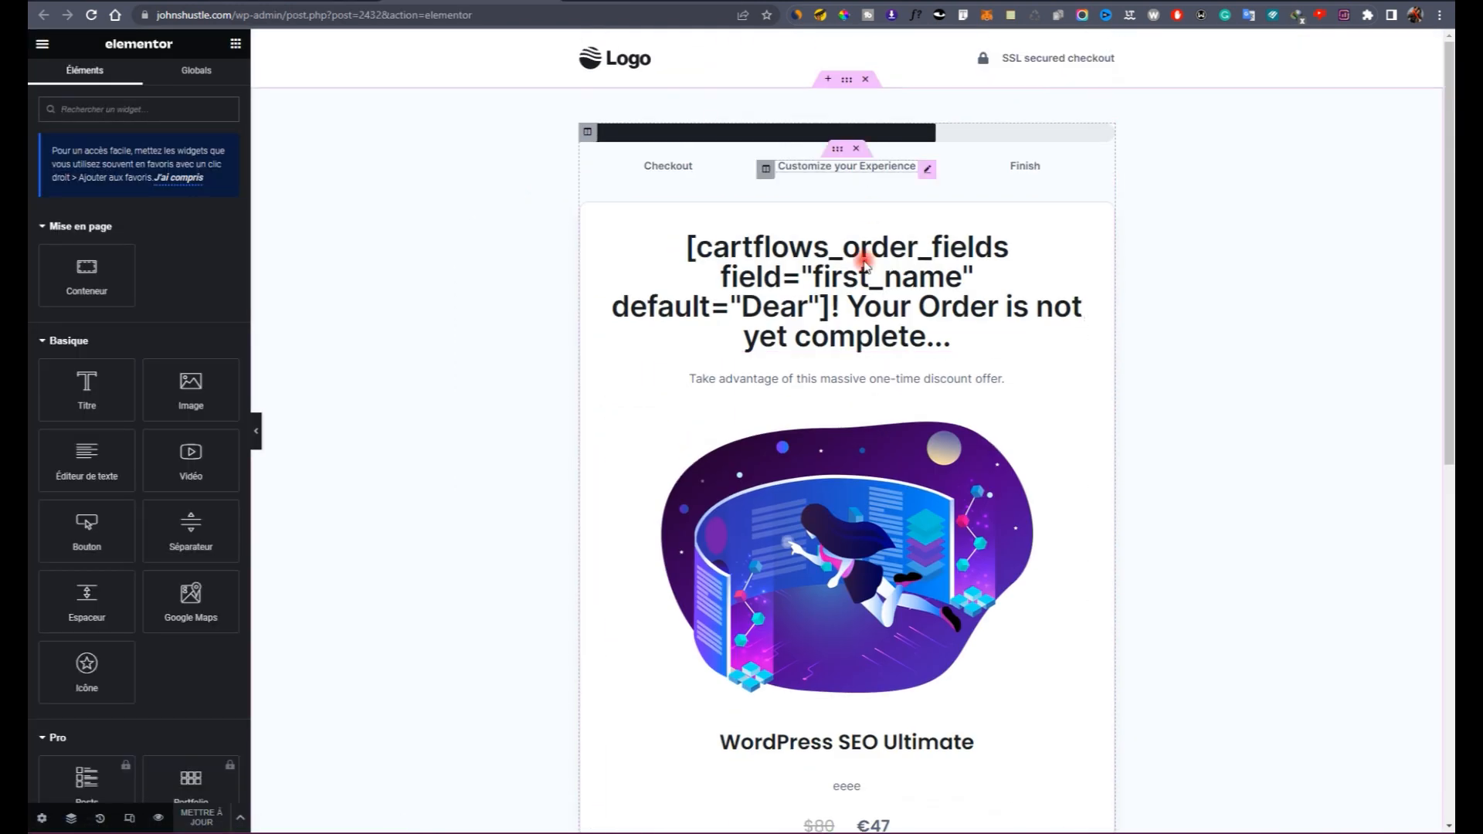
Step: In the main heading's title text, put "Your Order is not yet complete..." on its own line, separated from the first-name shortcode by a blank line
left_click(859, 312)
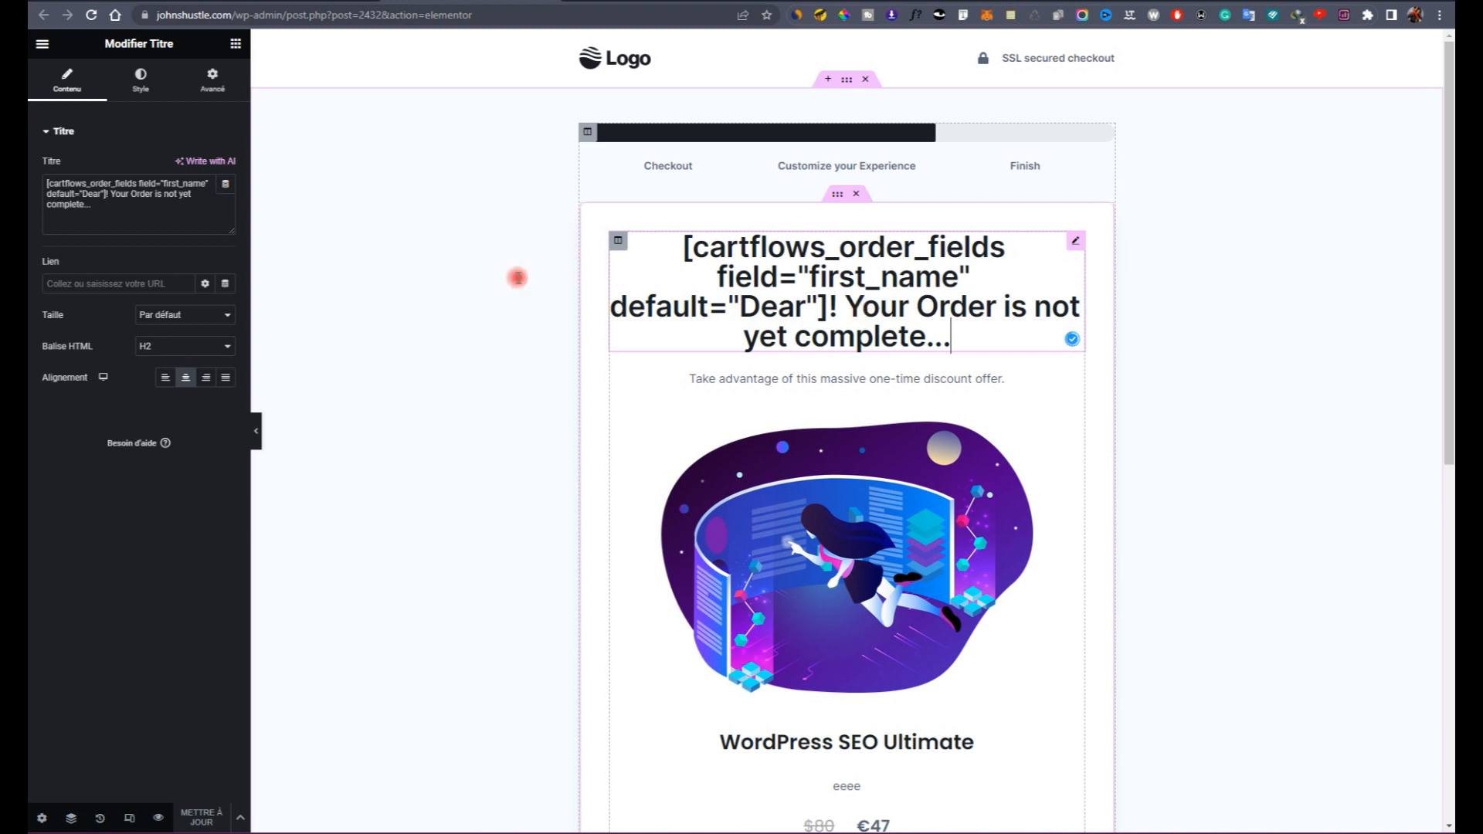
left_click(108, 194)
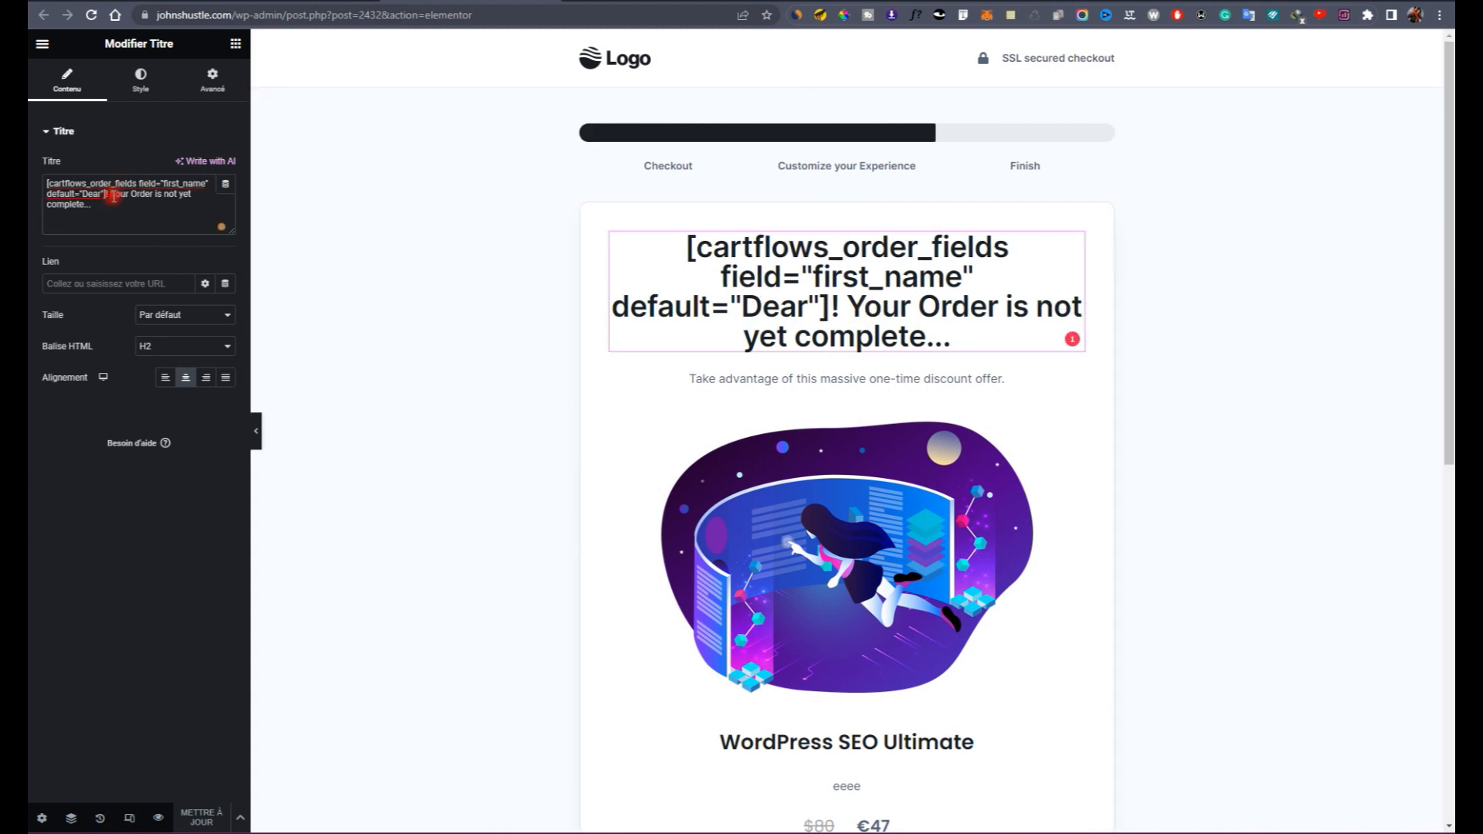
key("Return")
key("Return")
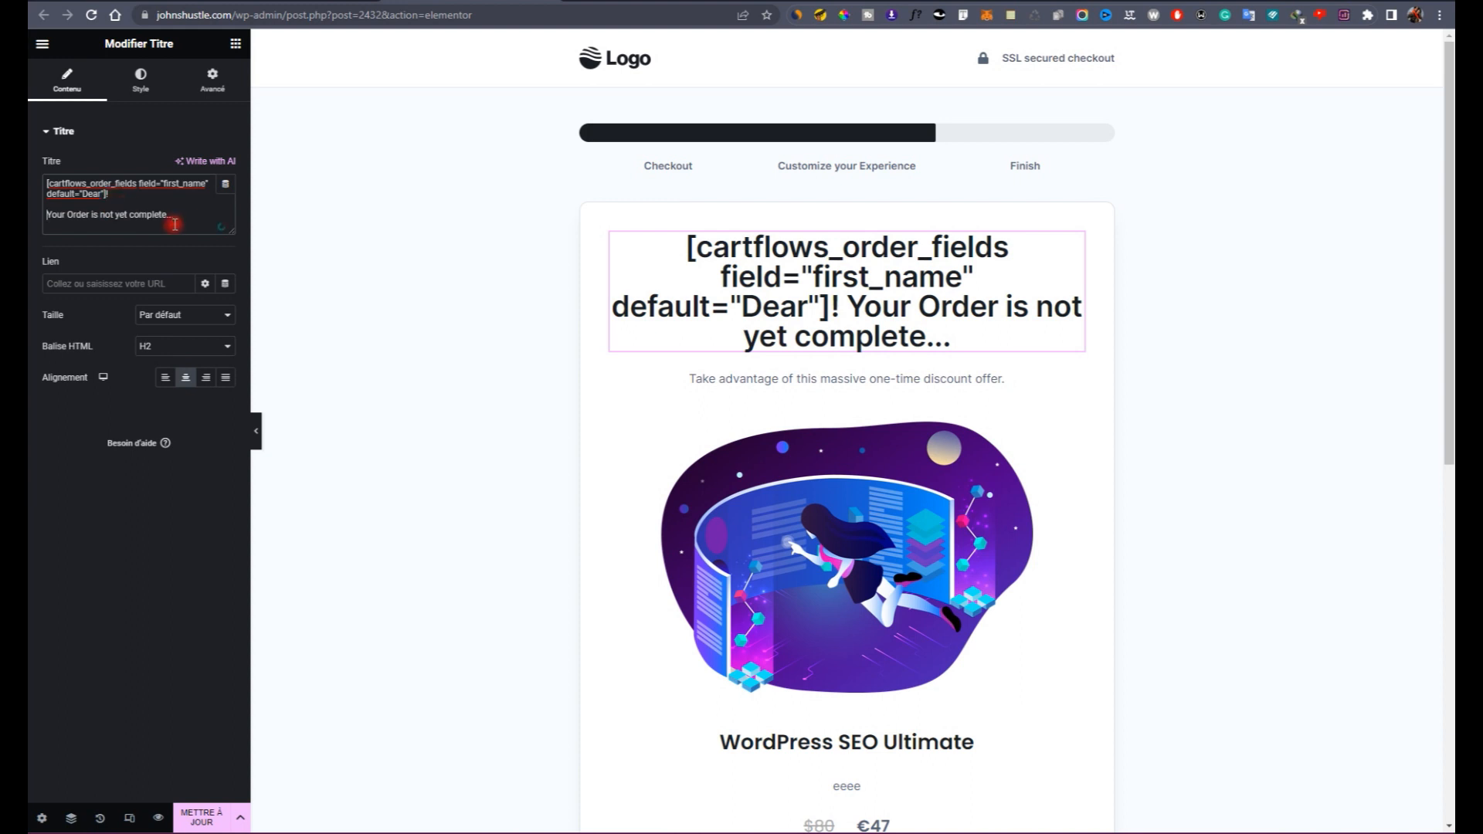
triple_click(136, 217)
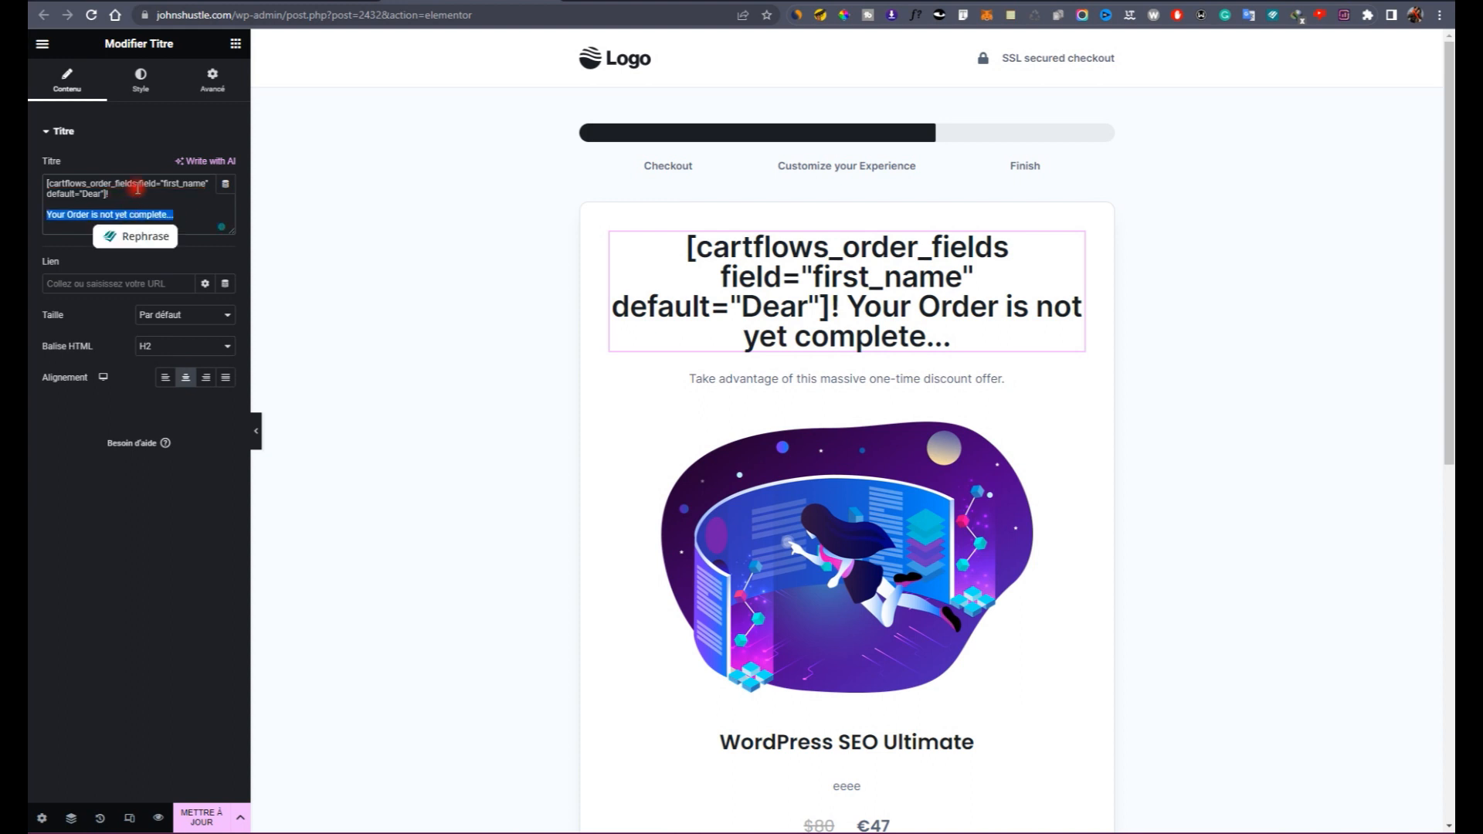
left_click(138, 188)
triple_click(114, 210)
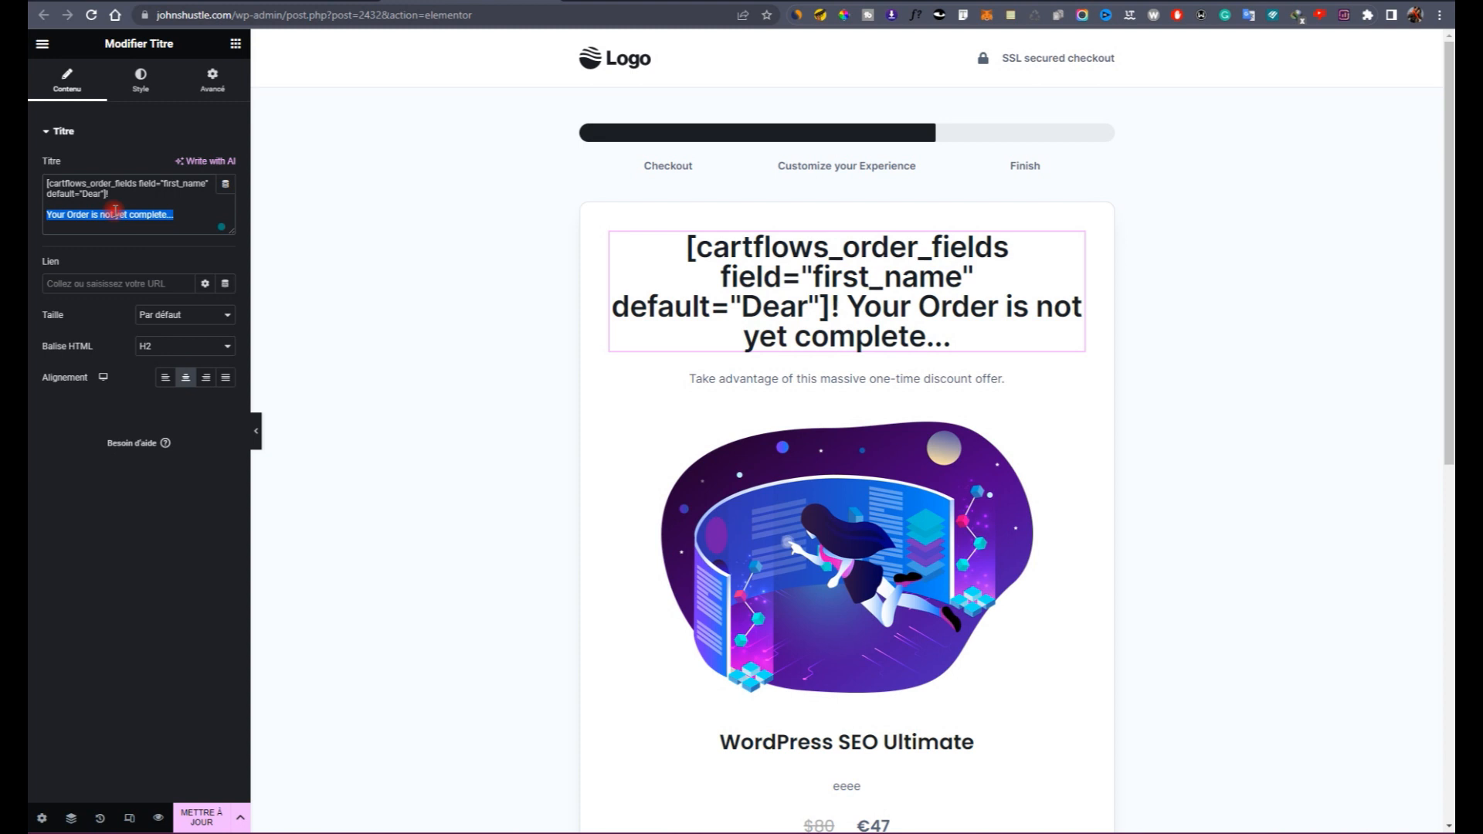
Step: Examine the style settings of the offer's product title, description and quantity widgets
scroll(802, 410, "down", 6)
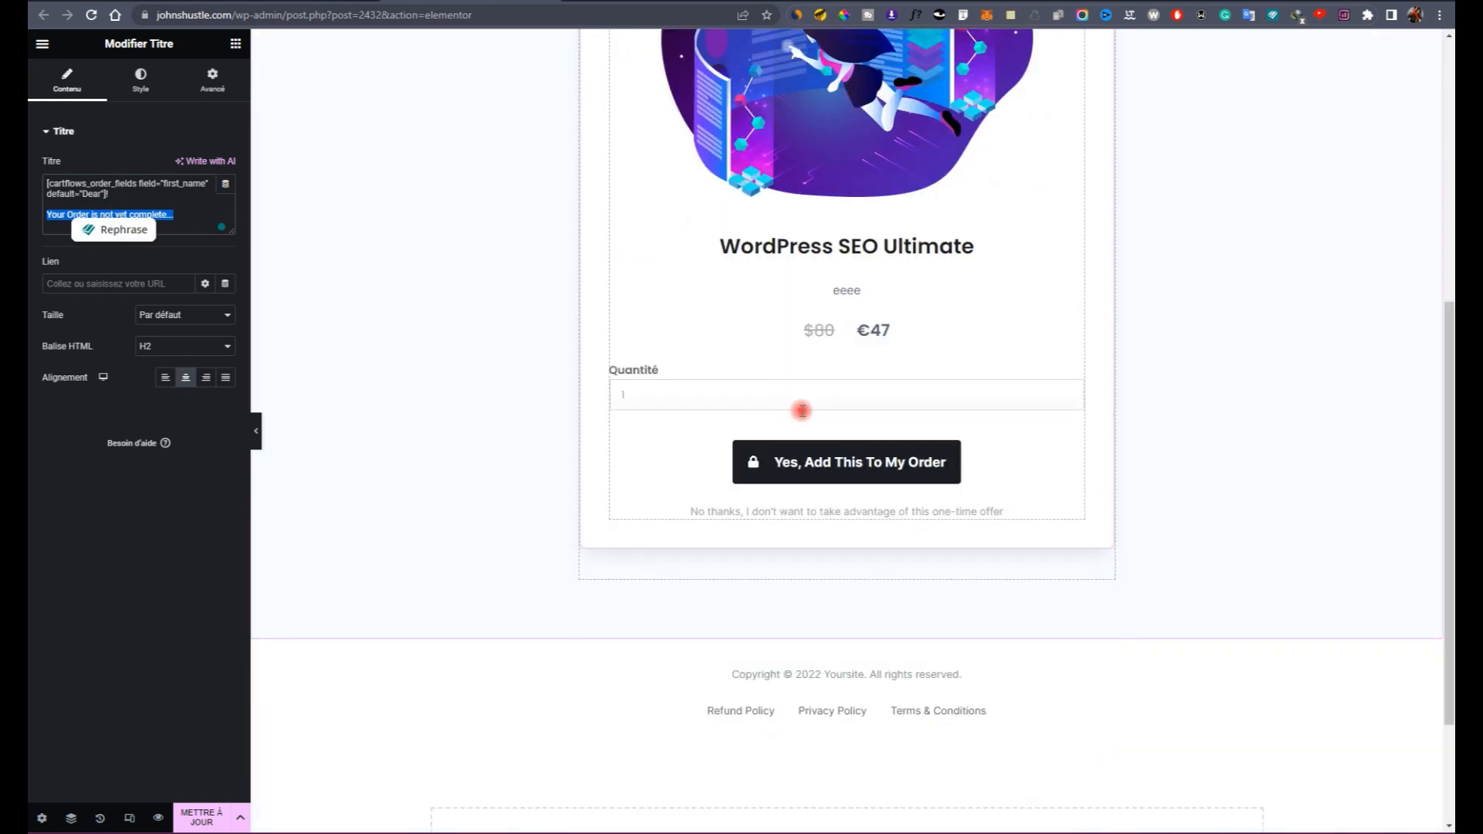
left_click(875, 247)
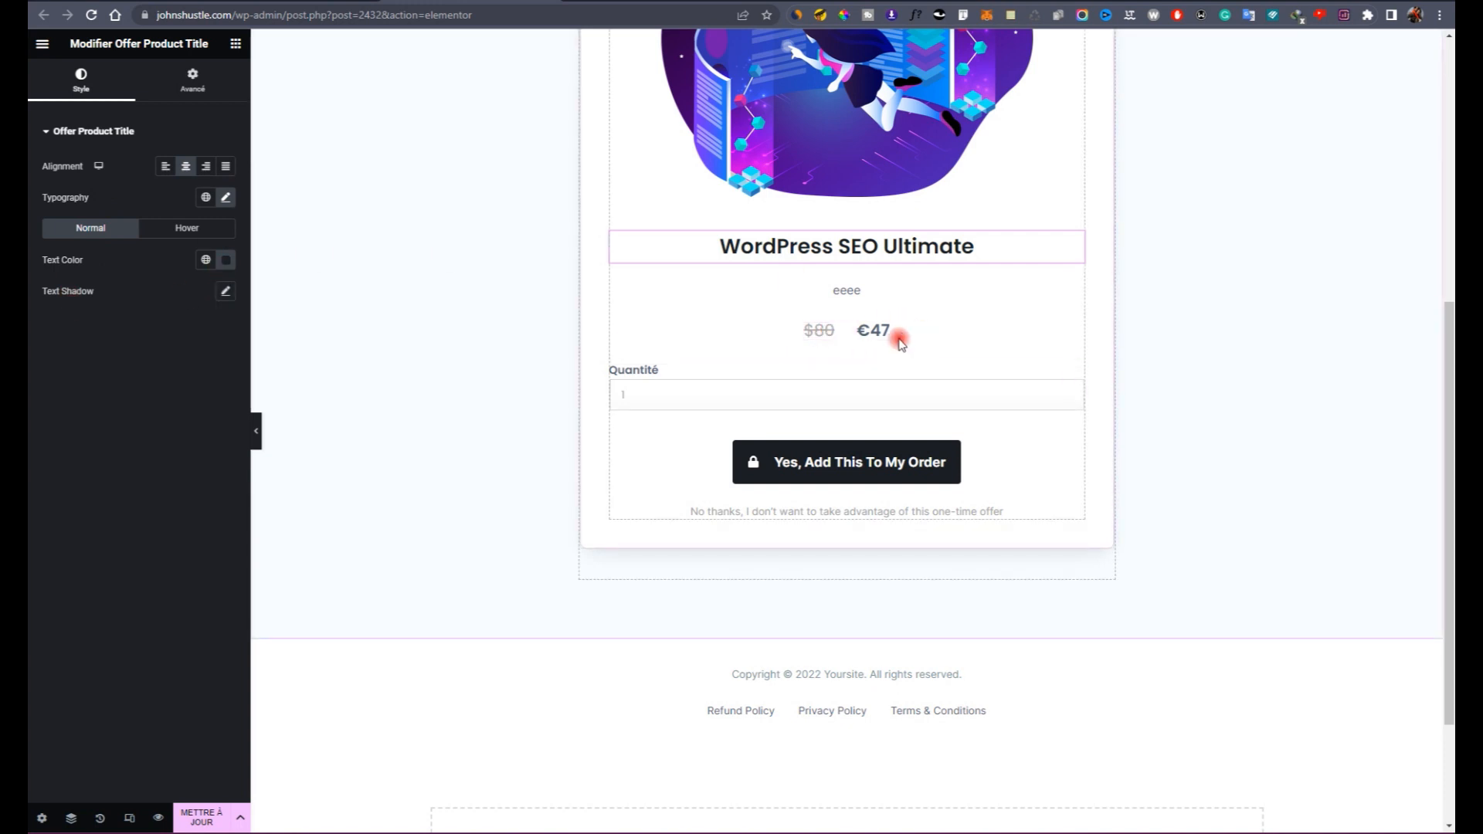
left_click(856, 288)
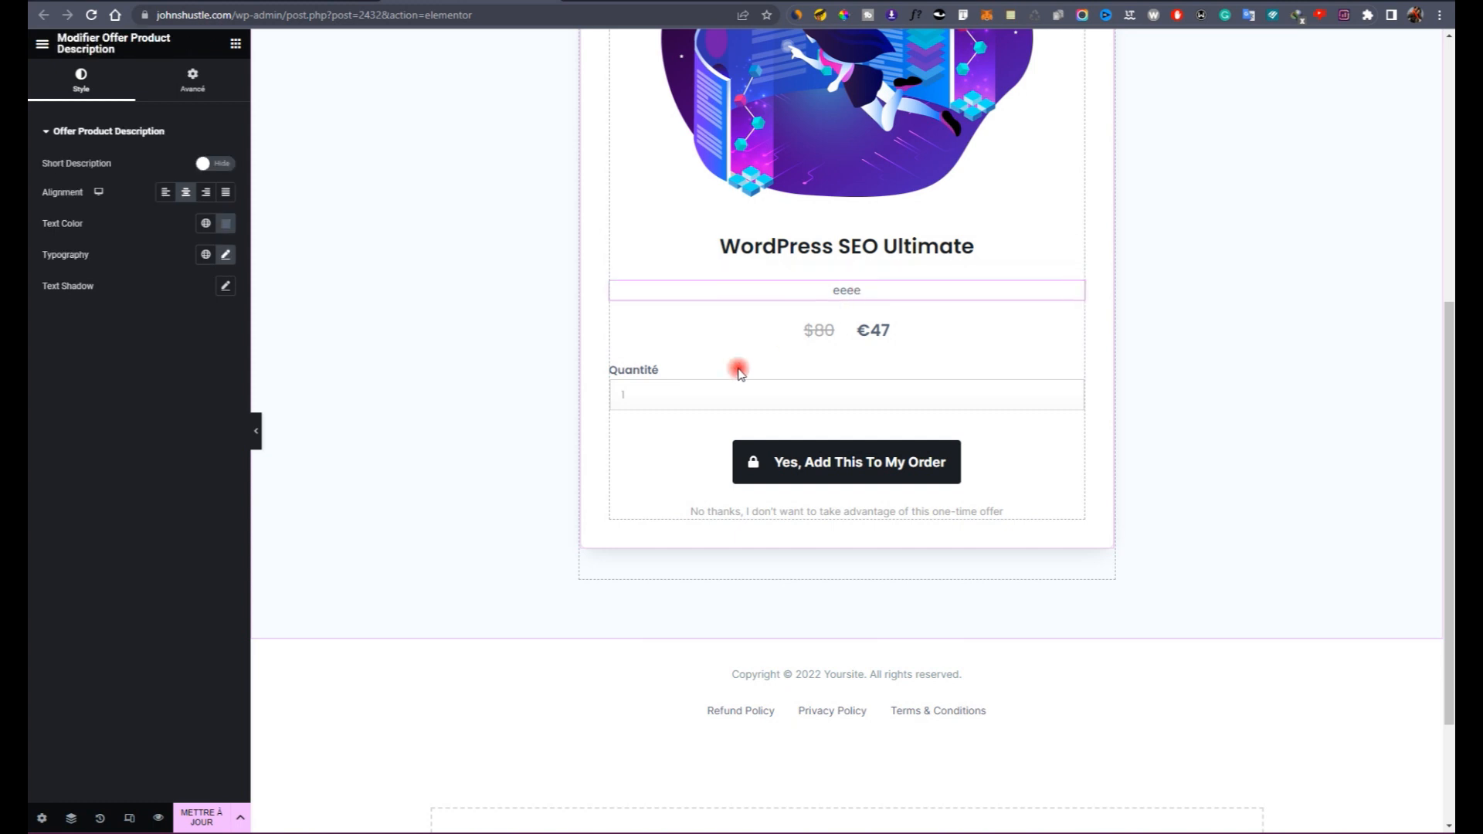
left_click(817, 475)
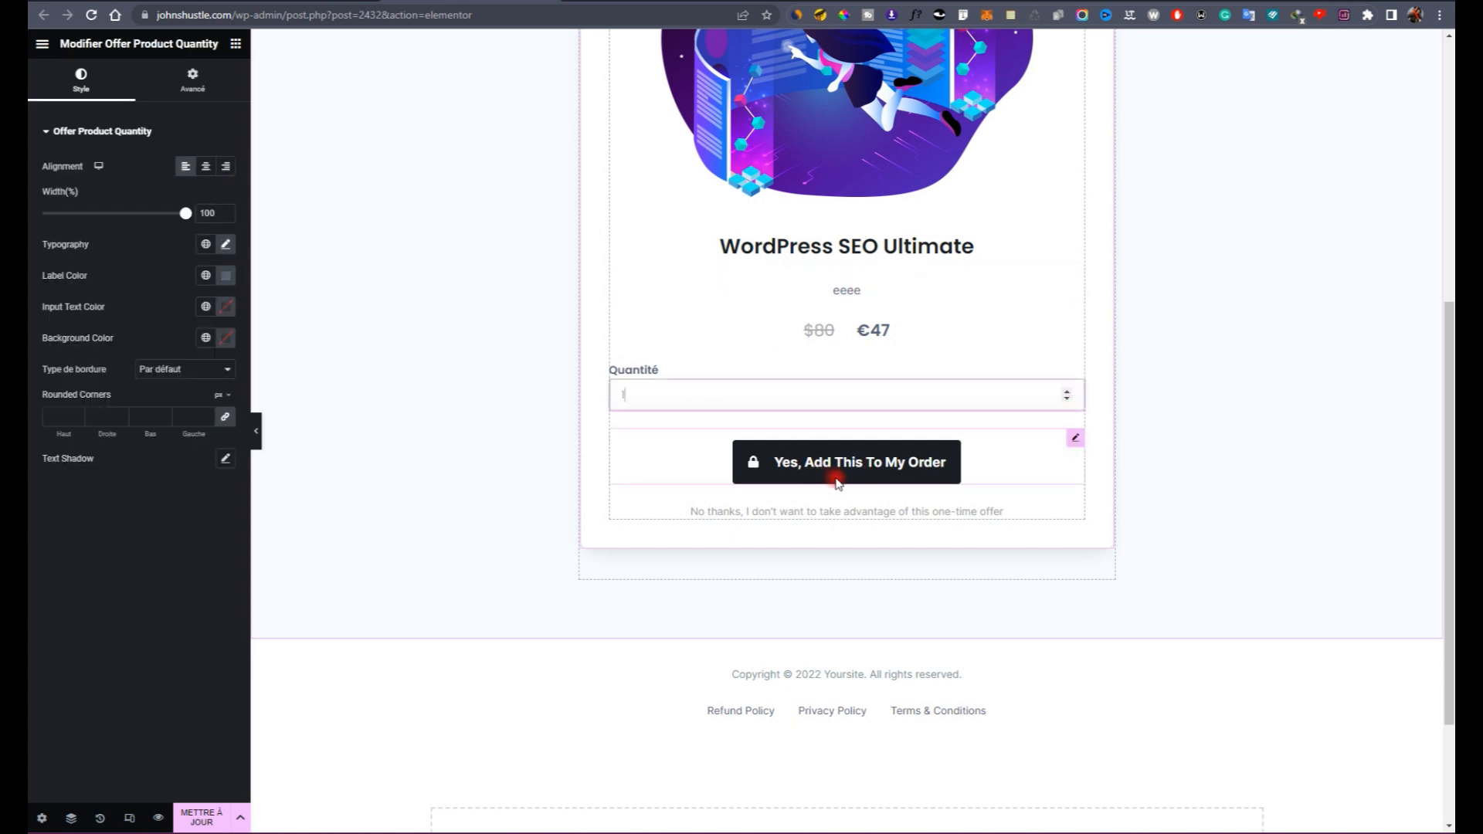
scroll(863, 442, "up", 6)
scroll(855, 331, "down", 6)
Step: Try the Reject Offer action on the "Yes, Add This To My Order" button and restore Accept Offer
left_click(967, 471)
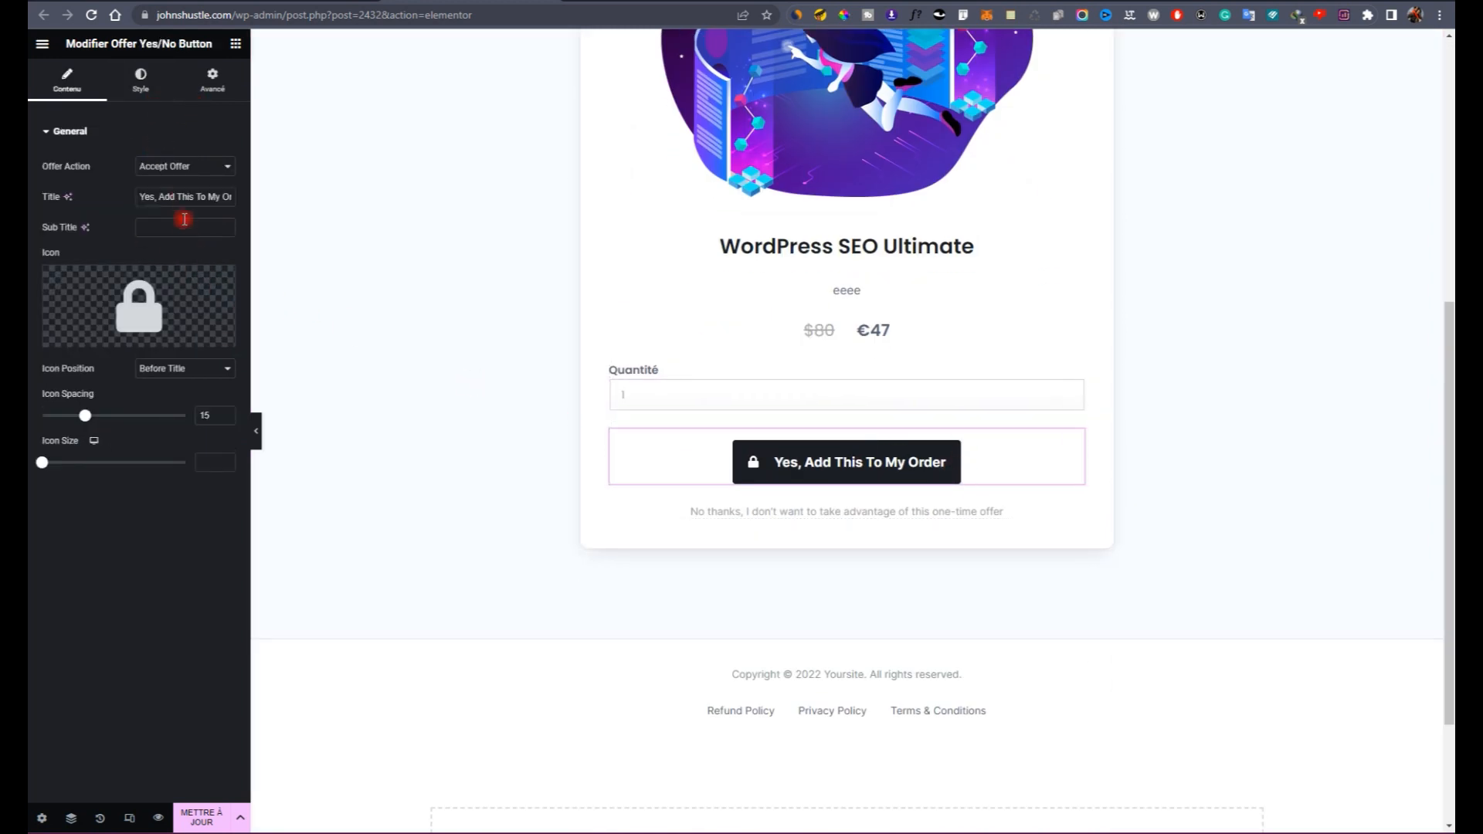
triple_click(183, 196)
left_click(193, 164)
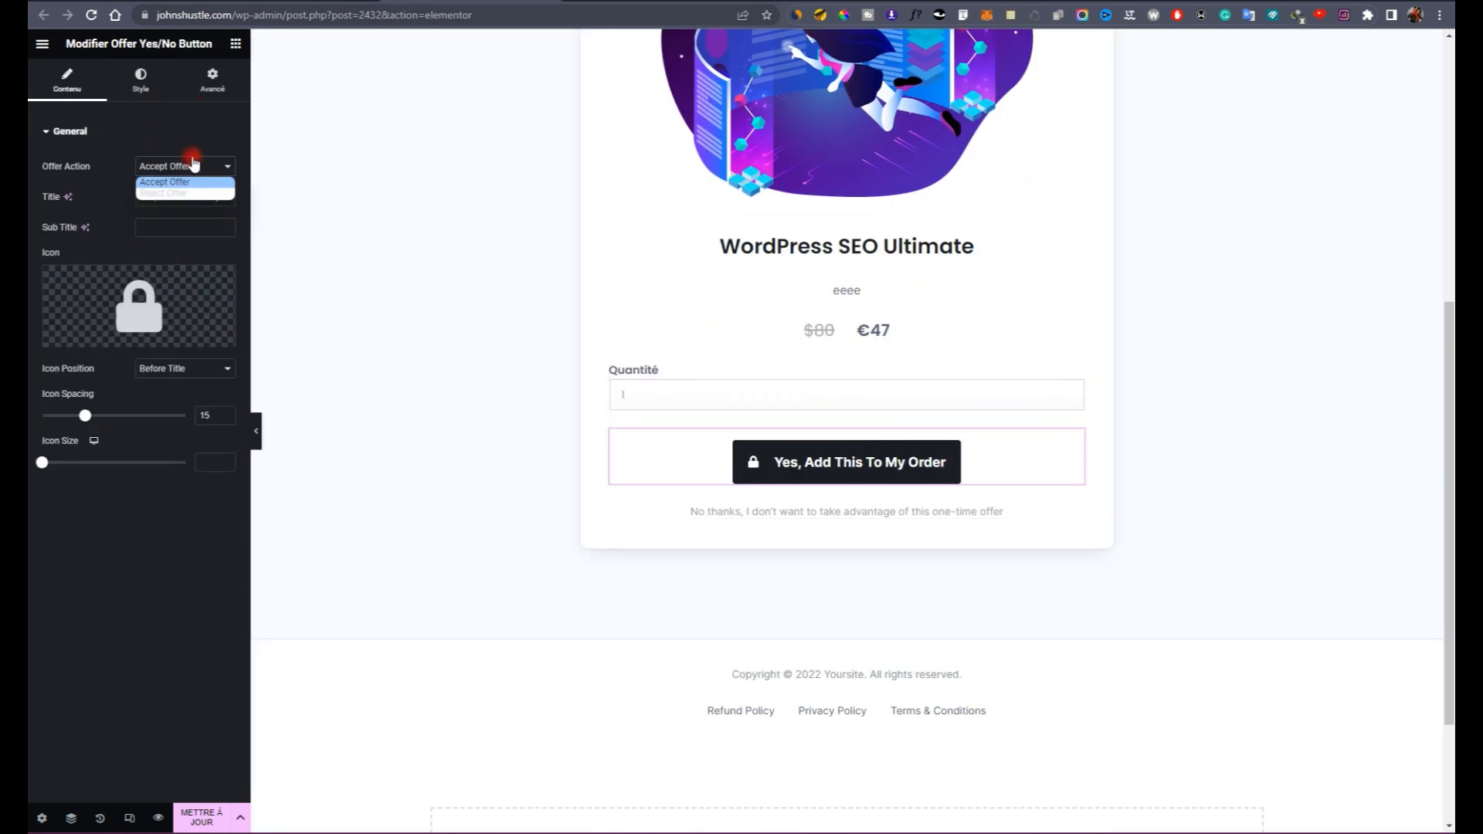
left_click(175, 194)
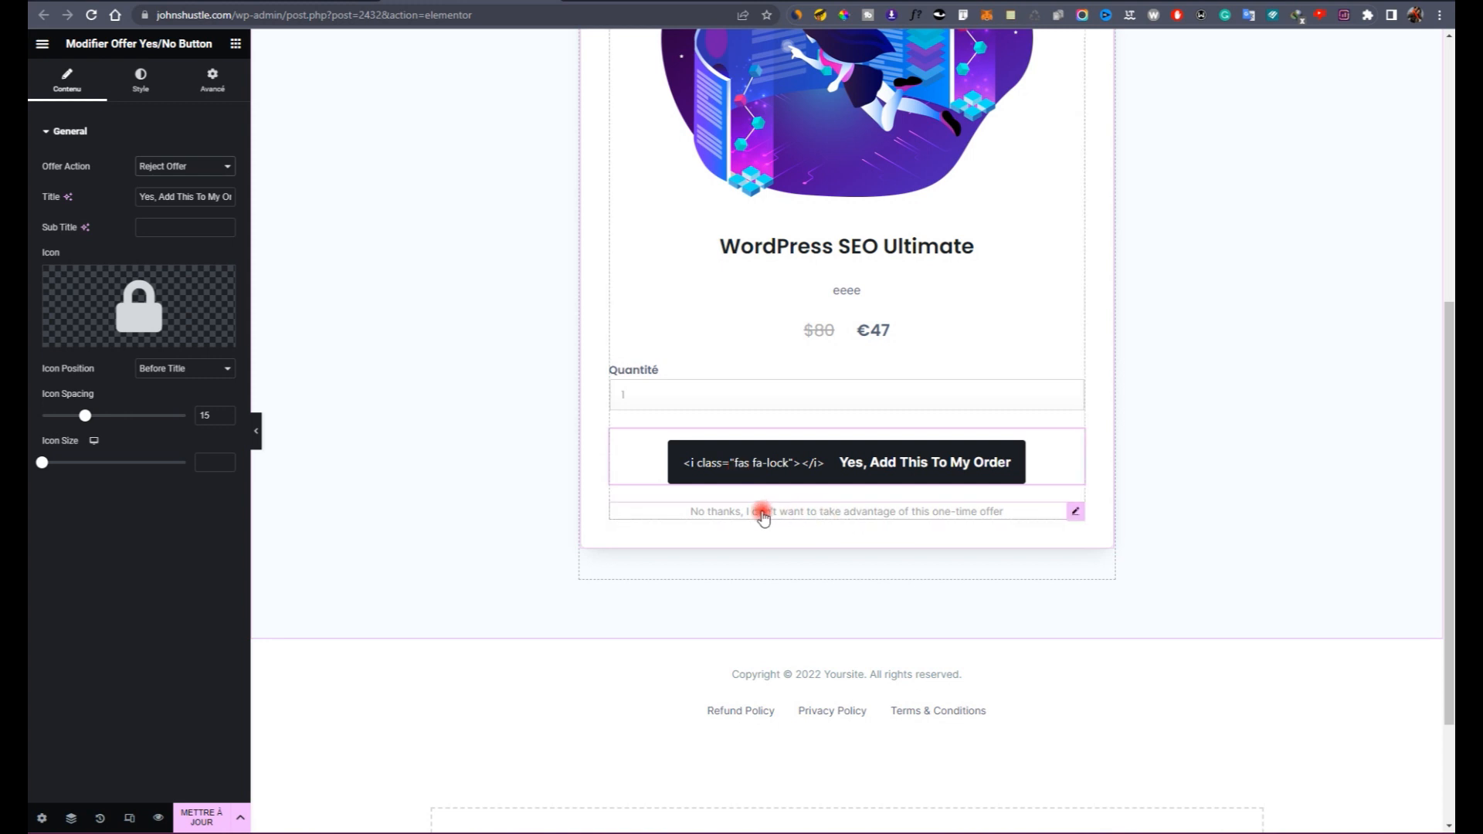
left_click(158, 174)
left_click(161, 192)
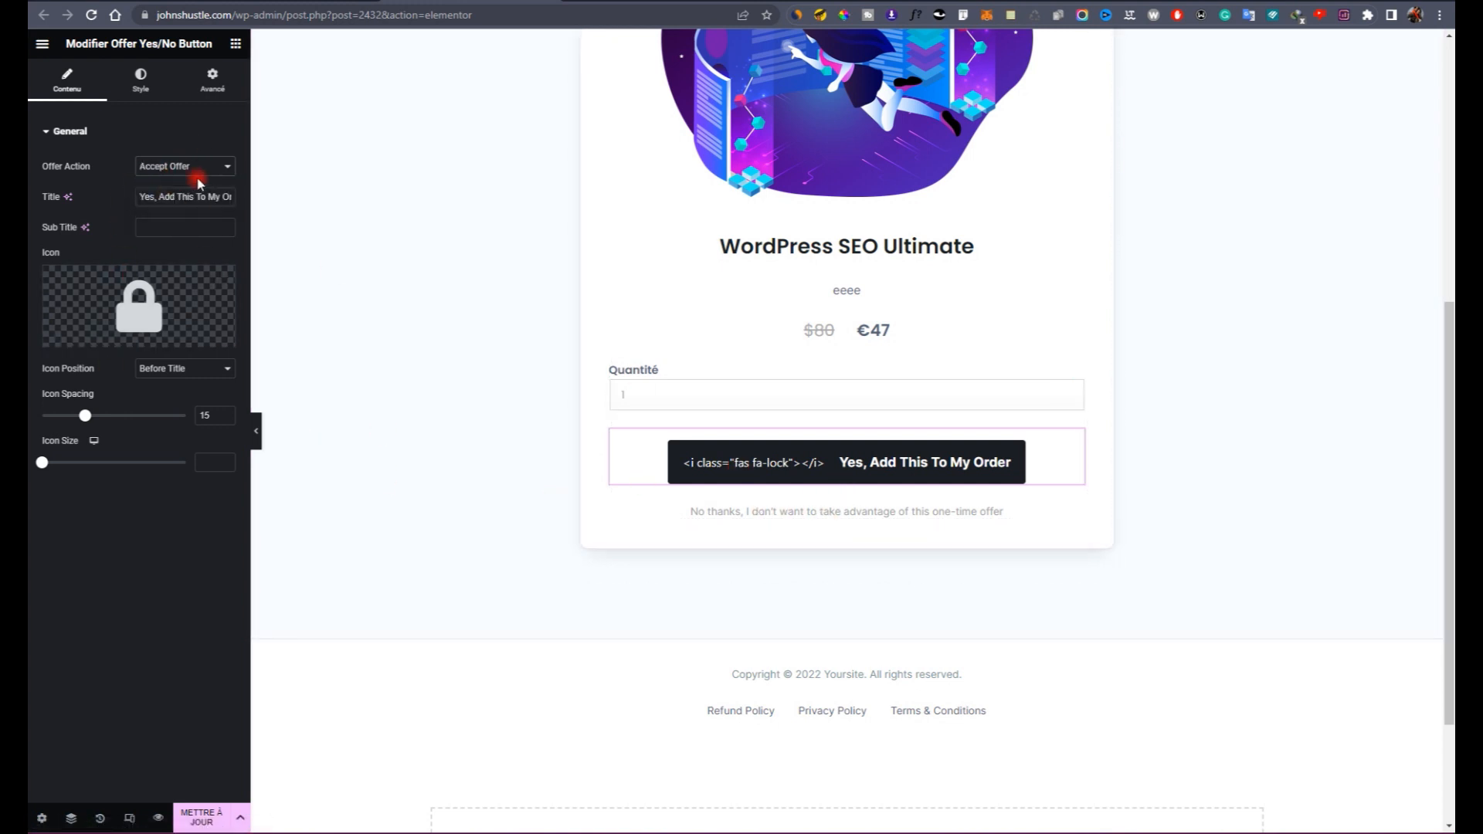
Step: Update the upsell page design and return to the Upsell step in the CartFlows admin
scroll(993, 570, "up", 6)
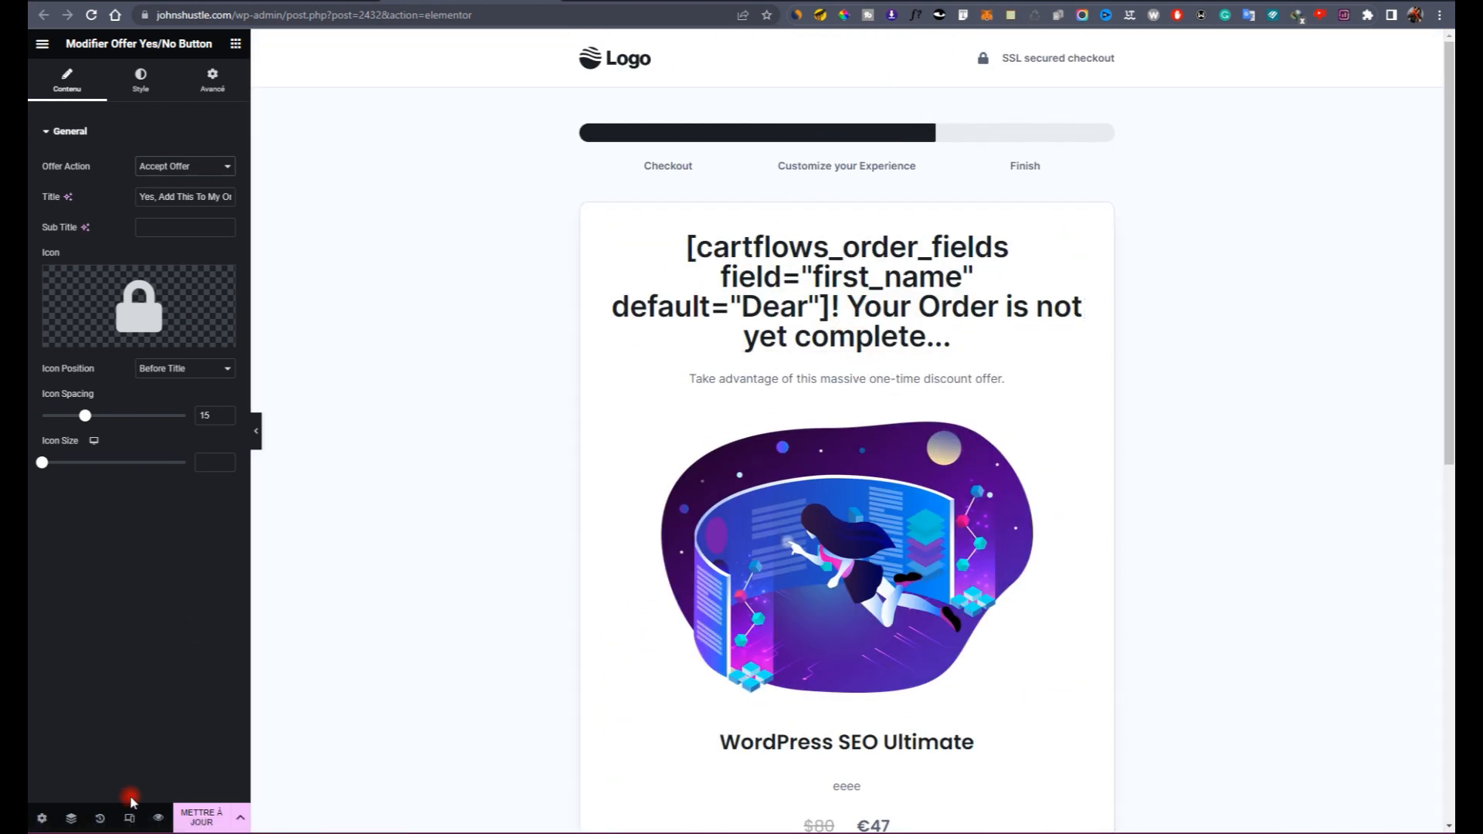
left_click(203, 823)
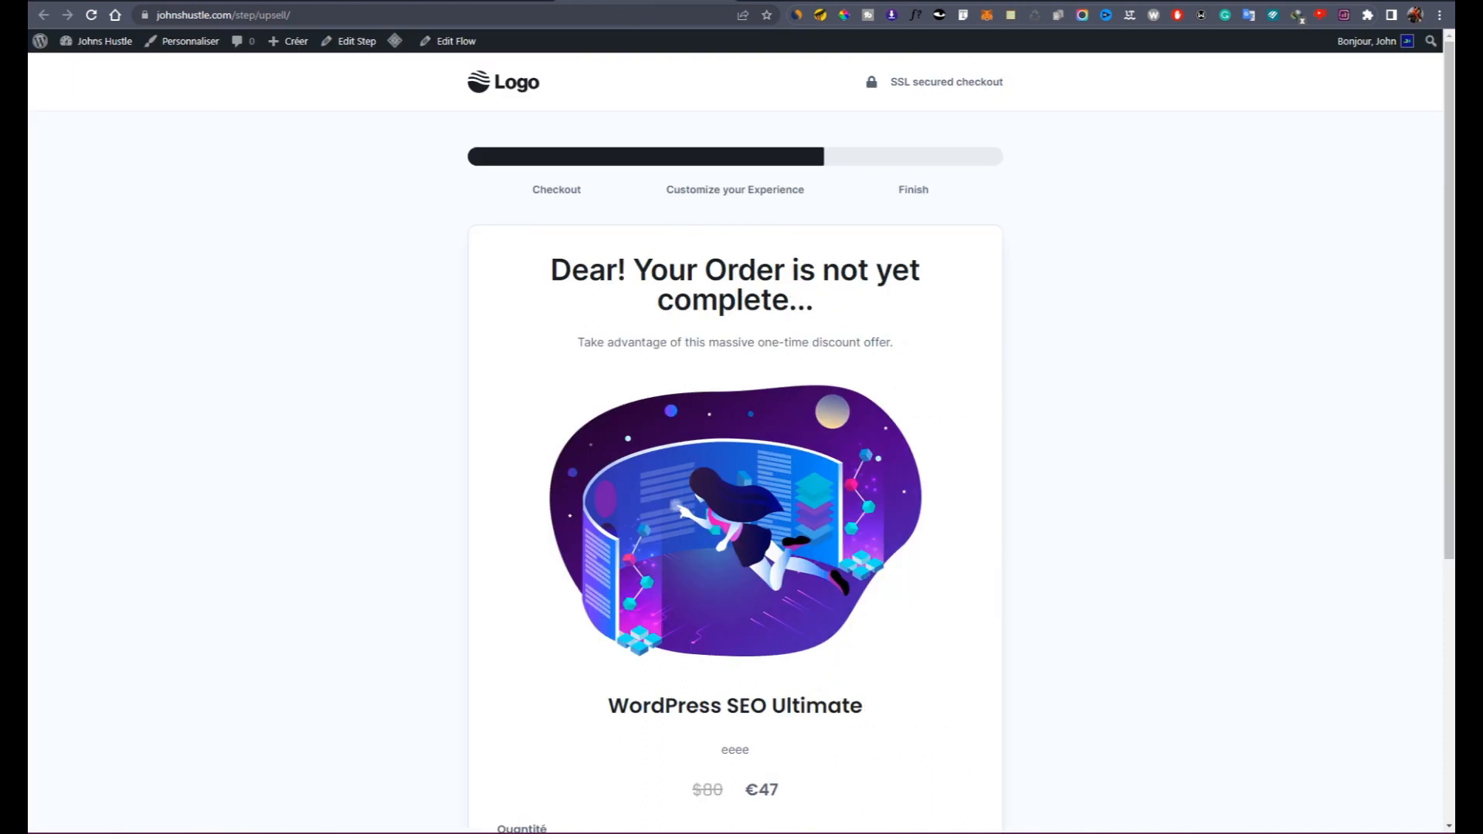
left_click(295, 3)
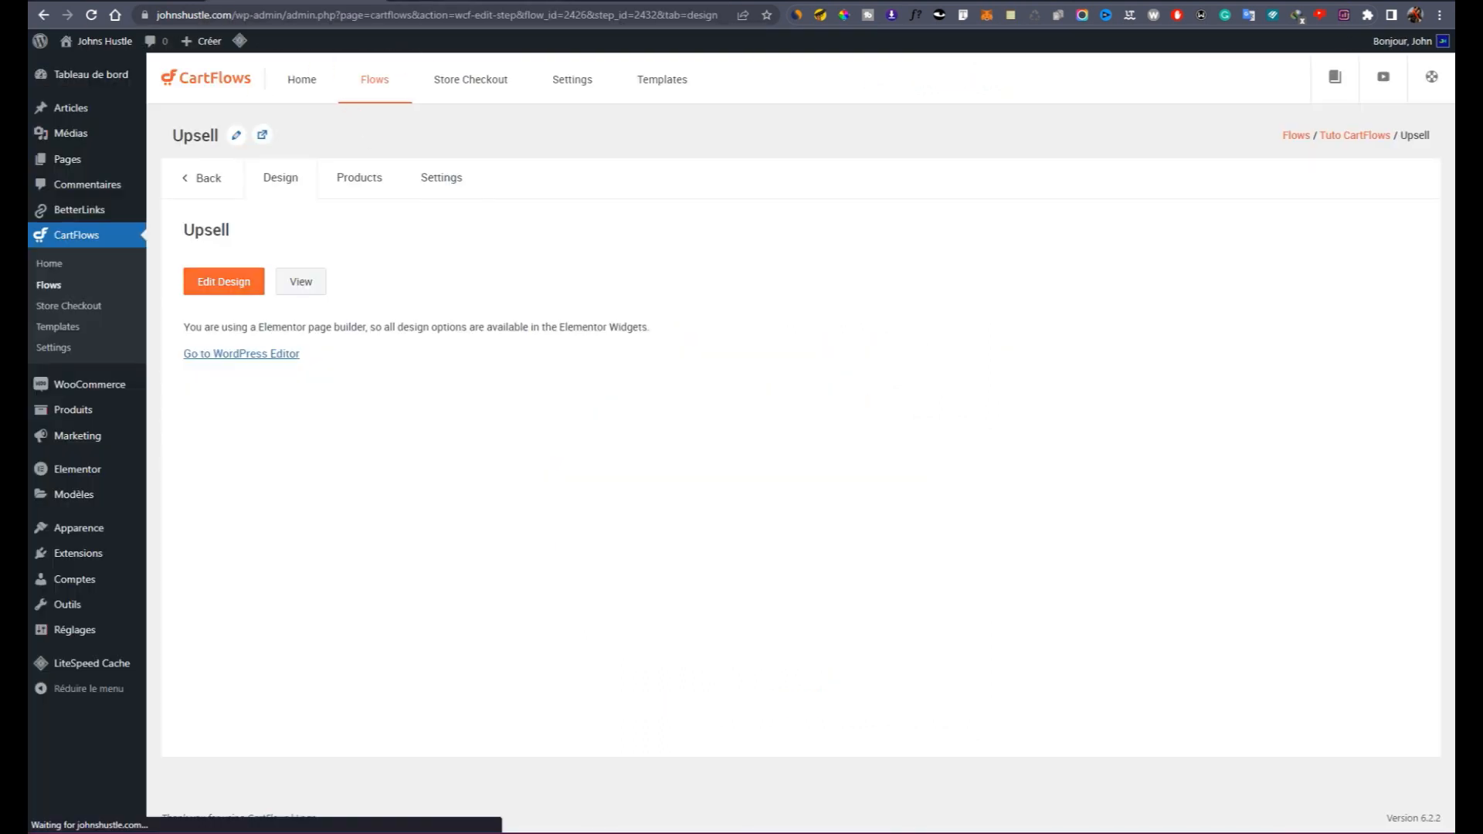
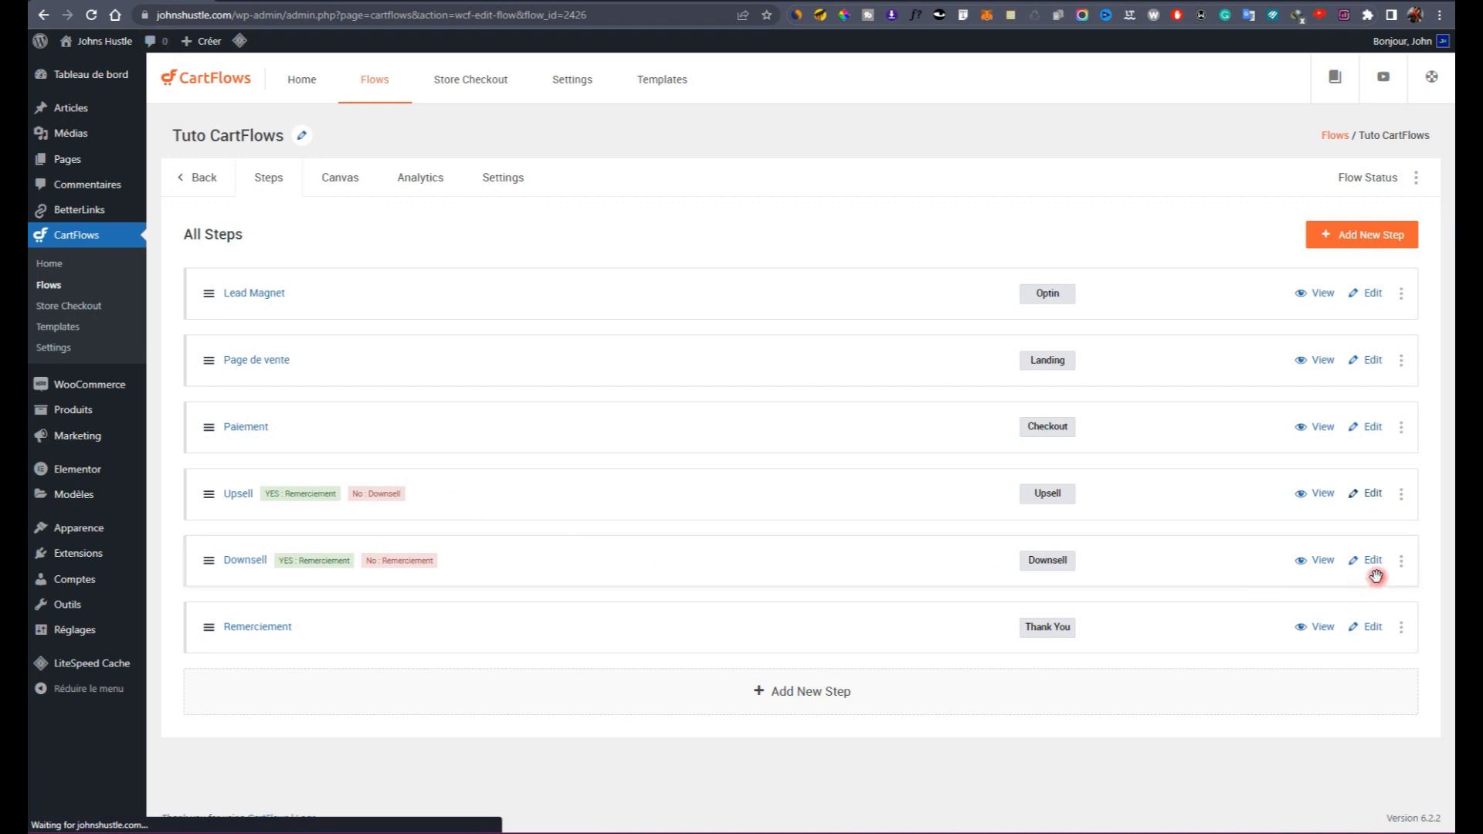
Step: Open the Downsell step for editing and examine its product settings, step slug and offer popup texts
left_click(1322, 566)
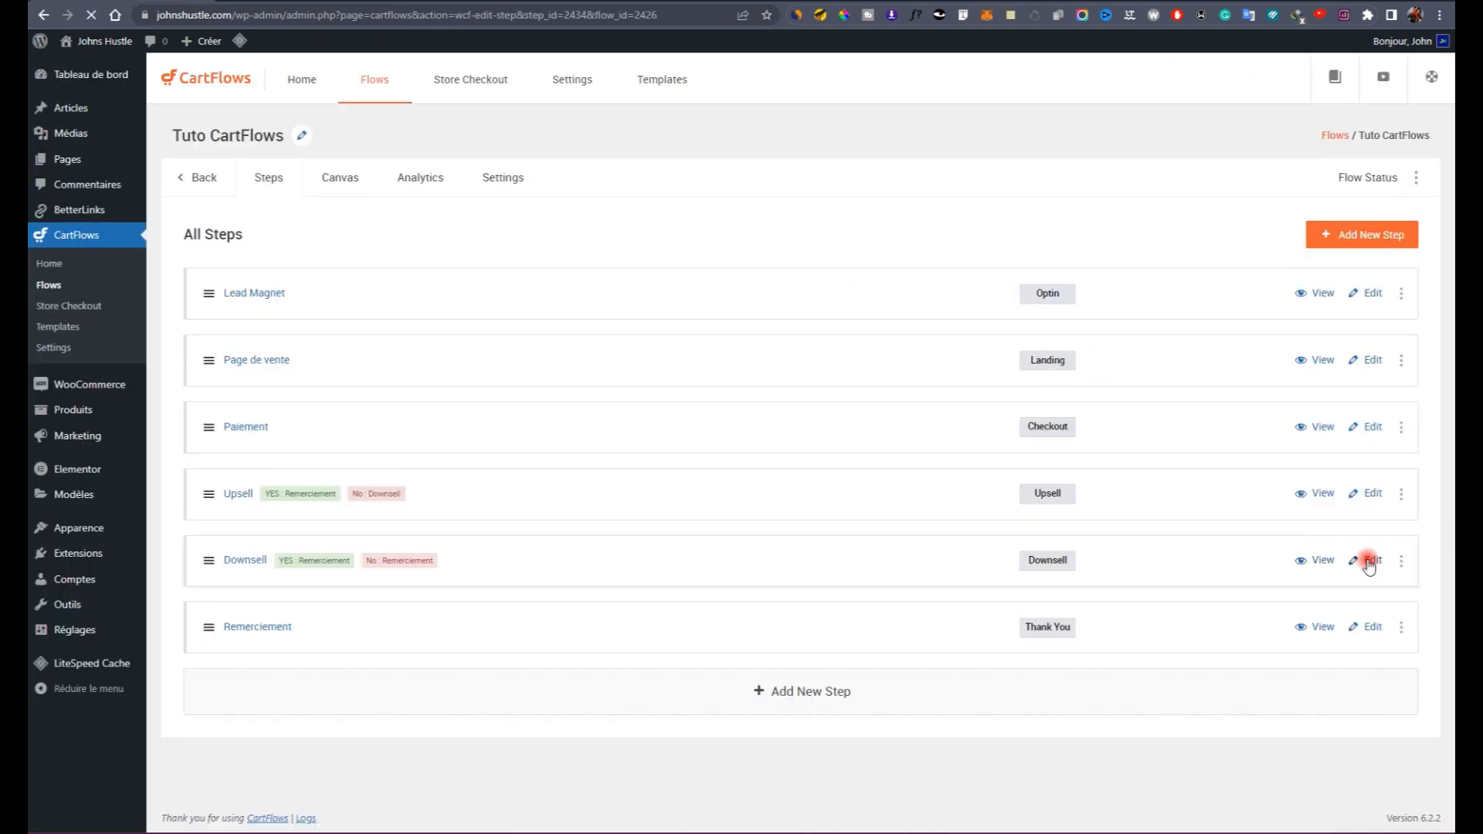
left_click(366, 176)
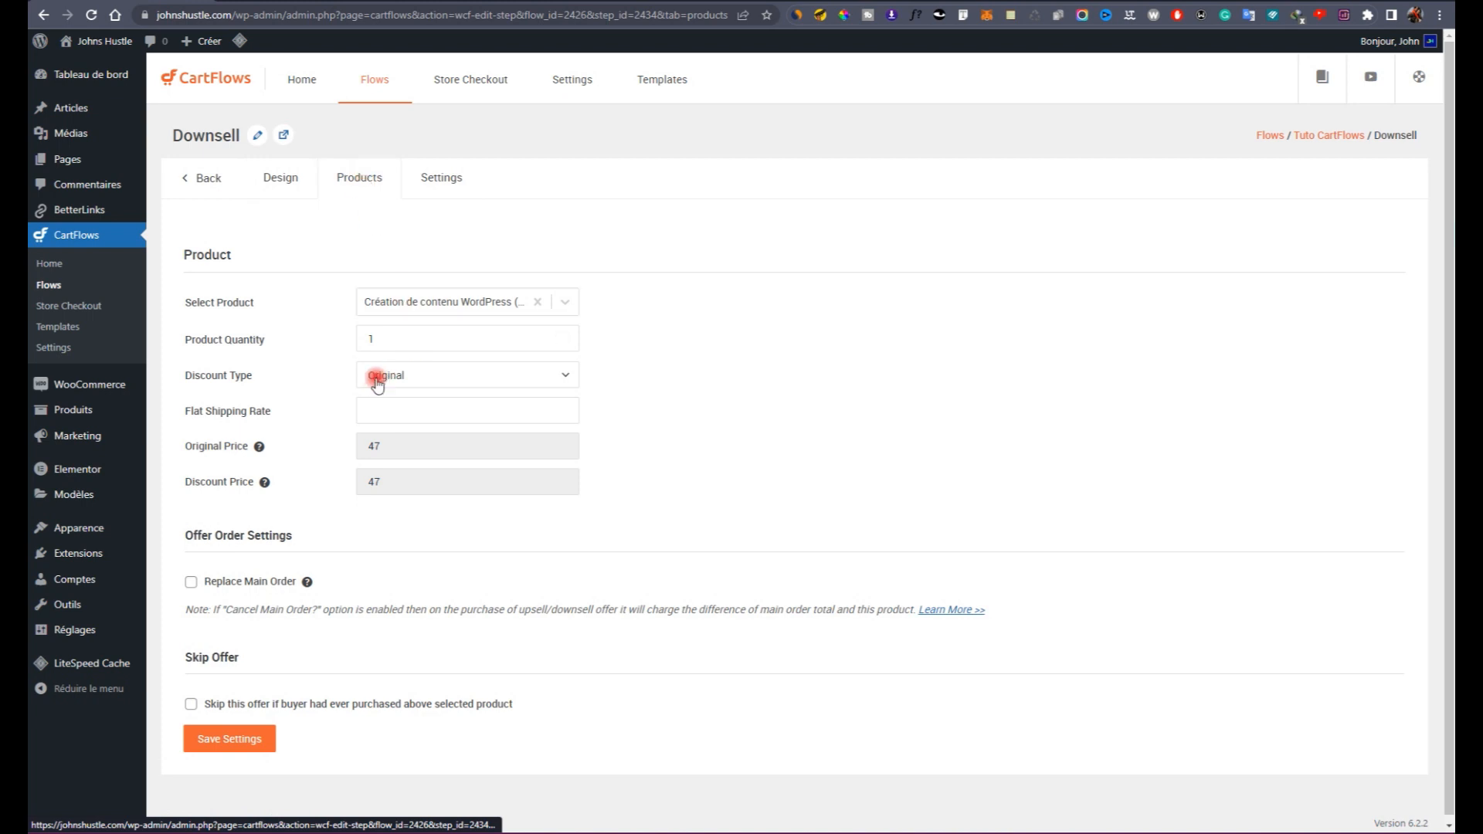
left_click(444, 179)
double_click(731, 312)
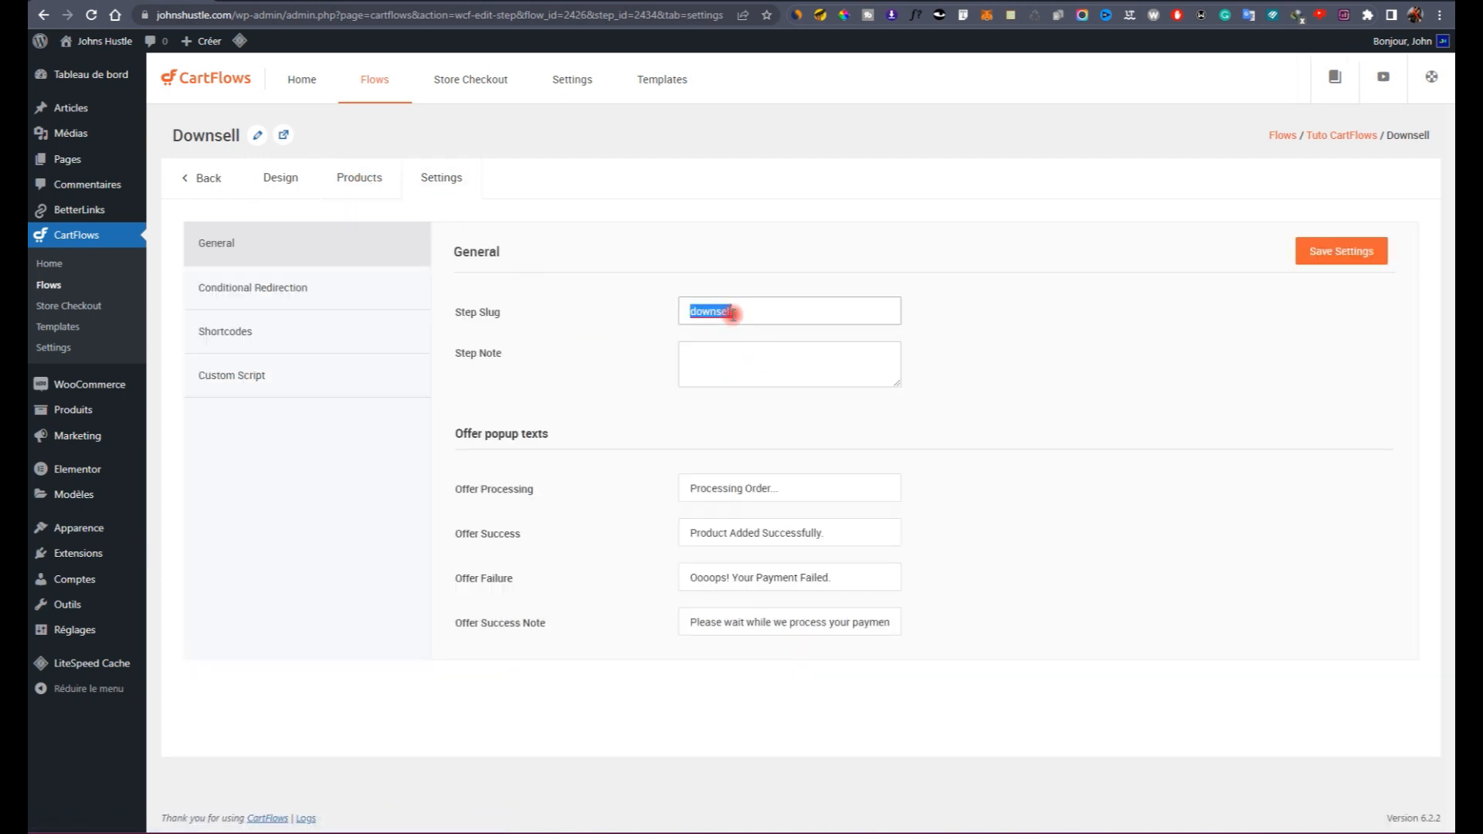
triple_click(800, 494)
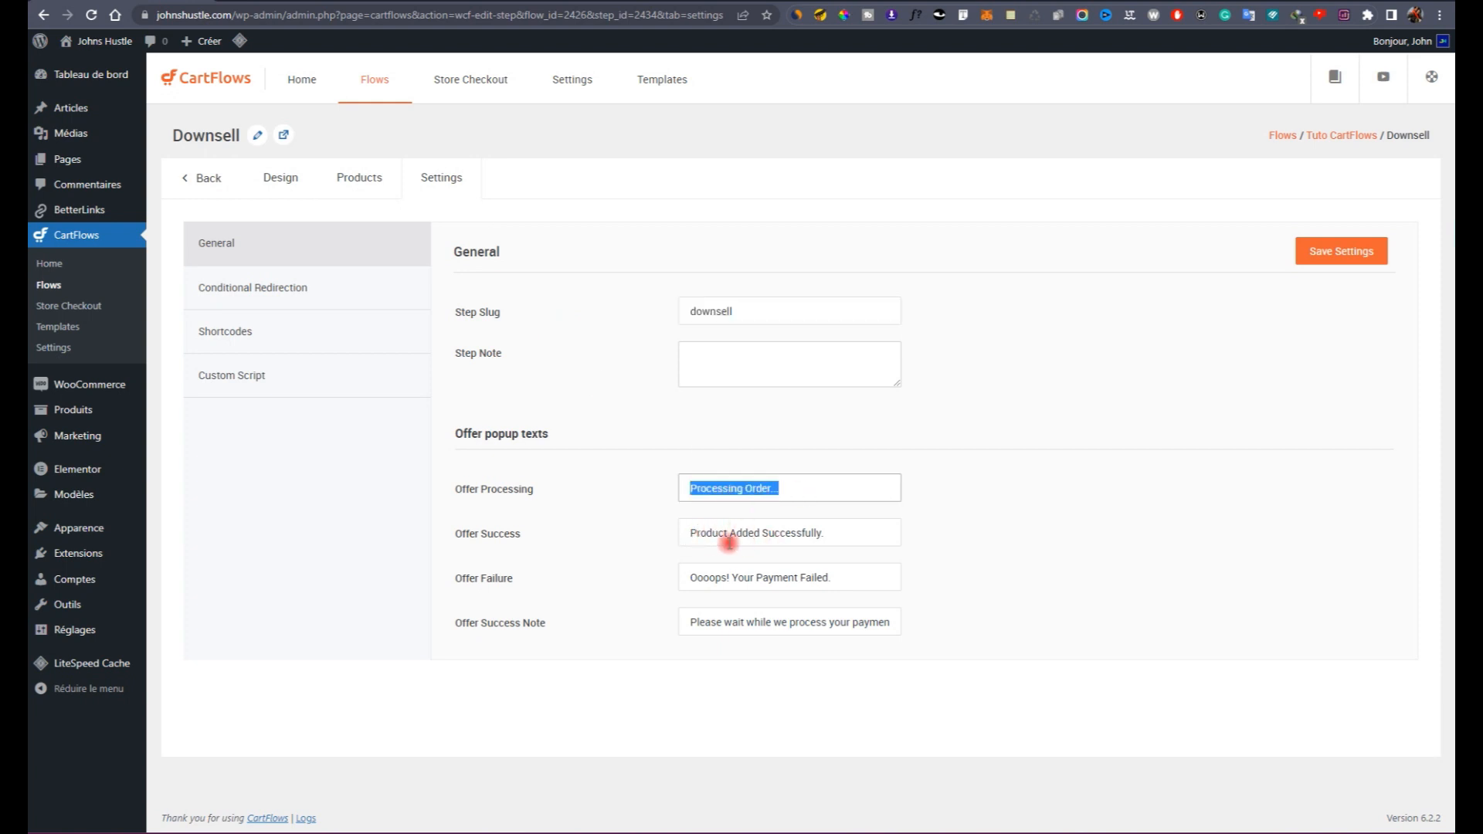
left_click(745, 545)
triple_click(748, 573)
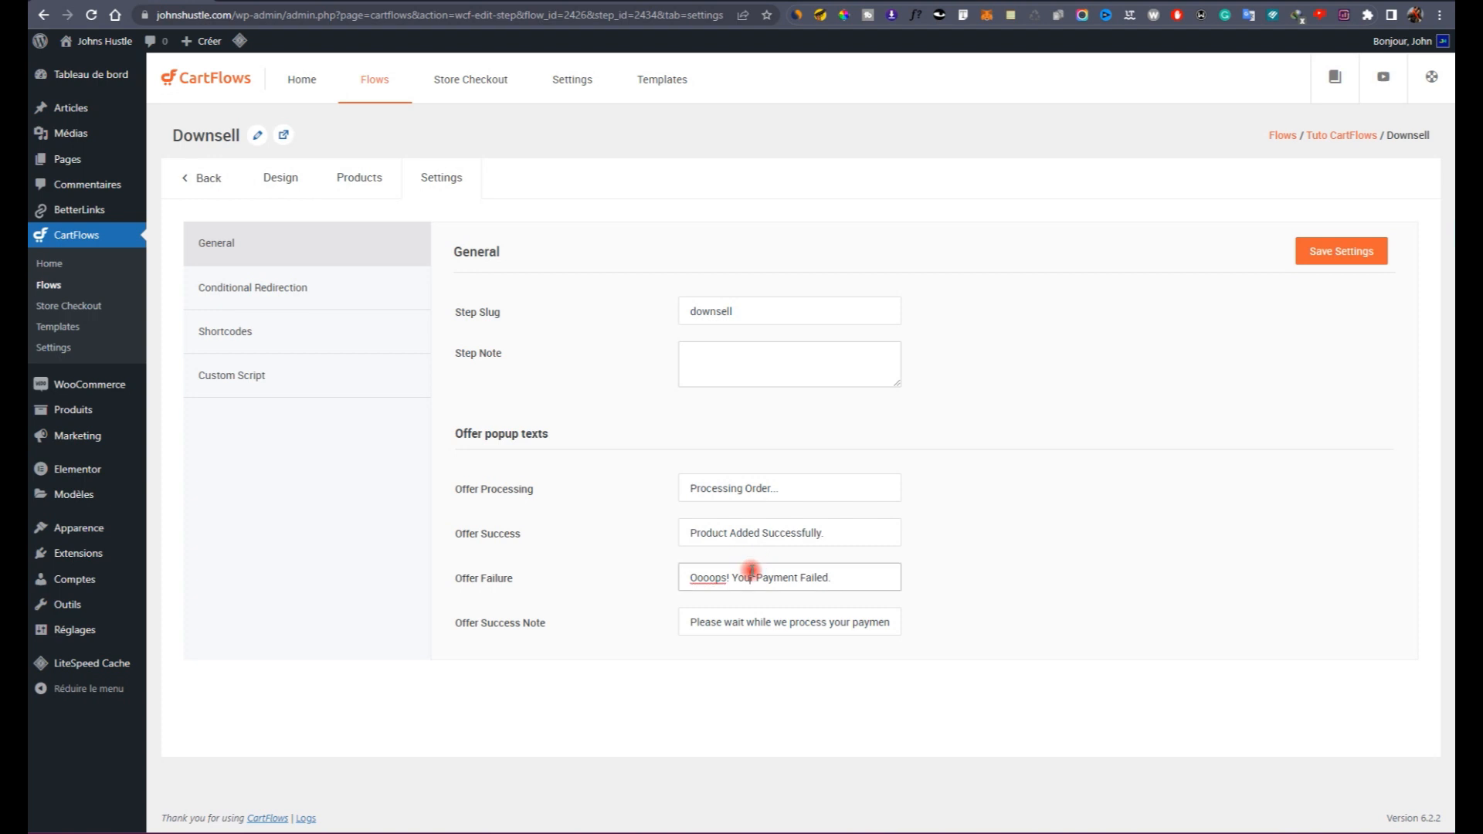
Step: Examine the Downsell step's conditional redirection options for an accepted offer and its shortcodes
left_click(297, 288)
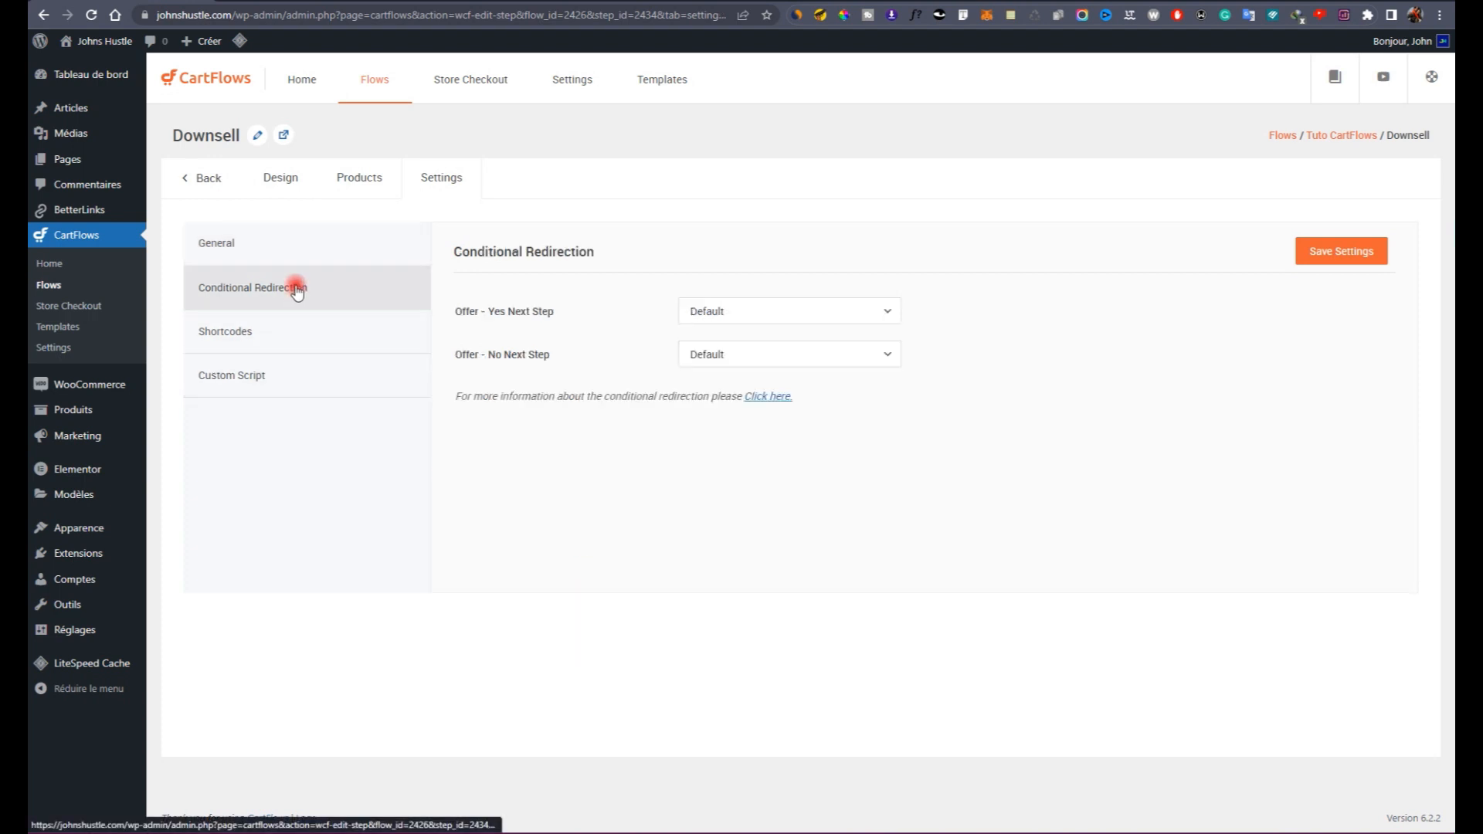
left_click(711, 310)
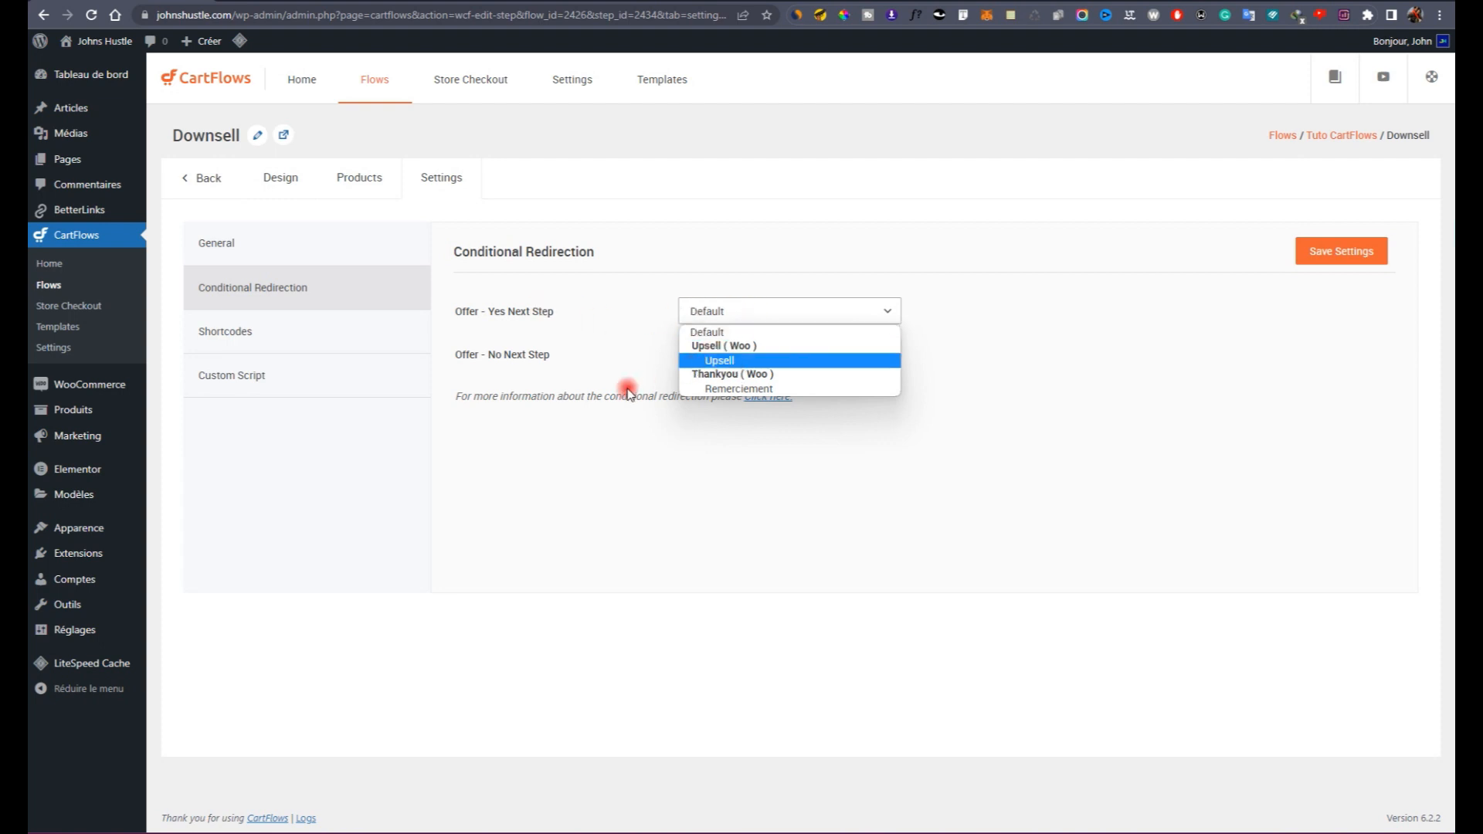
left_click(1236, 424)
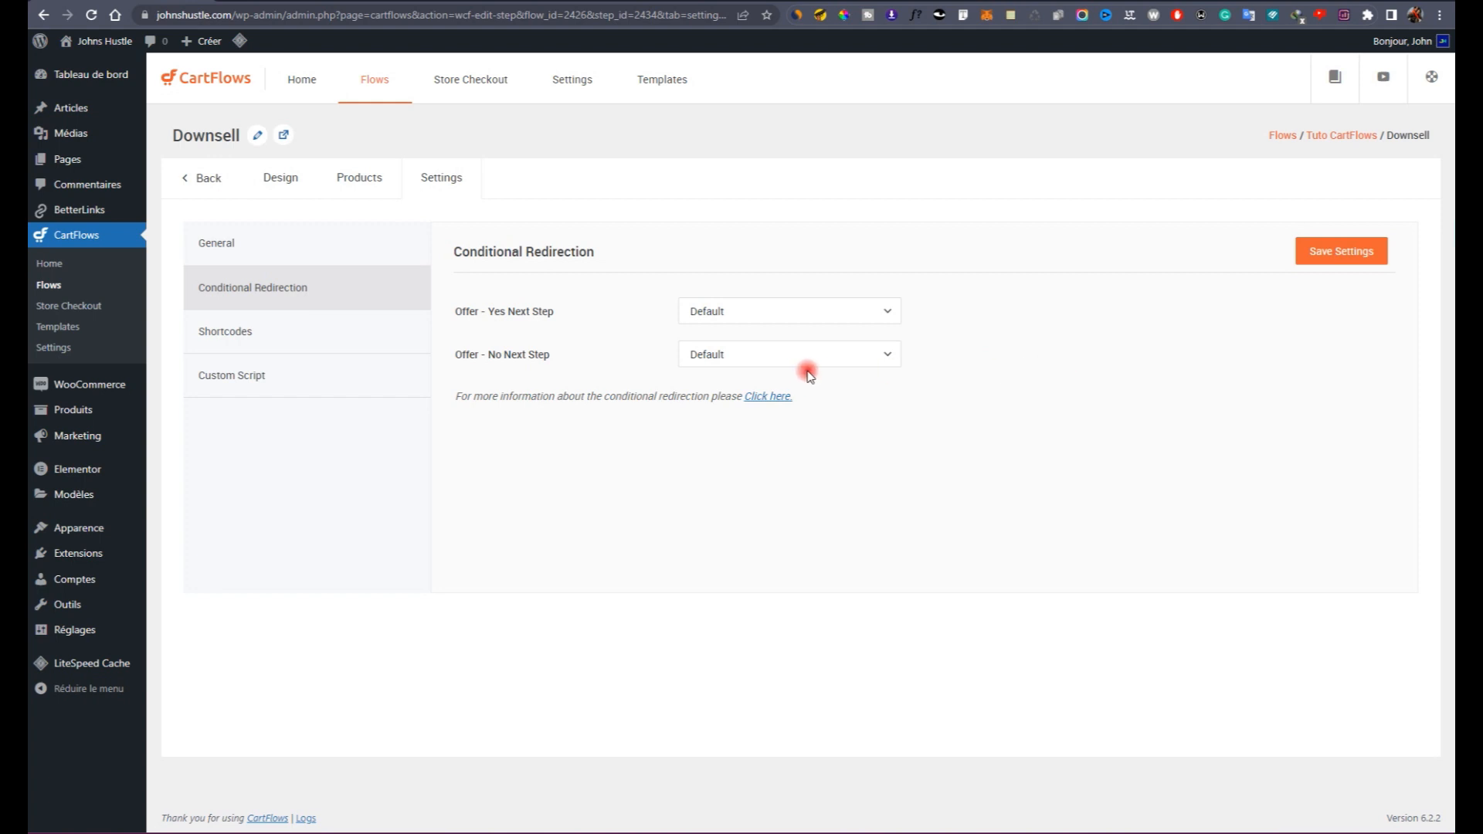
left_click(683, 309)
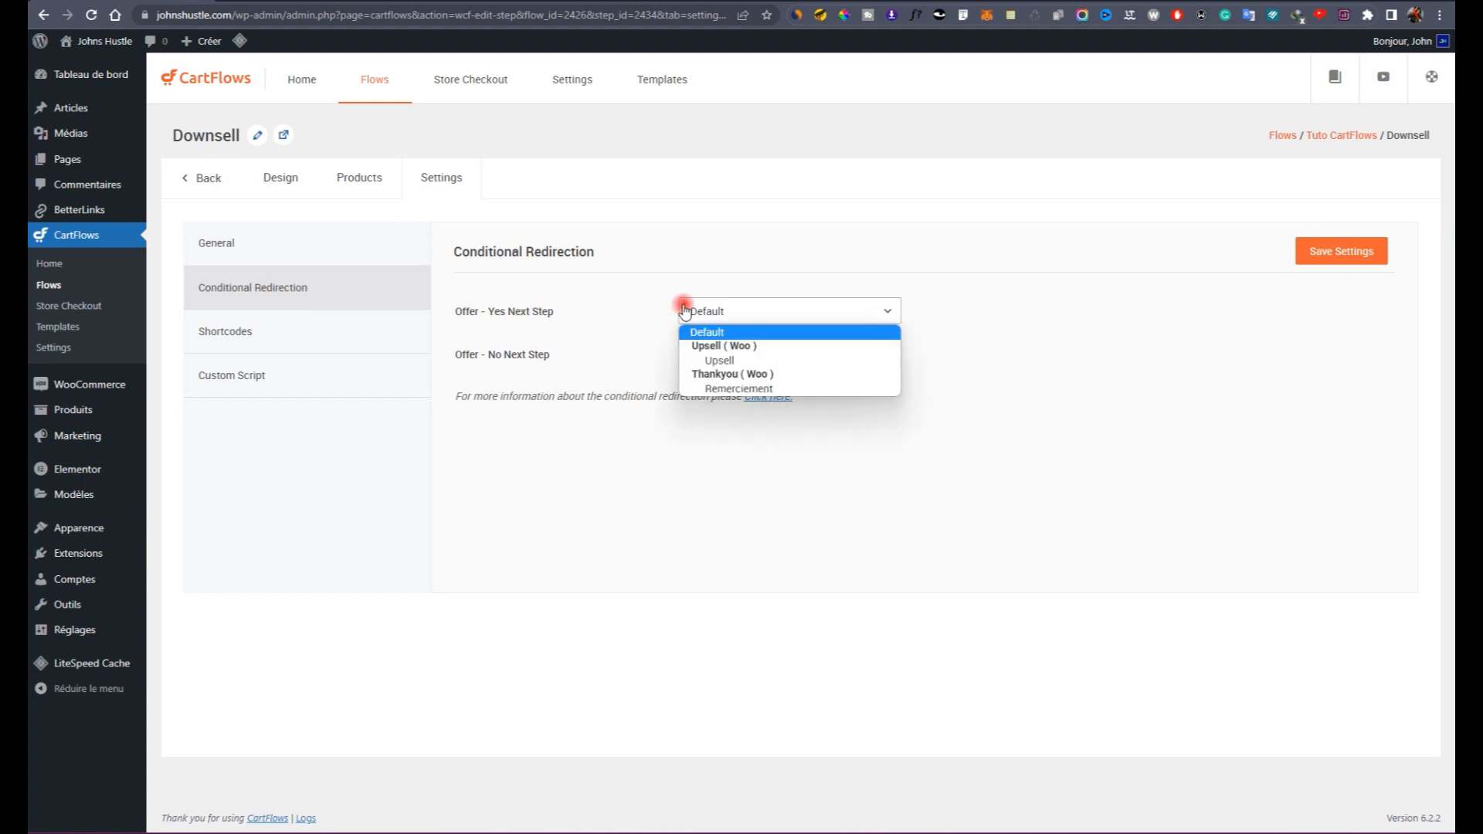
left_click(169, 323)
left_click(228, 331)
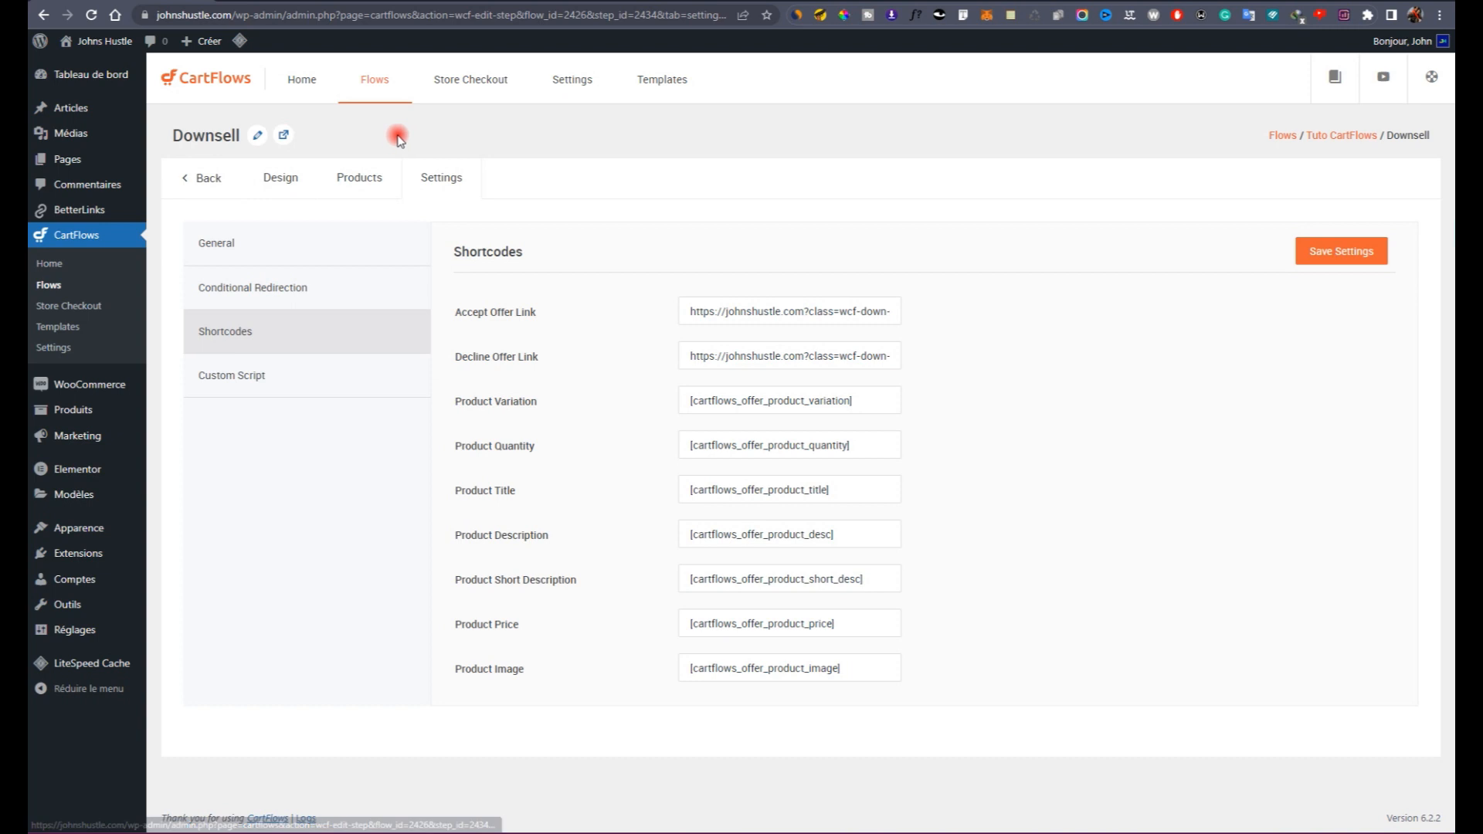
Step: View the live Downsell page and return to the step's settings in CartFlows
left_click(344, 6)
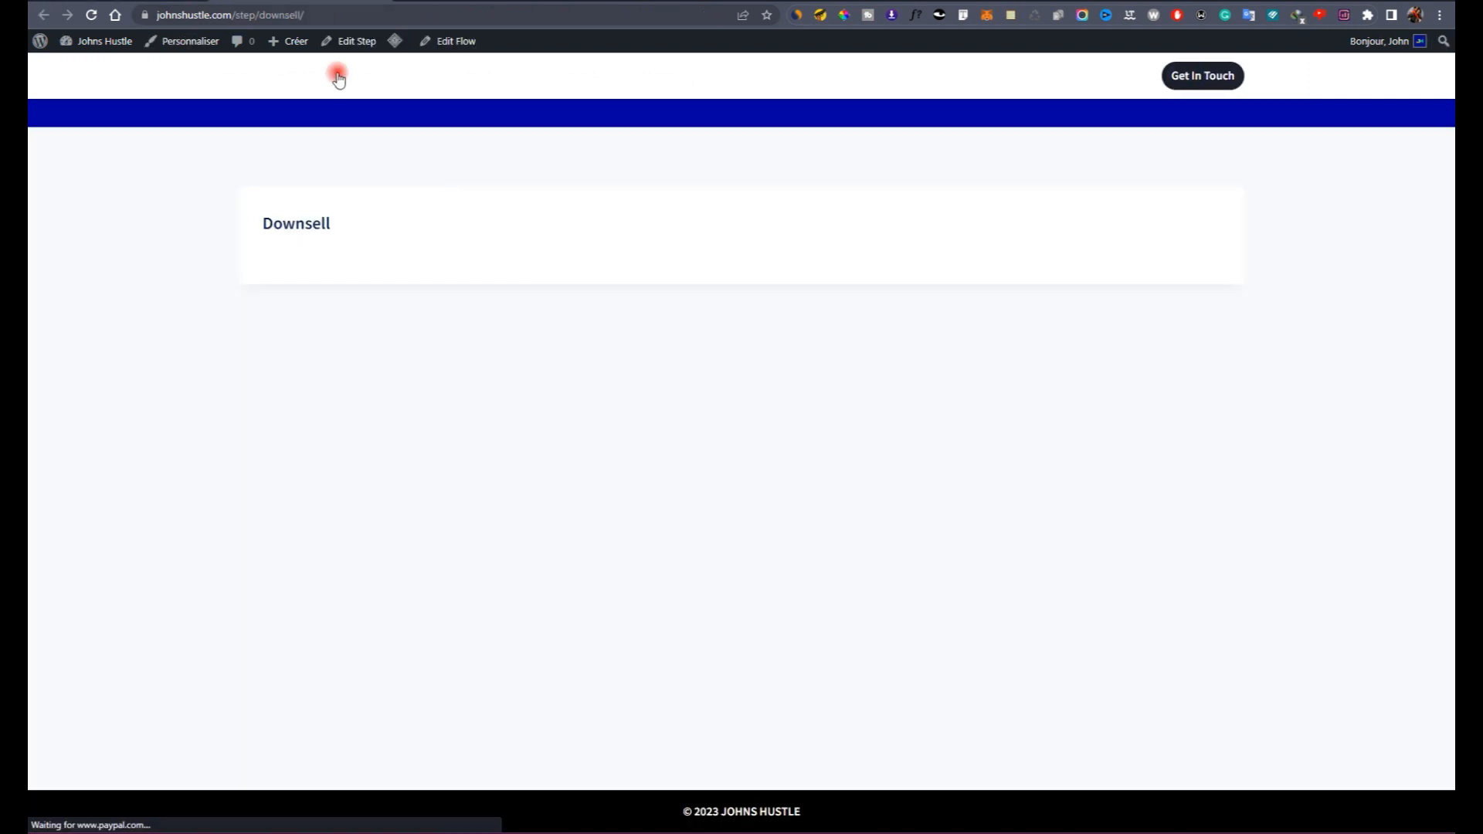
left_click(154, 7)
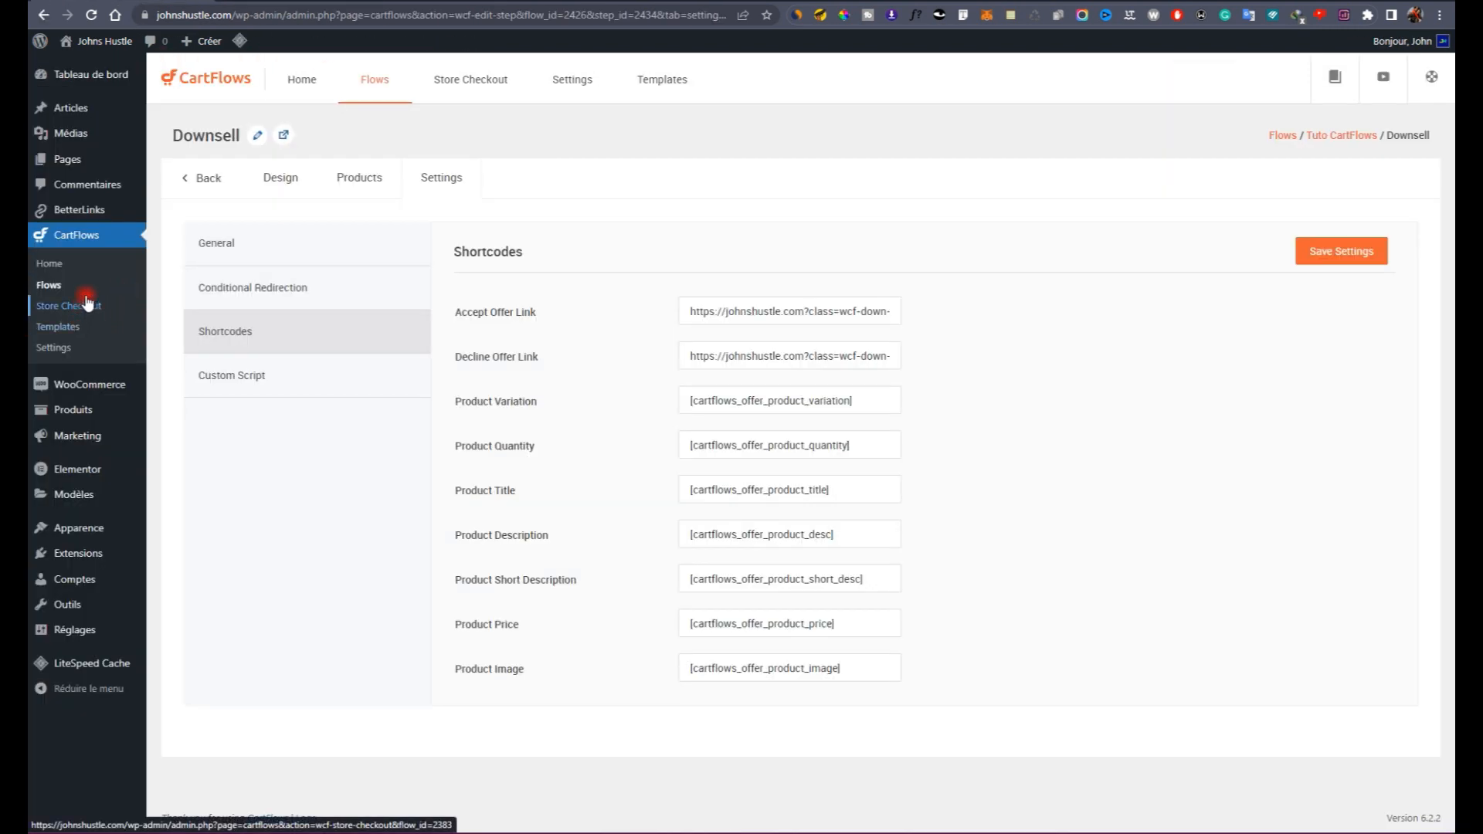
left_click(76, 295)
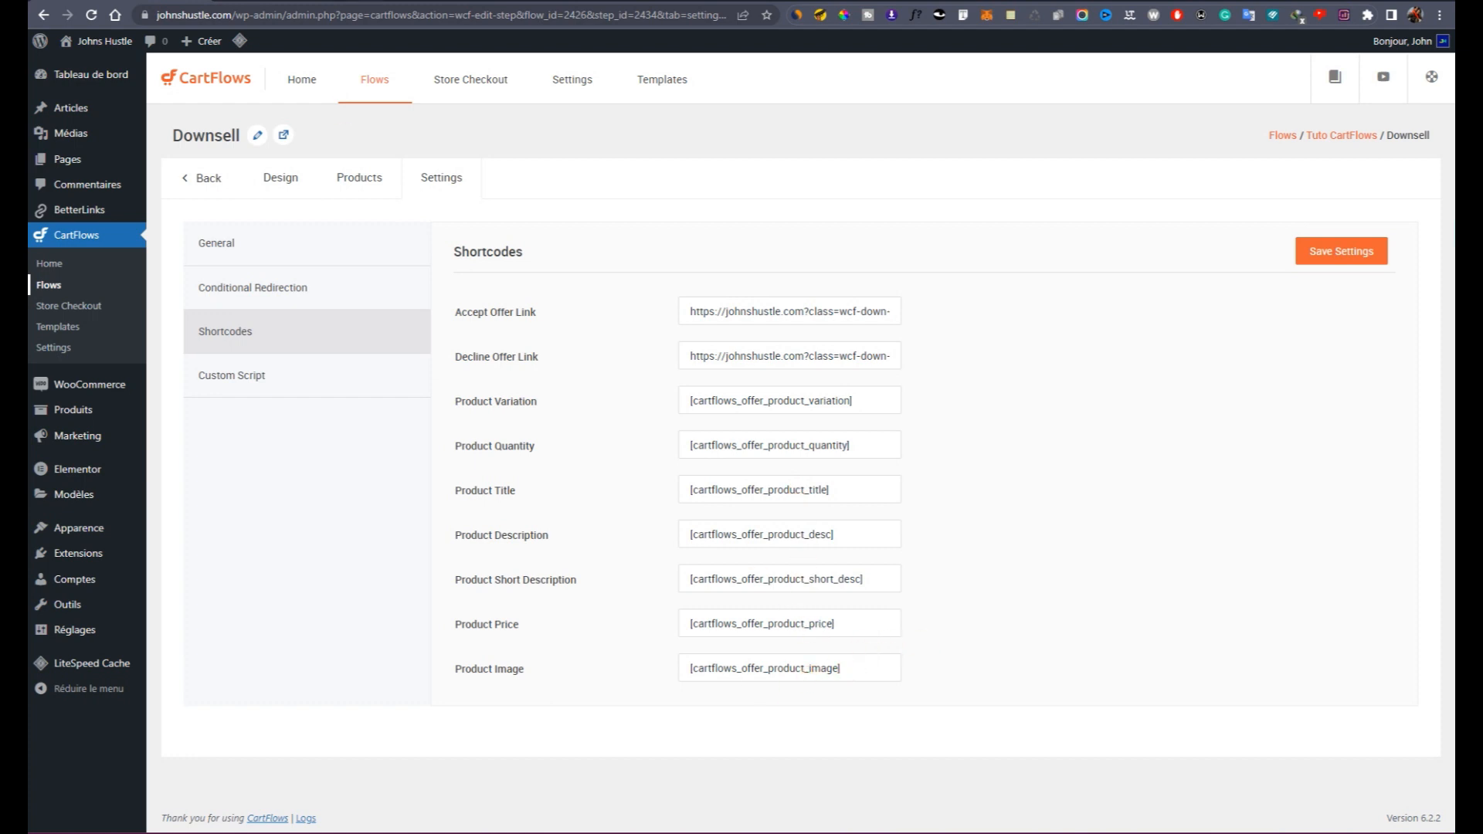
Step: Open the Downsell page design in Elementor and add a container with a vertical (column) direction
left_click(1362, 337)
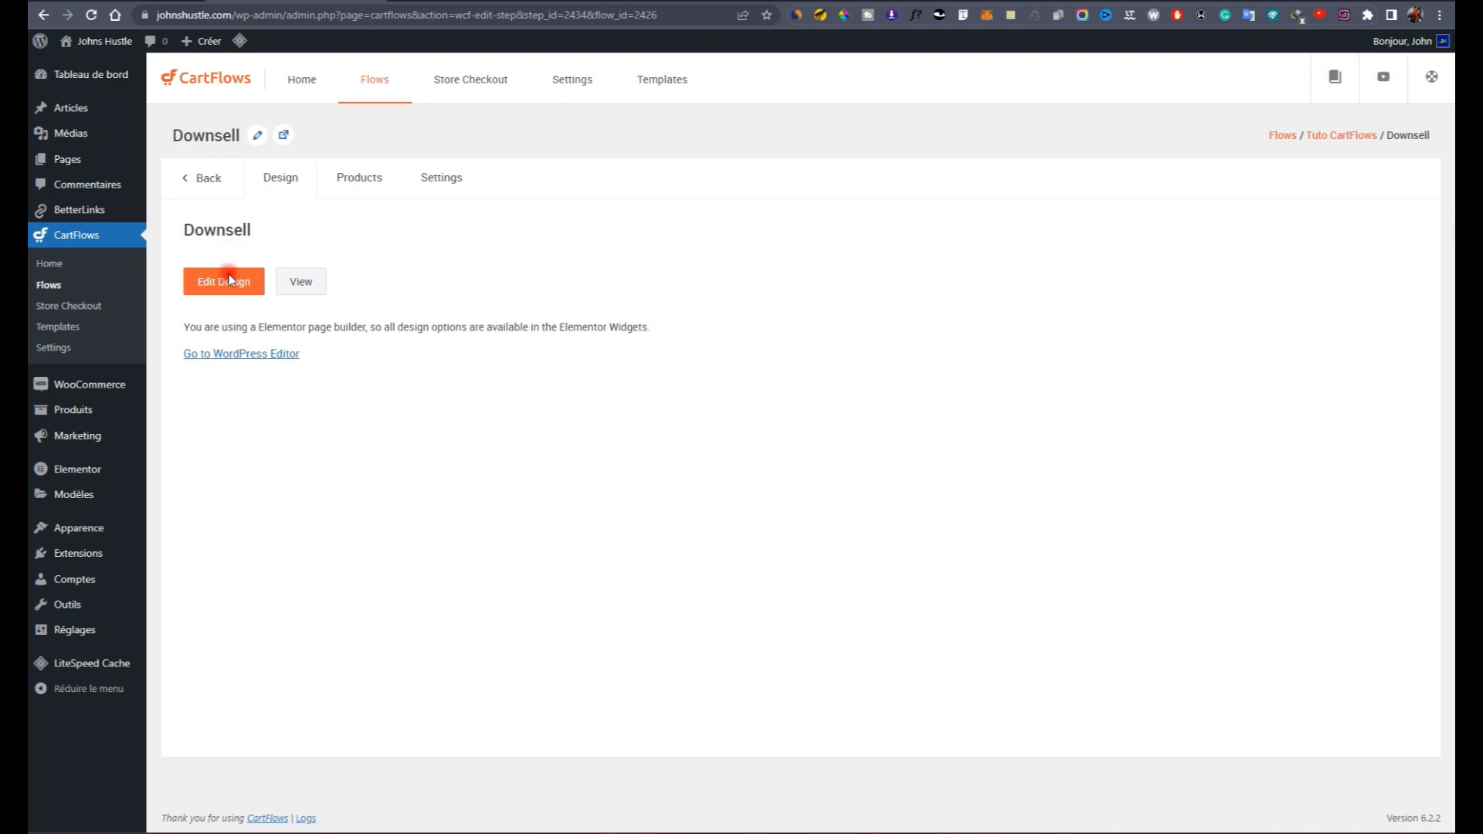
left_click(227, 281)
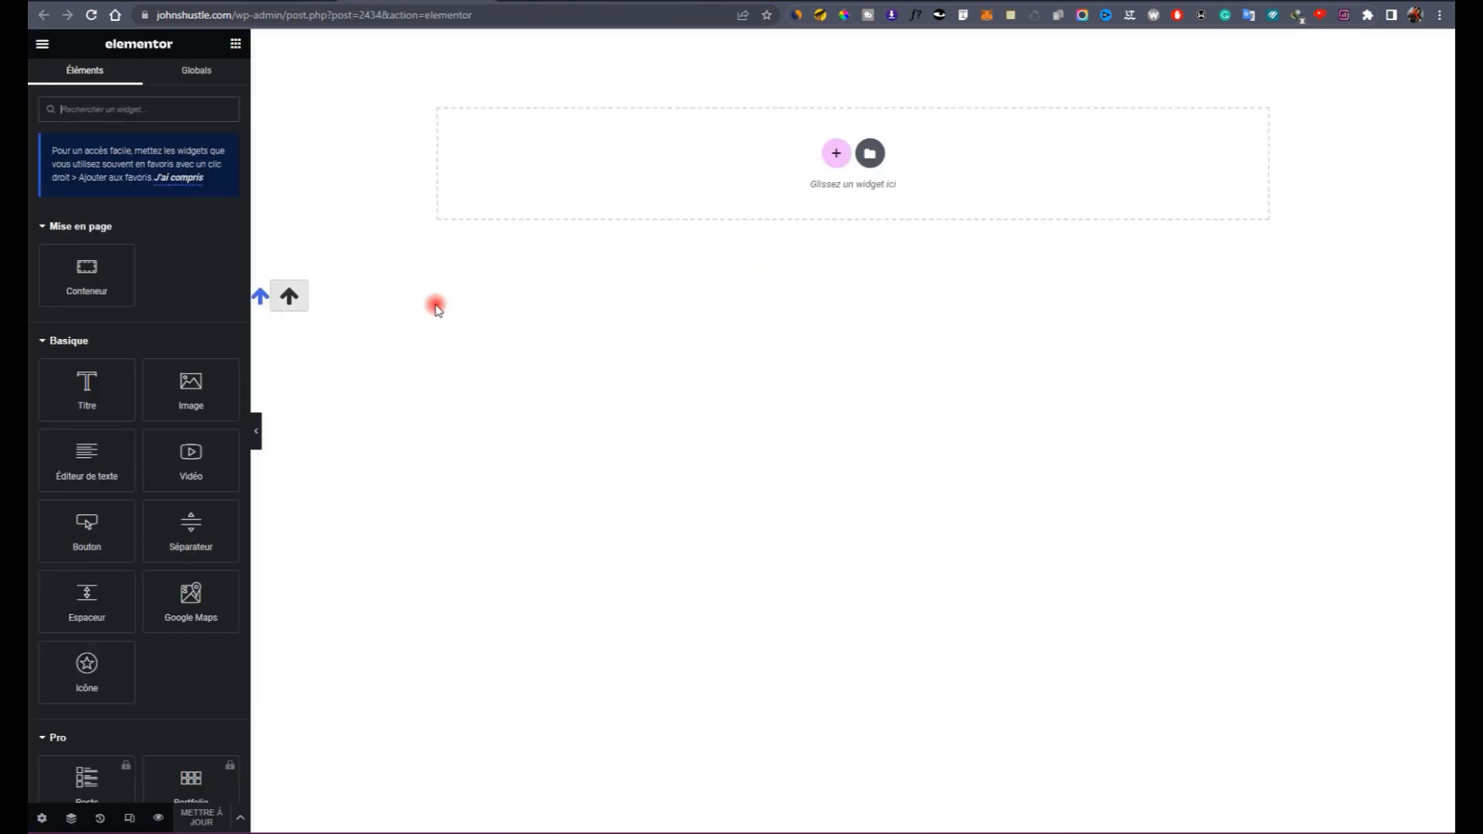
left_click_drag(109, 290, 832, 155)
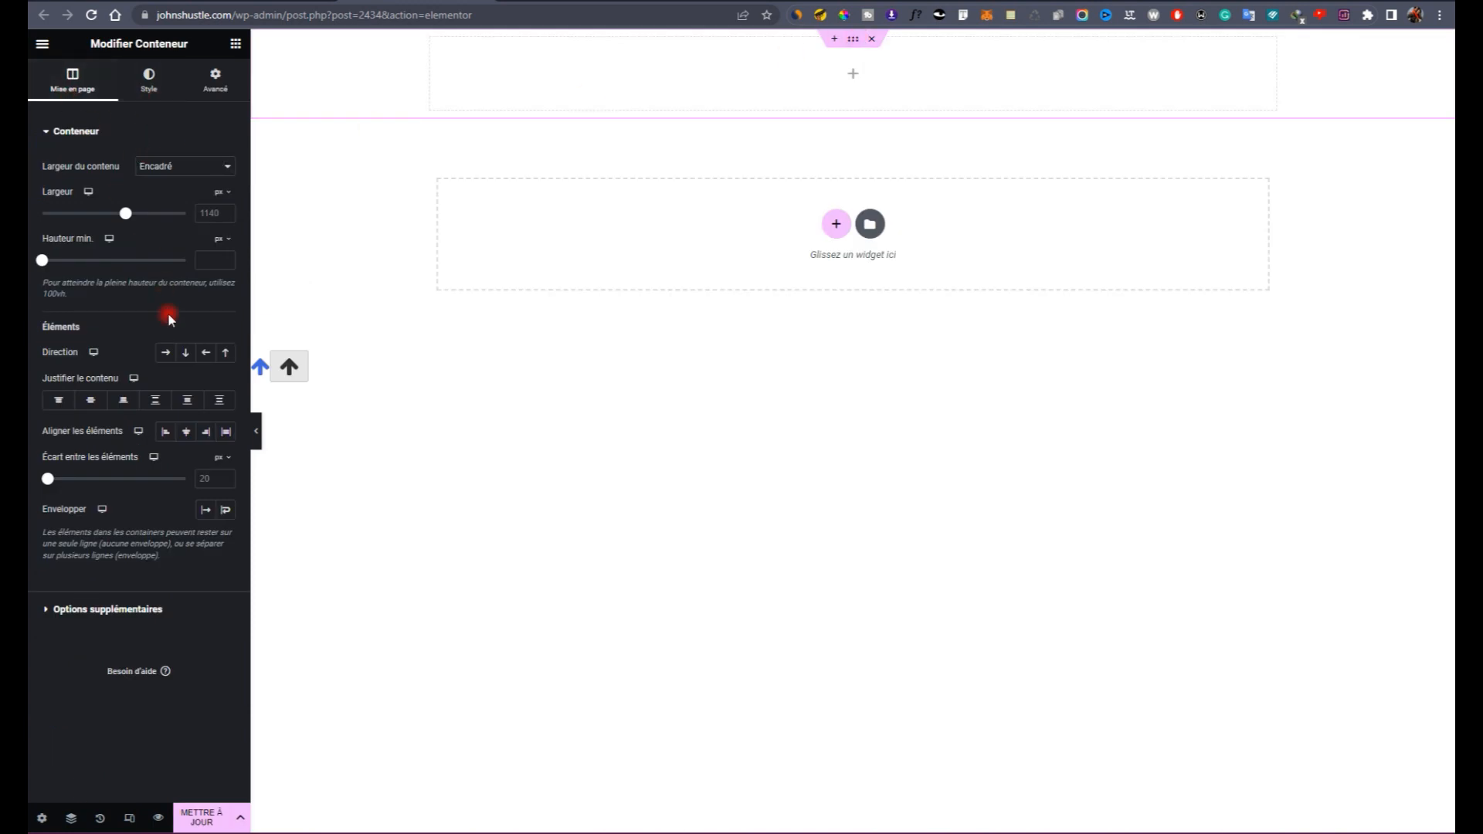
left_click(186, 353)
left_click(235, 45)
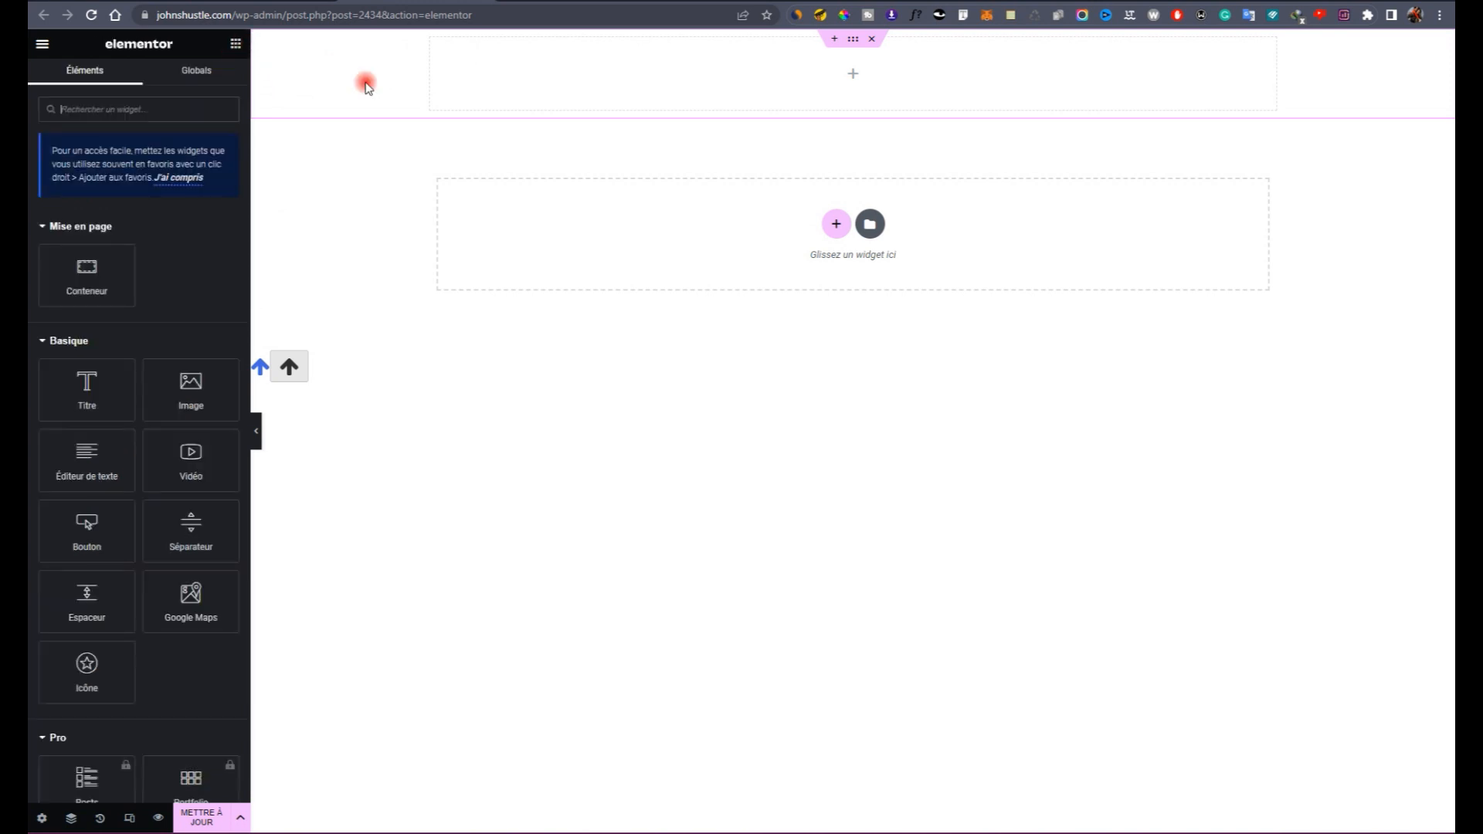
Step: Set the container's inner padding (Marge interne) to 60 px on all sides
left_click(815, 60)
left_click(209, 81)
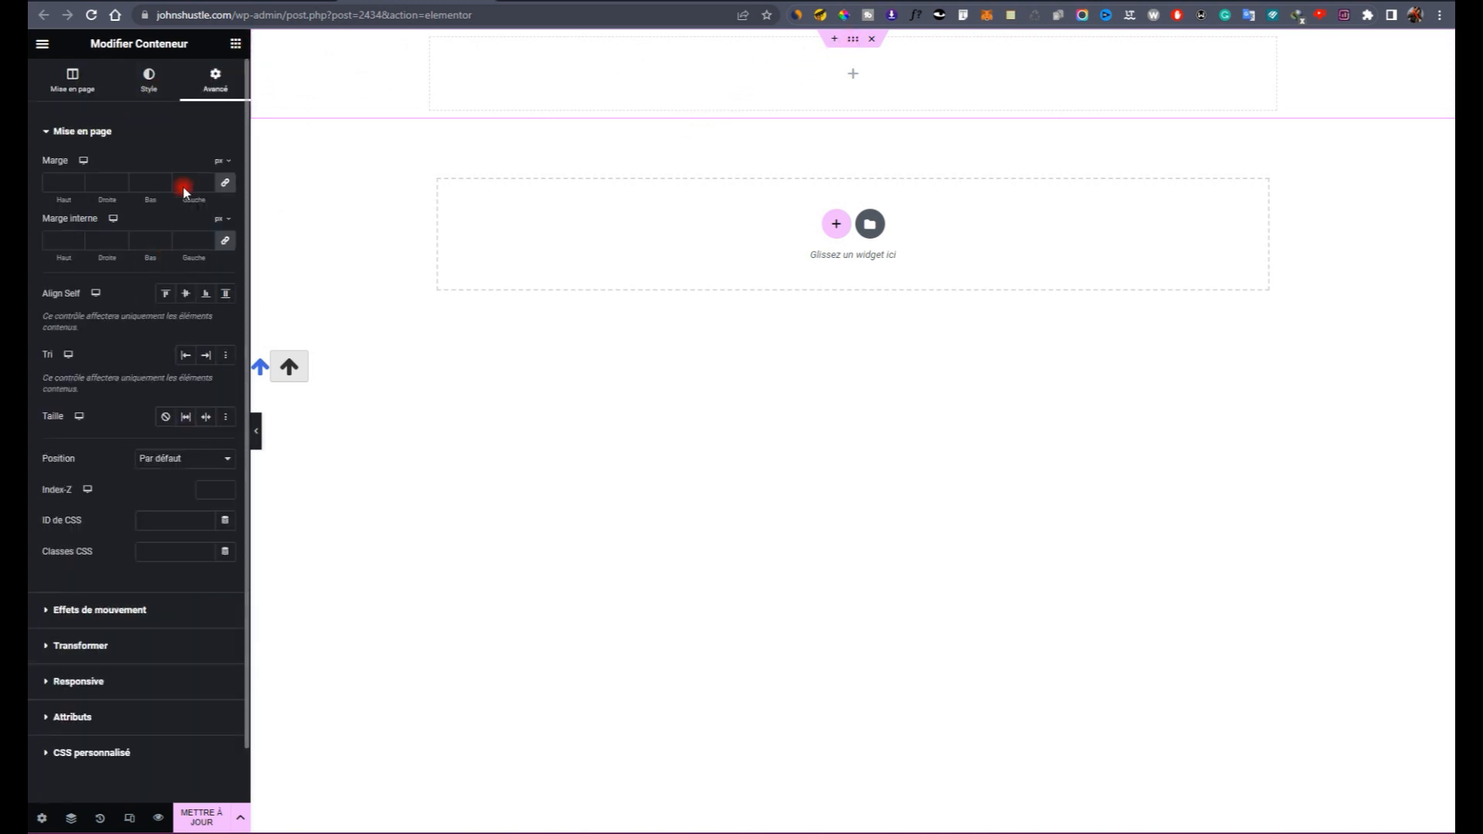
left_click(184, 237)
type("60")
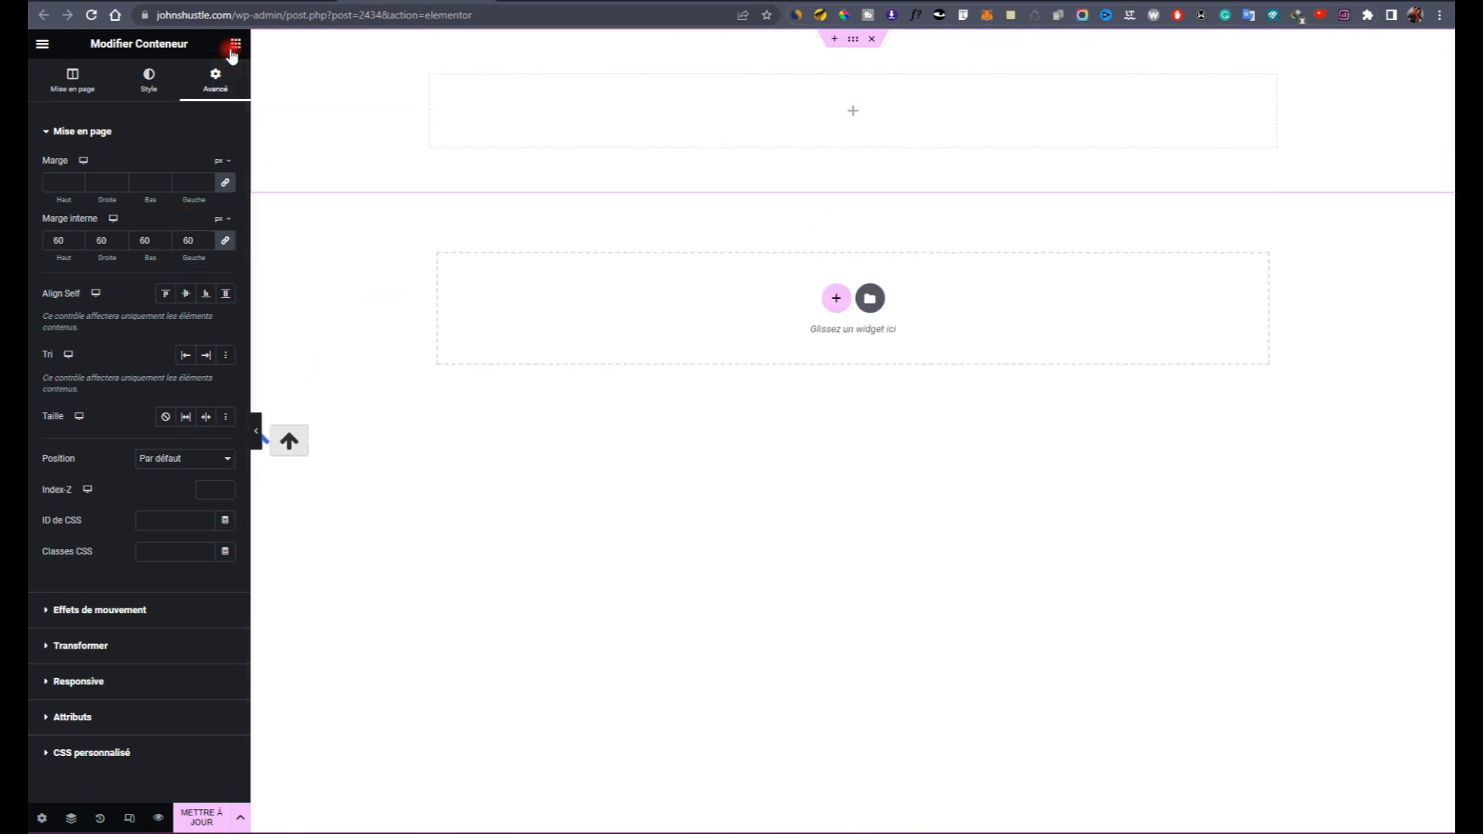
Step: Nest a second container inside the first, with vertical direction and content justified to the centre
left_click(235, 44)
left_click_drag(86, 274, 457, 107)
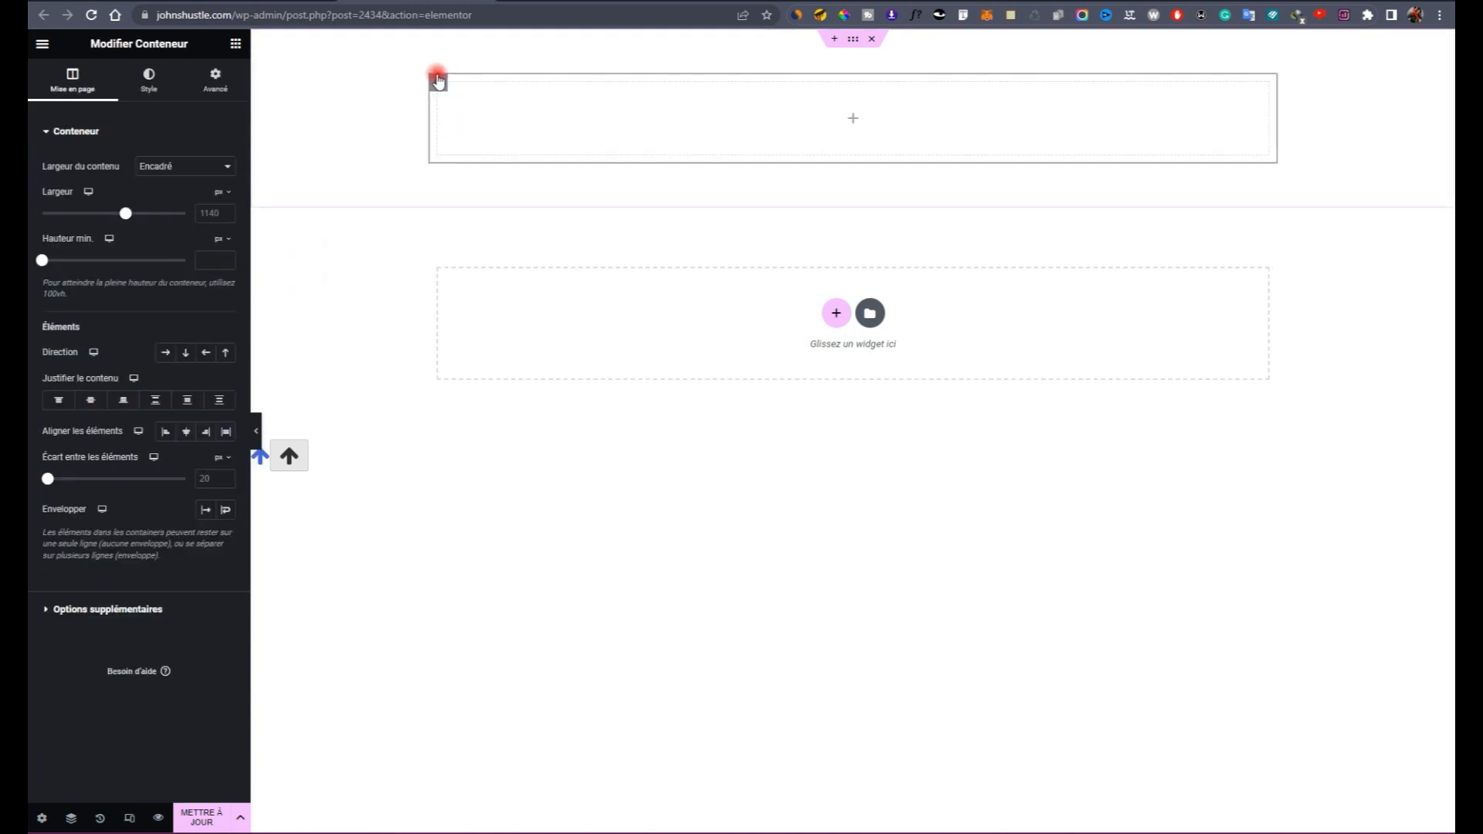
left_click(187, 353)
left_click(90, 400)
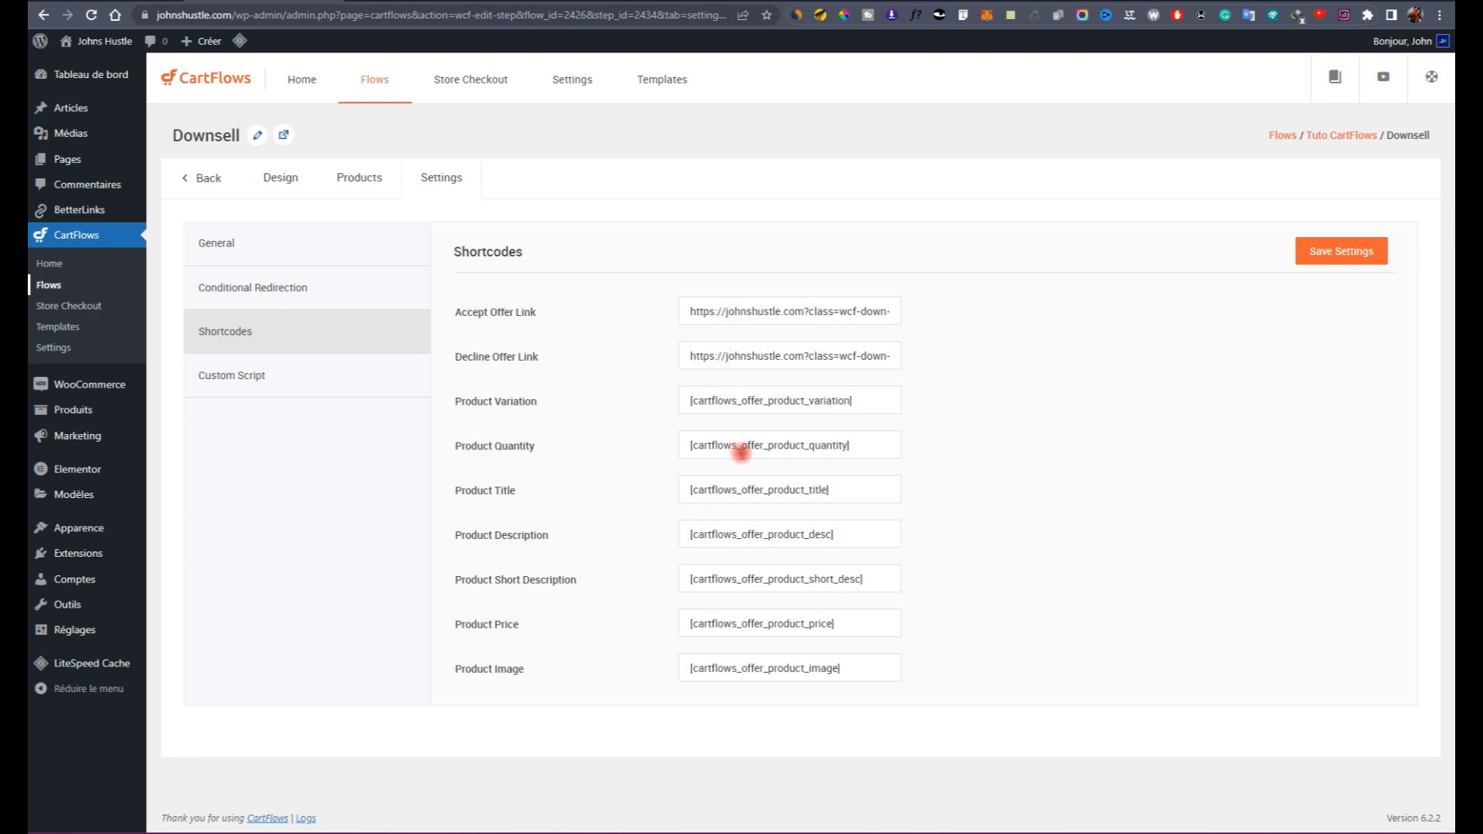
Step: Check the accept offer link among the Downsell shortcodes and add a centred heading "Une Supplémentaire pour vous" to the inner container
left_click_drag(685, 317, 1048, 335)
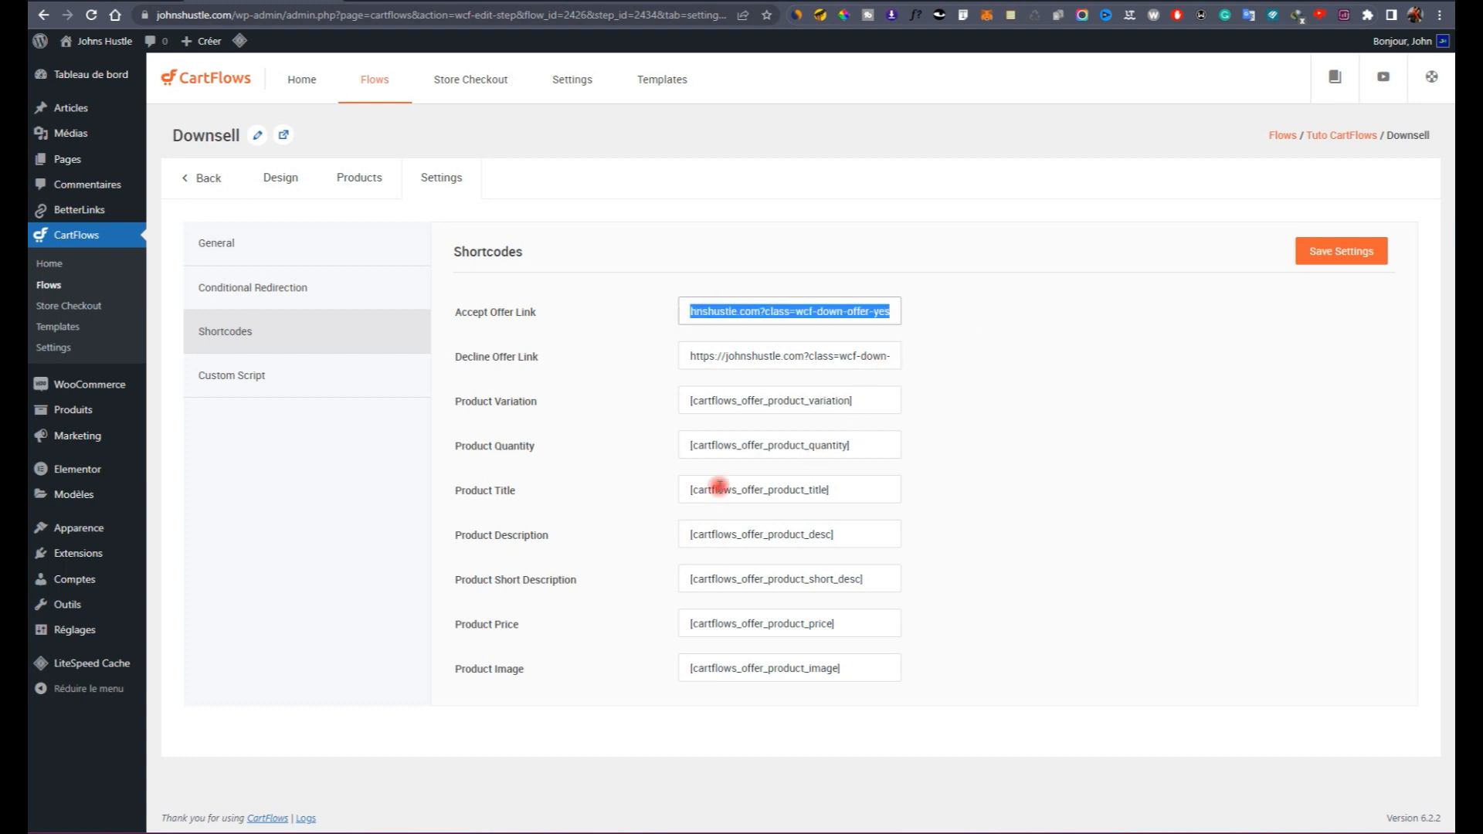
left_click_drag(683, 313, 680, 311)
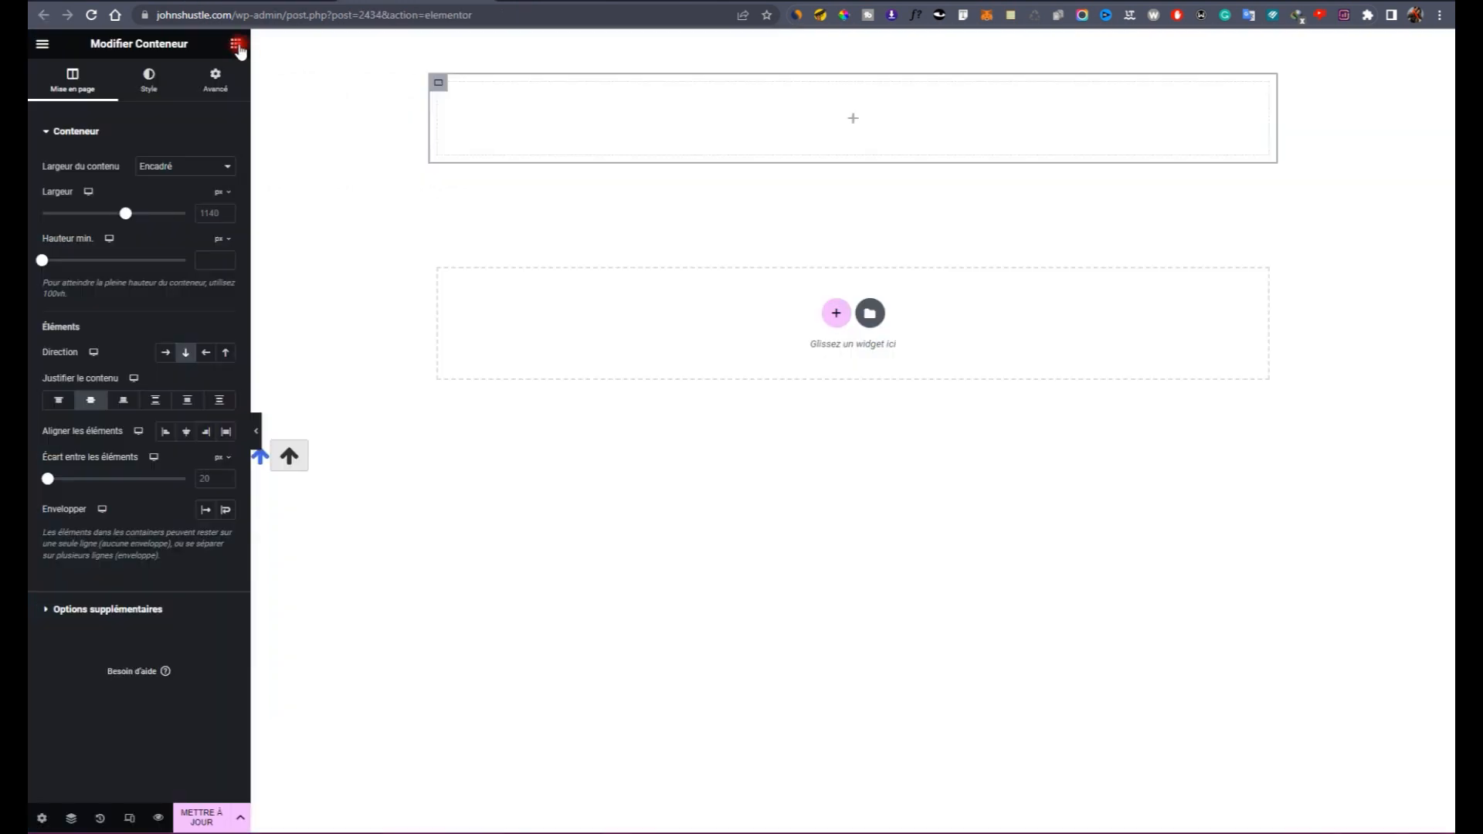
left_click(237, 44)
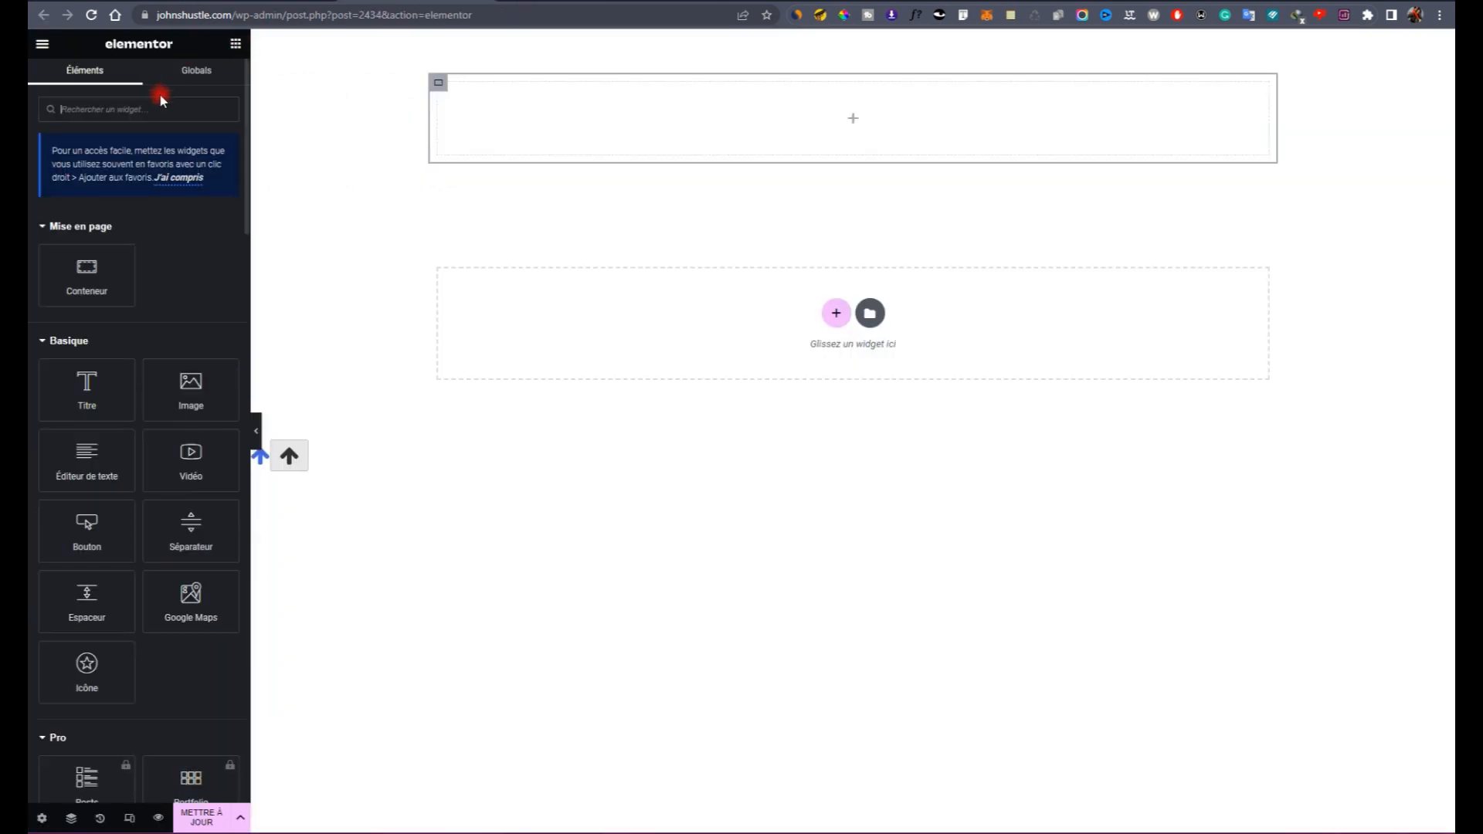
left_click(79, 386)
type("Une")
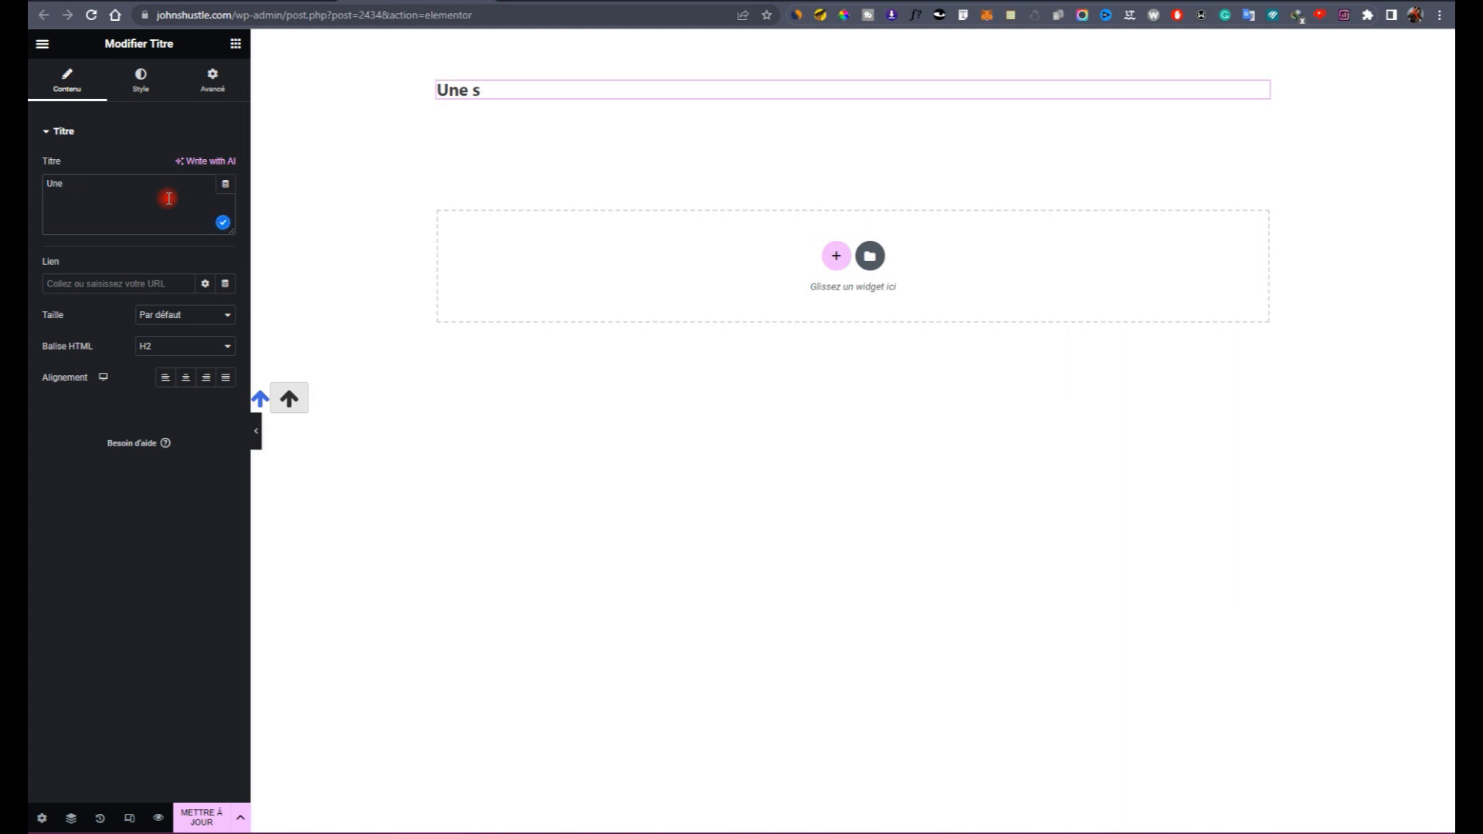
type(" Supplementaire pour vous")
left_click(109, 285)
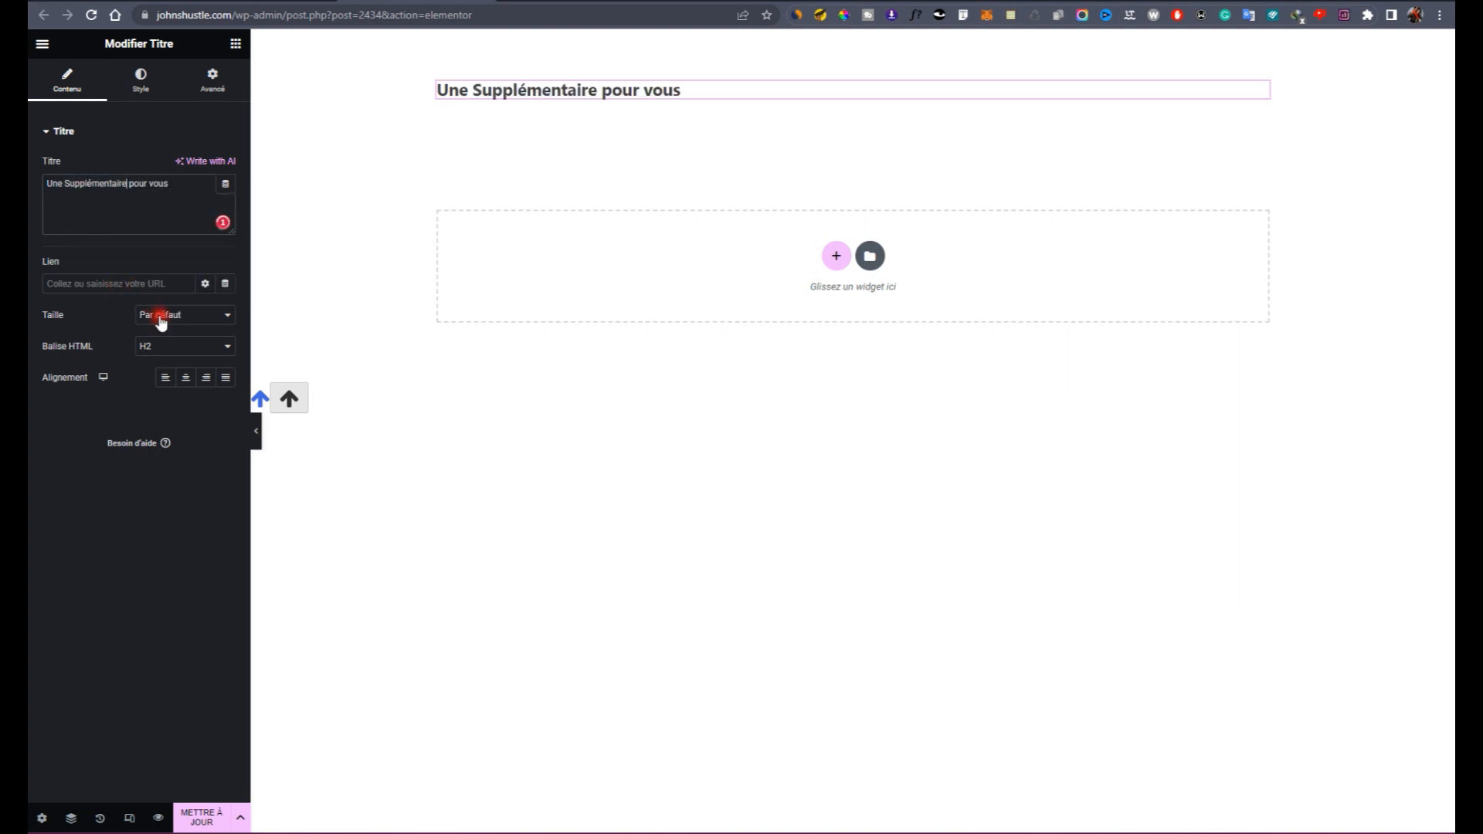
left_click(185, 376)
Step: Set the heading's typography to the Encode Sans font family at 50 px
left_click(140, 77)
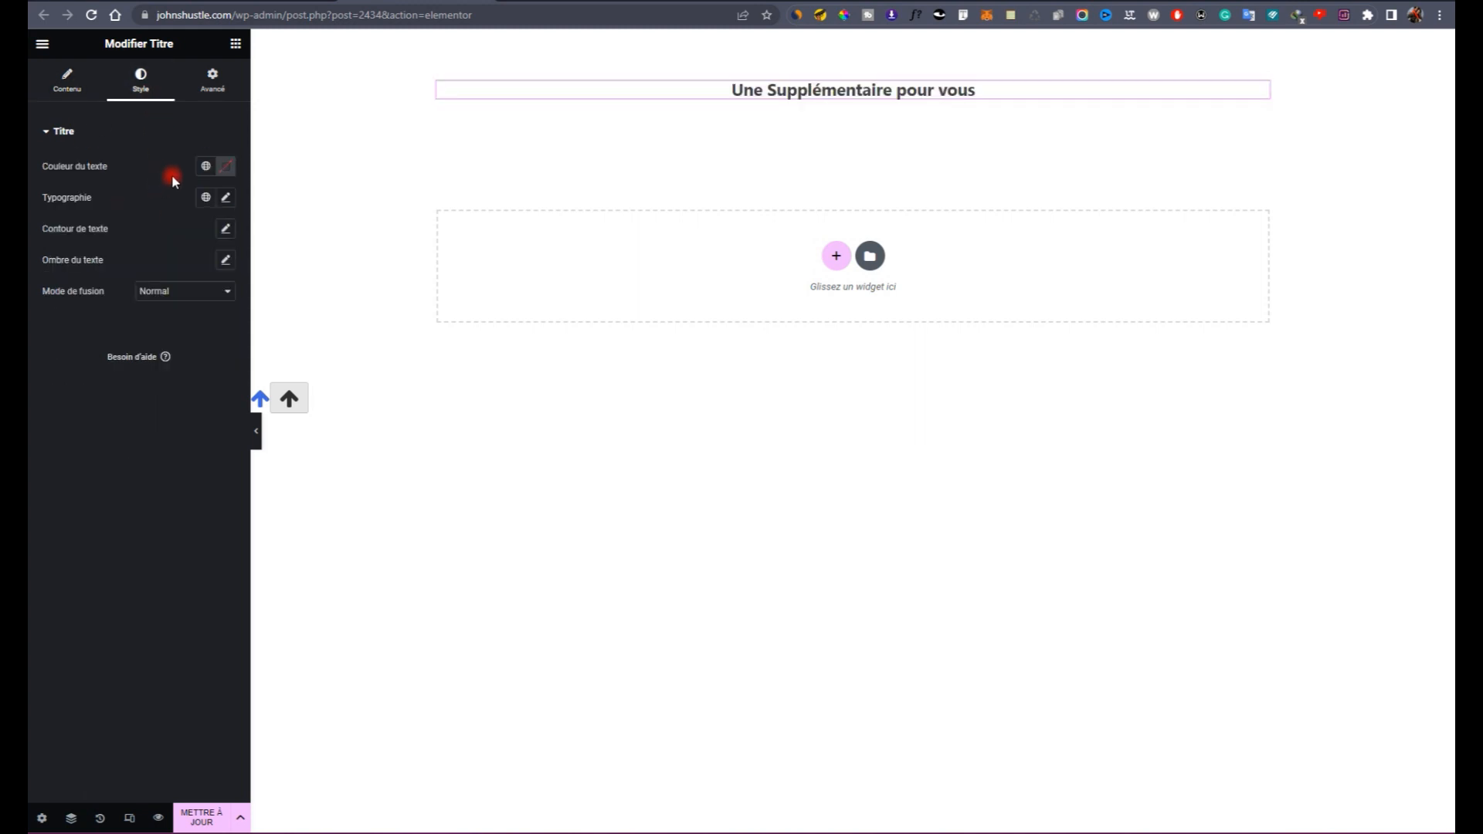
left_click(221, 195)
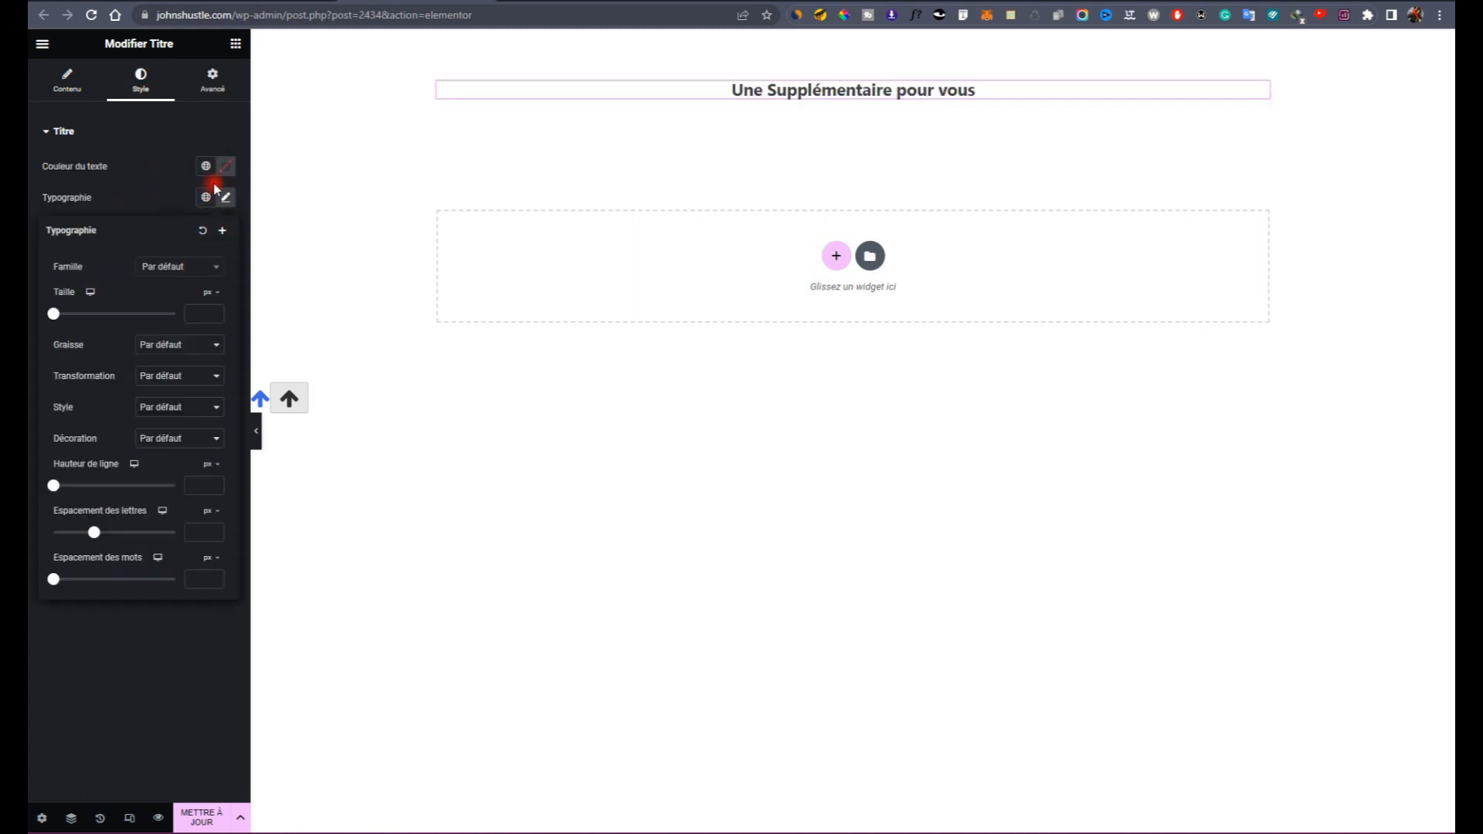
left_click(206, 197)
left_click(225, 197)
left_click(178, 267)
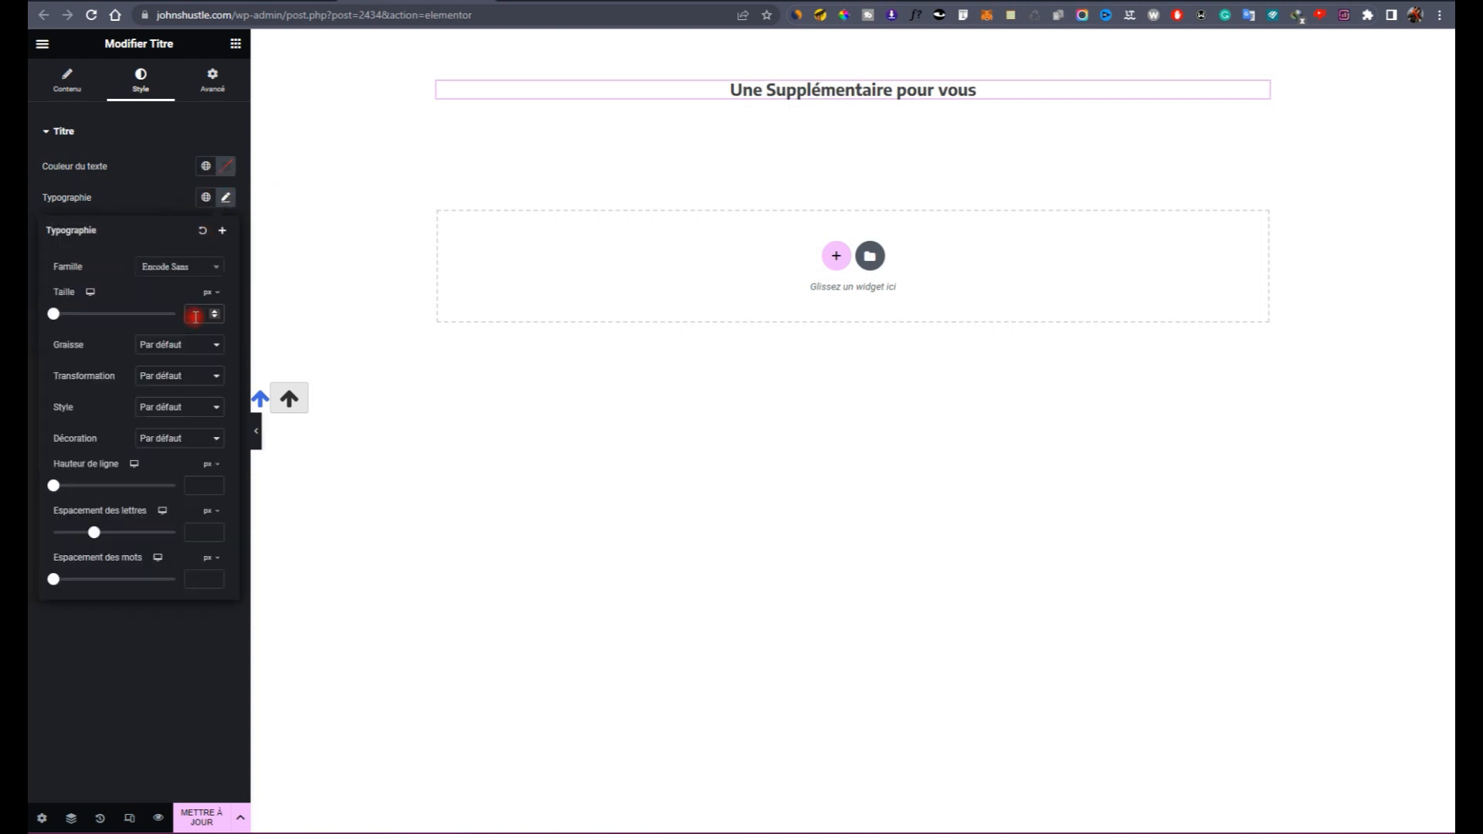
type("50")
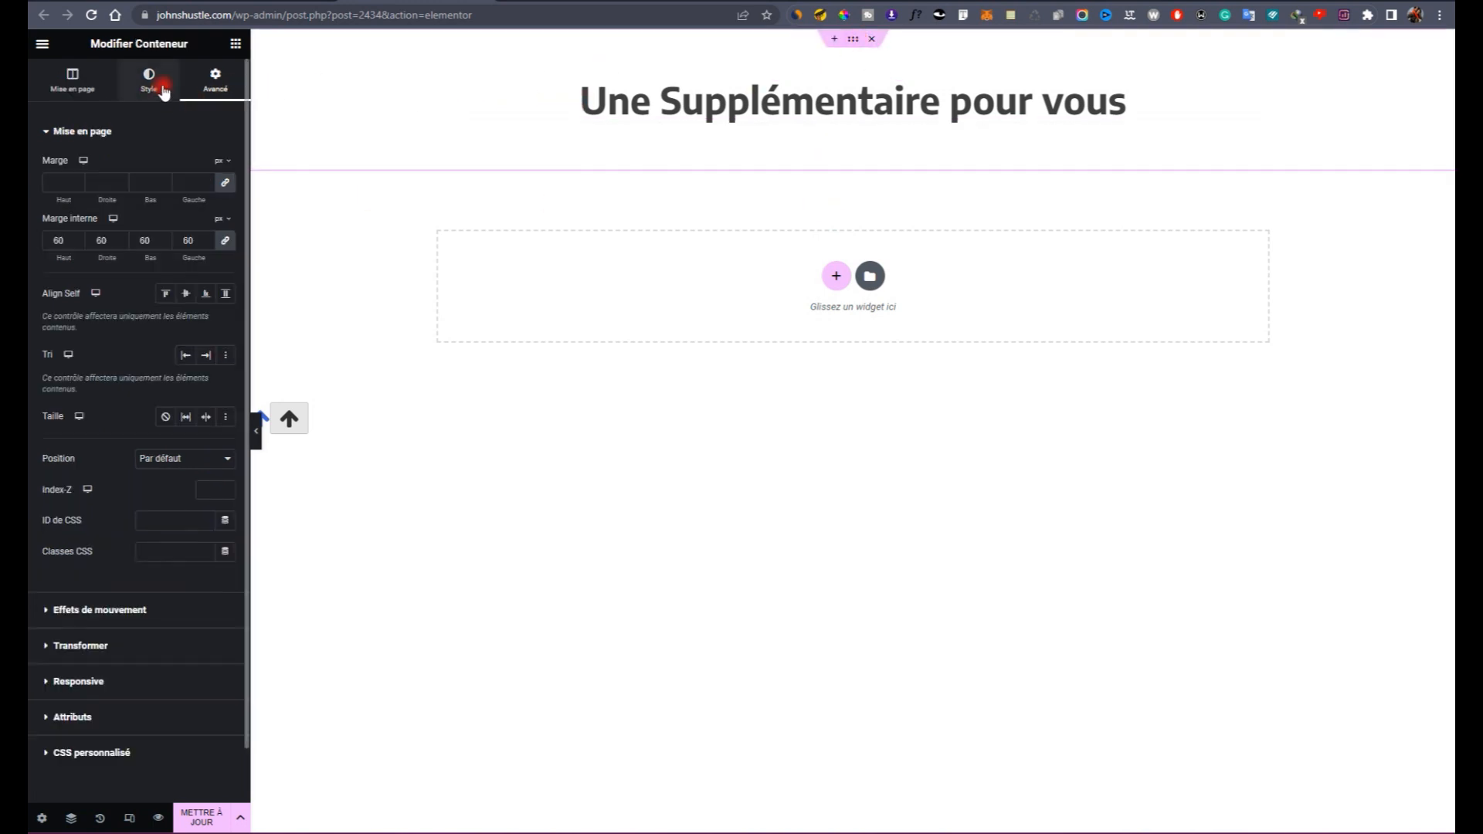
Step: Give the outer container a gradient background and set its first colour to a dark magenta-purple
left_click(165, 197)
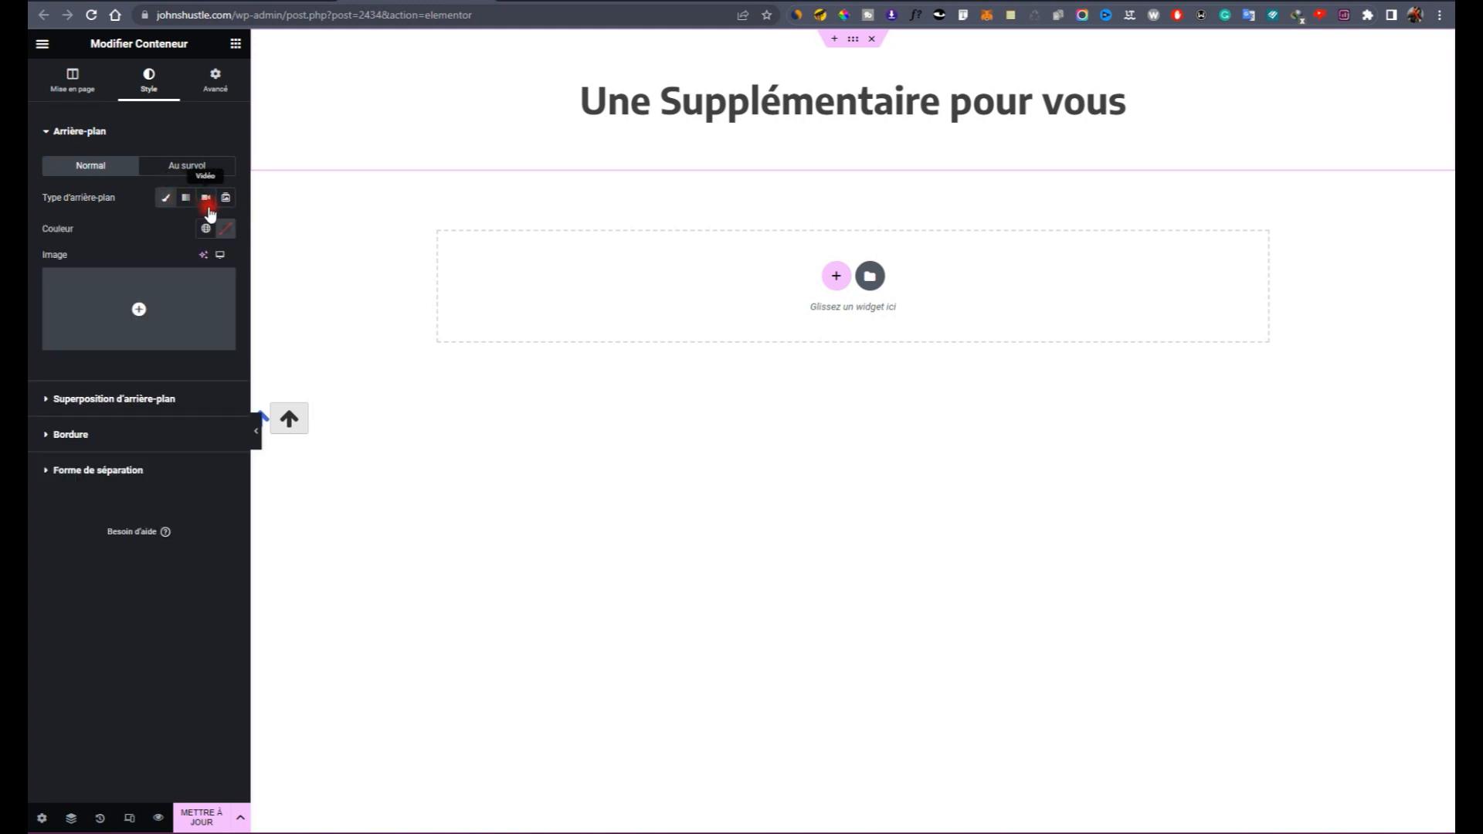
left_click(203, 229)
left_click(185, 197)
left_click(205, 229)
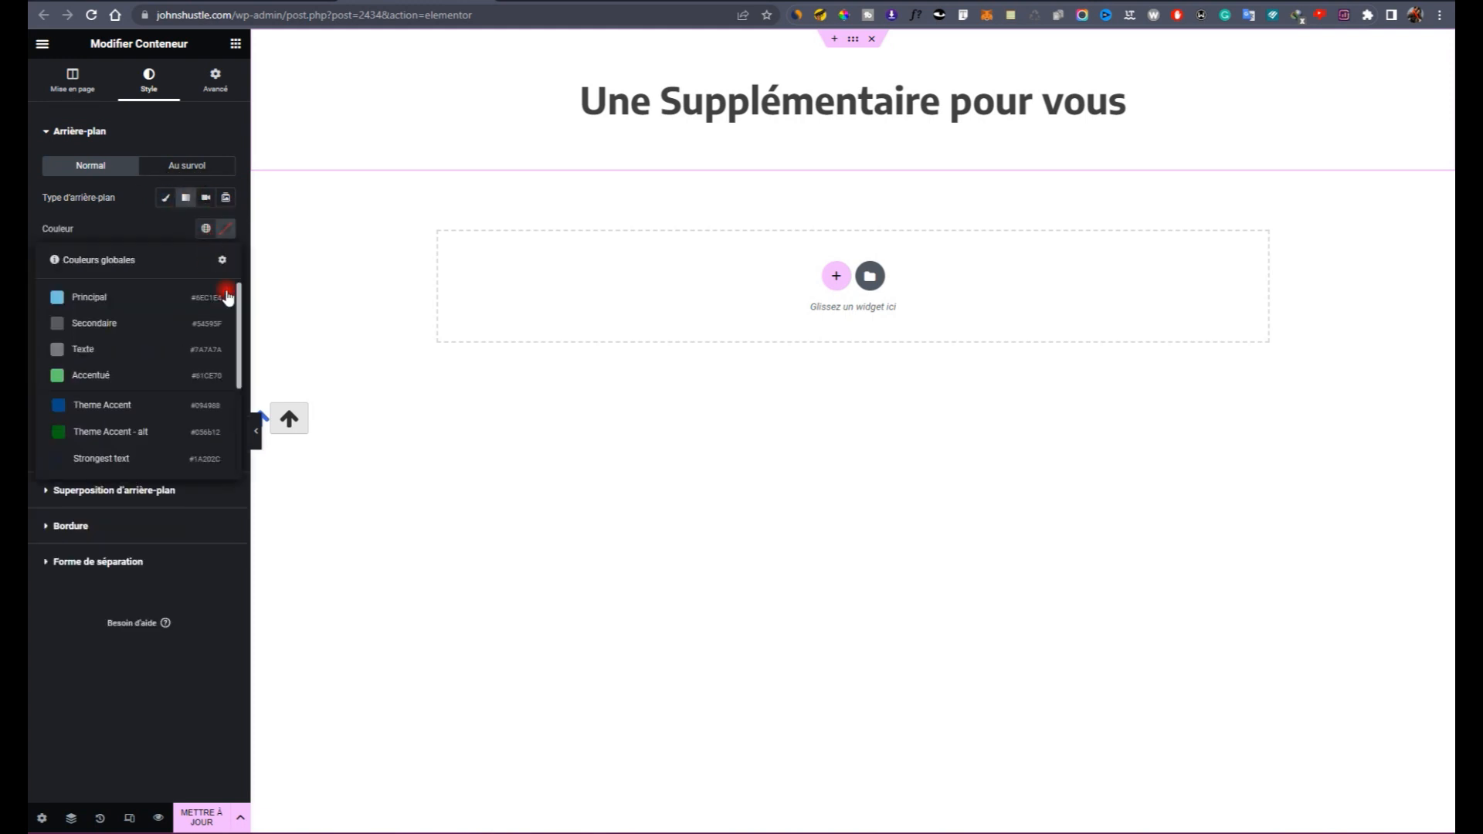
left_click(233, 229)
left_click_drag(258, 410, 283, 410)
left_click(308, 344)
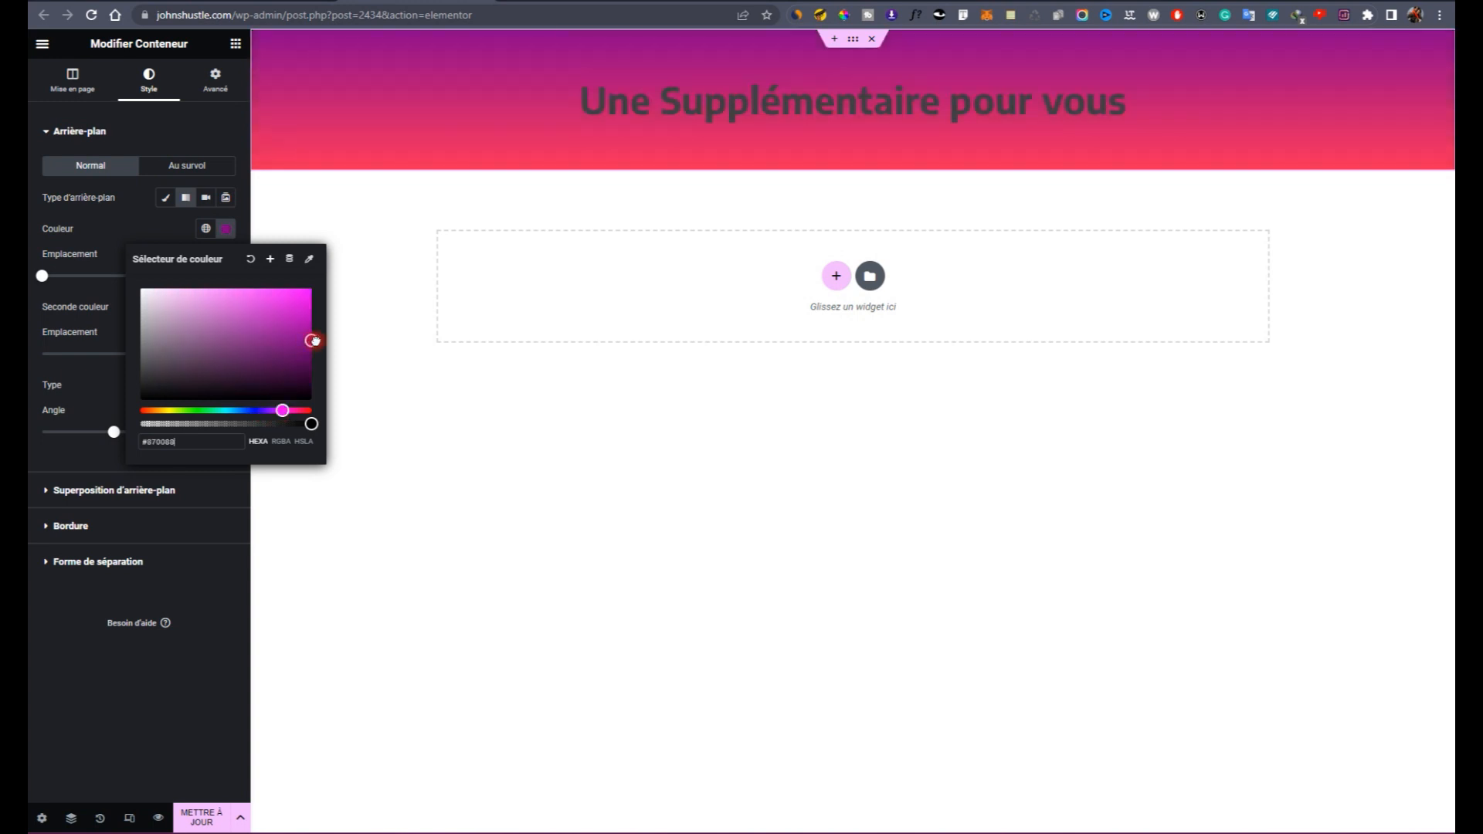
left_click_drag(321, 335, 318, 351)
left_click(334, 347)
Step: Set the second colour of the container's gradient background to a dark violet
left_click(221, 311)
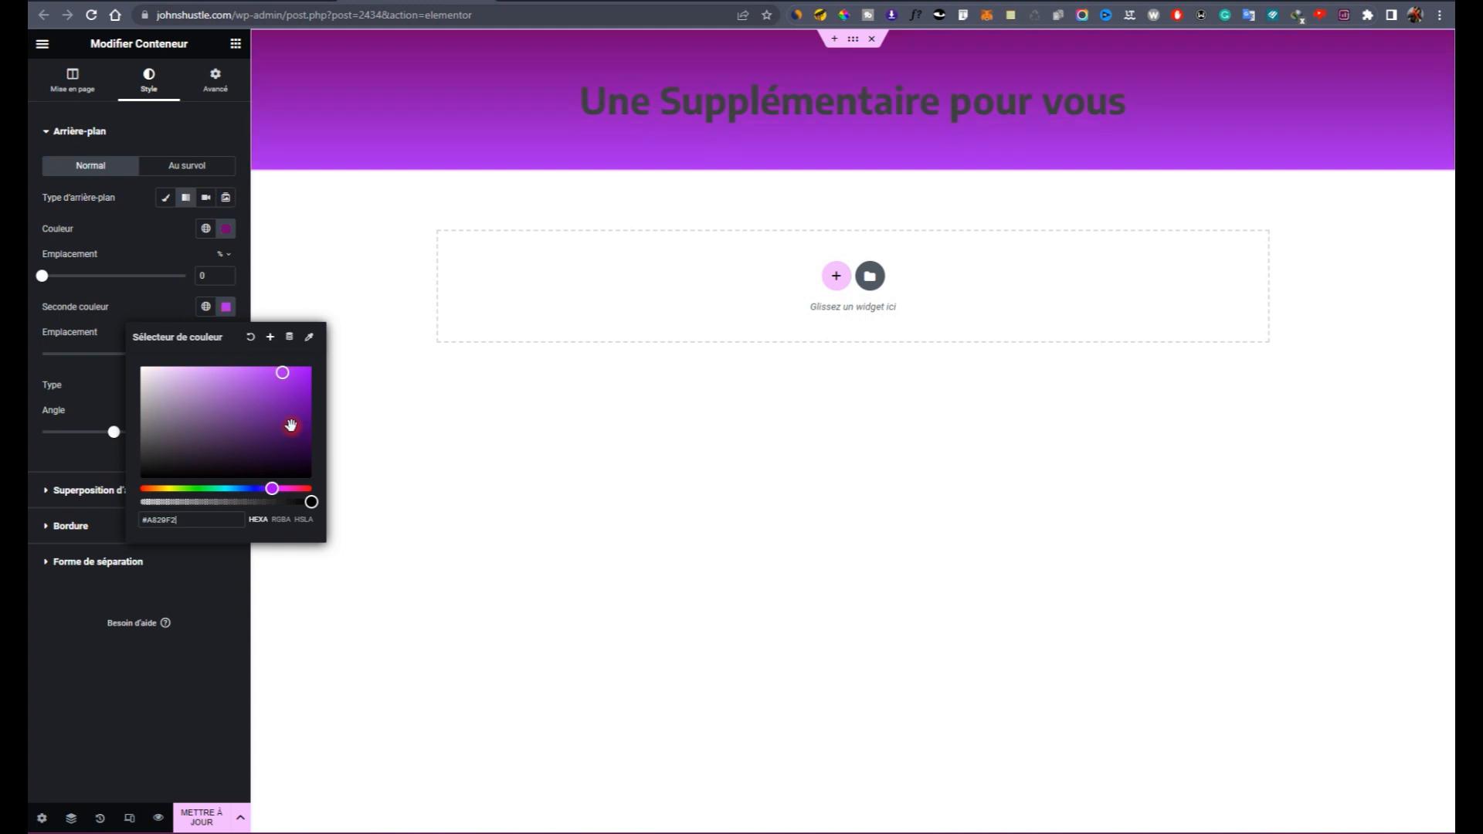
left_click_drag(291, 425, 316, 436)
left_click(297, 430)
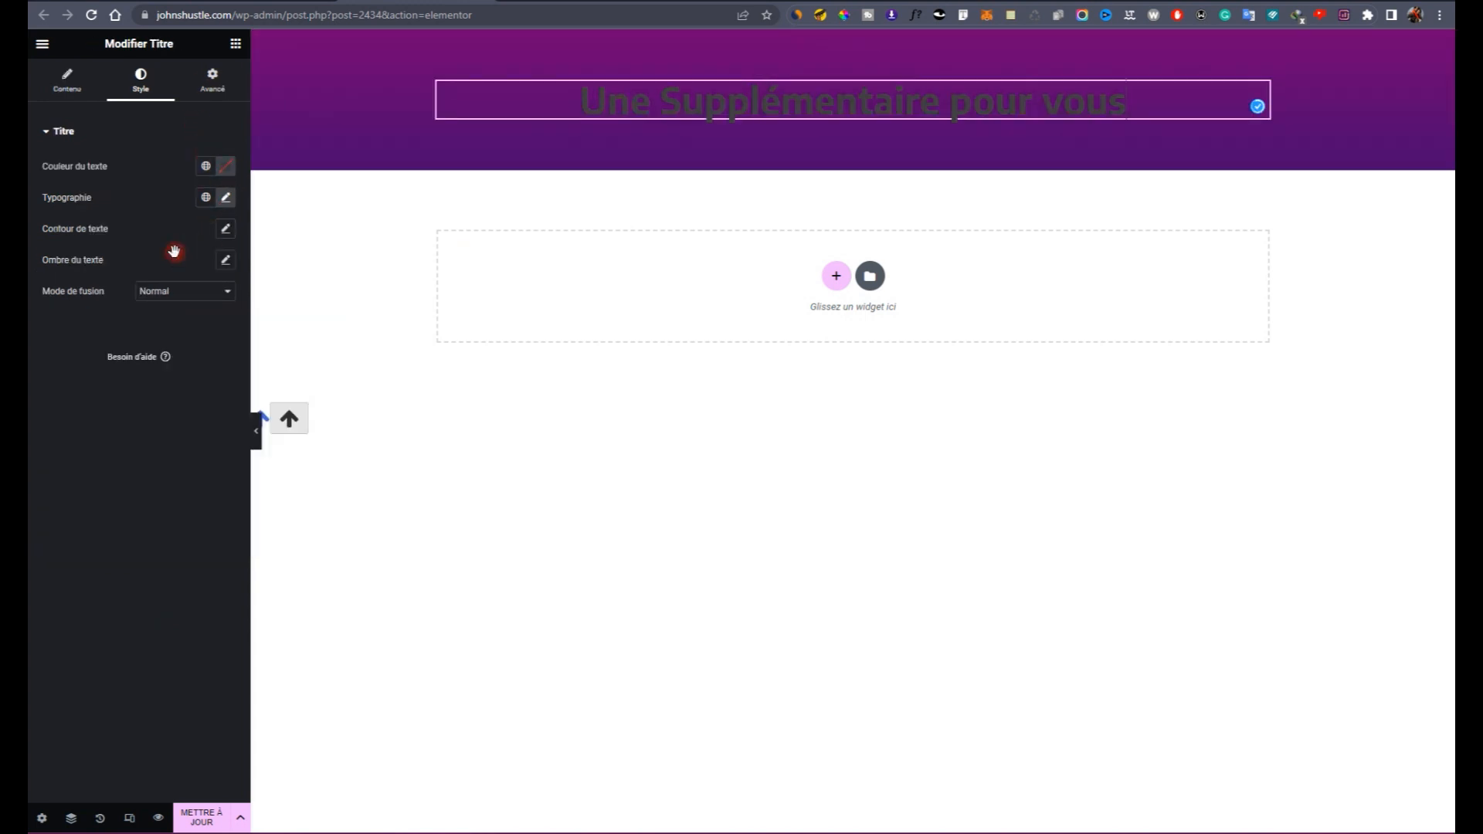
Step: Change the heading's text colour to white and return to the widget list
left_click(226, 166)
left_click(103, 132)
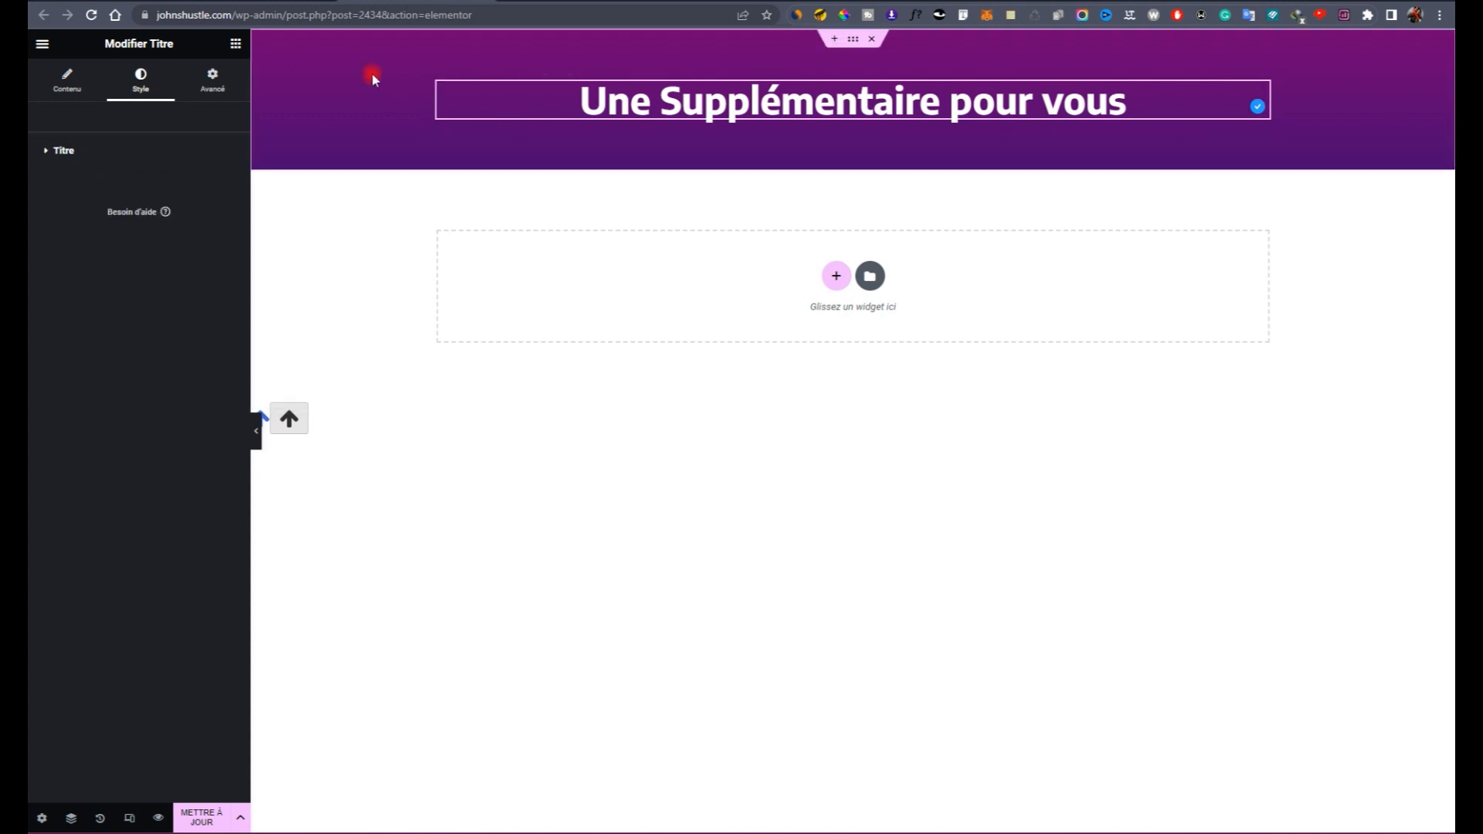
left_click(238, 45)
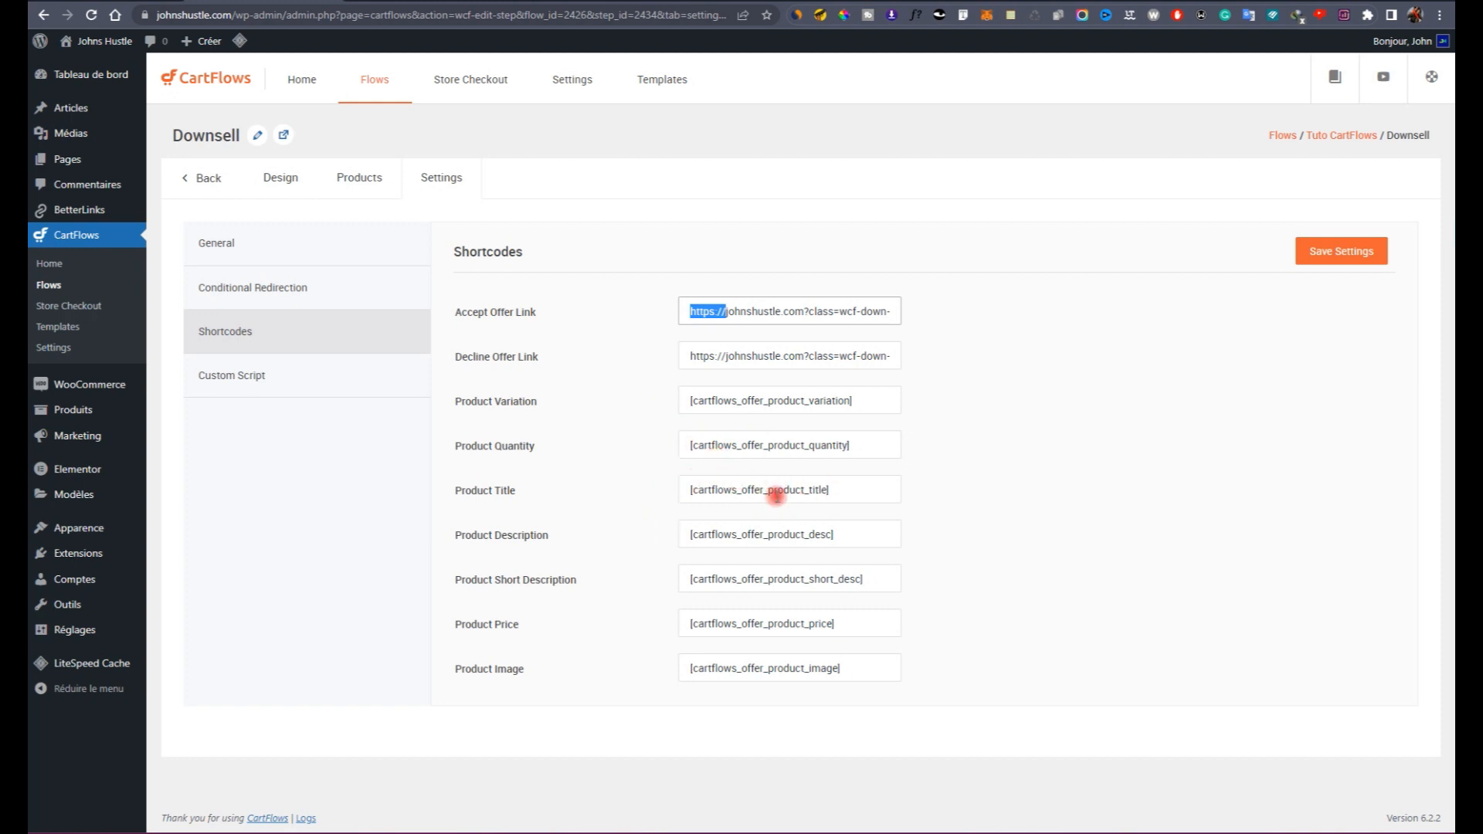
Step: Copy the Product Title shortcode from the Downsell settings and apply it in a Code court widget placed under the heading
triple_click(776, 497)
key("ctrl+c")
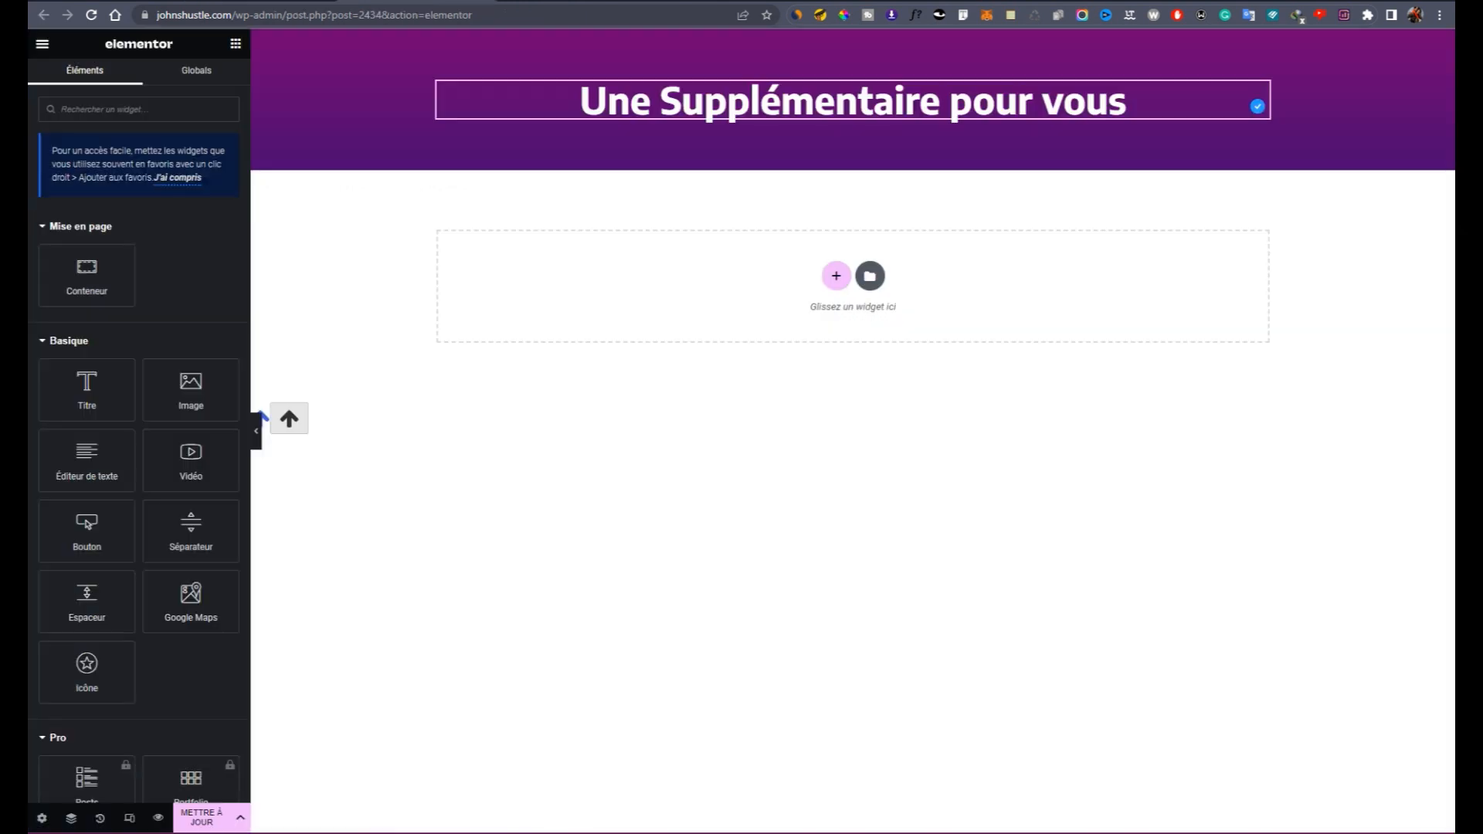
left_click(110, 109)
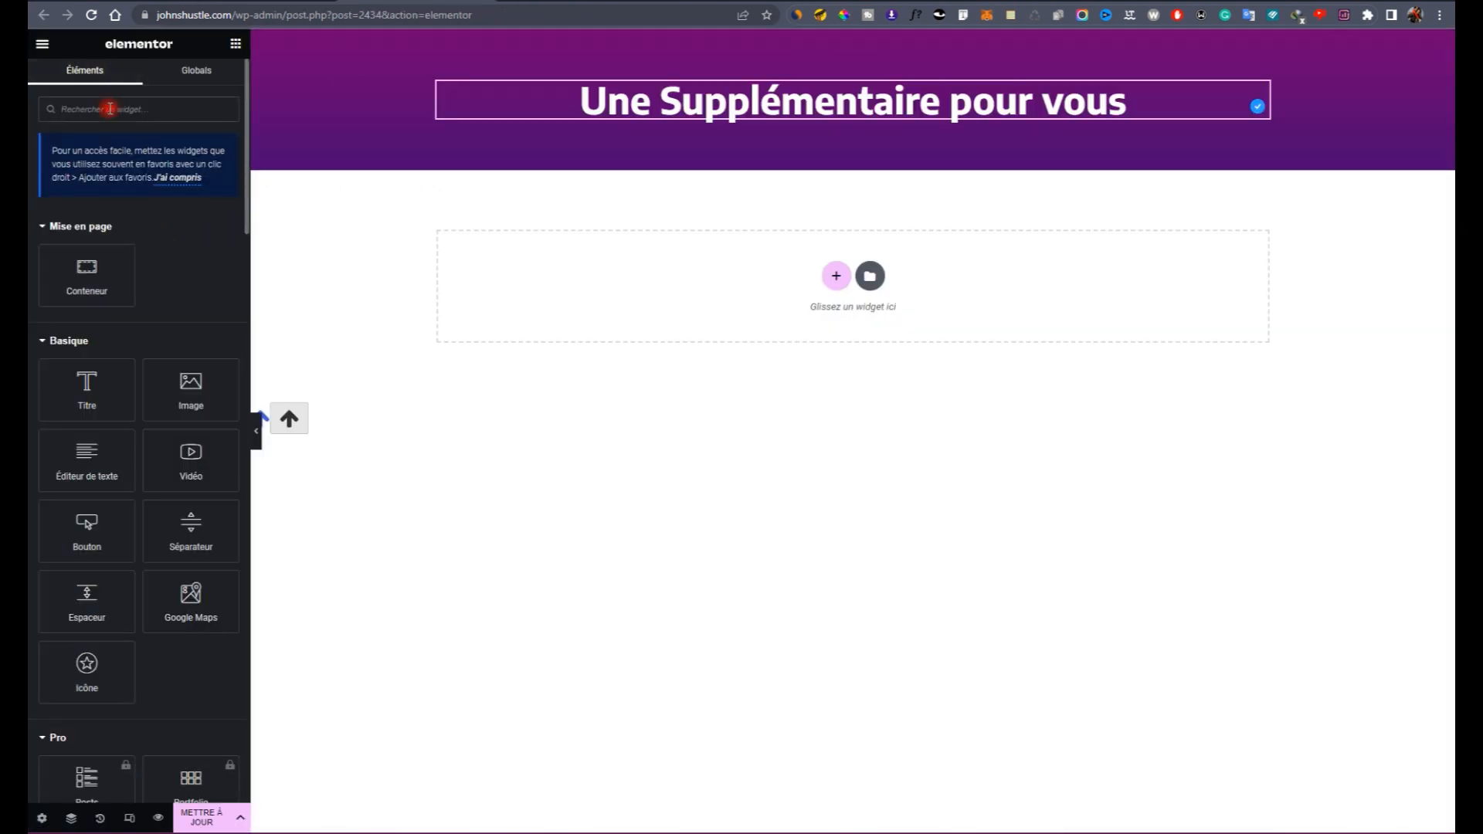
type("code")
left_click_drag(85, 213, 861, 118)
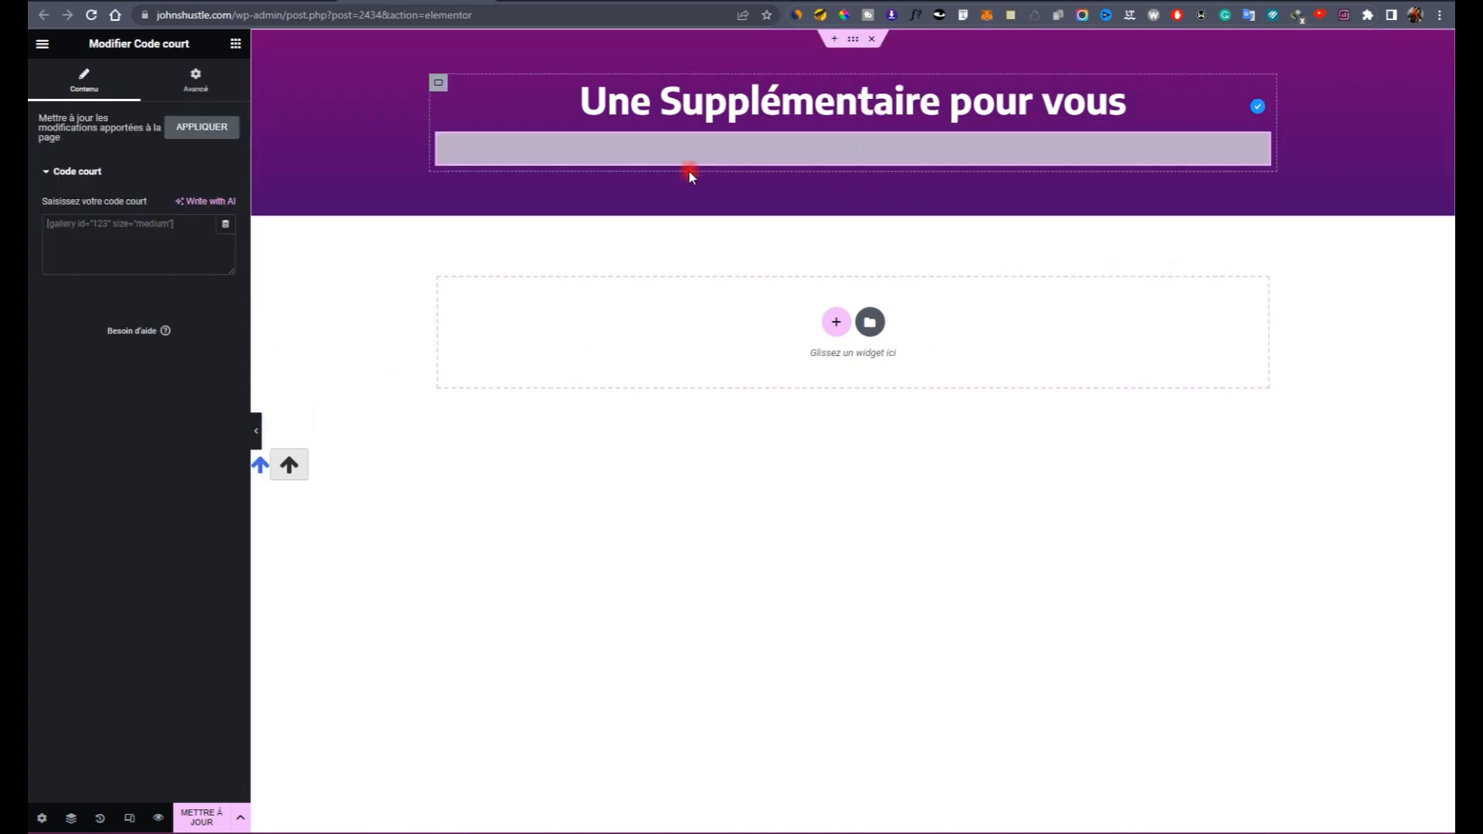
left_click(123, 234)
key("ctrl+v")
left_click(204, 133)
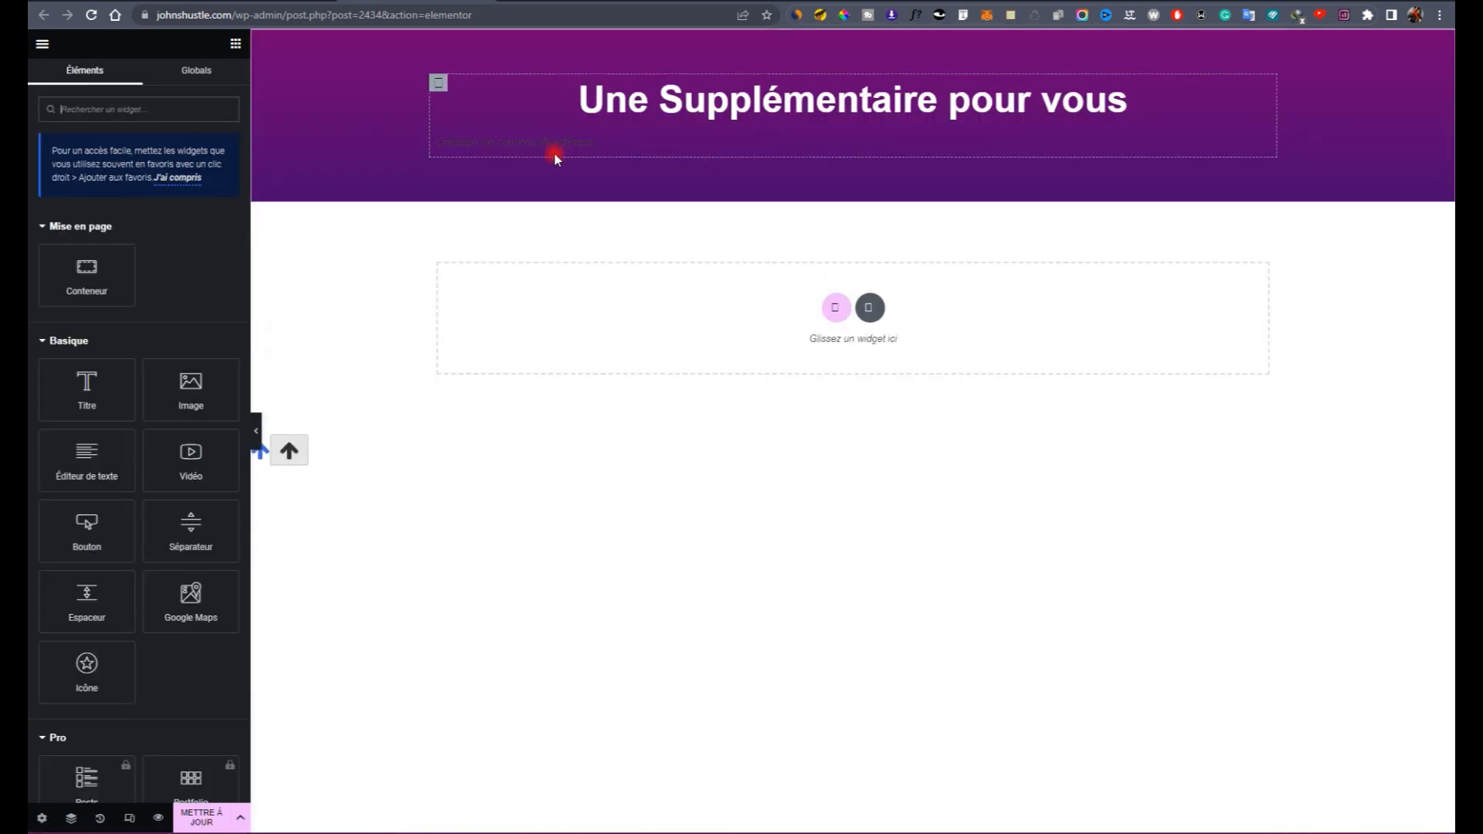
Step: Examine the product title shortcode widget's content and advanced settings for styling options
left_click(532, 143)
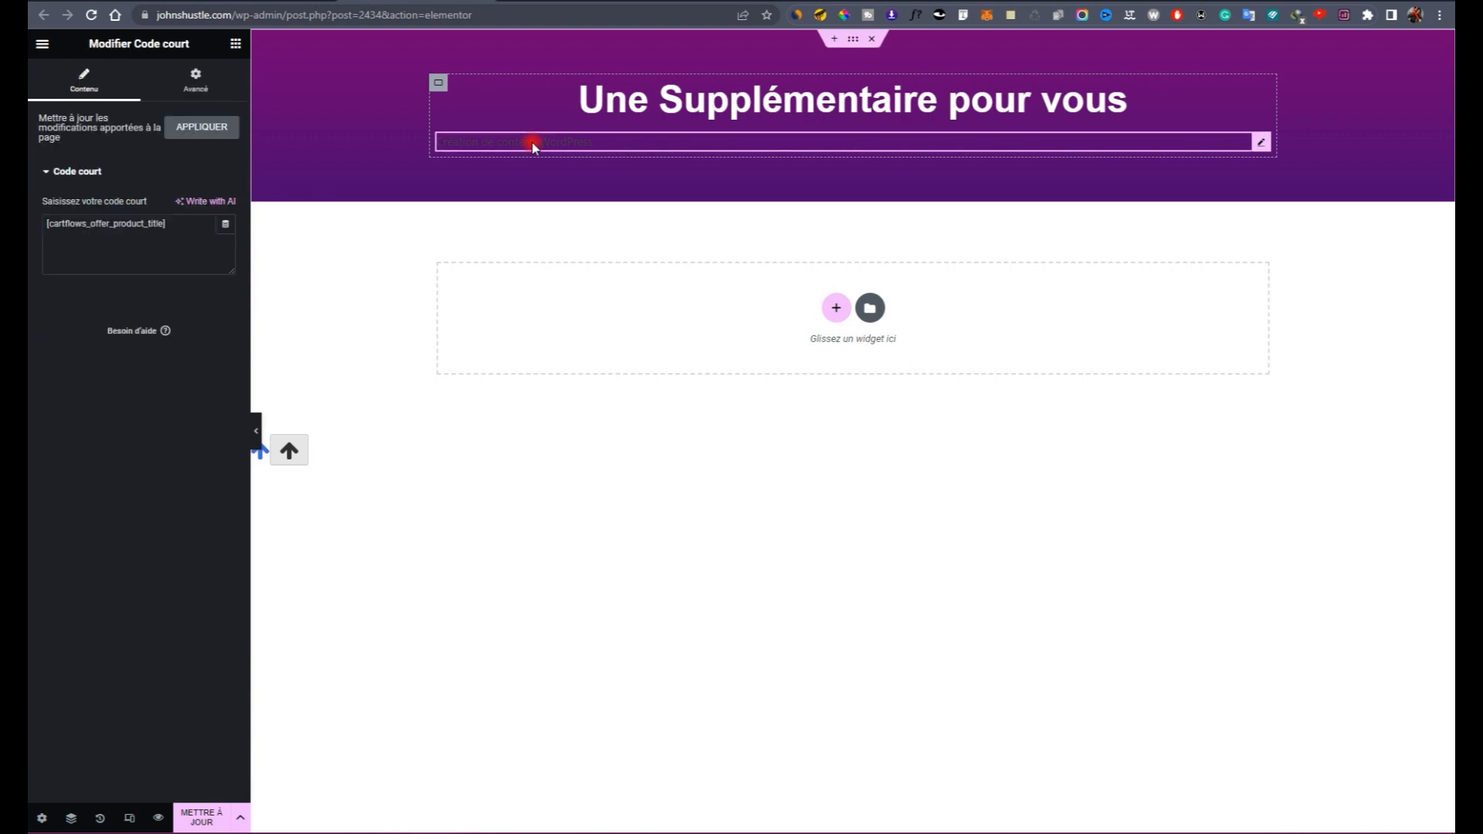
left_click(178, 91)
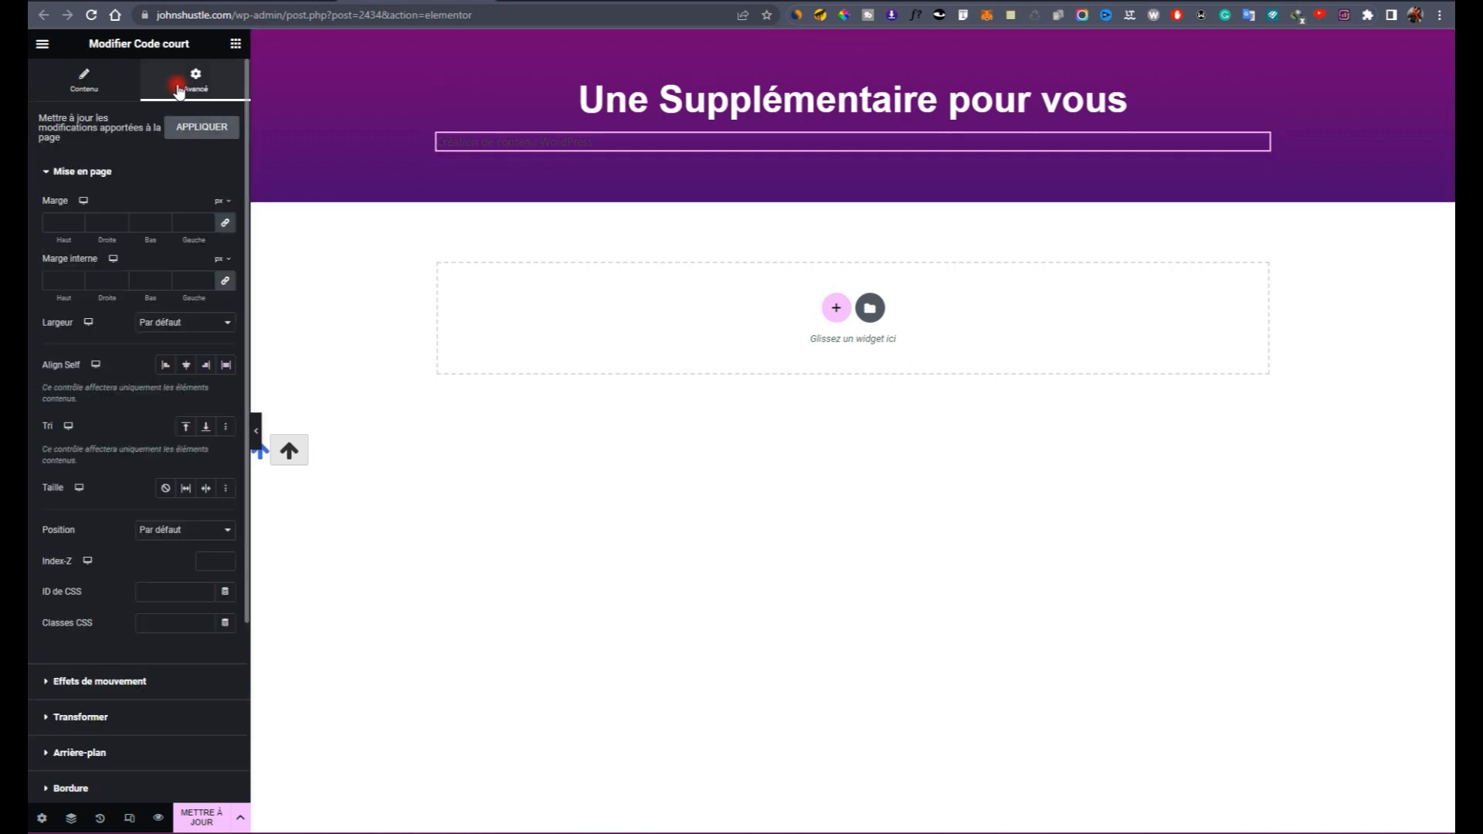
left_click(82, 104)
left_click(196, 83)
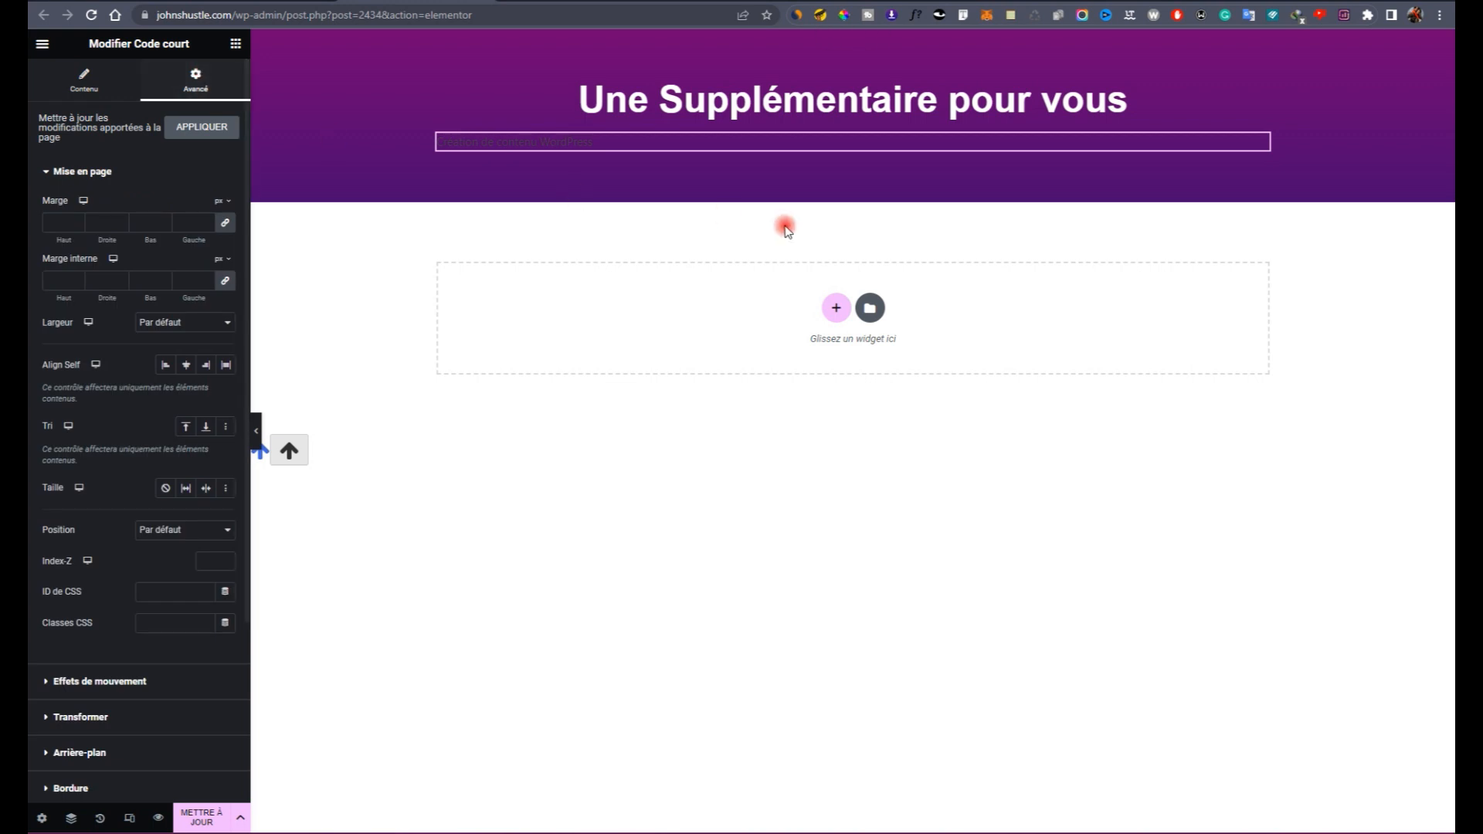
scroll(66, 420, "down", 5)
scroll(49, 562, "up", 5)
left_click(94, 101)
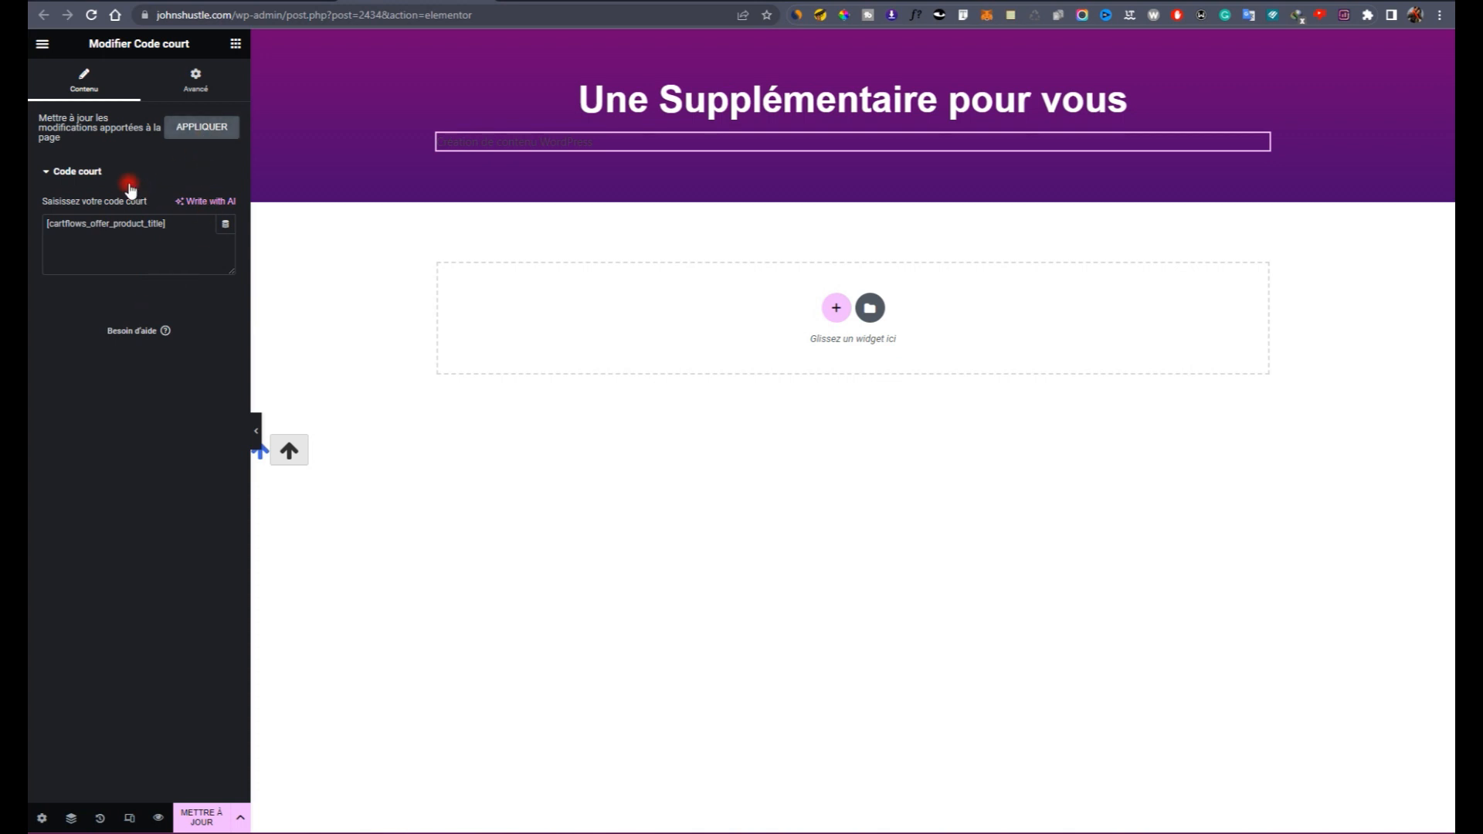
Step: Return to the Downsell shortcodes in CartFlows and examine the product description, price and image codes
left_click(263, 2)
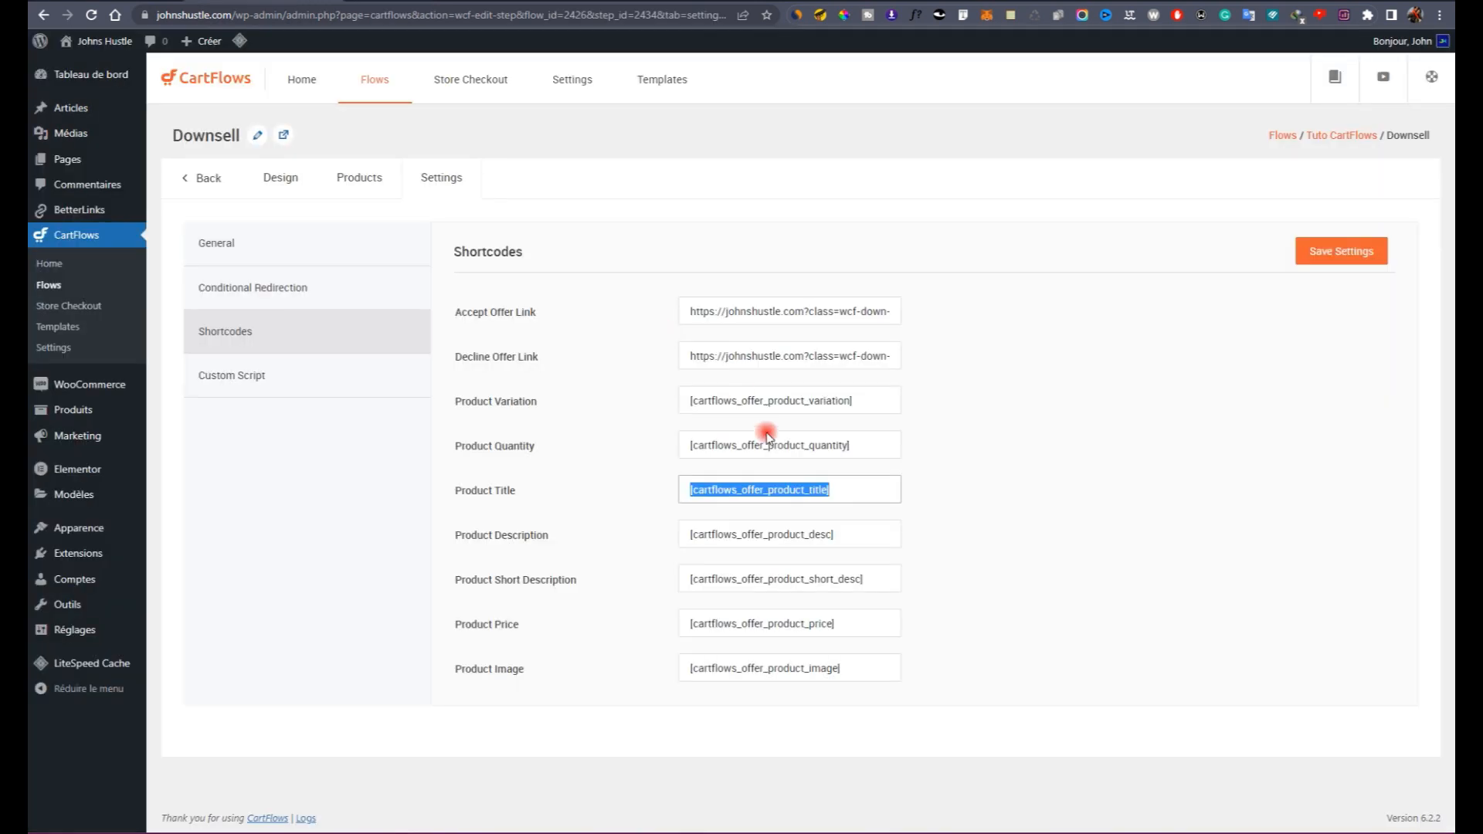
left_click(717, 537)
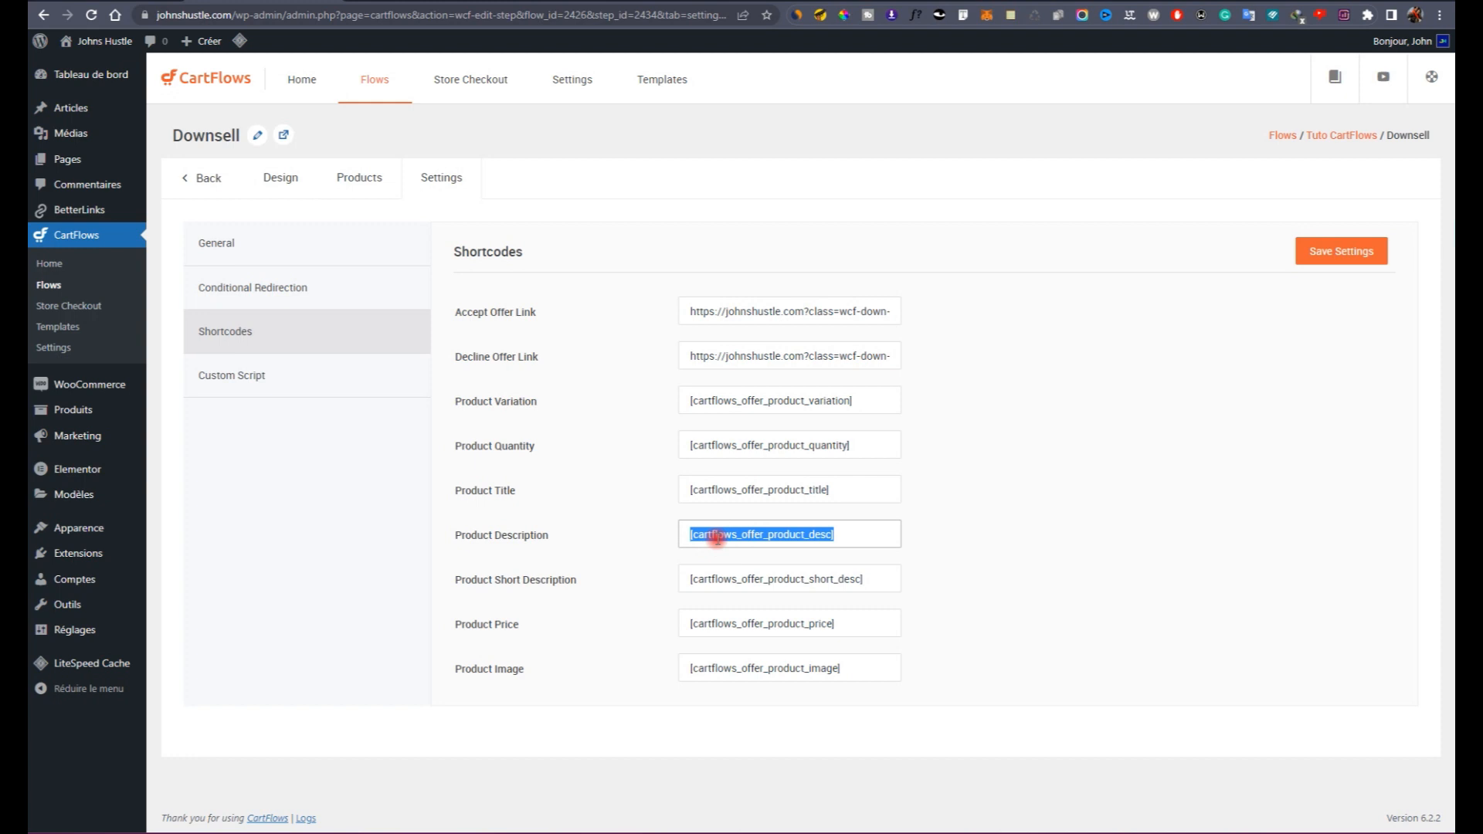
left_click(753, 626)
left_click(753, 669)
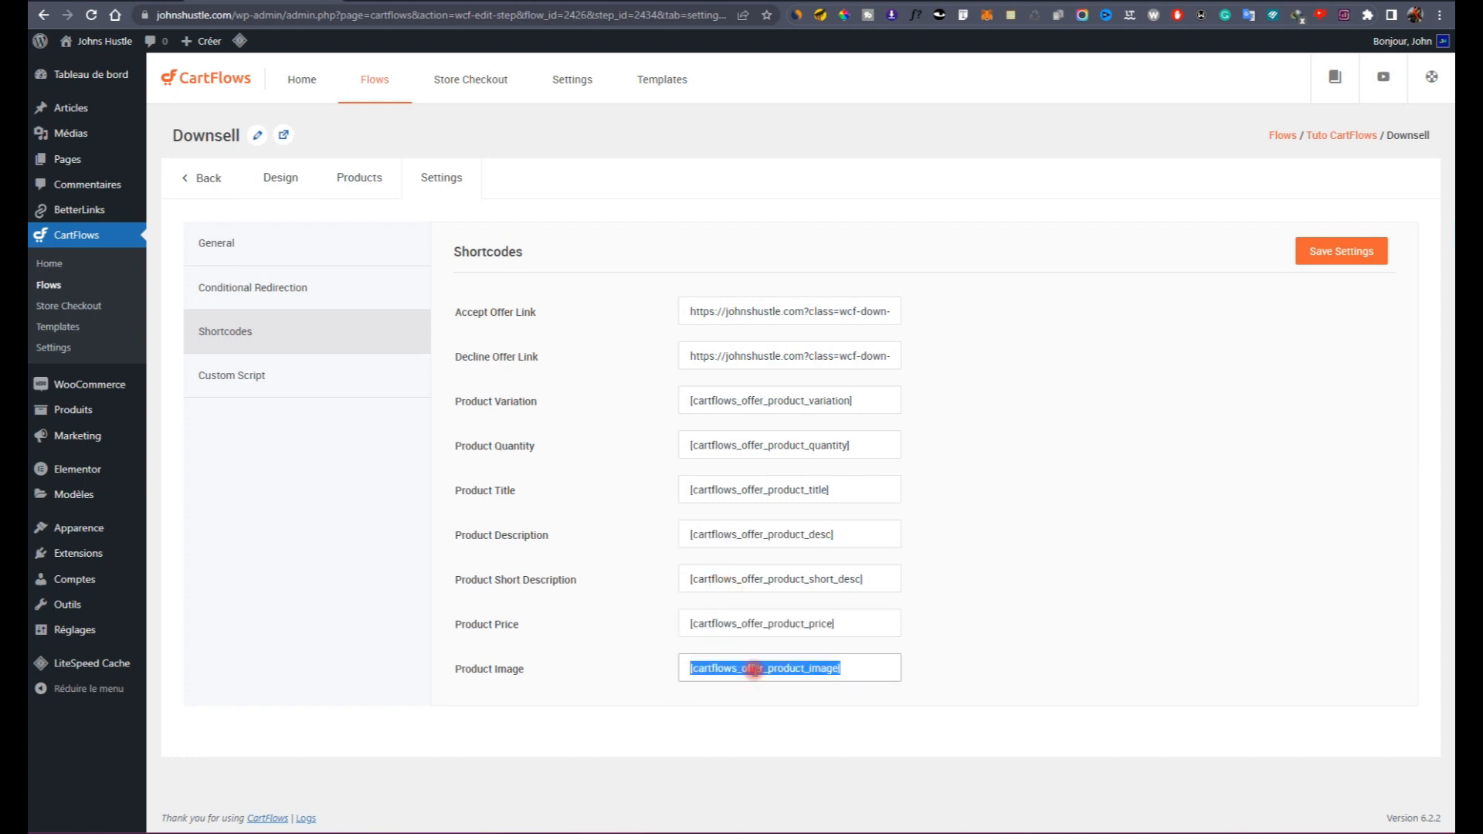
Step: Copy the Product Image shortcode from the Downsell settings and apply it in a new Code court widget under the product title
right_click(753, 669)
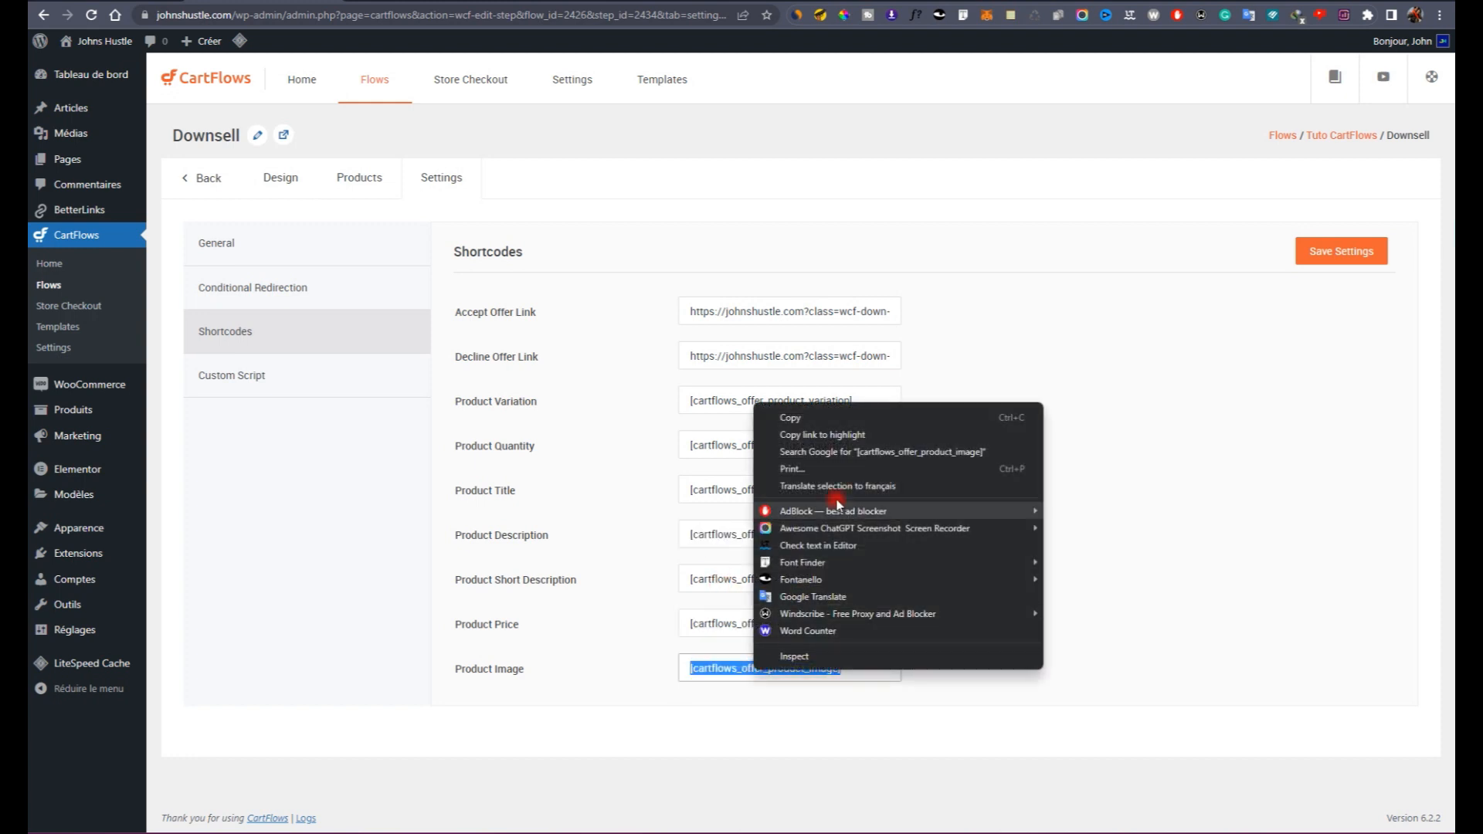
left_click(826, 418)
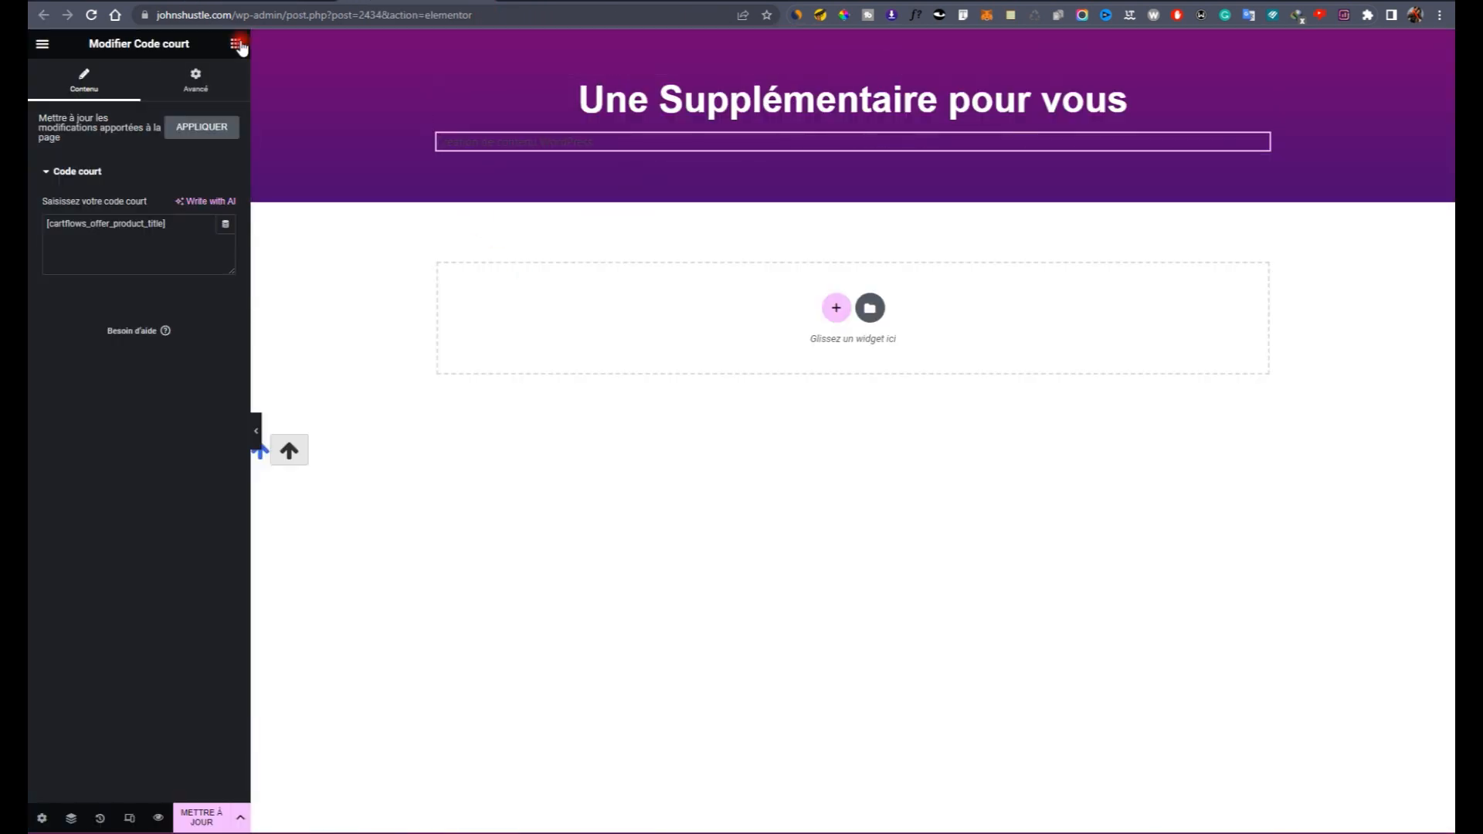
left_click(236, 44)
left_click(118, 109)
type("code")
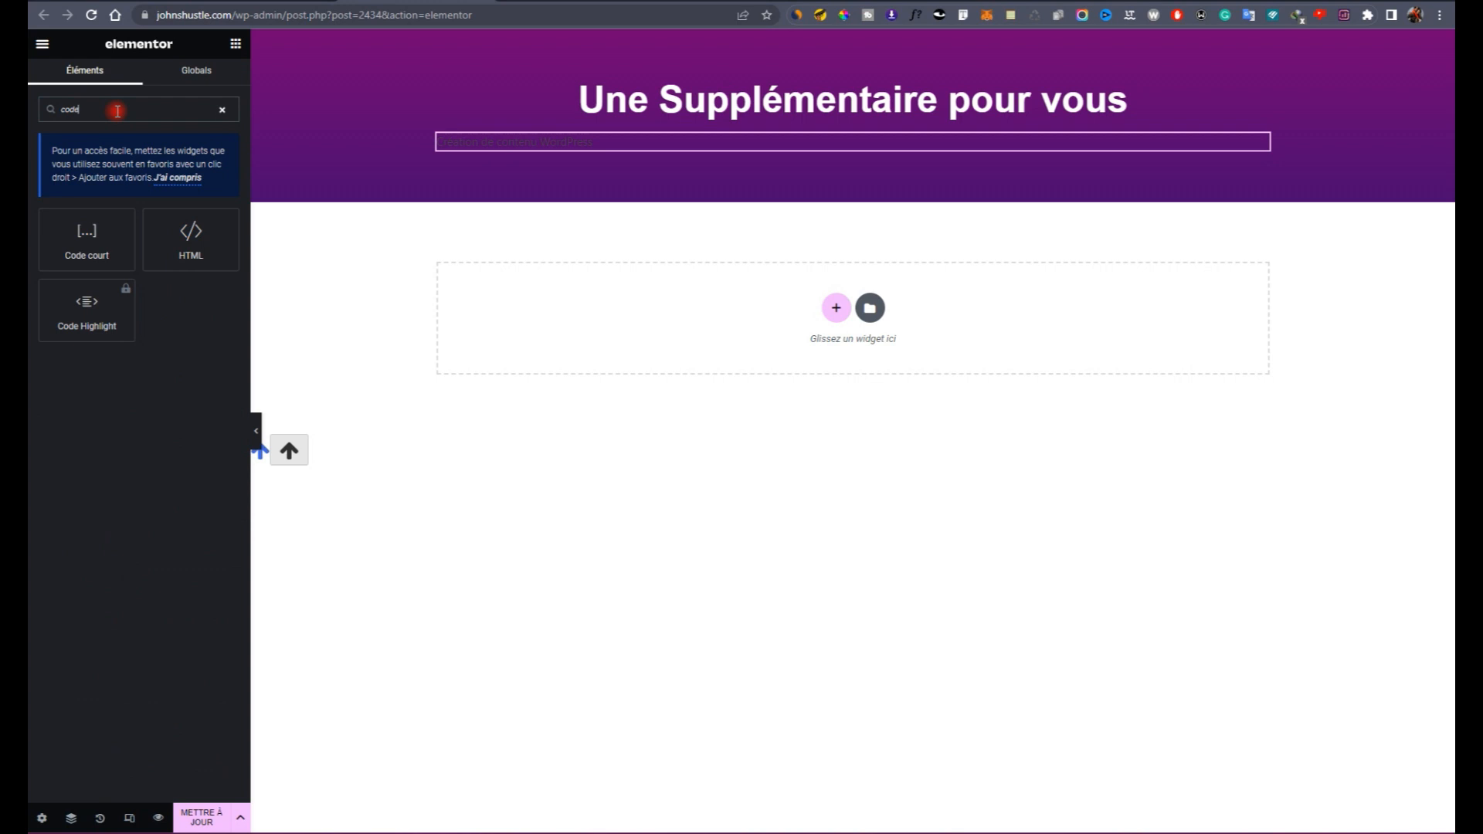
left_click(66, 239)
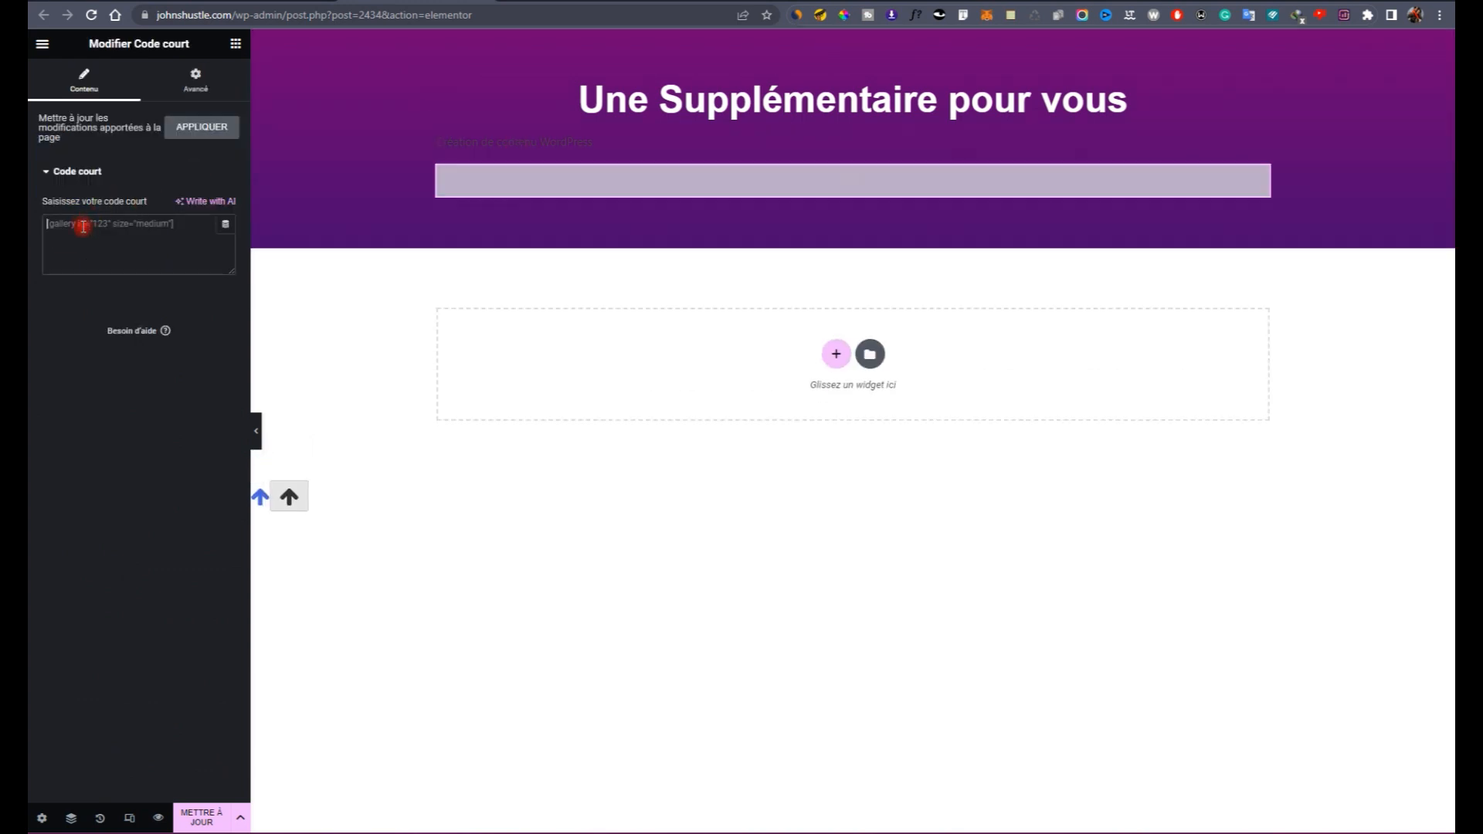
left_click(83, 226)
key("ctrl+v")
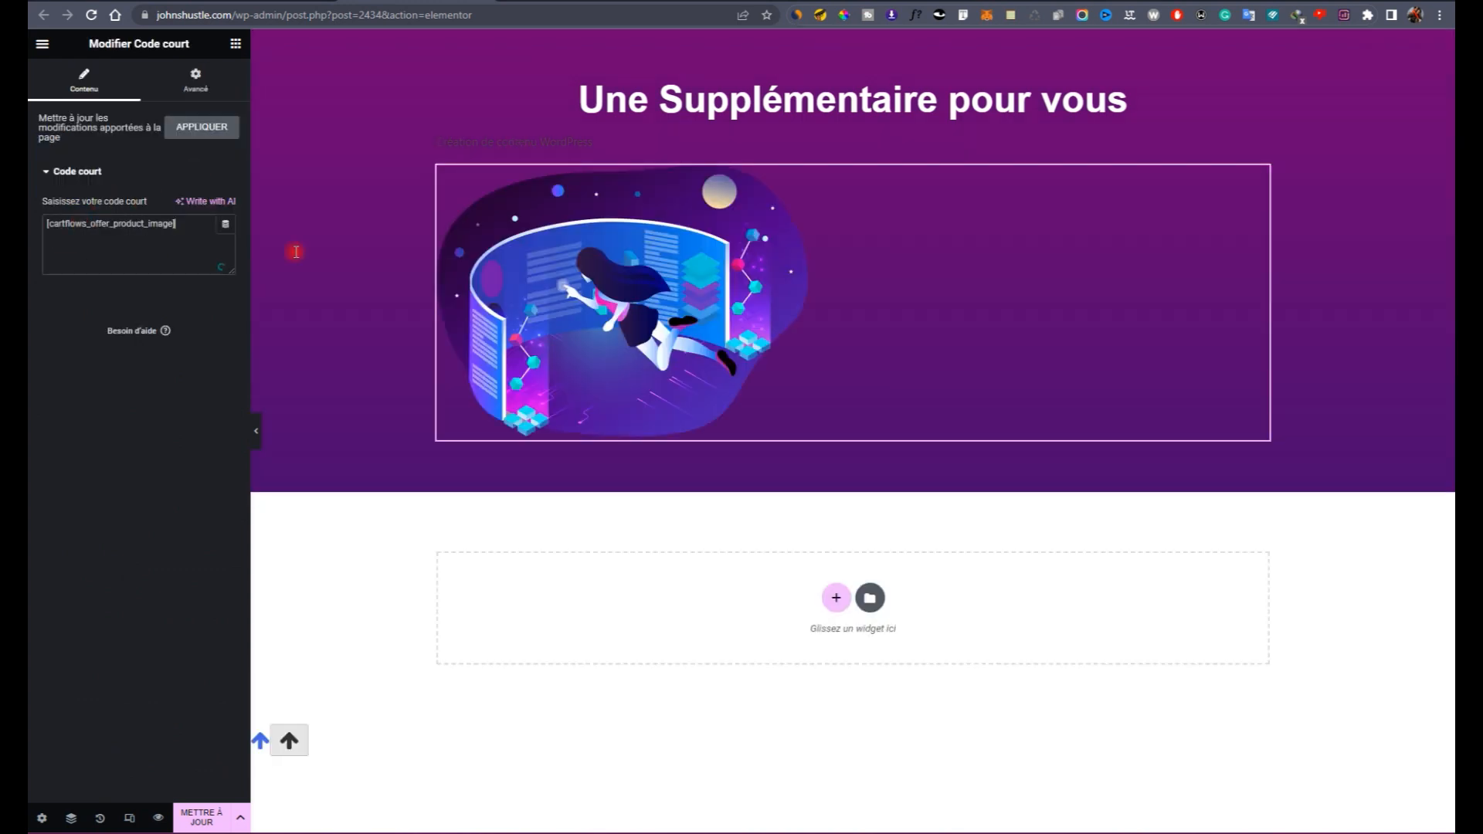
left_click(224, 129)
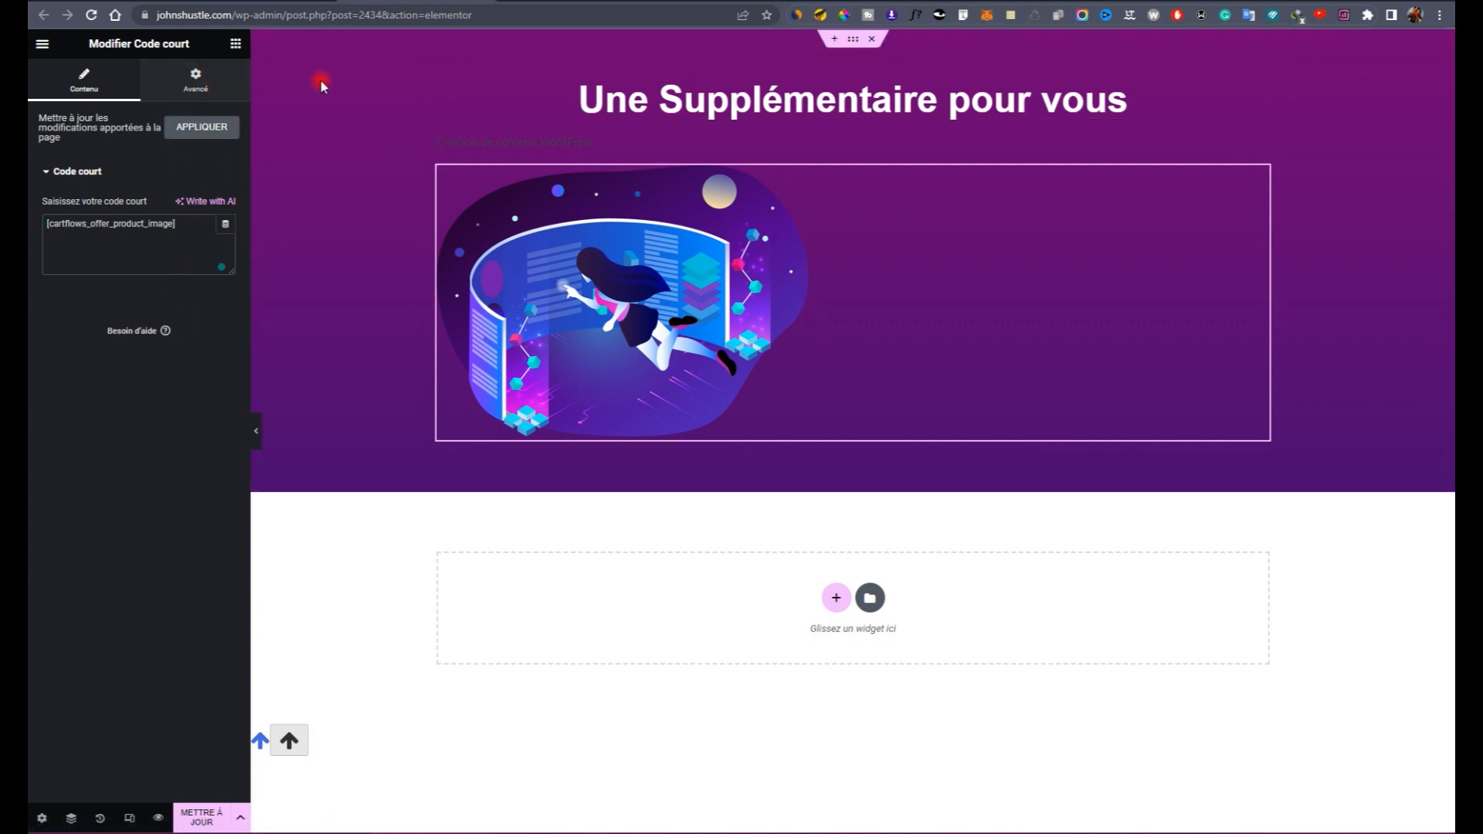
Step: Copy the Product Price shortcode from the Downsell settings and paste it into a new Code court widget below the product image
left_click(298, 3)
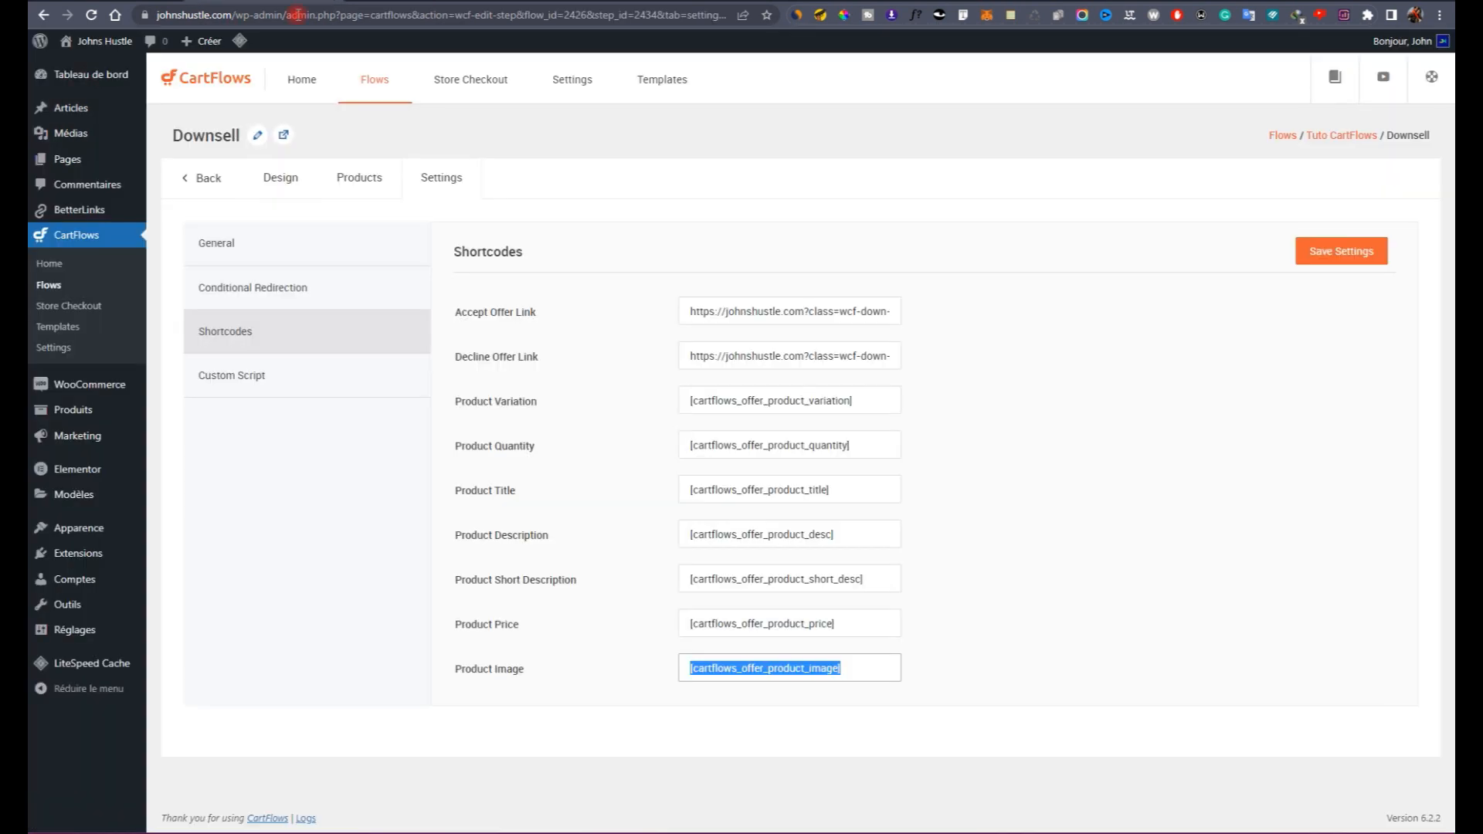
left_click(766, 631)
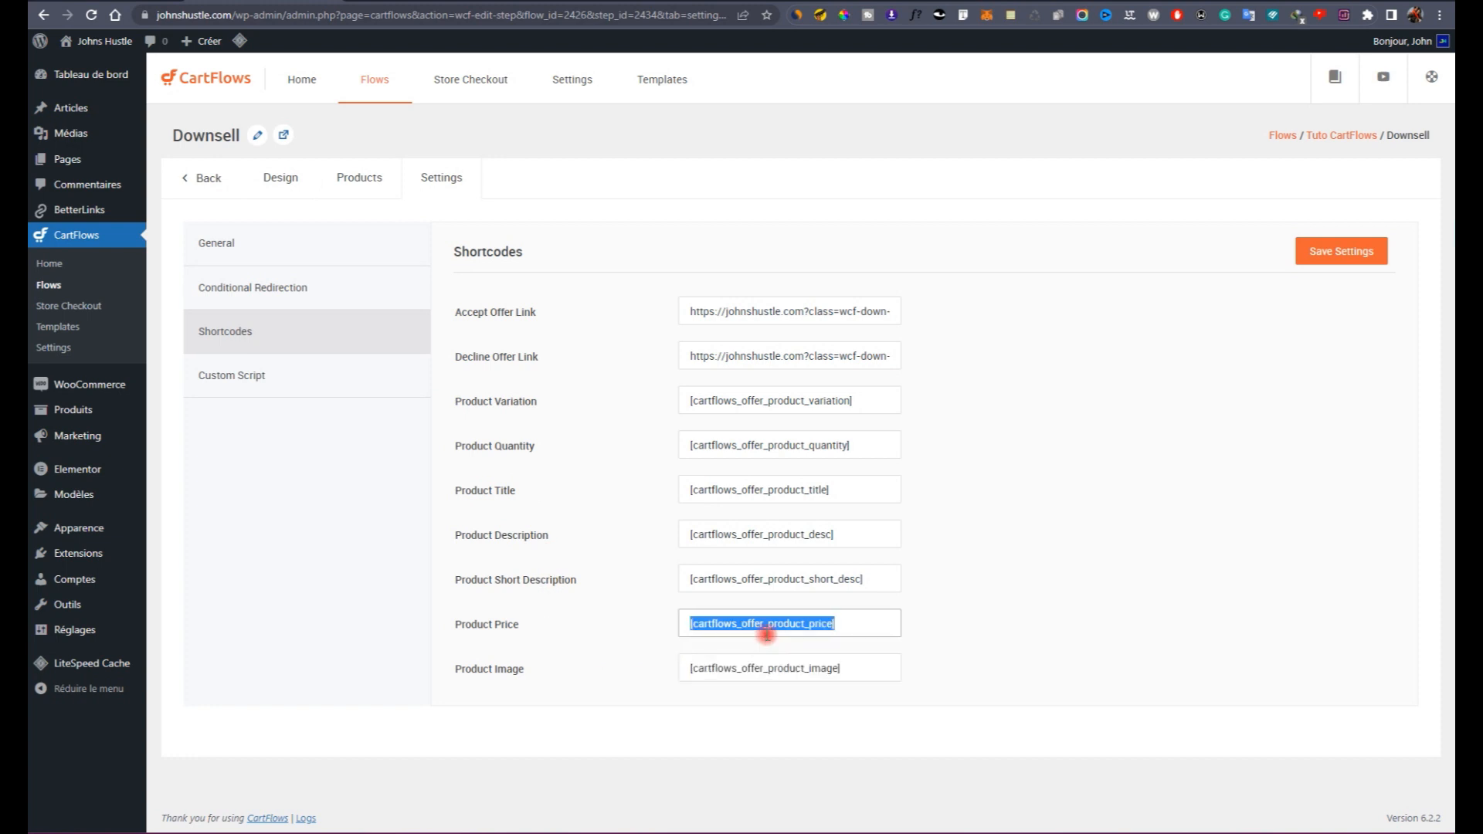
right_click(766, 633)
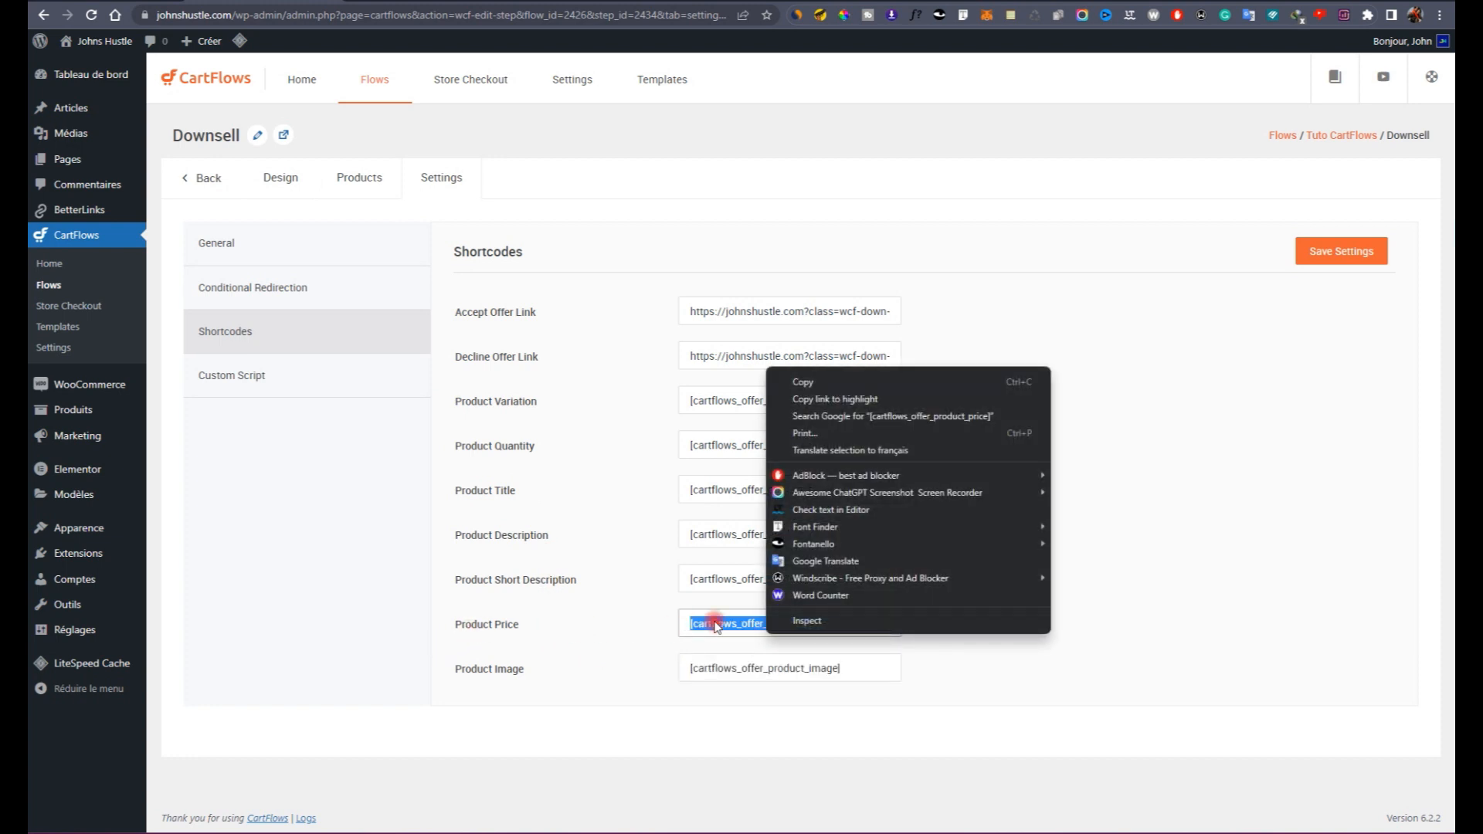
left_click(804, 382)
left_click(463, 2)
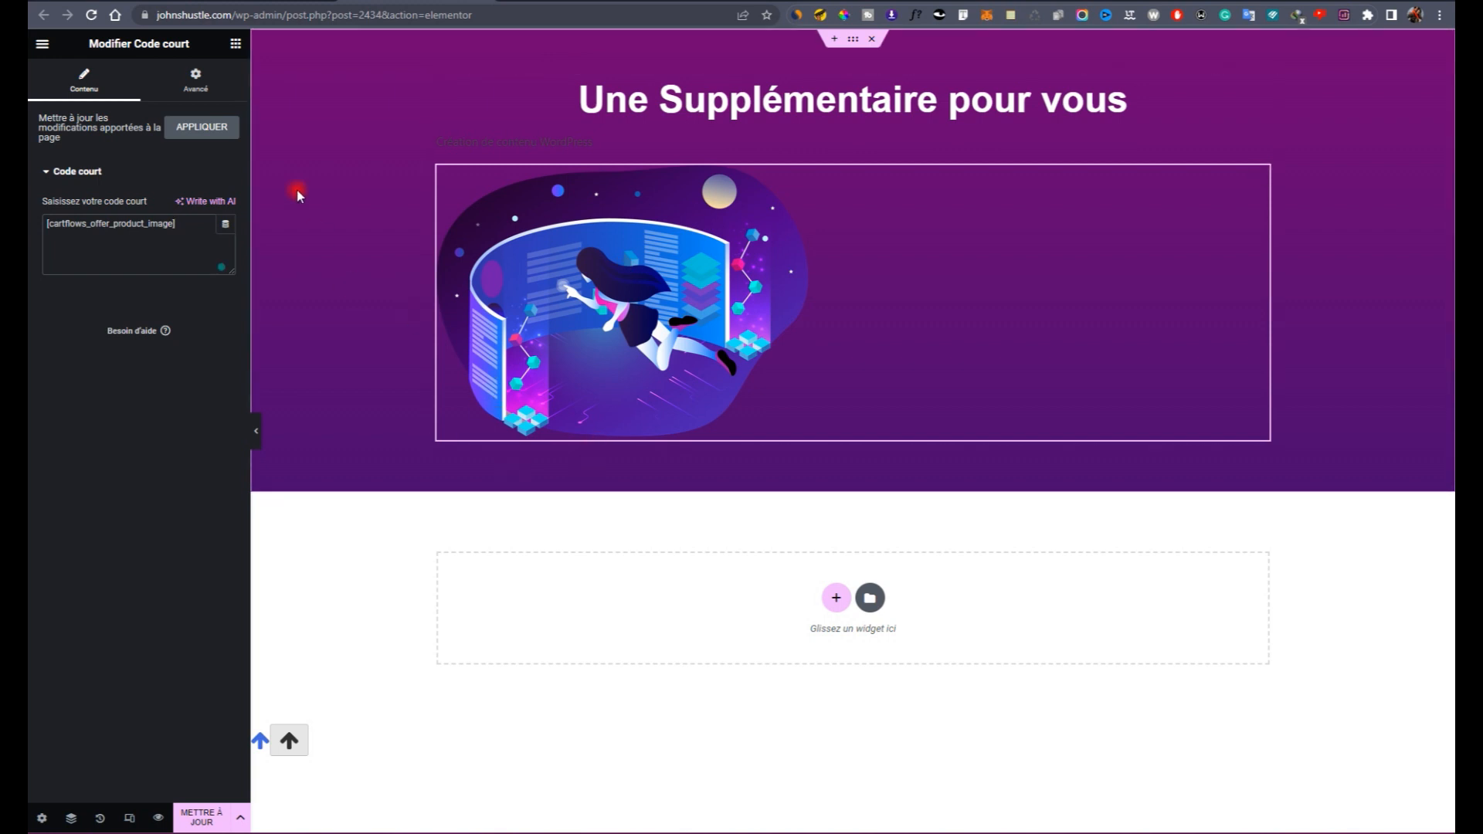
left_click(241, 44)
left_click(152, 109)
type("code")
left_click_drag(80, 278, 495, 421)
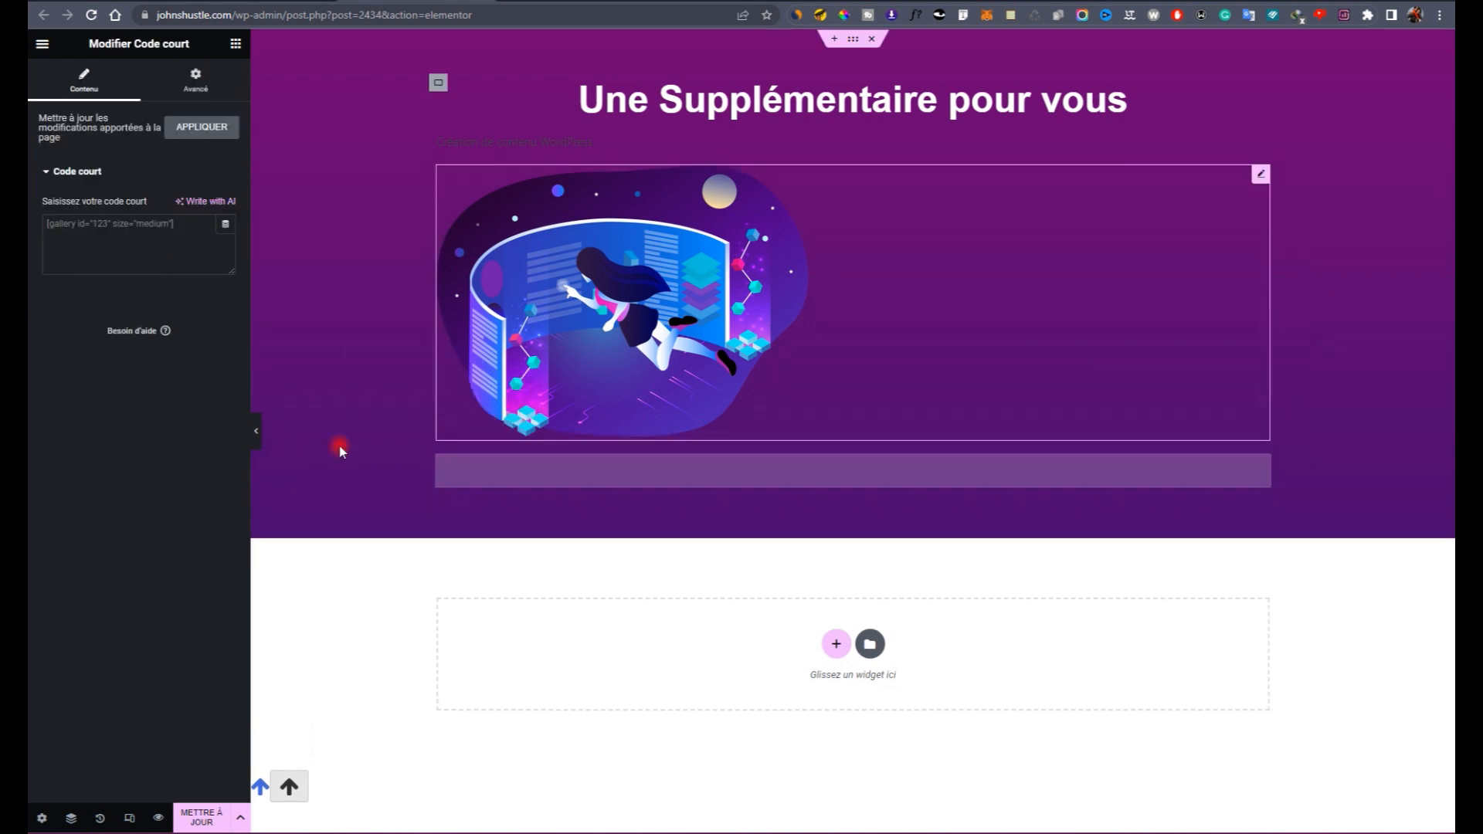
left_click(103, 238)
key("ctrl+v")
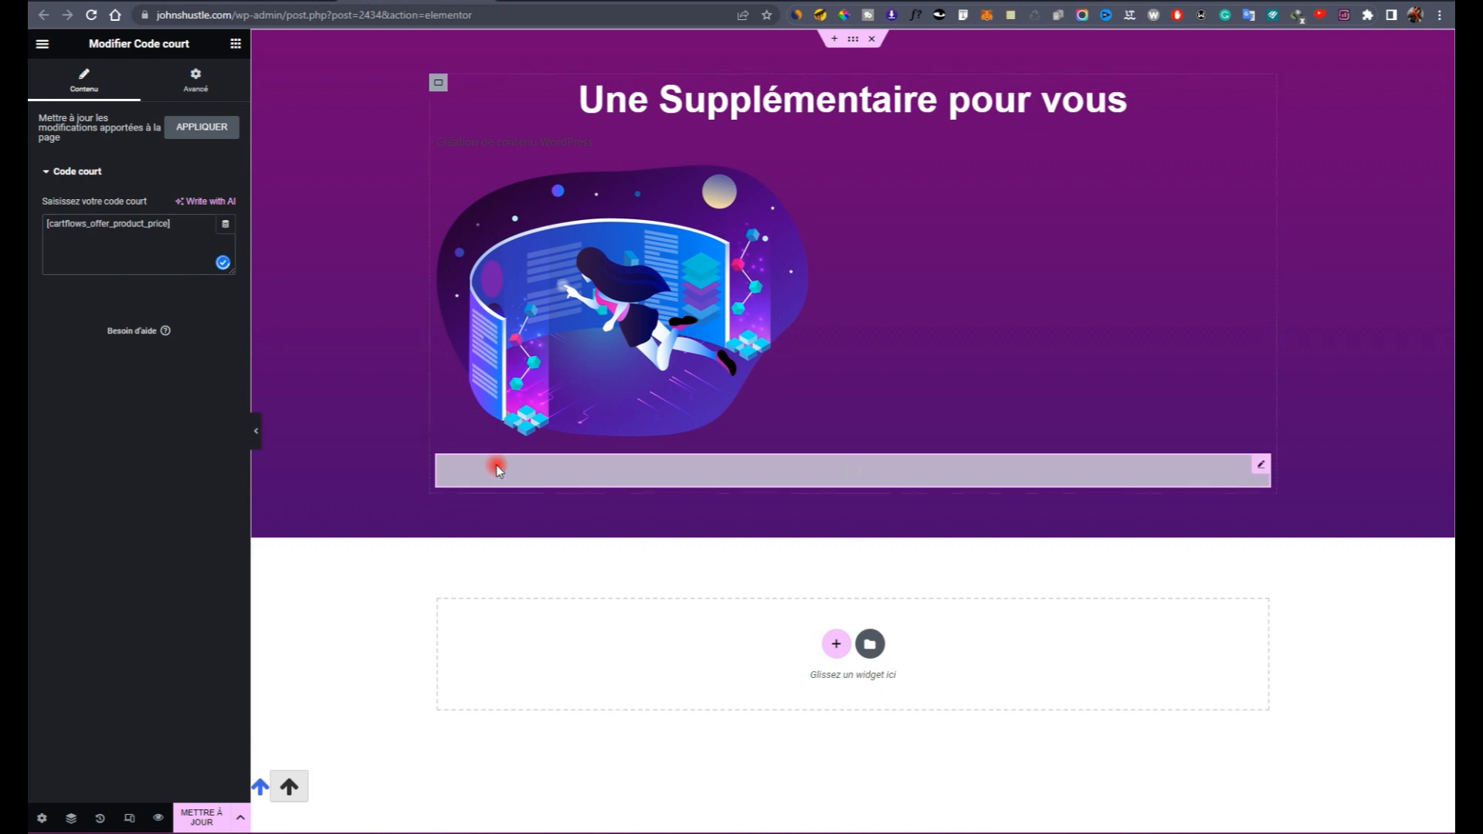
Step: Review the product title widget's advanced settings and apply the price shortcode in its Code court widget
left_click(503, 140)
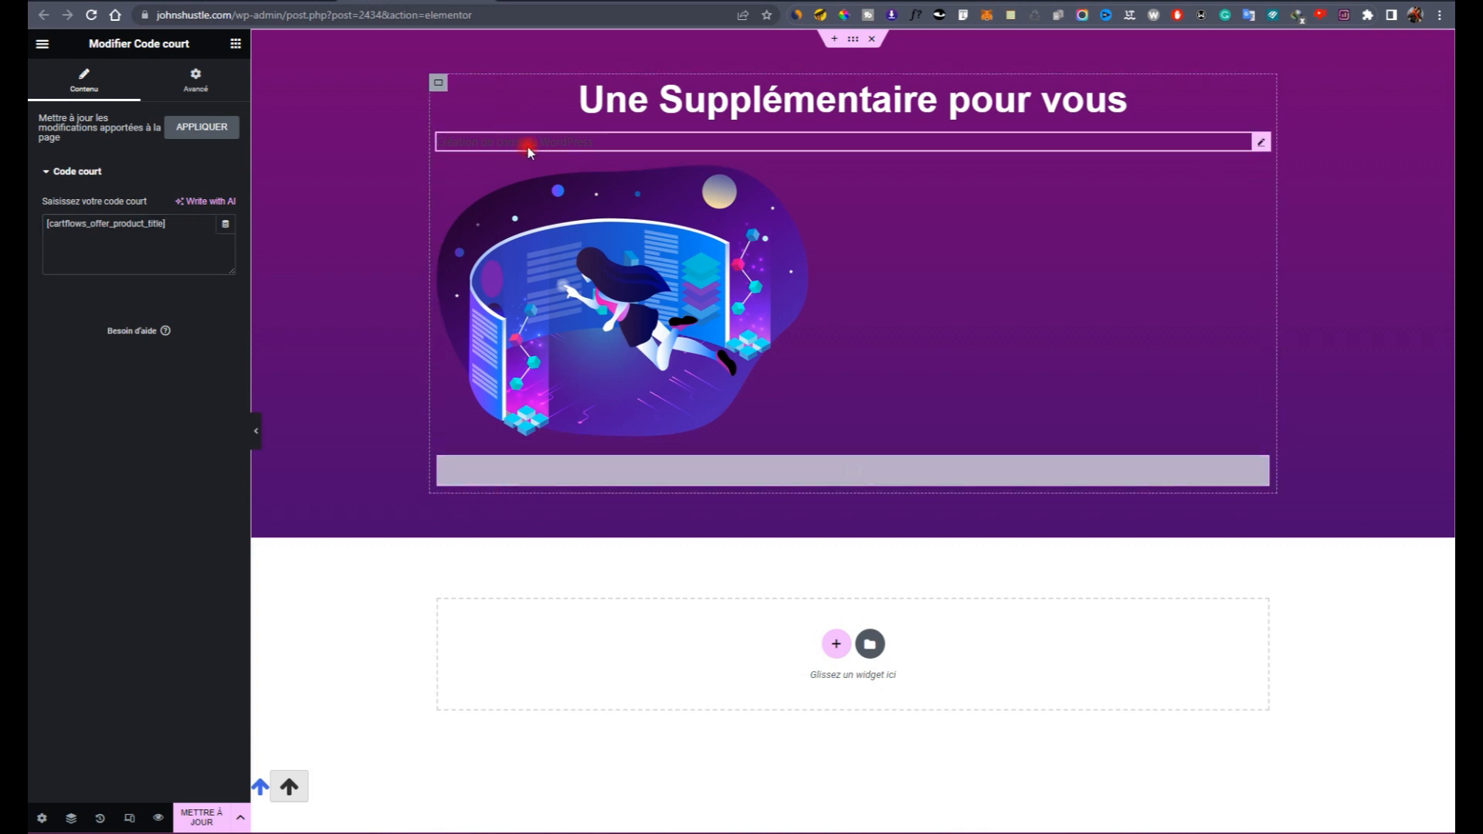
left_click(195, 84)
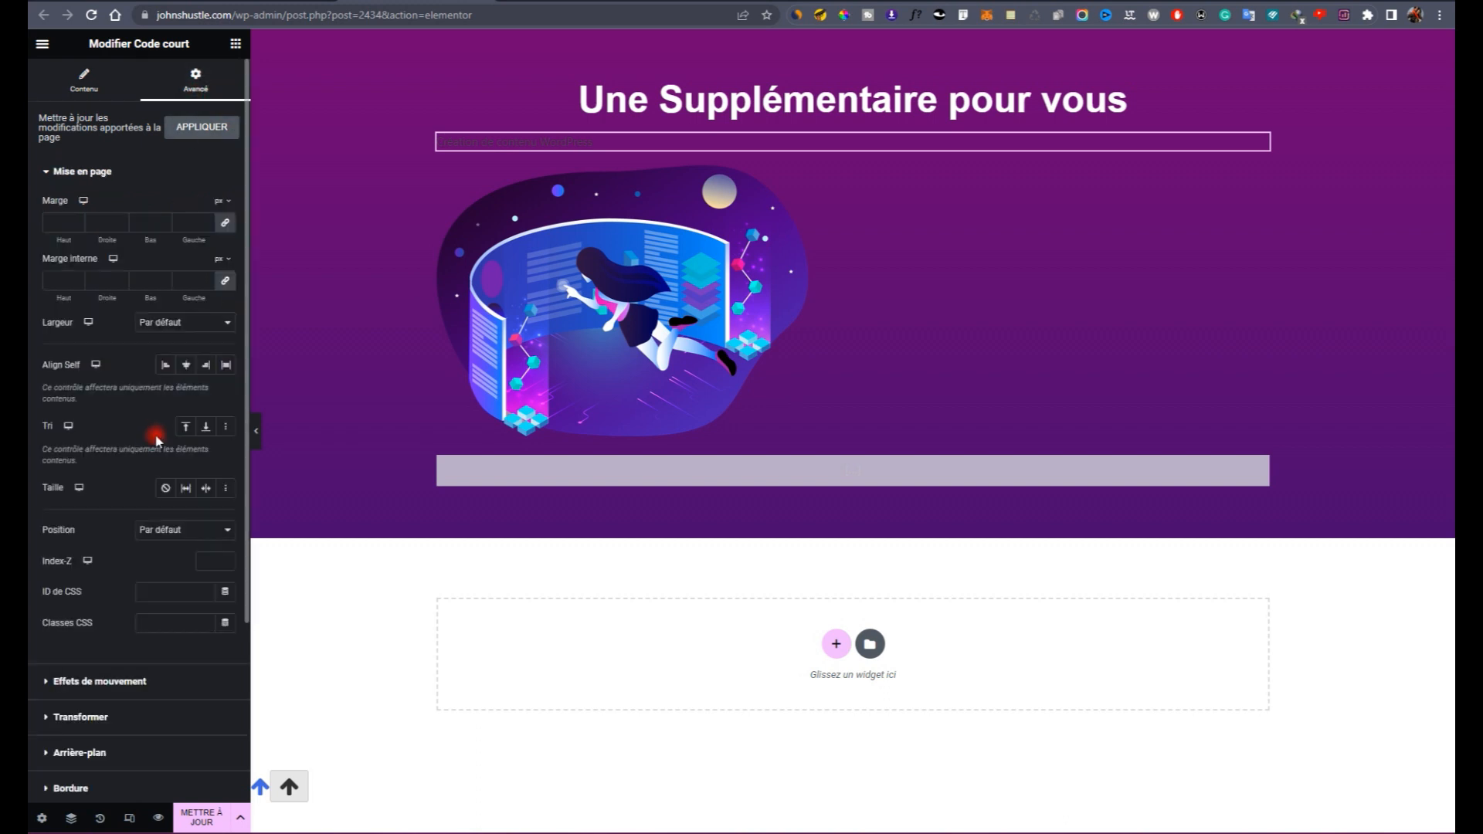
scroll(146, 550, "down", 3)
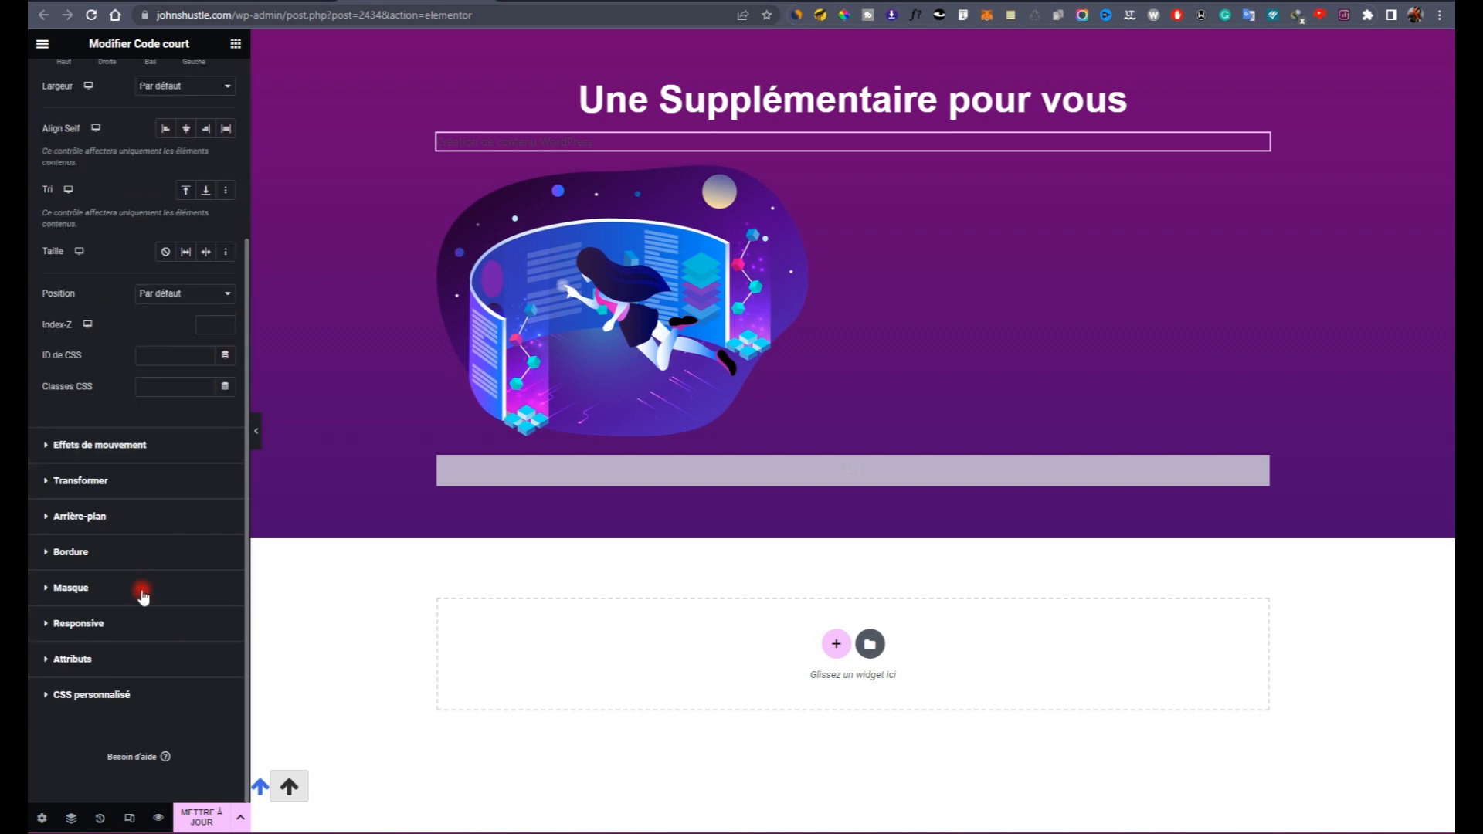
left_click(741, 468)
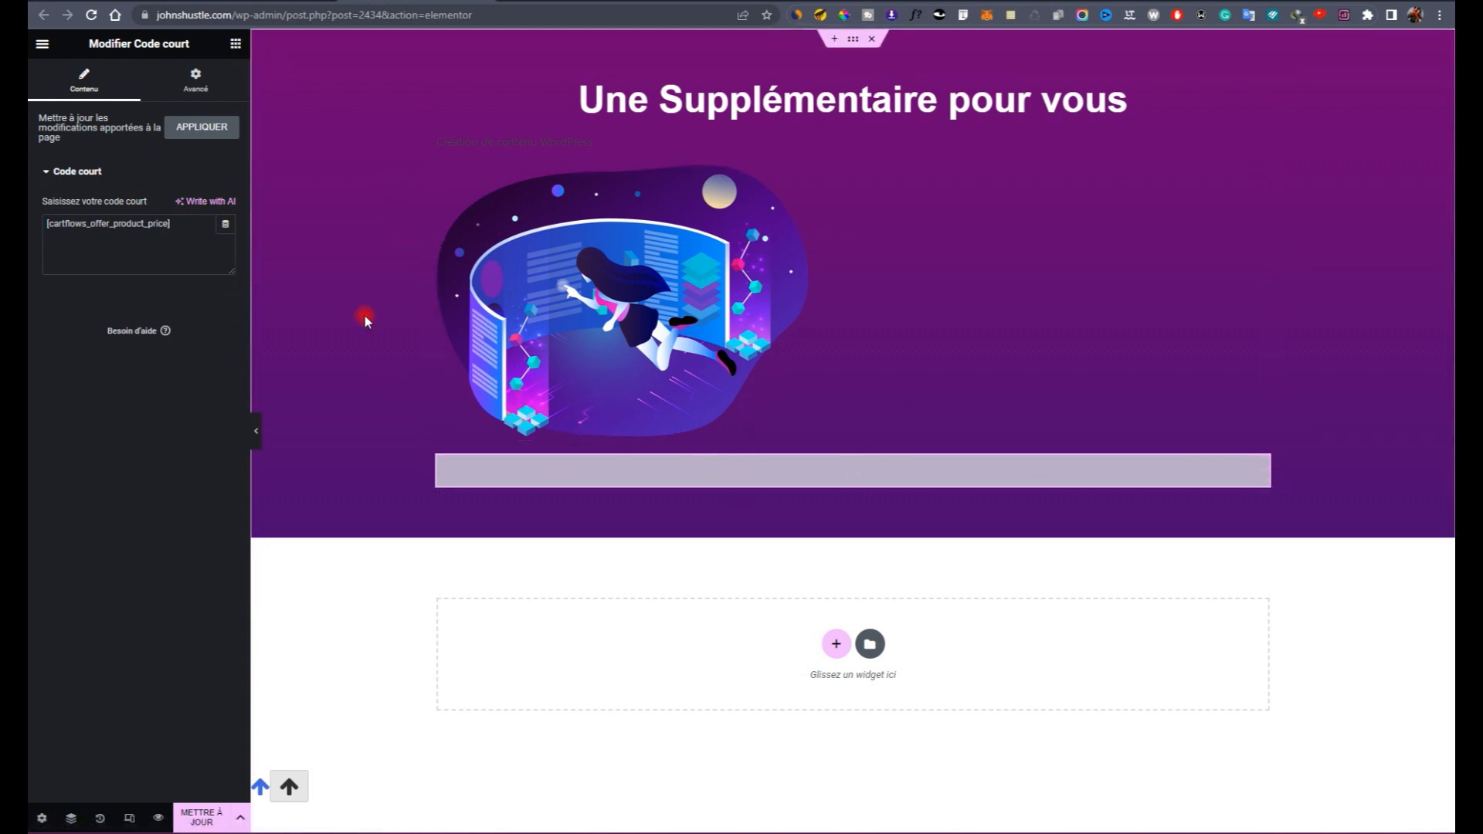
left_click(200, 126)
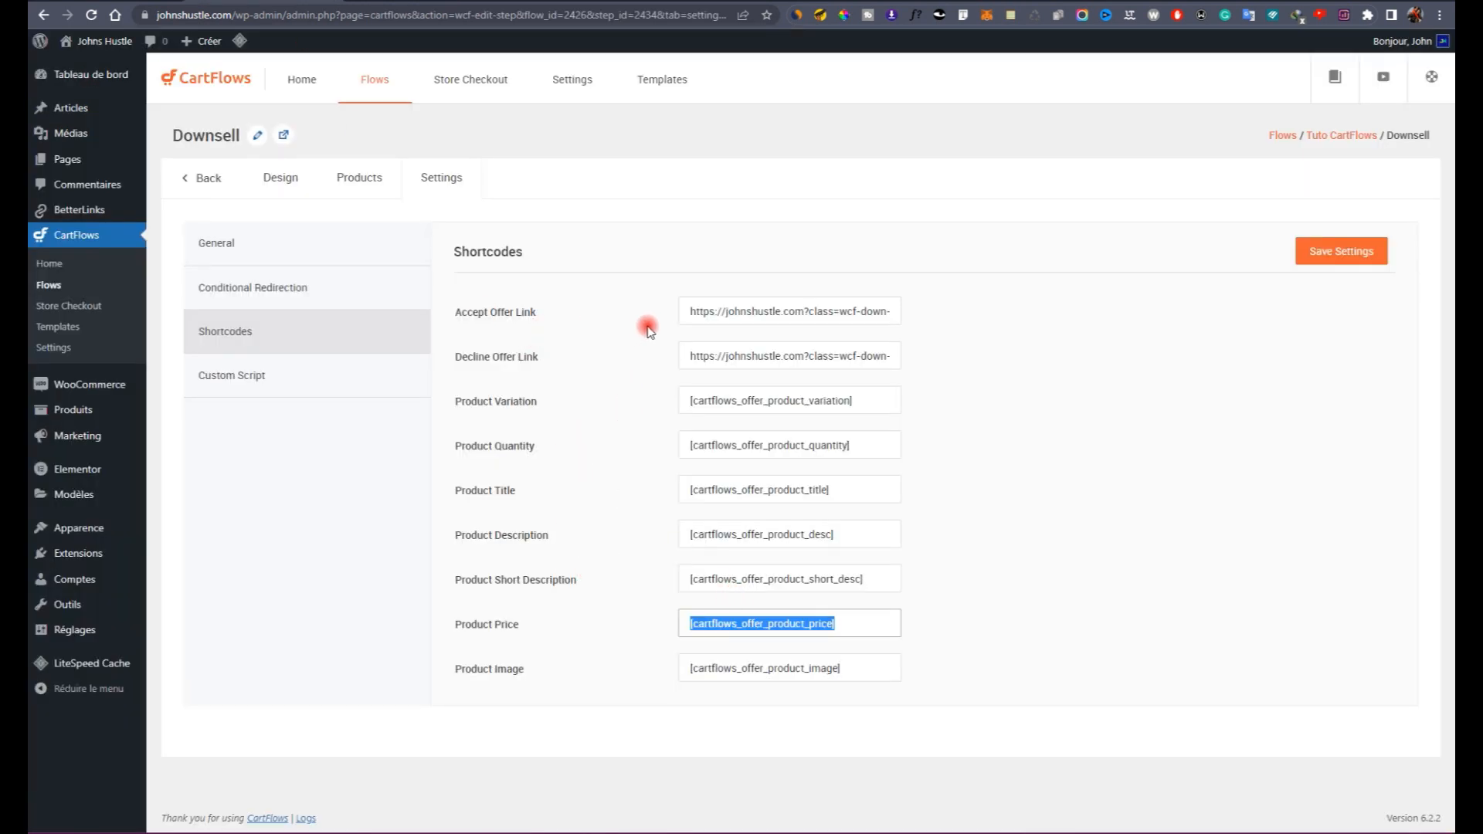
Step: Copy the Accept Offer Link from the Downsell settings and use it as the link of a new Bouton widget below the price
left_click_drag(684, 314, 1057, 344)
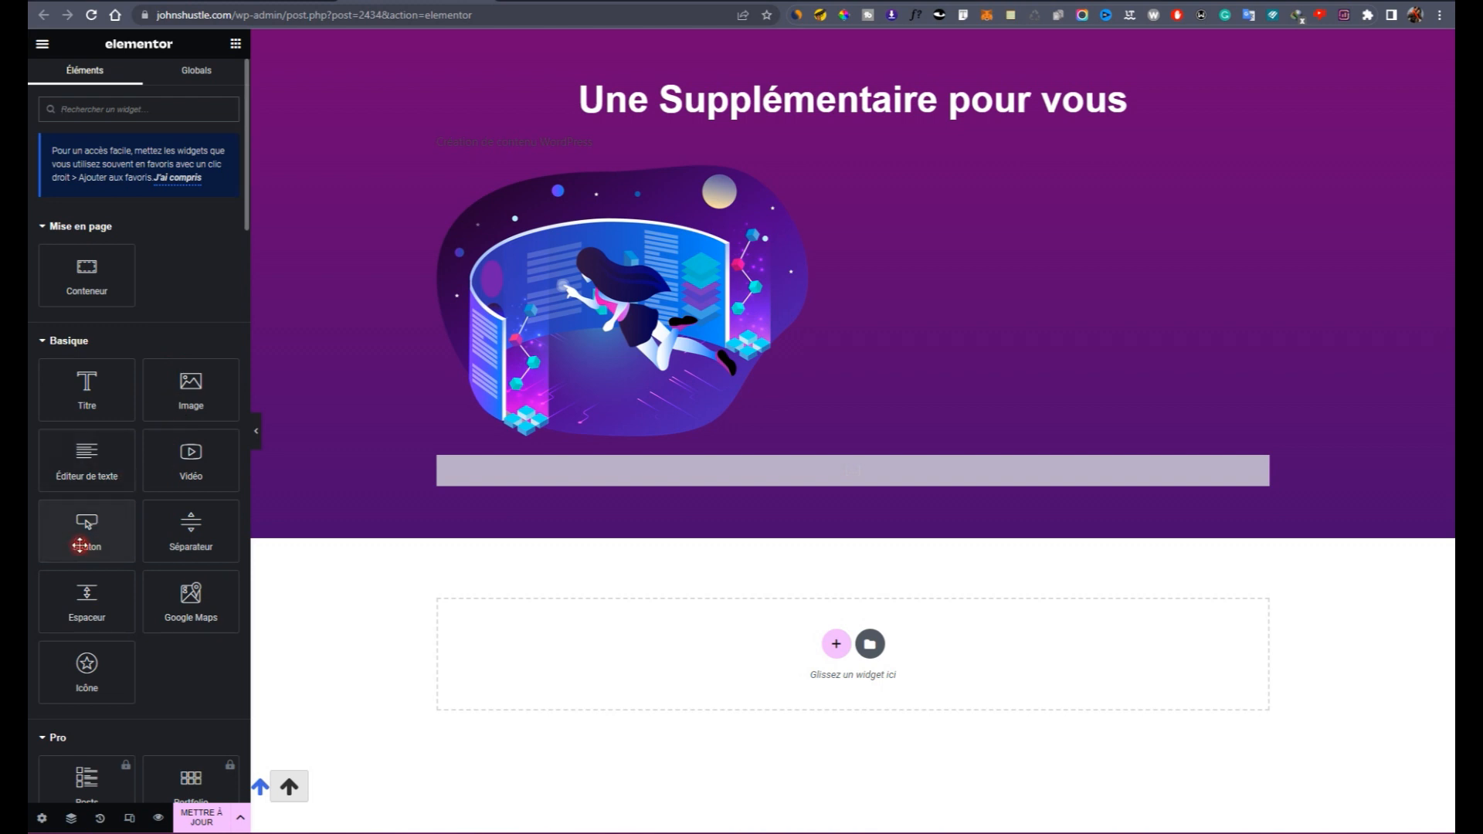
left_click_drag(87, 525, 586, 513)
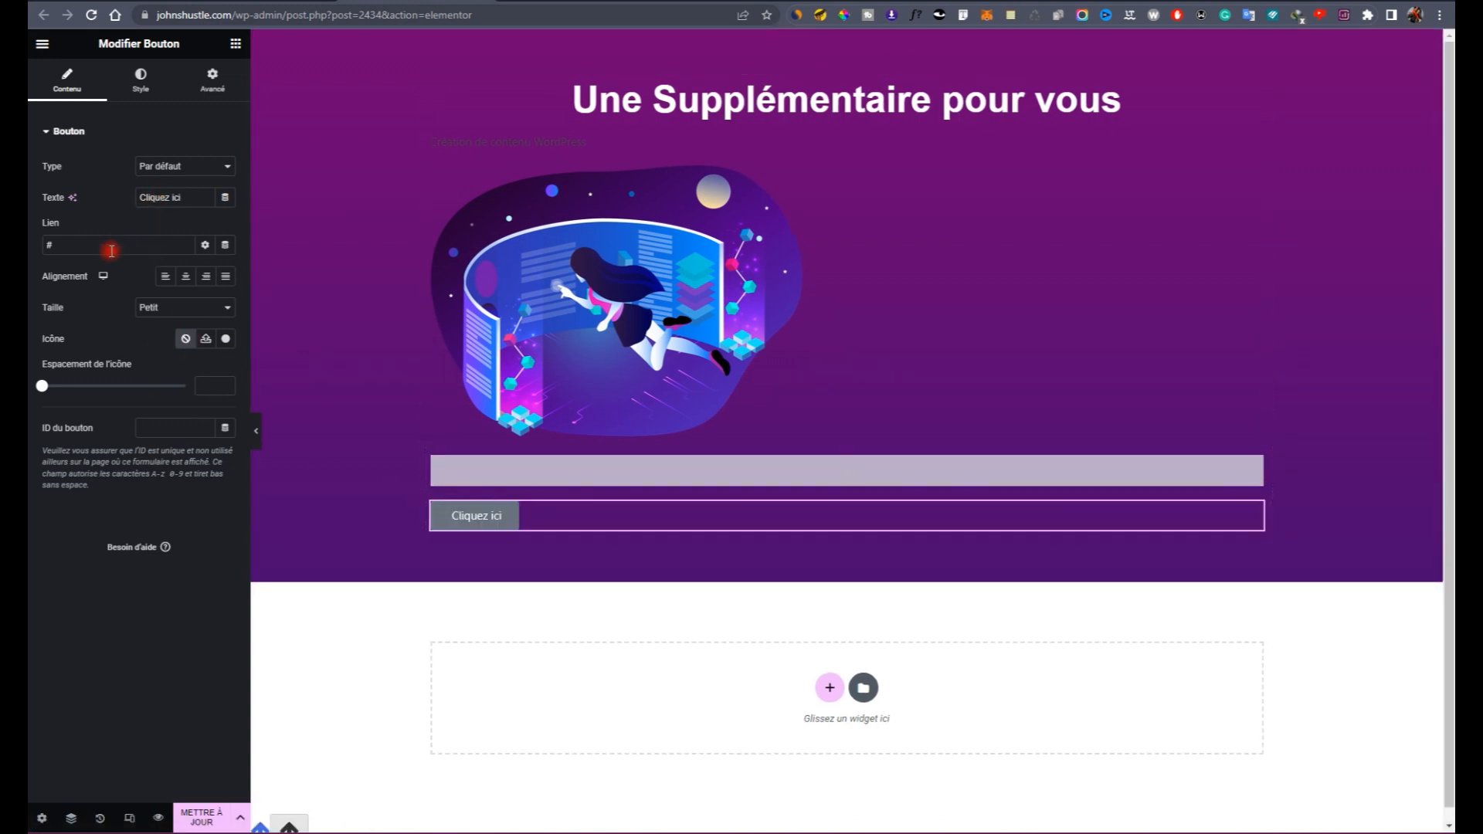
key("ctrl+v")
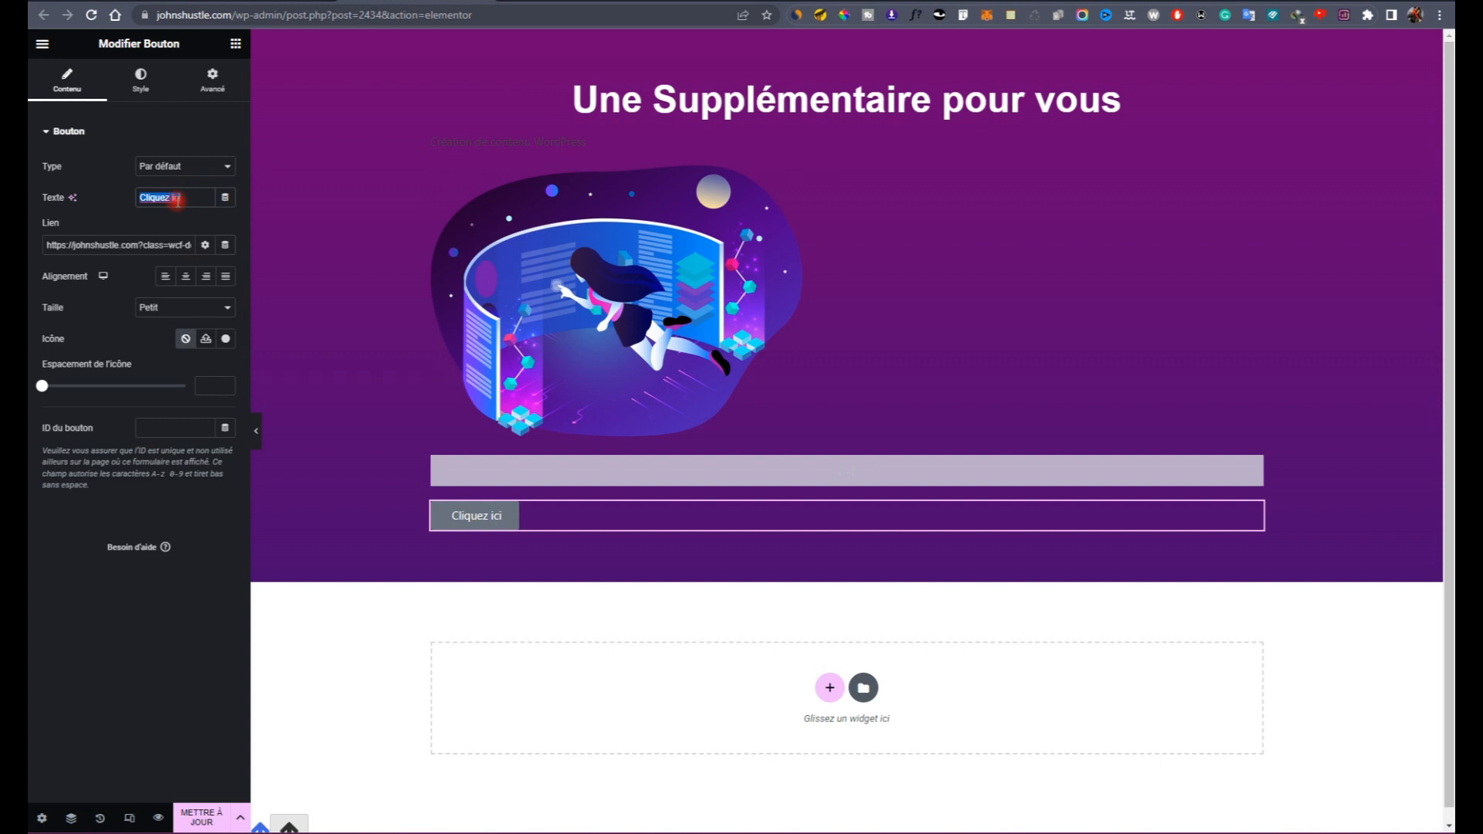
Step: Label the accept button "Oui je le veux" with justified alignment and update the page
type("O")
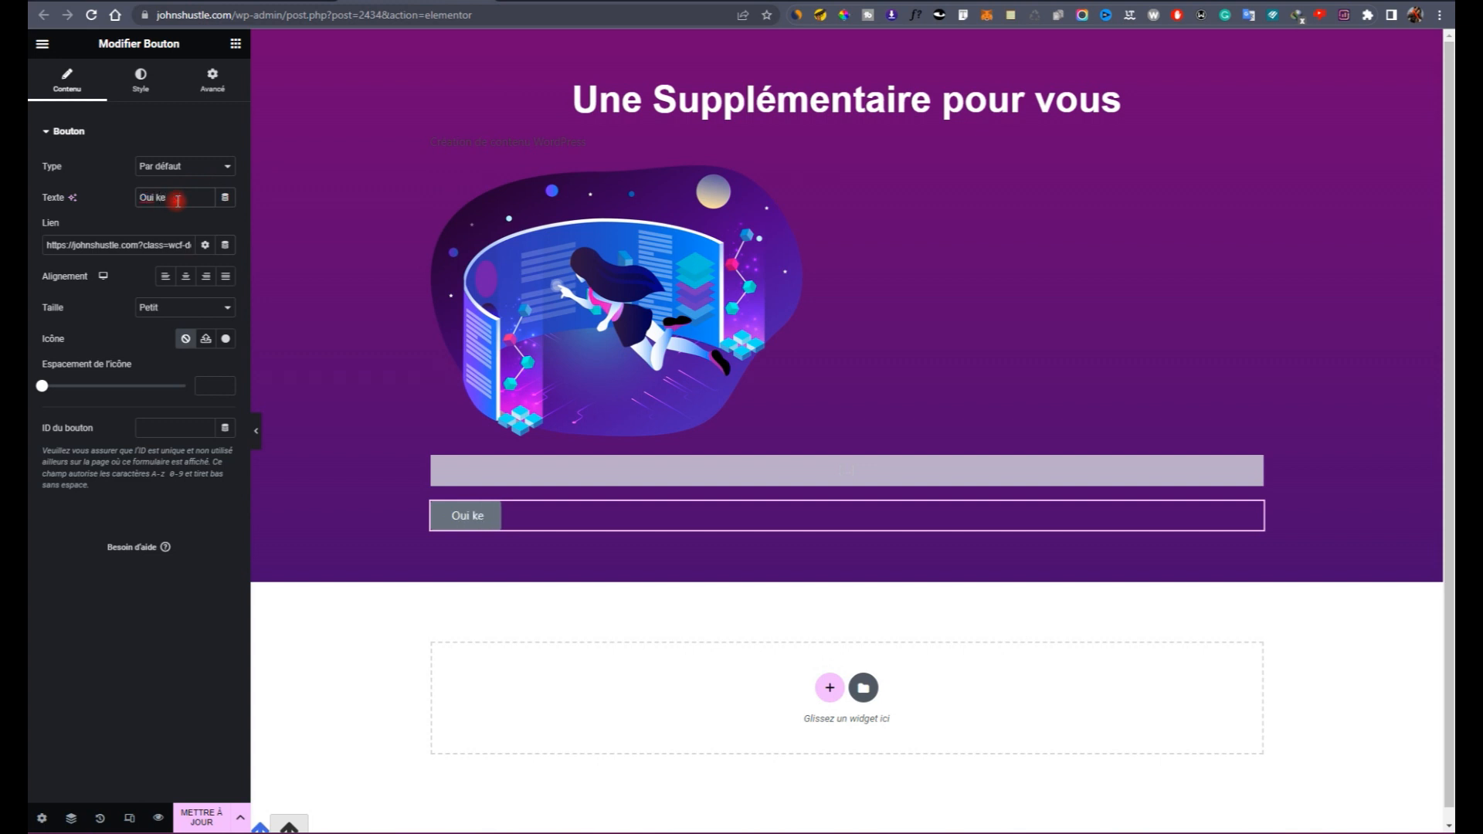
type("ui je le veux")
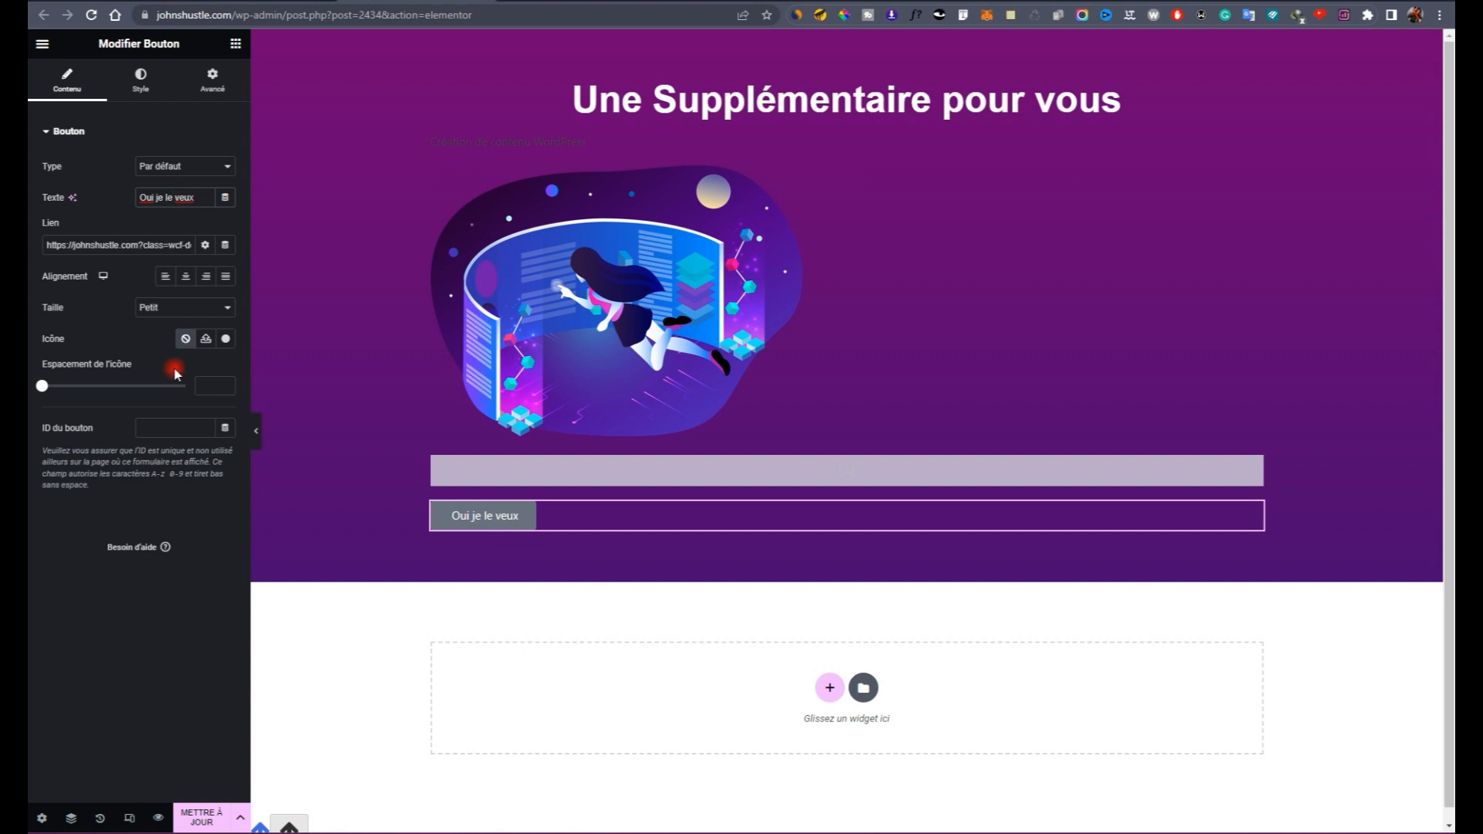
left_click(225, 276)
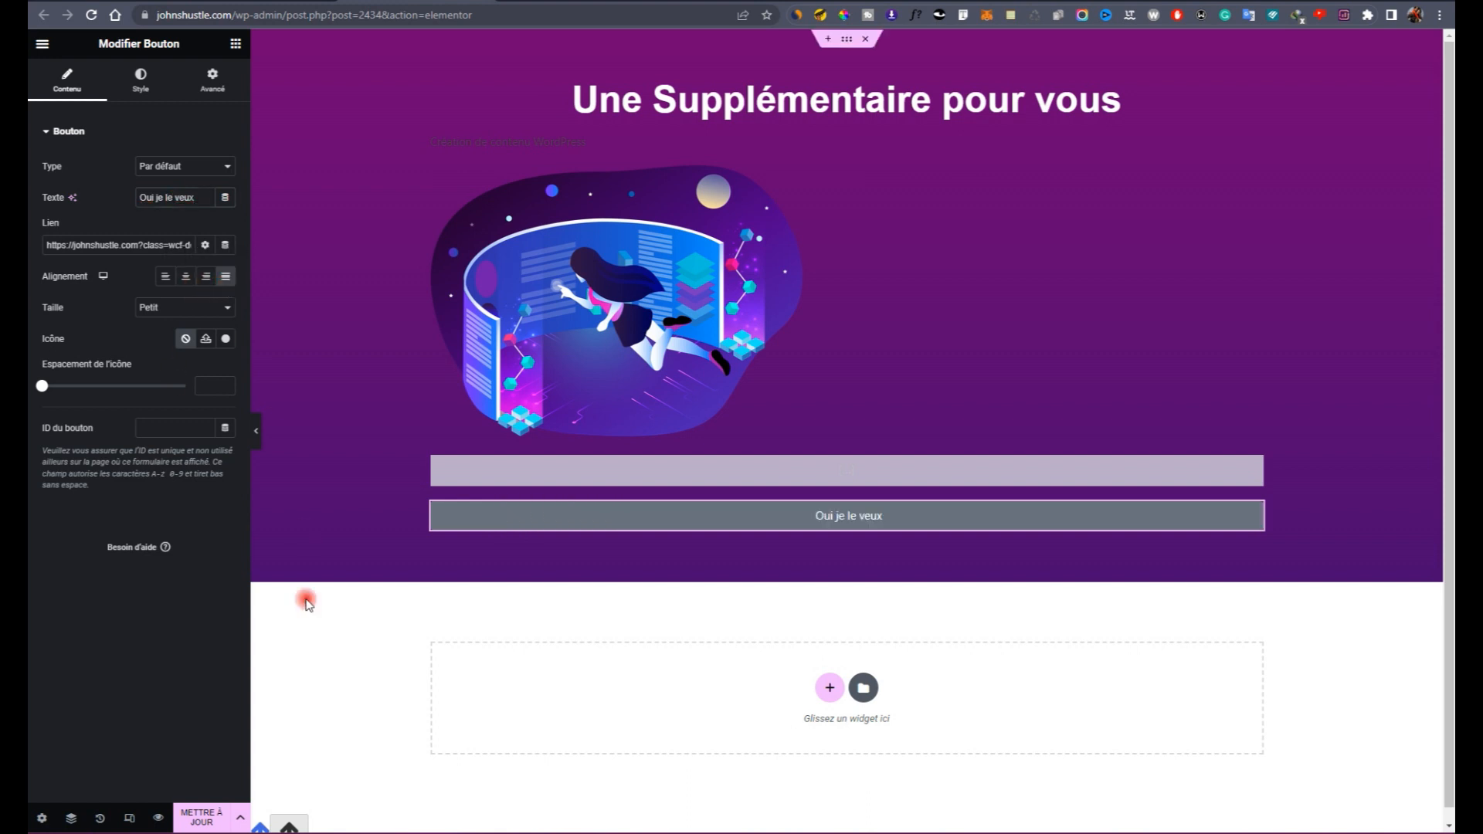
left_click(201, 817)
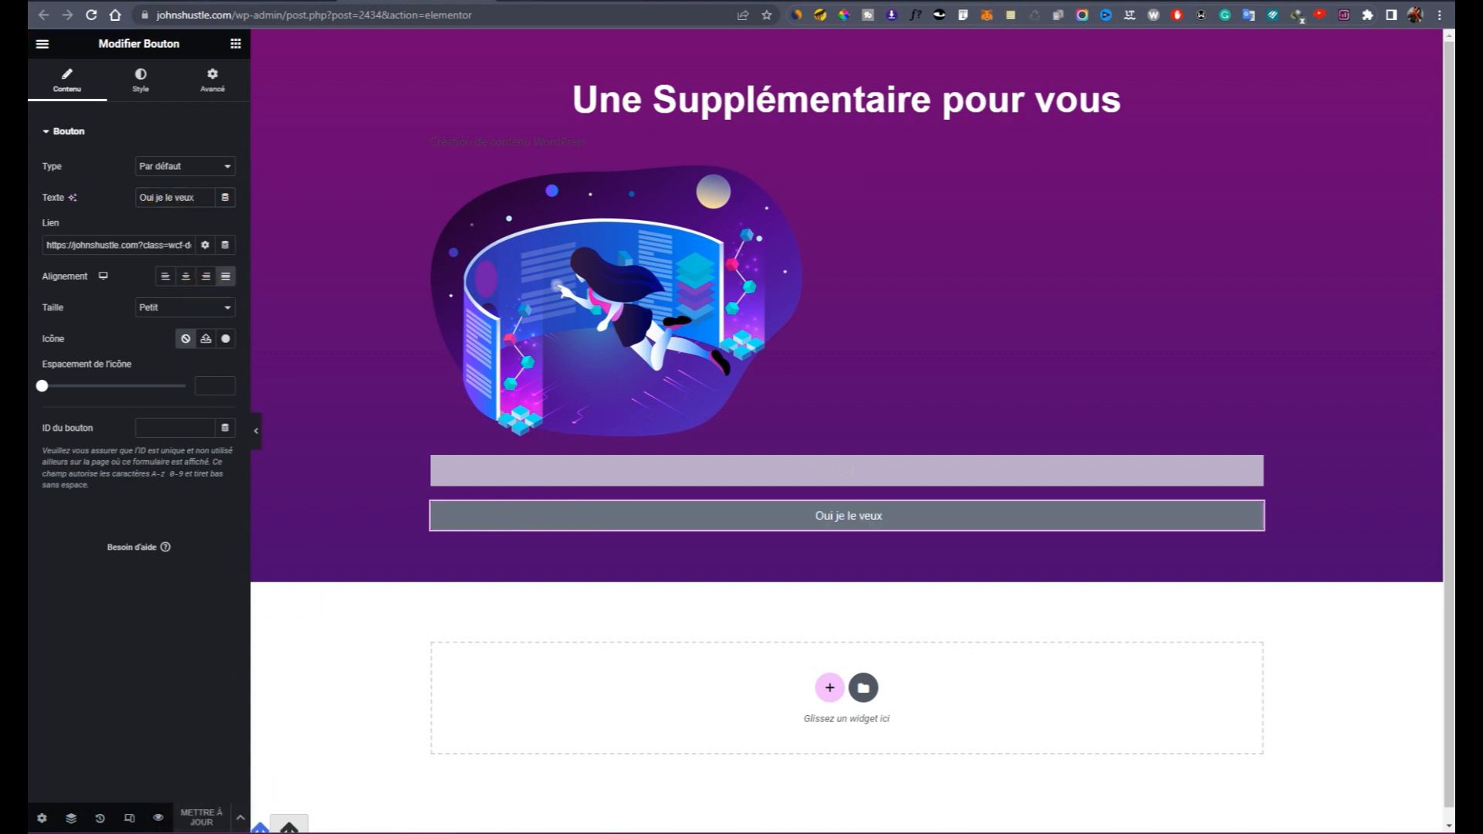
Step: Reload the live Downsell page, test the "Oui je le veux" button and go back
left_click(458, 60)
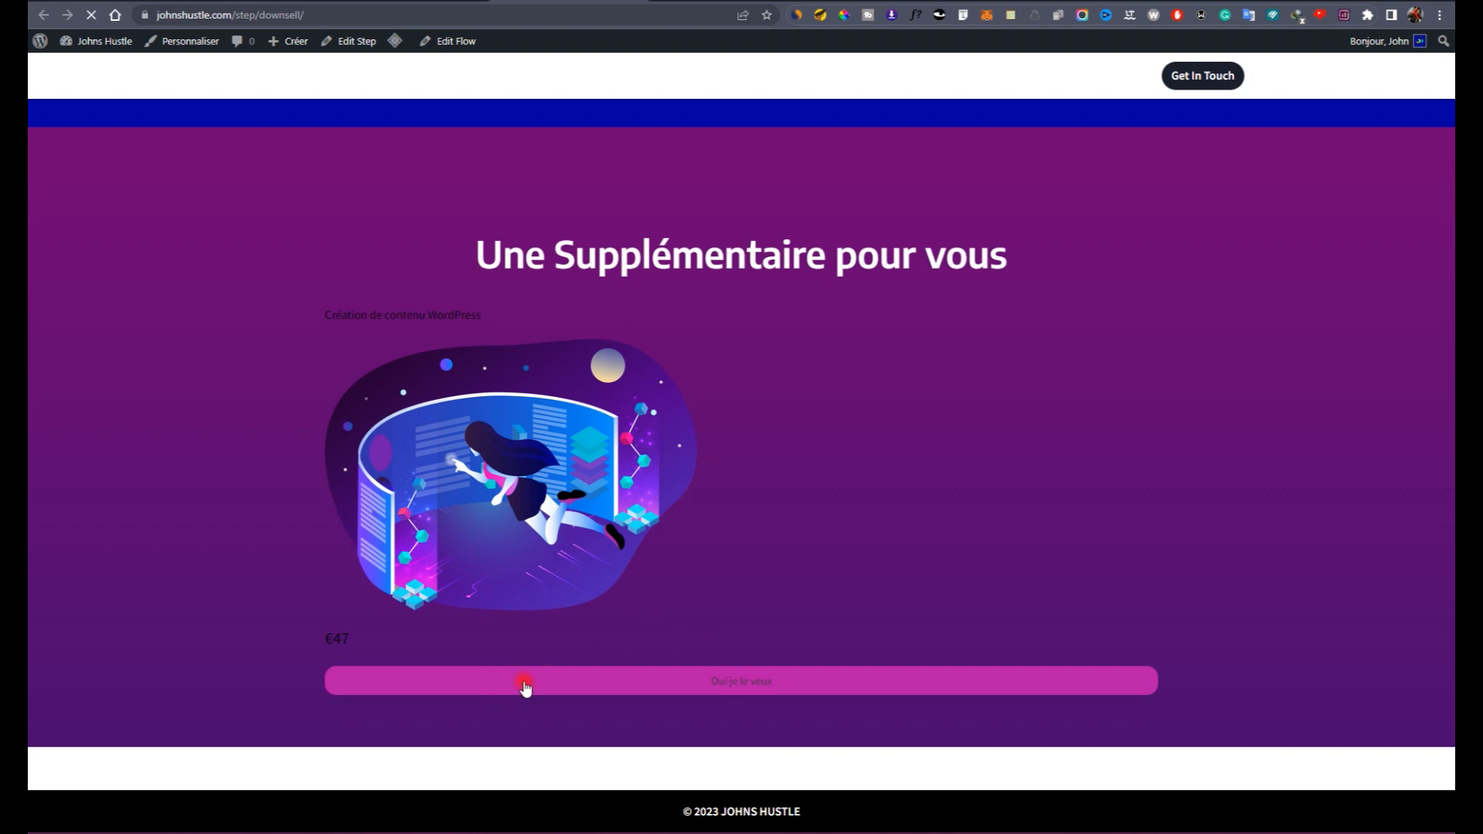
left_click(604, 685)
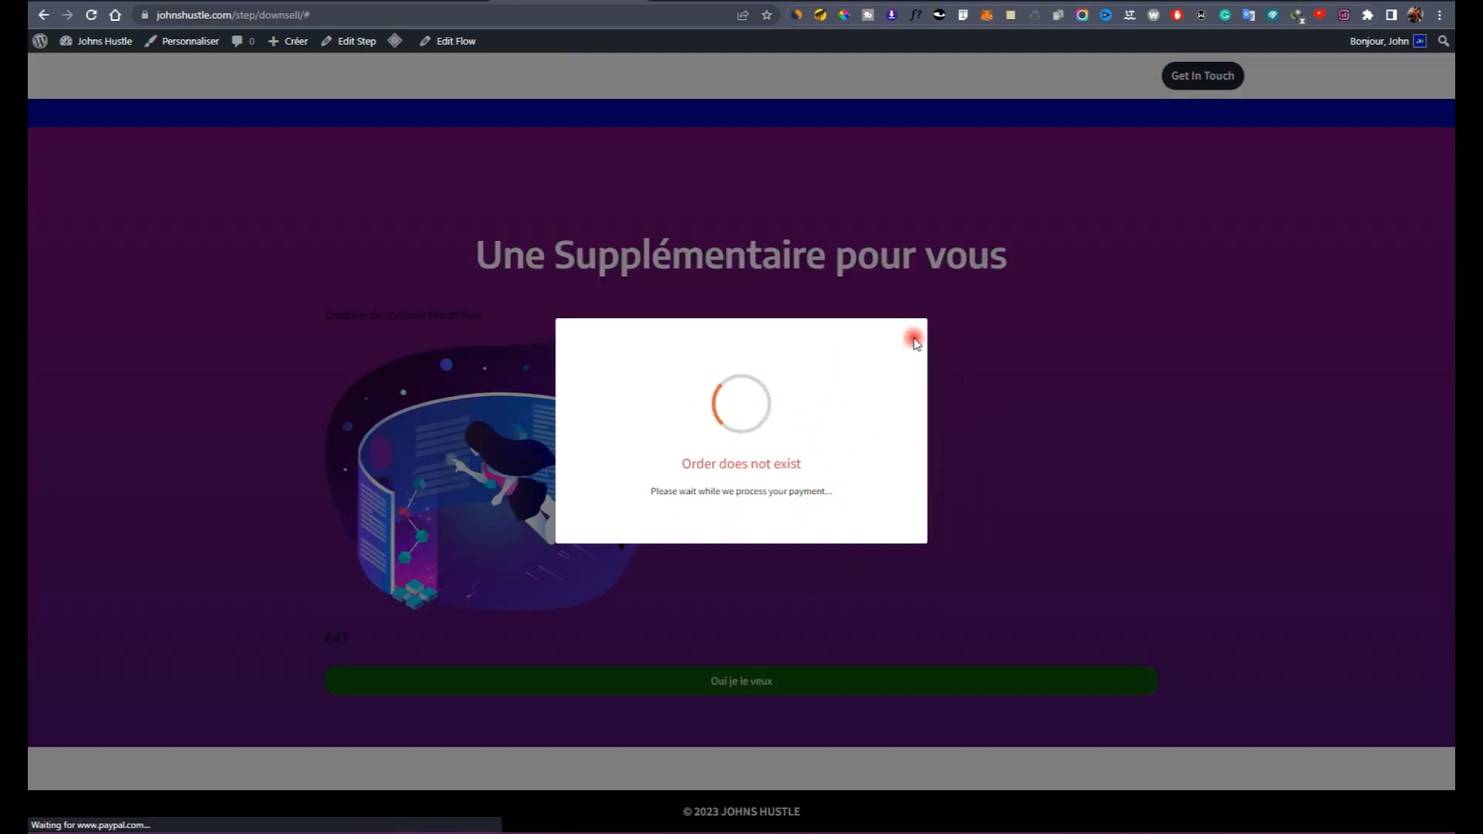
left_click(36, 14)
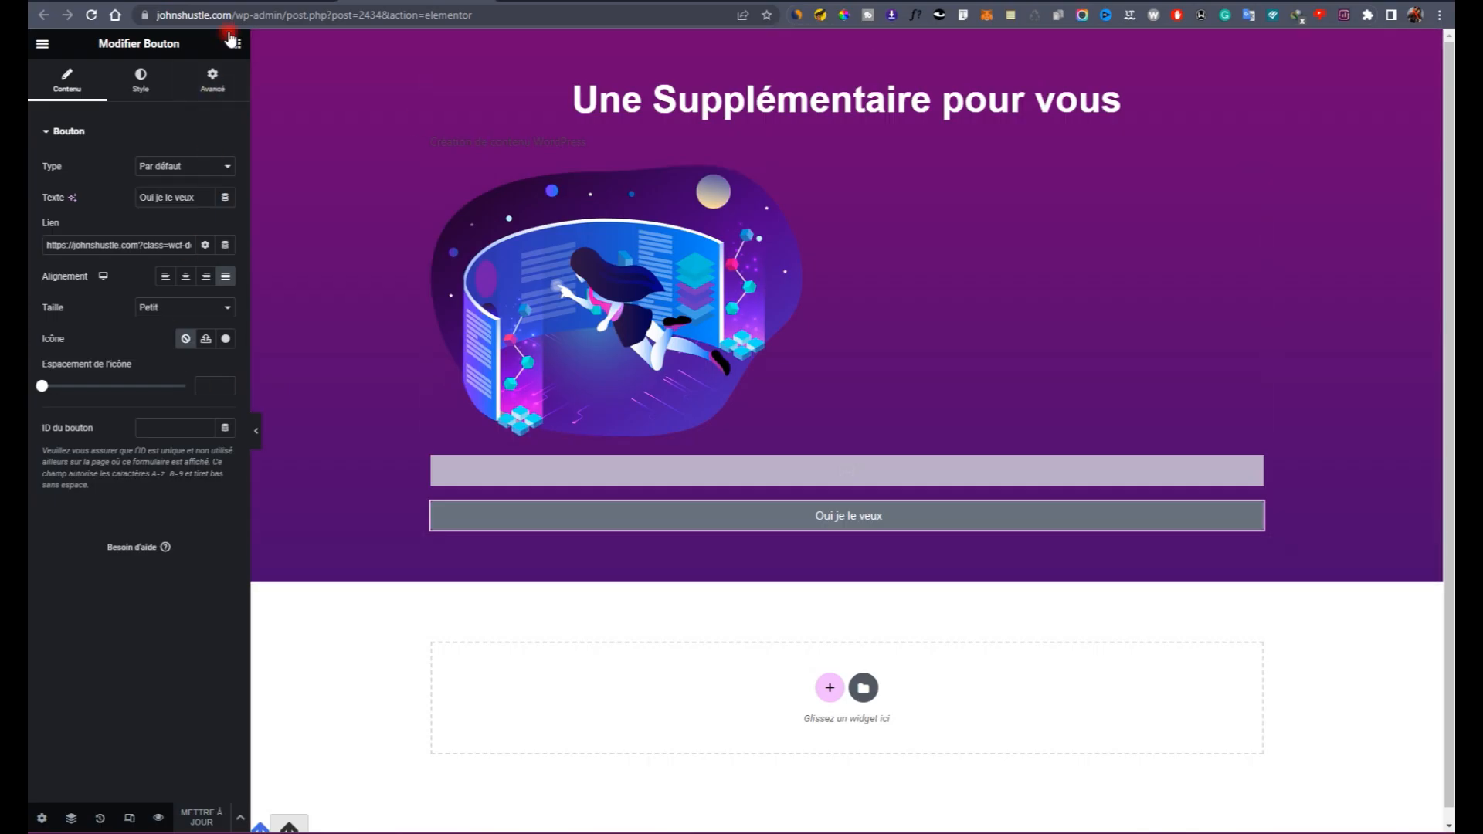
Step: Return to the Elementor editor and add a second Bouton widget labelled "Non" below the accept button
left_click(232, 42)
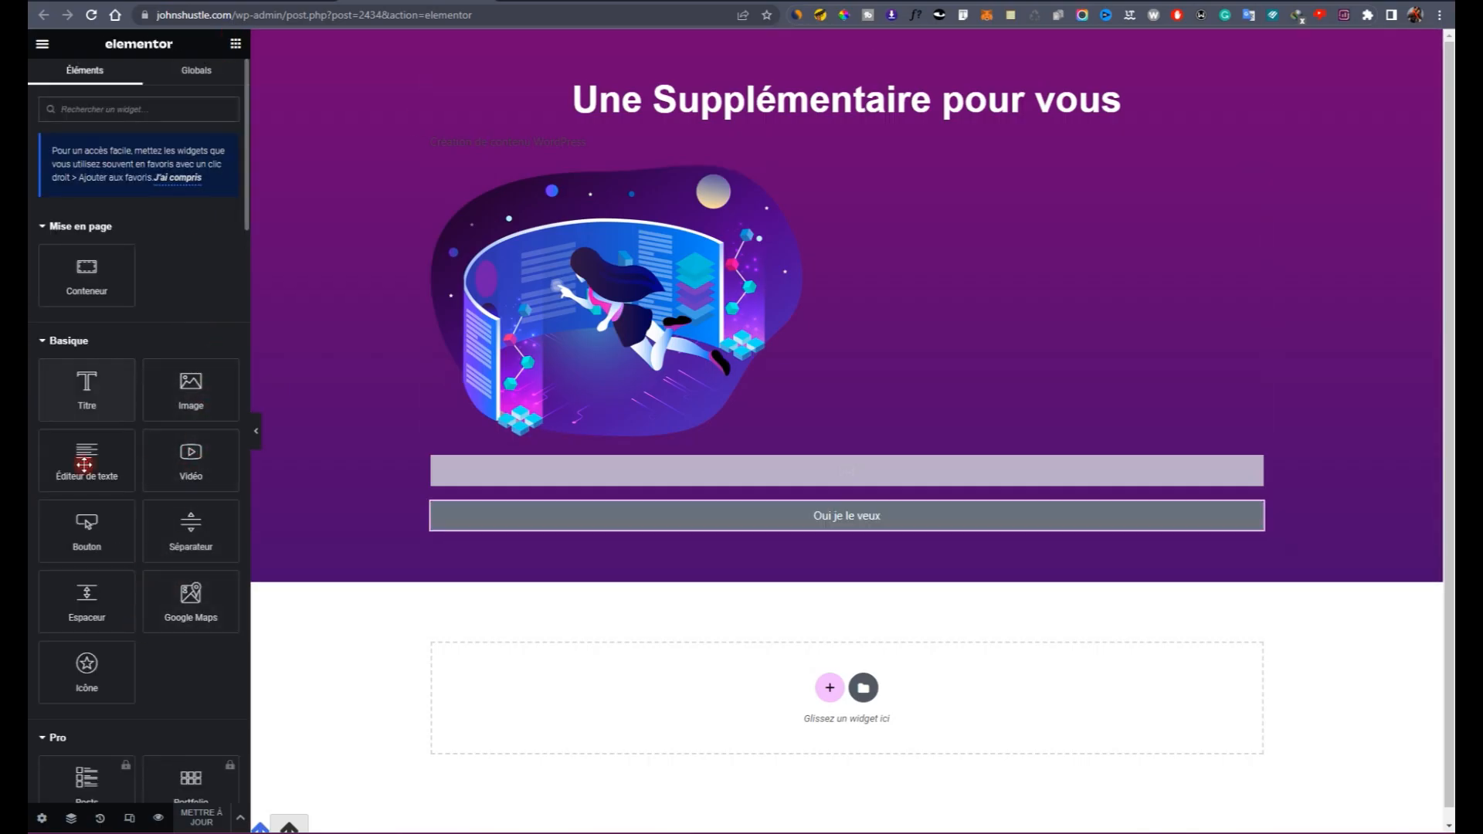
scroll(96, 581, "down", 6)
scroll(119, 386, "up", 7)
left_click_drag(109, 520, 276, 306)
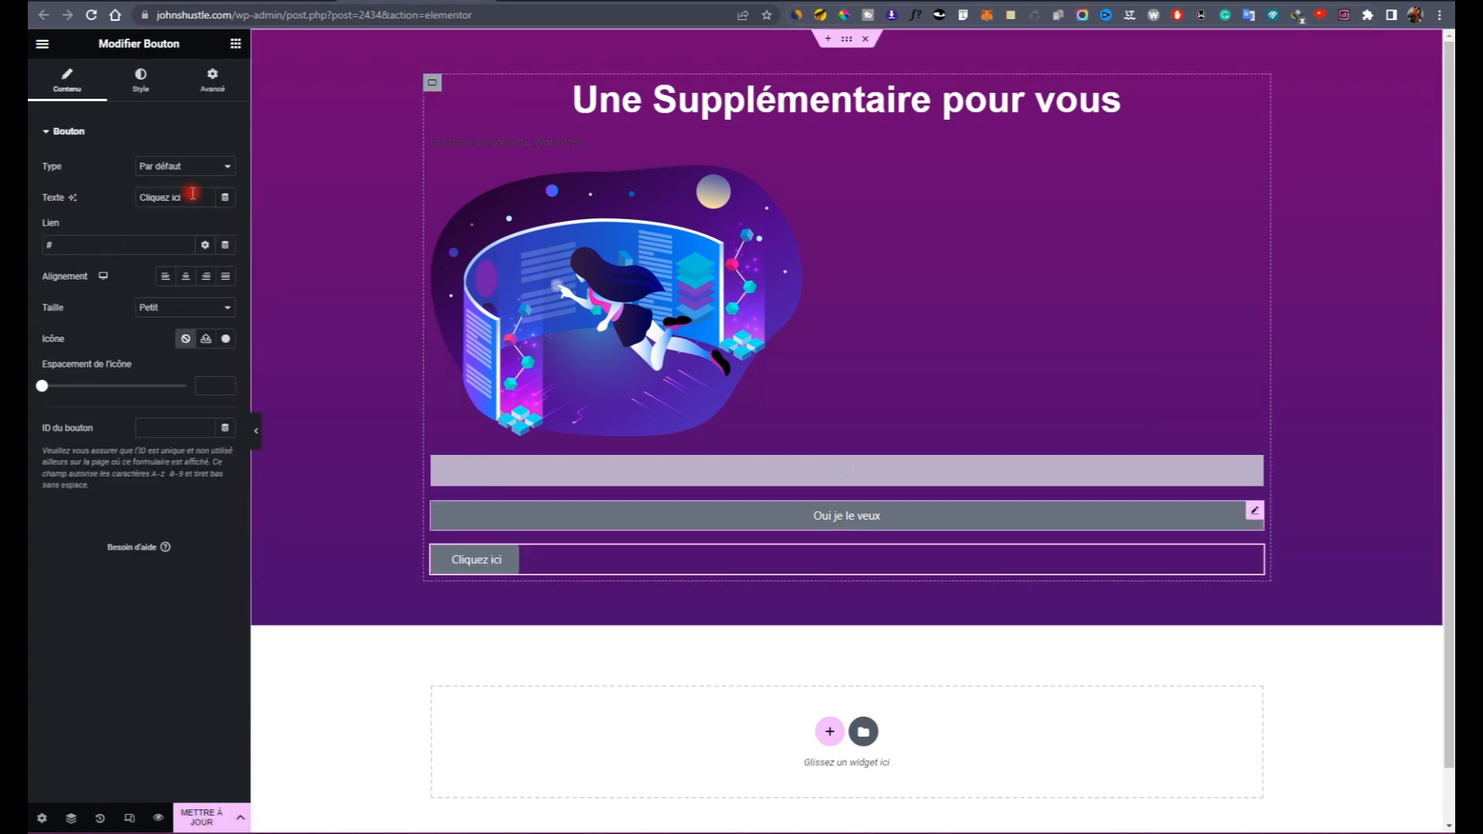
key("ctrl+a")
type("Non")
Step: Copy the Decline Offer Link from the Downsell settings into the "Non" button's link and update the page
key("ctrl+shift+Tab")
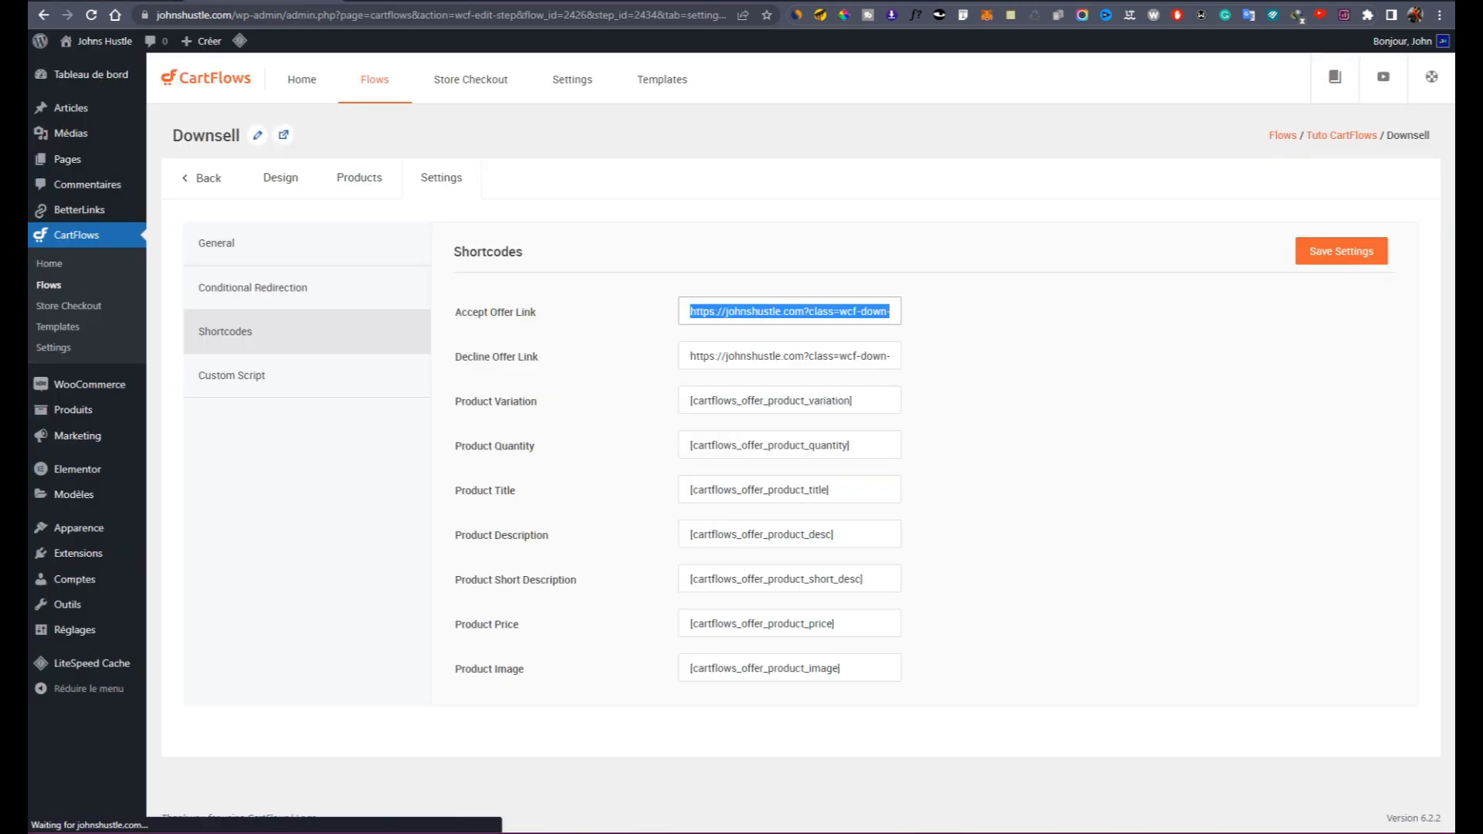
left_click(749, 360)
right_click(737, 355)
left_click(775, 376)
key("ctrl+Tab")
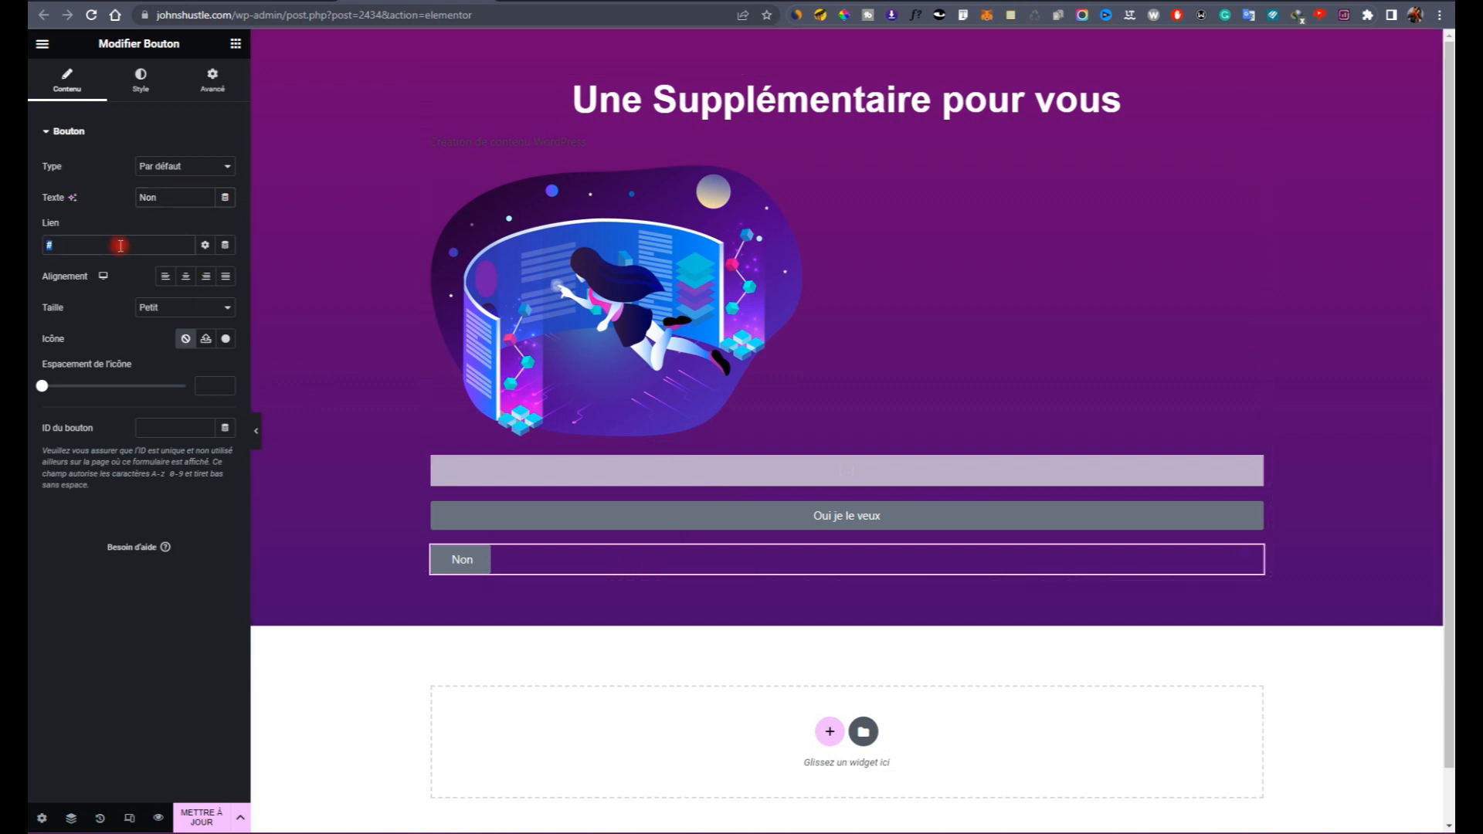
key("ctrl+v")
left_click(203, 821)
Step: Reload the live Downsell page, test the "Non" button and review the page layout back in the Elementor editor
left_click(568, 5)
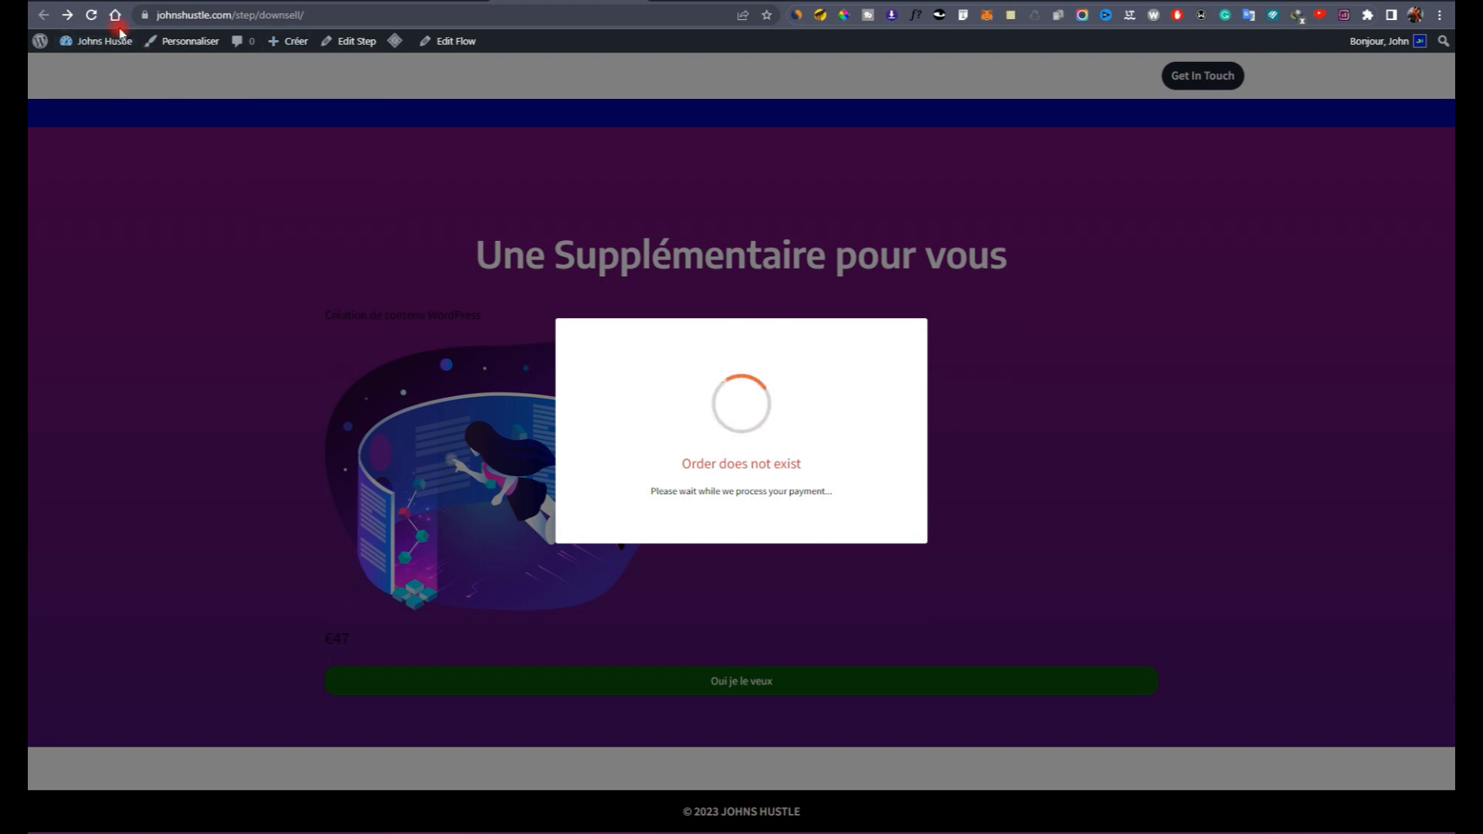
left_click(94, 18)
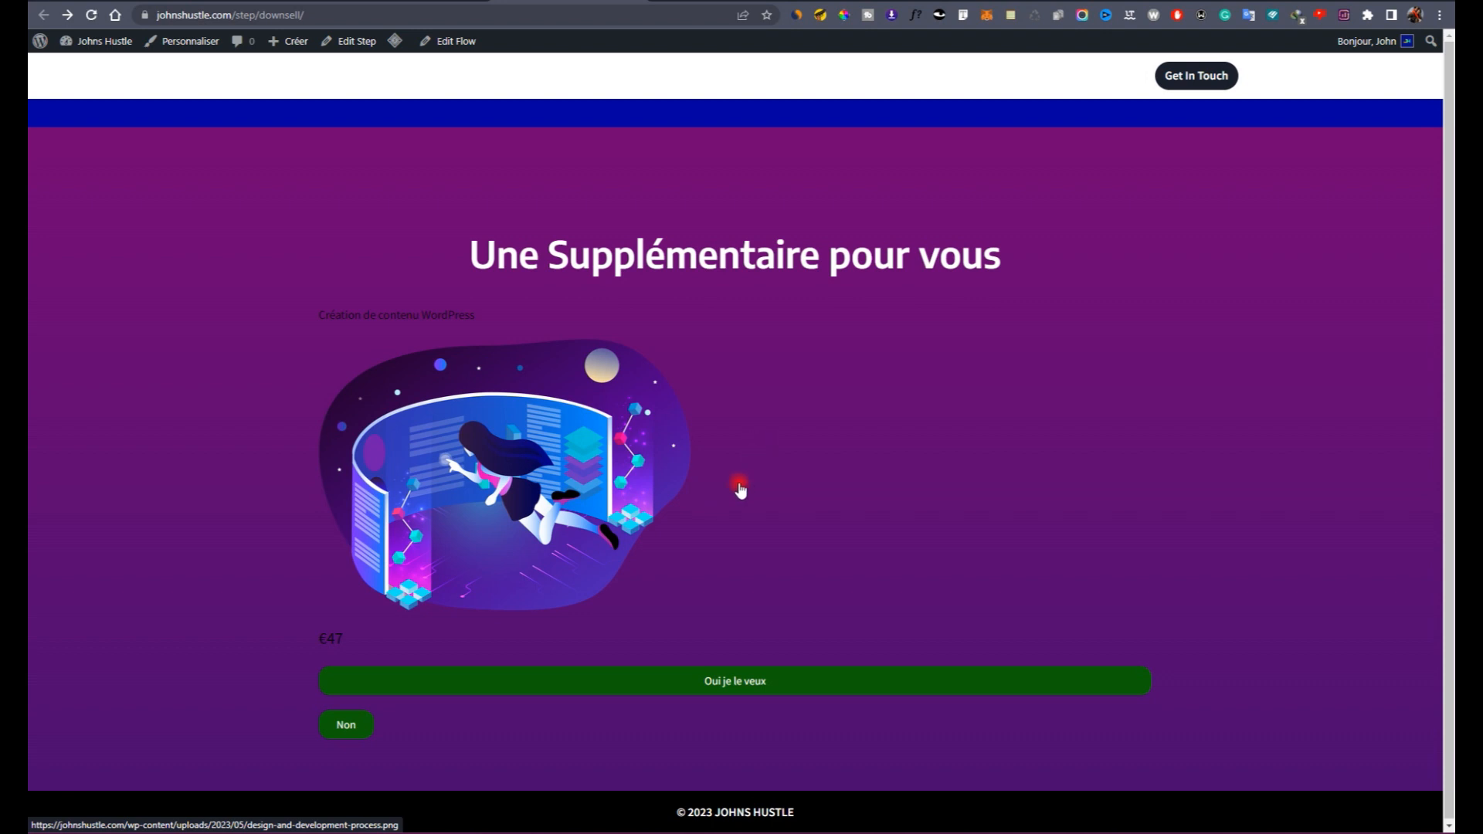
left_click(347, 730)
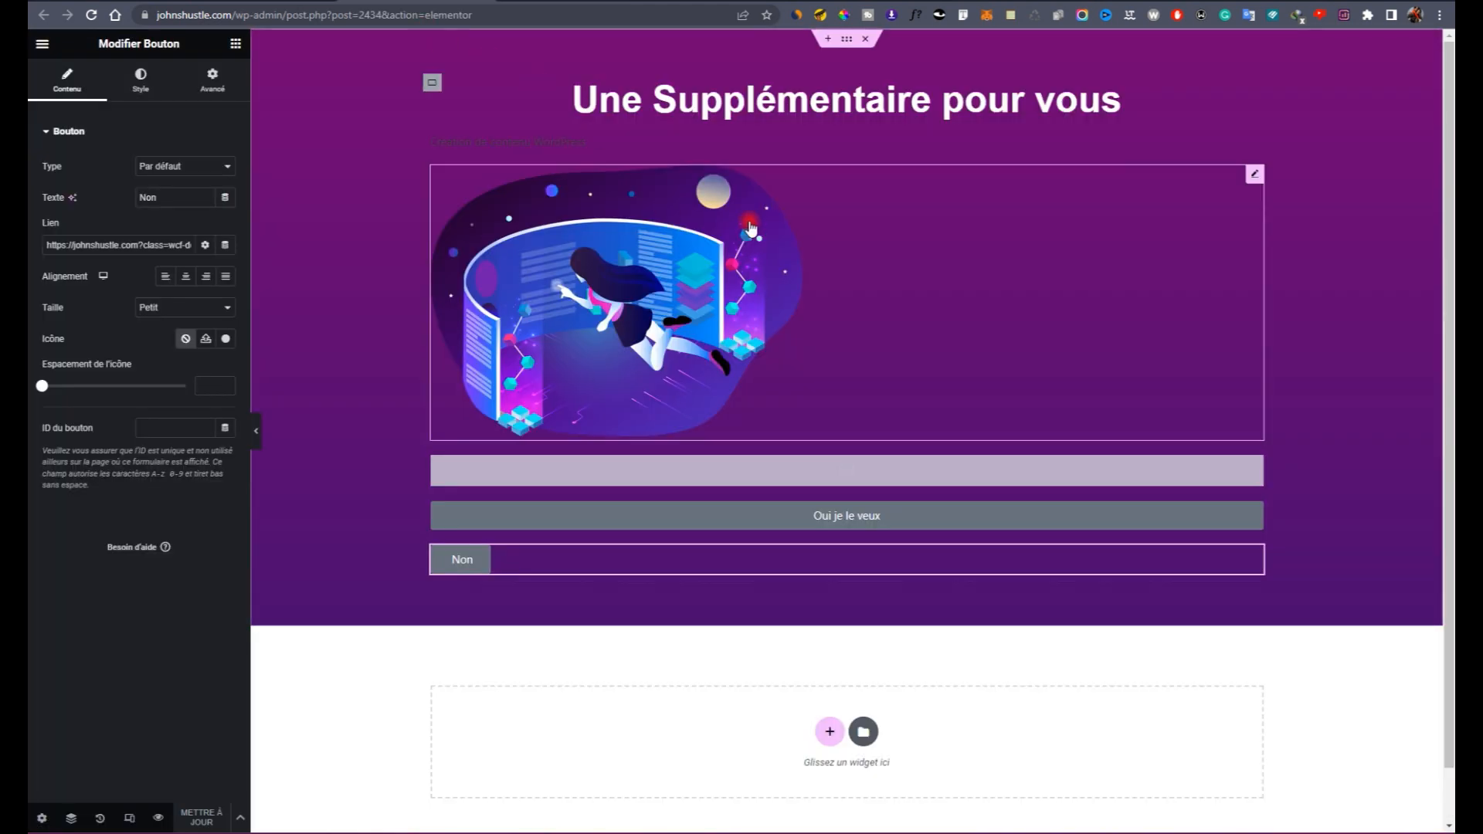
scroll(904, 405, "down", 1)
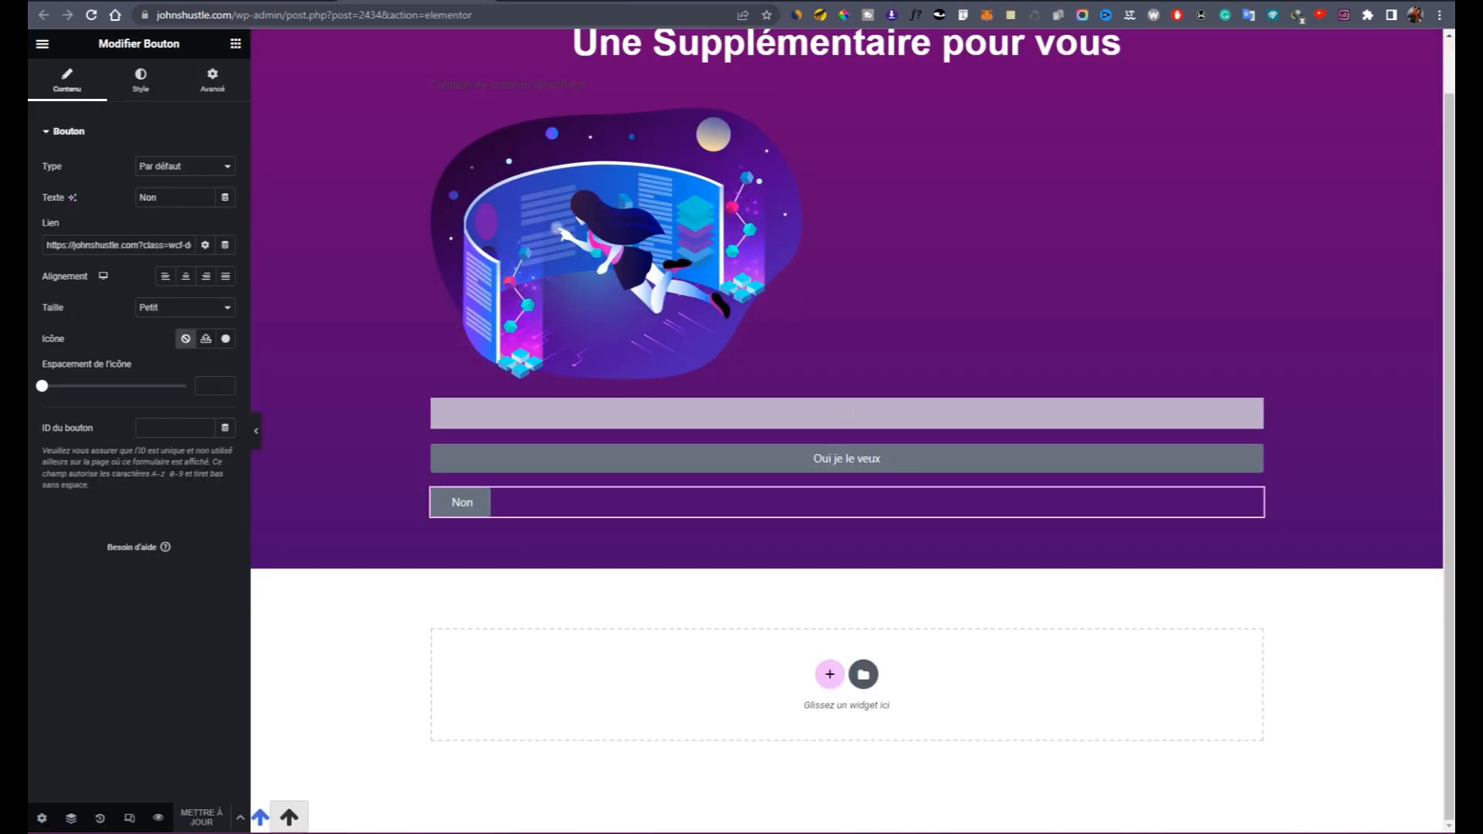
Step: Add the CartFlows Offer Product Title widget below the "Non" button and centre it
scroll(819, 224, "up", 1)
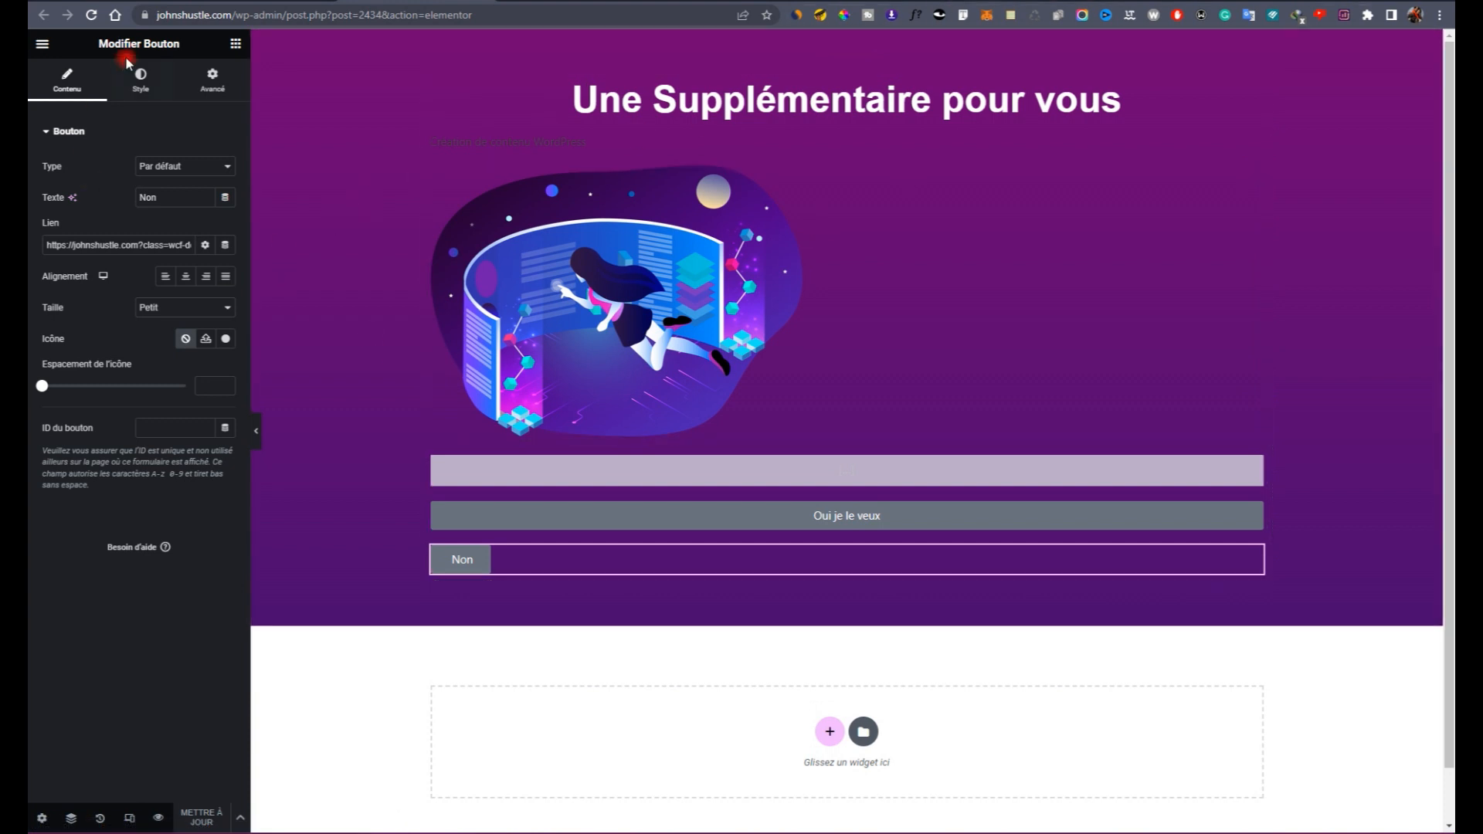
left_click(233, 46)
scroll(75, 363, "down", 15)
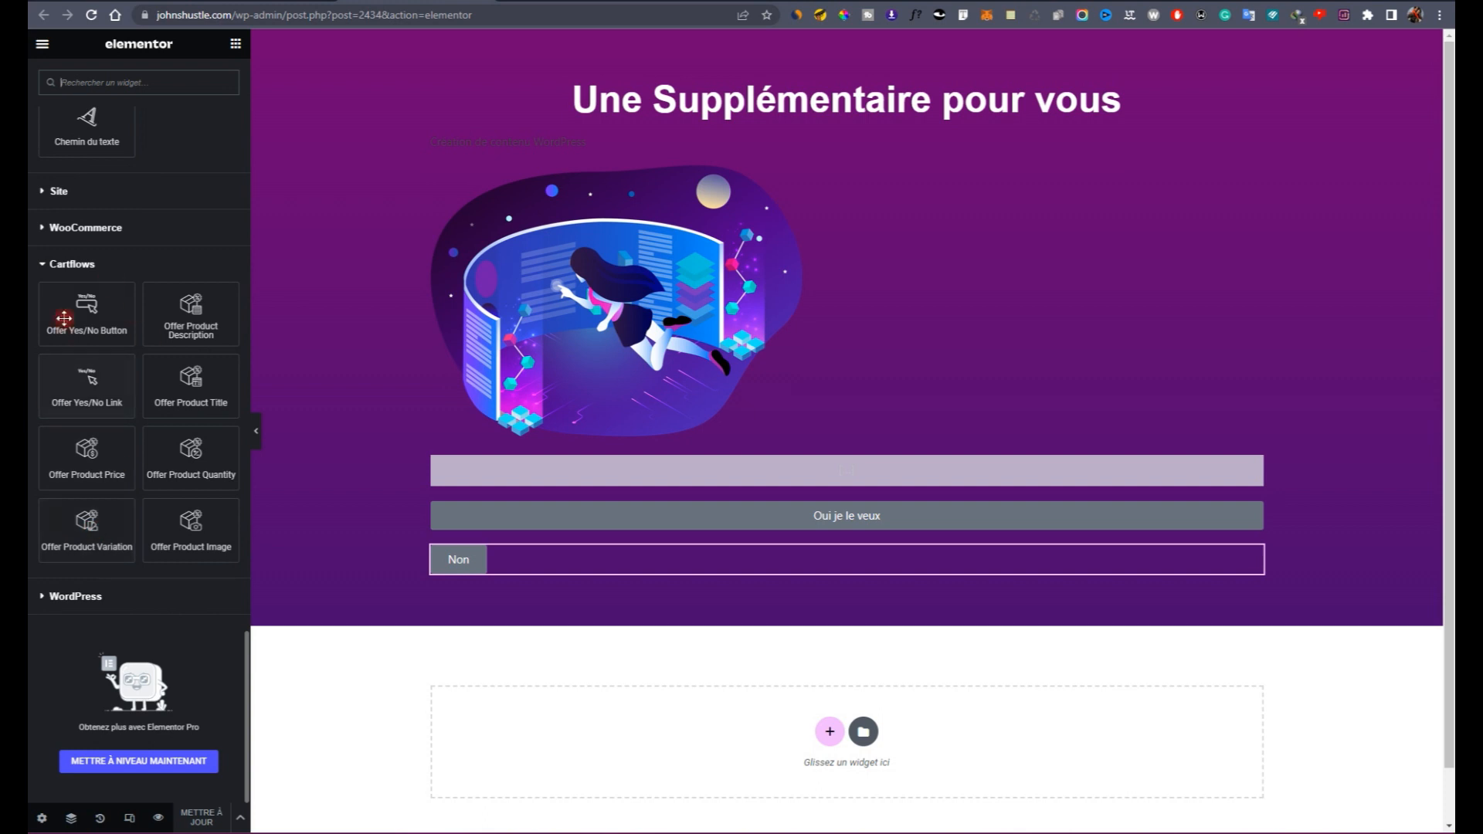
left_click_drag(156, 430, 309, 446)
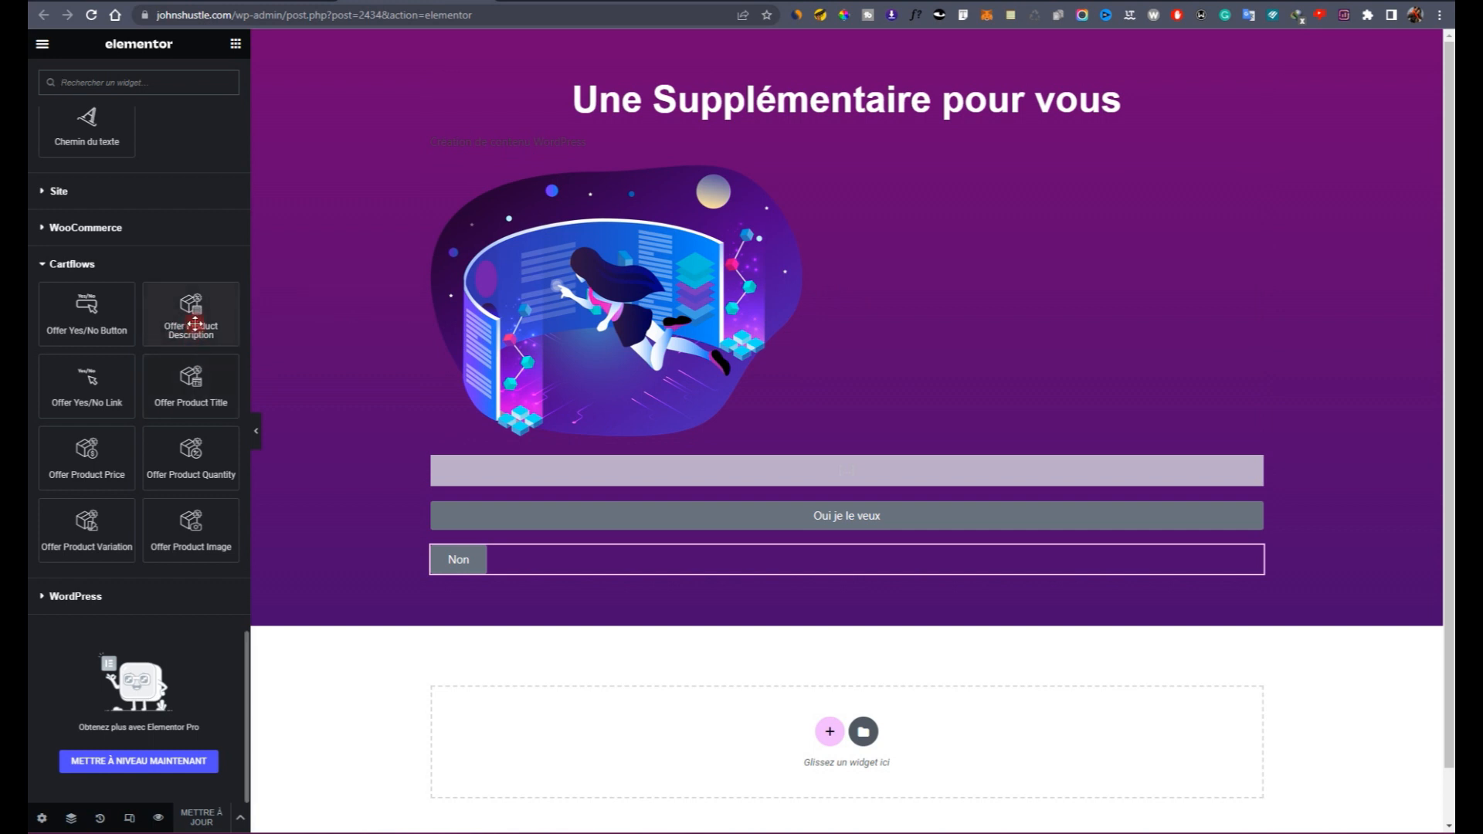
left_click_drag(191, 386, 547, 567)
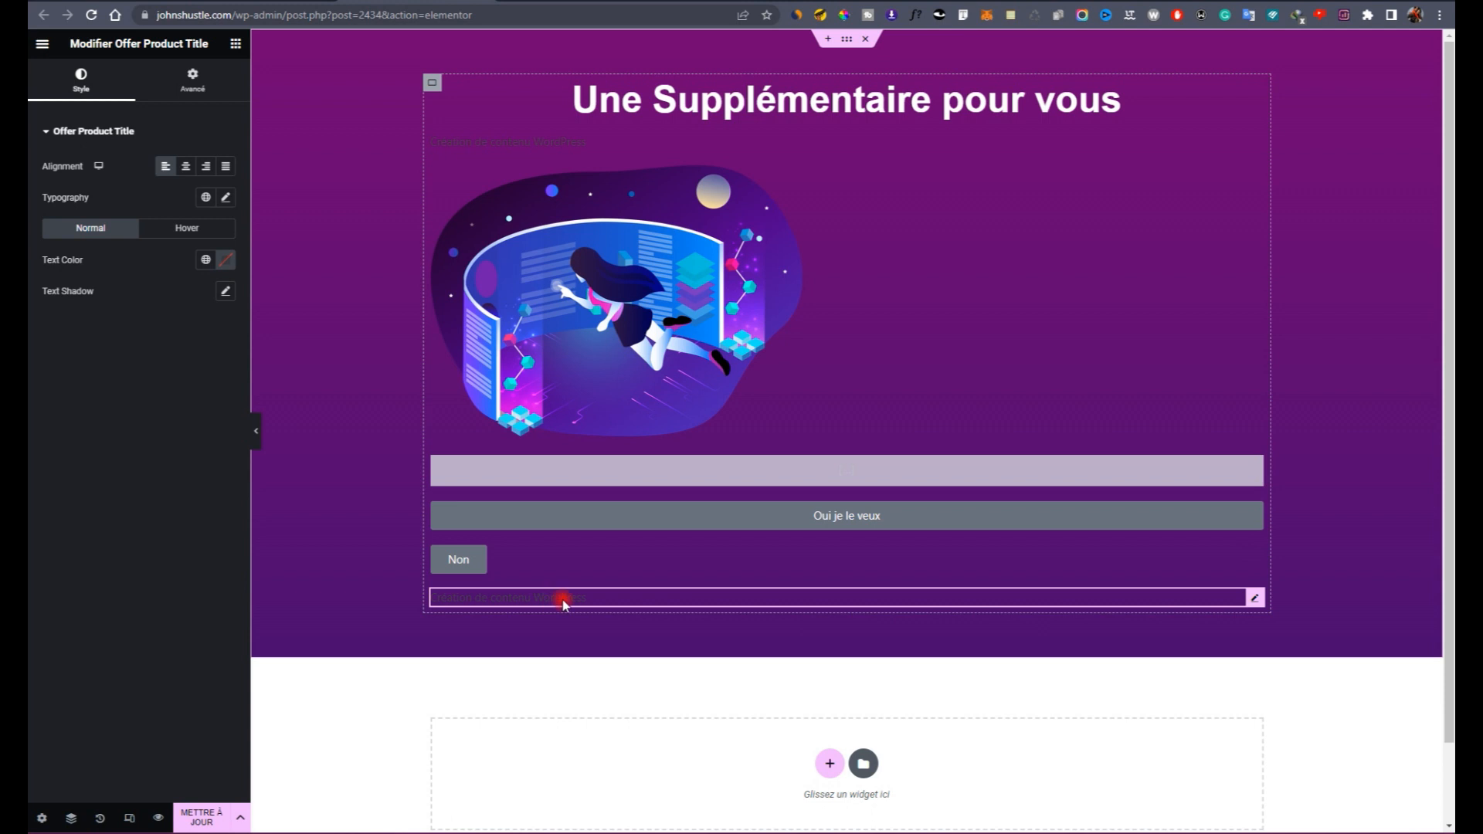
left_click(185, 166)
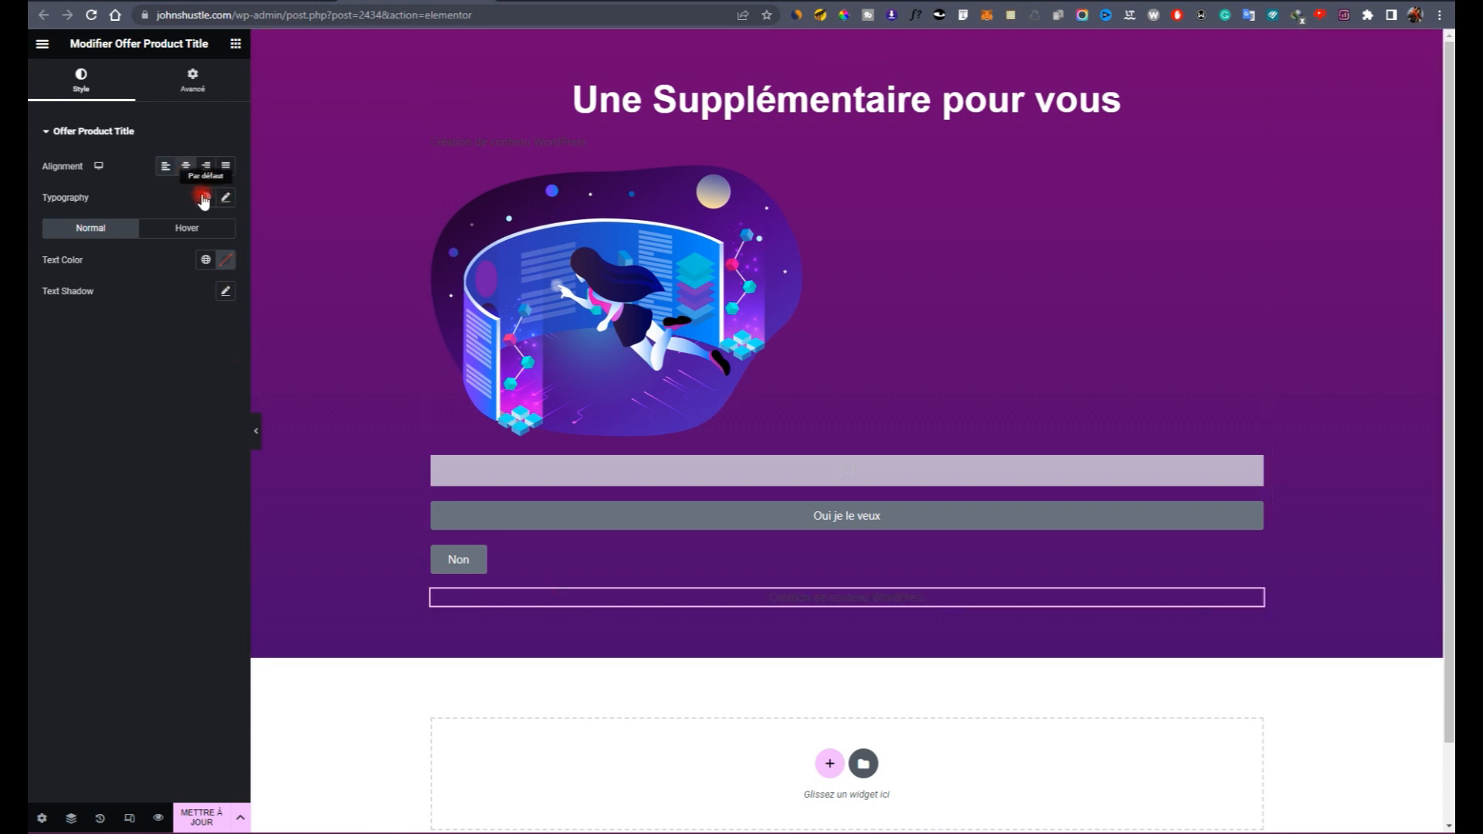
Step: Set the offer product title's typography to the Encode Sans family at 50 px
left_click(225, 197)
left_click(190, 270)
left_click(188, 272)
left_click(169, 271)
type("encode")
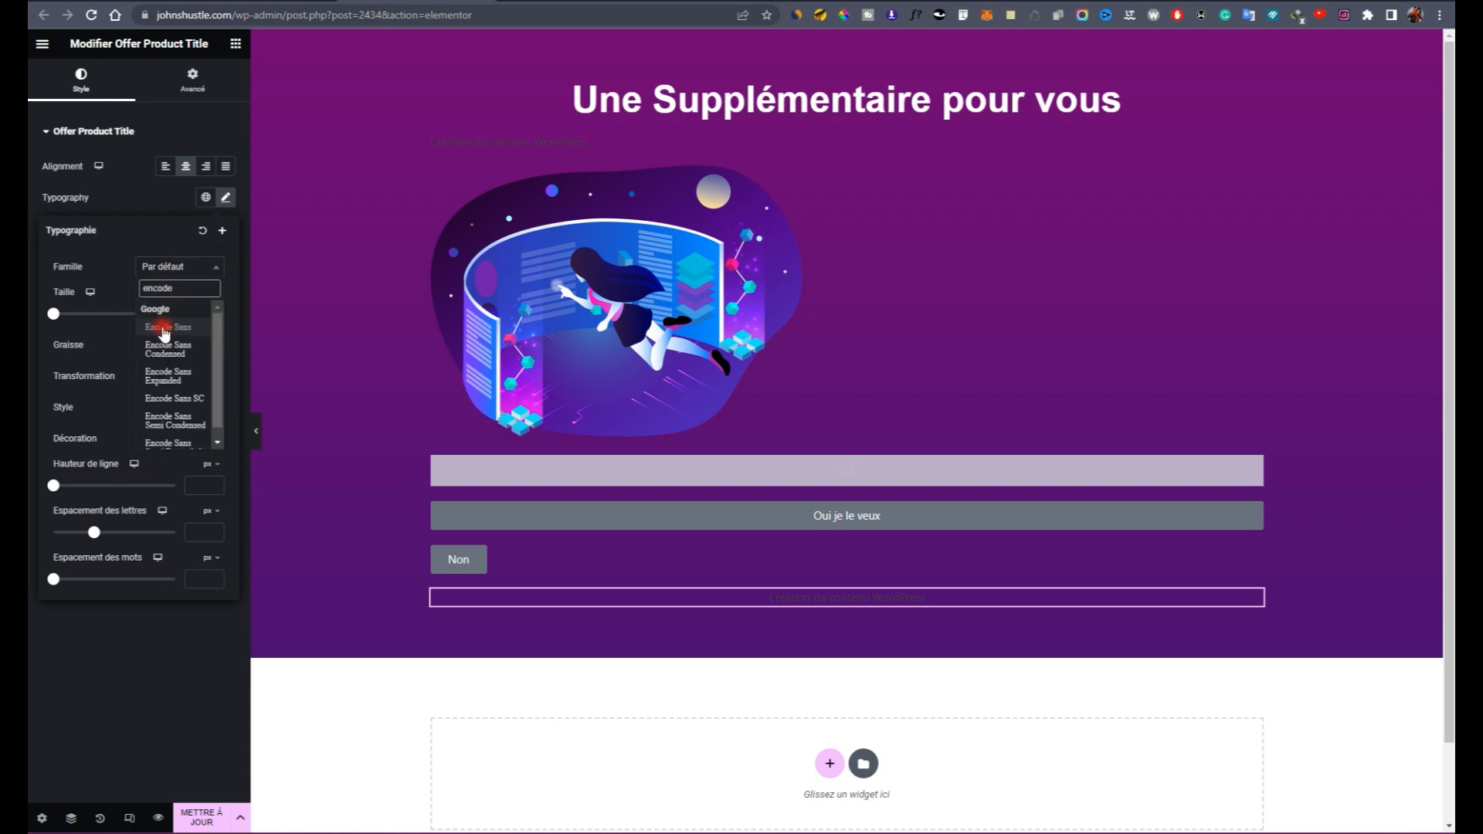
left_click(164, 328)
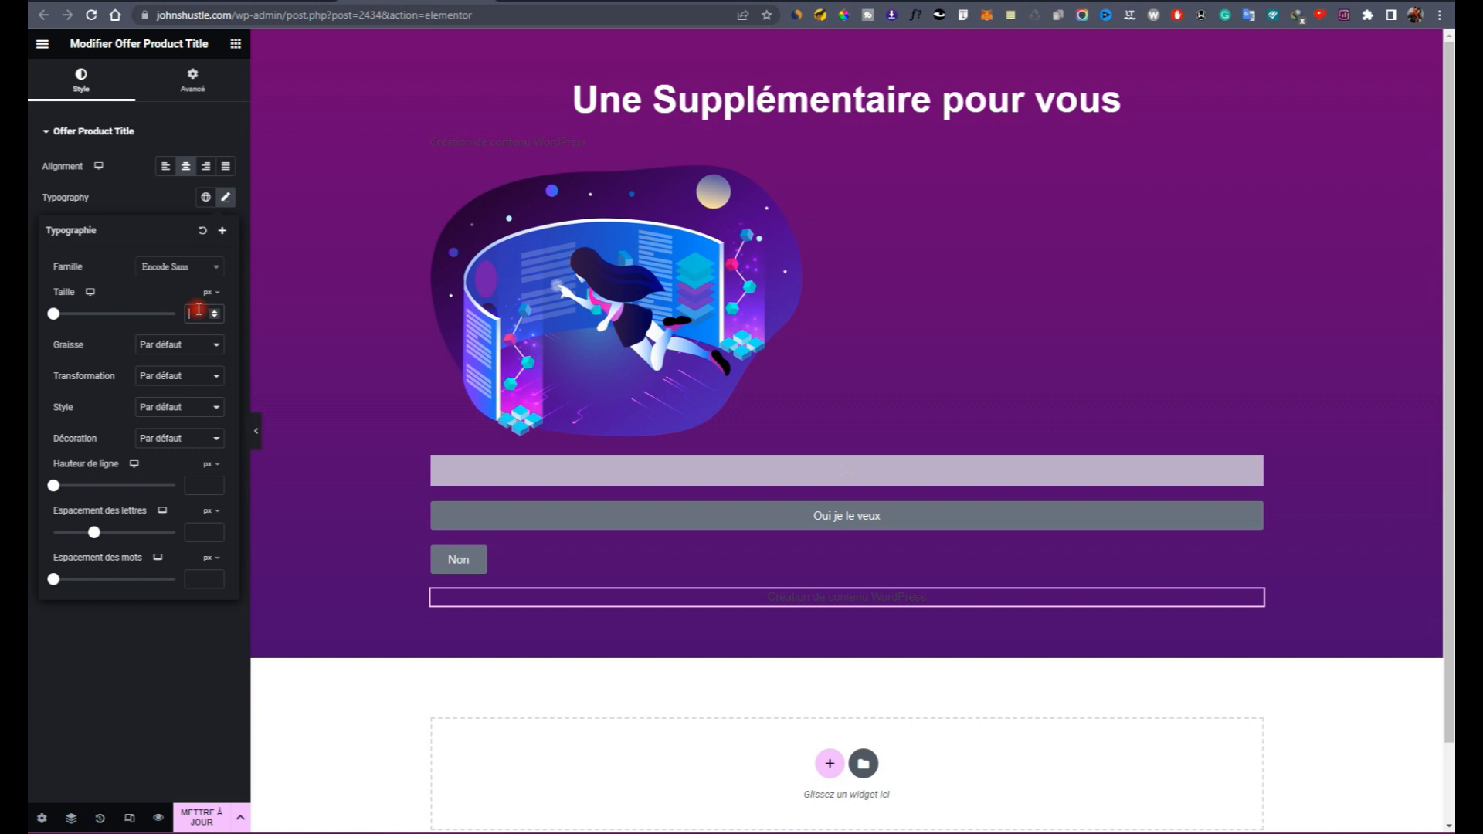
type("14")
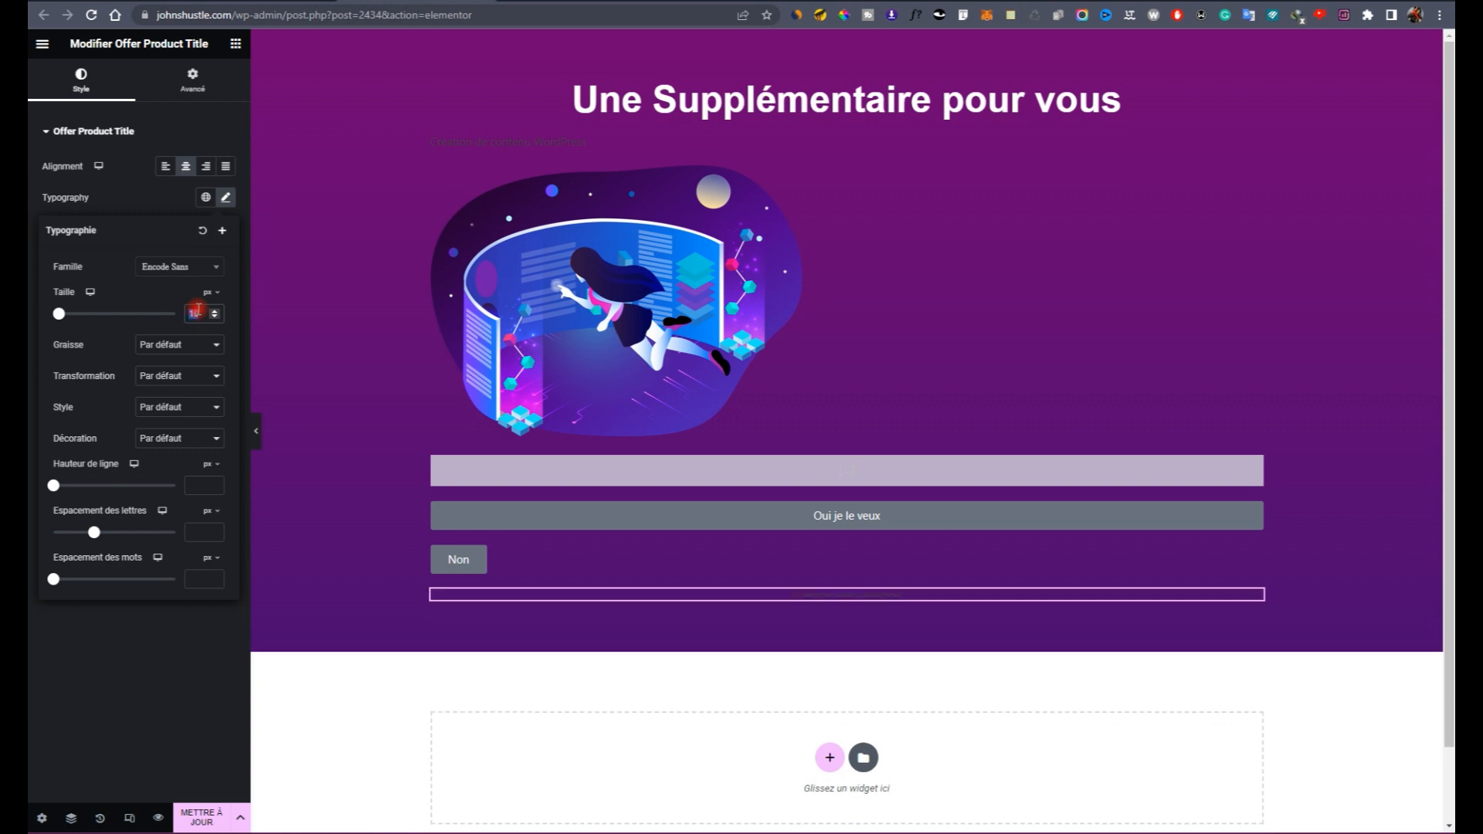
type("54")
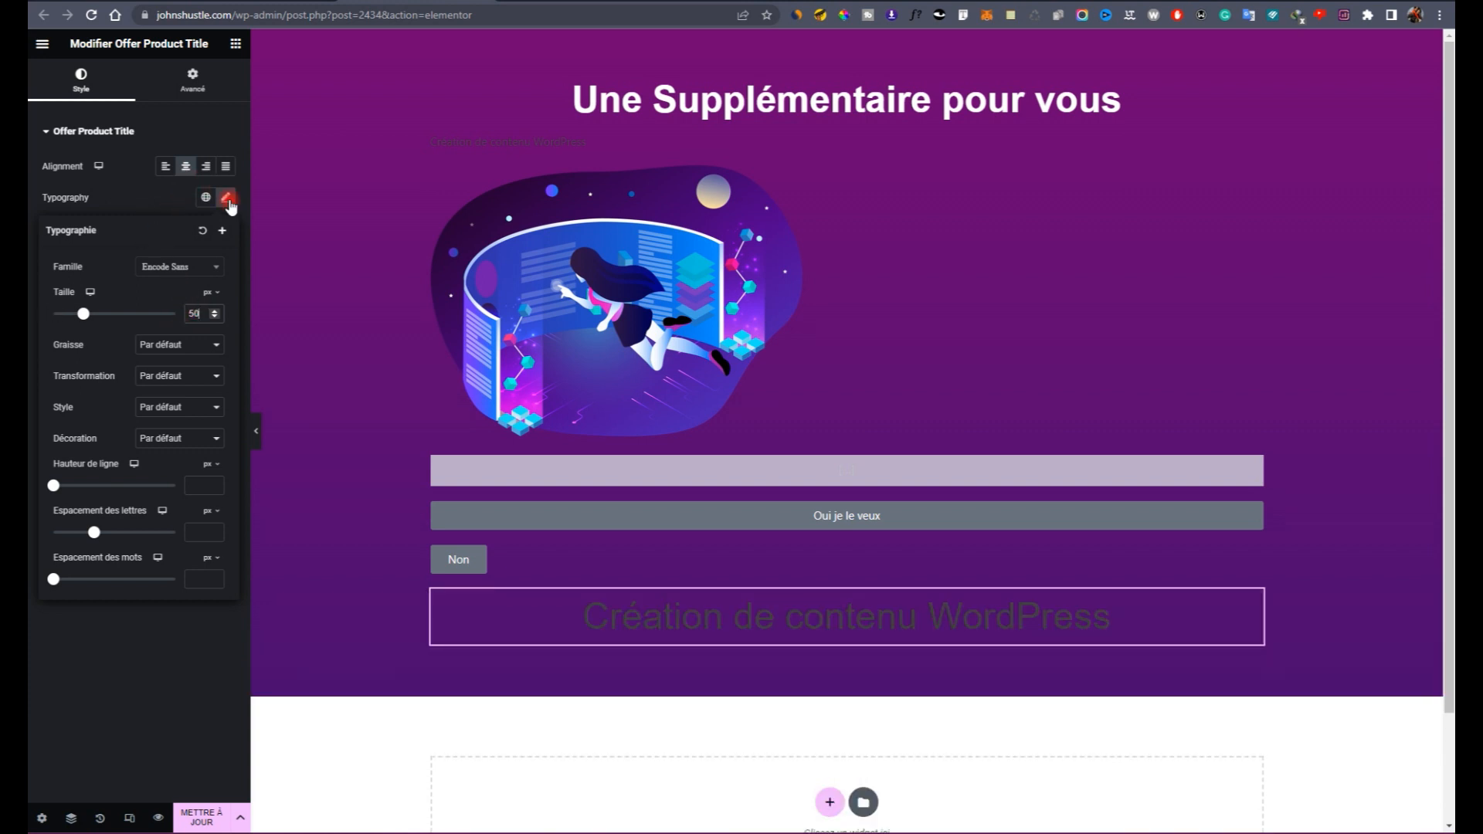
Step: Set the offer product title's text color to white
left_click(227, 197)
left_click(226, 260)
left_click_drag(188, 342, 109, 298)
left_click(114, 433)
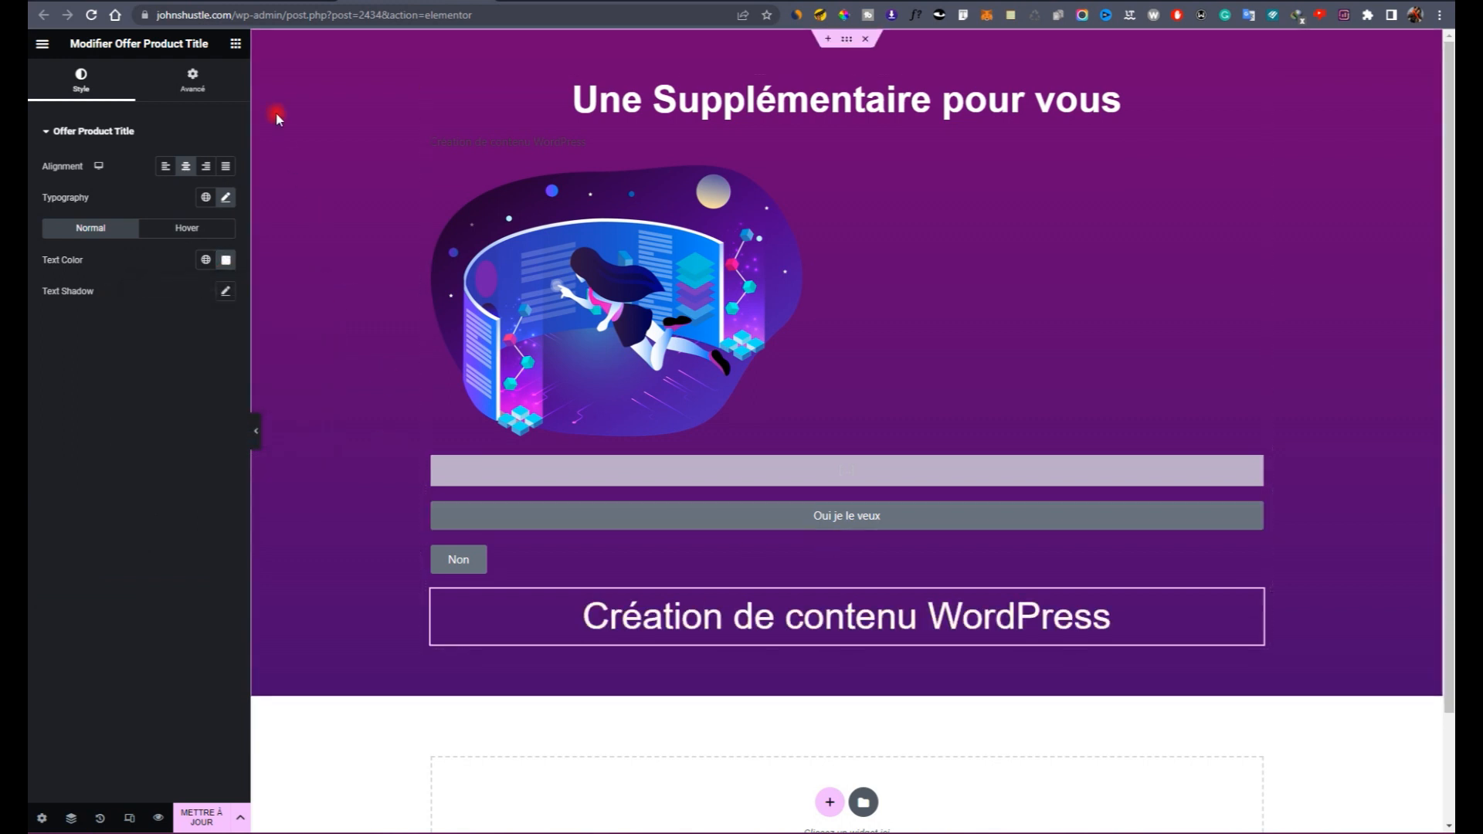
Step: Add the CartFlows Offer Product Image widget below the large product title
left_click(237, 43)
scroll(178, 401, "down", 12)
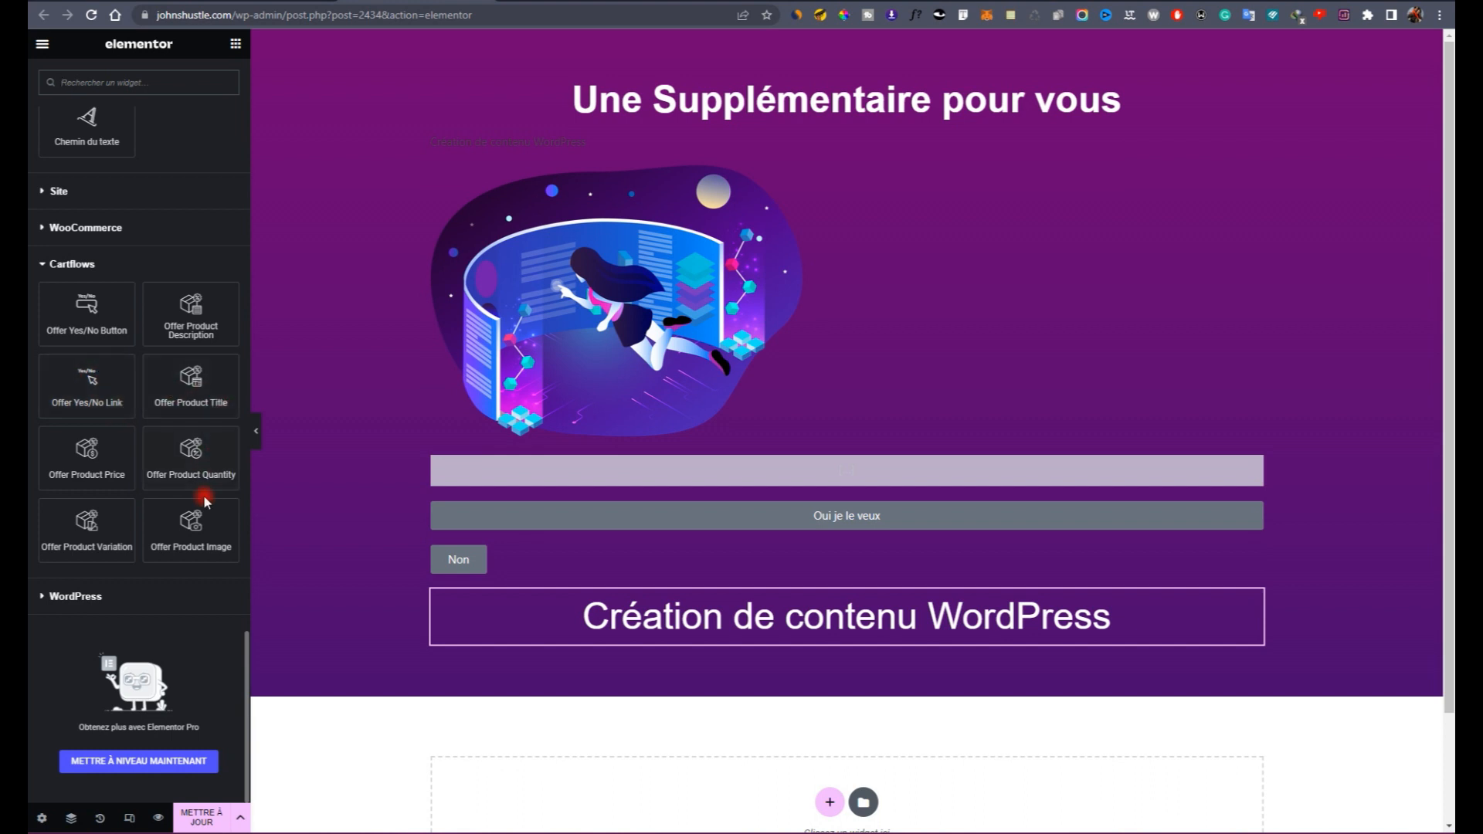
left_click_drag(200, 531, 647, 623)
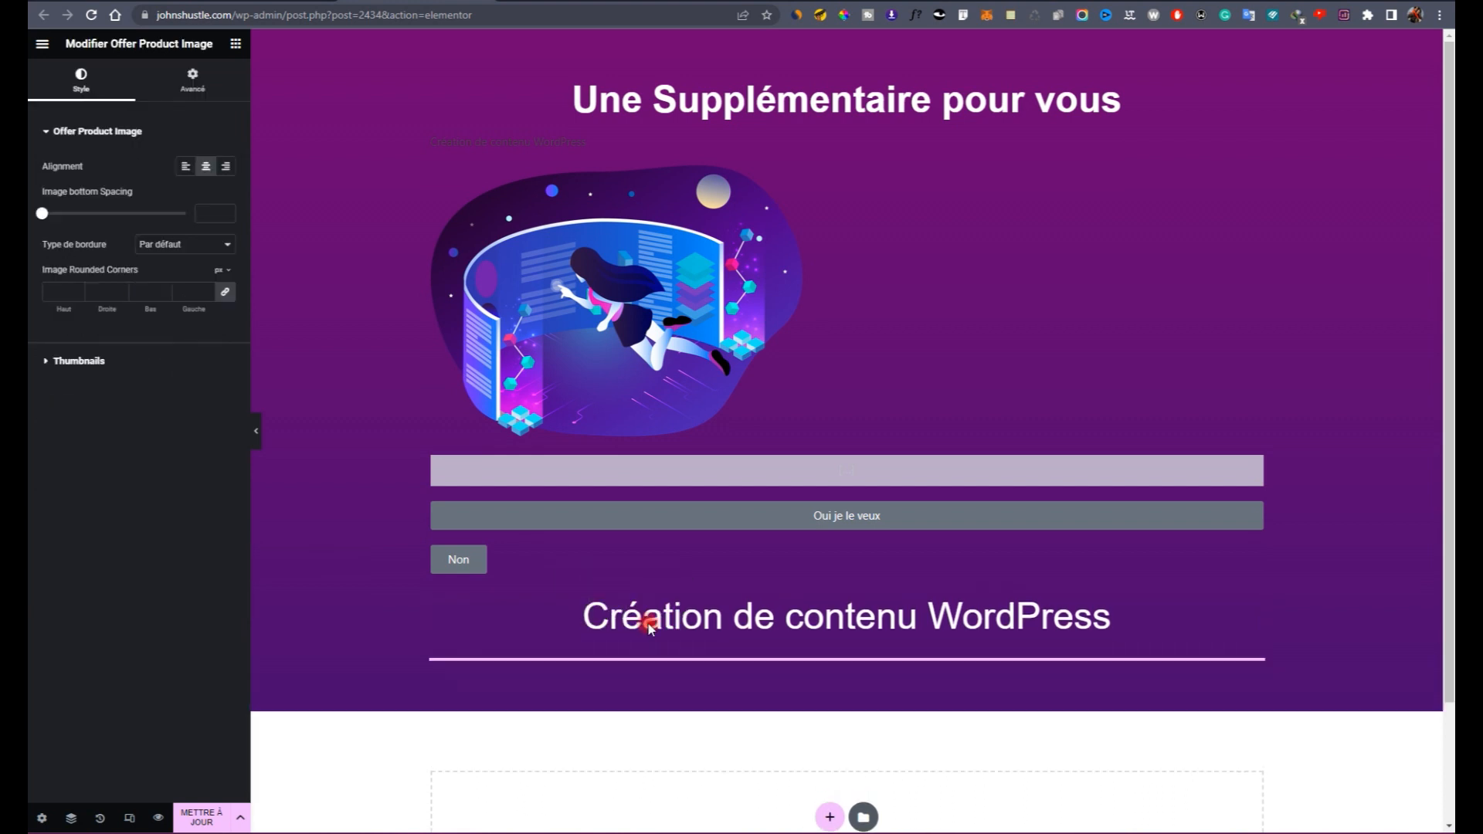
Step: Add the Offer Product Price widget below the new product image, centred with white text
scroll(1013, 563, "down", 6)
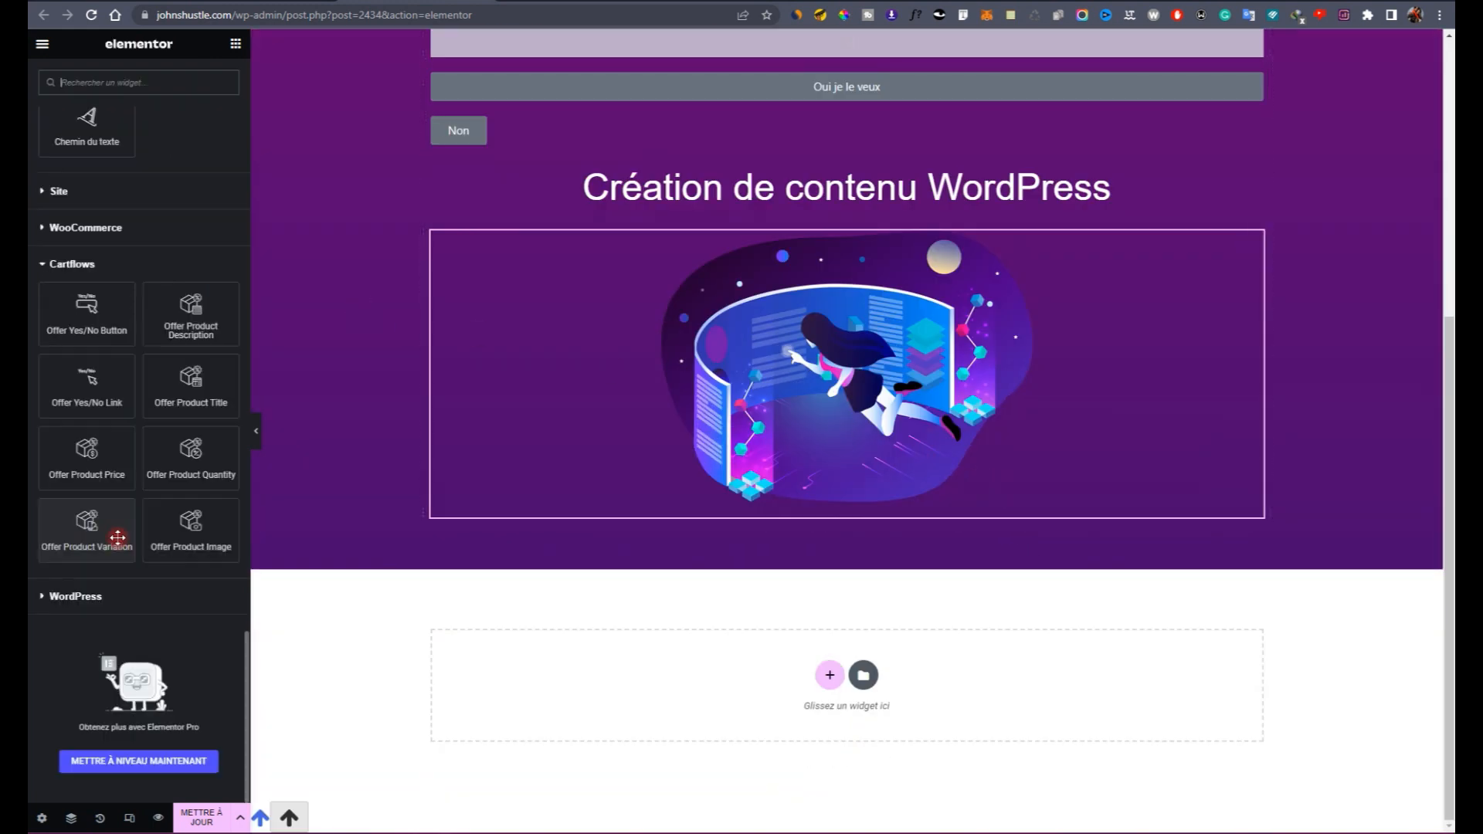
left_click_drag(84, 466, 718, 523)
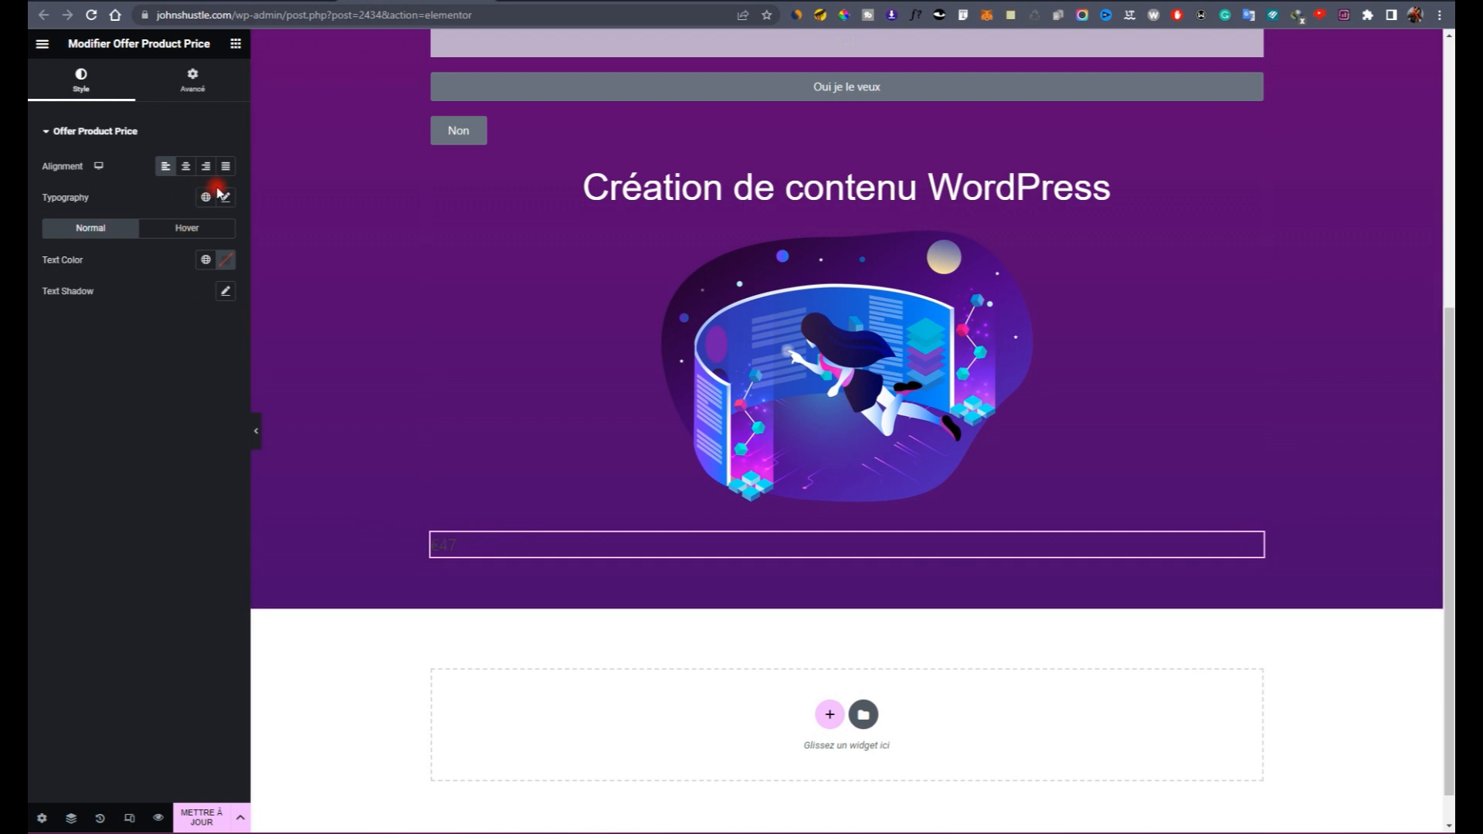
left_click(192, 166)
left_click(226, 259)
left_click_drag(162, 369, 123, 295)
left_click(72, 471)
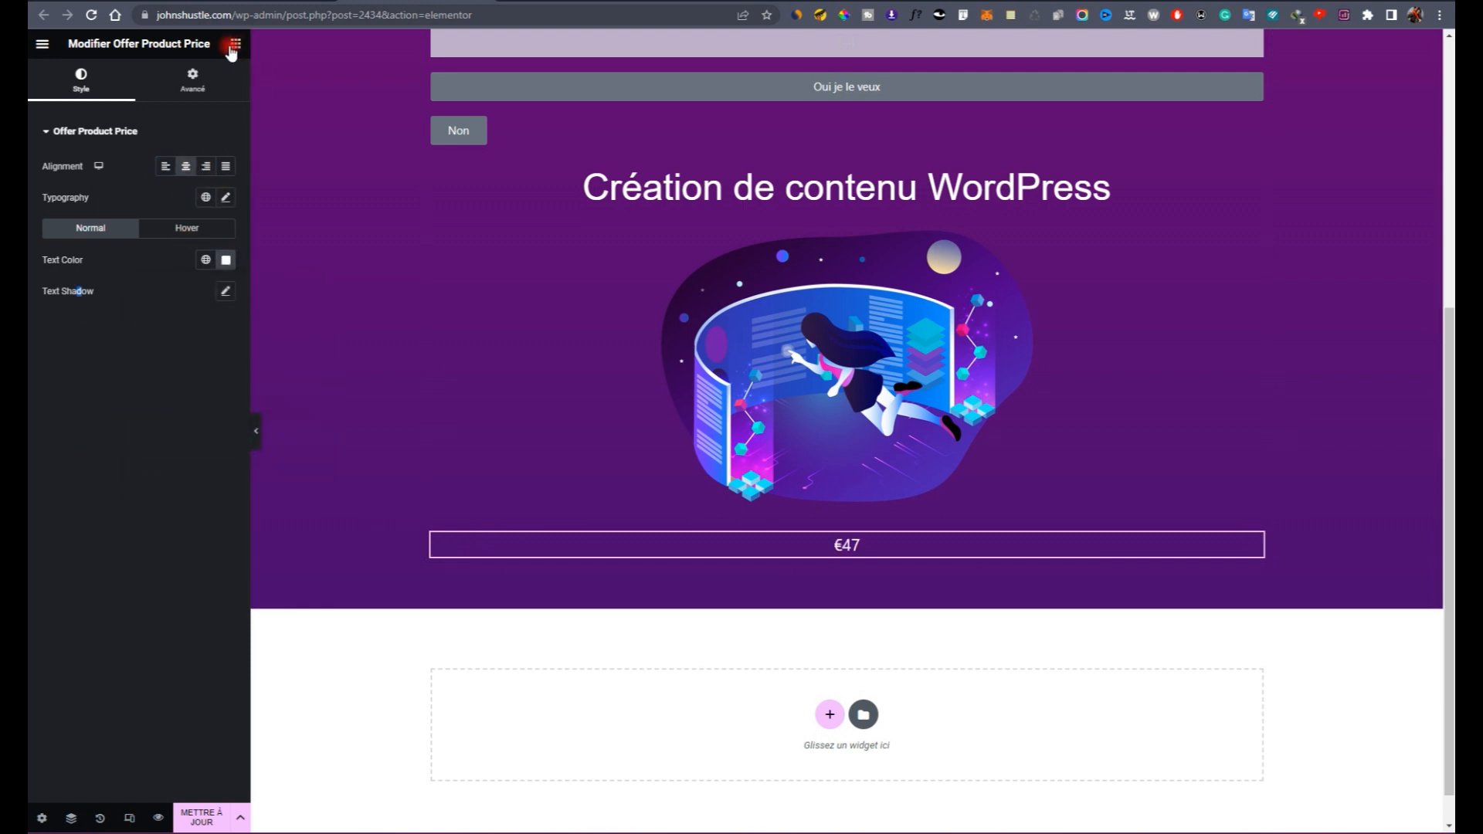
Step: Add an Offer Yes/No Button widget below the centred price with its offer action as Accept Offer
left_click(235, 43)
scroll(159, 430, "down", 15)
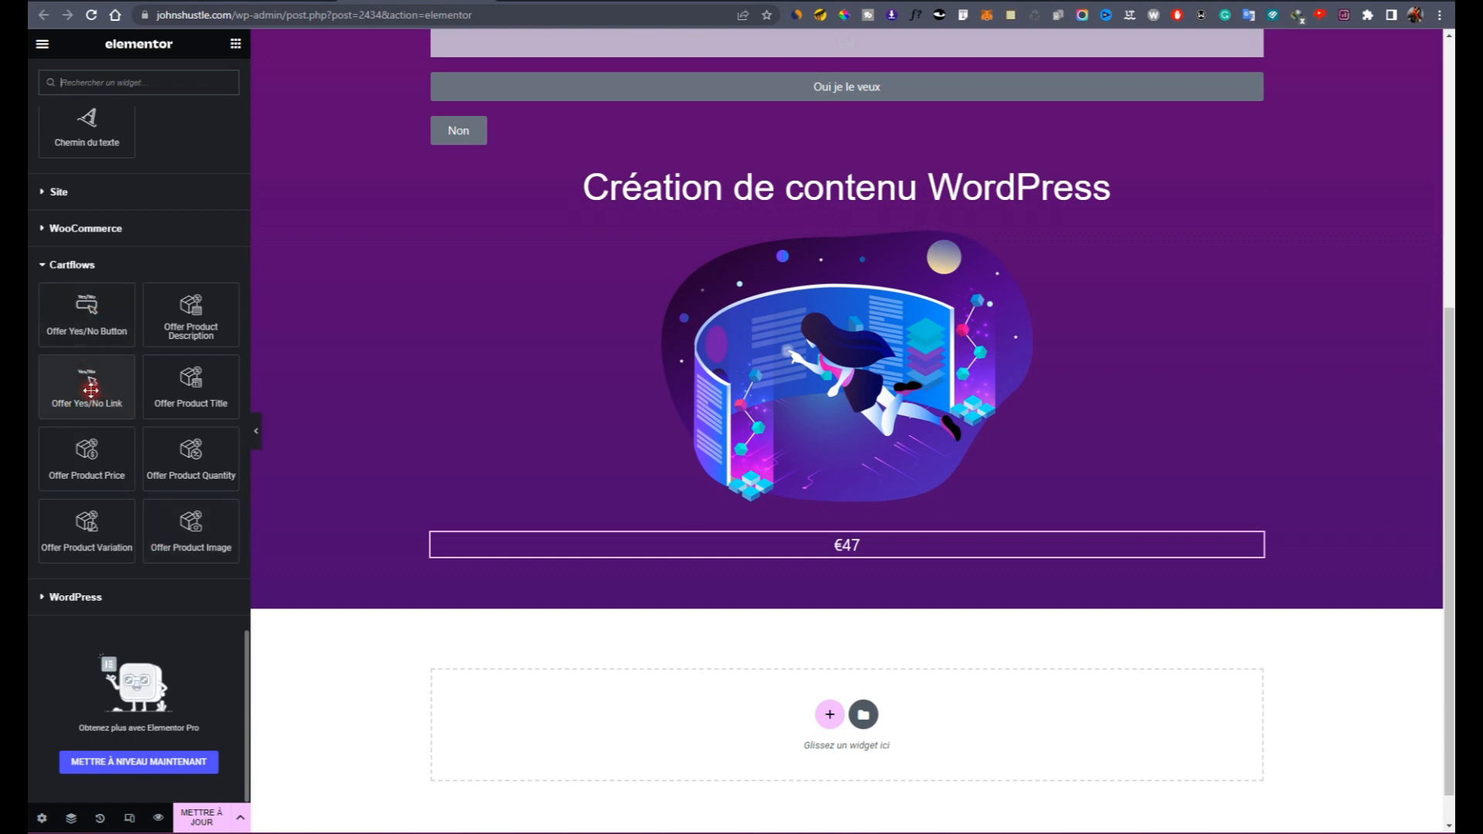
left_click_drag(86, 308, 665, 552)
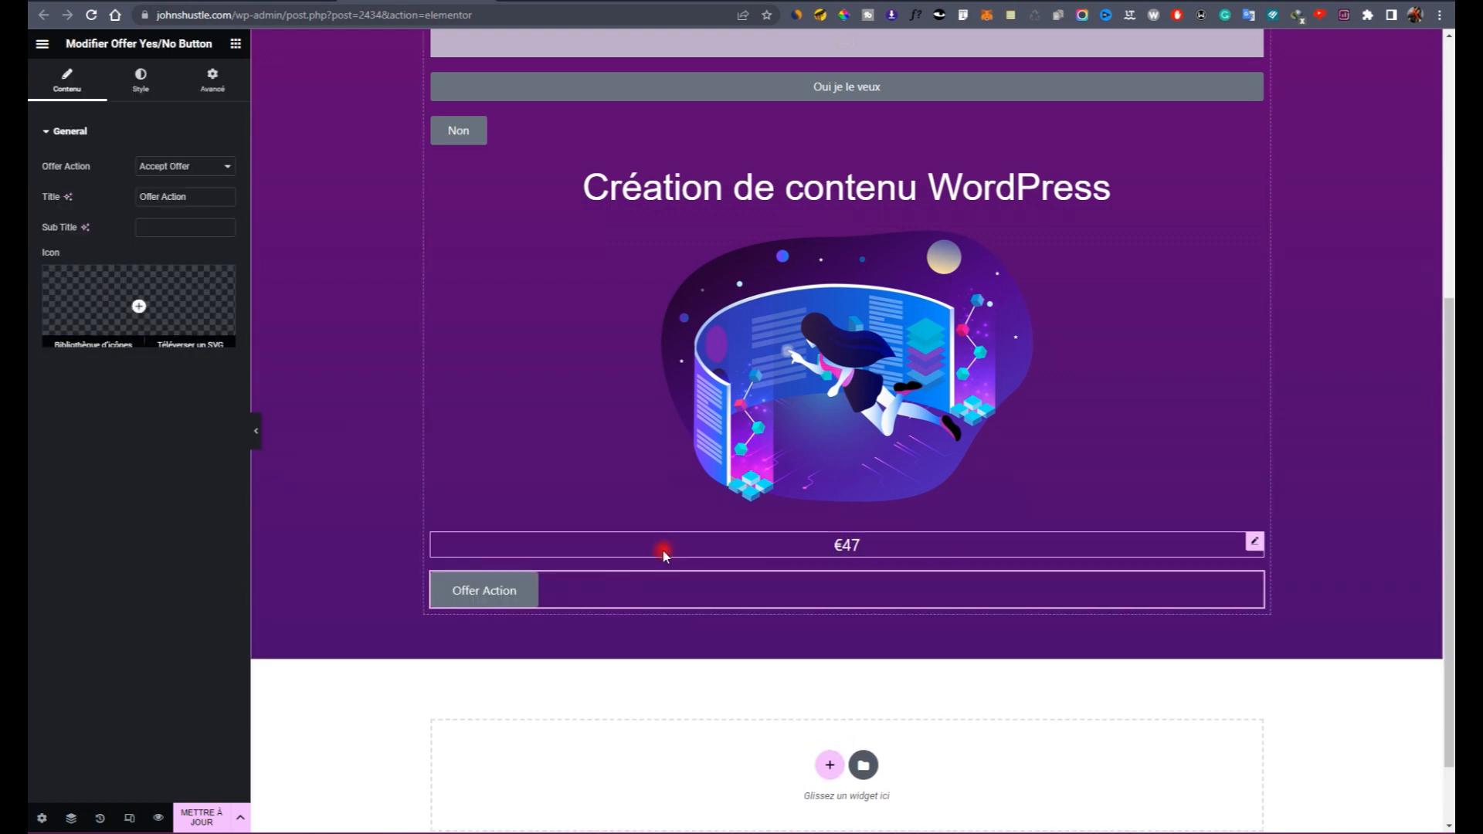
left_click(199, 166)
left_click(188, 185)
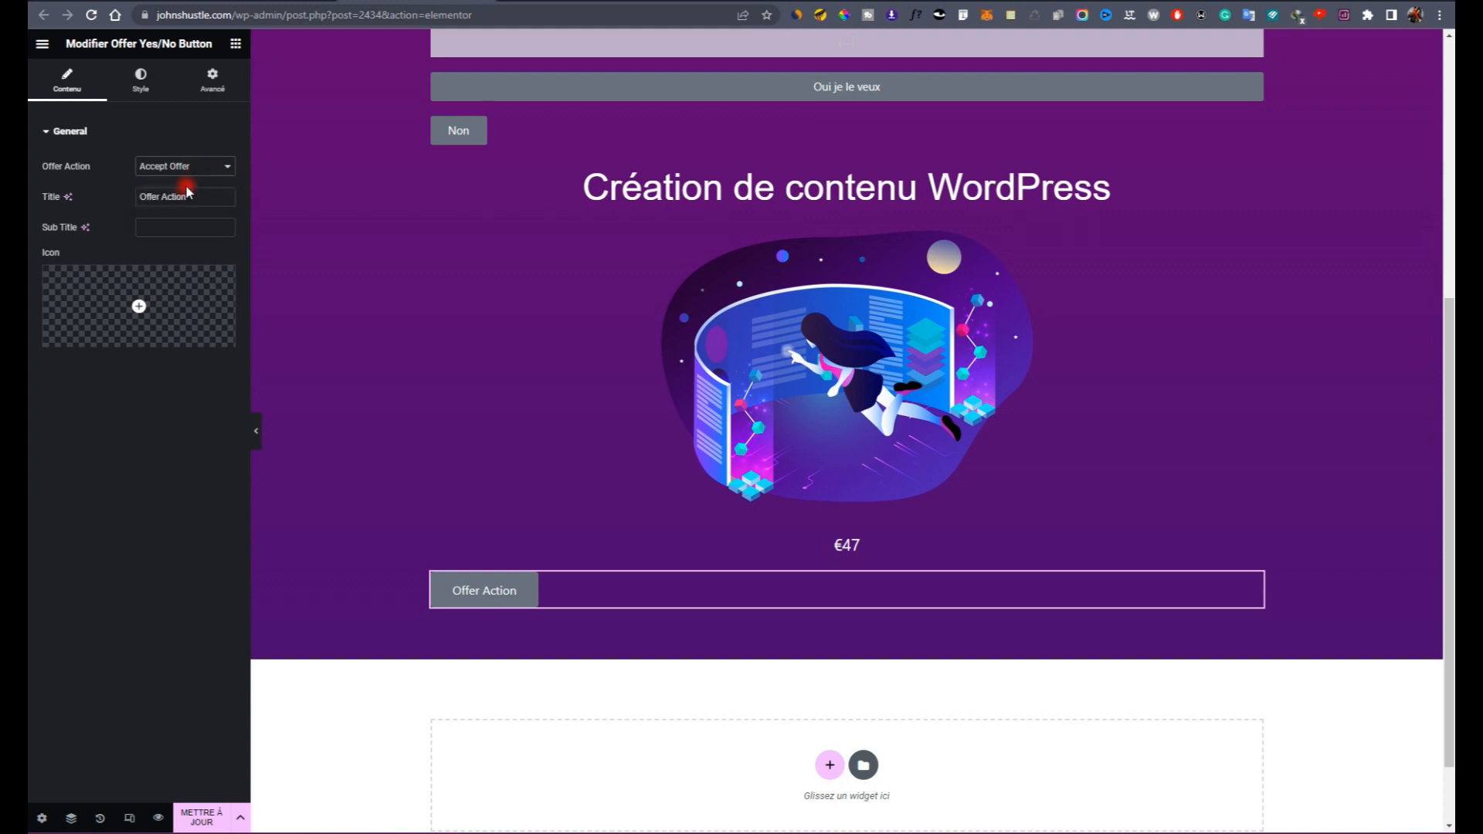
Step: Set the accept offer button's alignment to Justify
left_click(236, 44)
scroll(132, 420, "down", 10)
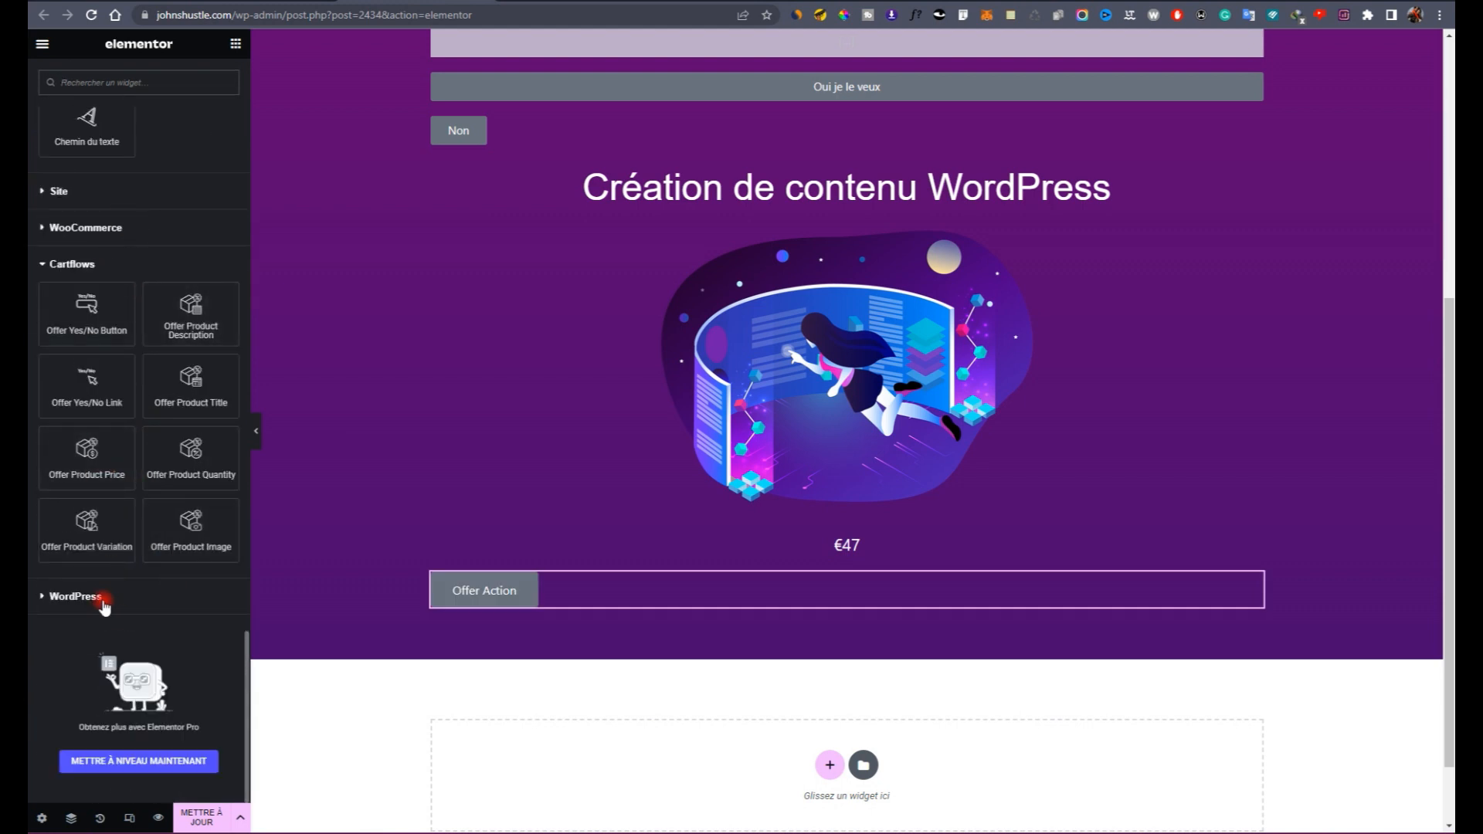
left_click(561, 593)
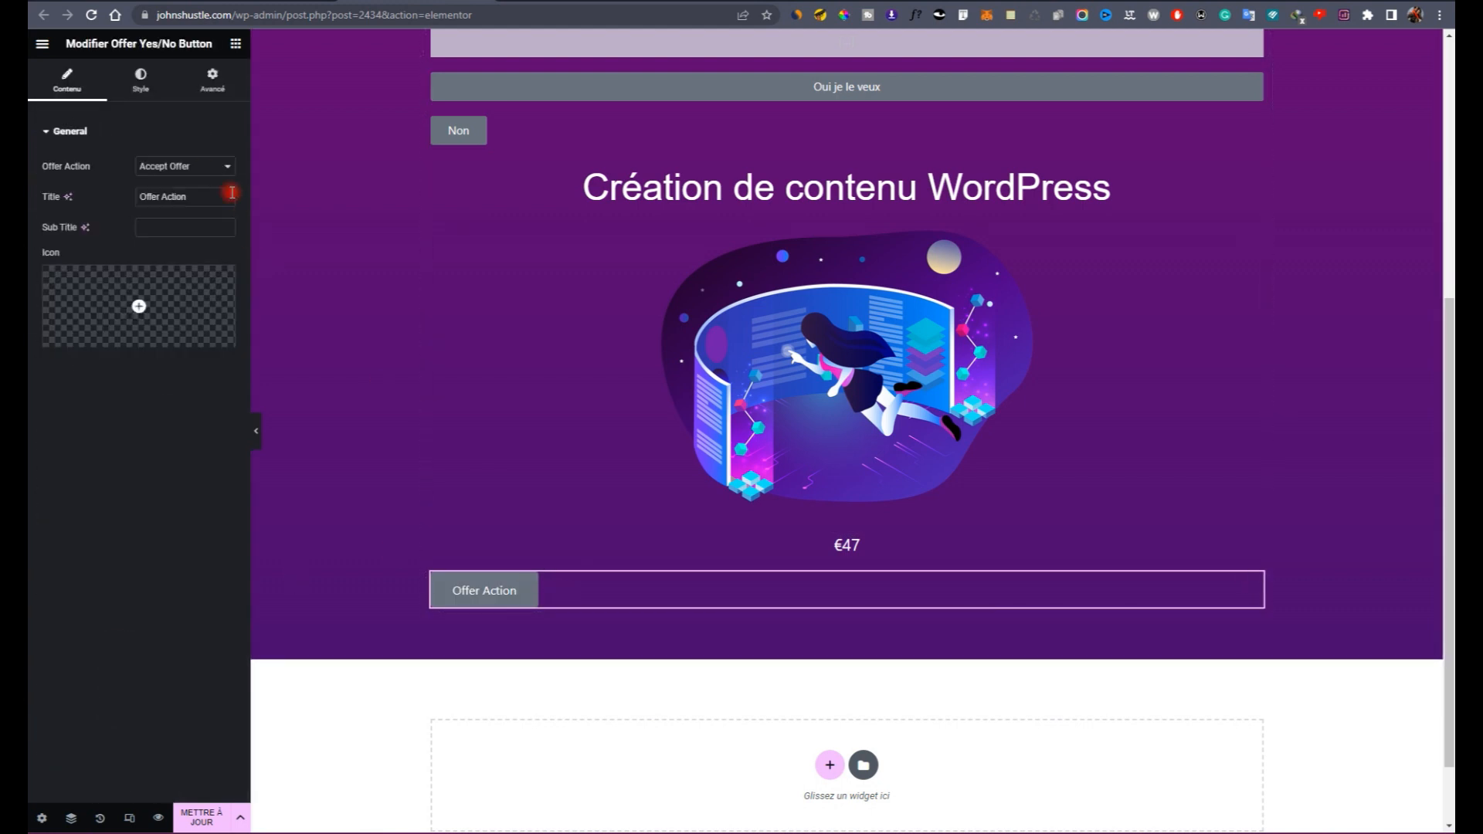
left_click(133, 90)
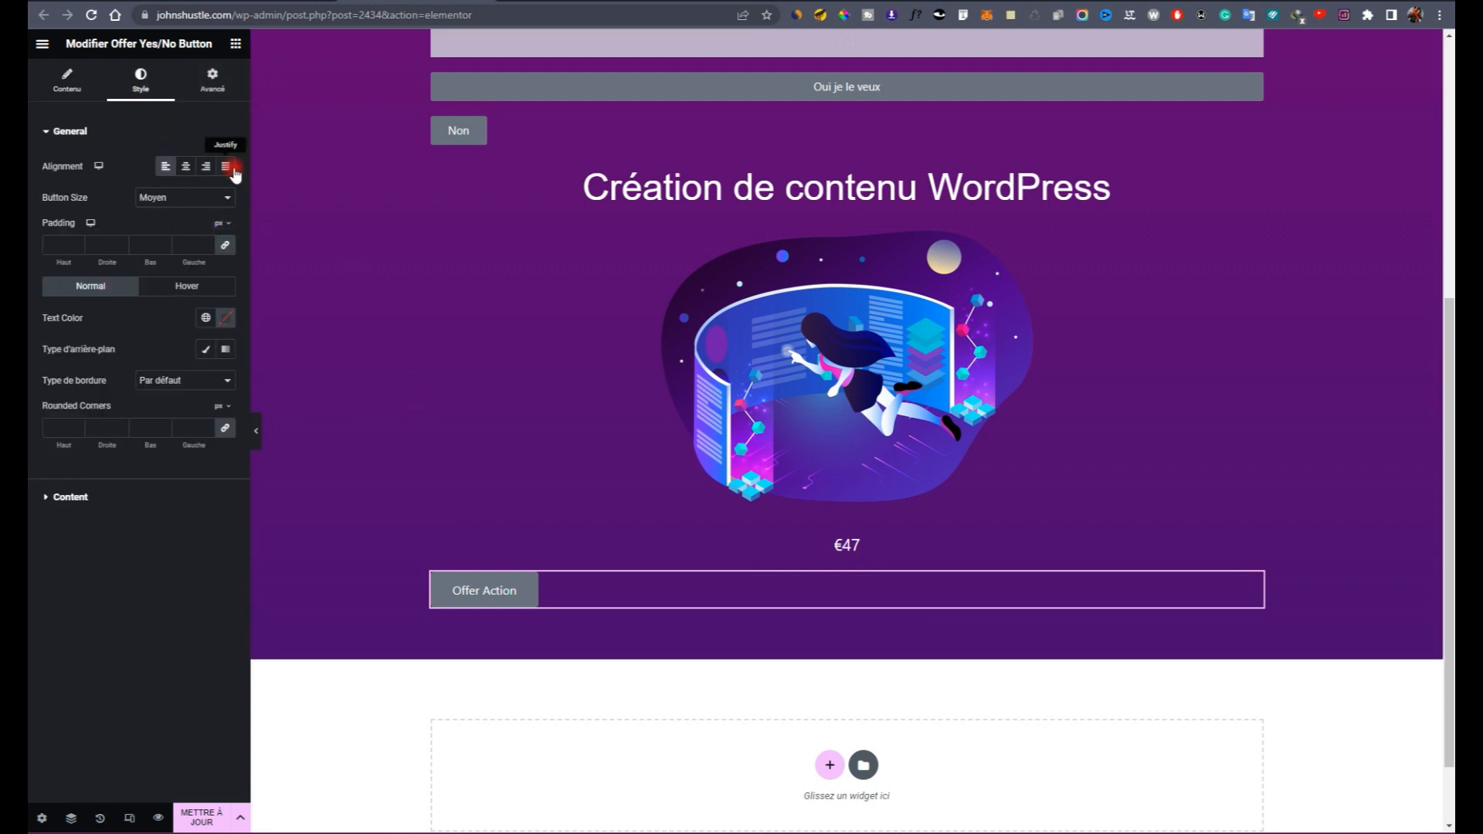
left_click(233, 170)
Step: Add a second Offer Yes/No Button below the accept button and set its offer action to Reject Offer
left_click(232, 44)
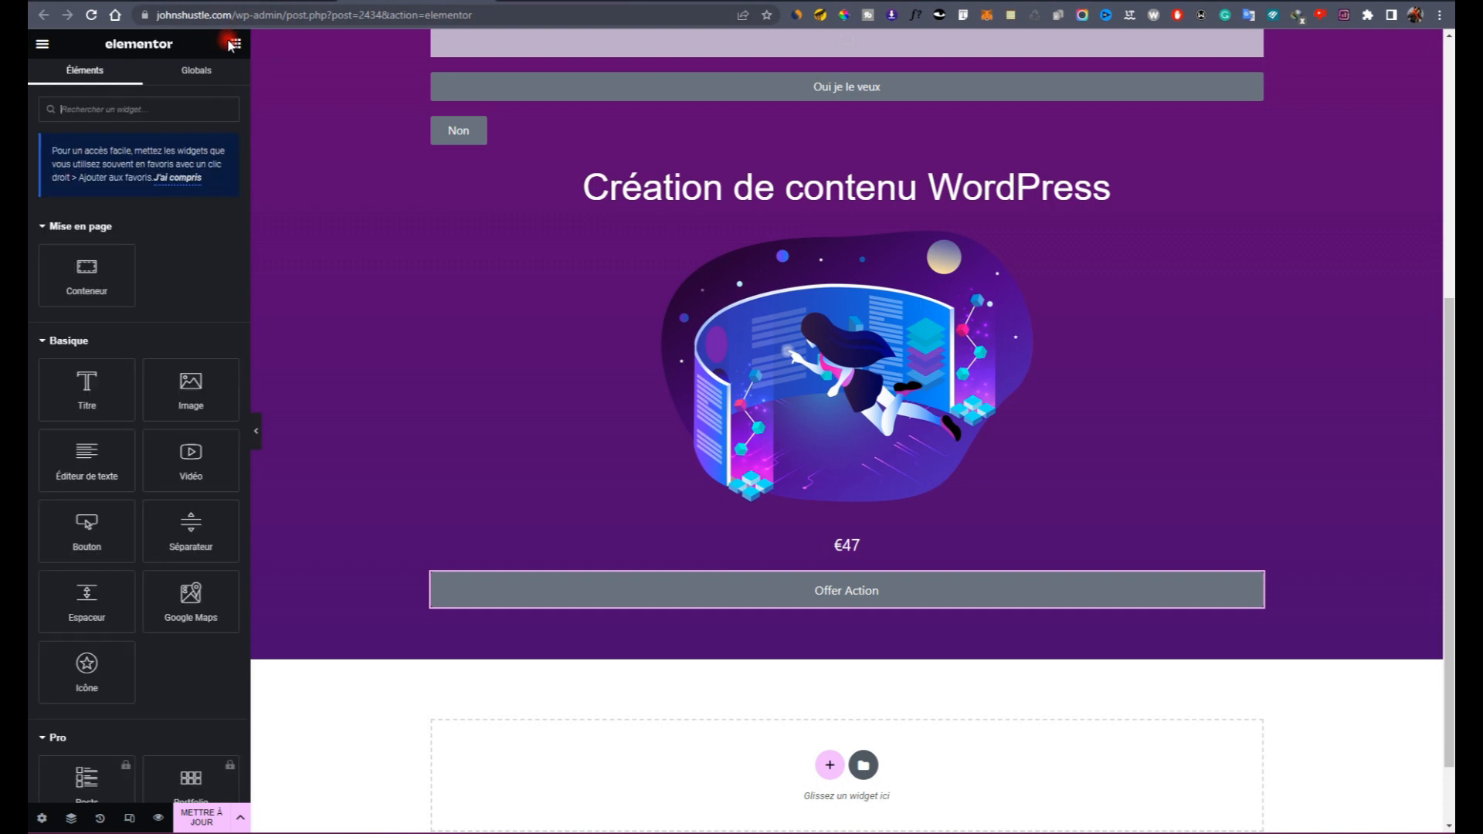
scroll(224, 533, "down", 15)
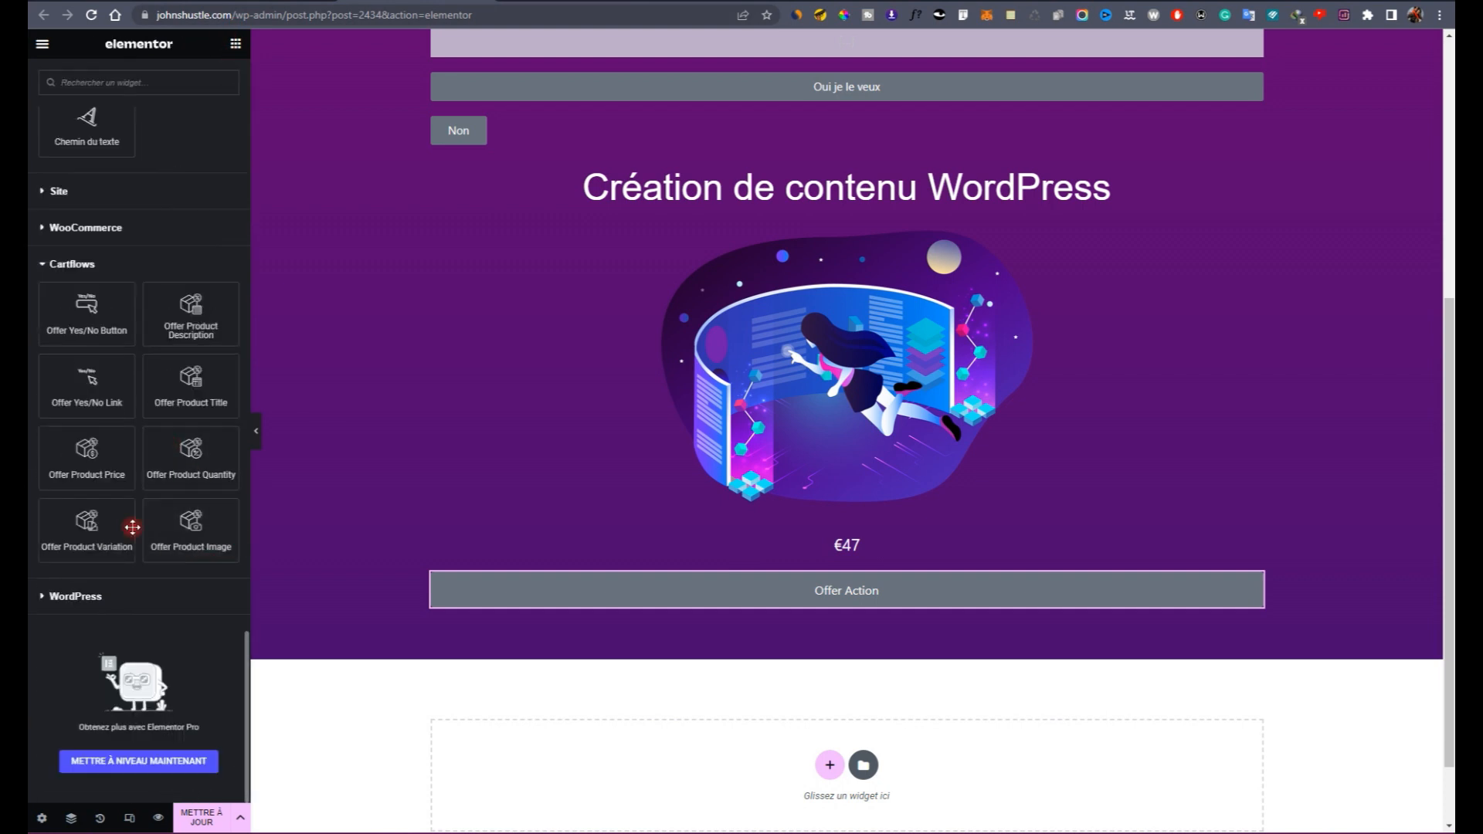
left_click_drag(108, 320, 642, 595)
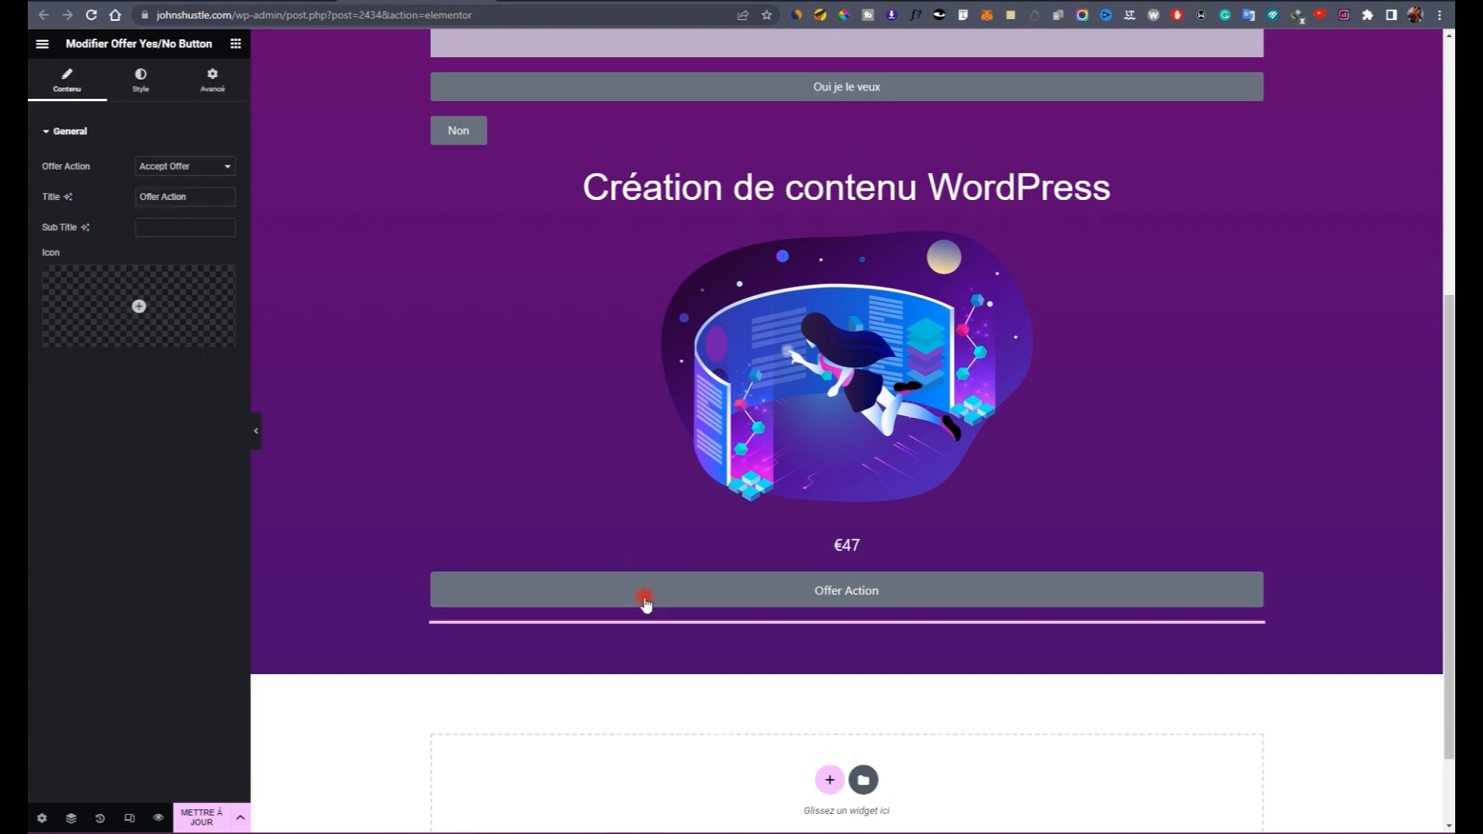
left_click(148, 178)
left_click(165, 197)
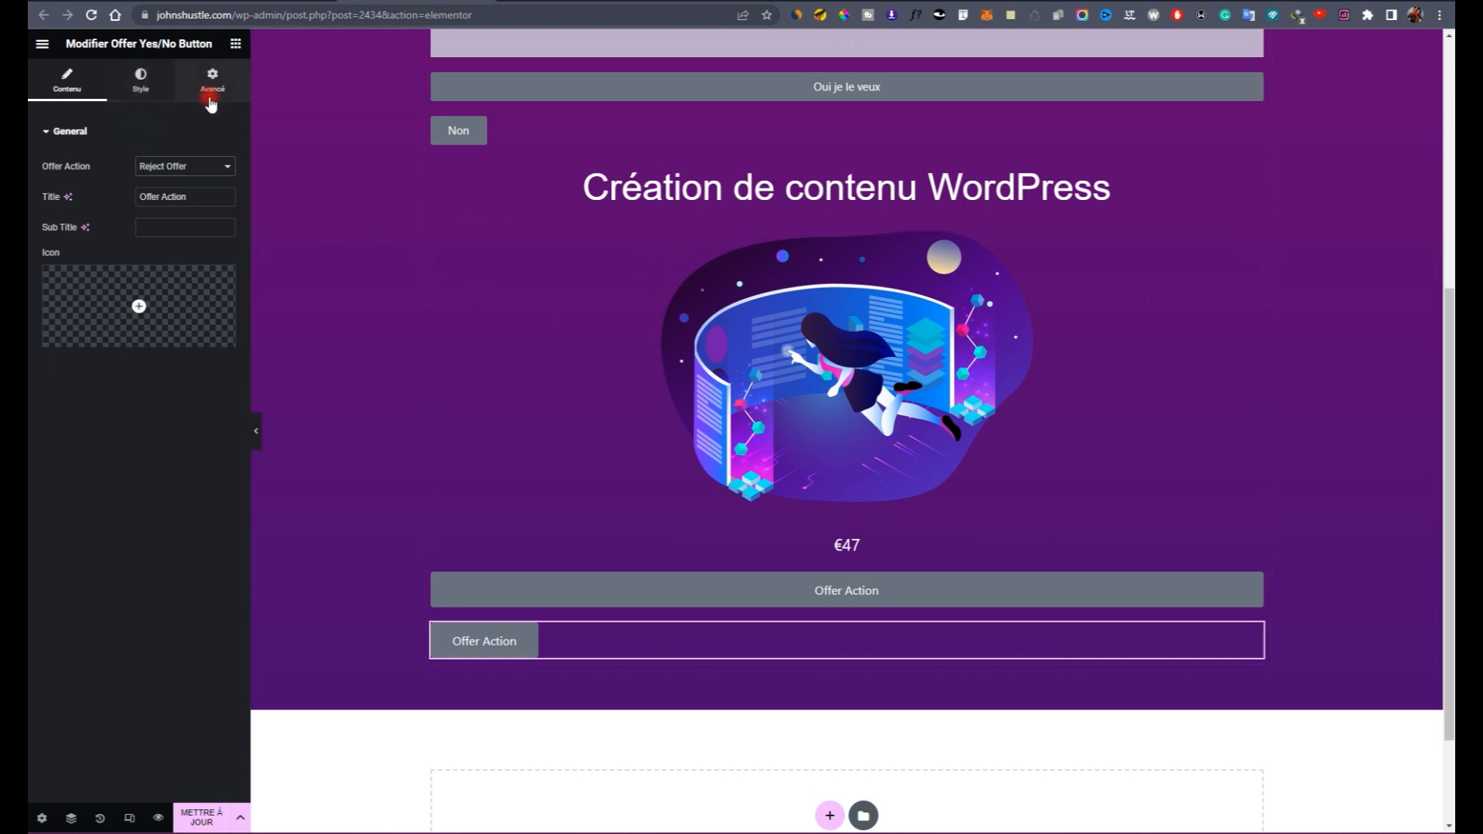
Step: Add an Offer Yes/No Link below the reject button, set to Reject Offer with text "non je ne veux pas", and update the page
scroll(152, 407, "down", 15)
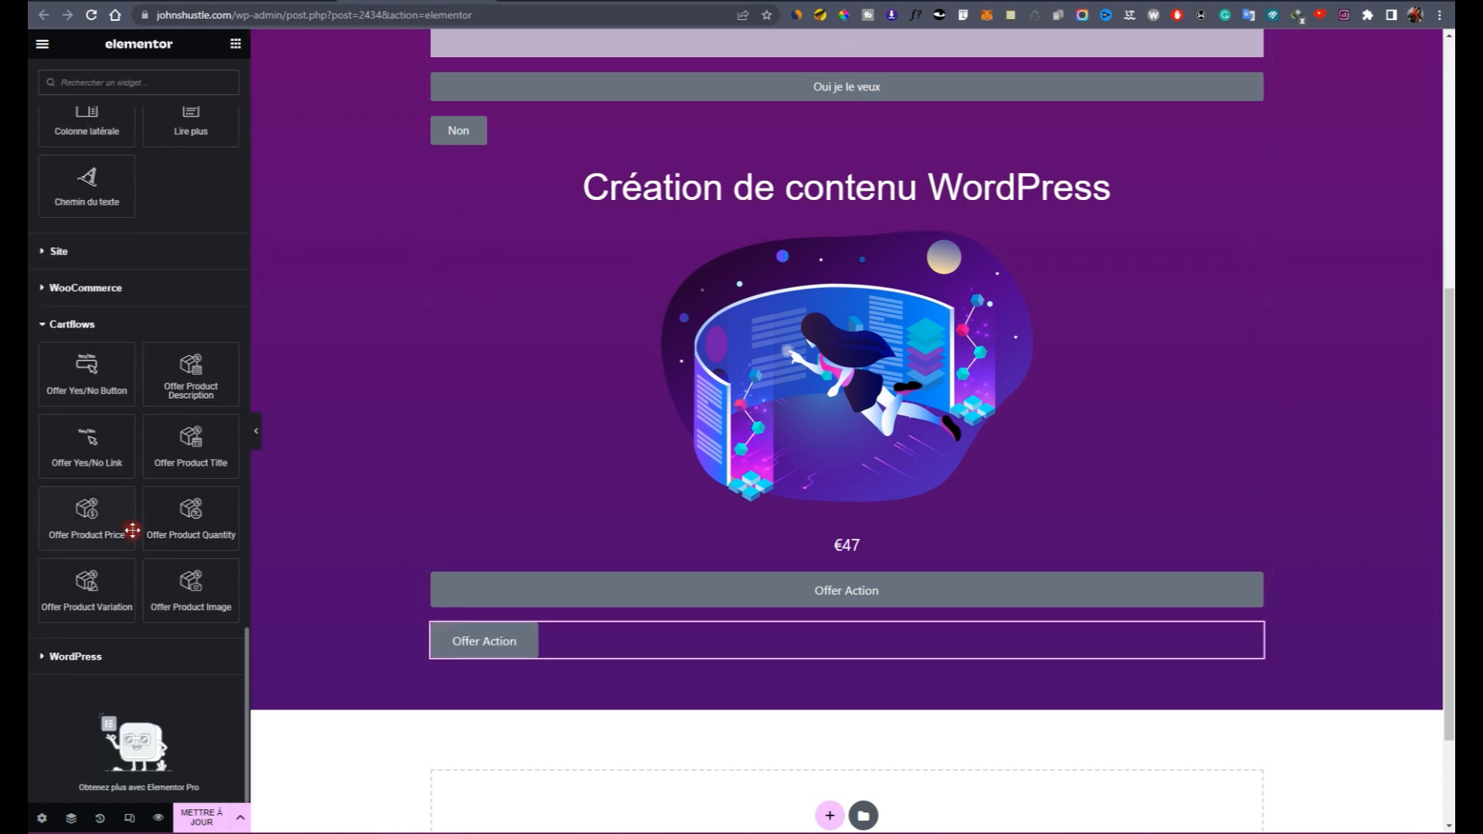
left_click_drag(87, 382, 508, 650)
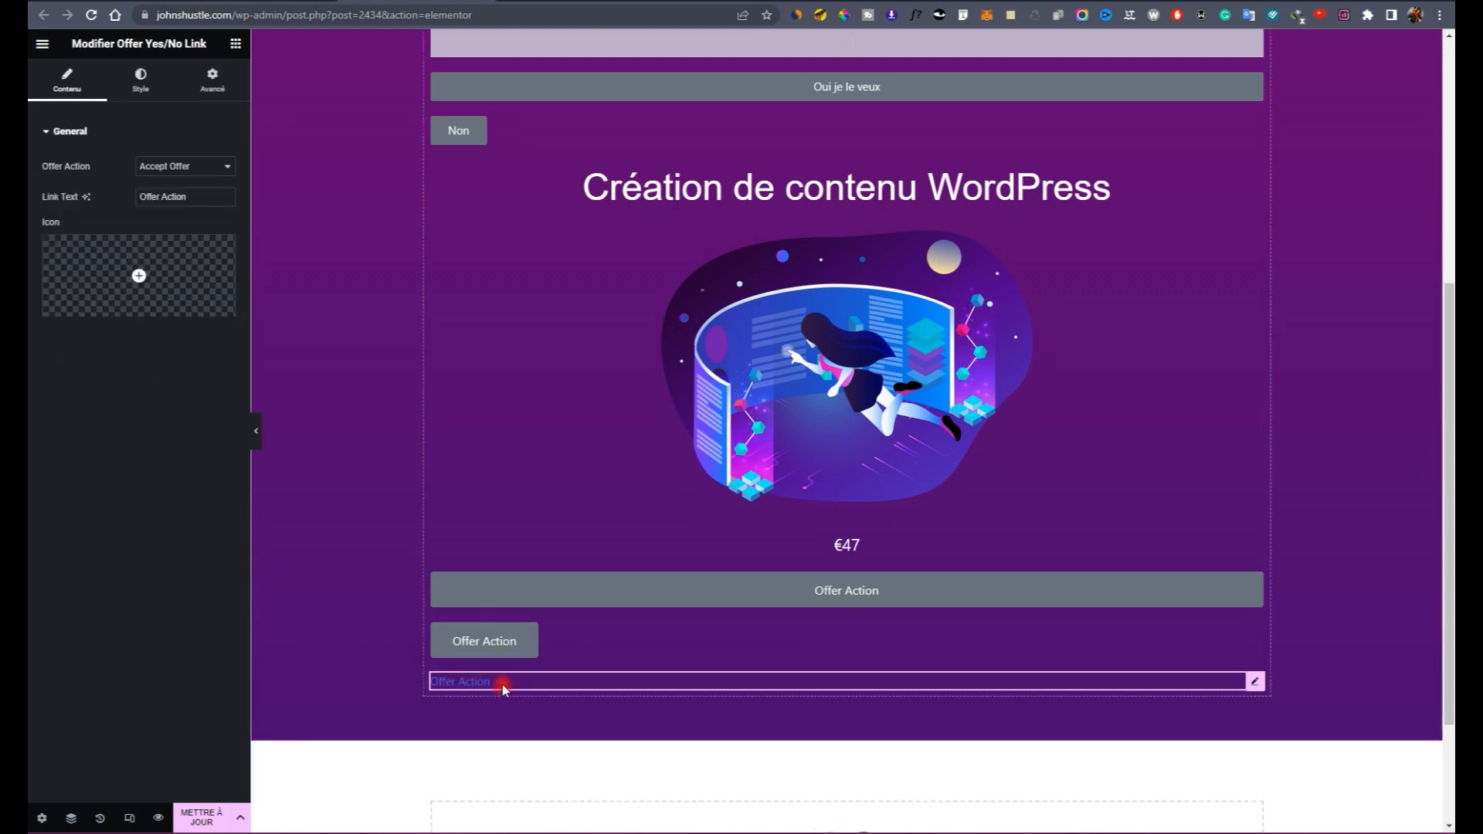
left_click(202, 180)
left_click(192, 188)
type("n")
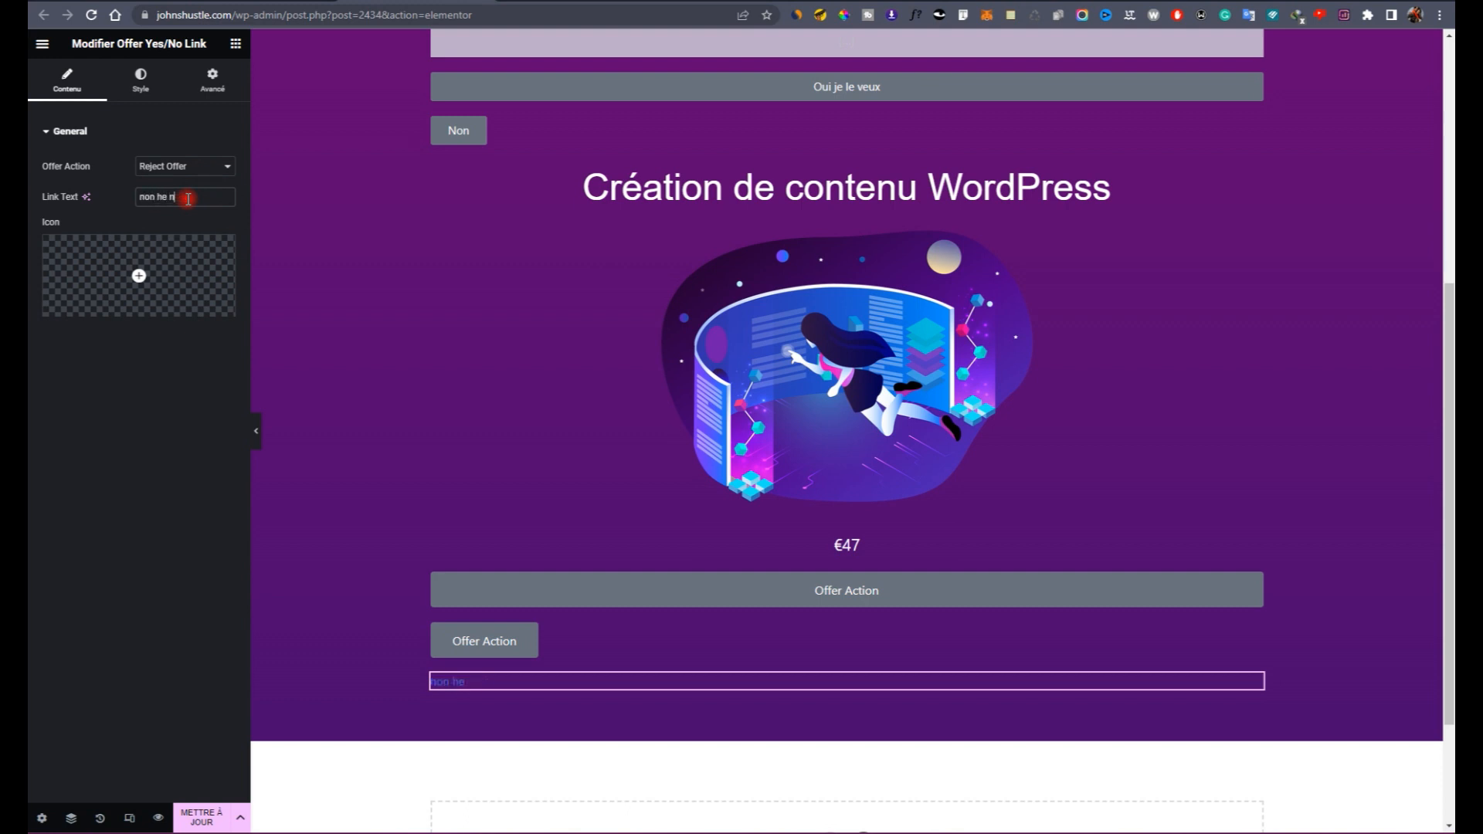
type("on je ne veux pas")
left_click(201, 820)
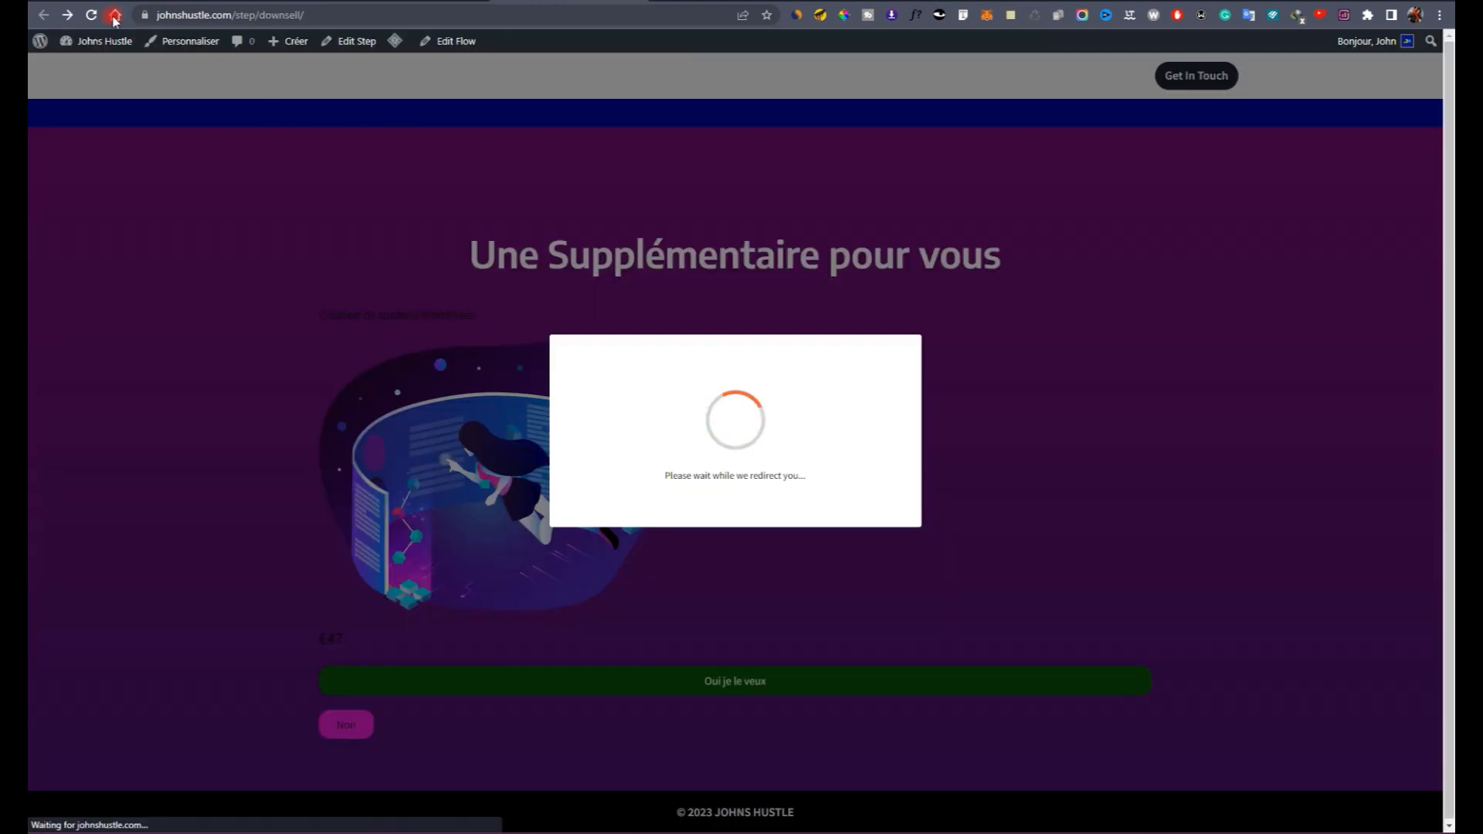
Step: Reload the live Downsell page, review the added offer widgets and test the full-width "Offer Action" button
left_click(92, 15)
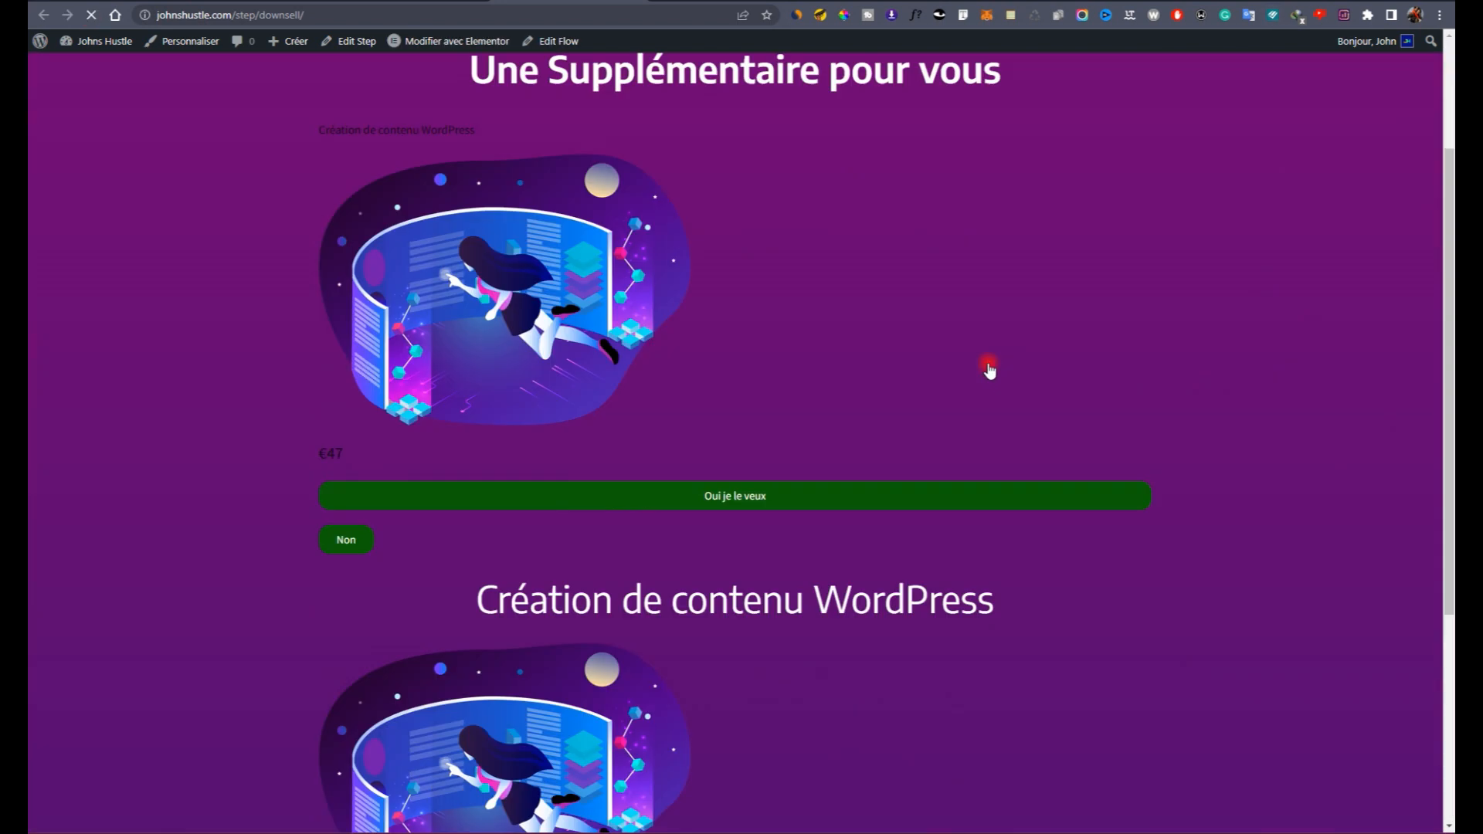
scroll(987, 368, "down", 5)
scroll(605, 253, "up", 6)
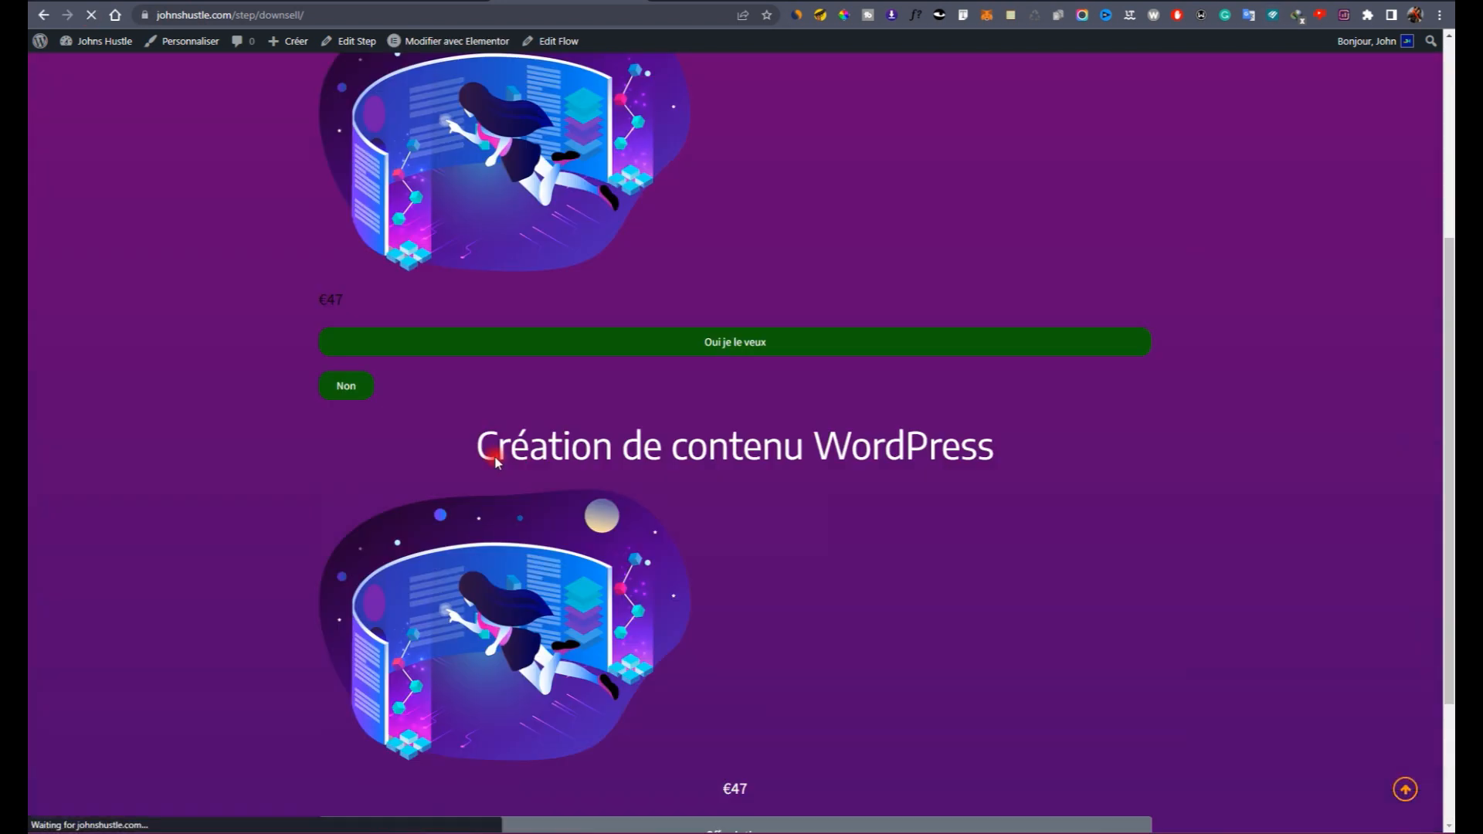
scroll(703, 268, "down", 6)
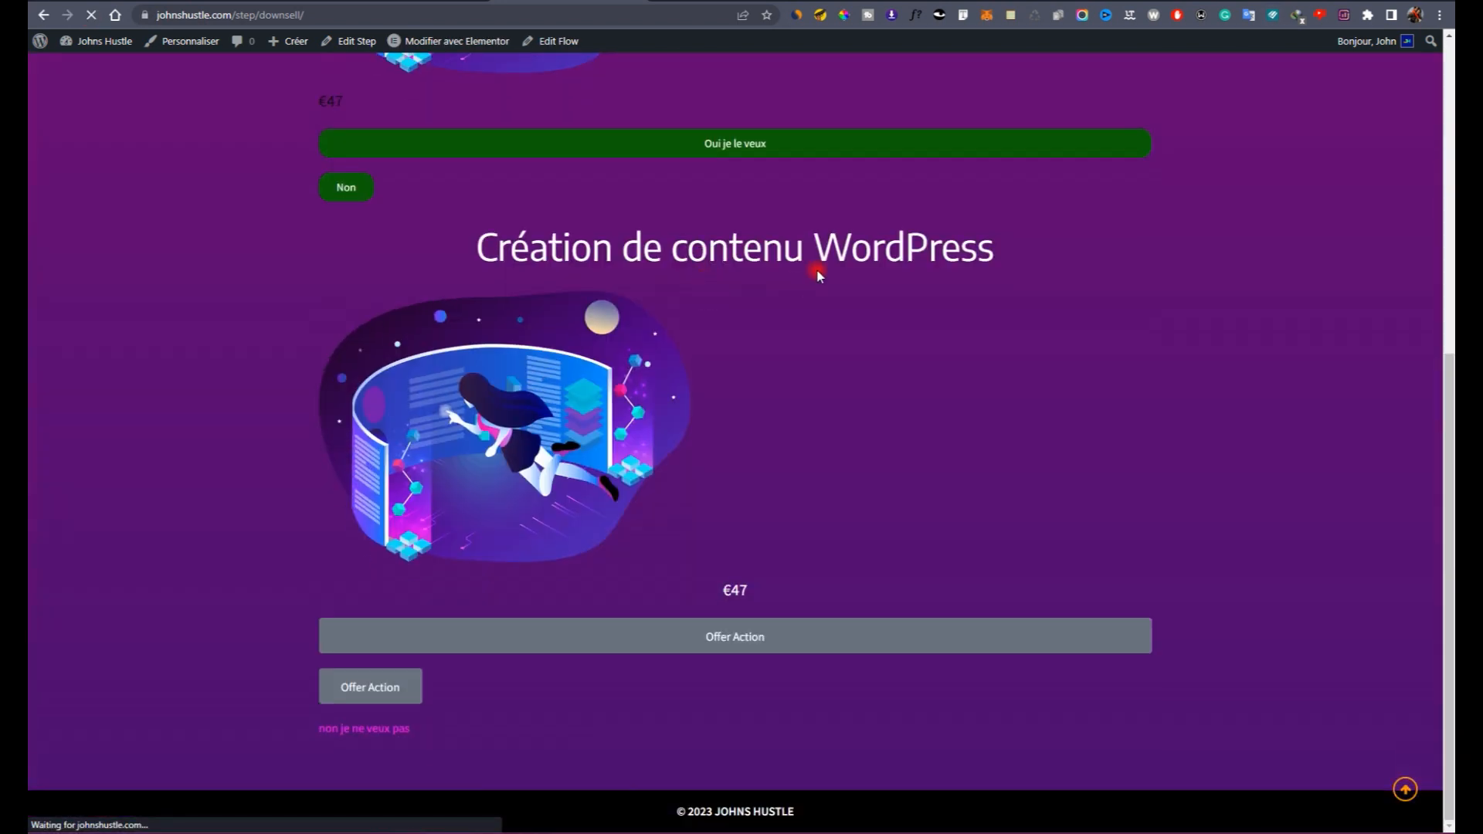
scroll(811, 270, "up", 7)
scroll(702, 328, "down", 6)
scroll(662, 401, "up", 3)
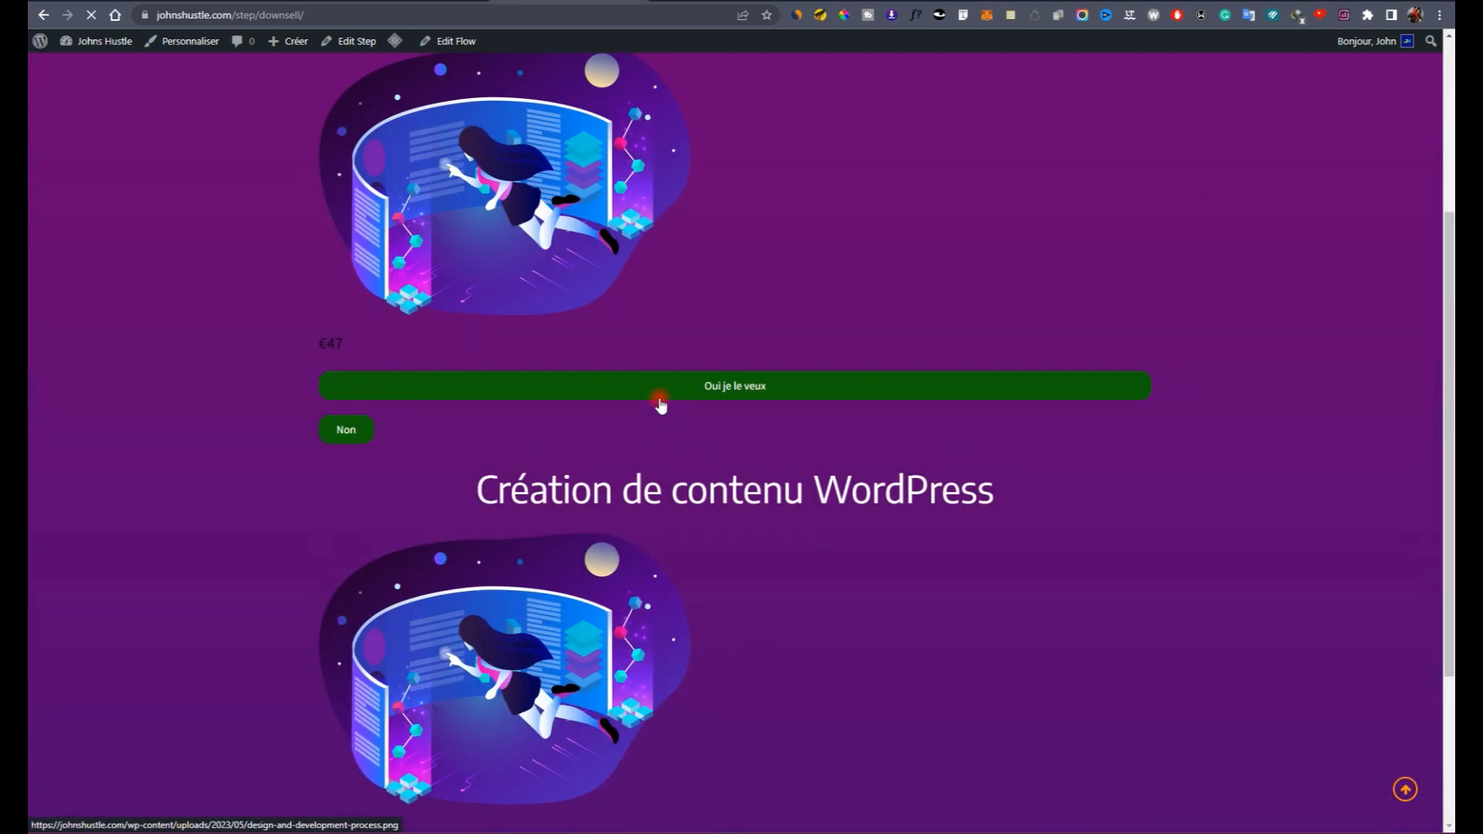
scroll(703, 410, "down", 3)
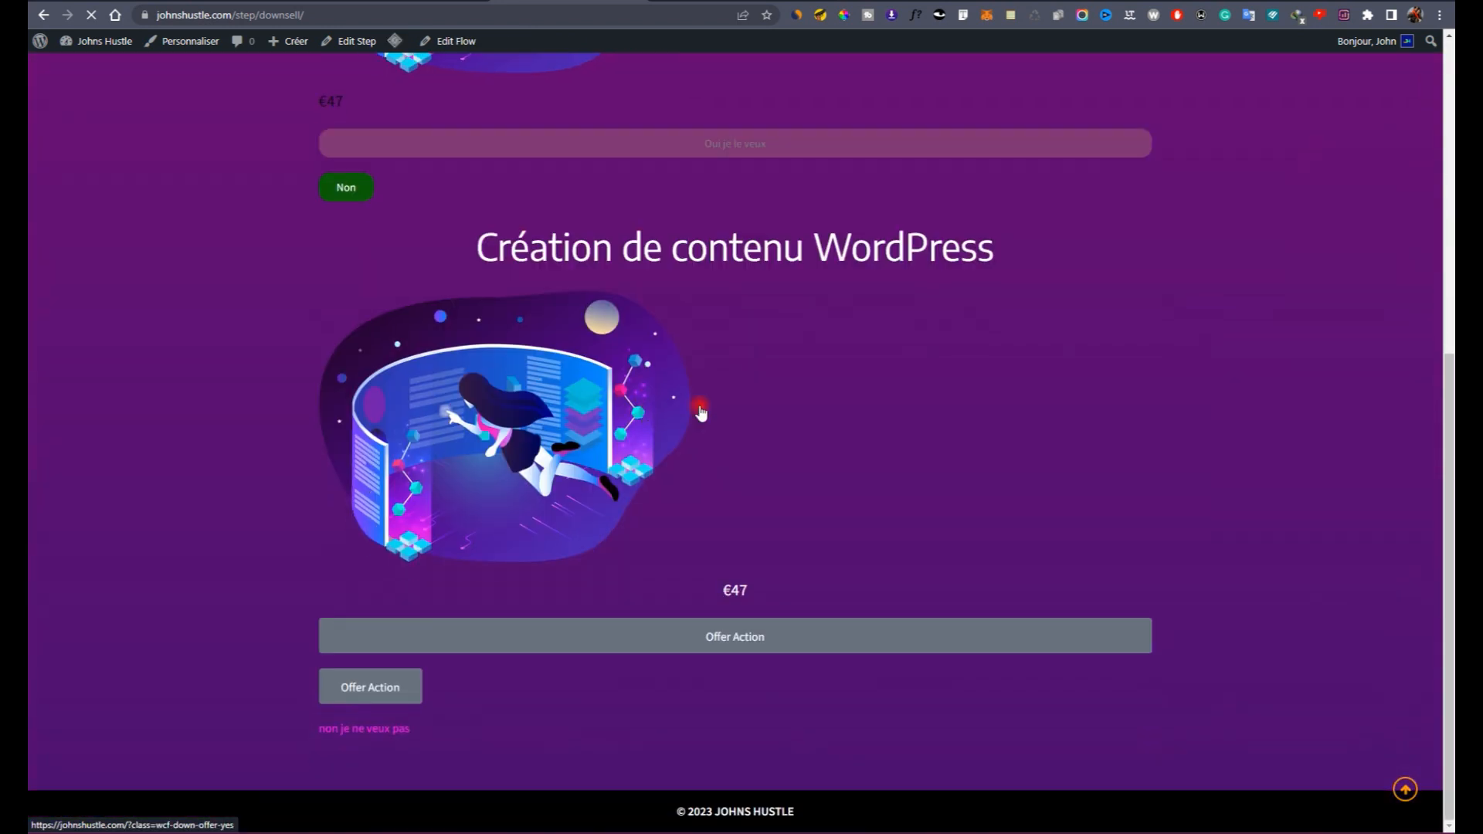
left_click(746, 647)
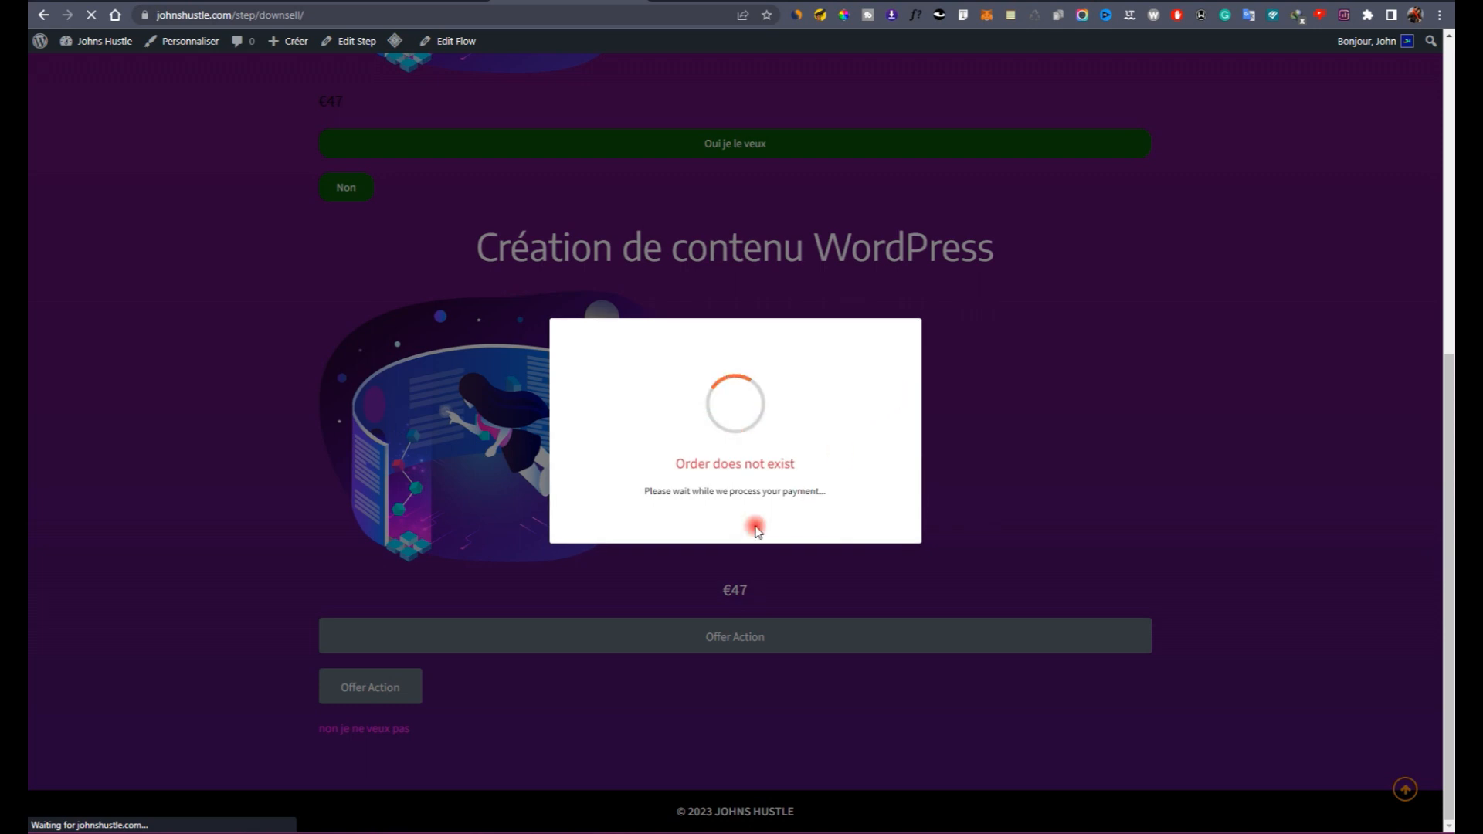
Step: Open the Remerciement thank-you step of the Tuto CartFlows funnel and display its general settings with the step slug
left_click_drag(417, 672, 644, 25)
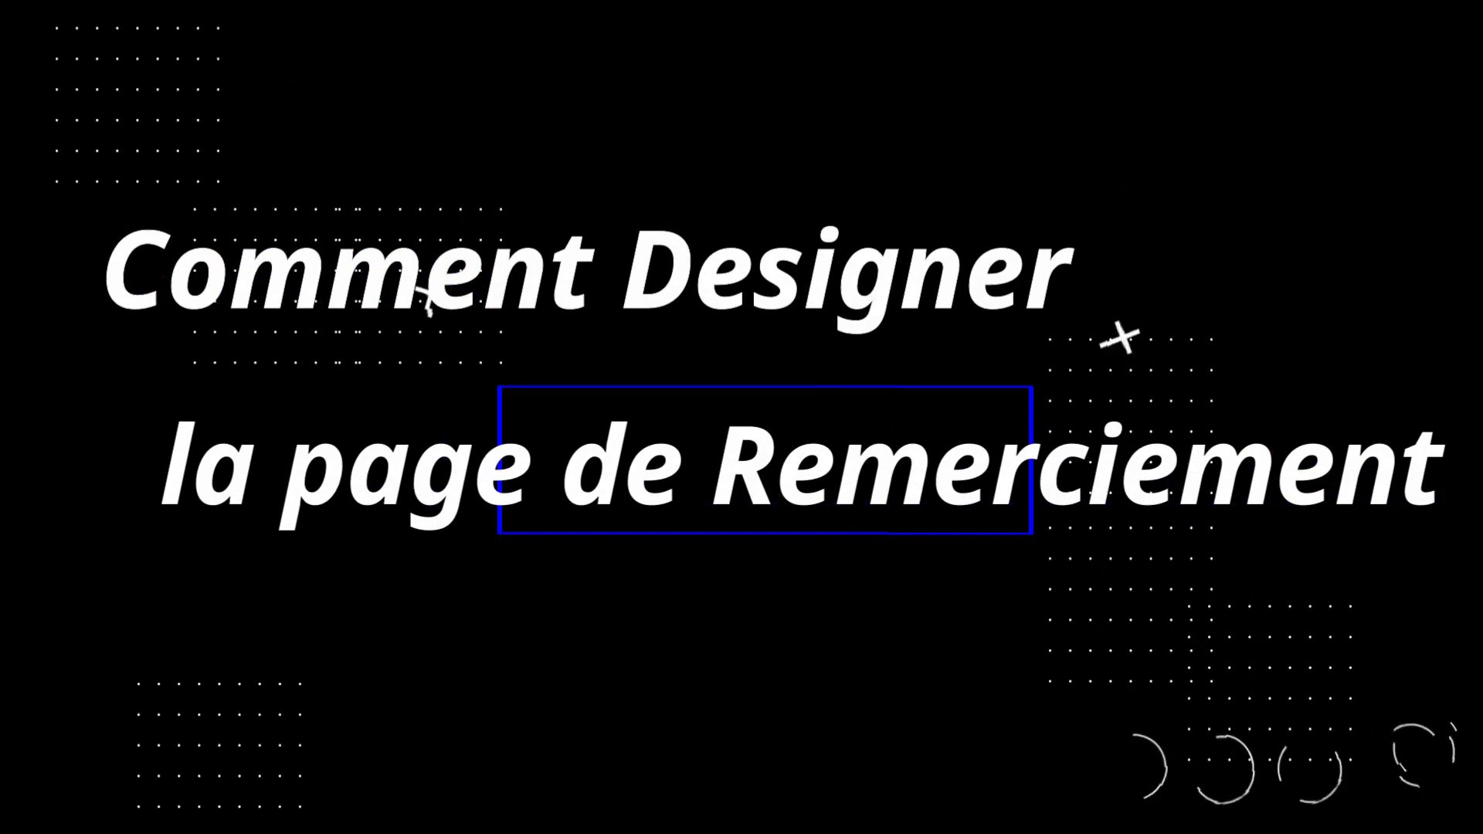
left_click(1369, 628)
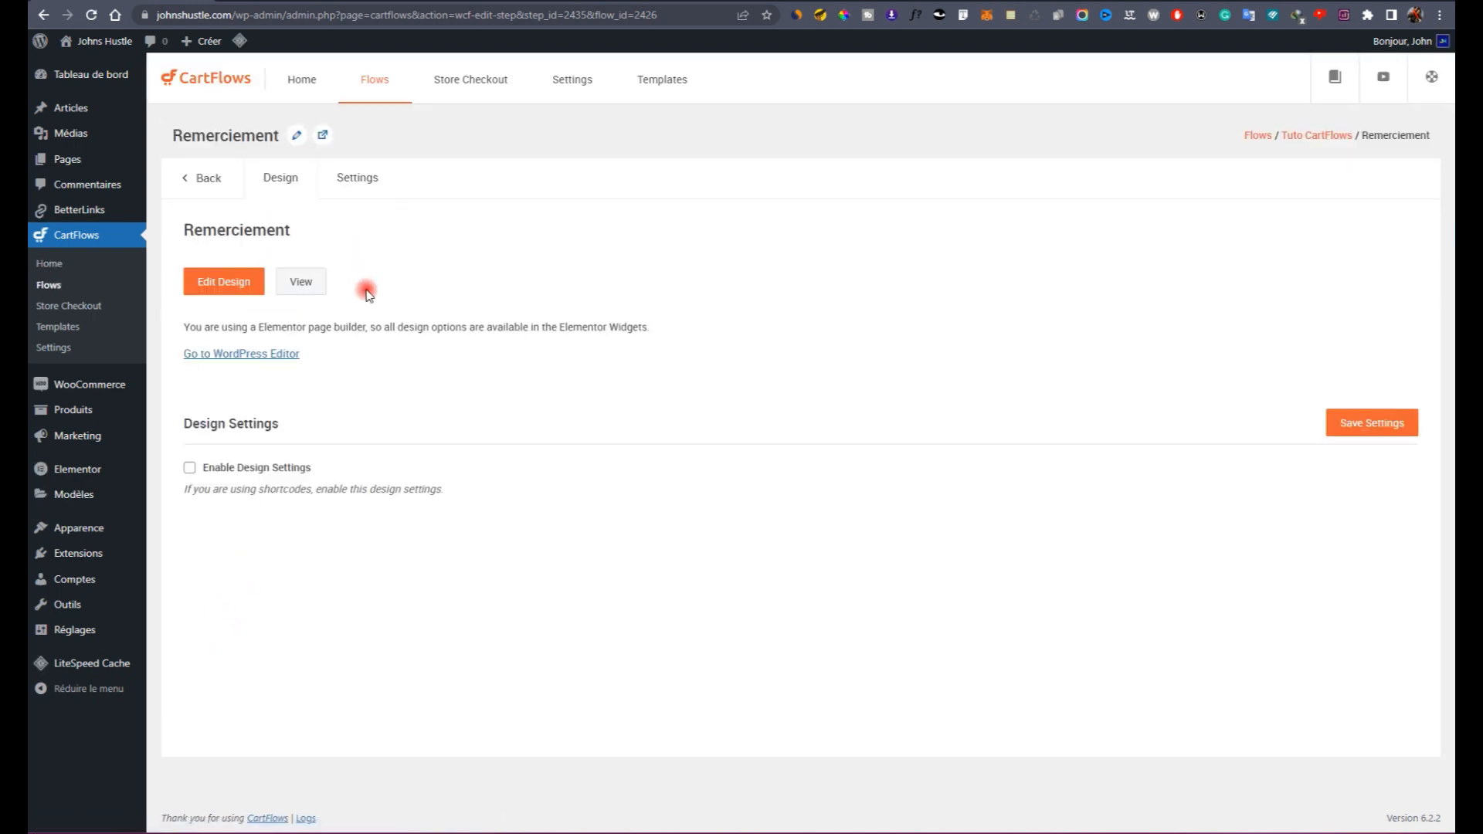
left_click(333, 177)
left_click(706, 309)
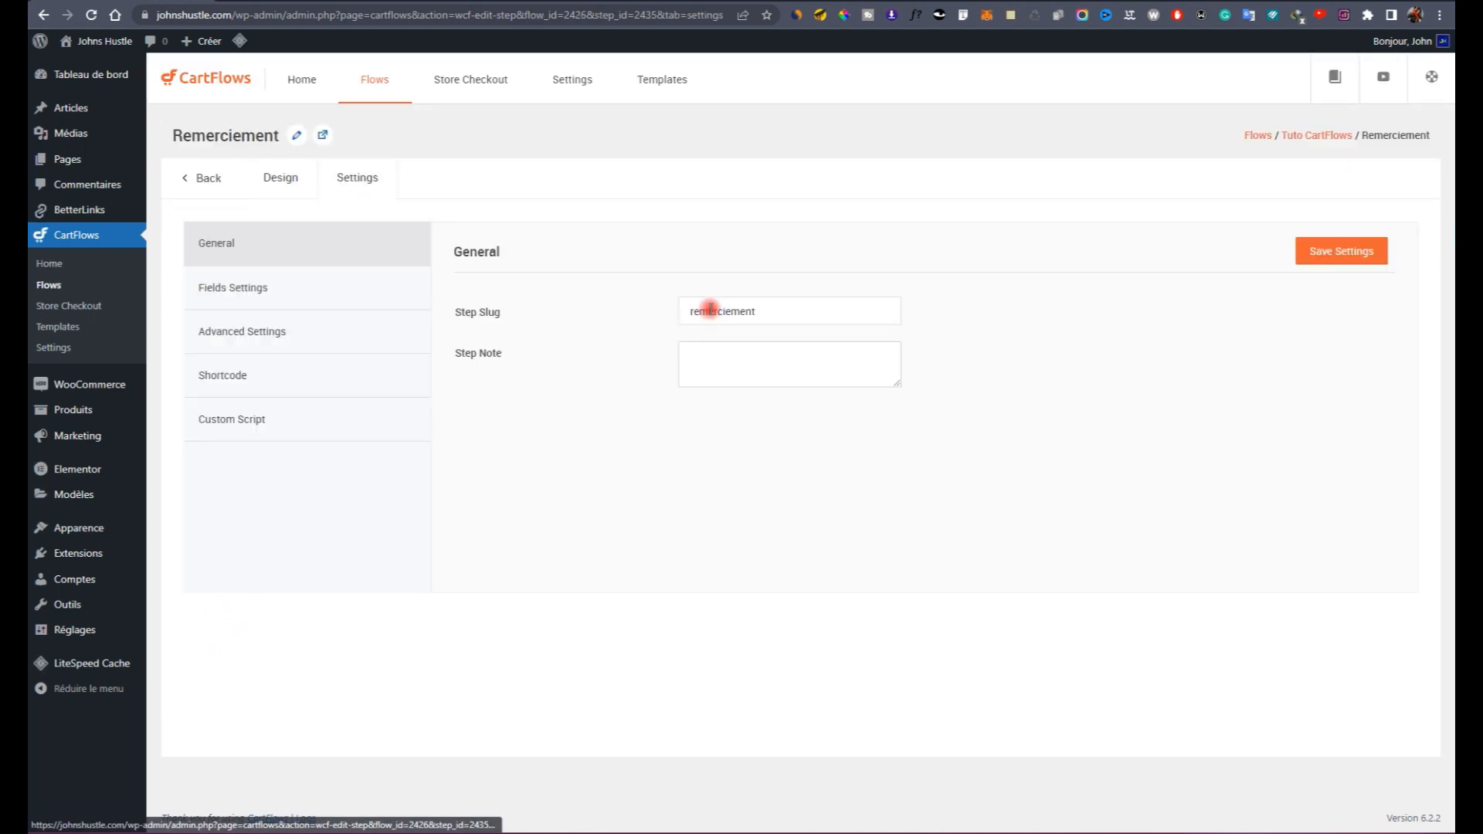
Step: Review the Remerciement step's field settings and advanced settings, including the thank-you page text and the Redirect After Purchase option
left_click(357, 288)
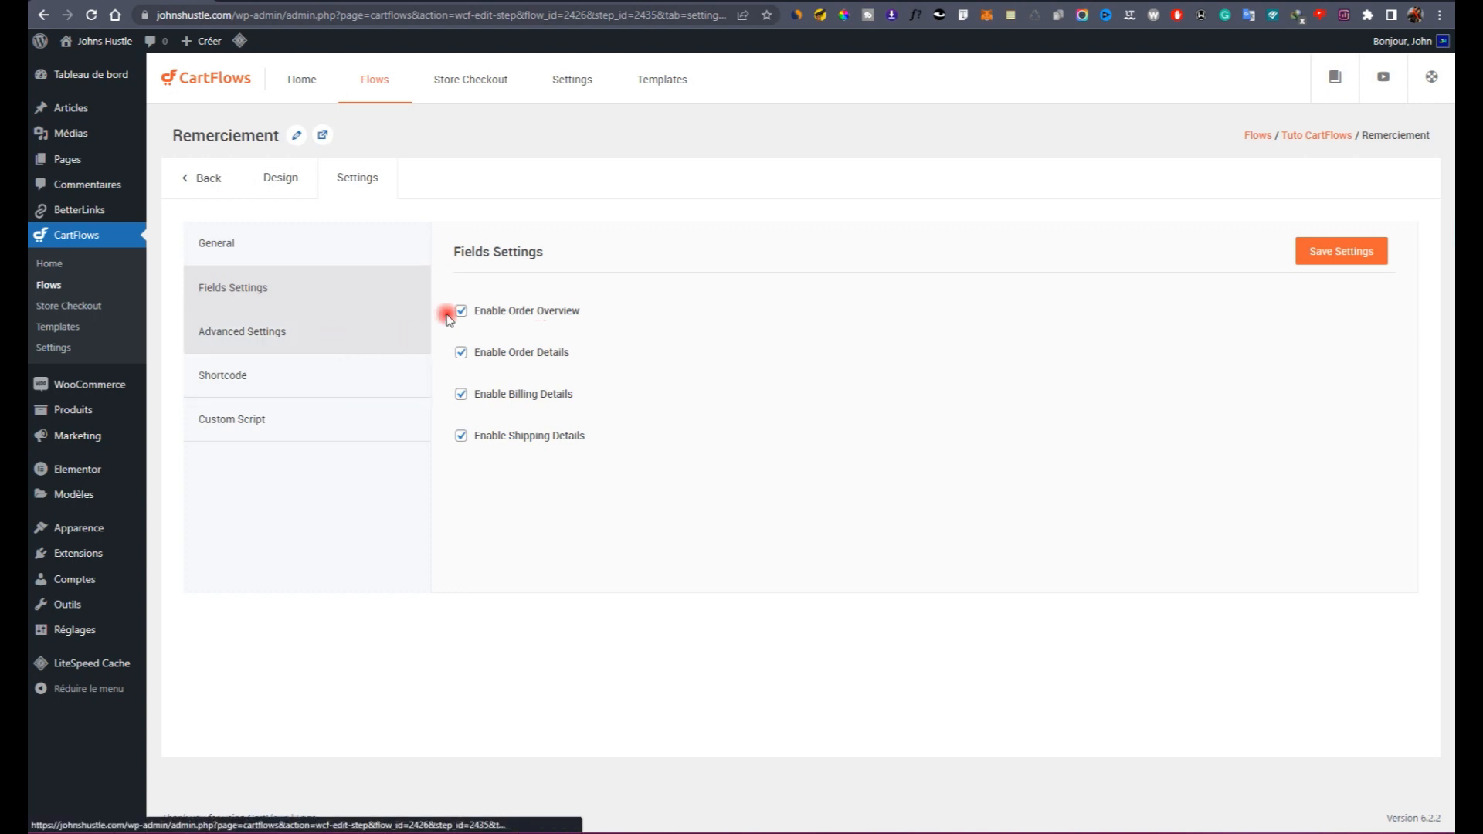
left_click(425, 328)
left_click(704, 311)
triple_click(704, 311)
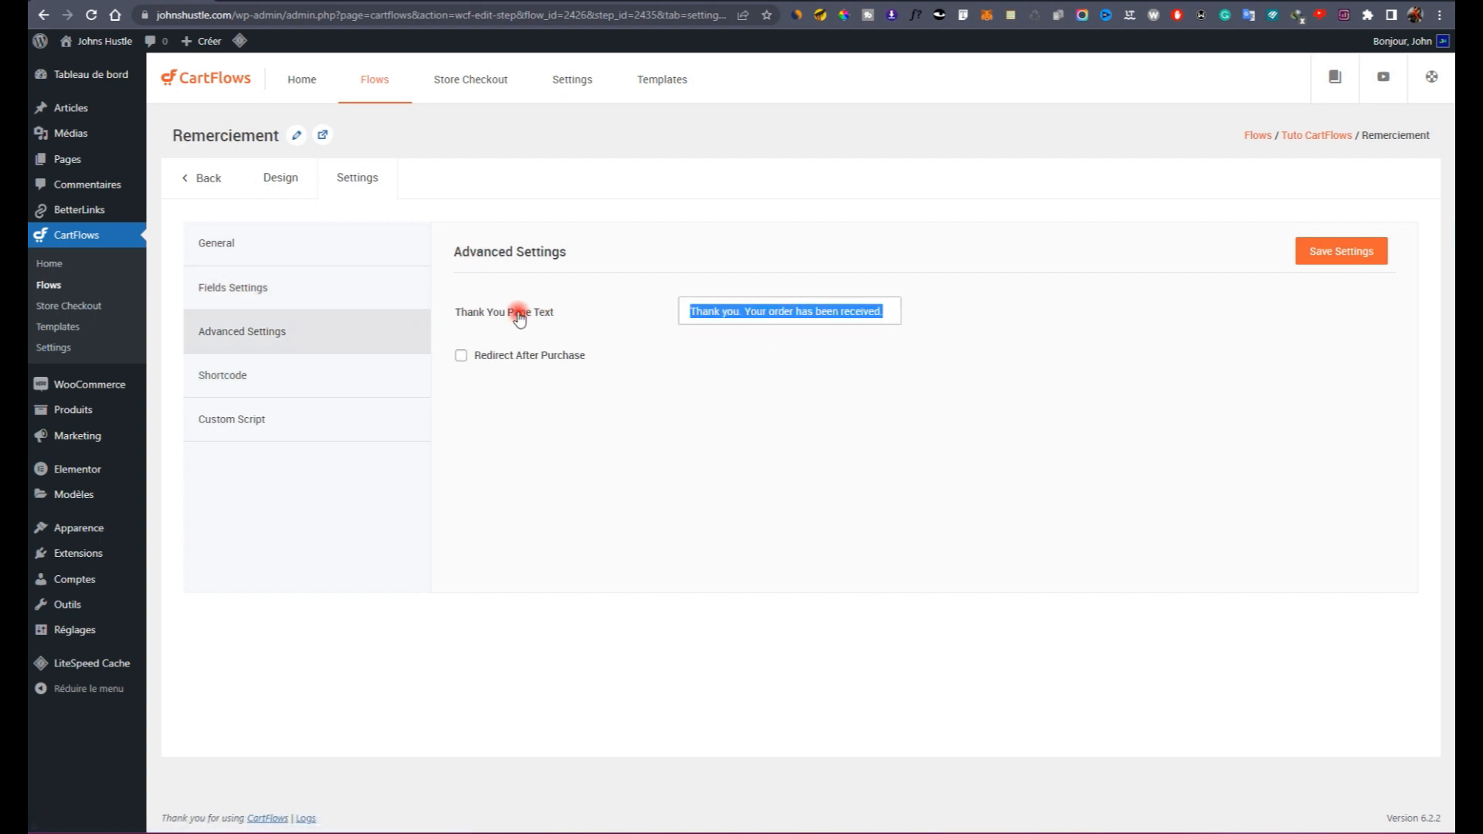
left_click(714, 317)
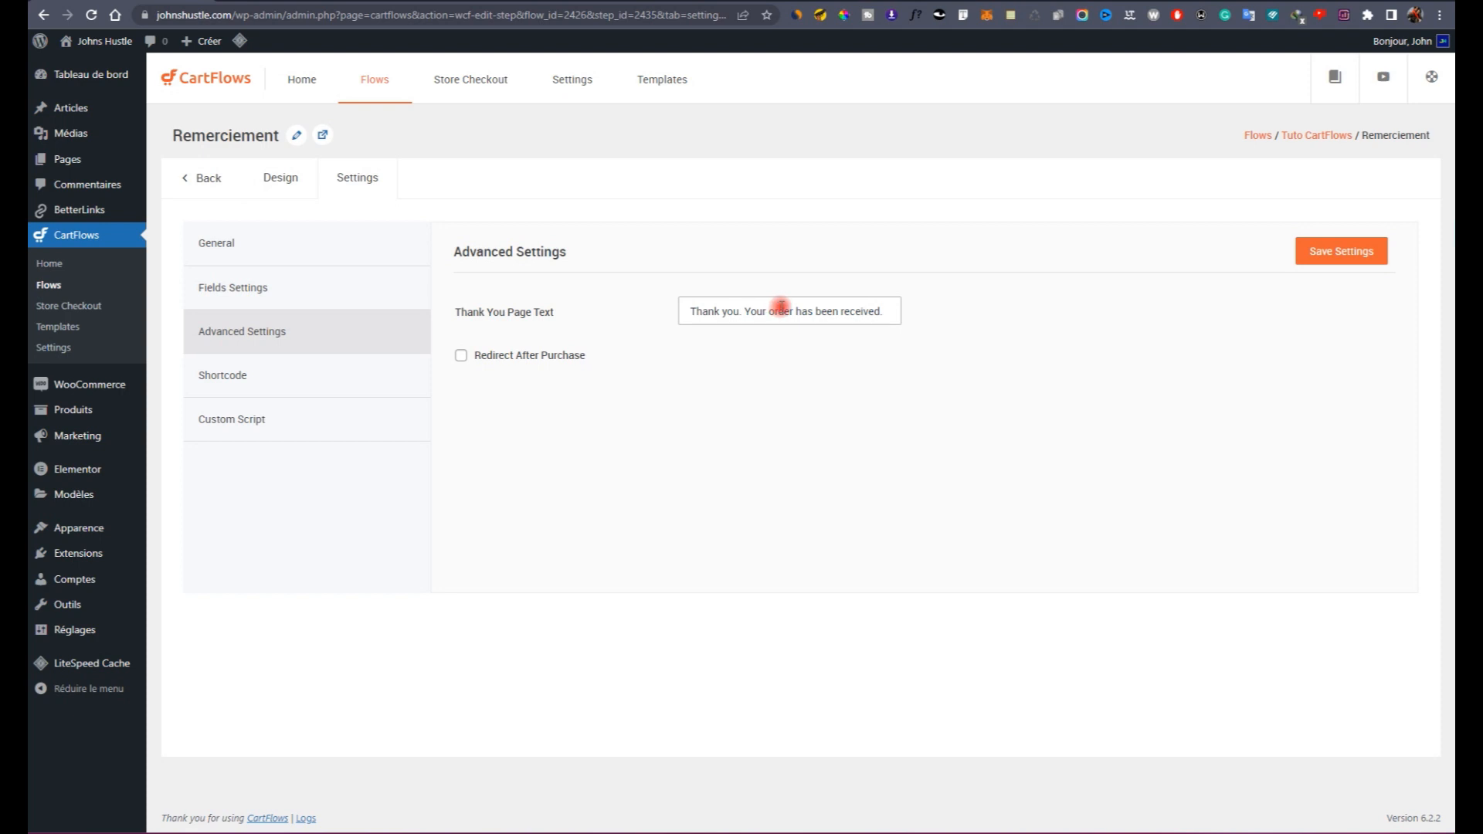
left_click(538, 363)
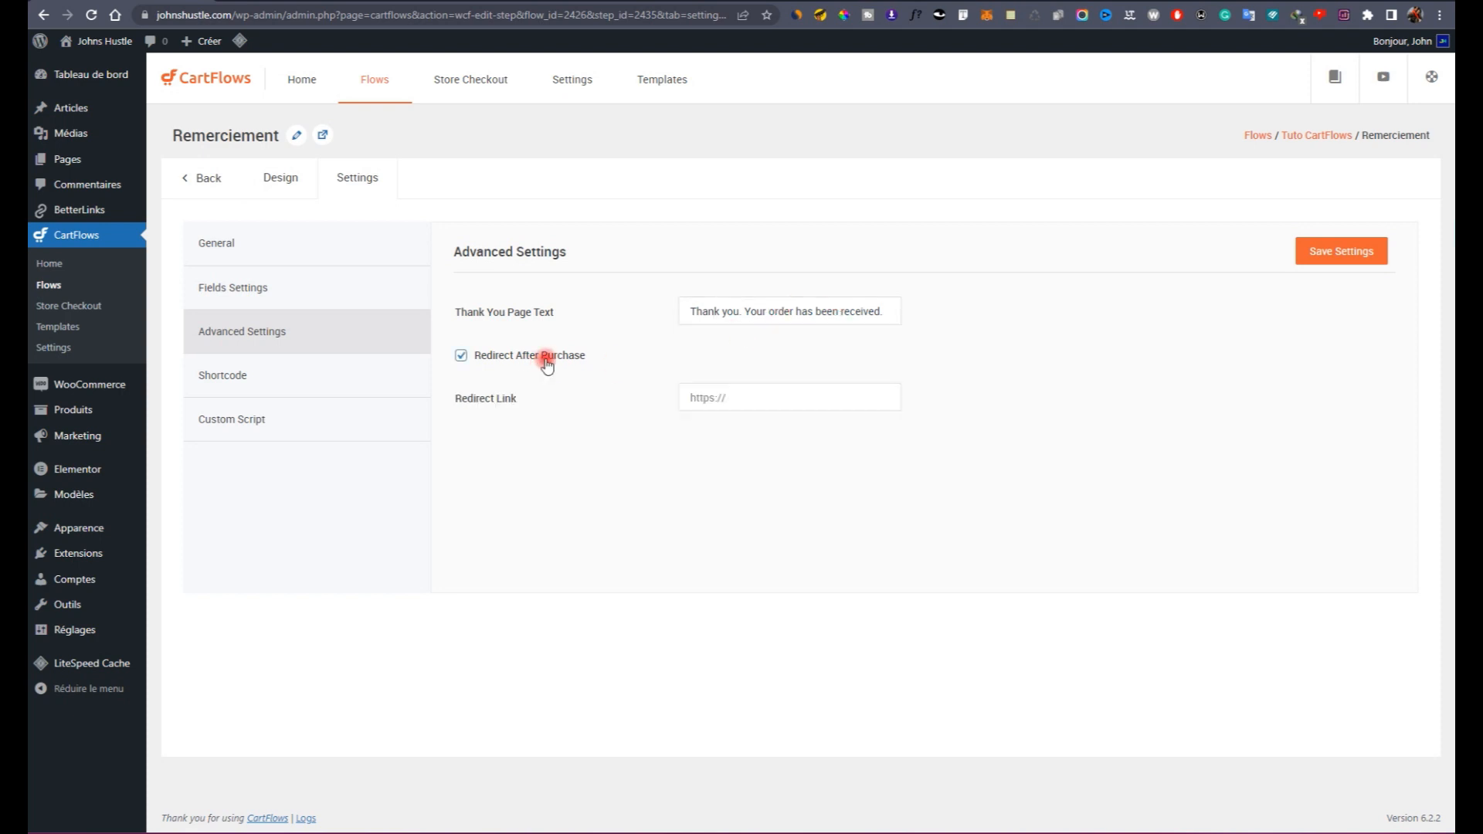
left_click(553, 358)
Step: Review the Remerciement step's shortcode and custom script settings, and revisit its field and general settings
left_click(402, 383)
left_click(365, 408)
left_click(364, 382)
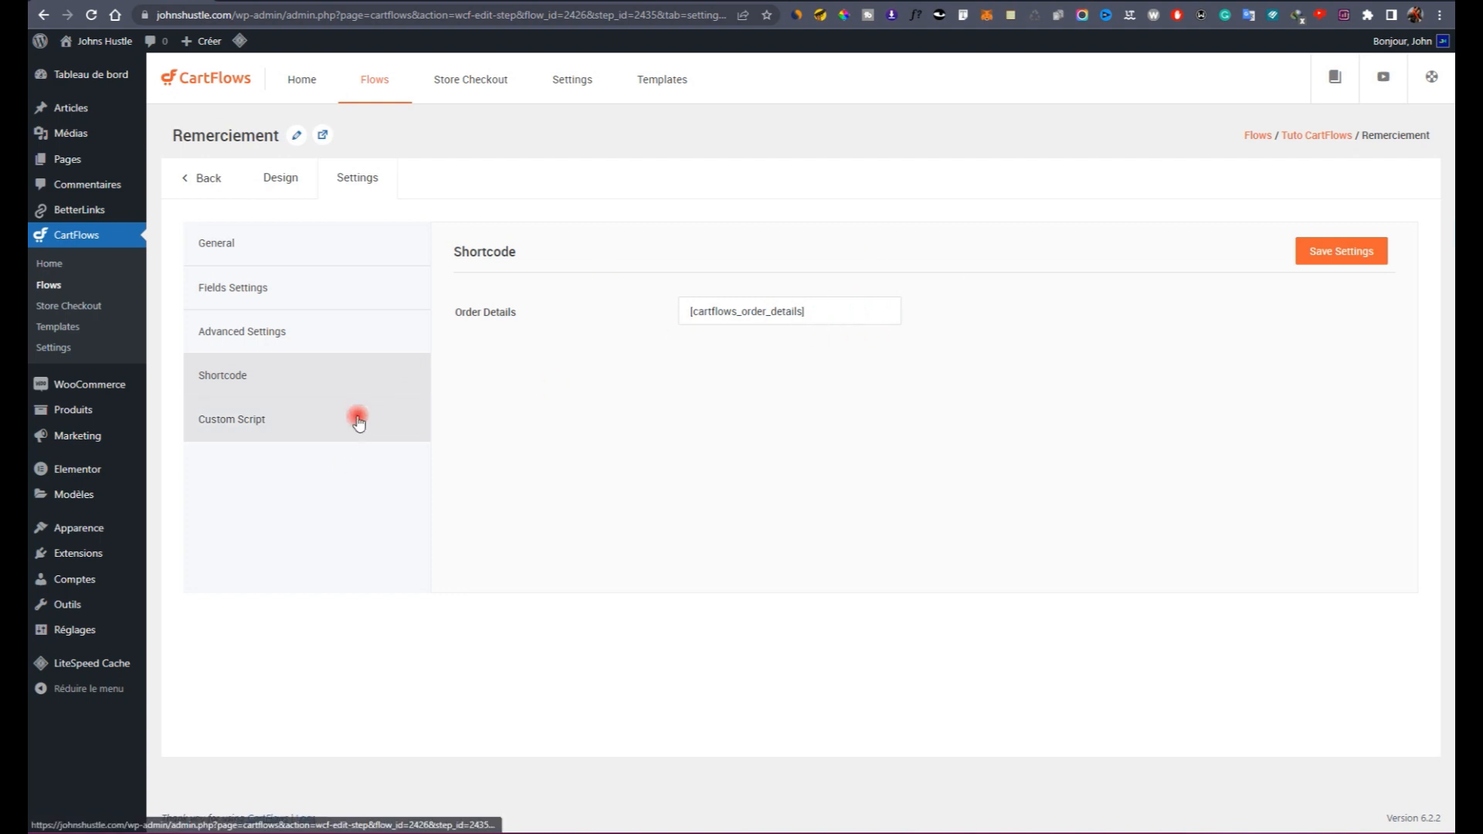
left_click(358, 420)
left_click(284, 278)
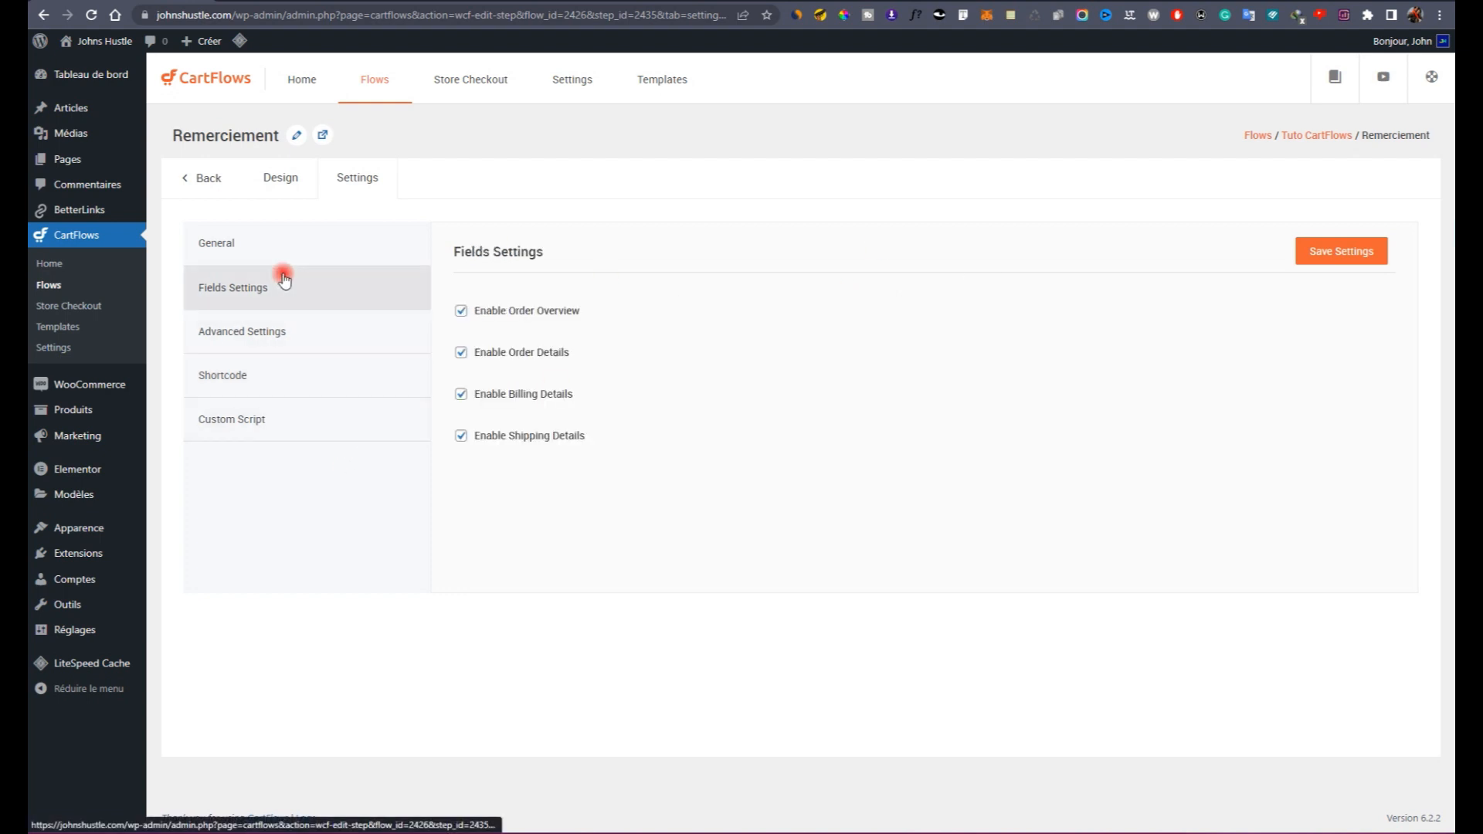
left_click(244, 260)
Step: Open the Remerciement step's page design in Elementor and look over the thank-you template
left_click(263, 179)
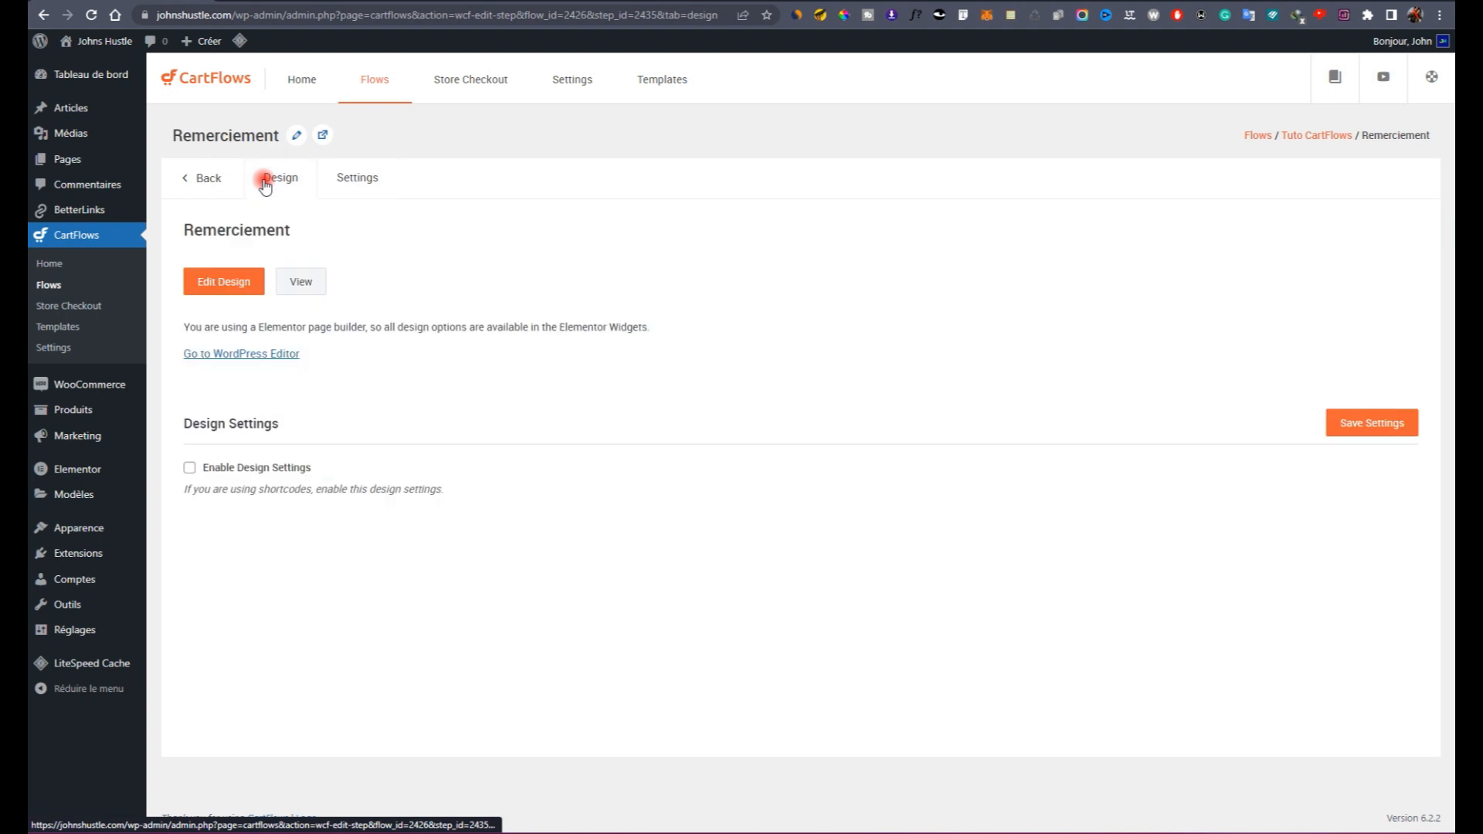
left_click(240, 287)
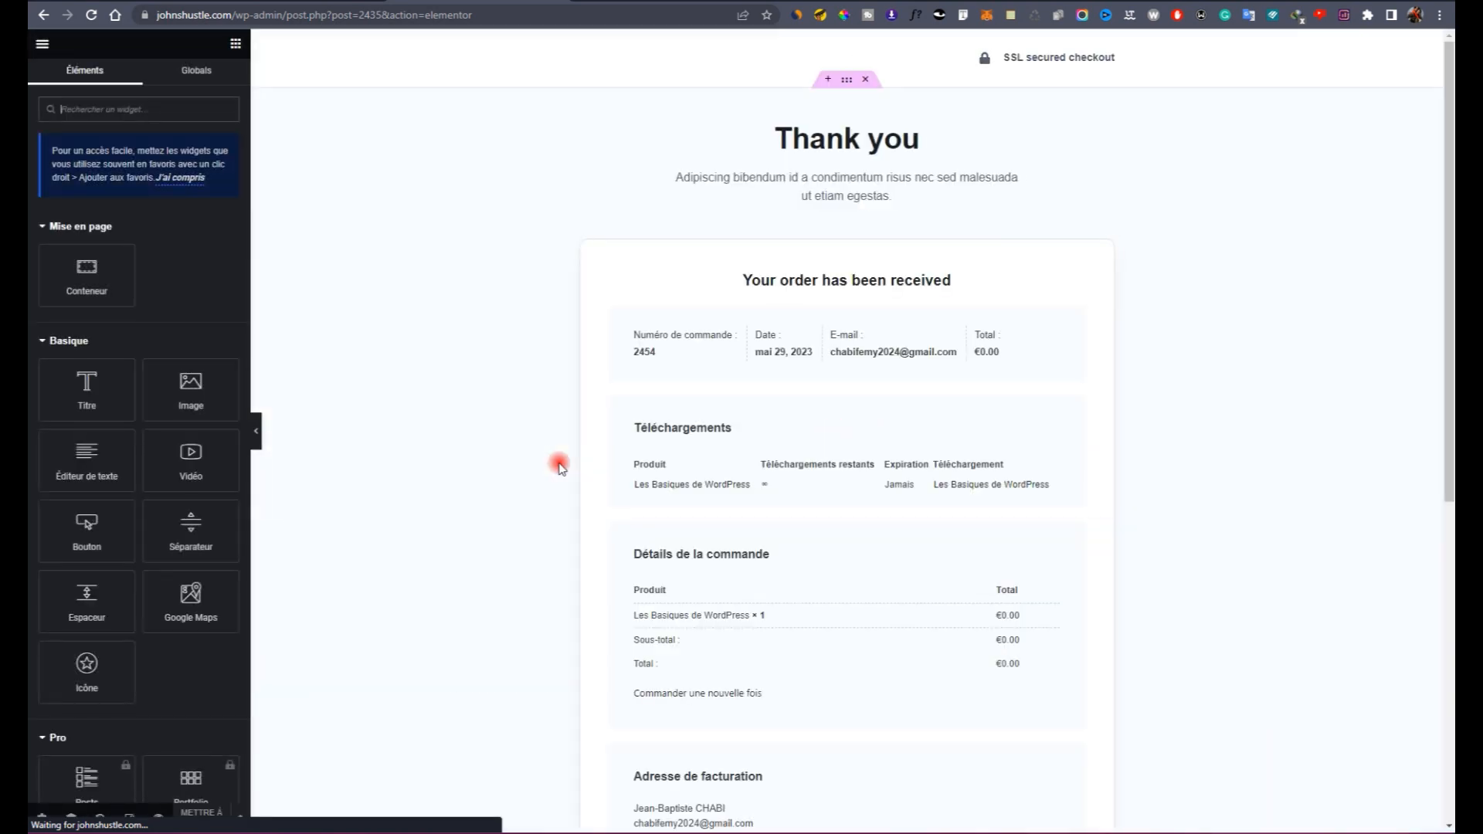
scroll(627, 248, "down", 3)
scroll(911, 532, "up", 3)
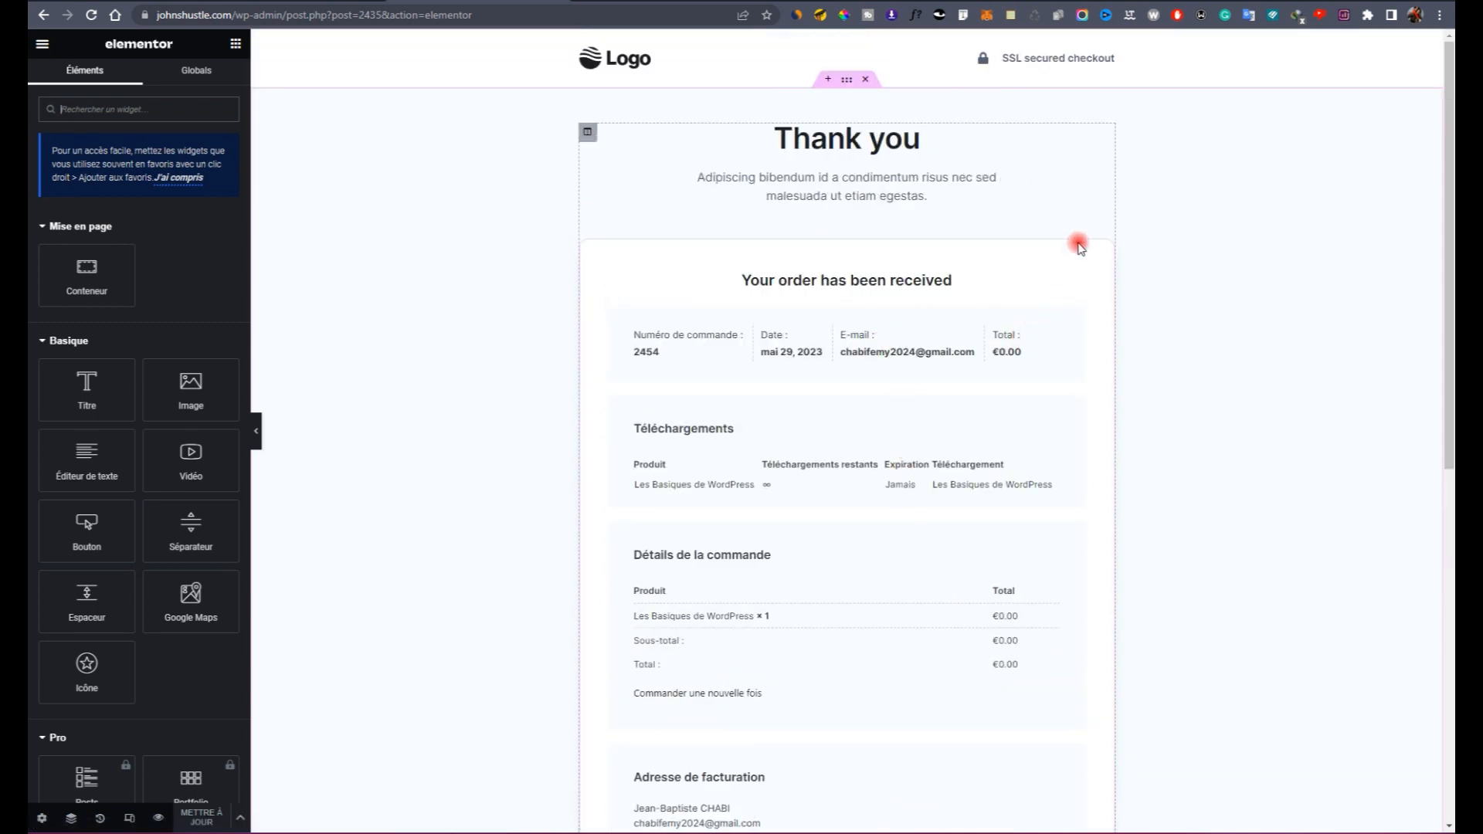
Step: Inspect the Order Details Form widget's content options and thank-you text, and find the widget in the CartFlows group
left_click(1075, 278)
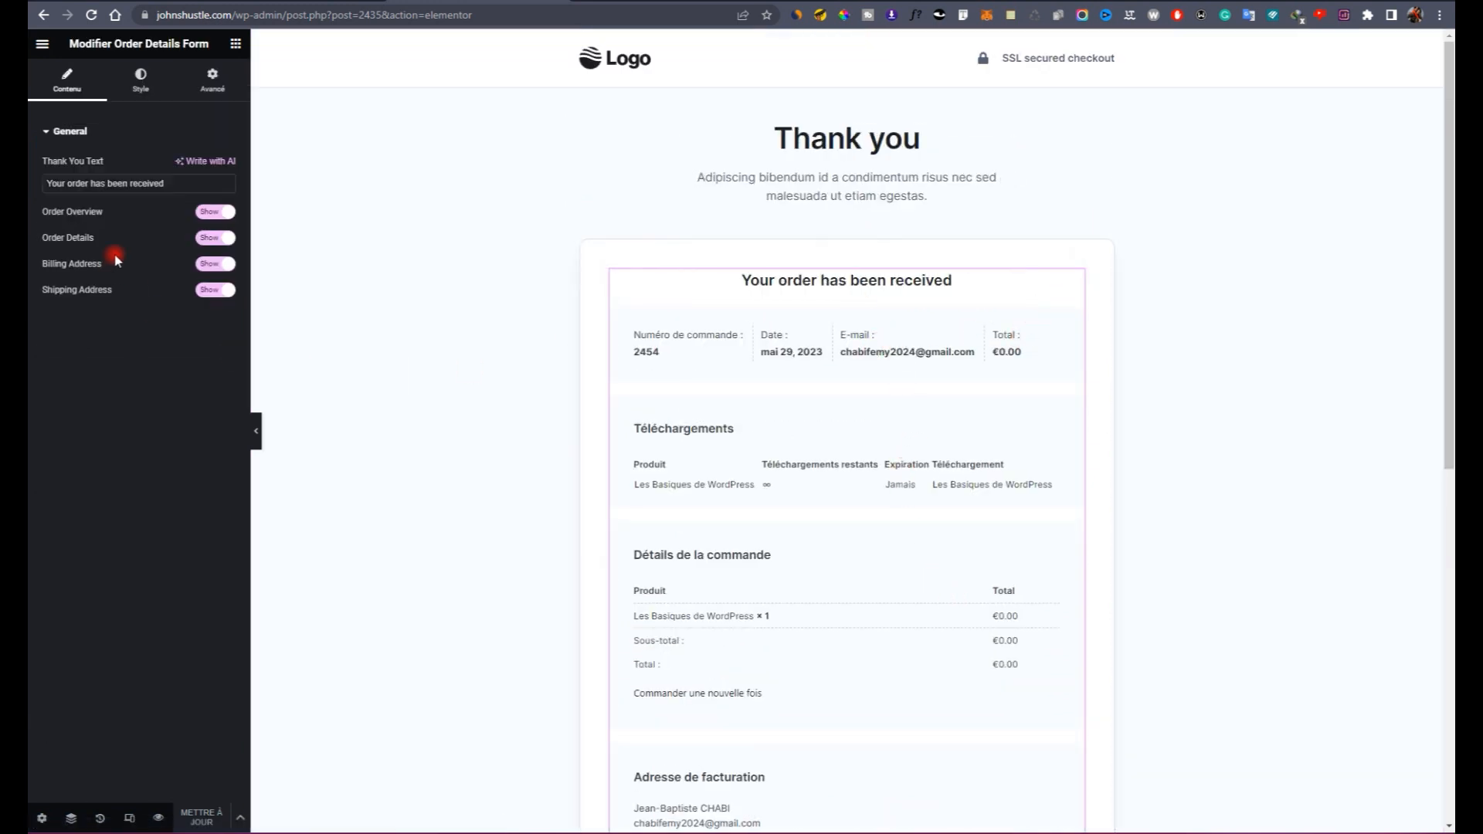
left_click(232, 48)
scroll(127, 656, "down", 10)
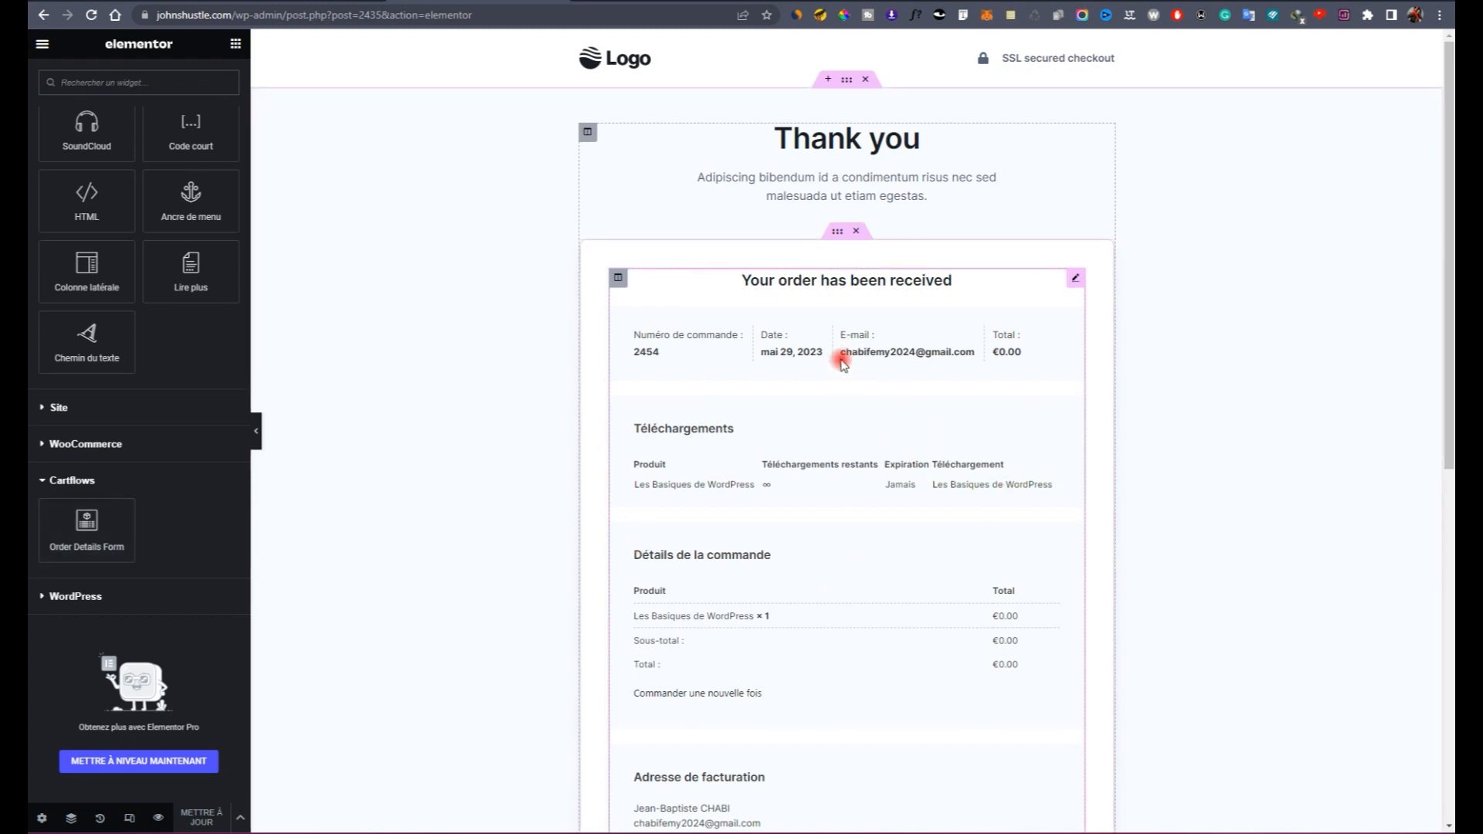
left_click(1074, 280)
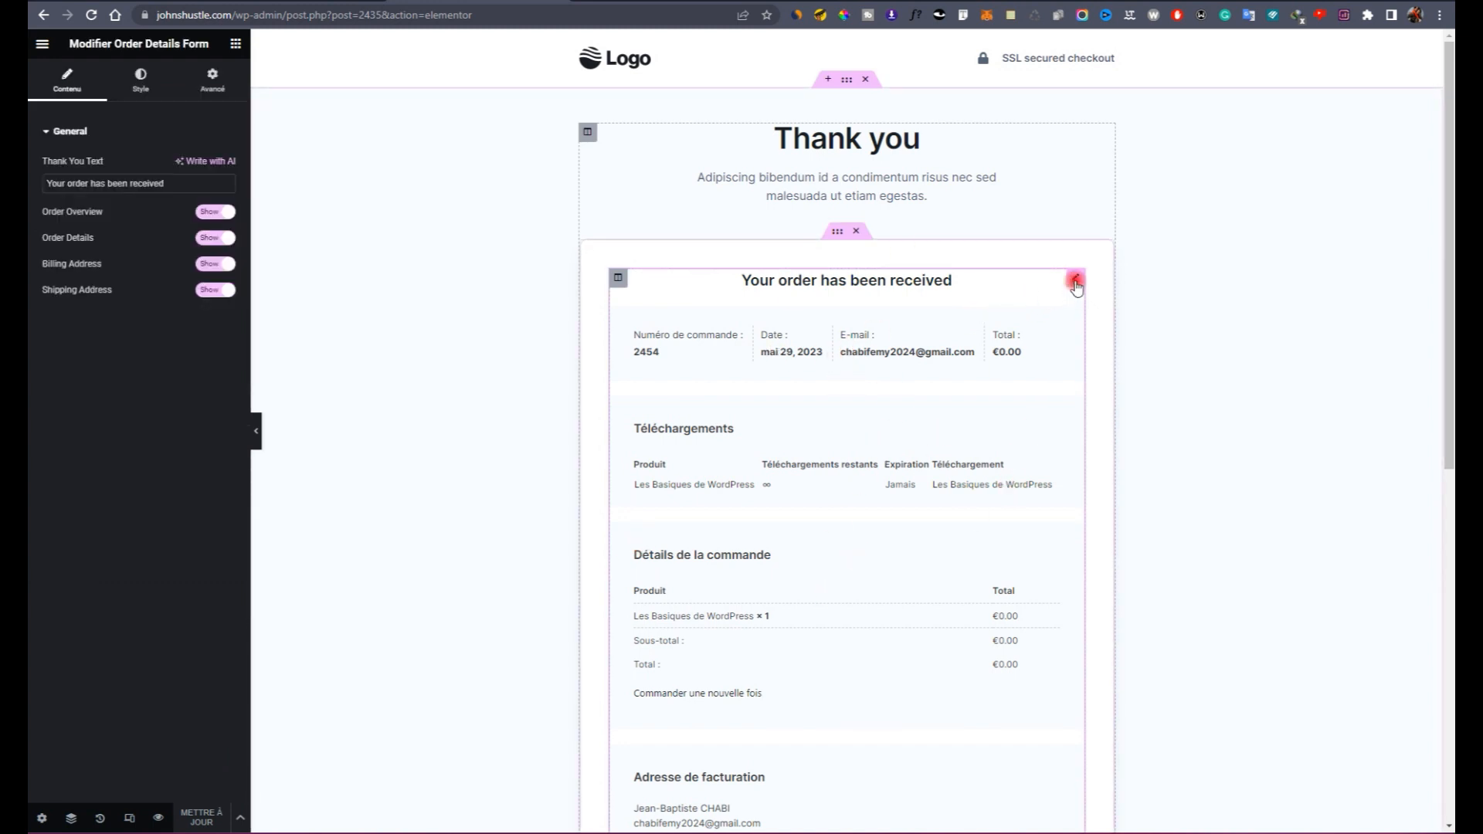
triple_click(138, 176)
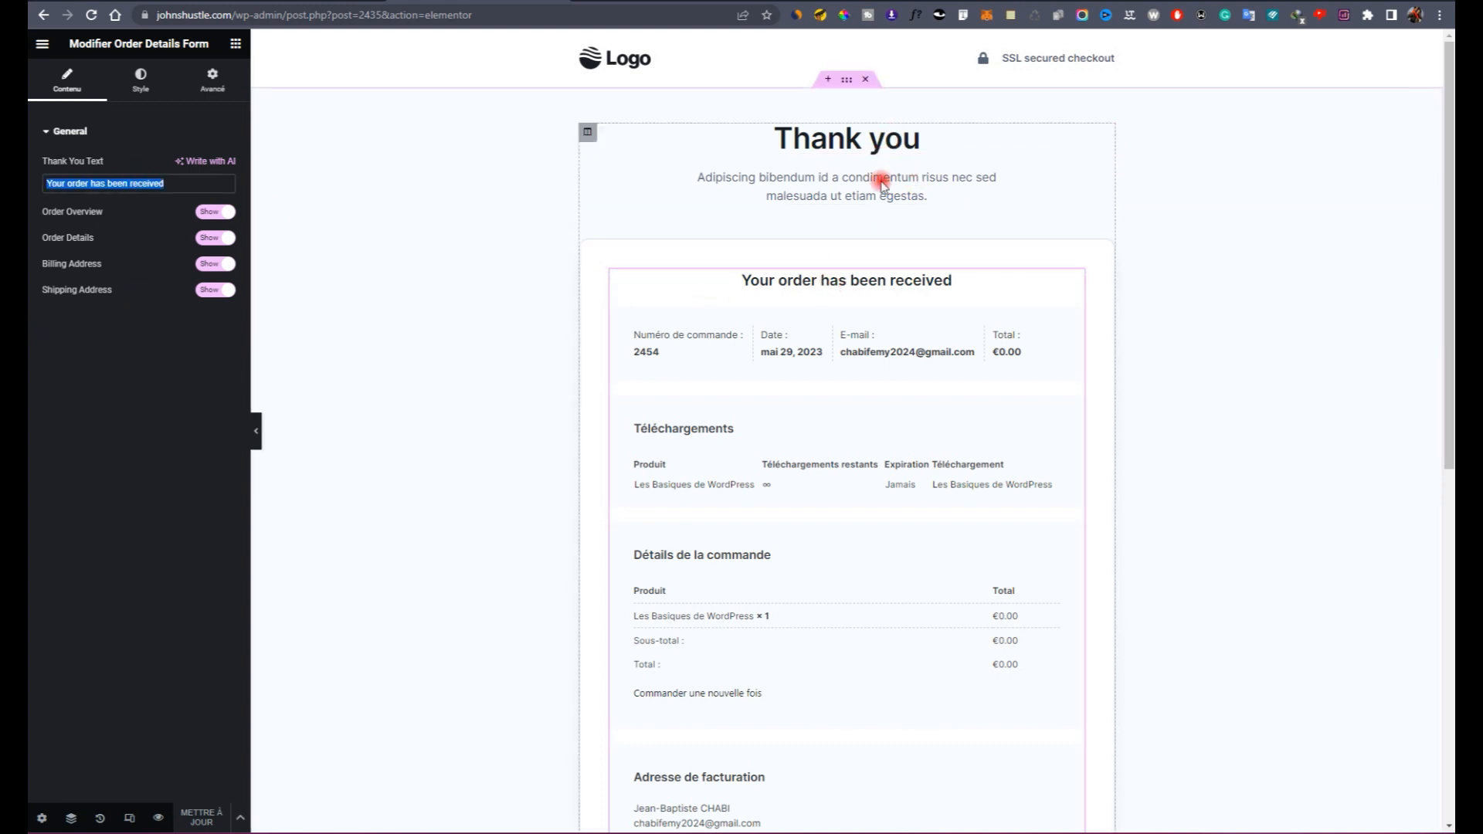
Step: Examine the Facebook page icon box in the community section and the rest of the thank-you template
scroll(857, 231, "down", 6)
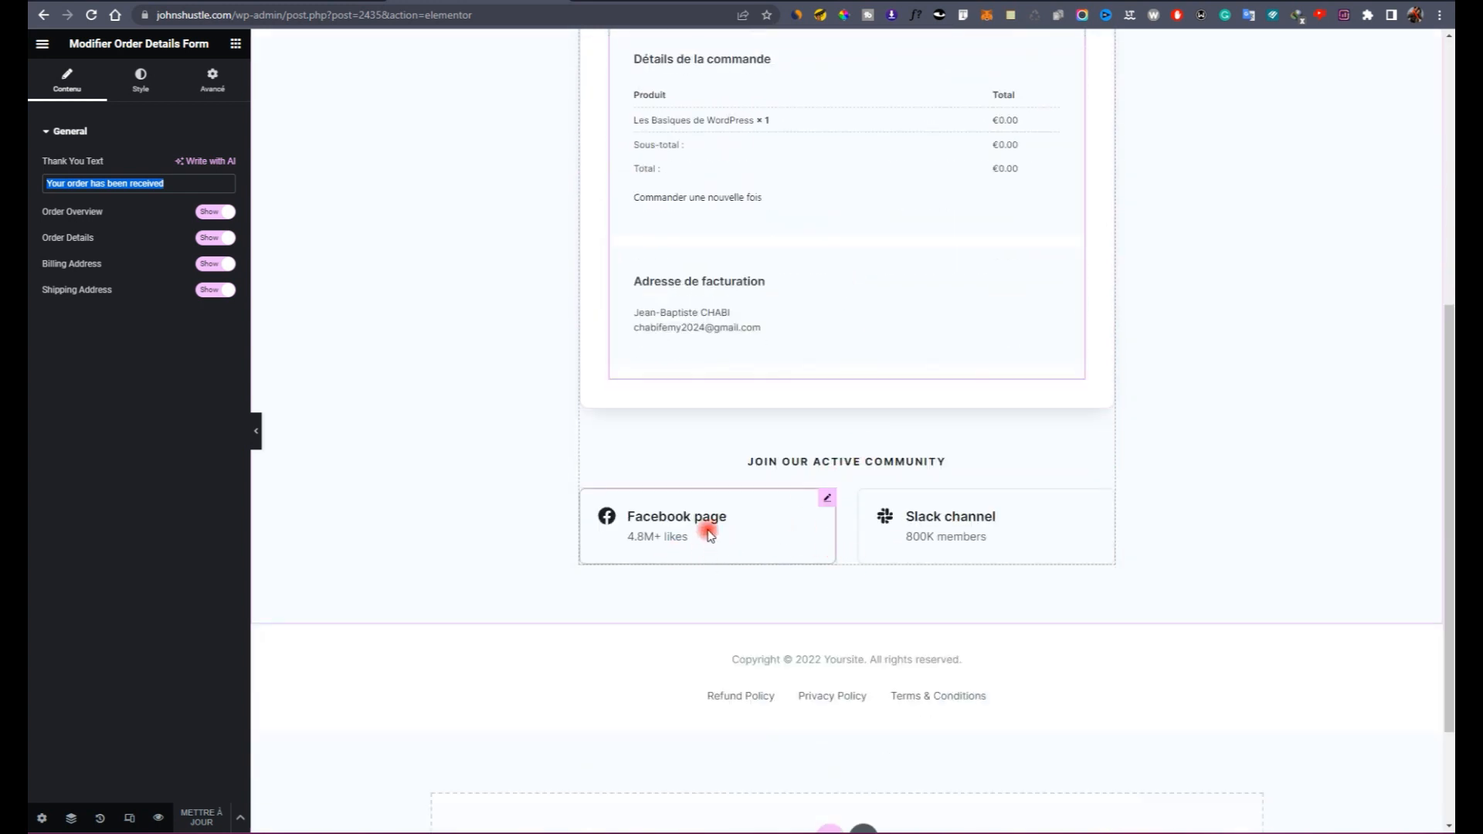
left_click(827, 502)
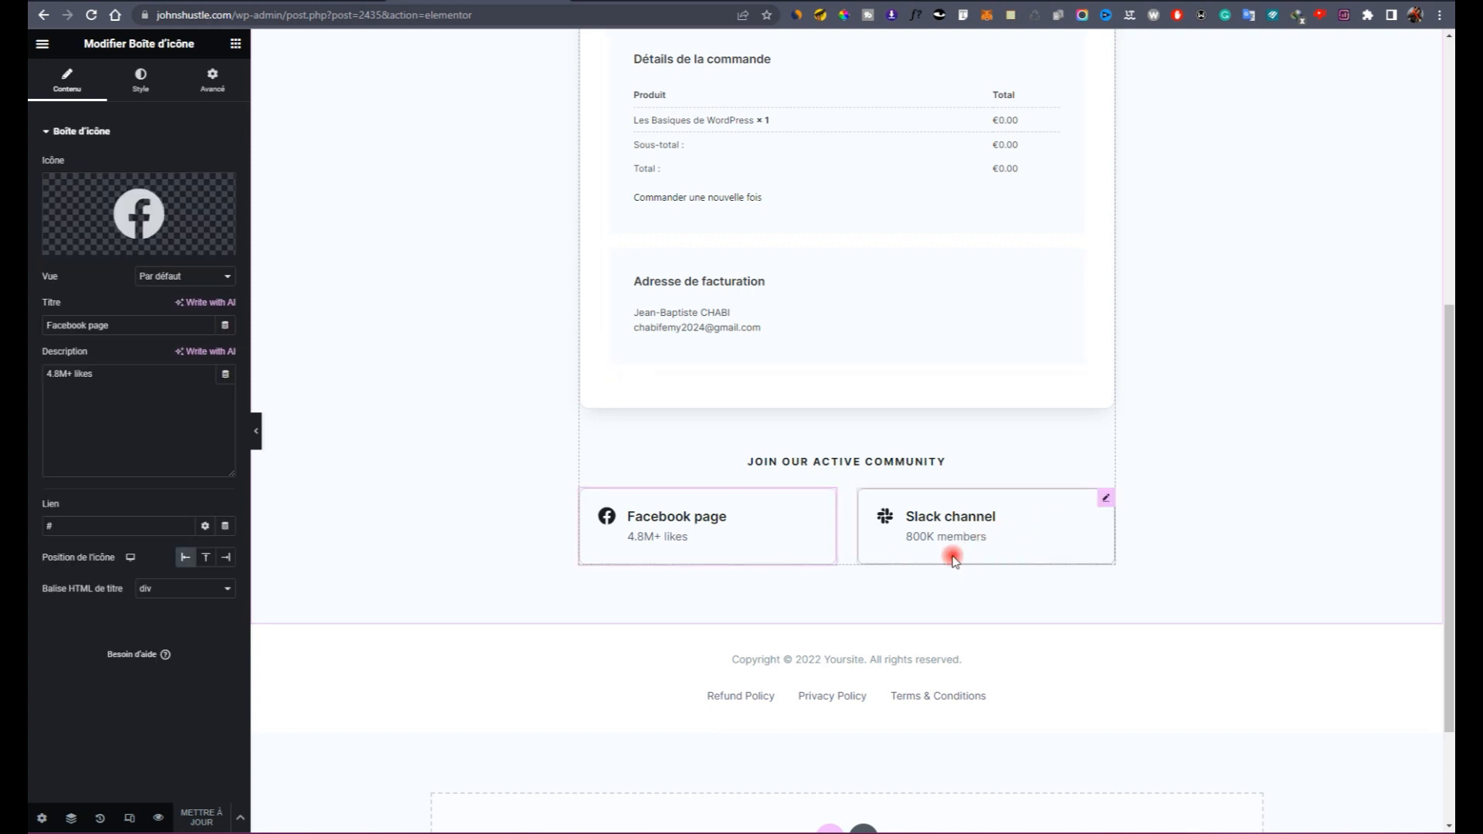
scroll(1068, 558, "down", 2)
scroll(1036, 563, "up", 9)
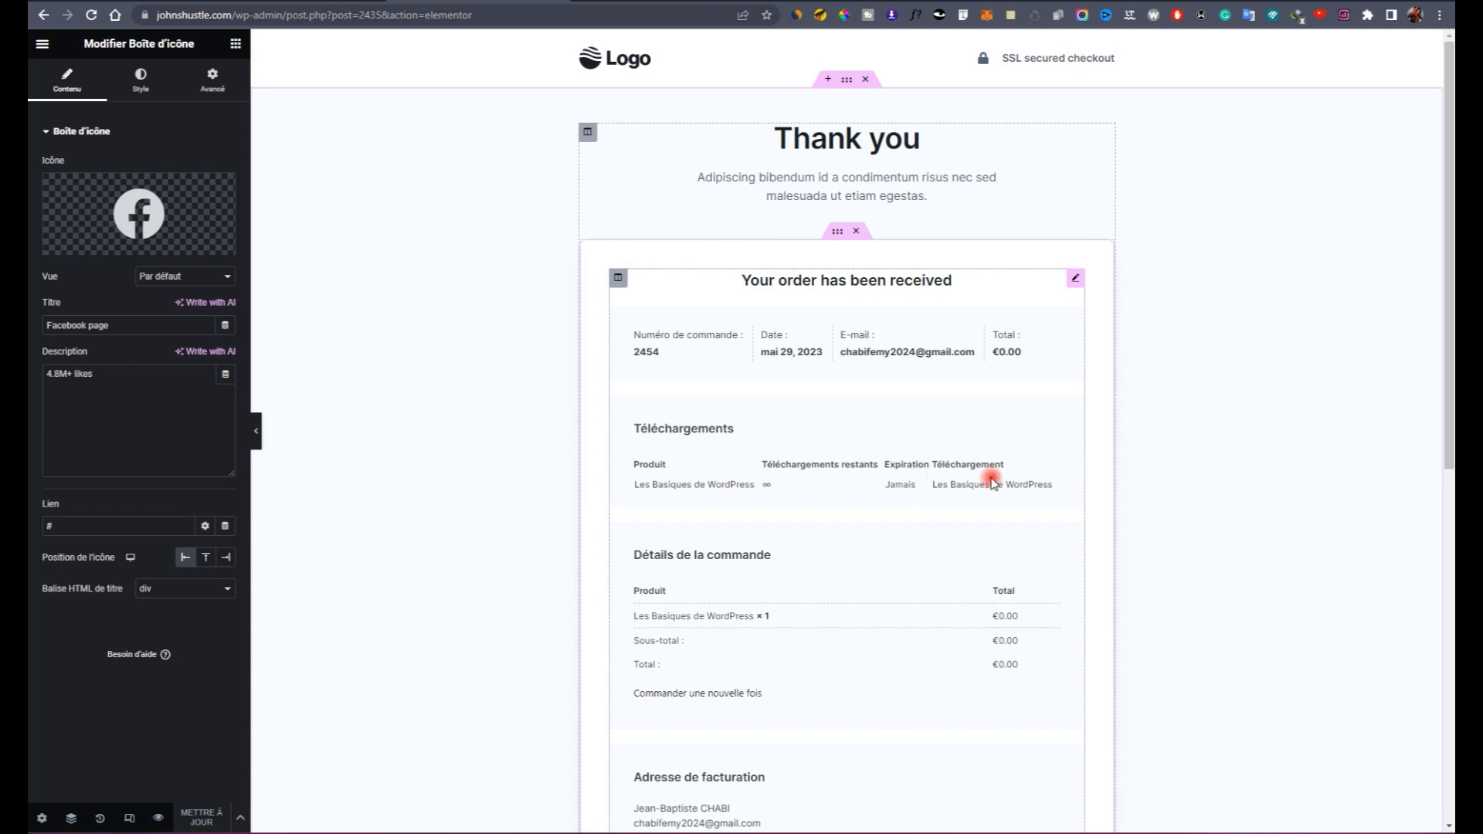
scroll(1014, 510, "down", 5)
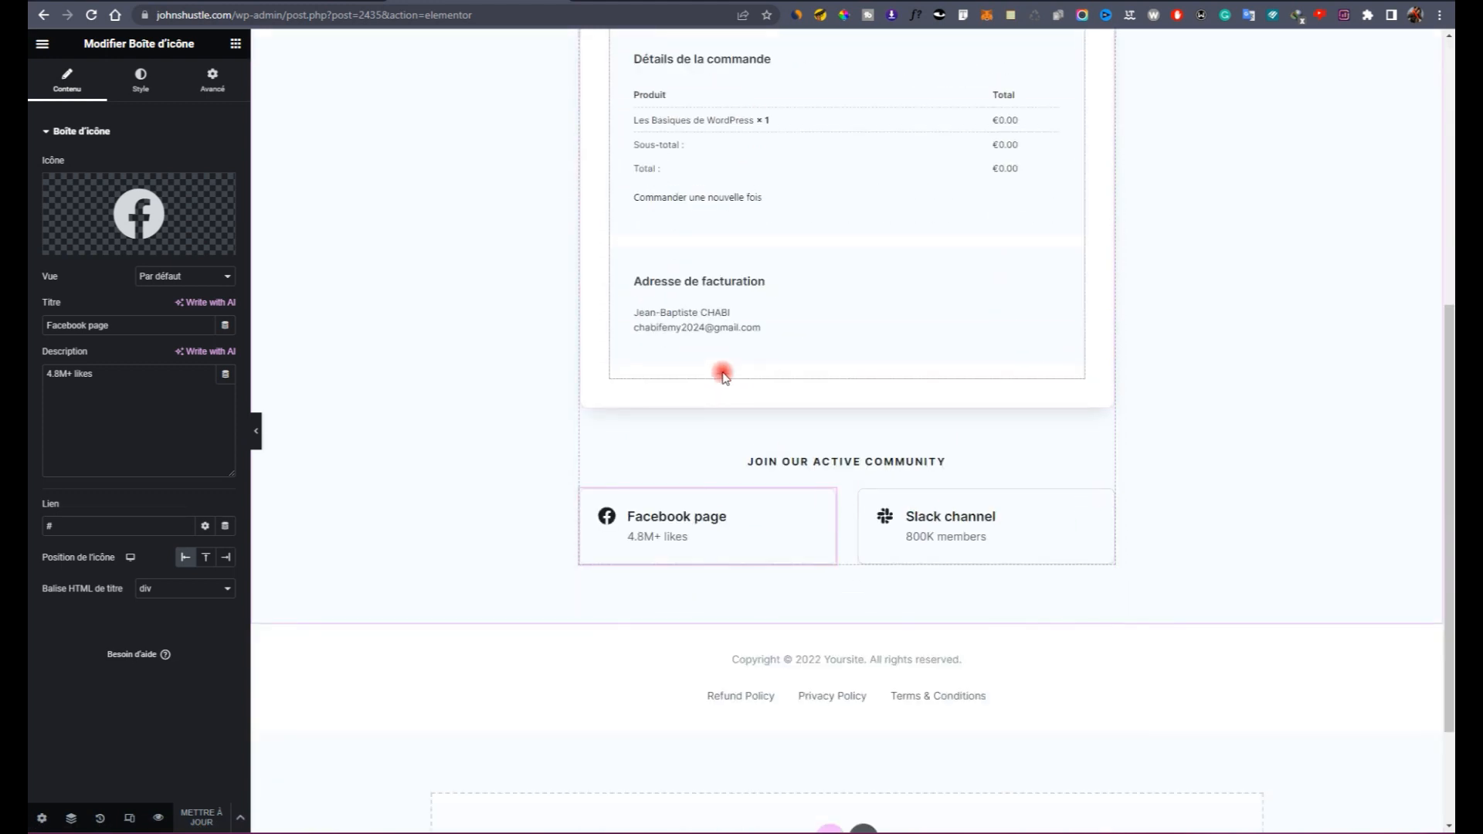
scroll(730, 386, "up", 5)
scroll(927, 289, "down", 2)
scroll(989, 301, "up", 2)
scroll(960, 437, "down", 5)
scroll(896, 486, "up", 5)
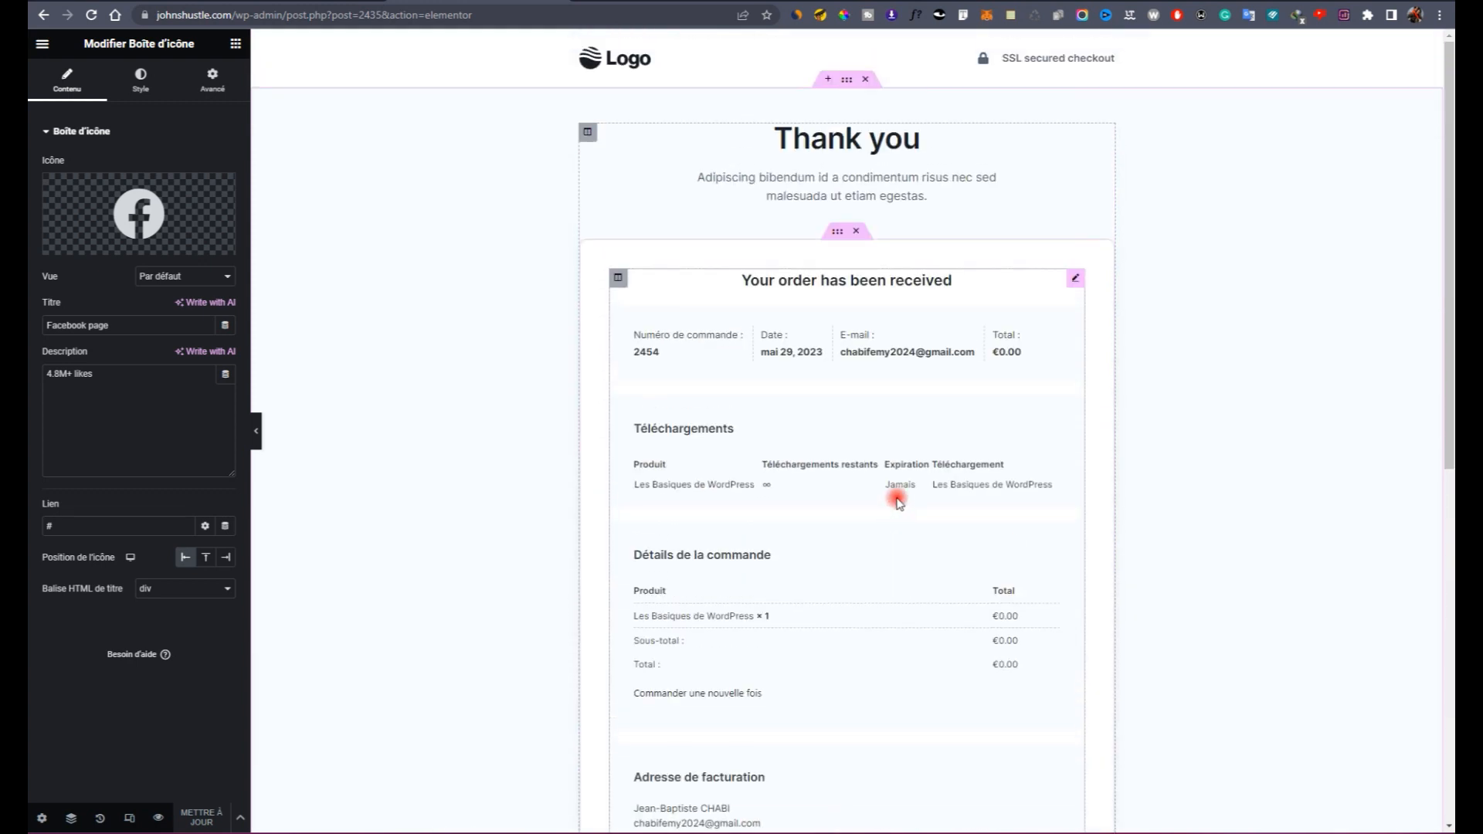
Step: Preview the Remerciement page in a new tab and examine its order, download and billing sections
left_click(703, 482)
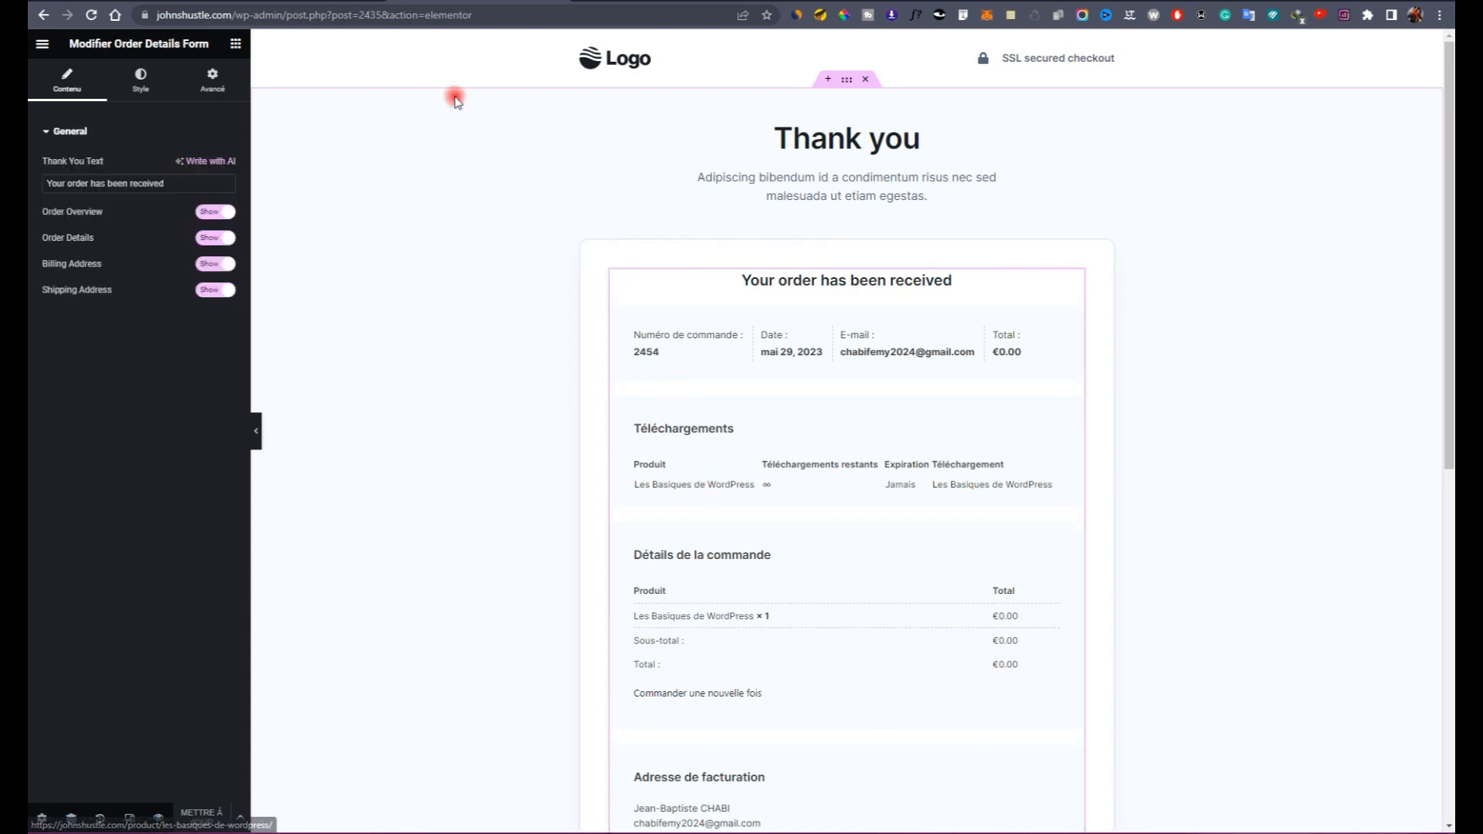
left_click(158, 820)
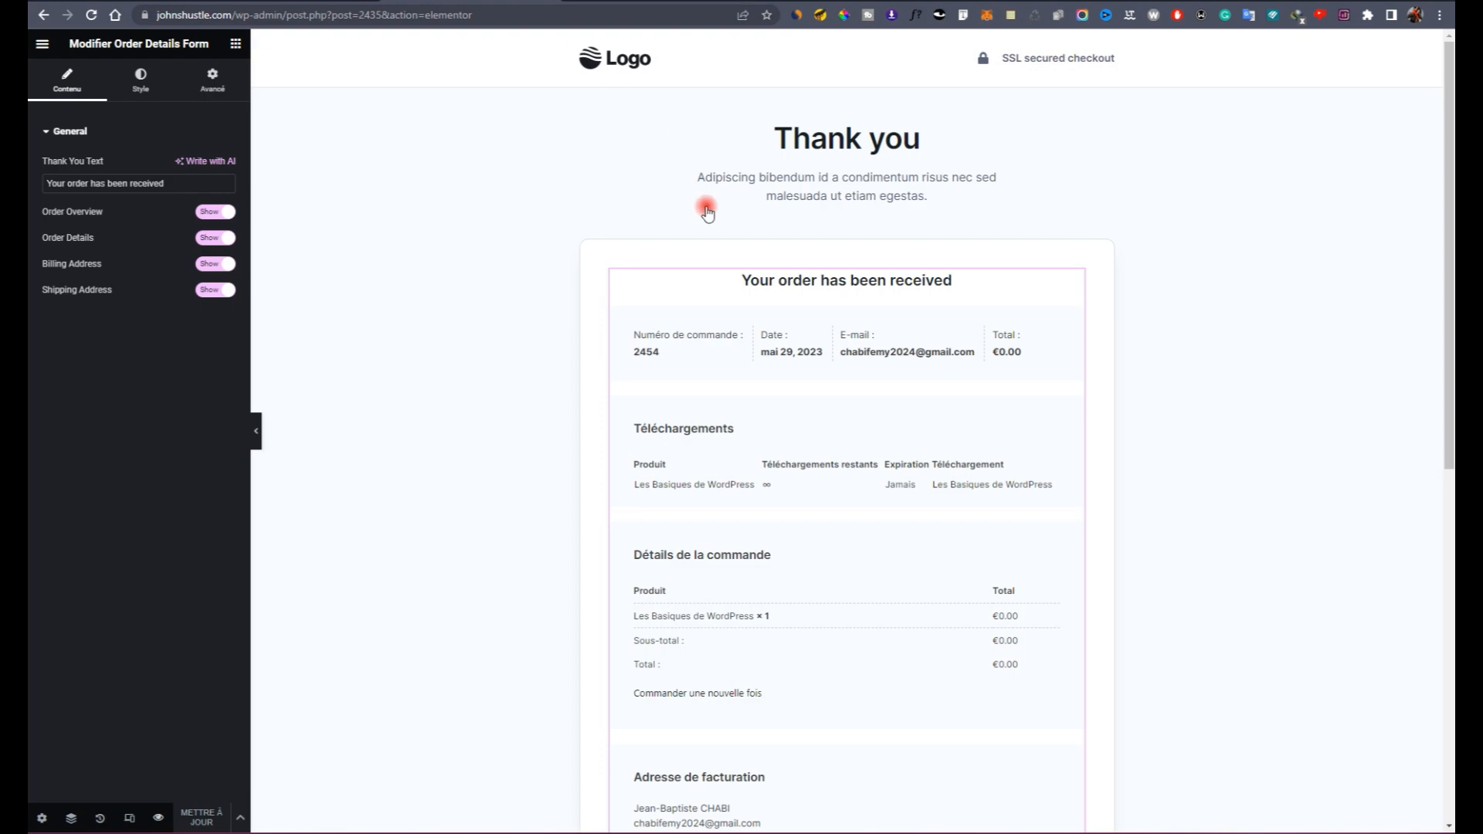
scroll(966, 466, "down", 7)
scroll(926, 381, "up", 7)
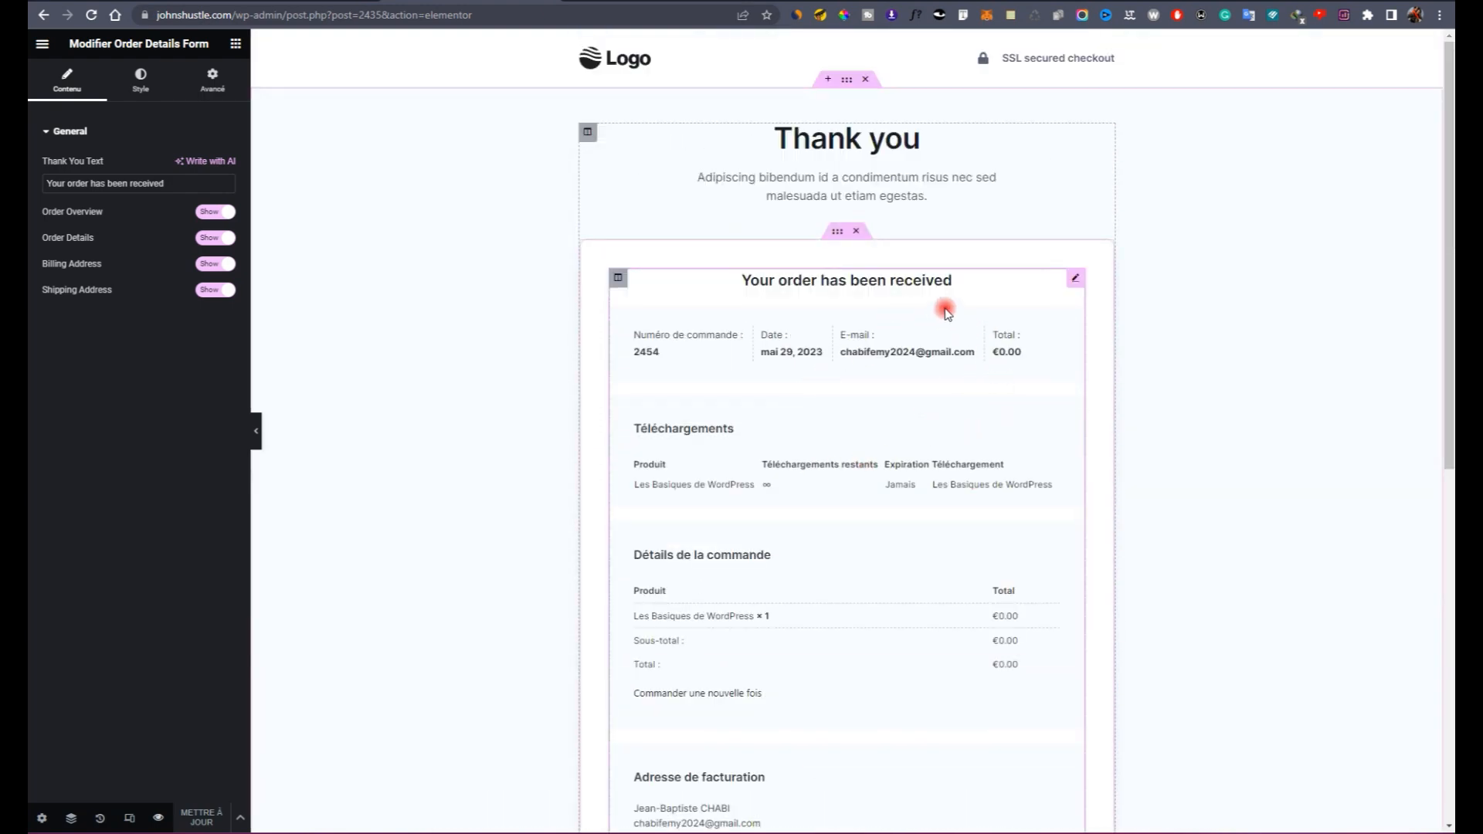
scroll(1011, 432, "down", 3)
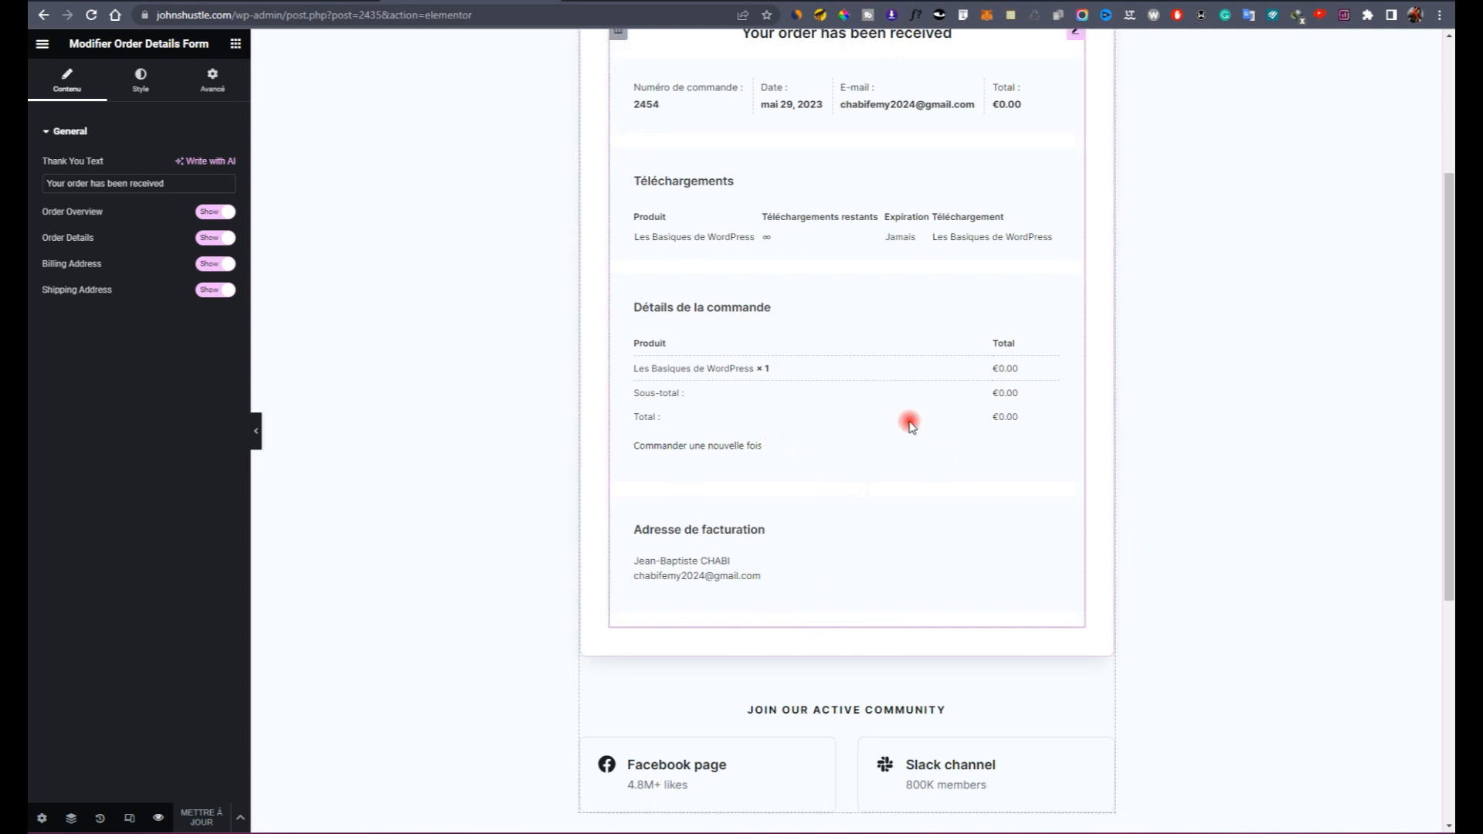
left_click(633, 3)
scroll(729, 312, "down", 6)
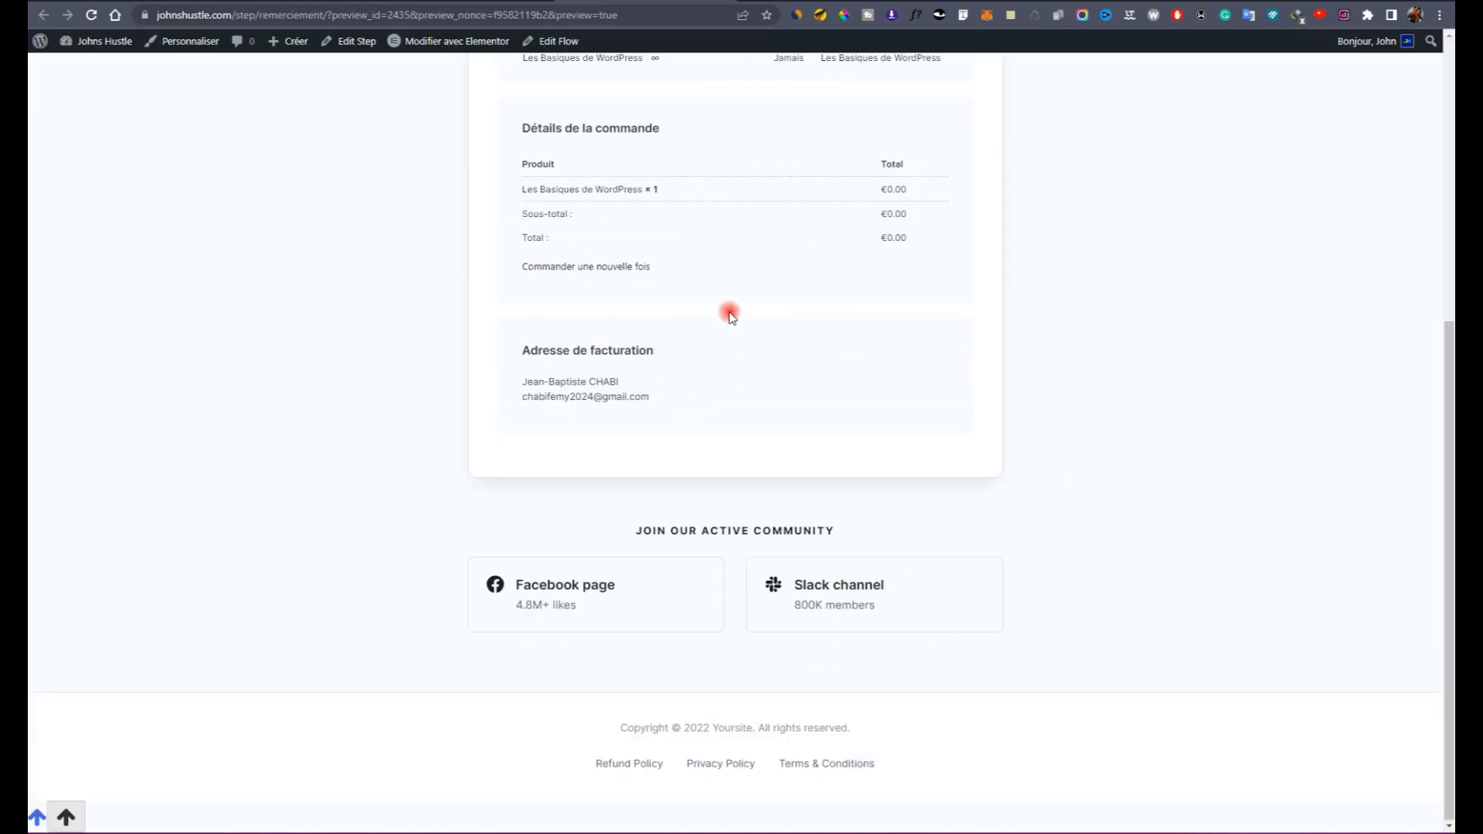
scroll(610, 332, "up", 3)
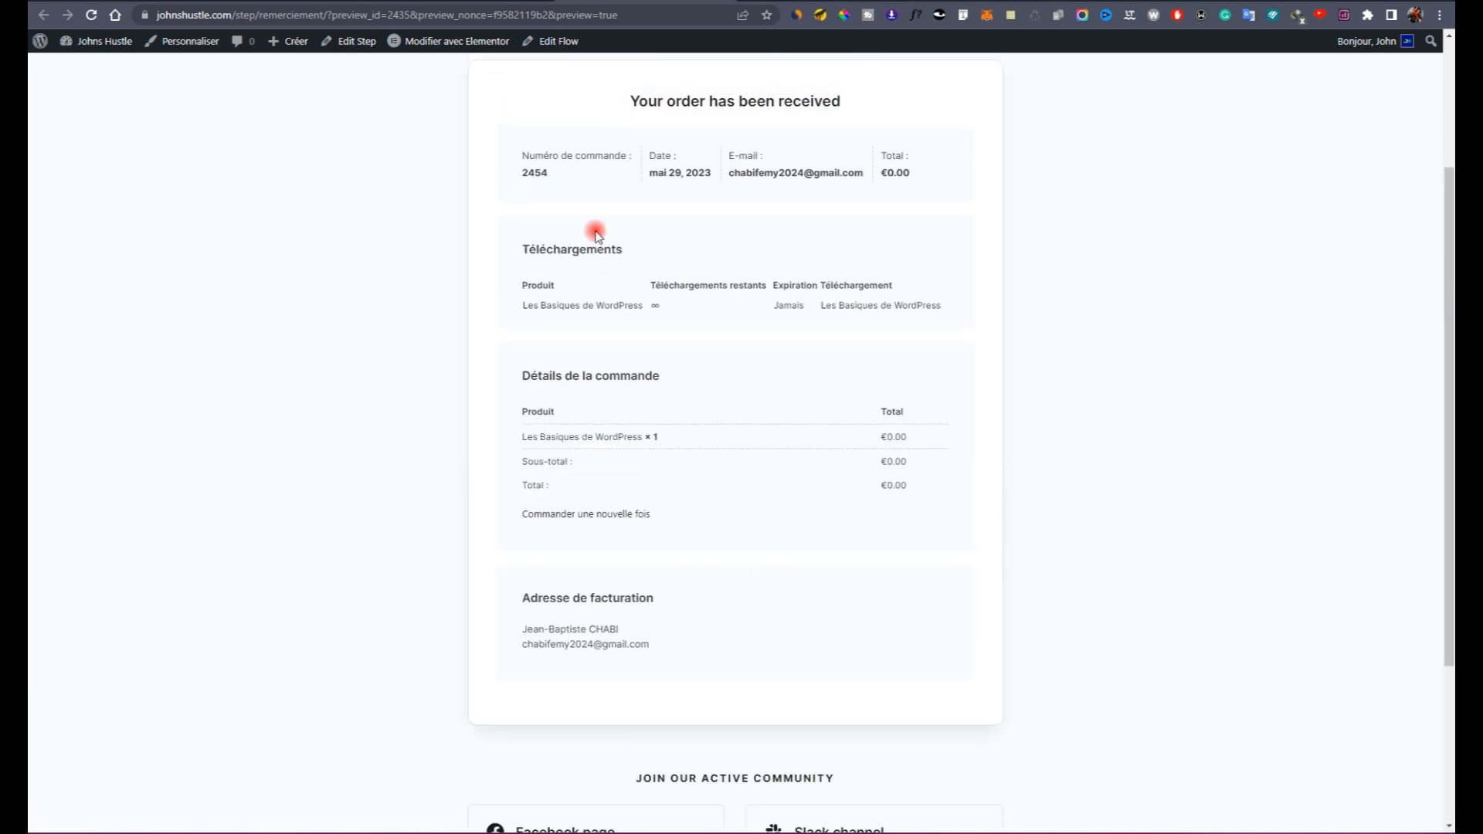
Step: Test the "Les Basiques de WordPress" product link in the downloads section and return to the page preview
left_click(597, 306)
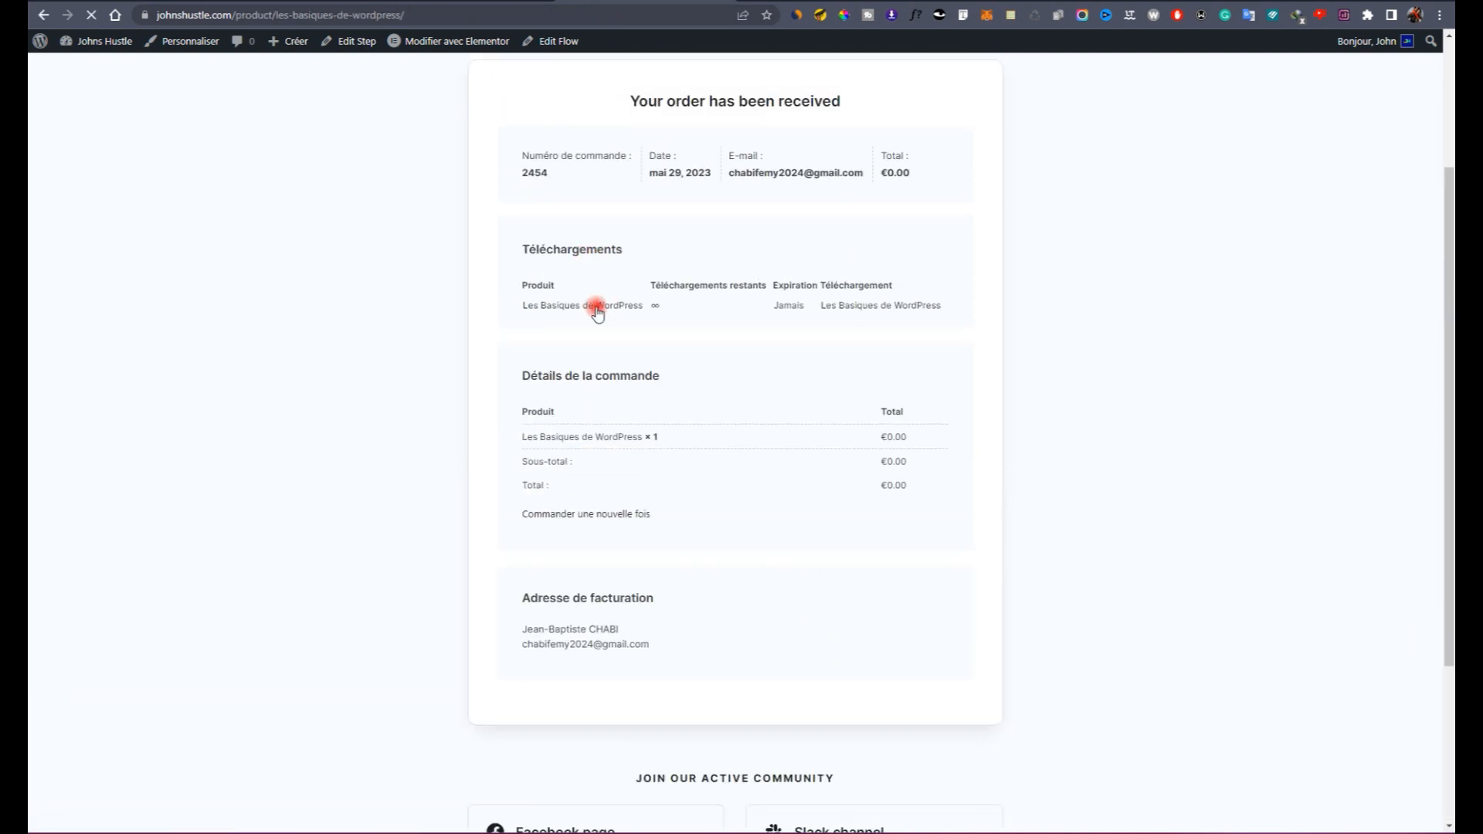
left_click(44, 15)
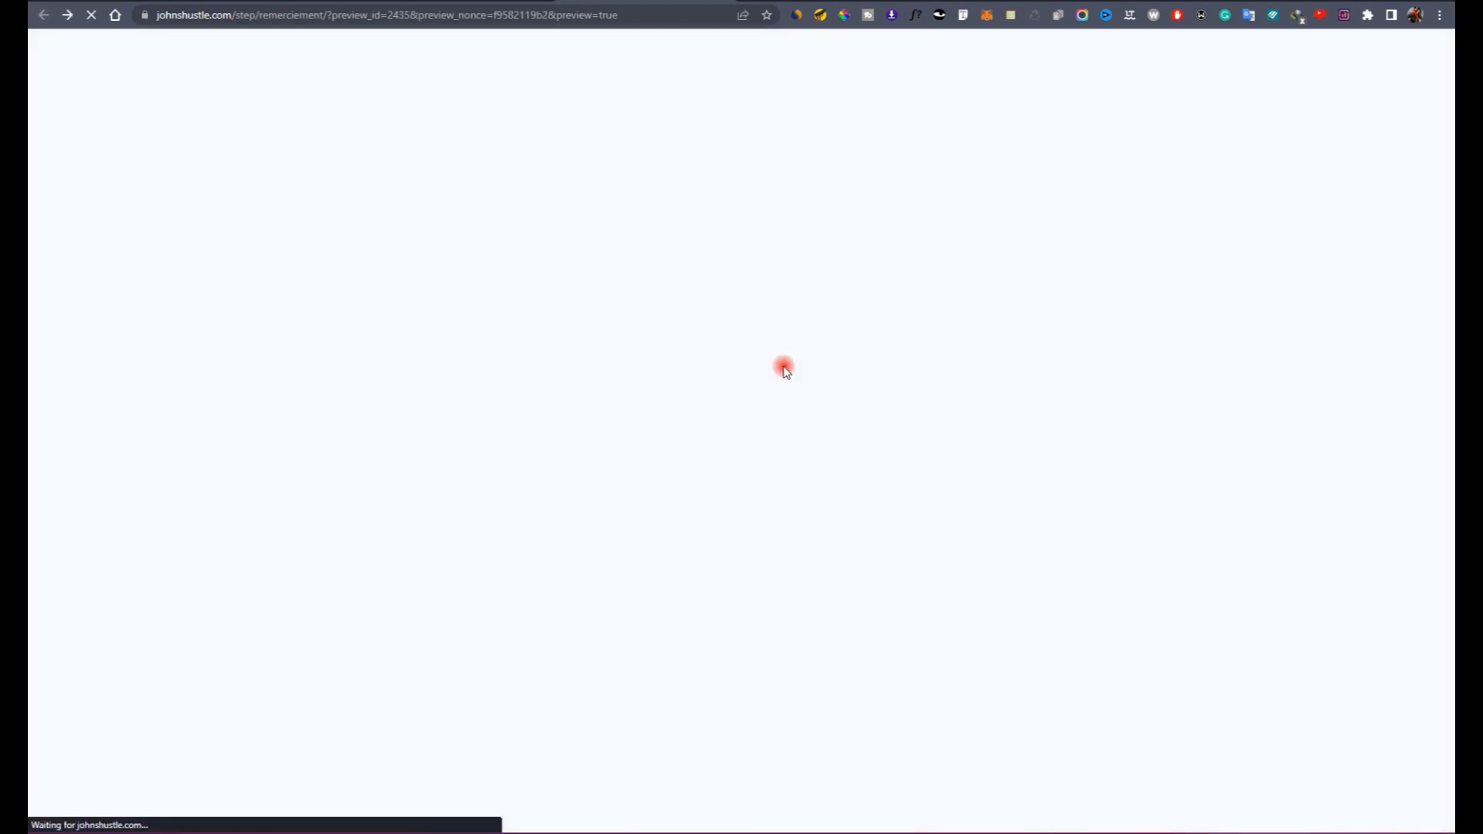
scroll(787, 413, "up", 2)
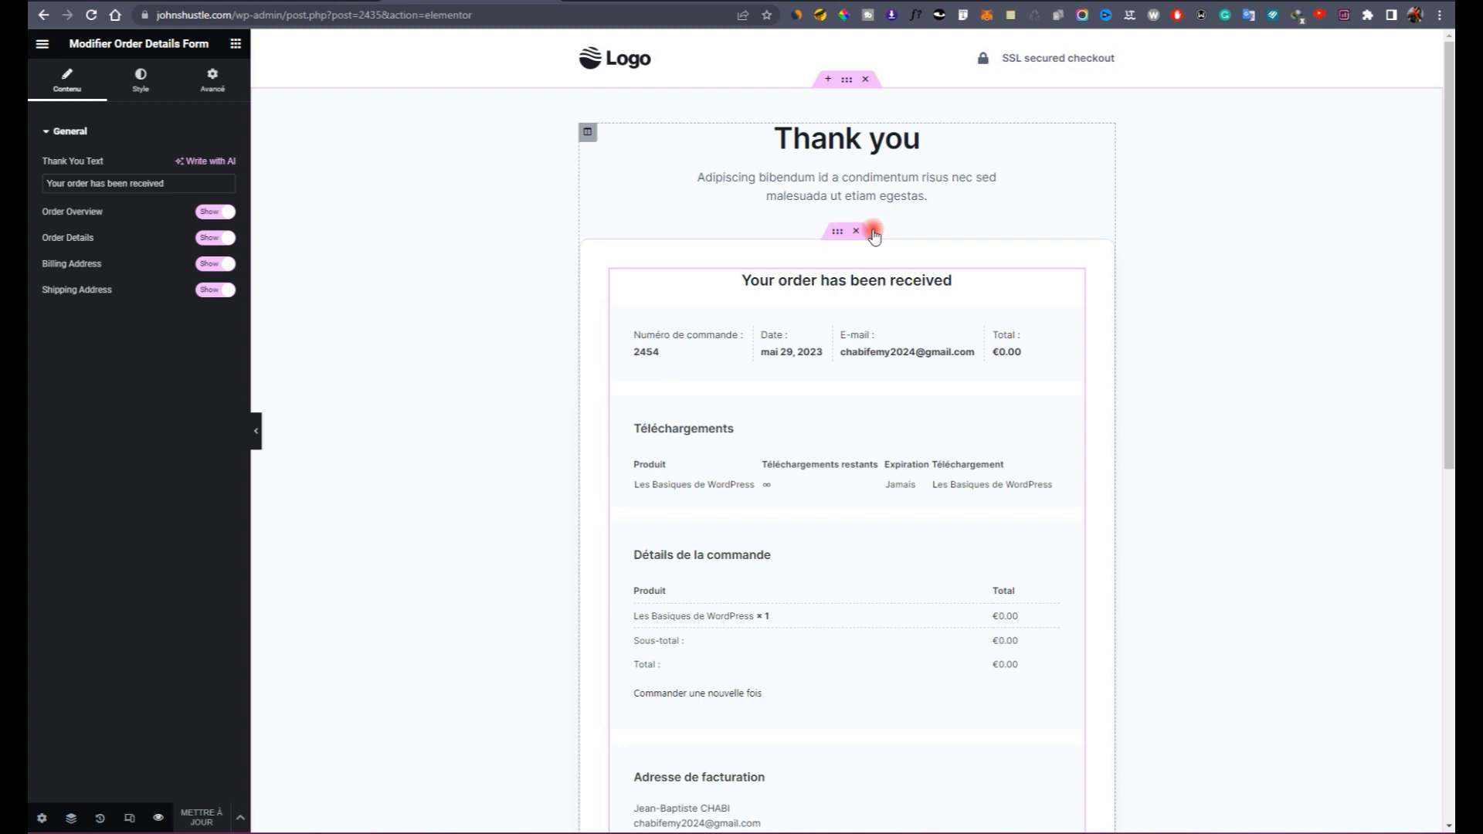
Step: Look over the full Remerciement page once more and return to the Tuto CartFlows list of steps
scroll(842, 263, "down", 3)
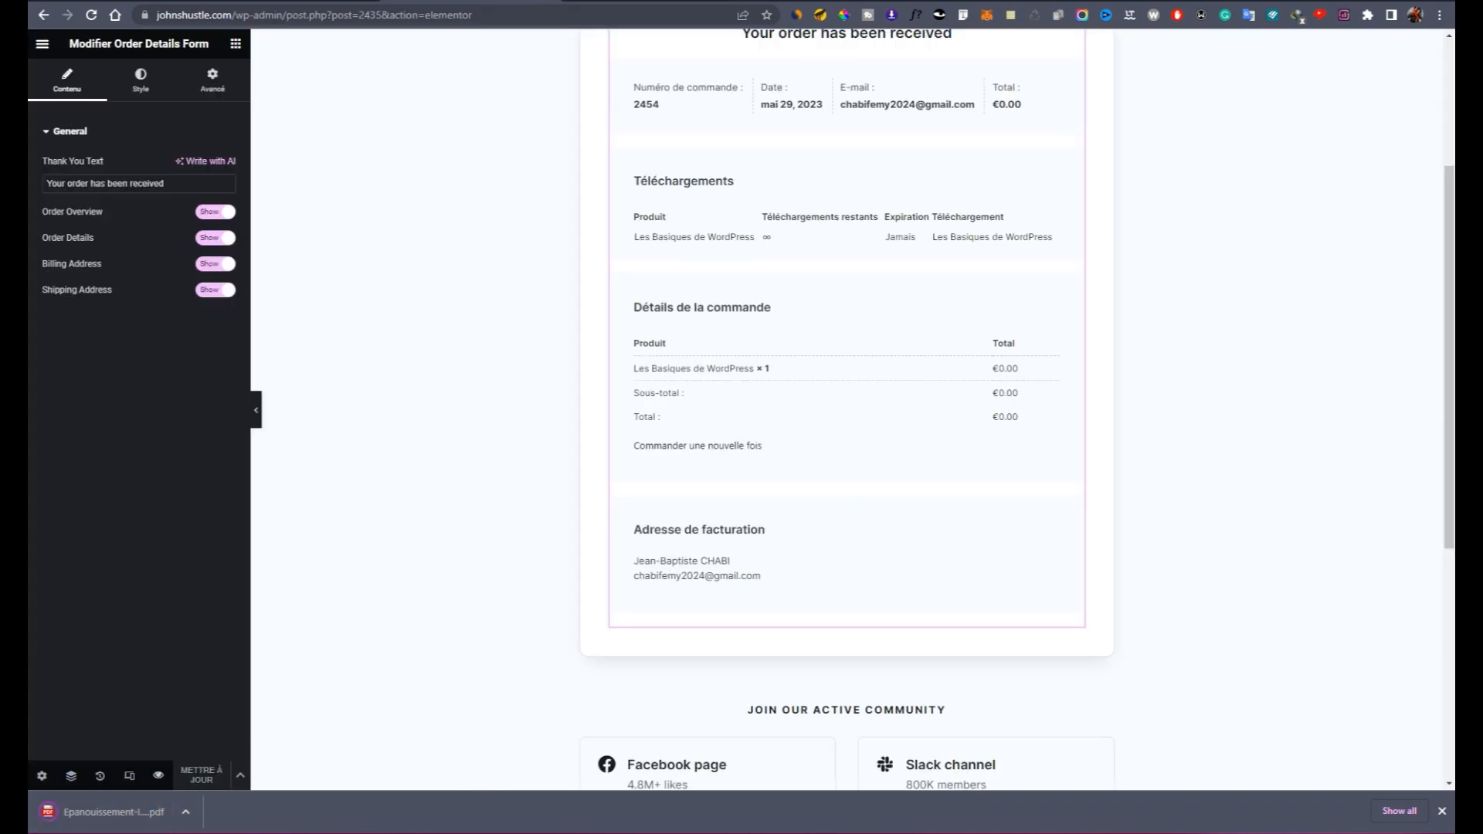
left_click(777, 183)
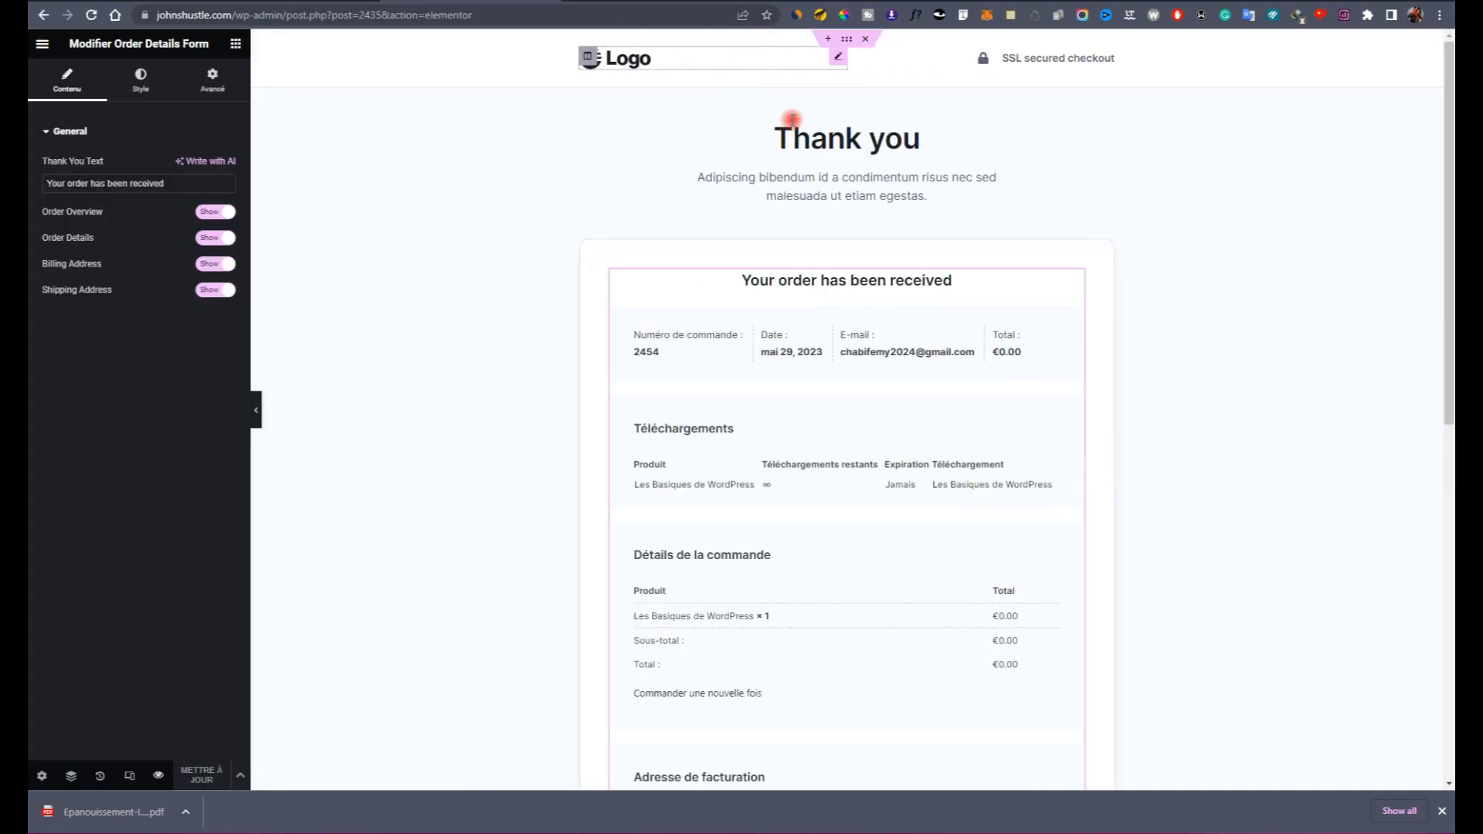
scroll(859, 207, "down", 3)
scroll(858, 207, "down", 5)
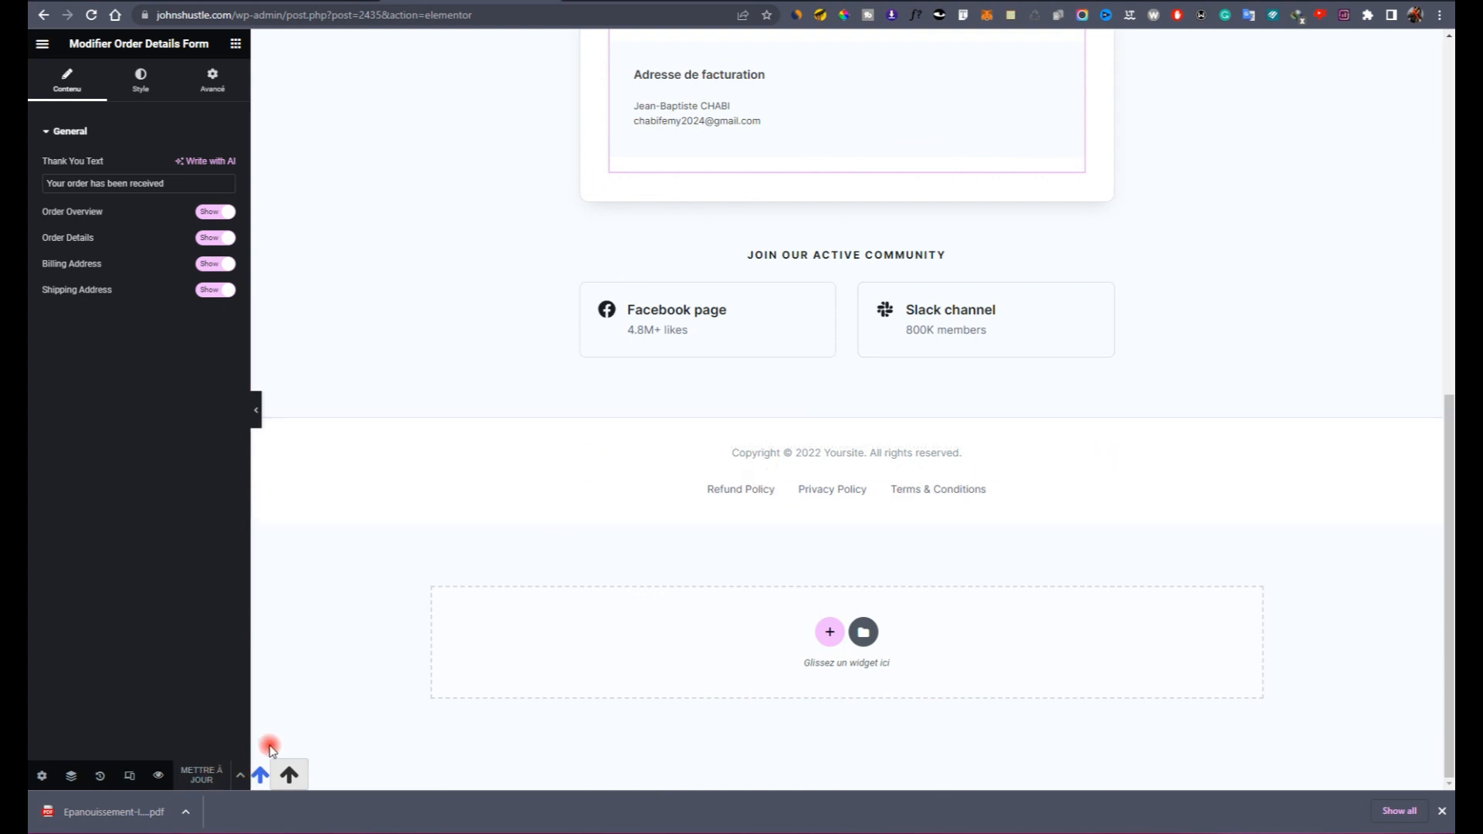
scroll(292, 504, "up", 6)
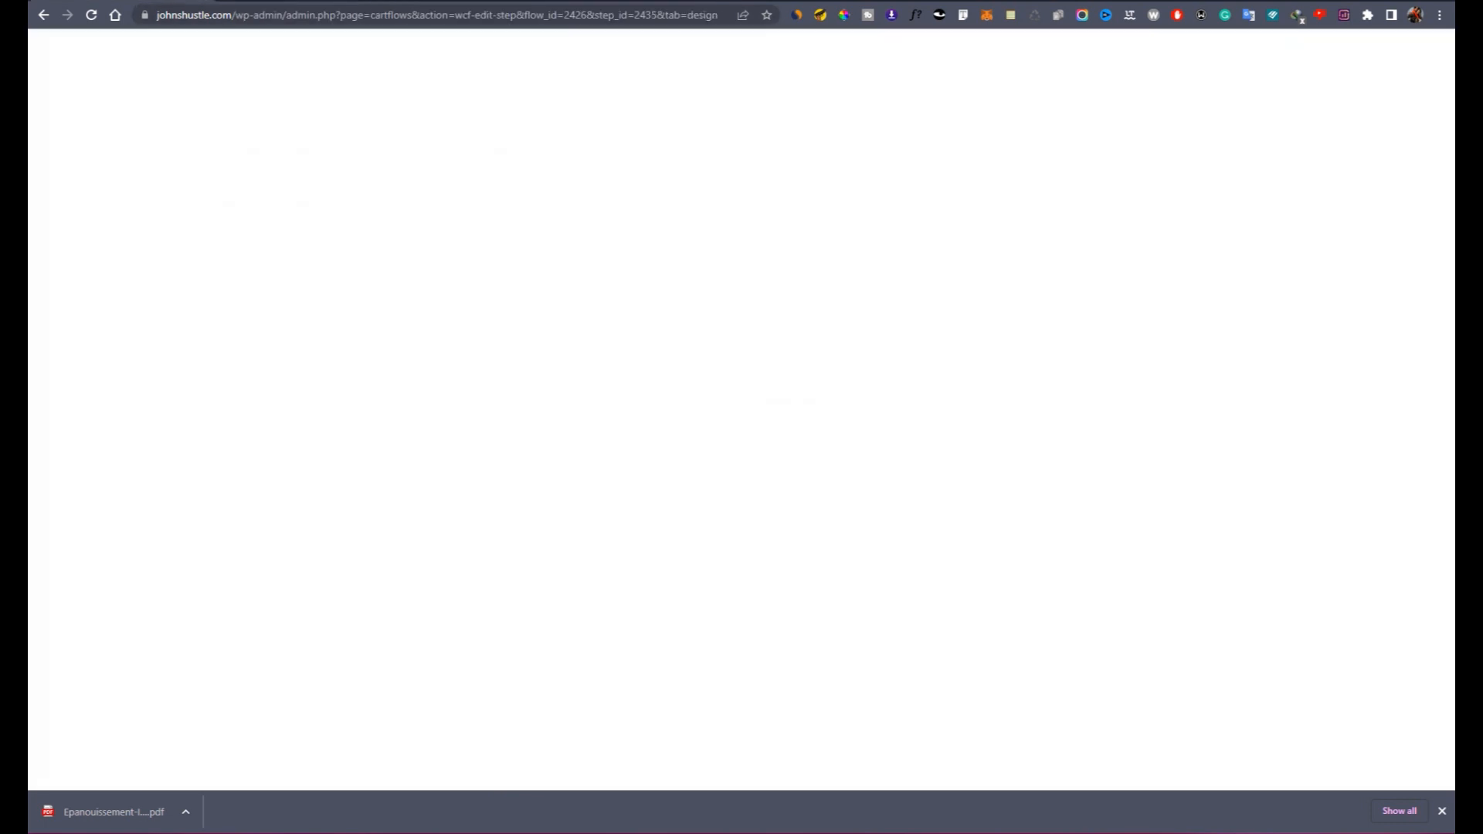
left_click(203, 179)
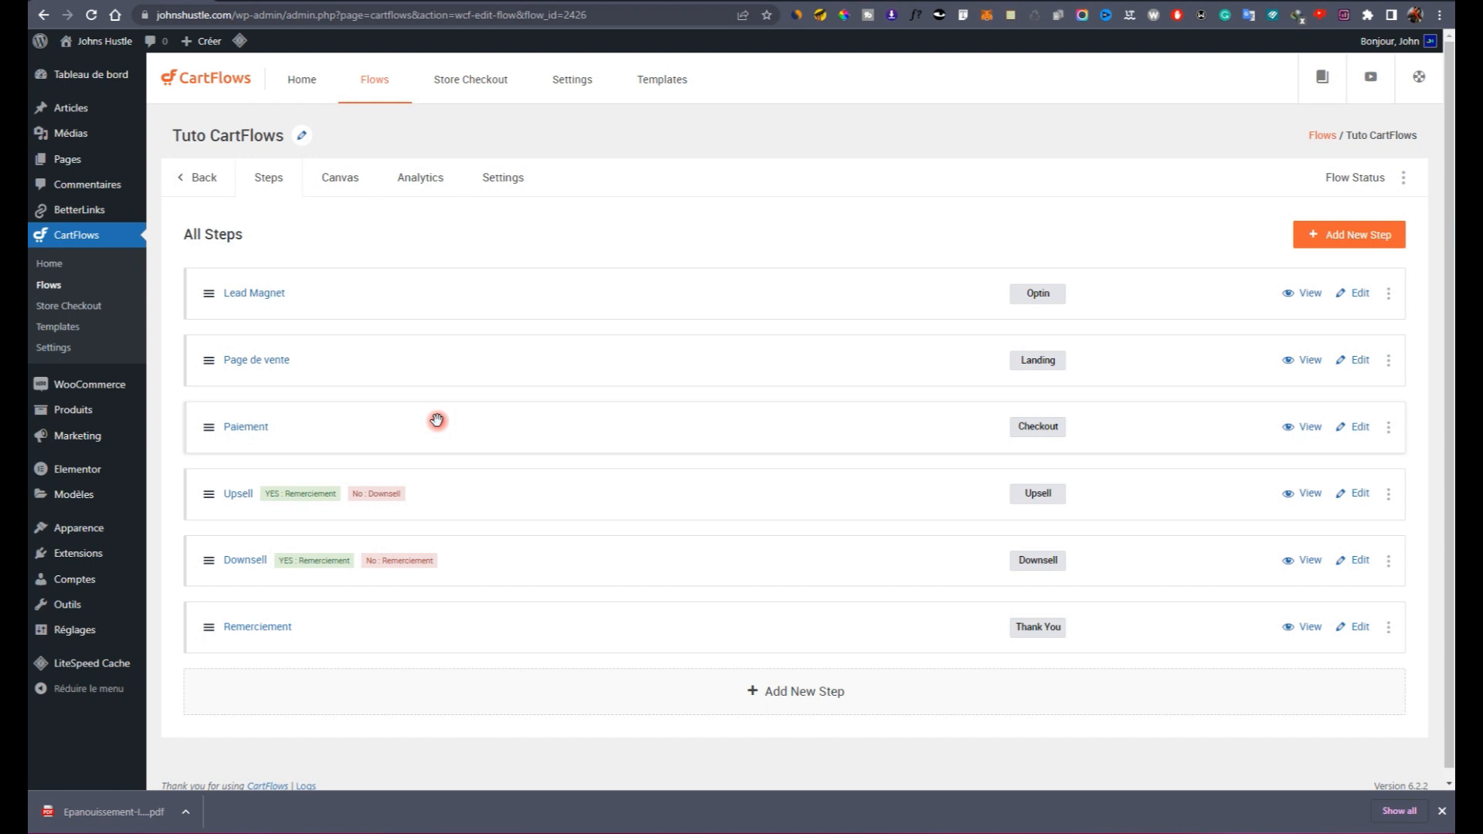
Step: Create an A/B test of the Lead Magnet optin step in the Tuto CartFlows flow
left_click(1388, 295)
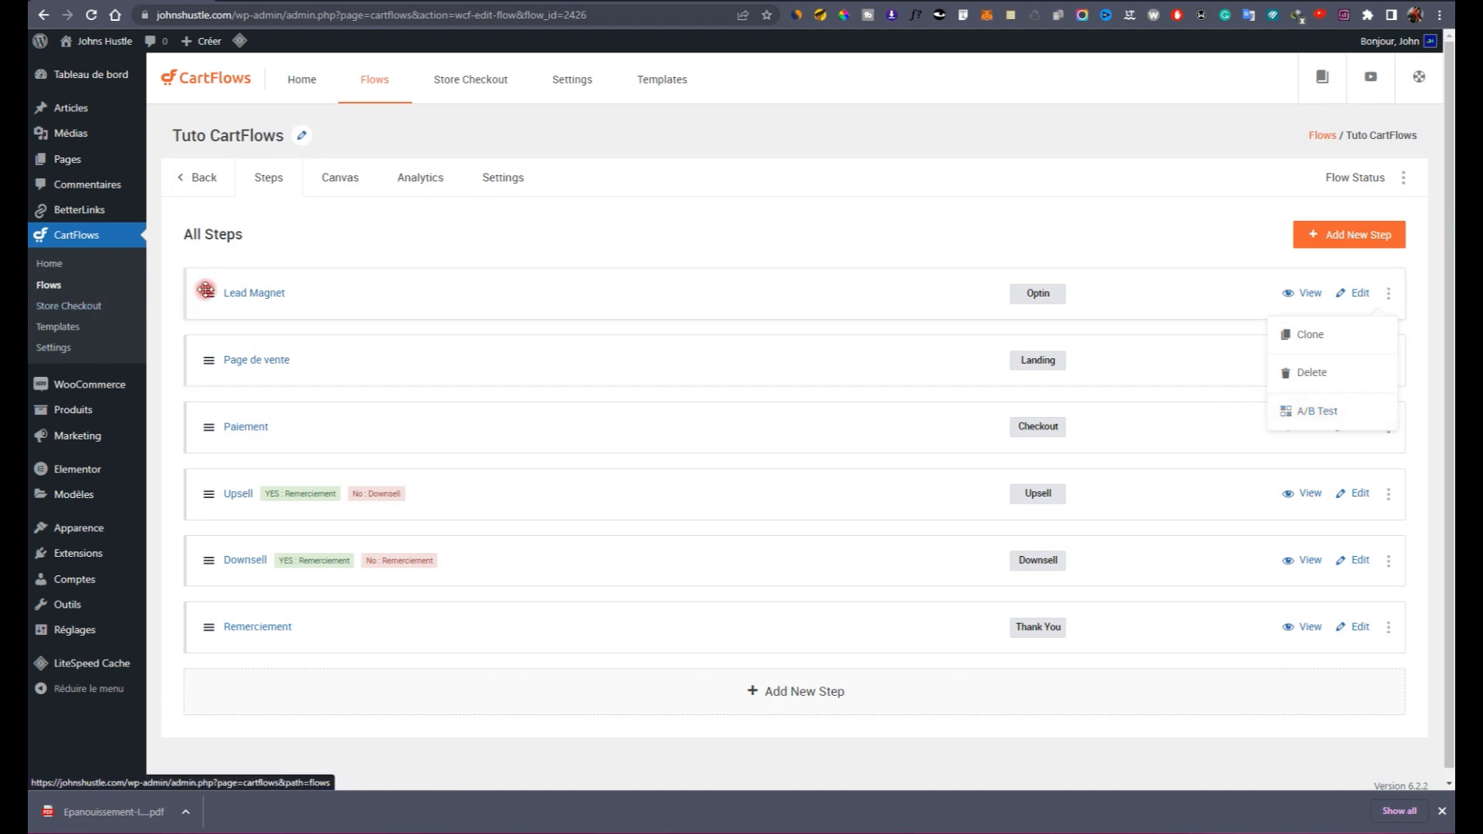
left_click(1305, 413)
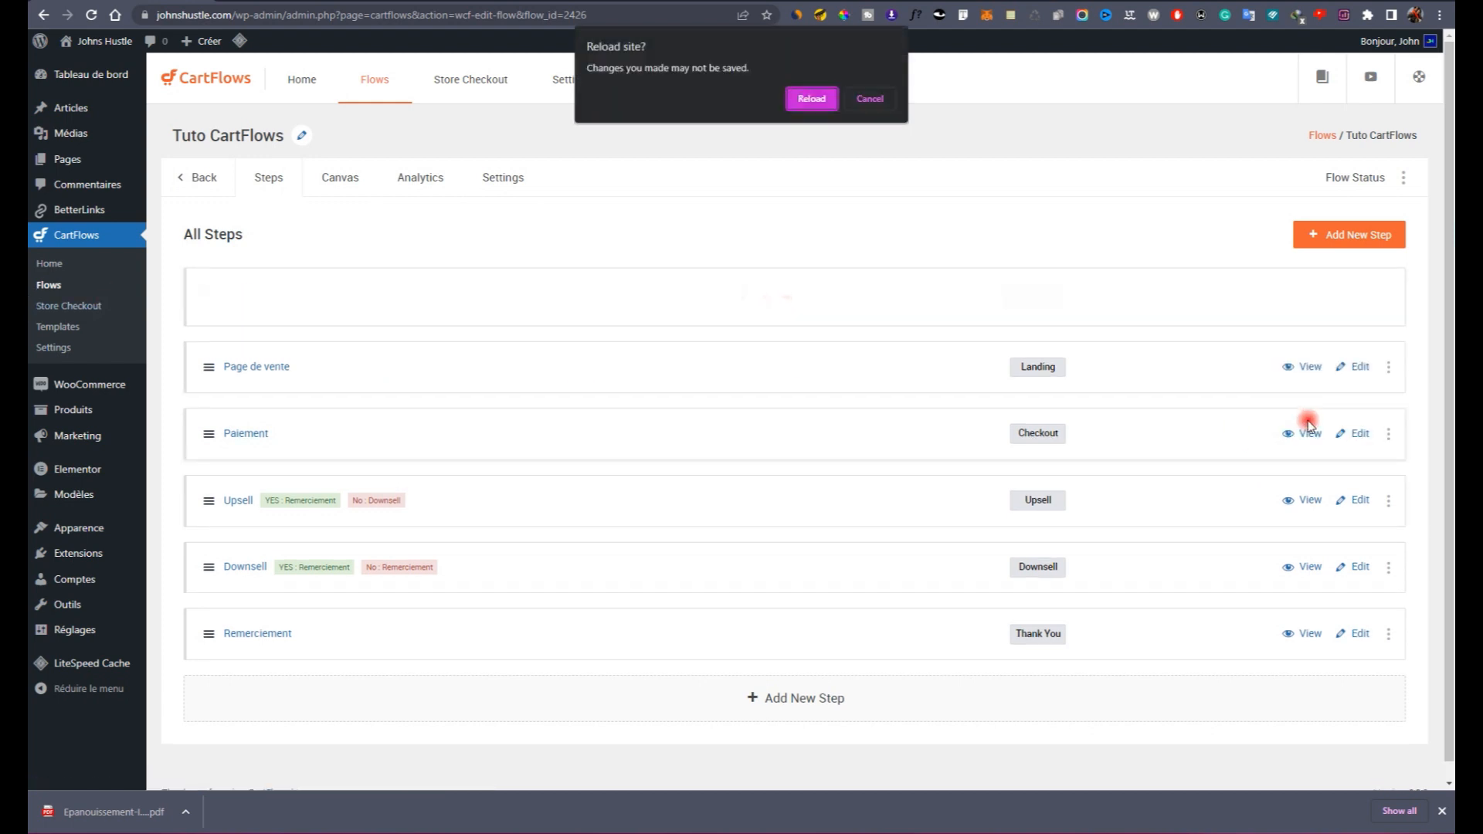
left_click(816, 98)
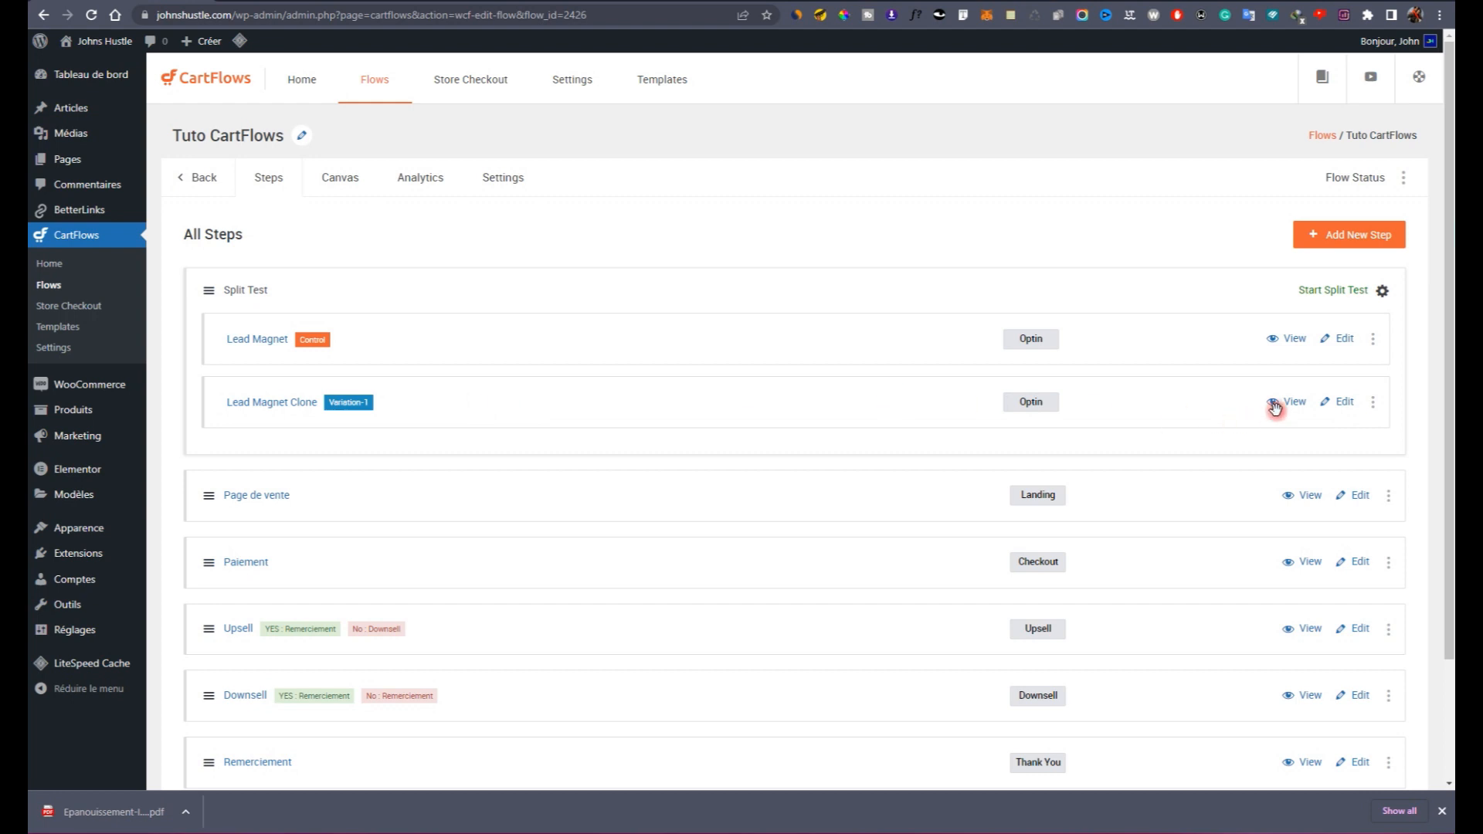
Step: Review the product, form fields, design and settings of the Lead Magnet Clone variation and return to the flow's steps
left_click(1345, 402)
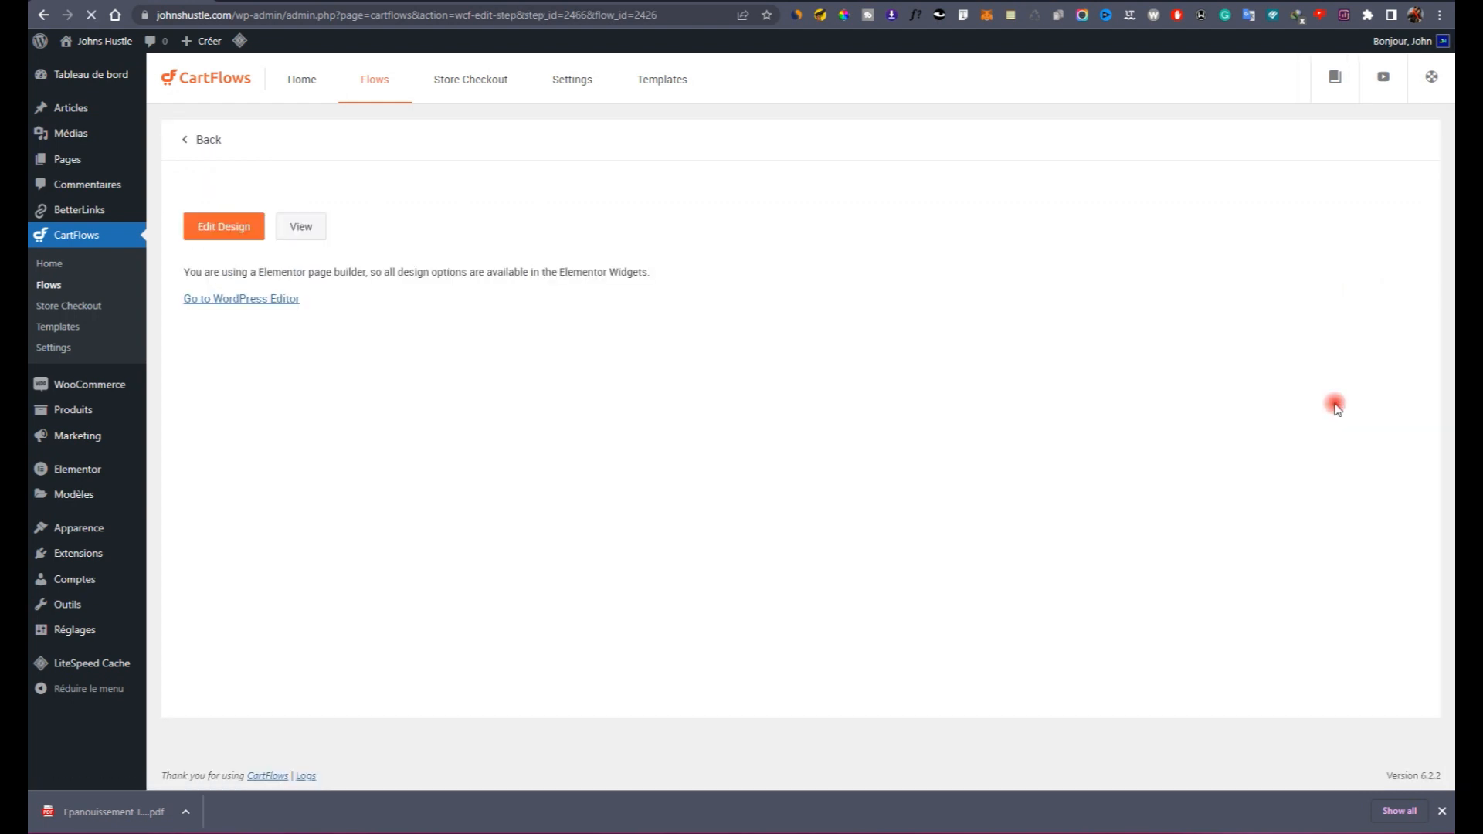
left_click(372, 193)
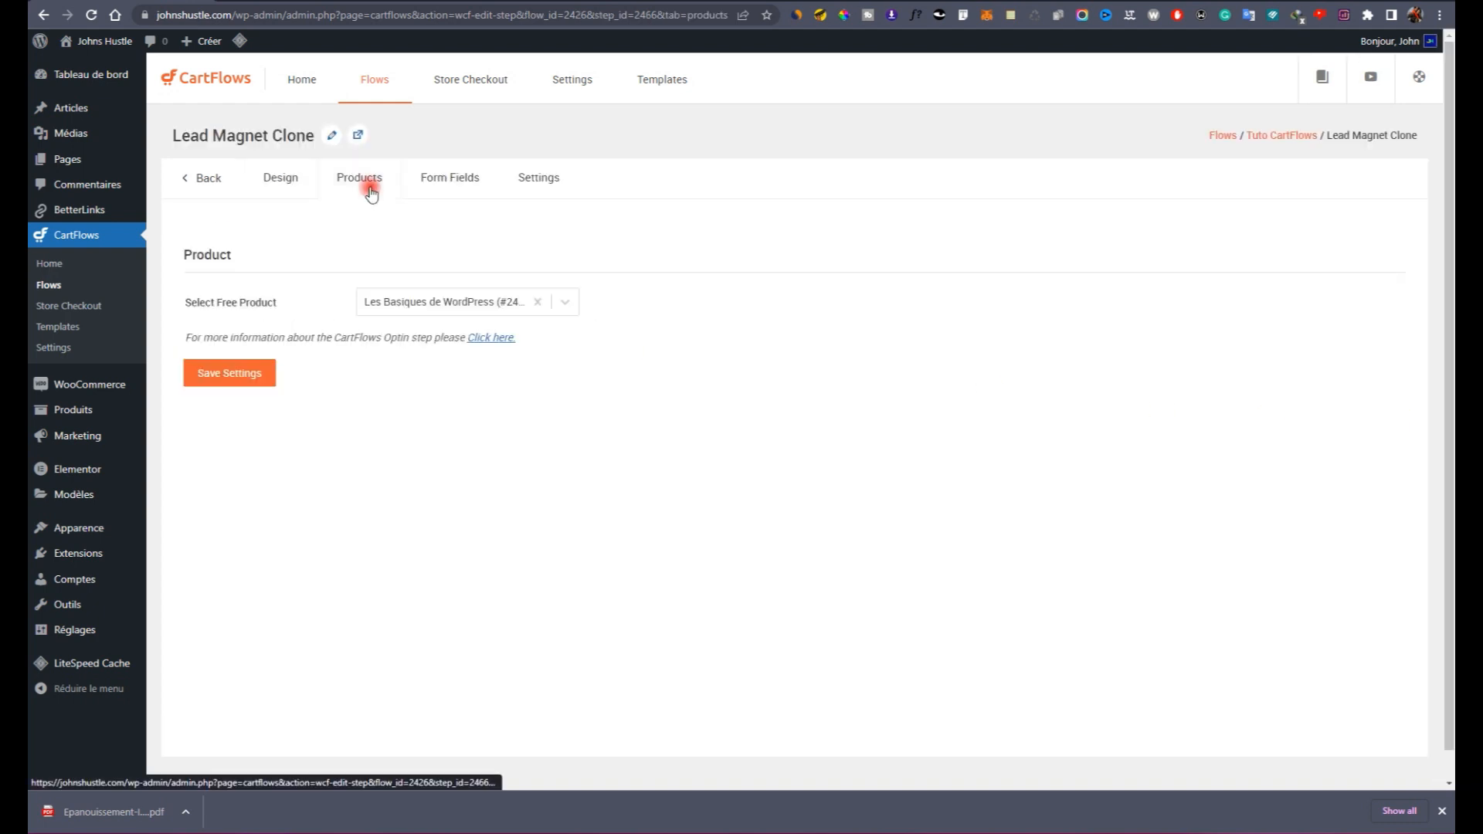
left_click(433, 193)
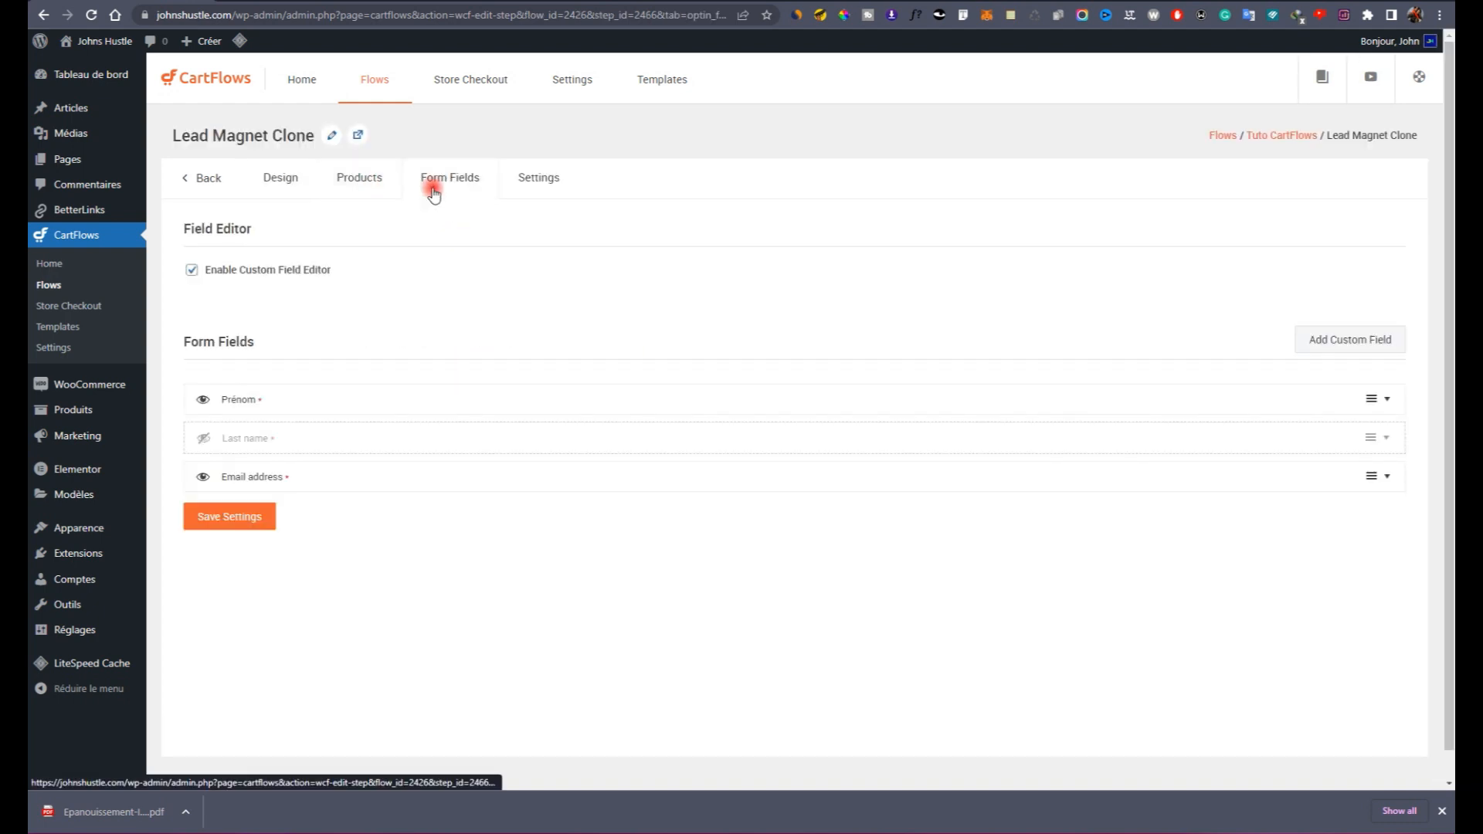
left_click(300, 193)
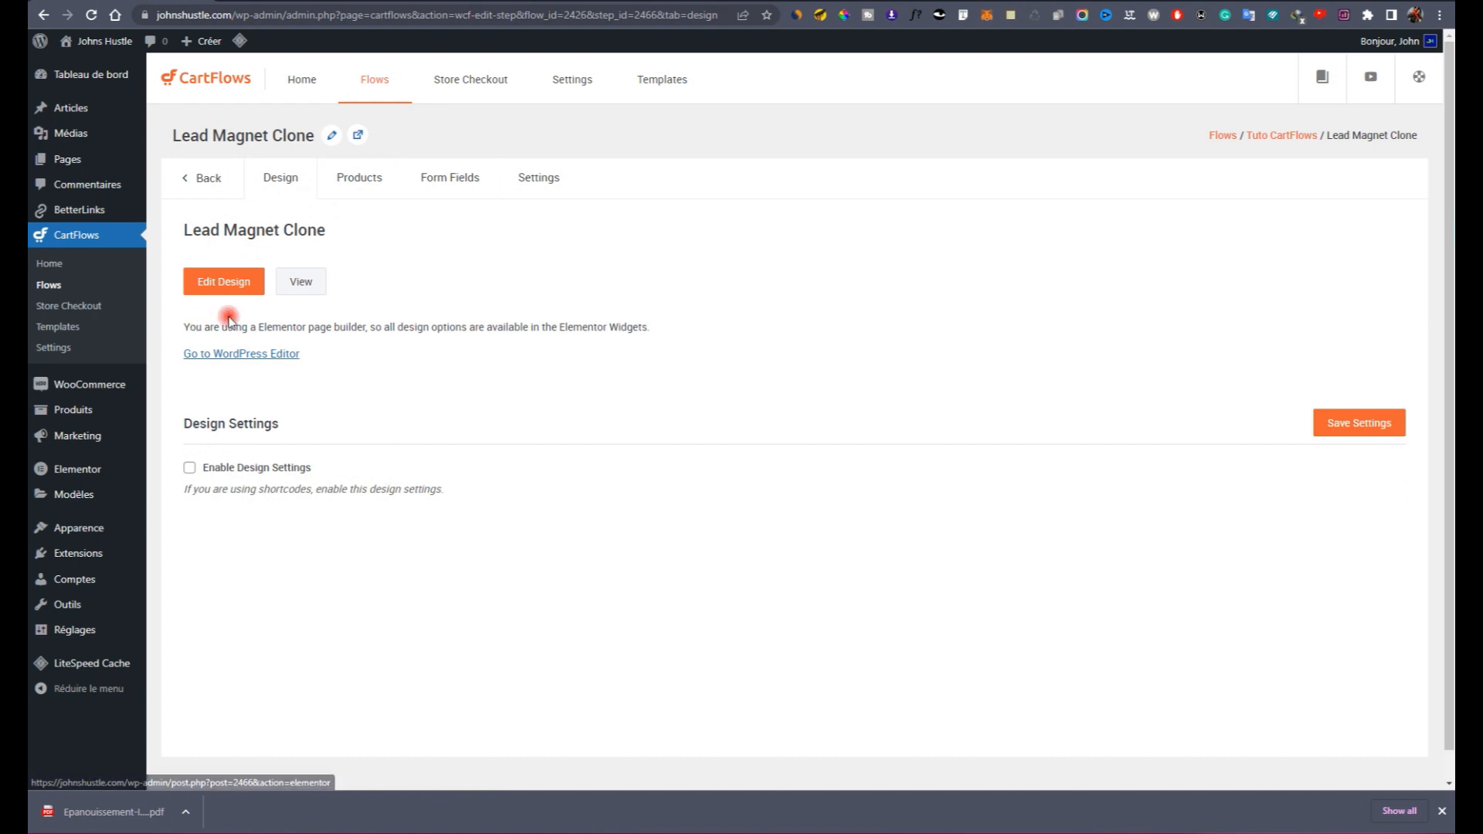
left_click(538, 179)
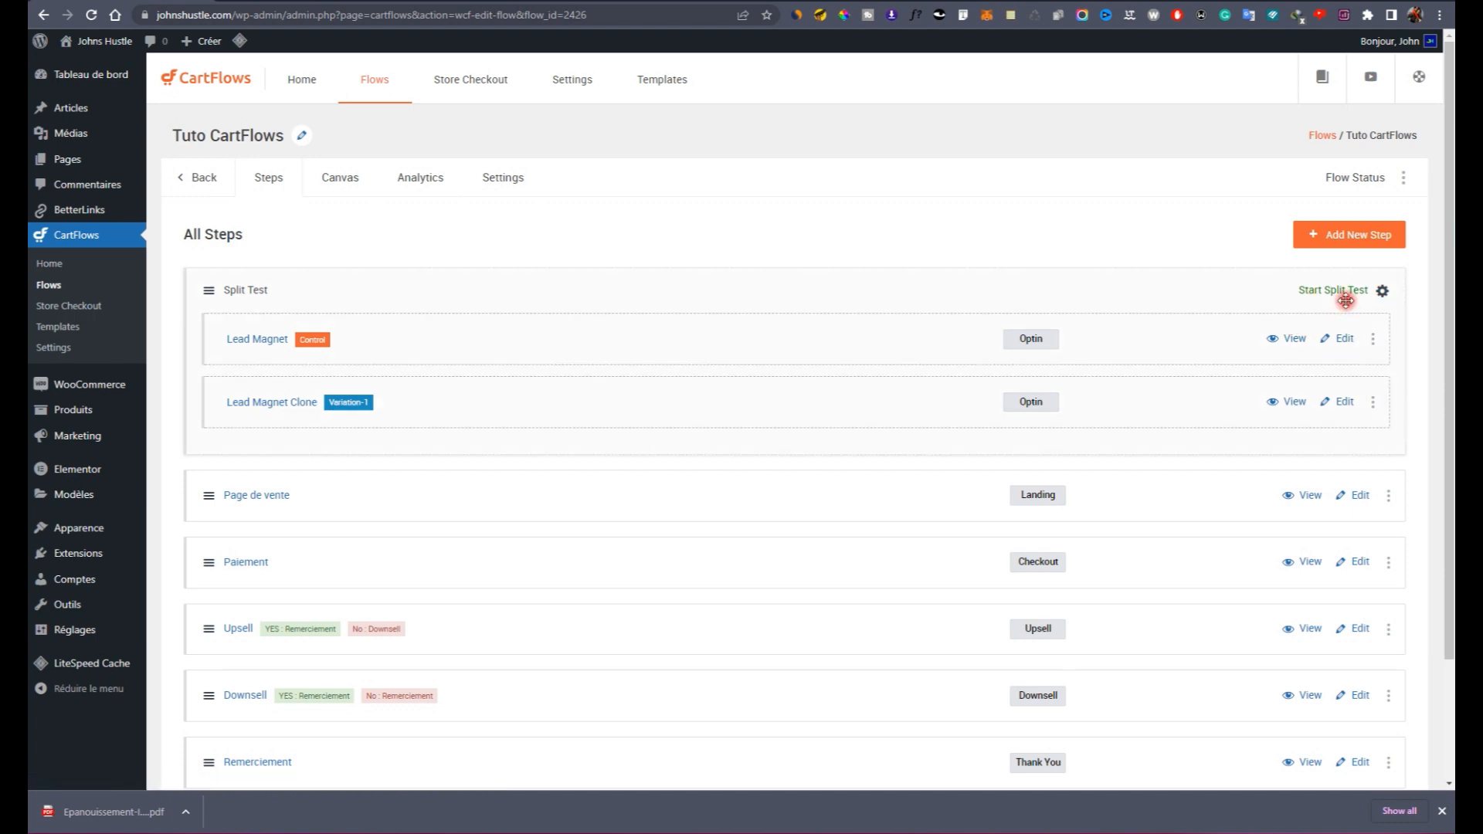
Step: Check the settings of the split test and the management options of the Lead Magnet control step
left_click(1382, 290)
left_click(1373, 339)
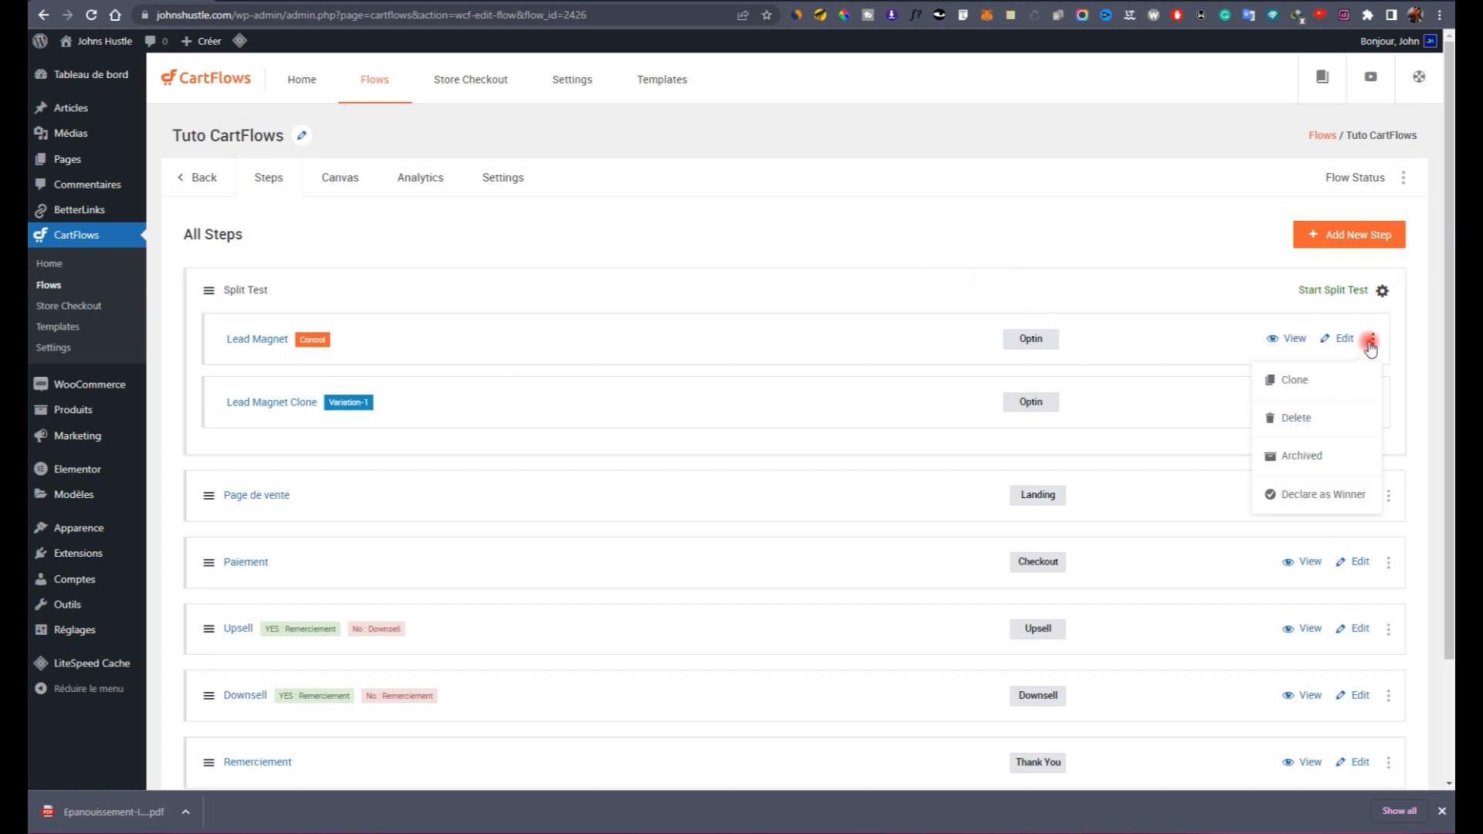
left_click(1396, 328)
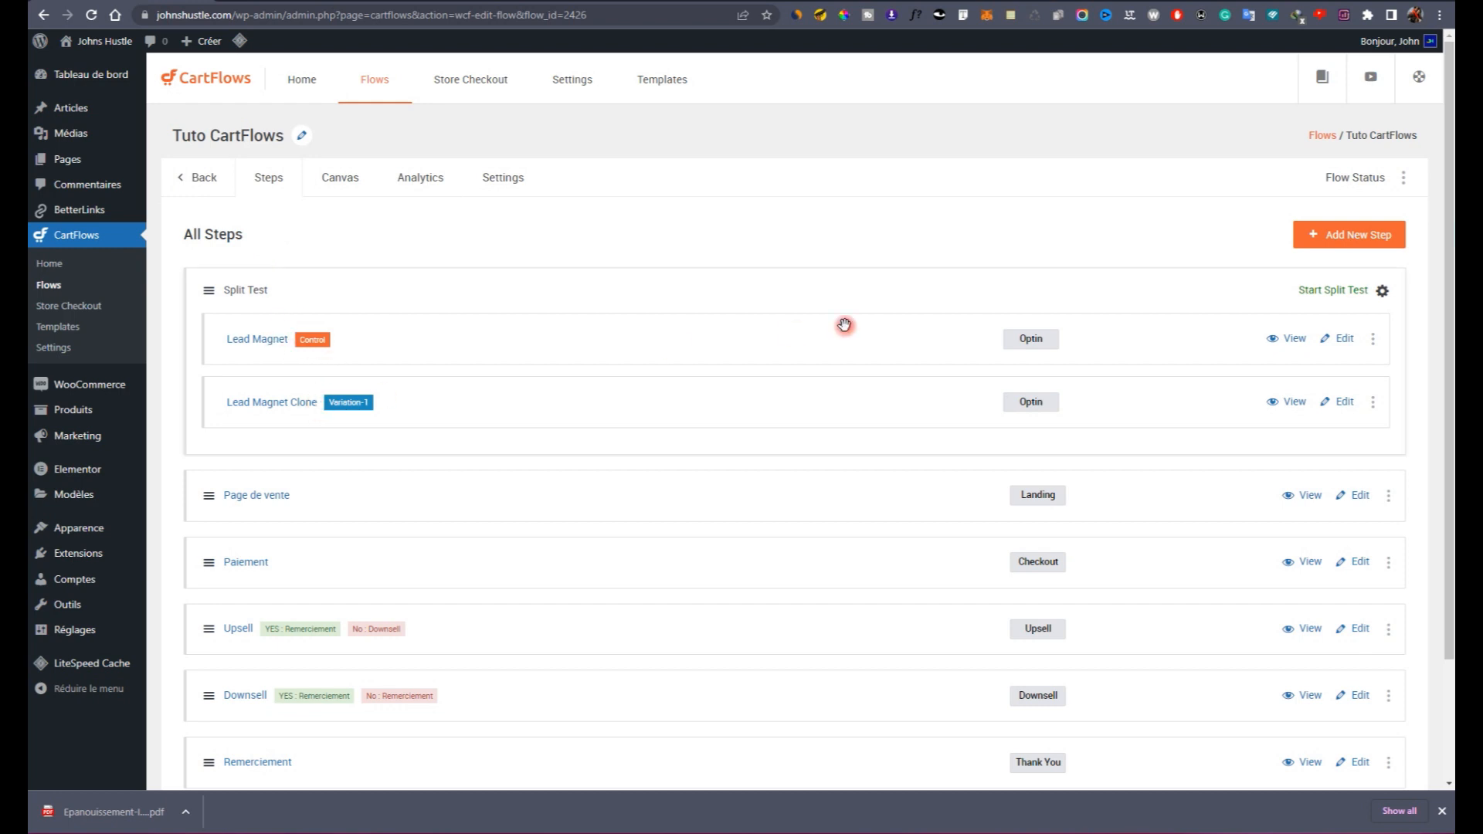
Step: Try to declare the Lead Magnet control step as the winner of the split test
left_click(1372, 338)
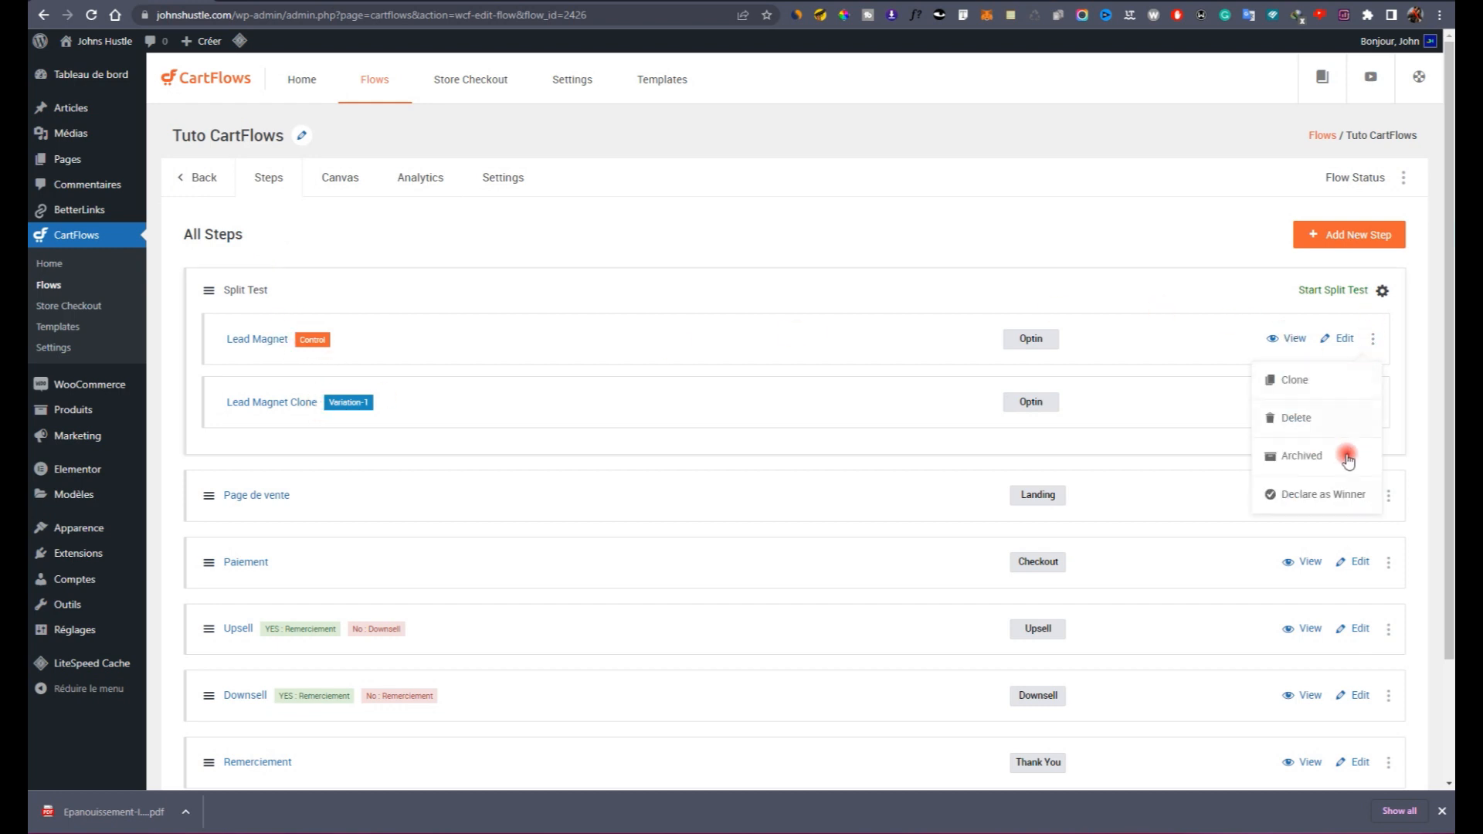
left_click(1322, 497)
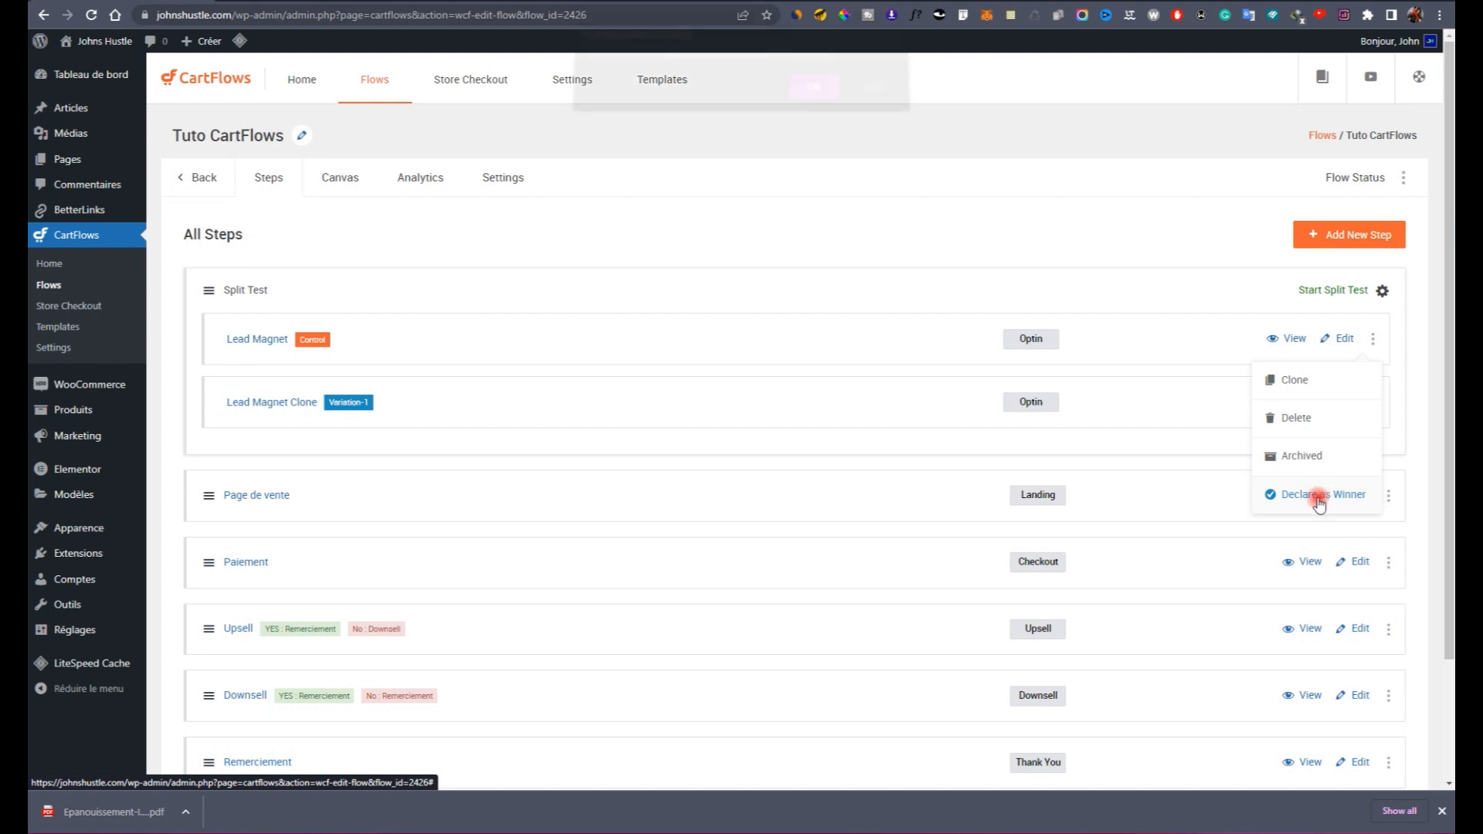
left_click(811, 89)
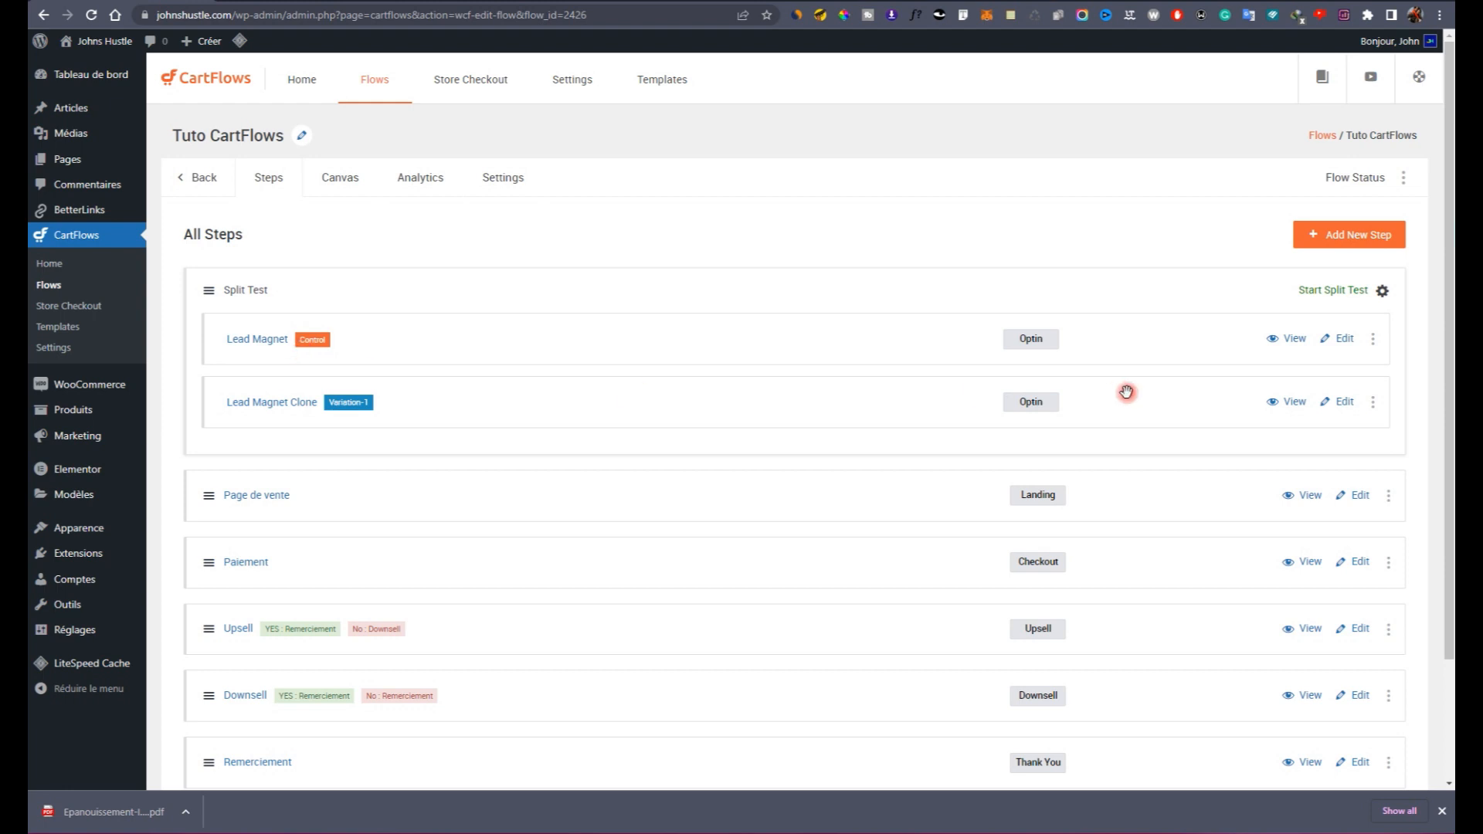
Step: Check the management options of the Lead Magnet Clone and Page de vente steps and look over the remaining steps
left_click(1375, 404)
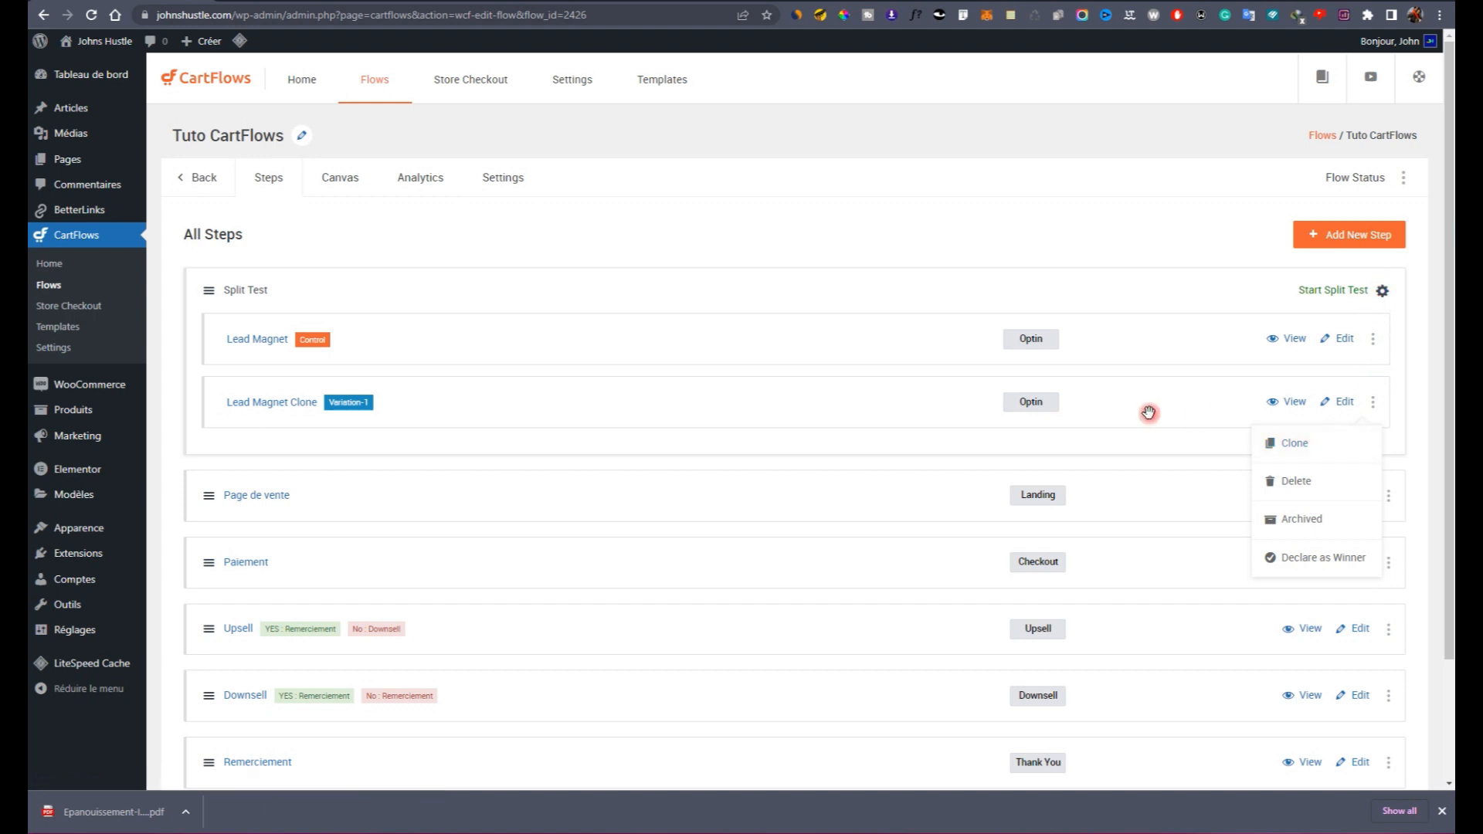
left_click(250, 453)
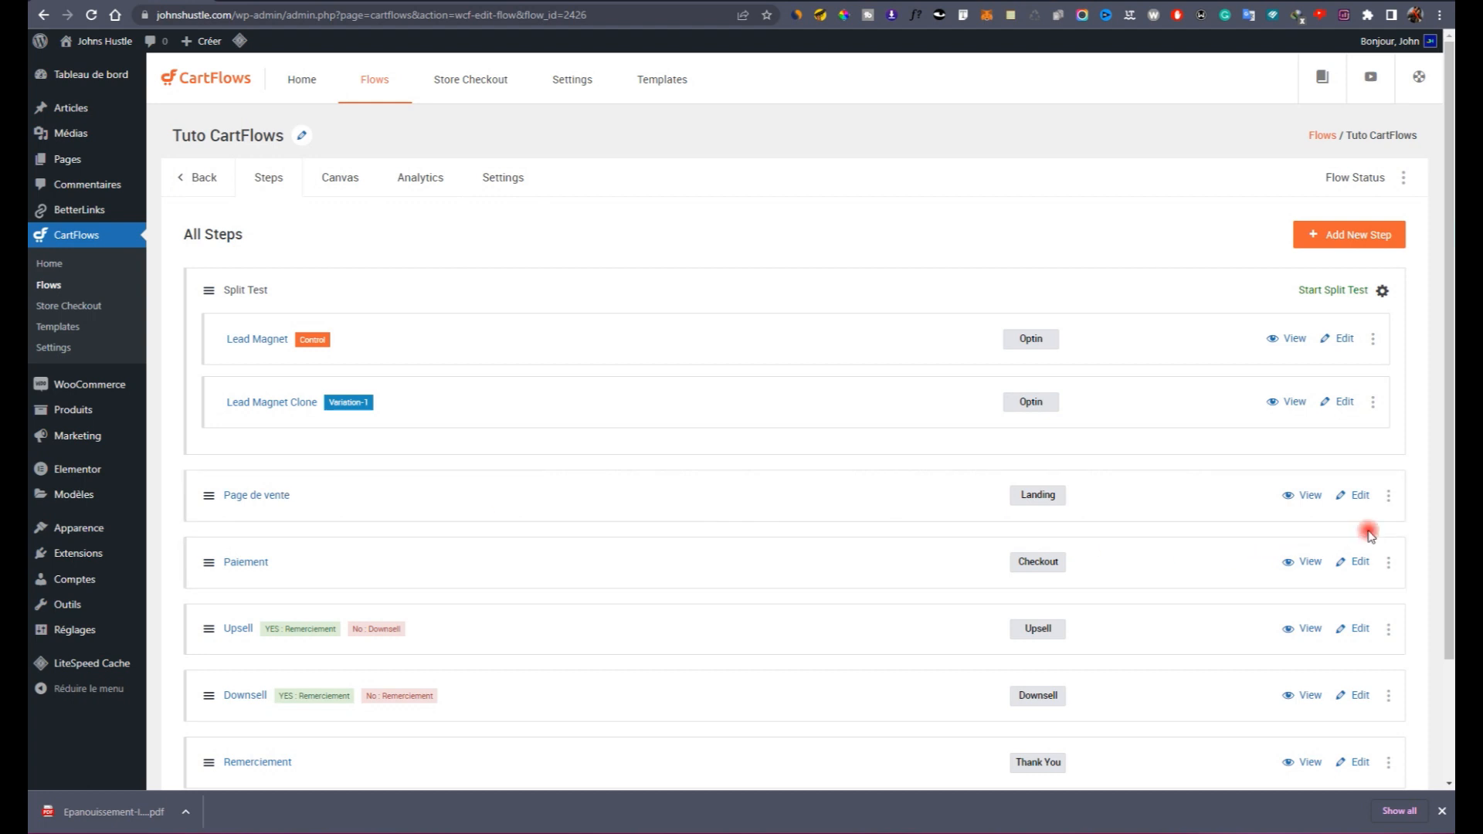
left_click(1387, 495)
left_click(966, 563)
scroll(1228, 556, "down", 2)
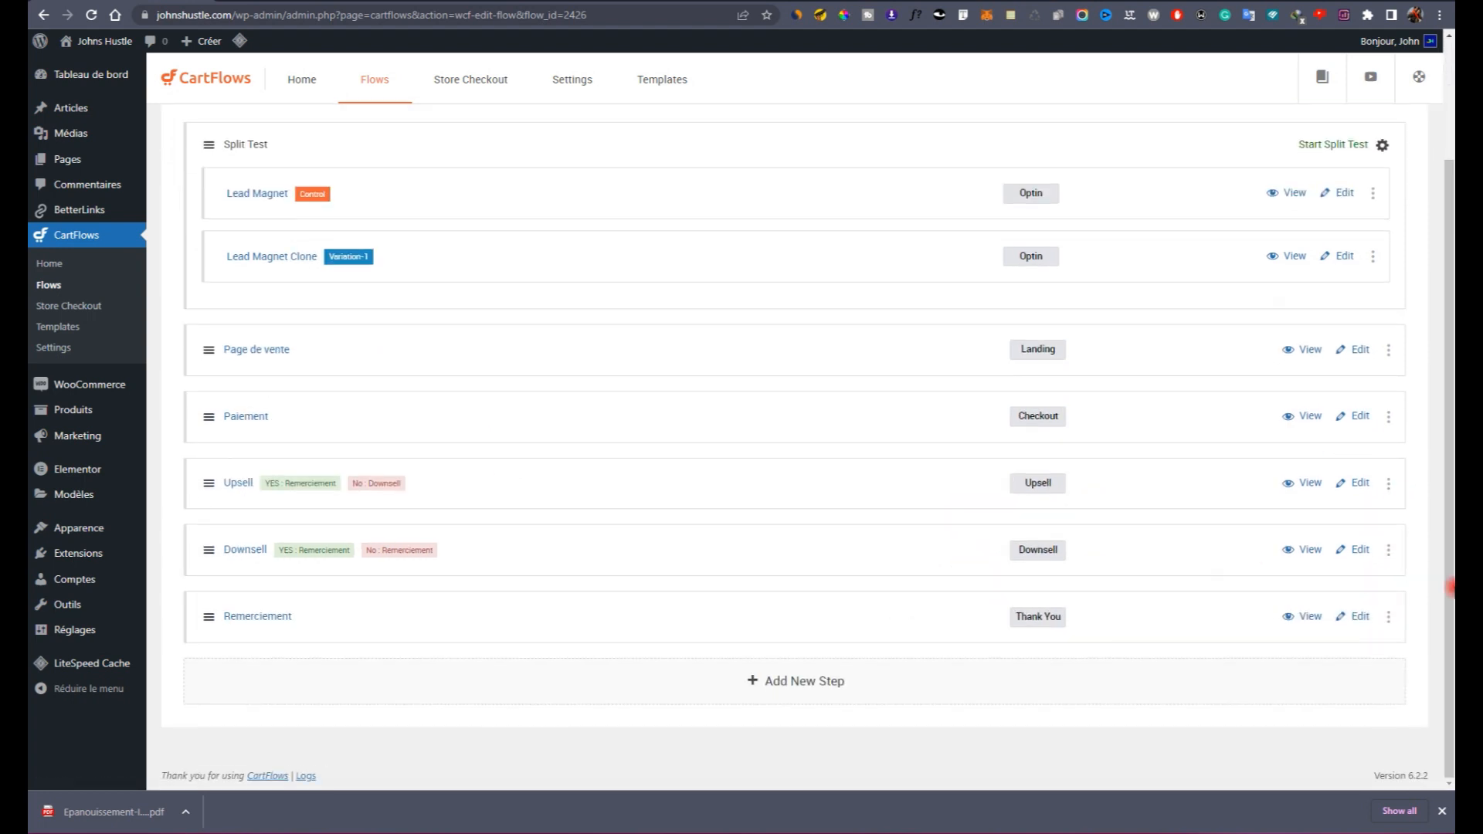
scroll(1390, 559, "up", 2)
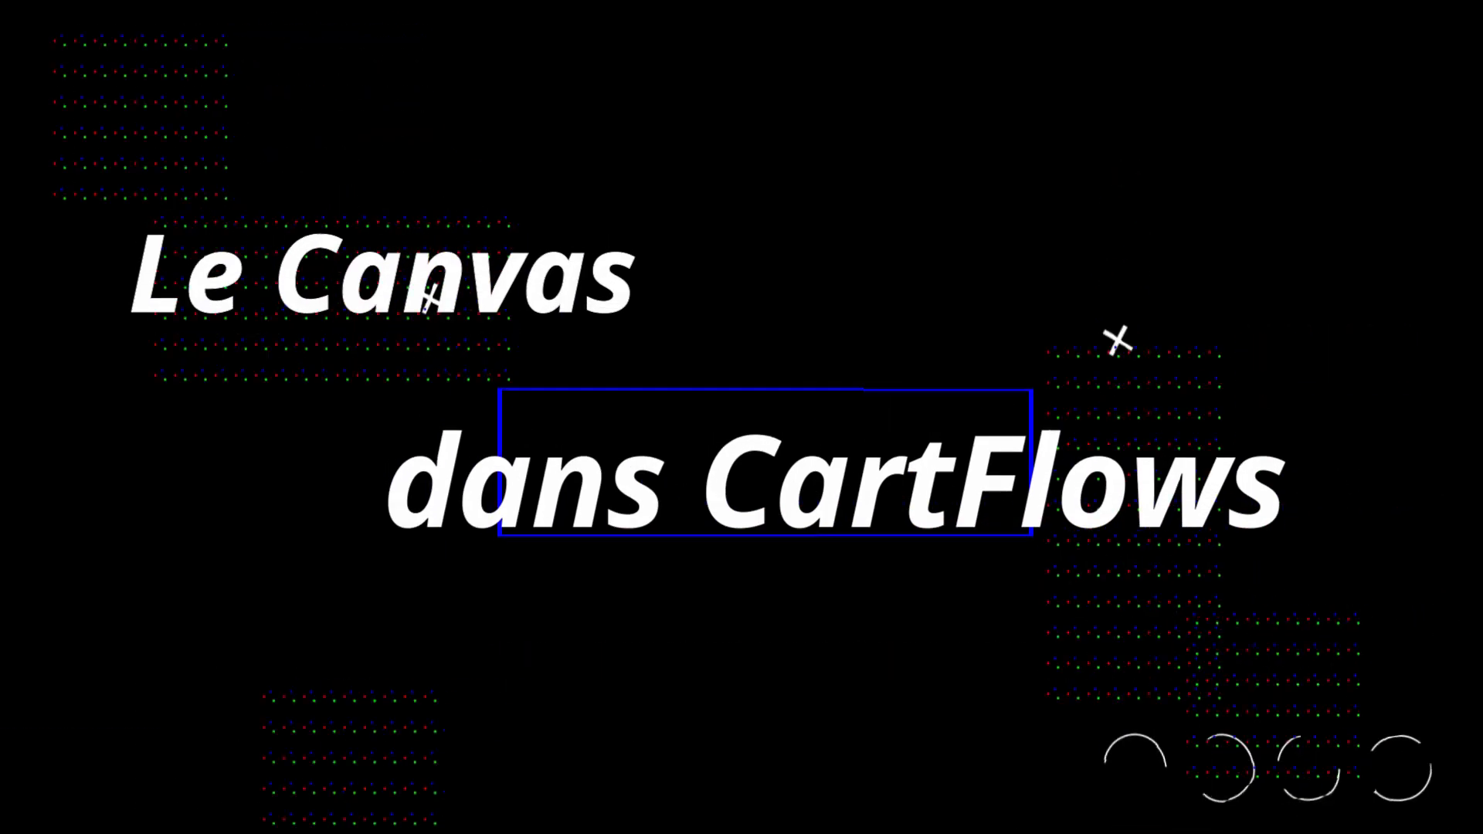
Step: Open the Canvas overview of the flow and examine how its steps are connected
left_click(337, 195)
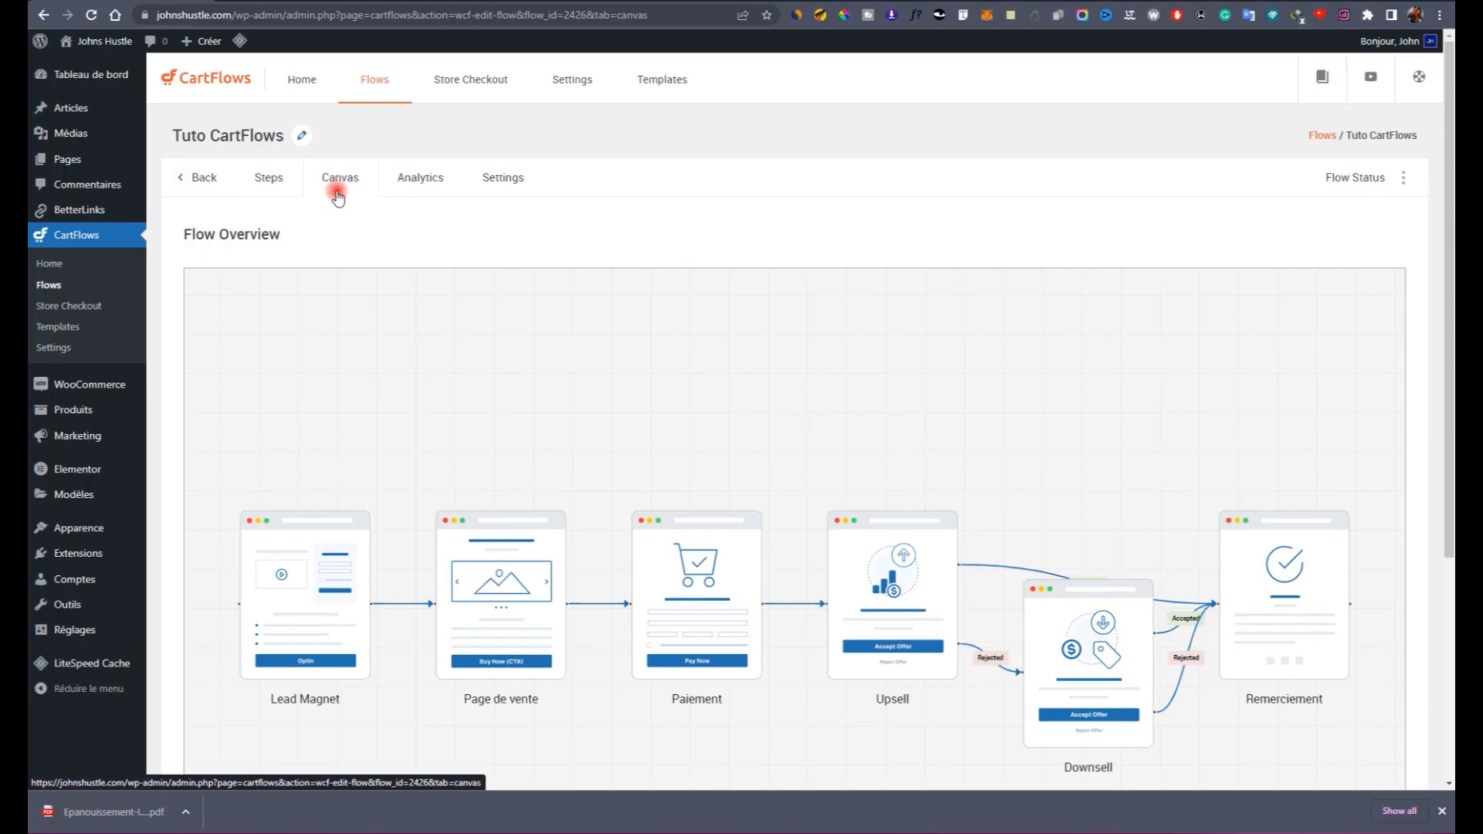
scroll(638, 320, "down", 3)
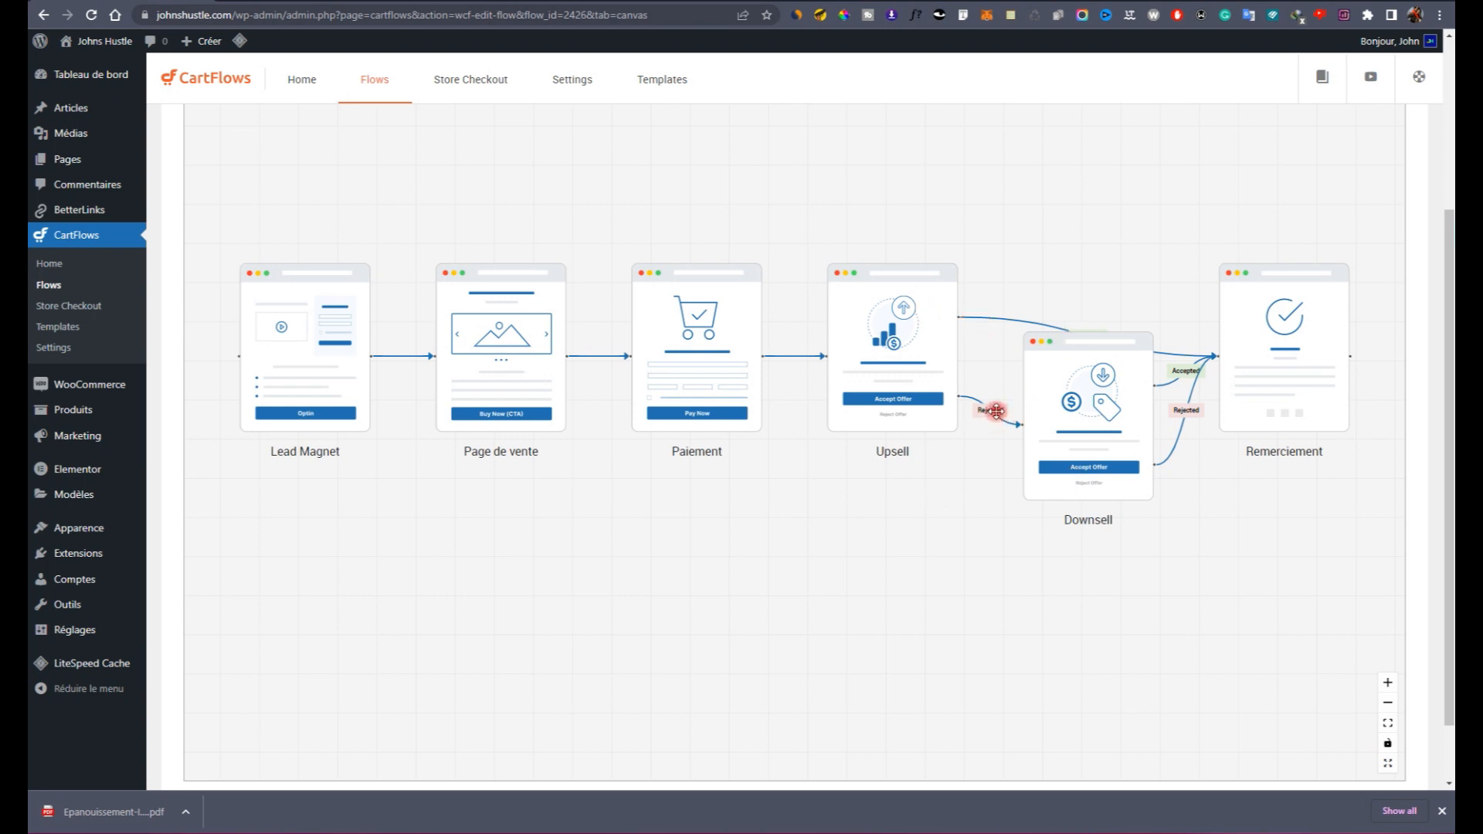
Step: Shift the Upsell, Lead Magnet, Page de vente and Paiement blocks slightly on the flow canvas
left_click_drag(929, 312, 930, 317)
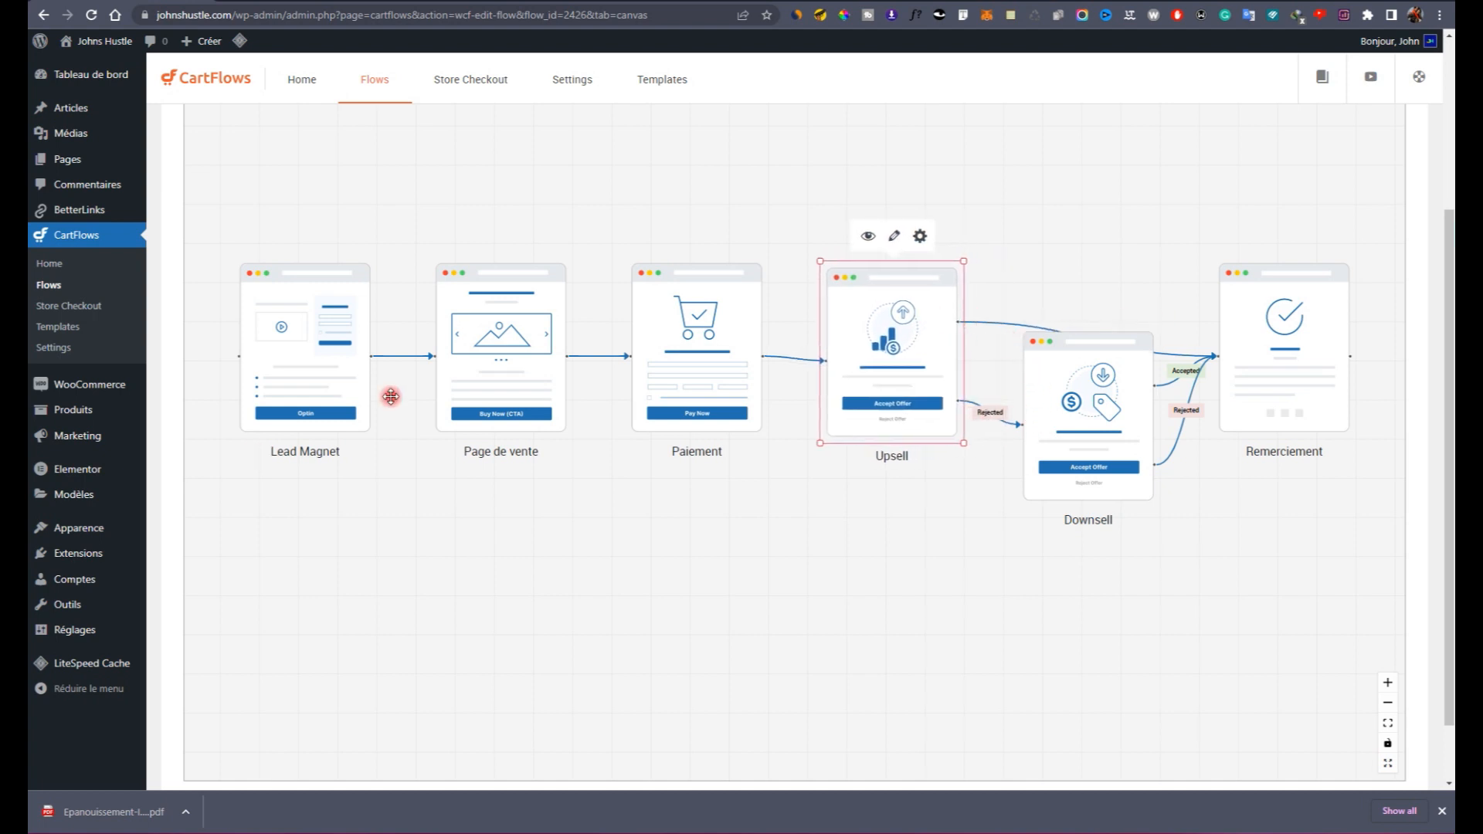
left_click_drag(327, 395, 280, 396)
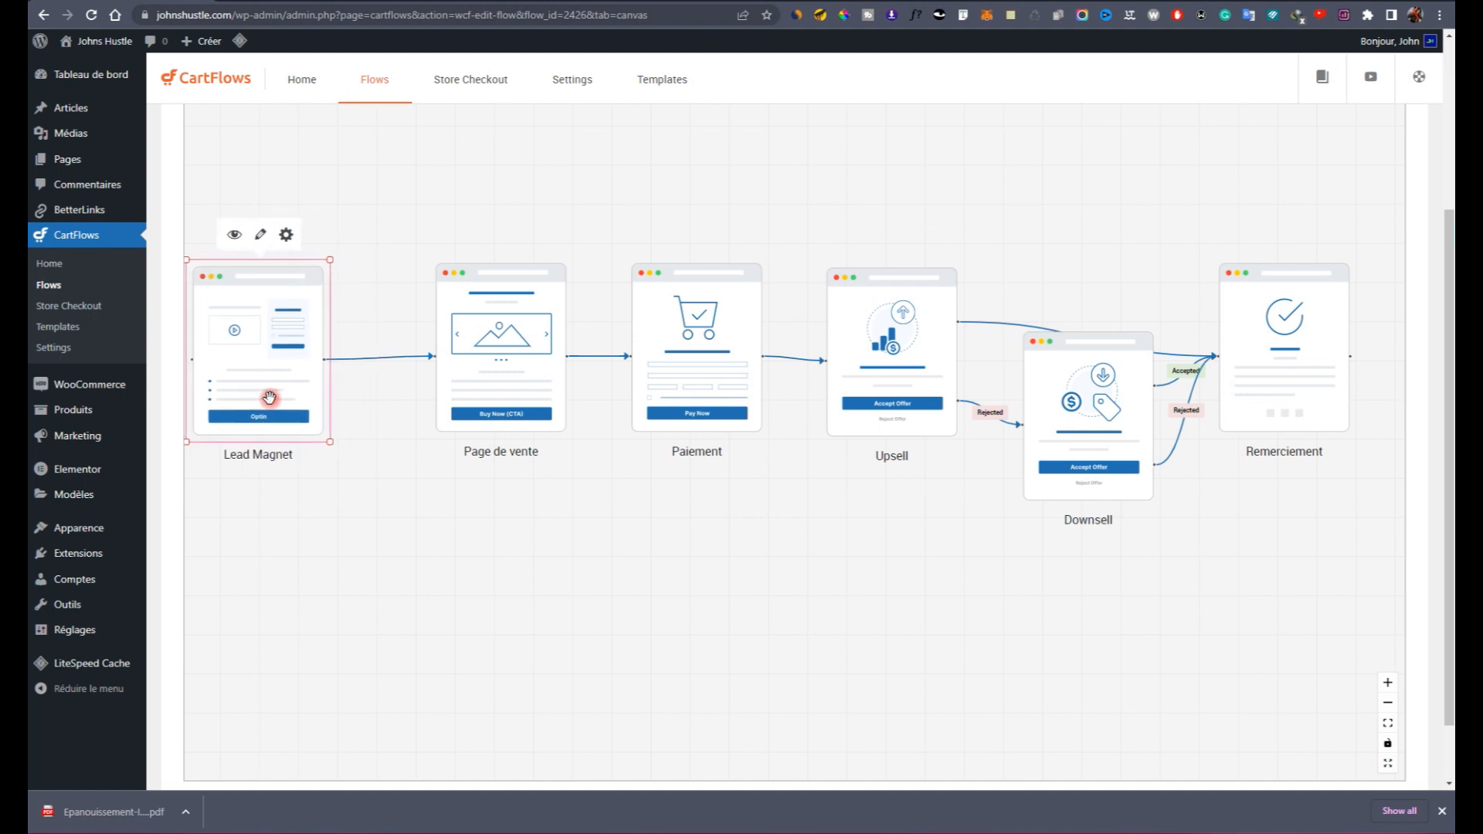
left_click_drag(461, 375, 445, 374)
left_click(270, 380)
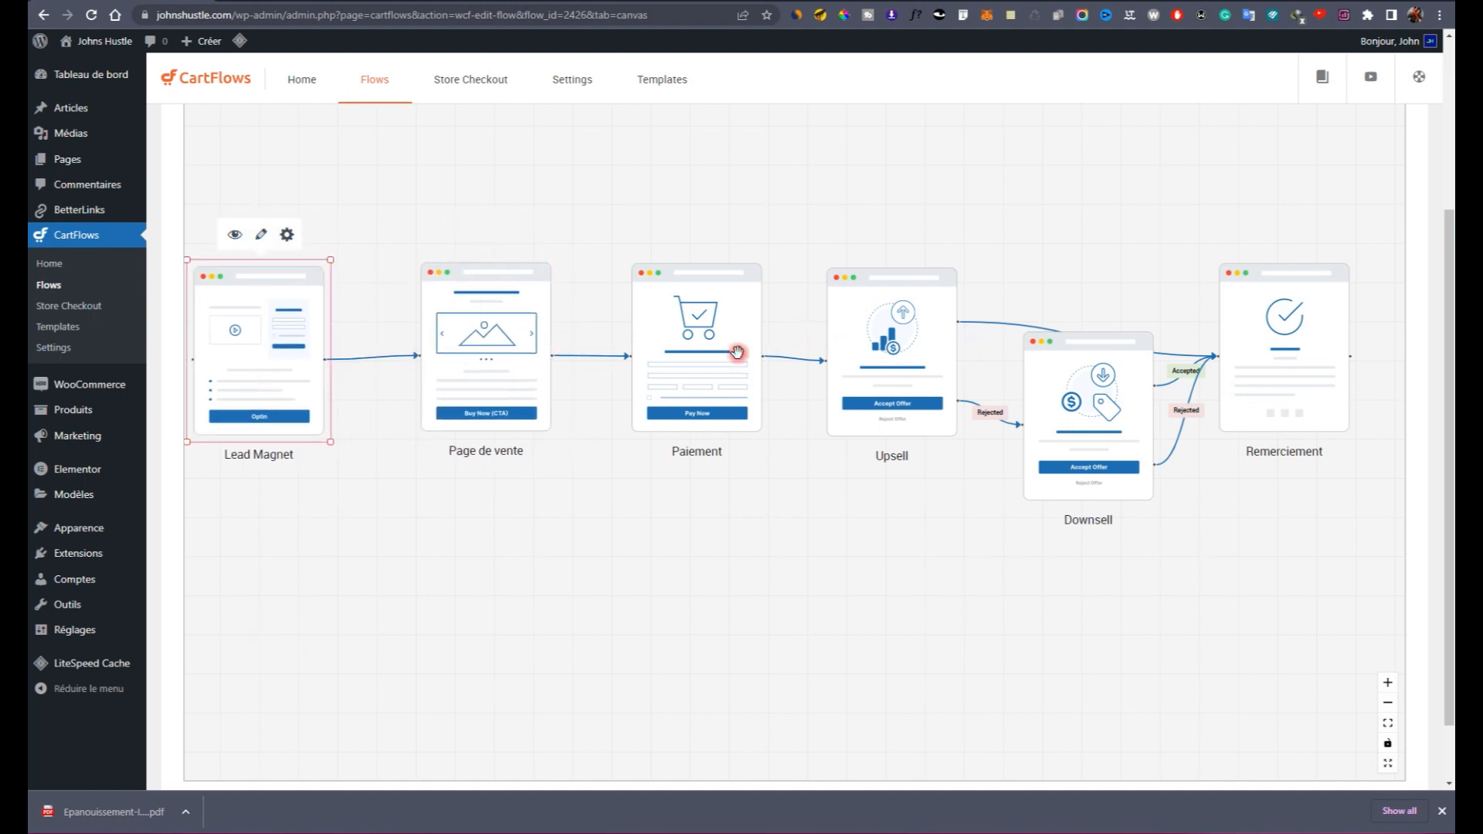
left_click_drag(519, 366, 498, 370)
left_click_drag(689, 384, 690, 388)
left_click_drag(889, 367, 891, 377)
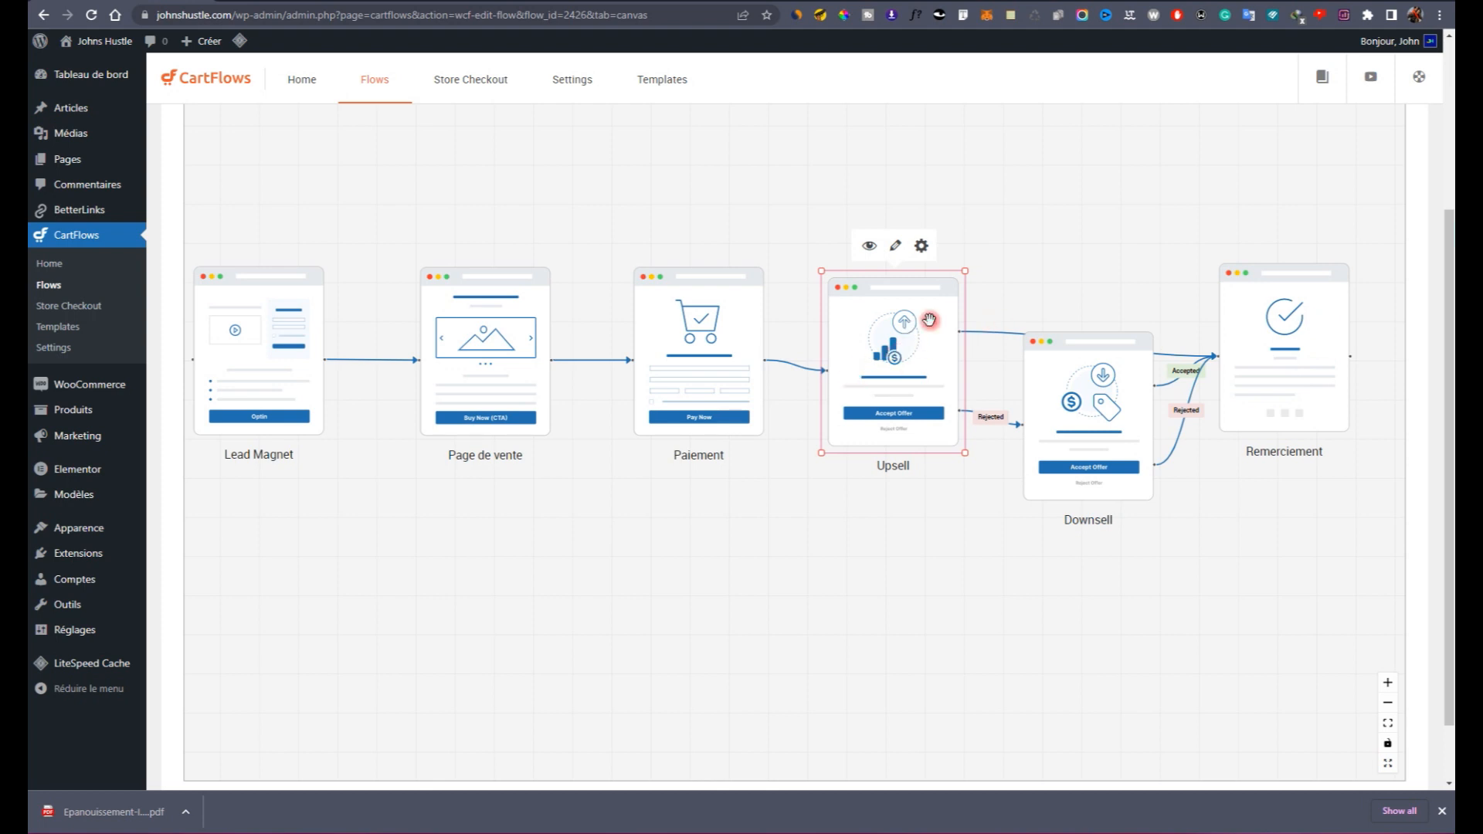
Step: Open the Upsell step's settings from the canvas, set the conditional redirection Offer - Yes Next Step to Downsell, and save
left_click(919, 247)
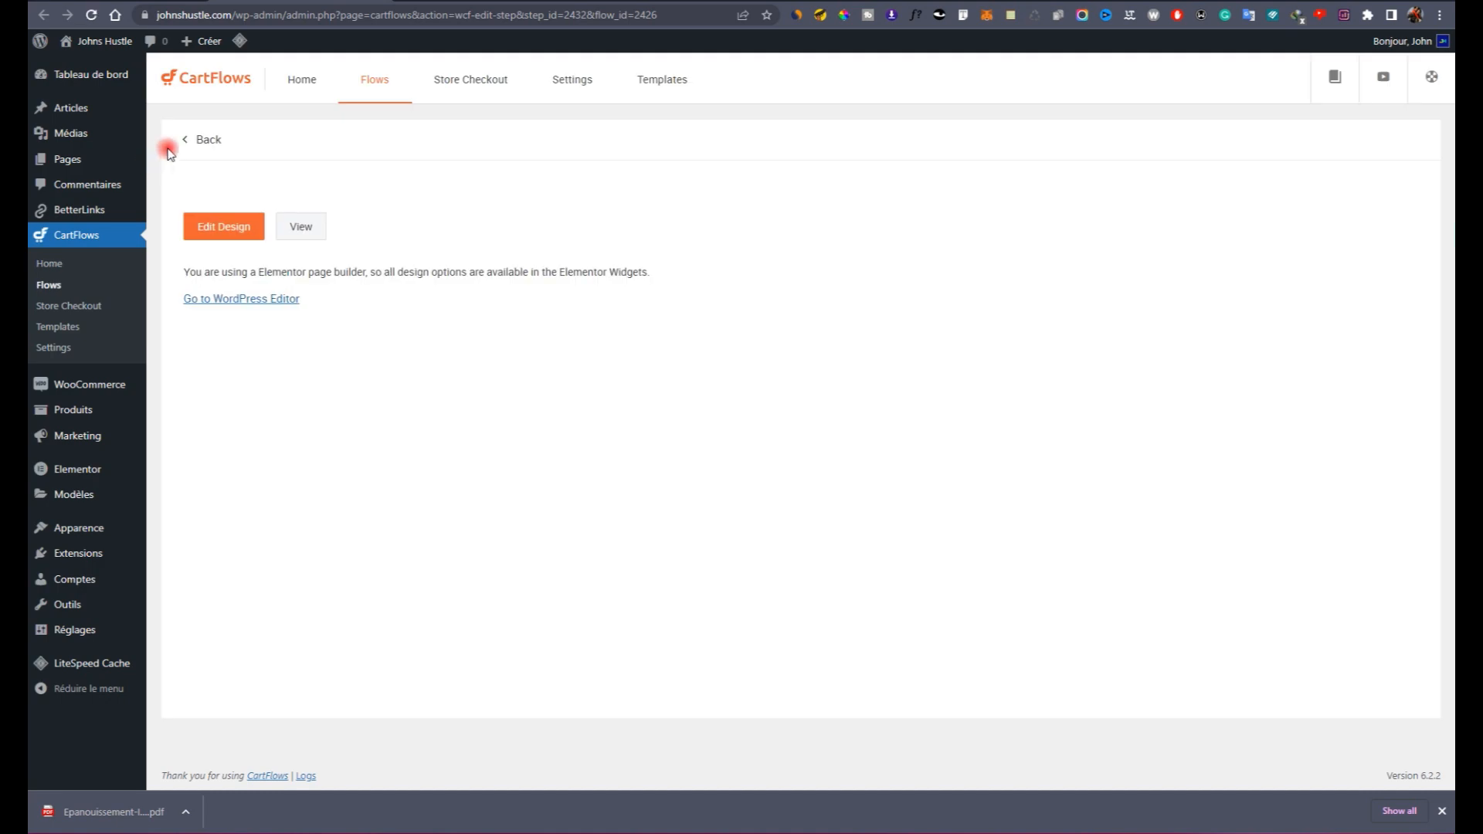
left_click(332, 184)
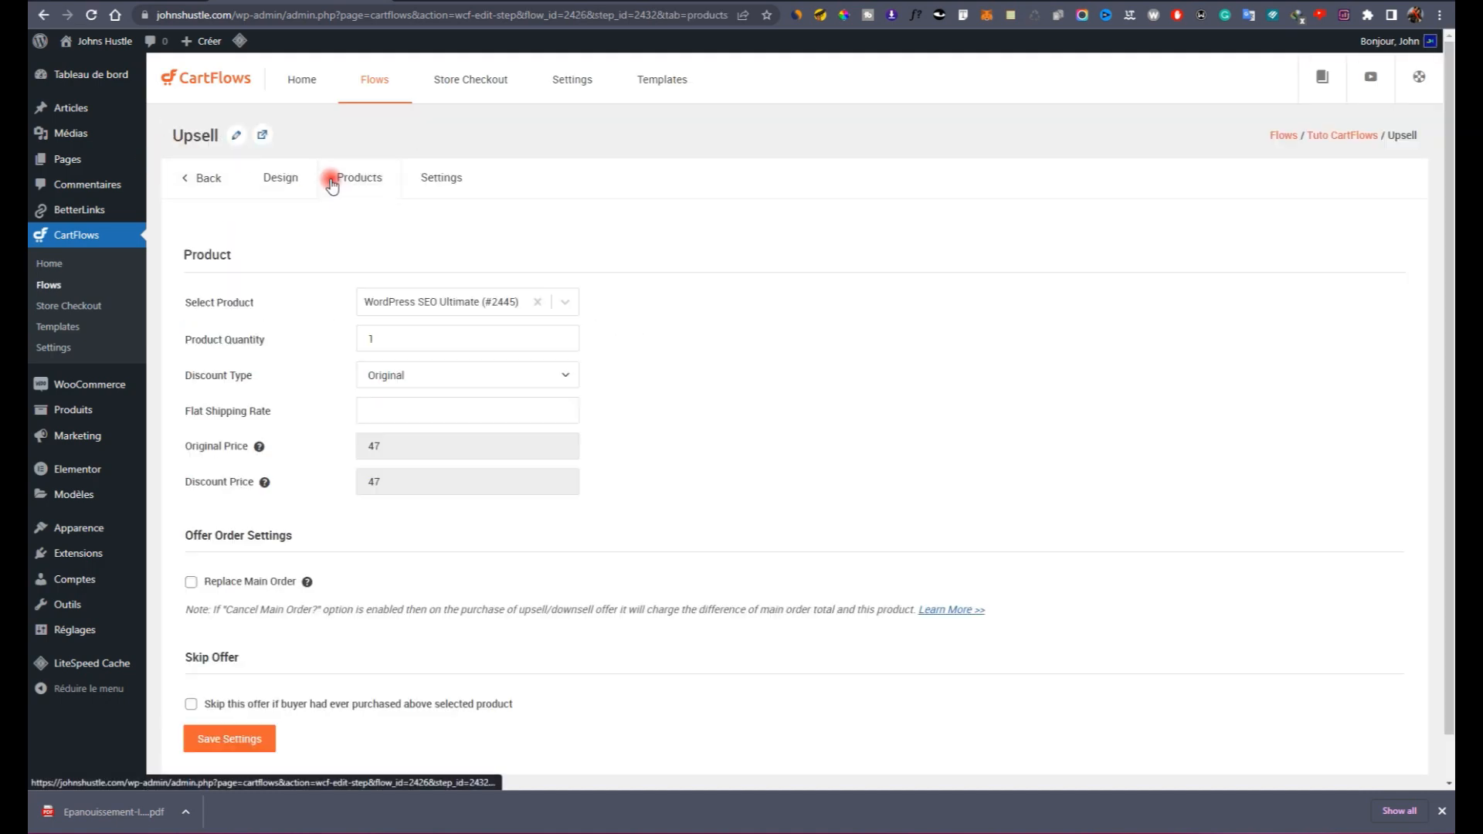
left_click(443, 184)
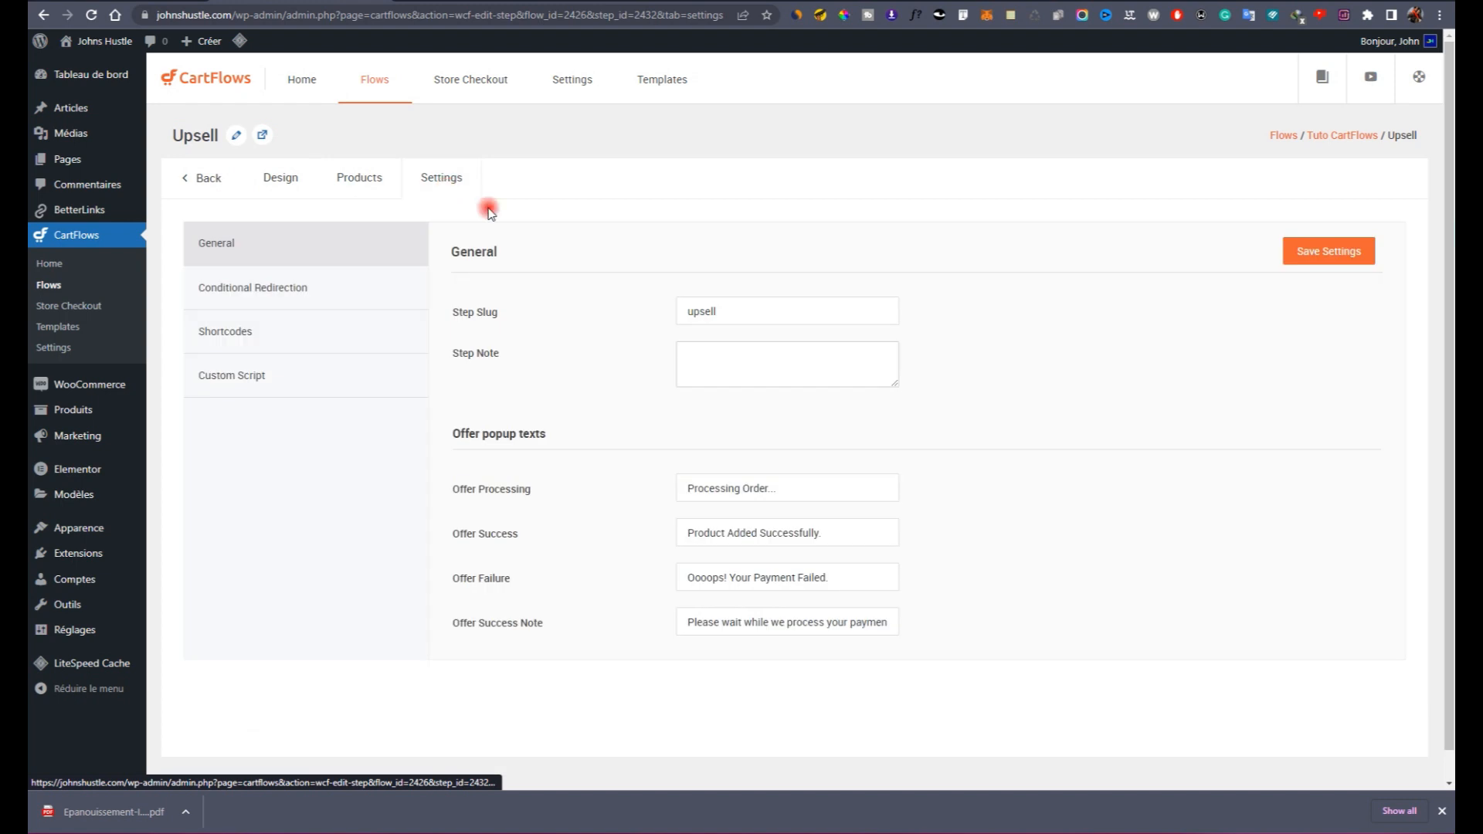
left_click(308, 287)
left_click(720, 313)
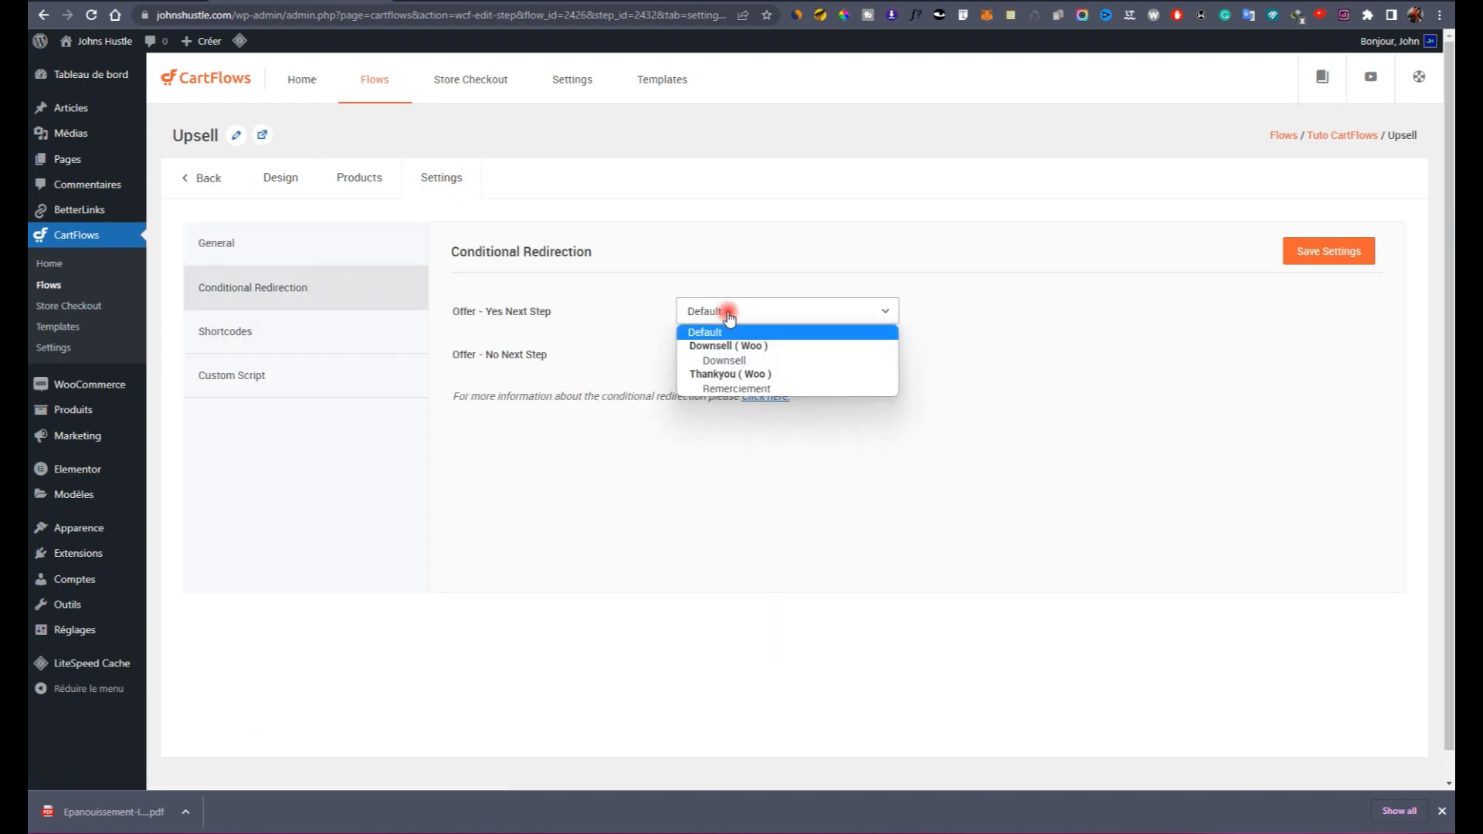
left_click(741, 362)
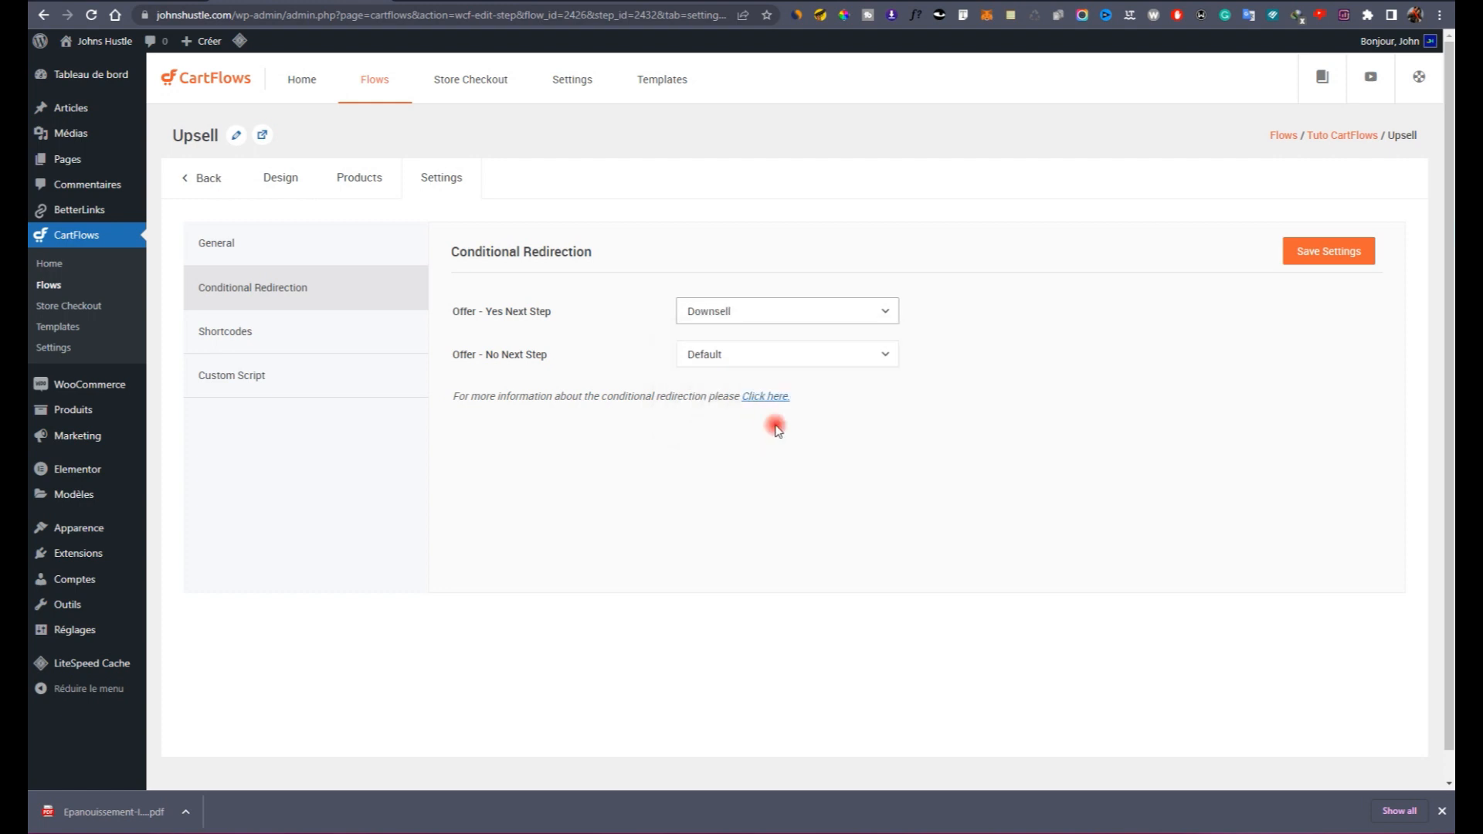
left_click(771, 359)
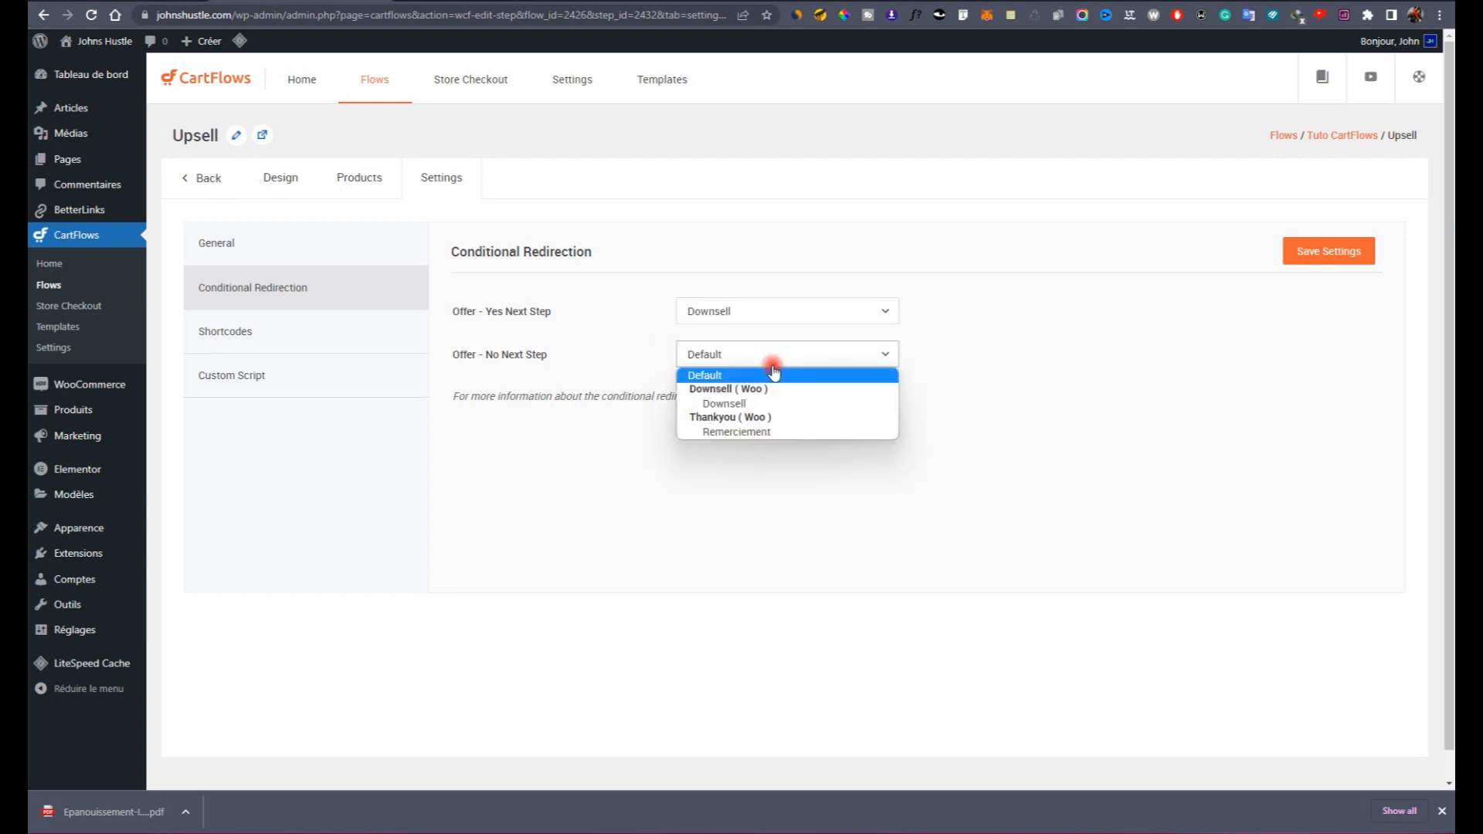
left_click(992, 359)
left_click(1316, 258)
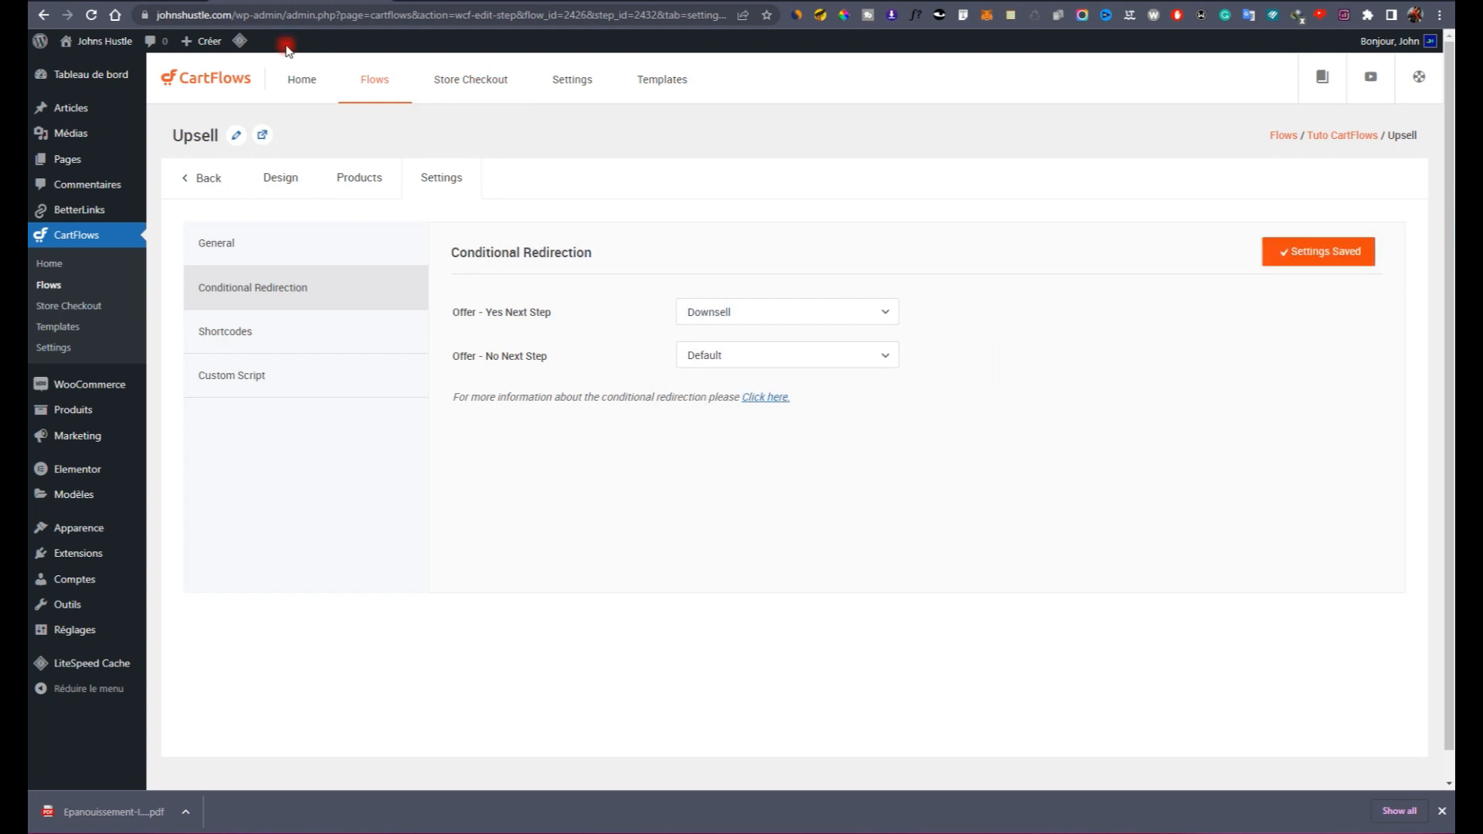
Step: Return to the flow canvas, reload it and examine the connections between Upsell, Downsell and Remerciement
left_click(178, 1)
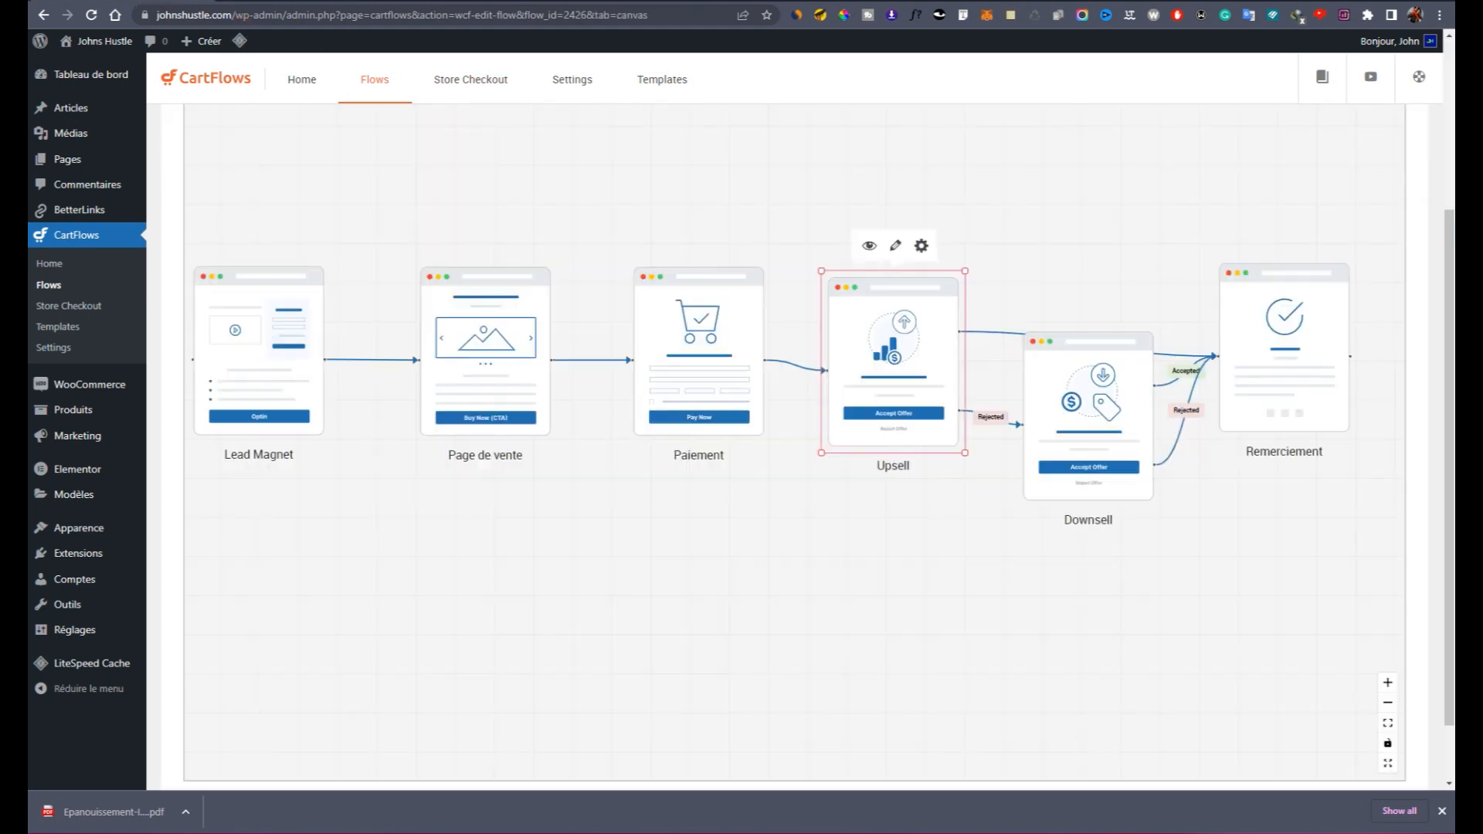
left_click(93, 21)
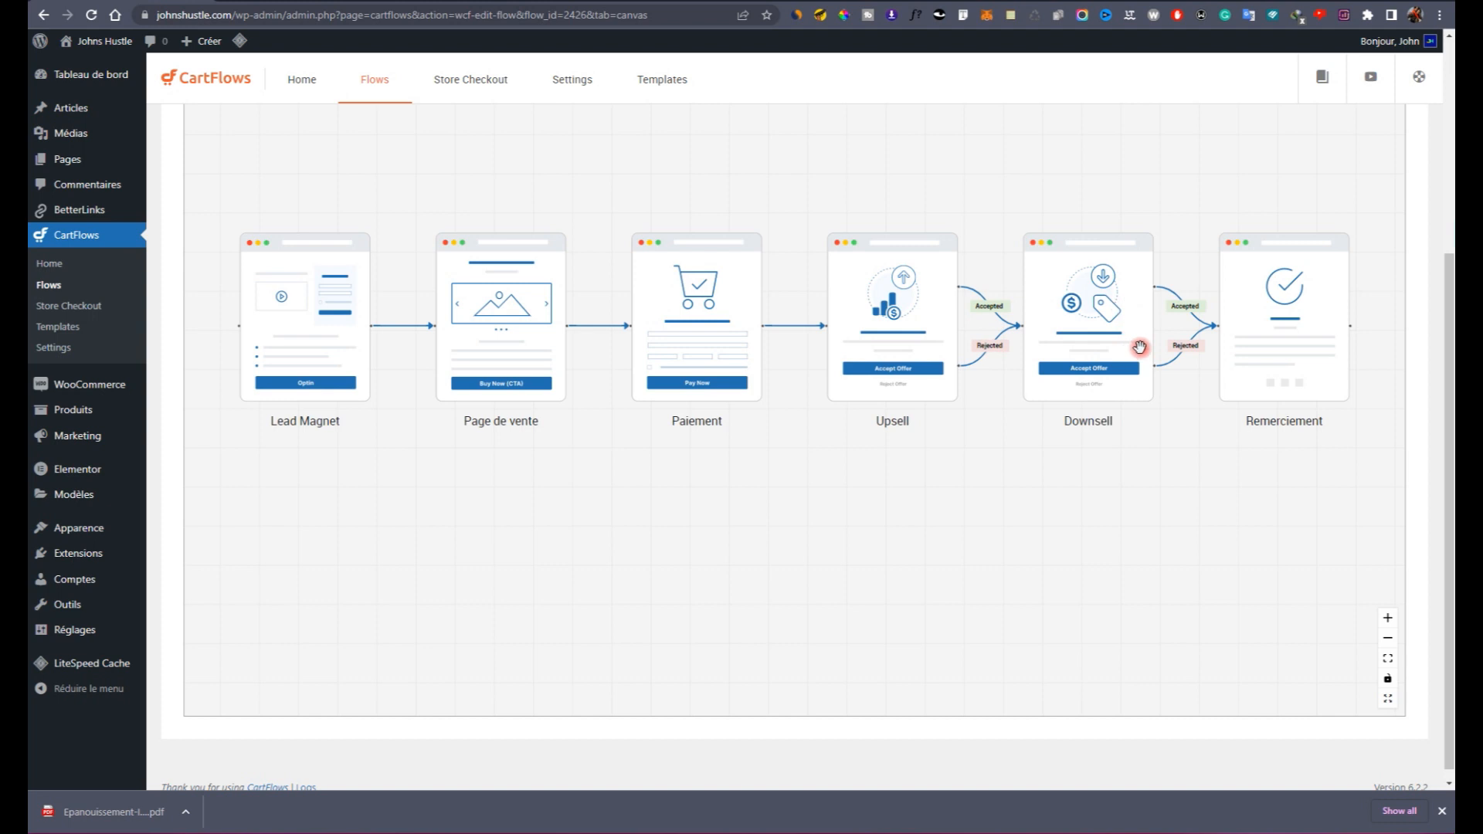
left_click(1293, 345)
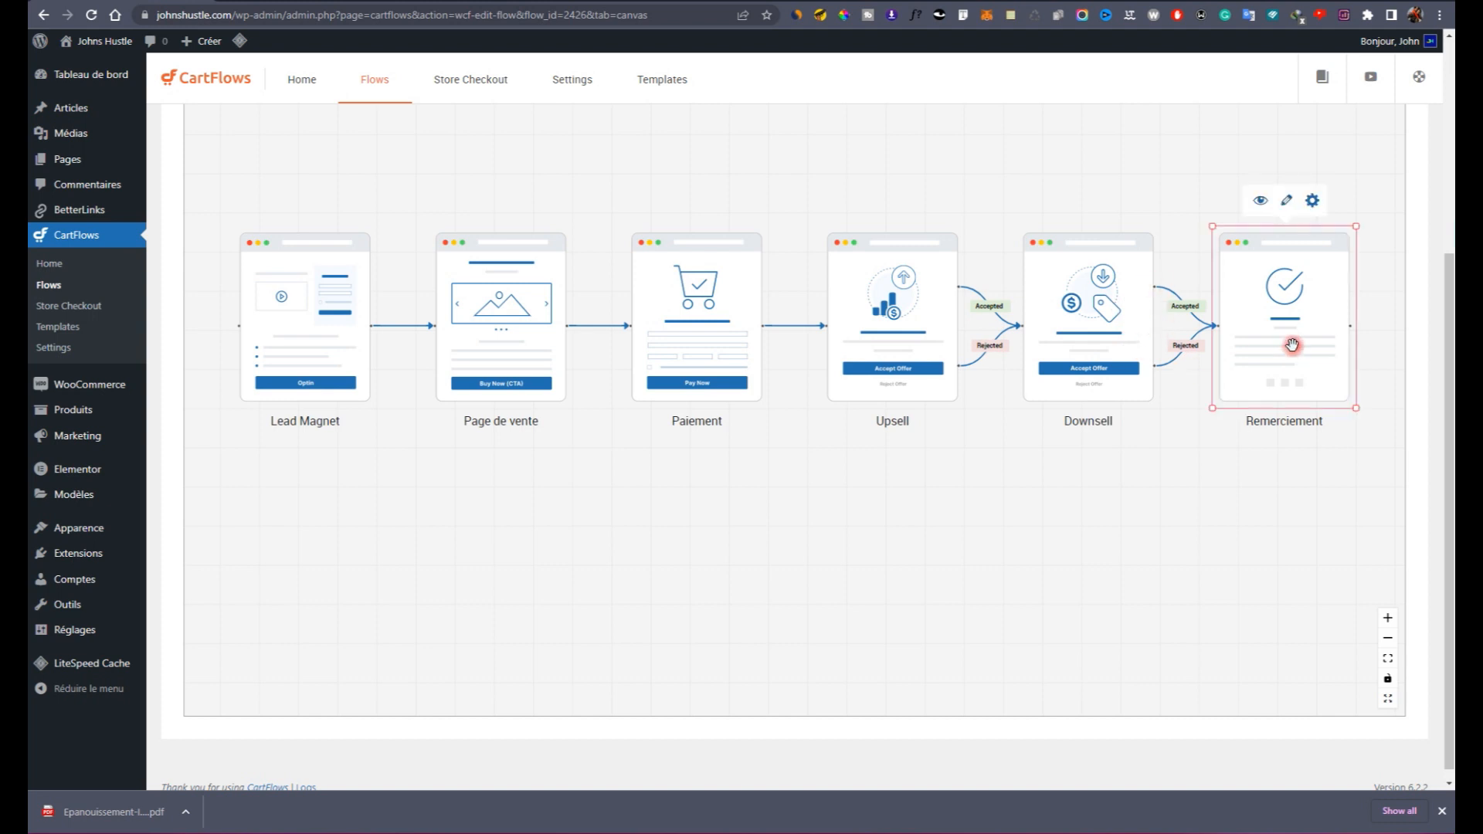
scroll(544, 340, "up", 4)
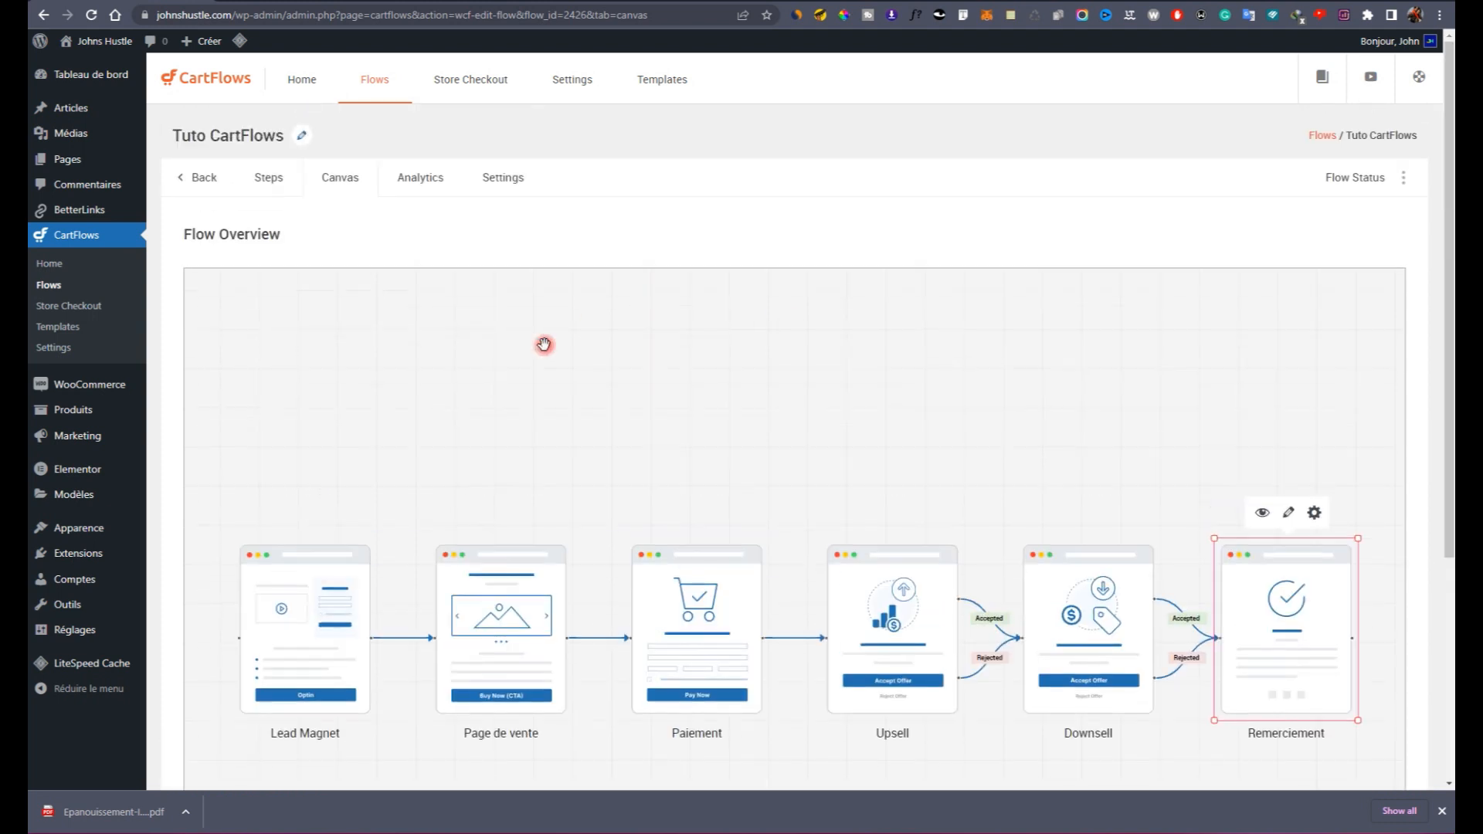
scroll(718, 372, "down", 4)
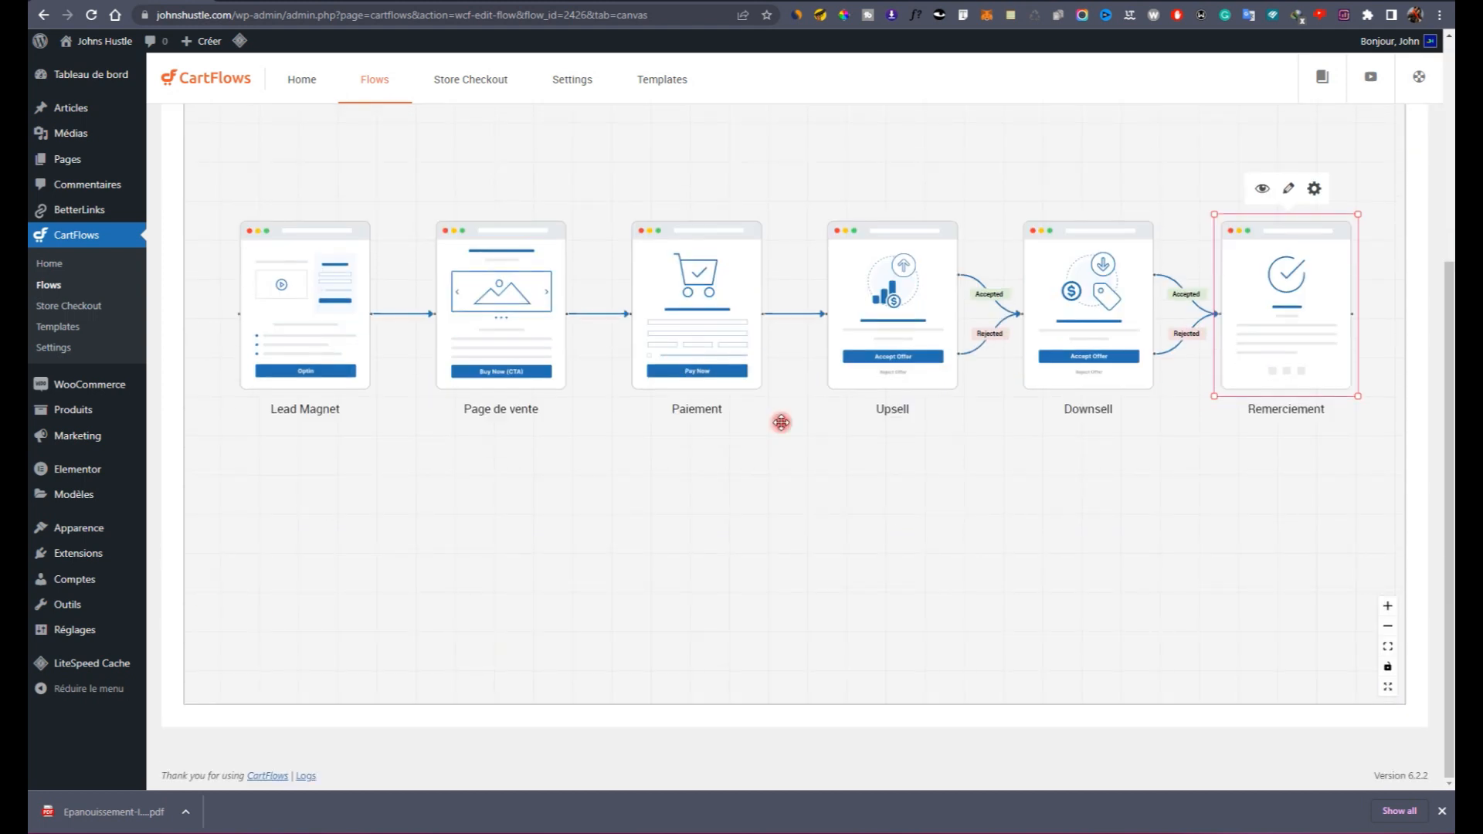
Step: Rearrange all six step blocks on the flow canvas, placing Upsell and Downsell lower than Lead Magnet, Page de vente, Paiement and Remerciement
left_click_drag(924, 349, 928, 196)
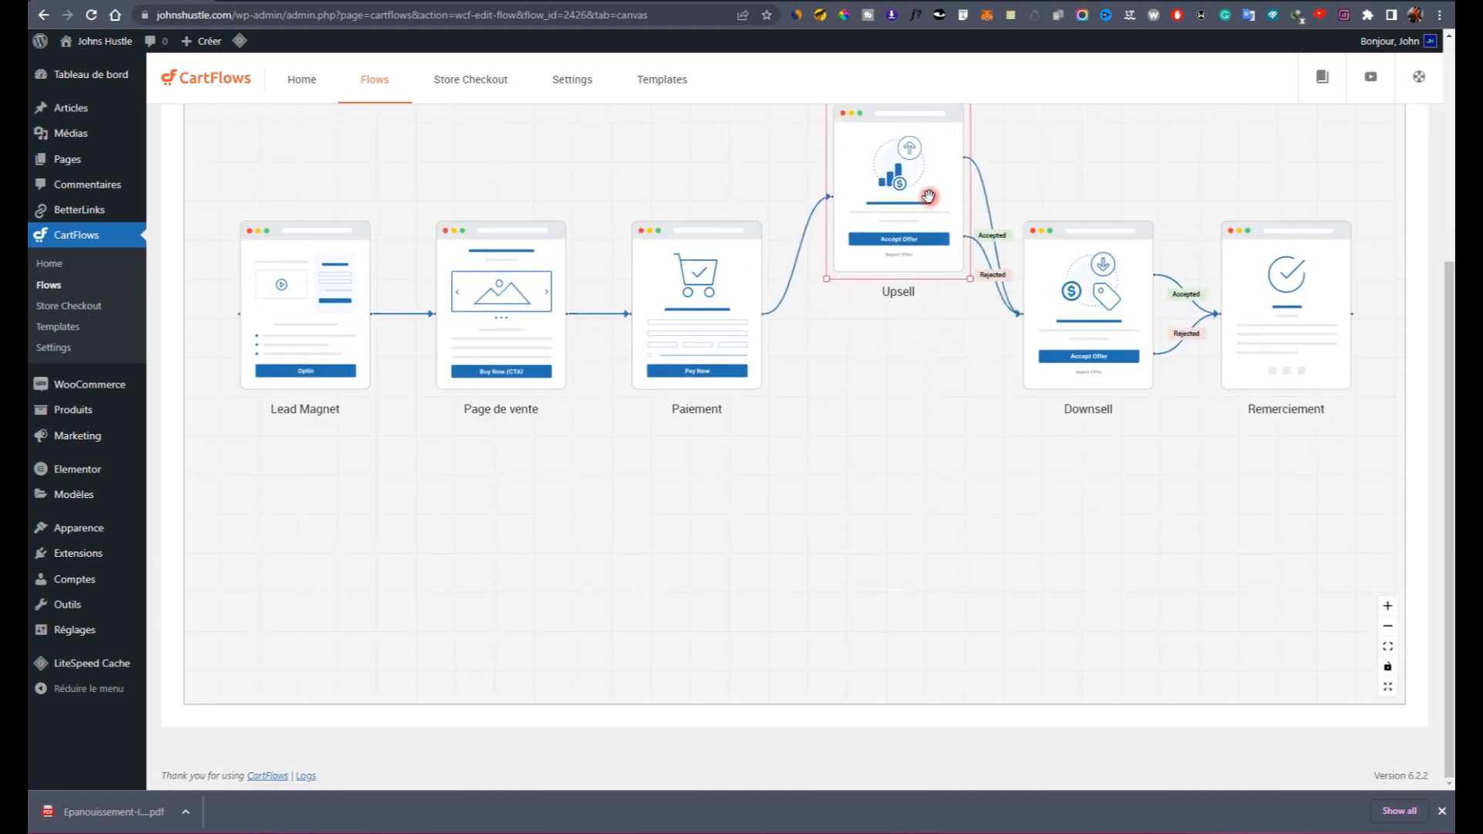
left_click_drag(1104, 291, 1132, 409)
left_click_drag(1317, 338, 1307, 275)
scroll(748, 424, "up", 4)
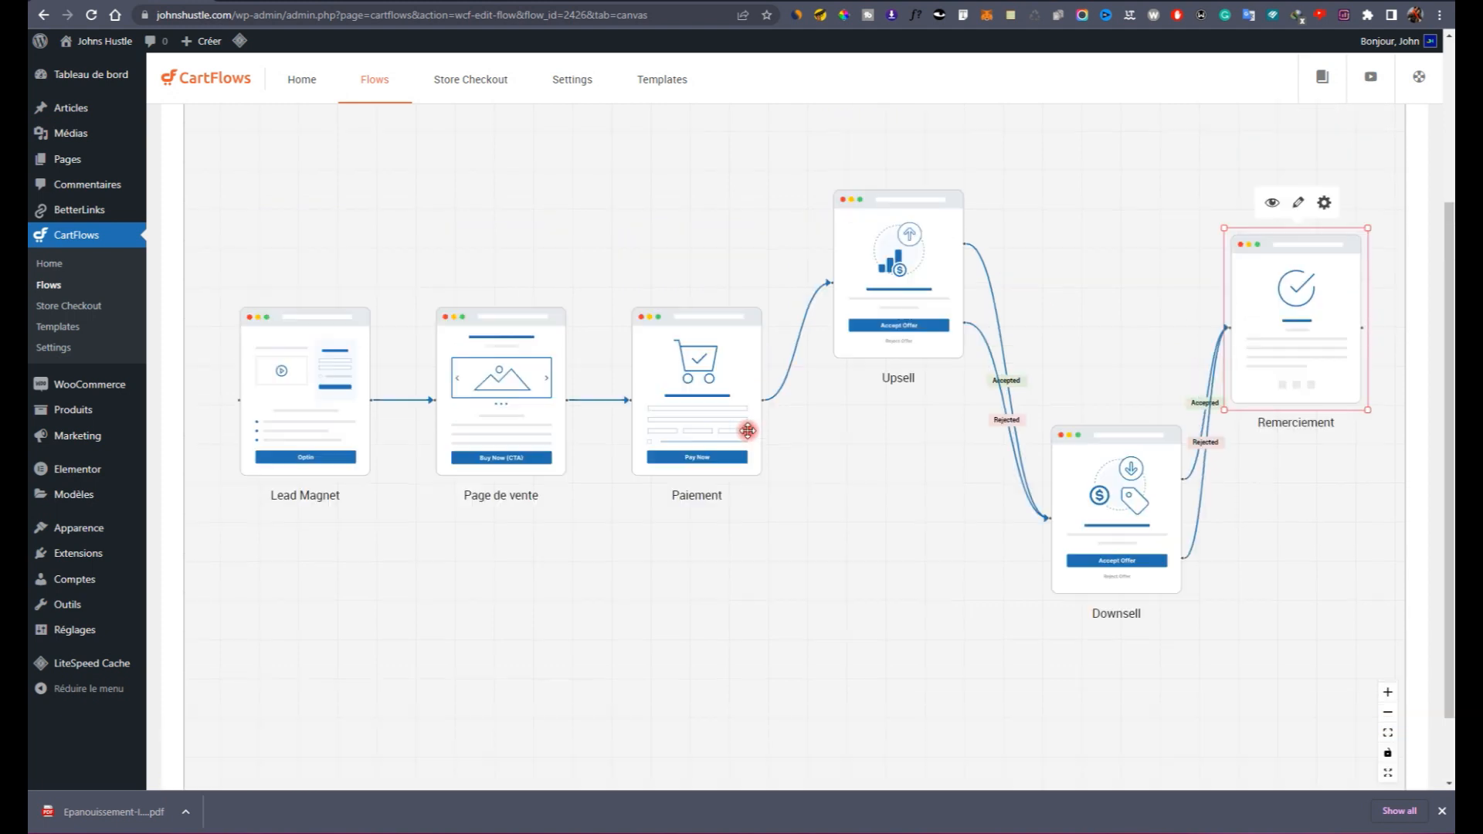
scroll(765, 427, "down", 3)
left_click_drag(871, 306, 887, 472)
left_click_drag(297, 333, 456, 147)
left_click_drag(473, 383, 664, 252)
left_click_drag(753, 452, 934, 255)
left_click_drag(923, 444, 1039, 628)
left_click_drag(1159, 550, 1318, 604)
left_click_drag(1335, 325, 1382, 281)
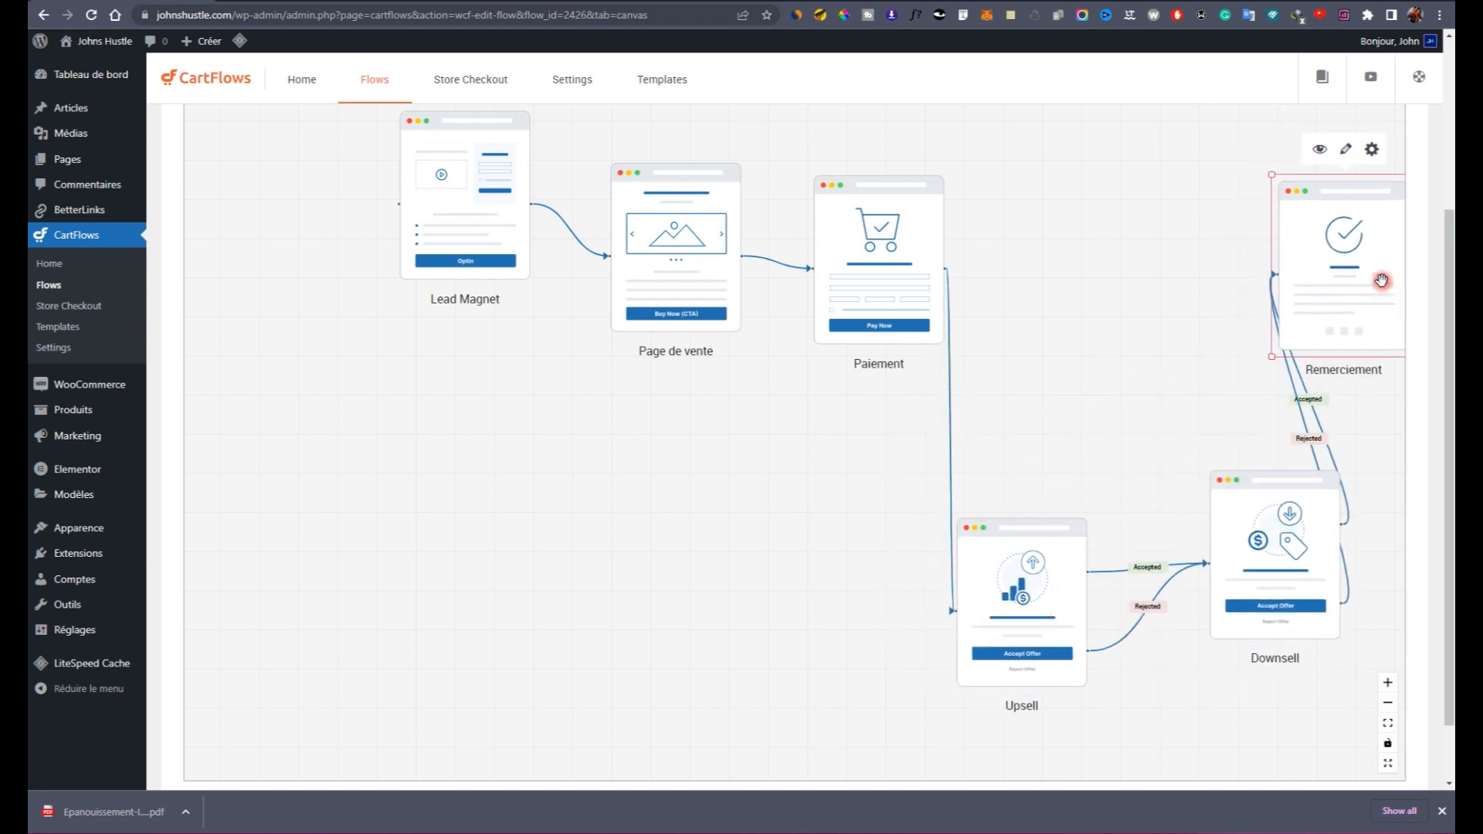
Step: Open the flow's analytics, expand the Lead Magnet variants and examine the visit, conversion and revenue figures of every step
scroll(749, 382, "up", 3)
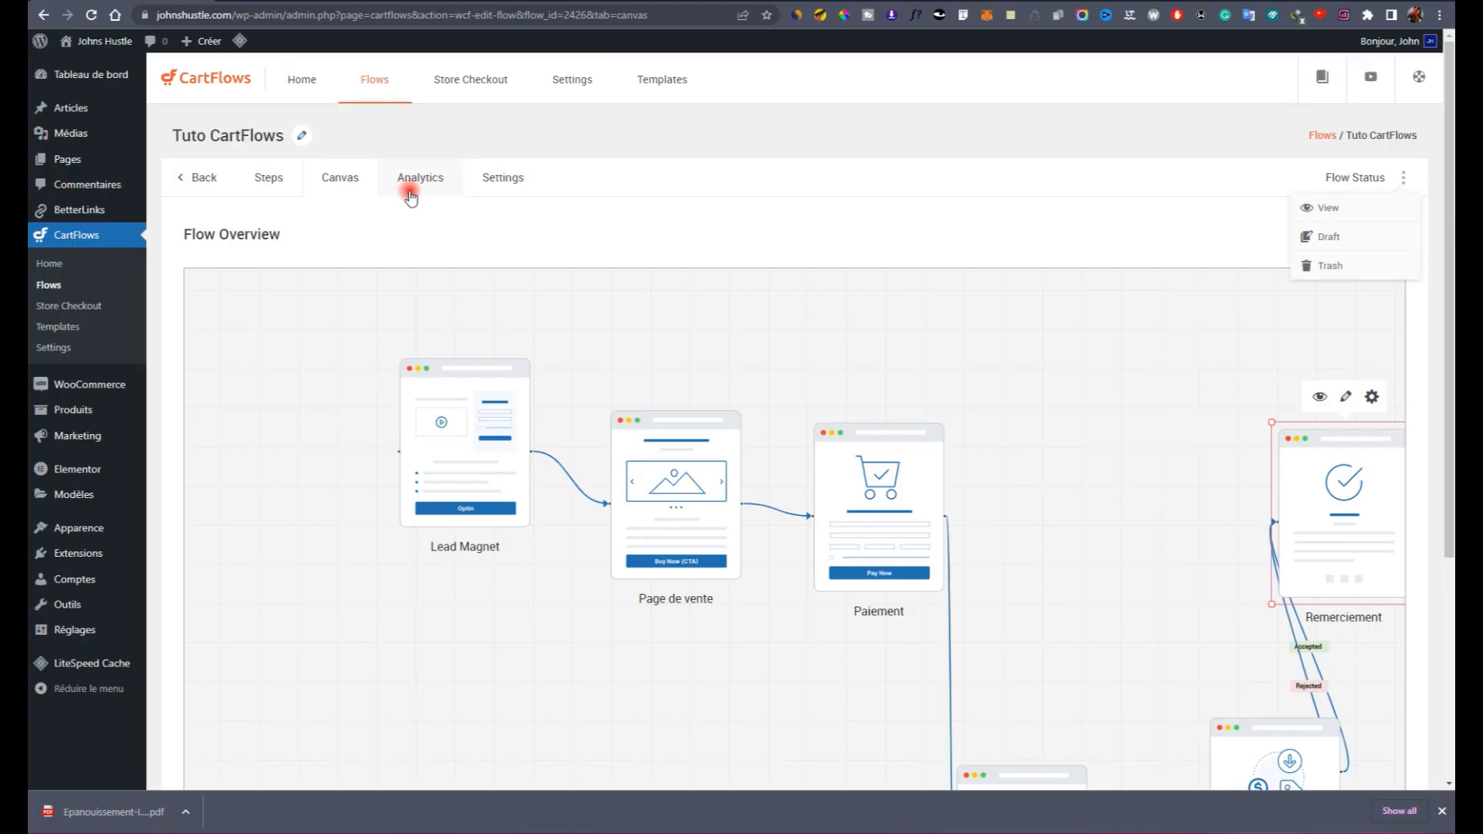
left_click(410, 195)
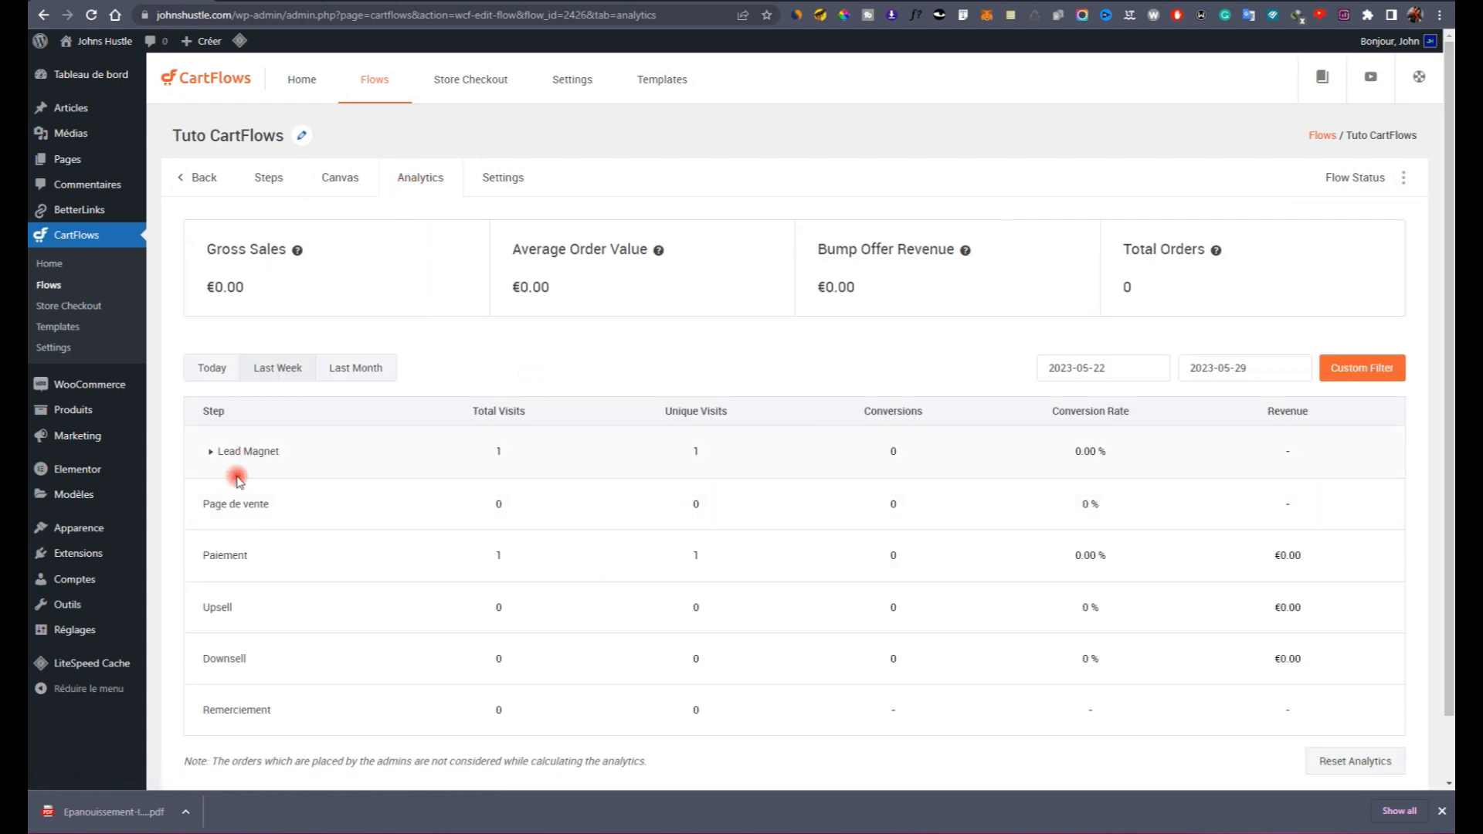
left_click(209, 452)
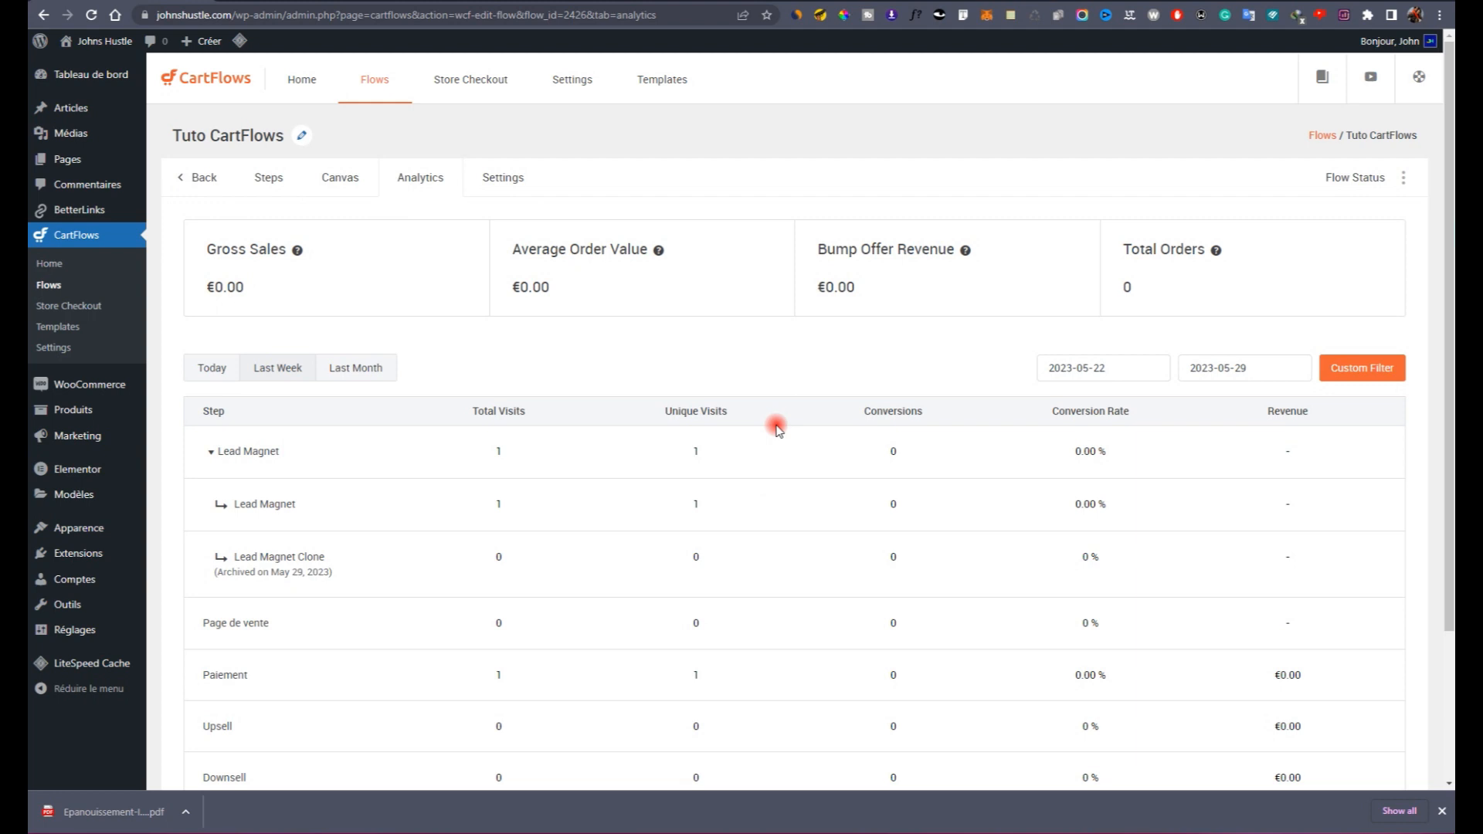
scroll(863, 542, "down", 1)
scroll(662, 503, "down", 3)
scroll(496, 466, "up", 5)
scroll(250, 600, "down", 3)
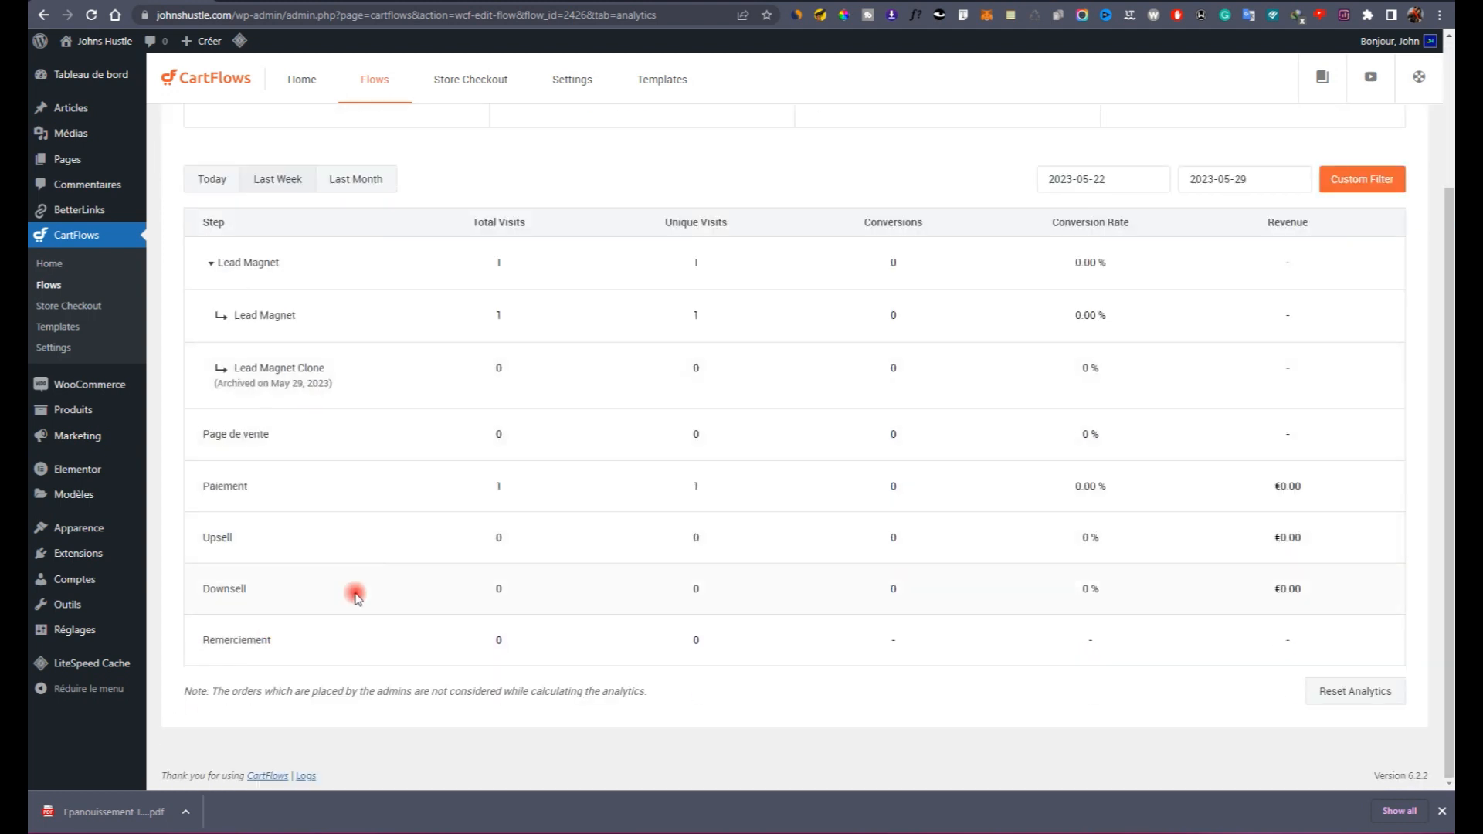
scroll(873, 553, "up", 3)
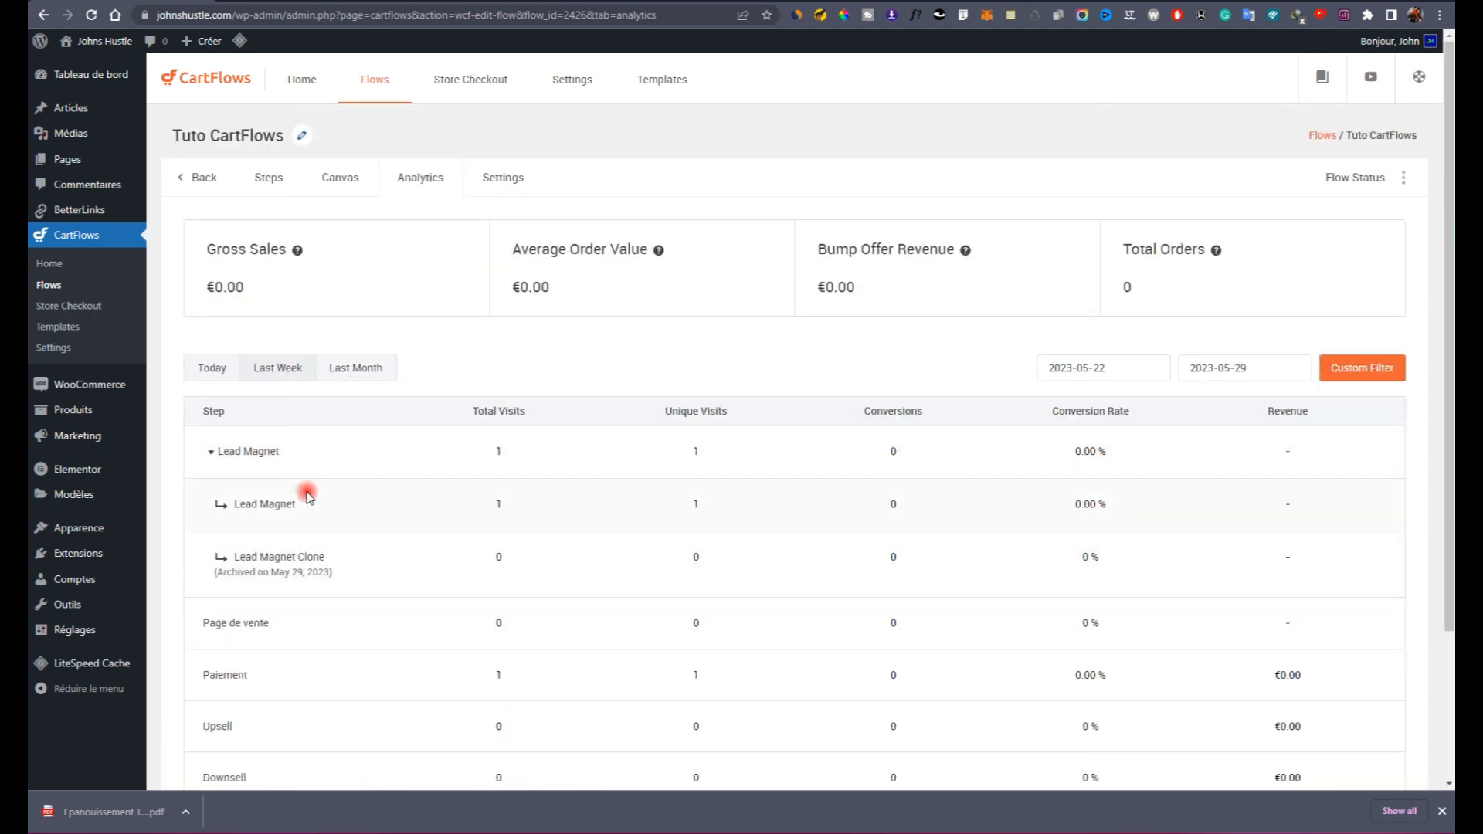
scroll(271, 492, "down", 3)
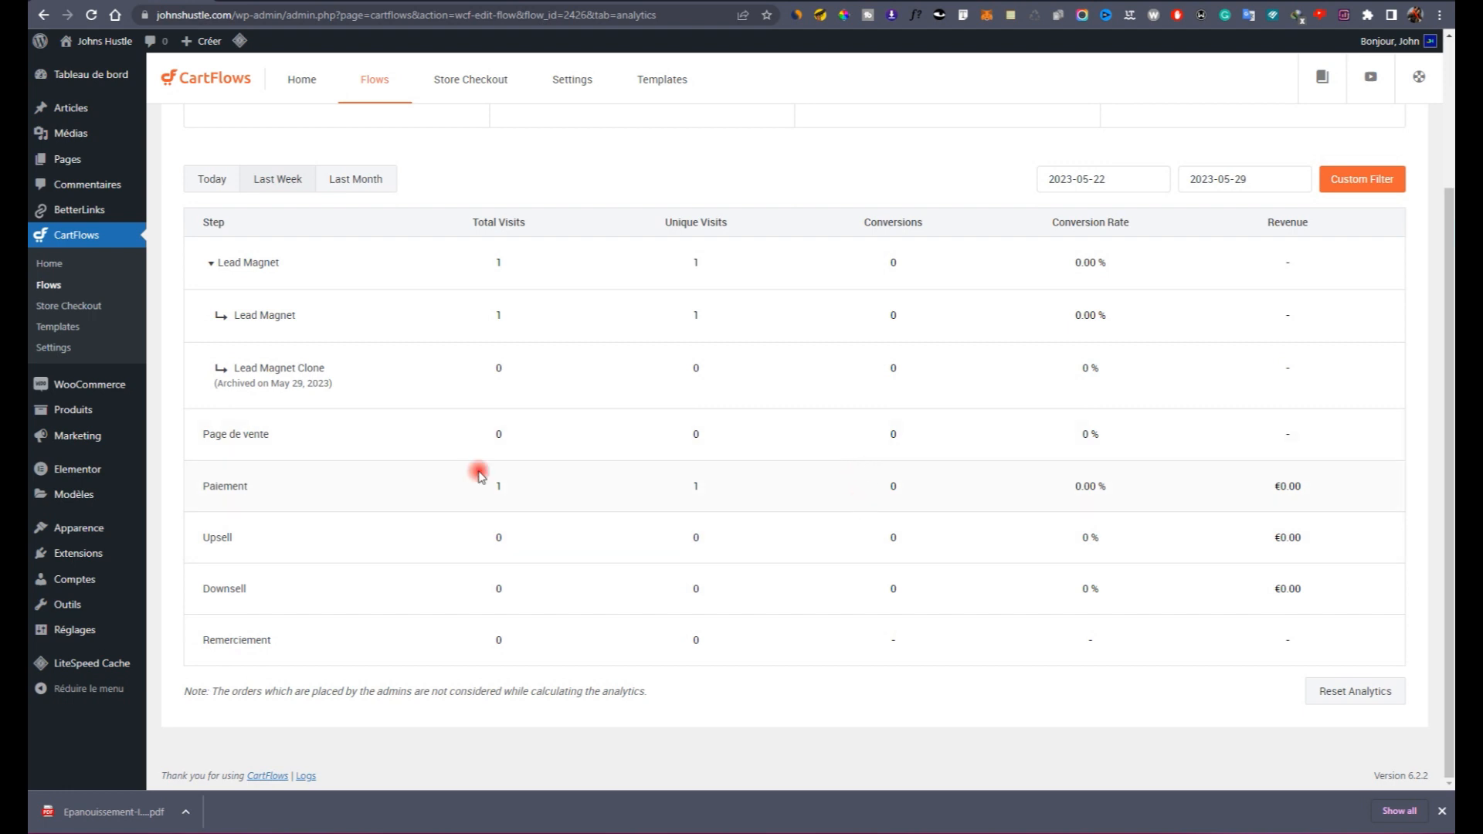
scroll(479, 475, "up", 3)
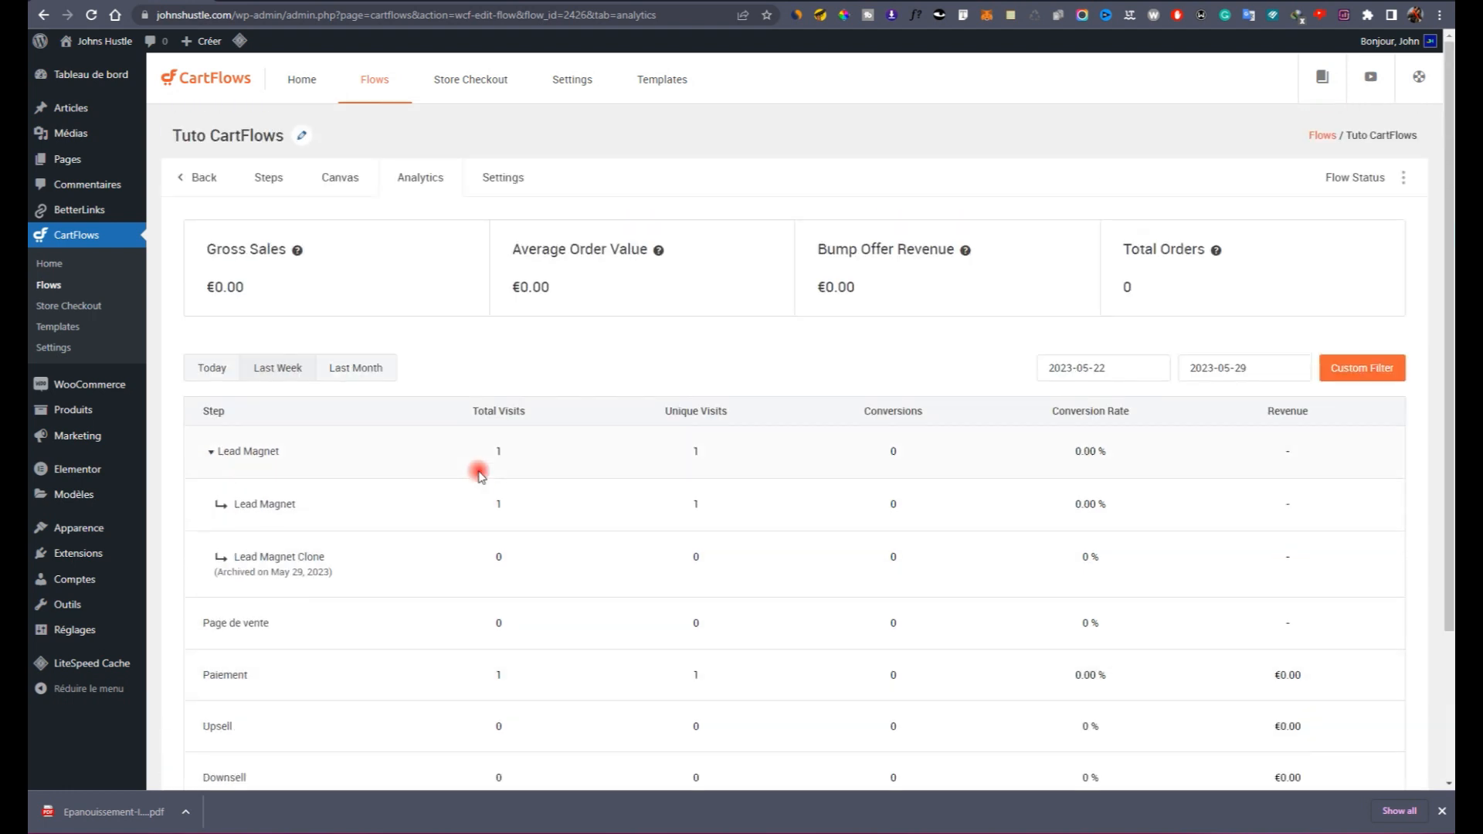
Step: Open the Tuto CartFlows flow settings and review the flow slug and the flow analytics option
left_click(499, 177)
left_click_drag(770, 312, 717, 313)
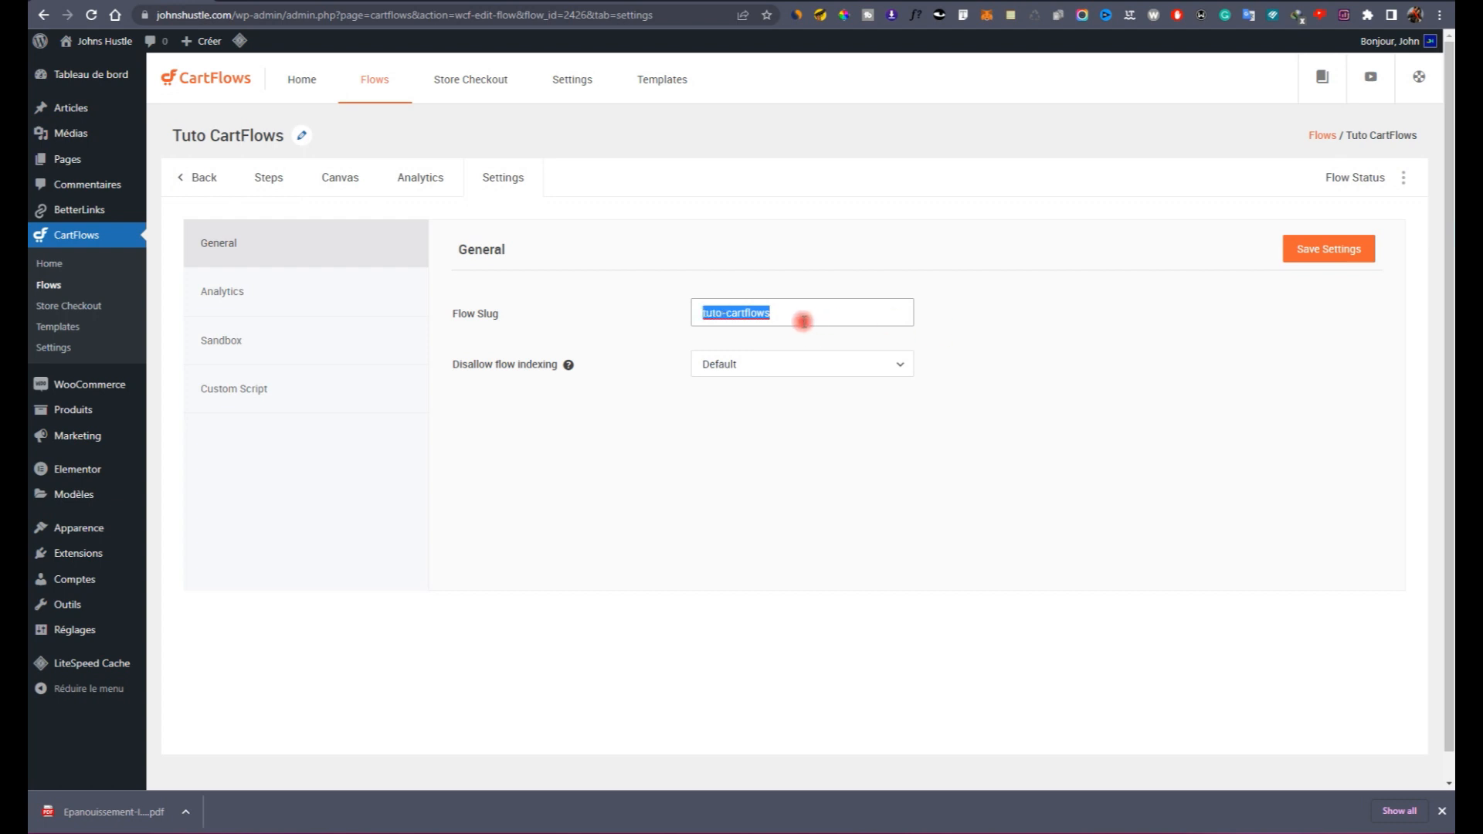
left_click(274, 293)
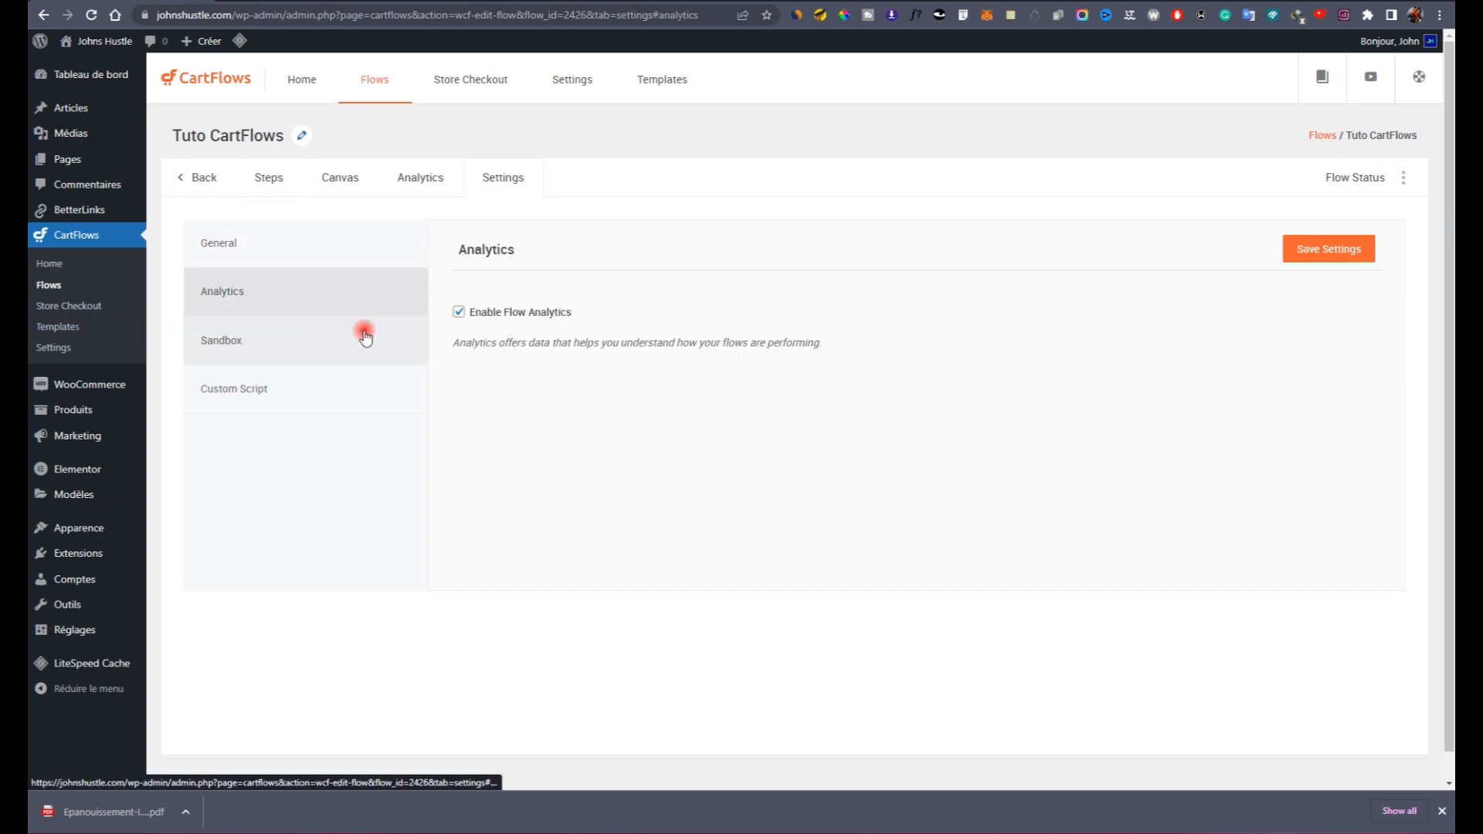
Step: Enable test mode in the flow's Sandbox settings and save the settings
left_click(325, 342)
left_click(505, 312)
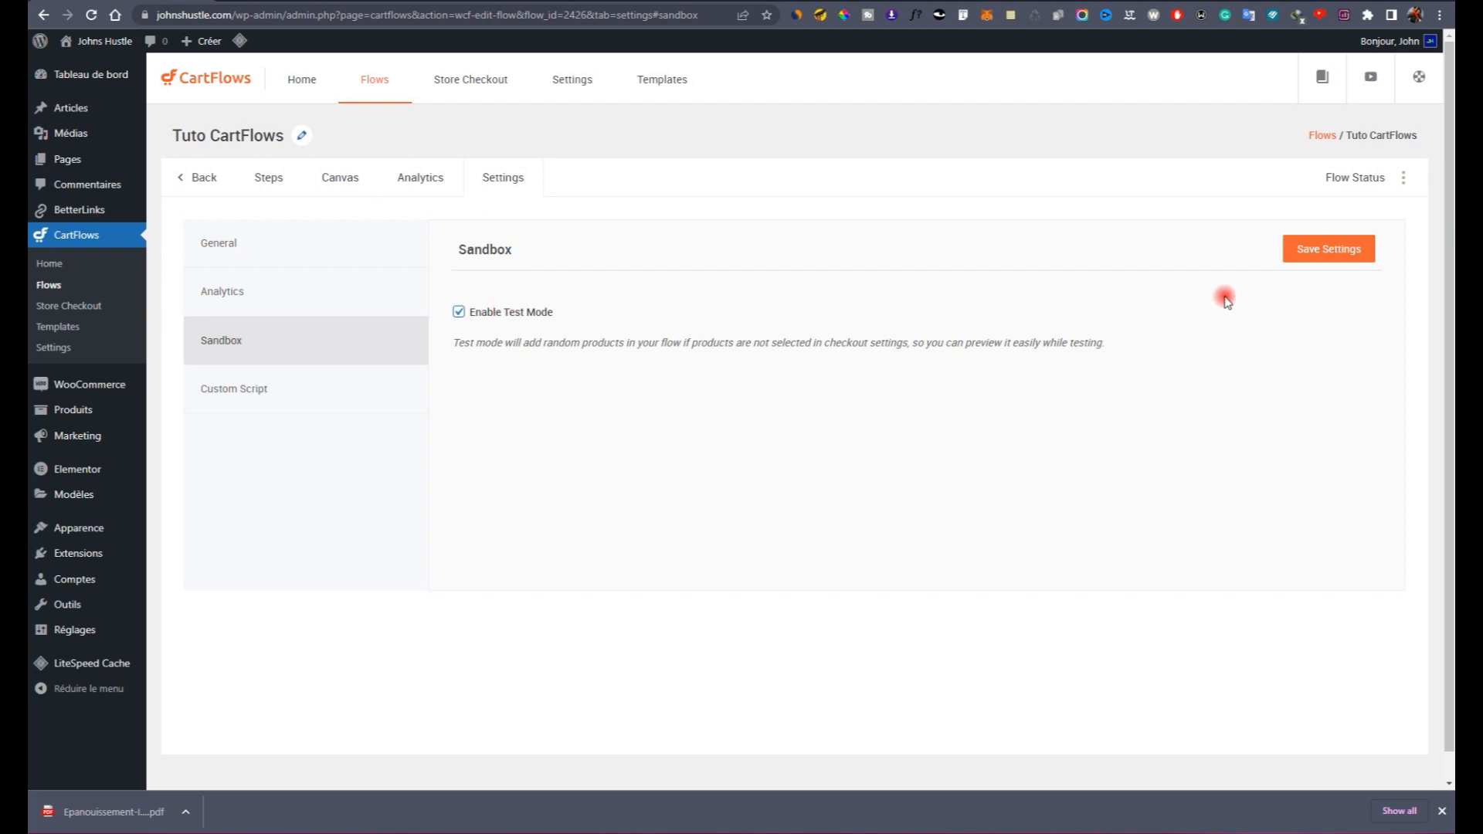
left_click(1328, 255)
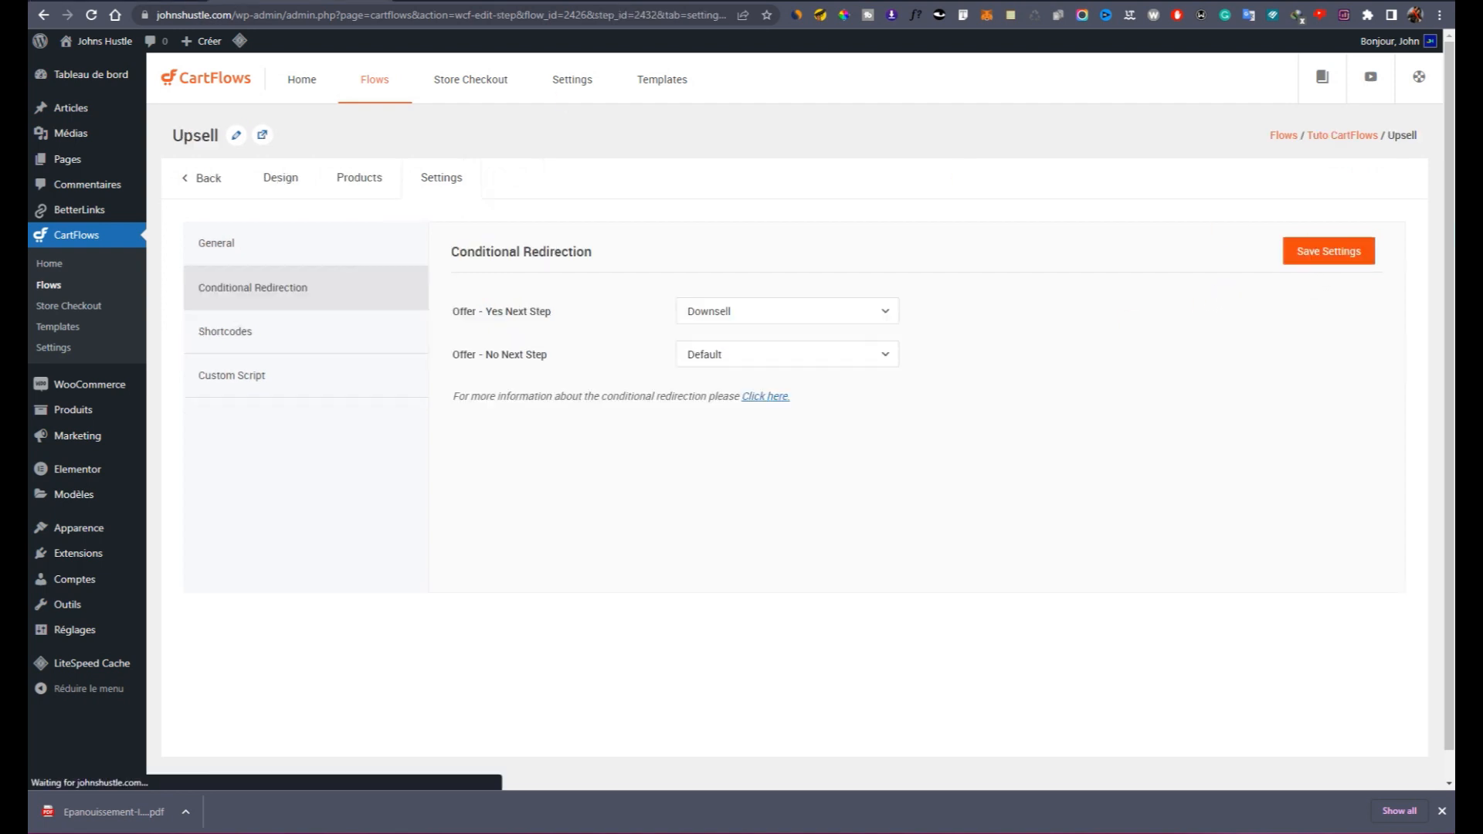
Step: View the Tuto CartFlows funnel from the flows list, continue past the sales page to checkout, and try the debit or credit card payment
left_click(230, 184)
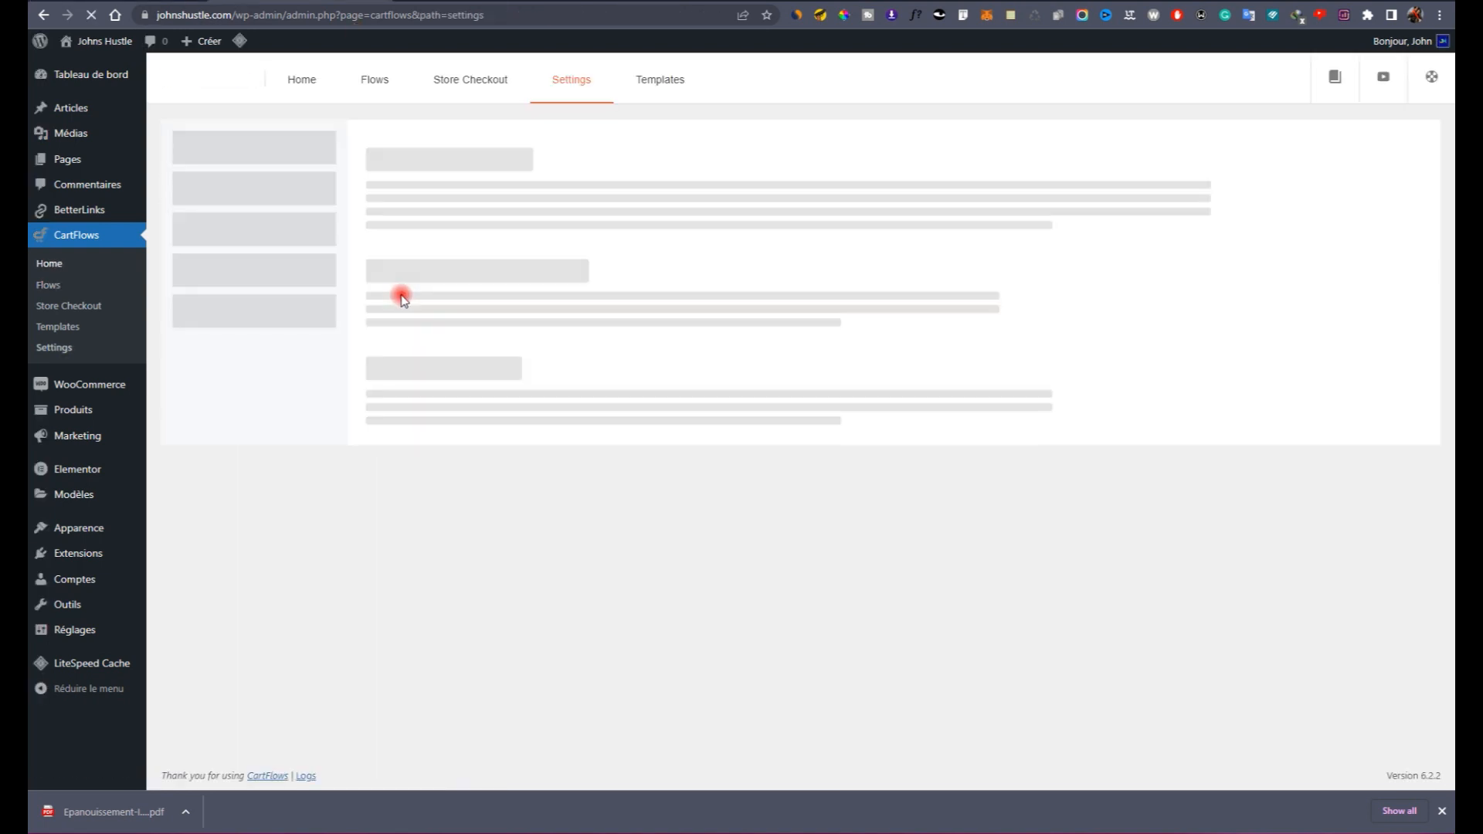
left_click(58, 284)
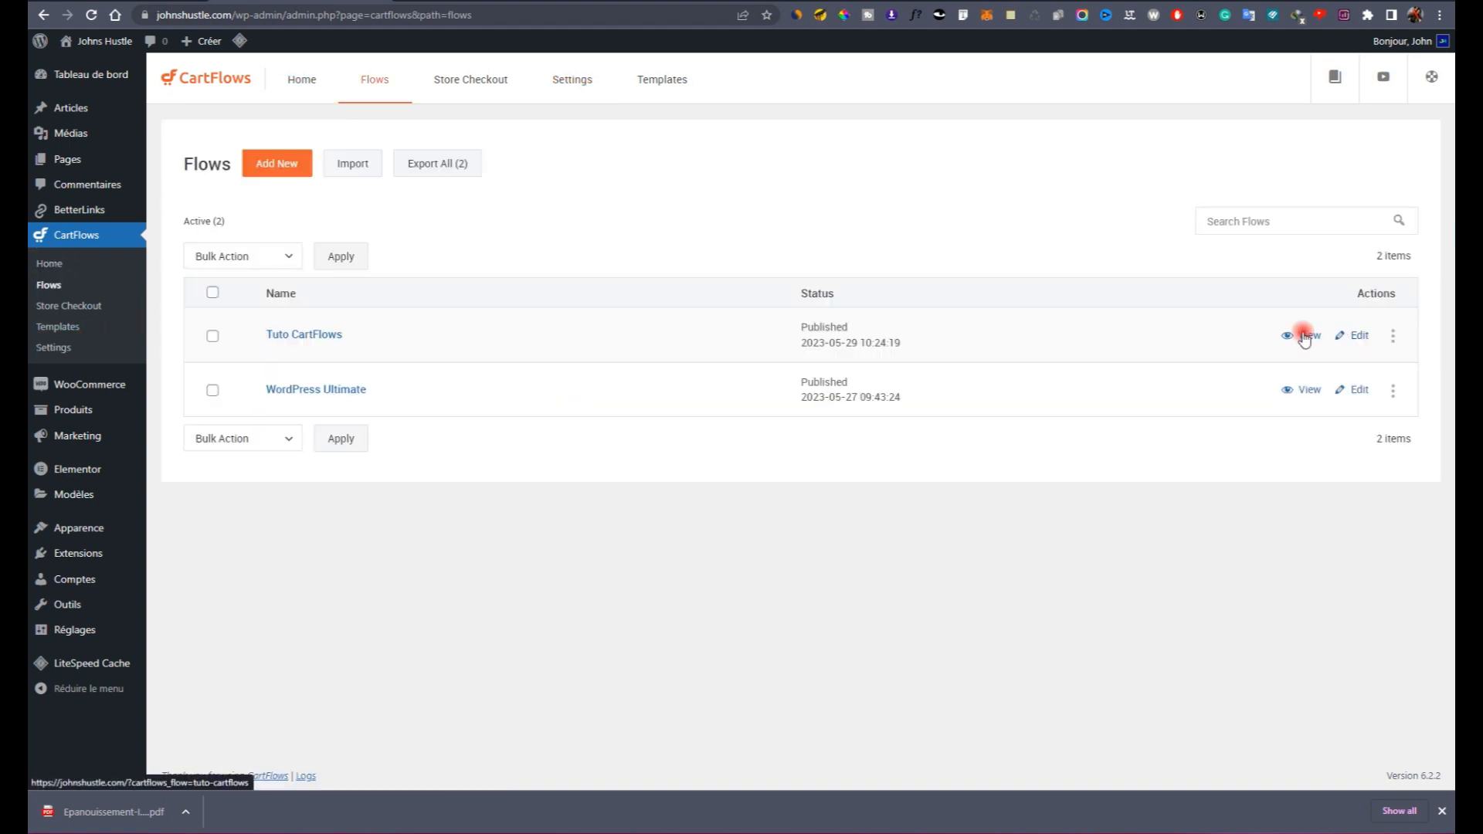
left_click(1303, 338)
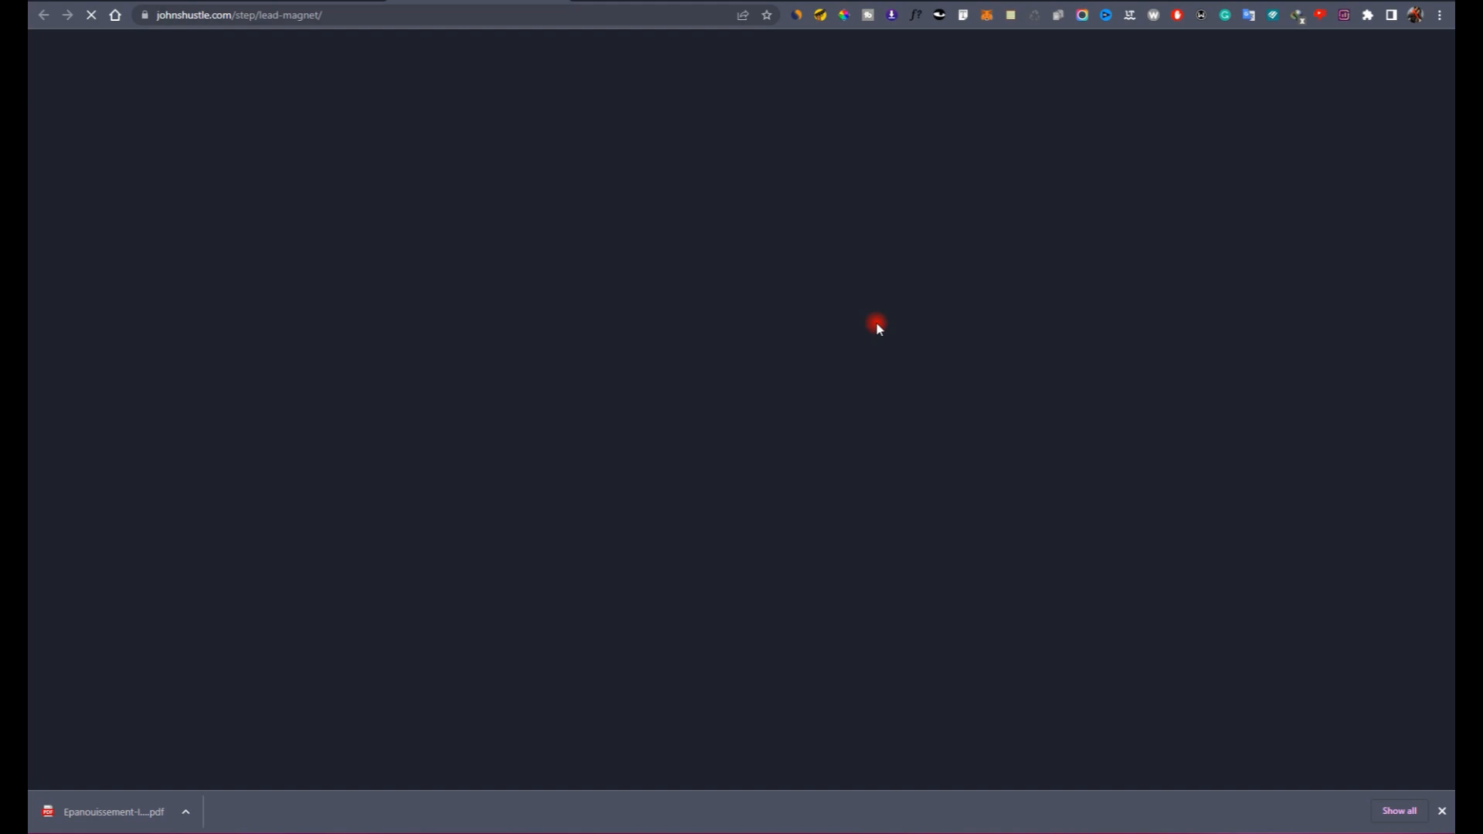
scroll(911, 455, "down", 3)
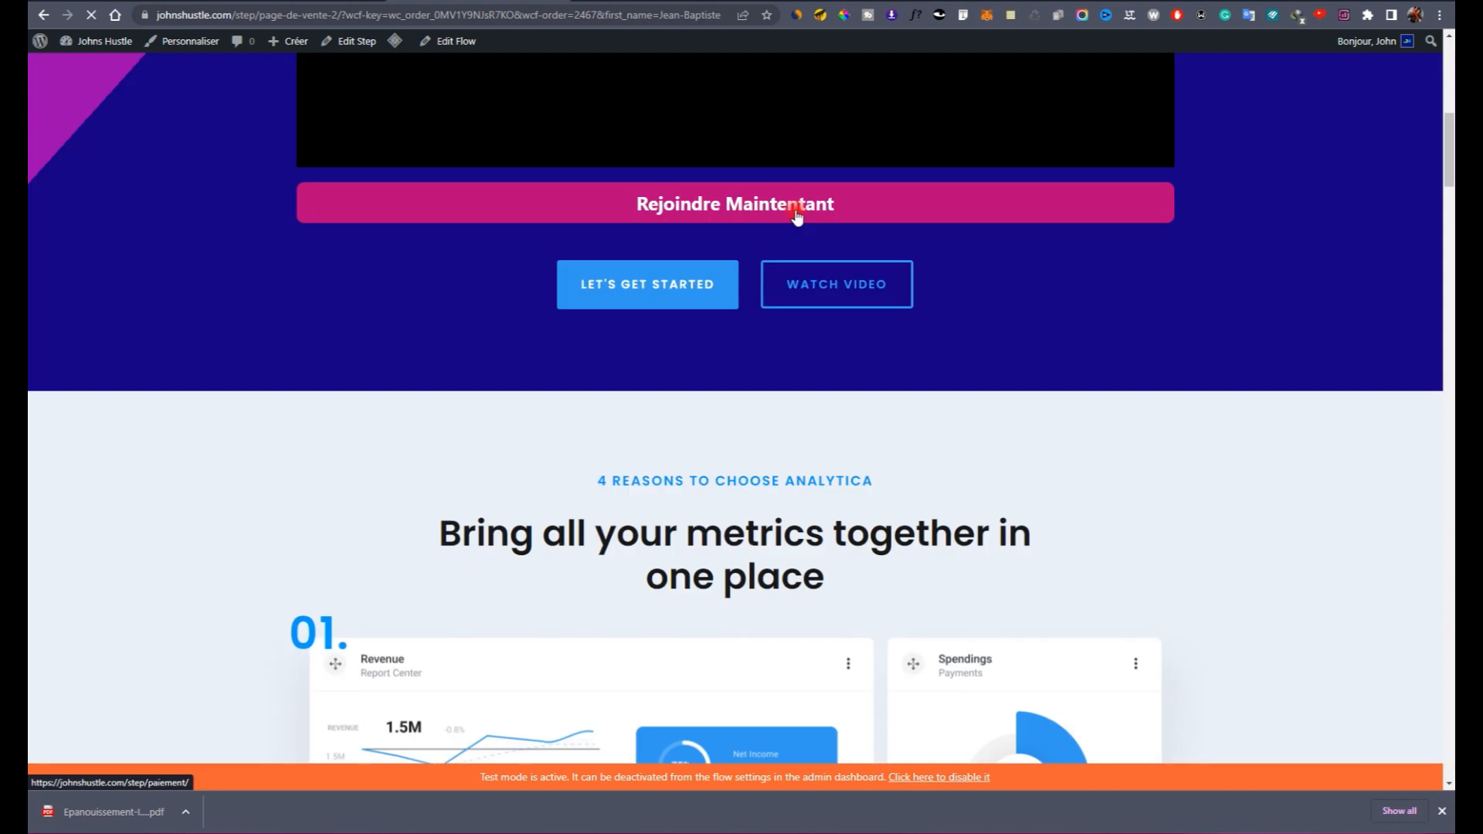
left_click(797, 217)
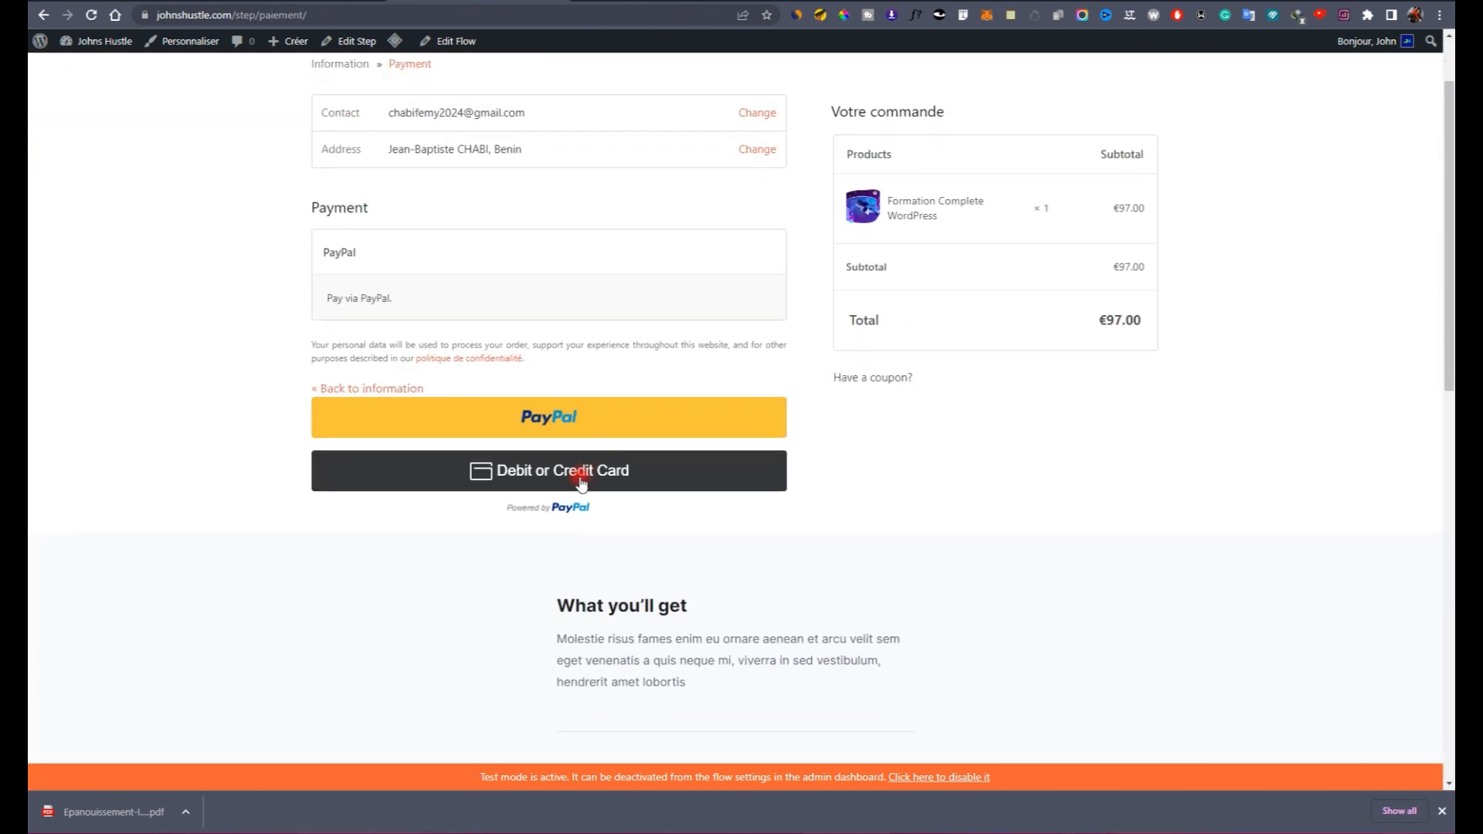
left_click(580, 476)
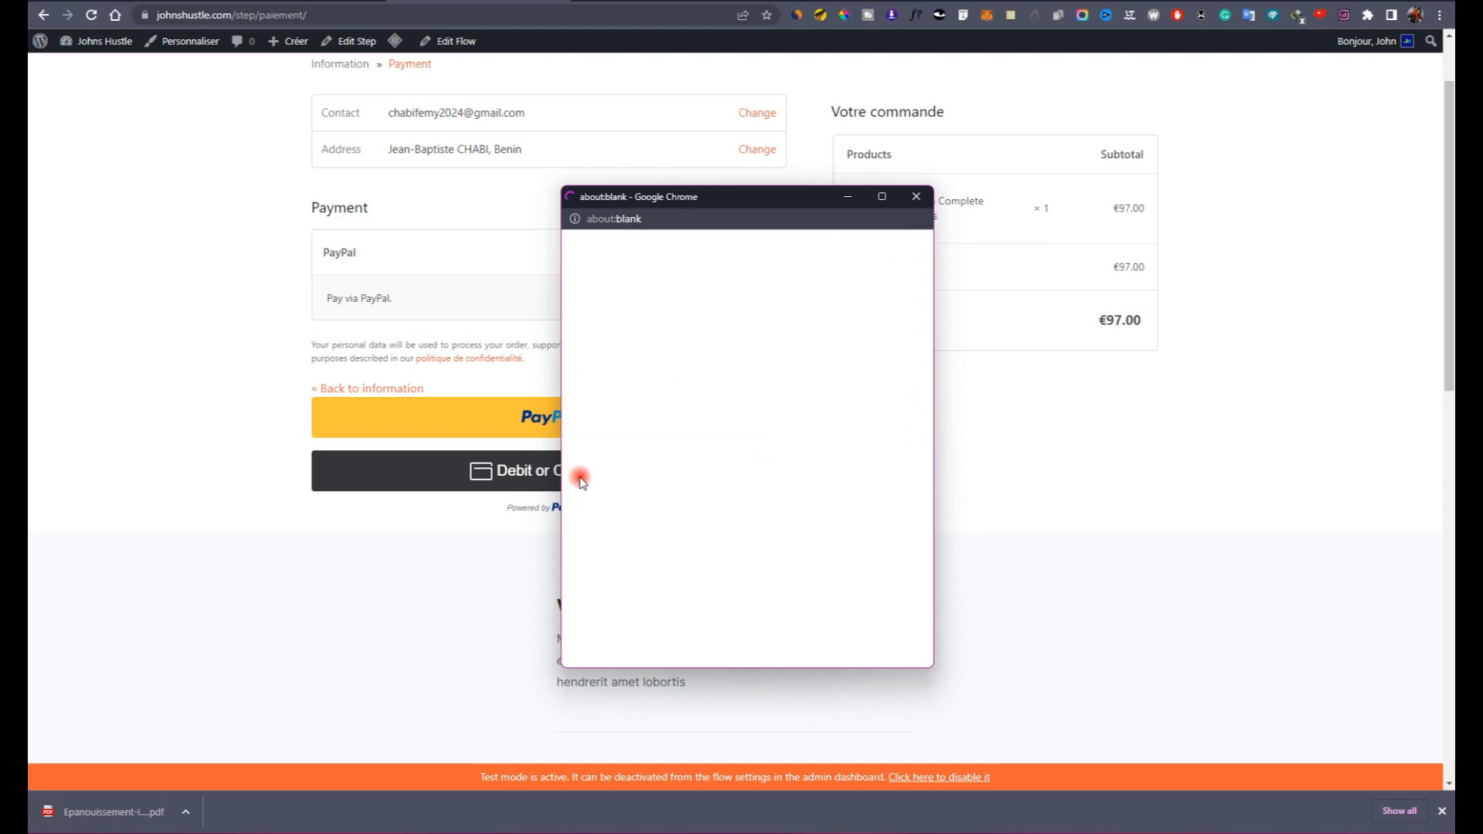
left_click(915, 197)
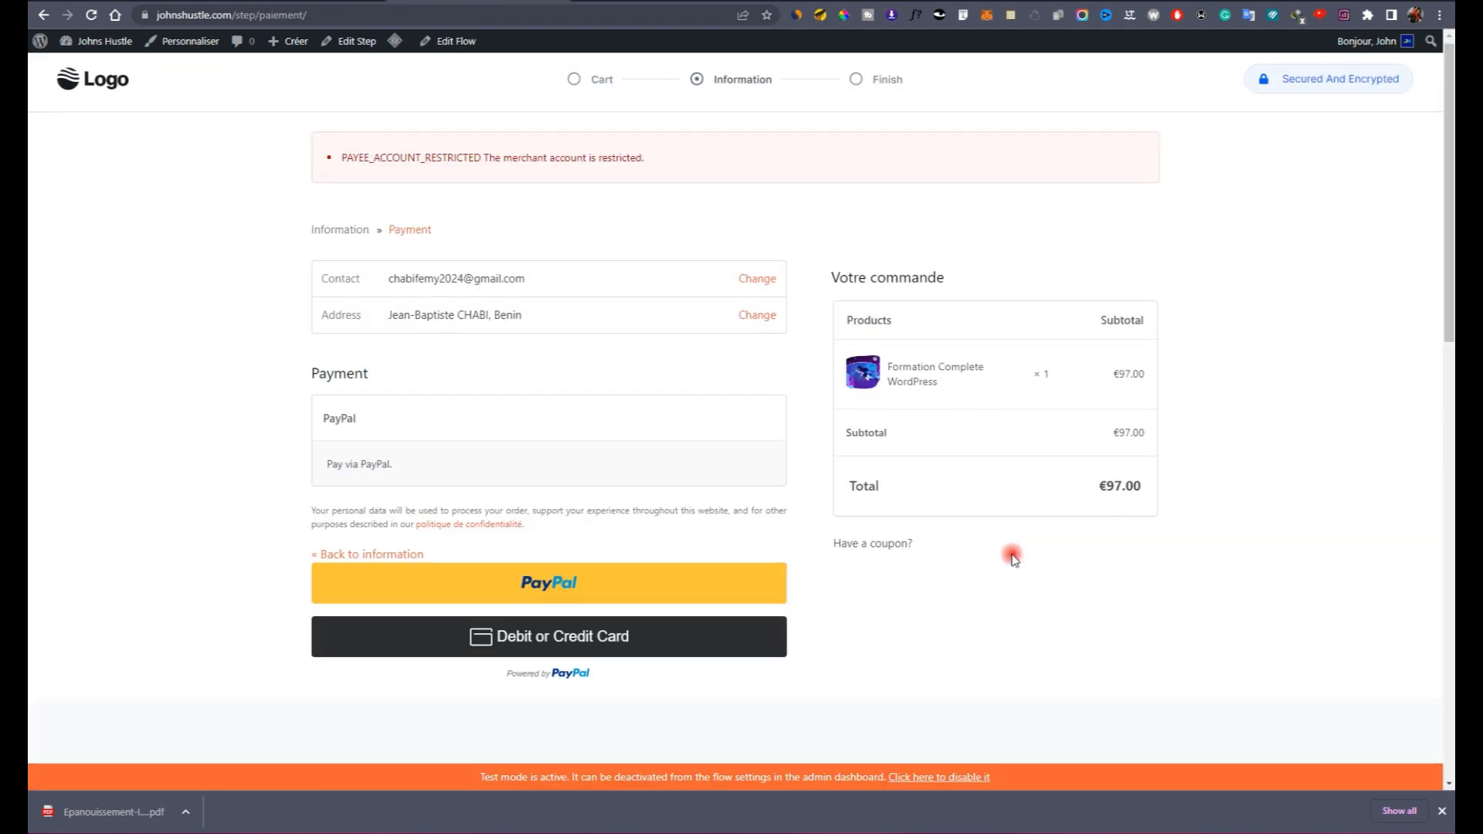
Step: Return to the flow's Sandbox settings from the test mode notice, disable test mode and save
scroll(1004, 587, "down", 5)
left_click(960, 778)
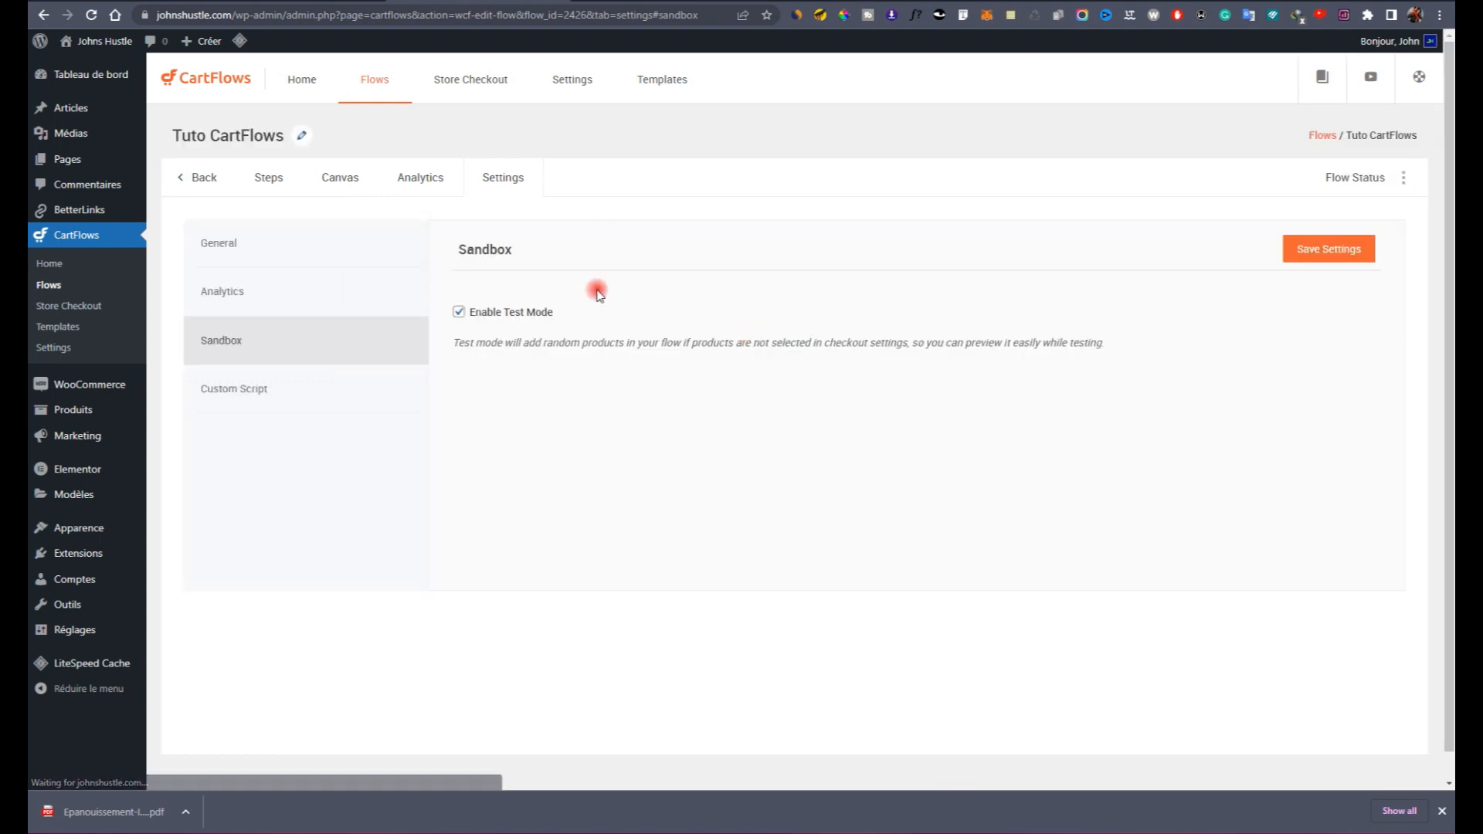
left_click(1328, 249)
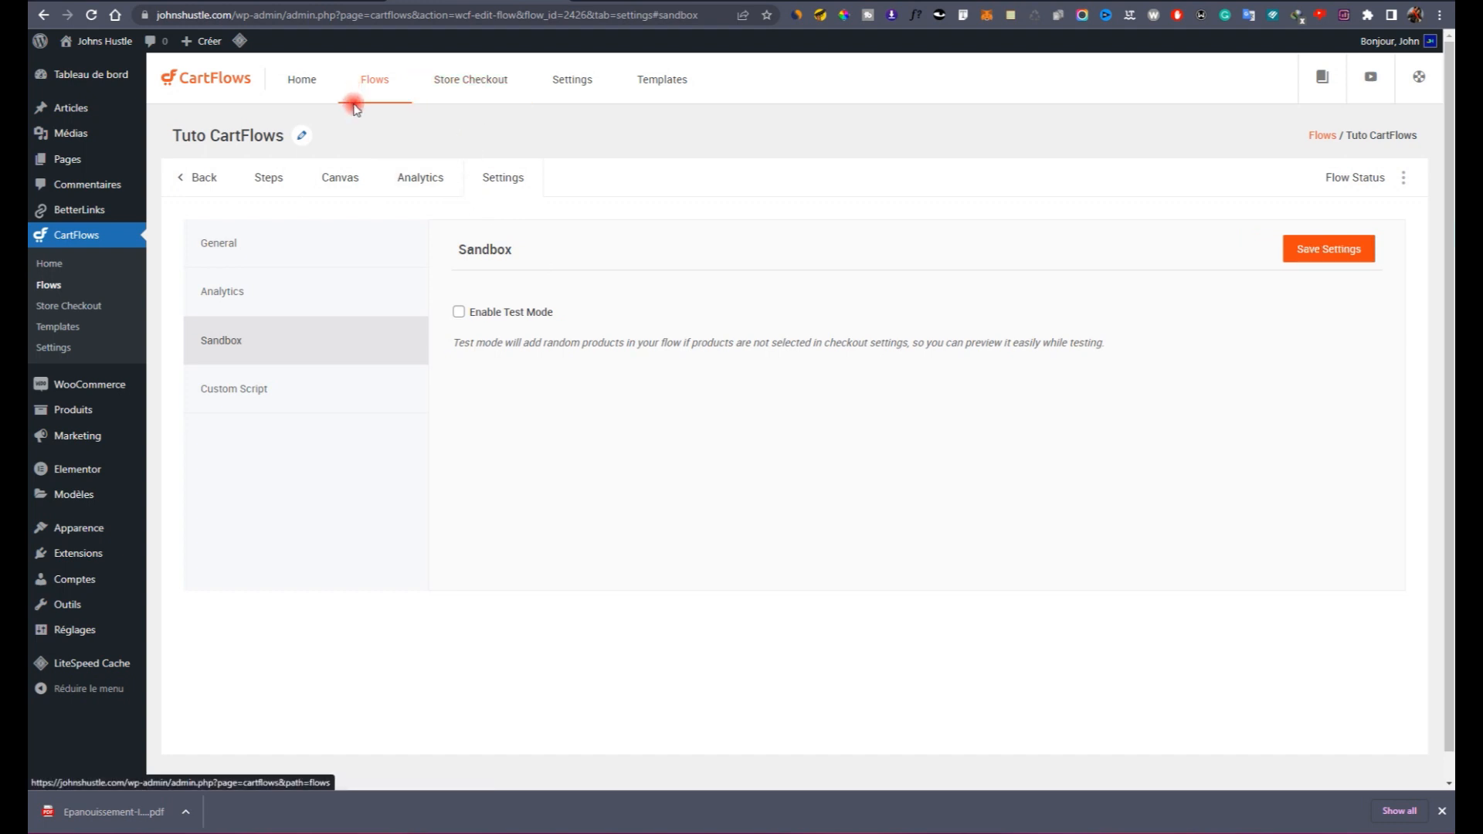
Step: Open Store Checkout 04 and enable the store checkout
left_click(461, 86)
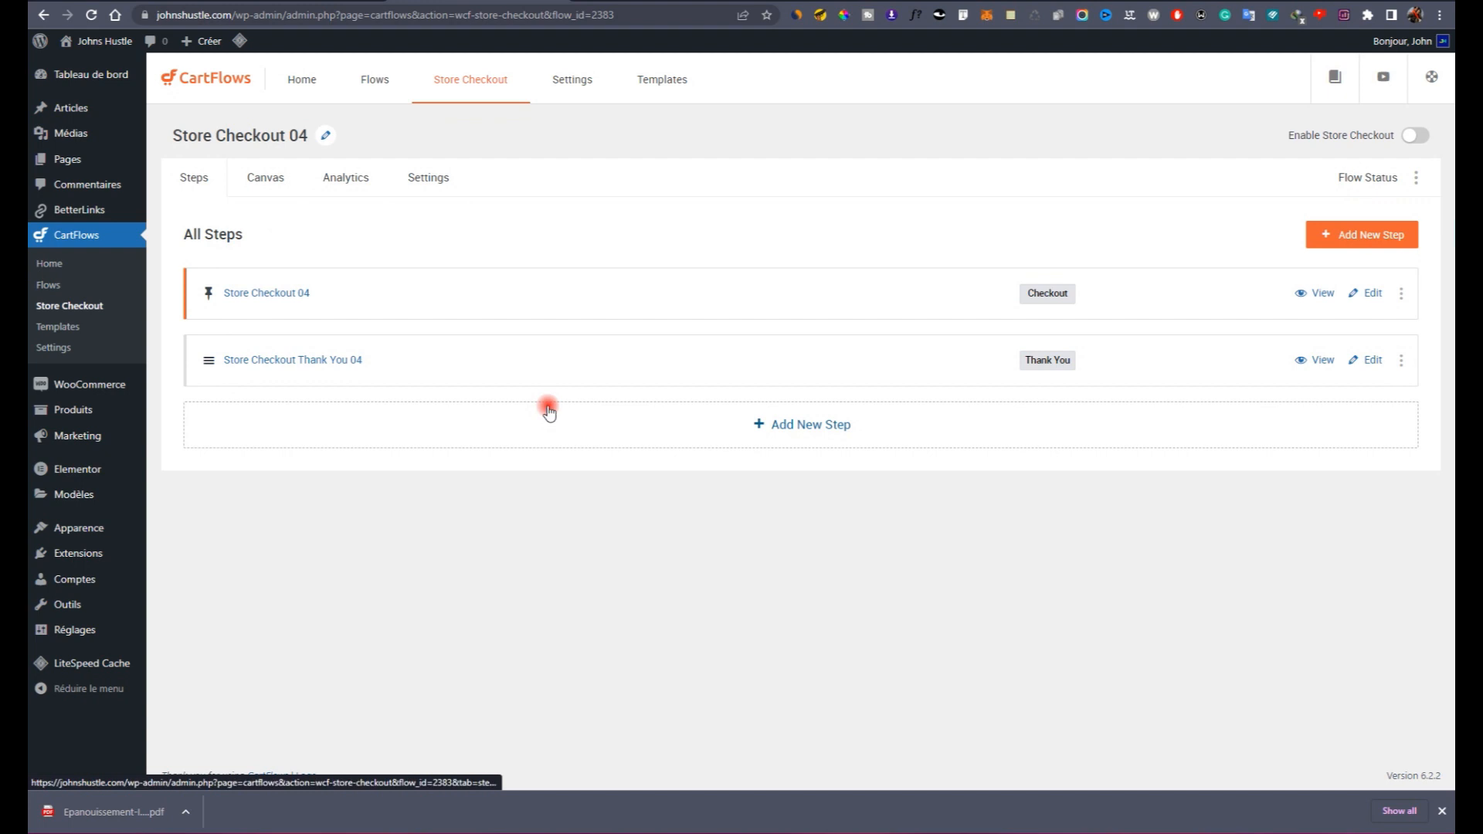
left_click(349, 51)
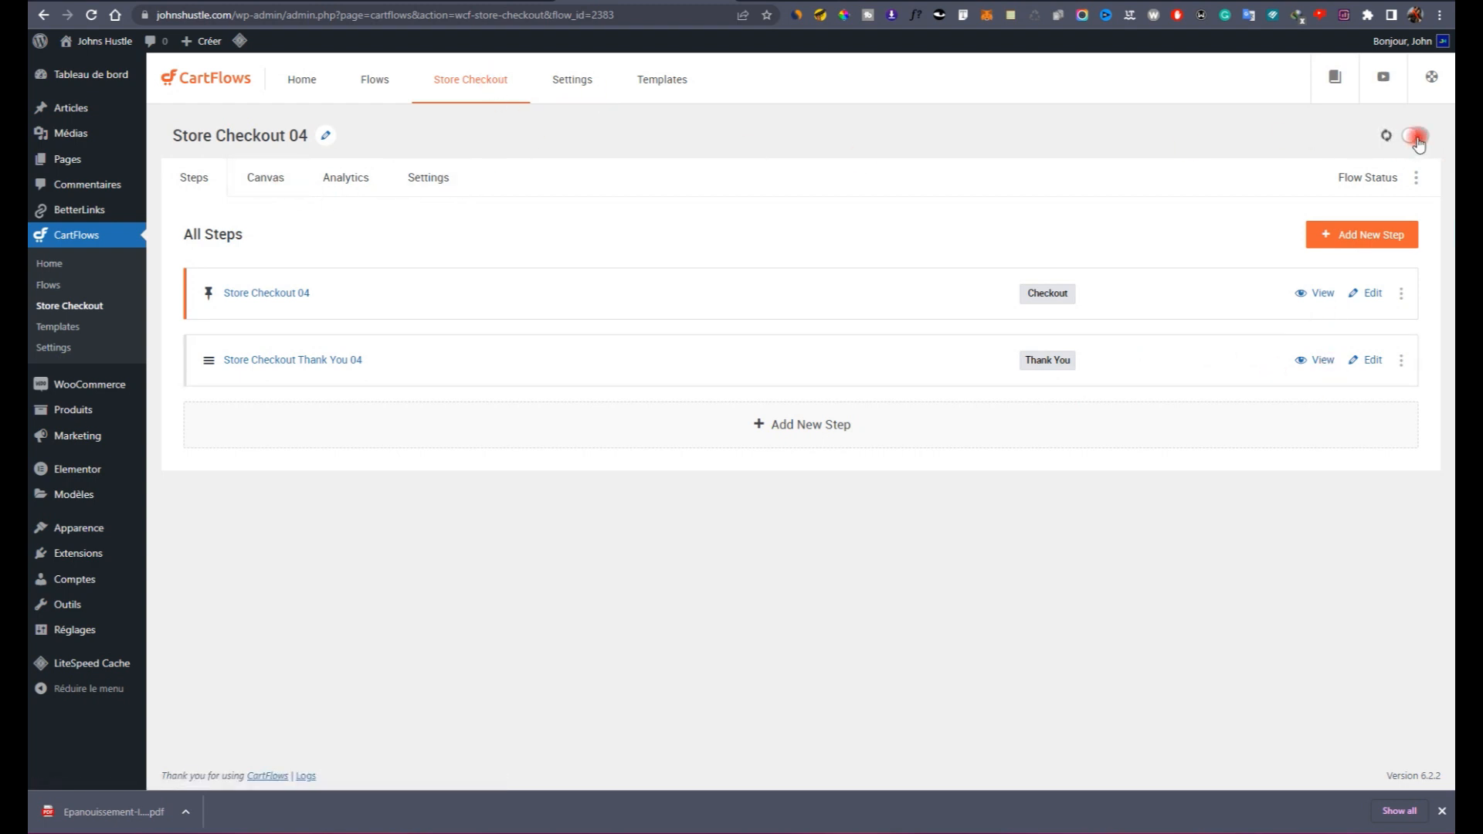
left_click(1417, 138)
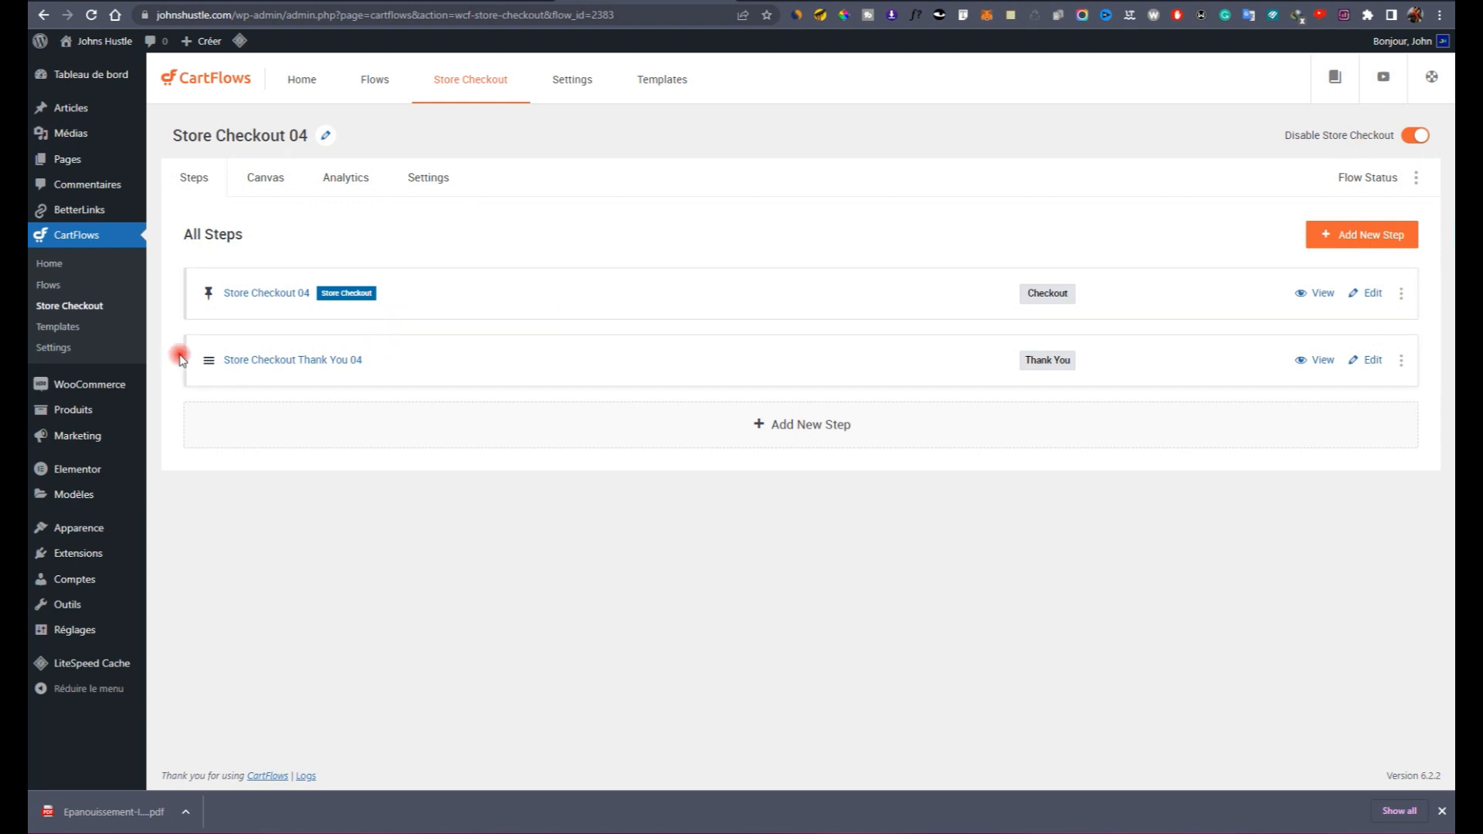
Step: Review the canvas, the analytics, and the Analytics and General settings of Store Checkout 04
left_click(265, 200)
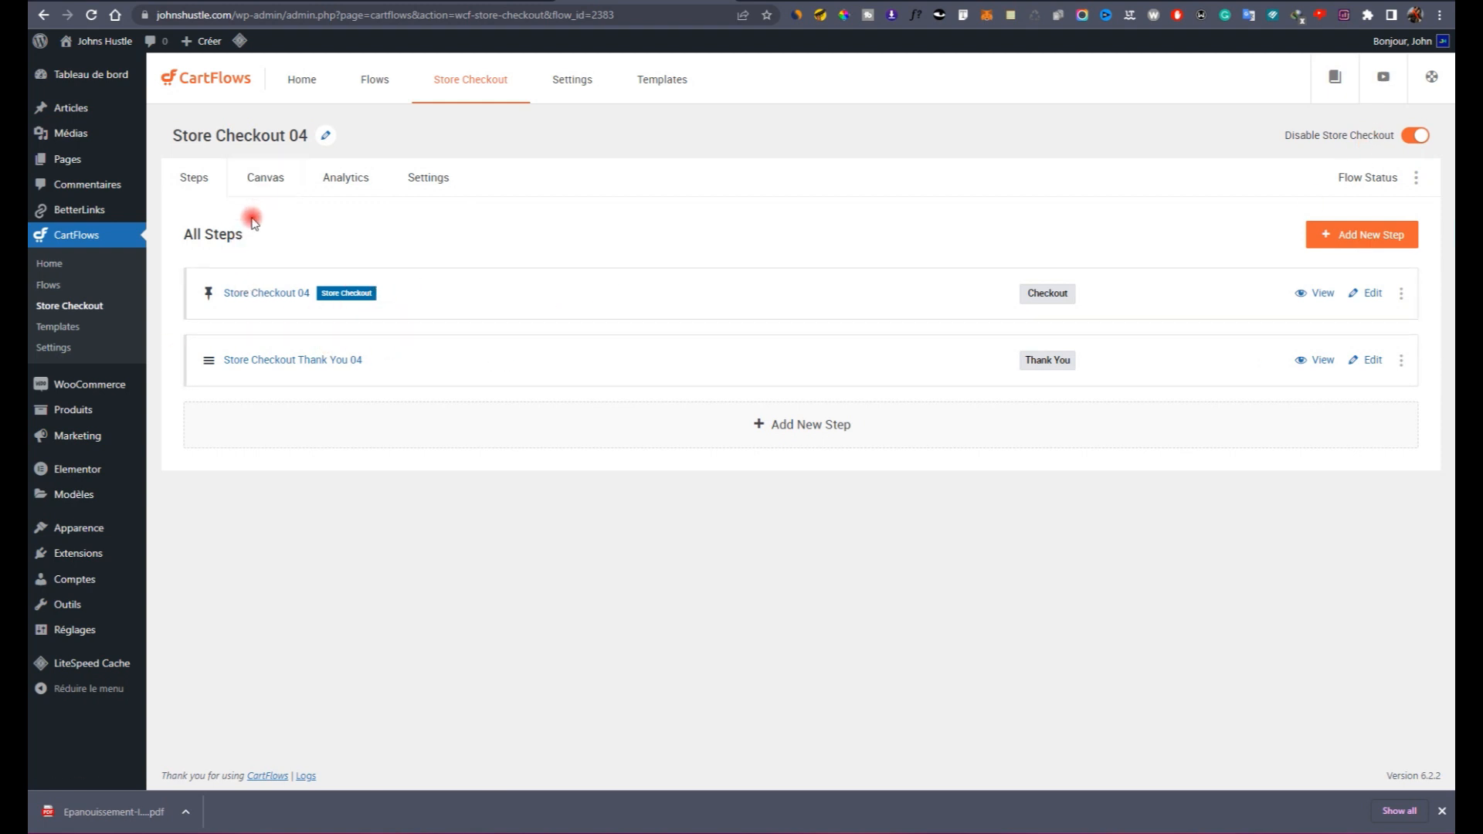
left_click(256, 182)
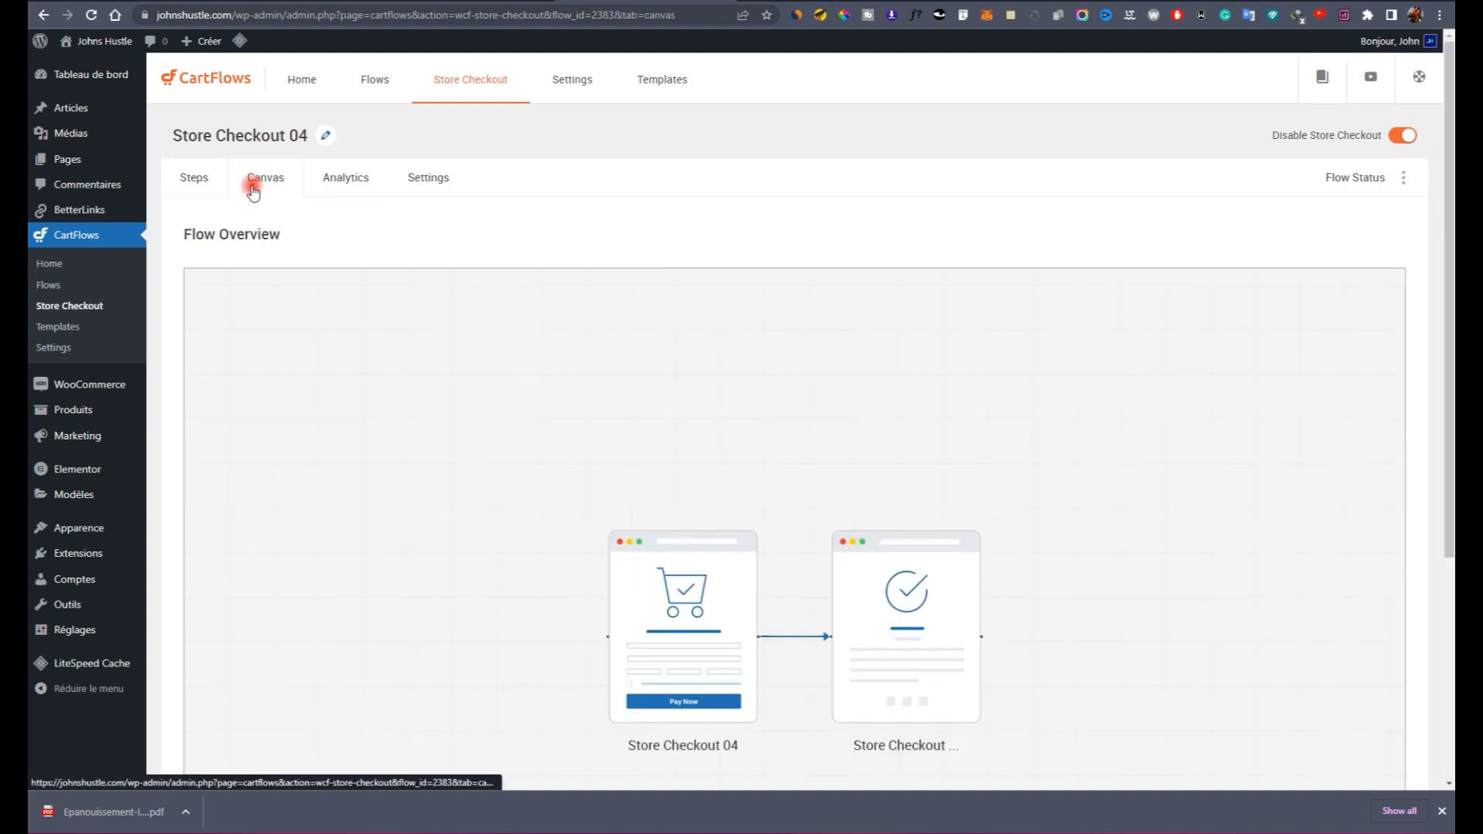
left_click(331, 189)
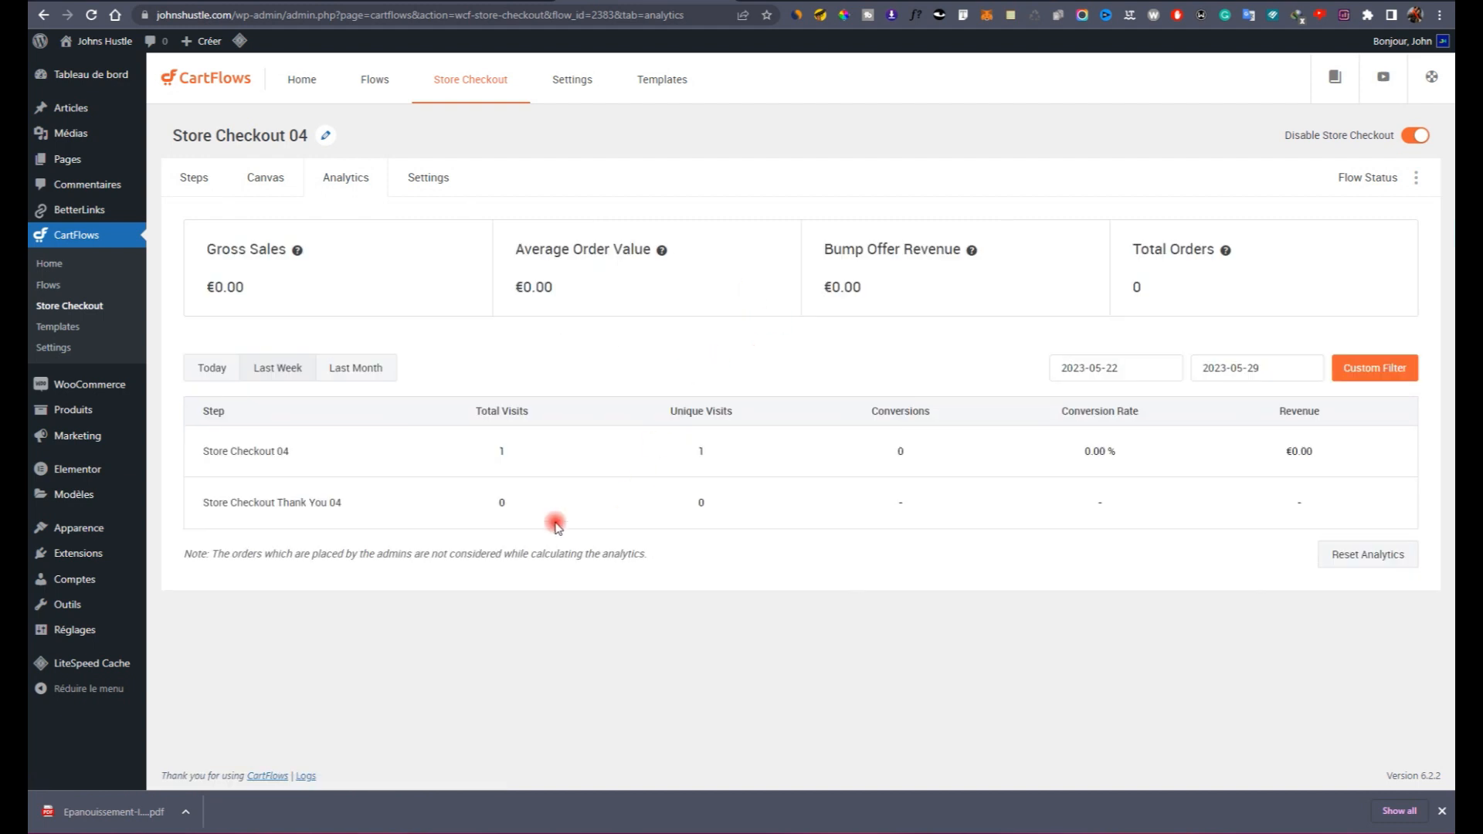
left_click(431, 190)
left_click(390, 303)
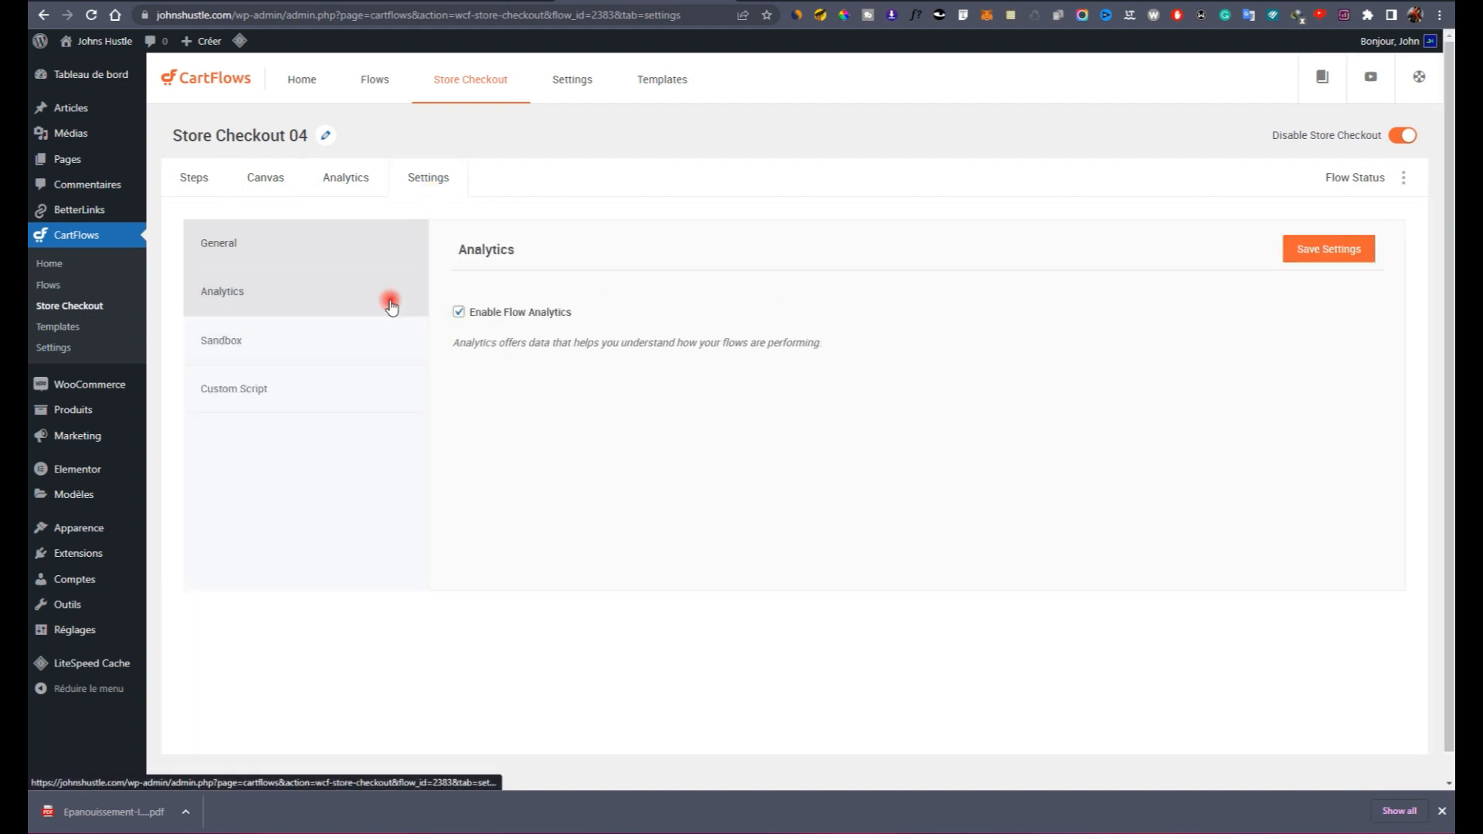
left_click(327, 248)
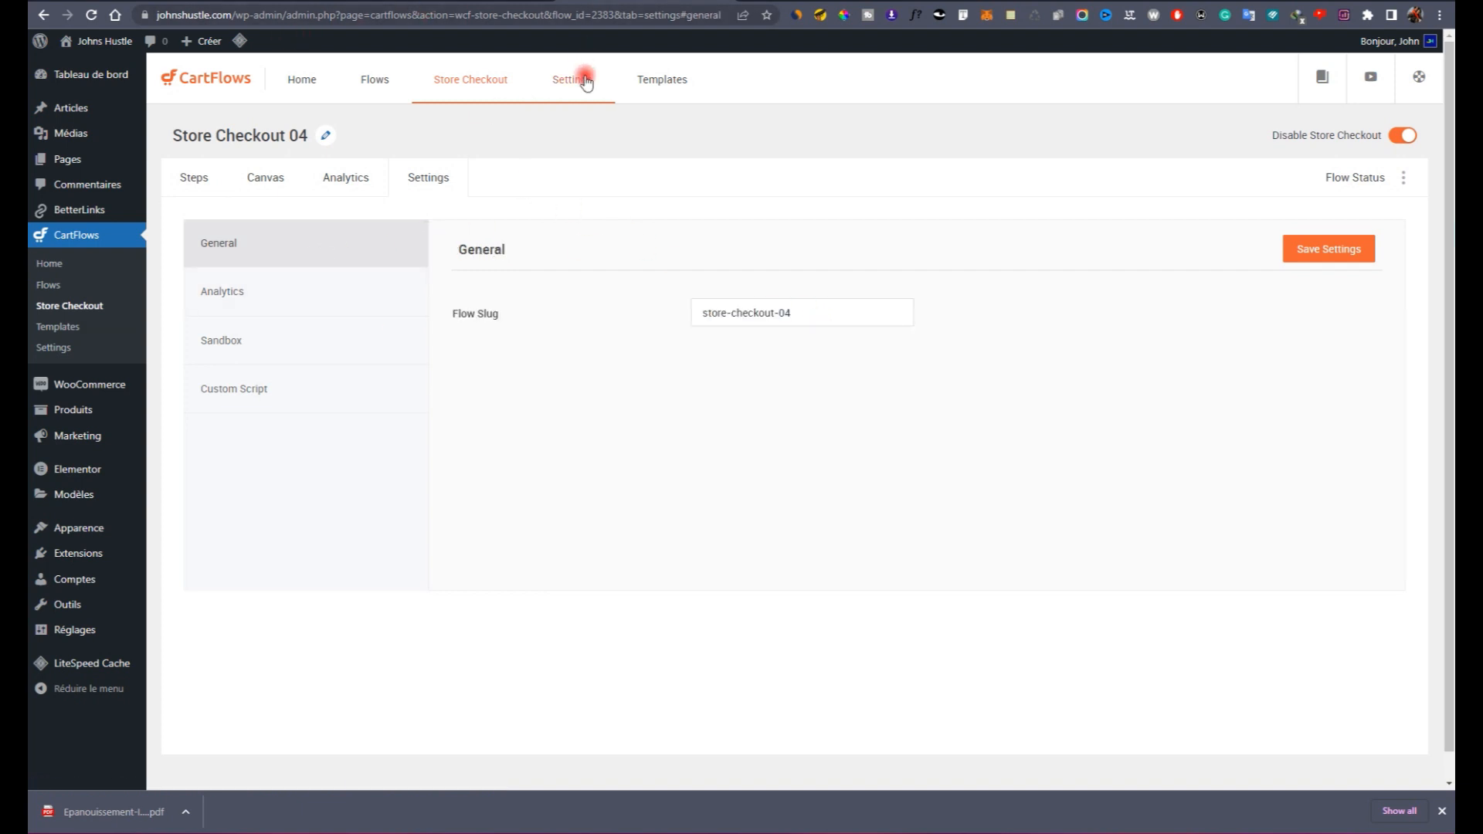
Step: Open the global CartFlows settings, view the page builder choices for ready templates and open the Store Checkout settings
left_click(587, 81)
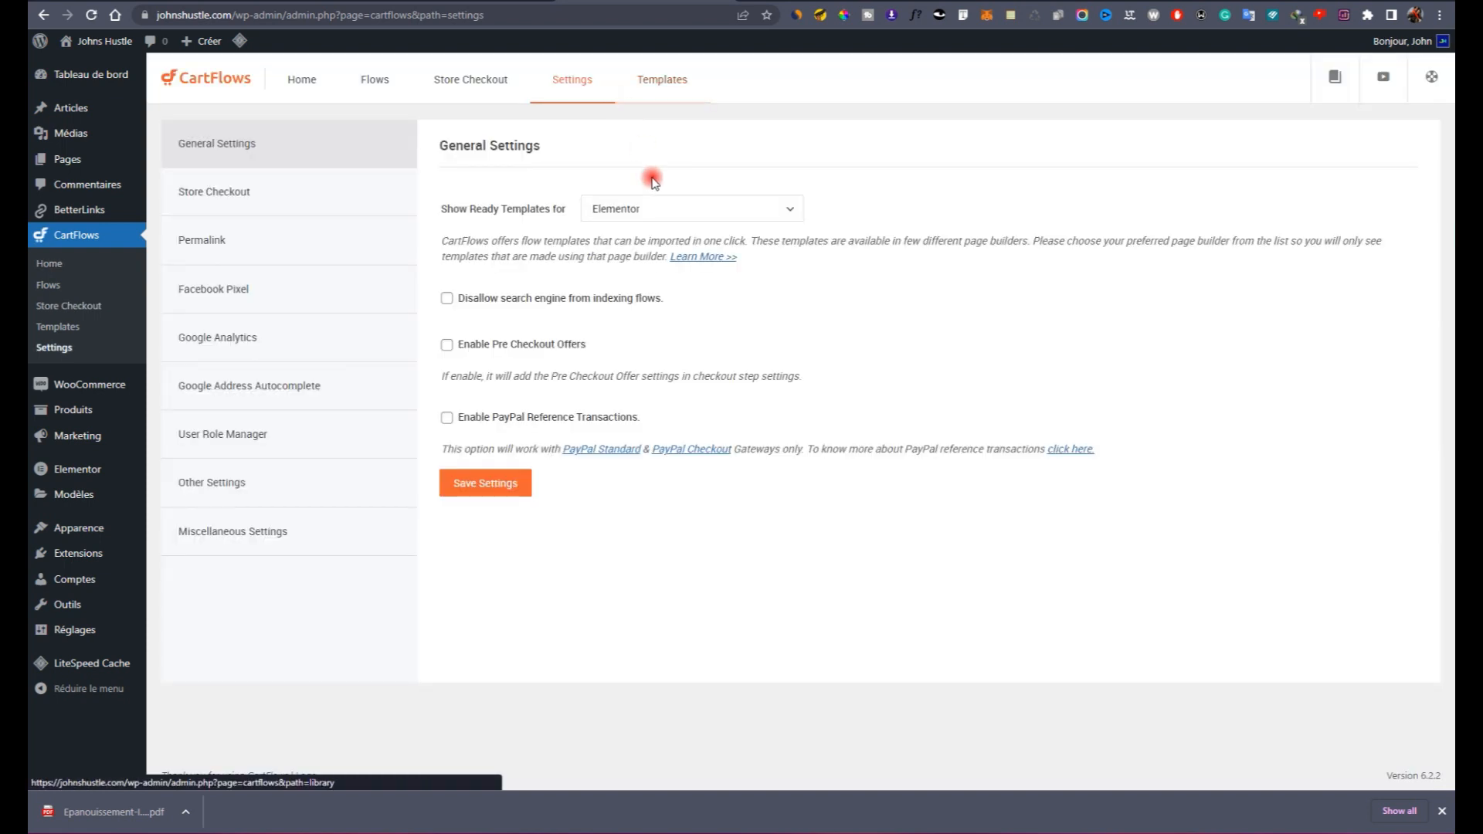
left_click(685, 209)
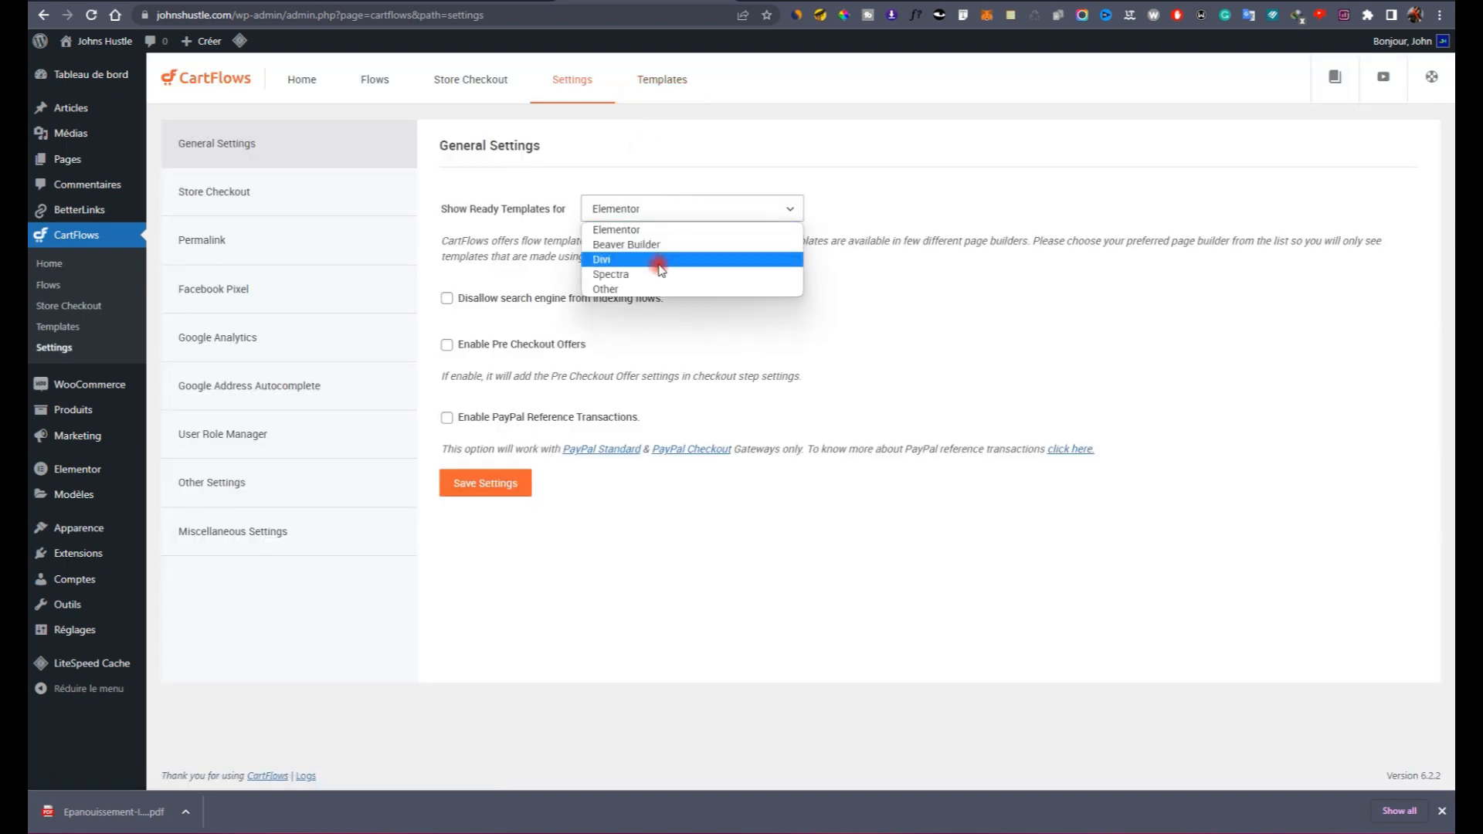
left_click(791, 162)
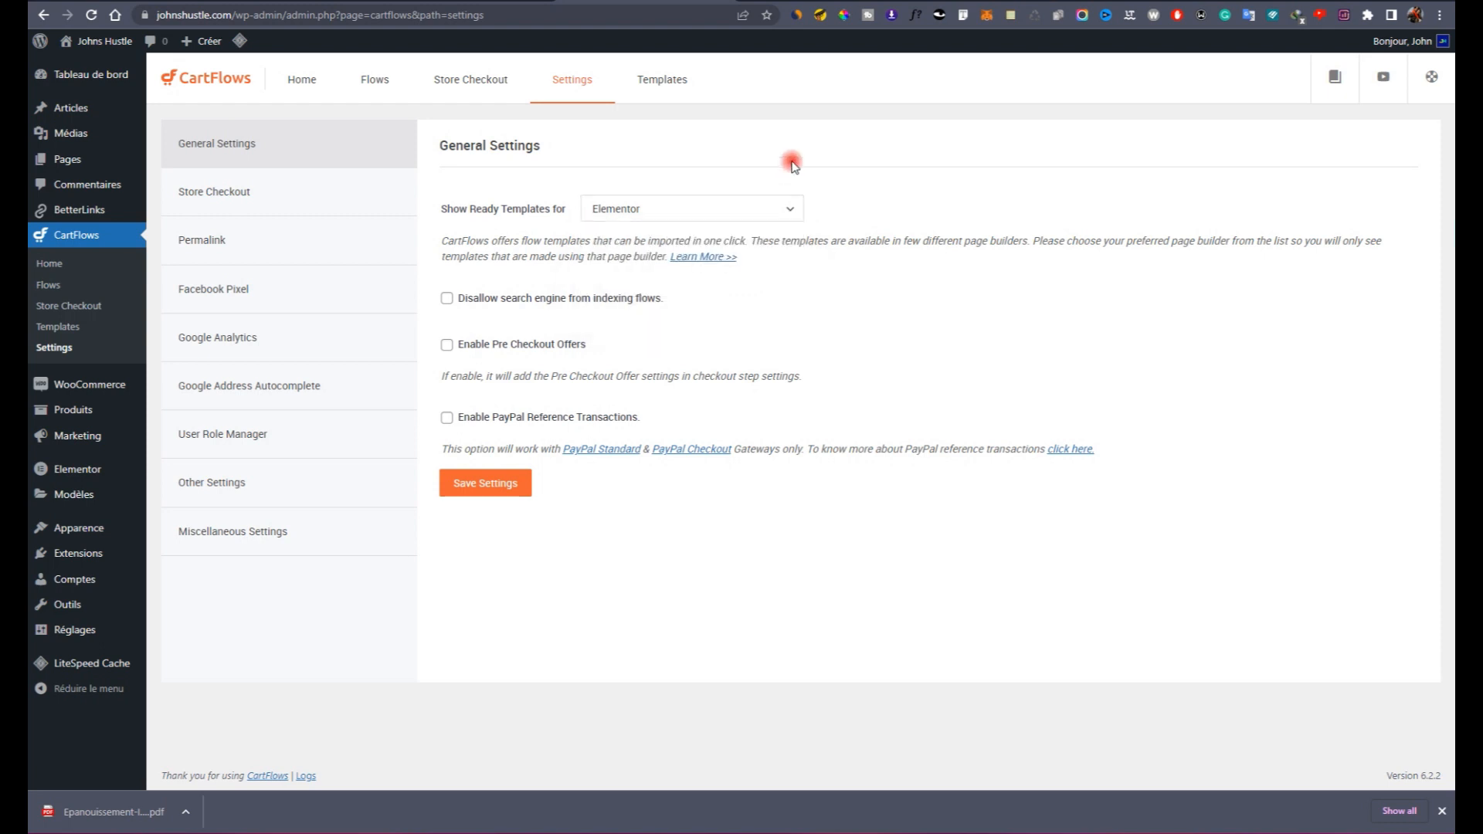
left_click(329, 212)
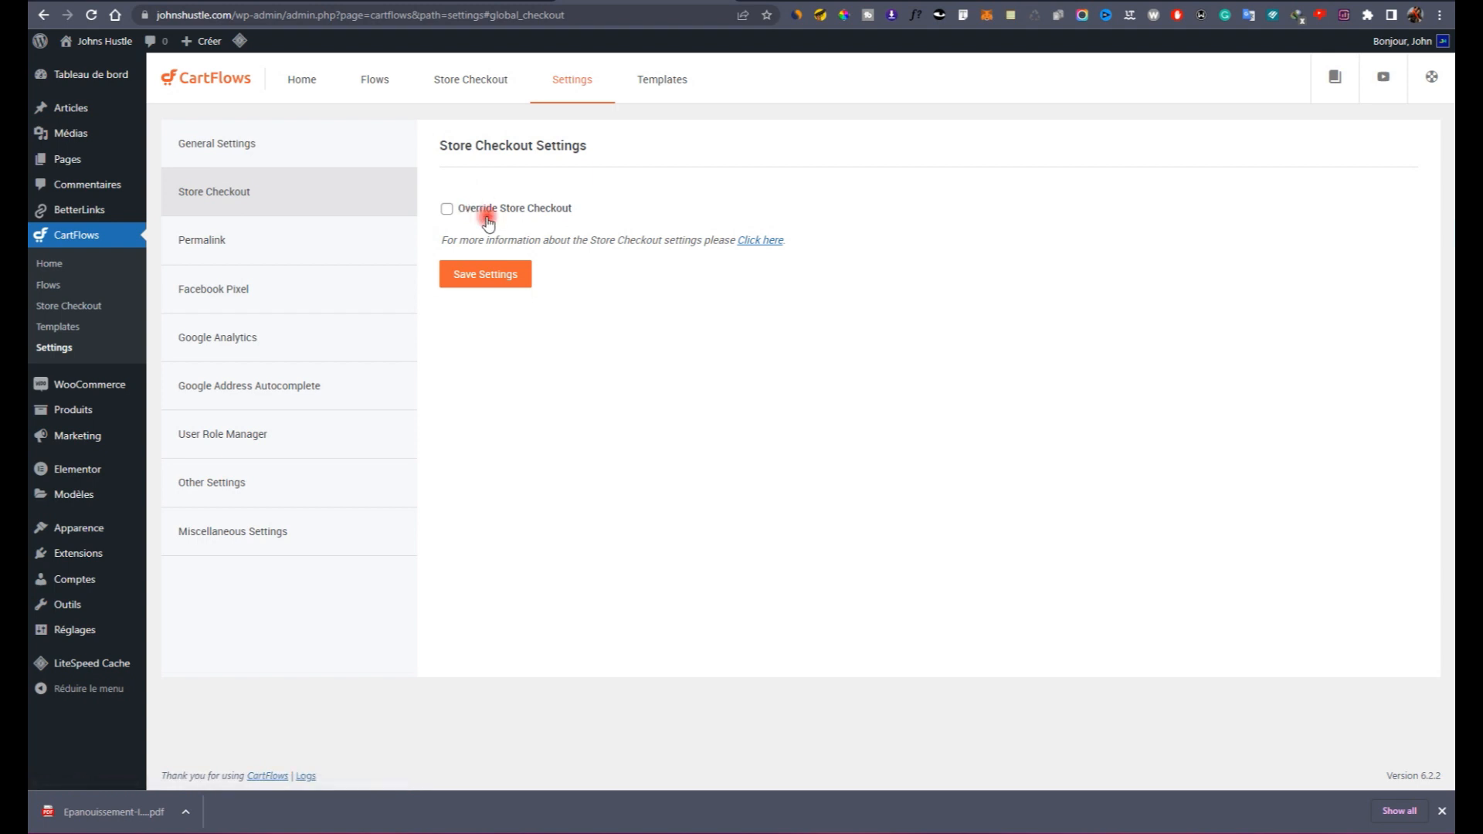
Step: Review the Permalink settings, including the slug formats and the step and flow permalink bases
left_click(298, 244)
scroll(579, 379, "down", 2)
scroll(578, 379, "up", 2)
scroll(606, 343, "down", 2)
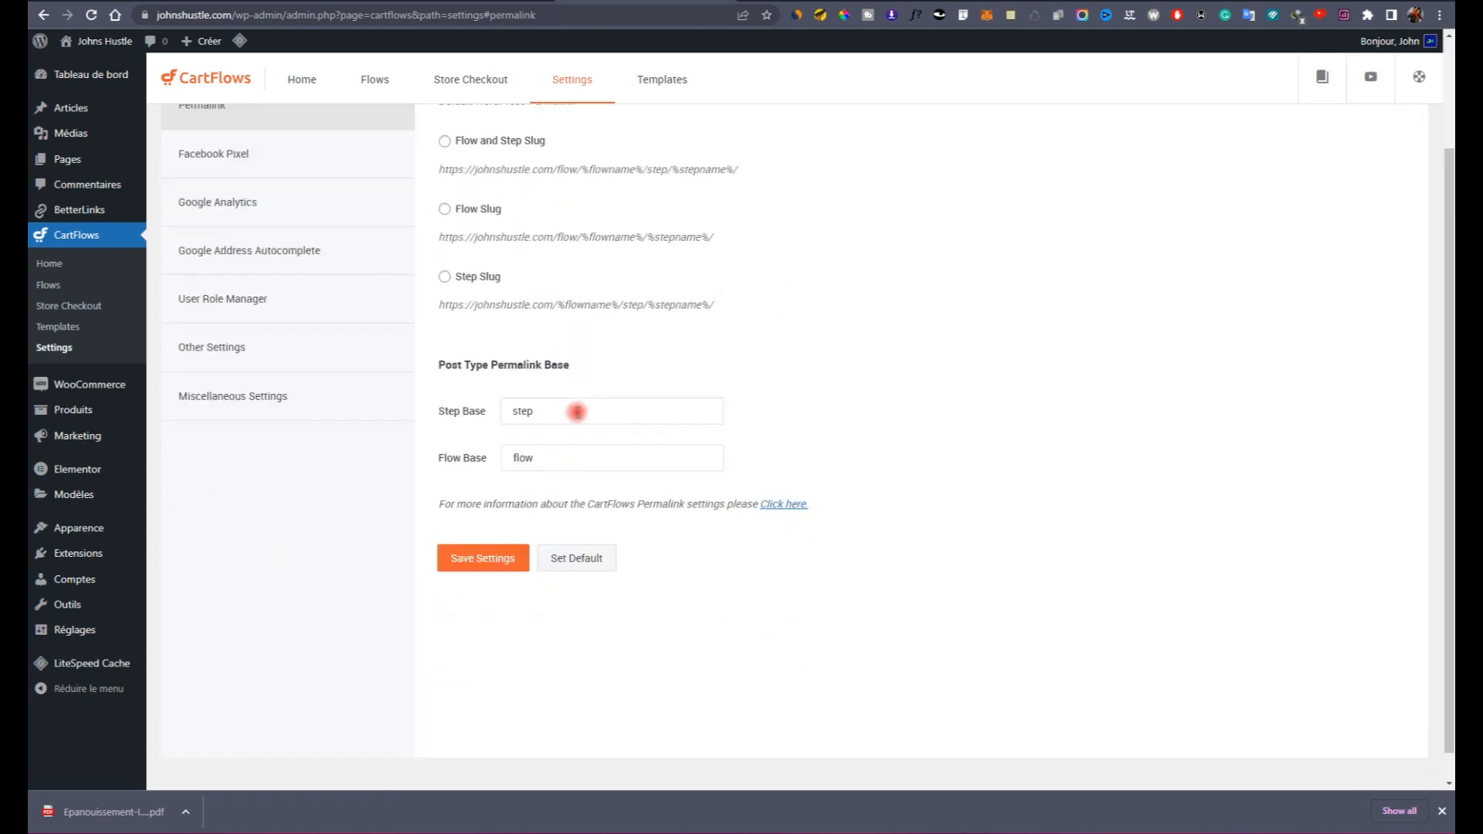
left_click(552, 378)
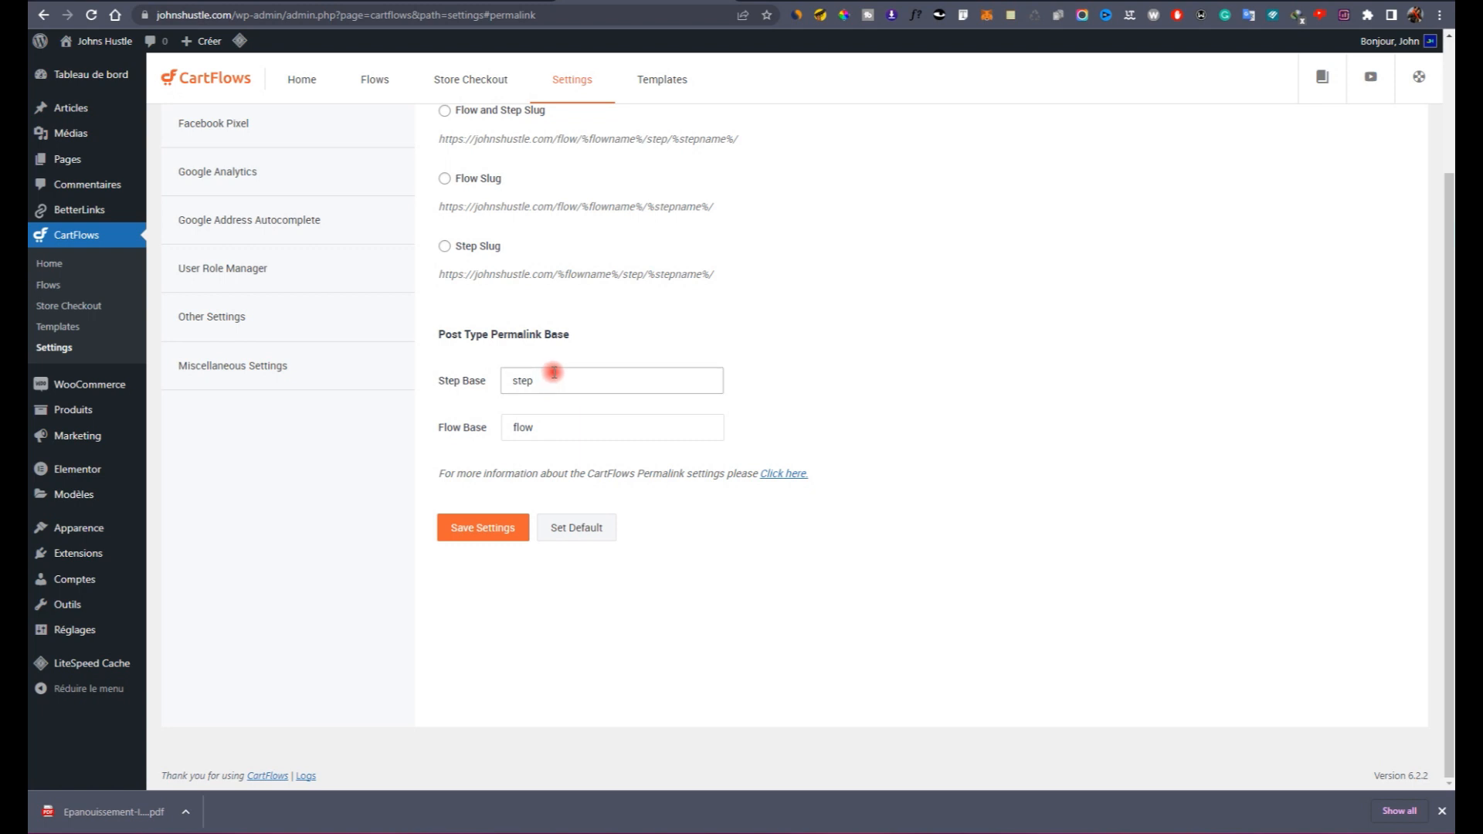
scroll(548, 390, "up", 2)
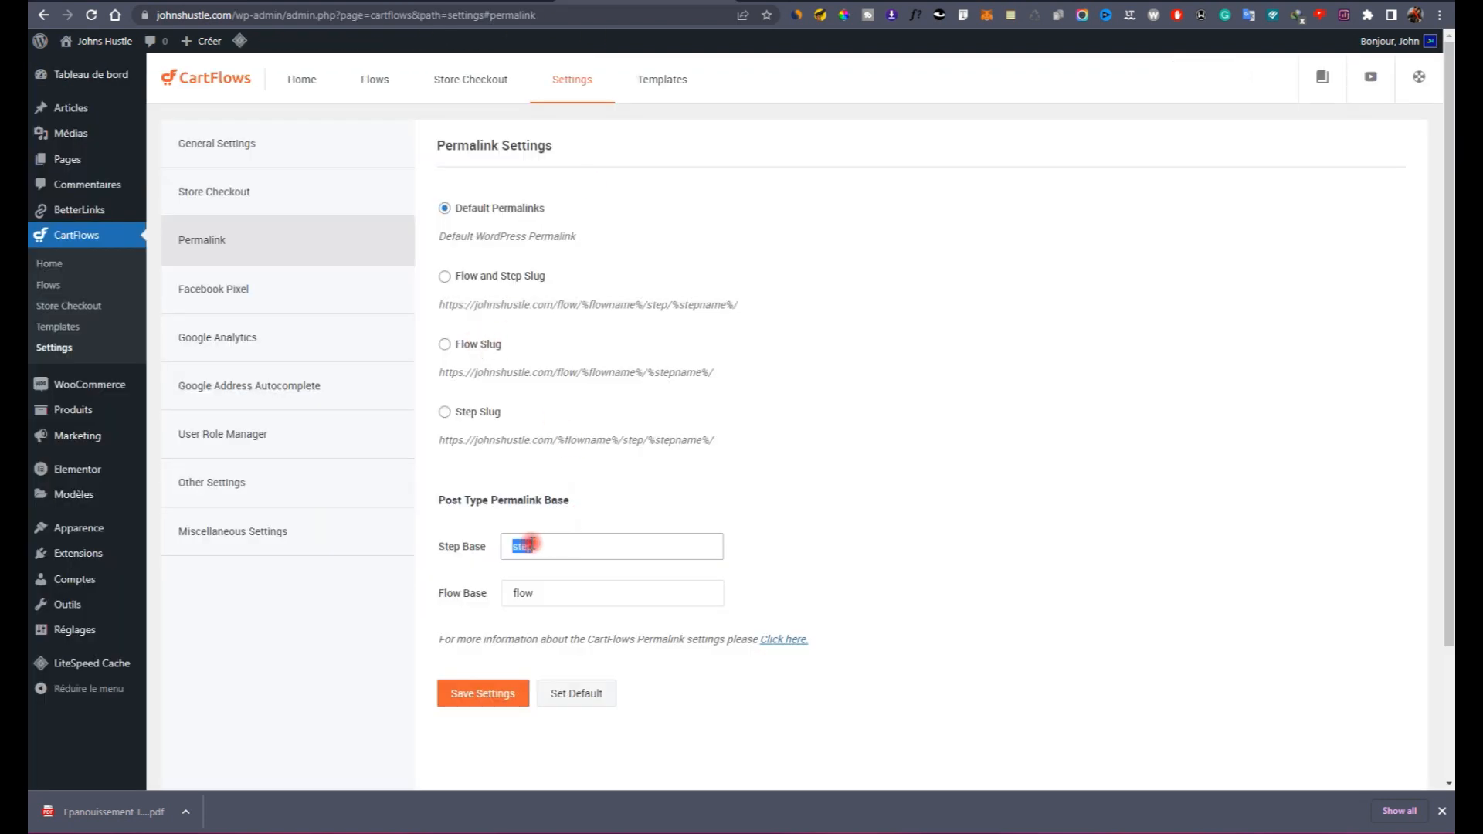
Step: Review the Facebook Pixel and Google Analytics options by enabling tracking for CartFlows pages, switching the Facebook Pixel off again
left_click(334, 291)
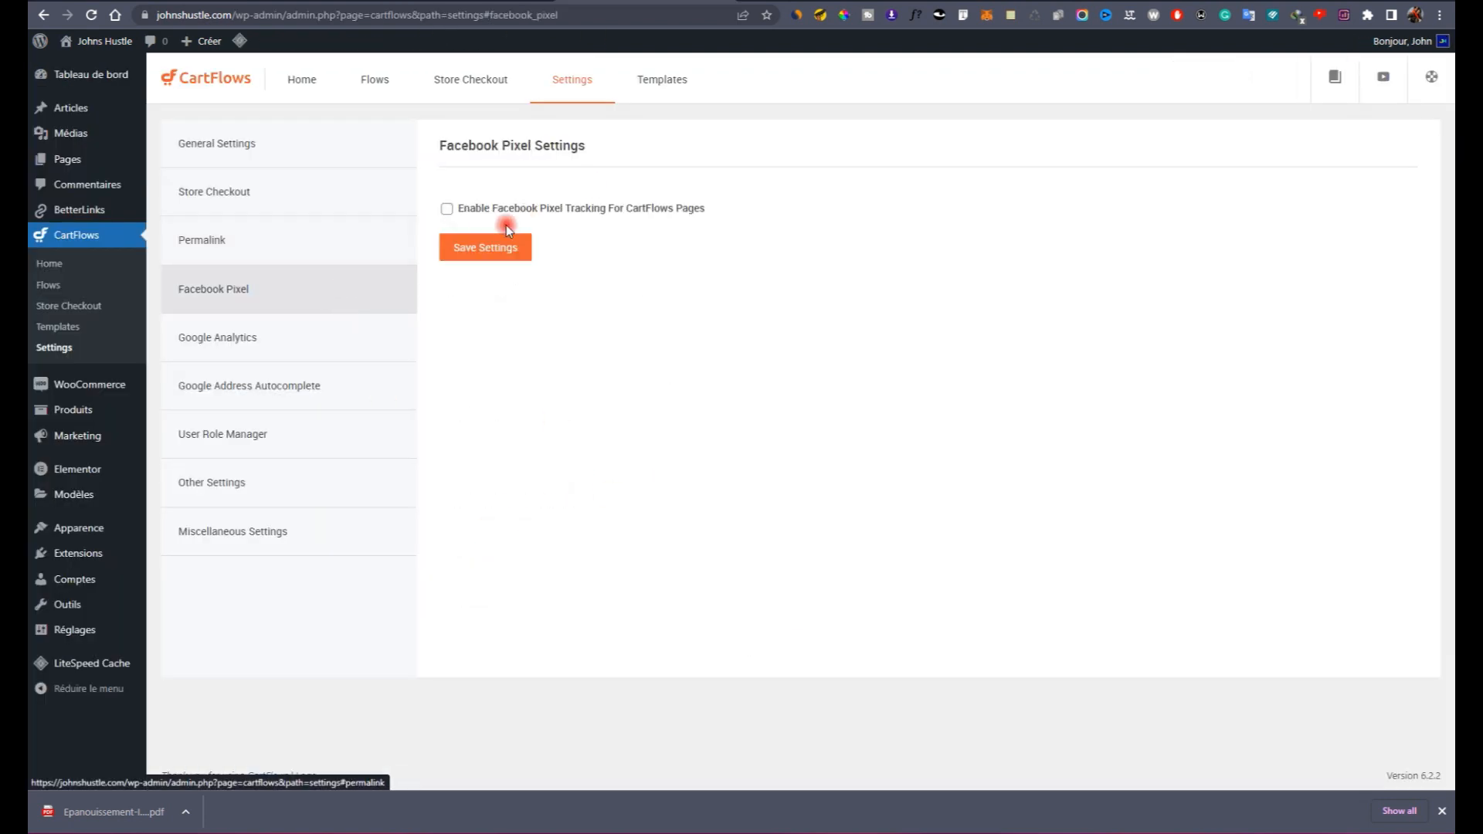
left_click(480, 207)
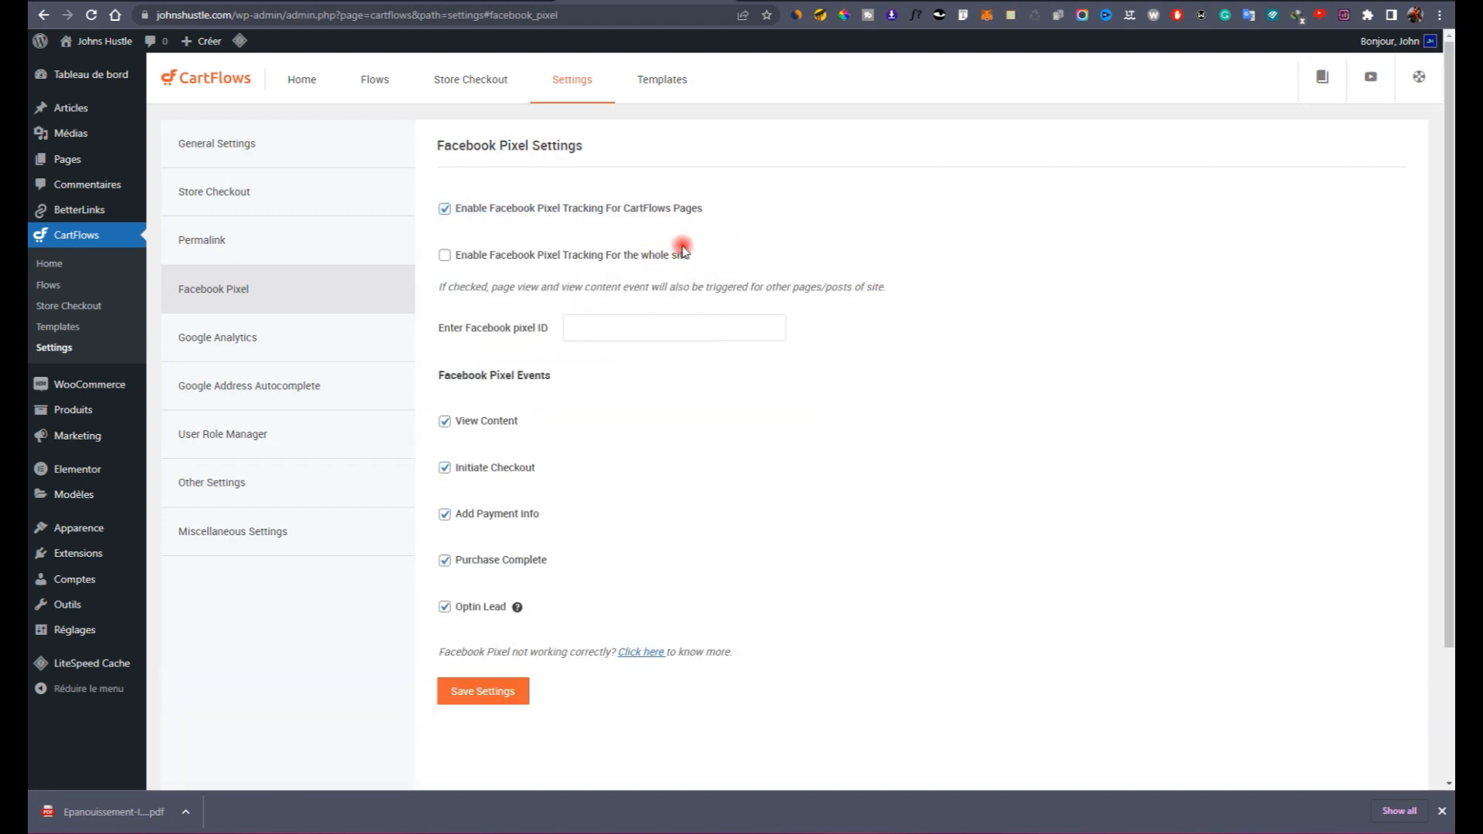
left_click(488, 210)
left_click(309, 336)
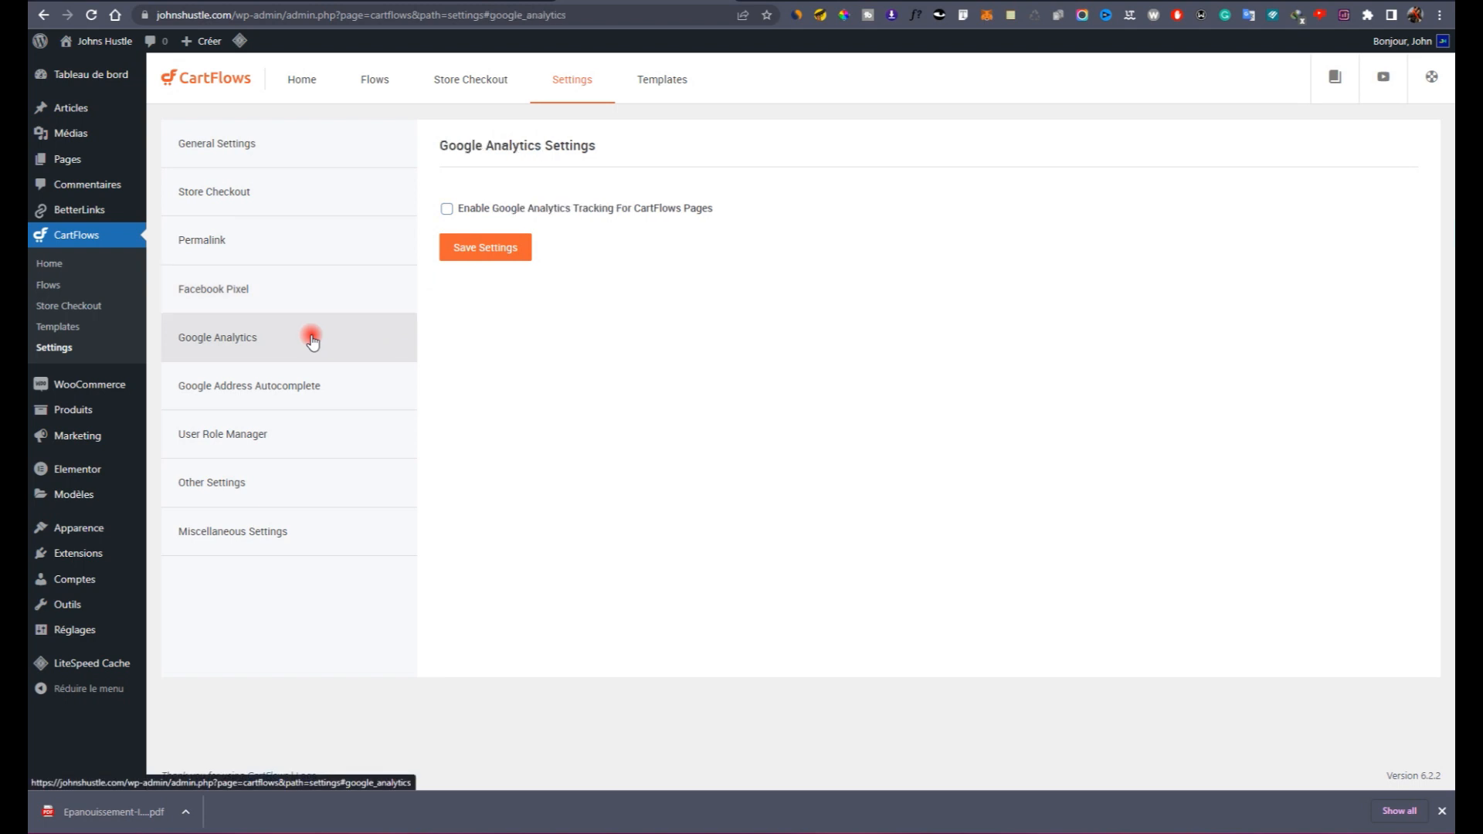
left_click(640, 208)
left_click(674, 330)
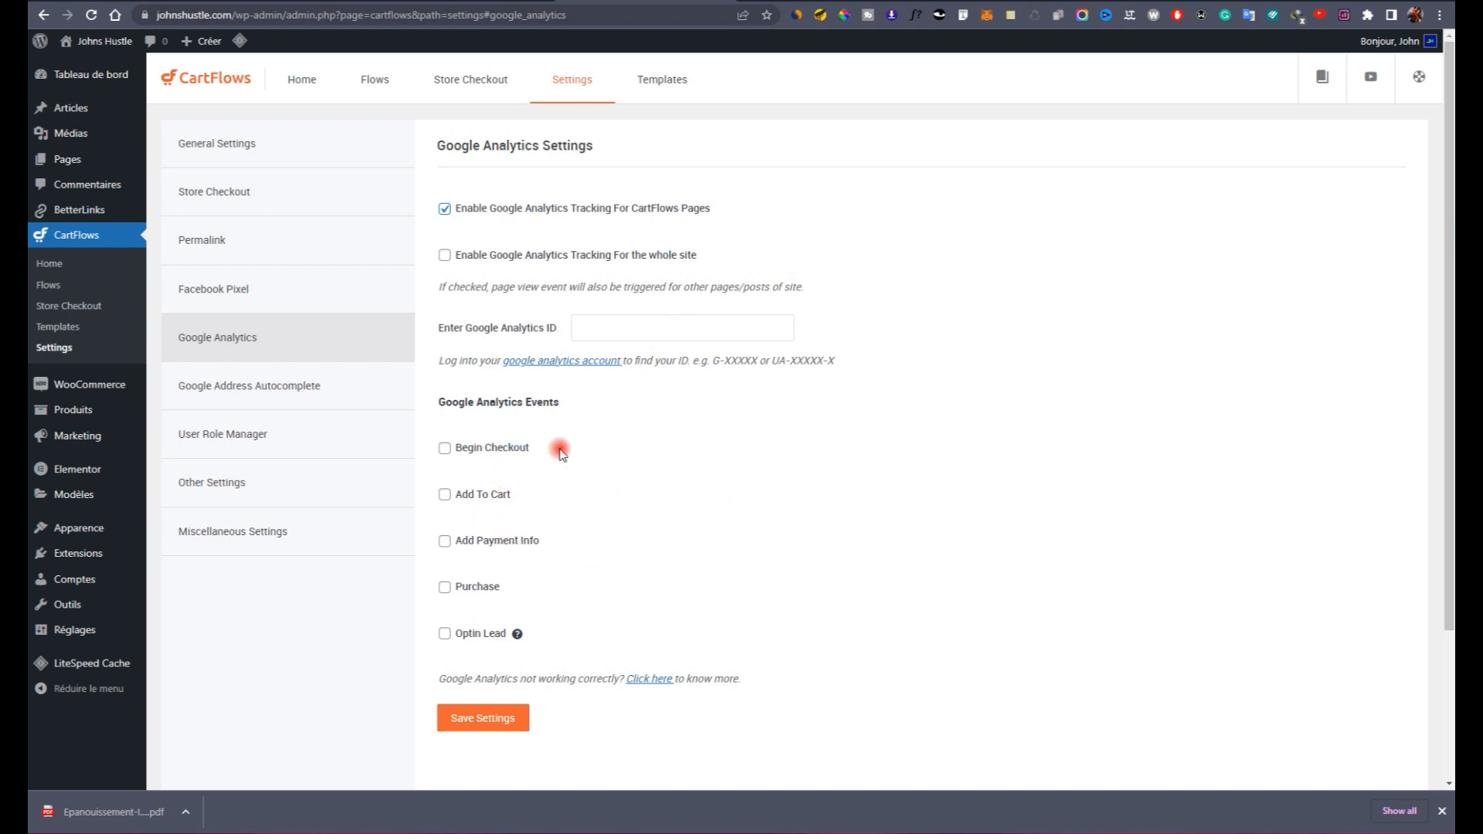
Step: Review the remaining global settings from Google Address Autocomplete and User Role Manager through Other Settings and Miscellaneous Settings
left_click(394, 386)
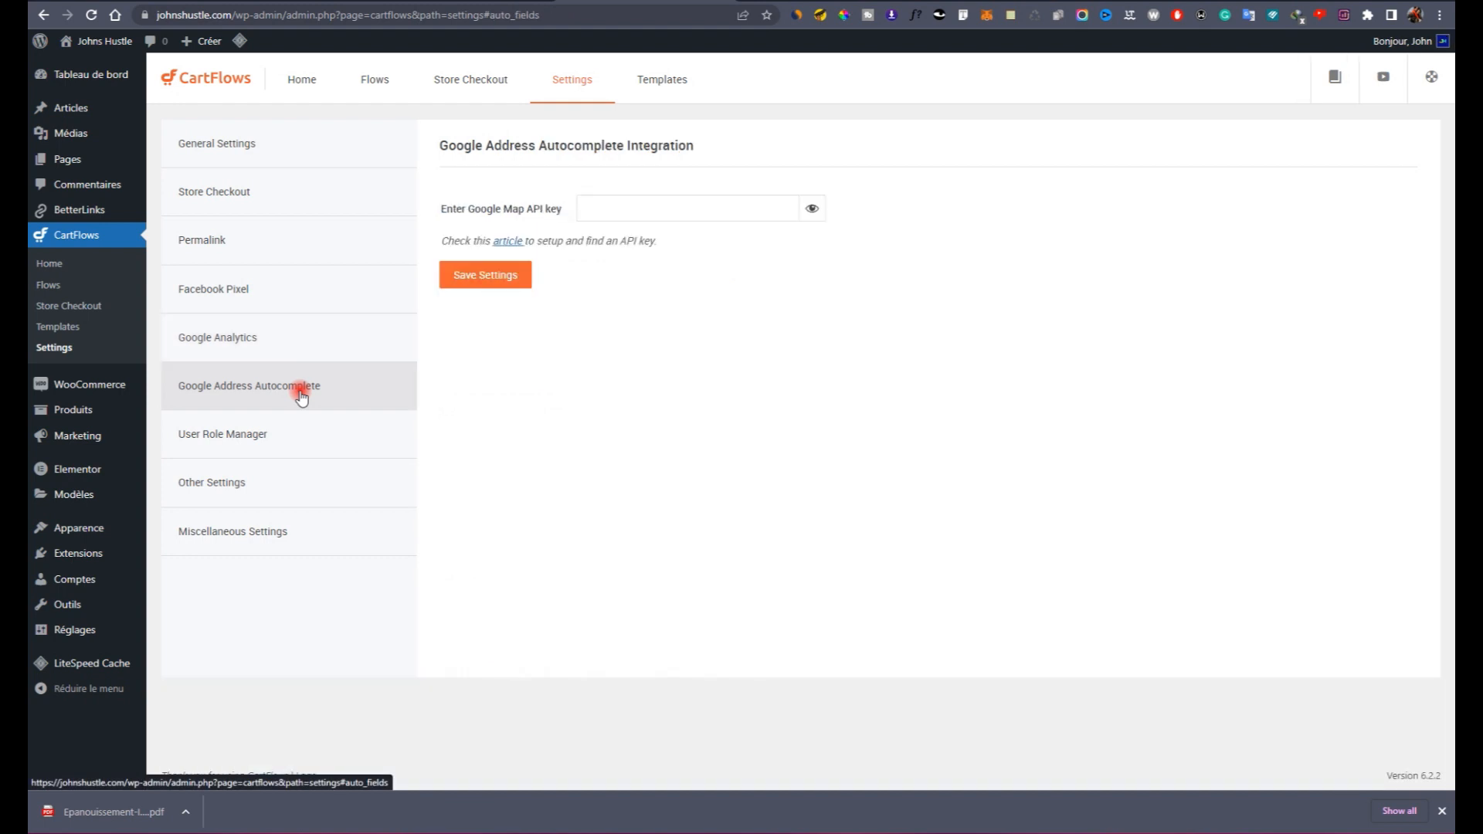
left_click(659, 205)
left_click(742, 171)
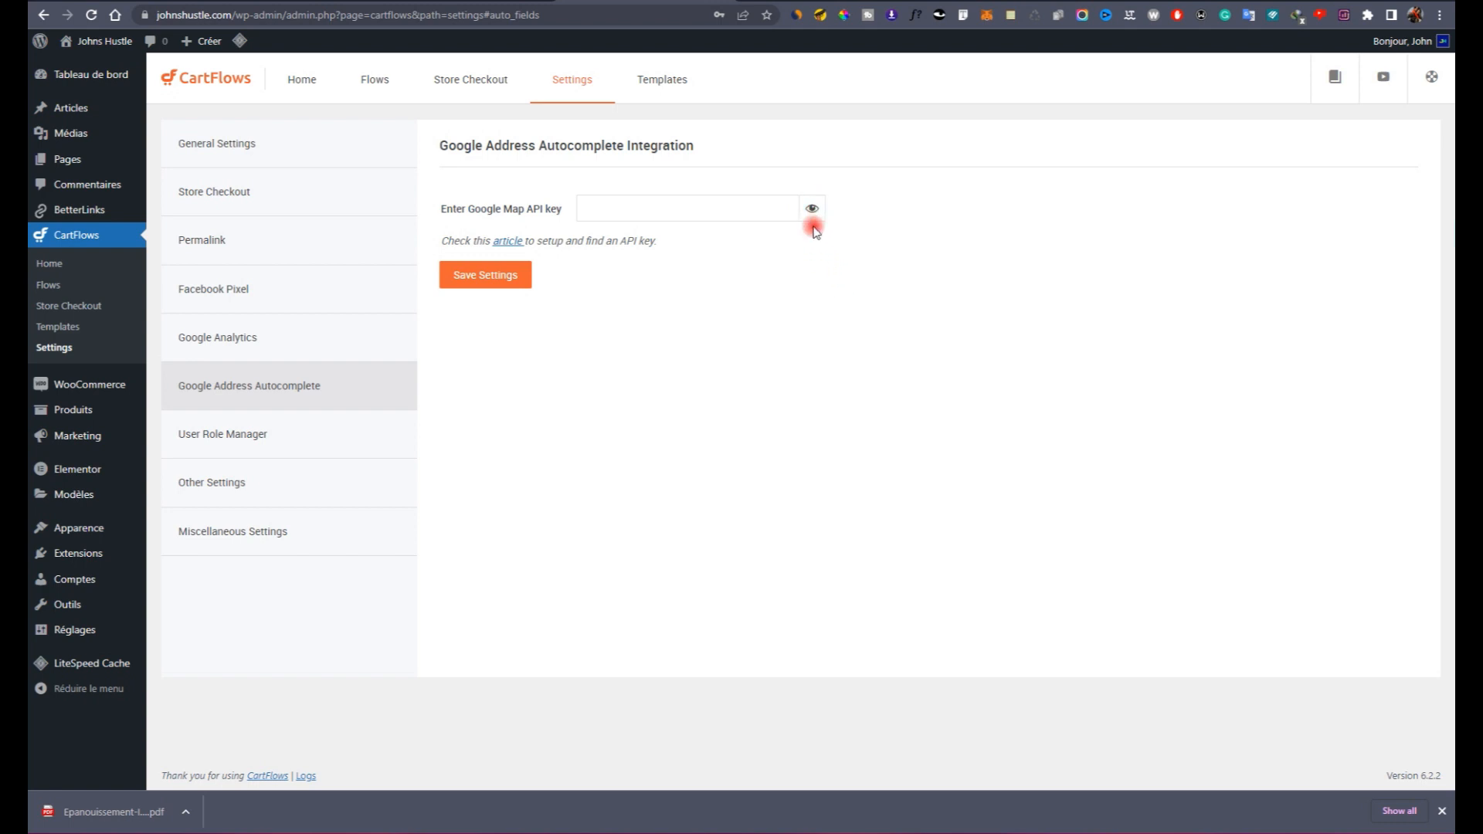
left_click(361, 437)
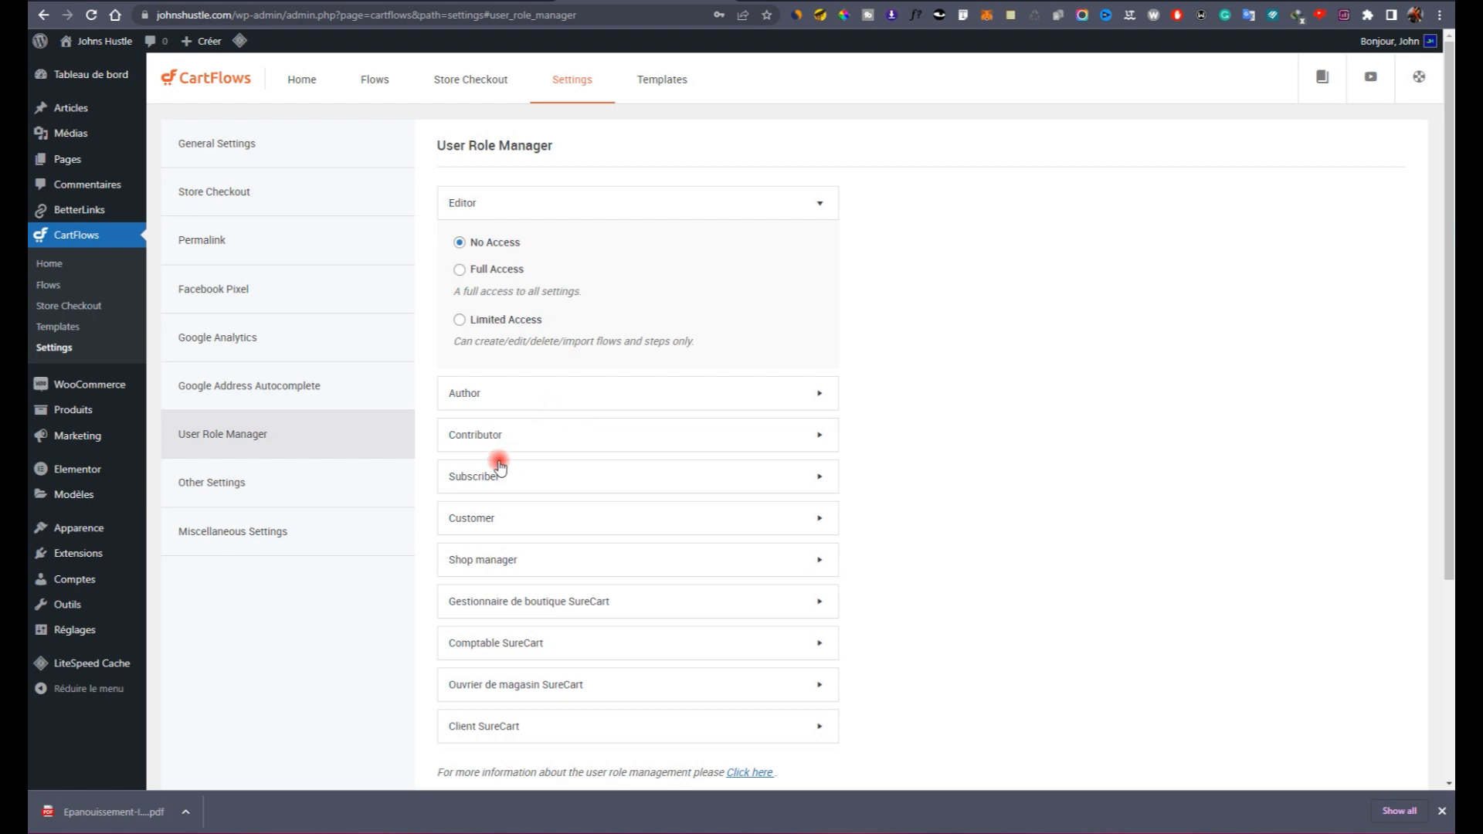
left_click(282, 498)
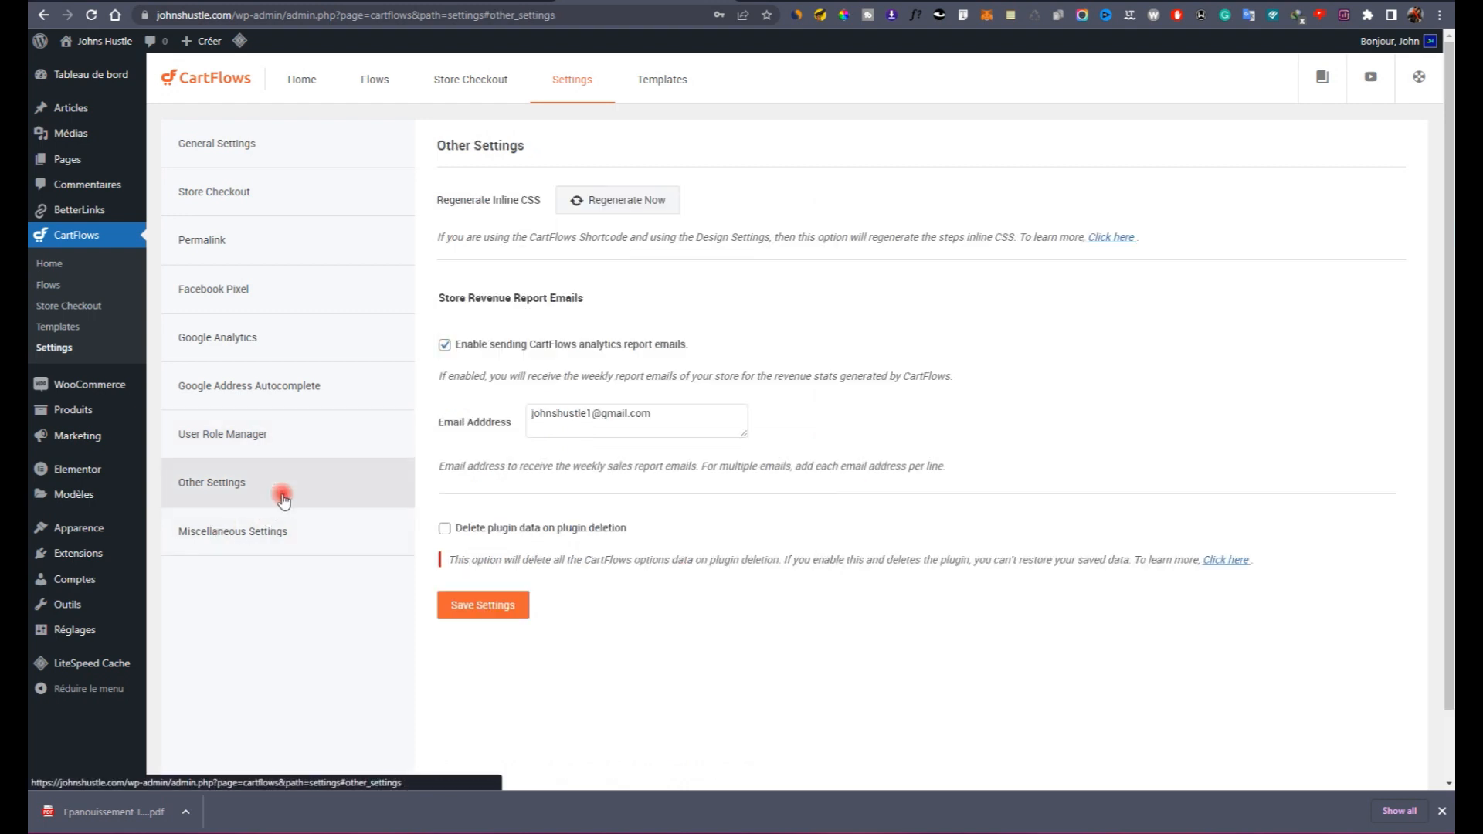
left_click(267, 530)
Step: Browse the flow template library and the CartFlows home overview, ending at the list of flows
left_click(661, 82)
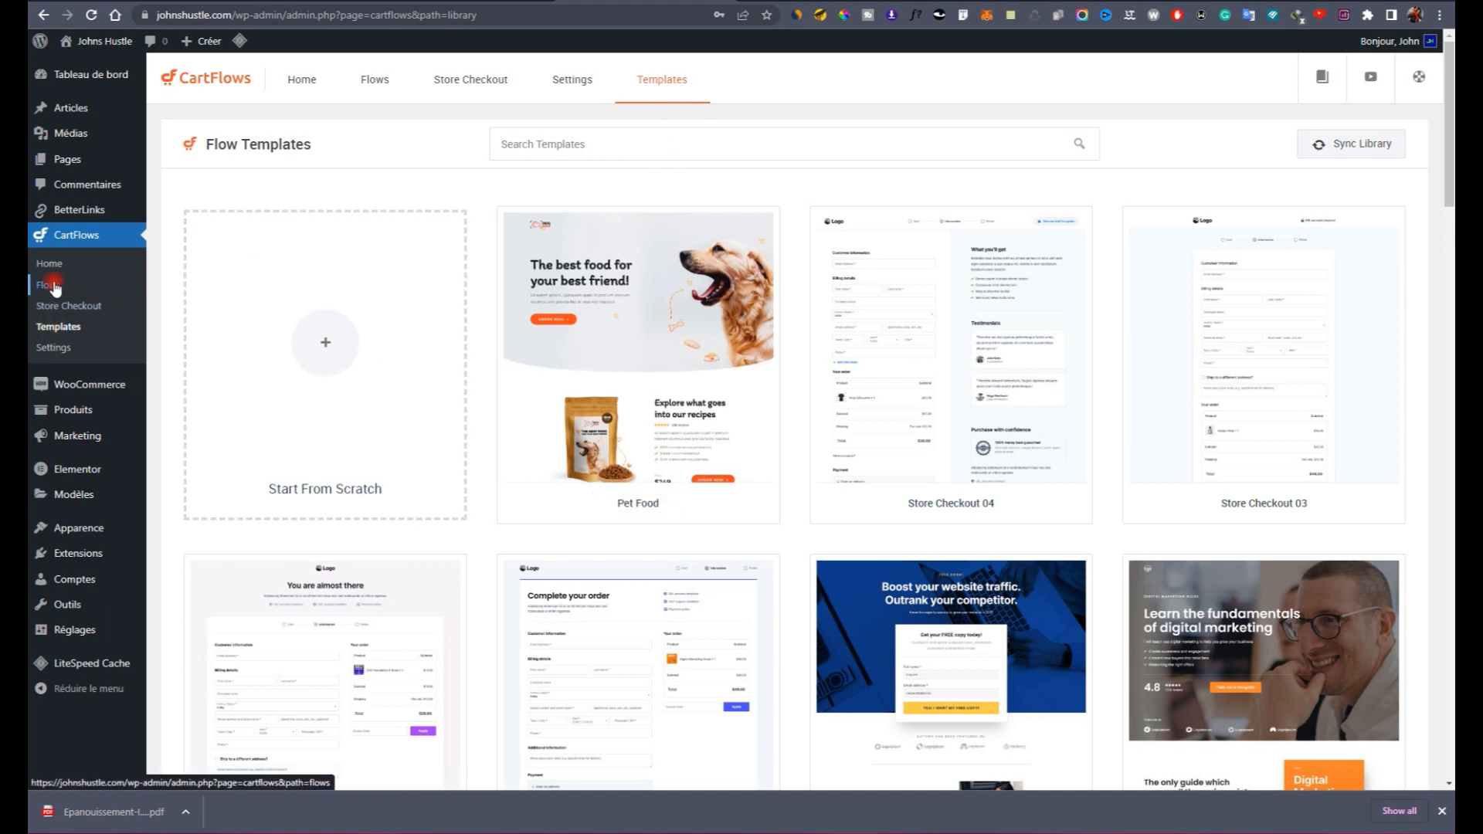
left_click(68, 236)
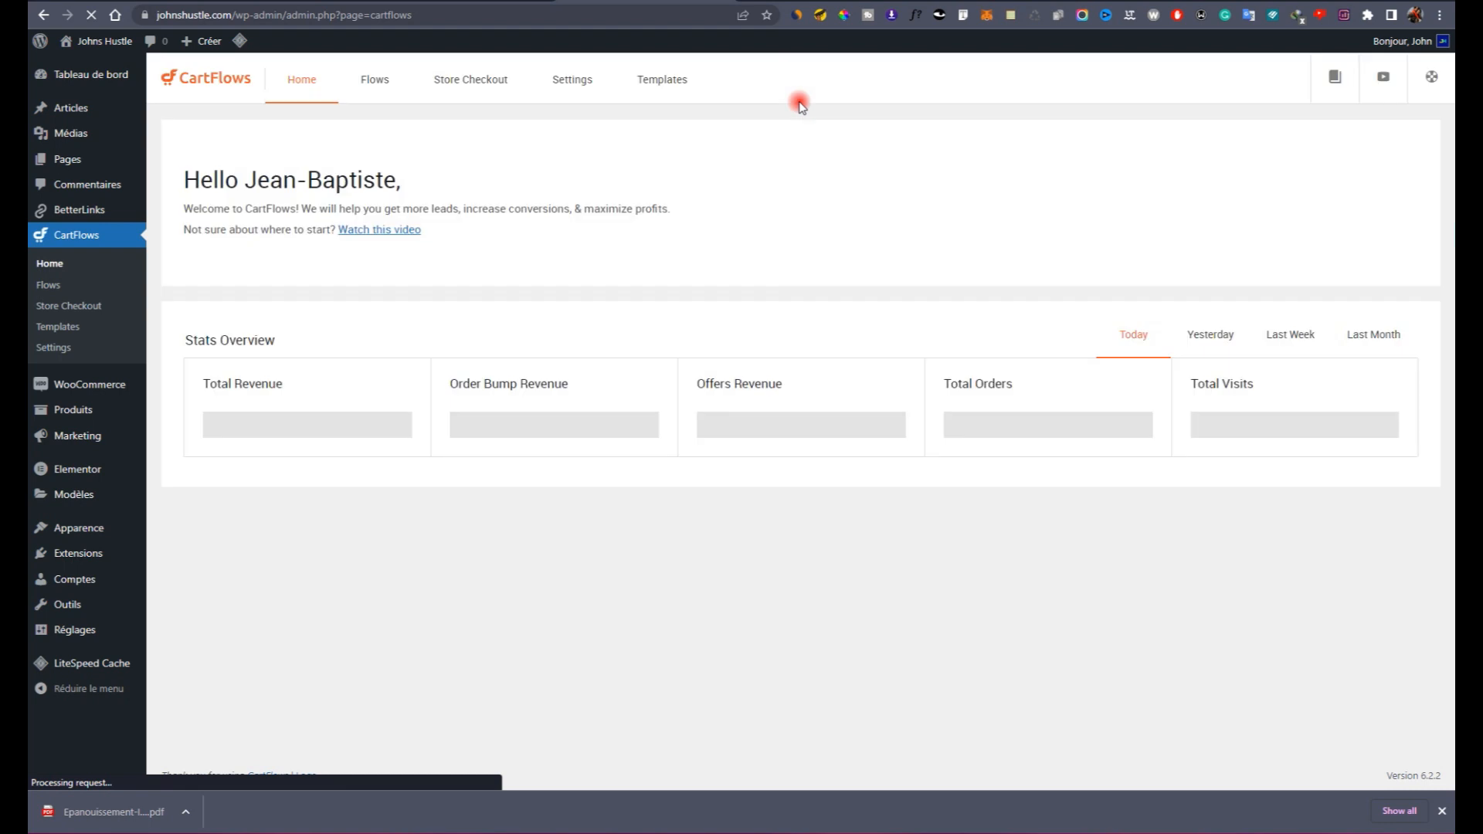
left_click(377, 91)
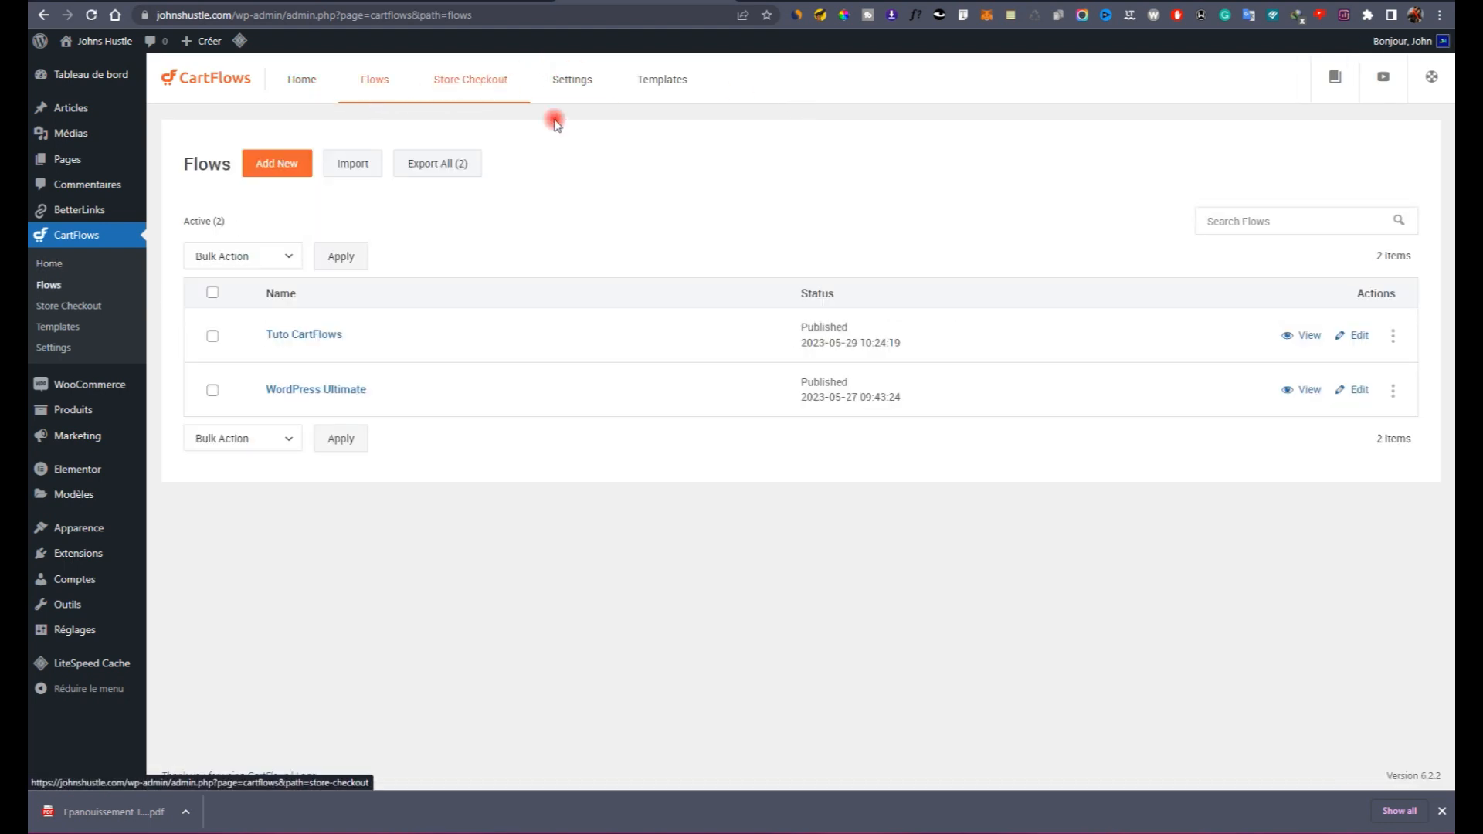
Step: View the Tuto CartFlows flow live, copy the lead magnet page's URL and look through the page
left_click(1305, 335)
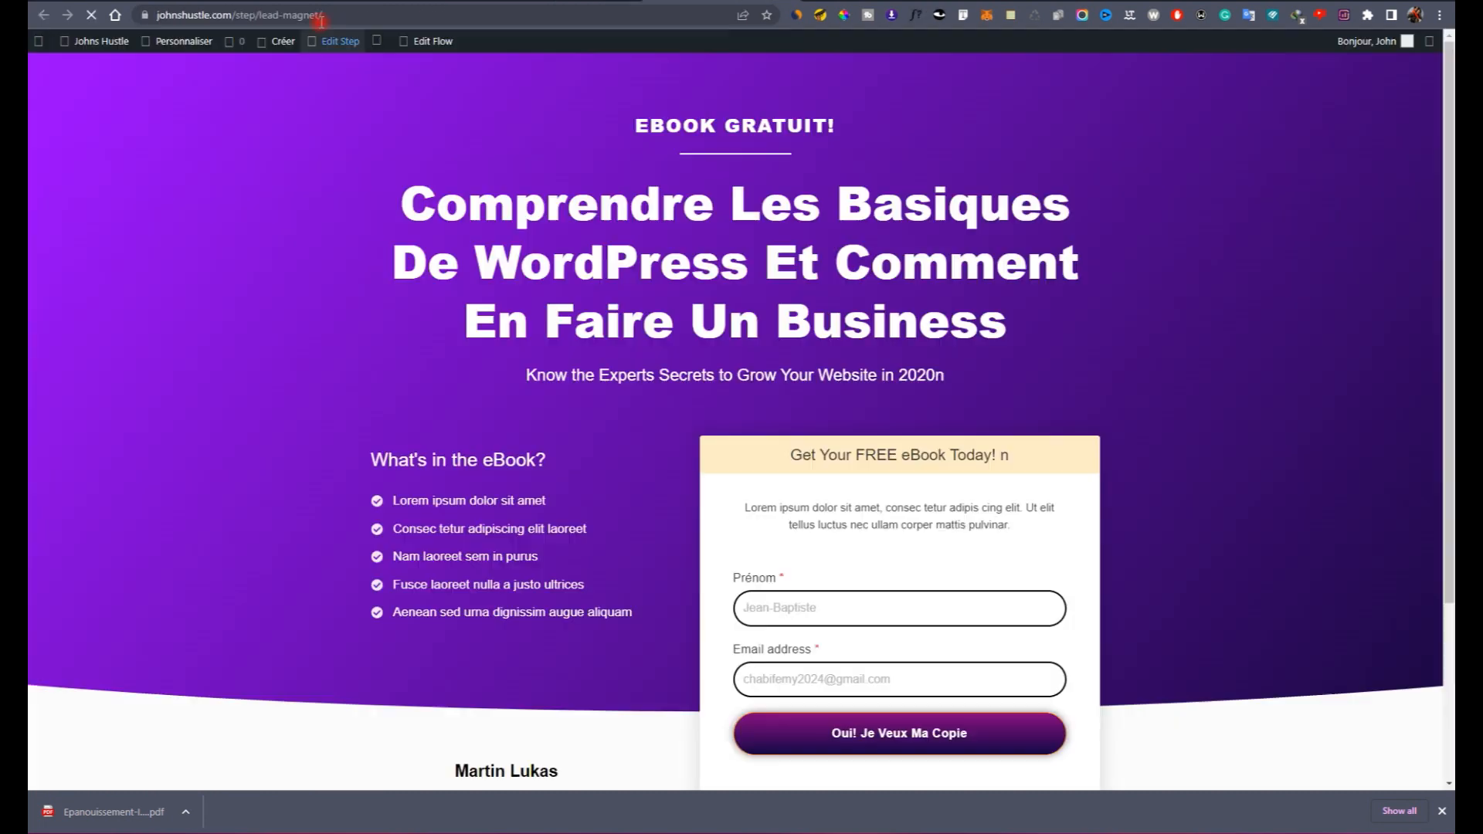
left_click(320, 21)
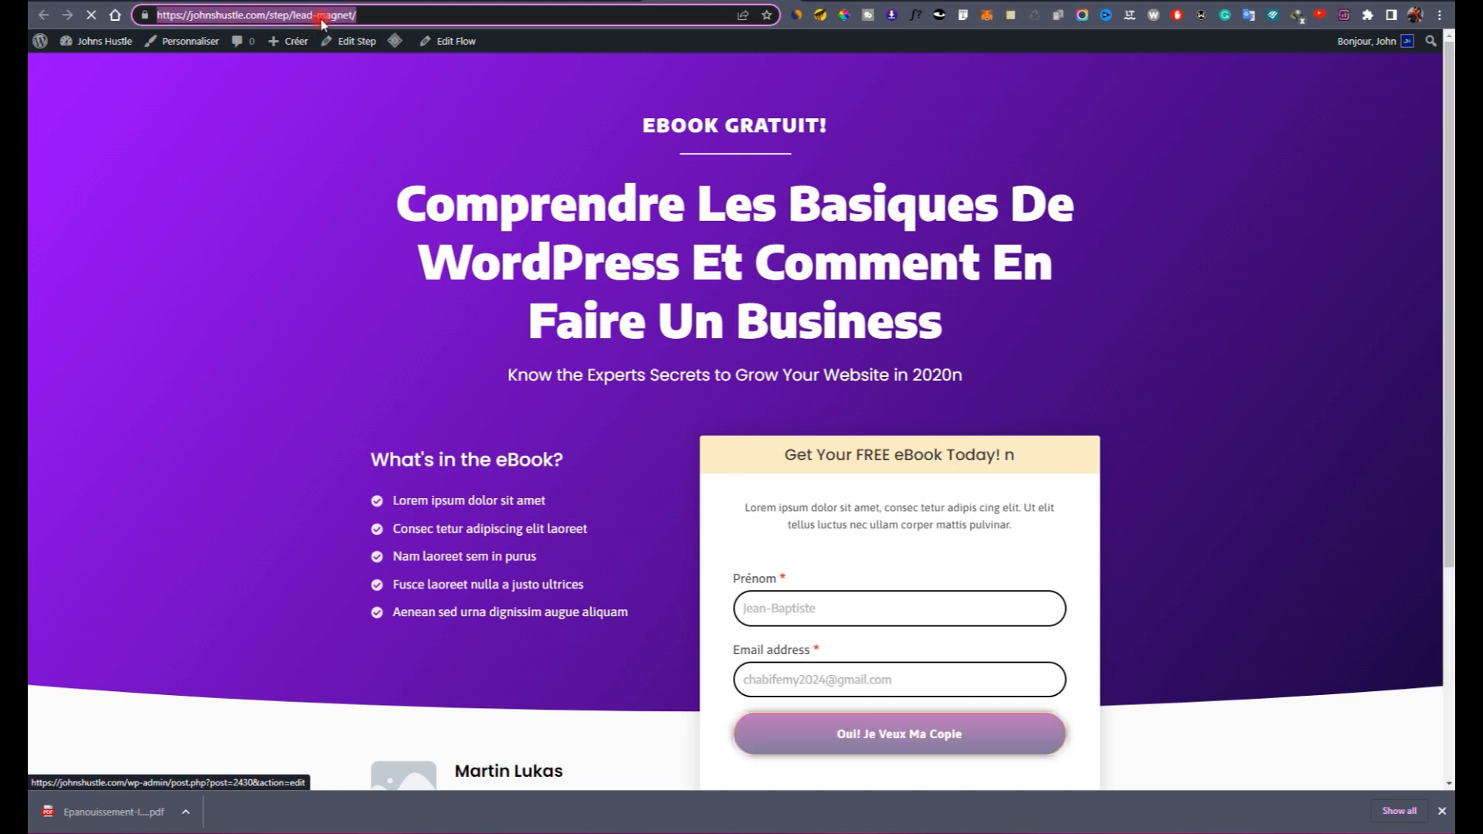
right_click(320, 22)
left_click(369, 119)
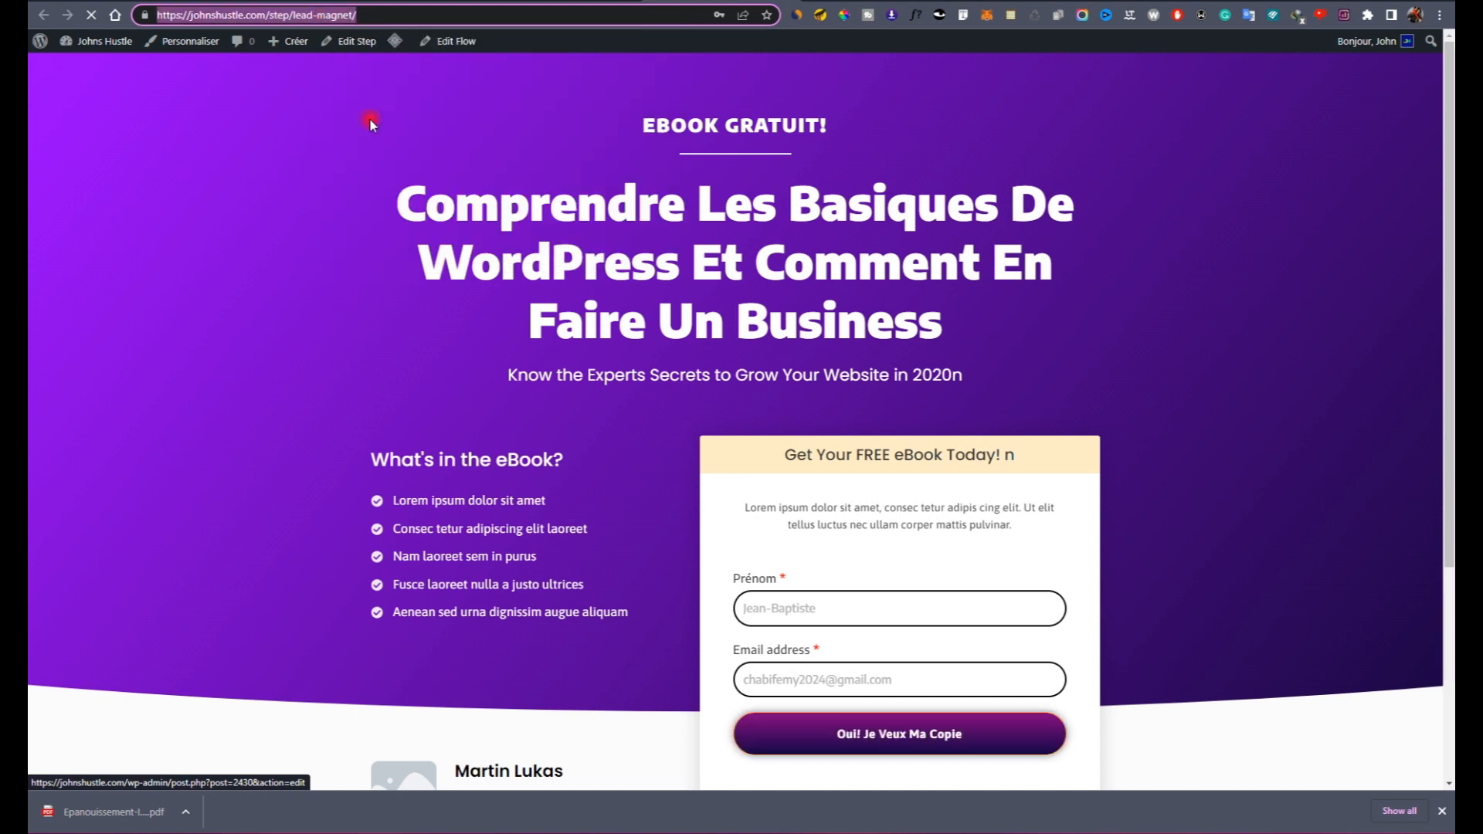
scroll(563, 393, "down", 1)
scroll(943, 258, "up", 1)
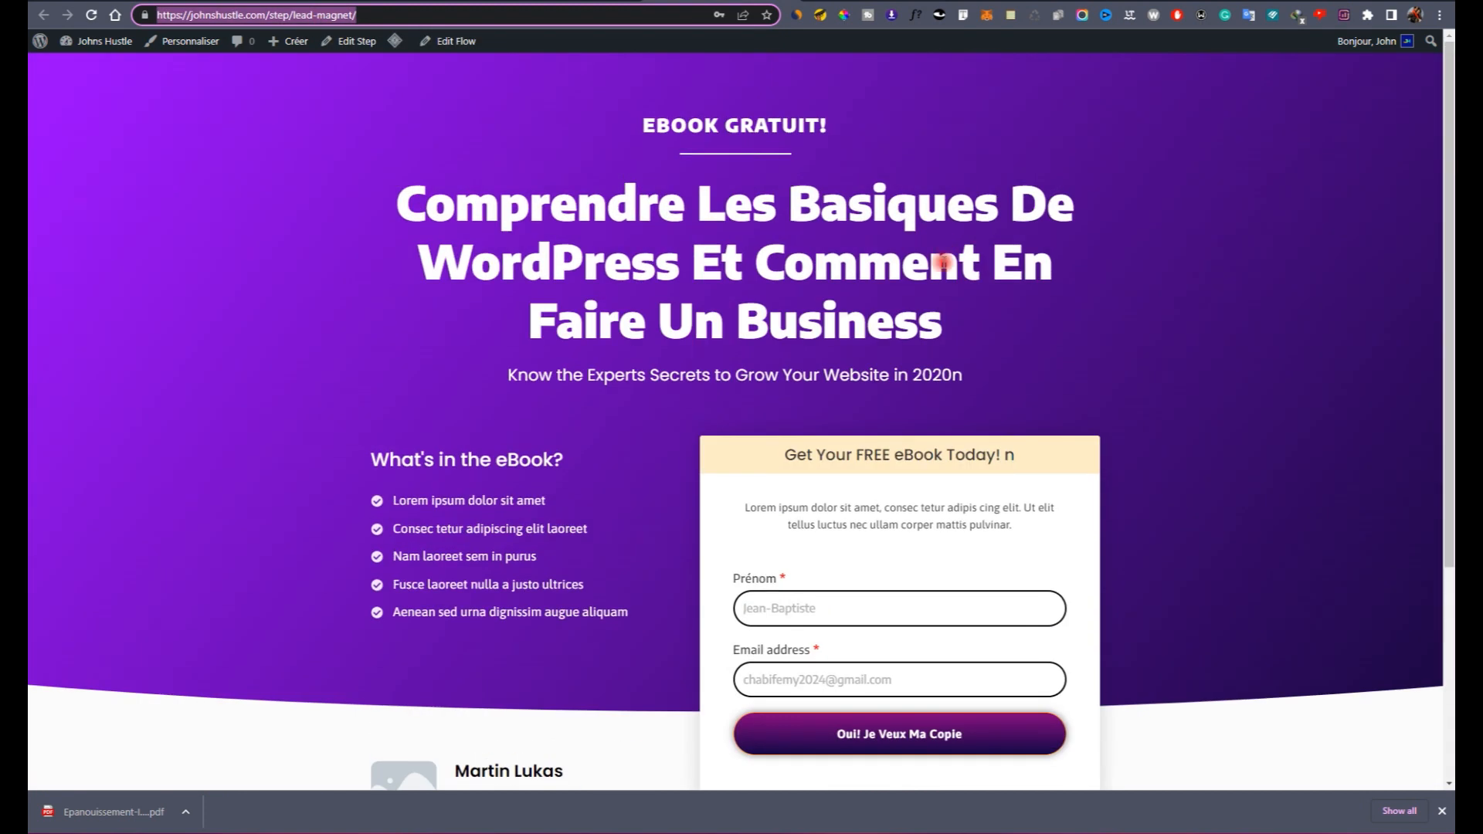
scroll(1192, 361, "down", 3)
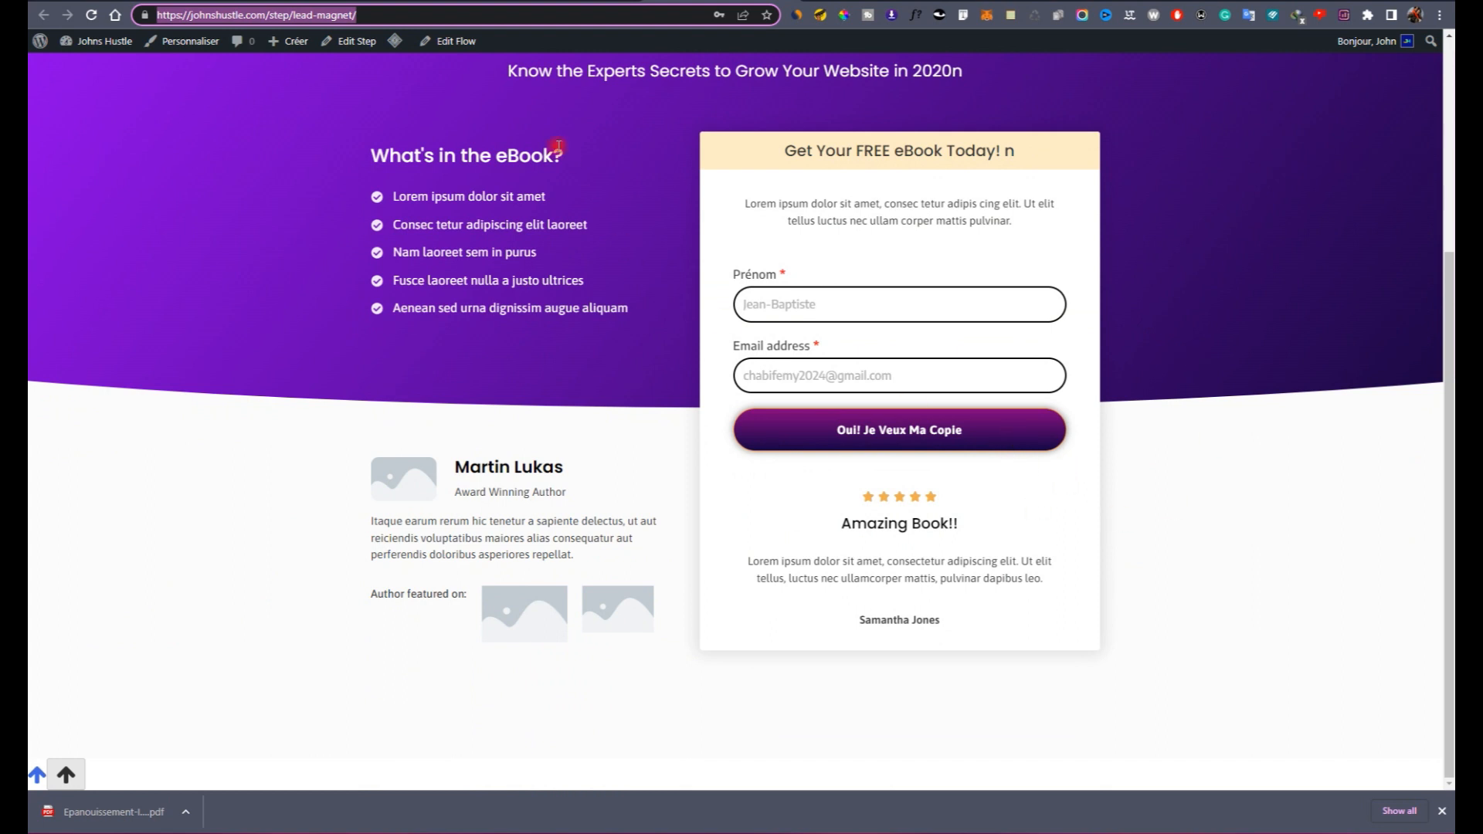
Step: Open the Tuto CartFlows flow for editing and preview its Page de vente landing page
left_click(567, 4)
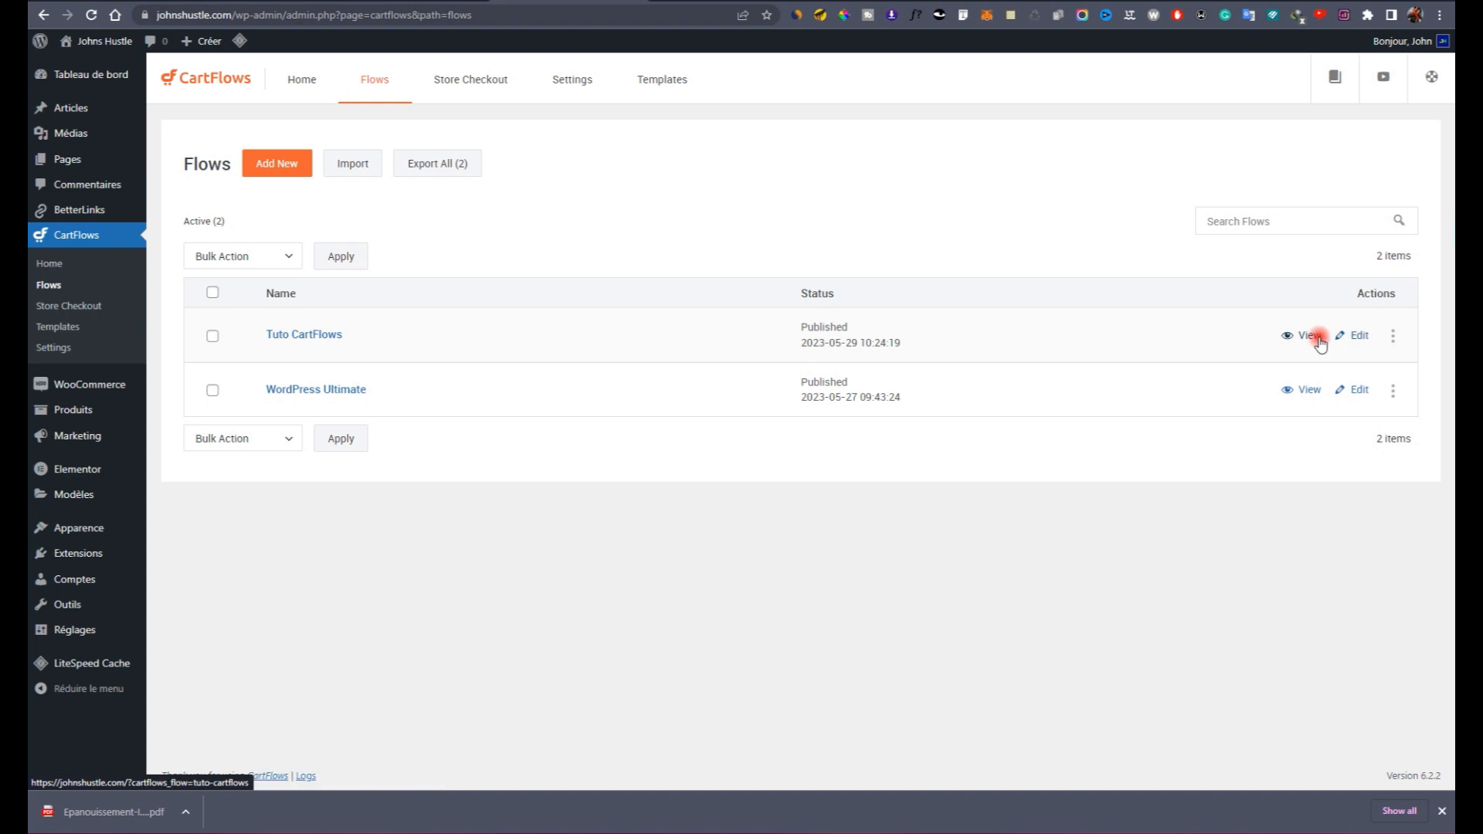
left_click(1359, 340)
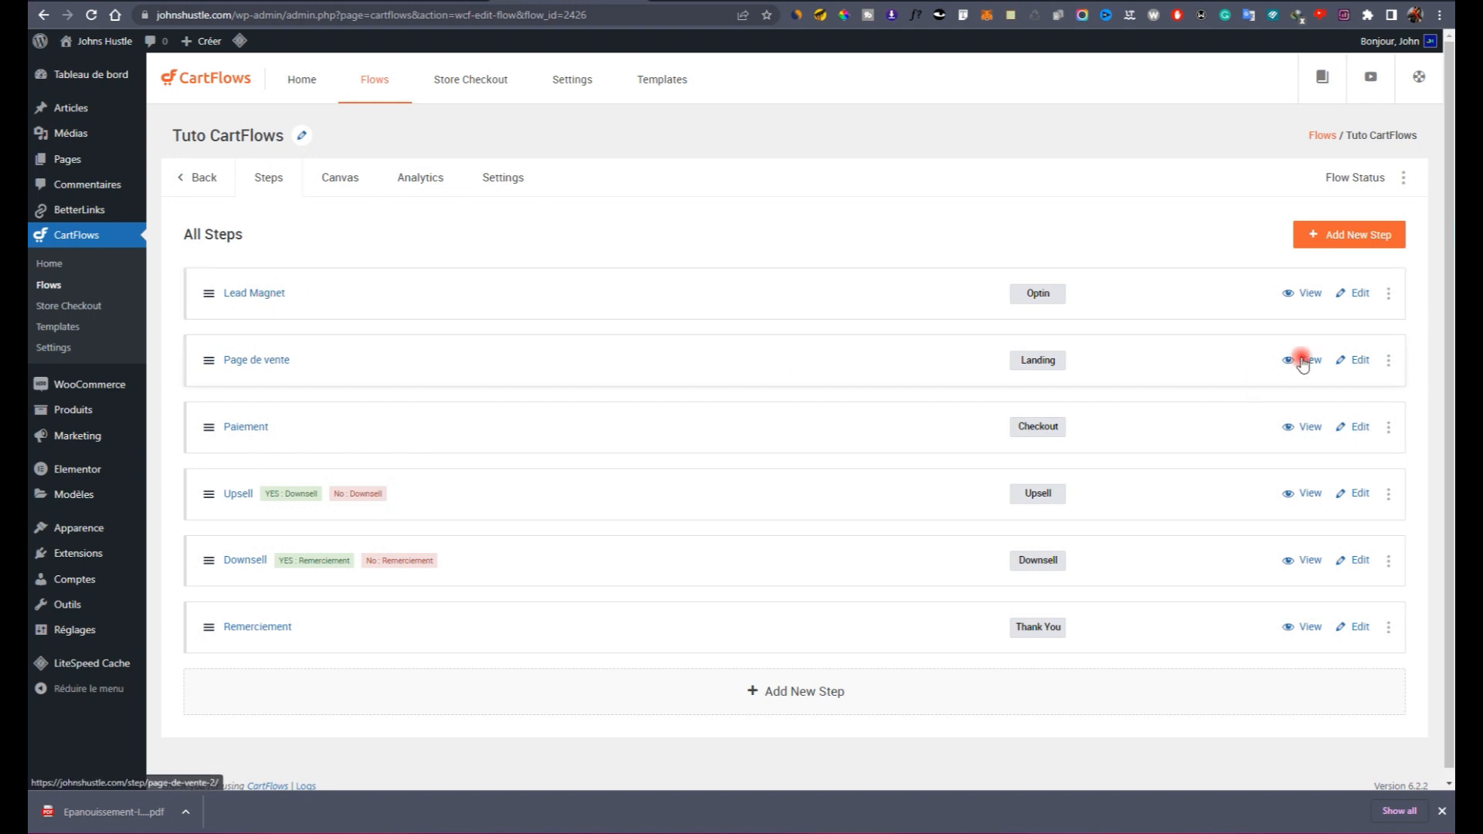
left_click(1308, 361)
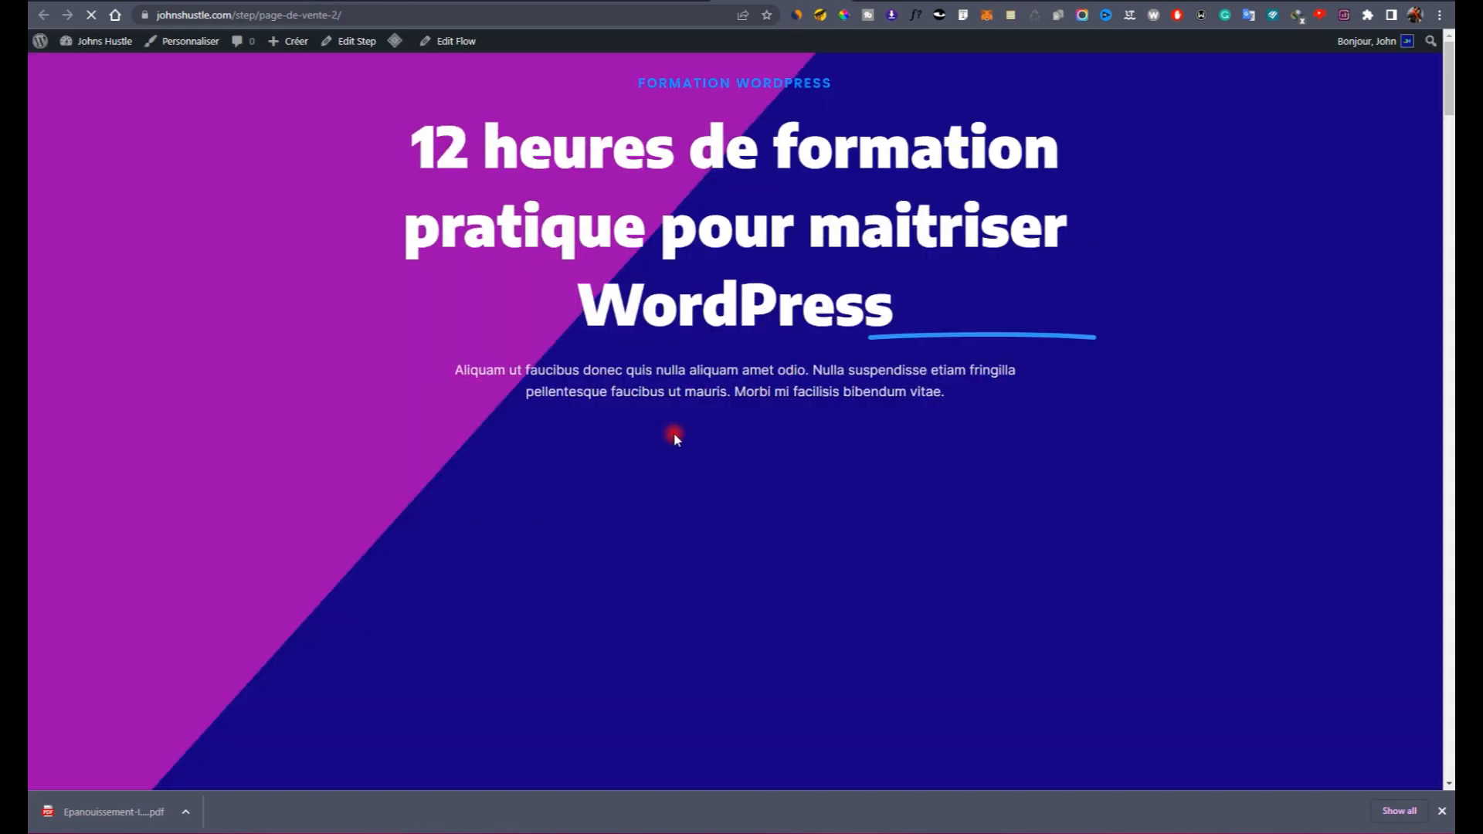
scroll(674, 438, "down", 6)
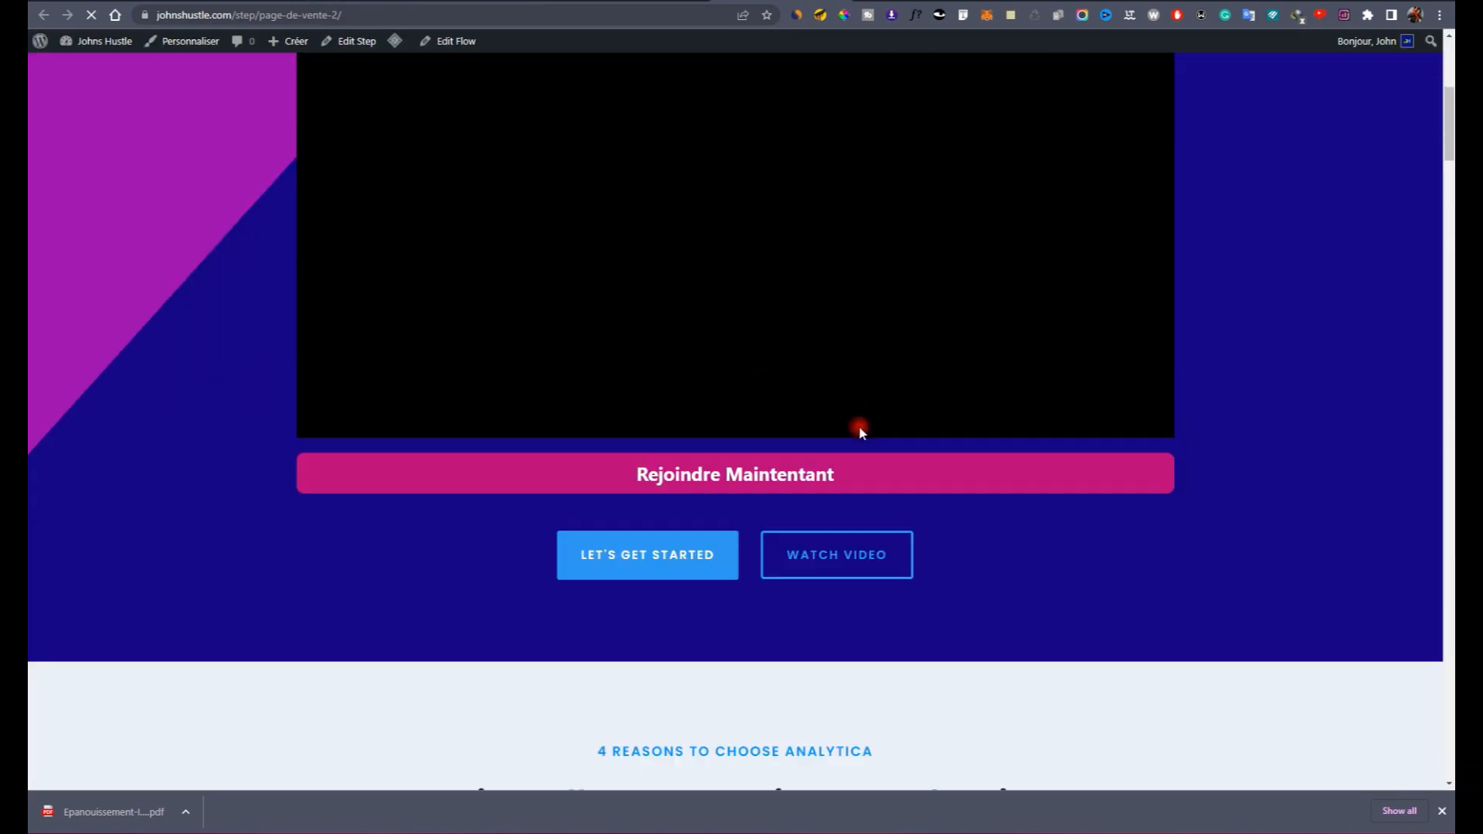
scroll(722, 404, "up", 6)
scroll(723, 408, "down", 3)
Step: Look over the Tuto CartFlows step list, return to the lead magnet page and dismiss the browser's downloads bar
left_click(645, 3)
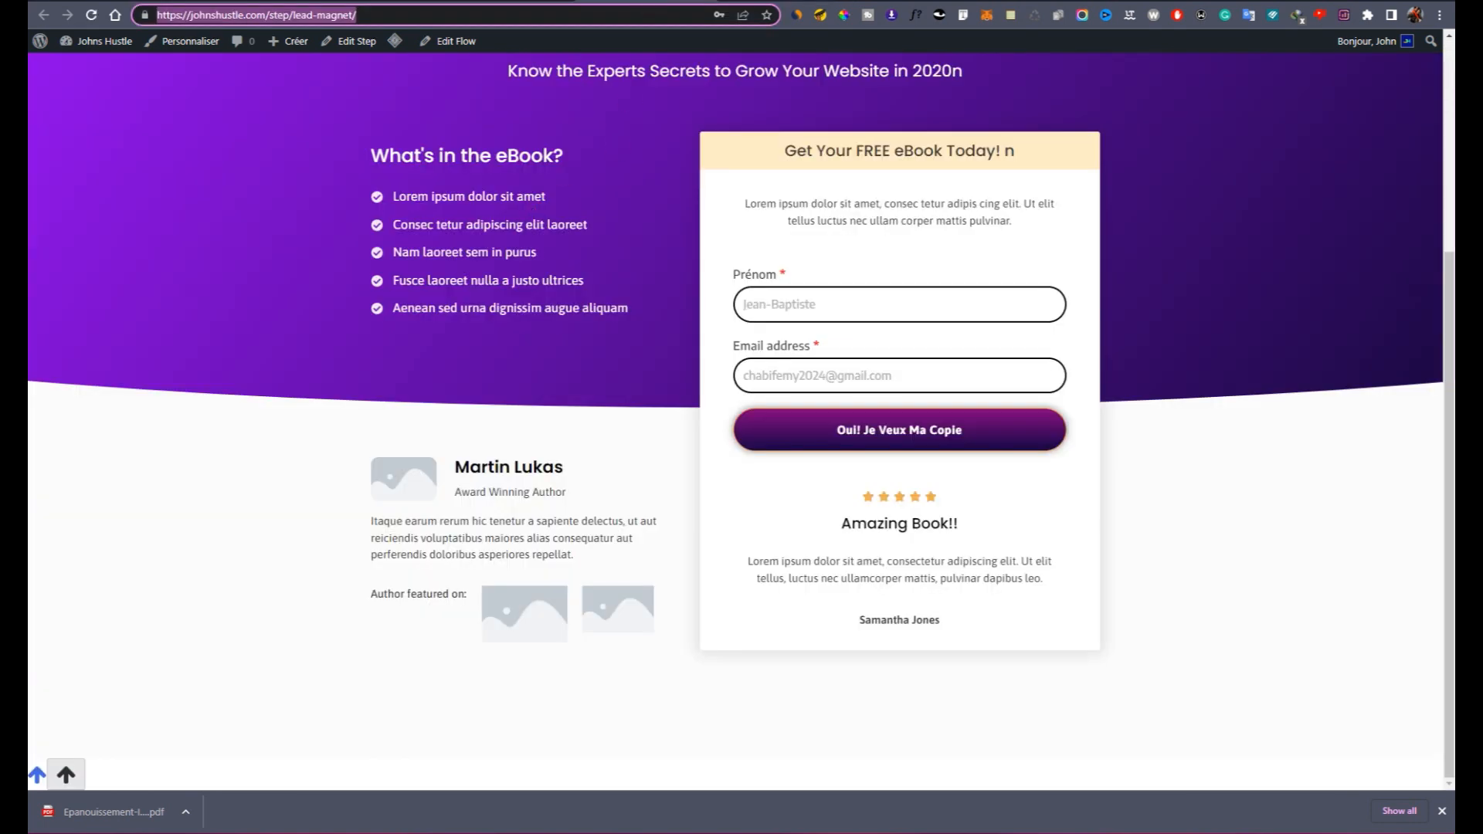
left_click(516, 3)
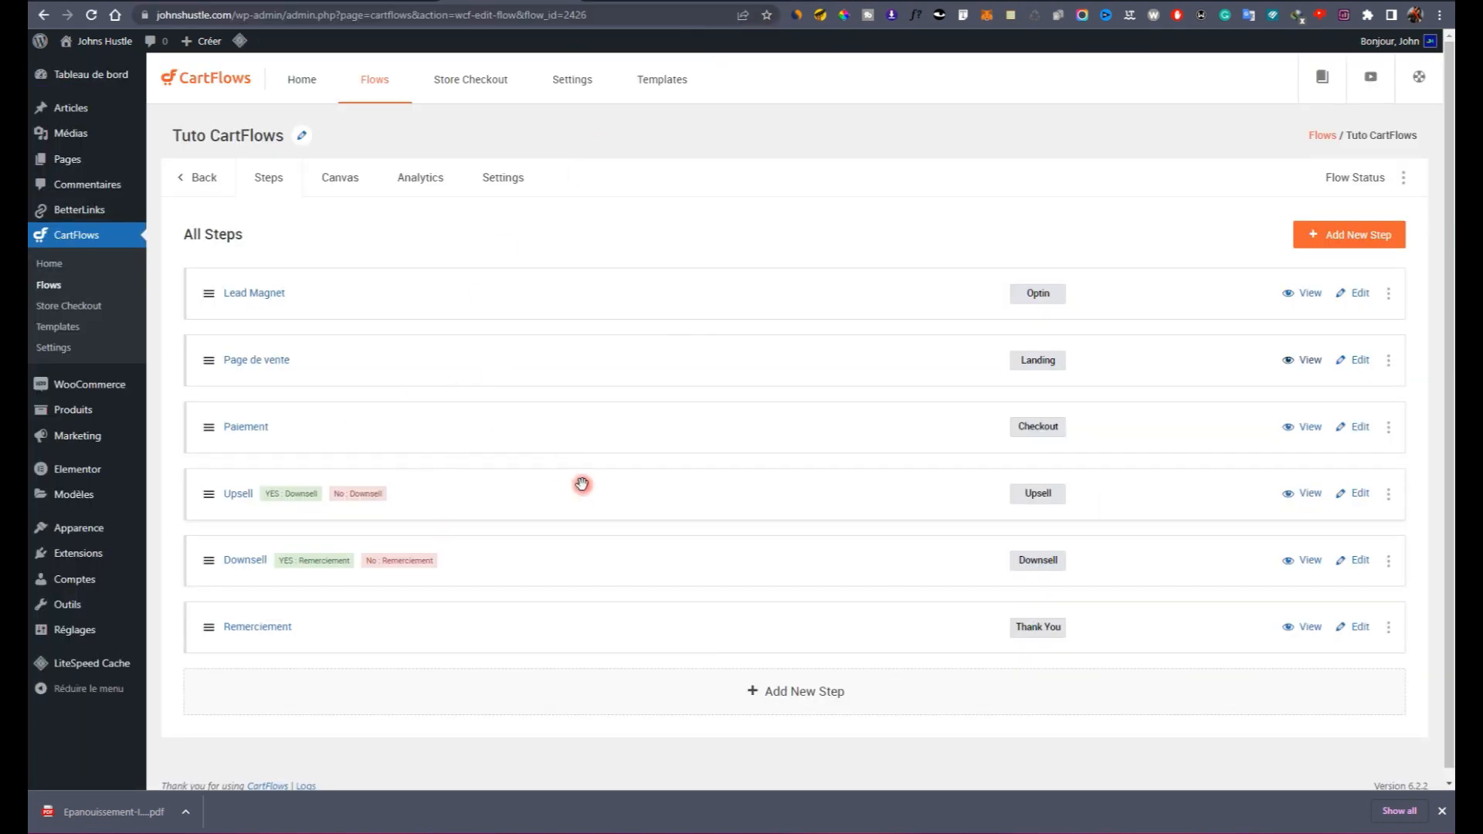
scroll(768, 639, "down", 1)
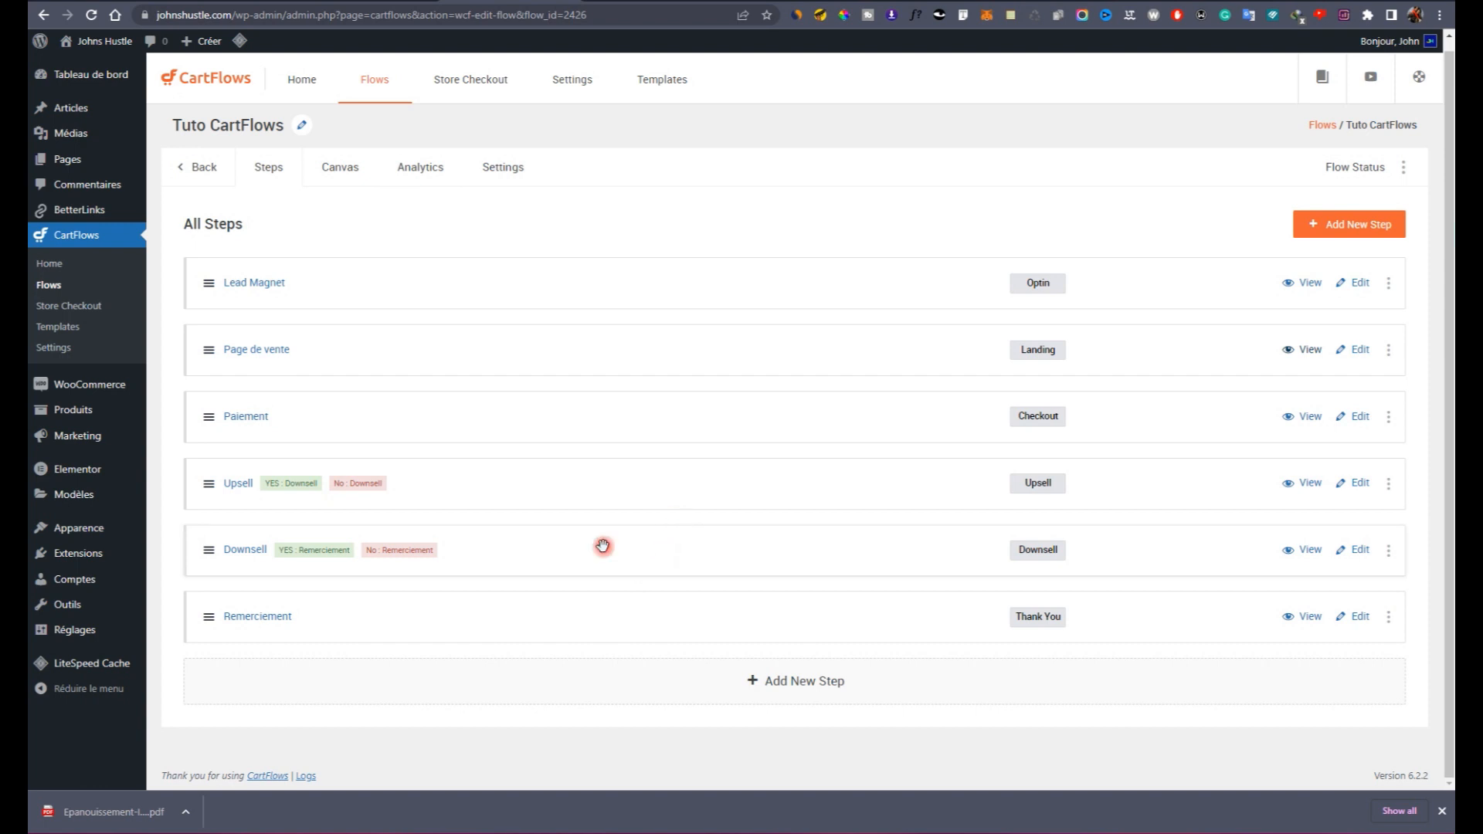
left_click(1387, 483)
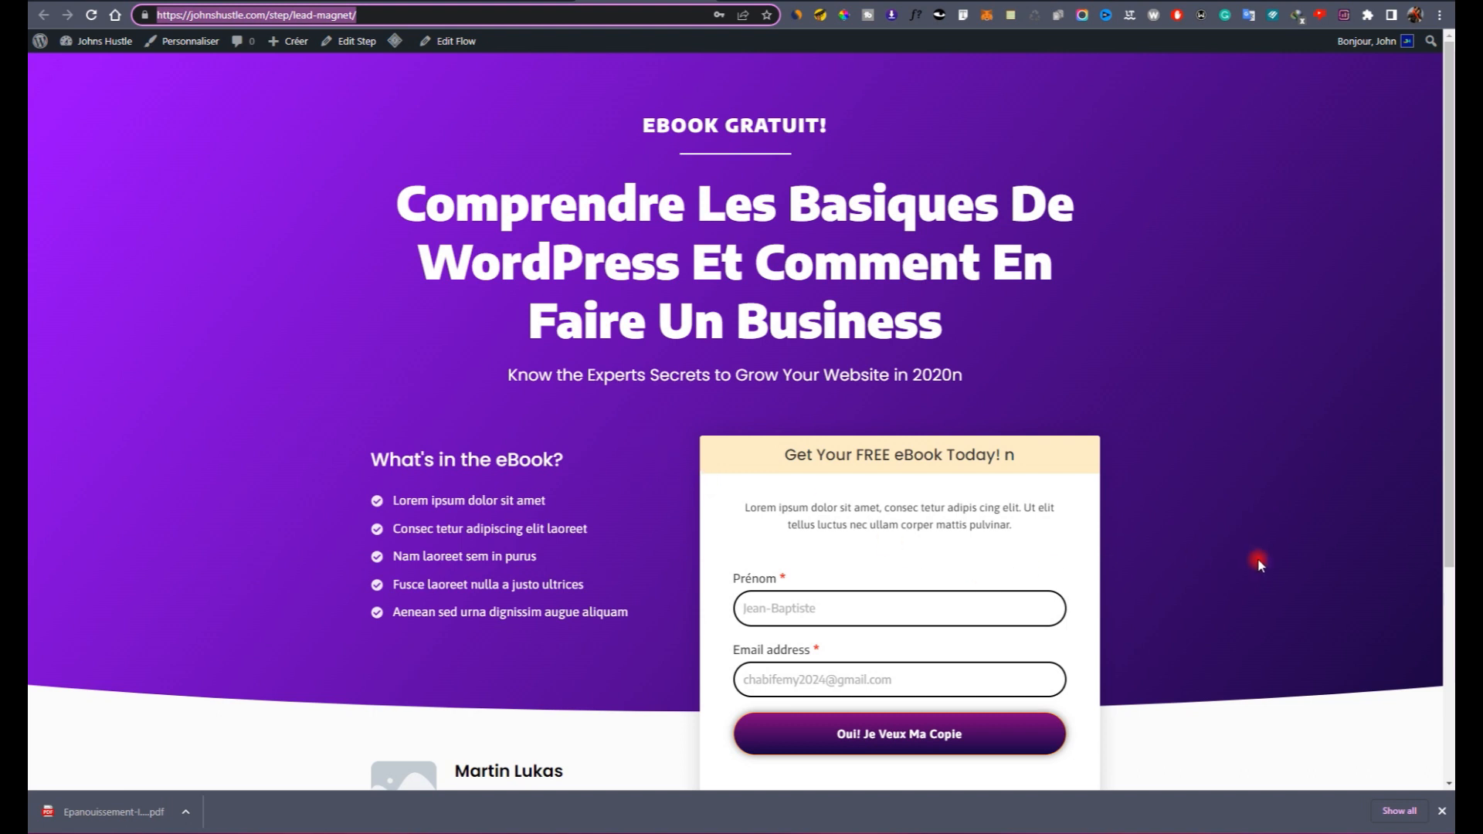
left_click(1440, 813)
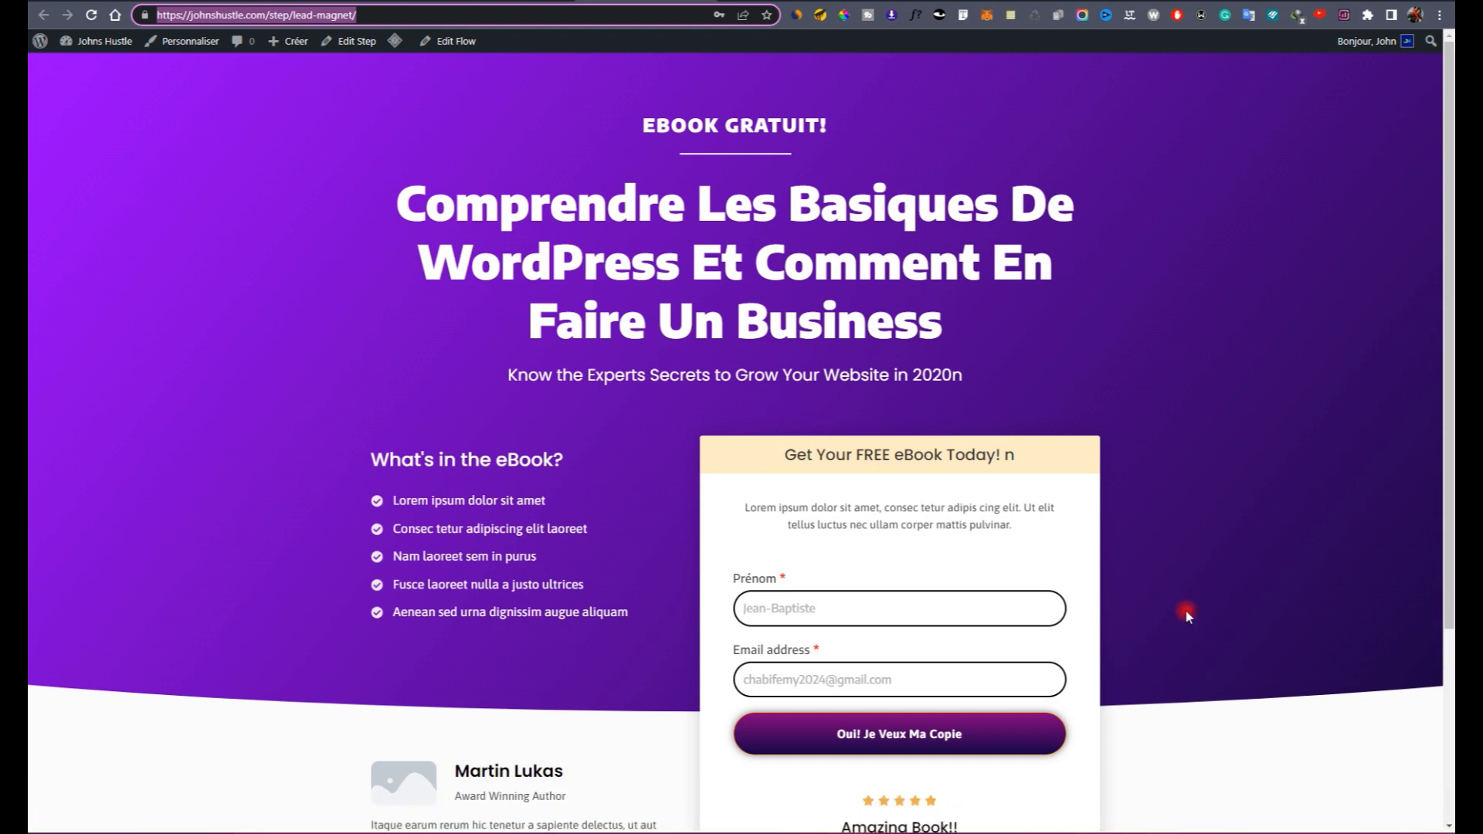